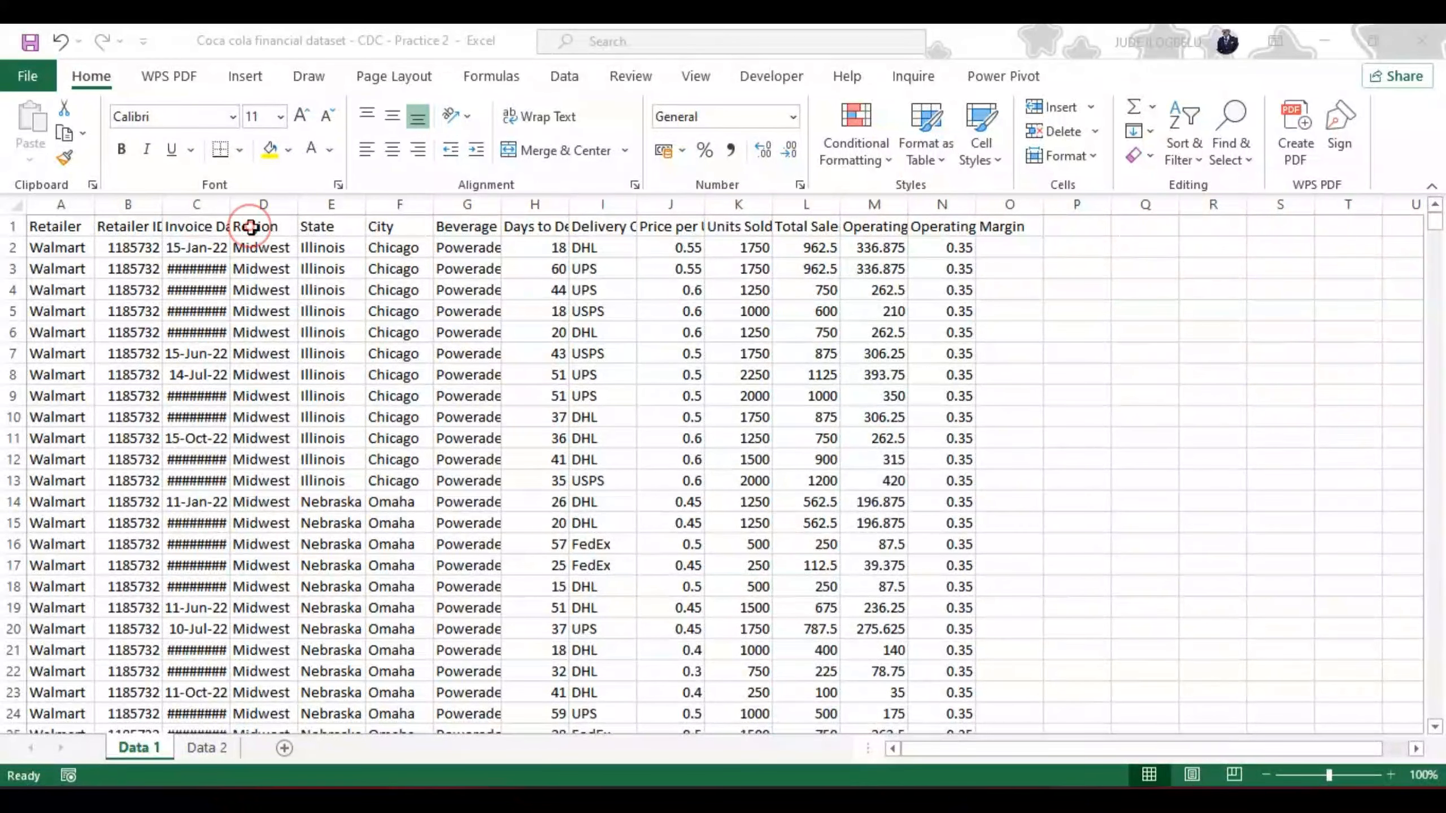
Step: Widen the Invoice Date column on Data 1 and format A1:N2000 as a table with headers in the green style of the first Medium row
left_click_drag(230, 204, 254, 203)
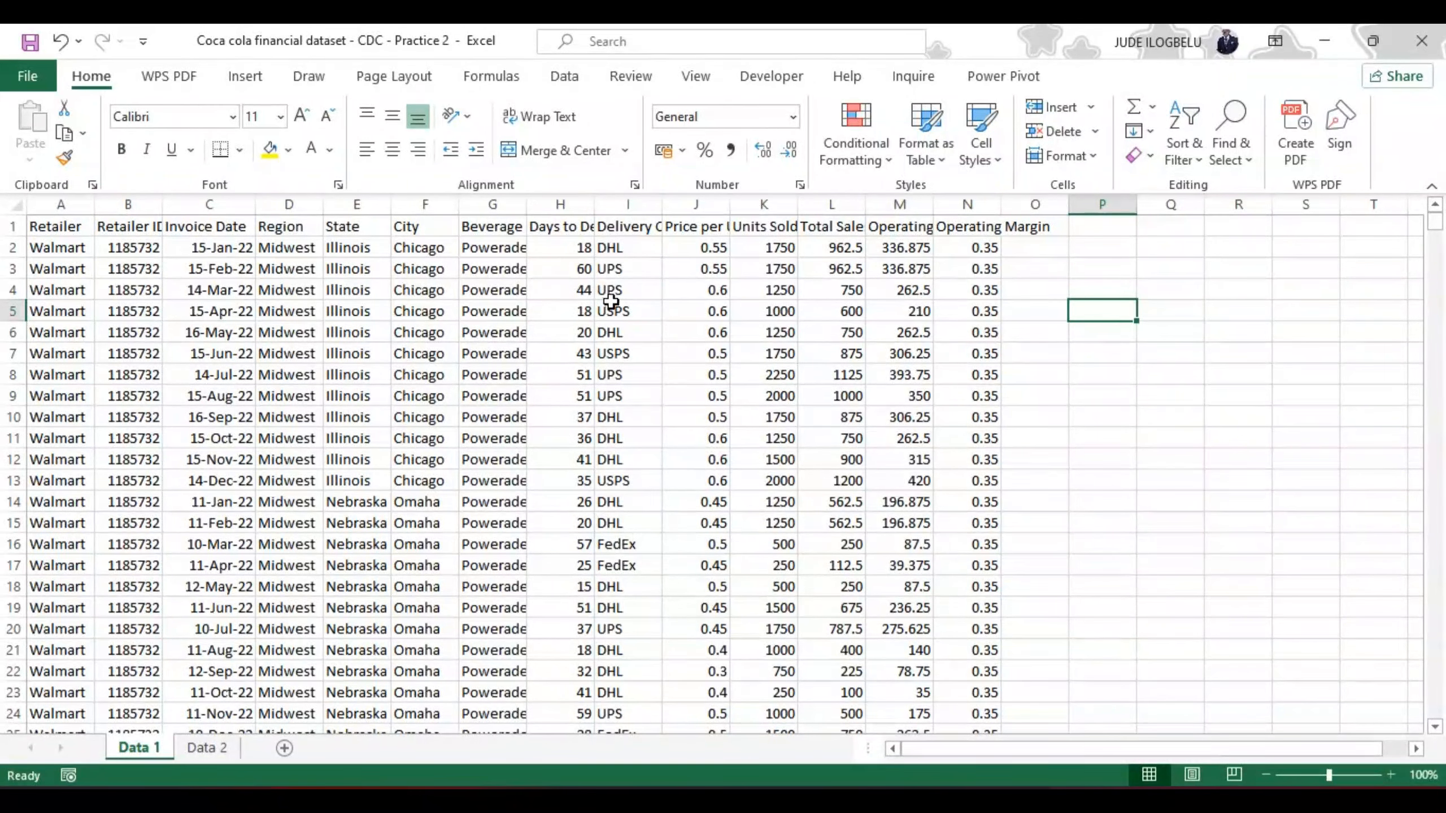
left_click(566, 292)
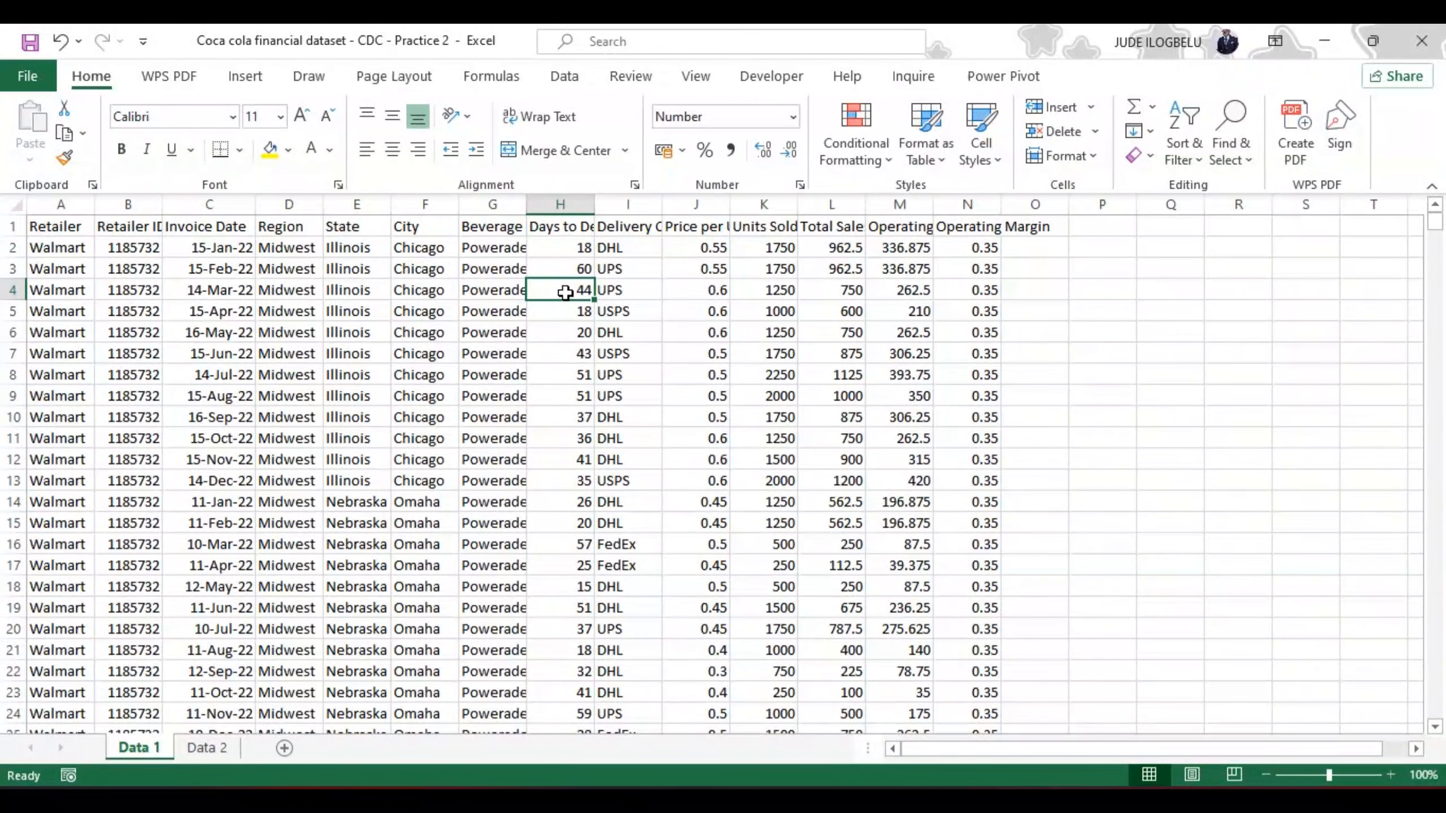
left_click(942, 161)
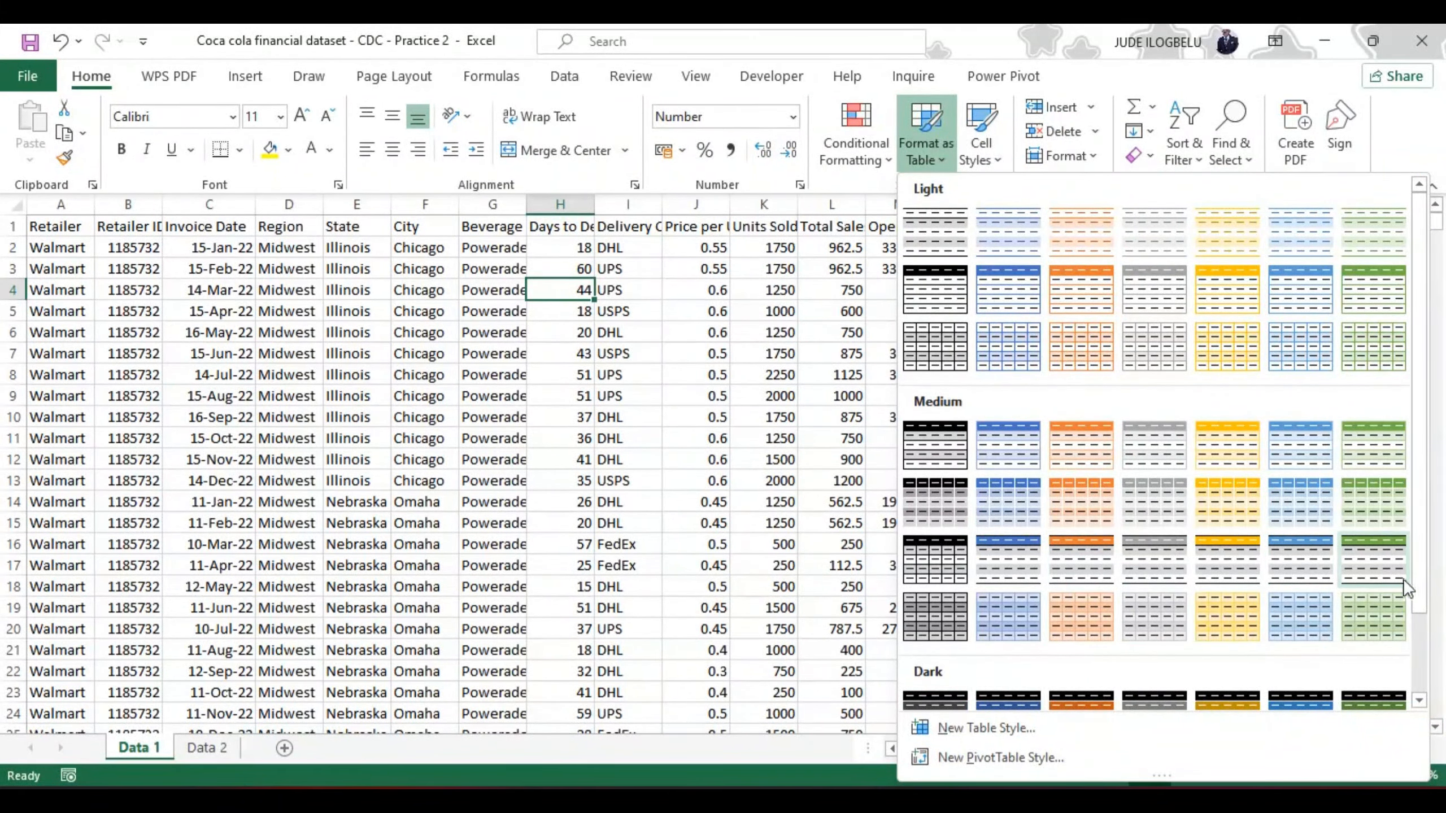
scroll(1421, 626, "down", 3)
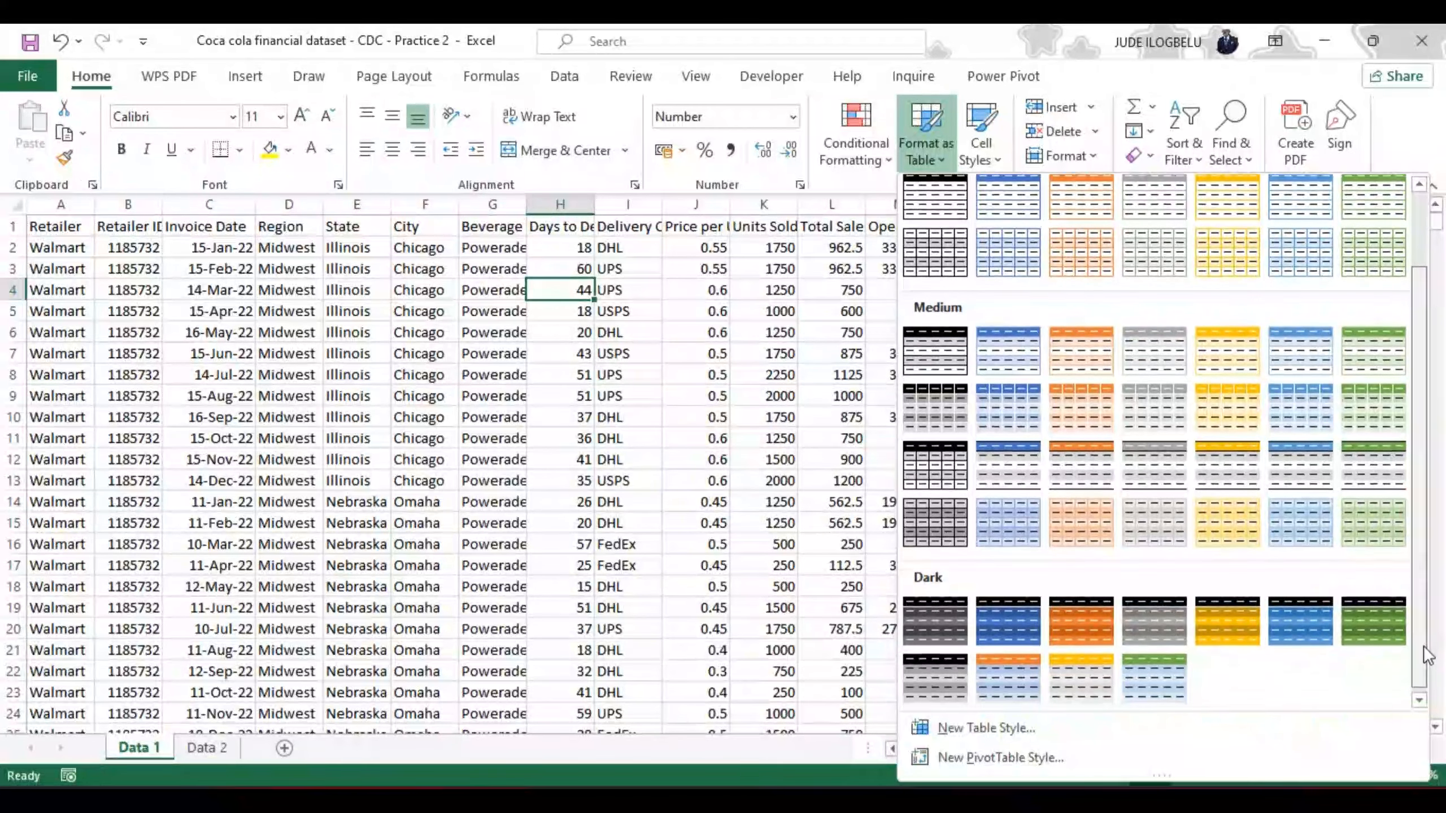
left_click_drag(1425, 647, 1427, 572)
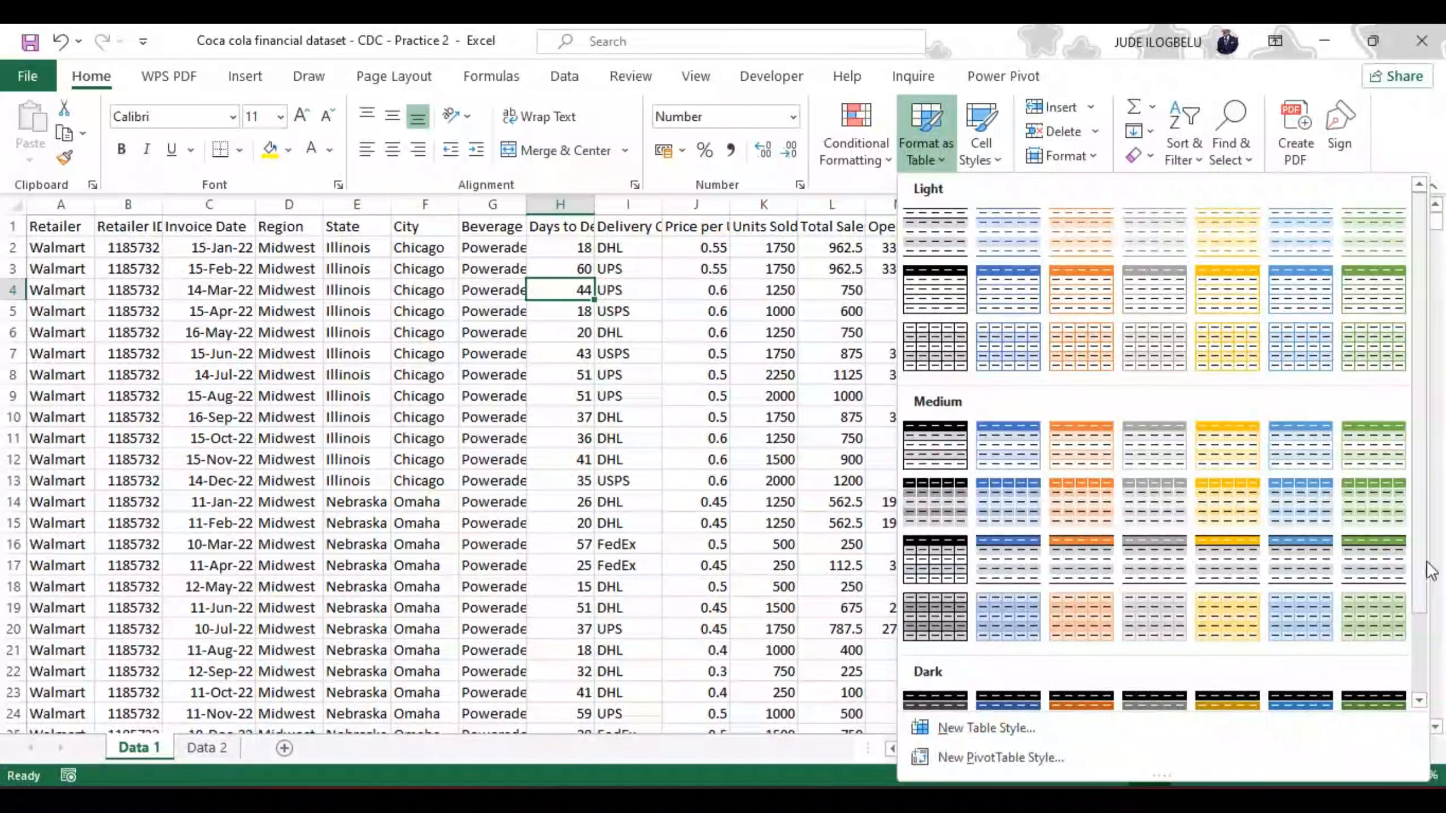
left_click(1373, 450)
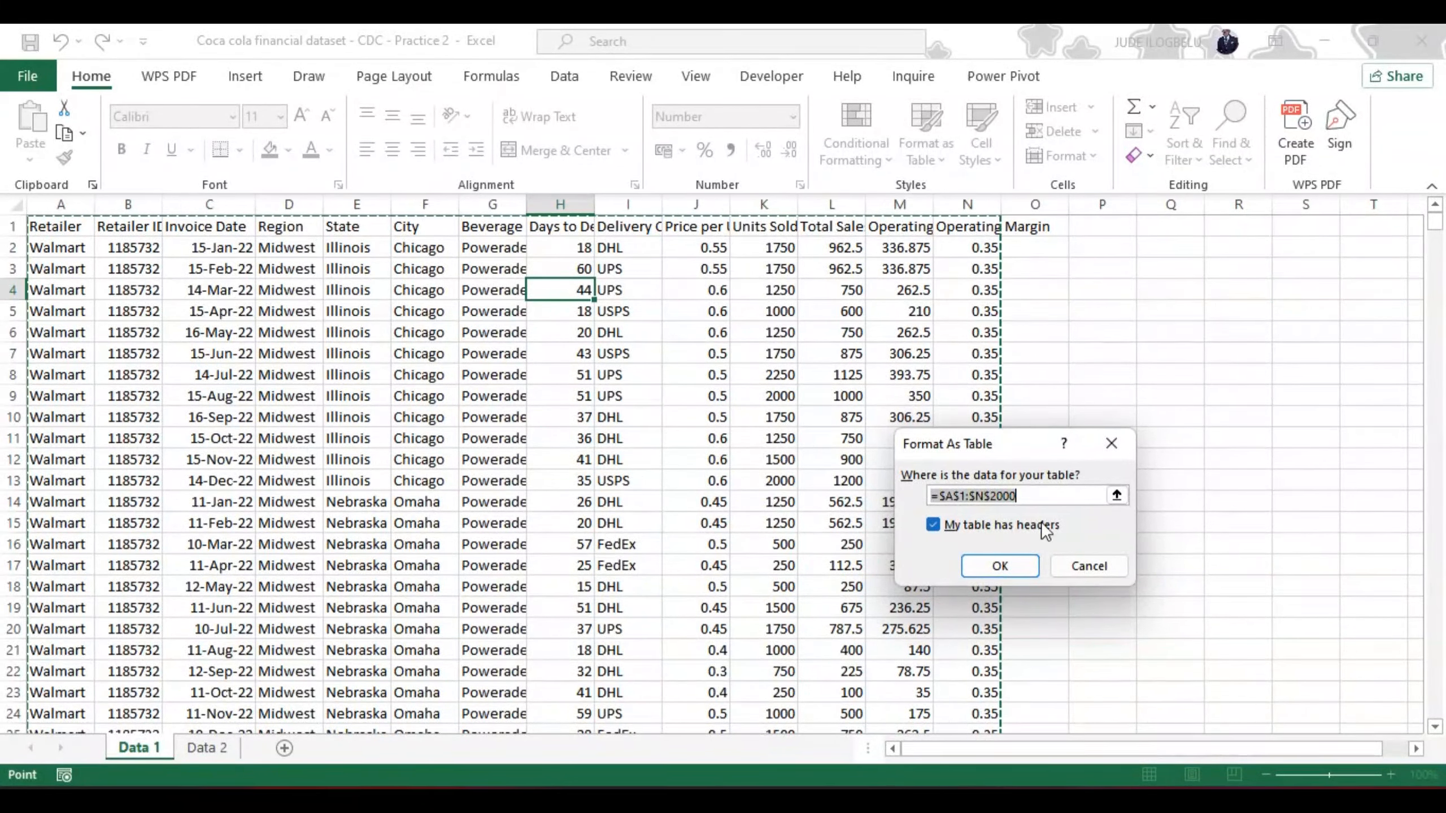
left_click(1008, 565)
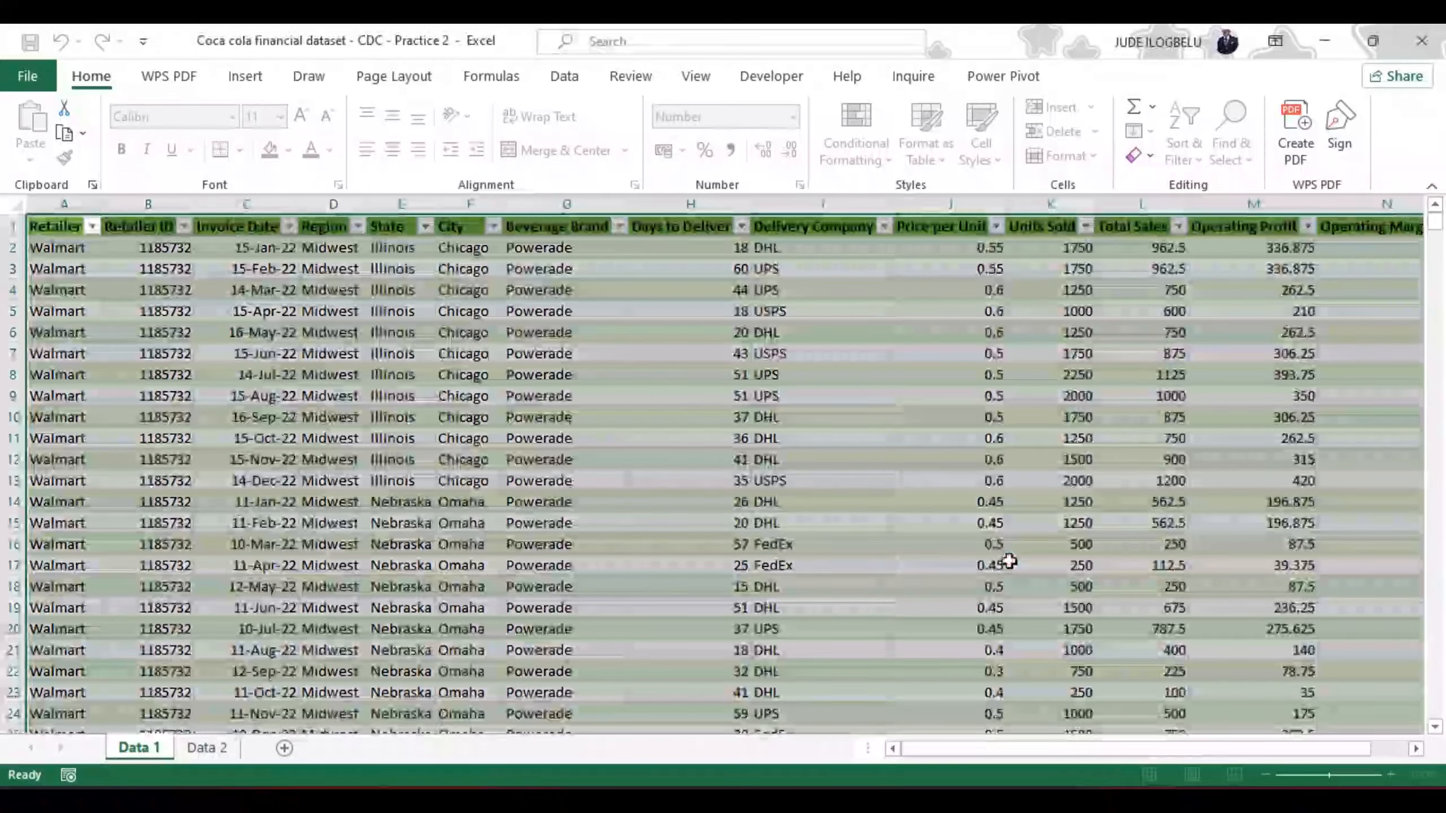
left_click(915, 368)
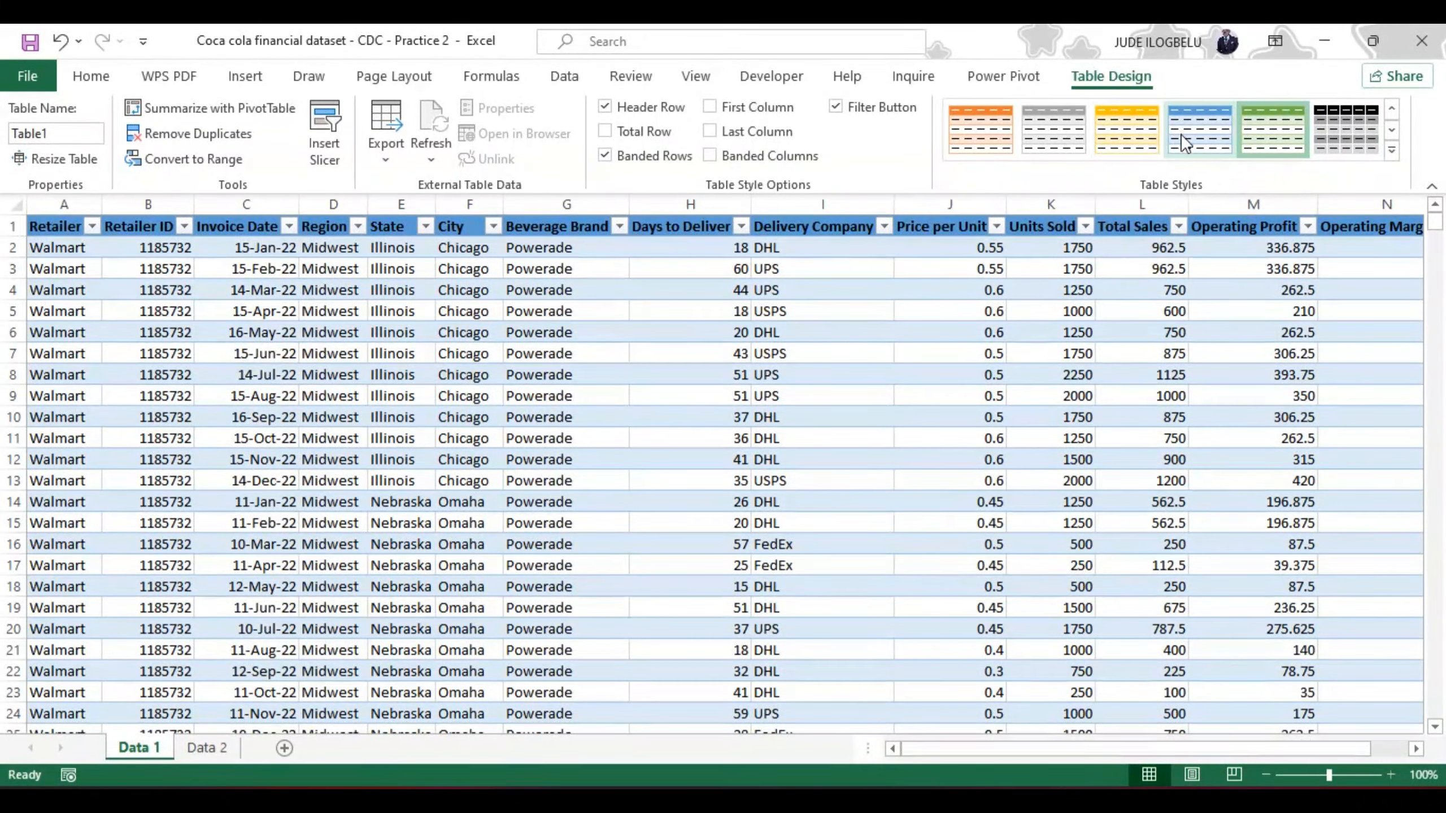
left_click(916, 379)
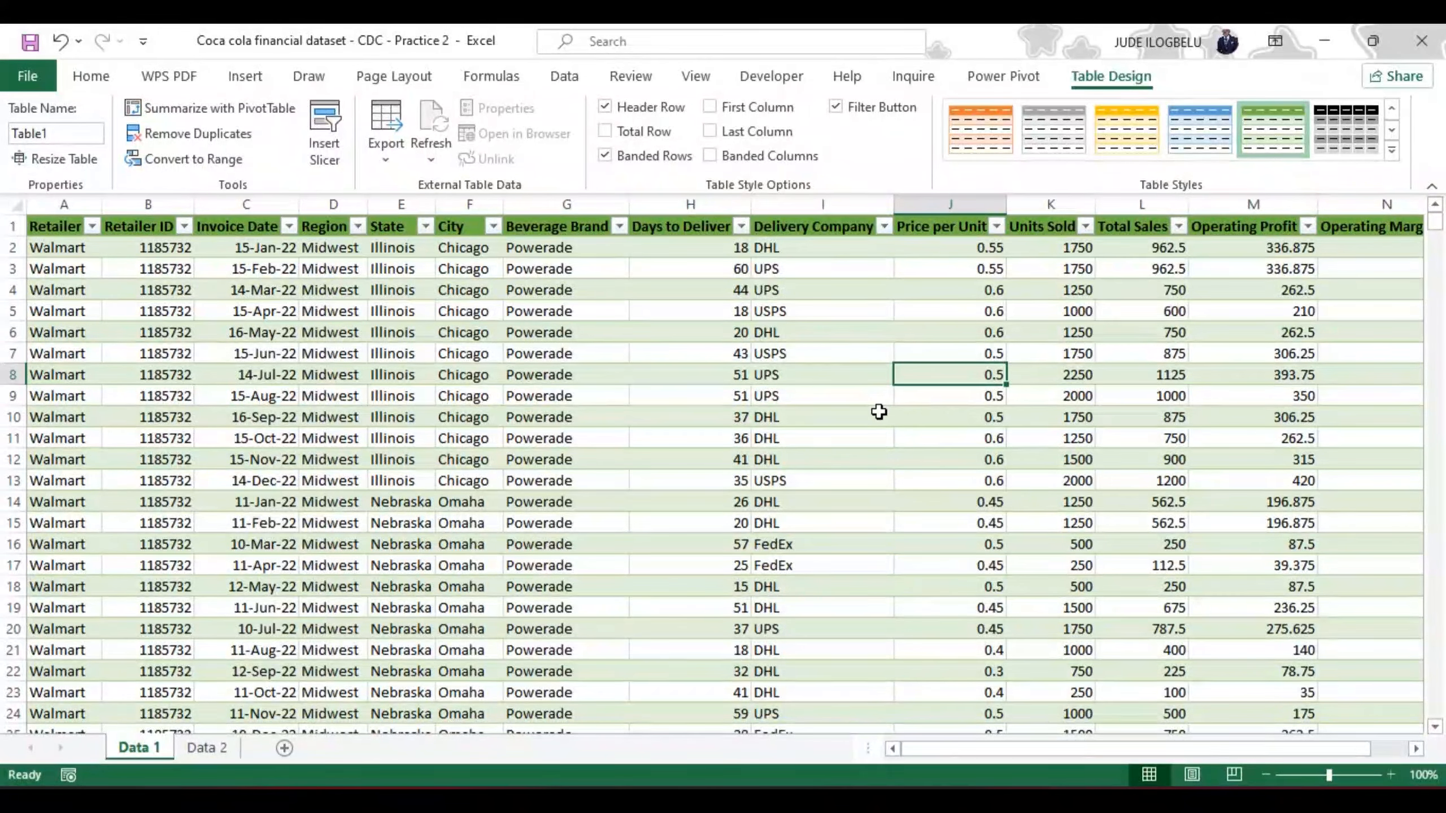
Step: Format the Data 2 range A1:N1746 as a table with headers, using the green style in the first Medium row
left_click(204, 748)
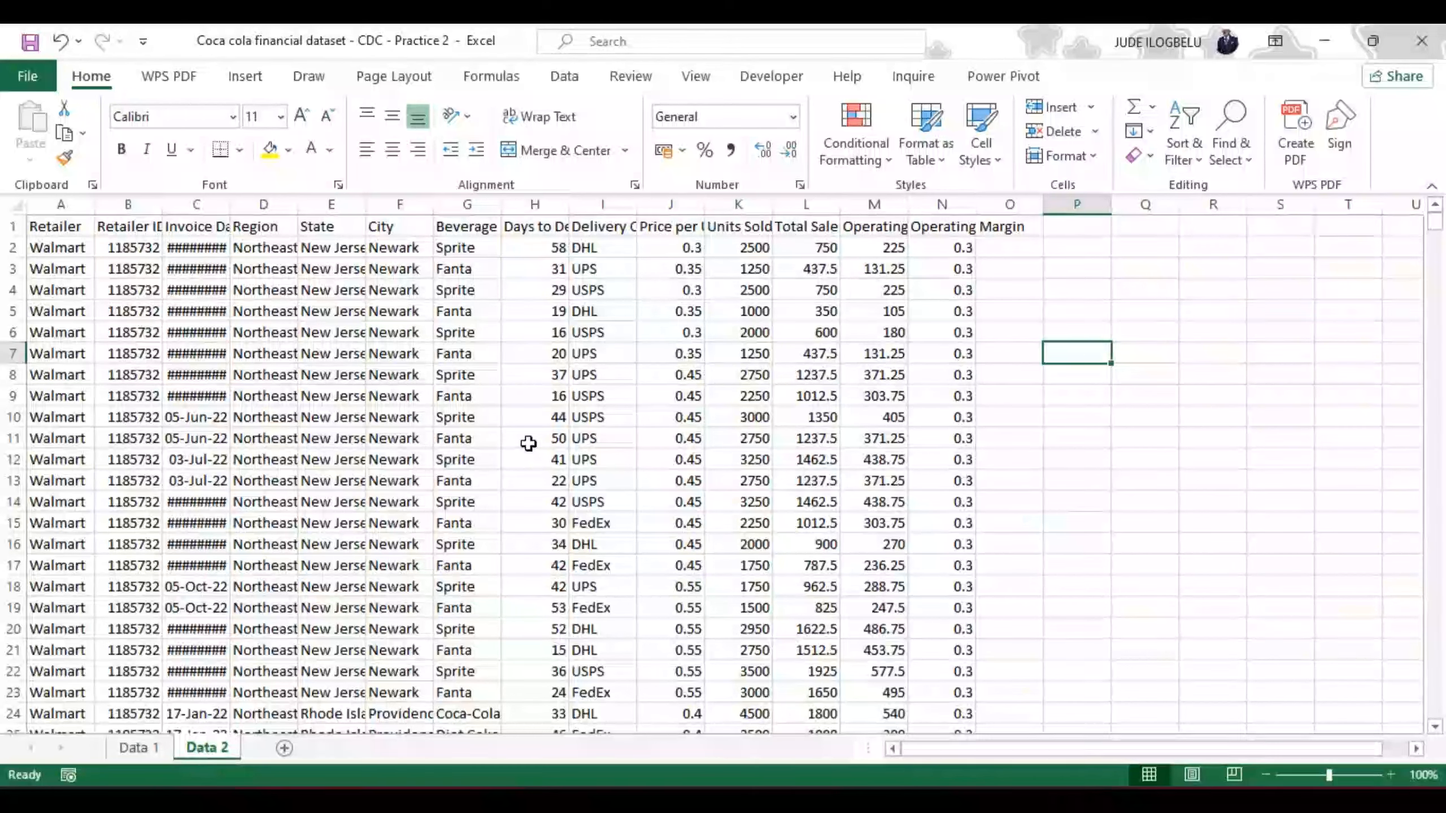
left_click(522, 382)
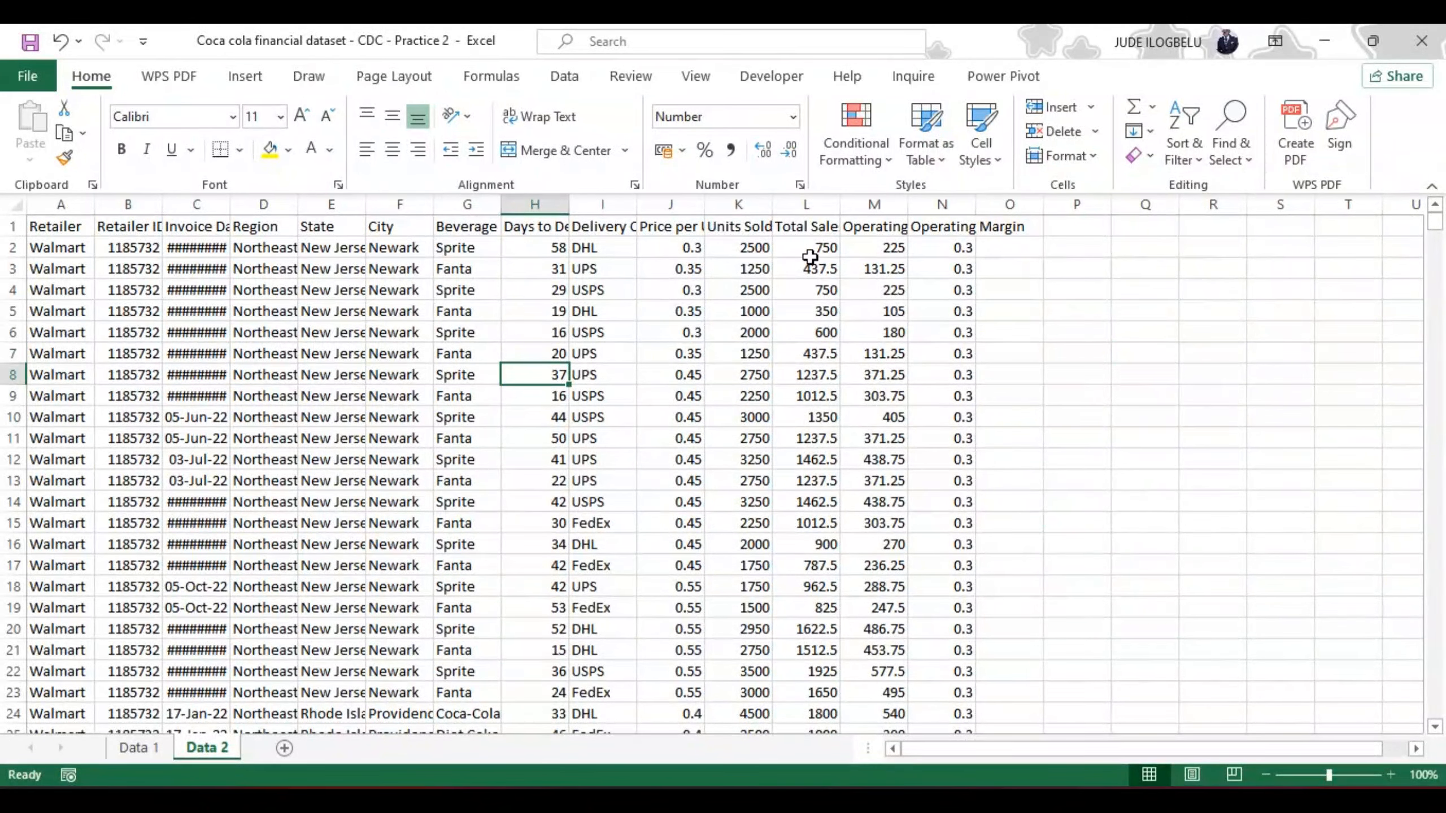
left_click(937, 161)
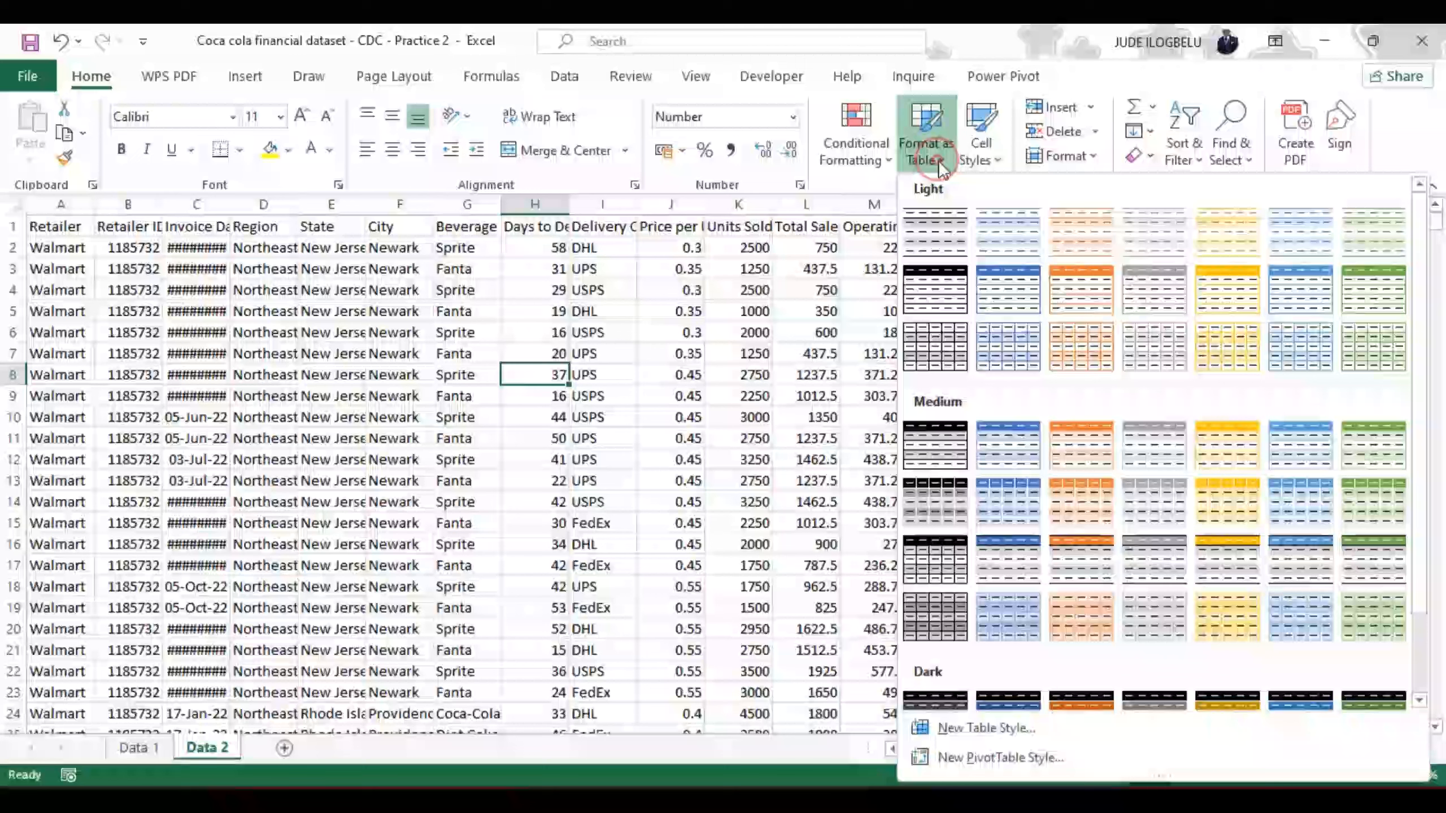
left_click(1364, 446)
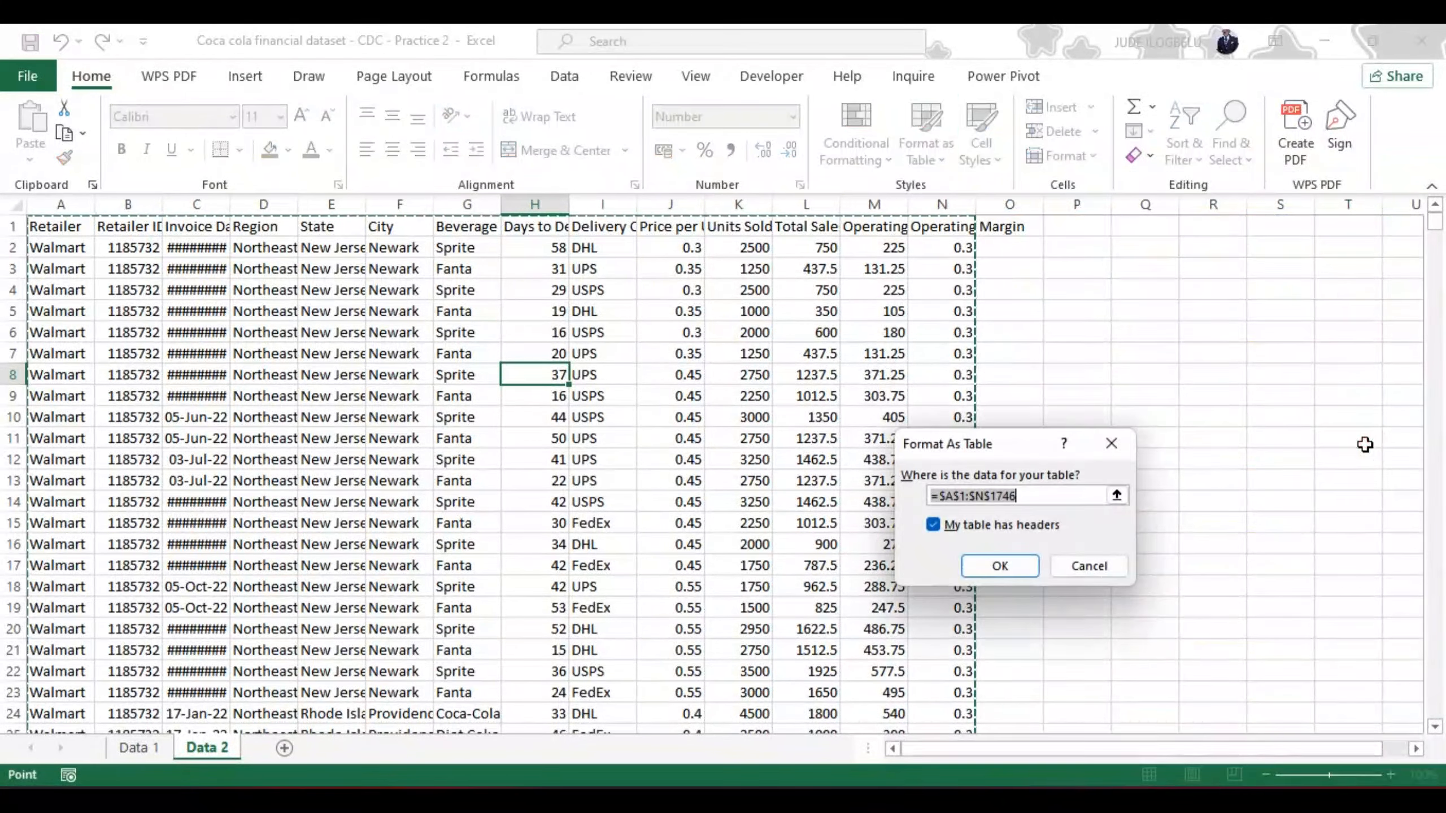
left_click(999, 567)
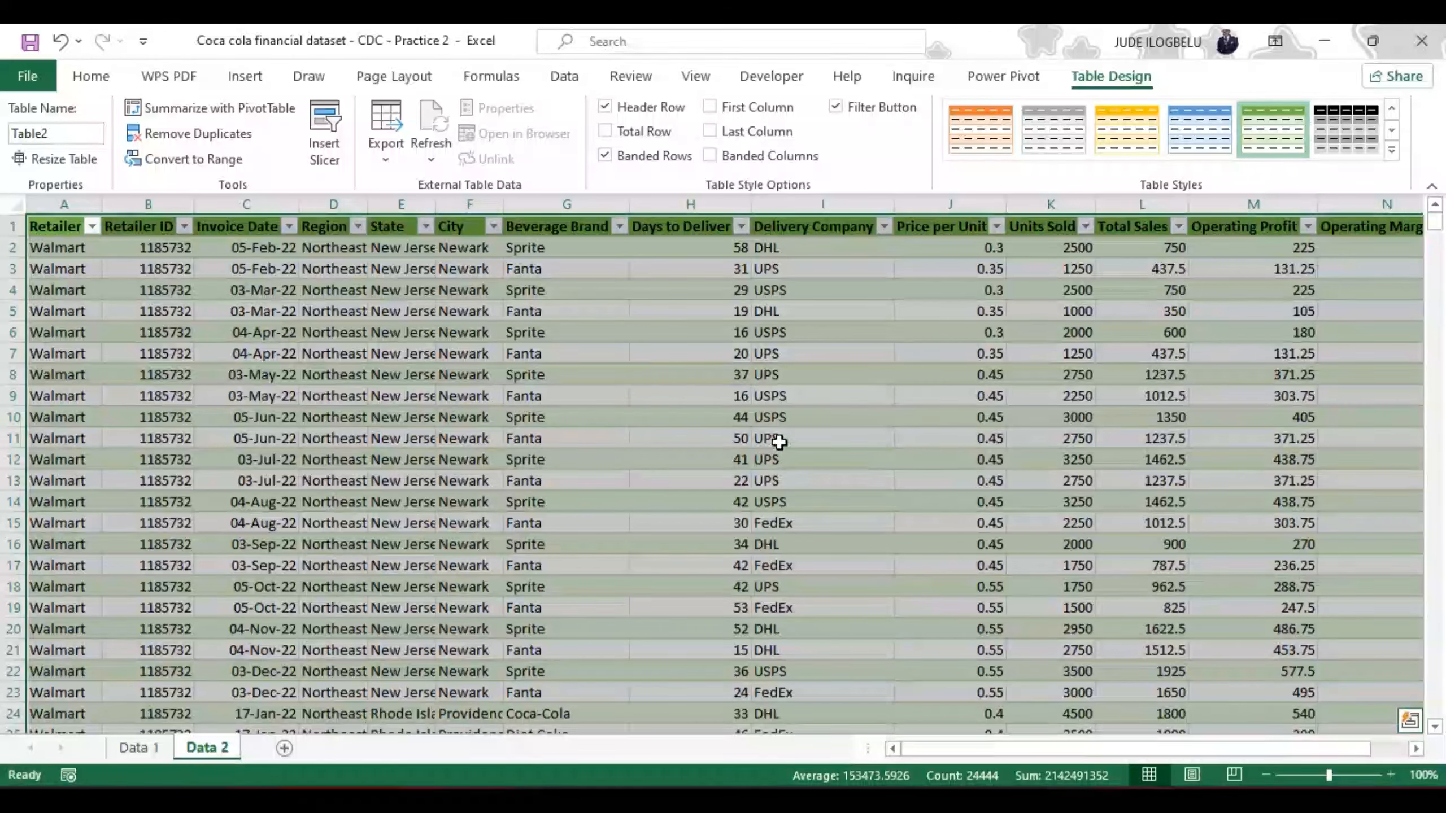
Step: Create a PivotTable from Table1 on the Data 1 sheet, placing it on a new worksheet
left_click(142, 746)
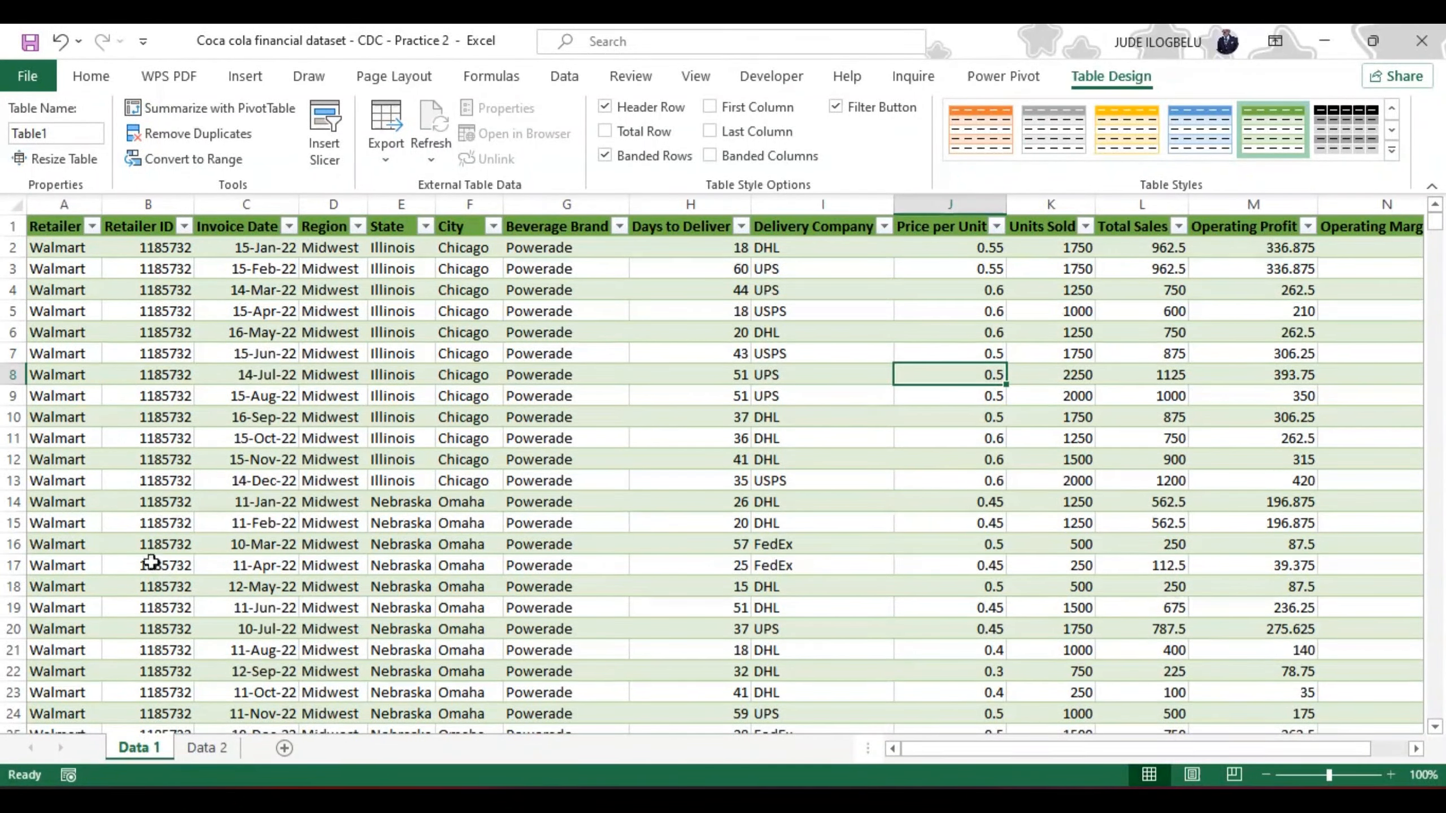
left_click(90, 76)
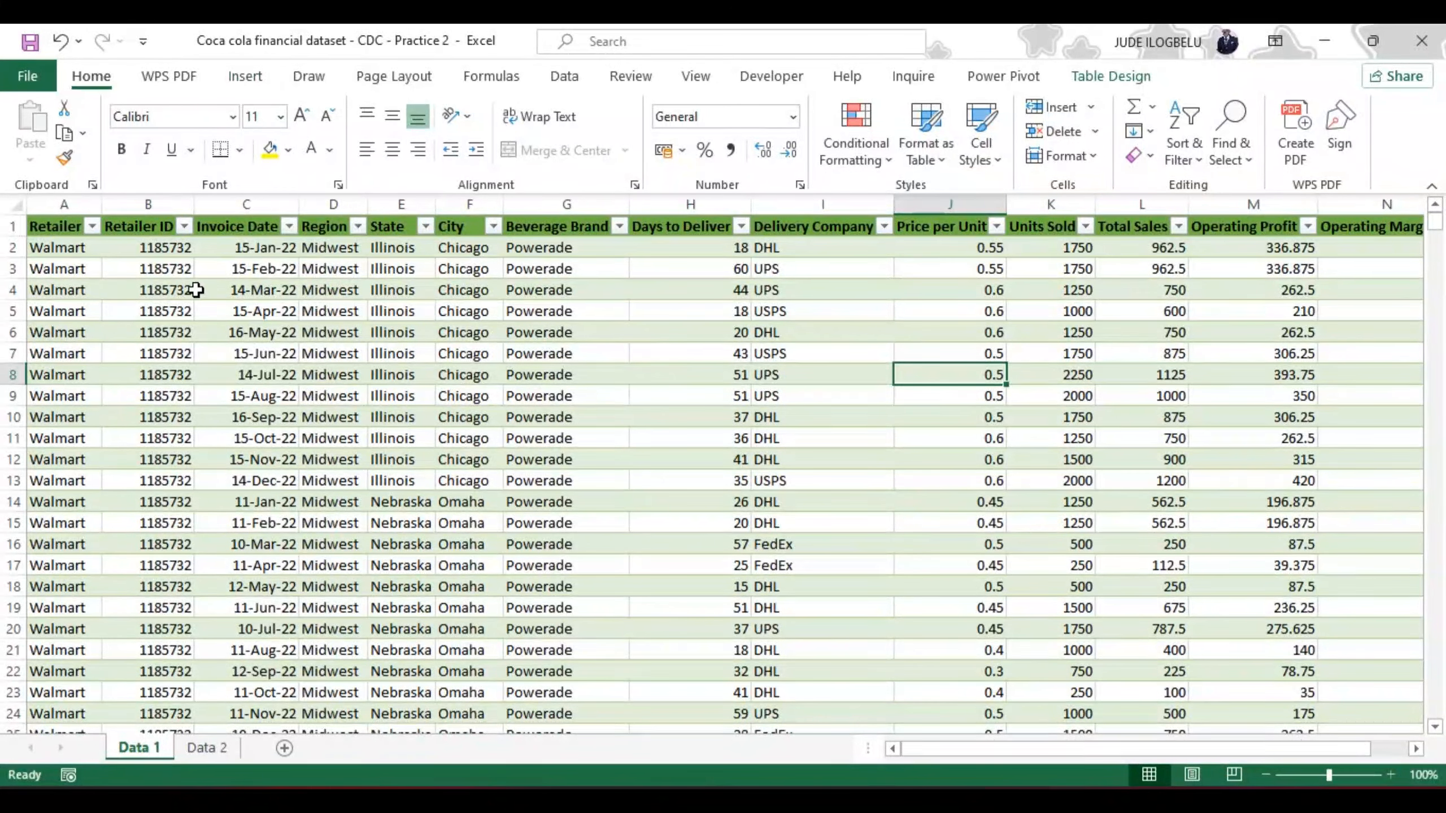
left_click(181, 270)
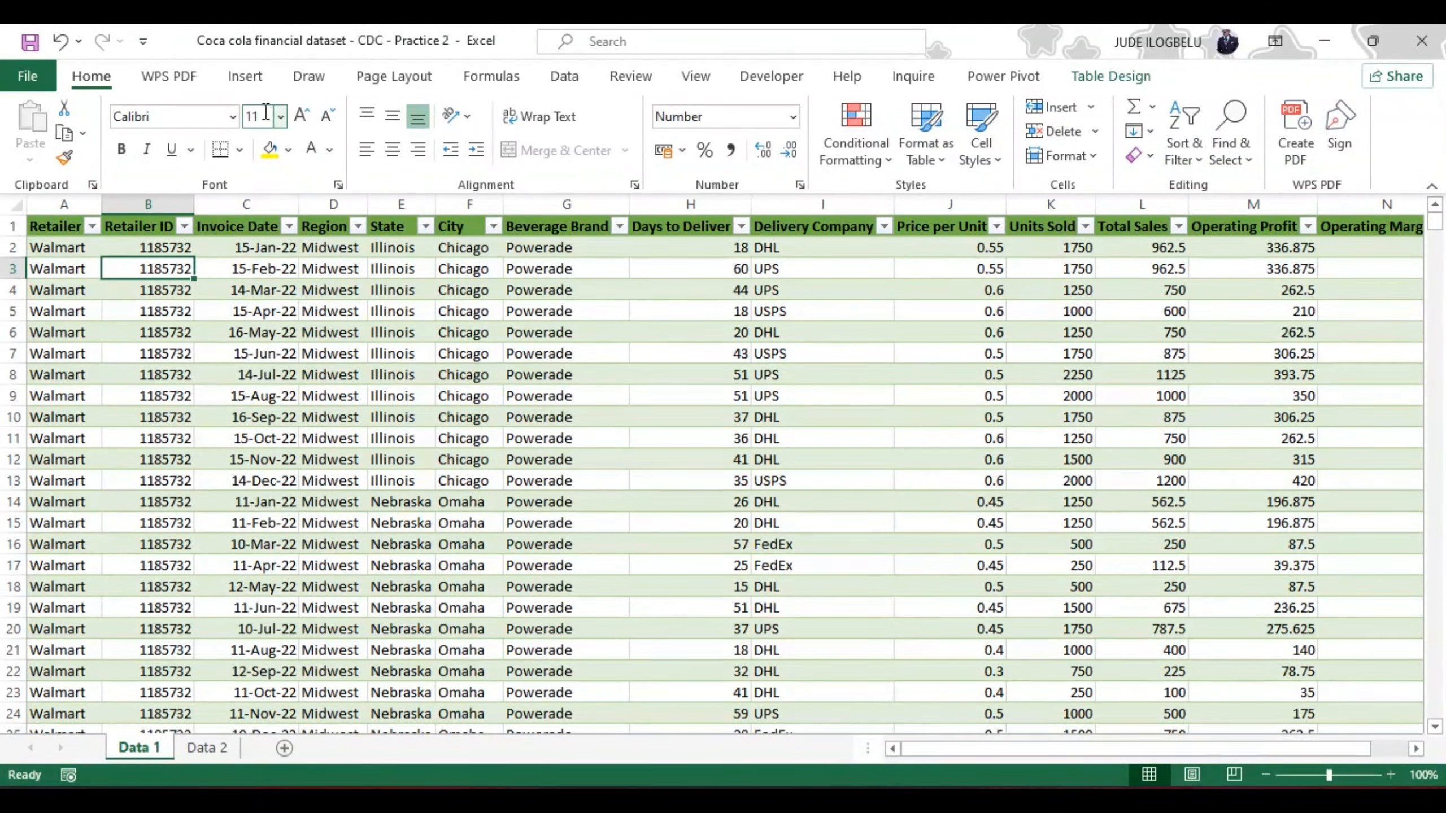
left_click(248, 73)
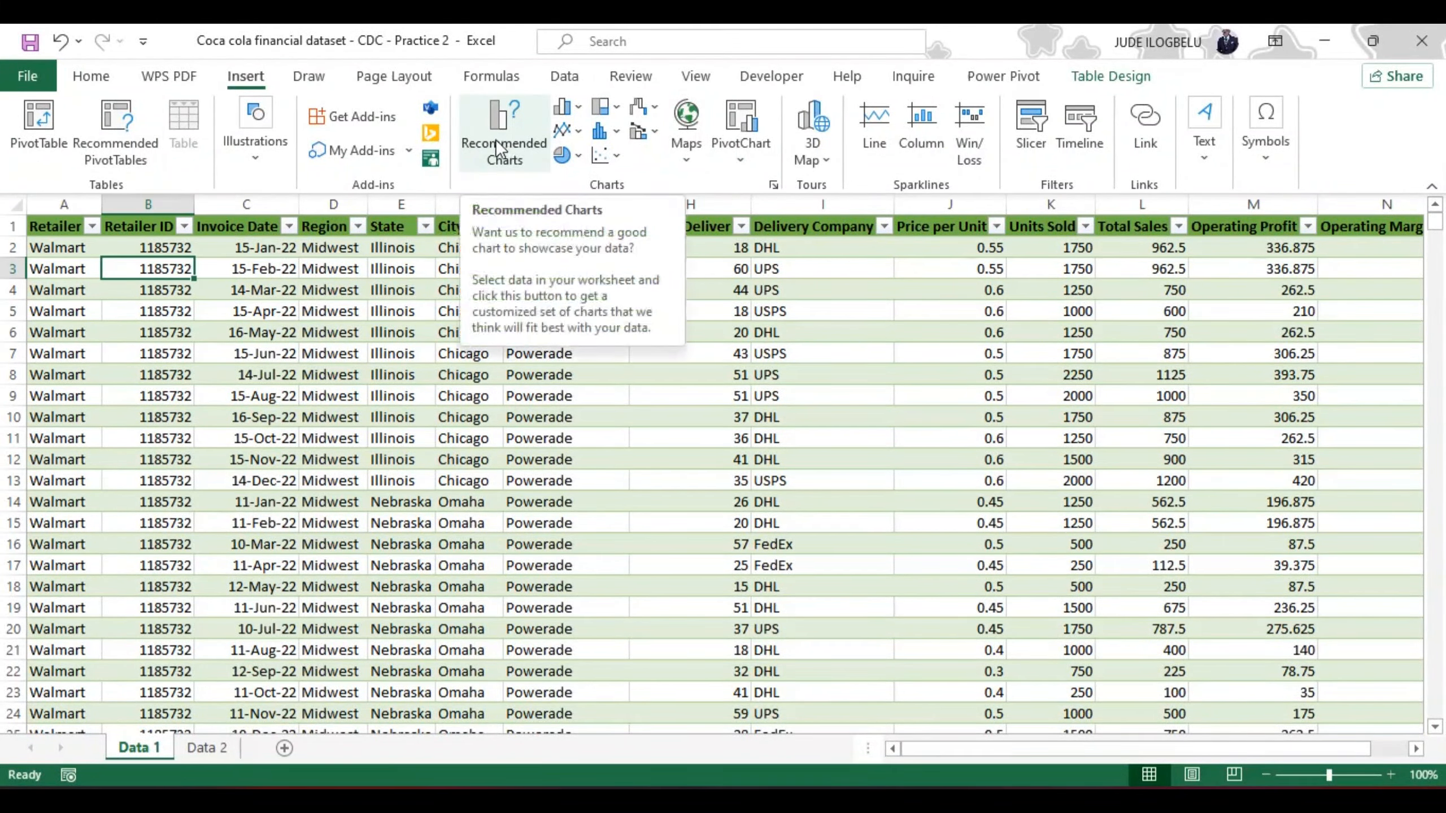
left_click(743, 159)
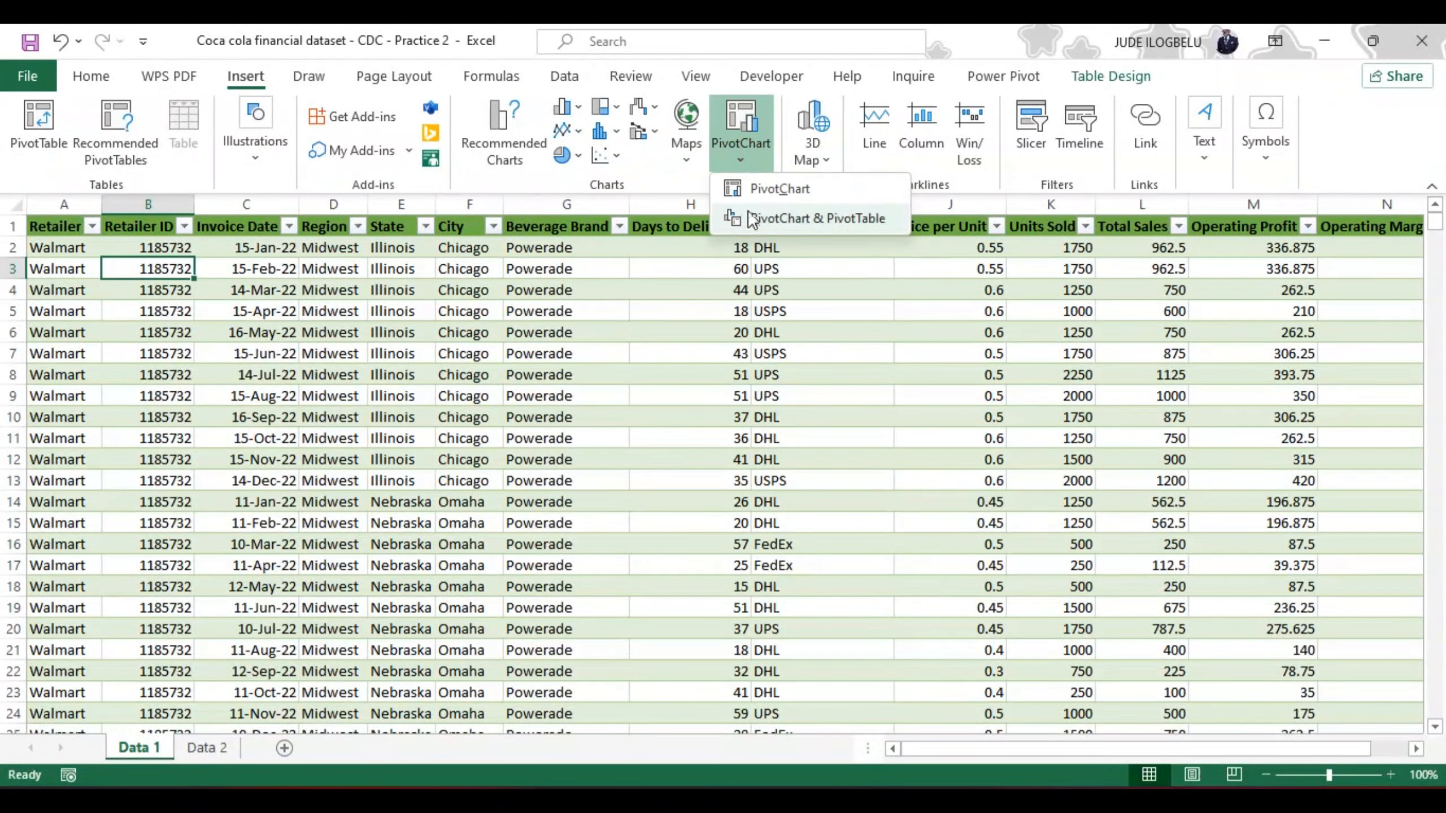
left_click(38, 122)
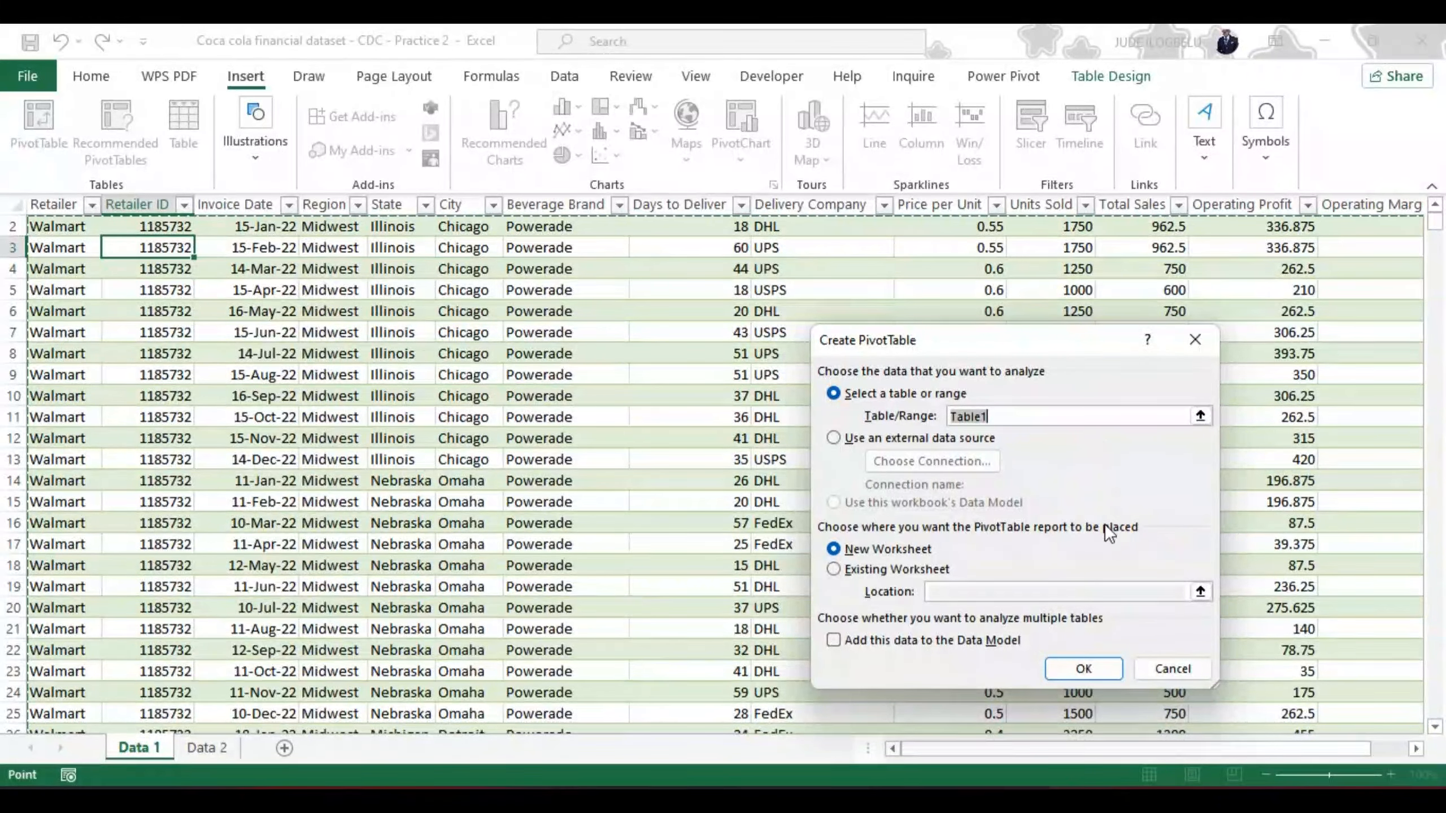
left_click(1074, 671)
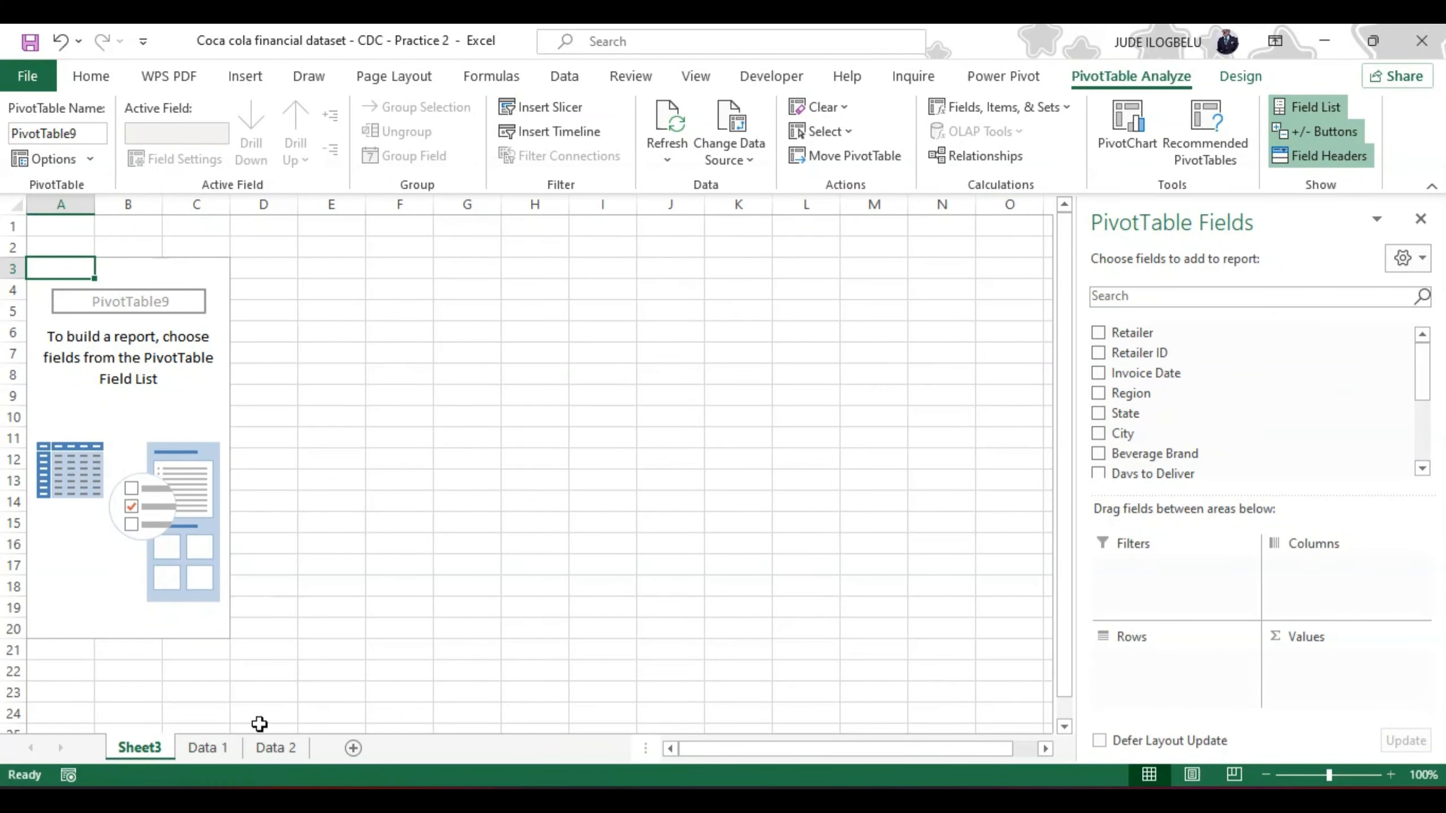
Step: Examine the column headers on Data 1 and compare them with the fields available for the PivotTable on Sheet3
left_click(218, 744)
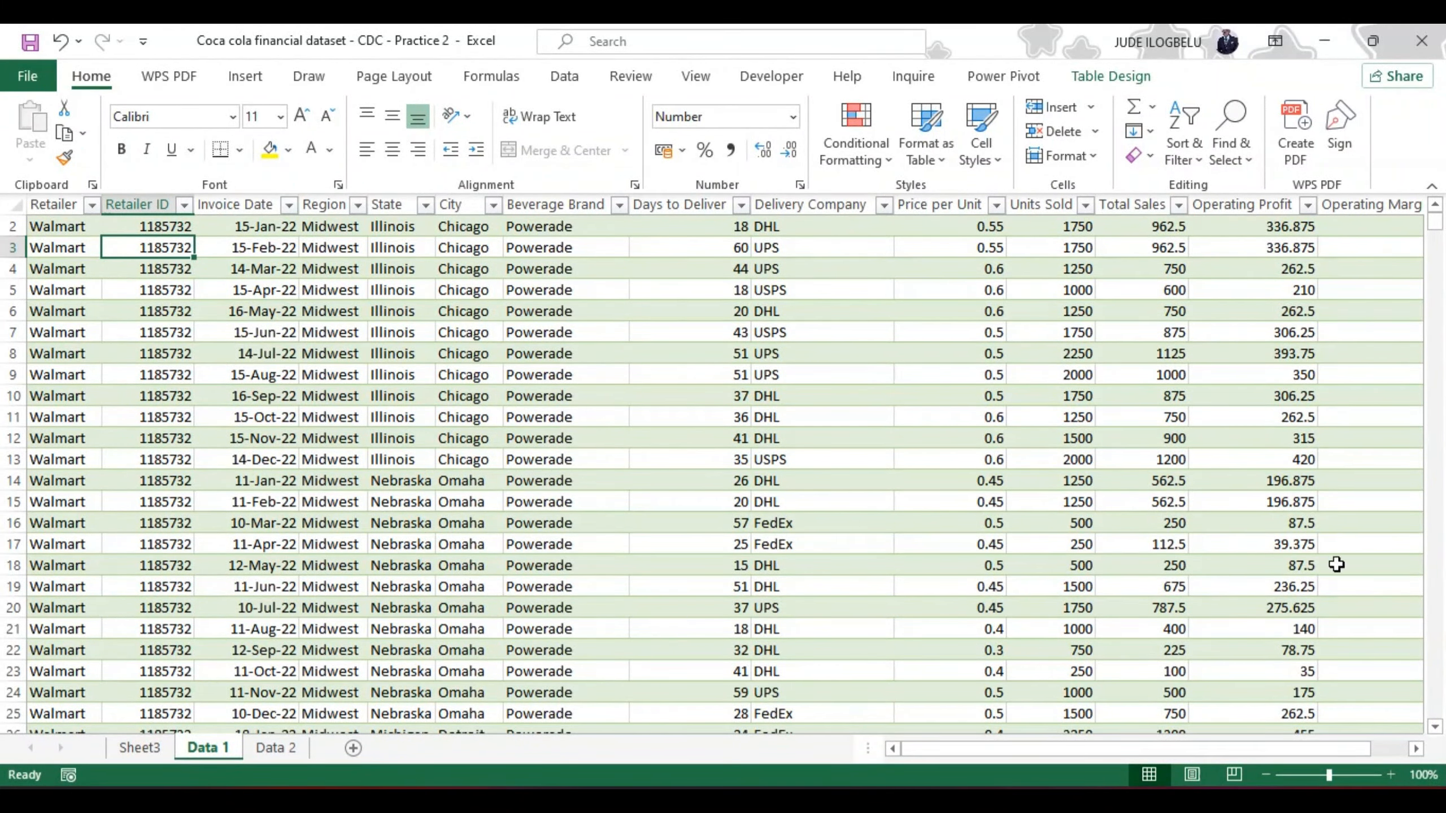
left_click(1417, 750)
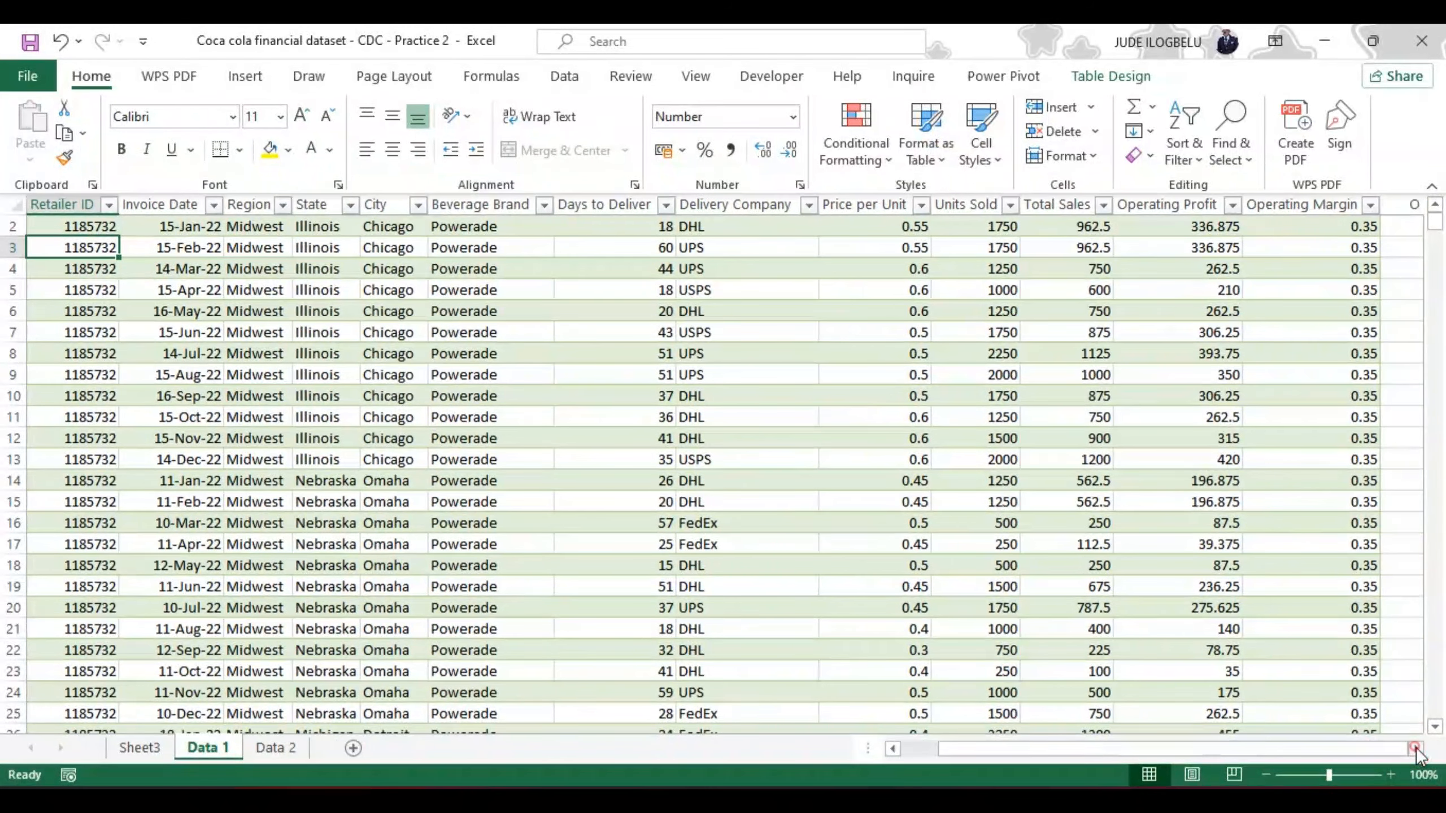
left_click(142, 742)
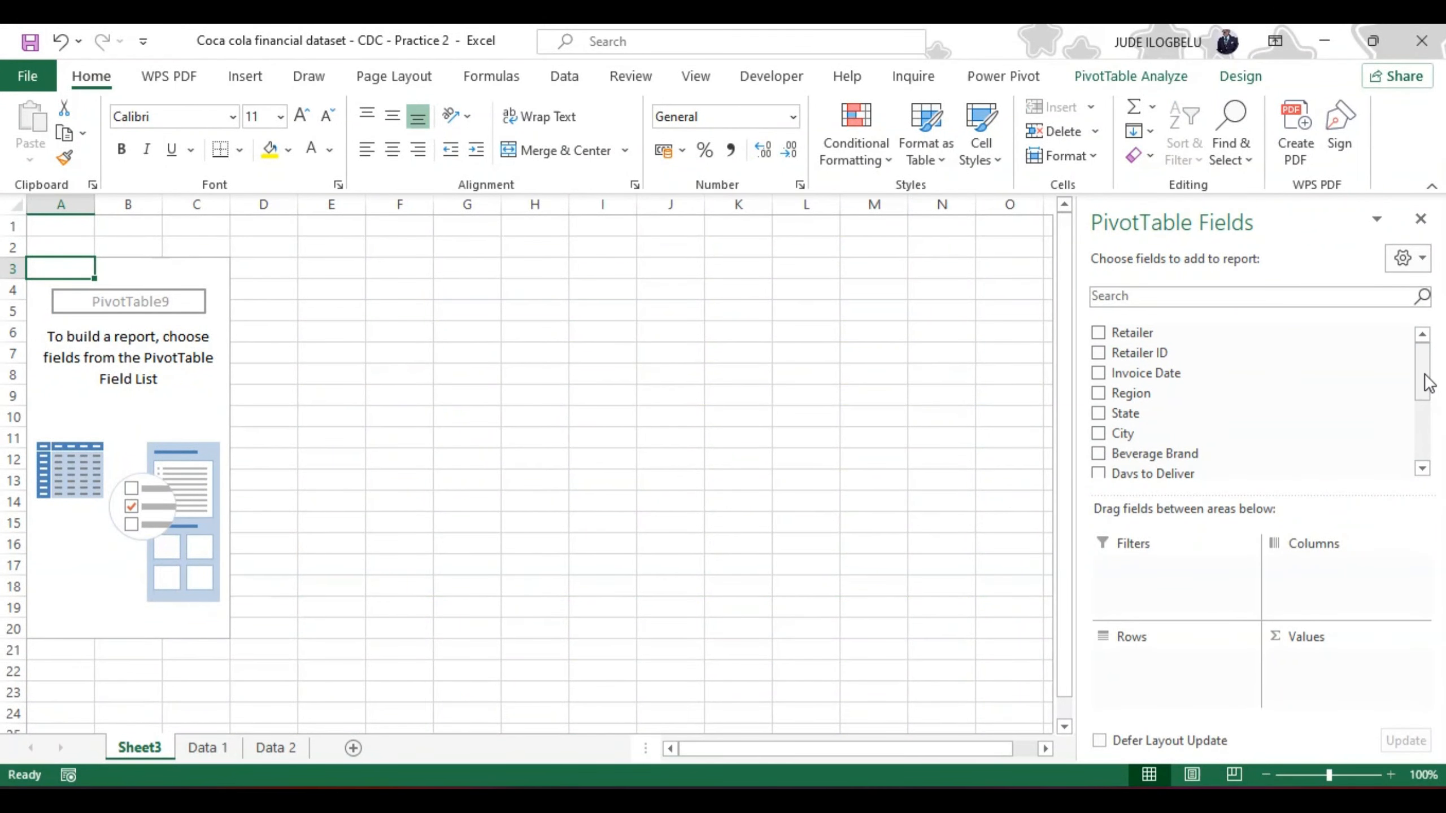
left_click_drag(1423, 378, 1430, 463)
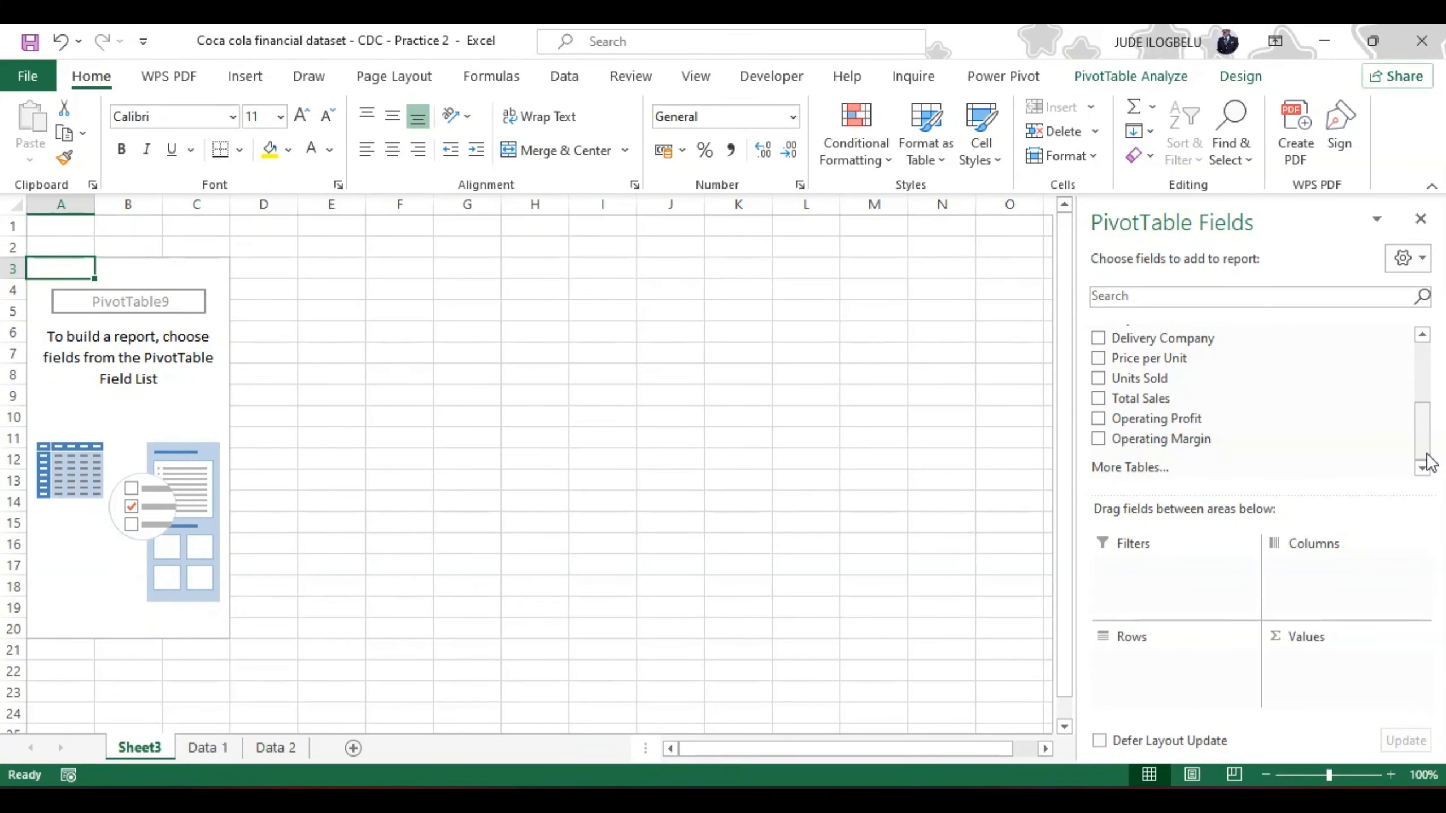
left_click_drag(1420, 462, 1421, 360)
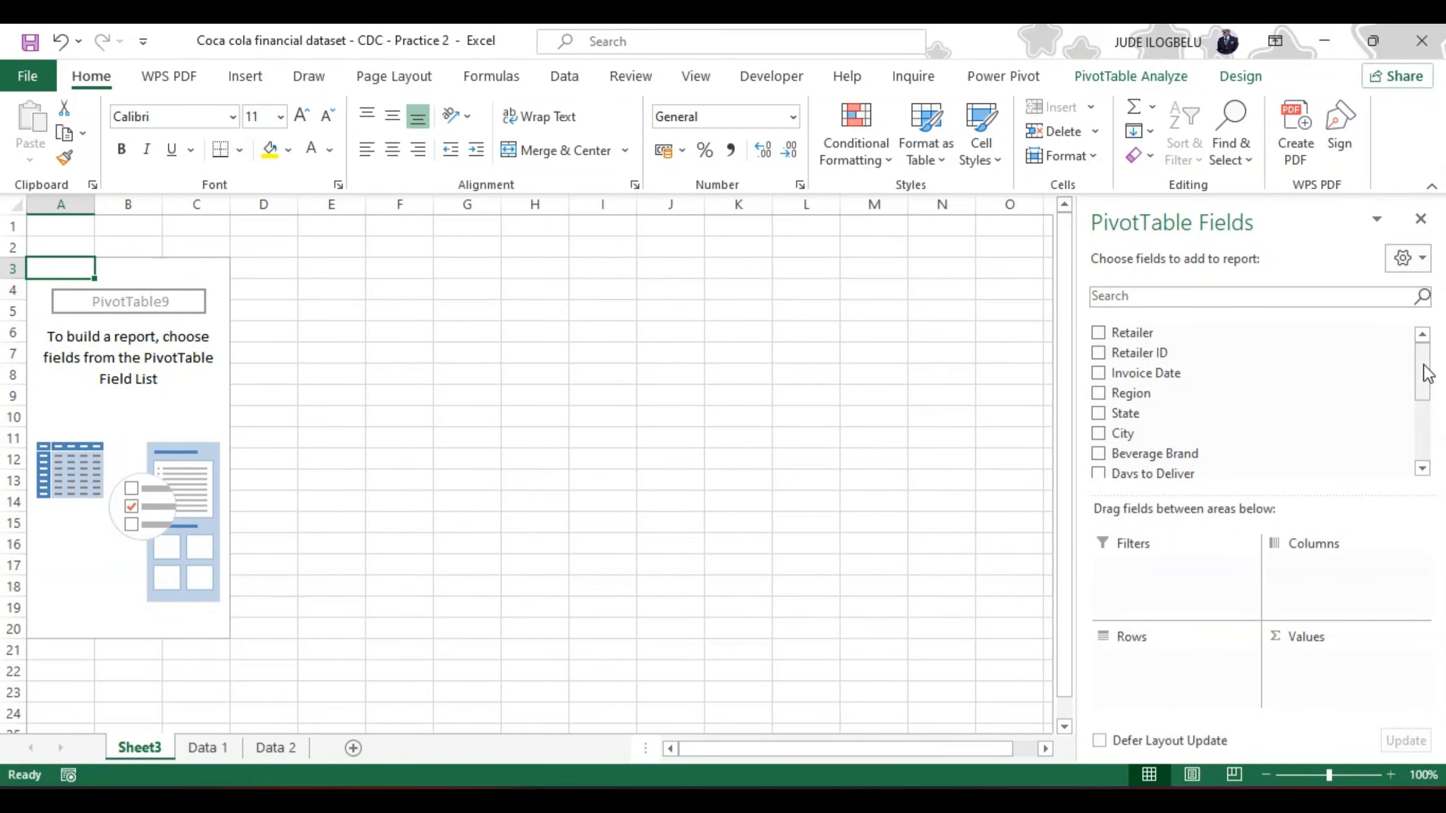
left_click_drag(1428, 374, 1428, 383)
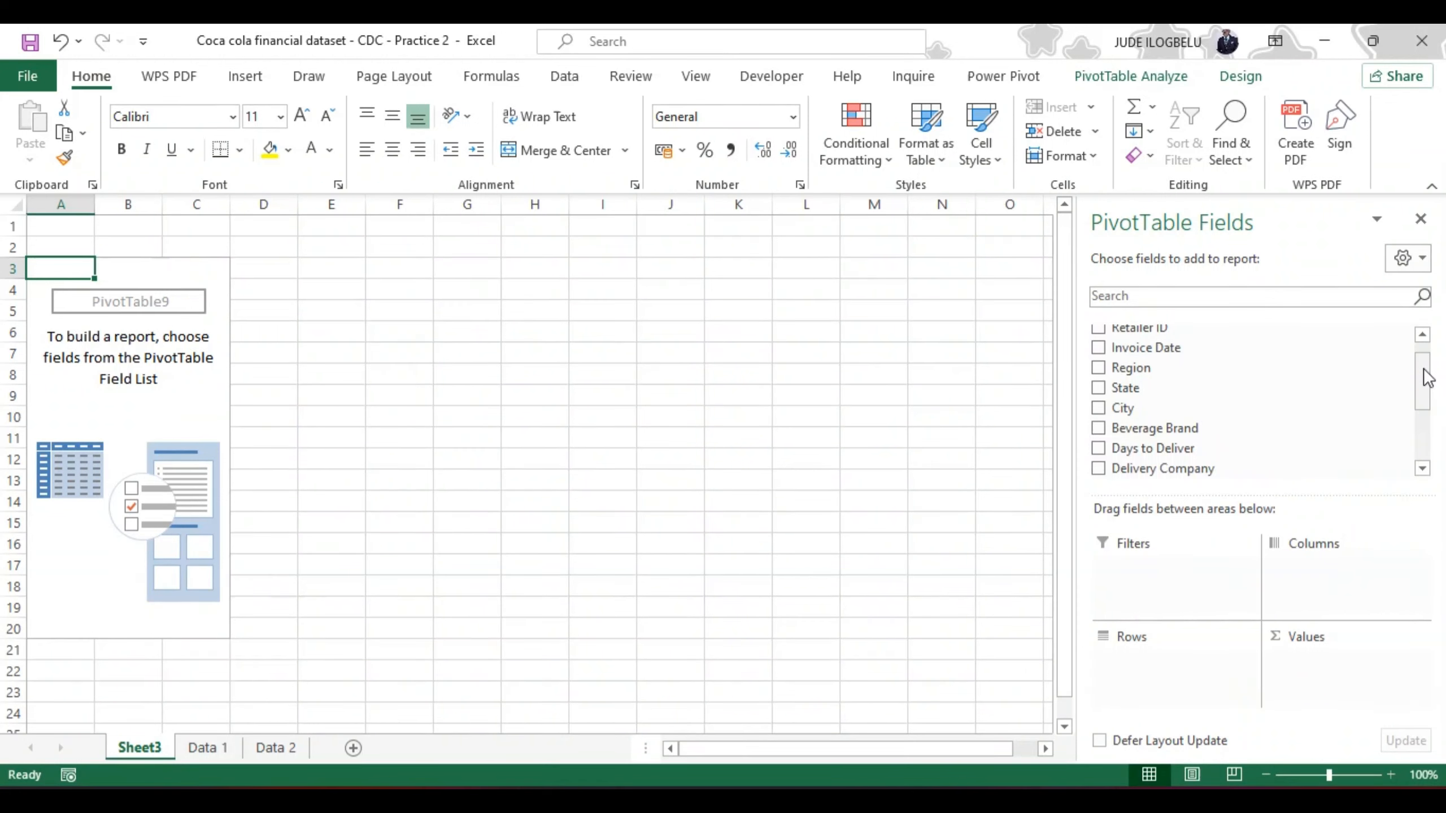
left_click_drag(1427, 377, 1426, 359)
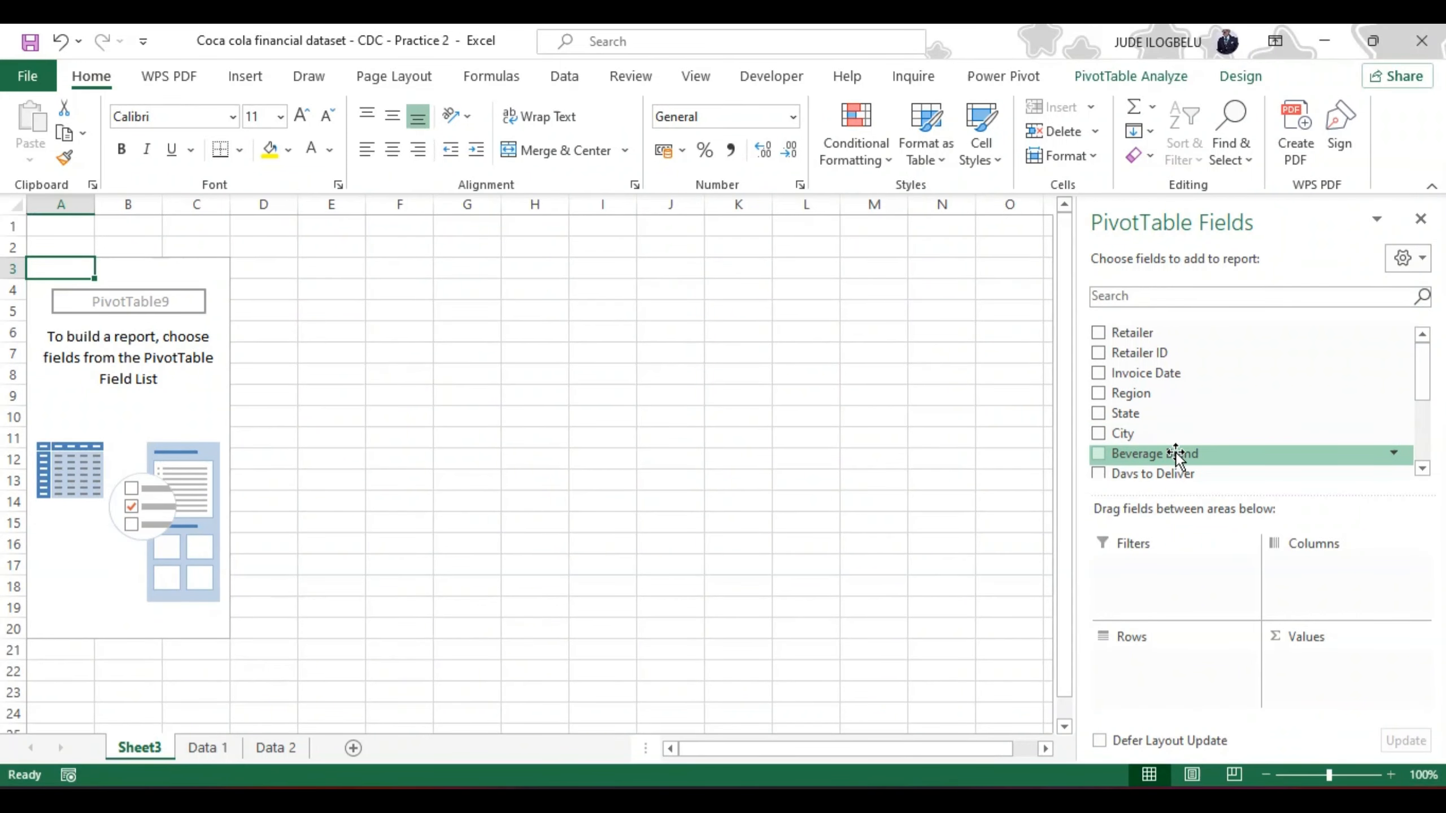
mouse_move(1428, 381)
left_mouse_down()
mouse_move(1431, 421)
mouse_move(1429, 383)
left_mouse_up()
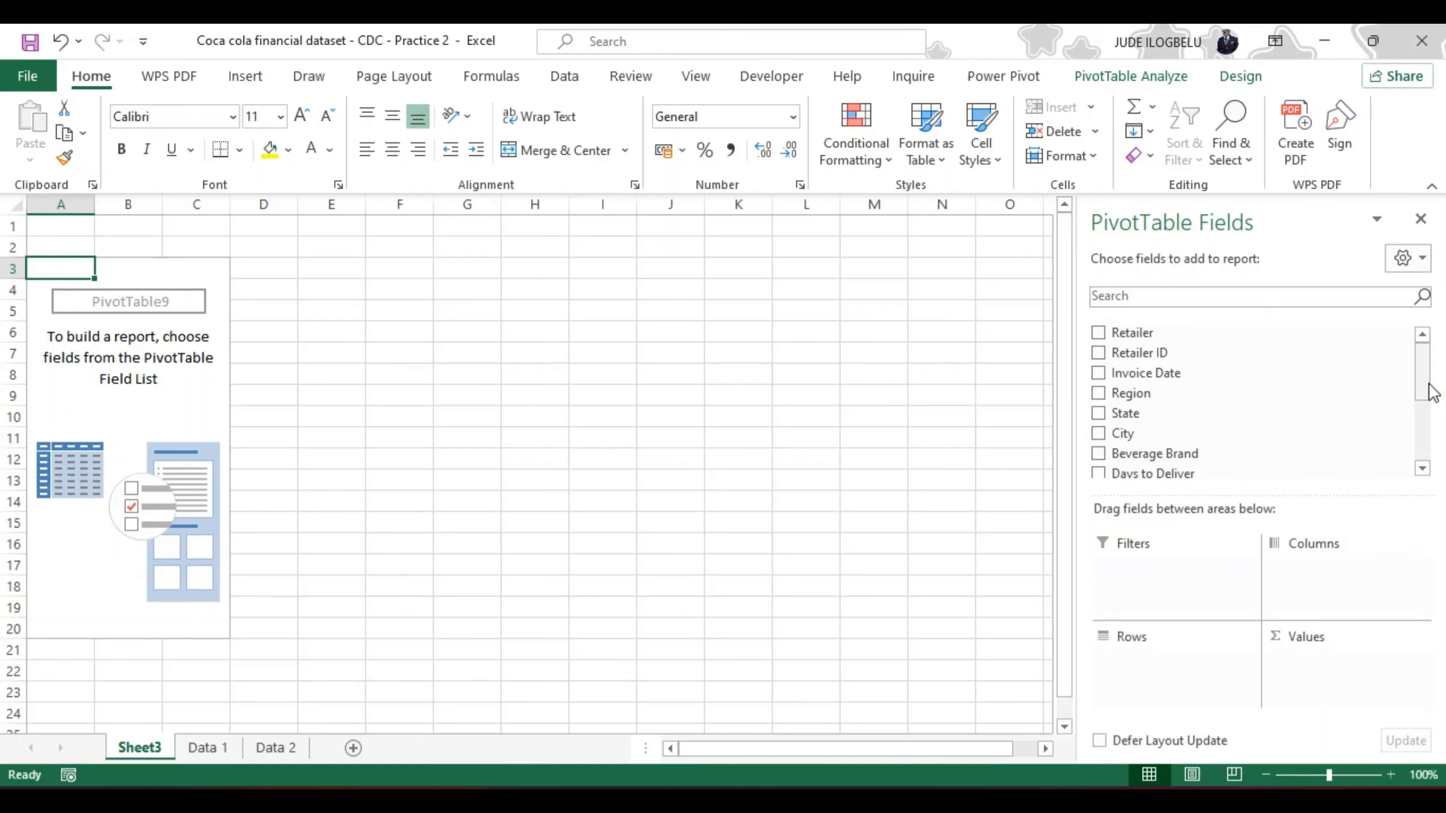
left_click(1428, 385)
left_click(1431, 392)
Step: Add Region to the PivotTable rows and Total Sales to its values
mouse_move(1429, 383)
left_mouse_down()
mouse_move(1429, 451)
mouse_move(1426, 399)
left_mouse_up()
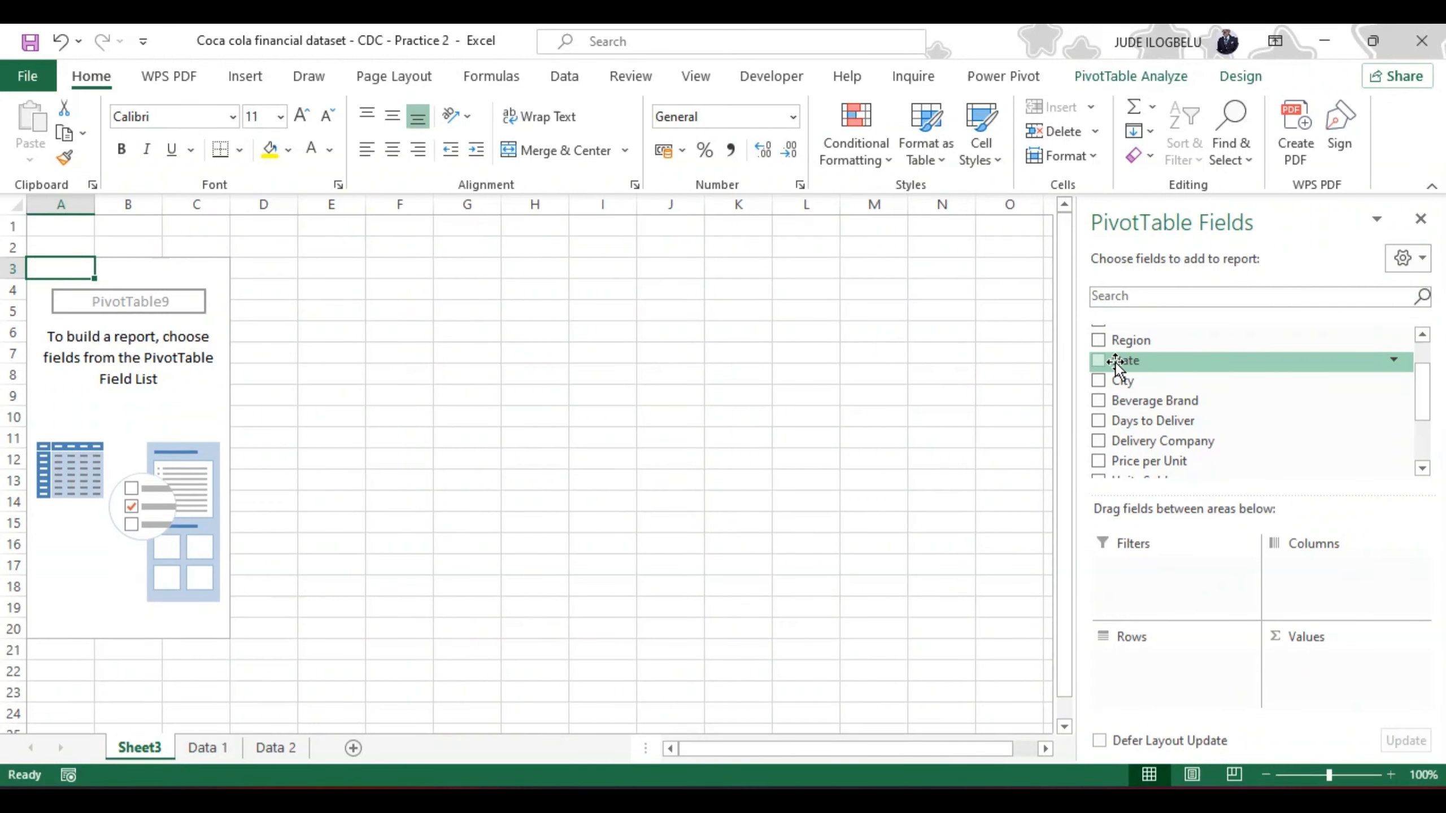
left_click(1097, 341)
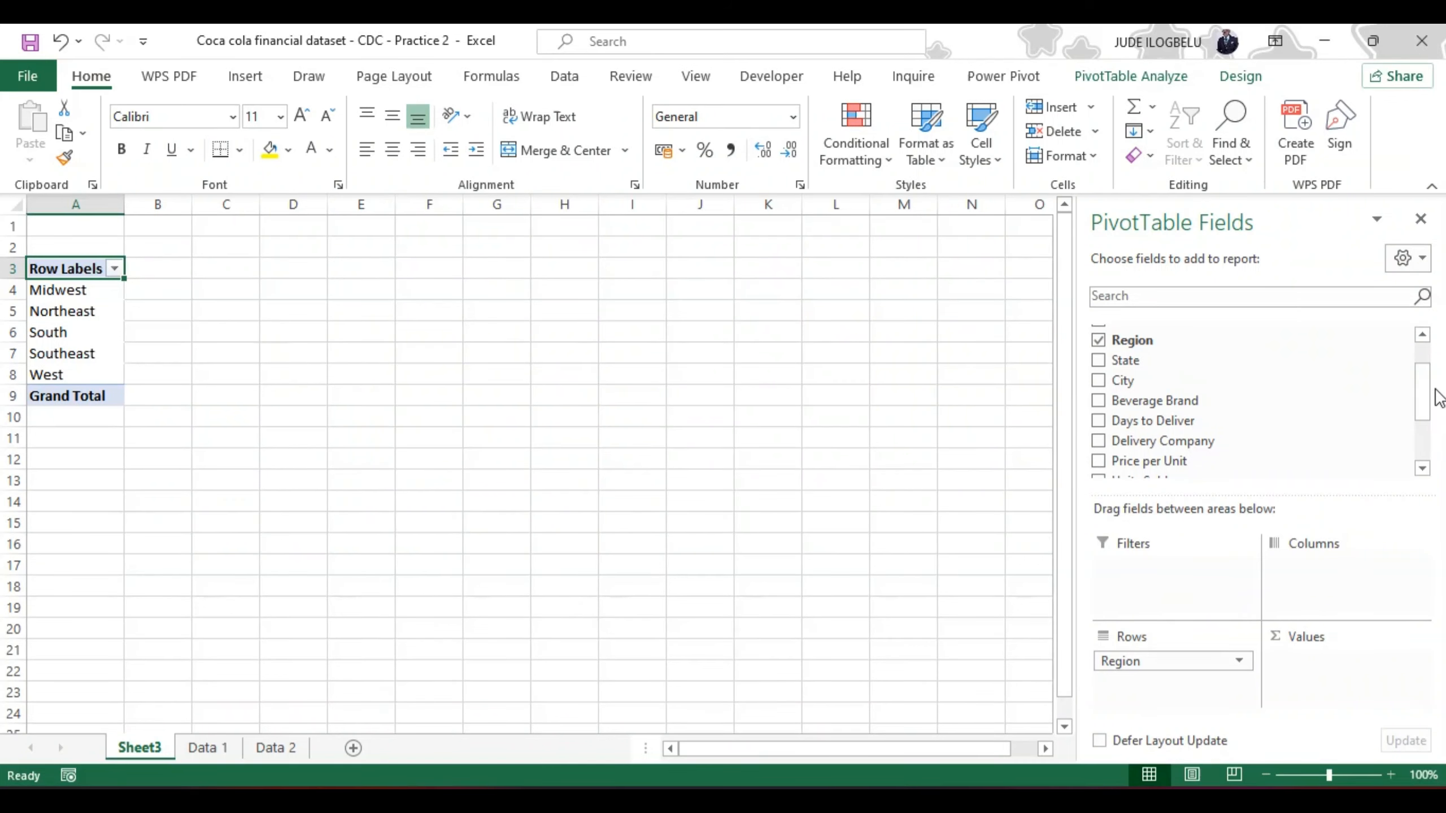
left_click_drag(1428, 404, 1429, 419)
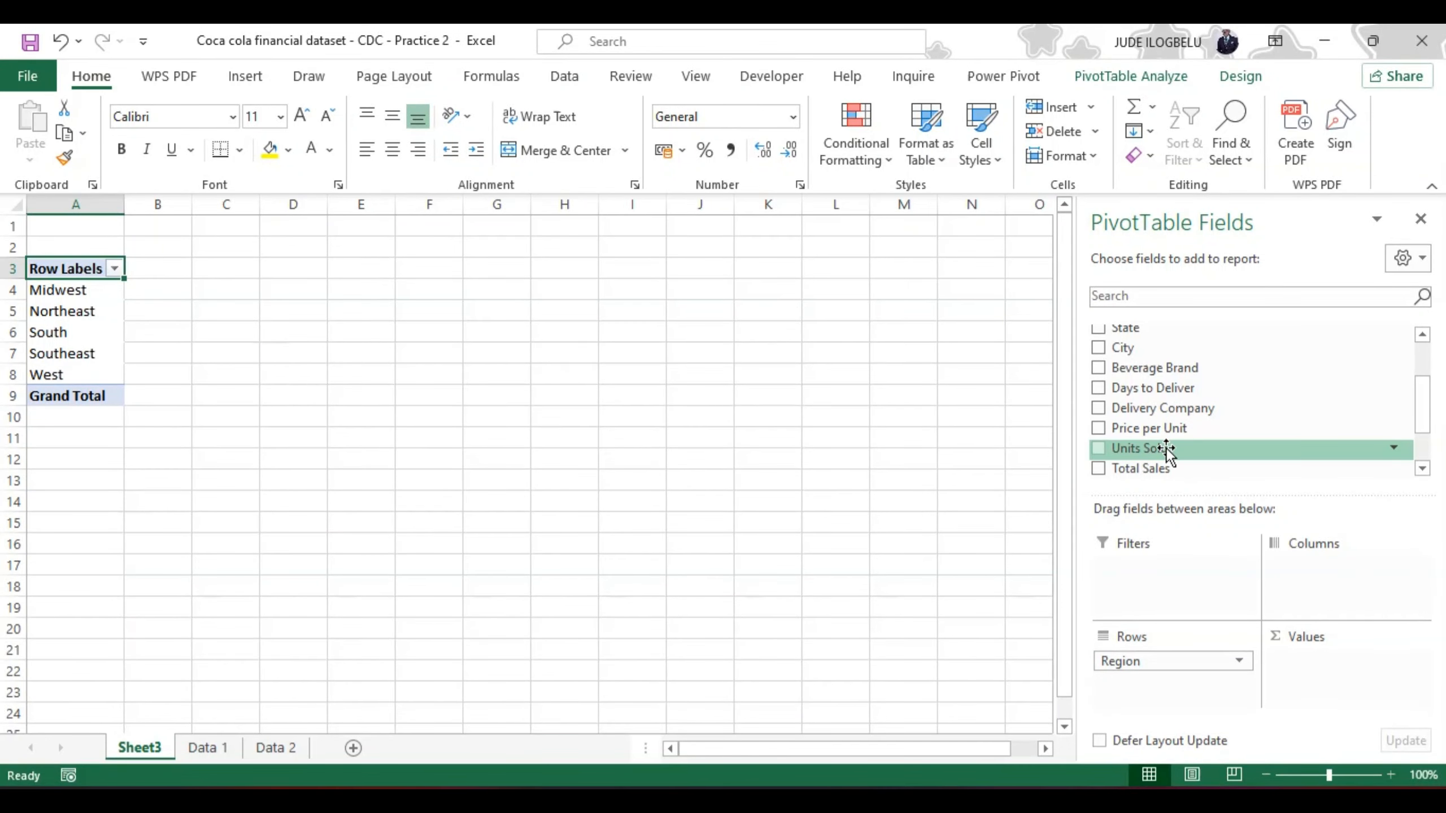
left_click(1098, 468)
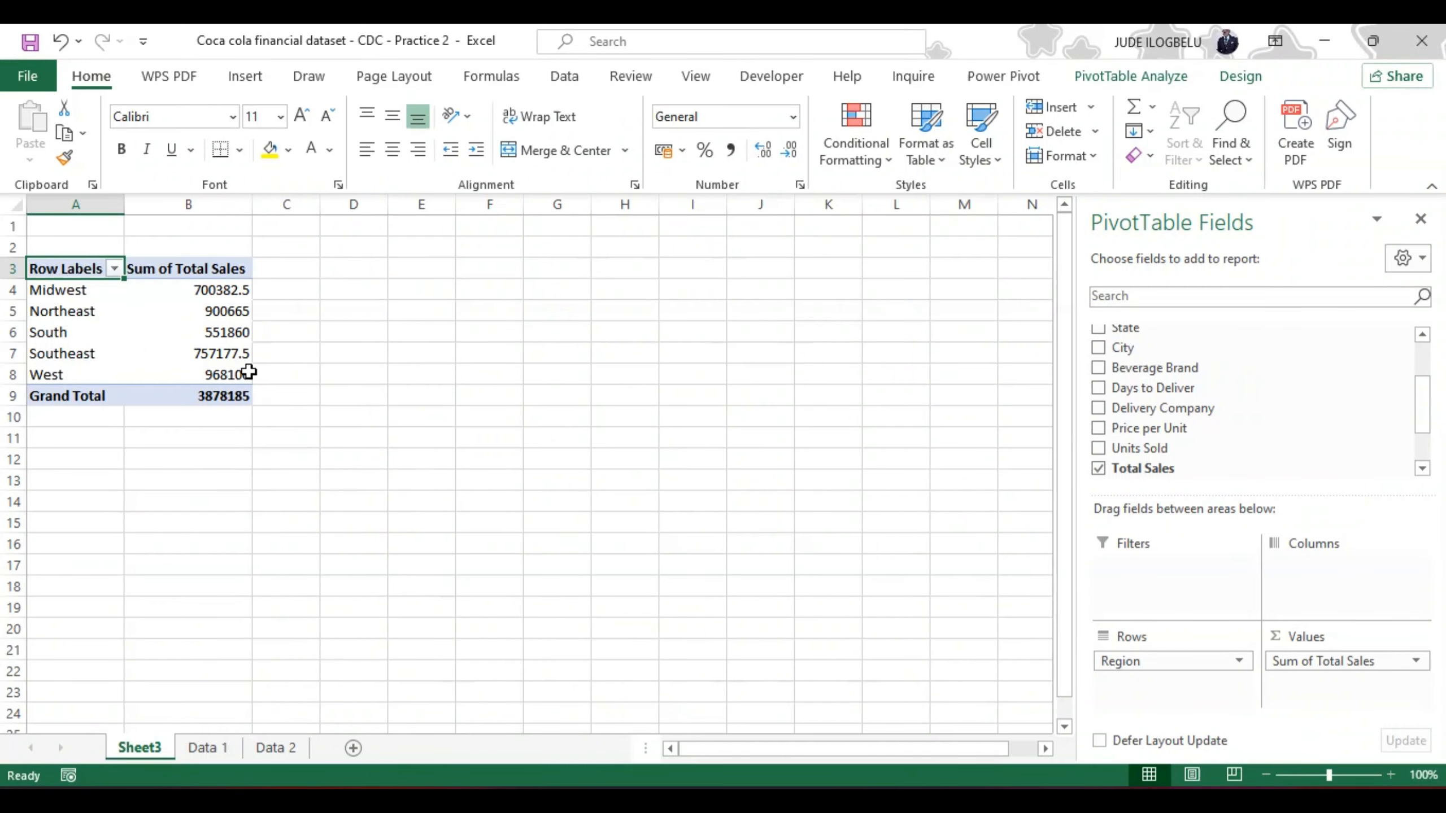
Step: Give the PivotTable's Sum of Total Sales field a Currency number format with 0 decimal places
mouse_move(227, 293)
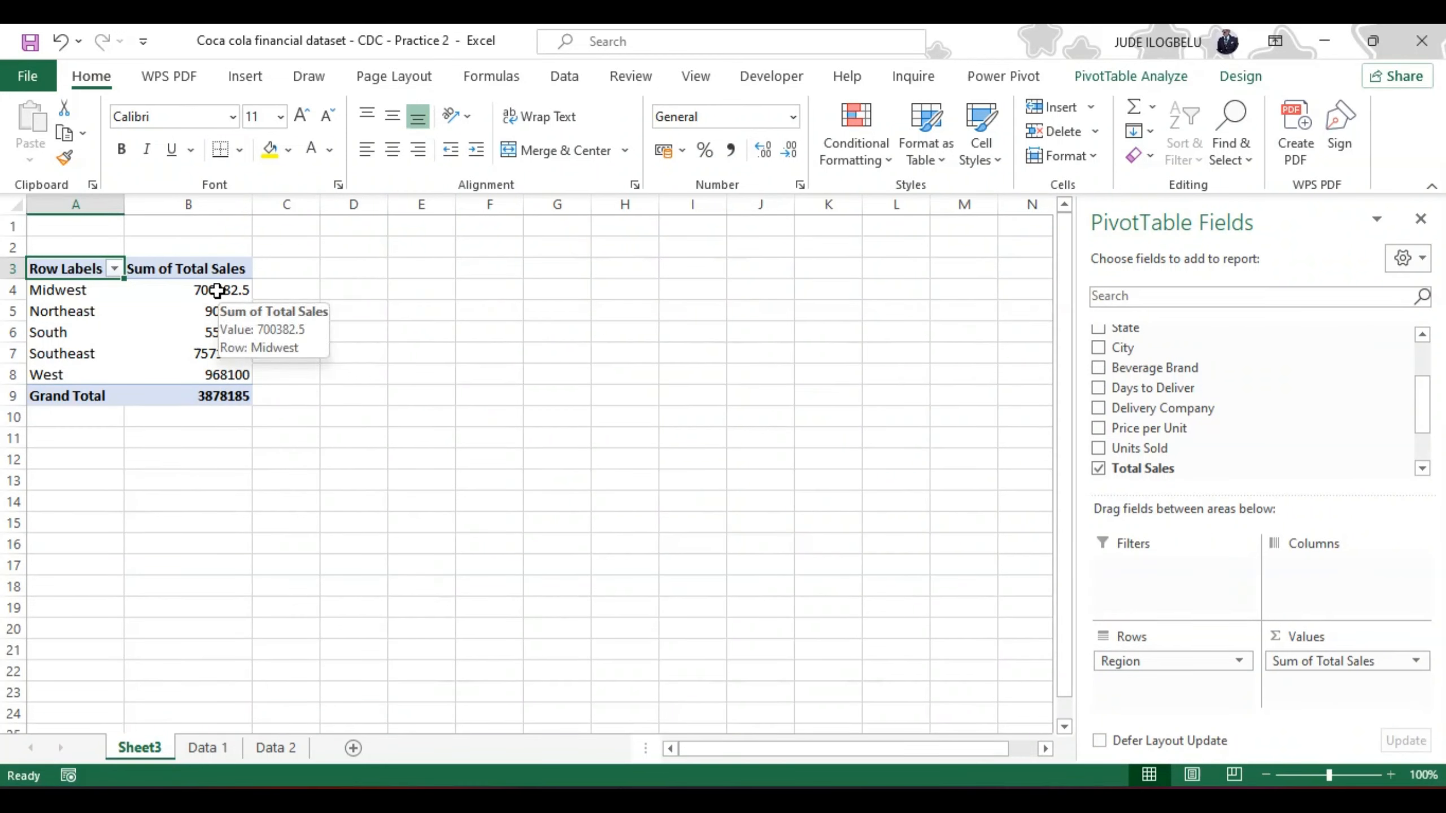
right_click(214, 290)
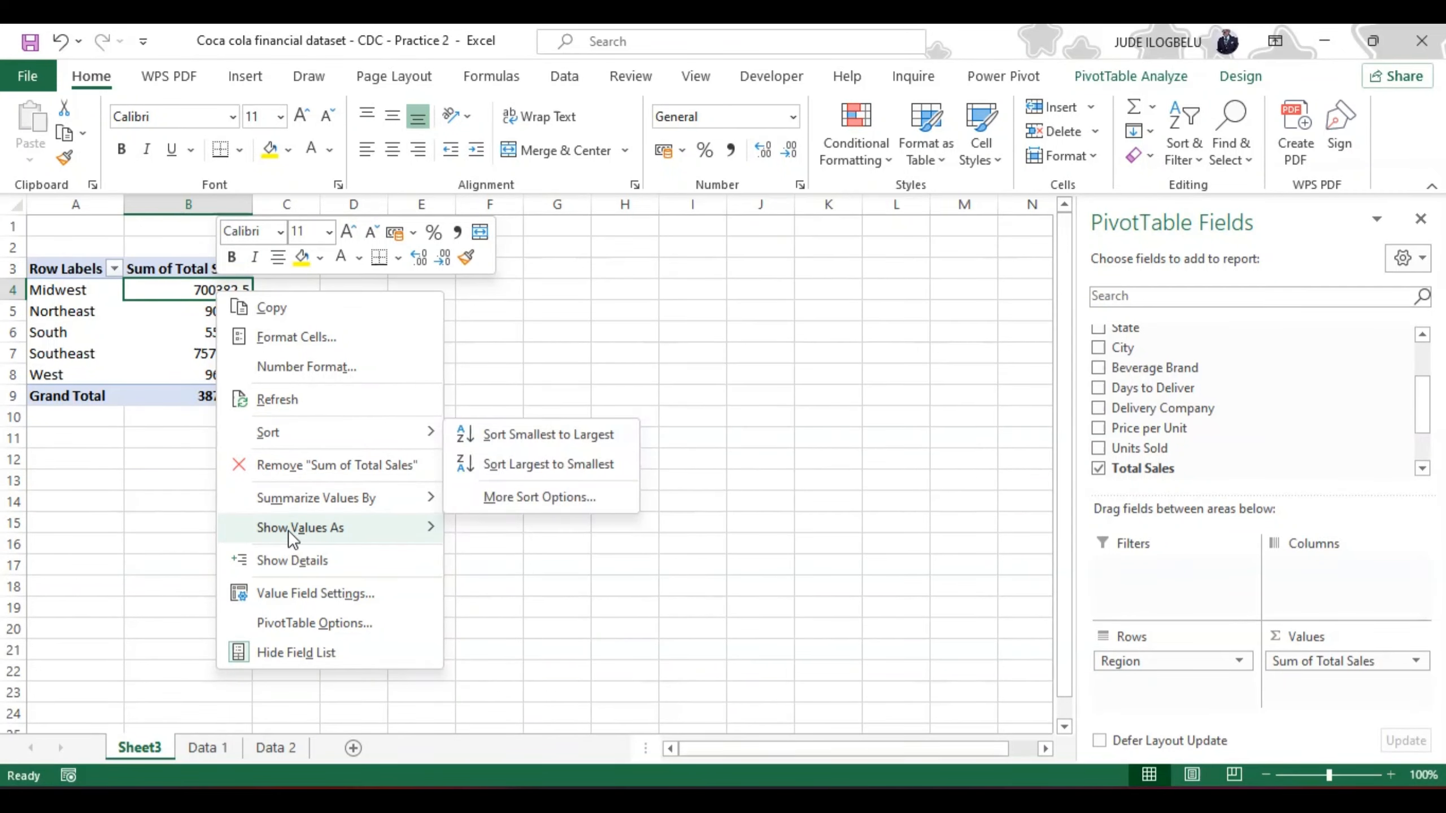
left_click(292, 592)
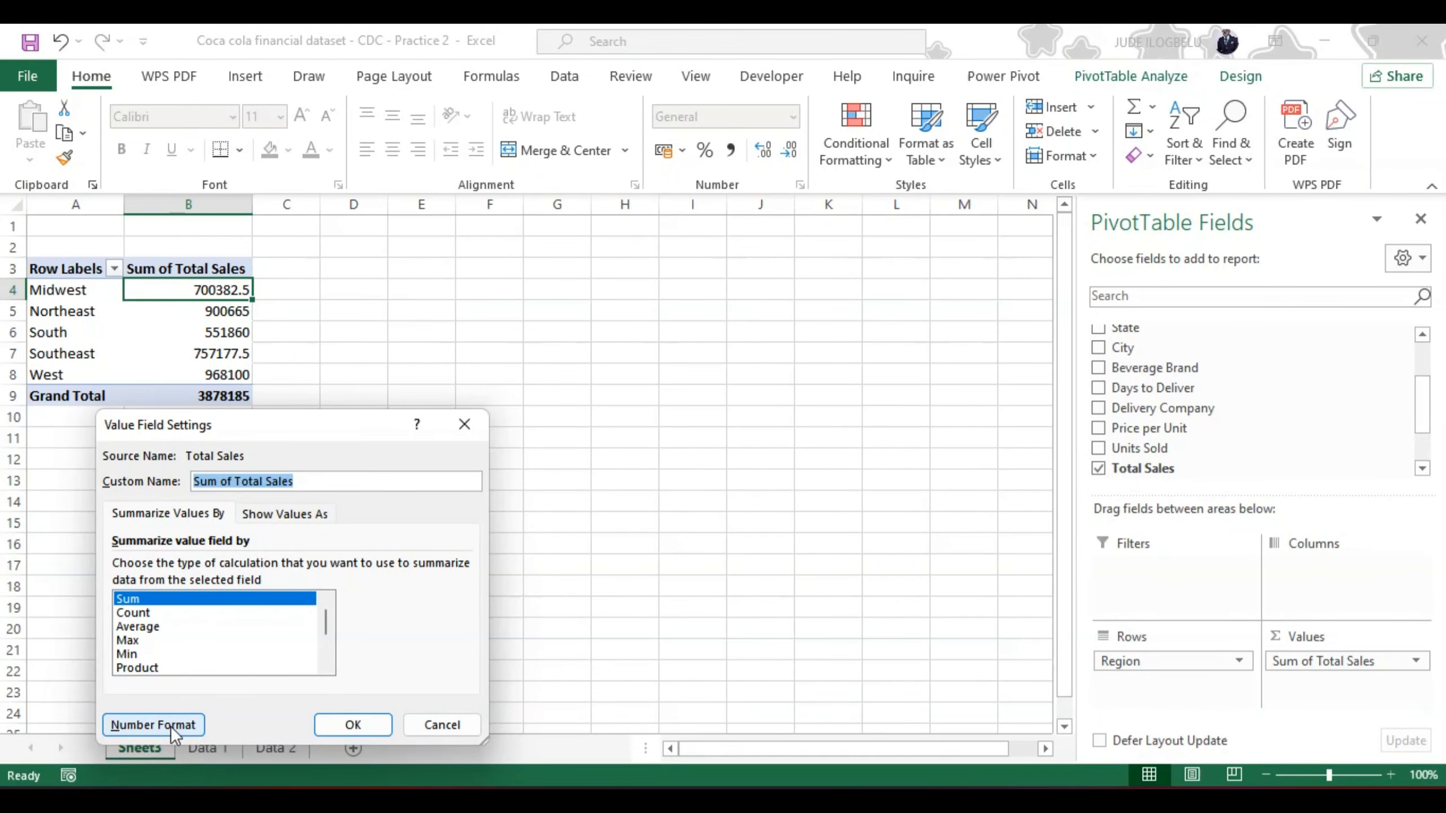
left_click(154, 724)
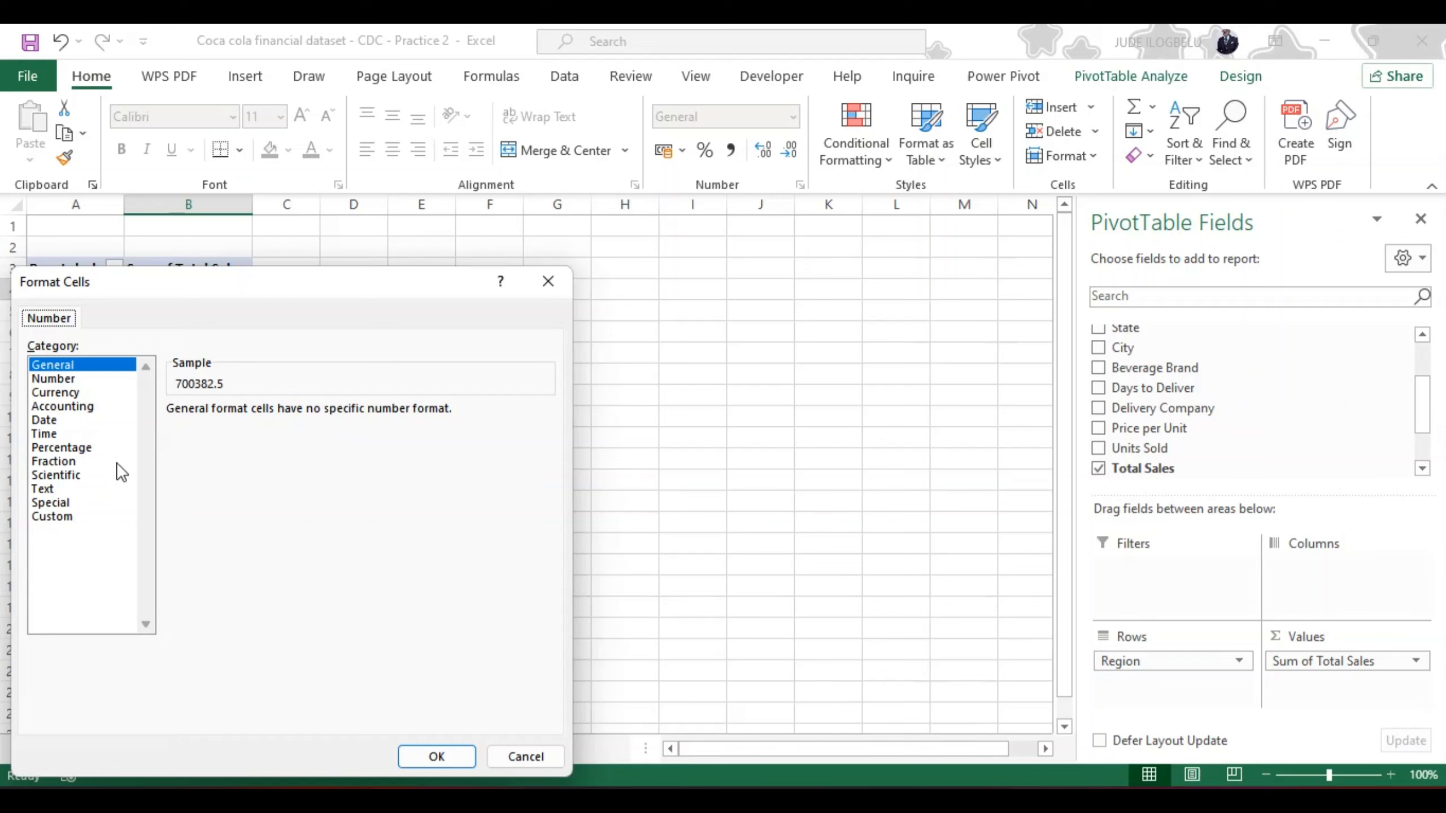
left_click(68, 393)
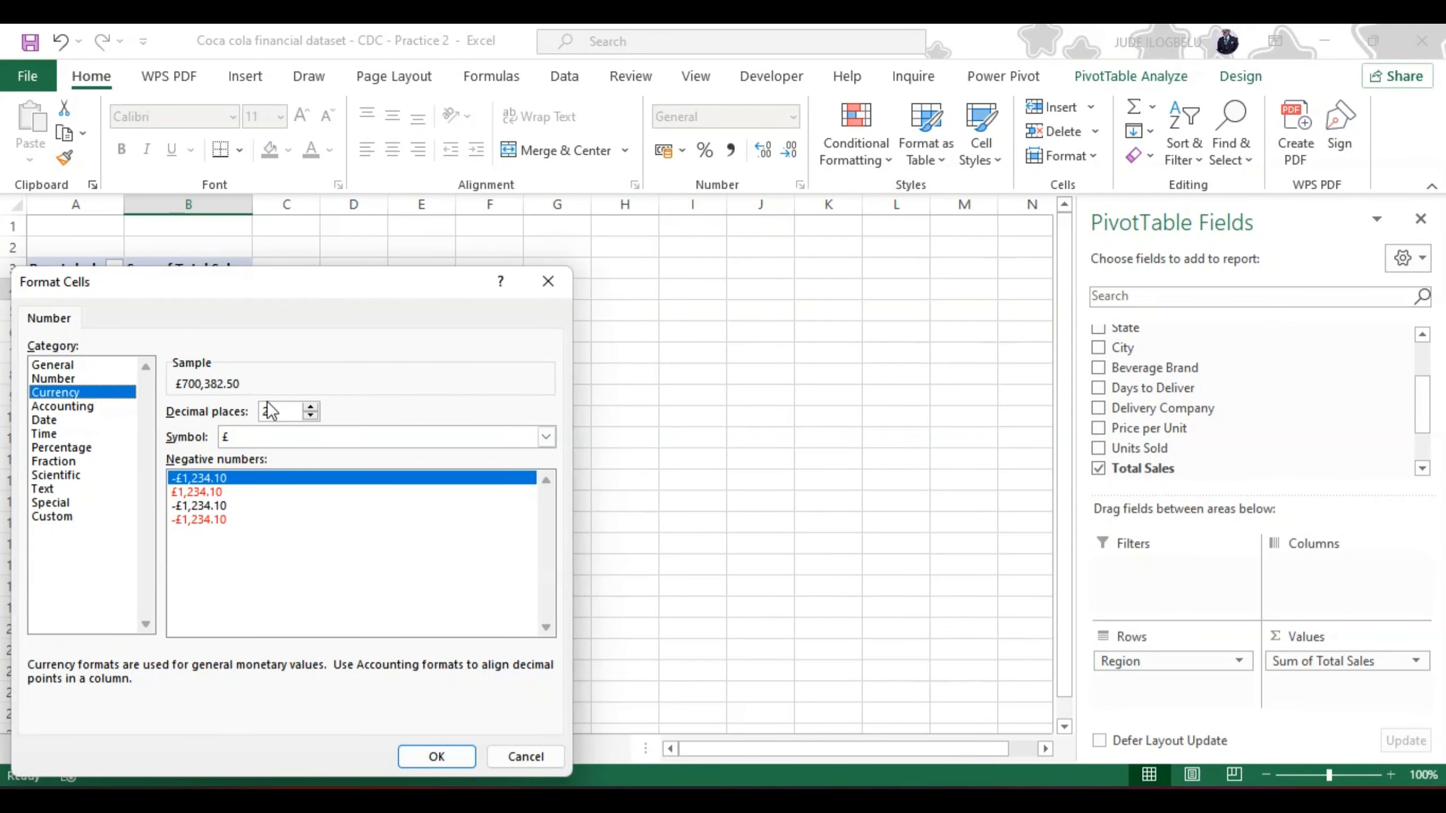
left_click(311, 416)
left_click(310, 415)
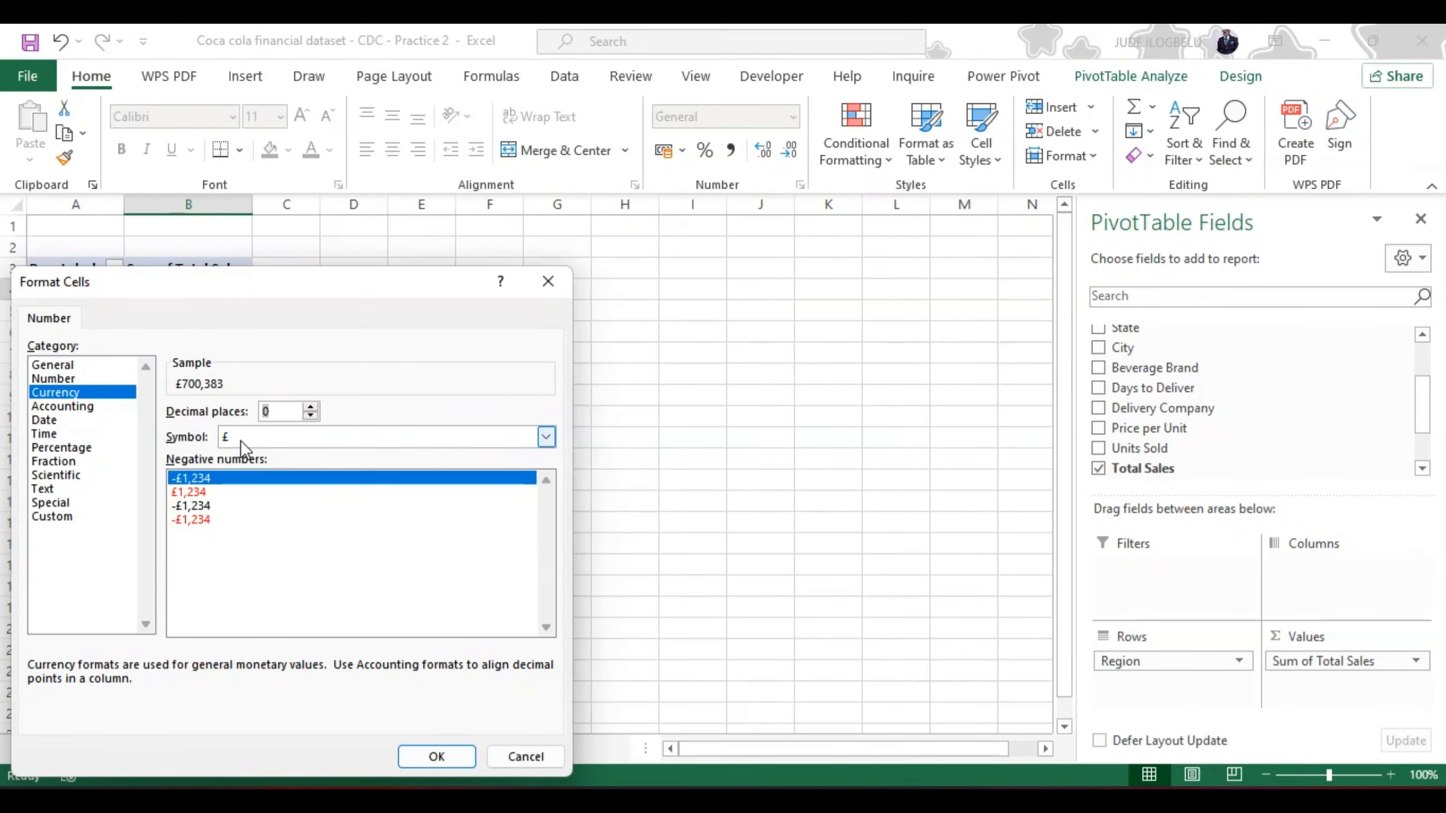
Step: Set the field's currency symbol to $ English (United States) and apply the number format to the PivotTable values
left_click(547, 436)
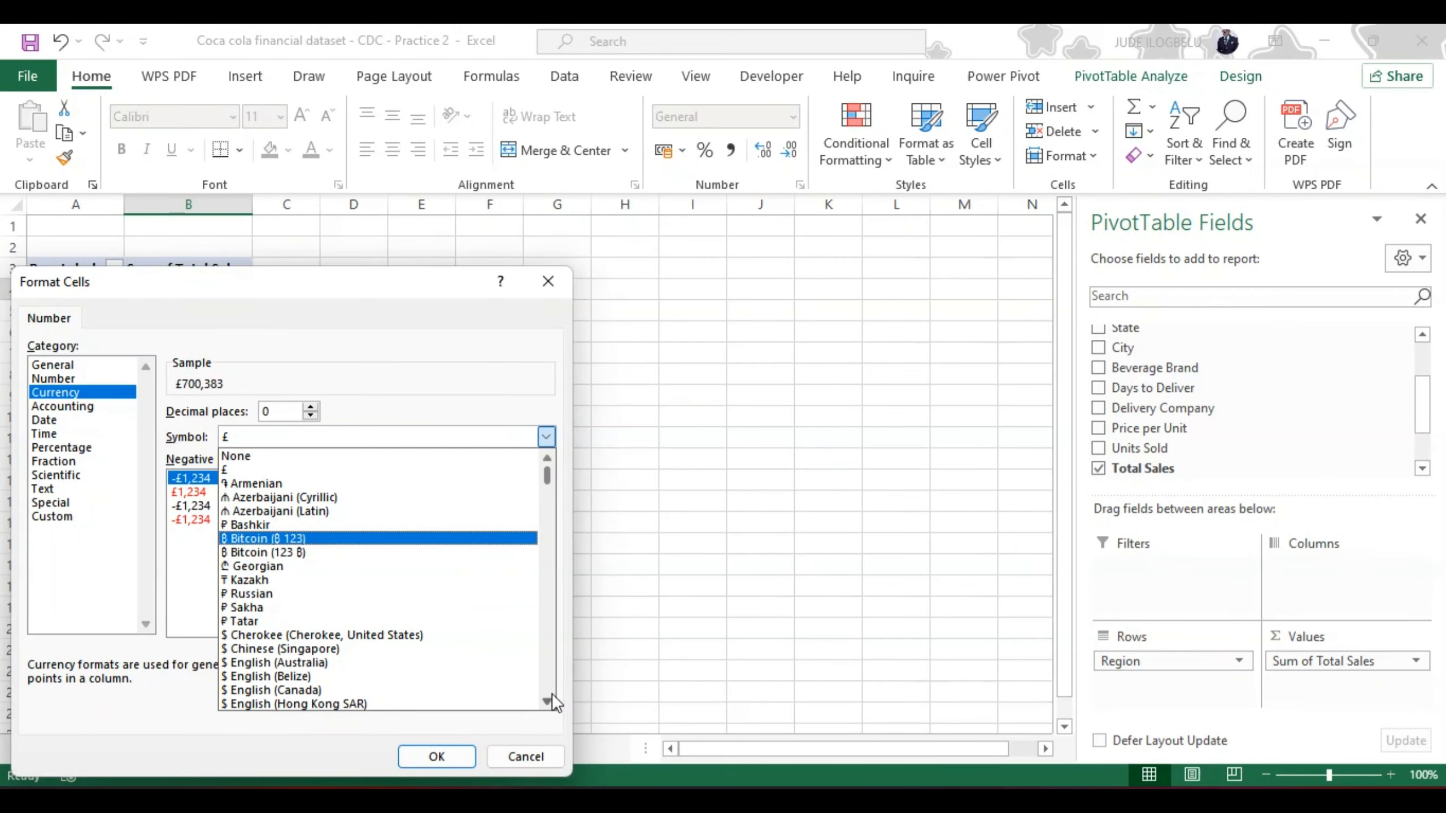
left_click(548, 699)
left_click(549, 700)
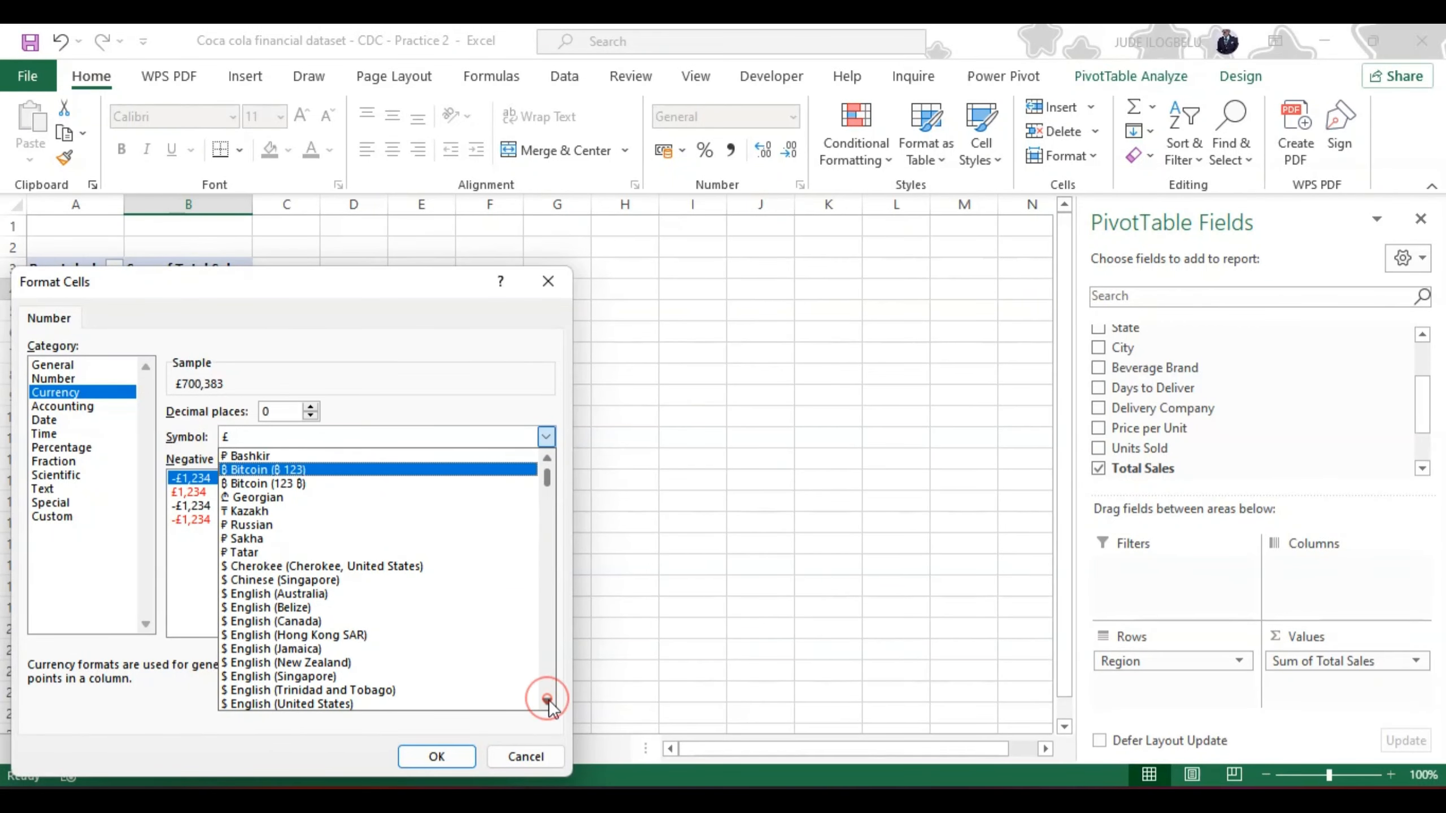
left_click(452, 699)
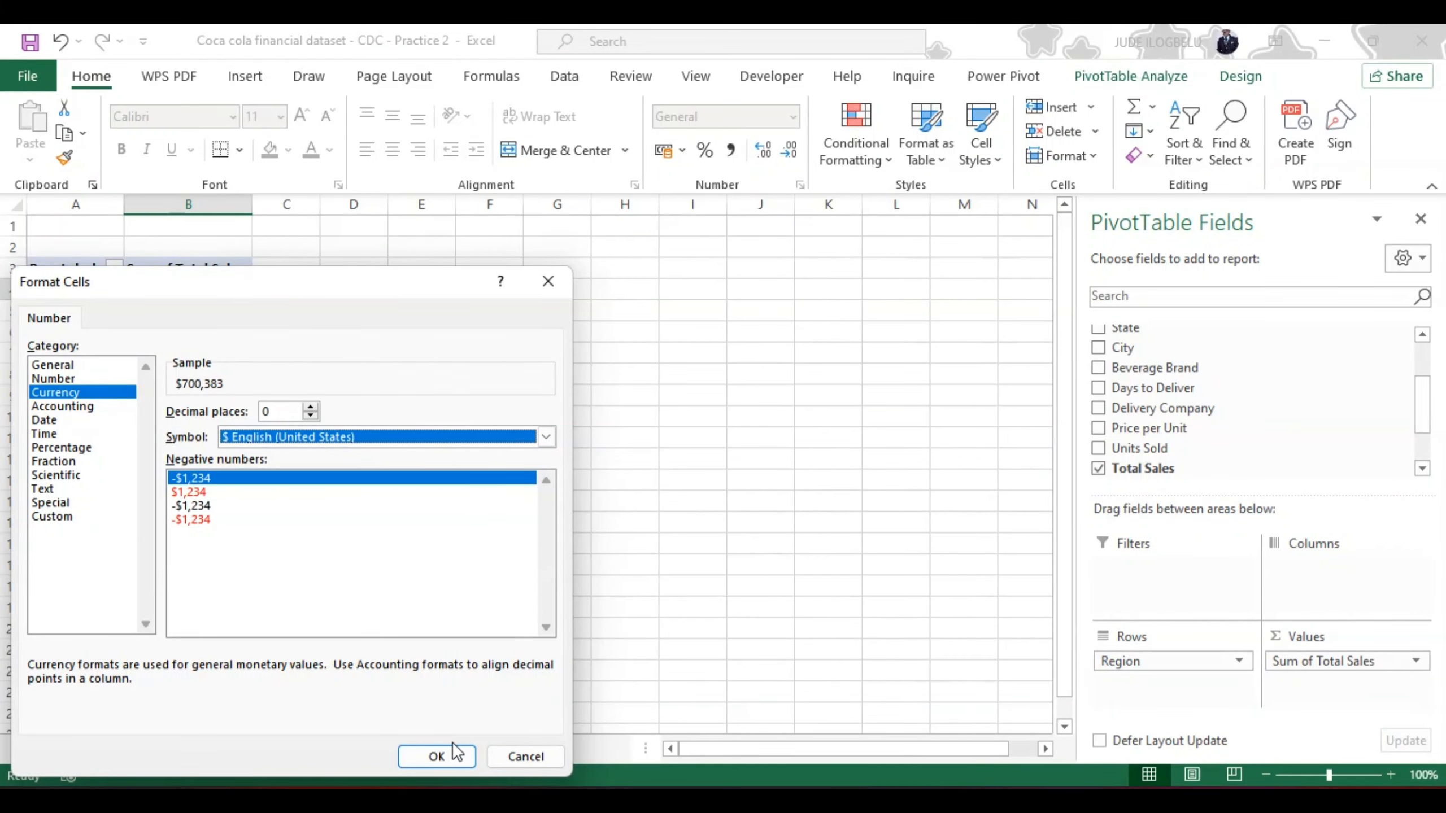
left_click(437, 758)
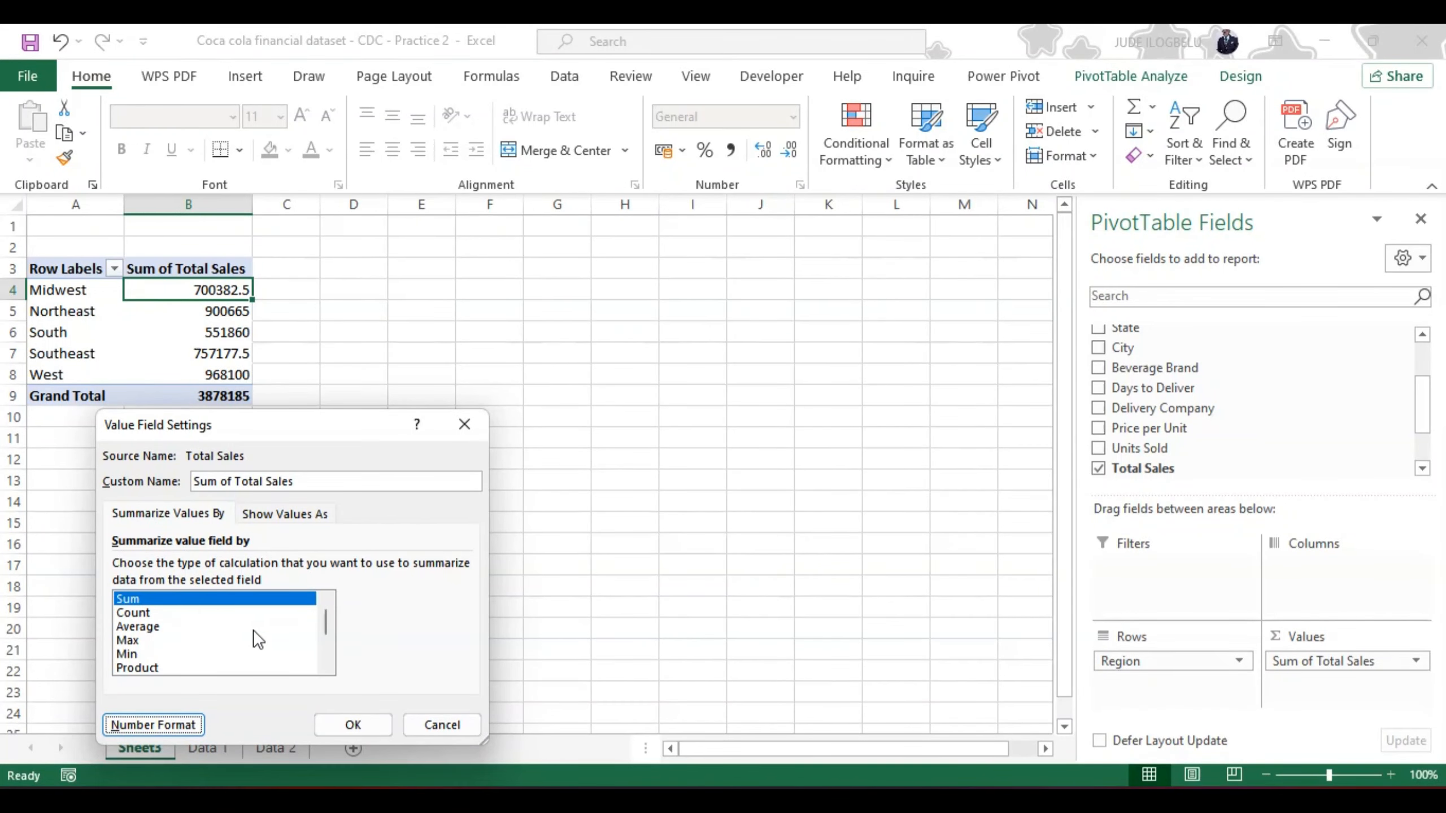
left_click(353, 724)
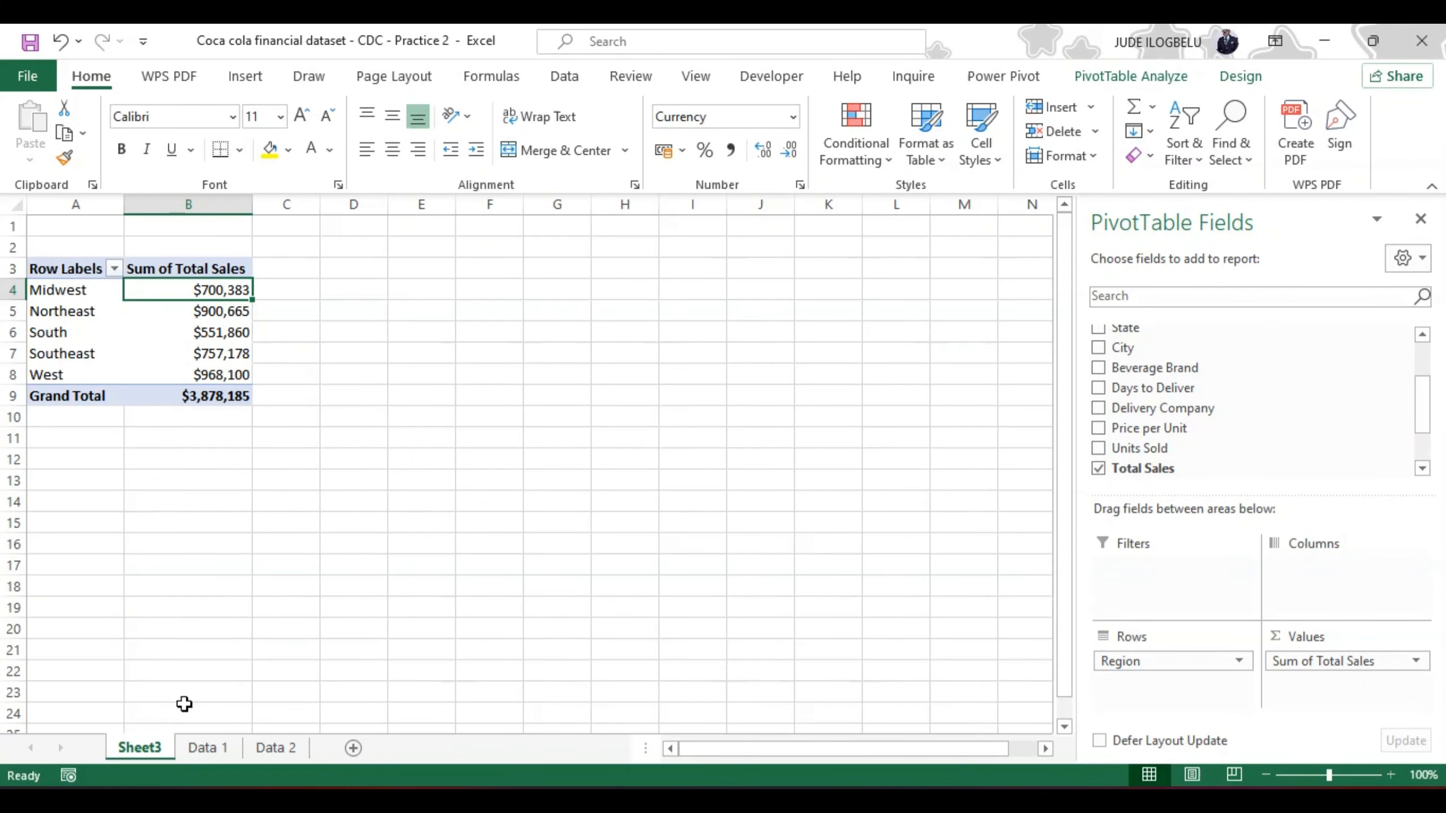
Step: Rename the Sheet3 worksheet as "Sales by Region"
double_click(142, 746)
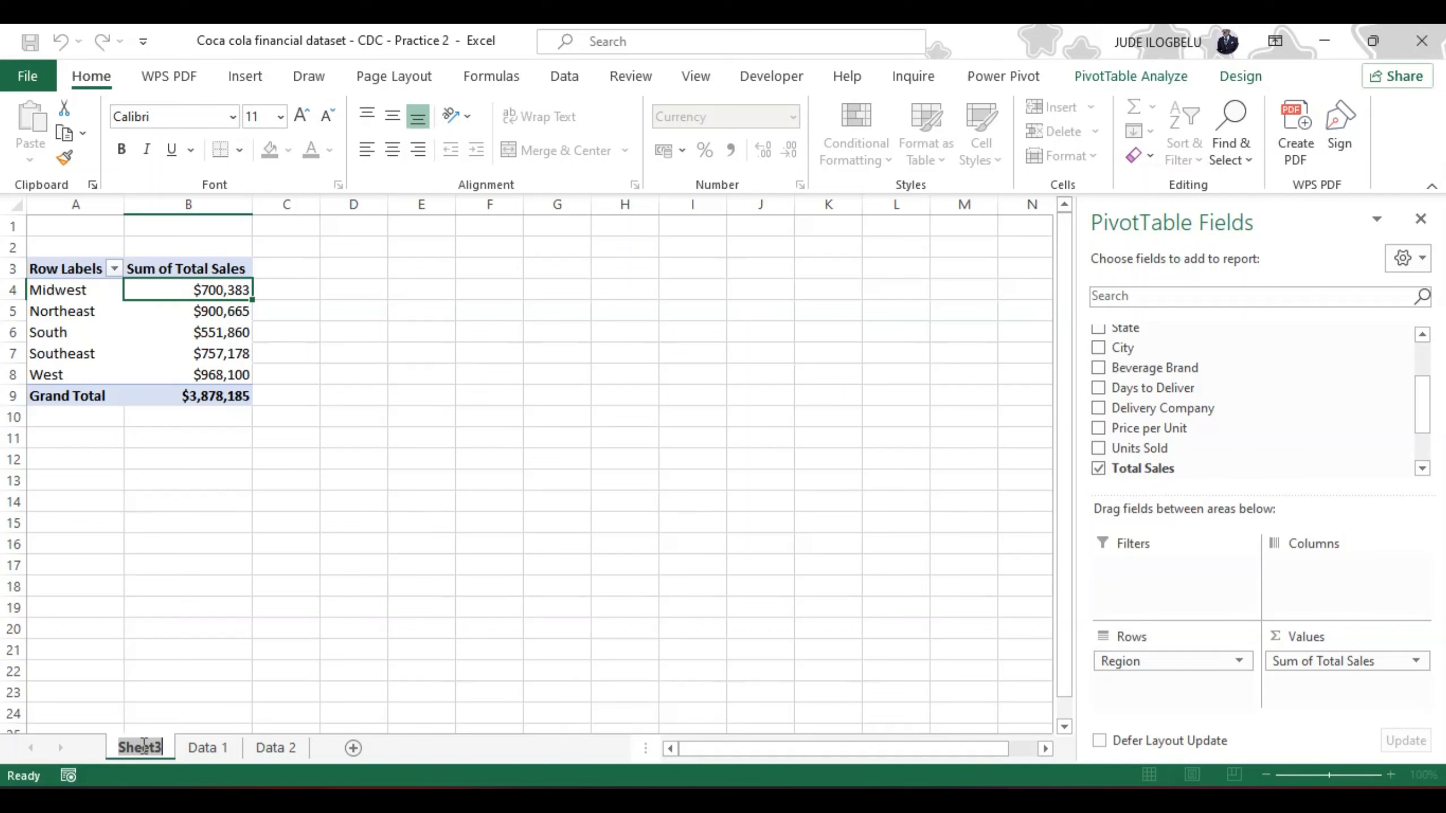
type("Sales")
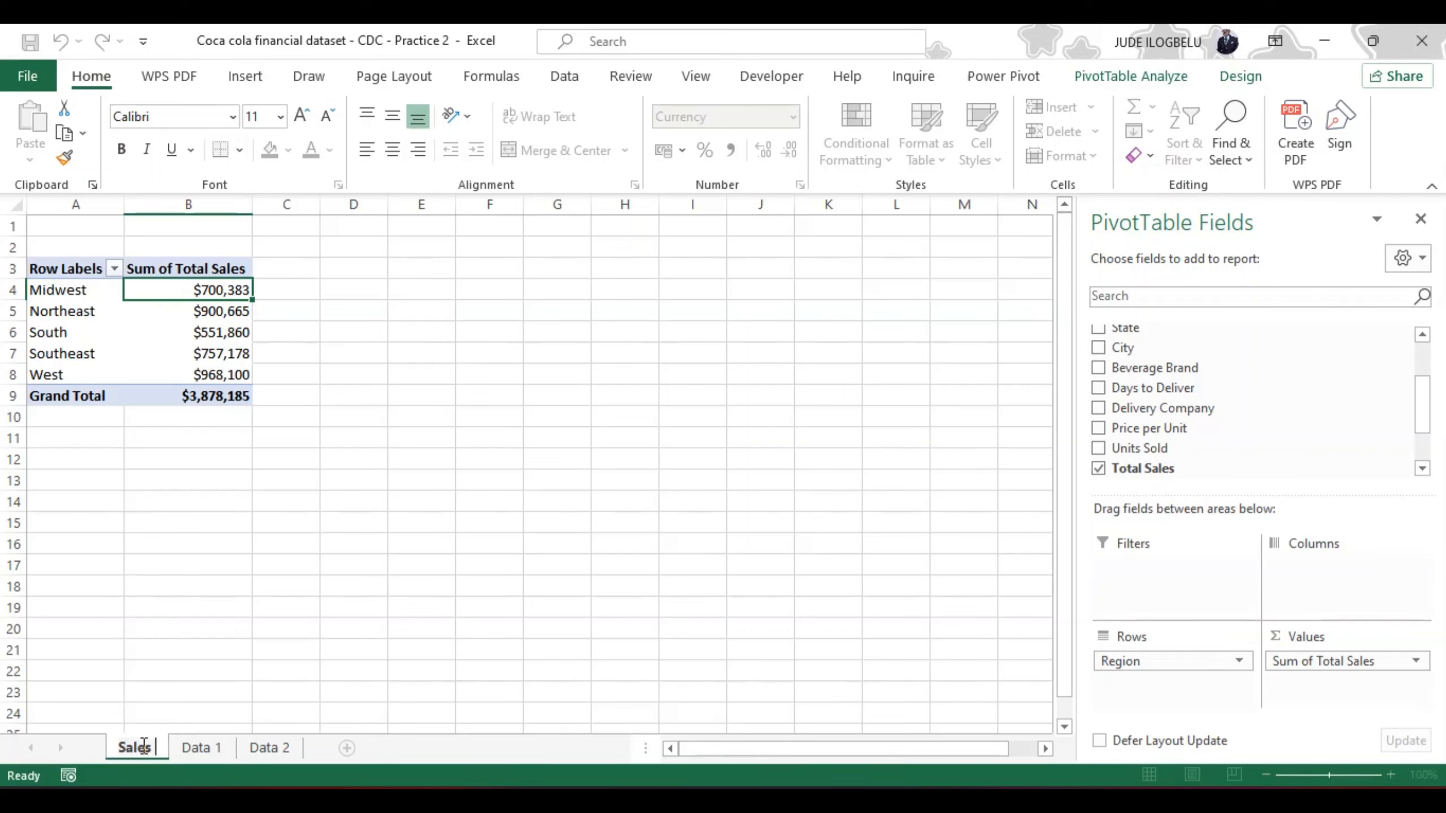
type(" by")
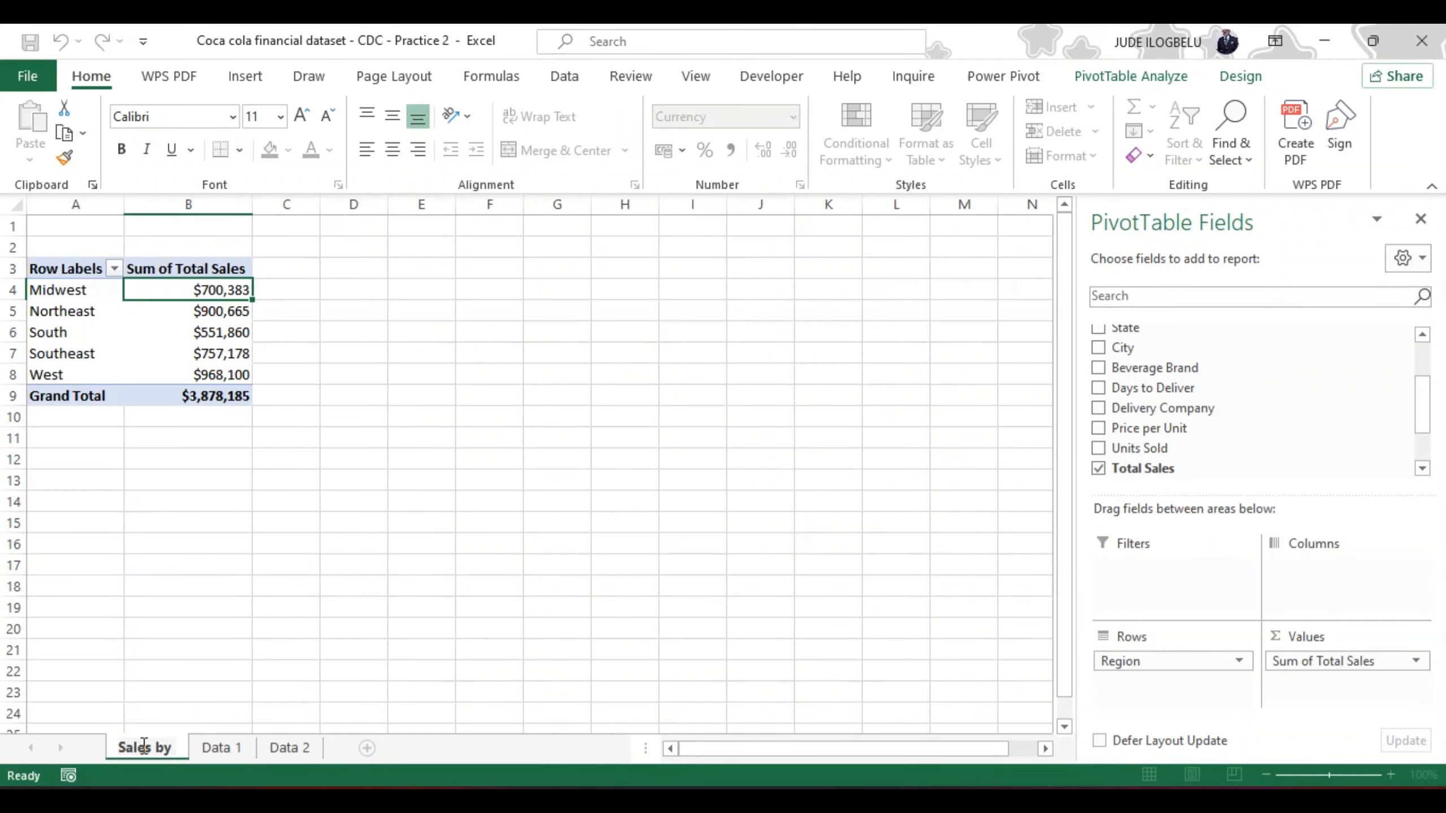
type(" Region")
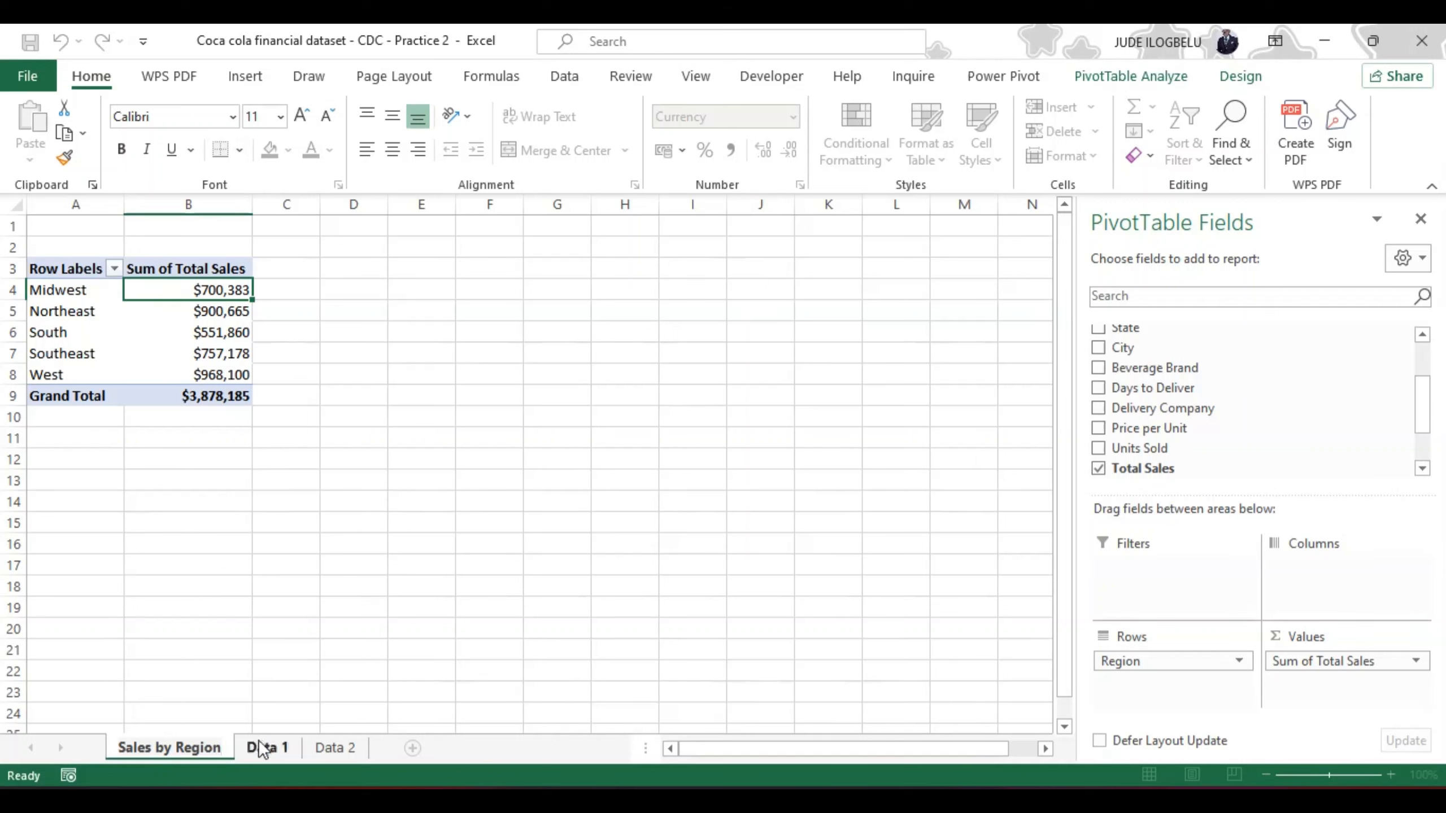
key("Return")
left_click(182, 716)
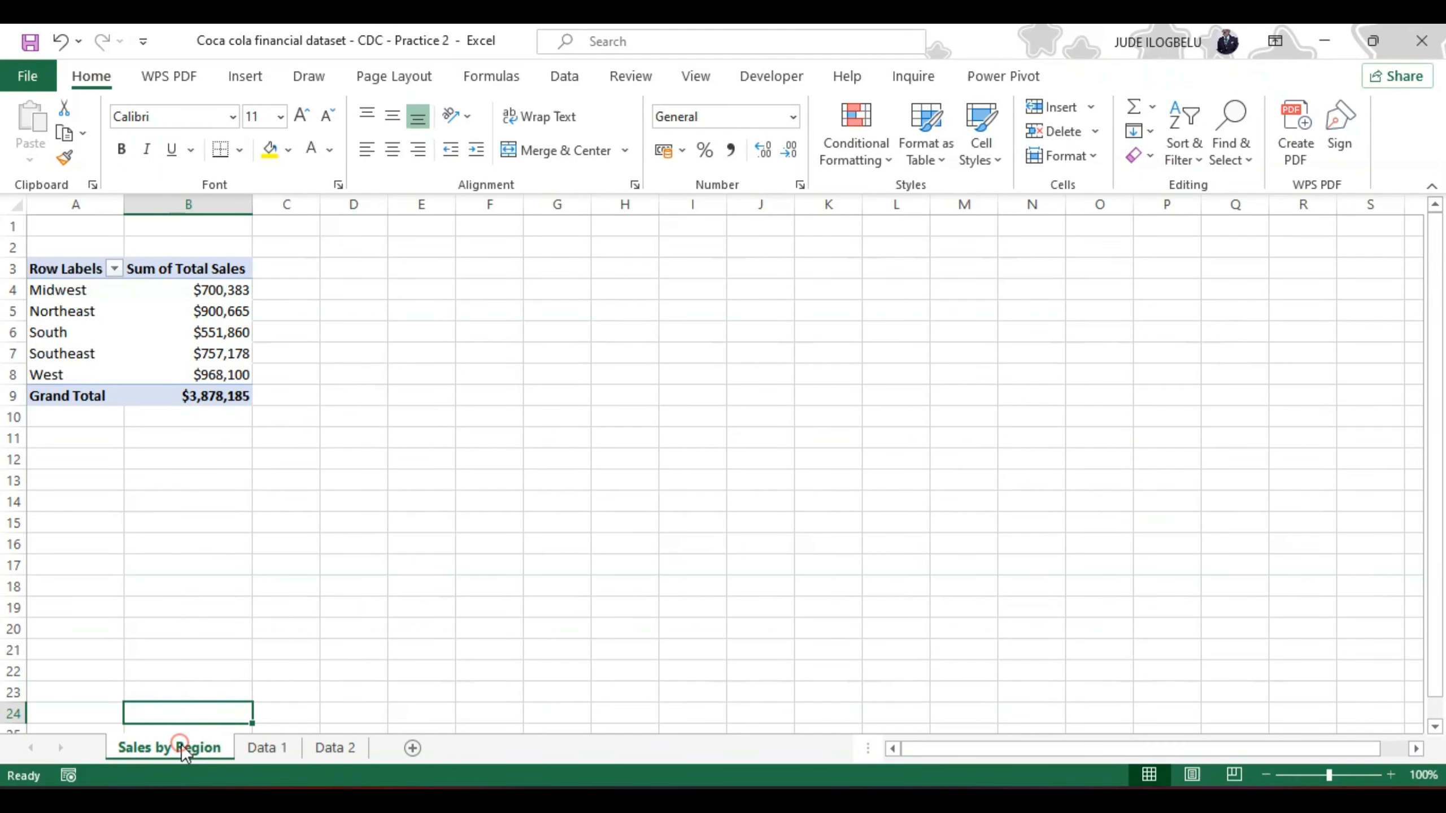
Step: Create three copies of the Sales by Region sheet in the same workbook, each placed ahead of the existing sheets
right_click(182, 744)
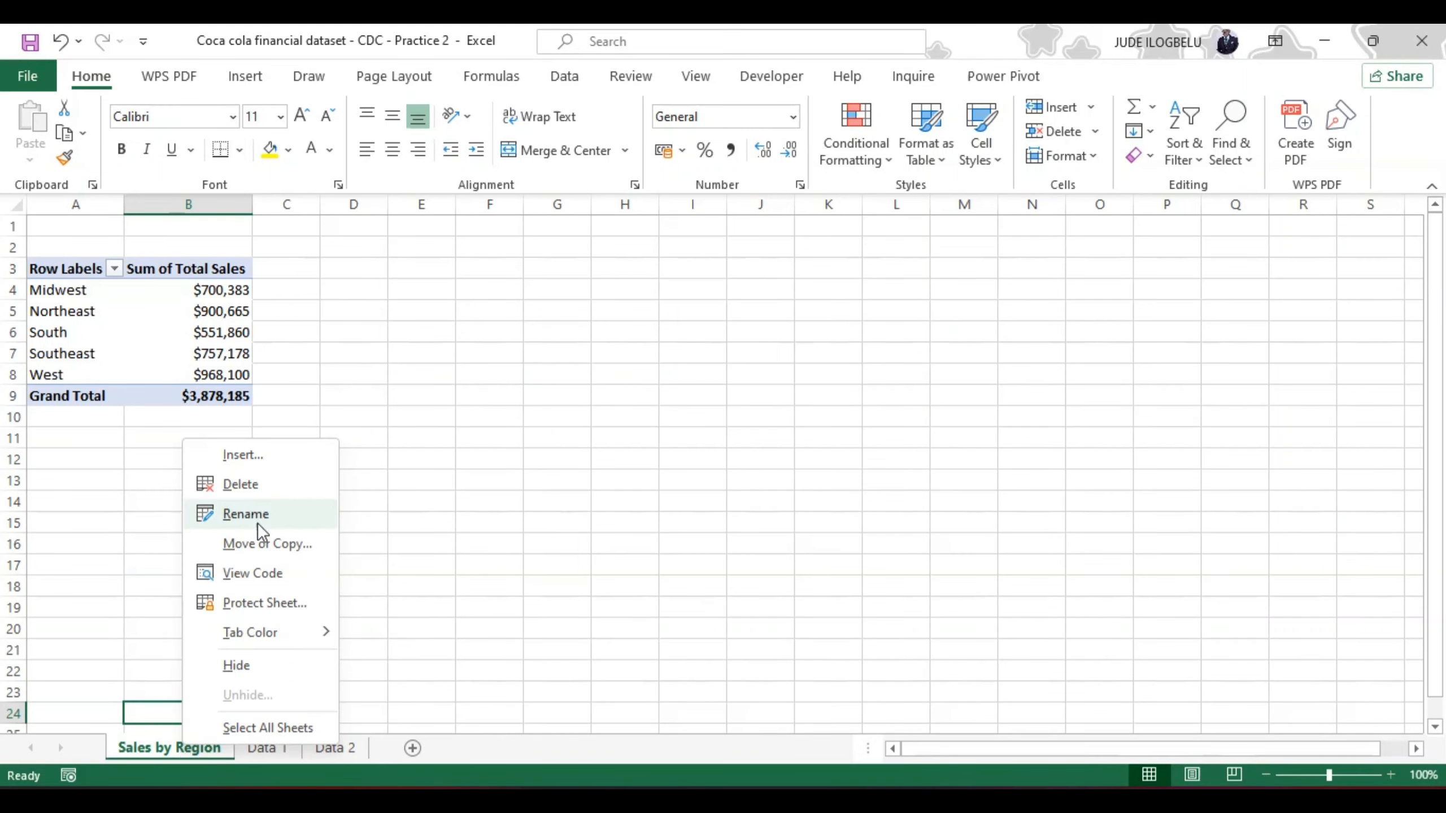
left_click(265, 544)
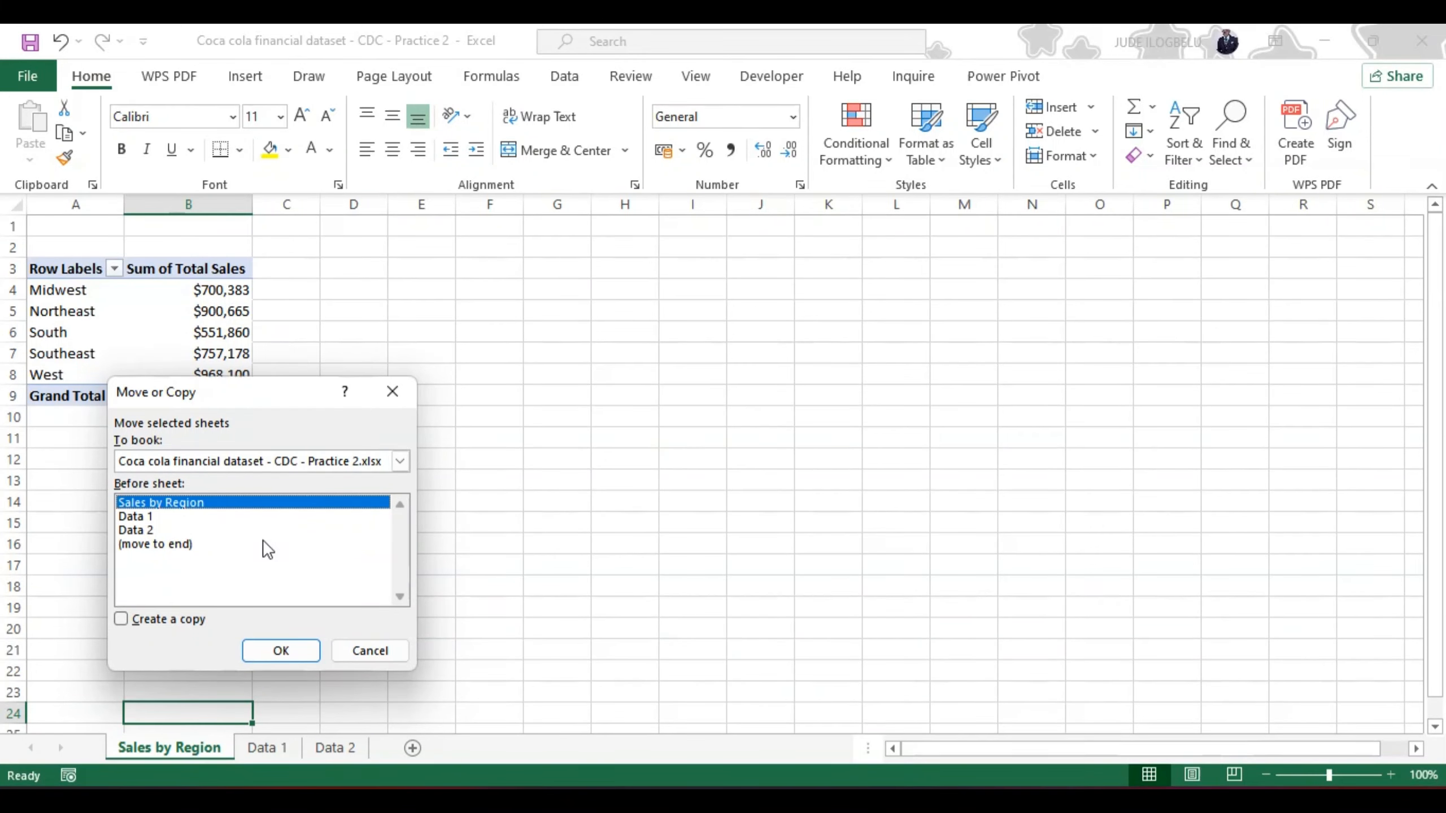
left_click(122, 619)
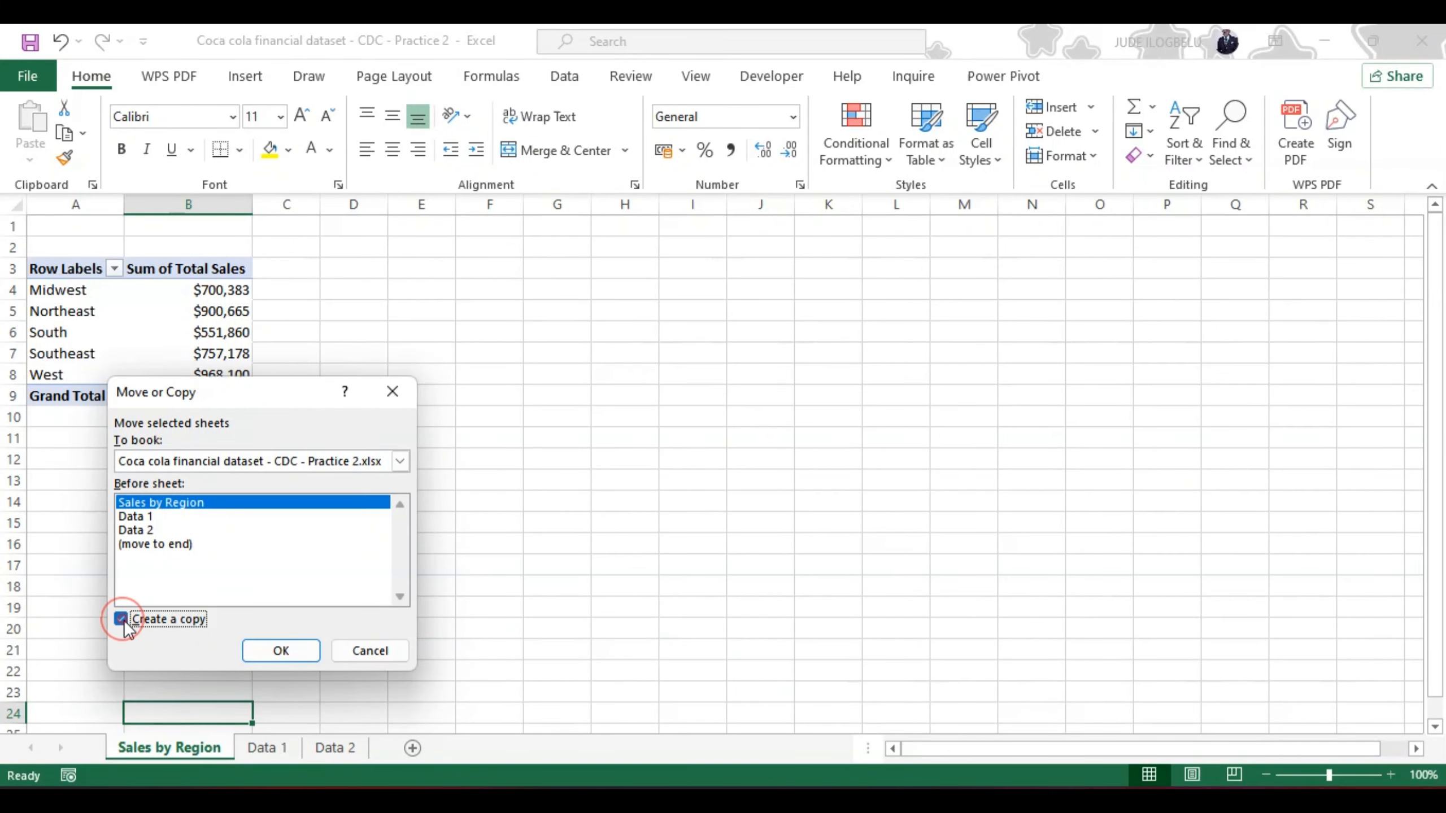
left_click(262, 648)
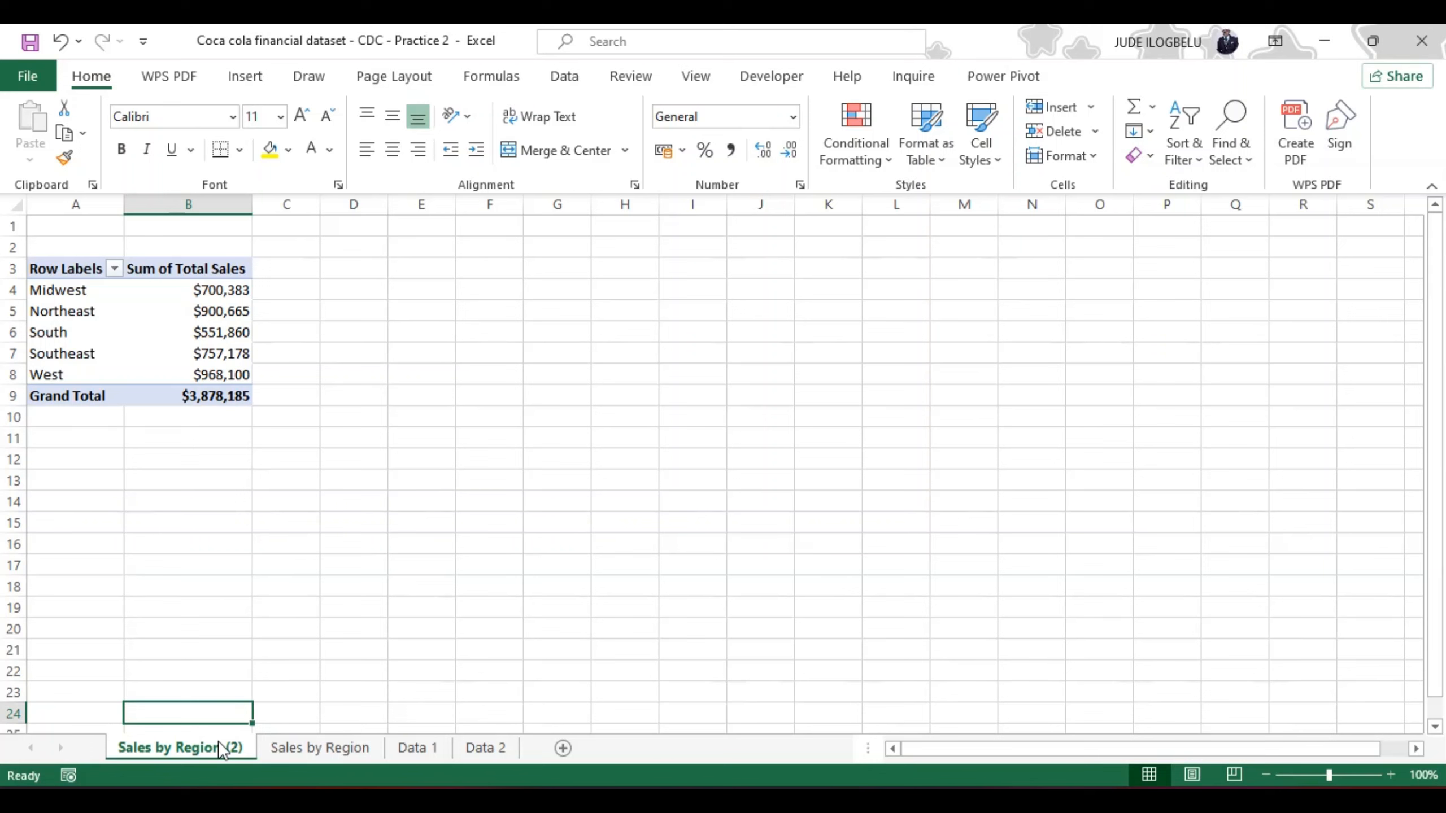
right_click(236, 742)
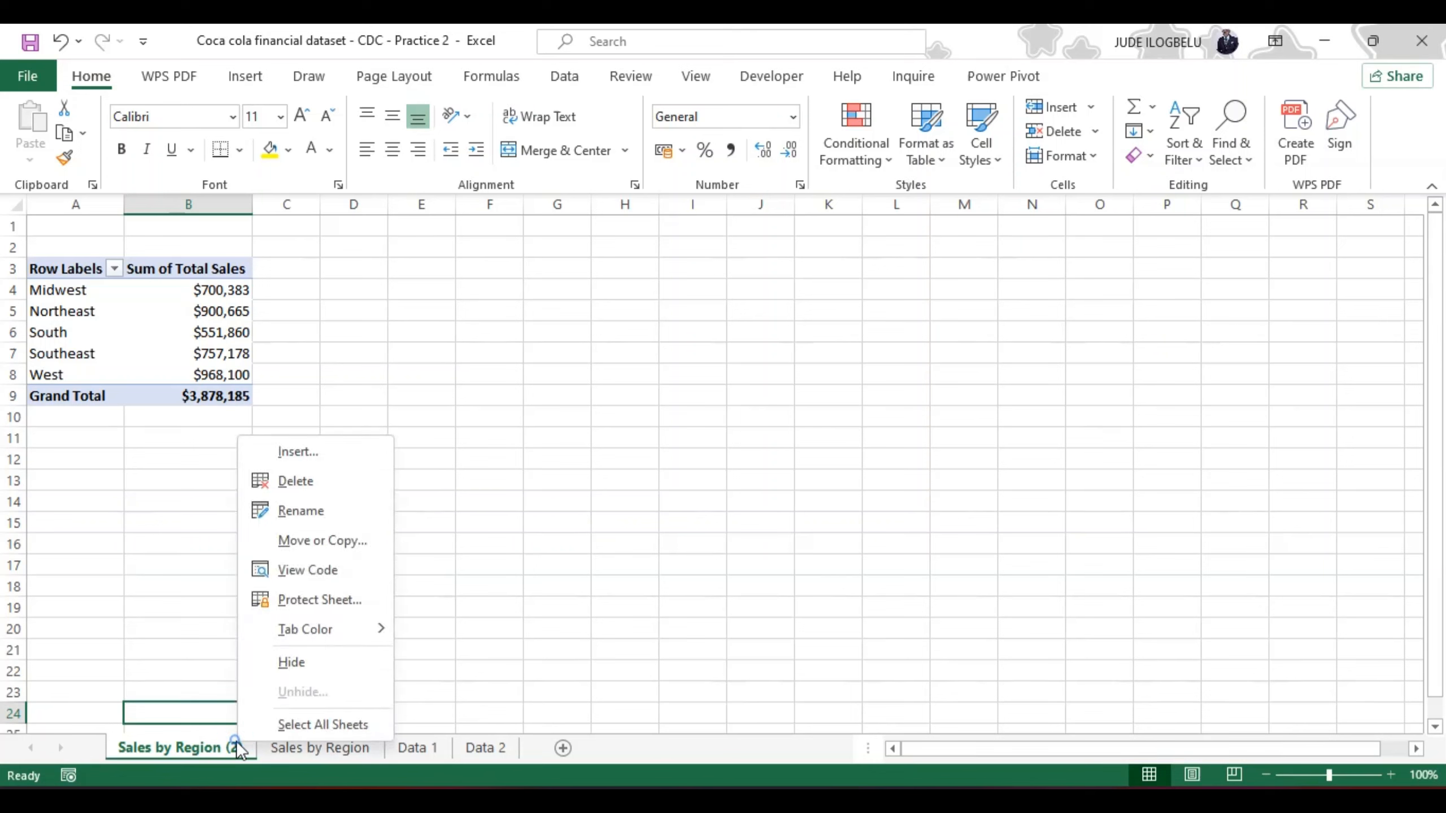
left_click(310, 540)
left_click(168, 619)
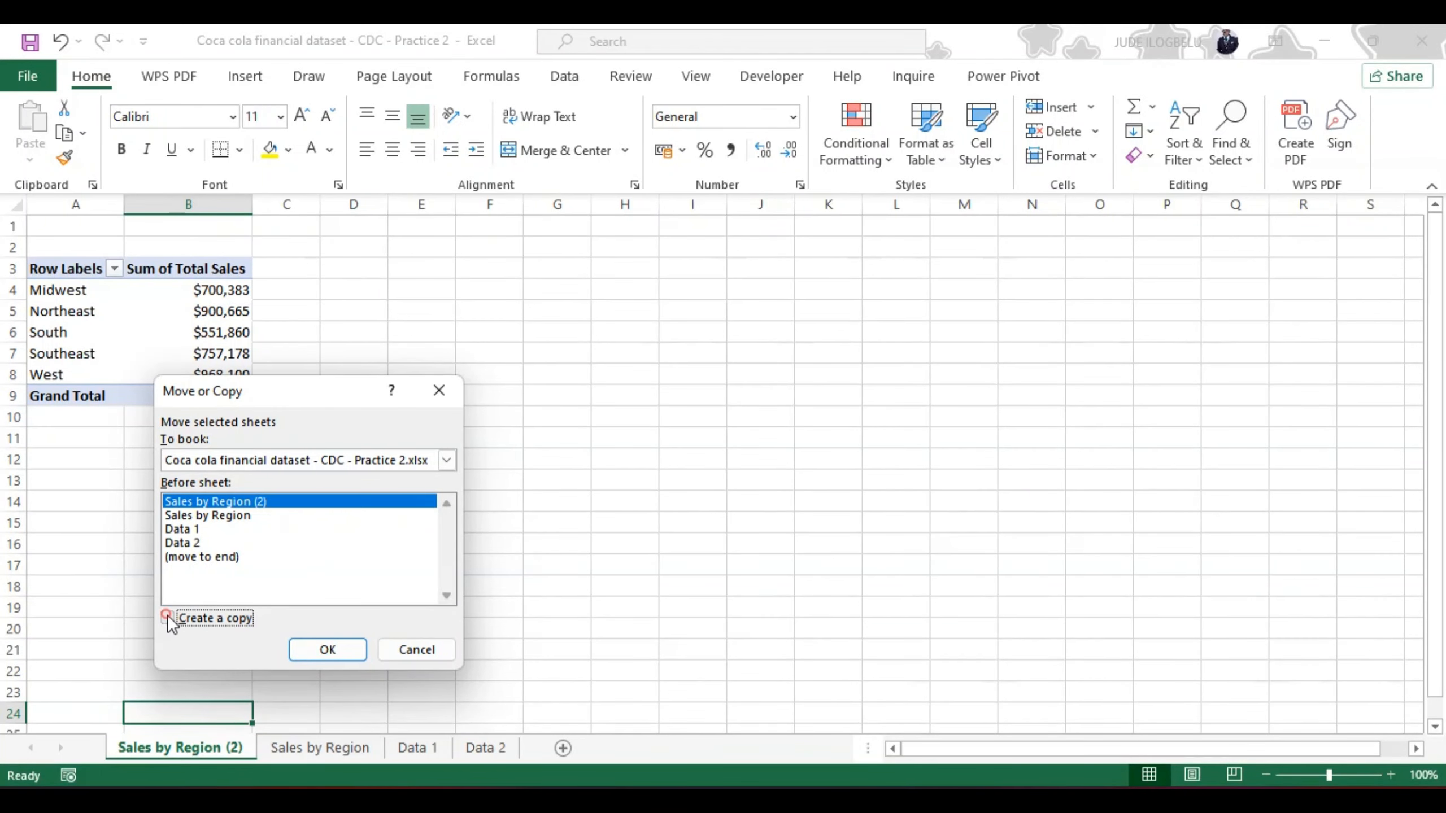
left_click(326, 650)
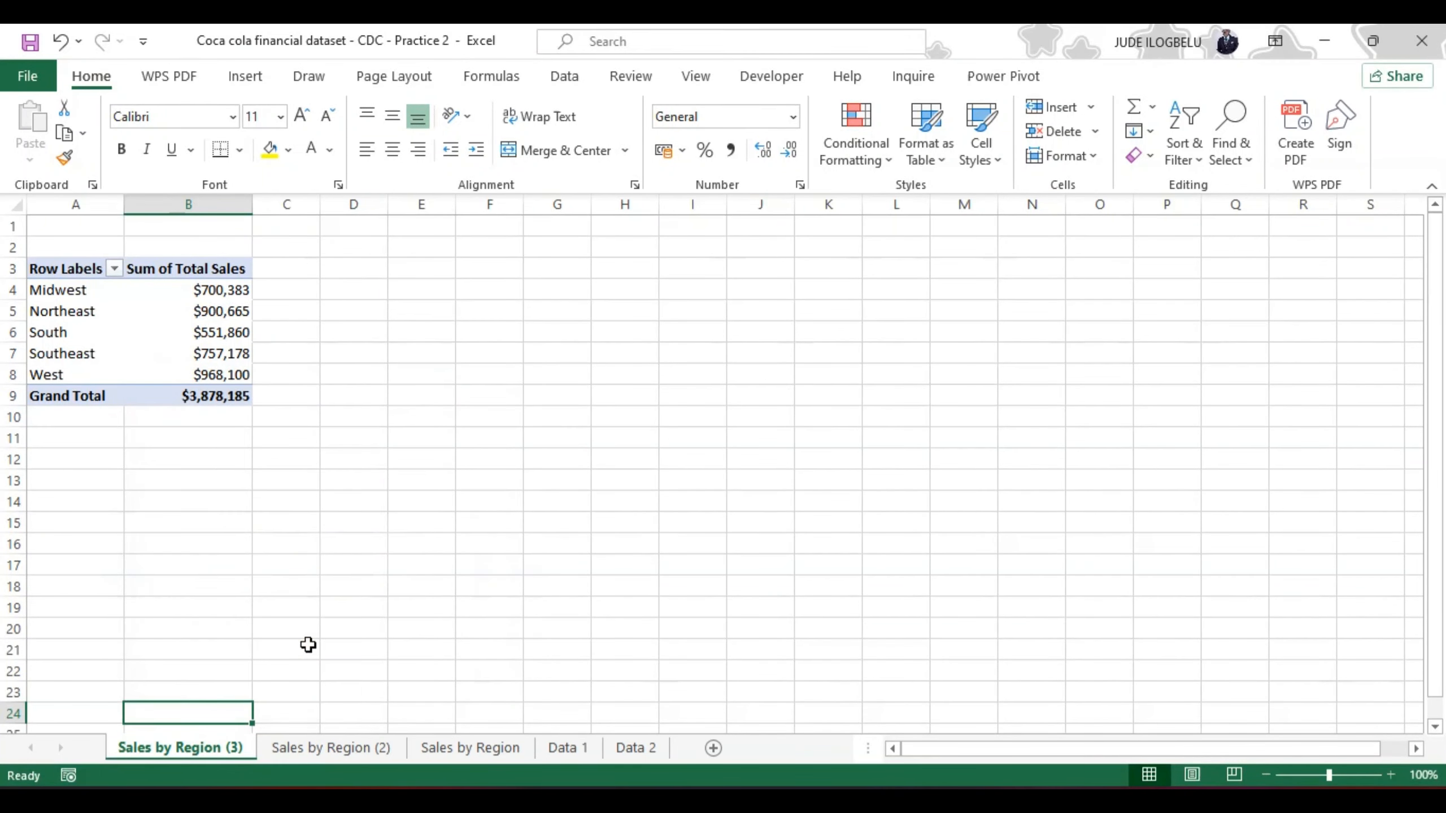
right_click(228, 748)
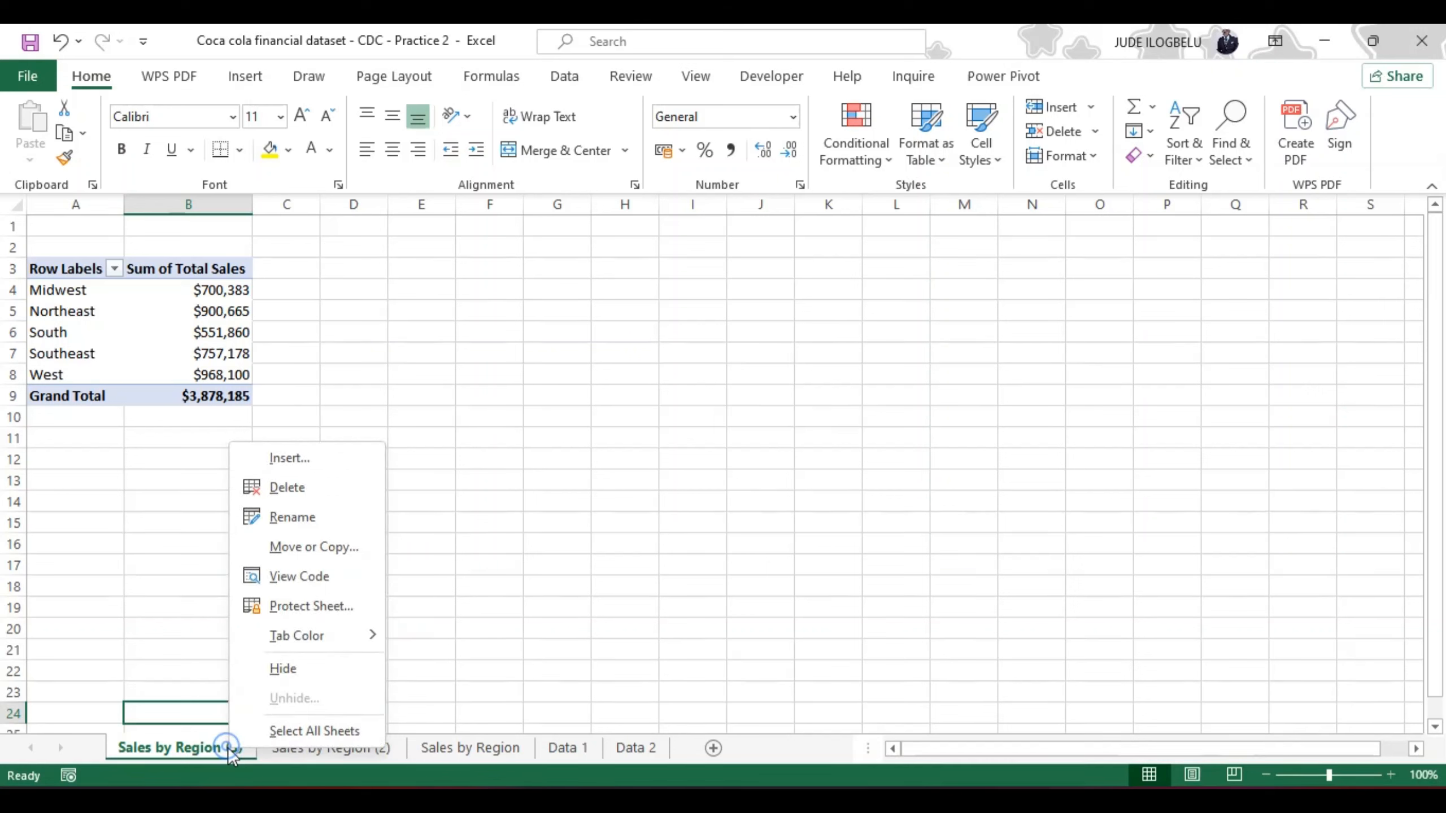
left_click(312, 547)
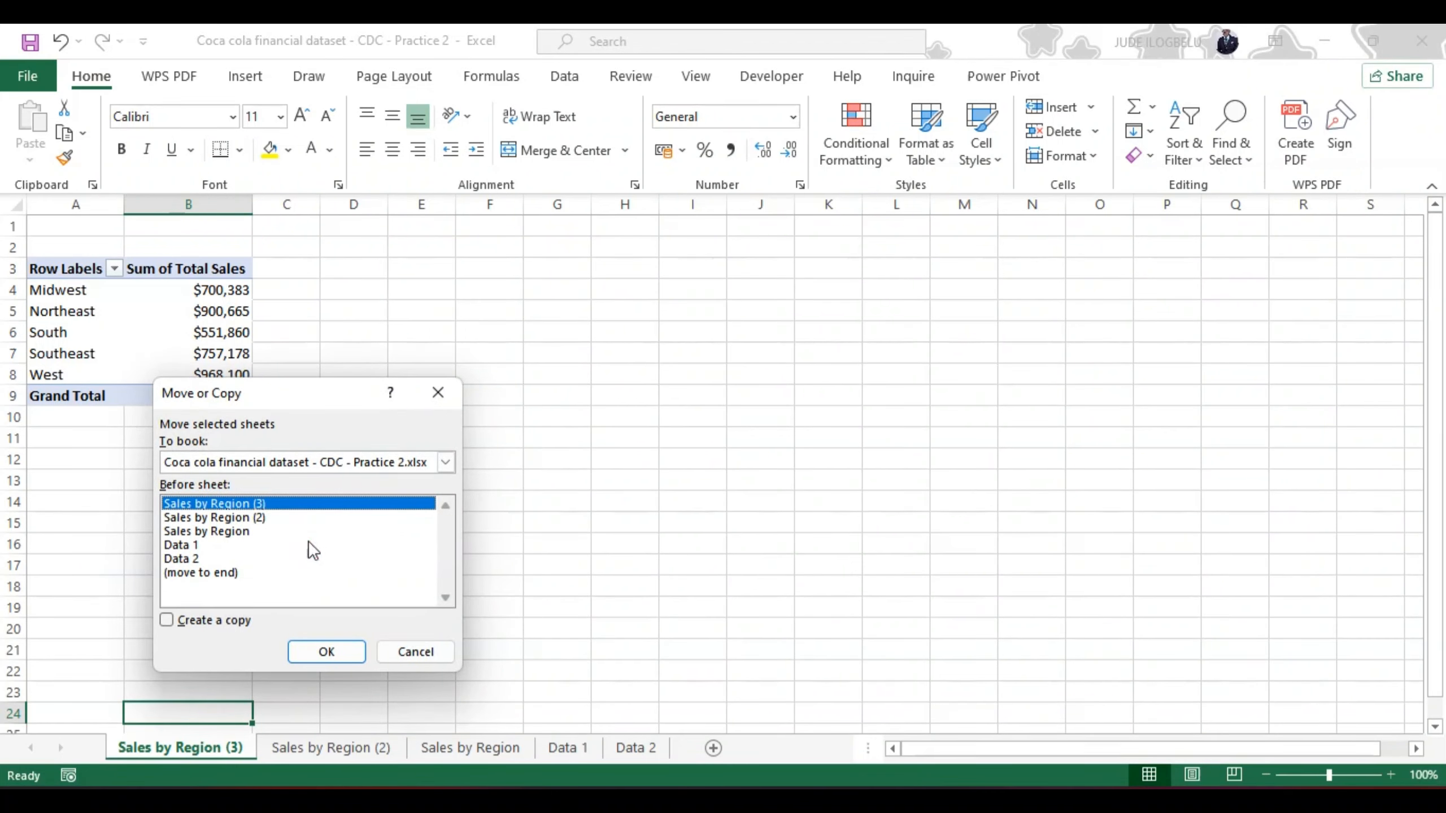
left_click(165, 620)
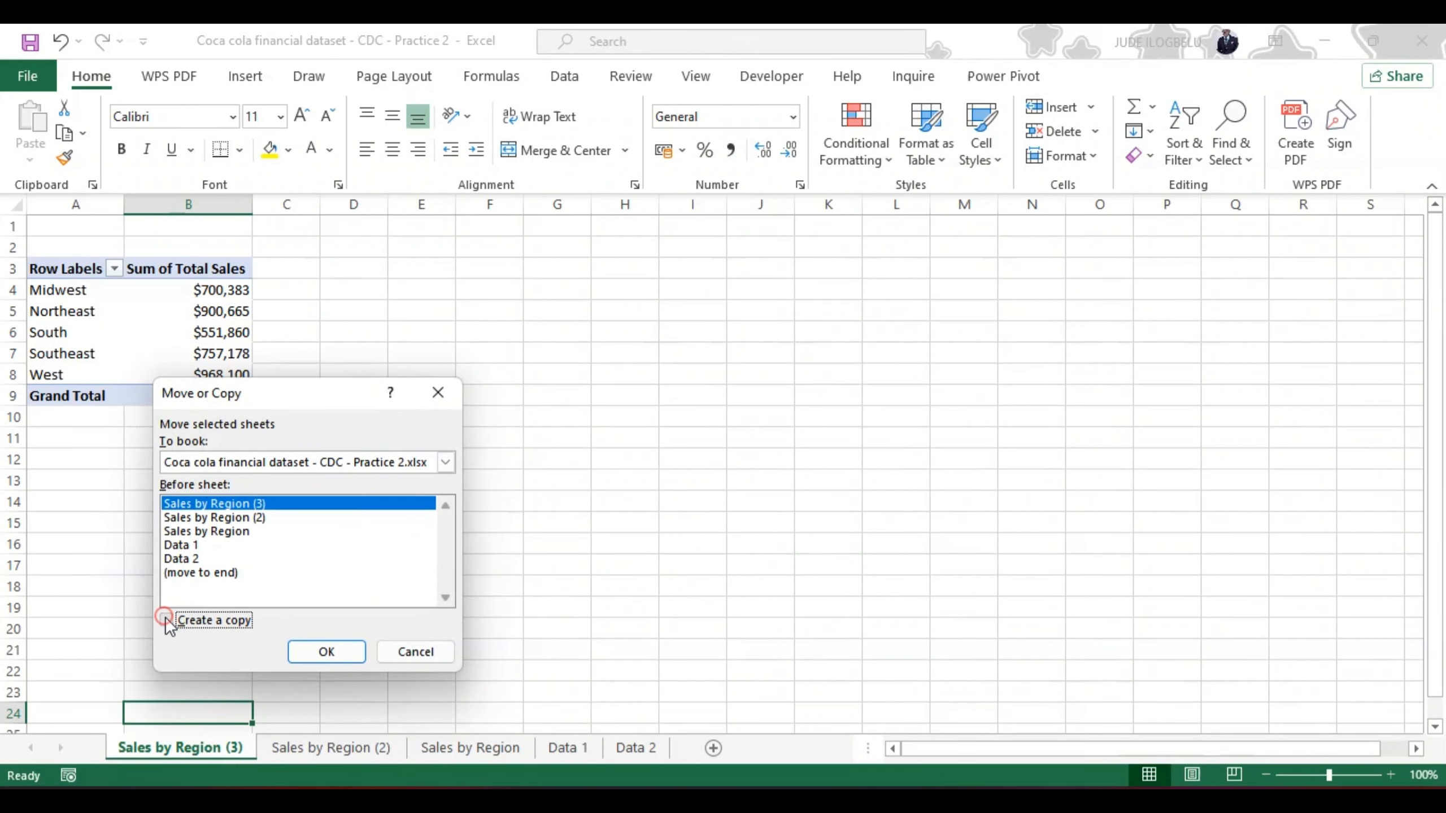
left_click(305, 649)
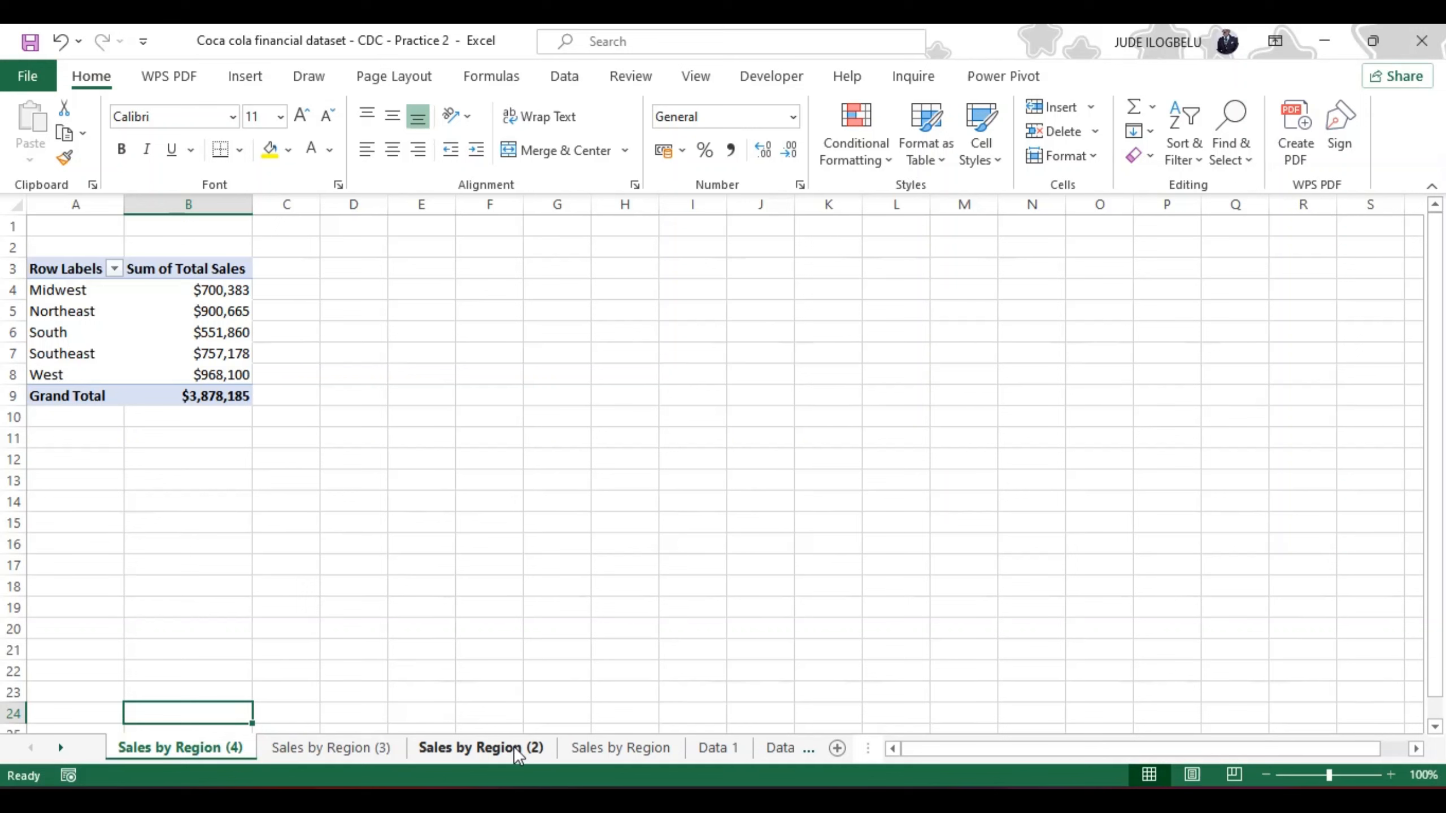
Step: On the Sales by Region (2) sheet, add Beverage Brand to the PivotTable rows and Operating Profit to its values
left_click(481, 749)
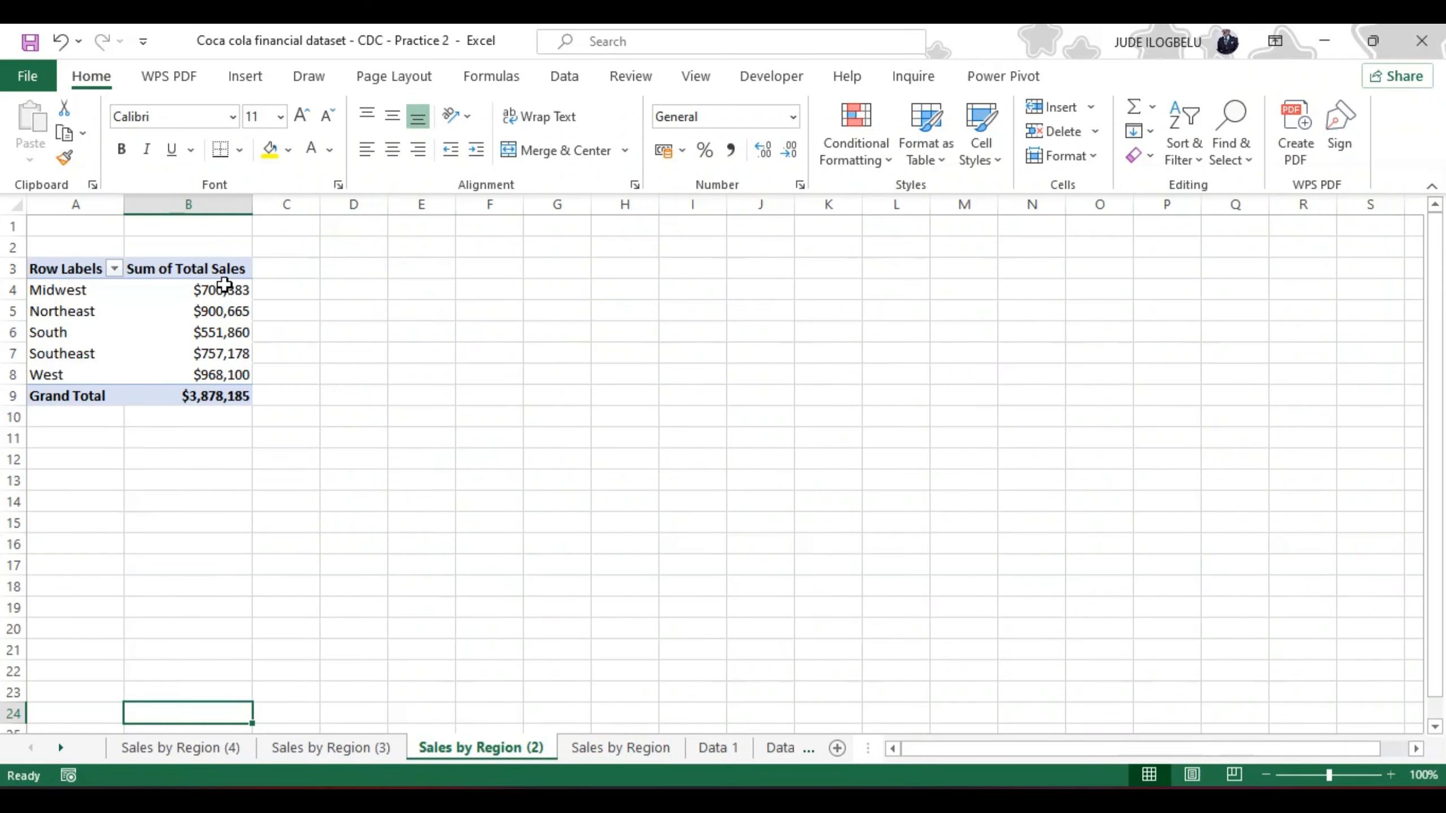
left_click(224, 283)
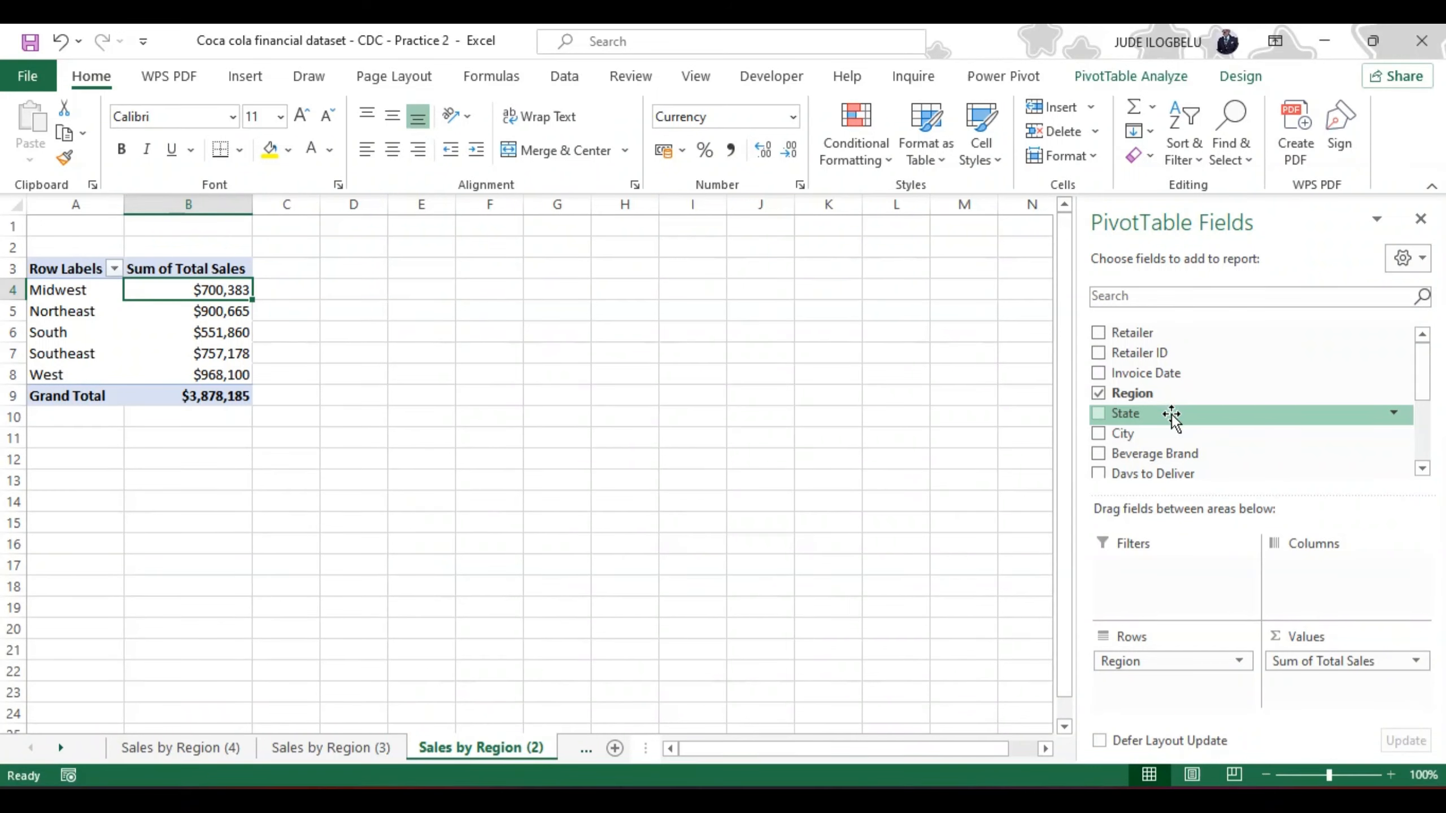
left_click_drag(1423, 381, 1428, 401)
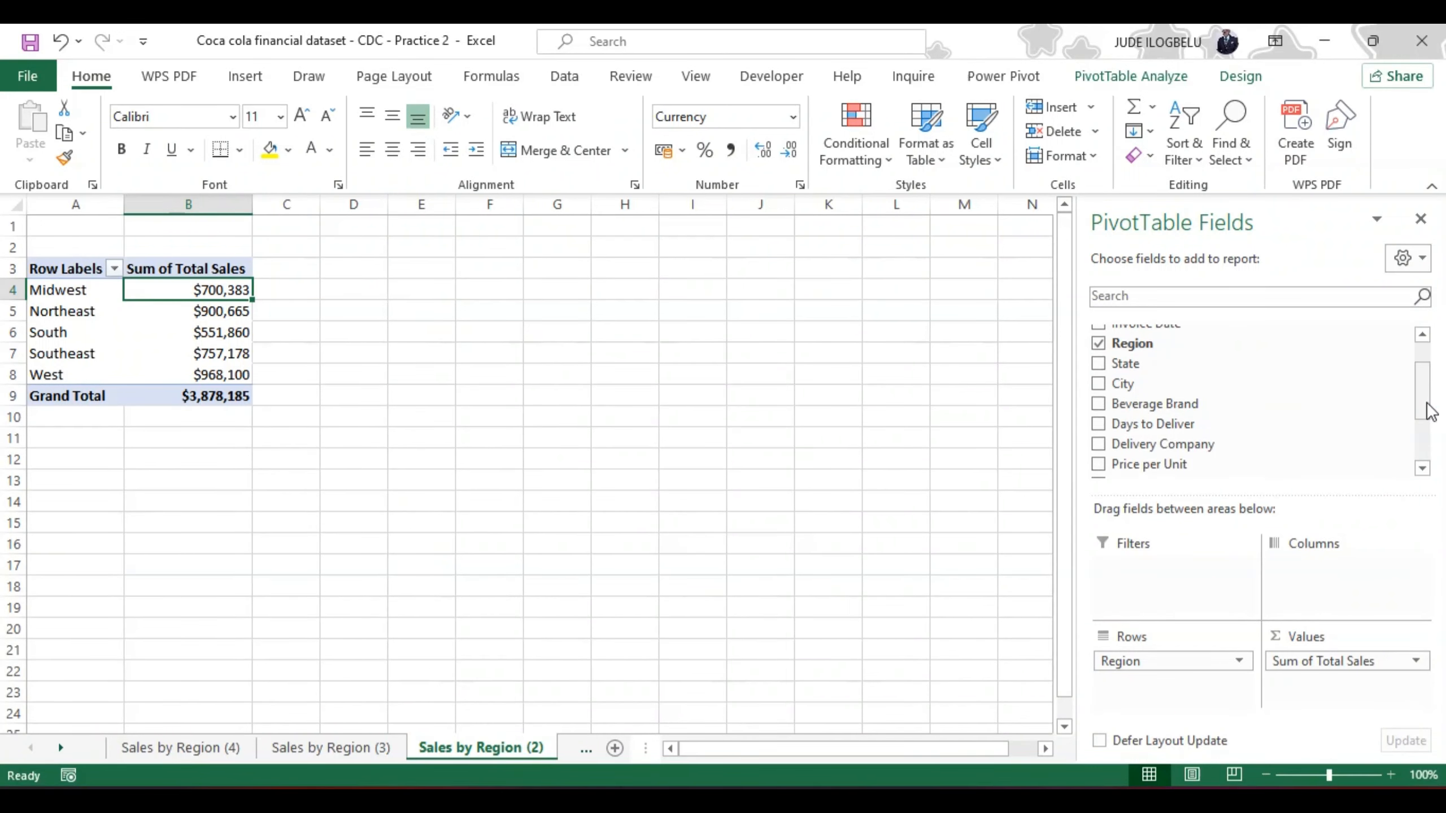
left_click(1099, 404)
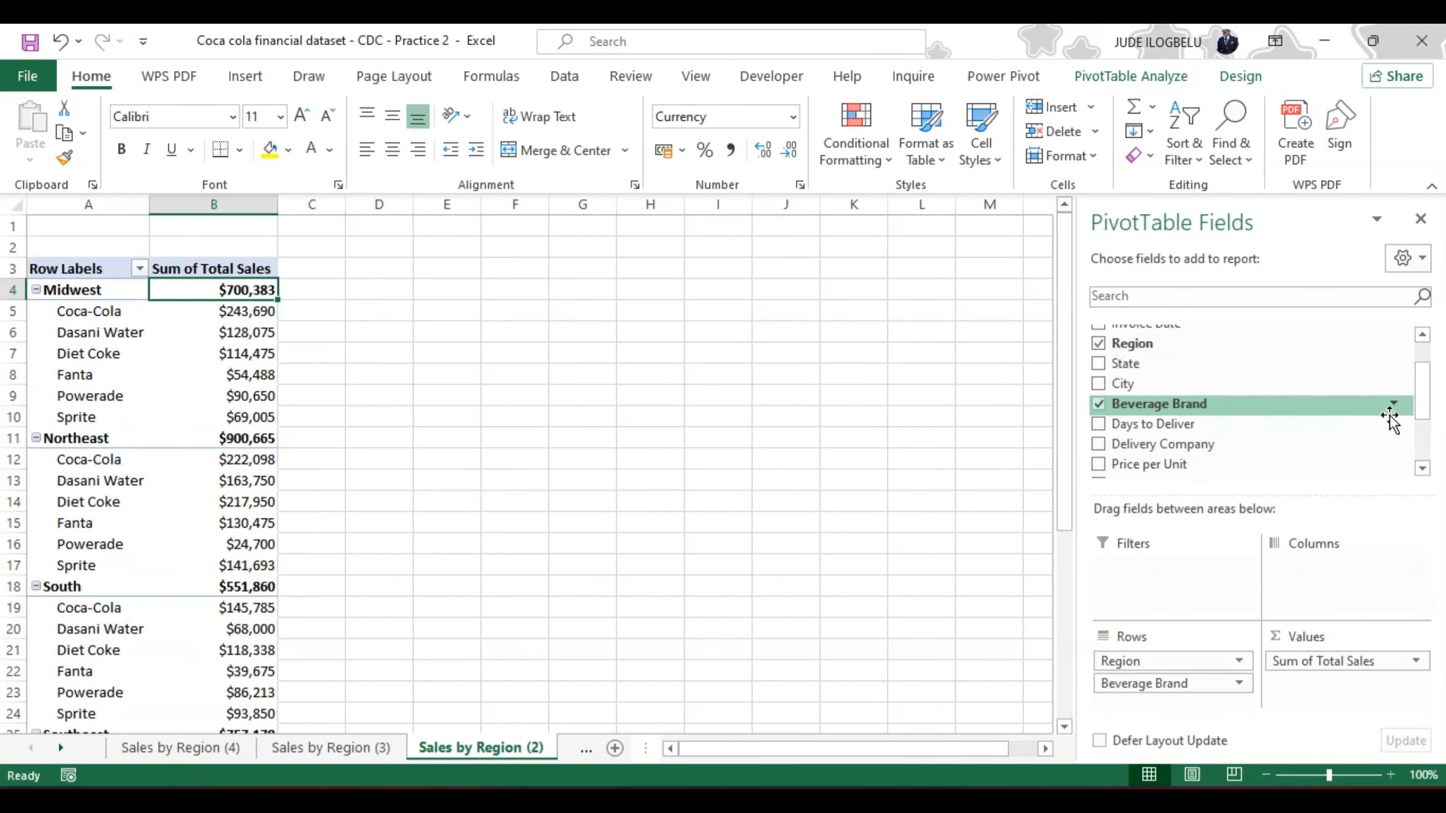
left_click_drag(1420, 391, 1424, 461)
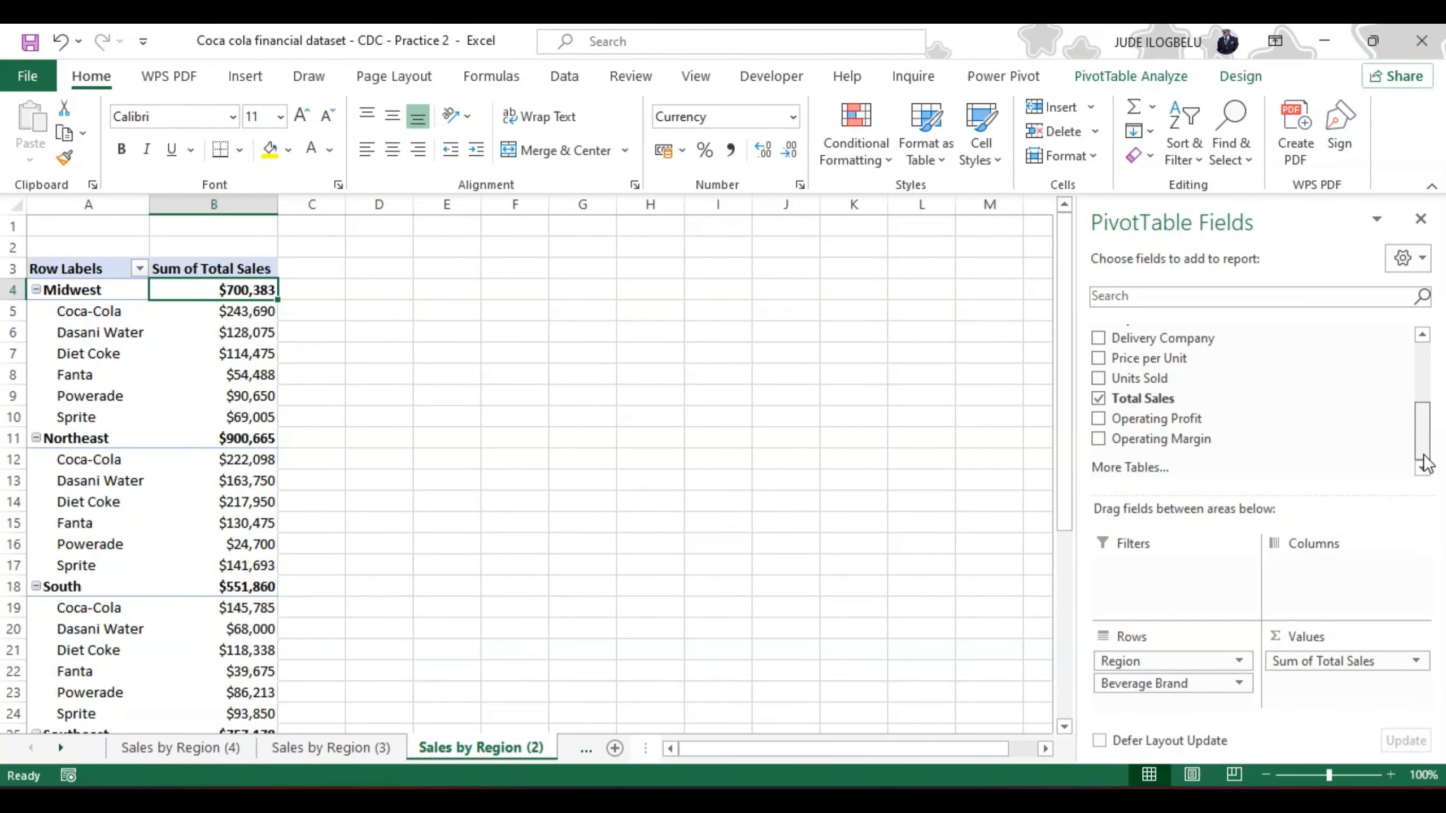
mouse_move(1425, 462)
left_mouse_down()
mouse_move(1430, 373)
mouse_move(1427, 458)
left_mouse_up()
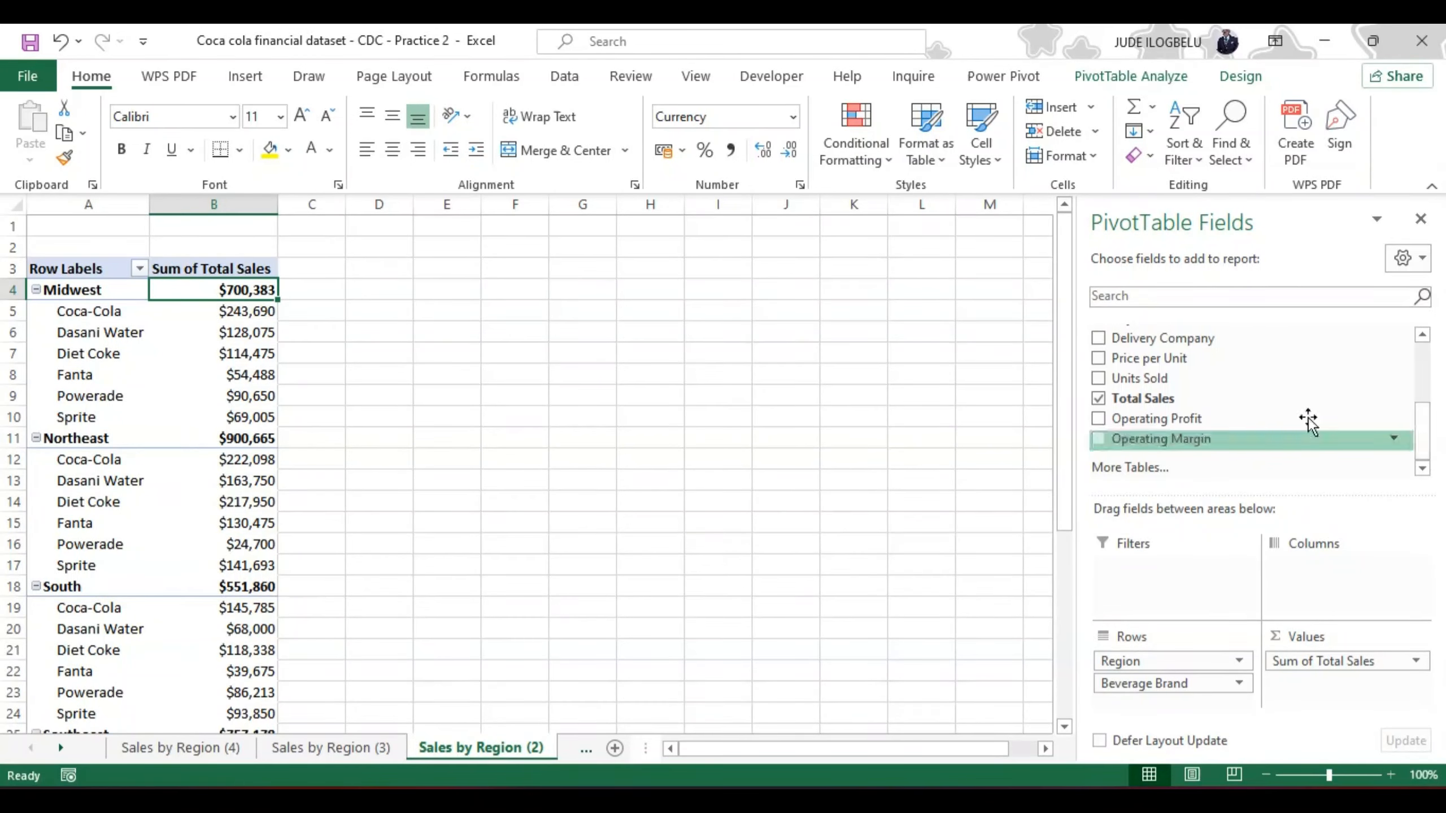
left_click(1098, 420)
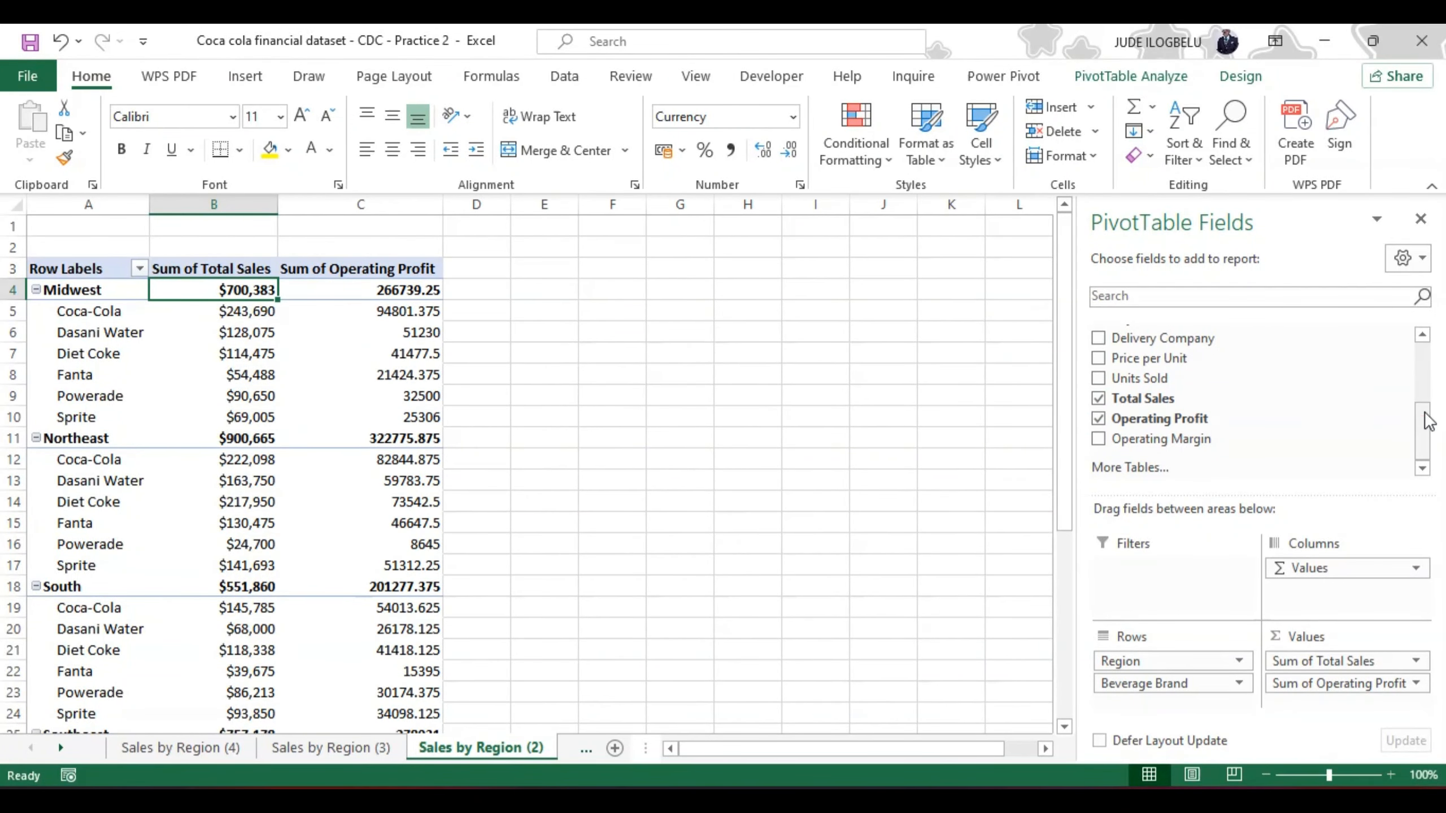
left_click_drag(1424, 415, 1424, 379)
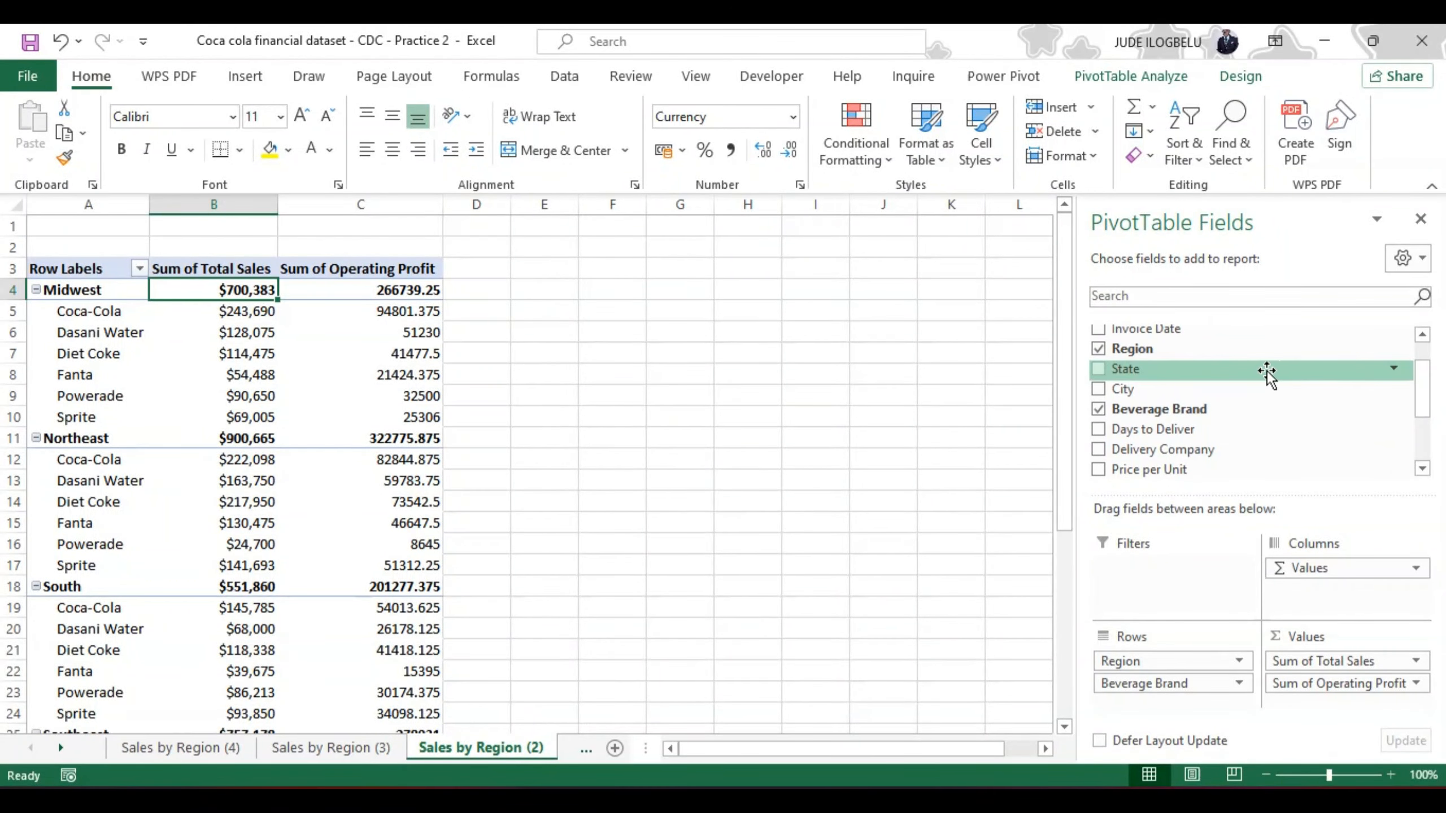
Step: Remove Region and Total Sales from the PivotTable on the Sales by Region (2) sheet
left_click(1098, 350)
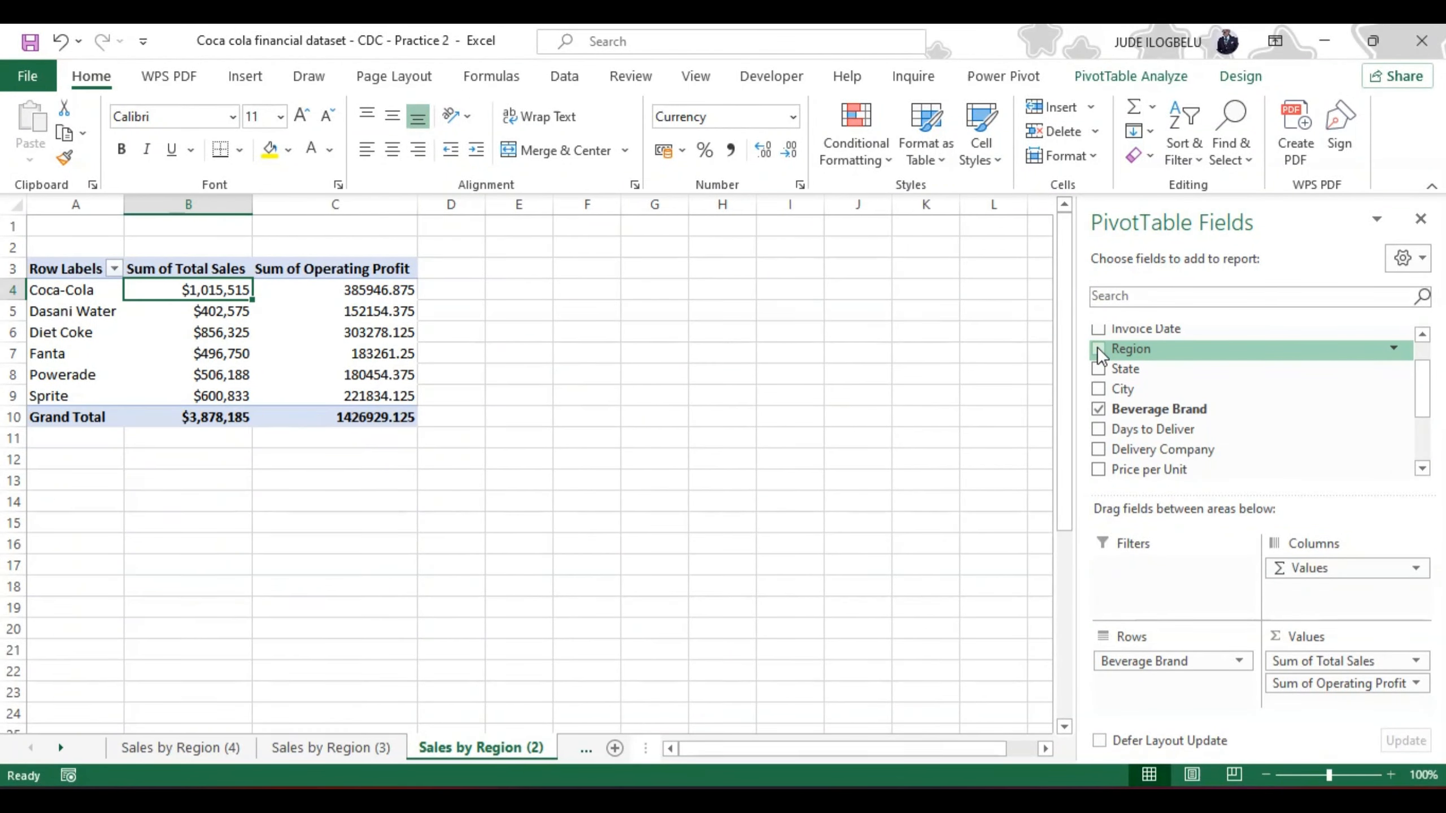
left_click_drag(1424, 395, 1419, 432)
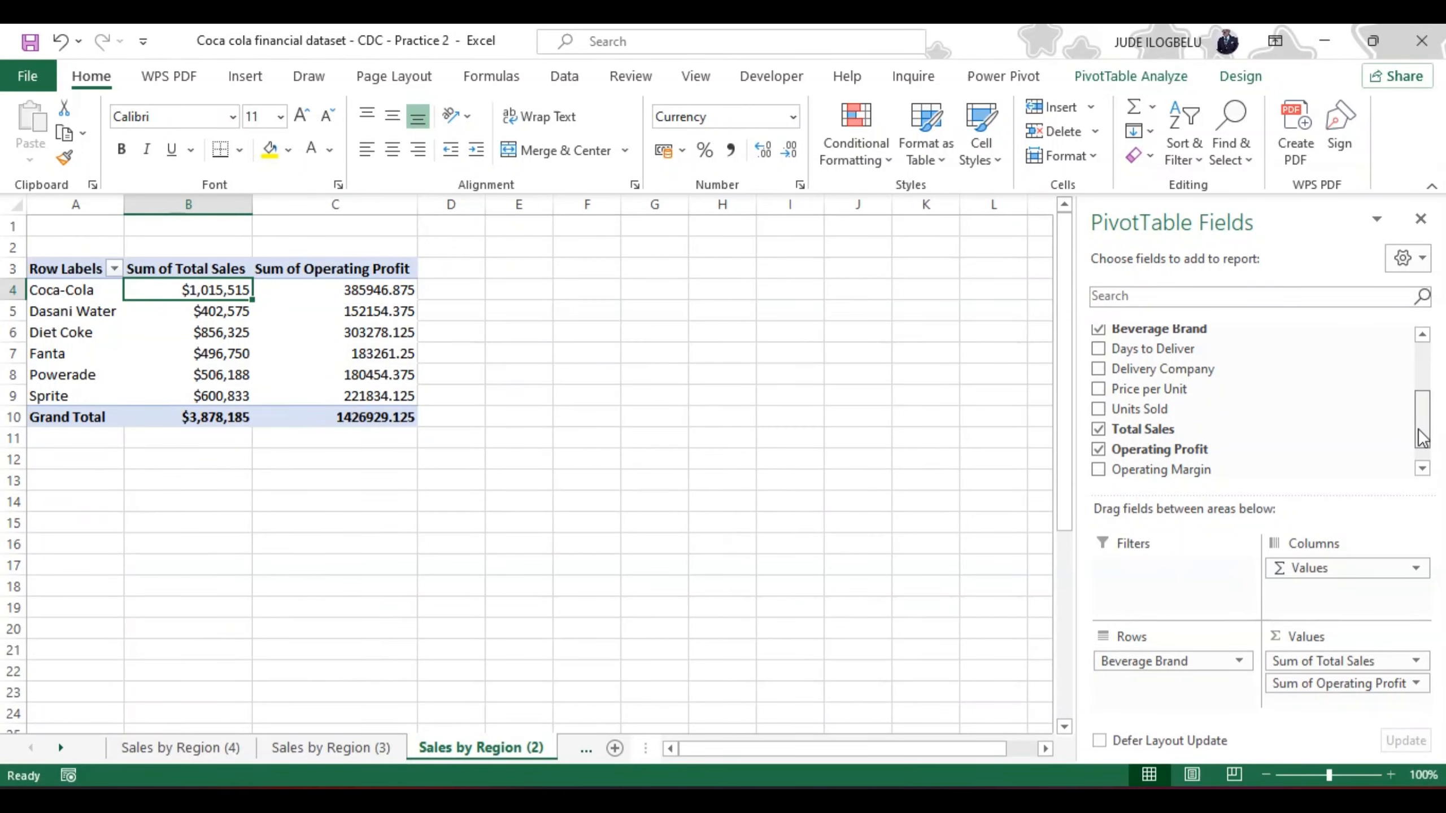
left_click(1098, 429)
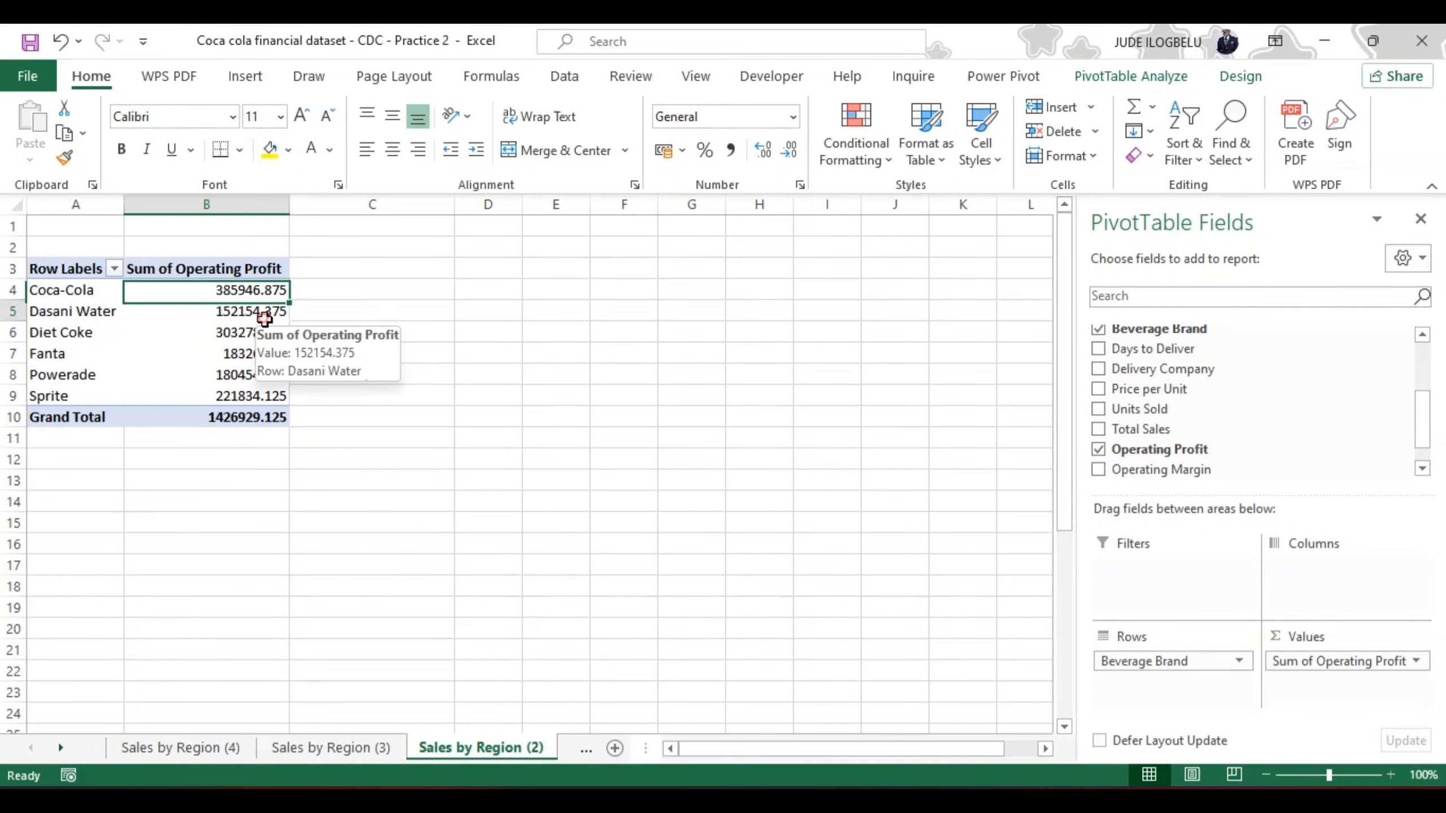
Step: Format the Sum of Operating Profit values as Currency with 0 decimal places and the $ English (United States) symbol
left_click(265, 319)
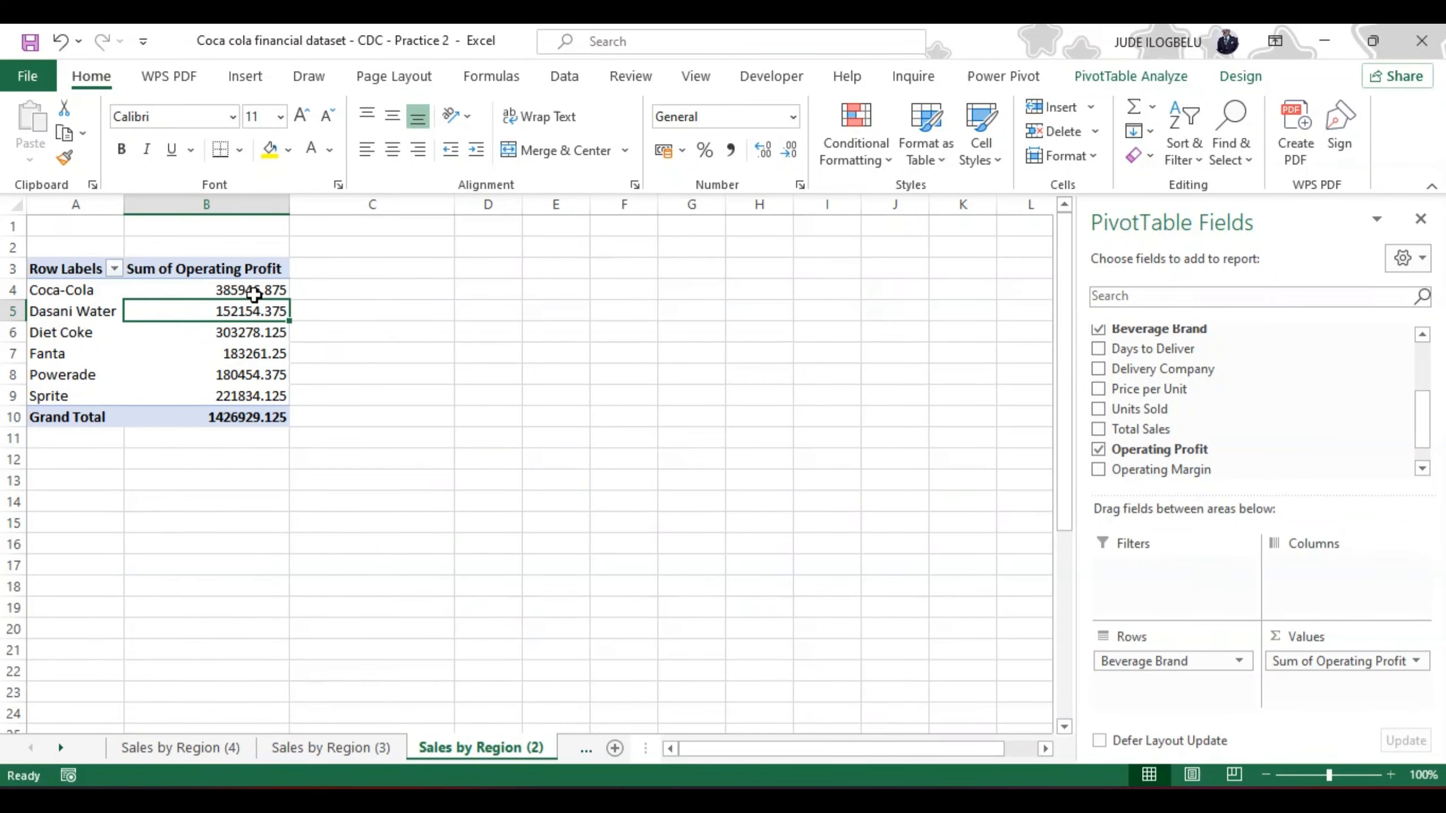
right_click(254, 295)
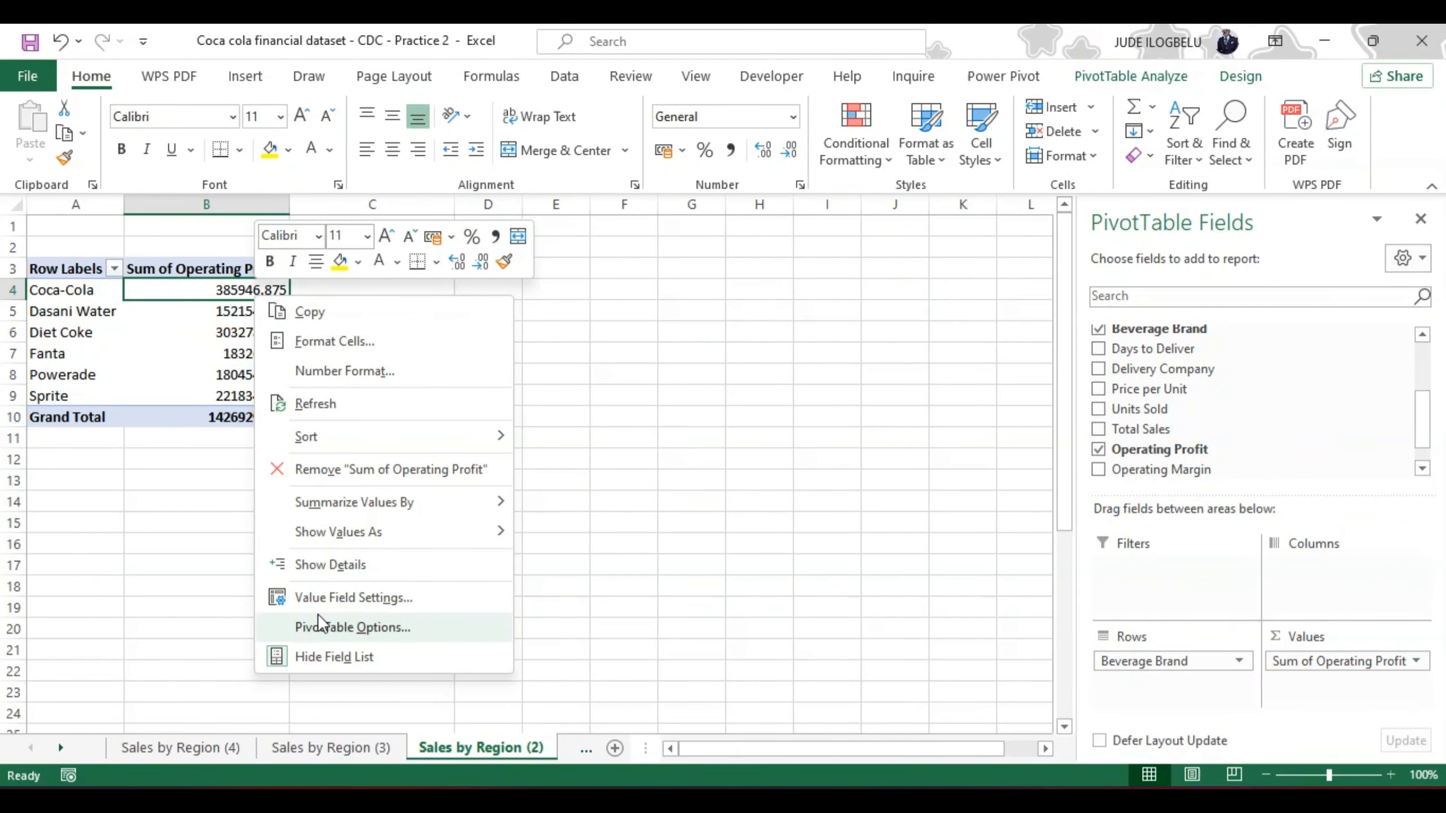
left_click(339, 598)
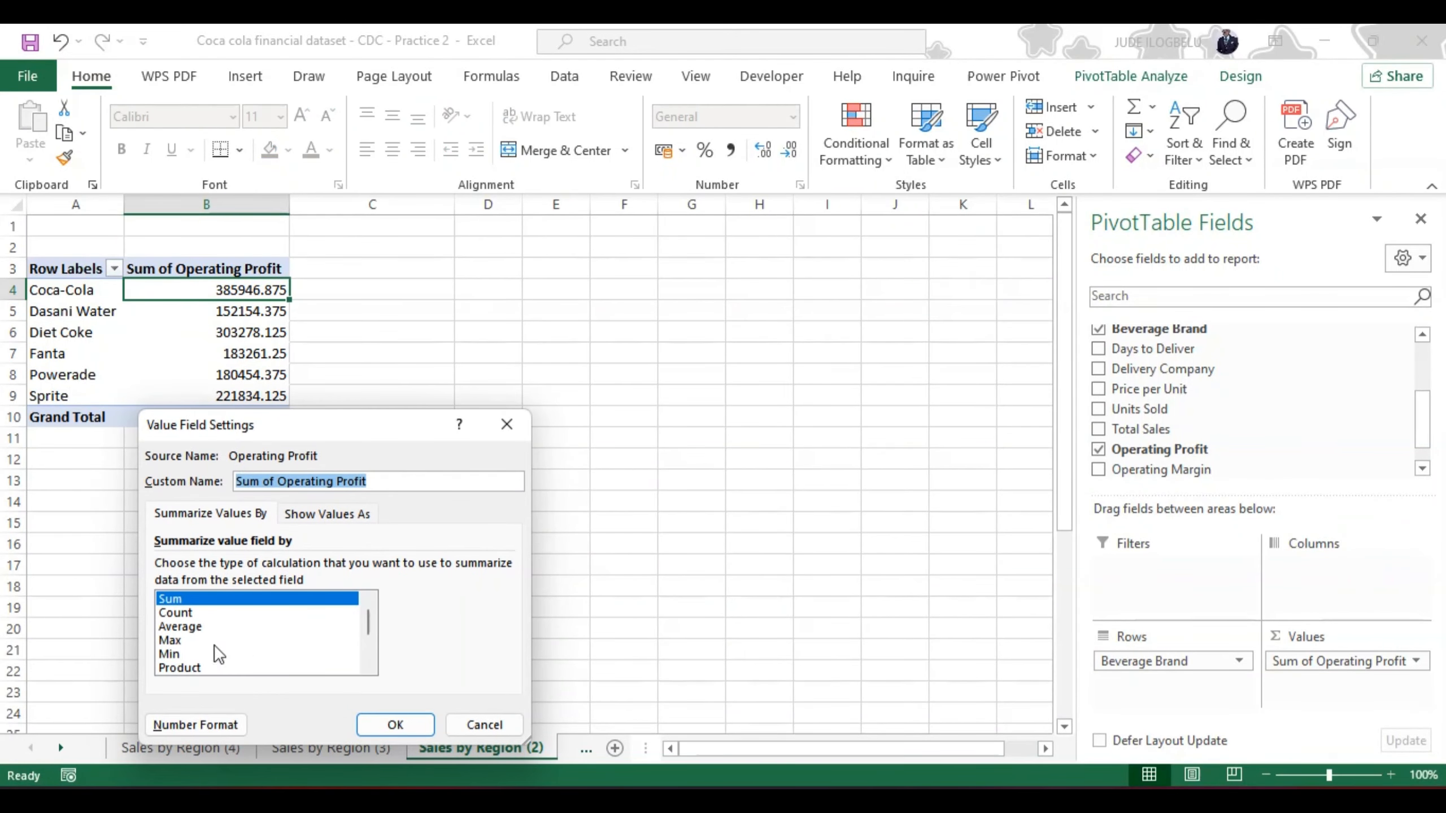
left_click(197, 725)
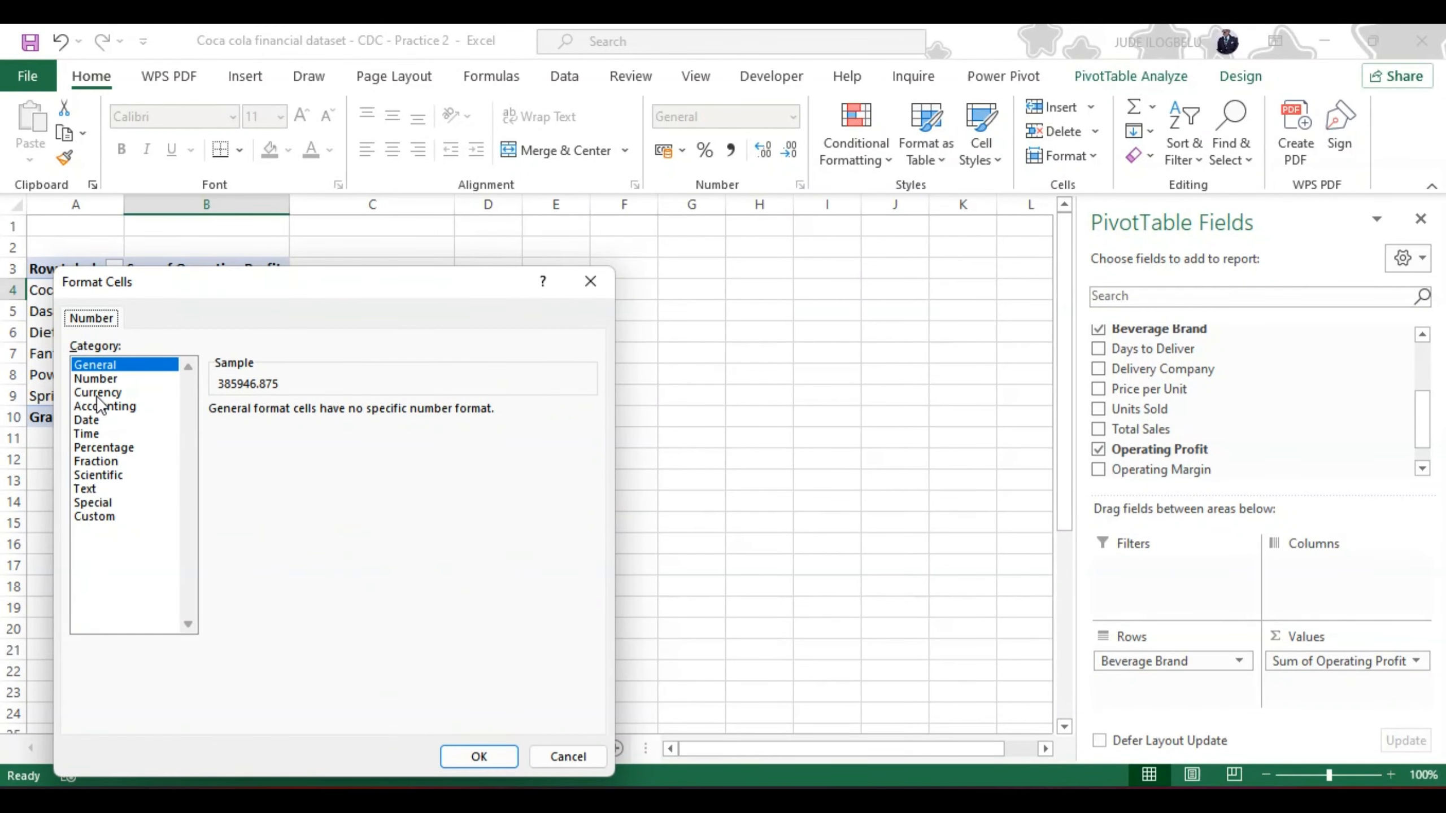
left_click(98, 392)
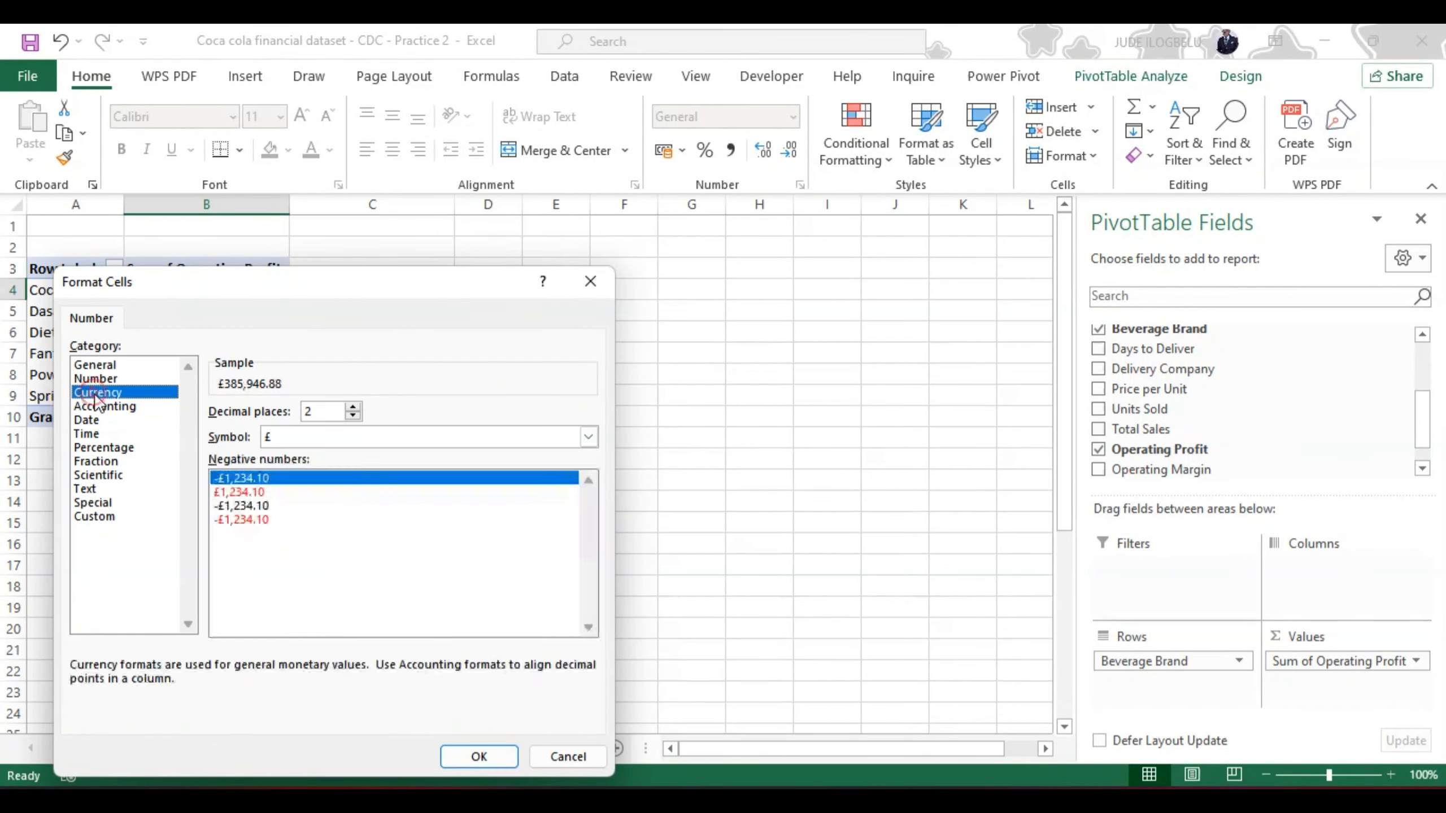
left_click(353, 415)
left_click(353, 415)
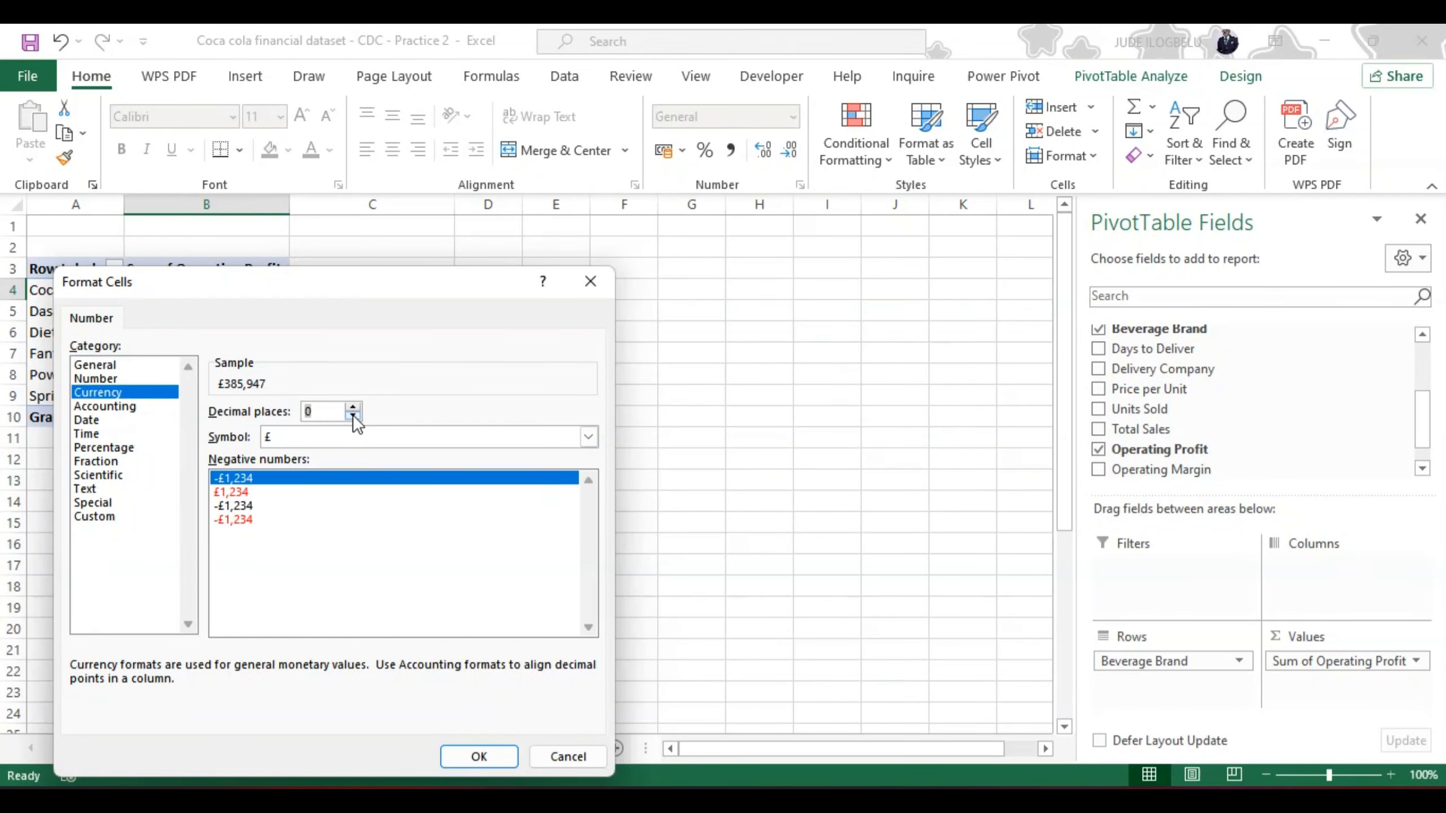
left_click(590, 626)
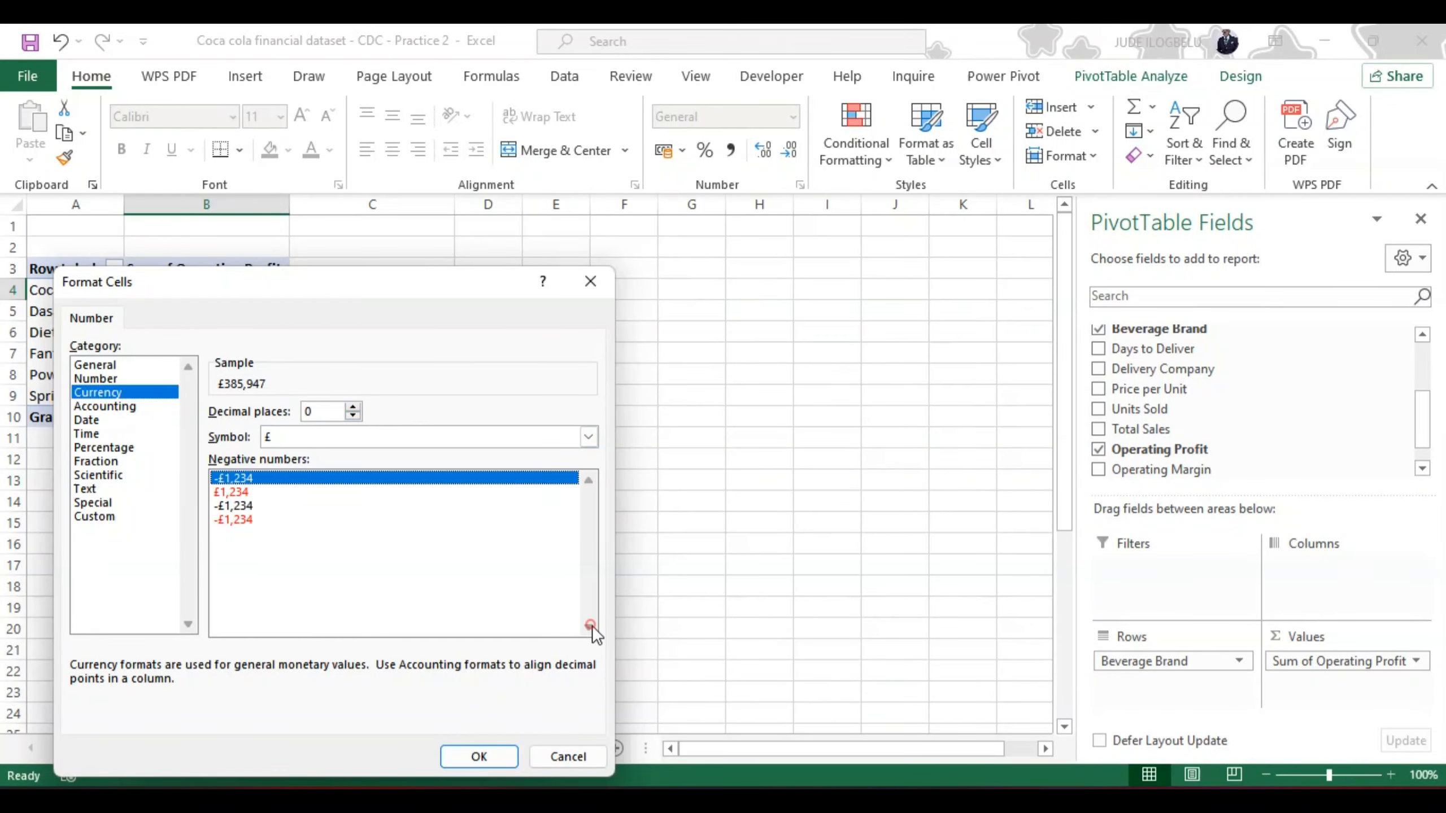
left_click(588, 436)
left_click(589, 702)
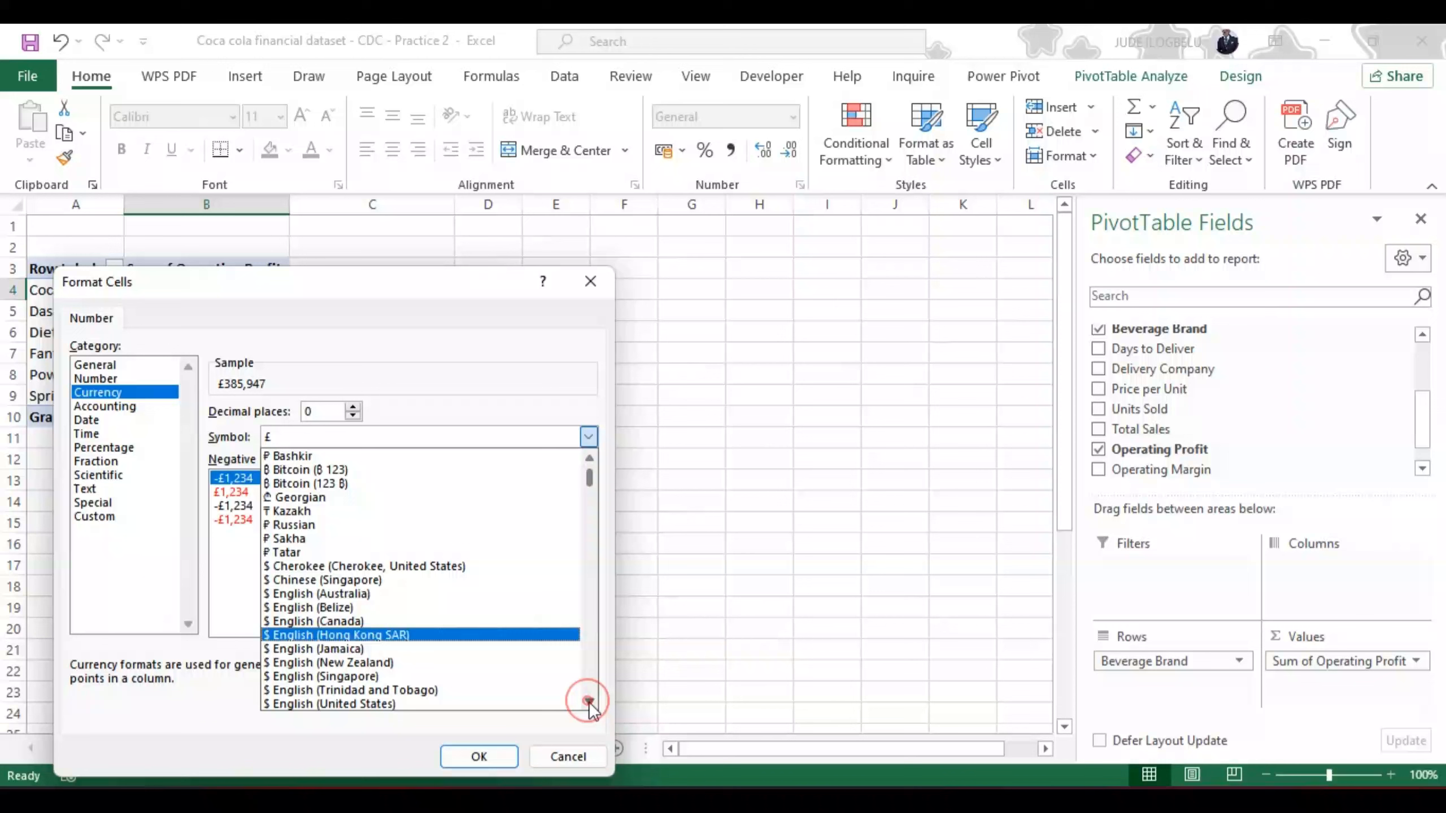
left_click(461, 705)
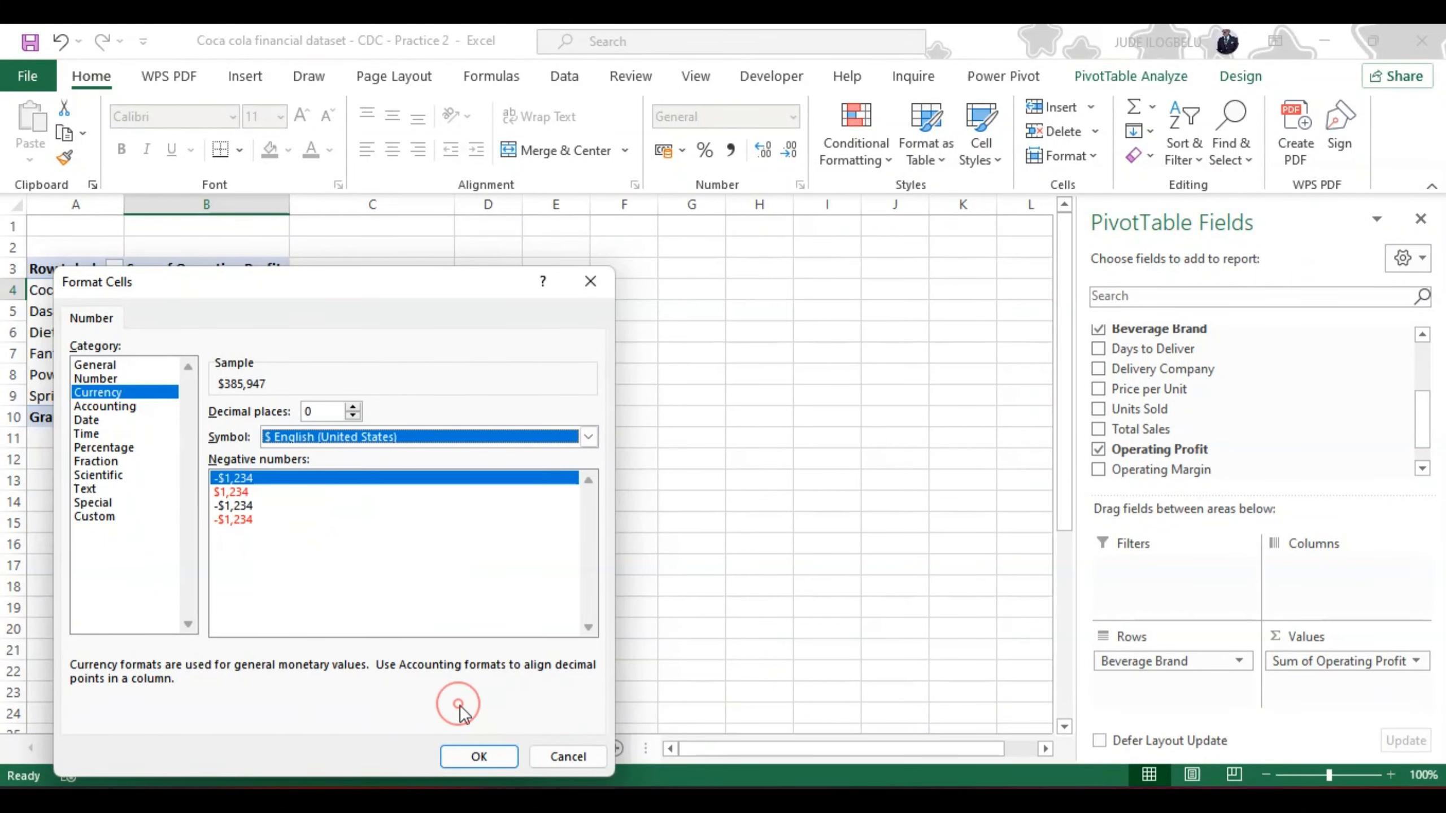
left_click(479, 755)
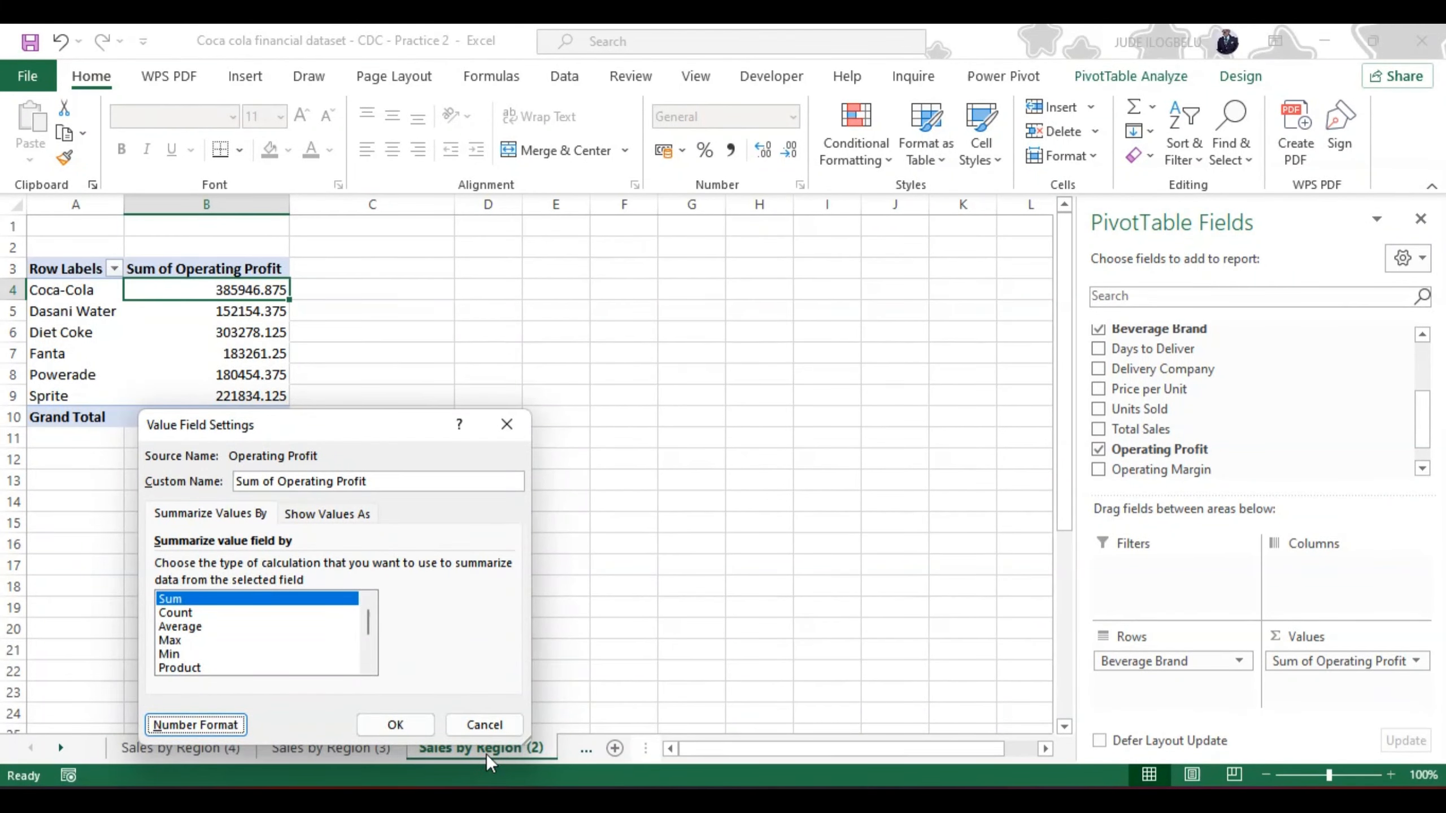
left_click(422, 732)
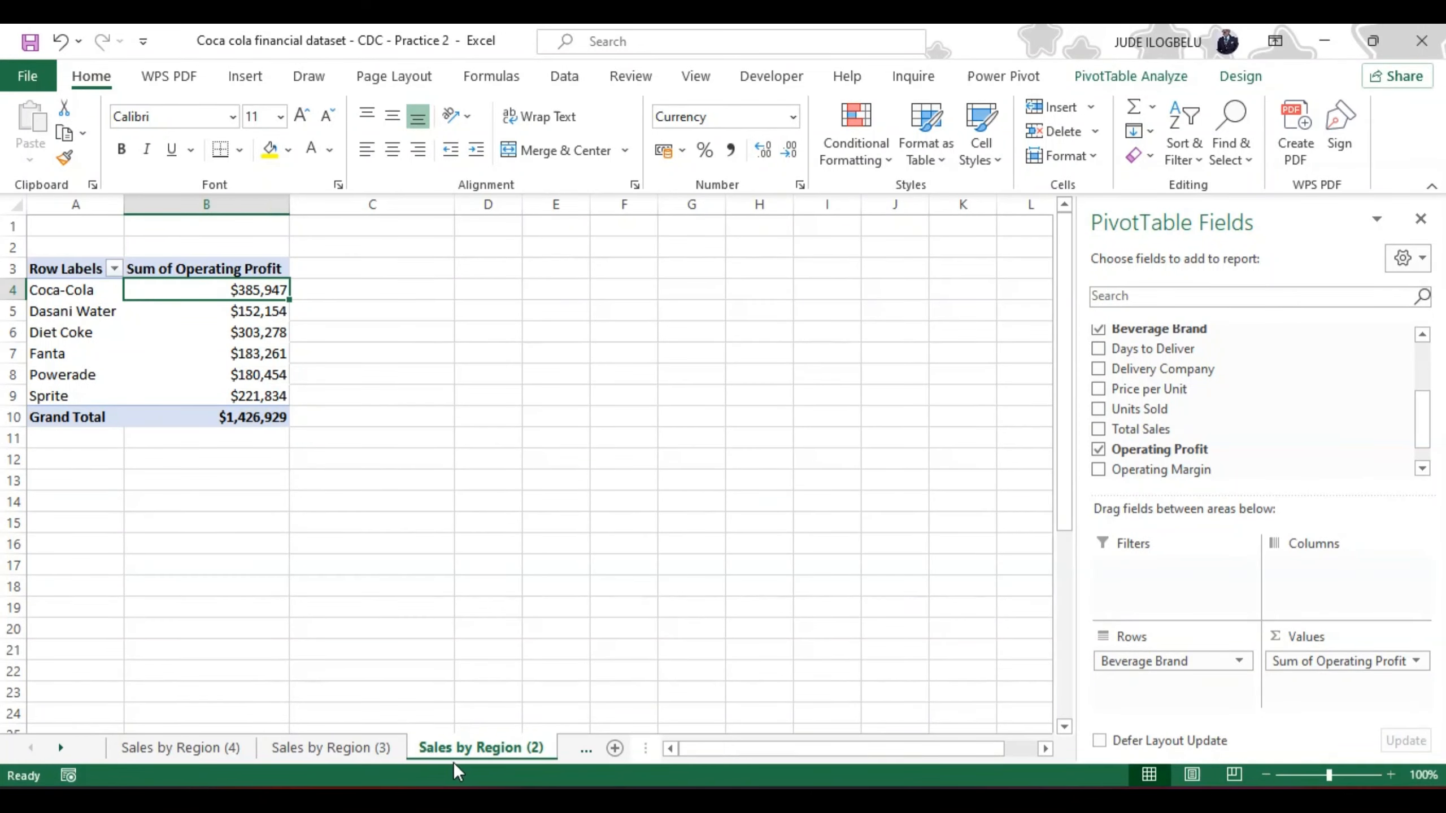
Step: Rename the Sales by Region (2) worksheet as "Profit by Brand"
double_click(445, 743)
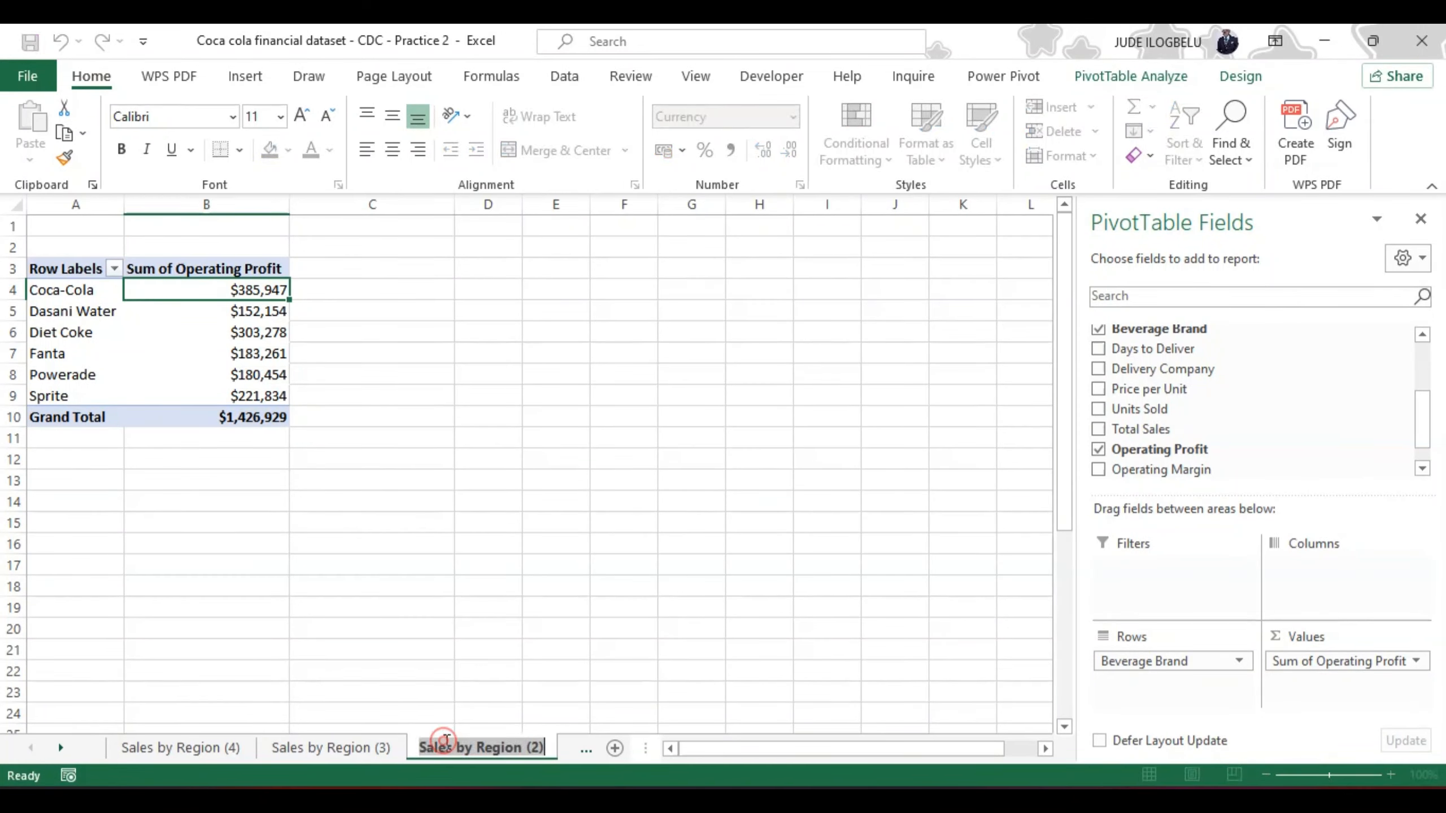
type("Prof")
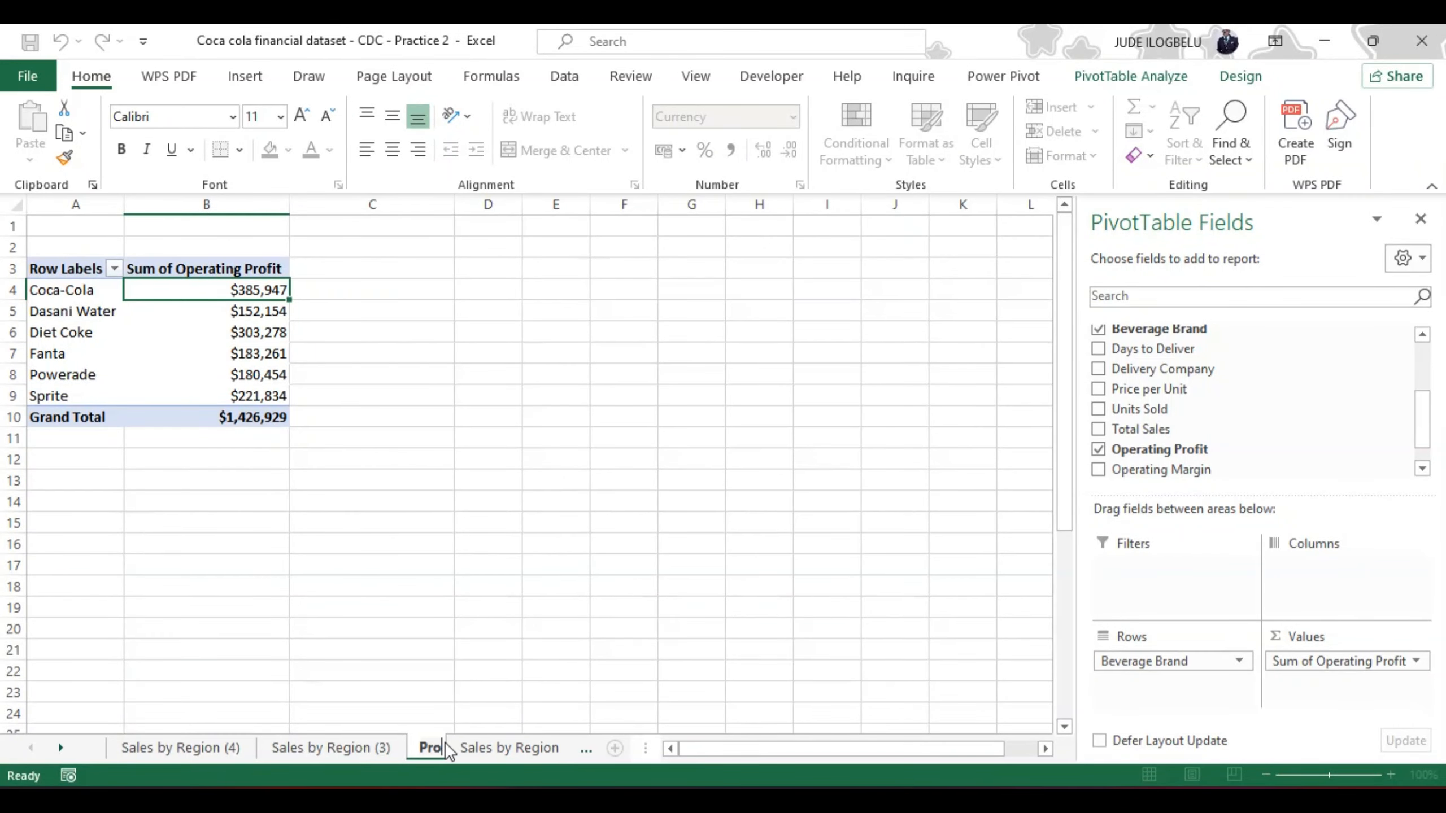
type("it")
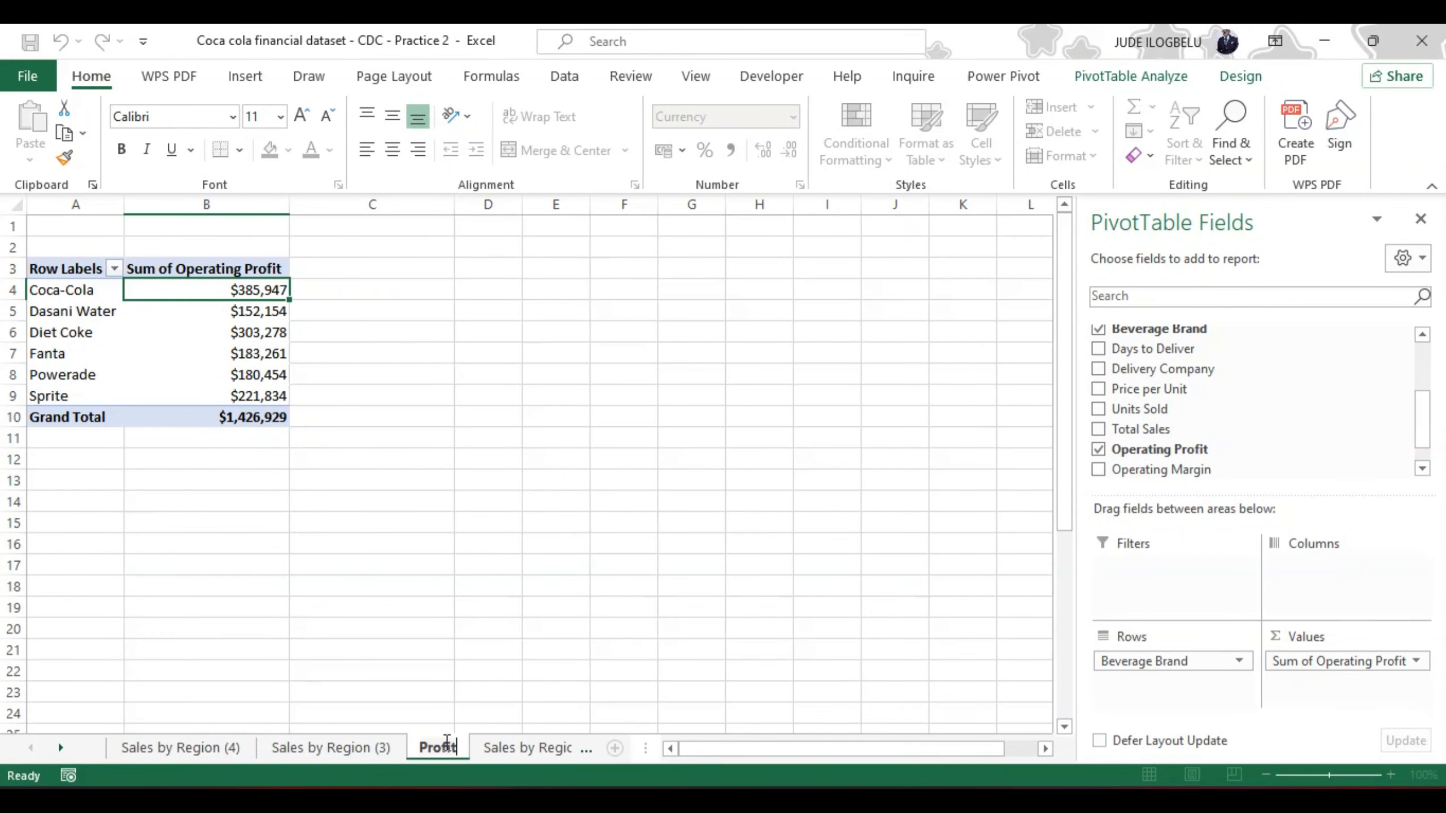
type(" by")
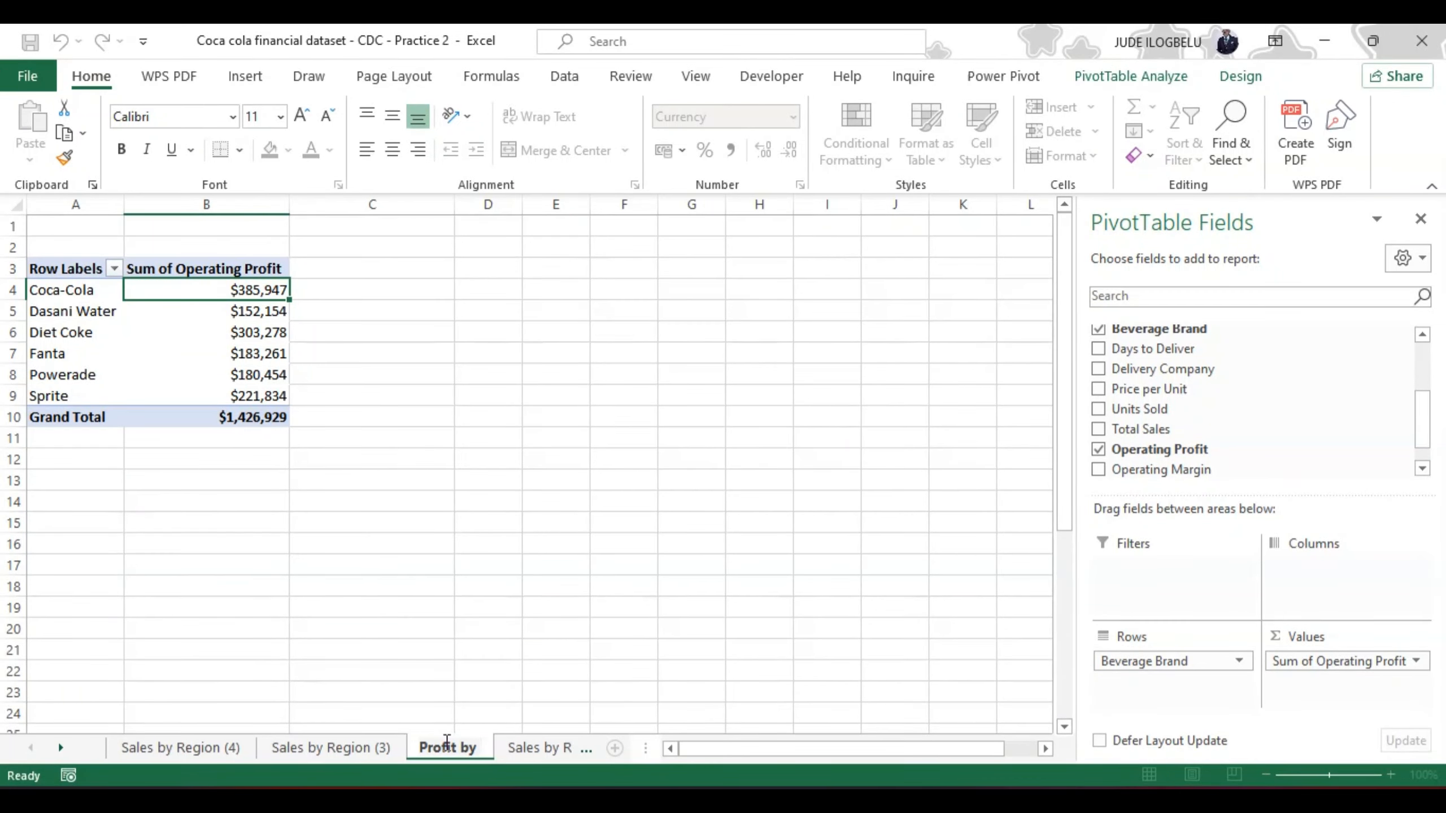
type(" Bran")
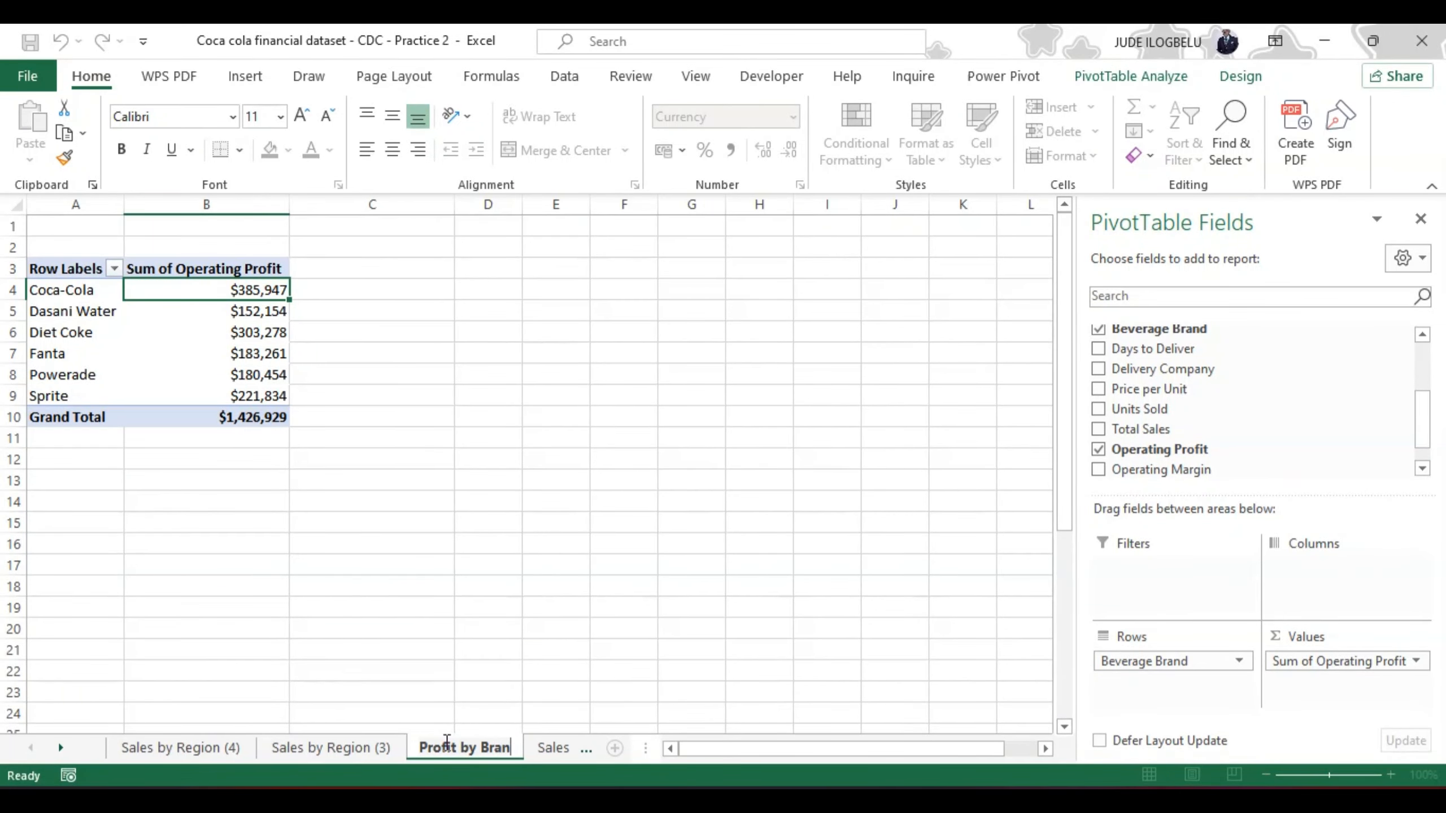
type("d")
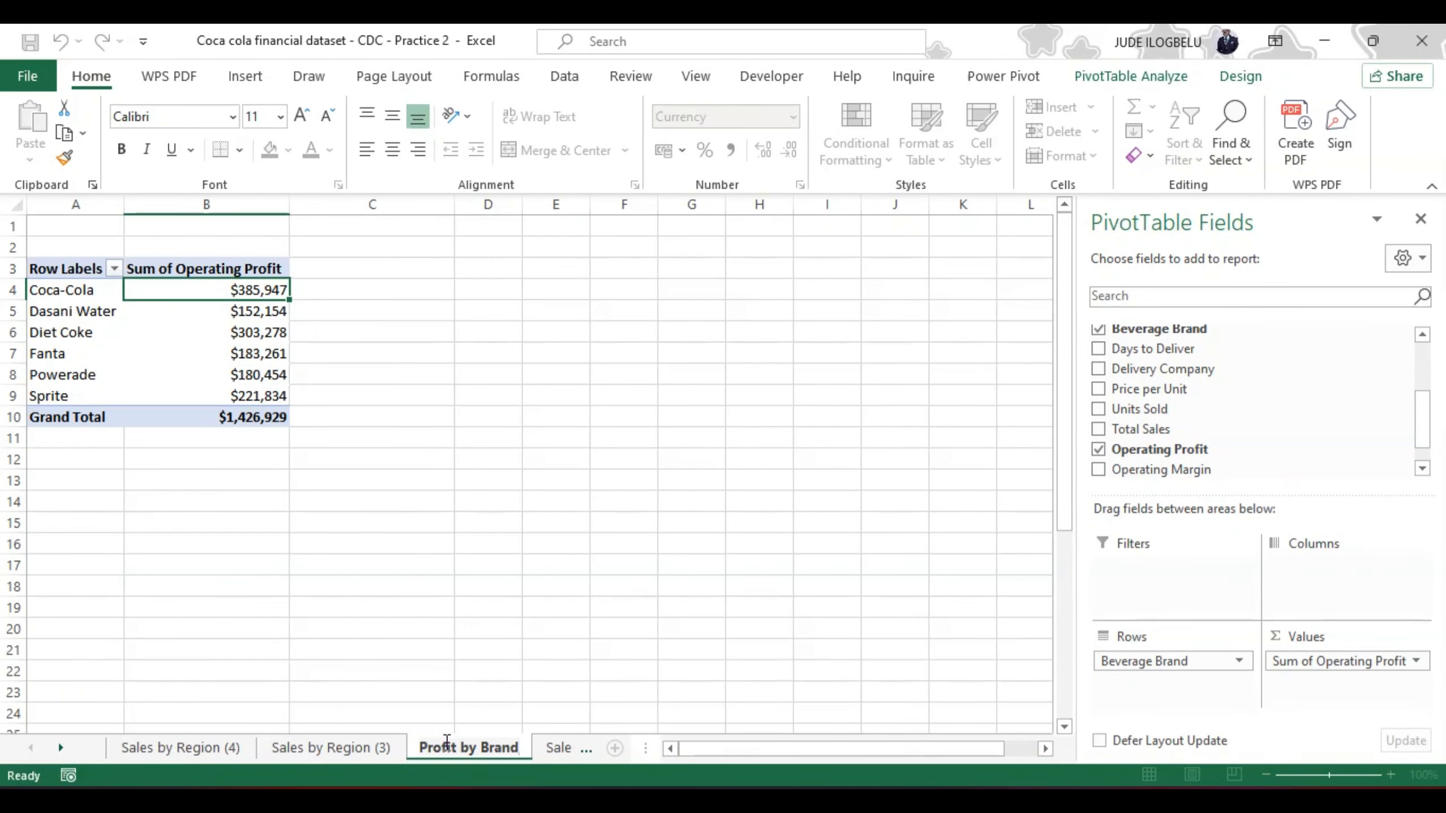
Step: On the Sales by Region (3) sheet, replace Region with State in the PivotTable rows
left_click(347, 745)
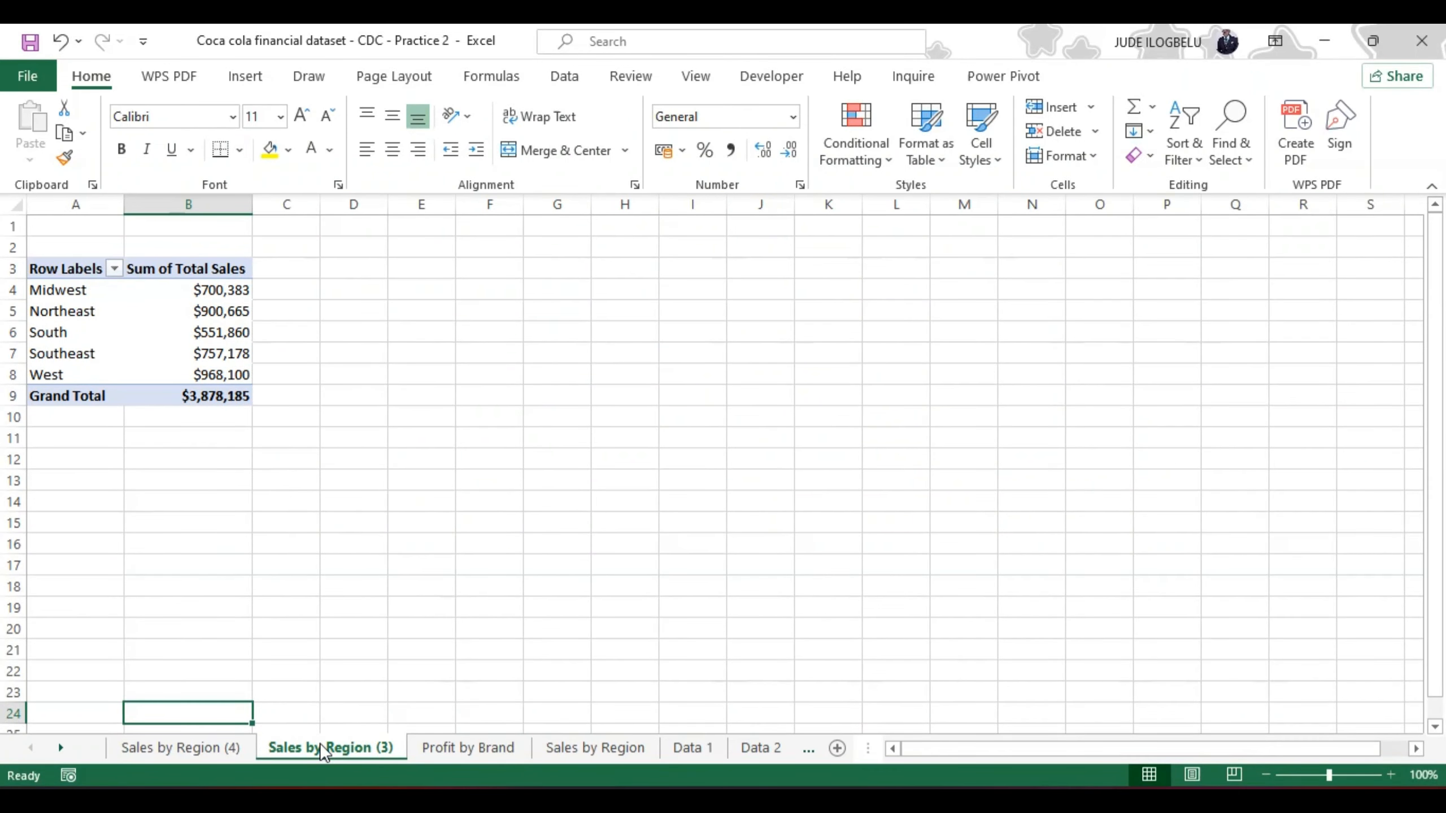
left_click(222, 273)
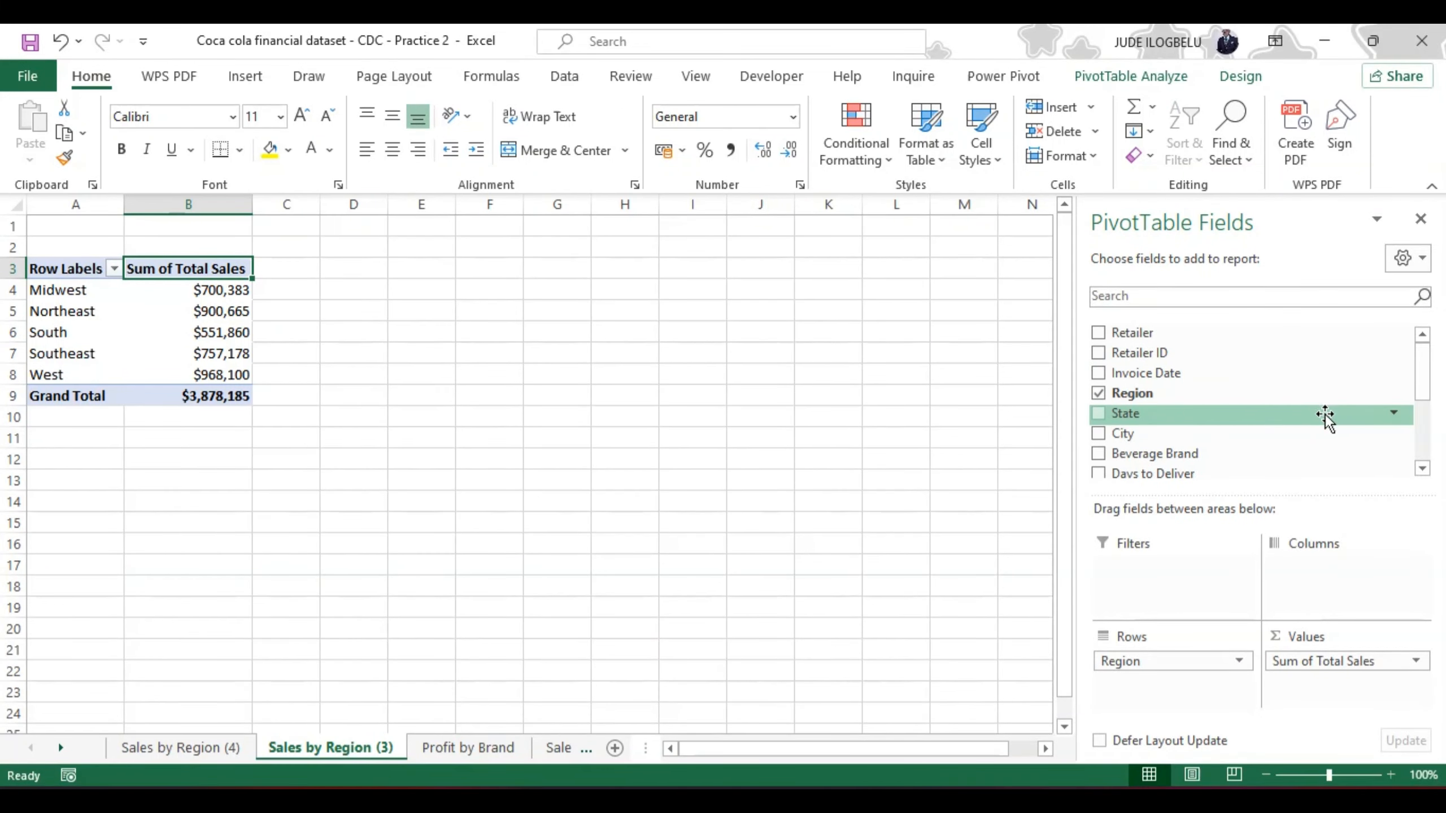
left_click(1098, 393)
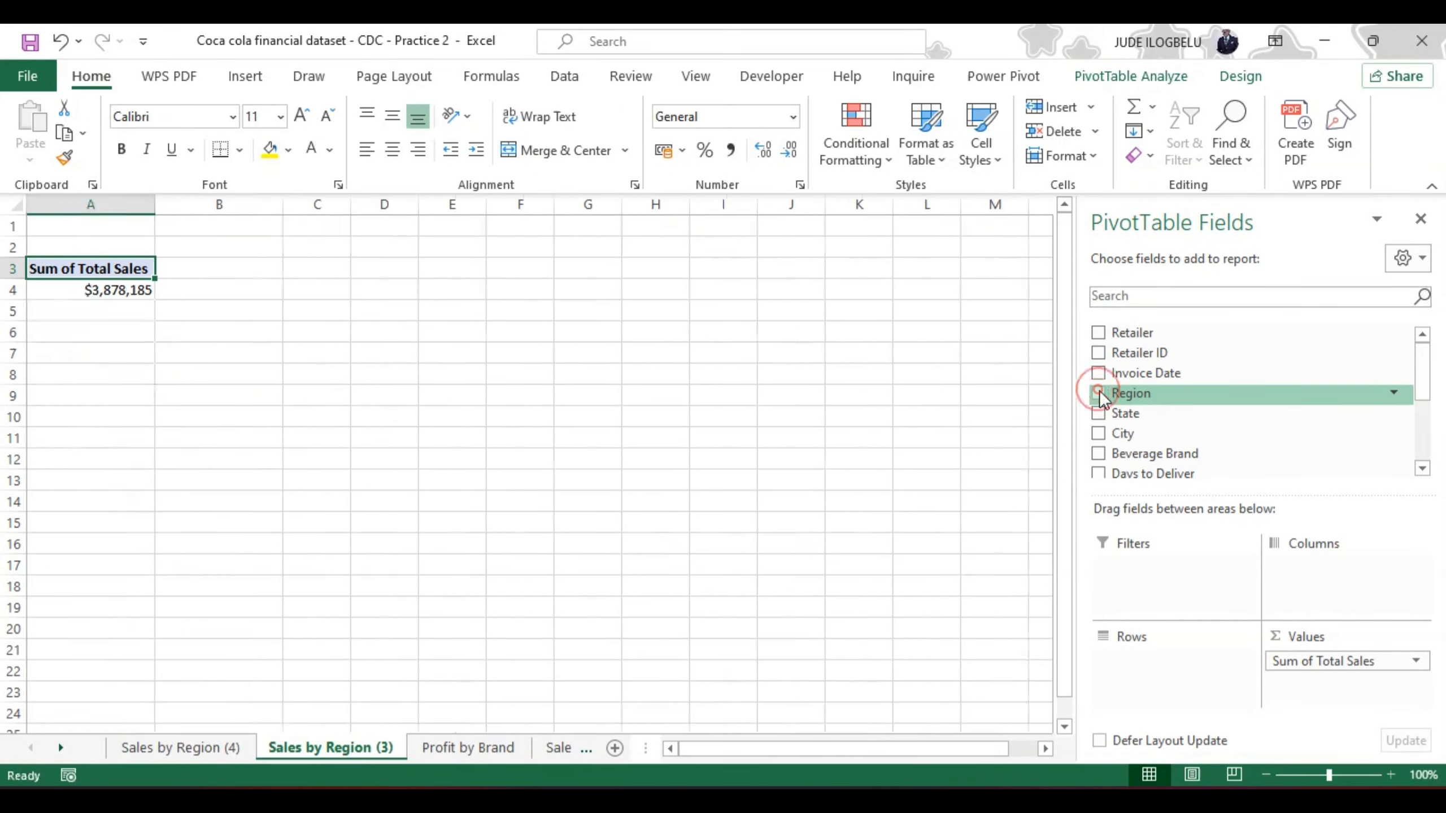
left_click(1098, 413)
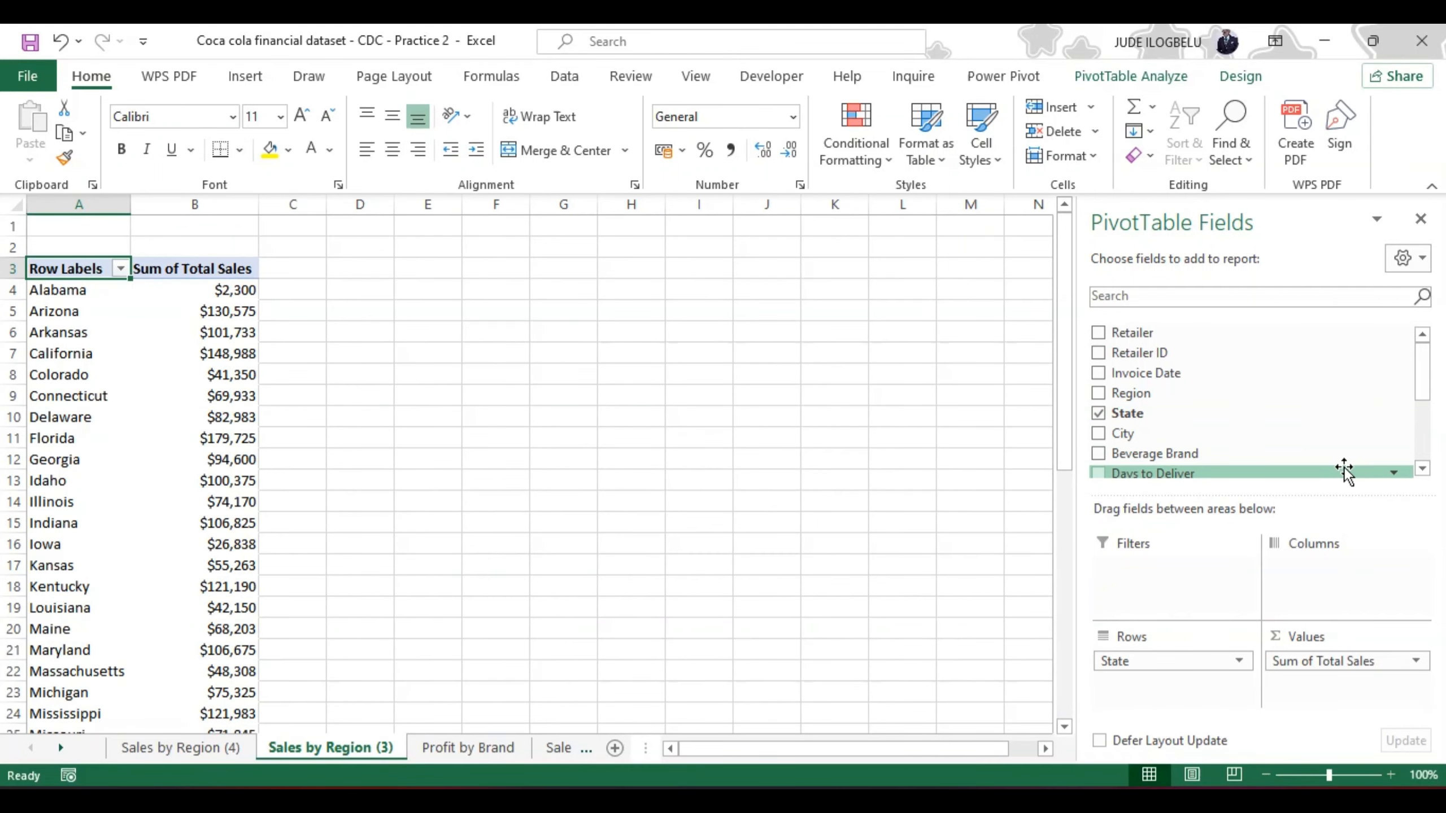
Step: Look over the remaining PivotTable fields and the state rows, closing the 360 Total Security advertisement that covers the field list
left_click_drag(1423, 389, 1431, 438)
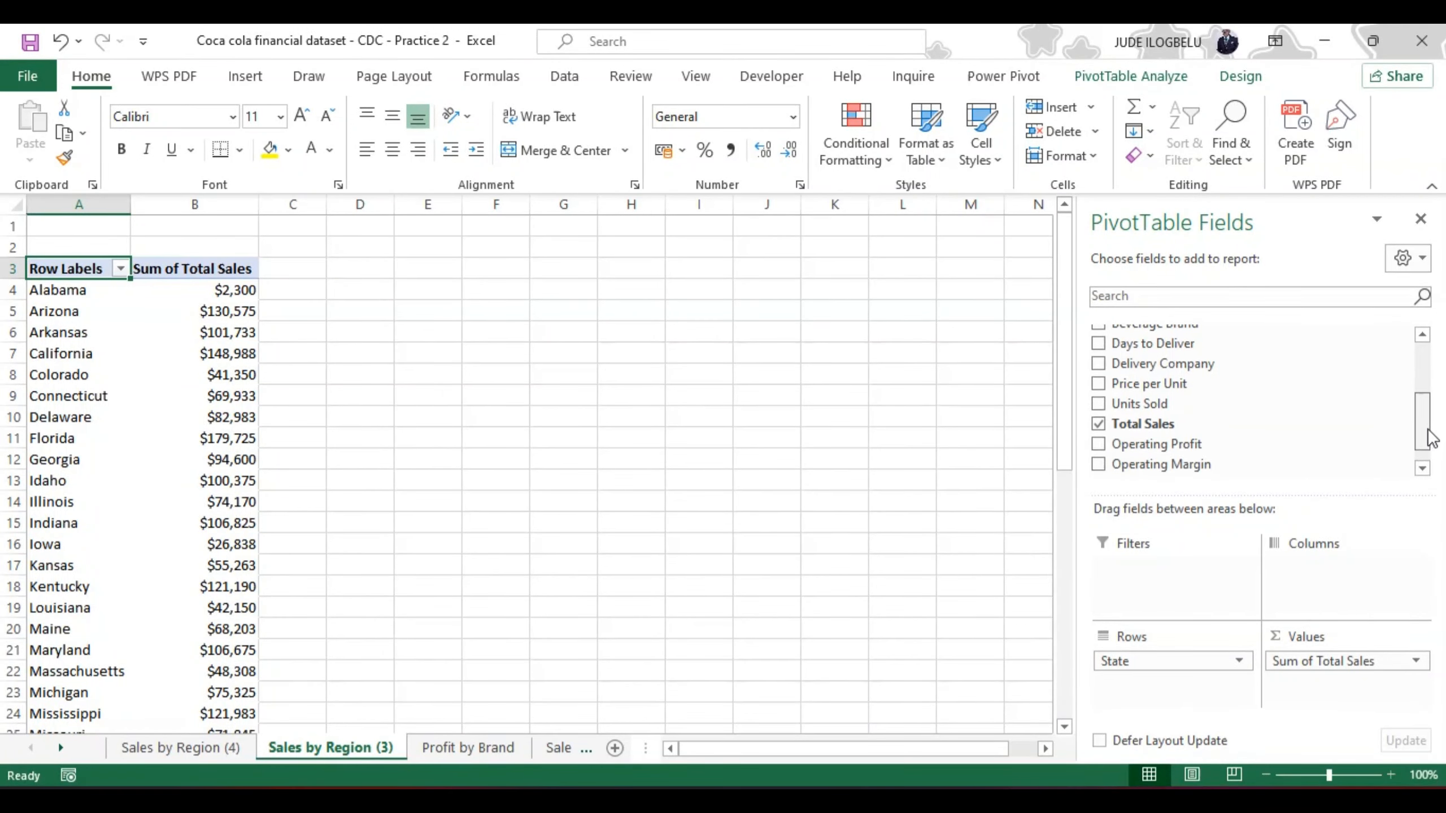
left_click_drag(1430, 438, 1431, 431)
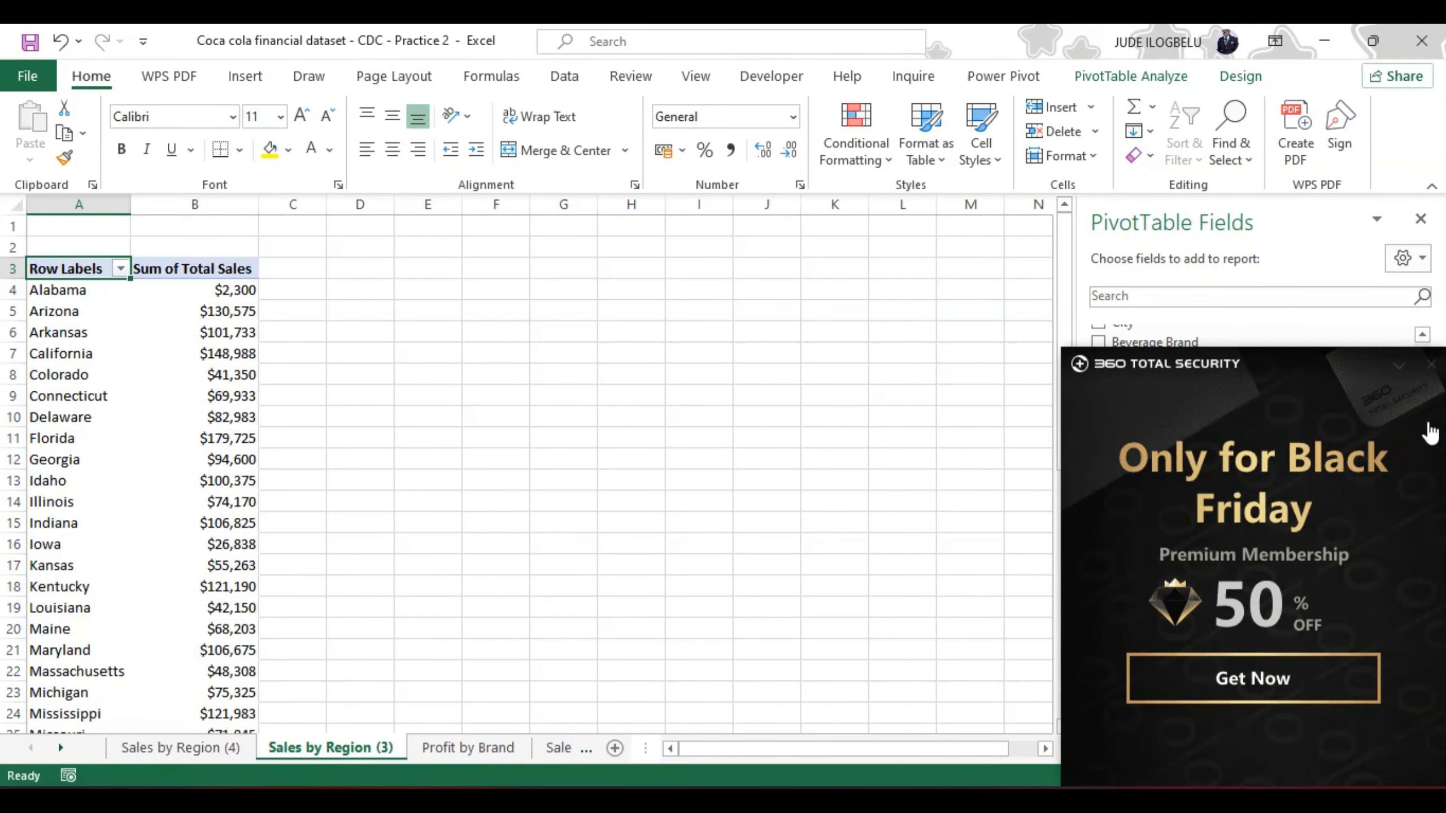
left_click(1431, 365)
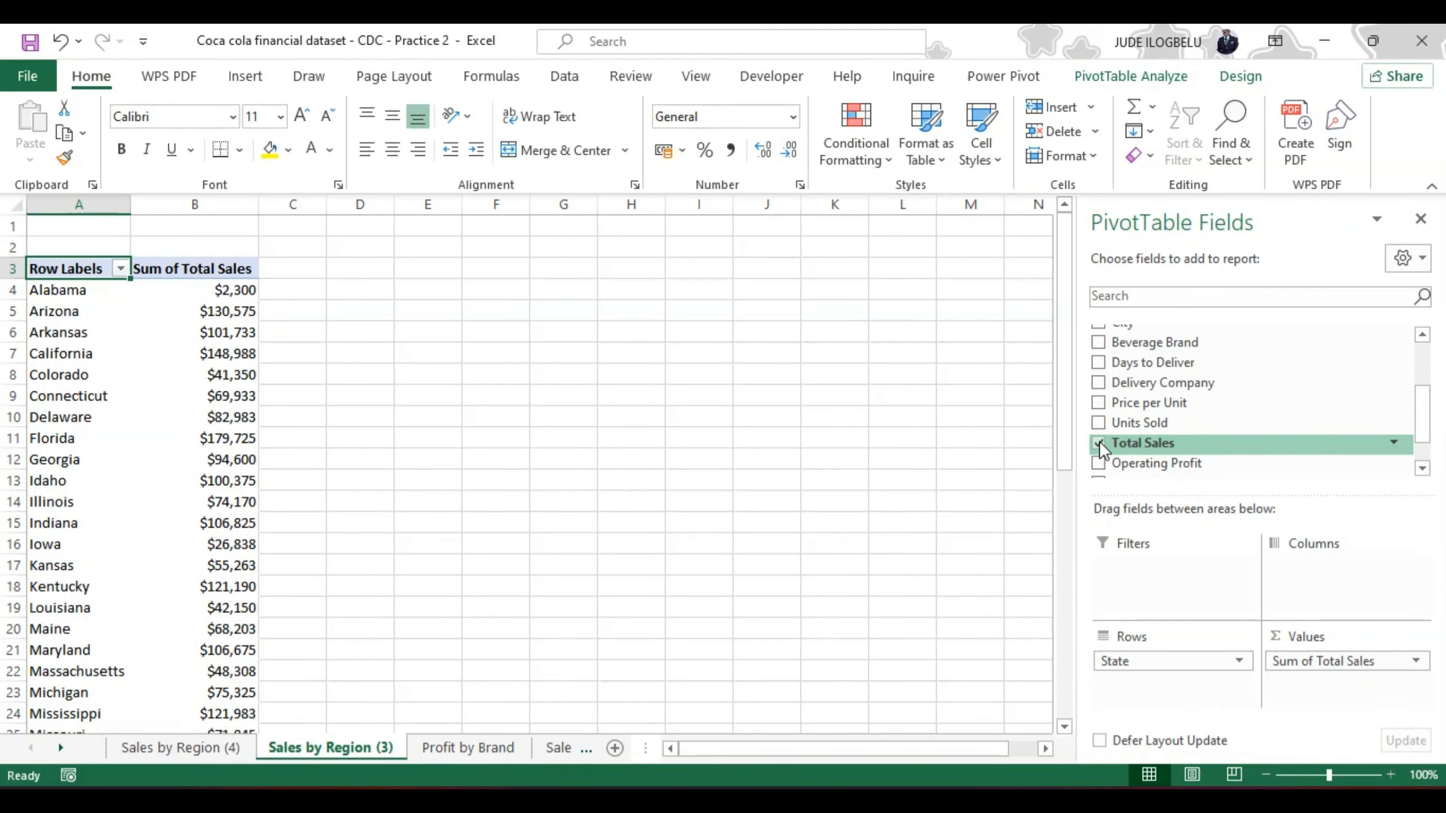
mouse_move(1426, 409)
left_mouse_down()
mouse_move(1425, 361)
mouse_move(1429, 430)
left_mouse_up()
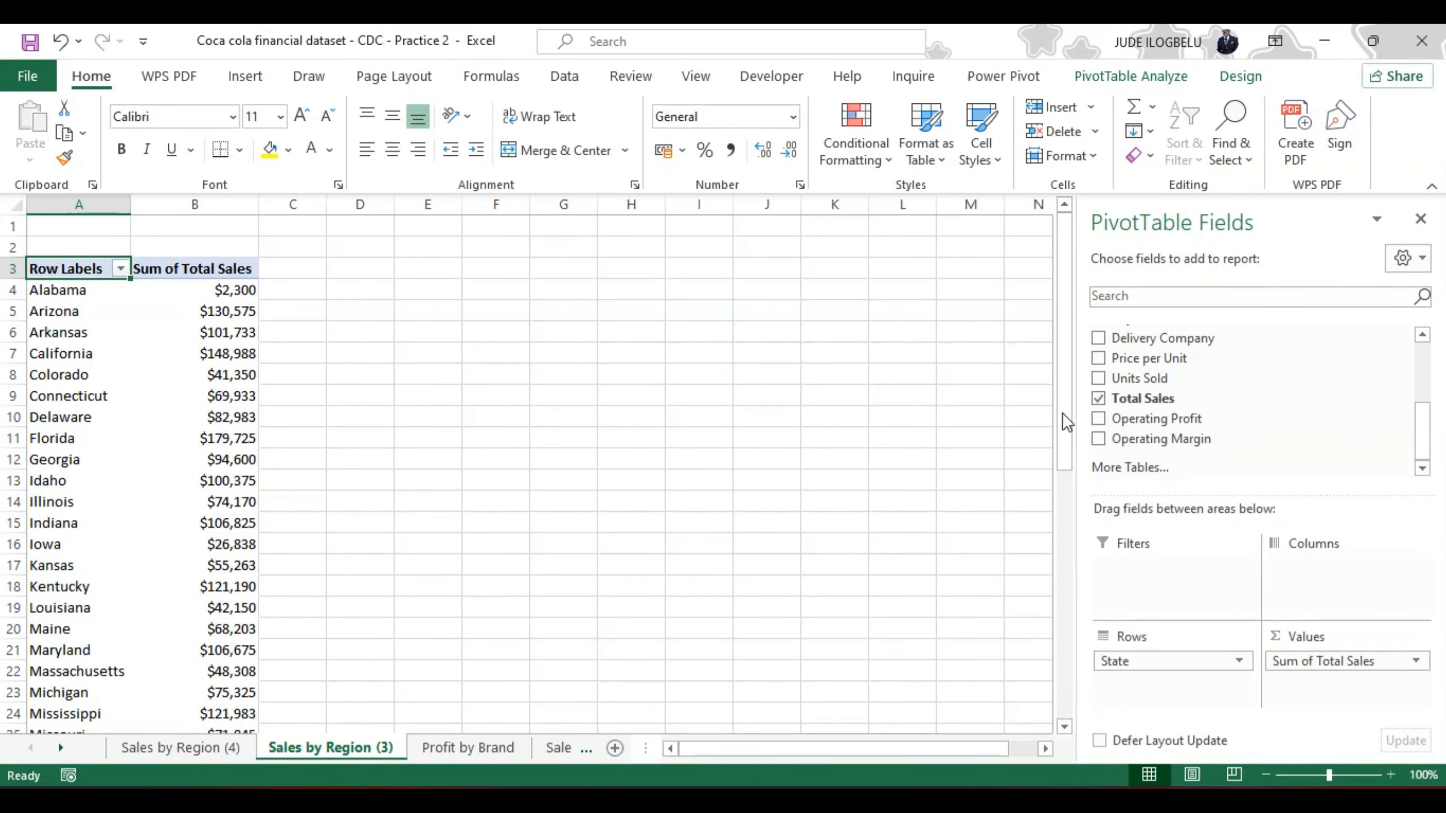
left_click_drag(1062, 412, 1062, 336)
Step: Rename the Sales by Region (3) worksheet as "Sales by State"
double_click(346, 748)
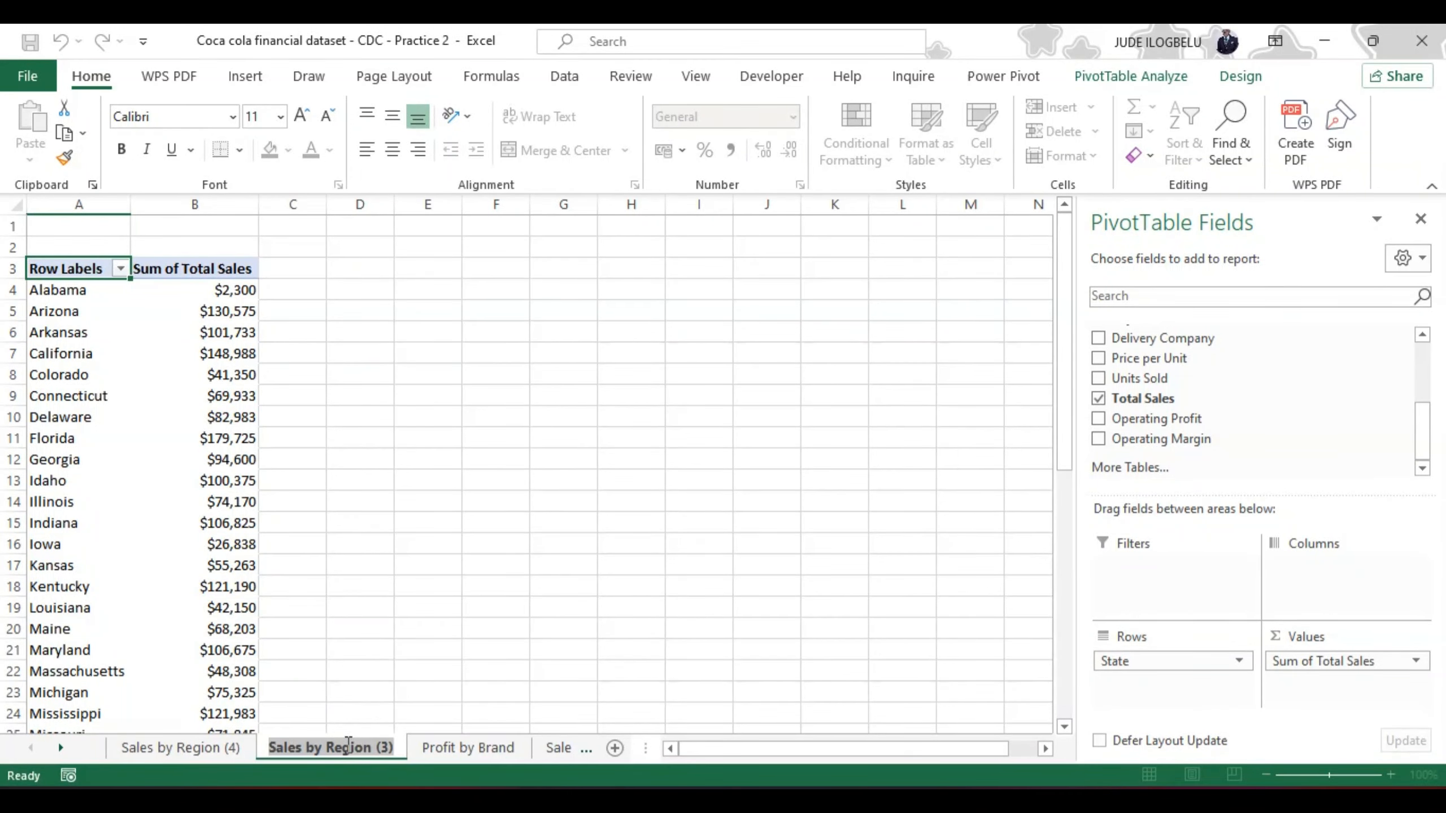
type("S")
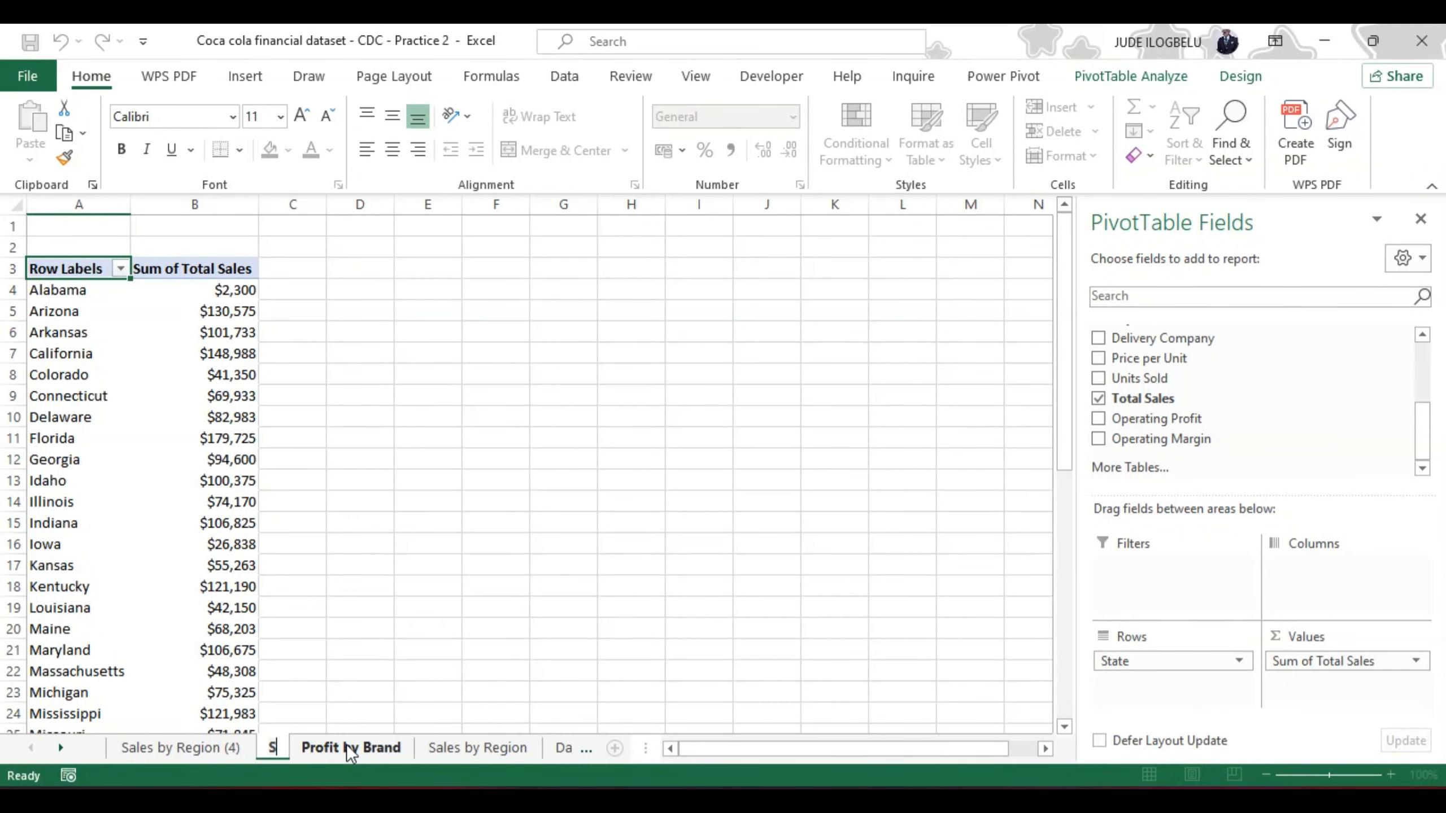
type("ales")
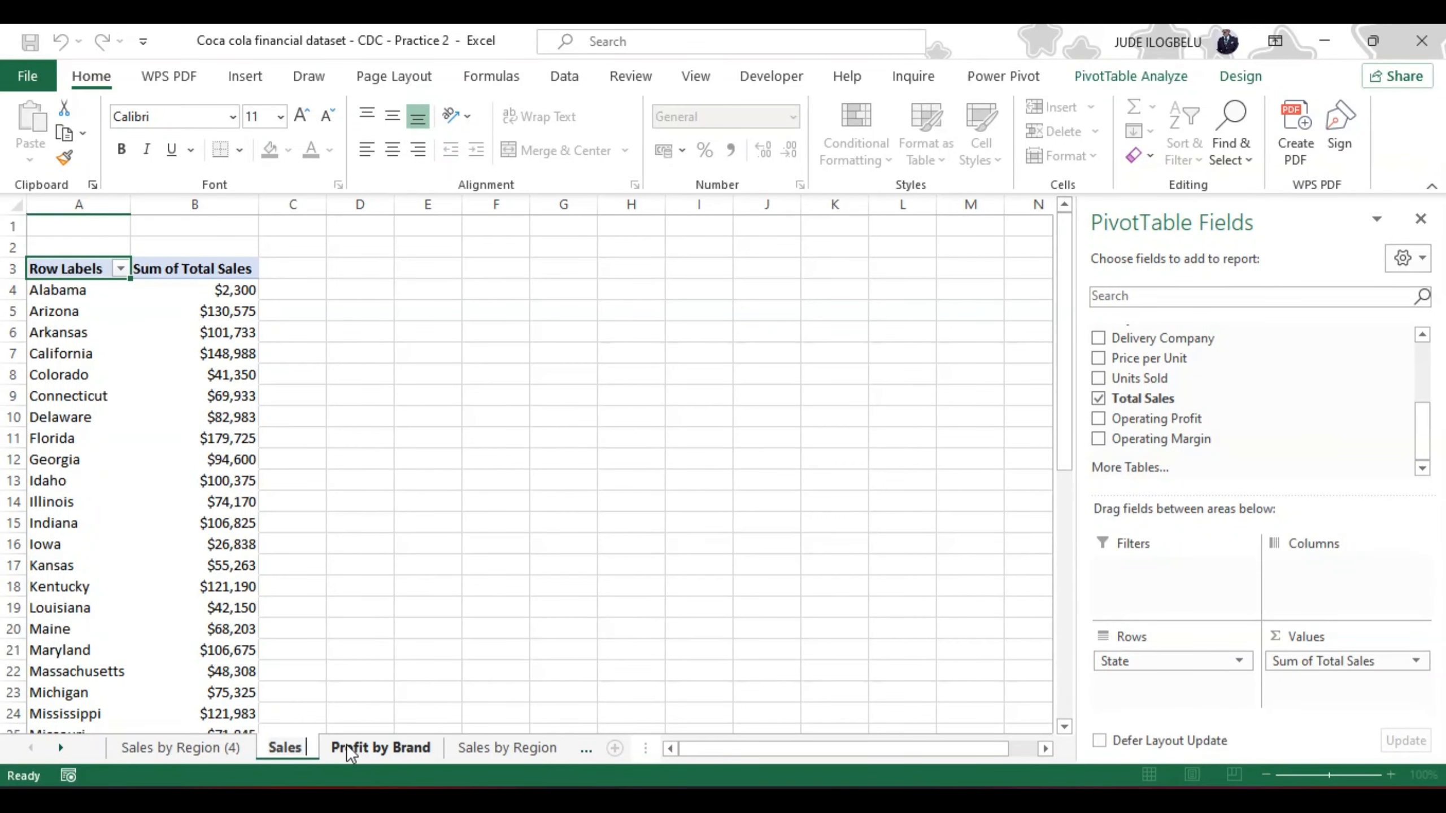
type(" by State")
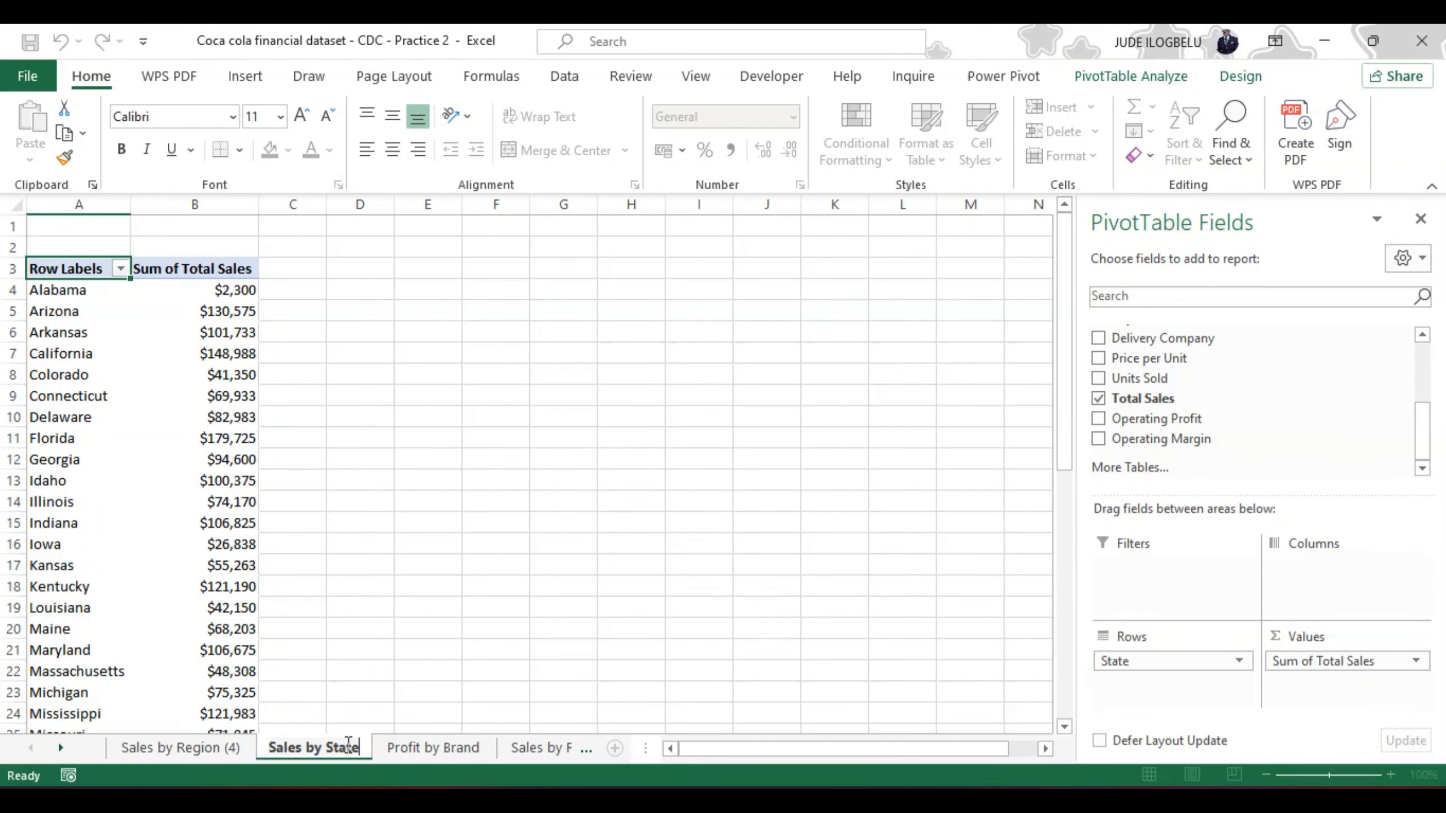
key("Return")
Step: On the Sales by Region (4) sheet, replace Region with Retailer in the PivotTable rows
left_click(196, 748)
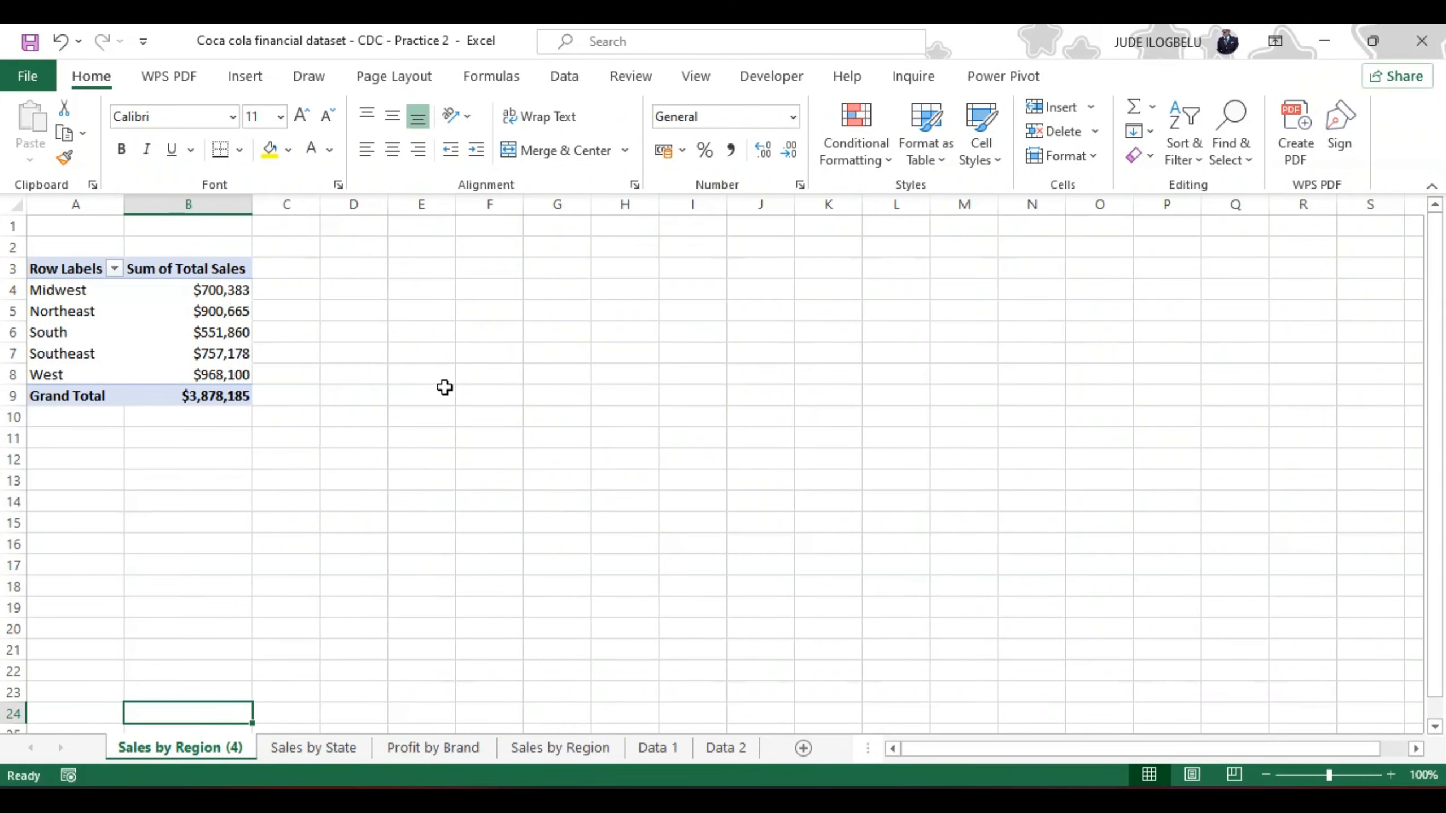
left_click(222, 314)
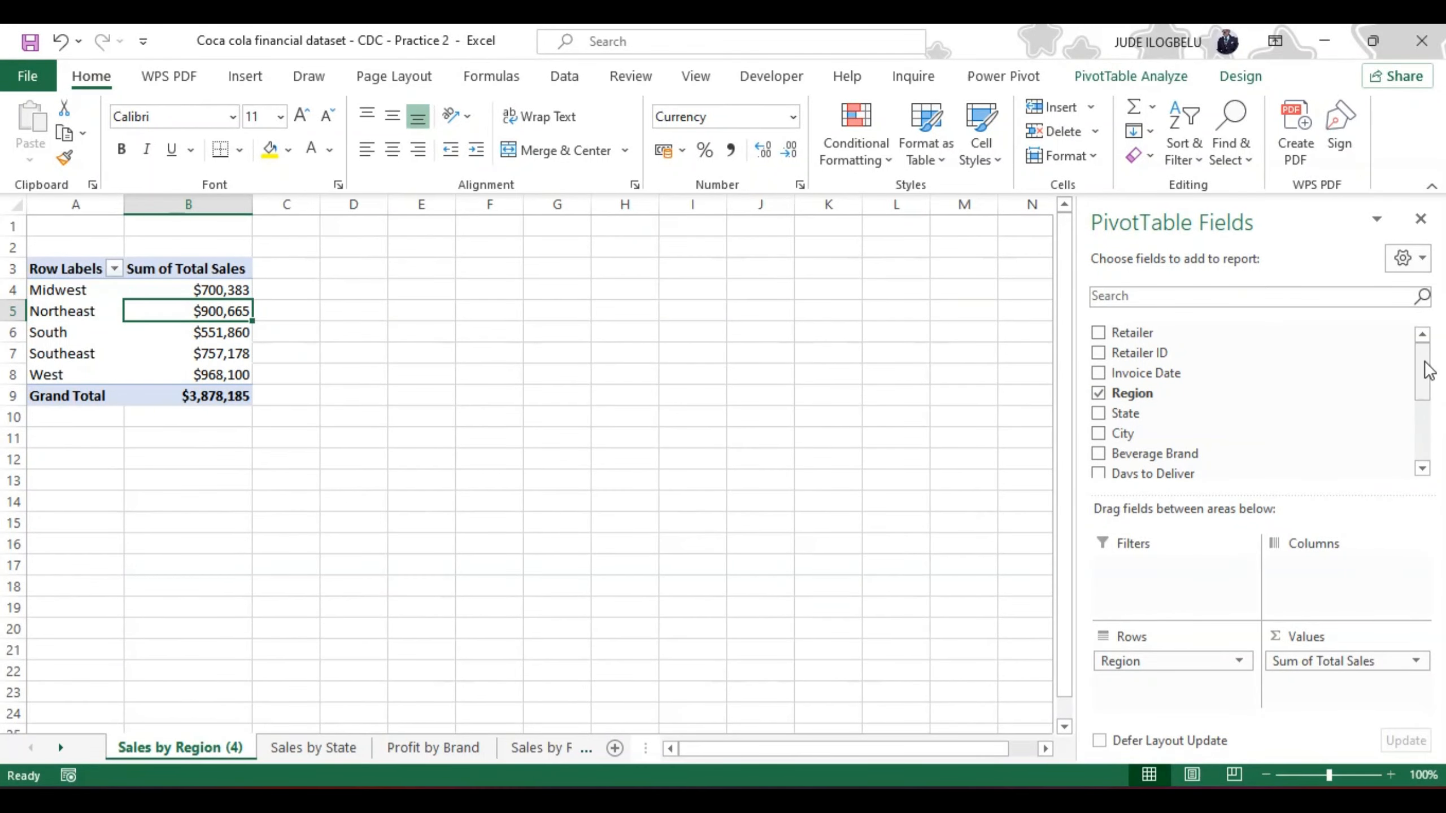
mouse_move(1425, 361)
left_mouse_down()
mouse_move(1425, 380)
mouse_move(1425, 357)
left_mouse_up()
mouse_move(1425, 357)
left_mouse_down()
mouse_move(1427, 407)
mouse_move(1426, 349)
mouse_move(1427, 388)
mouse_move(1428, 360)
mouse_move(1419, 378)
left_mouse_up()
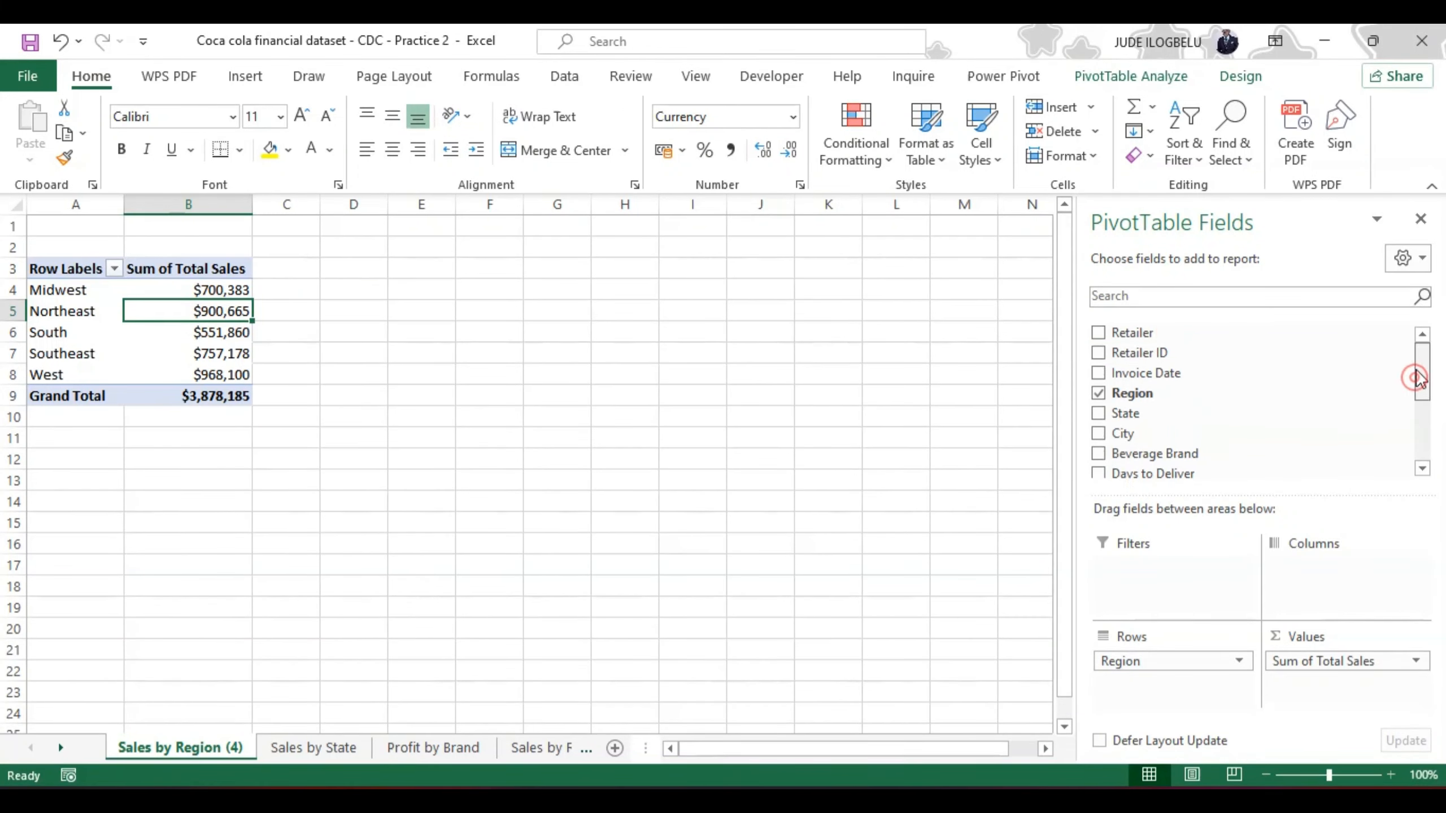
left_click(1098, 333)
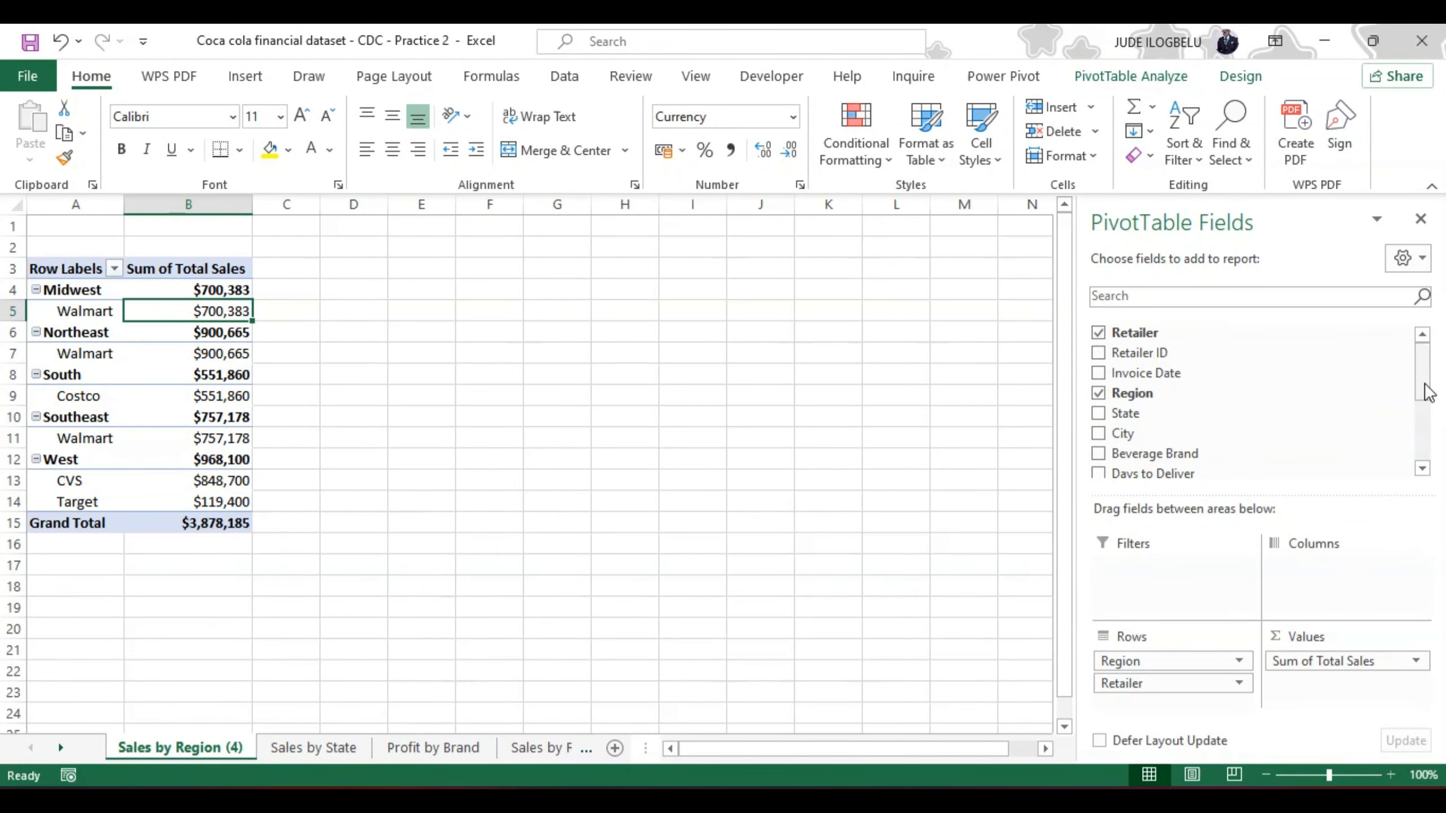
left_click(1097, 393)
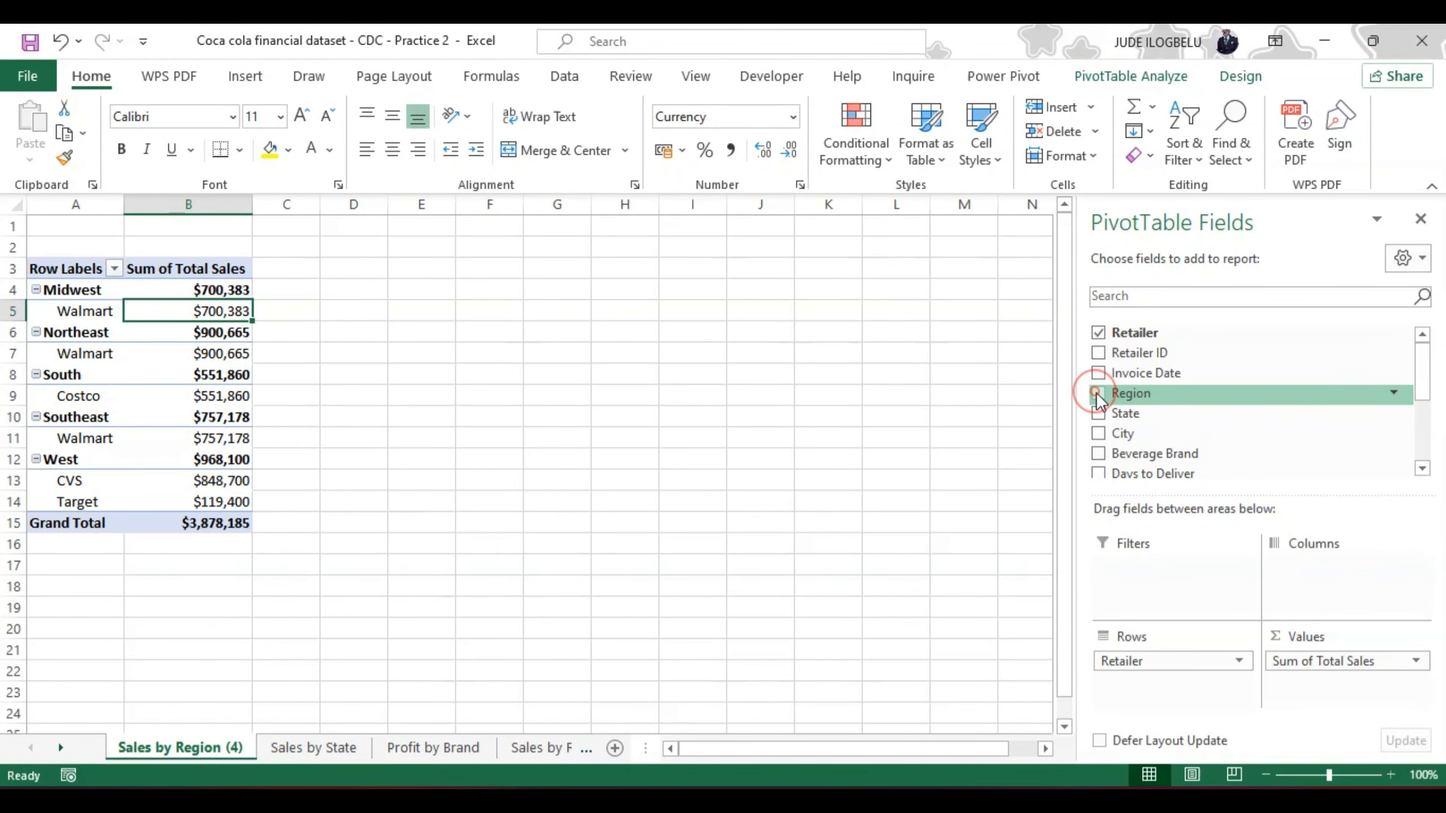
Step: Replace Total Sales with Units Sold as the summed value in the retailer PivotTable
left_click_drag(1421, 380, 1420, 417)
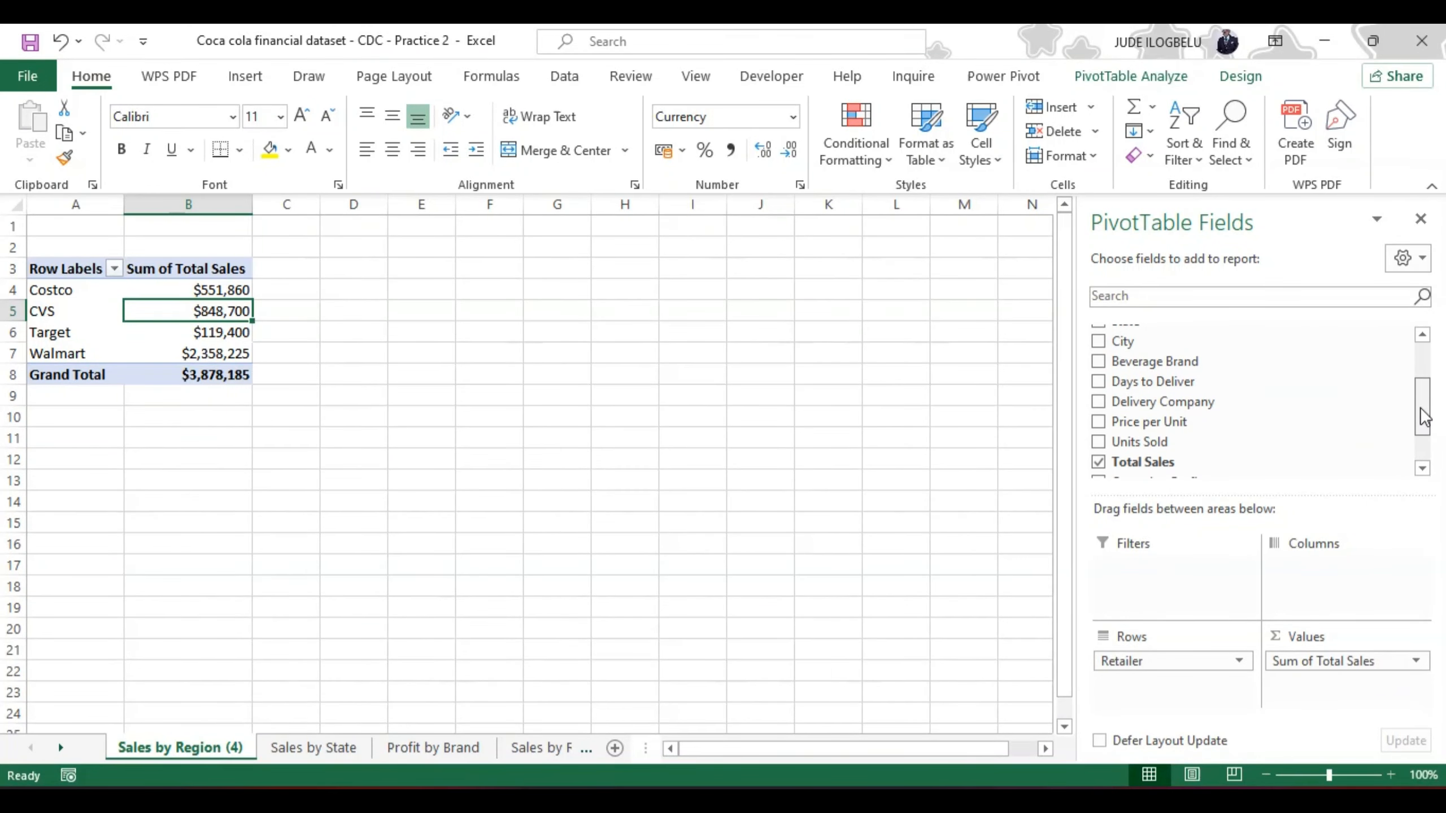
left_click(1098, 442)
left_click(1100, 461)
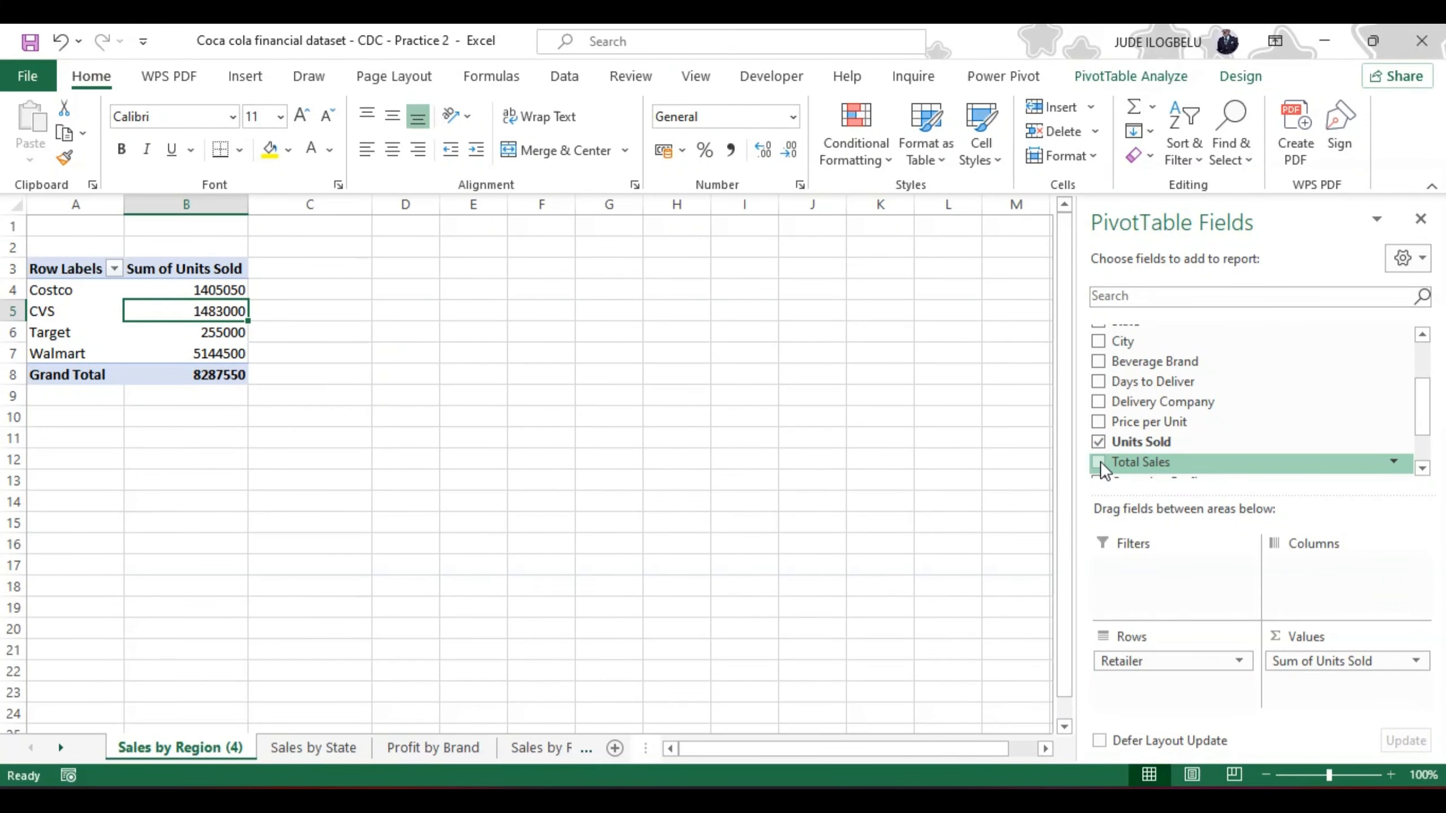
Step: Rename the Sales by Region (4) worksheet as "Quantity Sold by Retailers"
double_click(182, 744)
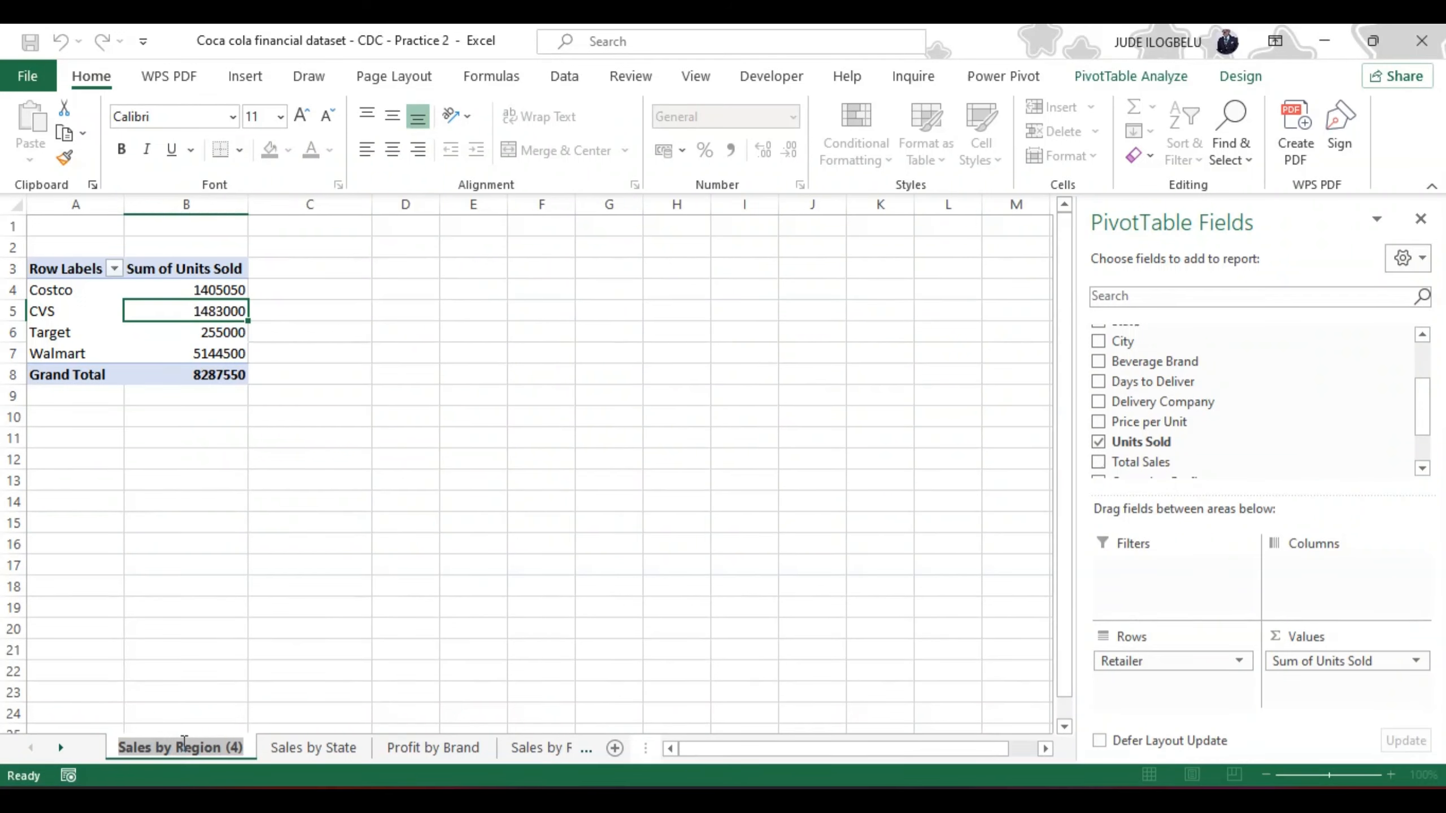
type("Qu")
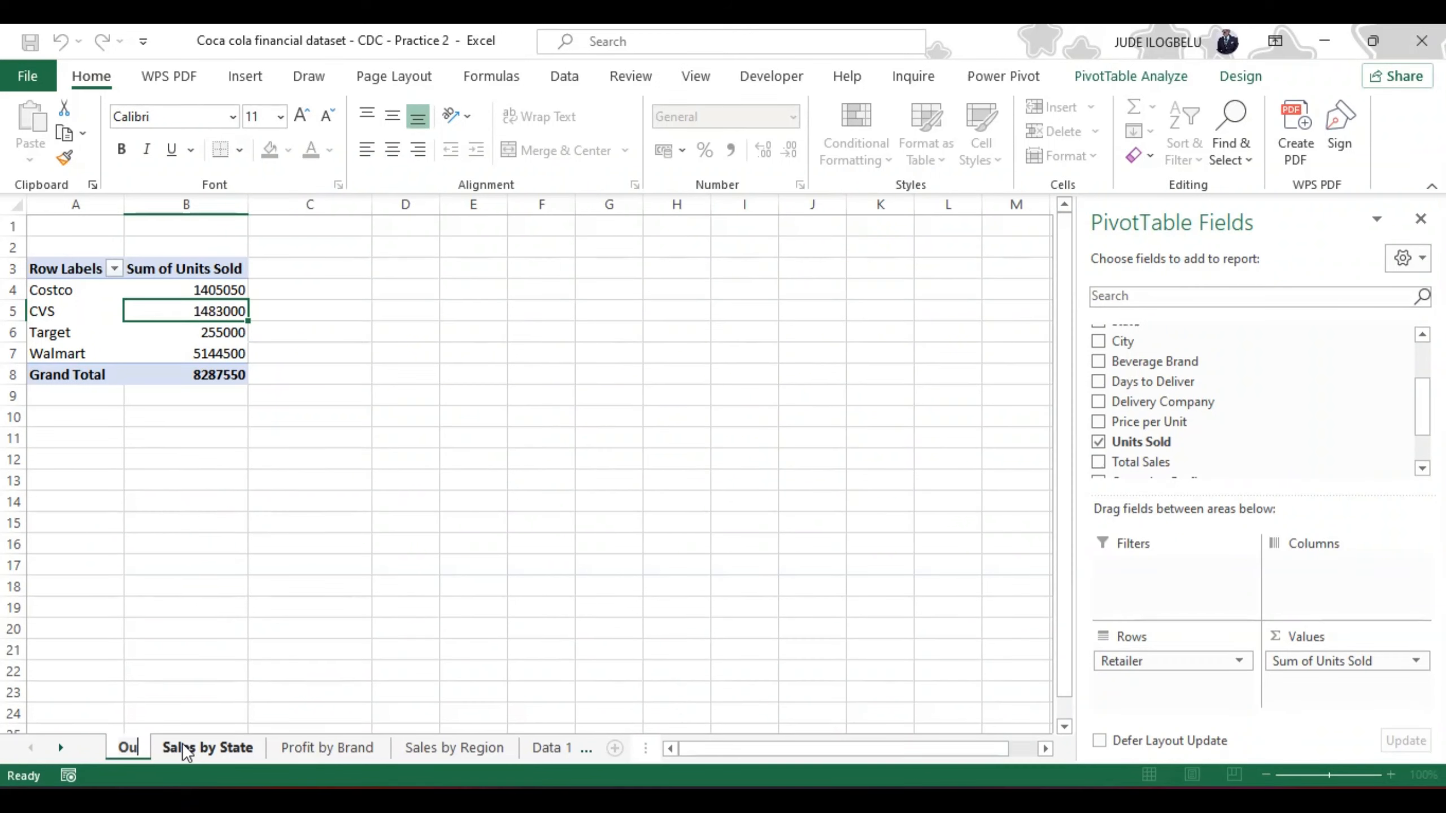
type("antit")
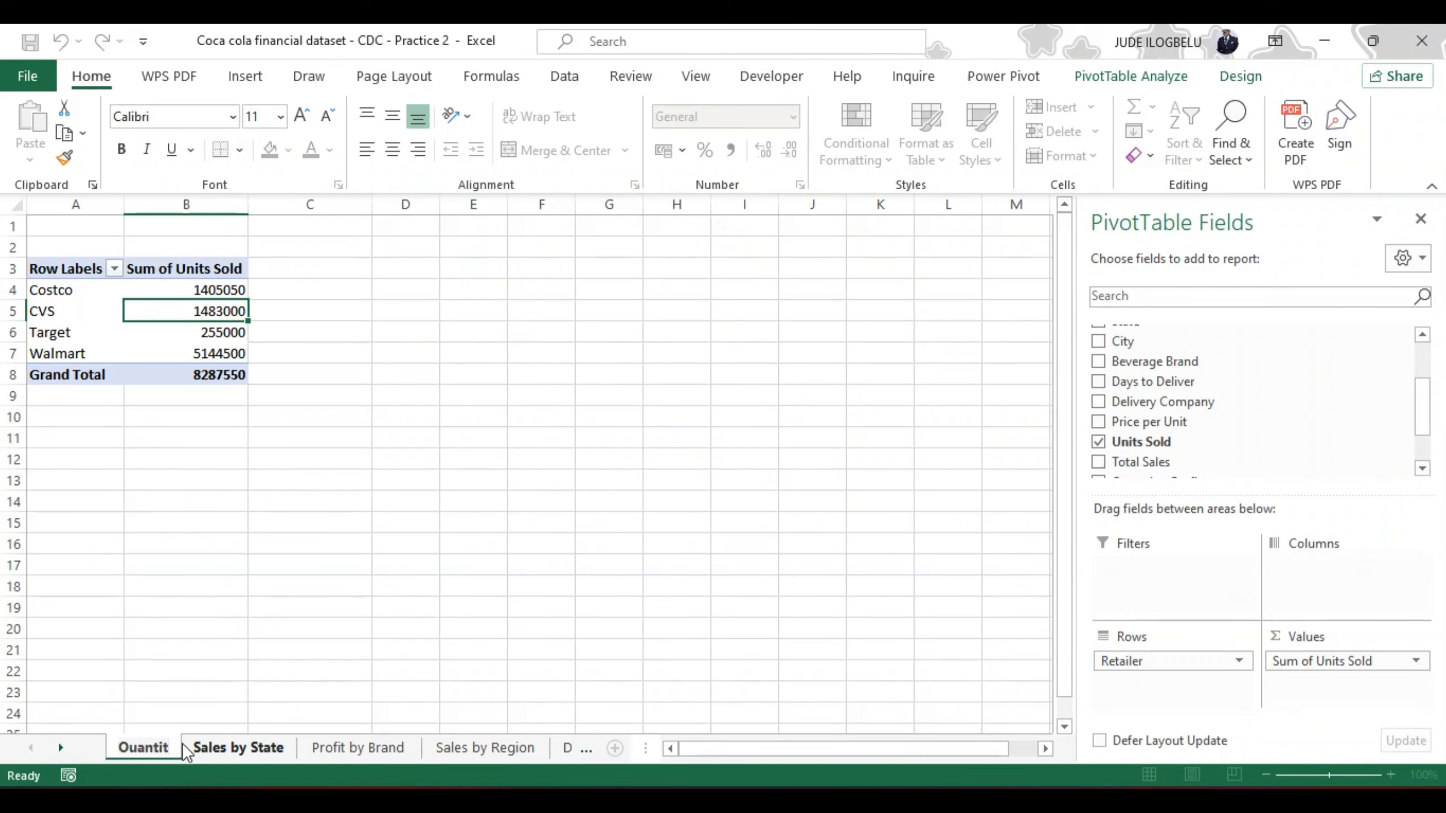
type("y")
key("Return")
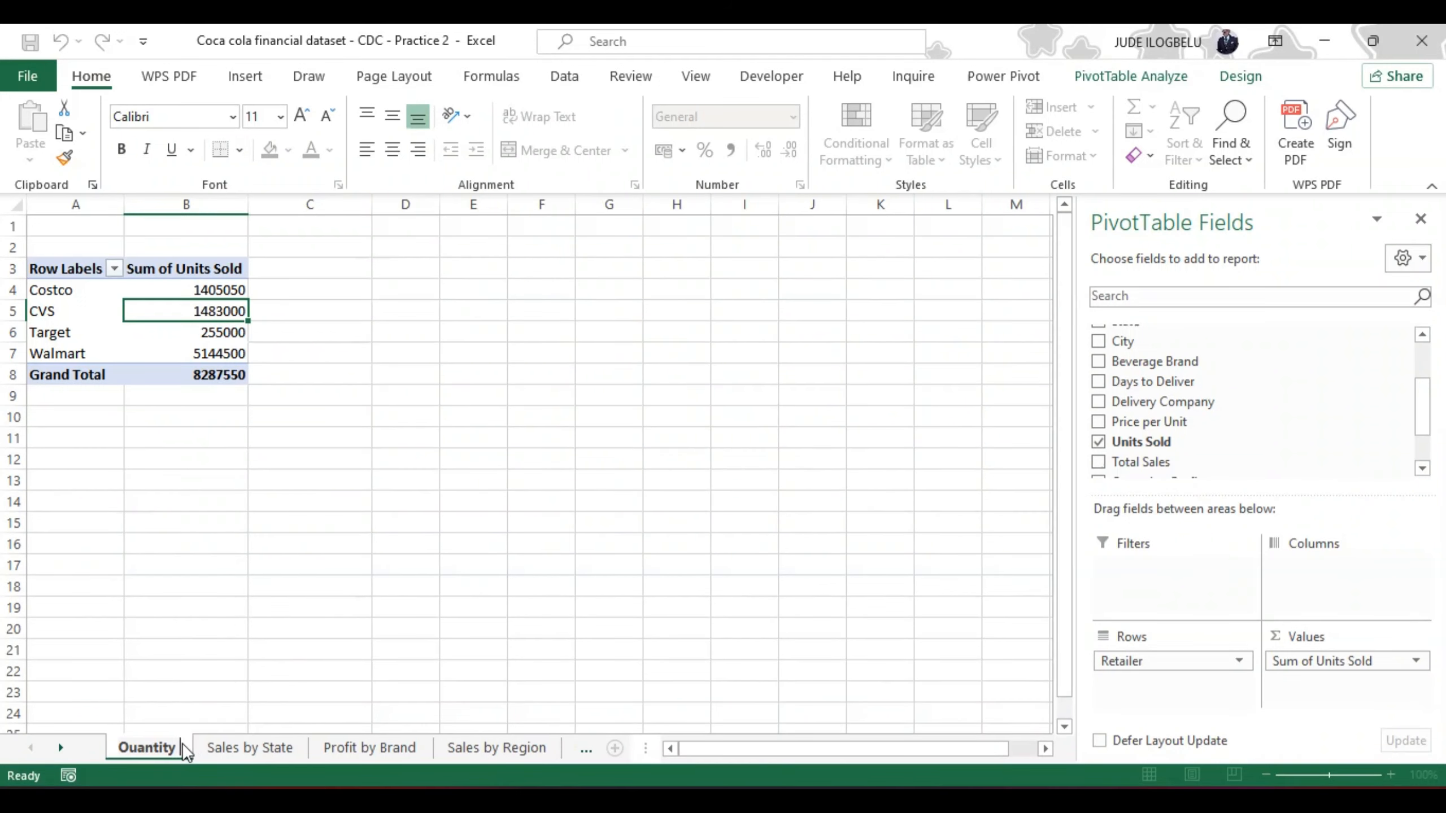
type("Sold")
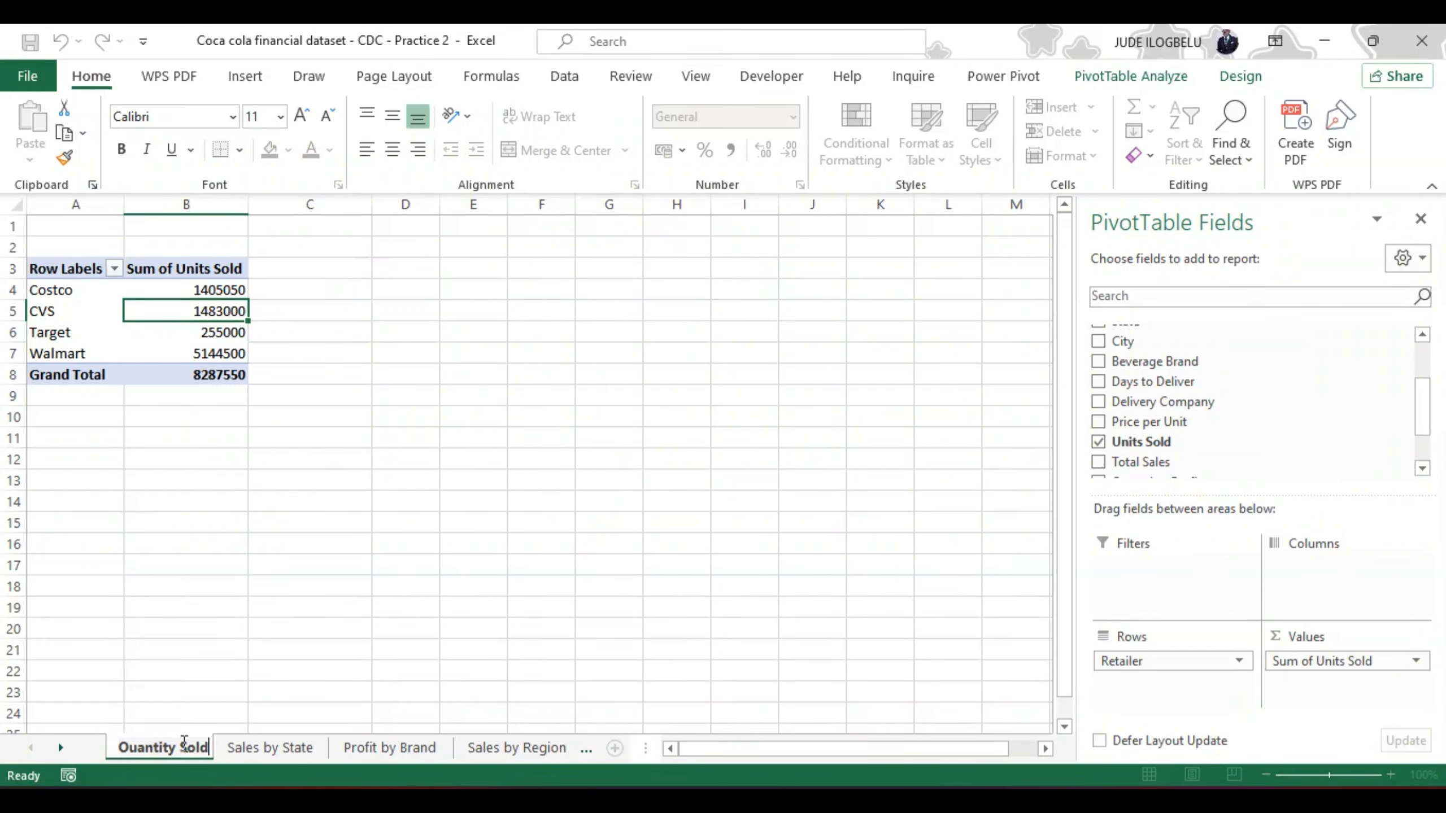
type(" by ")
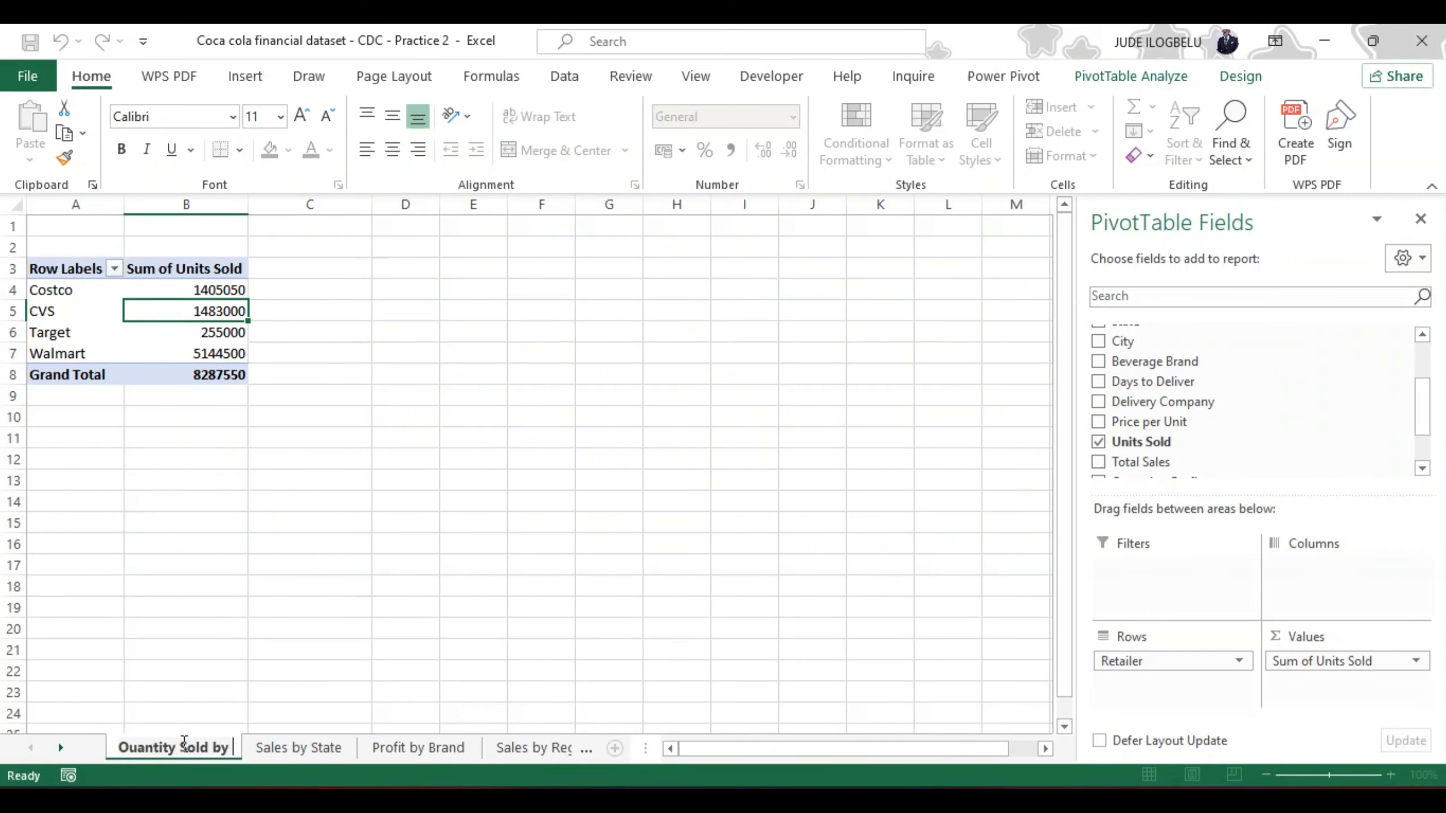
type("Retai")
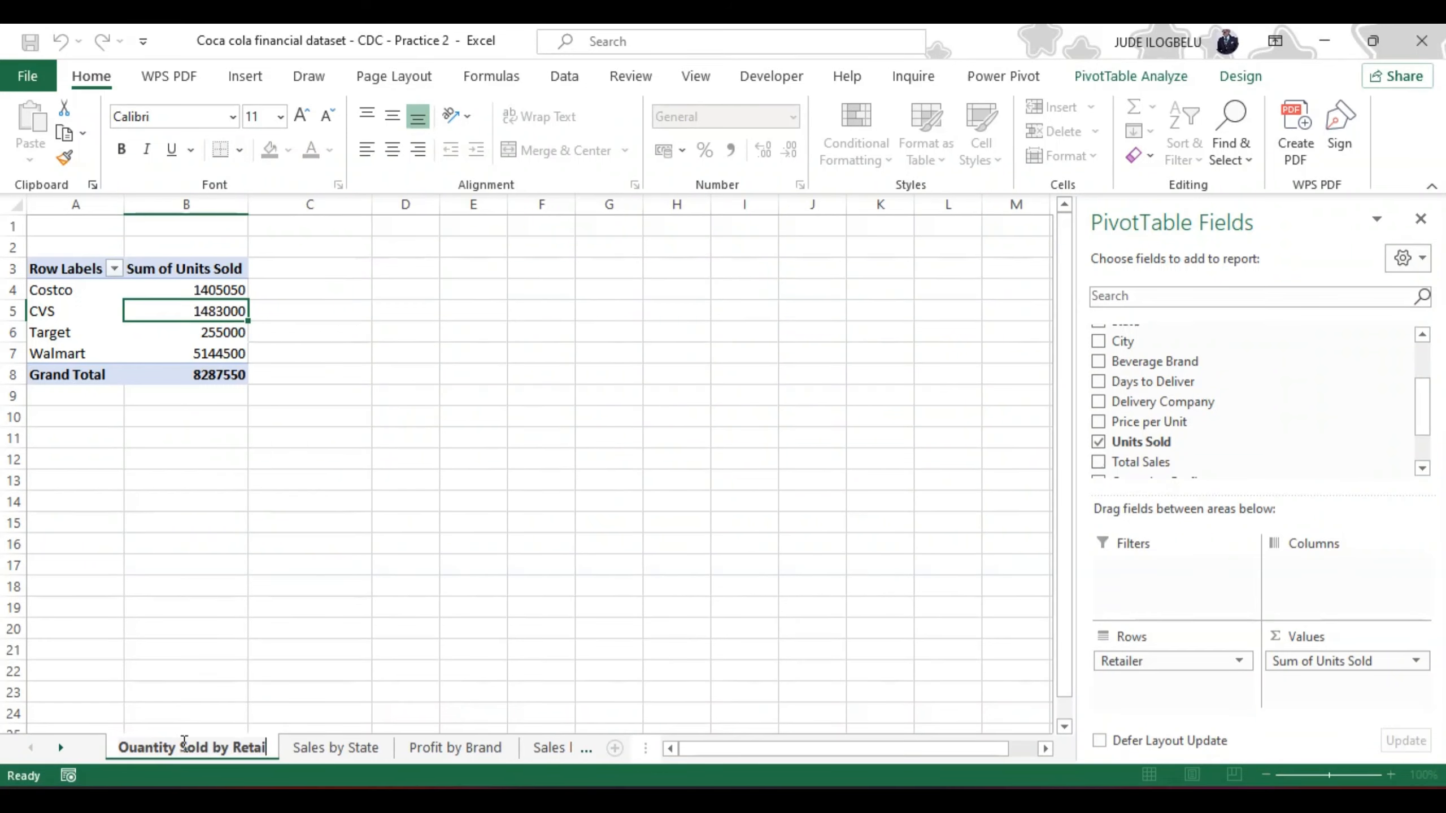
type("lers")
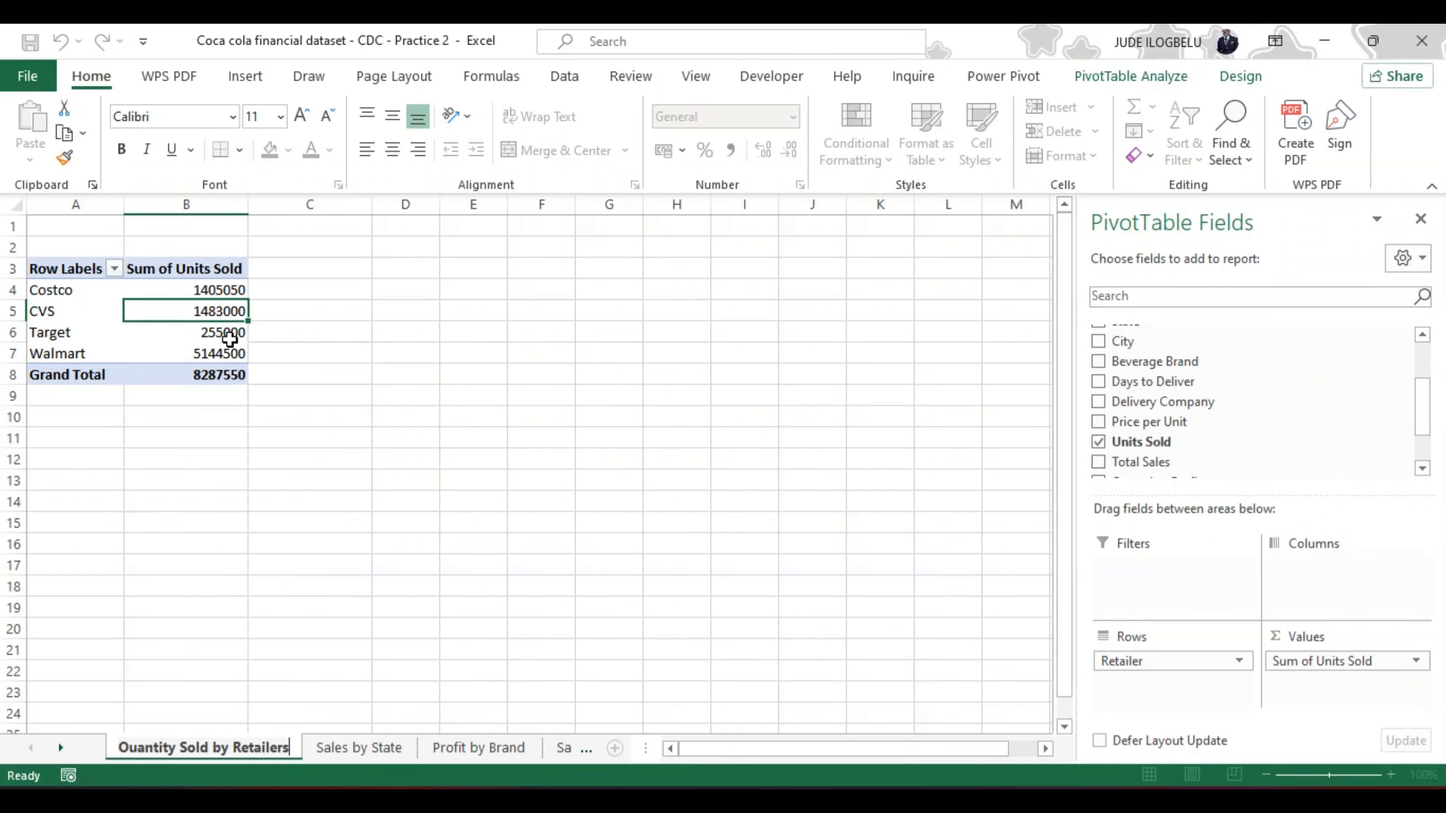
Step: Show the retailers' Sum of Units Sold values as % of Grand Total
left_click(218, 290)
right_click(217, 289)
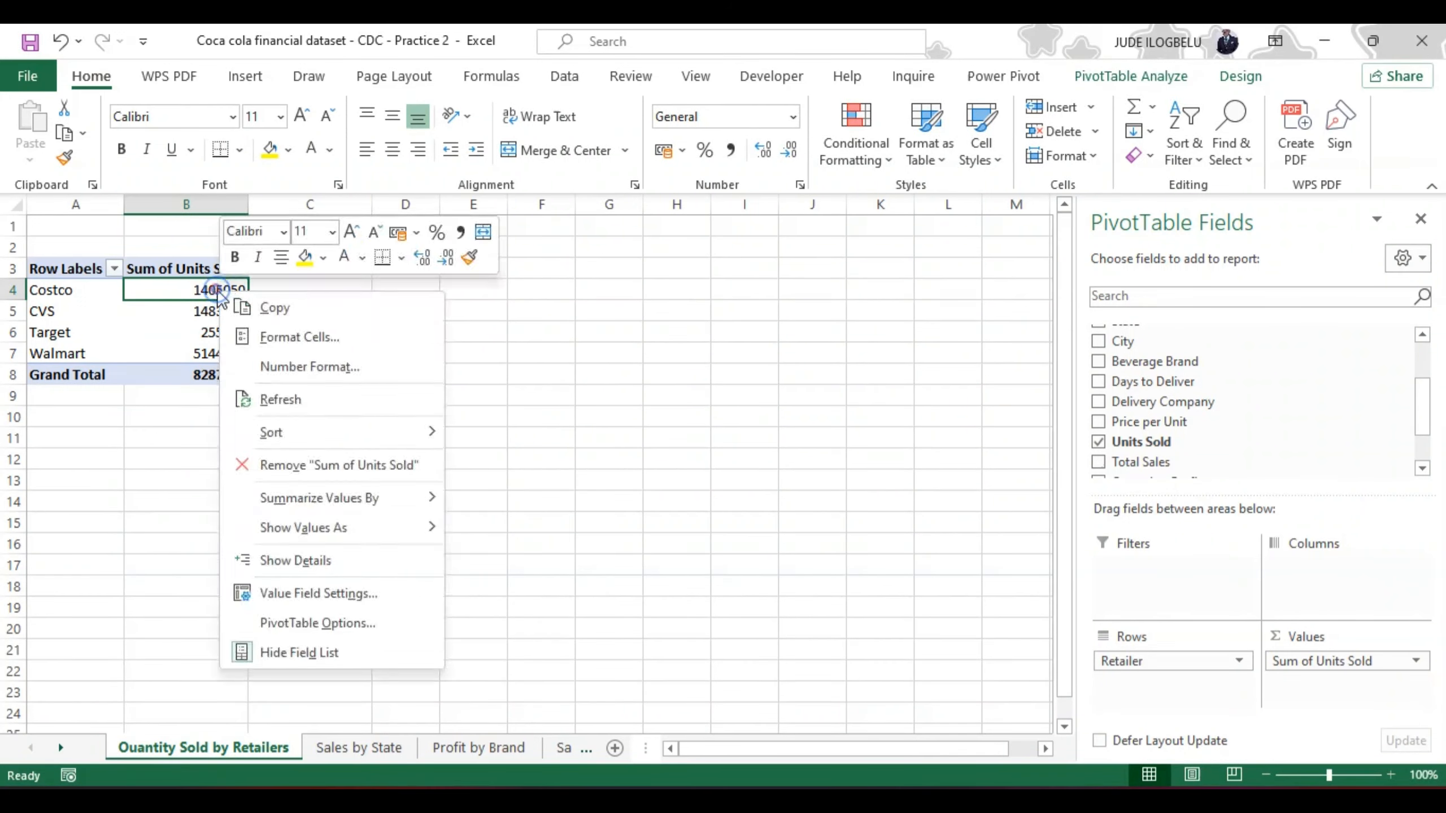
key("Escape")
right_click(218, 289)
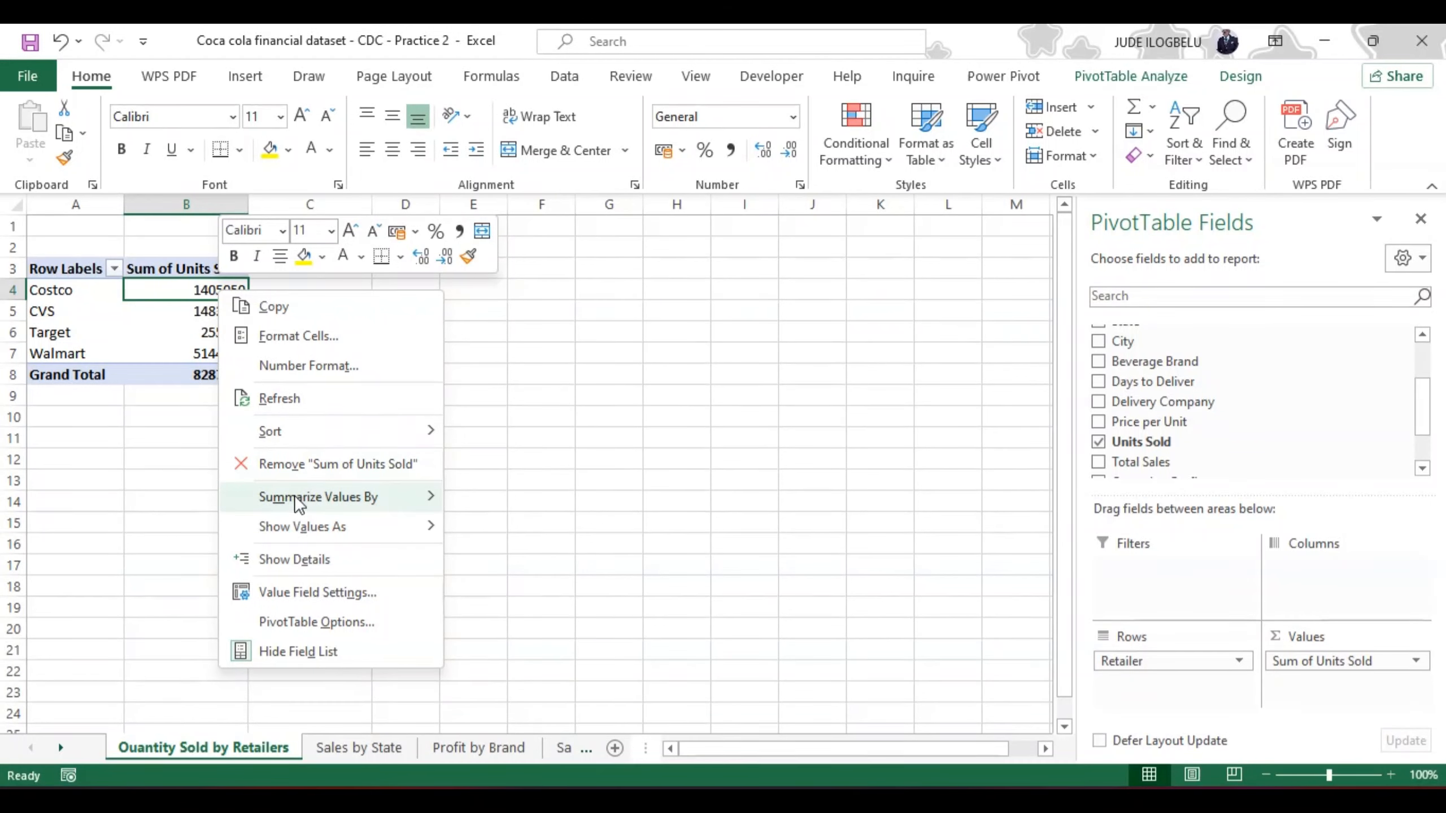
mouse_move(339, 528)
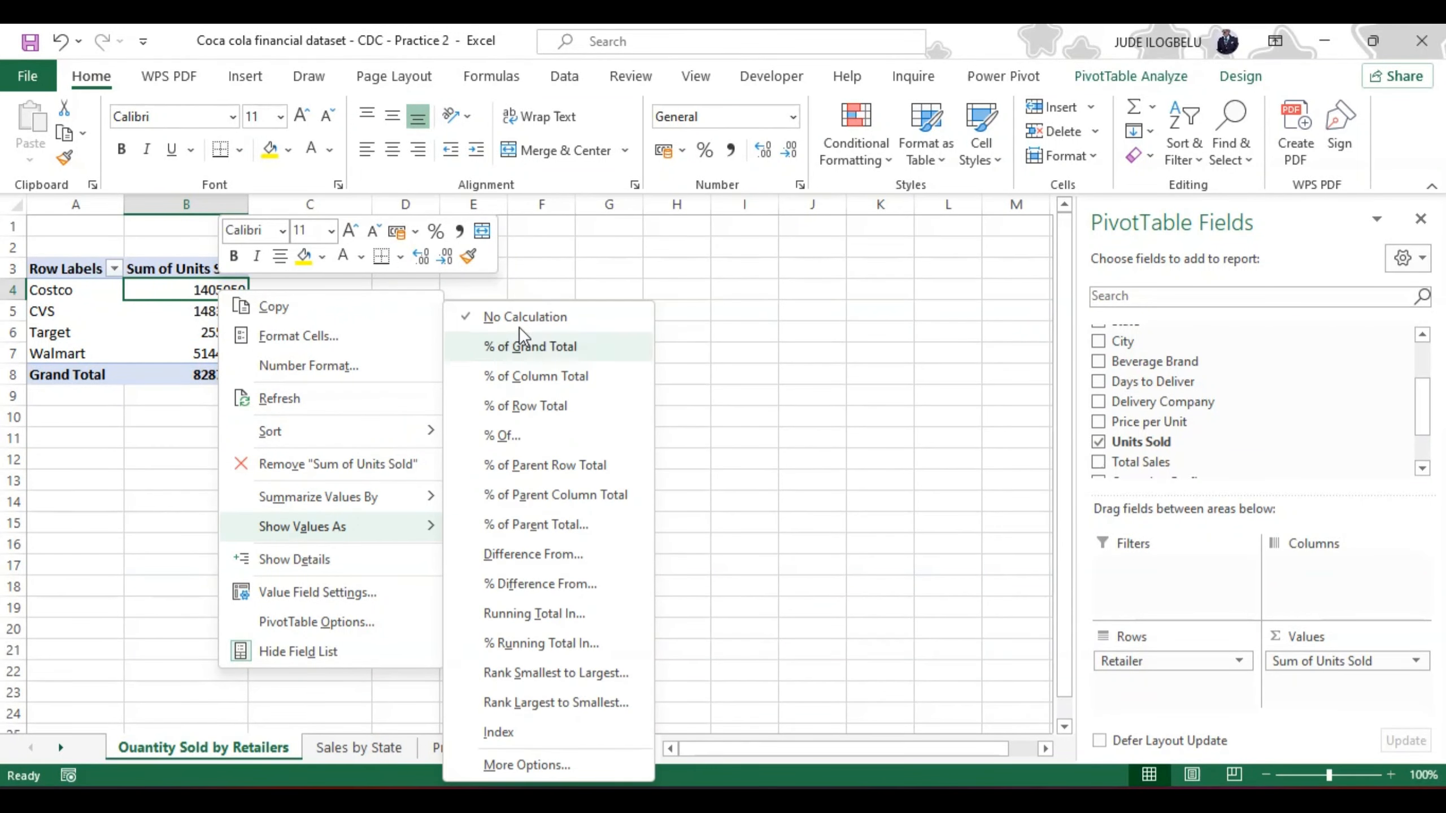
left_click(519, 344)
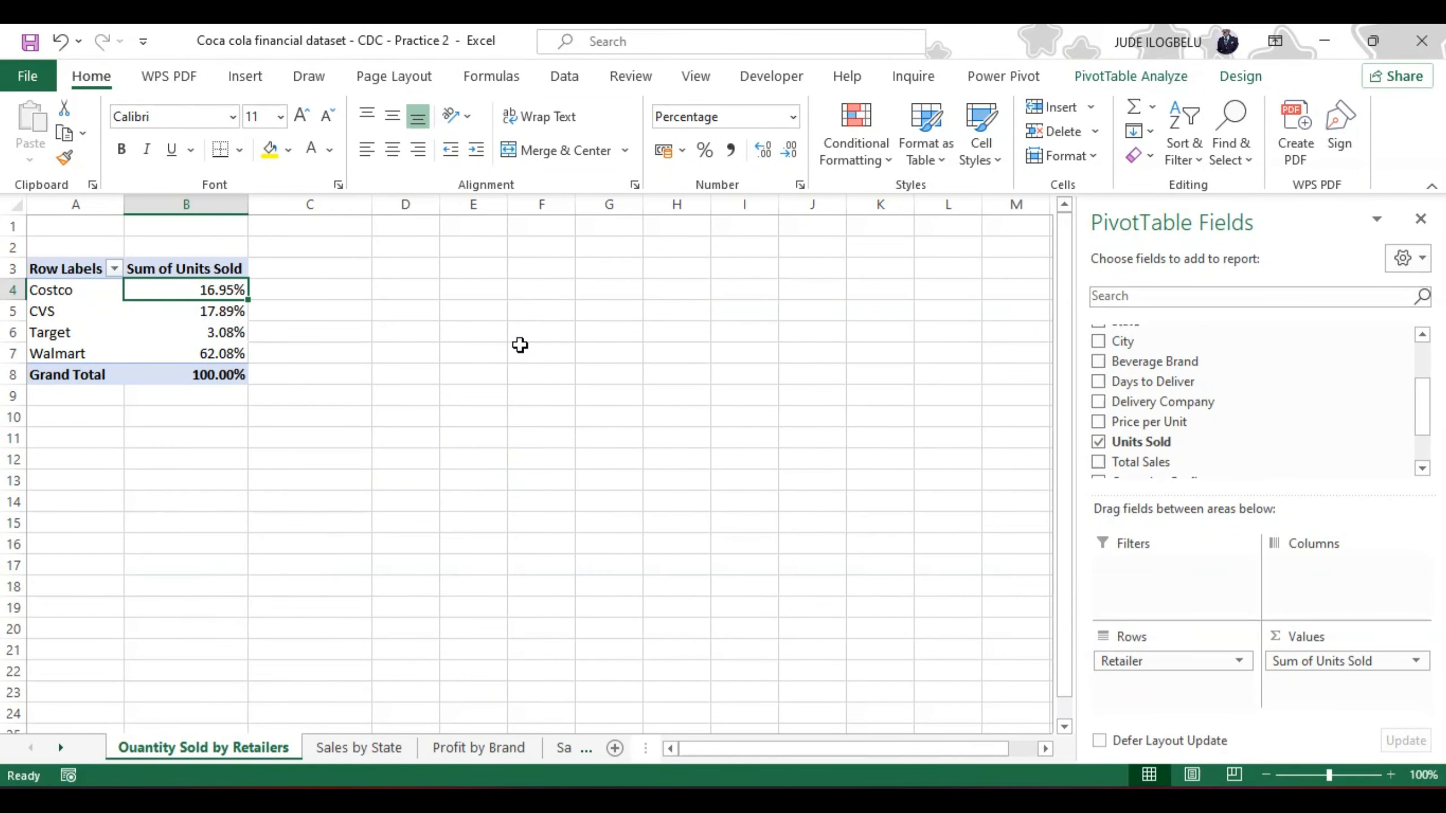
Step: Set the number format of the Sum of Units Sold field to Percentage with 0 decimal places
right_click(222, 332)
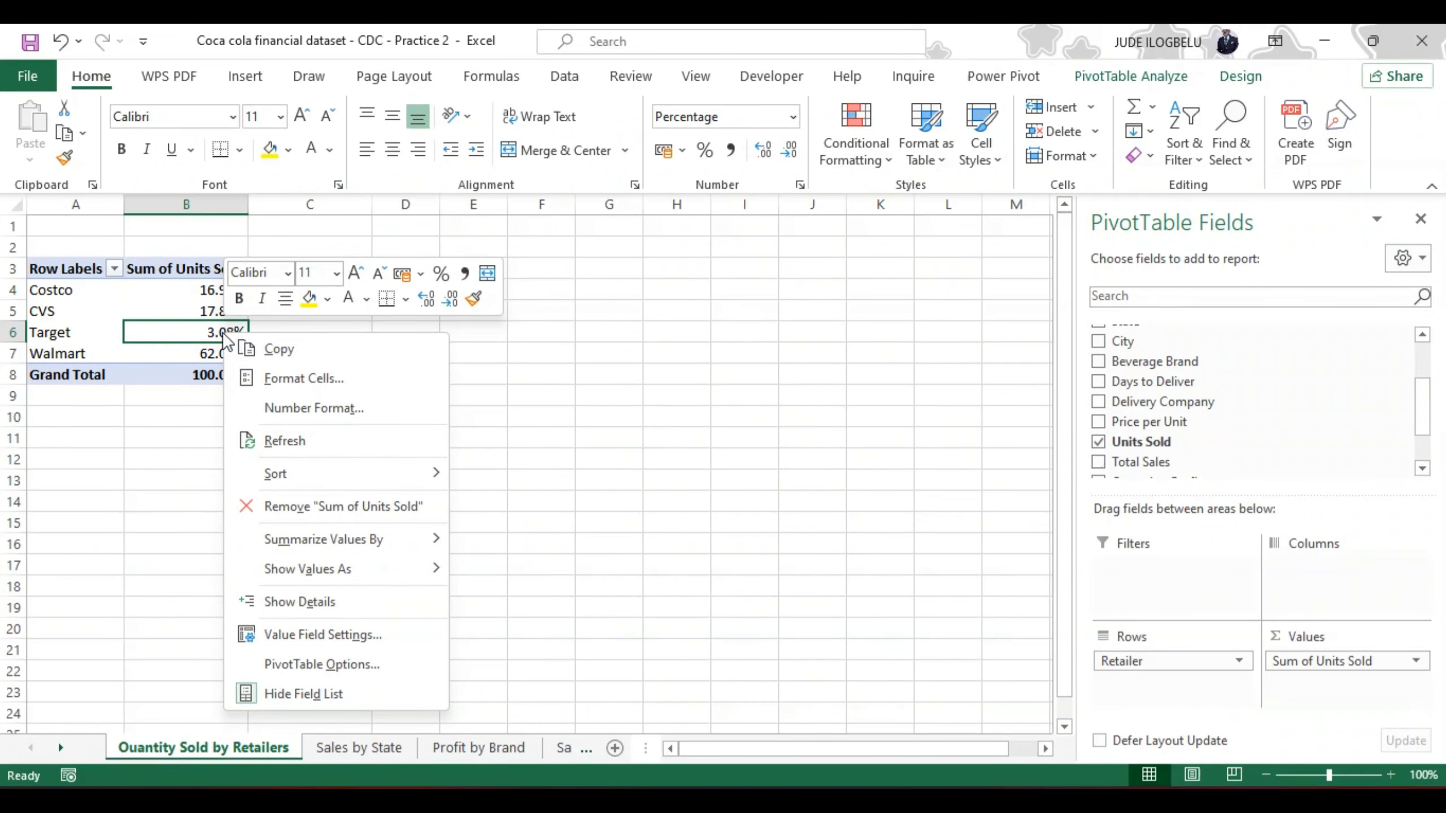
left_click(283, 634)
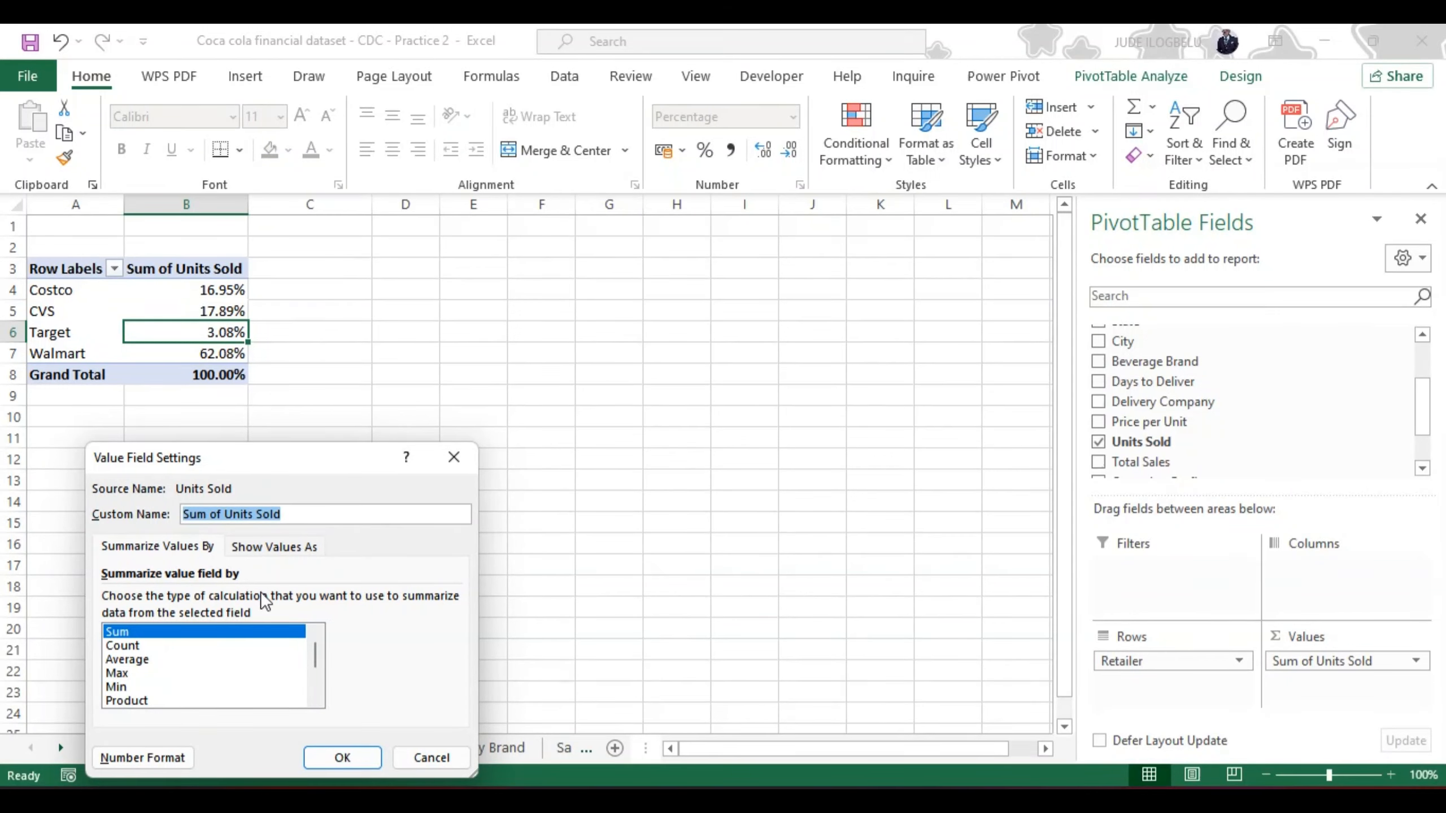
left_click(155, 757)
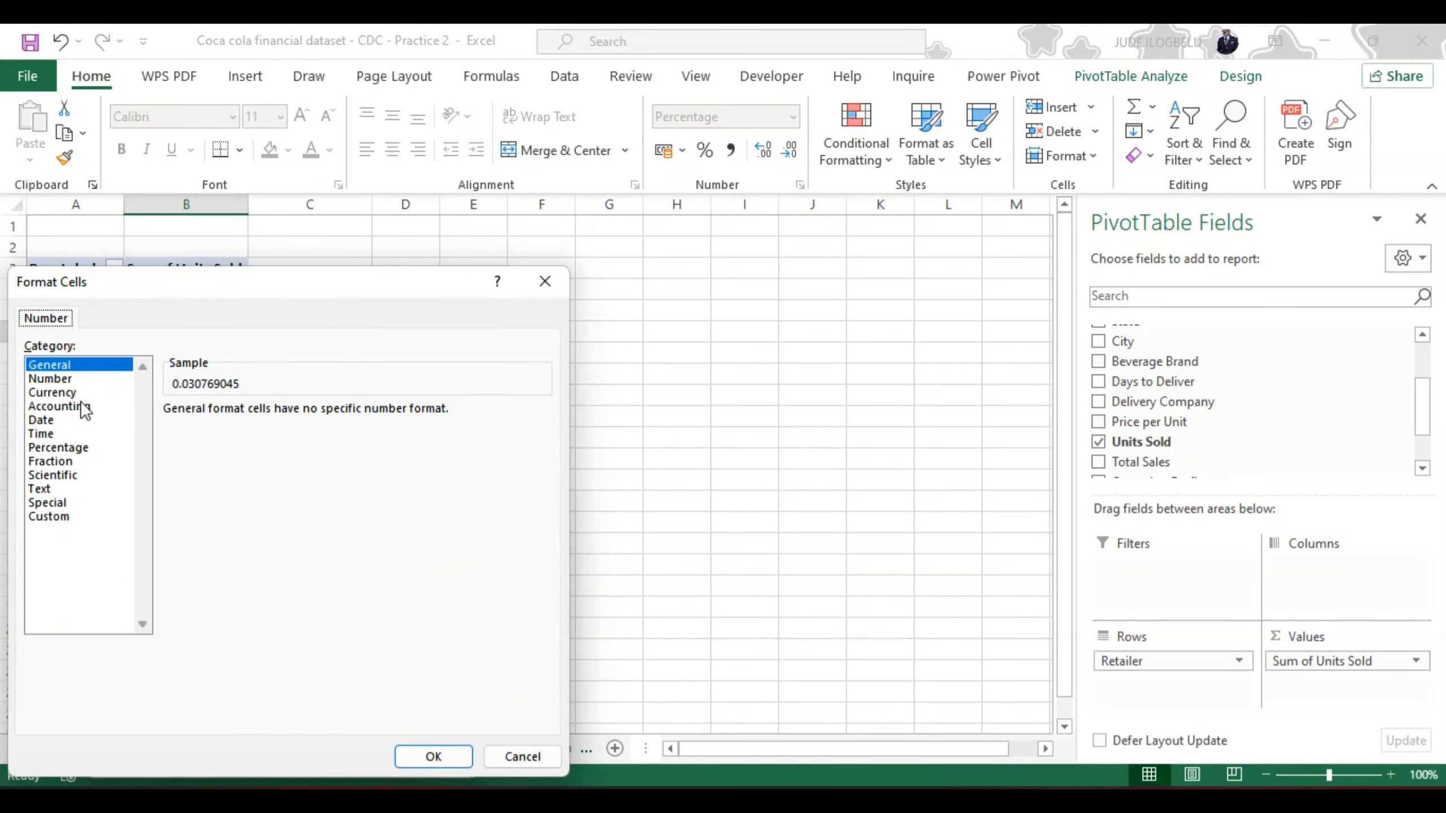
left_click(59, 446)
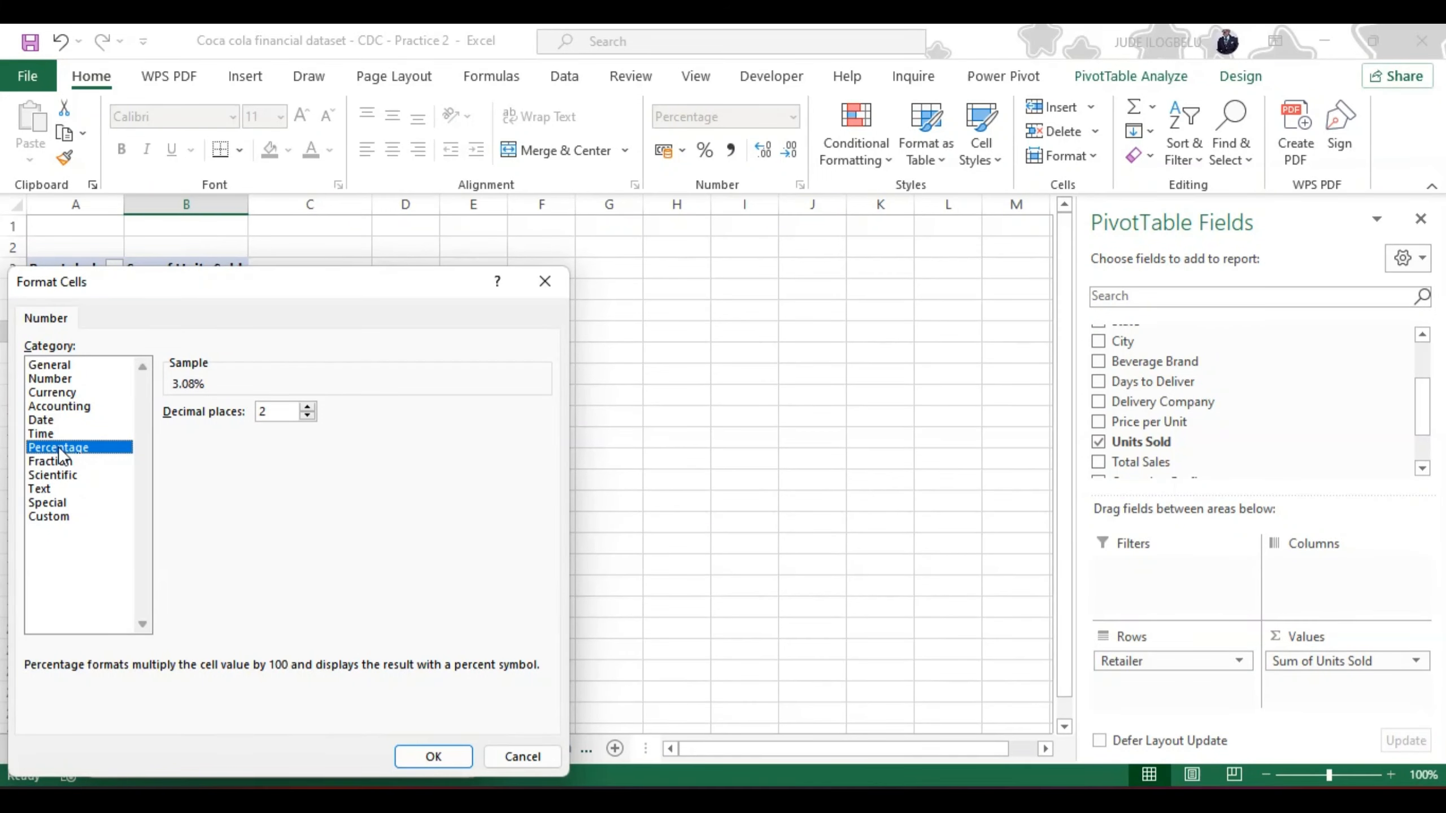
left_click(306, 417)
left_click(306, 416)
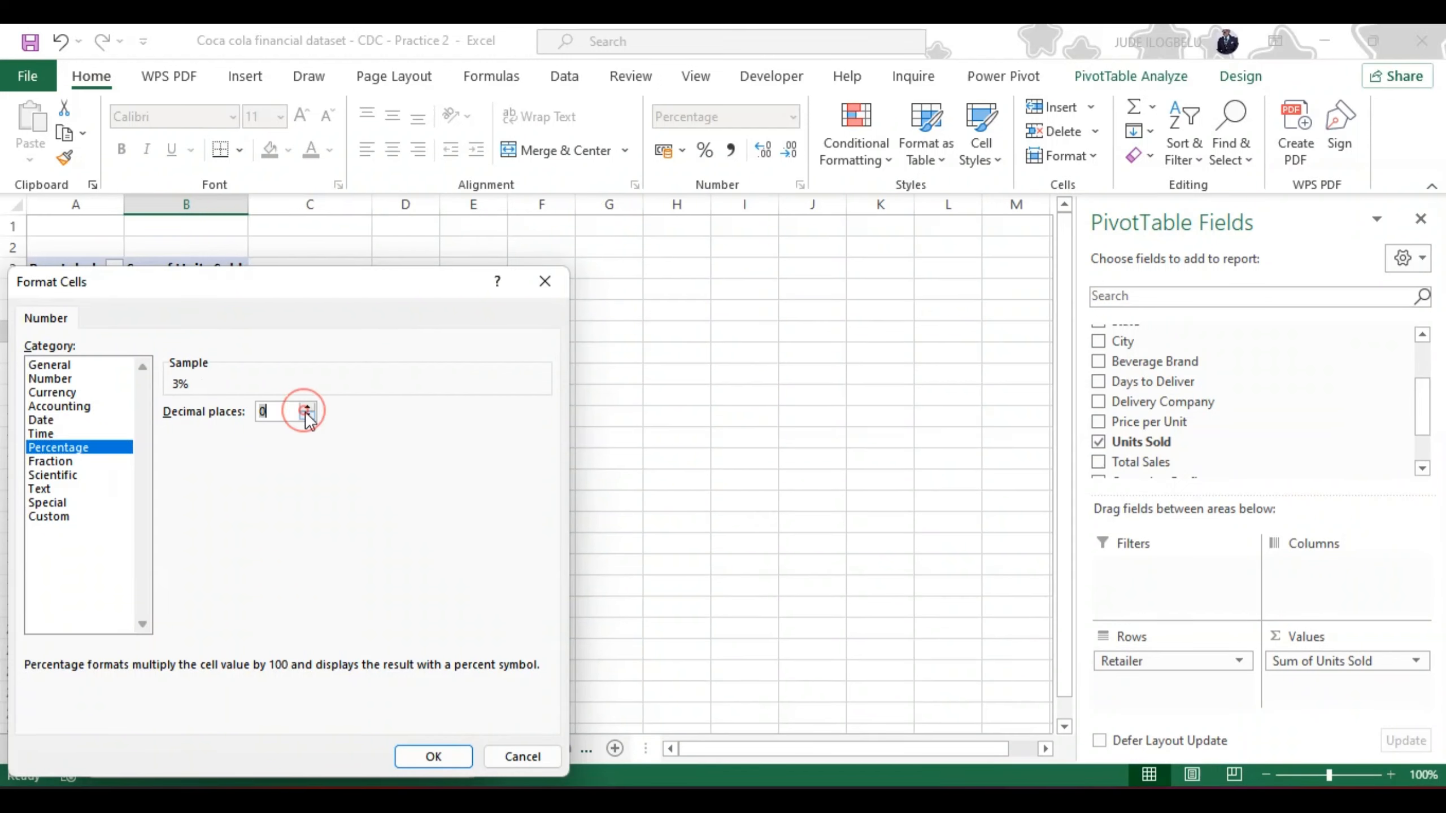
left_click(438, 760)
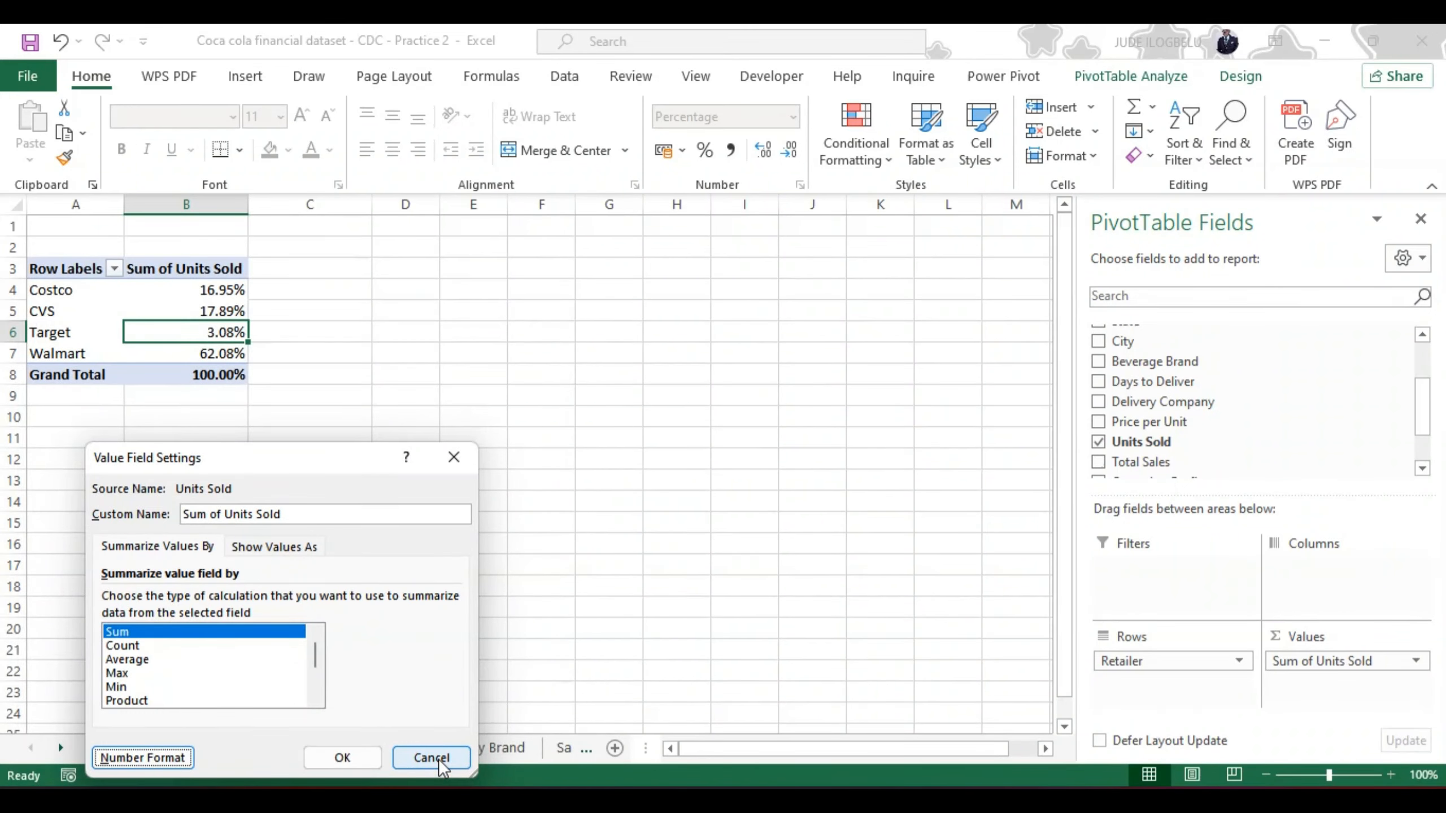
left_click(357, 753)
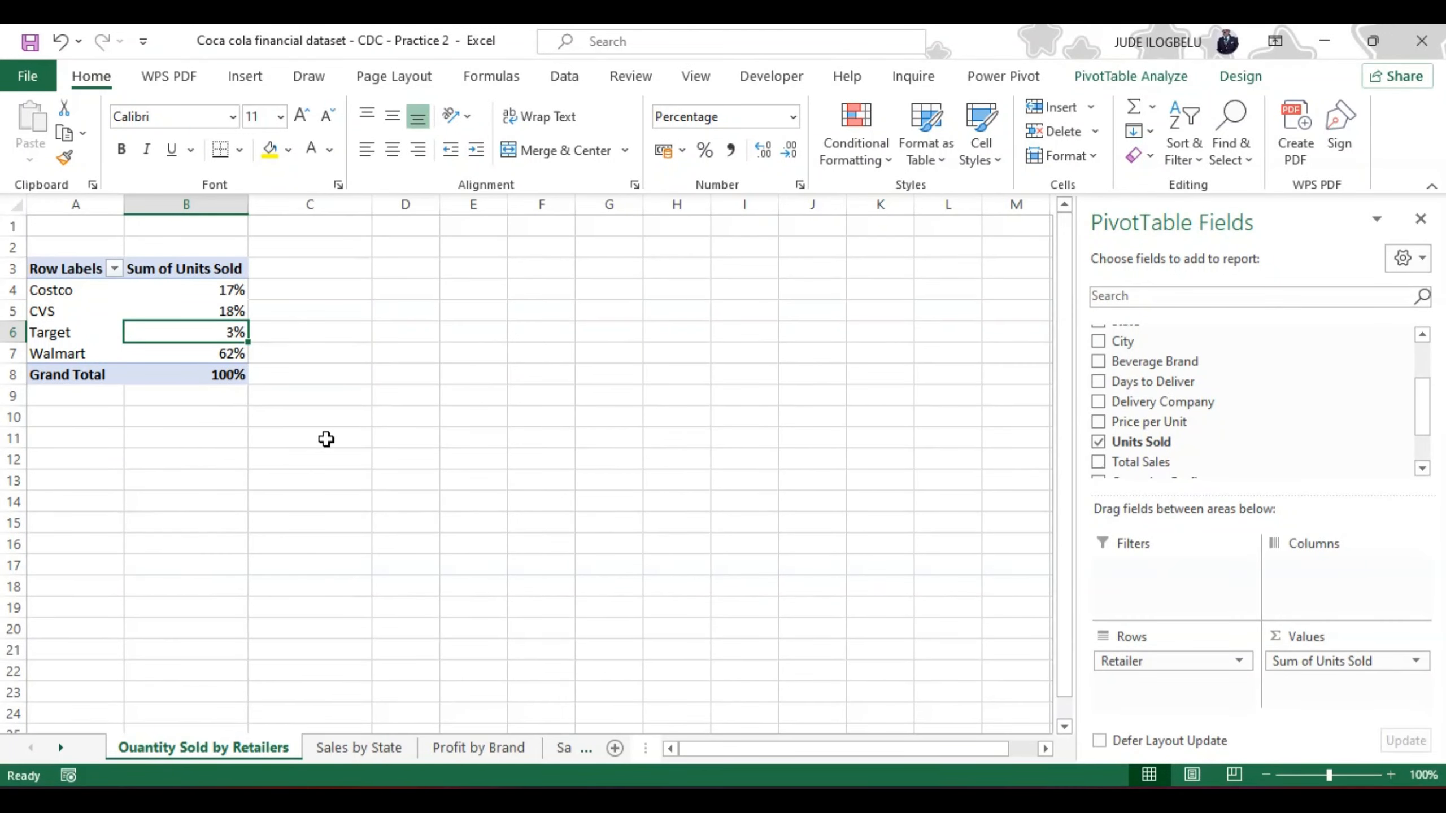
left_click(314, 276)
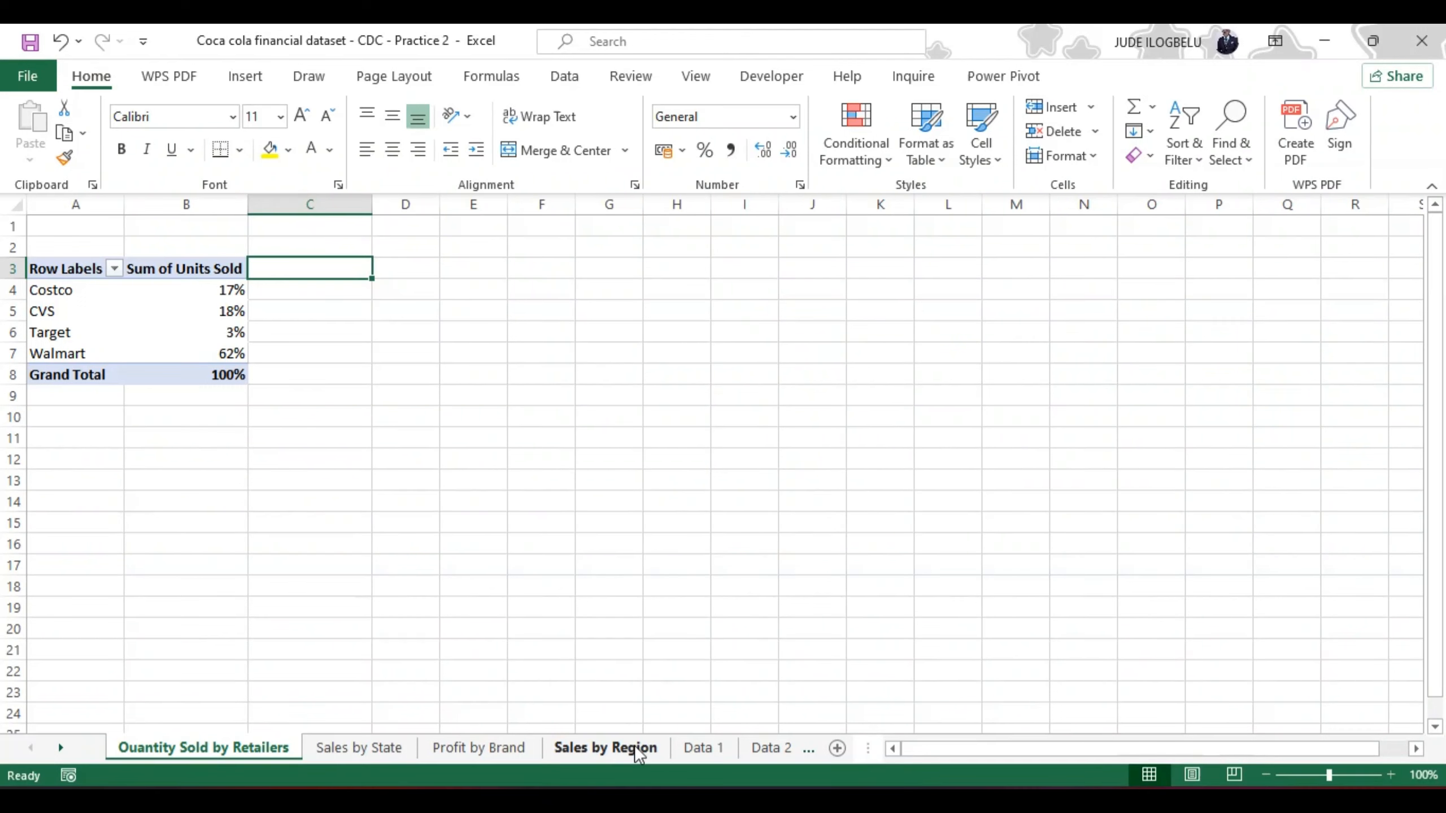
Step: Set the tab color of the Data 1 worksheet to the standard red
left_click(695, 743)
right_click(696, 742)
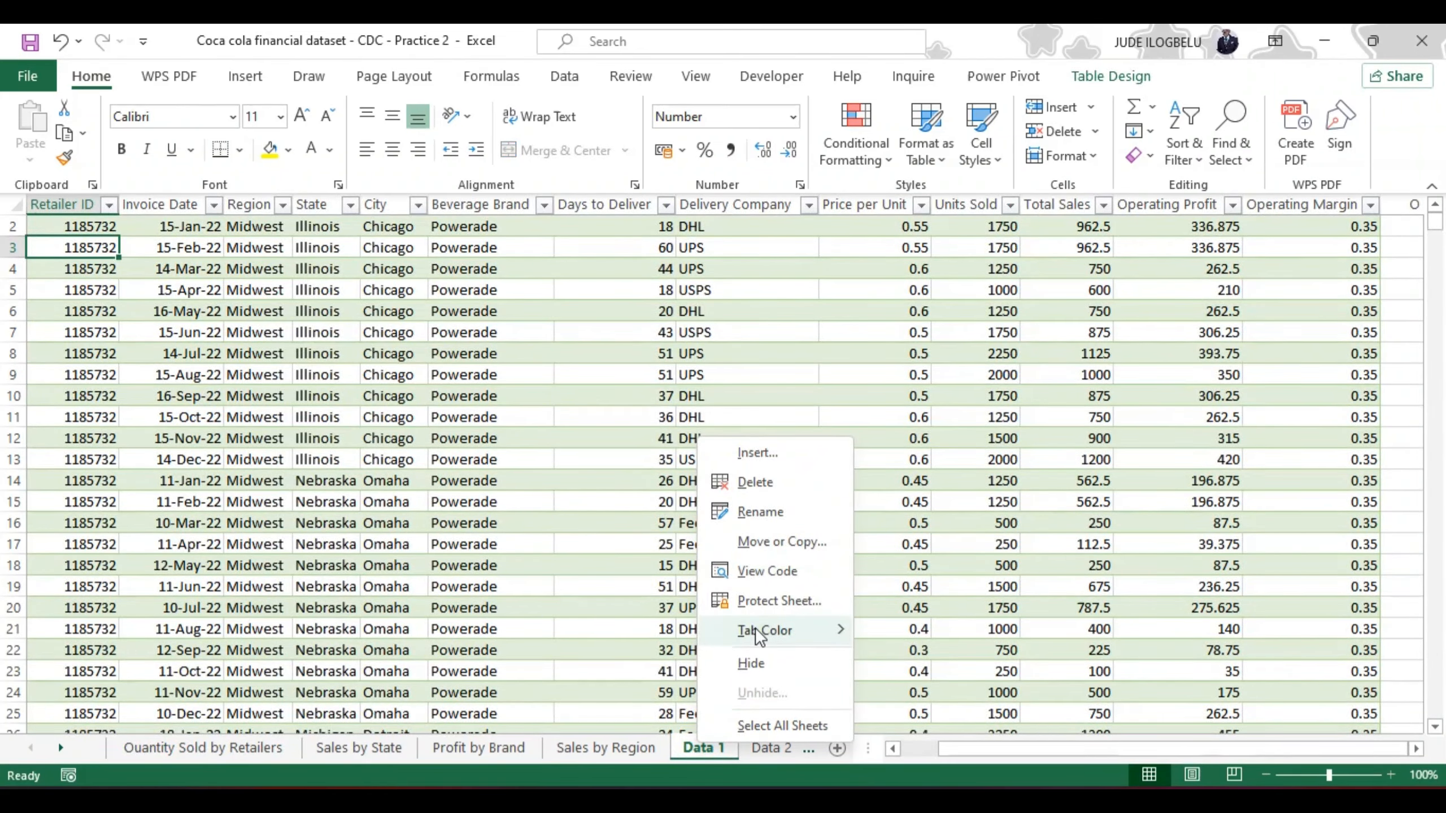
mouse_move(760, 633)
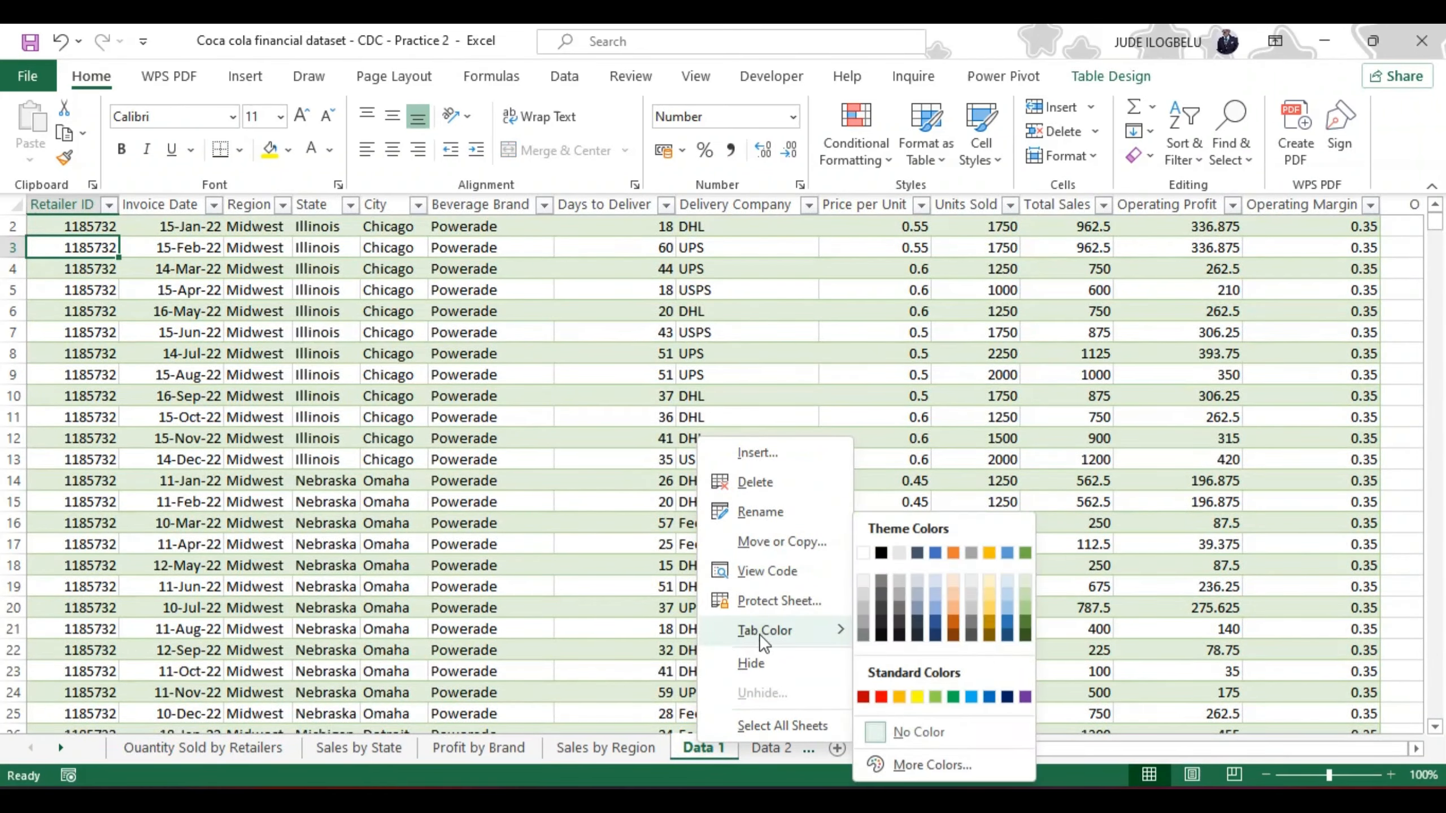
left_click(881, 695)
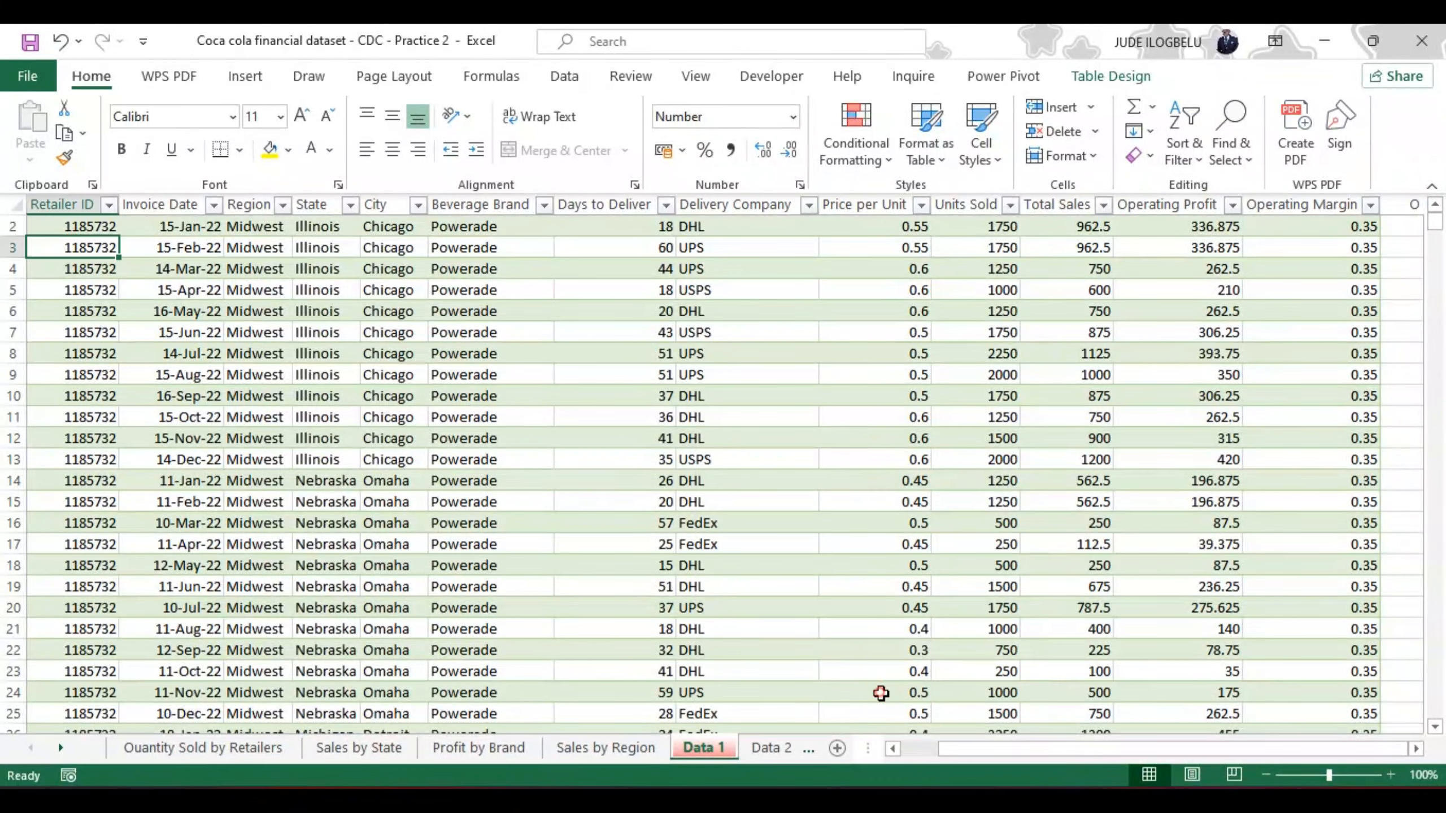
Step: Give the Data 2 worksheet the same standard red tab color and switch to the Sales by Region sheet
left_click(774, 746)
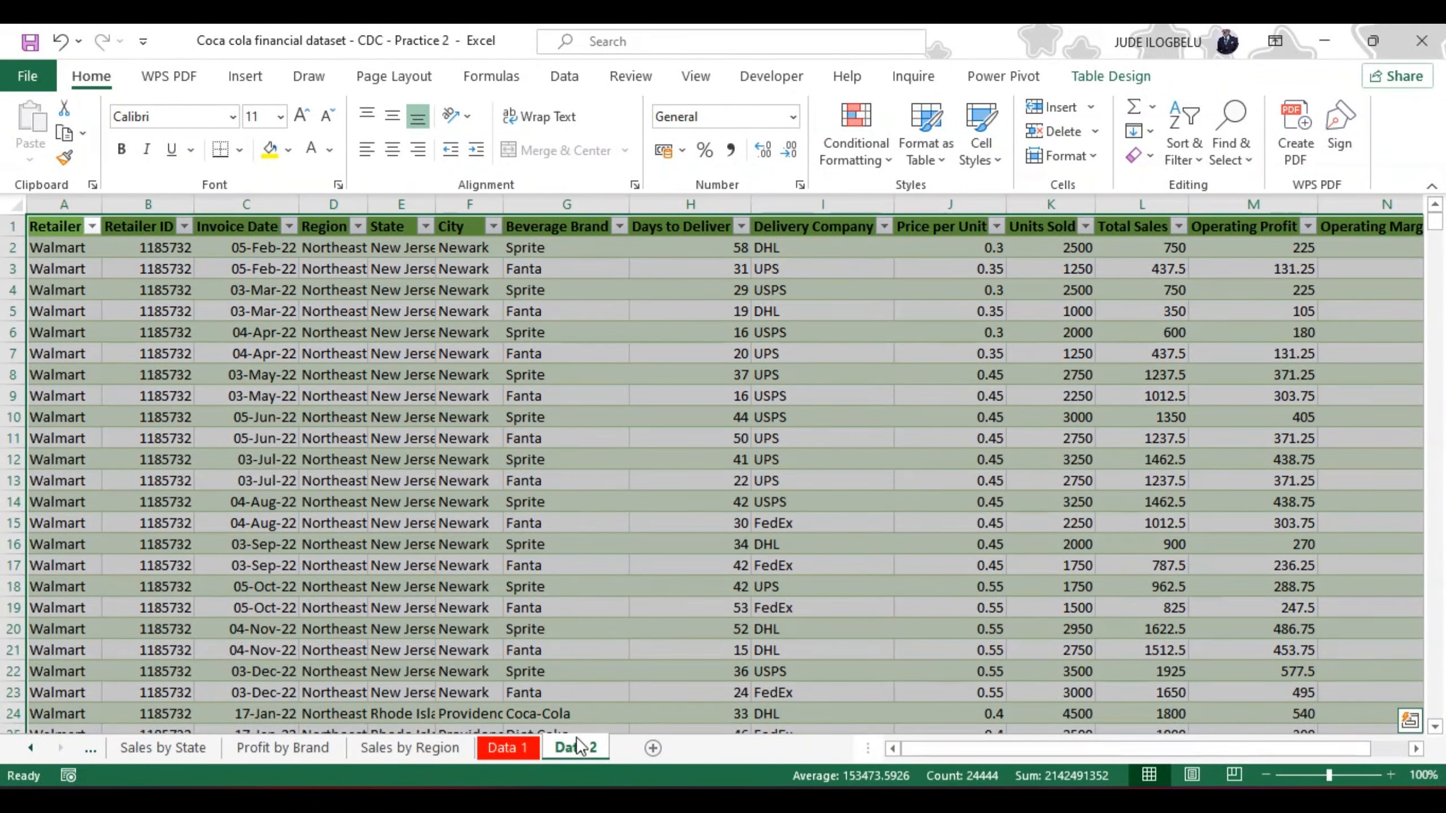
left_click(567, 753)
right_click(567, 753)
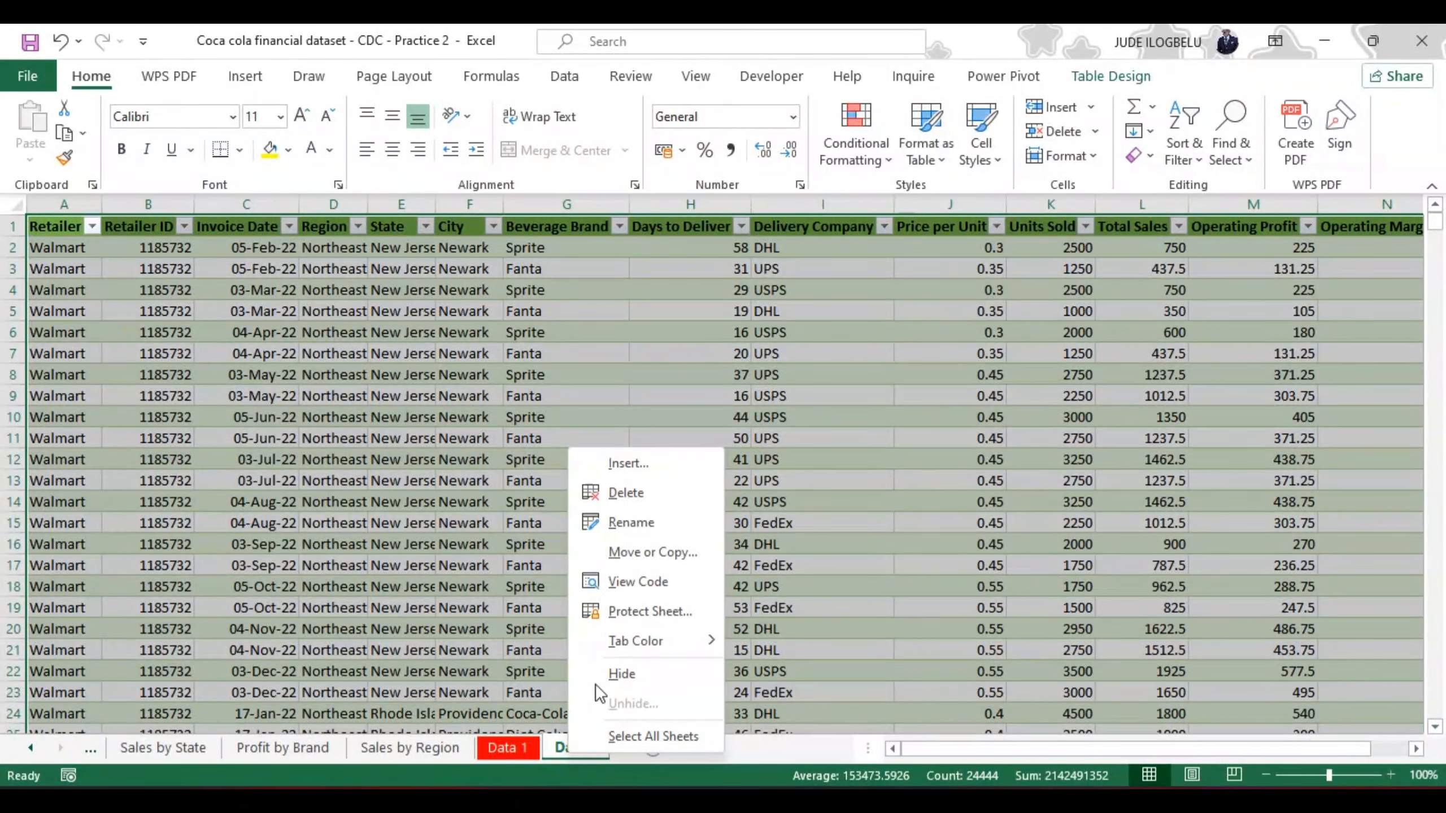
mouse_move(687, 637)
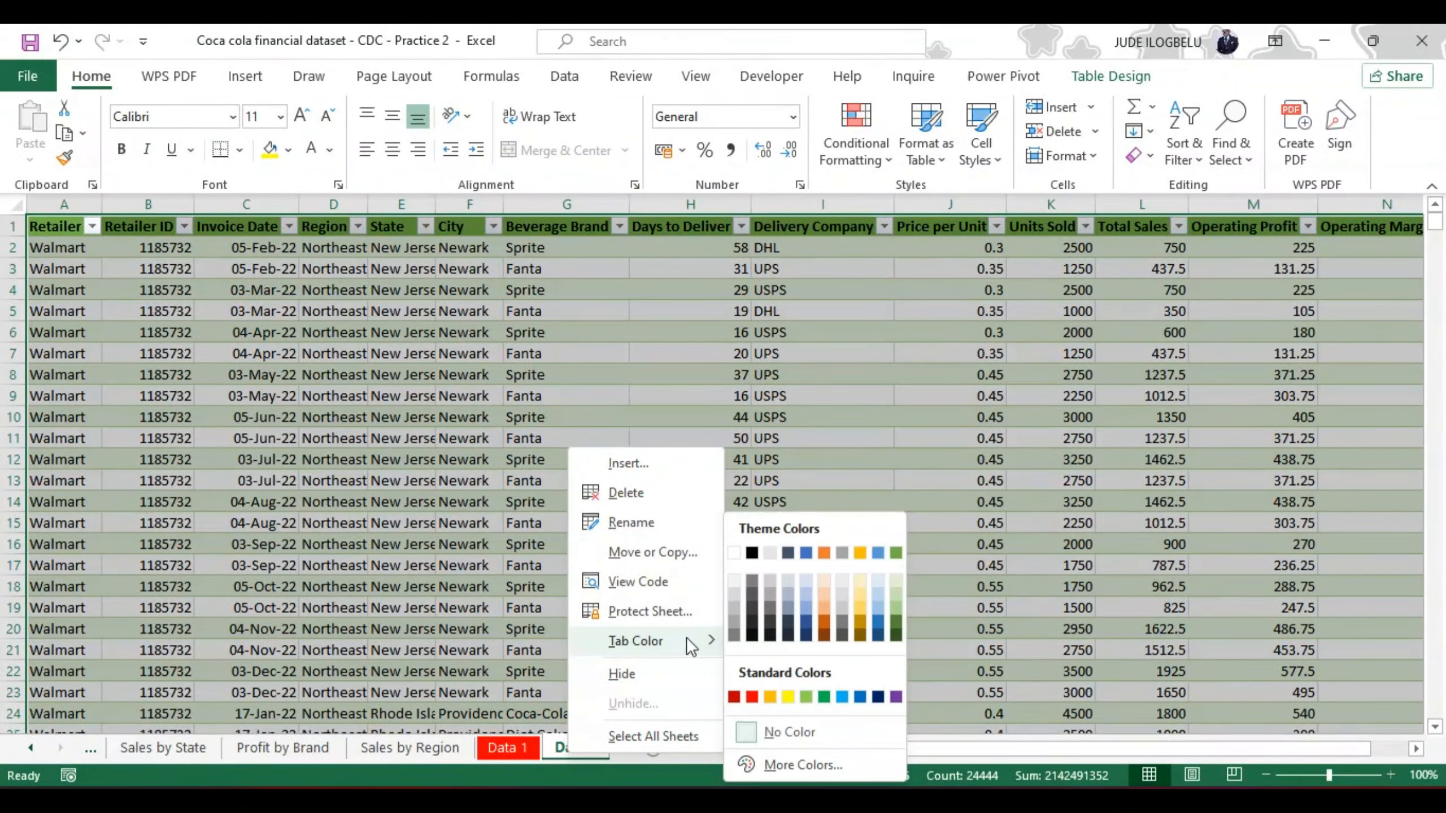
left_click(752, 697)
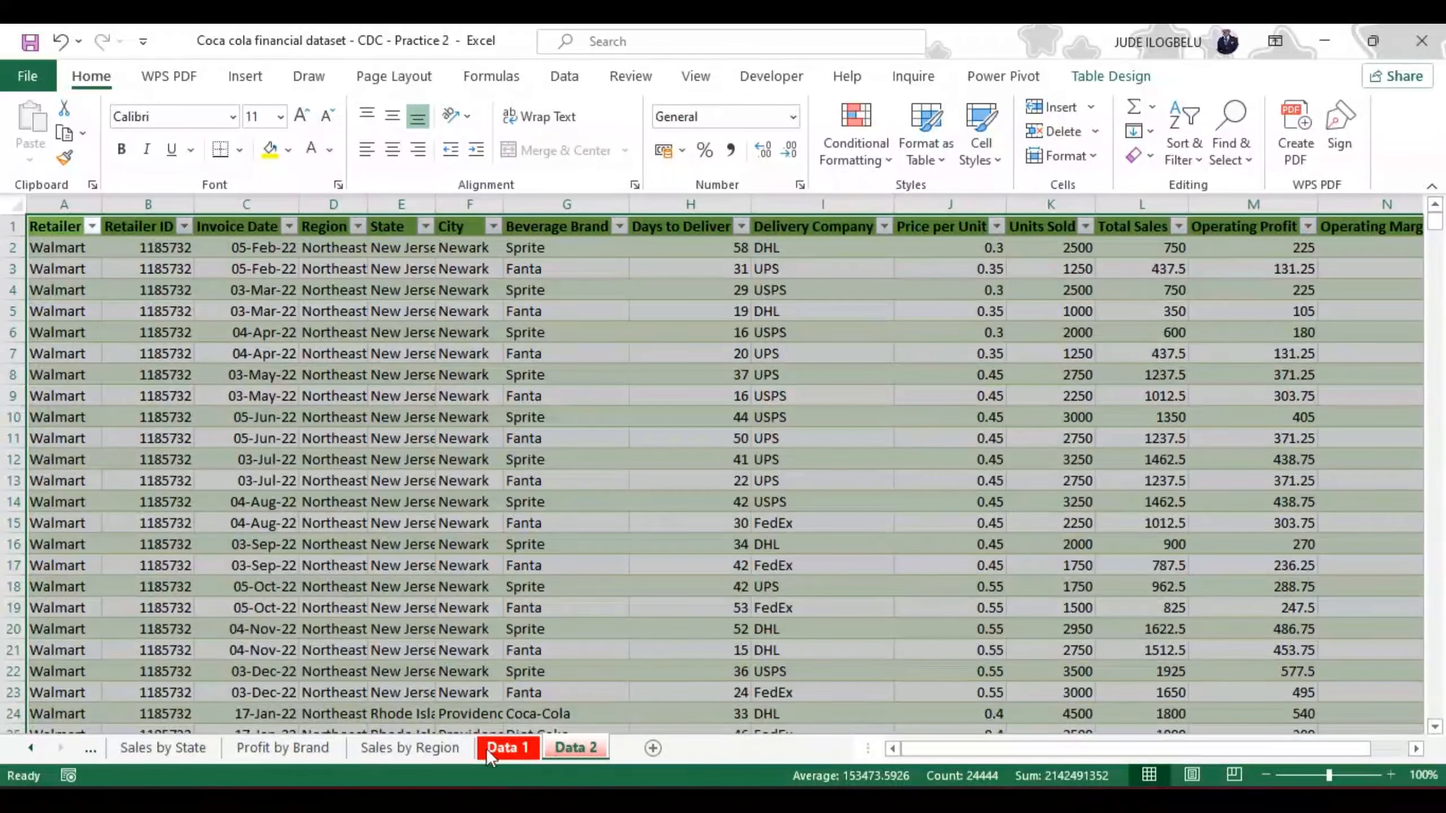
left_click(439, 750)
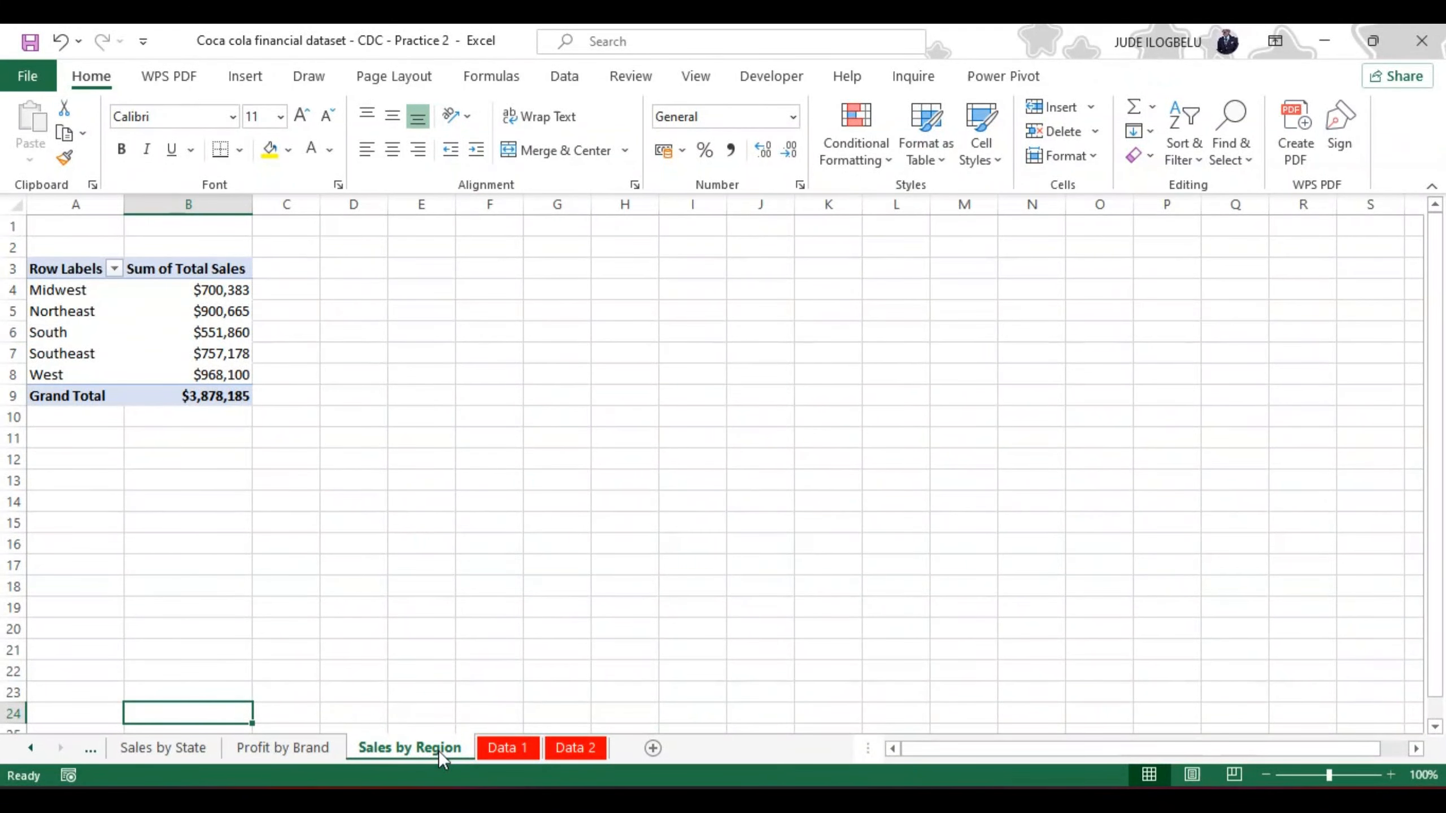
Step: Set the tab colors of the Sales by Region and Profit by Brand worksheets to the standard orange
right_click(438, 750)
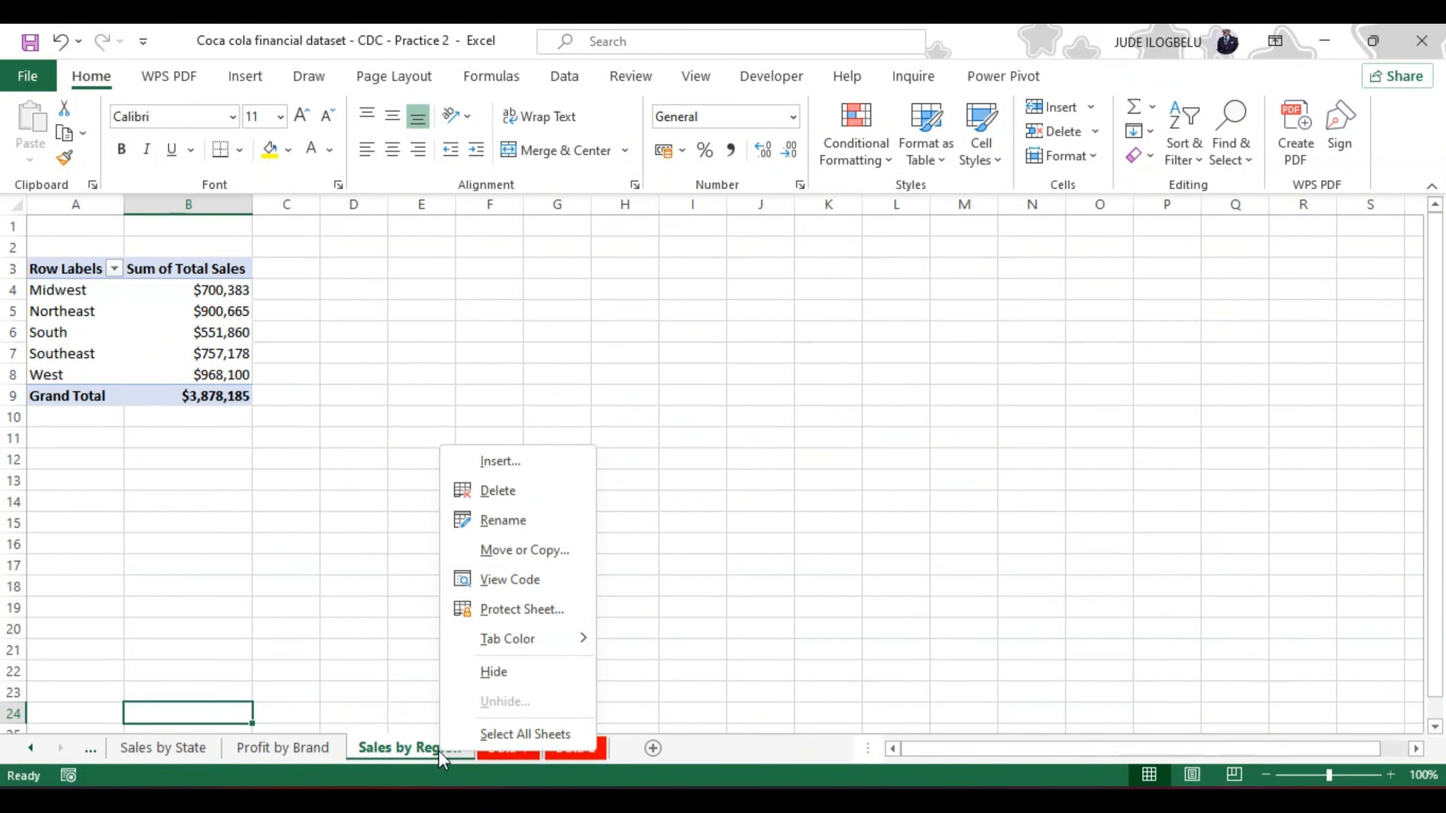
mouse_move(523, 639)
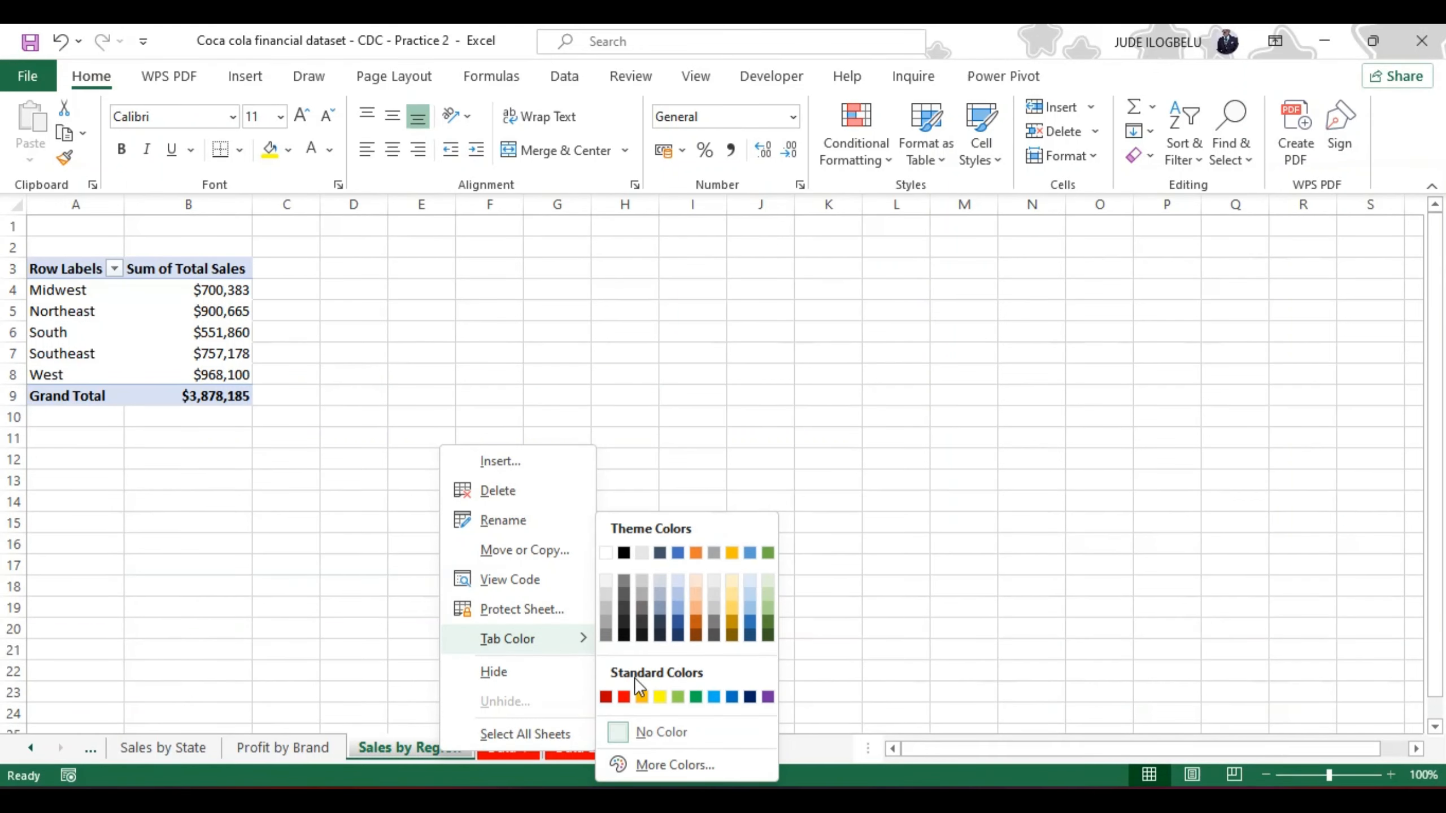
left_click(641, 696)
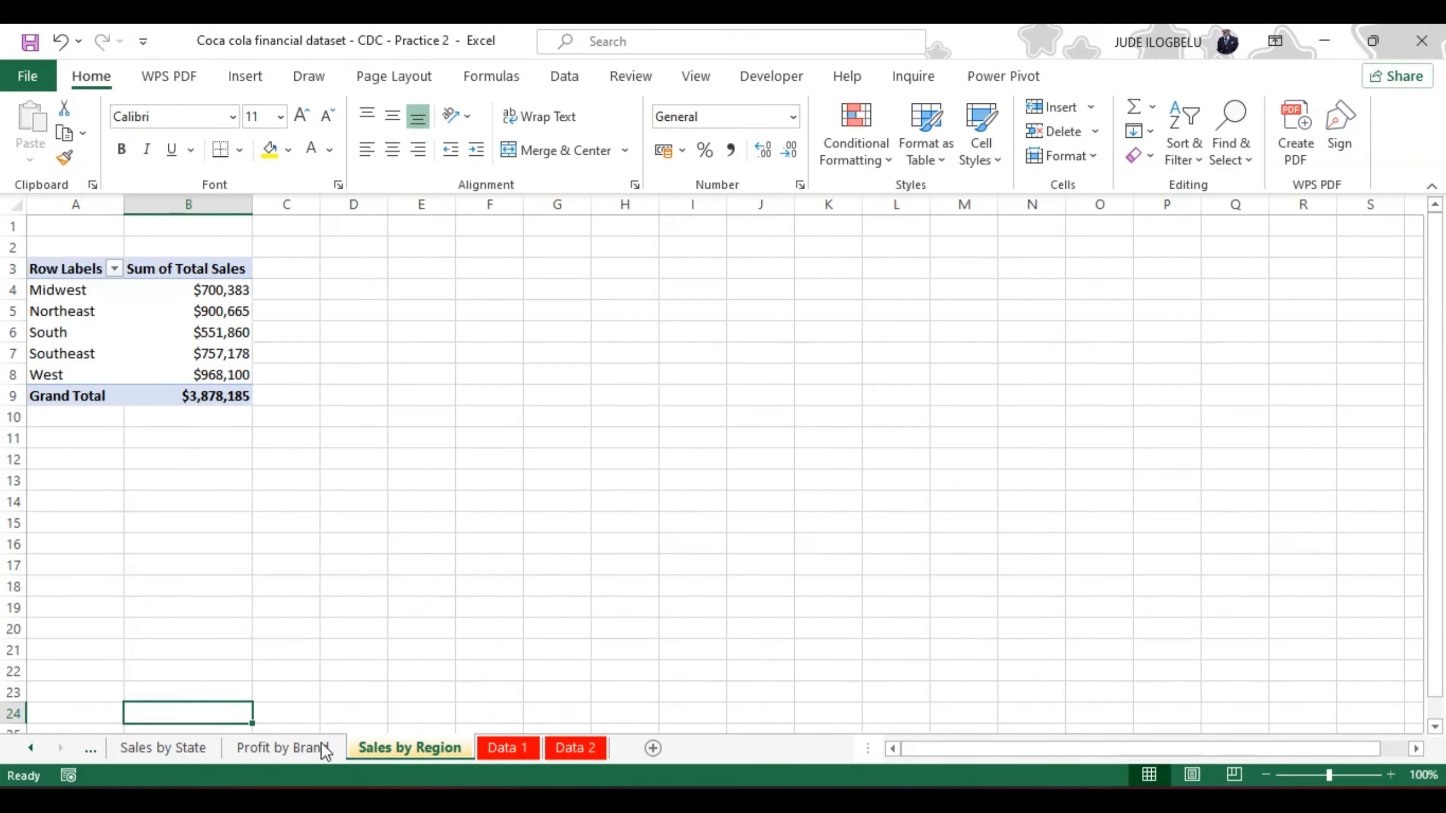
left_click(291, 749)
right_click(292, 749)
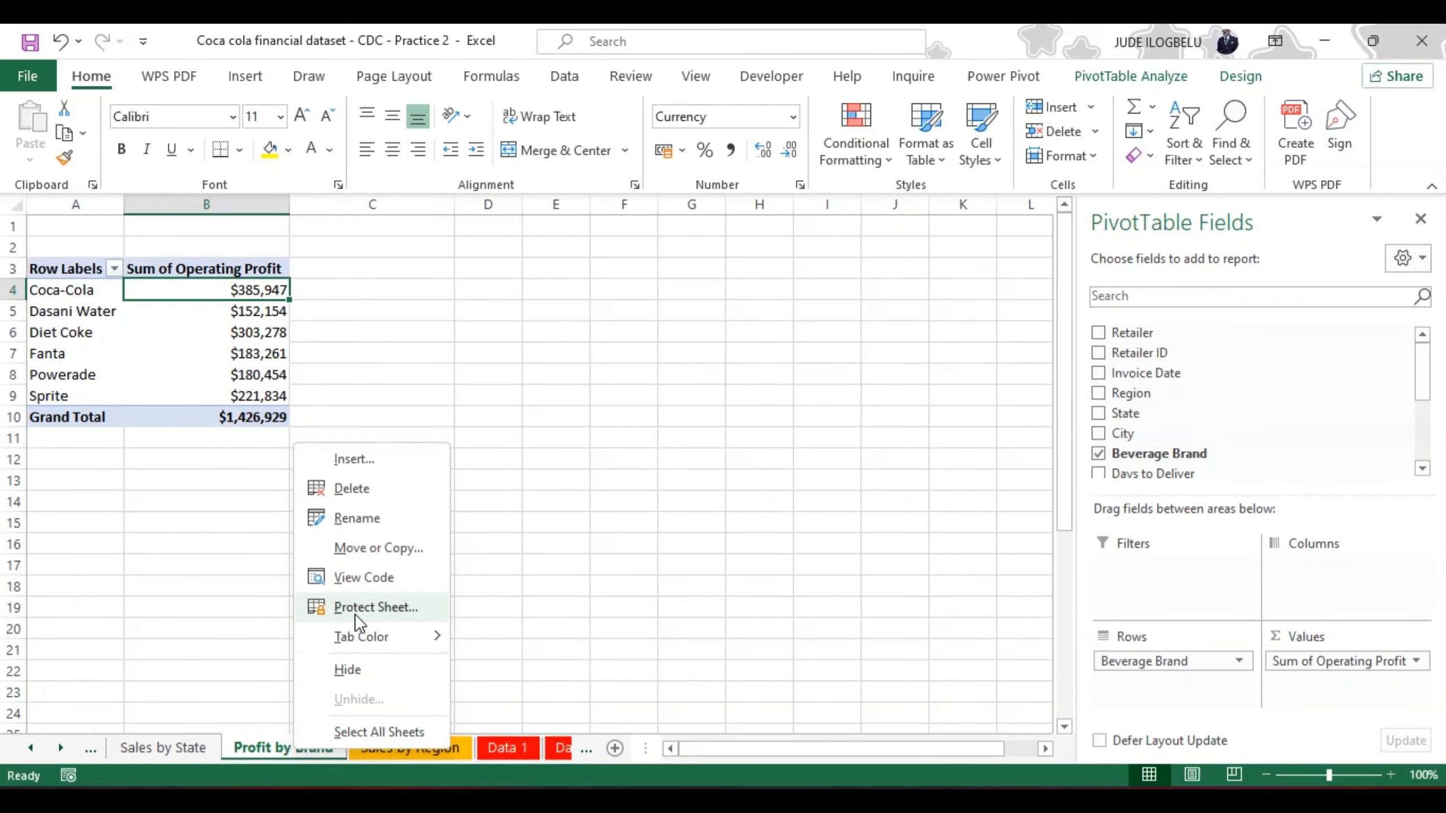
mouse_move(361, 637)
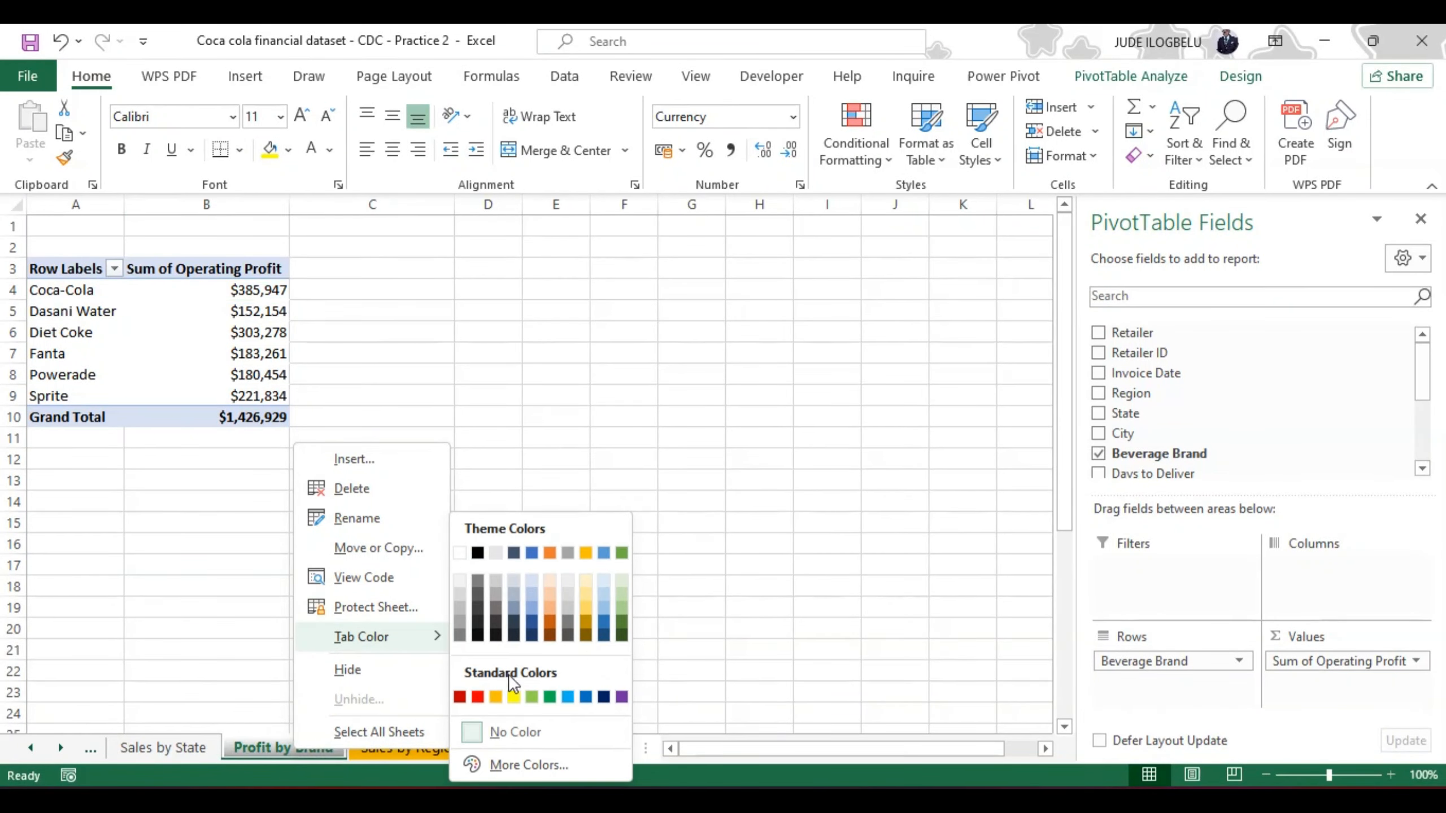
left_click(495, 696)
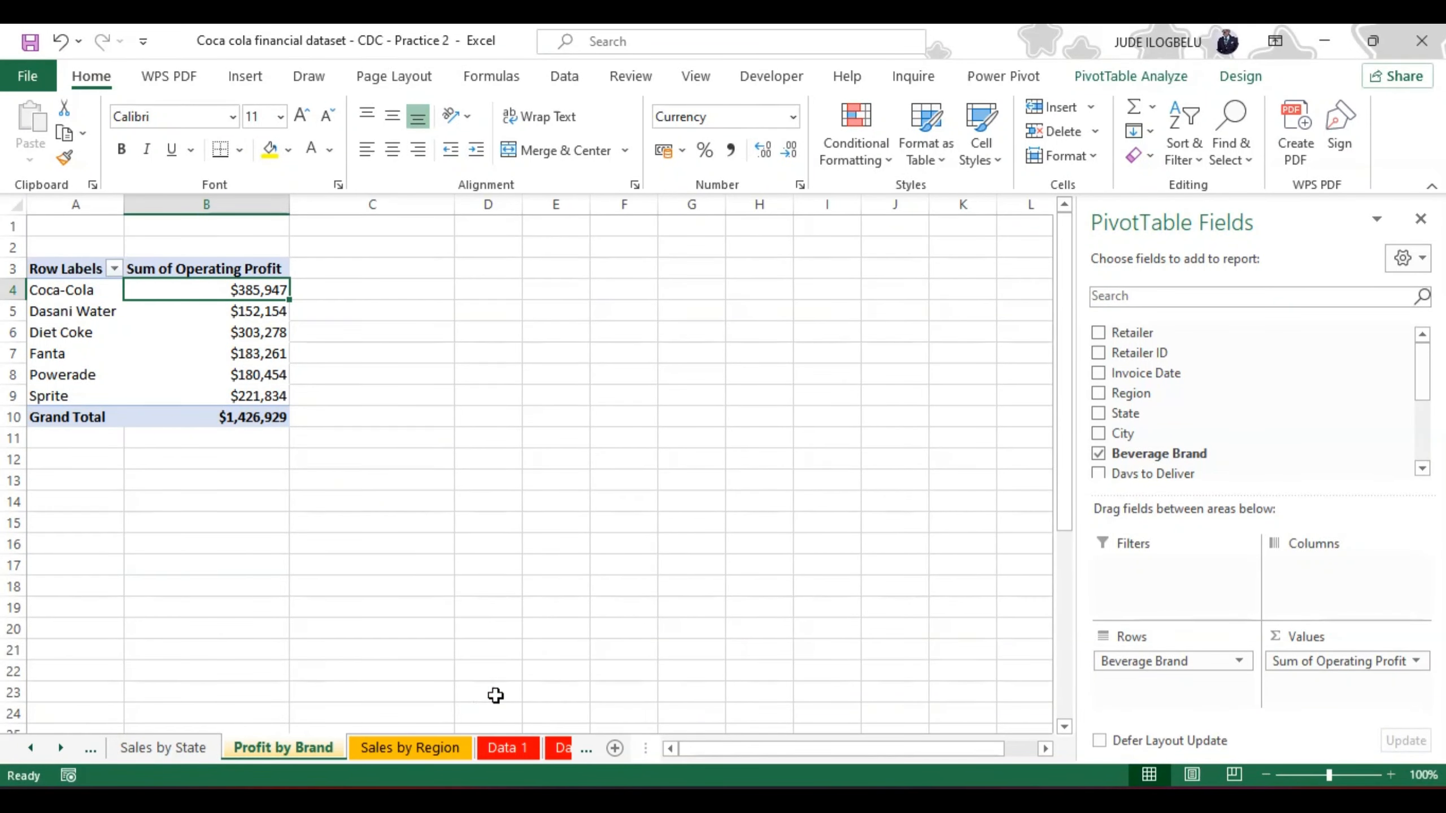
Step: Give the Sales by State worksheet the same standard orange tab color
left_click(170, 748)
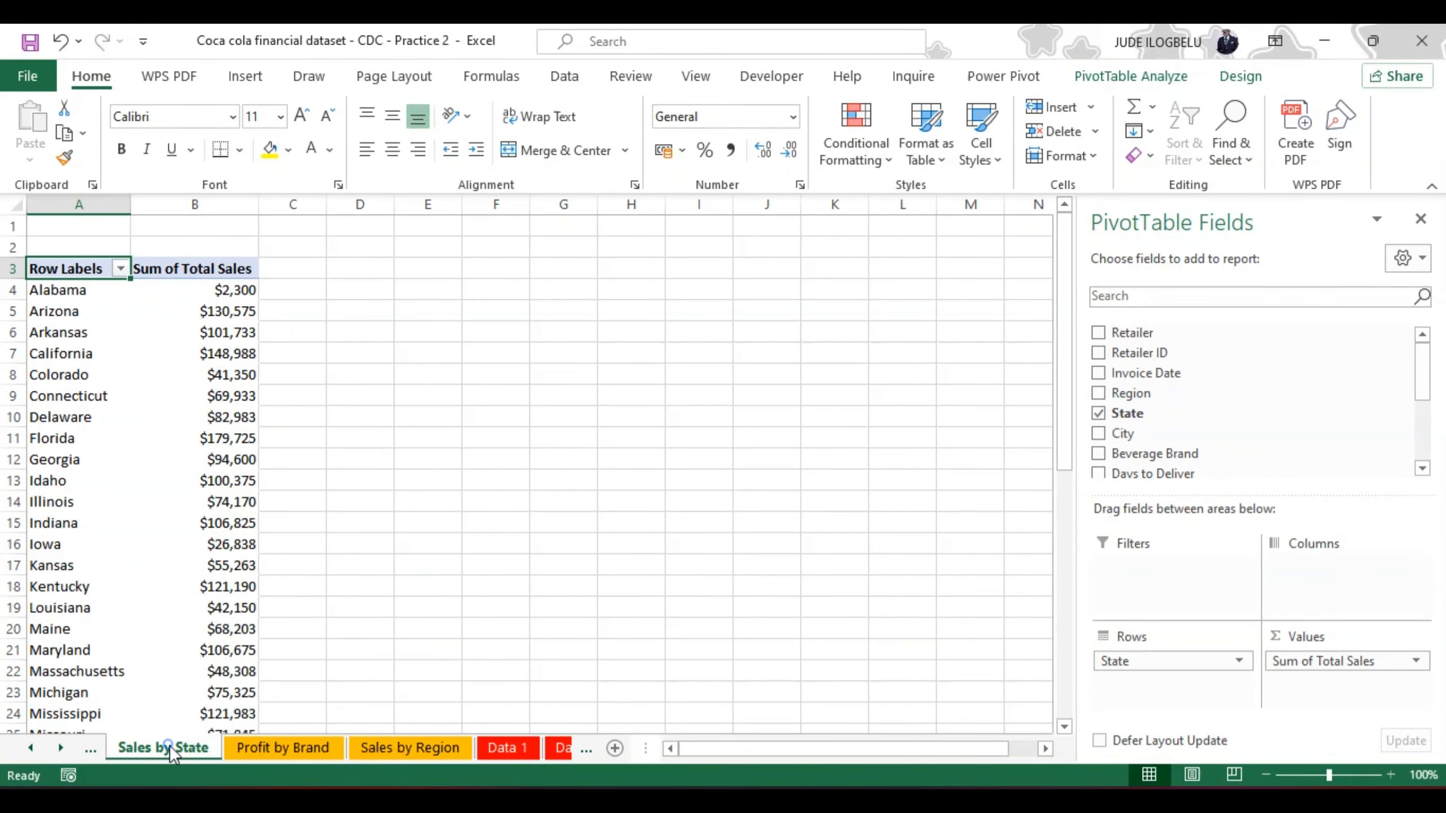
right_click(169, 746)
mouse_move(317, 629)
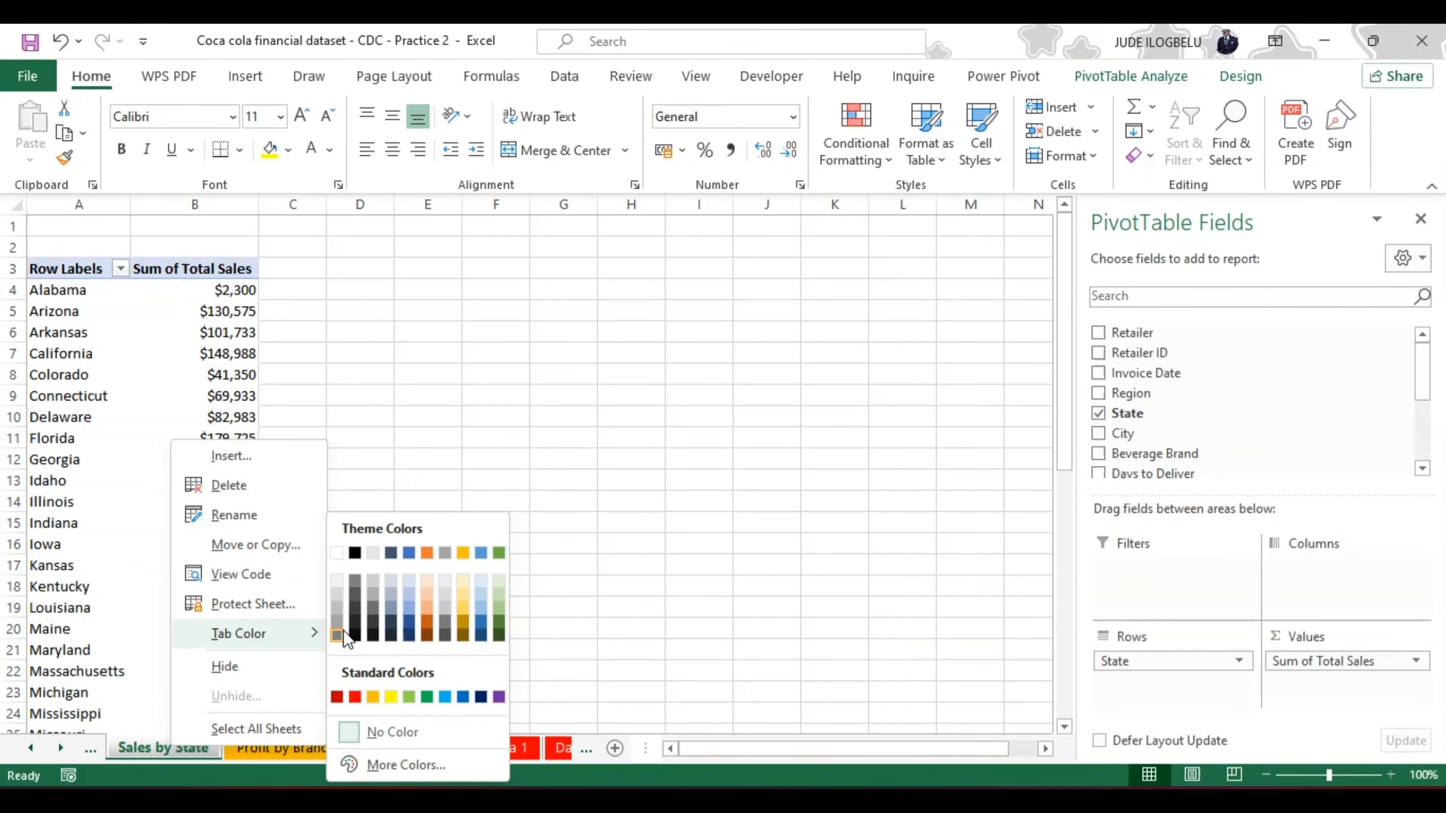
left_click(373, 696)
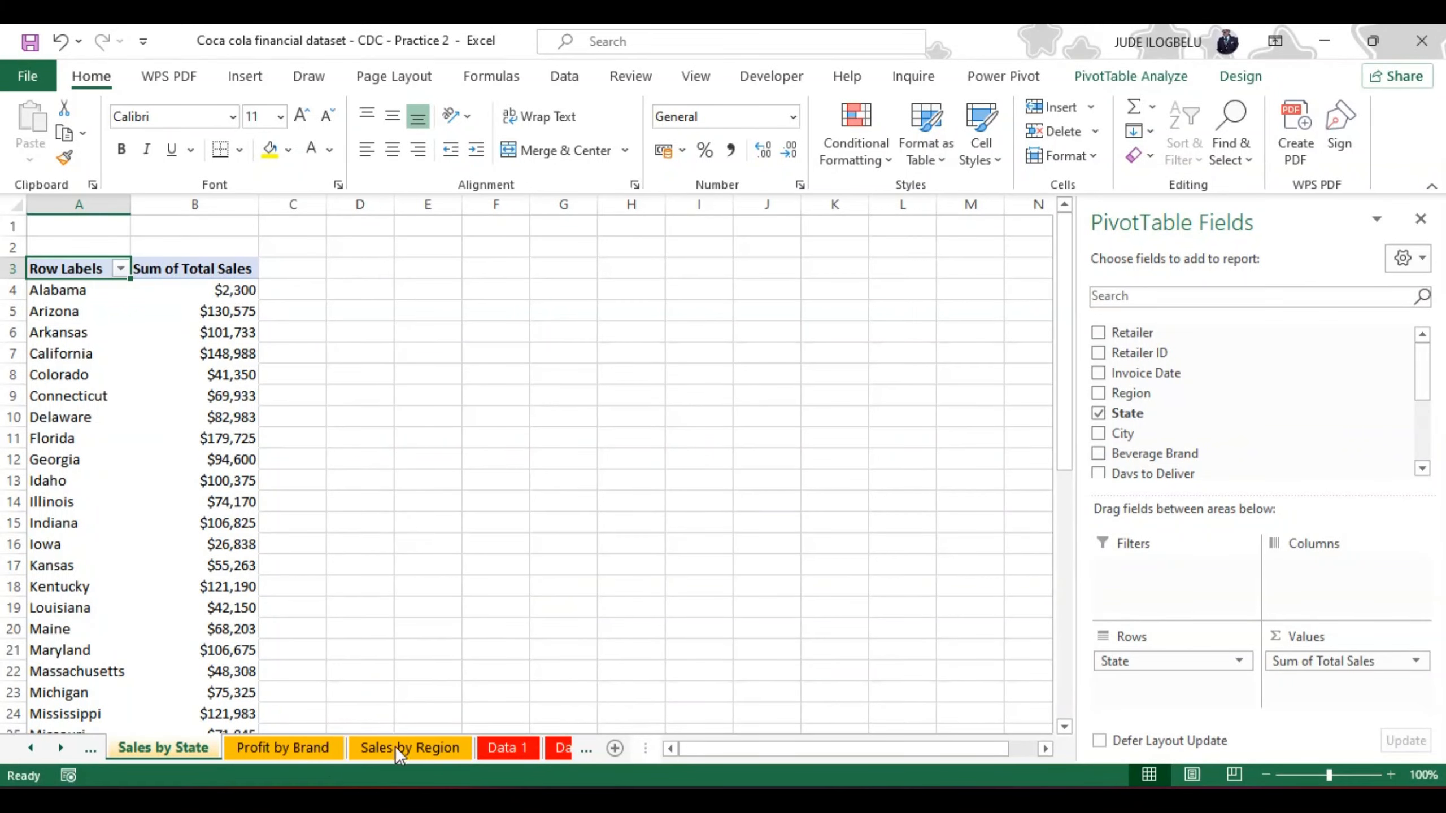
Step: Set the tab color of the Quantity Sold by Retailers worksheet to the standard orange as well
left_click(60, 749)
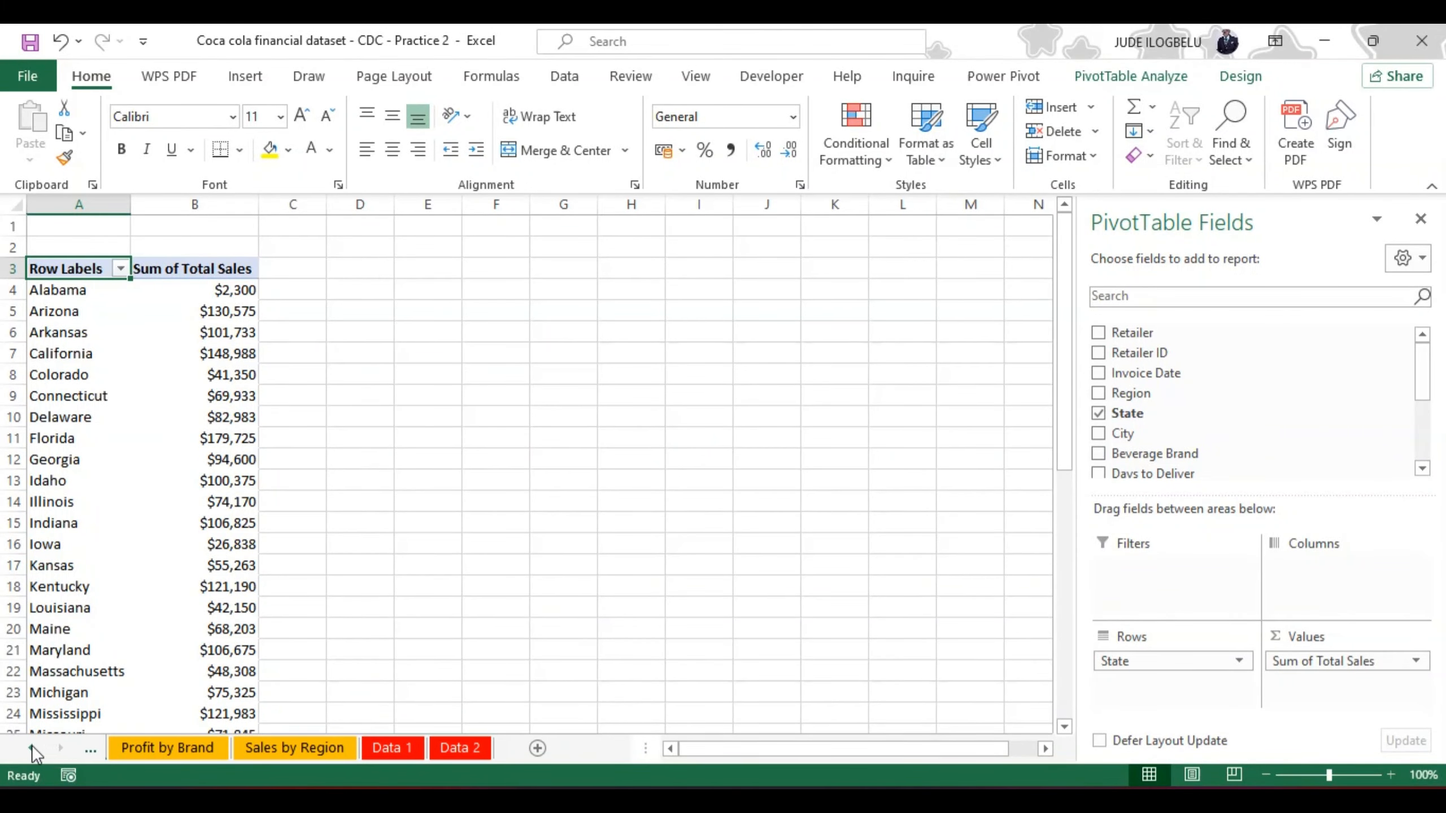
left_click(32, 746)
left_click(31, 747)
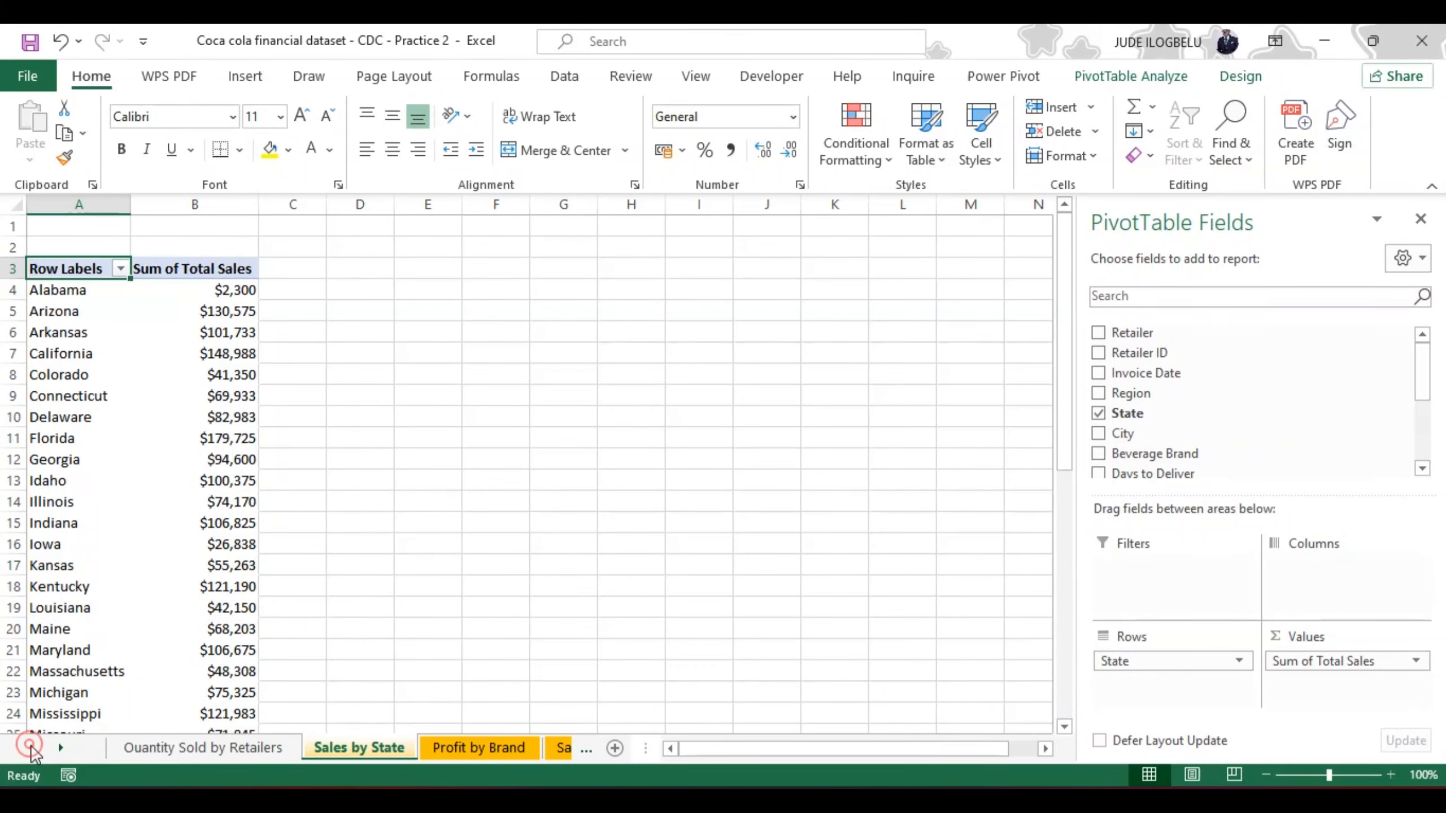
left_click(210, 748)
right_click(208, 747)
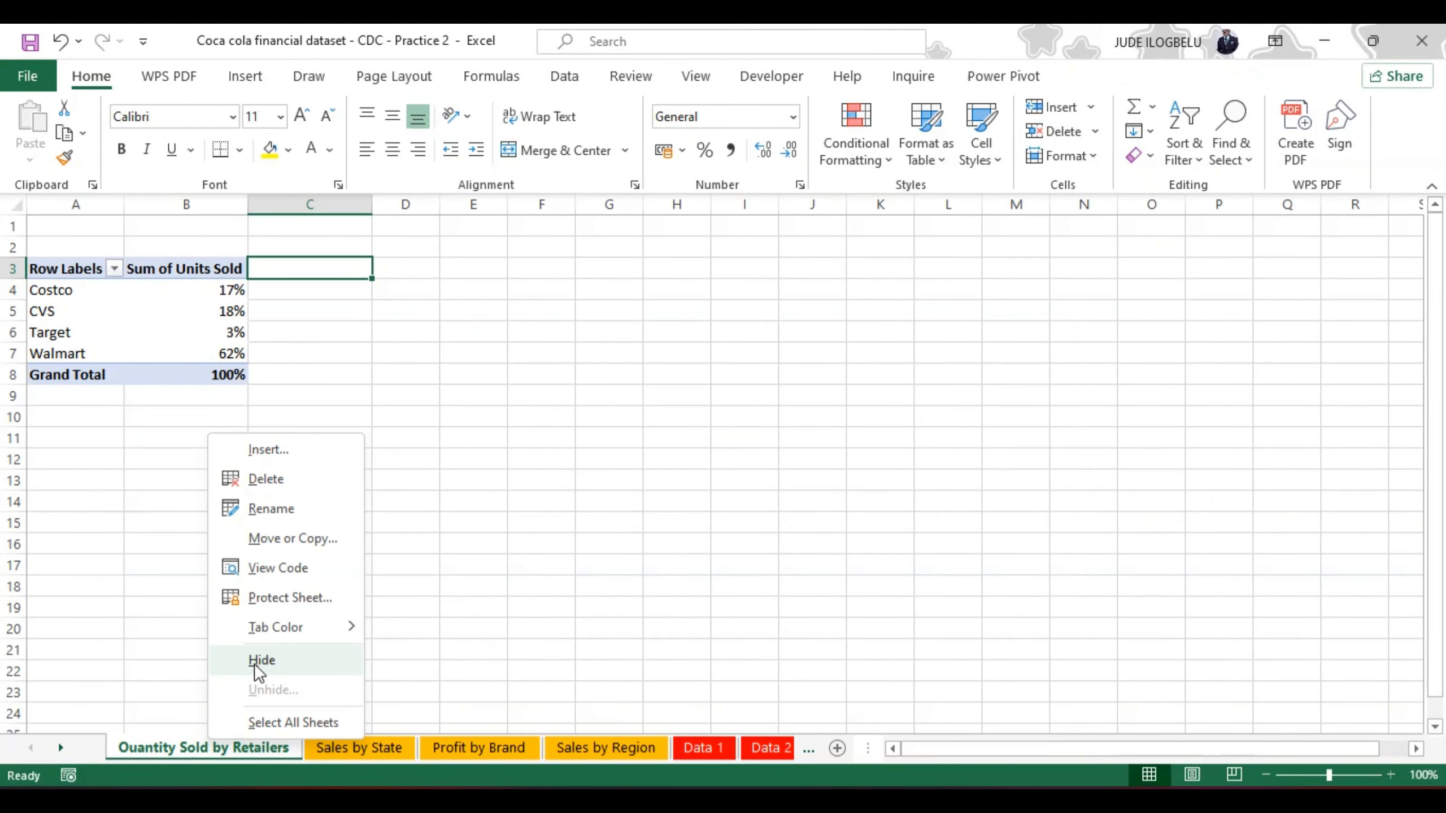
mouse_move(280, 628)
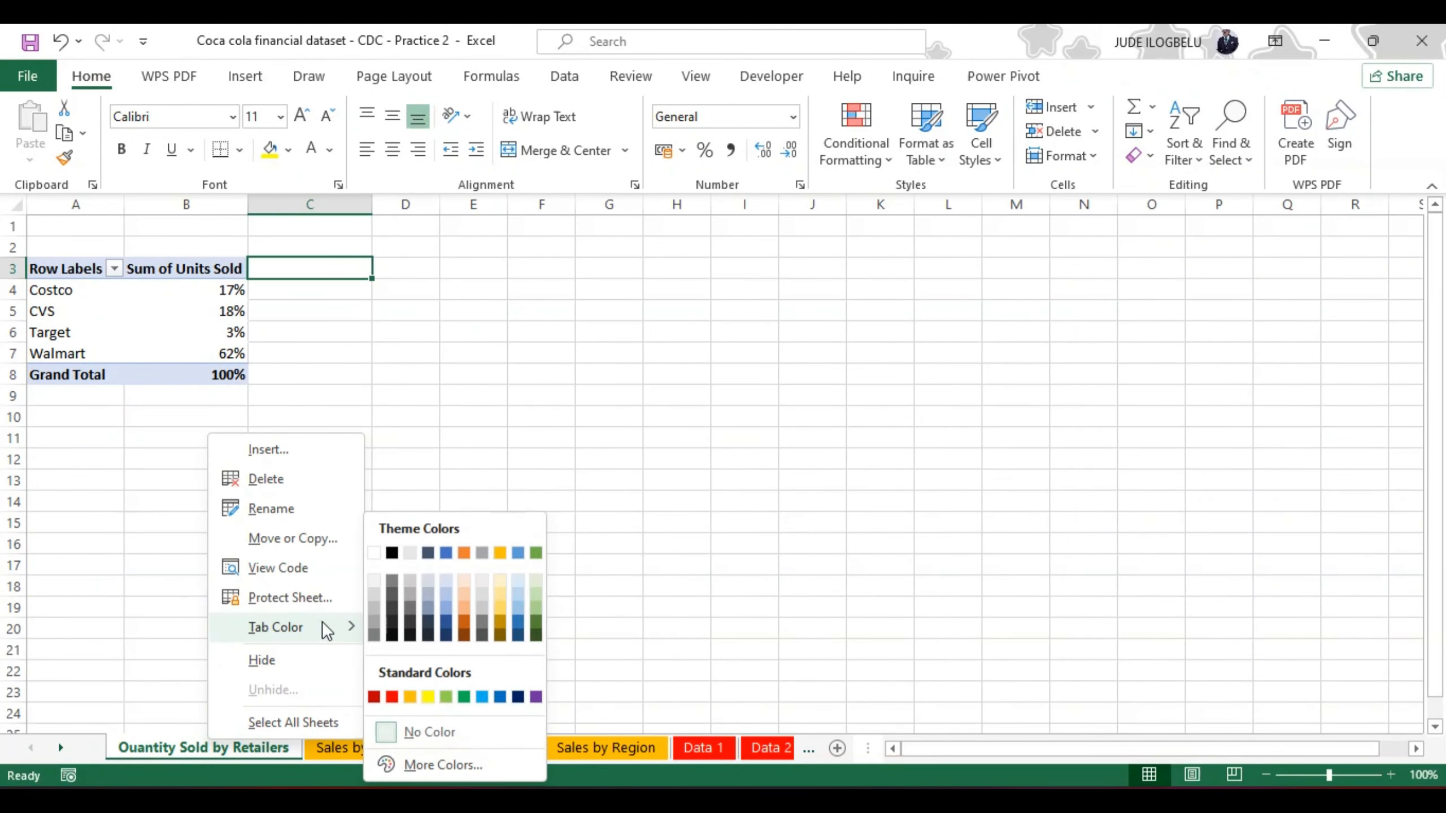
left_click(410, 697)
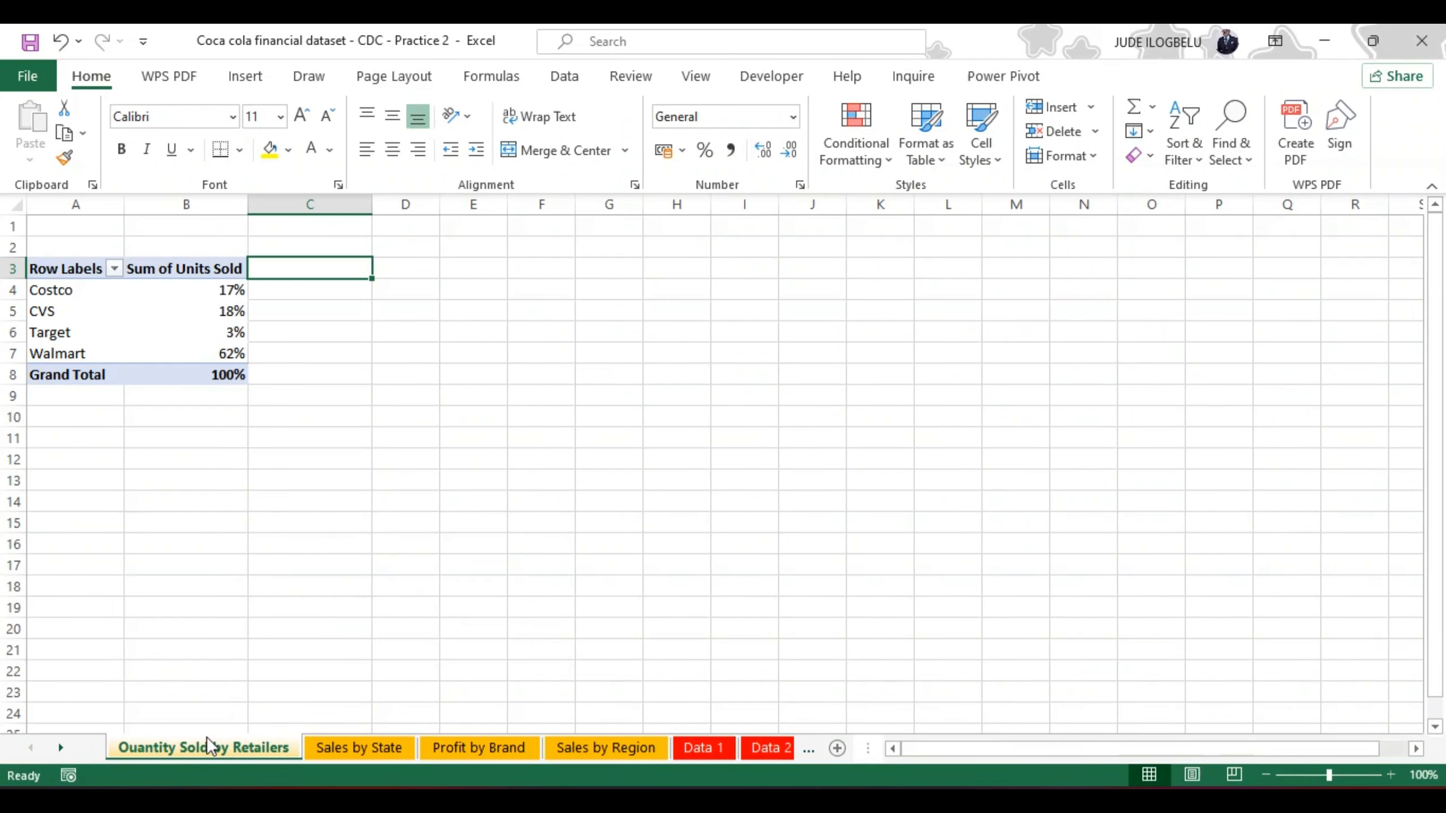
Step: Add a new worksheet after the Quantity Sold by Retailers sheet and rename it Calculations
left_click(62, 749)
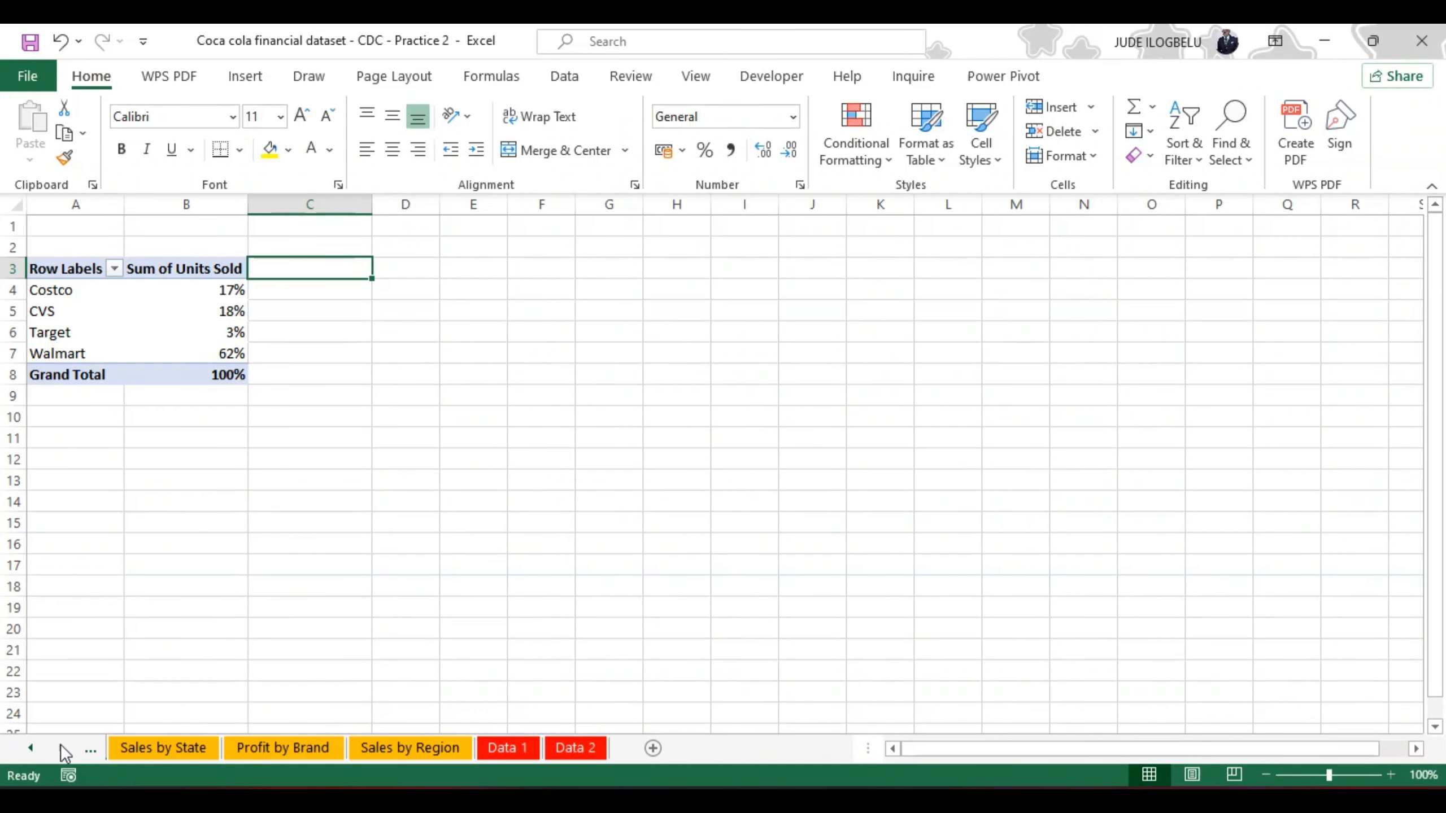
left_click(653, 748)
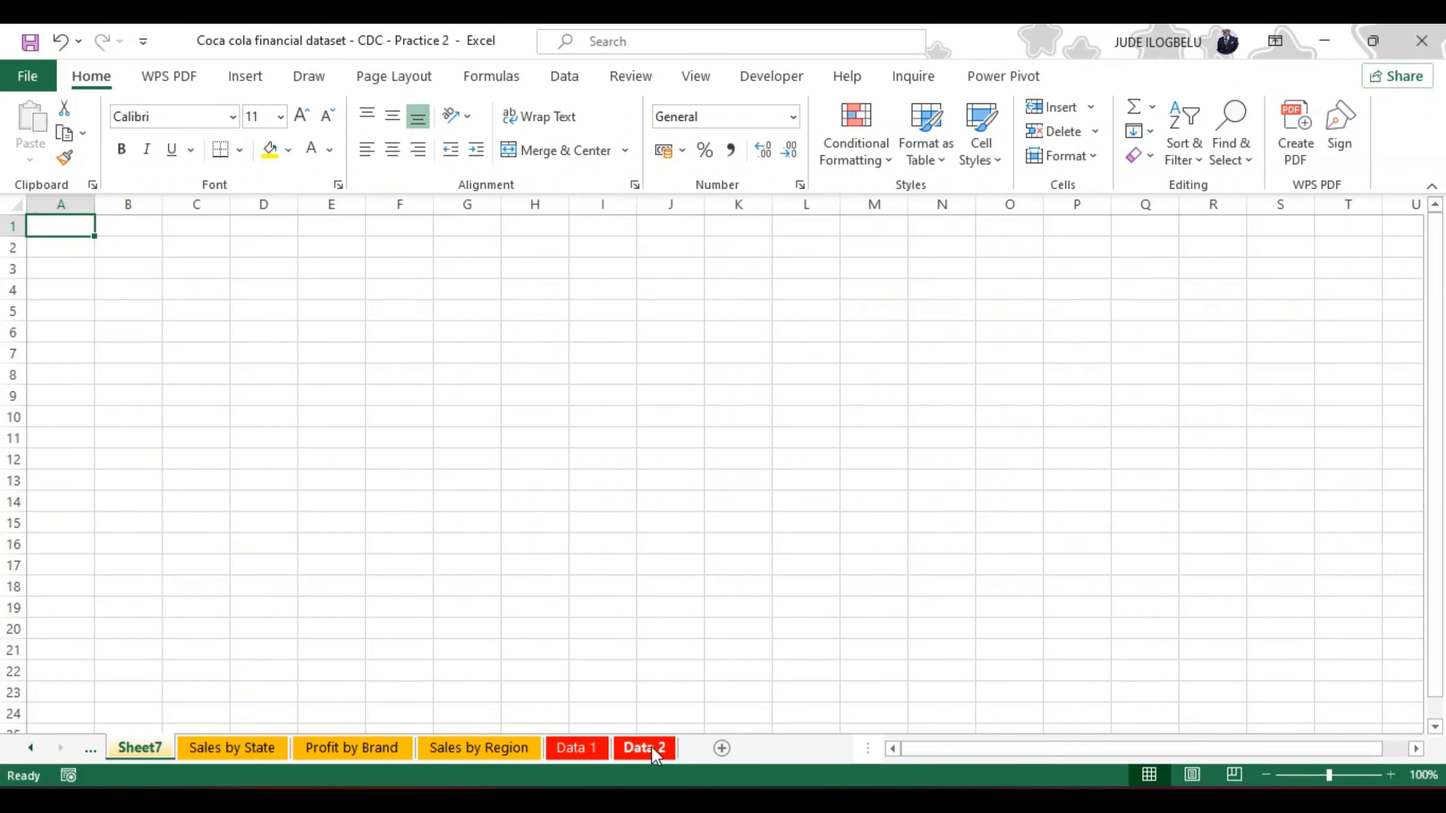
left_click(136, 744)
double_click(136, 747)
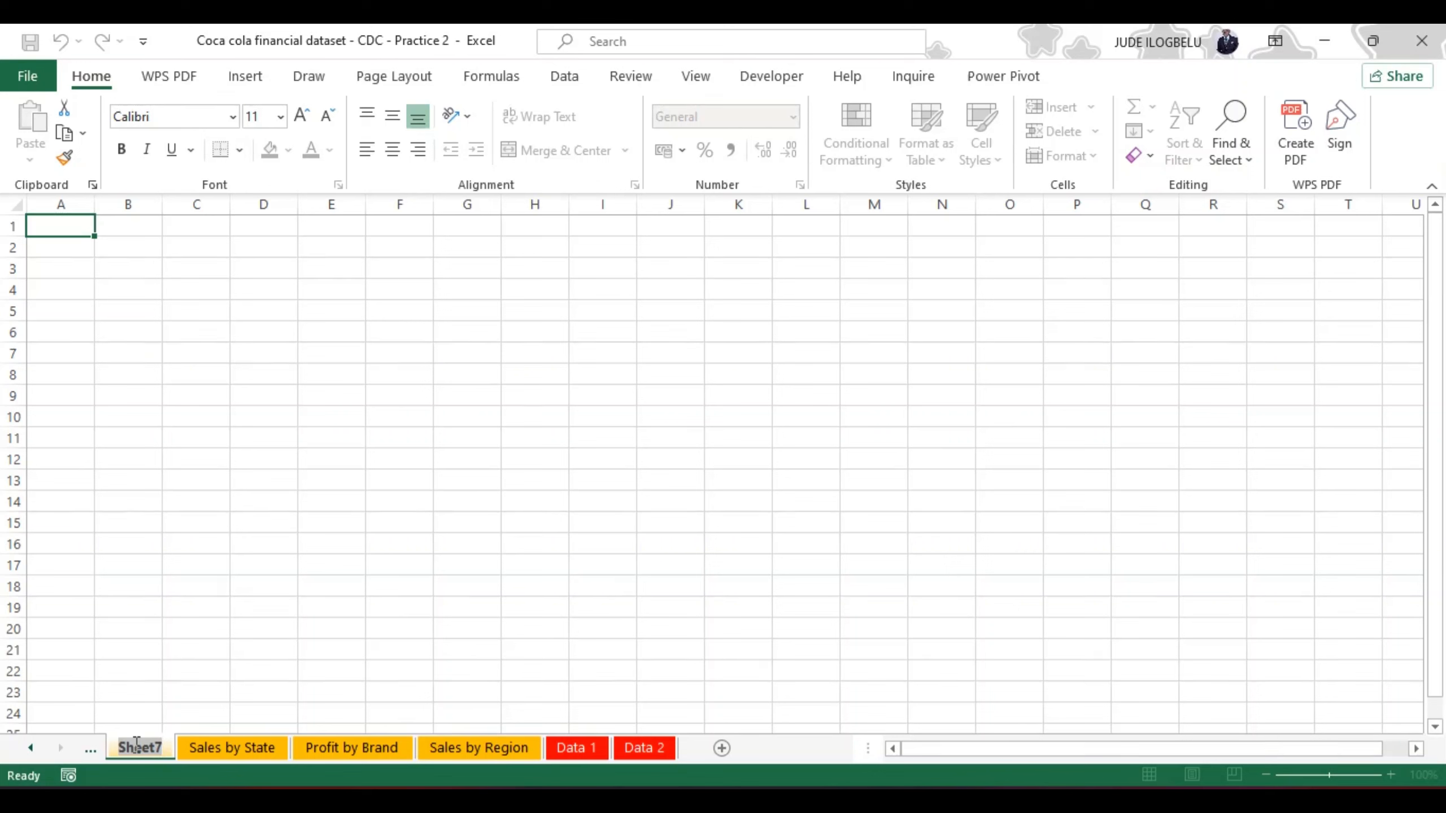
key("BackSpace")
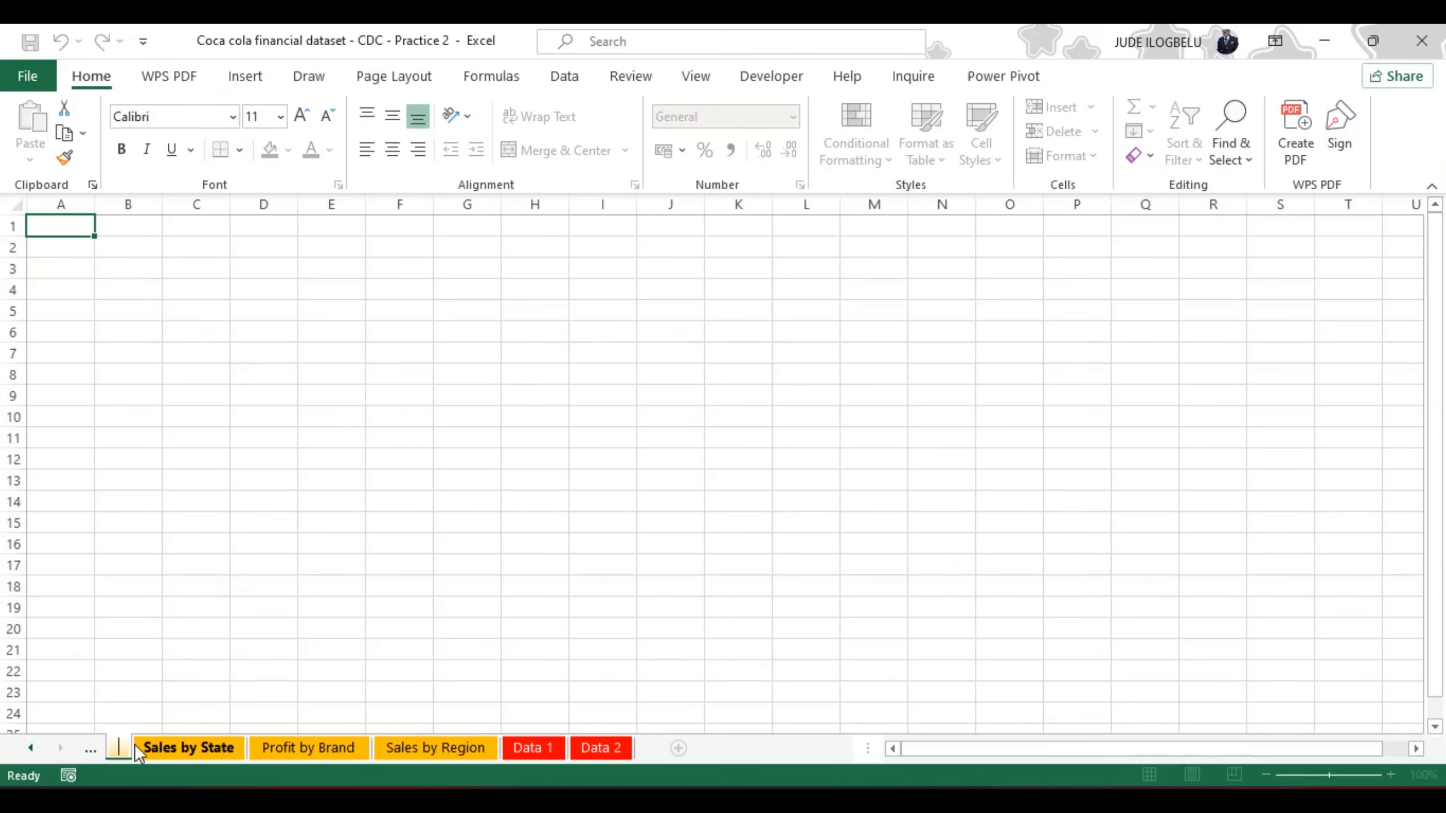
type("Ca")
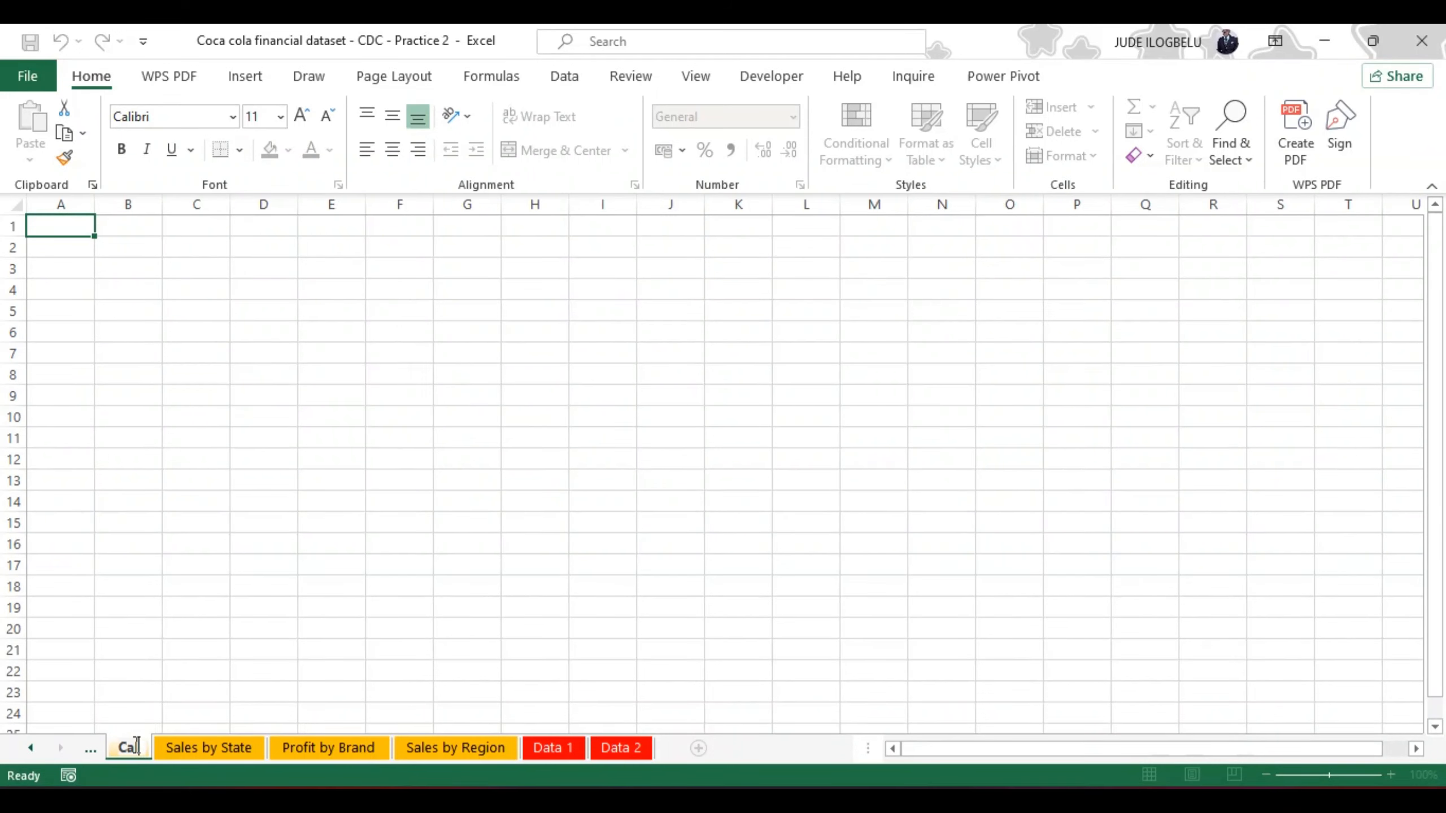
type("lcu")
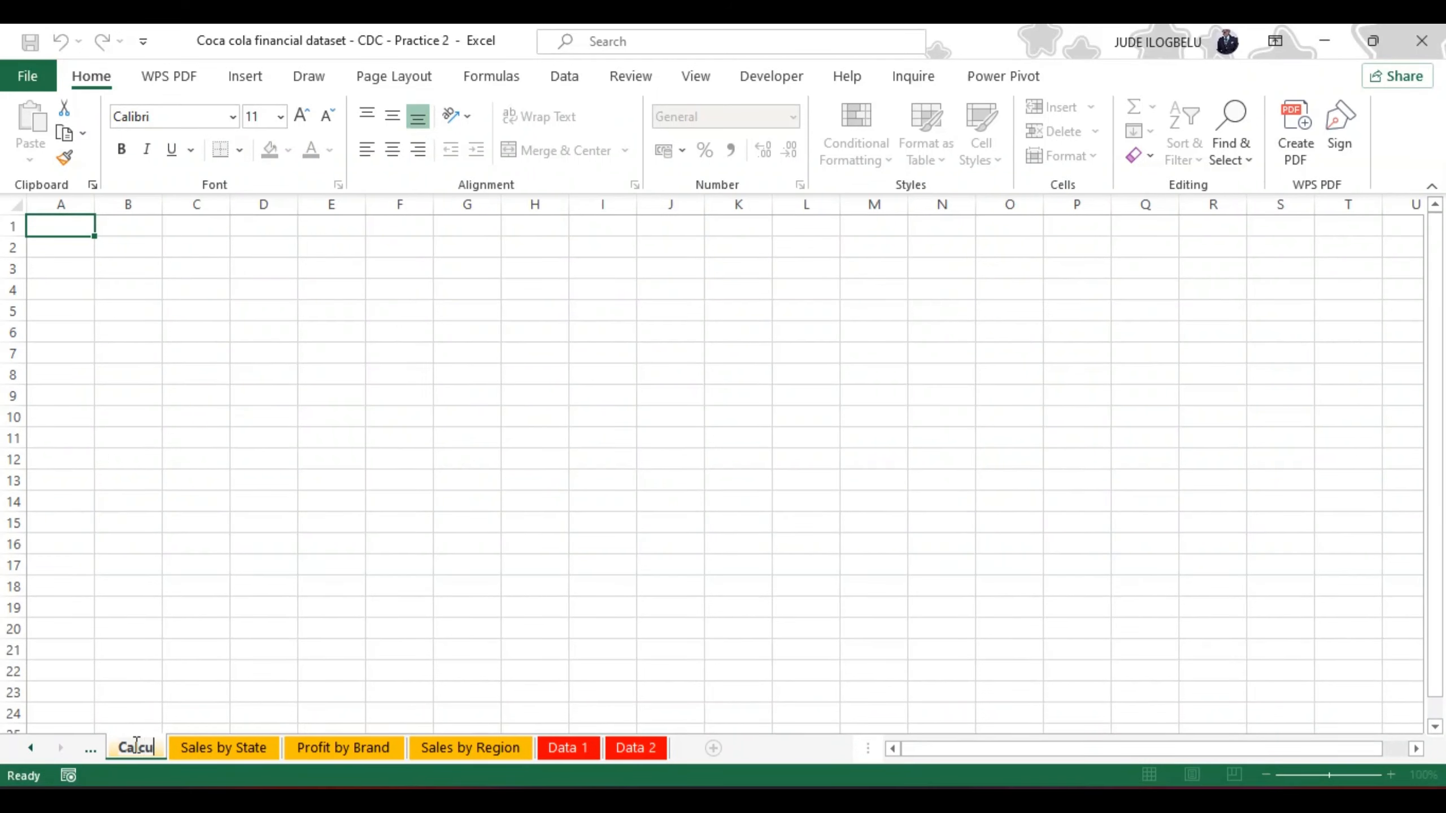
type("latio")
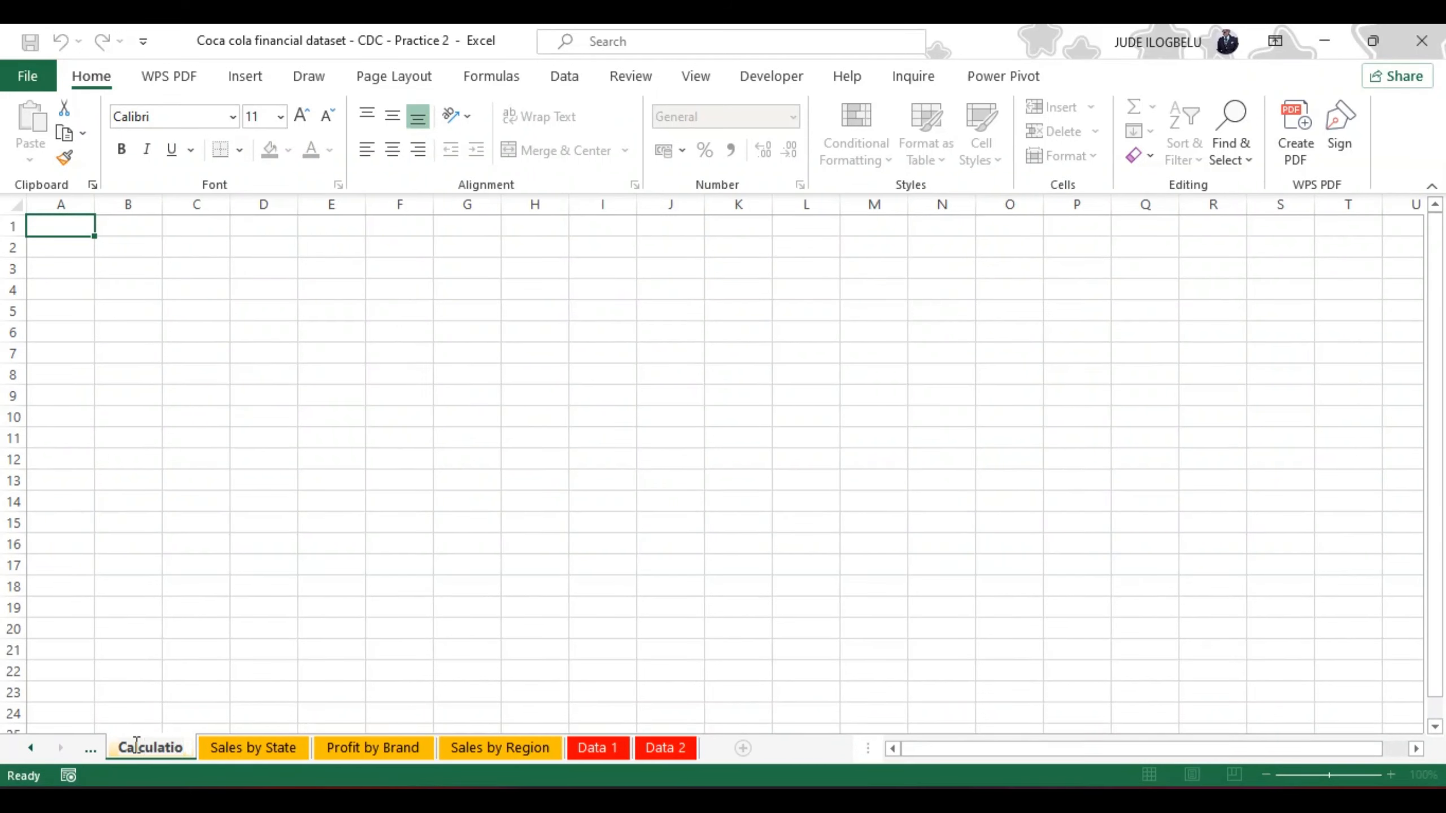
type("ns")
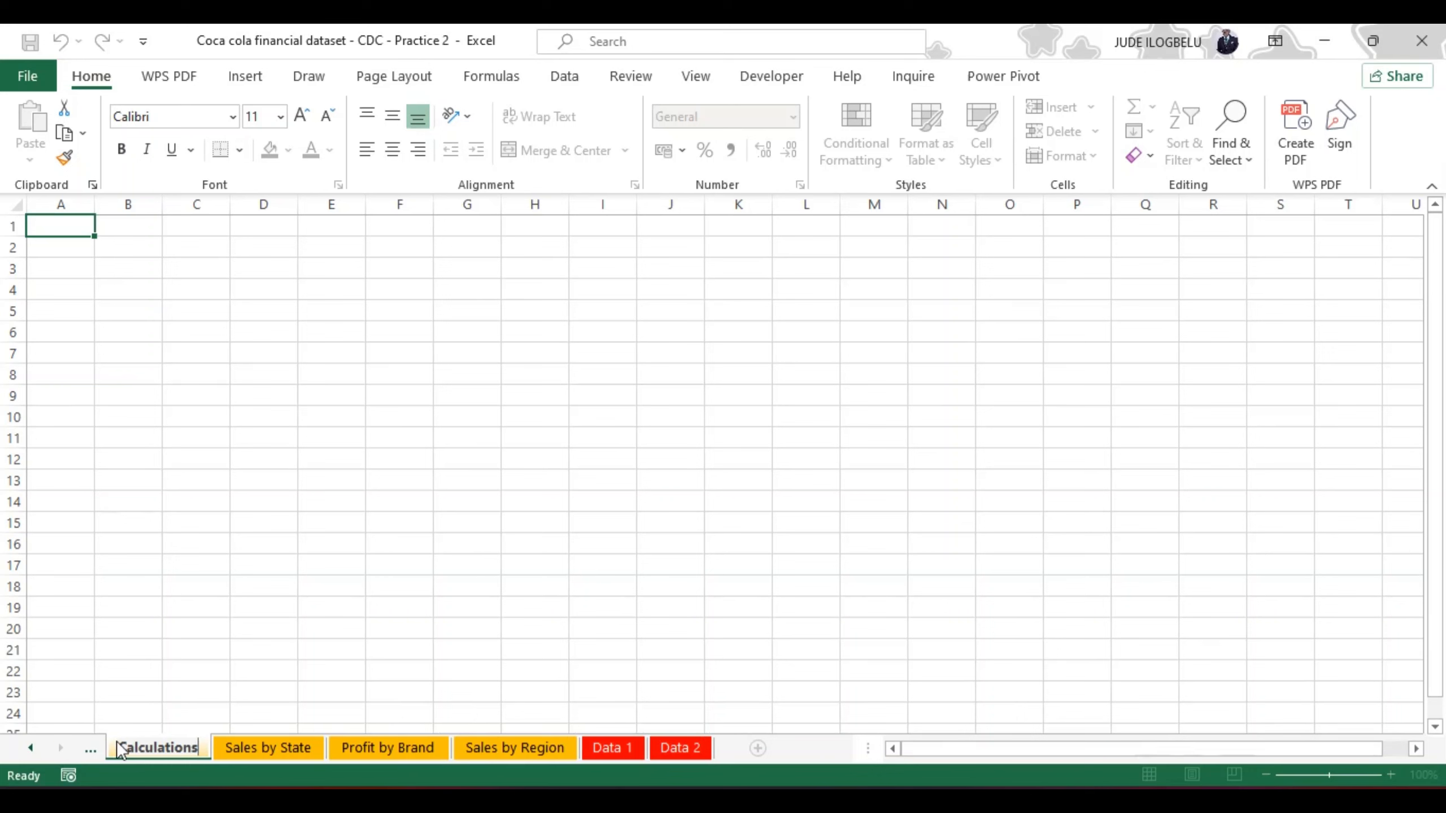
key("Return")
left_click(217, 671)
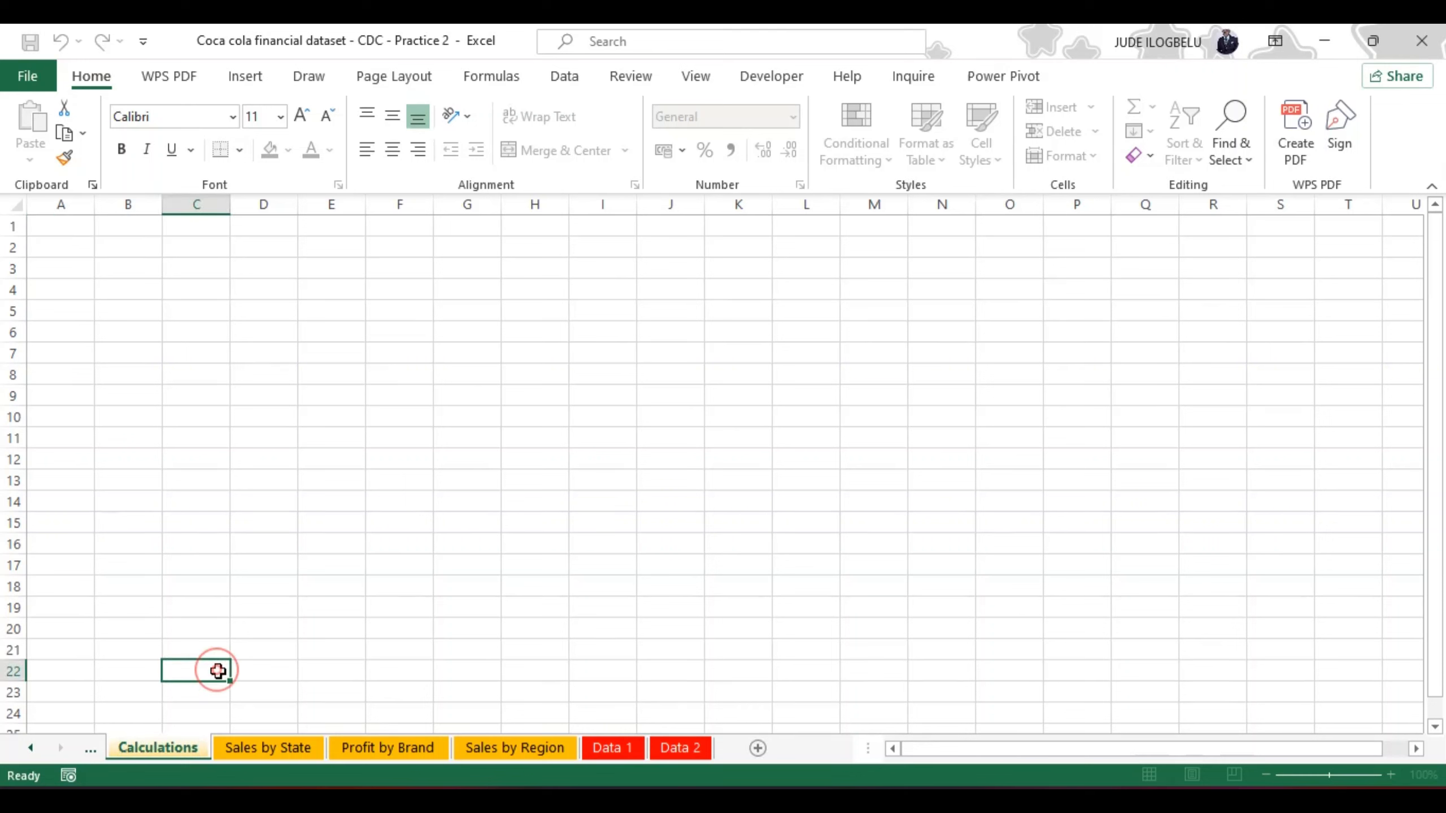
Step: Set the tab color of the Calculations worksheet to the standard light blue
right_click(147, 752)
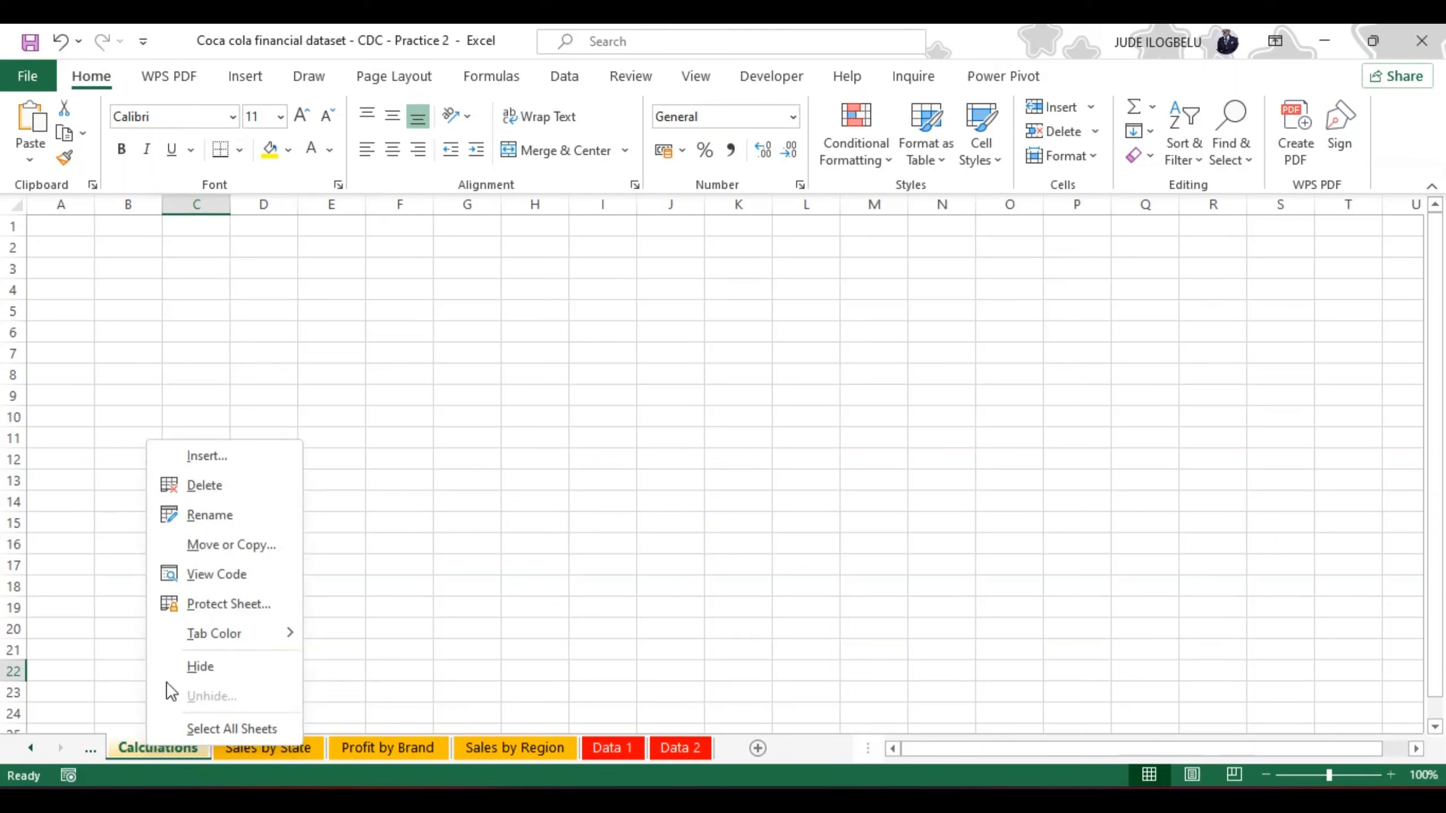
mouse_move(229, 633)
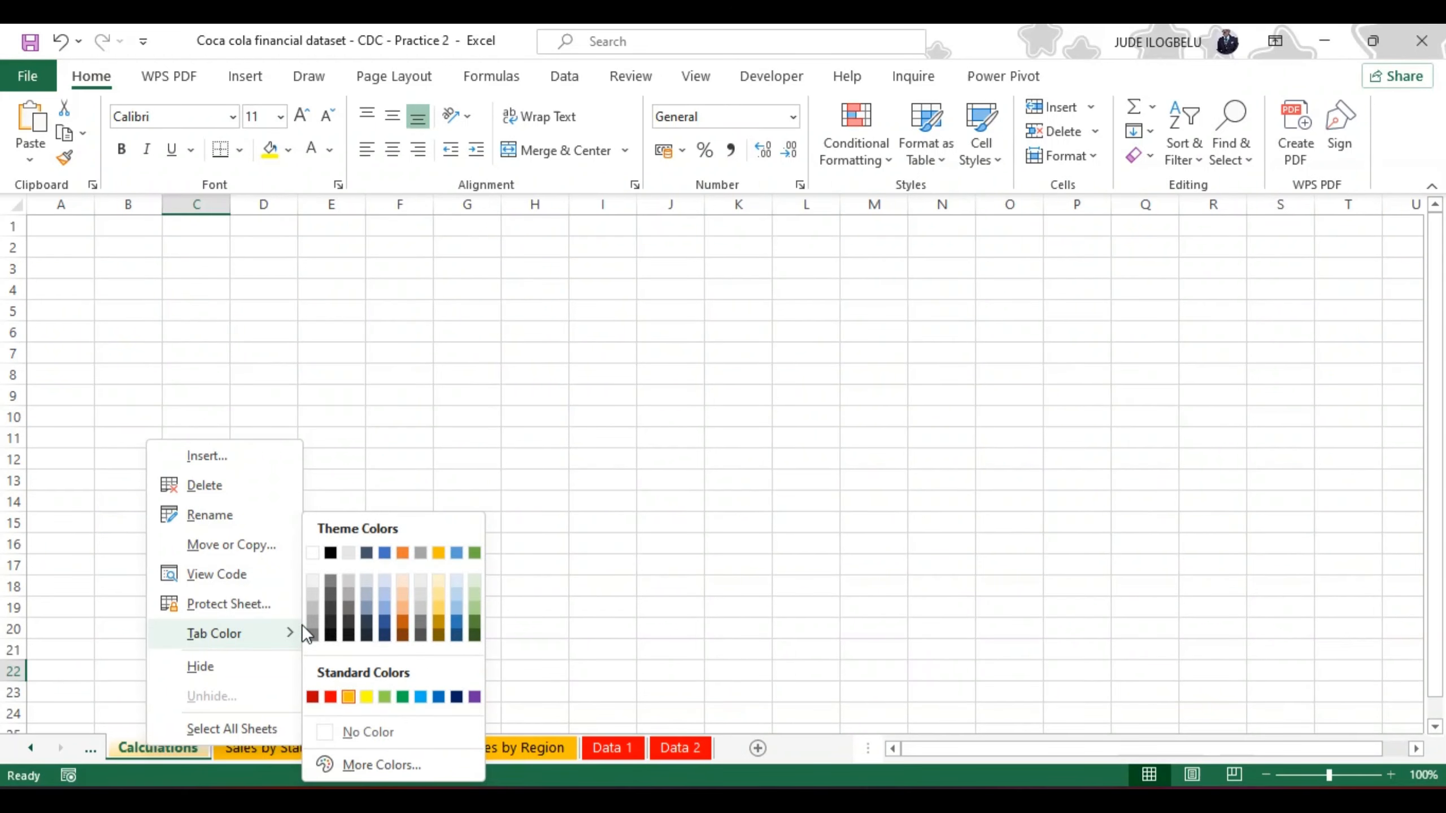
left_click(420, 697)
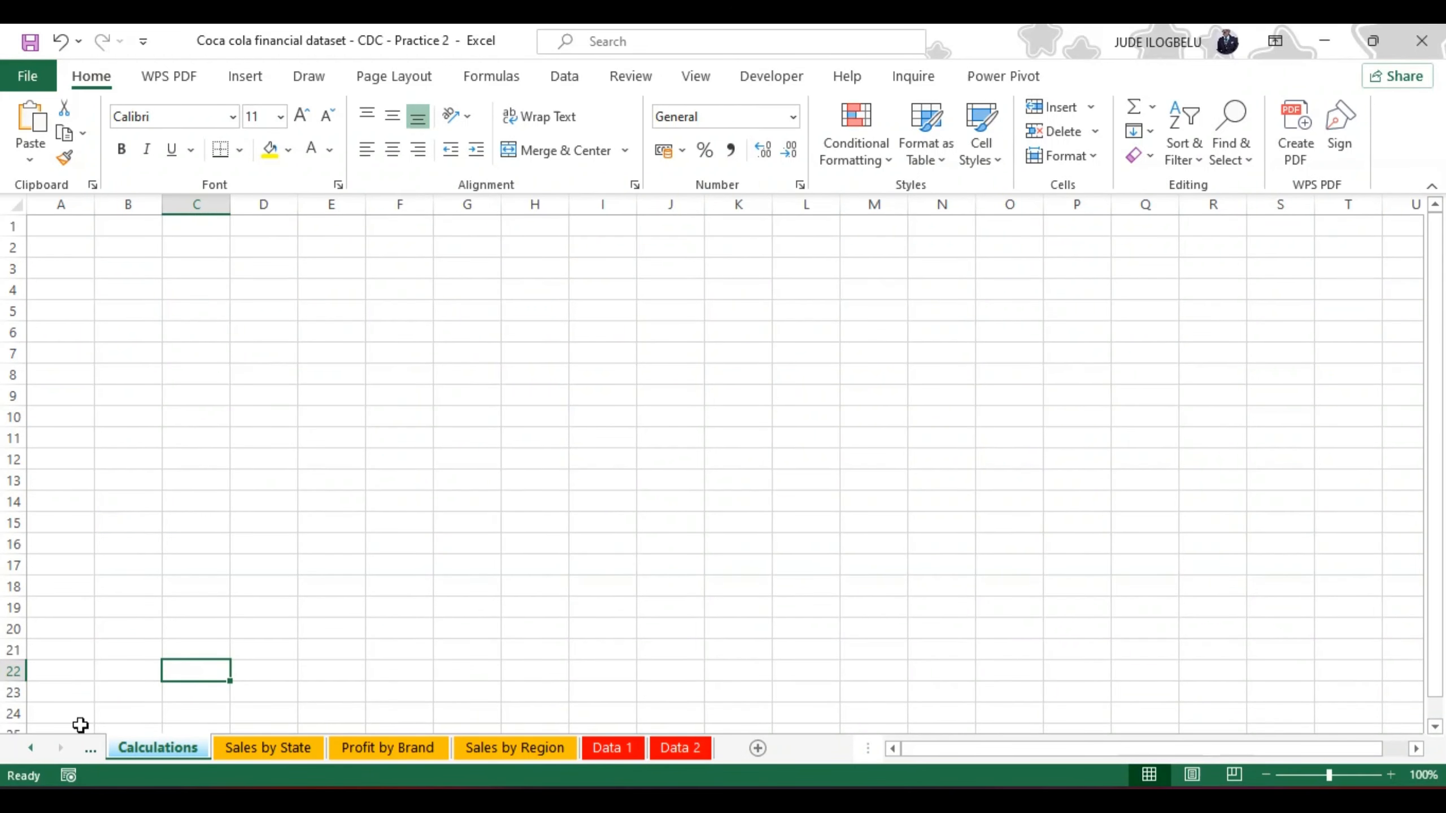
Step: Add another new worksheet after the Calculations sheet and rename it DASHBOARD
left_click(758, 748)
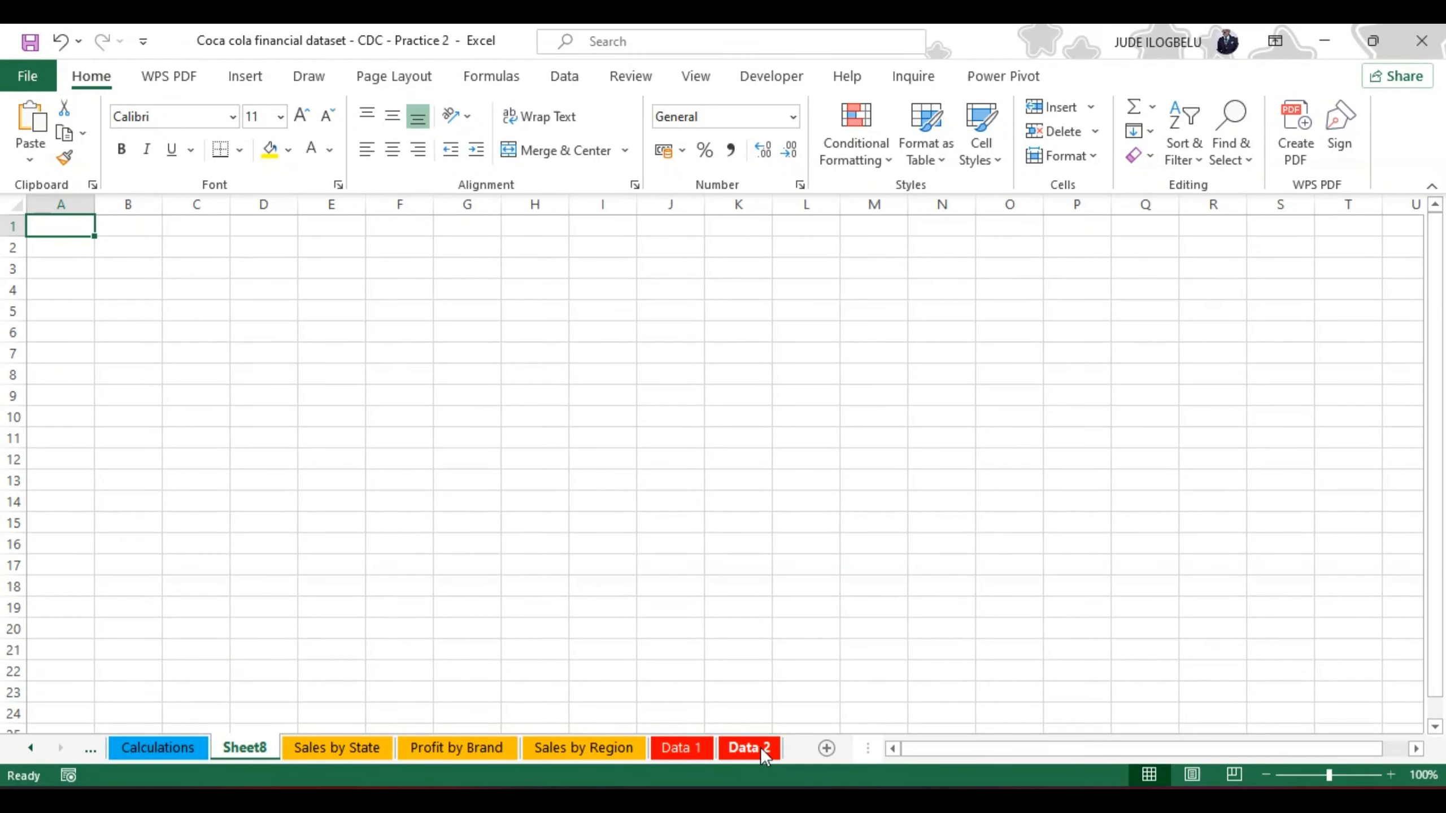
double_click(251, 747)
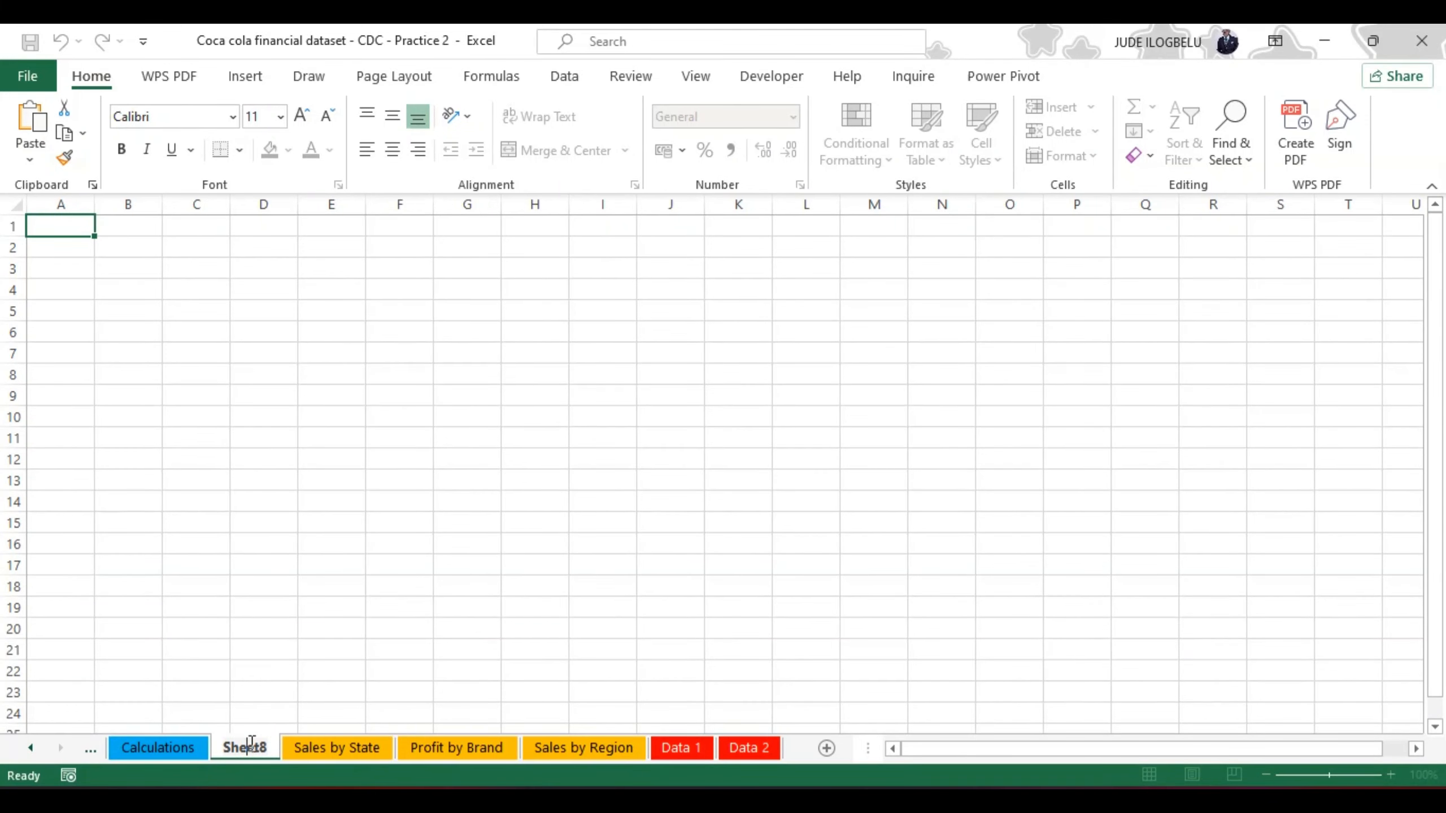
key("BackSpace")
key("BackSpace")
key("BackSpace")
key("BackSpace")
key("BackSpace")
key("BackSpace")
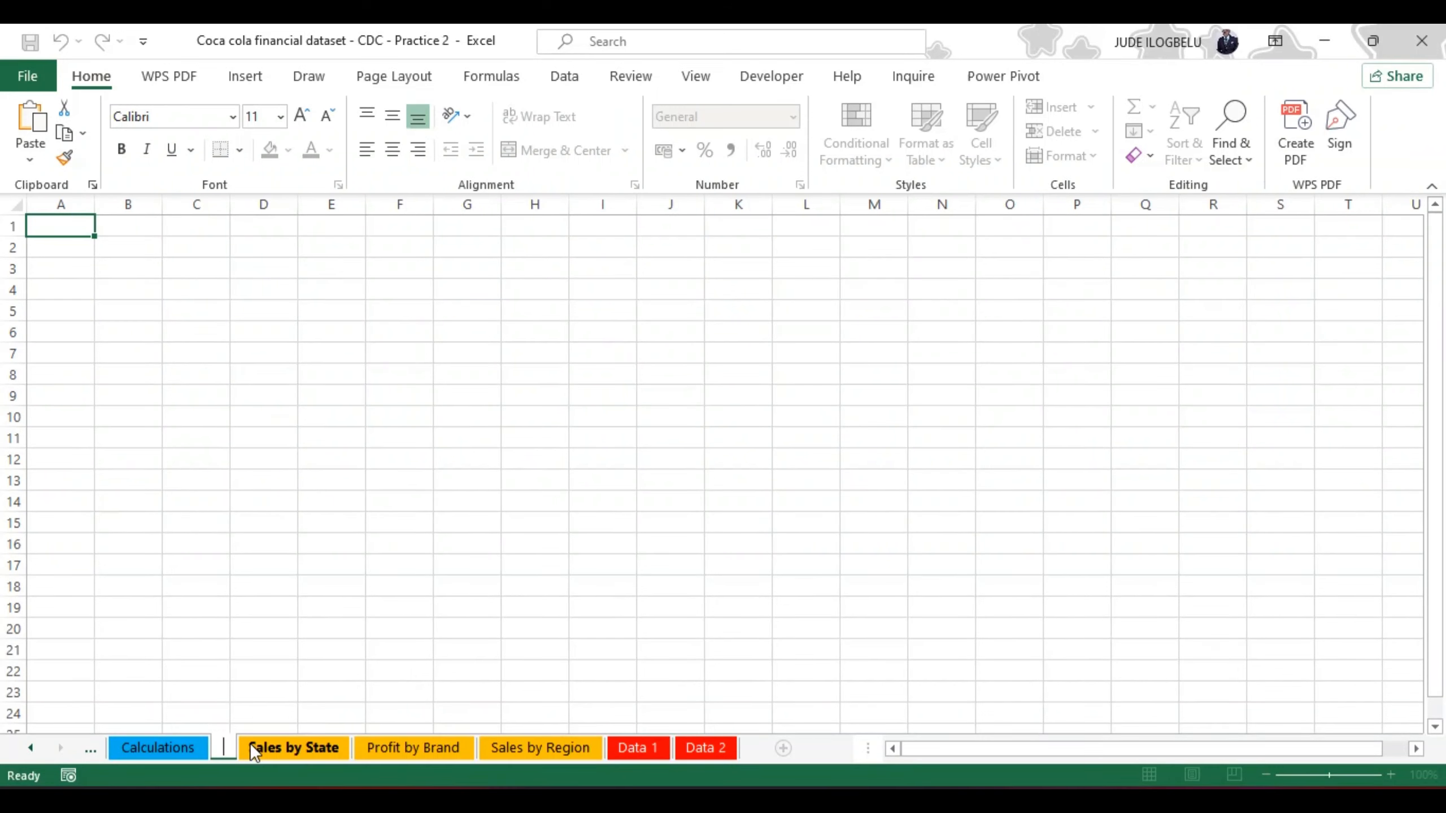
type("DASH")
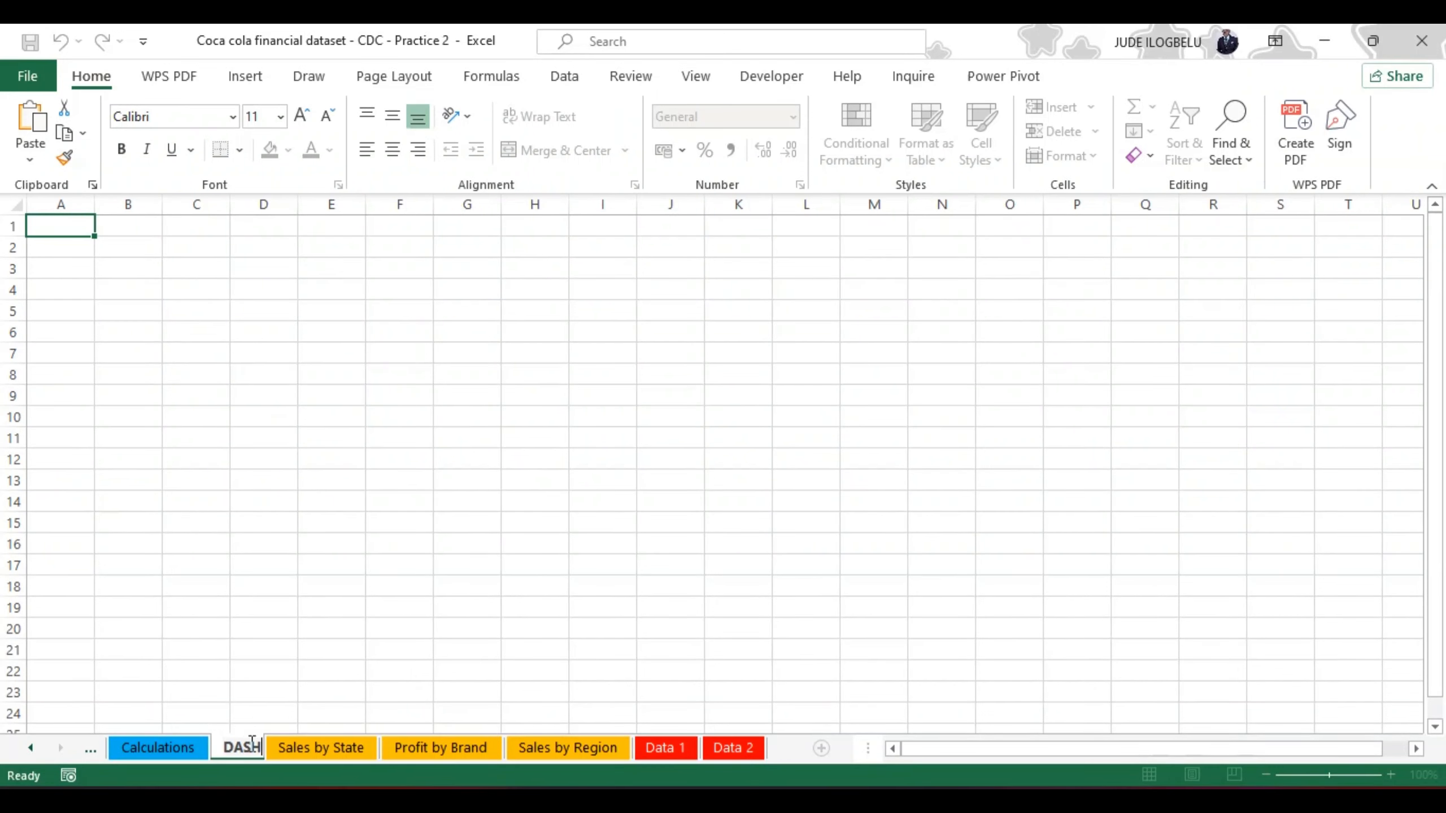
type("BOARD")
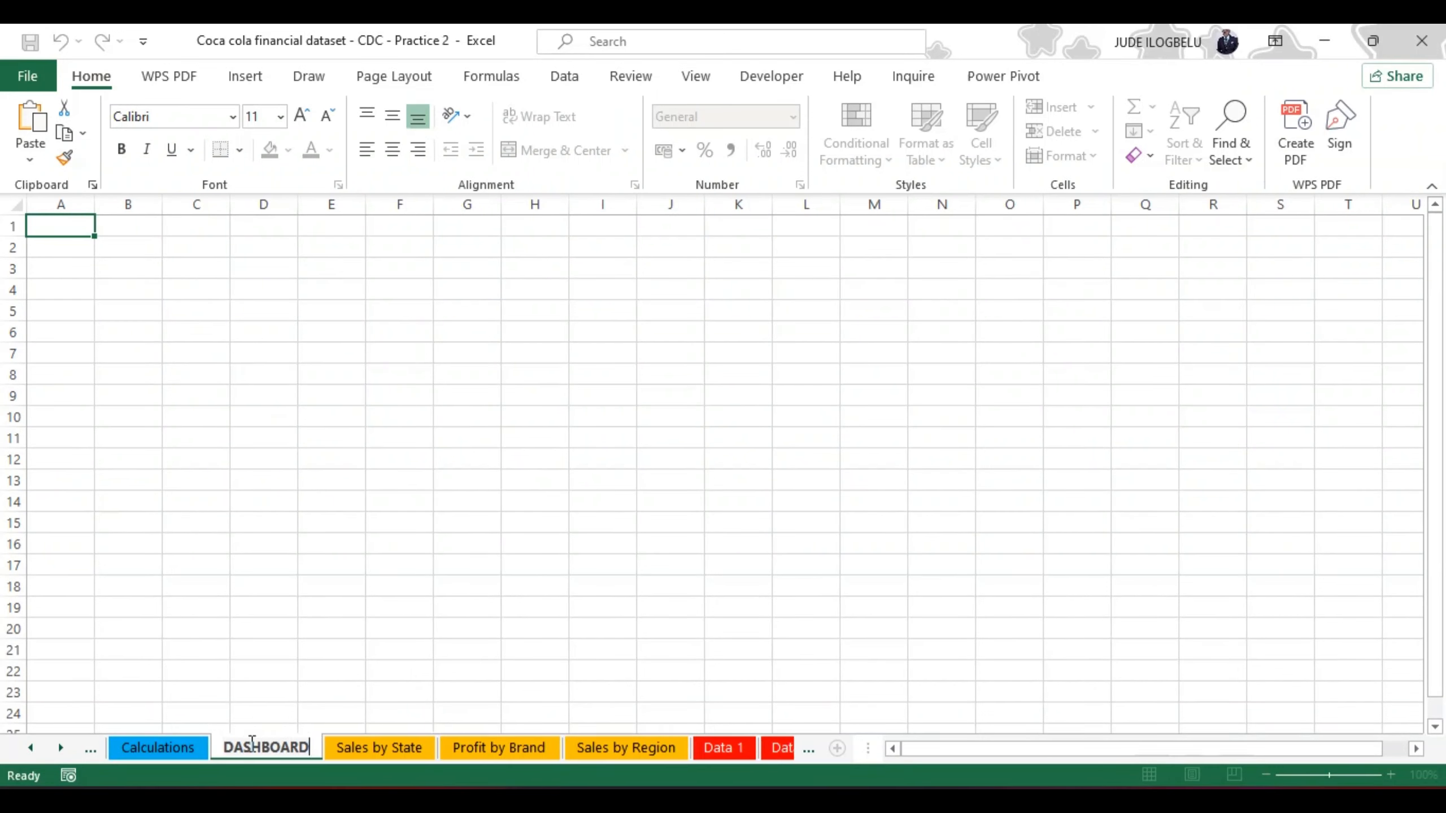
left_click(284, 693)
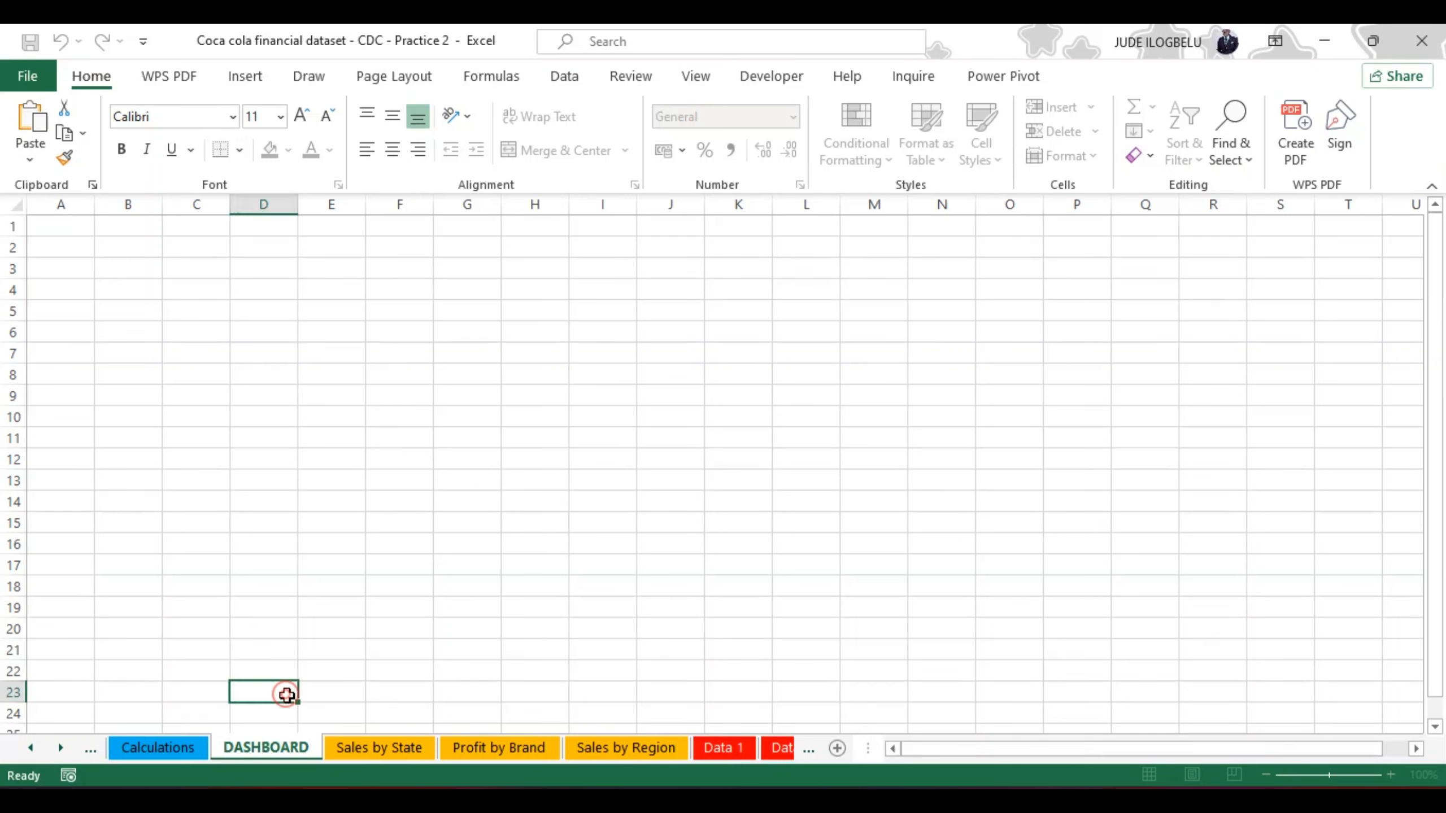
Step: Set the tab color of the DASHBOARD worksheet to the standard green
right_click(286, 758)
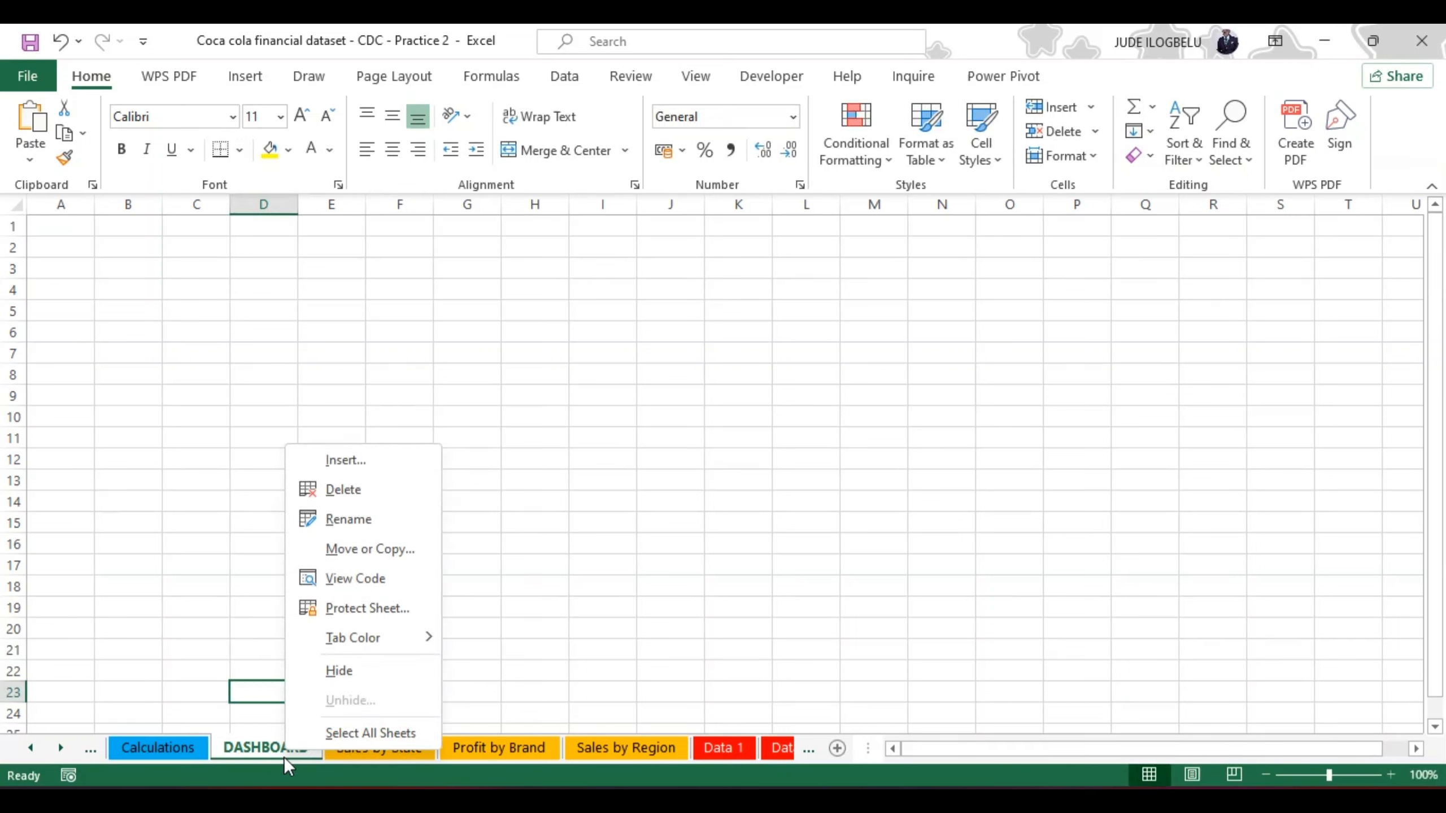
mouse_move(372, 641)
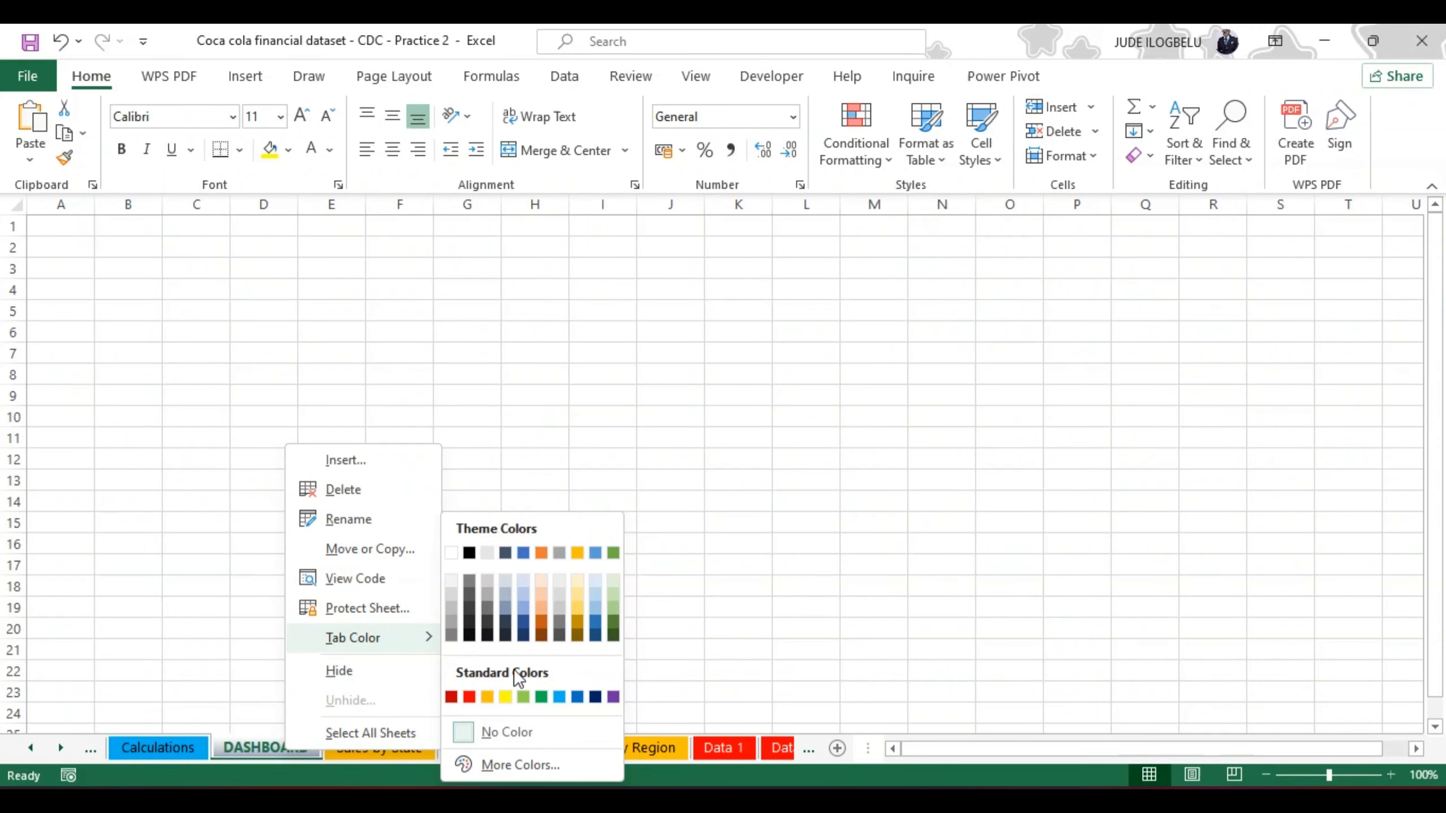
left_click(541, 698)
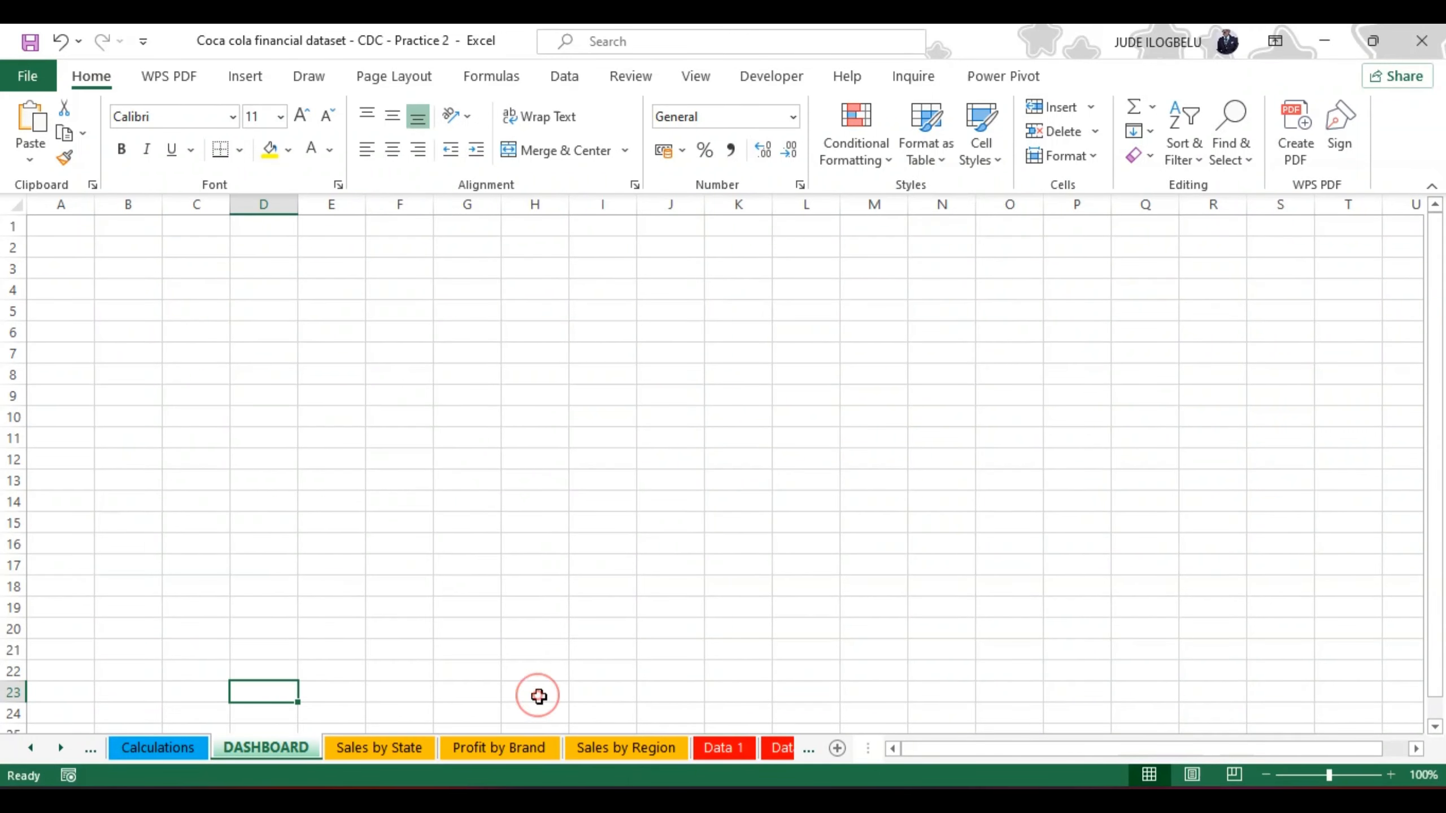
Step: Move the DASHBOARD sheet to the front of the workbook and the Calculations sheet between Sales by Region and Data 1
left_click(380, 744)
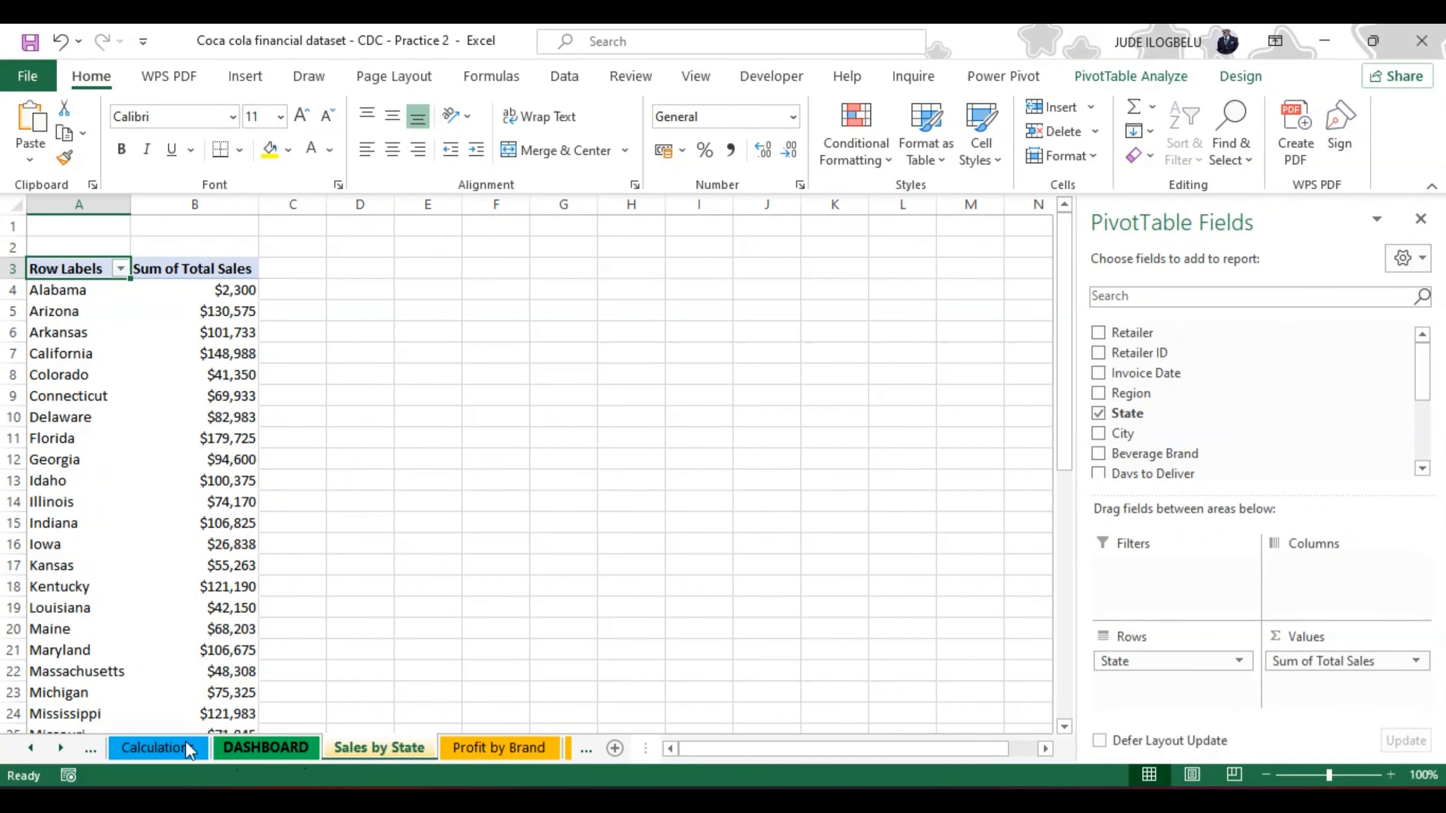
left_click(215, 741)
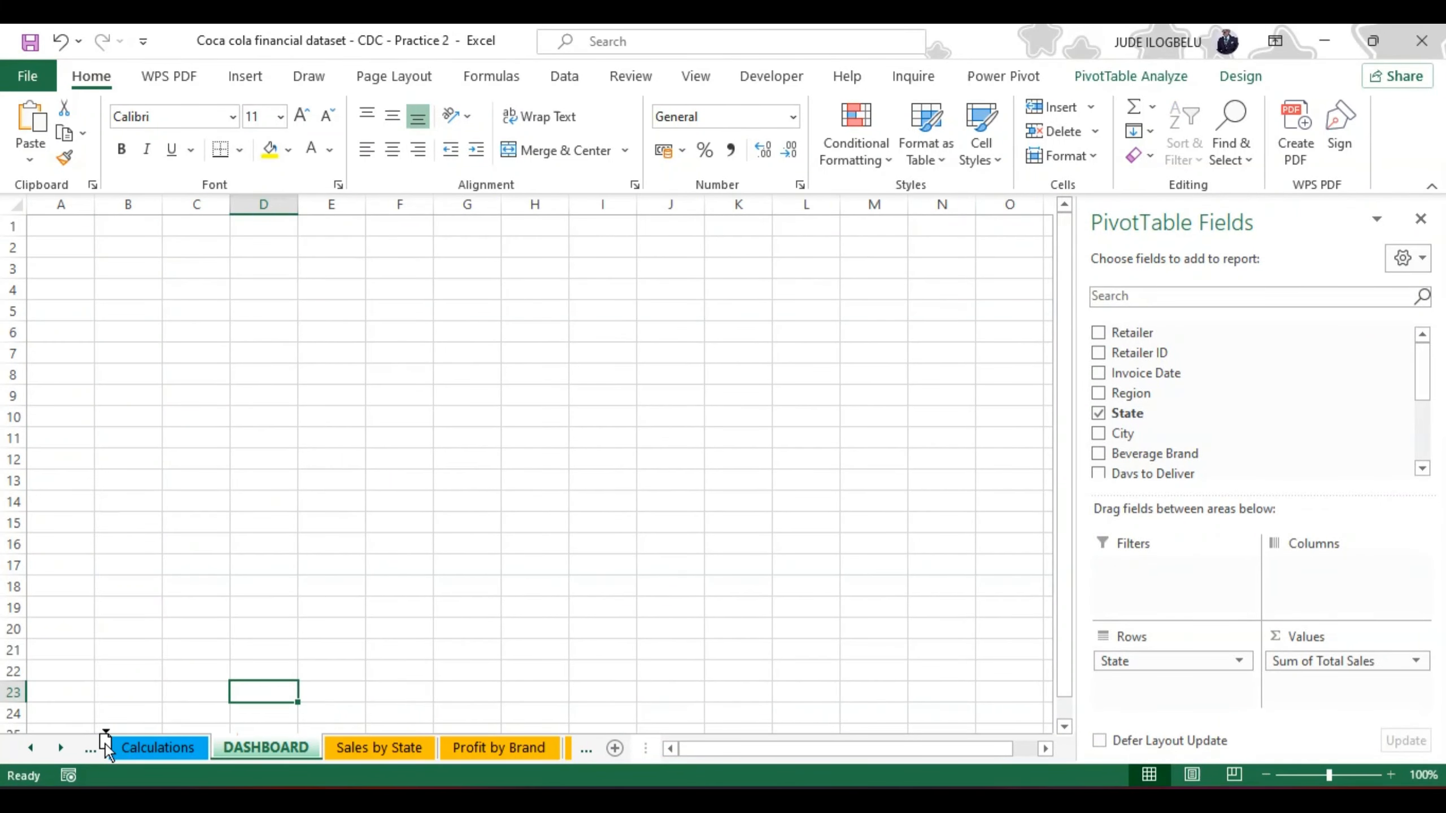
left_click_drag(106, 744, 108, 747)
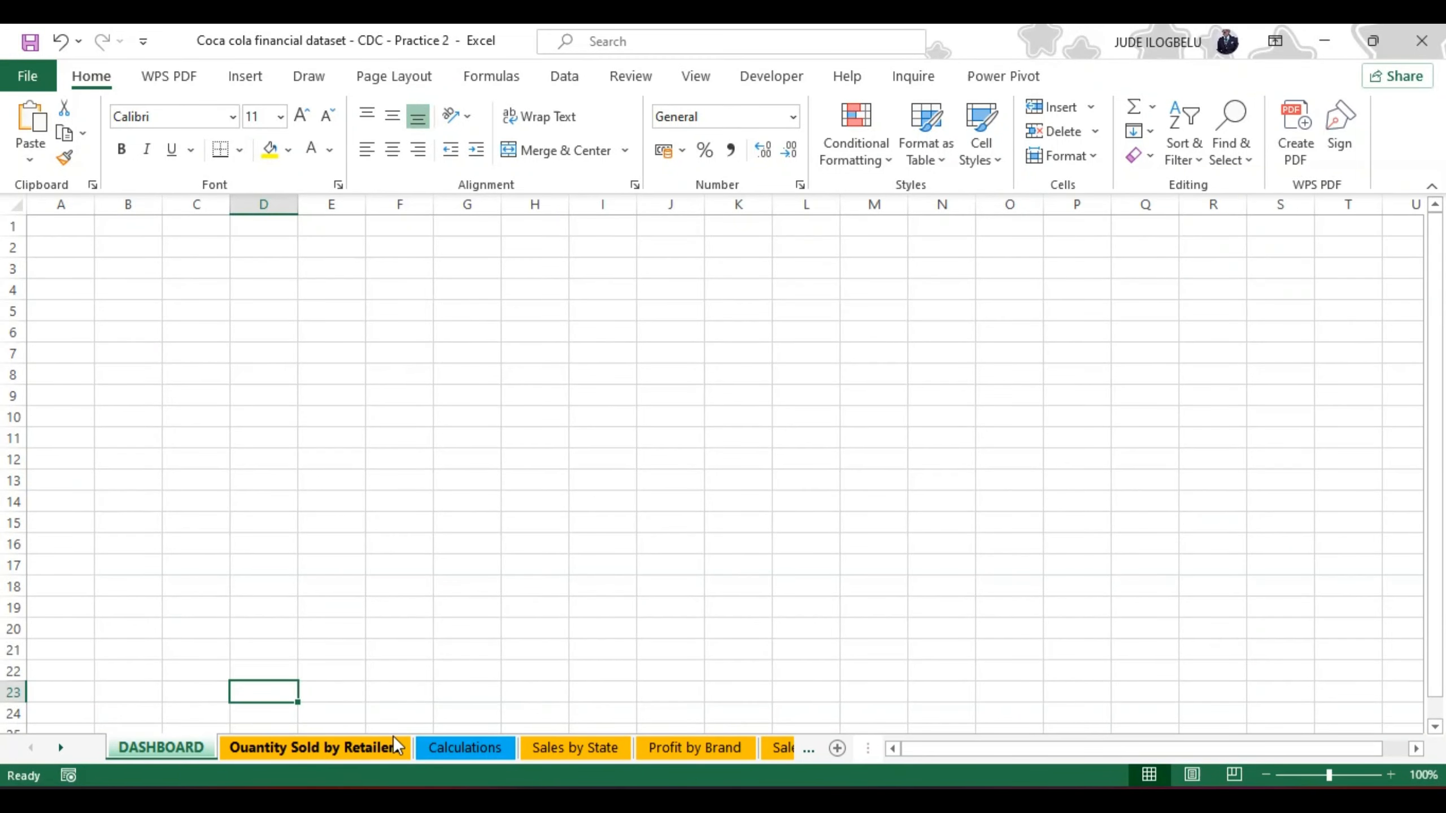
left_click(450, 742)
mouse_move(659, 758)
left_mouse_down()
mouse_move(797, 753)
mouse_move(588, 750)
left_mouse_up()
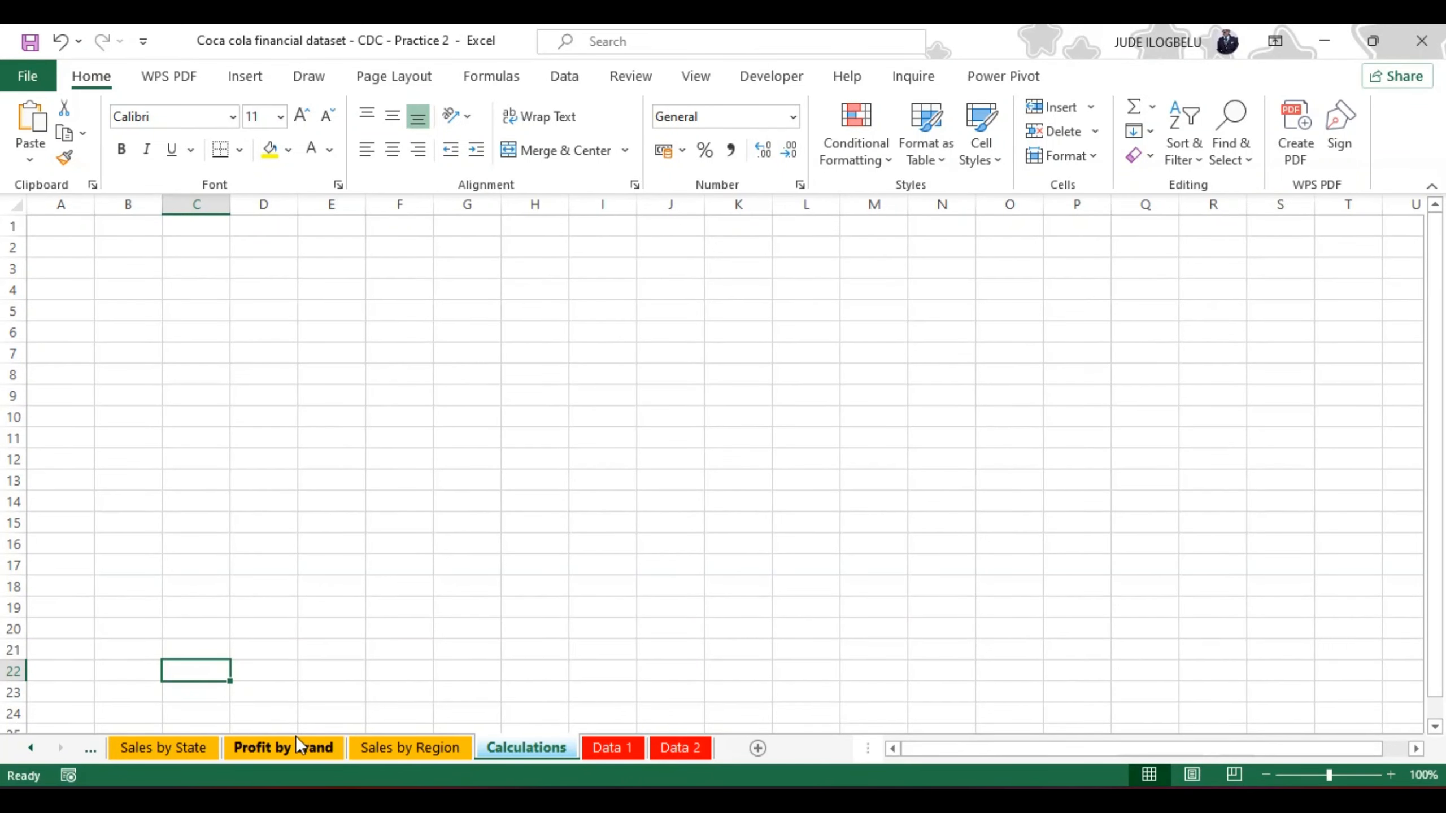
Step: Try to set the State field of the Sales by State PivotTable to show item labels in tabular form with repeated item labels
left_click(31, 749)
left_click(31, 749)
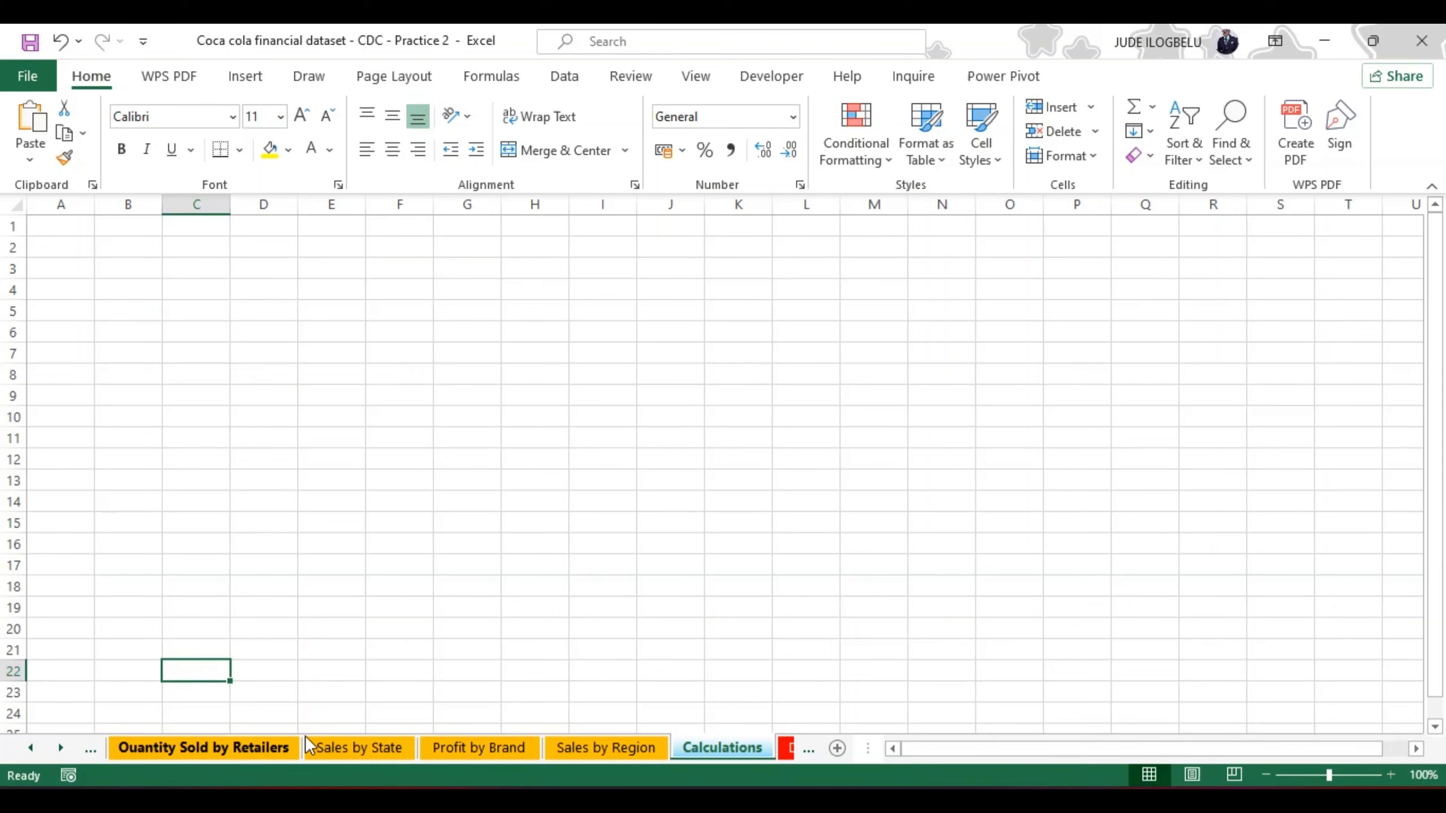
left_click(343, 752)
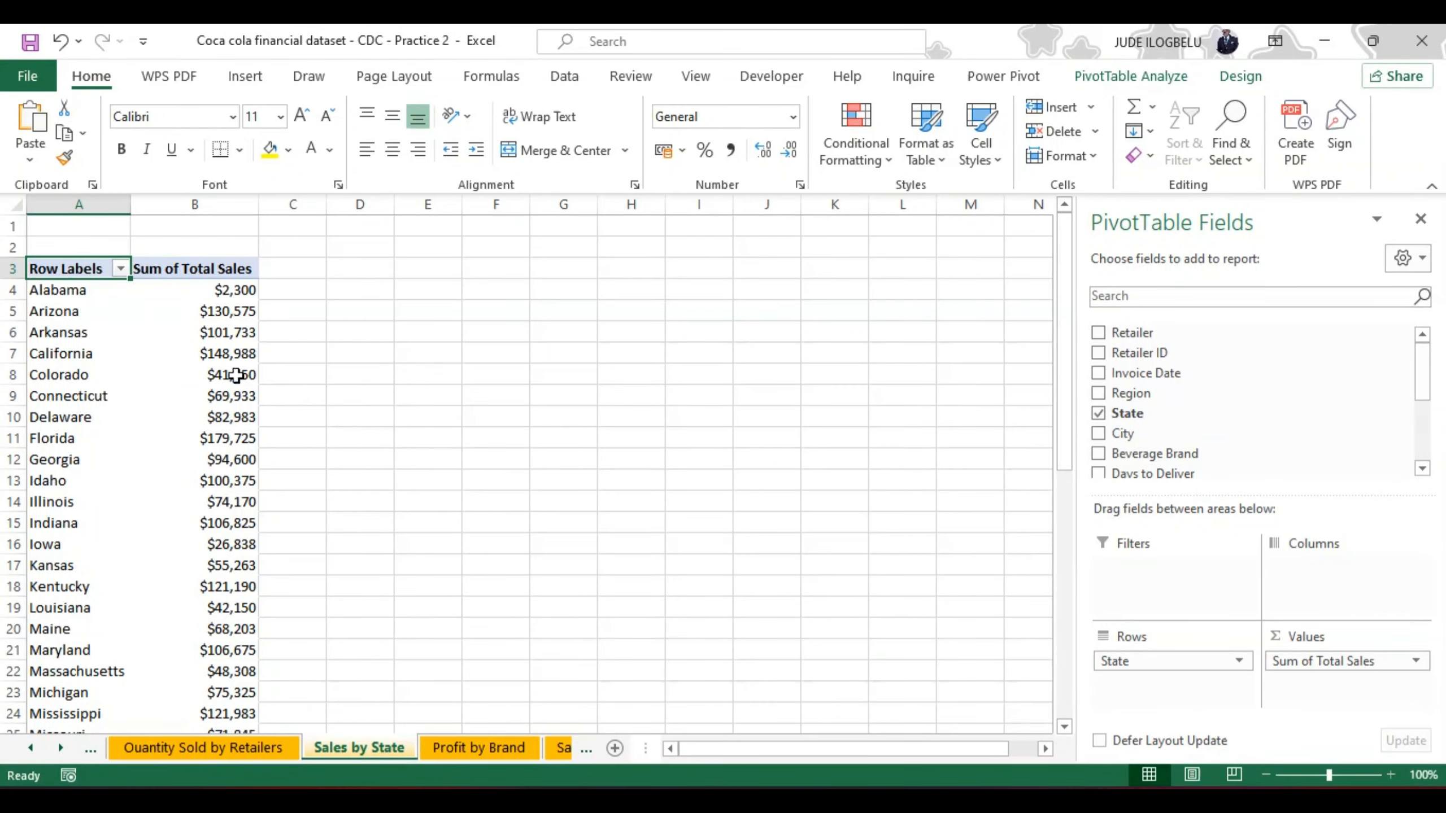
right_click(66, 309)
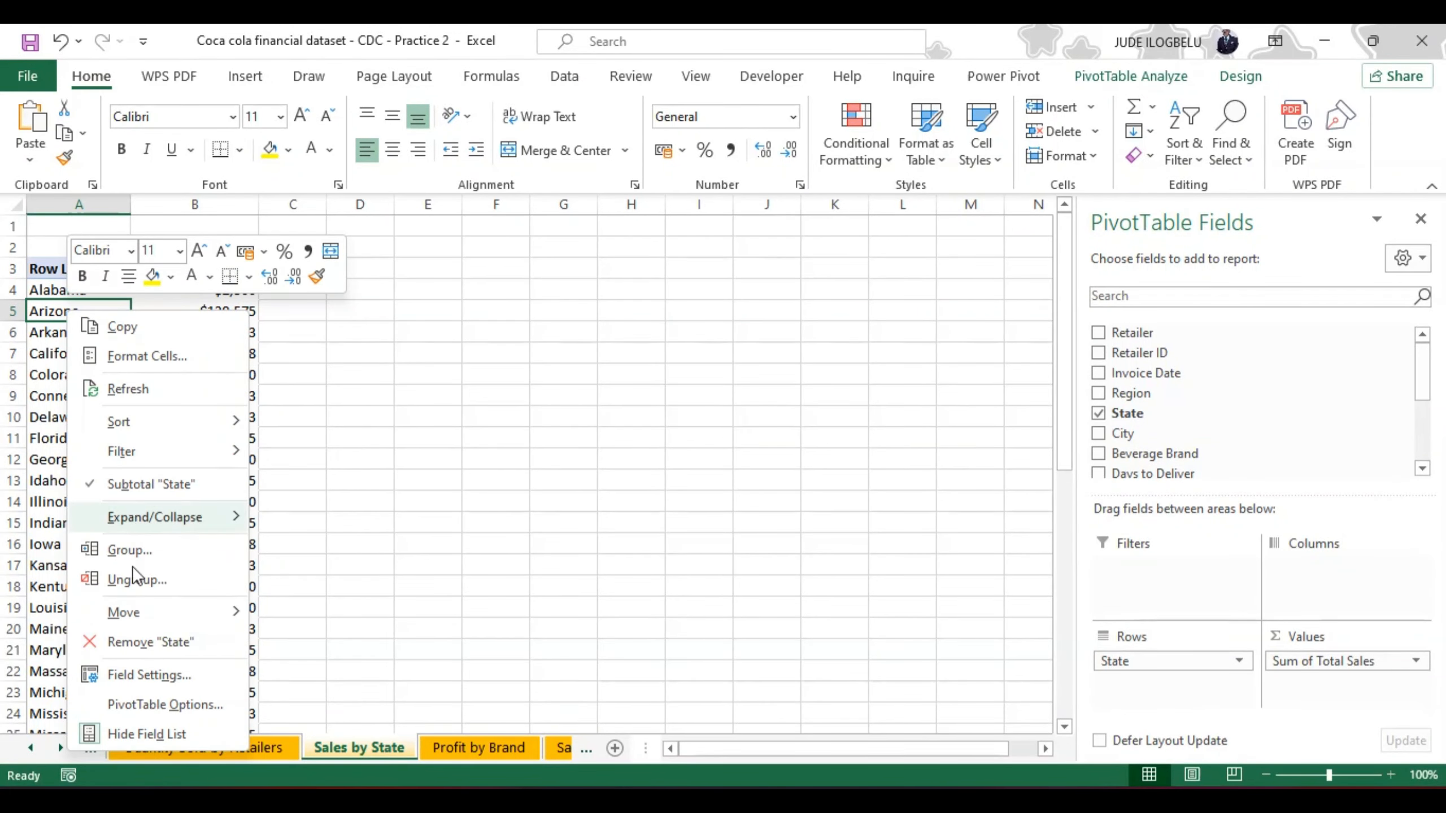
left_click(140, 674)
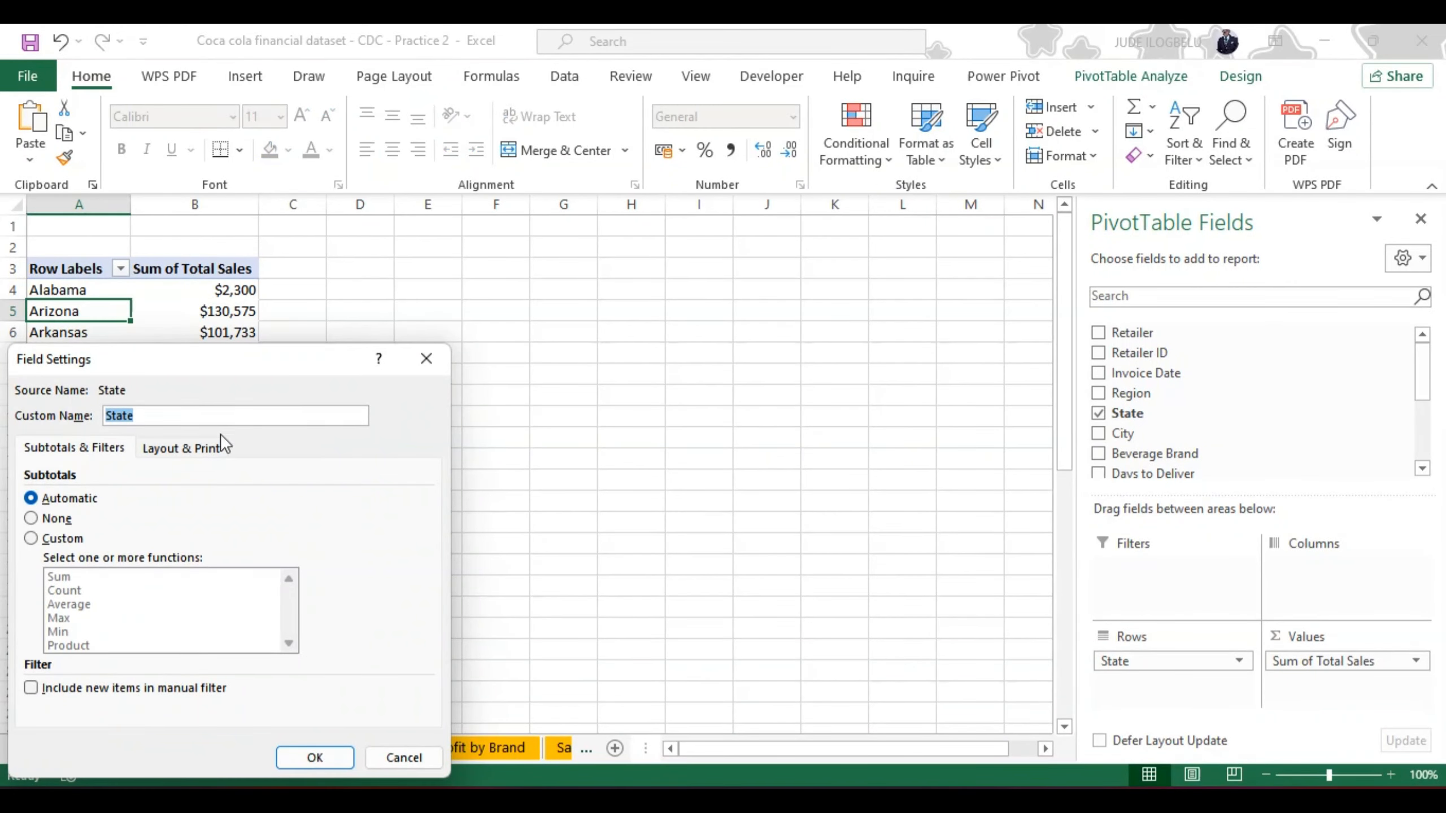
left_click(200, 446)
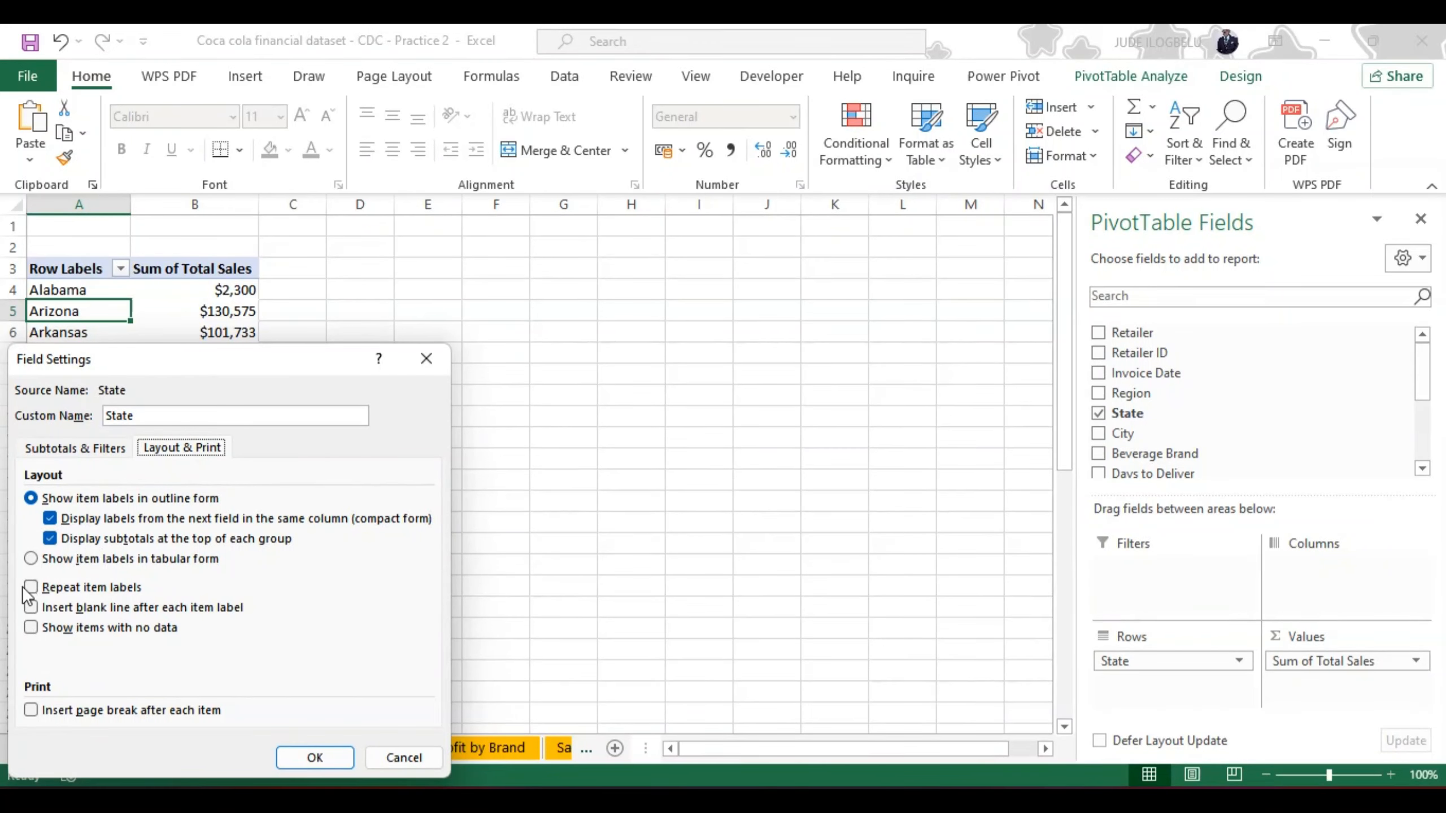
left_click(31, 560)
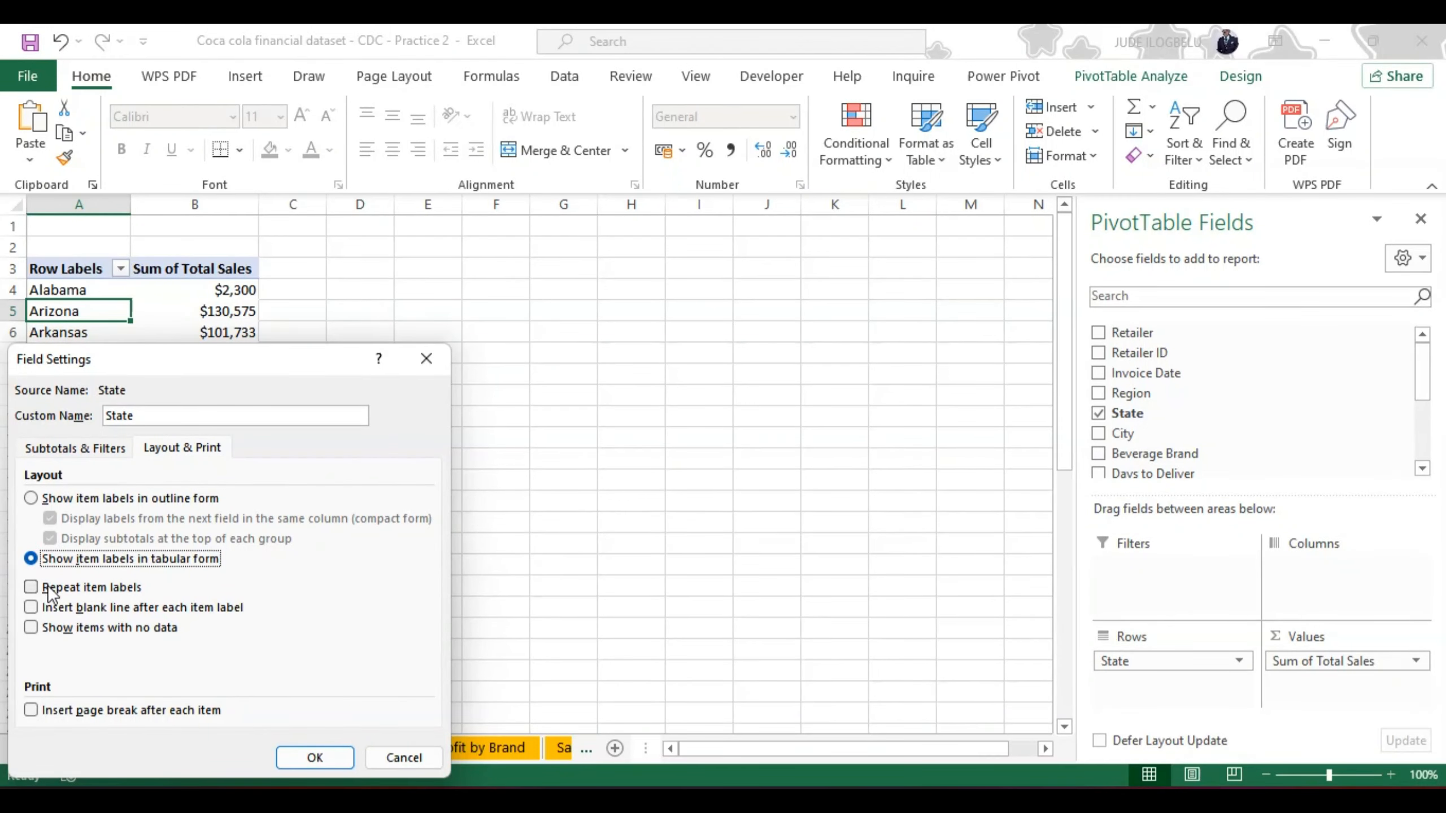
left_click(31, 587)
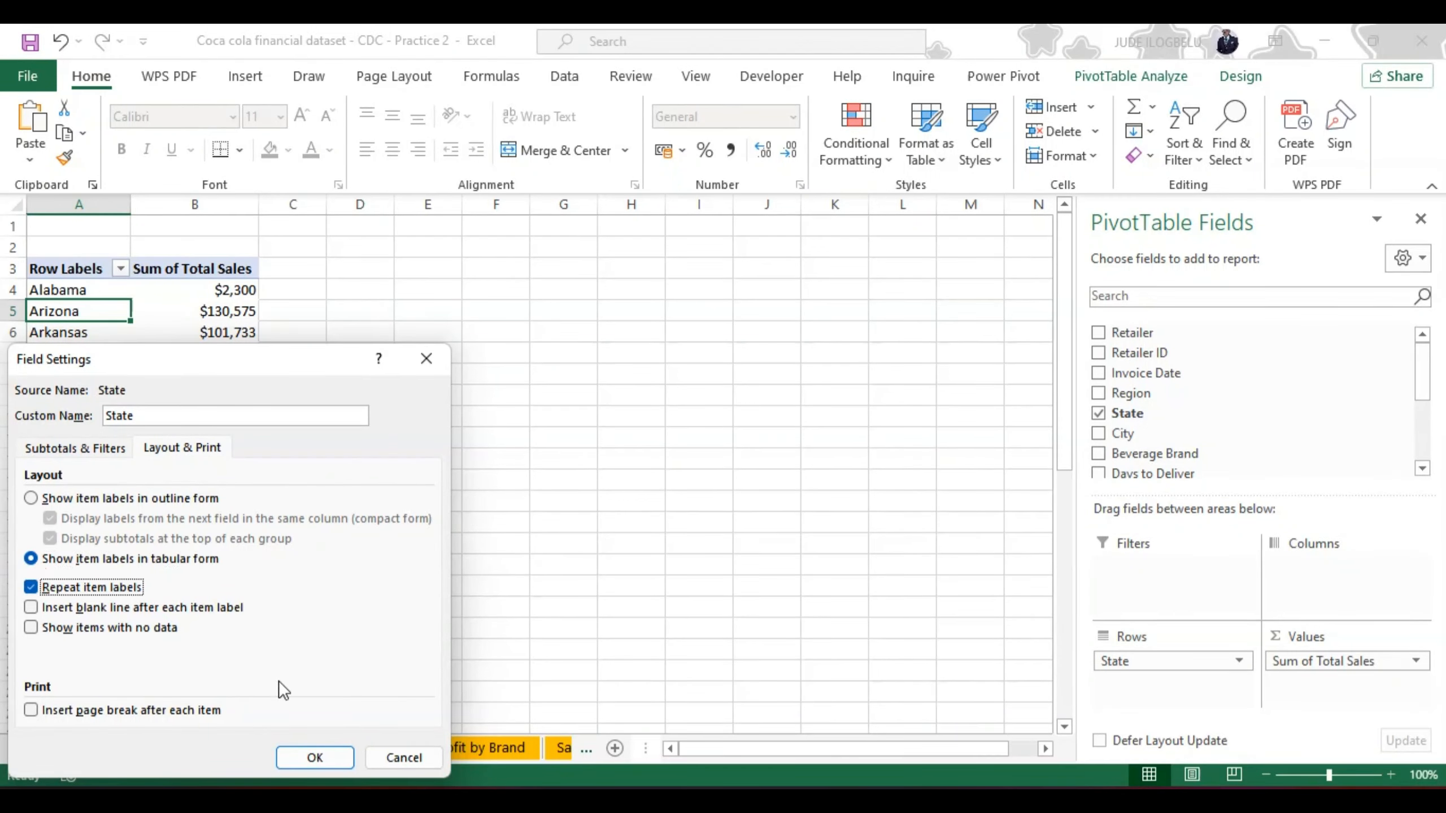
left_click(310, 750)
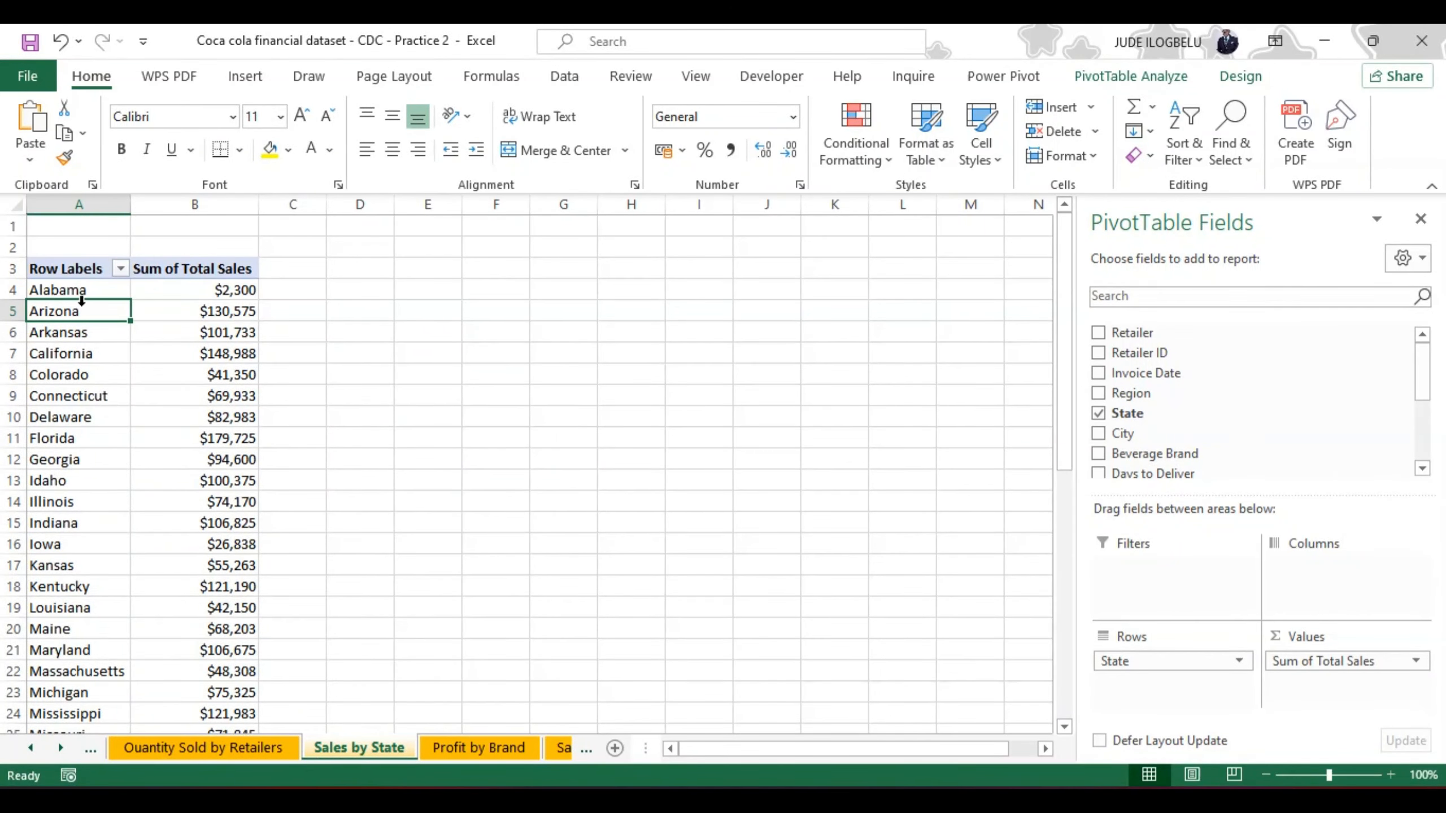
Step: Select the state names and their total sales in A4:B46 of the Sales by State PivotTable, excluding the Grand Total row
left_click(69, 289)
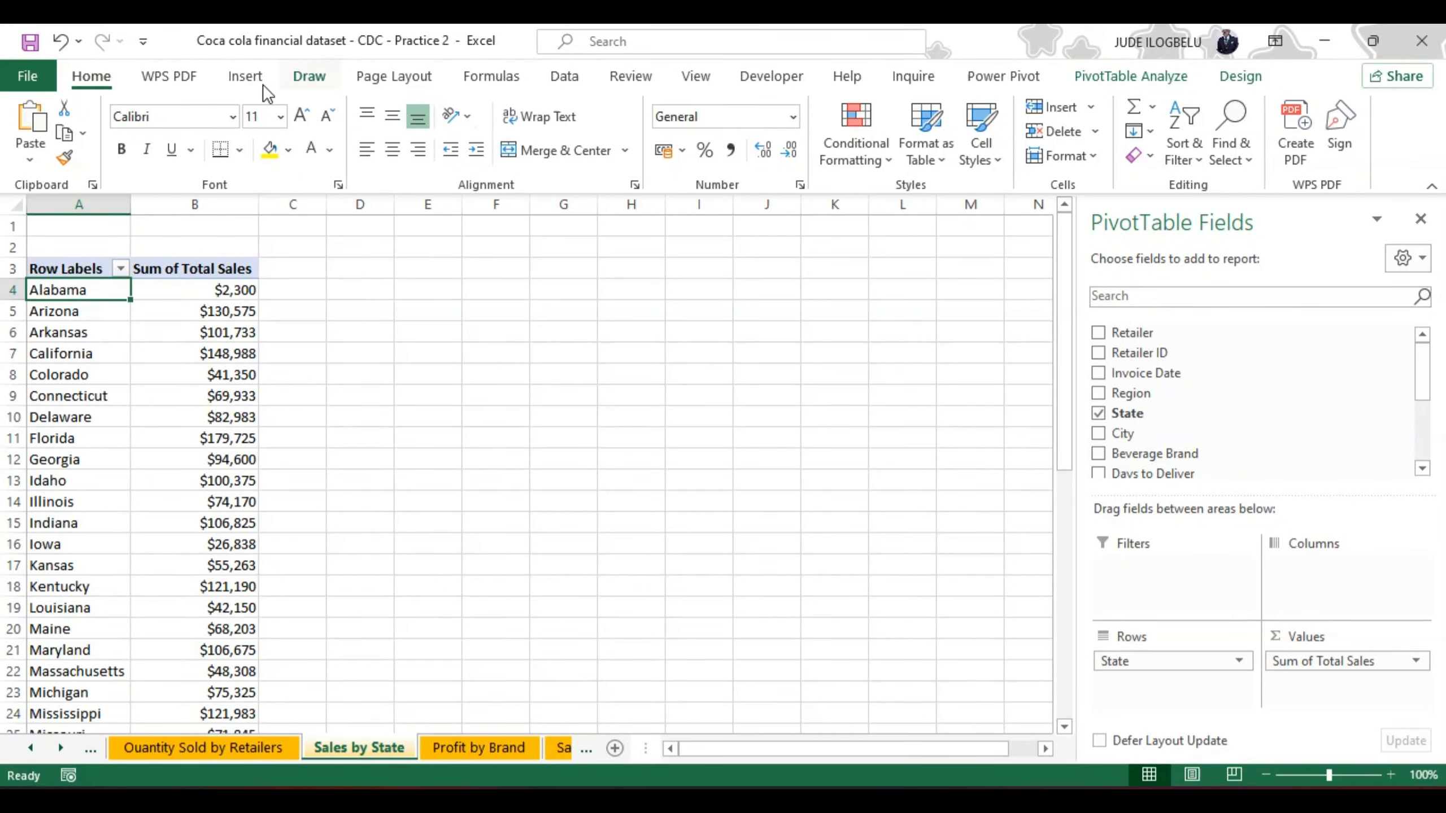
left_click(244, 76)
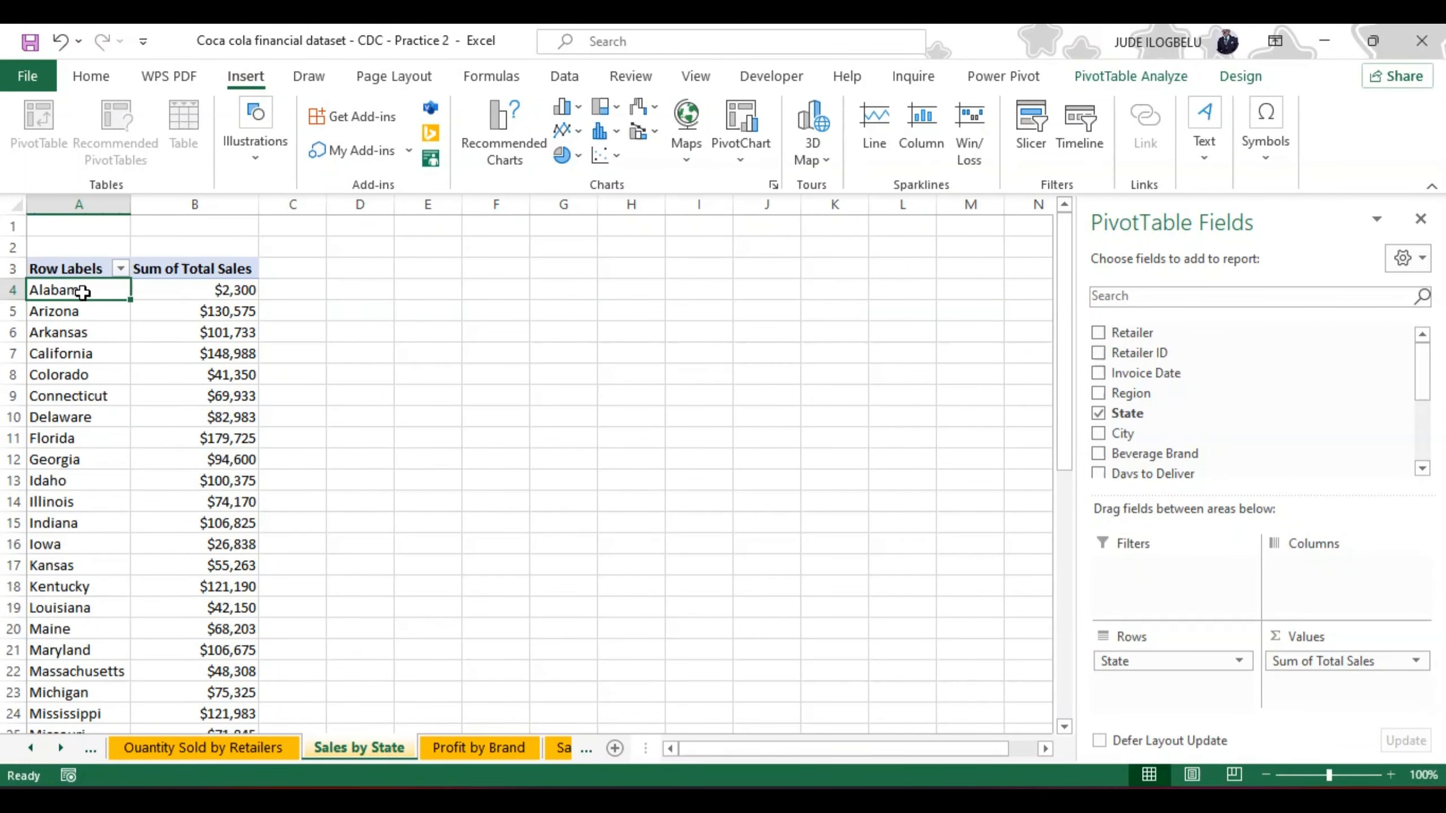
key("ctrl+shift+Down")
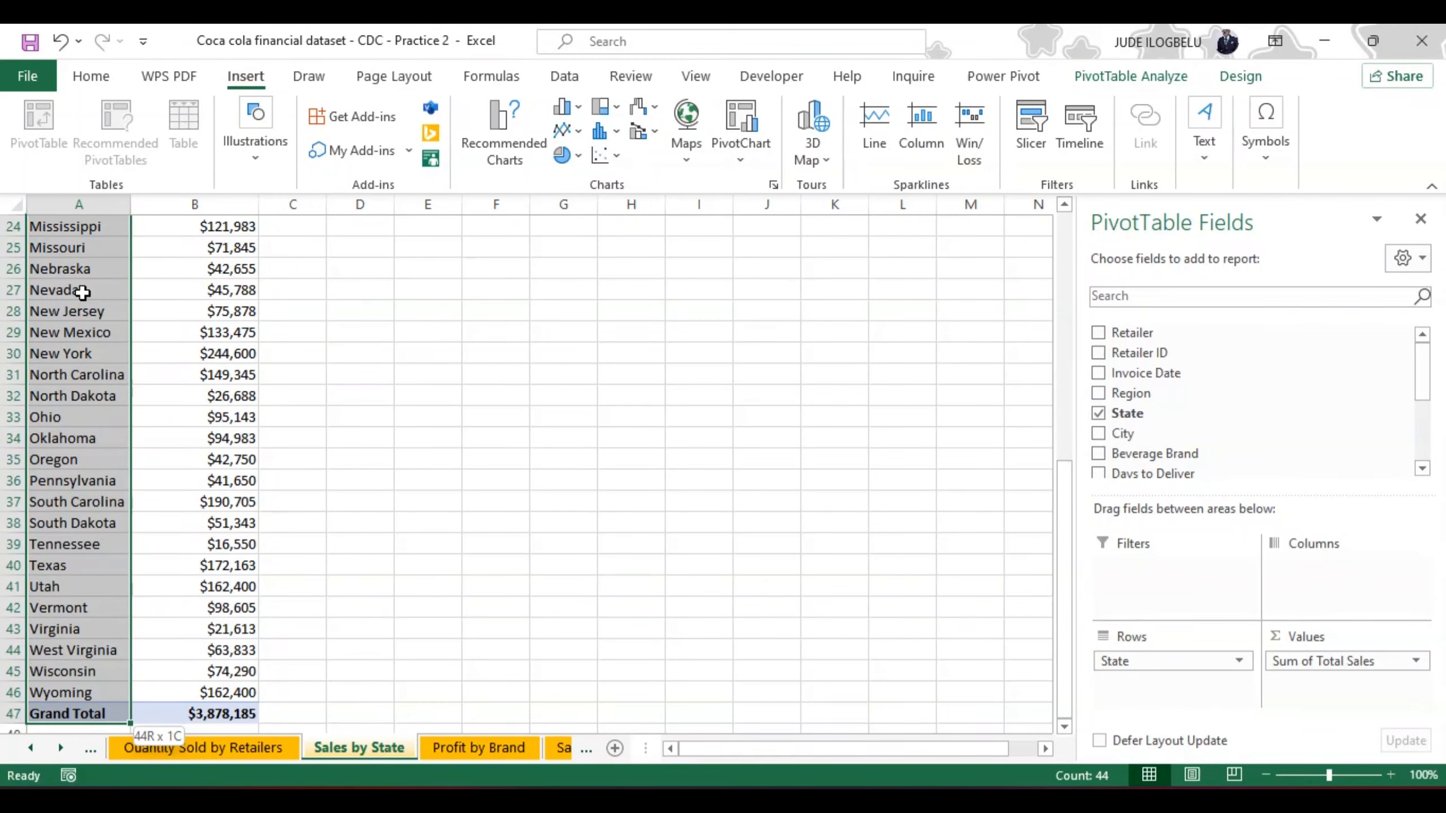
key("shift+Up")
key("shift+Right")
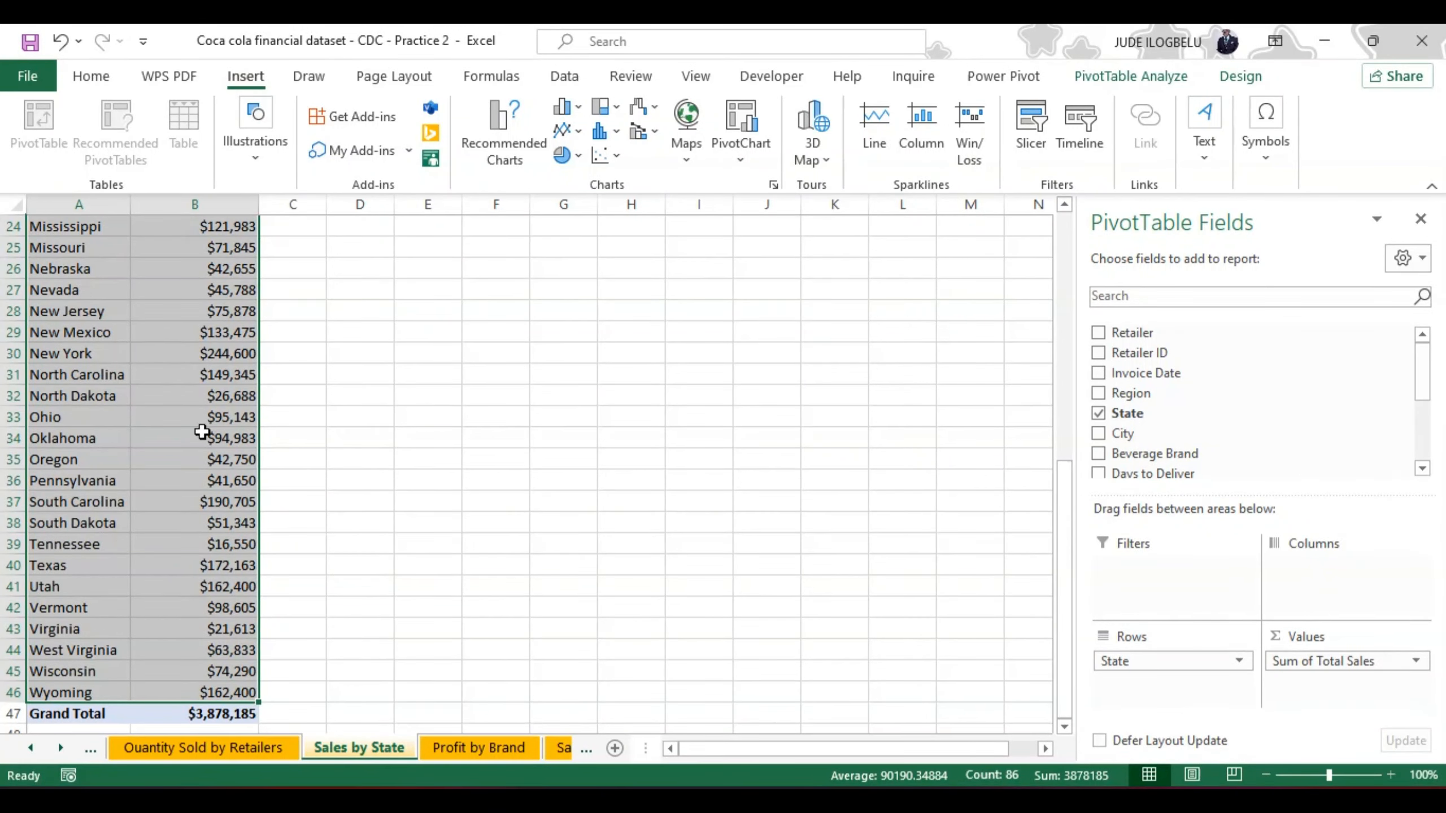
Step: Try to insert a Filled Map chart directly from the selected PivotTable data
left_click(686, 117)
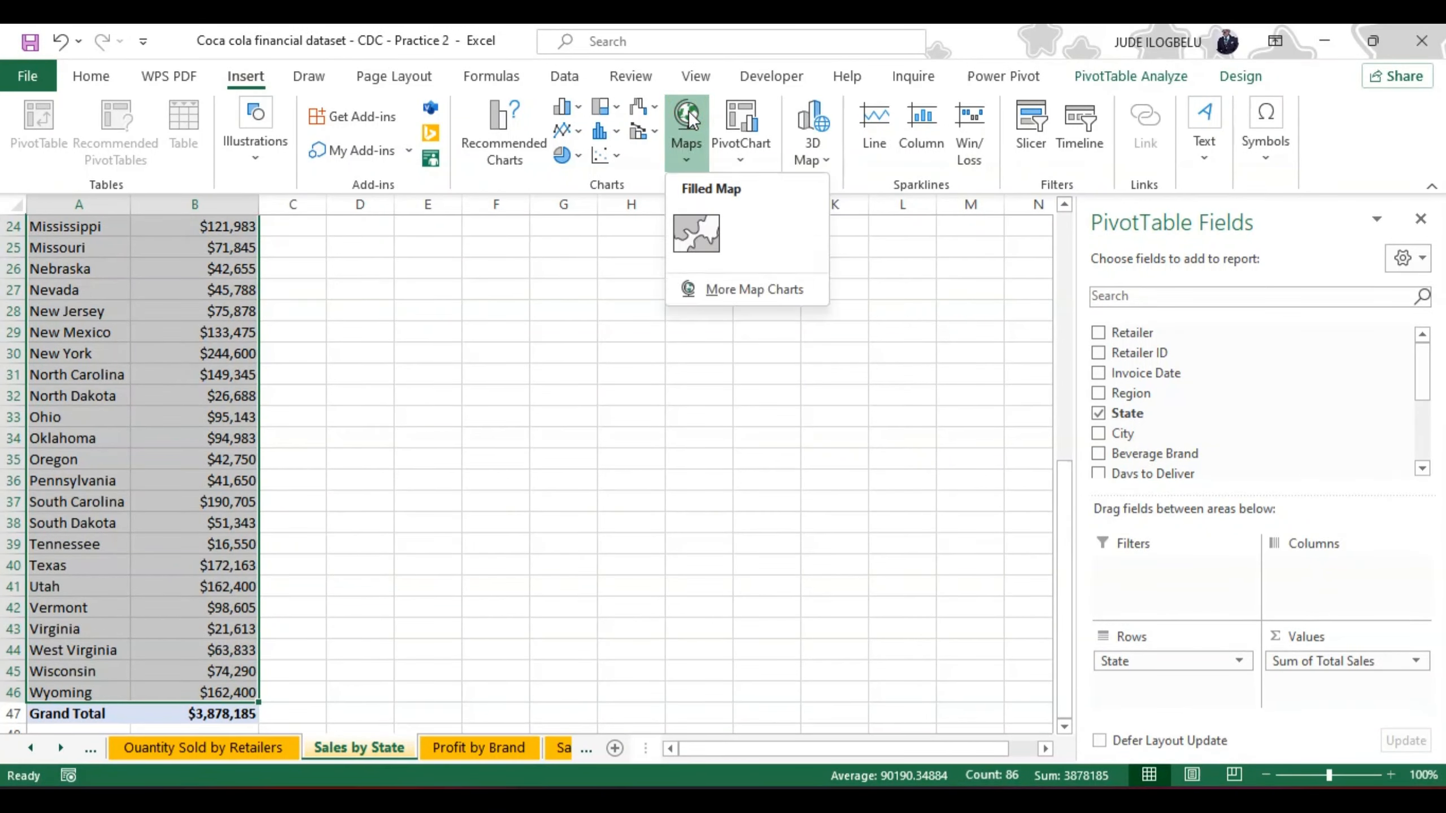
left_click(705, 223)
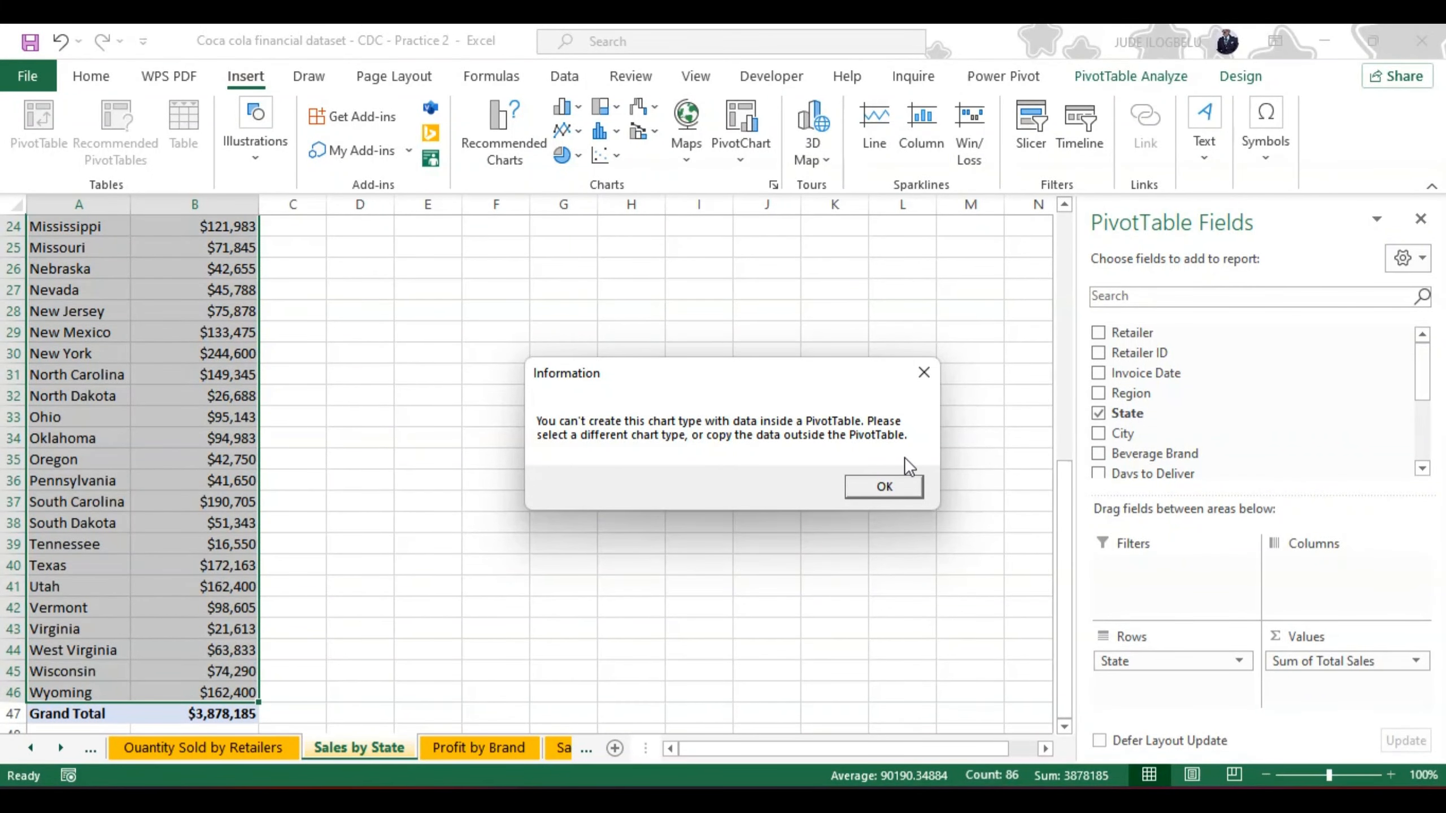
left_click(888, 487)
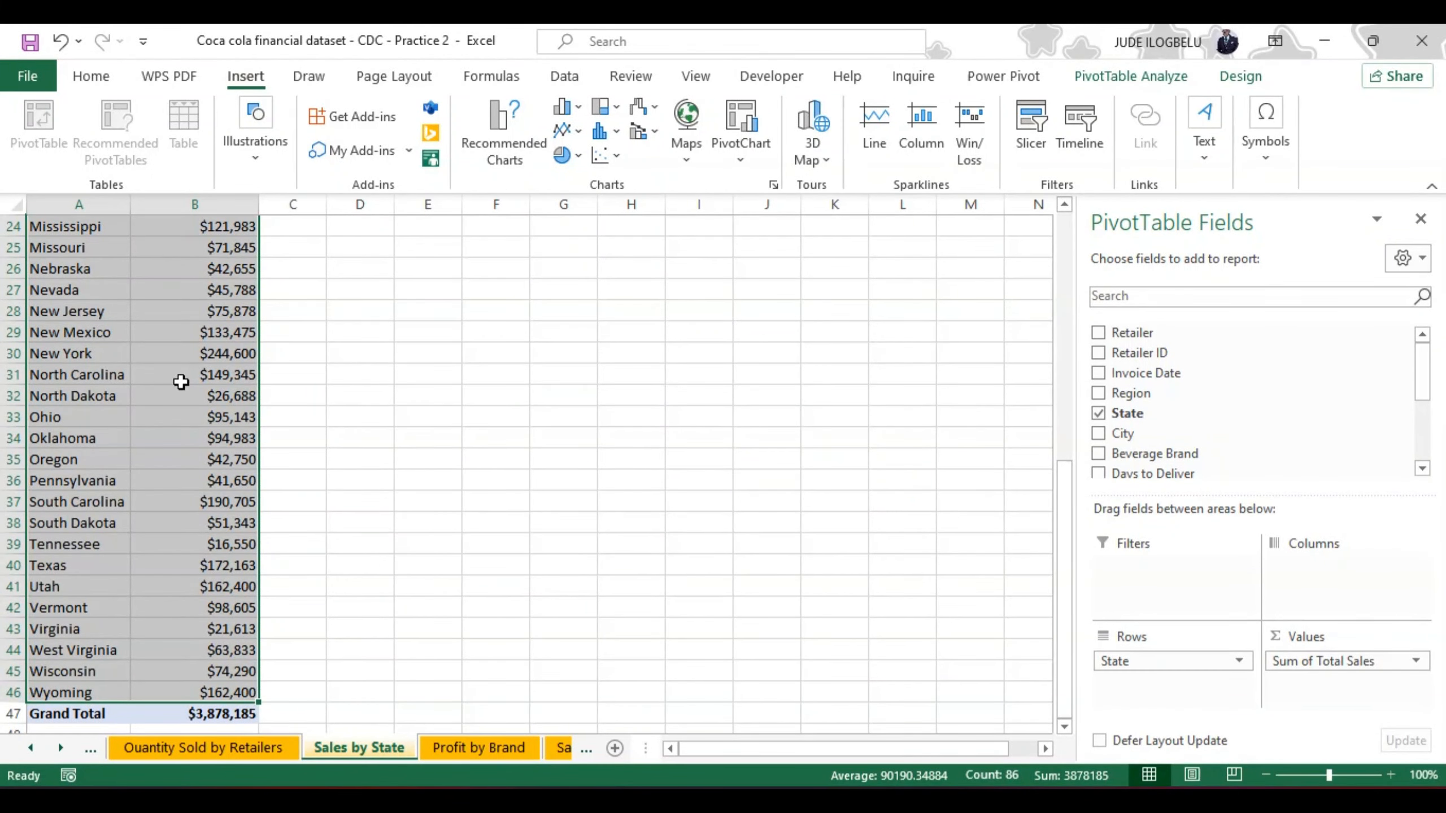
Step: Copy the selected state sales data and paste it at D4 as values, followed by a paste that keeps the source column widths
mouse_move(181, 383)
key("ctrl+c")
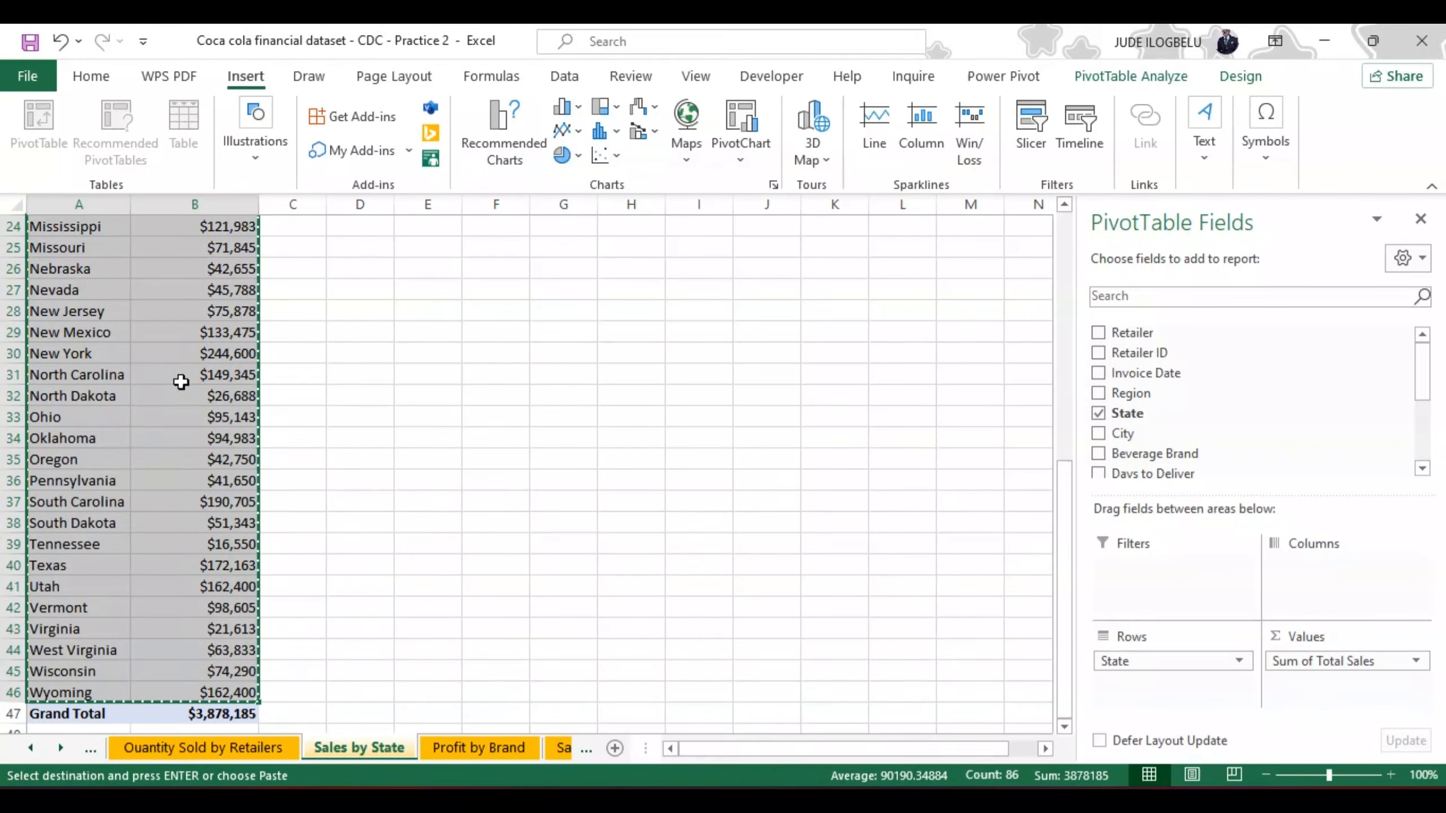
left_click_drag(1064, 479, 1062, 219)
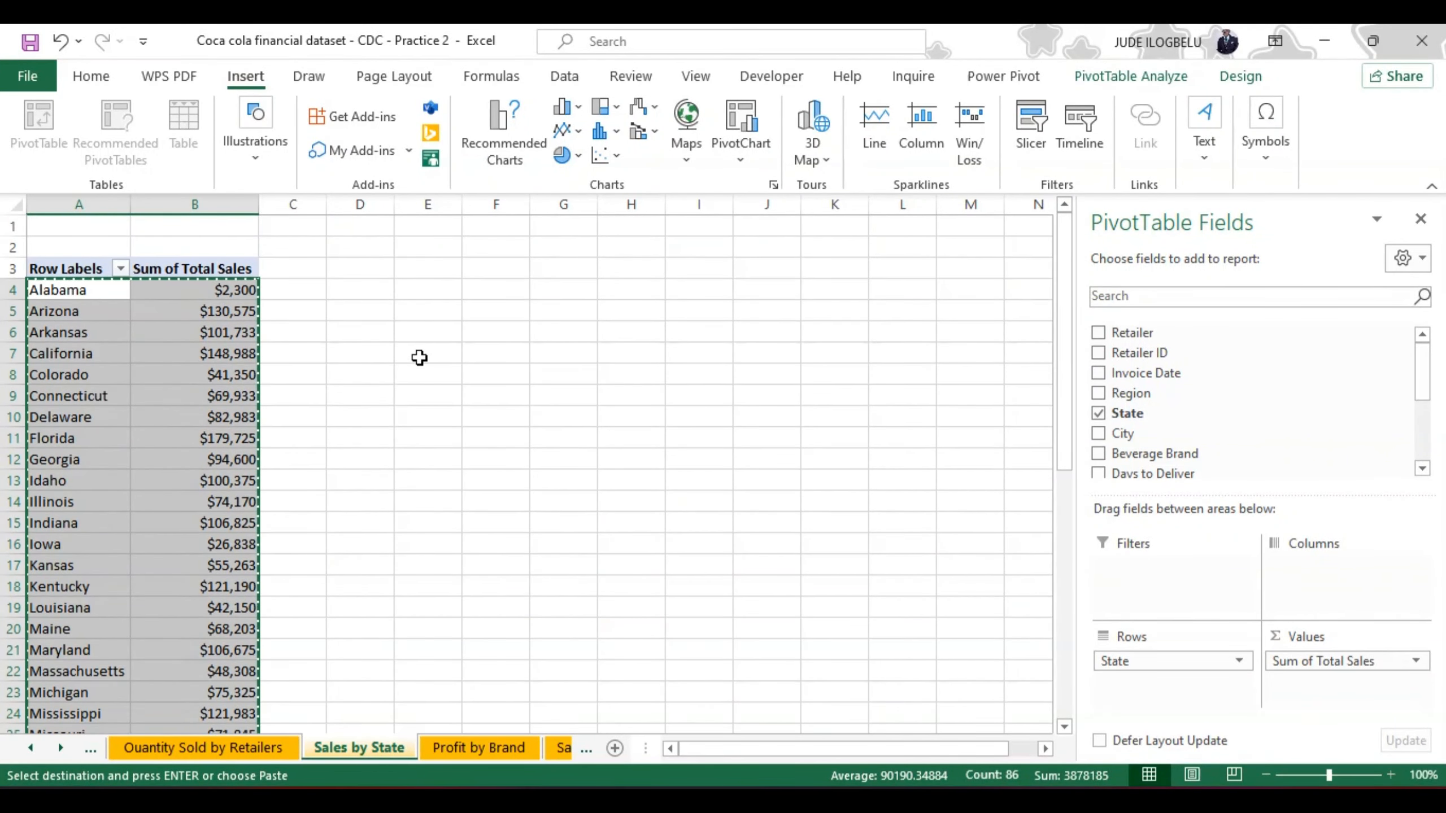
left_click(350, 290)
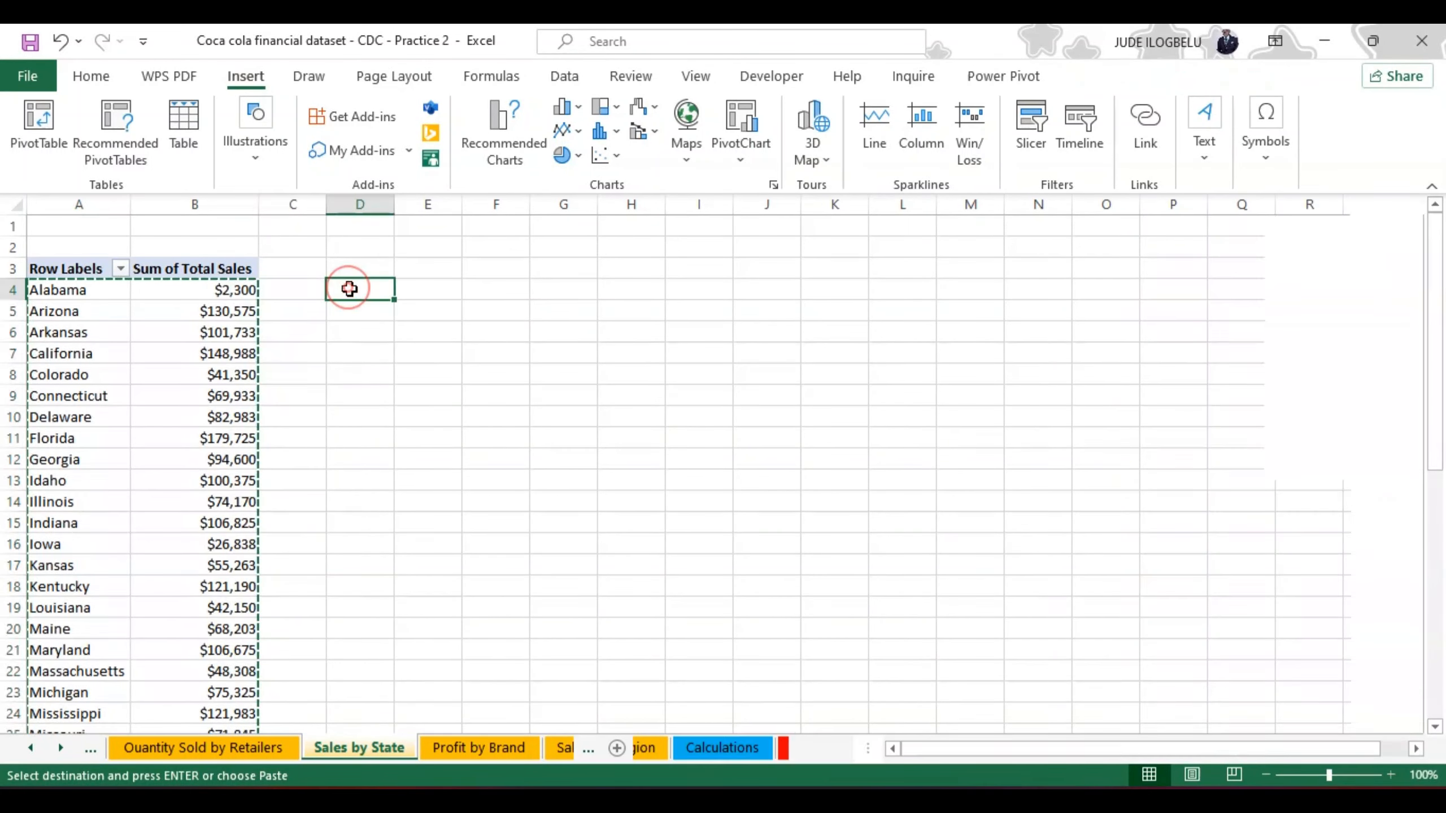
left_click(102, 78)
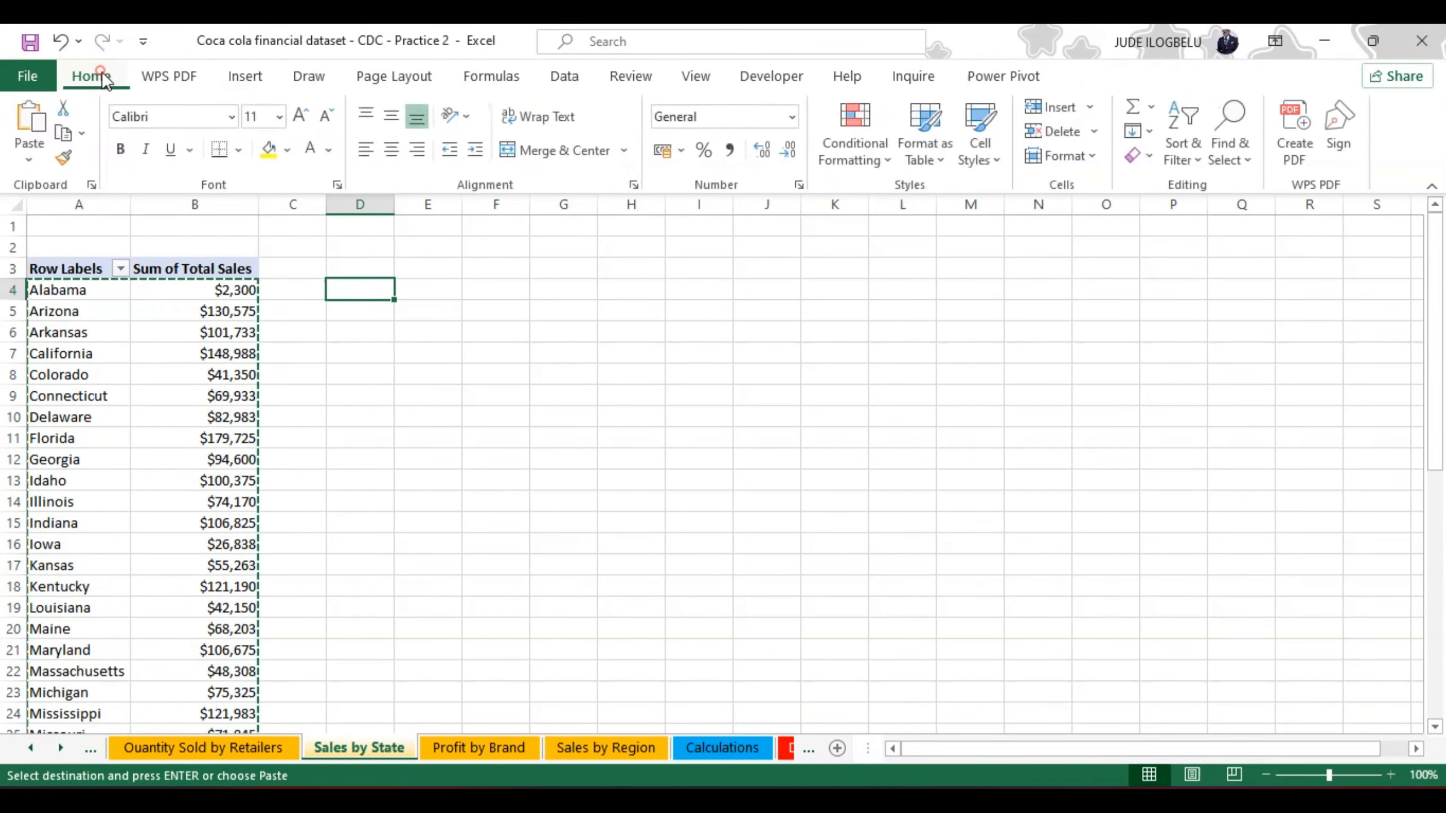
left_click(28, 153)
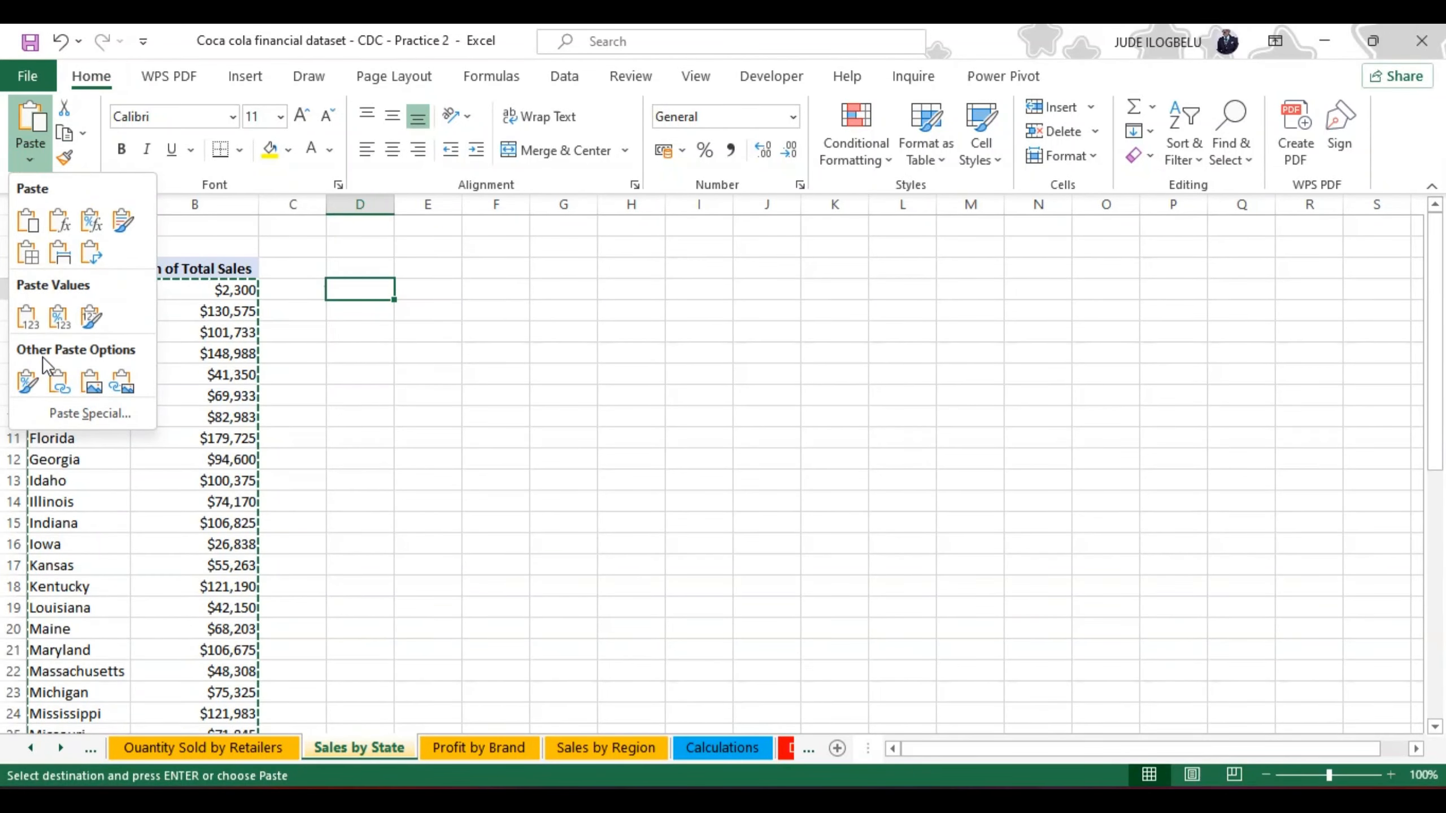
left_click(77, 410)
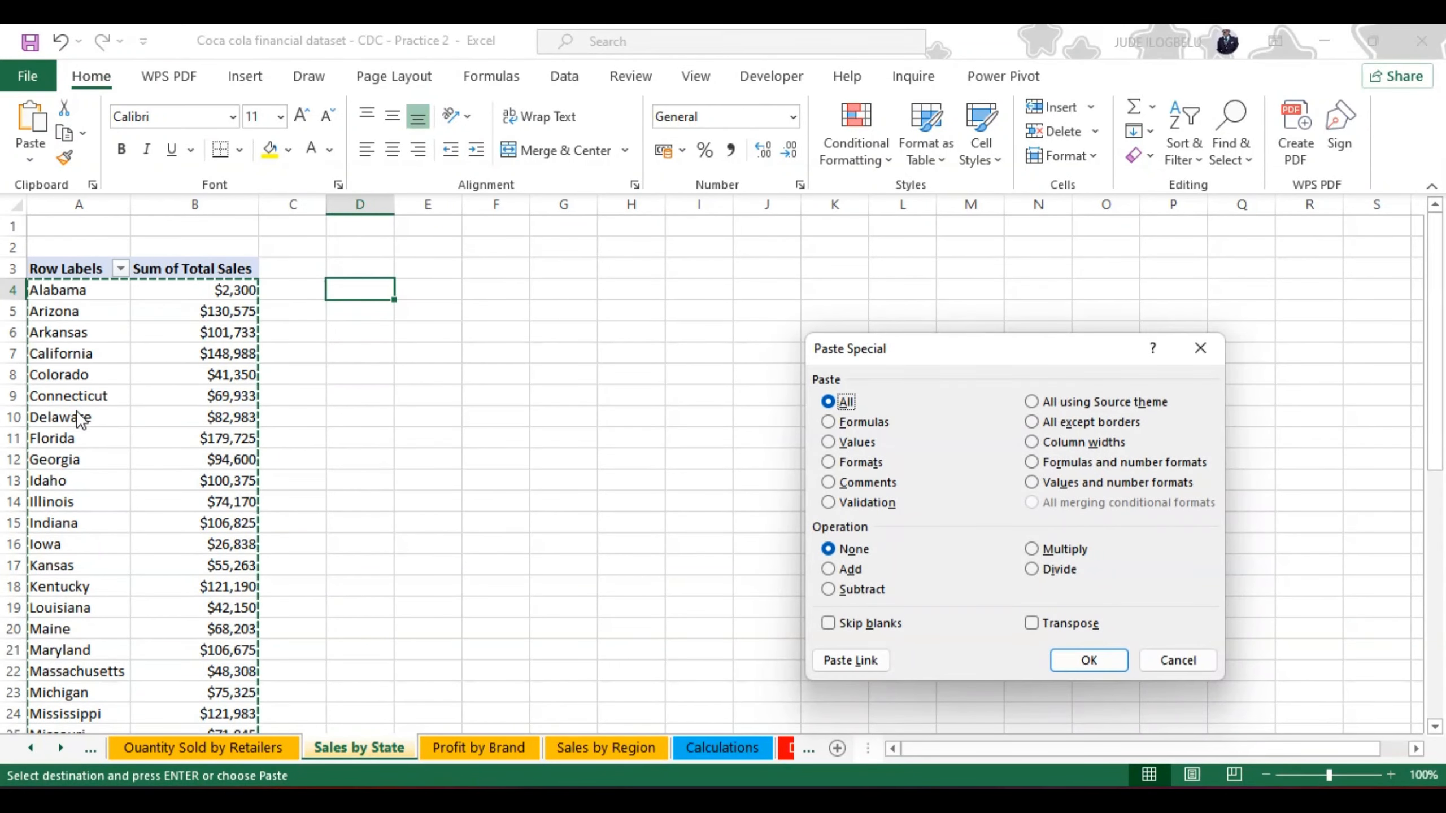
left_click(828, 436)
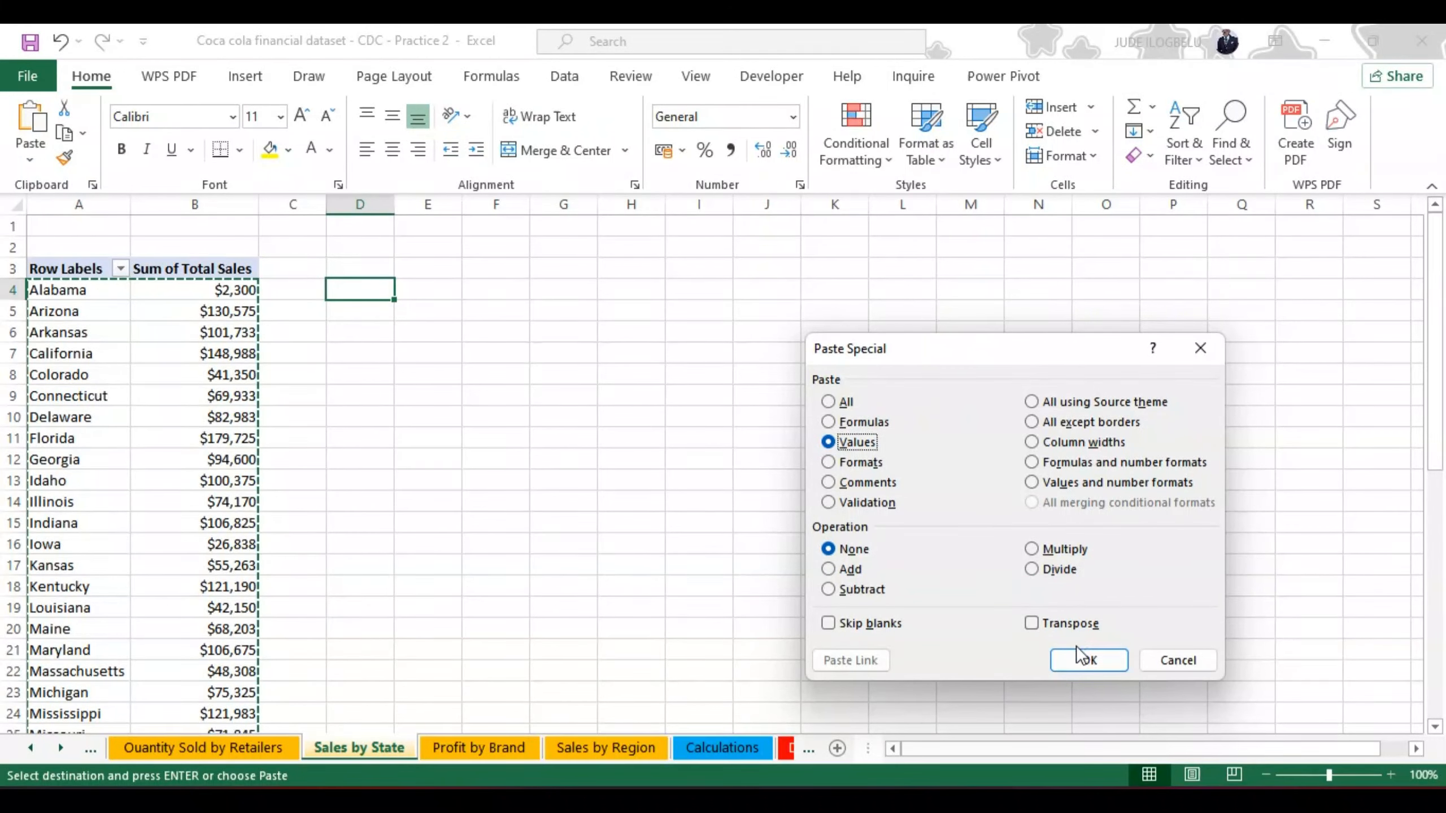
left_click(1076, 661)
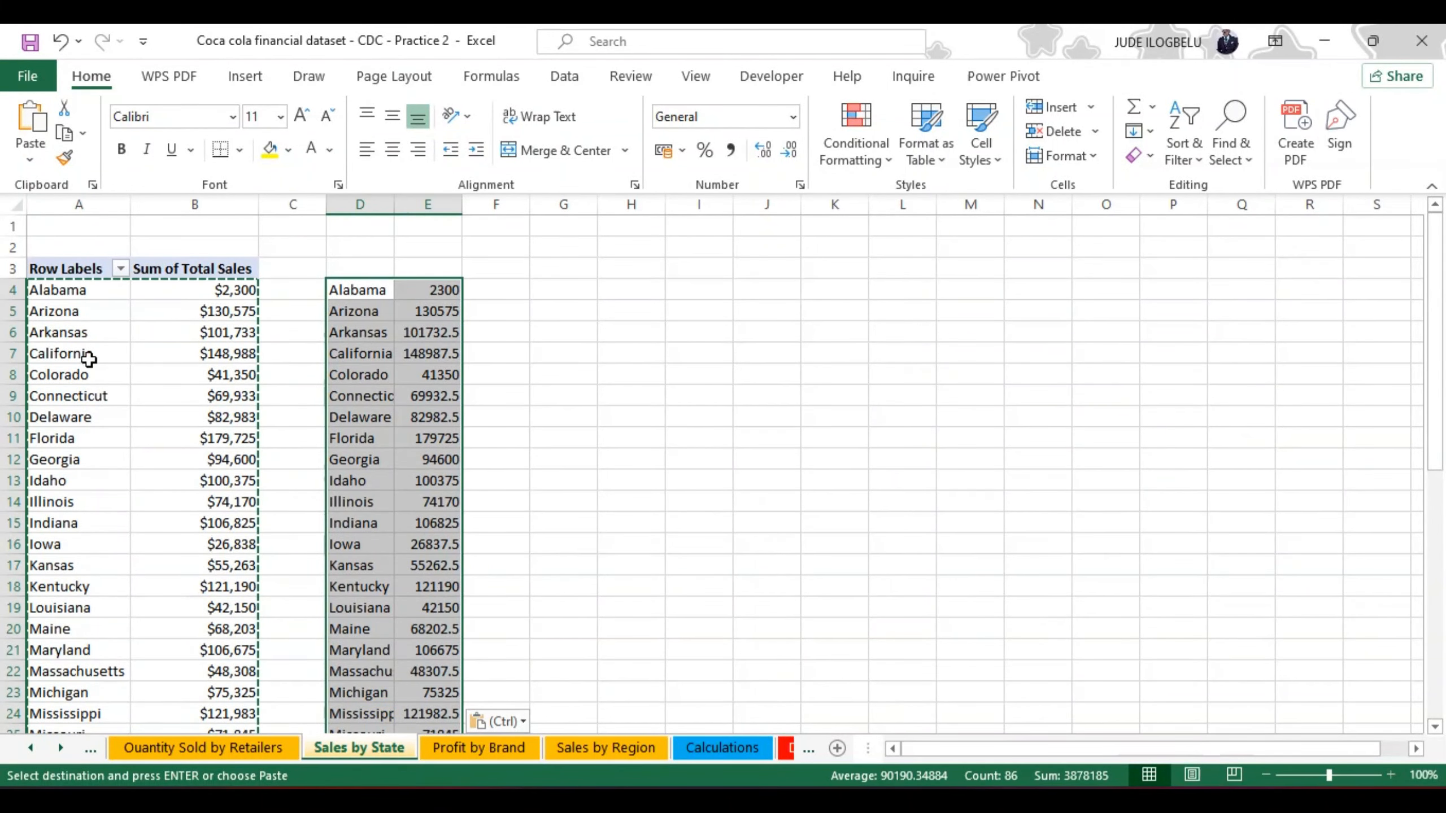
left_click(29, 158)
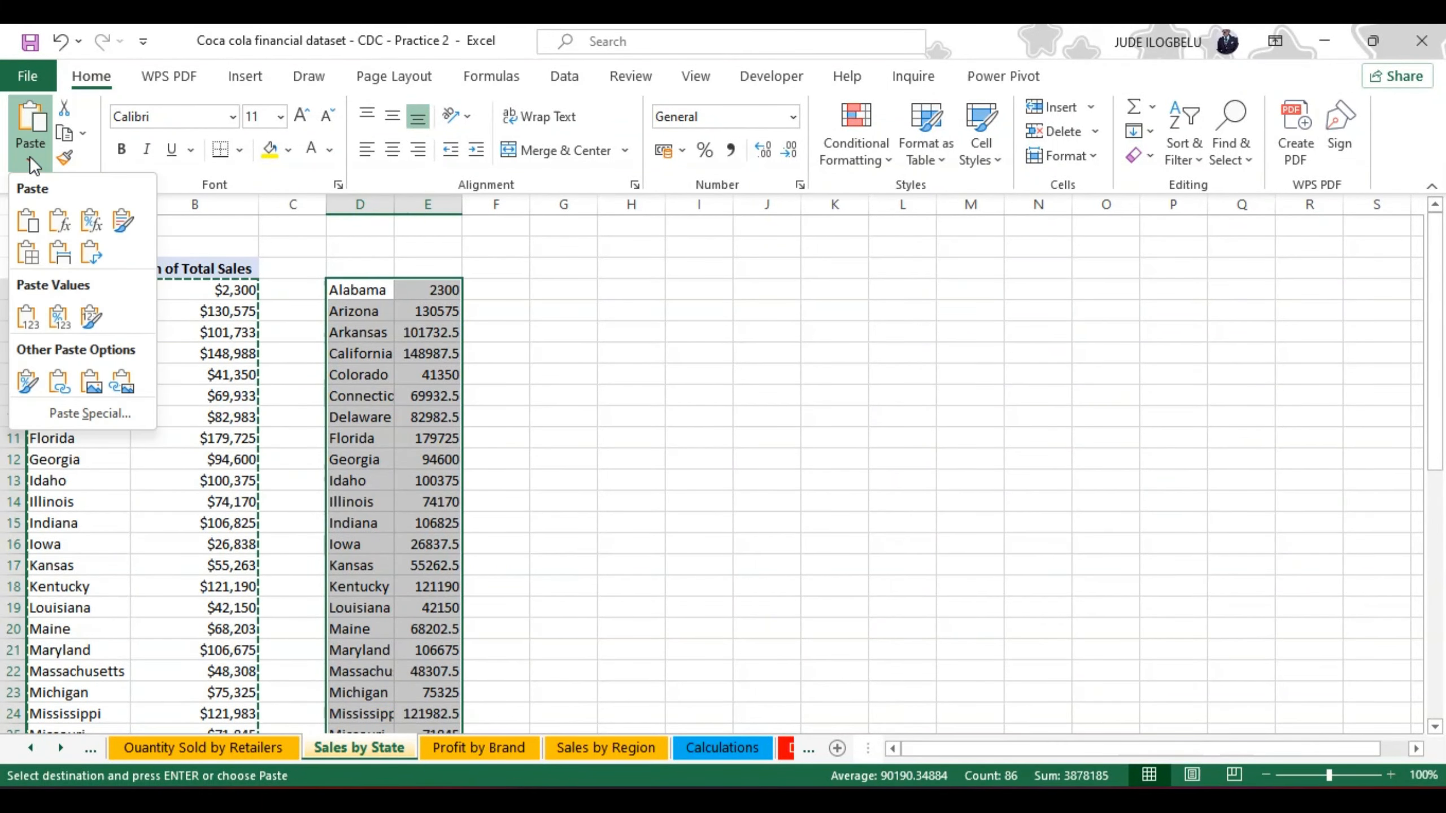
left_click(60, 252)
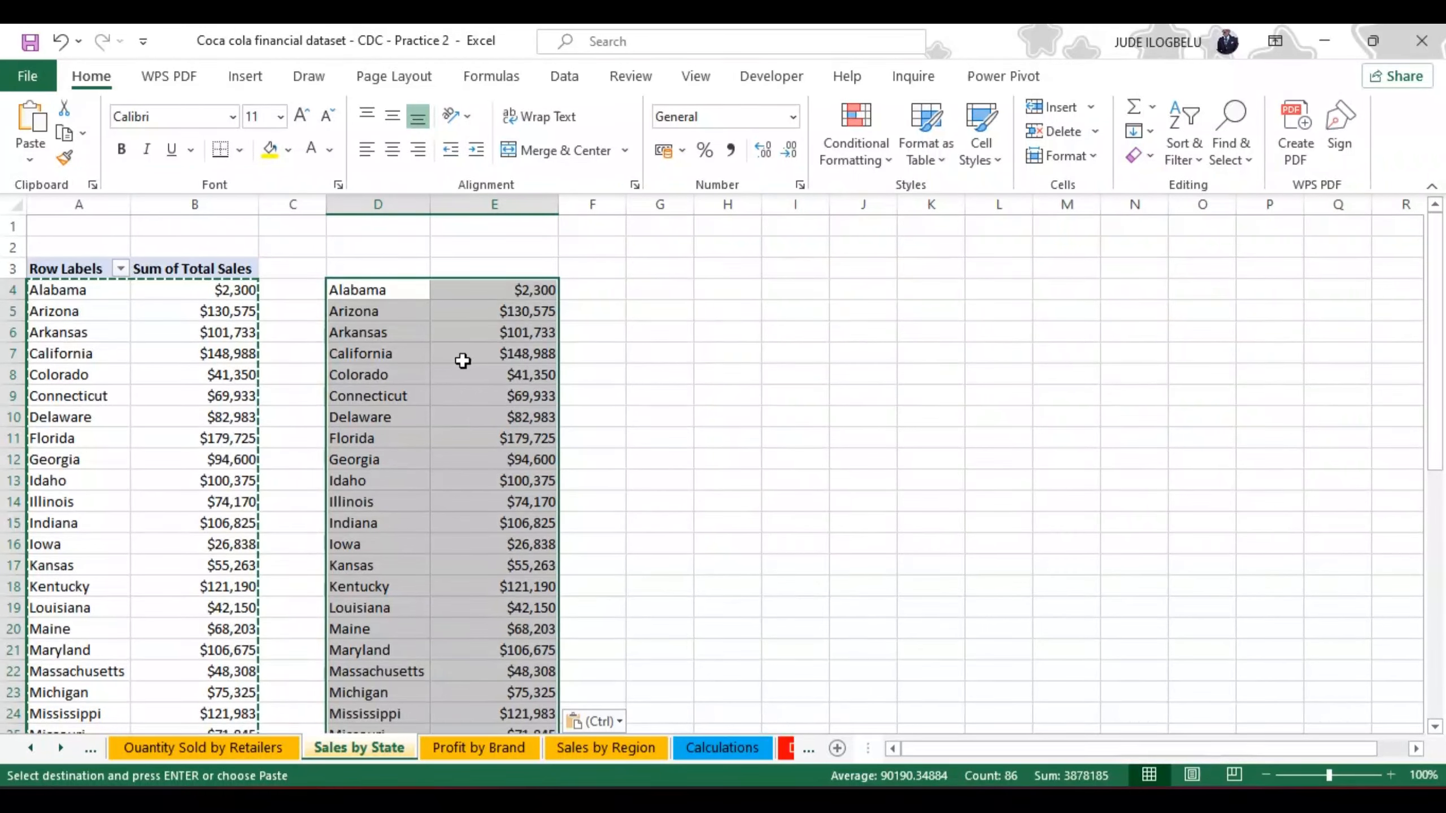
Step: Insert a Filled Map chart from the pasted data in D4:E46 and place it beside the data, starting at about G4
left_click(250, 77)
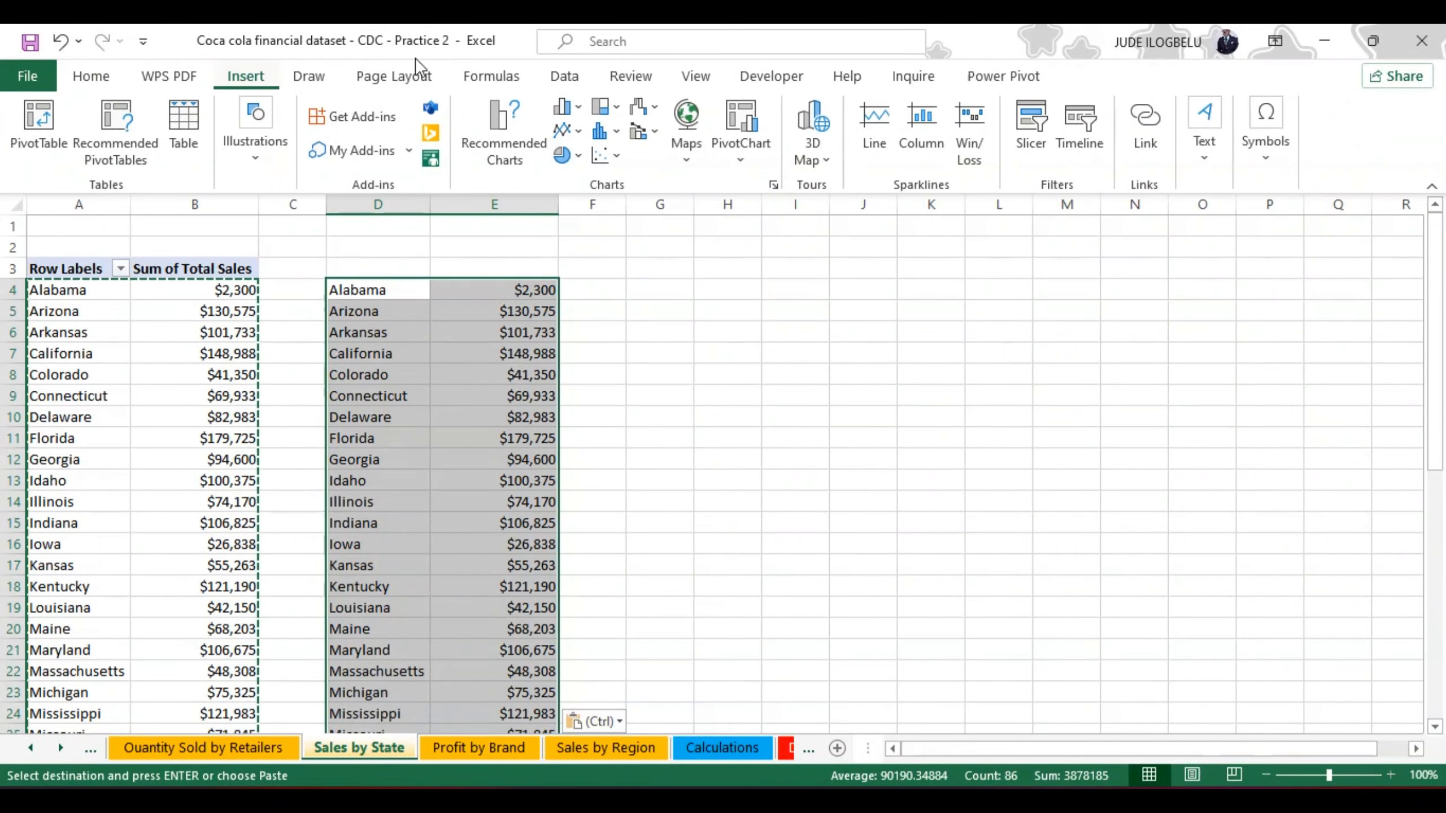
left_click(687, 122)
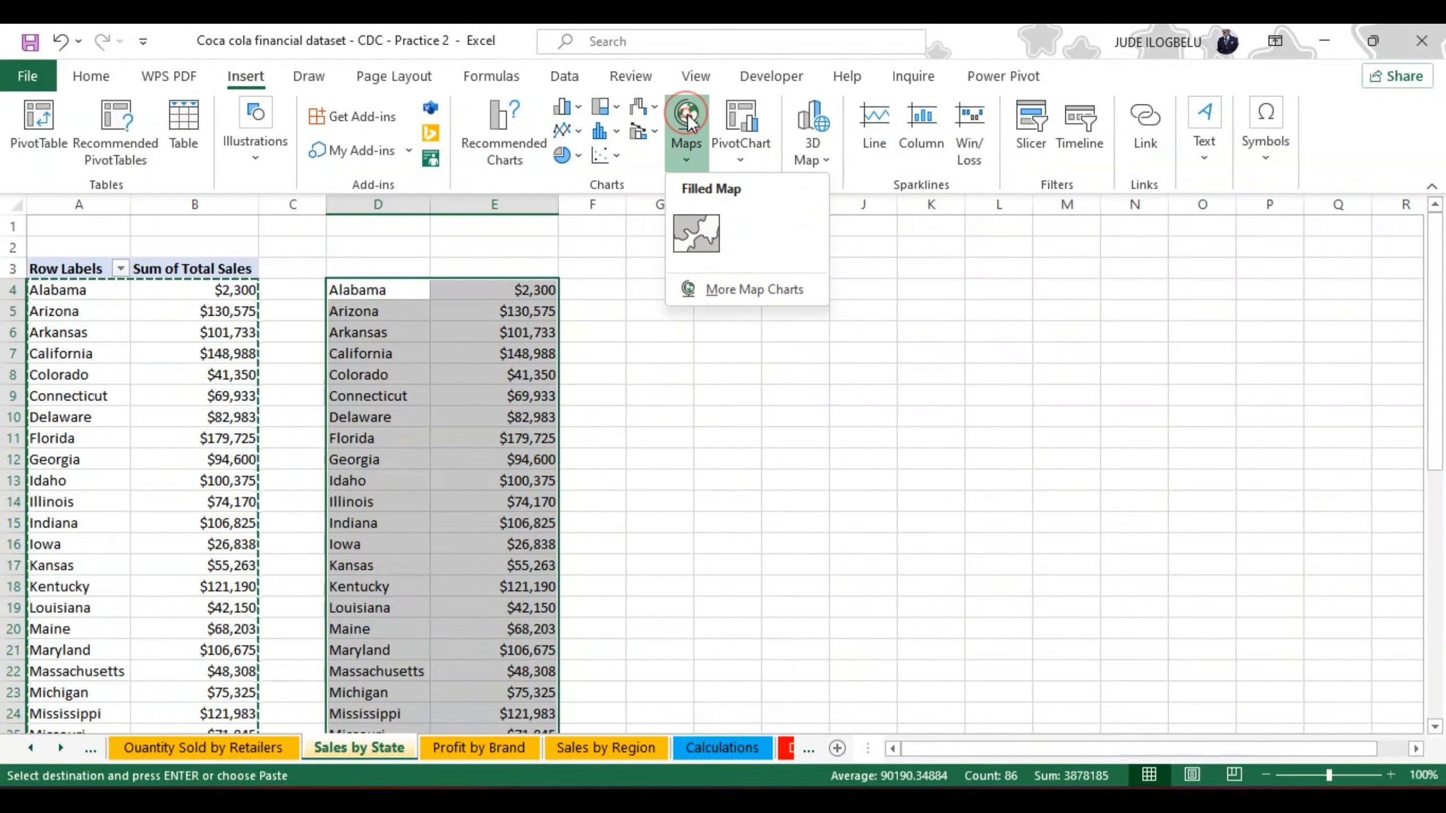
left_click(704, 233)
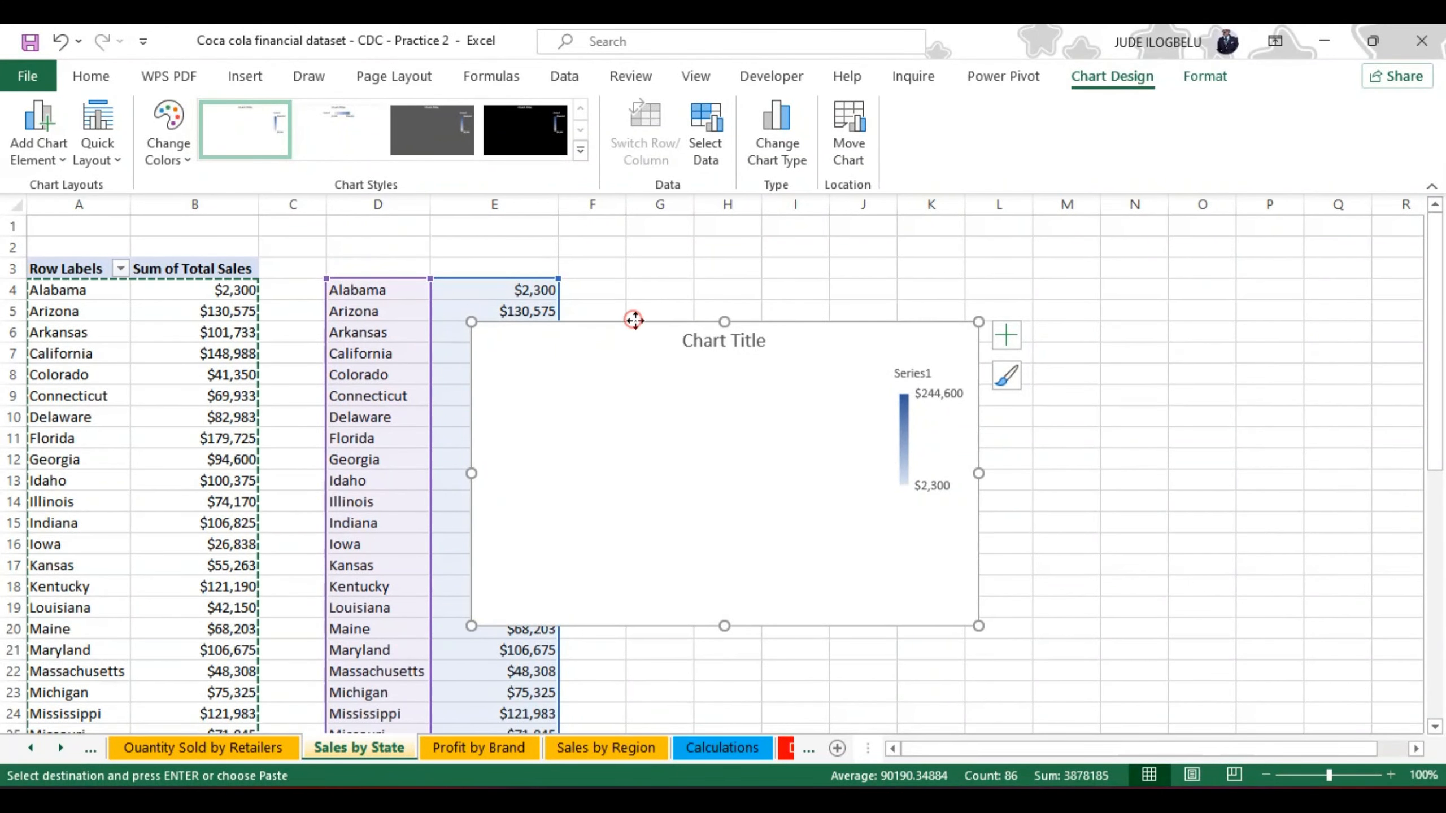
left_click_drag(634, 321, 792, 278)
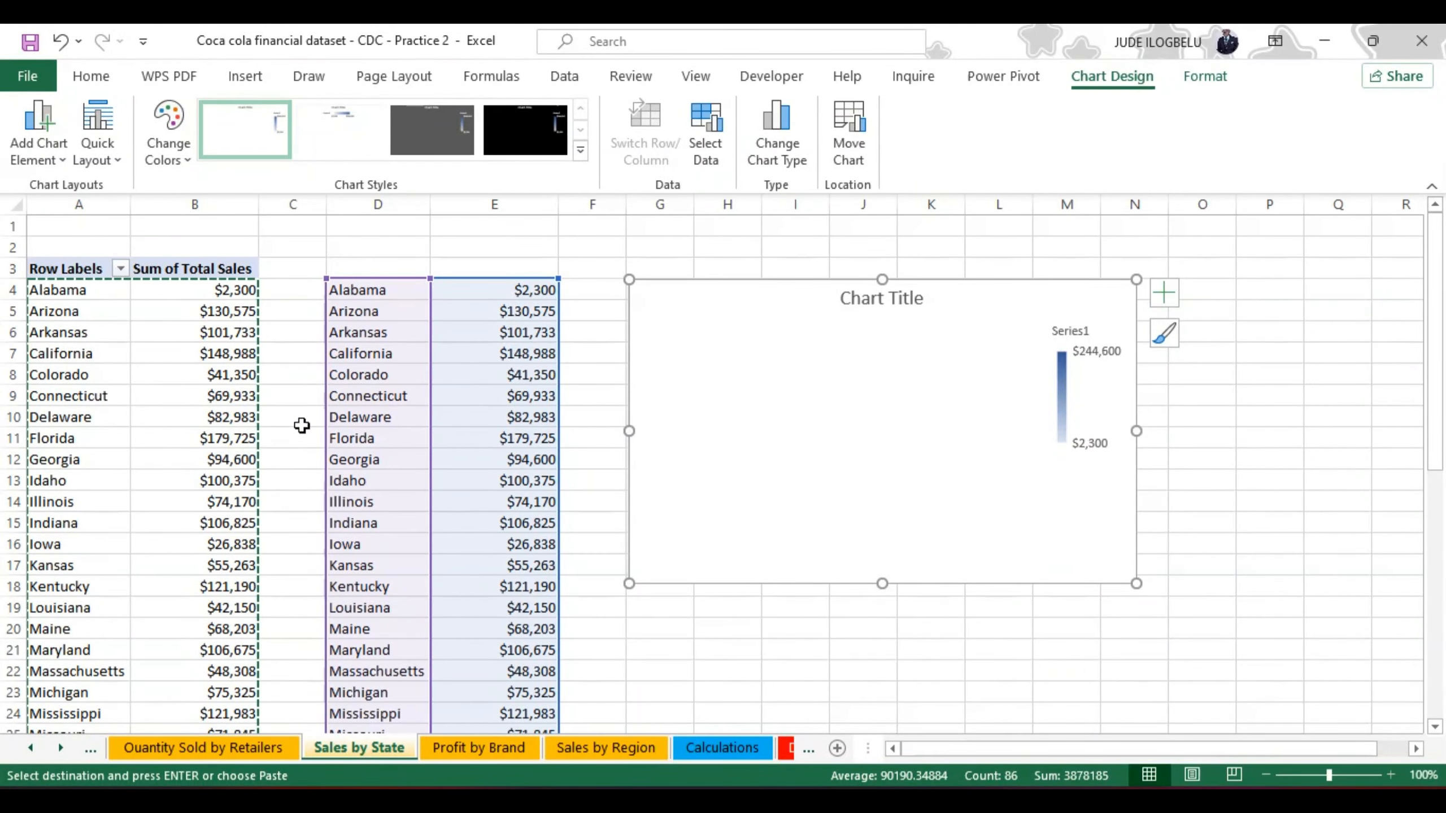
left_click(797, 468)
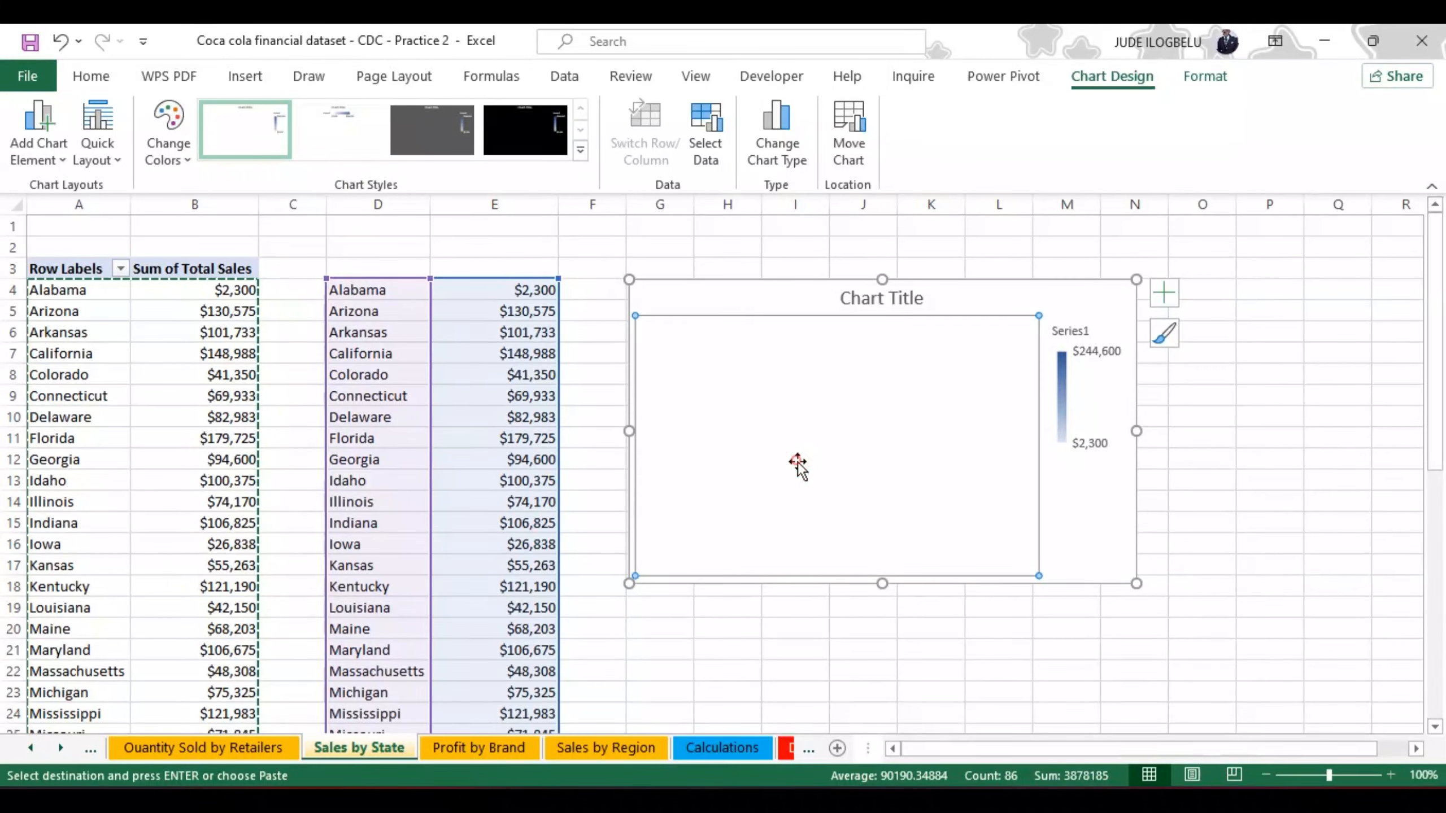
left_click(1052, 304)
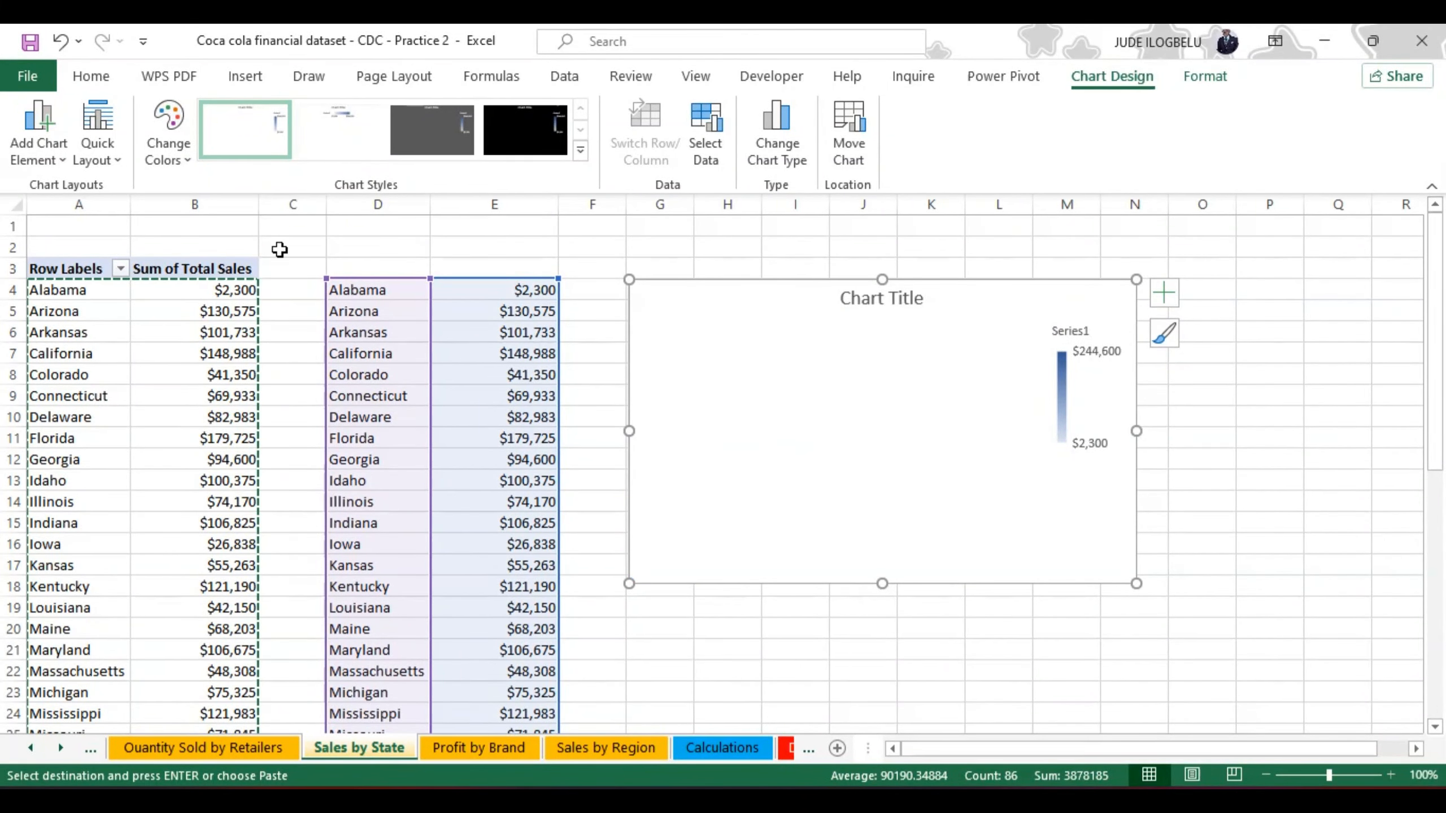
left_click(751, 608)
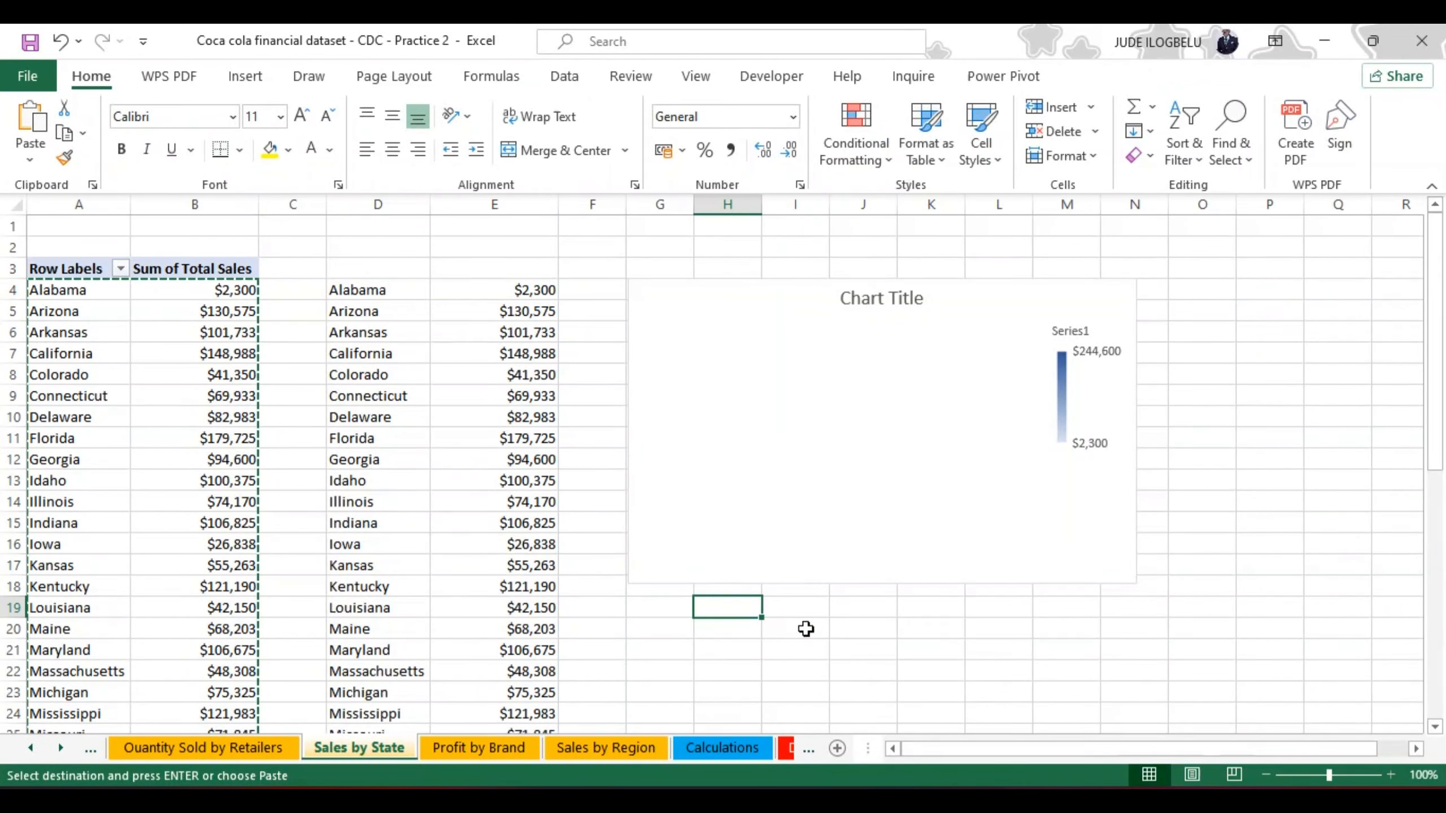
left_click(296, 290)
double_click(296, 290)
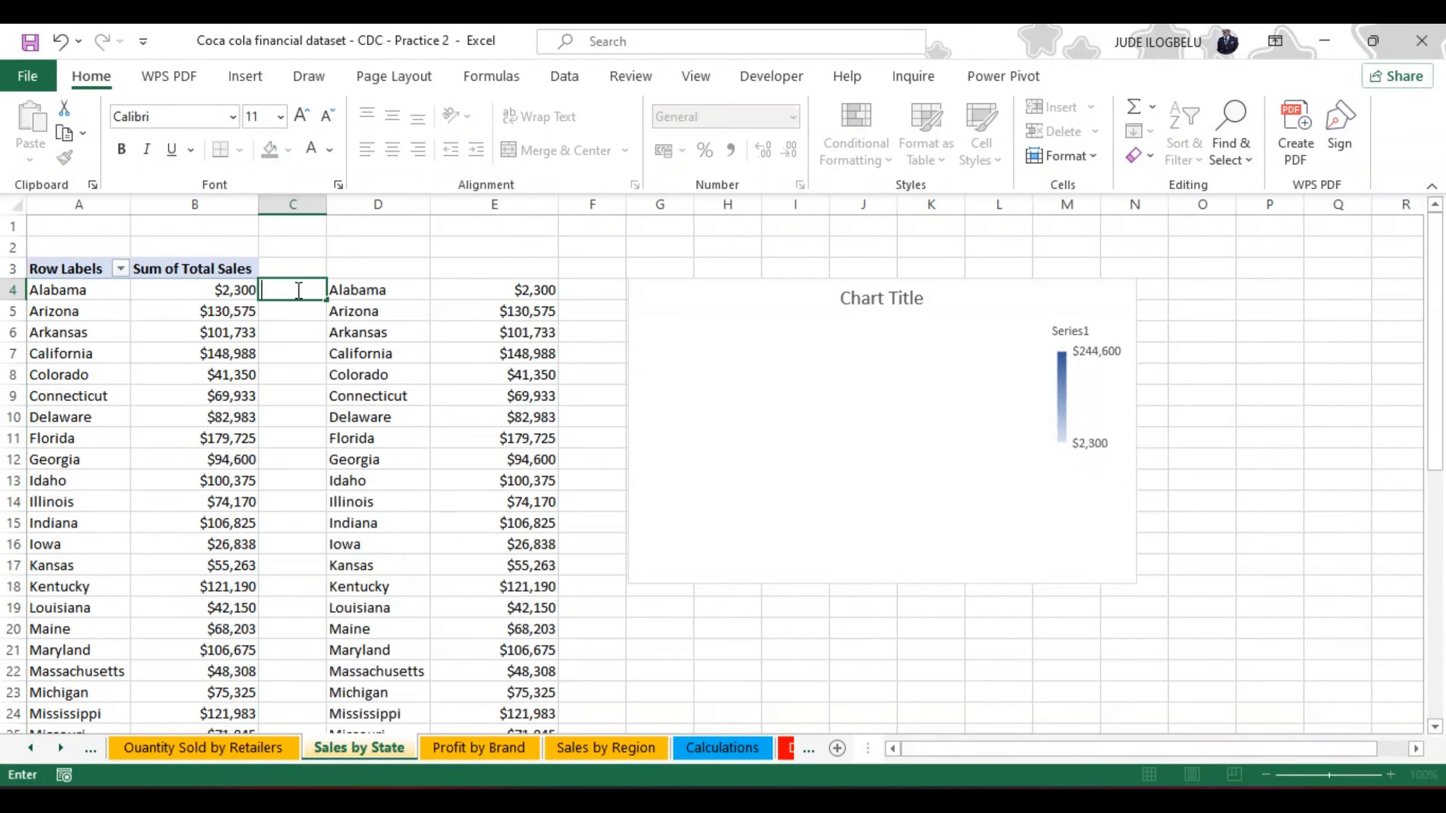
left_click(671, 601)
left_click(925, 641)
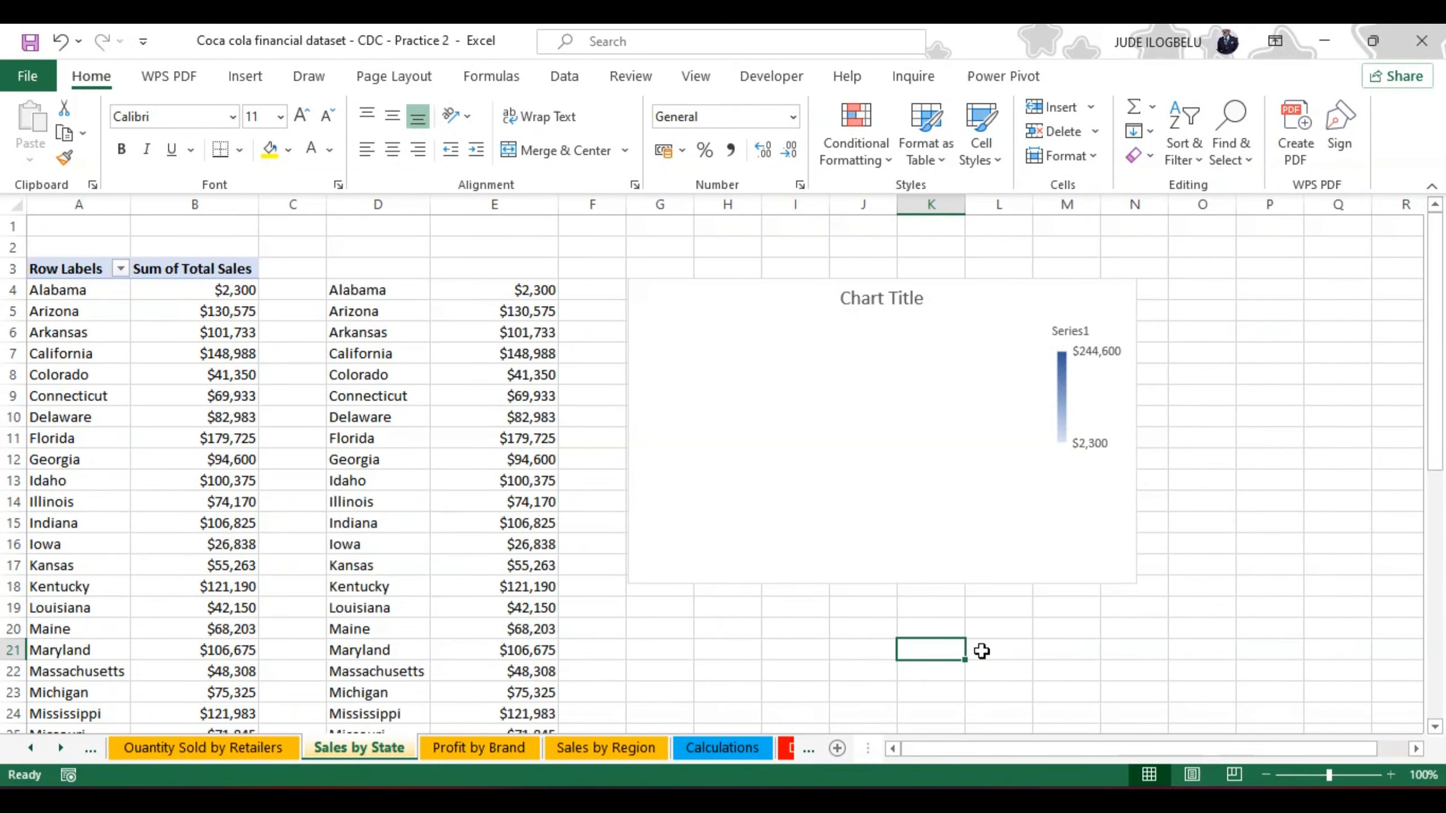
left_click(917, 457)
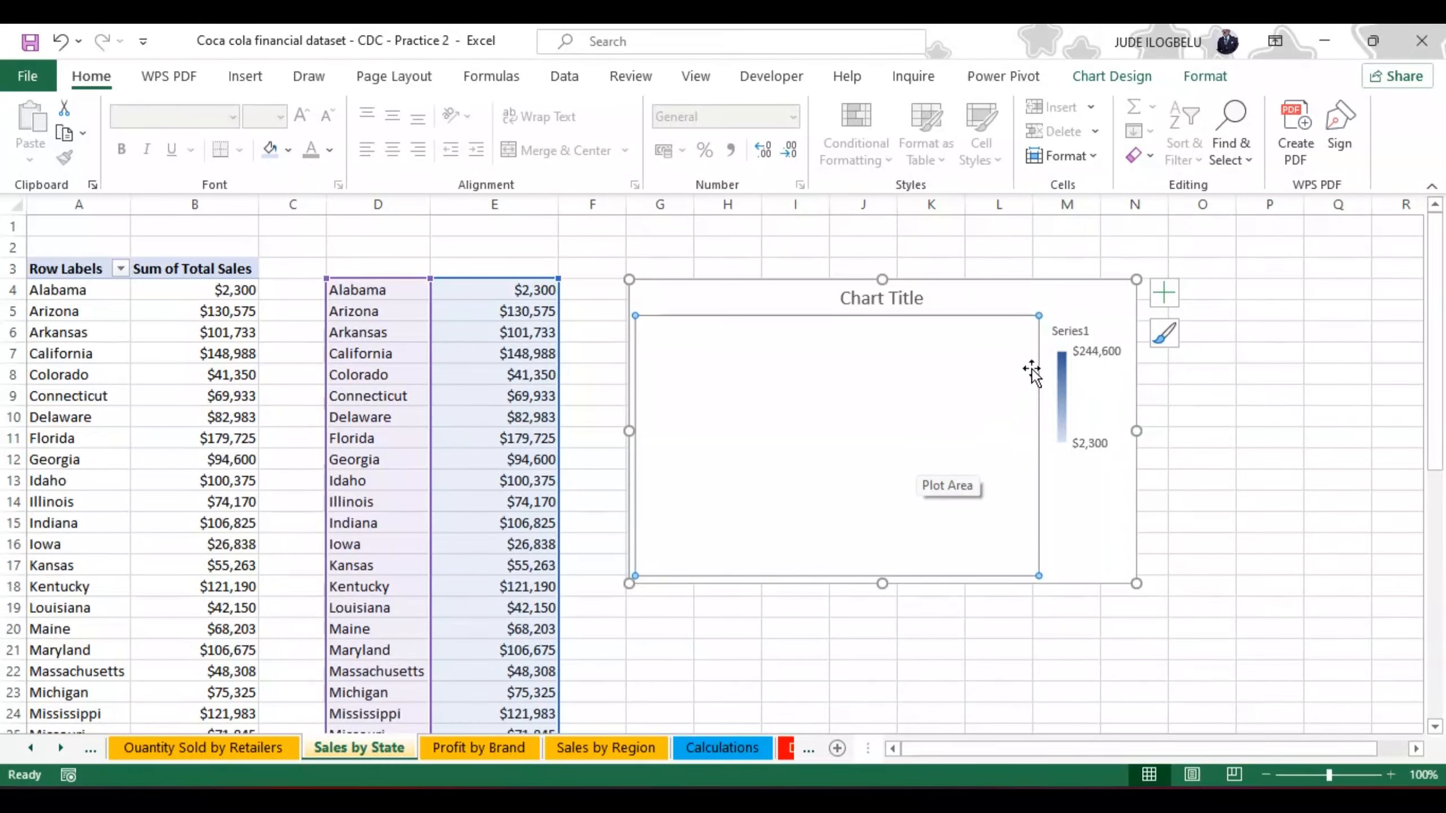
left_click(1073, 302)
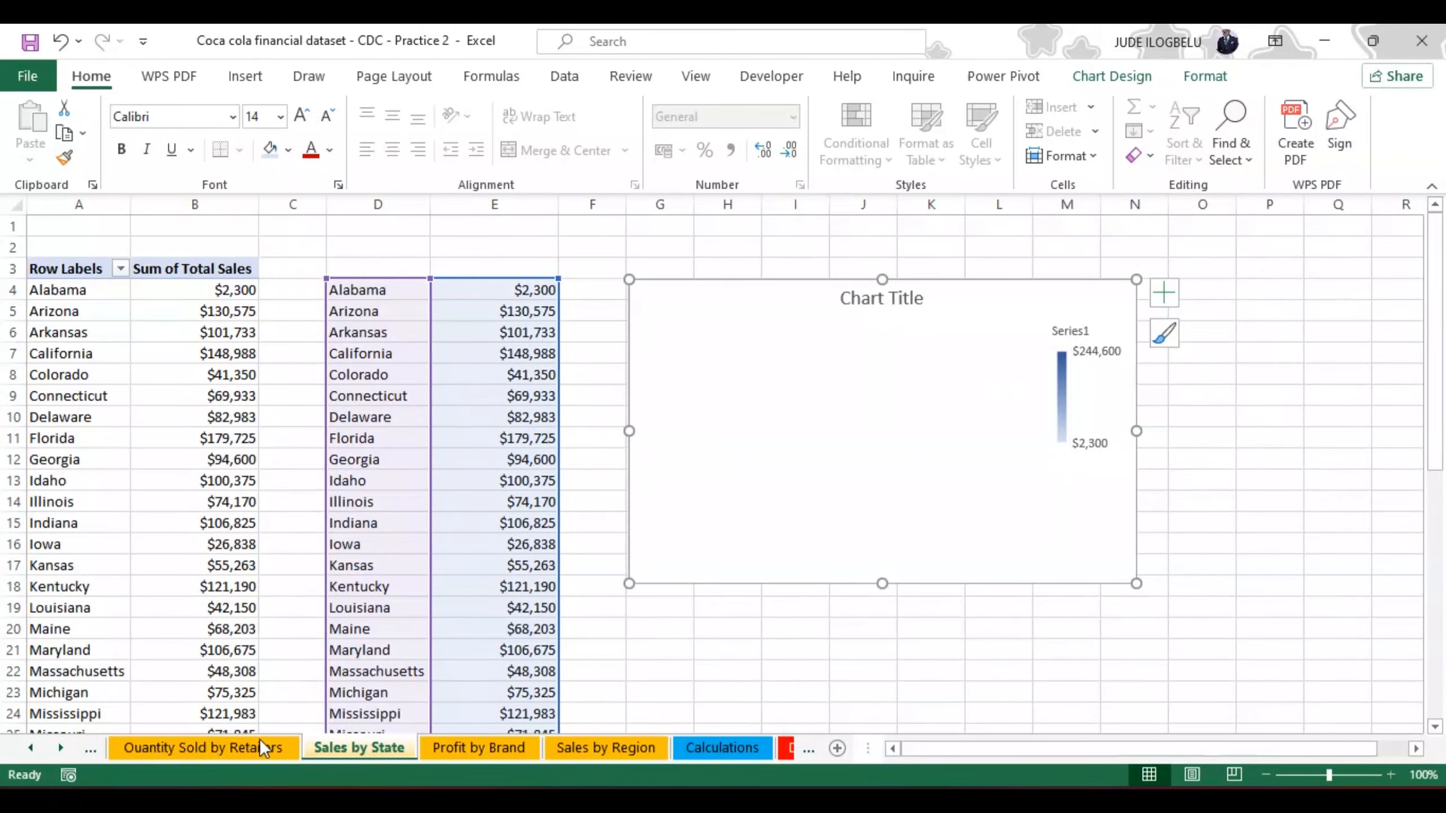
Step: Insert a Pie PivotChart from the units-sold PivotTable on the Quantity Sold by Retailers sheet
left_click(237, 746)
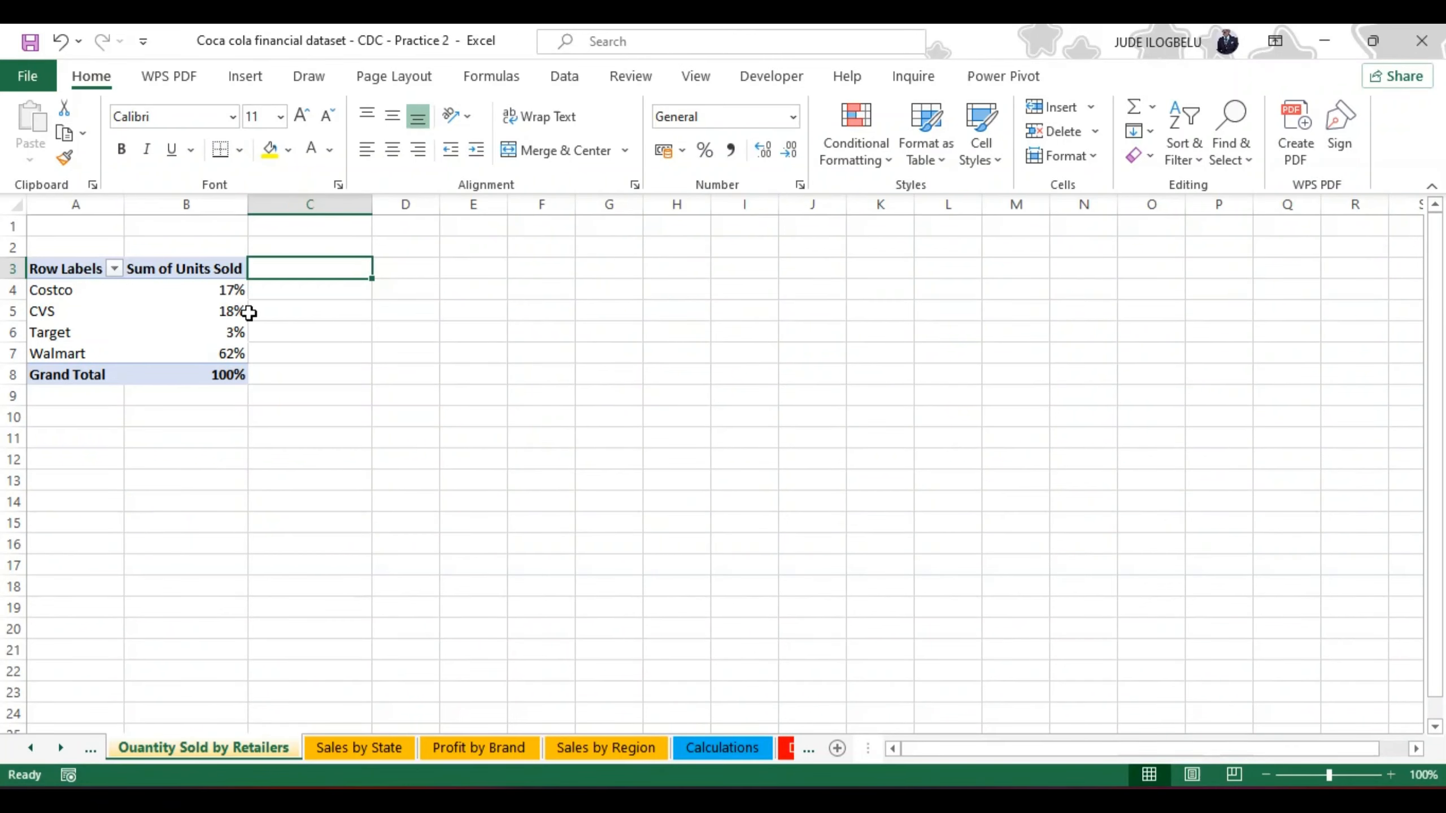
left_click(224, 296)
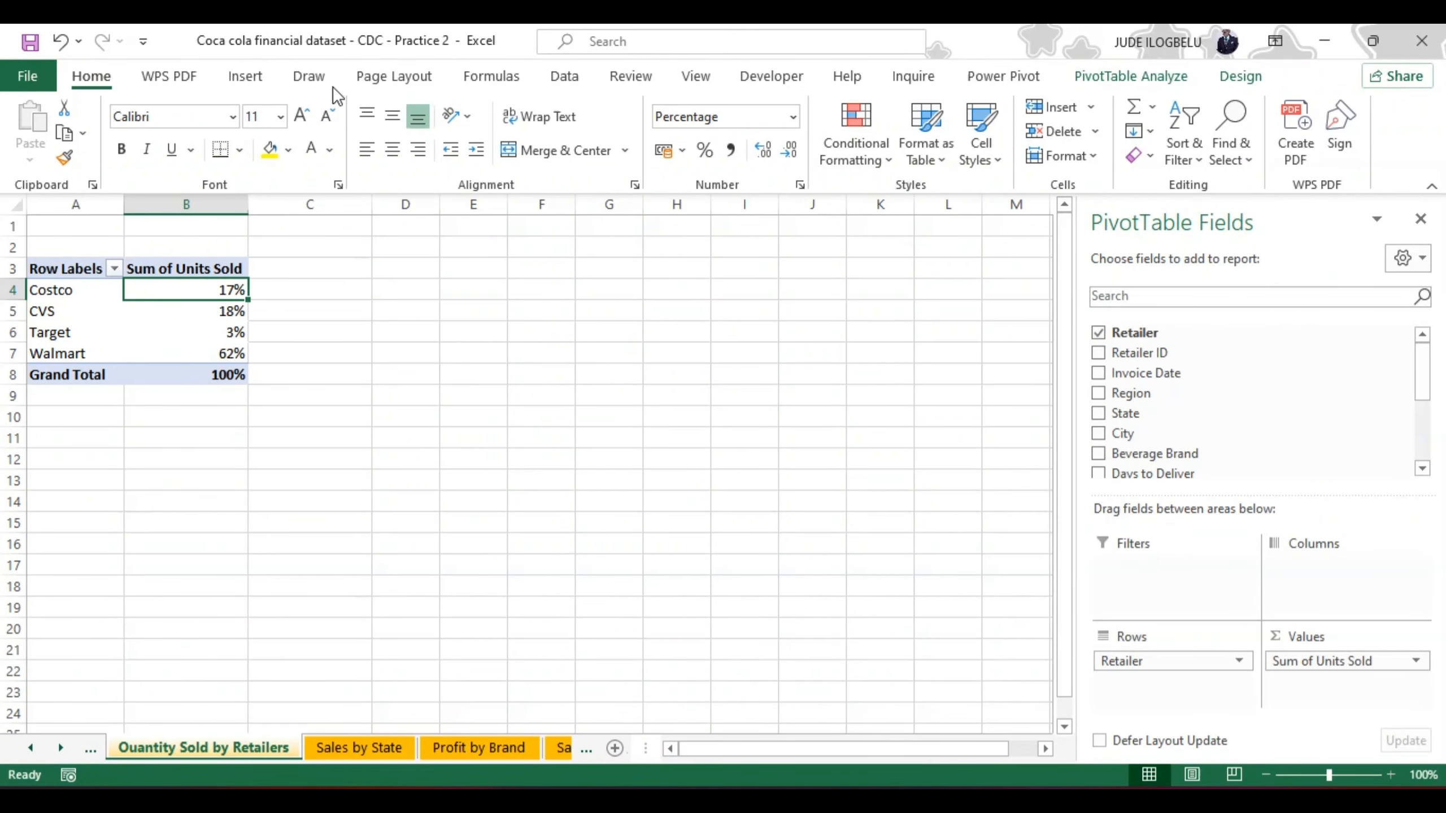
left_click(251, 74)
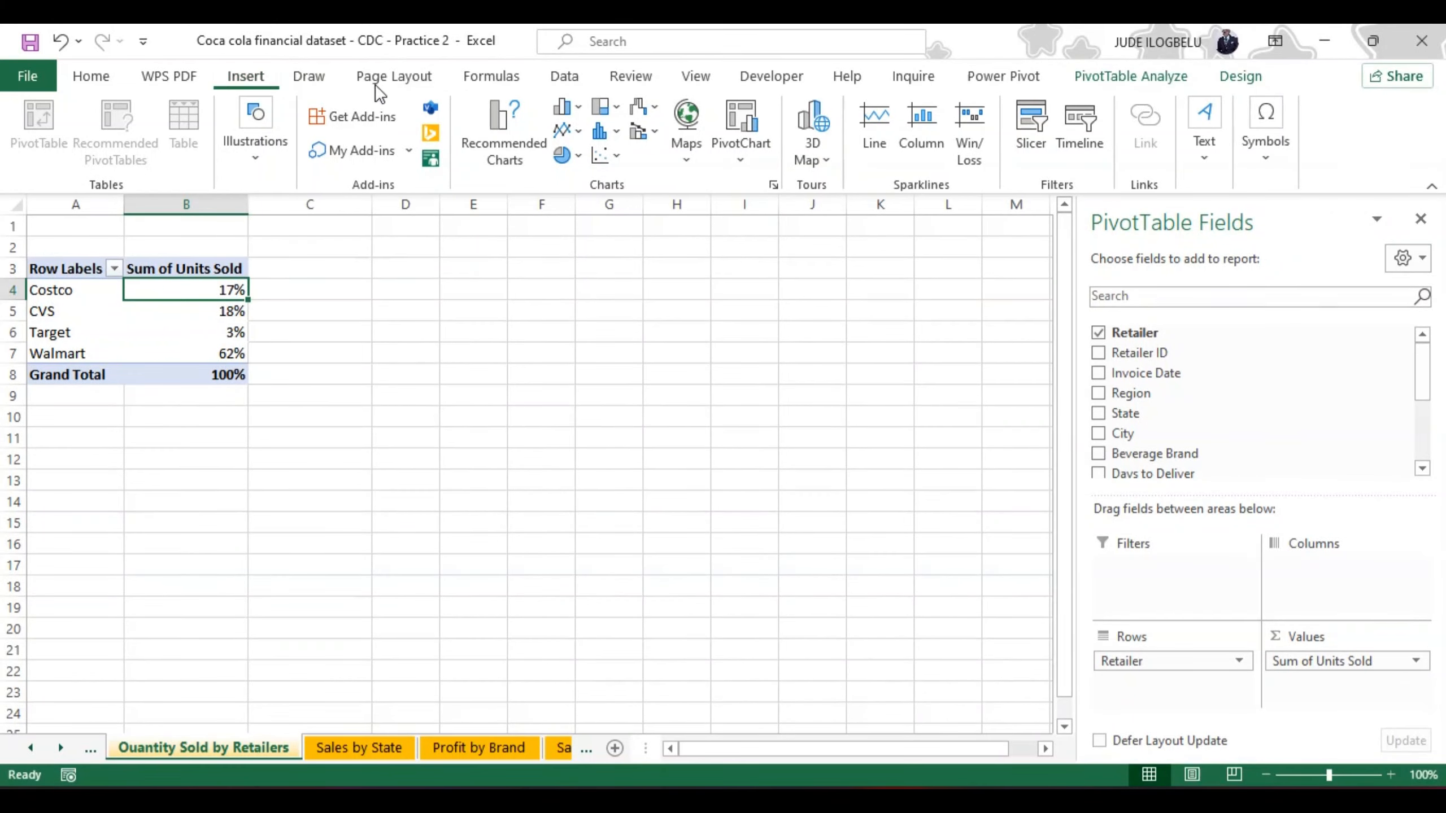
left_click(504, 127)
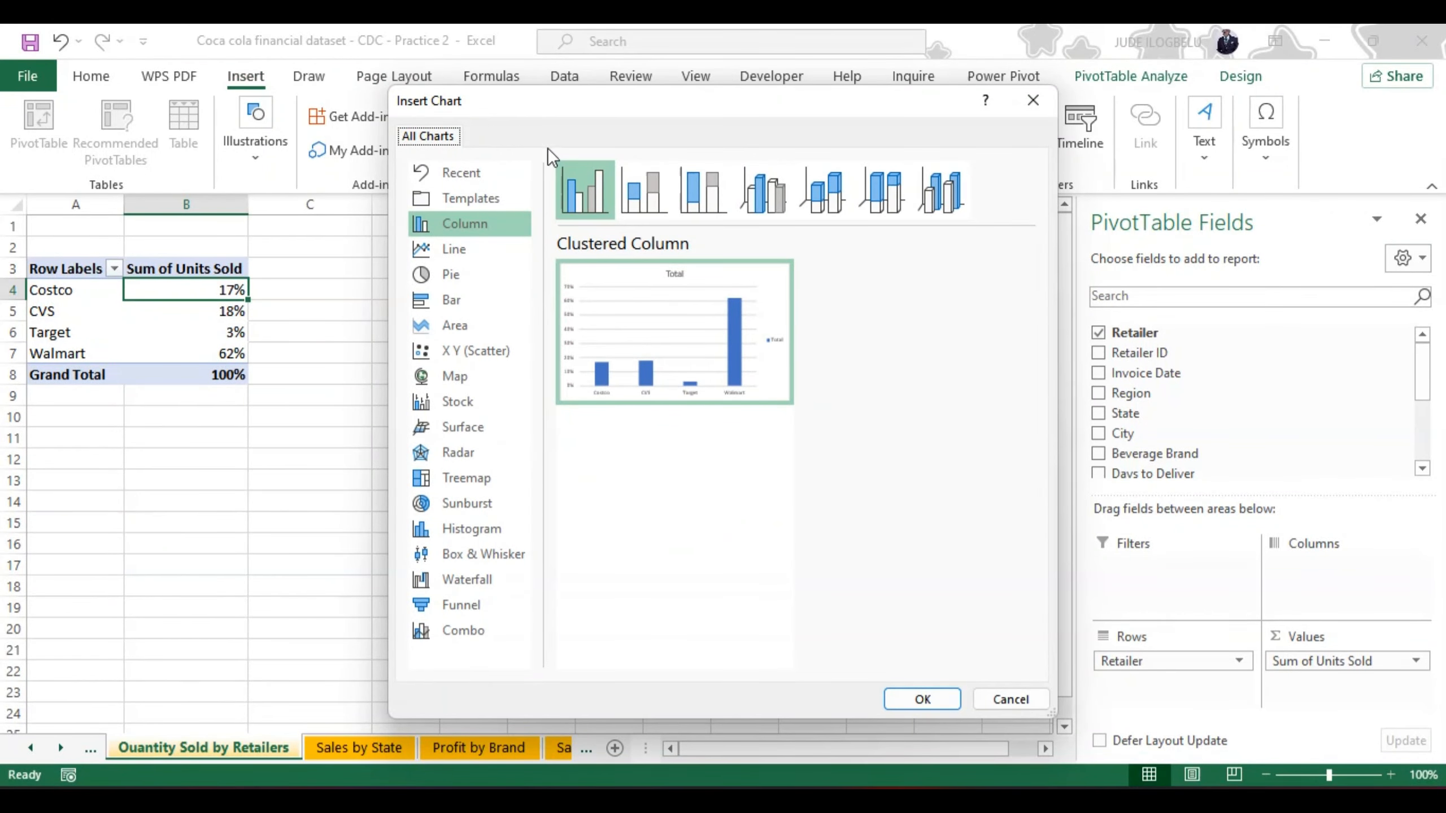
left_click(452, 277)
mouse_move(711, 312)
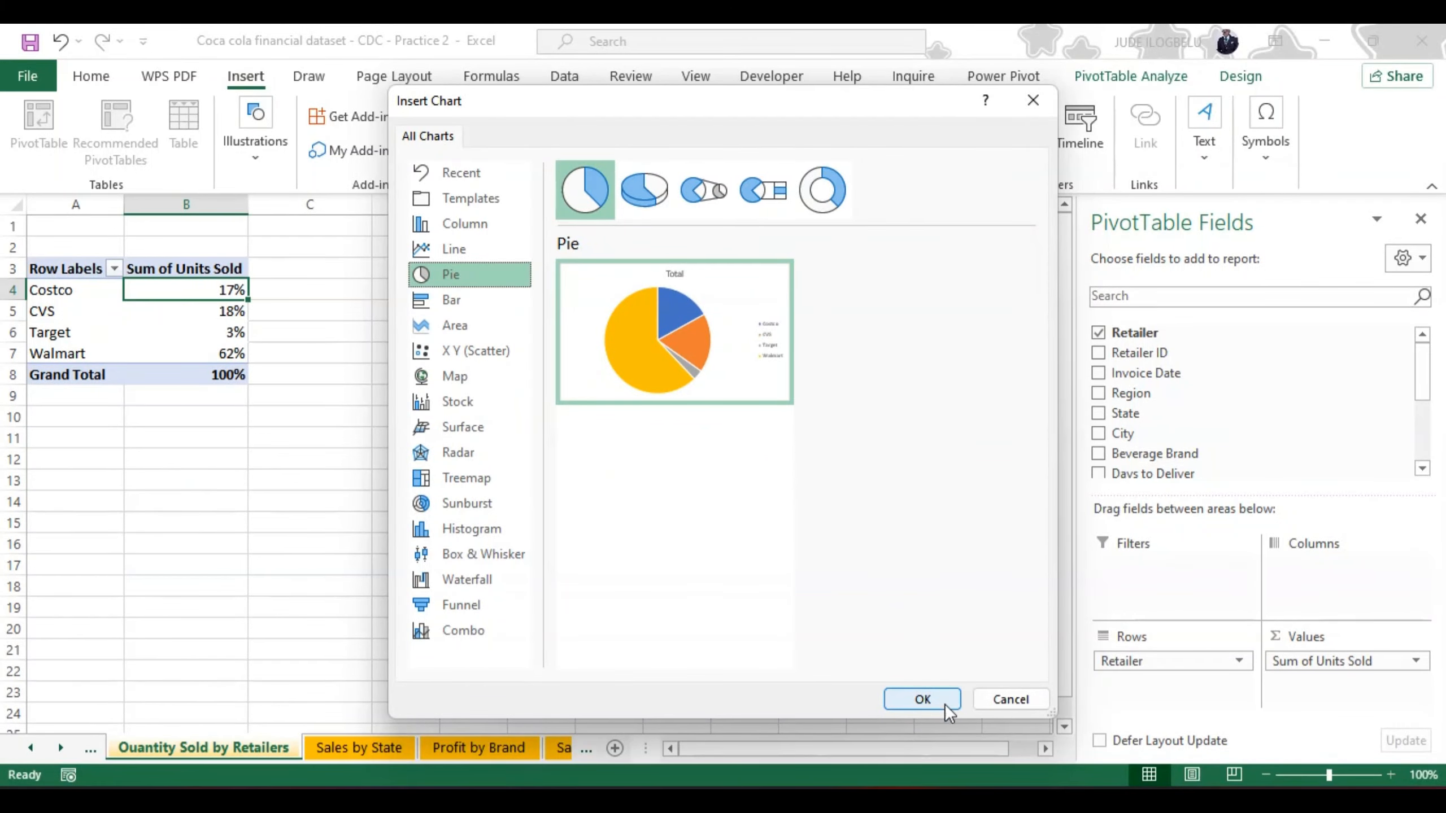
left_click(913, 693)
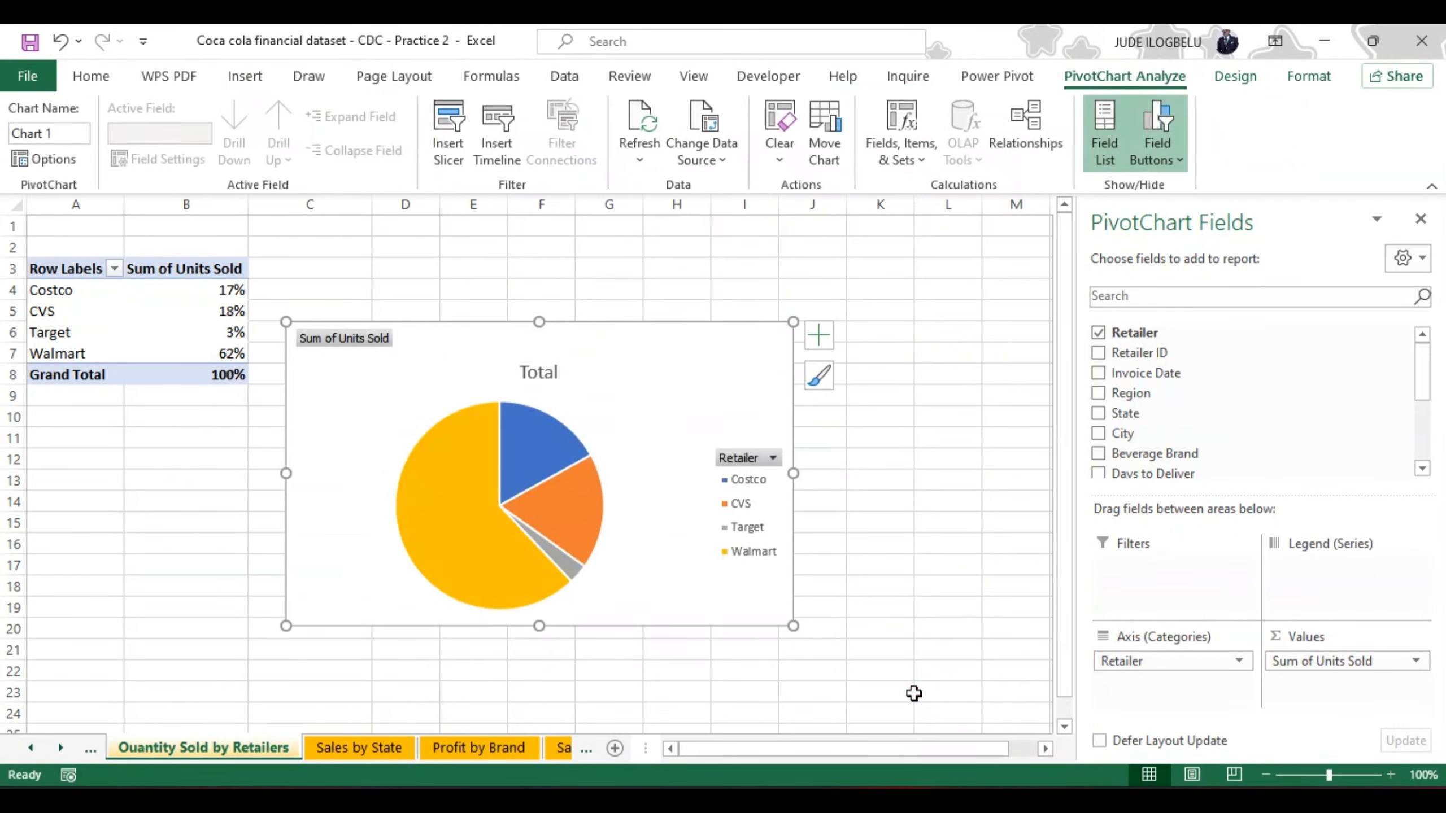
Step: Move the pie chart up beside the PivotTable, starting at about D3, and hide all its field buttons
left_click_drag(619, 340, 710, 278)
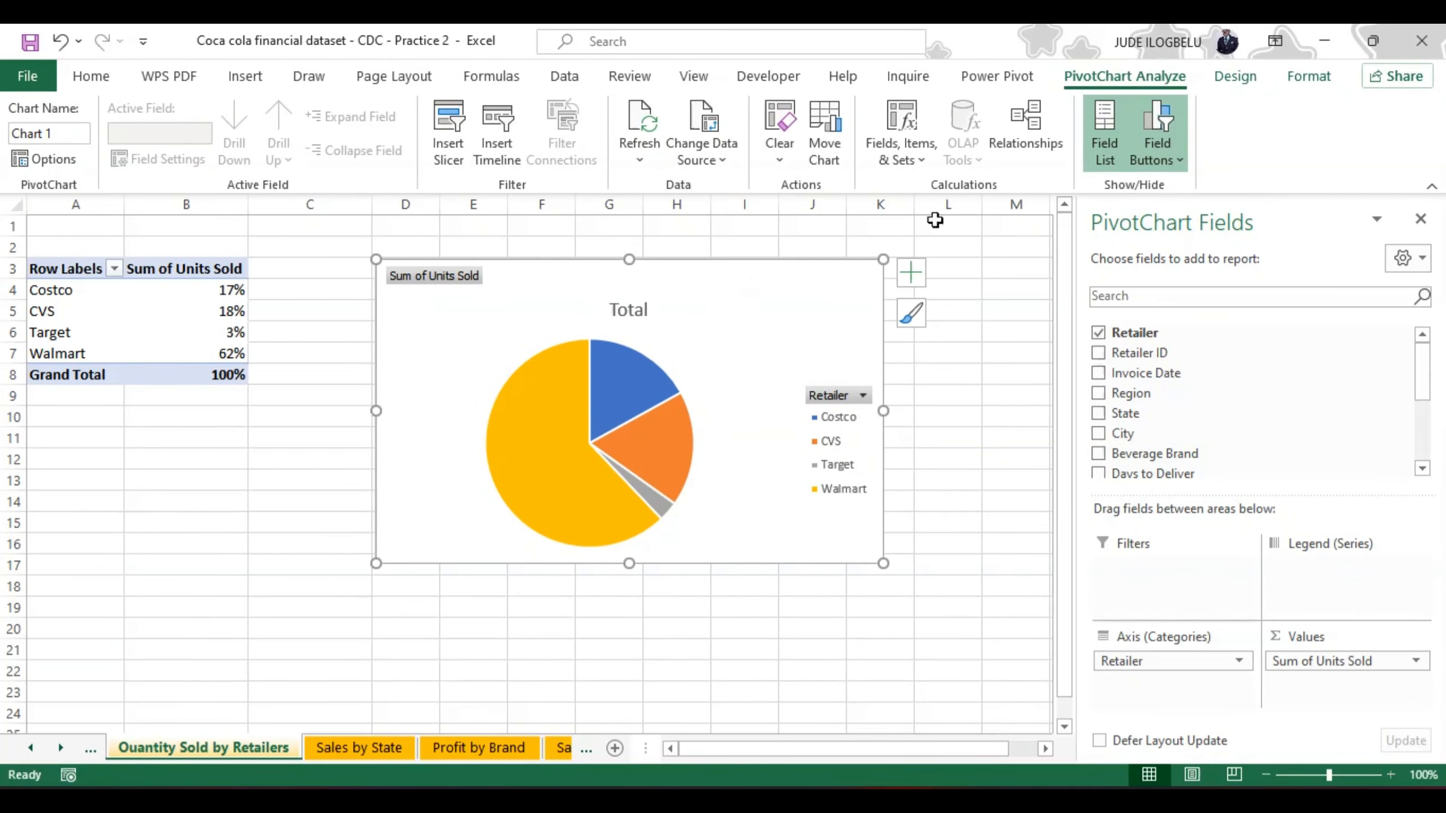
left_click(1171, 141)
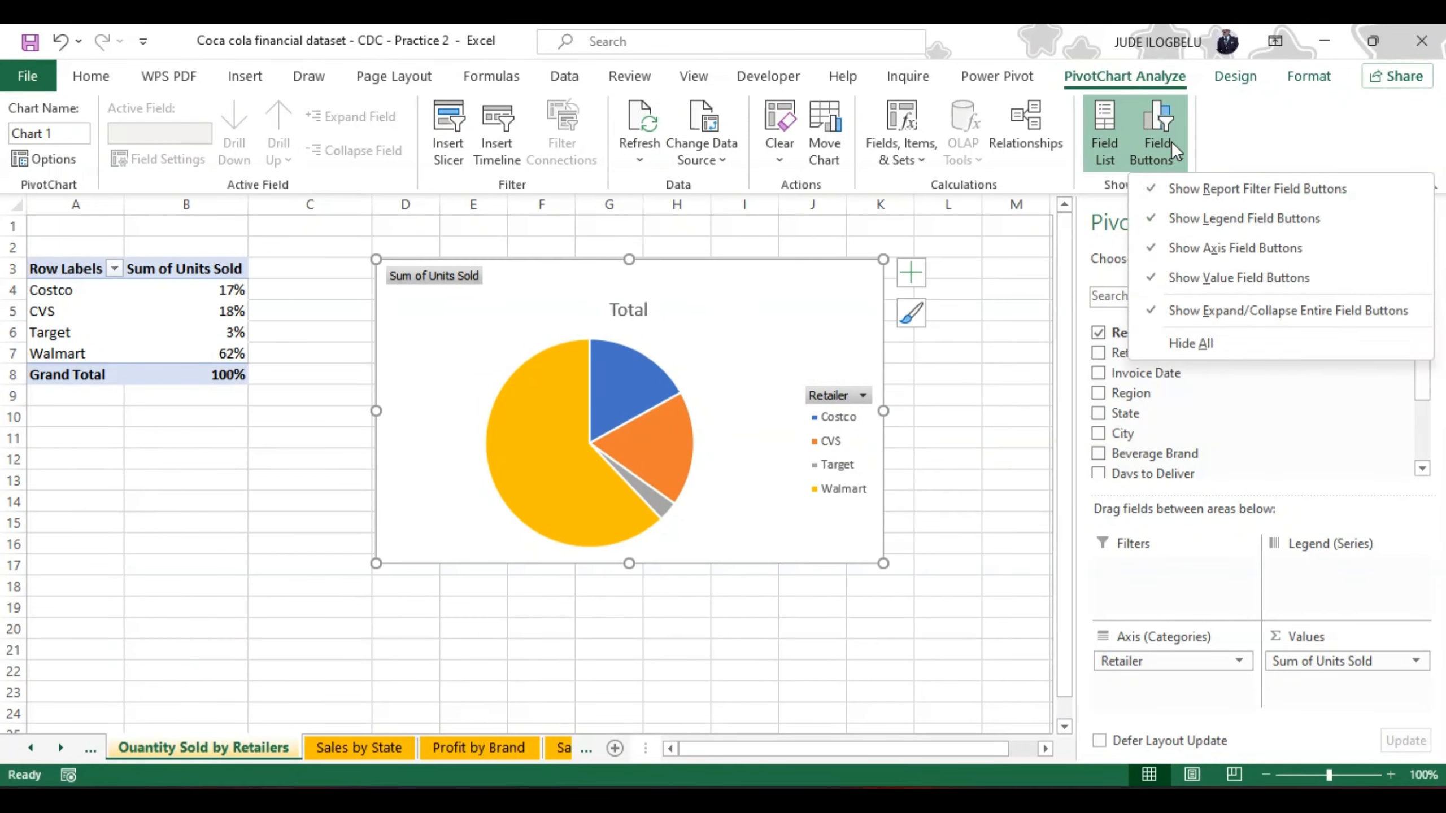
left_click(1181, 342)
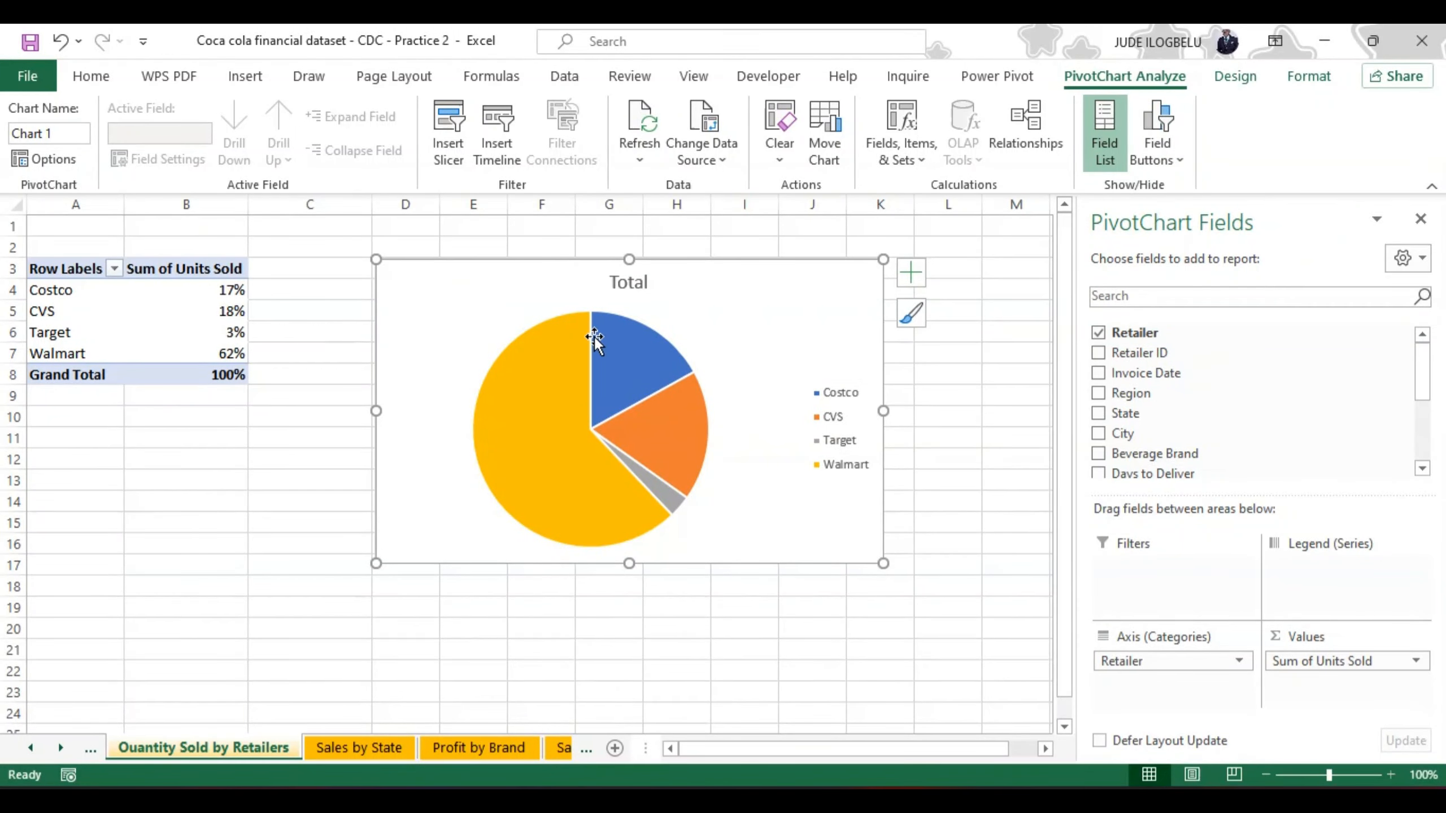
Step: Add data labels to the retailer pie chart and make the label text bold
mouse_move(637, 392)
left_click(911, 274)
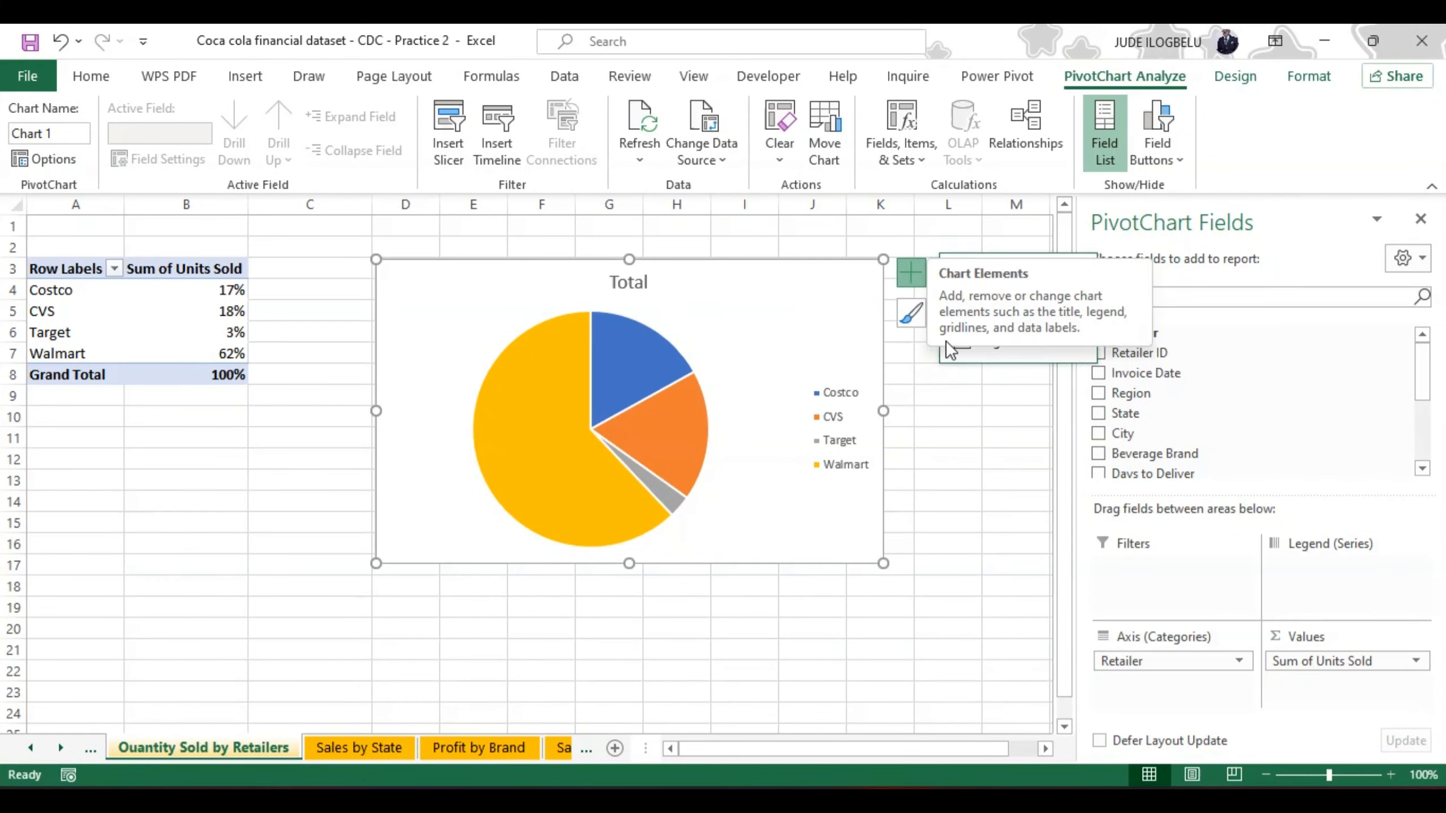
left_click(914, 275)
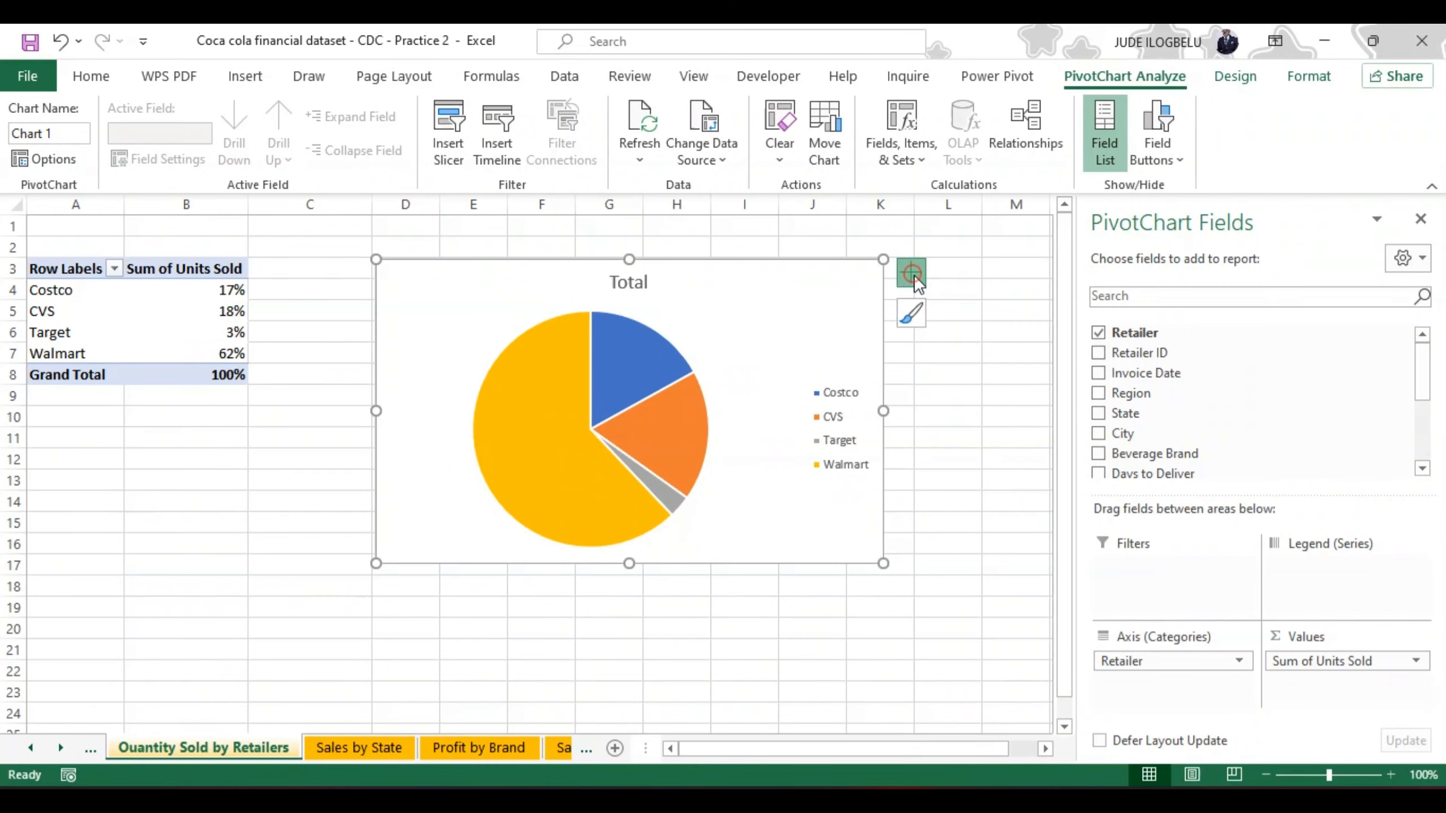
left_click(914, 275)
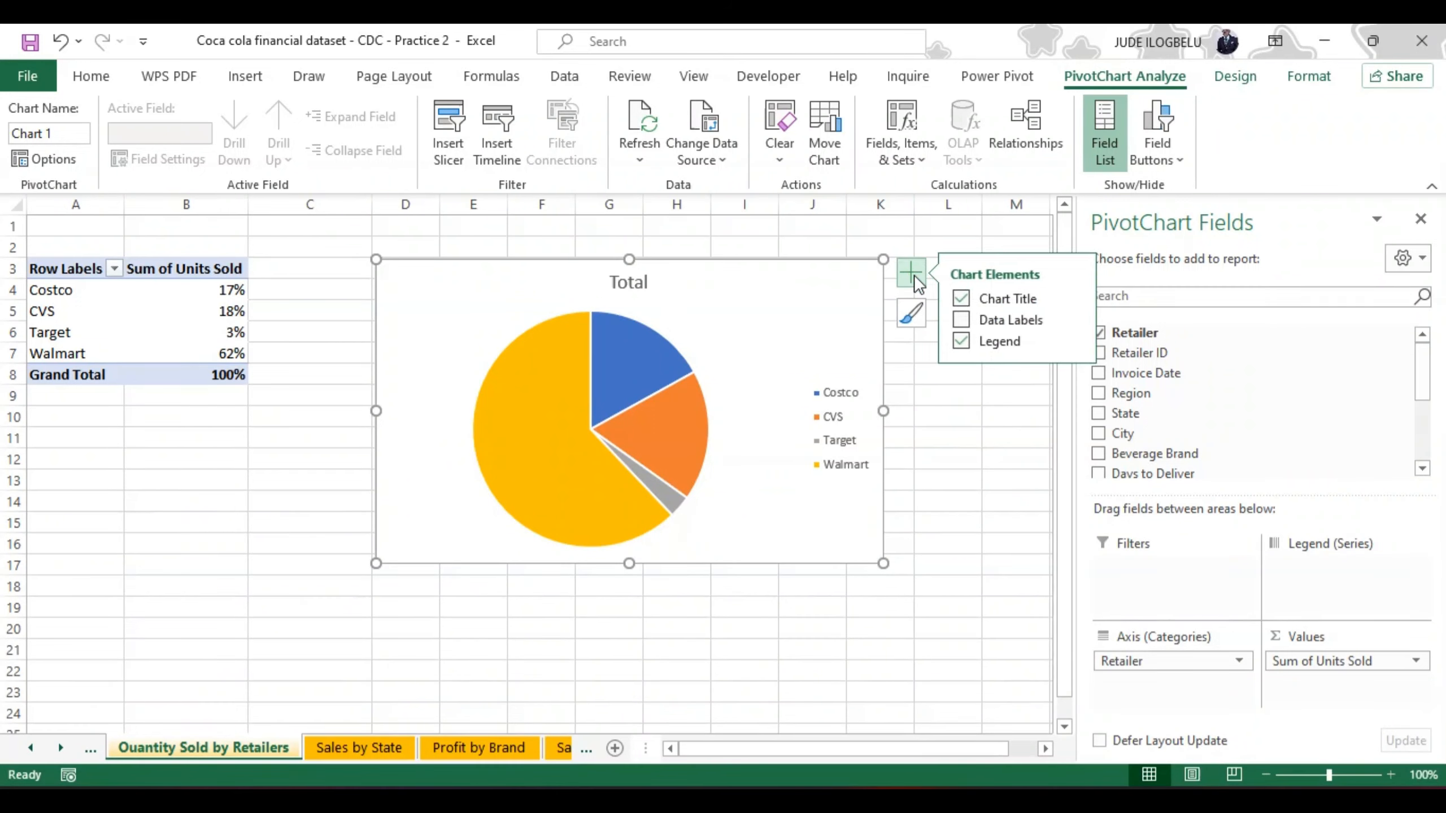
left_click(961, 321)
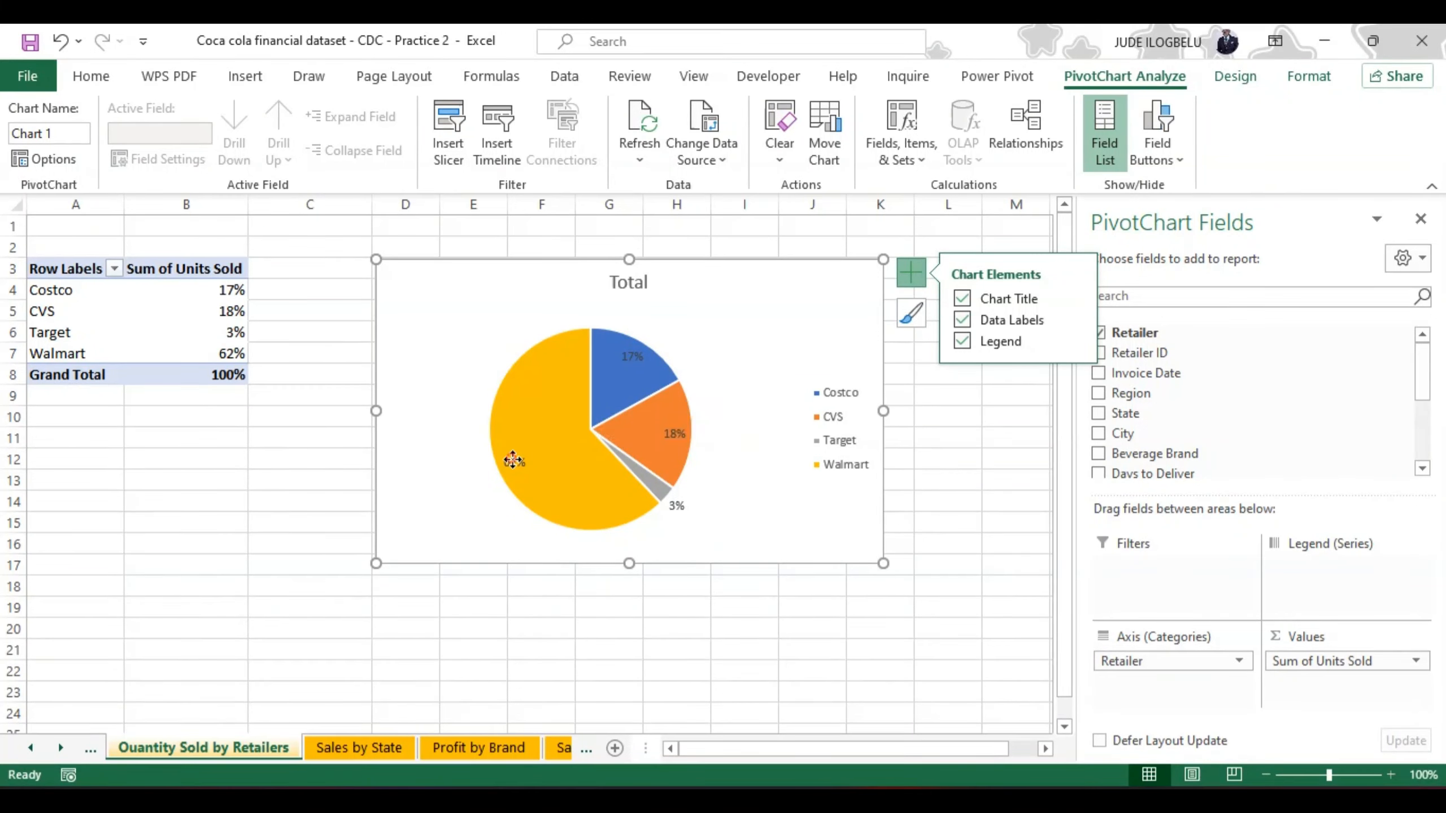
left_click(513, 462)
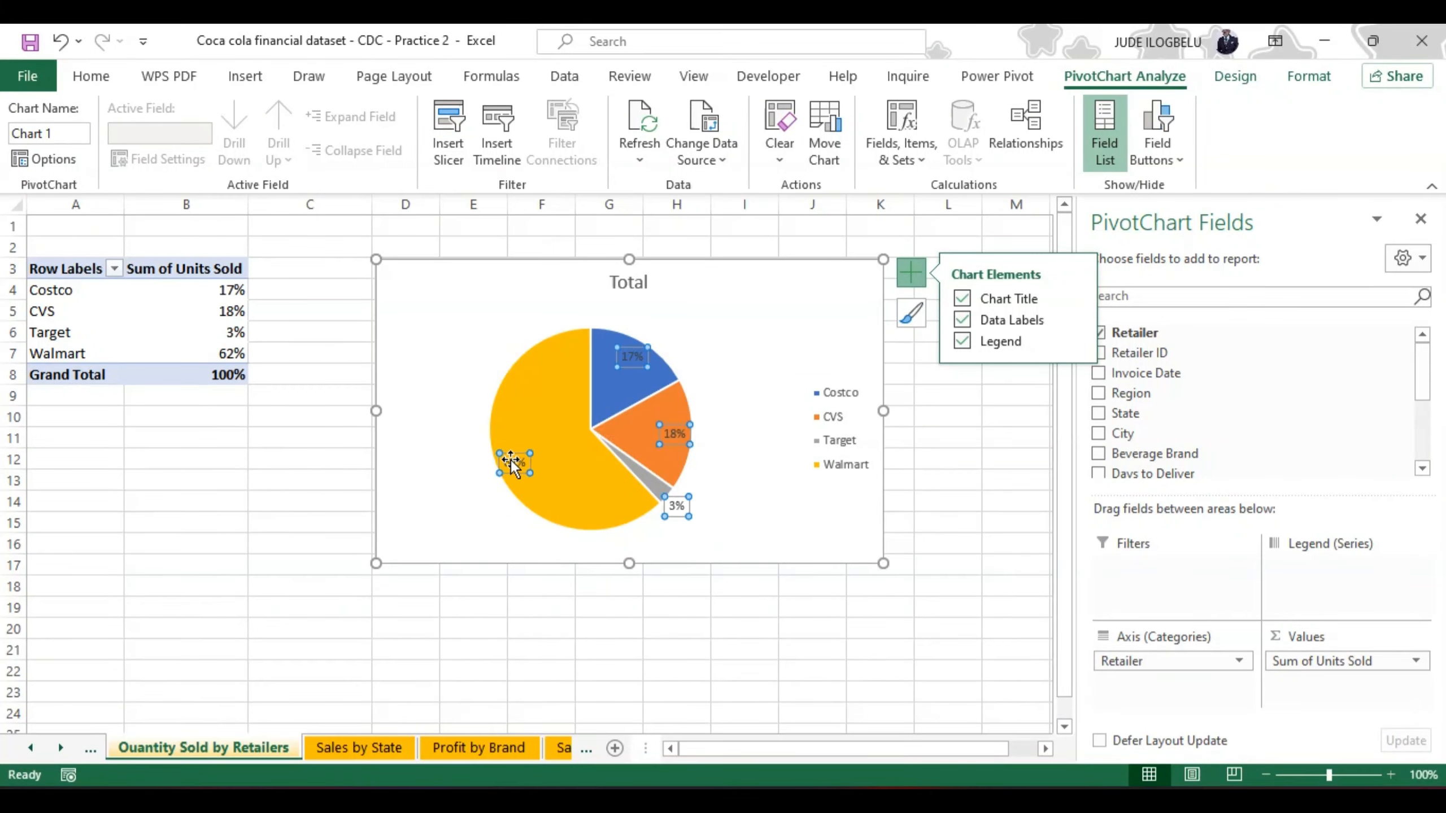
left_click(87, 73)
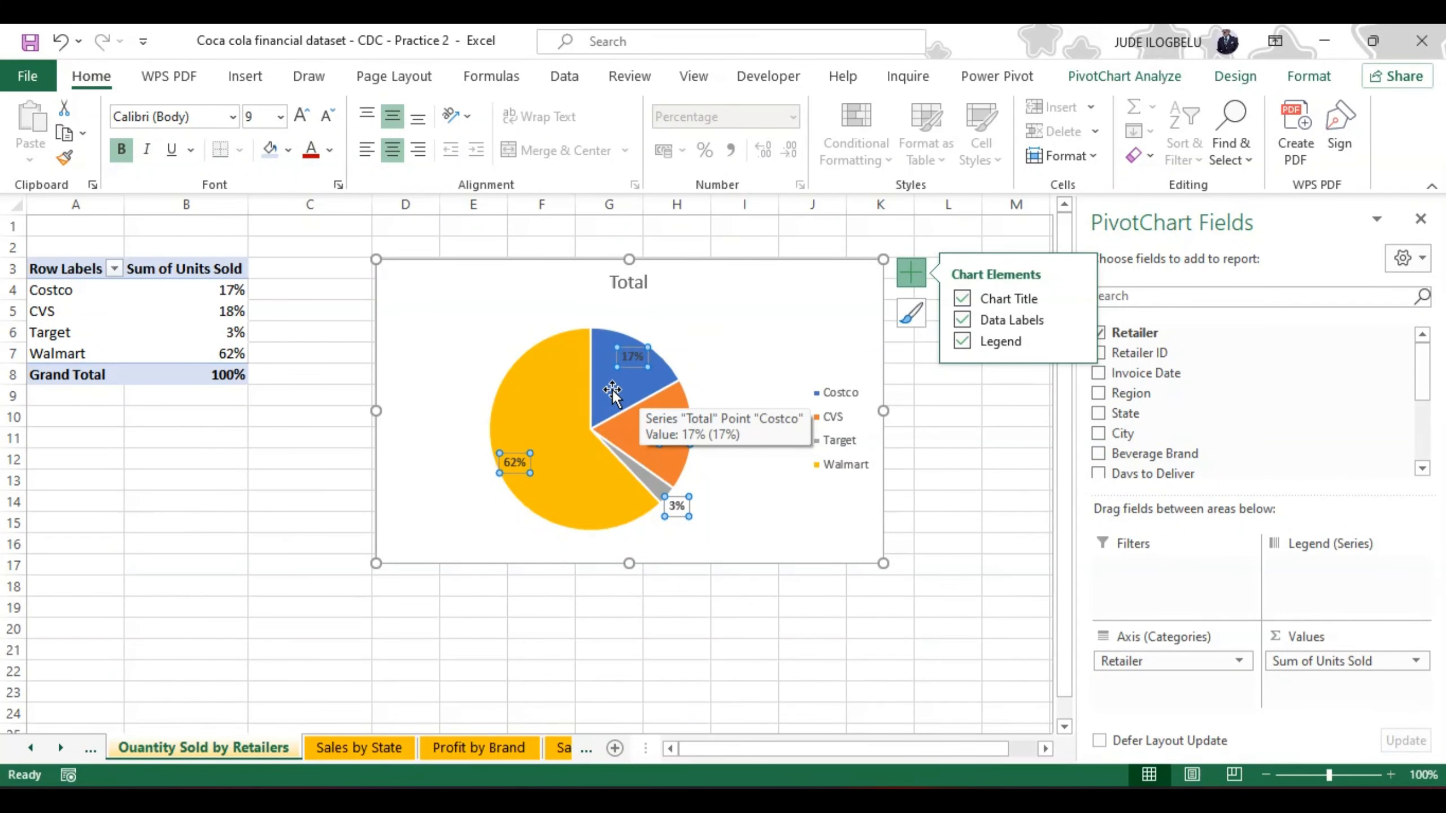
left_click(966, 395)
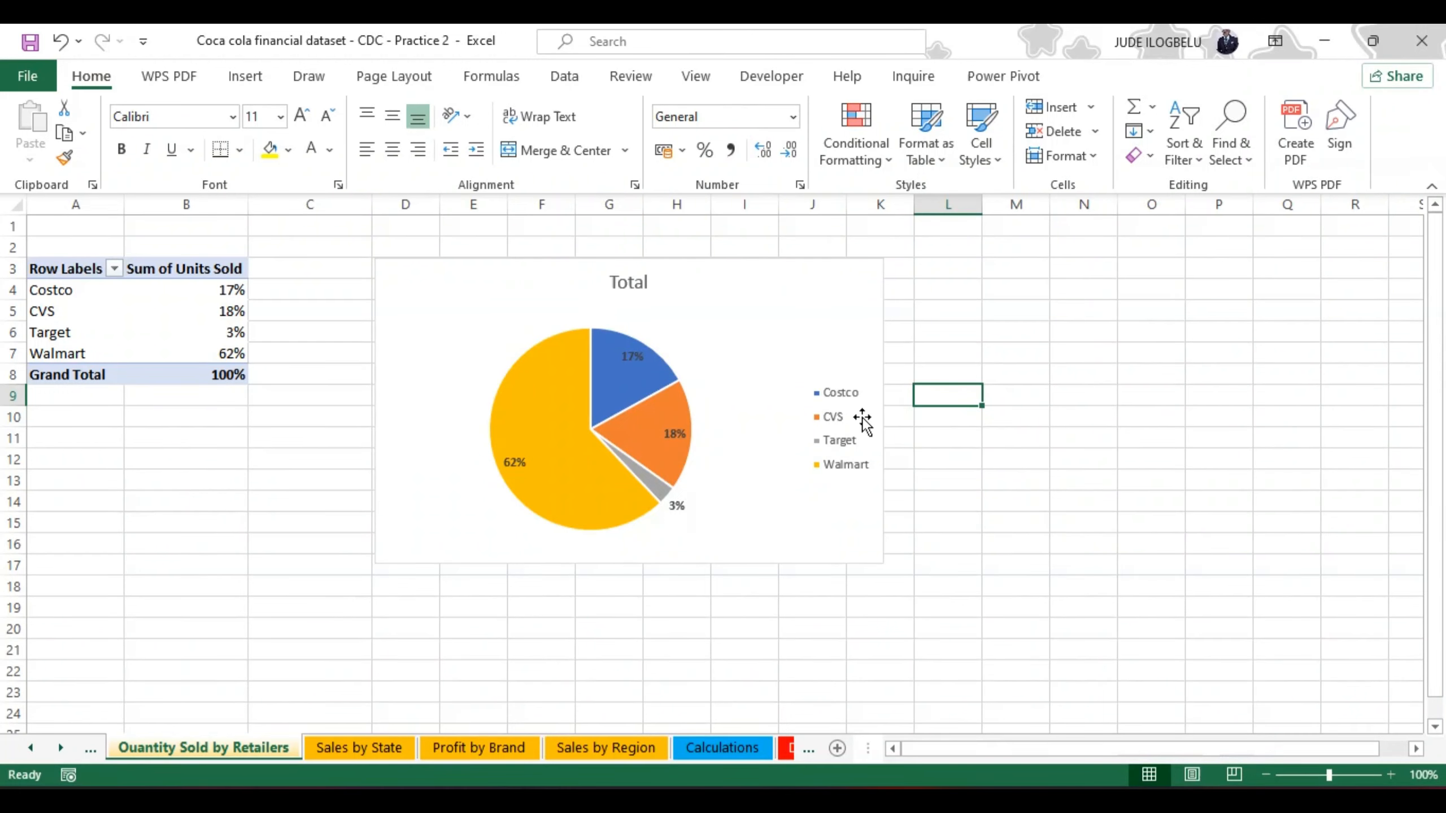
Step: Try removing the legend from the retailer pie chart and undo the removal
left_click(827, 408)
key("Delete")
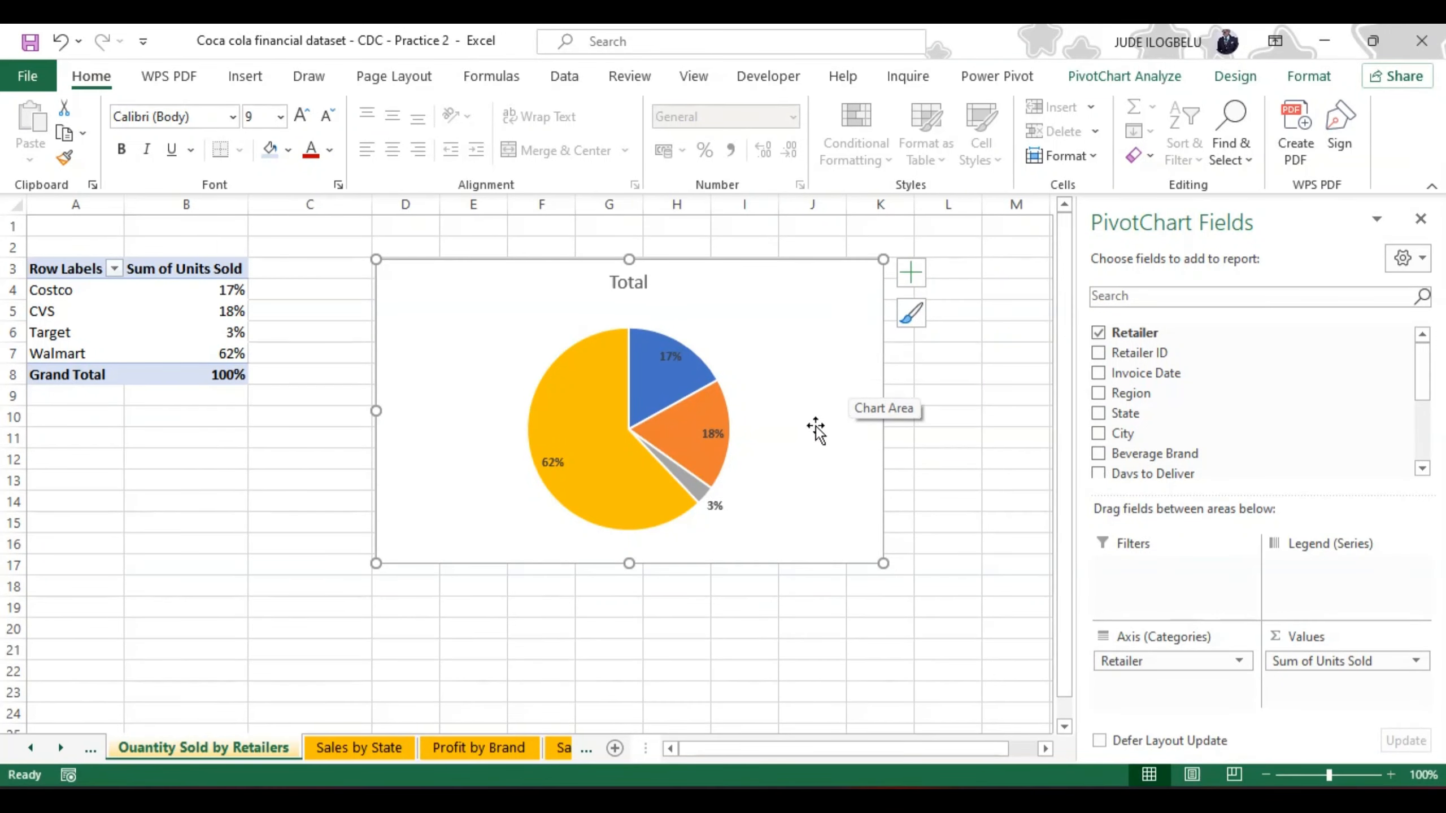
left_click(60, 40)
left_click(799, 346)
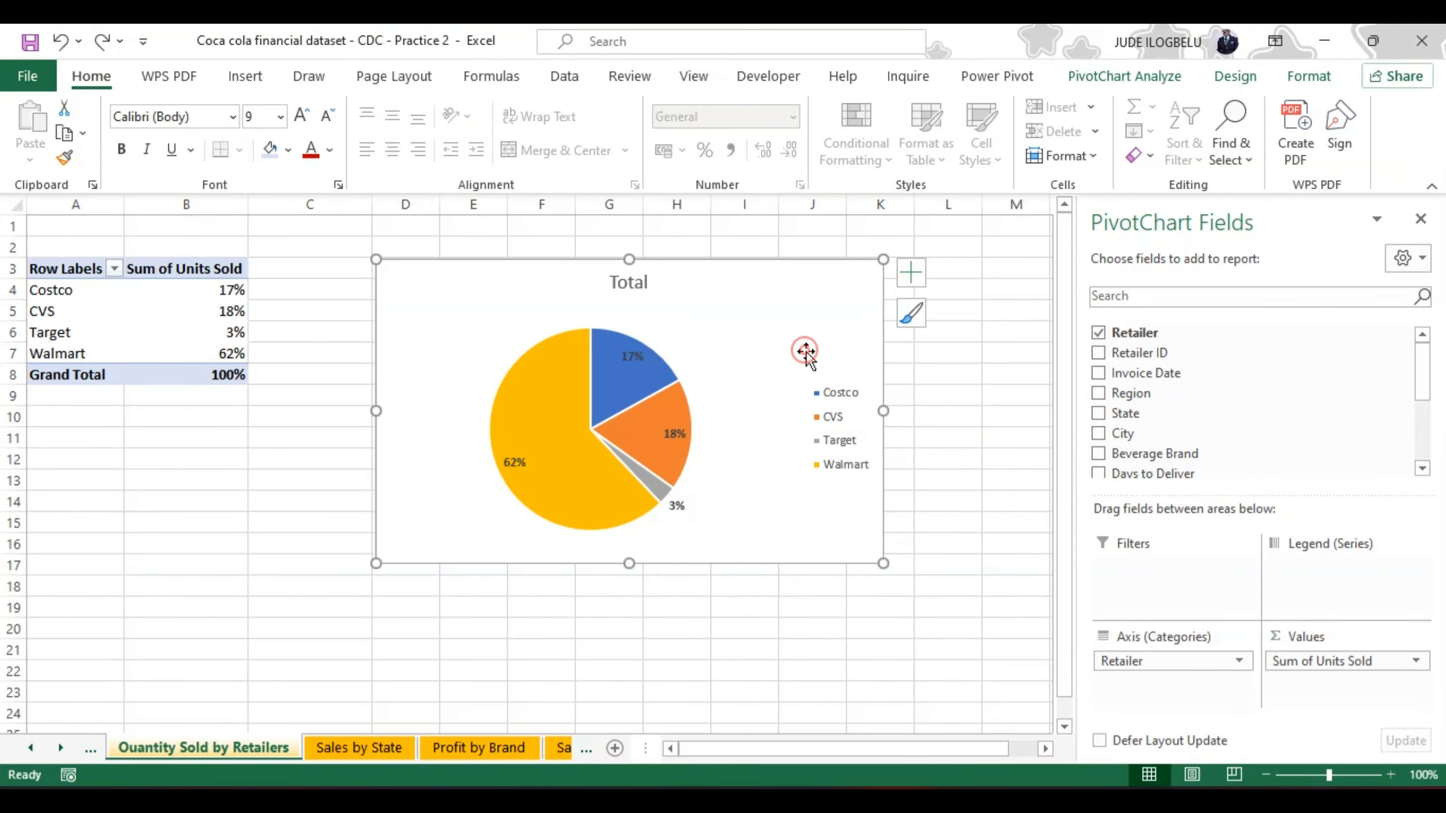
Step: Look through the legend's position, fill and effects formatting options, and delete the legend from the pie chart
right_click(840, 418)
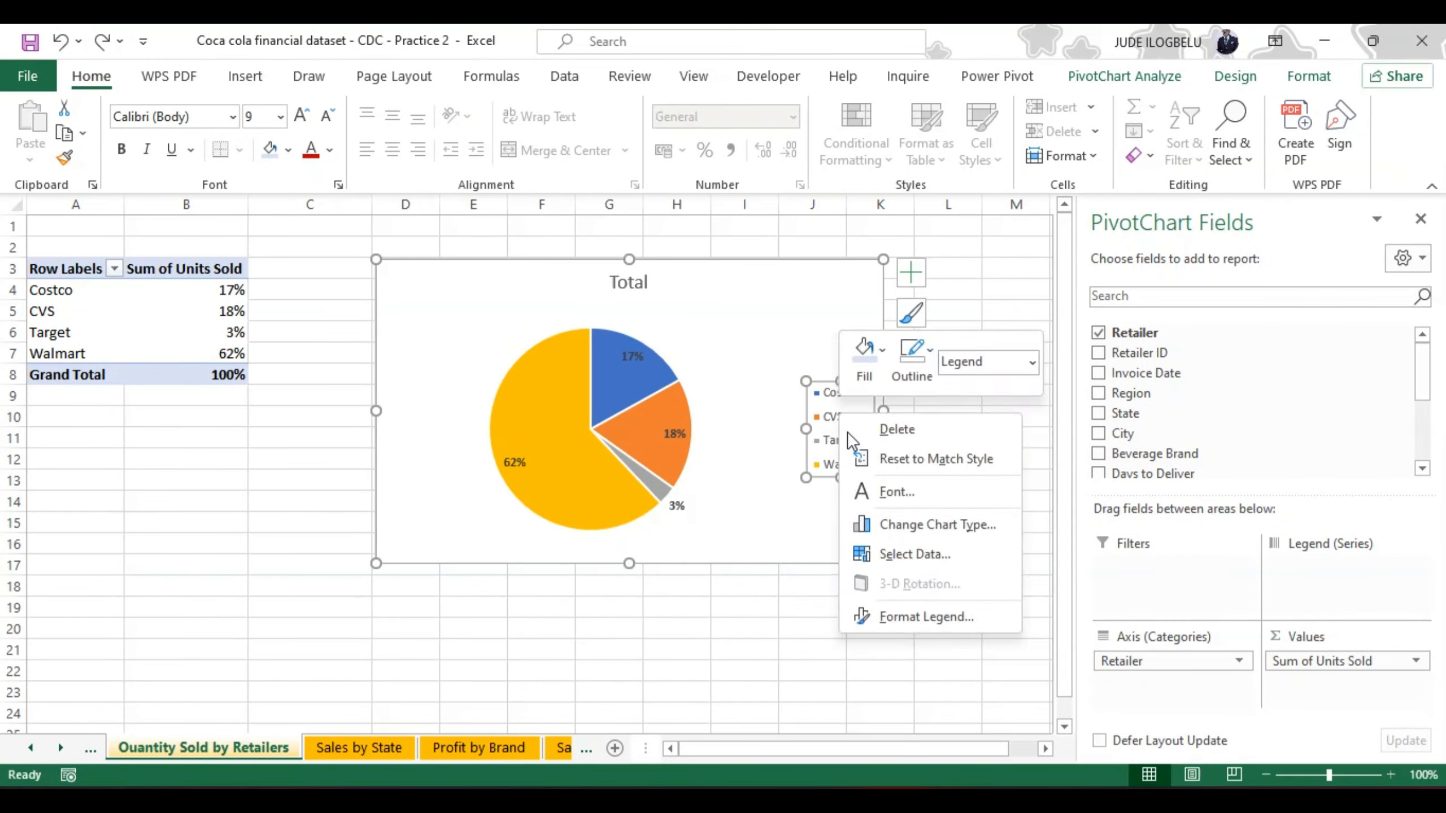
left_click(894, 618)
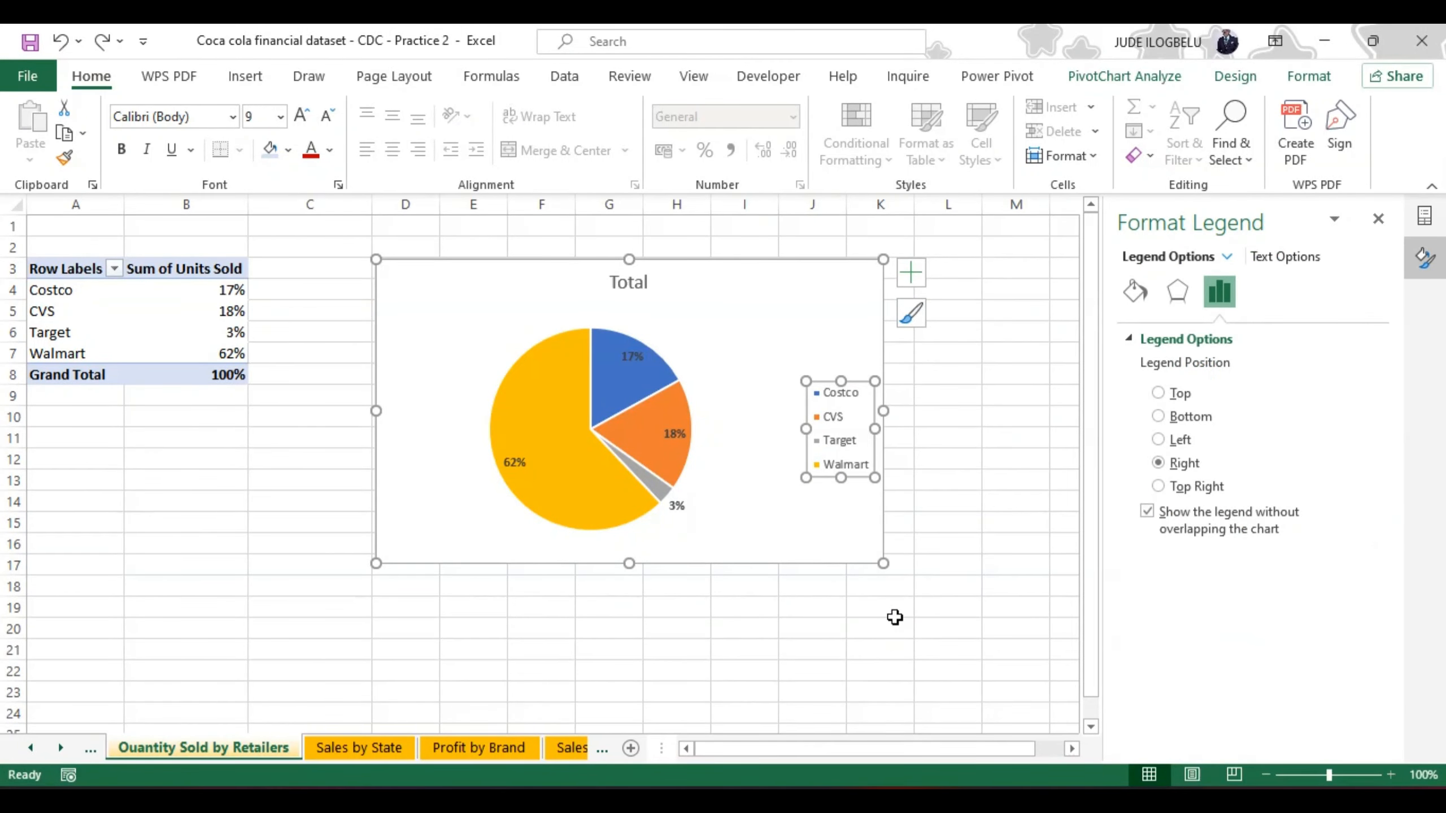
left_click(1133, 294)
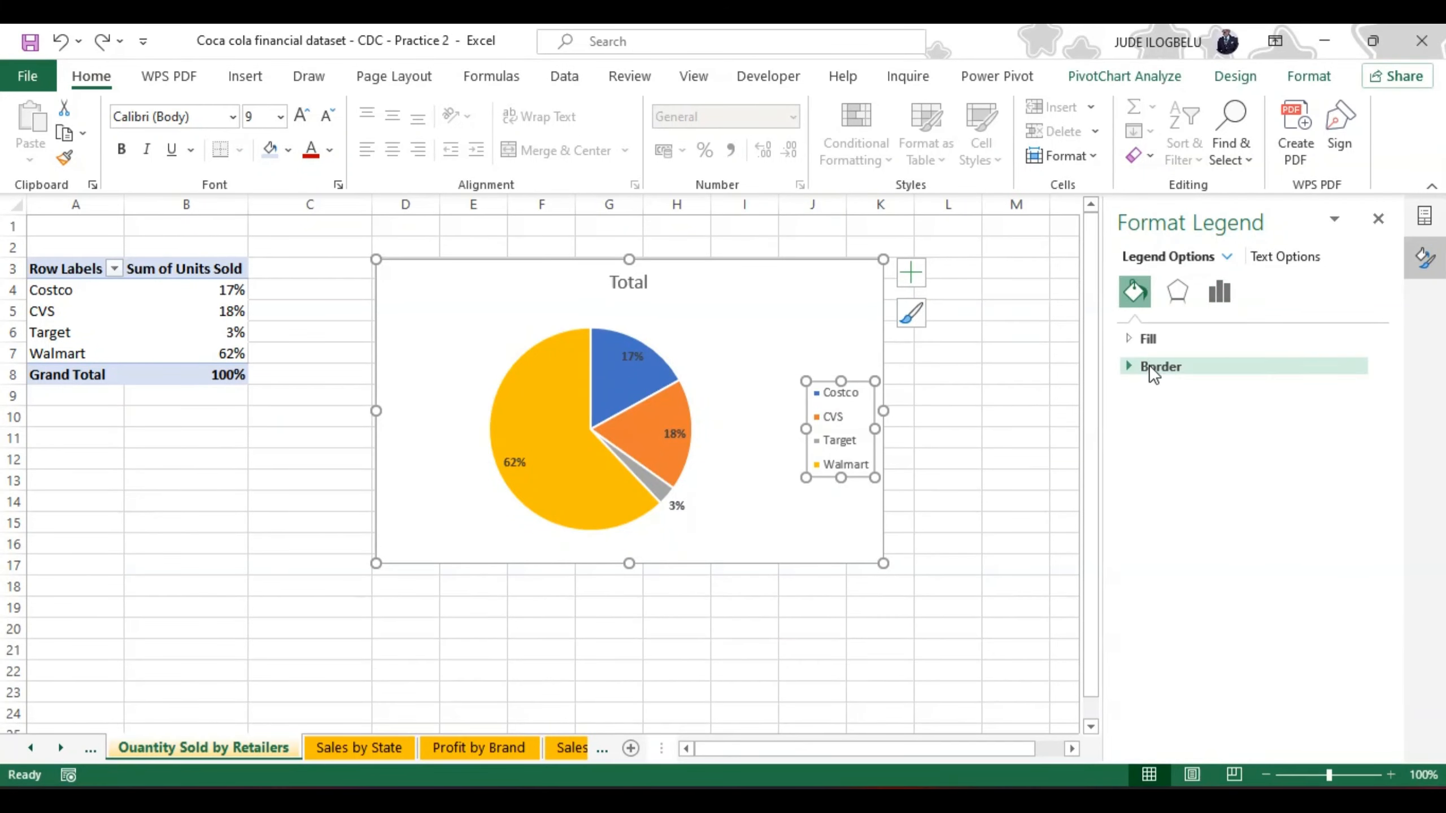
left_click(1177, 288)
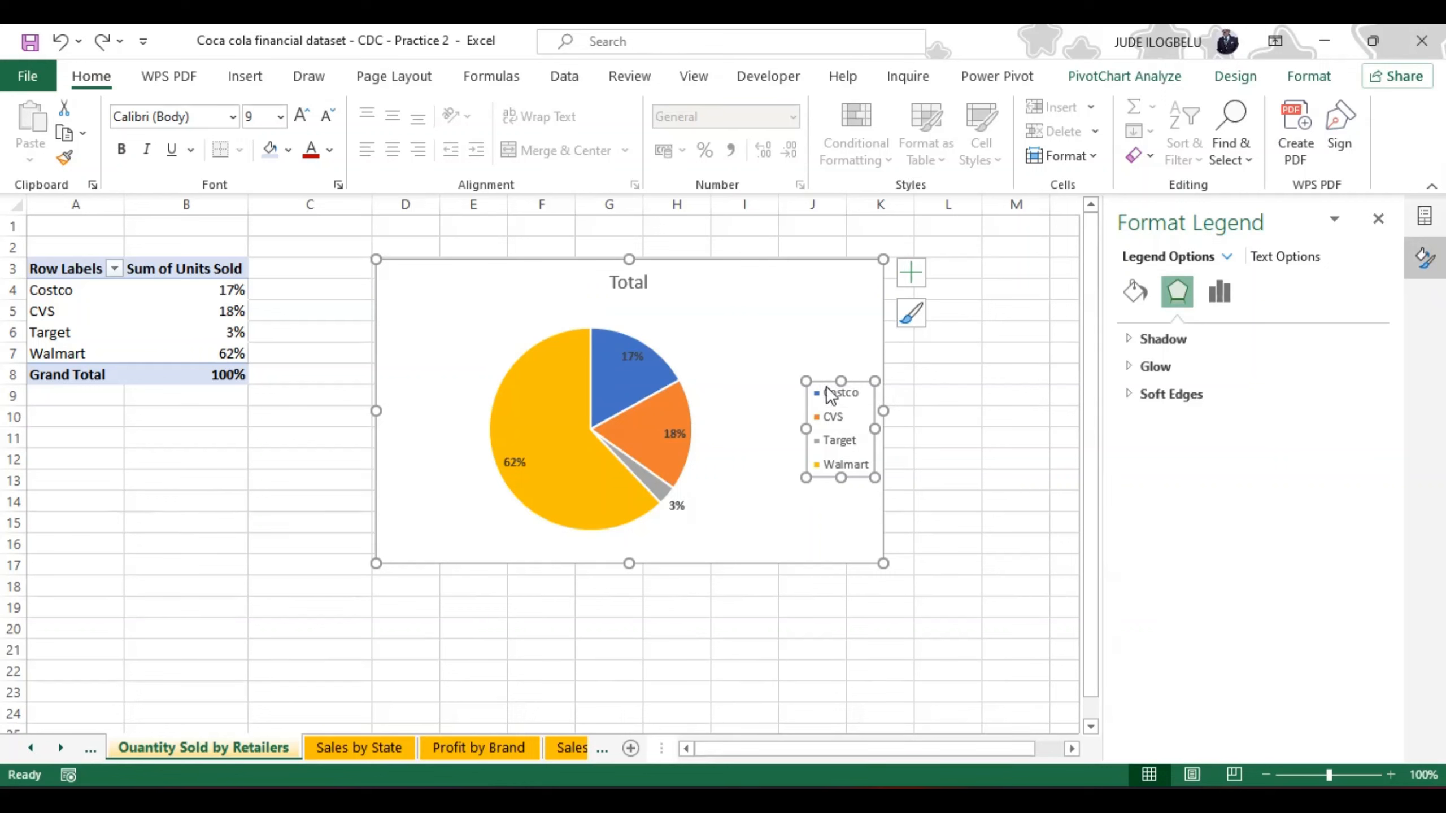
key("Delete")
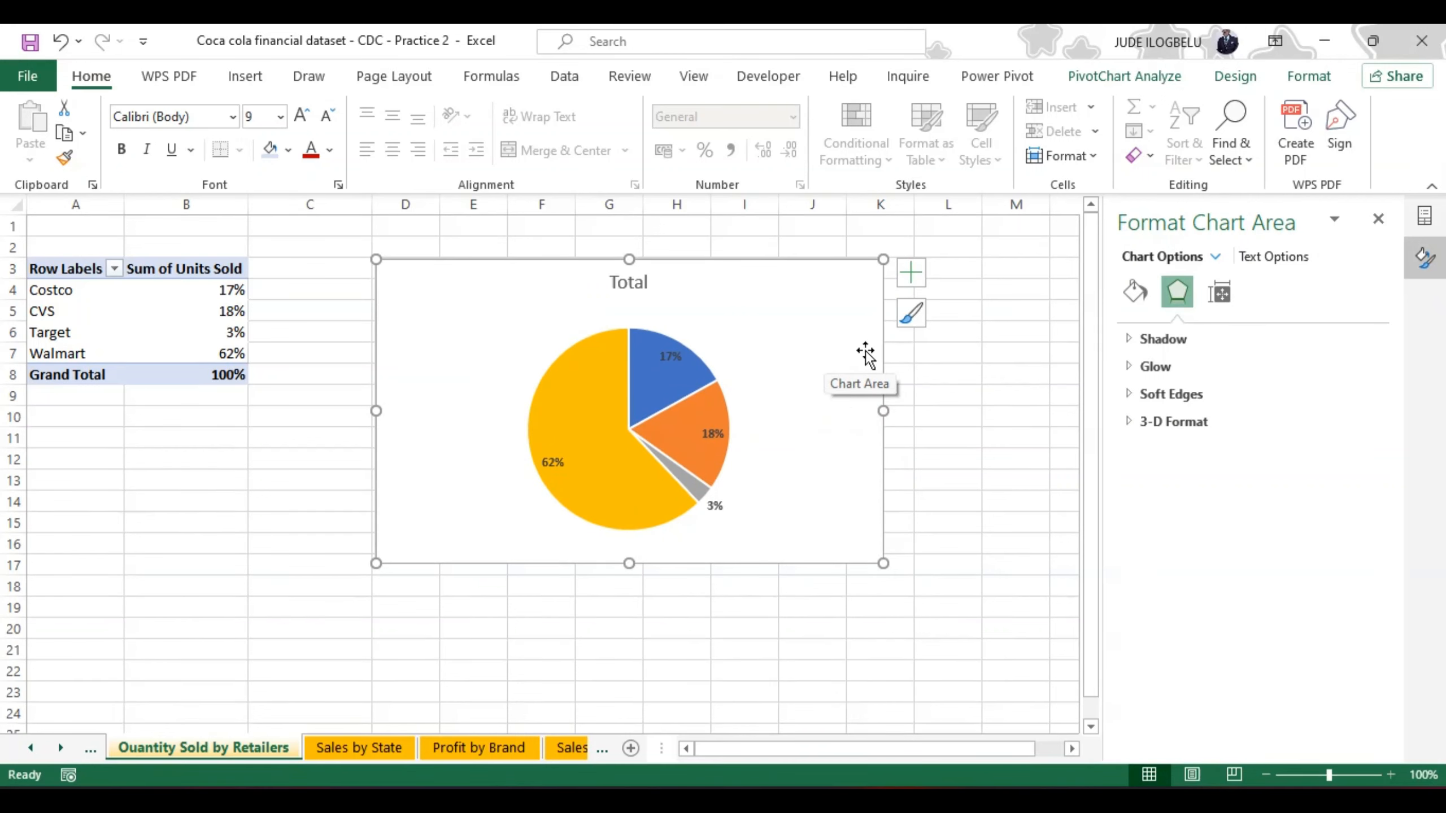
Step: Position the pie chart's data labels at Outside End
left_click(911, 274)
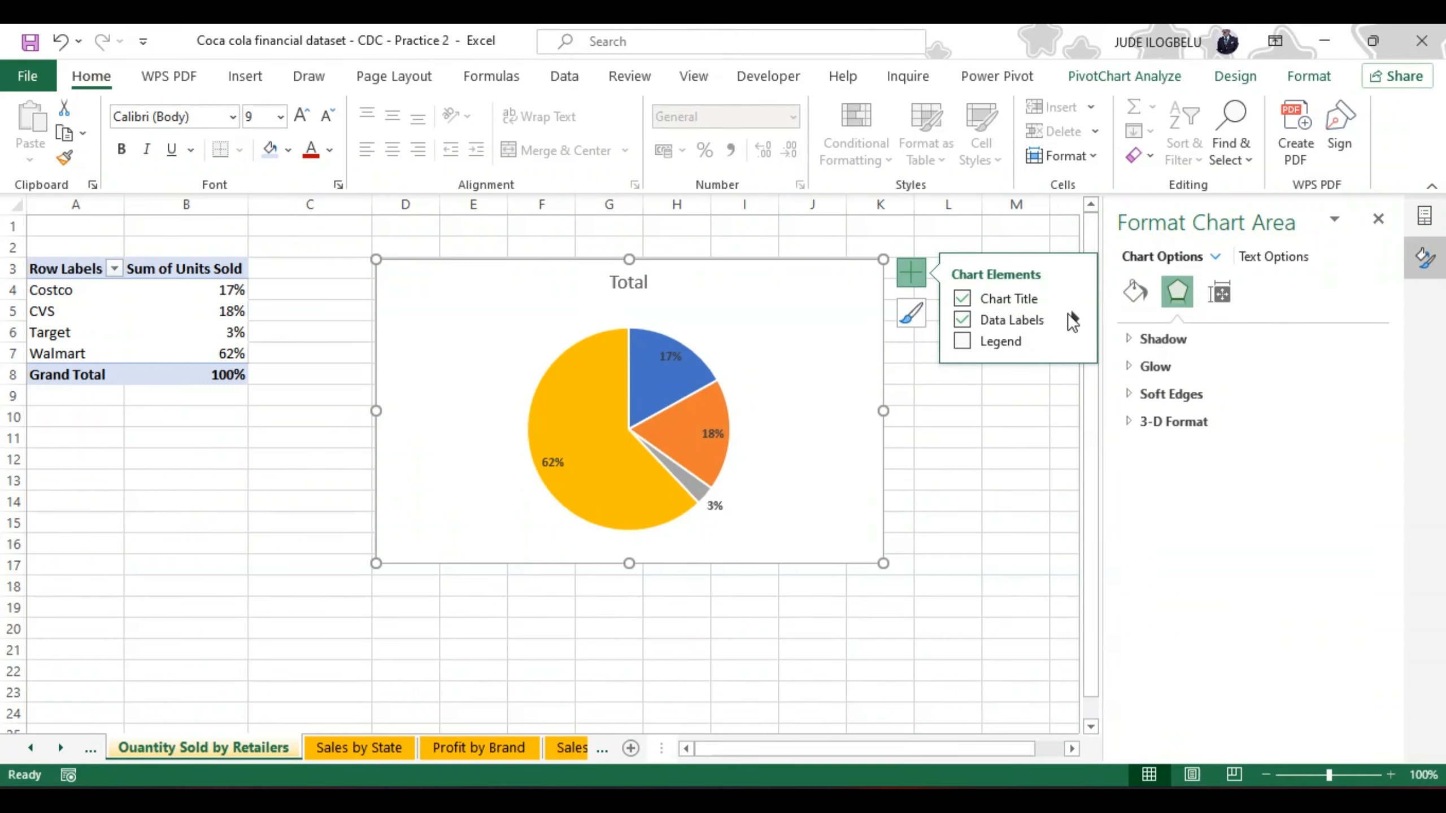
left_click(1075, 320)
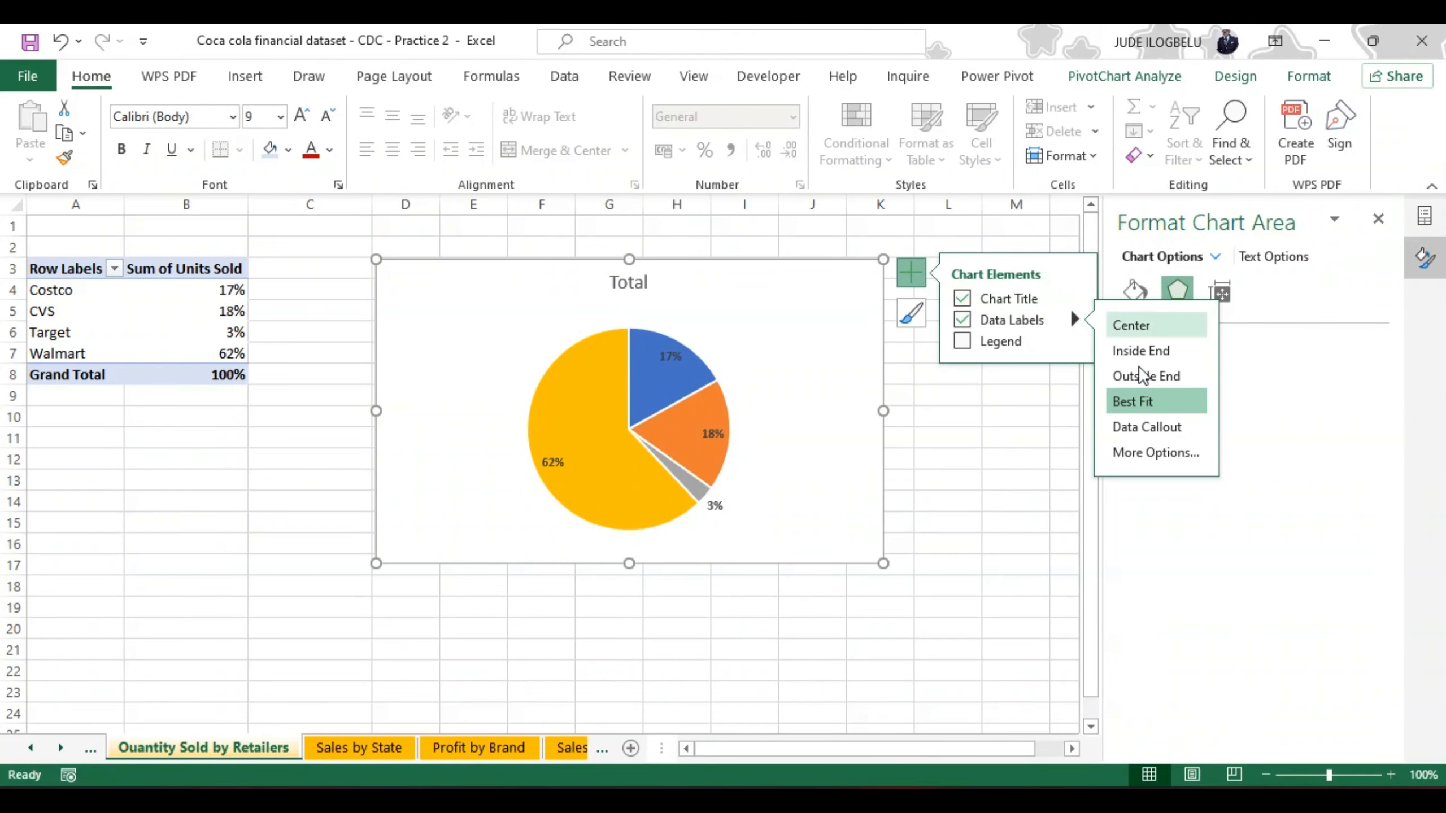
left_click(1146, 406)
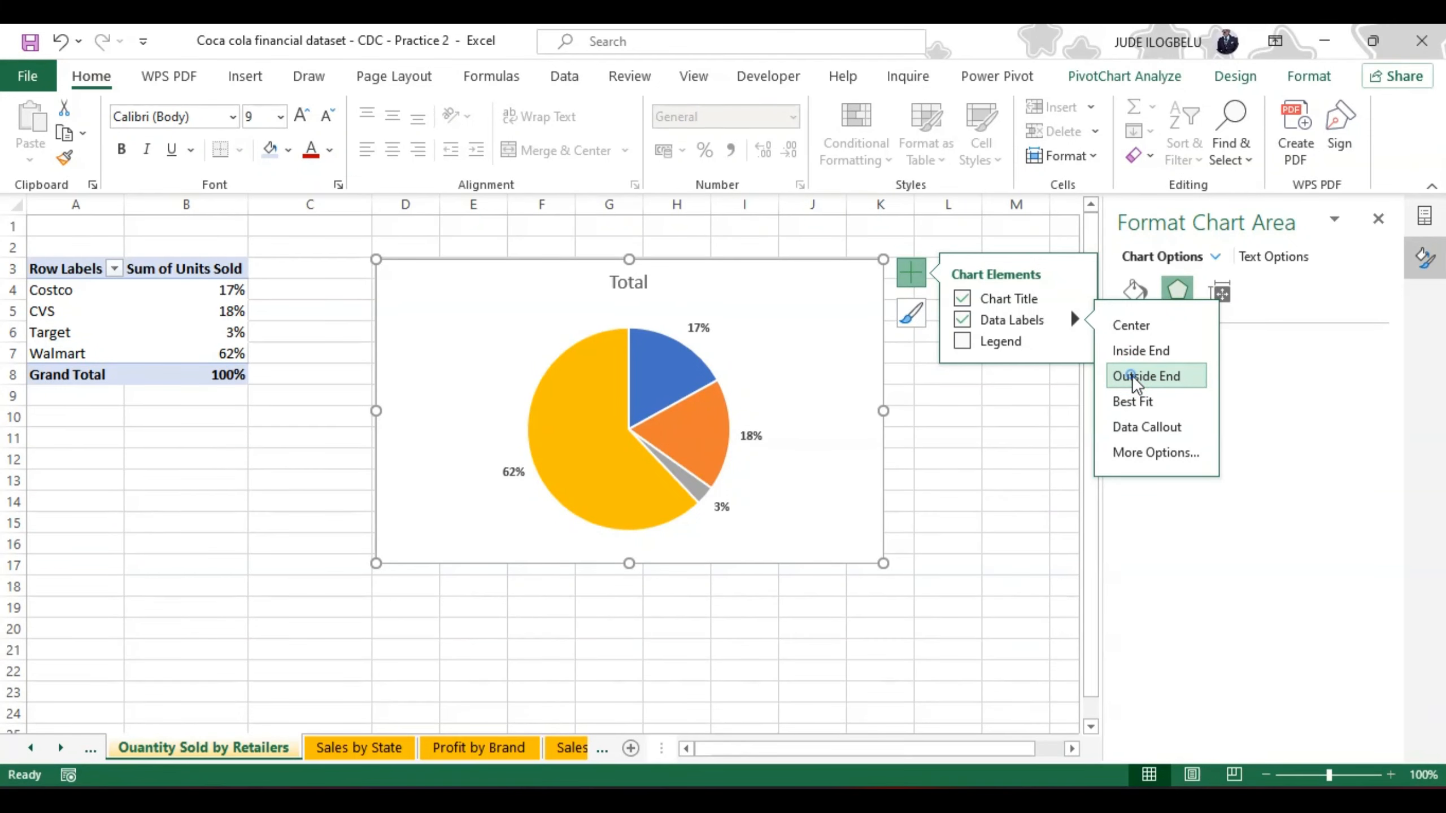
left_click(1025, 443)
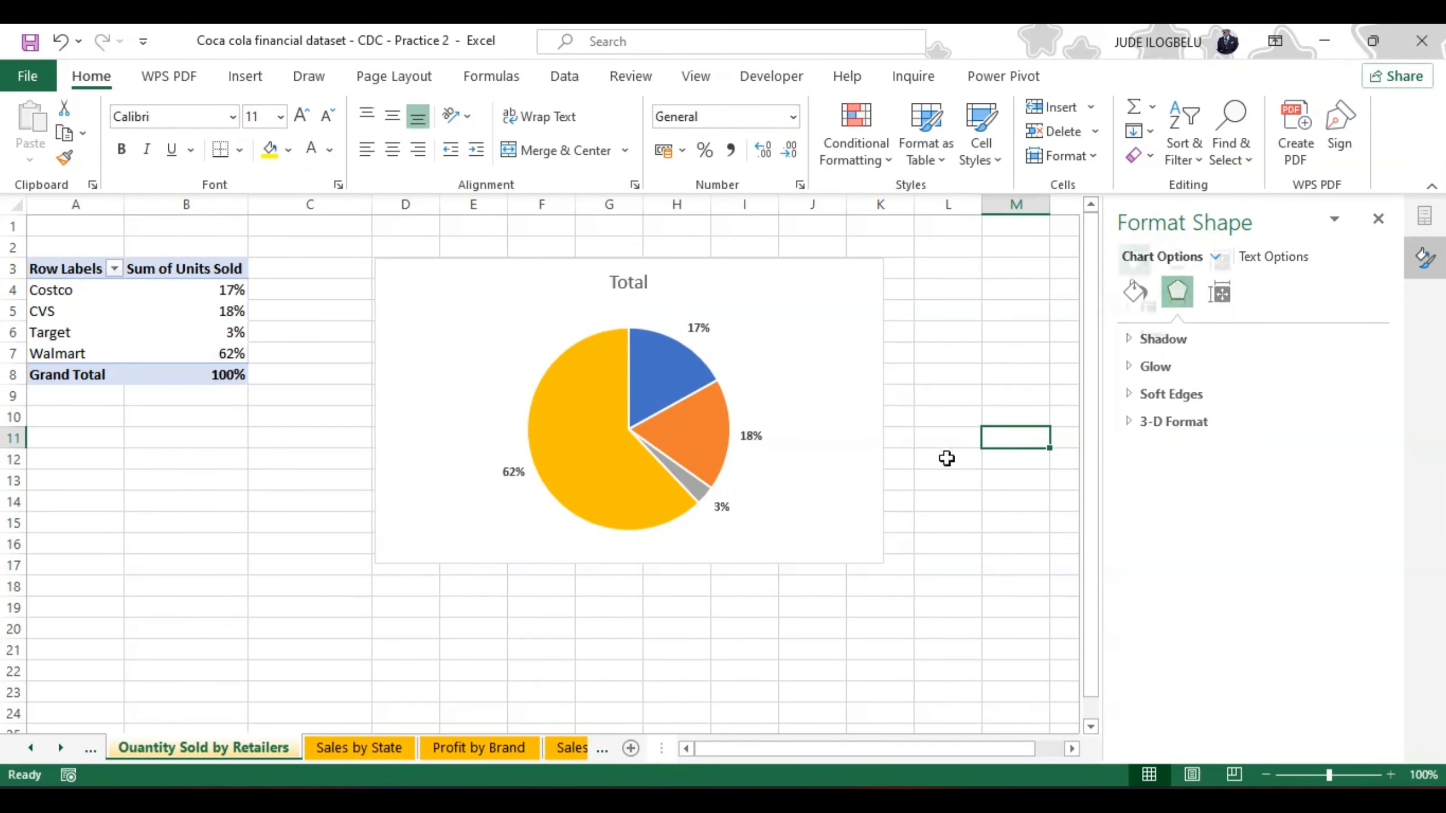
Step: Look through the fill options for the retailer pie chart's data series
right_click(571, 459)
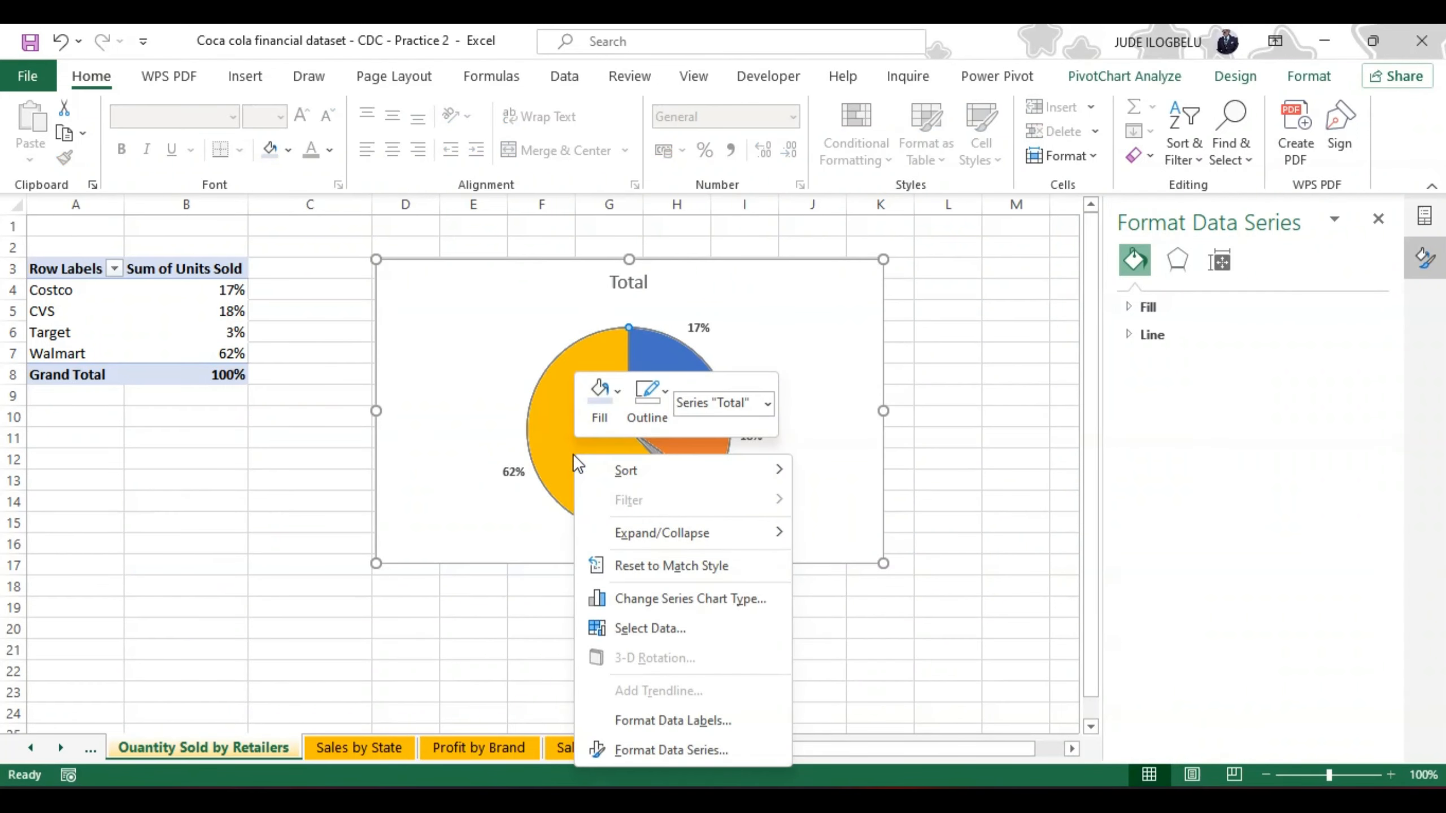
left_click(673, 751)
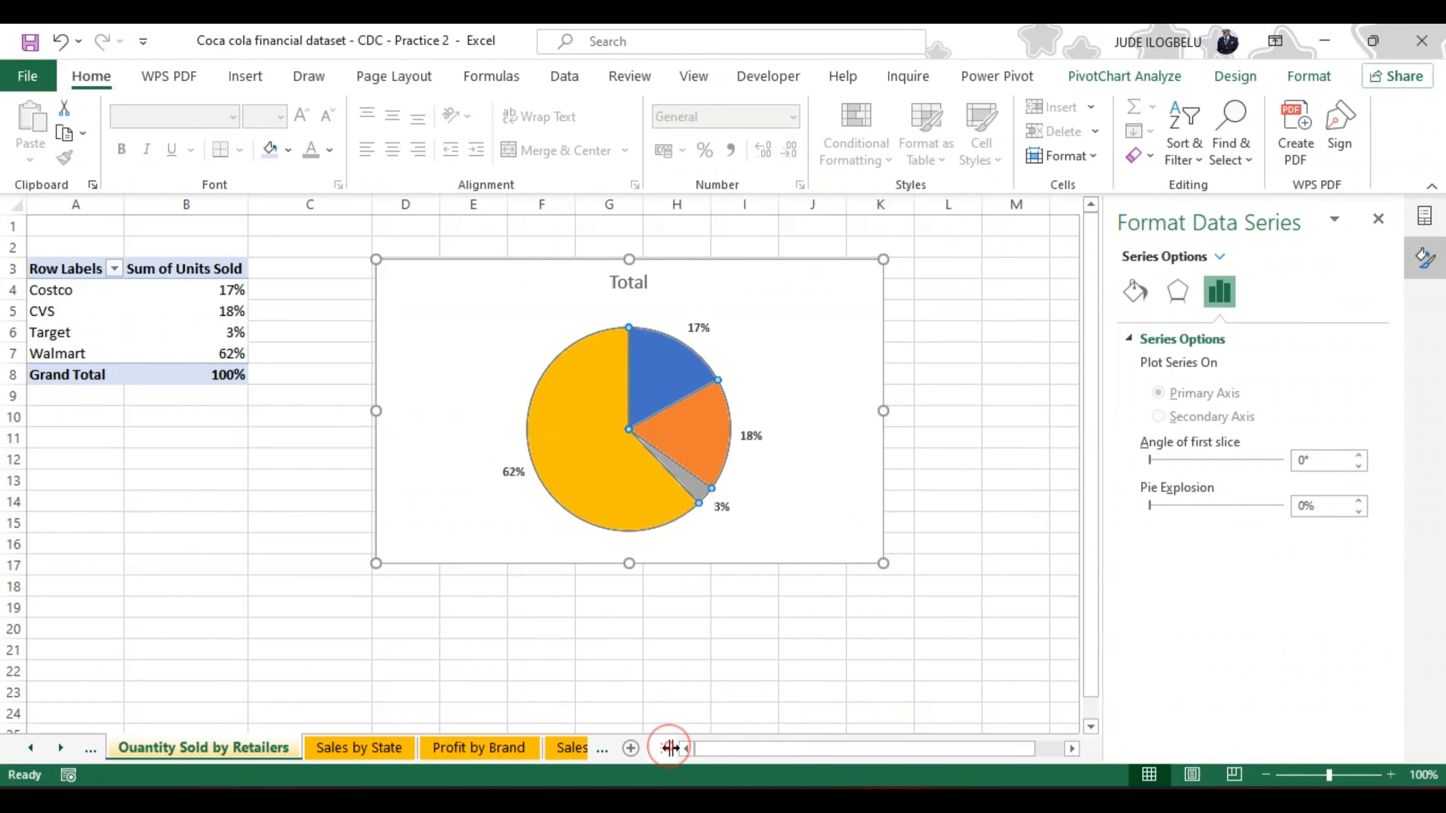
left_click(1135, 293)
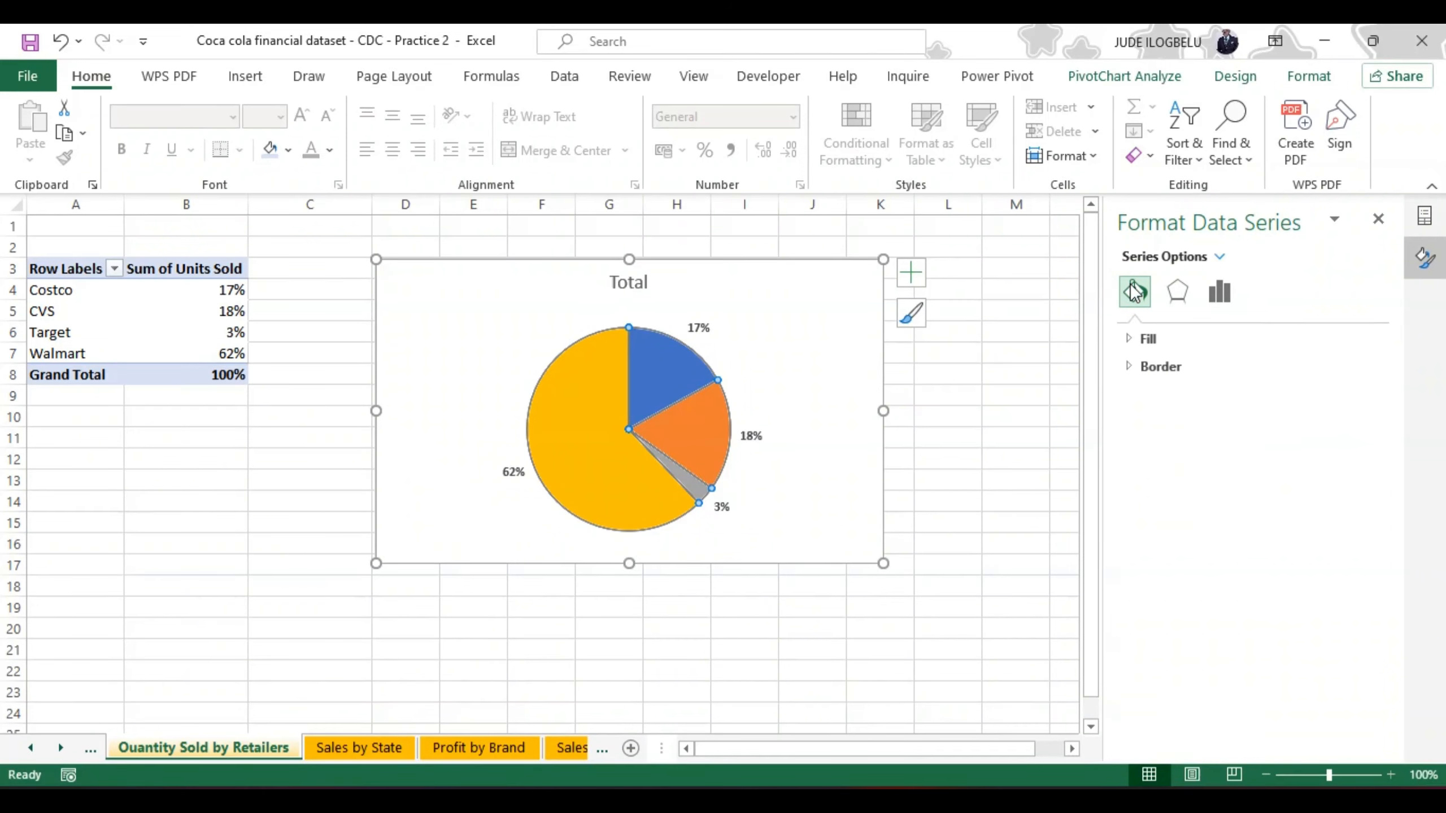
left_click(1141, 340)
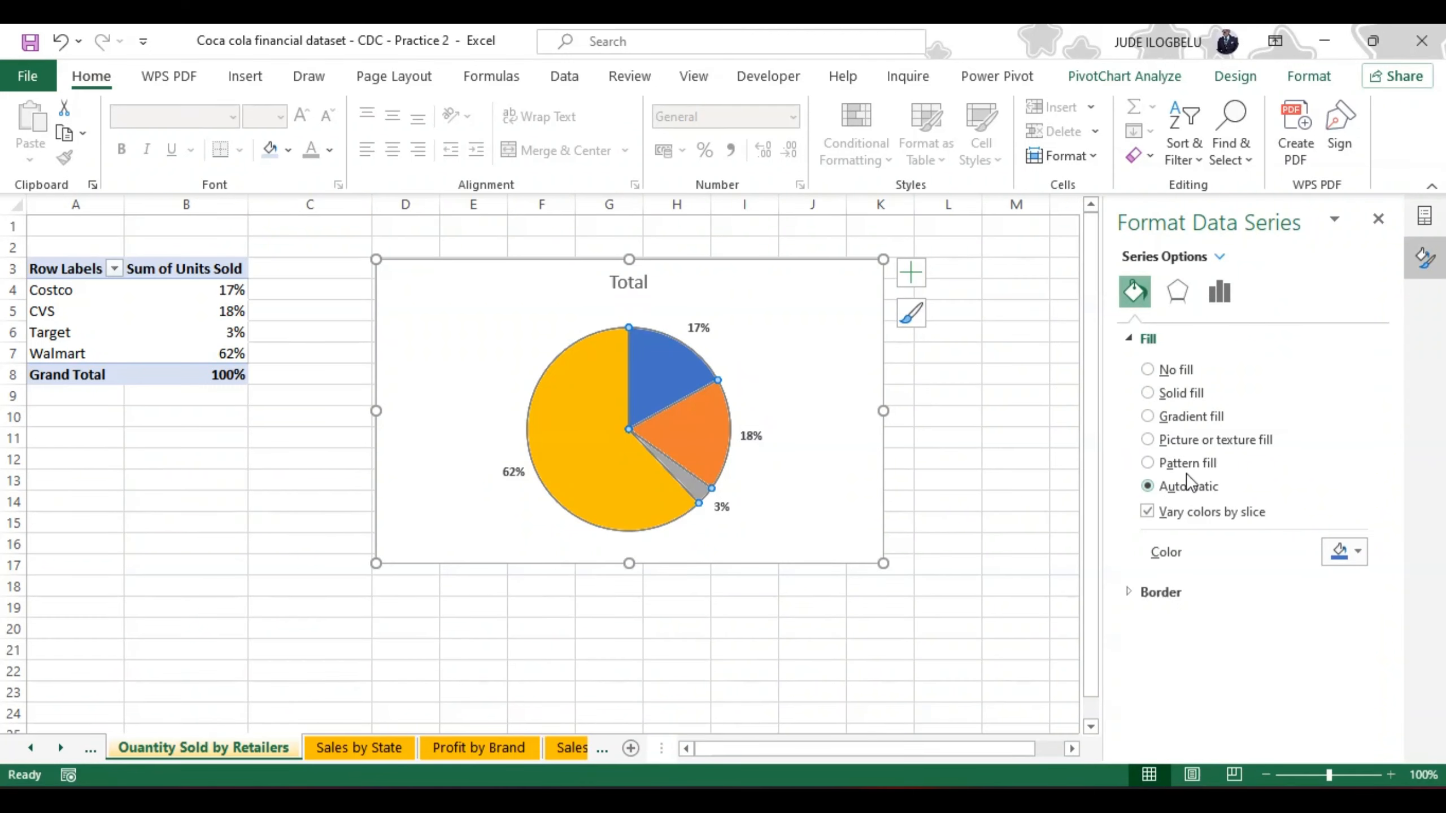
left_click(987, 393)
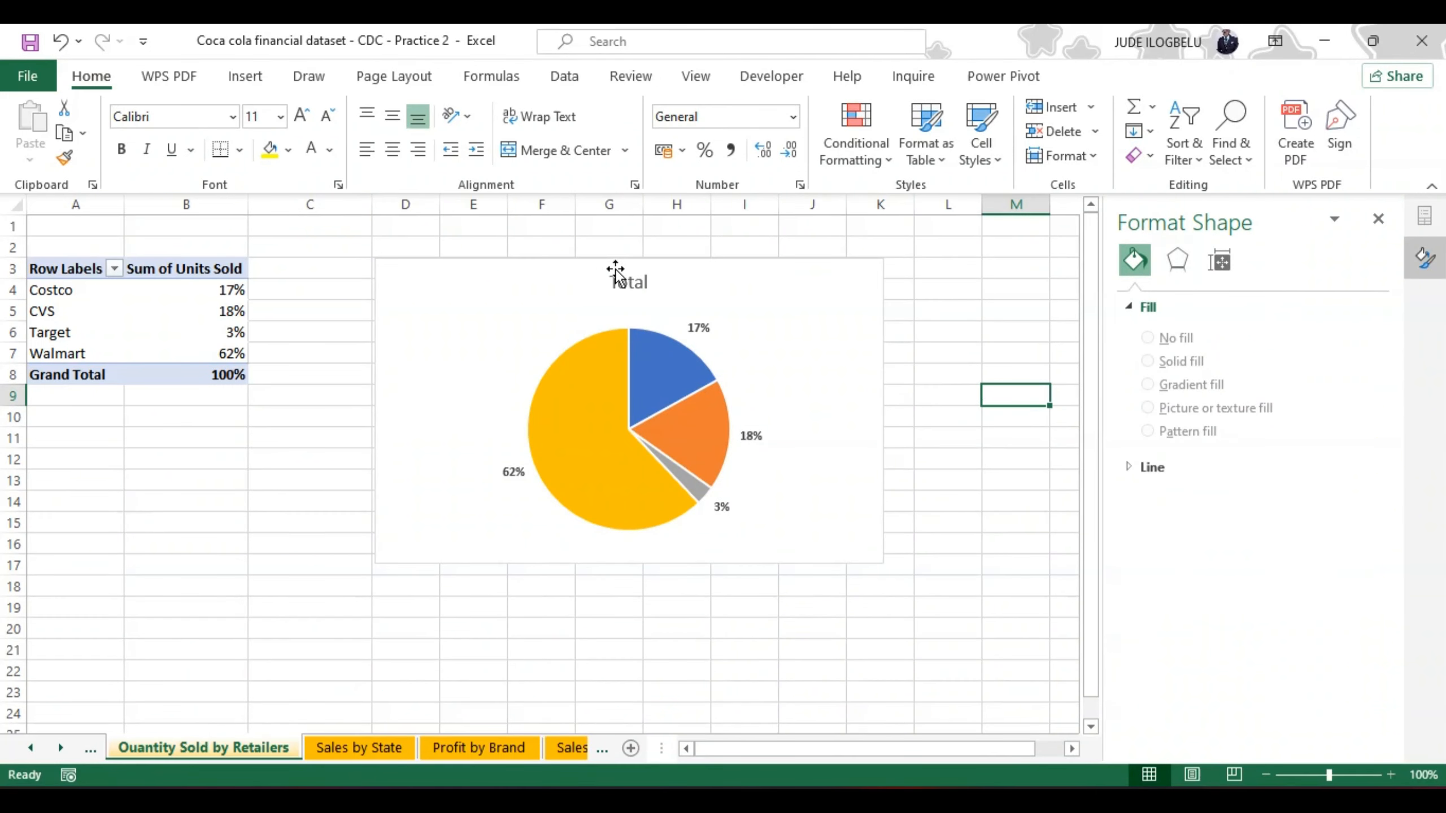
Step: Change the retailer pie chart's title to "Quantity Sold by Retailers"
left_click(627, 284)
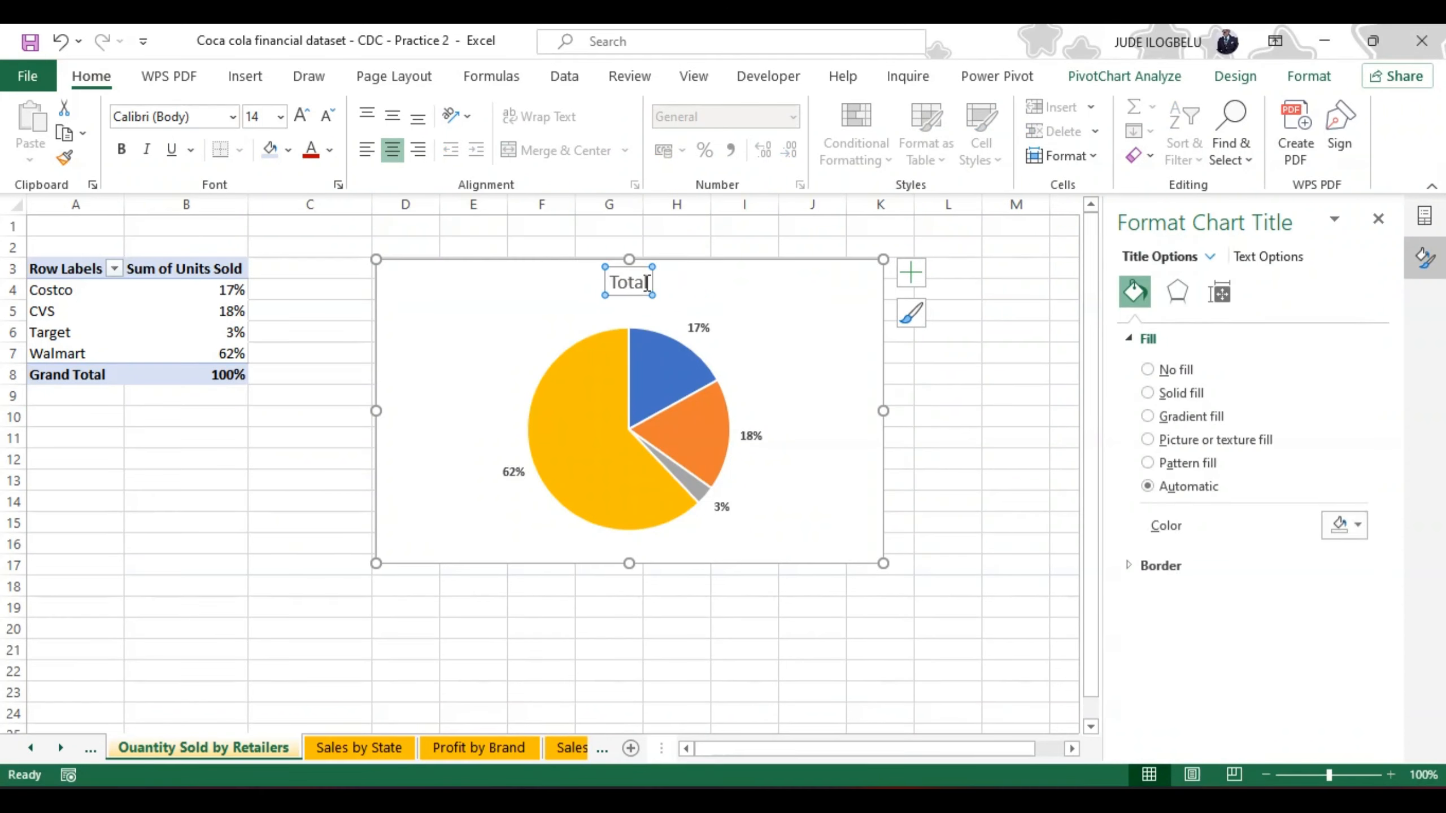
double_click(638, 283)
key("BackSpace")
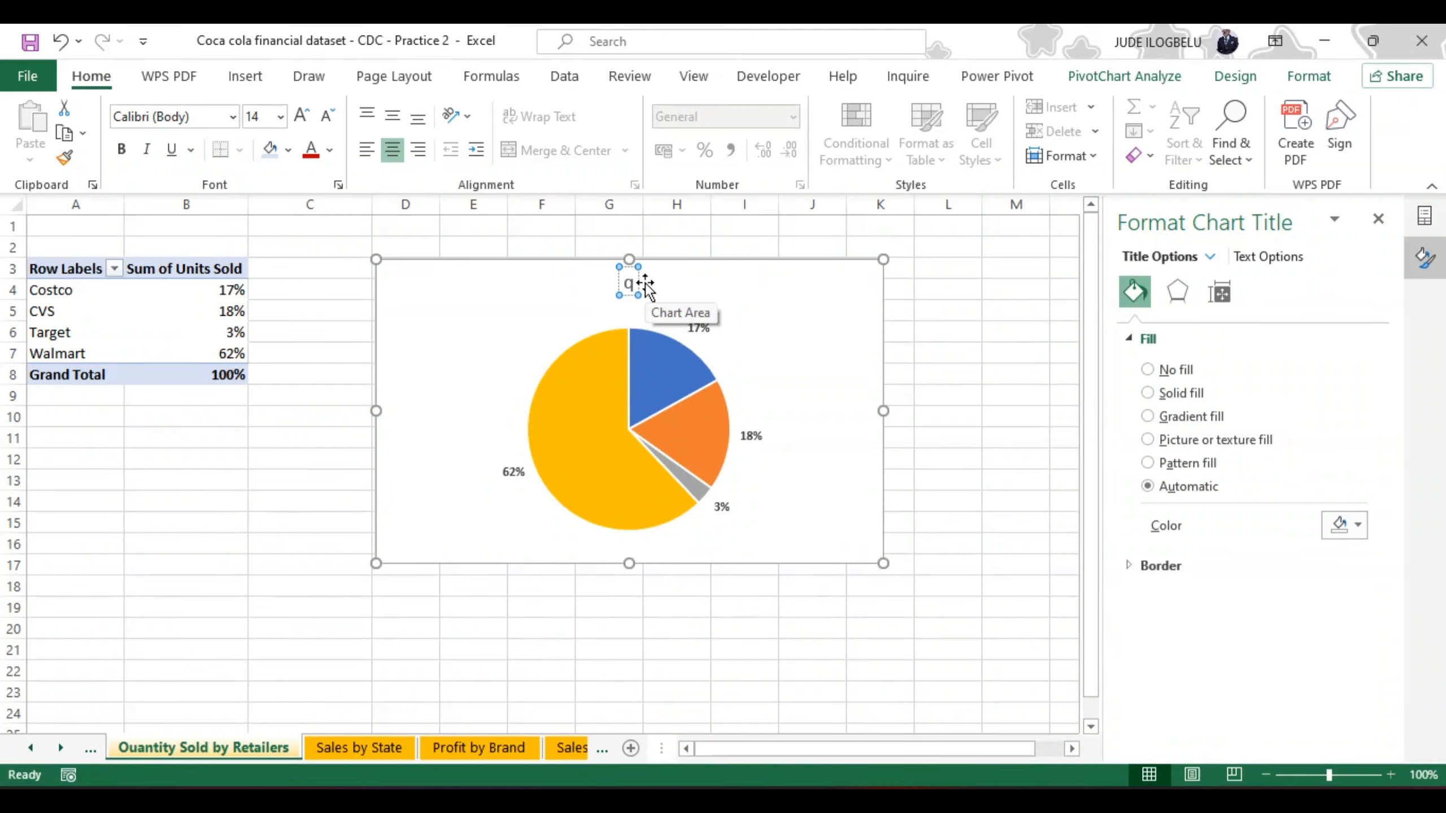
key("BackSpace")
type("Quantity")
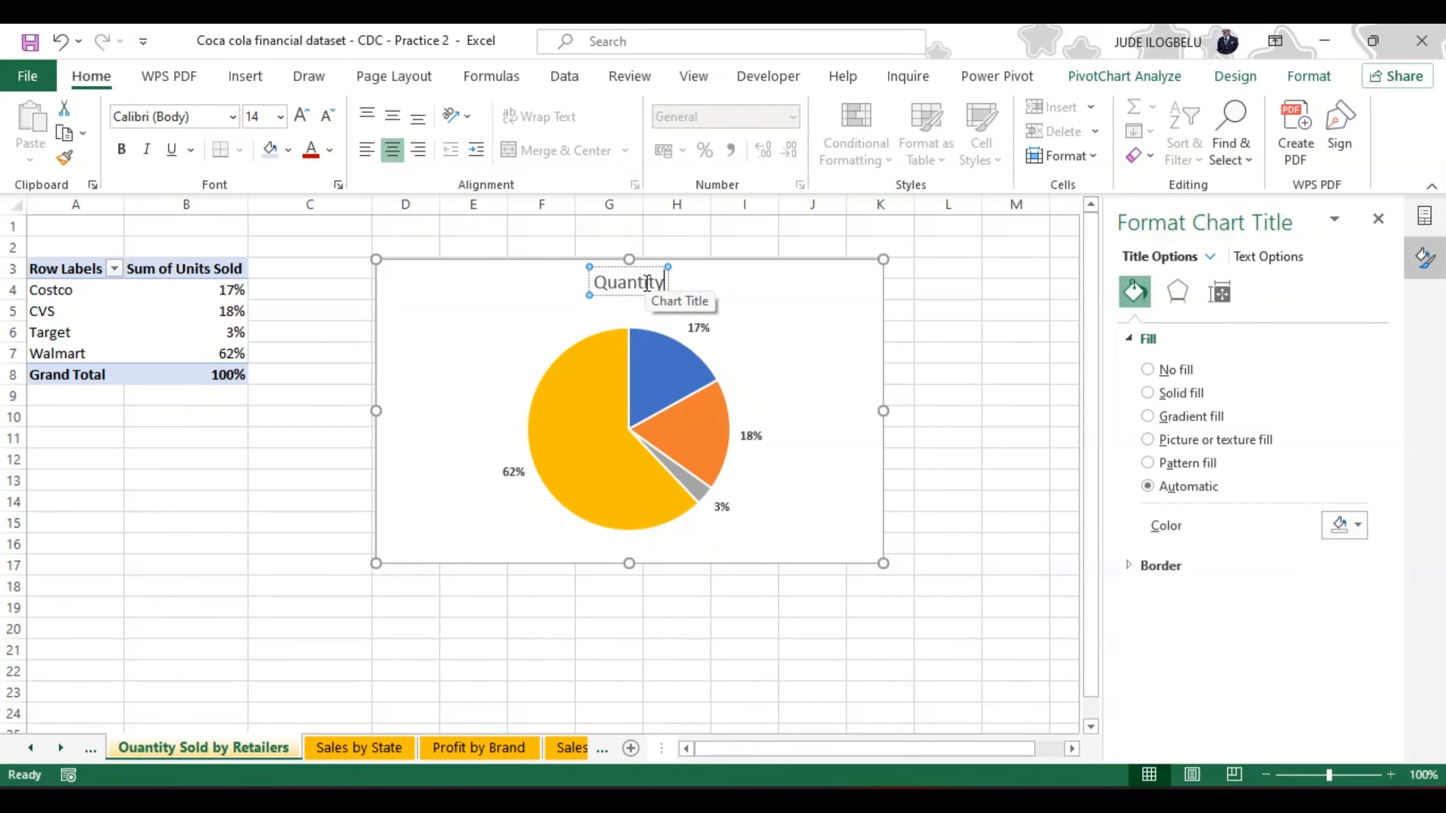
type(" Sold")
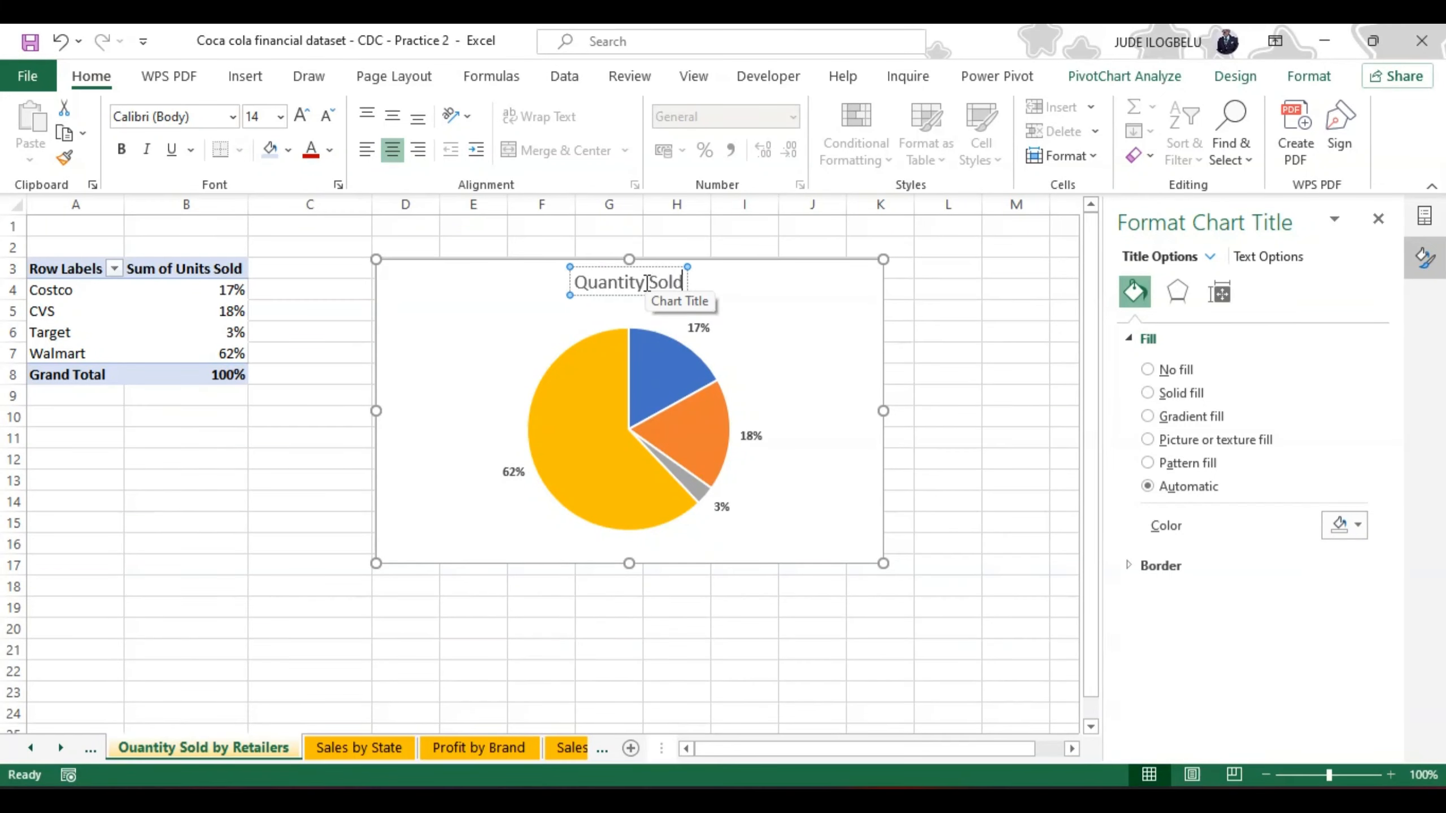
type(" by ")
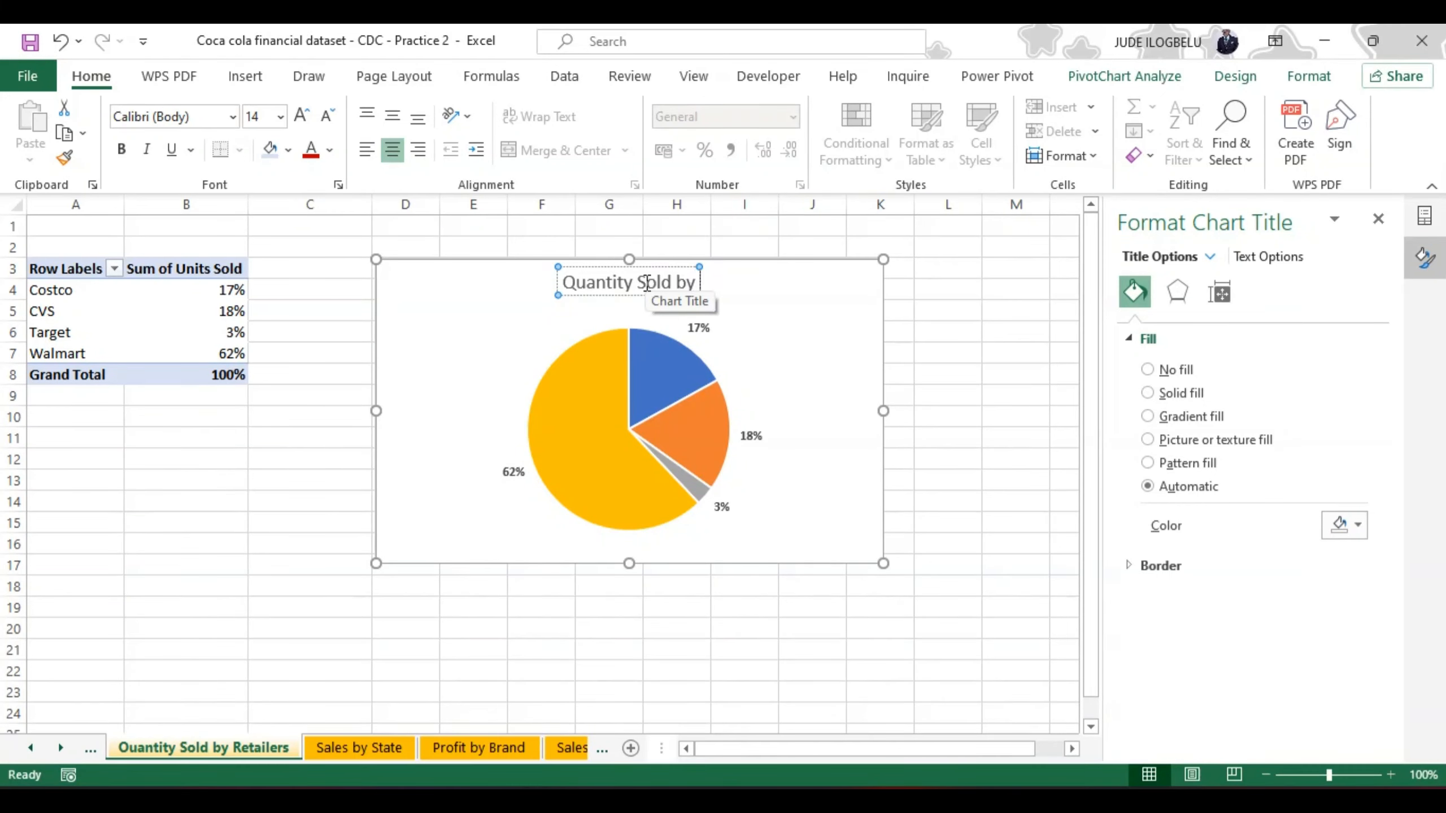
type("Retail")
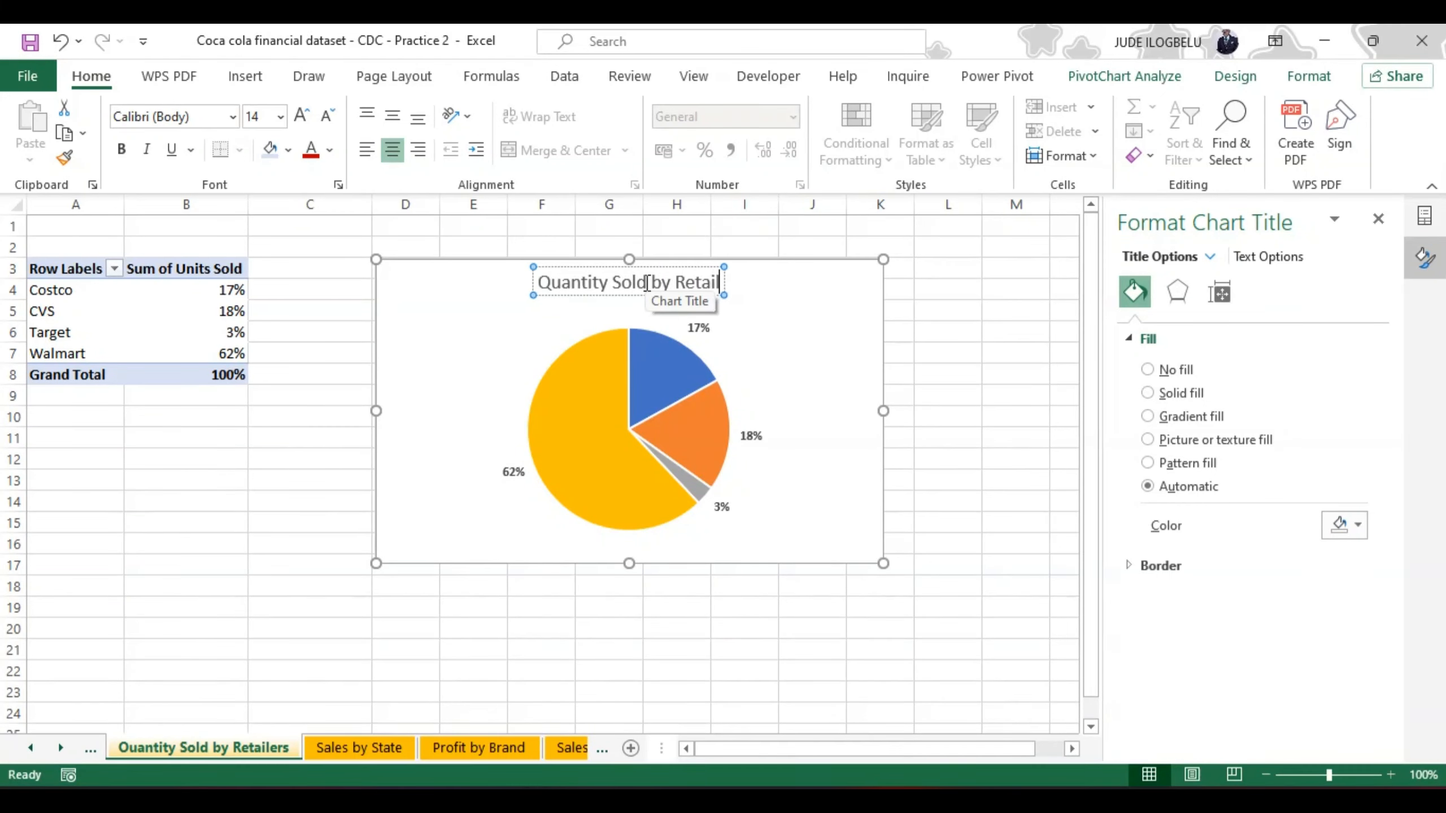
type("ers")
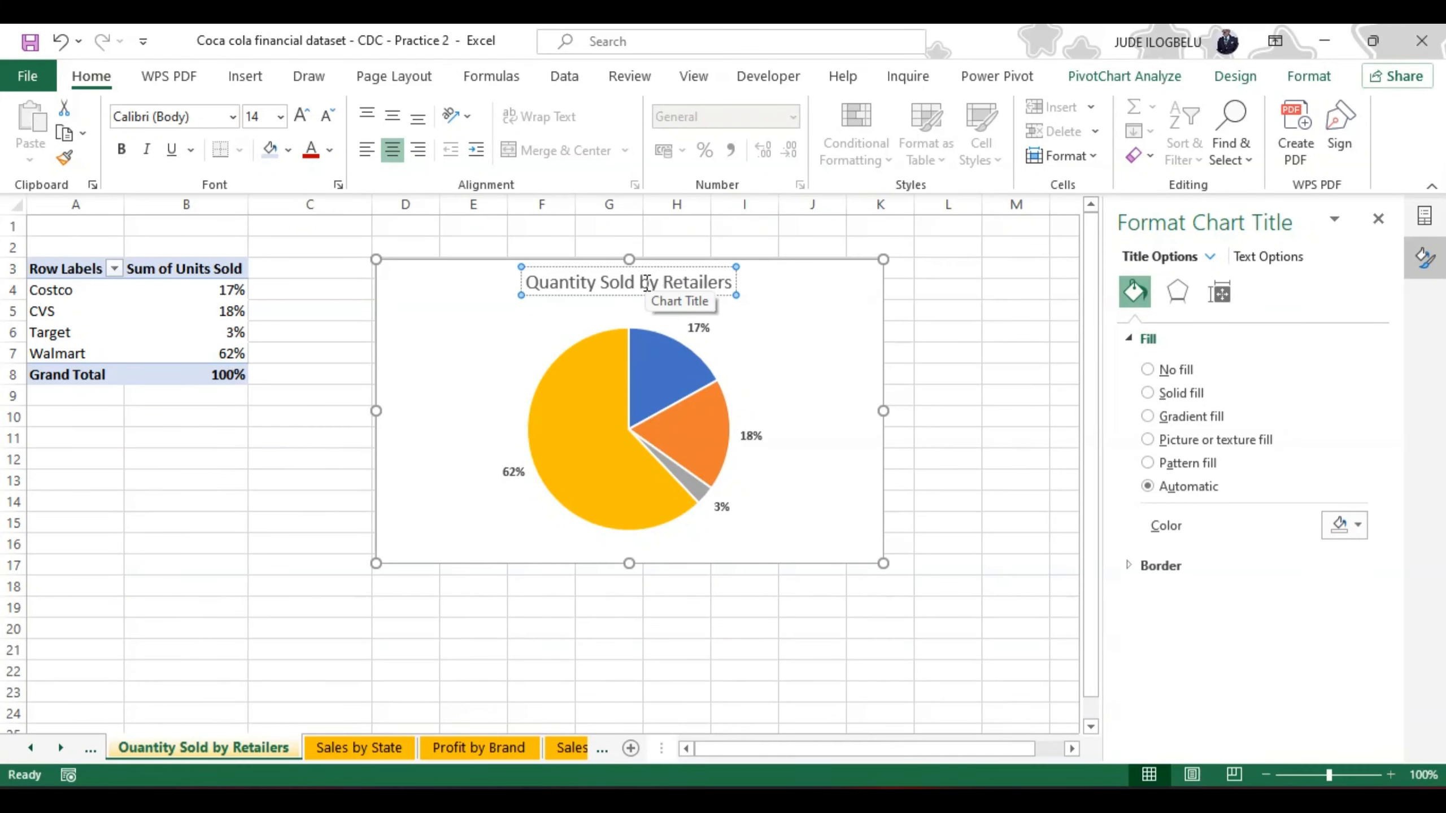
Step: Make the whole title text of the retailer pie chart bold
key("ctrl+a")
key("ctrl+b")
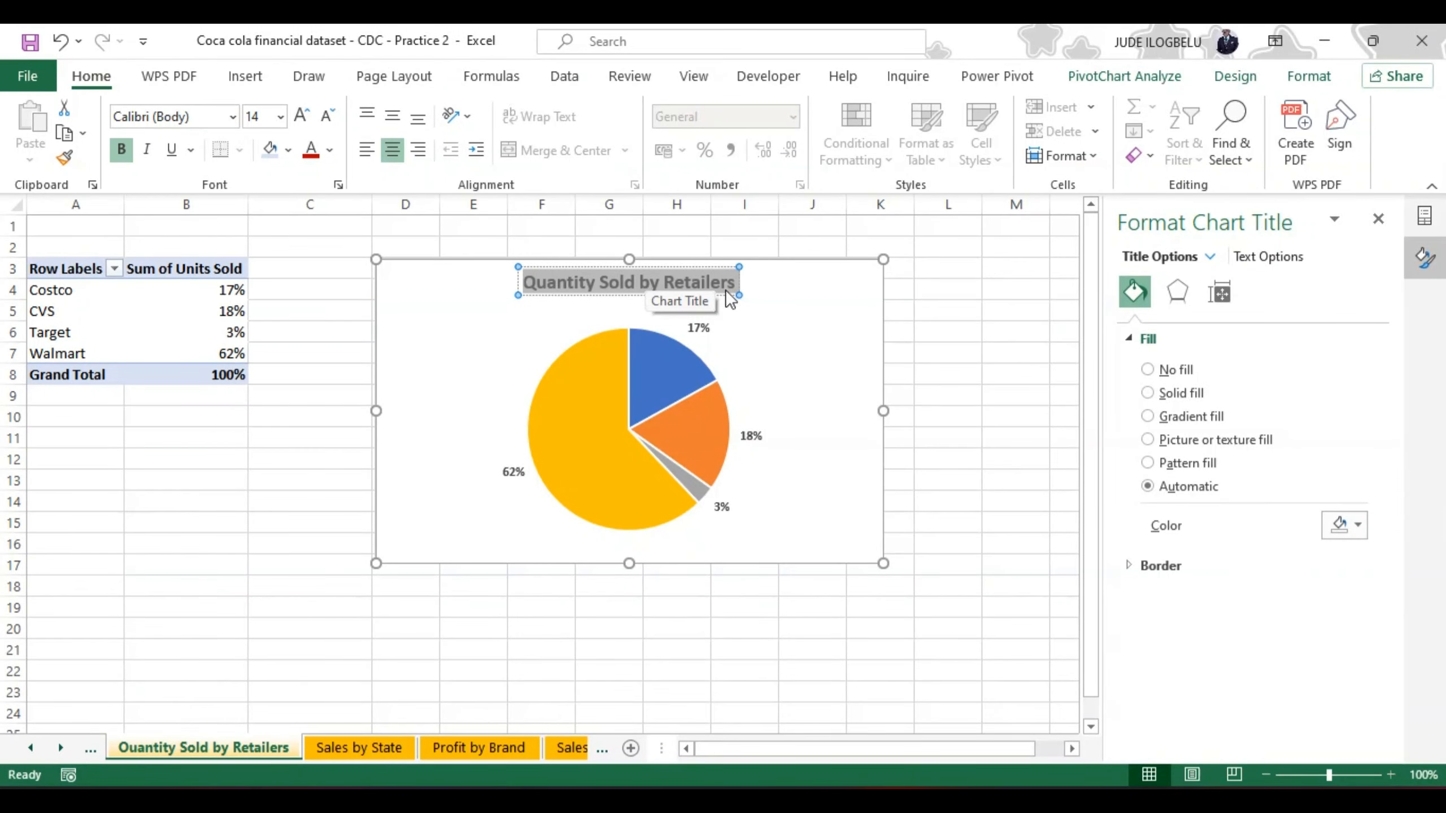
left_click(773, 288)
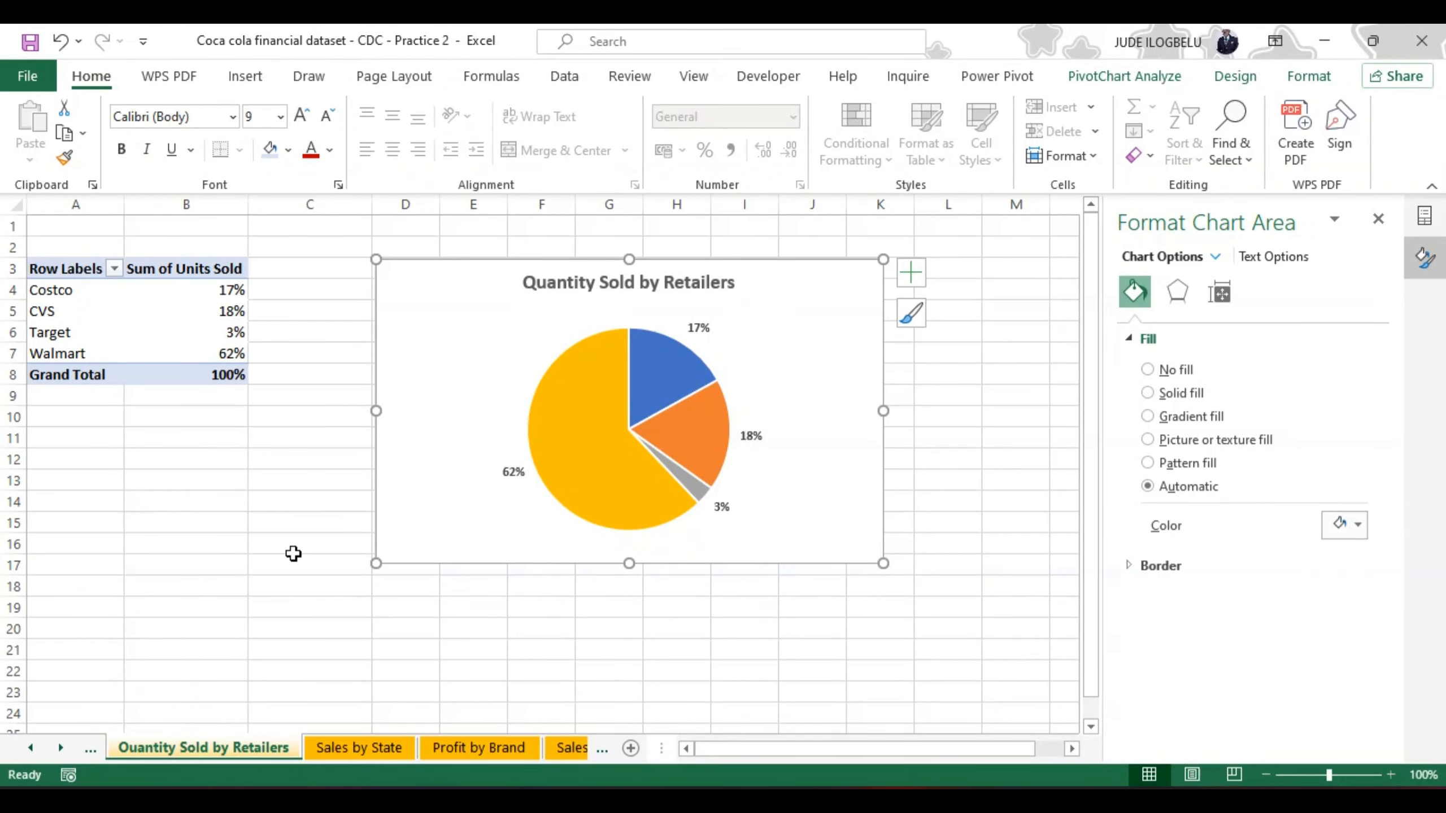
Step: Correct the first letter of the sheet name to read Quantity Sold by Retailers, and open the Profit by Brand sheet
double_click(130, 744)
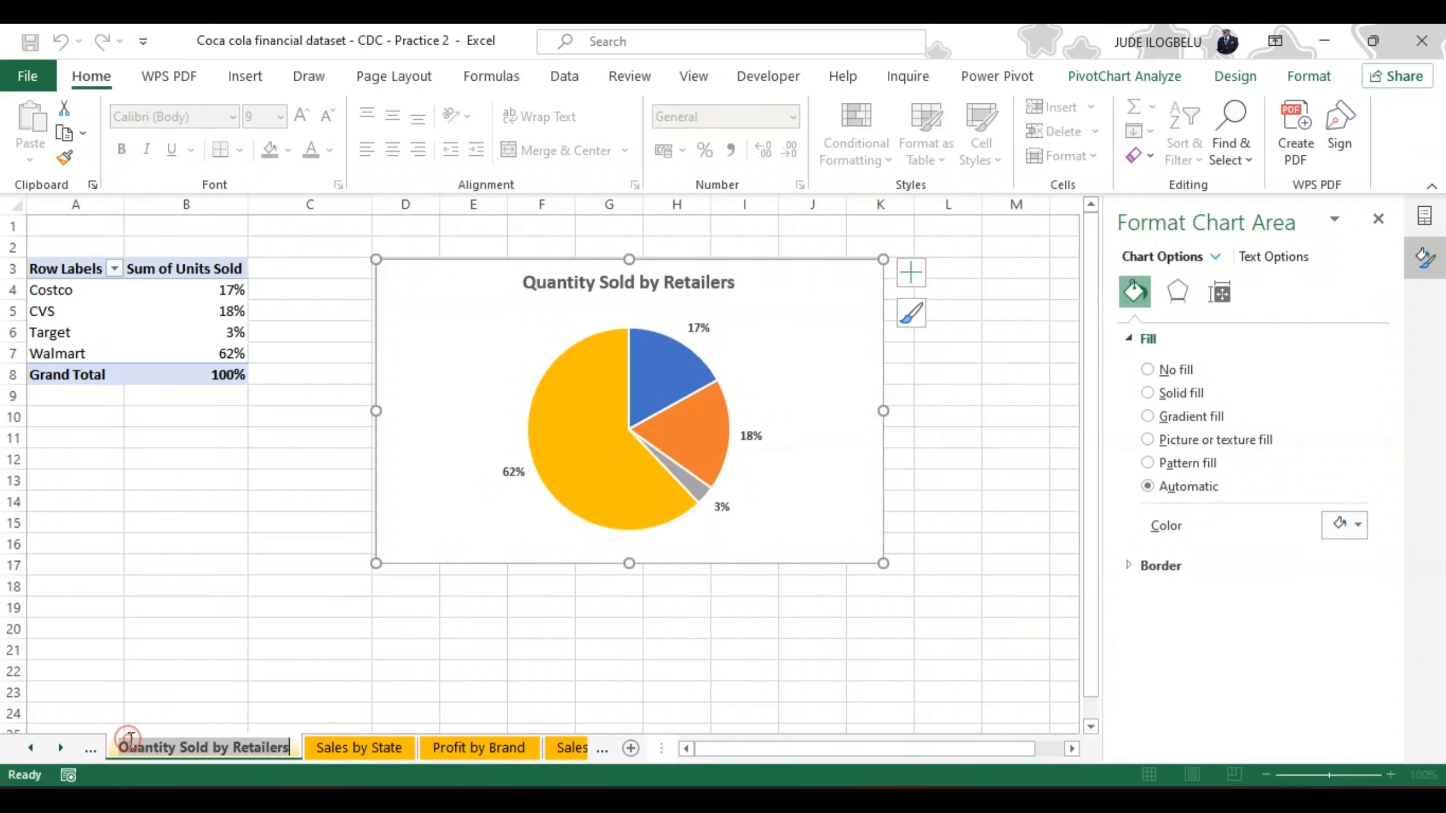
left_click(131, 746)
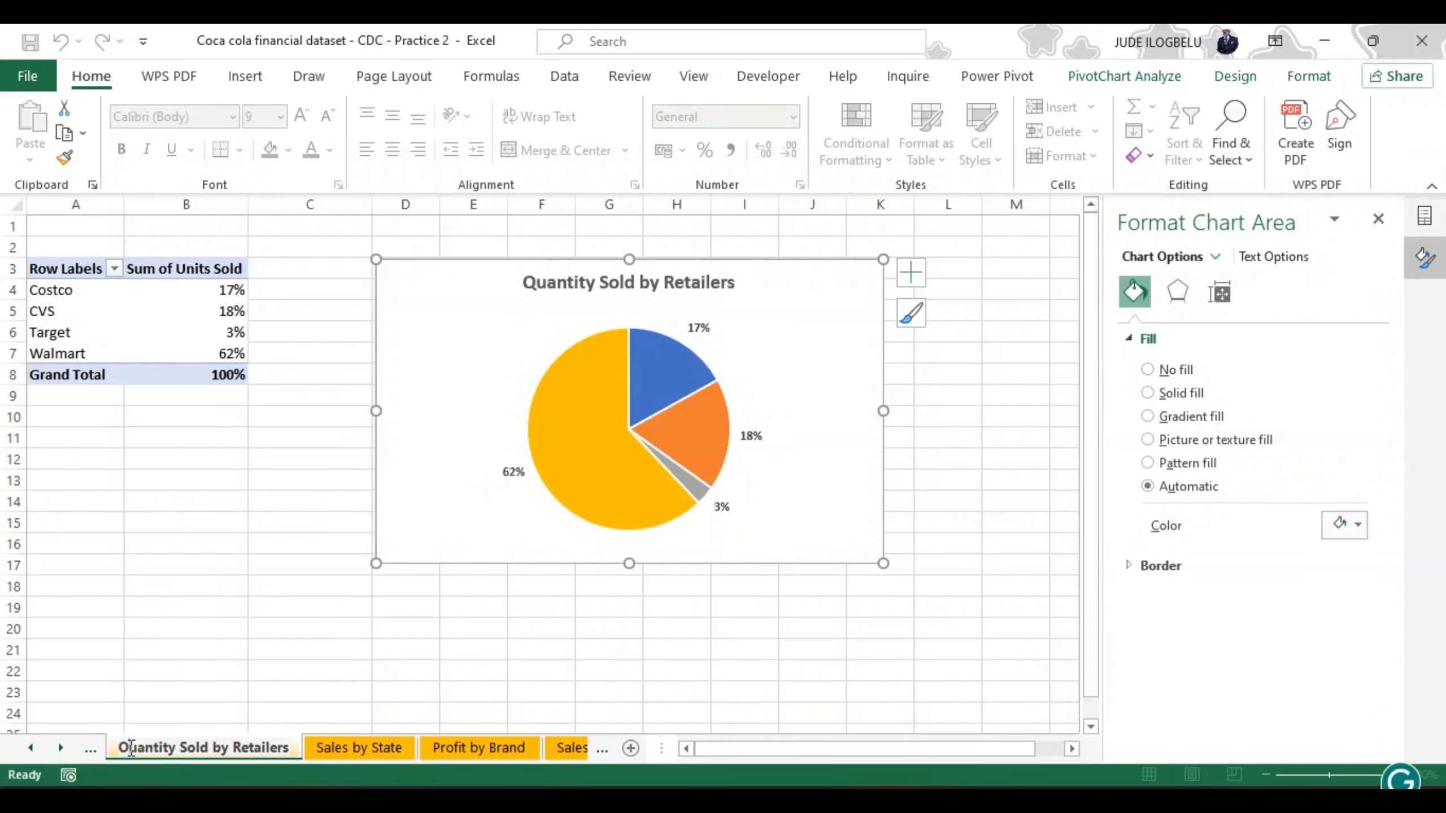
key("BackSpace")
type("q")
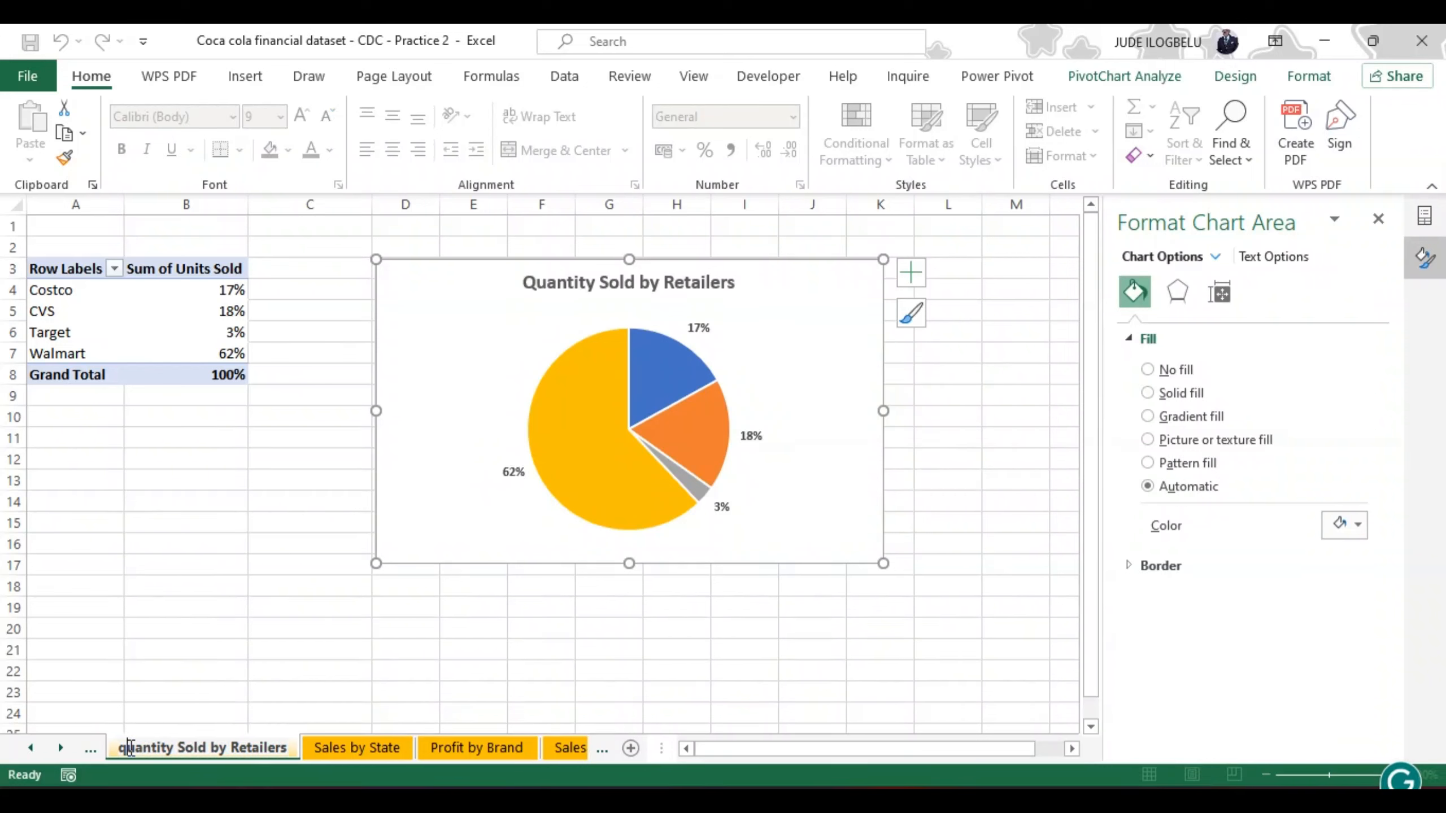
key("BackSpace")
type("Q")
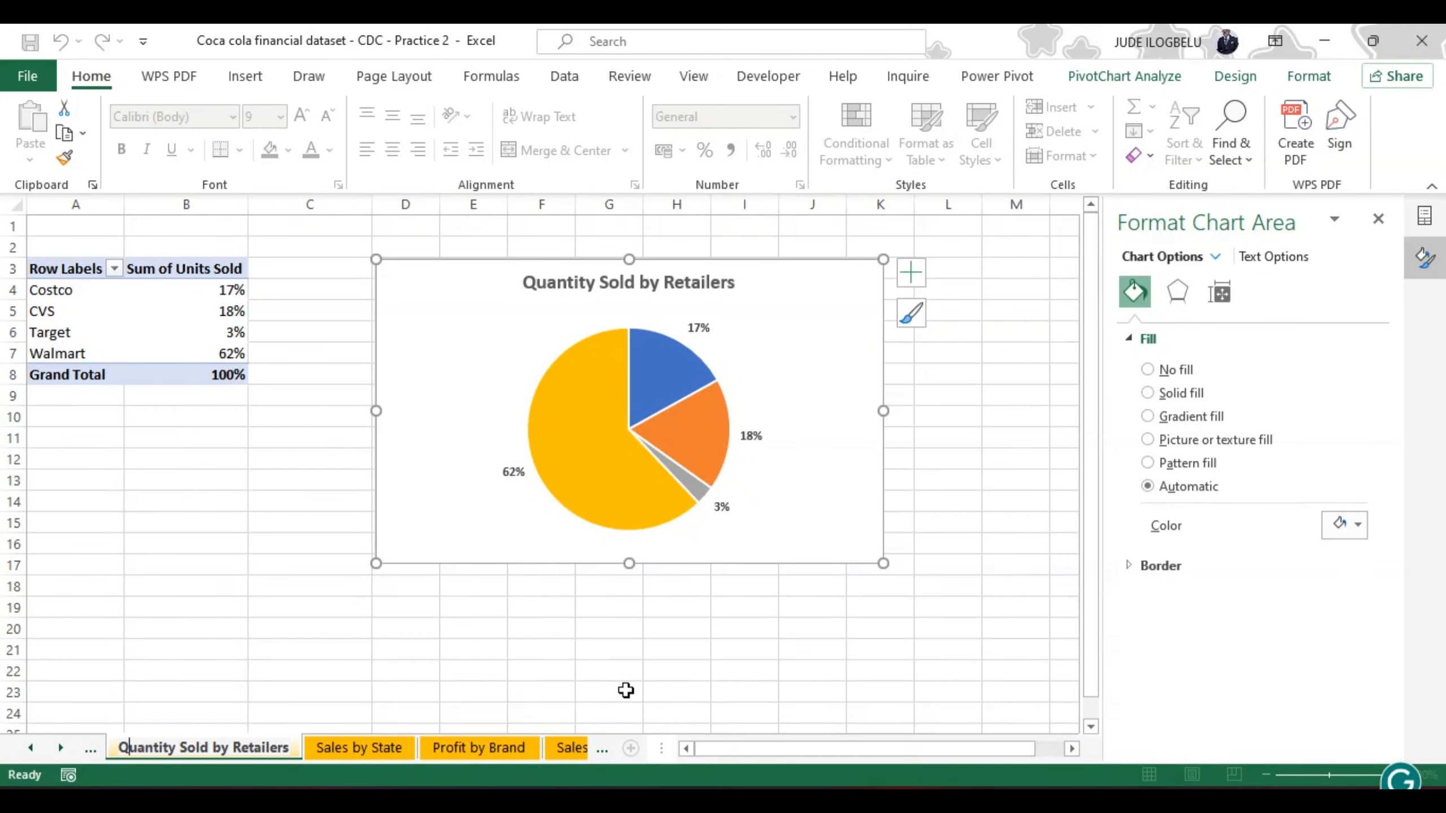
left_click(450, 741)
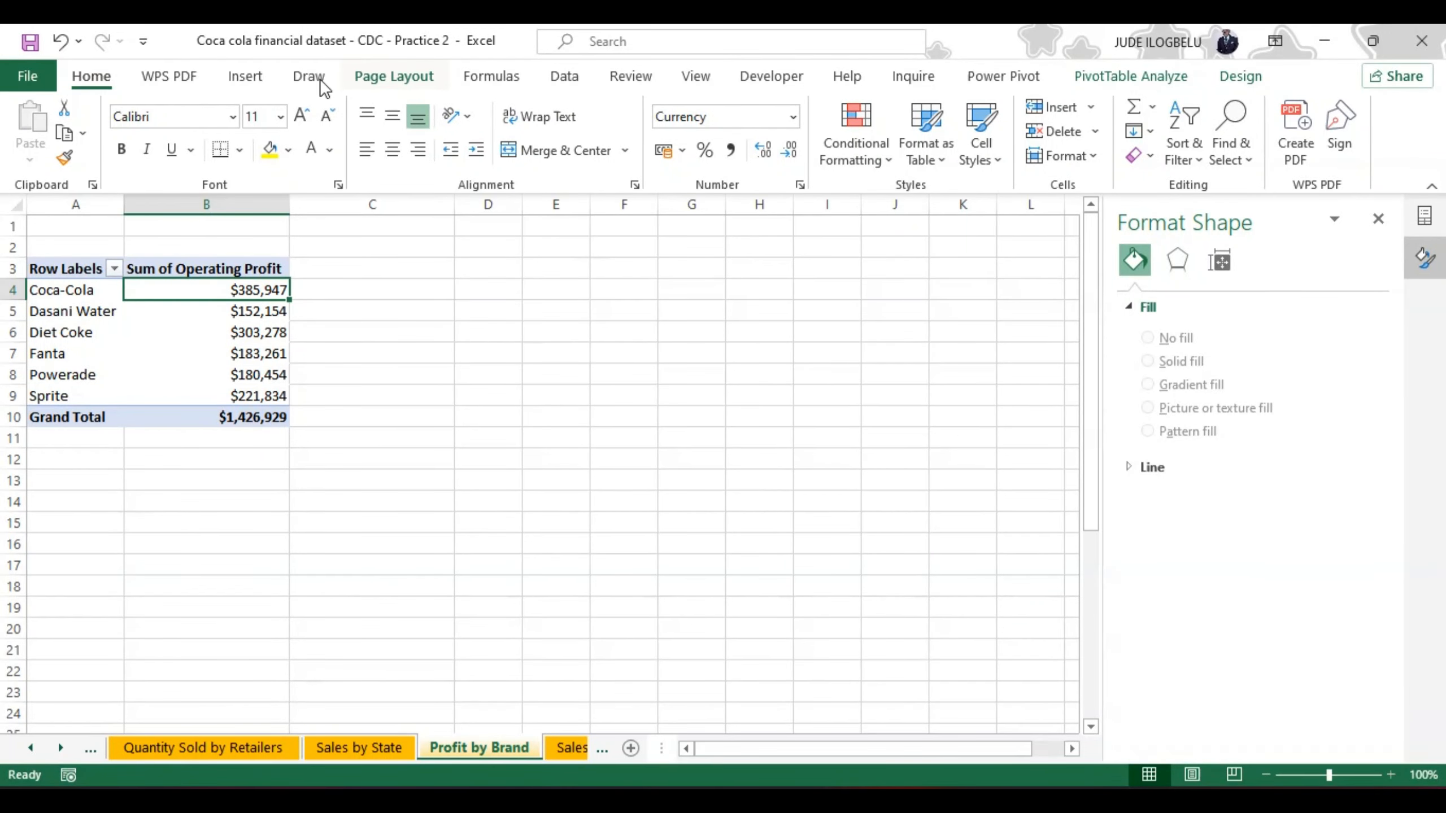
Step: Try a Clustered Column chart of operating profit by beverage brand from the PivotTable, and delete it
left_click(244, 71)
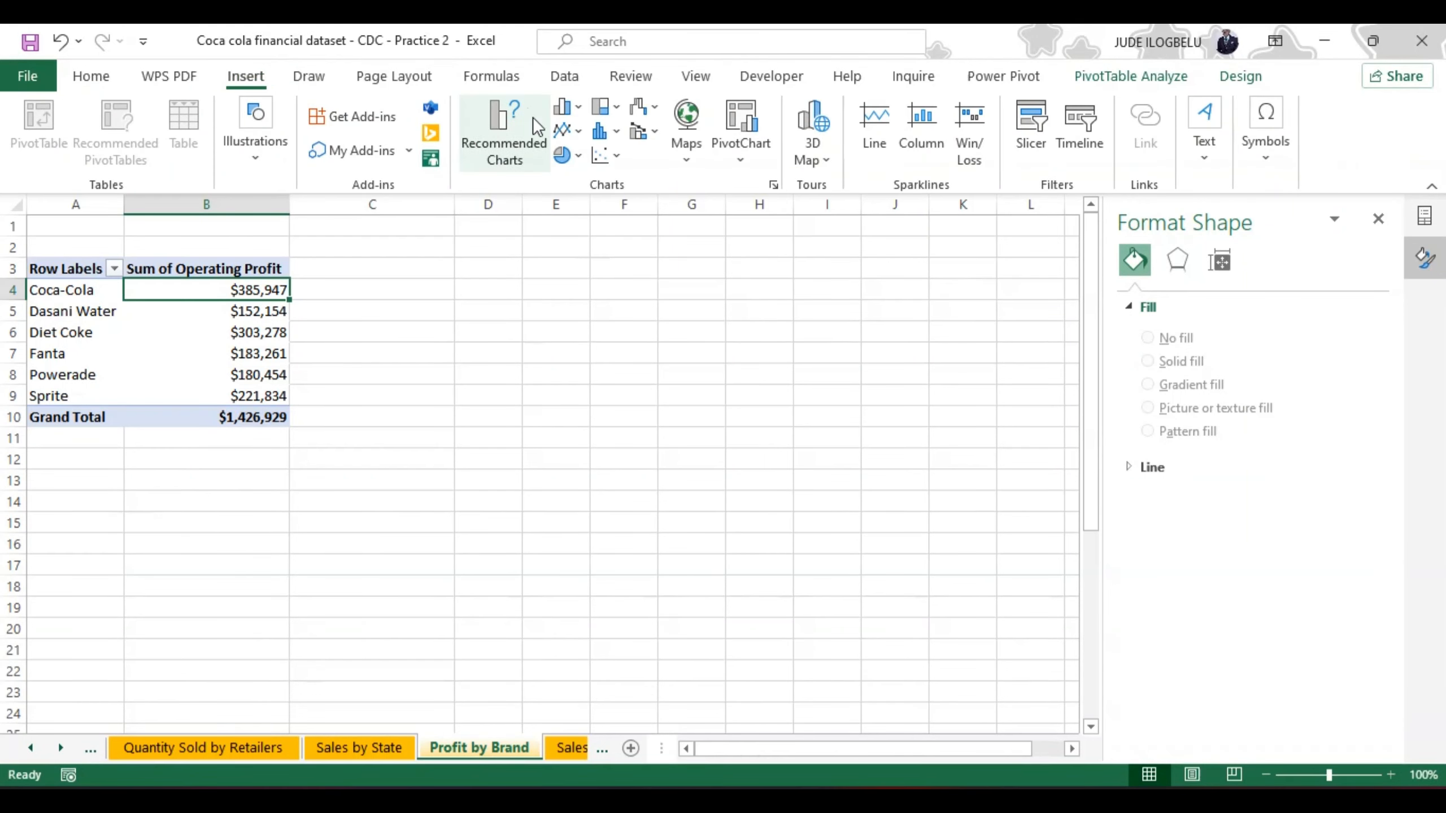
left_click(490, 123)
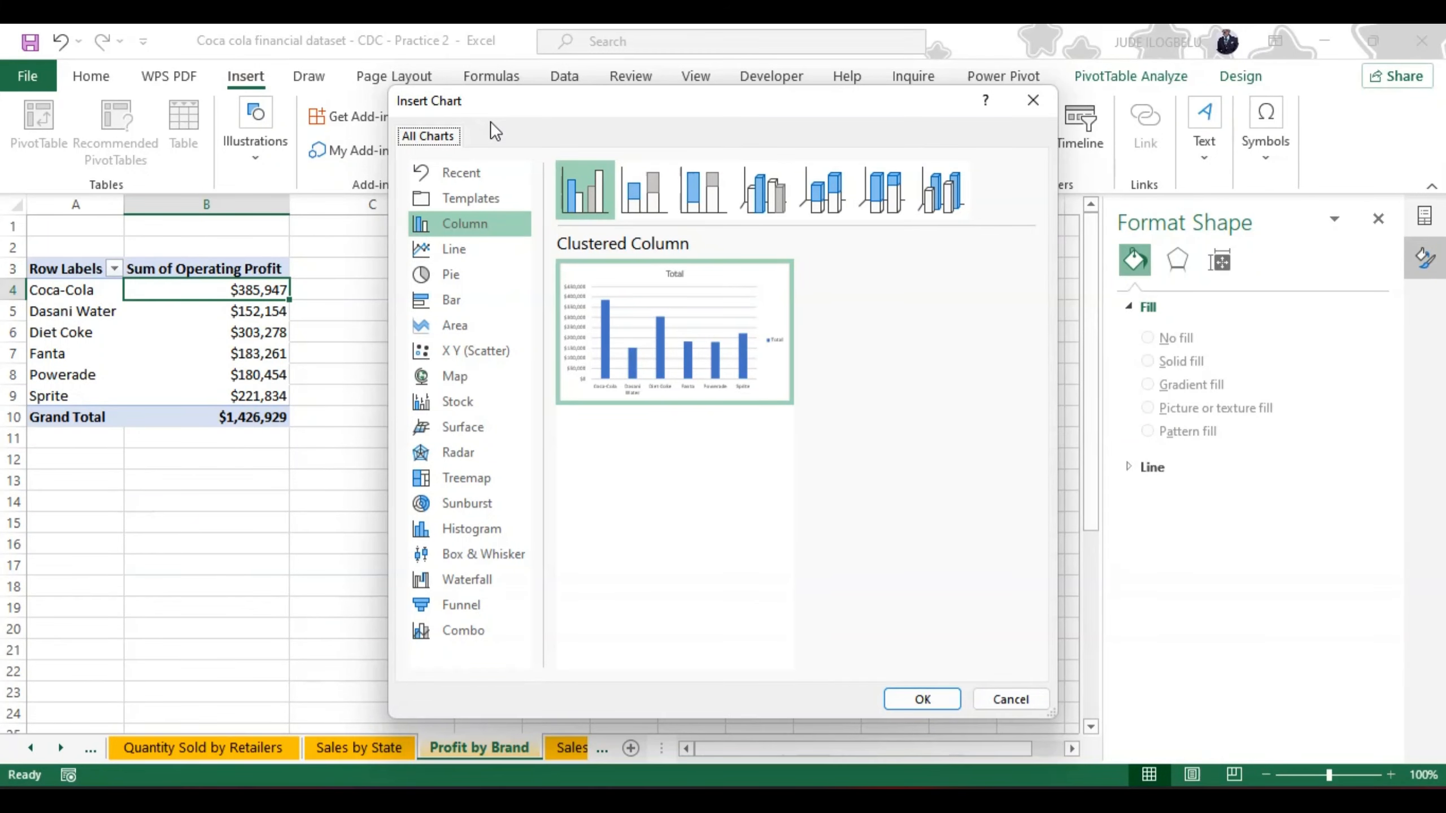
mouse_move(659, 283)
mouse_move(624, 357)
left_click(923, 703)
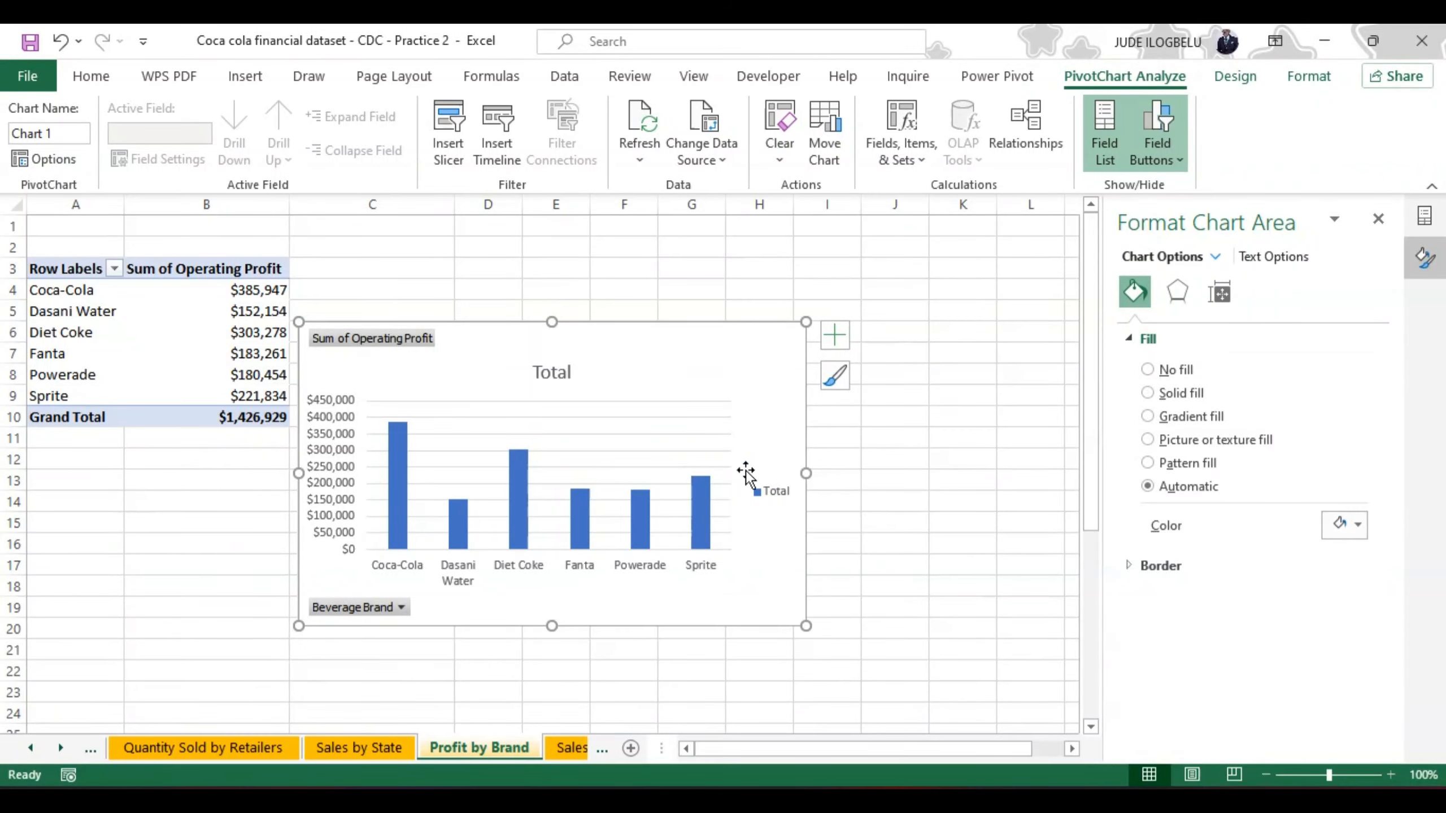
left_click_drag(678, 325, 679, 310)
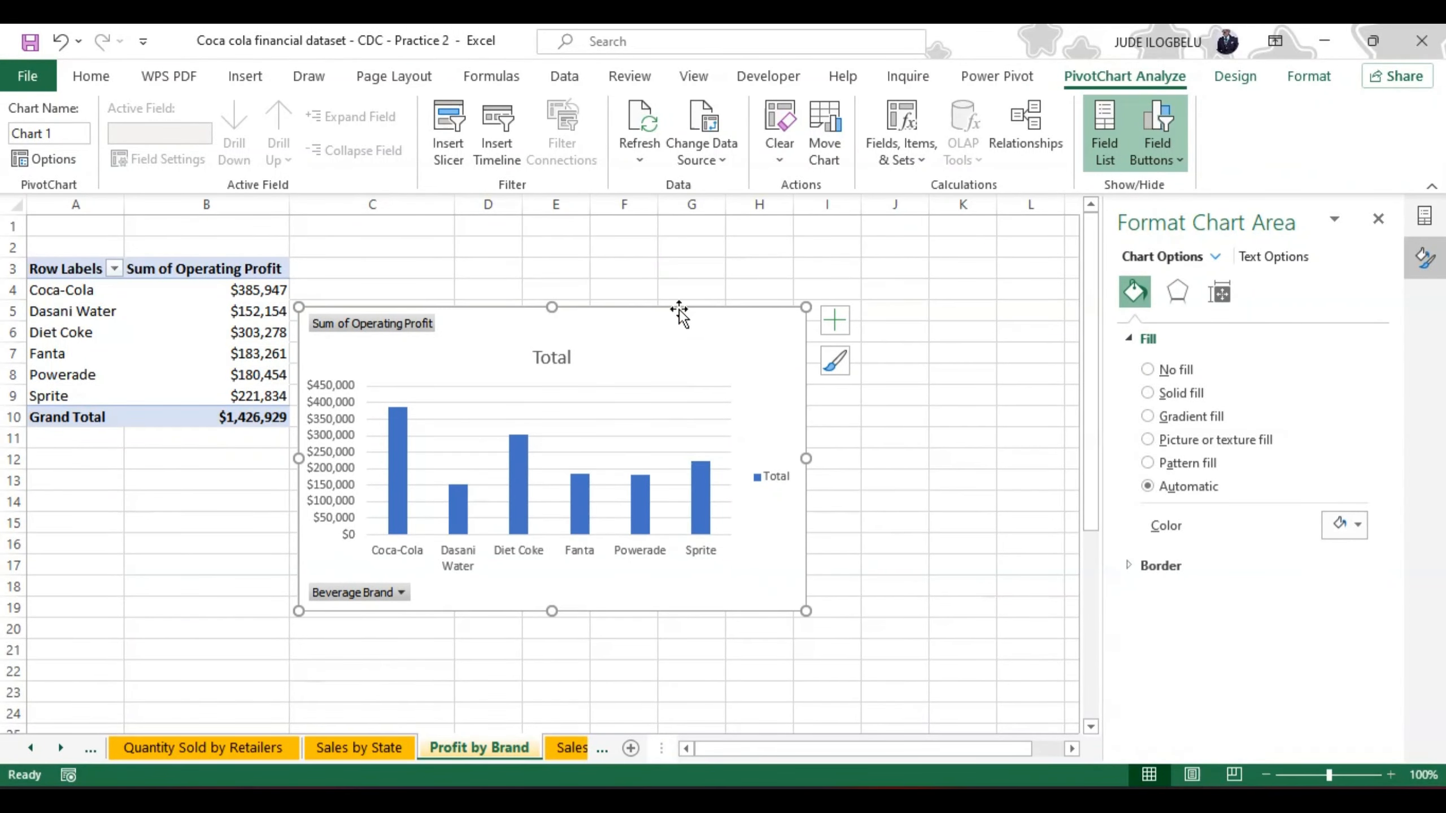
key("Delete")
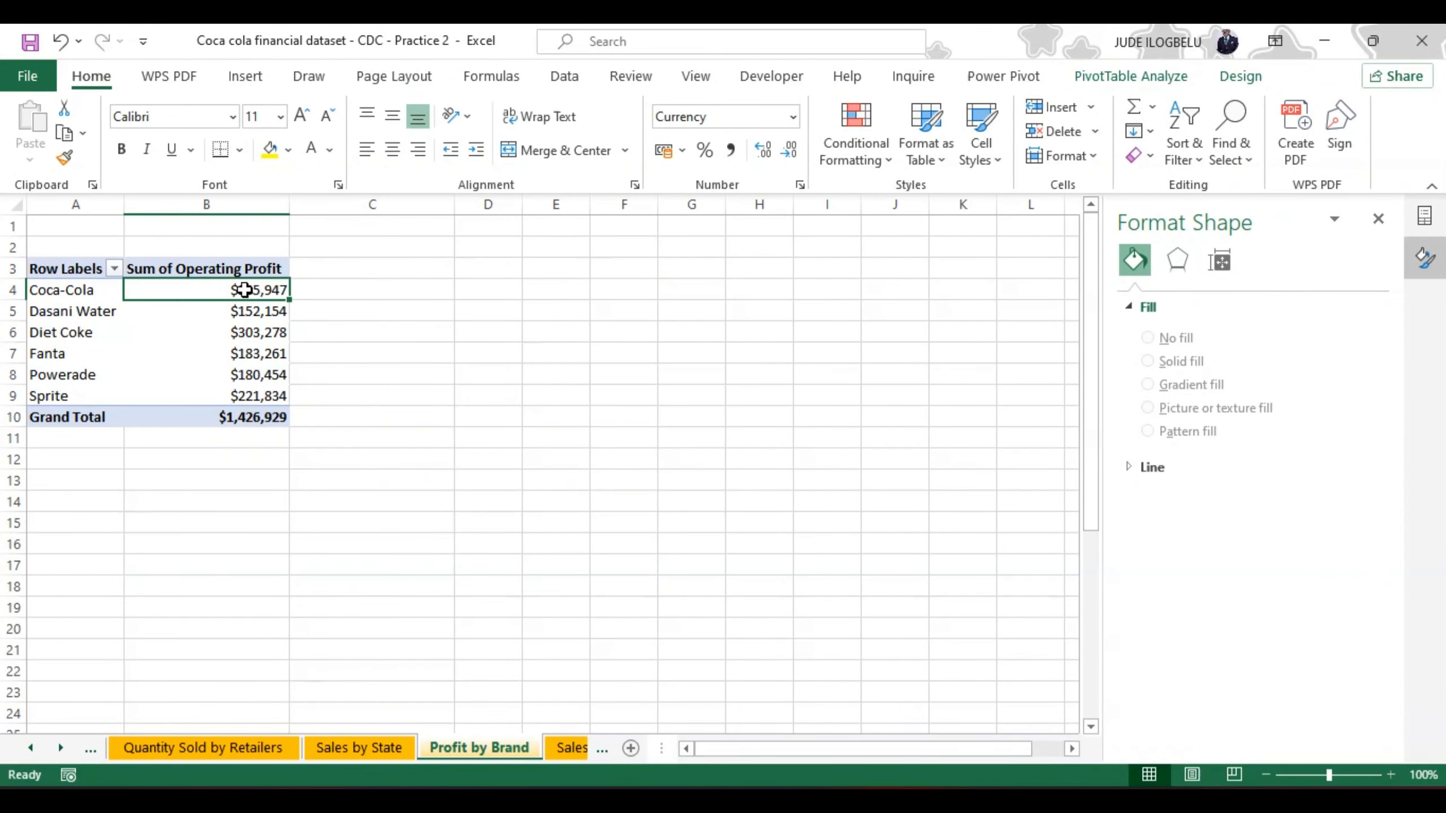
Step: Copy the brand names and operating profits in A4:B9, excluding the Grand Total, and choose D4 as the destination
left_click(46, 286)
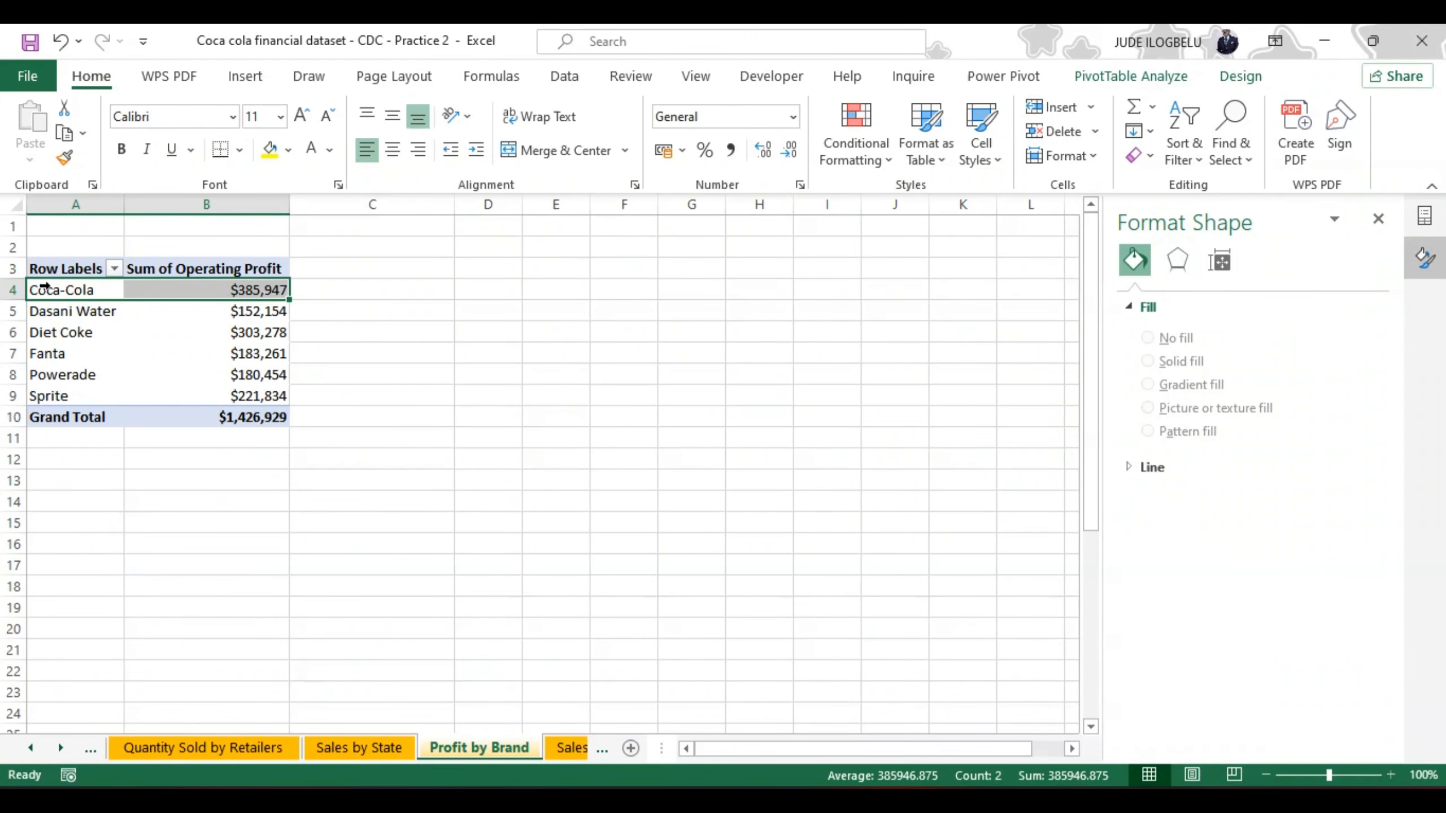
key("ctrl+shift+Down")
key("shift+Up")
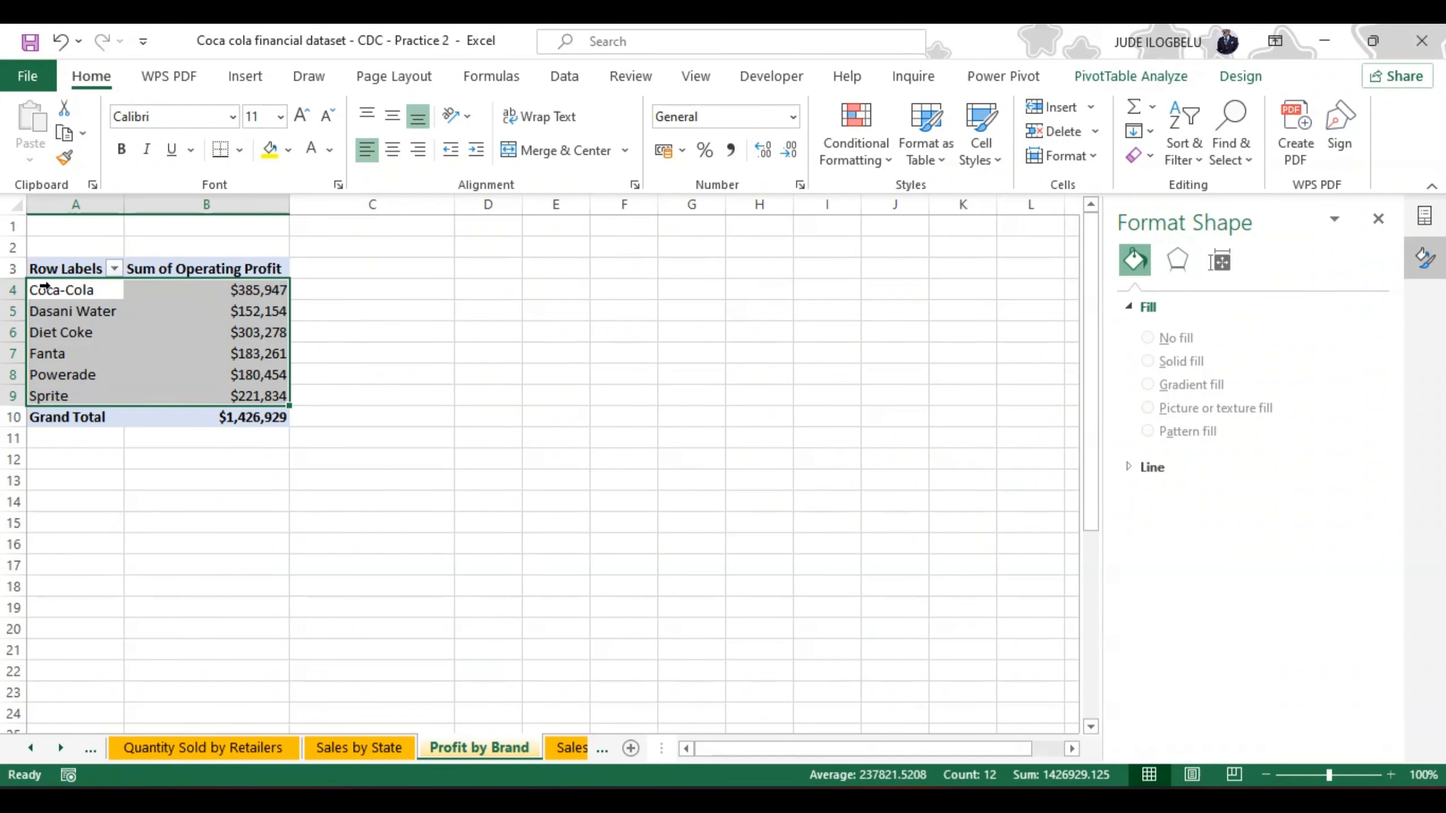
key("ctrl+c")
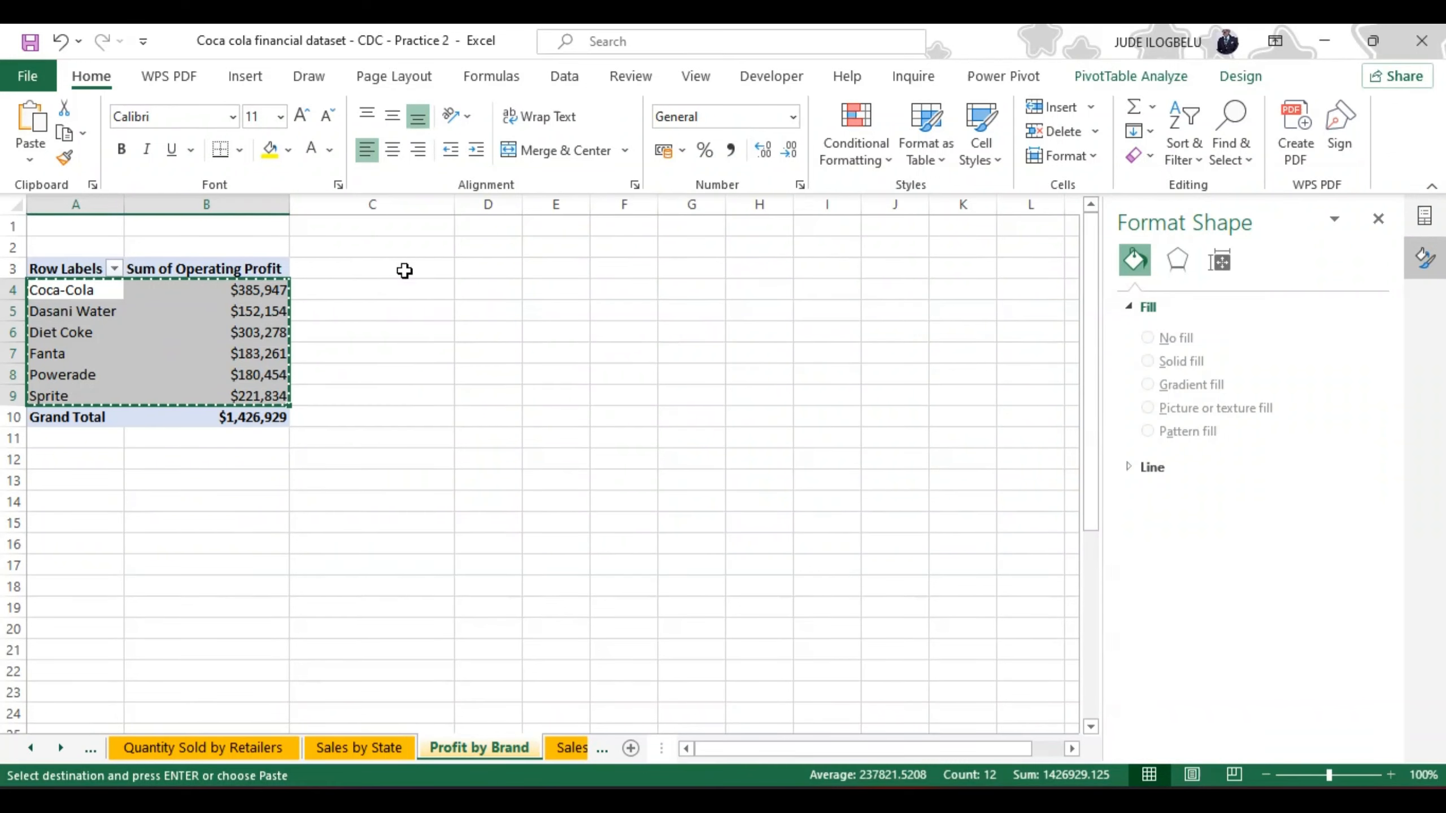
left_click(463, 292)
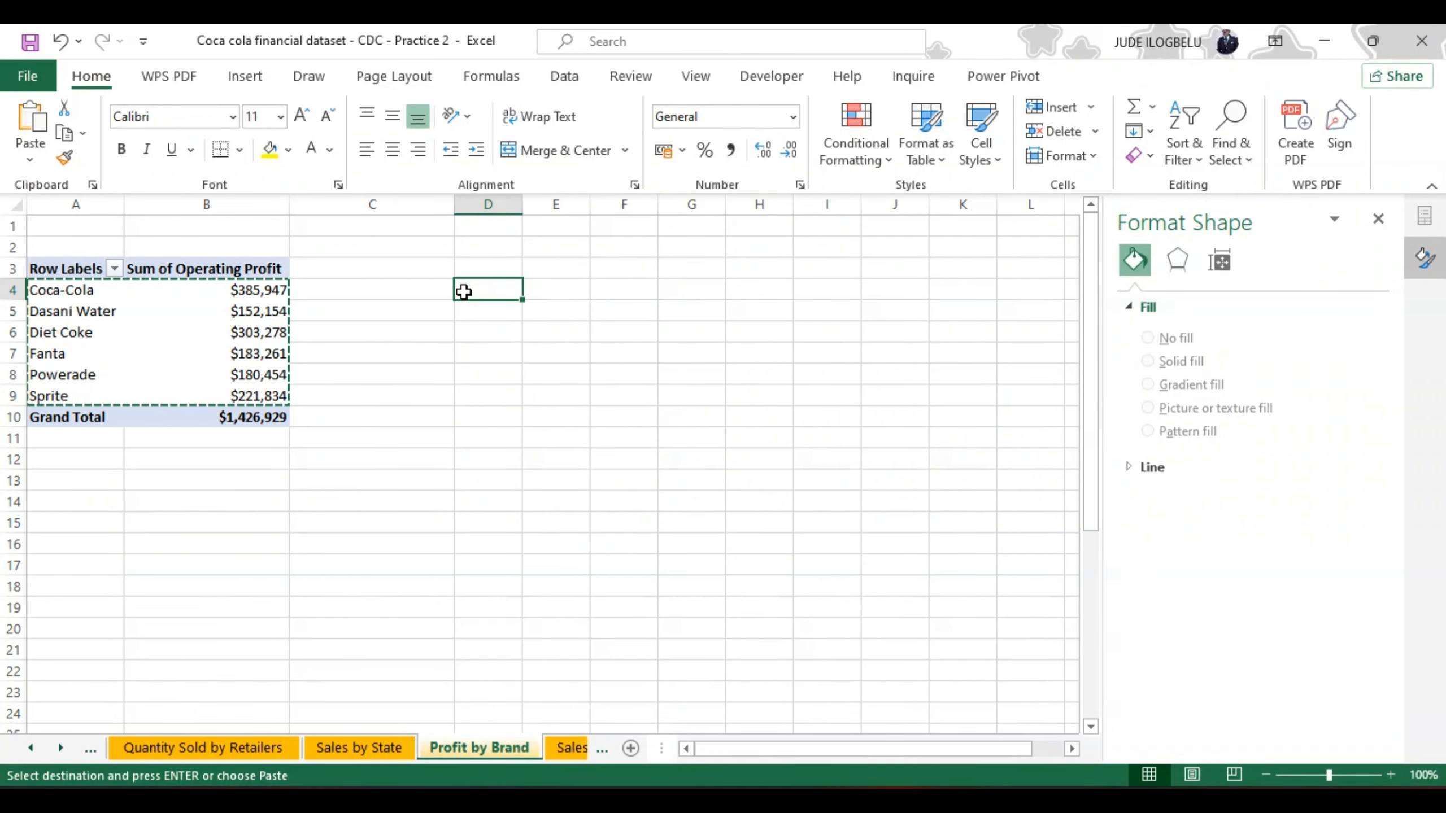
Step: Try a regular paste of the brand profit rows at D4, undo it, and paste them as values only
key("ctrl+v")
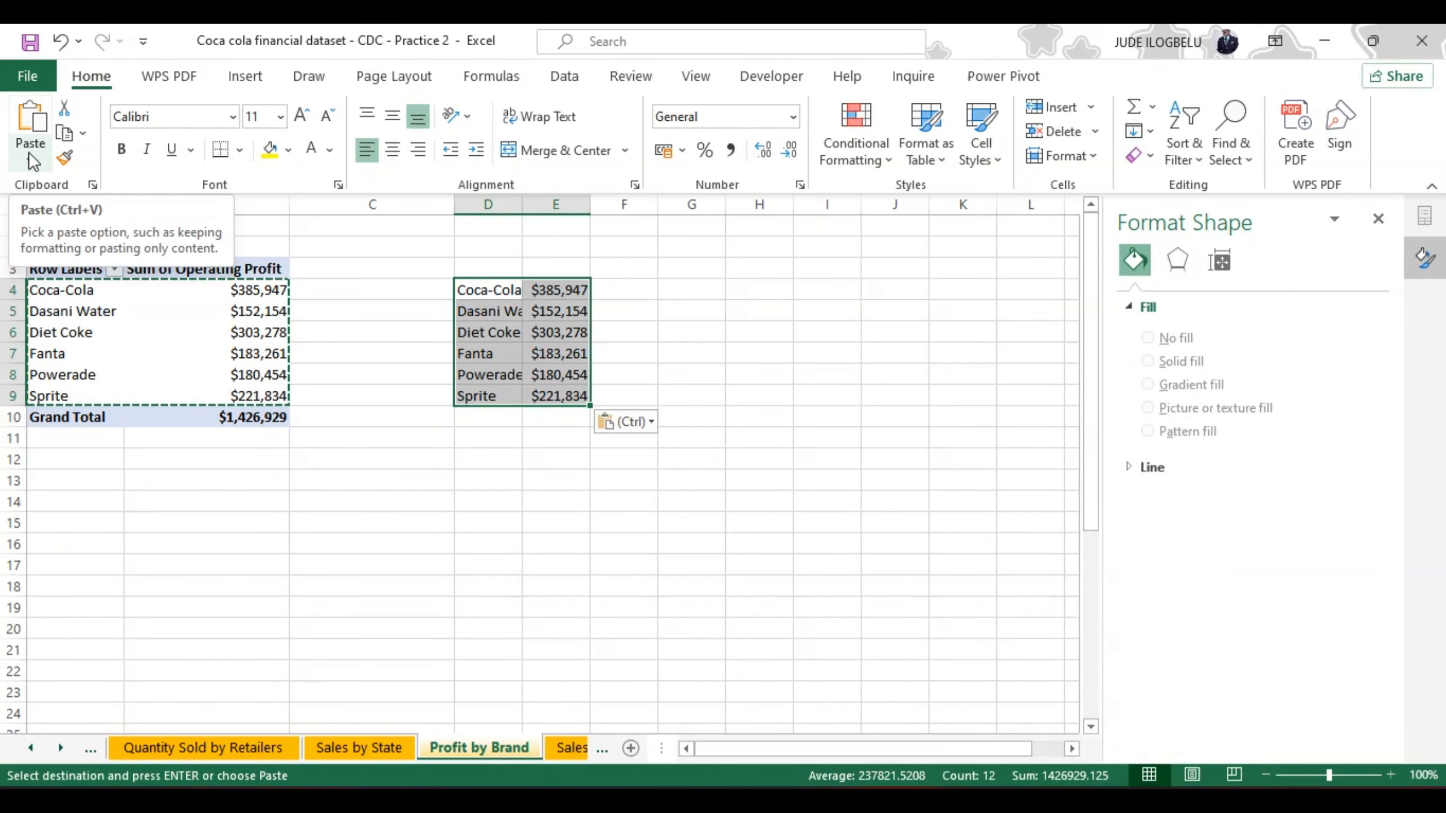
left_click(62, 41)
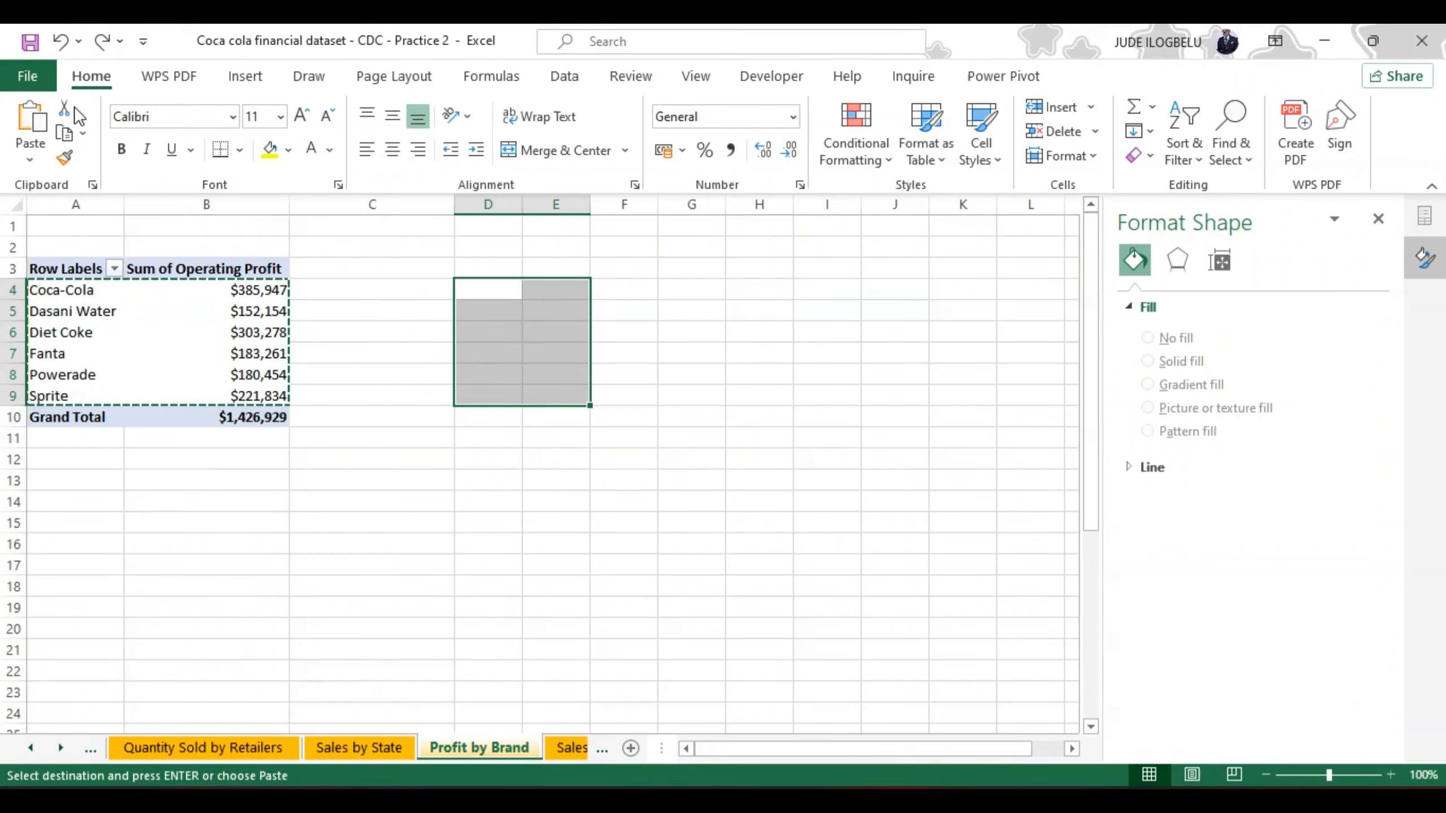
left_click(30, 154)
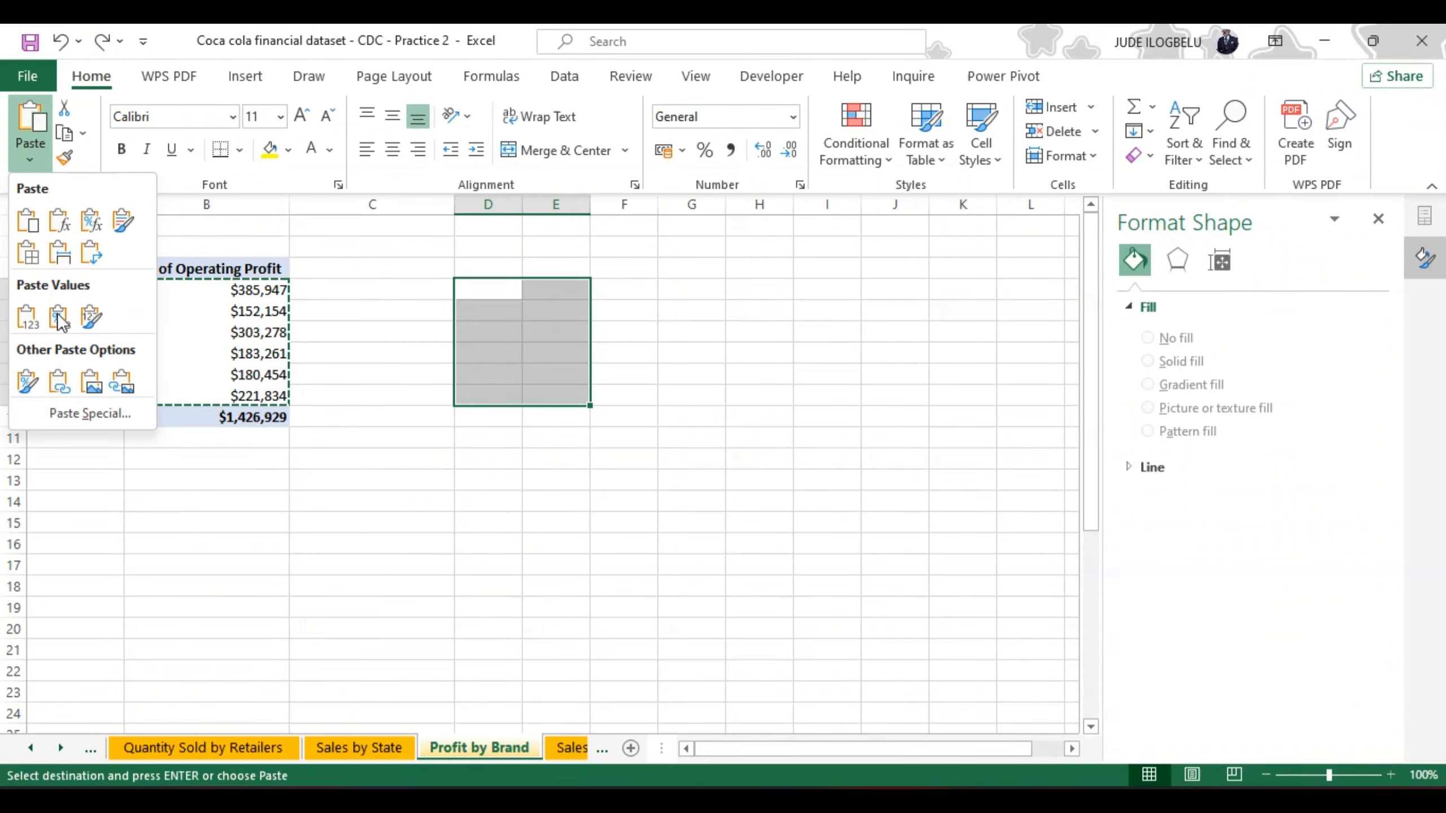
left_click(71, 413)
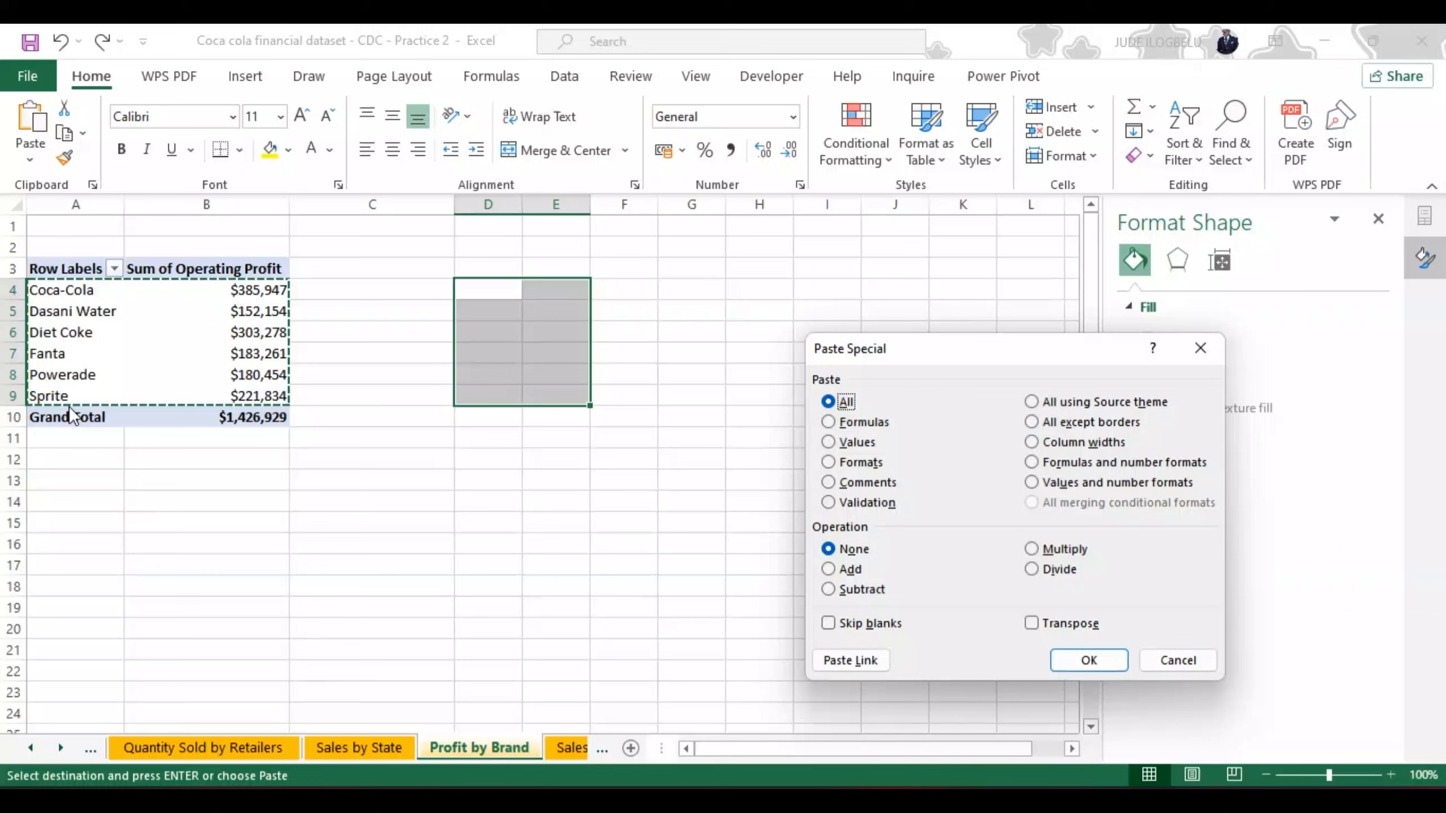
left_click(828, 442)
left_click(1088, 660)
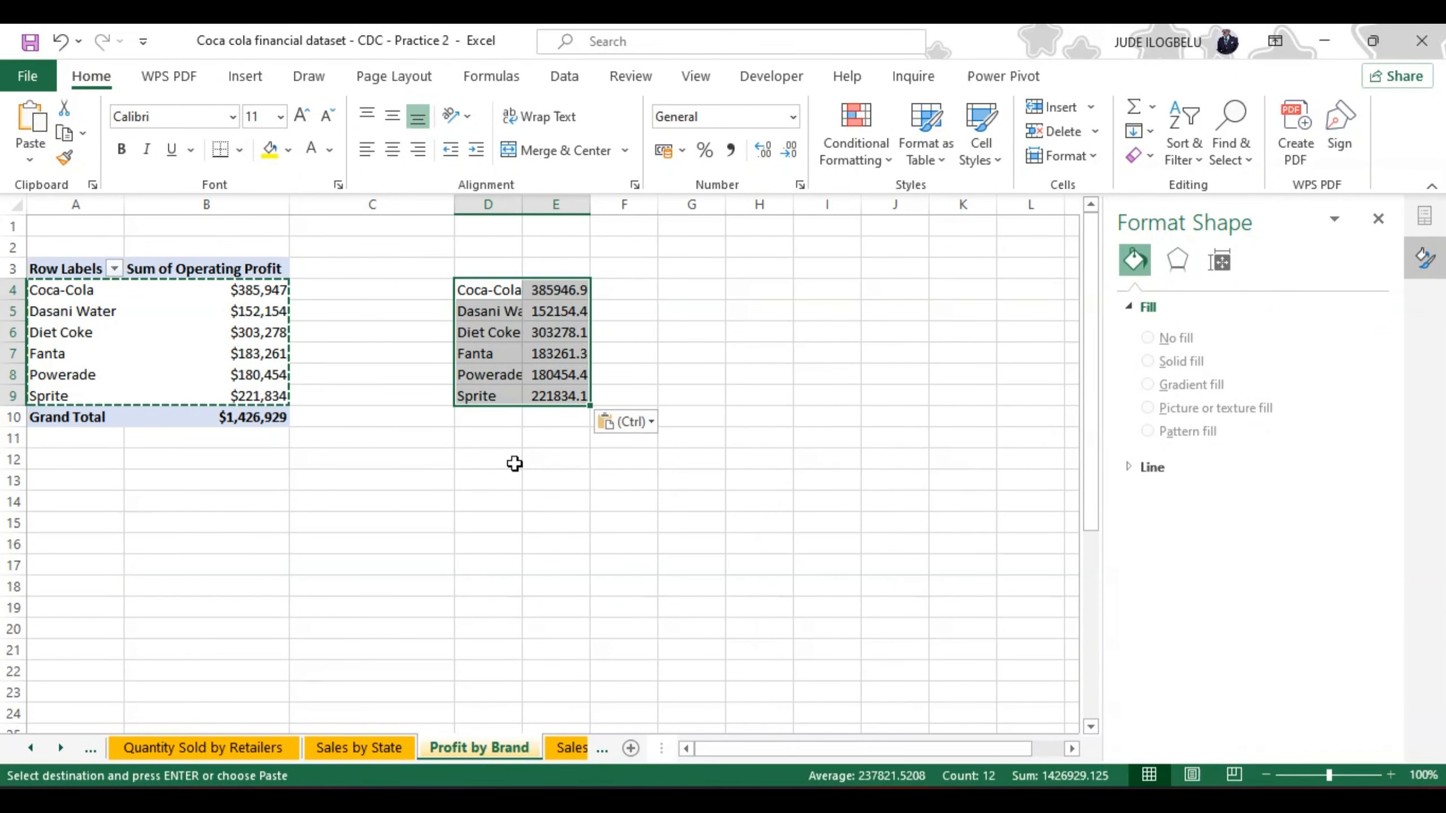
Step: Paste the copied brand profit rows into D4:E9 with the source column widths kept
left_click(30, 159)
left_click(60, 253)
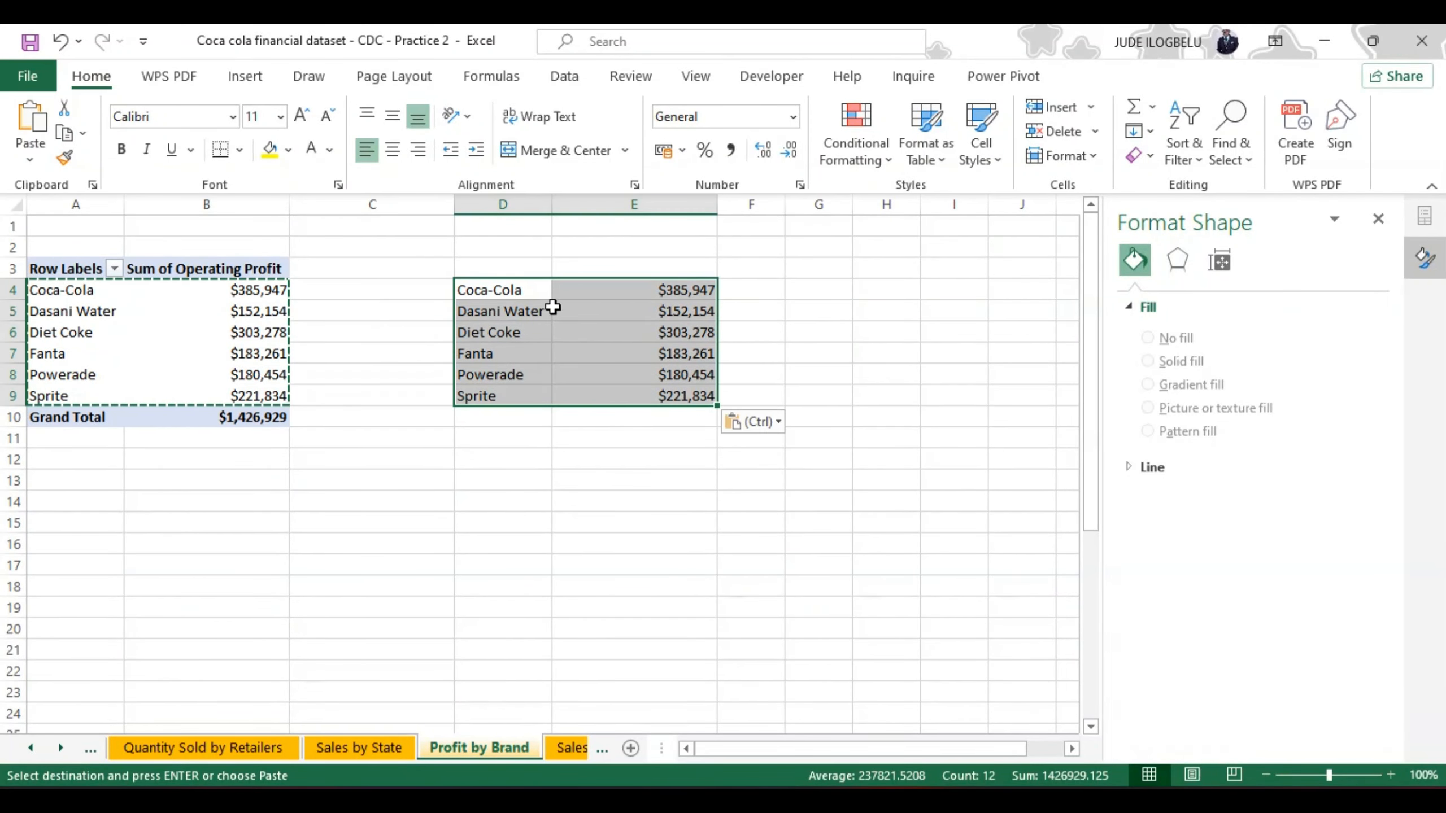
Step: Insert a Funnel chart from the pasted brand names and operating profits in D4:E9
left_click(244, 75)
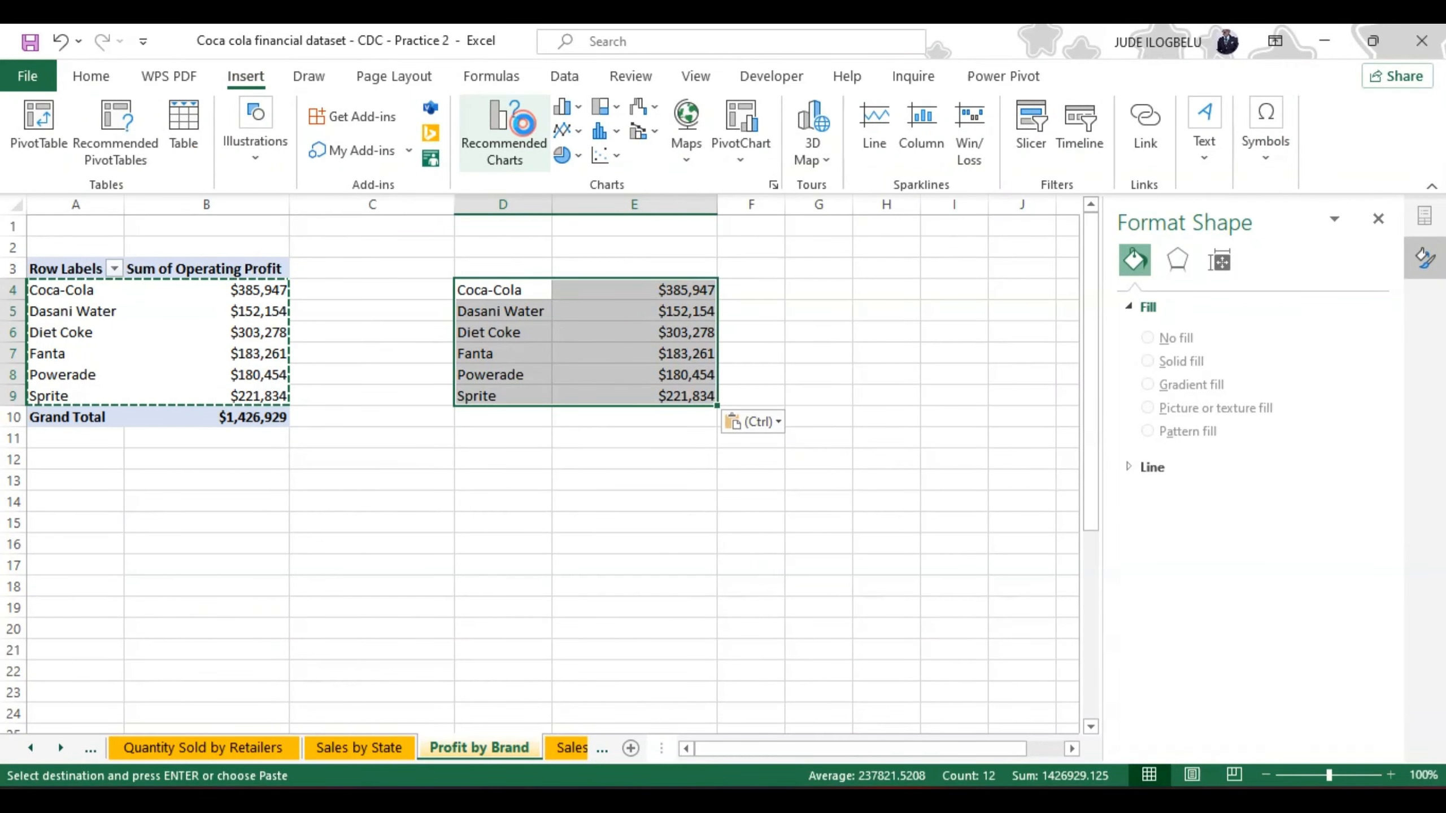
left_click(525, 125)
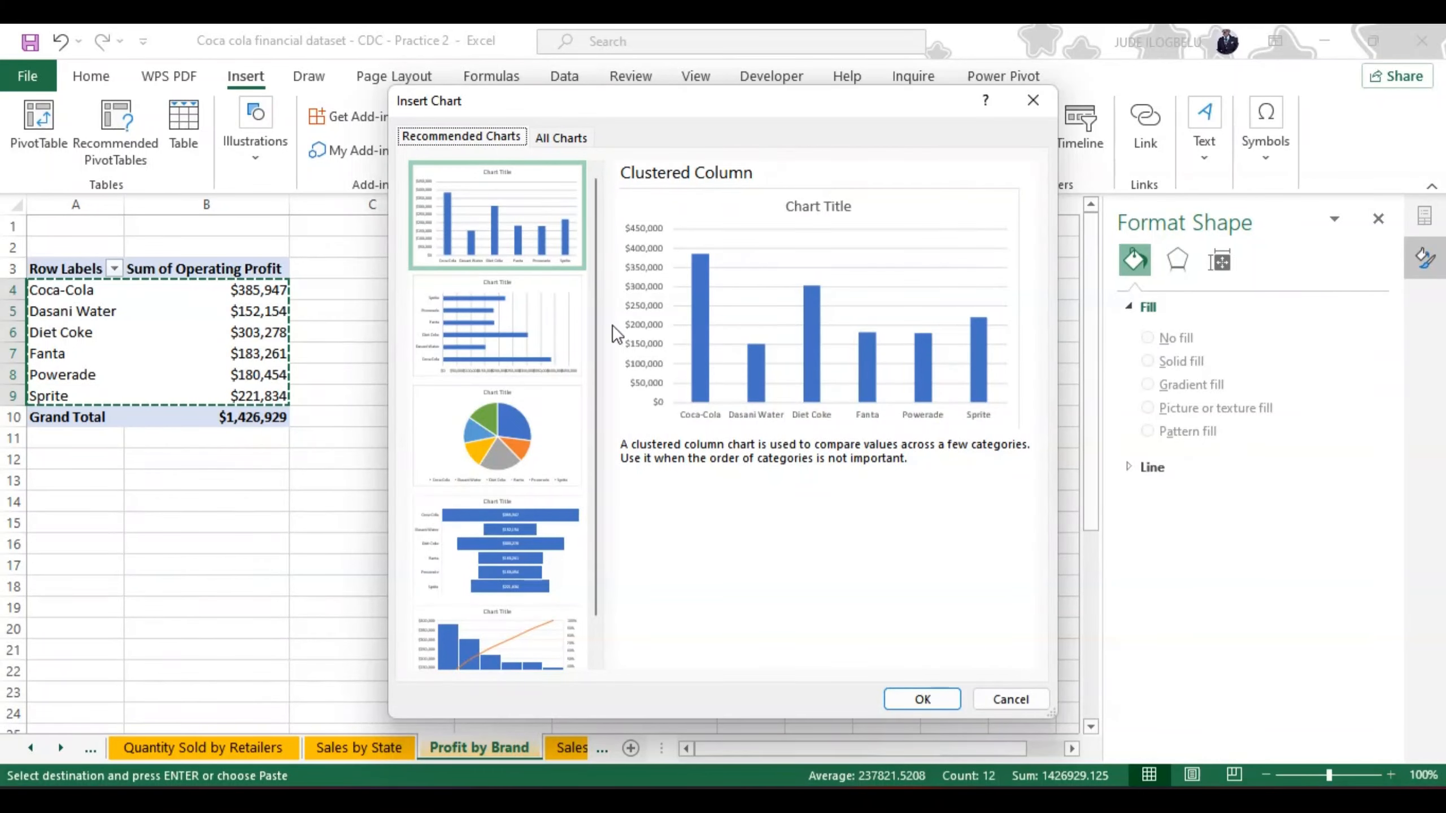
mouse_move(599, 336)
left_mouse_down()
mouse_move(597, 387)
mouse_move(595, 346)
mouse_move(594, 364)
left_mouse_up()
left_click(510, 509)
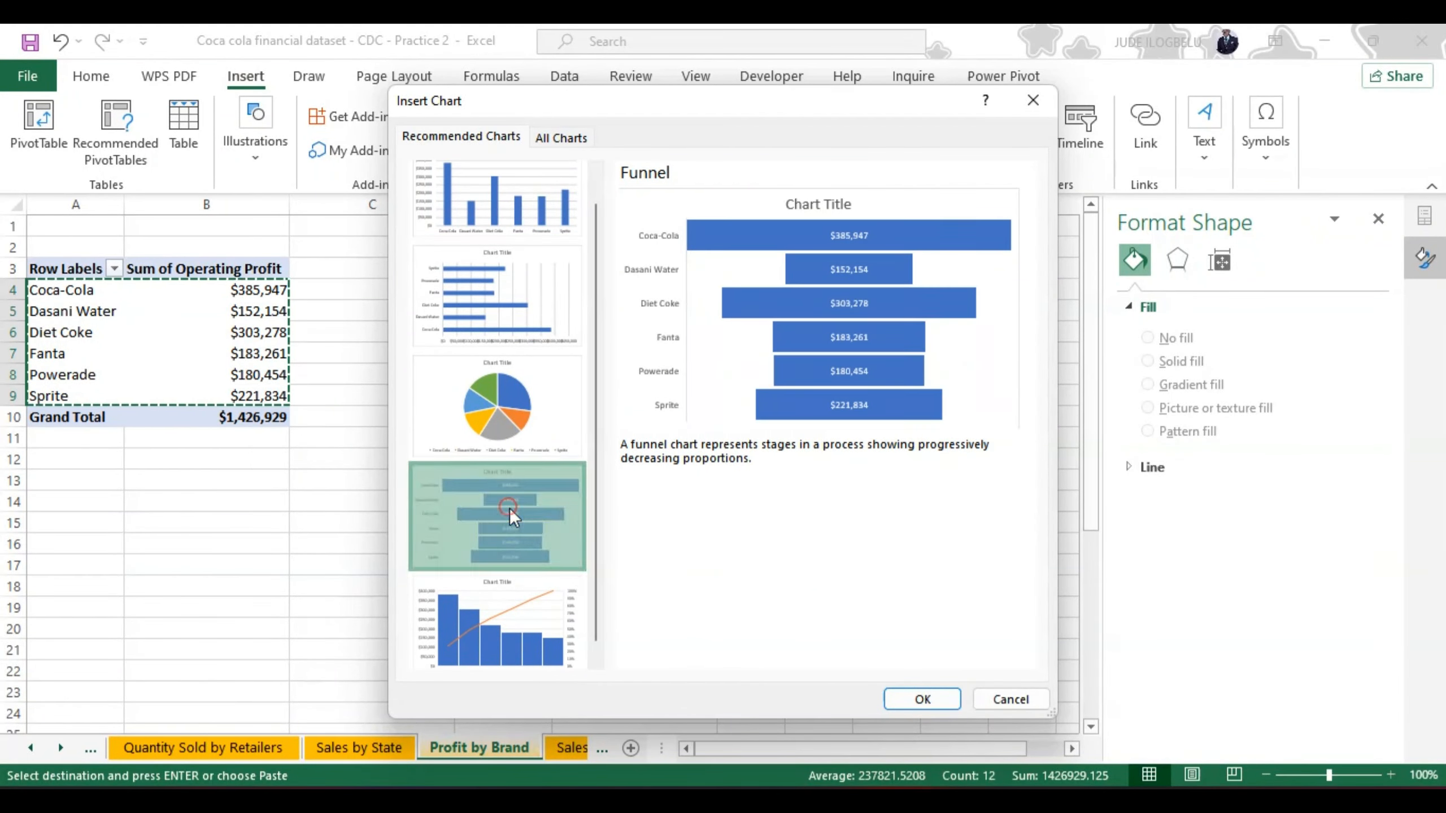
left_click(921, 699)
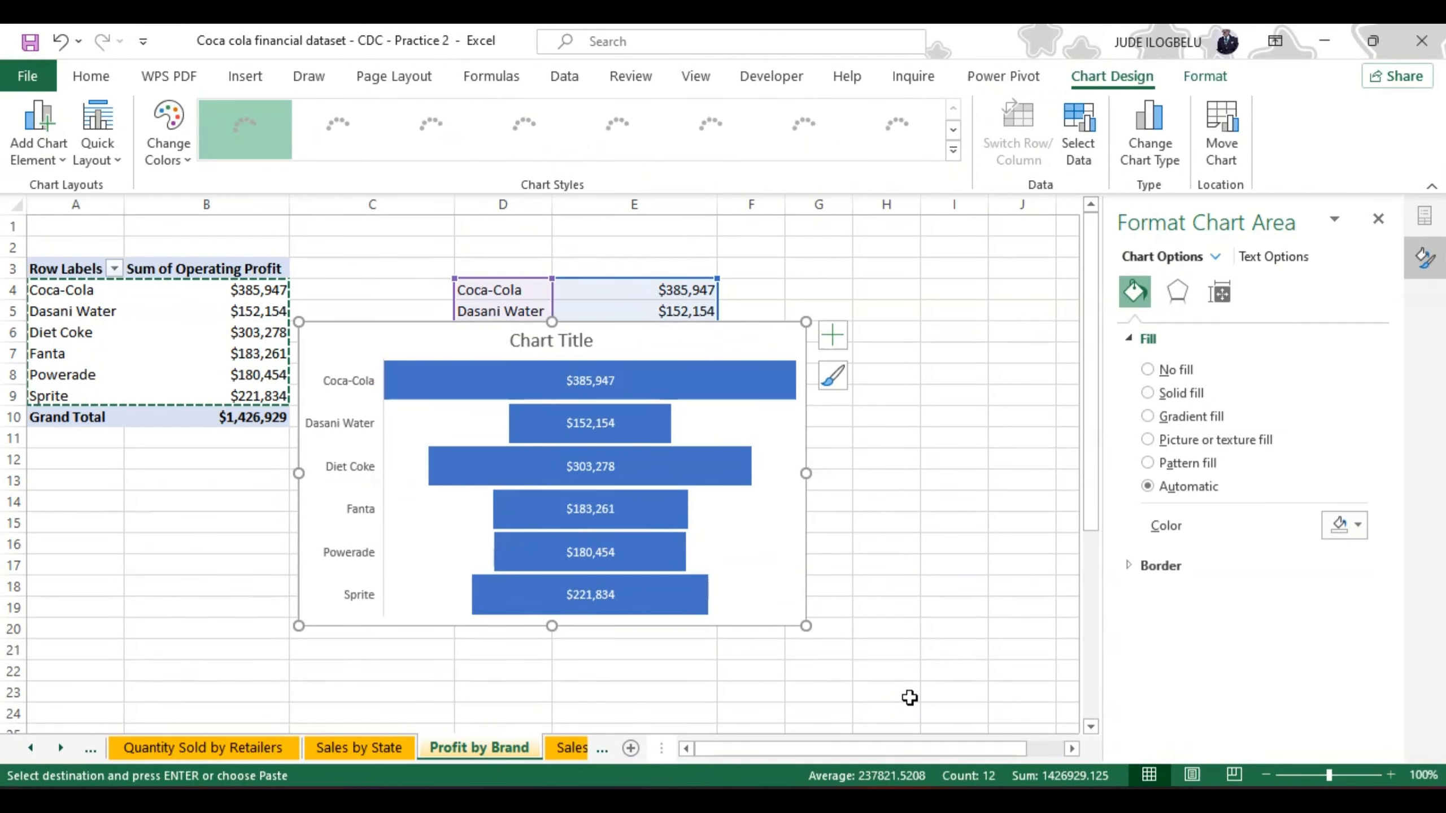
Step: Move the funnel chart beside the pasted profit data, starting around F4, and close the chart area formatting options
left_click_drag(733, 322, 902, 384)
left_click(1378, 218)
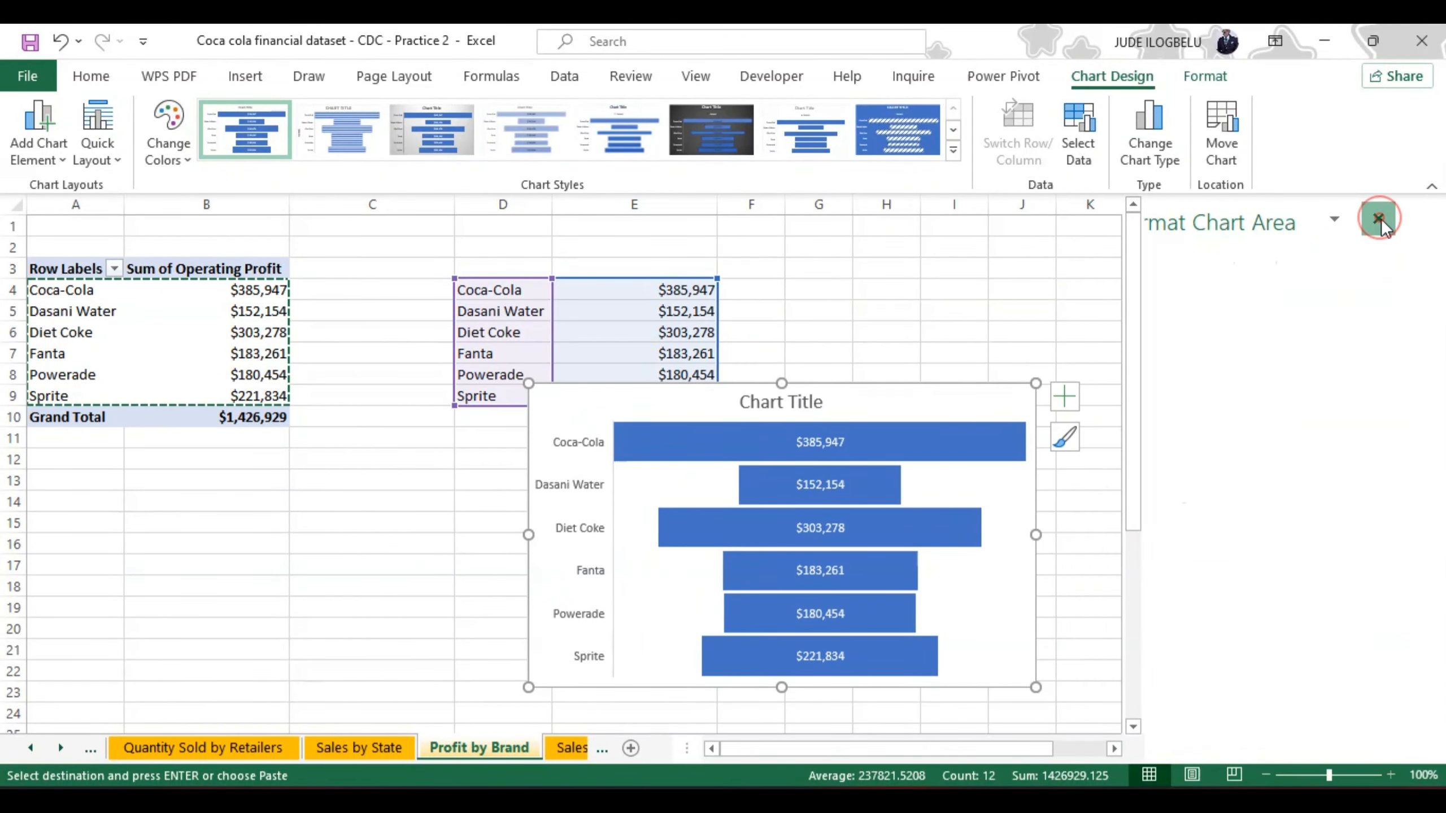
left_click_drag(952, 381, 1172, 279)
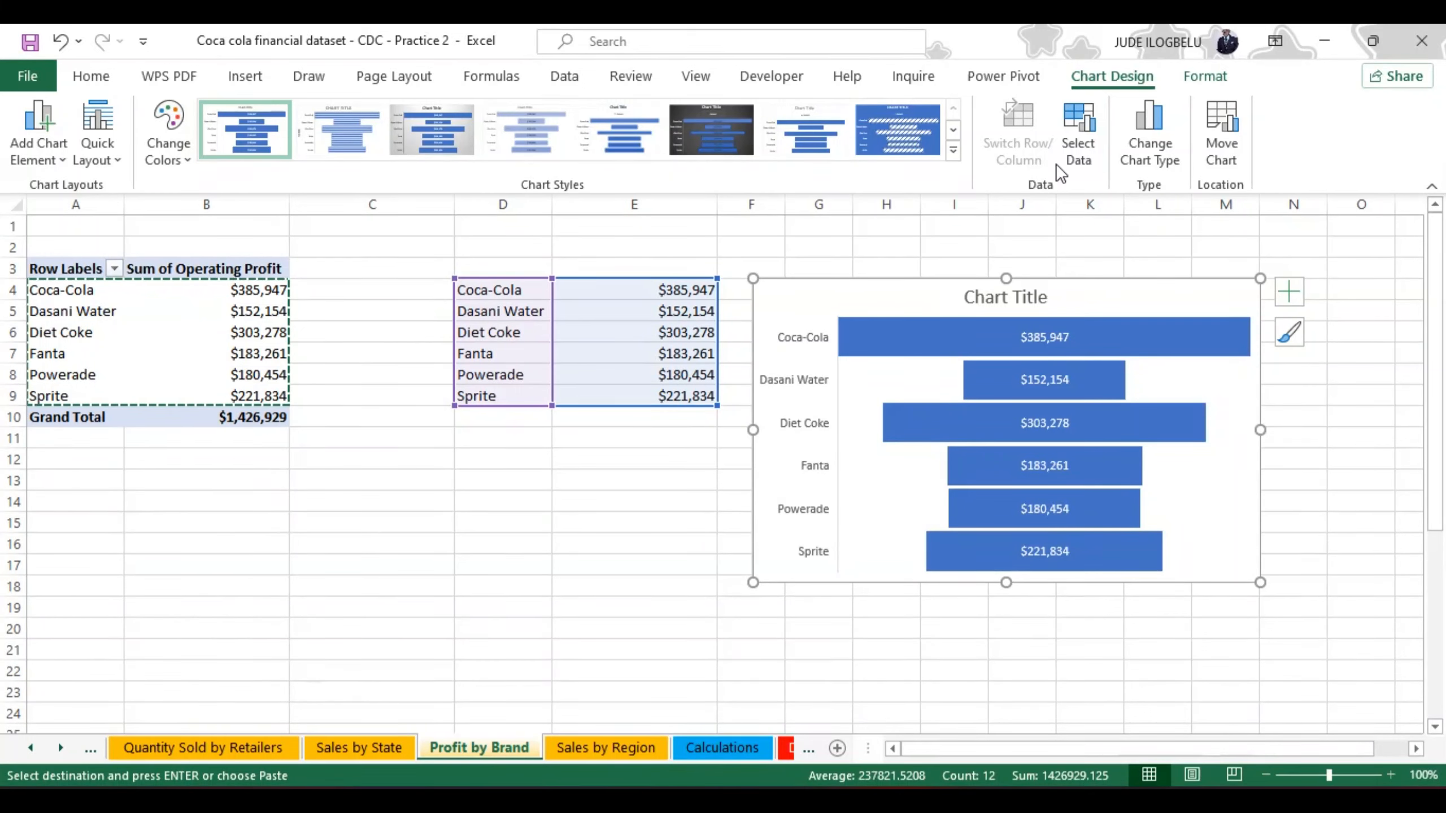
Step: Edit the funnel chart's source data range so that its starting cell is $A$4 on the Profit by Brand sheet
left_click(1078, 149)
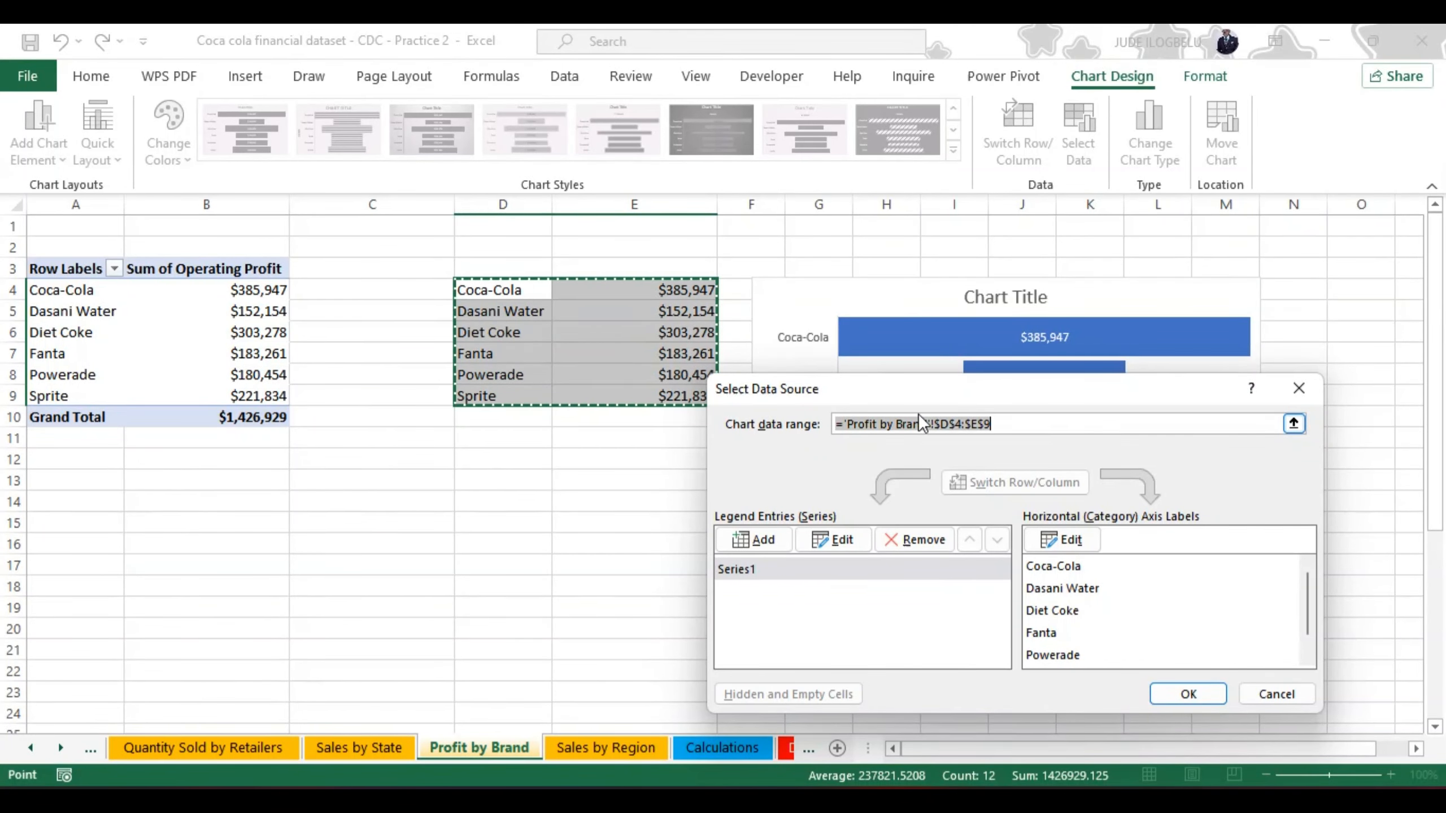
left_click(947, 424)
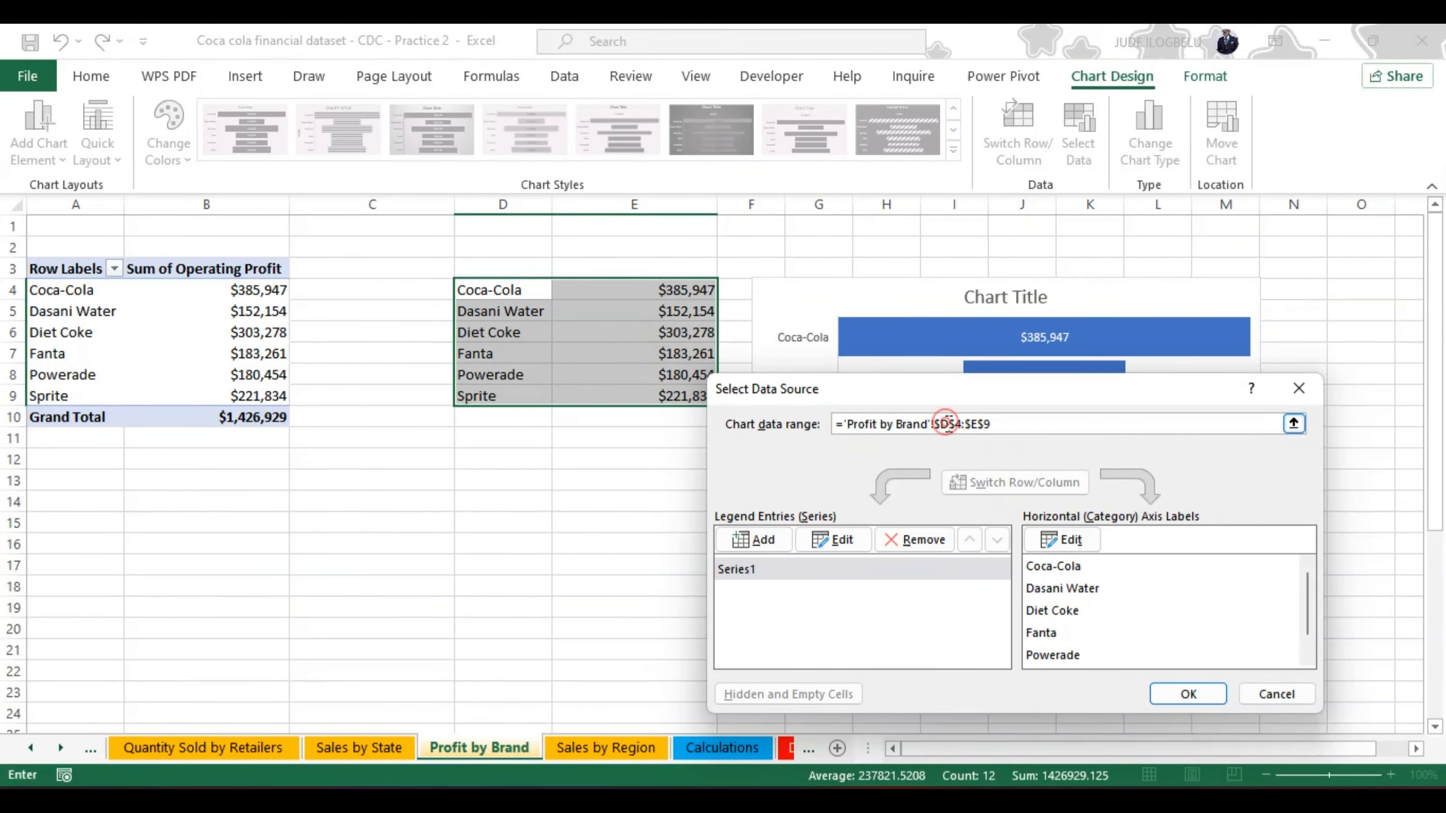
key("BackSpace")
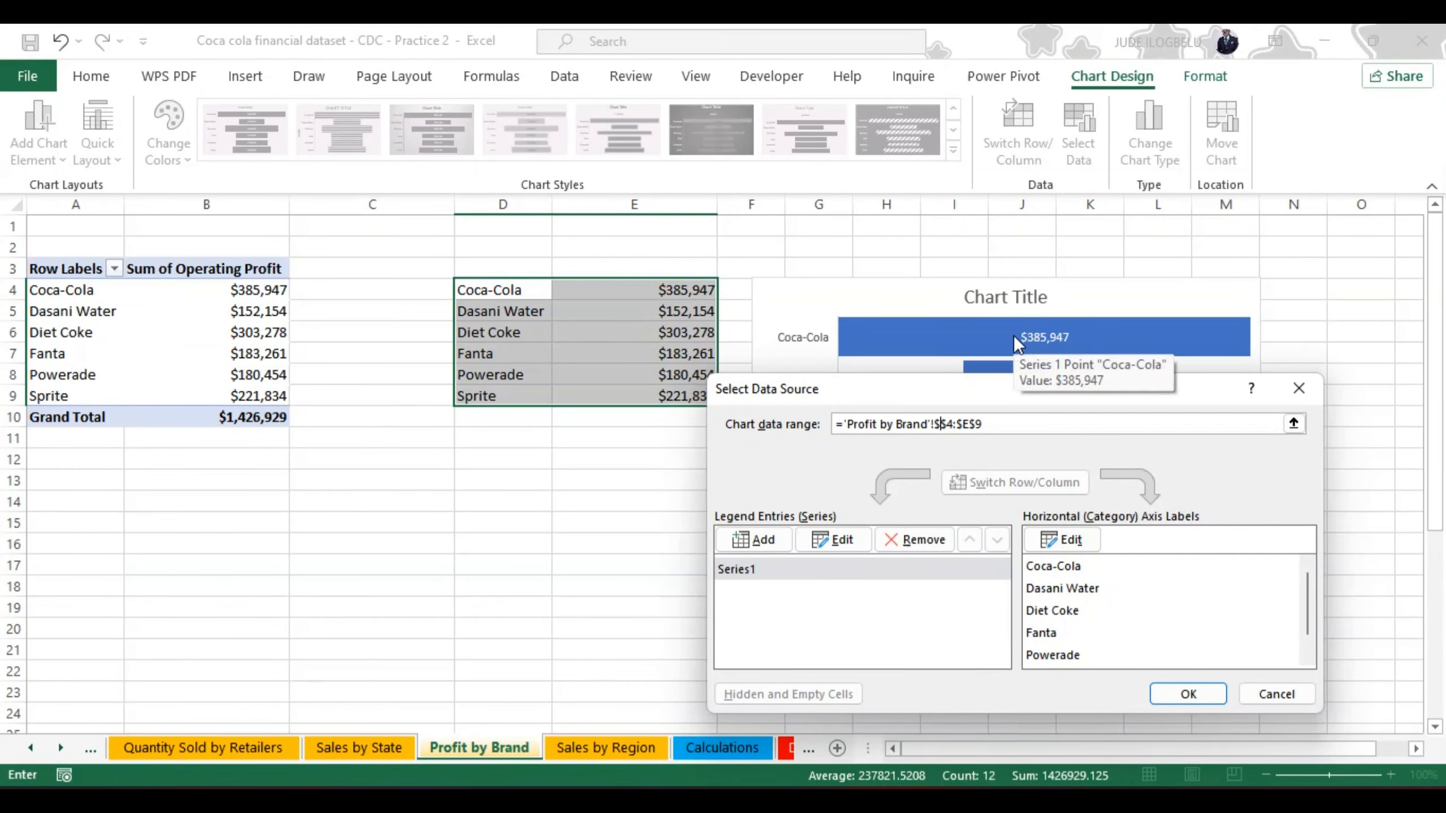
type("A")
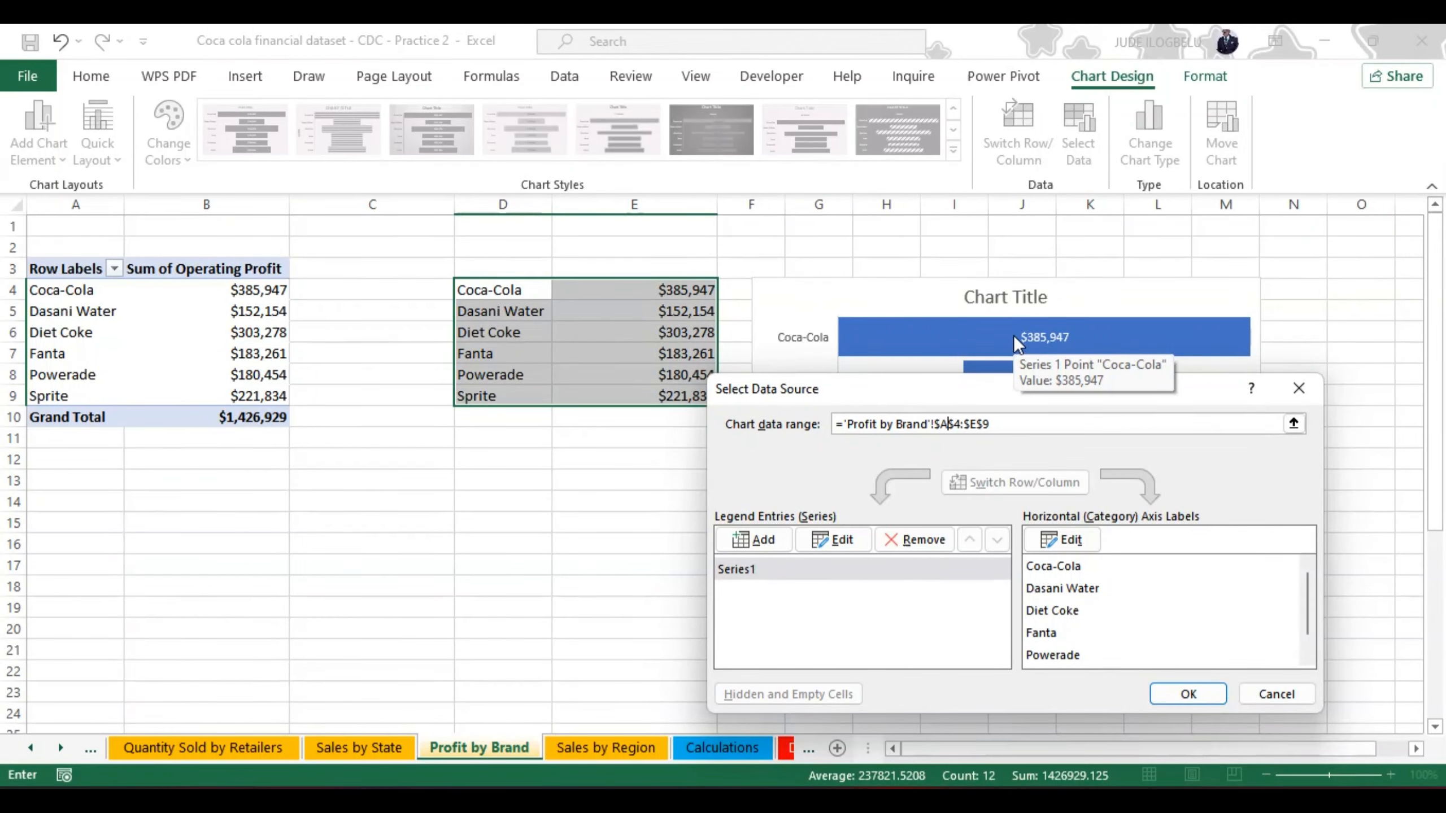
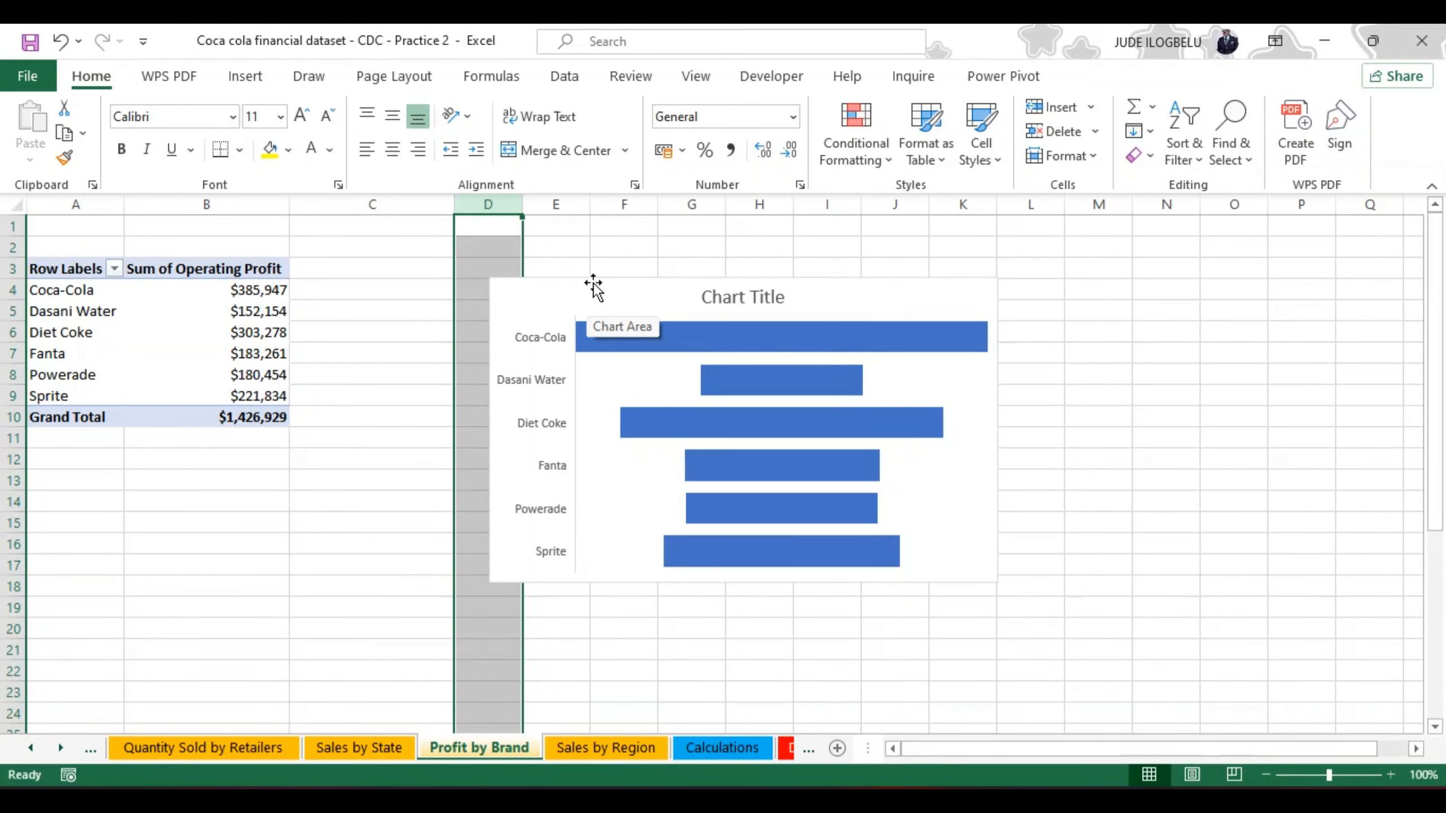
Step: Move the funnel chart close to the PivotTable, starting around C2, and add data labels to its bars
left_click_drag(589, 279, 462, 251)
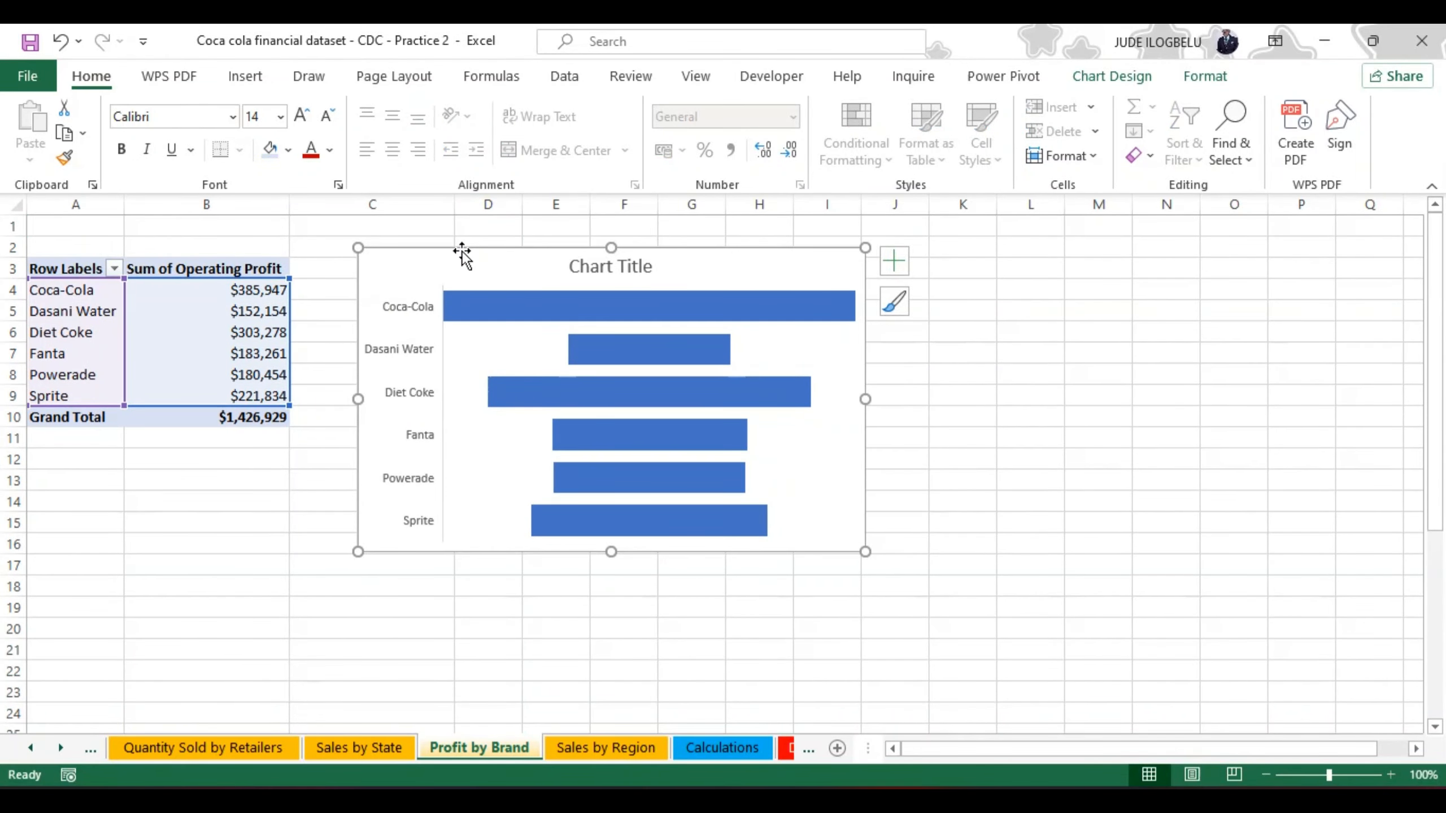
left_click(884, 254)
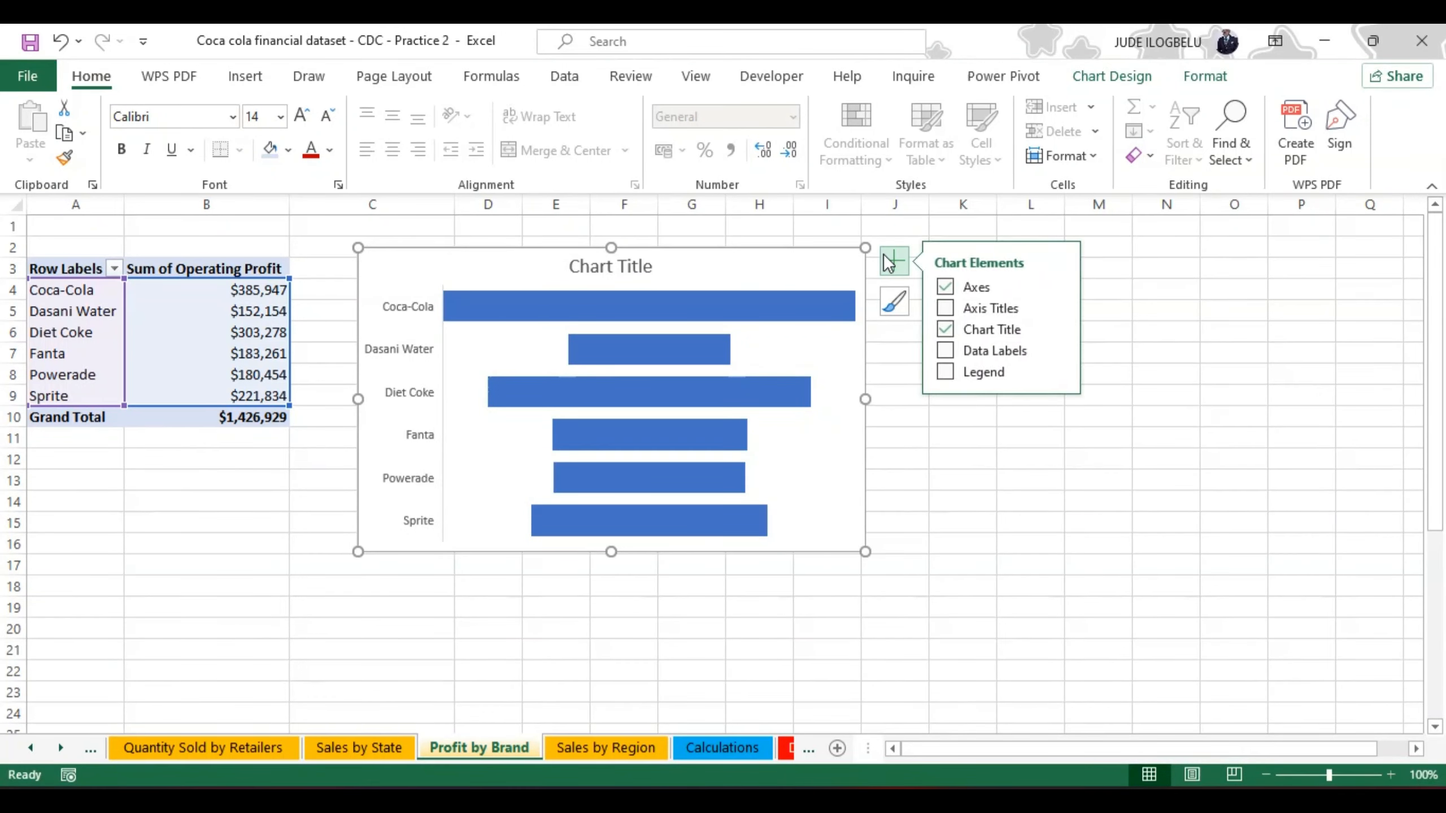
left_click(943, 351)
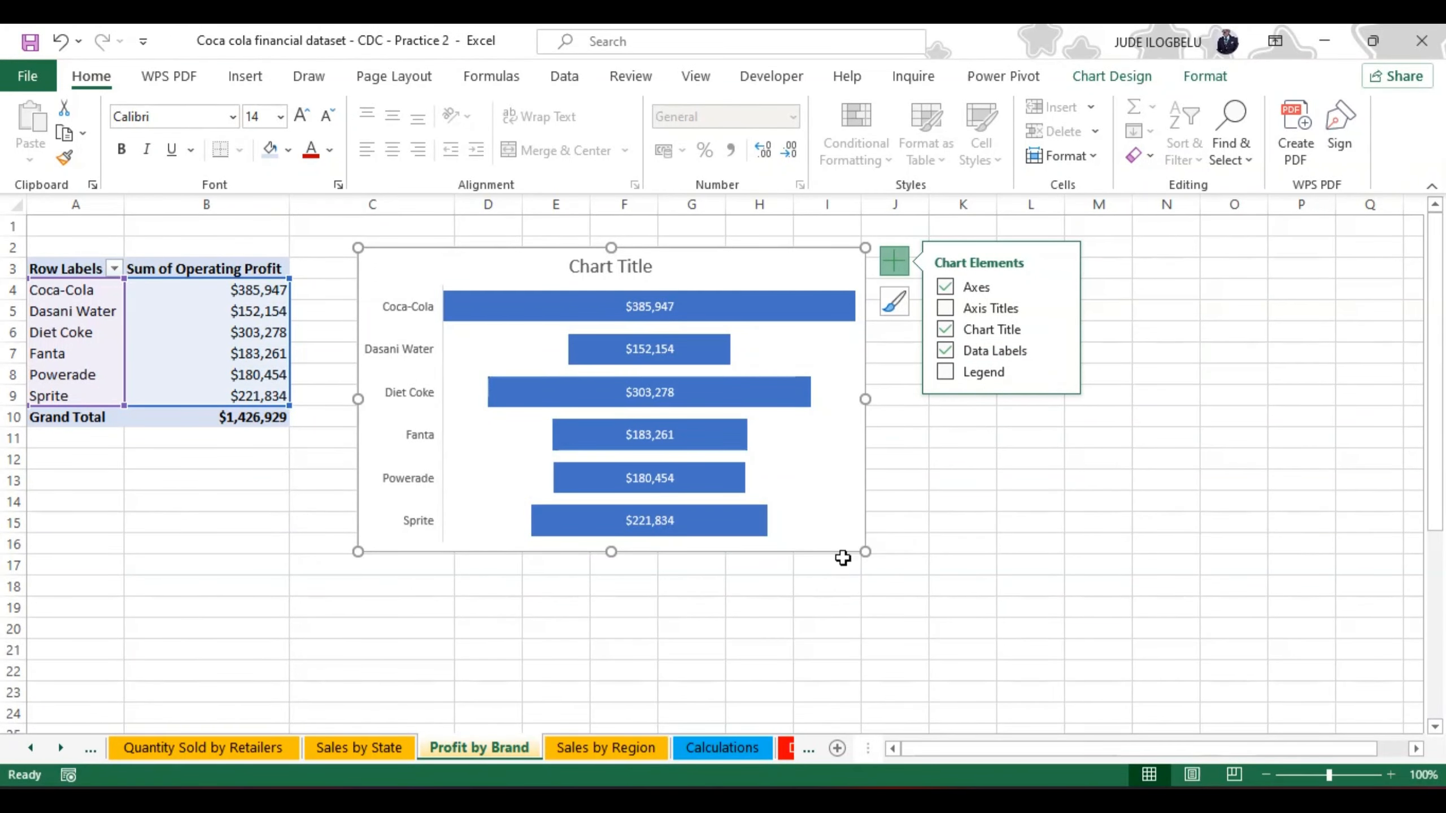
left_click(926, 531)
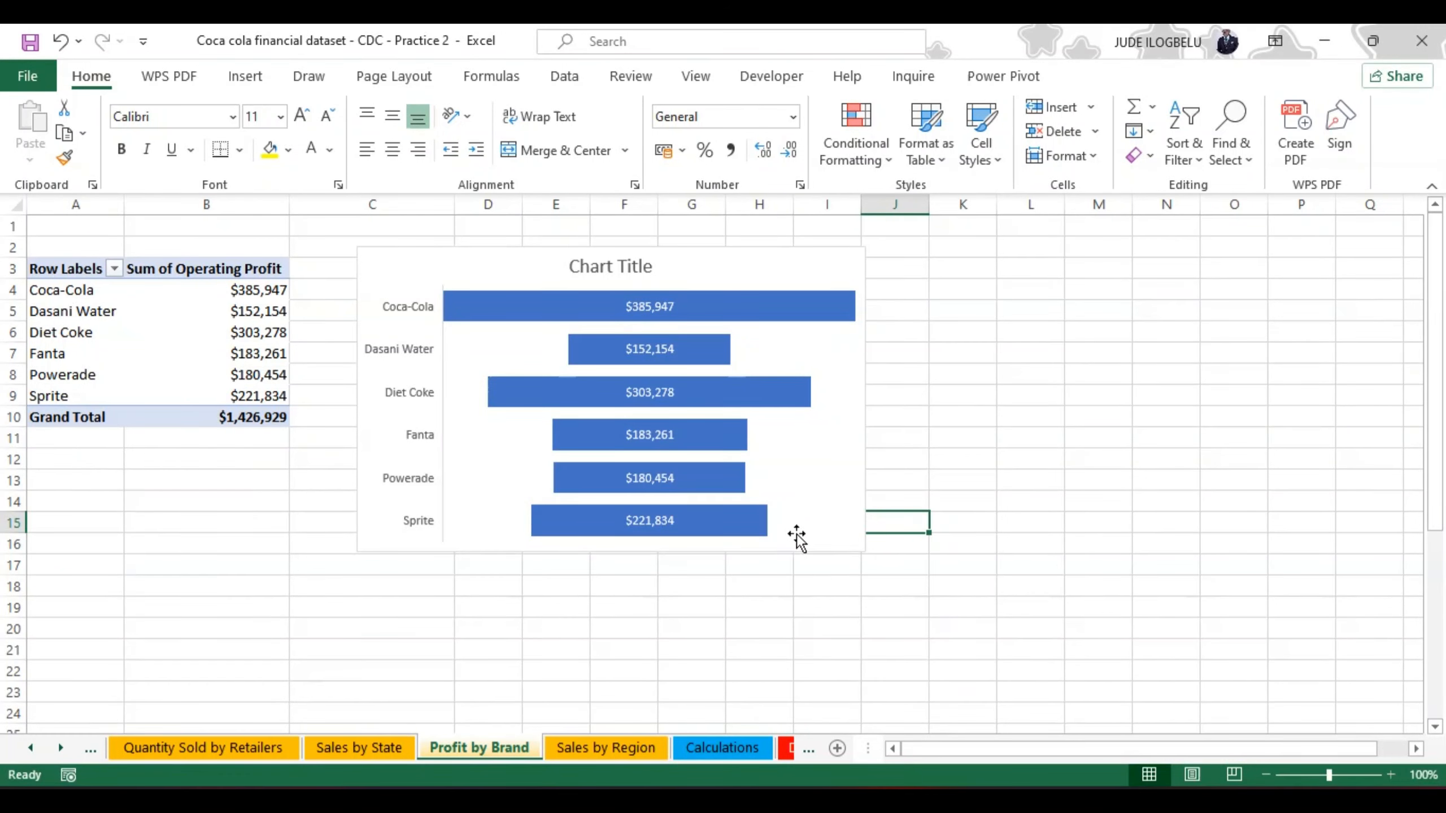
Step: Format the funnel chart's data labels as bold white text
left_click(655, 307)
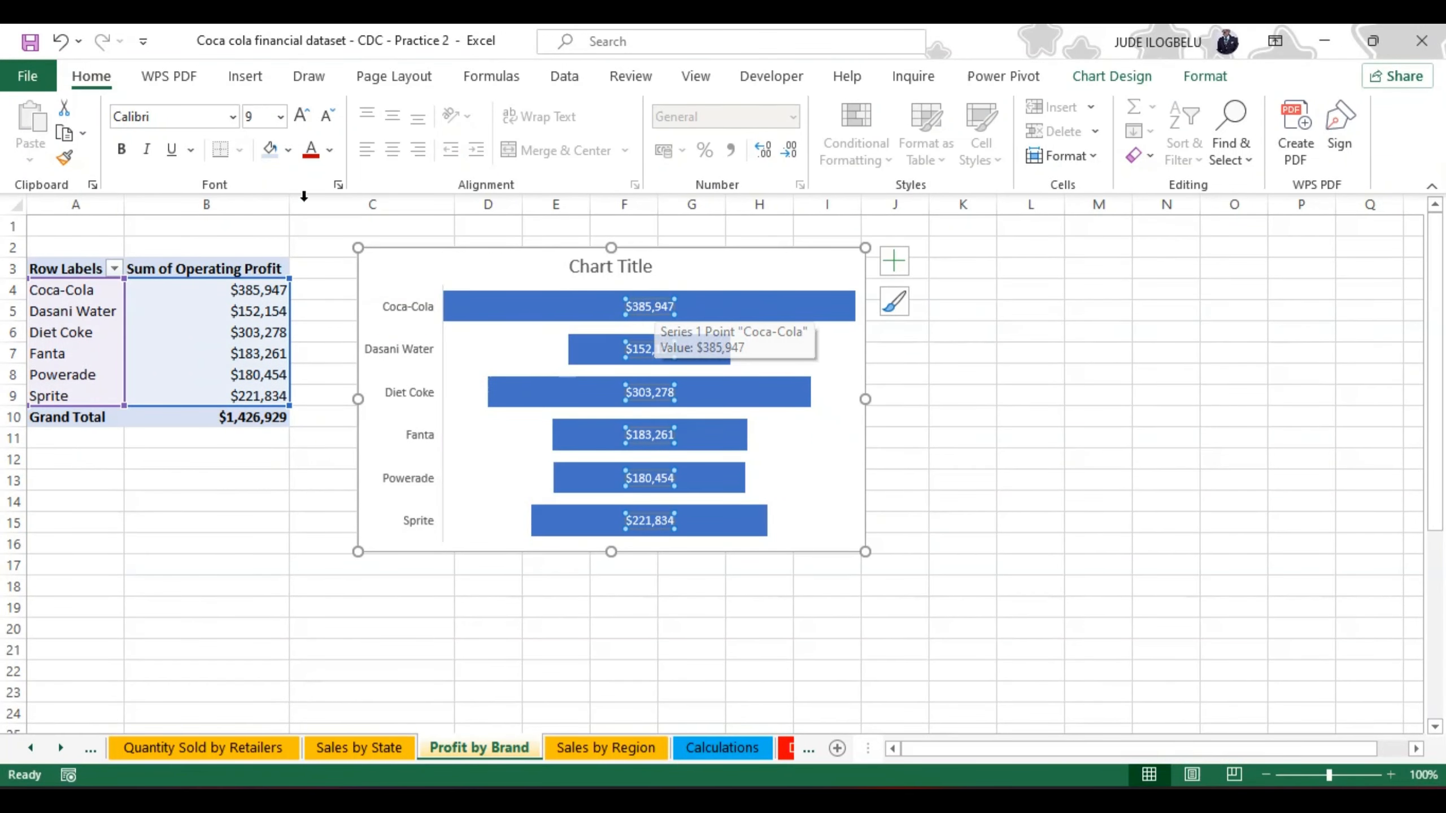
left_click(120, 149)
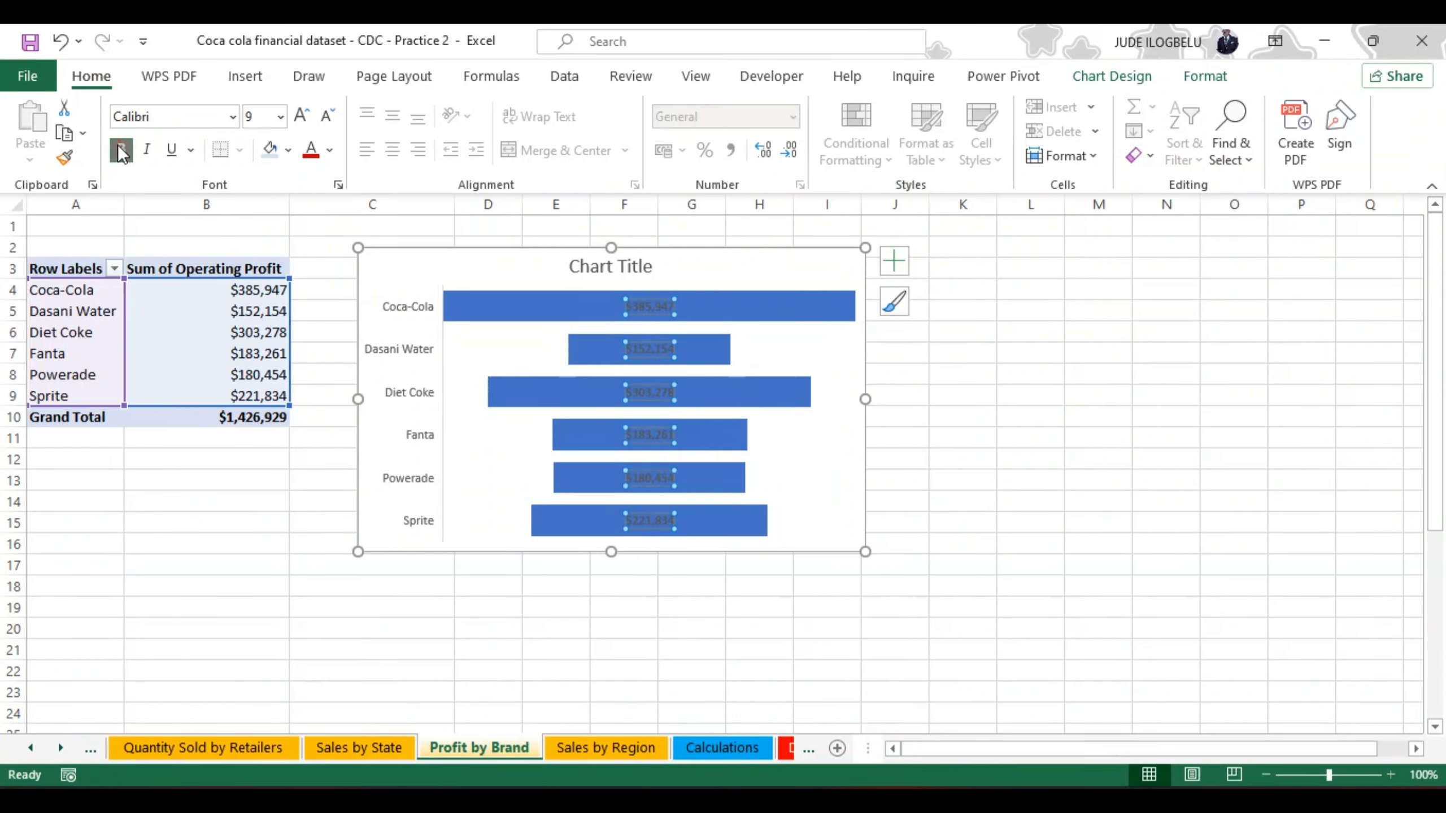
left_click(330, 150)
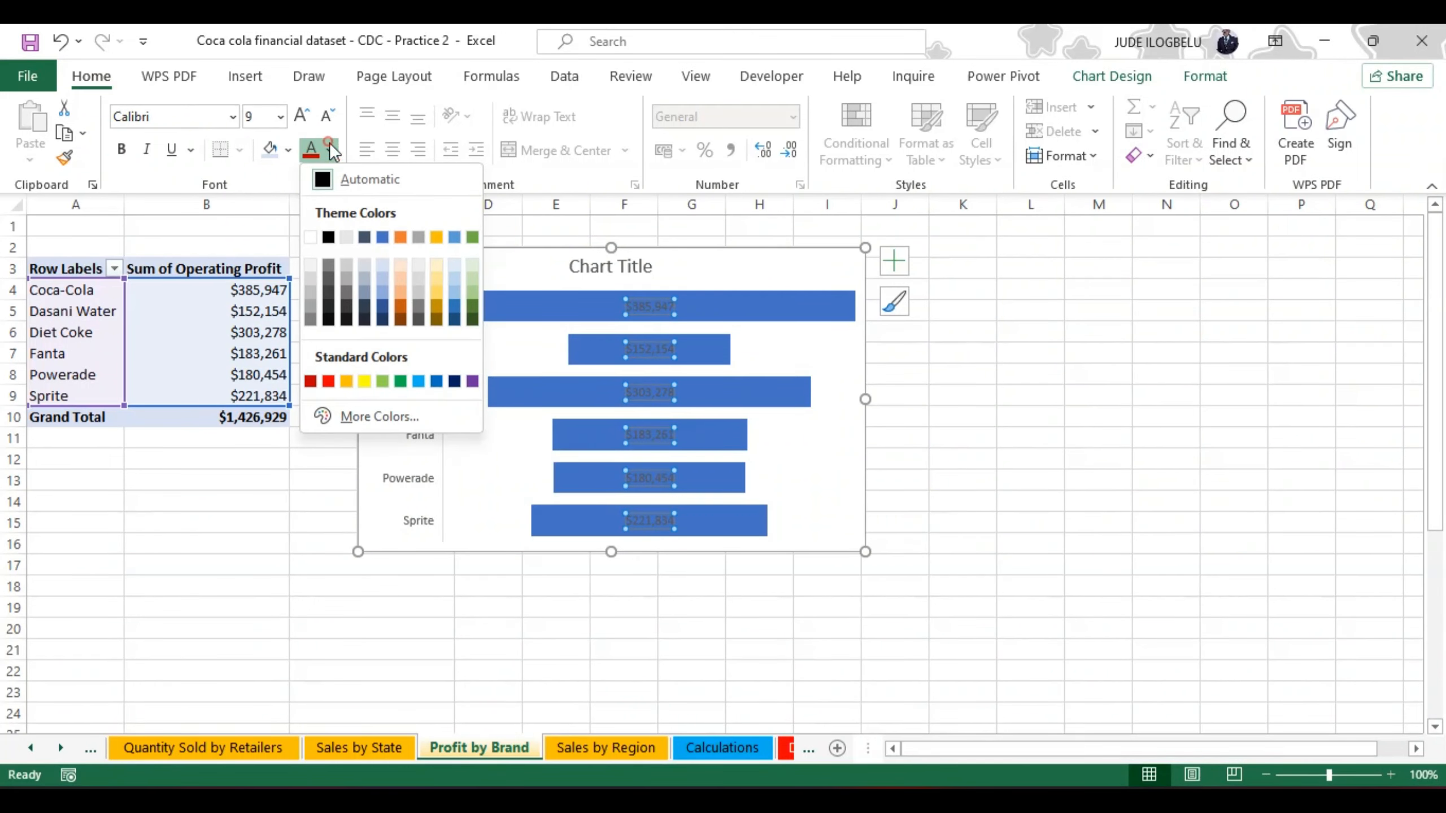
left_click(310, 238)
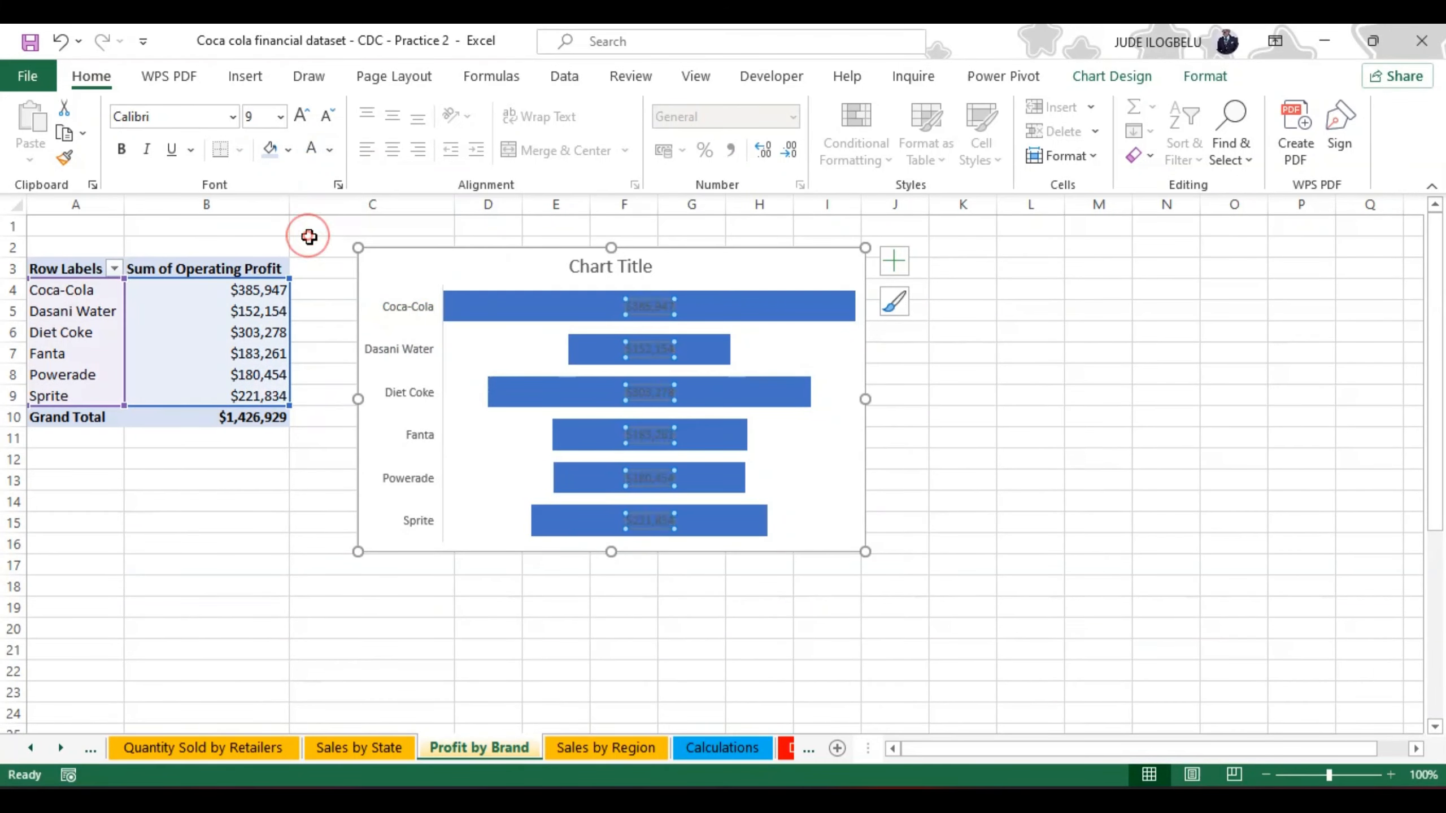
left_click(120, 146)
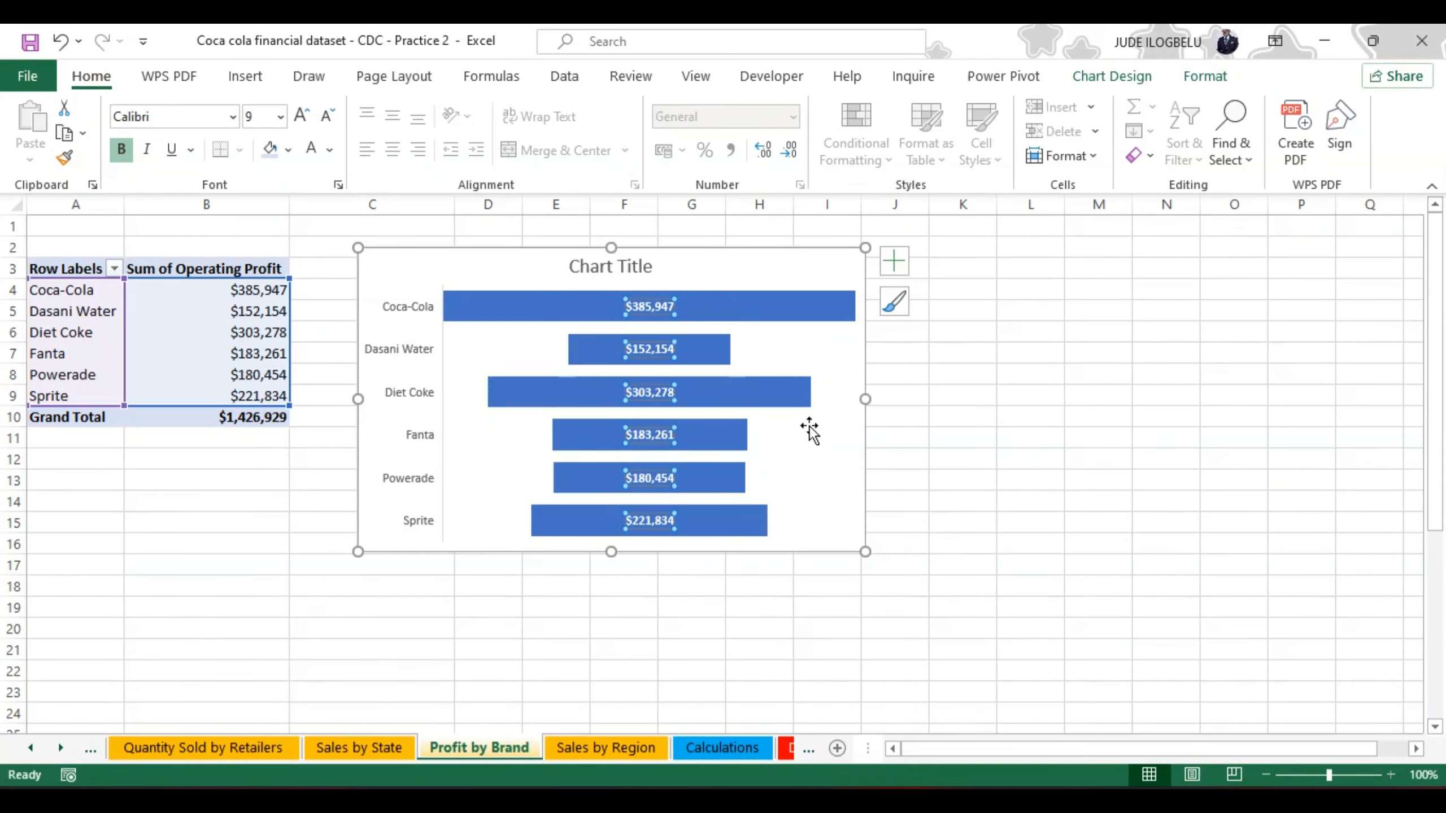
left_click(802, 505)
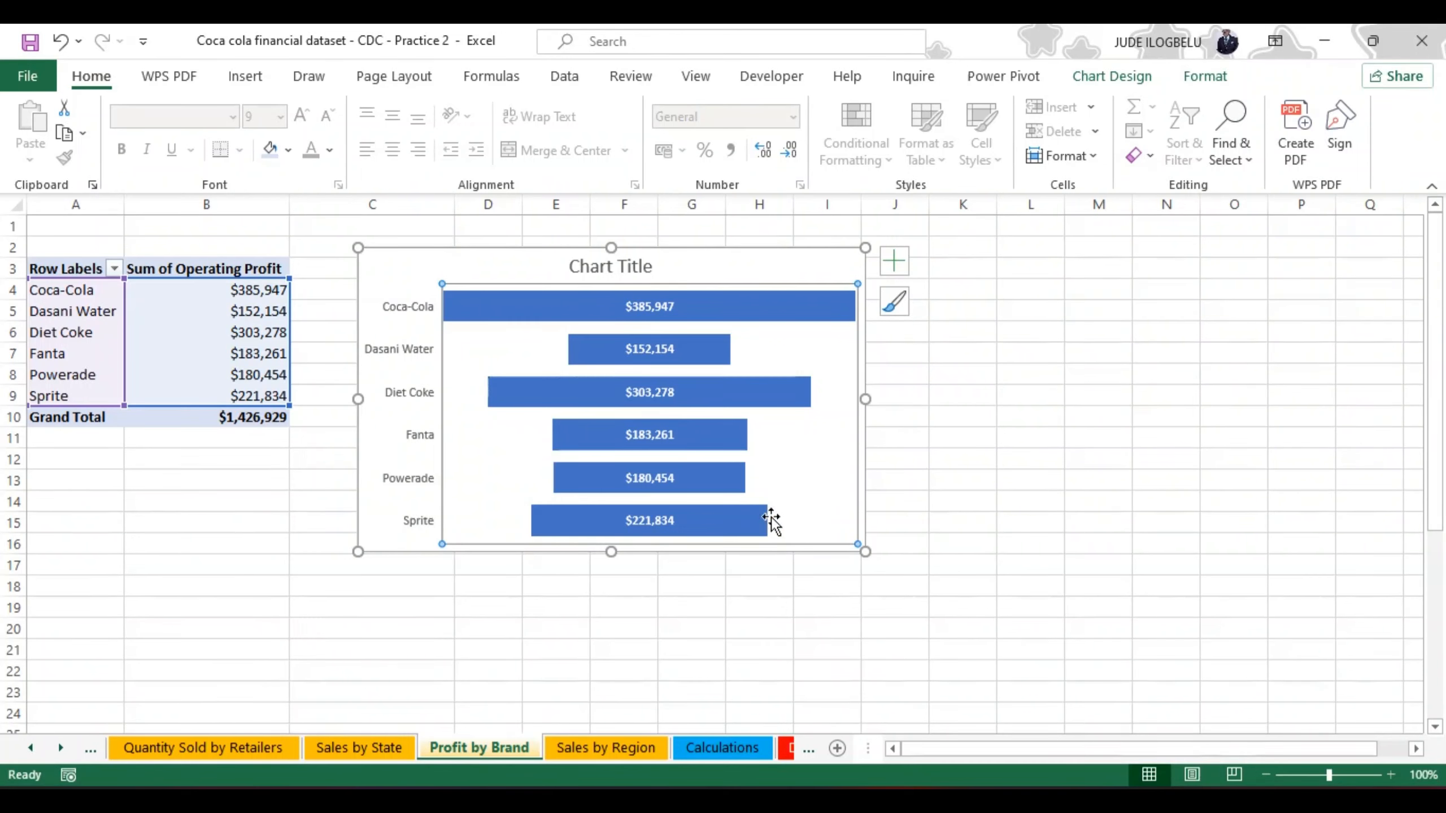
Step: Set the gap width of the funnel chart's data series to 18%
right_click(750, 518)
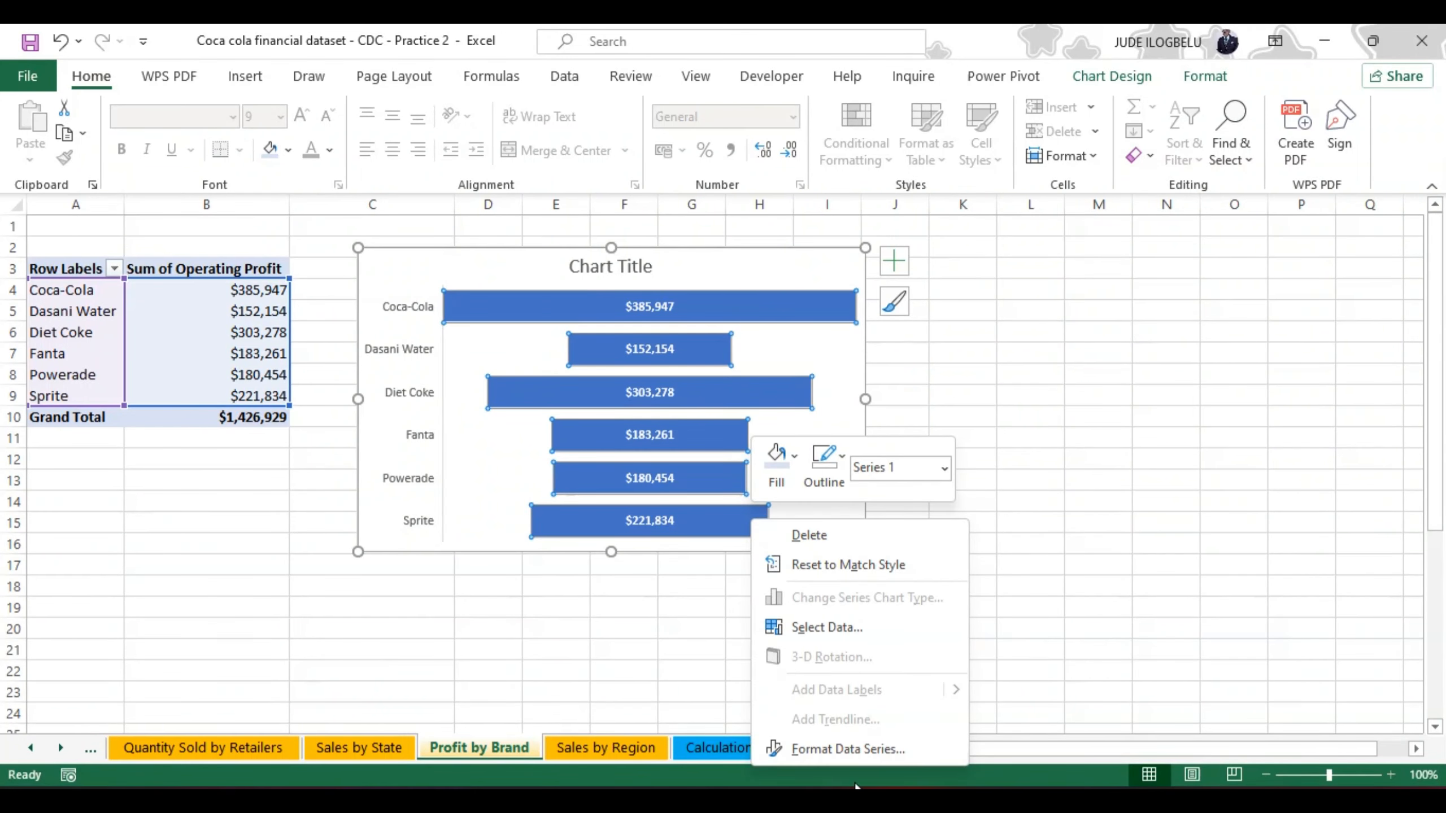
left_click(844, 746)
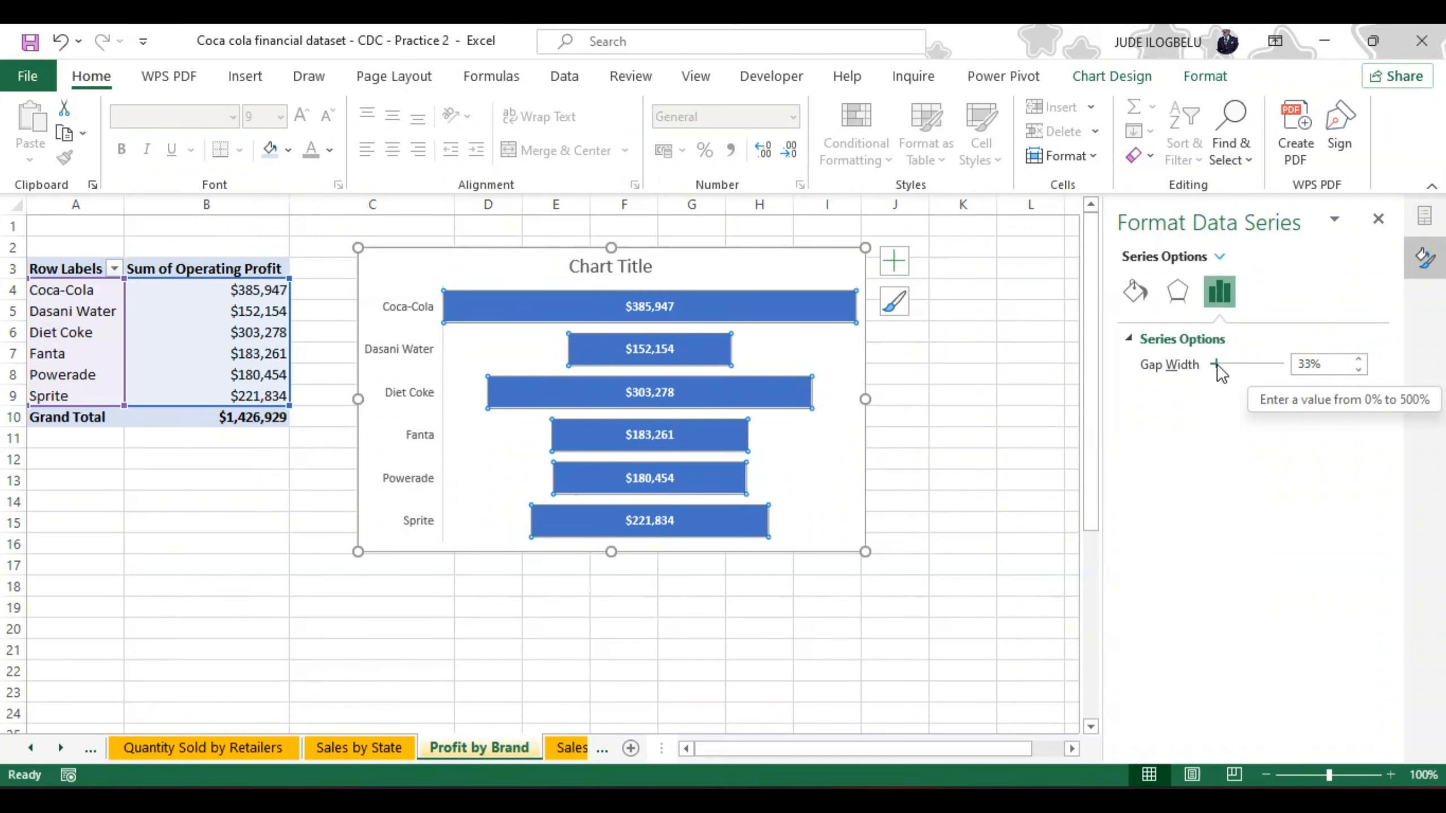
mouse_move(1216, 363)
left_mouse_down()
mouse_move(1229, 367)
mouse_move(1214, 366)
left_mouse_up()
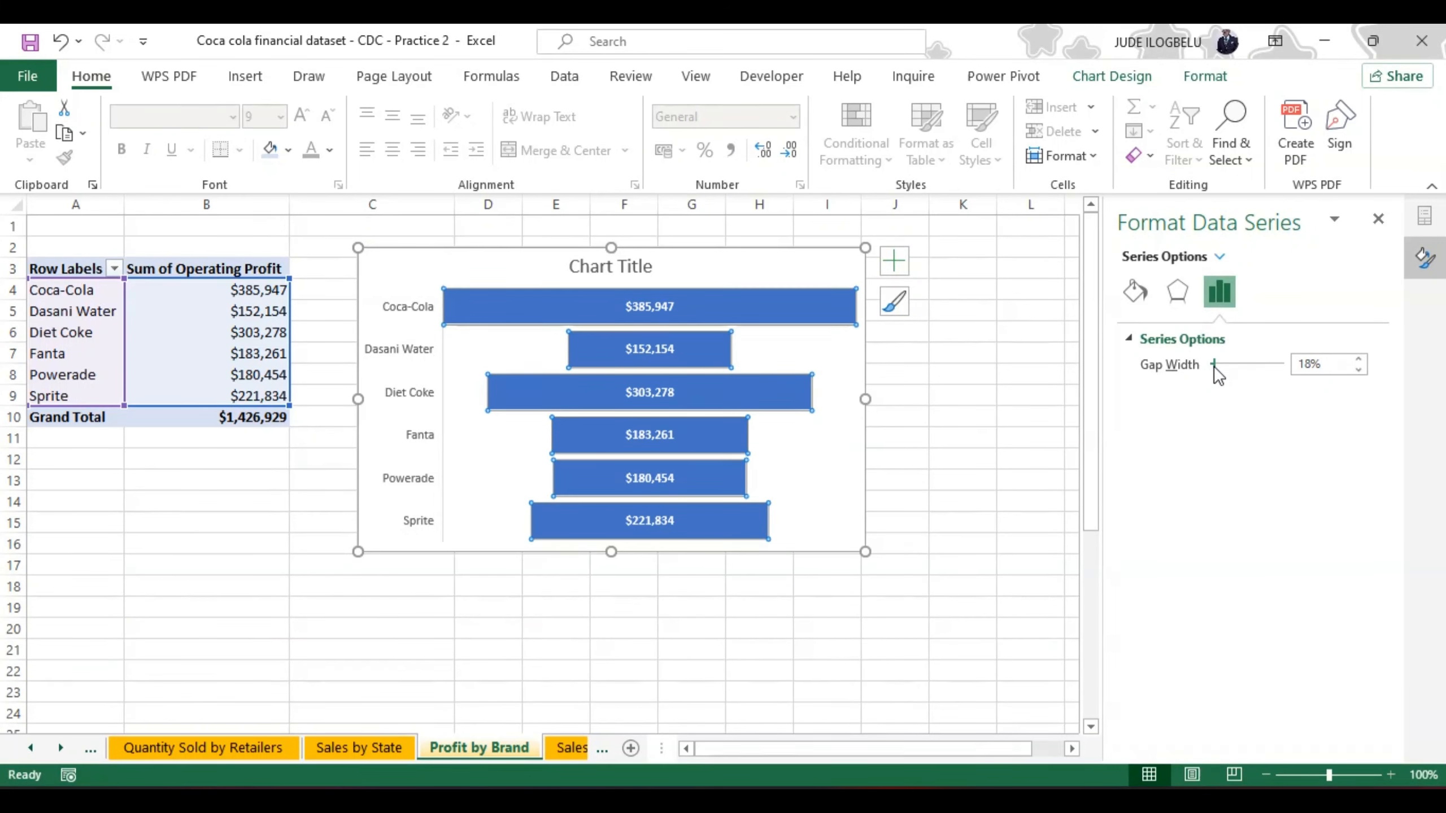
Step: Try a solid red fill on the funnel chart's bars and undo it
left_click(1136, 291)
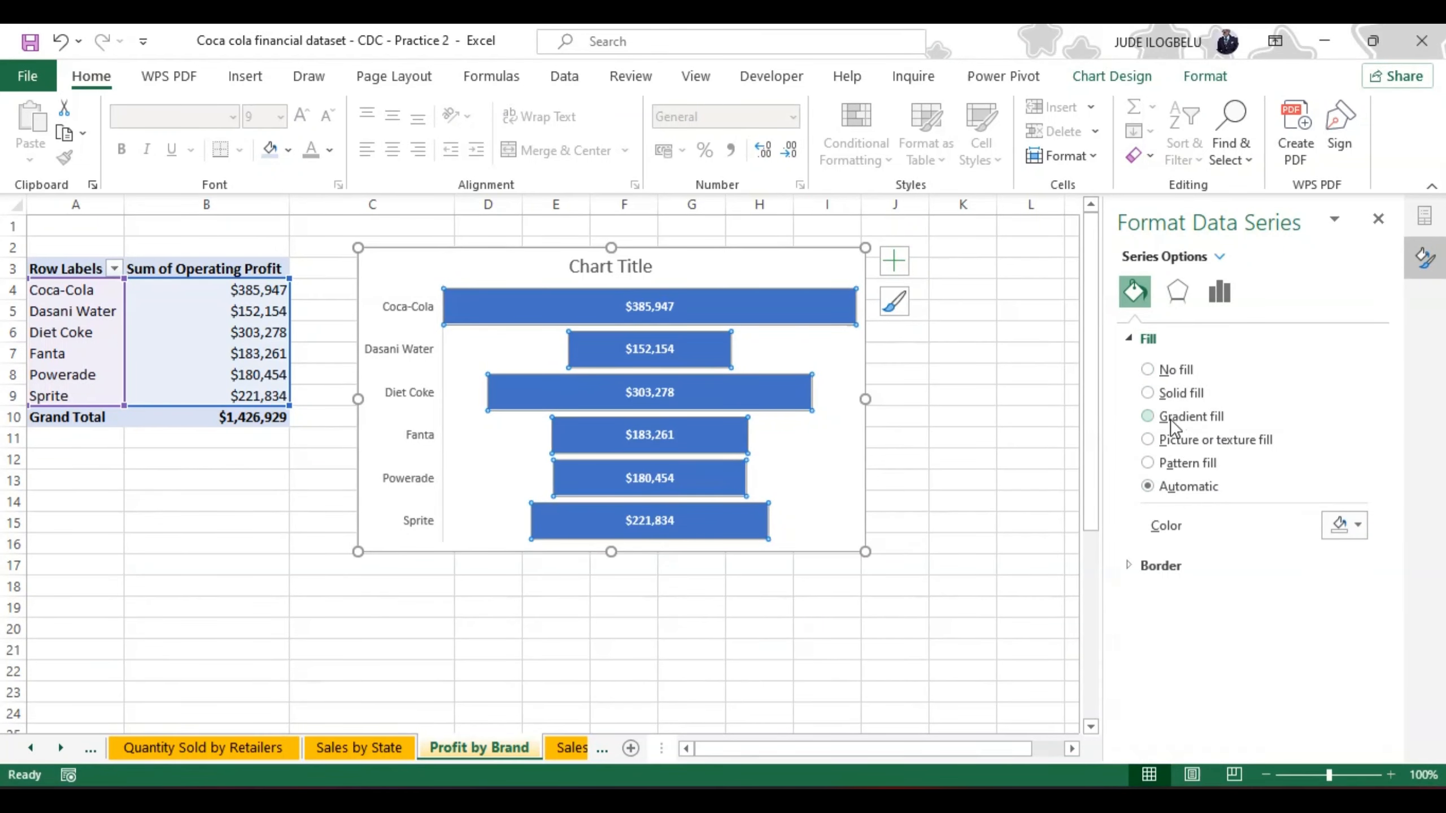
left_click(1148, 392)
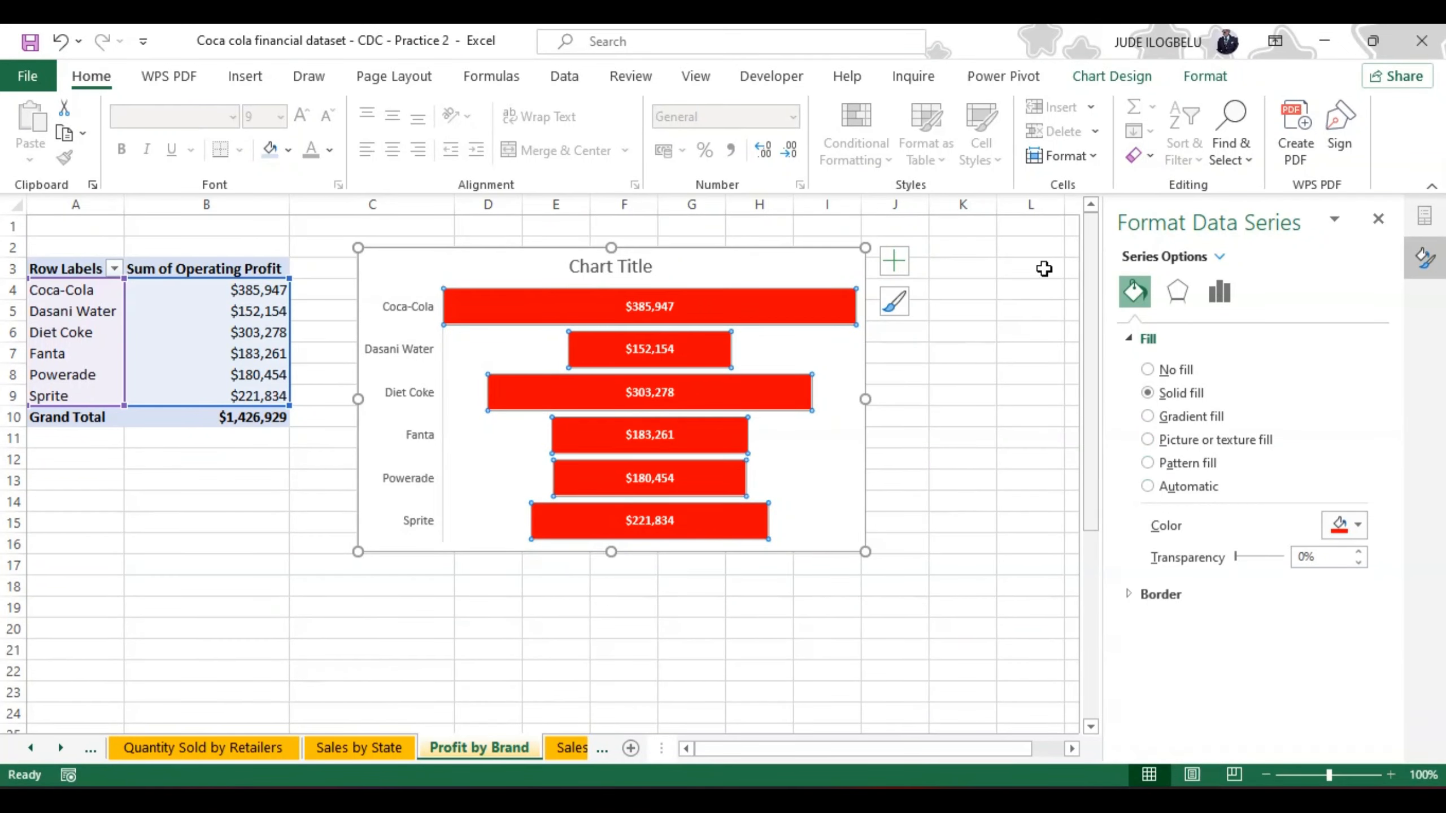
left_click(58, 42)
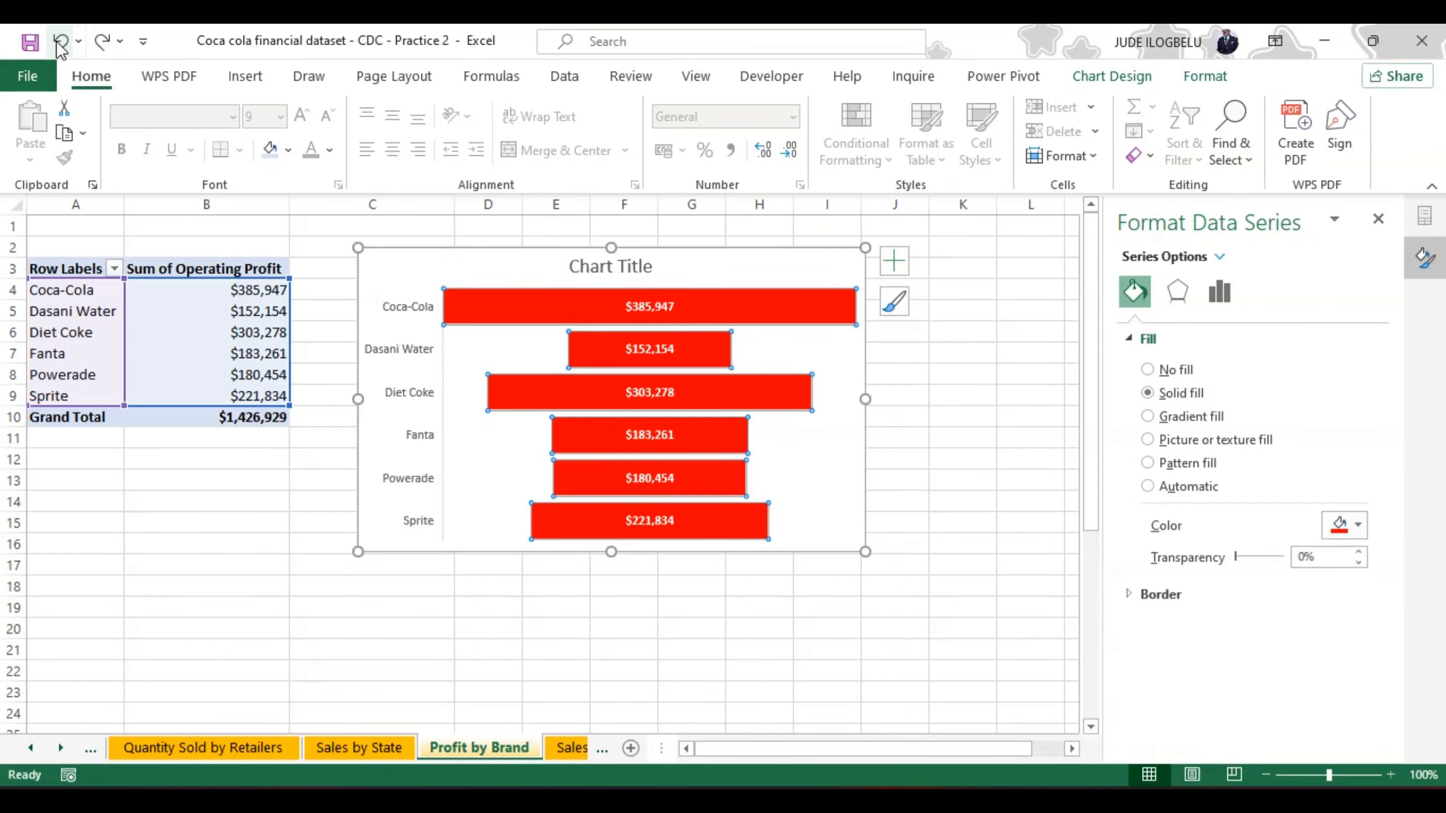
left_click(58, 41)
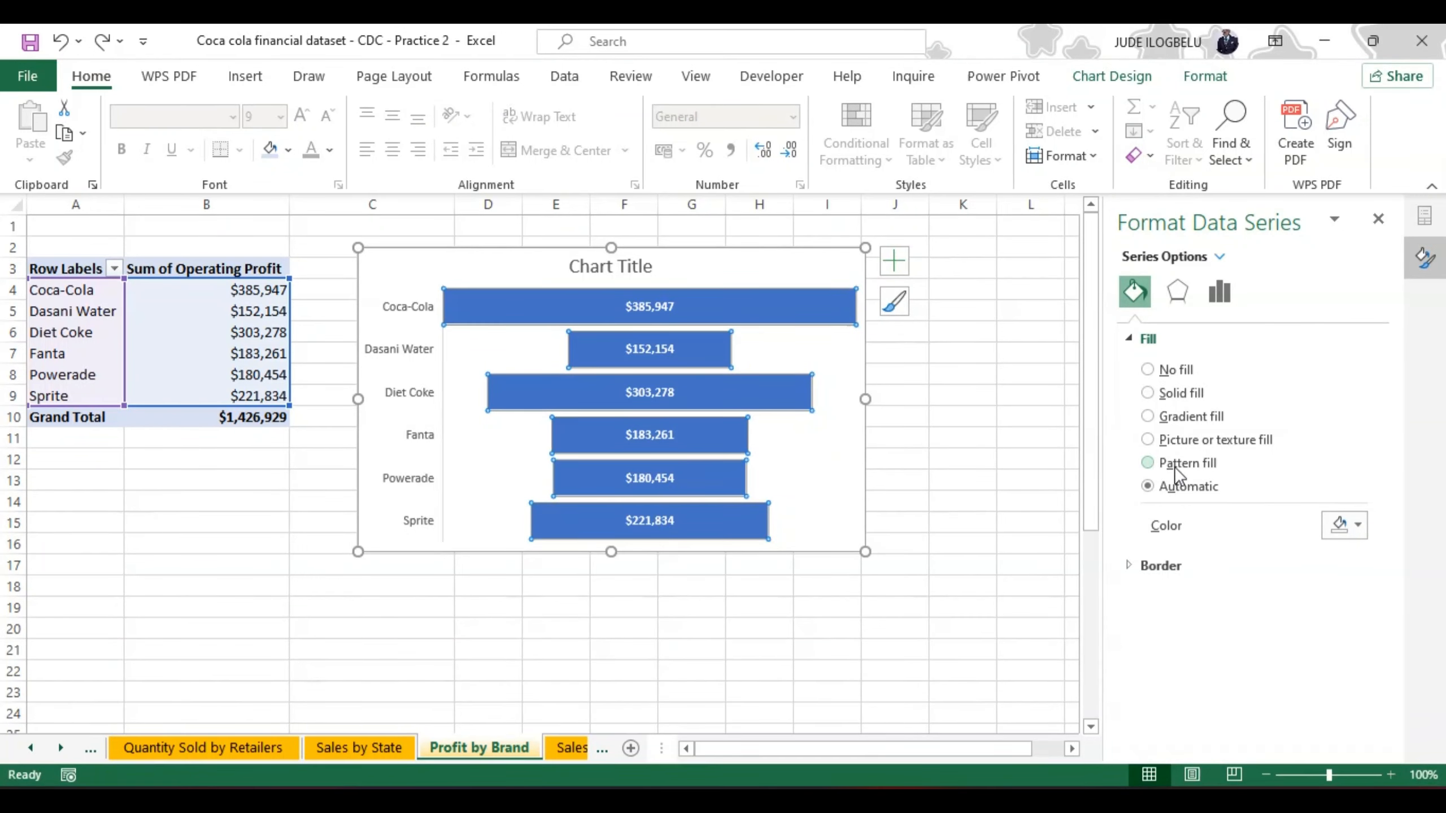
left_click(1218, 293)
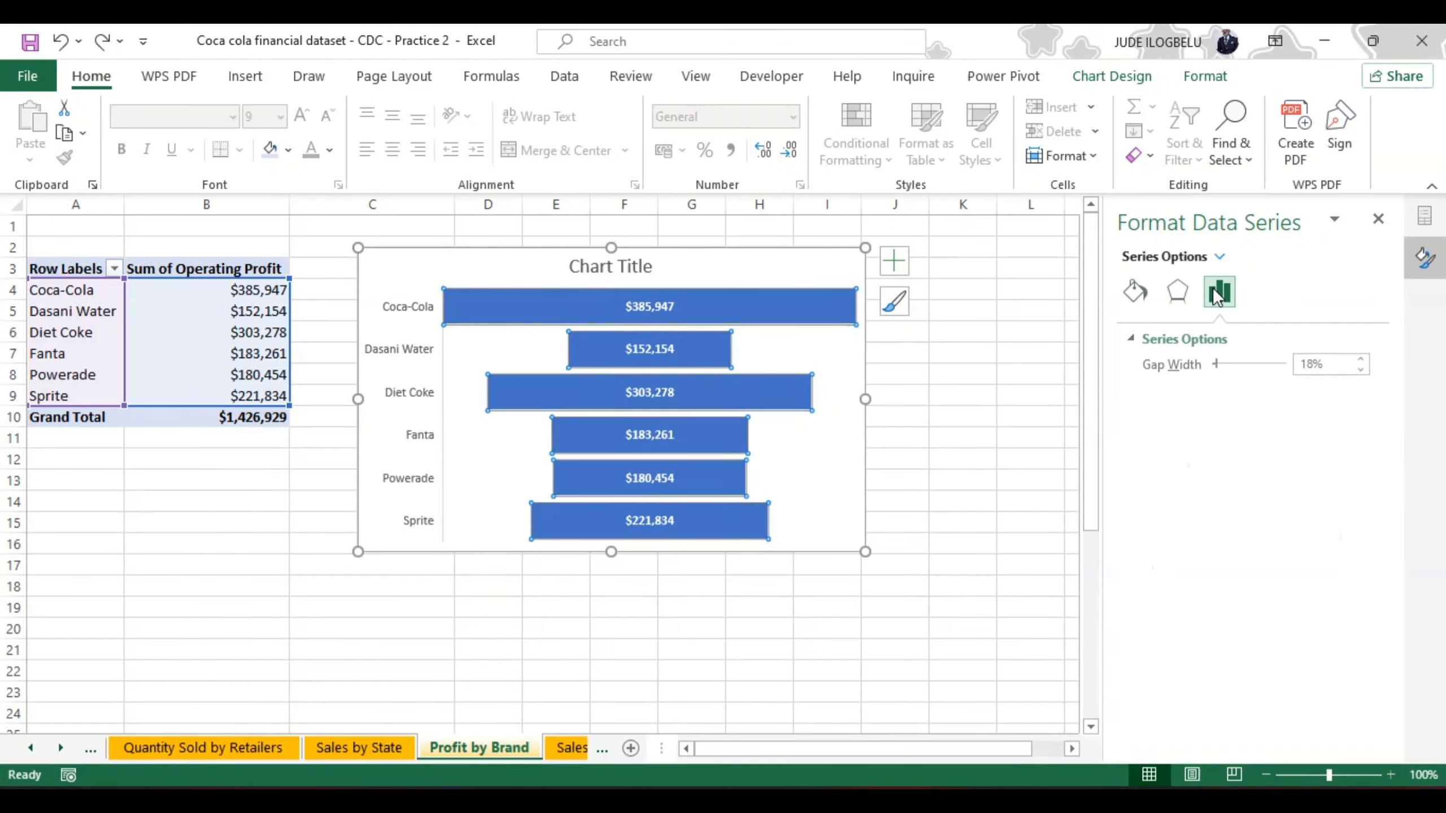
left_click(1177, 293)
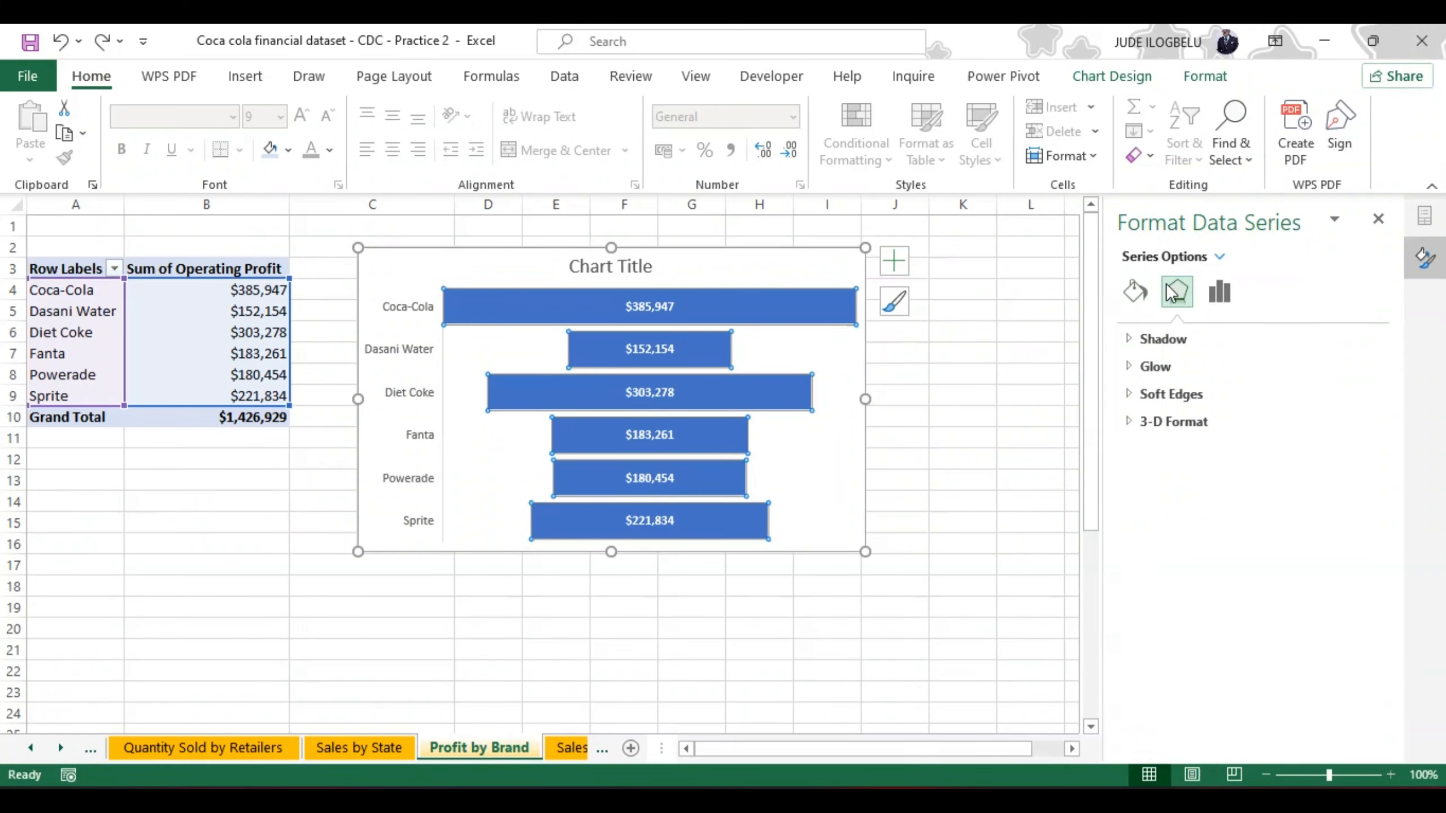
left_click(1136, 294)
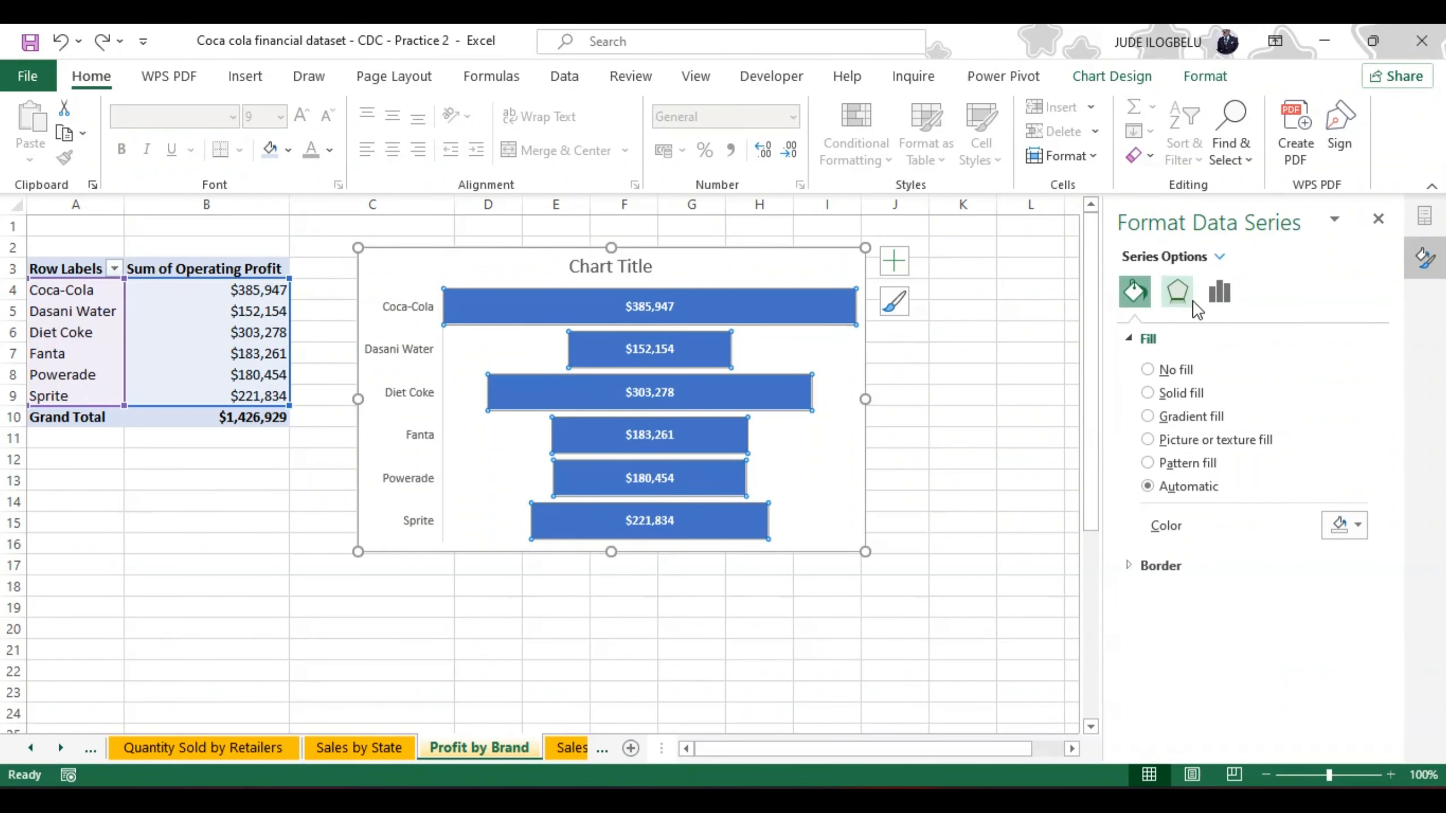
Step: Make the brand names on the funnel chart's vertical axis bold
left_click(1220, 257)
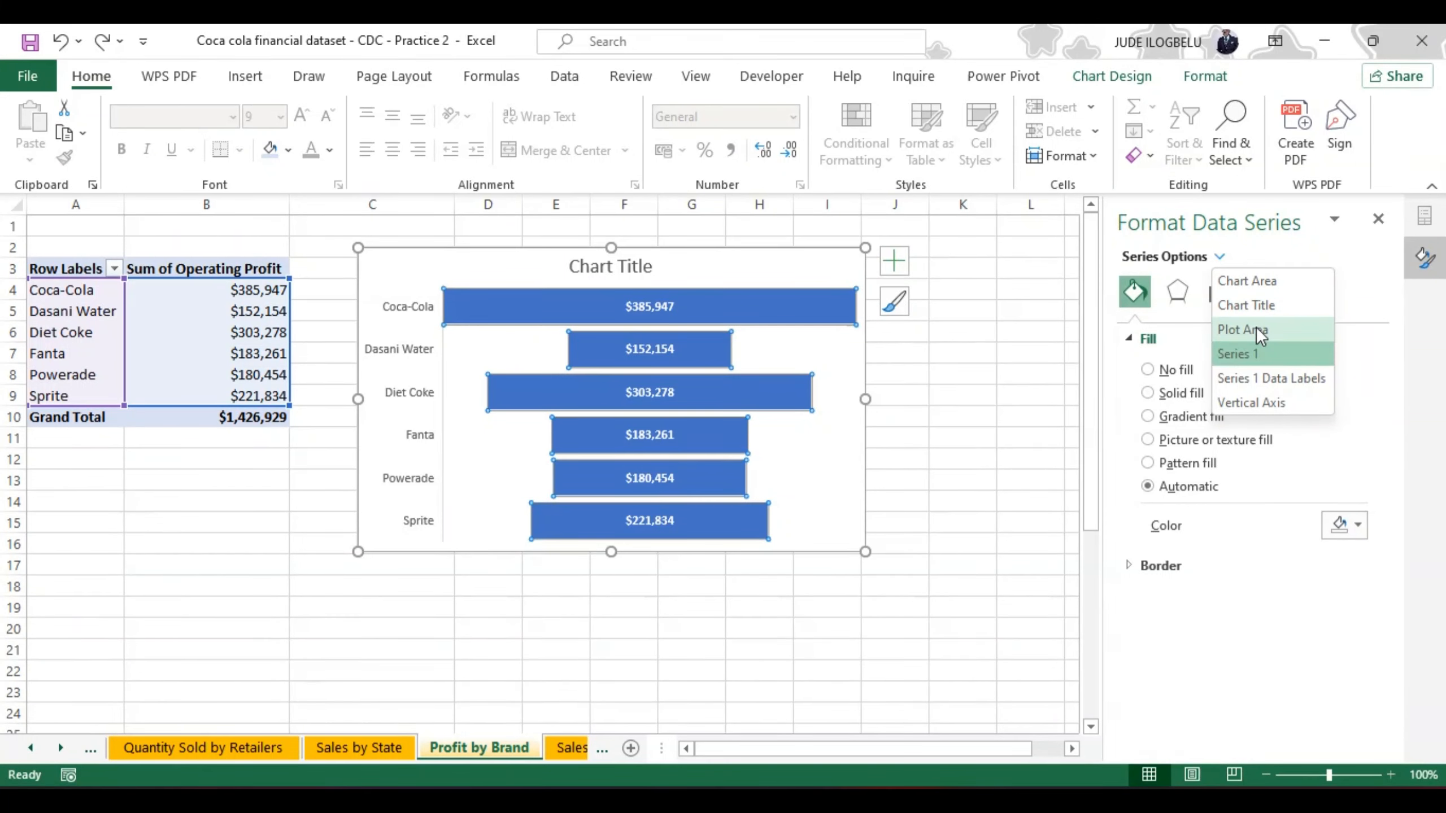
left_click(1247, 399)
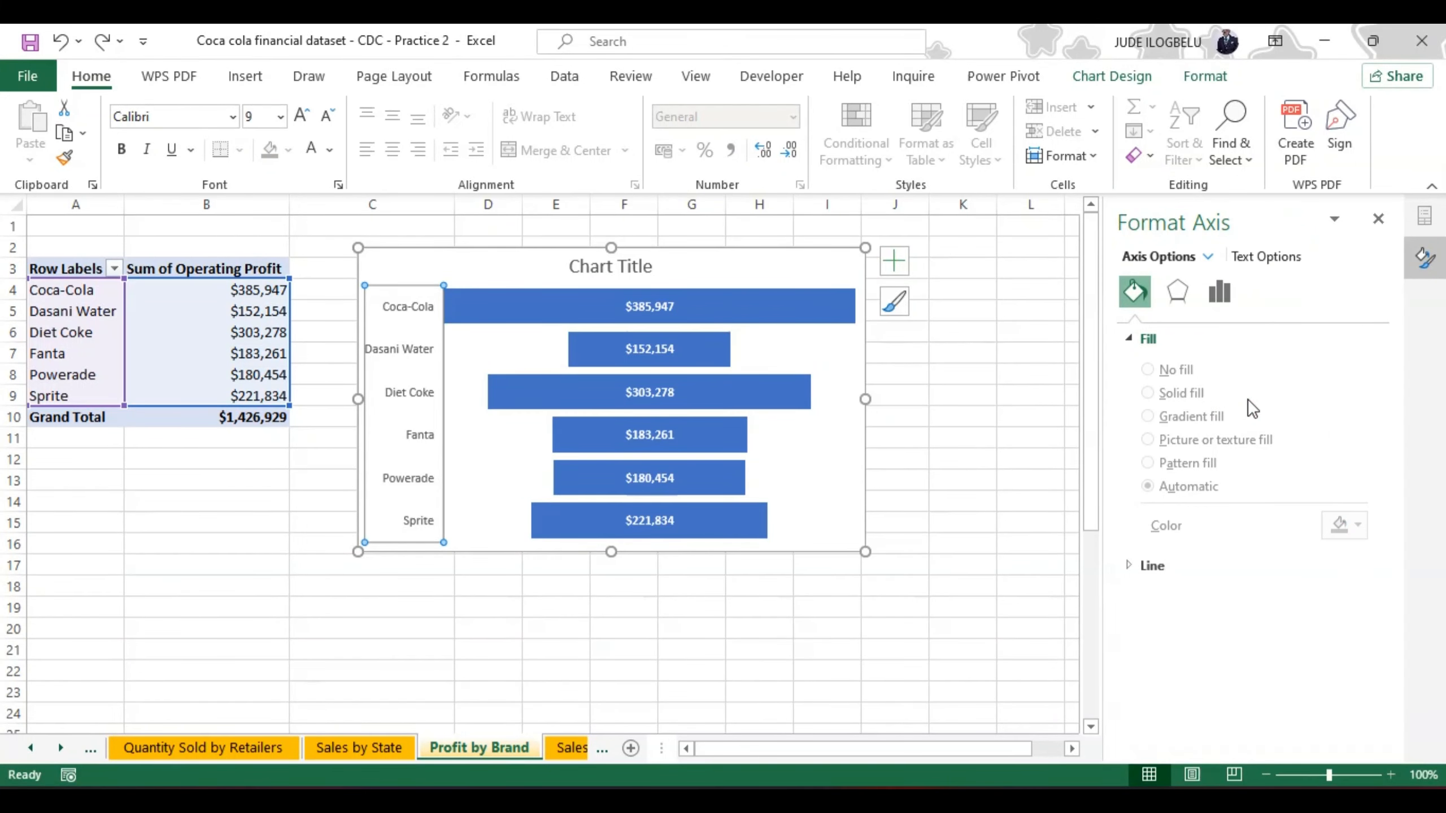
left_click(121, 149)
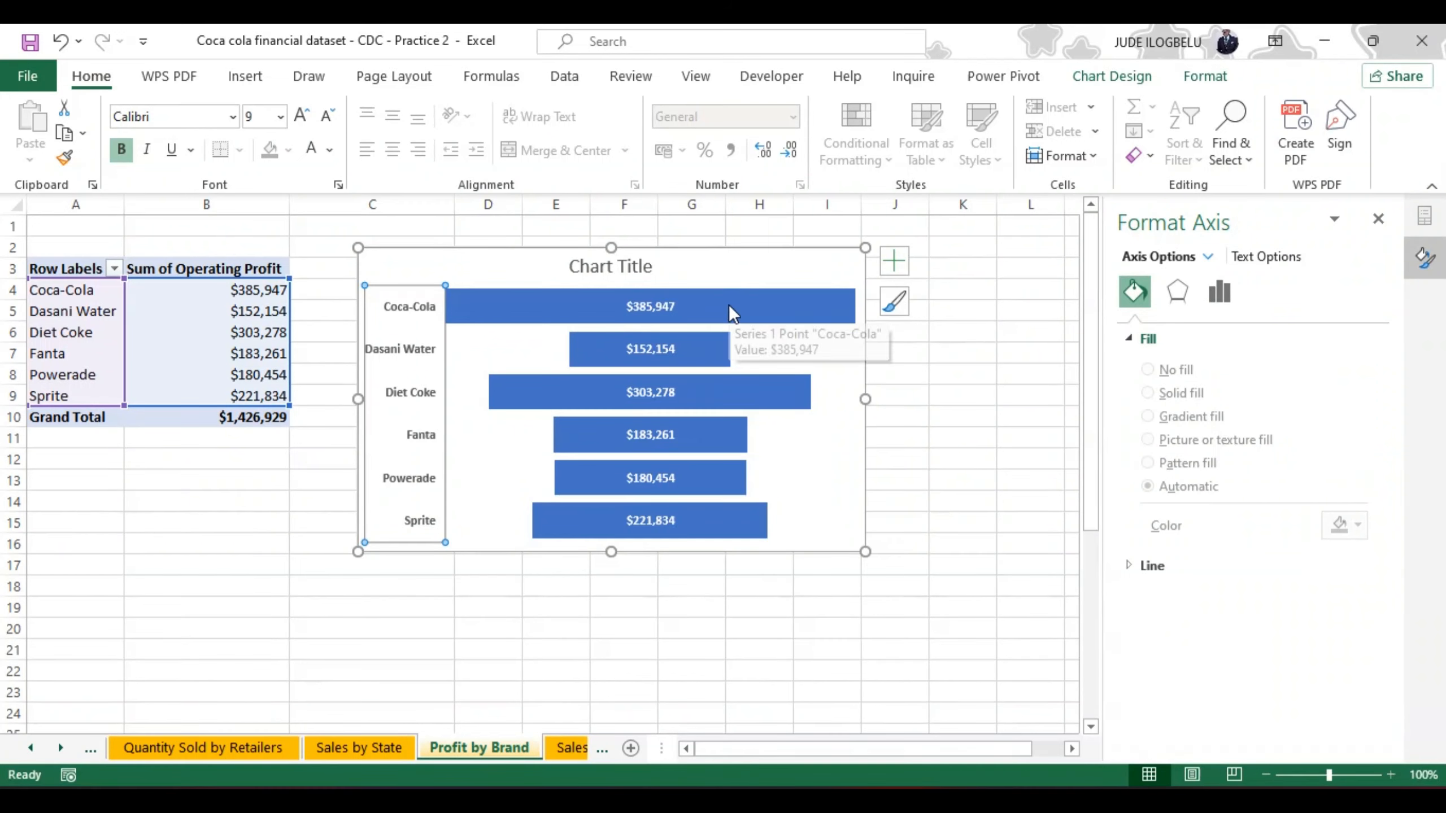
left_click(894, 263)
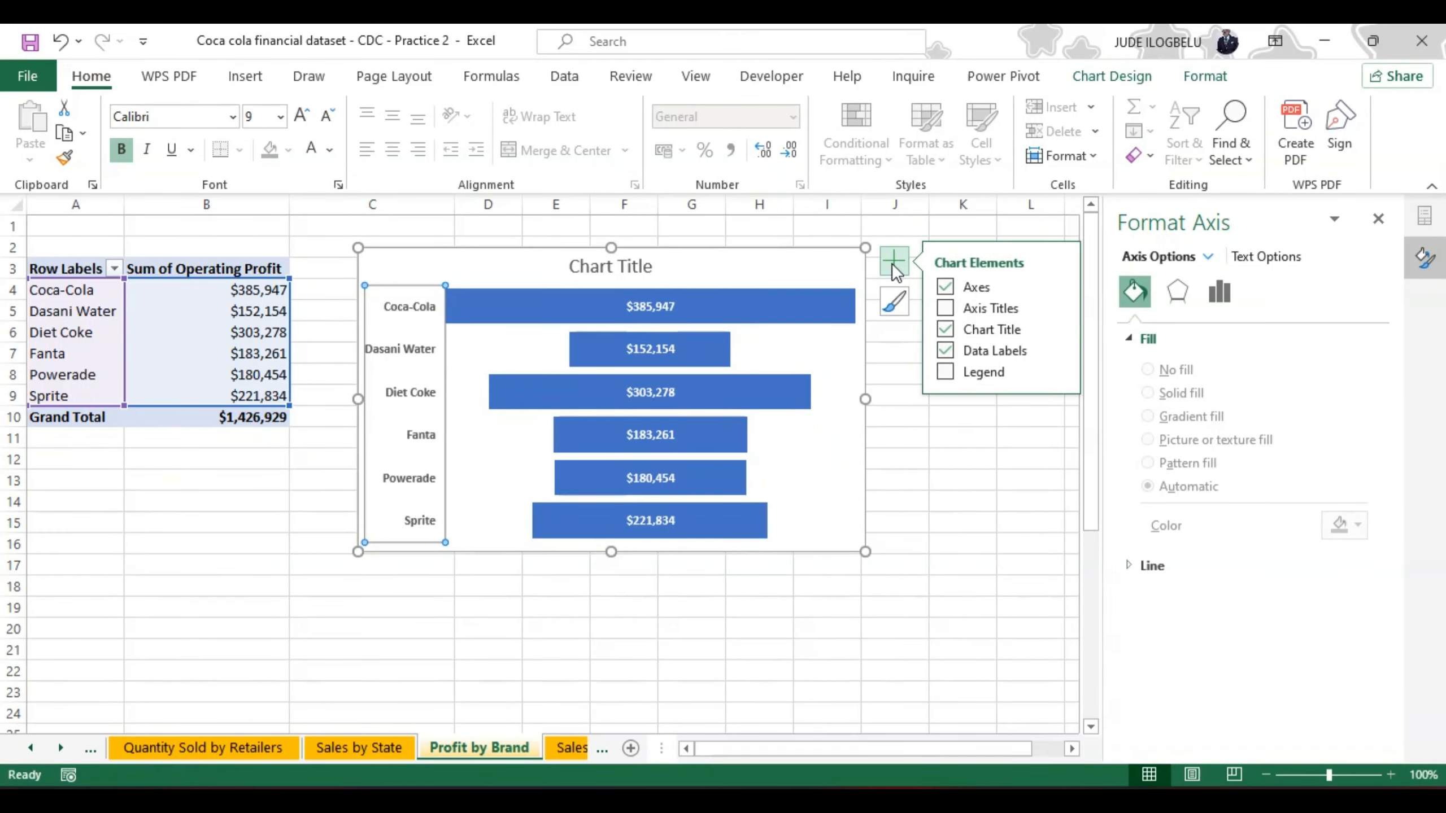
left_click(1056, 345)
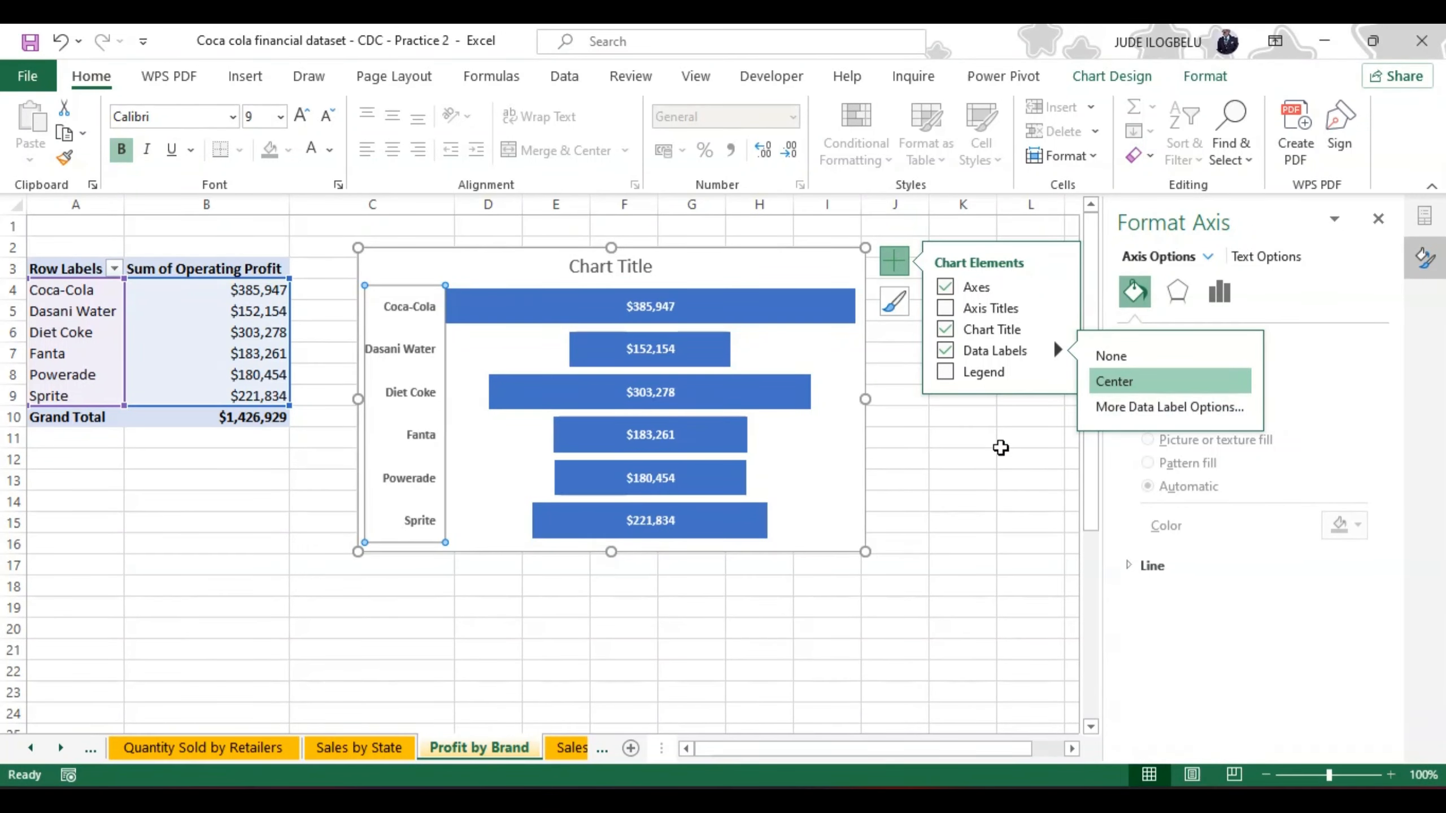
left_click(1002, 447)
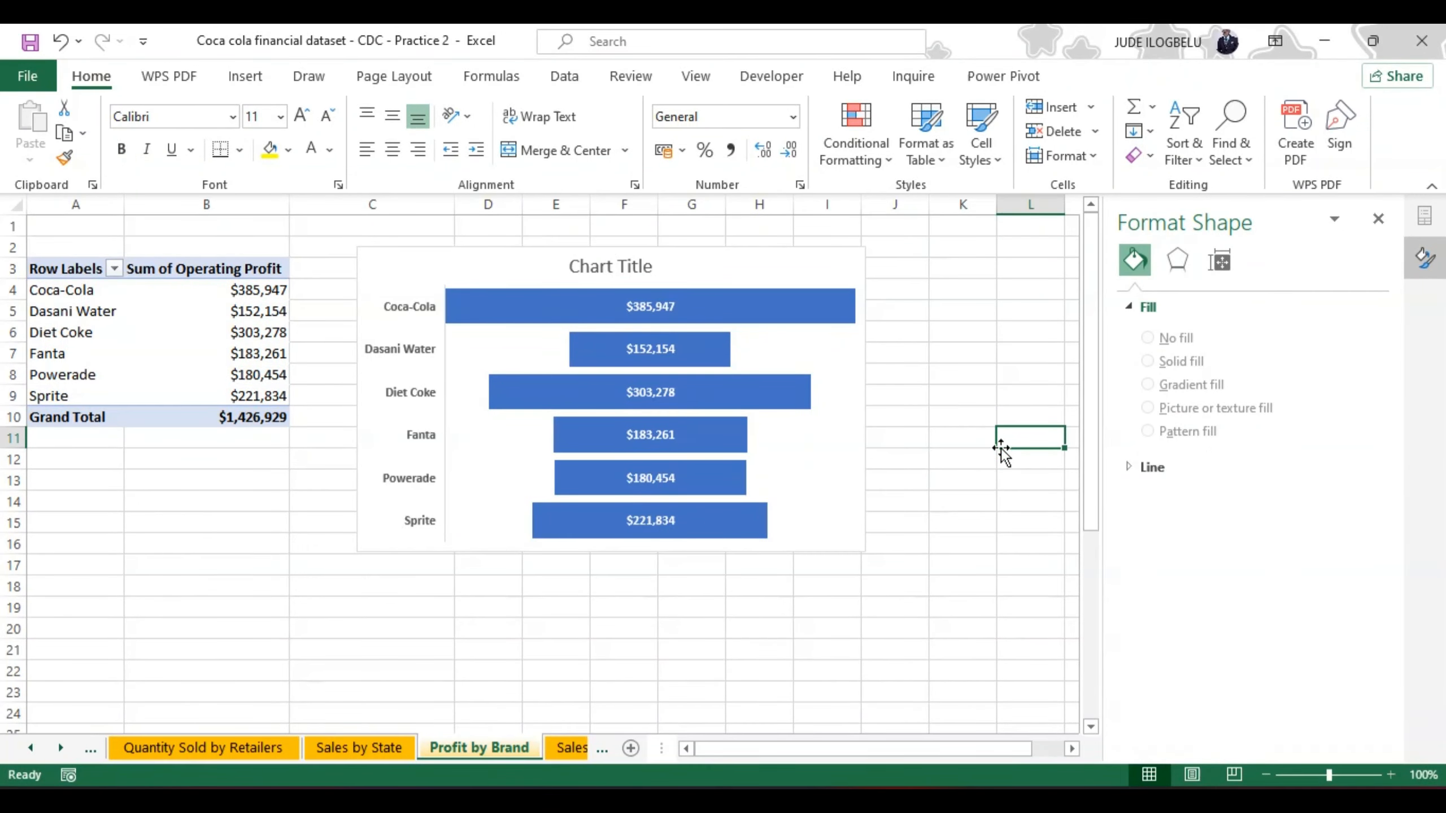
Step: Insert a Clustered Bar PivotChart from the total sales PivotTable on the Sales by Region sheet
left_click(567, 747)
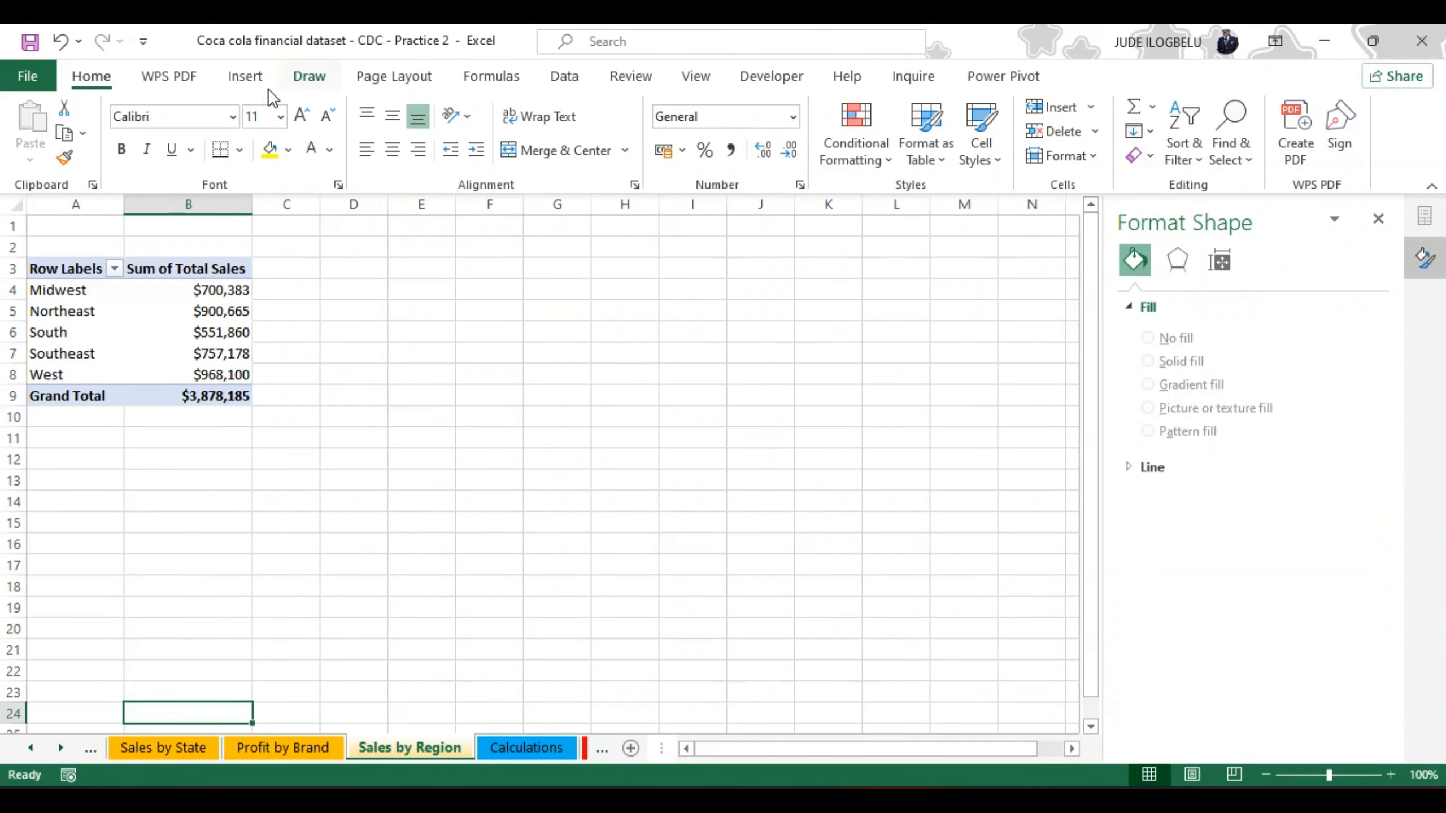
left_click(226, 291)
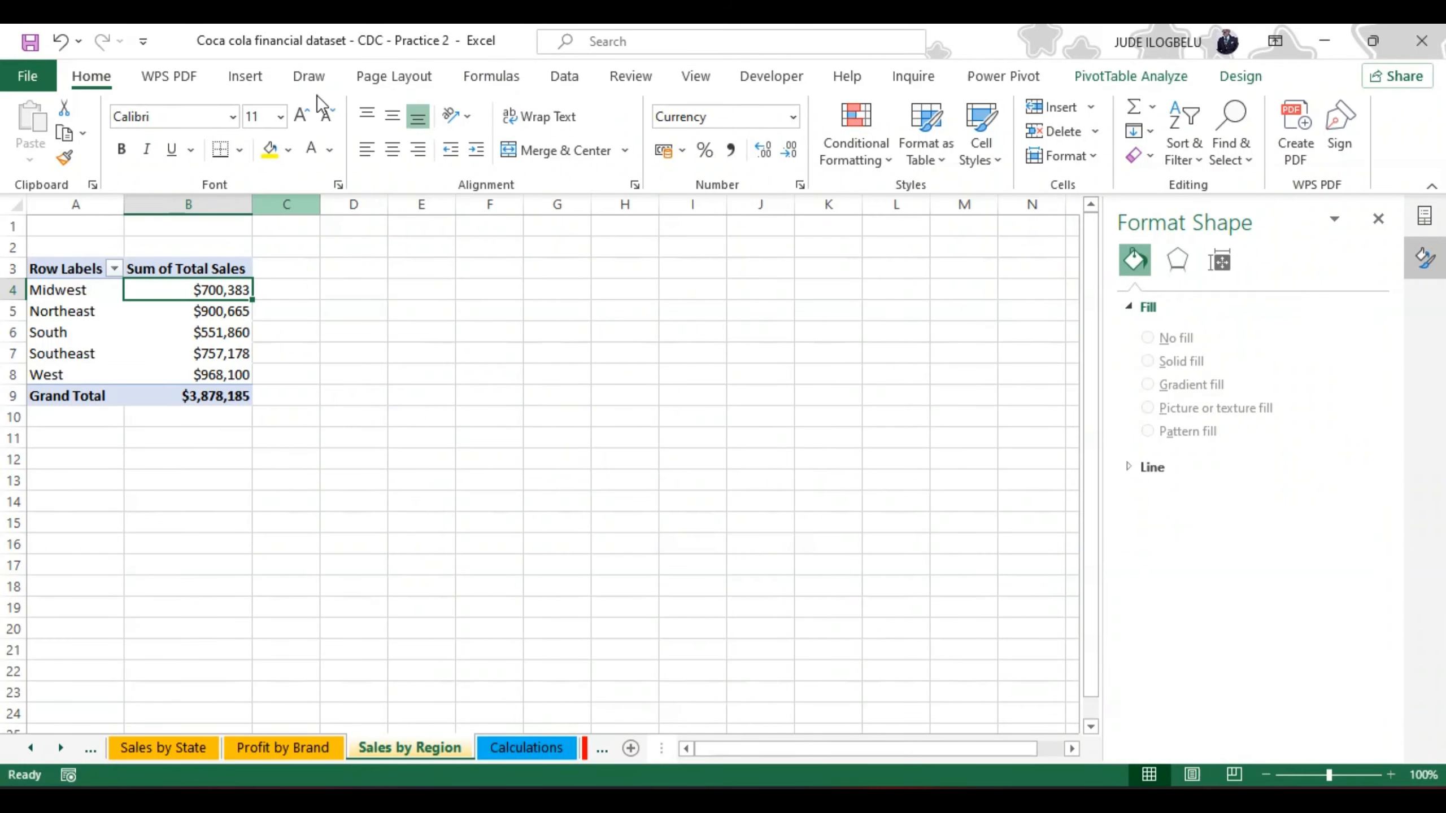
left_click(244, 74)
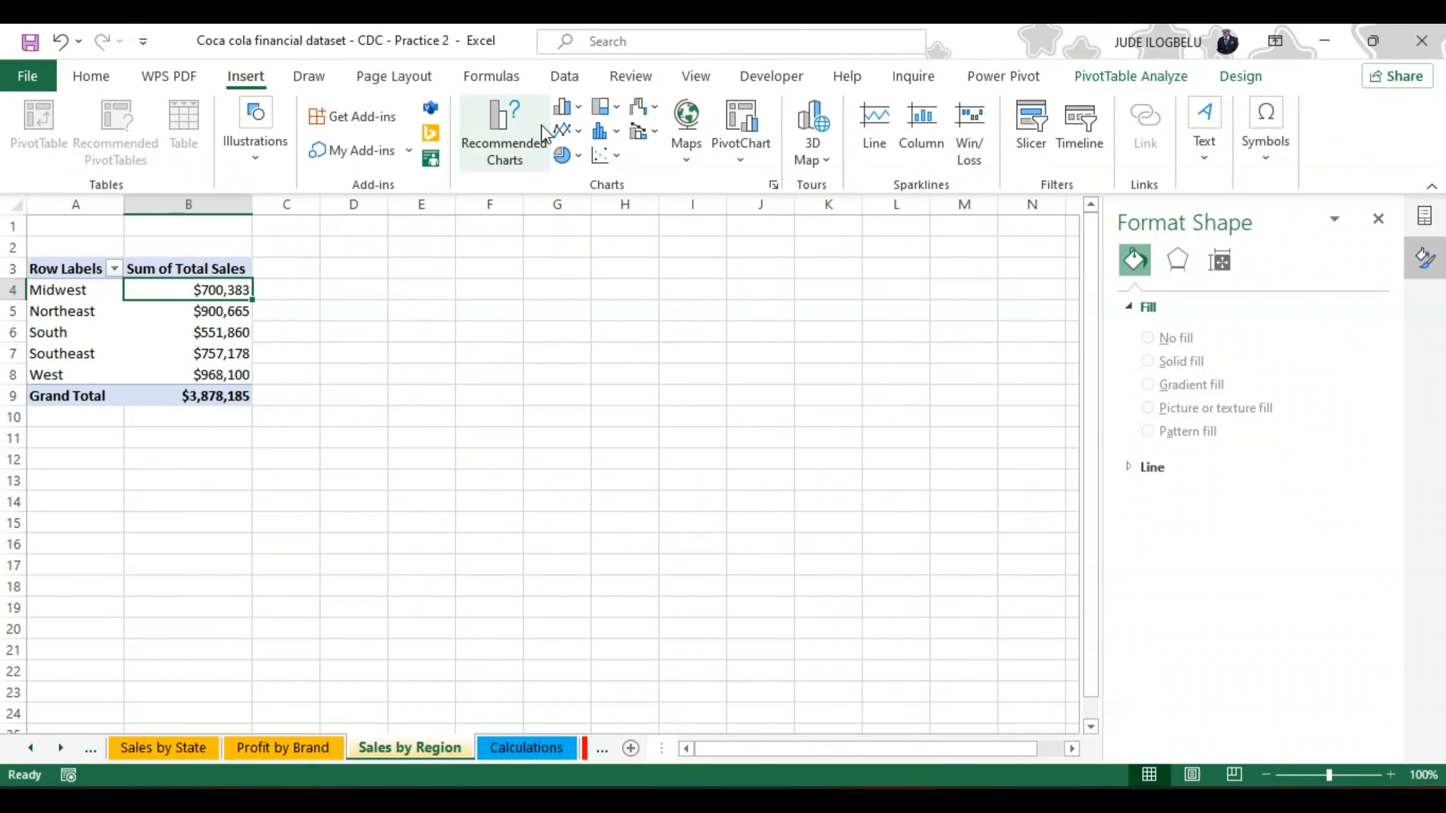
left_click(492, 122)
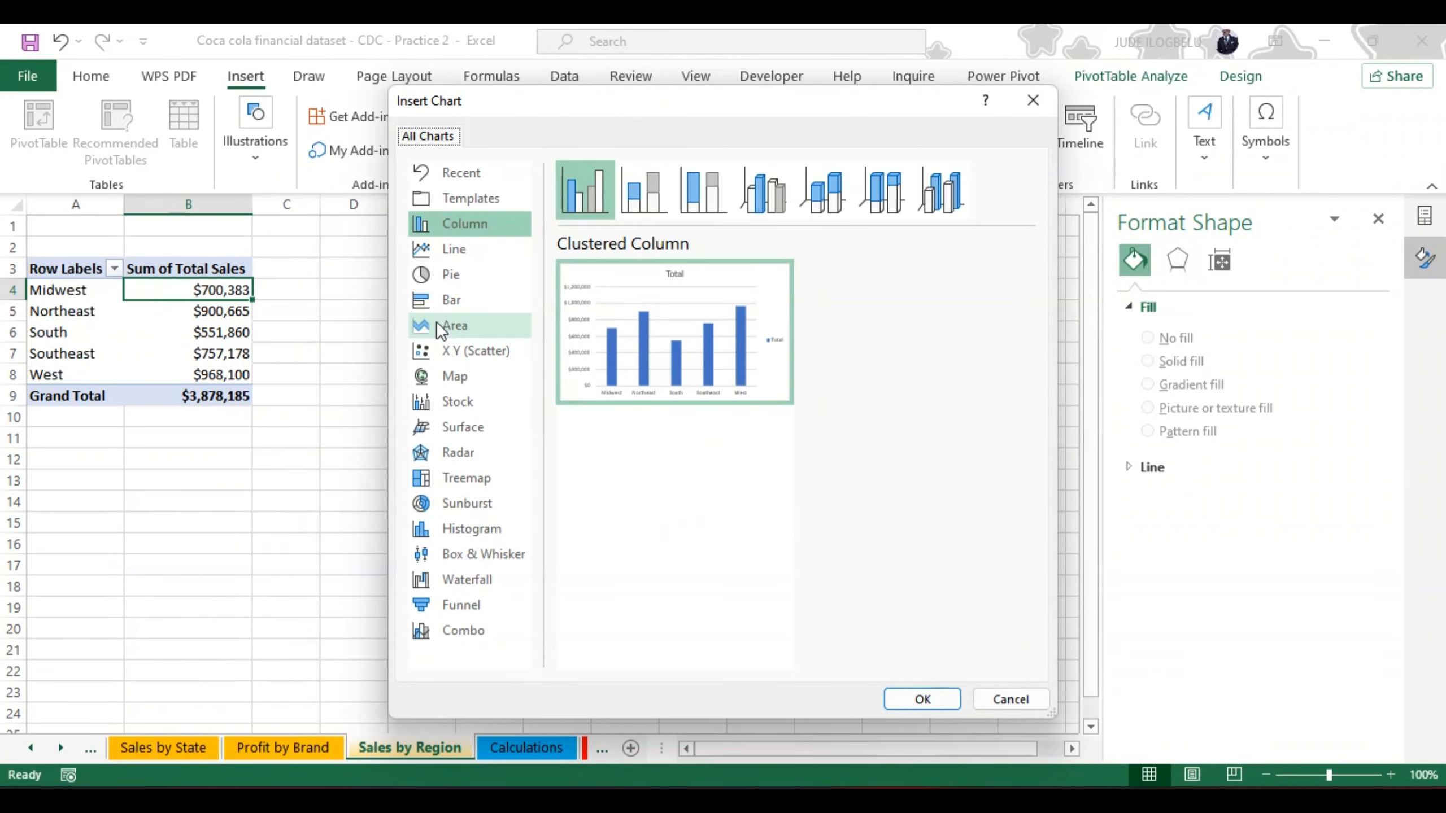
left_click(435, 301)
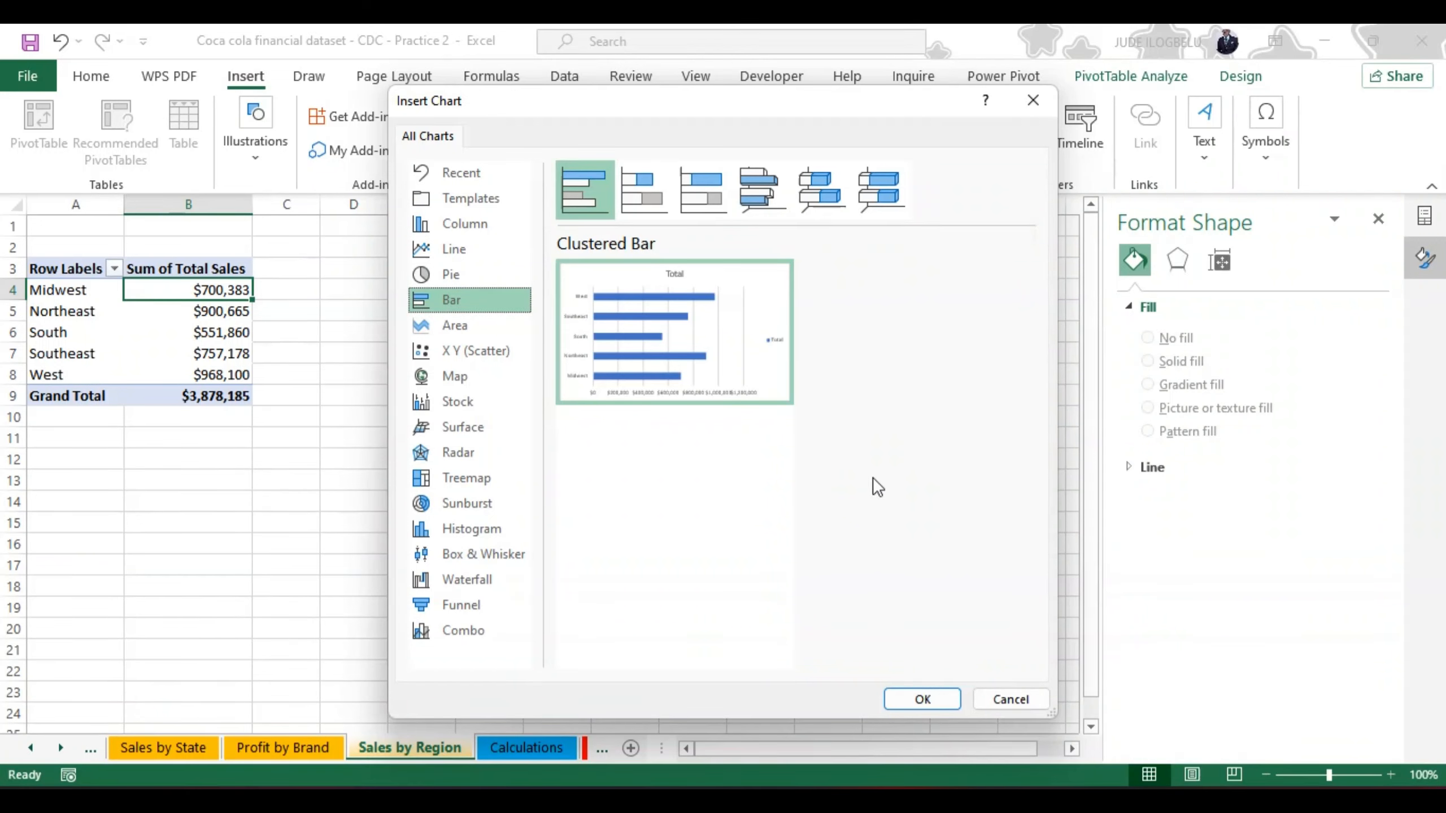
left_click(923, 700)
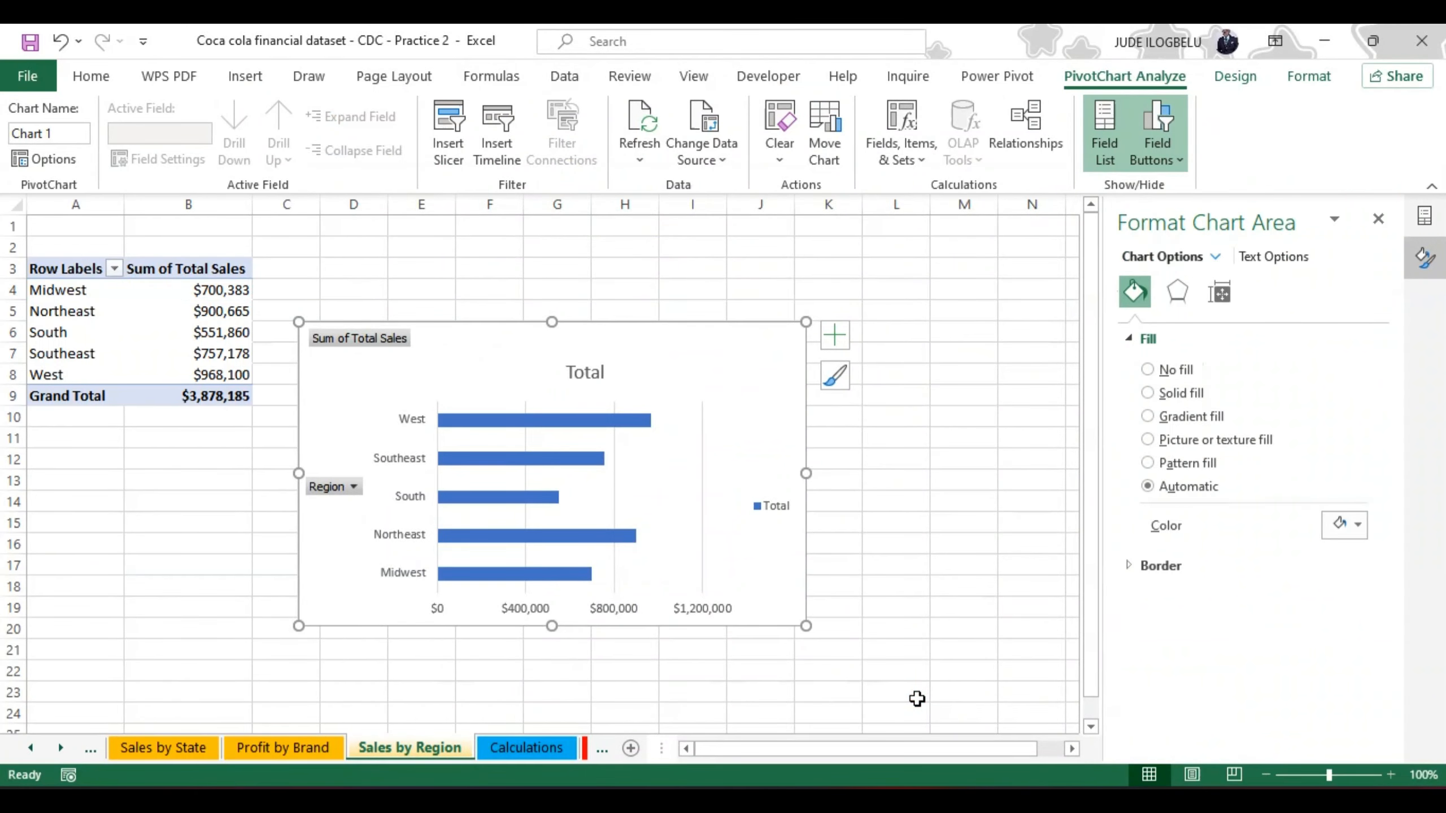
Step: Delete the vertical gridlines from the Sales by Region bar chart
left_click(703, 424)
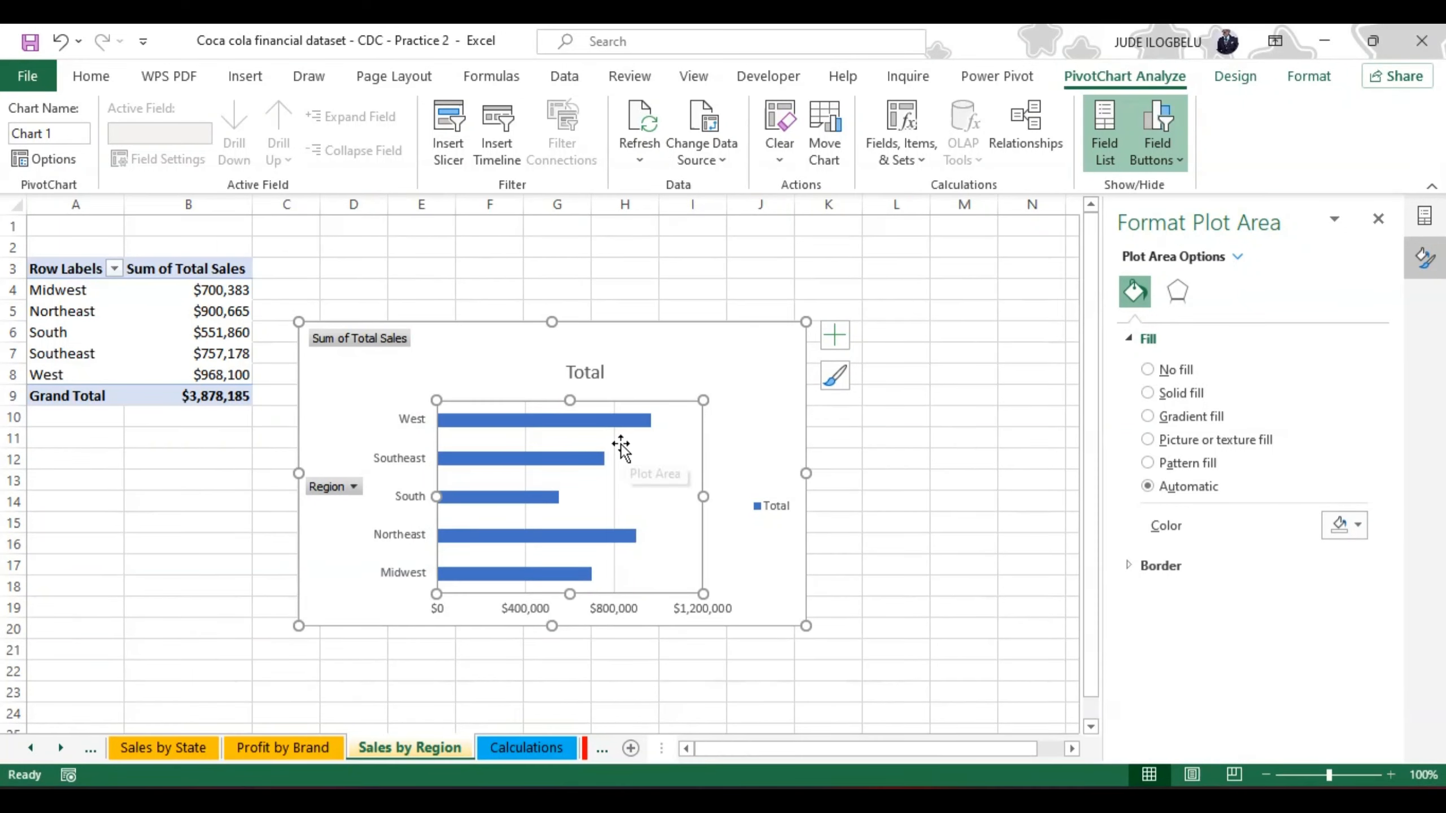
left_click(615, 444)
key("Delete")
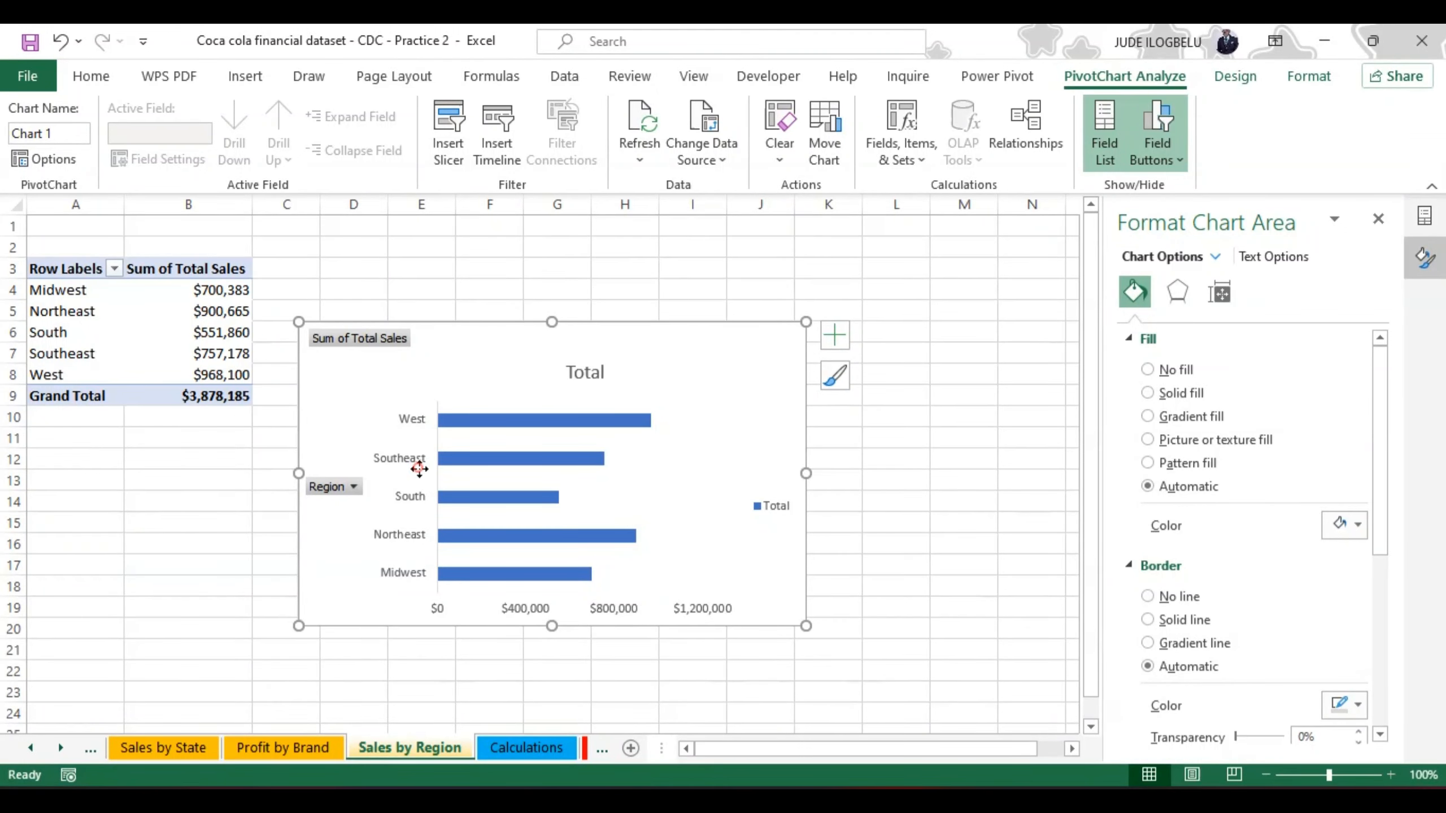
Step: Make the region names on the bar chart's vertical axis bold
left_click(416, 449)
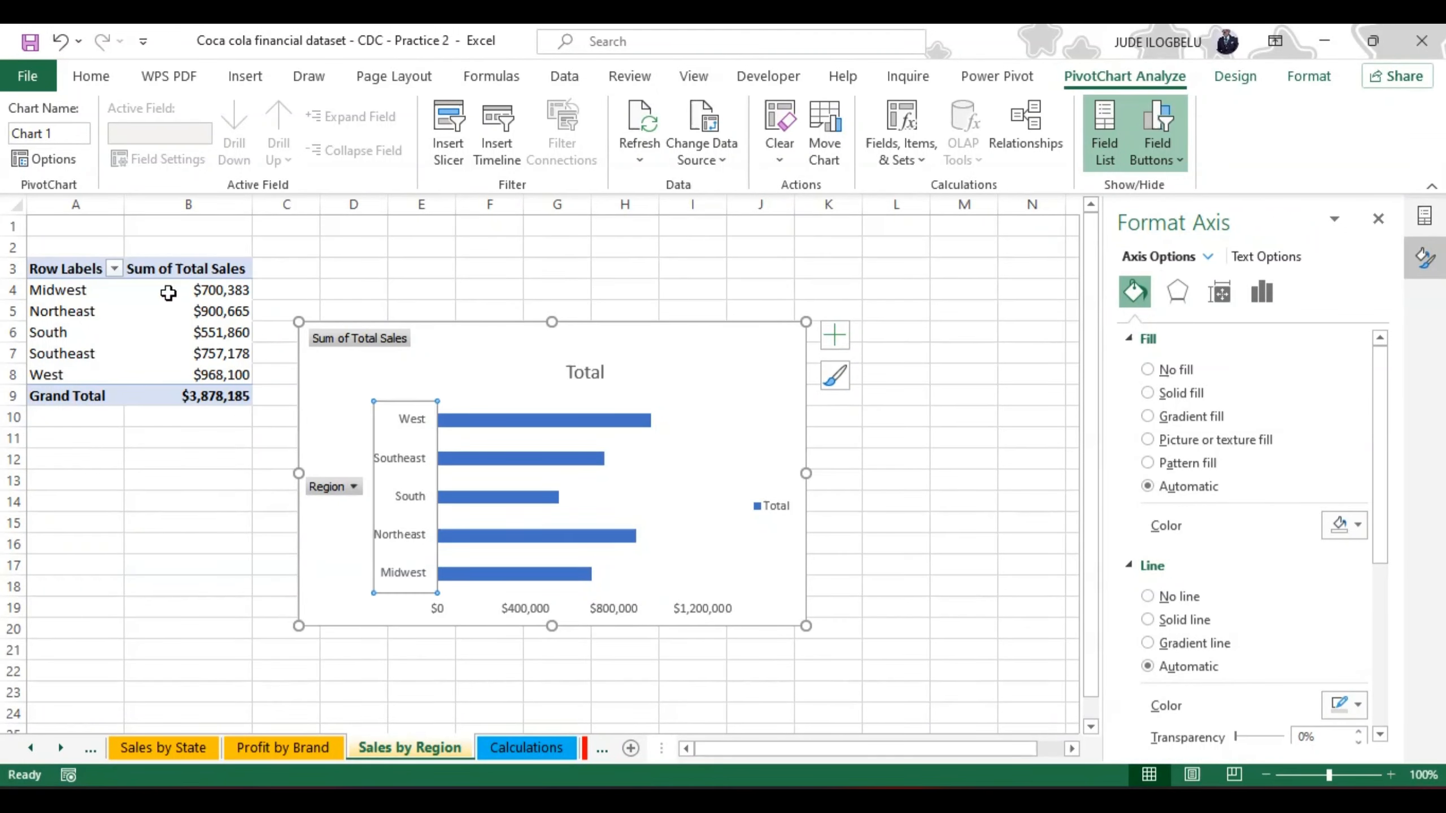
left_click(96, 79)
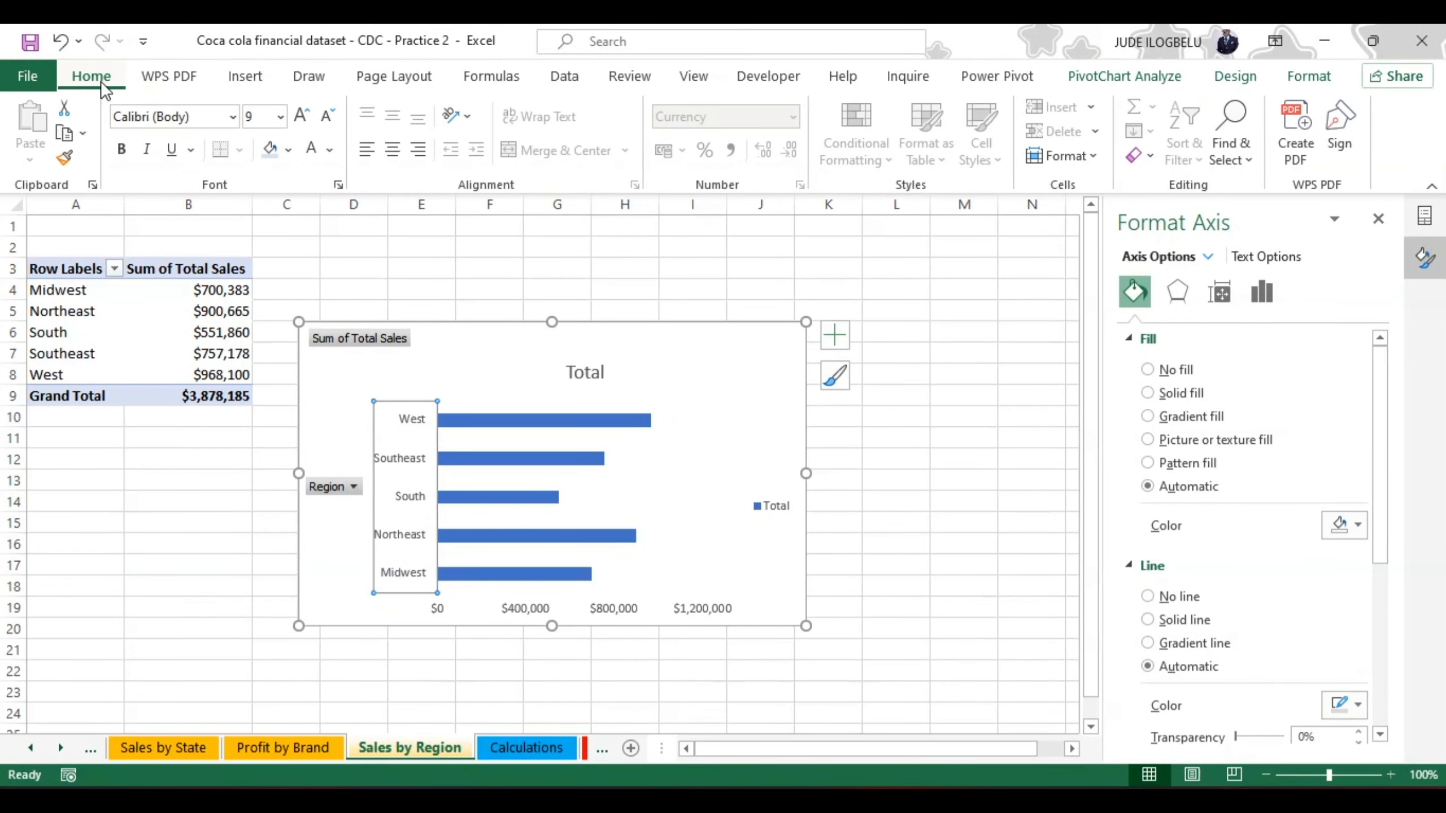
left_click(121, 150)
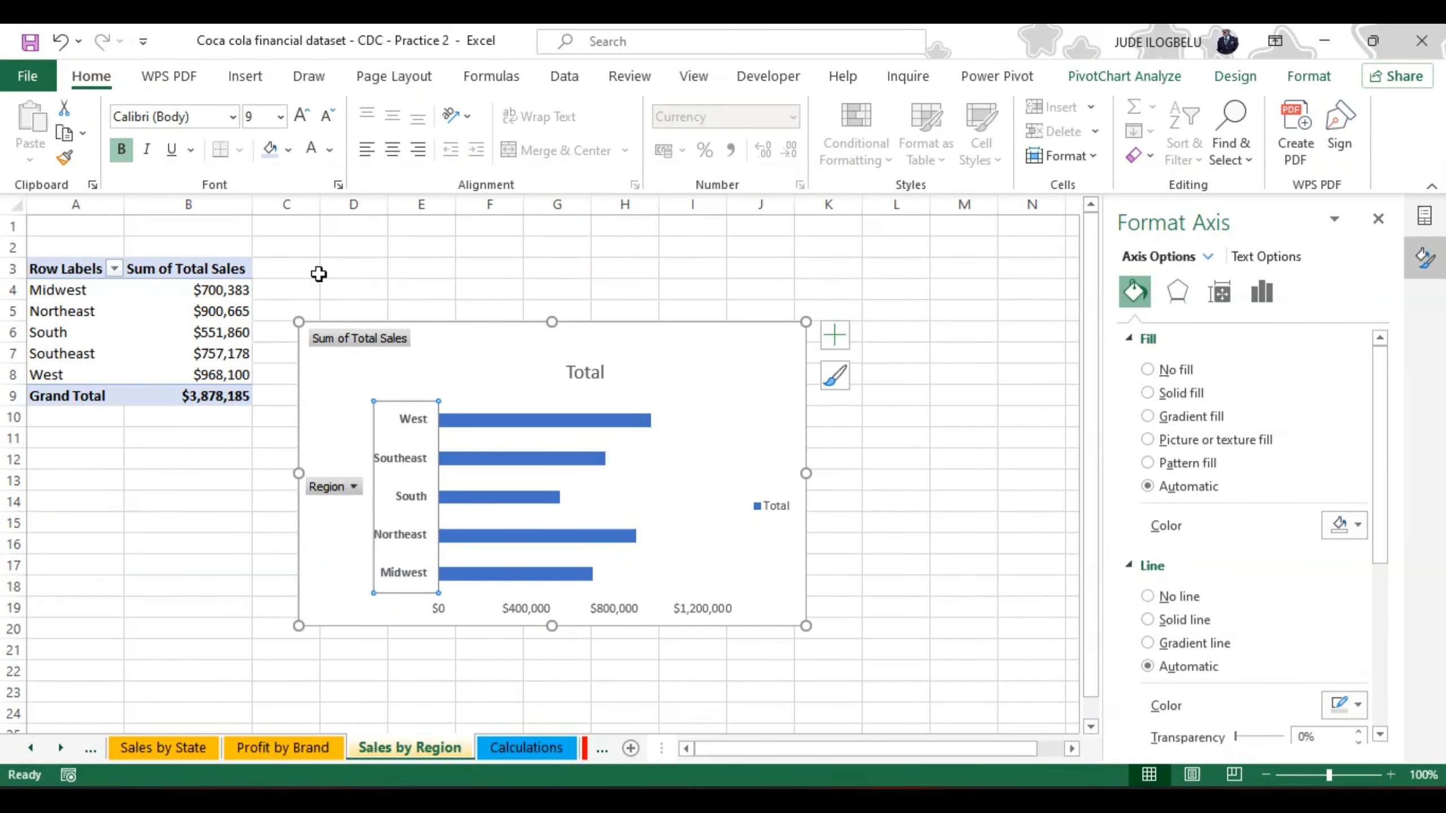
left_click(332, 439)
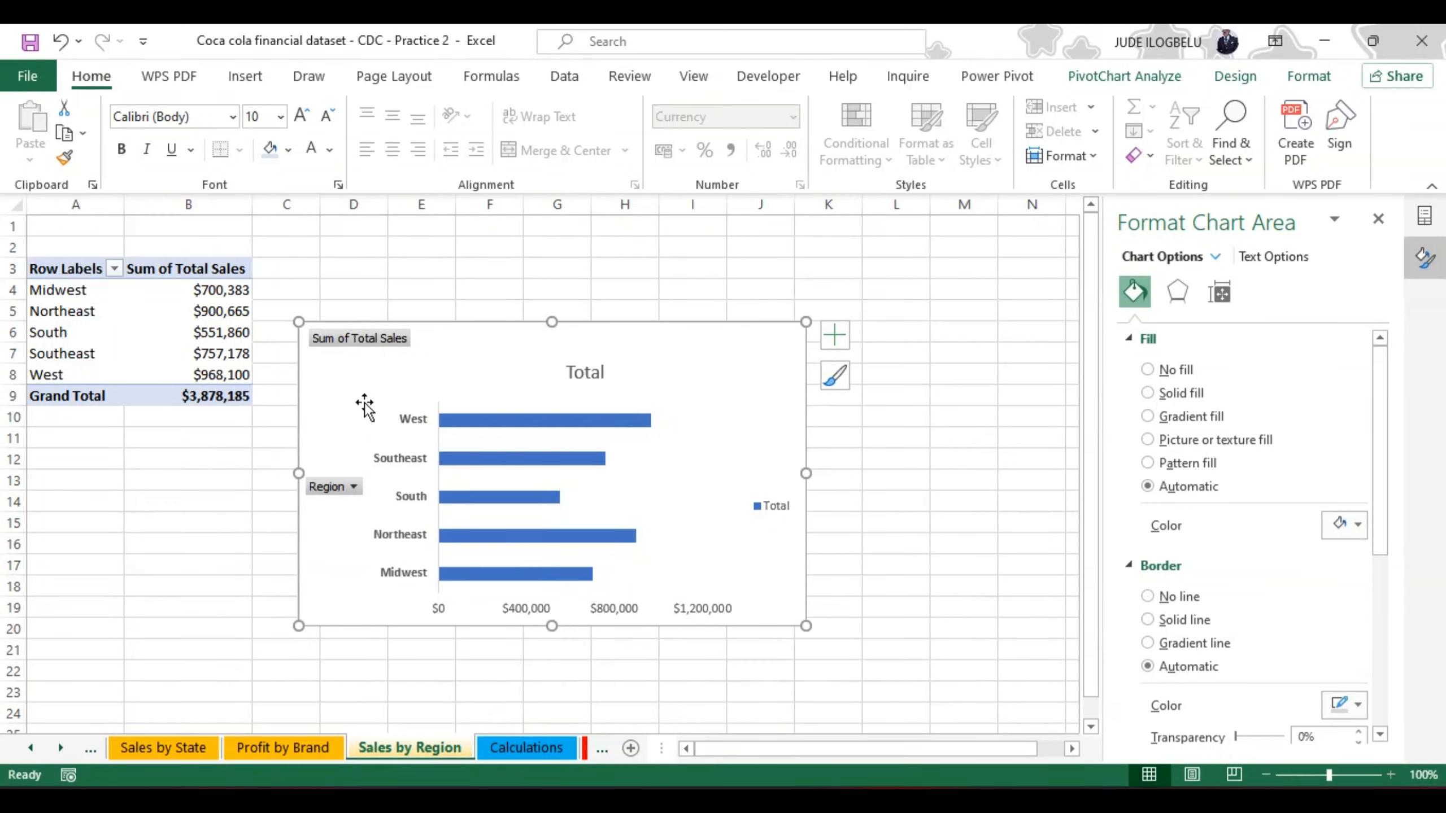
Step: Hide all field buttons on the Sales by Region PivotChart
left_click(367, 340)
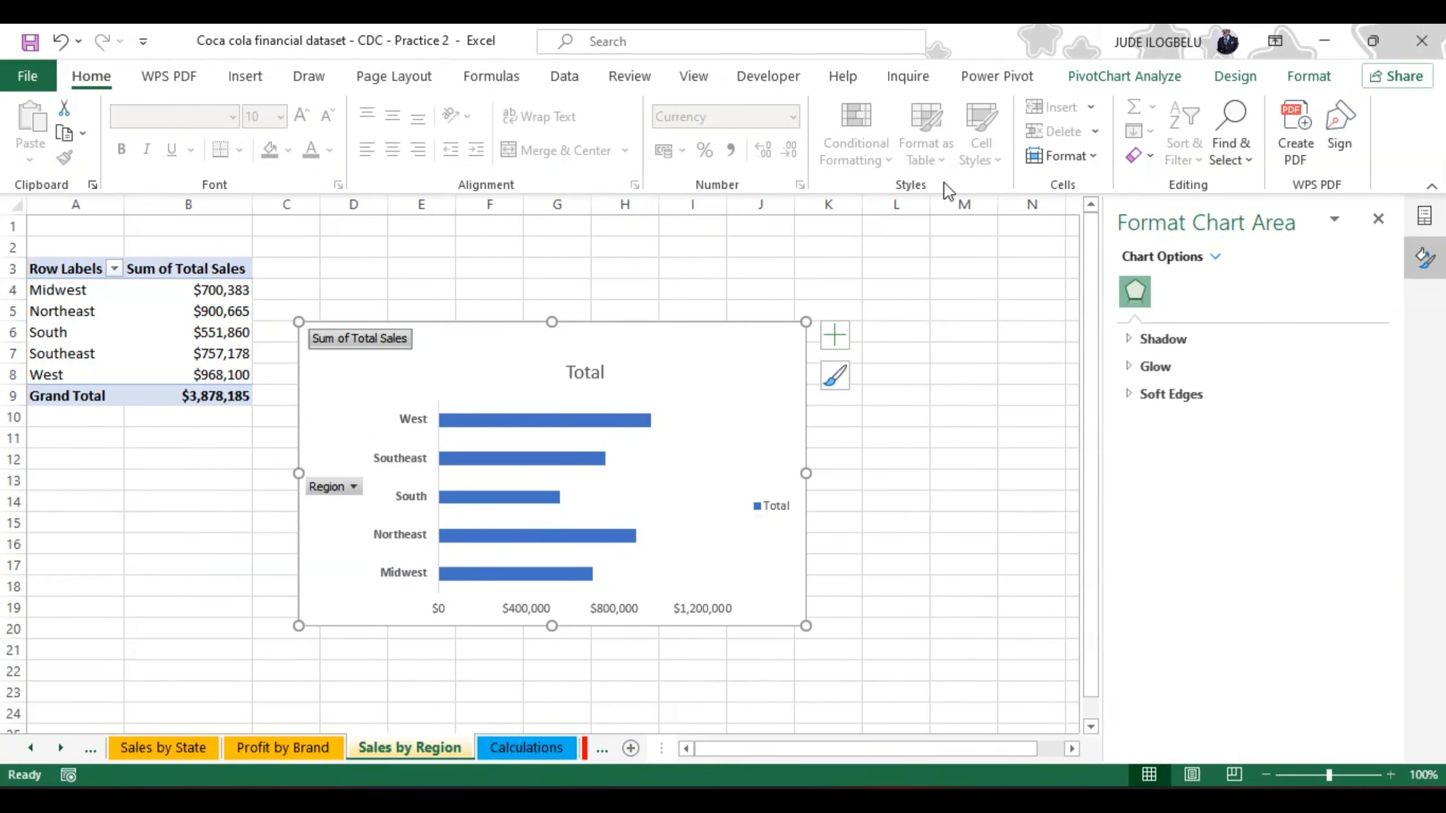
left_click(1154, 77)
left_click(1147, 148)
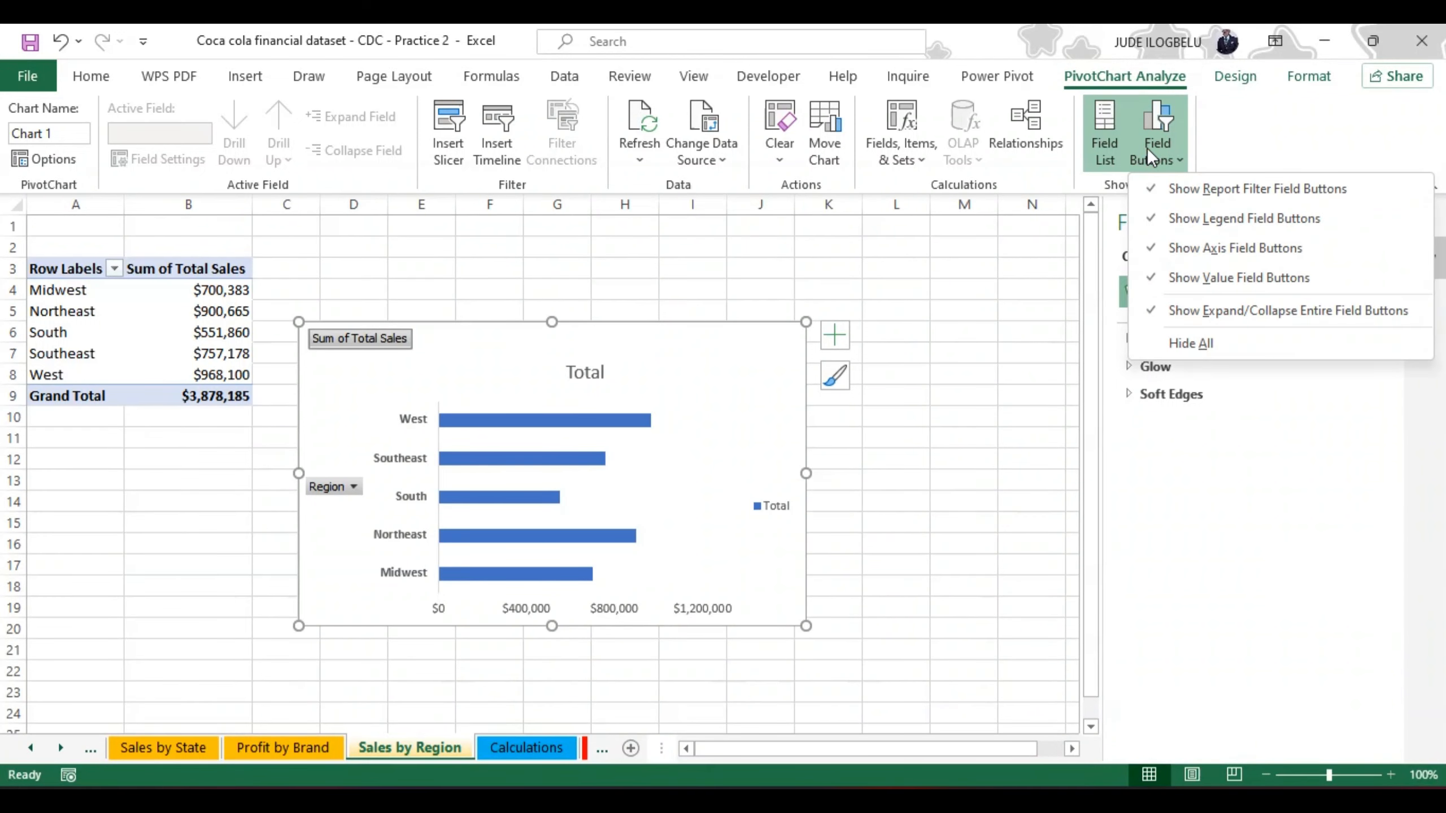
left_click(1194, 343)
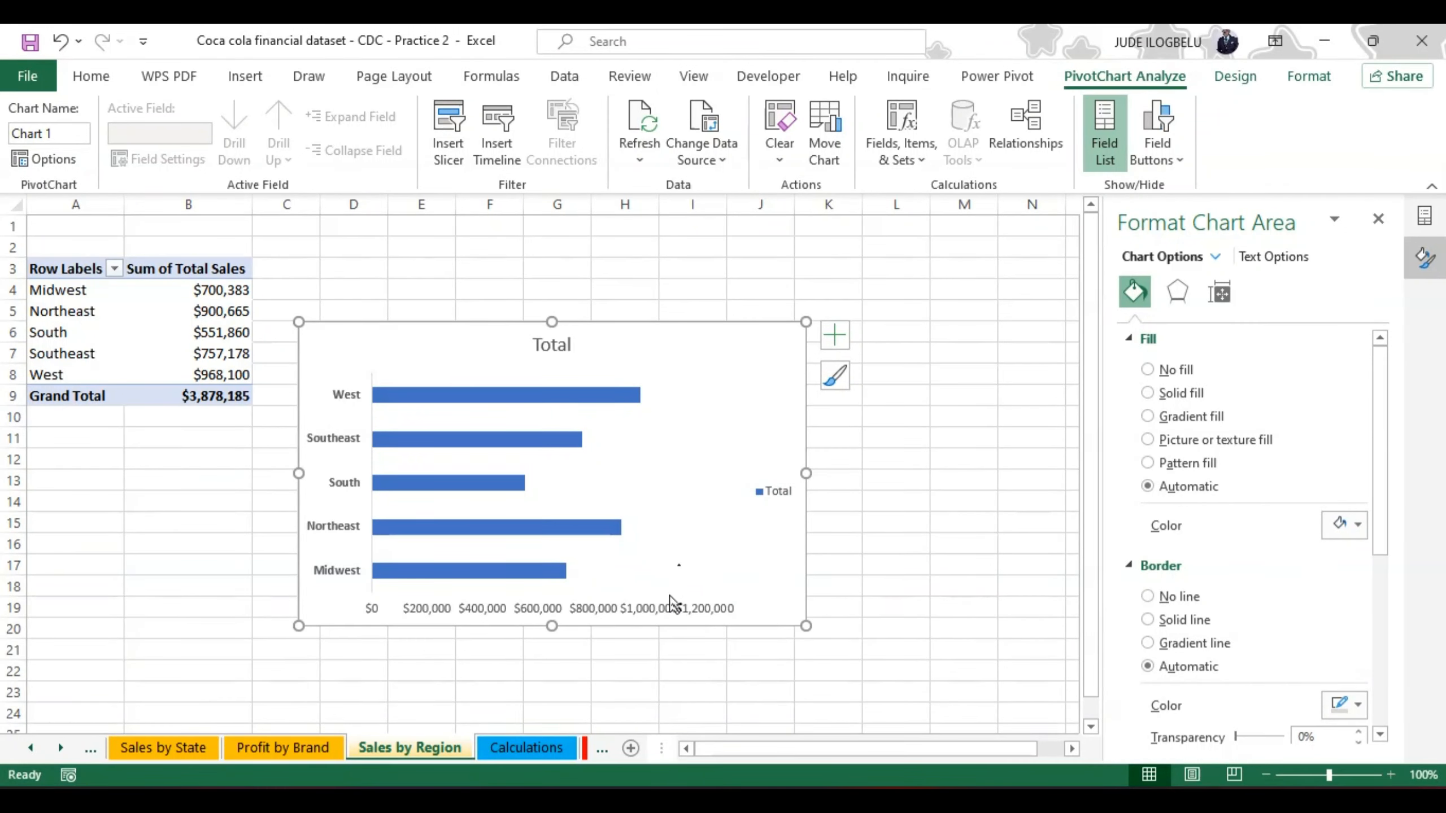
Step: Set the gap width of the chart's bars to 120% and vary their colors by point
mouse_move(616, 394)
right_click(626, 397)
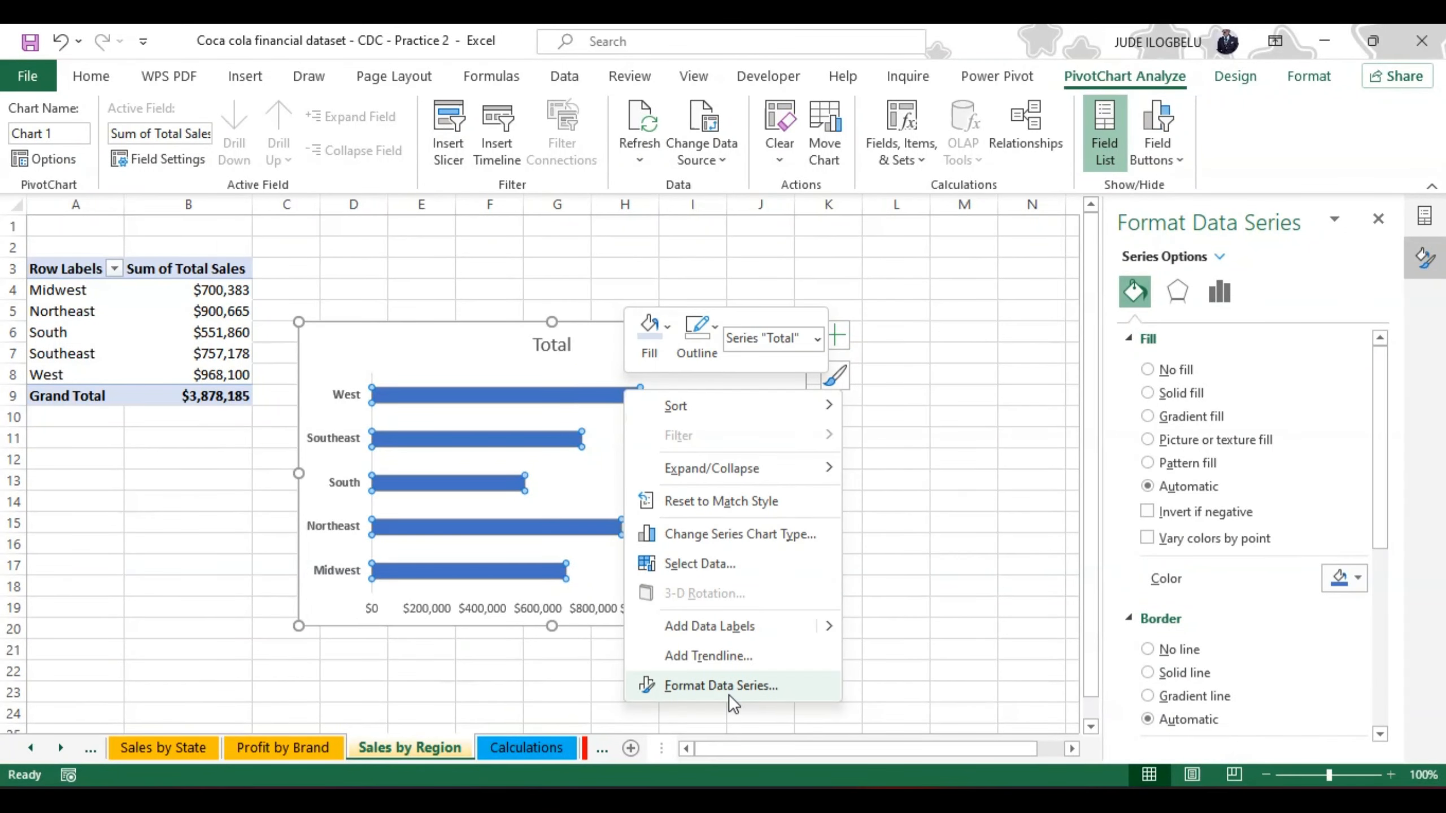
left_click(719, 686)
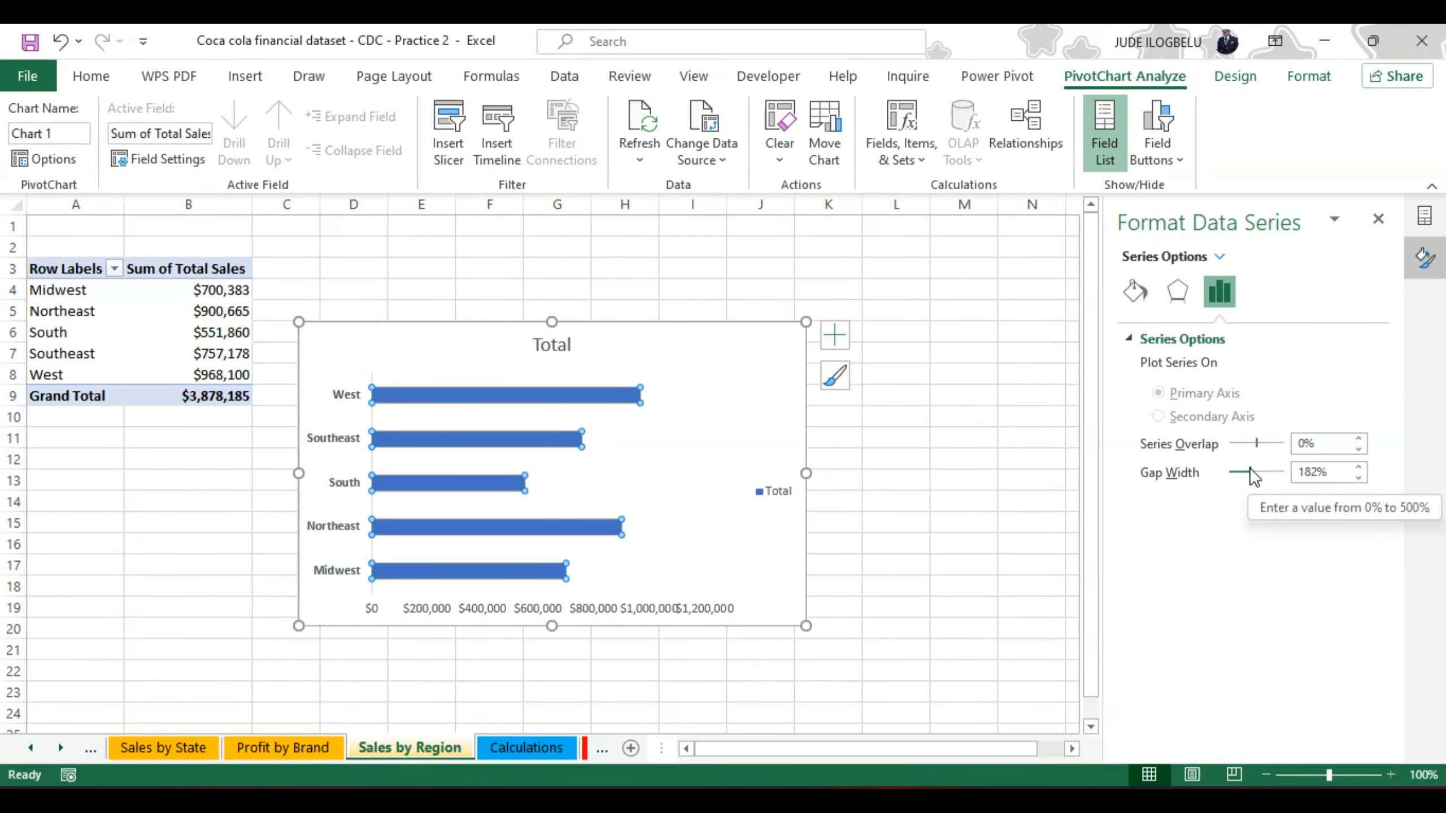
left_click_drag(1251, 468, 1242, 470)
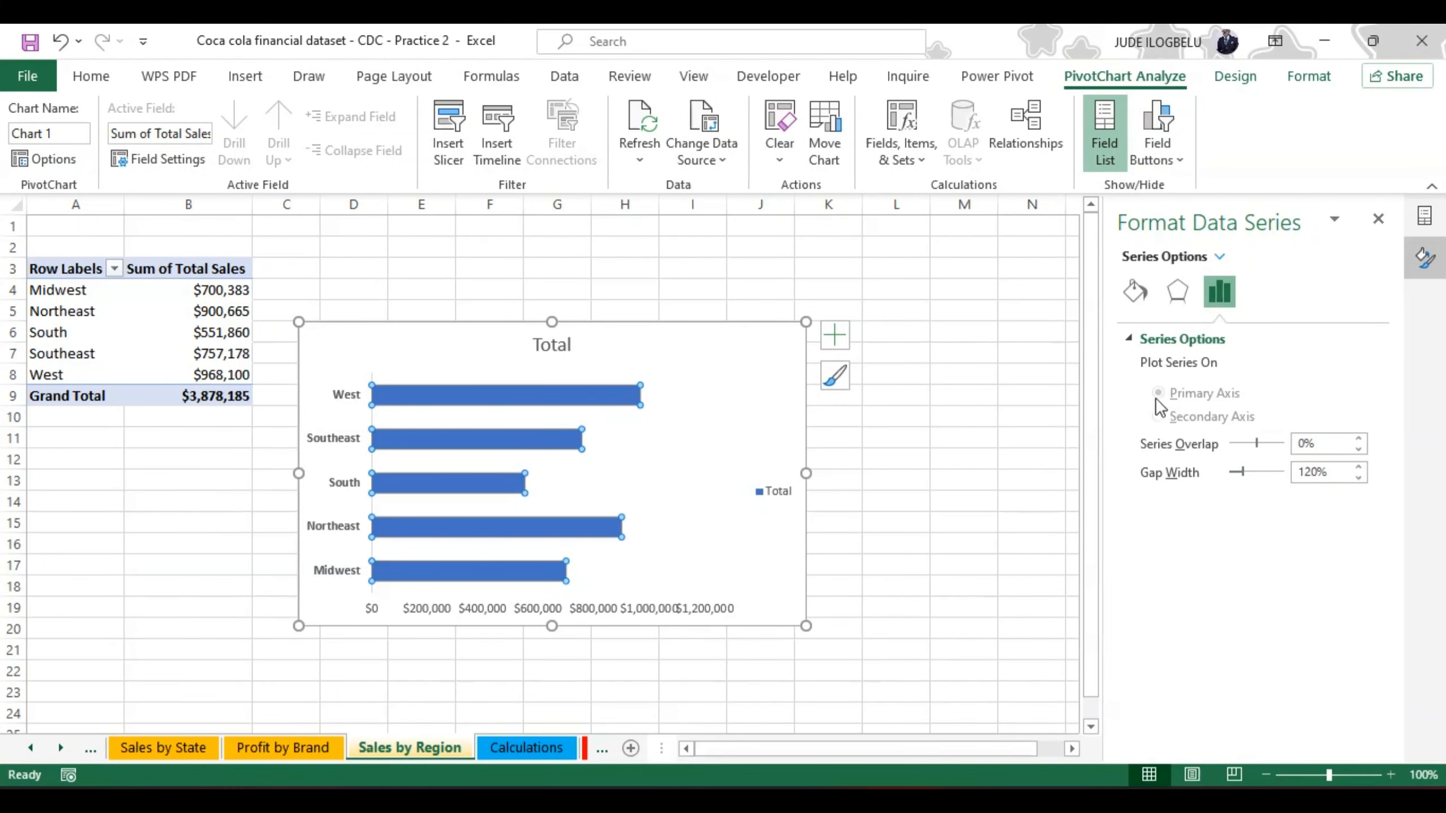
left_click(1135, 293)
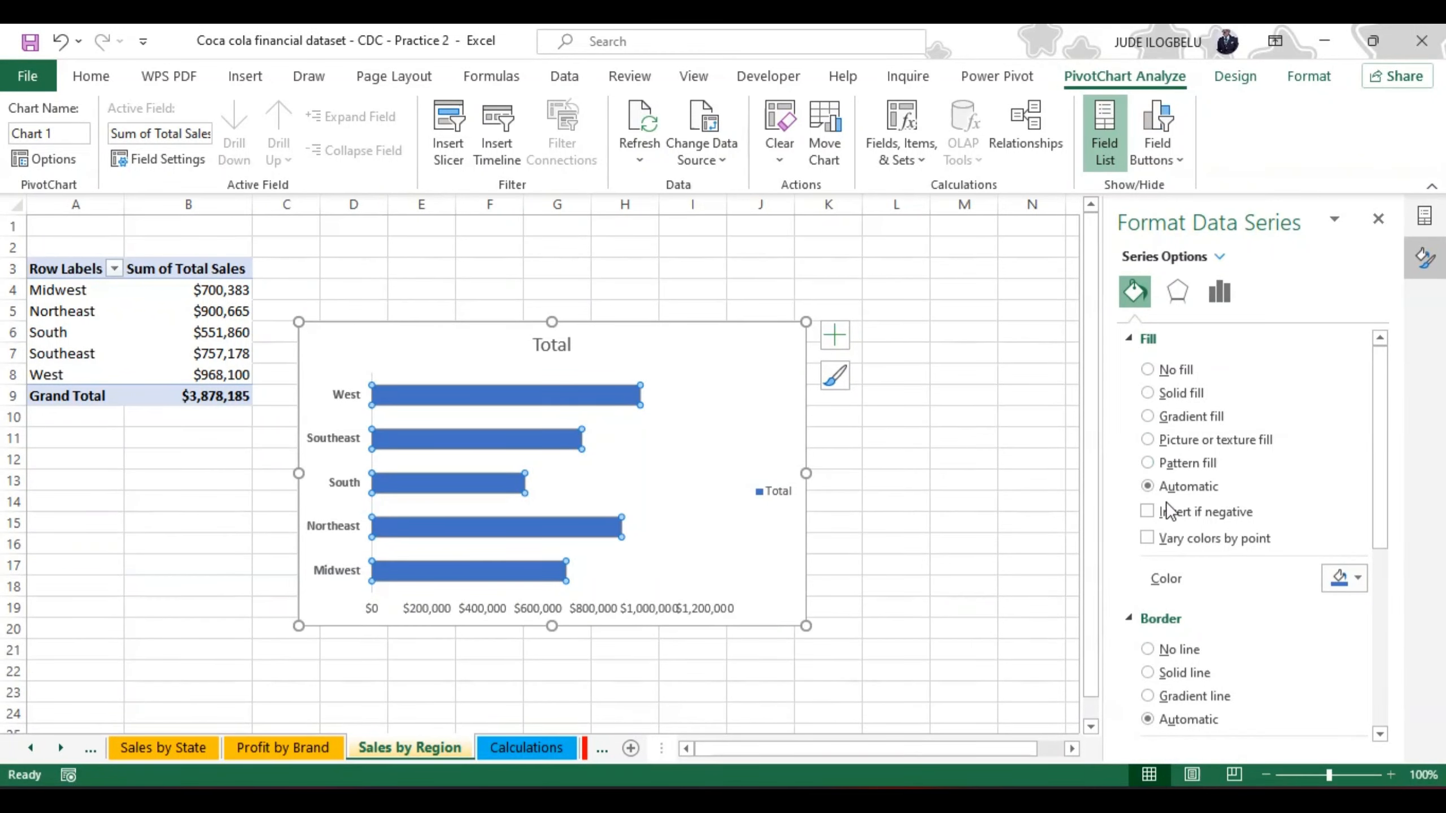
left_click(1147, 538)
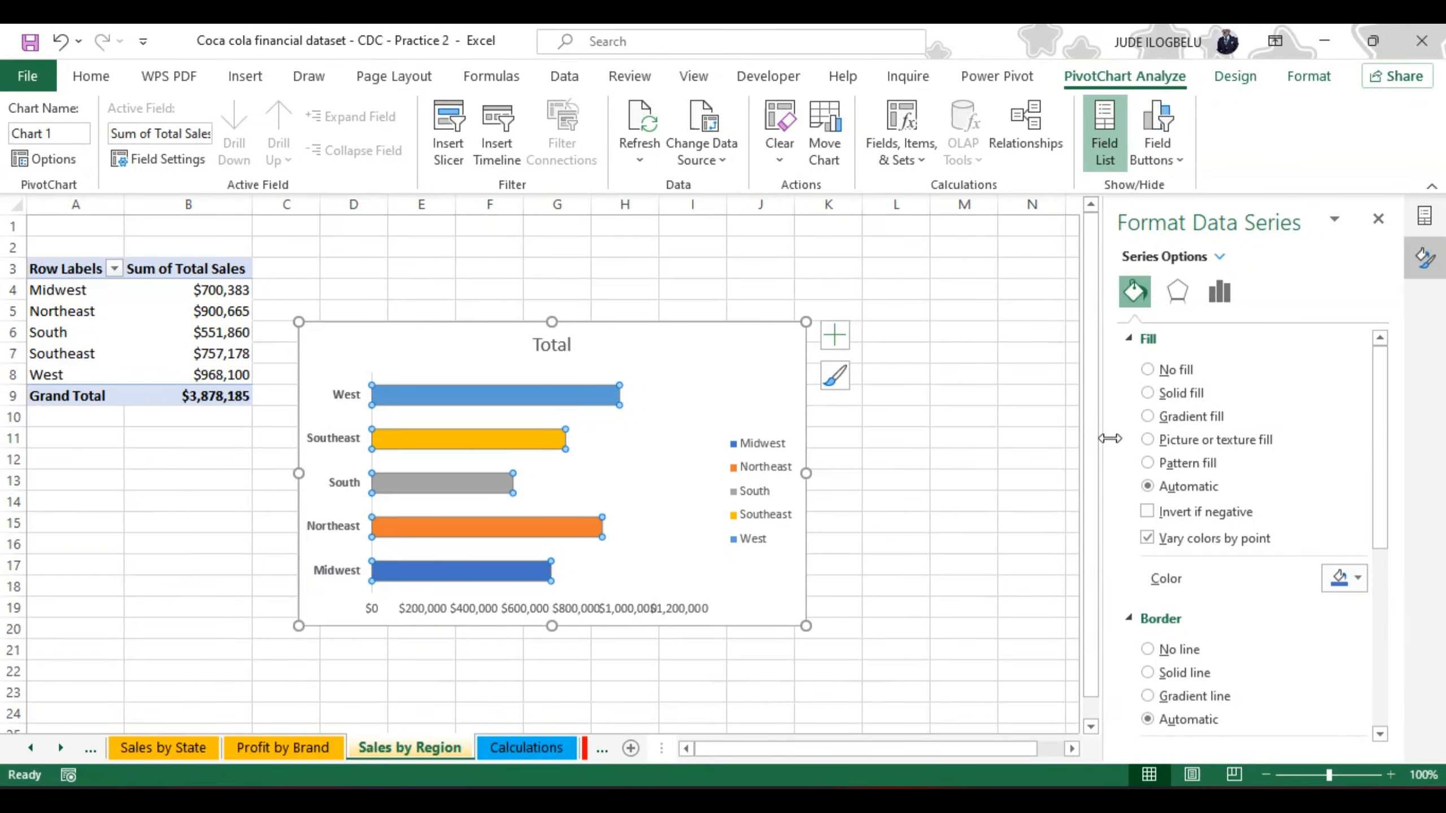
Step: Add data labels to the region bars and format their text in bold red
left_click(841, 341)
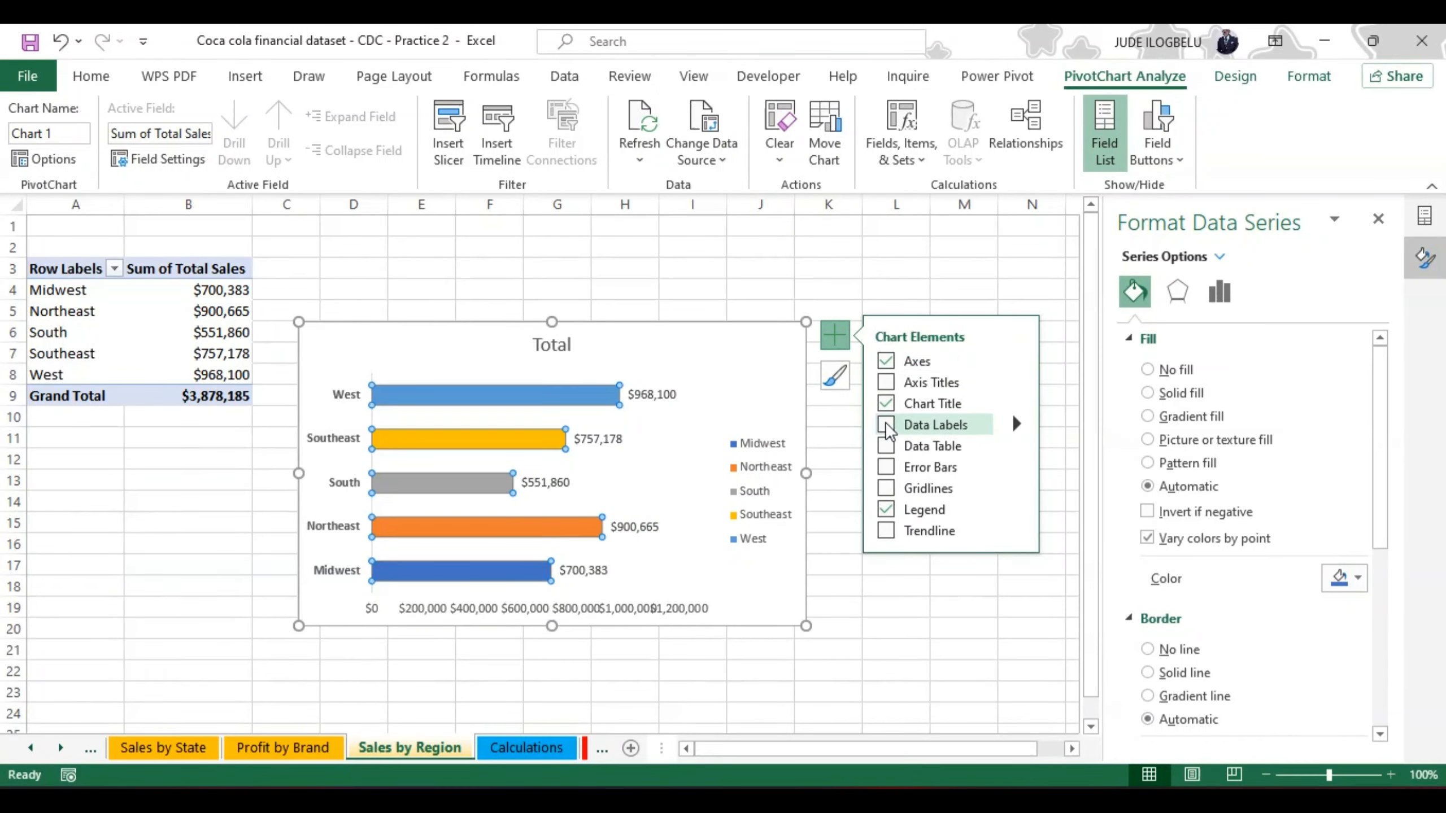
left_click(887, 427)
left_click(645, 396)
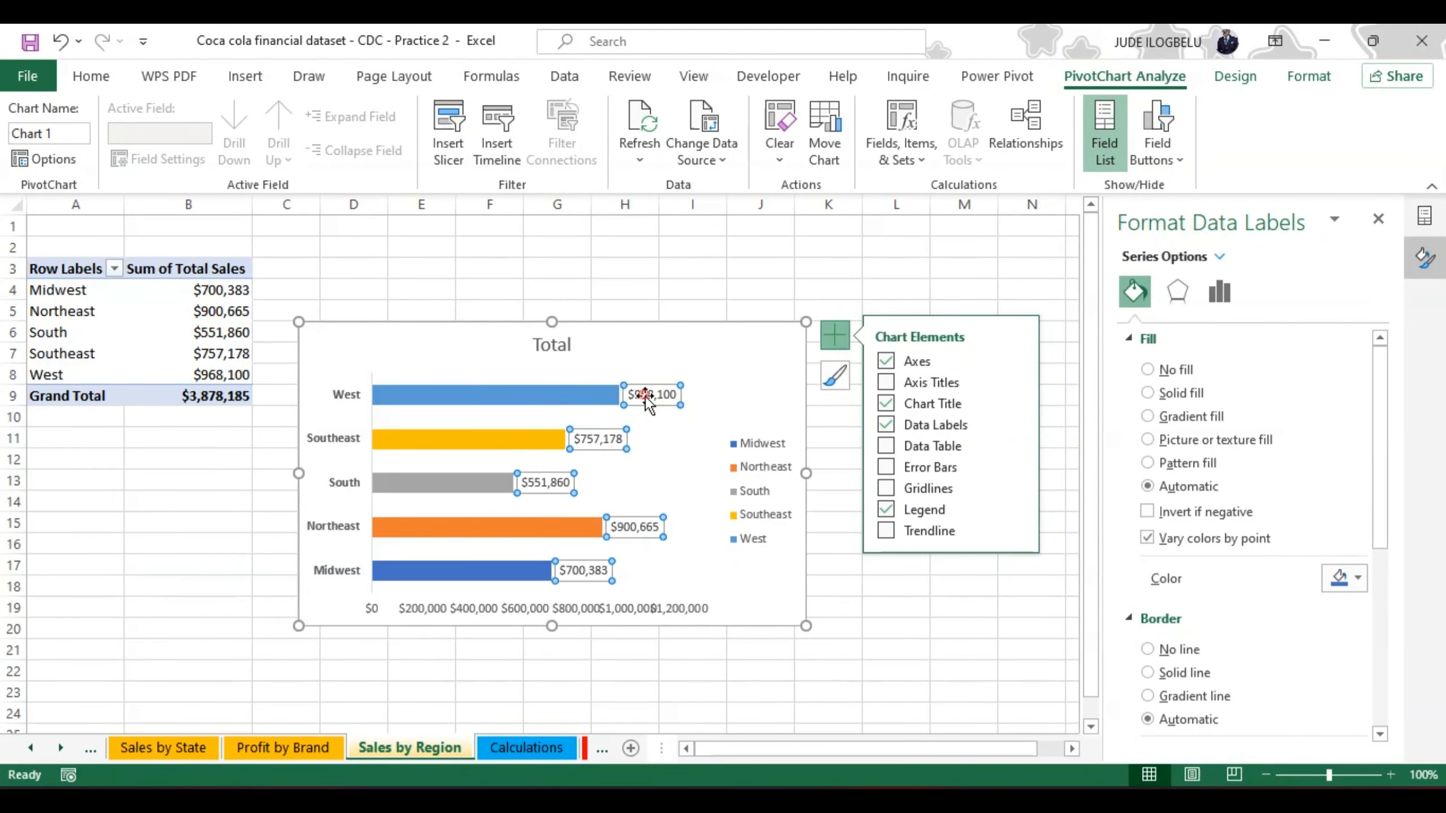
left_click(94, 77)
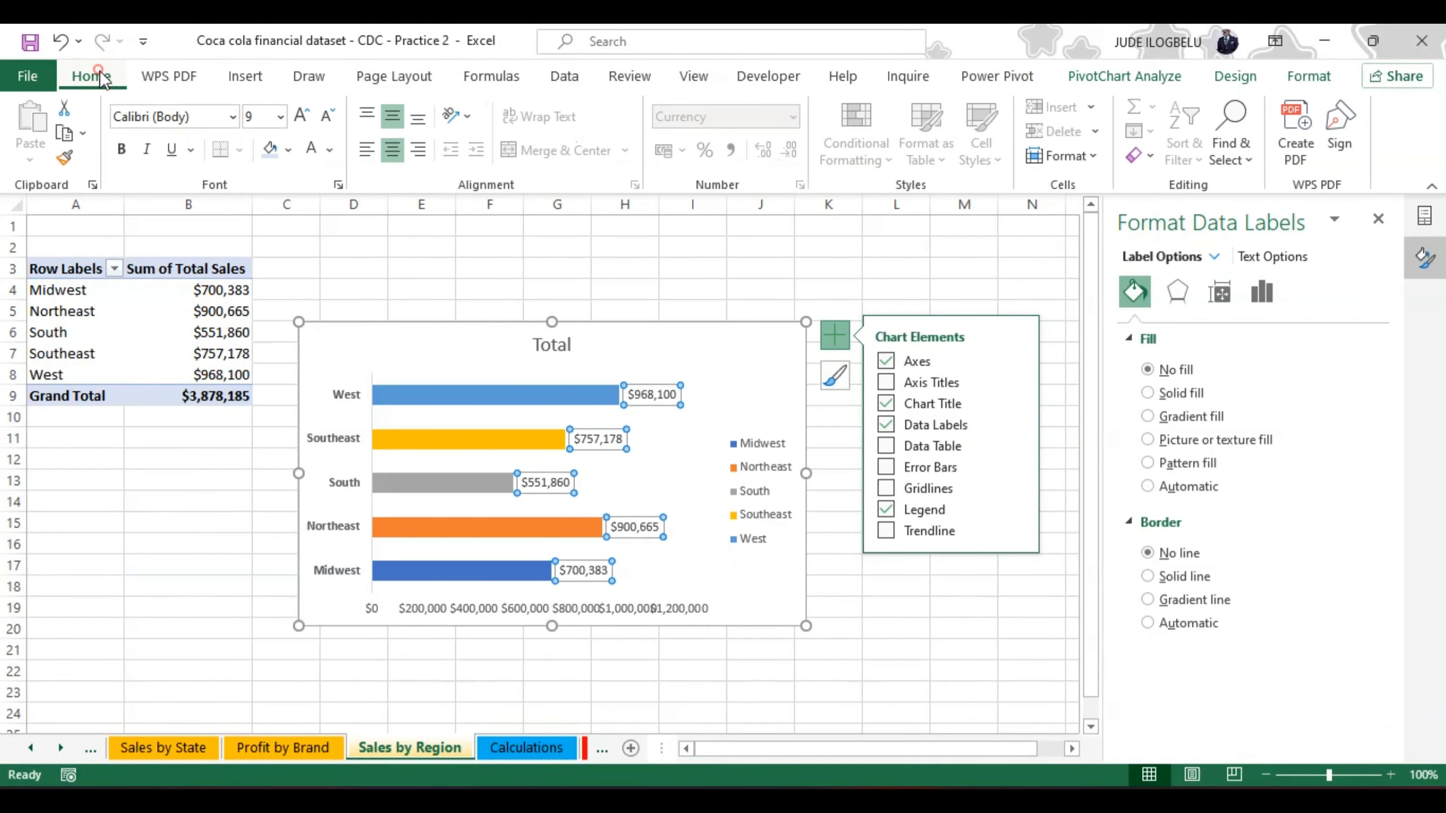
left_click(123, 150)
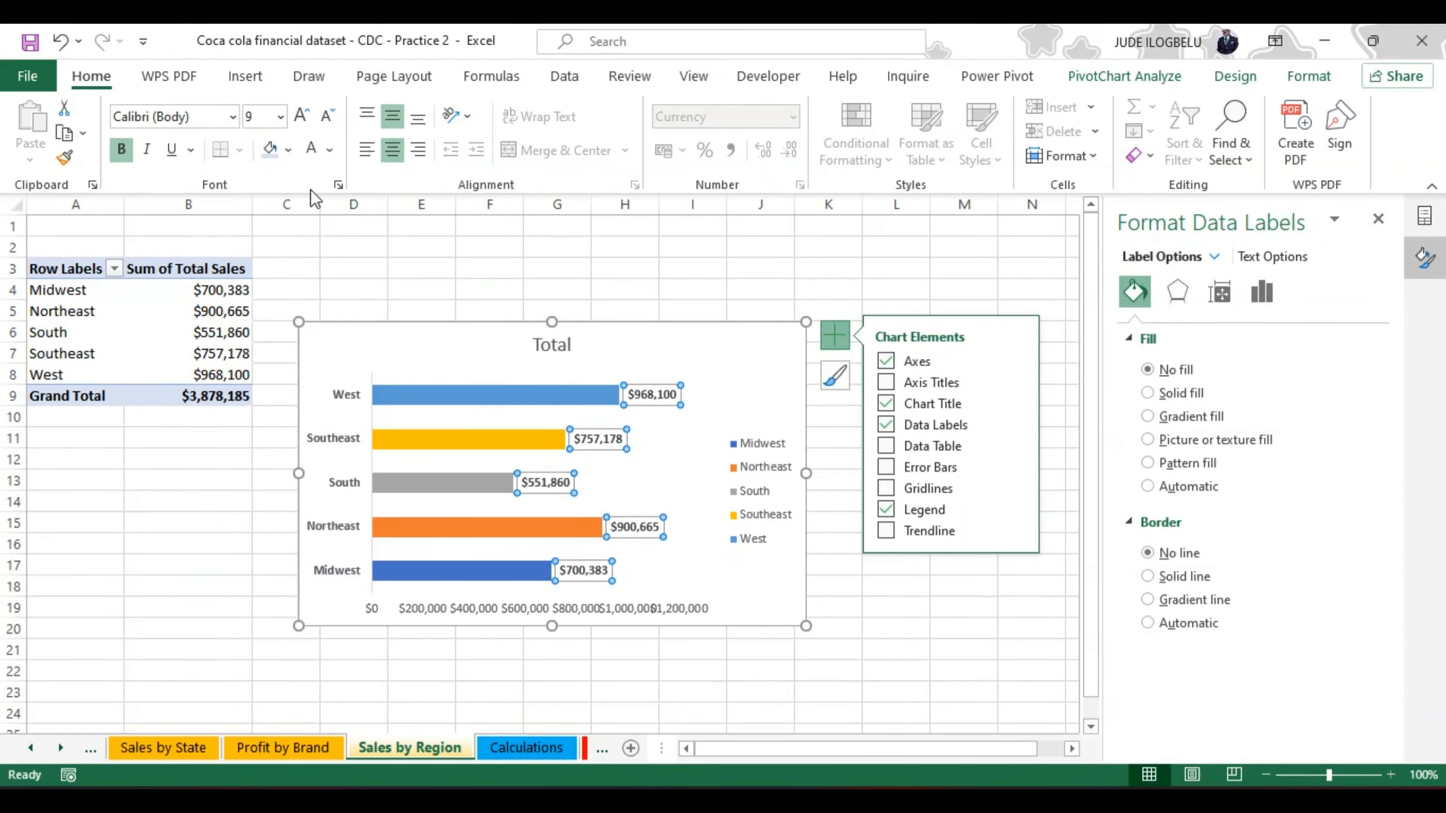
left_click(310, 155)
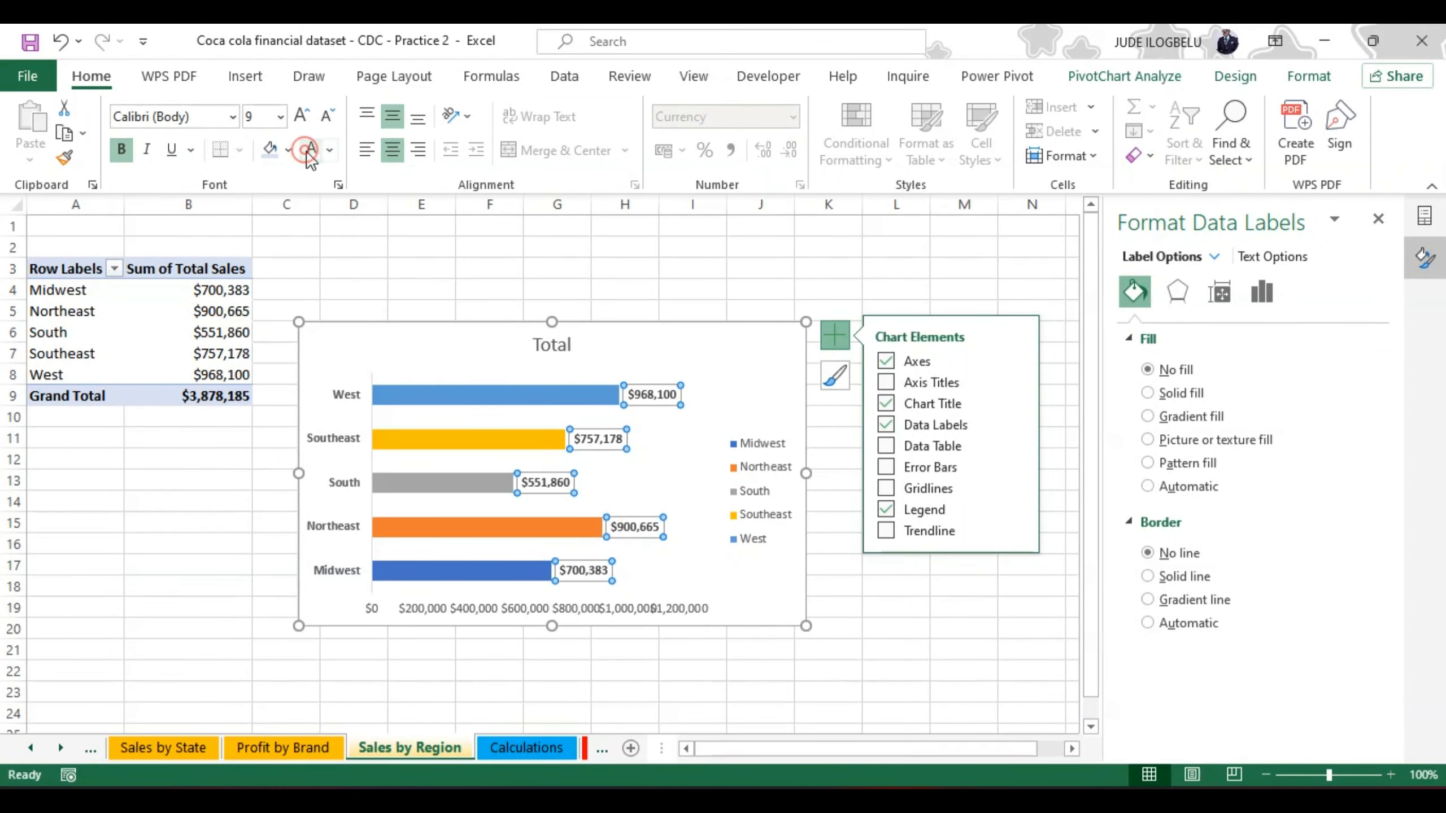
left_click(330, 151)
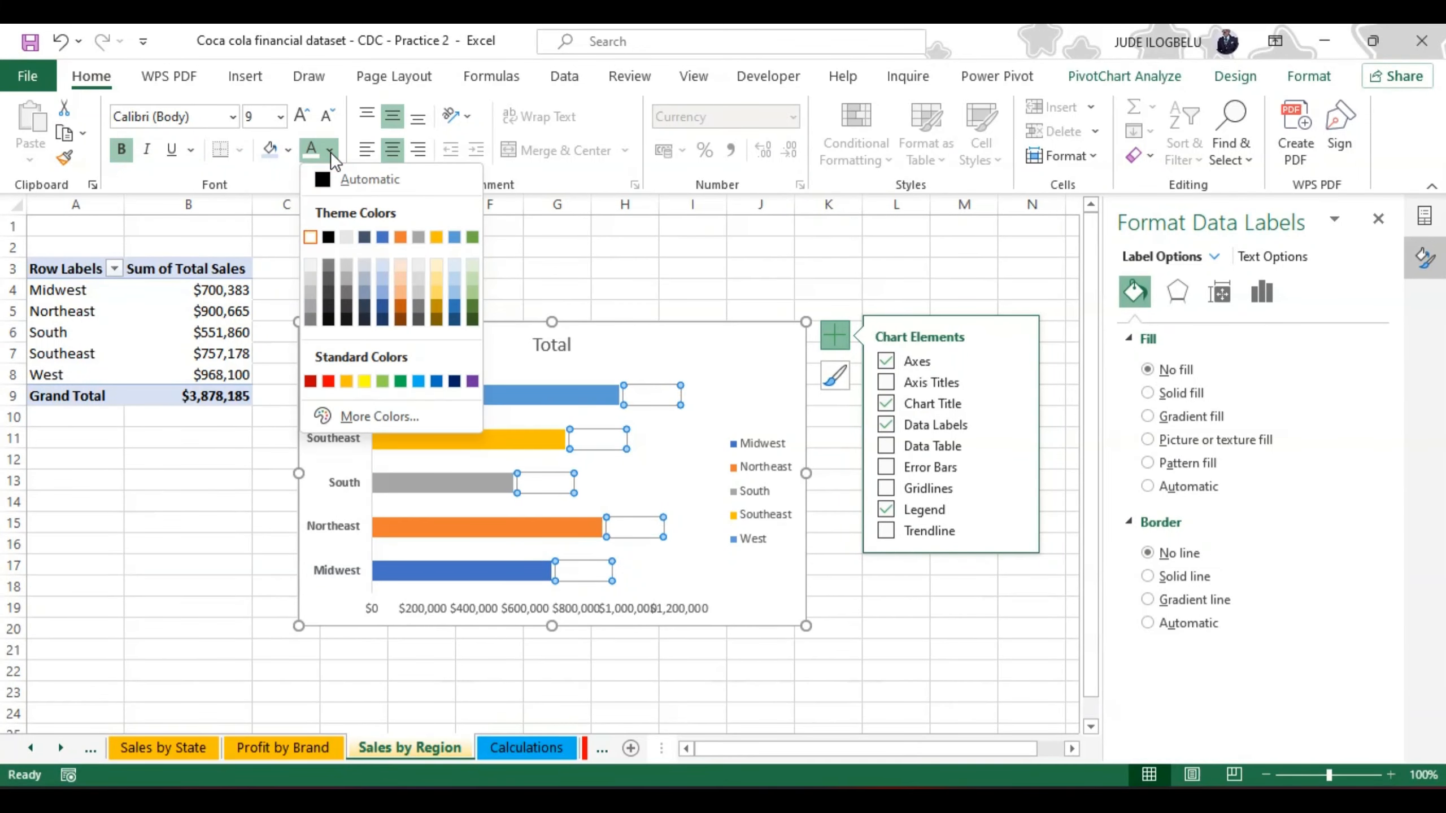
left_click(329, 381)
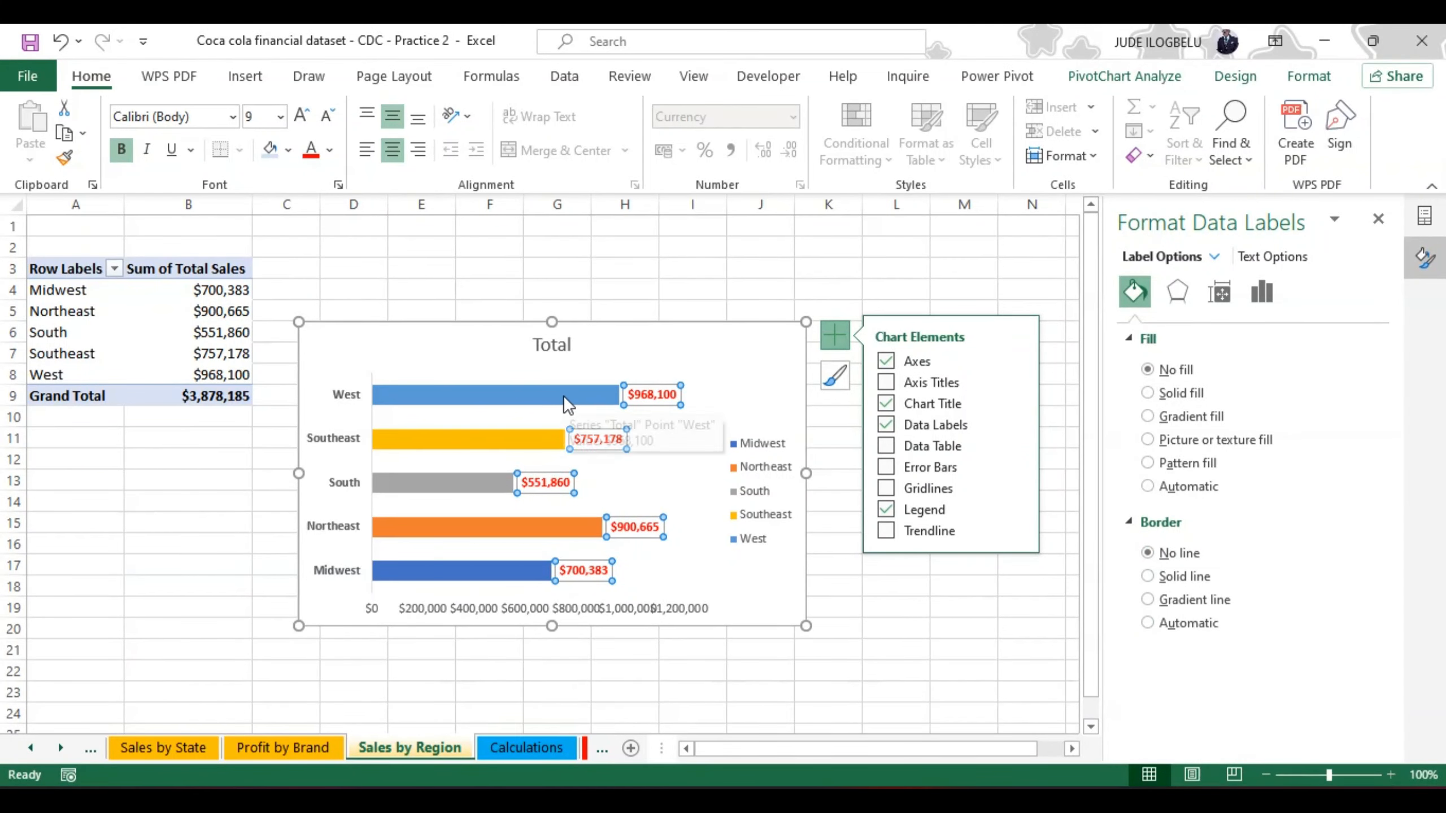
Step: Include the category name alongside the value in the bars' data labels
left_click(521, 390)
right_click(521, 391)
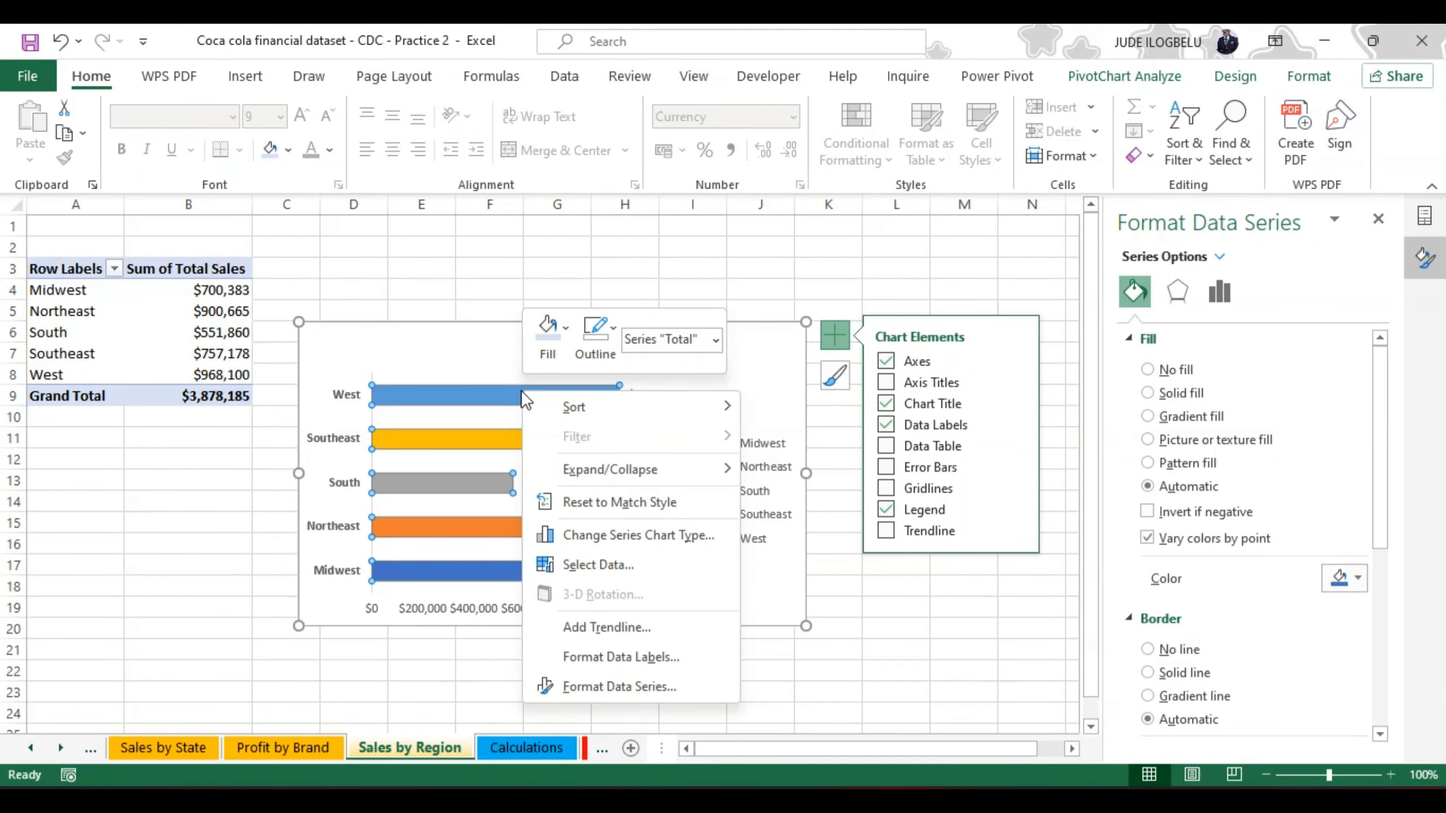
left_click(629, 657)
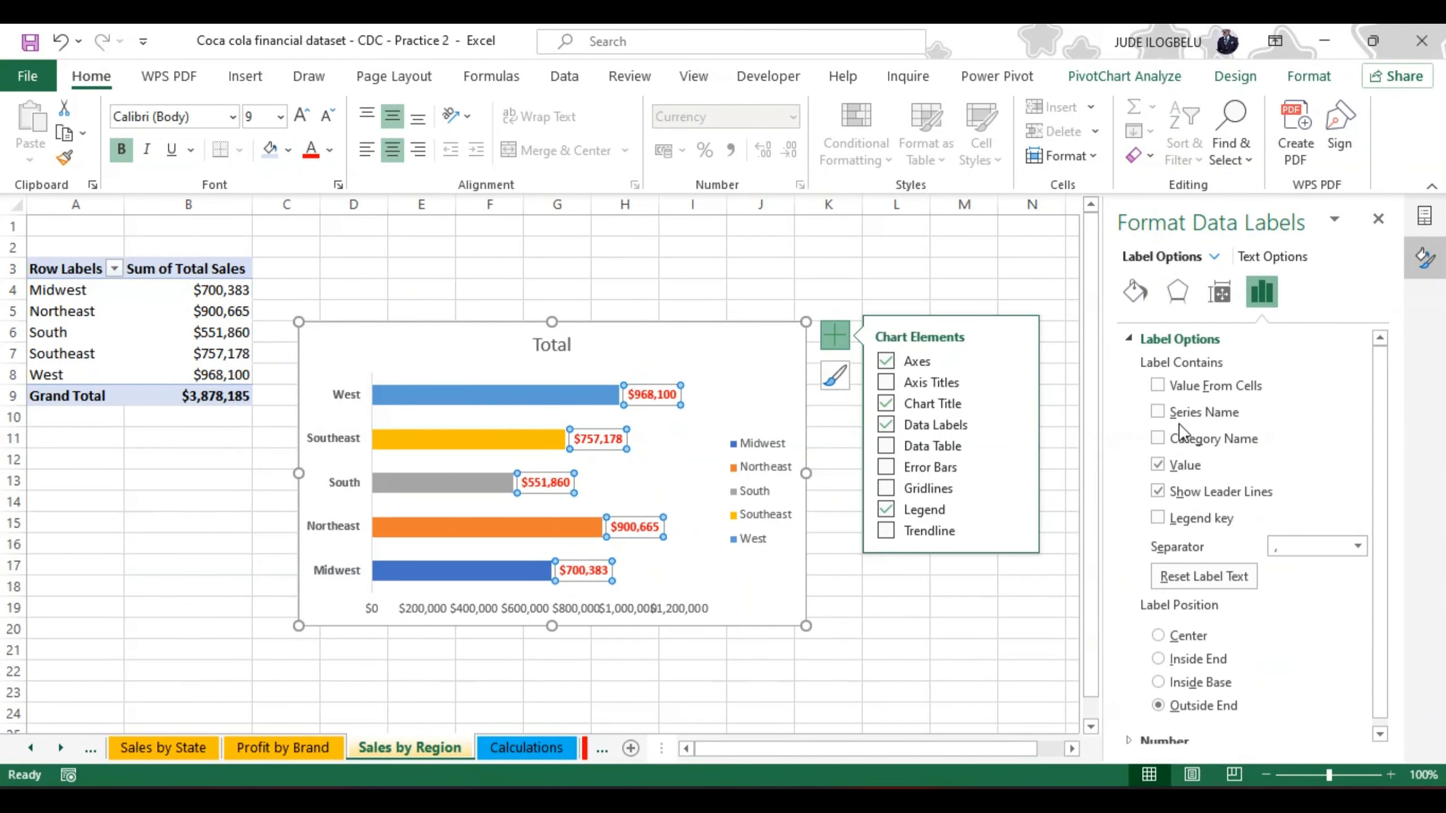
left_click(1157, 442)
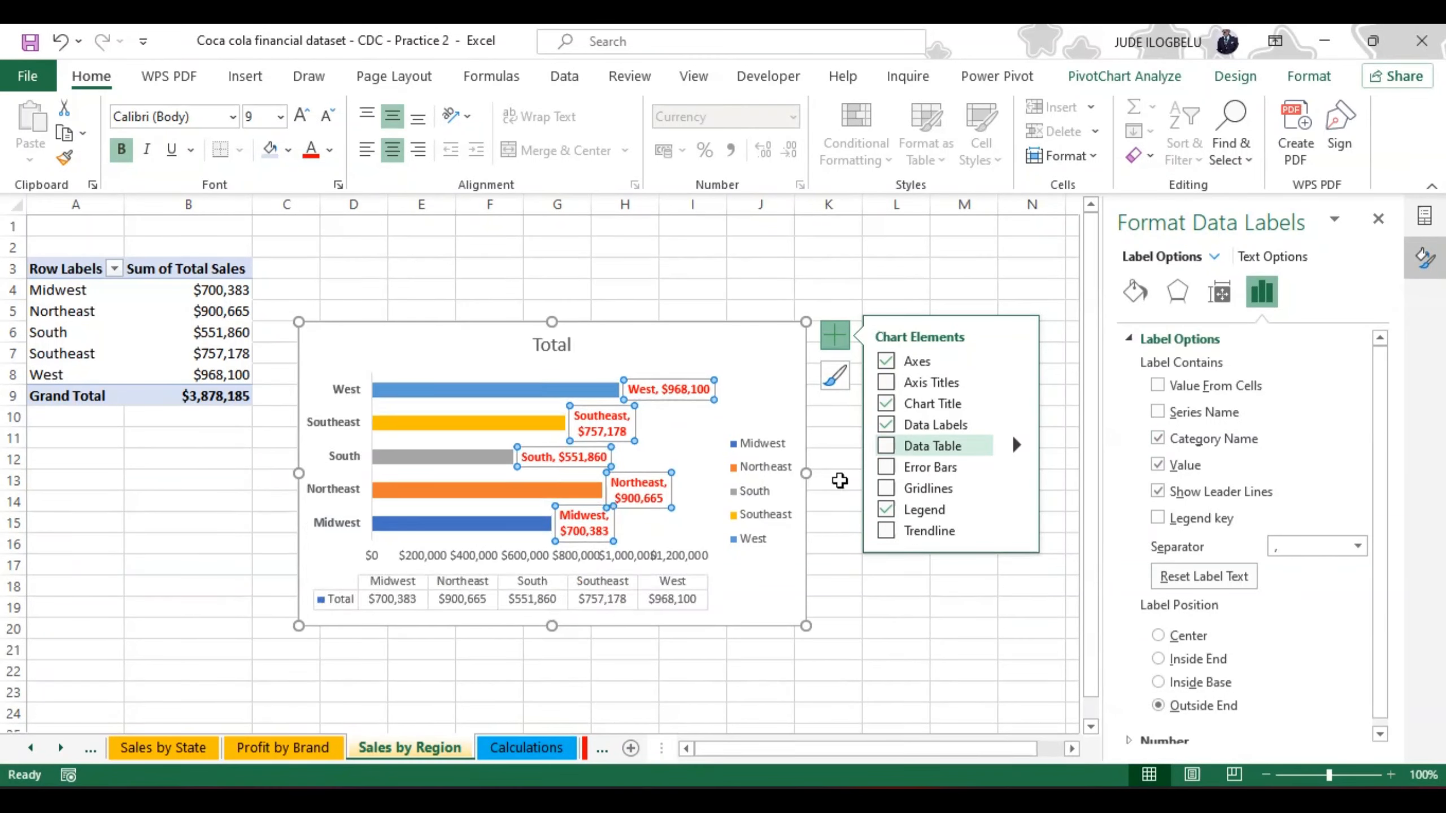
Step: Delete the legend and both the vertical and horizontal axes from the regional bar chart
left_click(767, 483)
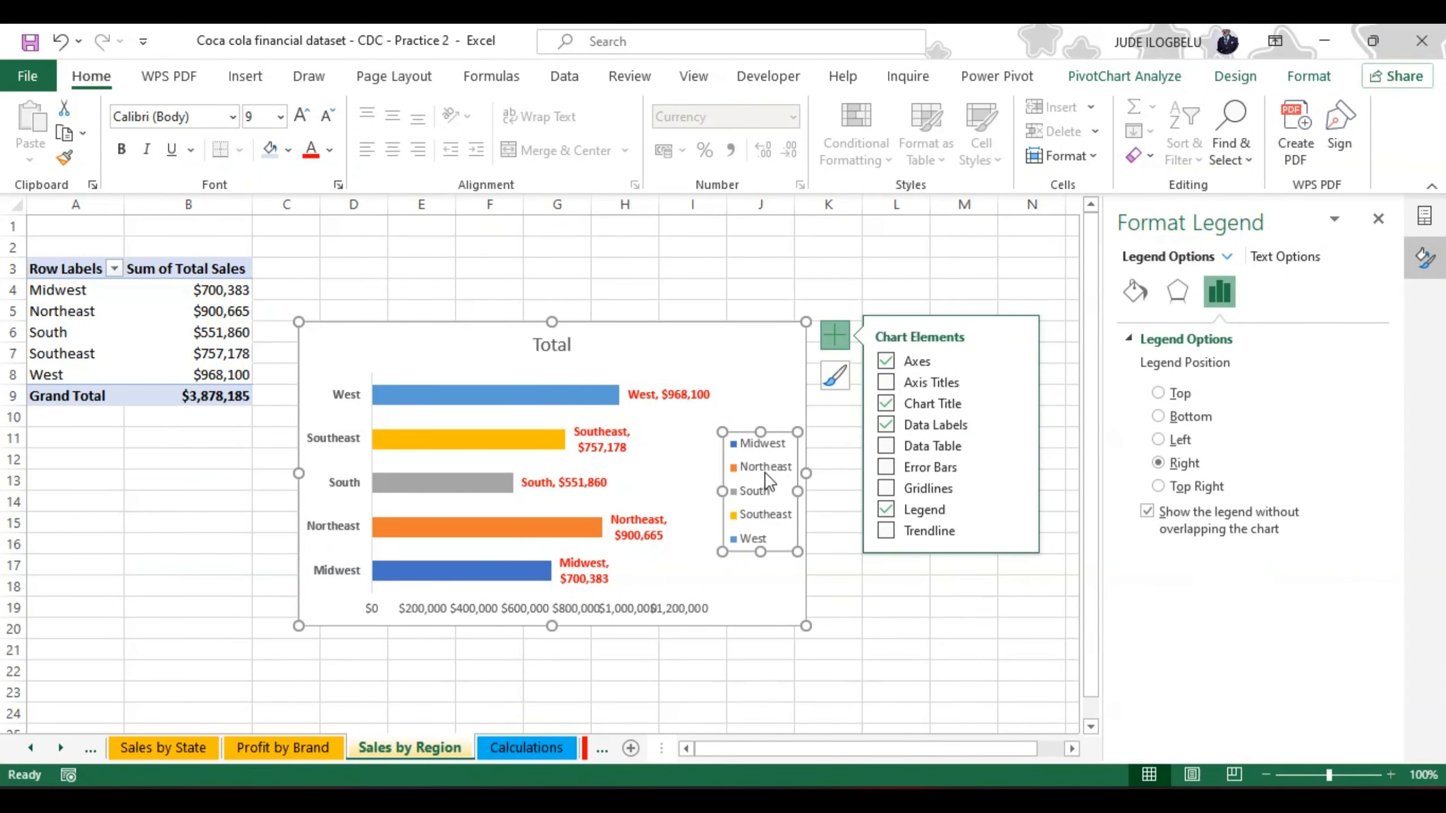
key("Delete")
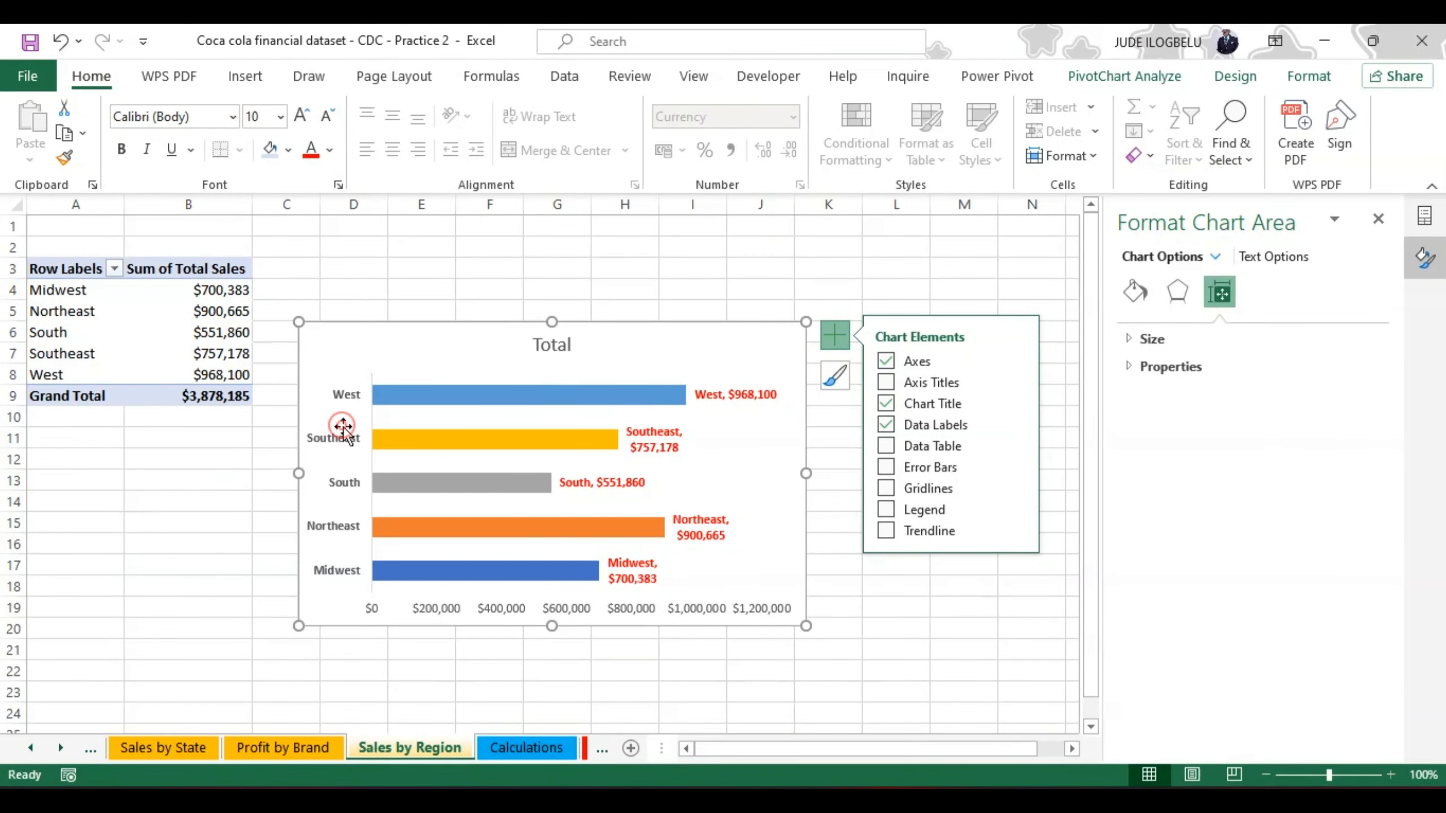
left_click(346, 397)
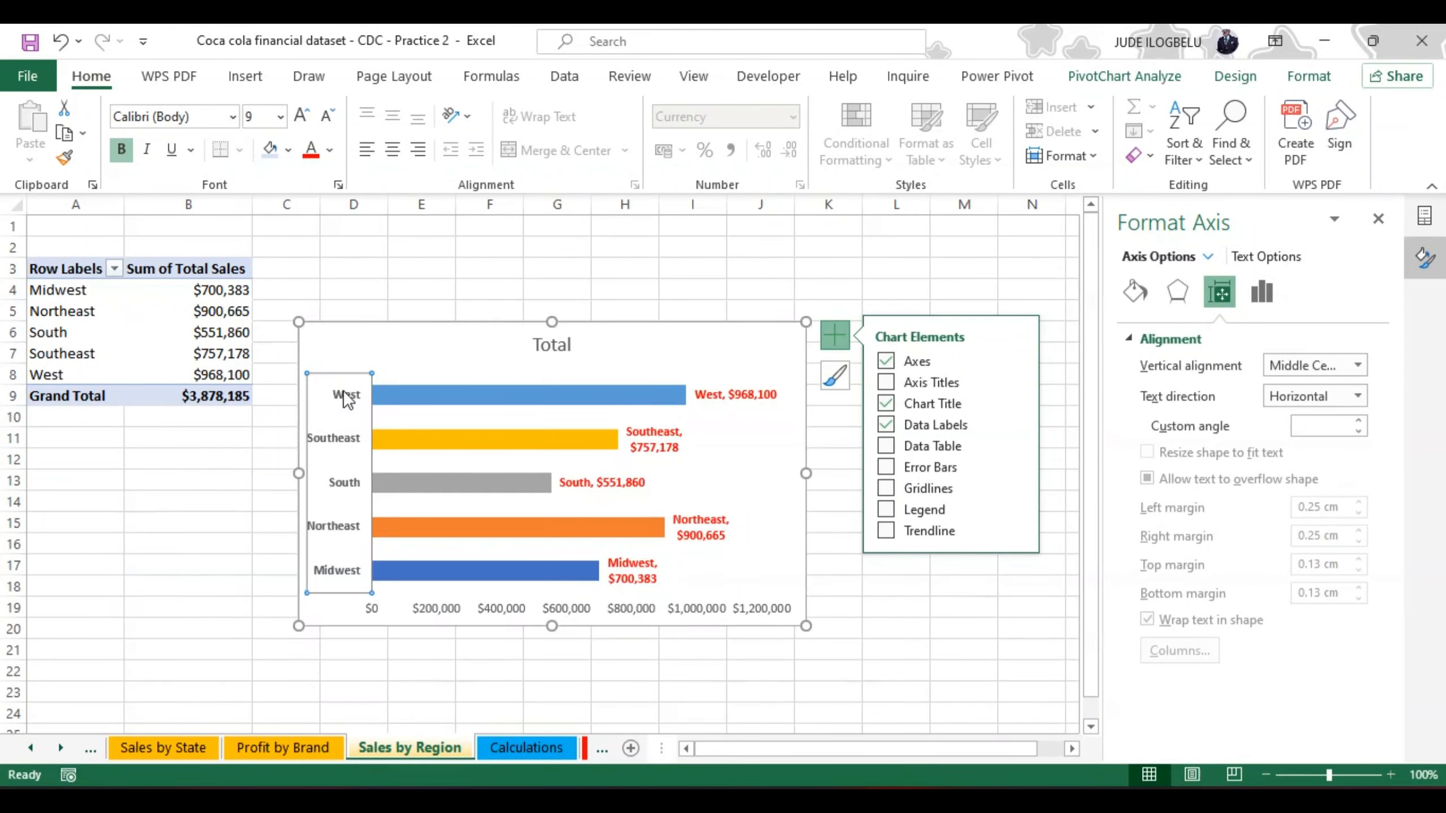
key("Delete")
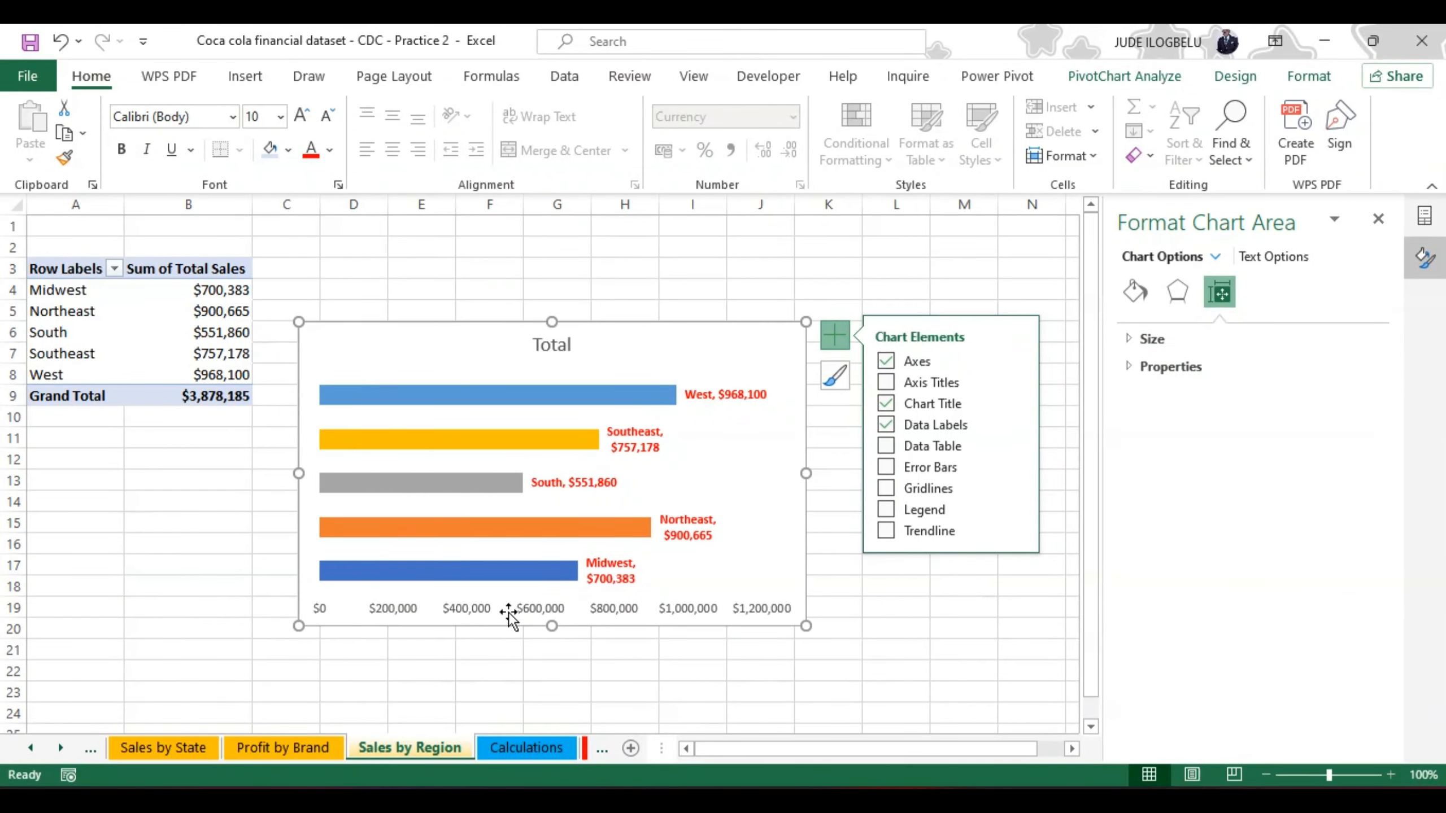
left_click(537, 602)
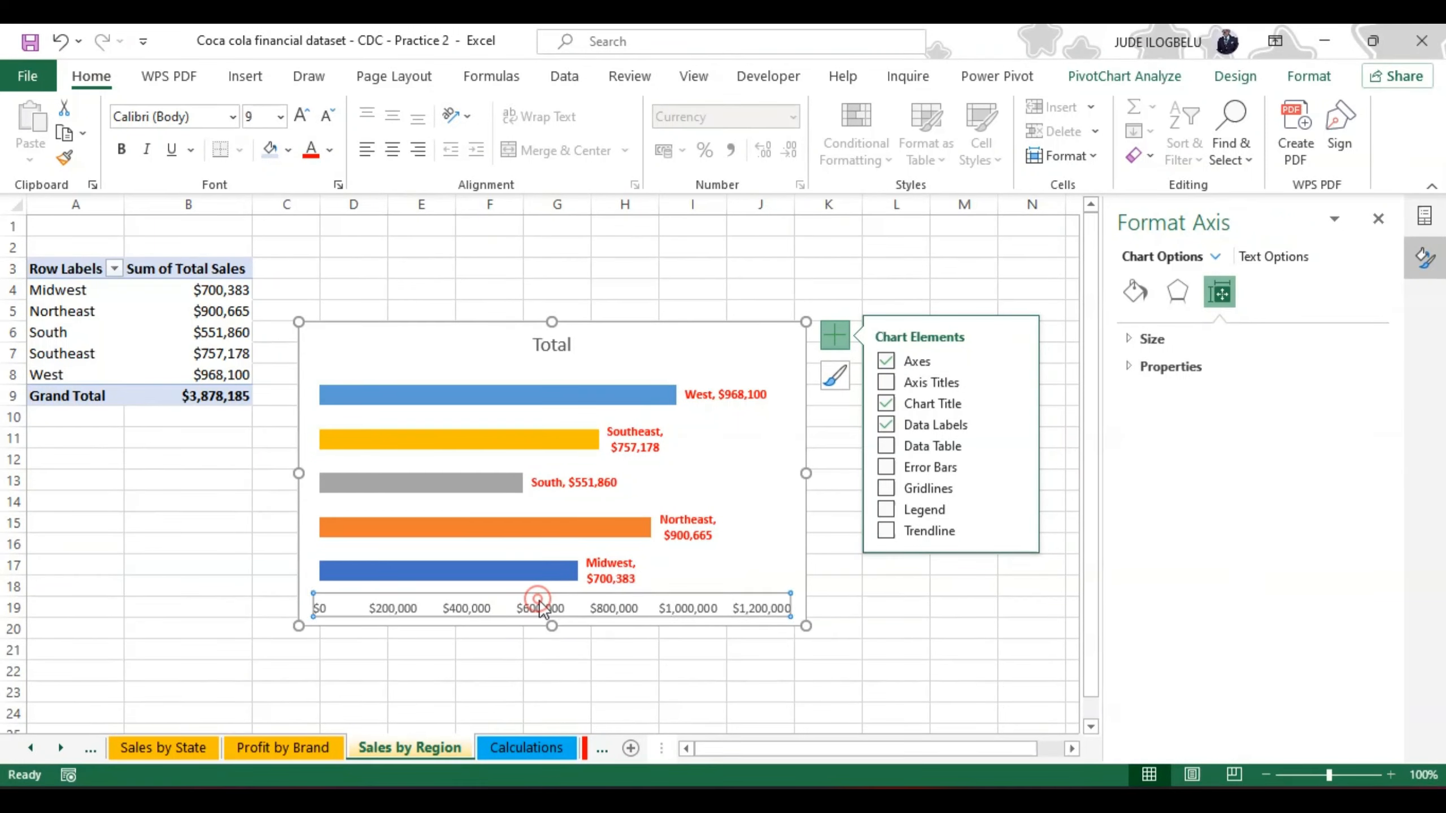
key("Delete")
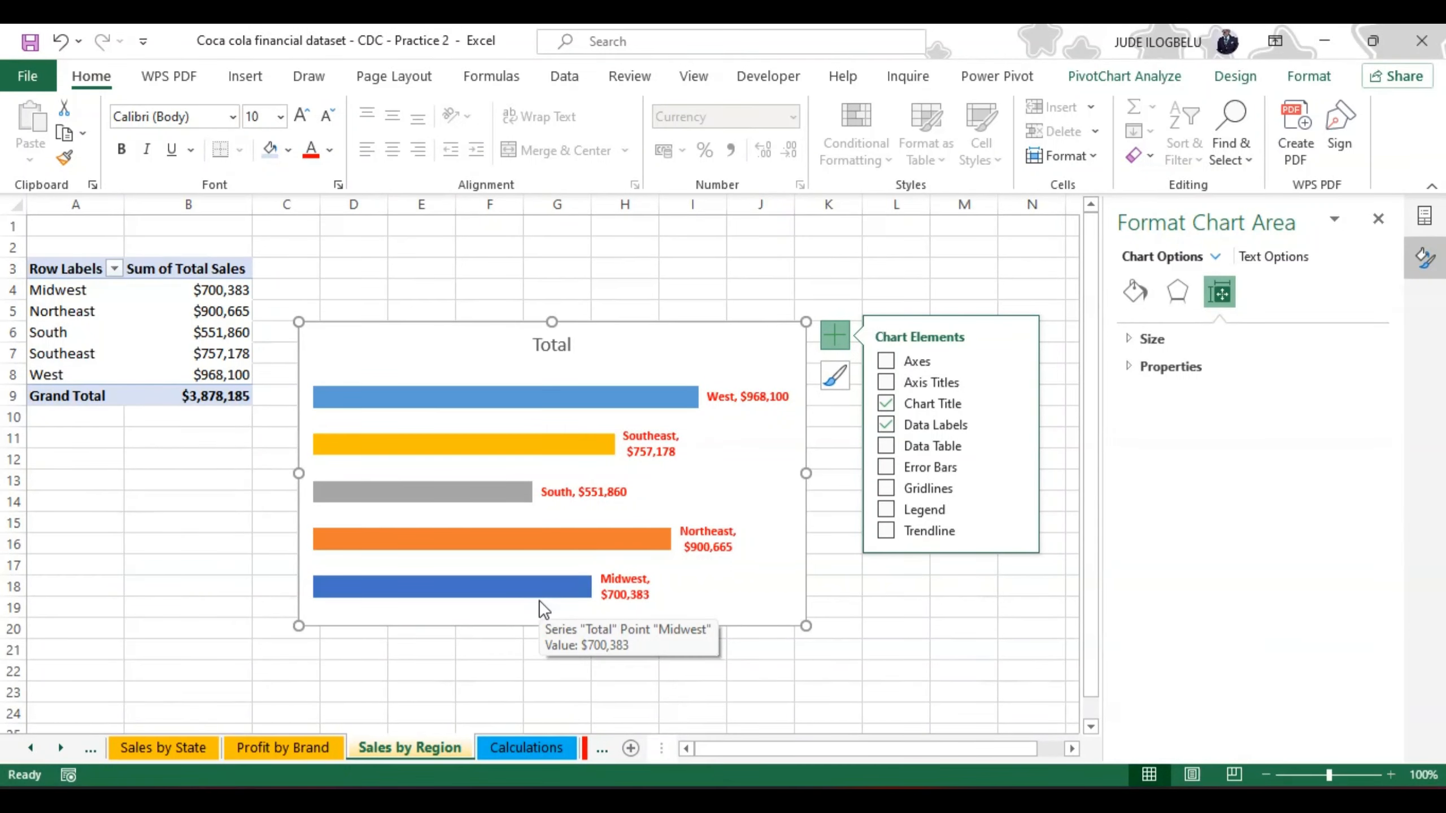
Step: Change the chart title to "Sales By Region" and make it bold
left_click(561, 346)
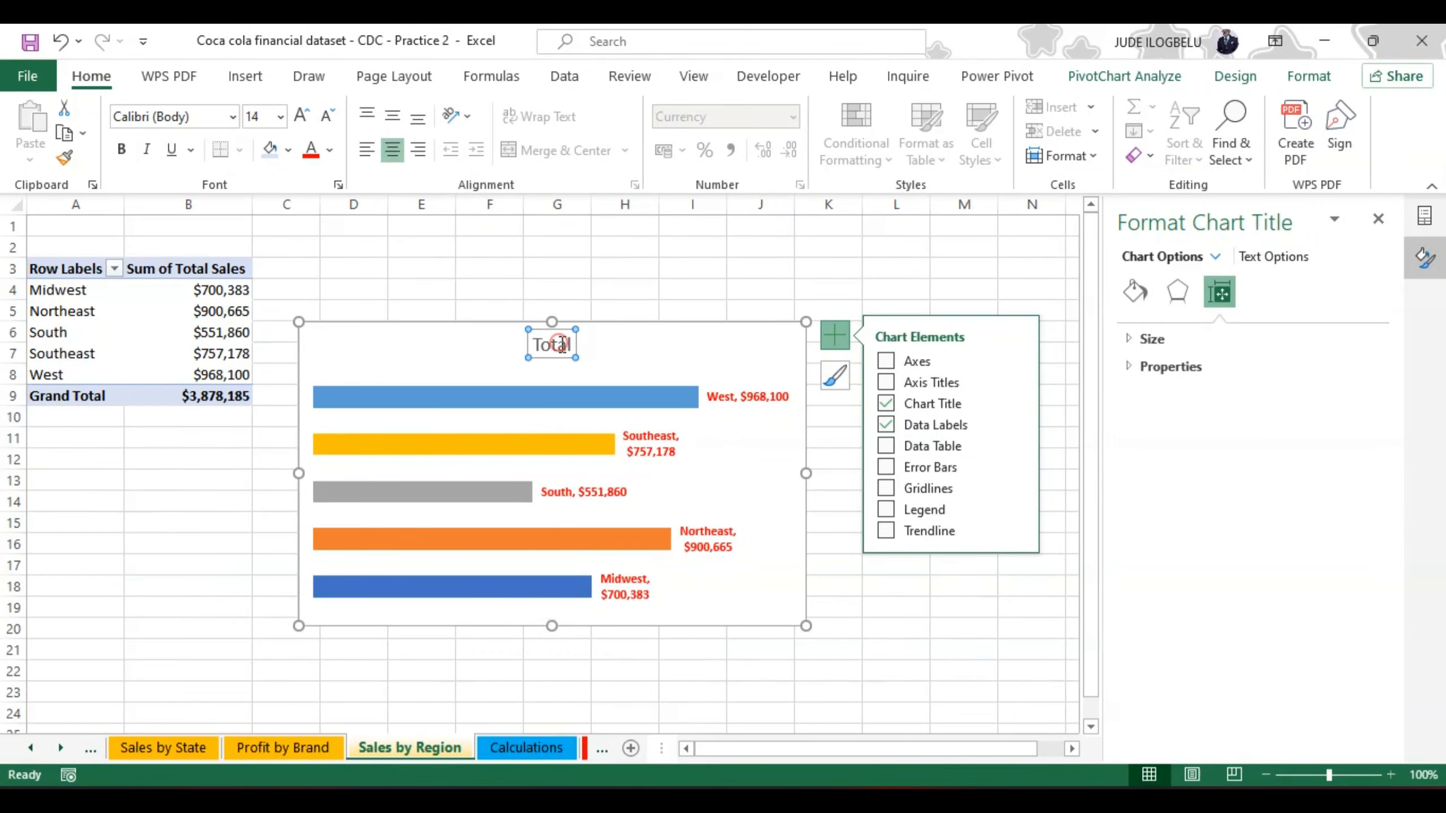
left_click(569, 341)
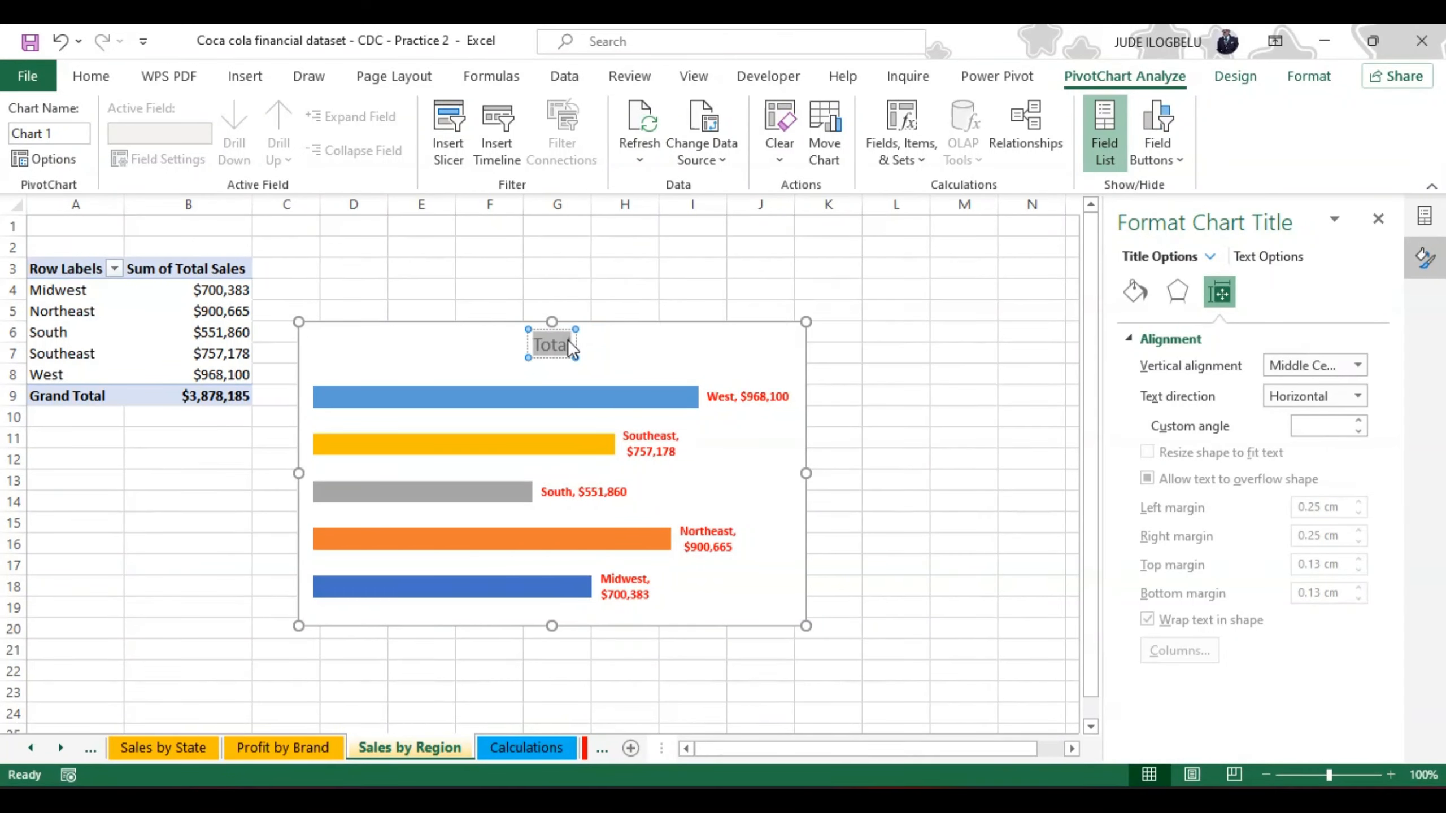
type("Sales")
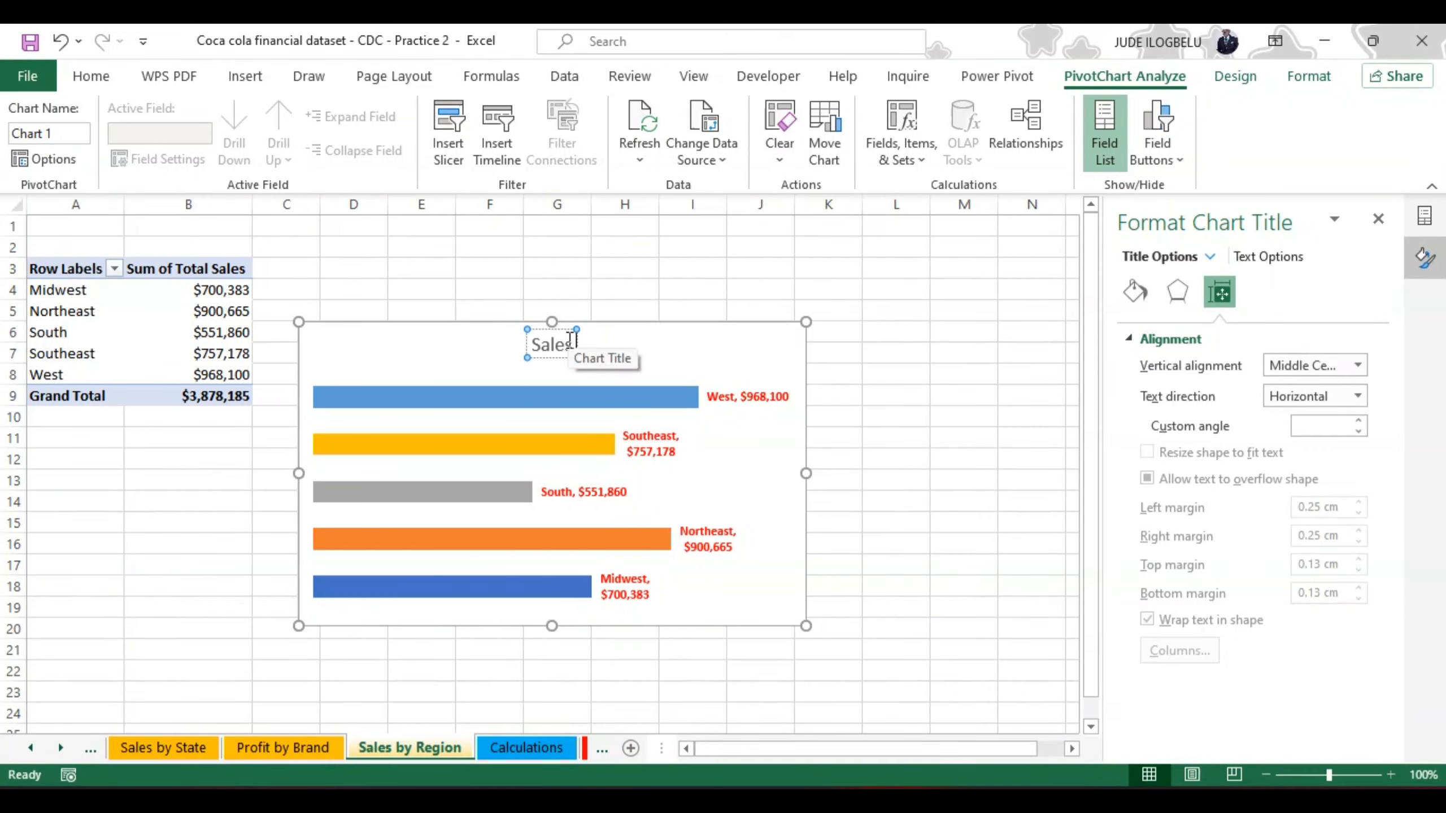
type(" By")
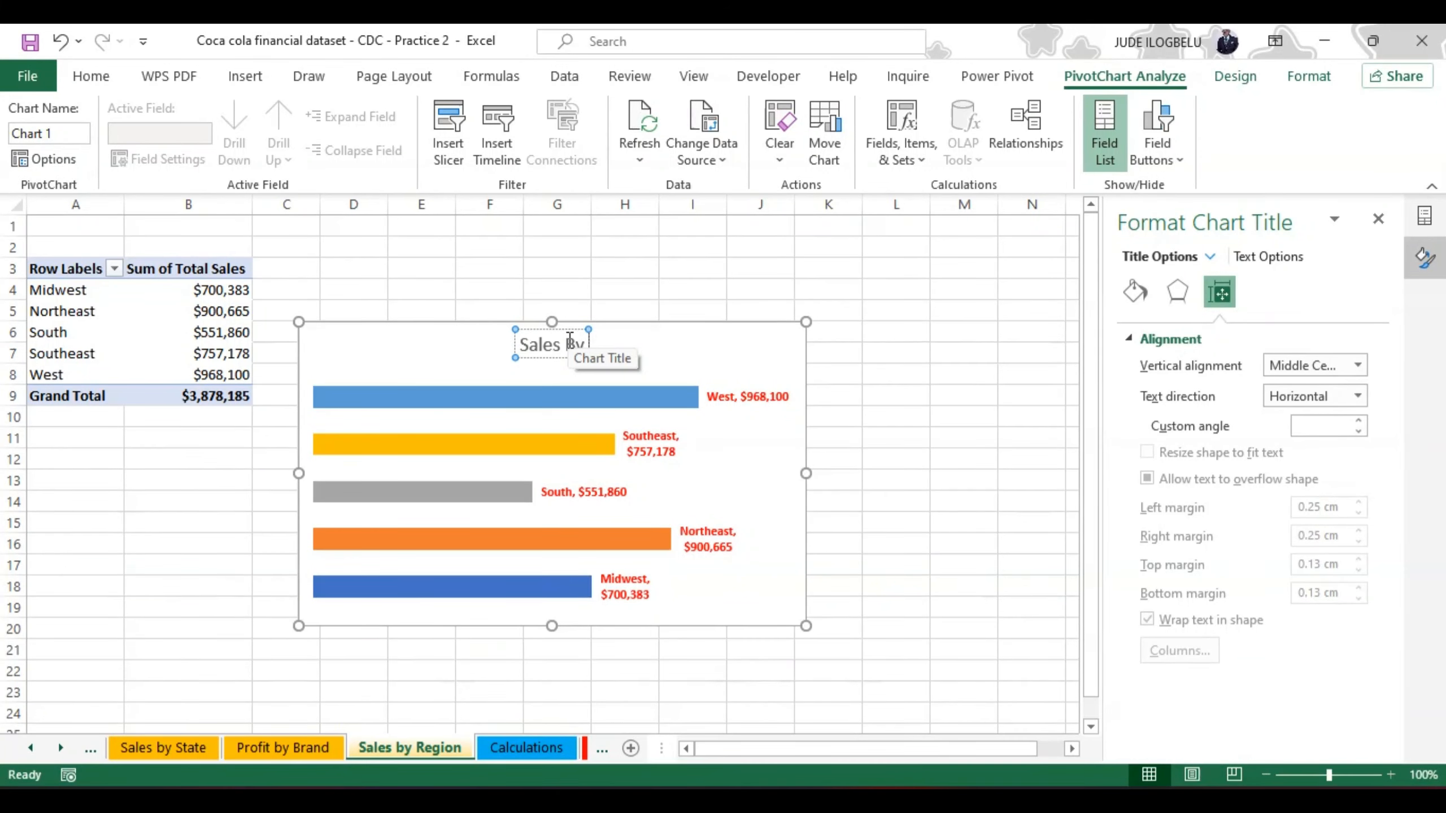
type(" Region")
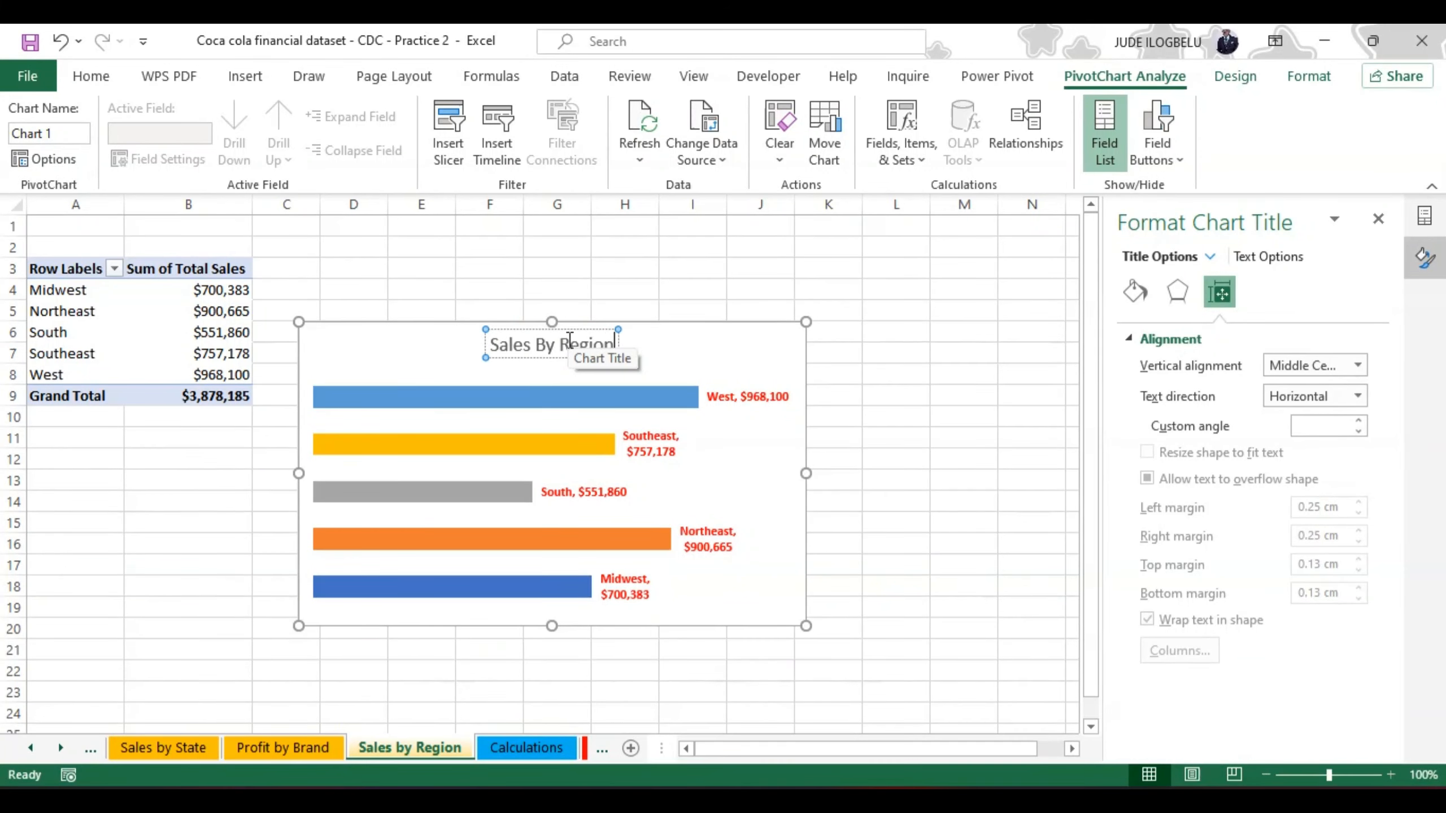
key("ctrl+a")
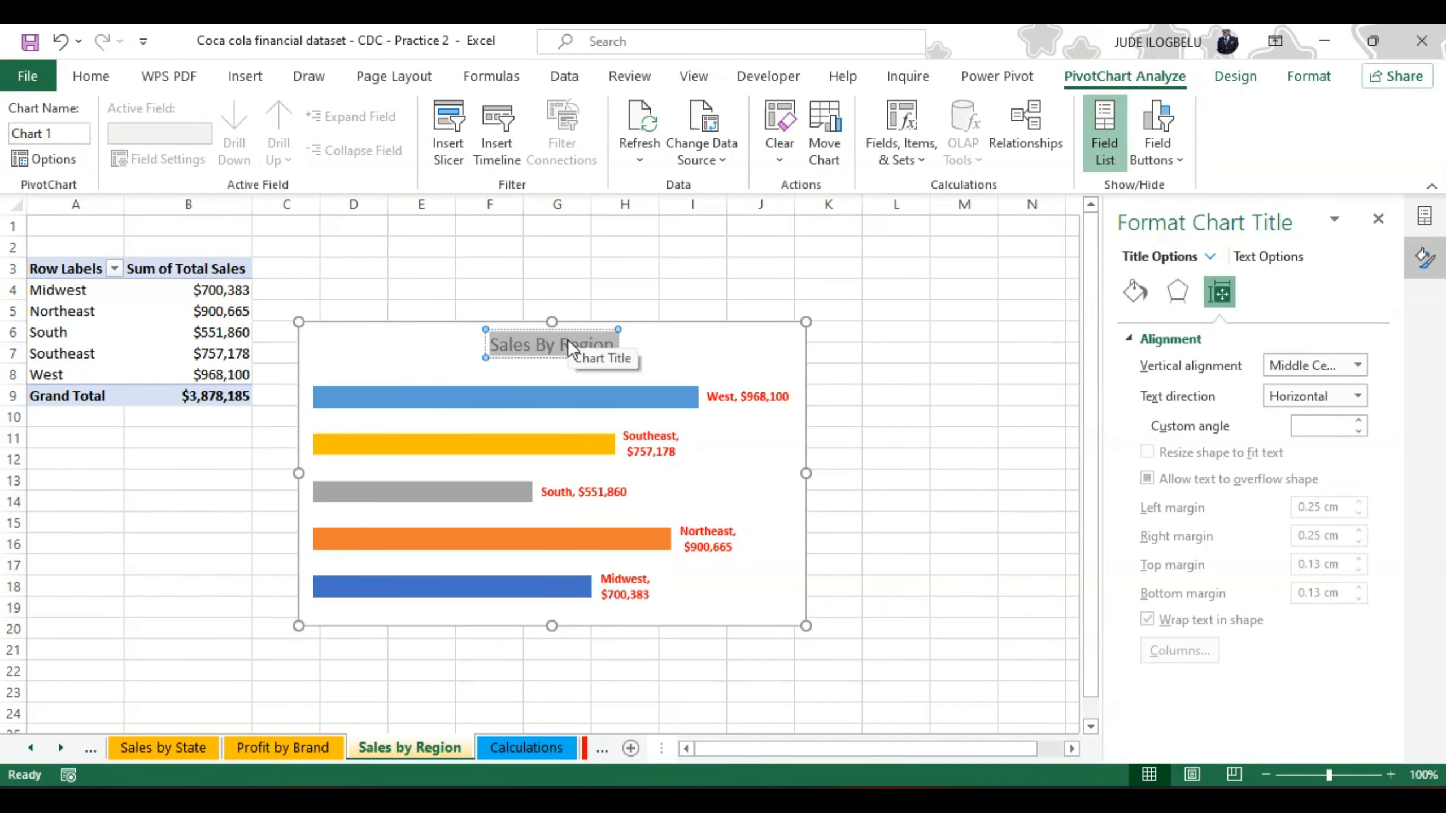
key("ctrl+b")
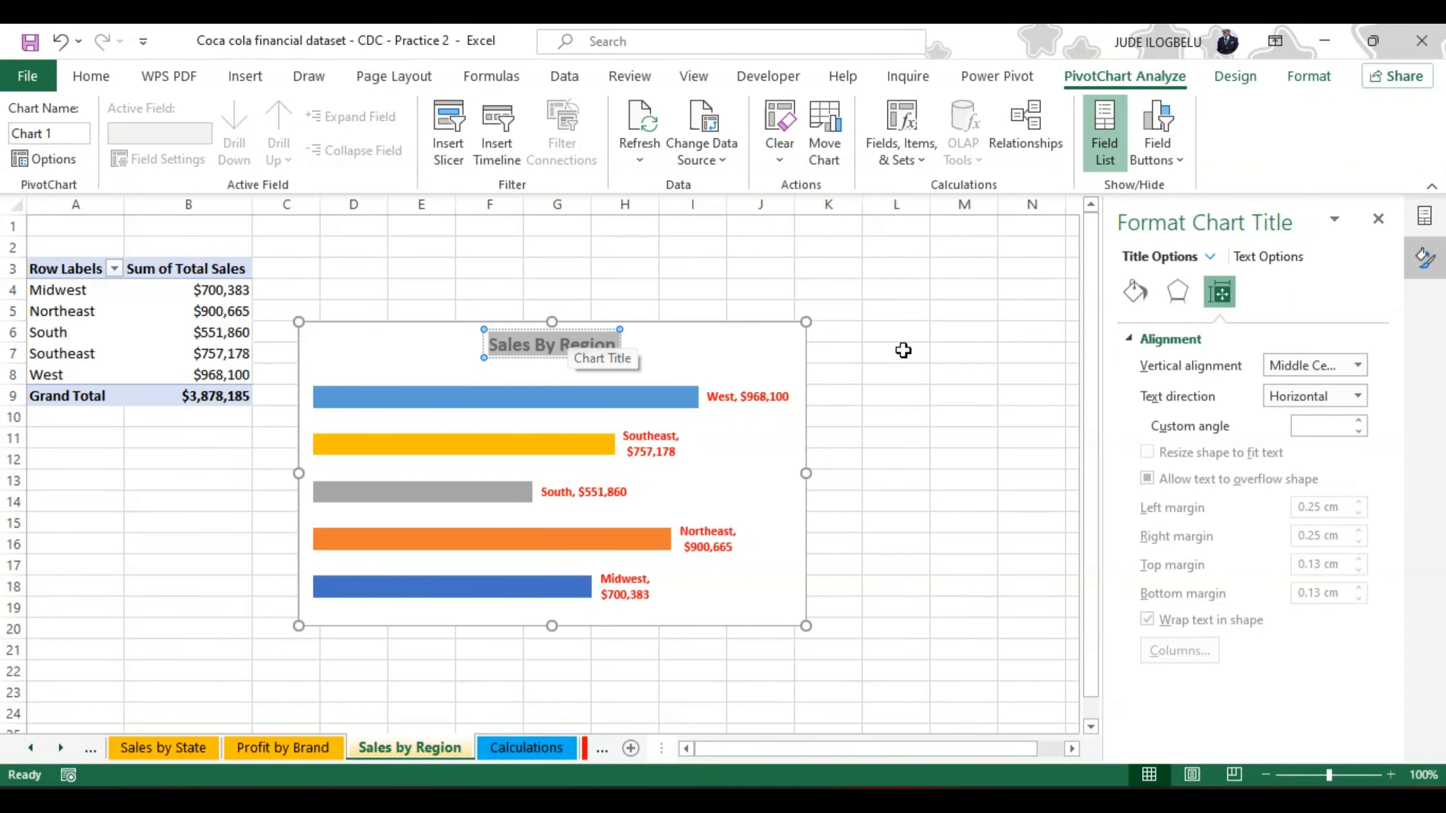
Step: Enlarge the plot area of the Sales By Region chart on all four sides so it nearly fills the chart area
left_click(776, 435)
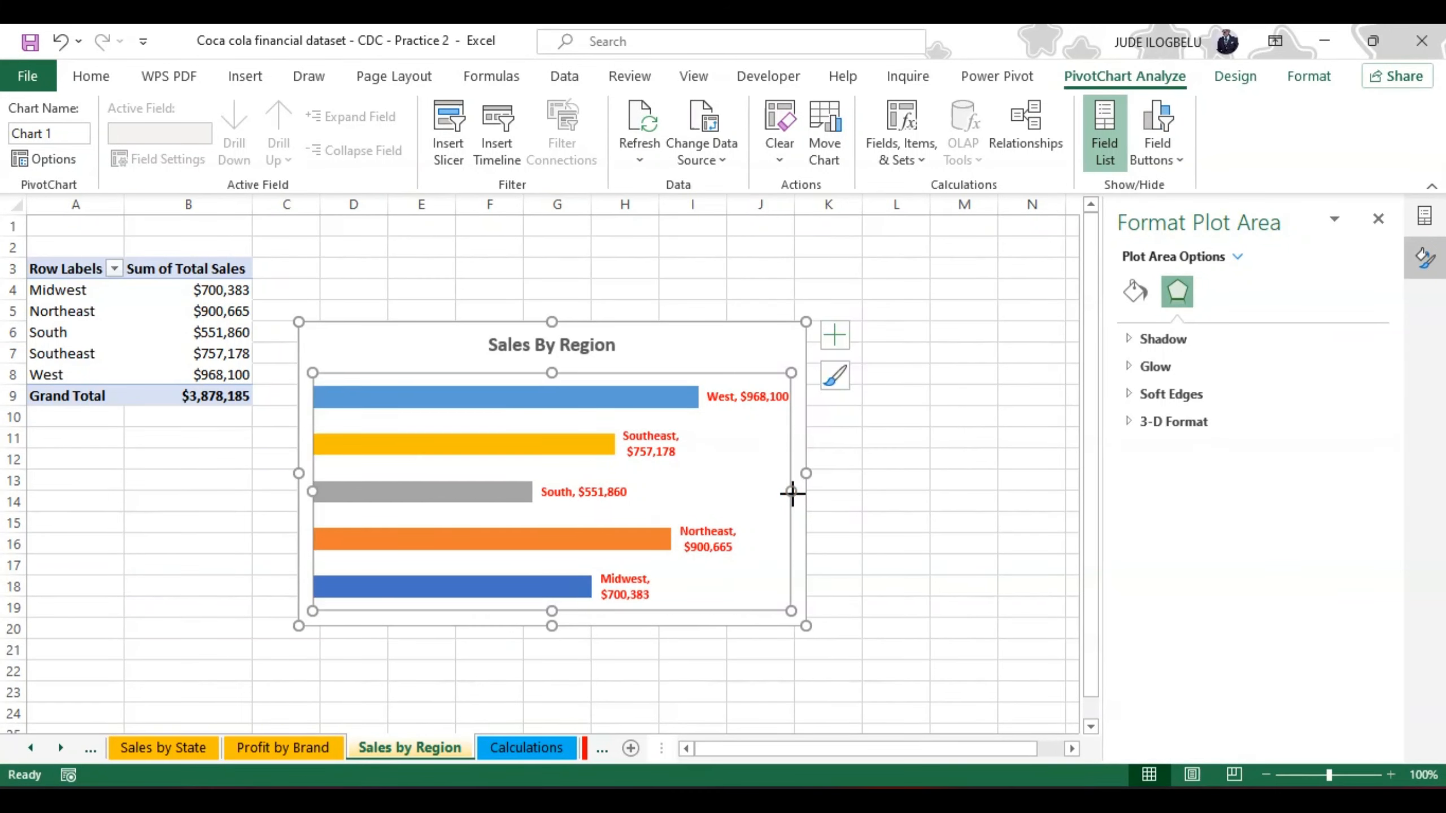
left_click_drag(792, 492, 801, 492)
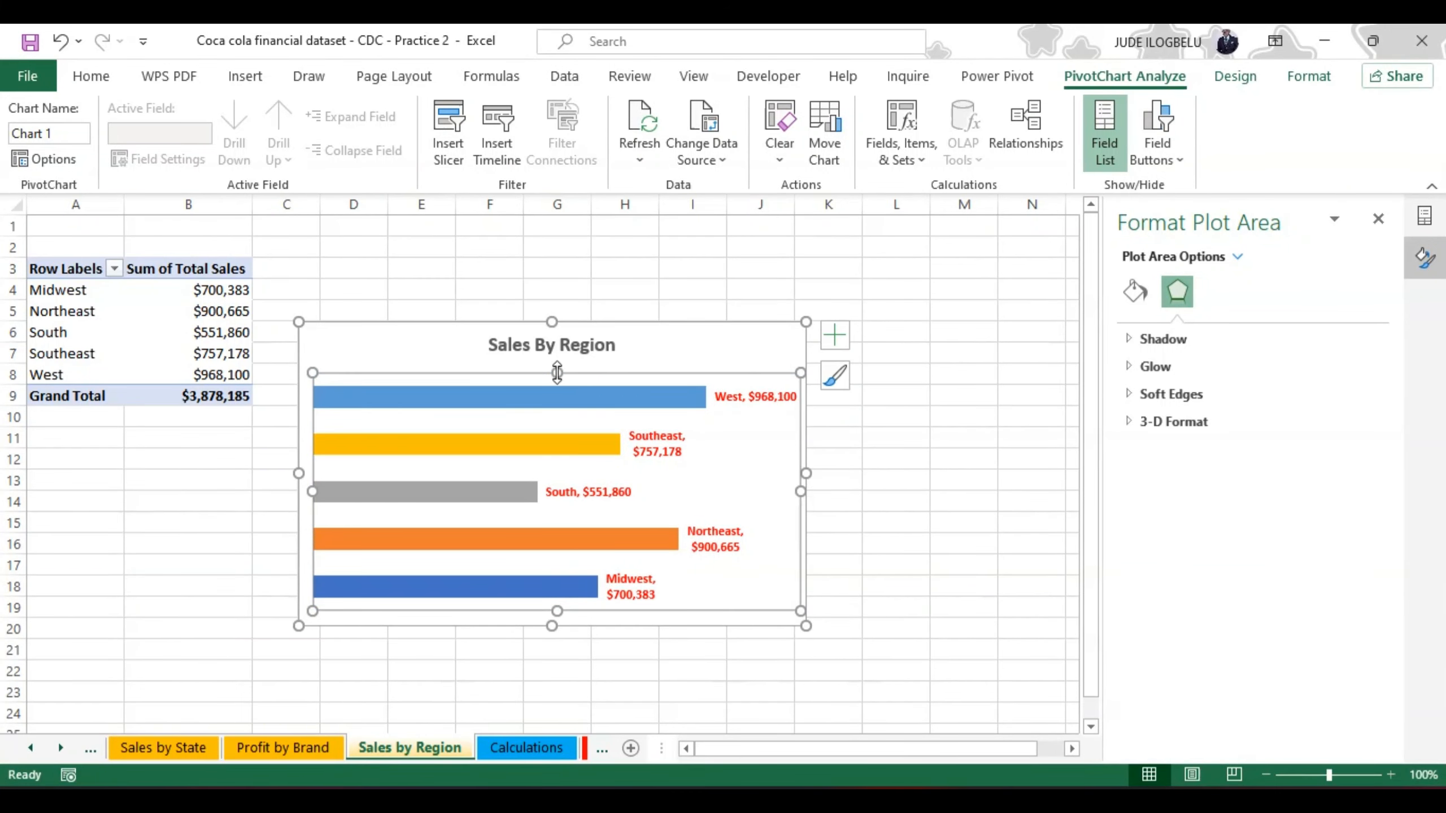
left_click_drag(557, 372, 556, 358)
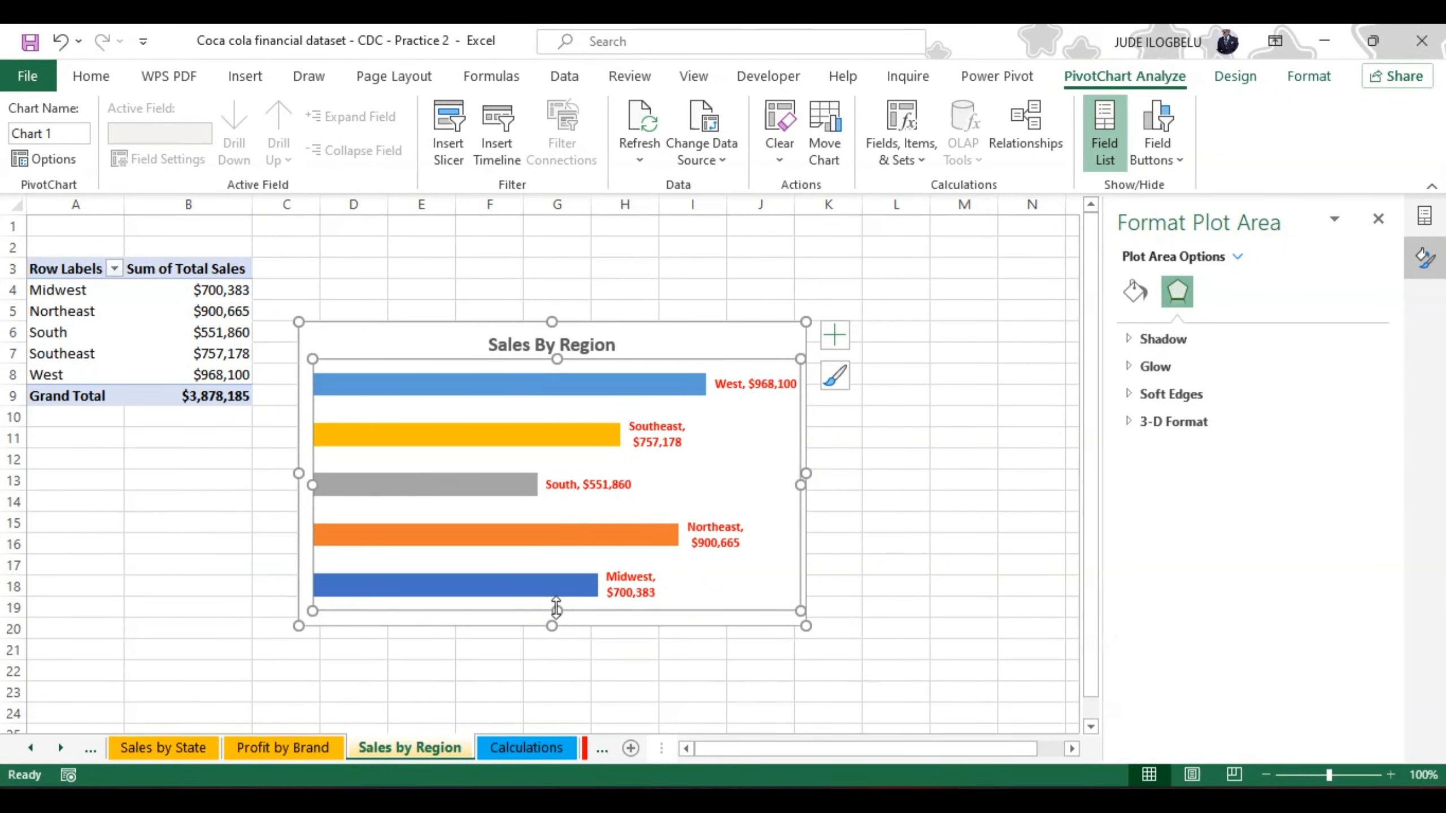
left_click_drag(557, 608, 556, 620)
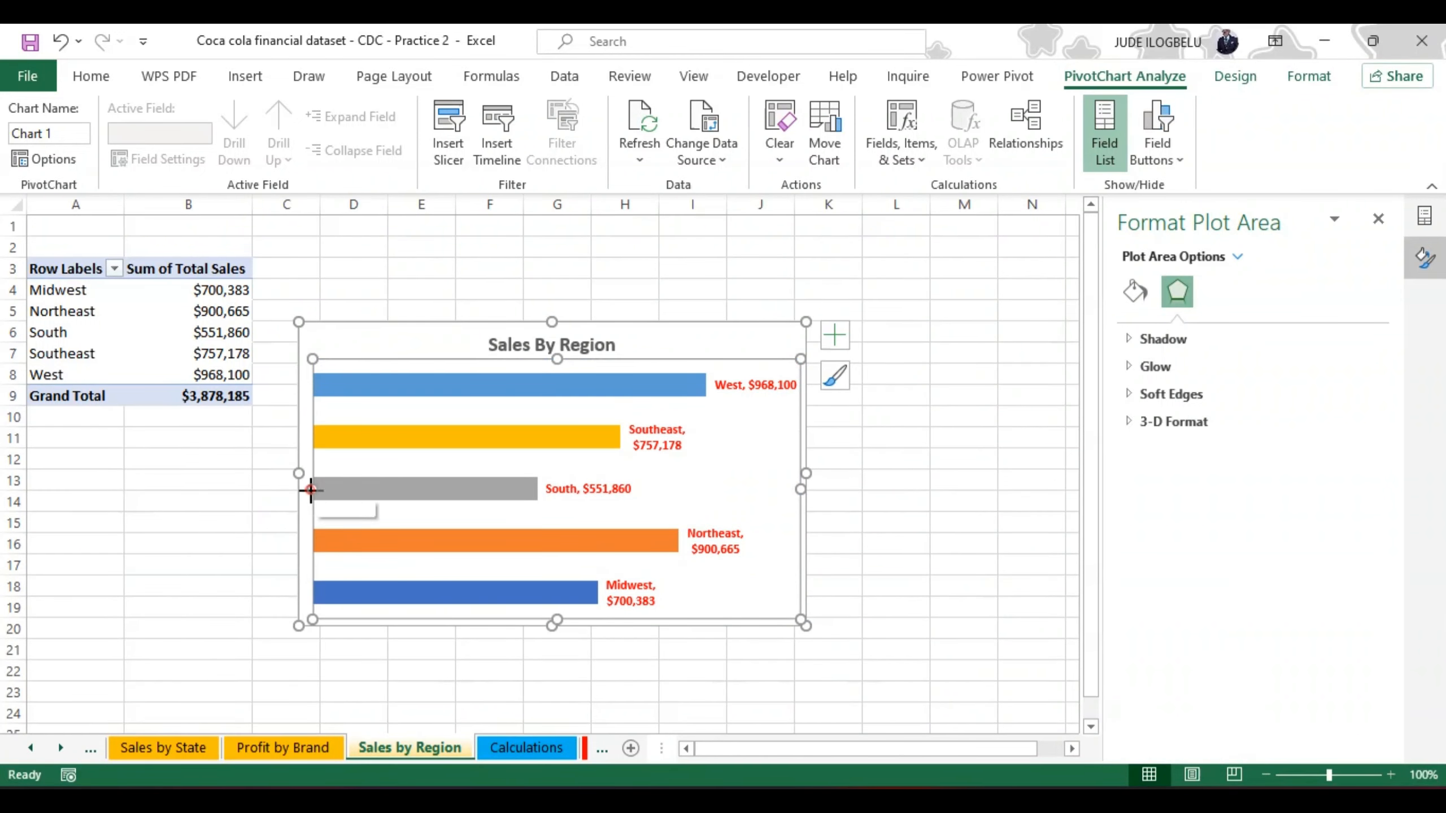
left_click_drag(312, 489, 302, 491)
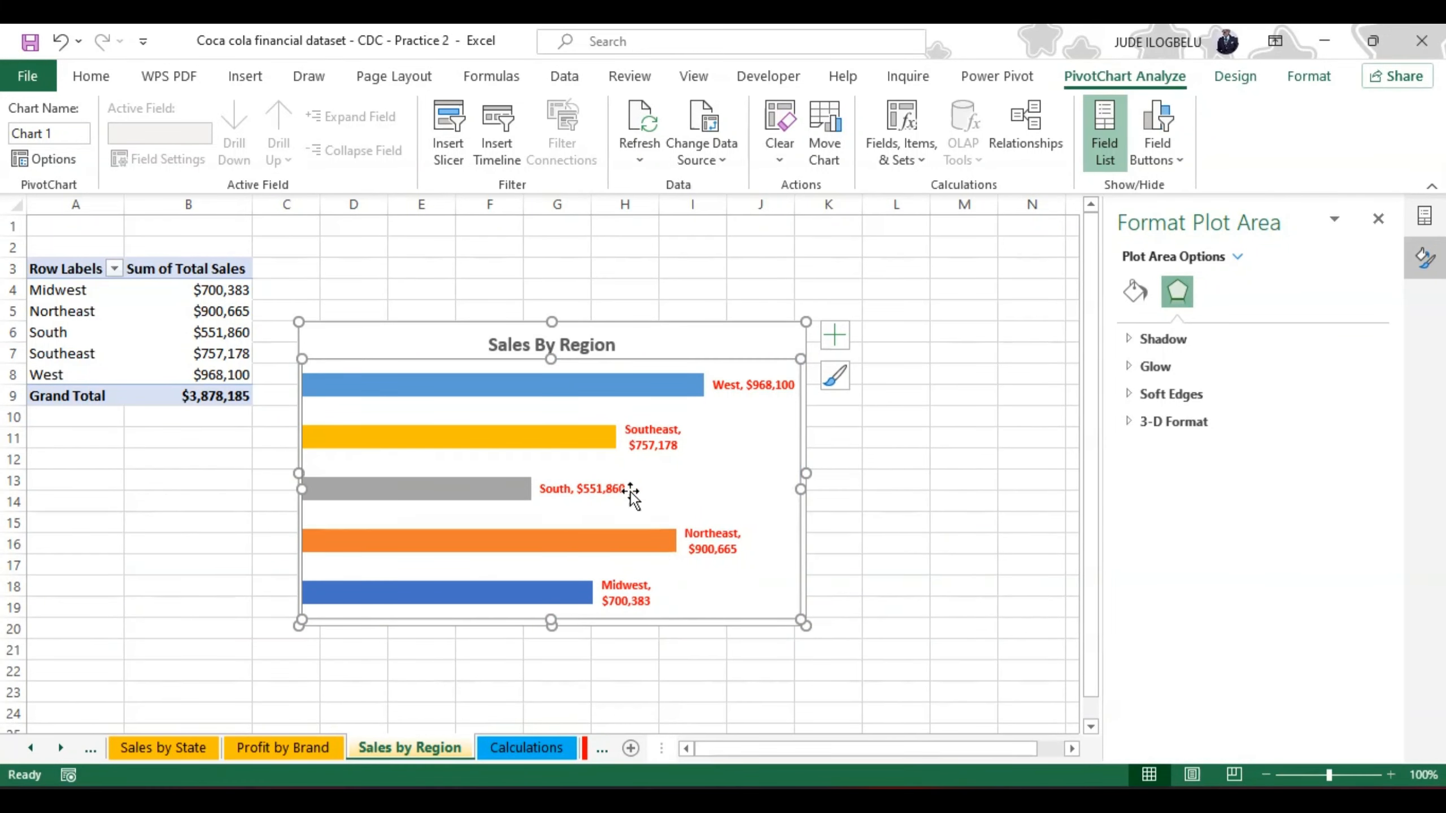
Step: Widen the region bars by reducing the data series' gap width to 67%
left_click(660, 396)
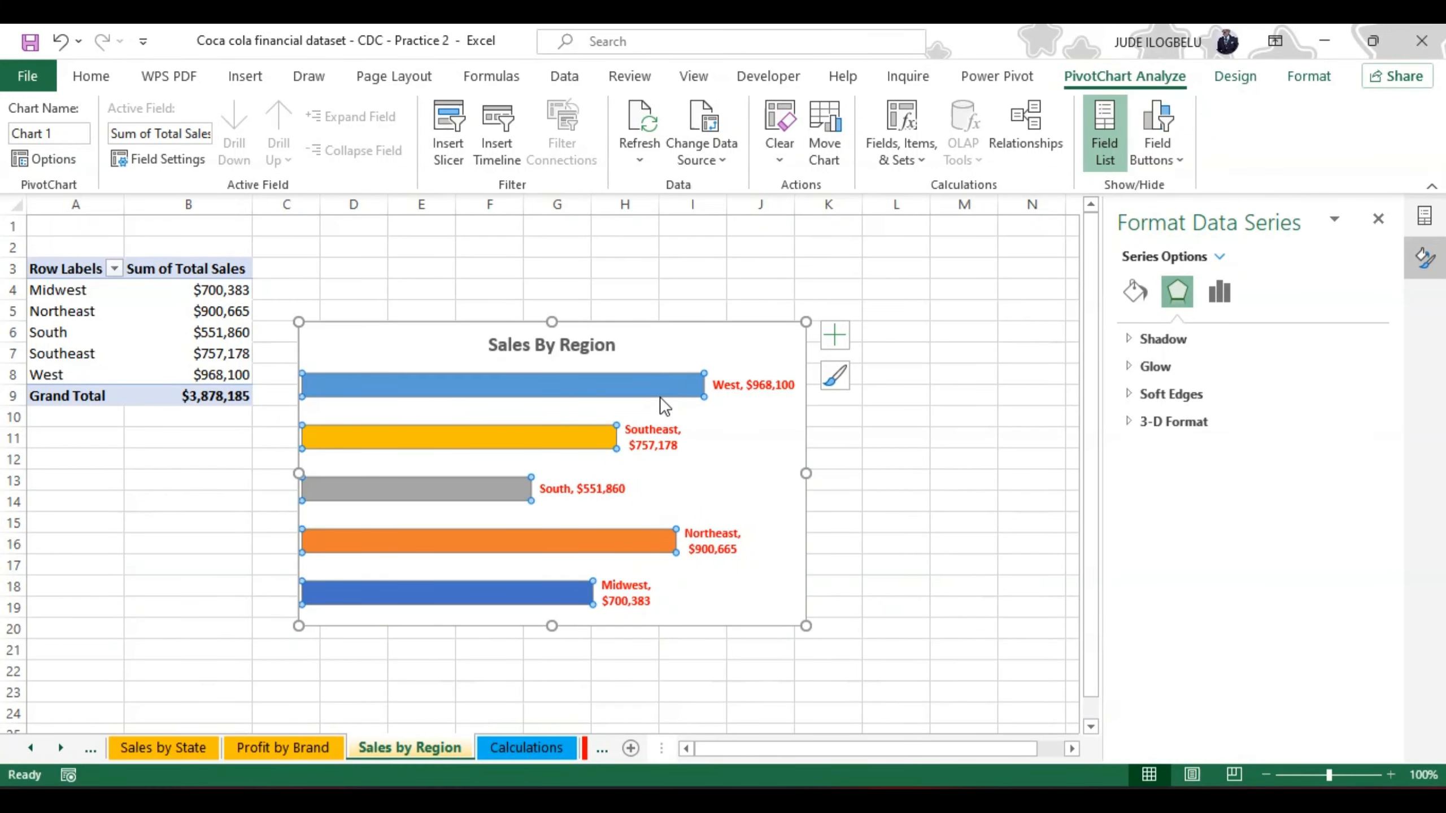
left_click(1135, 290)
left_click(1213, 294)
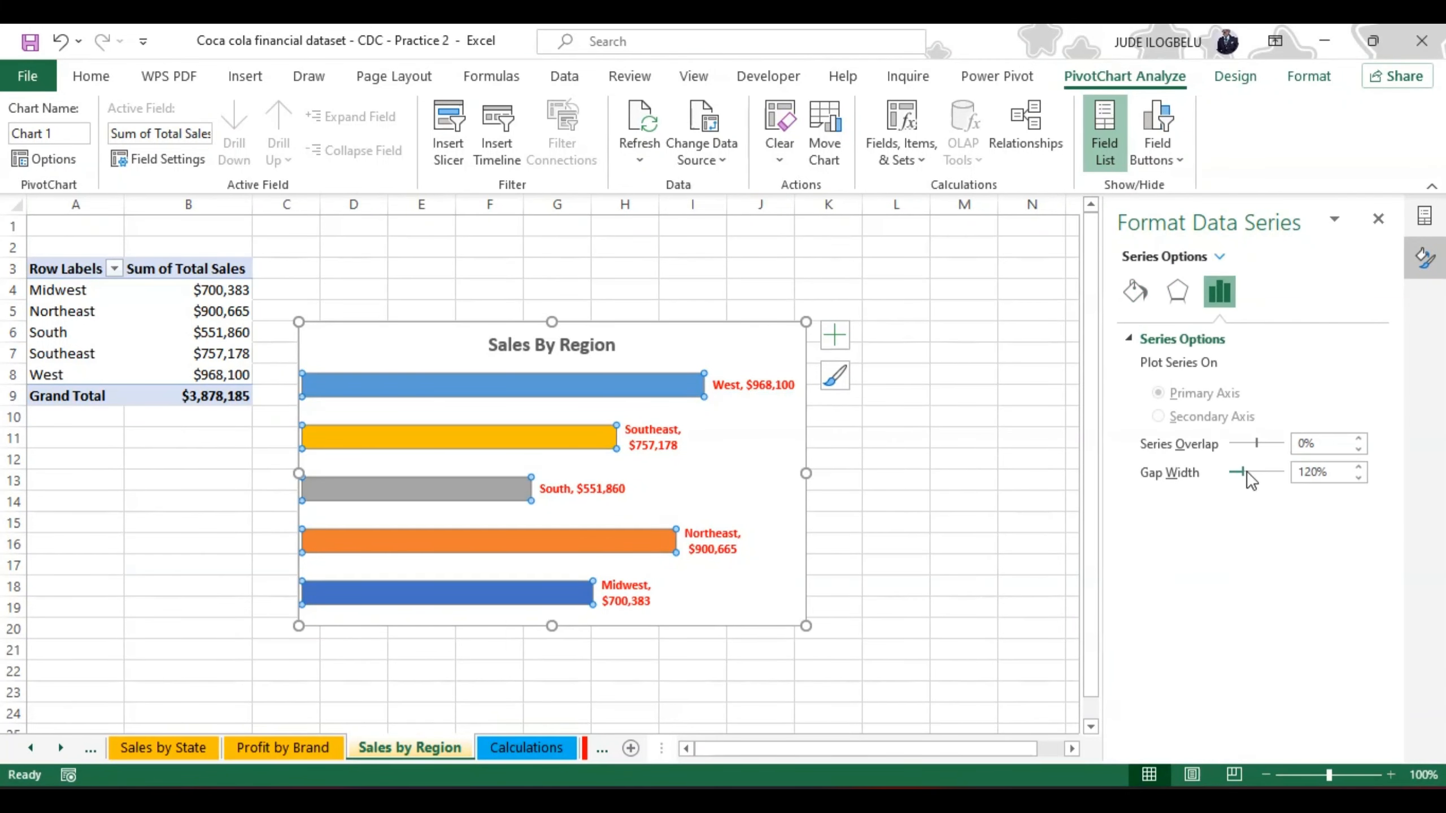
left_click_drag(1244, 475, 1240, 475)
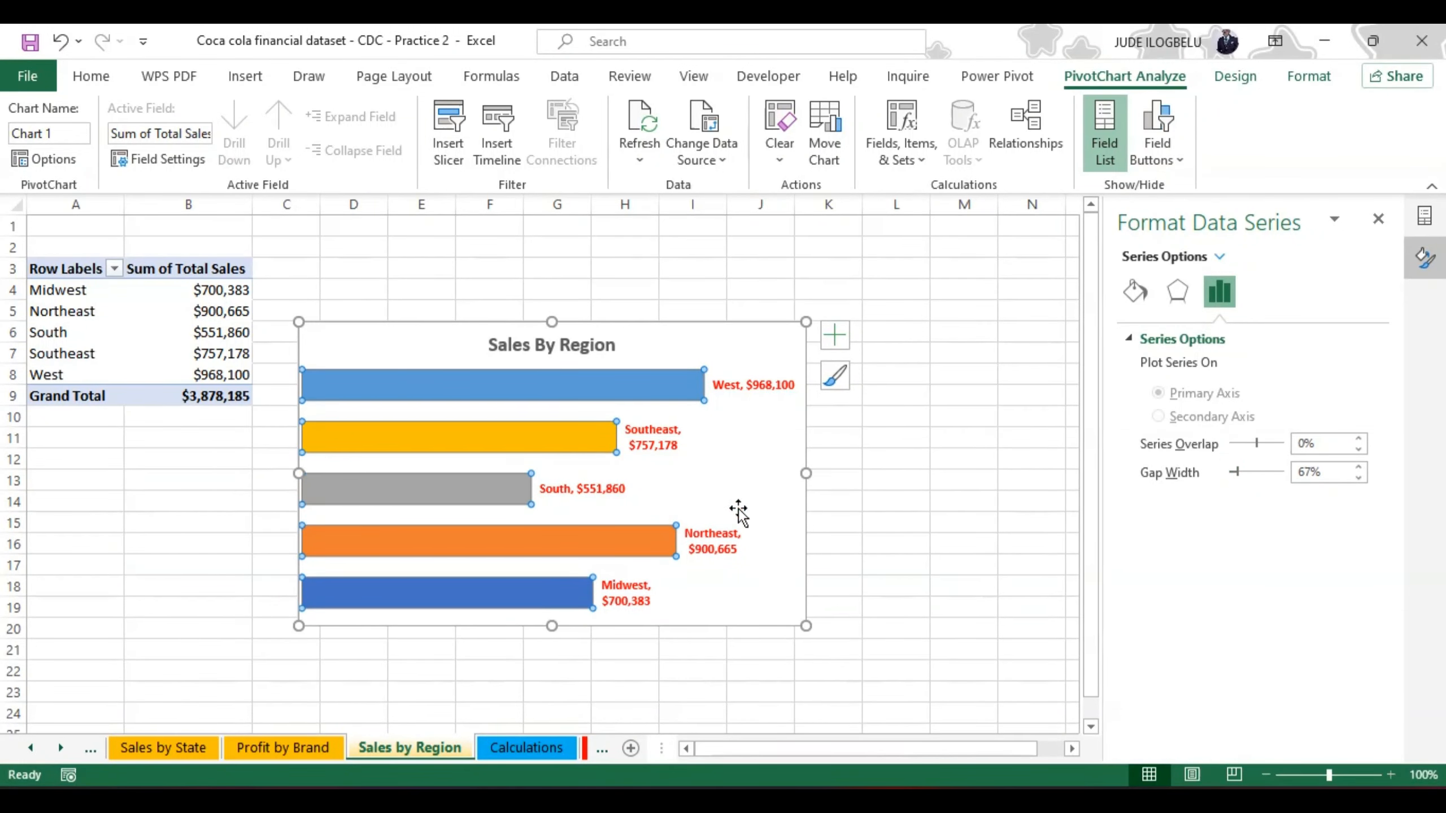
Step: Give the region bars a solid yellow border line
left_click(1134, 291)
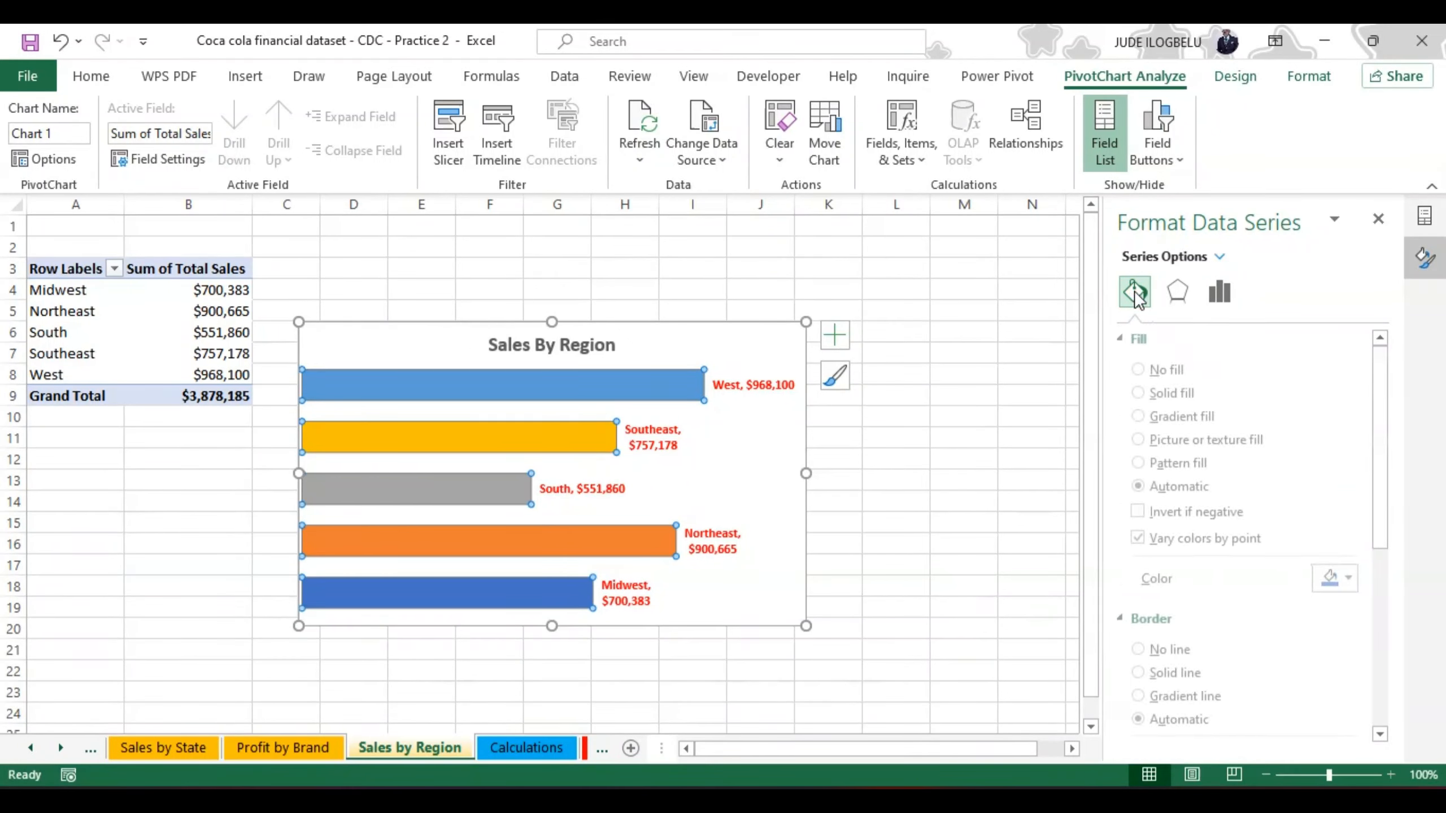
left_click(1149, 673)
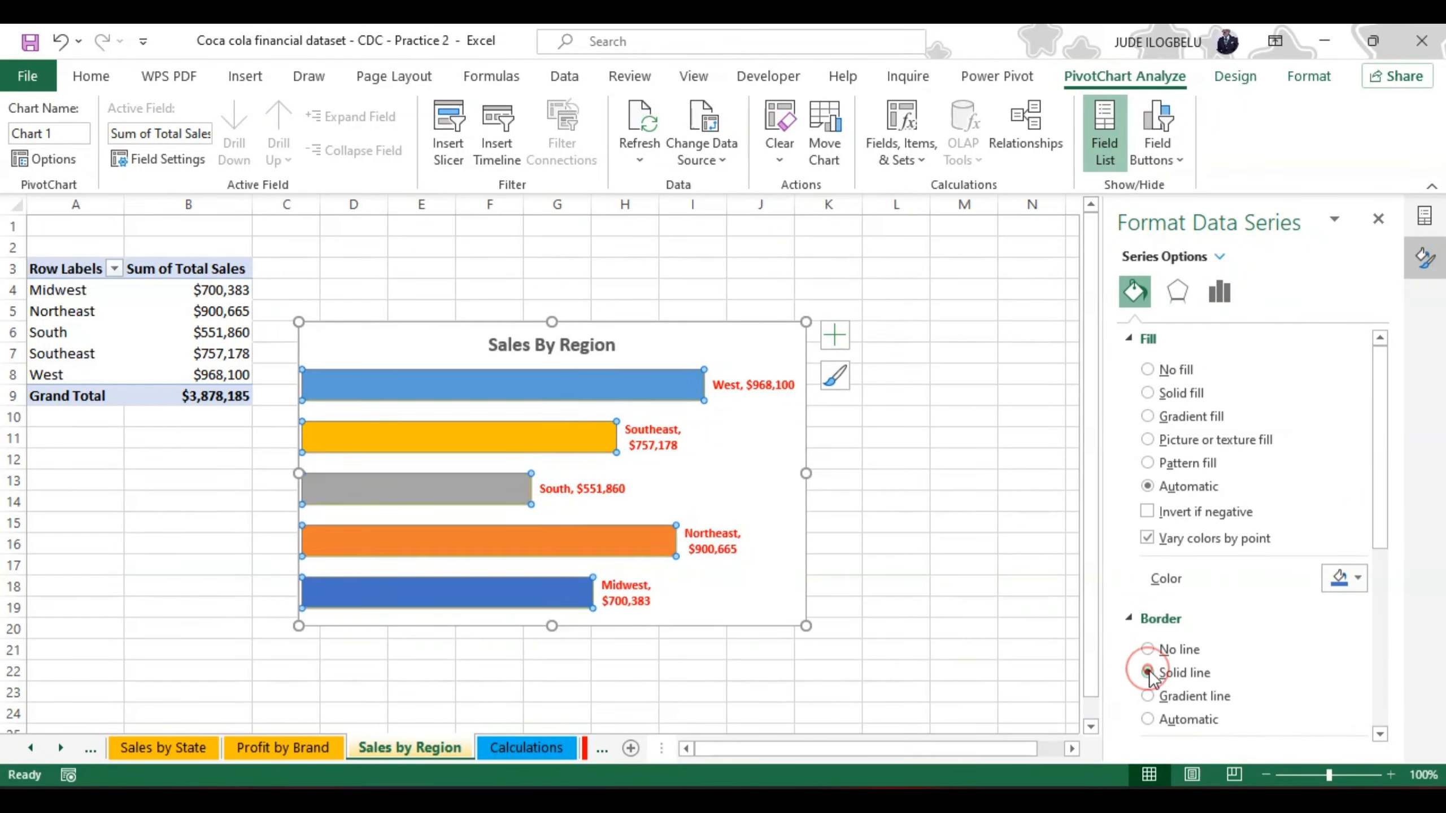
left_click_drag(1384, 491, 1385, 554)
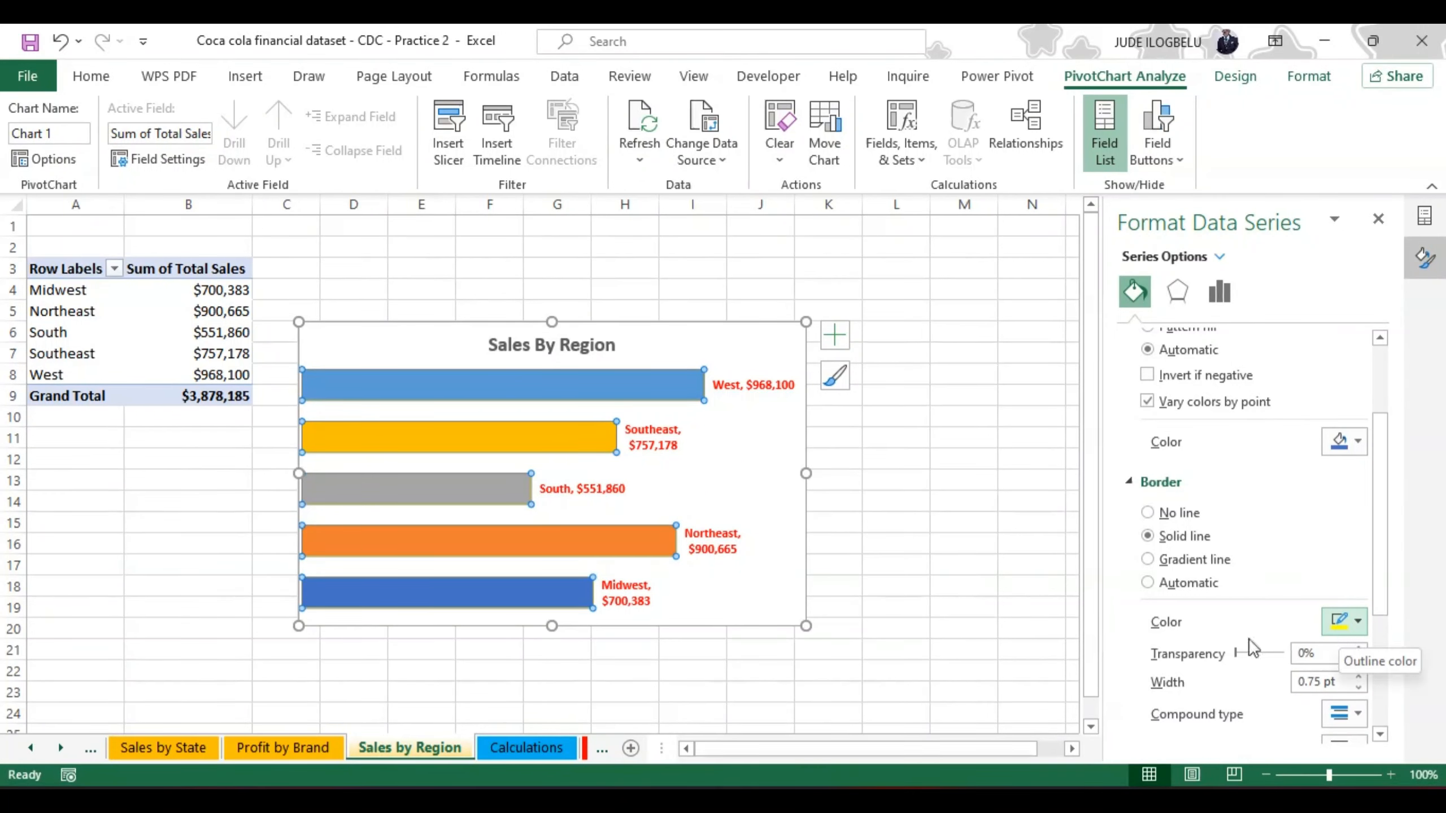
left_click(785, 560)
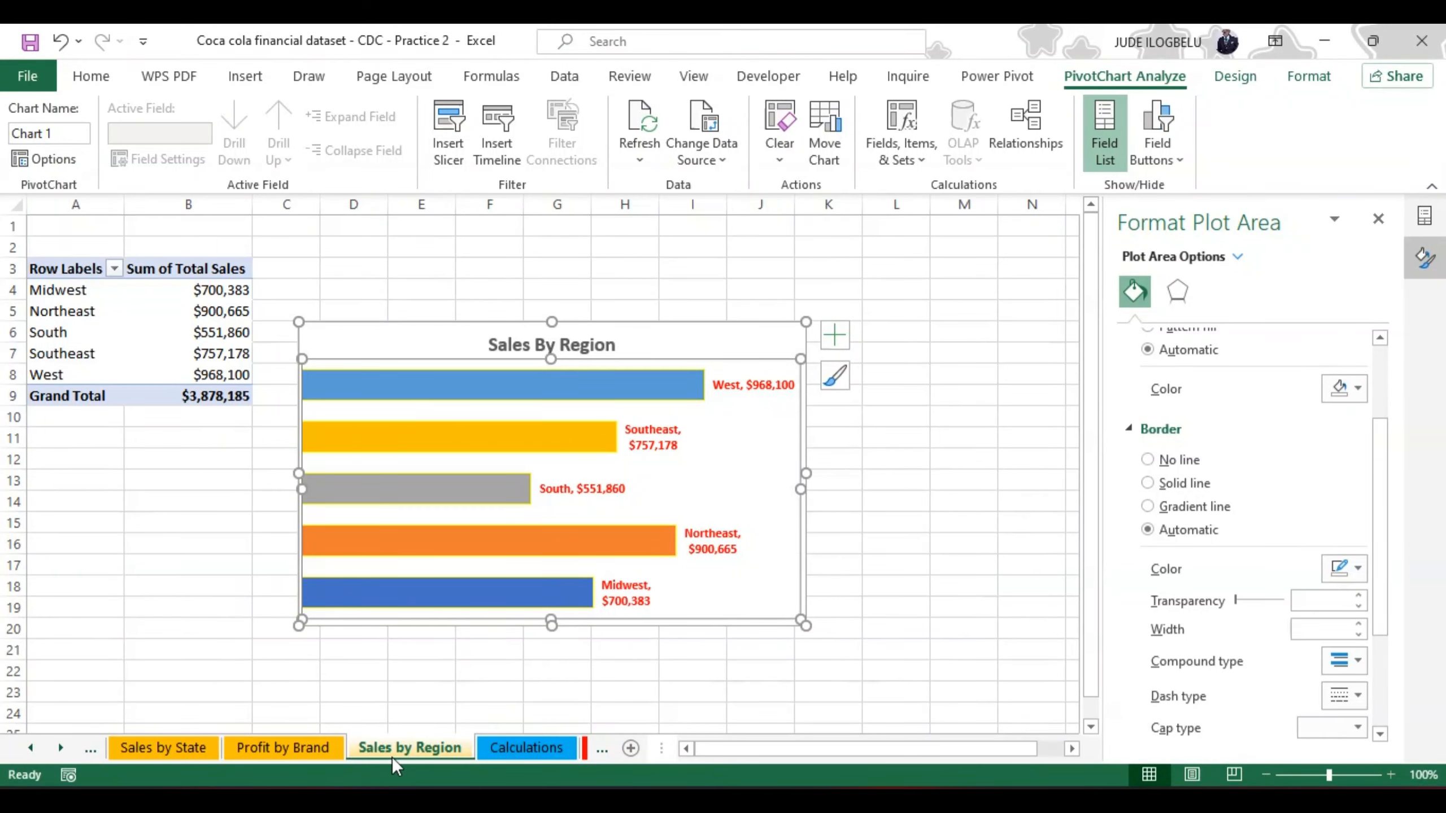
Step: On the Profit by Brand sheet, include the category name in the funnel chart's data labels and delete its vertical axis
left_click(292, 746)
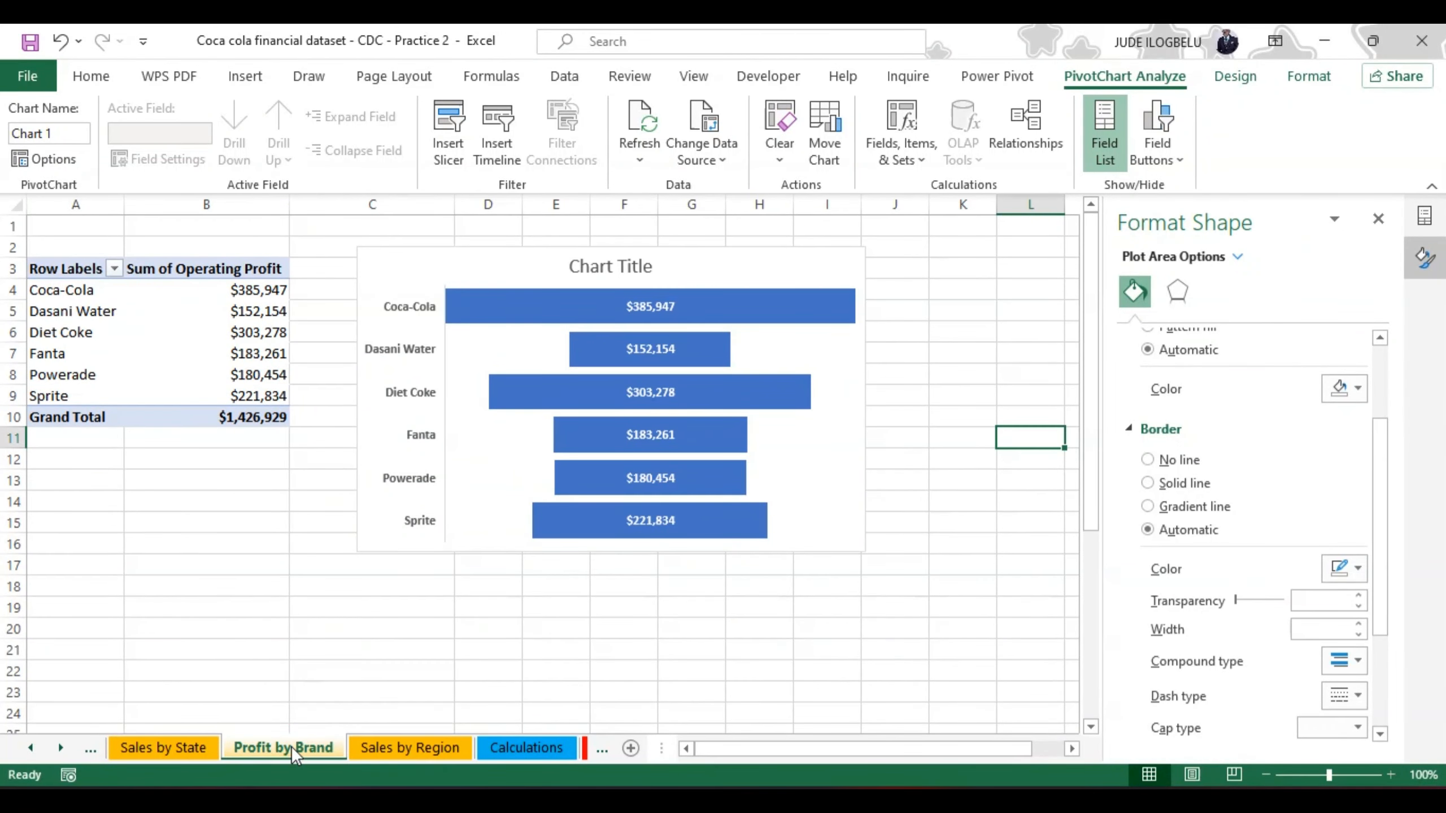
right_click(749, 389)
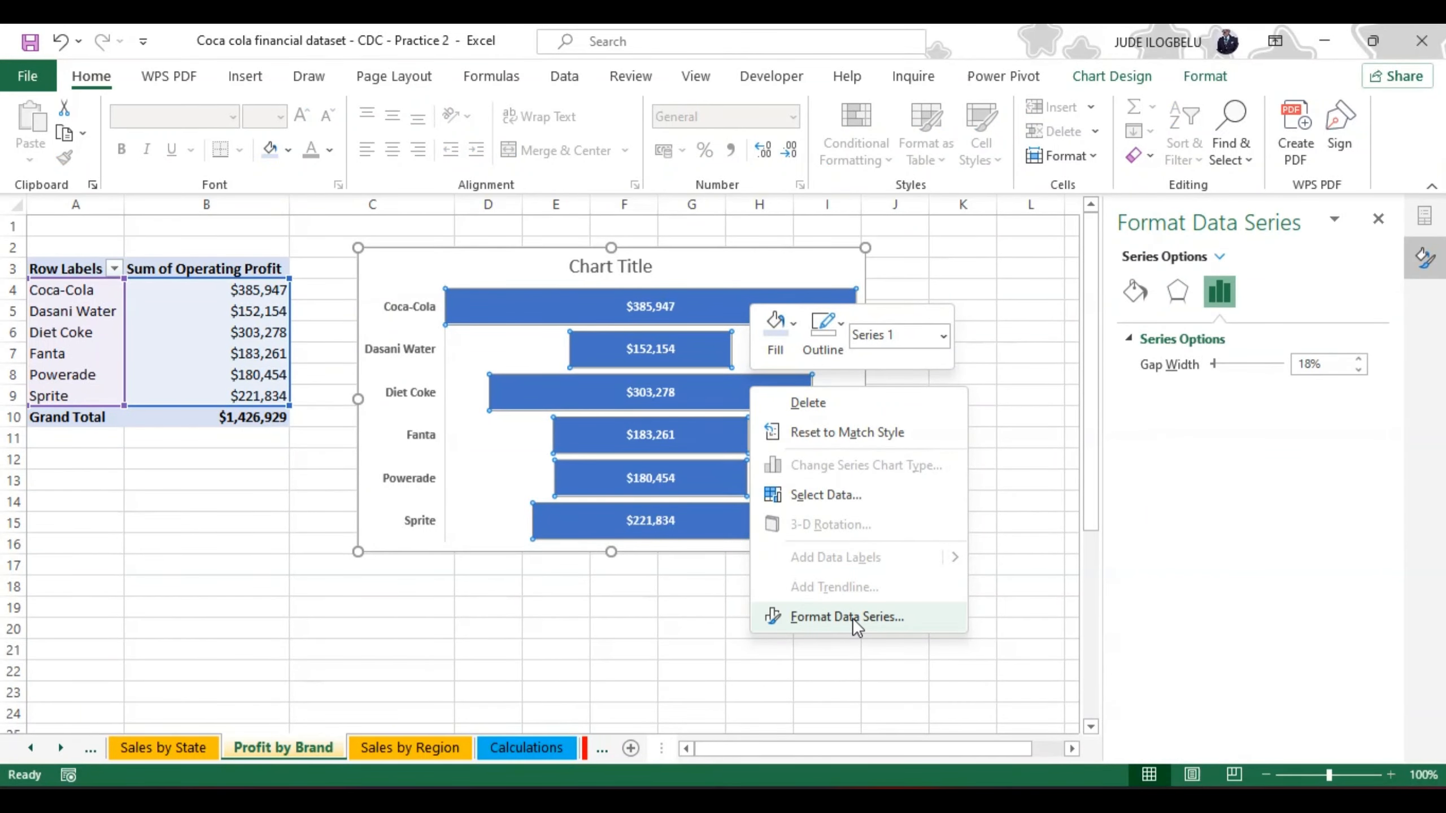
left_click(851, 616)
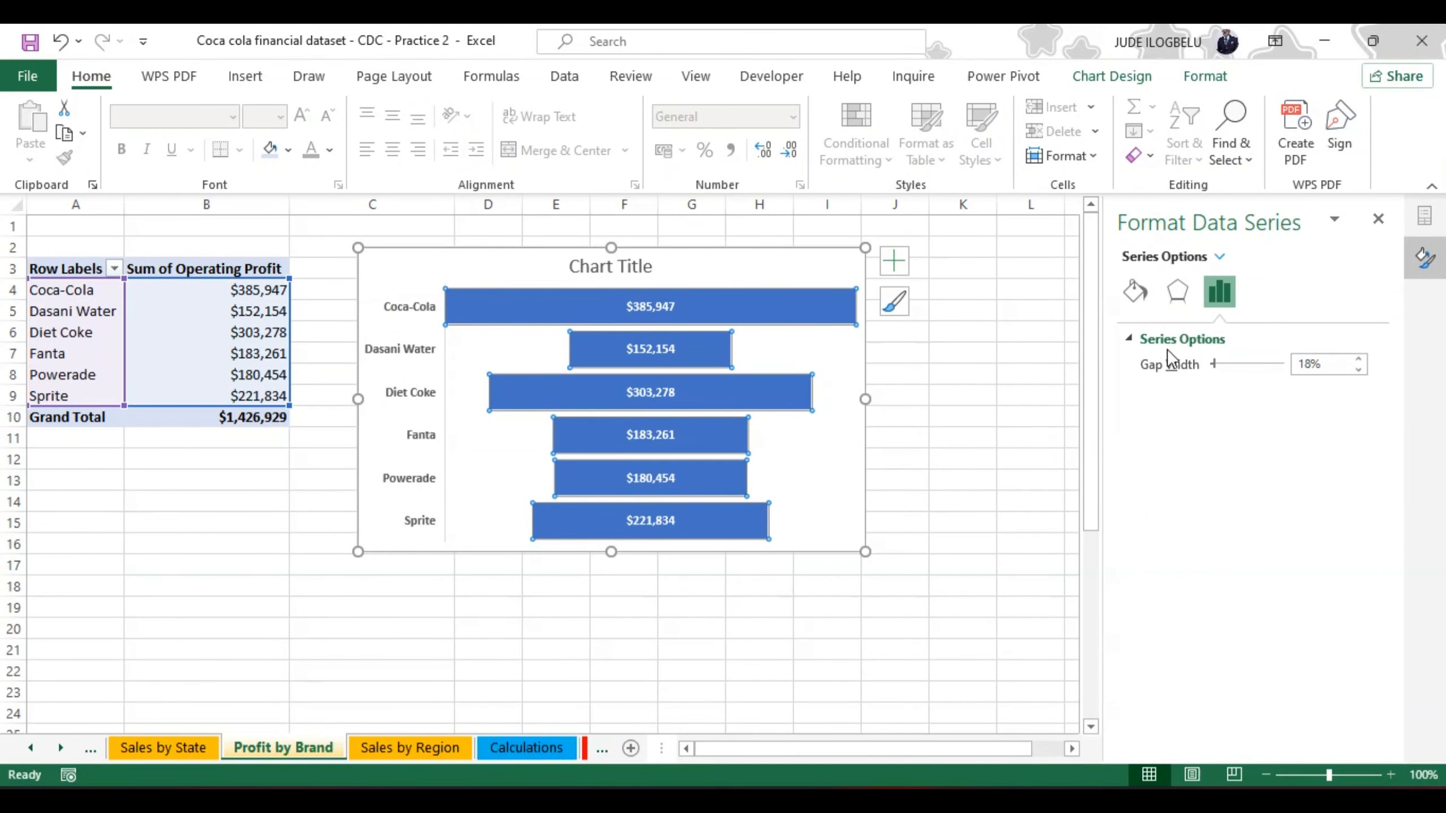
left_click(1137, 290)
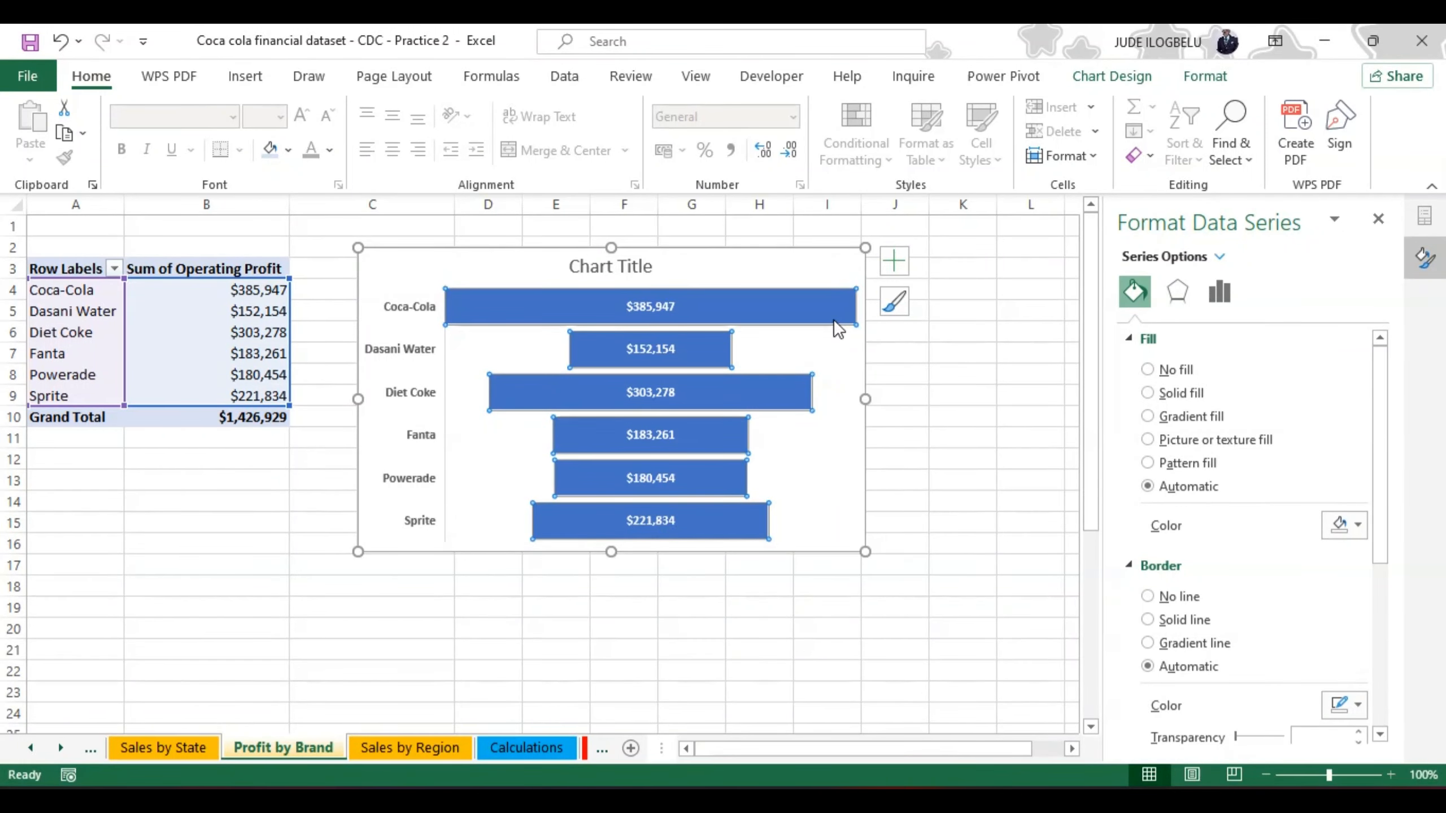
mouse_move(806, 316)
left_click(892, 265)
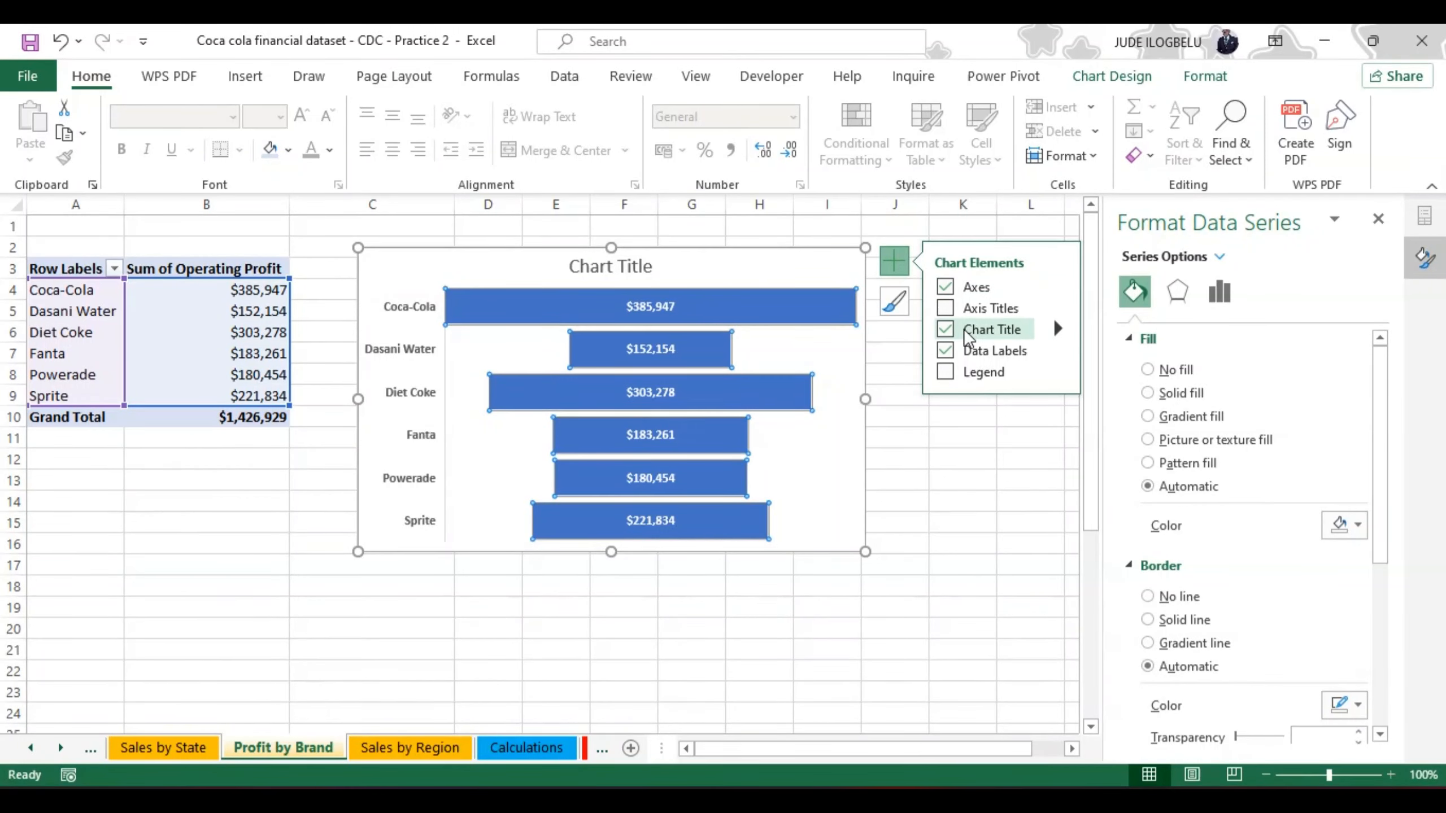
left_click(1058, 352)
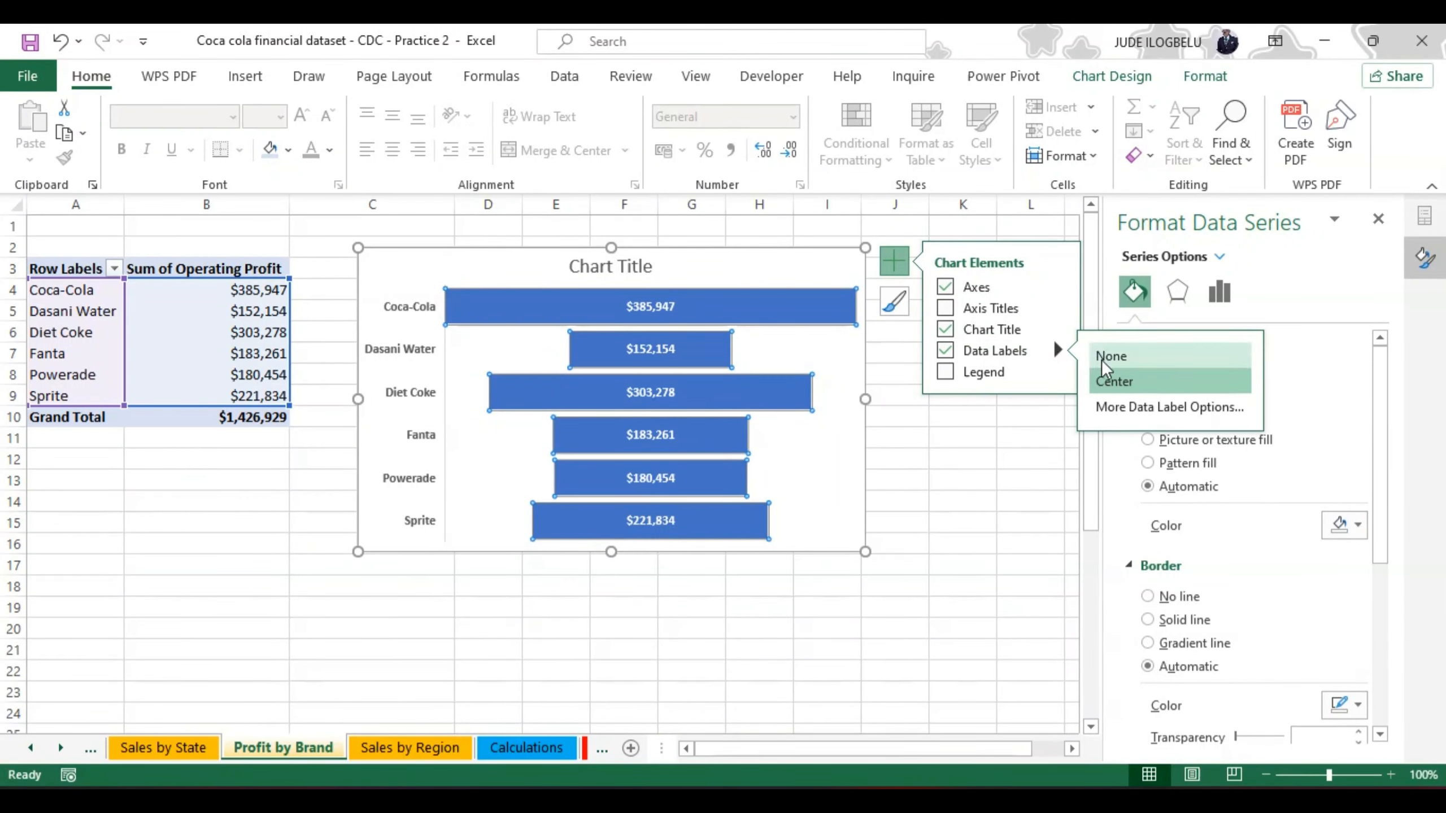
left_click(1116, 406)
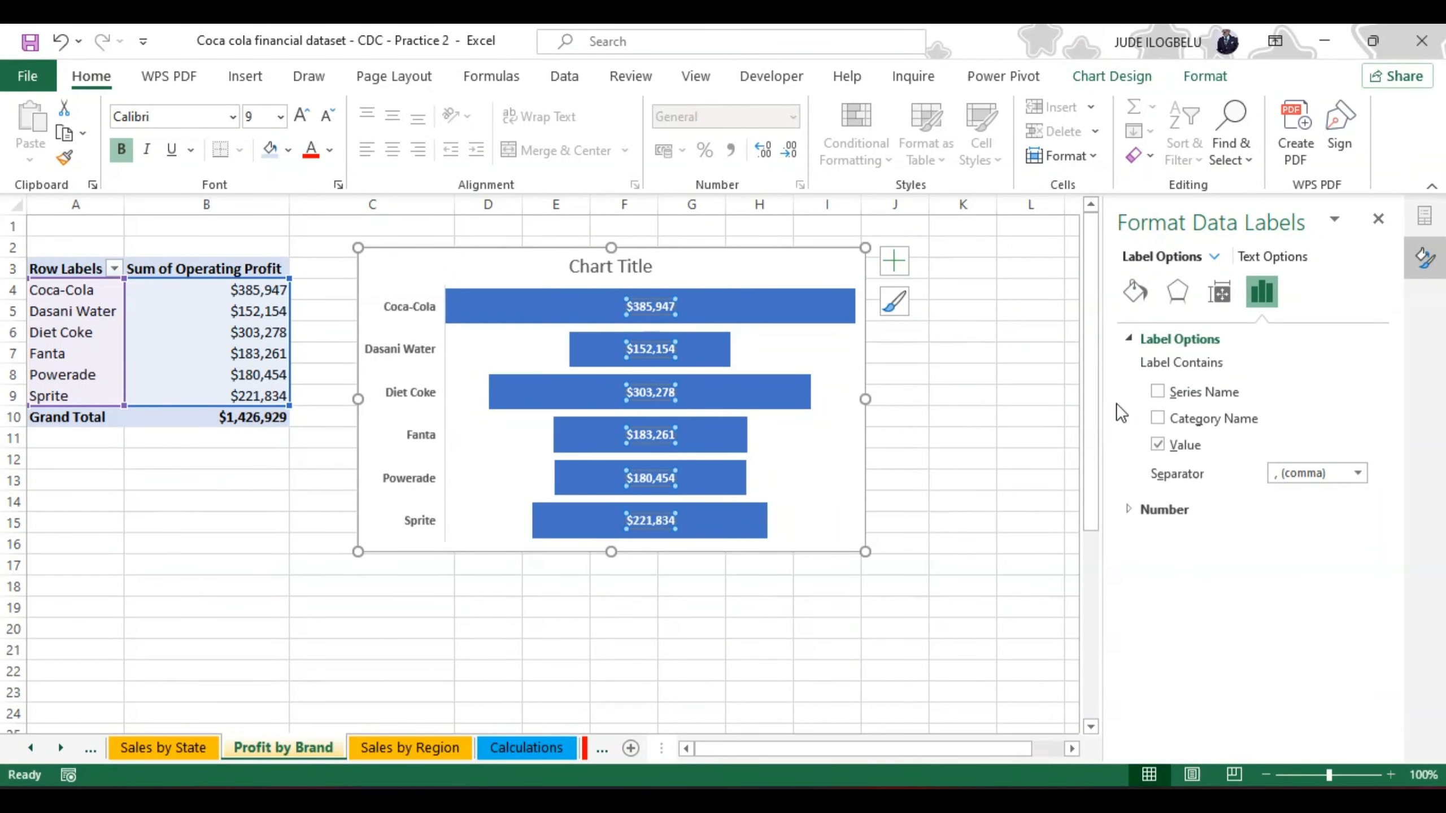
left_click(1158, 418)
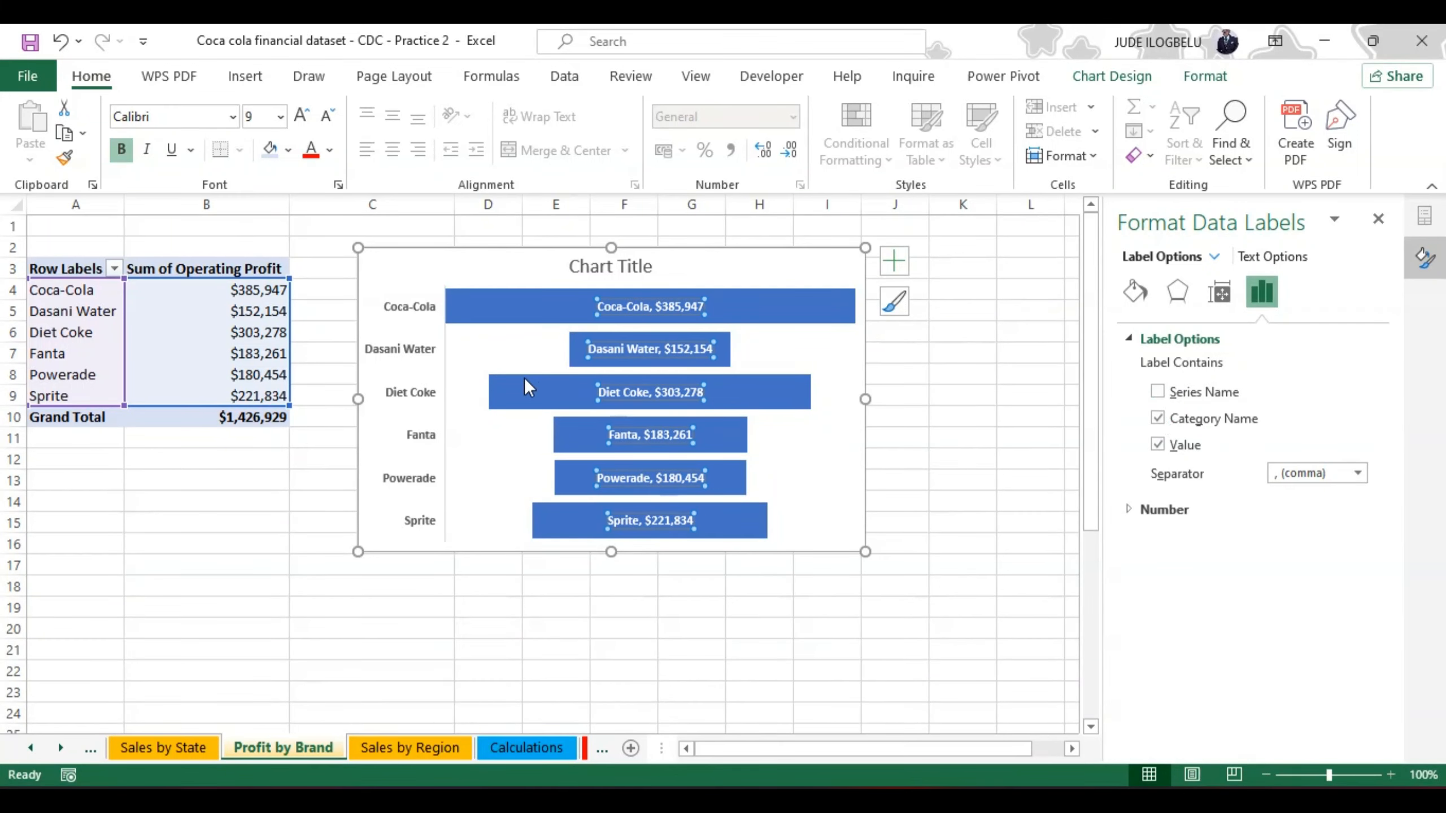
left_click(425, 353)
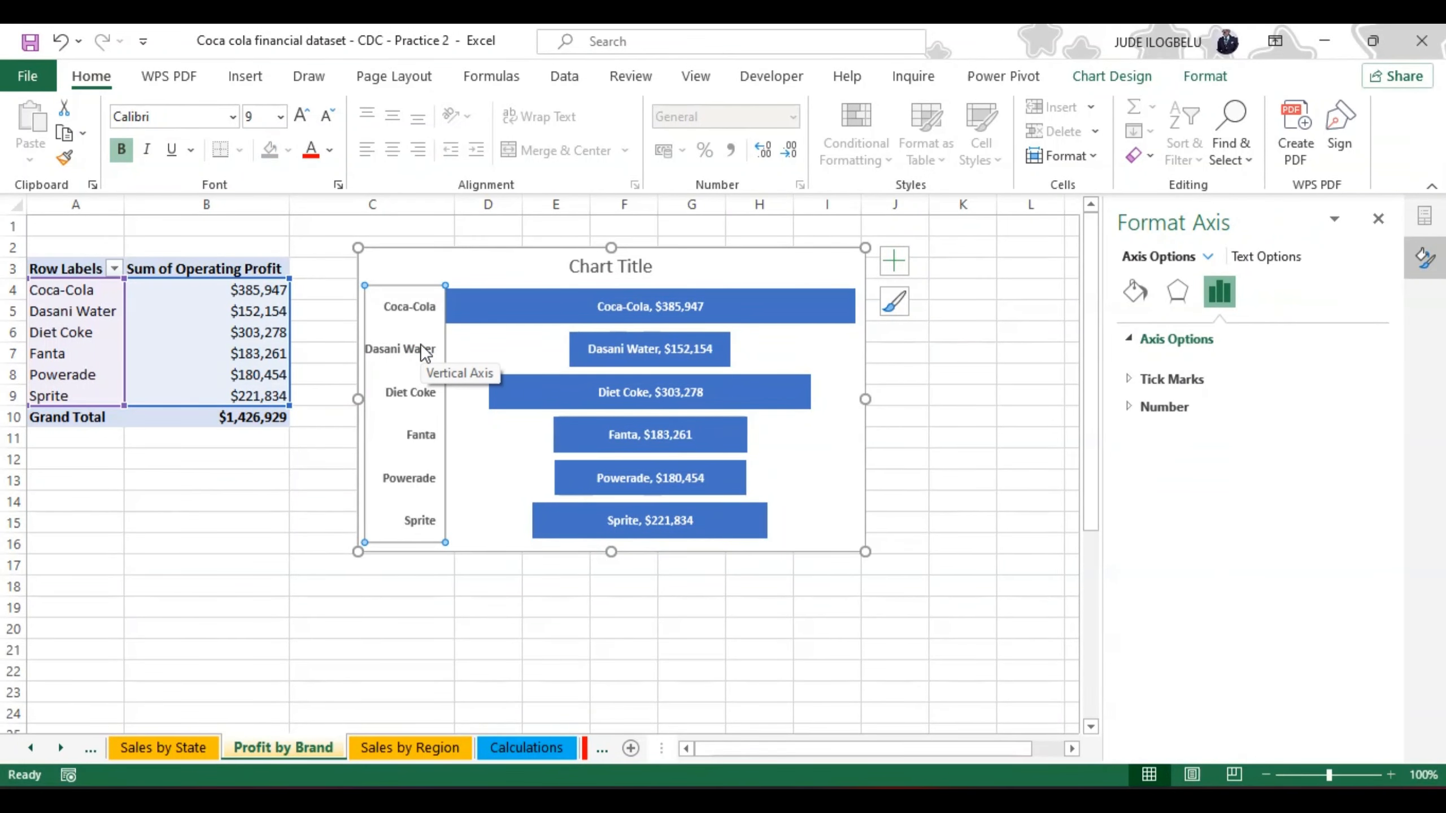
key("Delete")
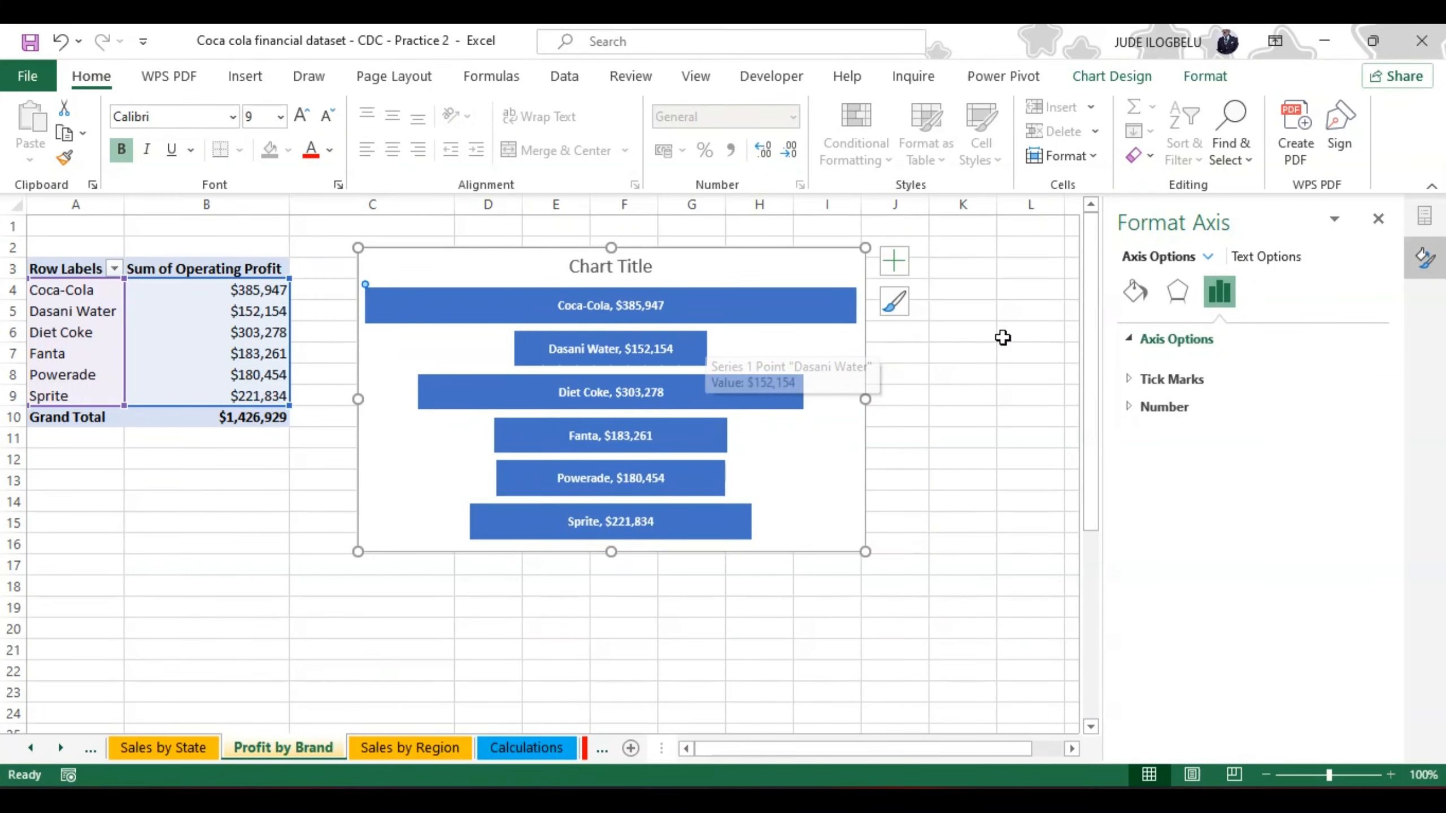
left_click(1136, 290)
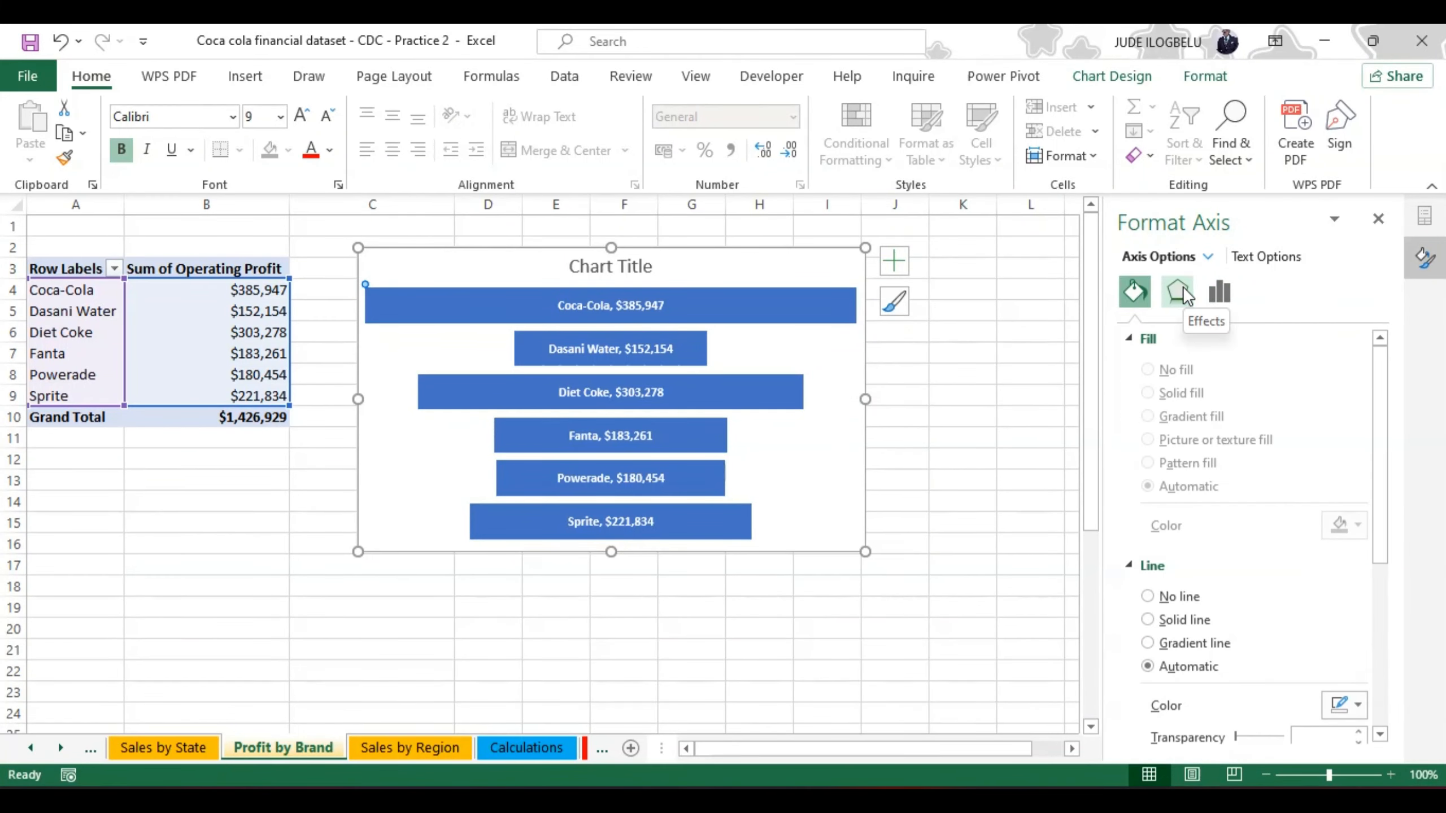
left_click(1219, 292)
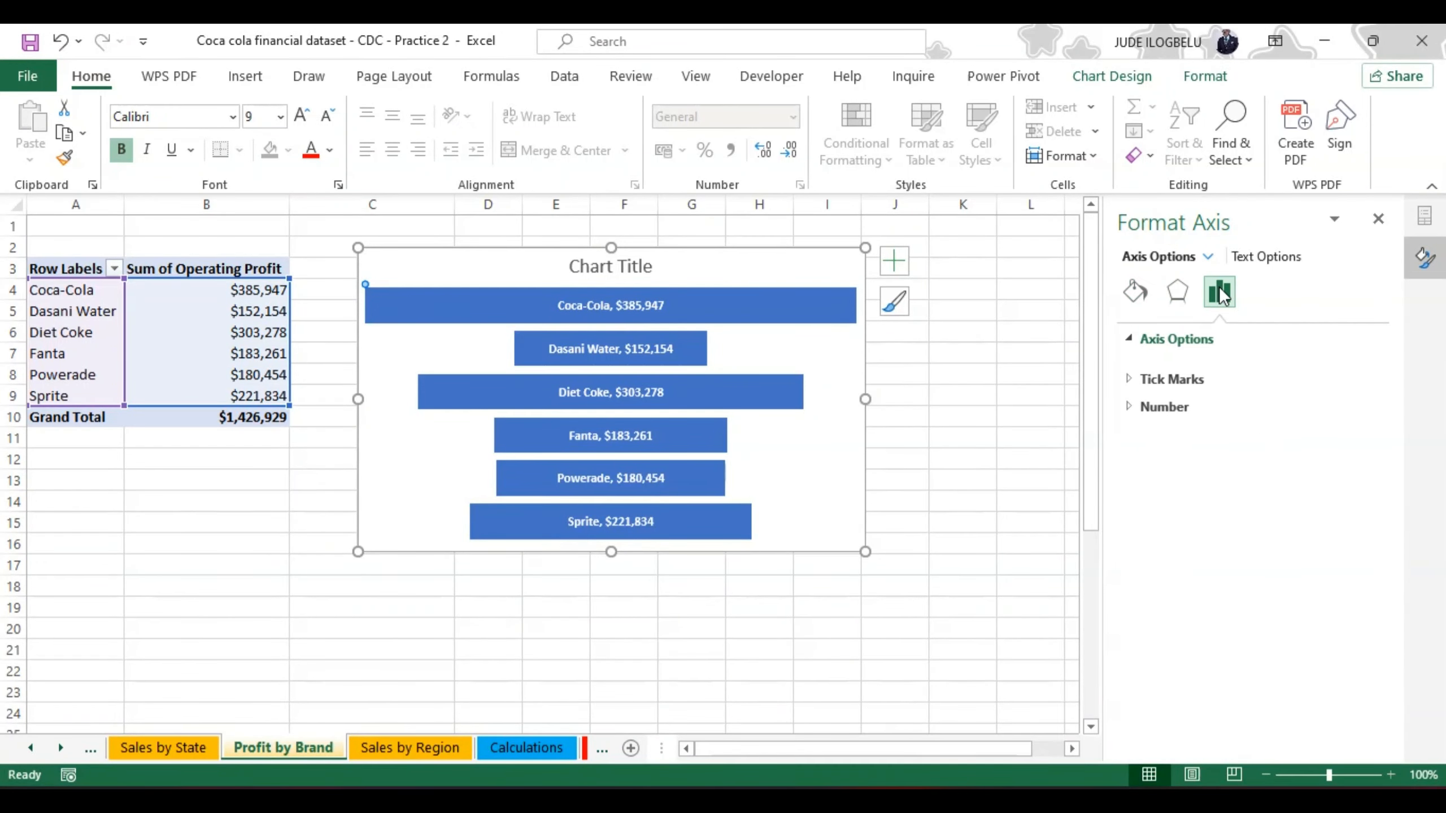
left_click(1177, 290)
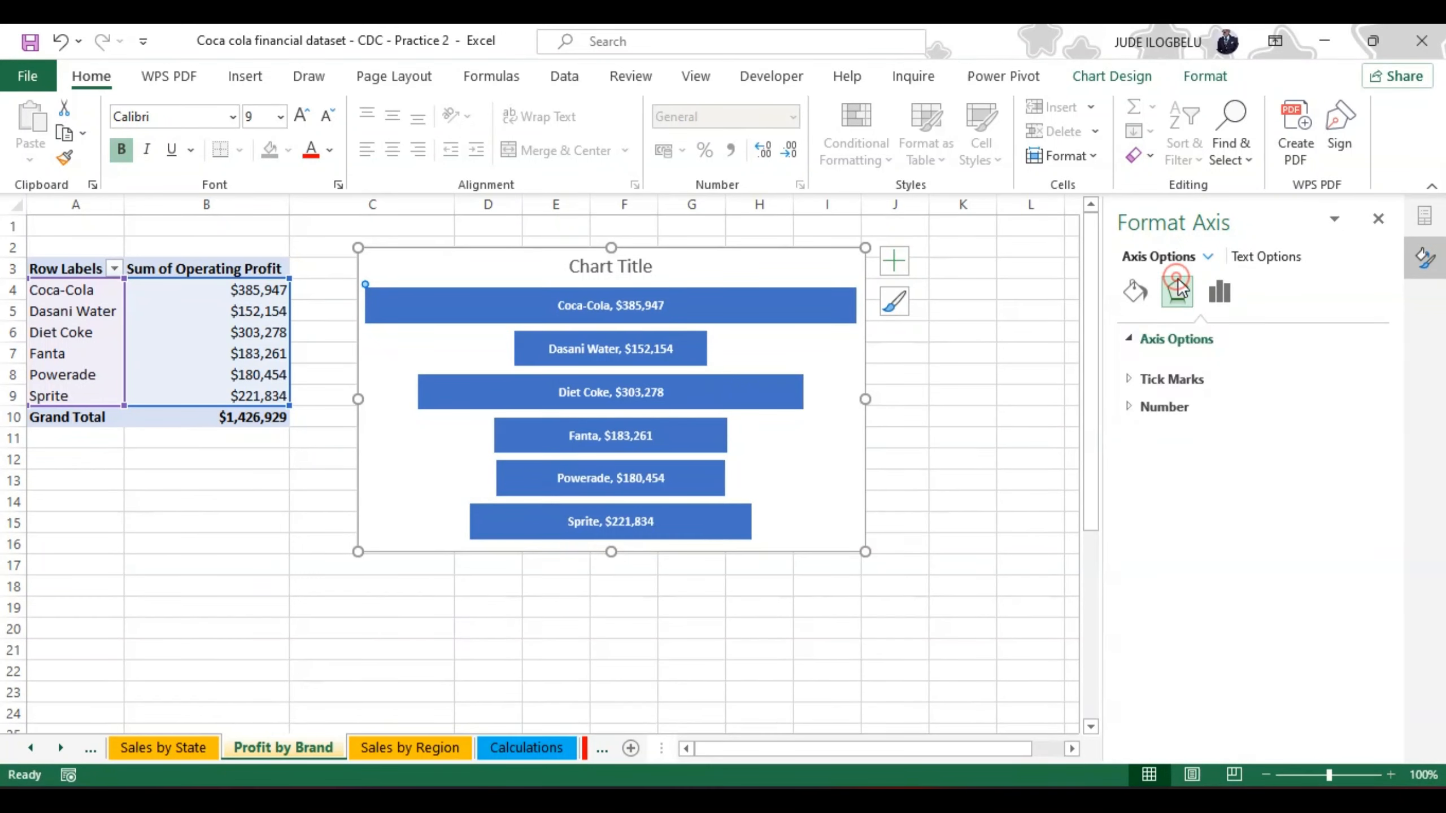
left_click(1135, 290)
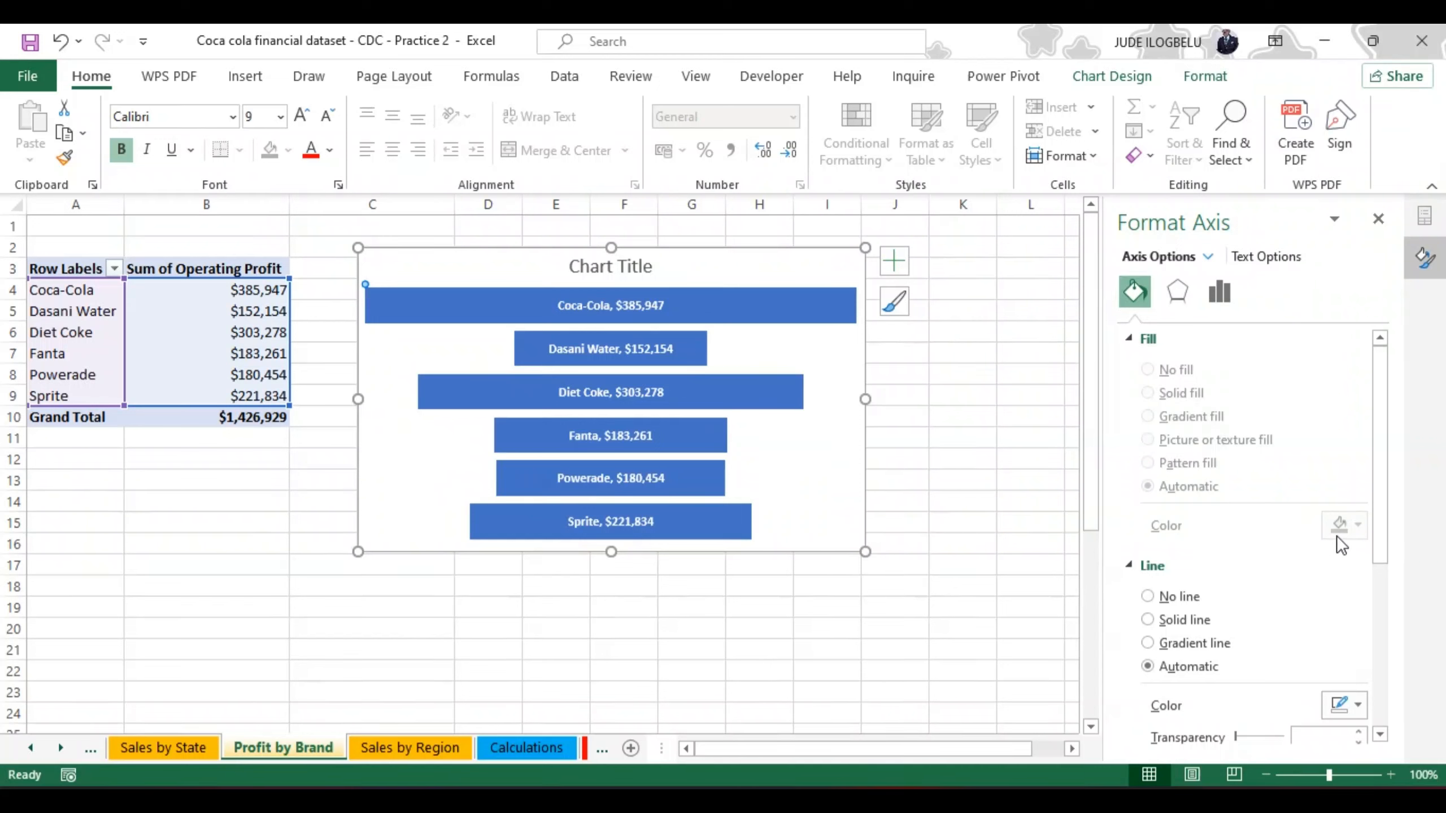
left_click_drag(1385, 527, 1376, 496)
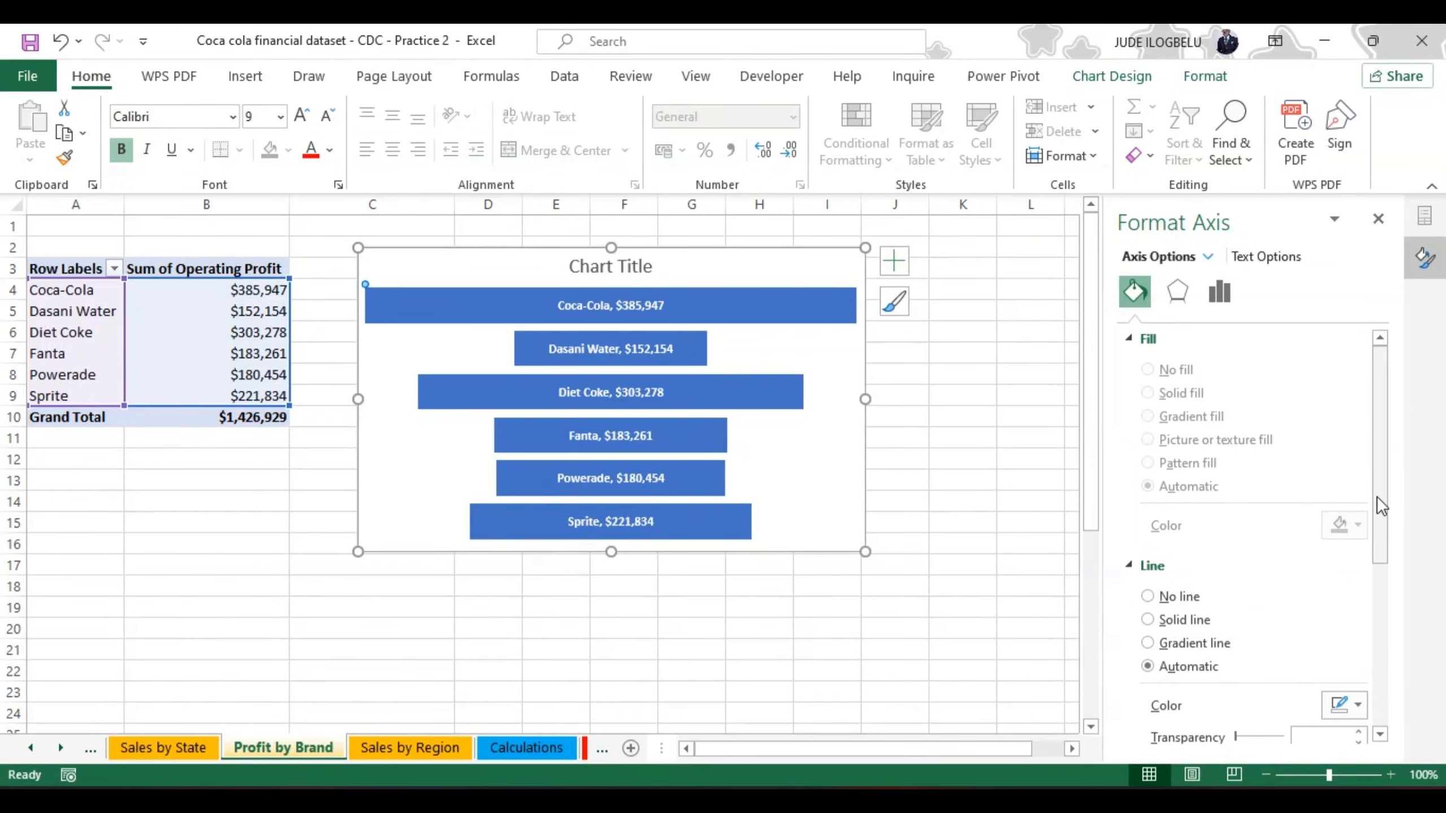
right_click(790, 302)
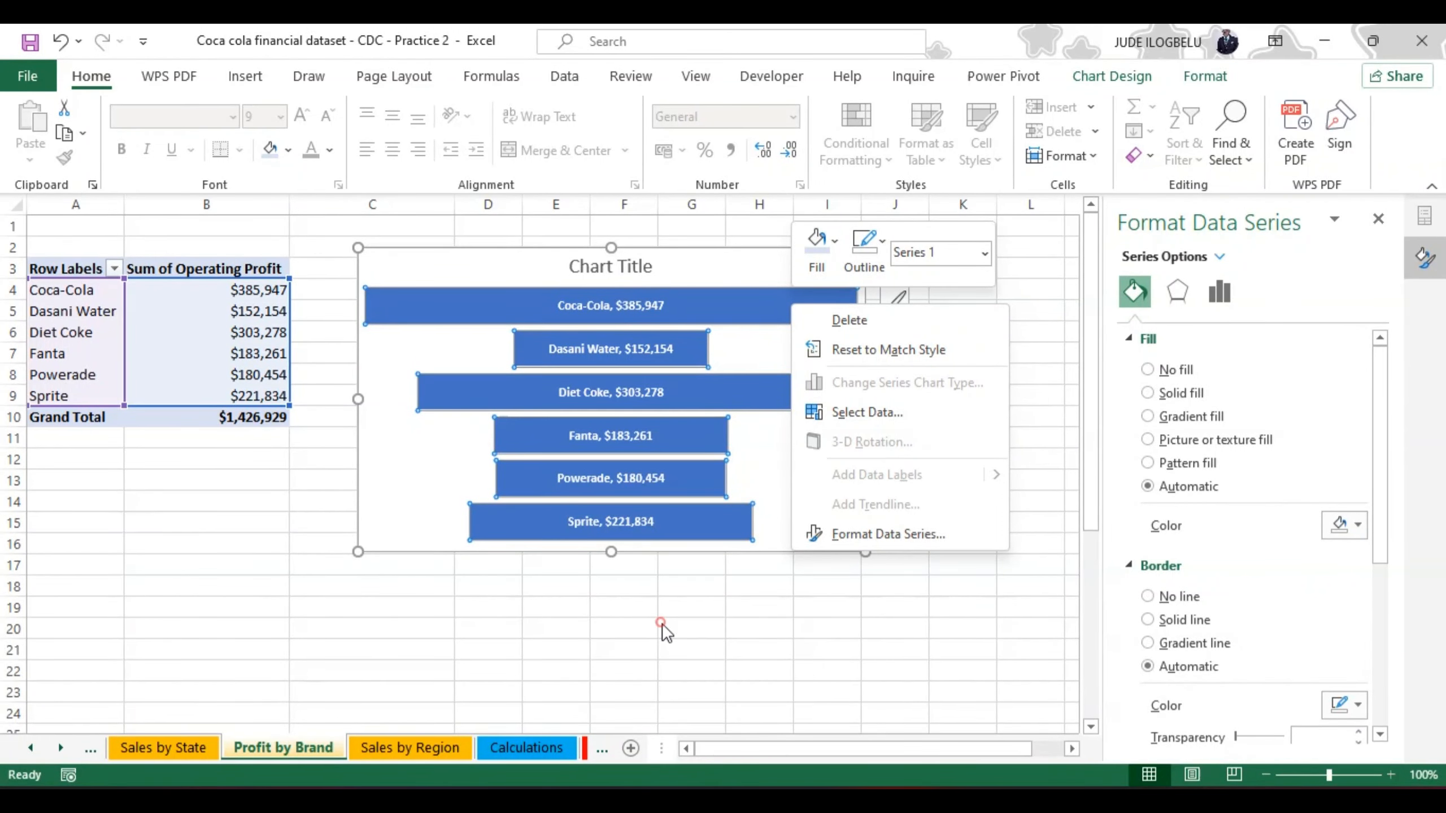
key("Escape")
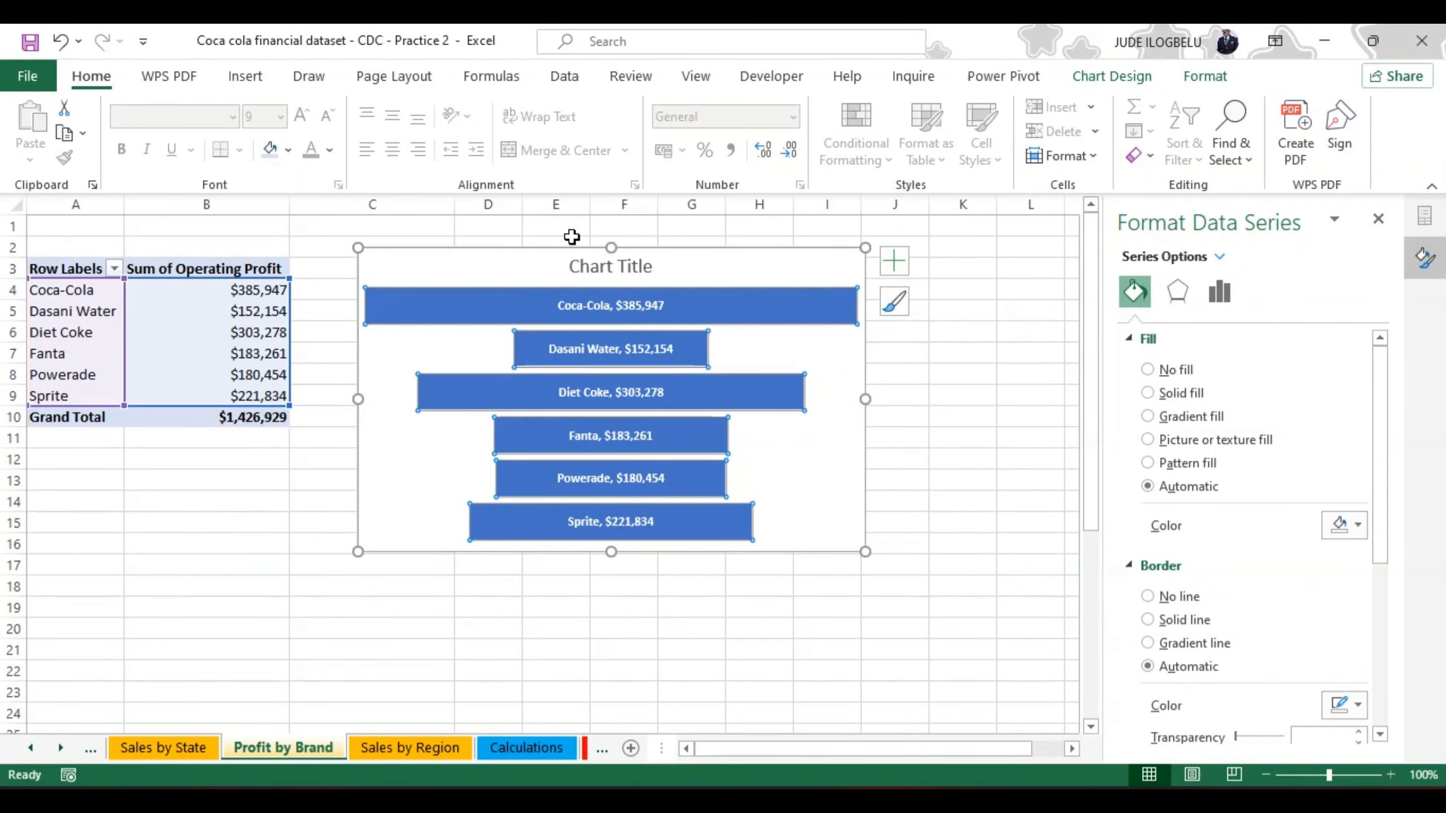
Step: Change the funnel chart's title to "Profit by Brand" and make it bold
left_click(591, 258)
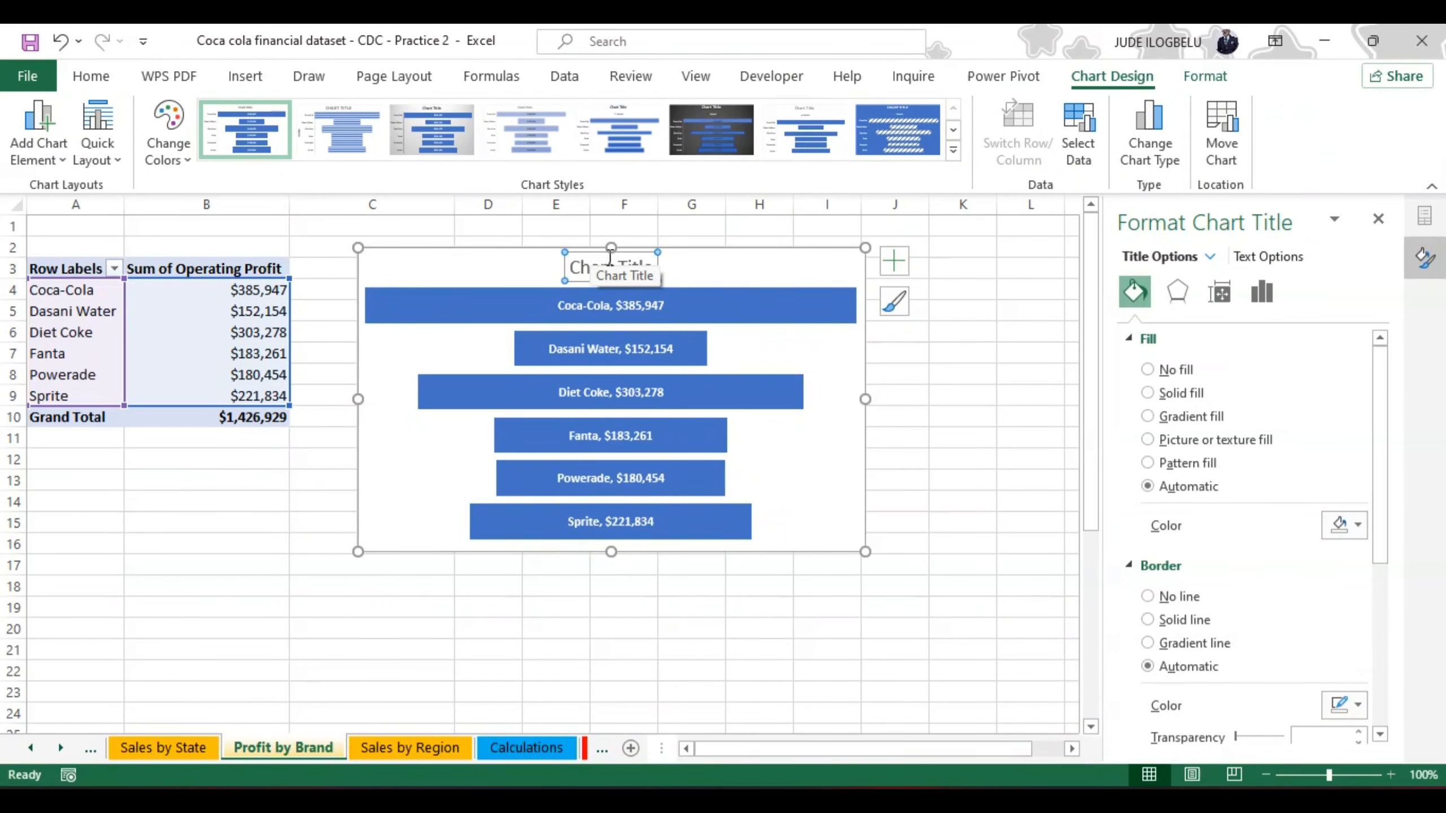
left_click(652, 265)
key("BackSpace")
key("BackSpace")
key("BackSpace")
key("BackSpace")
key("BackSpace")
key("BackSpace")
key("BackSpace")
key("BackSpace")
key("BackSpace")
key("BackSpace")
key("BackSpace")
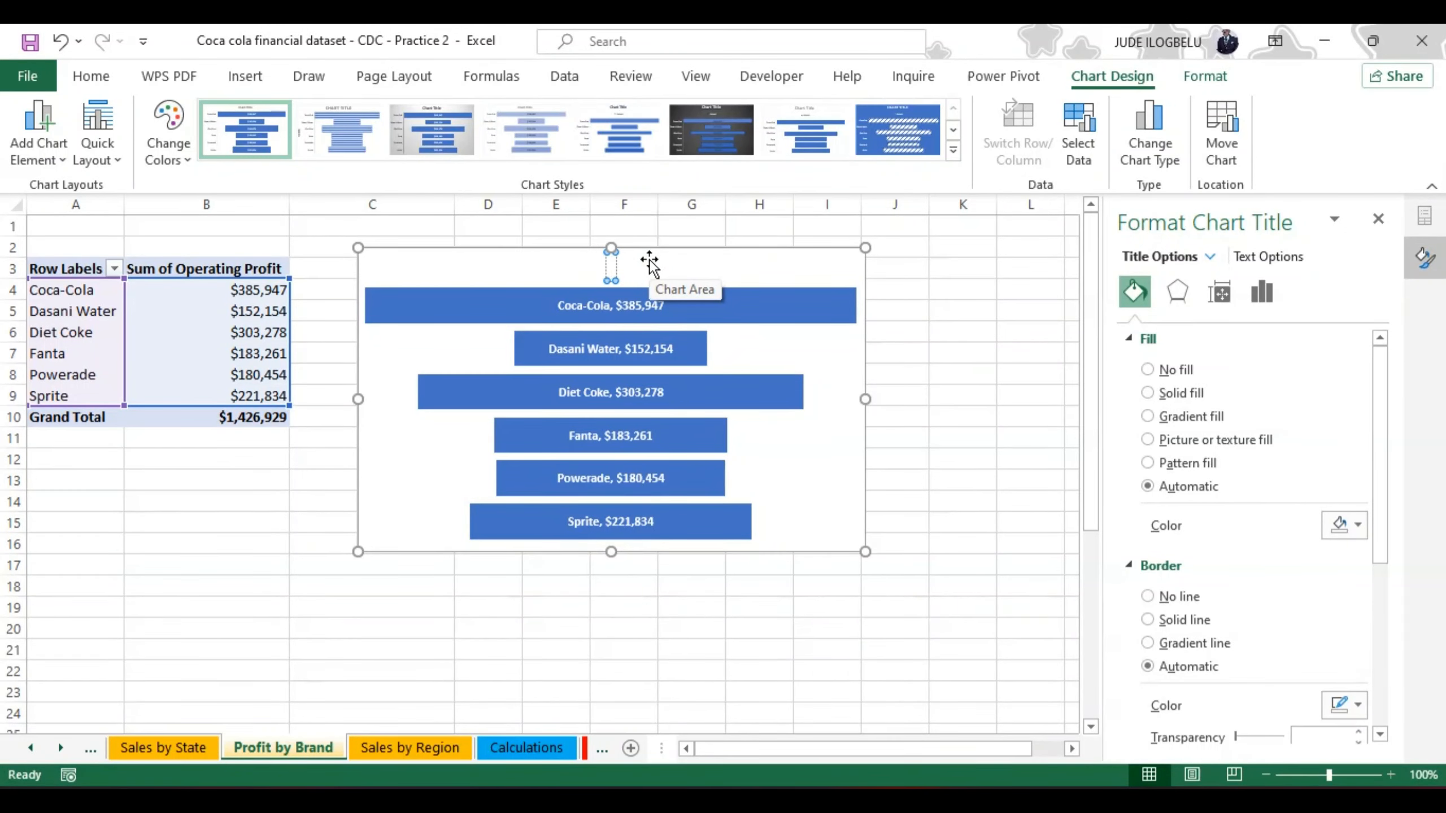
type("Profit by")
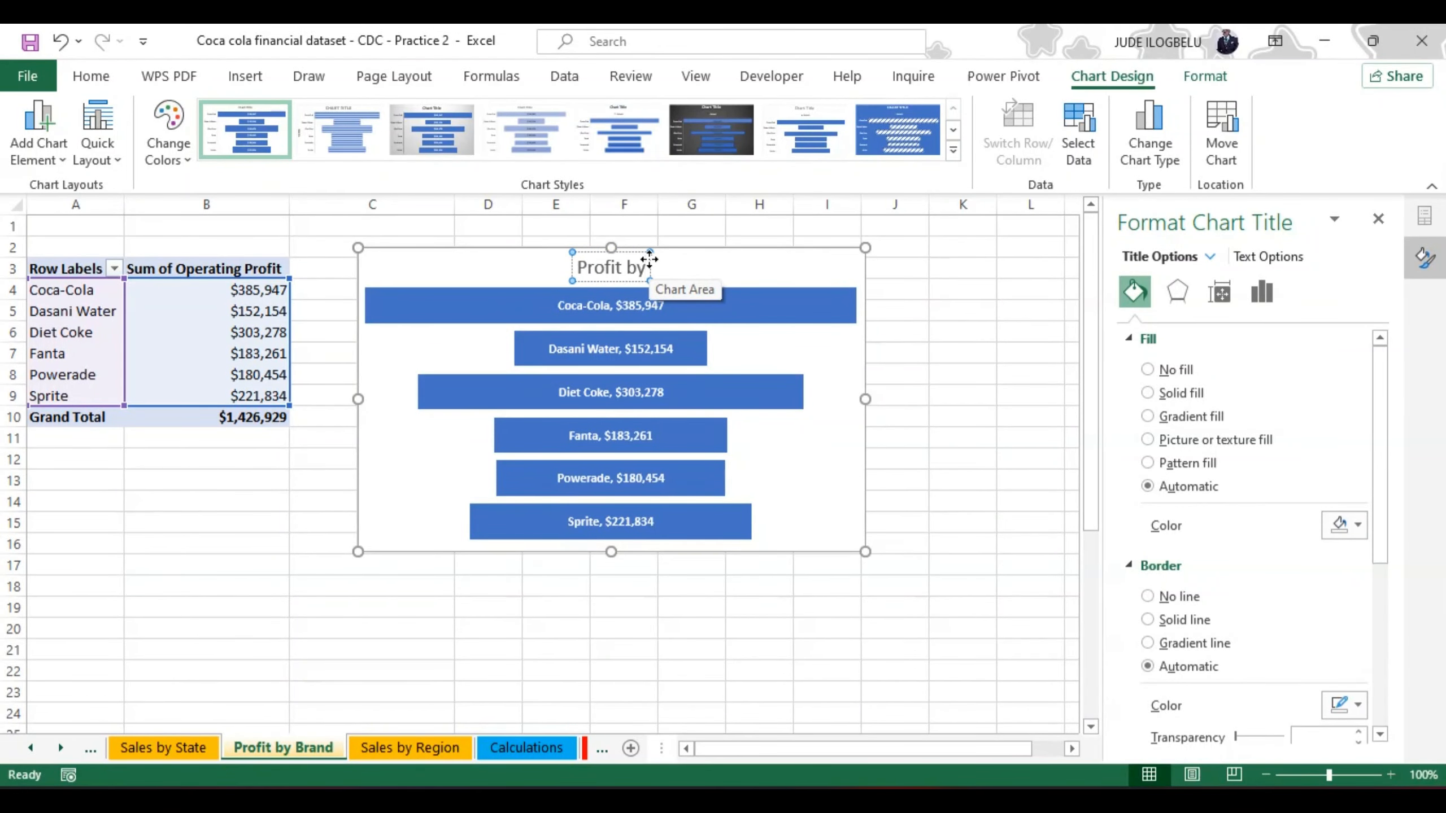
type(" Brand")
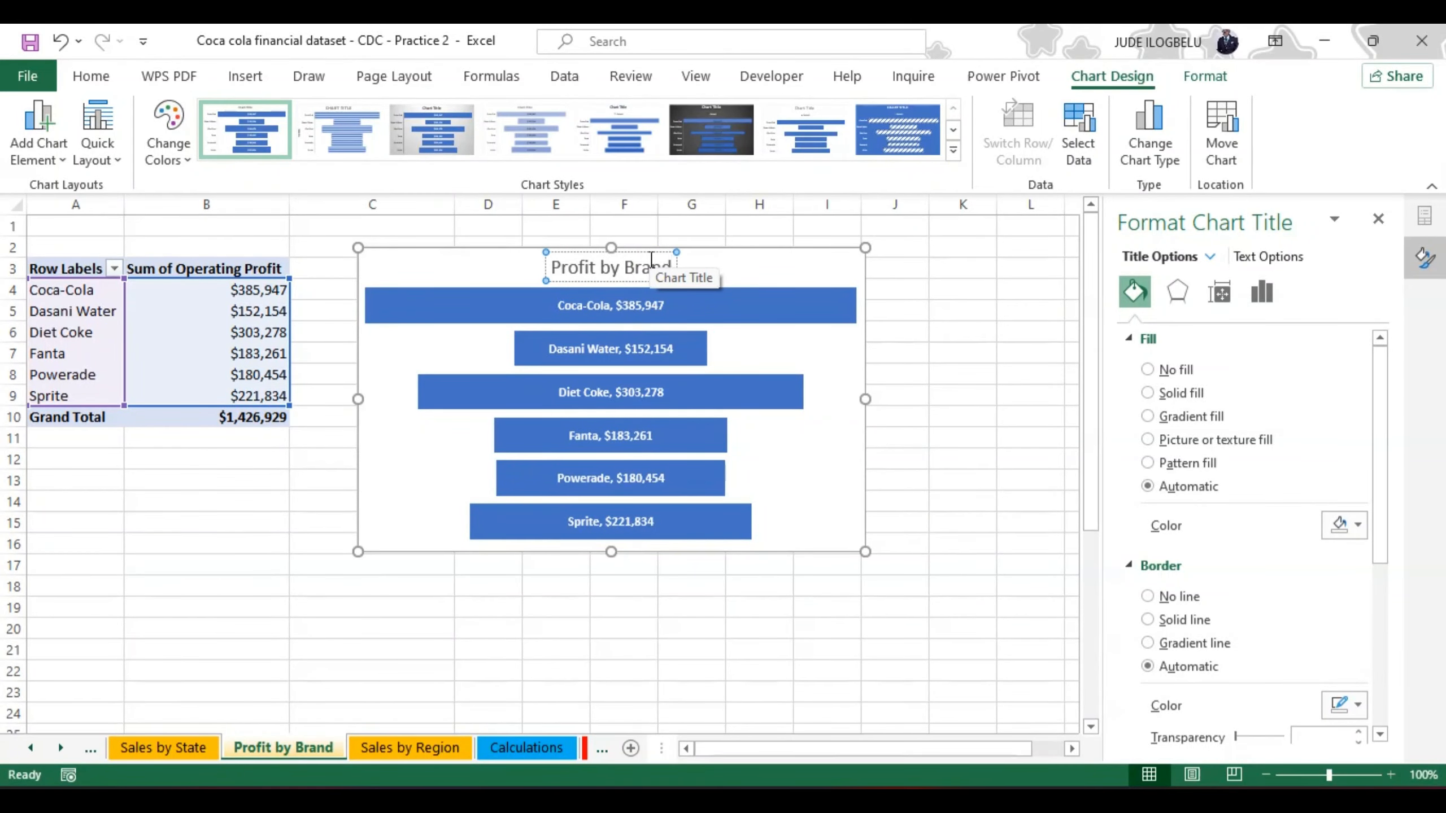
key("ctrl+a")
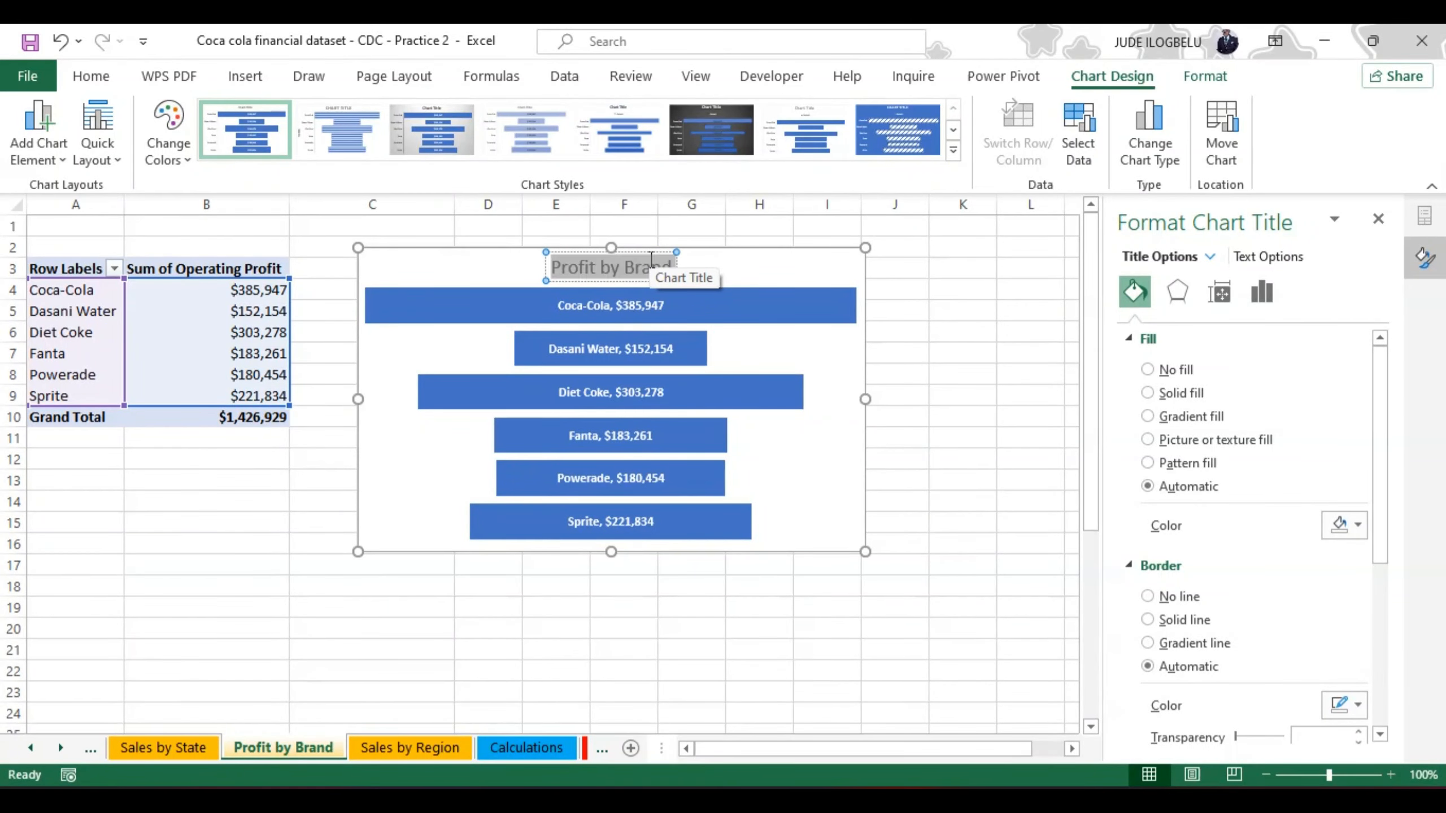
key("ctrl+b")
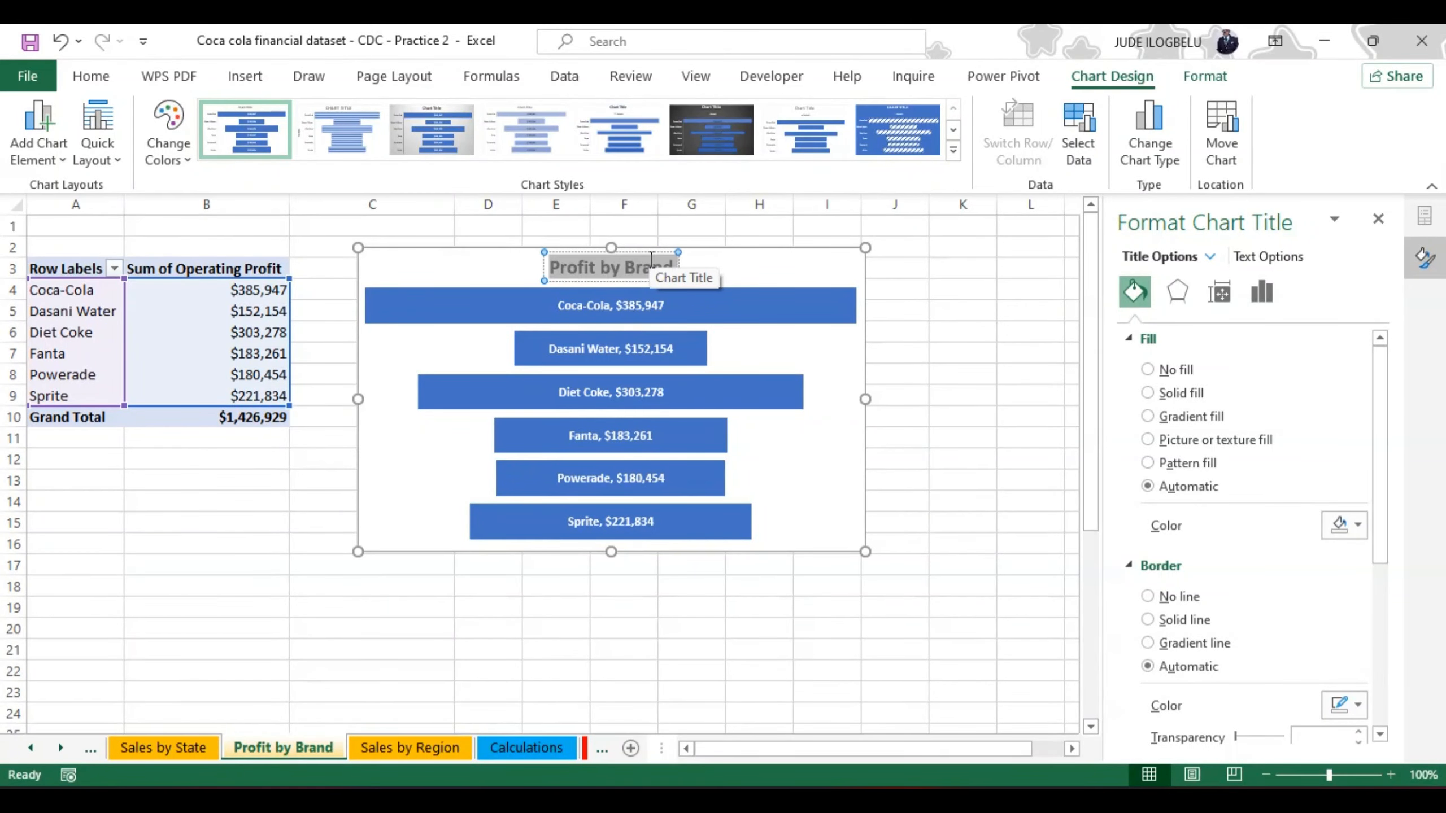
Step: On the Sales by State sheet, refresh the map chart
left_click(773, 270)
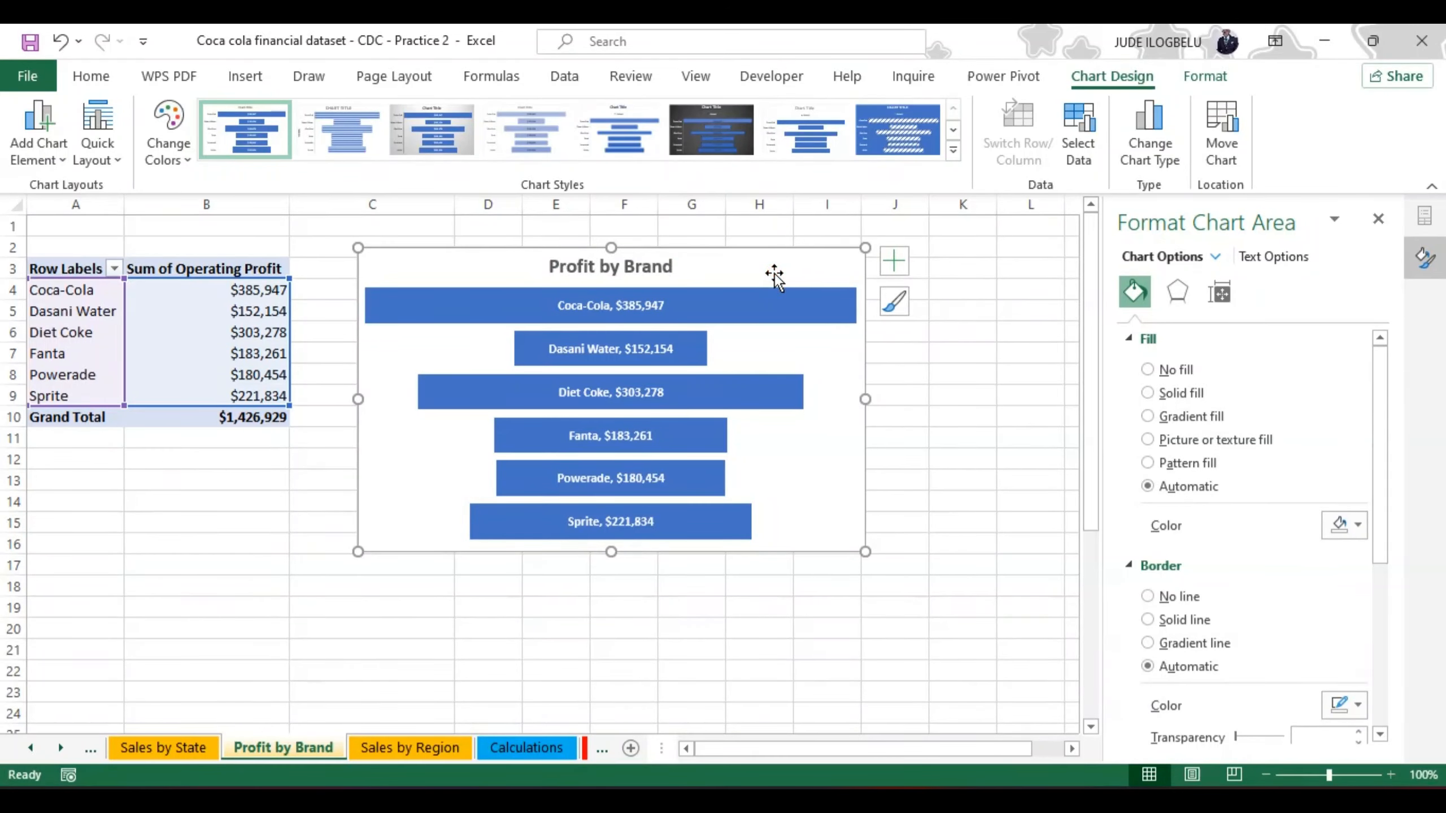
left_click(912, 399)
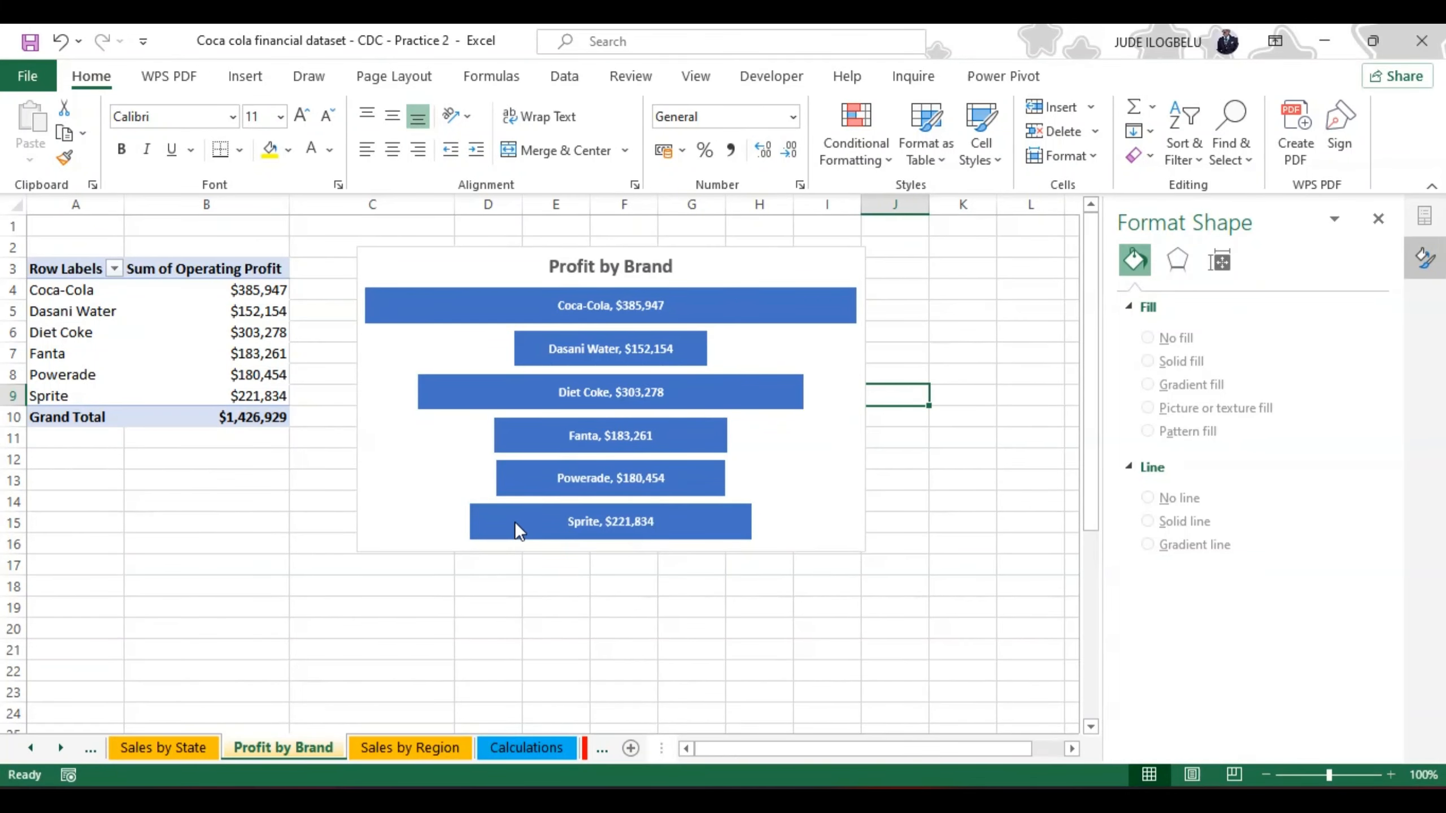
left_click(135, 751)
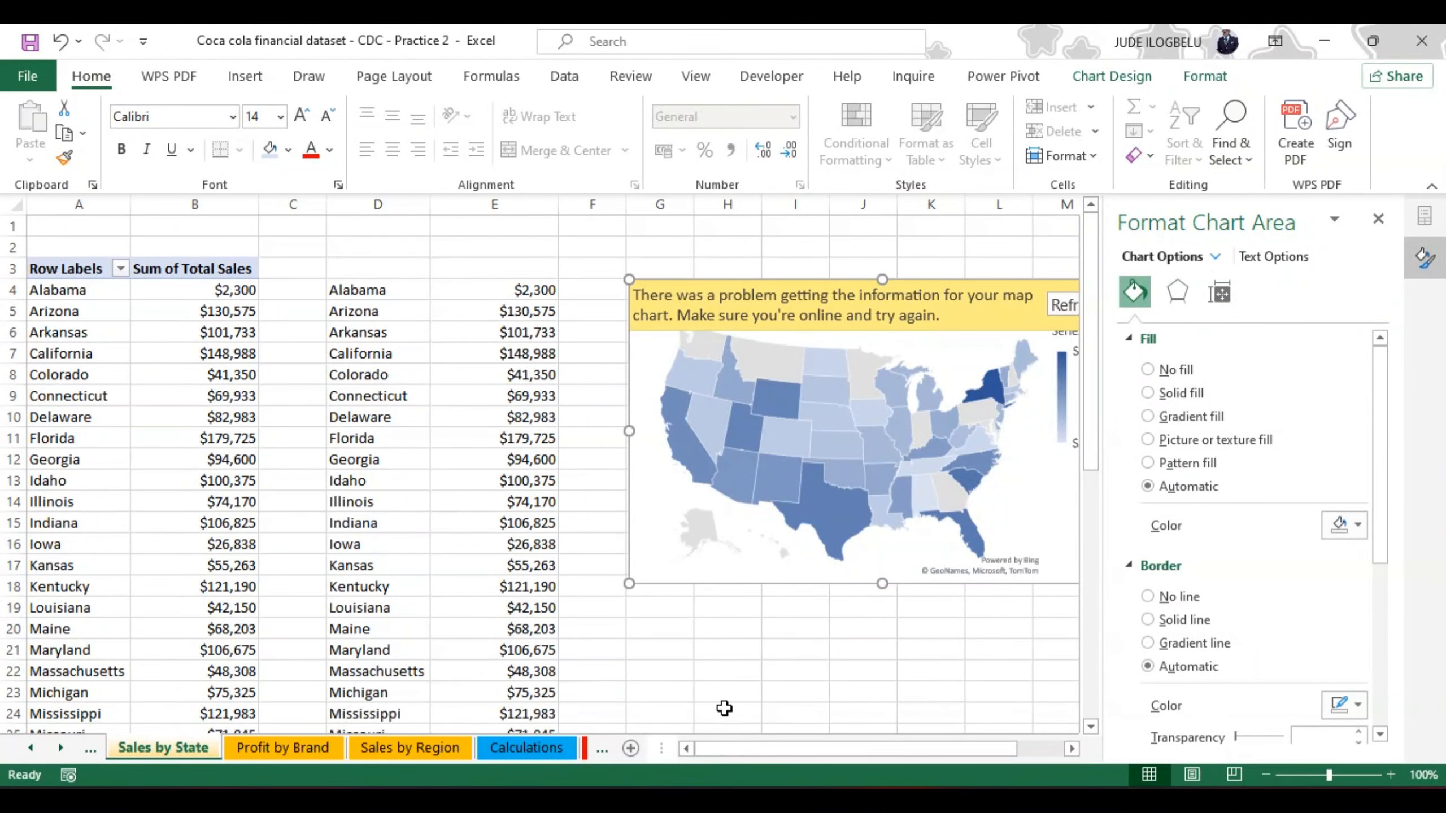
left_click_drag(949, 750, 970, 751)
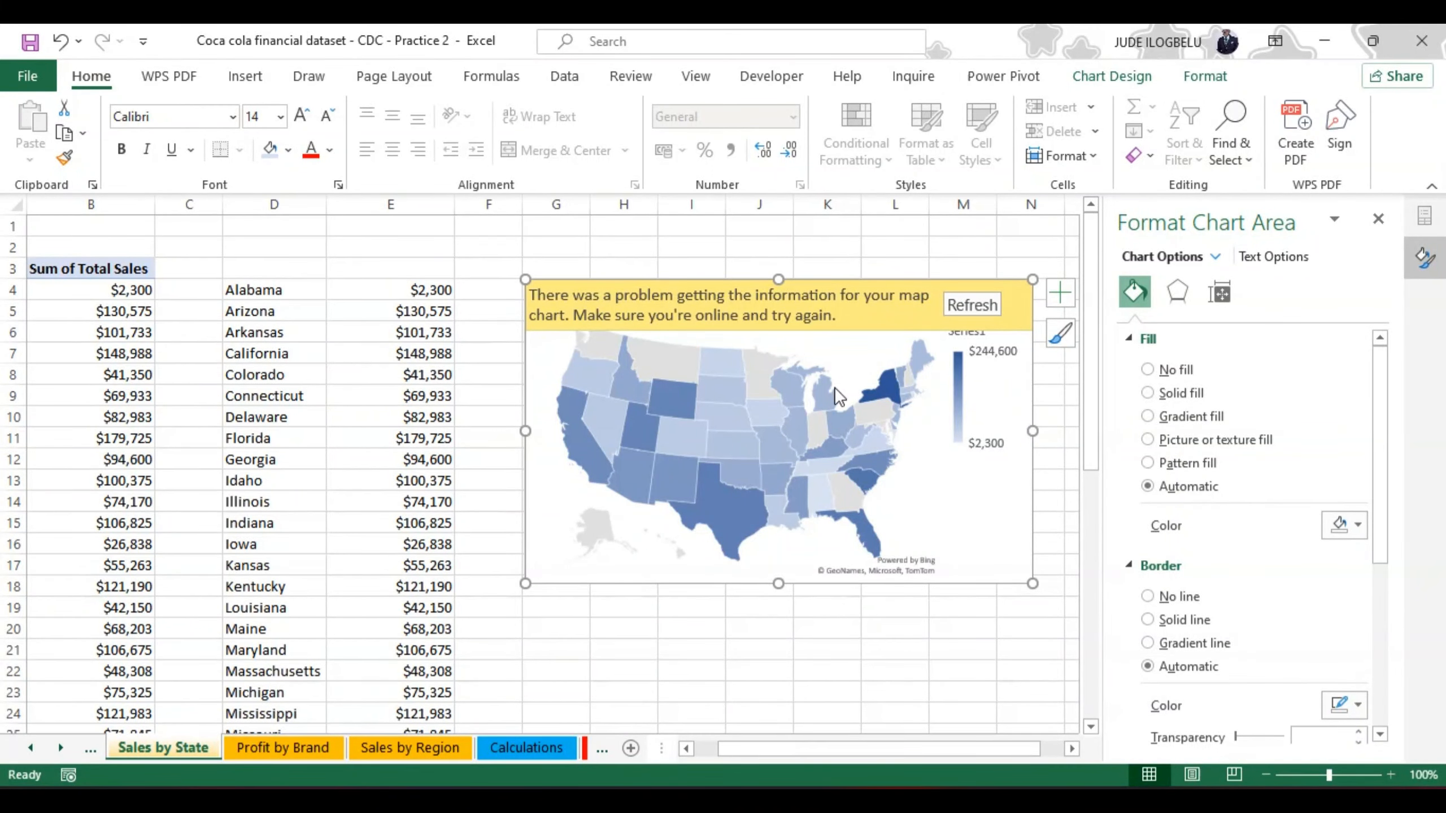
left_click(972, 305)
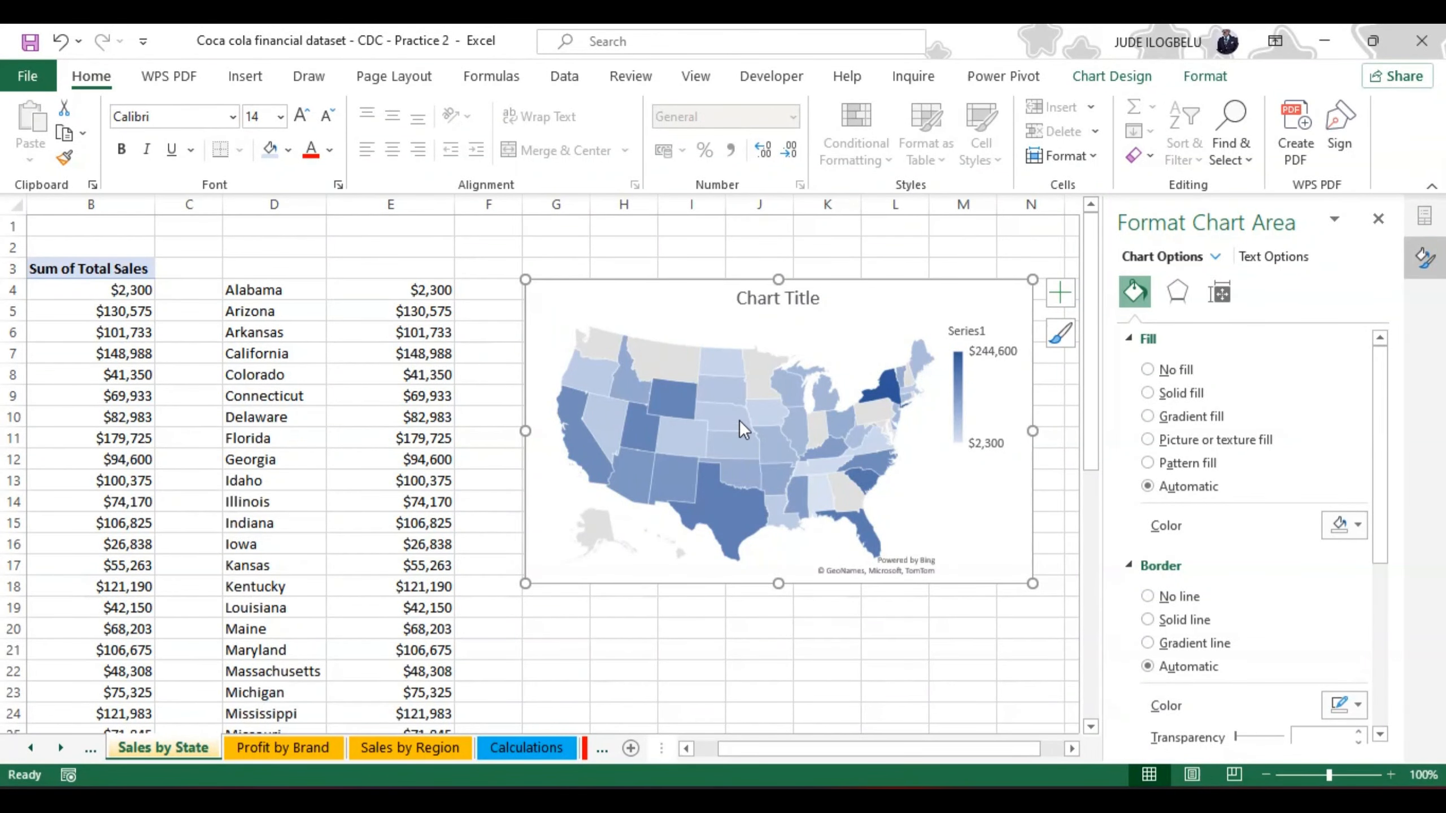
Step: Select the copied state names and sales values in D4:E46 to review the map chart's source data
mouse_move(674, 416)
left_click(258, 290)
key("ctrl+shift+Down")
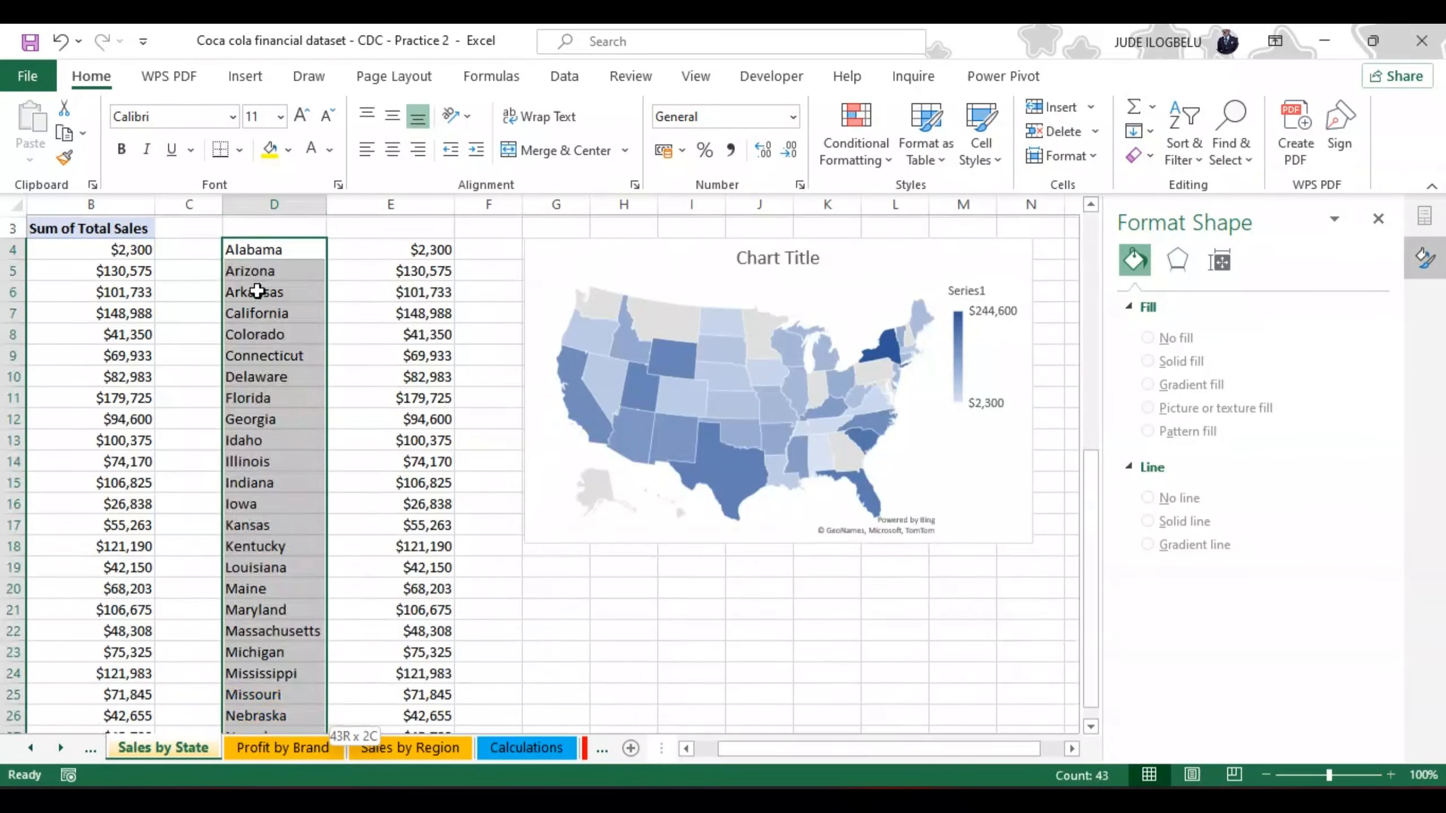
key("shift+Right")
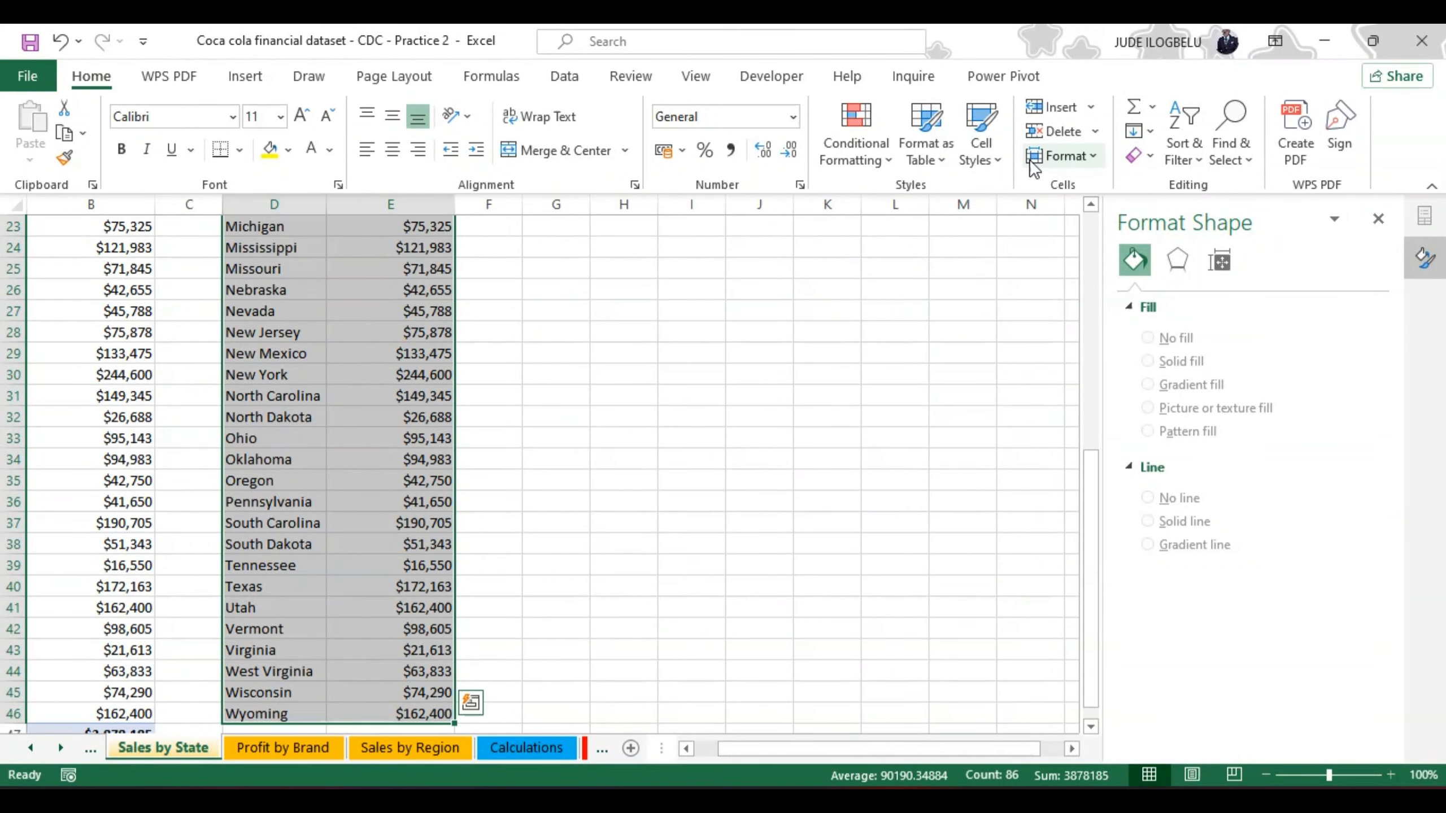
left_click_drag(1088, 470, 1086, 250)
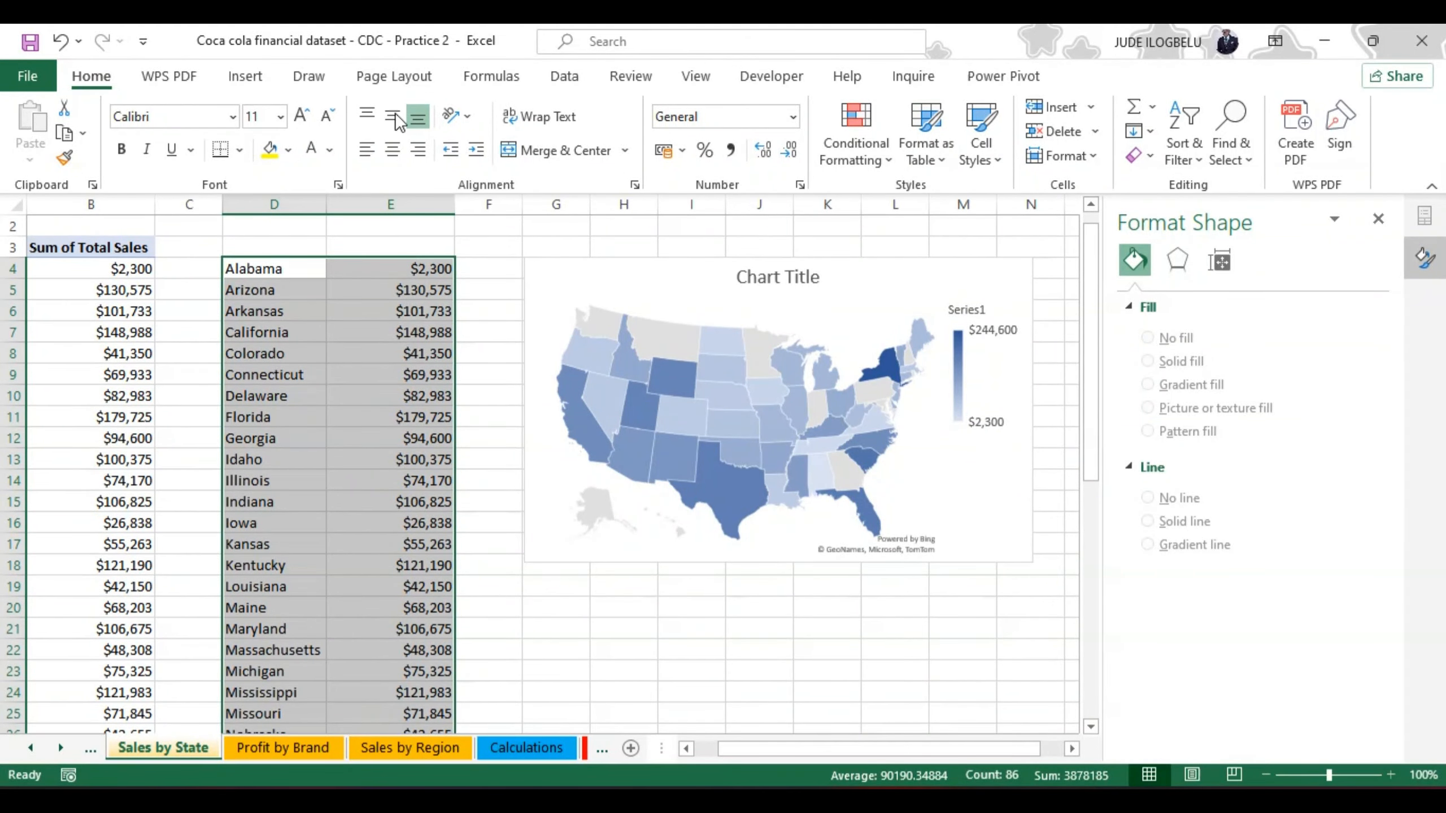
left_click(242, 75)
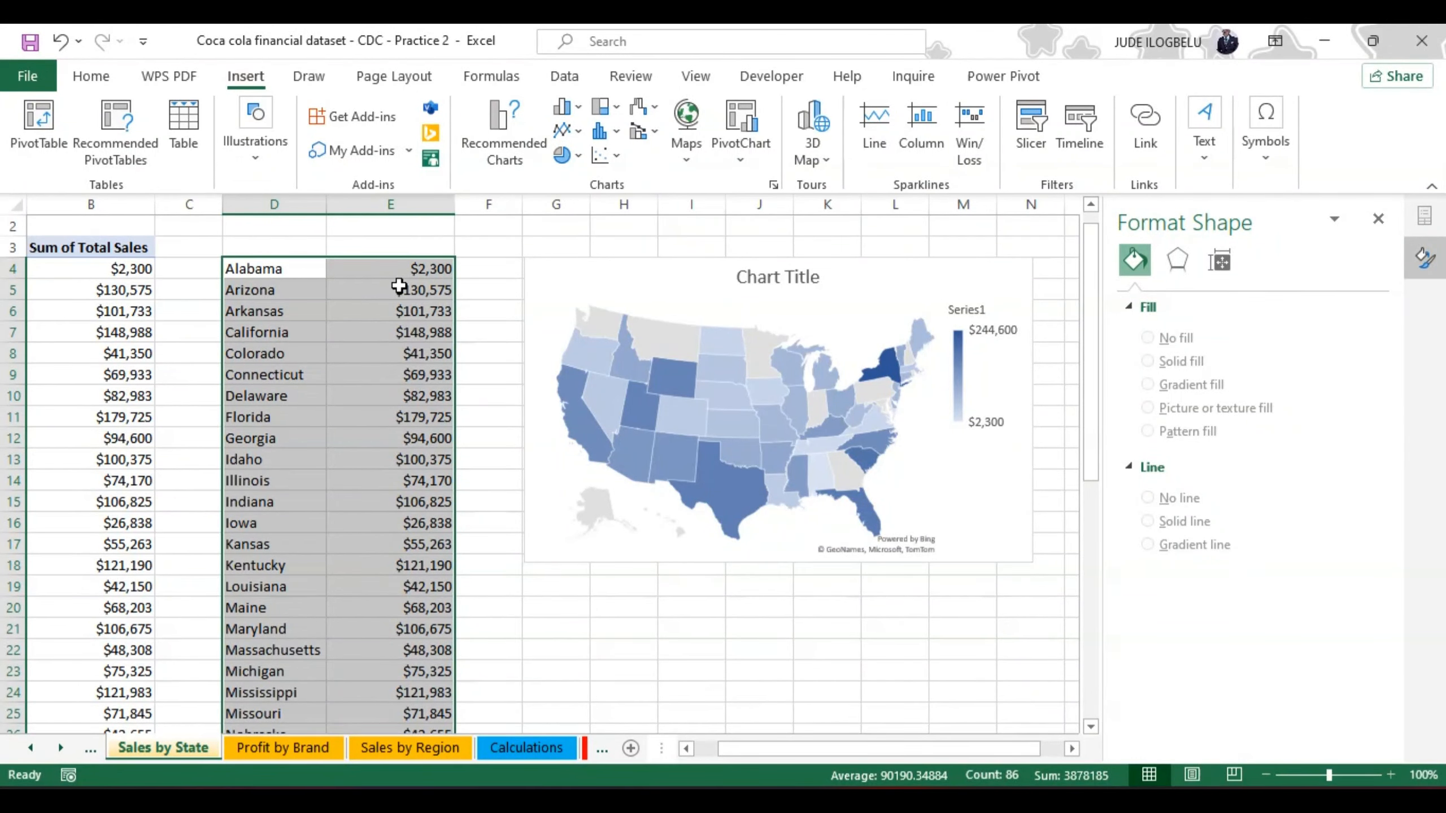
Step: Remove the existing Series1 entry from the map chart's data source
left_click(670, 346)
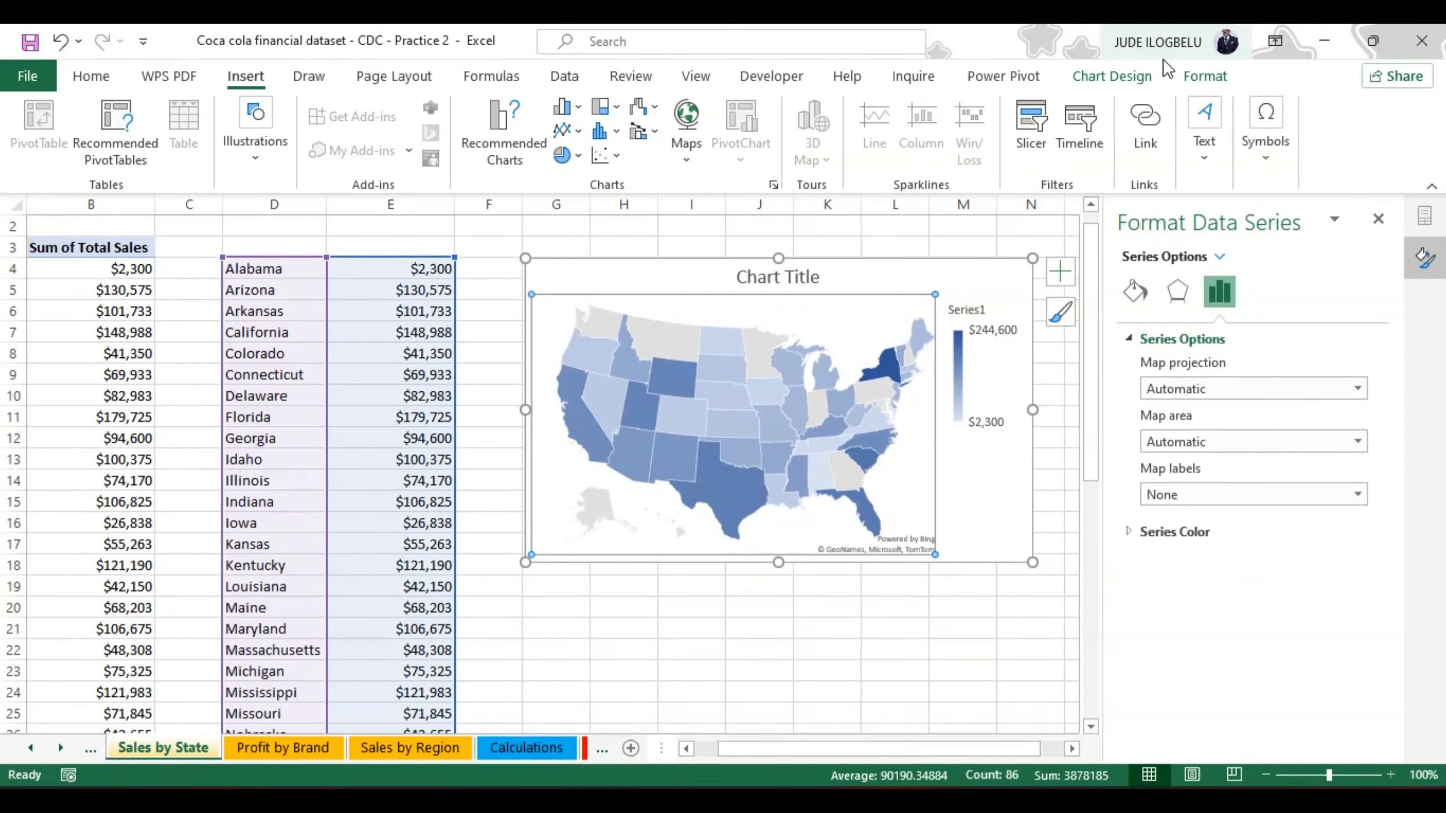
left_click(1114, 79)
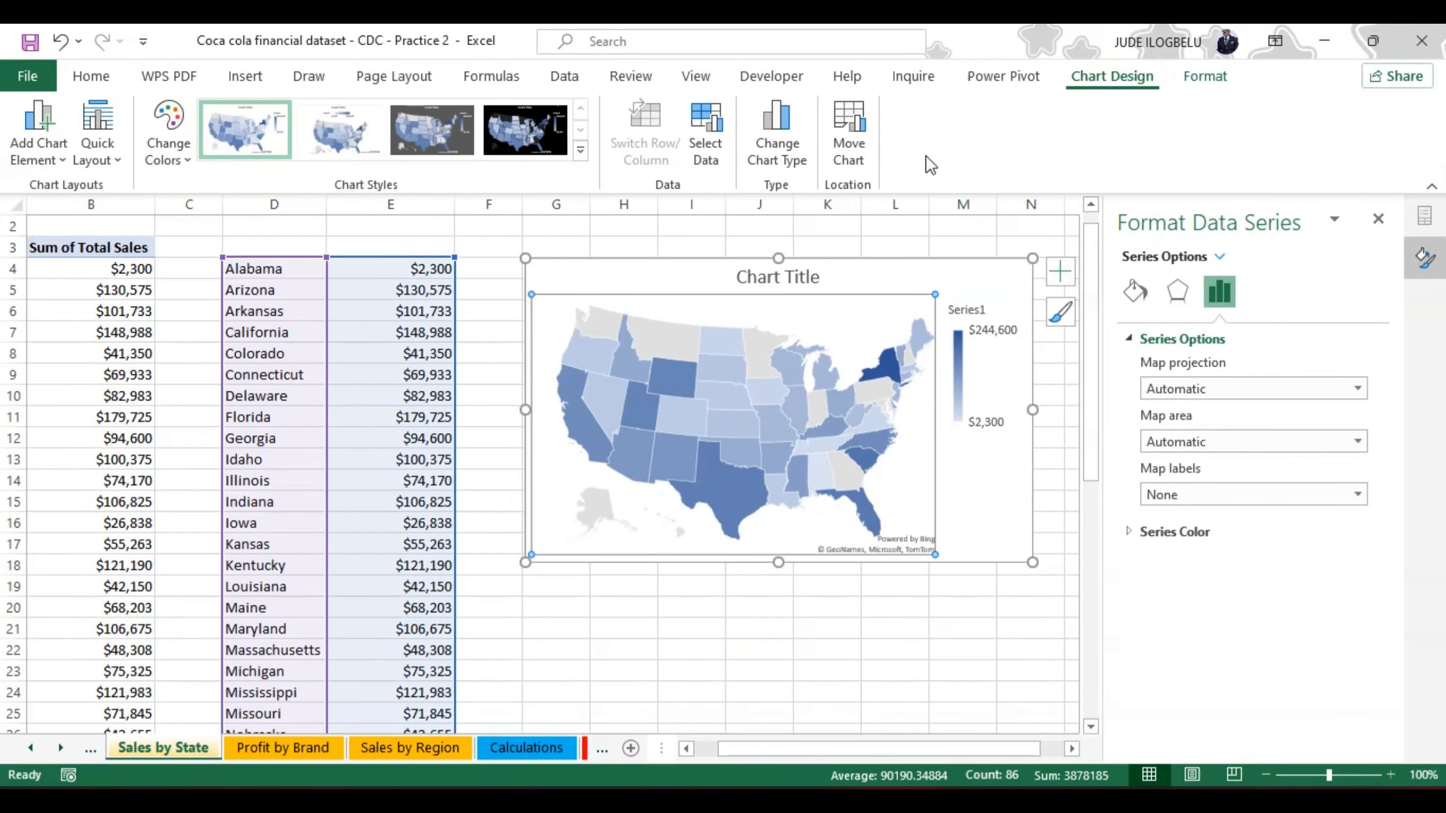
left_click(709, 149)
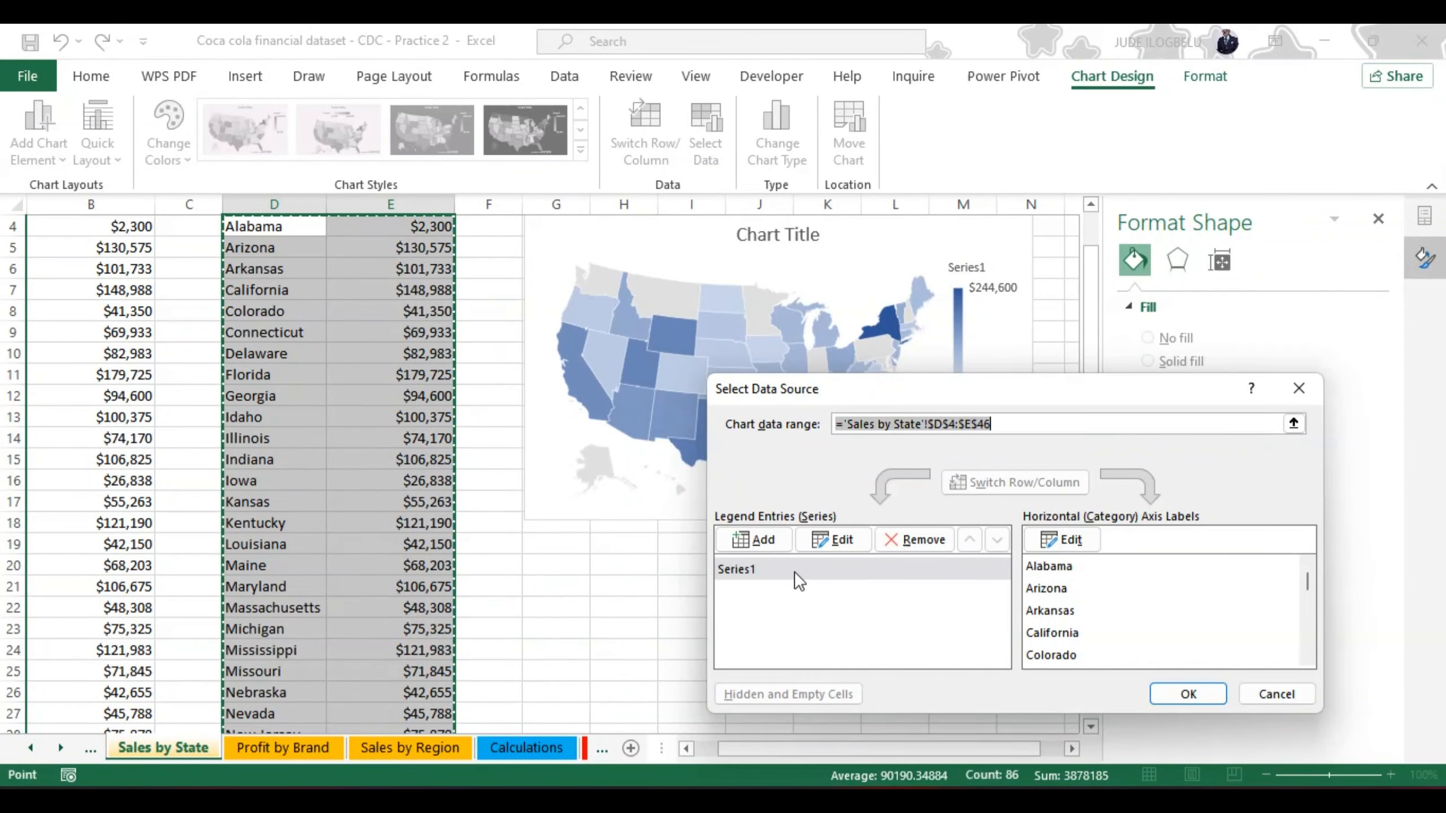
left_click(924, 540)
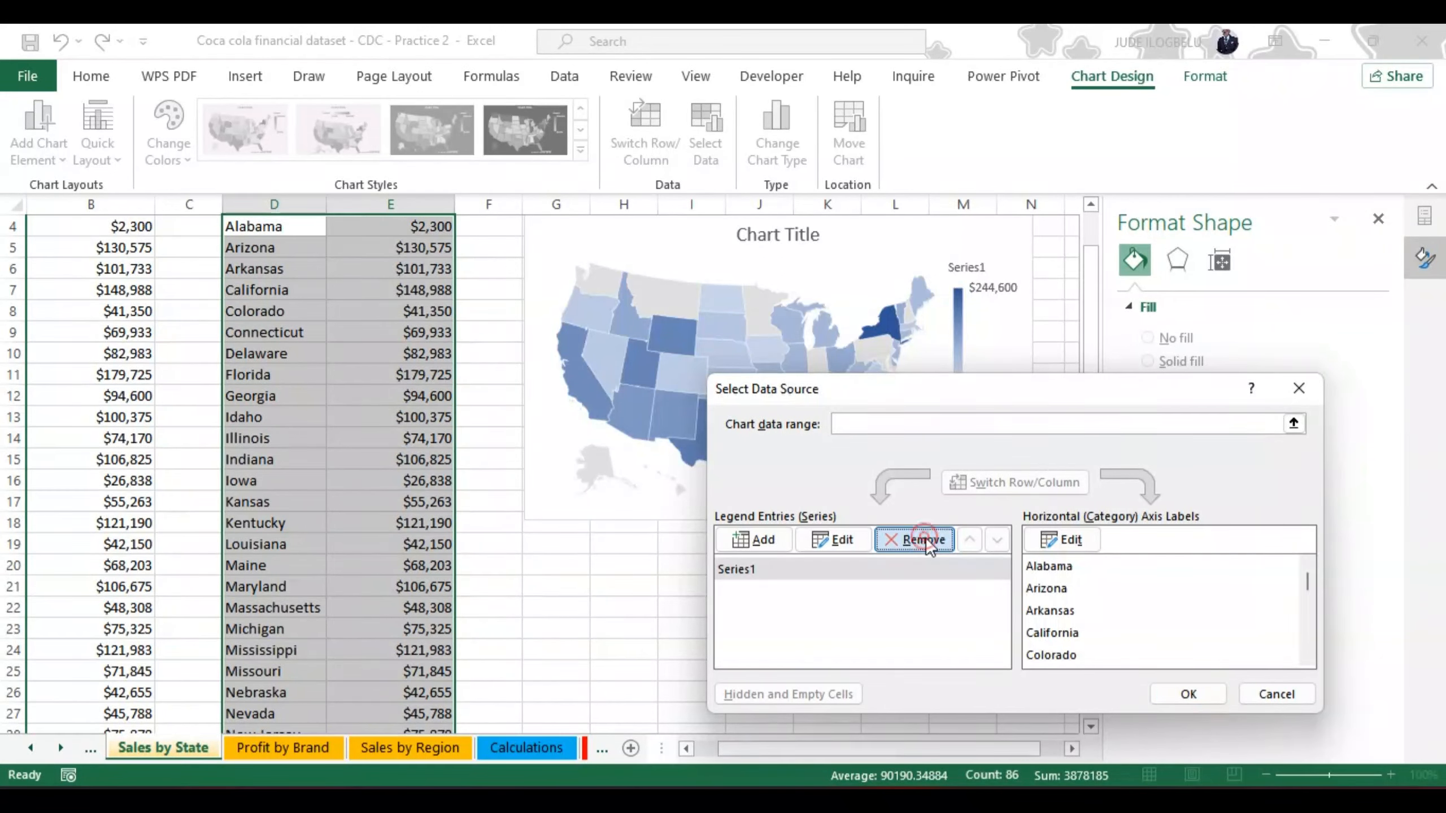
Step: Add a map chart series named "--" with the sales values in E4:E46
left_click(757, 541)
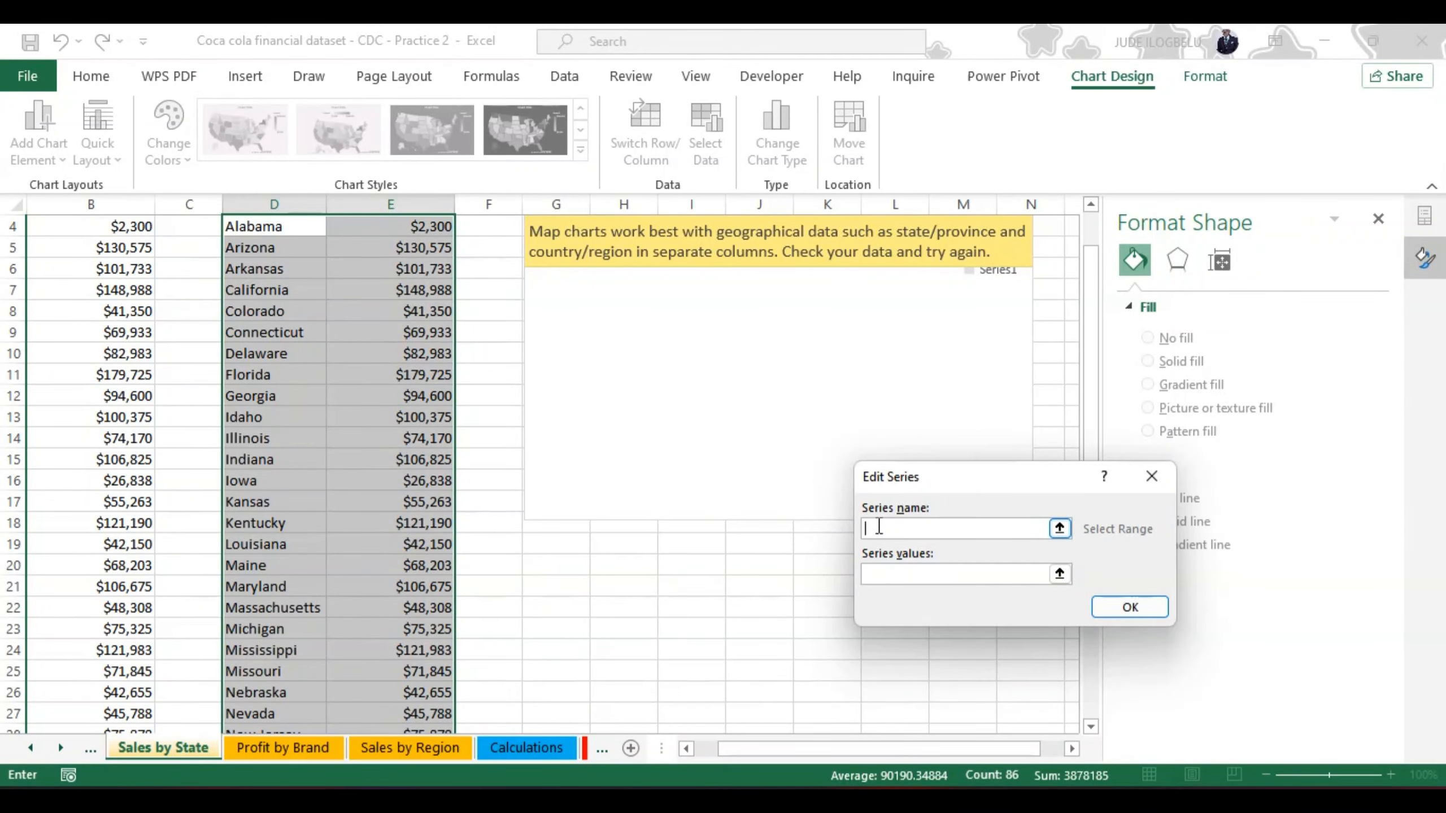
left_click(888, 575)
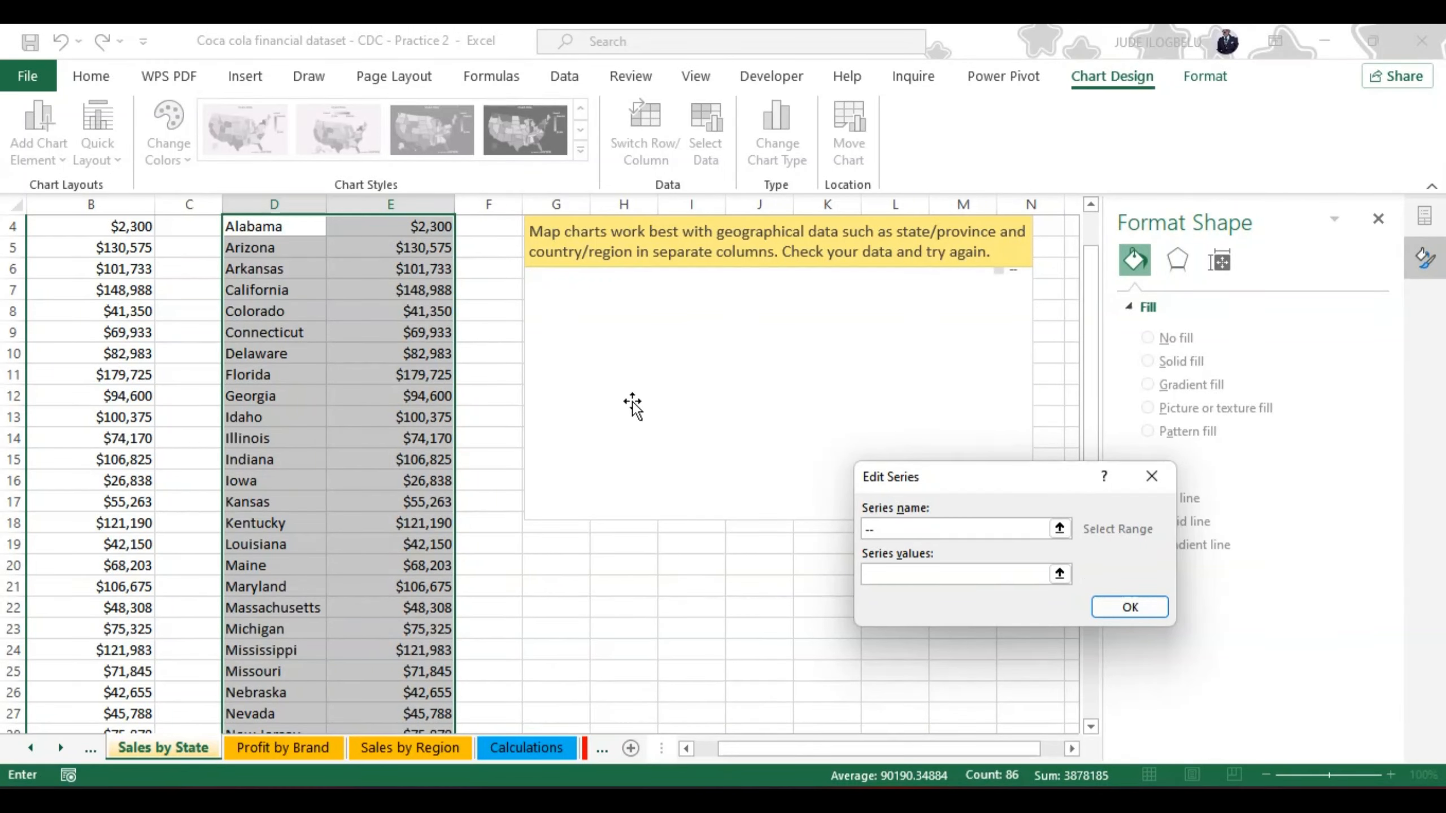
left_click(420, 226)
key("ctrl+shift+Down")
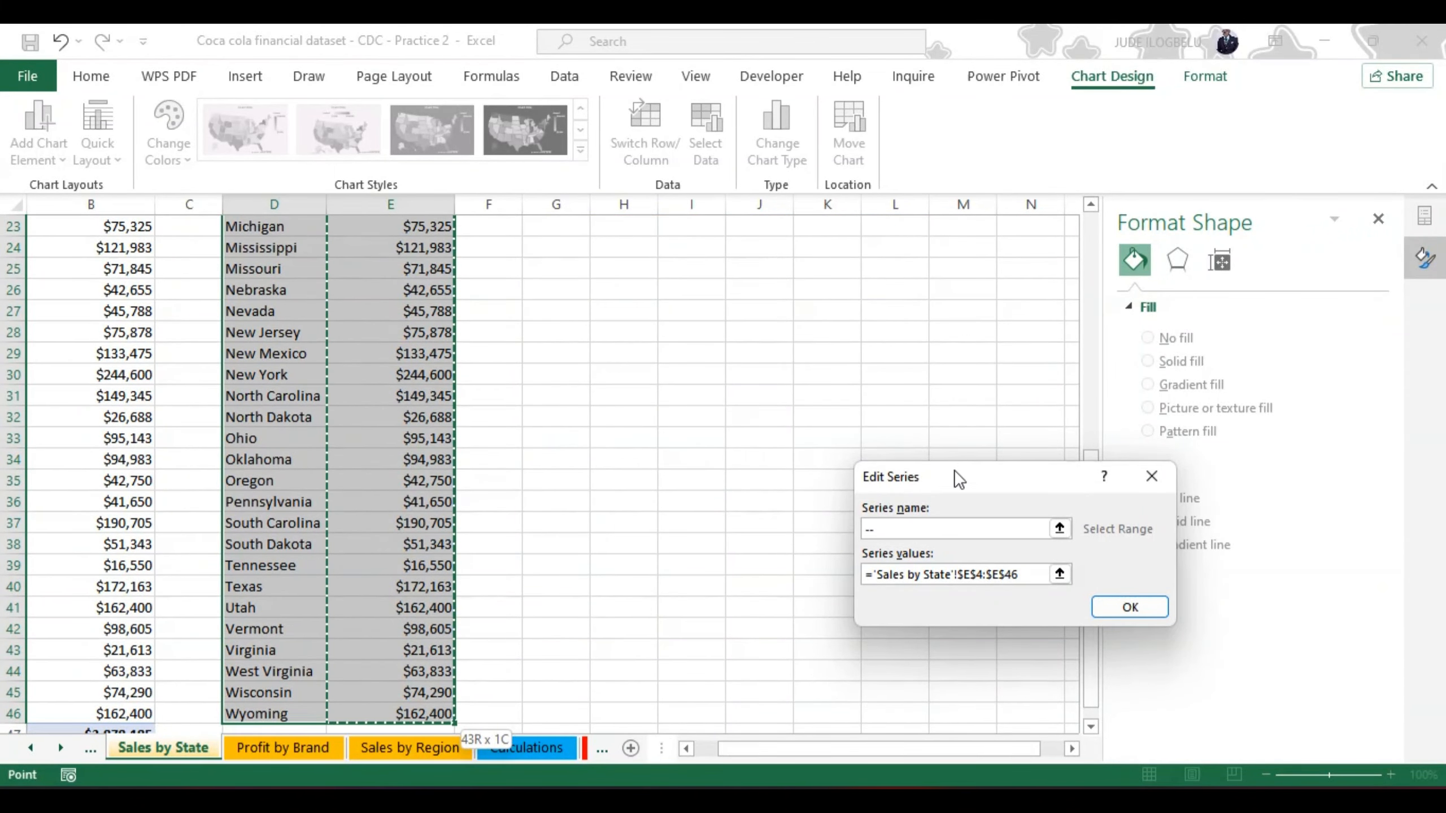
left_click(1115, 604)
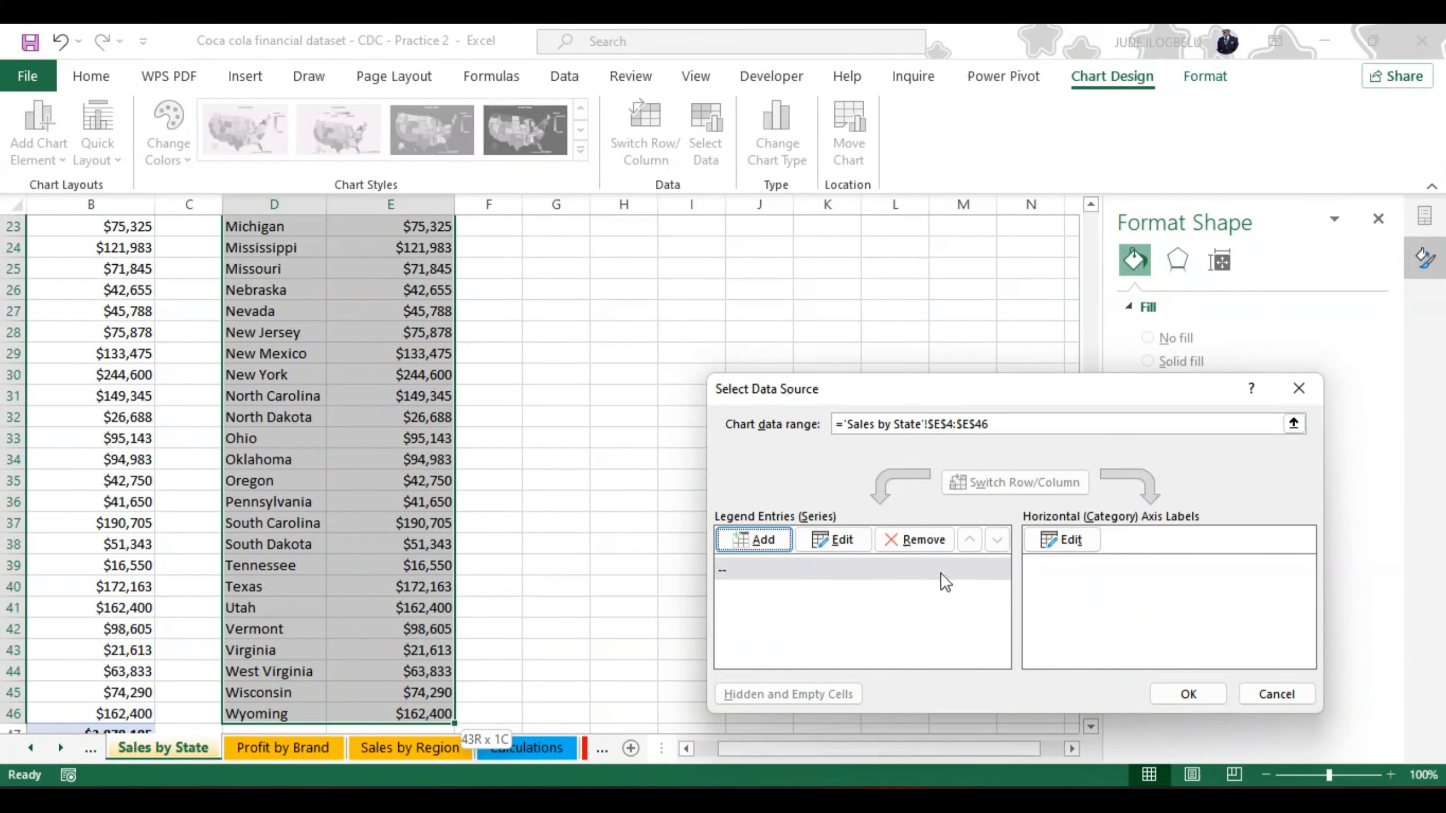
Step: Set the map chart's category labels to the state names in D4:D46 and apply the data source
left_click(1070, 541)
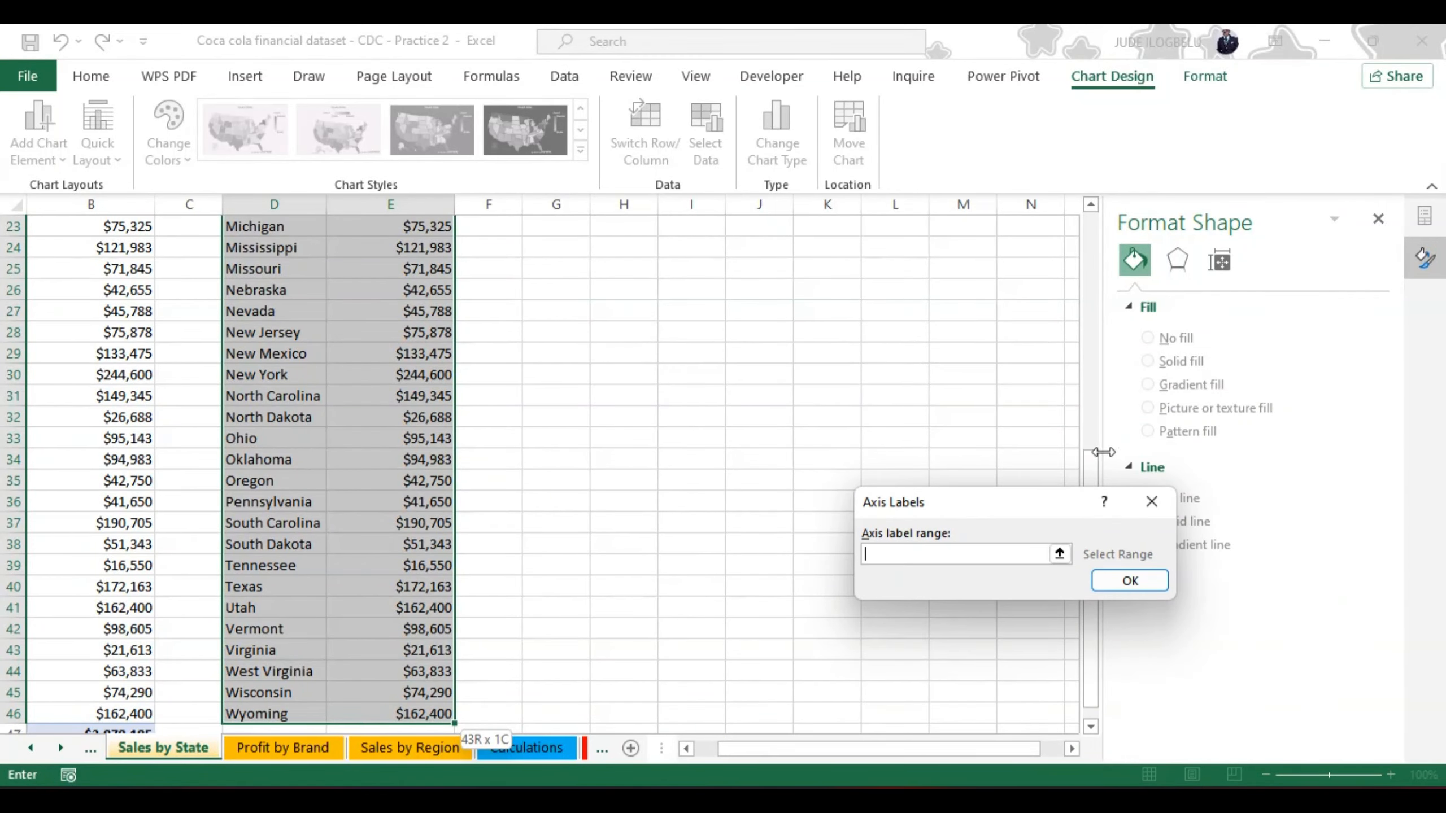
left_click_drag(1085, 467, 1089, 279)
left_click(271, 265)
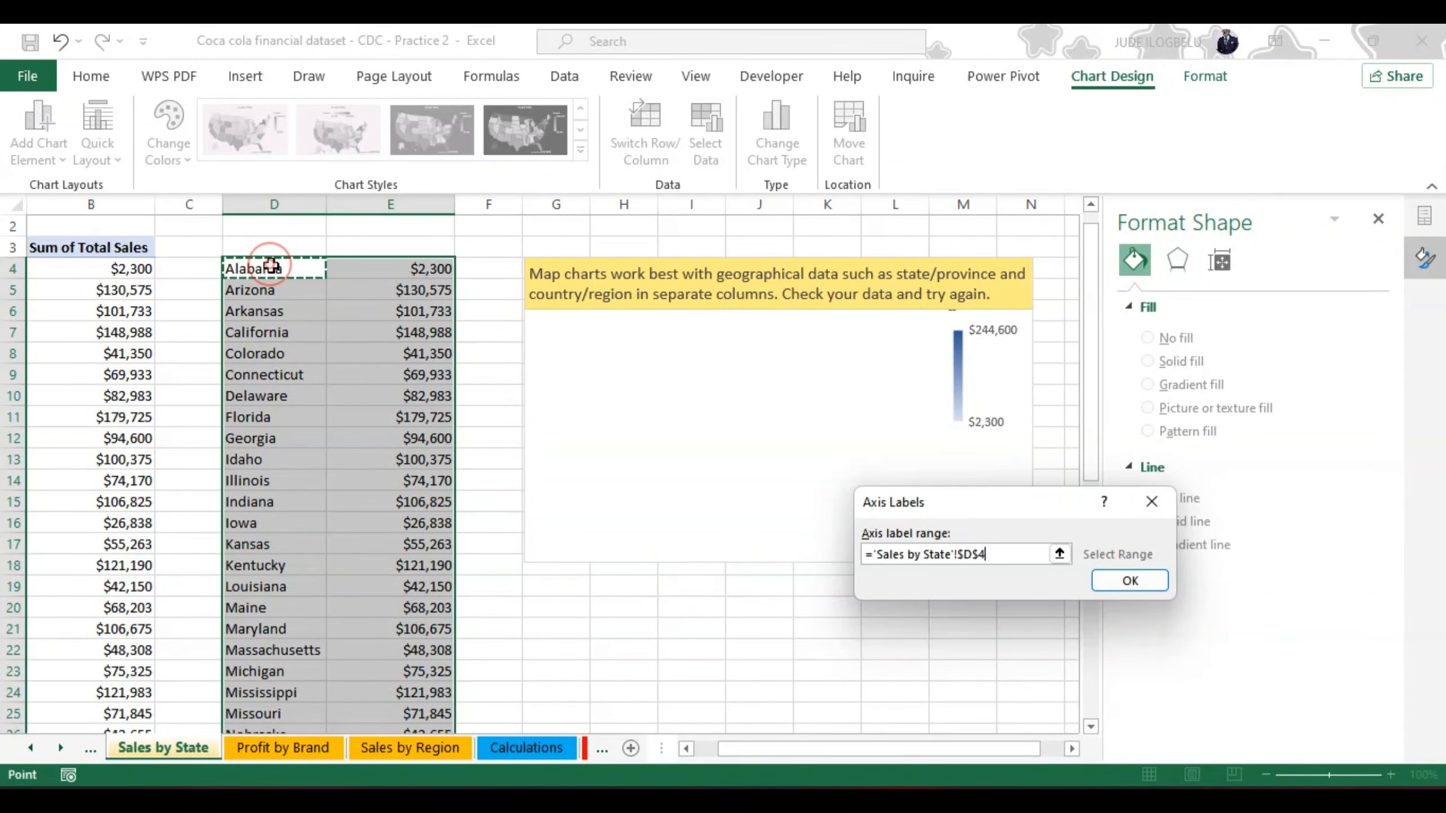
key("ctrl+shift+Down")
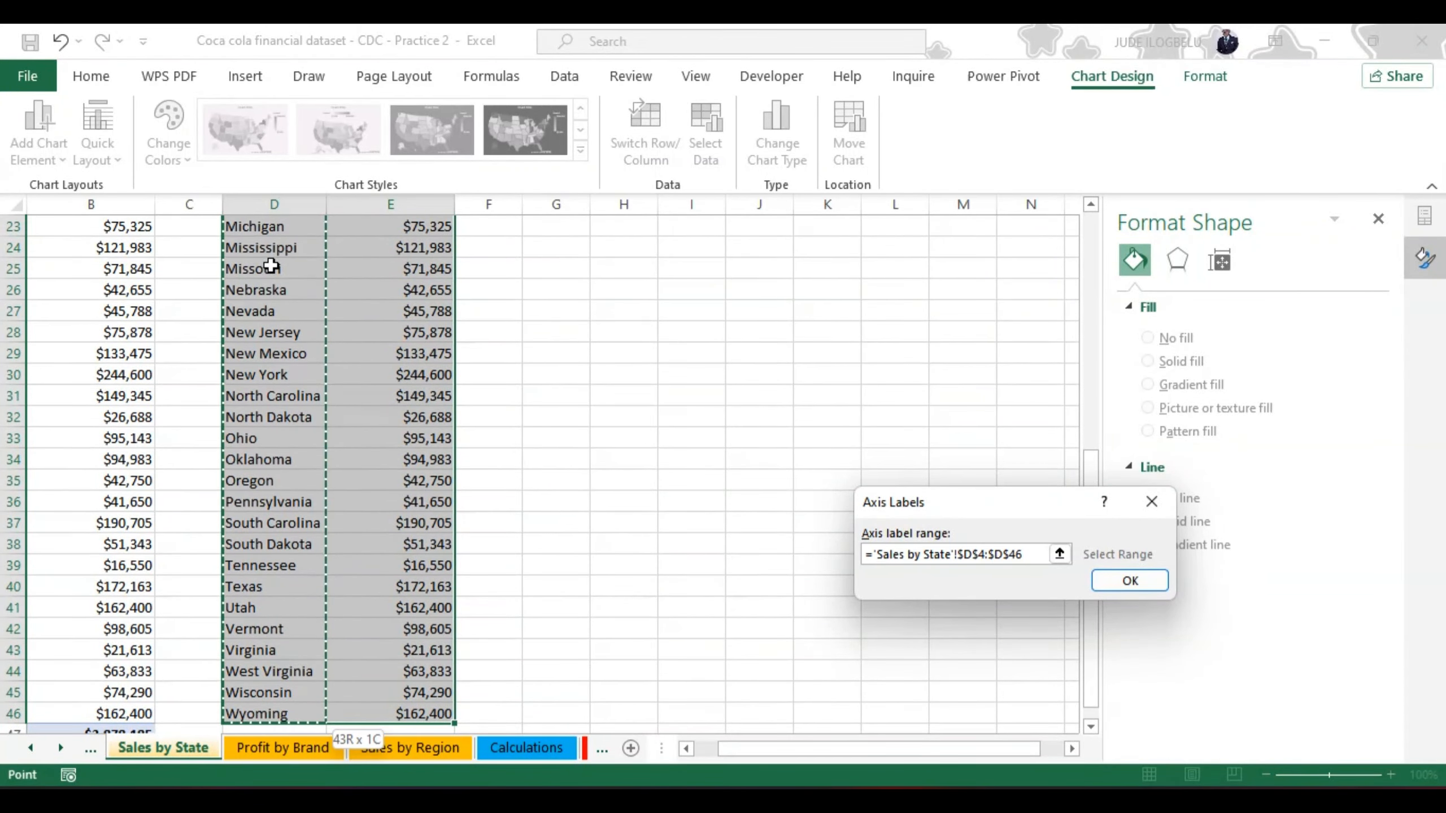
left_click(1119, 581)
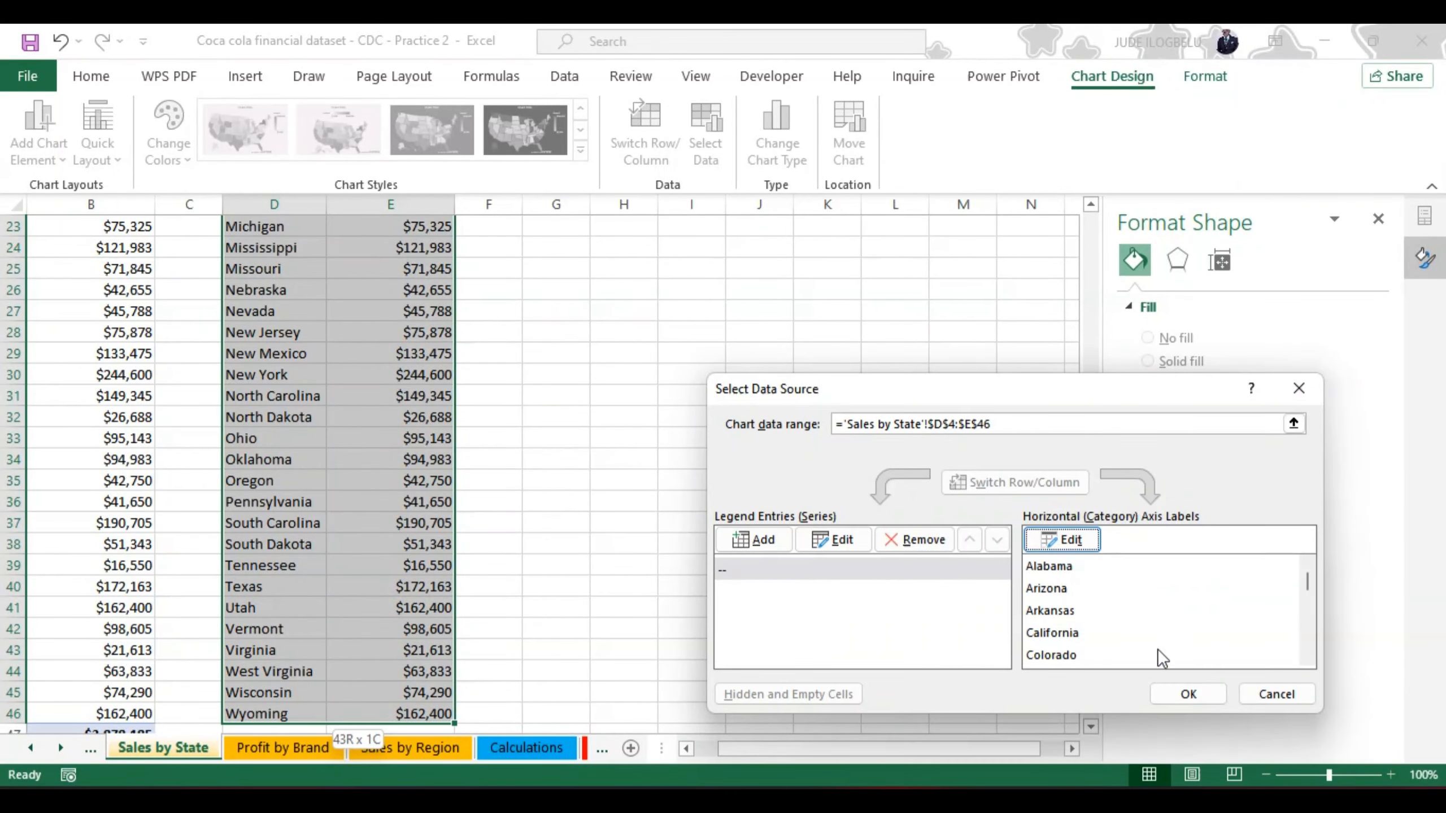
left_click(1187, 694)
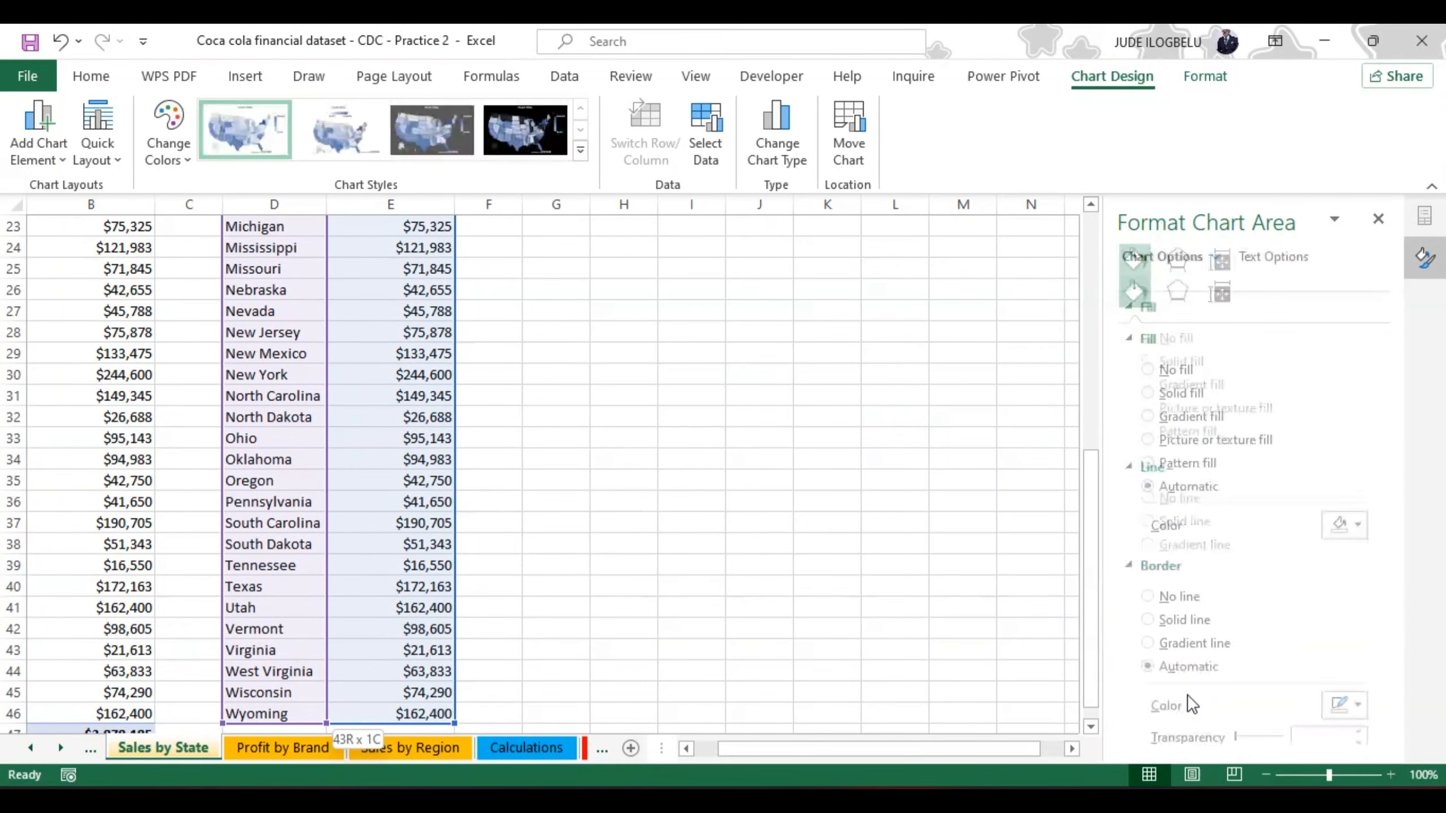
Step: Change the map chart's data range to the PivotTable cells A4:B46 on the Sales by State sheet
left_click_drag(1089, 548, 1074, 312)
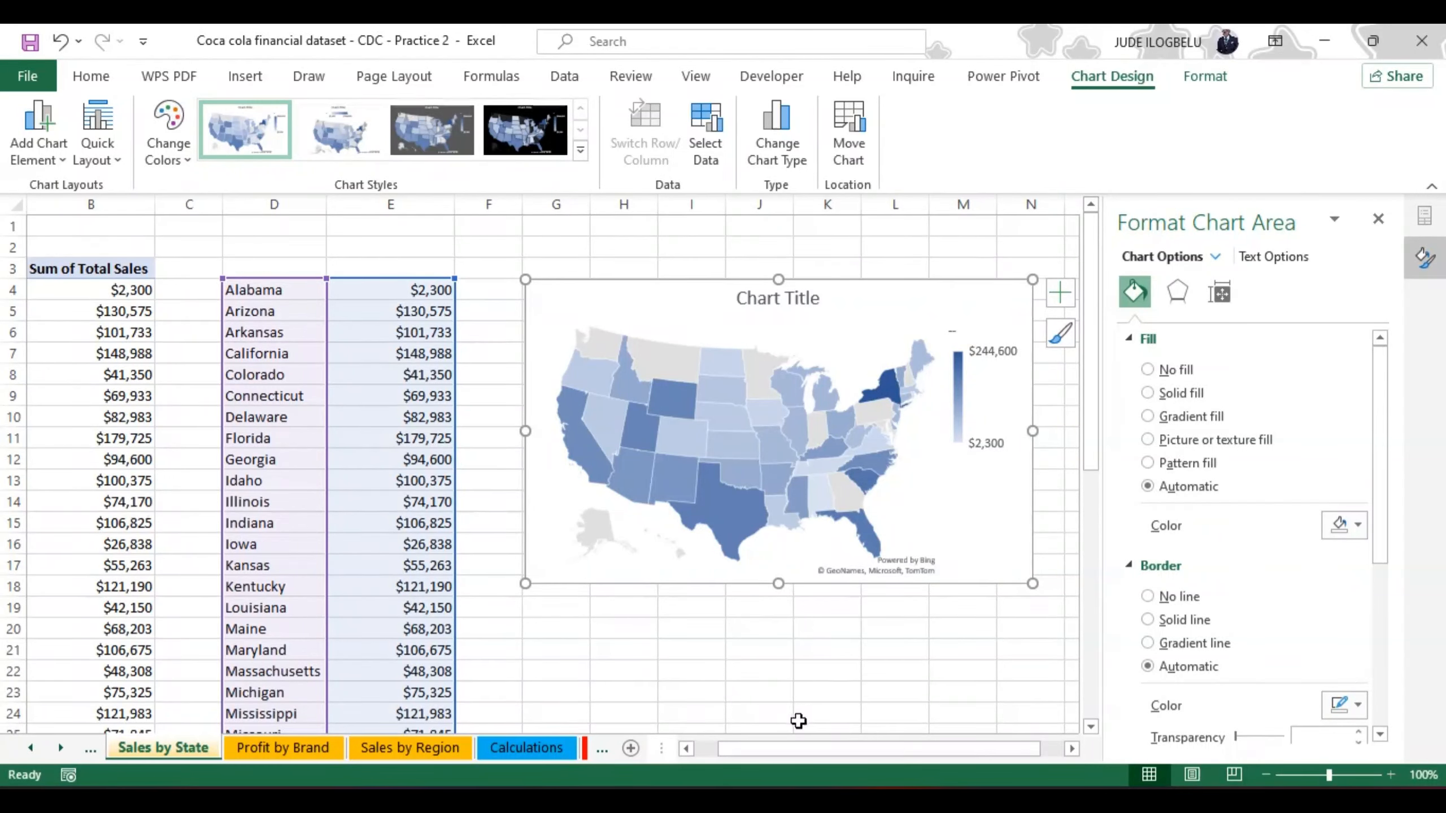
left_click_drag(783, 750, 731, 756)
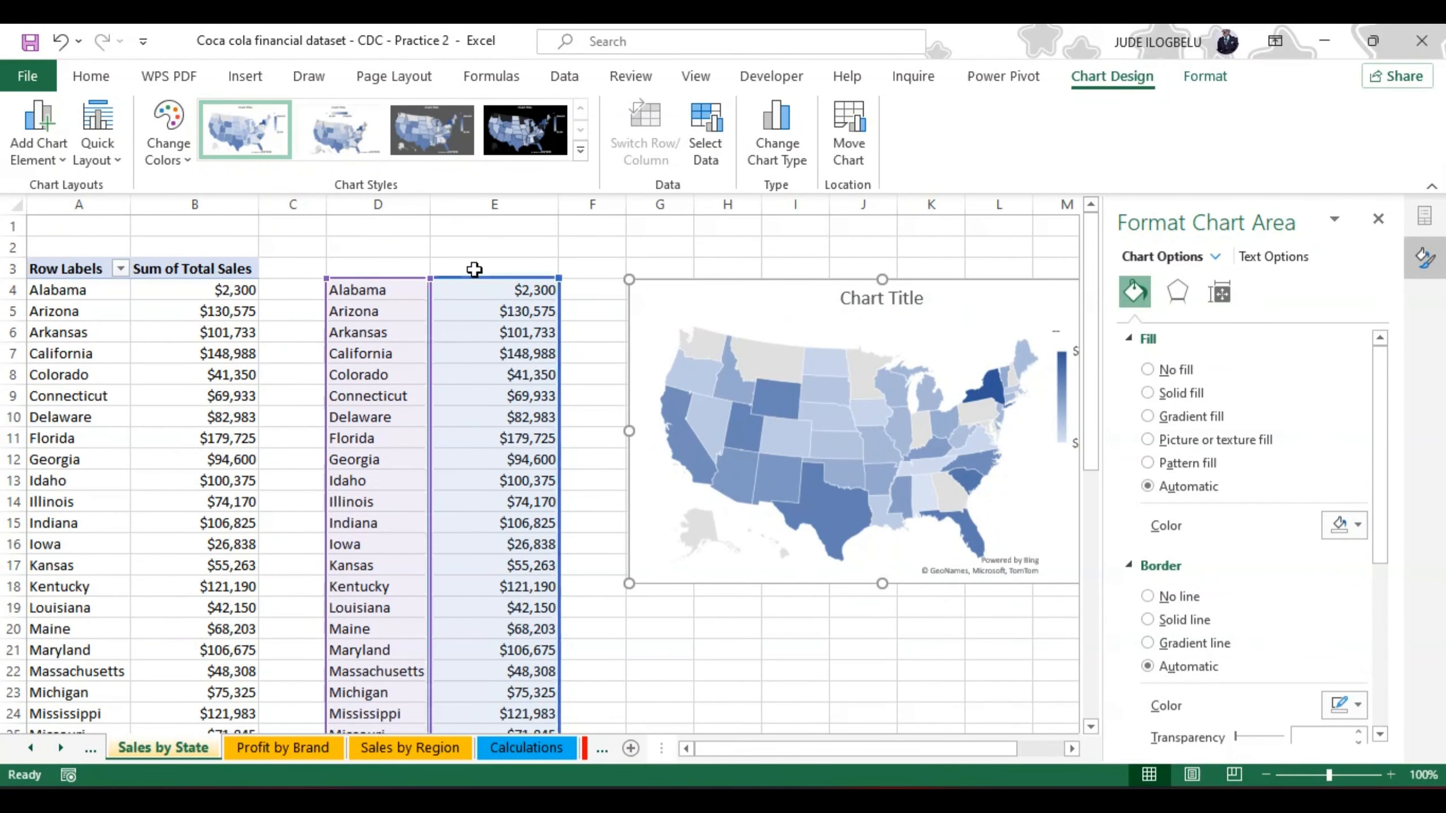
left_click(708, 141)
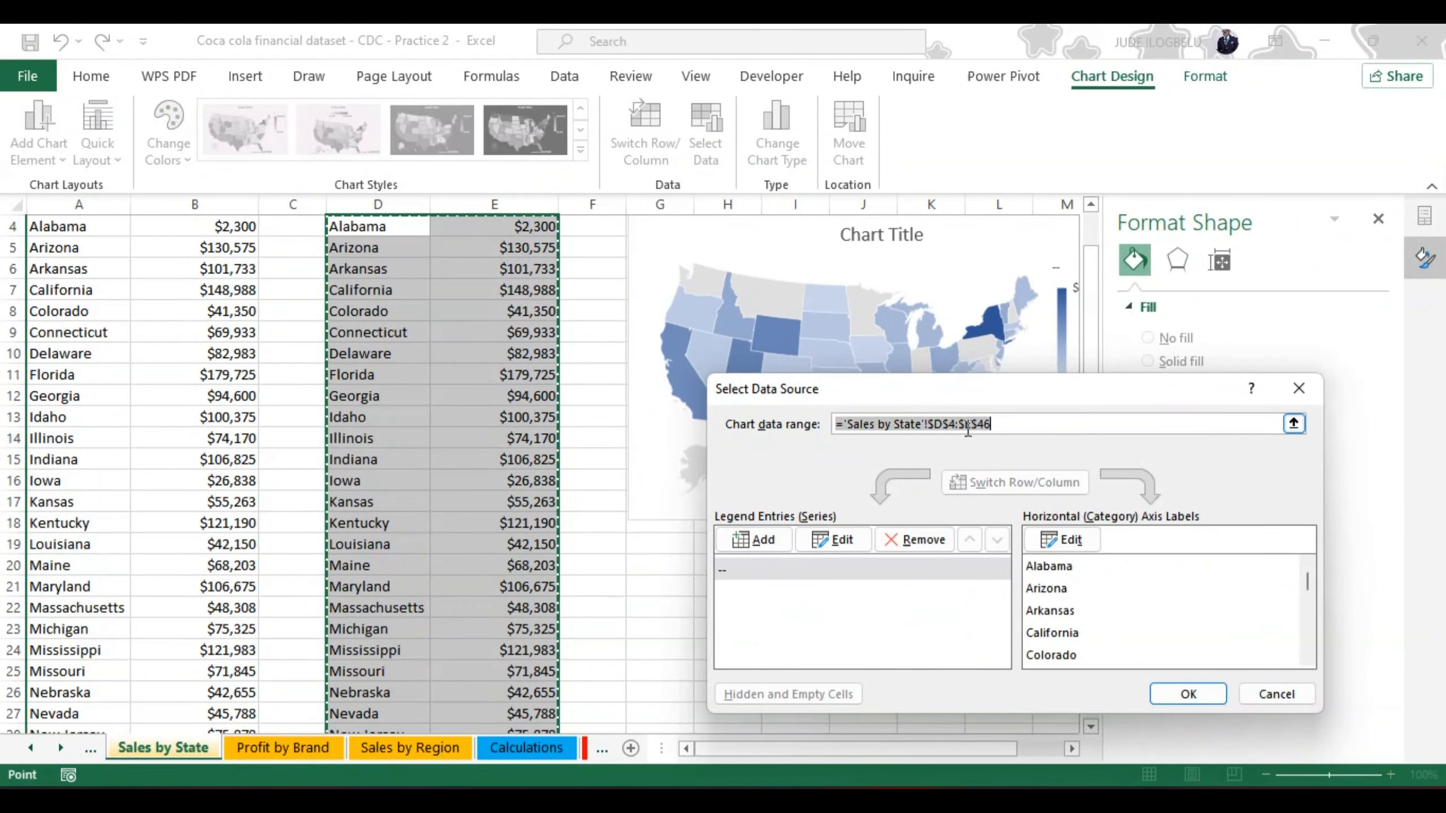
left_click(942, 423)
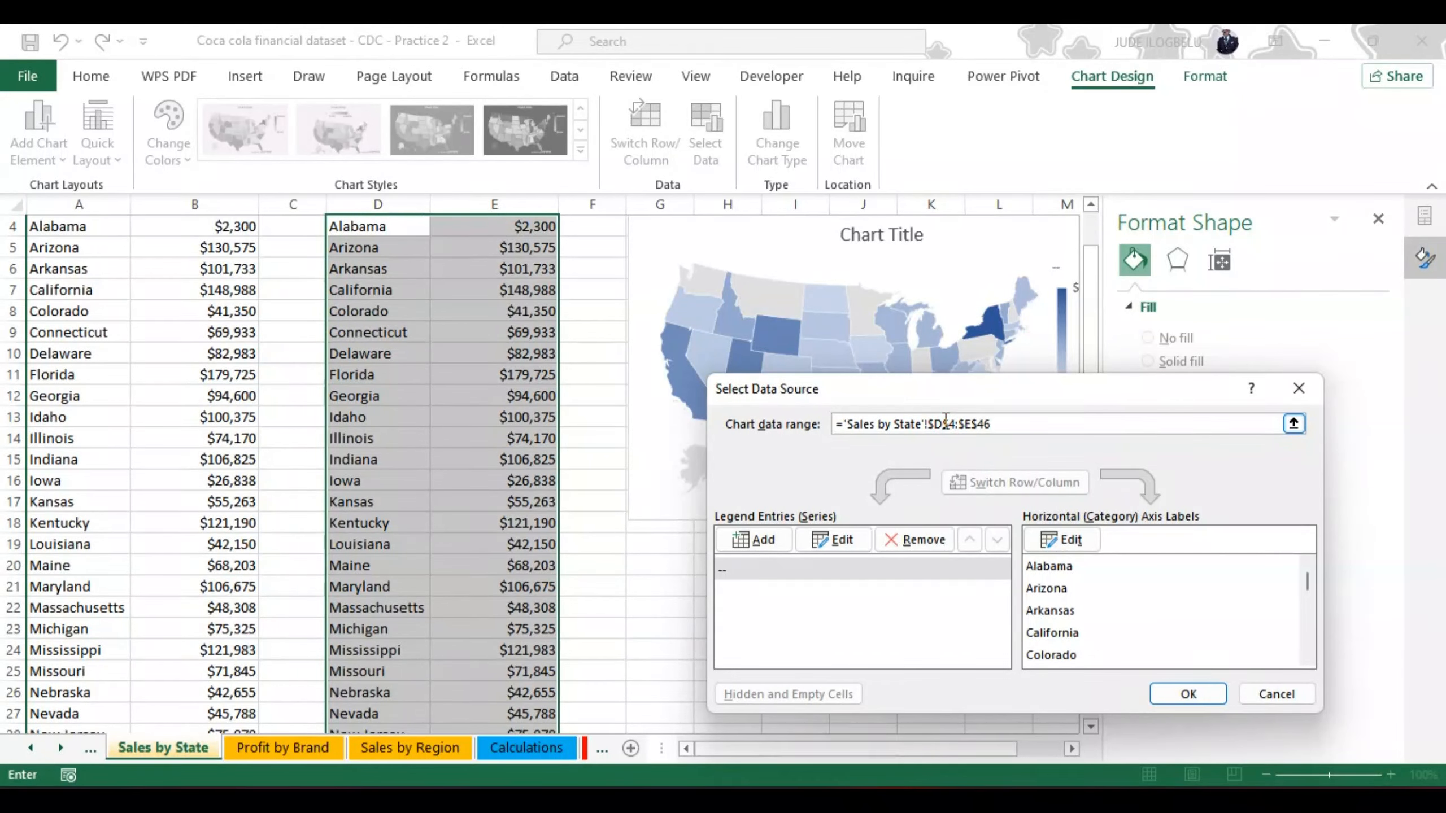
key("BackSpace")
type("A")
left_click(973, 423)
left_click(1188, 691)
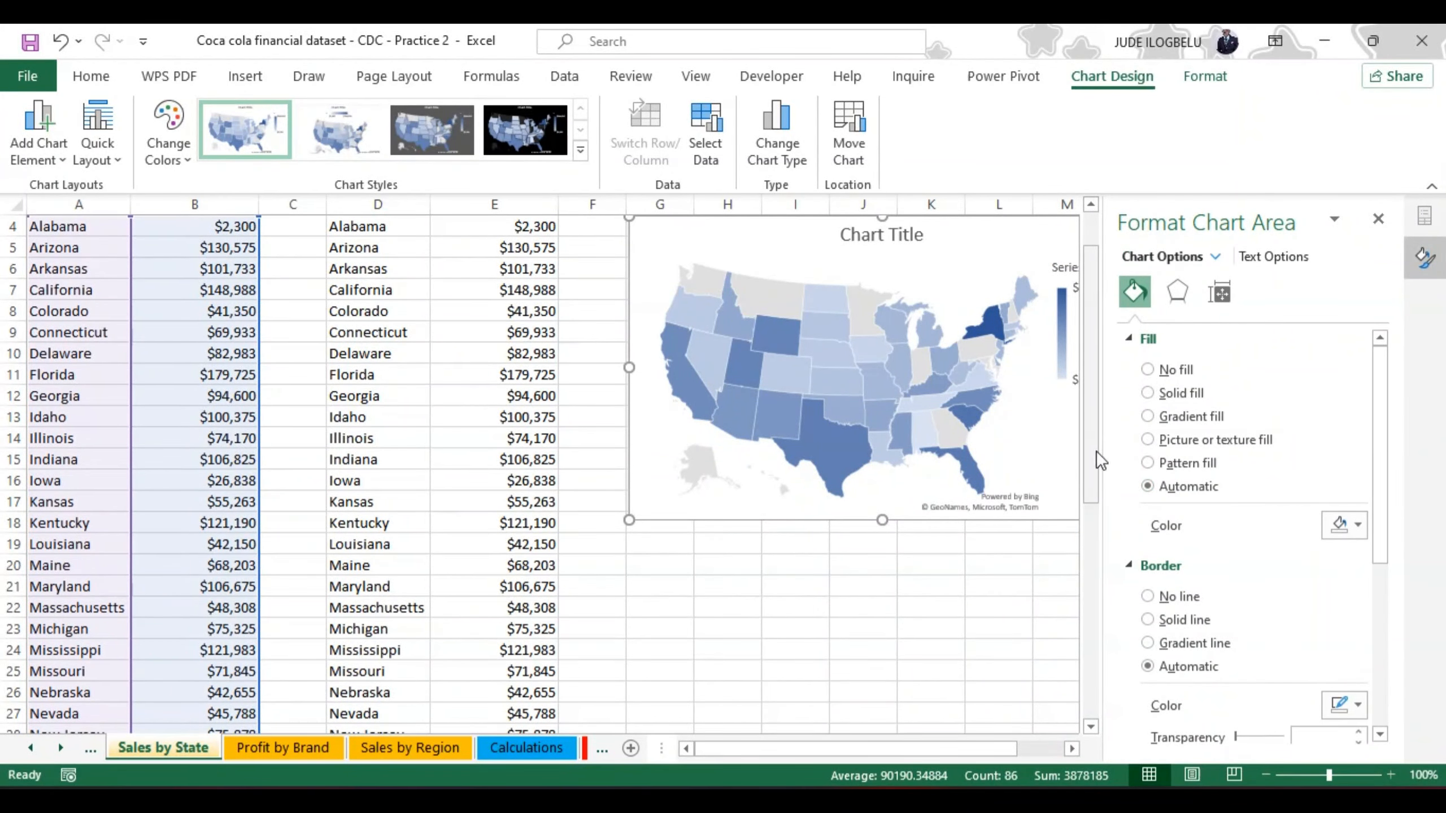
Step: Delete the two helper columns holding the copied state names and sales values, starting at column D
scroll(1093, 410, "up", 1)
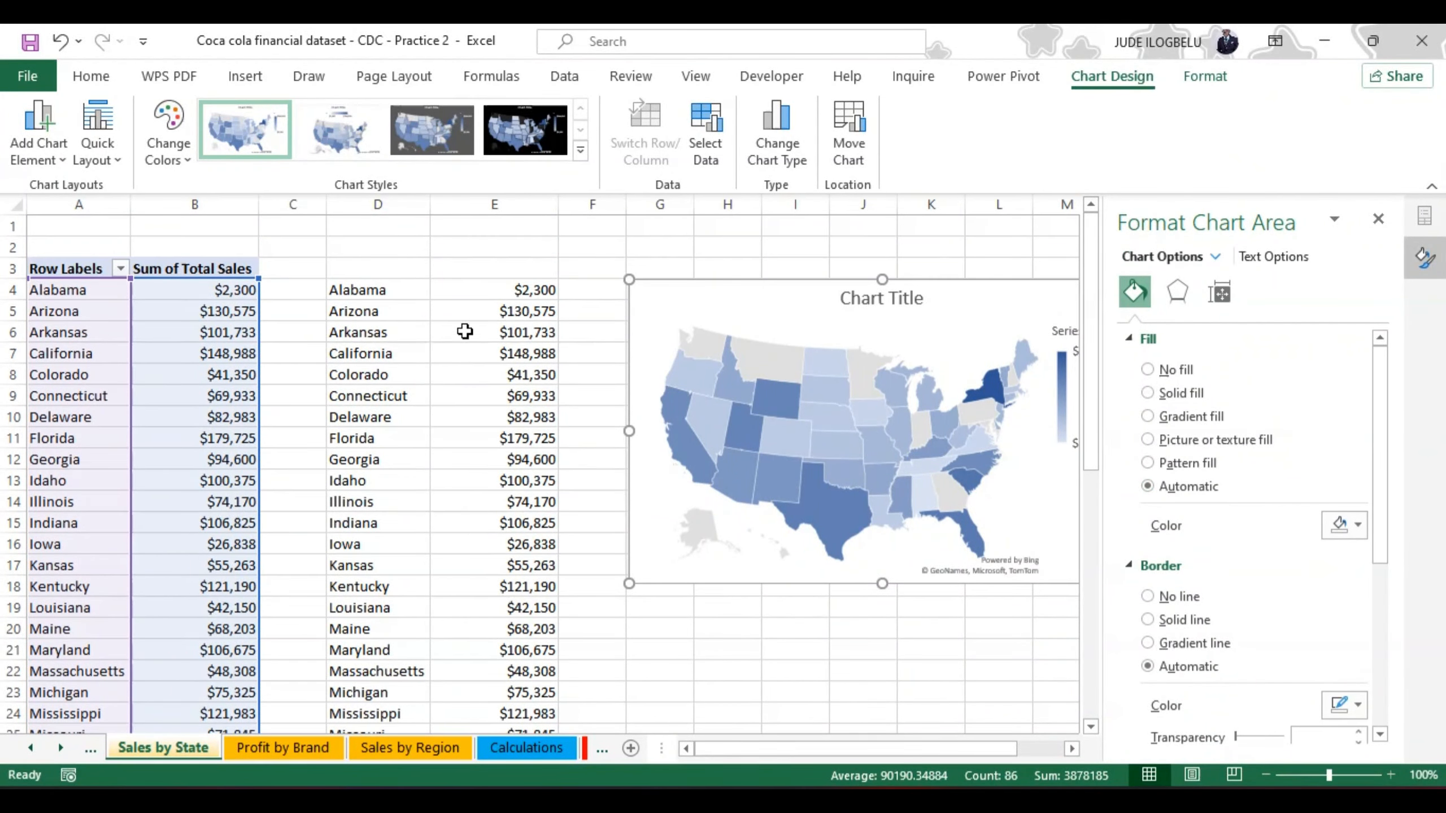
left_click(387, 206)
right_click(387, 208)
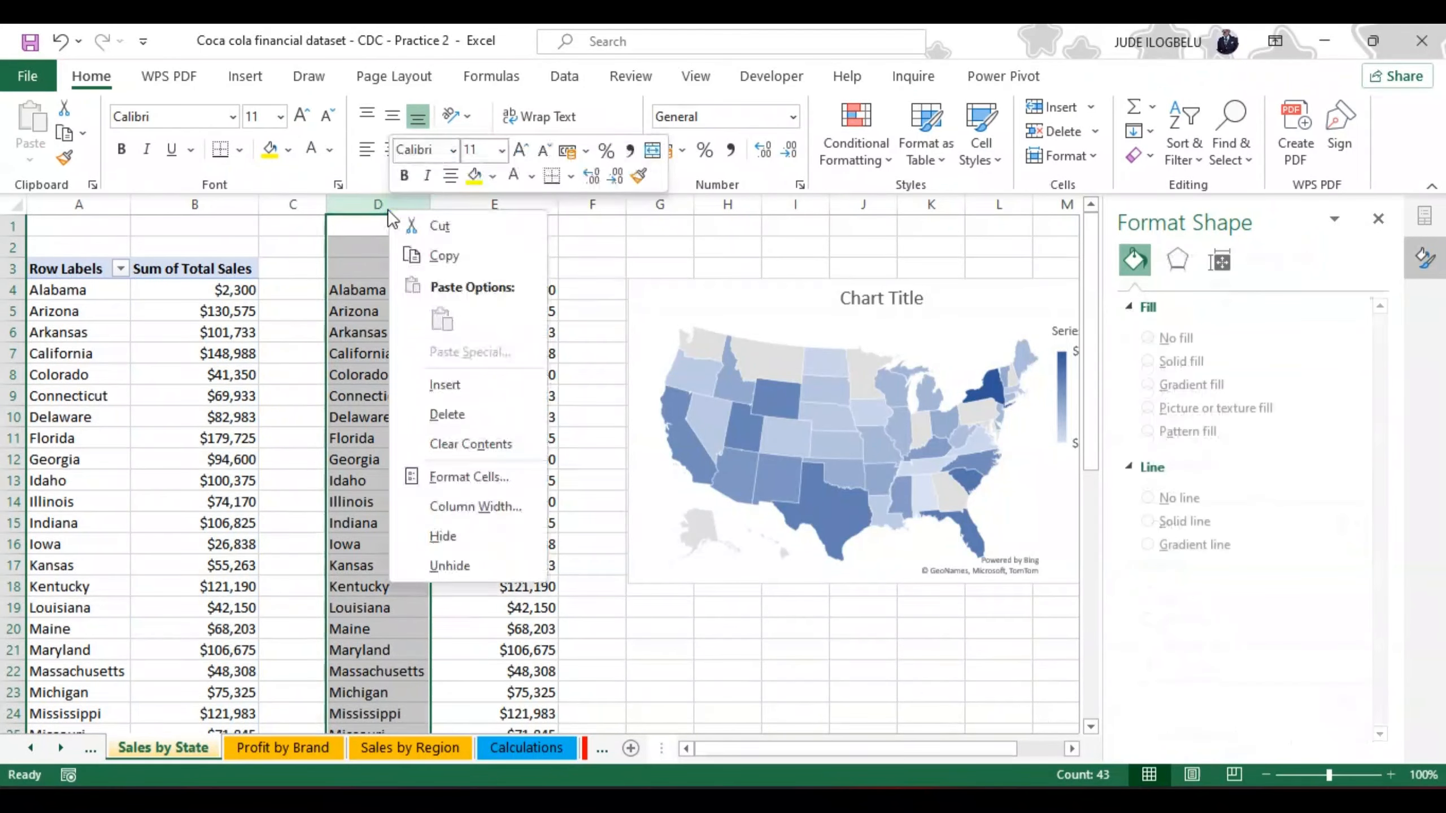
left_click(441, 415)
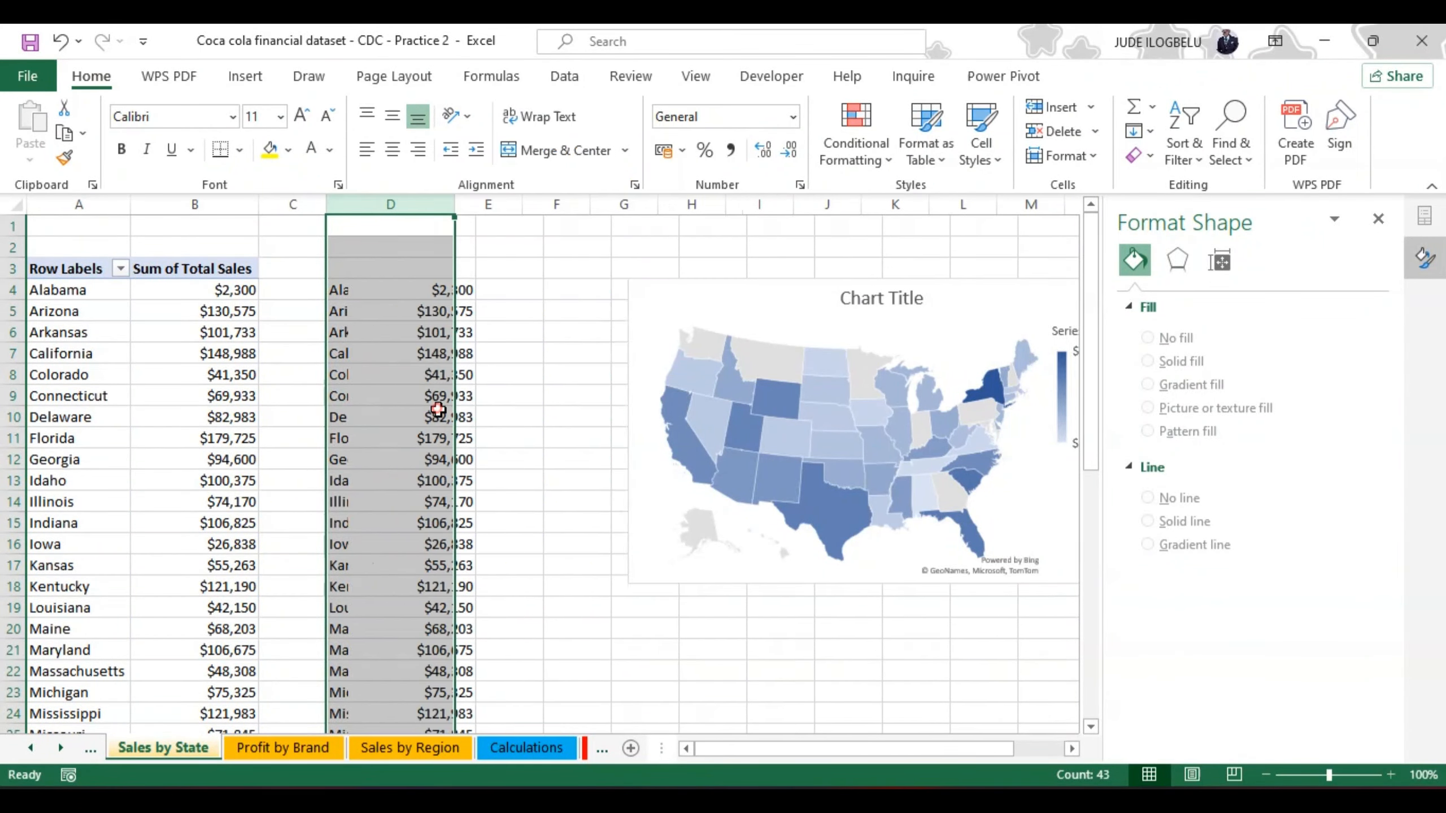
right_click(439, 409)
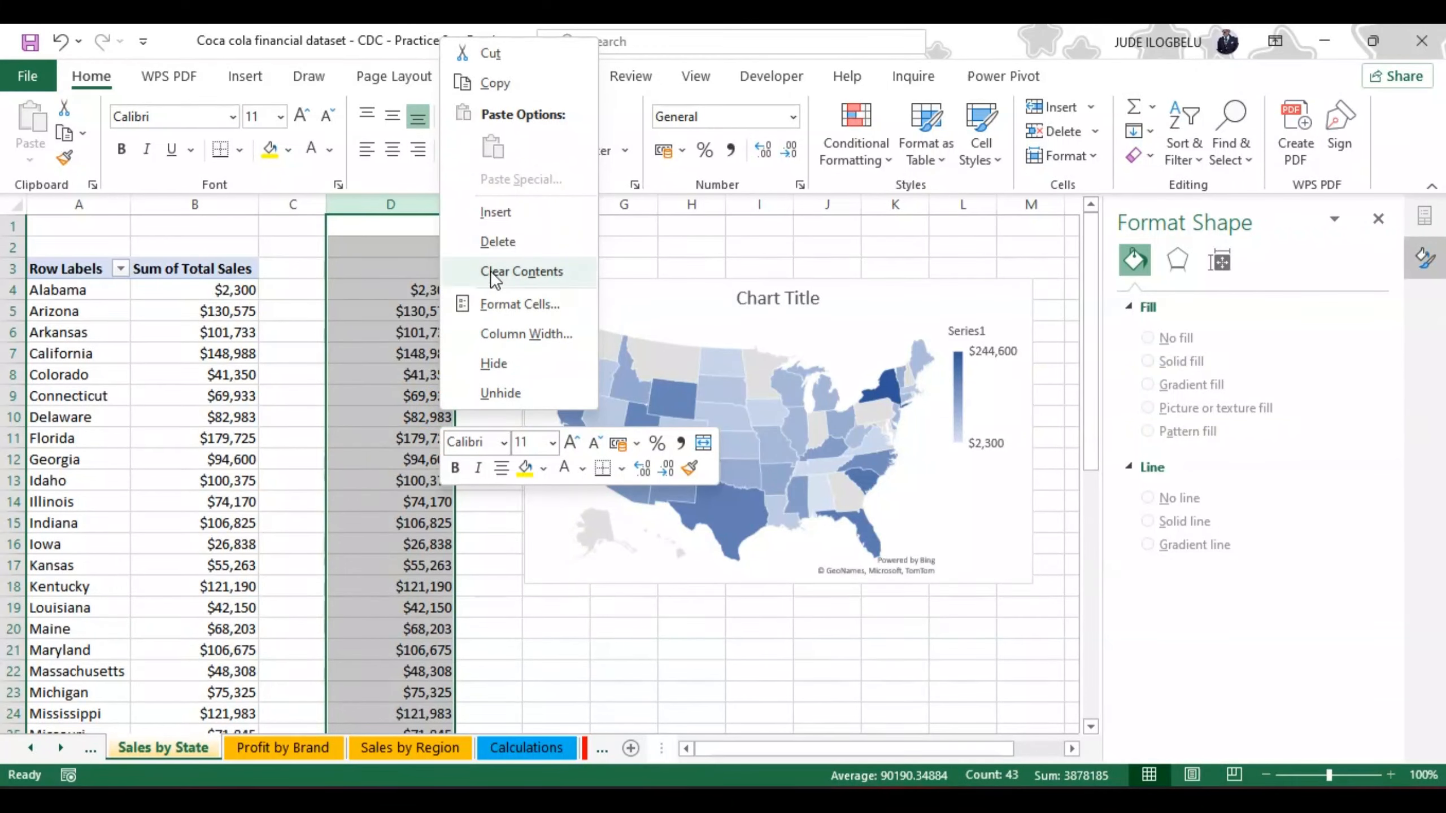
left_click(492, 237)
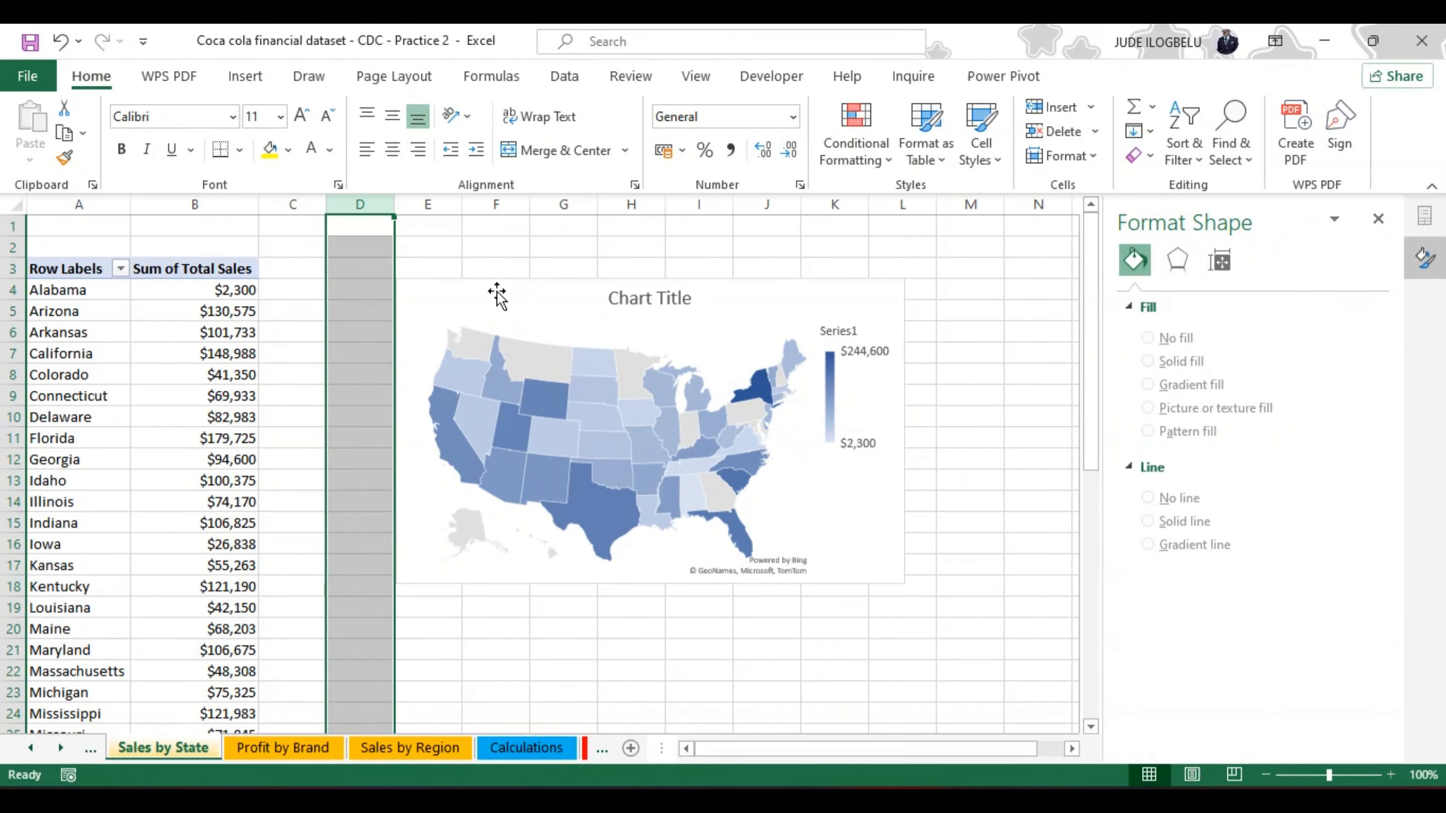
Step: Replace the map chart's placeholder title with "Sales by State"
mouse_move(514, 395)
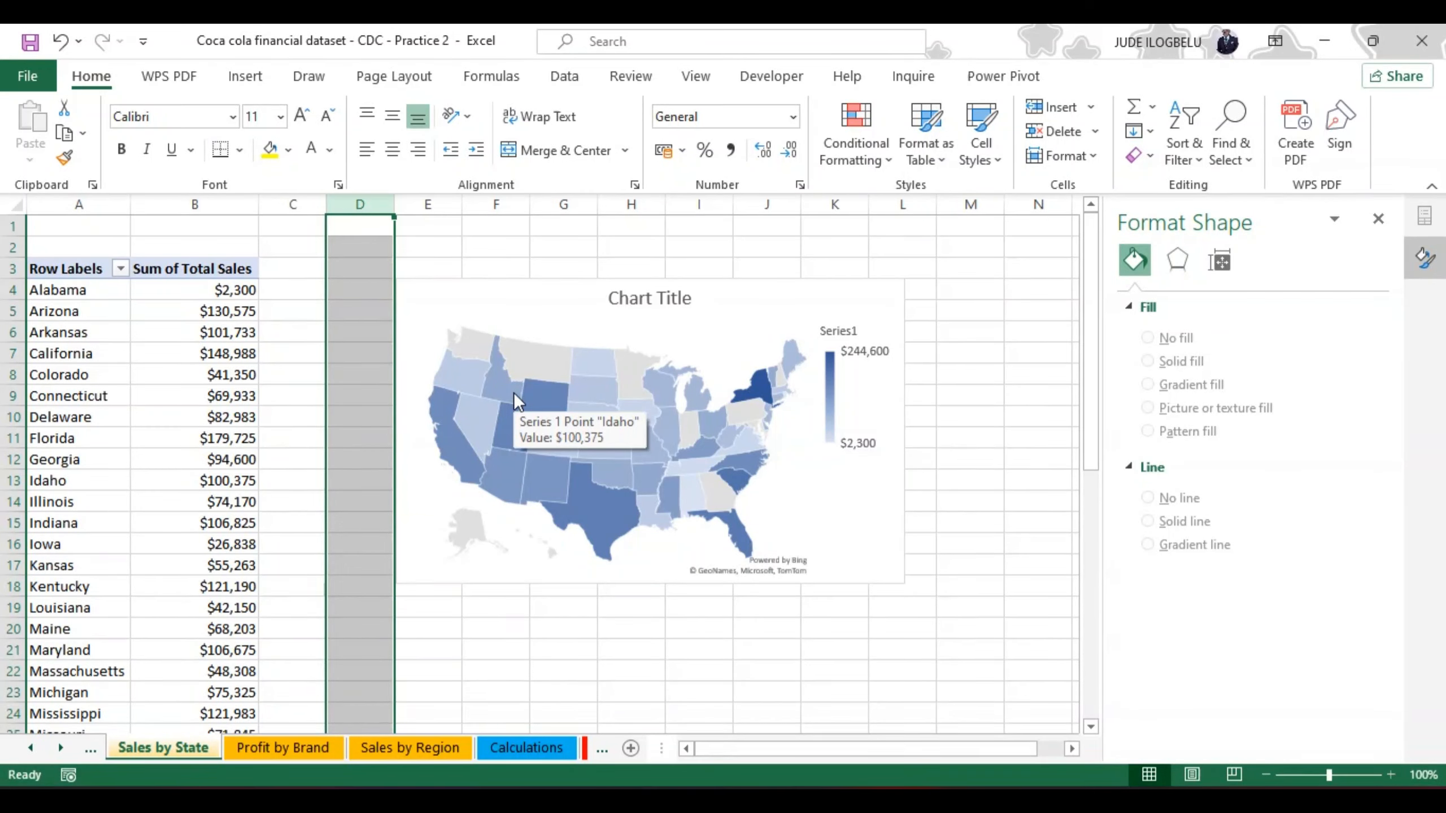
left_click(687, 296)
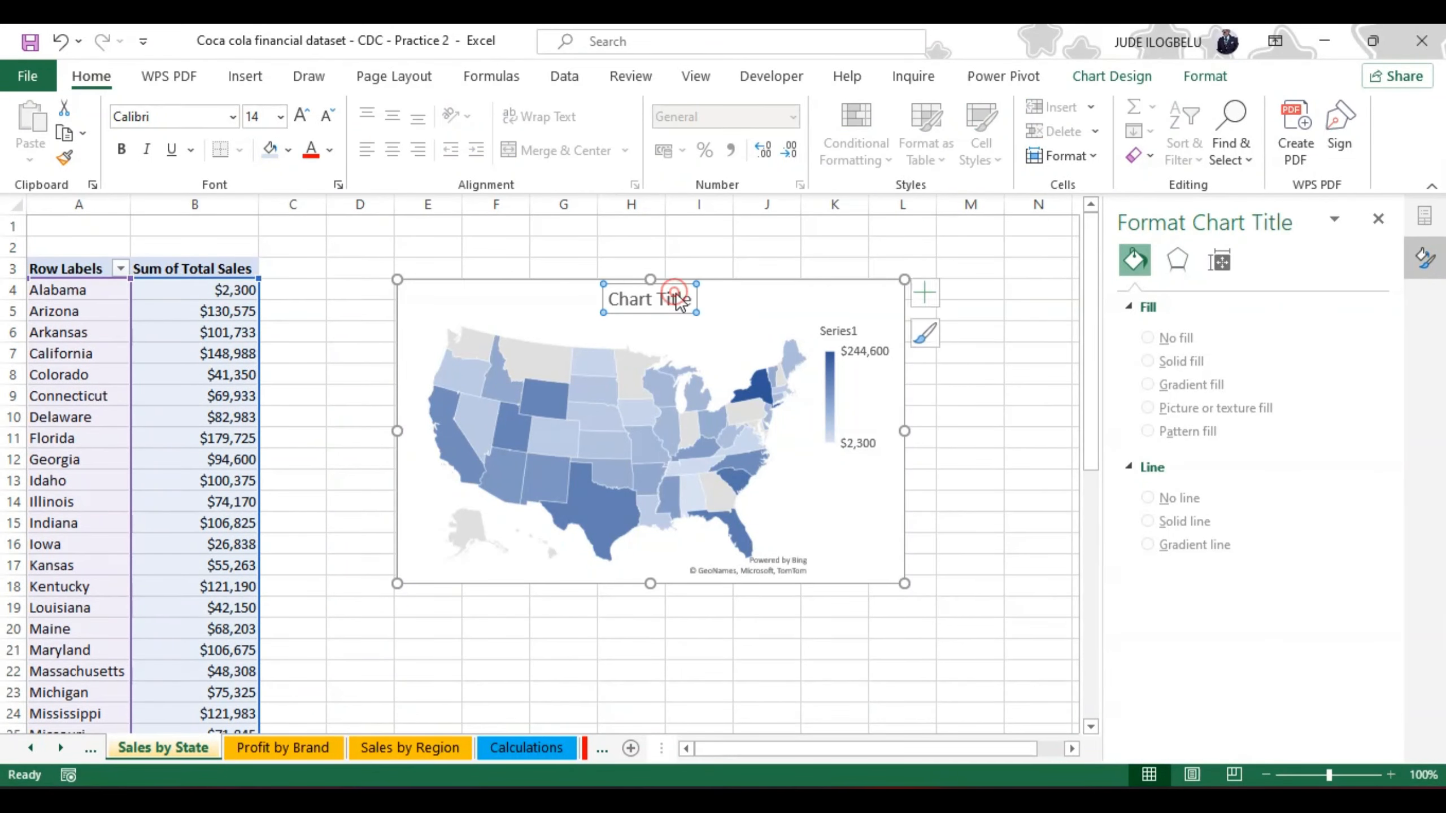
left_click(689, 299)
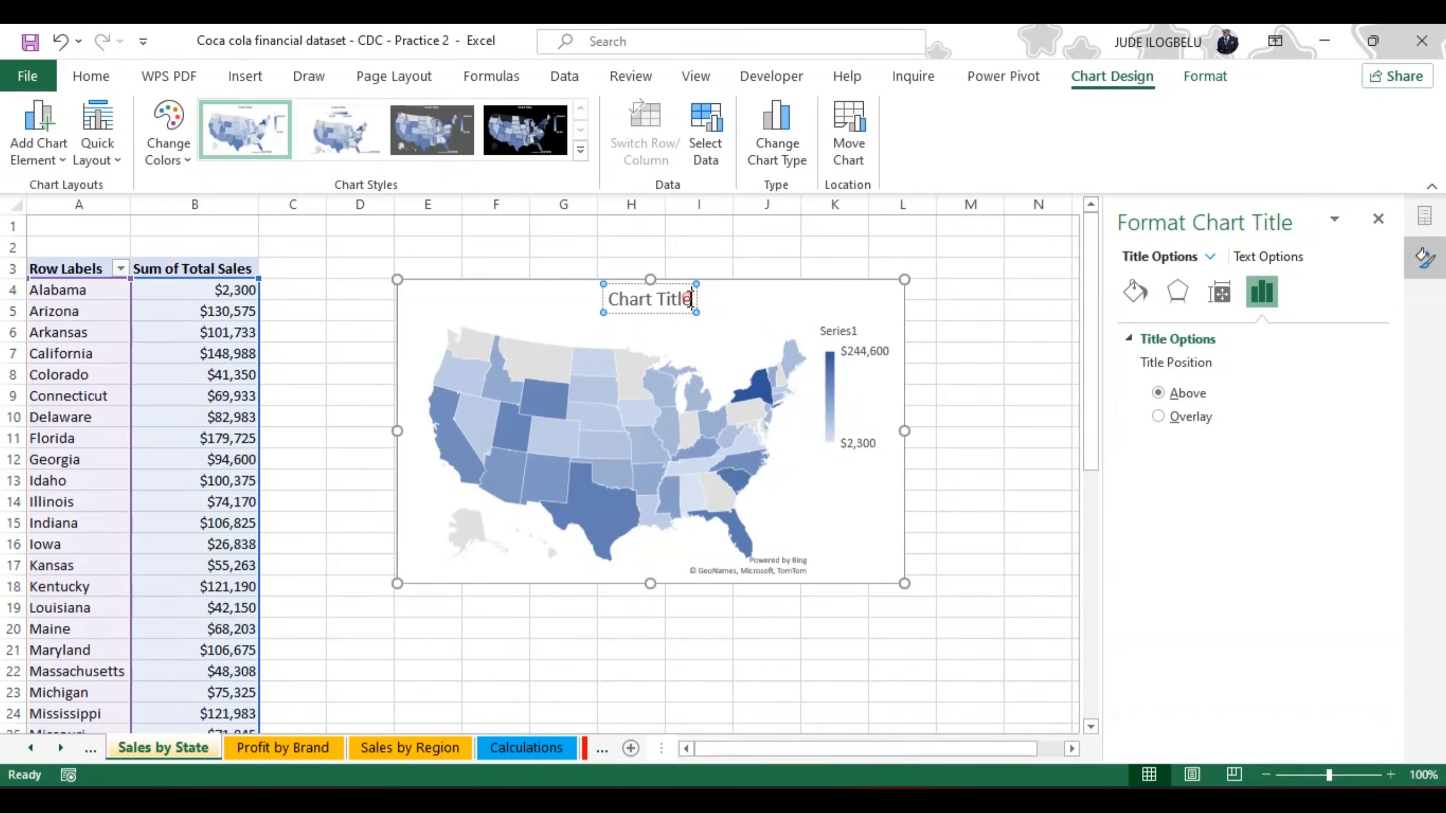
key("BackSpace")
key("BackSpace")
key("BackSpace")
key("BackSpace")
key("BackSpace")
key("BackSpace")
key("BackSpace")
key("BackSpace")
key("BackSpace")
key("BackSpace")
key("BackSpace")
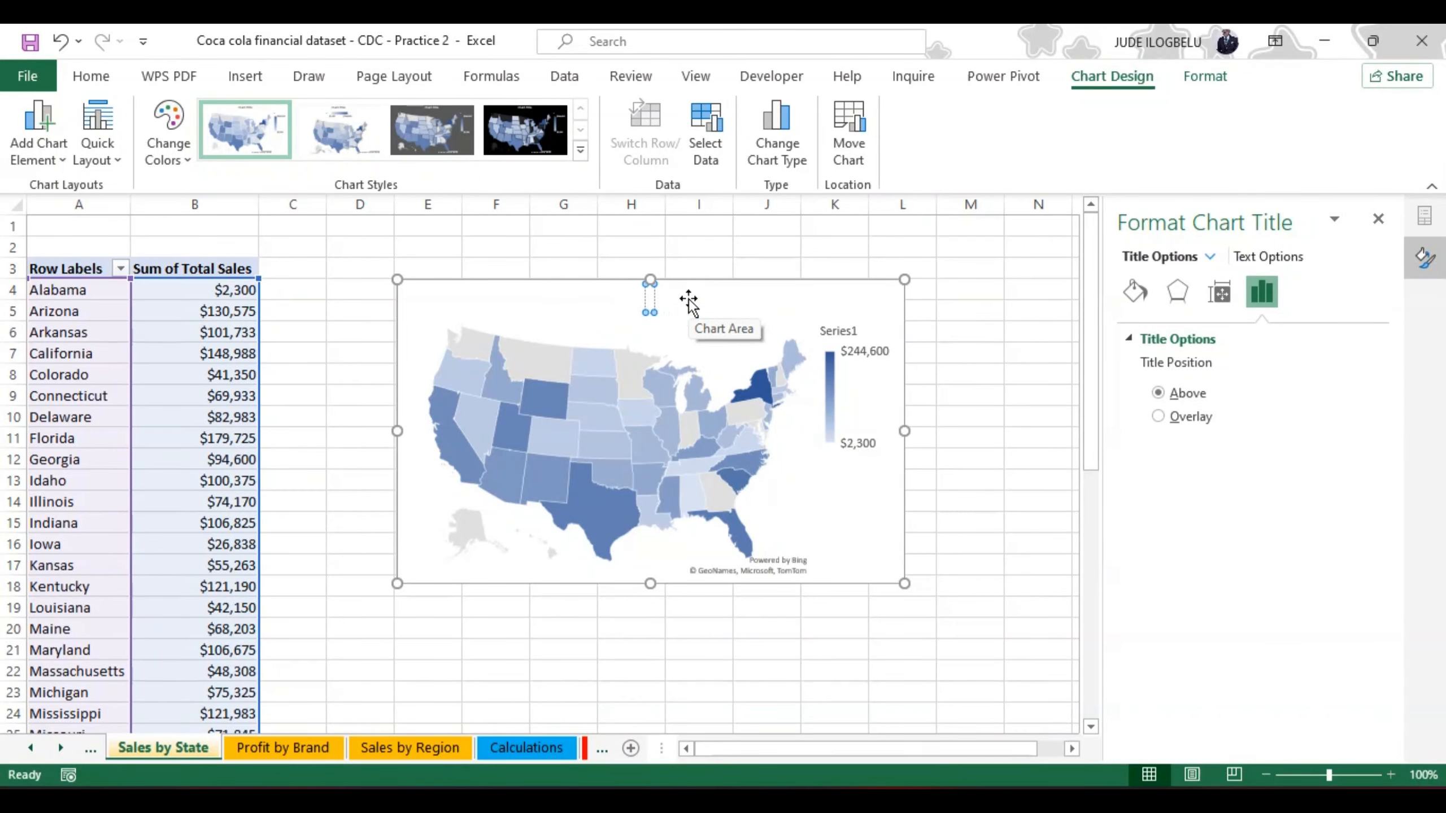
type("sALES")
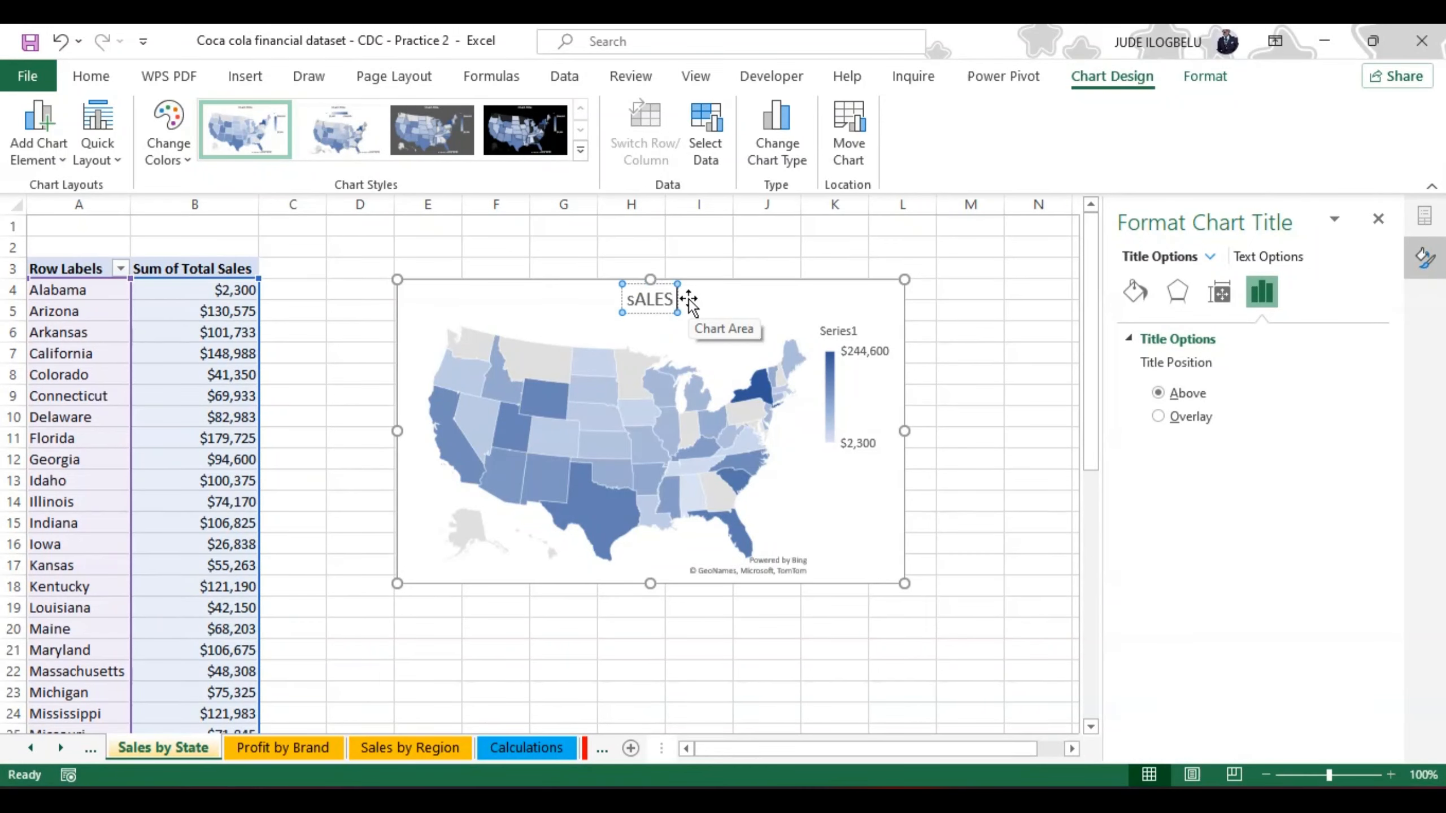
key("BackSpace")
key("BackSpace")
key("BackSpace")
key("BackSpace")
key("BackSpace")
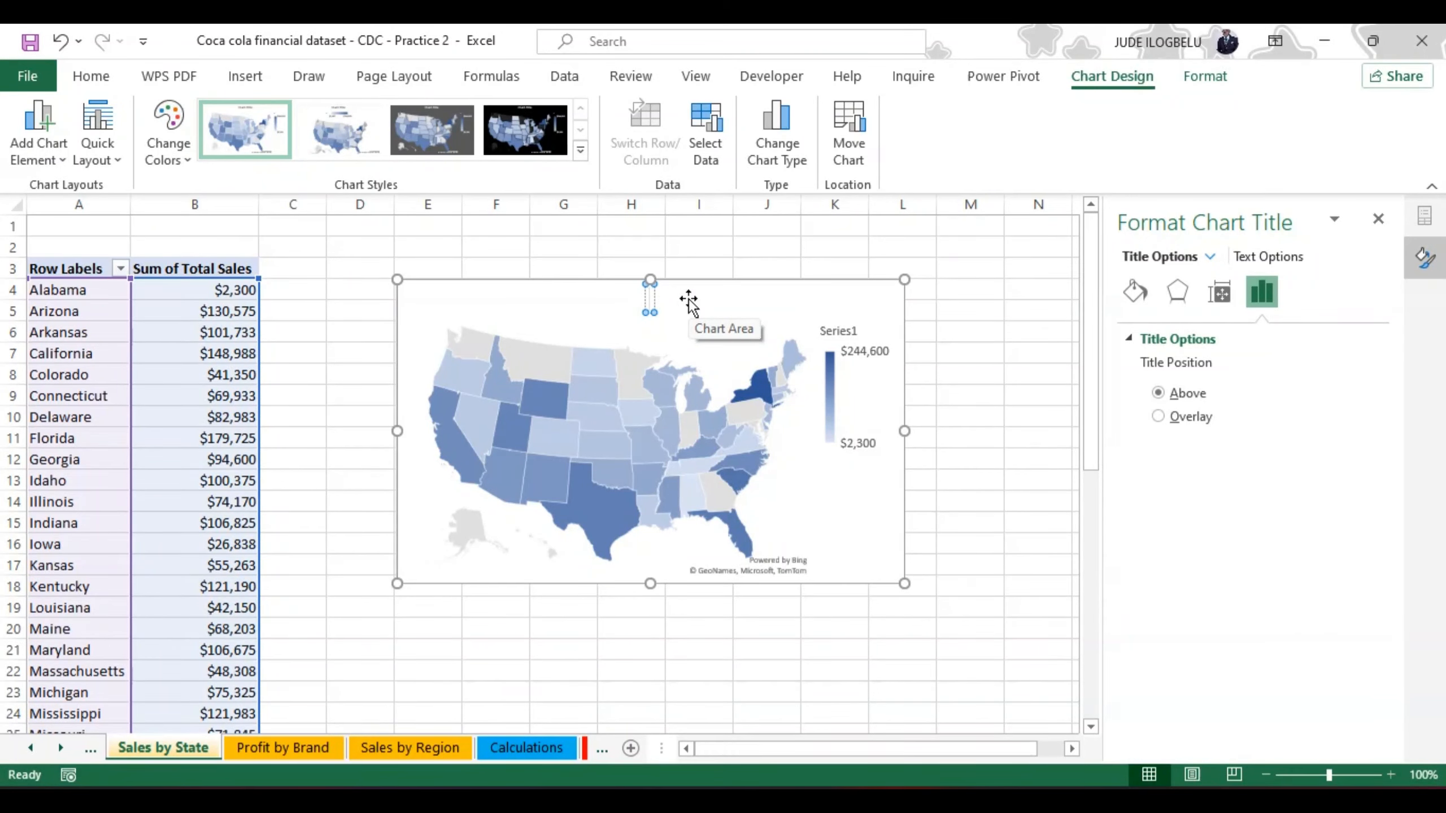
type("Sales by")
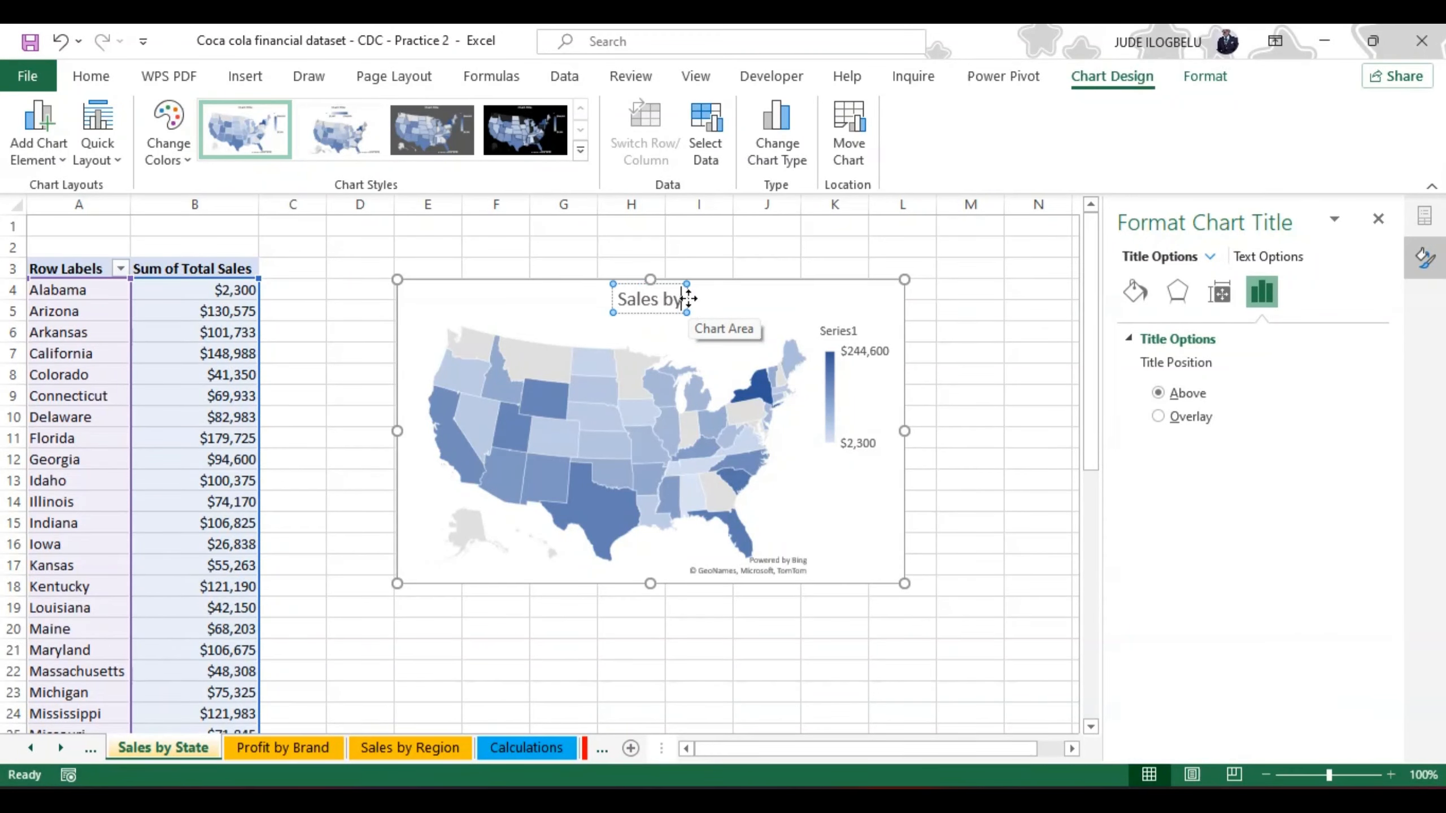
type(" State")
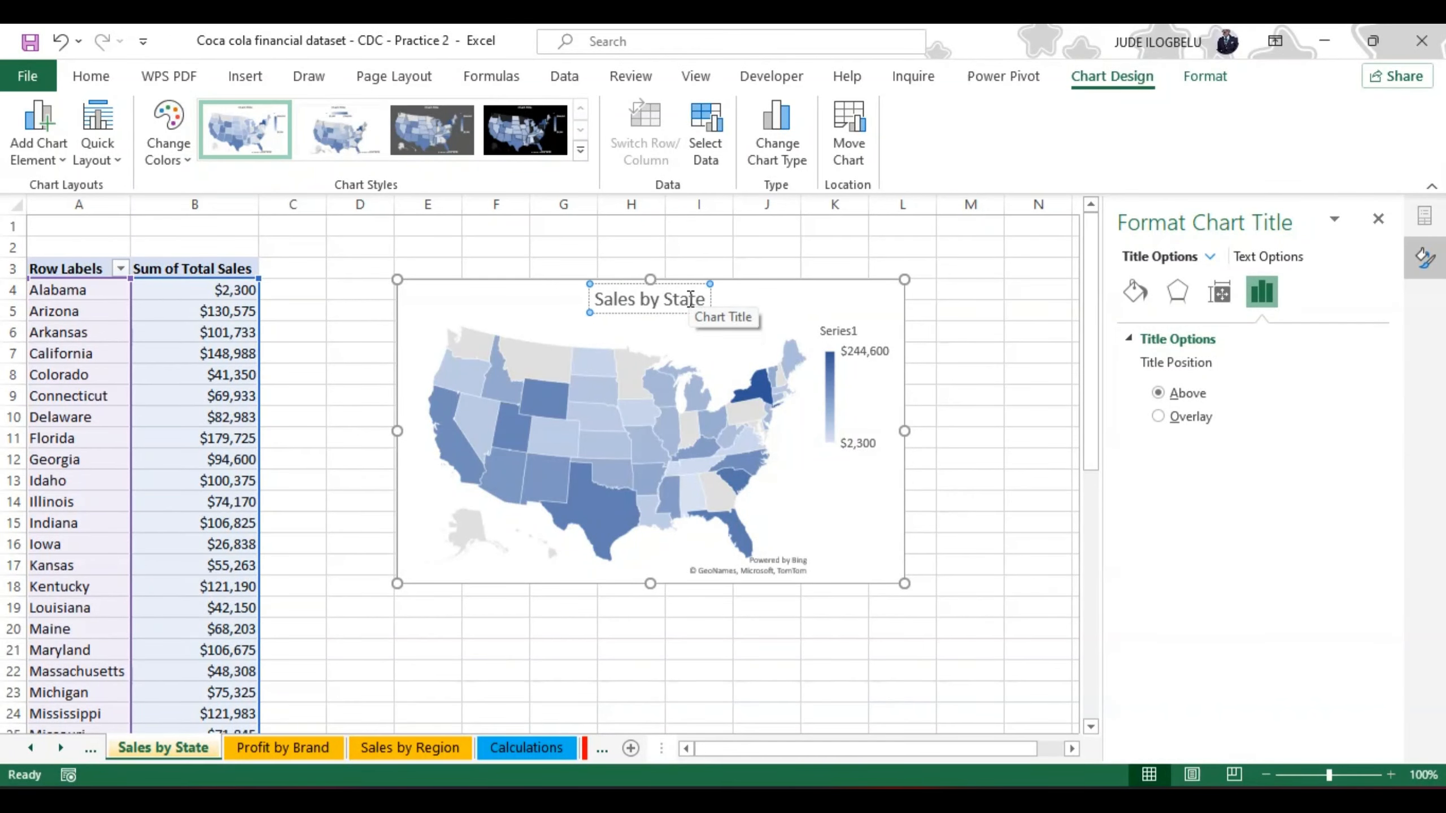
Step: Make the whole map chart title bold and leave title editing
key("ctrl+a")
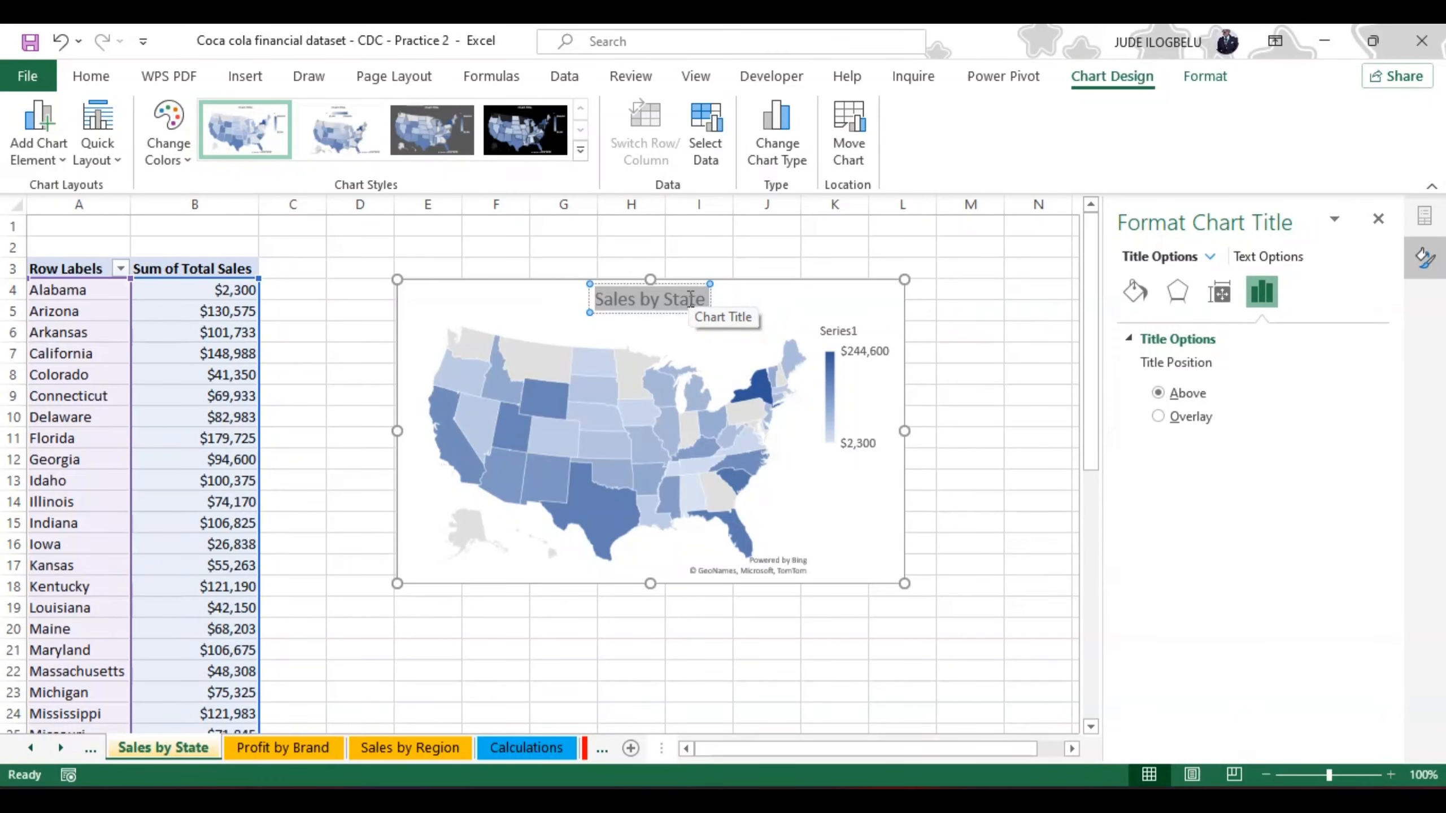
key("ctrl+b")
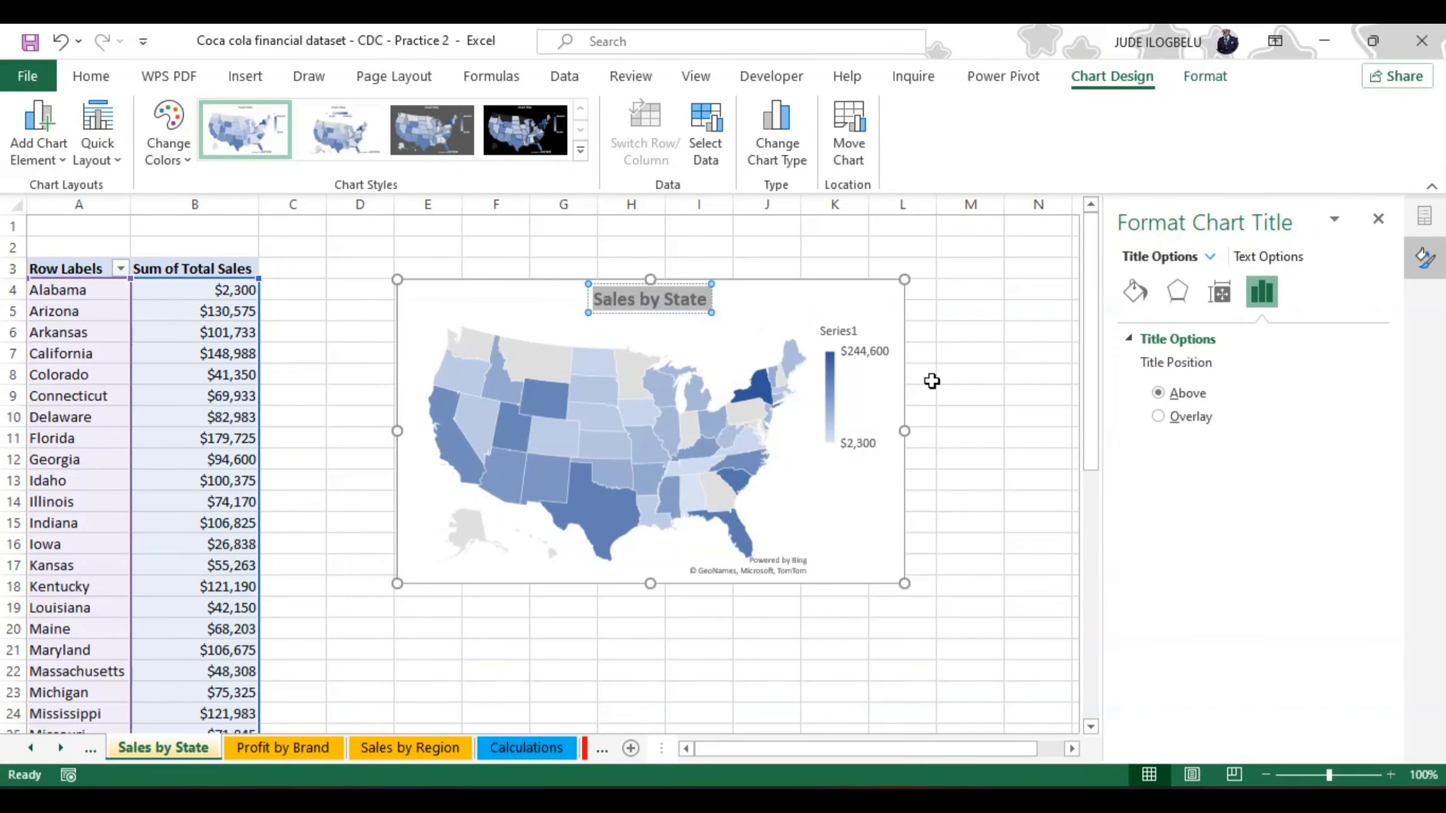
left_click(962, 329)
Step: Move the map chart closer to the PivotTable, starting at column D near row 3, and close the formatting pane
left_click(829, 294)
left_click_drag(810, 281, 742, 268)
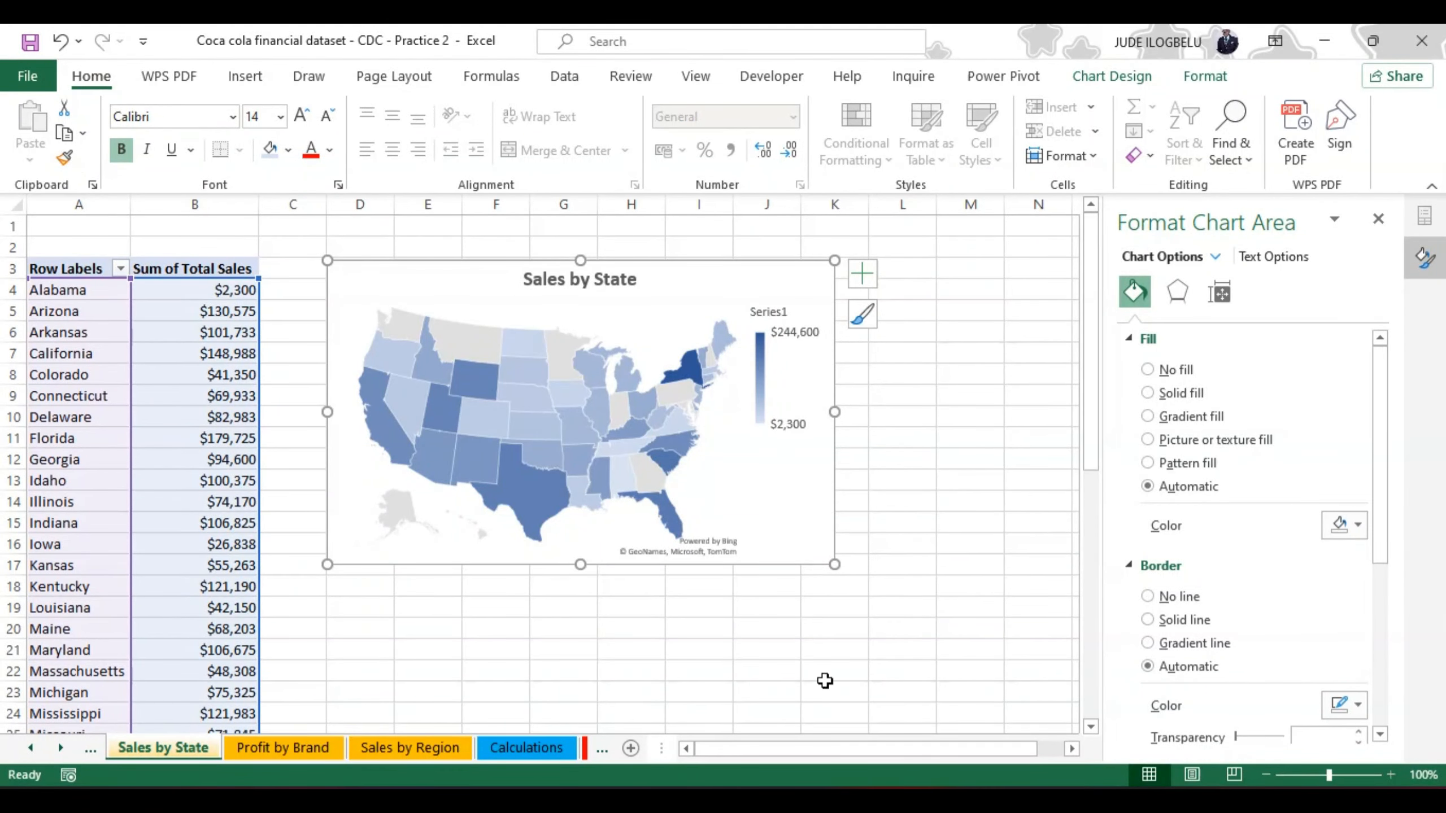
left_click(1378, 220)
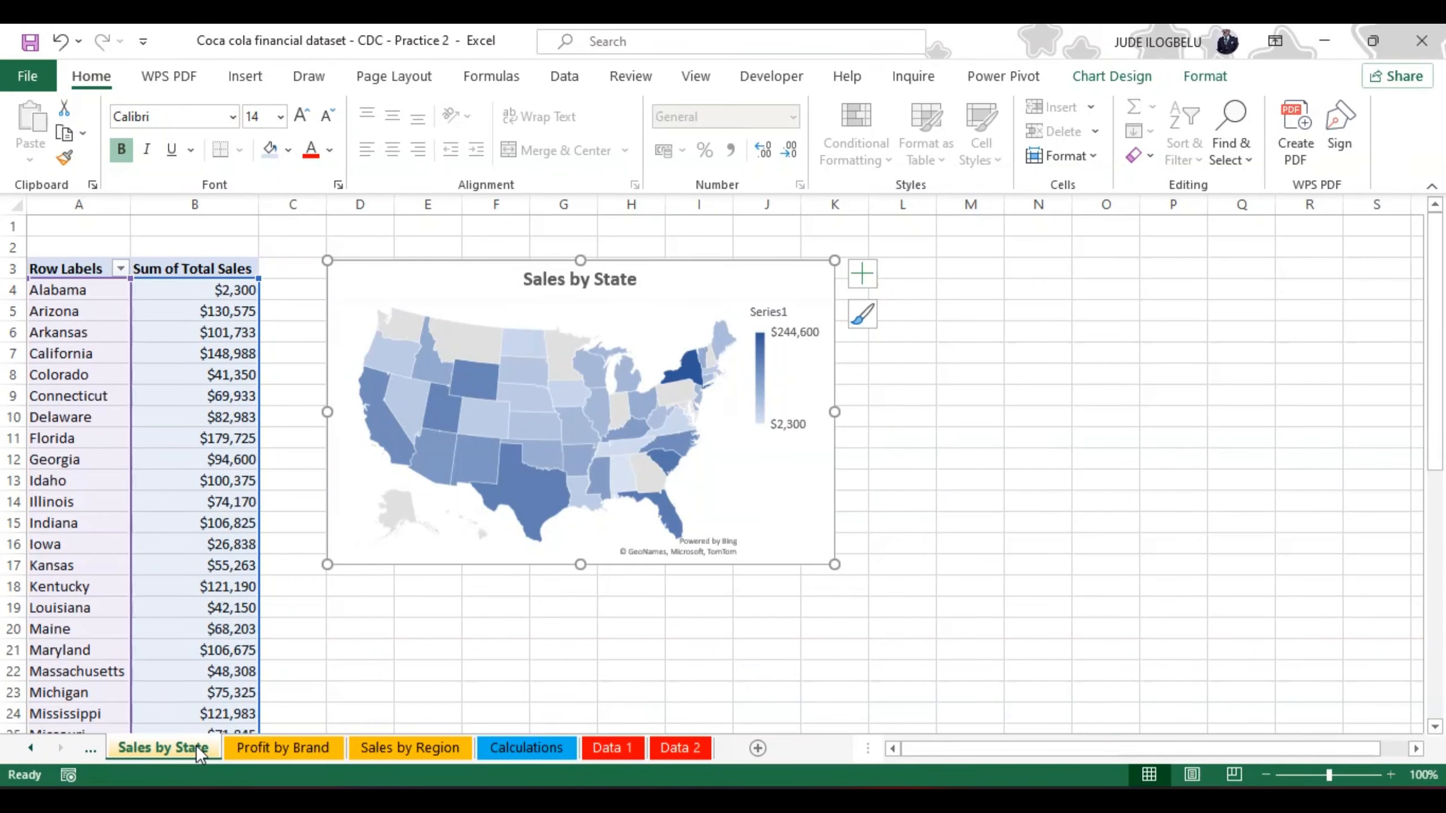
Step: Create a copy of the Profit by Brand sheet and place it before the DASHBOARD sheet
right_click(233, 752)
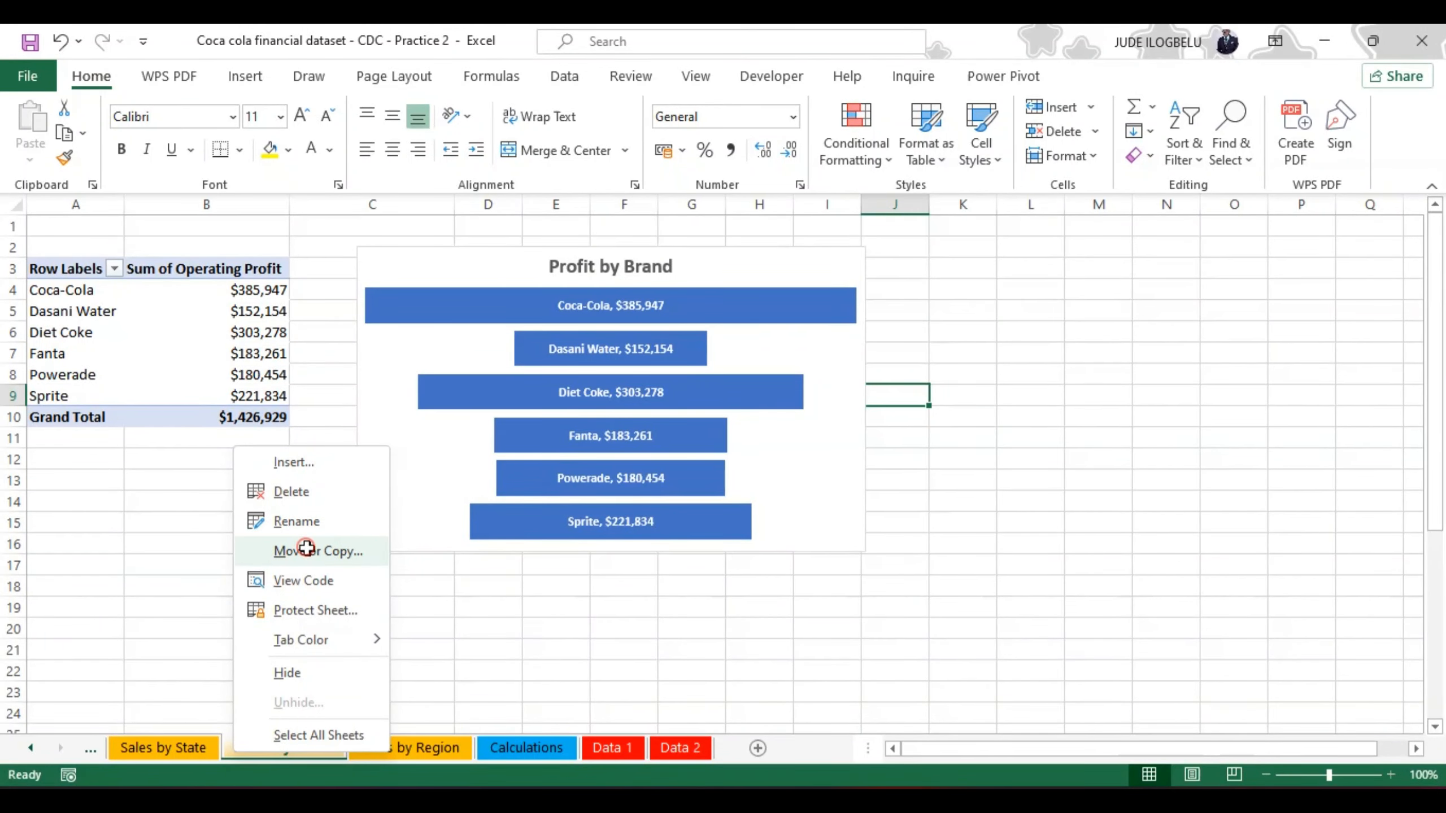
left_click(312, 553)
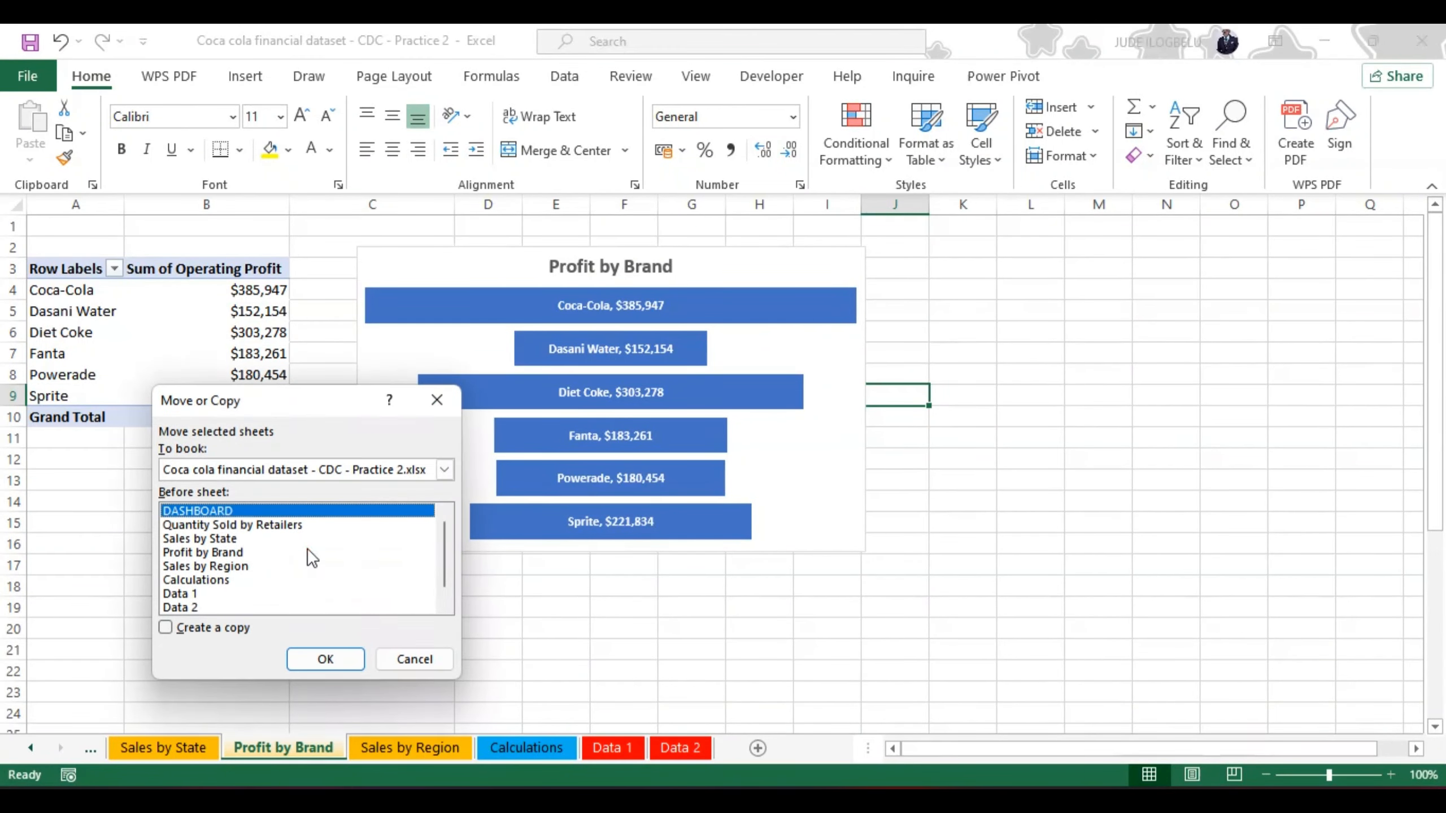
left_click(166, 628)
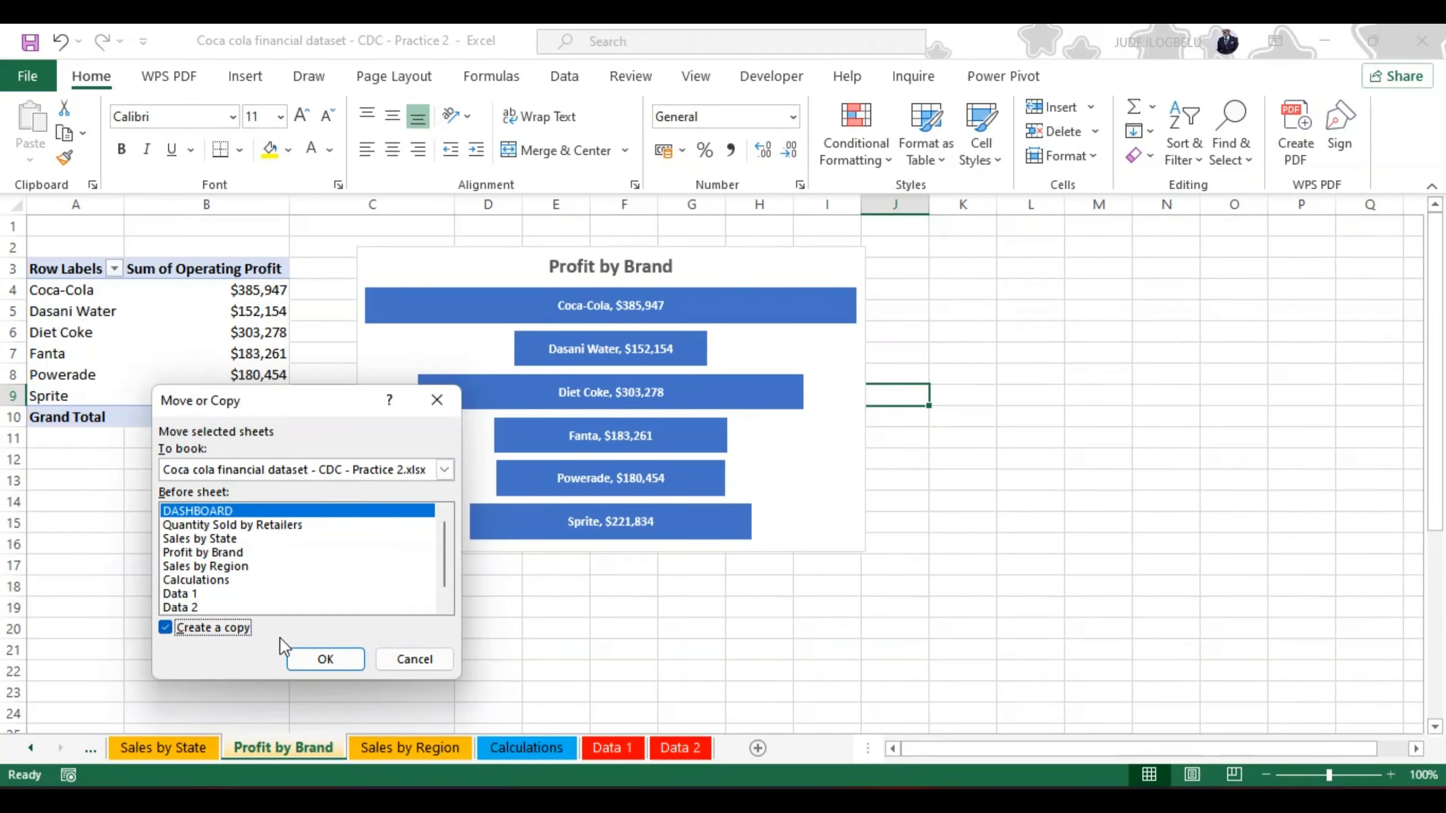
left_click(308, 657)
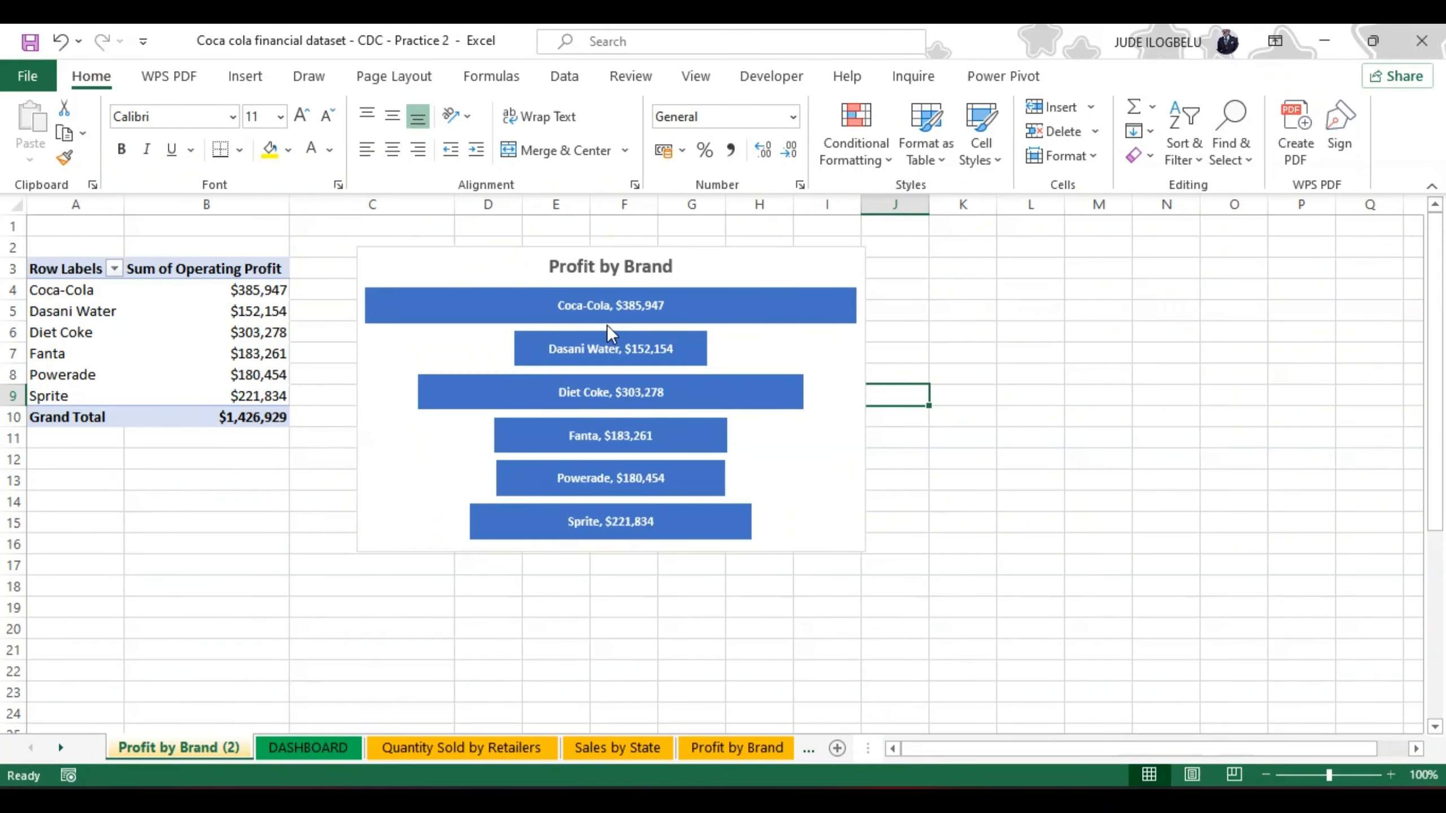
Step: Delete the Profit by Brand funnel chart from the copied sheet
mouse_move(625, 333)
left_click(449, 256)
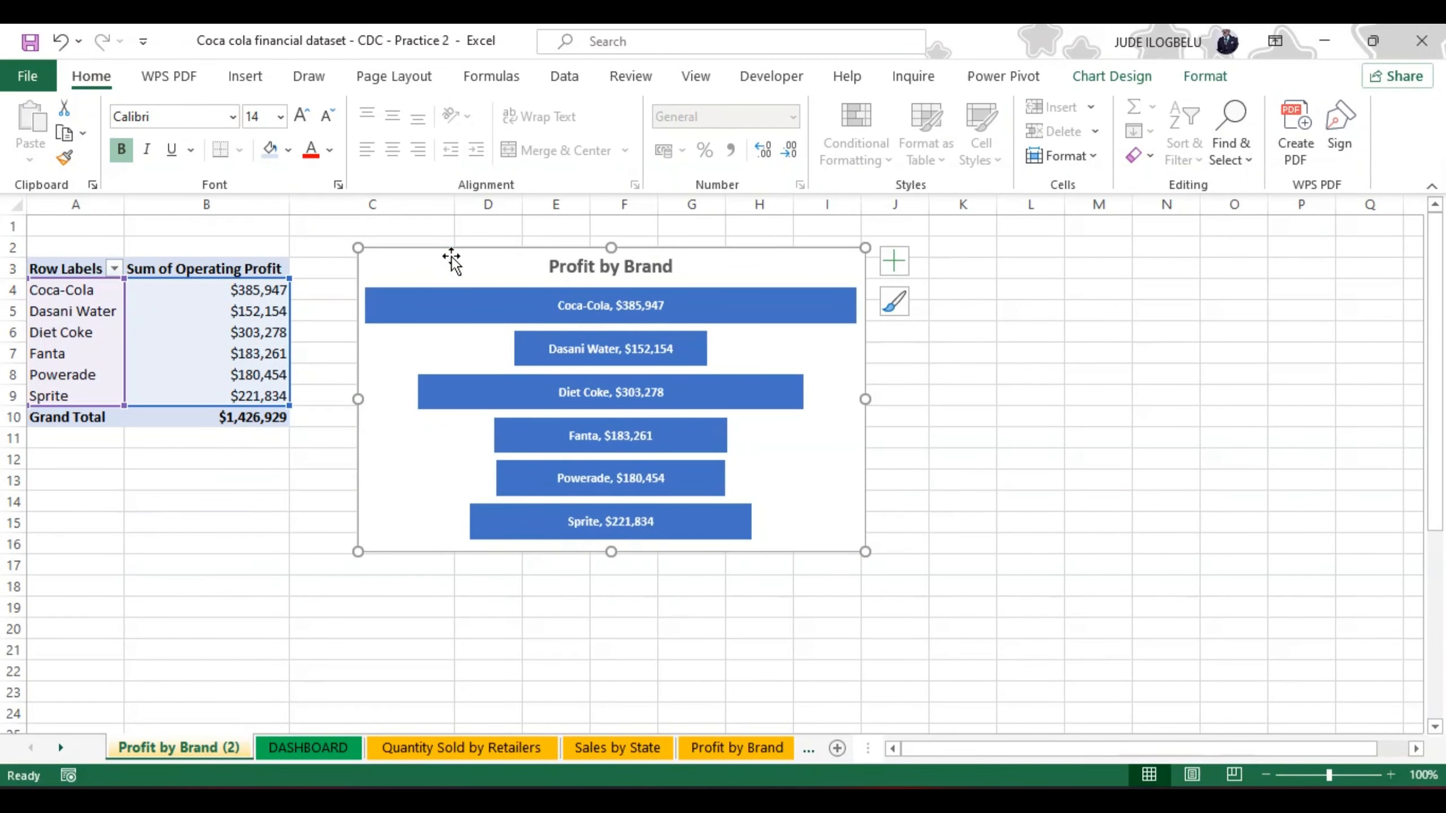
key("Delete")
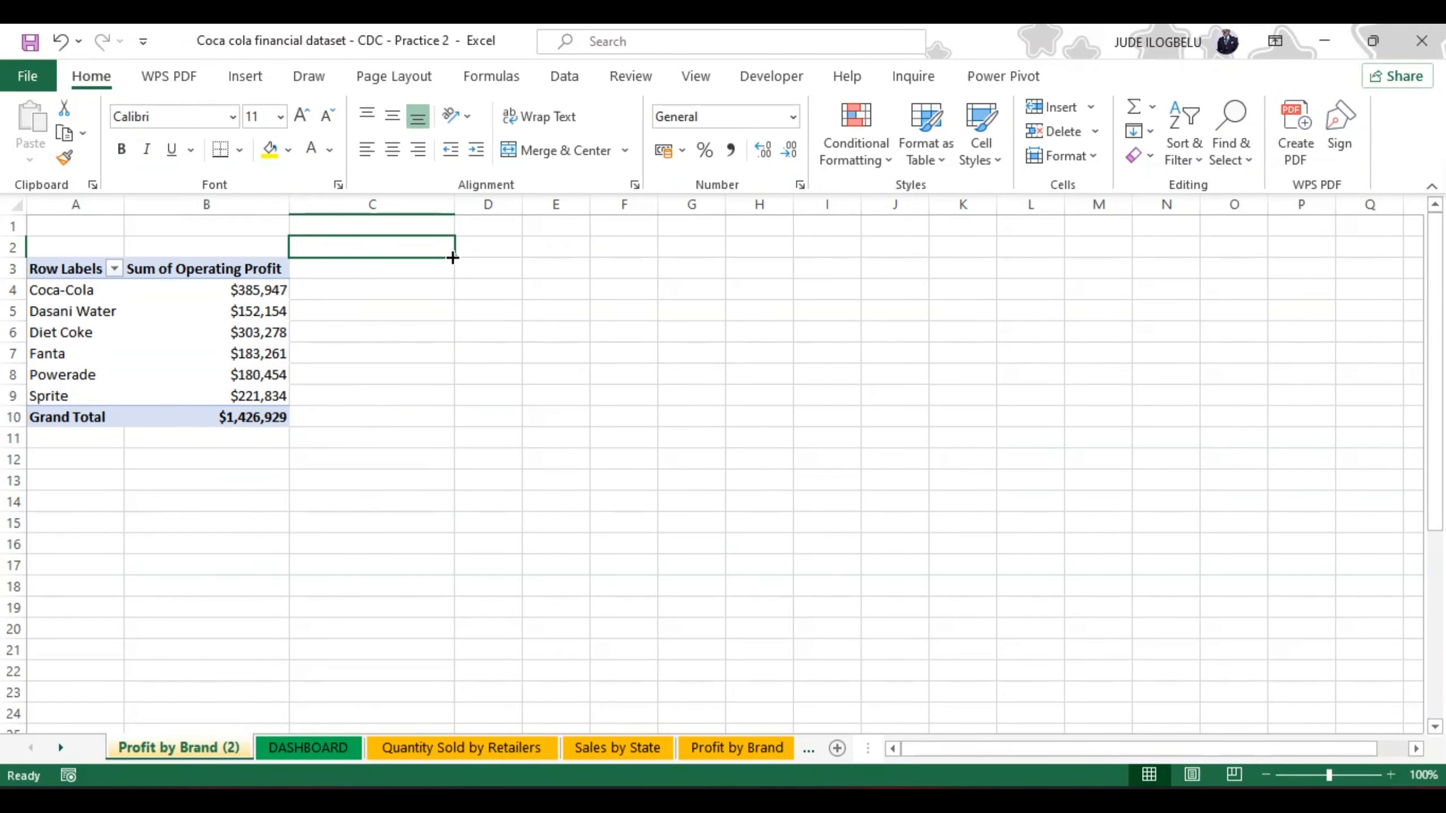
Step: Add the Invoice Date field to the rows of the copied sheet's PivotTable
left_click(261, 289)
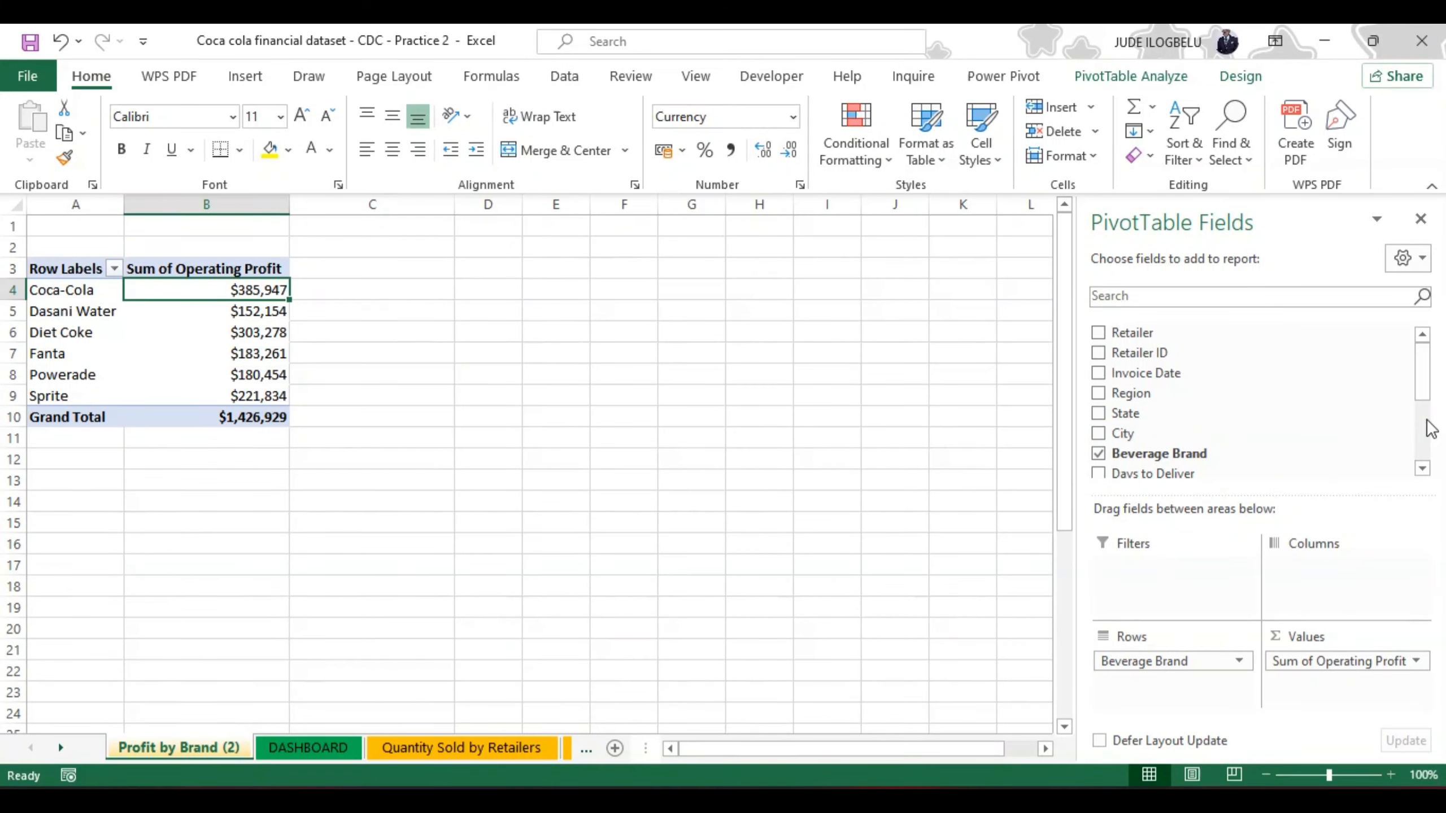
mouse_move(1429, 395)
left_mouse_down()
mouse_move(1429, 459)
mouse_move(1420, 386)
left_mouse_up()
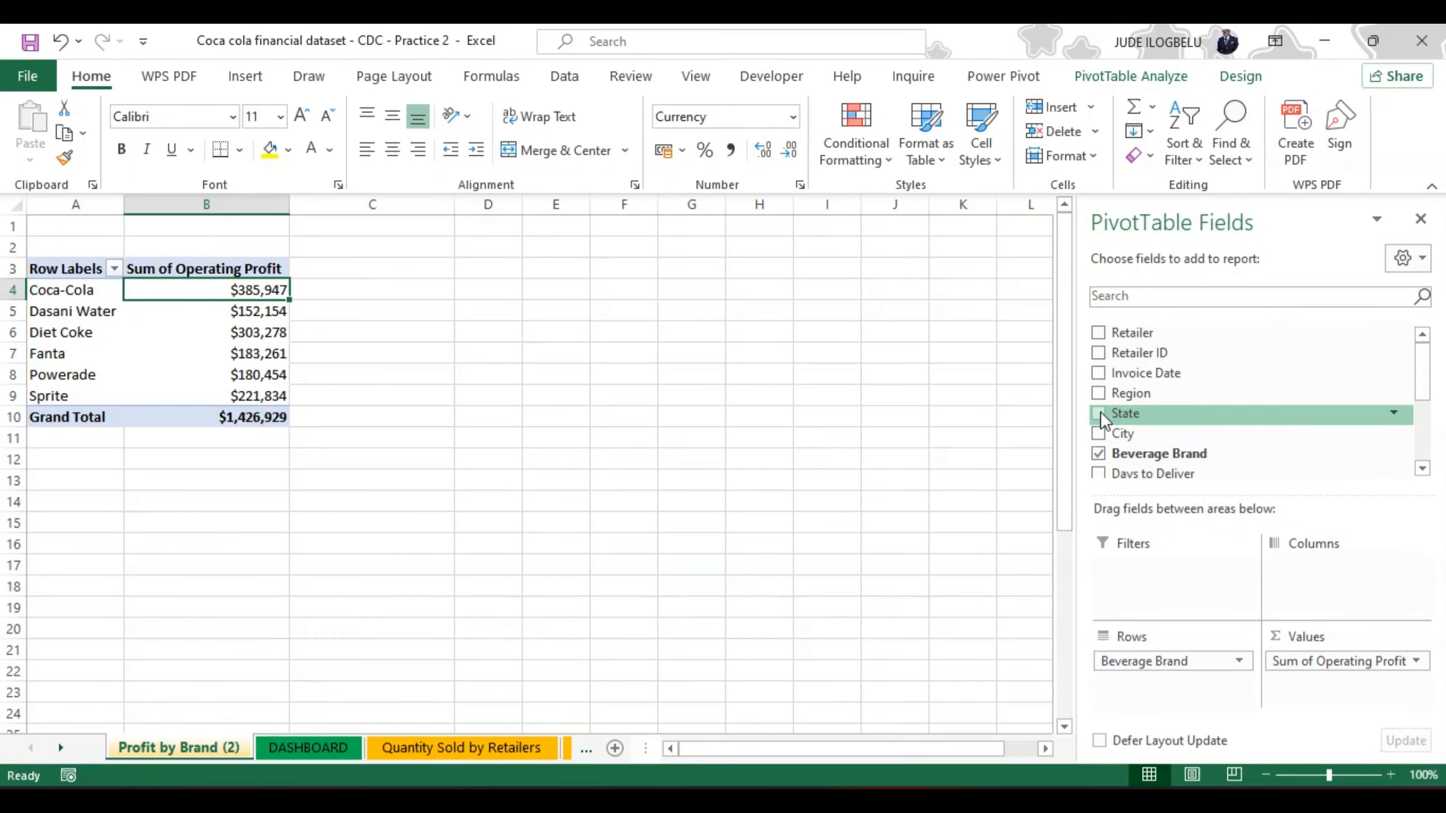
left_click(1098, 374)
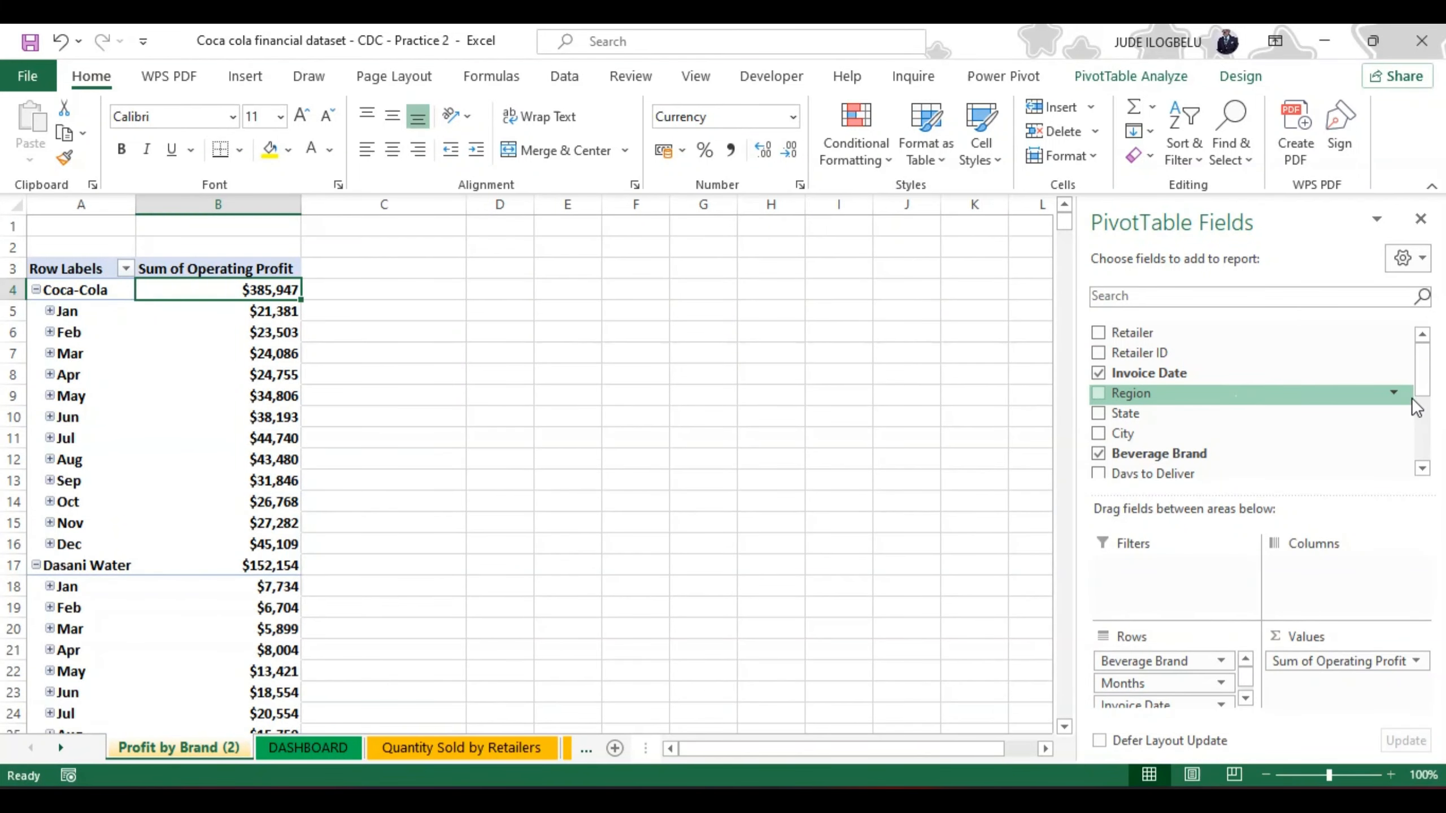
Step: Remove the Operating Profit field from the copied sheet's PivotTable
left_click_drag(1415, 374, 1420, 394)
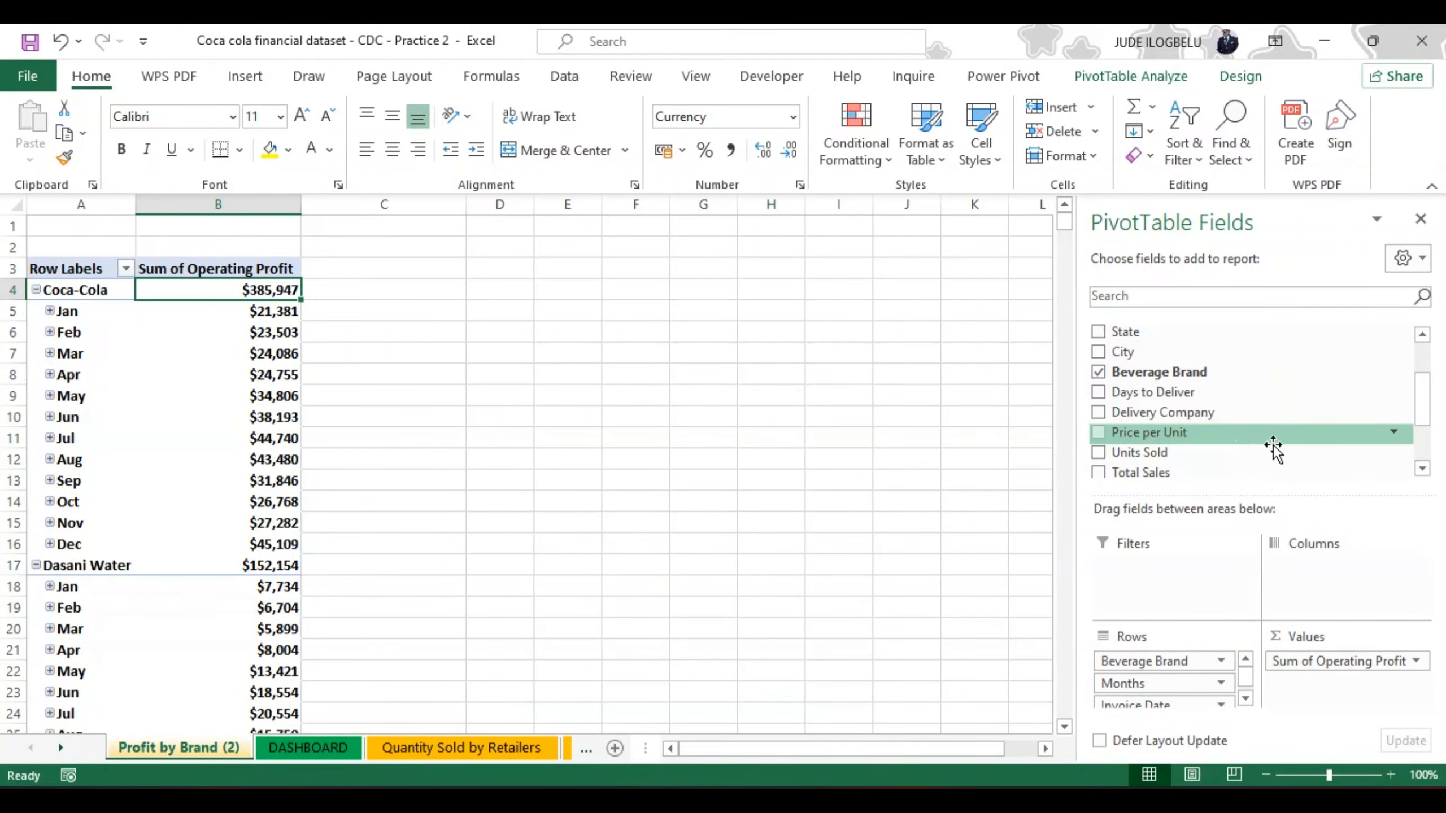
left_click_drag(1421, 402, 1430, 440)
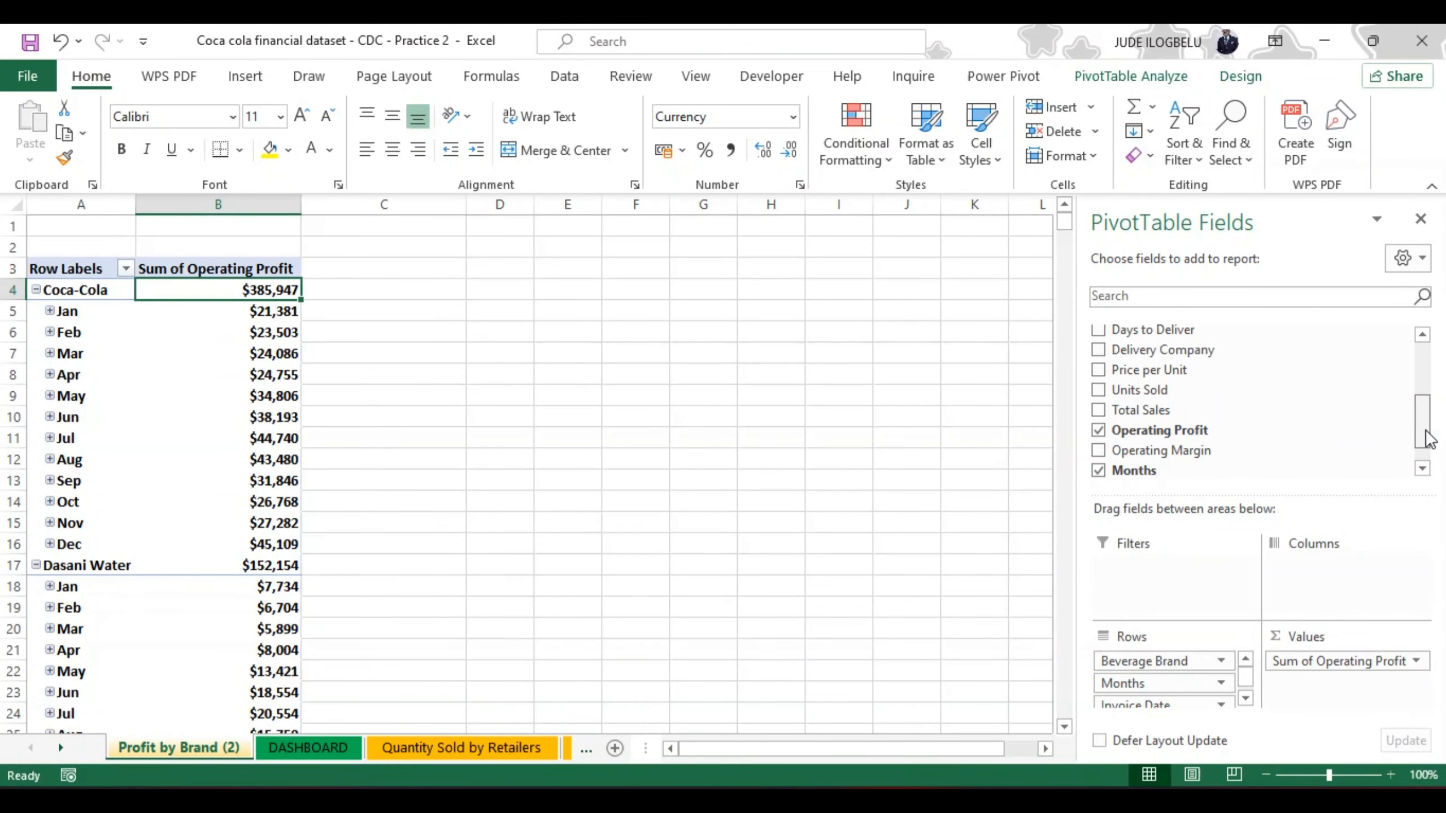
left_click(1098, 430)
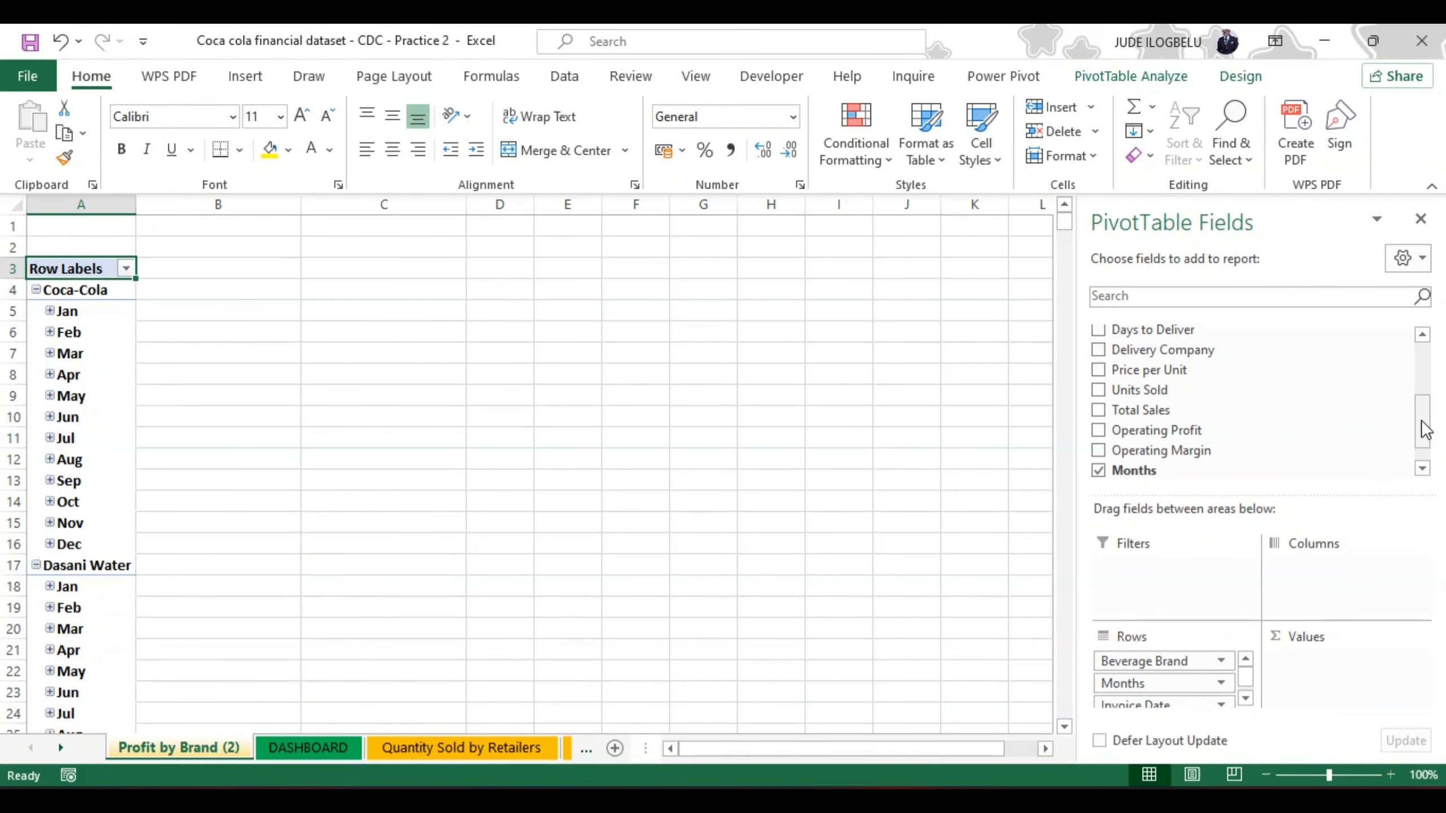
Step: Move the Beverage Brand field from Rows to Values so the PivotTable counts brands by month
left_click_drag(1426, 431, 1416, 374)
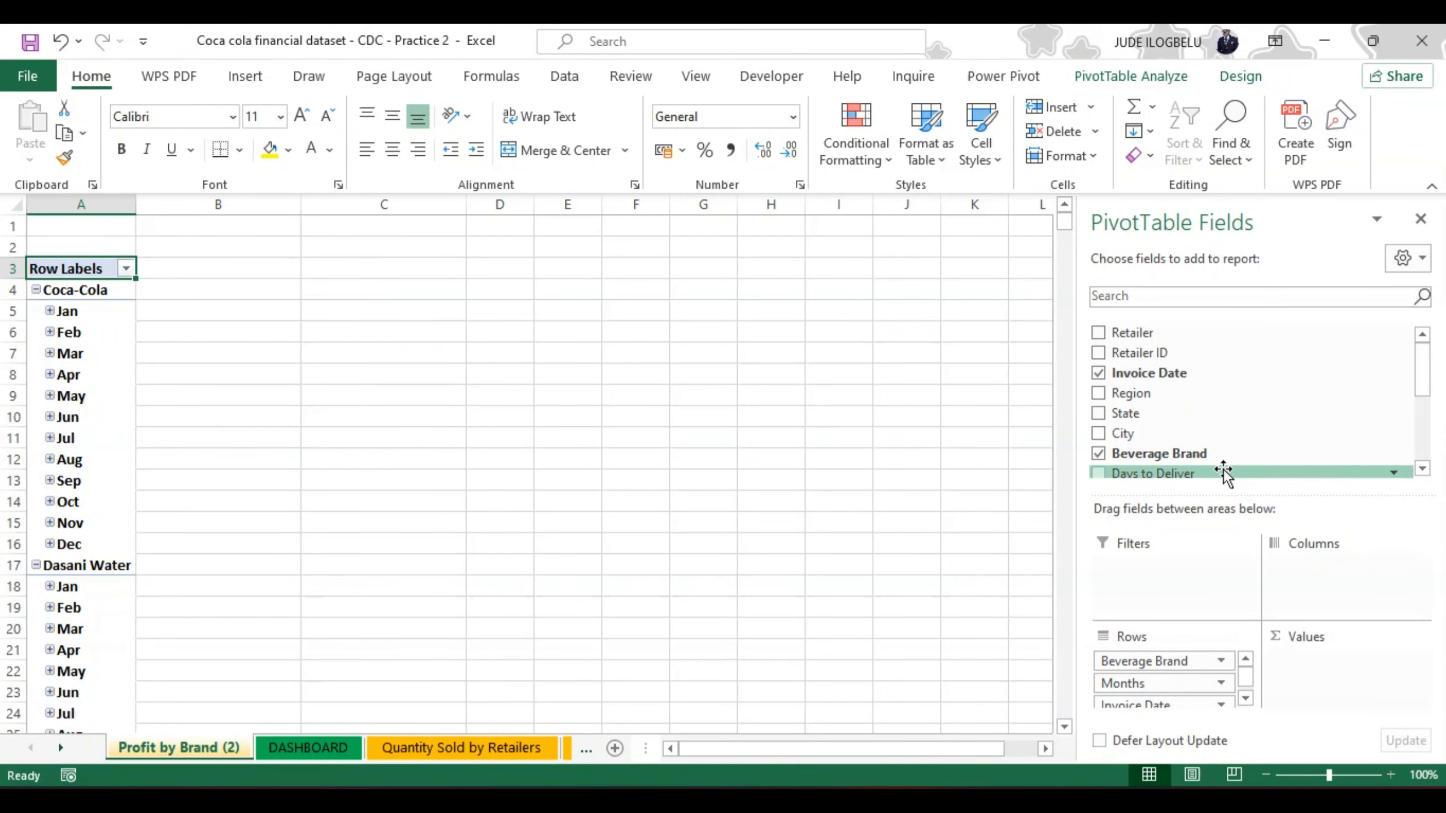
left_click_drag(1422, 378, 1423, 484)
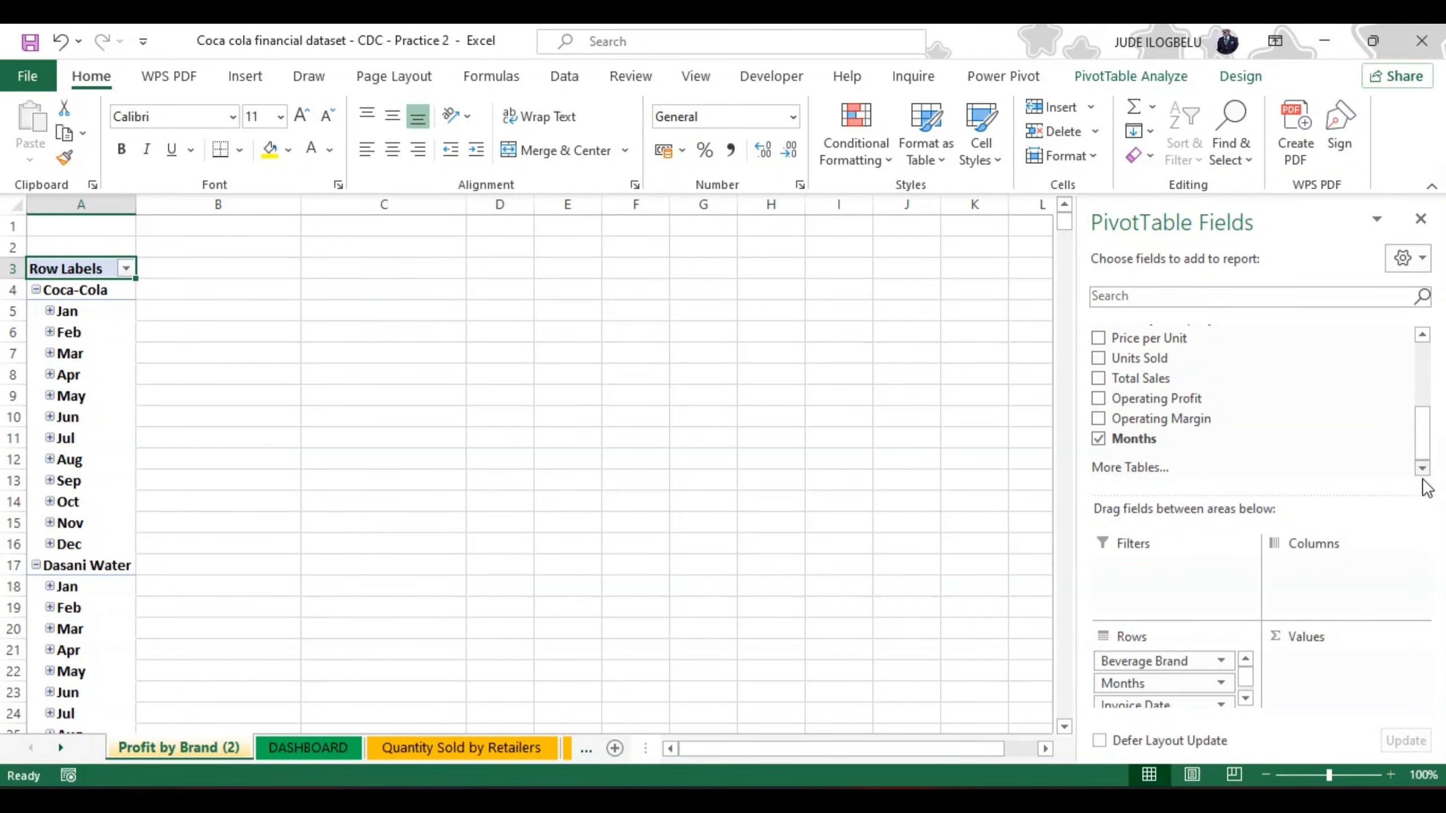
left_click(1246, 700)
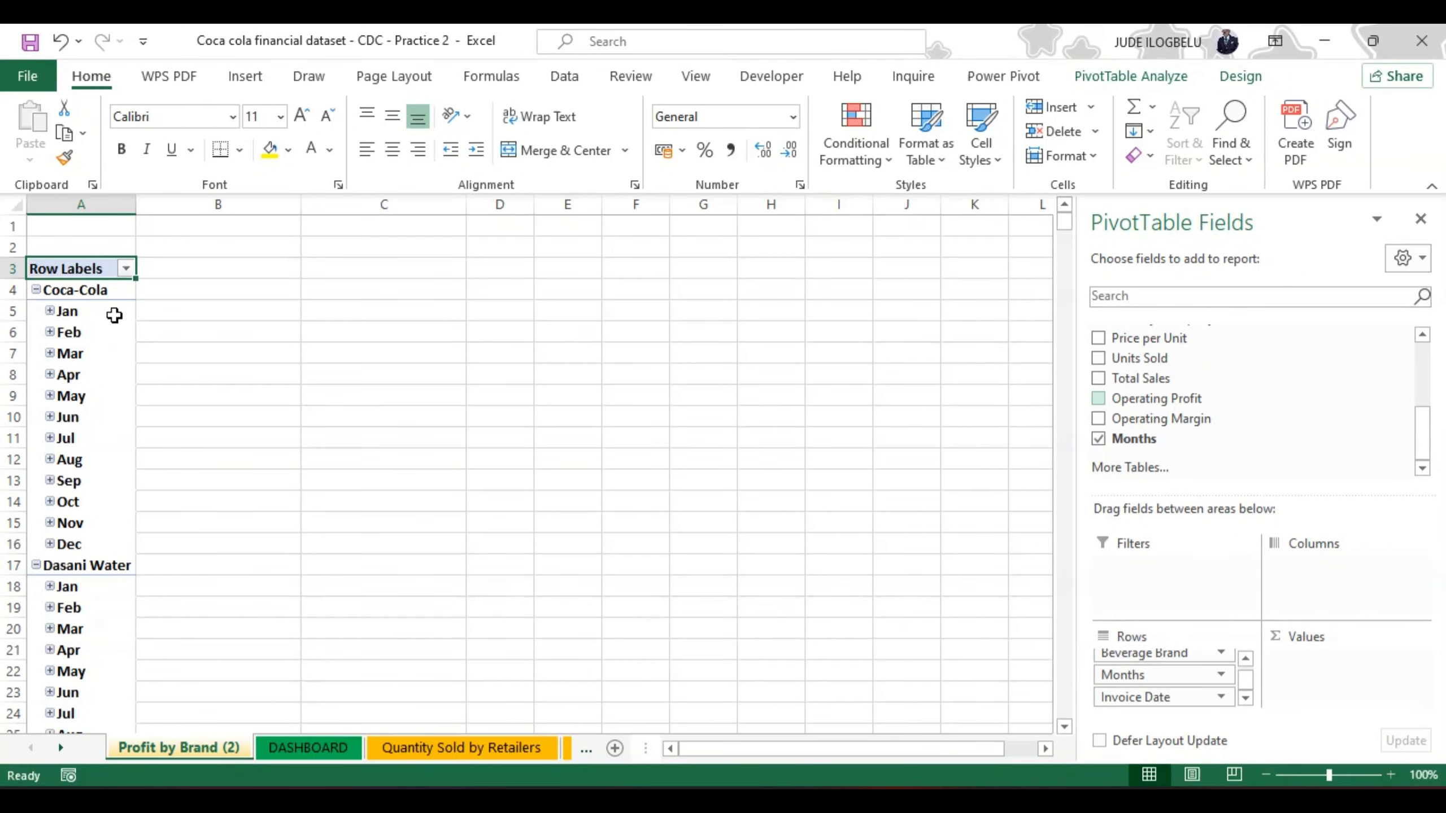
mouse_move(122, 315)
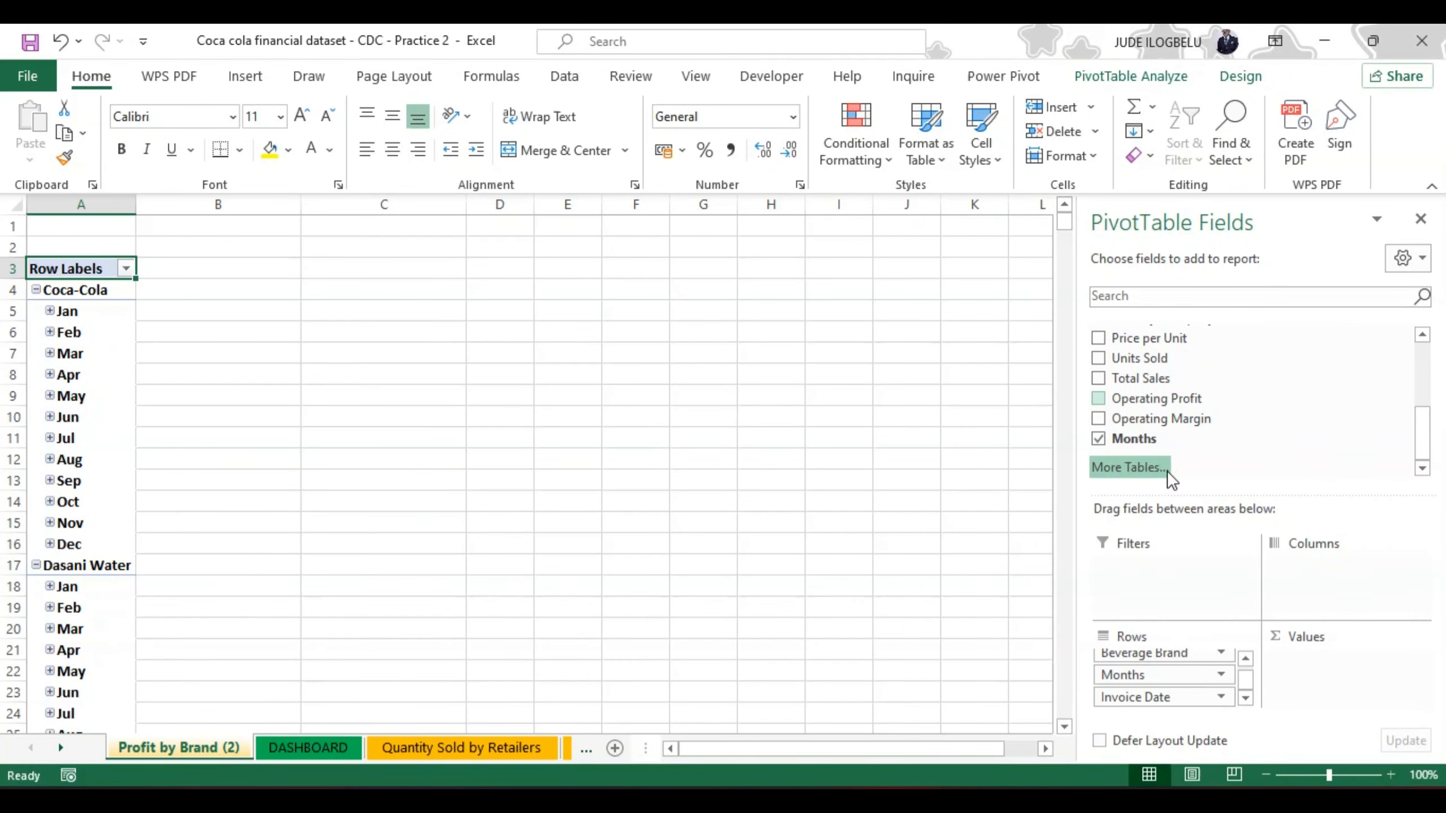
left_click_drag(1425, 439, 1421, 387)
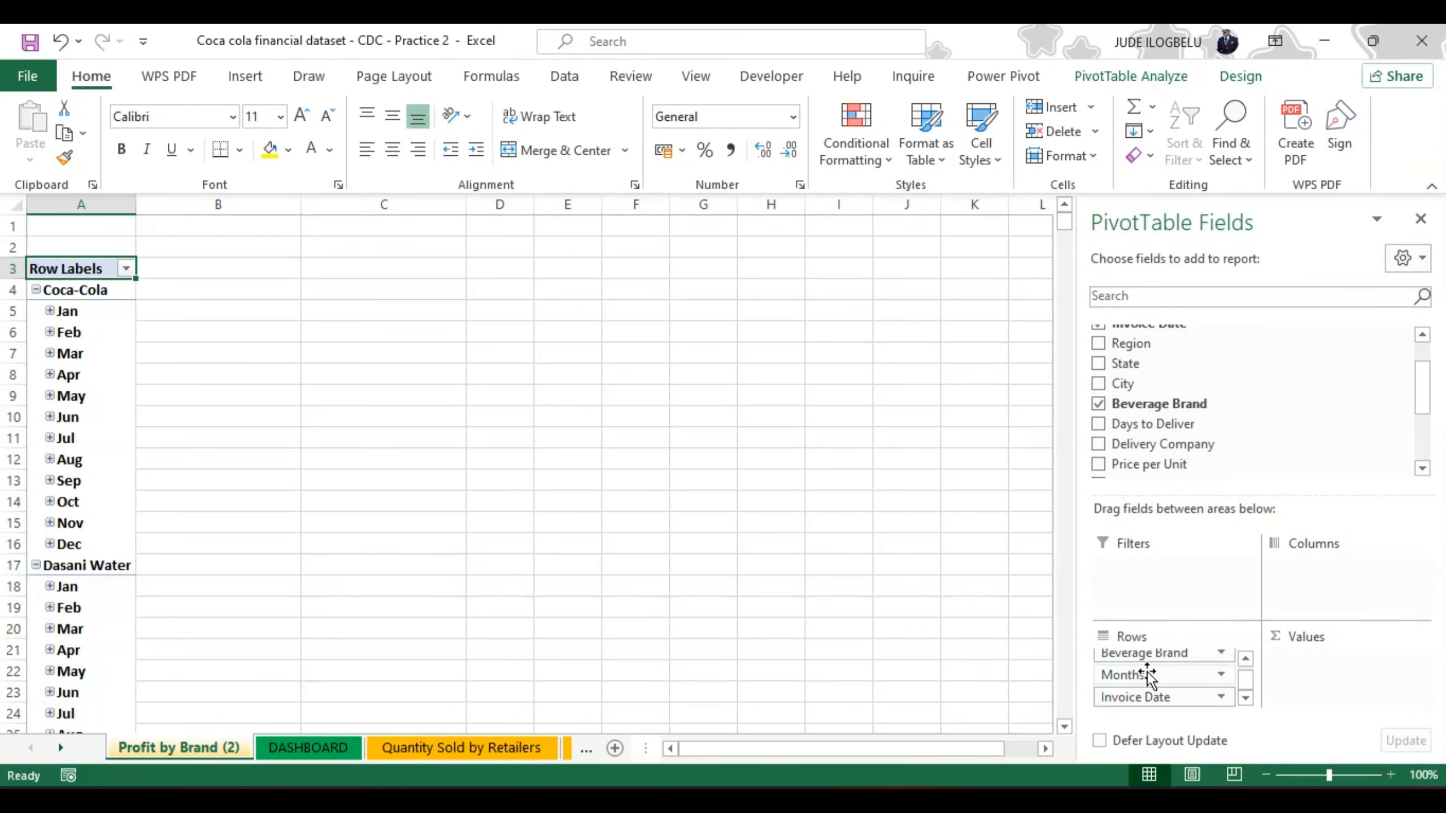
left_click_drag(1156, 655, 1335, 674)
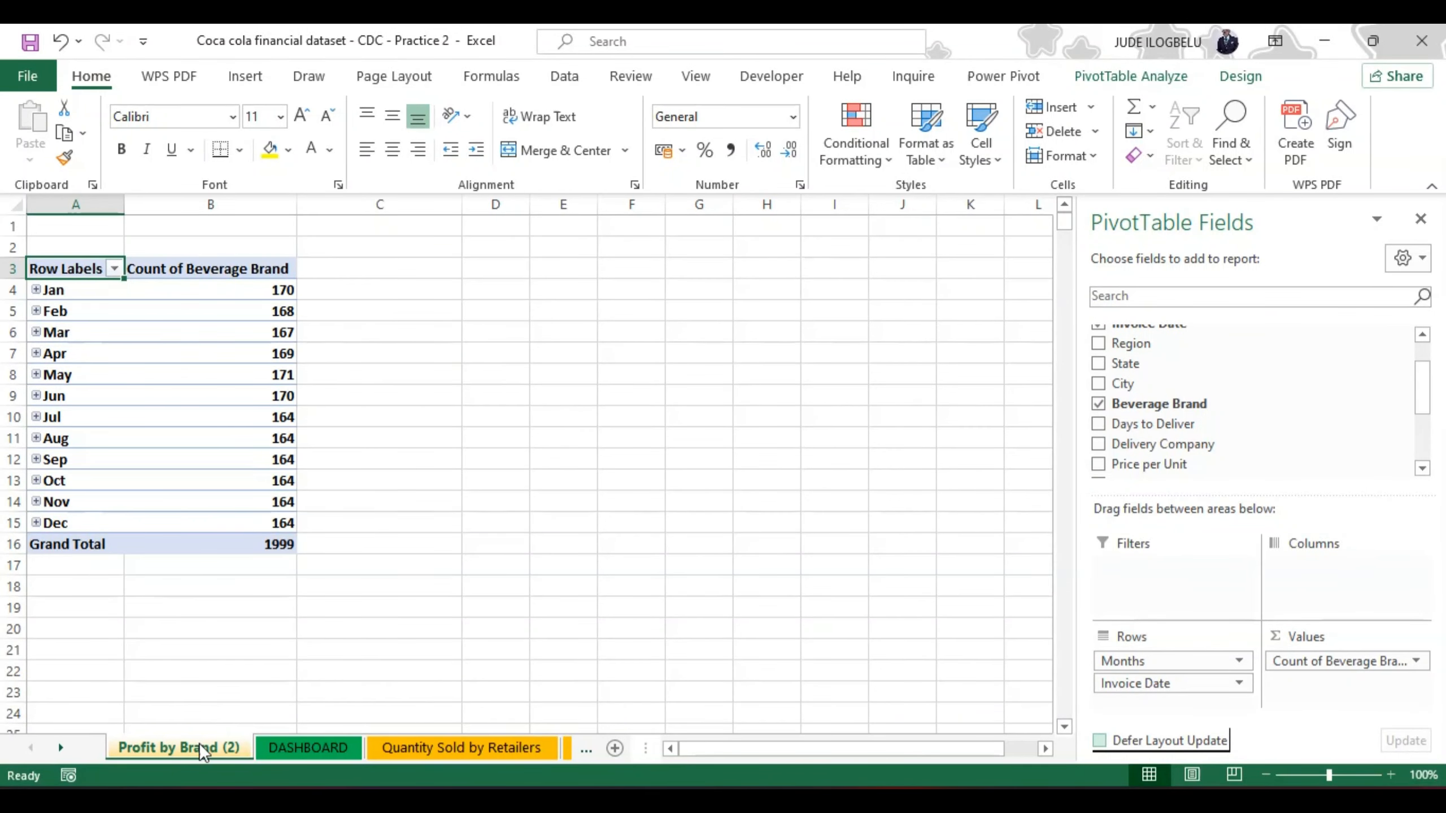
Step: Rename the copied sheet to "Brand by Date" and place it directly after the DASHBOARD sheet
double_click(167, 746)
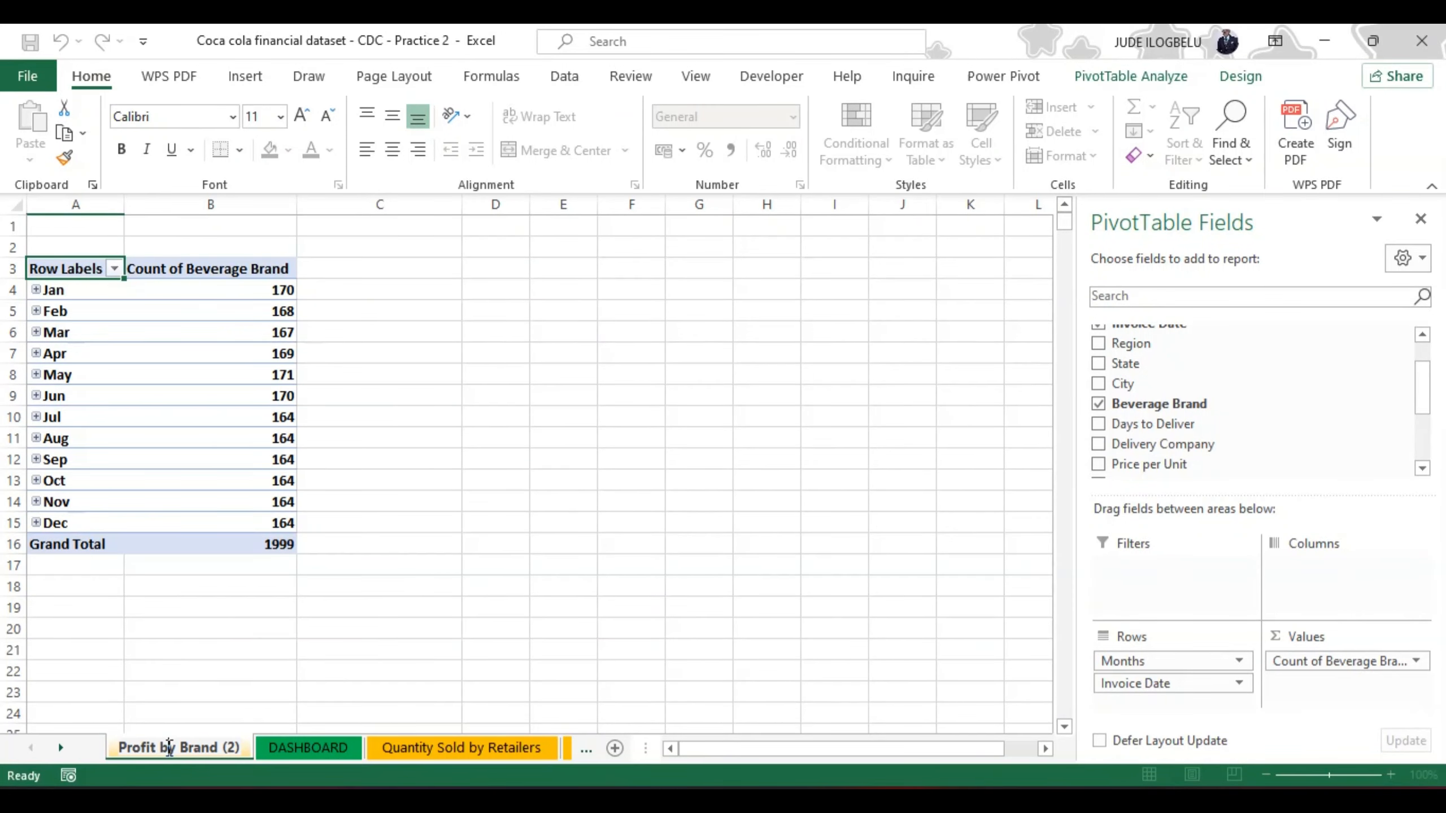
type("Br")
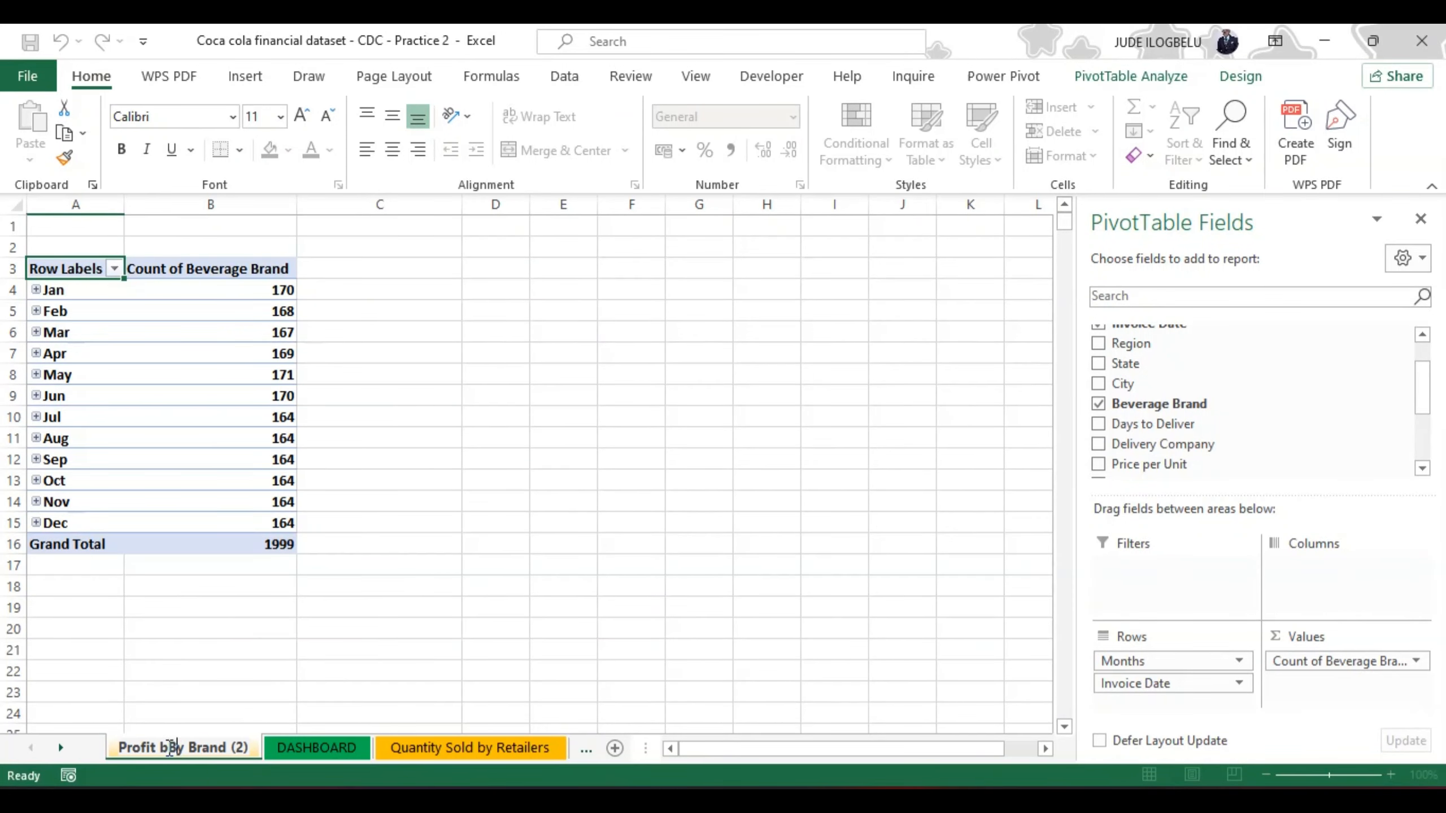
type("and")
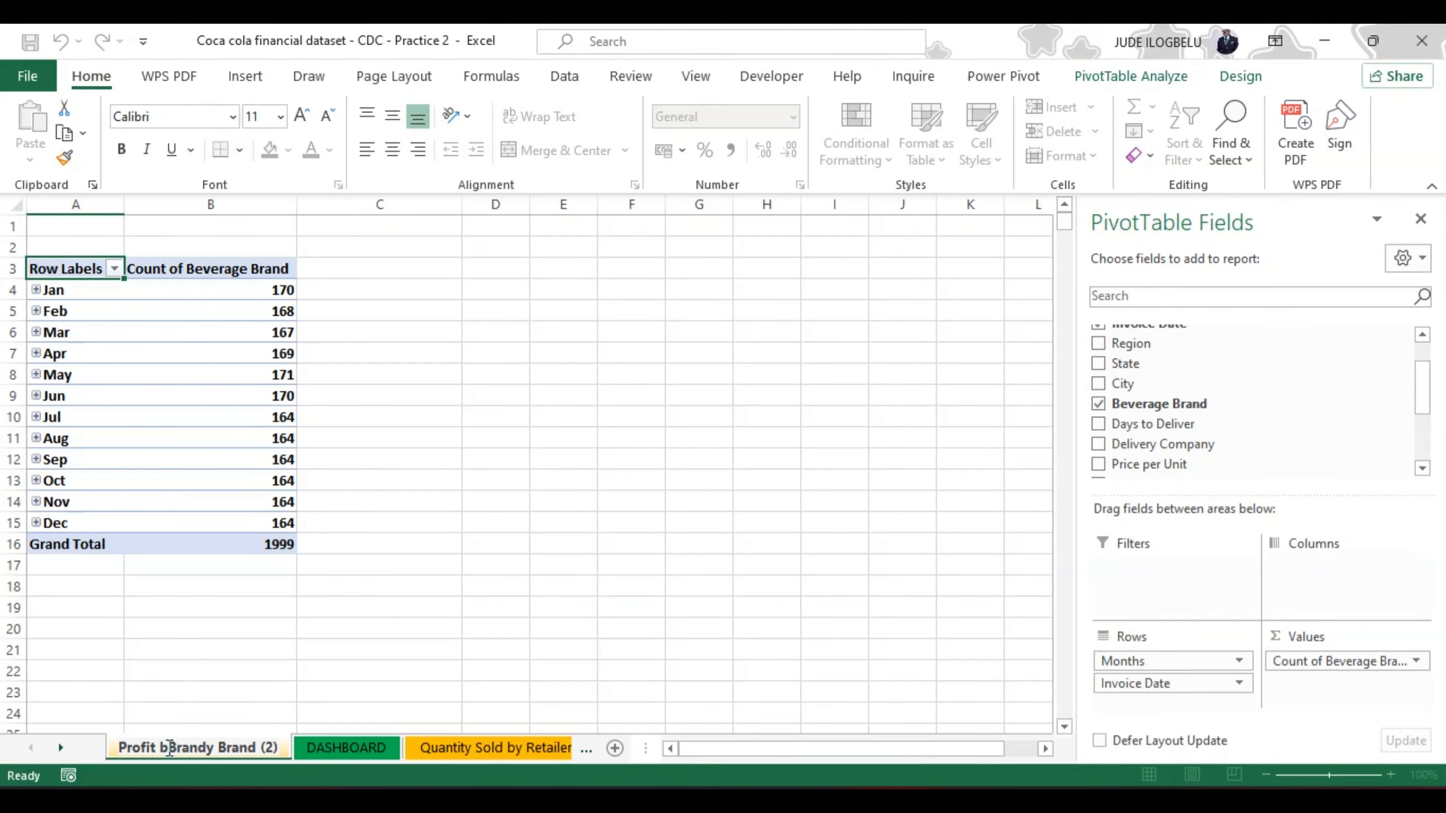
type(" by")
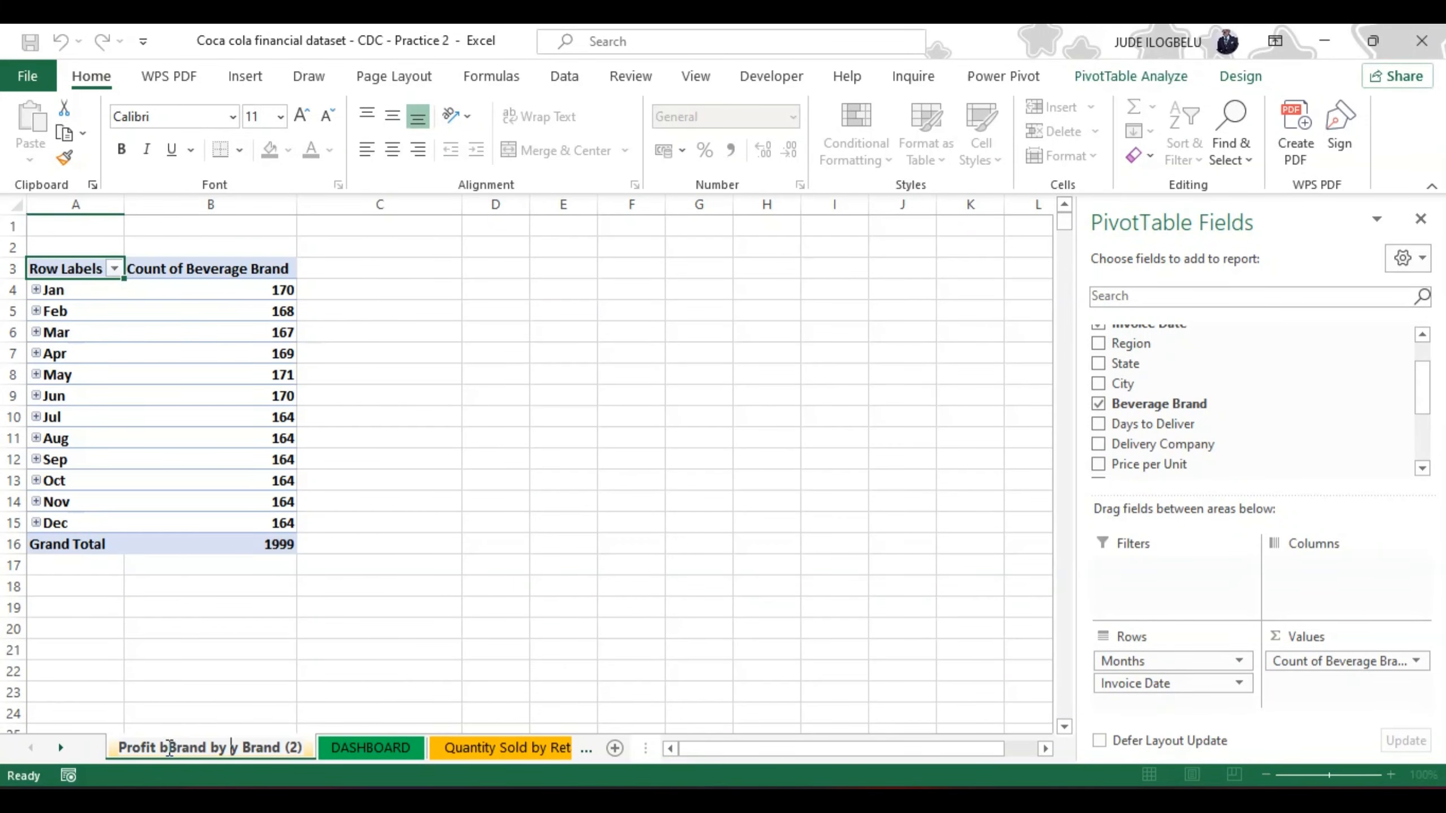
type(" Dat")
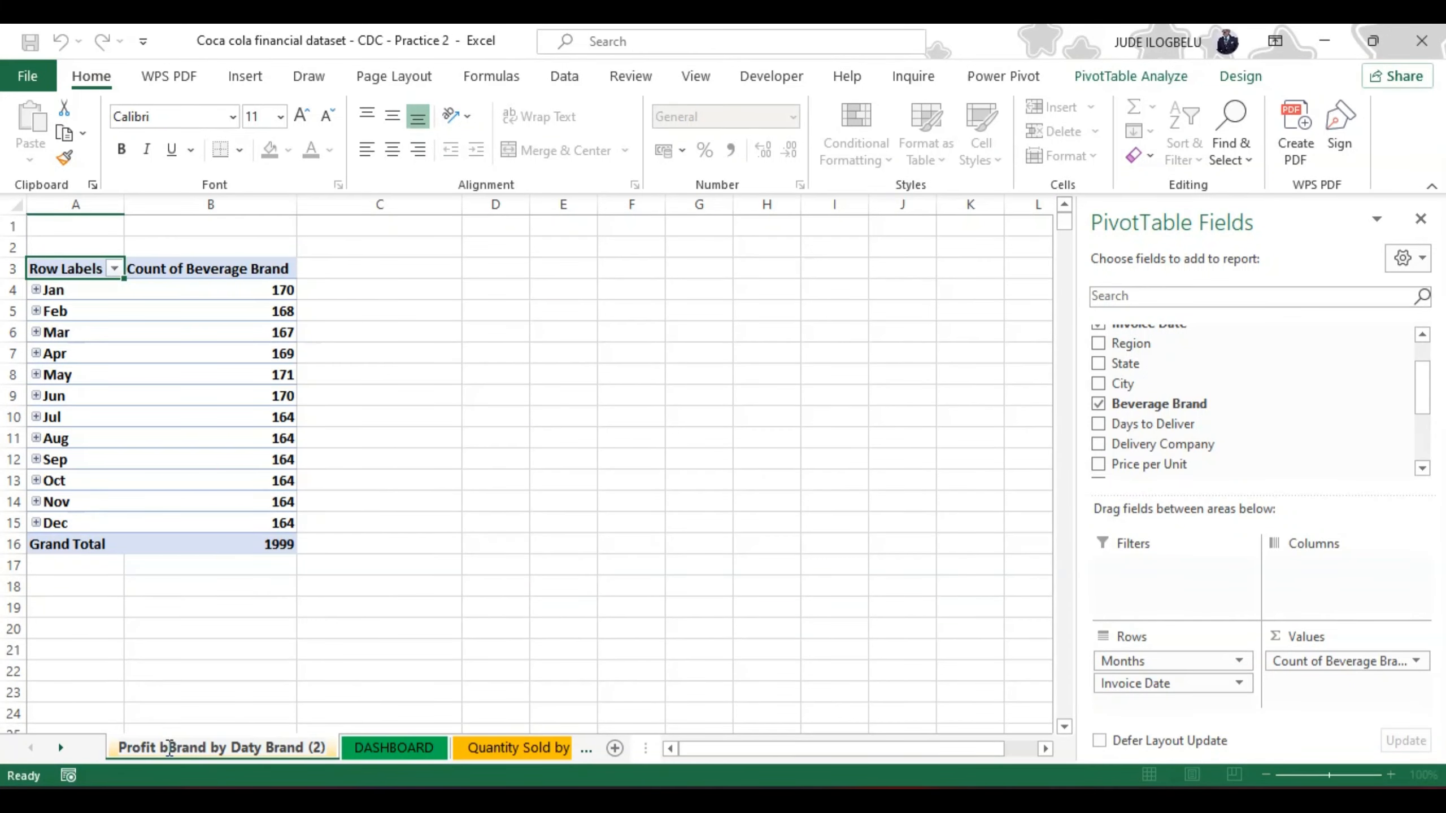
key("shift+Right")
key("shift+Right")
key("shift+Right")
key("shift+Right")
key("shift+Right")
key("shift+Right")
key("shift+Right")
key("shift+Right")
key("shift+Right")
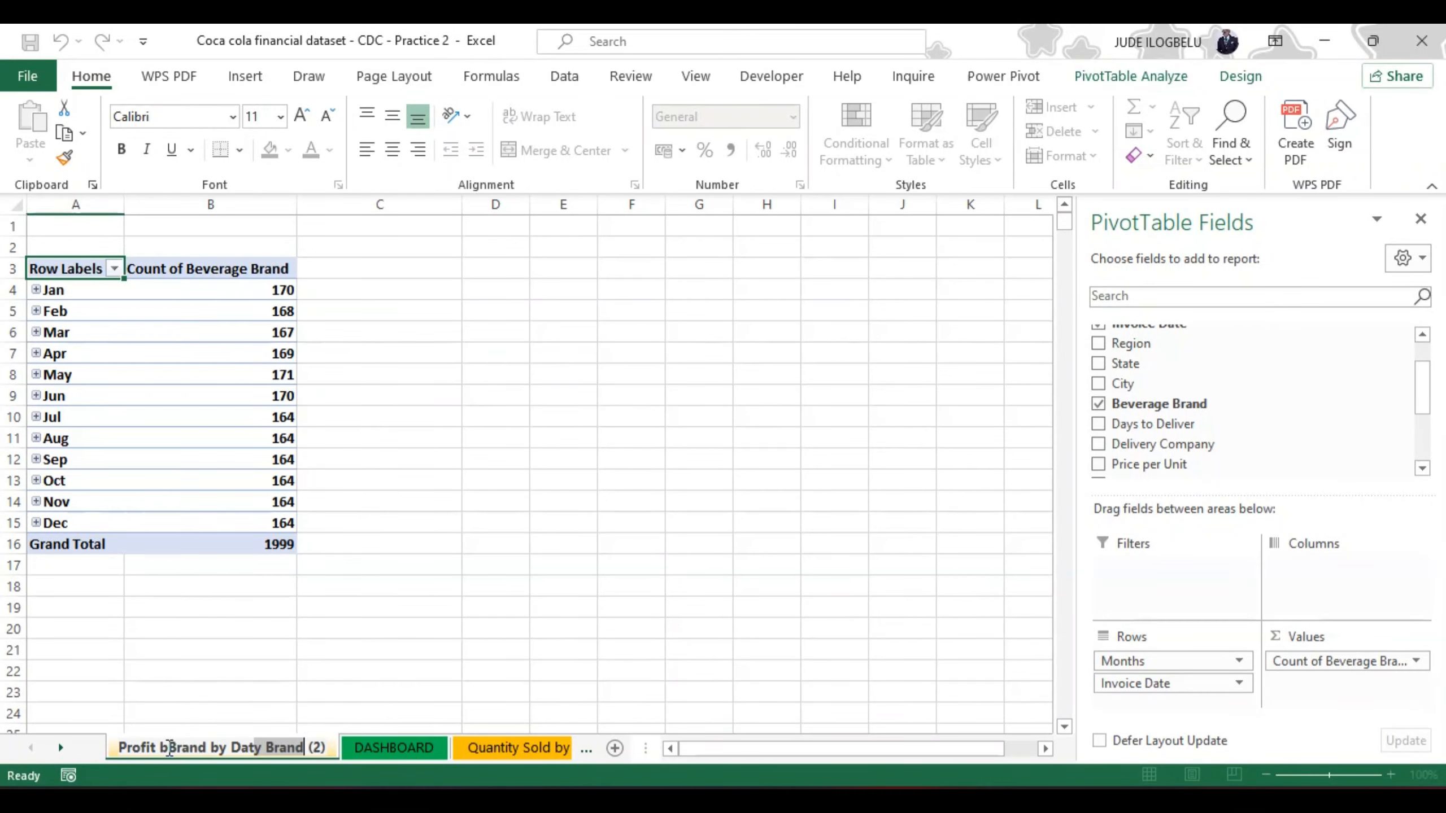
key("BackSpace")
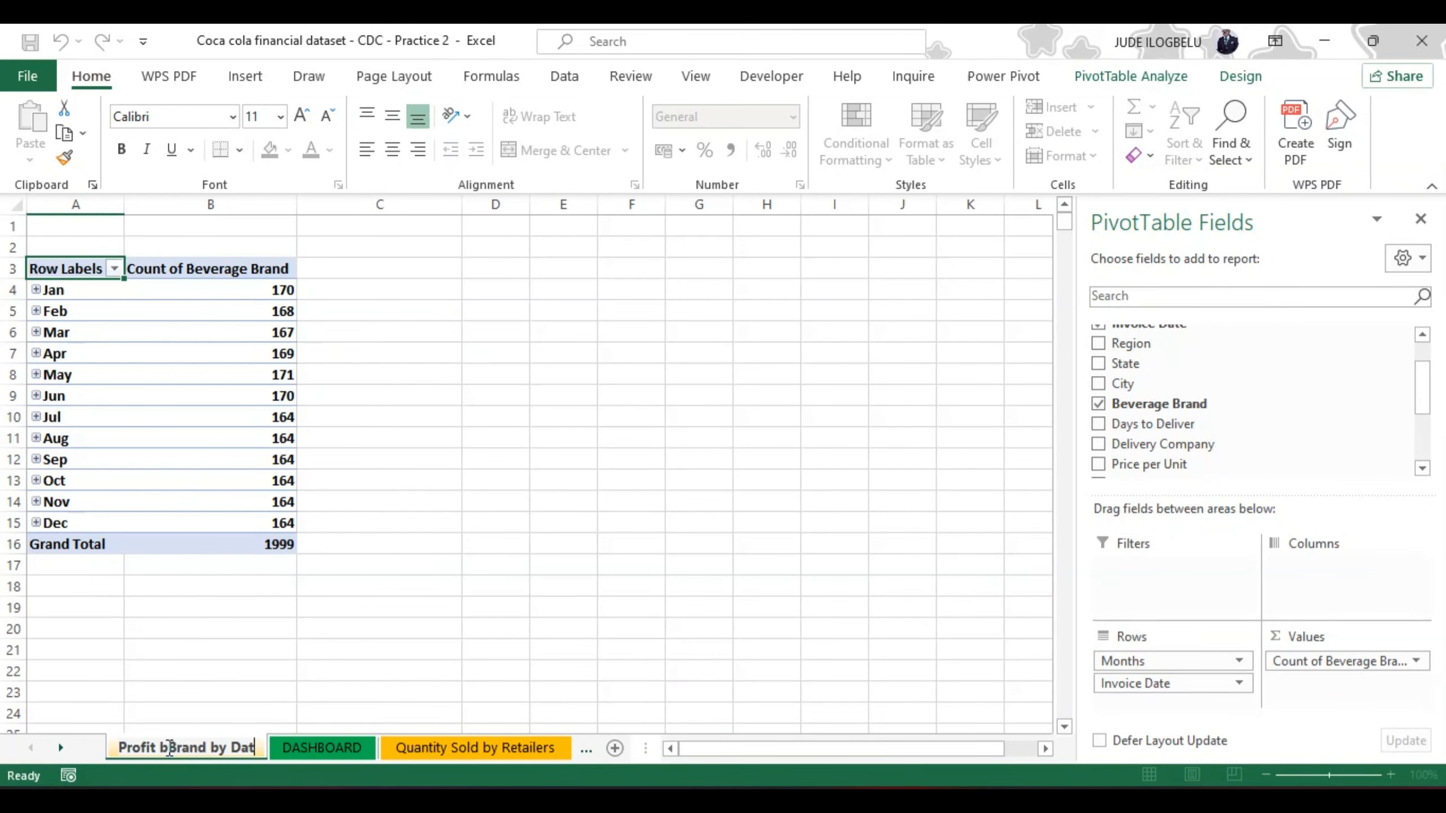
type("e")
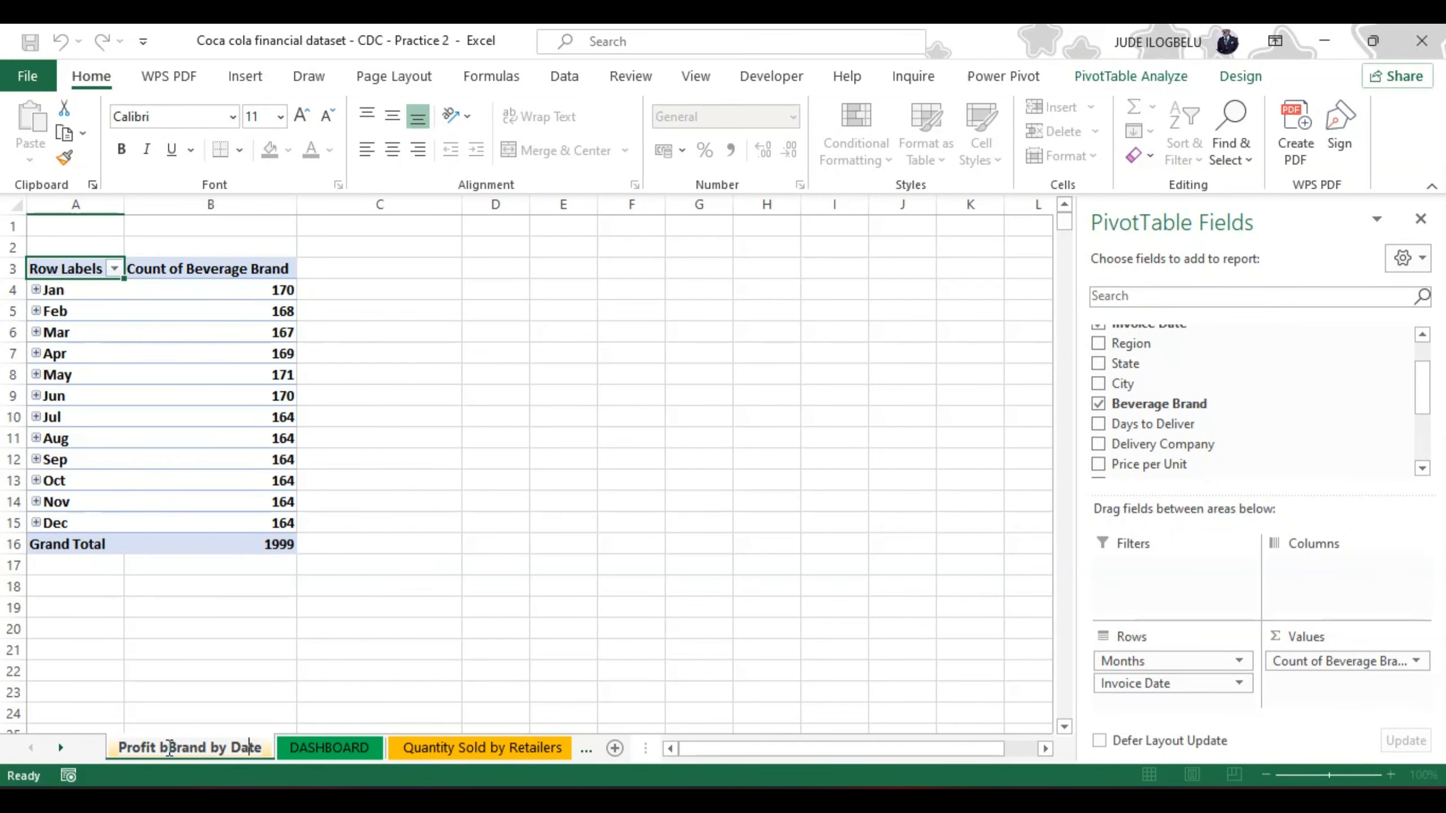
key("Left")
key("Left")
key("Left")
key("Left")
key("Left")
key("Left")
key("Left")
key("Left")
key("Left")
key("Left")
key("Left")
key("Left")
key("Left")
key("Delete")
key("Delete")
key("BackSpace")
key("BackSpace")
key("BackSpace")
key("BackSpace")
key("BackSpace")
key("BackSpace")
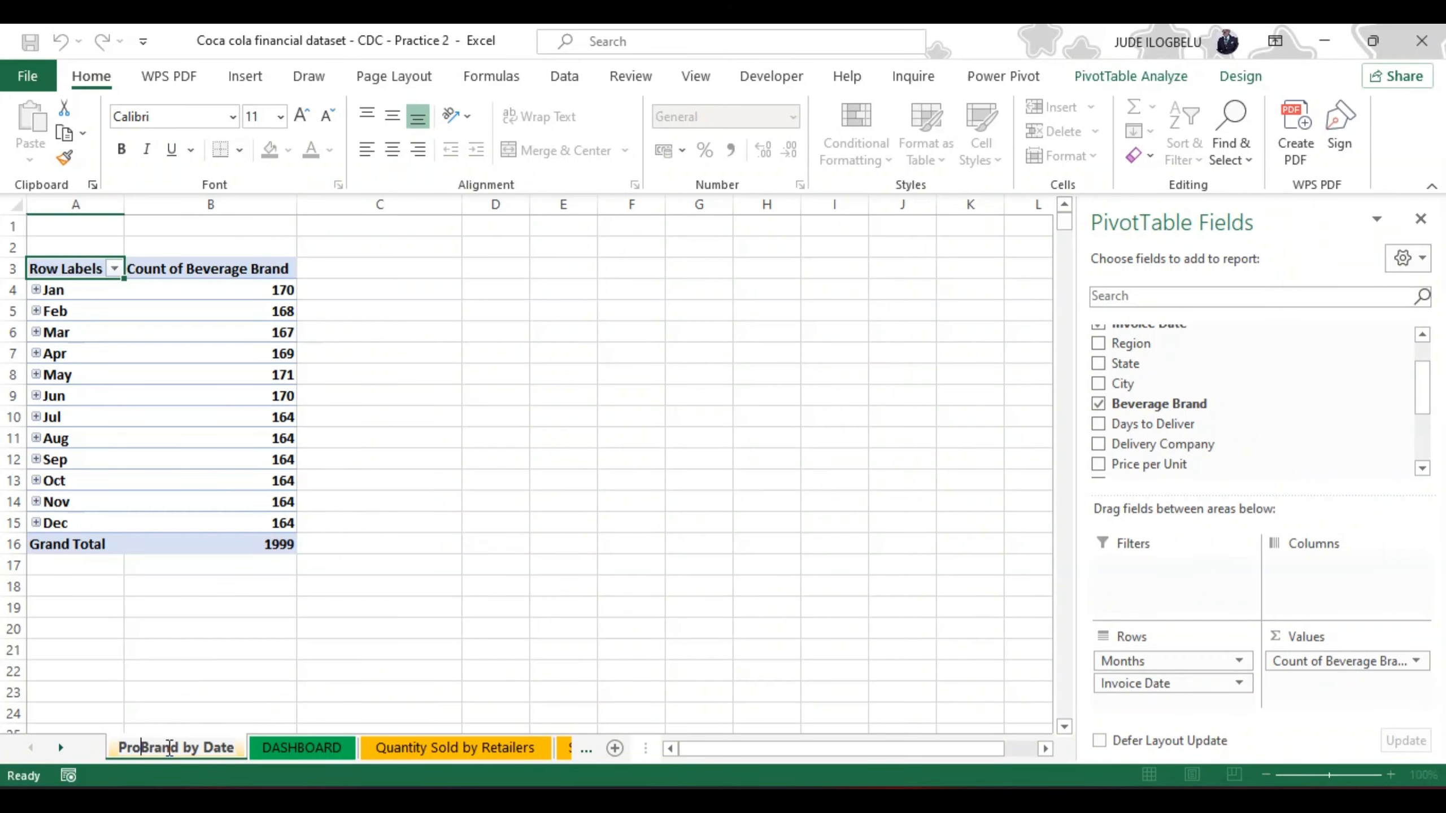
left_click(333, 691)
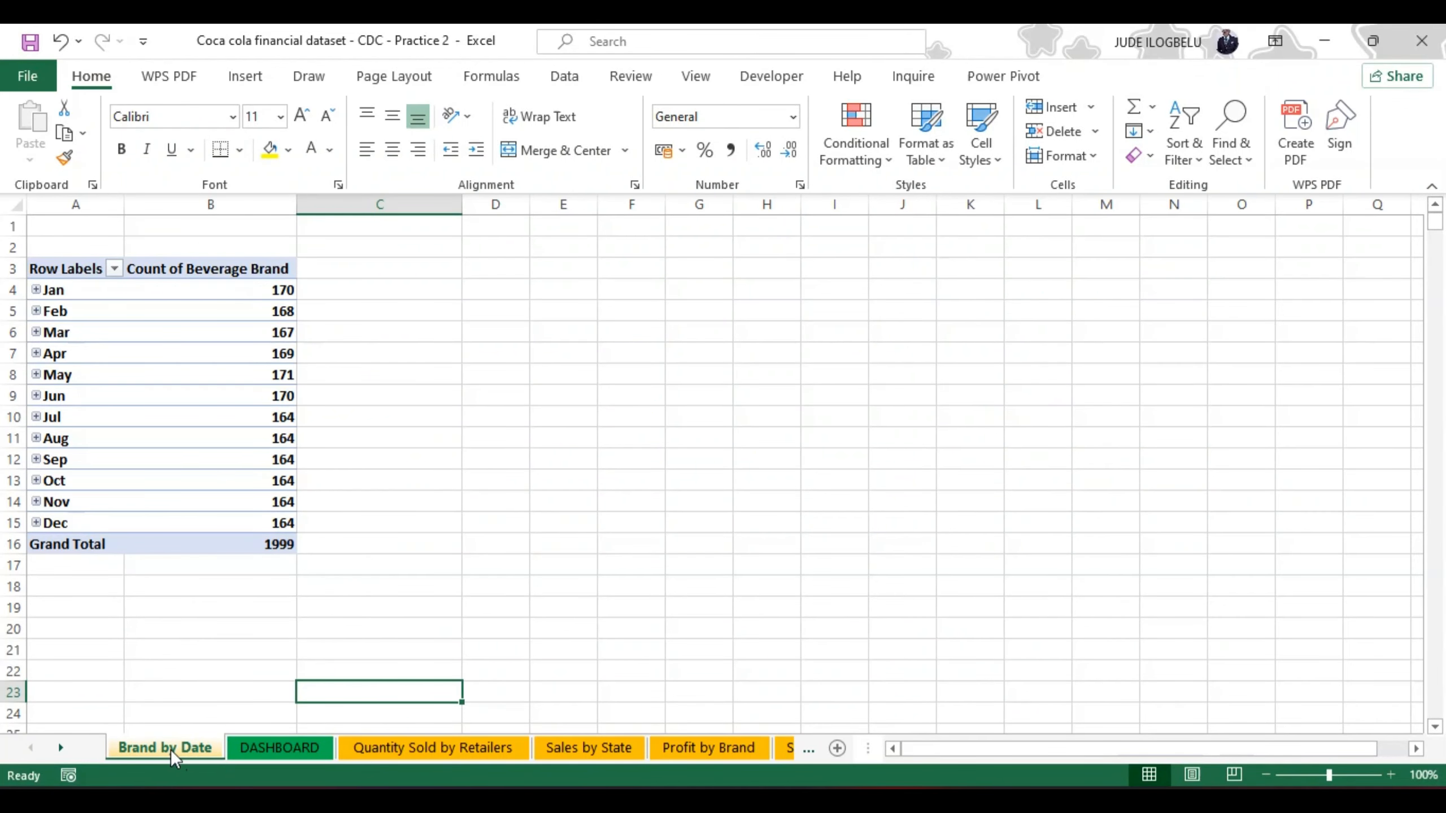
left_click_drag(247, 746, 115, 751)
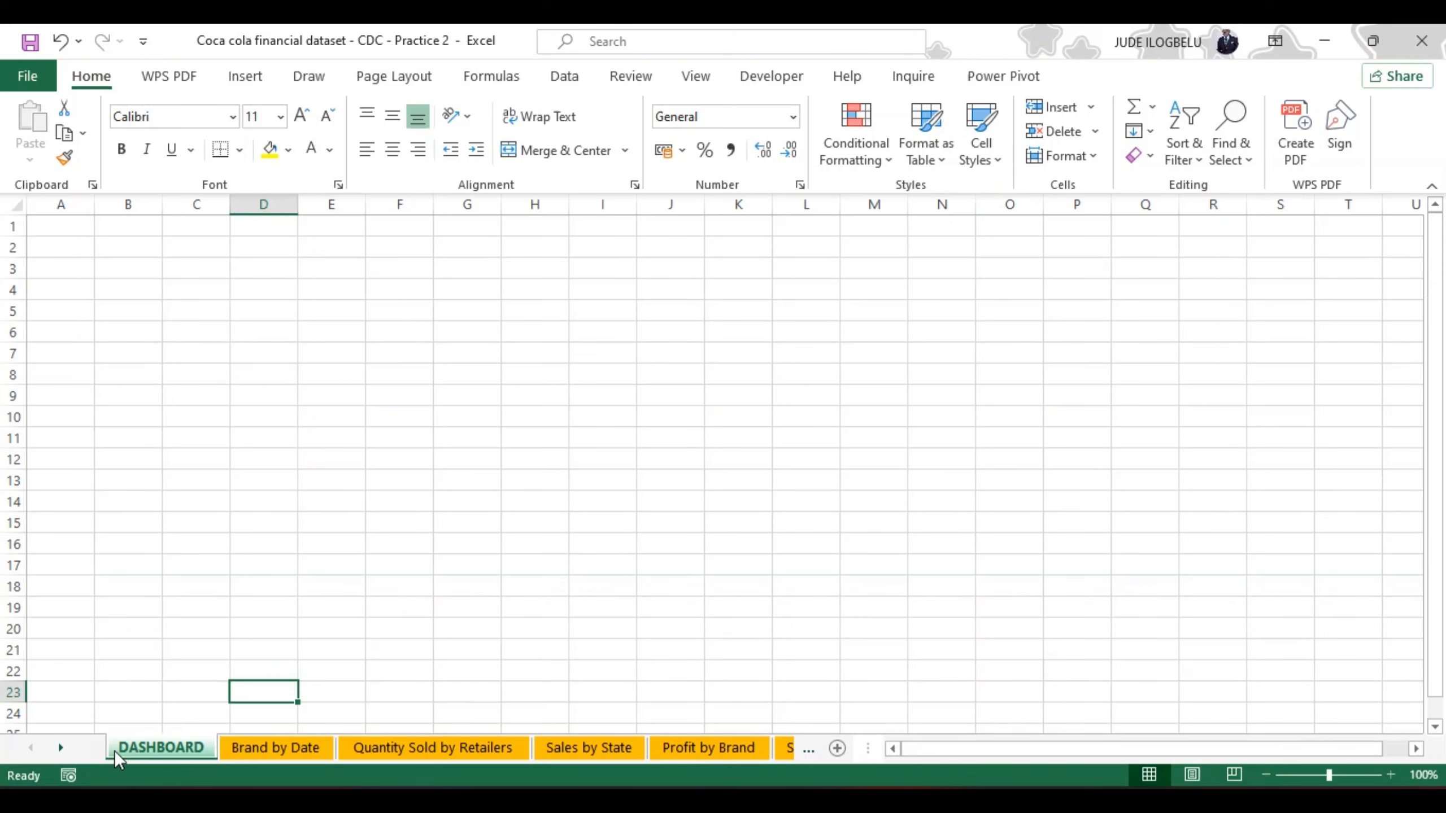
Step: Insert a Line with Markers PivotChart from the Brand by Date PivotTable and hide all of its field buttons
left_click(282, 747)
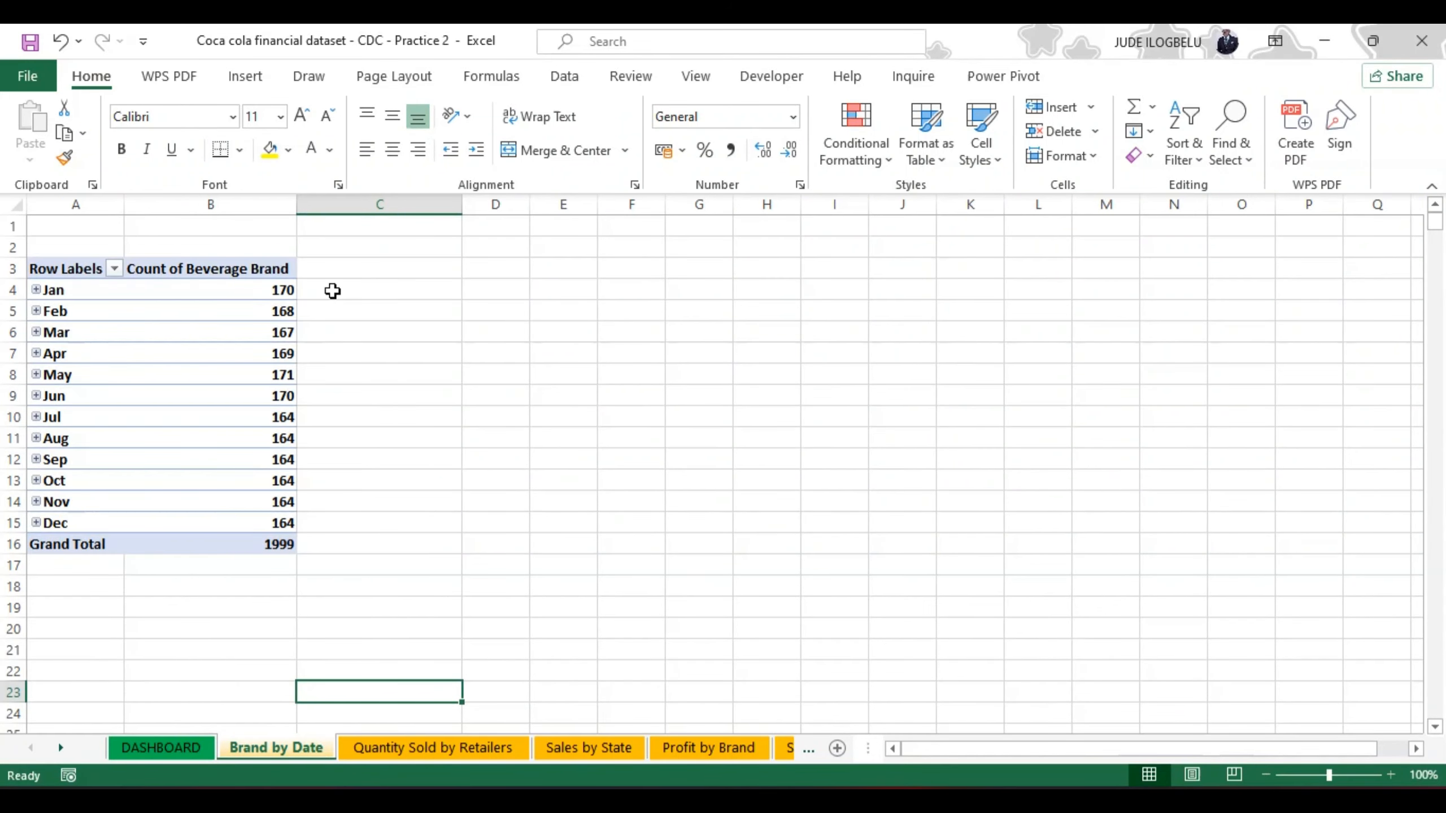
left_click(283, 291)
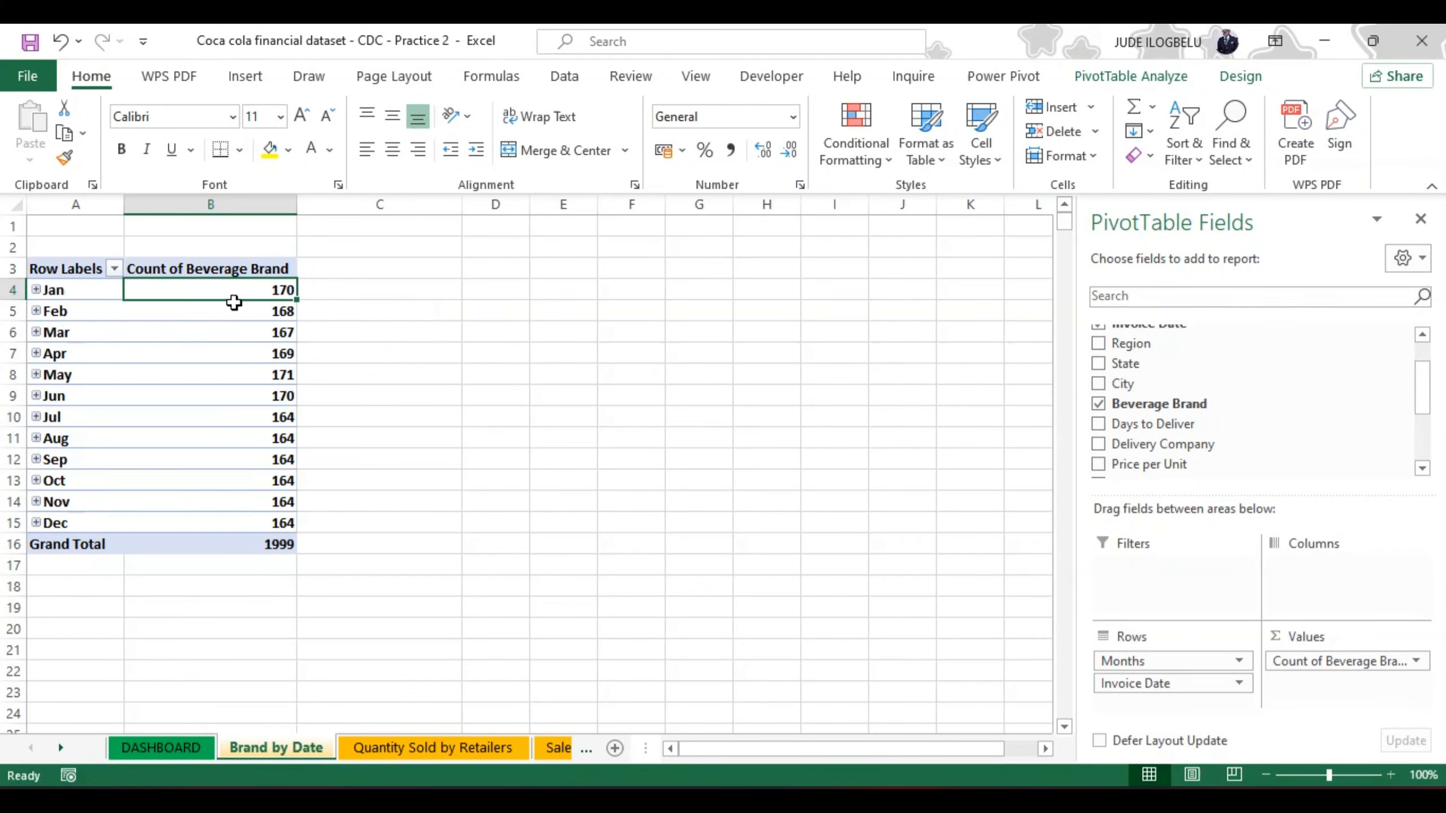
left_click(243, 78)
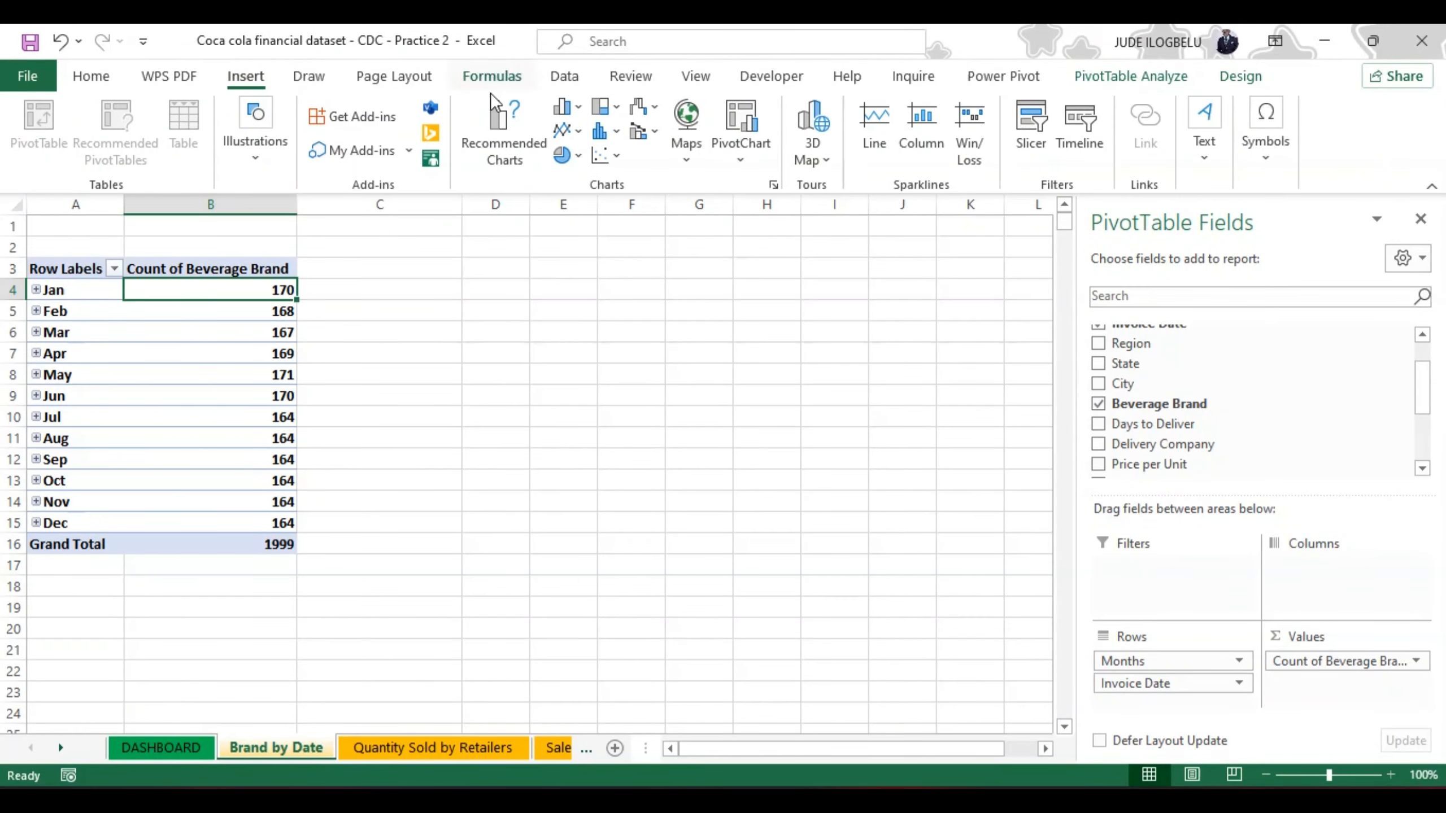
left_click(499, 128)
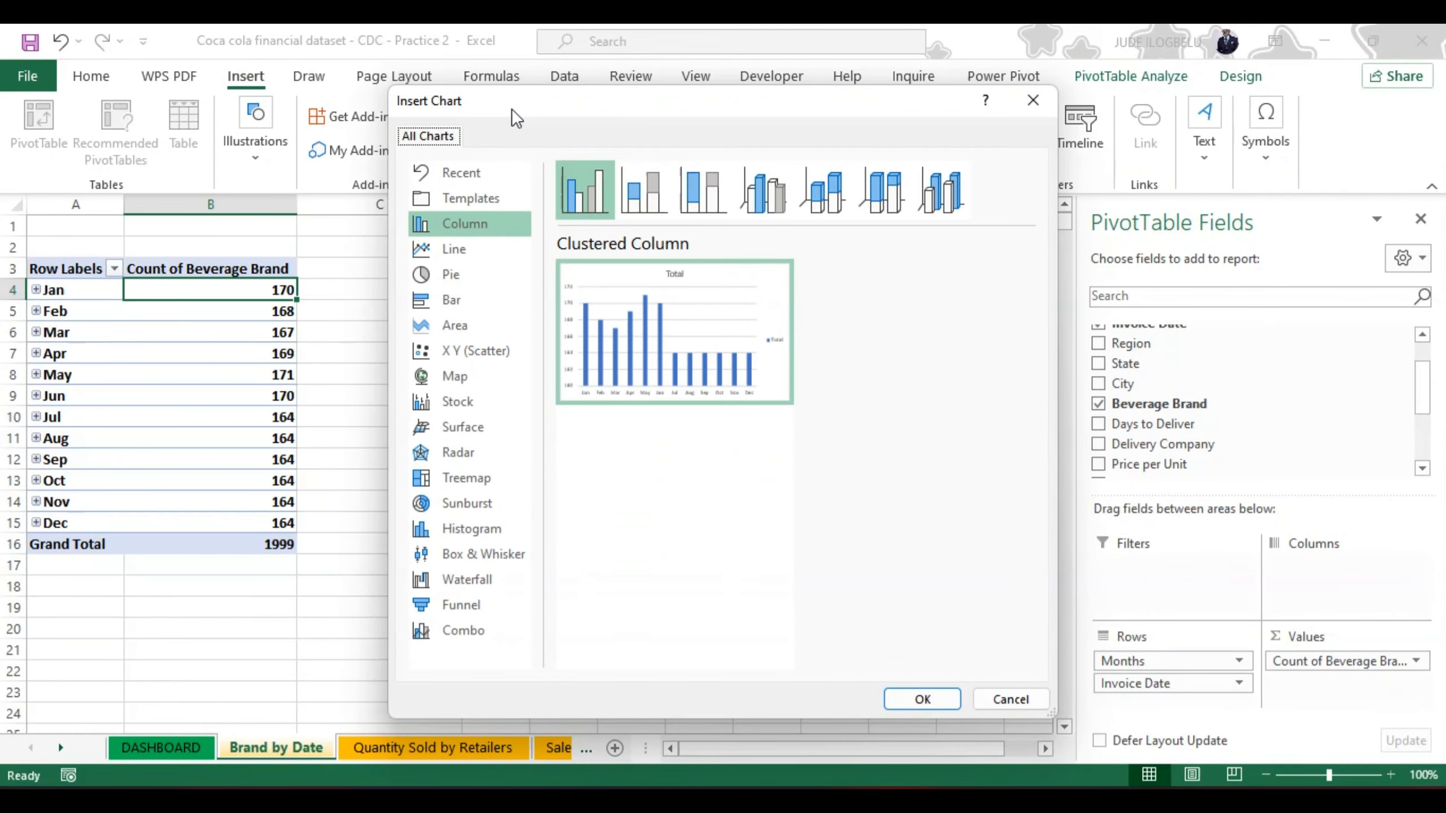
left_click(449, 246)
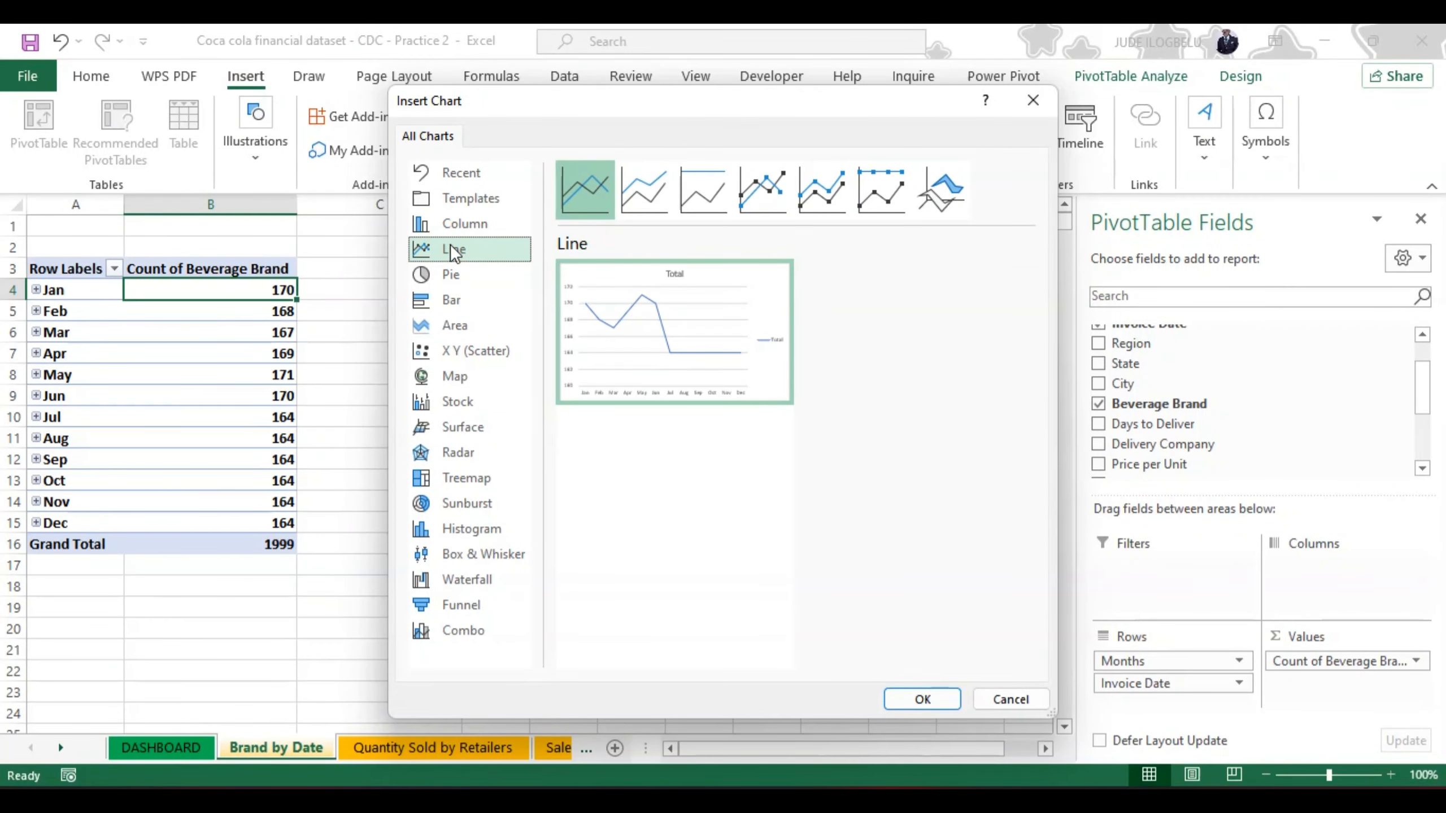
mouse_move(601, 282)
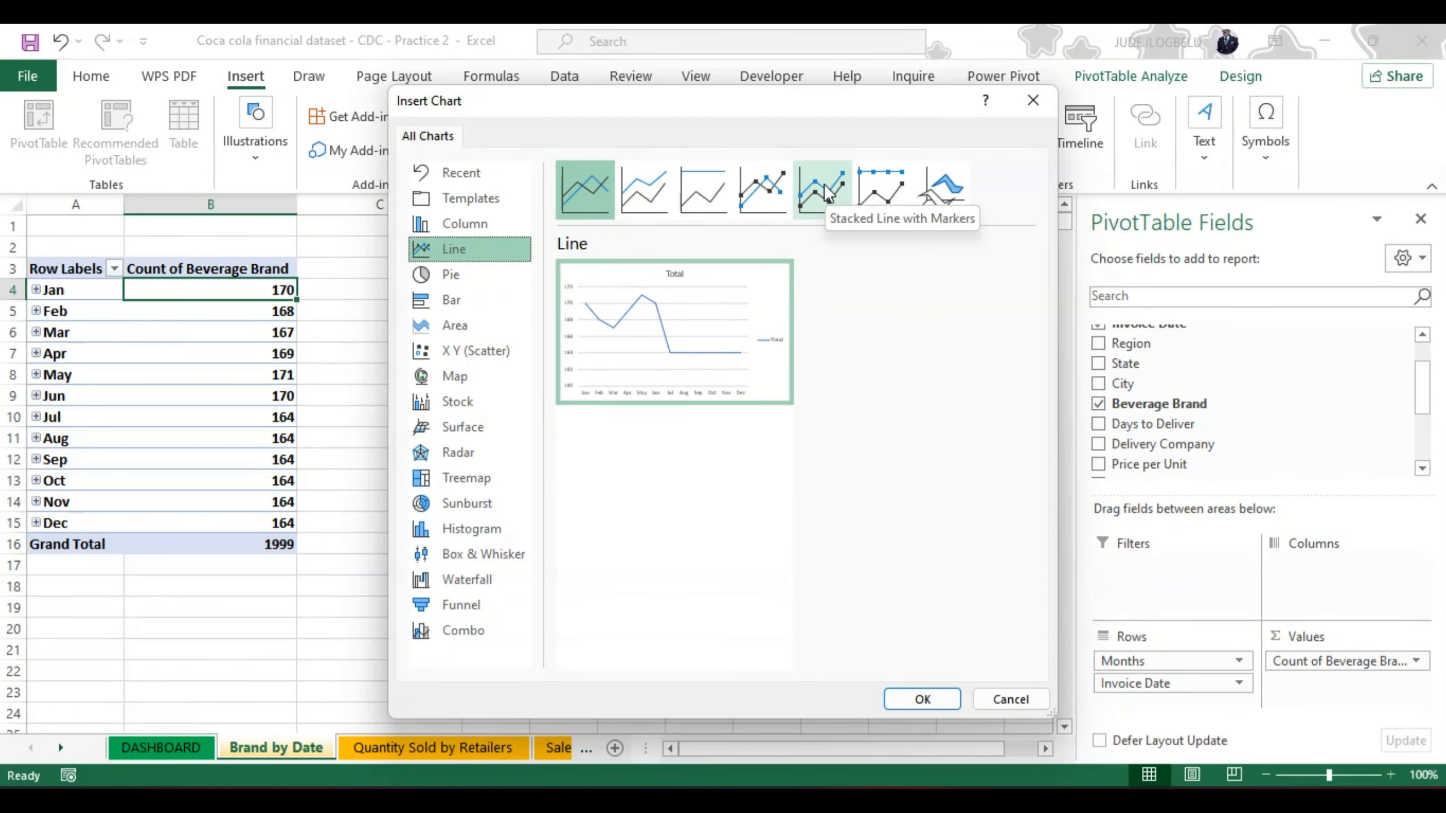
left_click(768, 185)
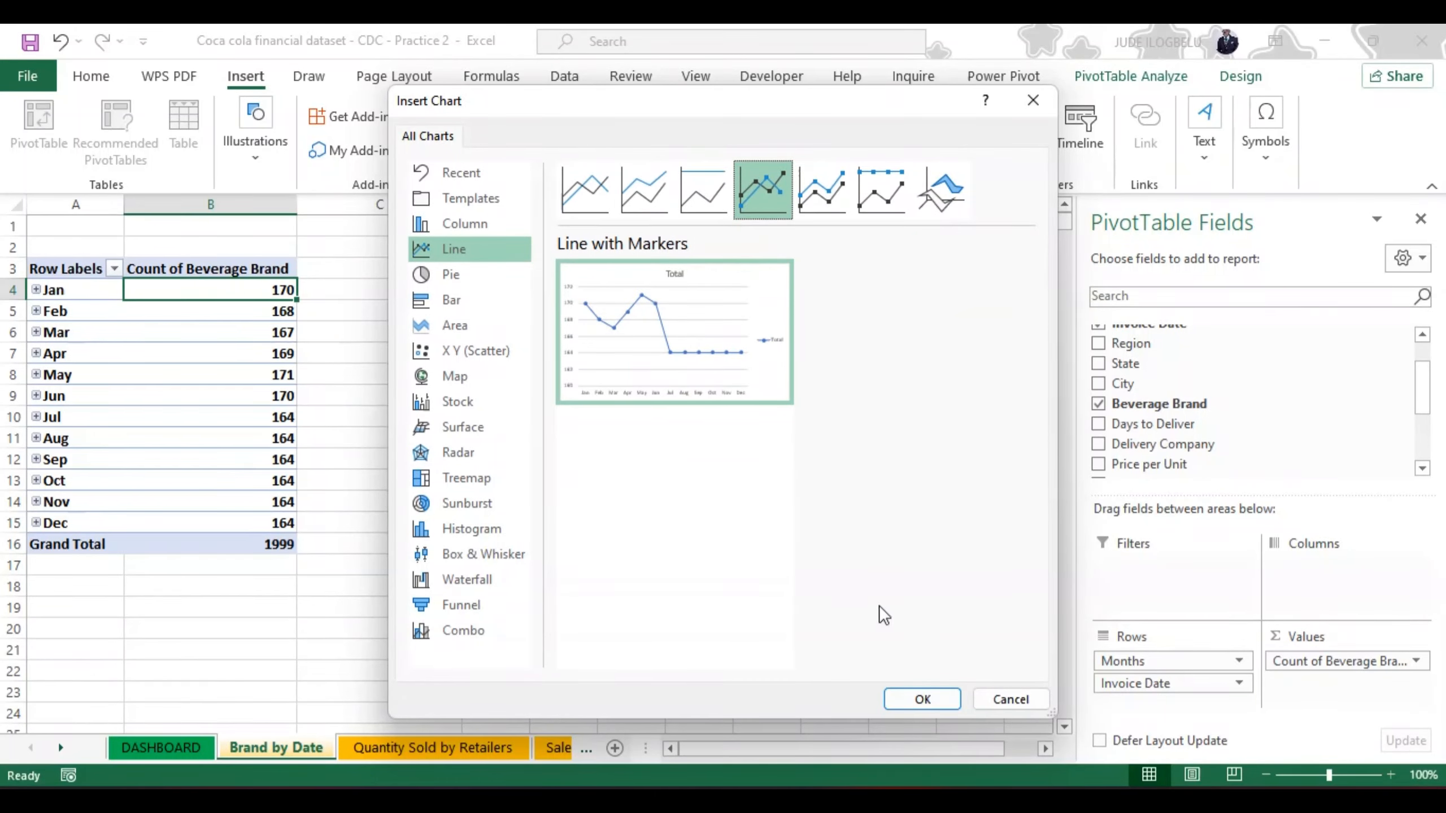
left_click(912, 700)
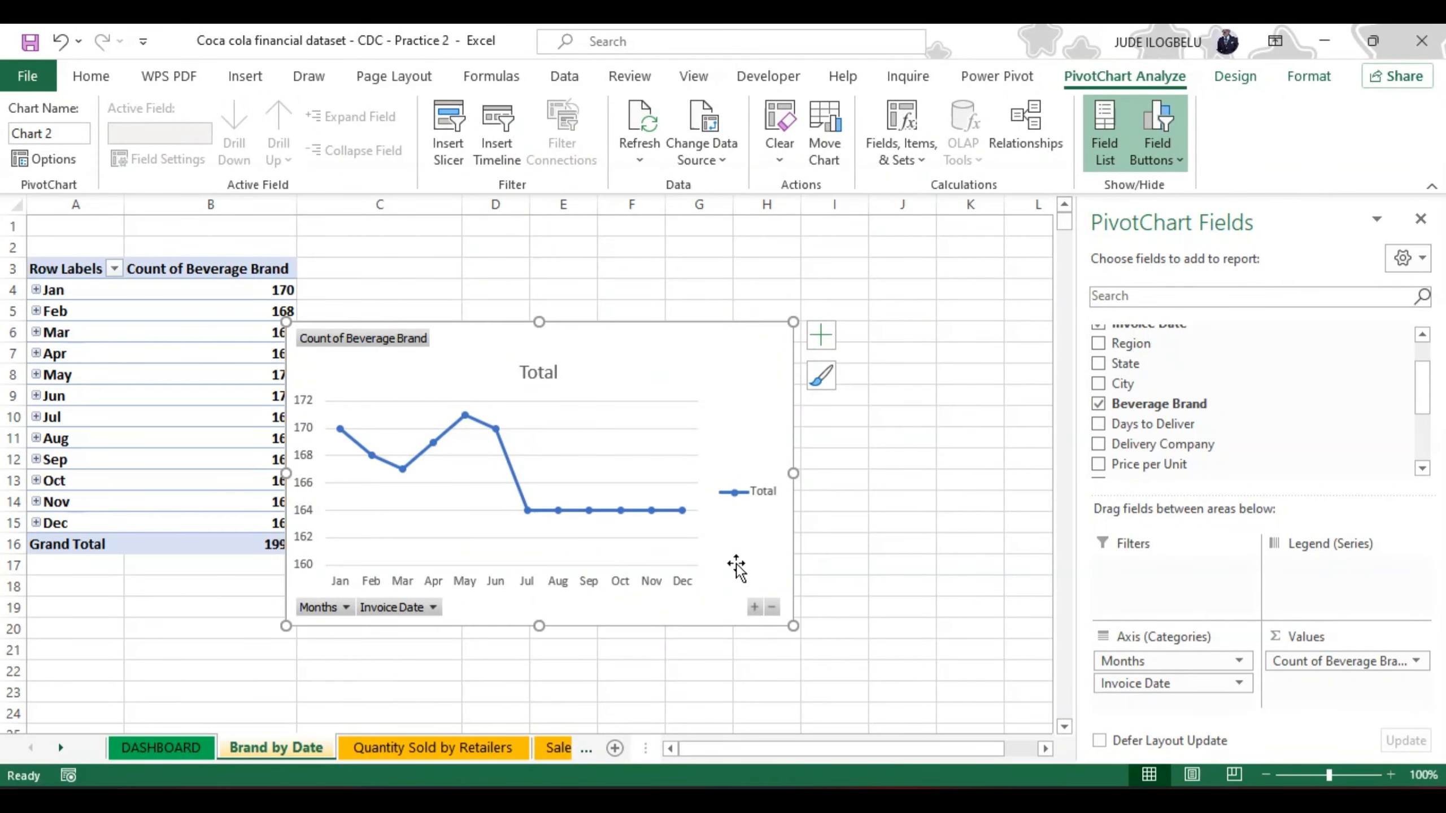
left_click(1166, 149)
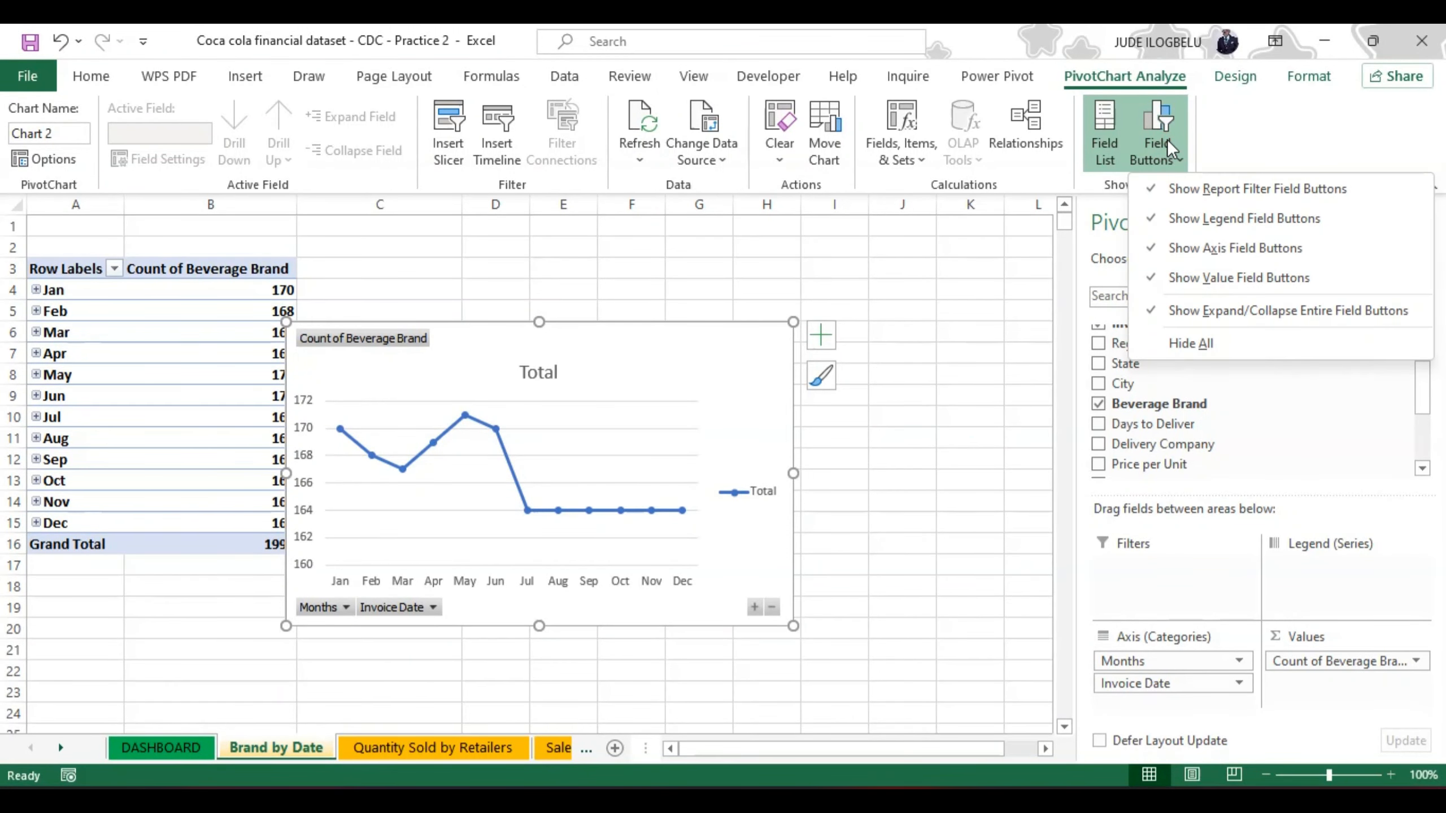
left_click(1187, 342)
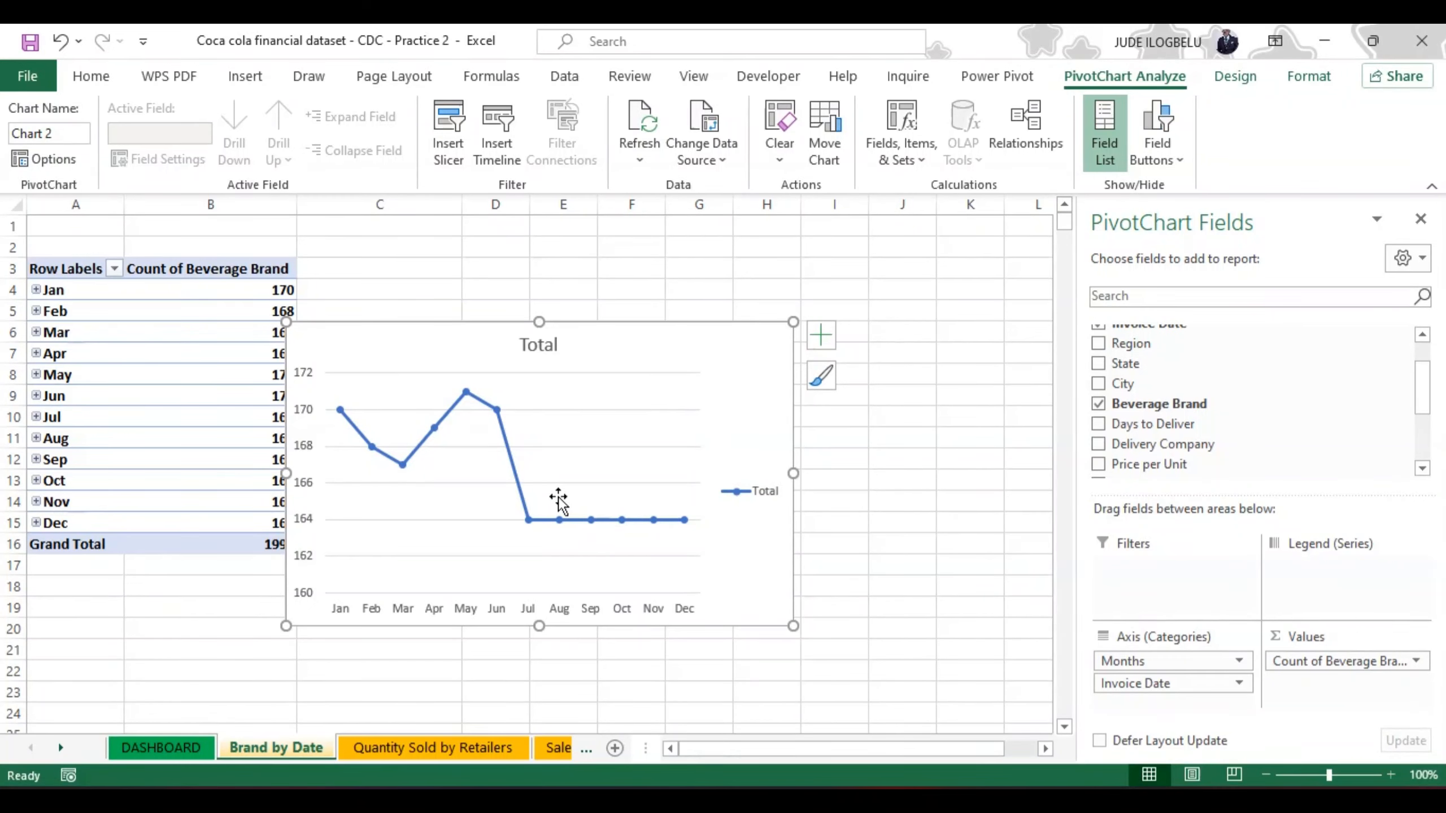
Step: Delete the gridlines and the legend from the Brand by Date line chart
left_click(673, 410)
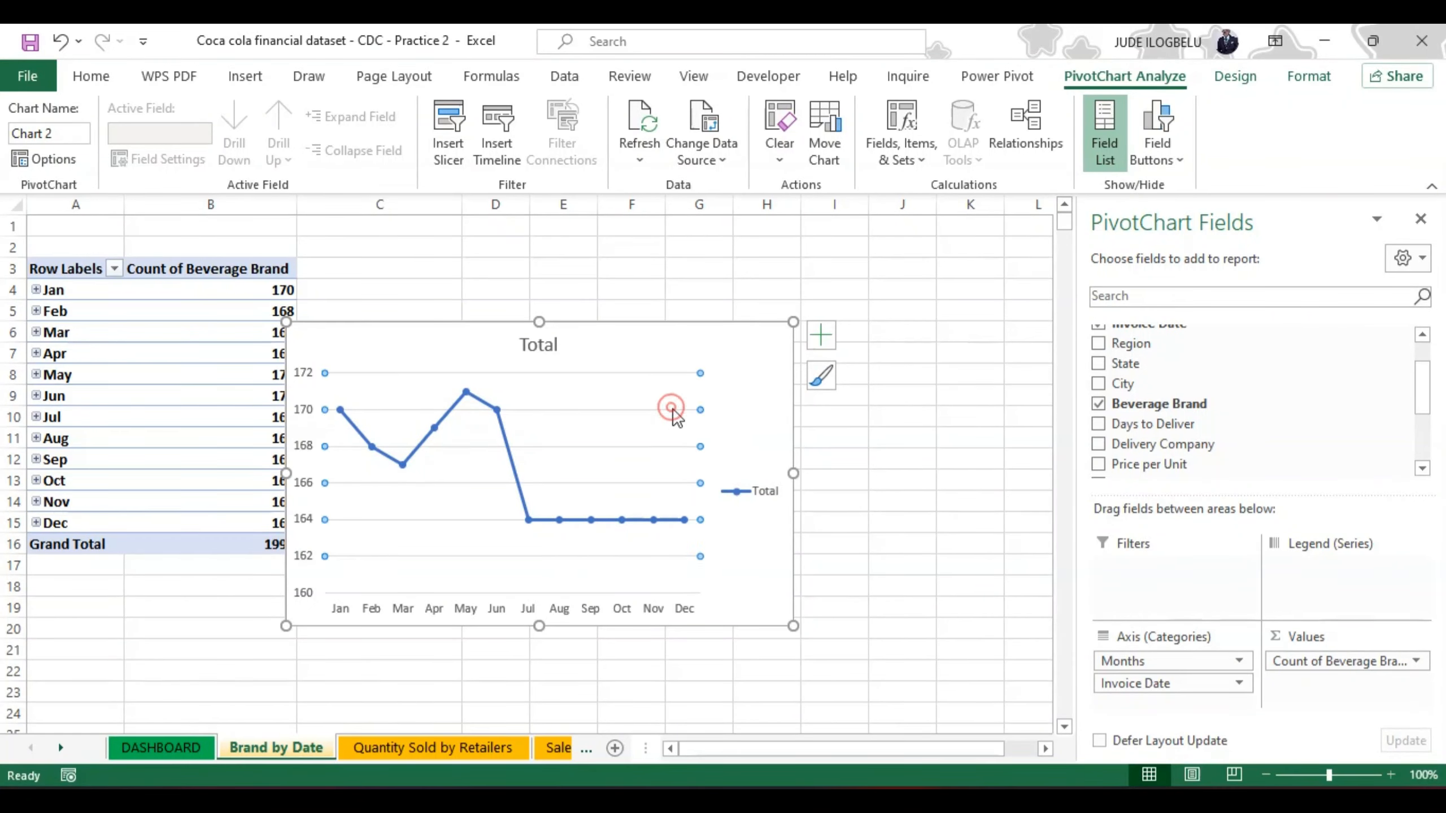
key("Delete")
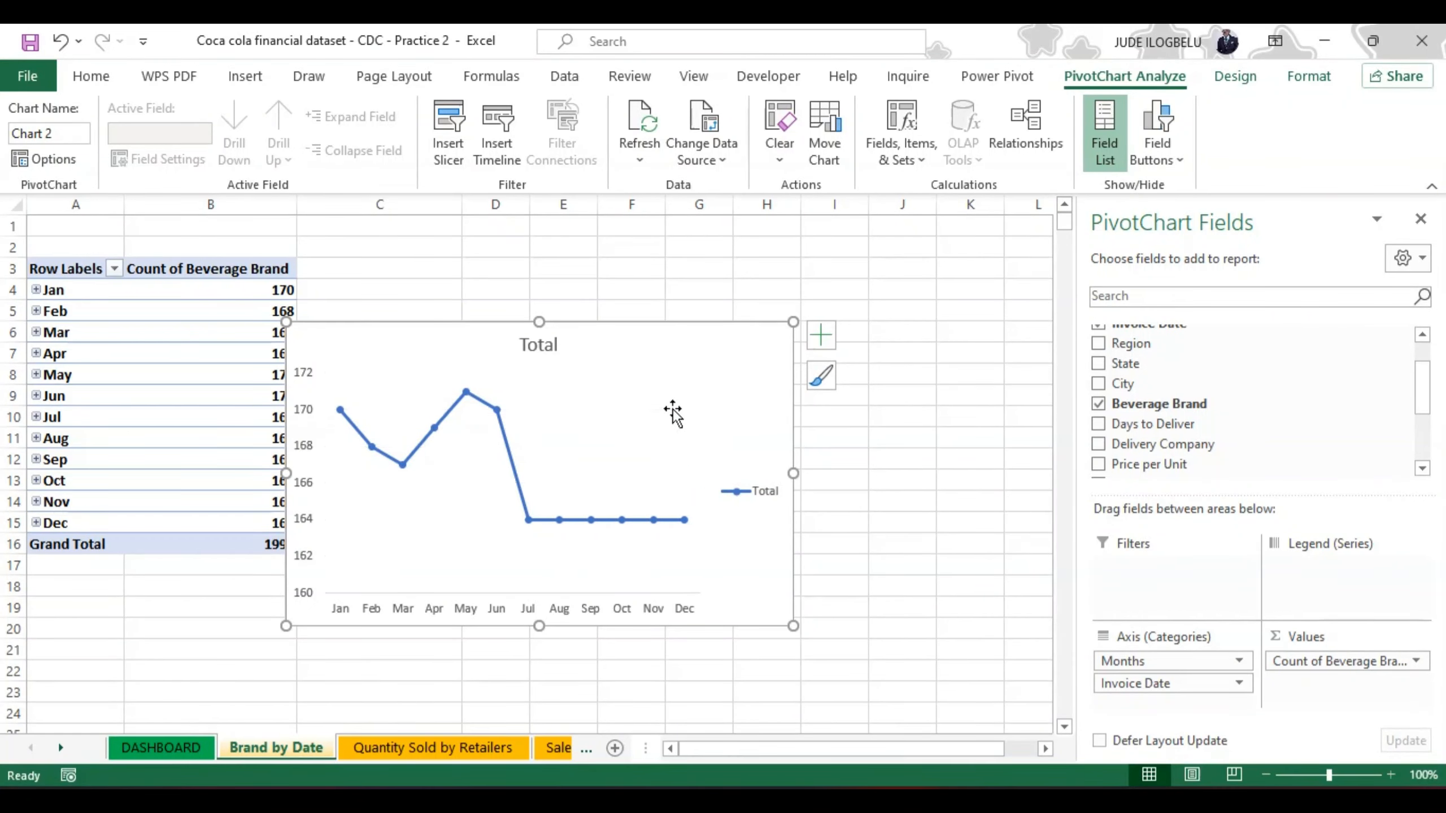
left_click(750, 488)
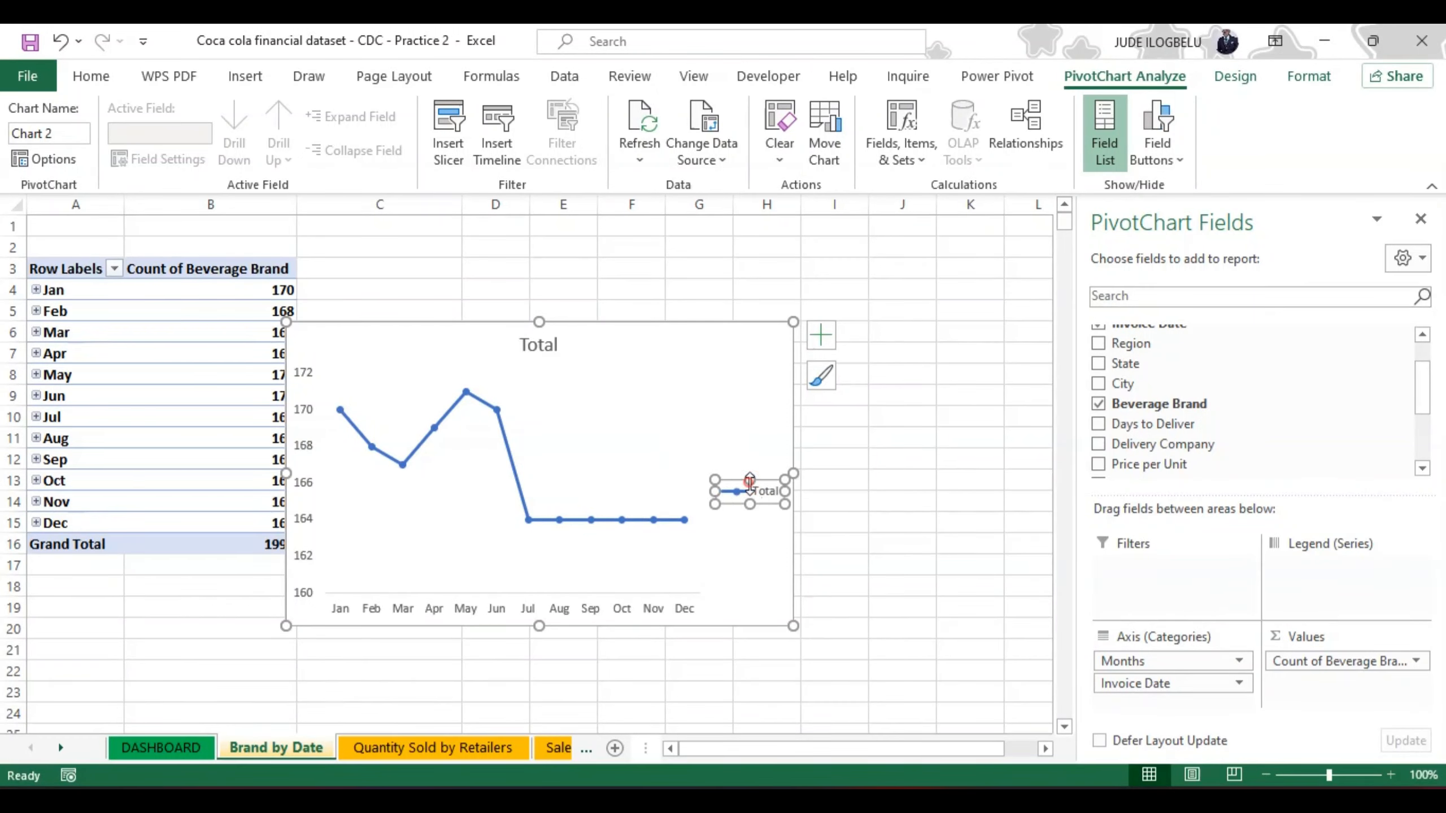
key("Delete")
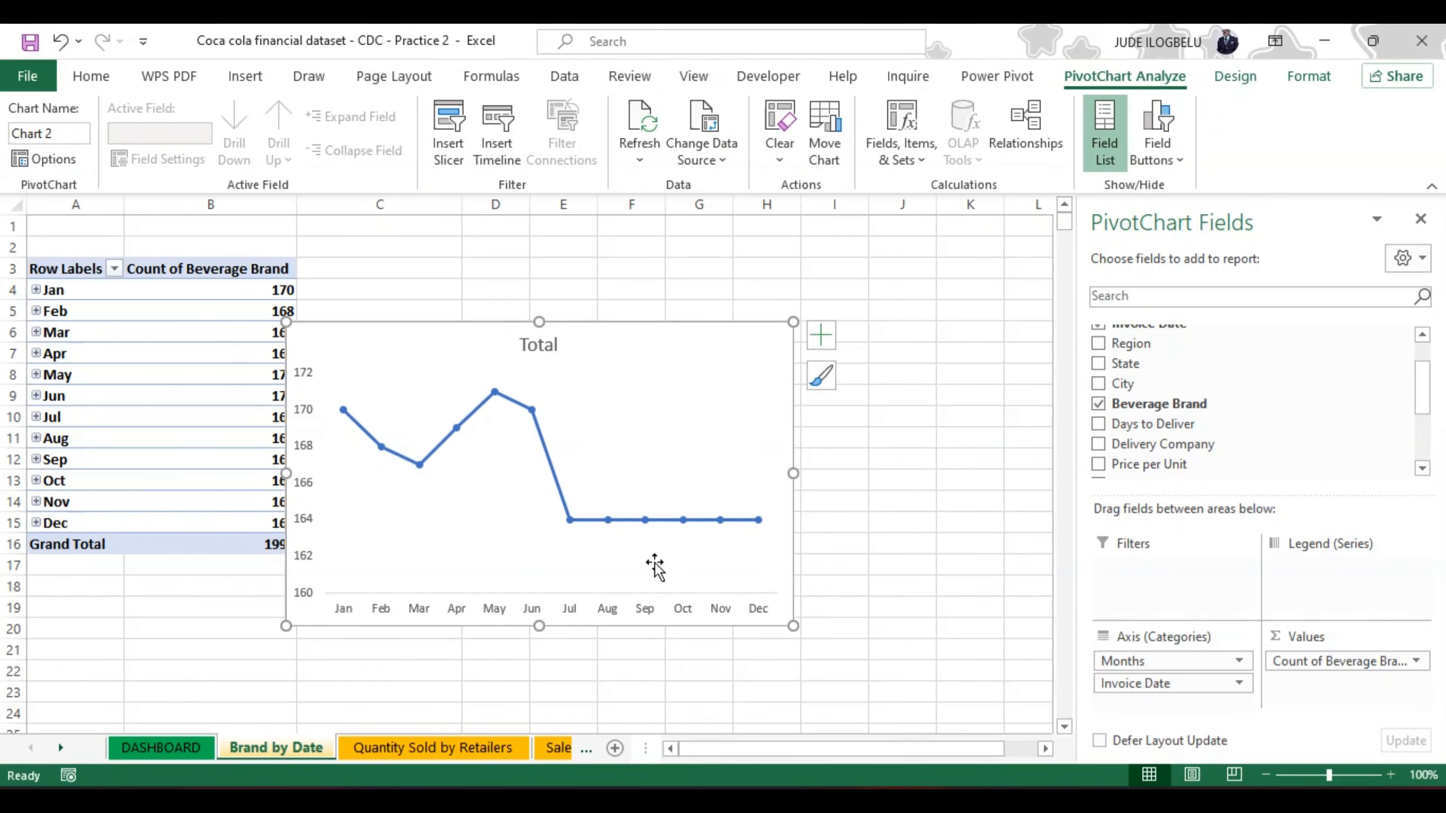
Step: Add data labels to the line chart and delete its vertical value axis
left_click(821, 337)
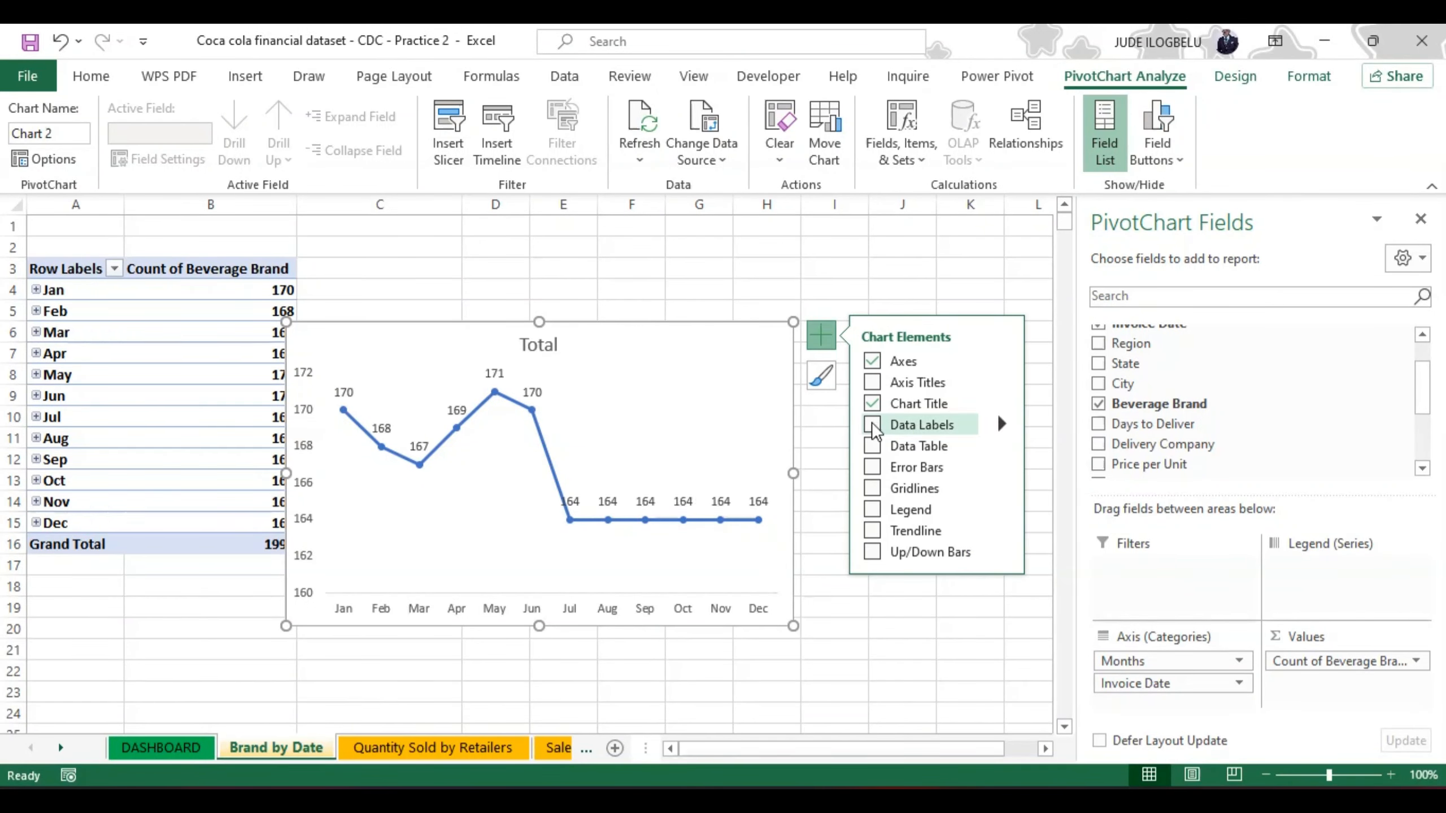
left_click(871, 425)
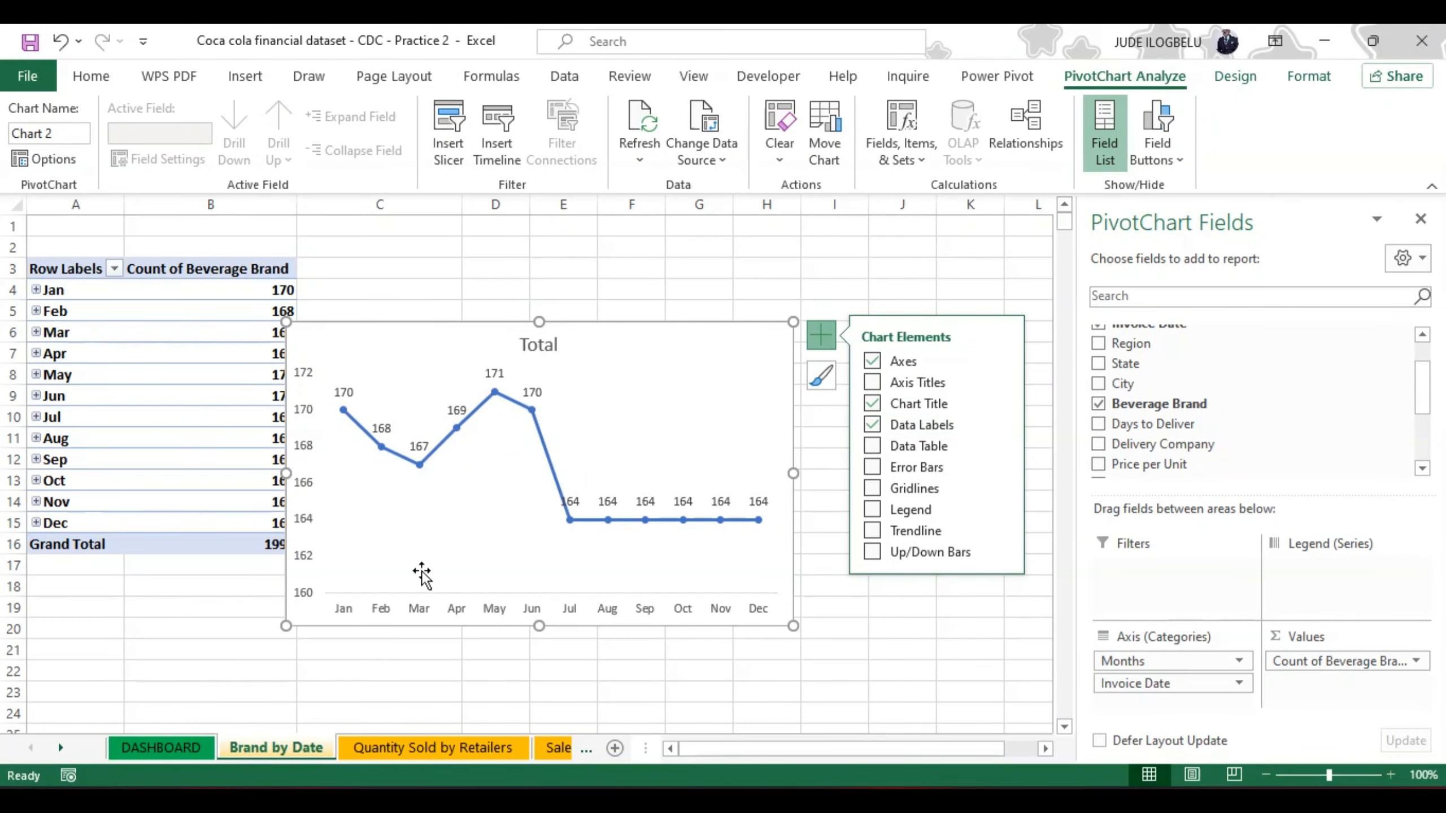
left_click(303, 439)
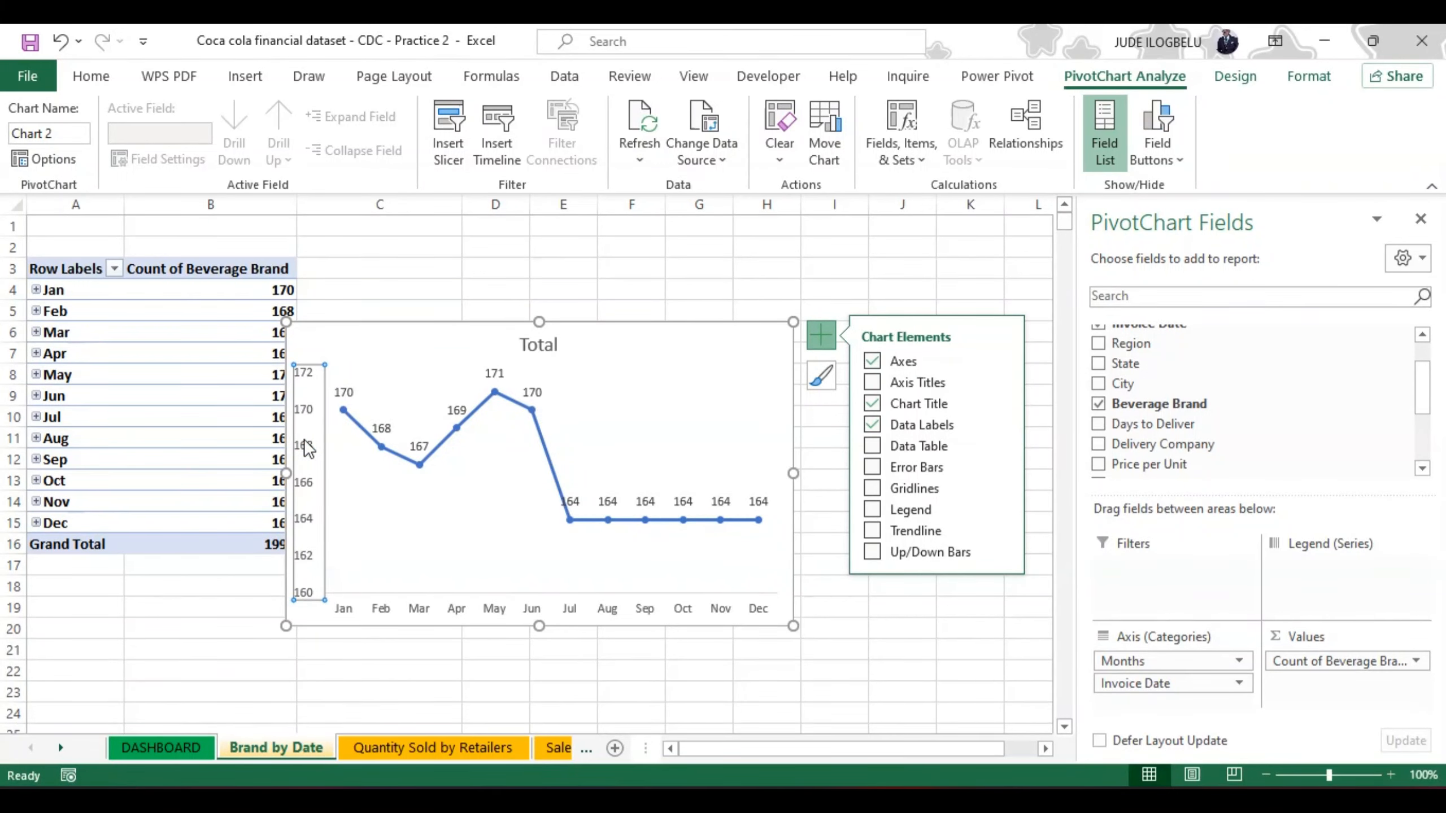
key("Delete")
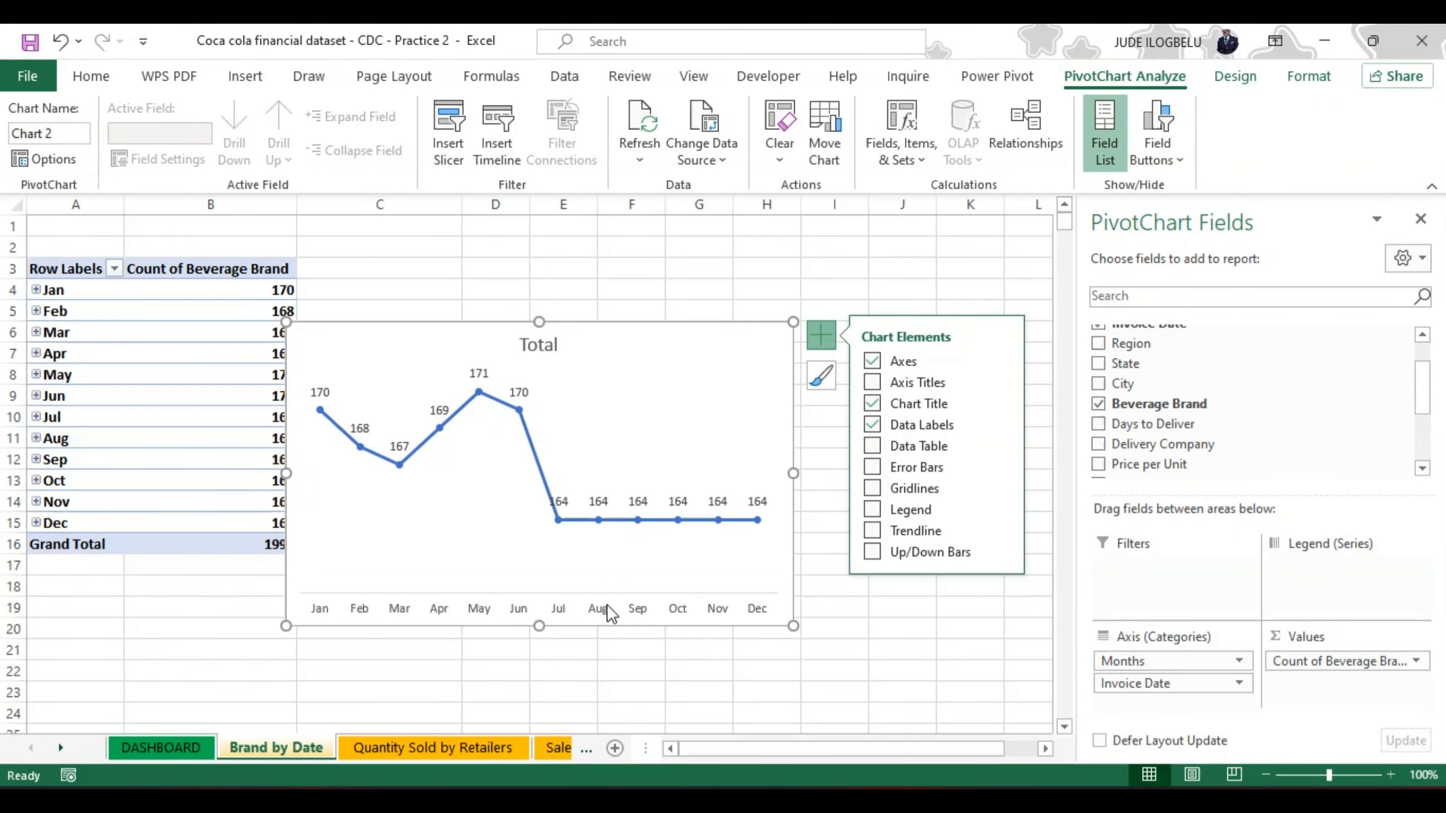
Step: Make the month labels on the line chart's horizontal axis bold
left_click(597, 593)
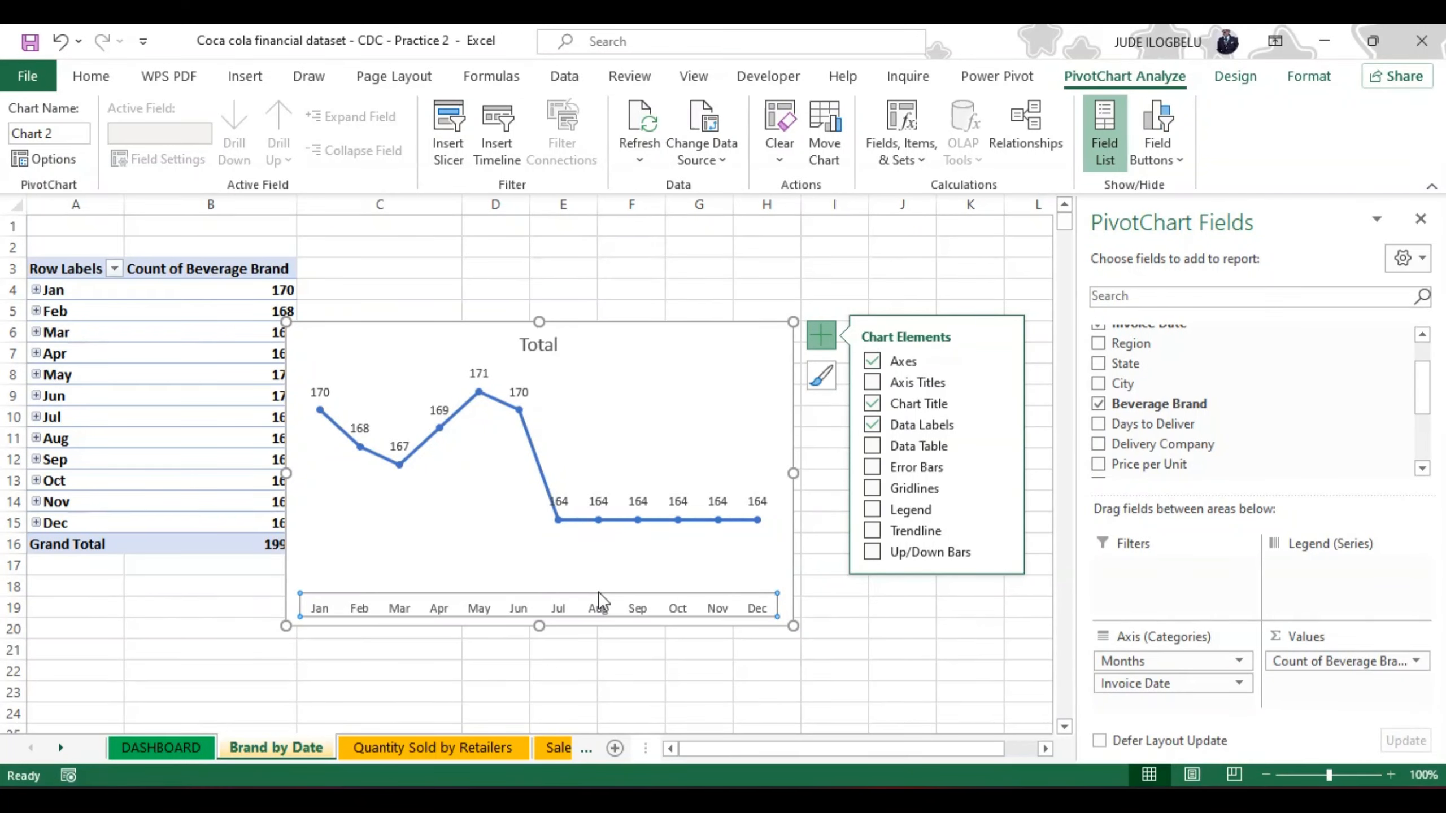
key("ctrl+b")
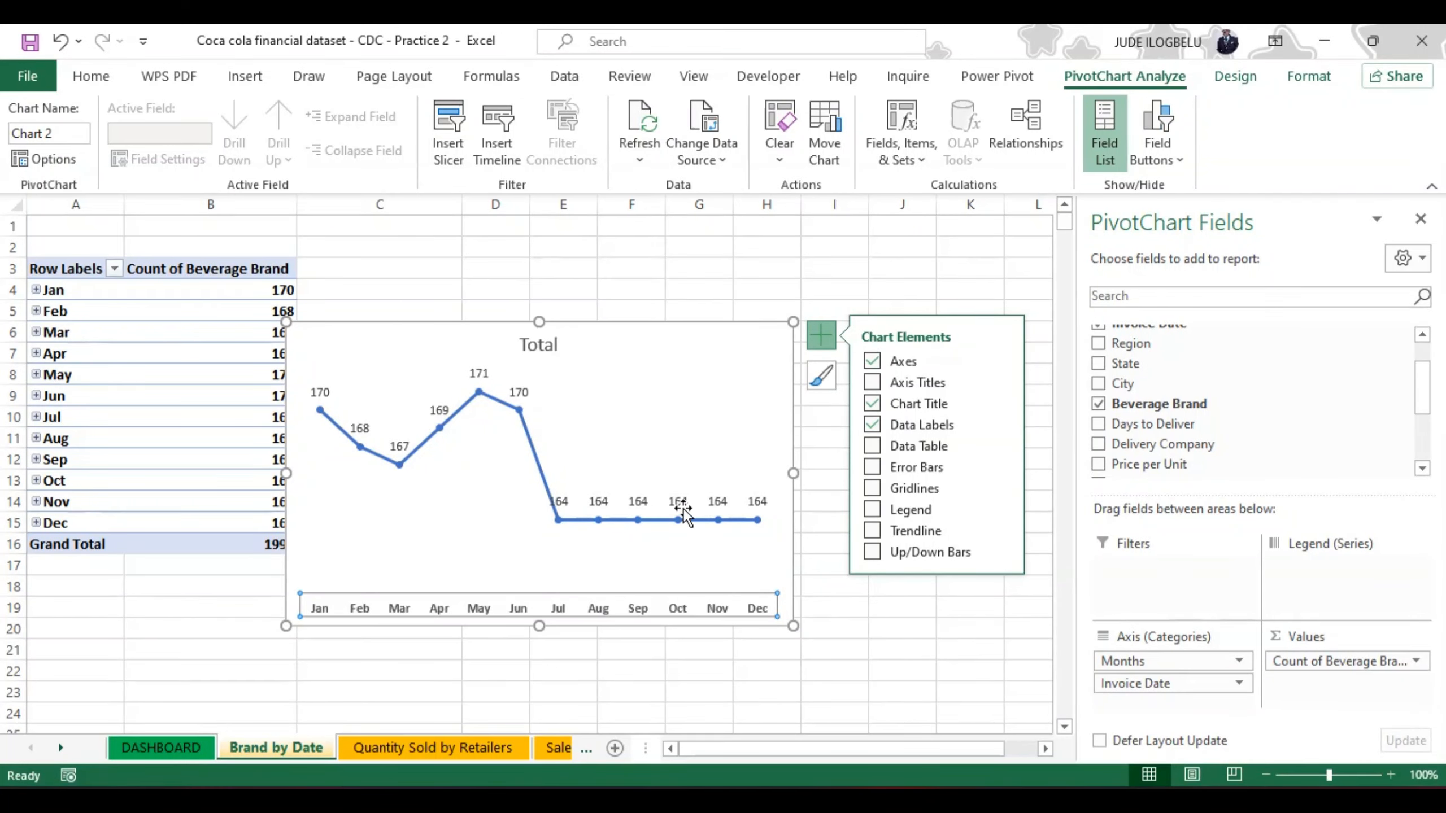
left_click(889, 447)
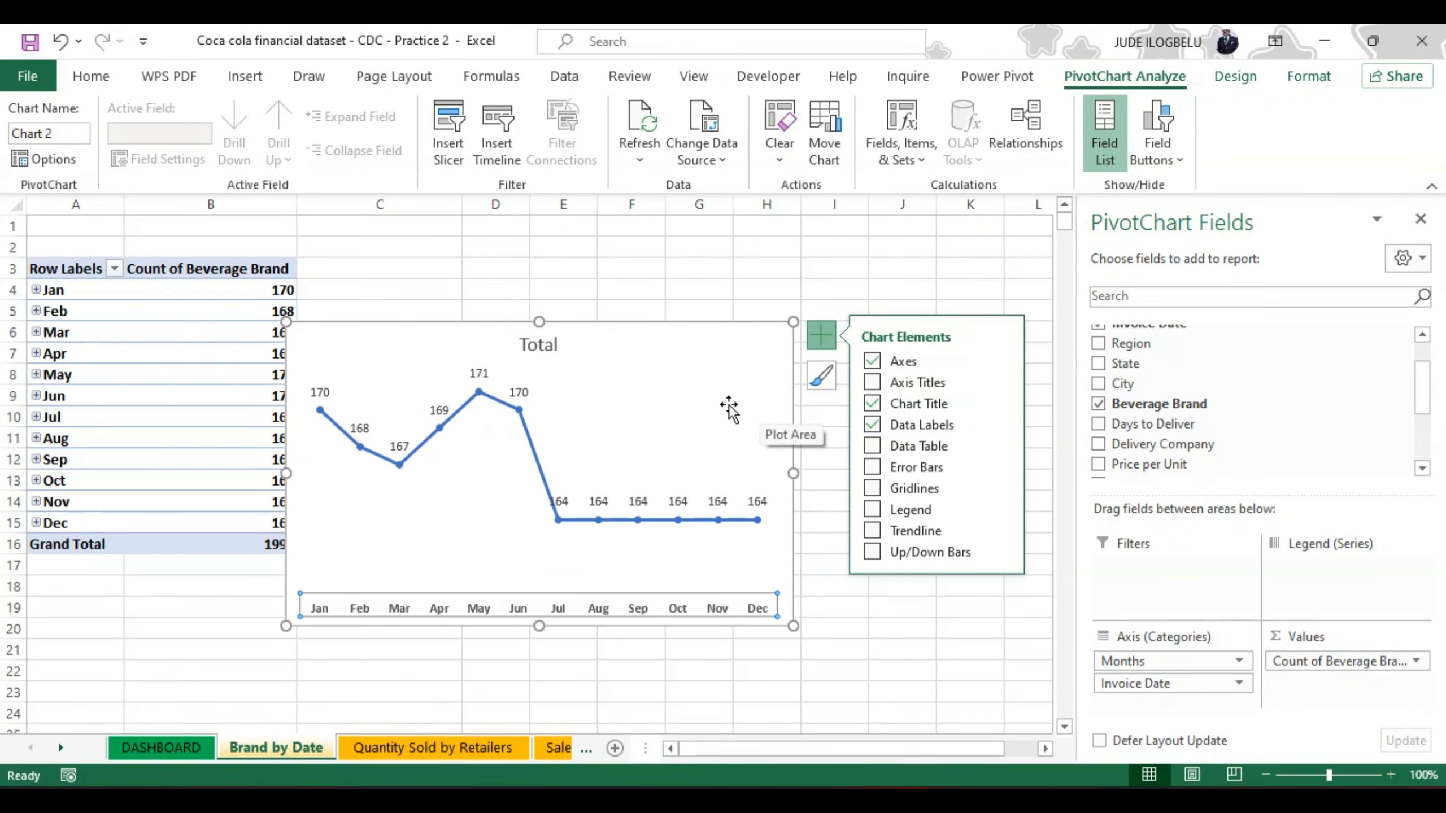
left_click(707, 403)
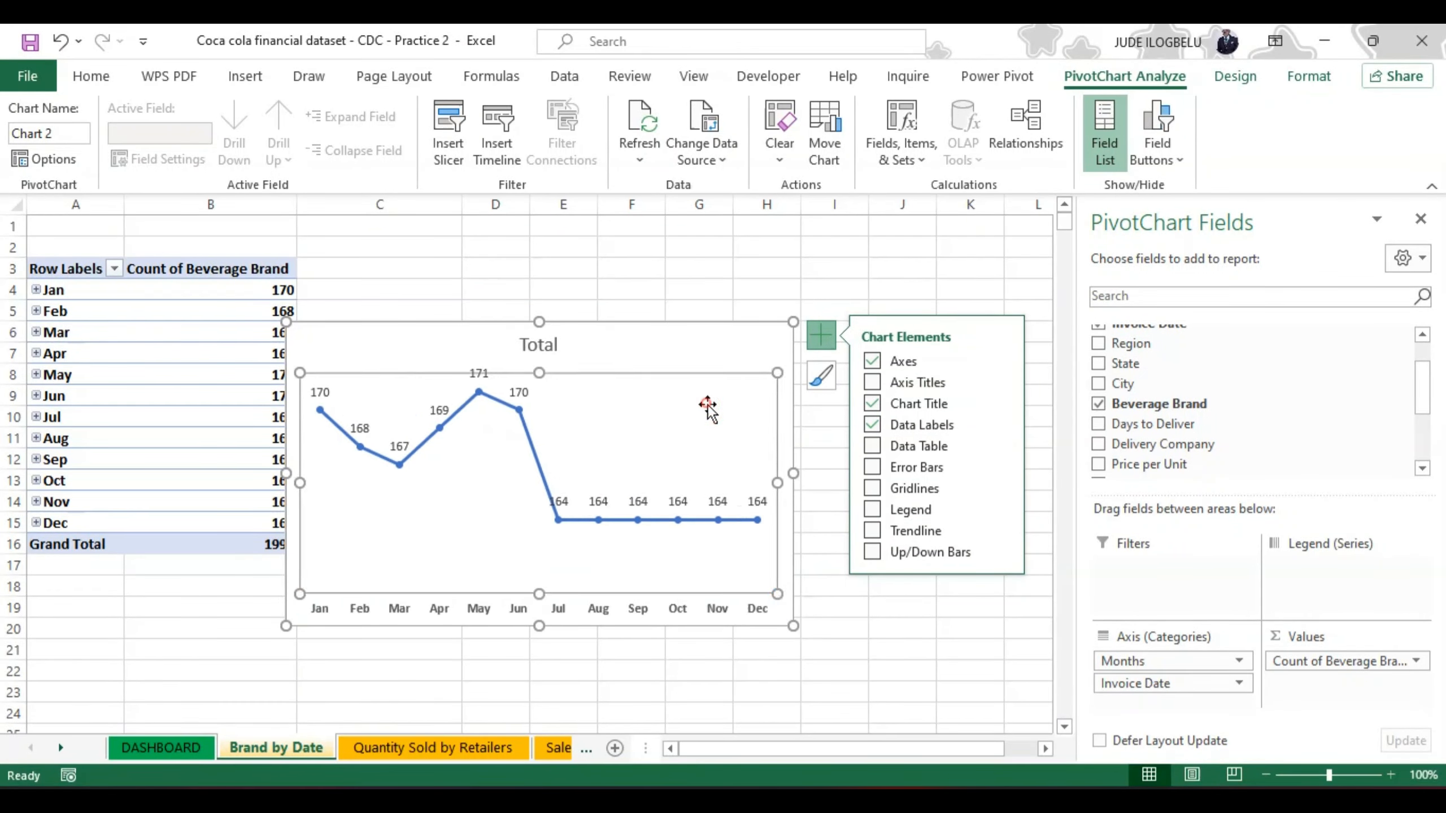
Step: Replace the line chart's title with "Brand by Date" and make it bold
left_click(553, 346)
double_click(556, 346)
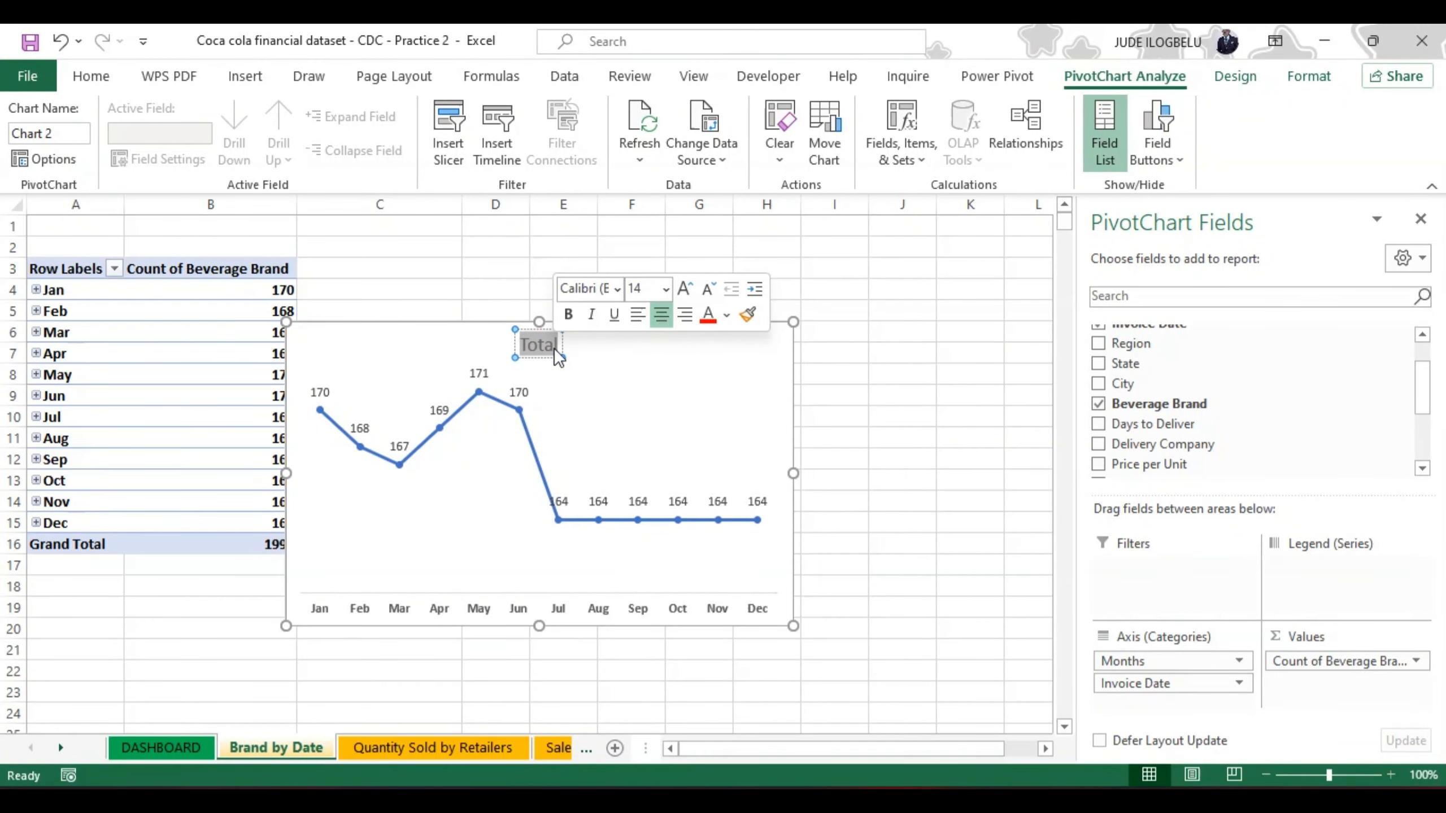
type("B")
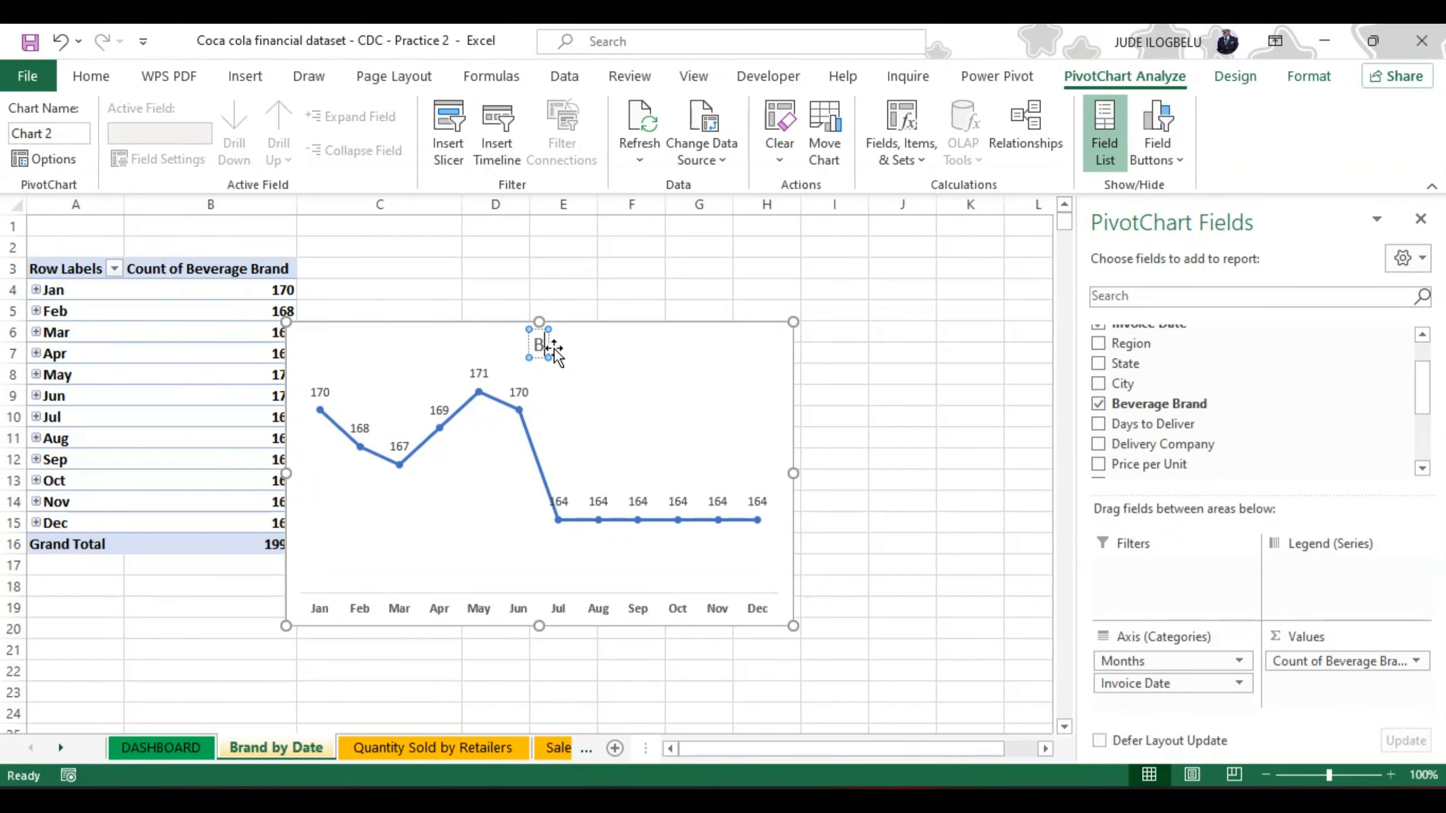
type("rabd")
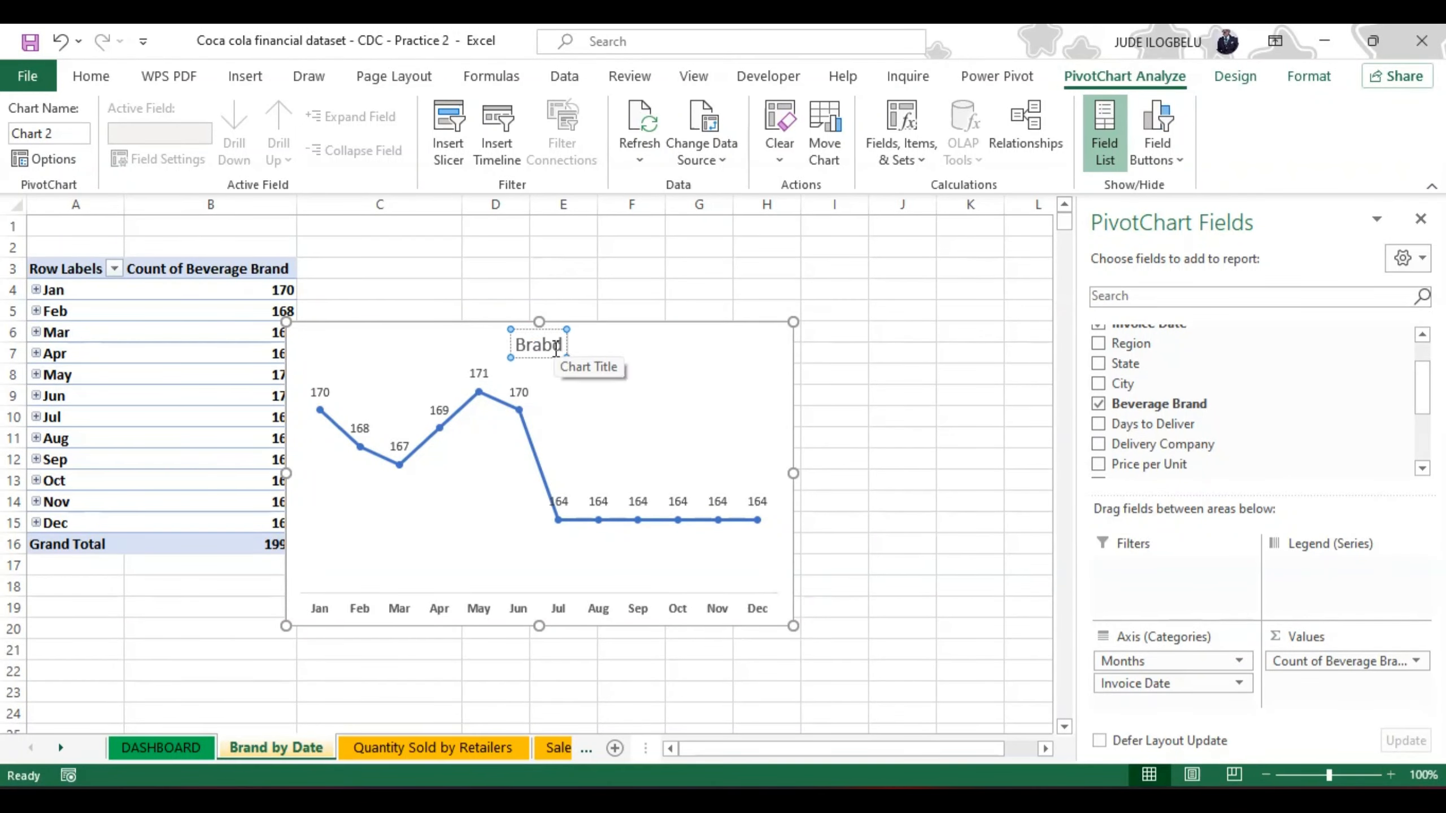
type(" by Date")
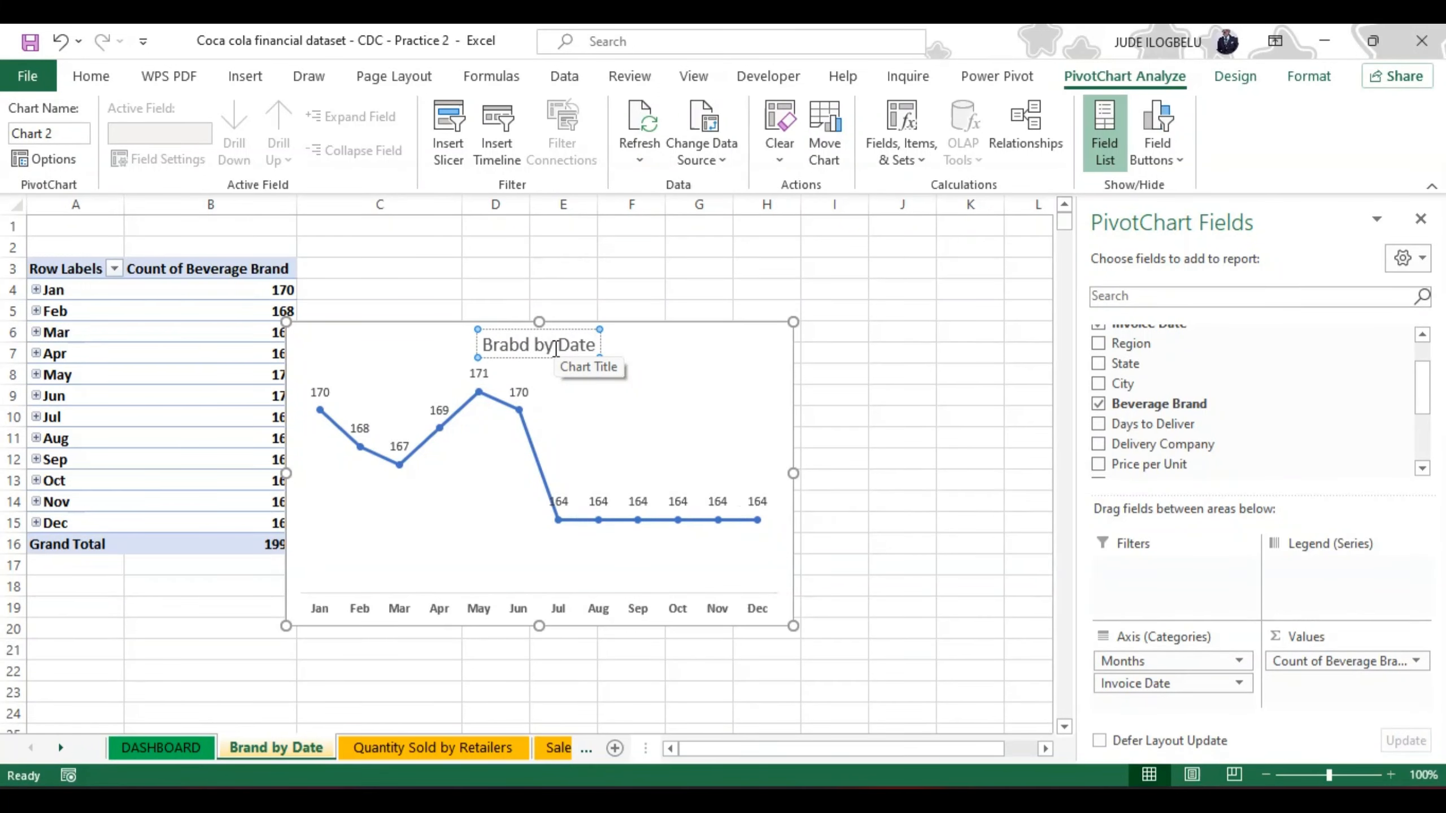
triple_click(556, 347)
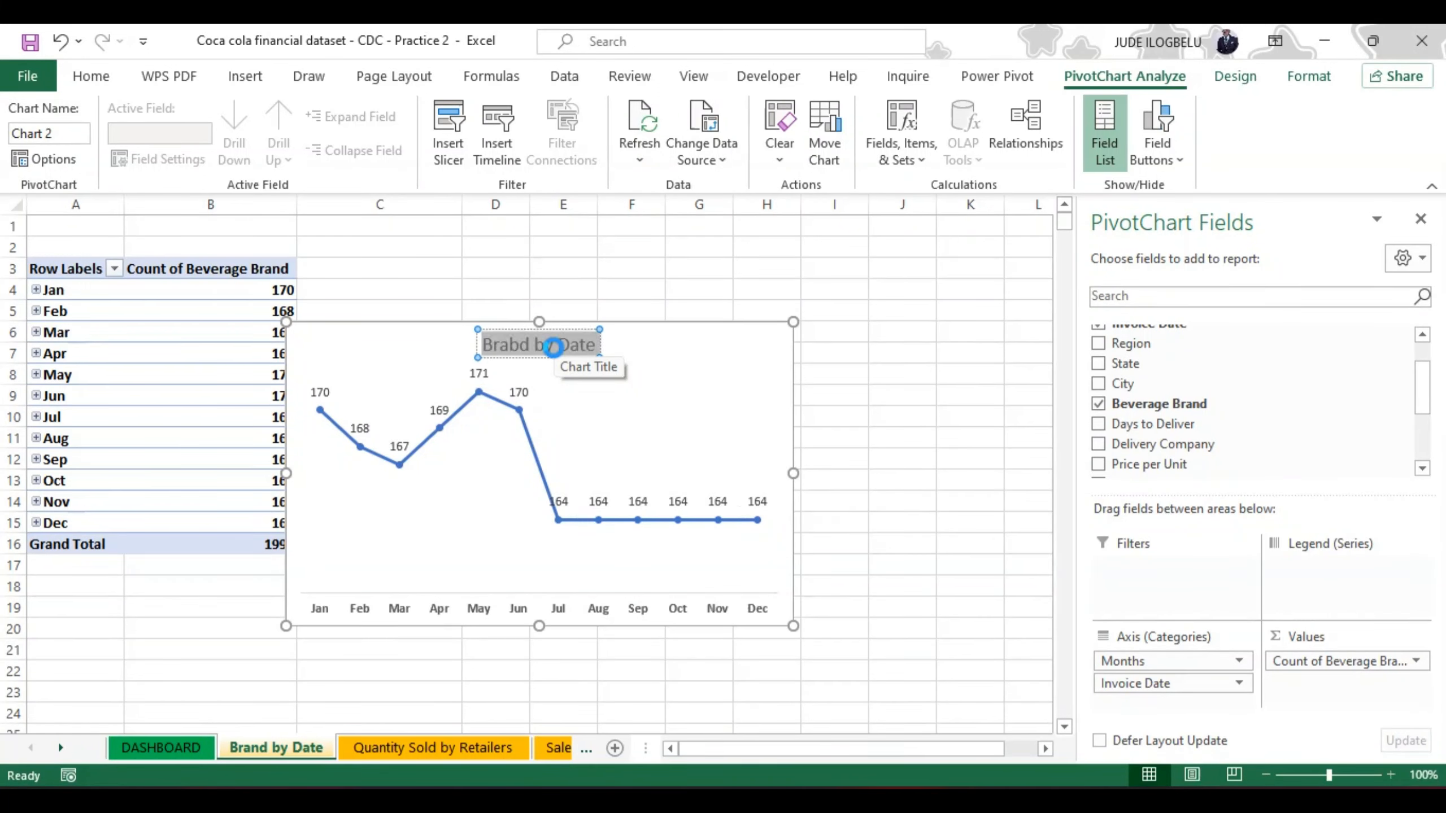
key("ctrl+b")
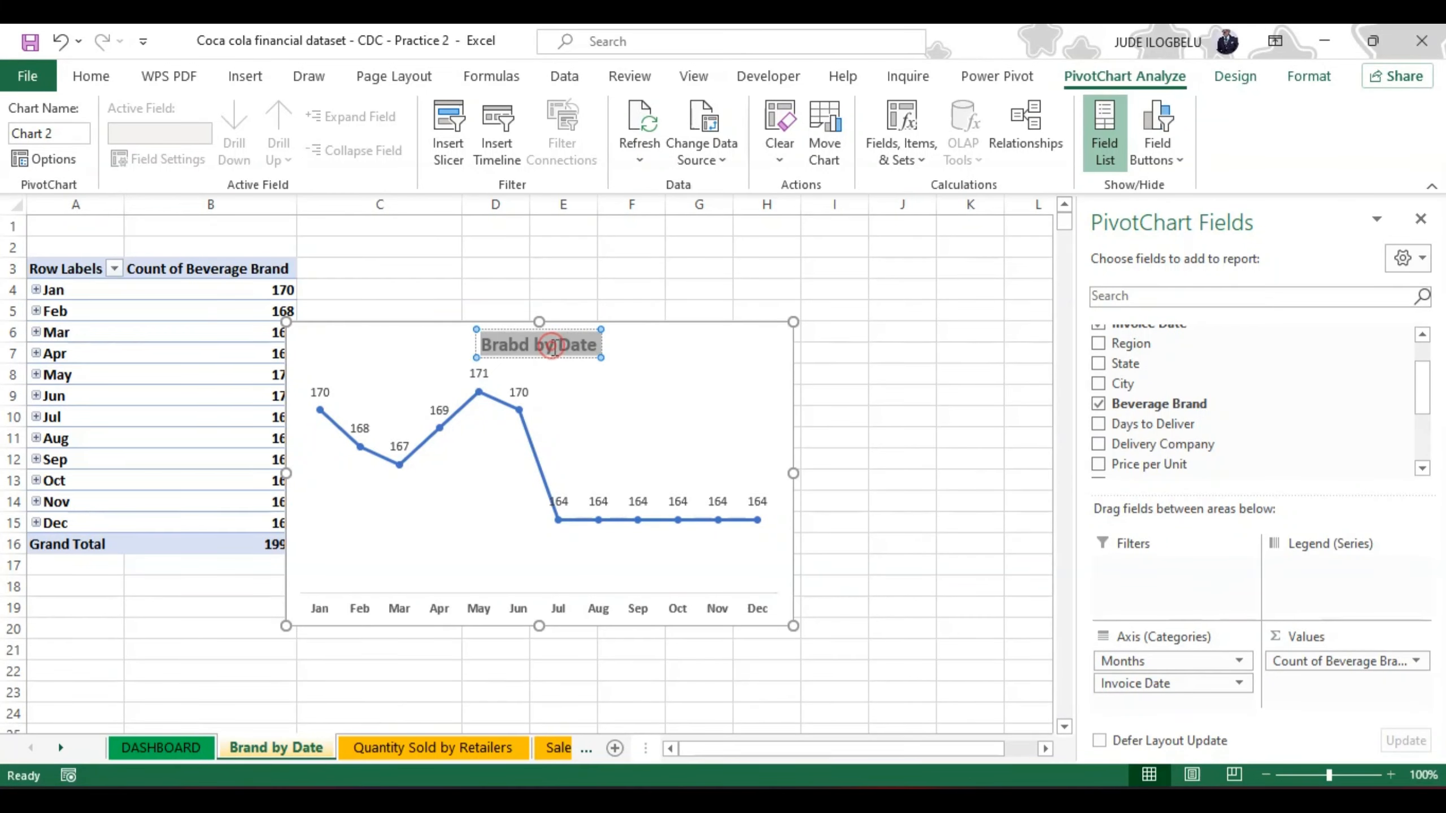
left_click(555, 348)
key("Left")
key("Left")
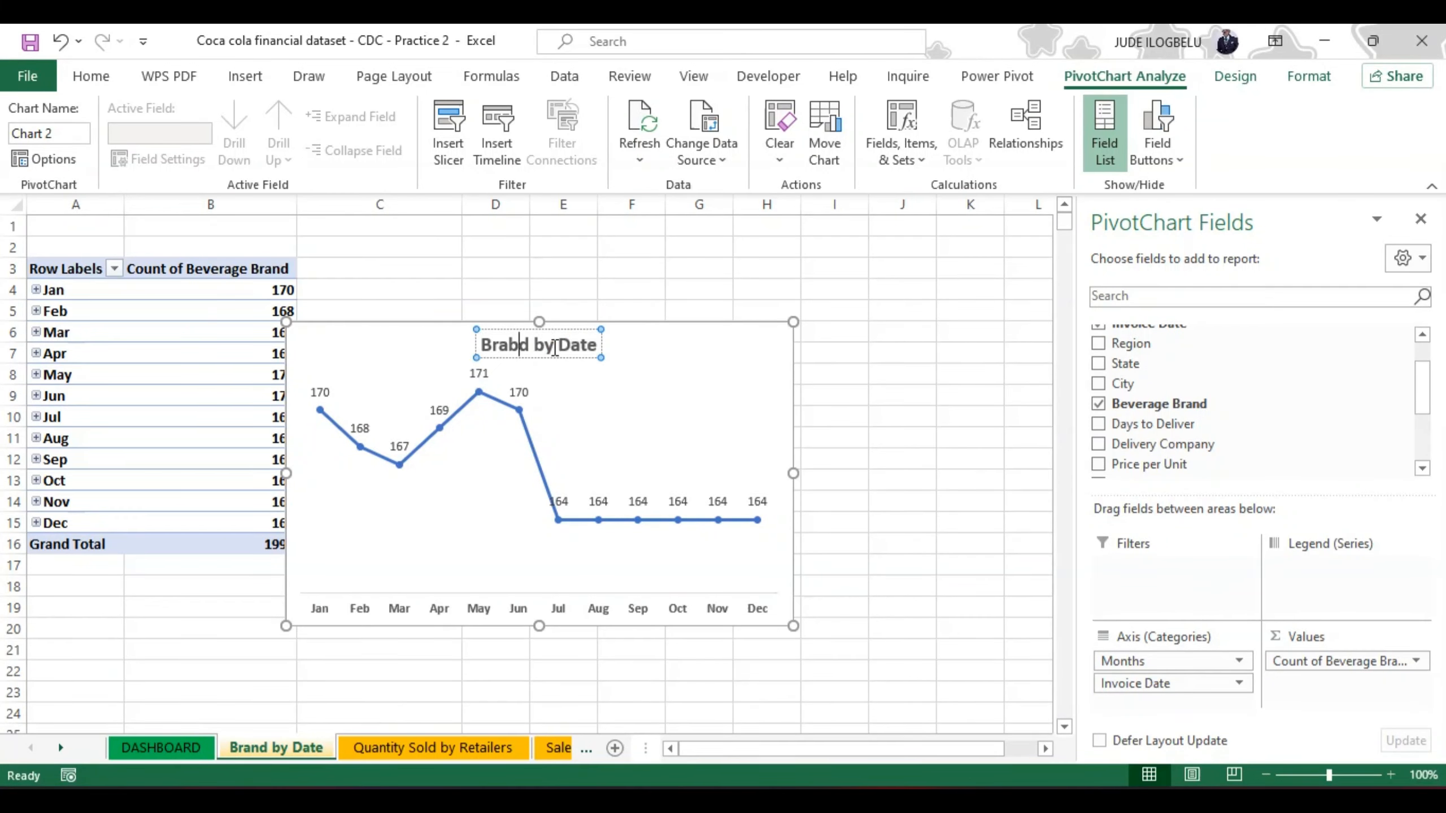
key("BackSpace")
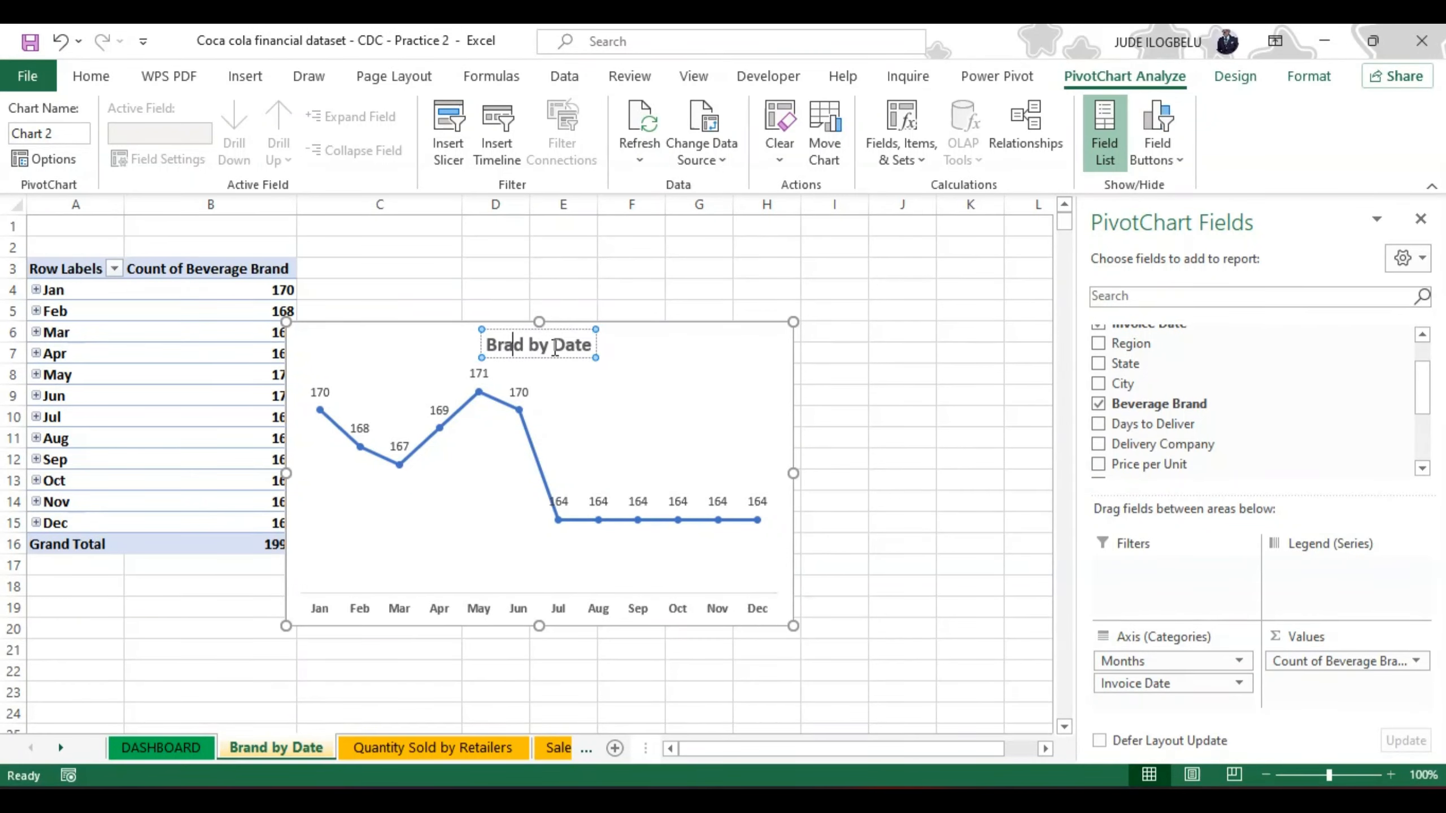
type("n")
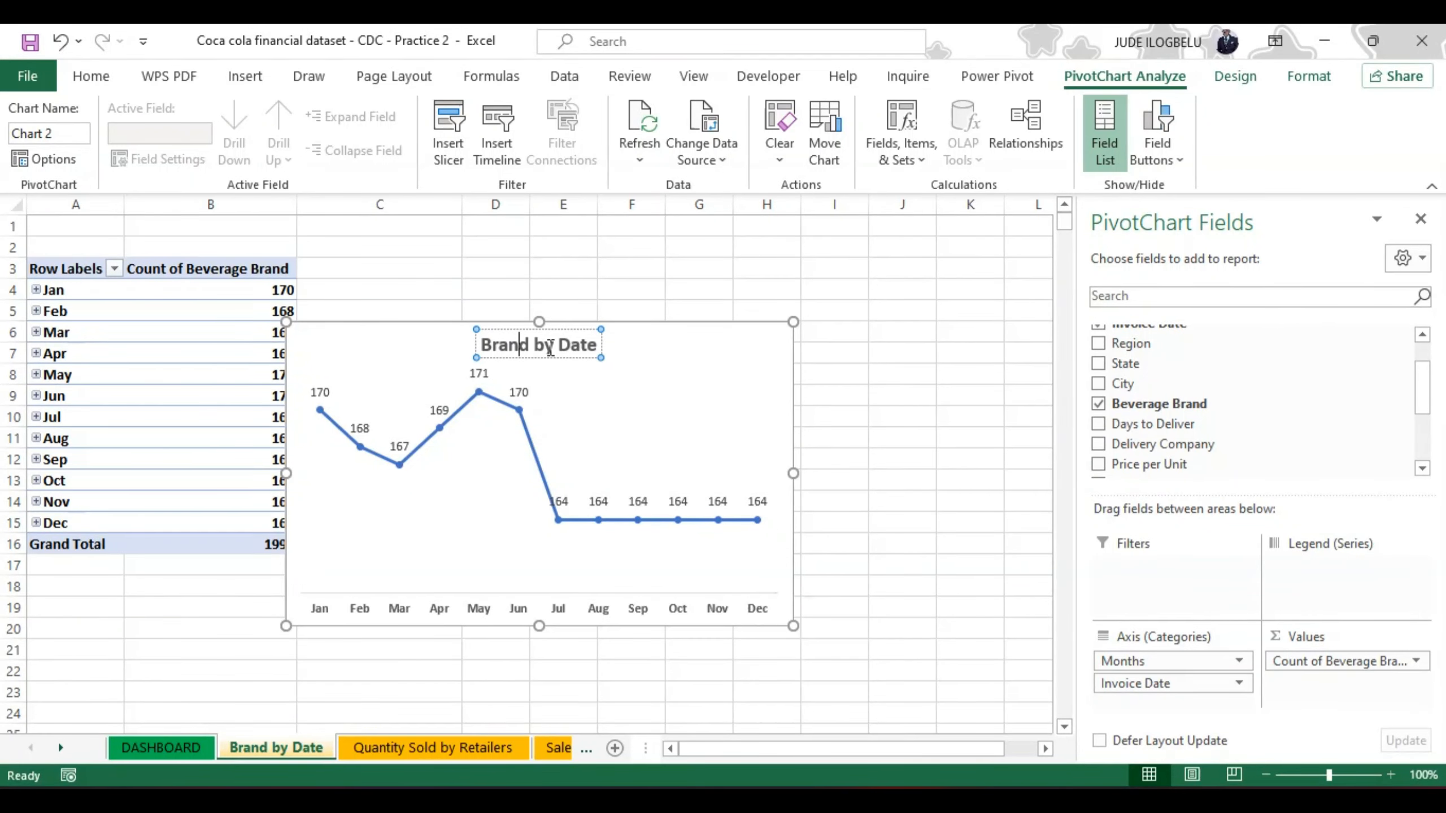
left_click(833, 375)
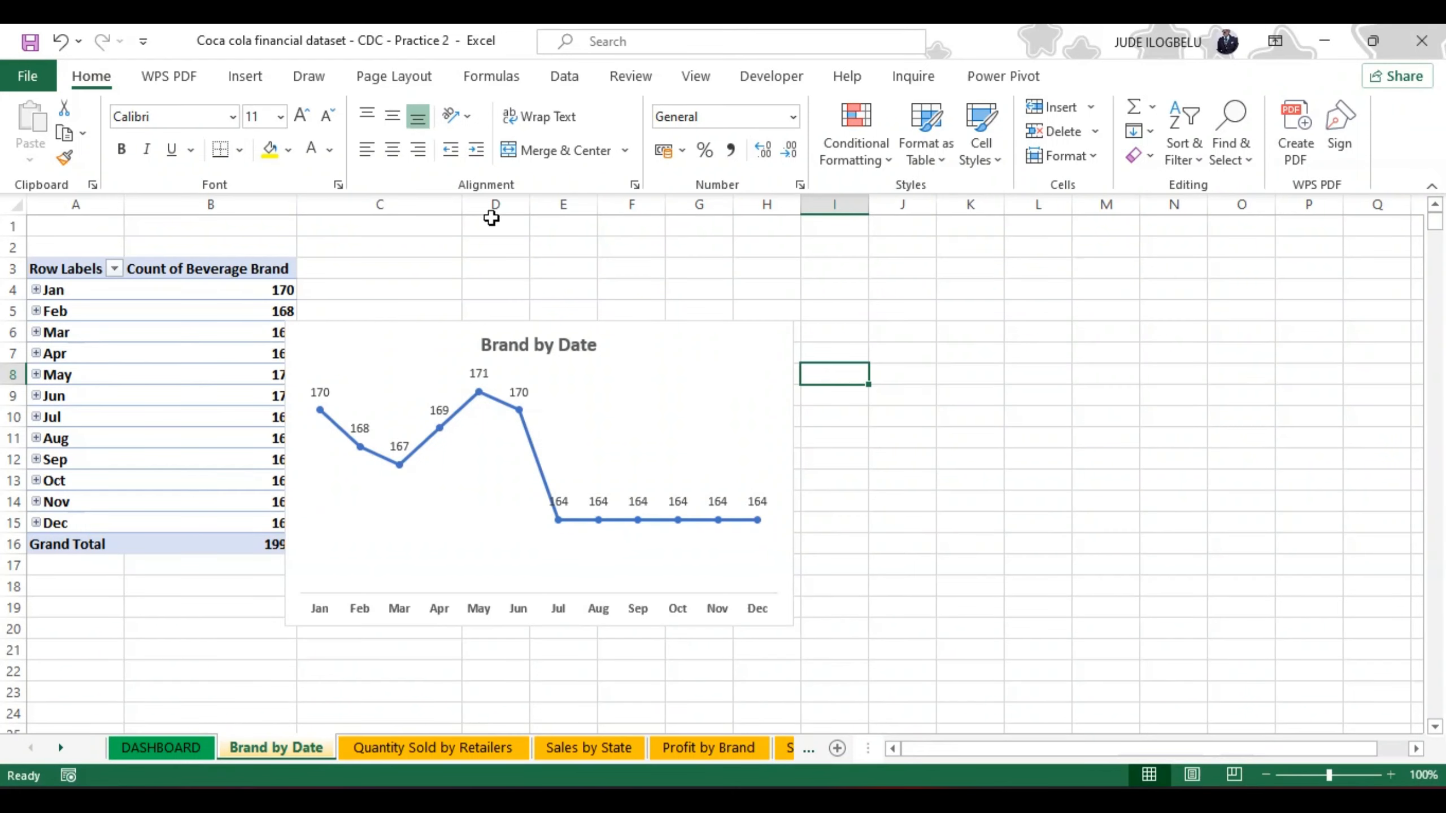
Step: Move the Brand by Date chart clear of the PivotTable and close the PivotChart field list
left_click_drag(716, 323, 808, 259)
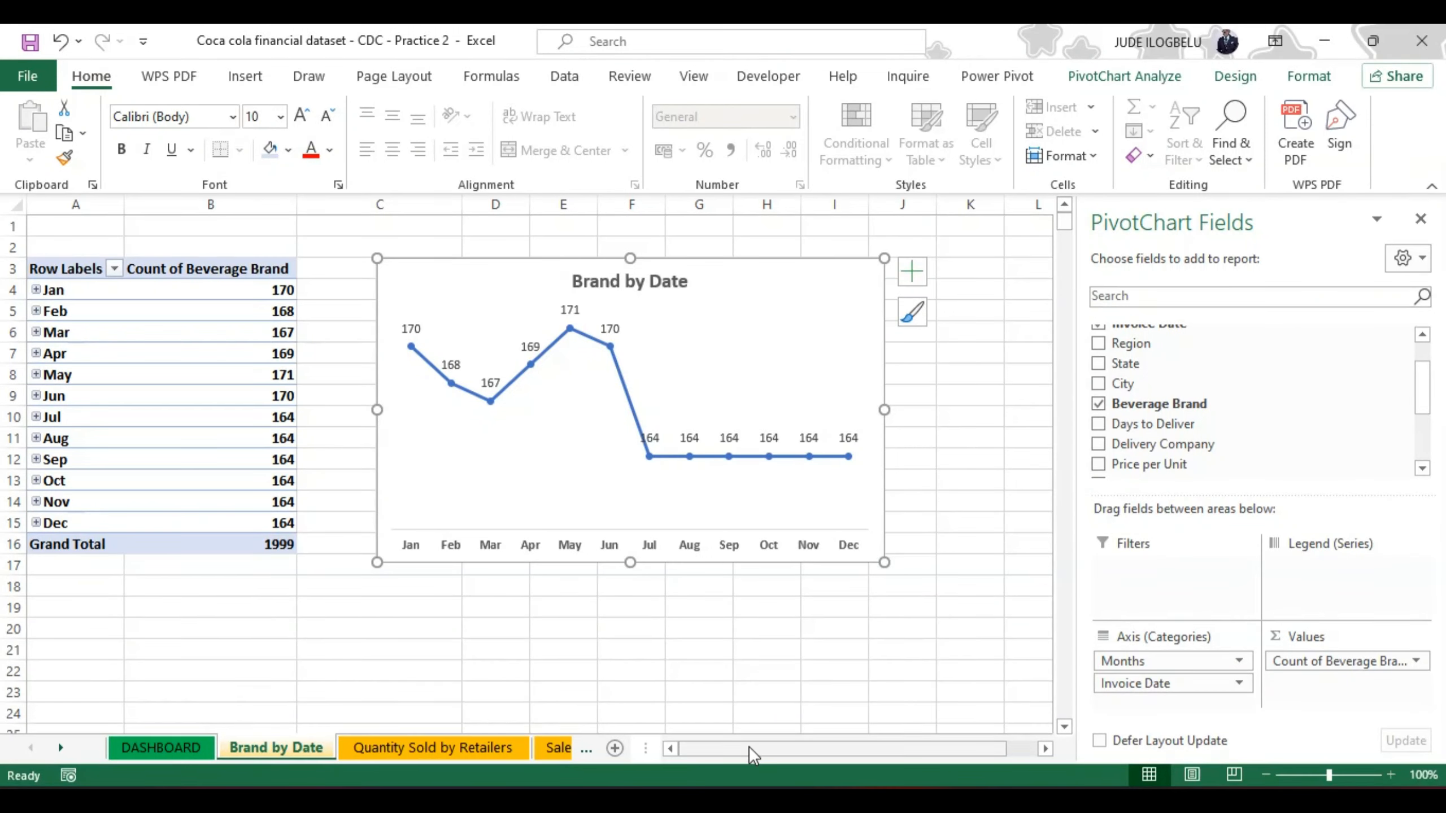
left_click(1419, 219)
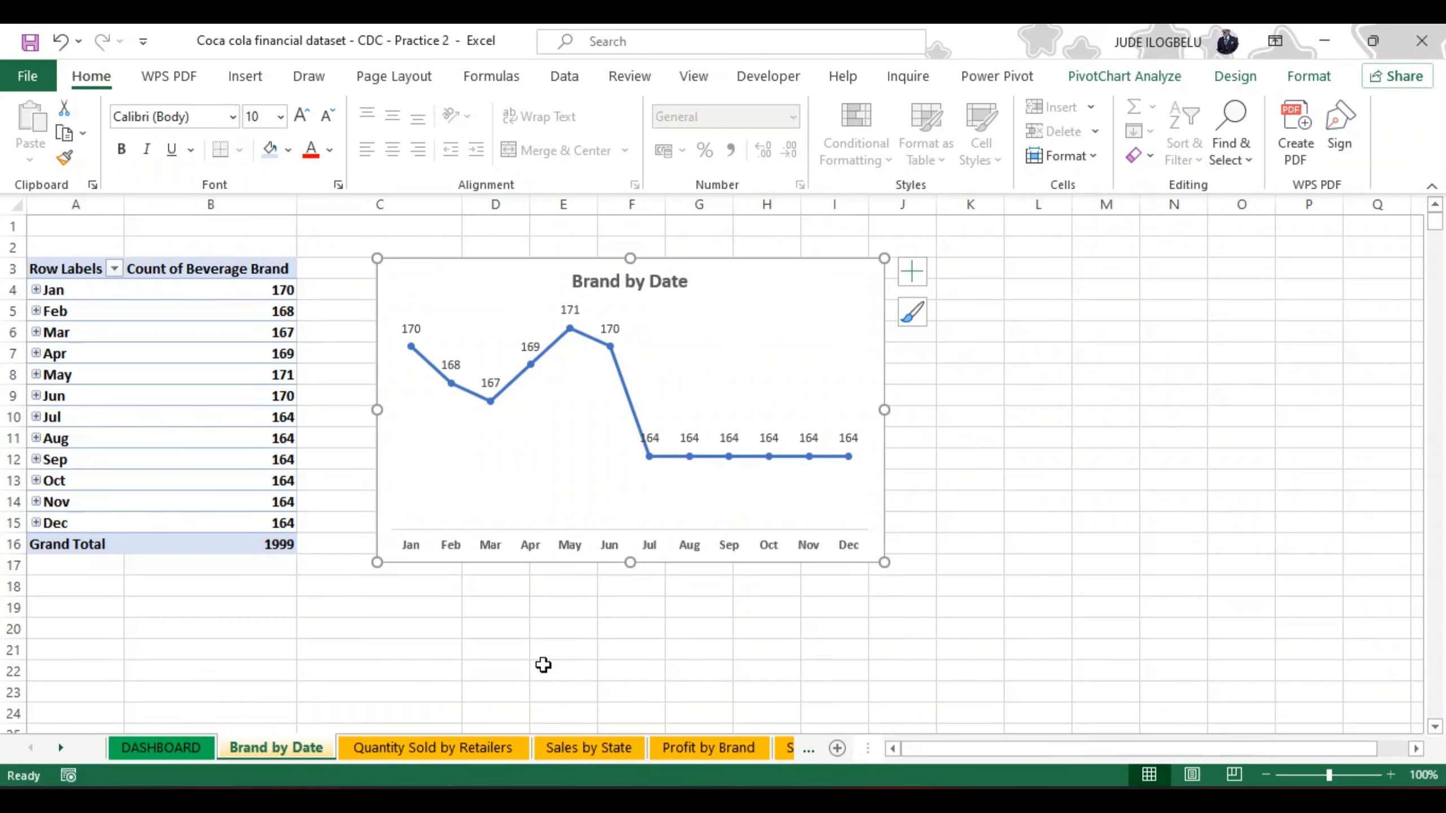
Step: Go through the chart sheets to Profit by Brand and open the fill settings for the funnel chart's data series
left_click(377, 742)
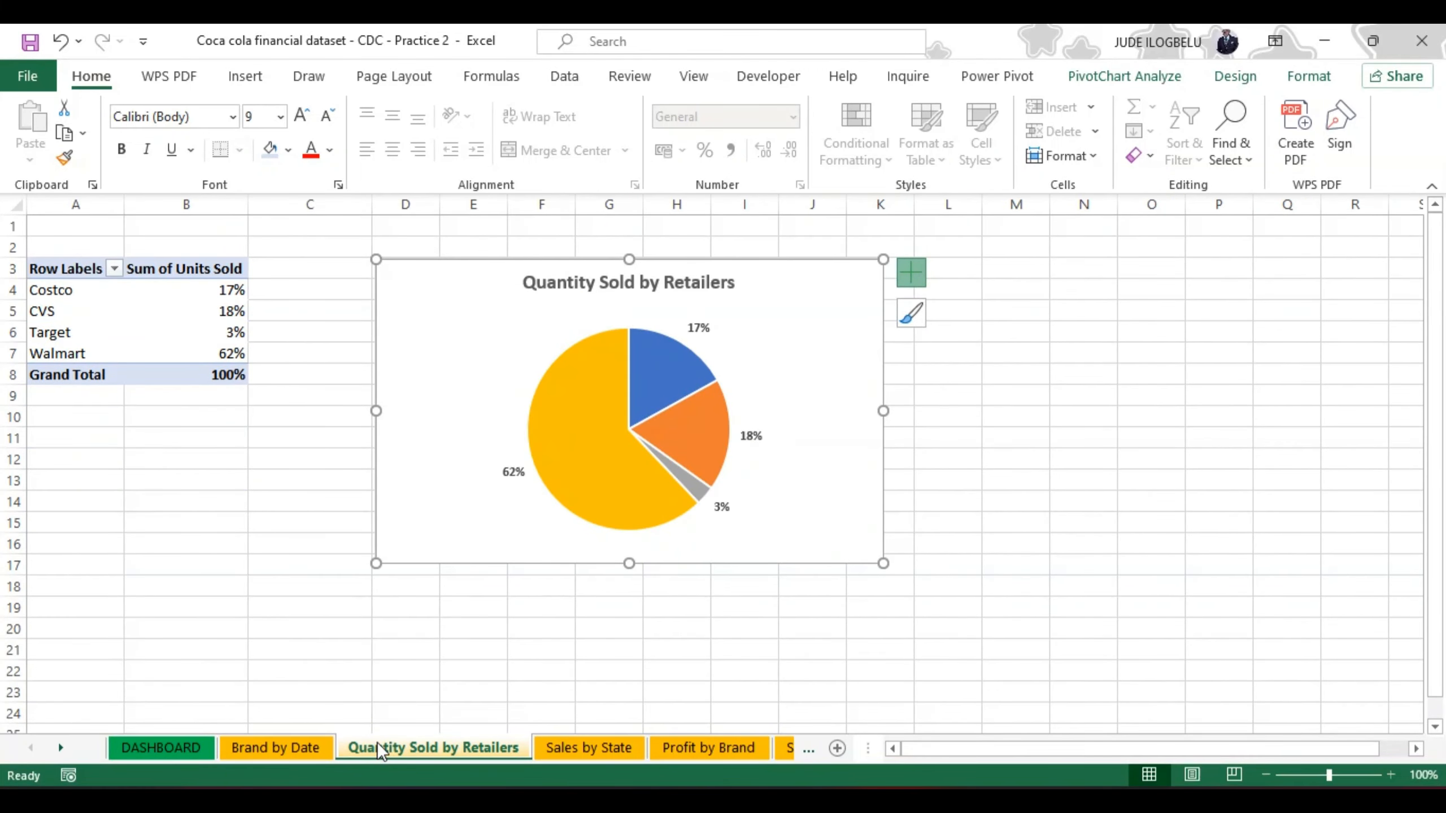
left_click(563, 740)
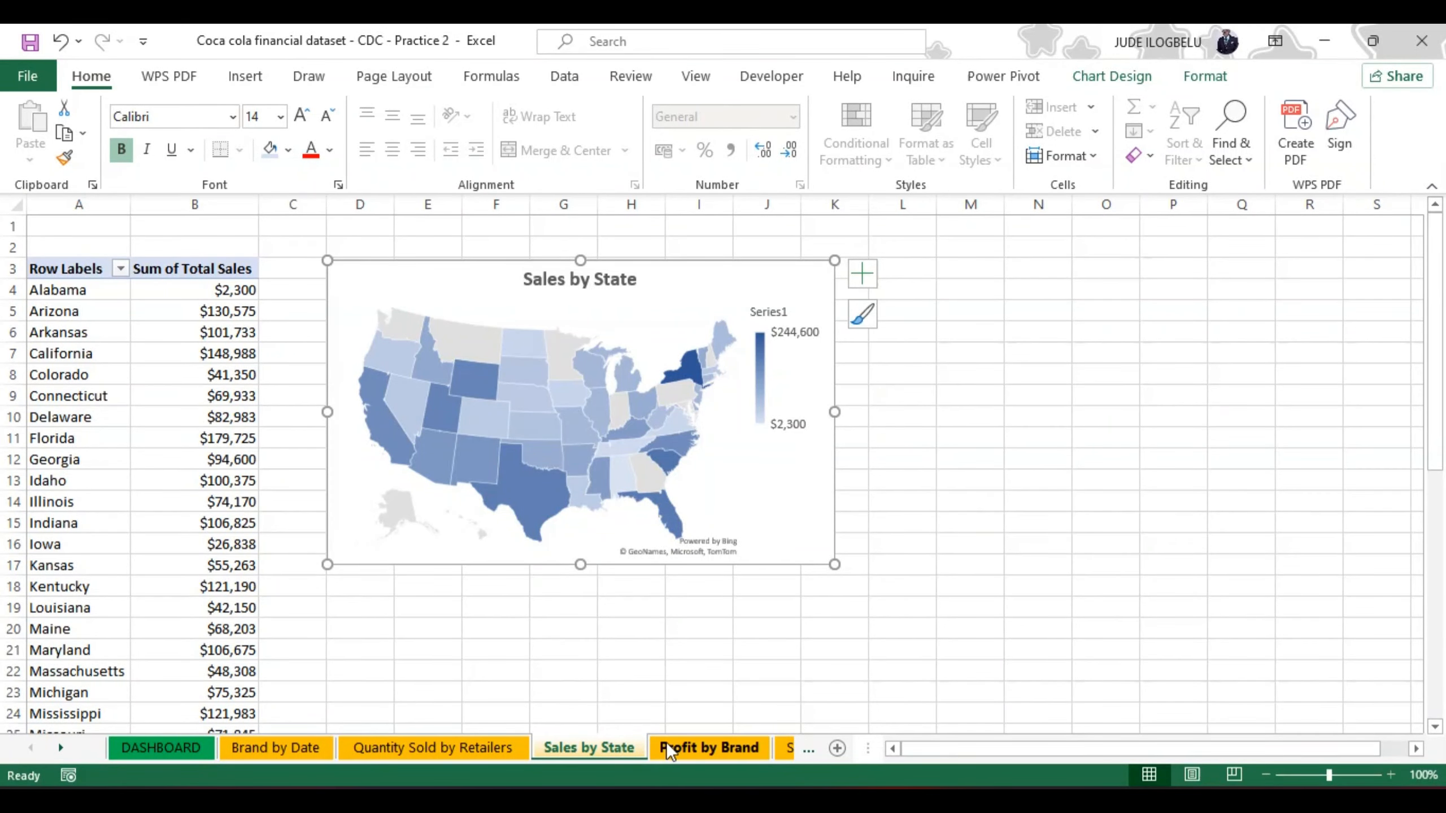
left_click(686, 749)
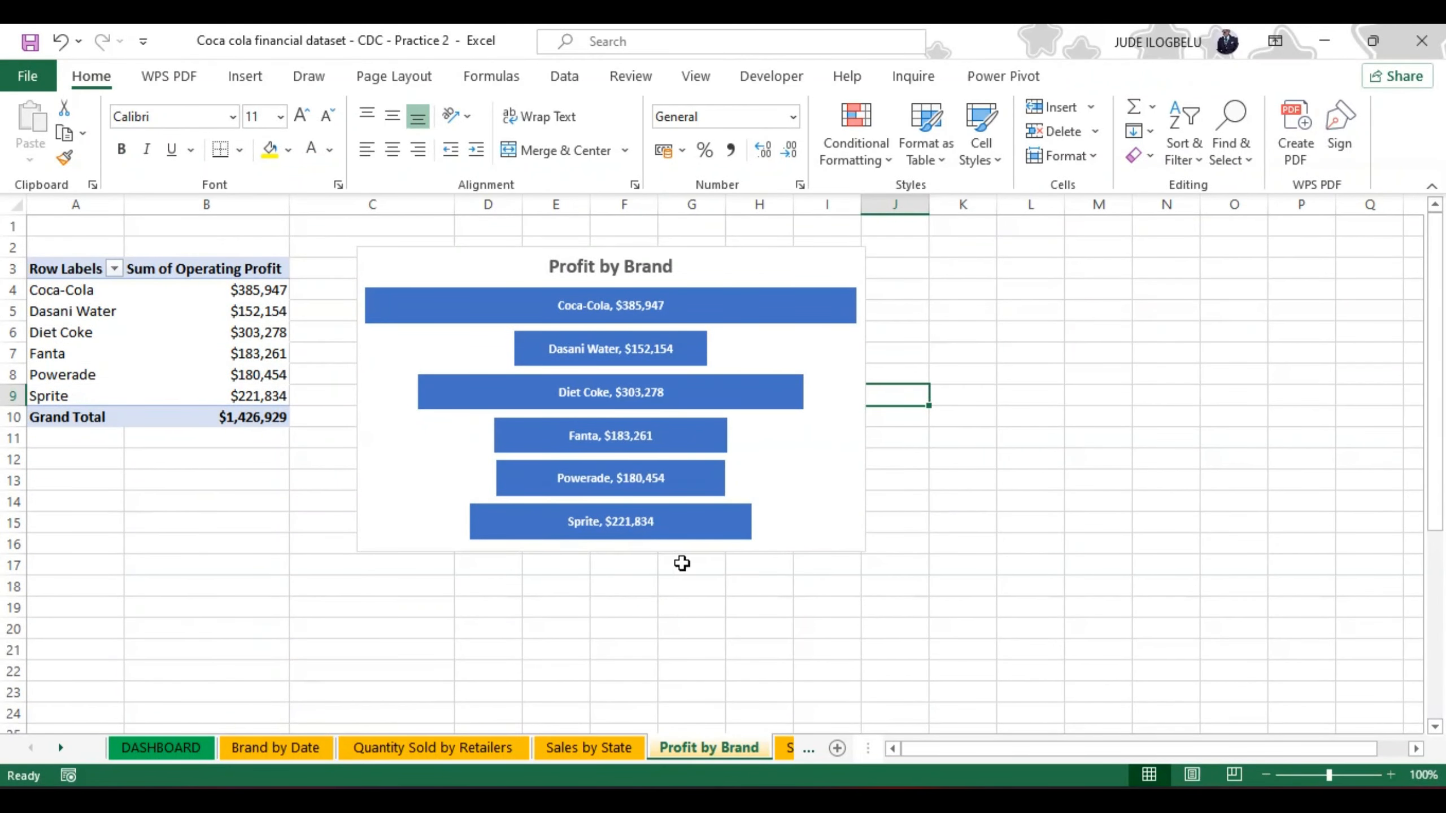
right_click(691, 515)
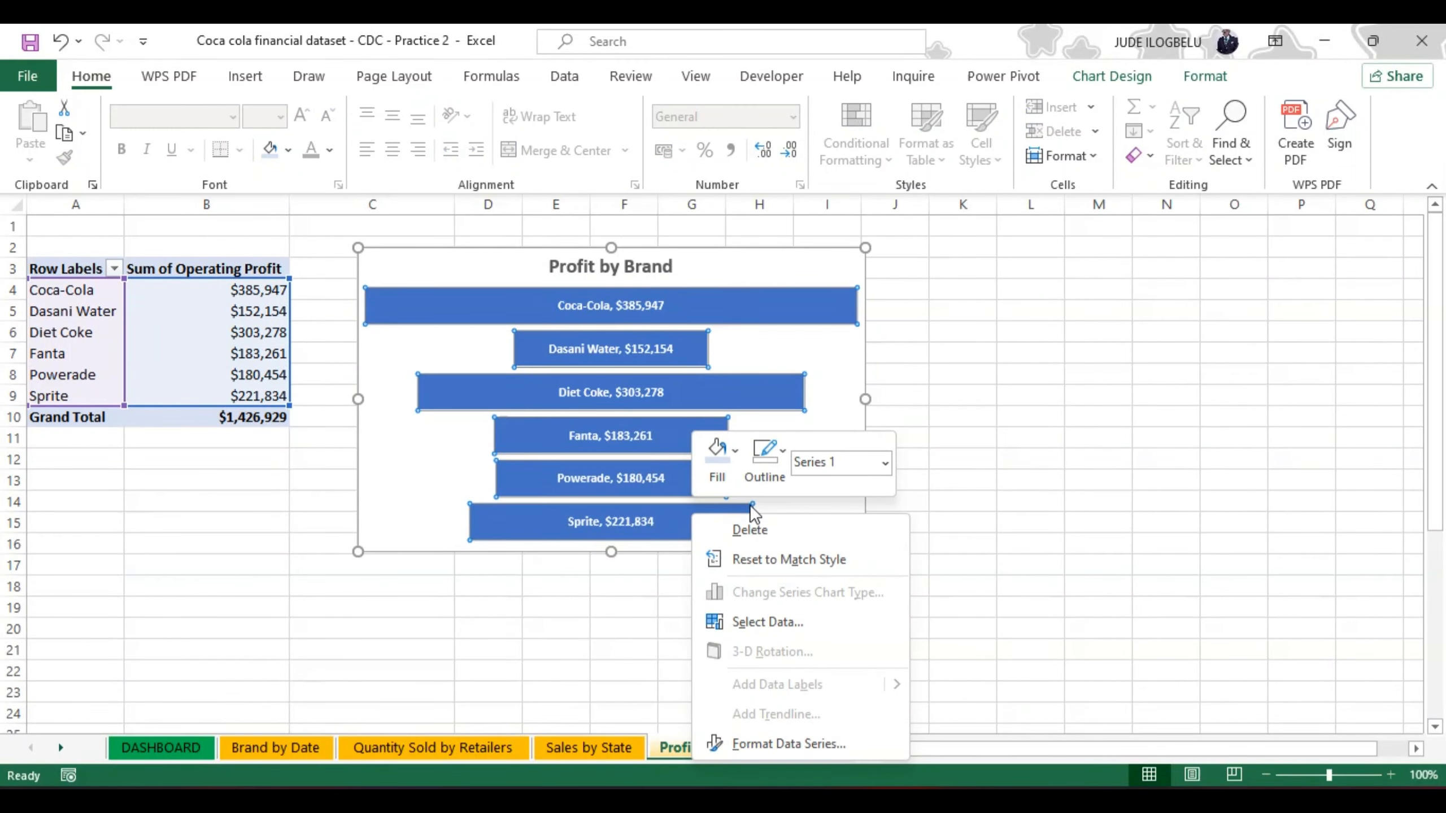
left_click(770, 741)
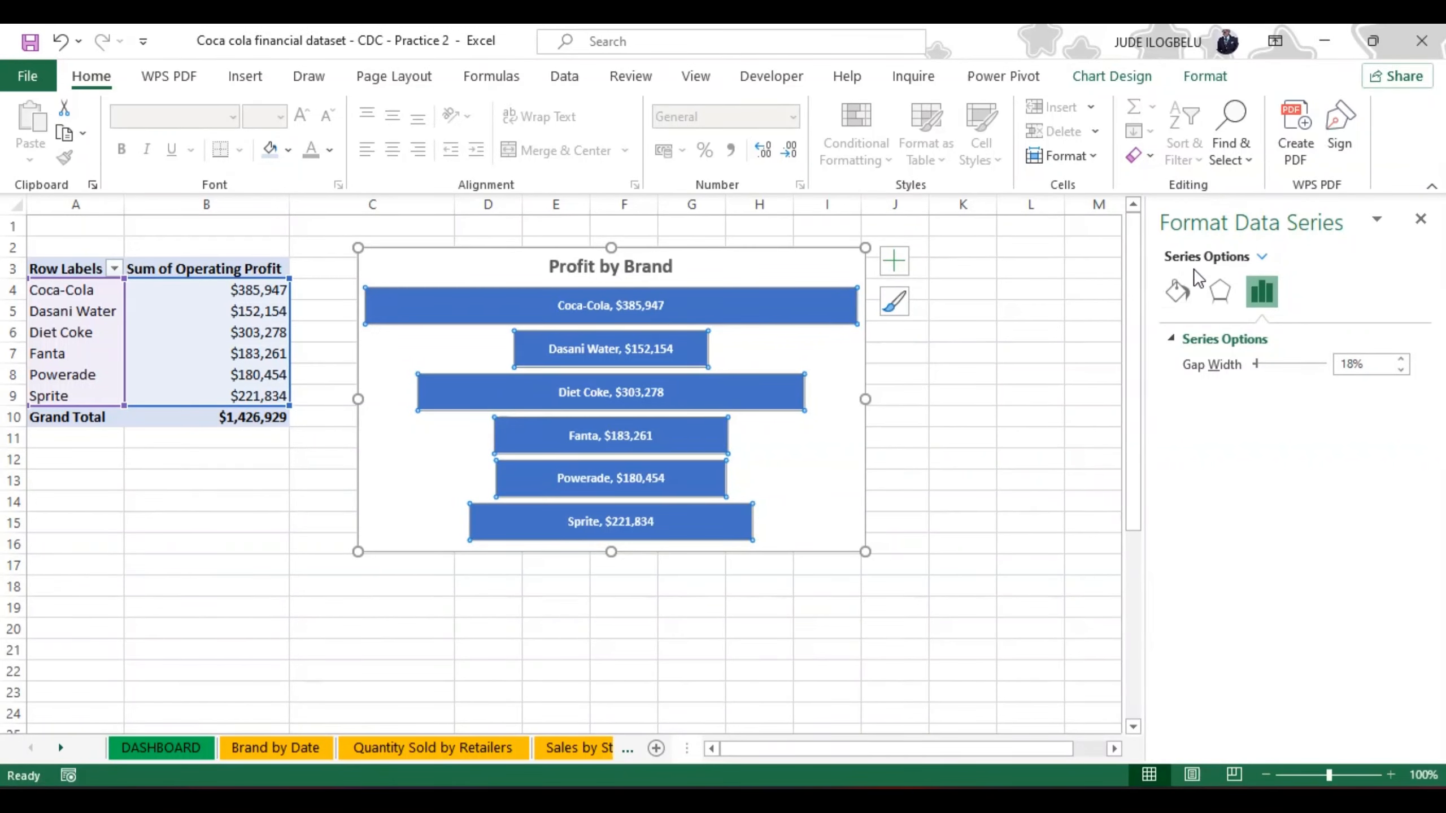
left_click(1177, 292)
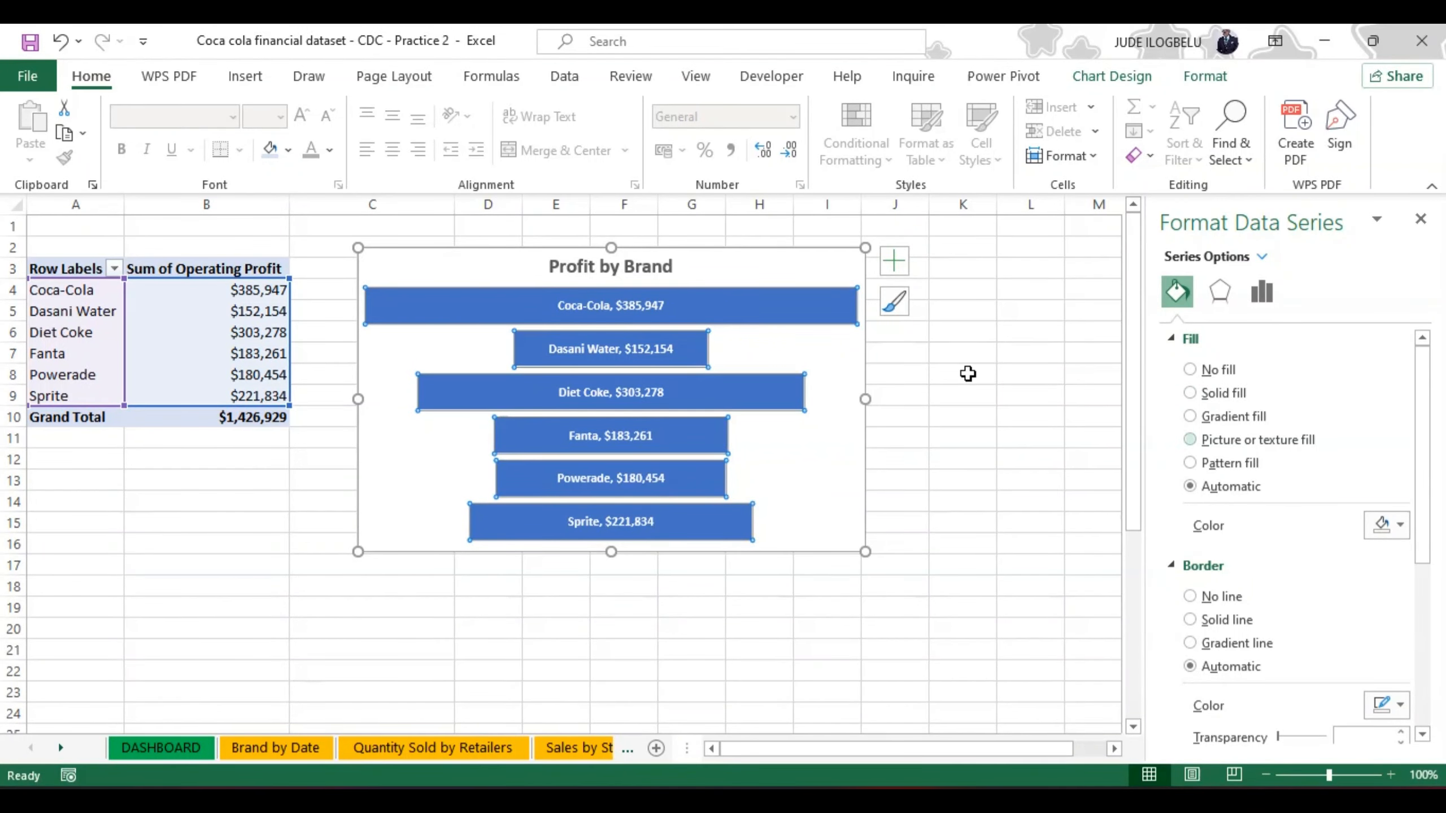
Step: Try solid, texture and pattern fills on the Profit by Brand chart's data labels and restore their automatic fill
left_click(901, 264)
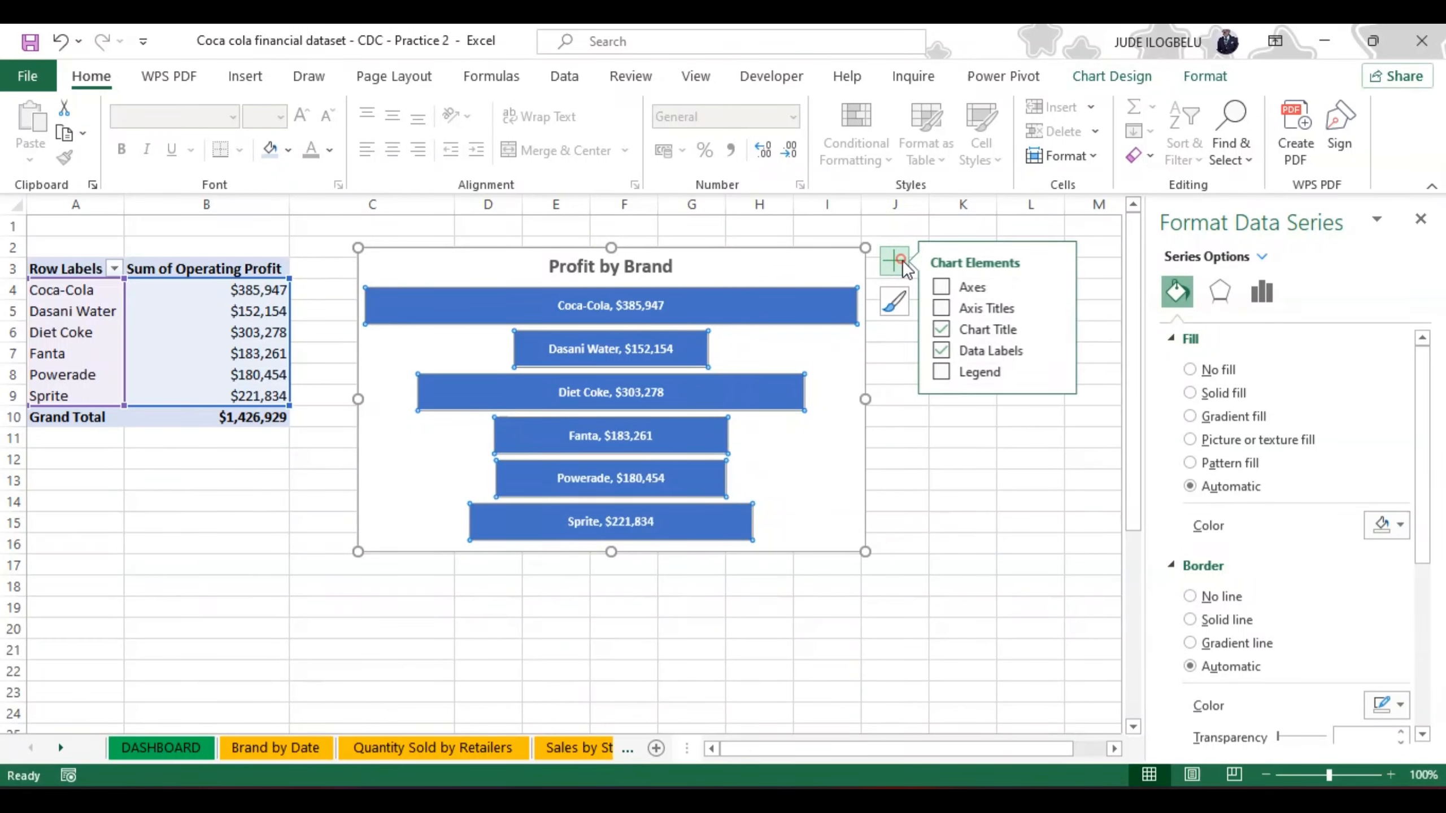
left_click(1059, 346)
left_click(1059, 345)
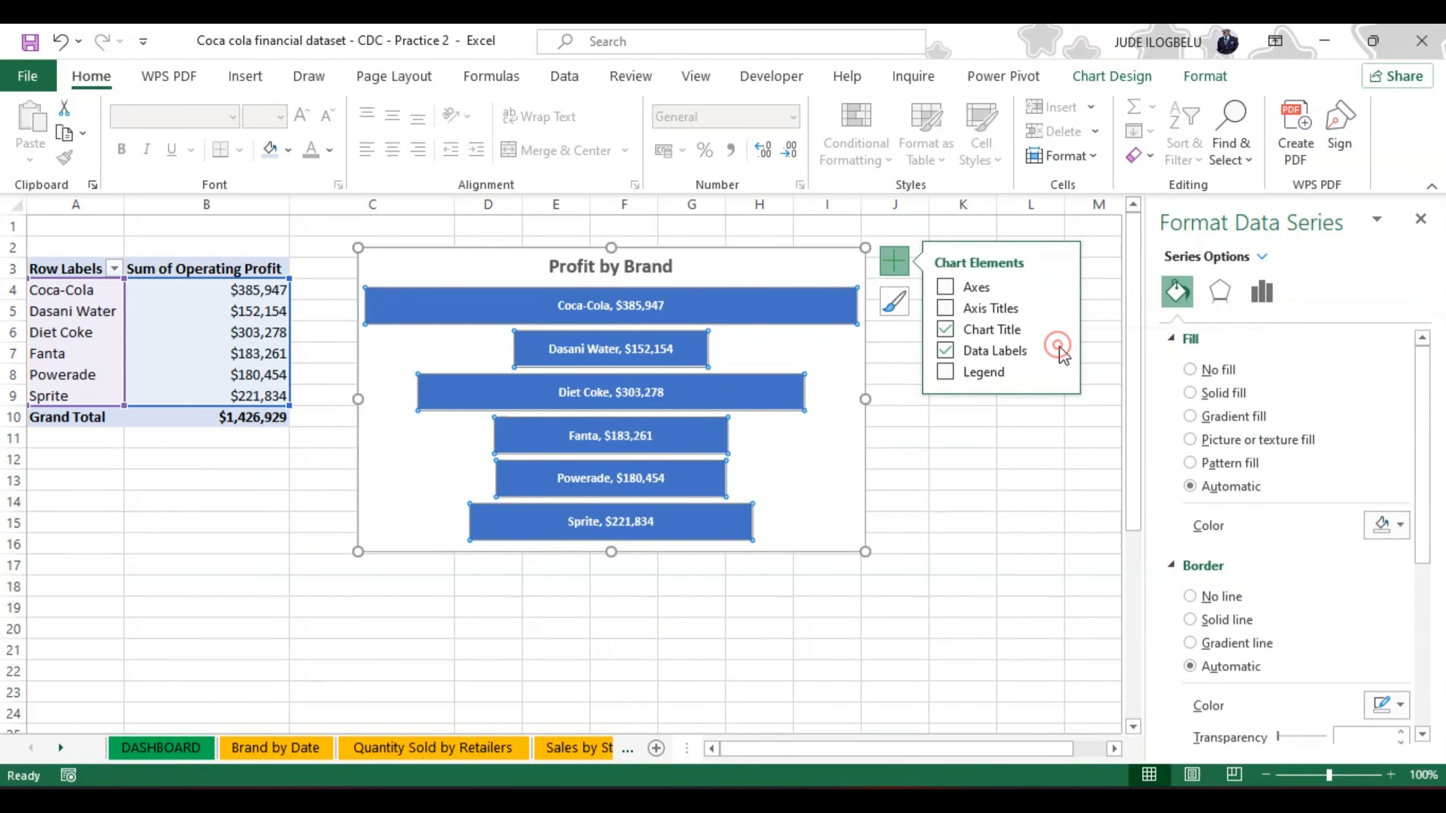
left_click(1060, 345)
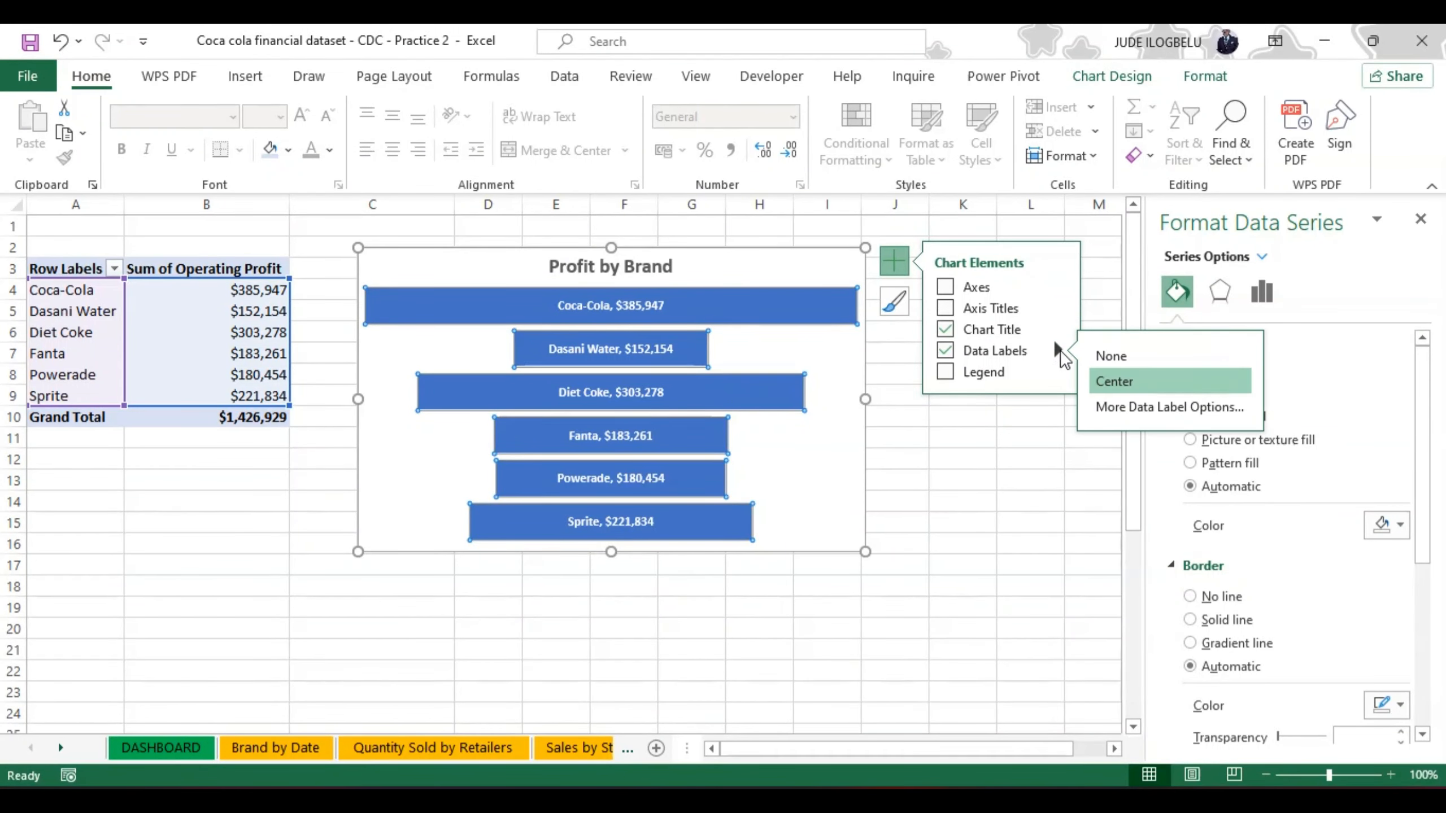
left_click(1107, 406)
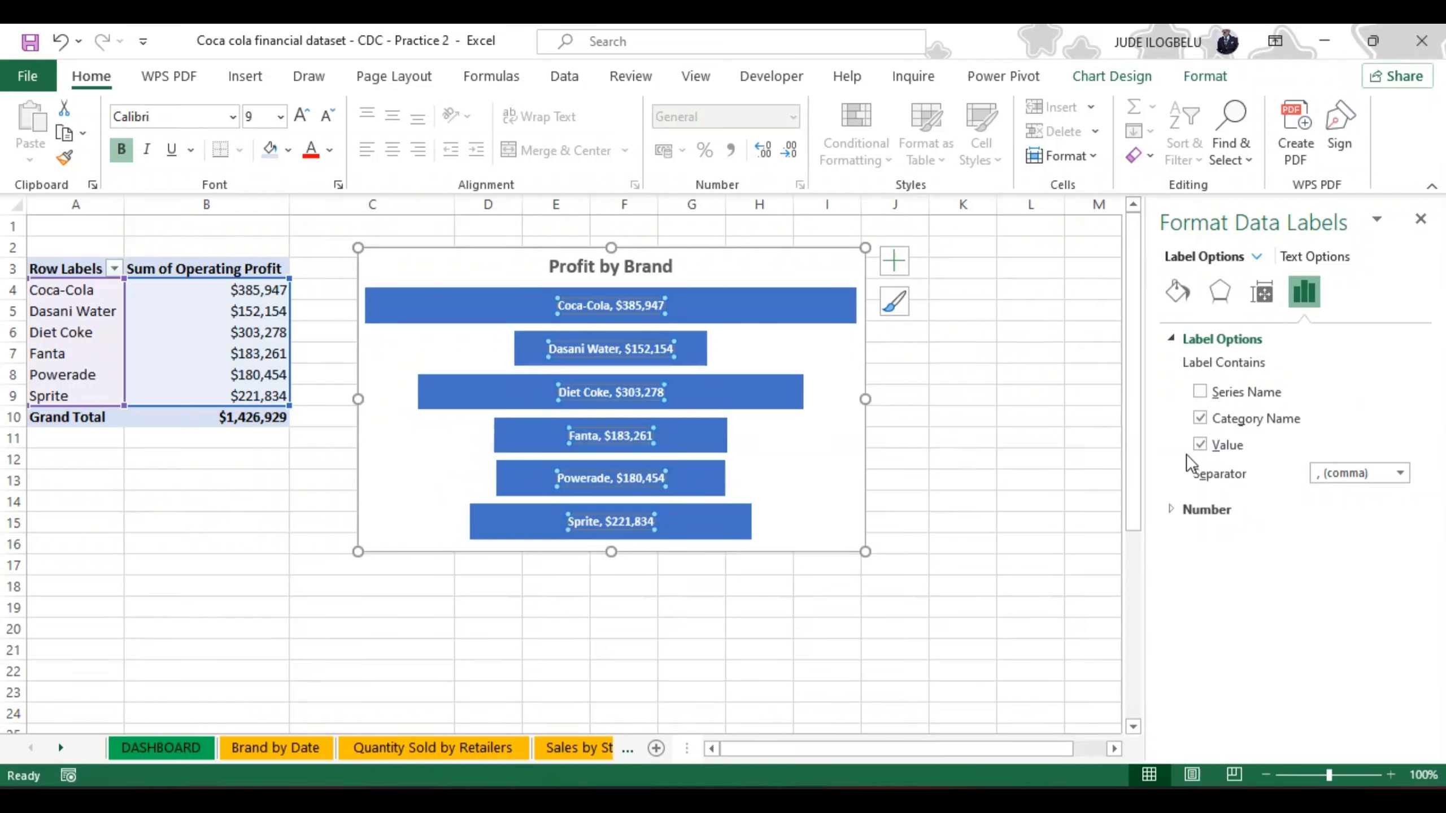
left_click(1177, 293)
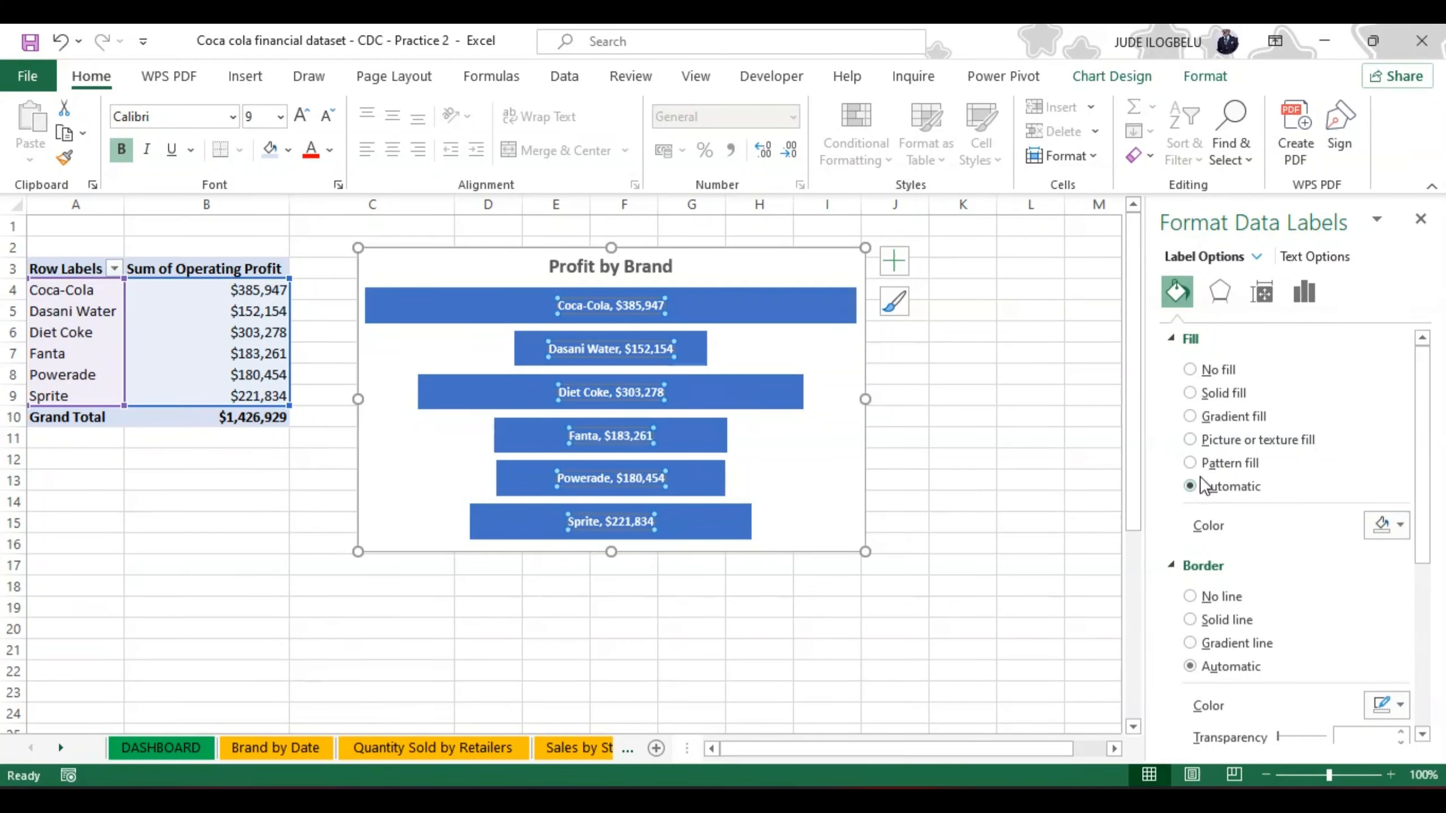
left_click(1190, 392)
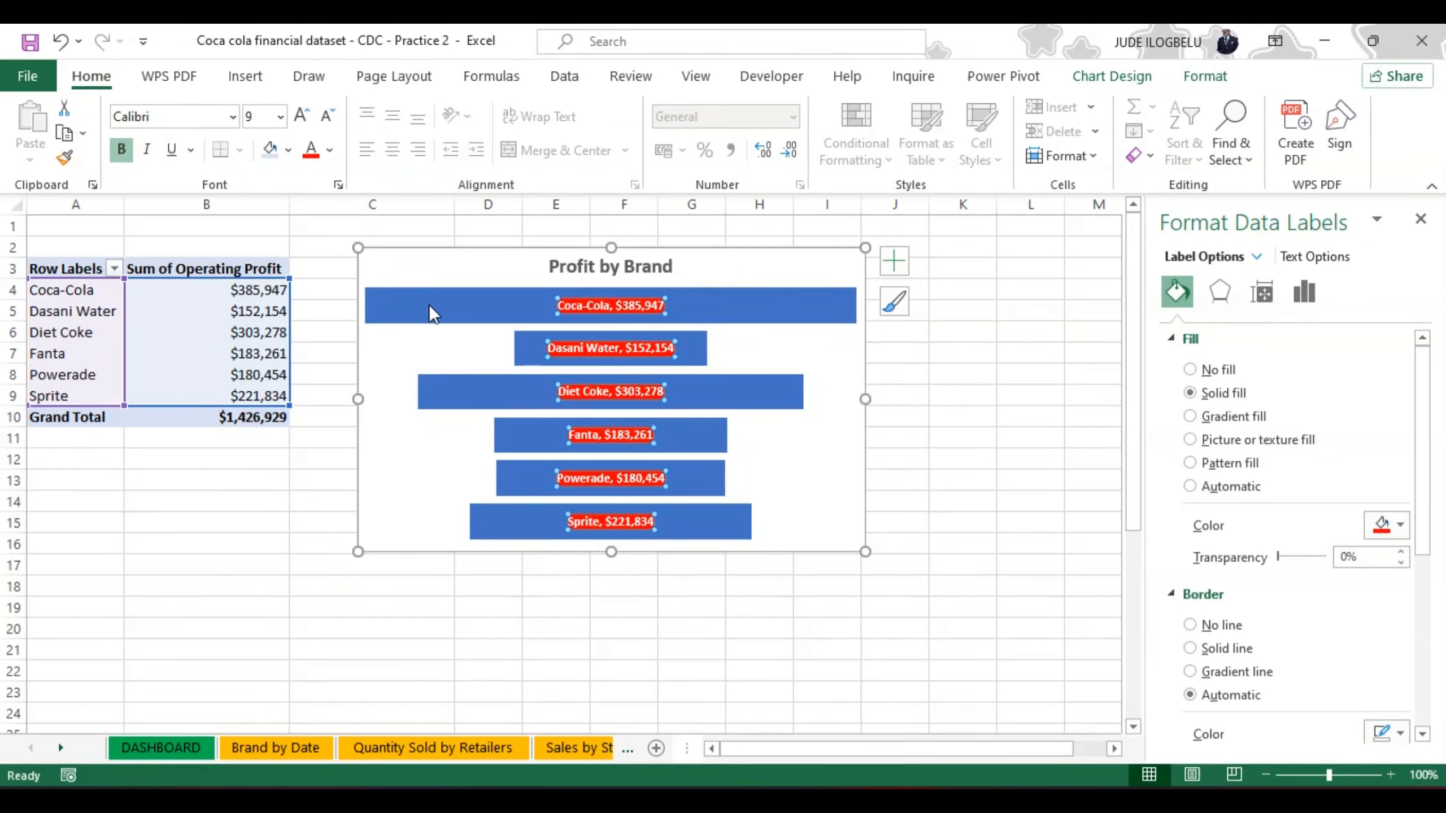
left_click(60, 44)
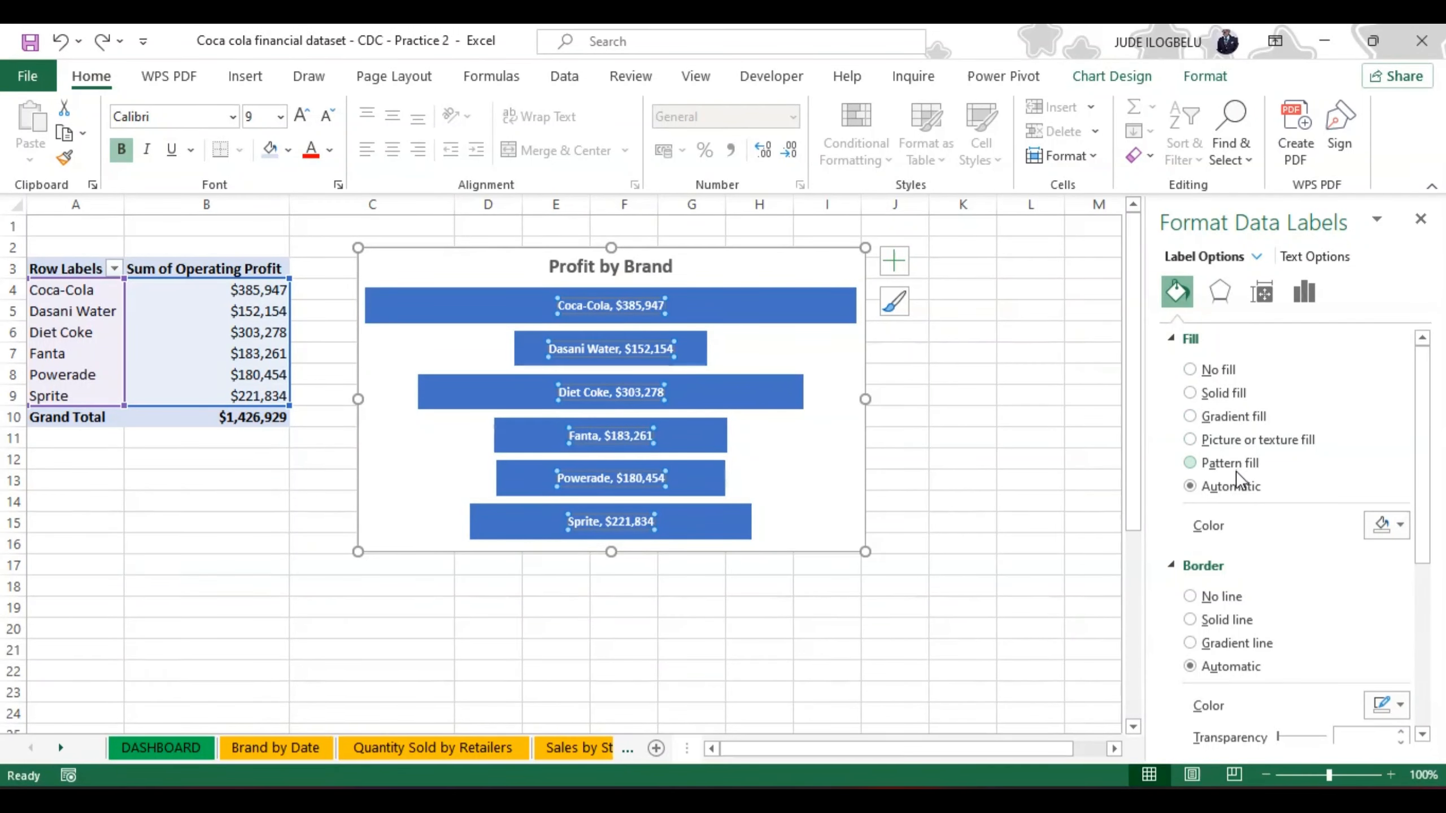
left_click(1190, 439)
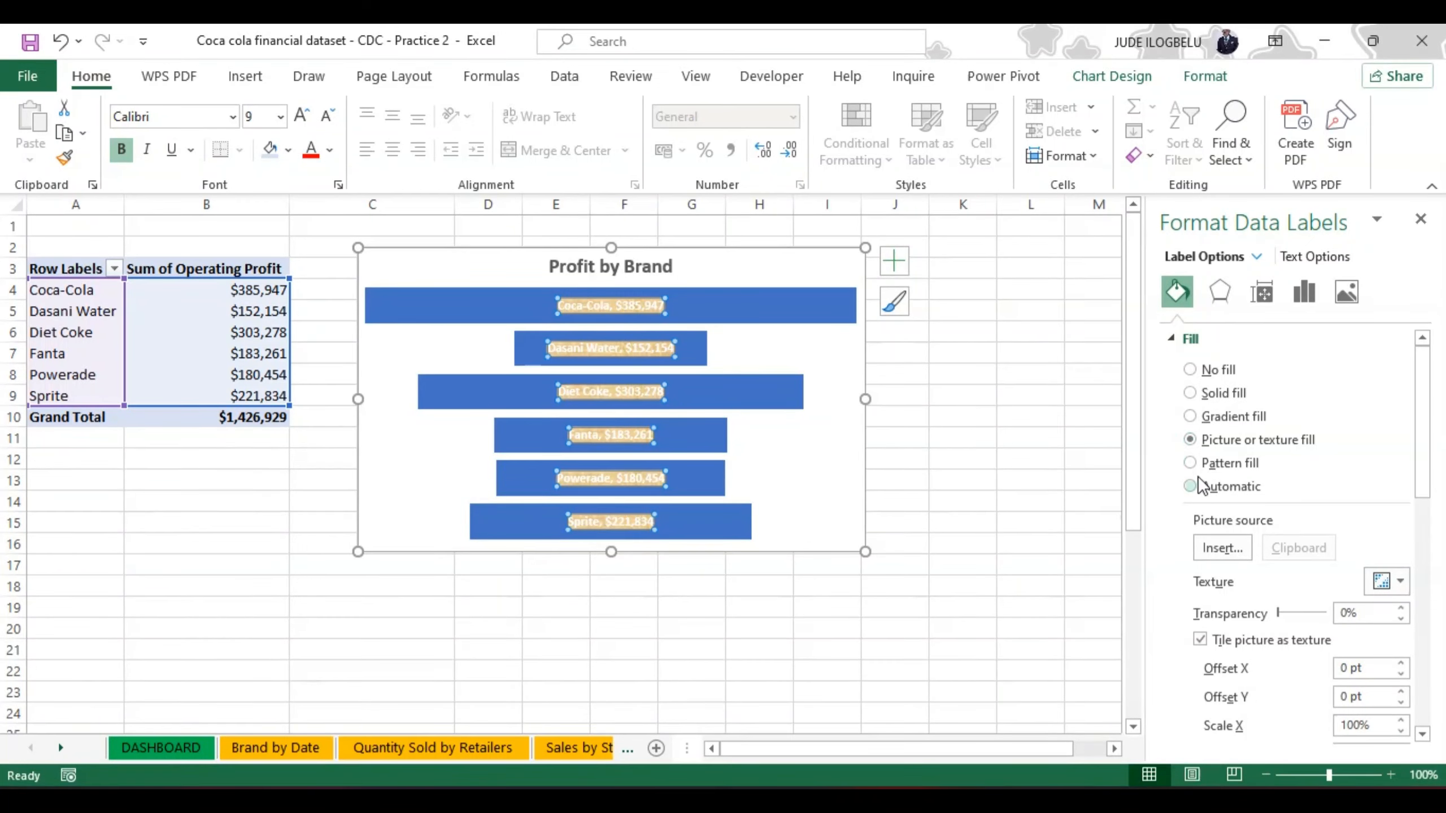
left_click(1190, 463)
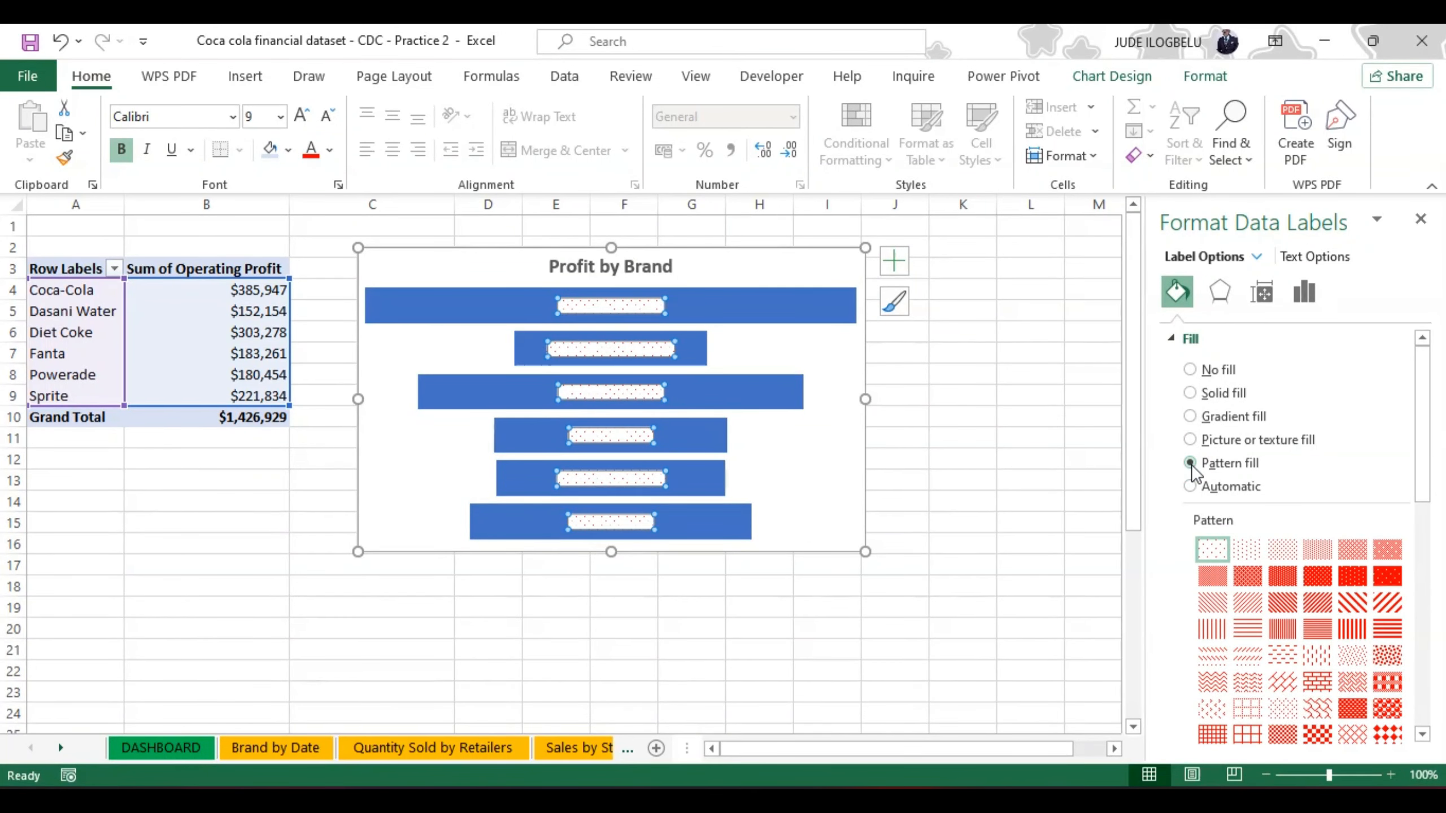
left_click(1190, 485)
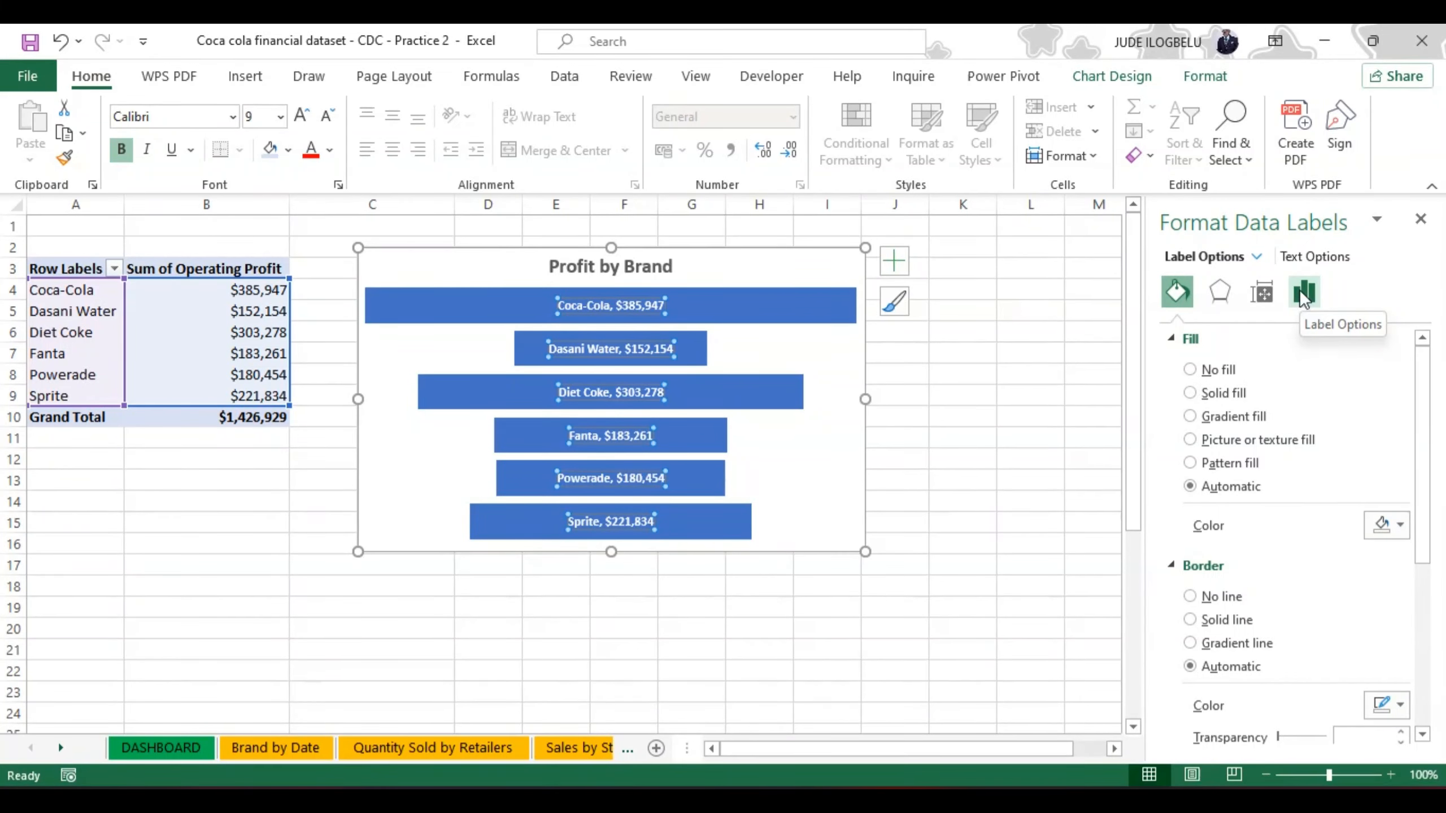
left_click(1303, 295)
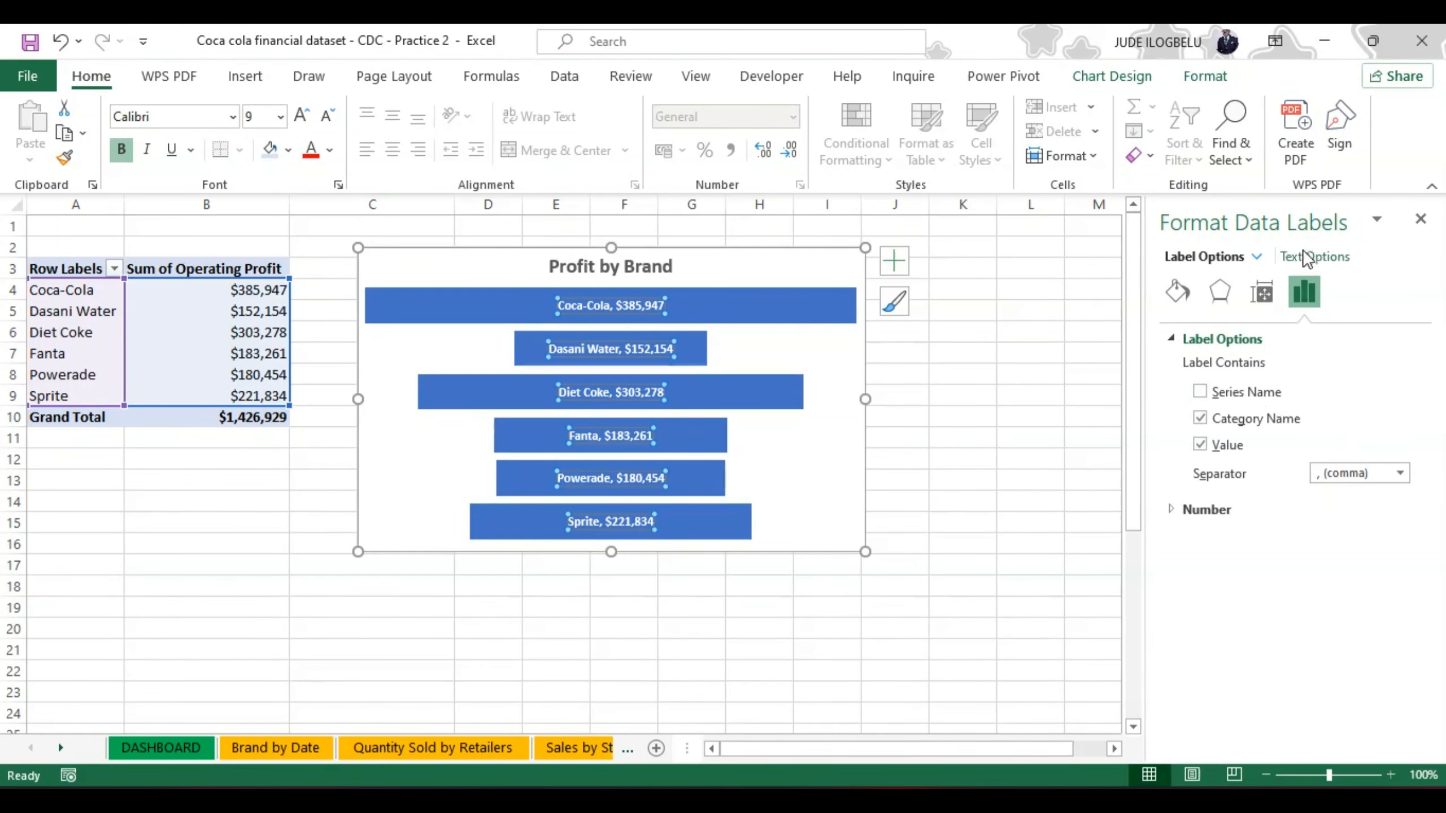
left_click(1263, 294)
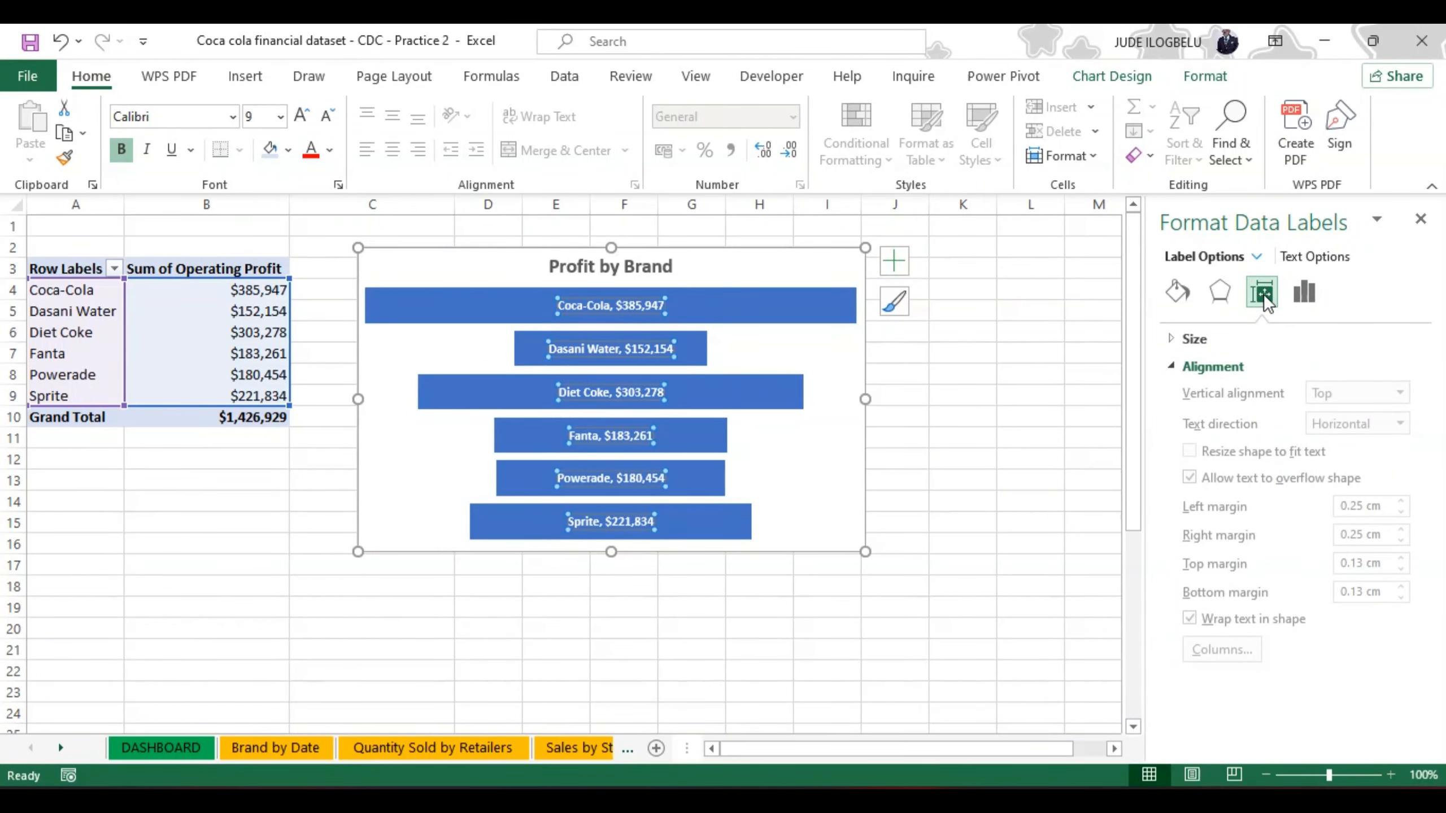
left_click(1220, 291)
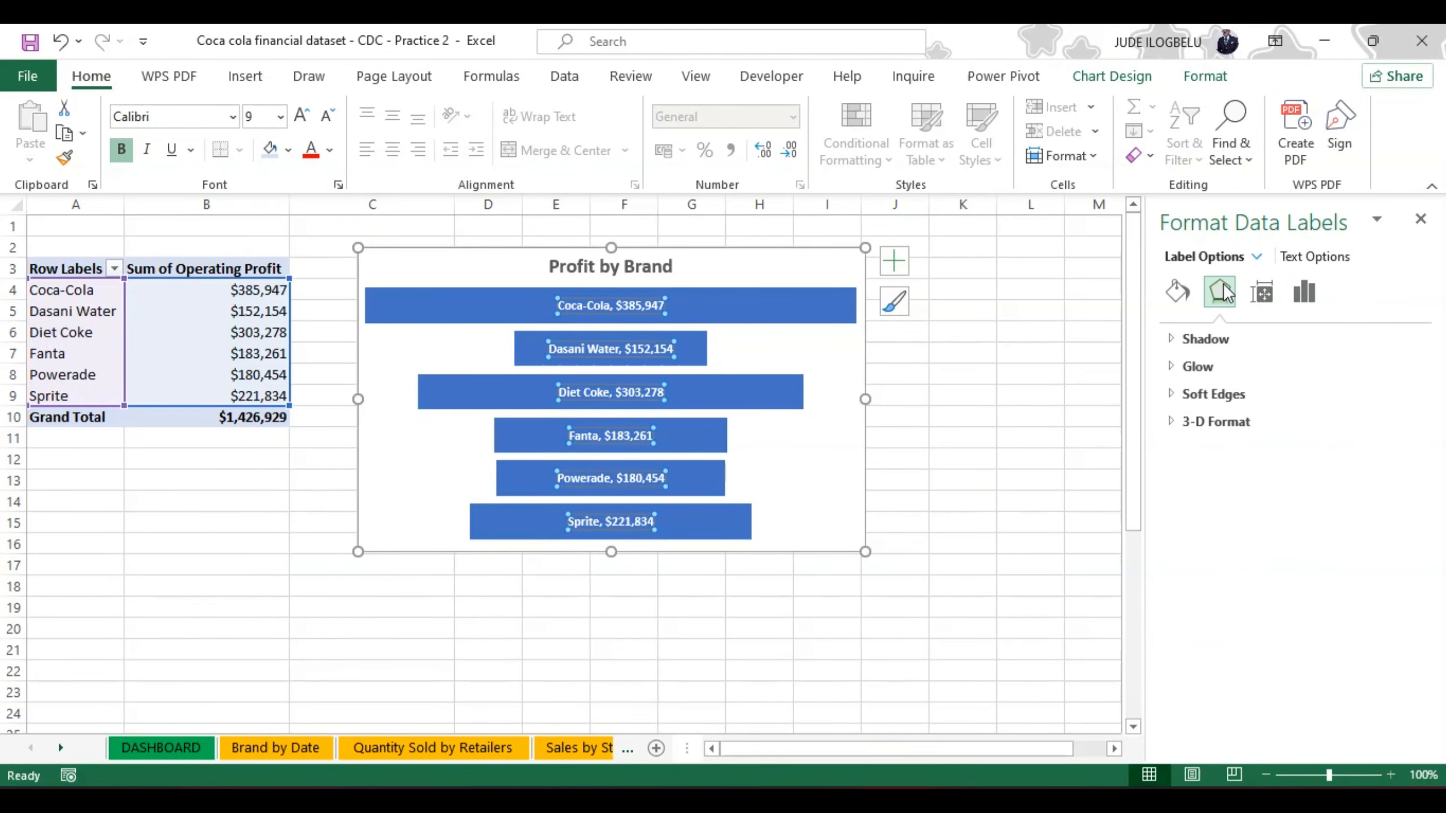
left_click(1174, 295)
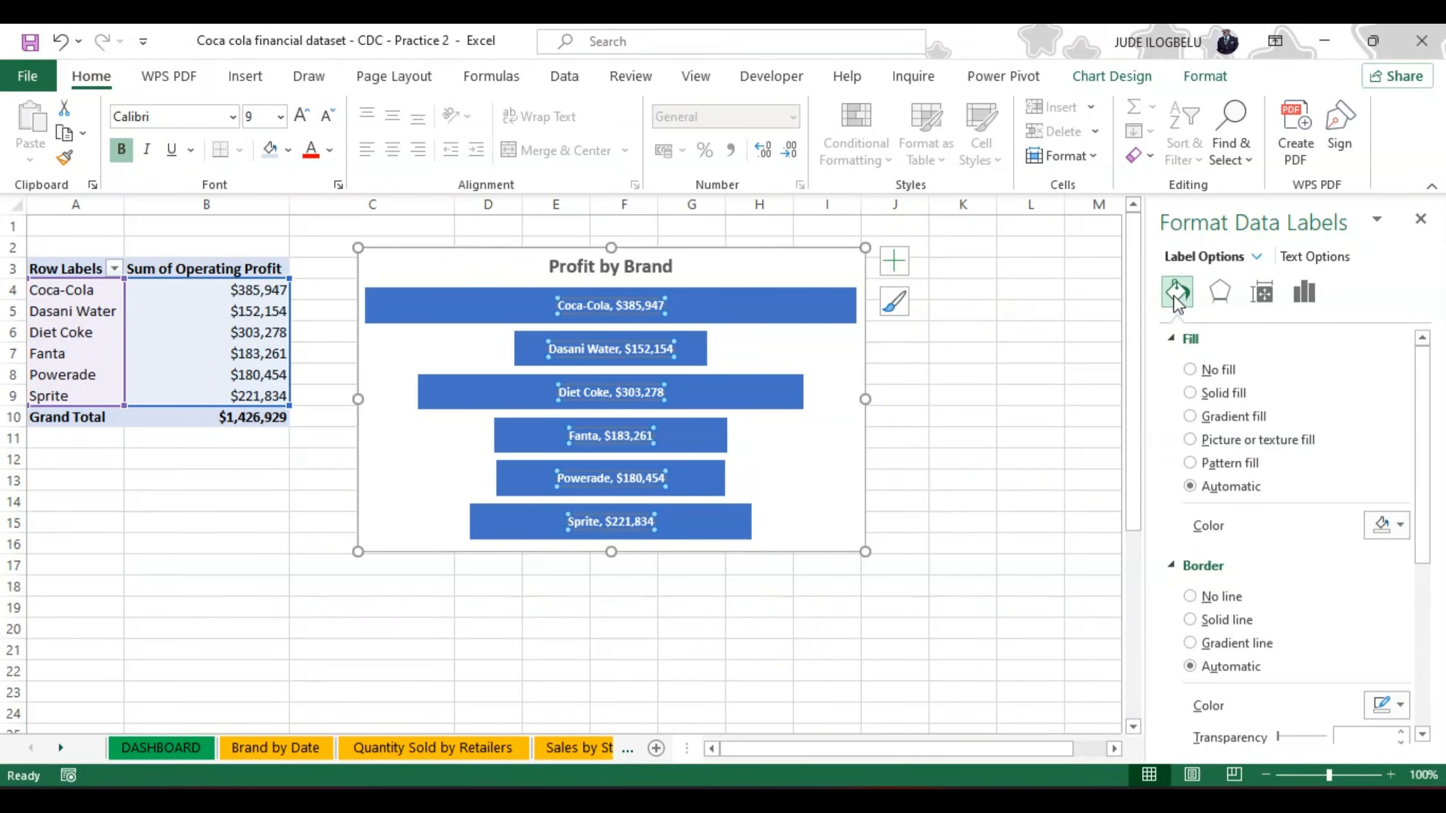
Step: Fill only the Coca-Cola bar of the Profit by Brand funnel chart with Orange, Accent 2
left_click(776, 317)
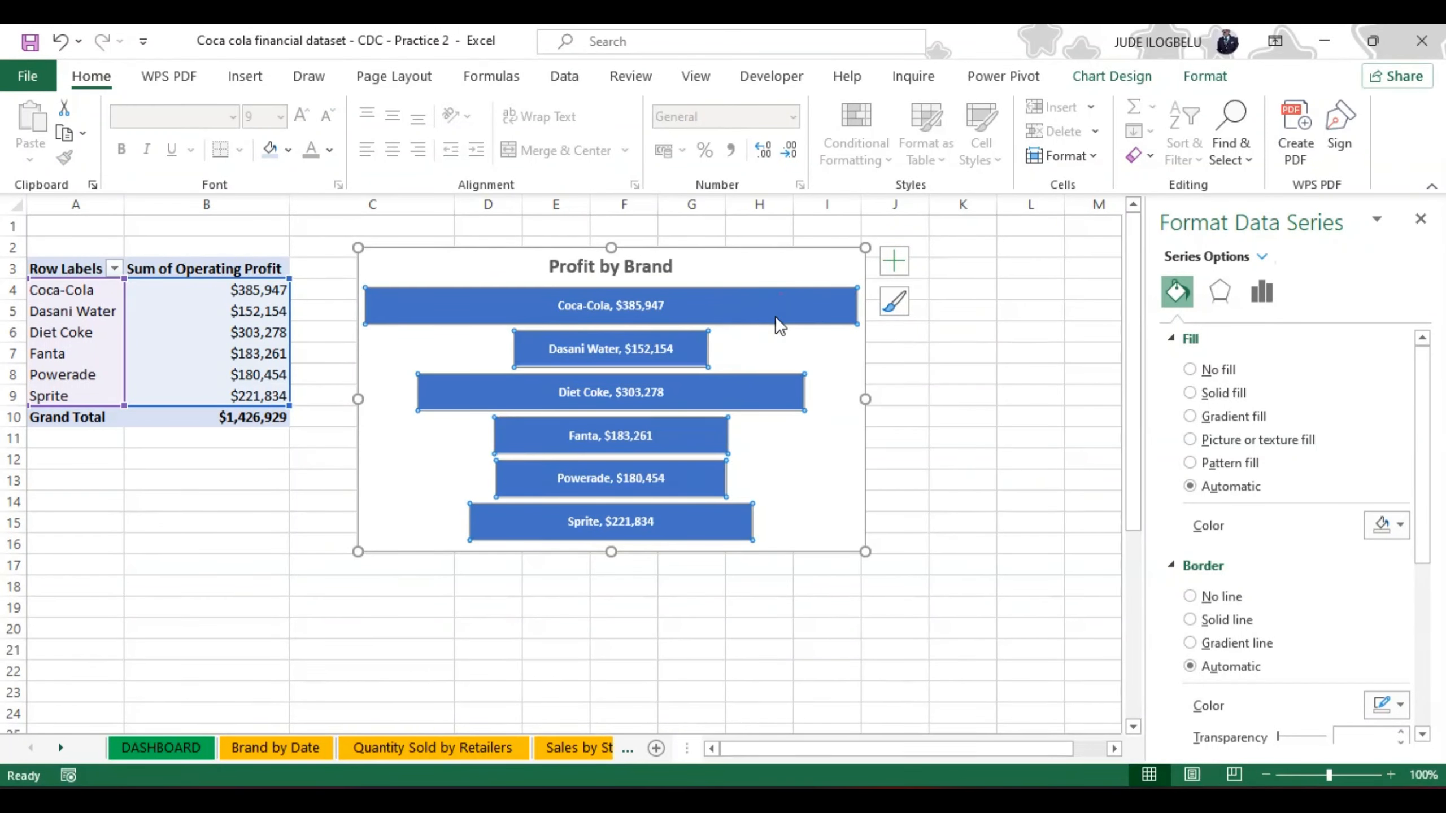
left_click(774, 307)
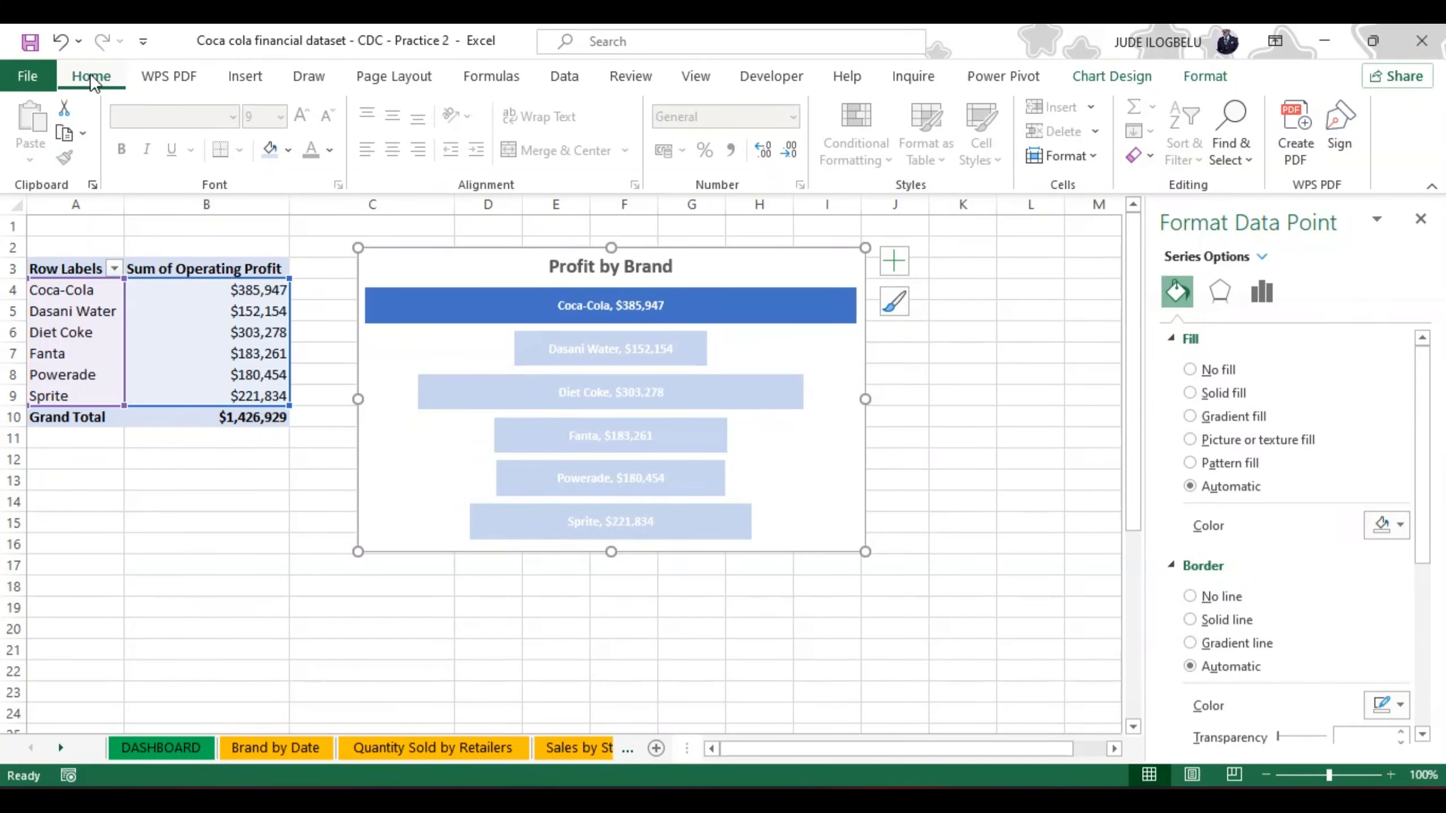
left_click(1200, 80)
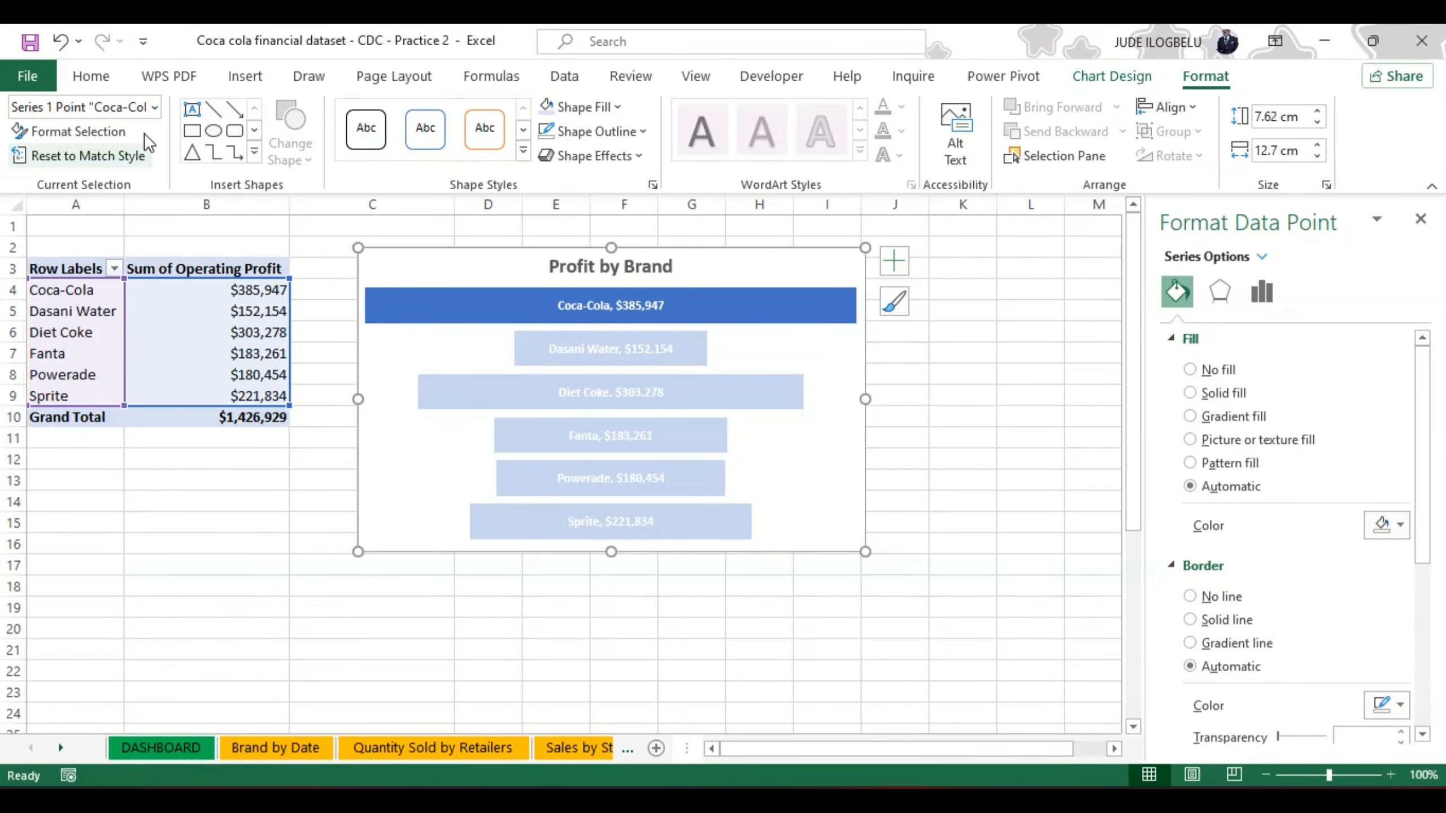
left_click(617, 106)
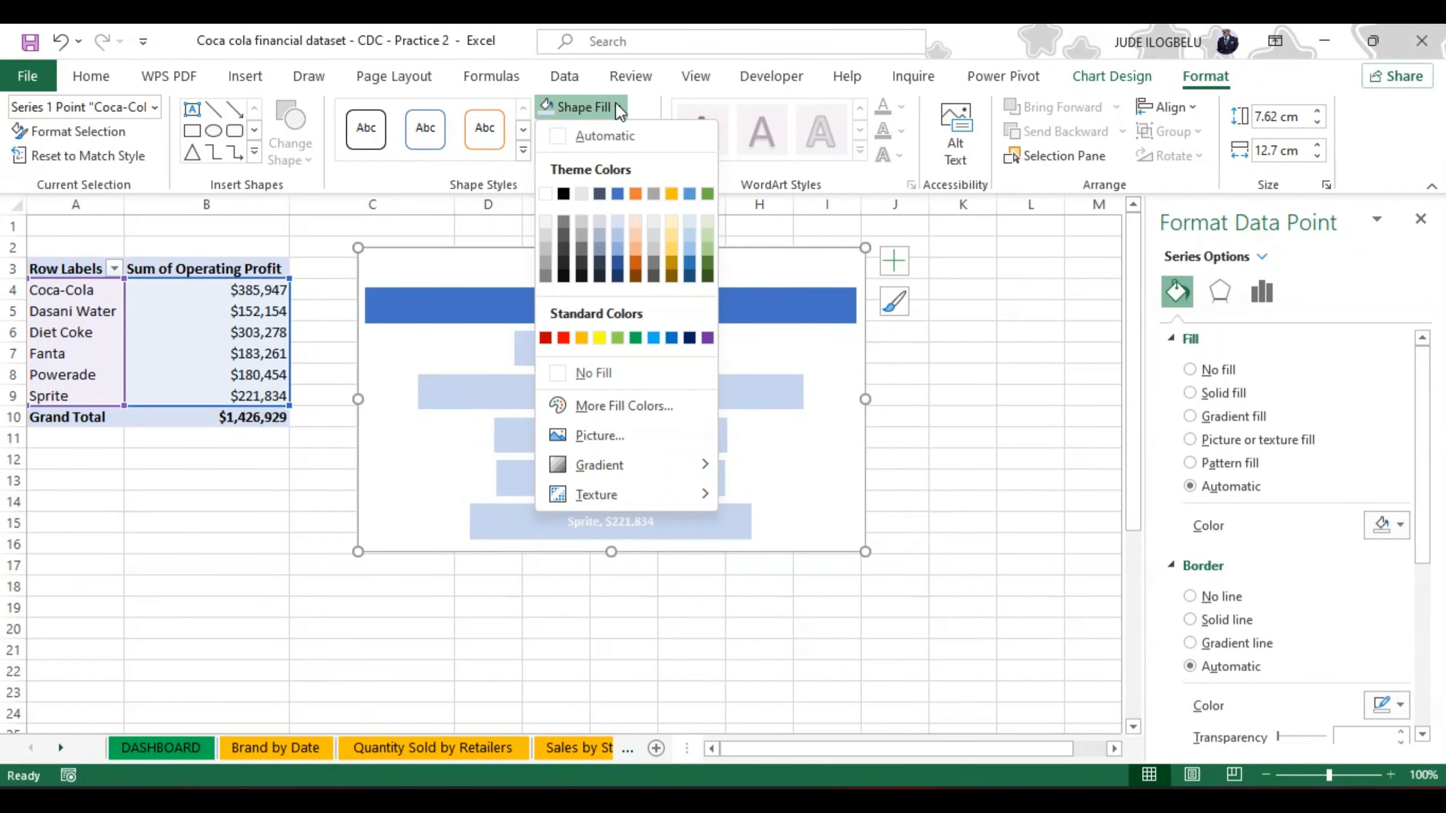
left_click(636, 194)
left_click(627, 347)
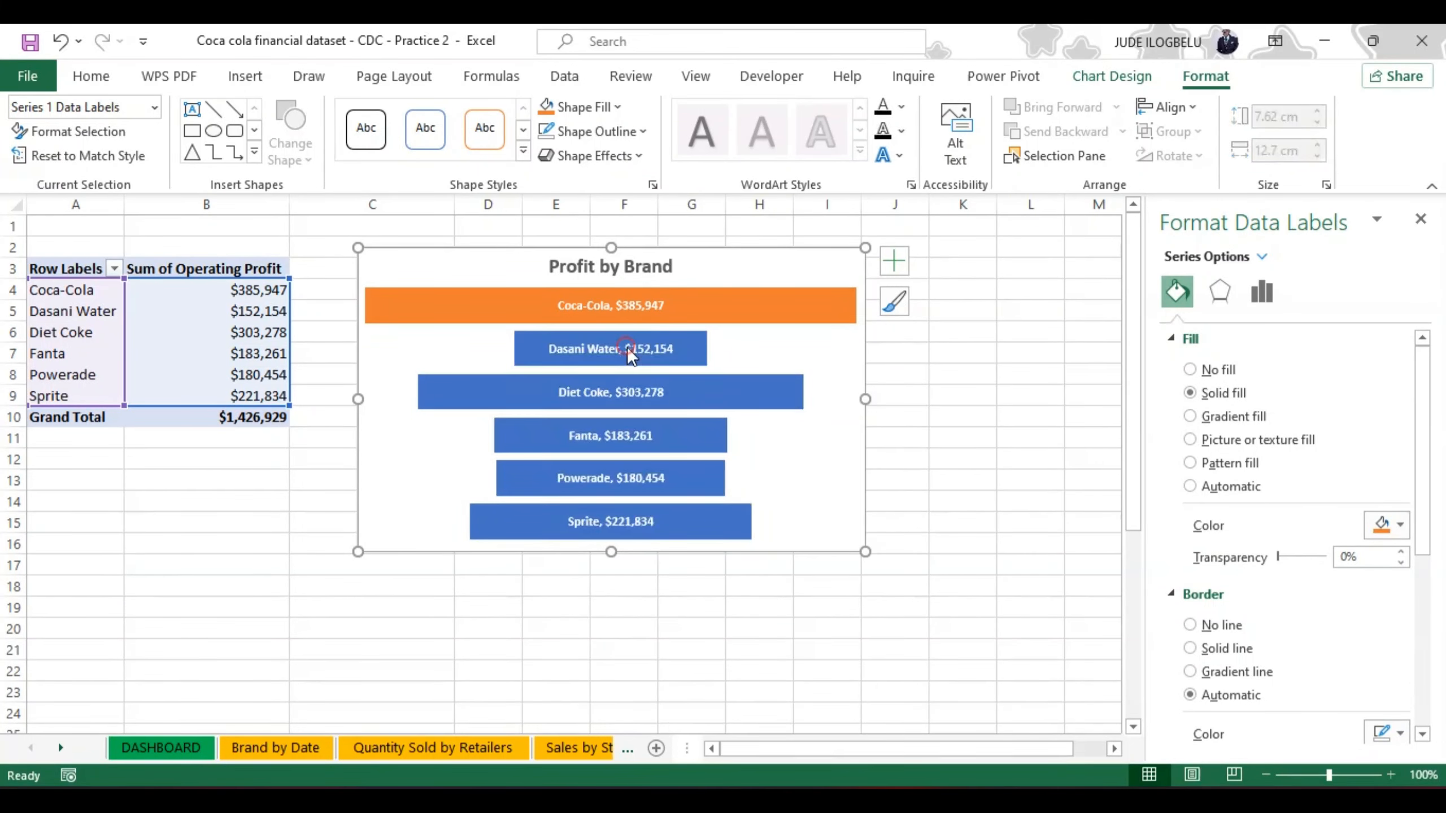
left_click(684, 350)
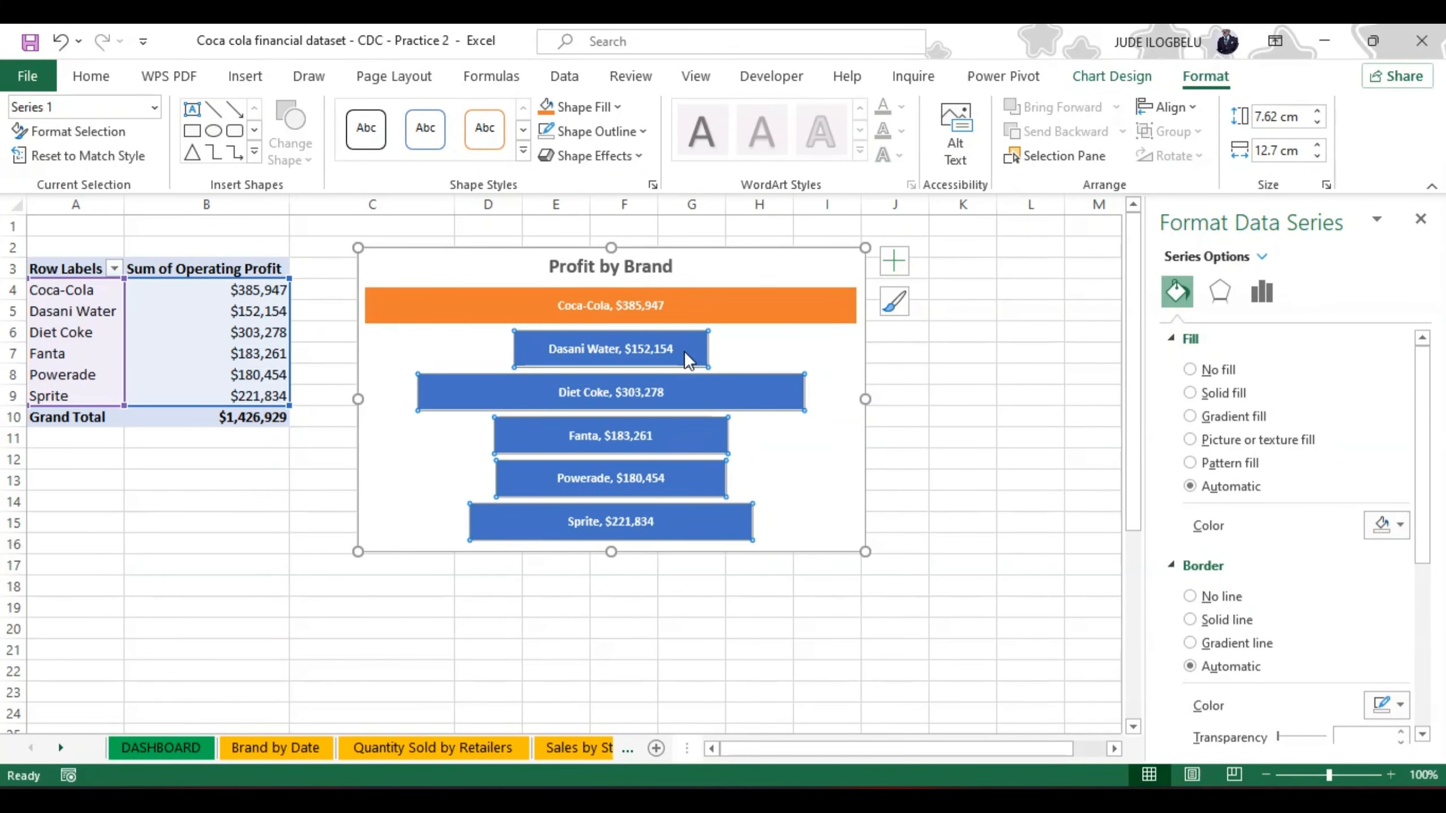
left_click(616, 106)
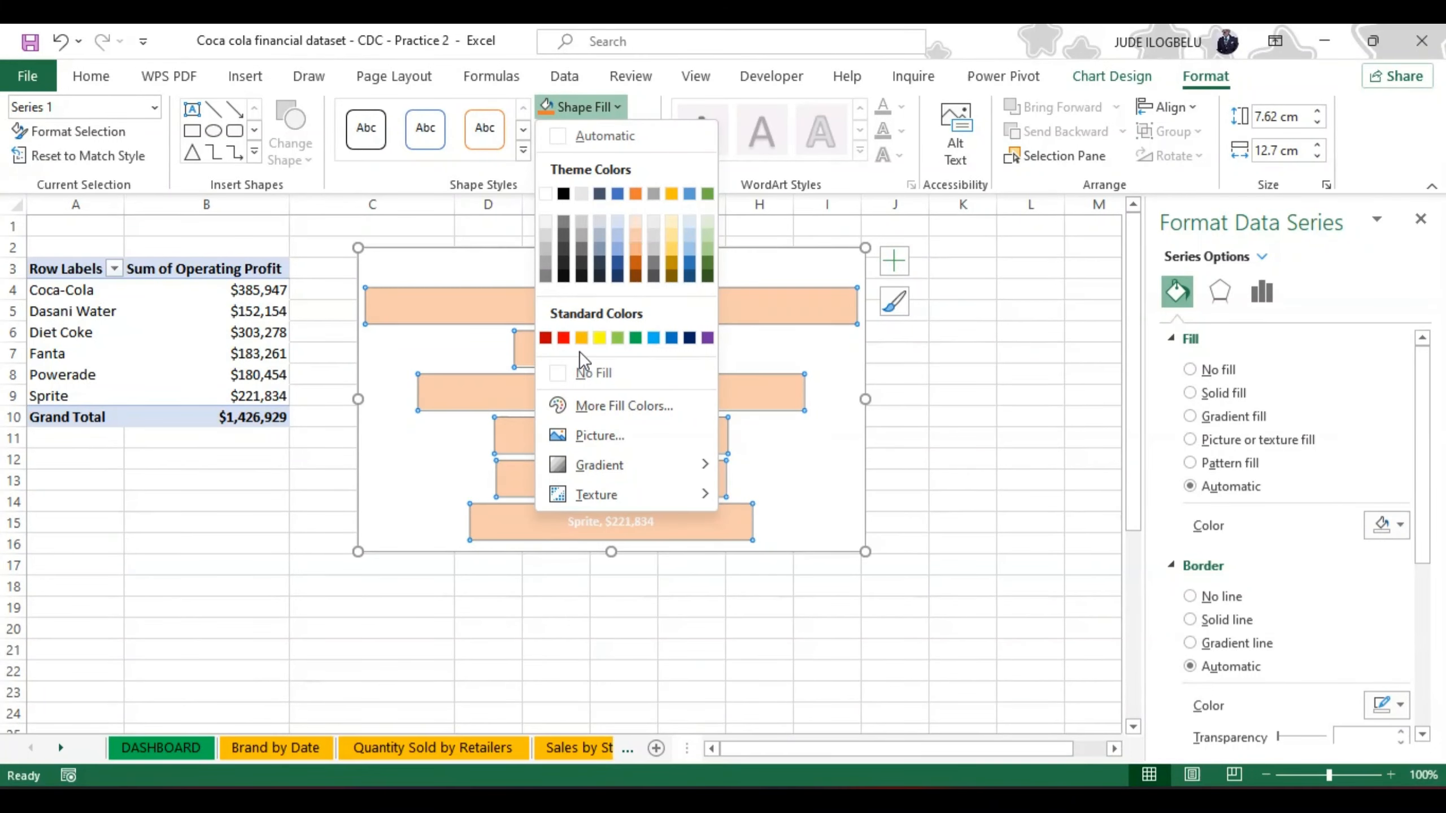
left_click(814, 367)
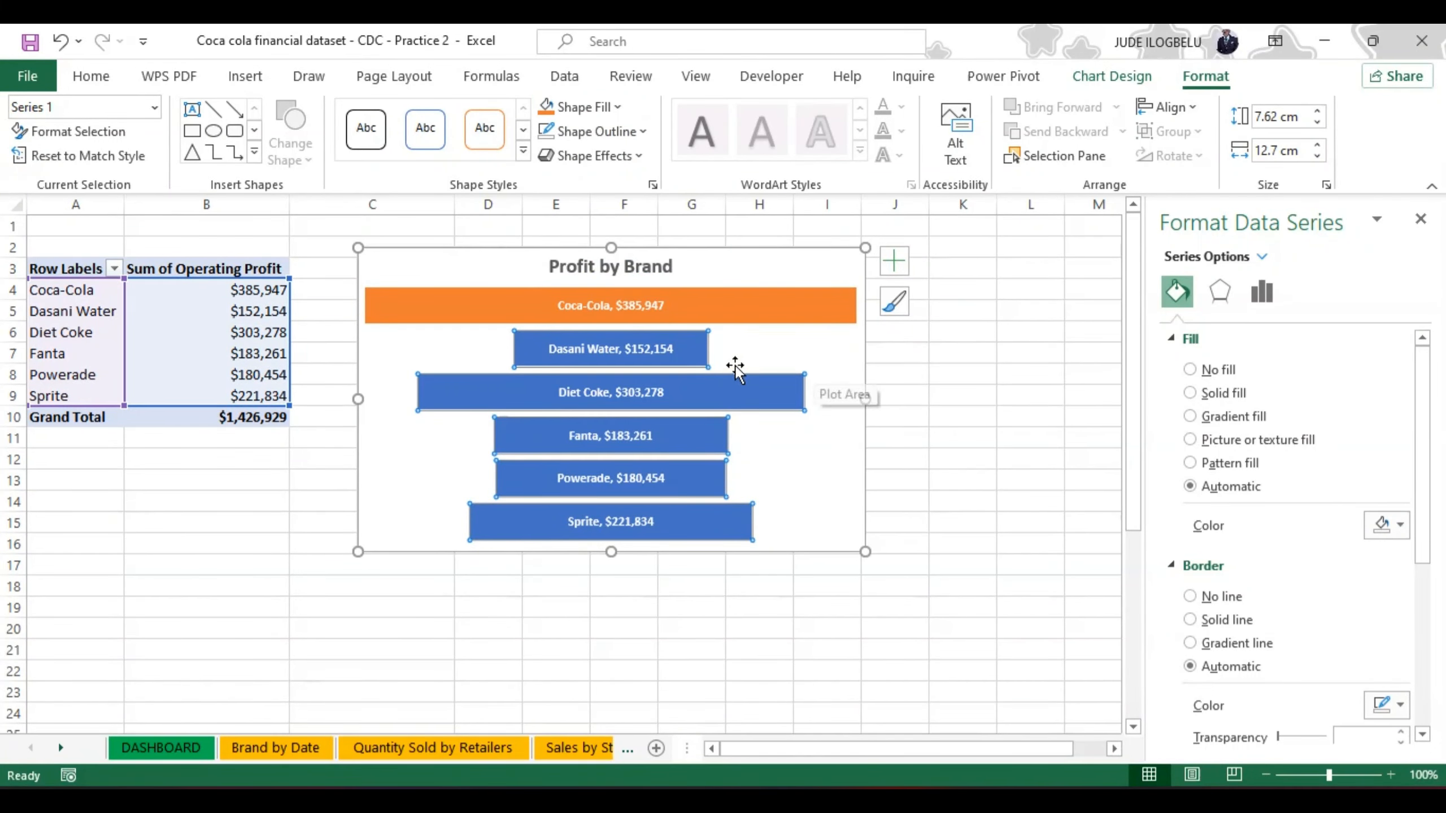
Step: Fill only the Diet Coke bar of the funnel chart with a light blue theme colour
left_click(708, 392)
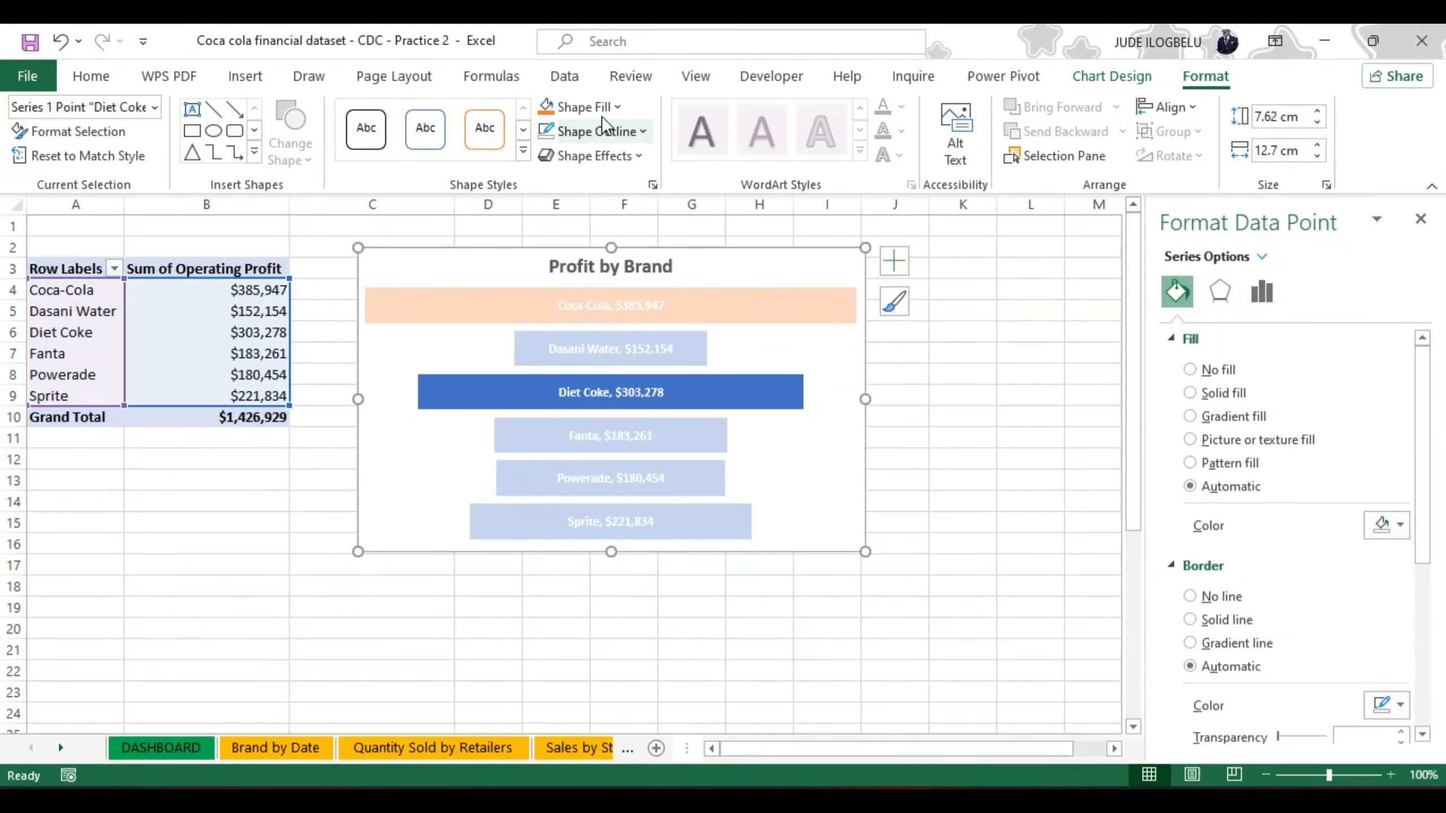
left_click(617, 108)
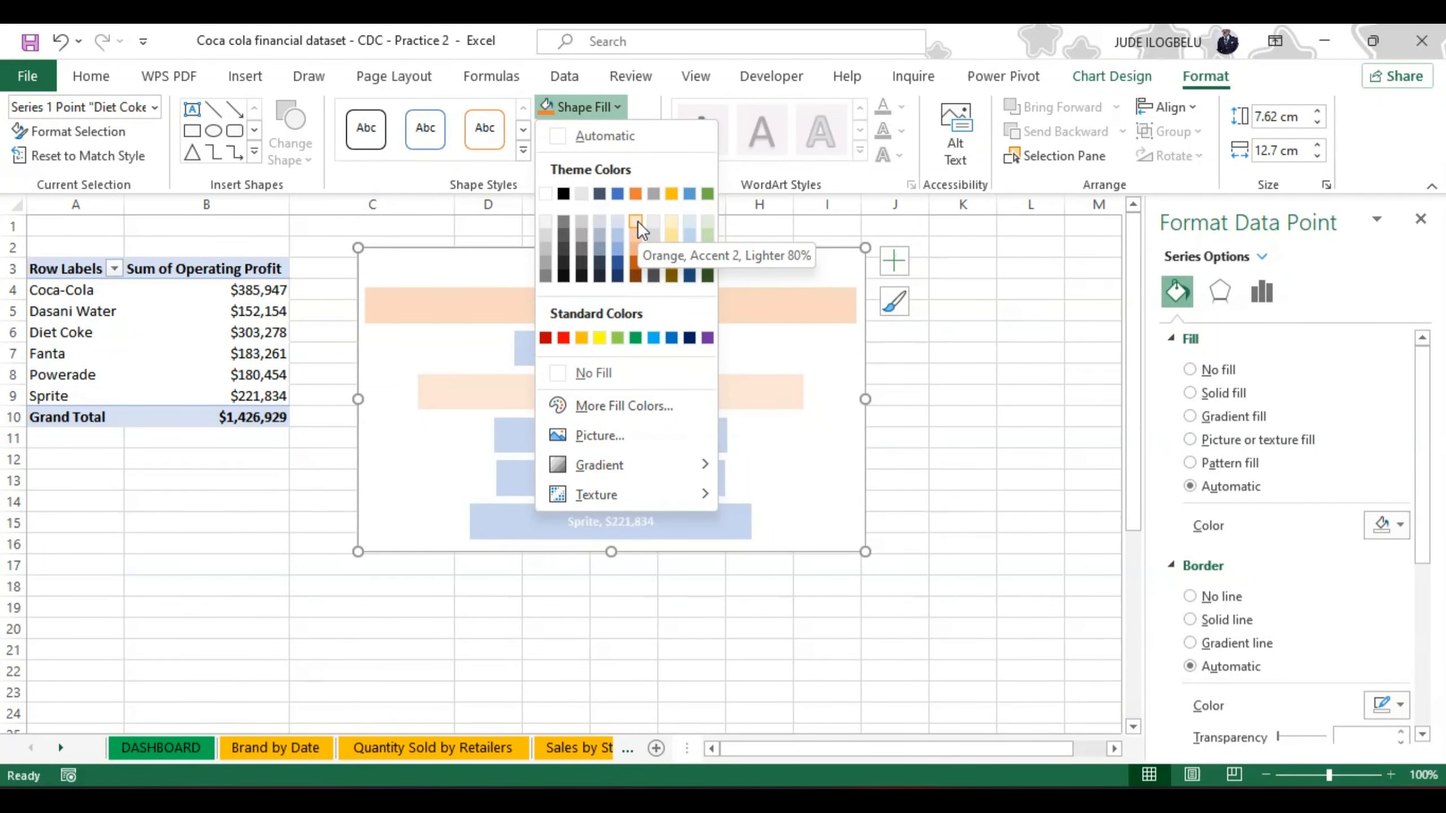
left_click(689, 232)
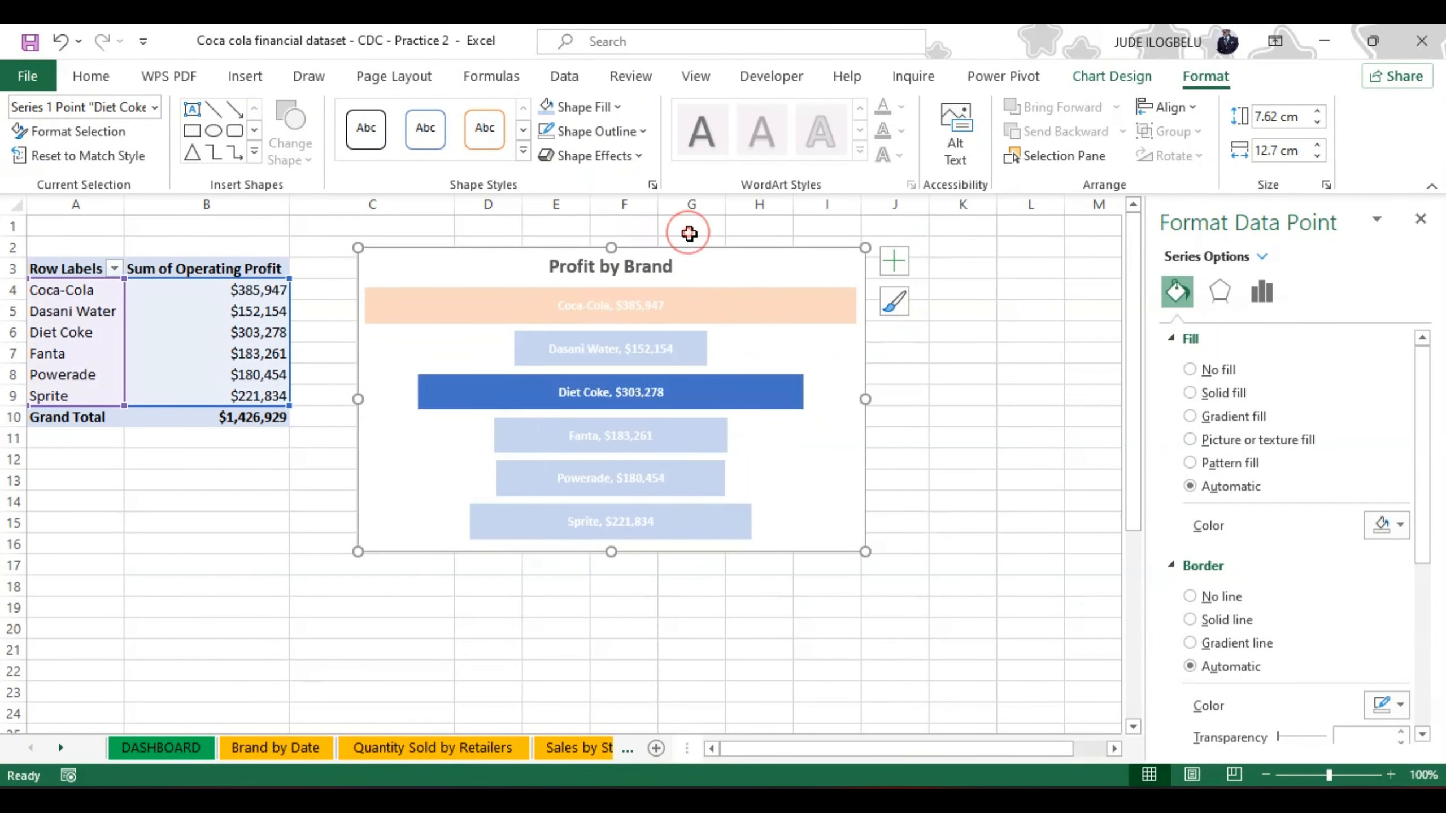
left_click(804, 421)
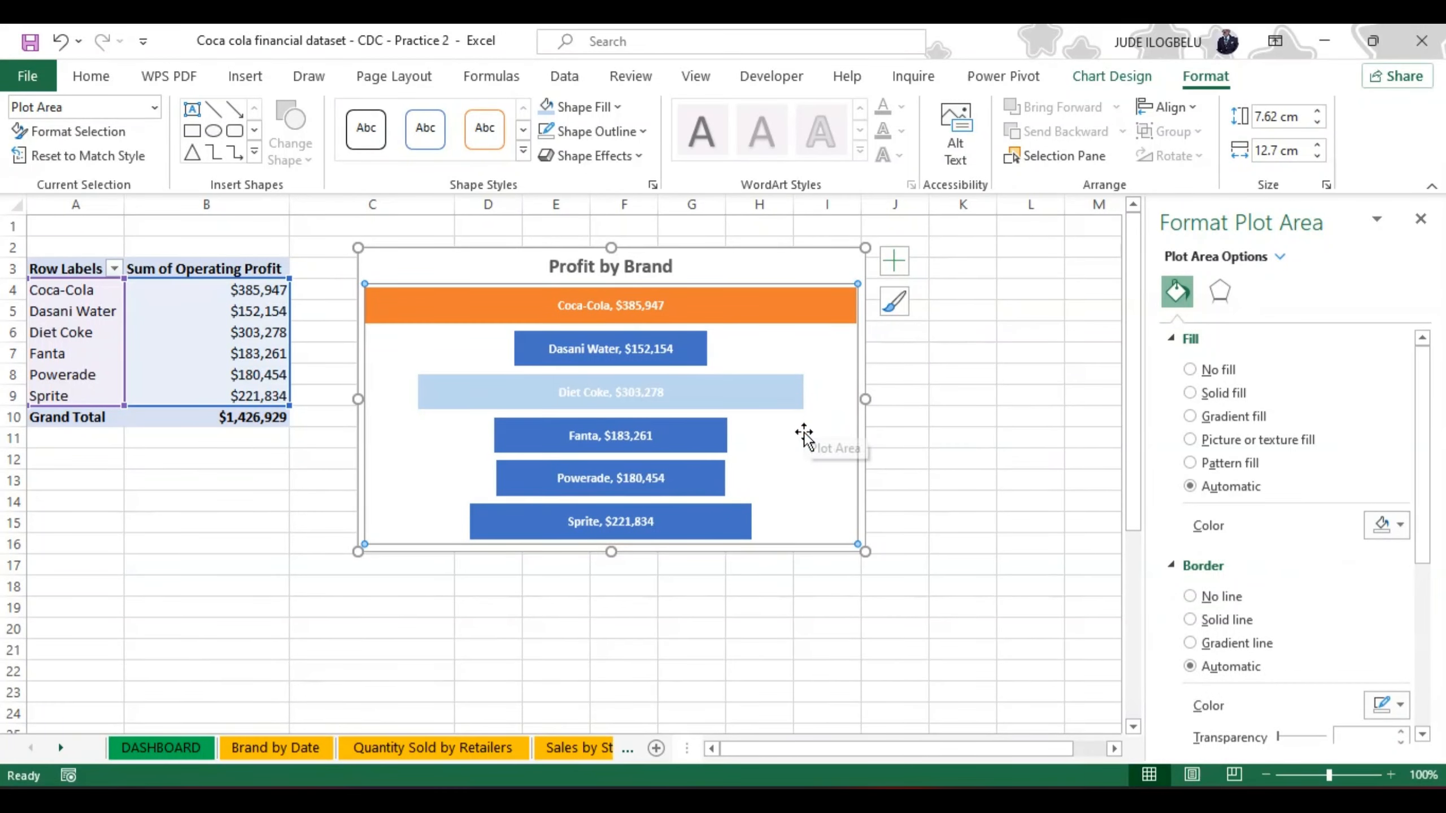
Step: Fill the funnel chart's whole data series with a light green theme colour
left_click(719, 506)
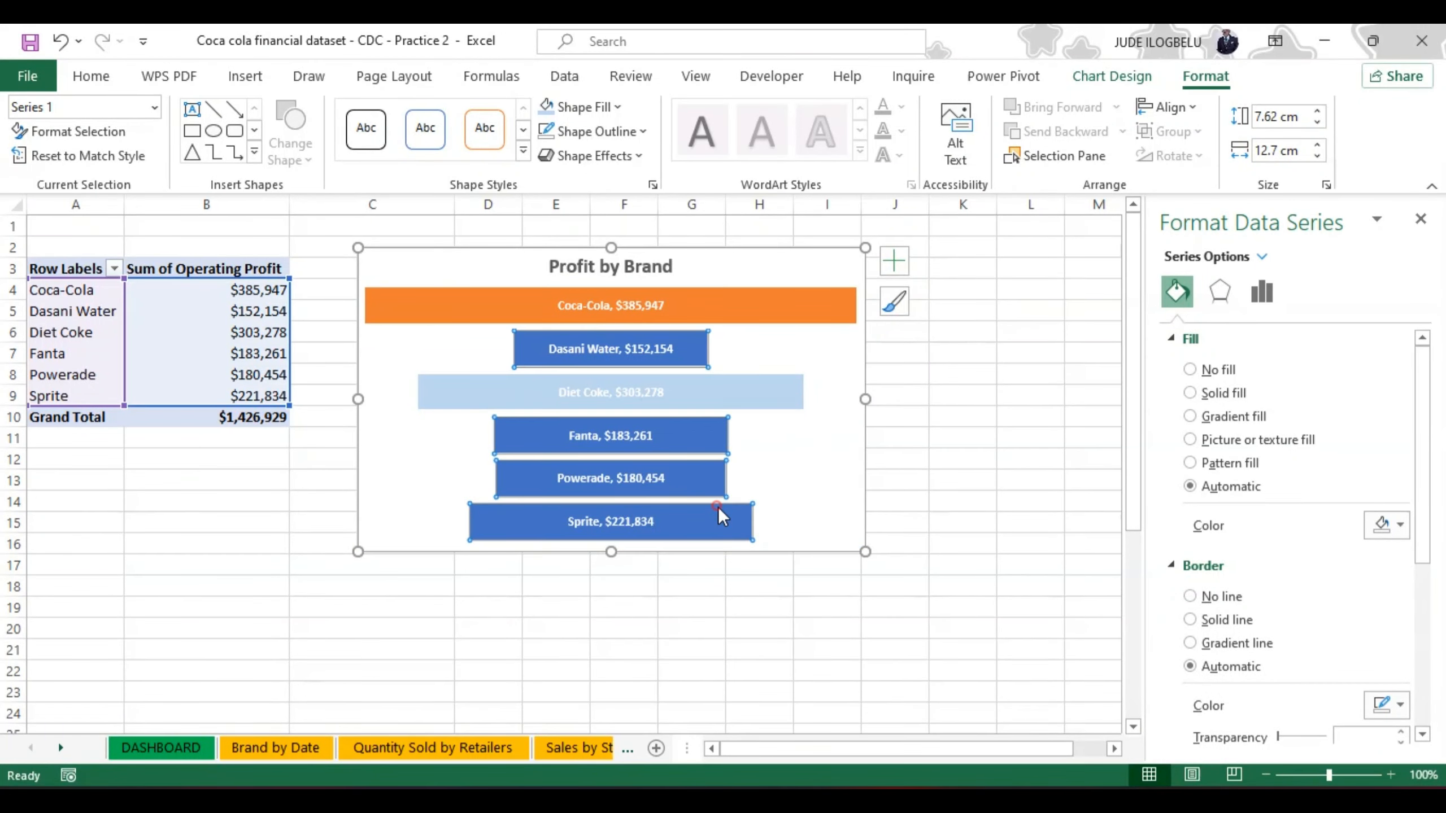
left_click(617, 102)
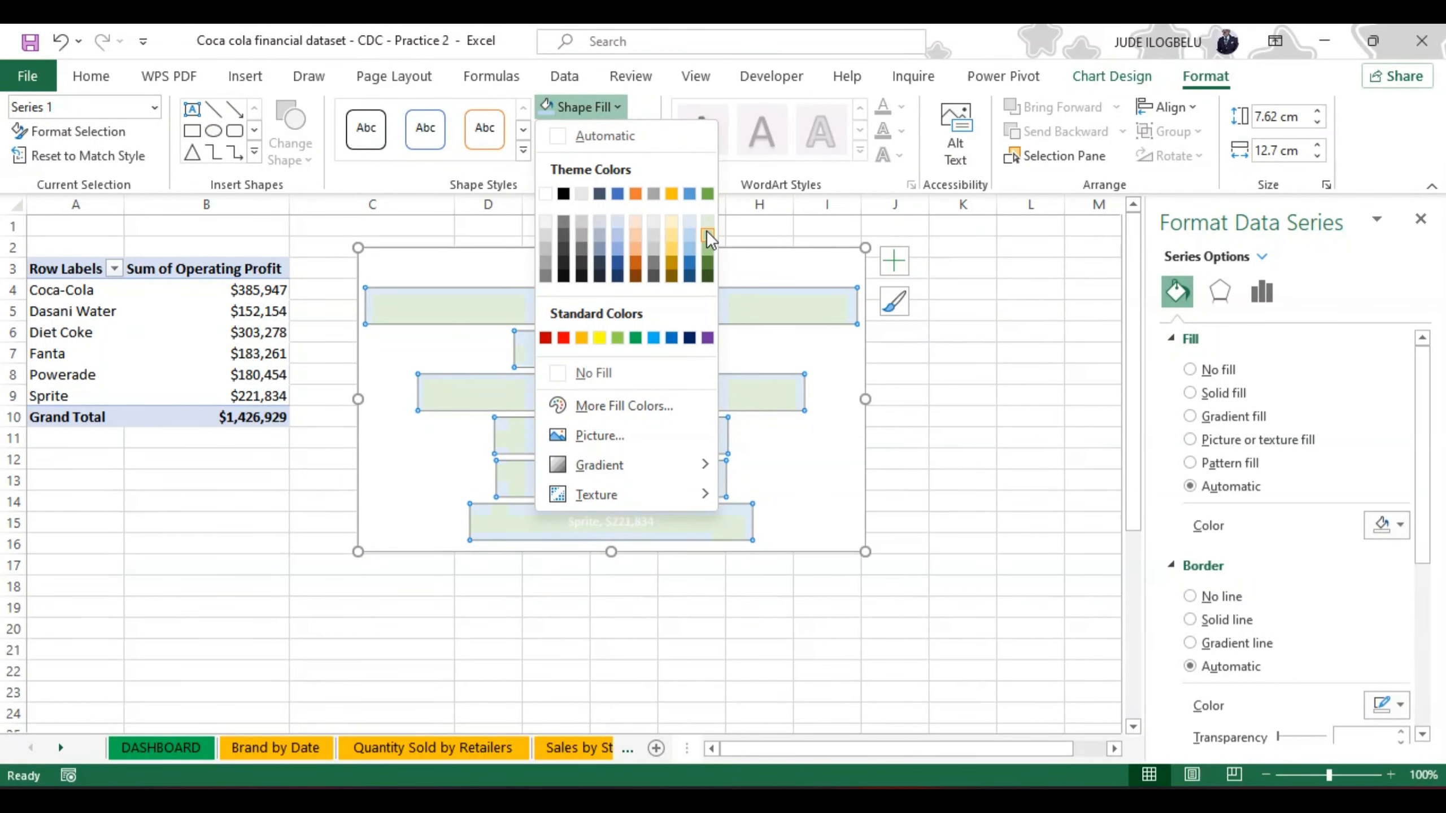
left_click(707, 234)
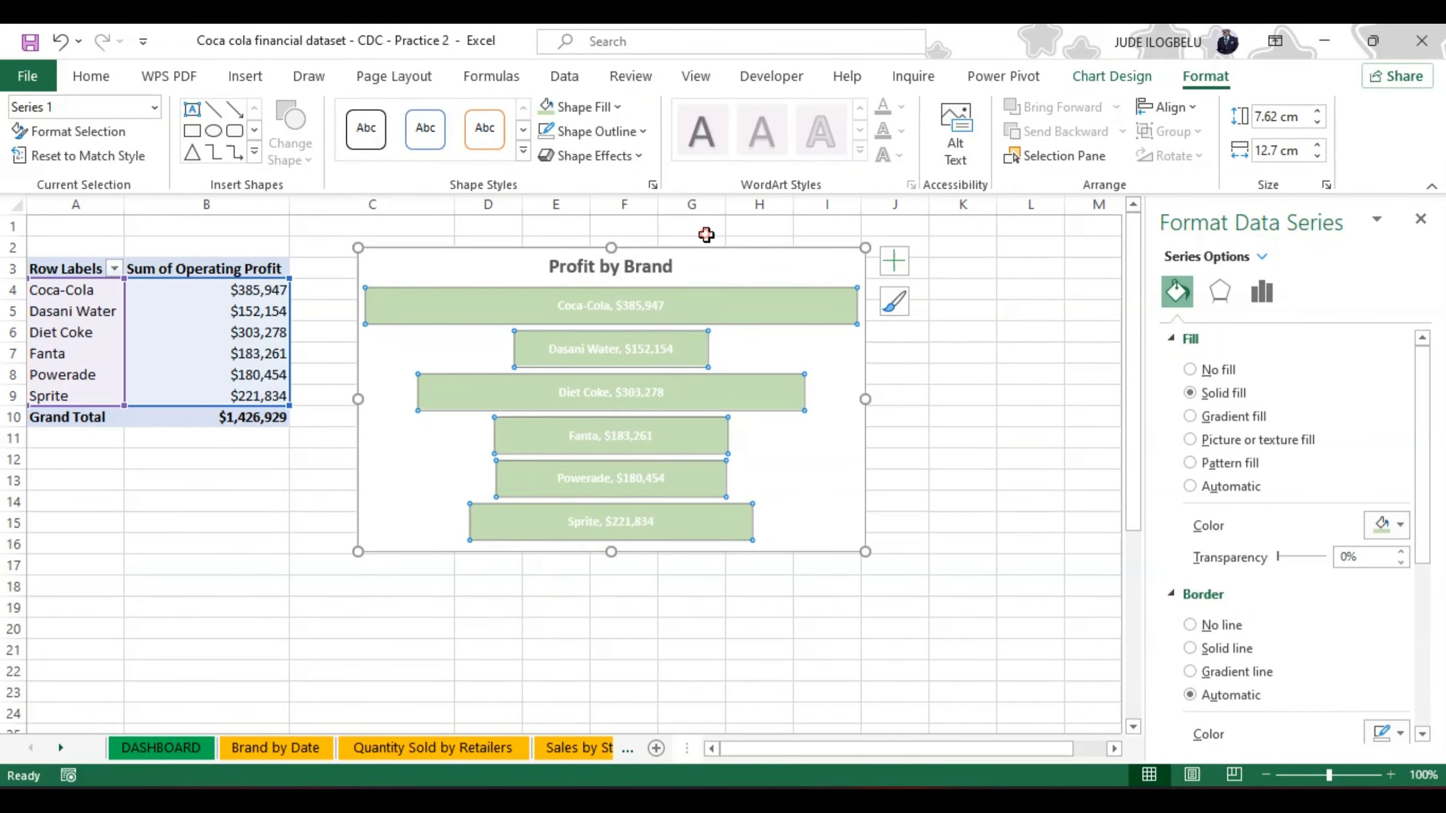
left_click(795, 447)
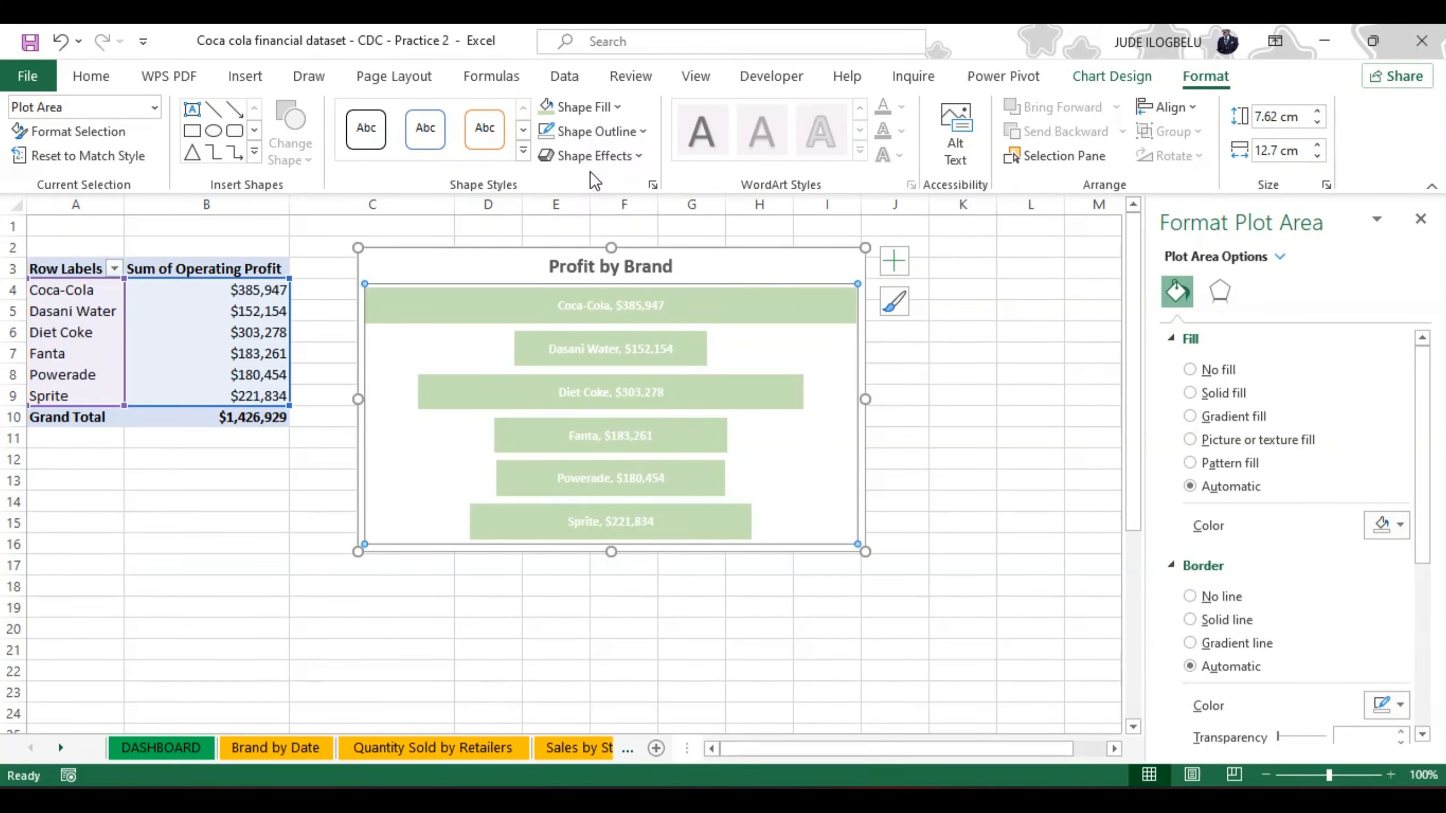
Step: Undo the green series fill and the separate Diet Coke and Coca-Cola bar fills
left_click(613, 106)
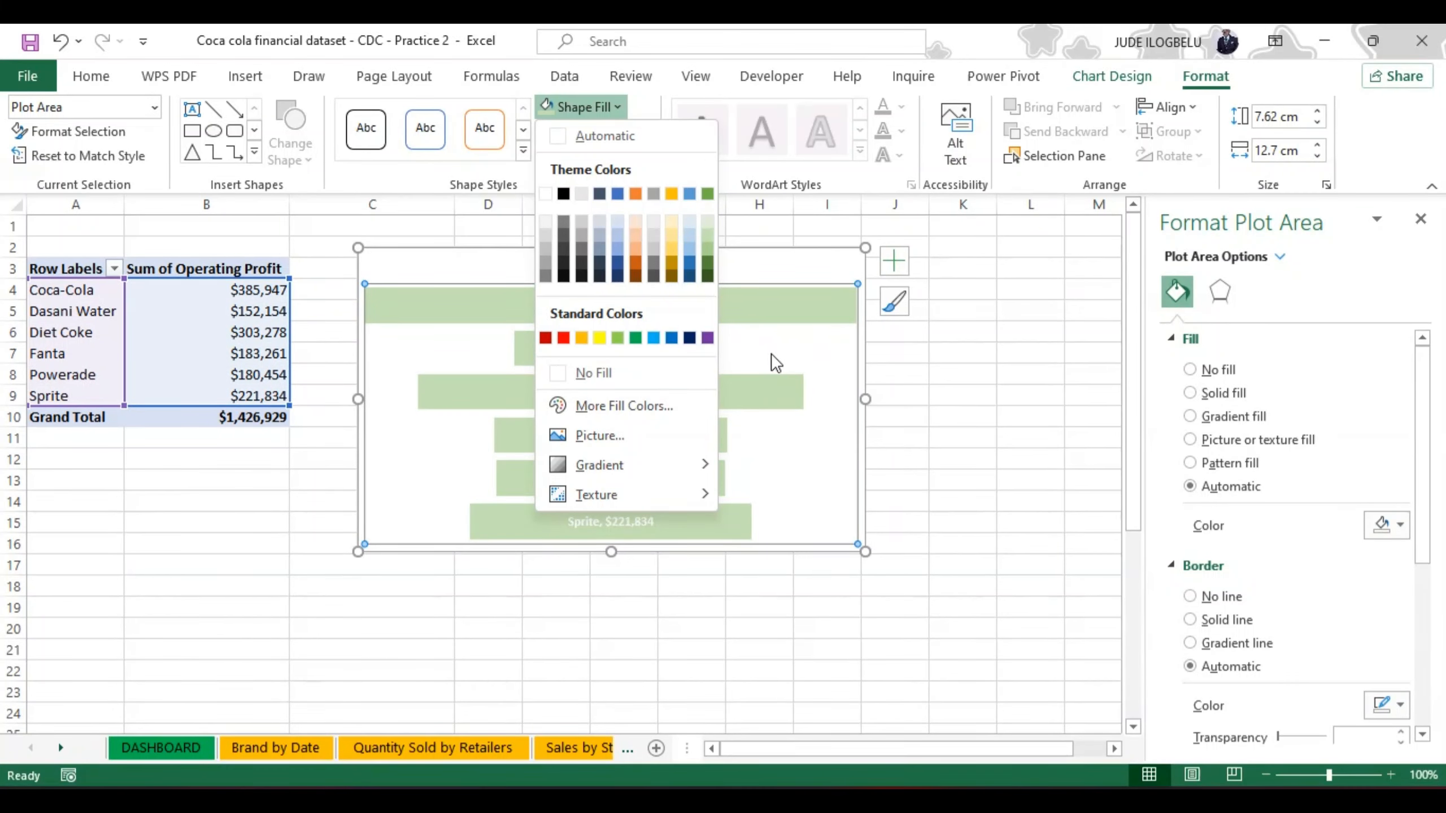
left_click(964, 301)
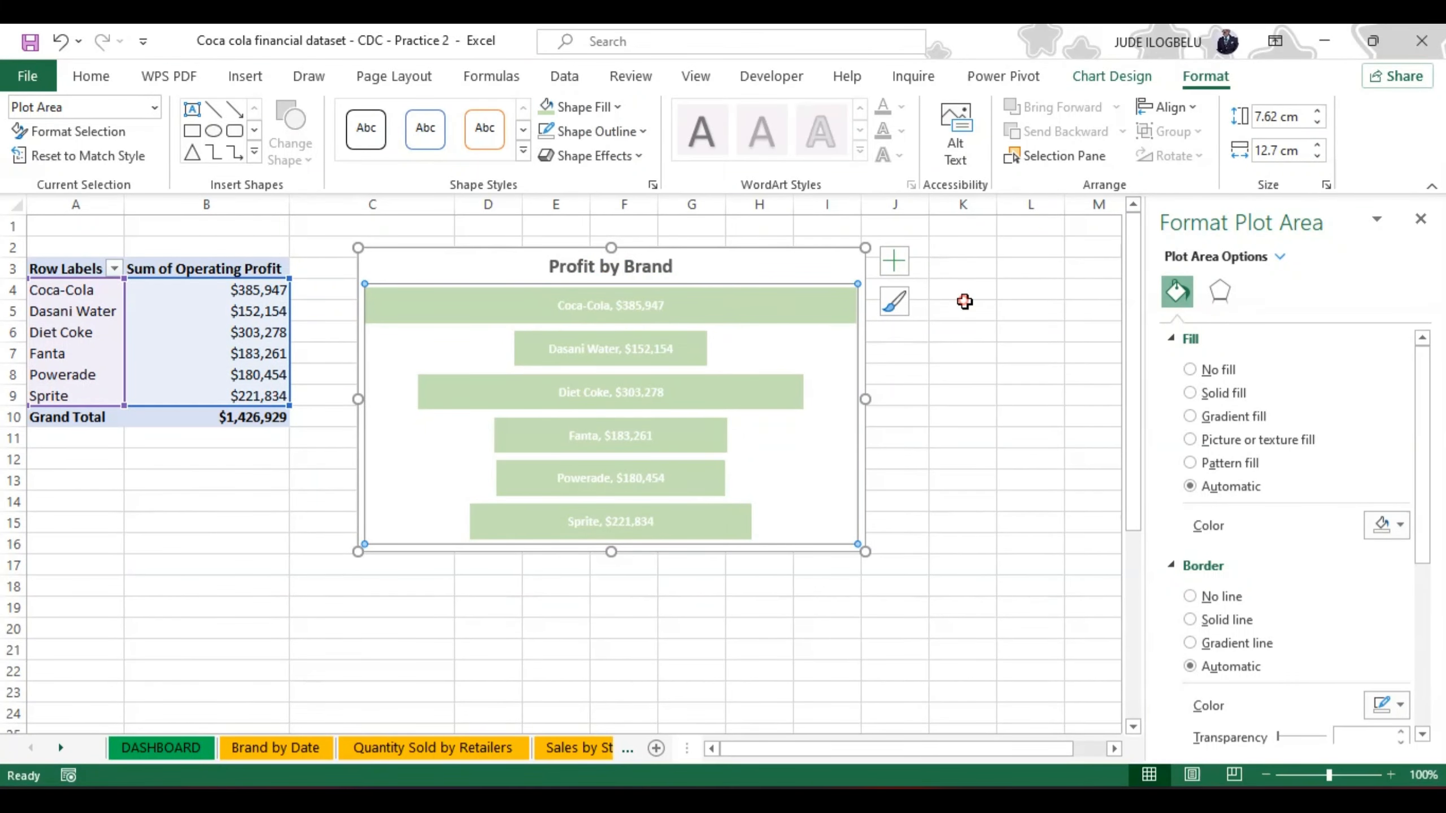
left_click(63, 41)
left_click(62, 41)
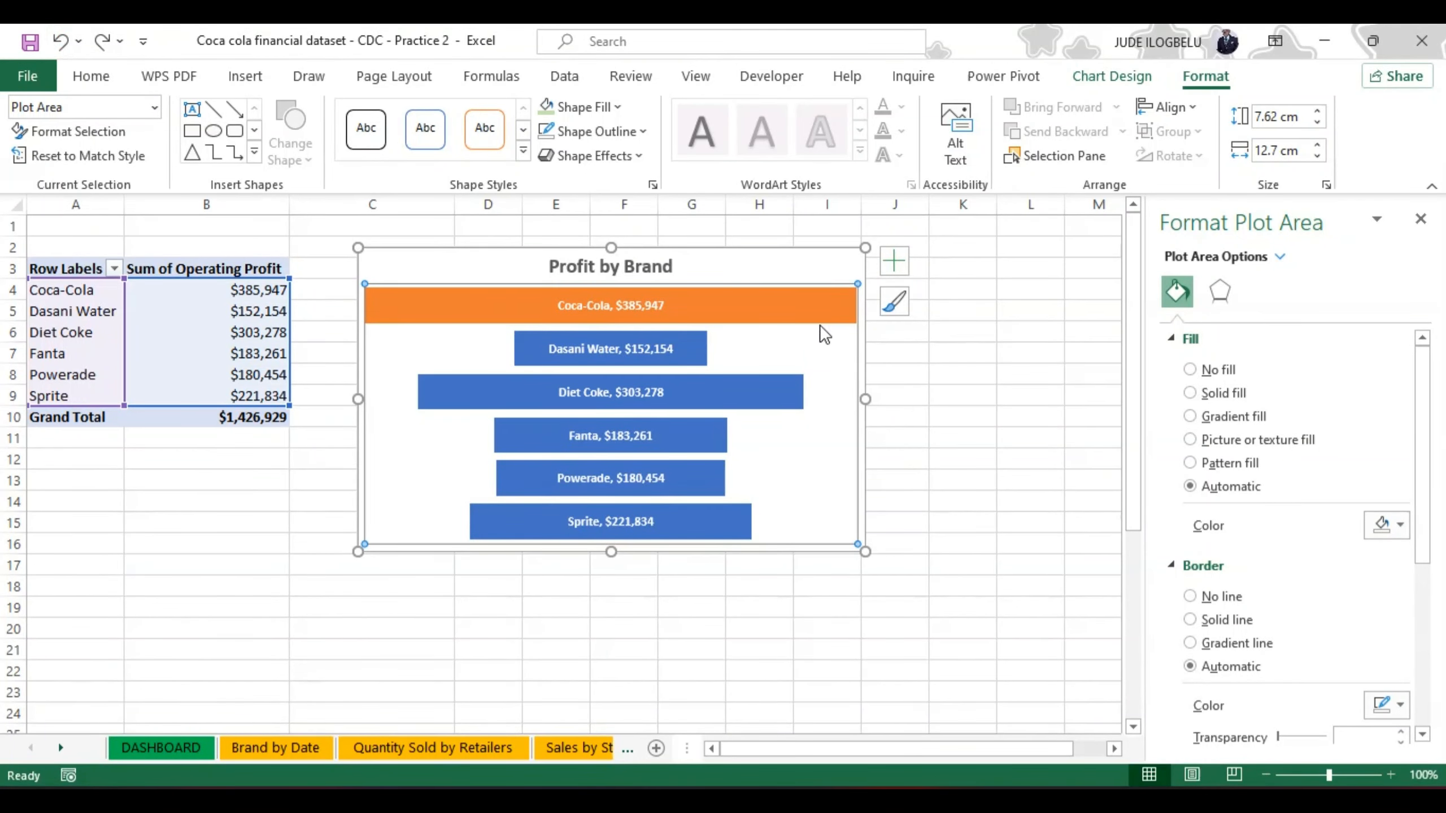
left_click(63, 41)
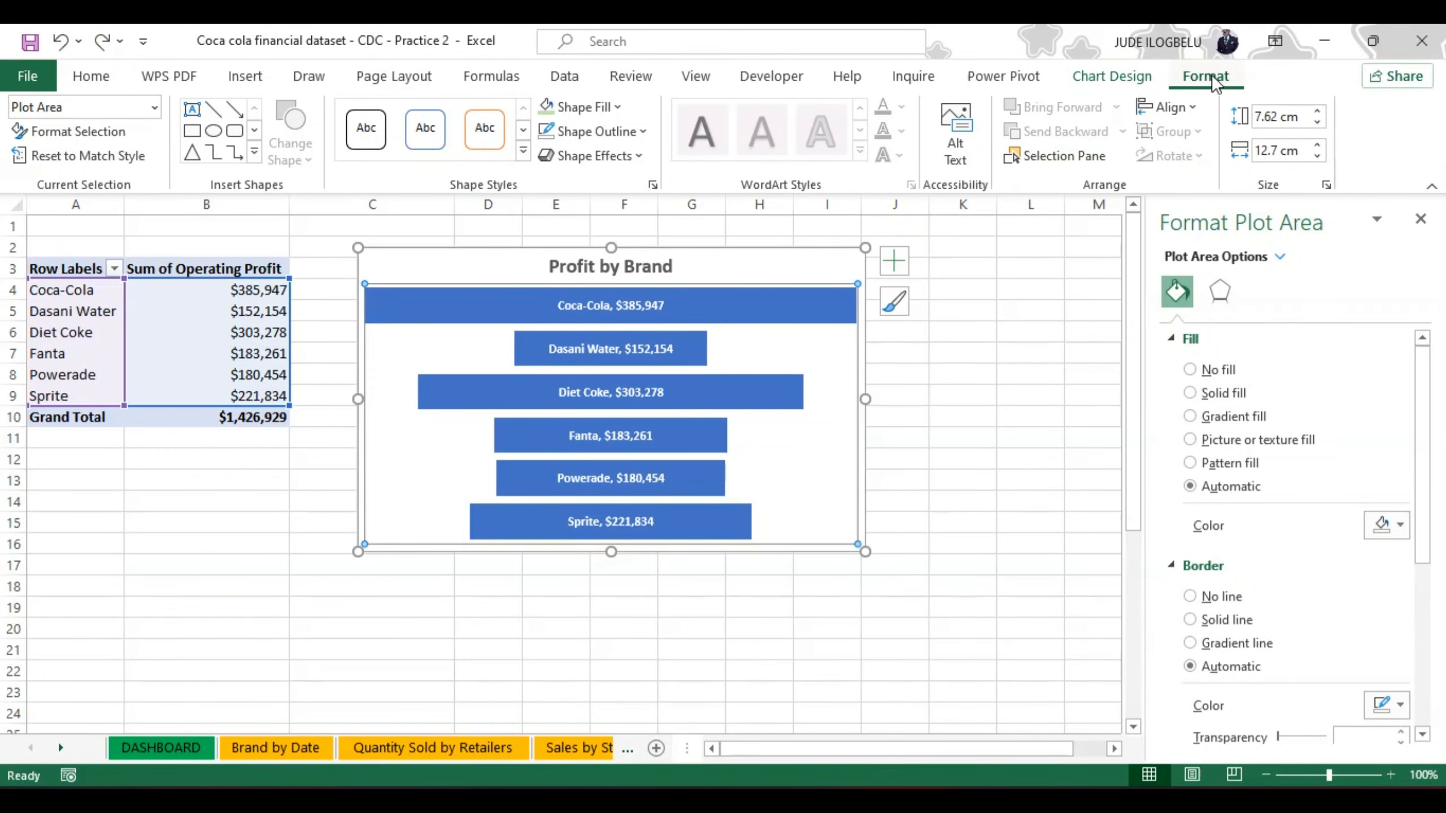
Step: Change the Profit by Brand chart's colours to Colorful Palette 4 and deselect the chart
left_click(1115, 78)
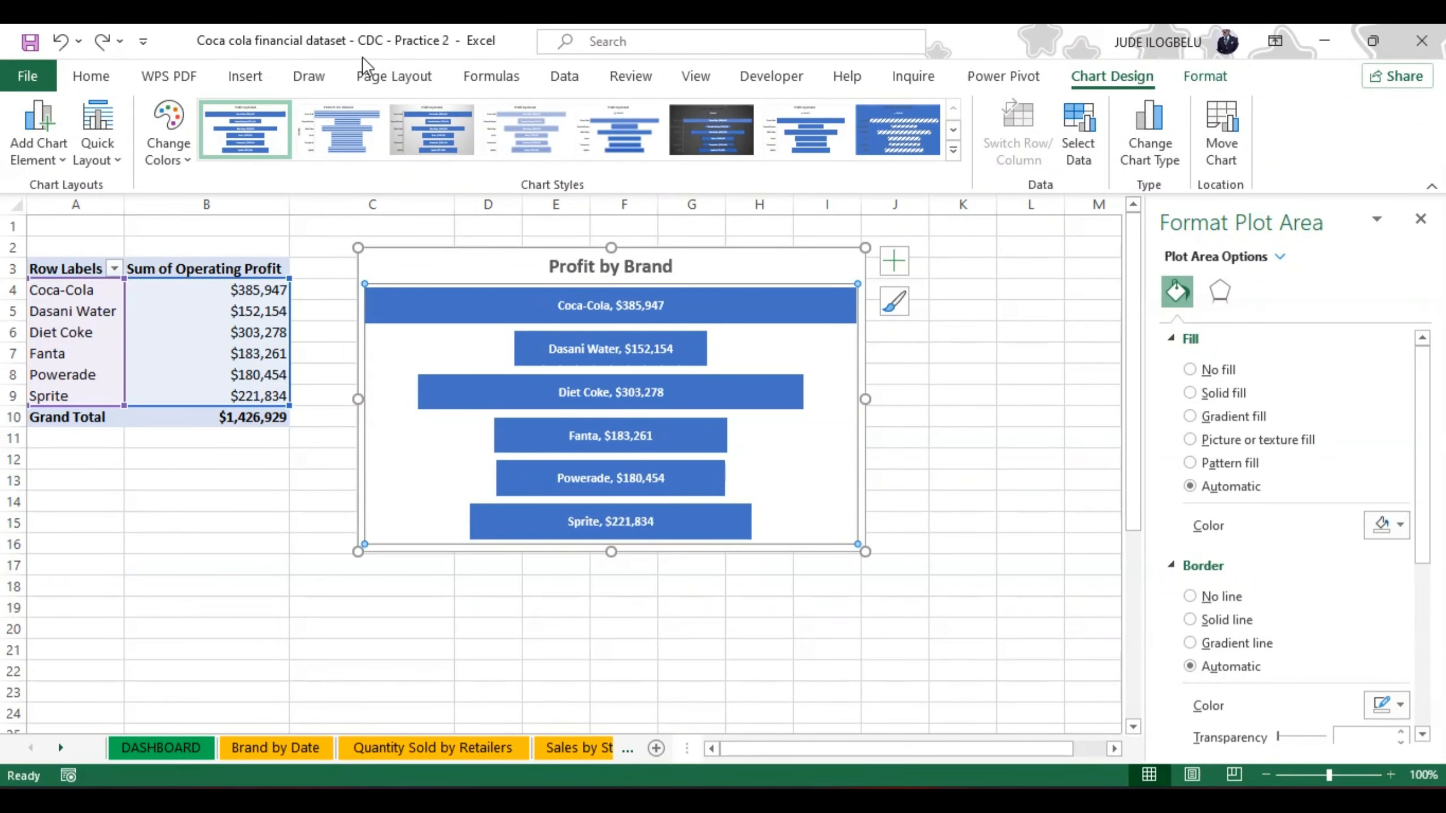
left_click(188, 155)
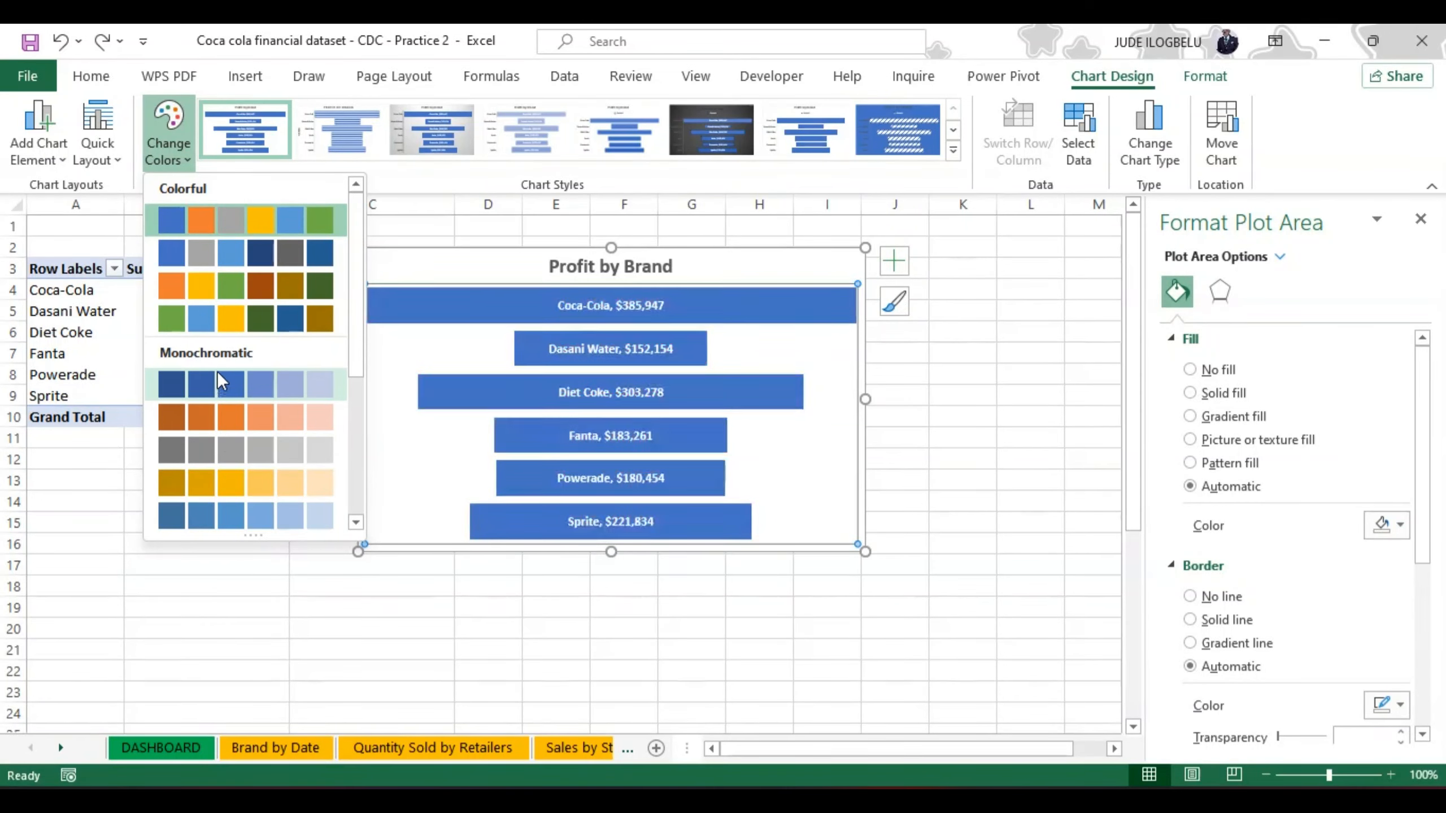
left_click(232, 318)
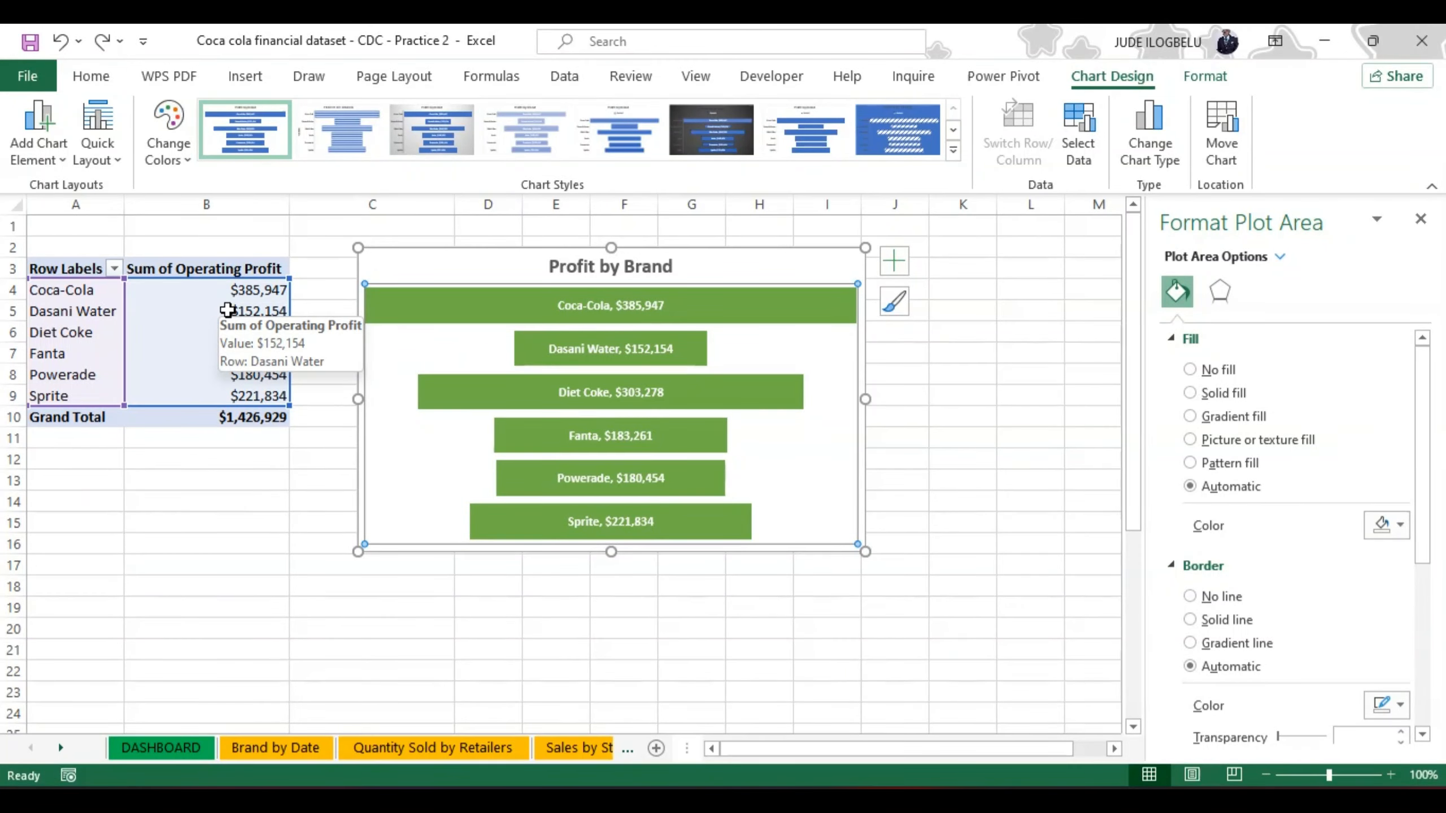
left_click(926, 458)
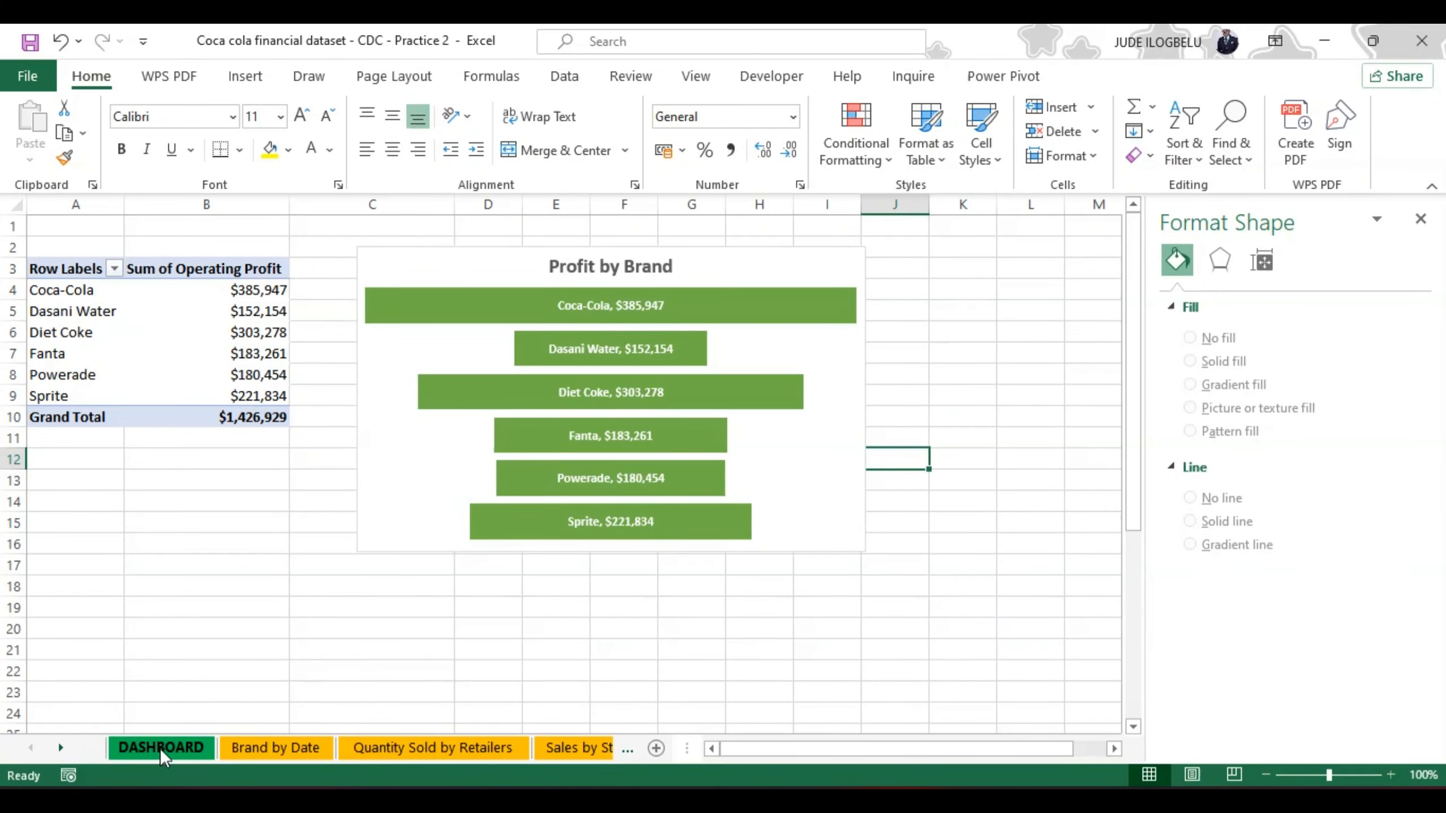
Step: Go to the Calculations sheet and close the Format Shape pane
left_click(631, 748)
left_click(630, 748)
left_click(630, 748)
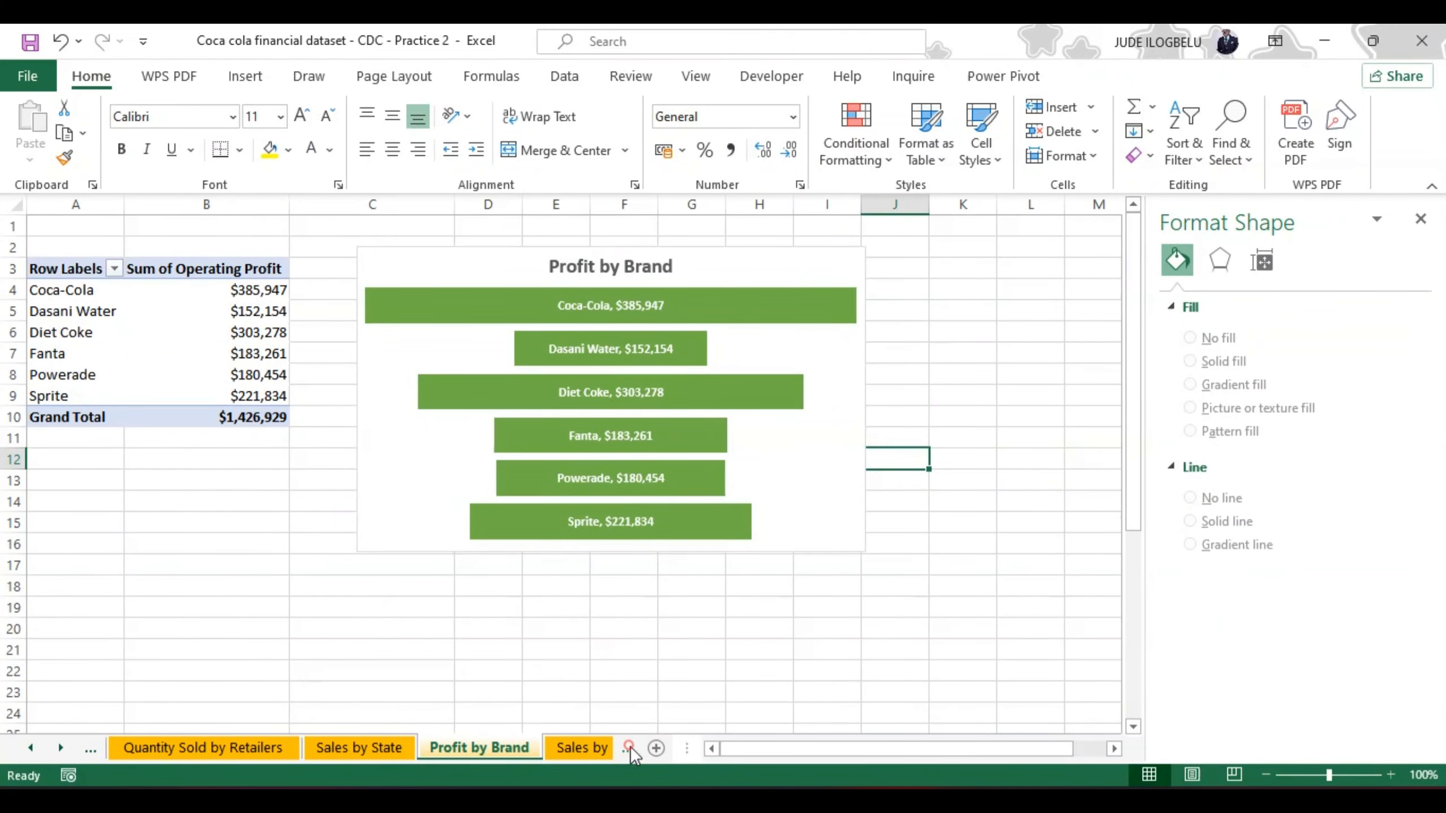
left_click(631, 748)
left_click(630, 748)
left_click(630, 748)
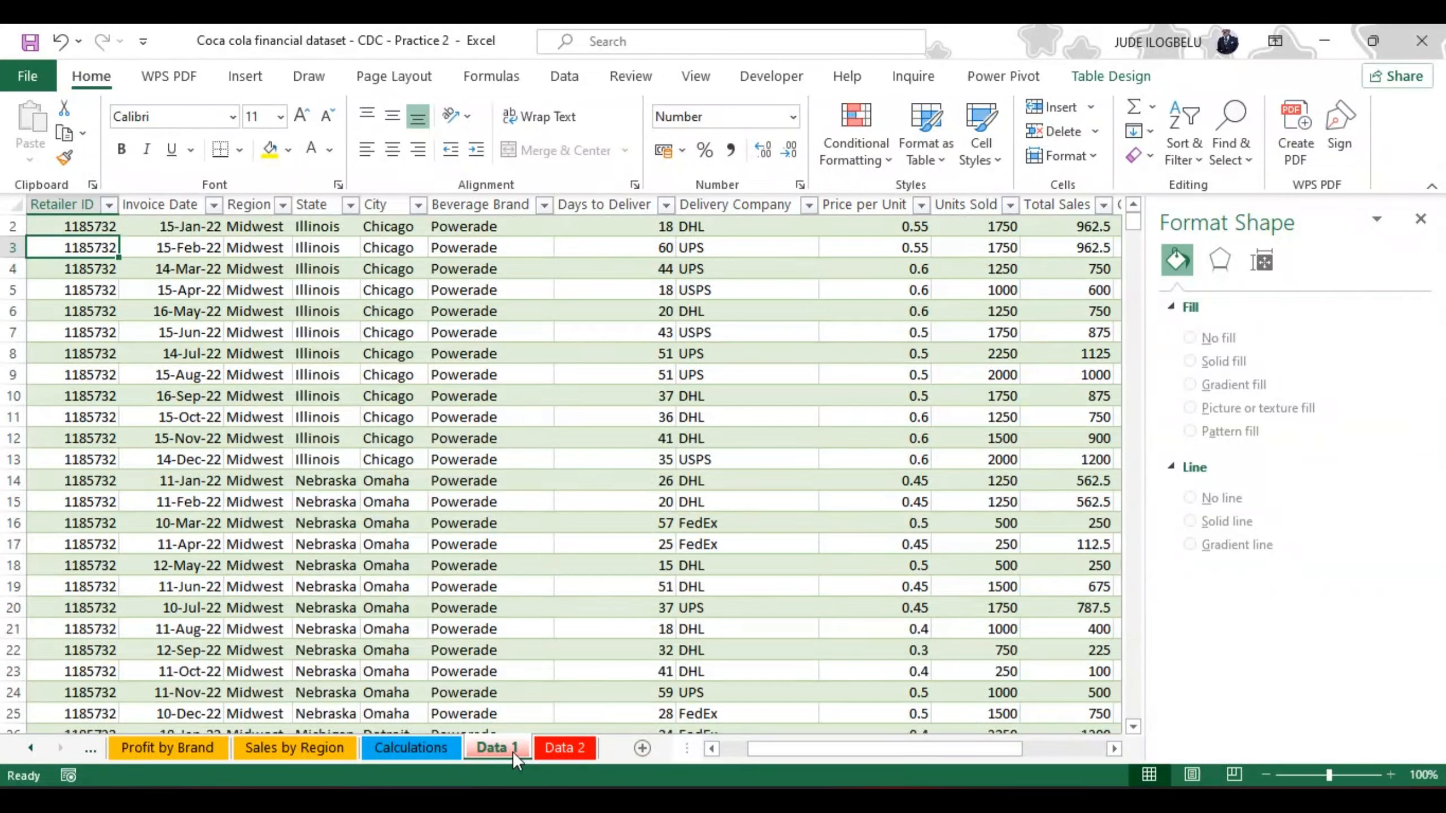
left_click(417, 744)
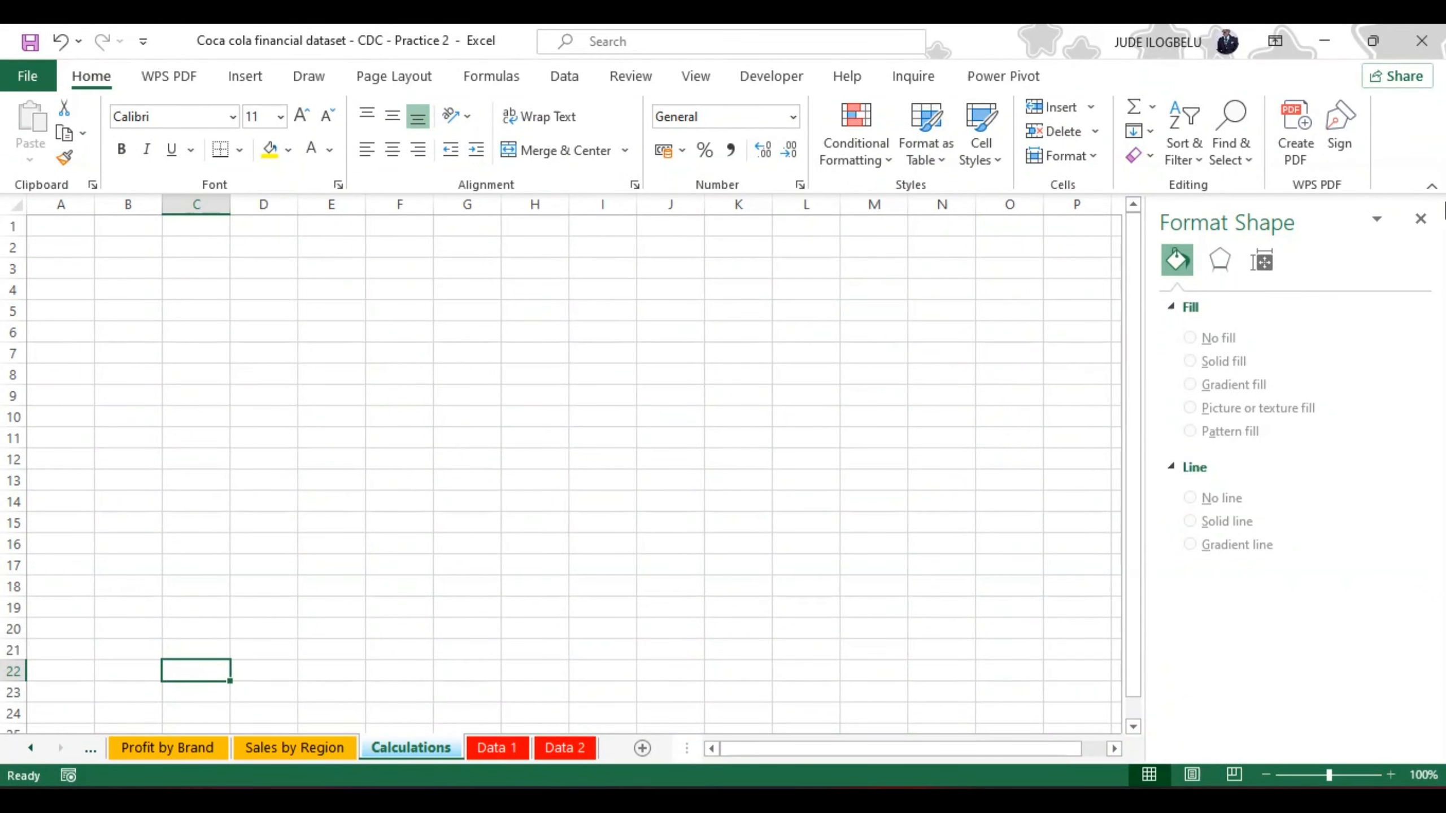
left_click(1419, 217)
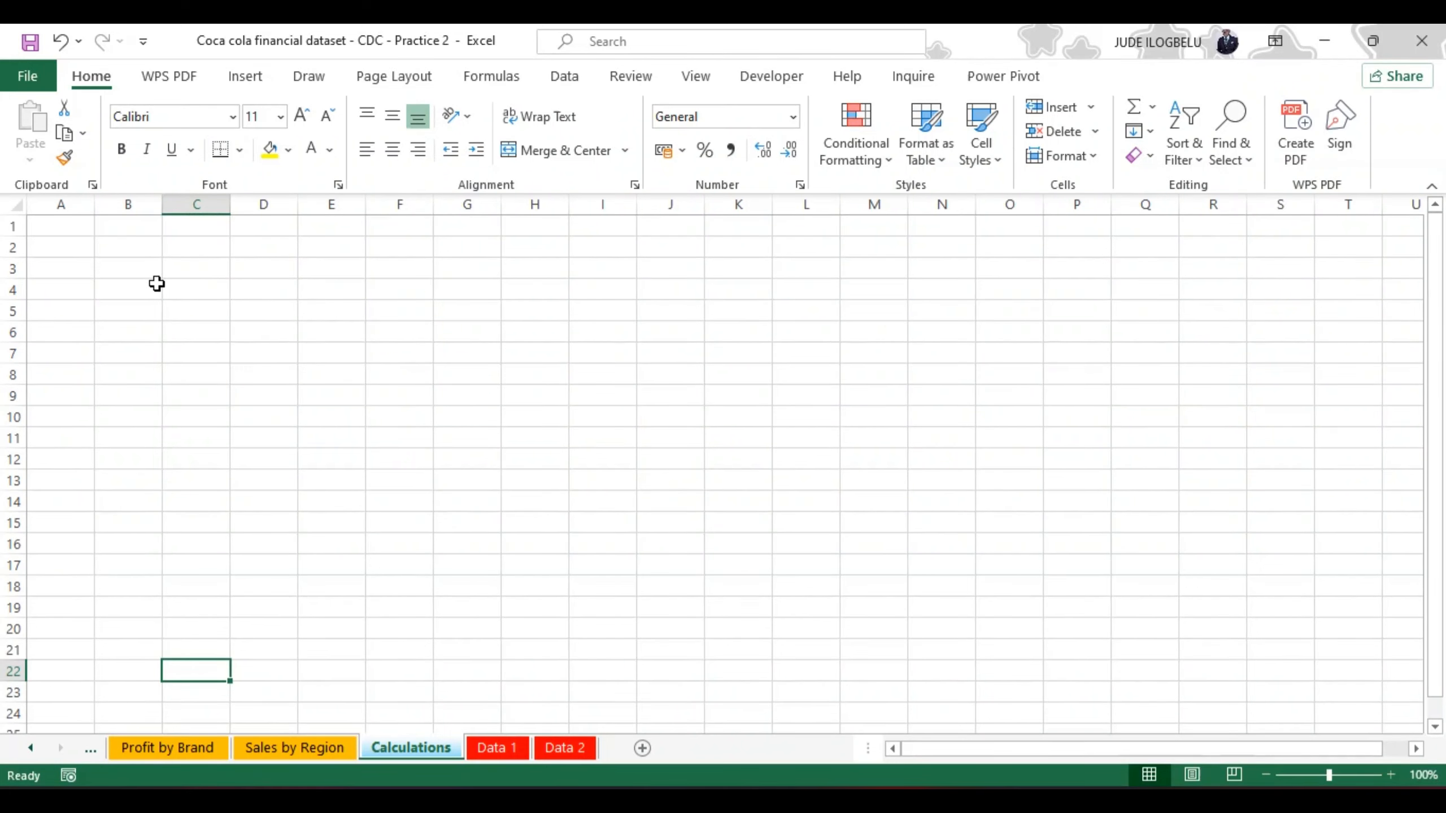
Step: Select cell B3 on the Calculations sheet and turn on the formula bar display
left_click(139, 270)
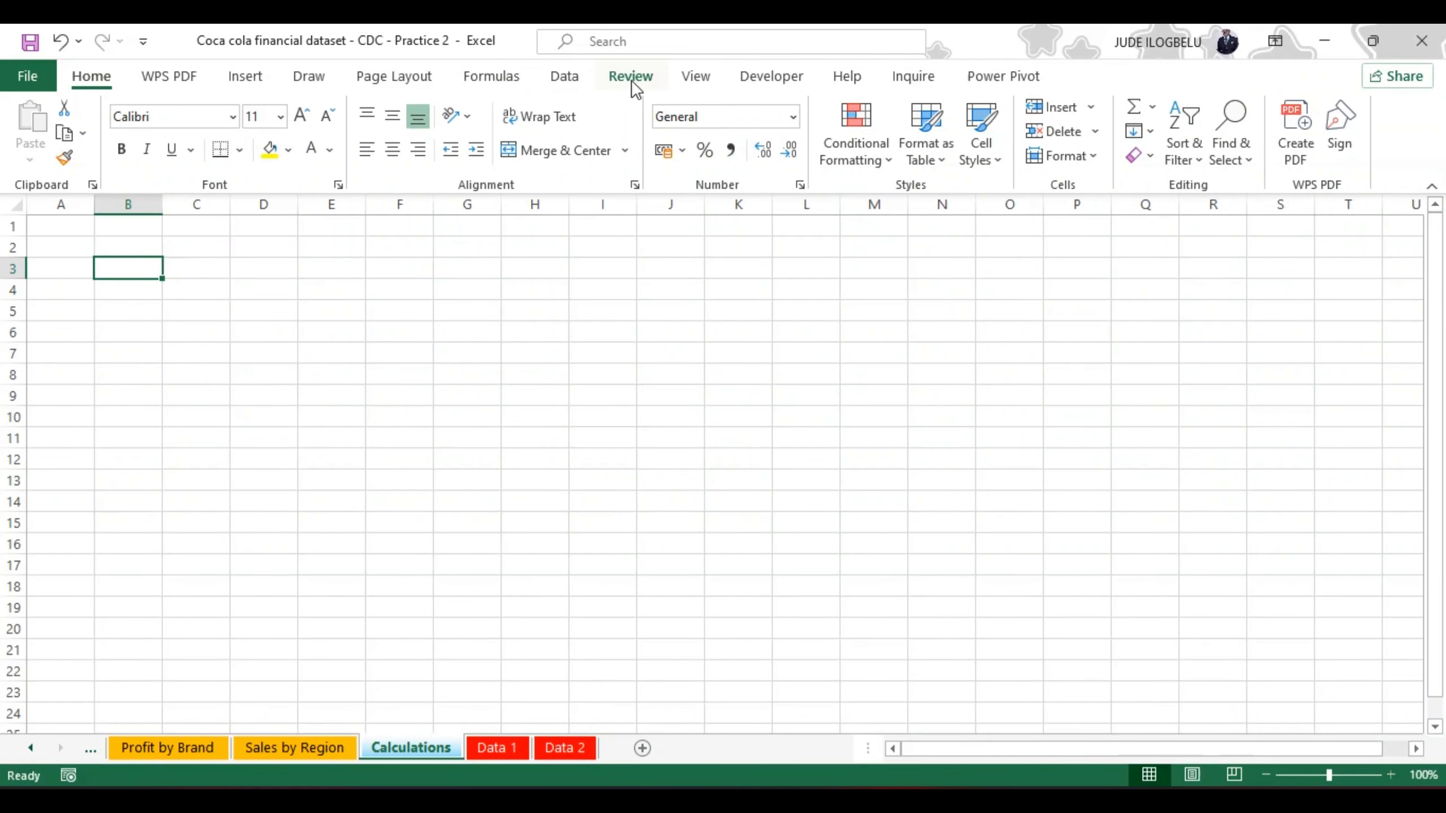
left_click(695, 79)
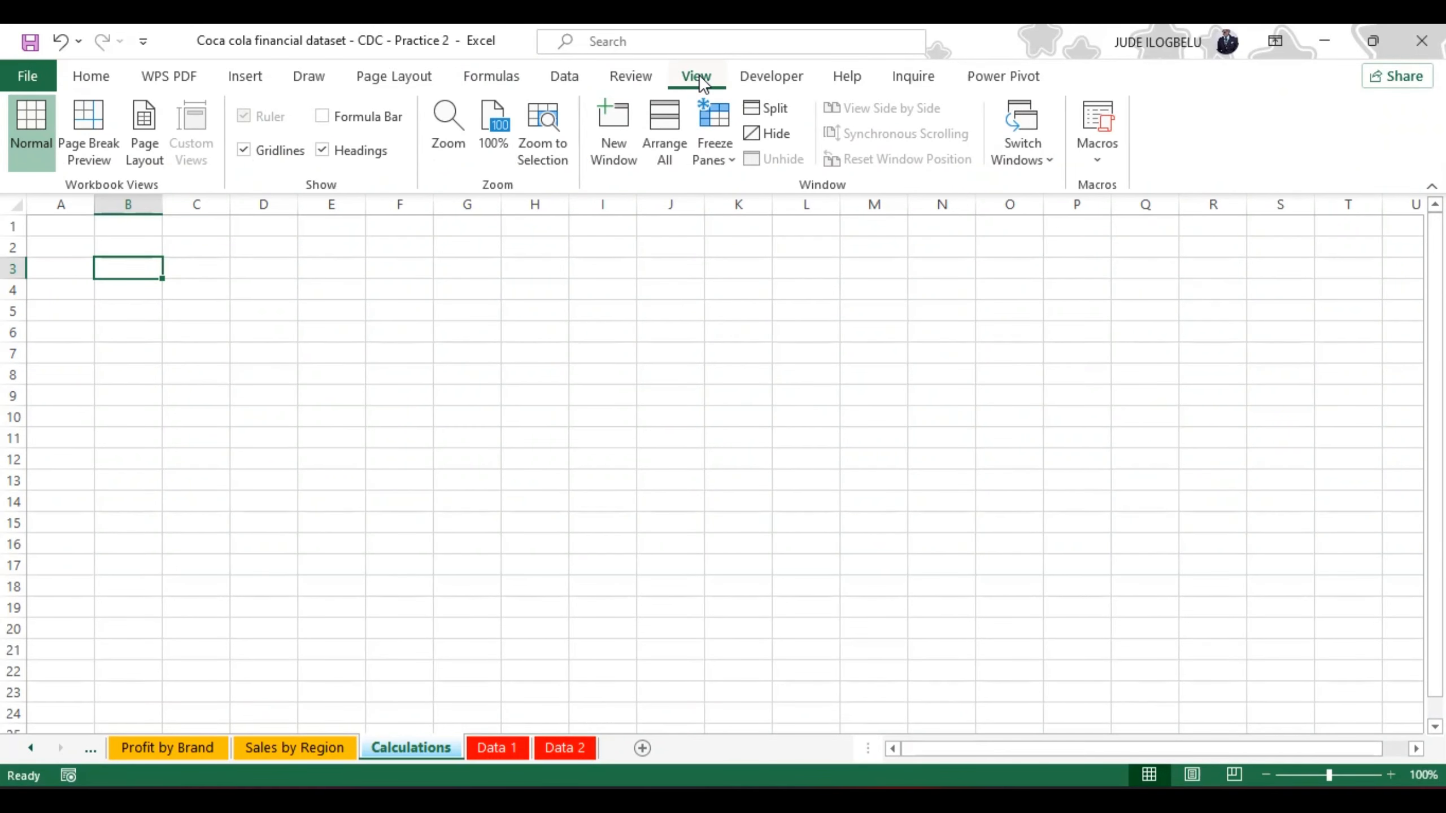
left_click(323, 116)
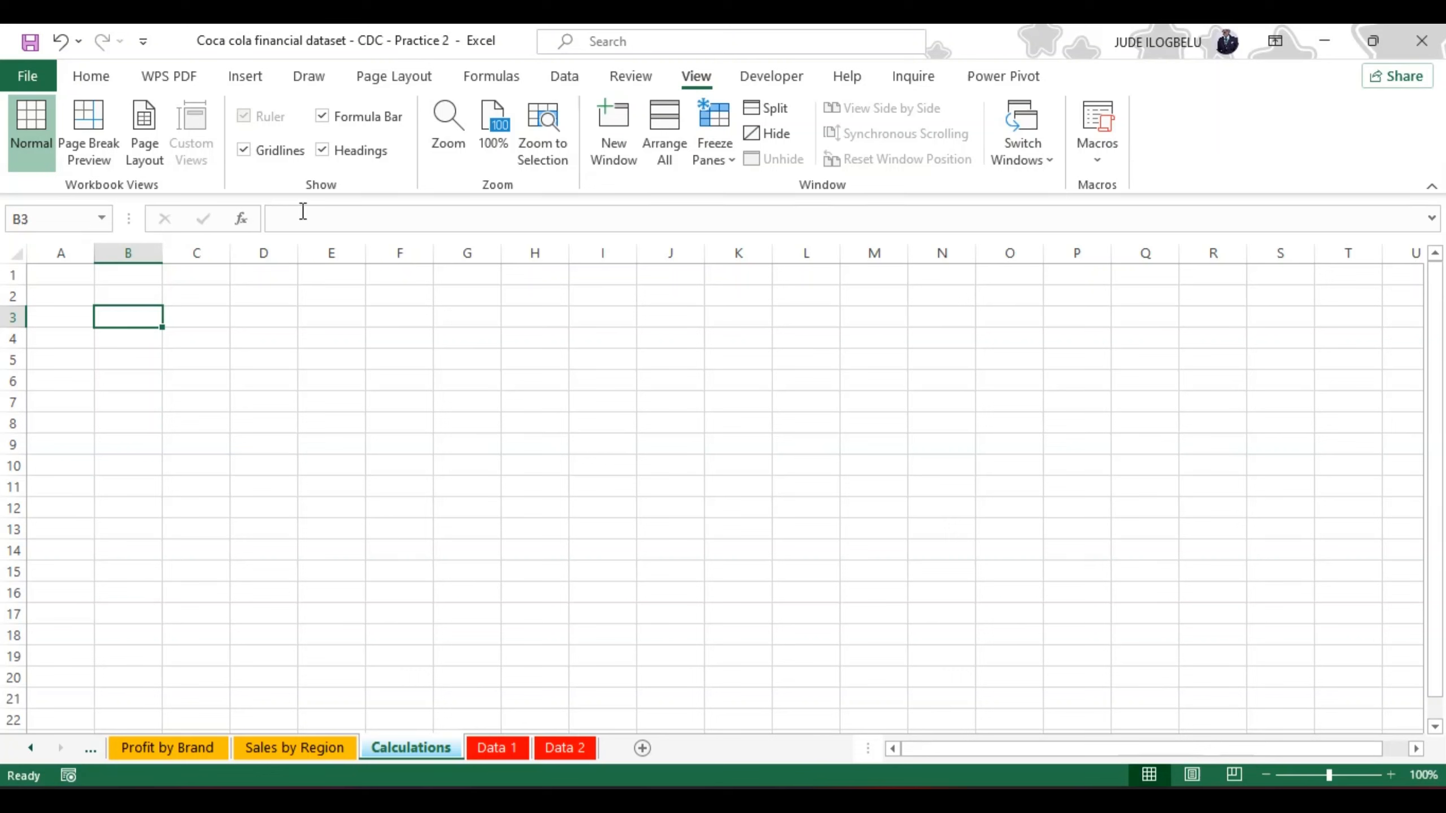
Step: Enter =UNIQUE(Table1[State]) in cell B3, picking the State column from the Data 1 sheet as the array
left_click(296, 224)
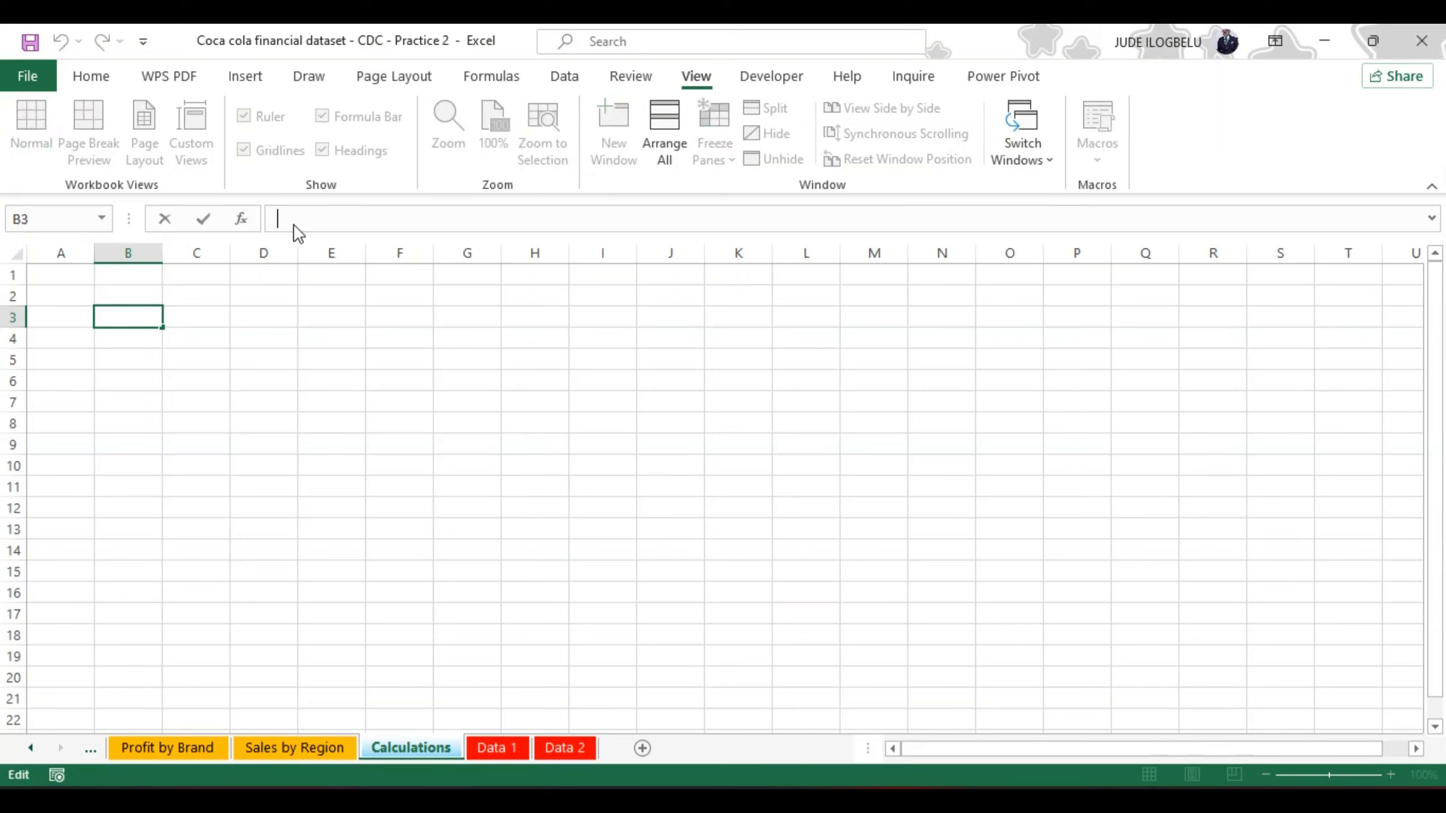
type("=")
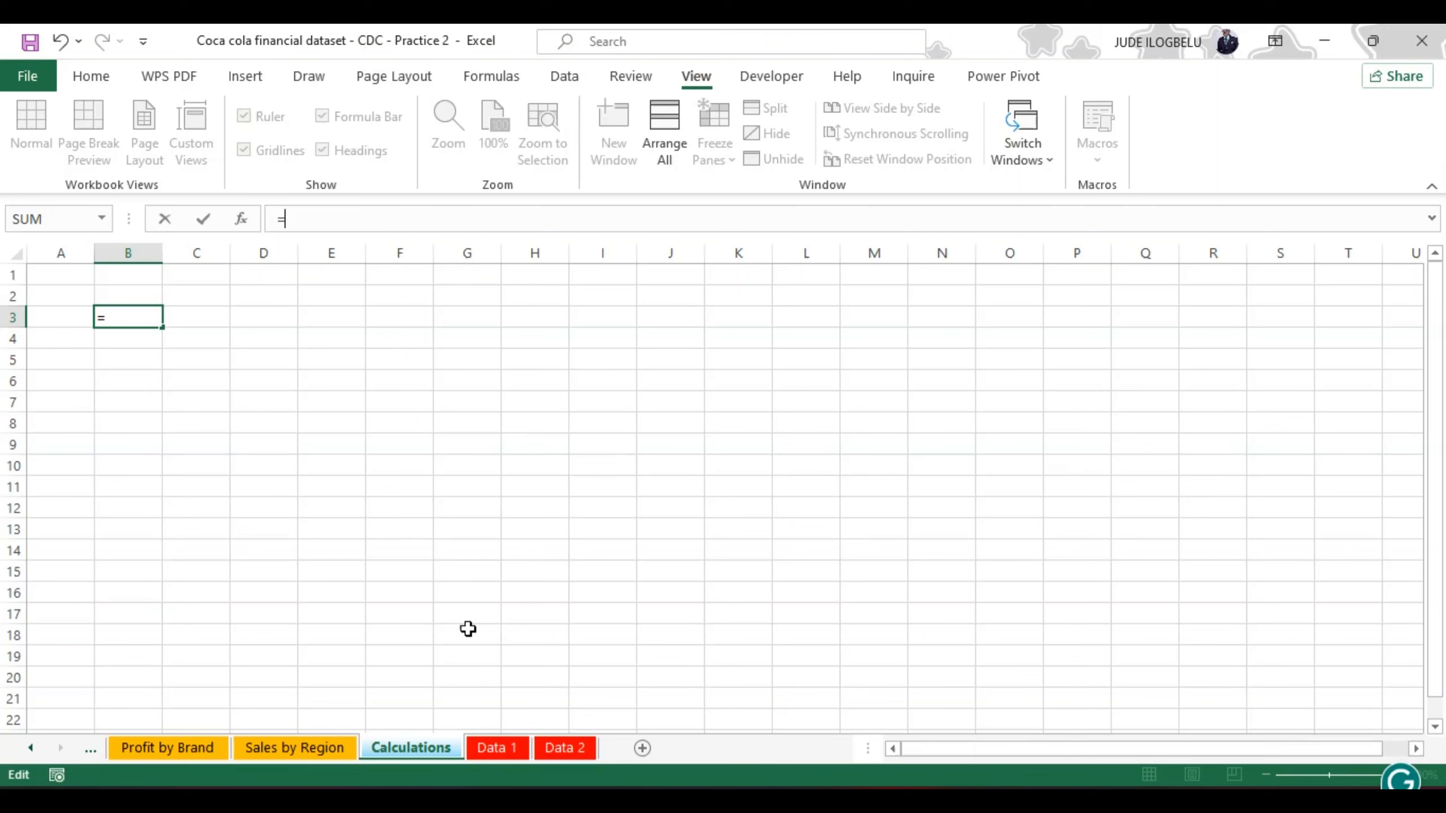
type("un")
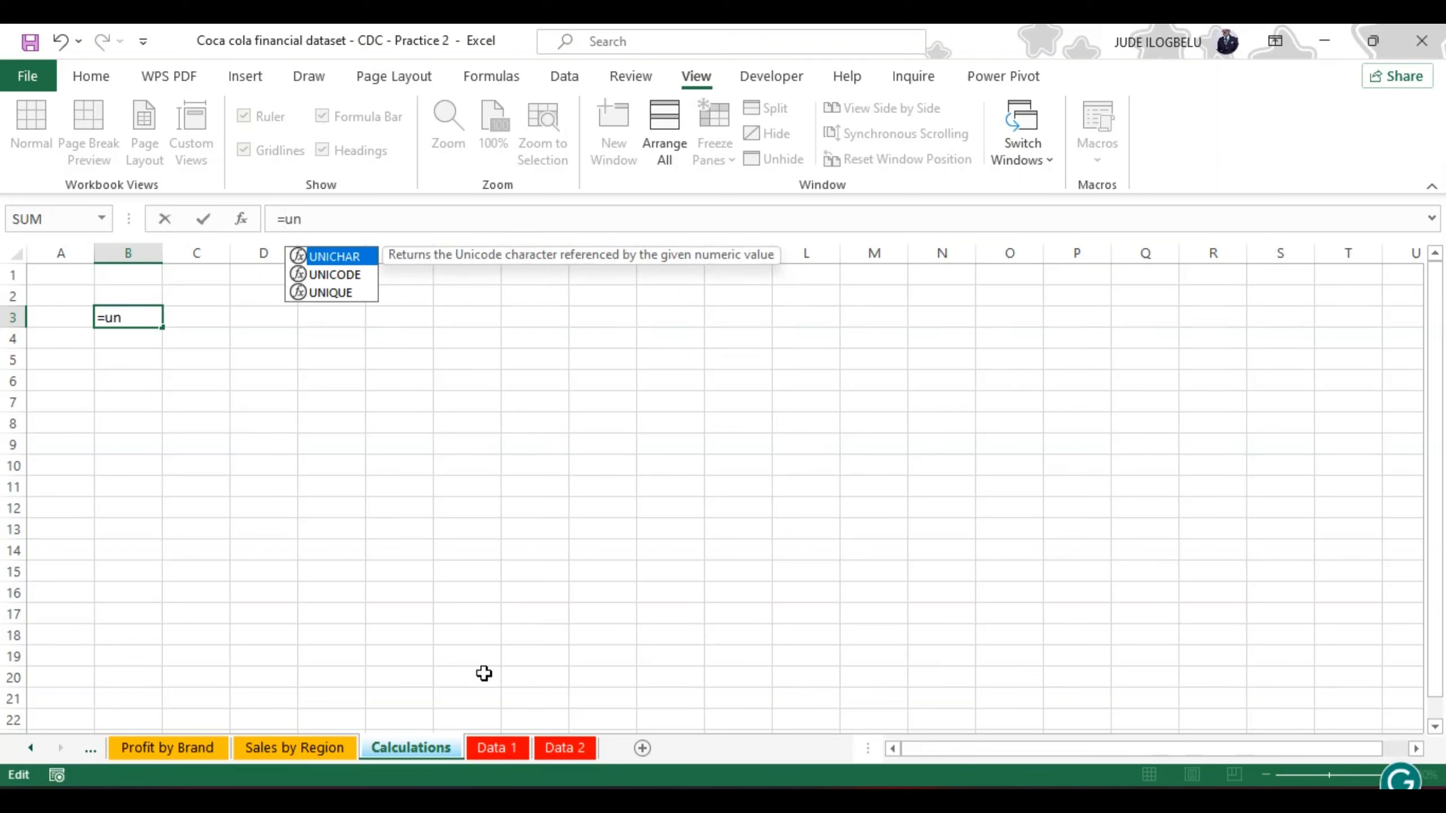
double_click(338, 292)
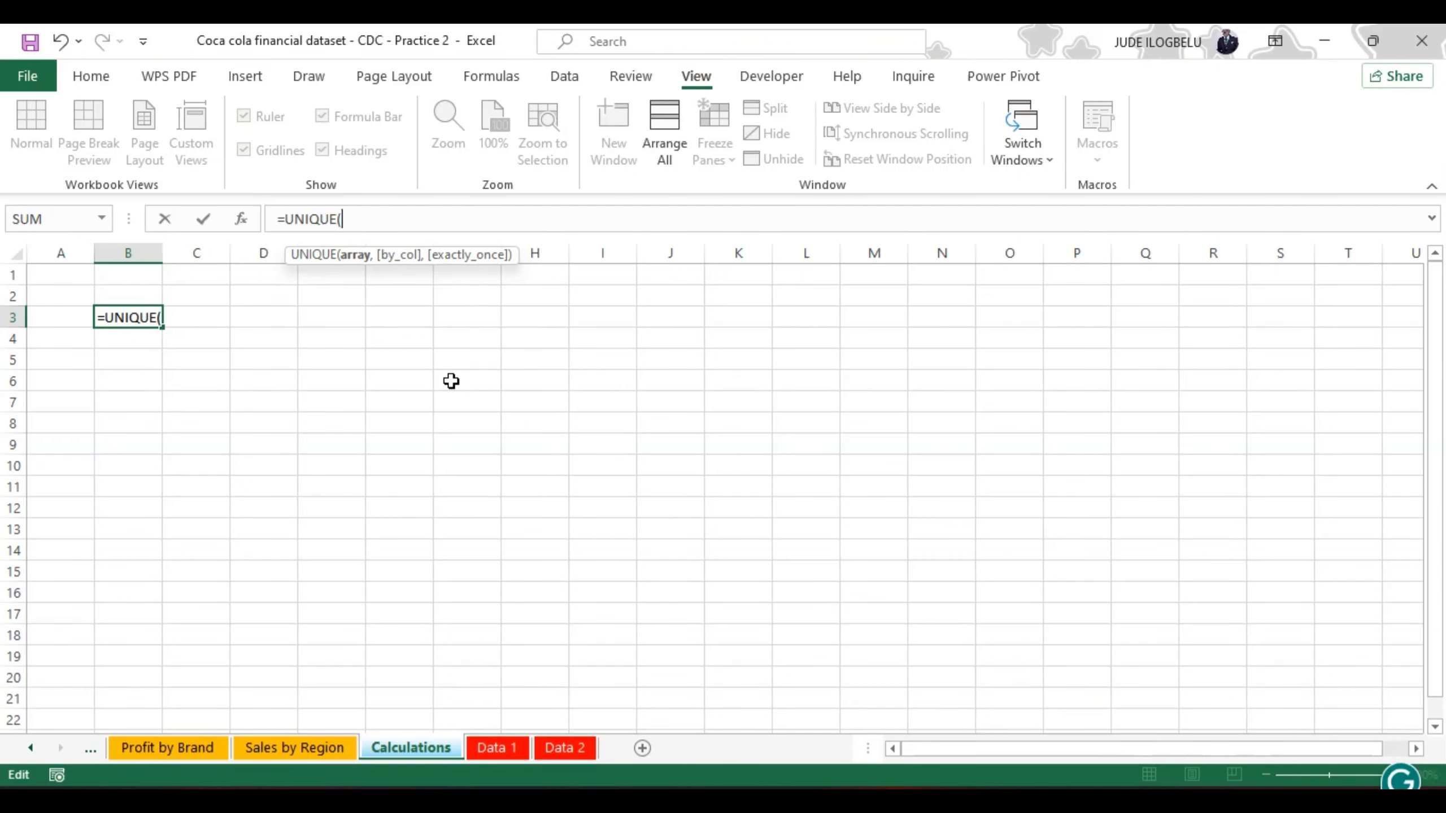
left_click(506, 750)
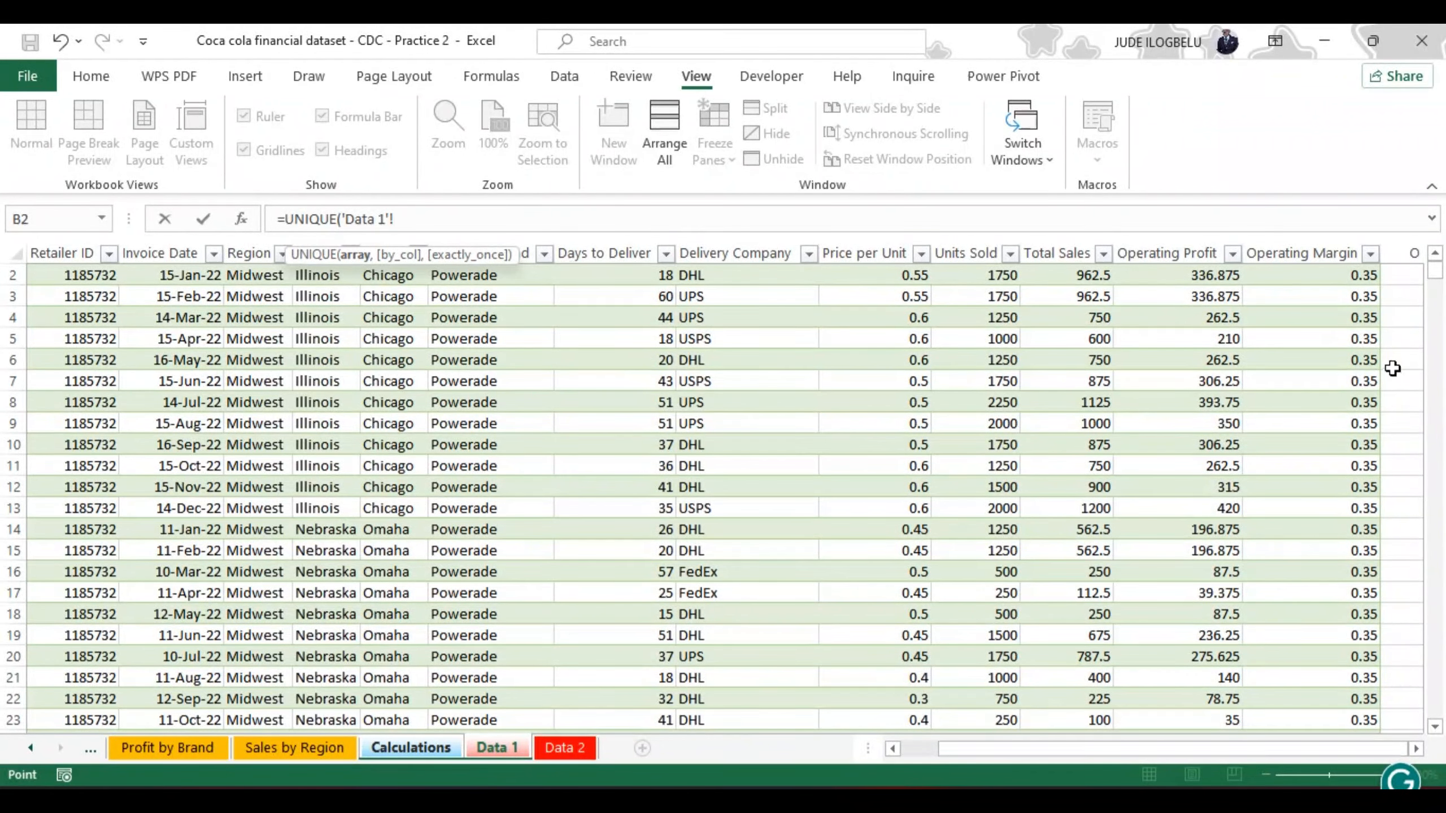
scroll(1439, 275, "up", 1)
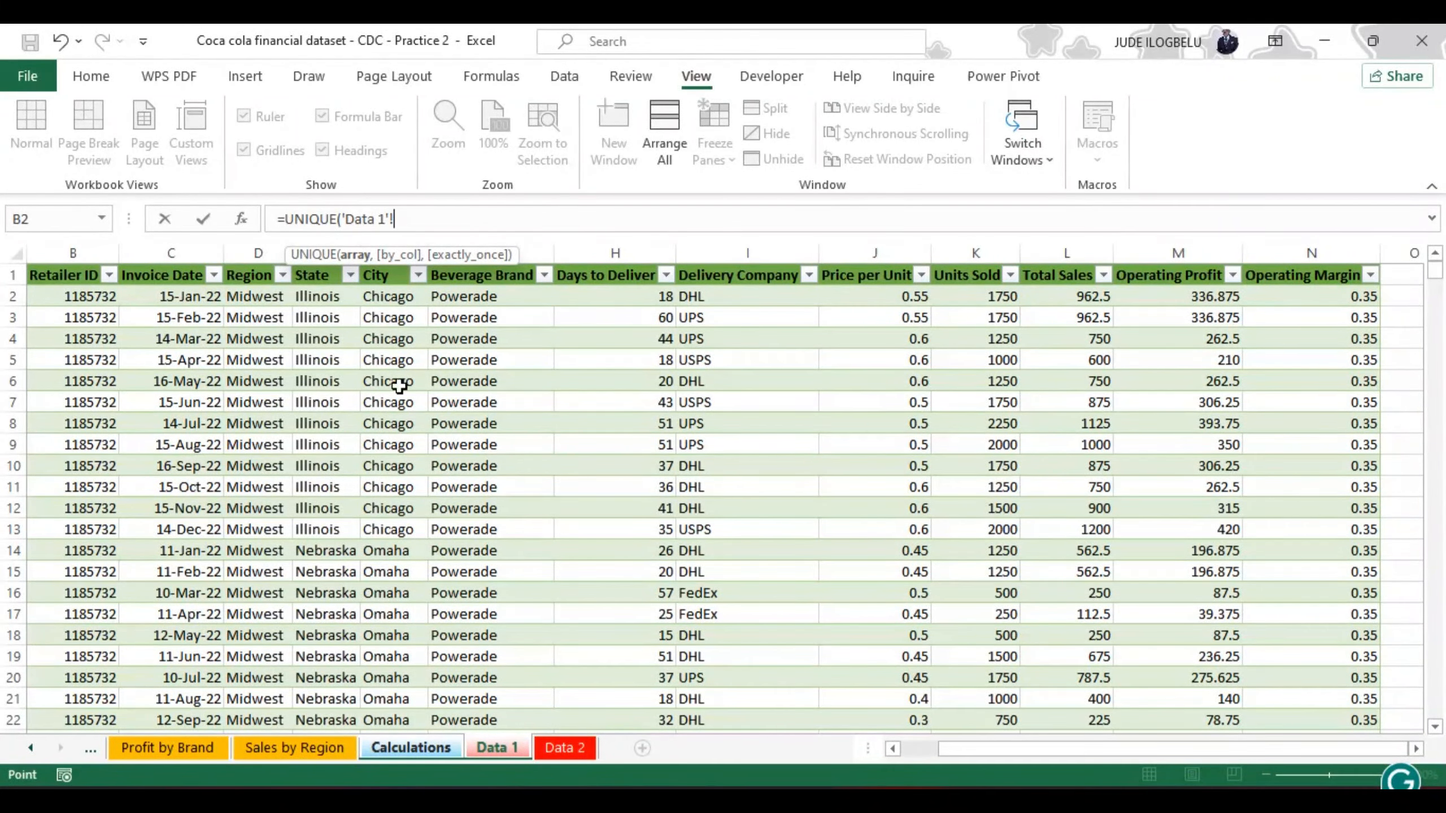
left_click(327, 295)
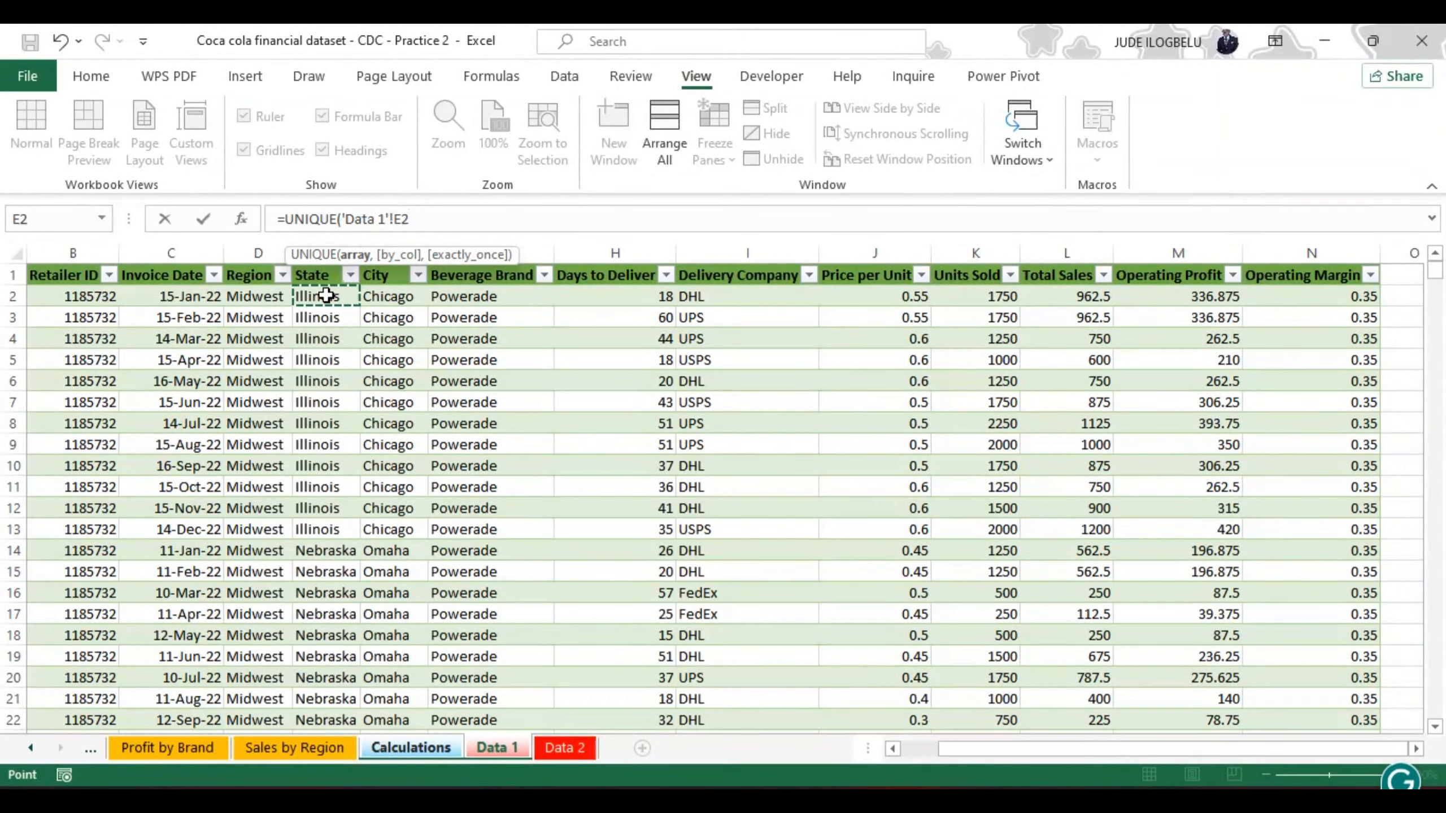
key("ctrl+shift+Down")
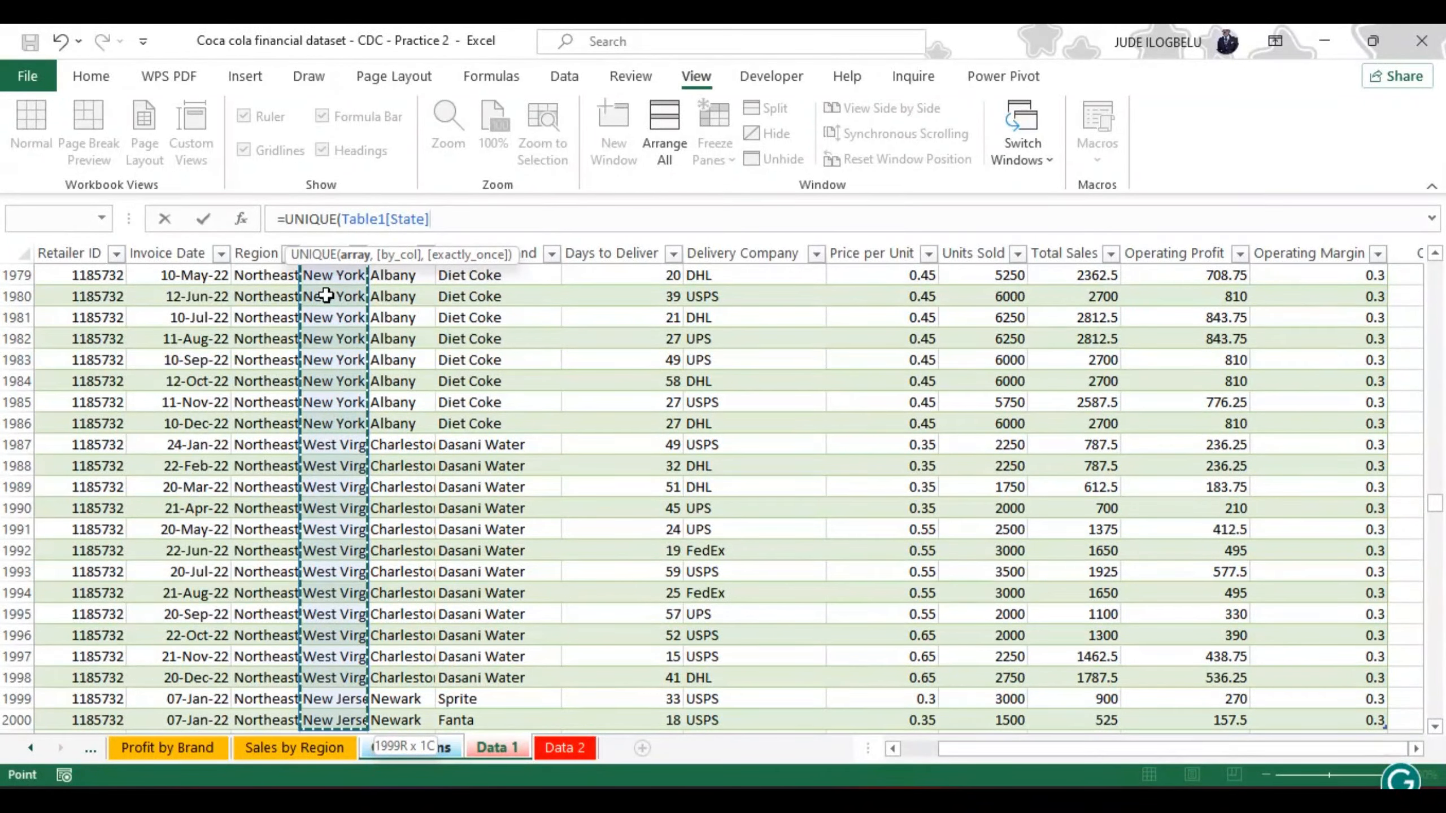
type(")")
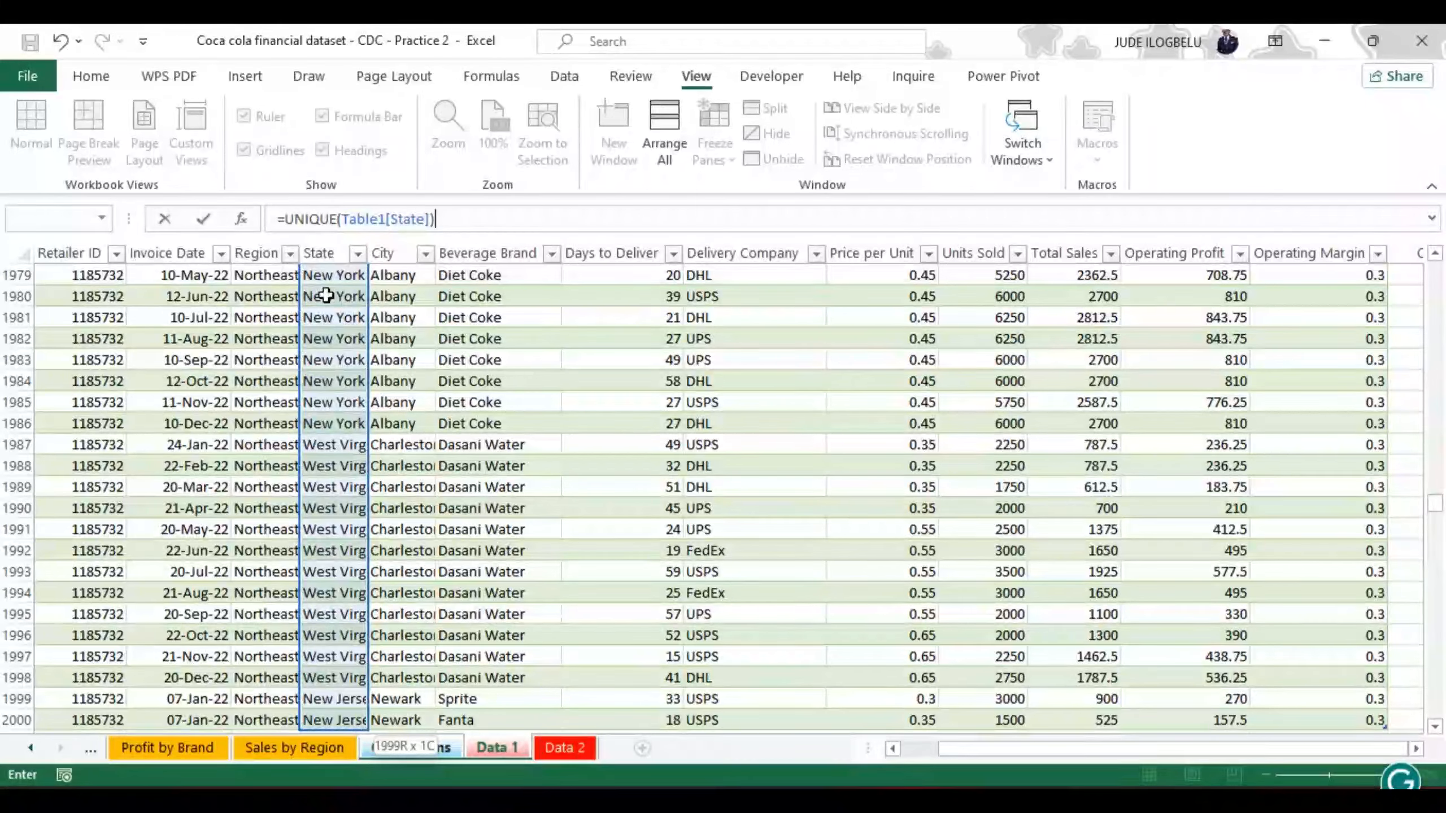
key("Return")
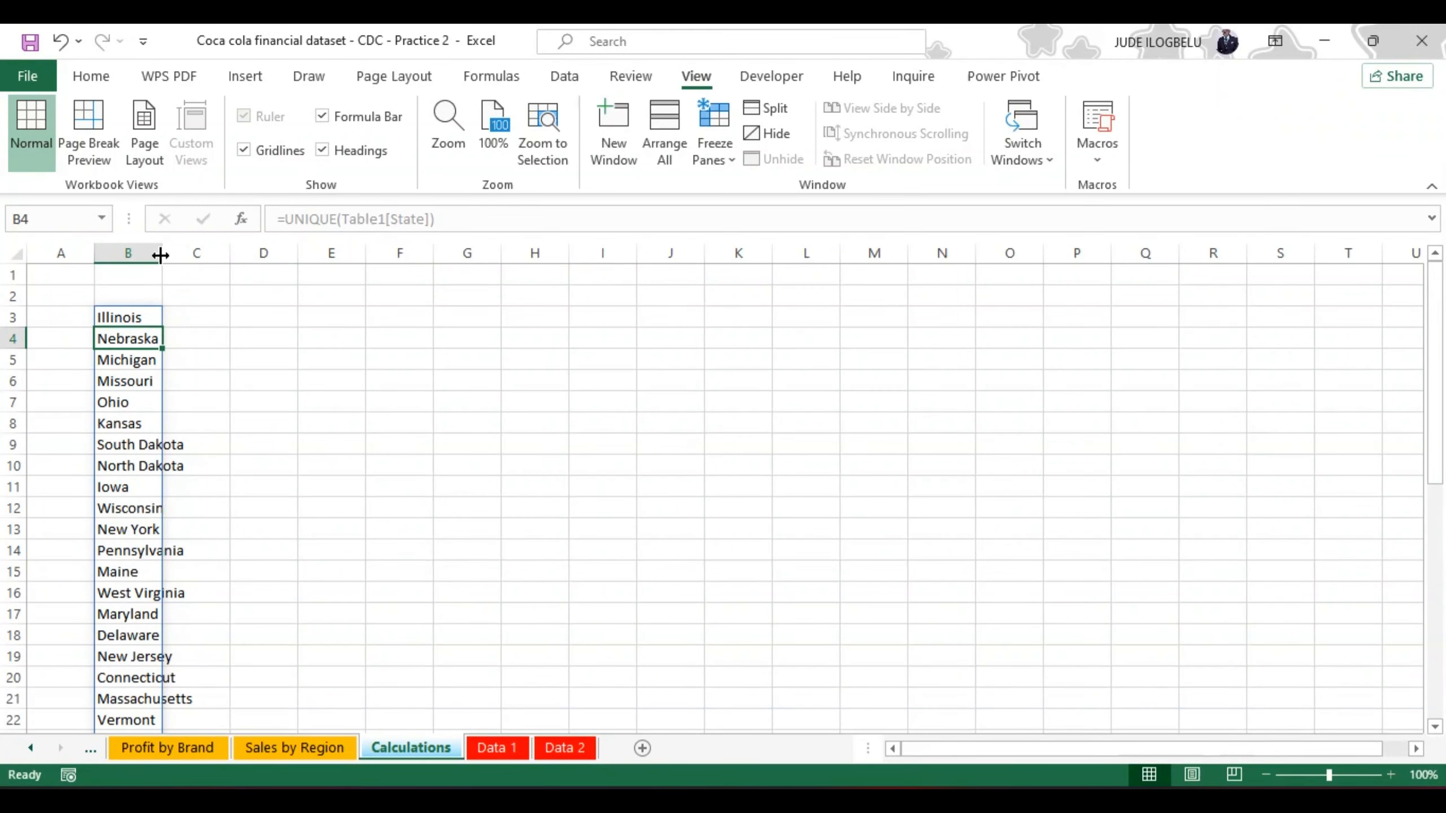
Step: Widen column B to fit the full state names, and widen column C as well
left_click_drag(160, 256, 273, 239)
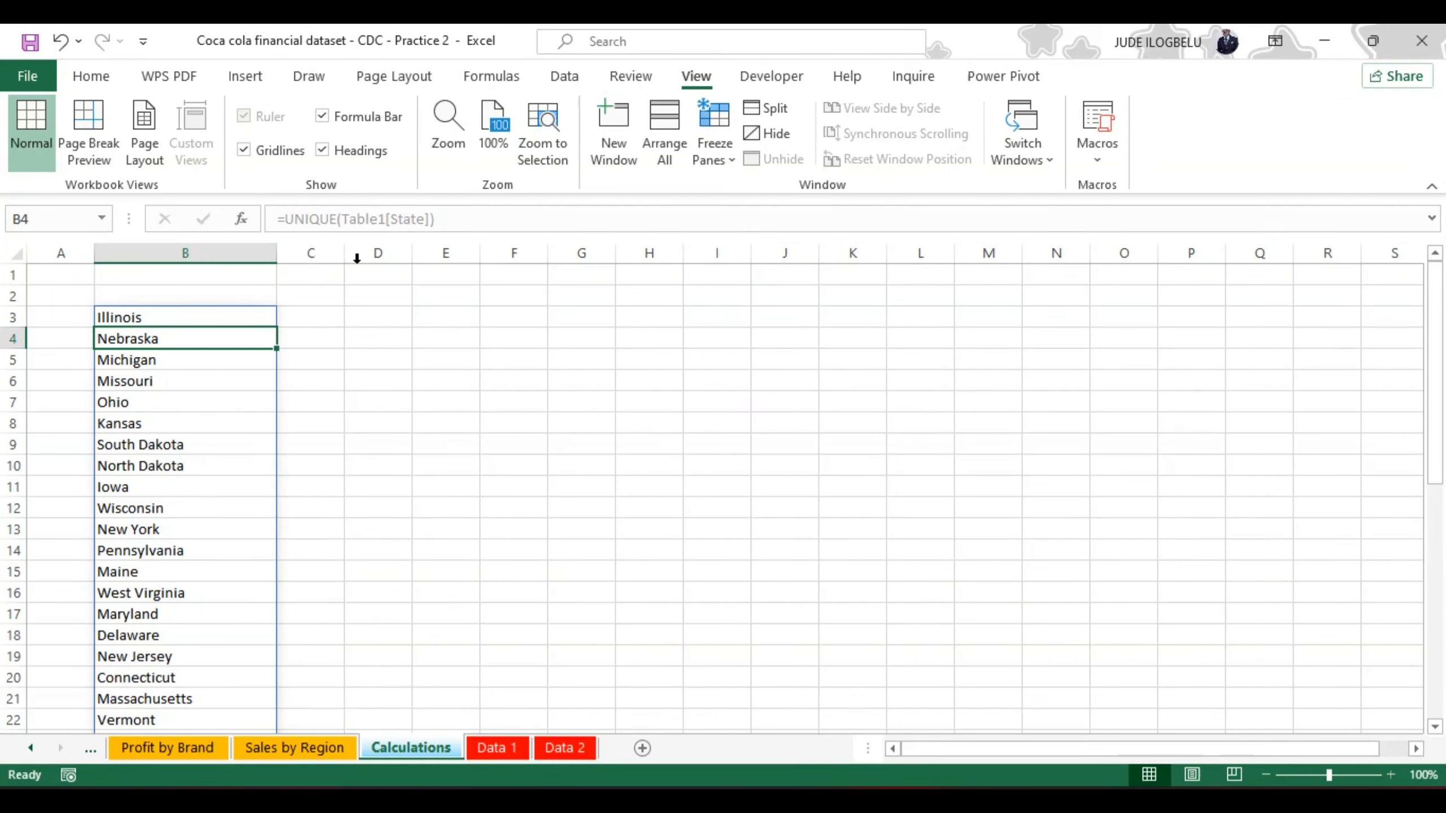
left_click_drag(344, 251, 403, 240)
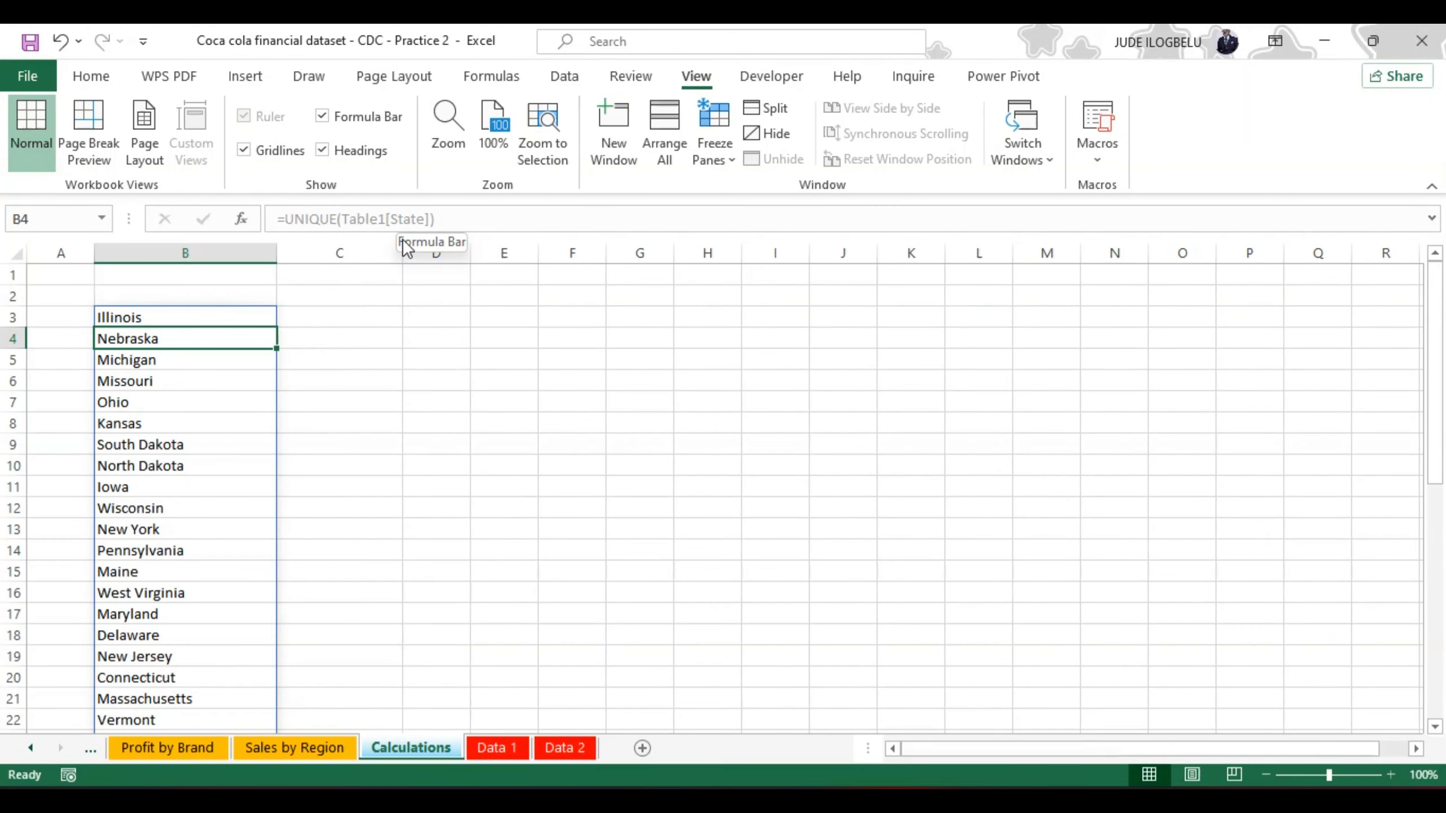
key("alt+Tab")
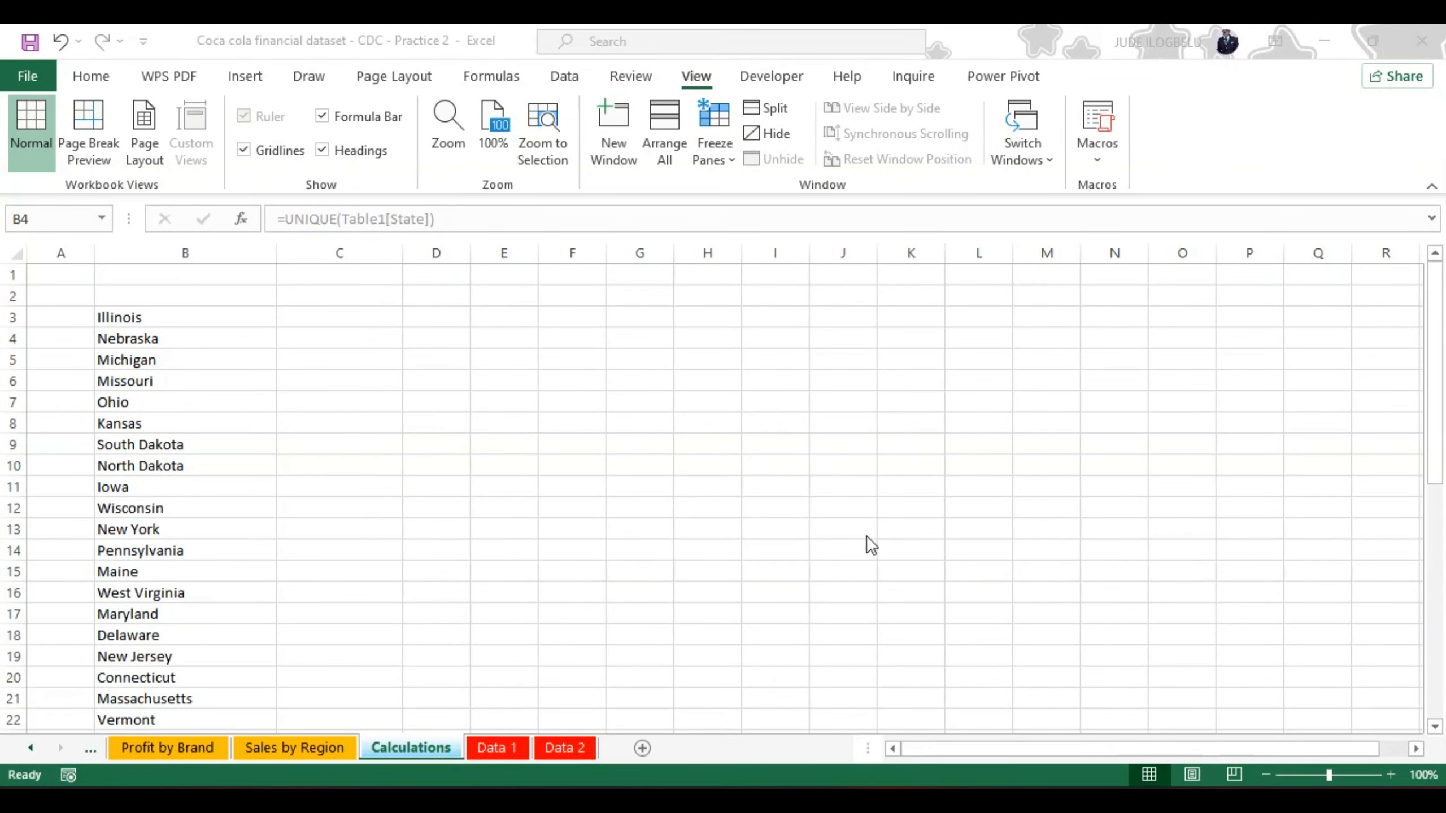
Step: Start a SUMIF formula in cell C3 with the Data 1 sheet's State column, Table1[State], as the range
left_click(312, 315)
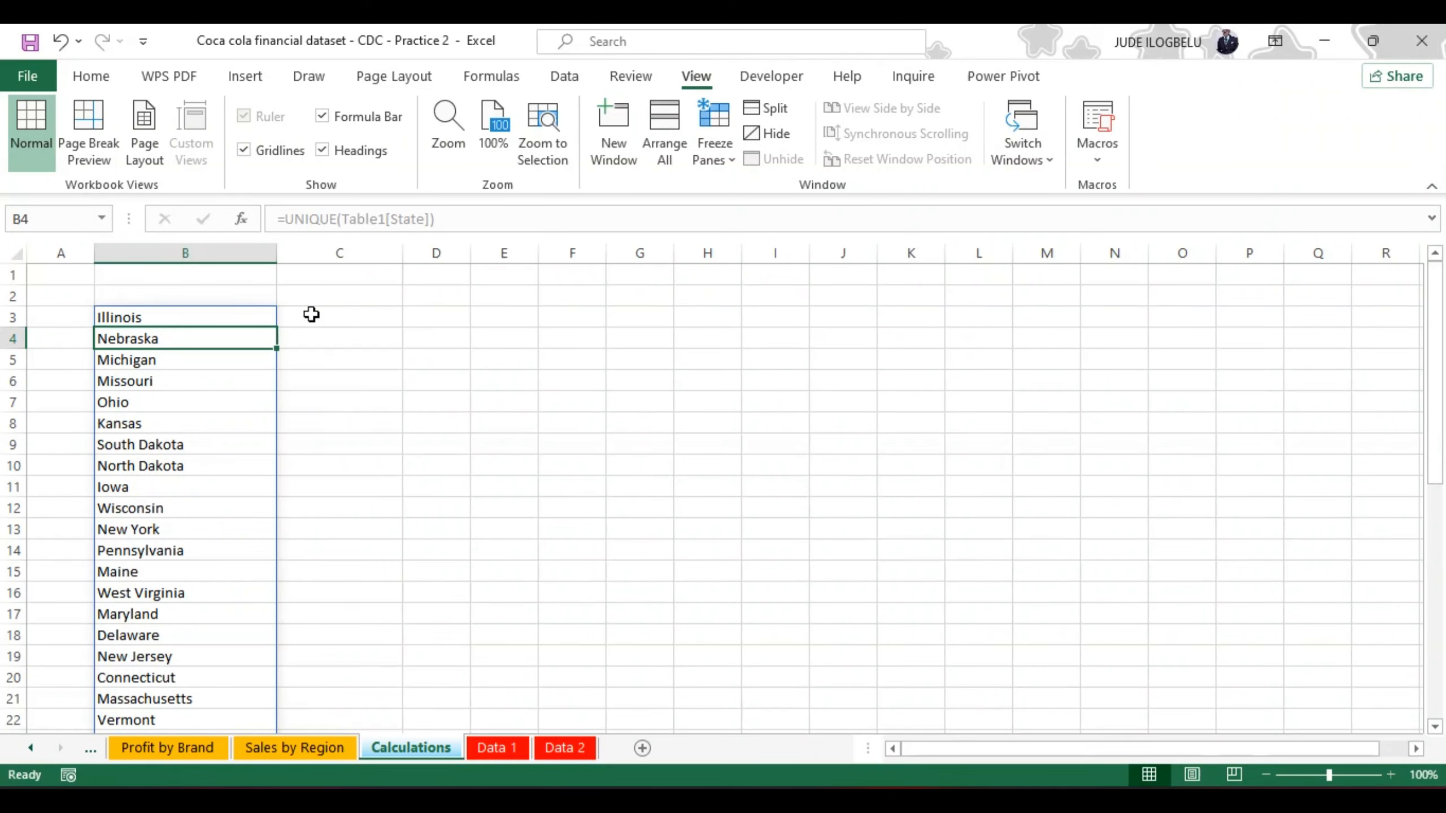
left_click(312, 314)
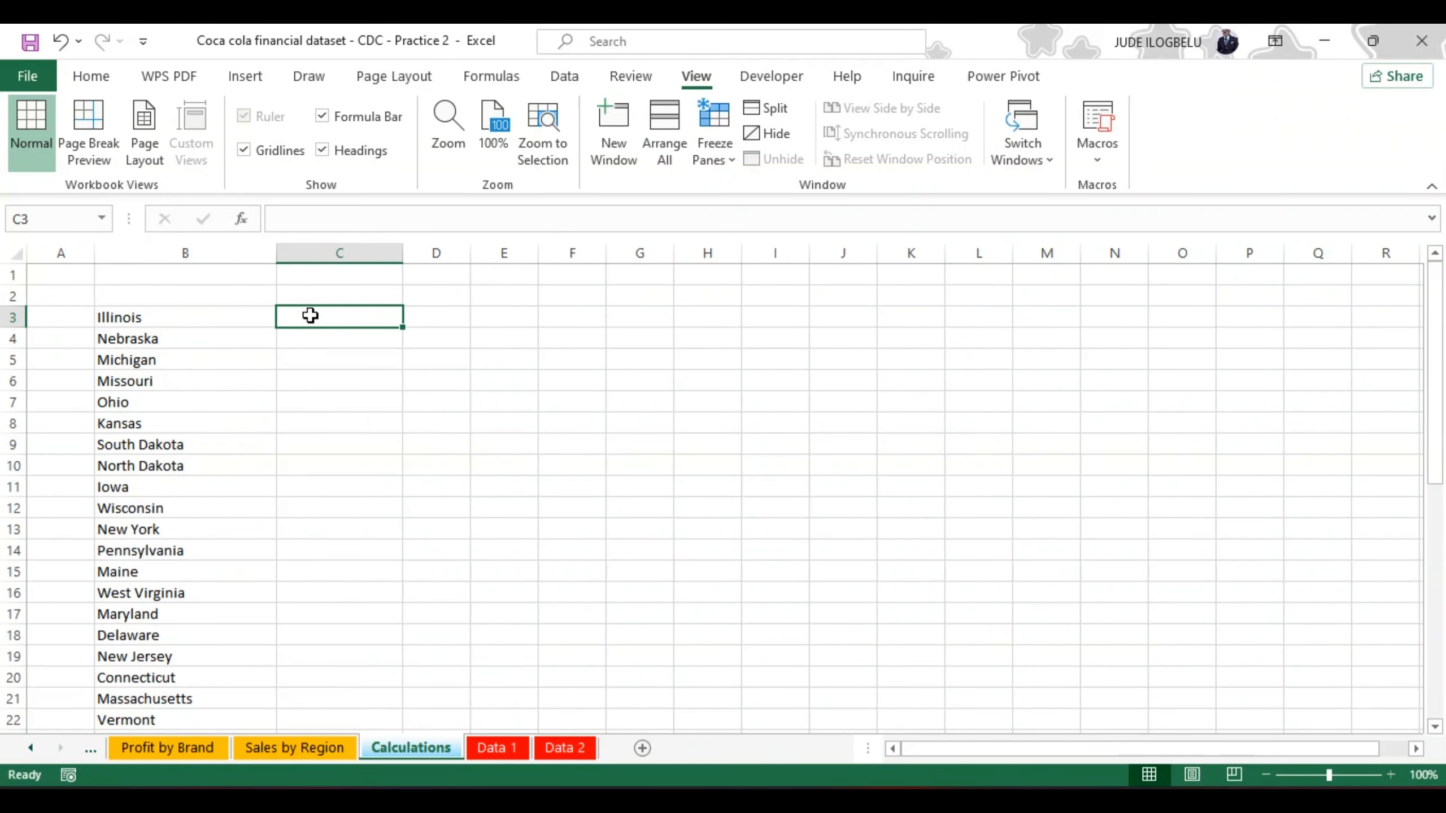
left_click(301, 218)
type("=")
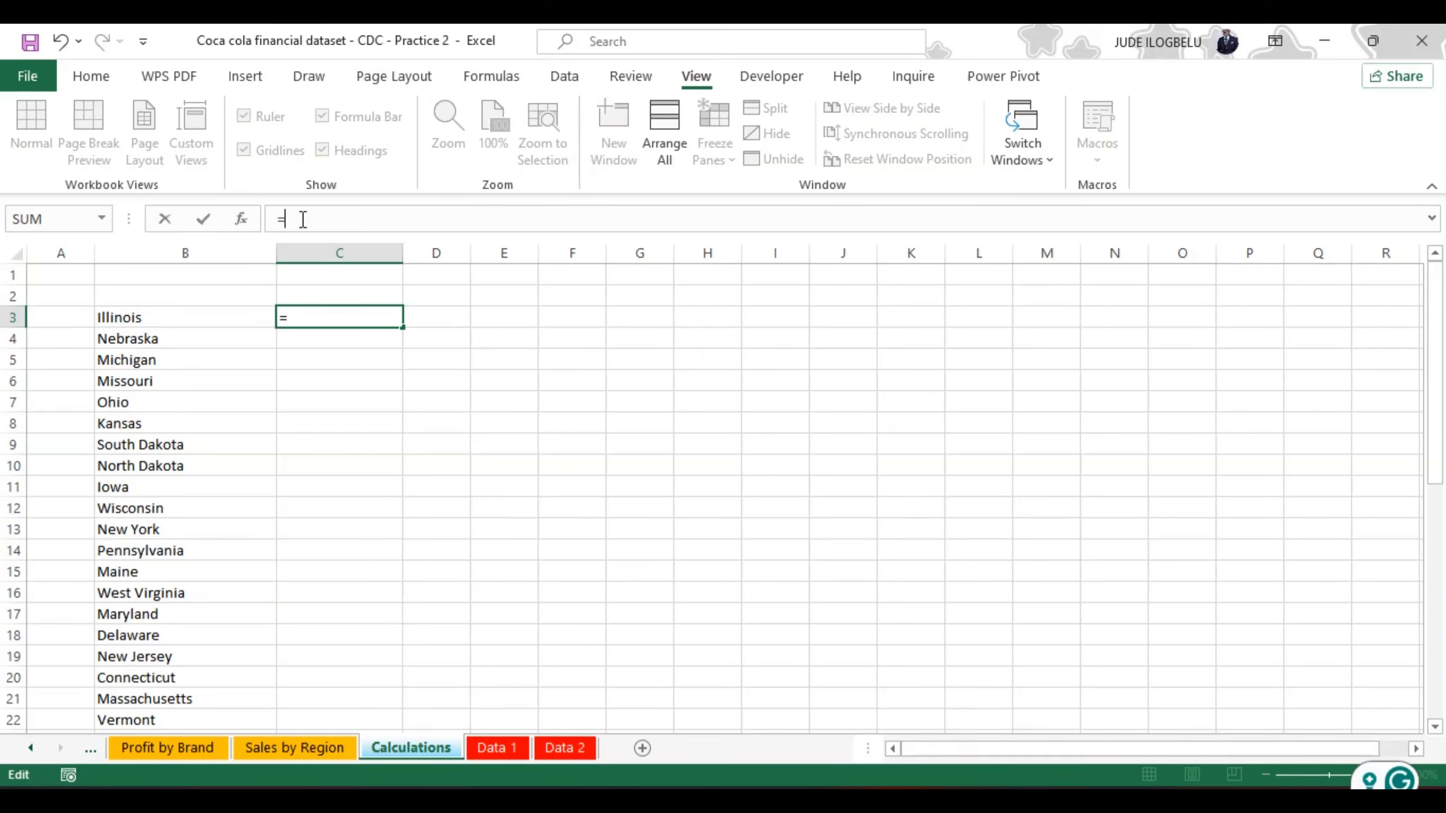
type("sumif")
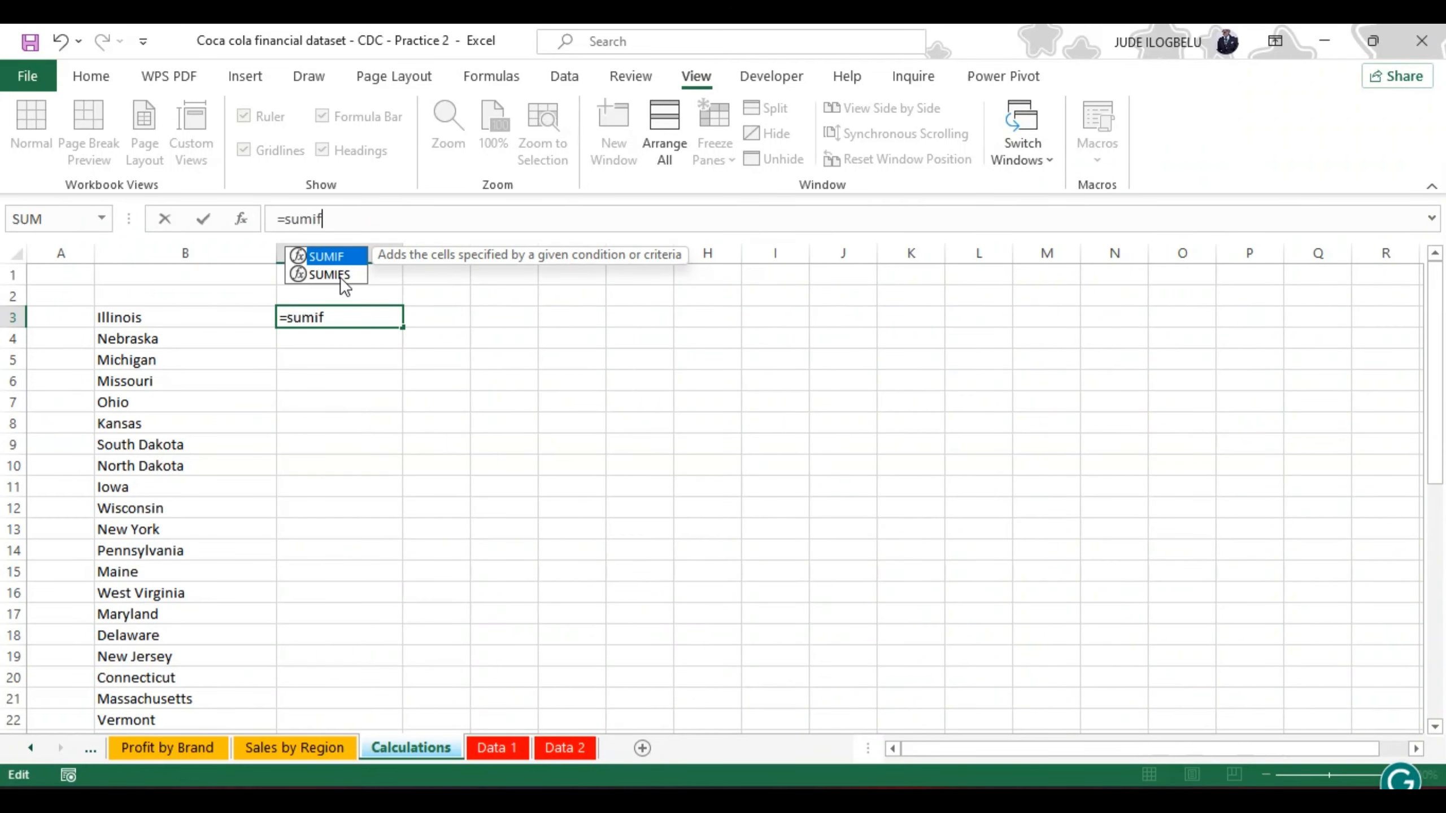
double_click(339, 256)
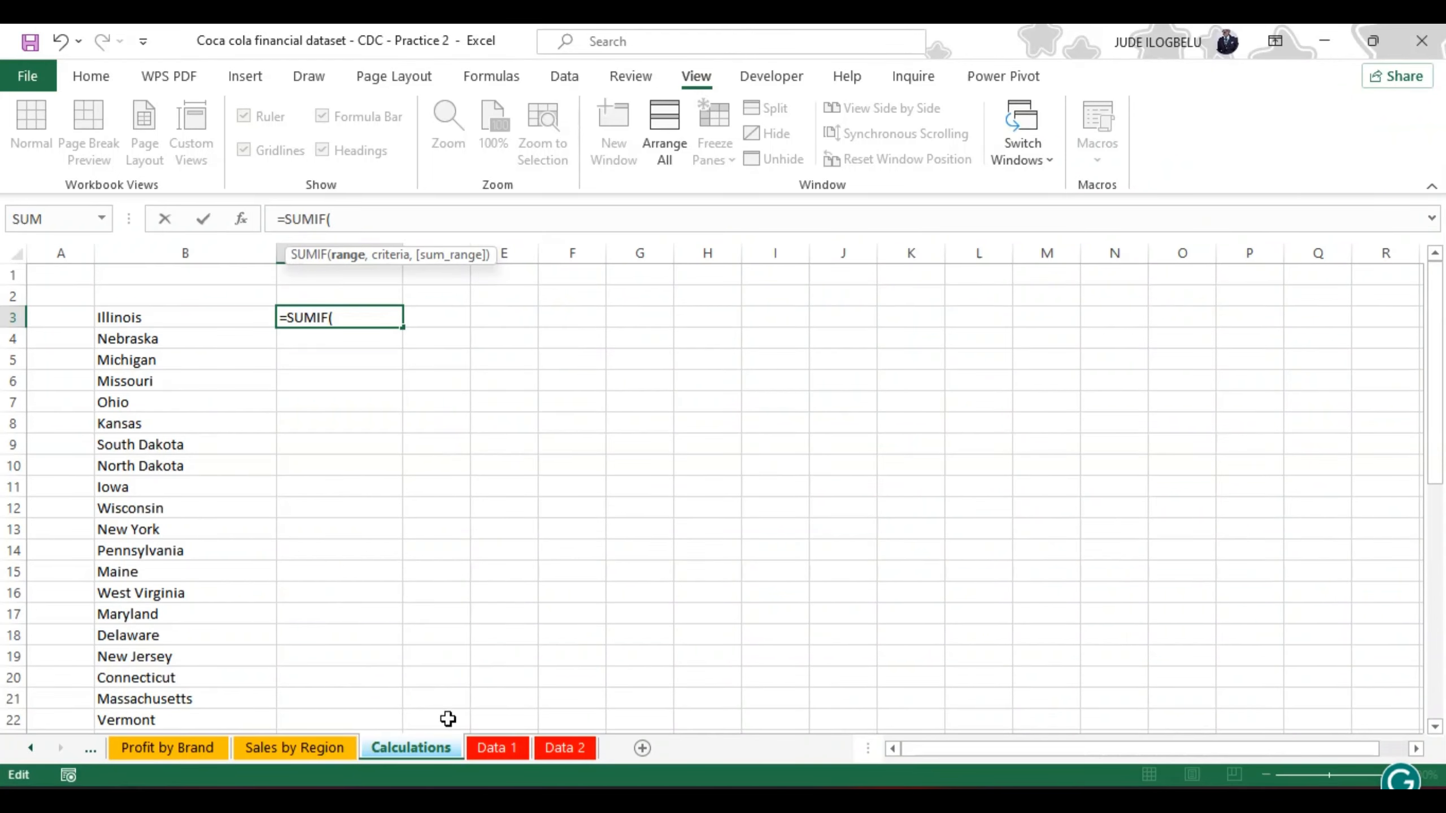
left_click(484, 747)
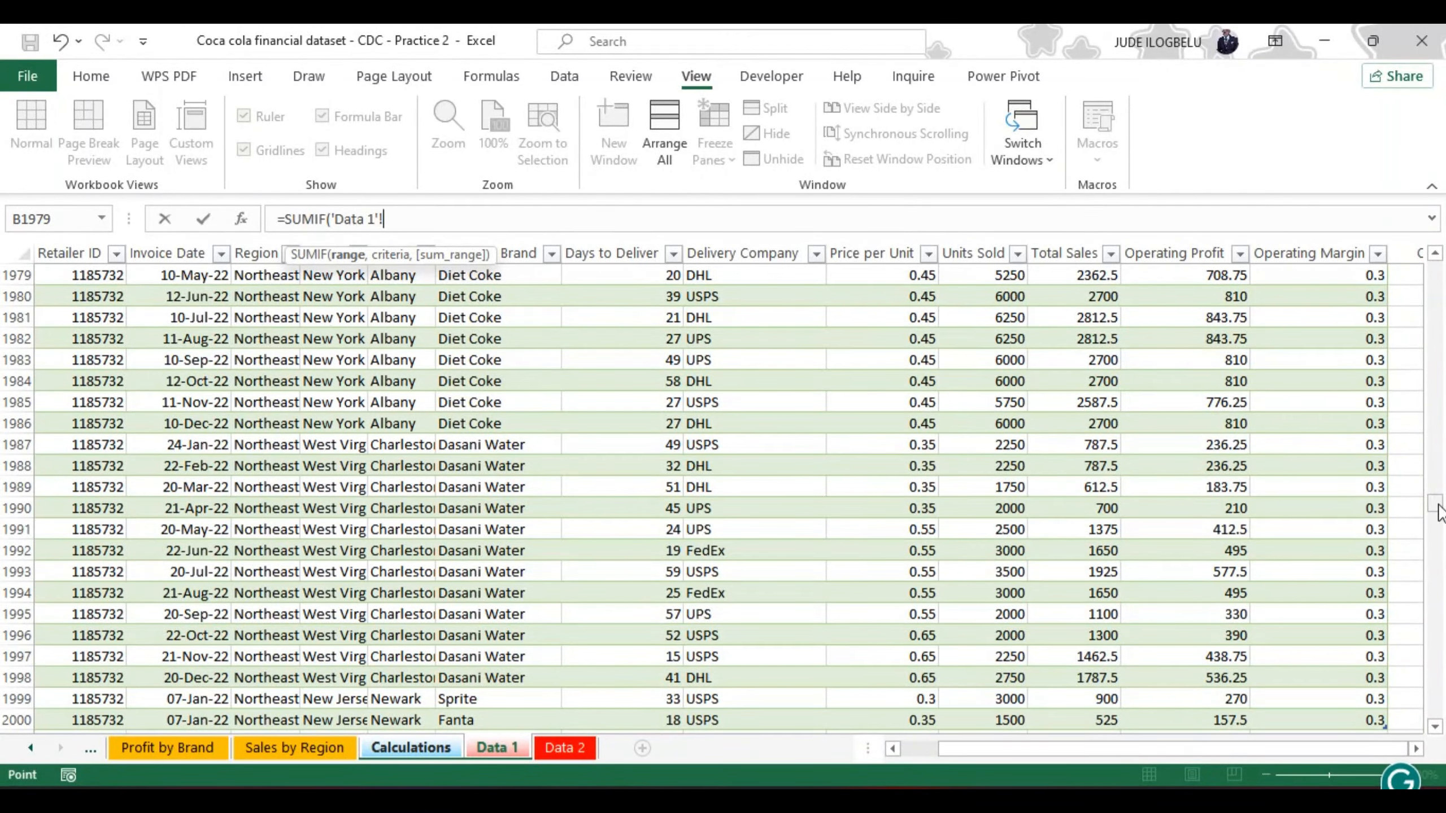
left_click_drag(1440, 499, 1443, 260)
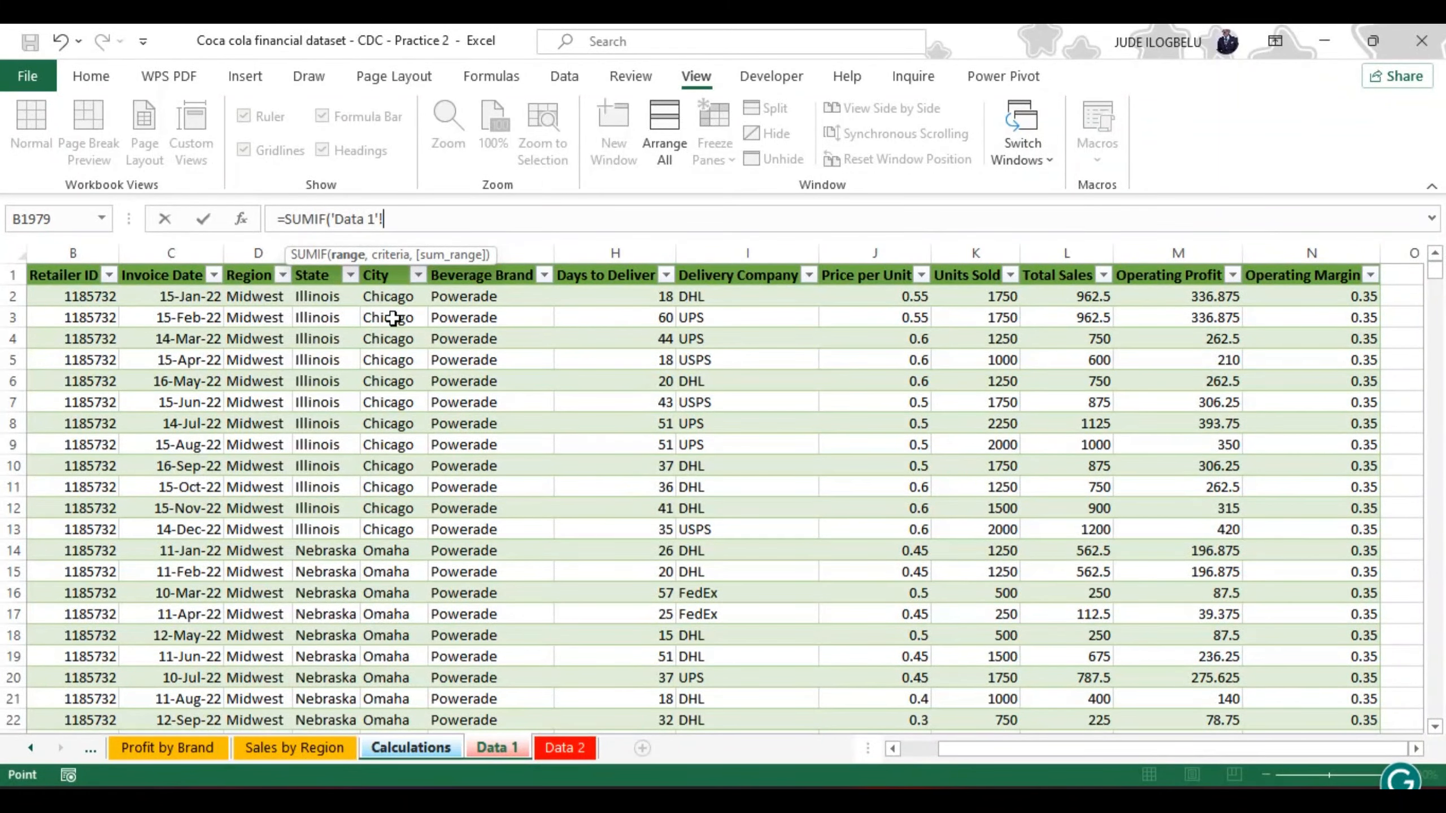
left_click(318, 295)
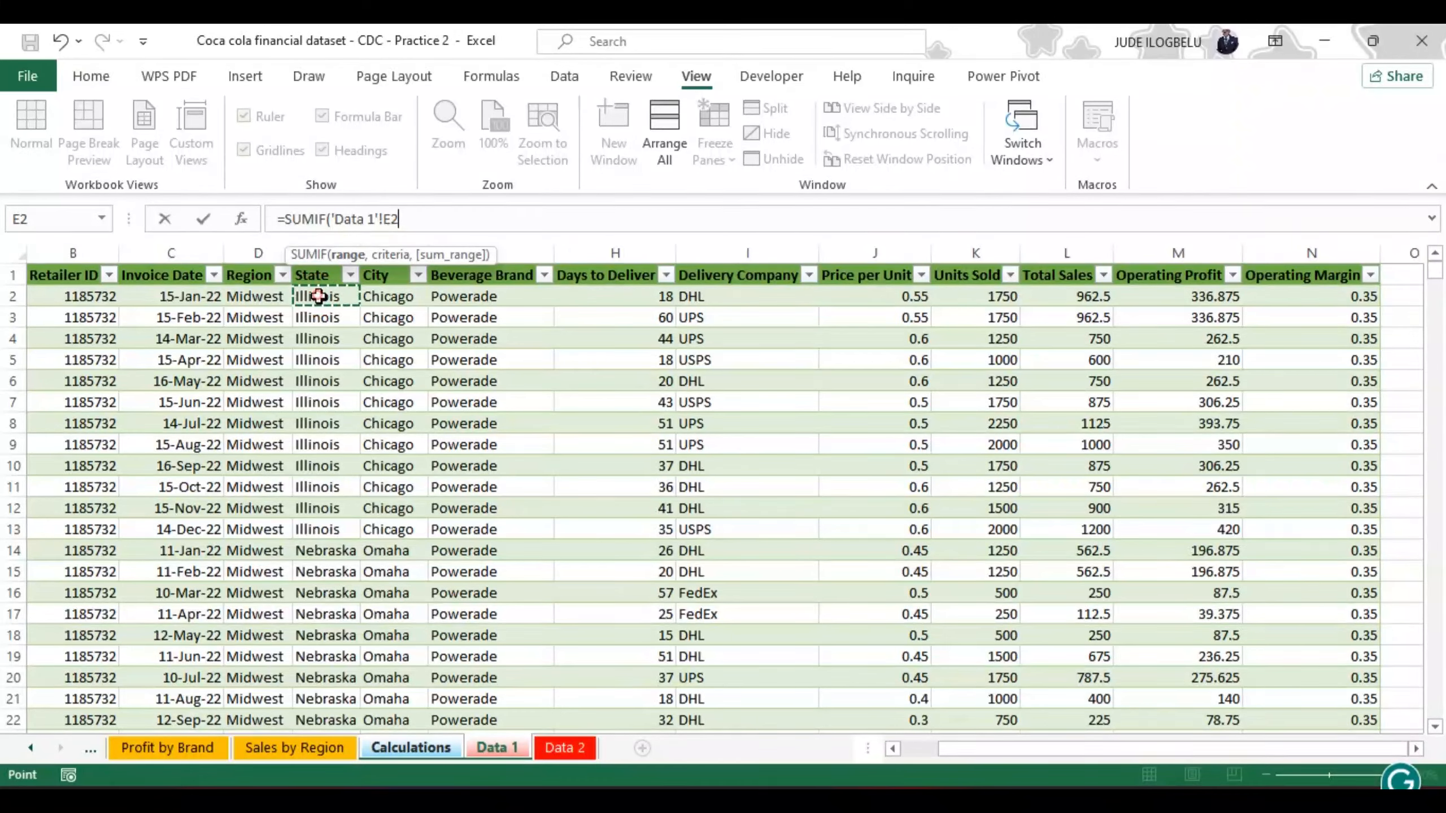
key("ctrl+shift+Down")
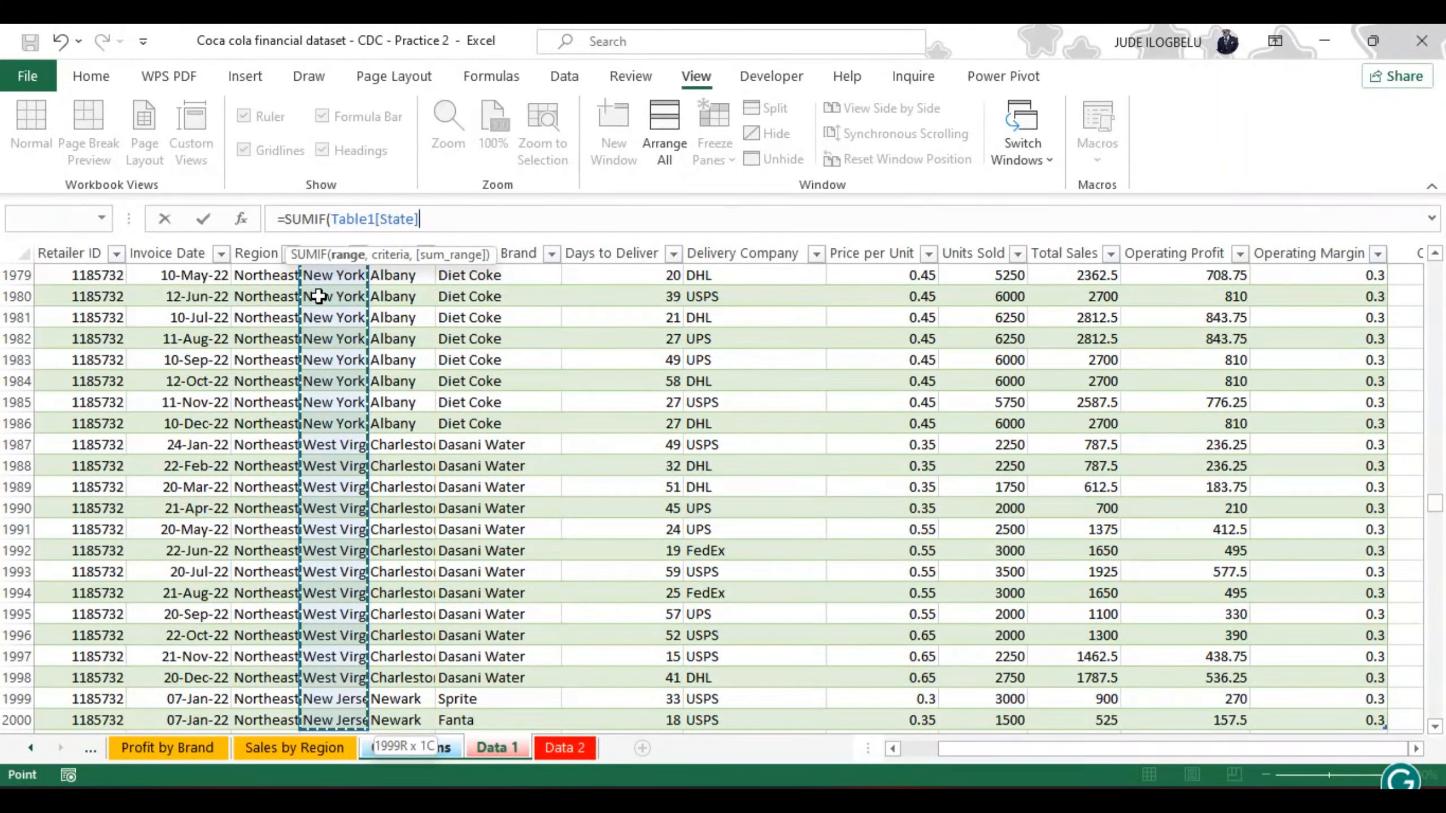
type(",")
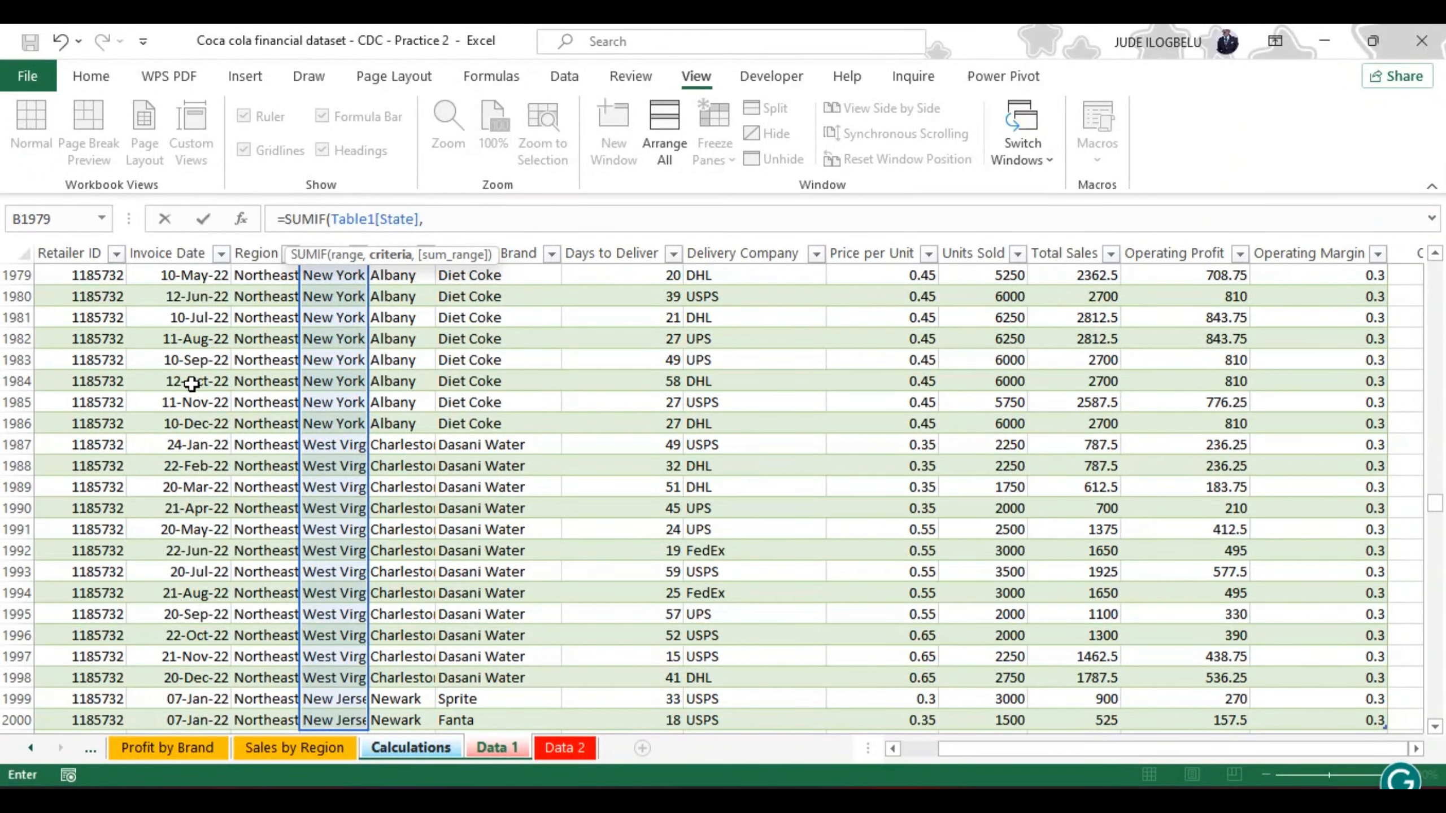
Step: Complete the C3 SUMIF formula with Calculations!B3 as the criteria and Table1[Total Sales] as the sum range
left_click(409, 744)
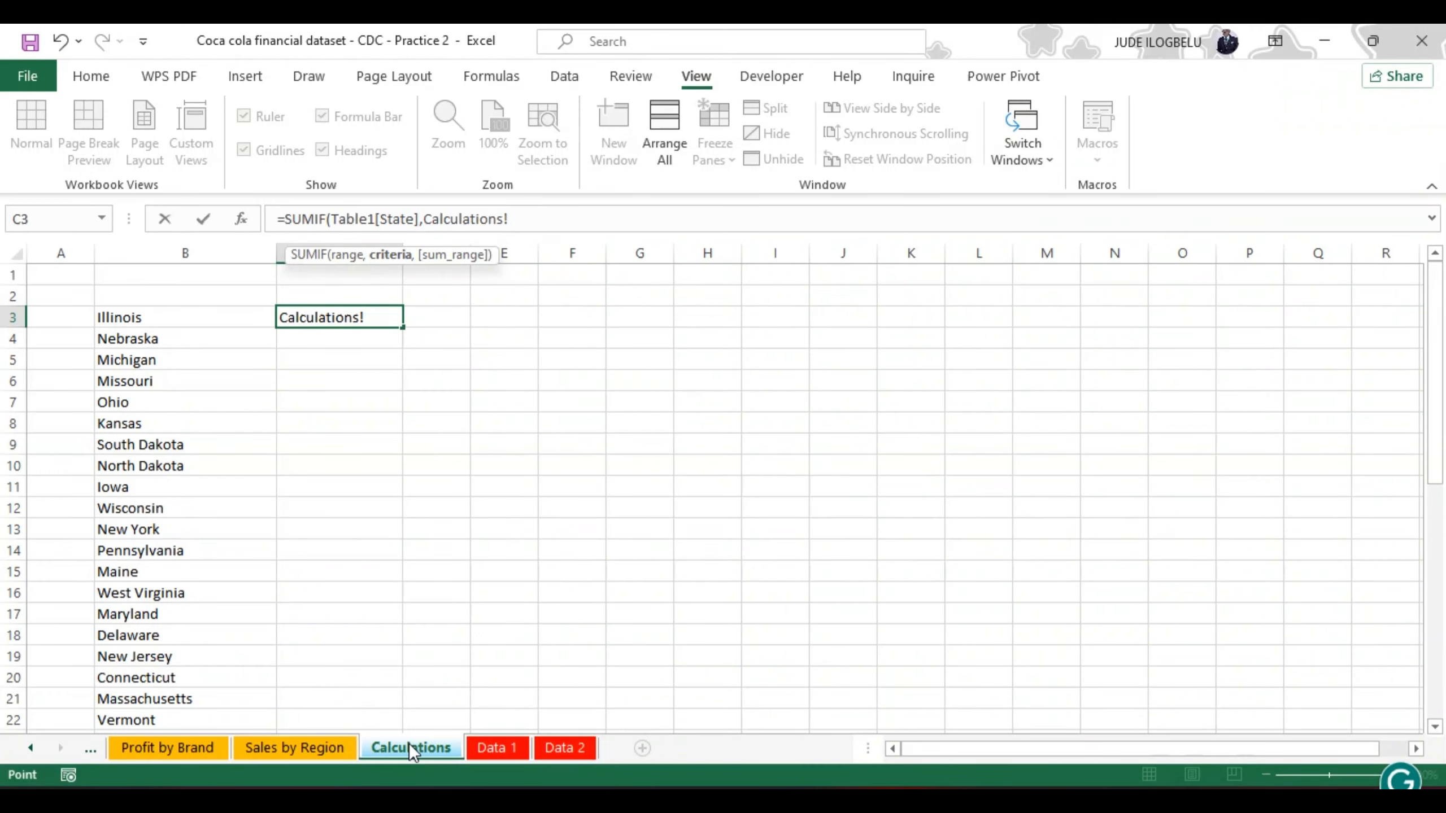
left_click(195, 319)
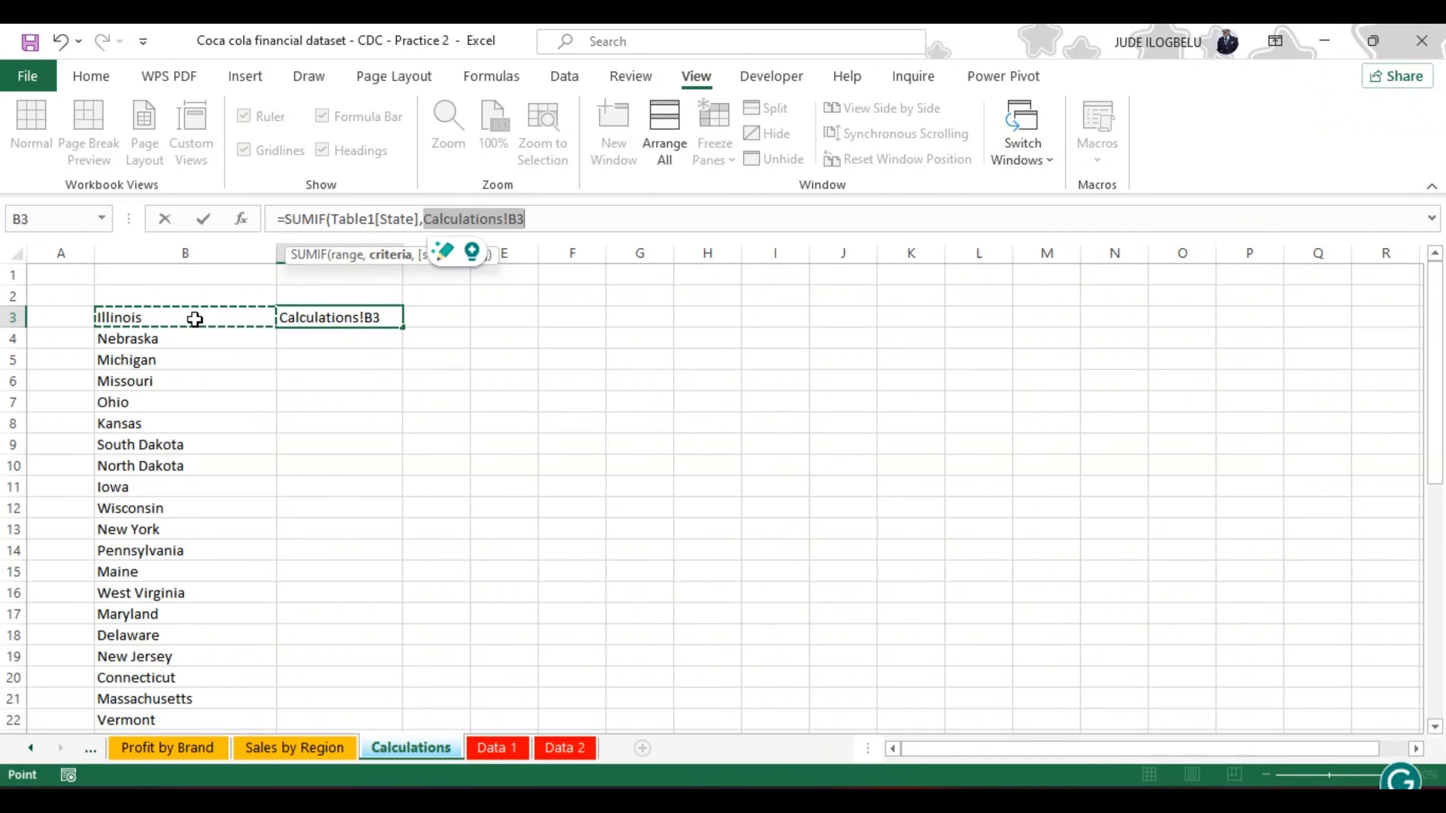
type(",")
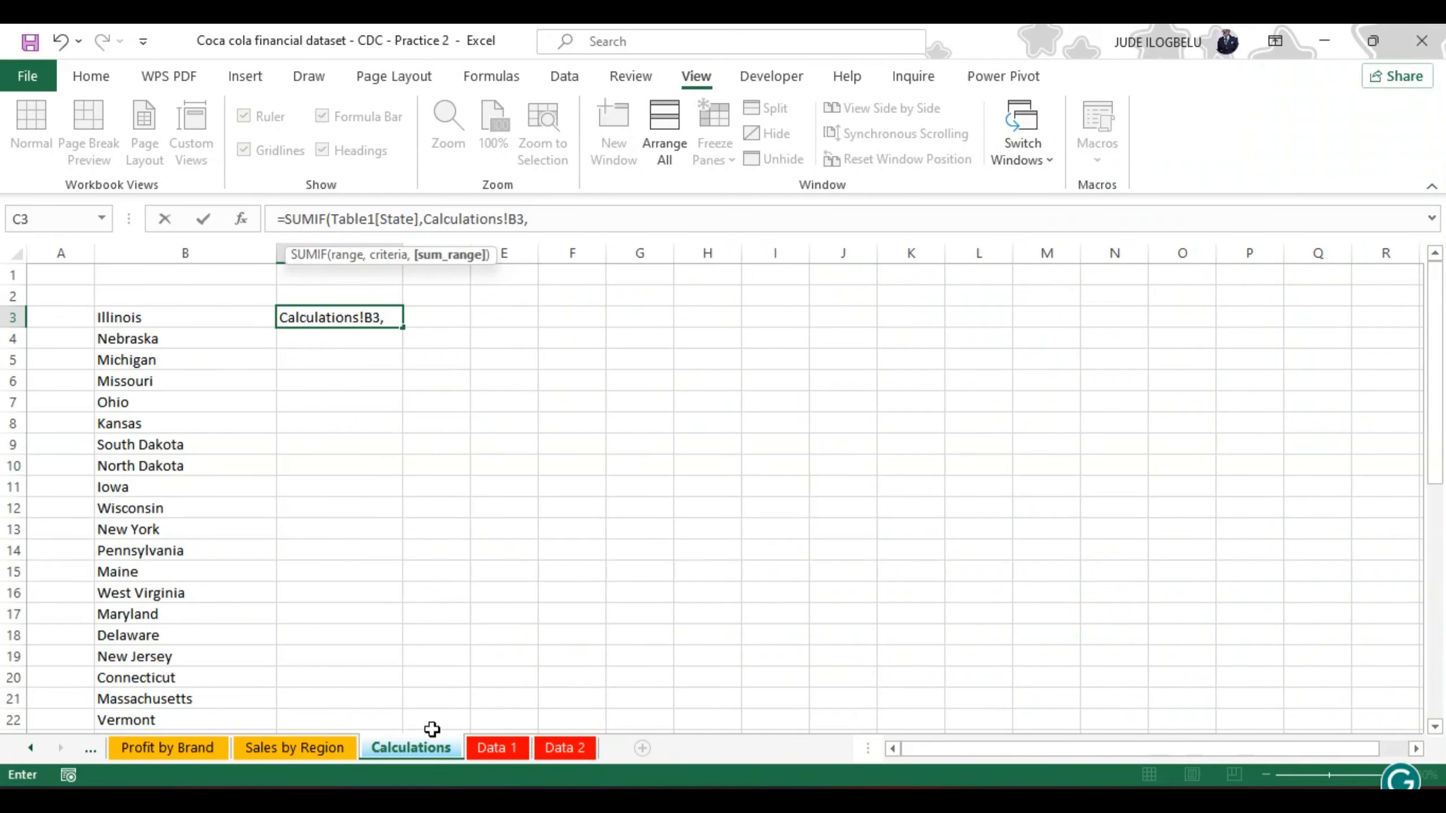
left_click(492, 748)
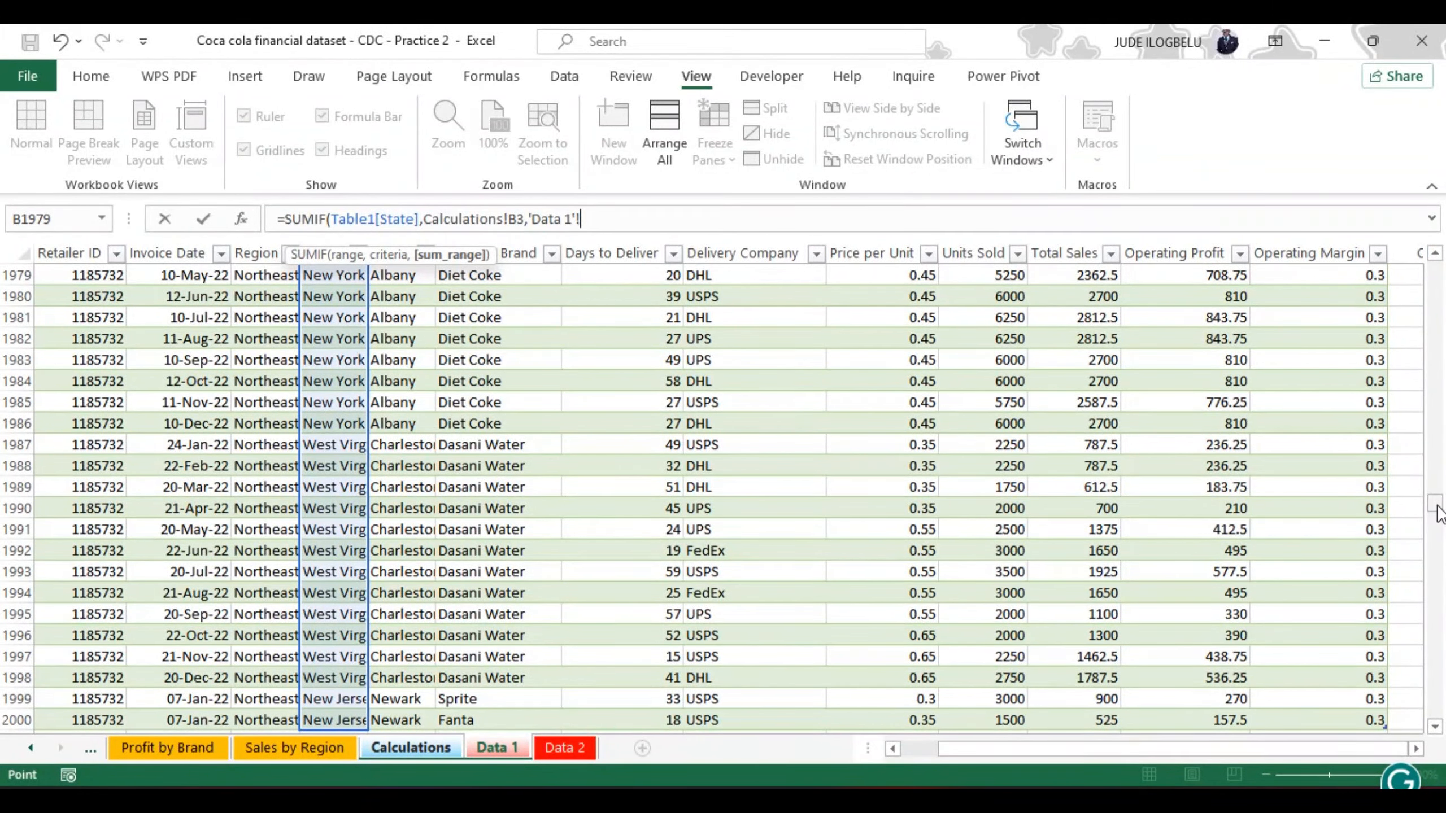
left_click_drag(1435, 504, 1442, 272)
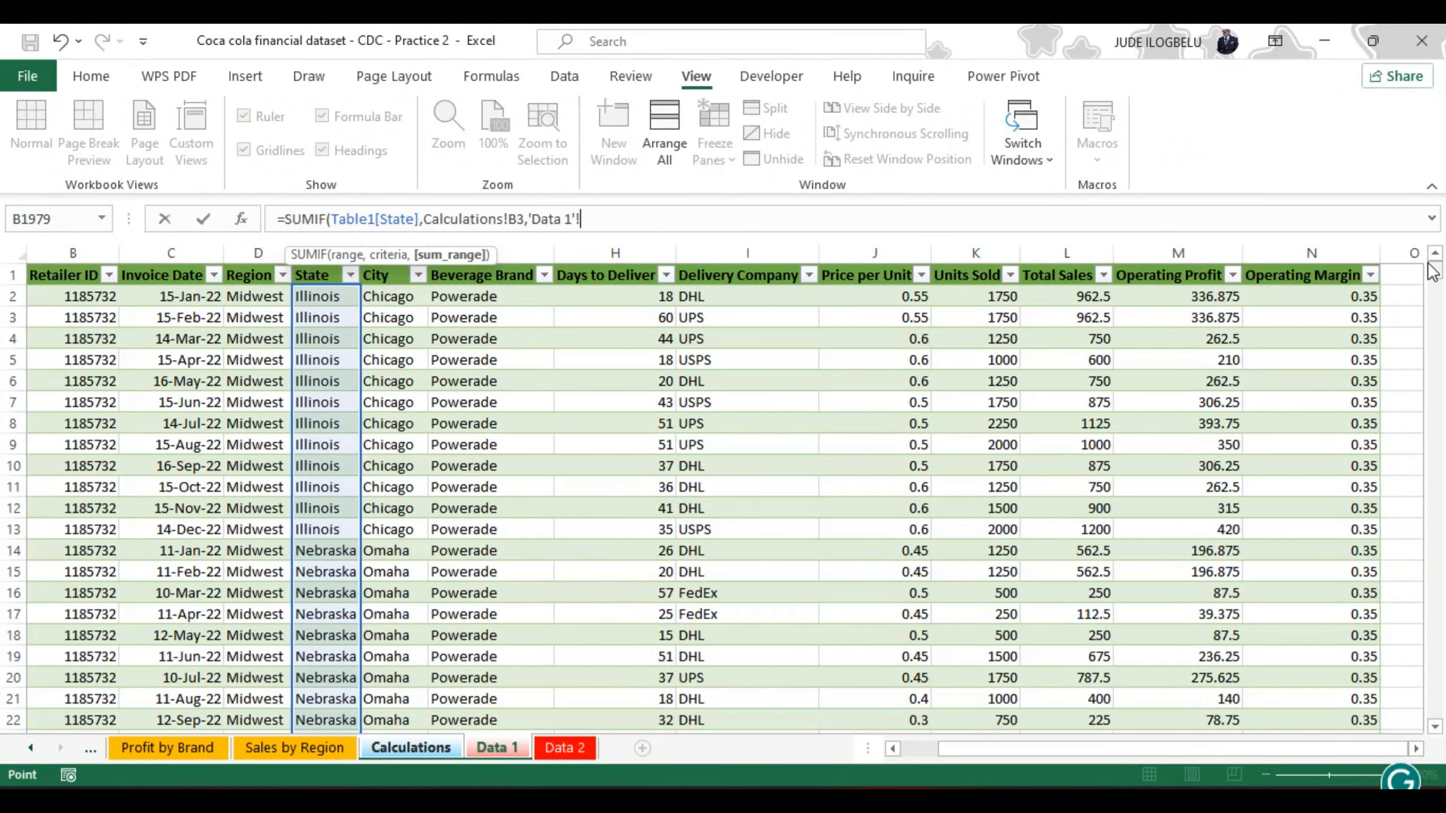
left_click(1061, 297)
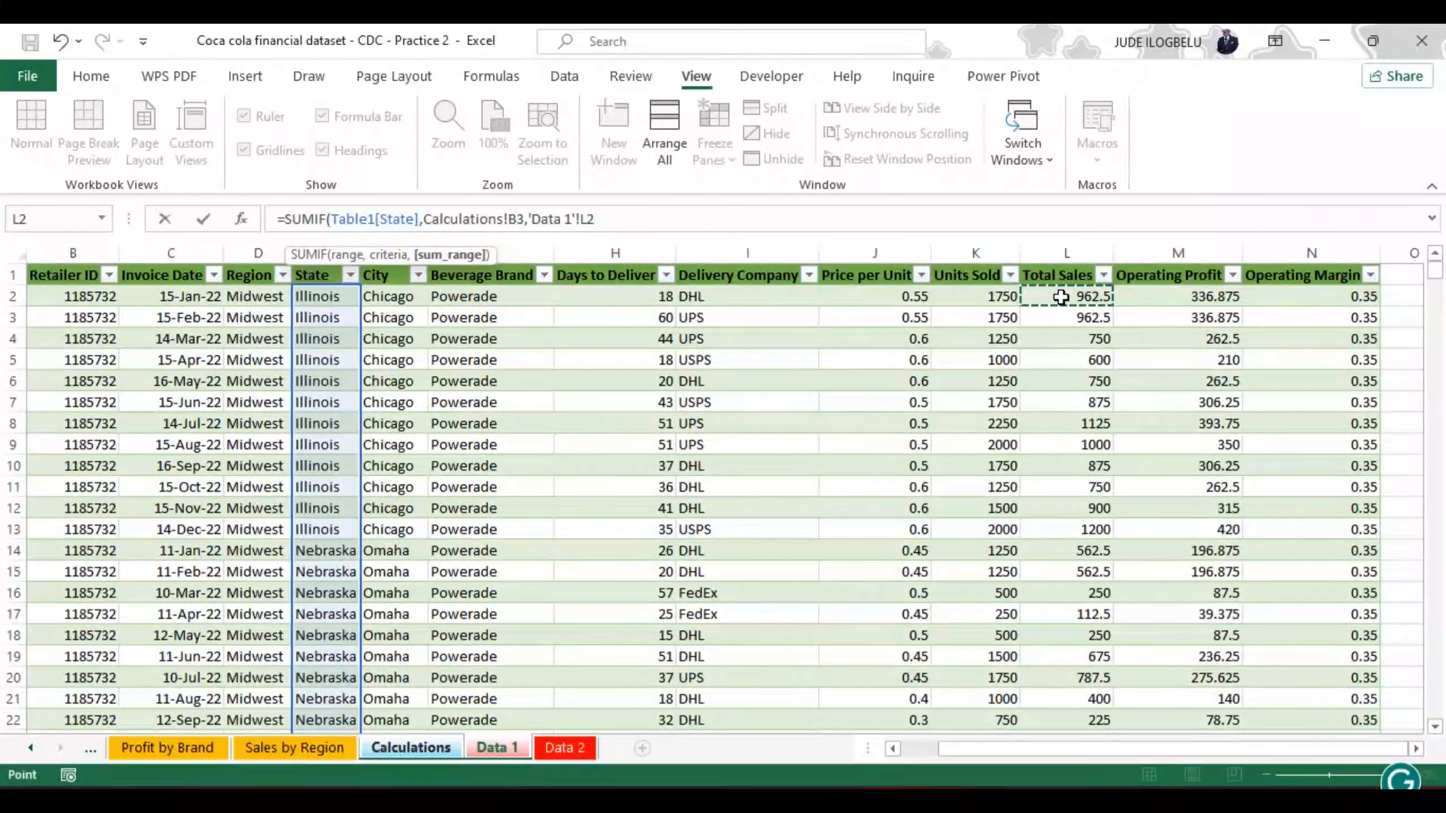
key("ctrl+shift+Down")
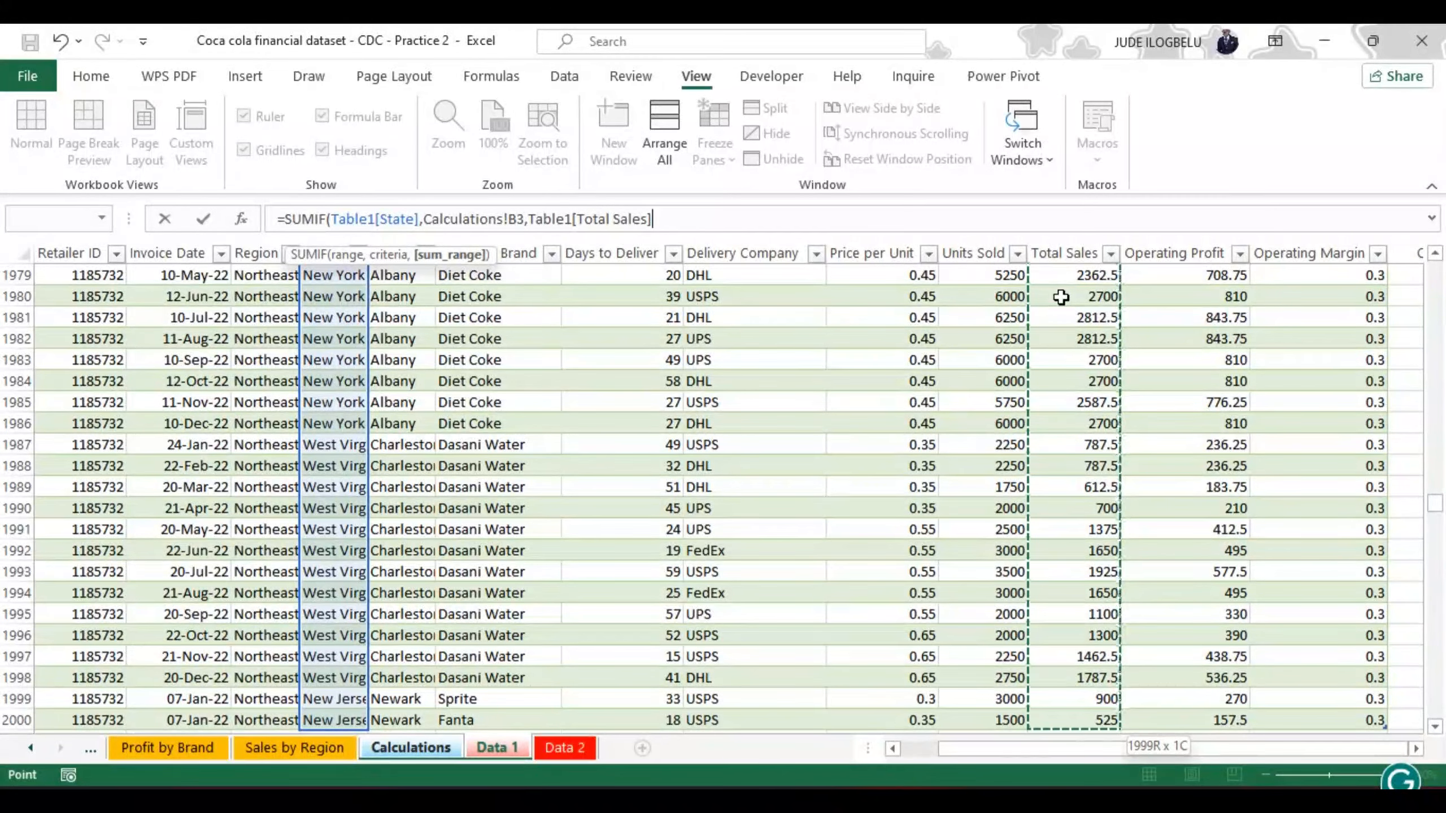
type(")")
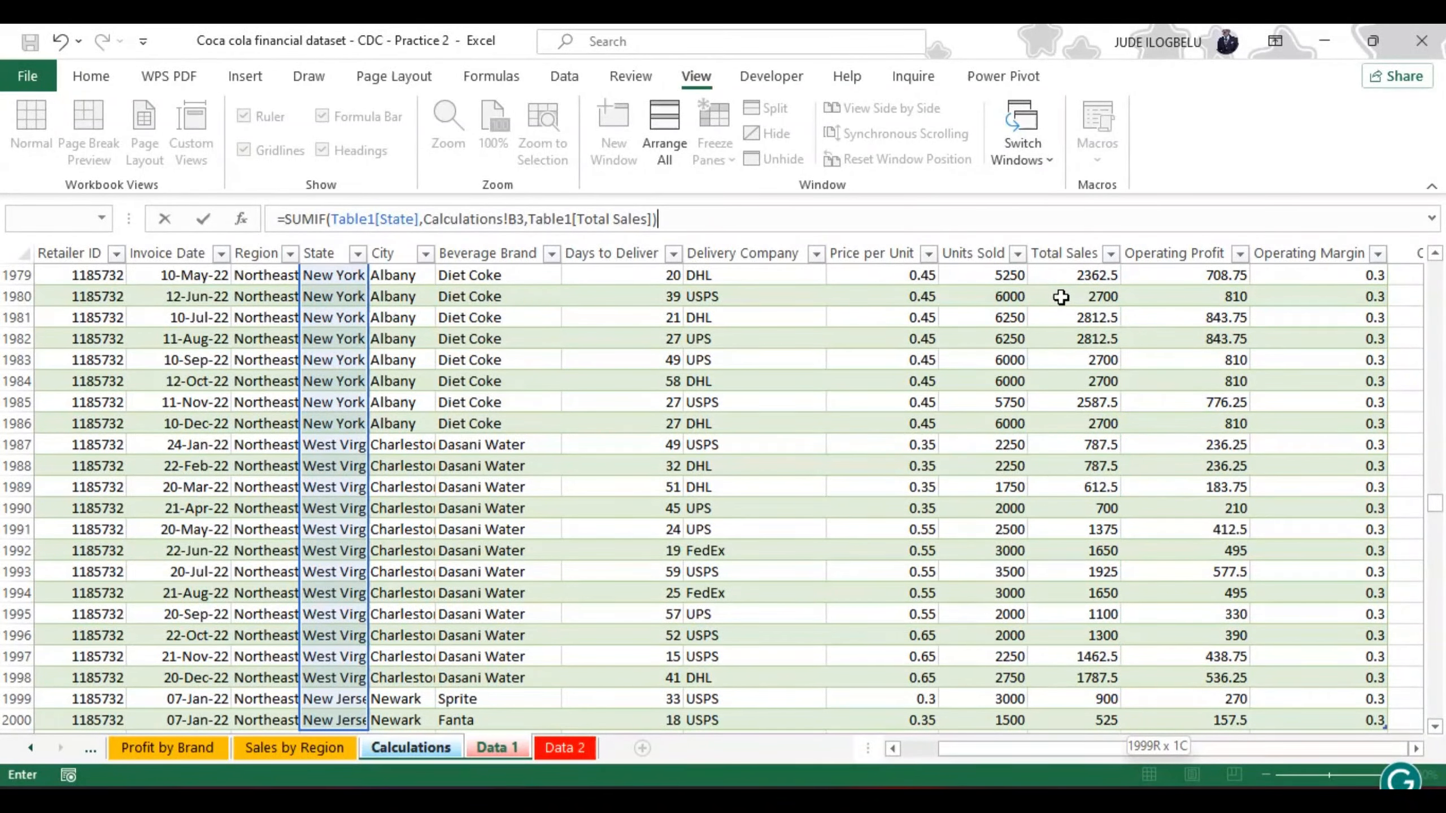
key("Return")
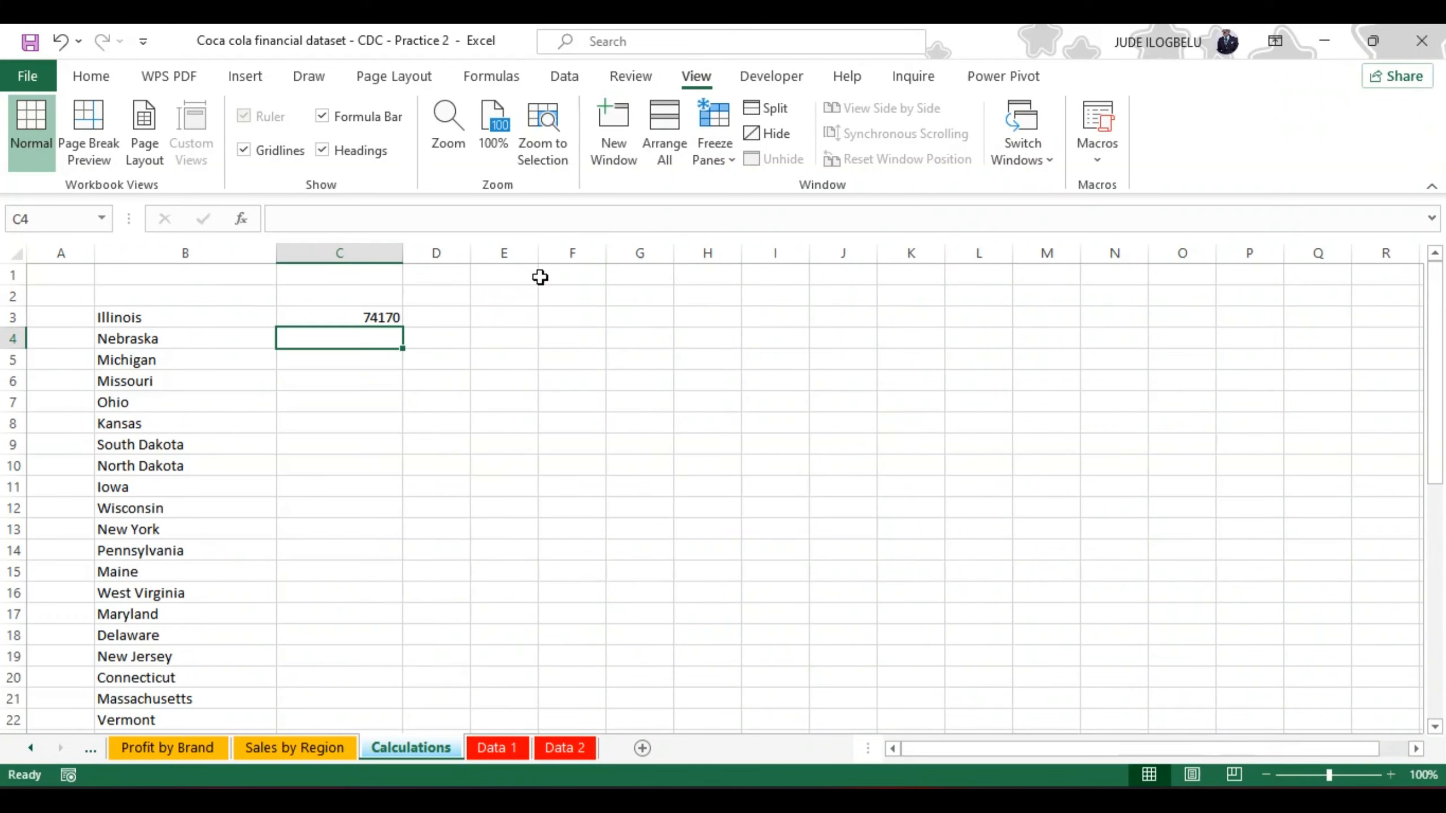
Step: Fill the SUMIF formula from cell C3 down to C45 so every state in column B gets its total sales
left_click(372, 318)
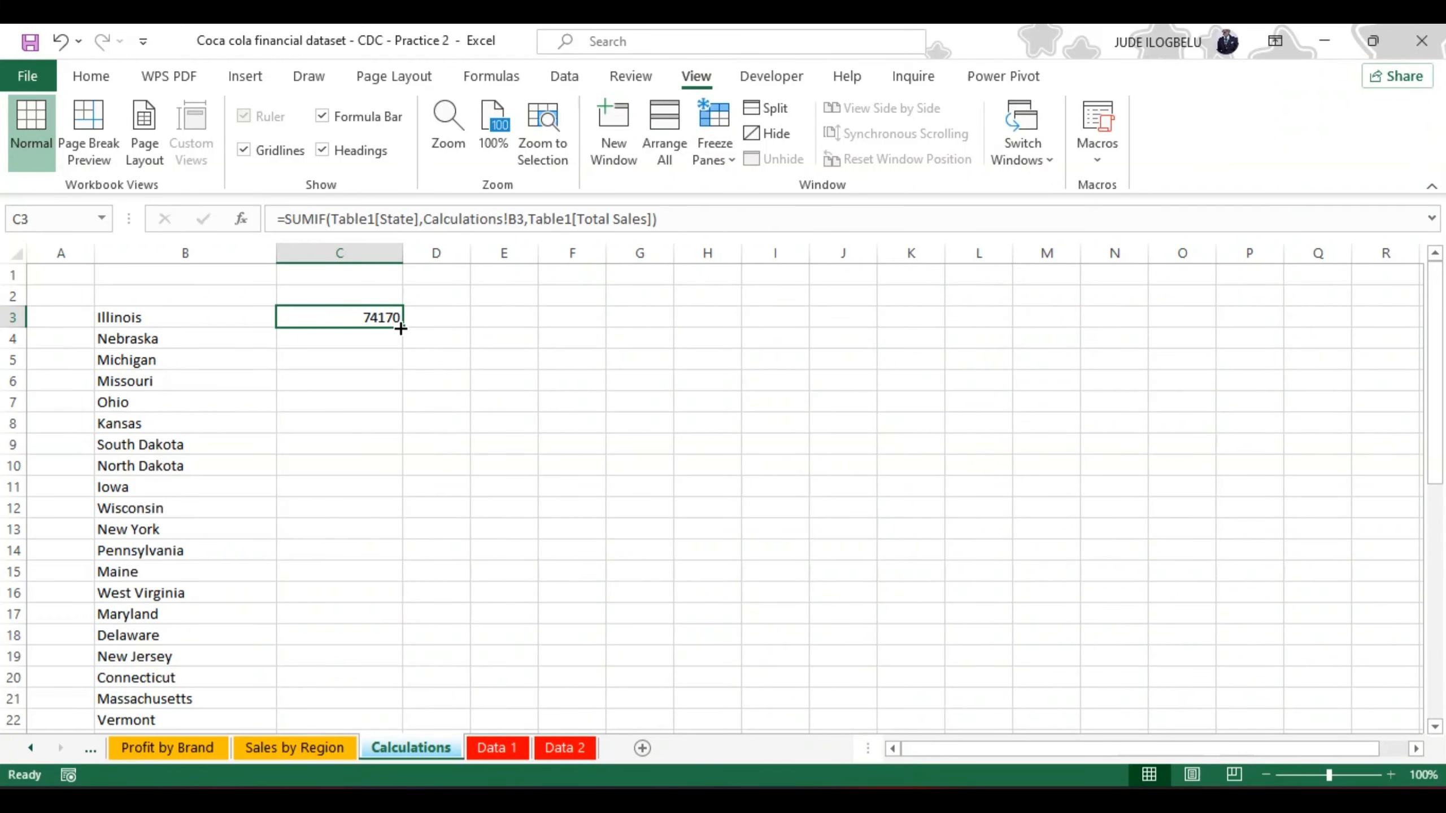
left_click_drag(401, 329, 402, 681)
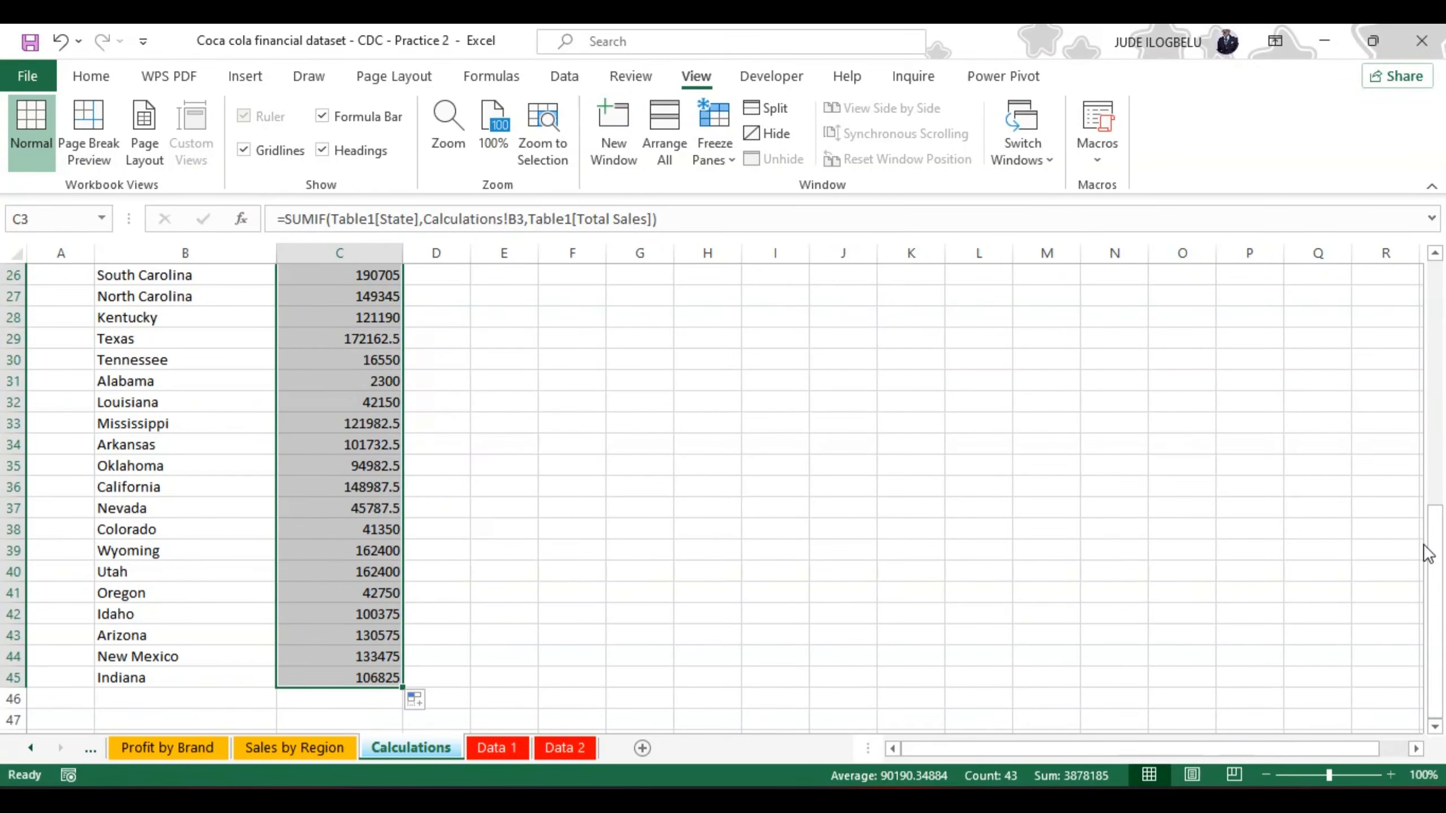
left_click_drag(1433, 549, 1428, 287)
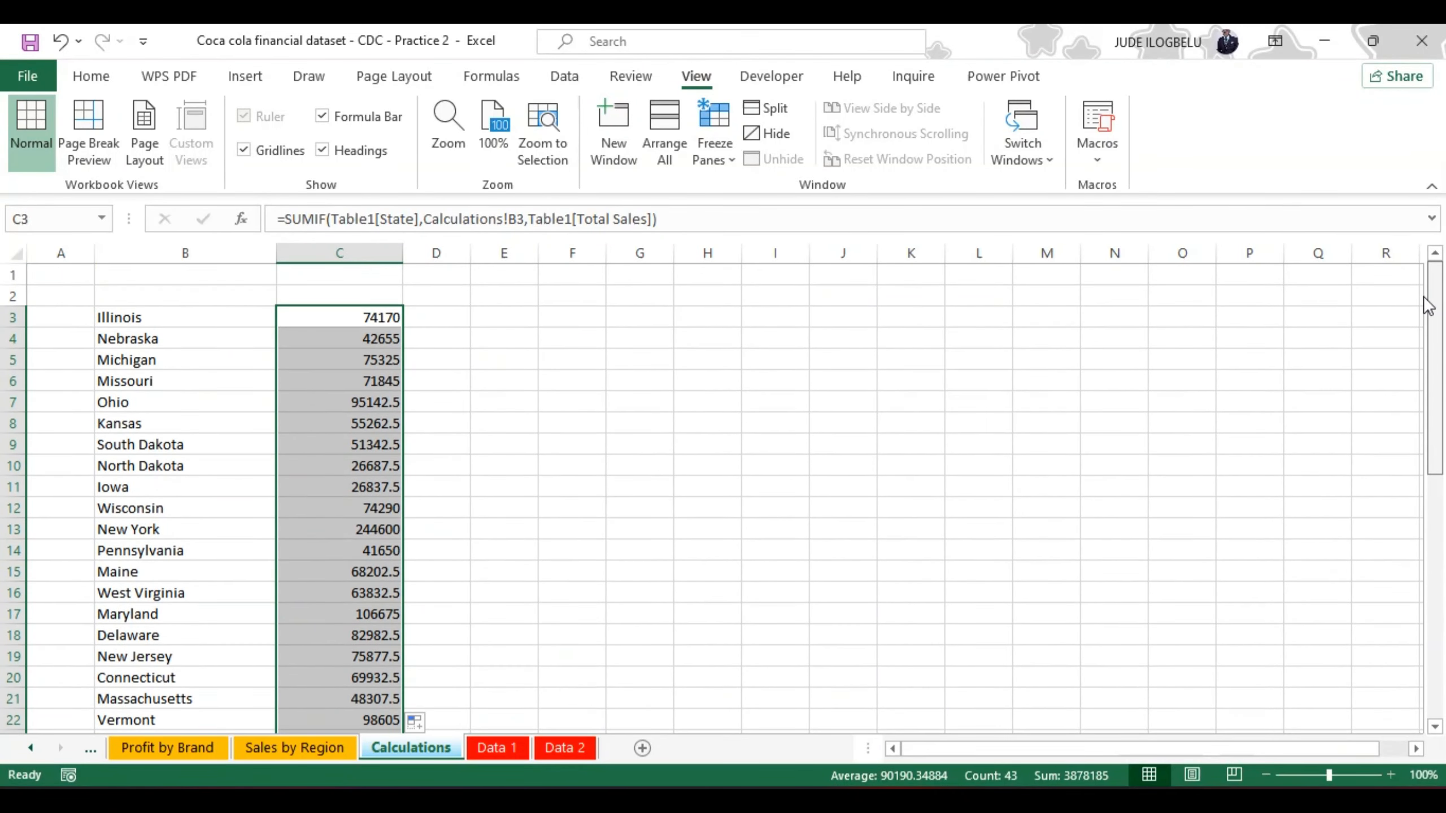
Step: Format C3 as Currency with 0 decimal places and the $ English (United States) symbol, and fill it down to C45
left_click(372, 317)
right_click(372, 316)
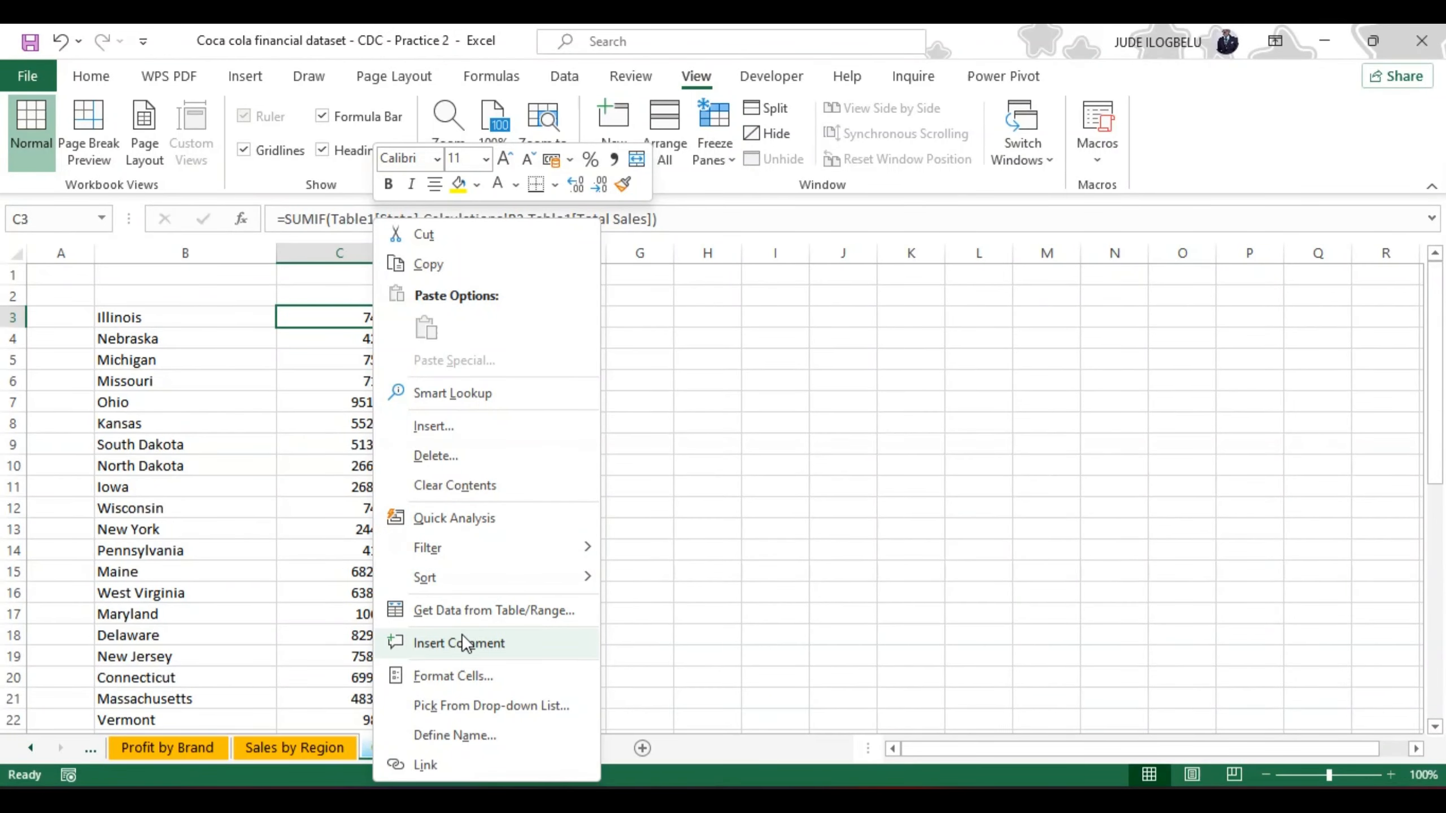
left_click(449, 673)
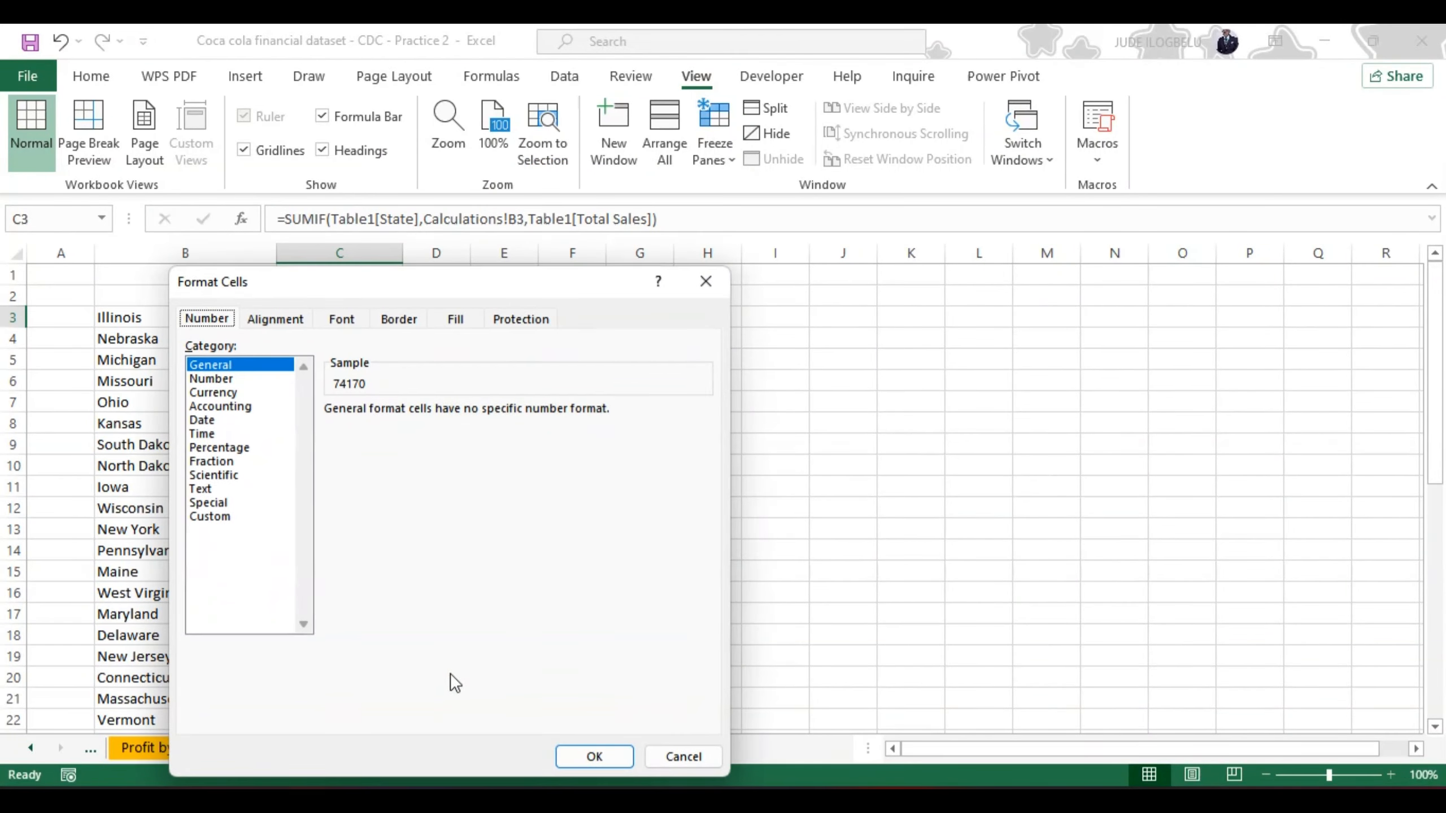
left_click(214, 393)
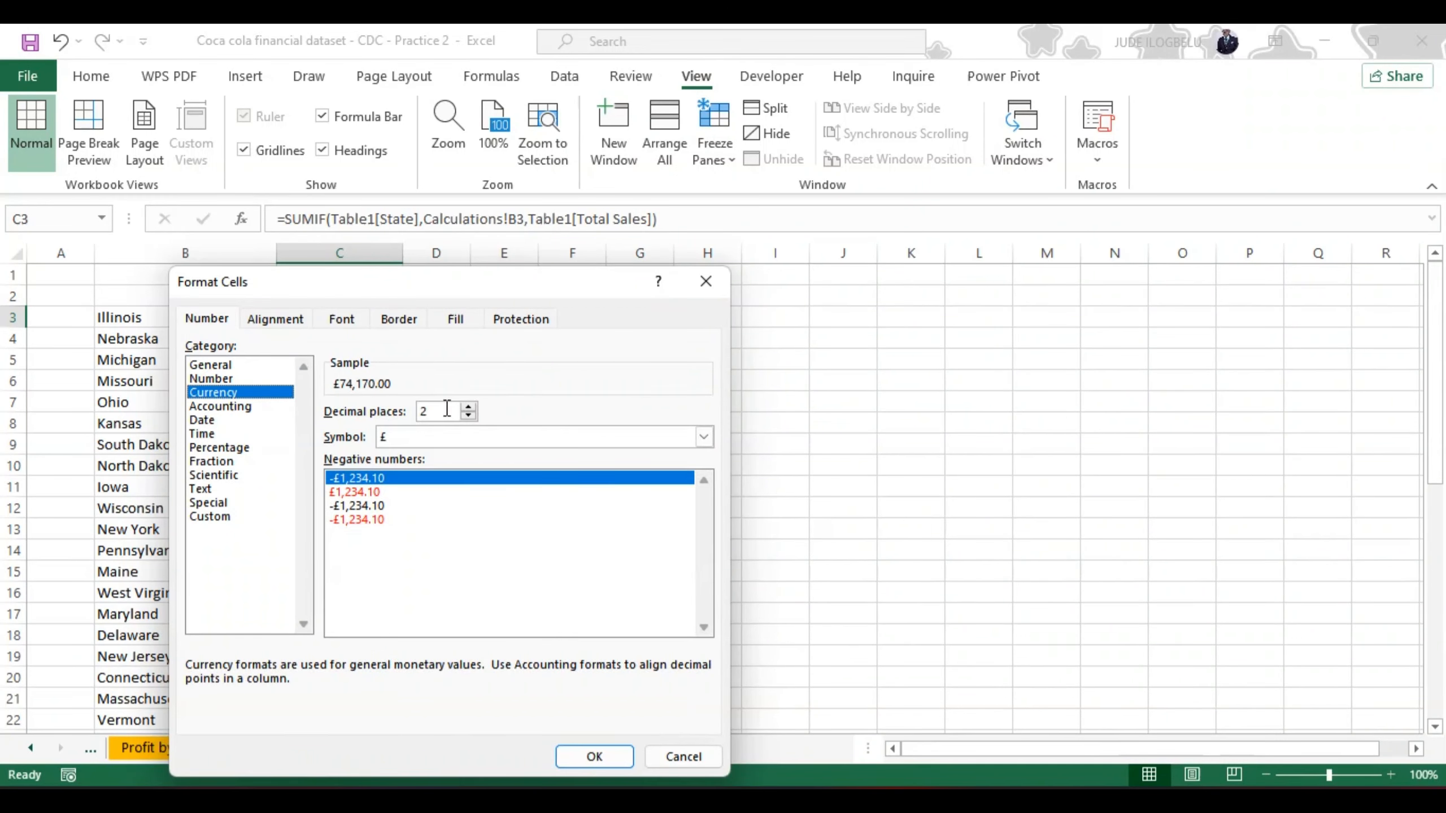
left_click(468, 415)
left_click(467, 415)
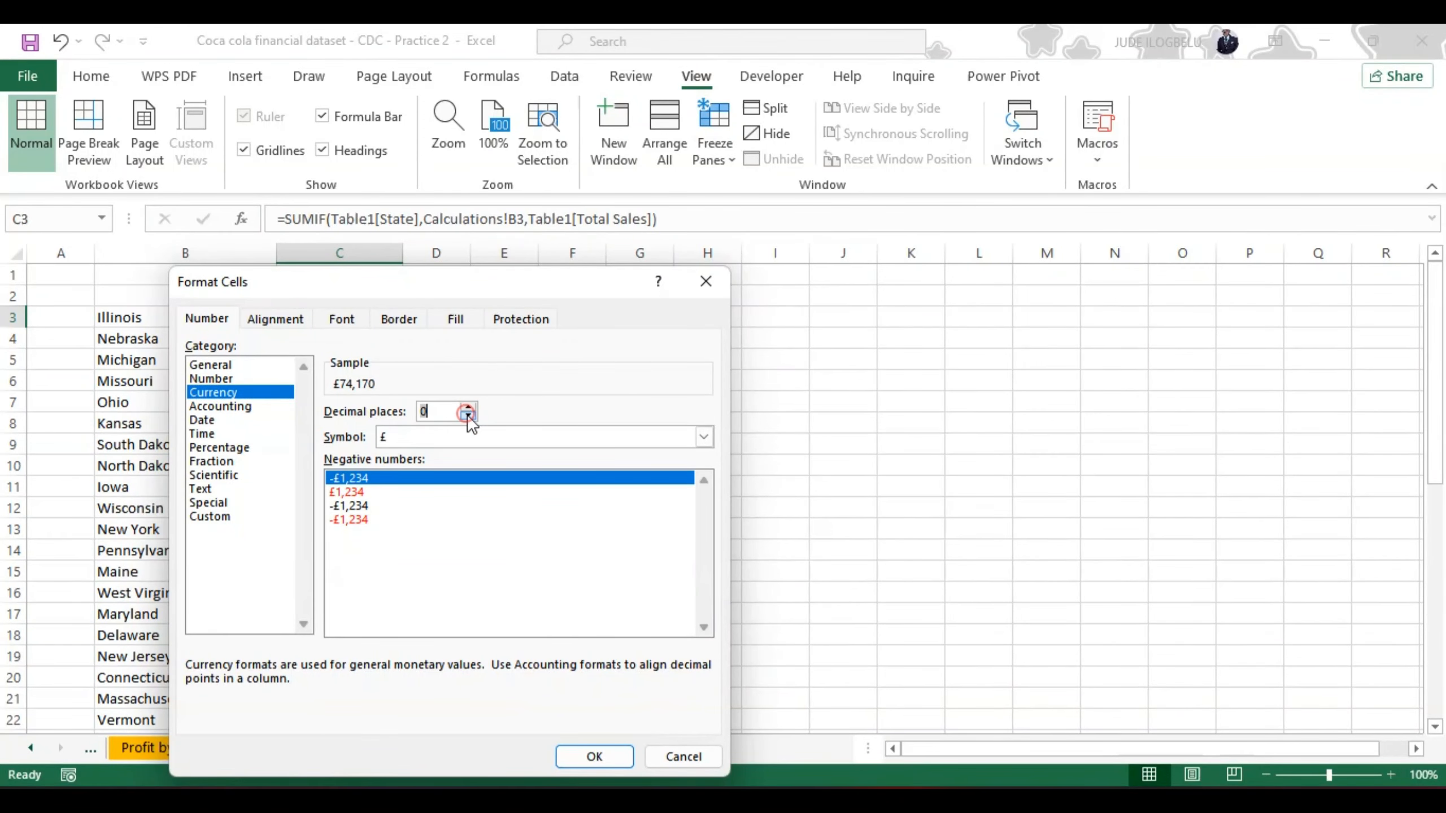
left_click(705, 437)
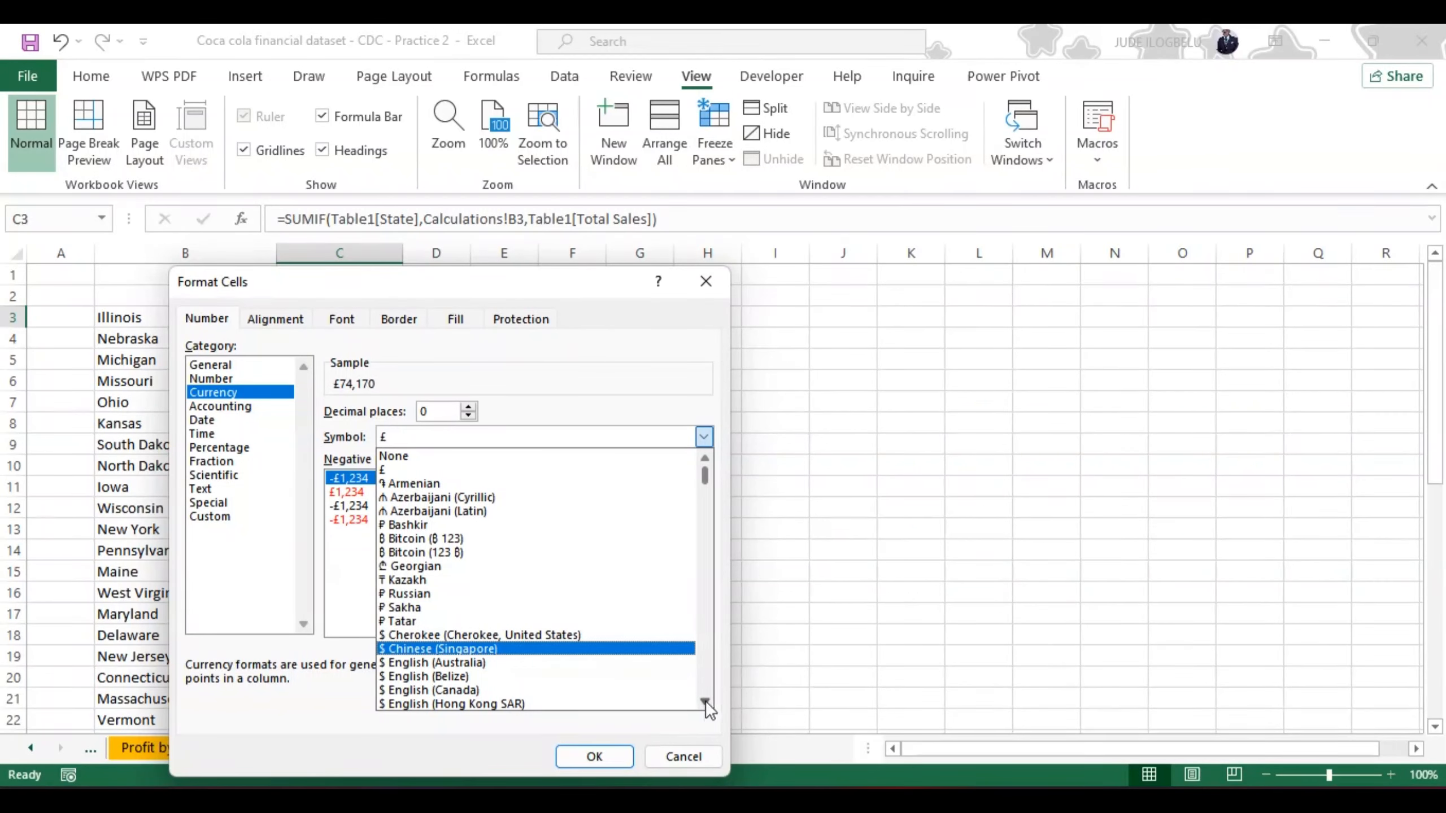
left_click(706, 701)
left_click(706, 701)
left_click(706, 701)
left_click(706, 701)
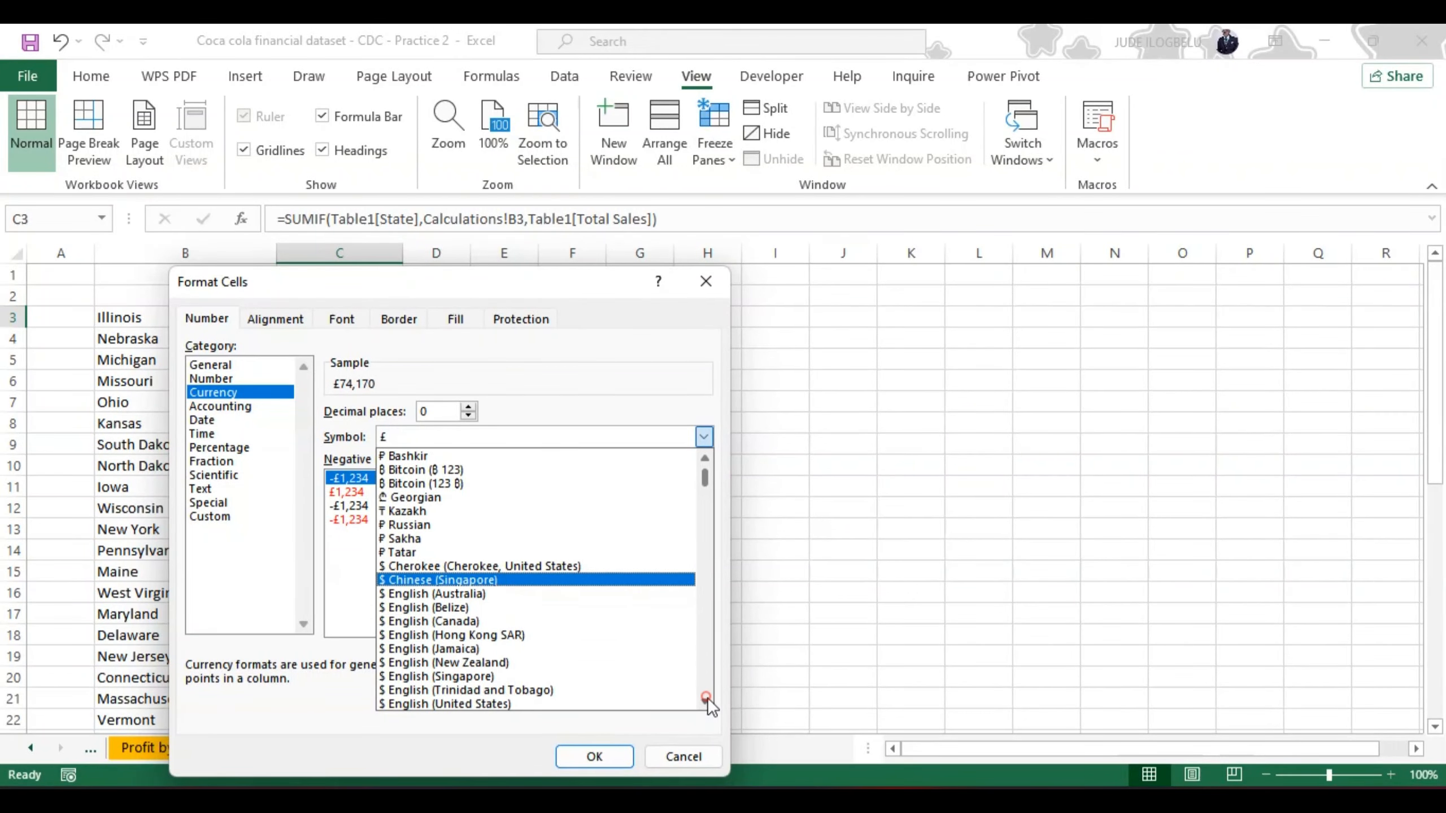
left_click(612, 704)
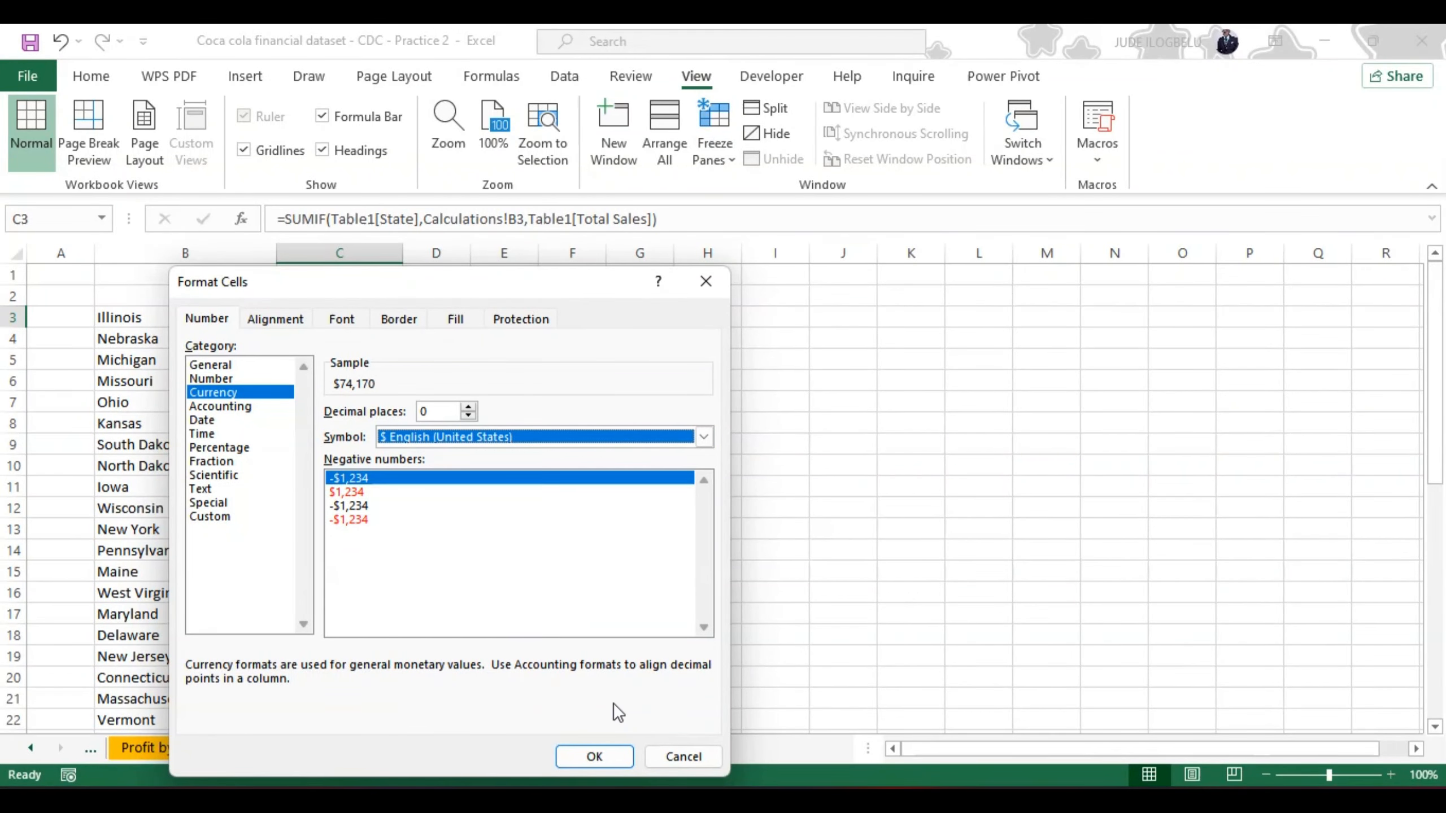
left_click(609, 755)
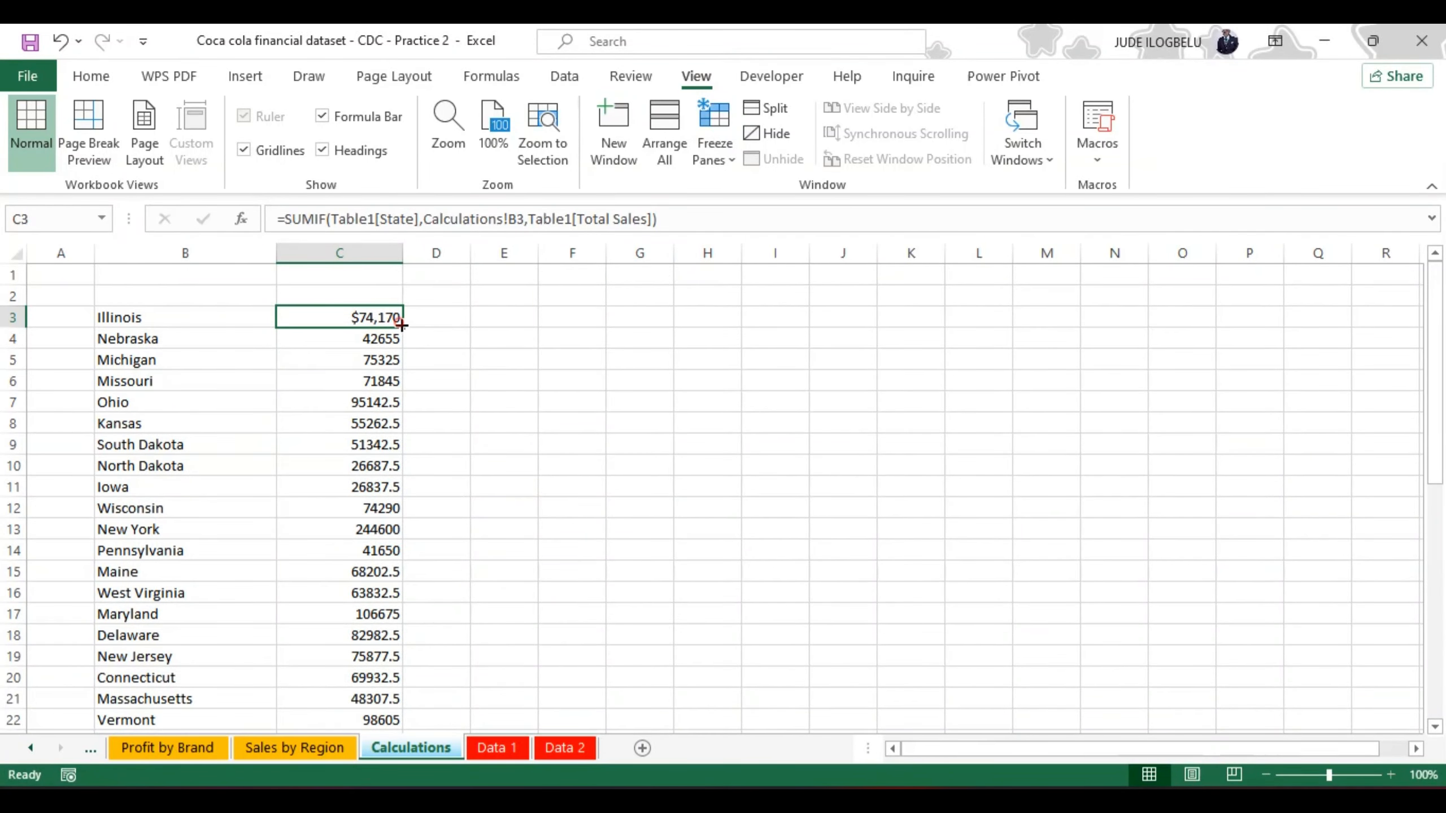
left_click_drag(402, 325, 412, 646)
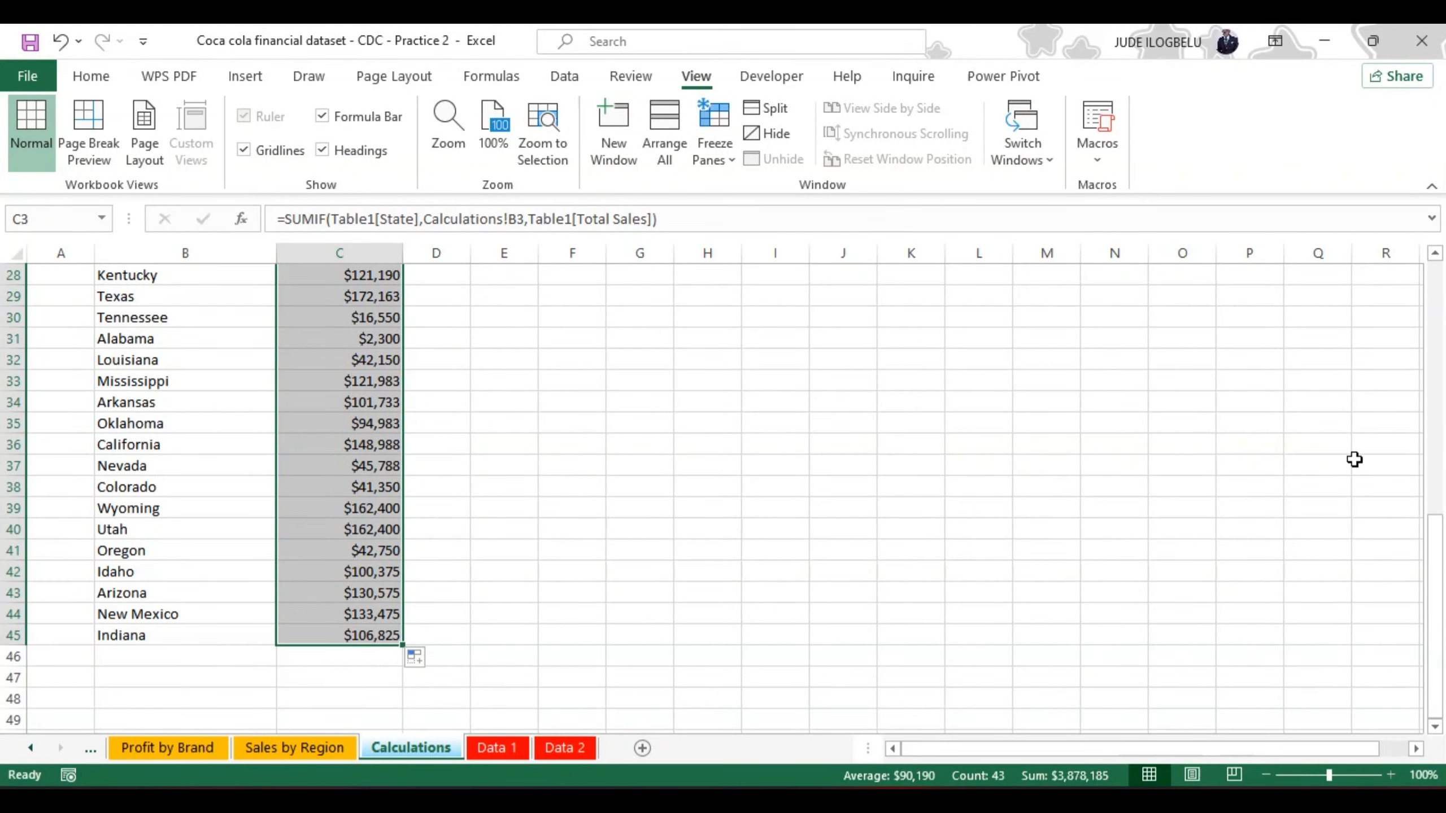
left_click_drag(1436, 523, 1419, 265)
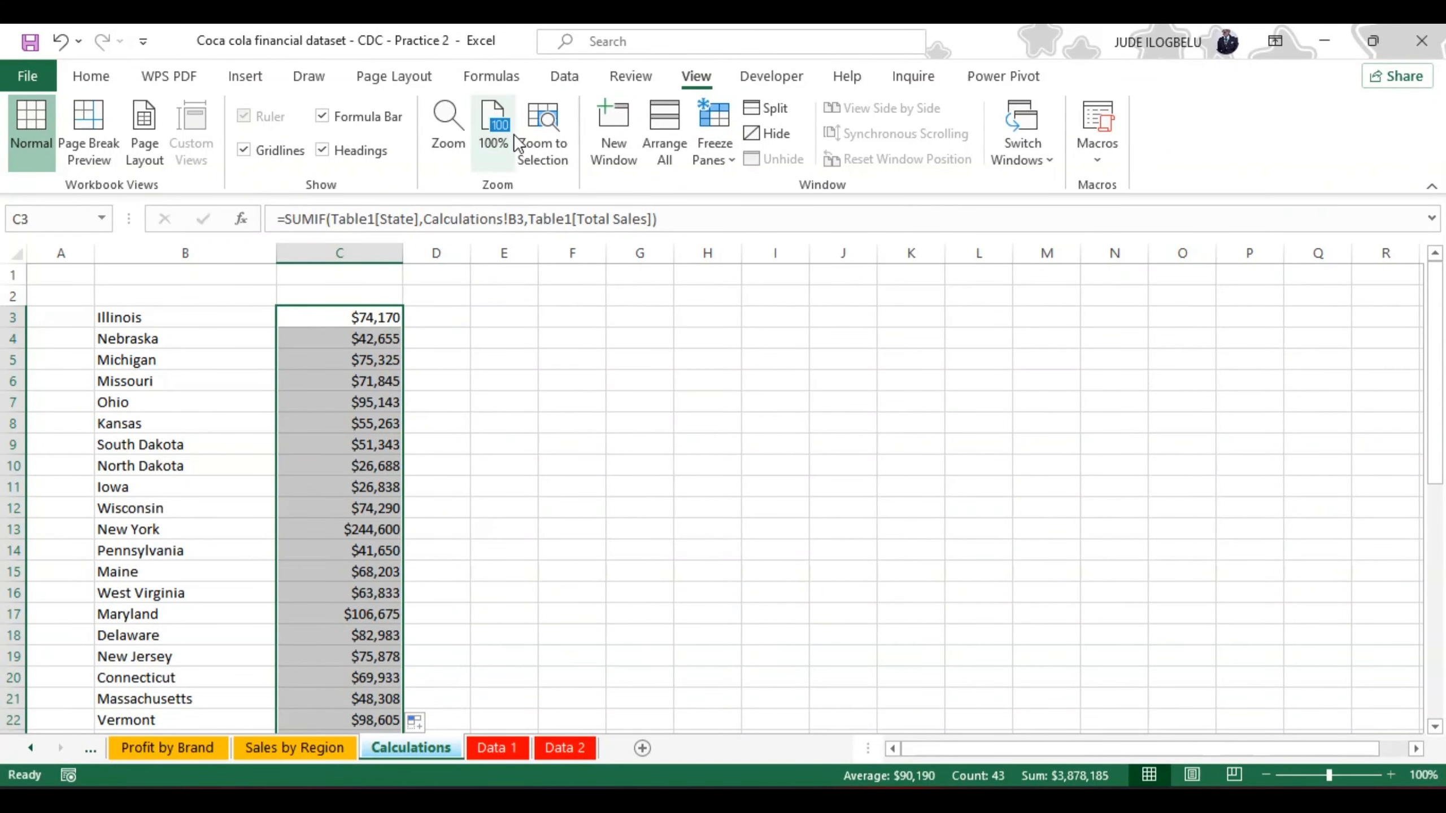
Step: Enter the headers STATE in B2 and SALES in C2, and narrow column C slightly
left_click(154, 296)
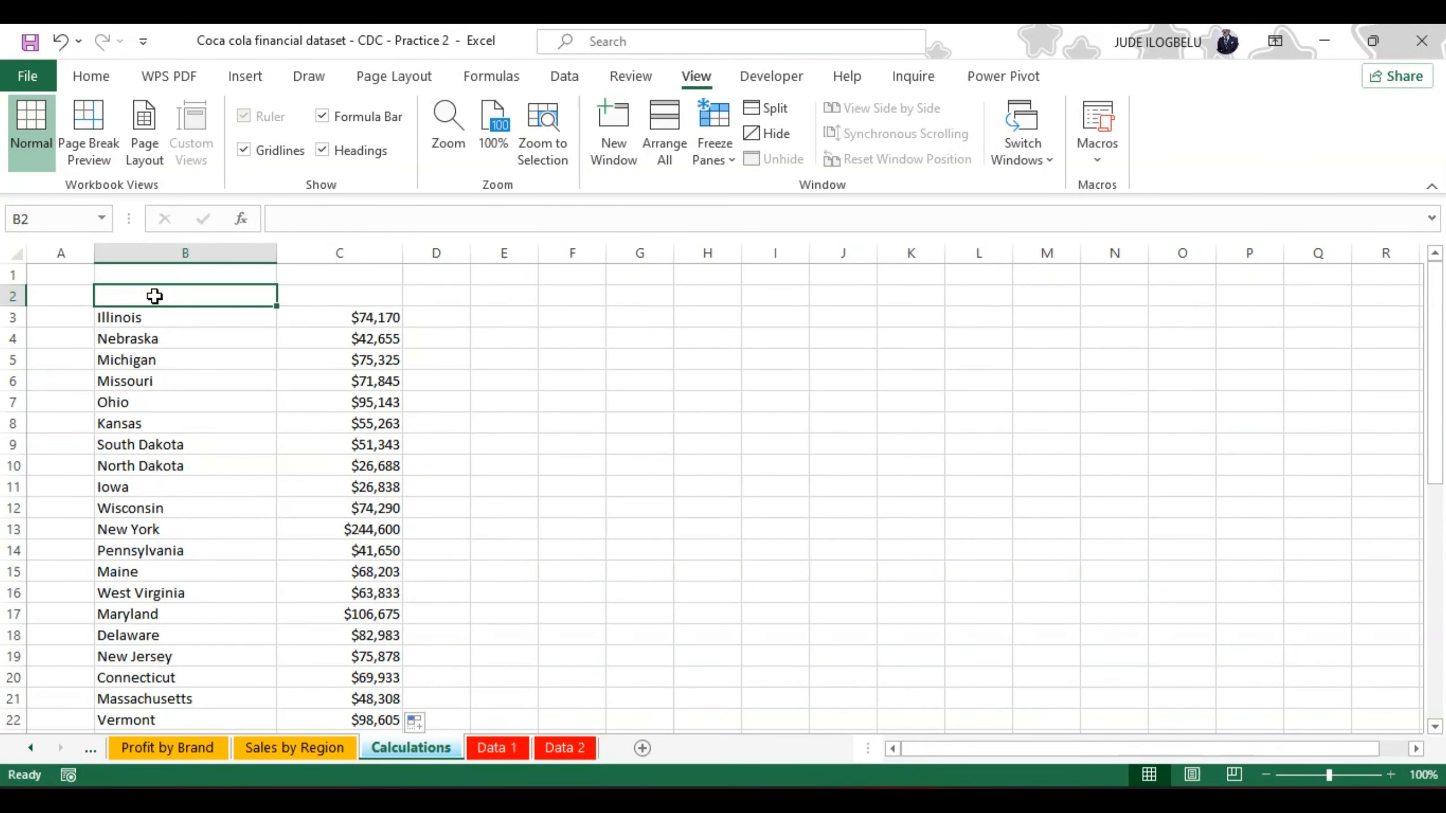
type("STATE")
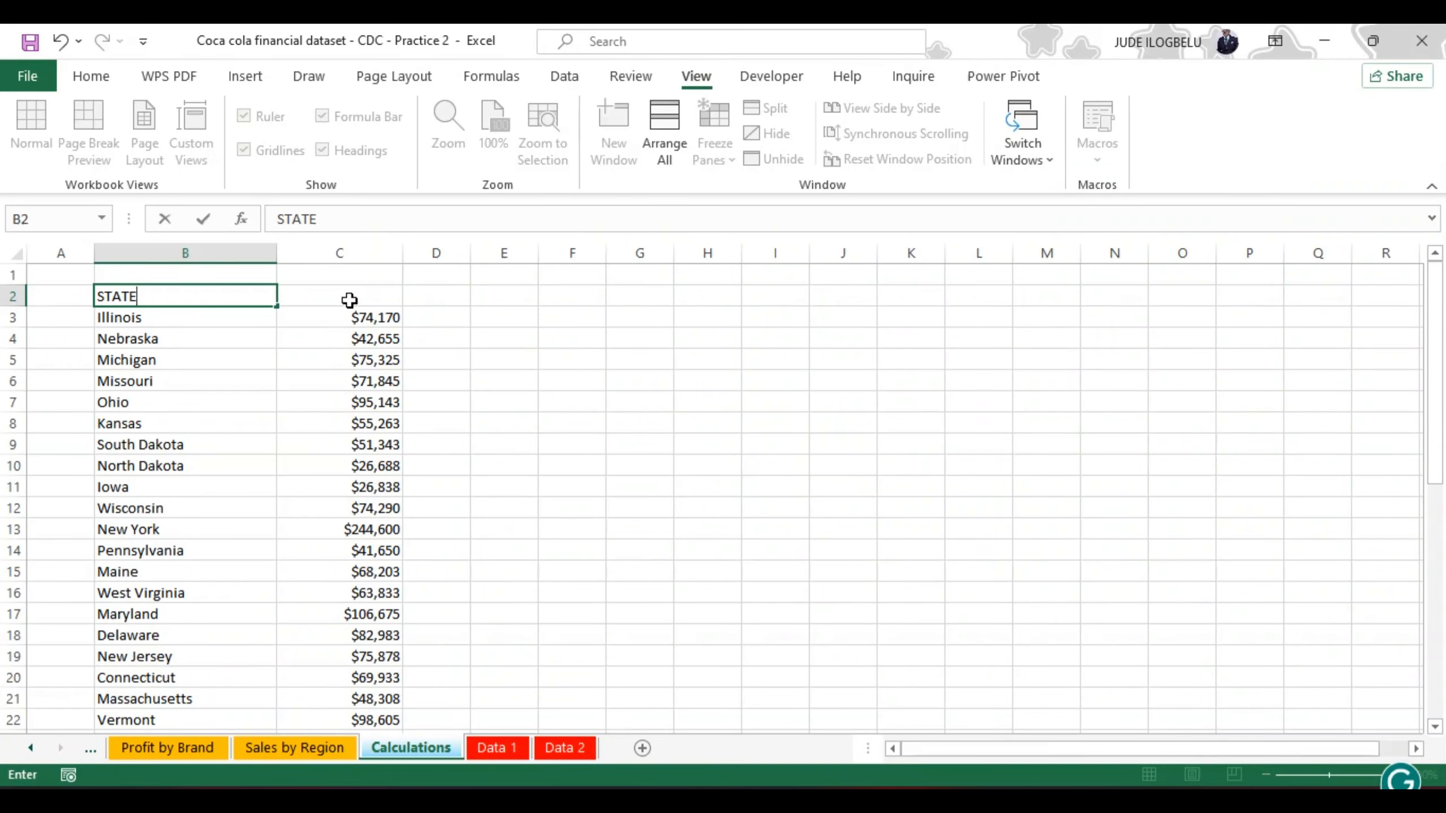
left_click(352, 294)
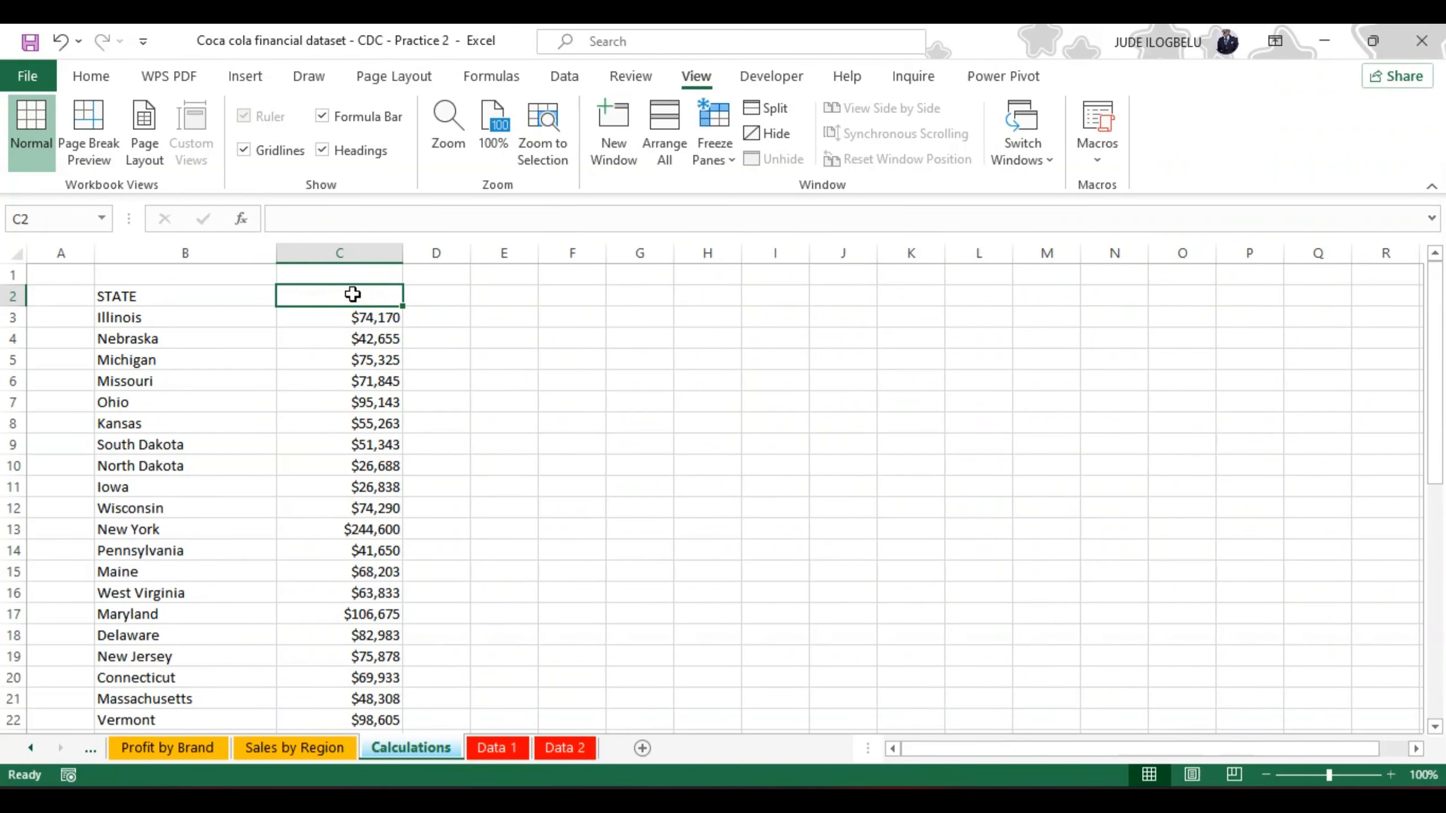
type("SA")
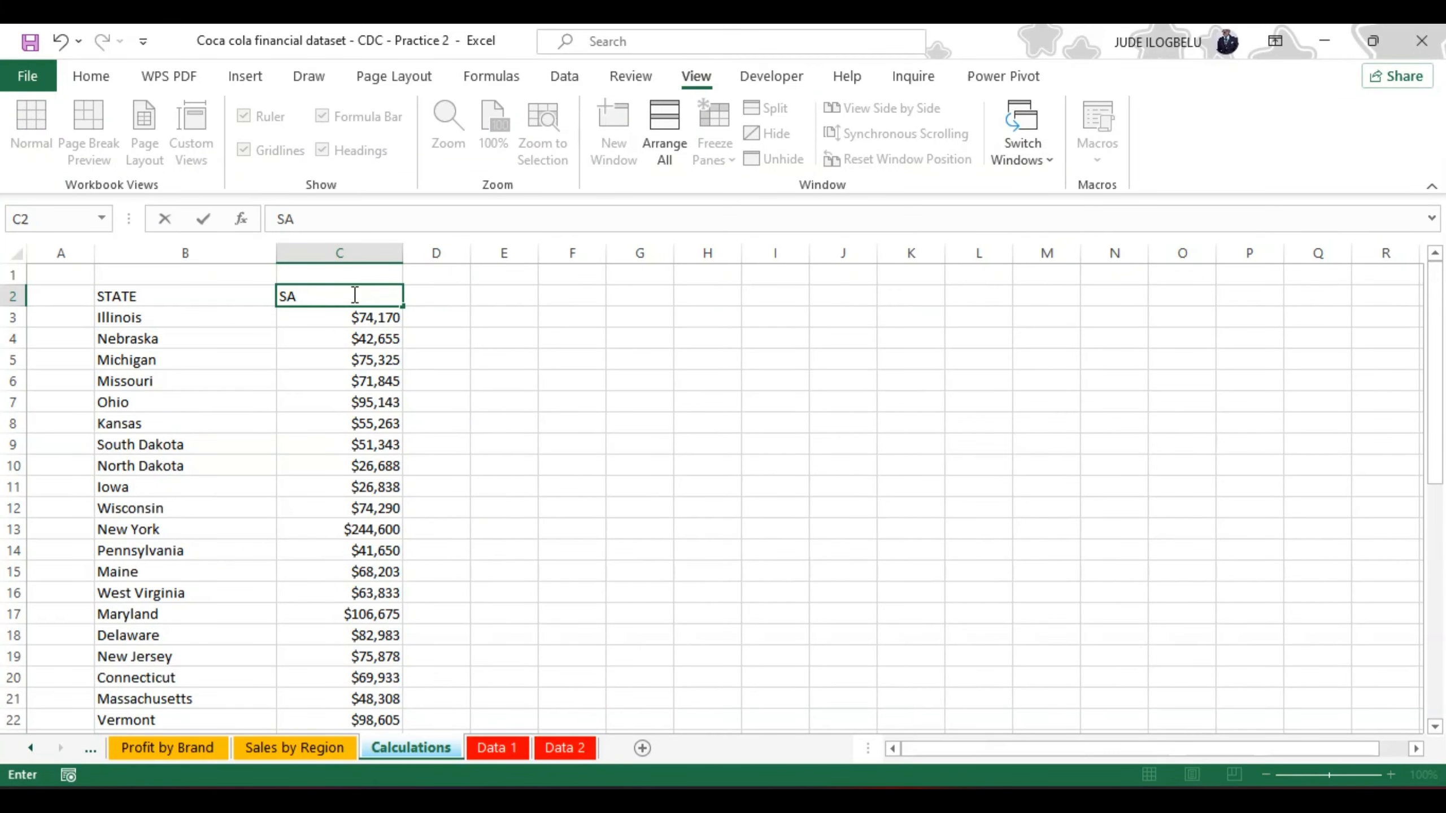
type("LES")
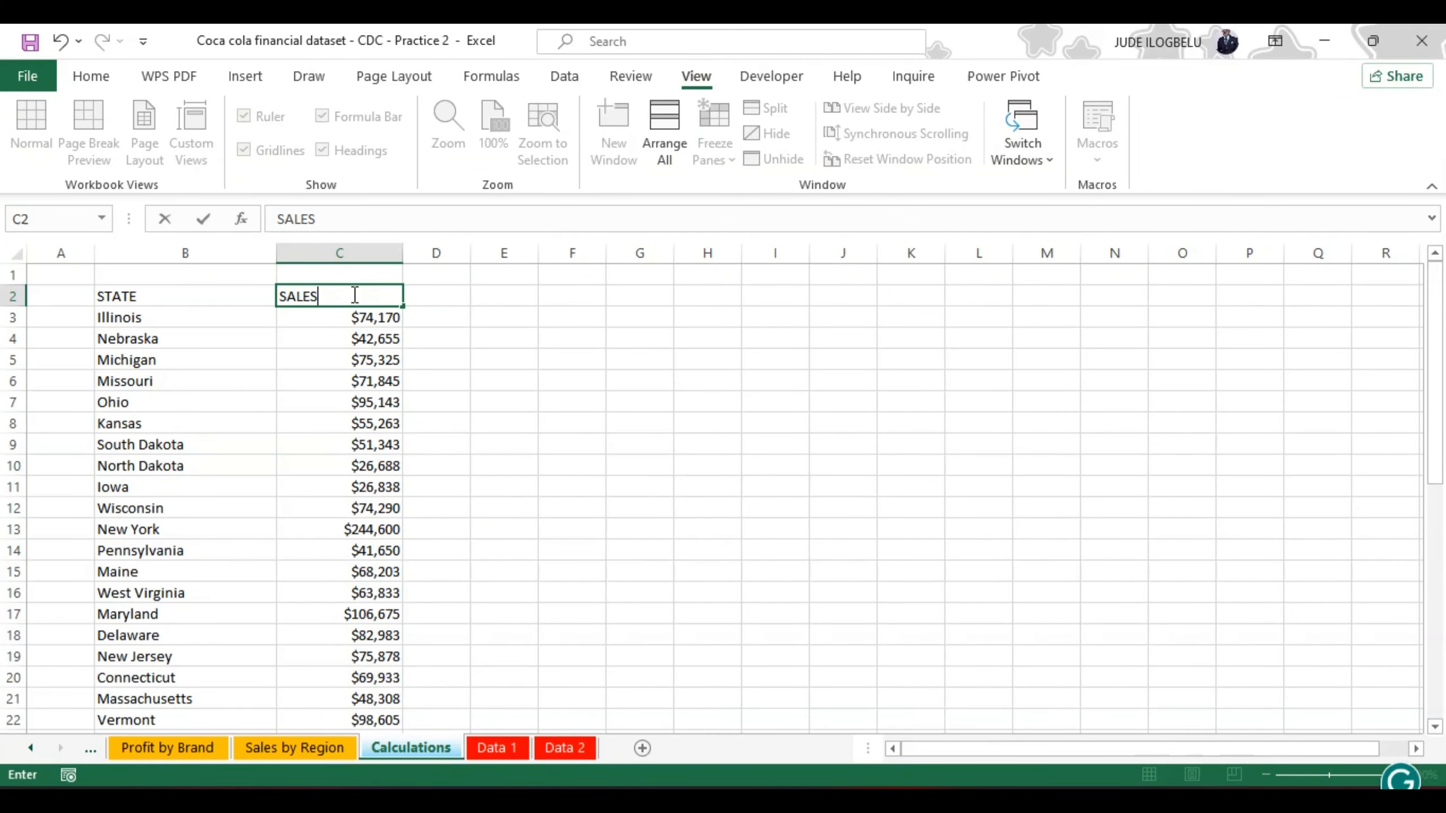
left_click(484, 331)
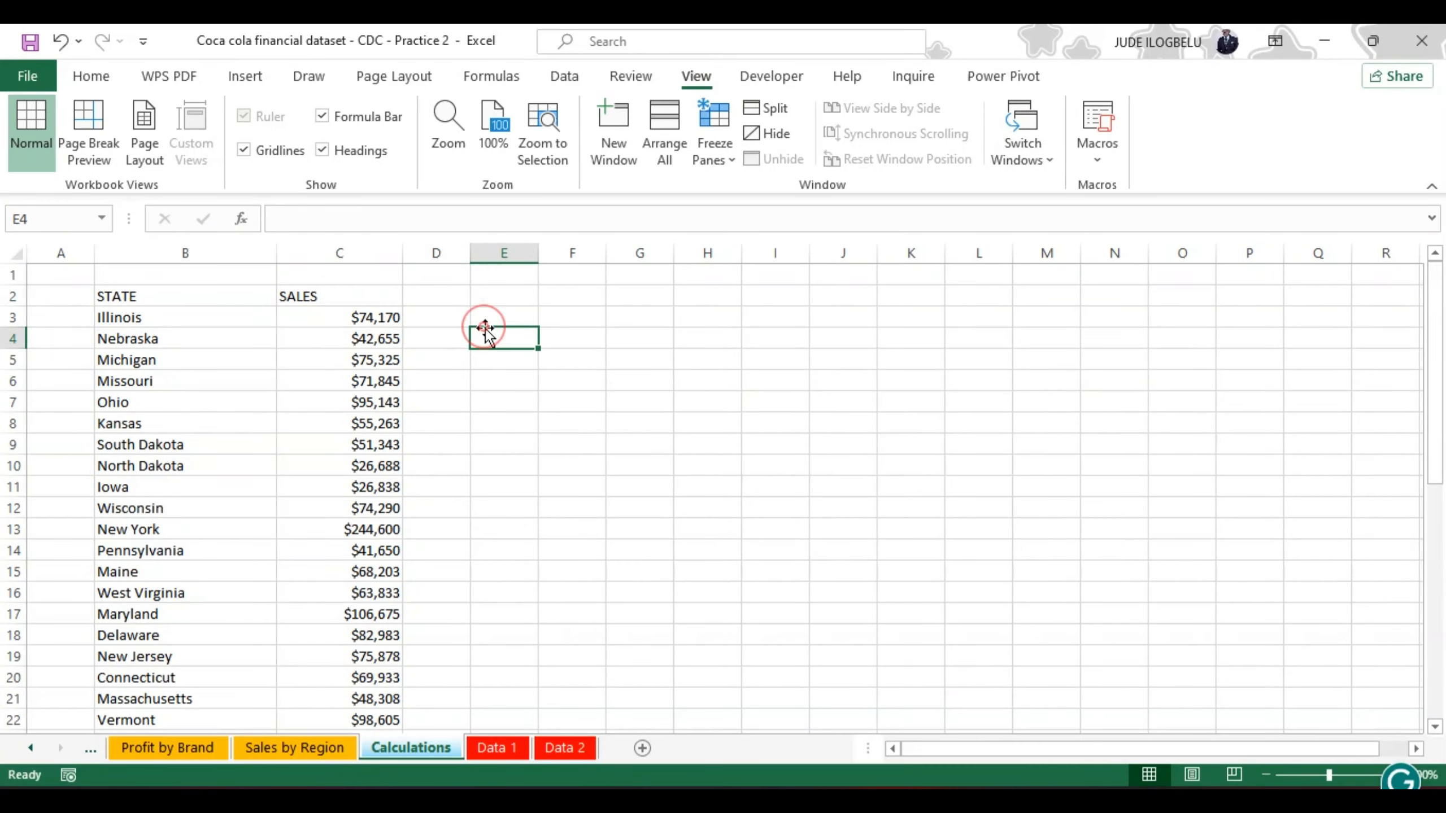
left_click_drag(402, 250, 371, 249)
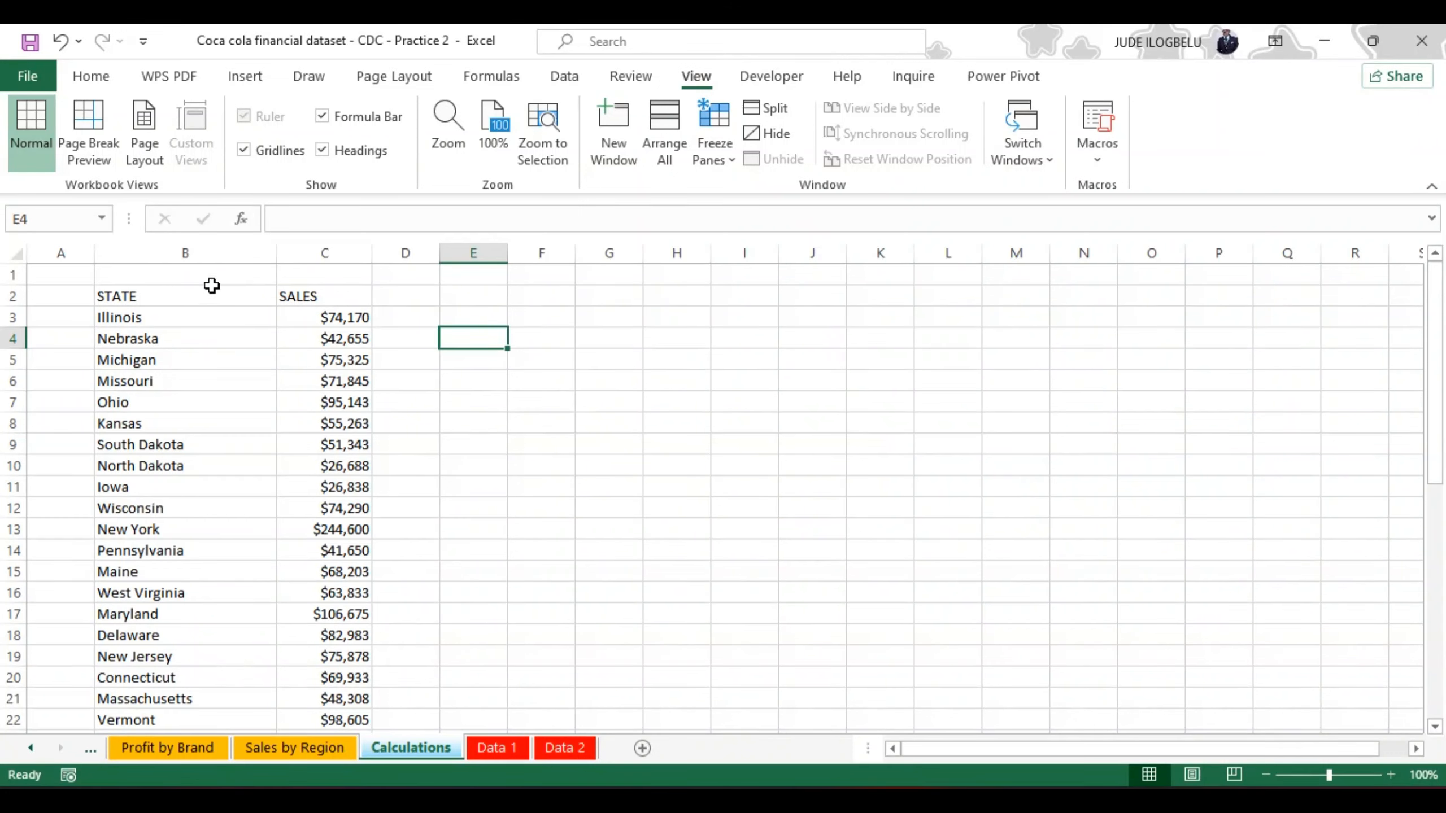
Step: Fill the STATE and SALES header cells B2:C2 with the standard red colour
left_click(156, 297)
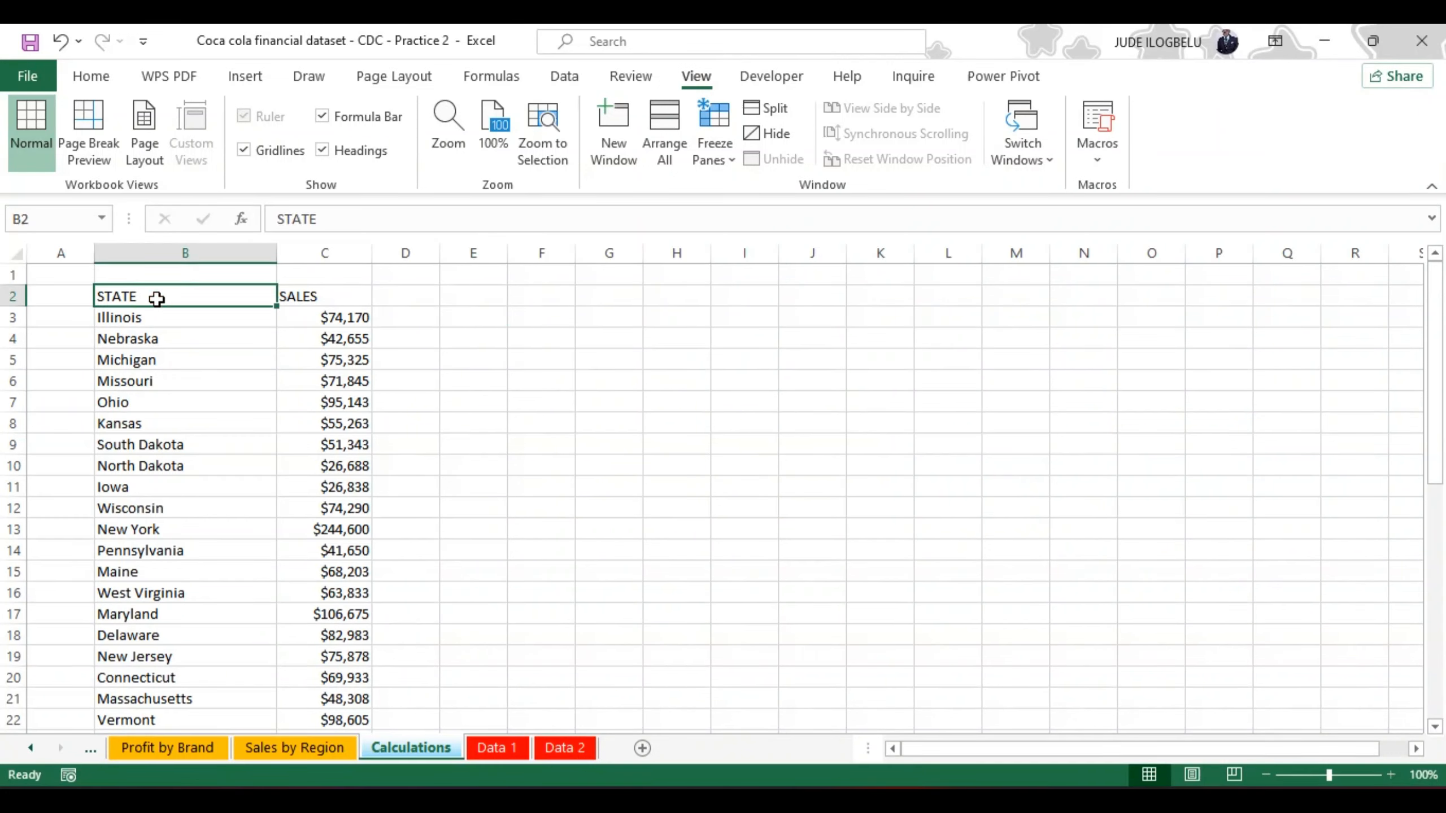
key("shift+Right")
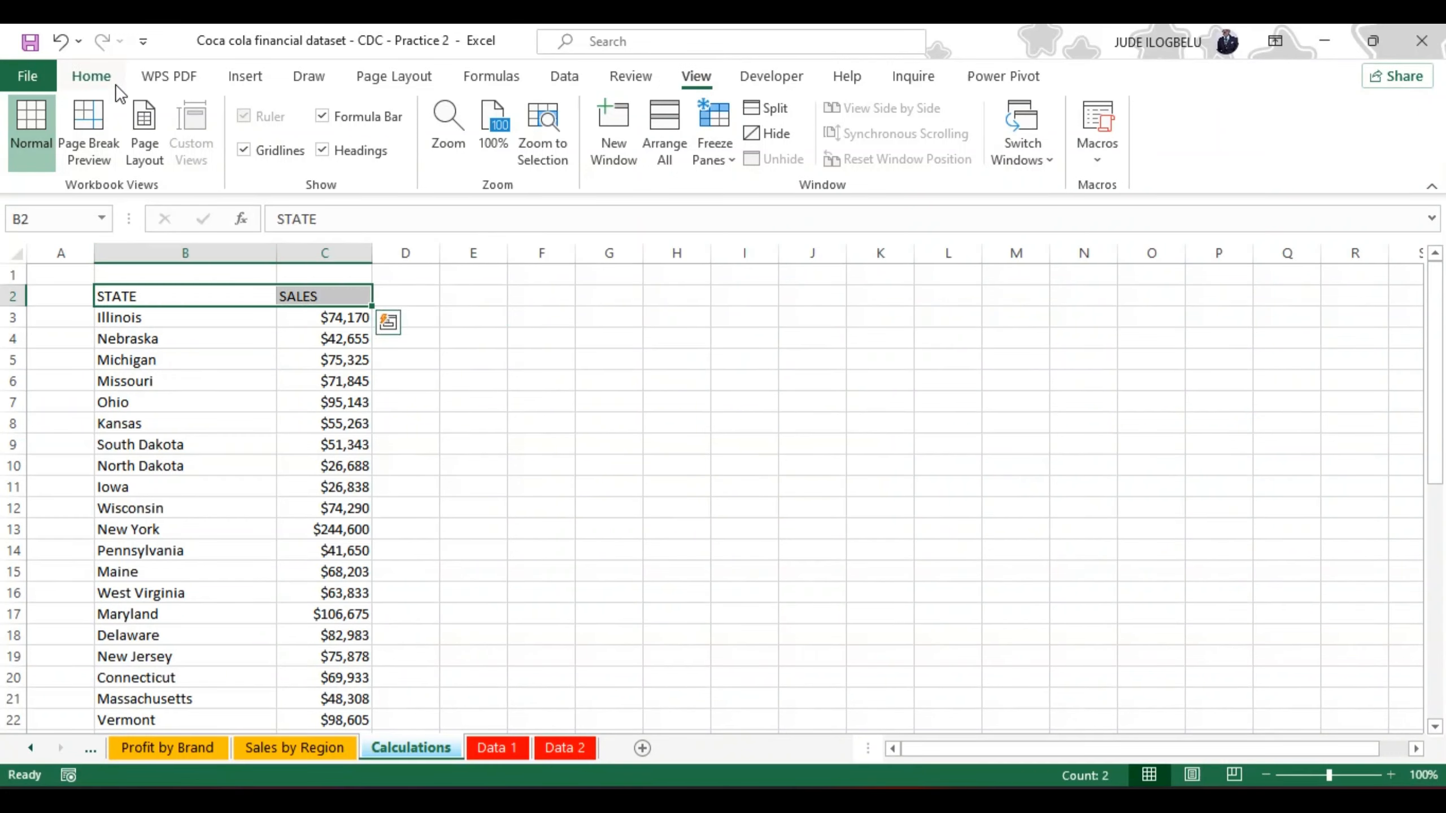
left_click(97, 76)
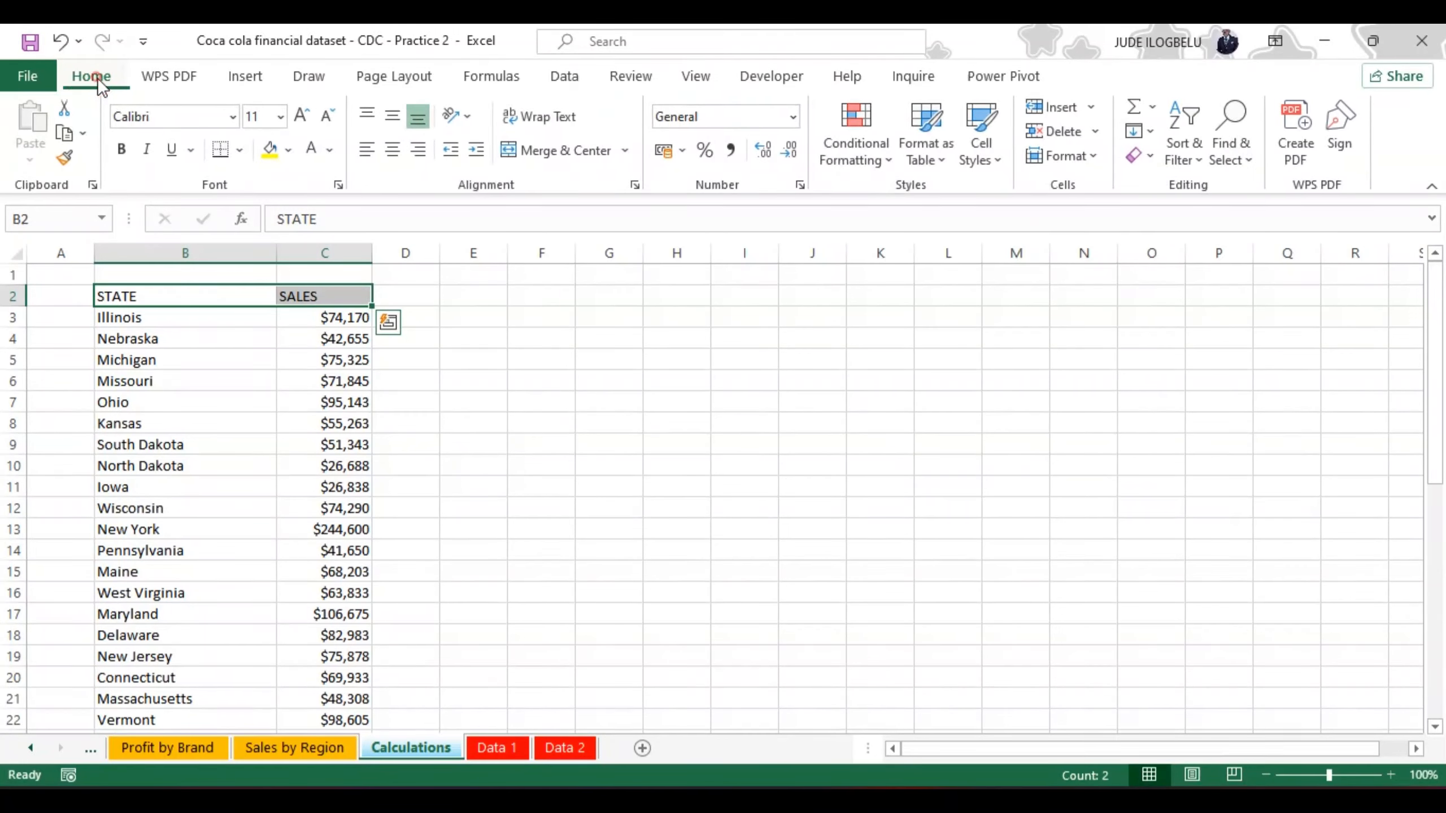
left_click(286, 149)
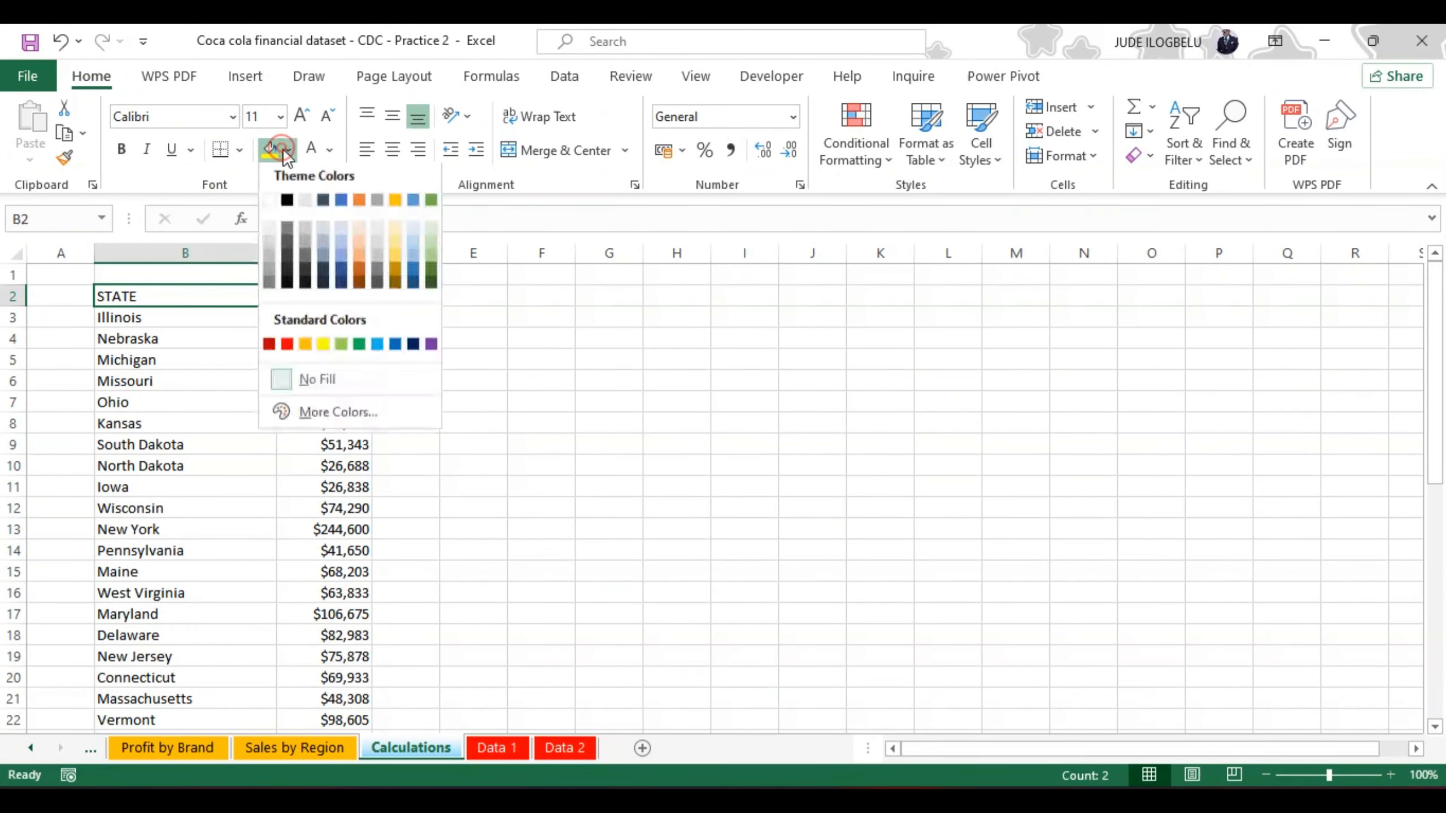
left_click(287, 347)
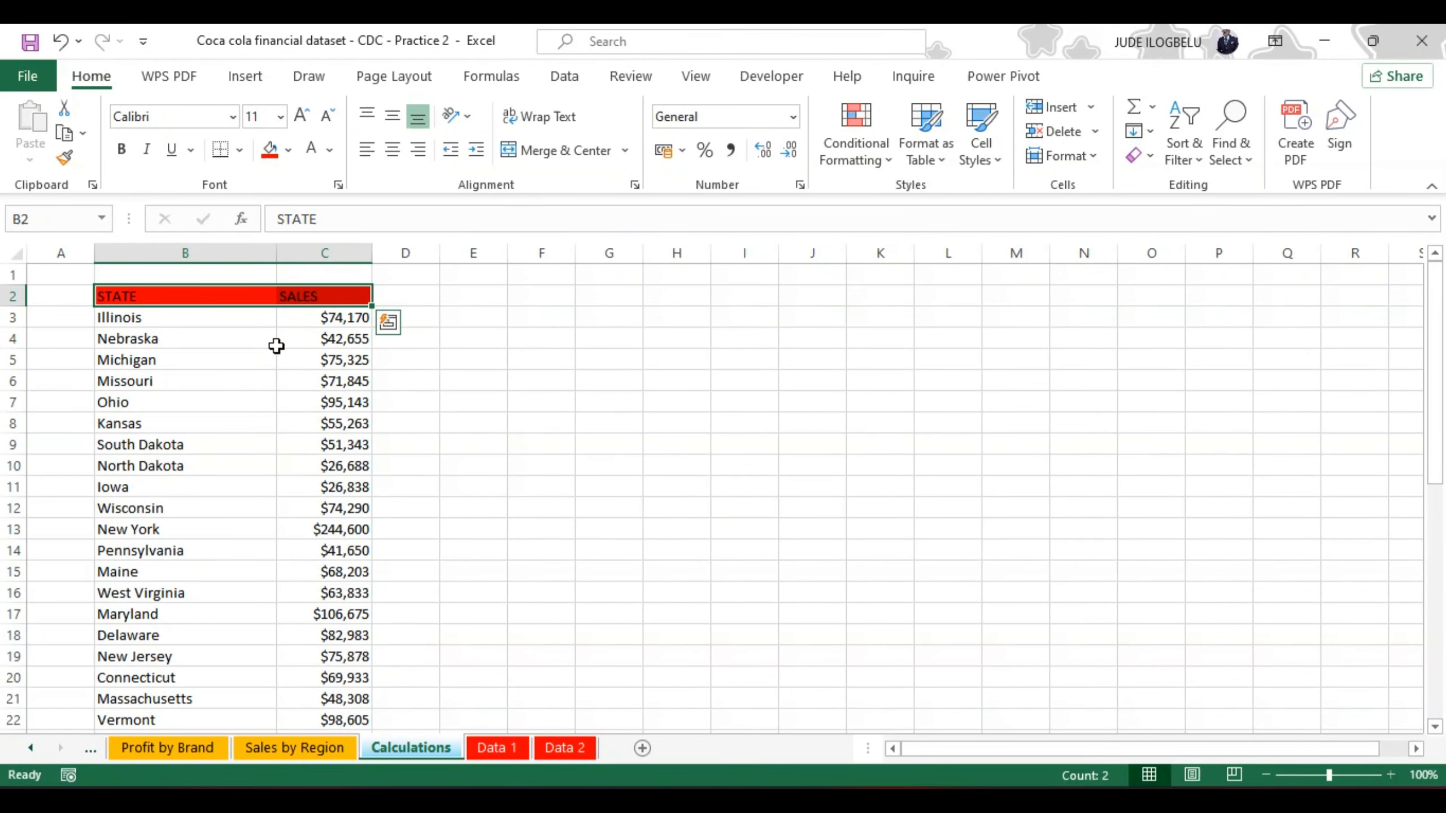
Step: Apply All Borders to the whole state sales table, B2:C45
left_click(113, 296)
key("ctrl+shift+Down")
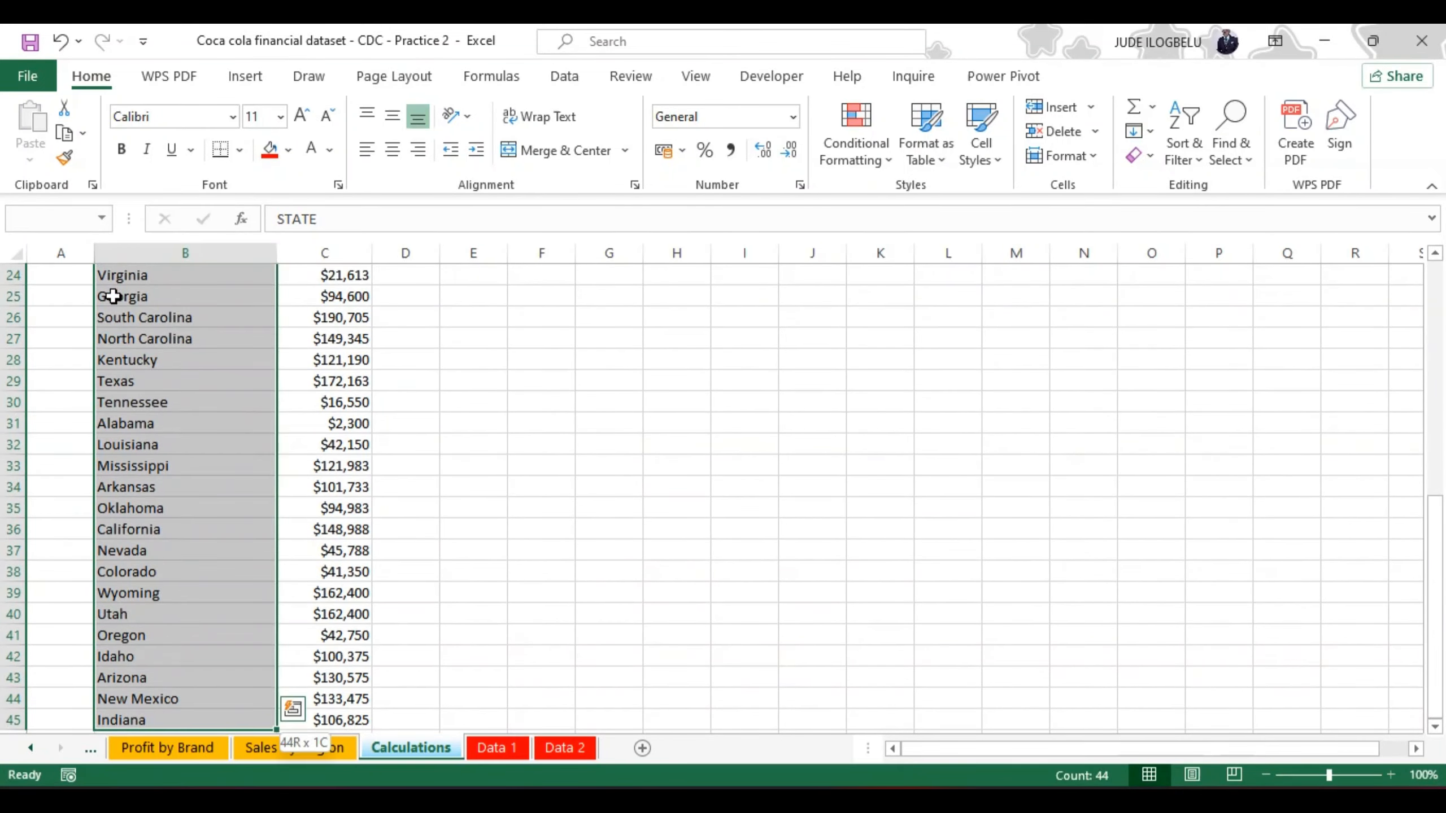
key("shift+Right")
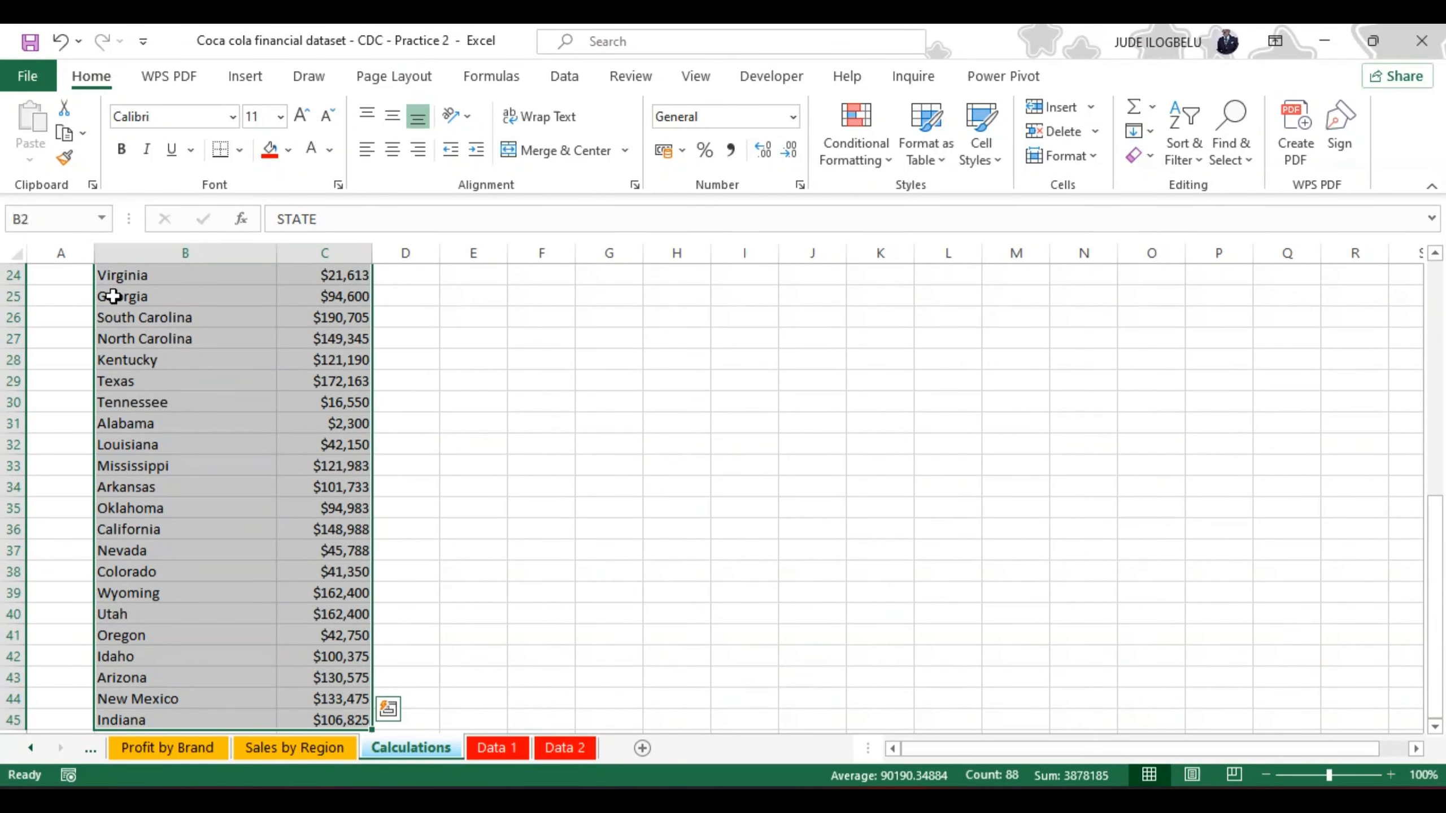
left_click(239, 151)
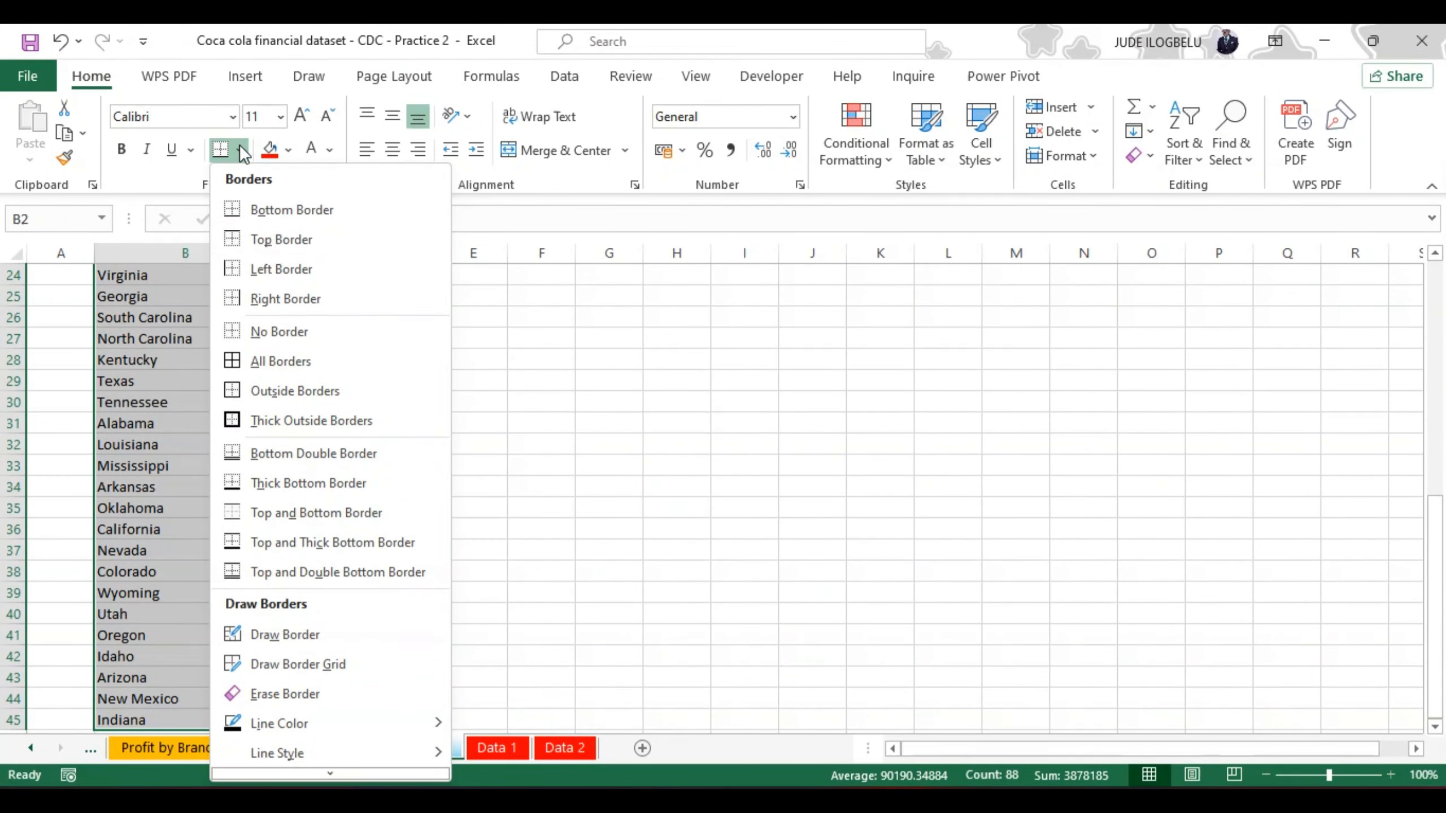
left_click(235, 364)
scroll(232, 361, "up", 8)
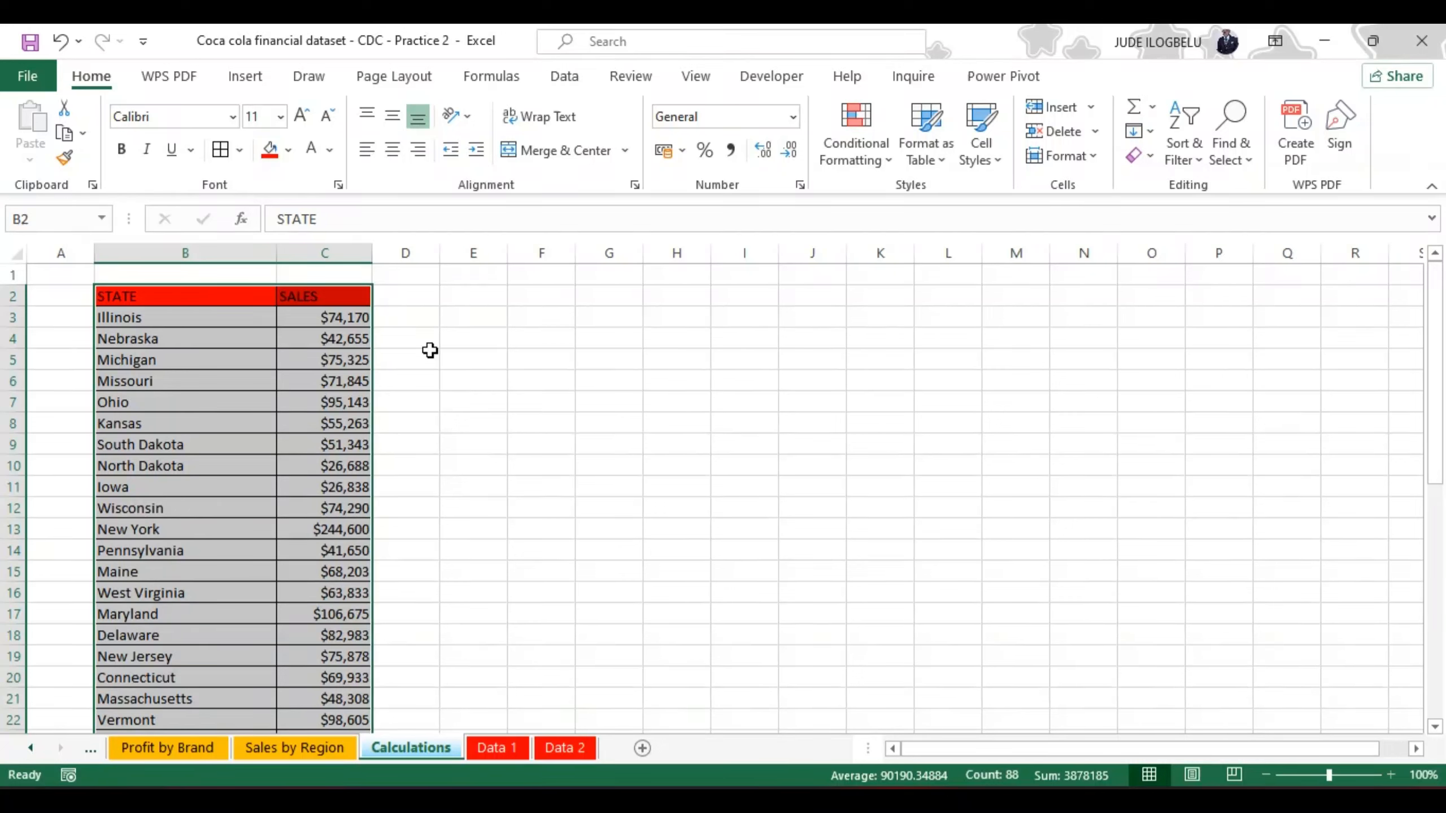
Step: Start a formula with an equals sign in cell E3 of the Calculations sheet
left_click(474, 317)
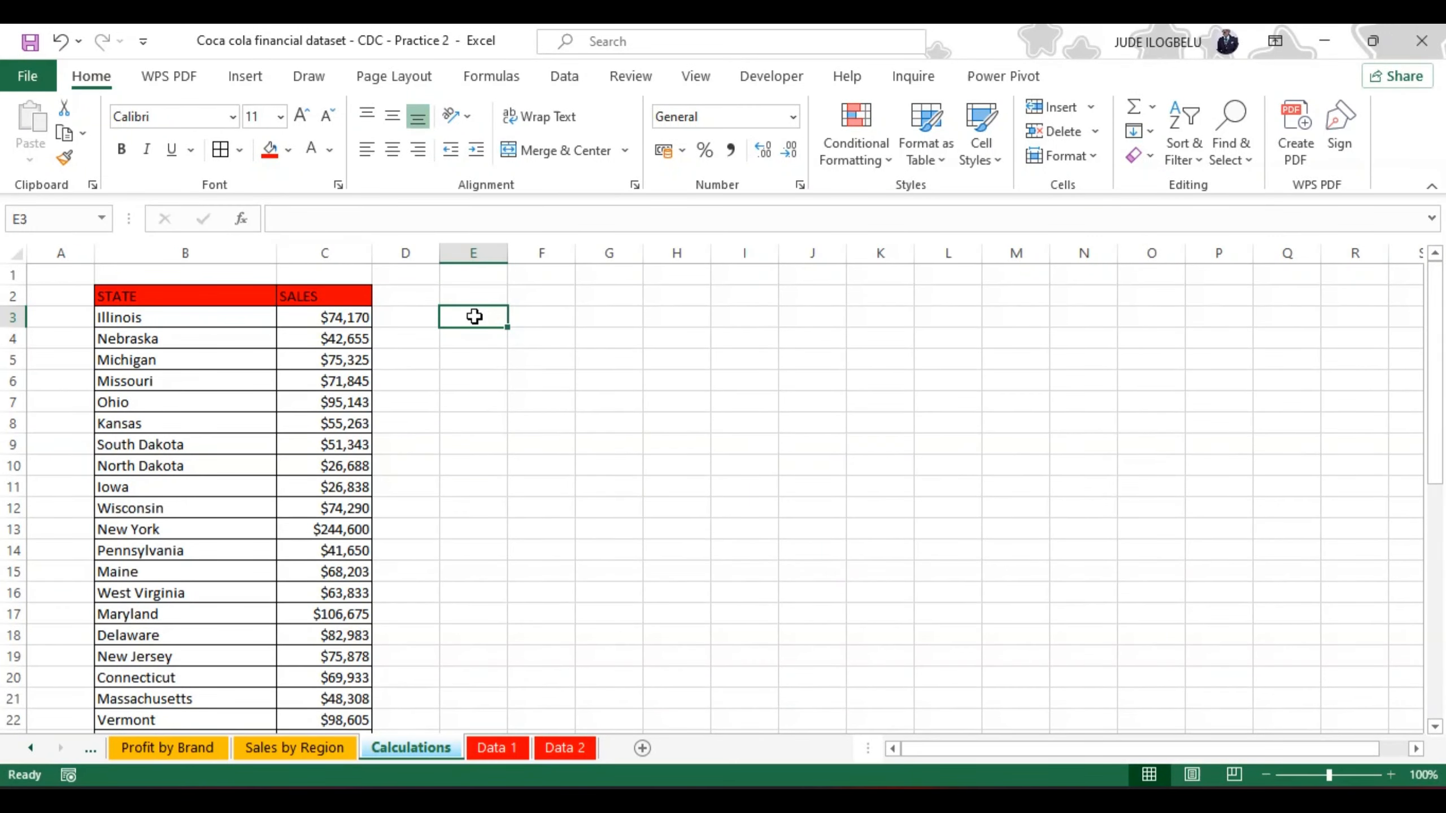
left_click(308, 218)
type("=")
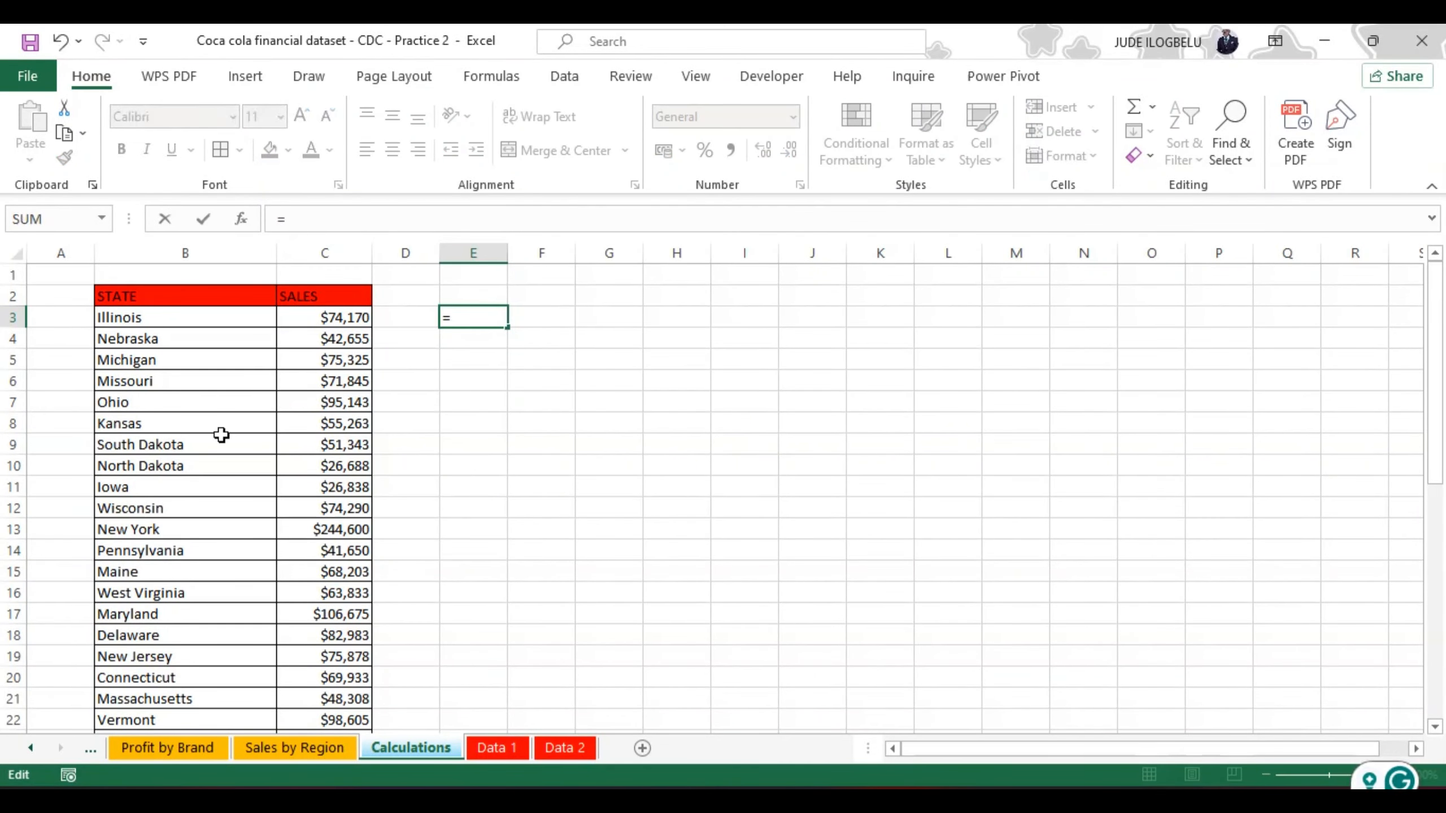
left_click(499, 748)
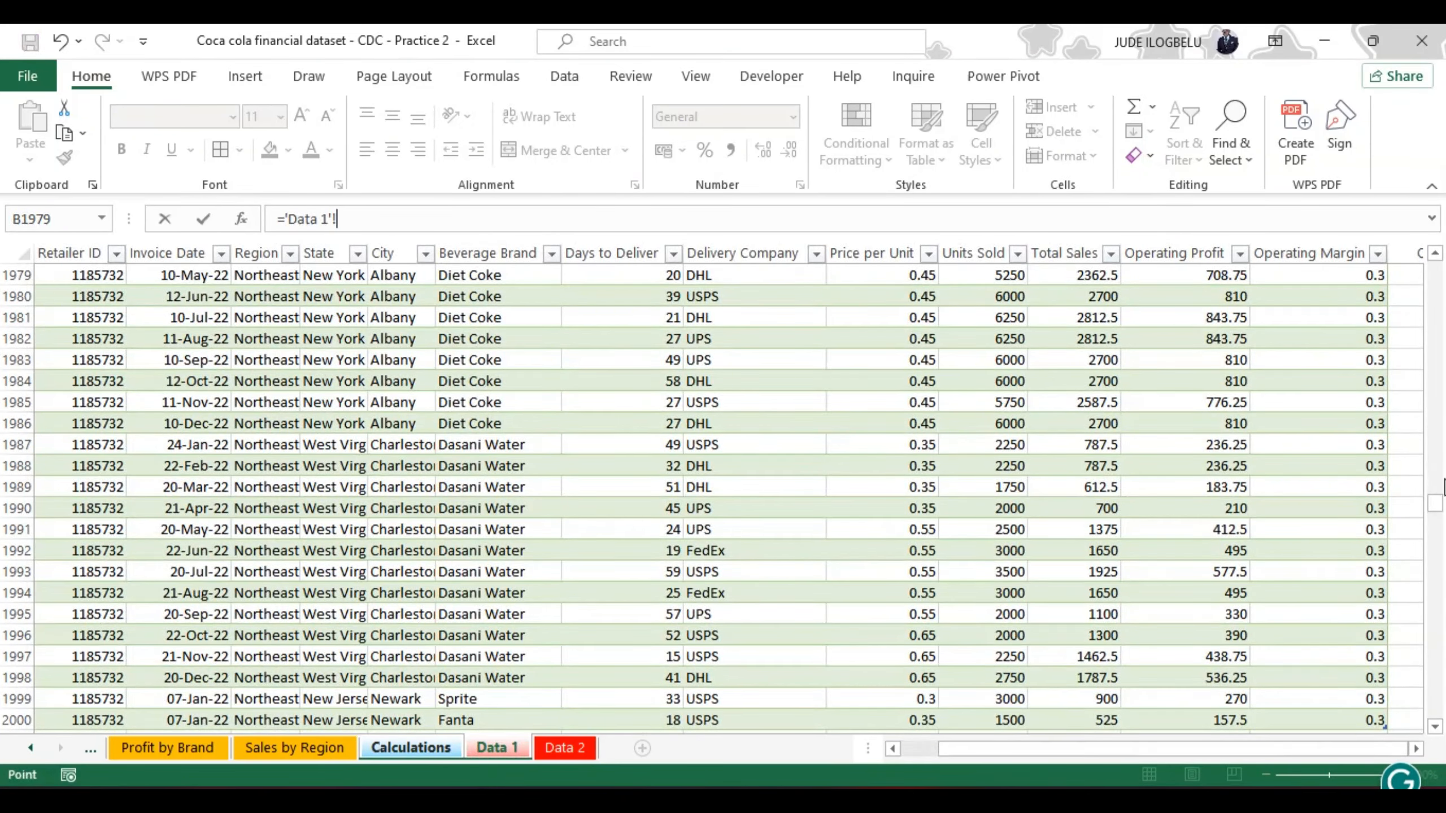
left_click_drag(1435, 501, 1436, 268)
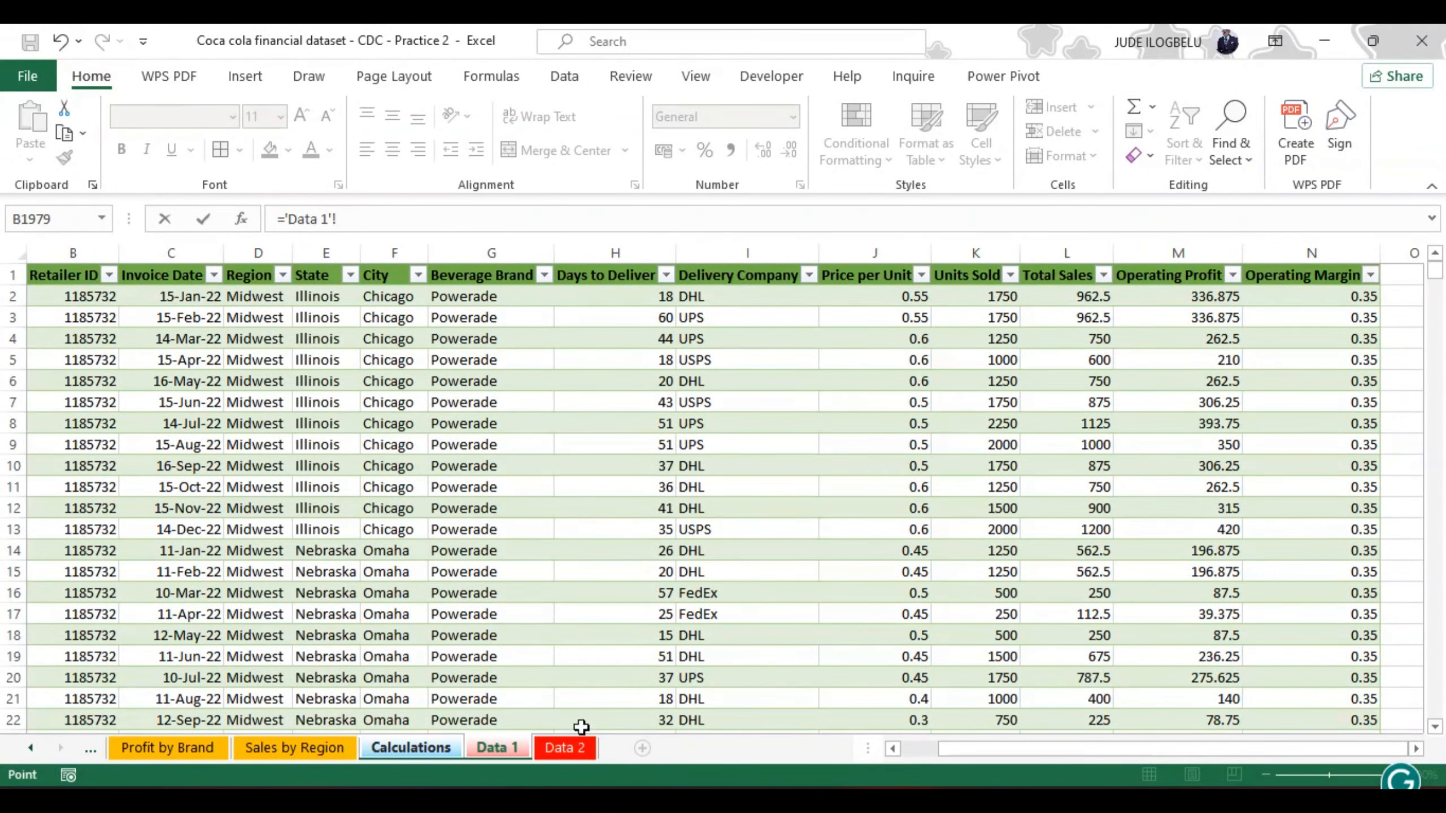
left_click(431, 751)
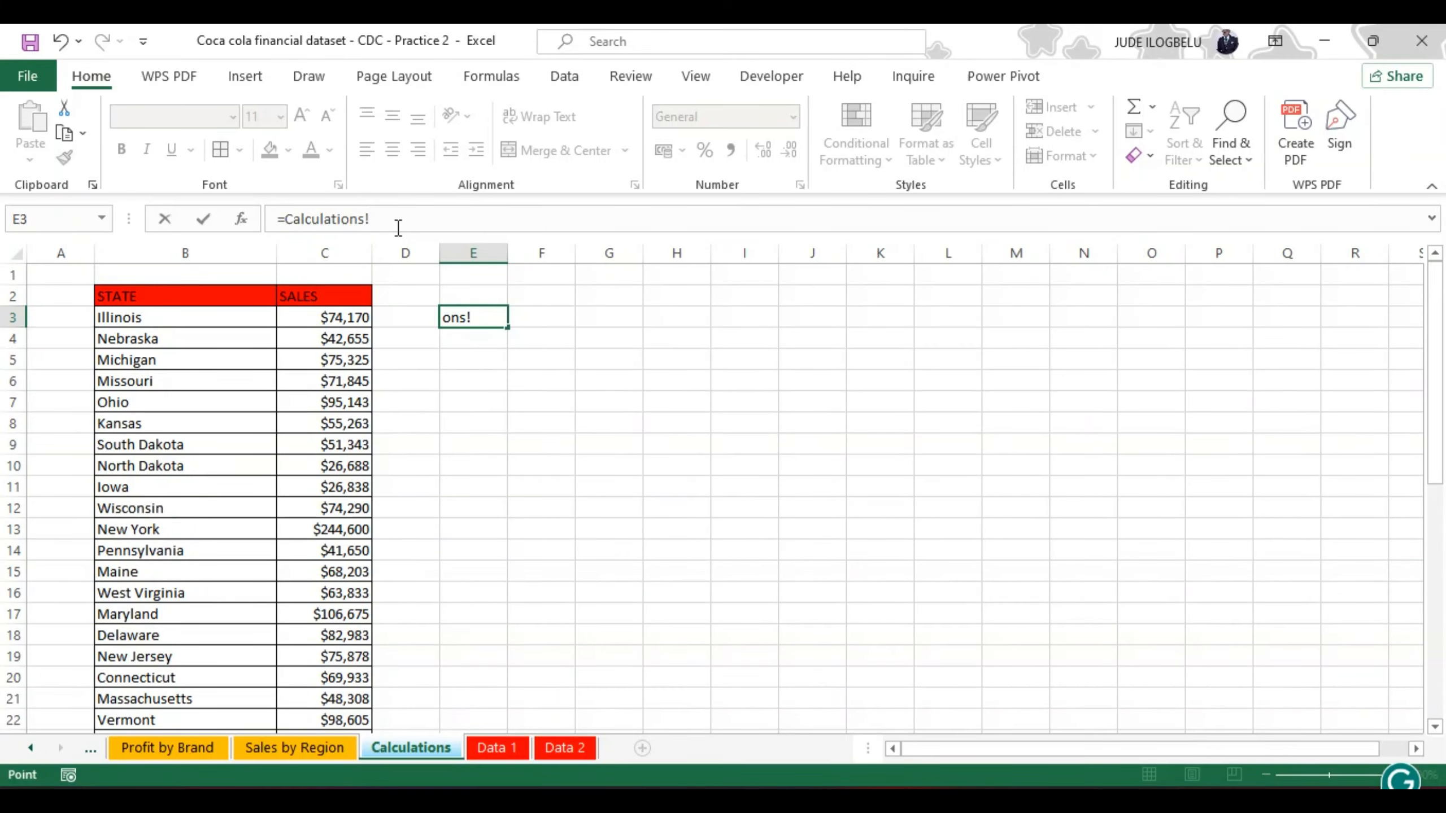
key("BackSpace")
key("BackSpace")
key("BackSpace")
key("BackSpace")
key("BackSpace")
key("BackSpace")
key("BackSpace")
key("BackSpace")
key("BackSpace")
key("BackSpace")
key("BackSpace")
key("BackSpace")
key("BackSpace")
Step: Complete the E3 formula as UNIQUE over the Region column of the Data 1 table, and enter the header REGION in E2
type("UN")
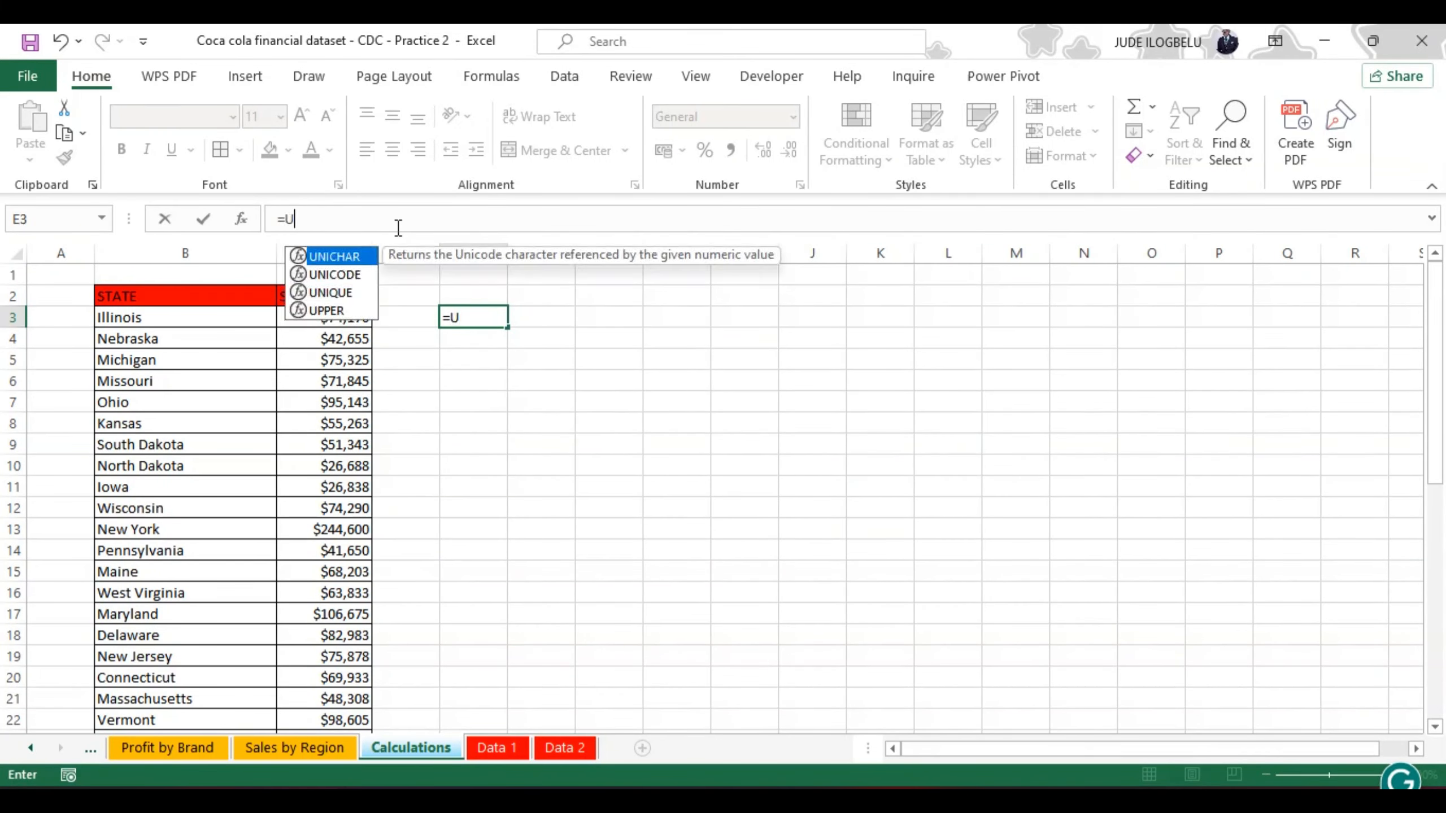
left_click(344, 293)
double_click(344, 292)
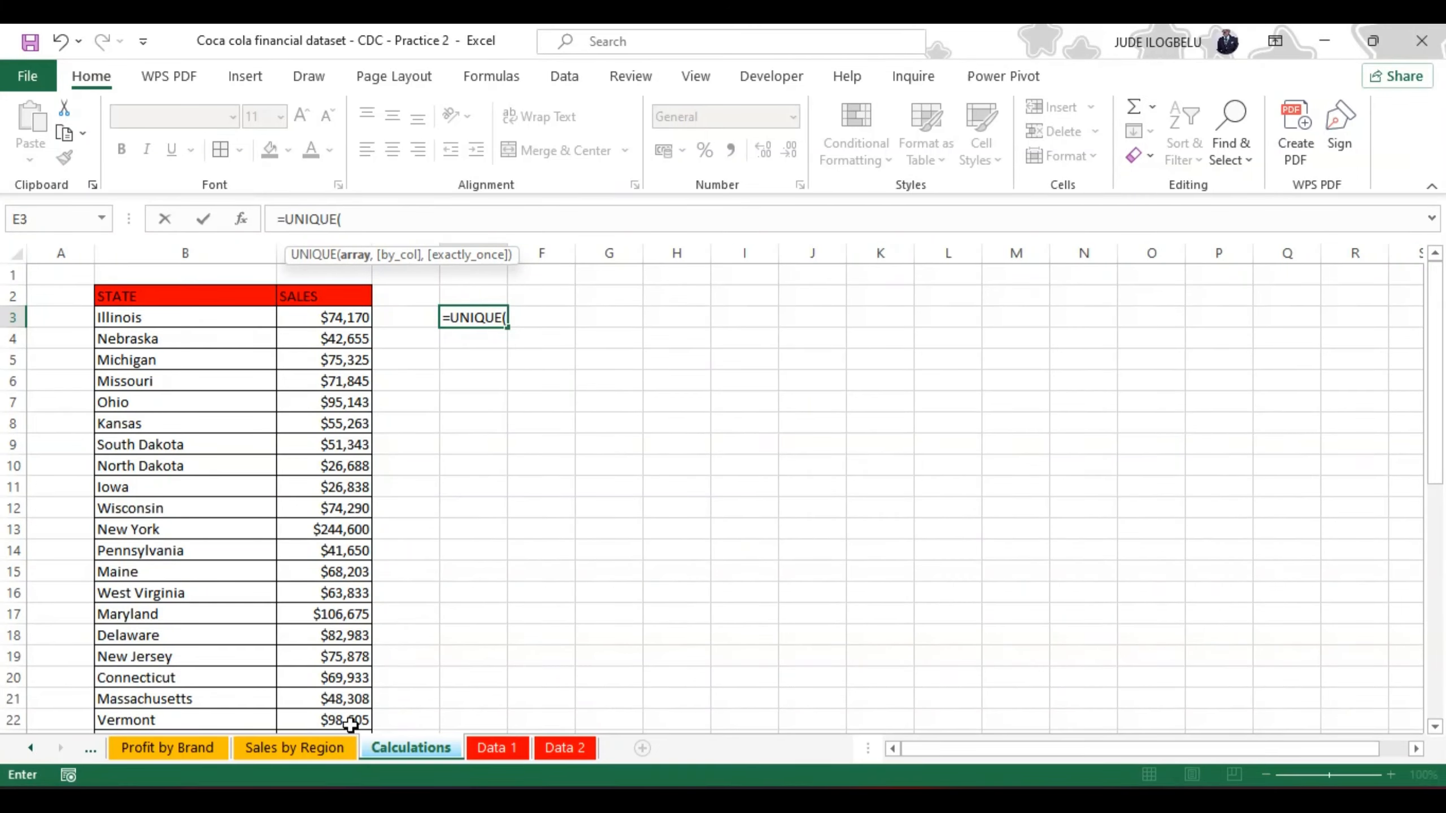
left_click(496, 748)
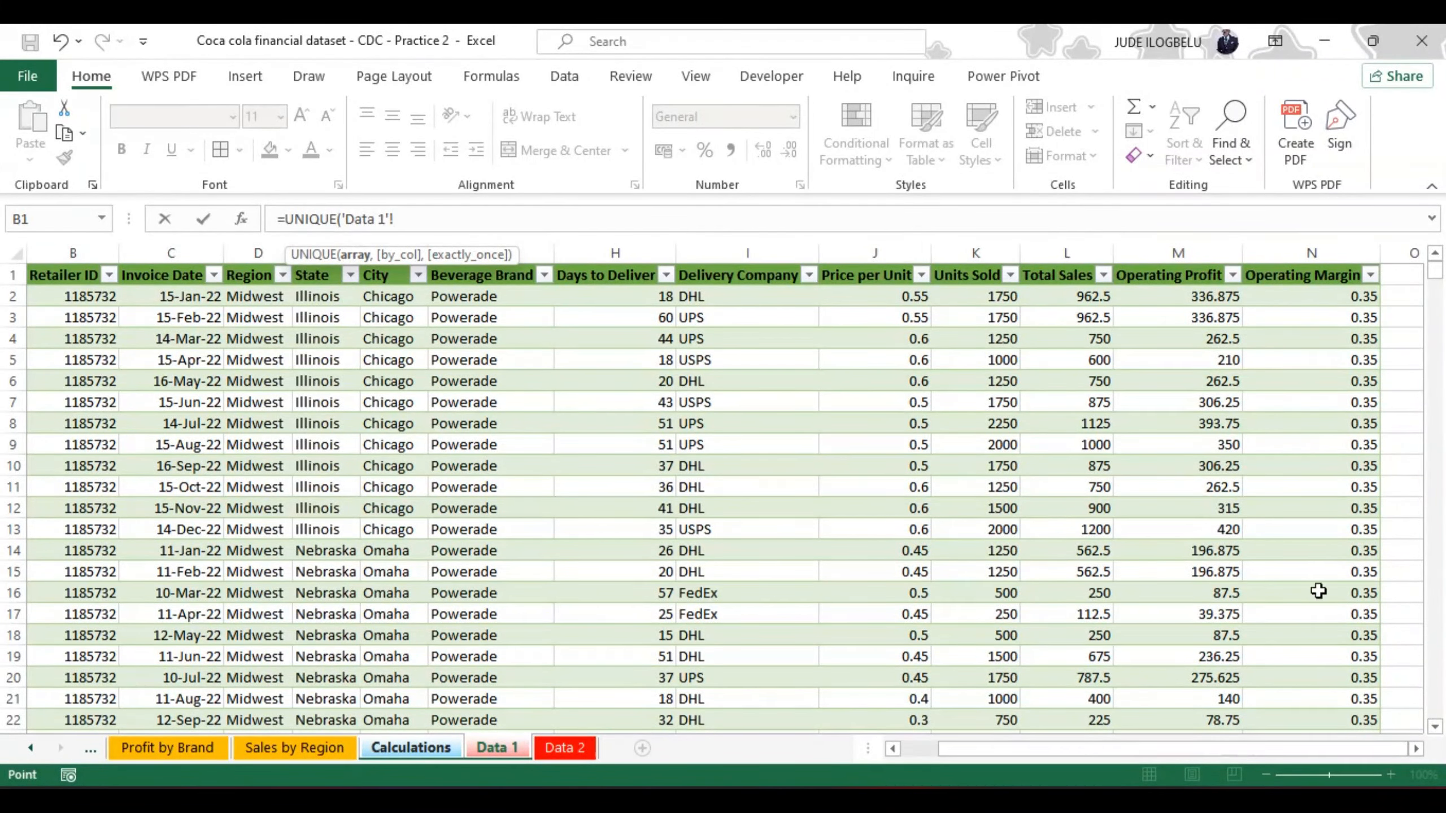
left_click_drag(1161, 758, 1125, 758)
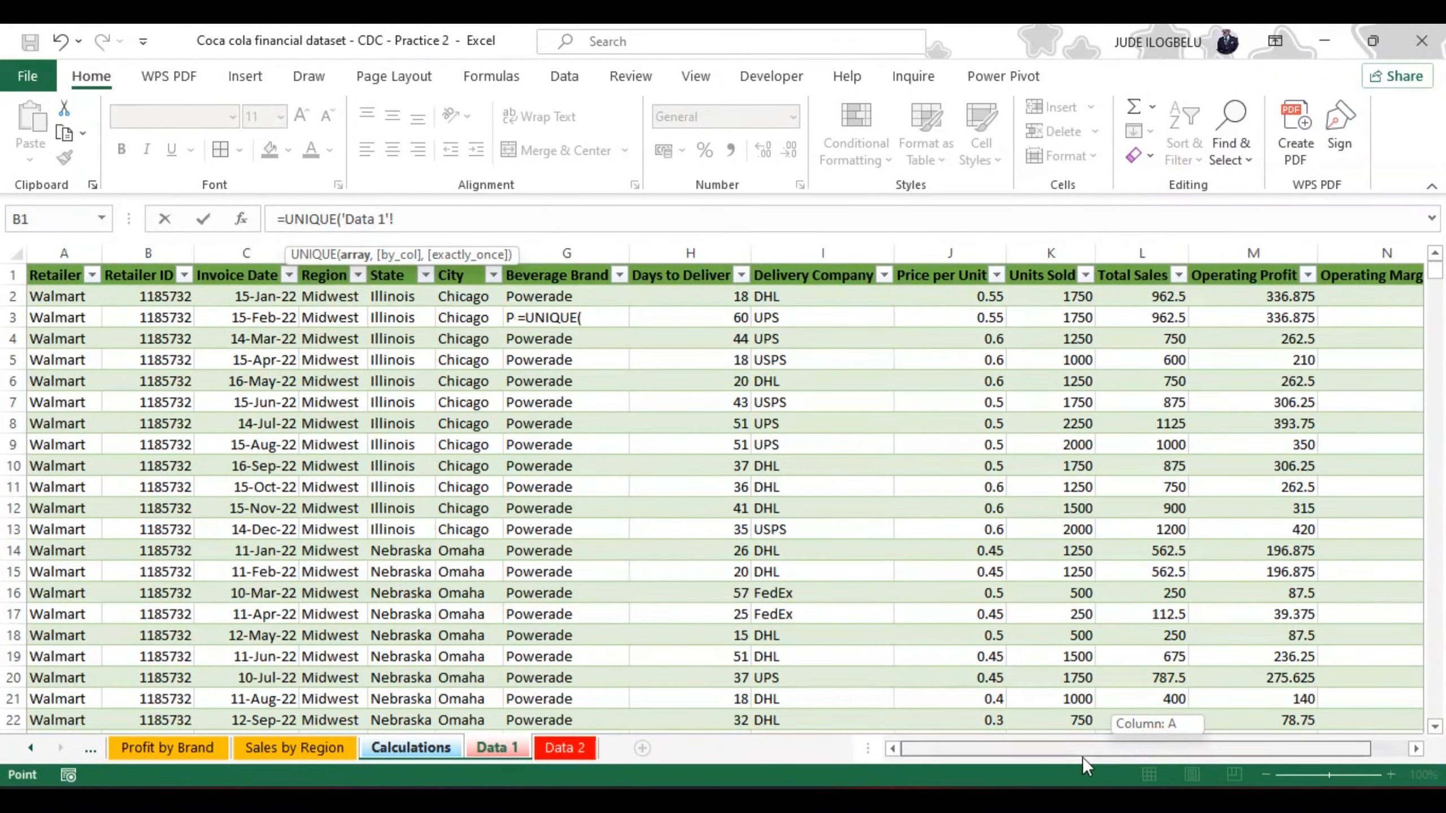
left_click(329, 293)
key("ctrl+shift+Down")
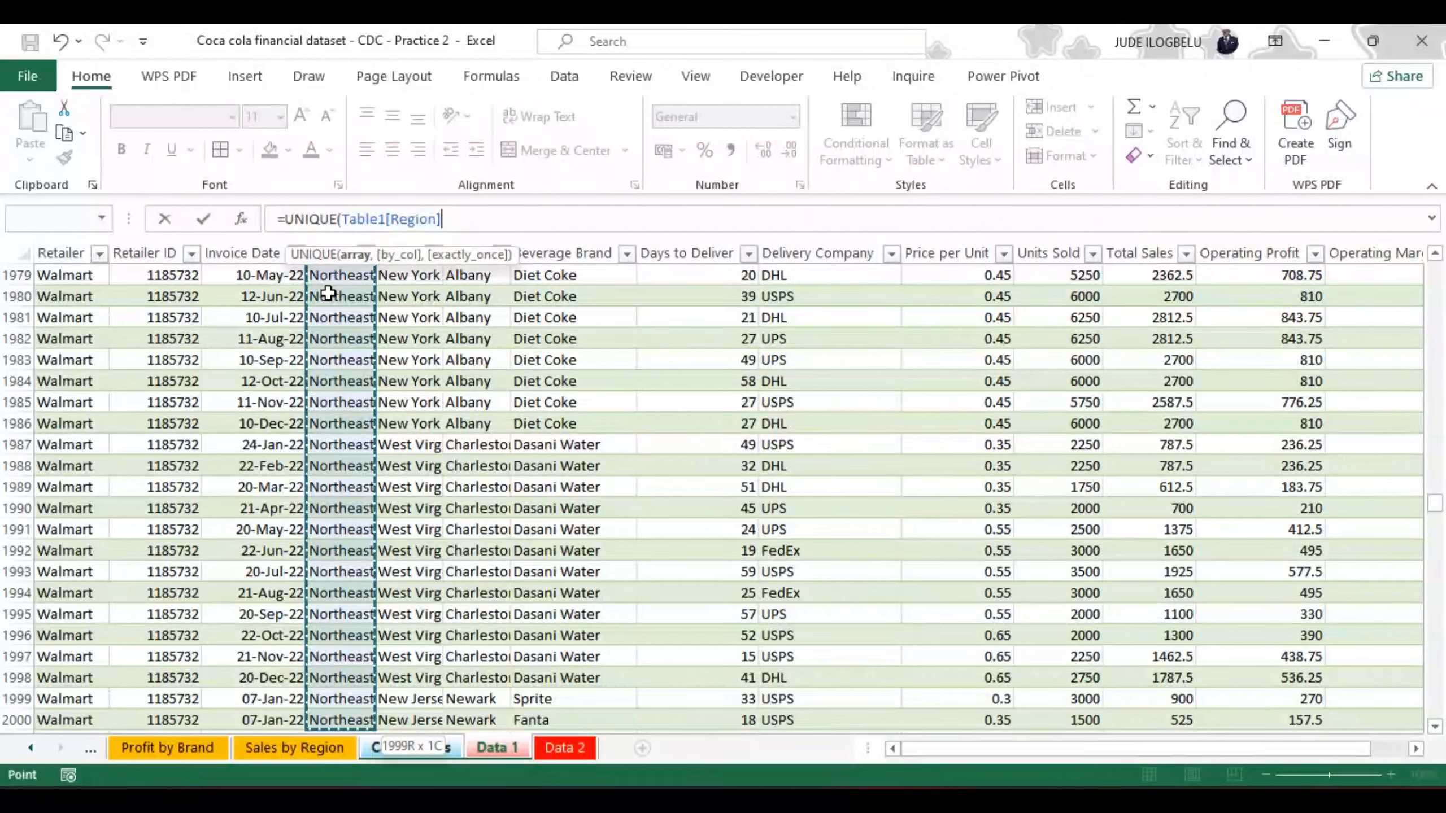
key("Return")
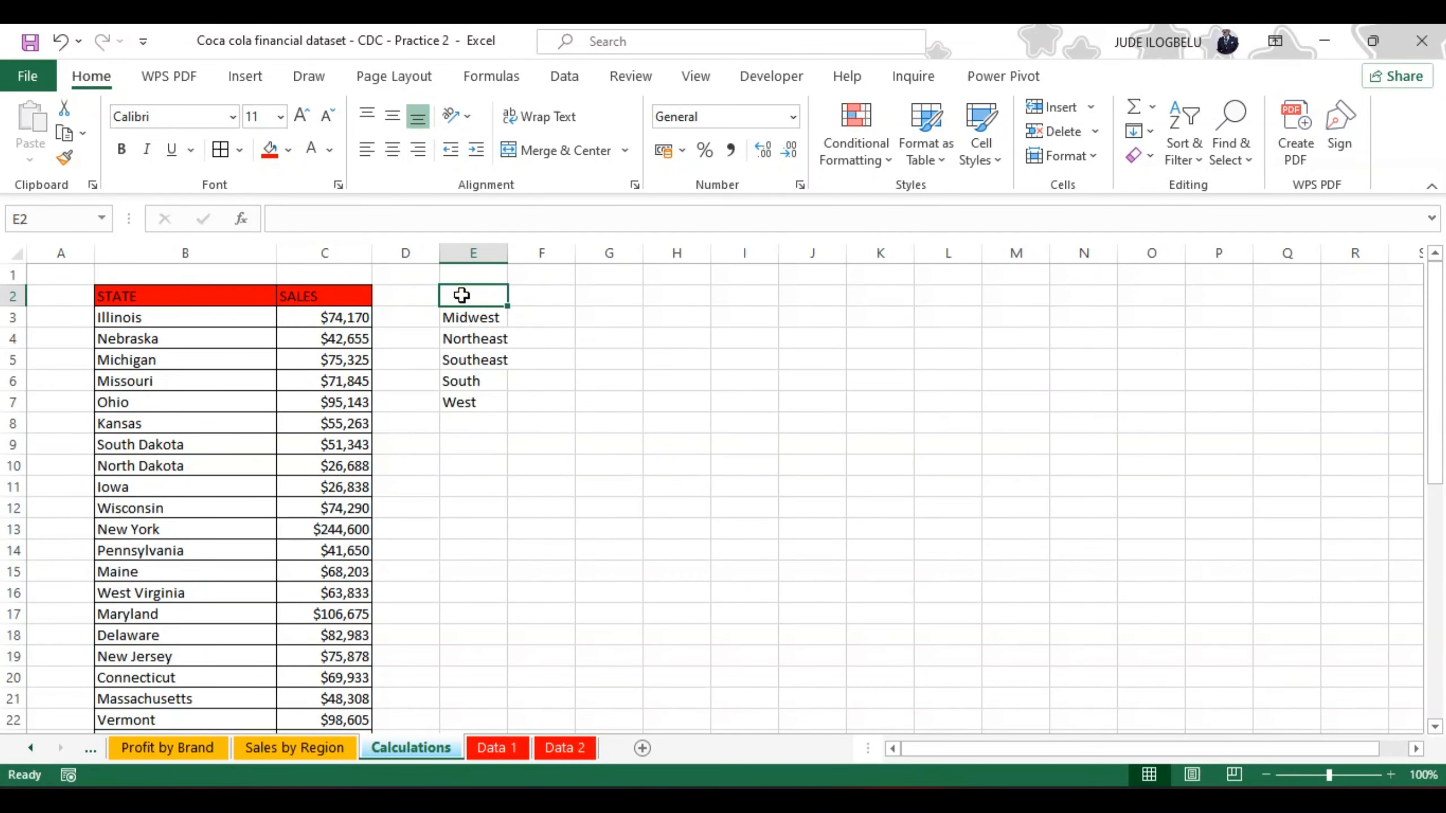
type("RE")
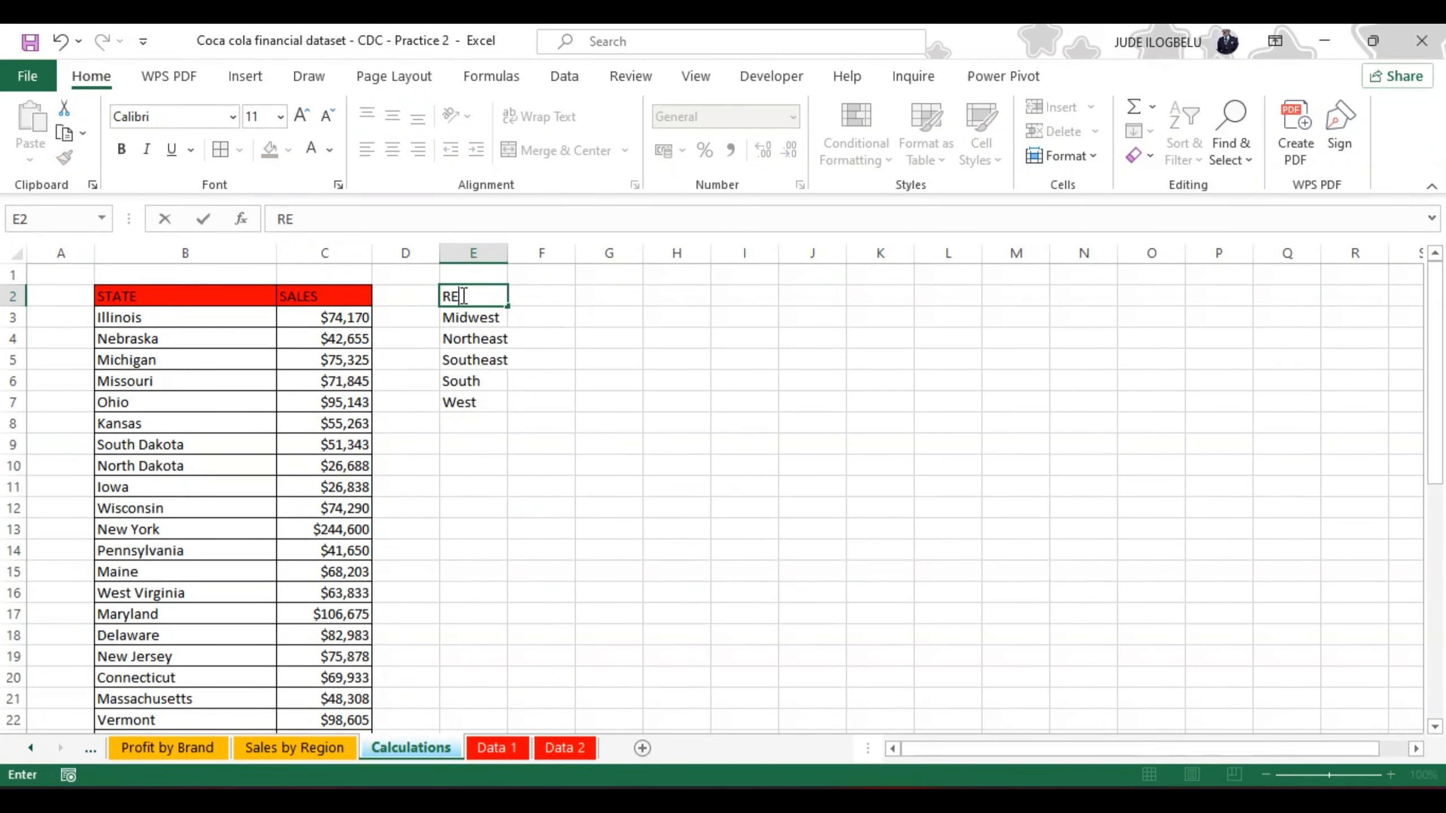
type("GION")
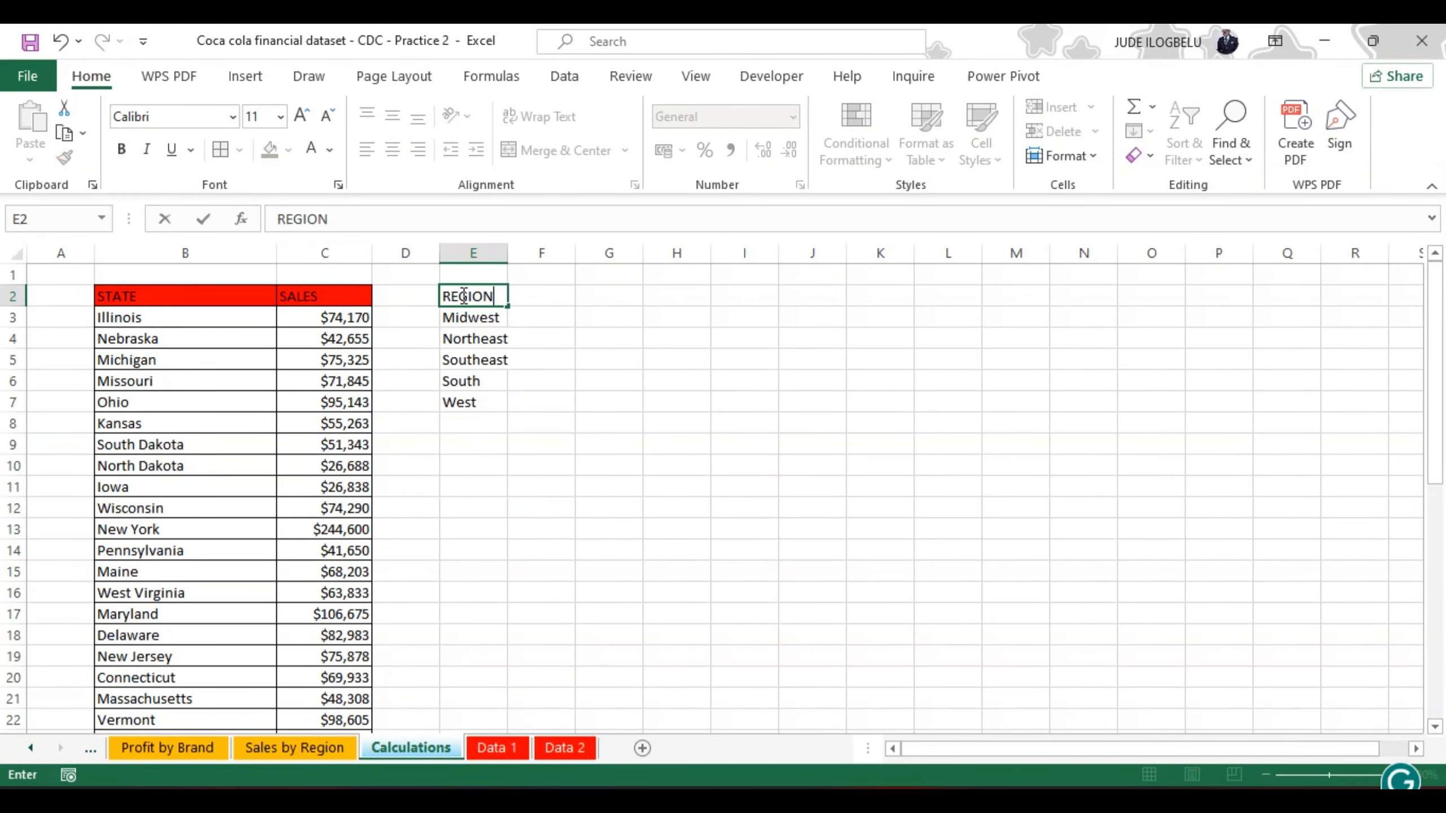
Step: Start a SUMIF formula in F3 with the Region column of the Data 1 table as its range
left_click(539, 327)
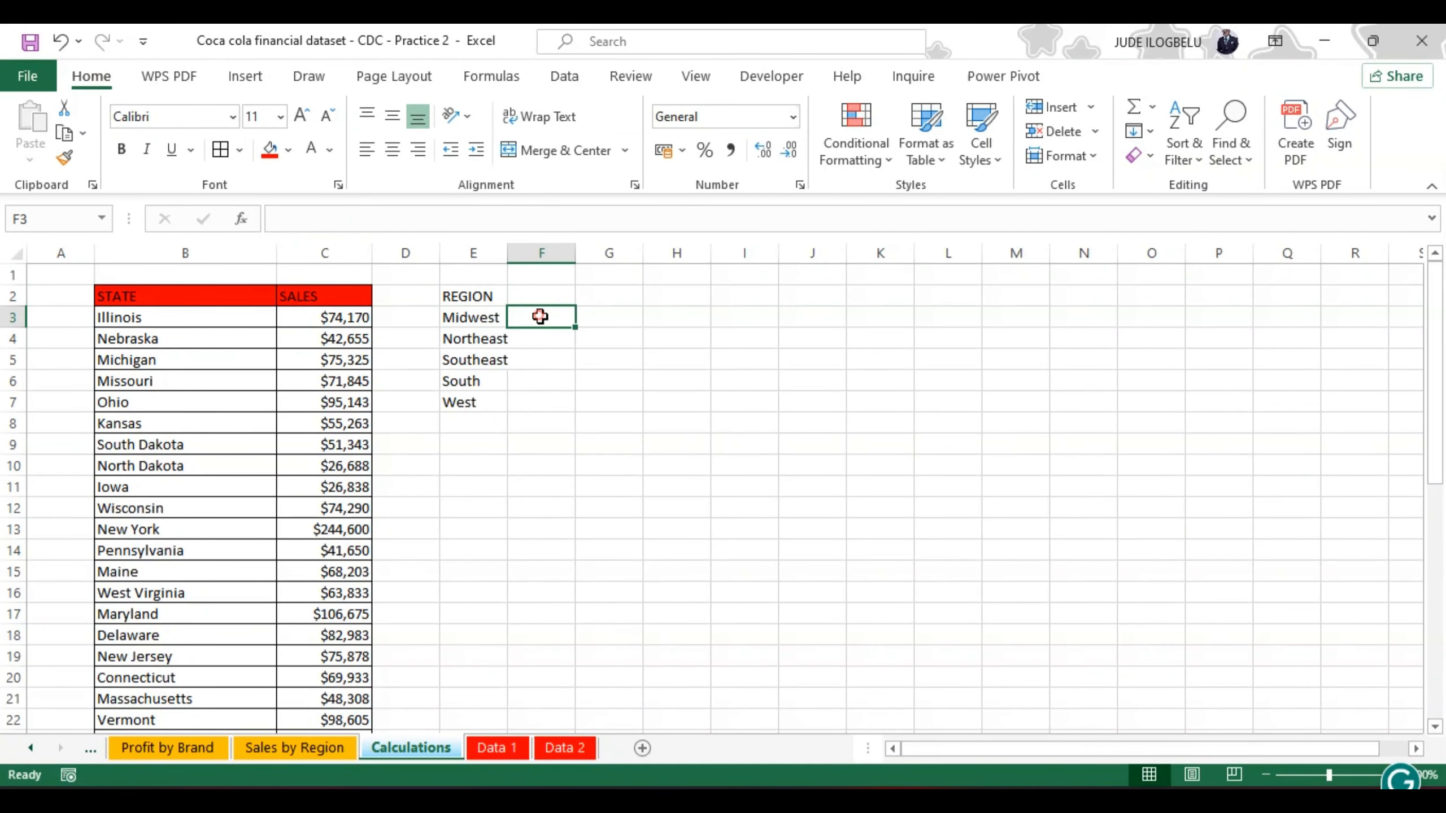
left_click(403, 221)
type("=")
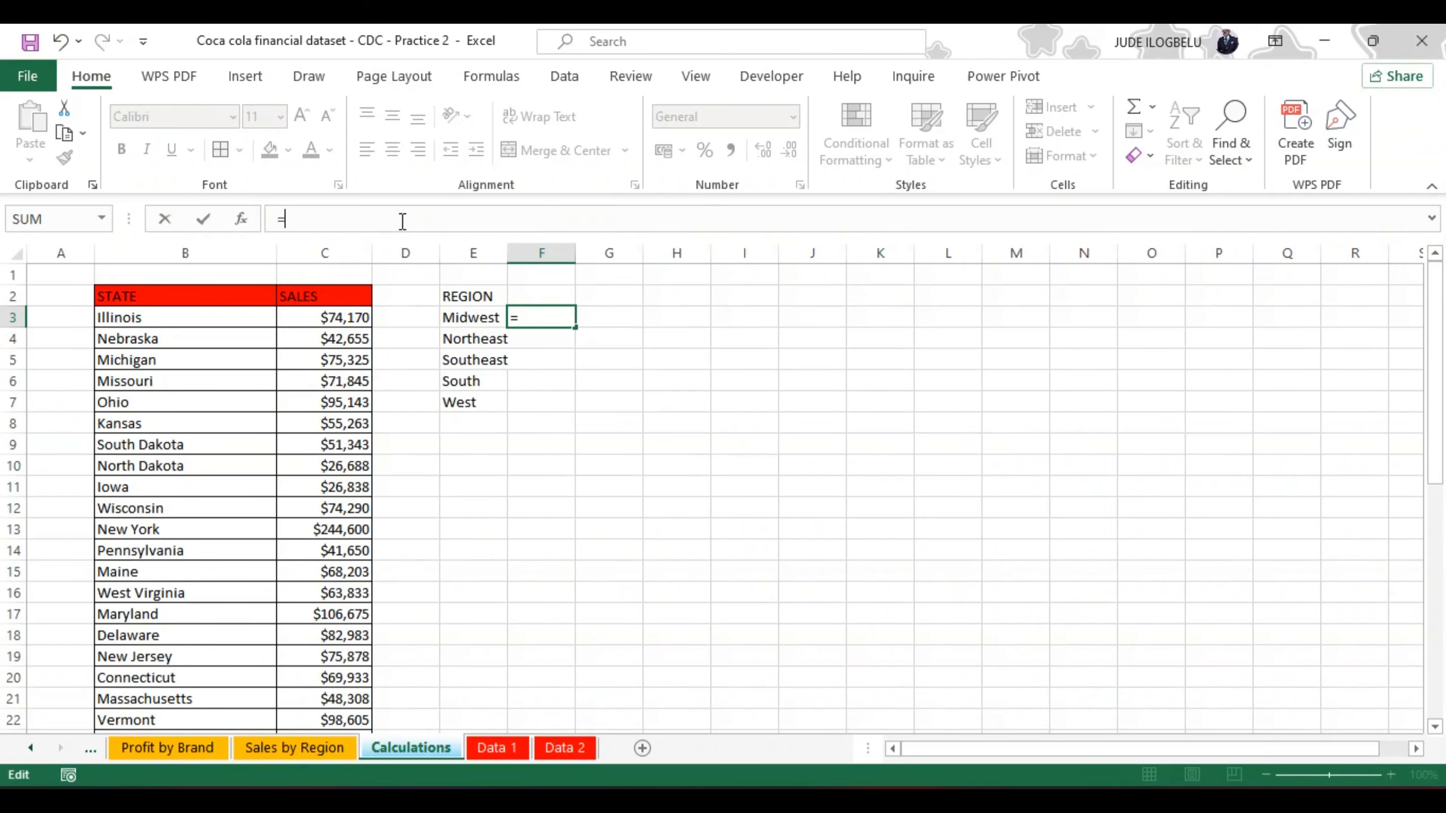
type("SUM")
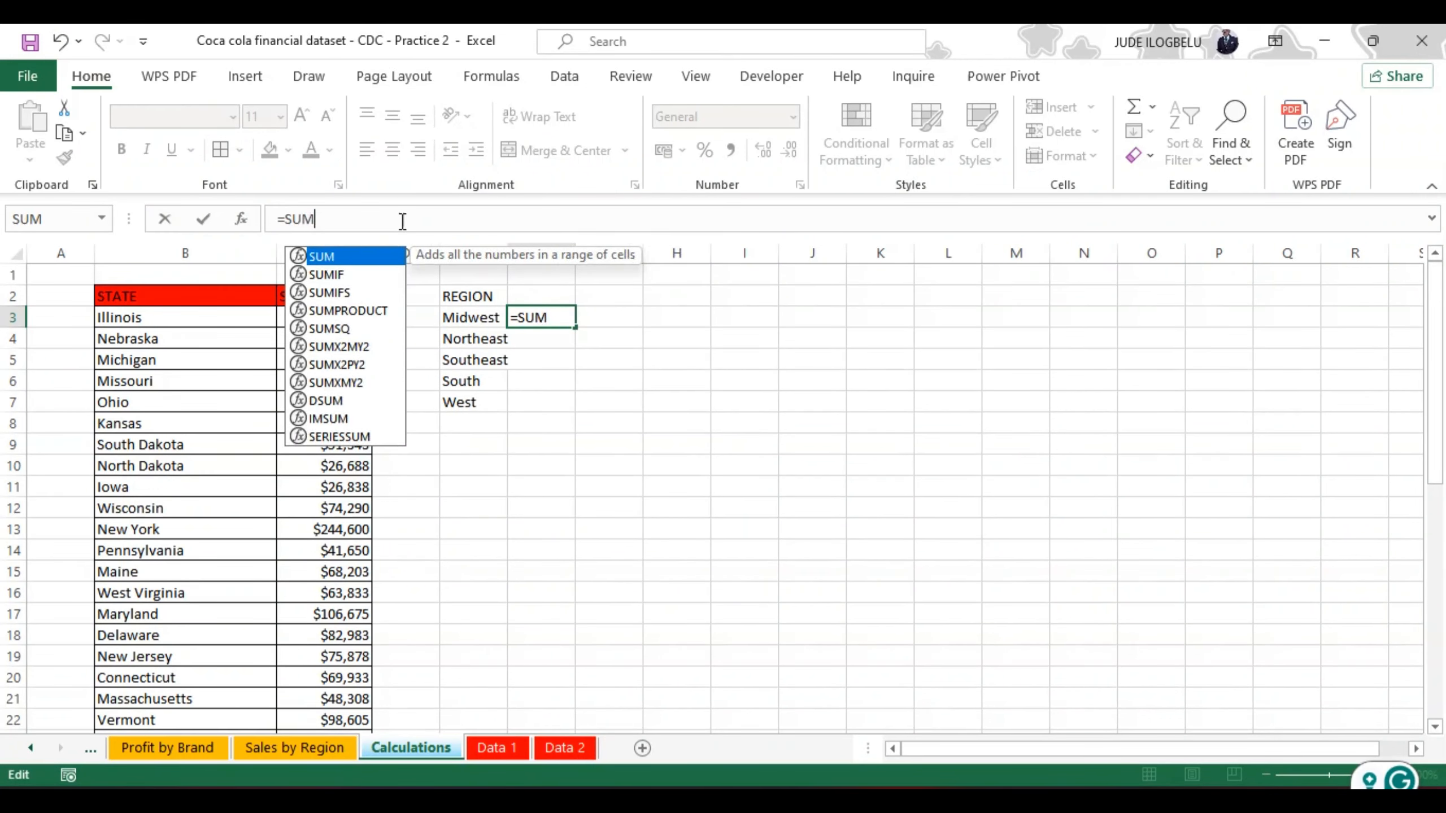
double_click(328, 272)
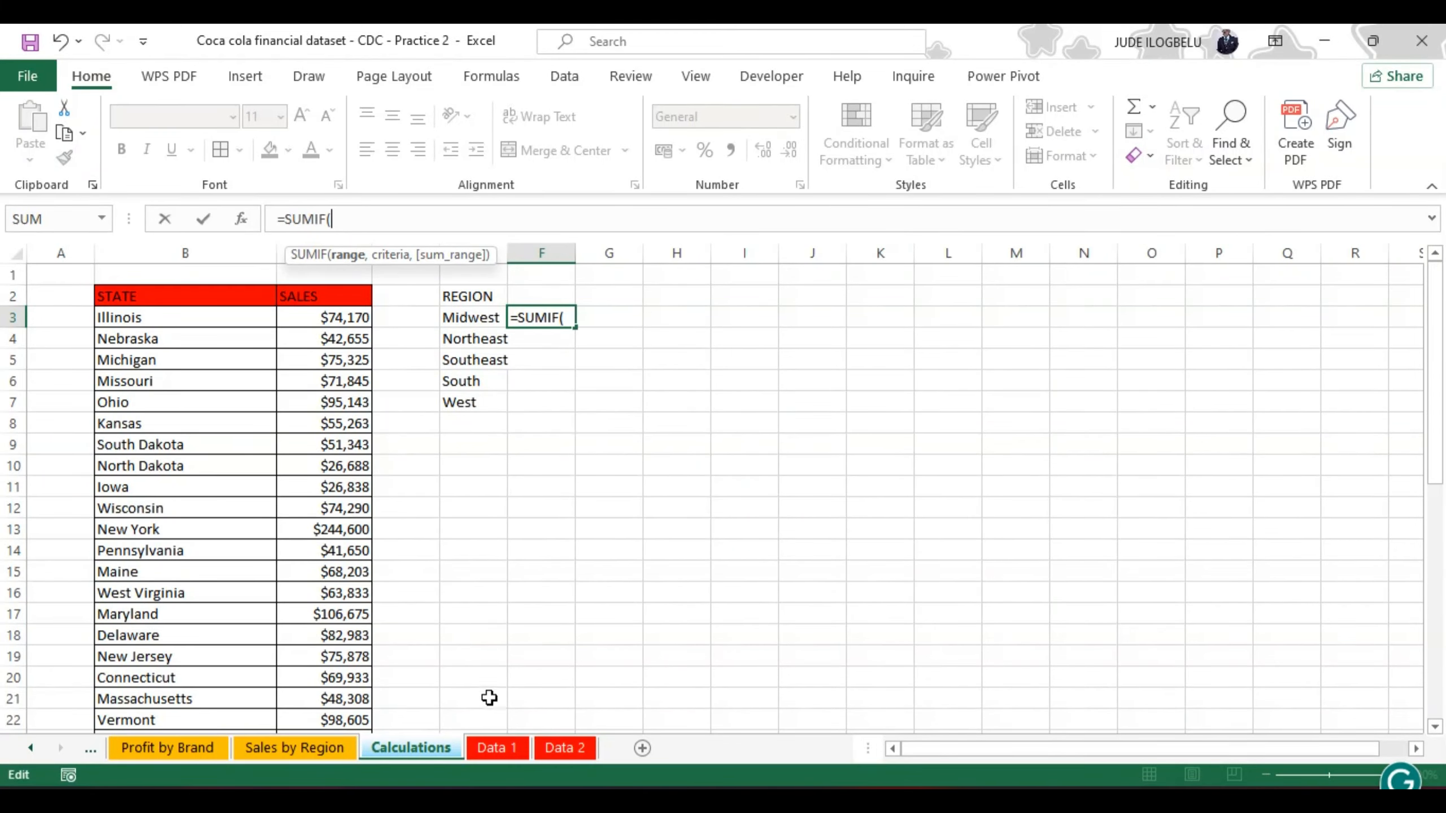
left_click(502, 751)
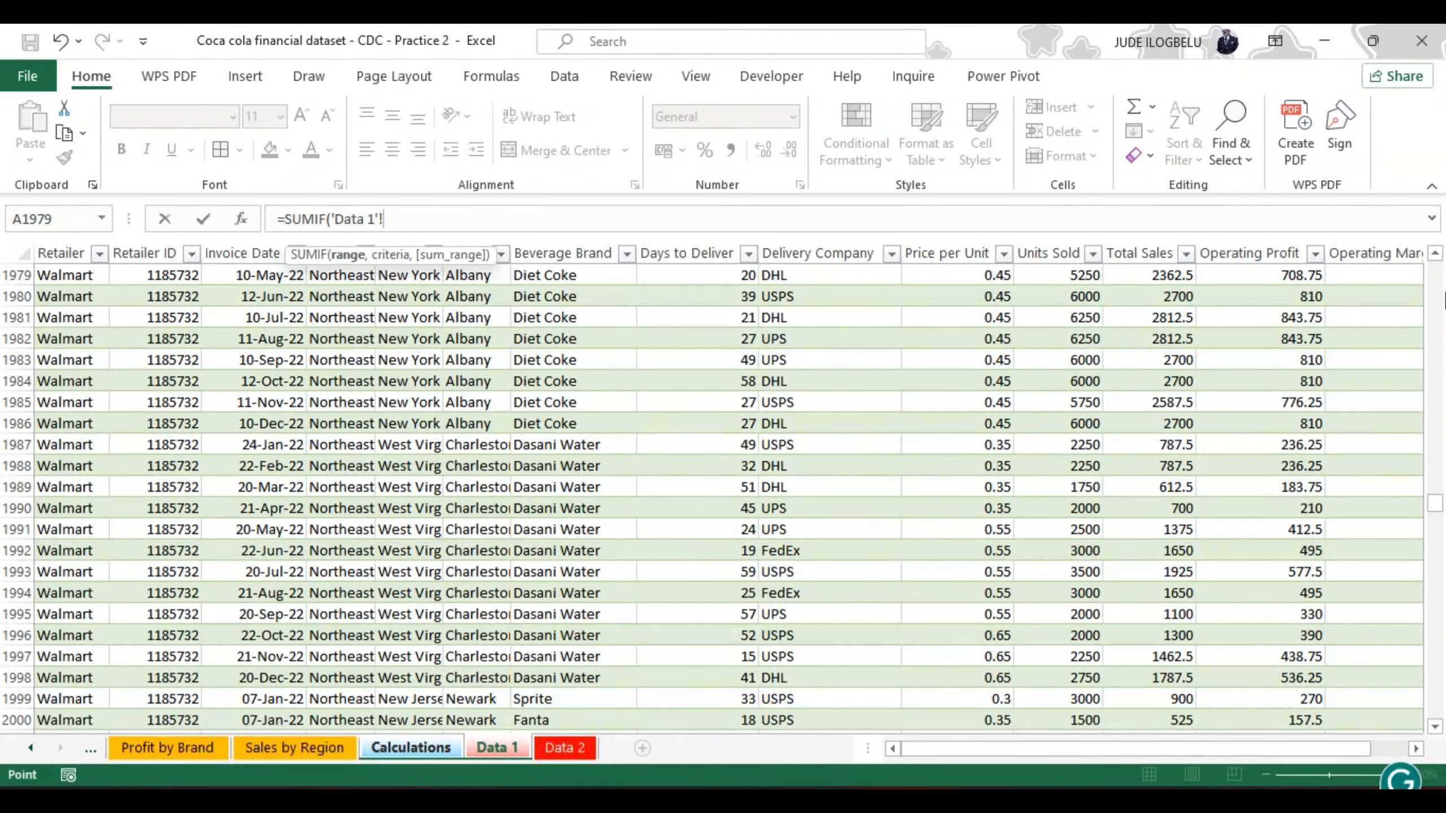
left_click_drag(1436, 495, 1435, 264)
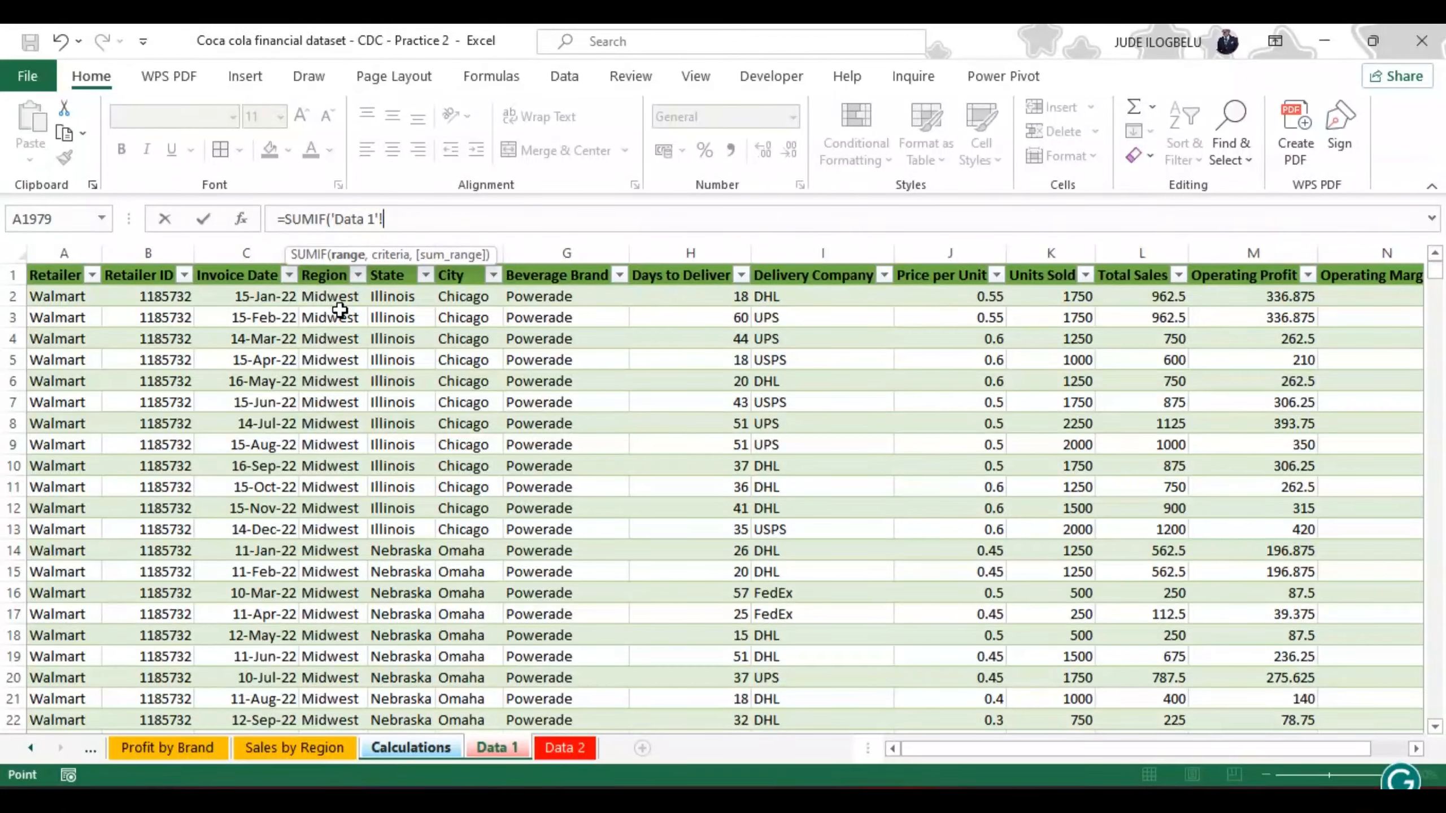
left_click(325, 296)
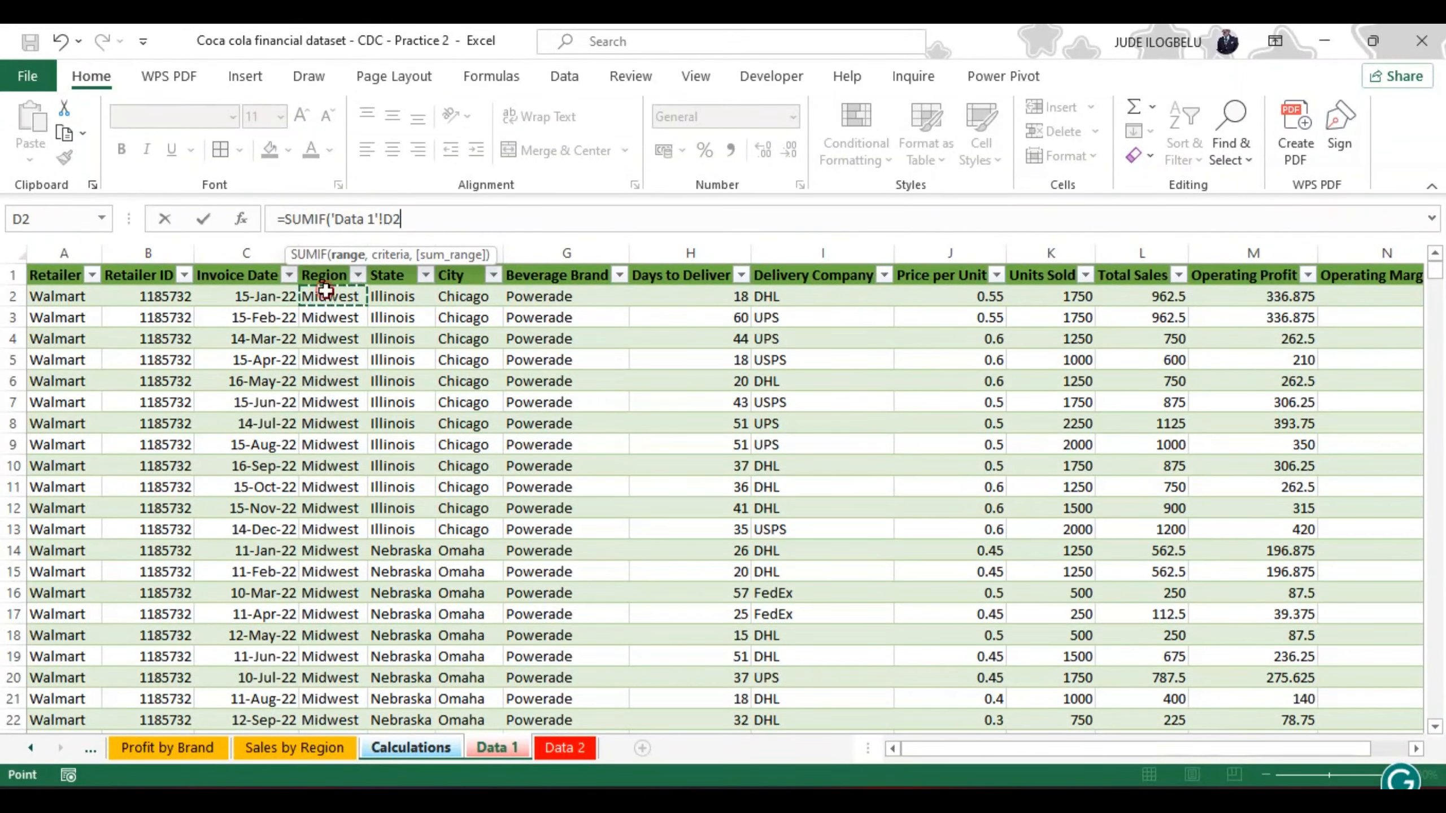
key("ctrl+shift+Down")
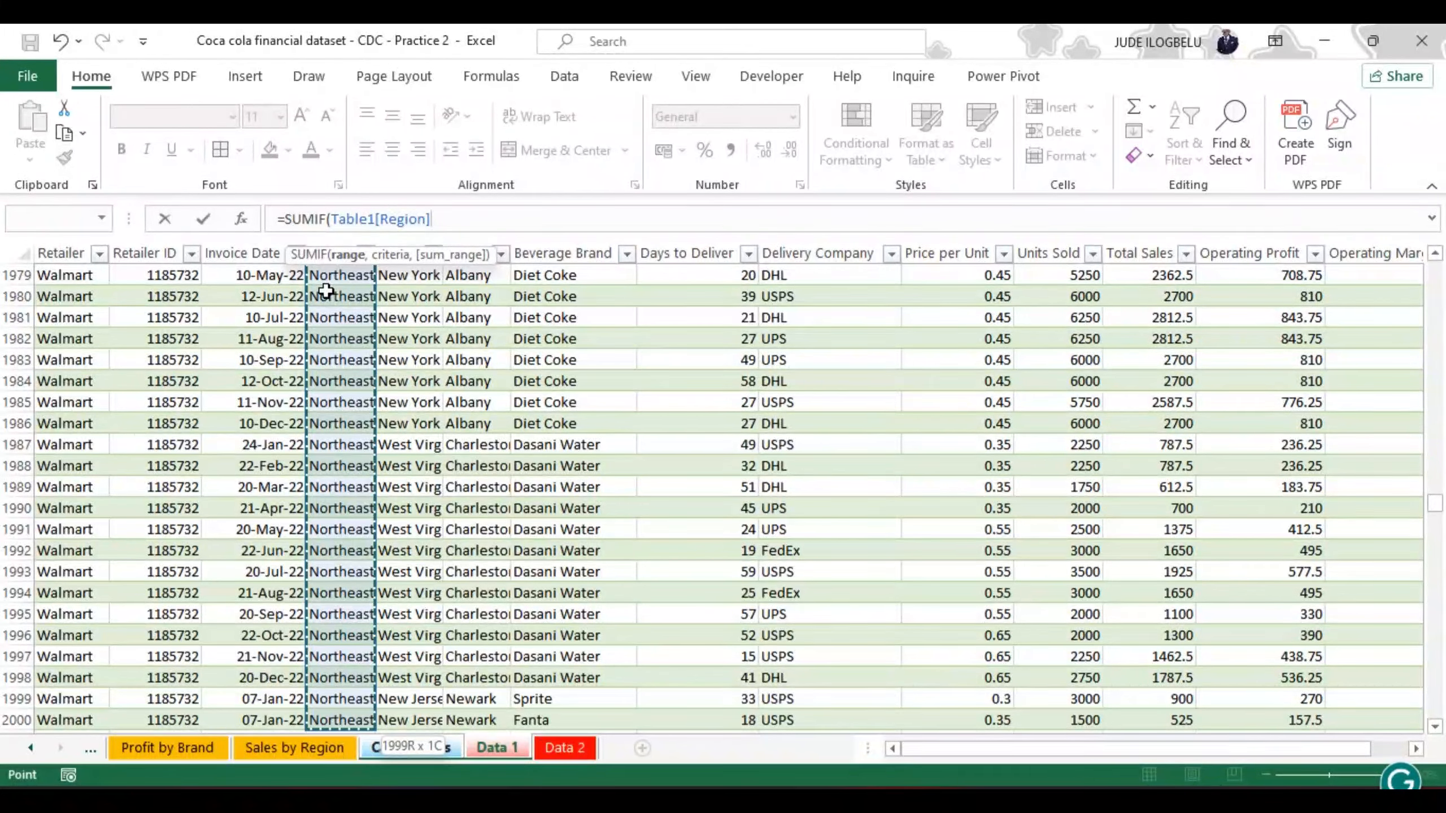
type(",")
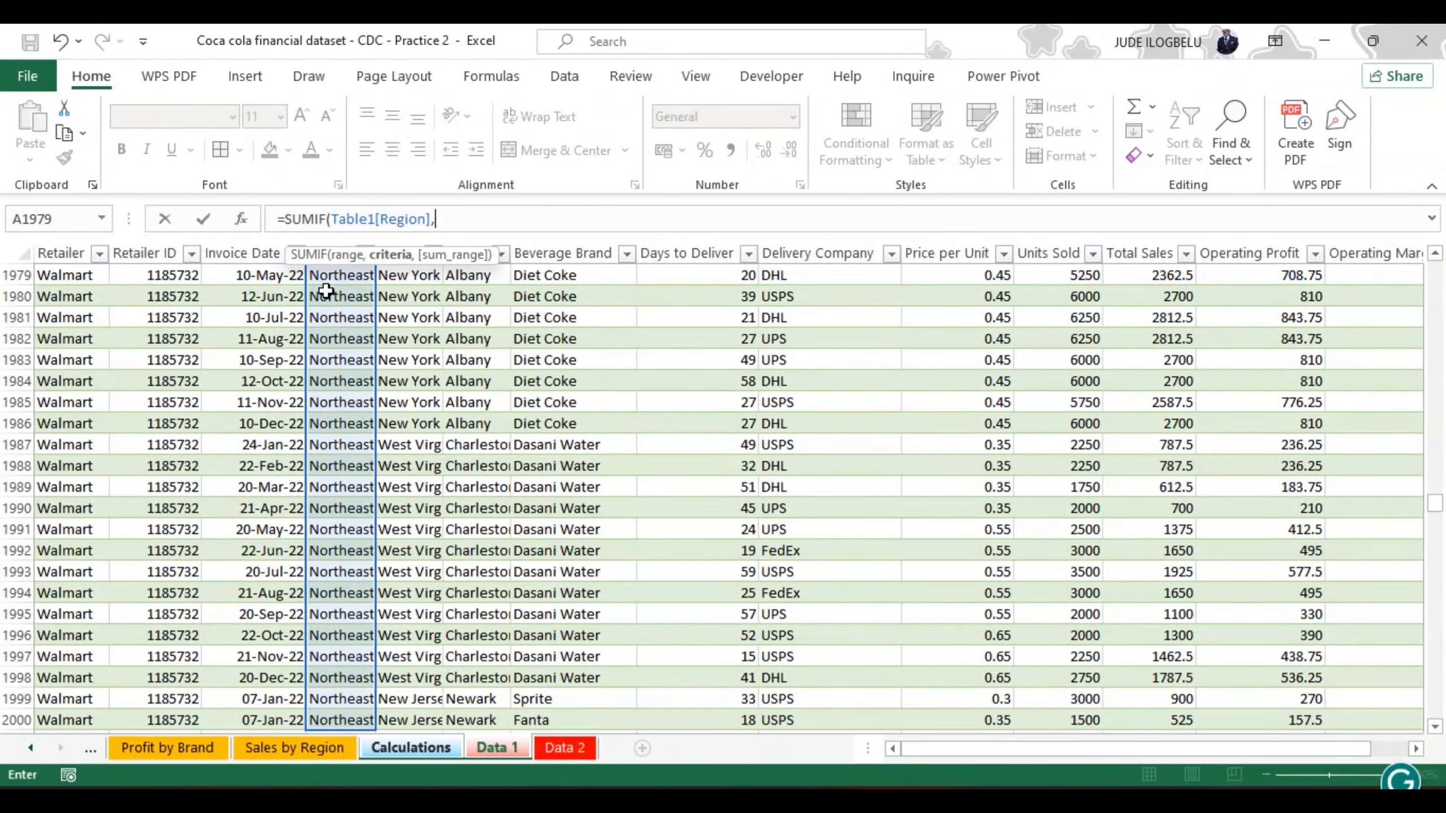
Step: Finish the F3 SUMIF with Calculations cell E3 as criteria and the Data 1 table's Total Sales column as sum range
left_click(409, 744)
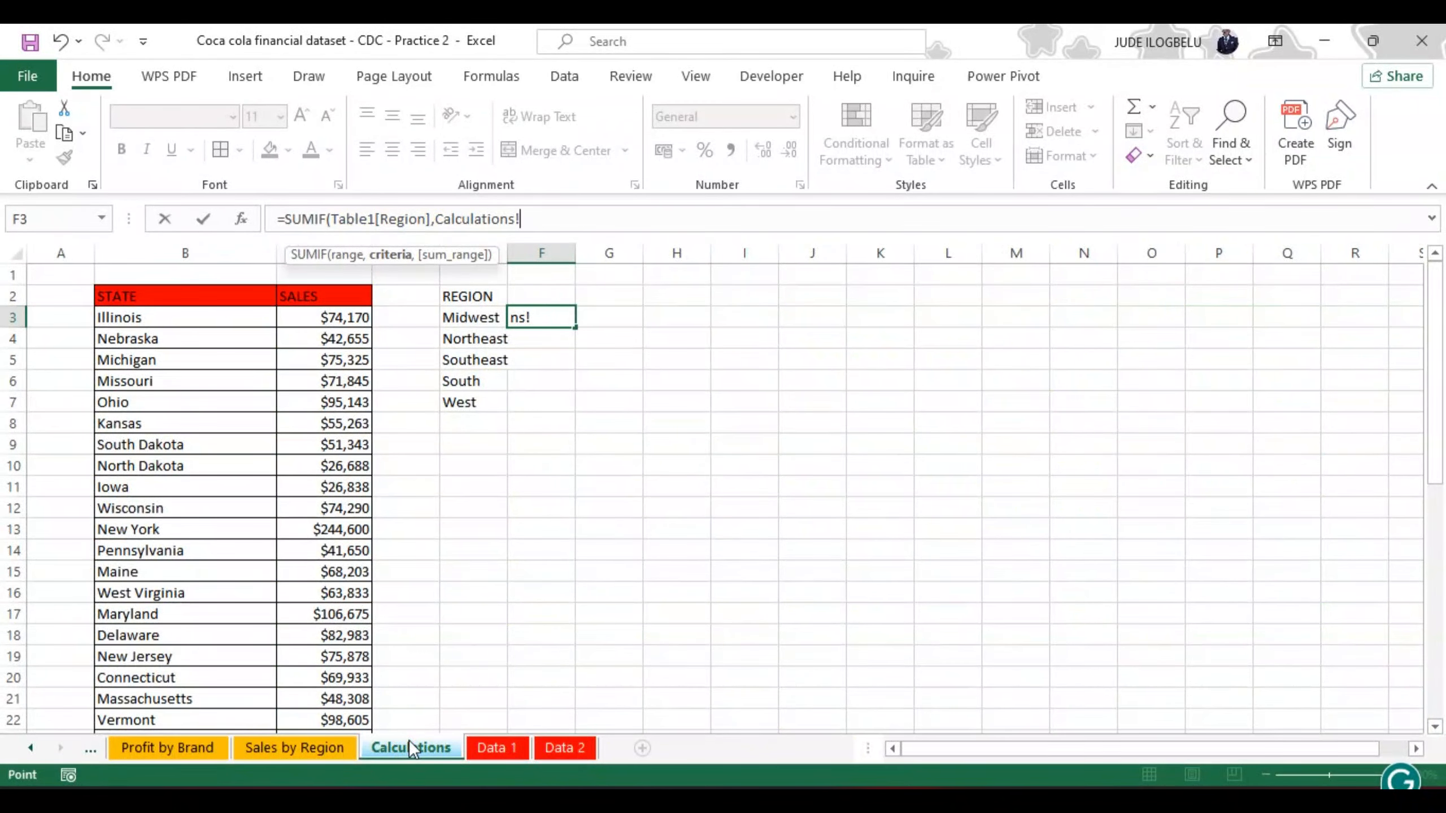
left_click(474, 320)
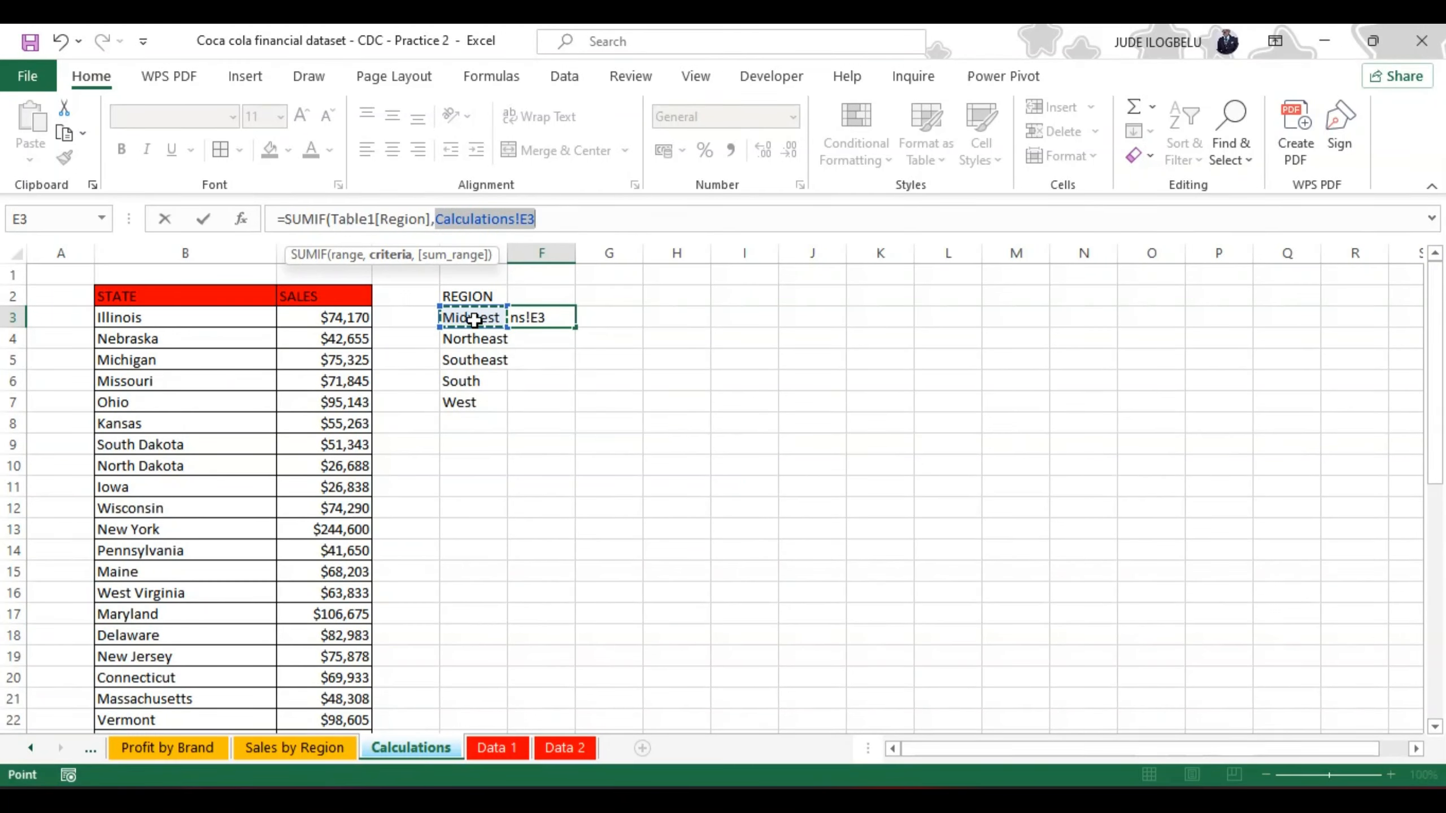
type(",")
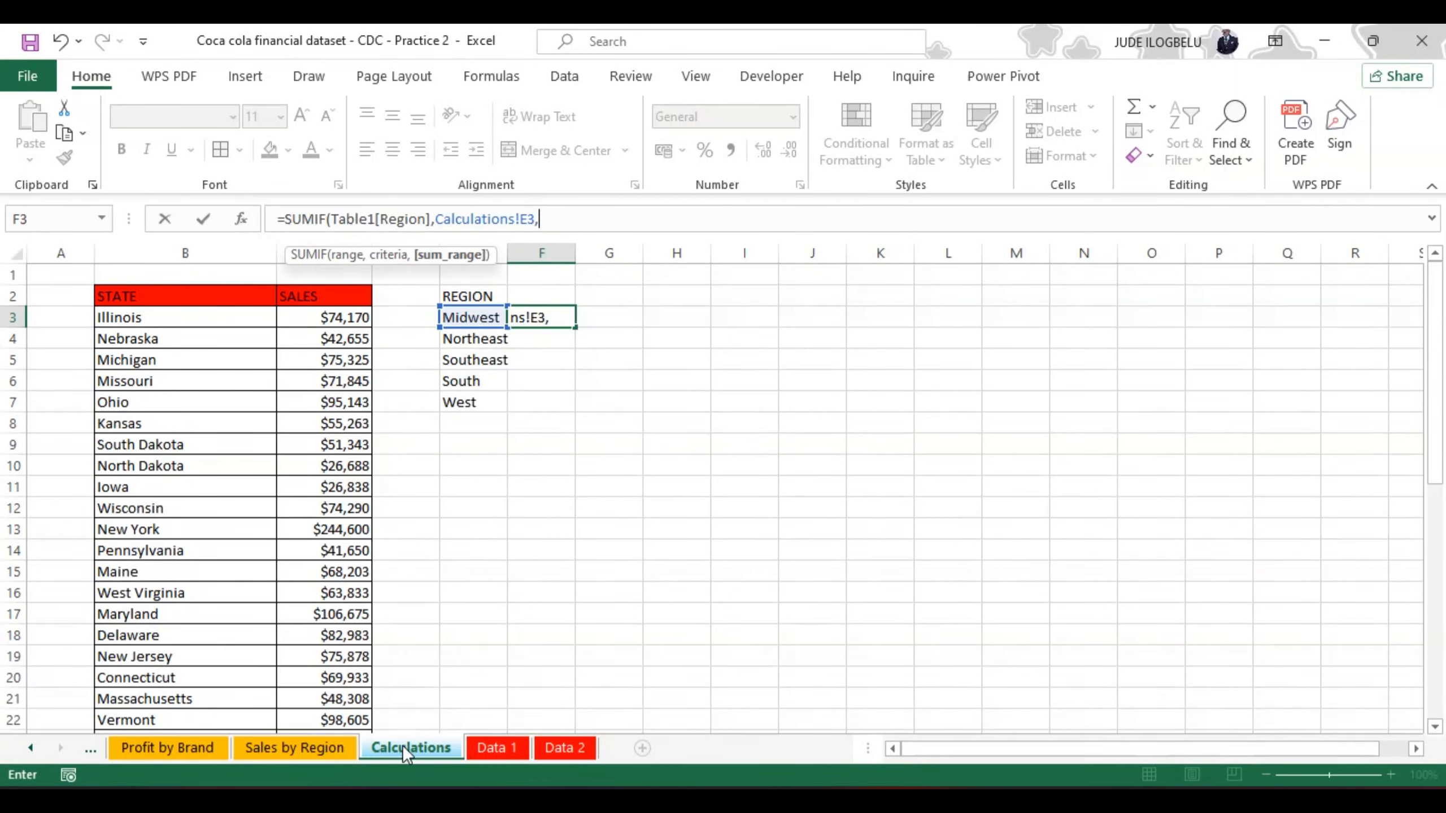
left_click(487, 740)
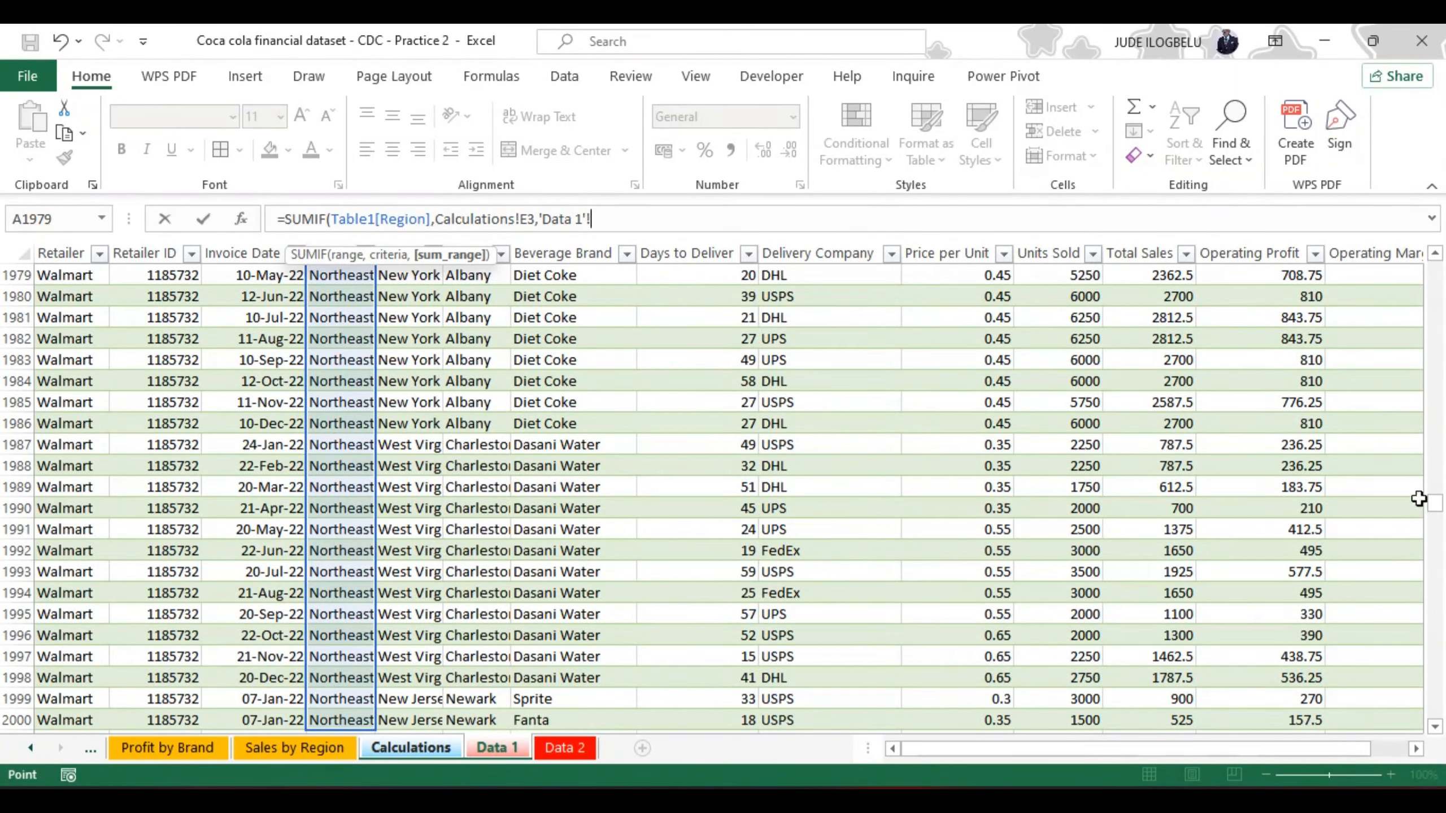
left_click_drag(1434, 503, 1434, 268)
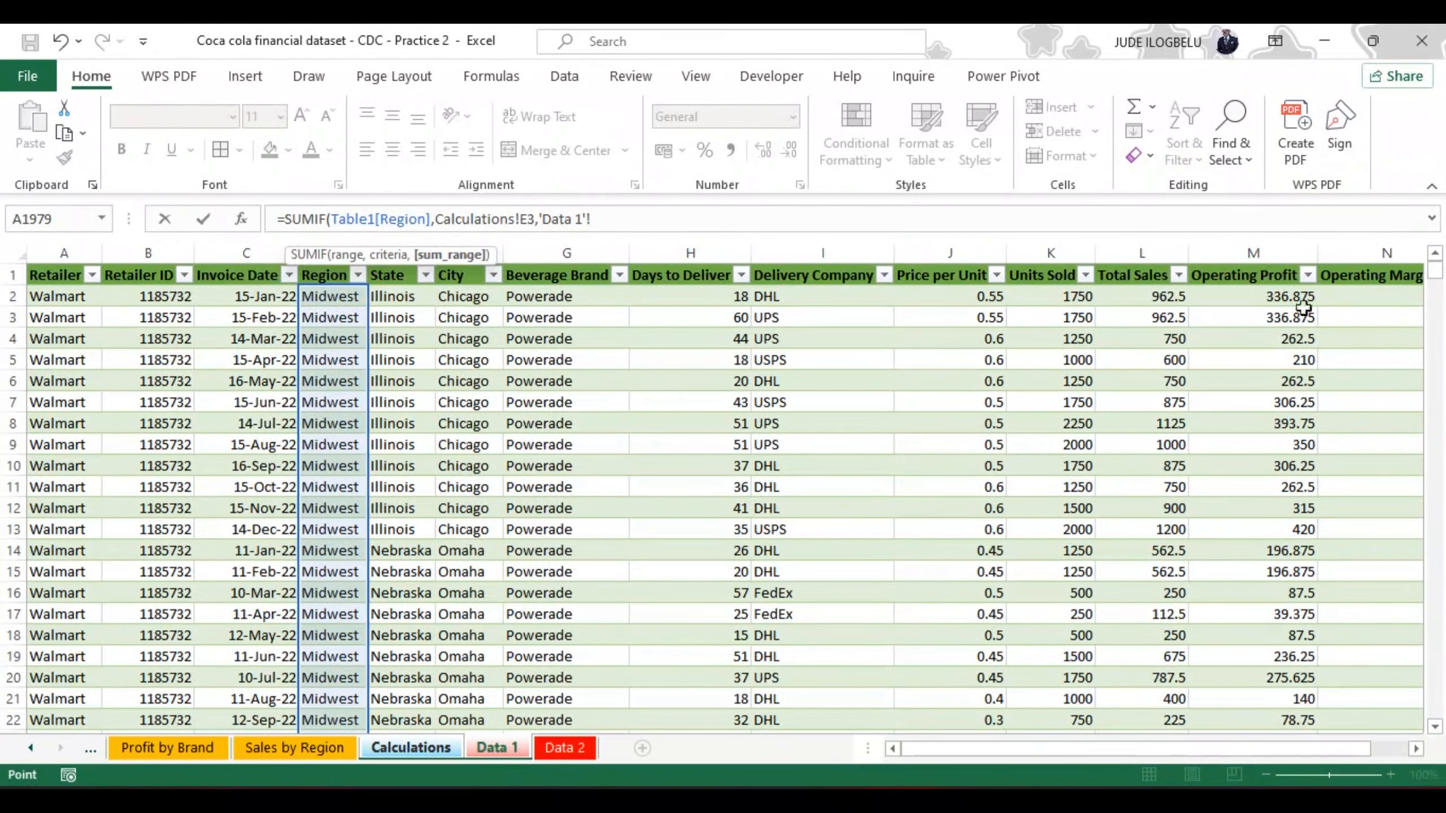
left_click(1150, 292)
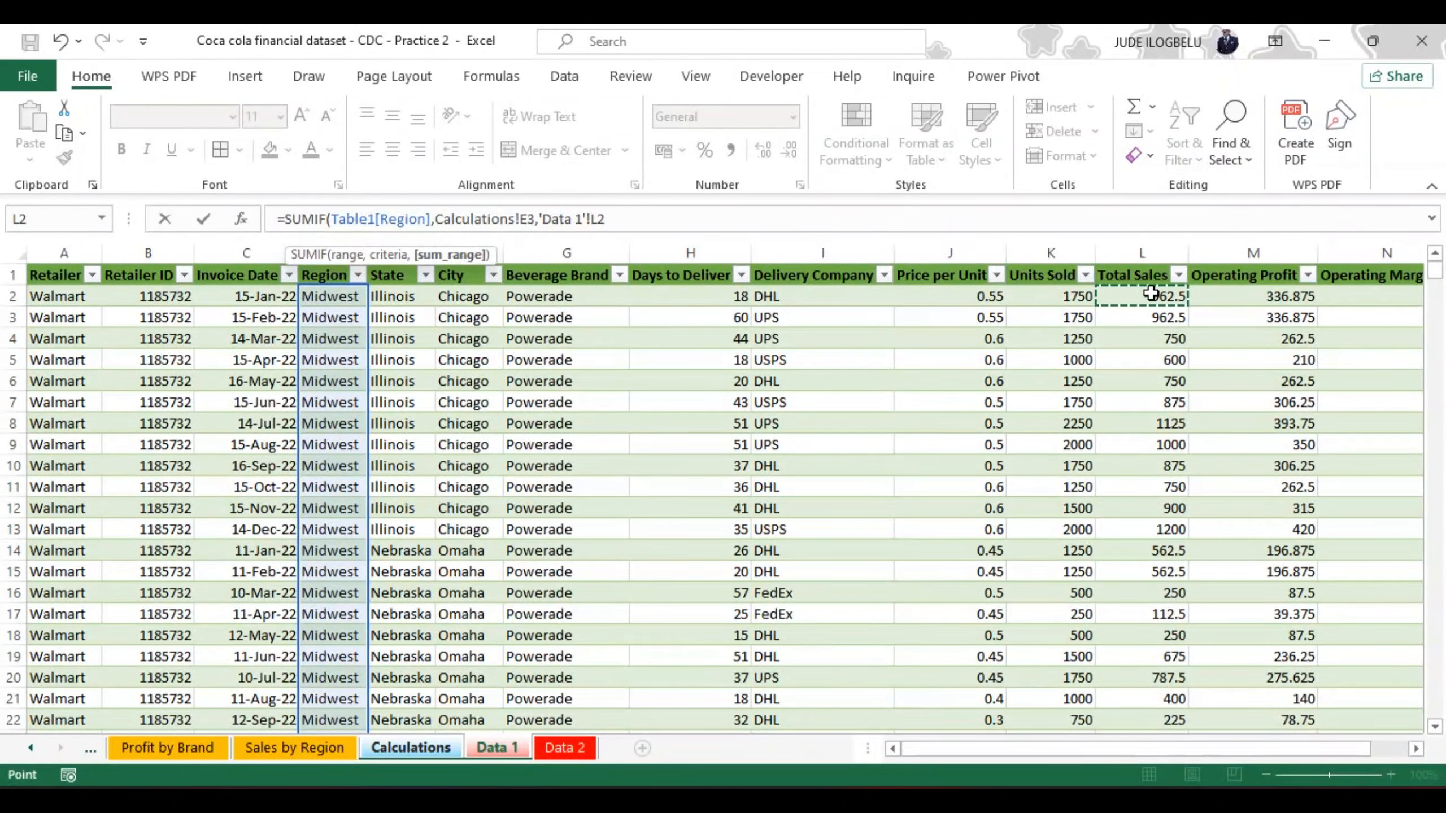
key("ctrl+shift+Down")
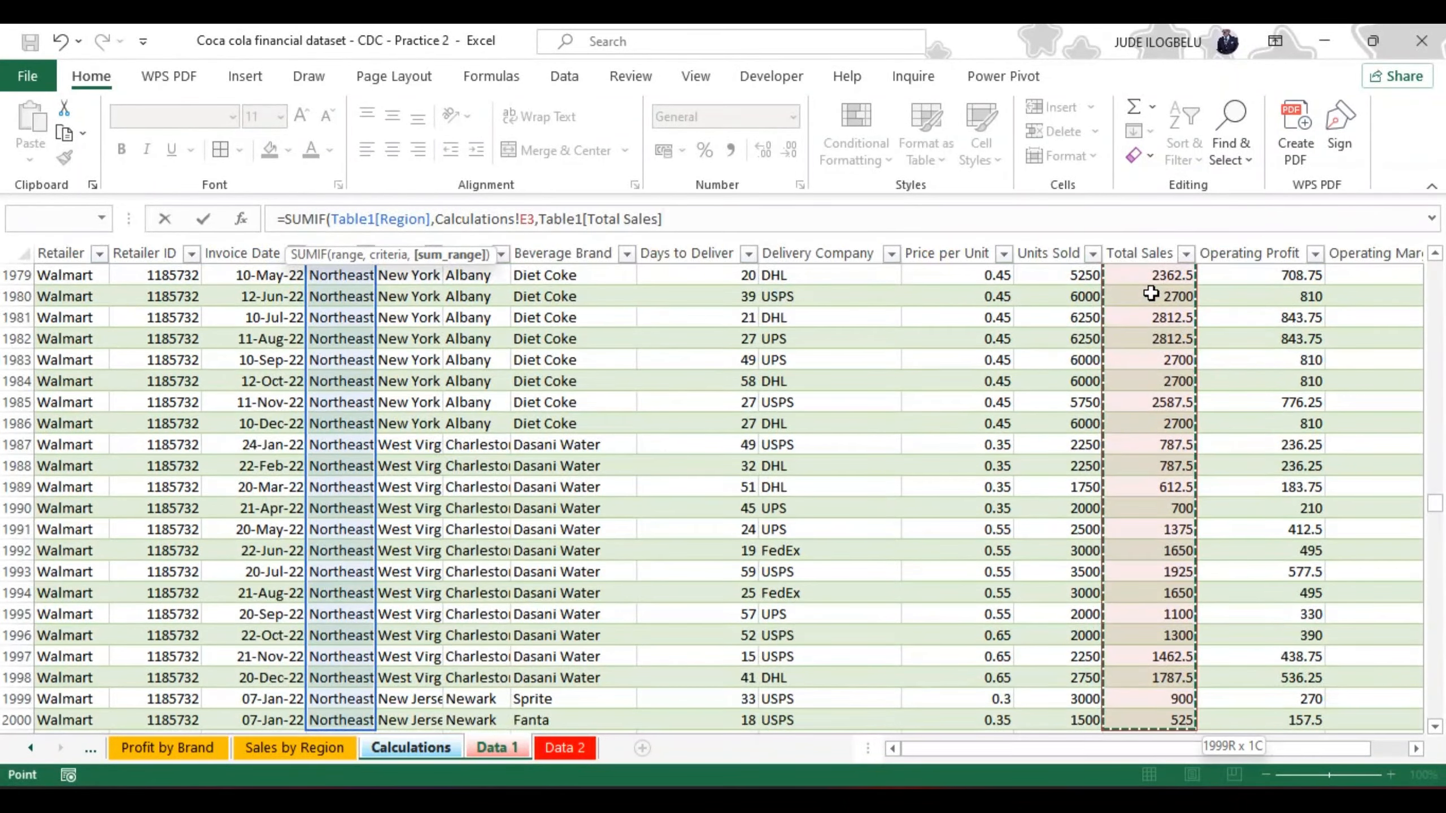
type(")")
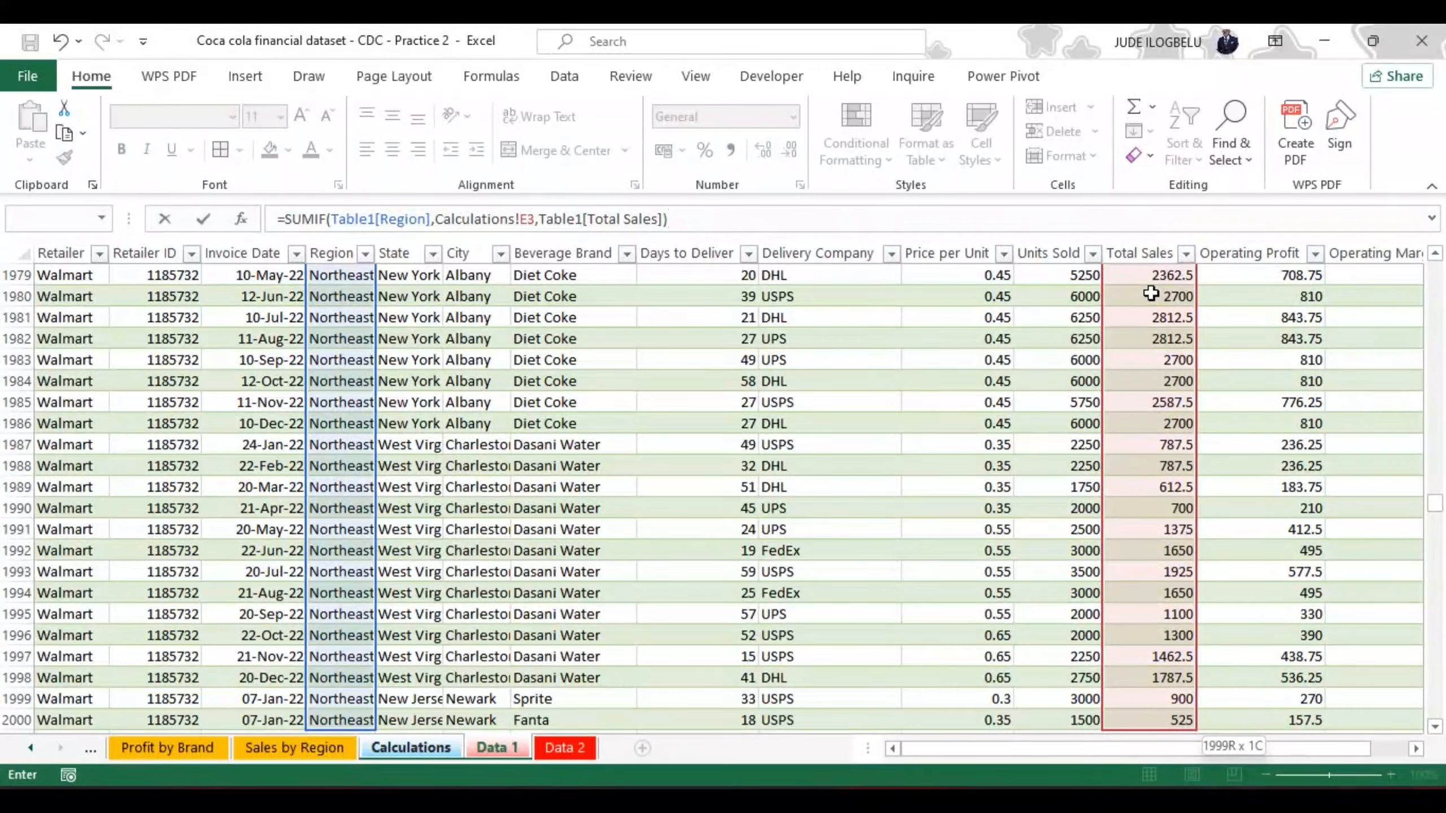
key("Return")
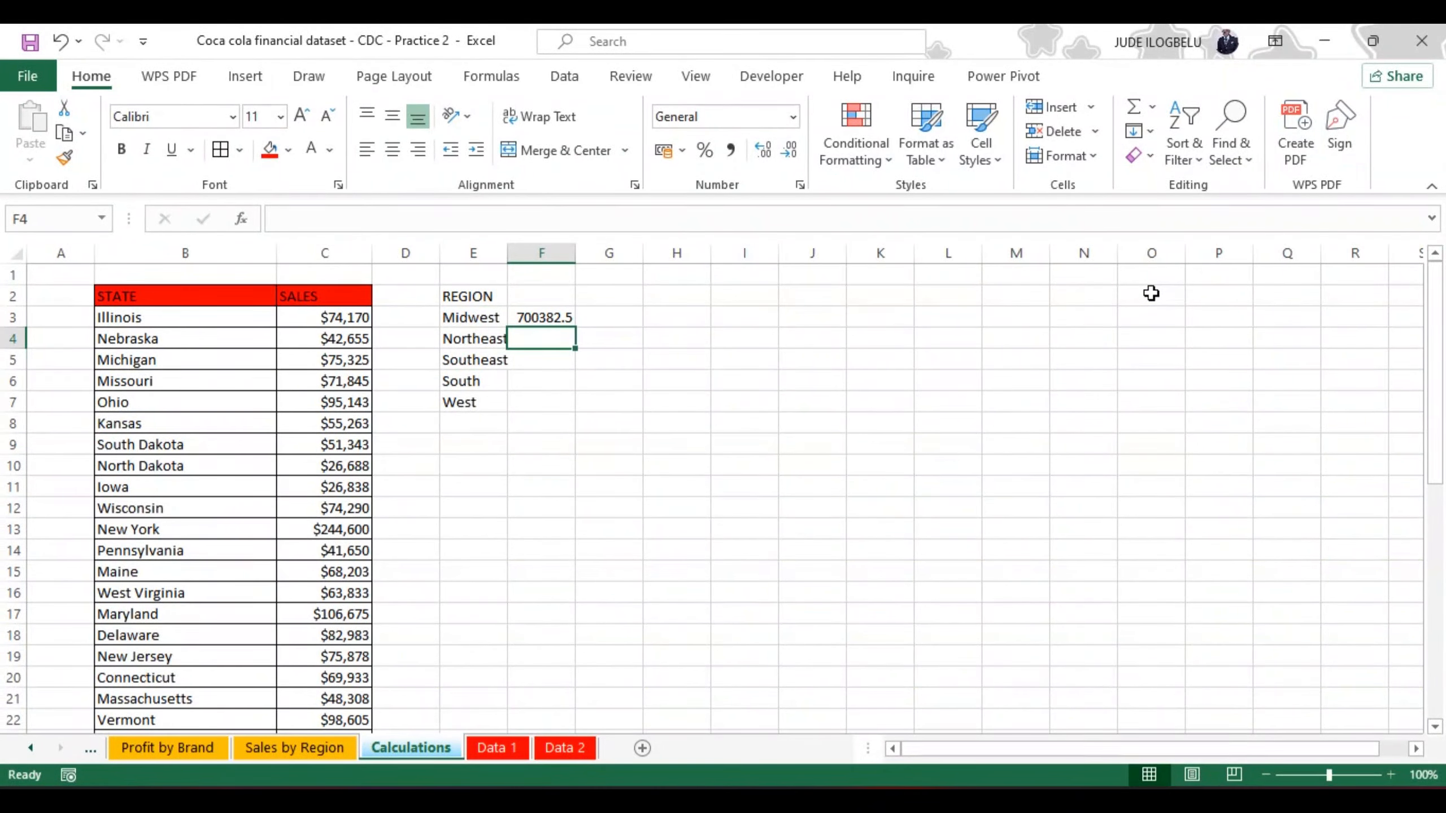
Step: Format F3 as Currency with 0 decimal places and the $ English (United States) symbol
left_click(548, 317)
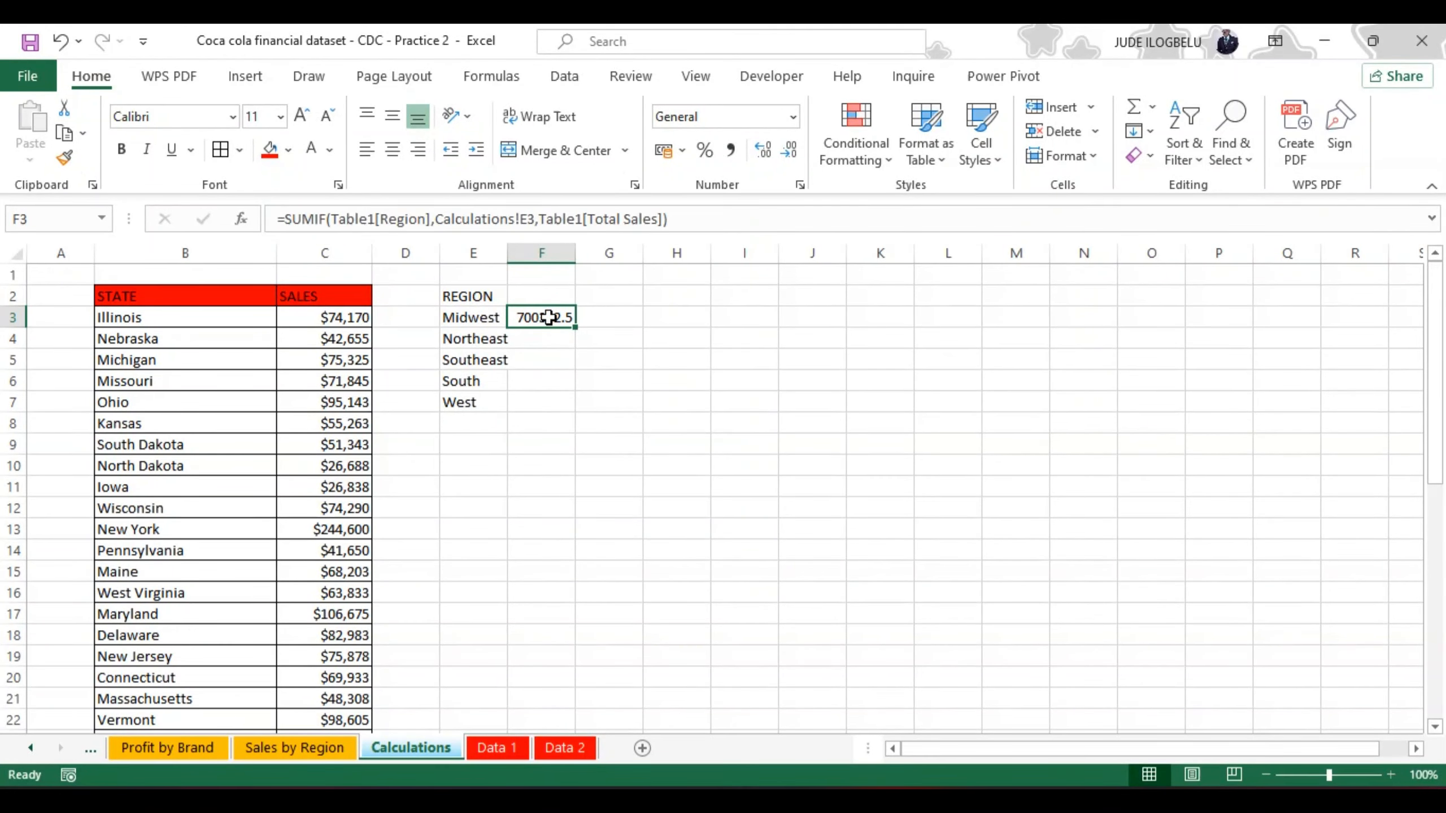
right_click(547, 317)
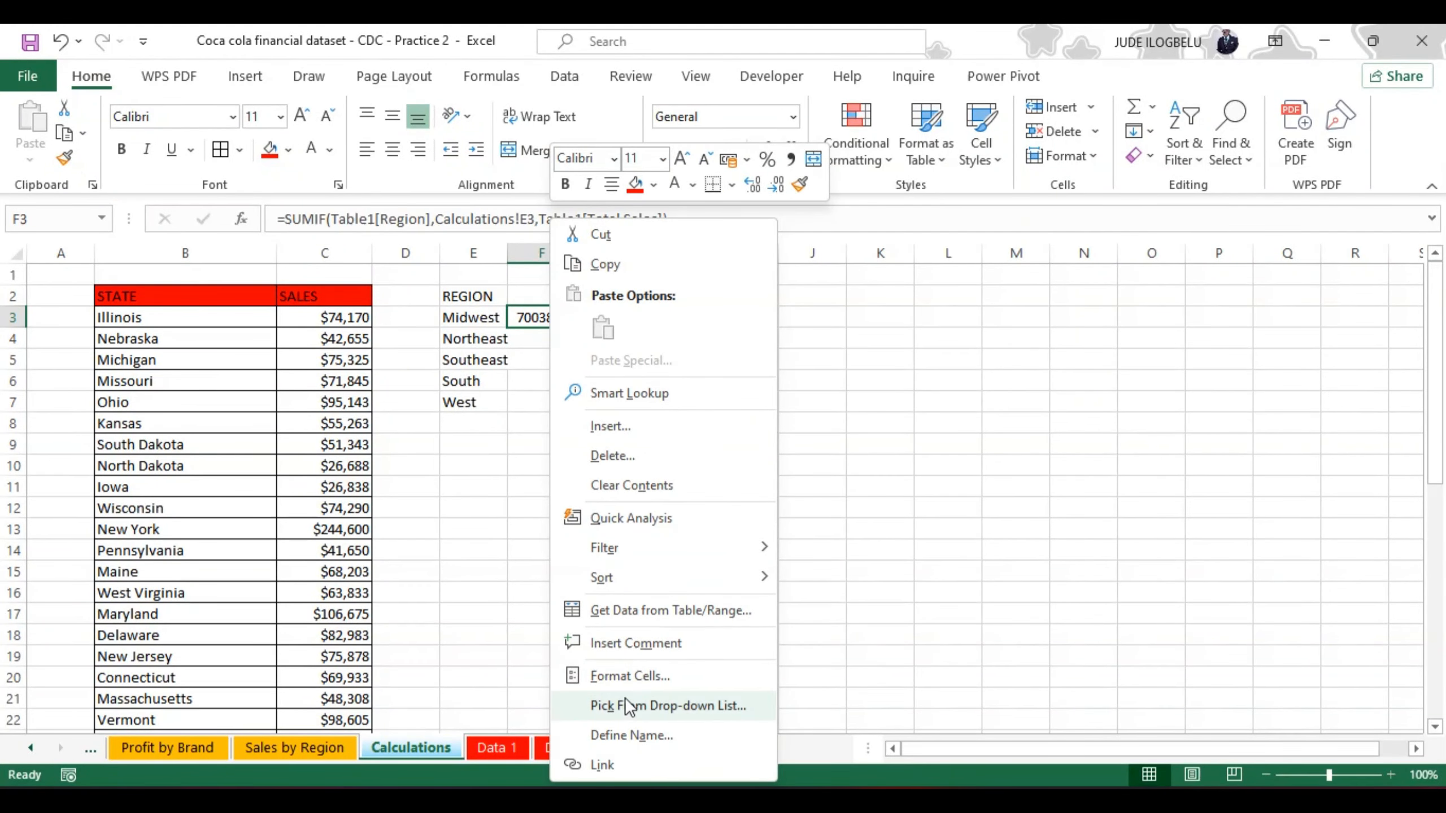
left_click(628, 677)
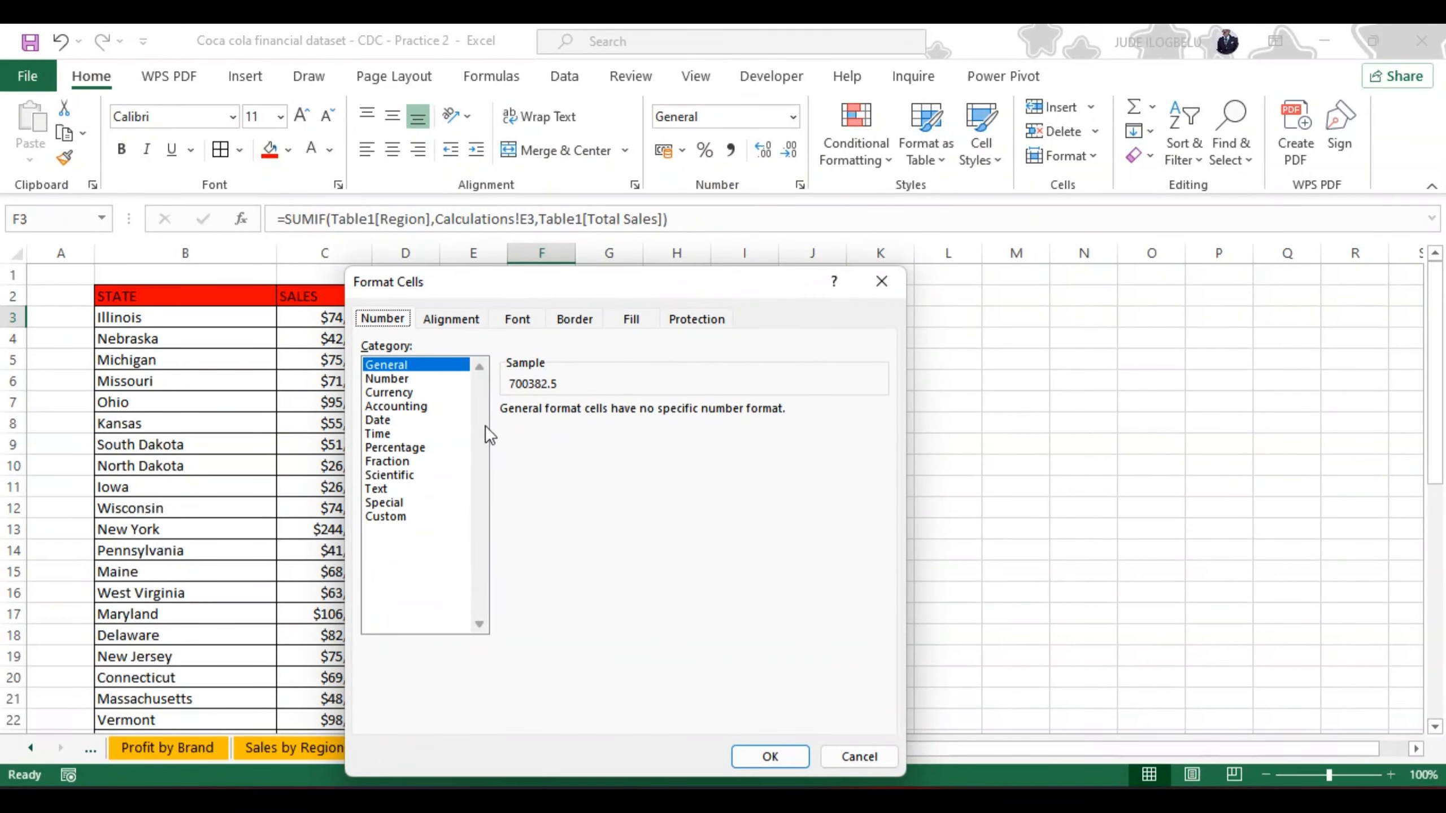
left_click(392, 393)
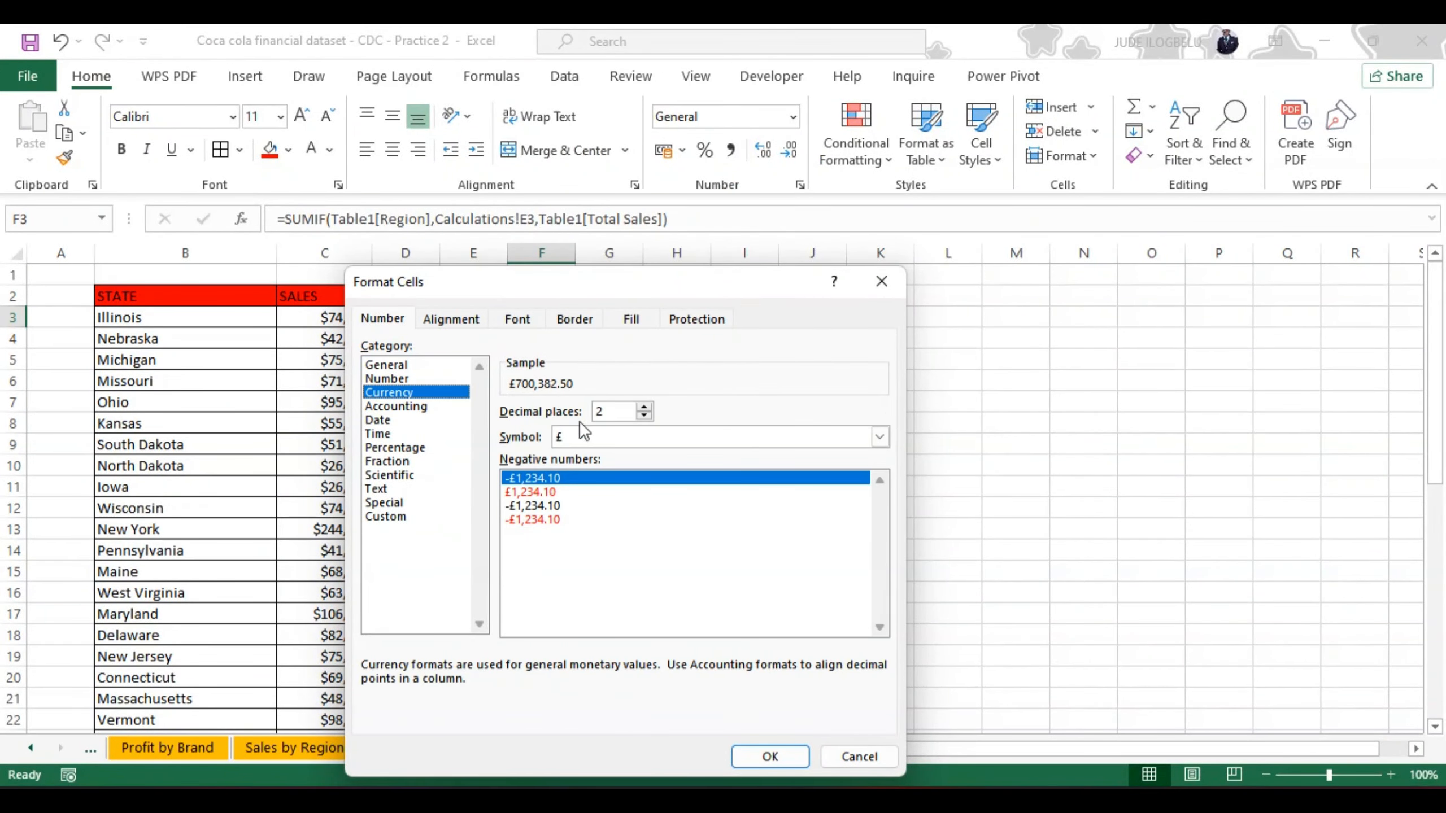
left_click(644, 415)
left_click(644, 415)
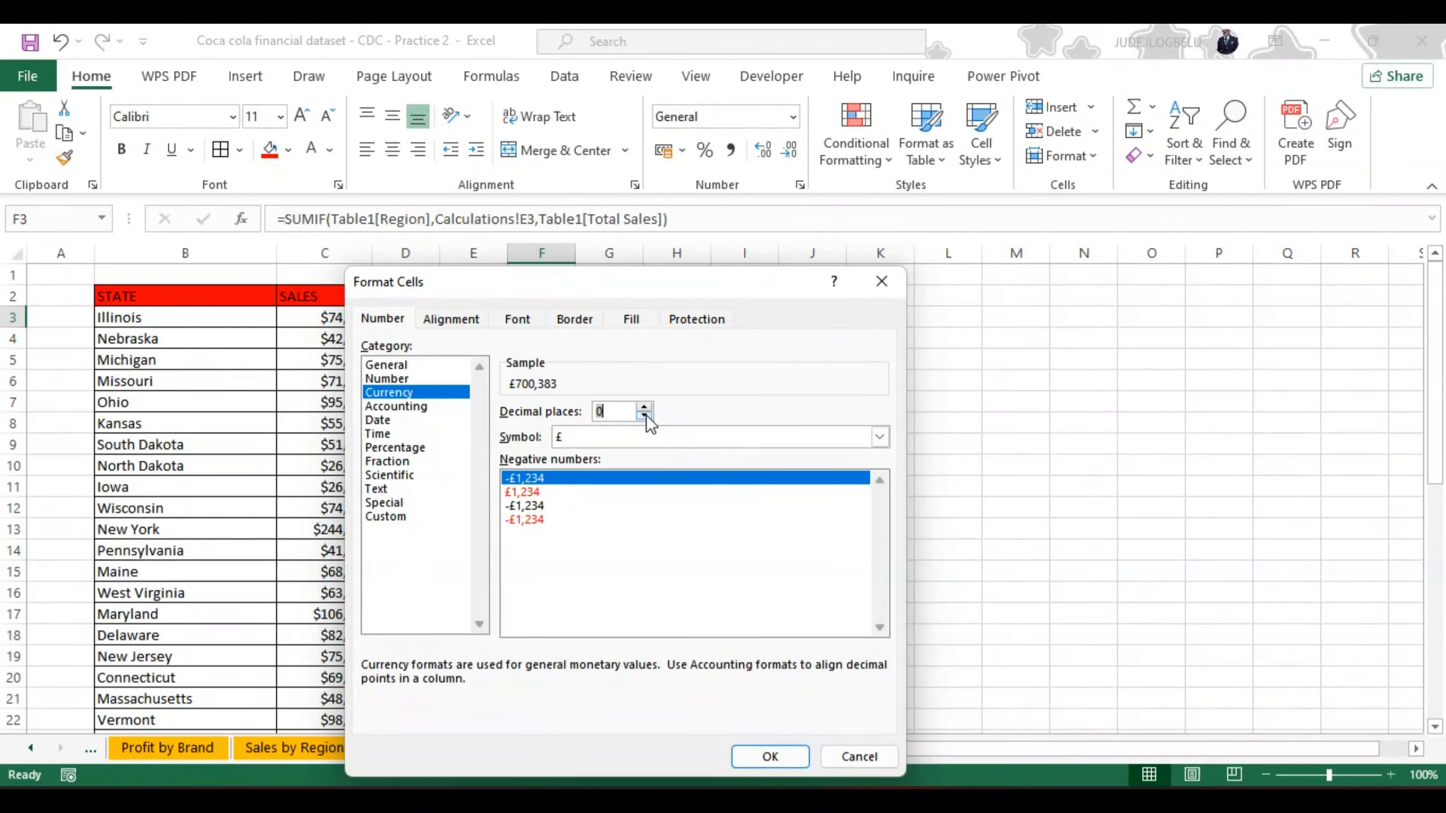
left_click(880, 434)
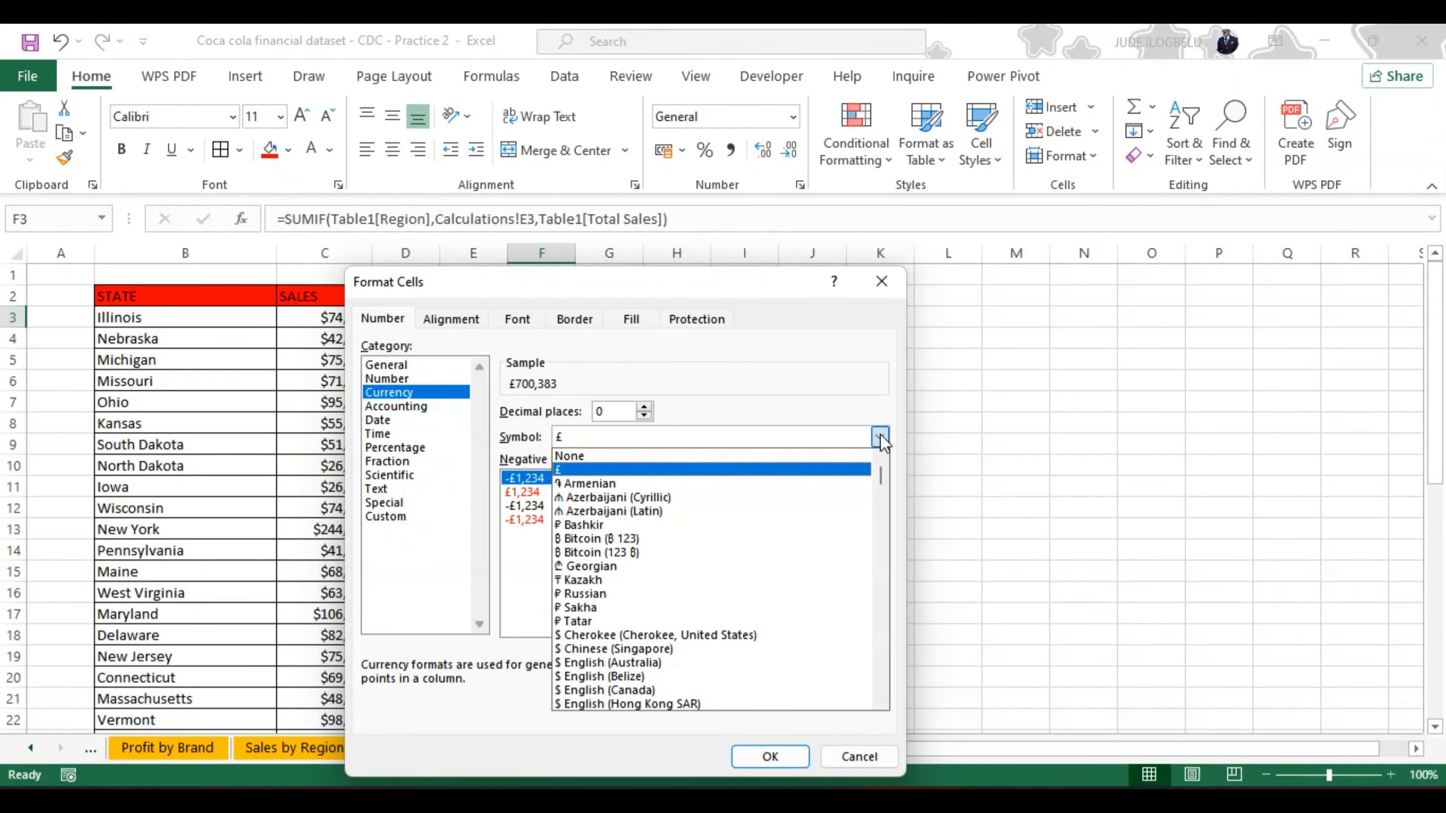
left_click(880, 699)
left_click(880, 699)
left_click(880, 699)
left_click(880, 699)
left_click(880, 699)
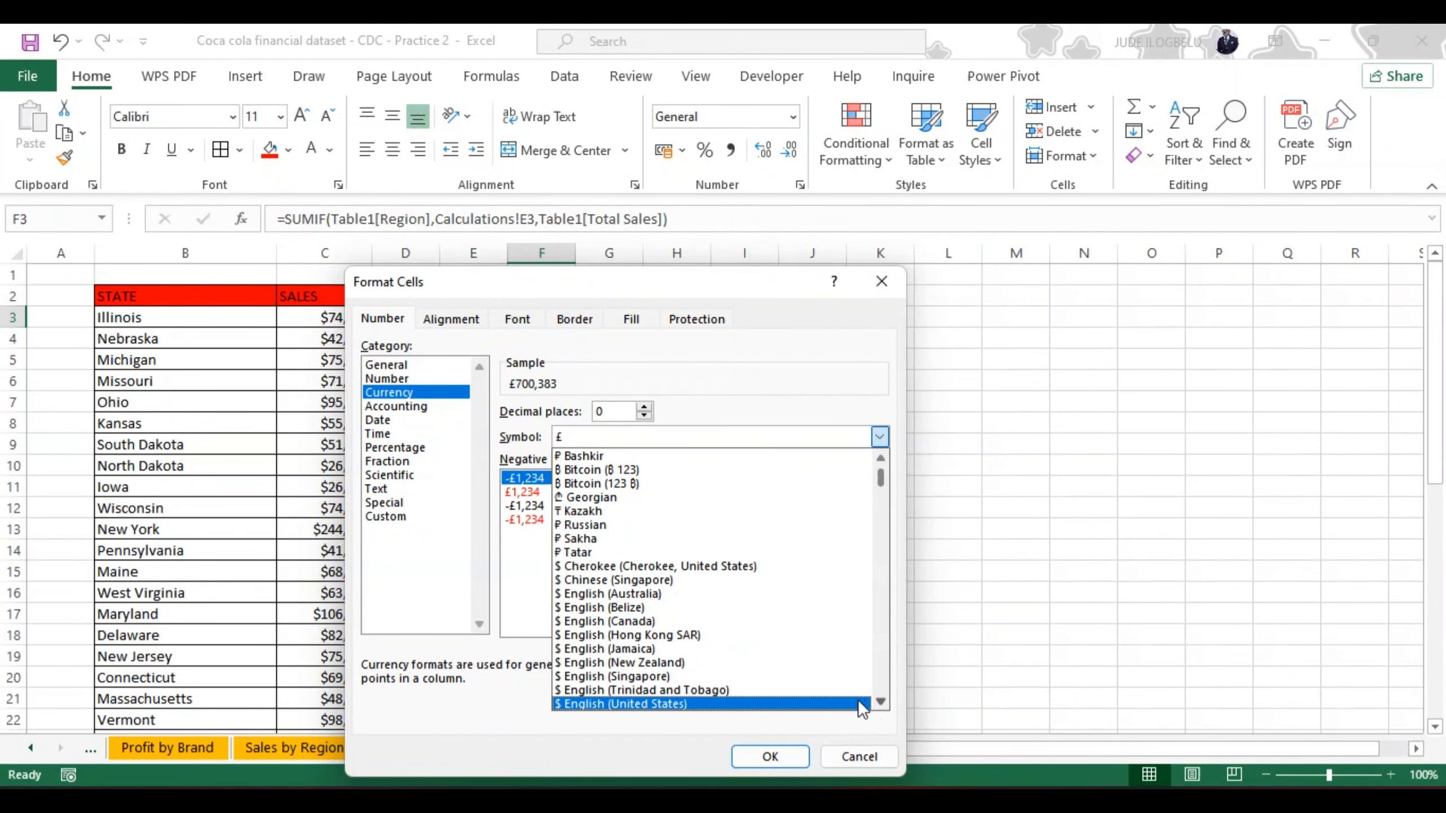
left_click(843, 698)
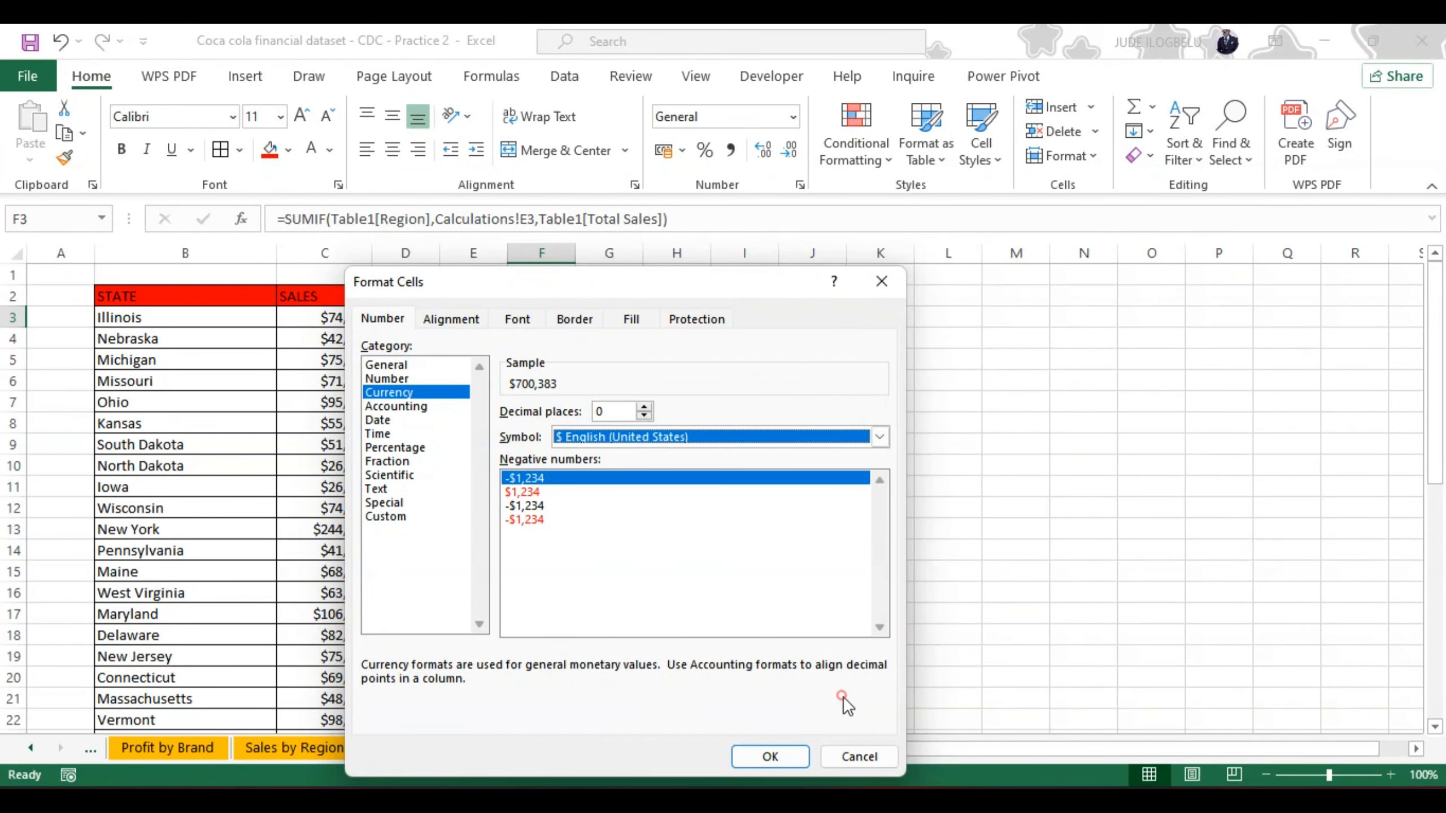
left_click(769, 757)
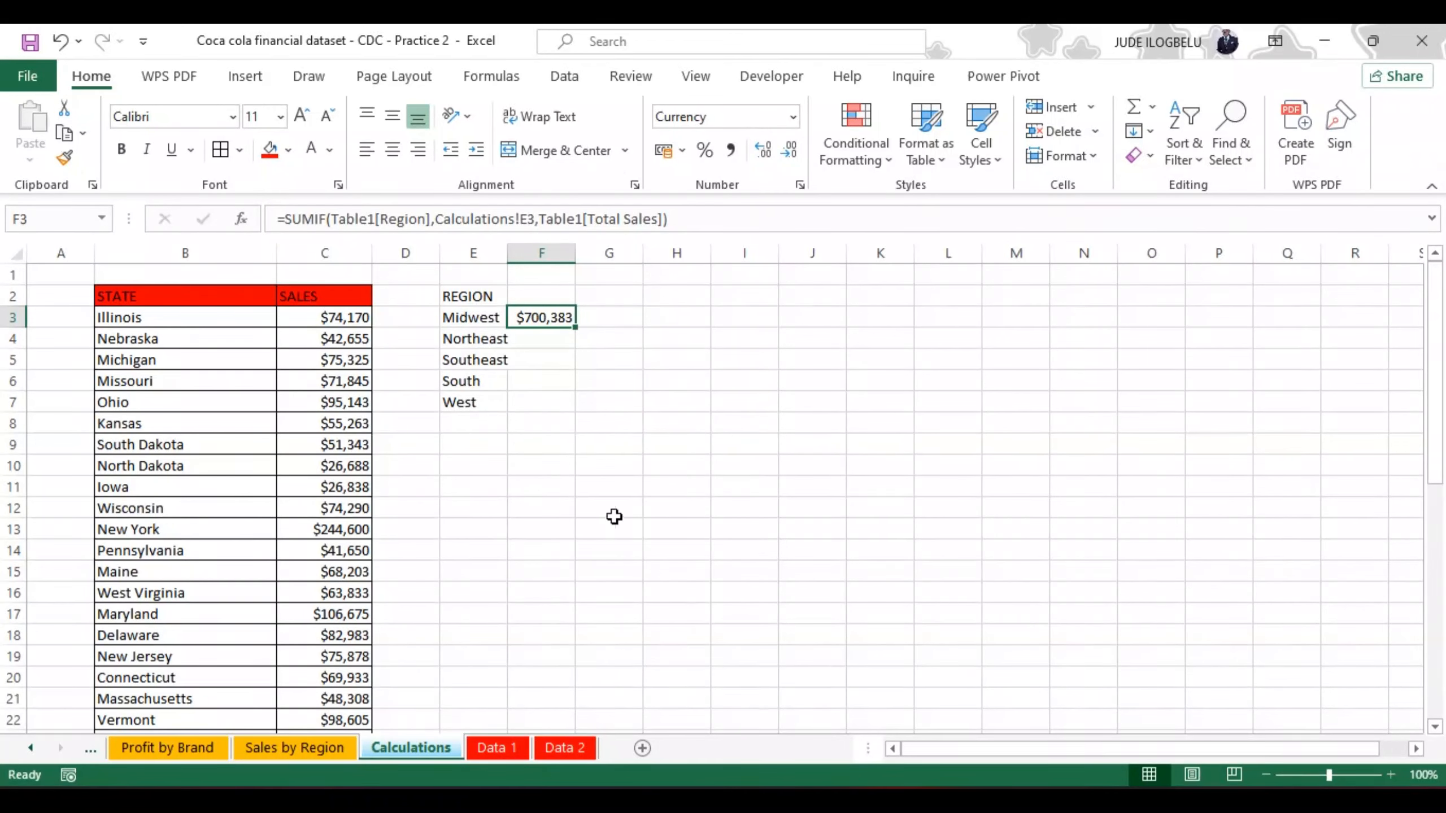
Step: Fill the F3 SUMIF formula down through F7 and enter the header SALES in F2
left_click_drag(576, 328, 575, 411)
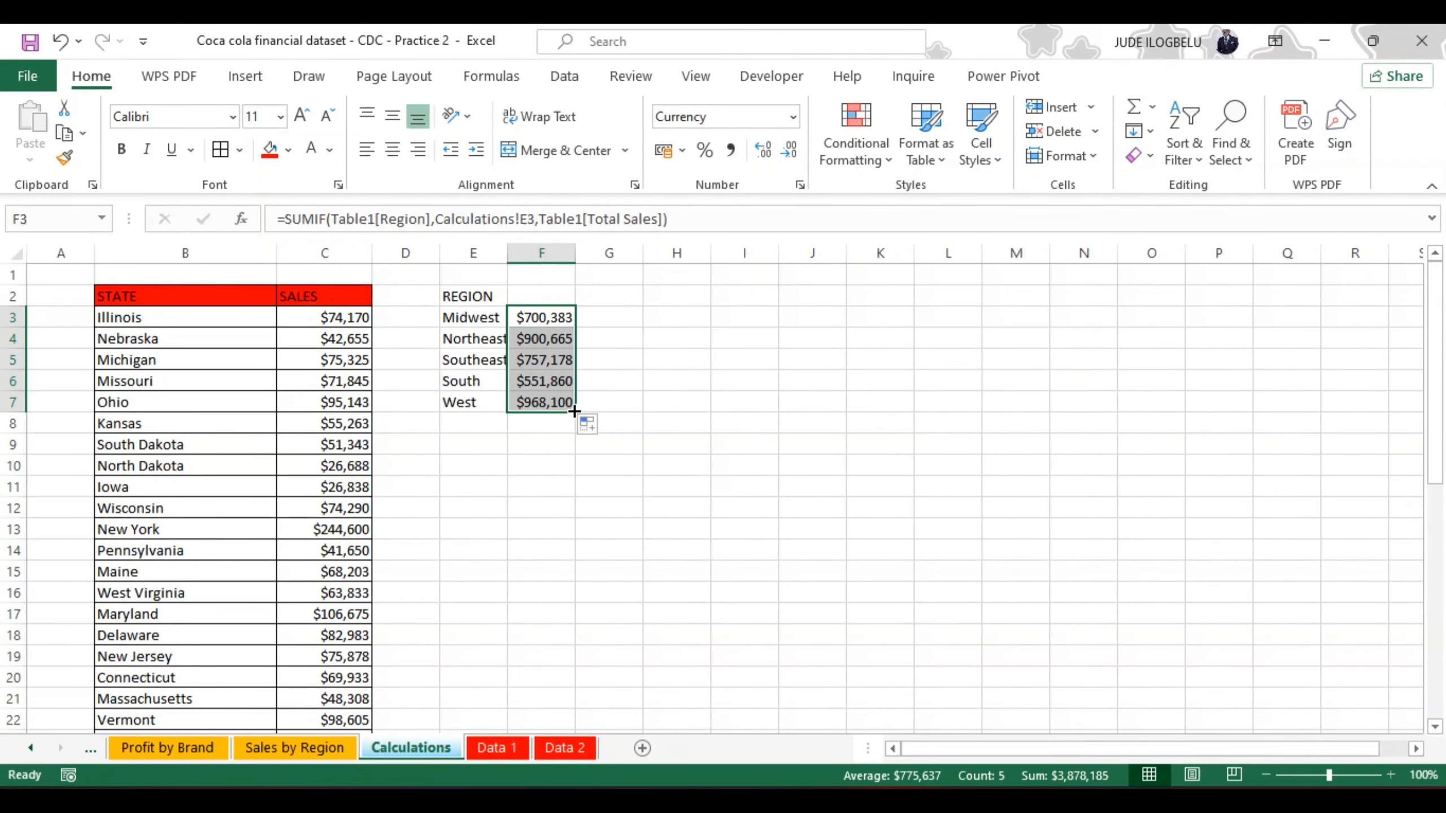
left_click(524, 293)
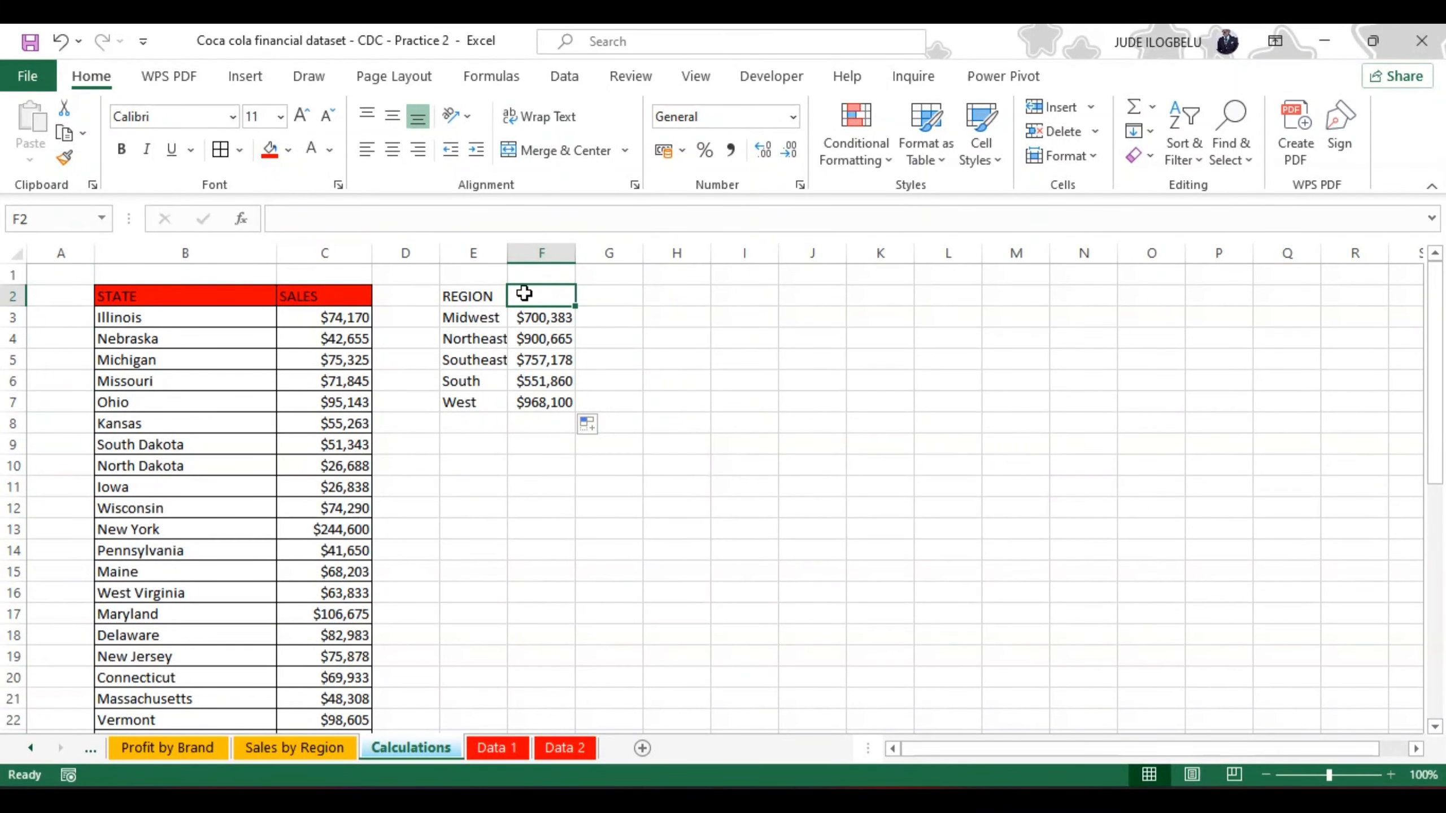
type("SALES")
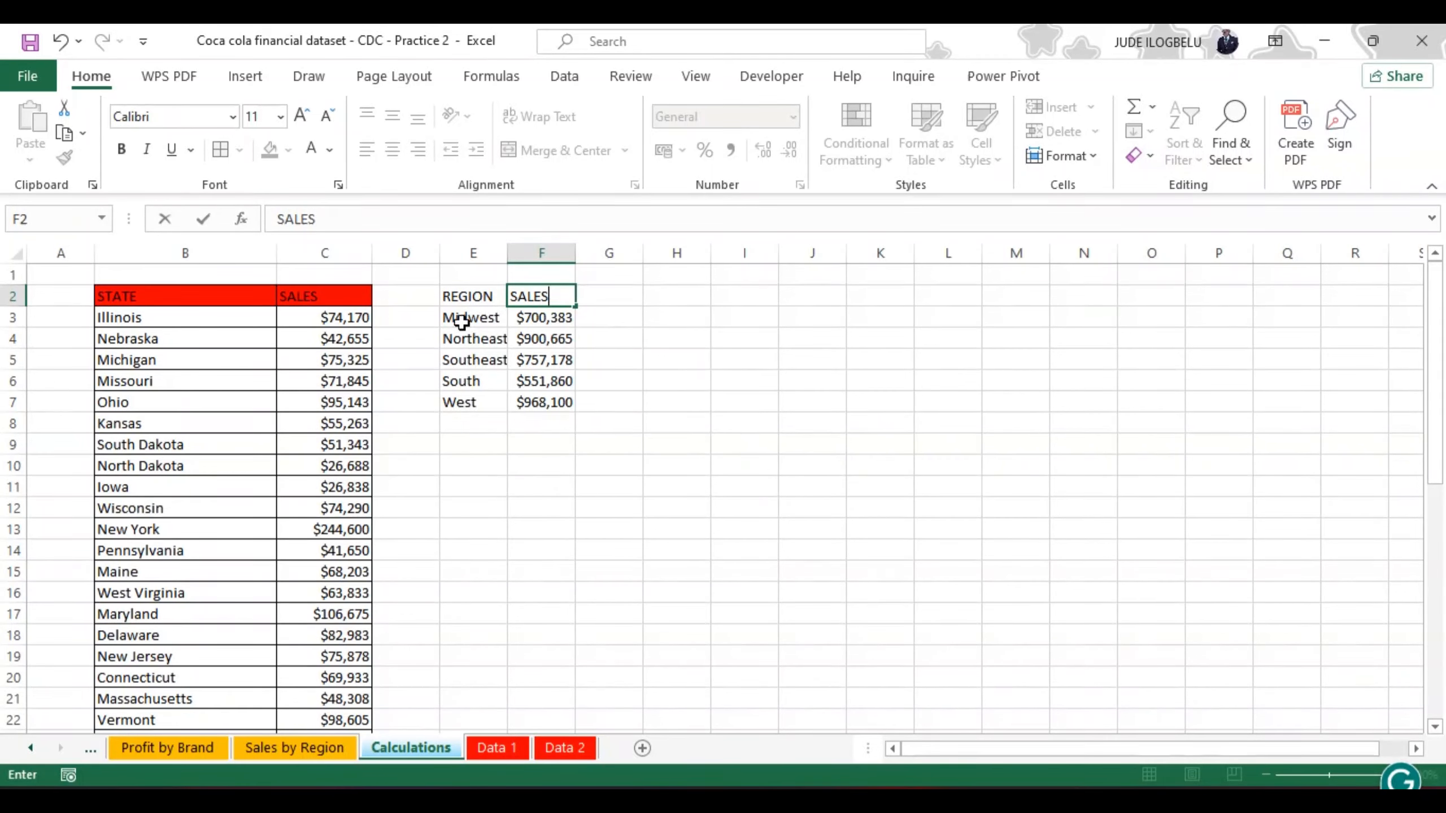
left_click(349, 319)
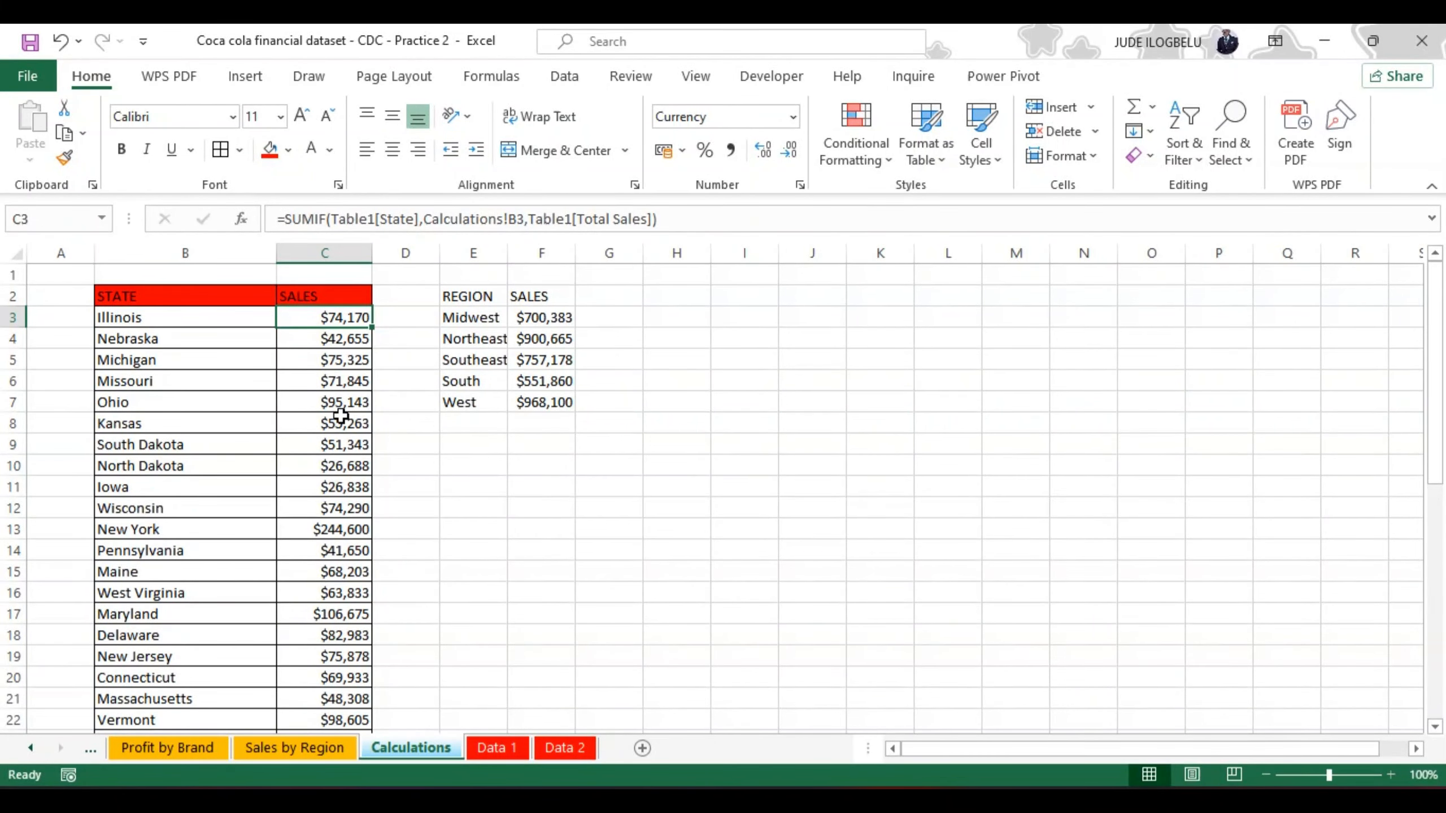
left_click(141, 336)
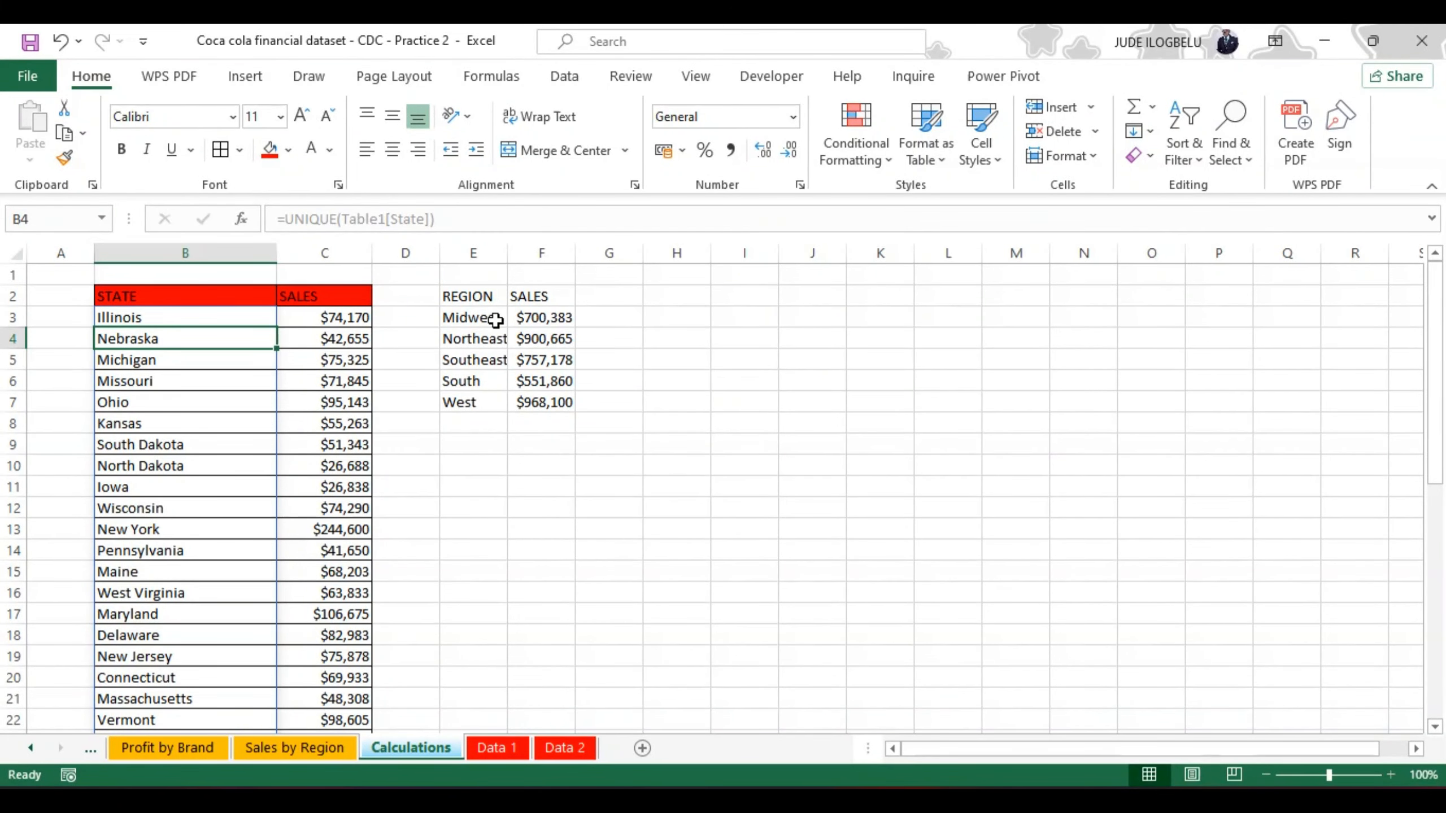
Step: Apply all borders to the region sales table in E2:F7
left_click(457, 296)
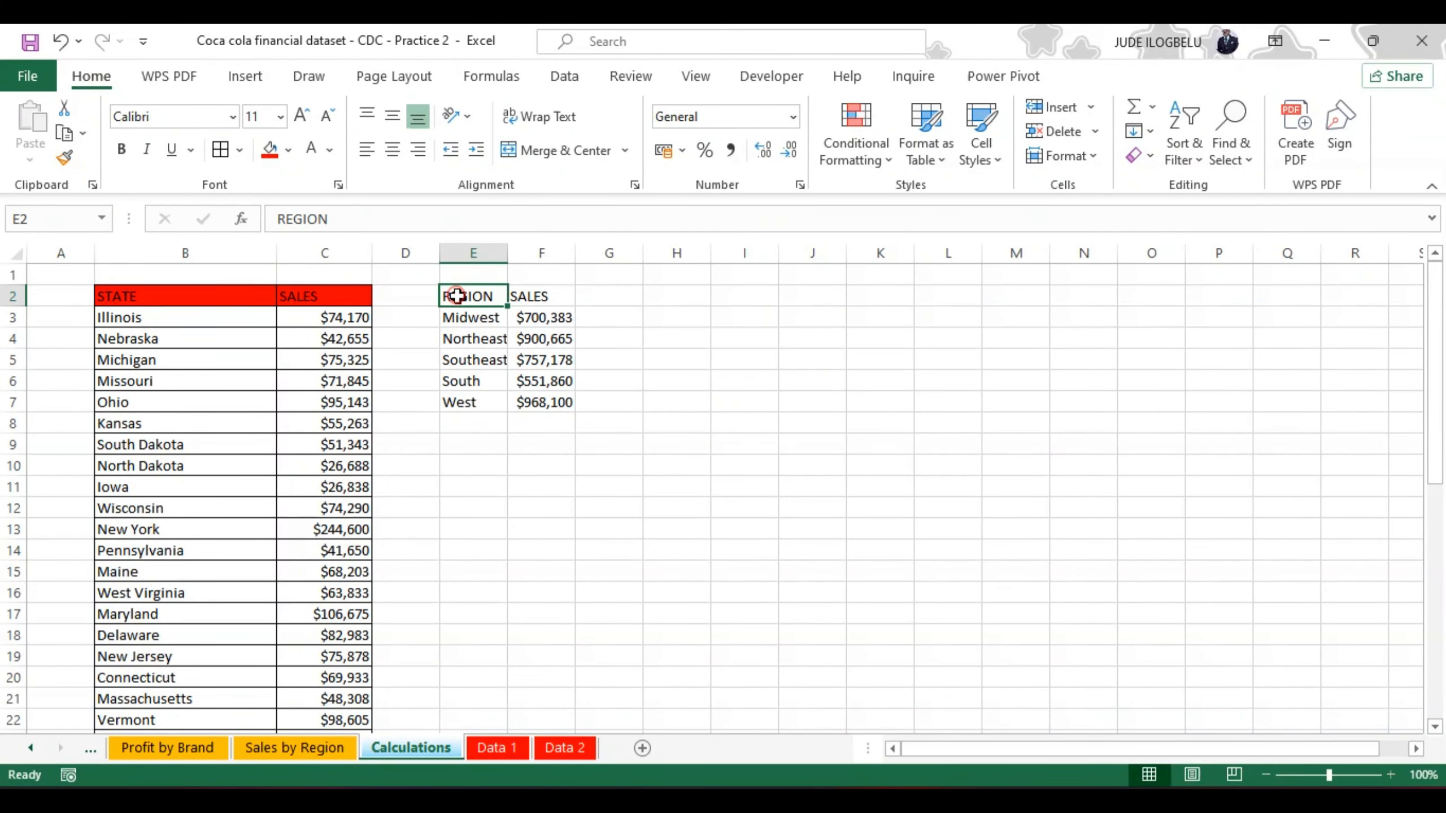
key("shift+Right")
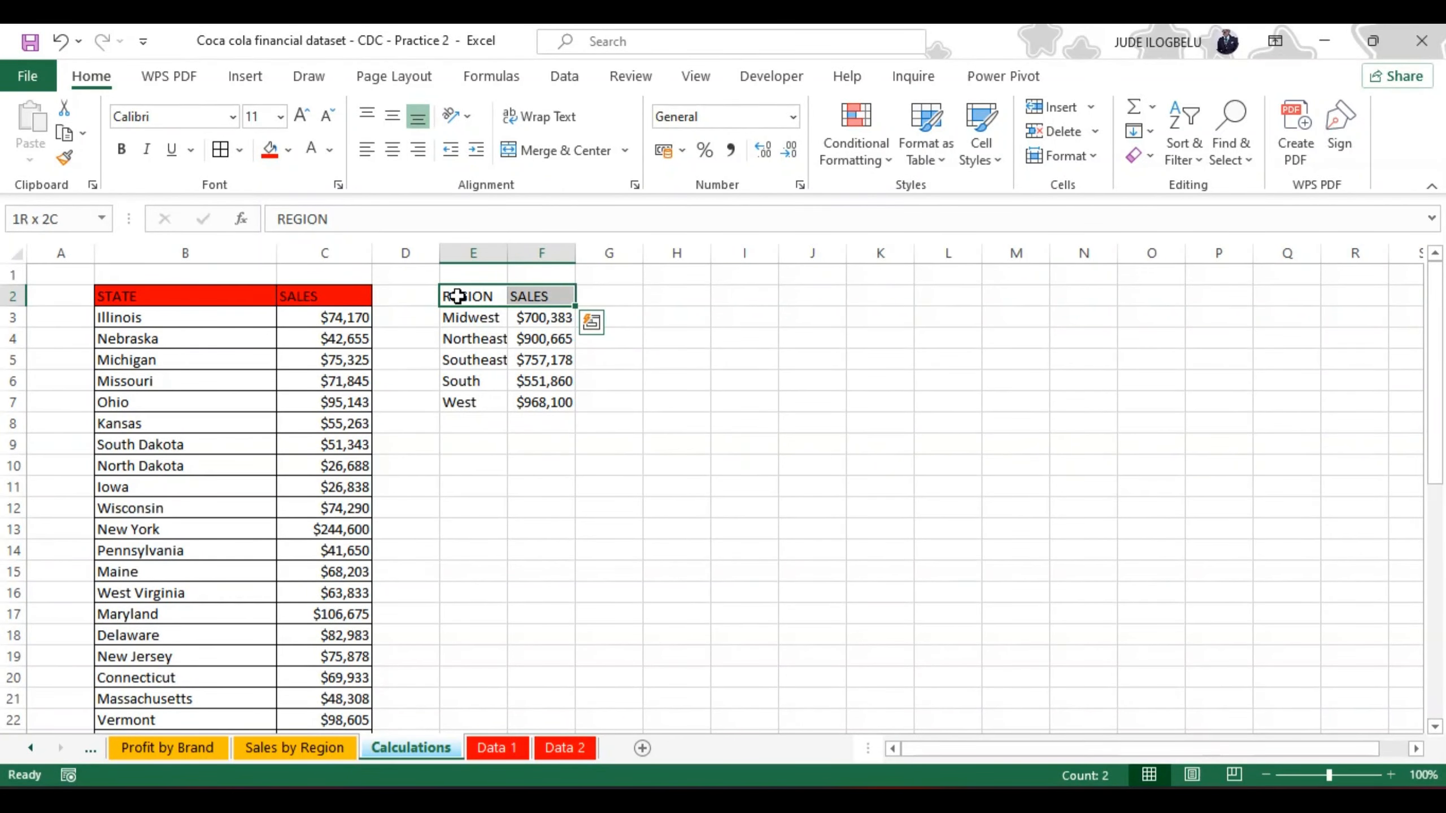
key("shift+Down")
key("shift+Down")
key("shift+Down")
key("shift+Down")
key("shift+Down")
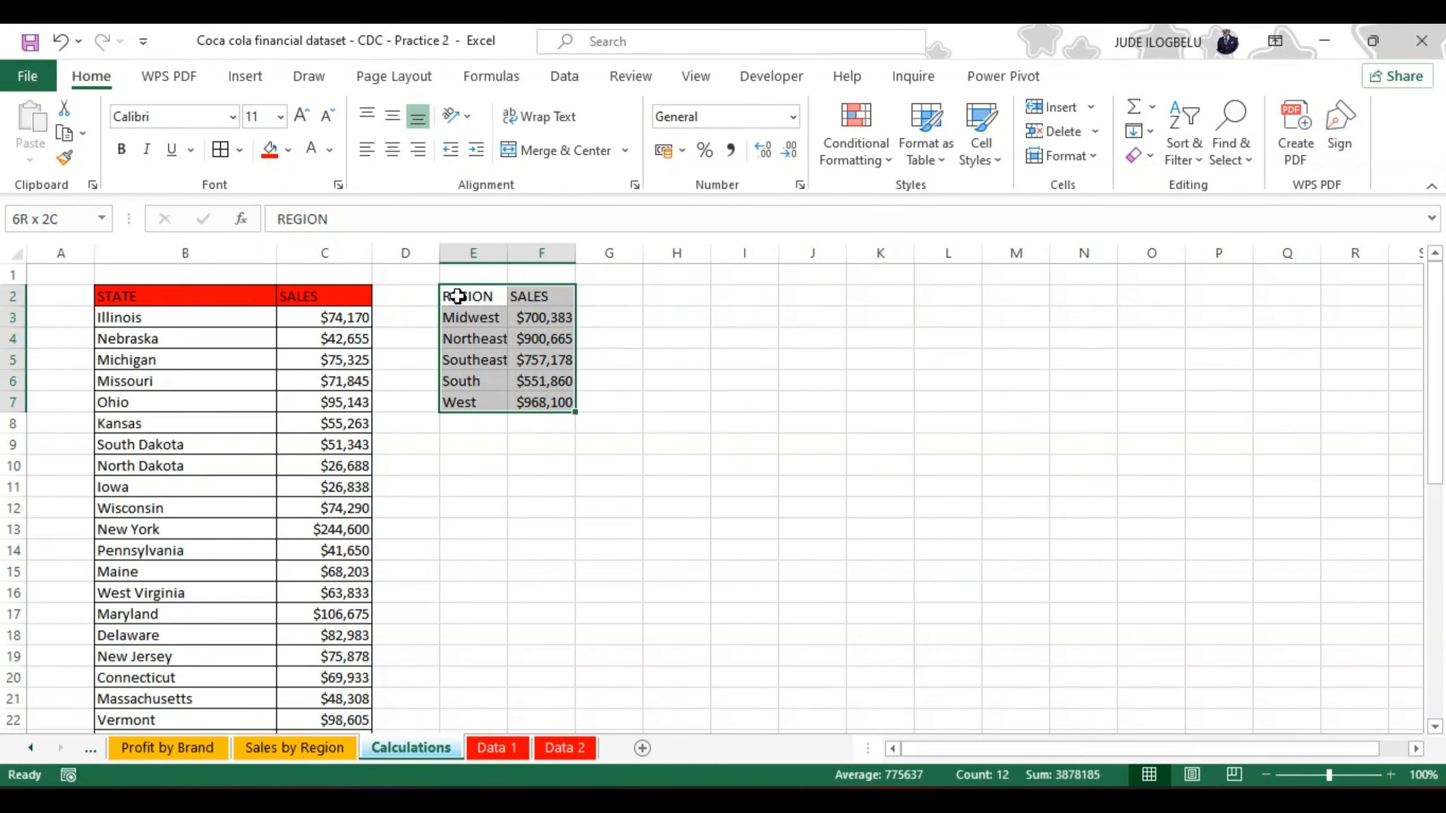
left_click(221, 150)
Step: Fill the region table's header cells E2:F2 with red
left_click(460, 291)
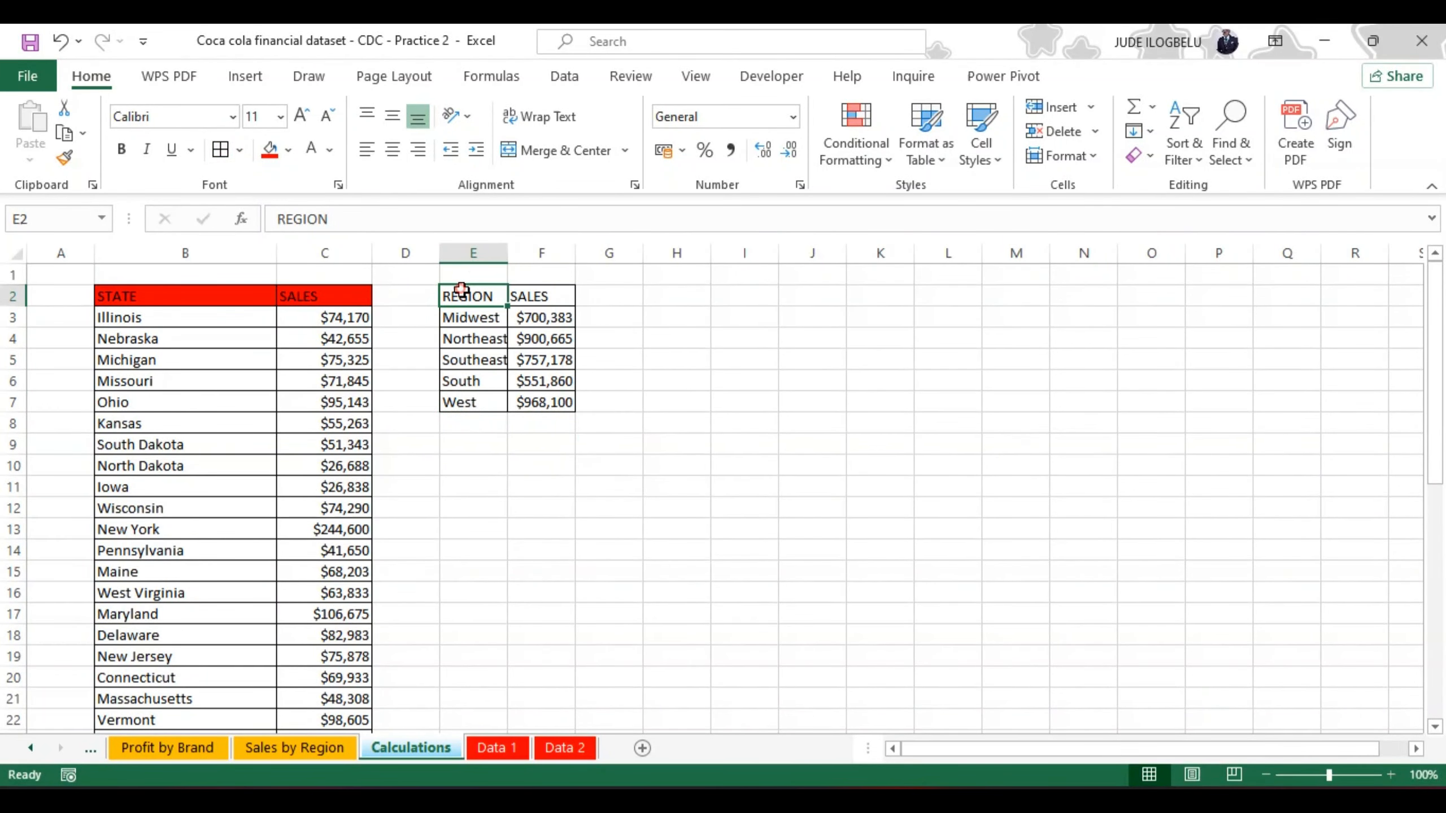
key("shift+Right")
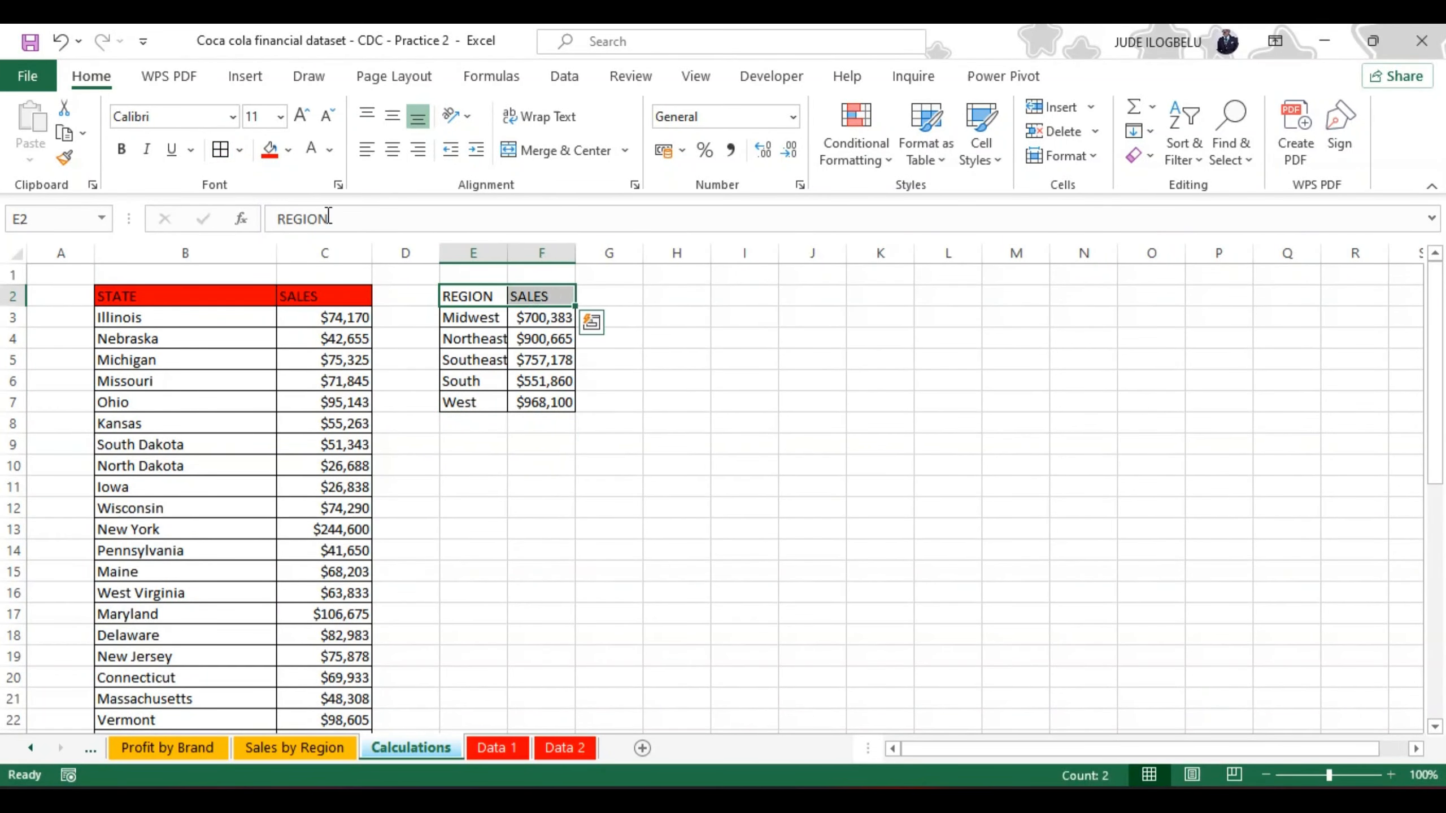
left_click(271, 157)
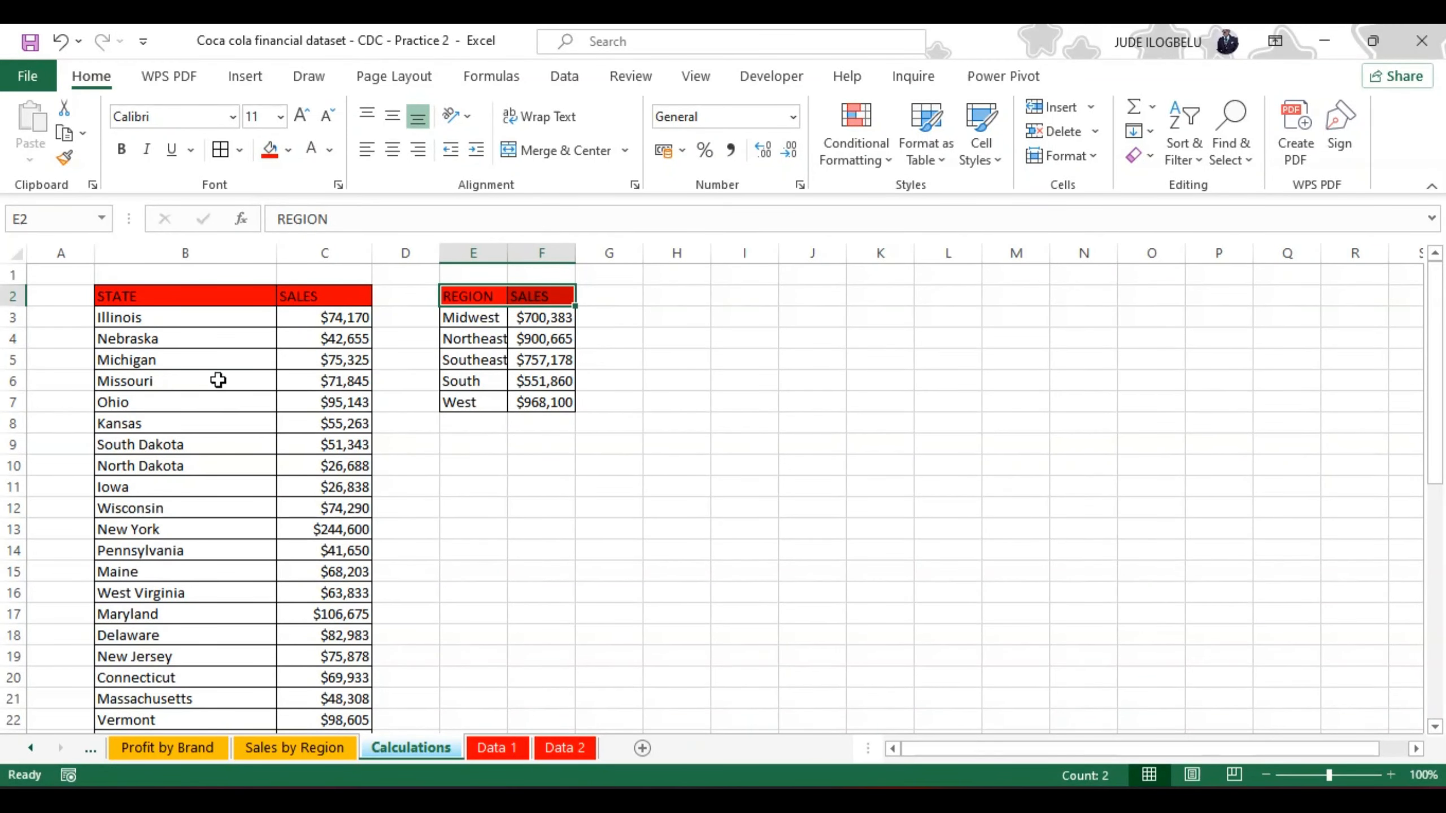
Step: Make the region table E2:F7 bold and widen columns E and F to fit their contents
left_click(466, 291)
key("shift+Down")
key("shift+Down")
key("shift+Down")
key("shift+Down")
key("shift+Down")
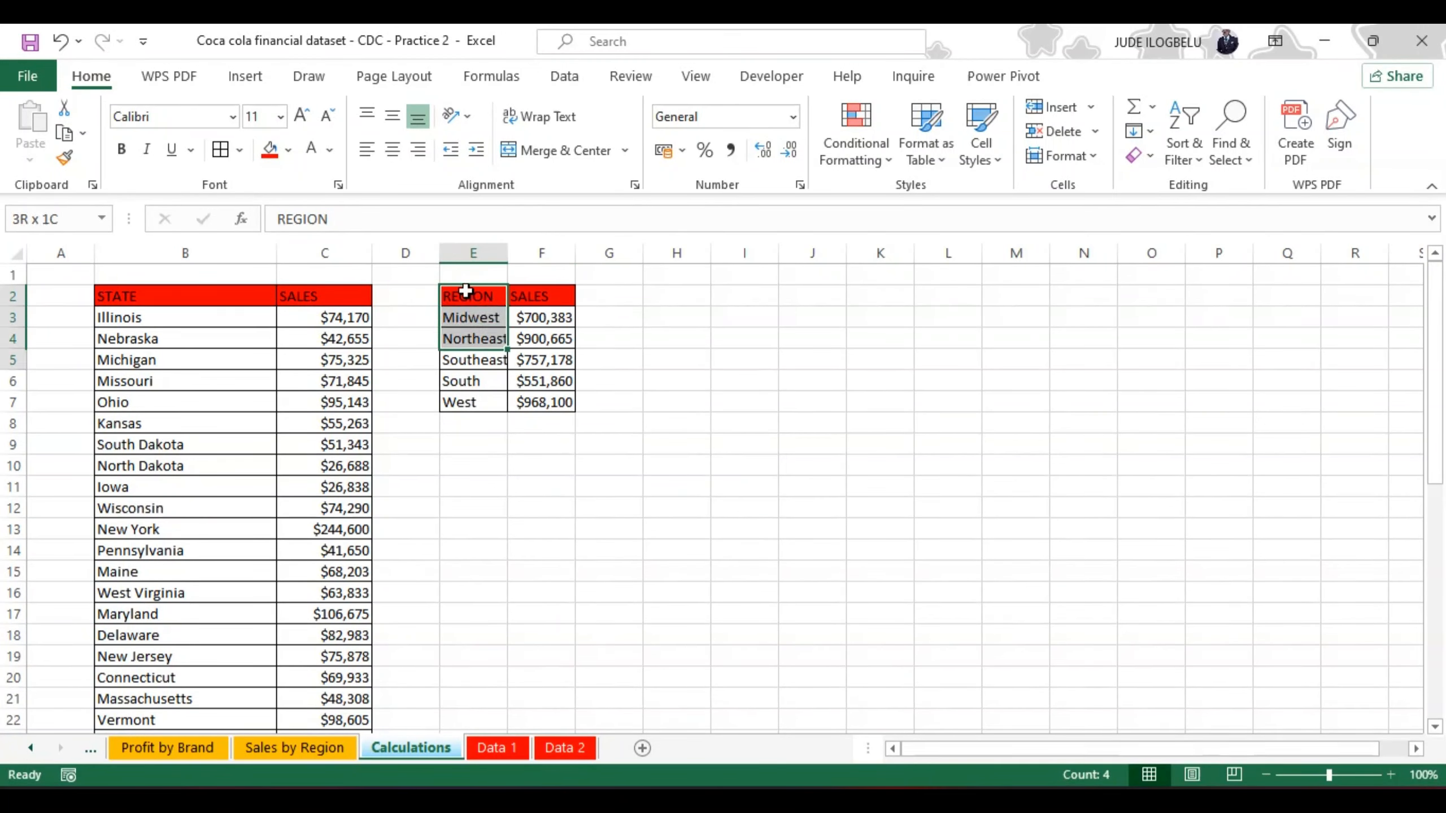
key("shift+Right")
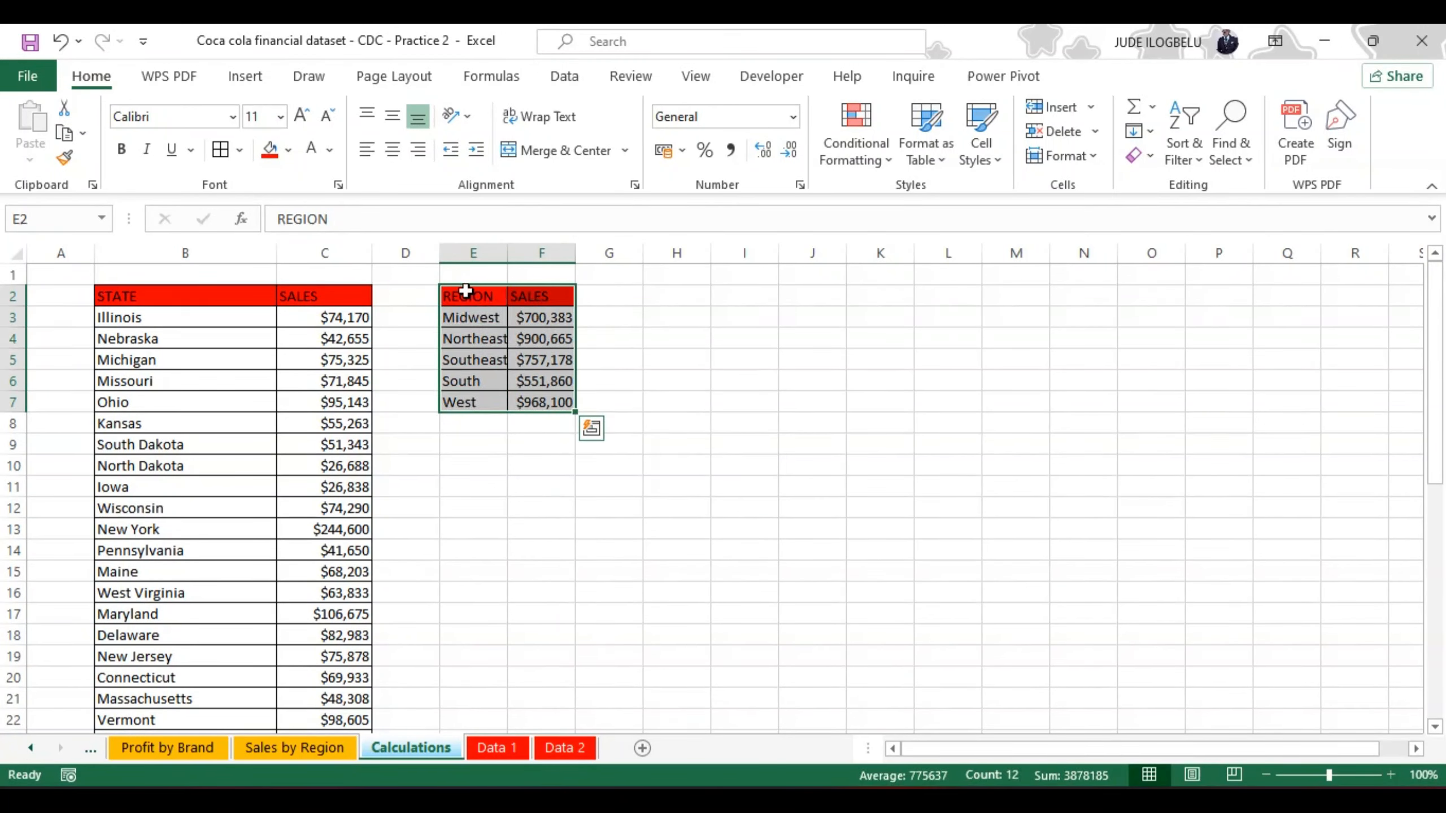
key("ctrl+b")
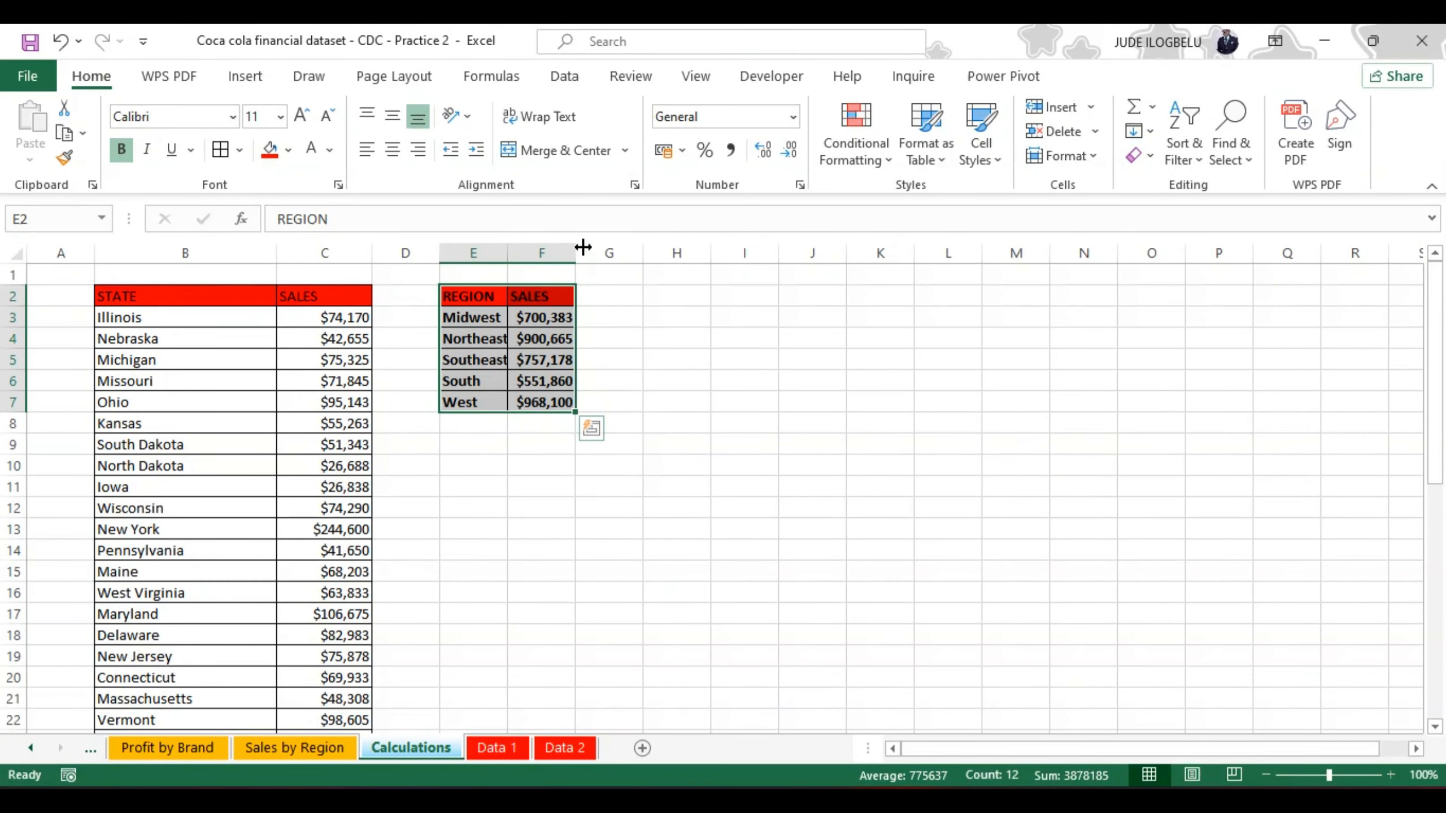
left_click_drag(574, 247, 531, 253)
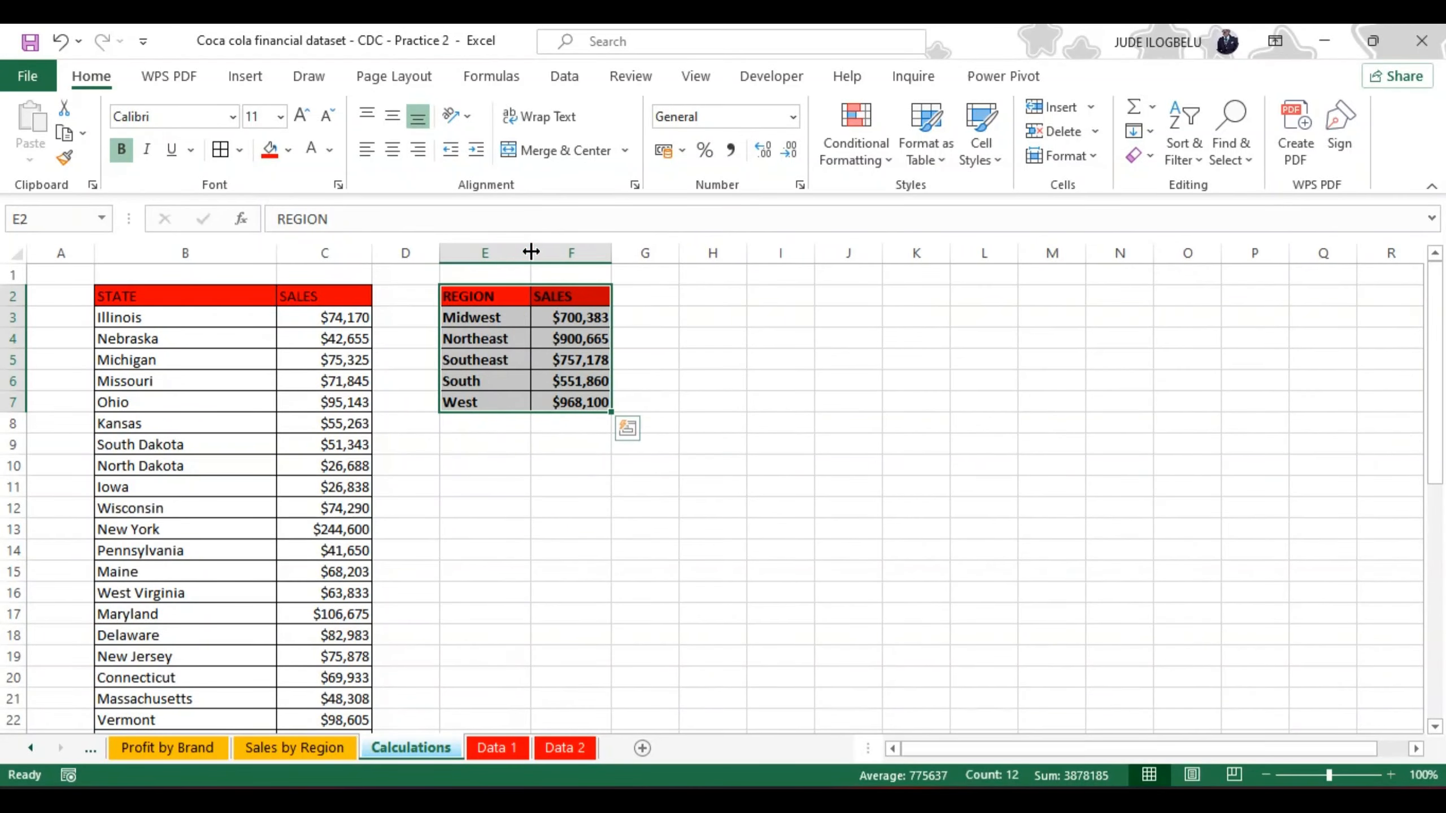
Step: Make the whole state sales table in B2:C45 bold
left_click(125, 296)
key("ctrl+shift+Down")
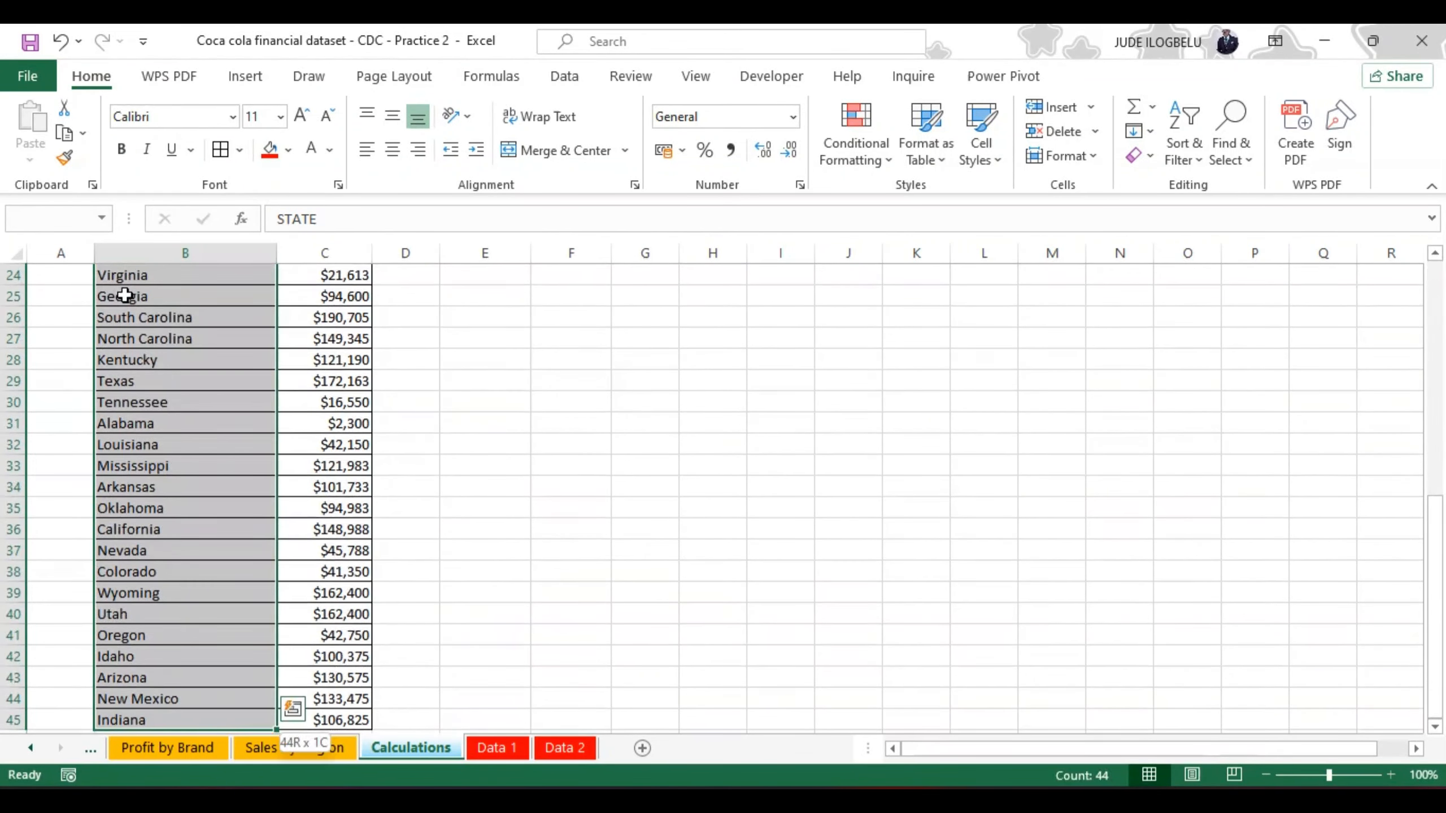
key("ctrl+shift+Right")
scroll(125, 296, "up", 3)
scroll(125, 295, "up", 5)
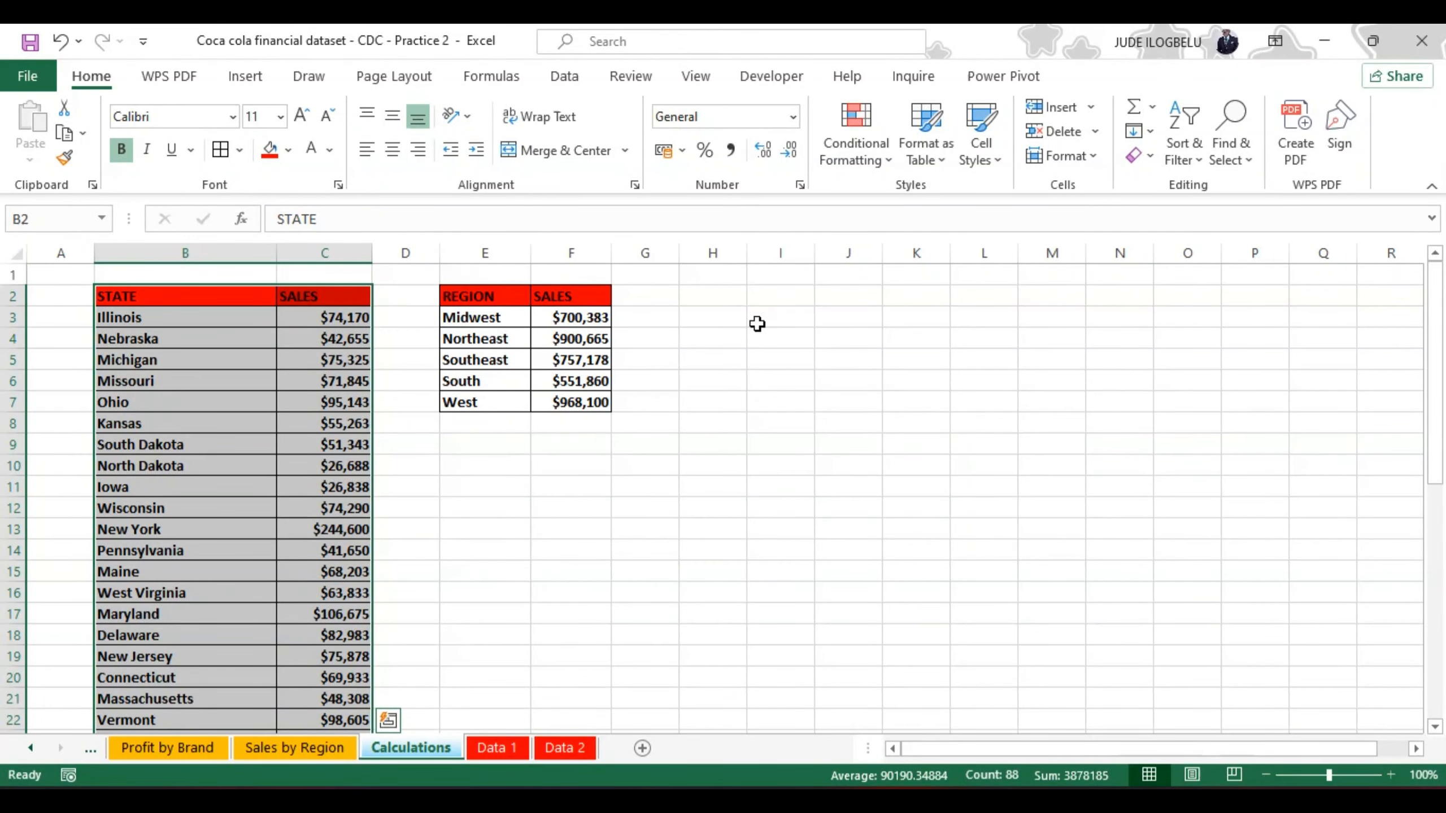
Step: Start a UNIQUE formula in cell H3 of the Calculations sheet
left_click(711, 298)
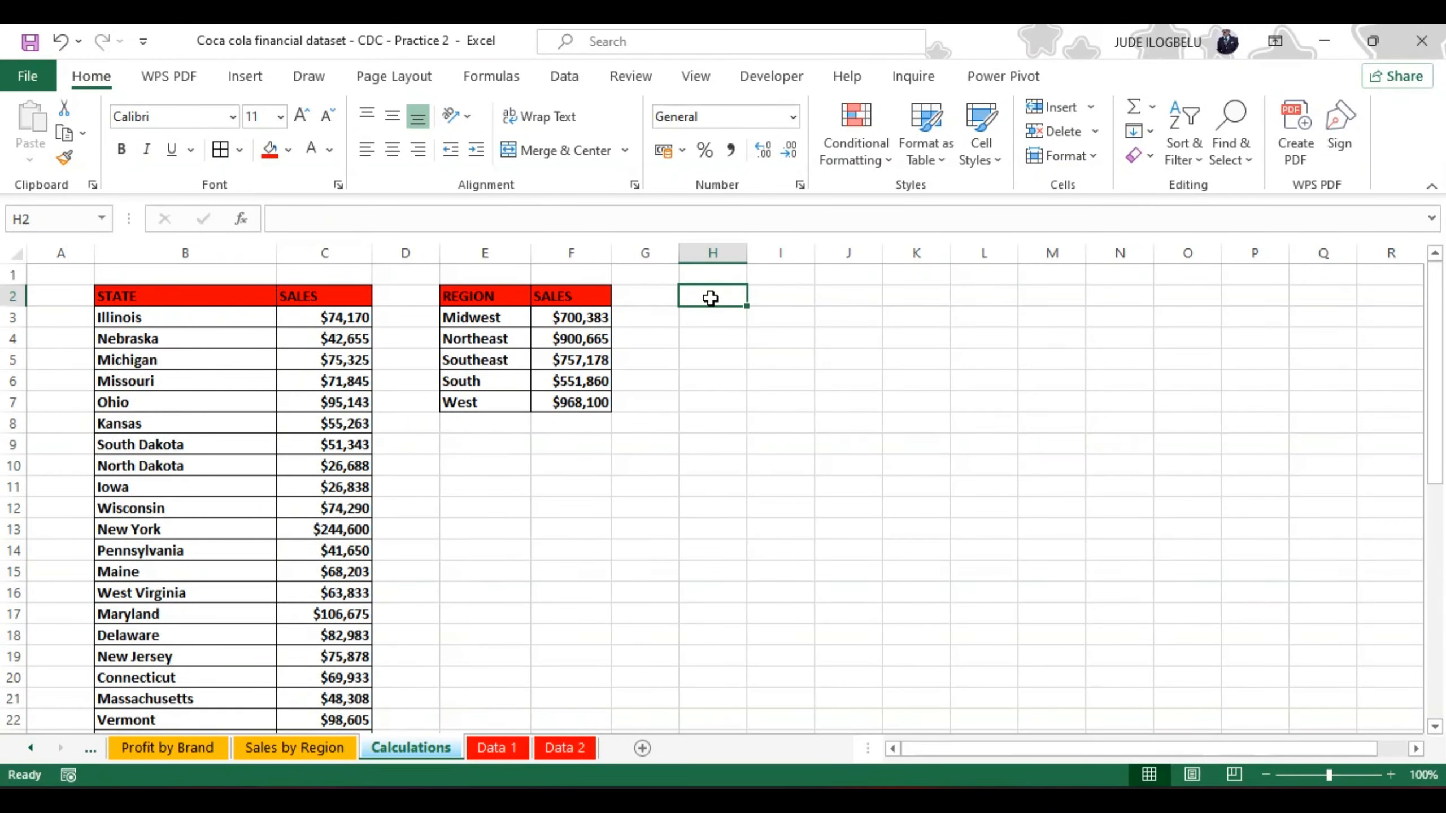
left_click(710, 322)
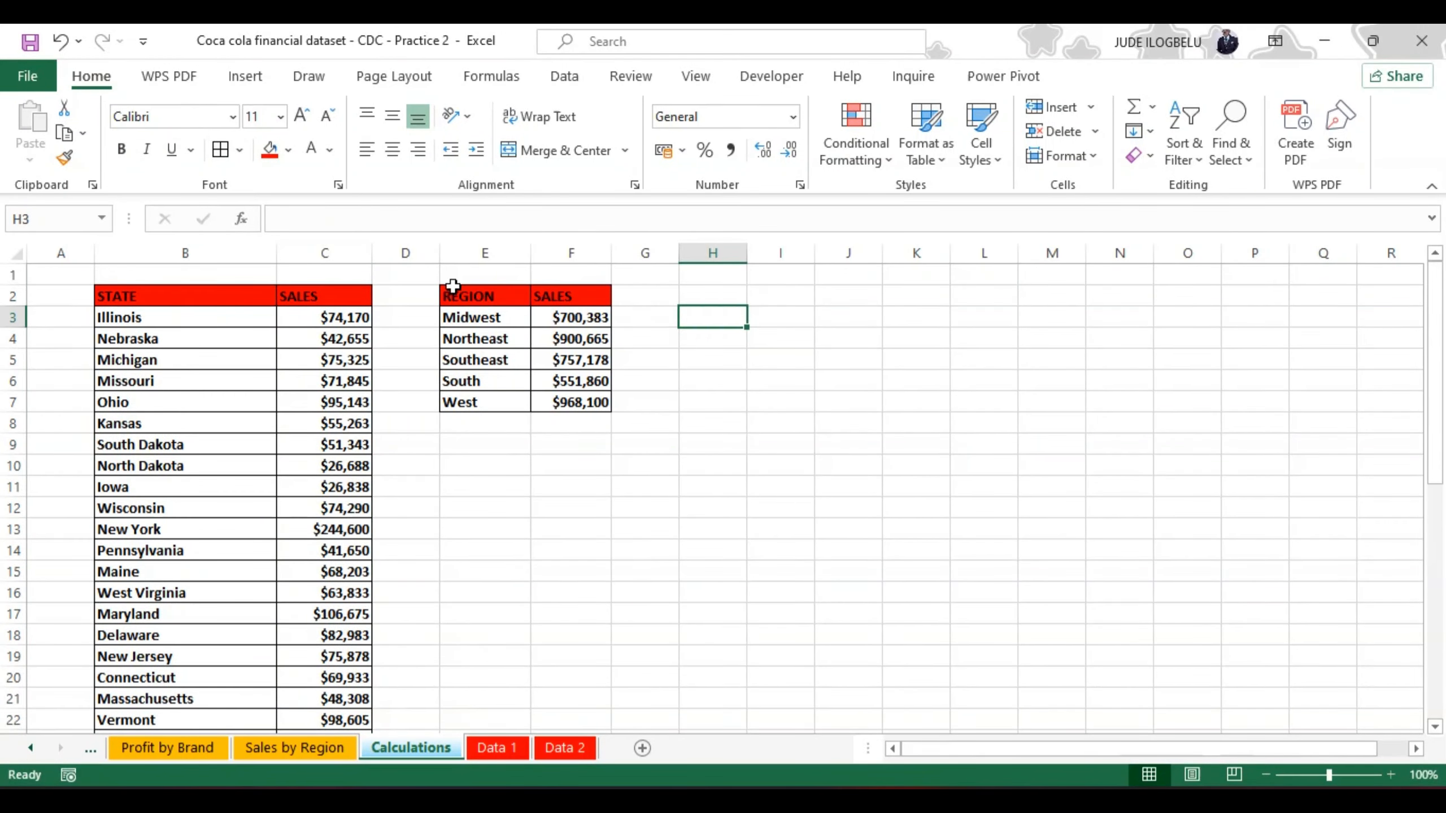
left_click(331, 219)
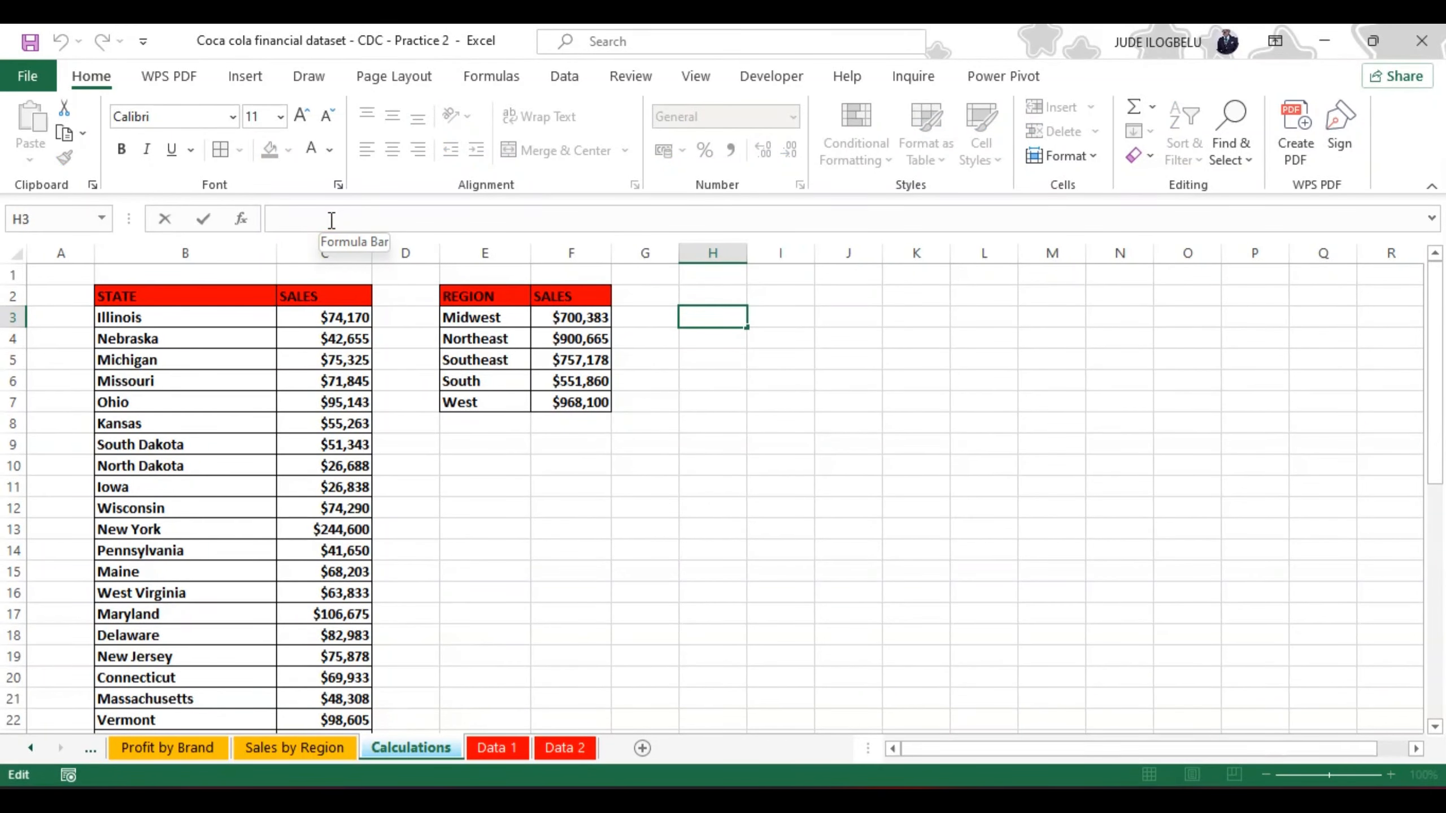
type("=UNI")
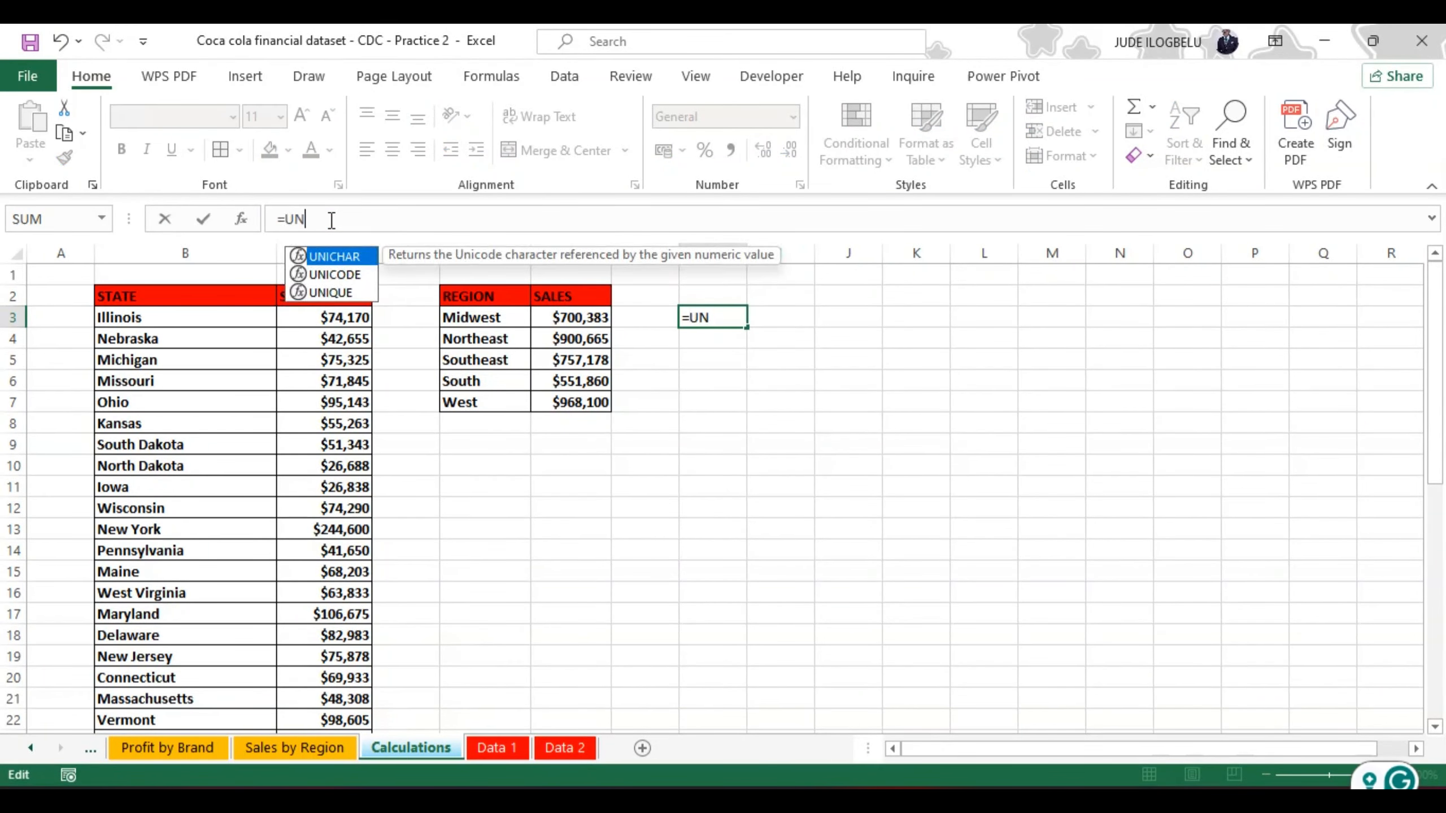
left_click(336, 292)
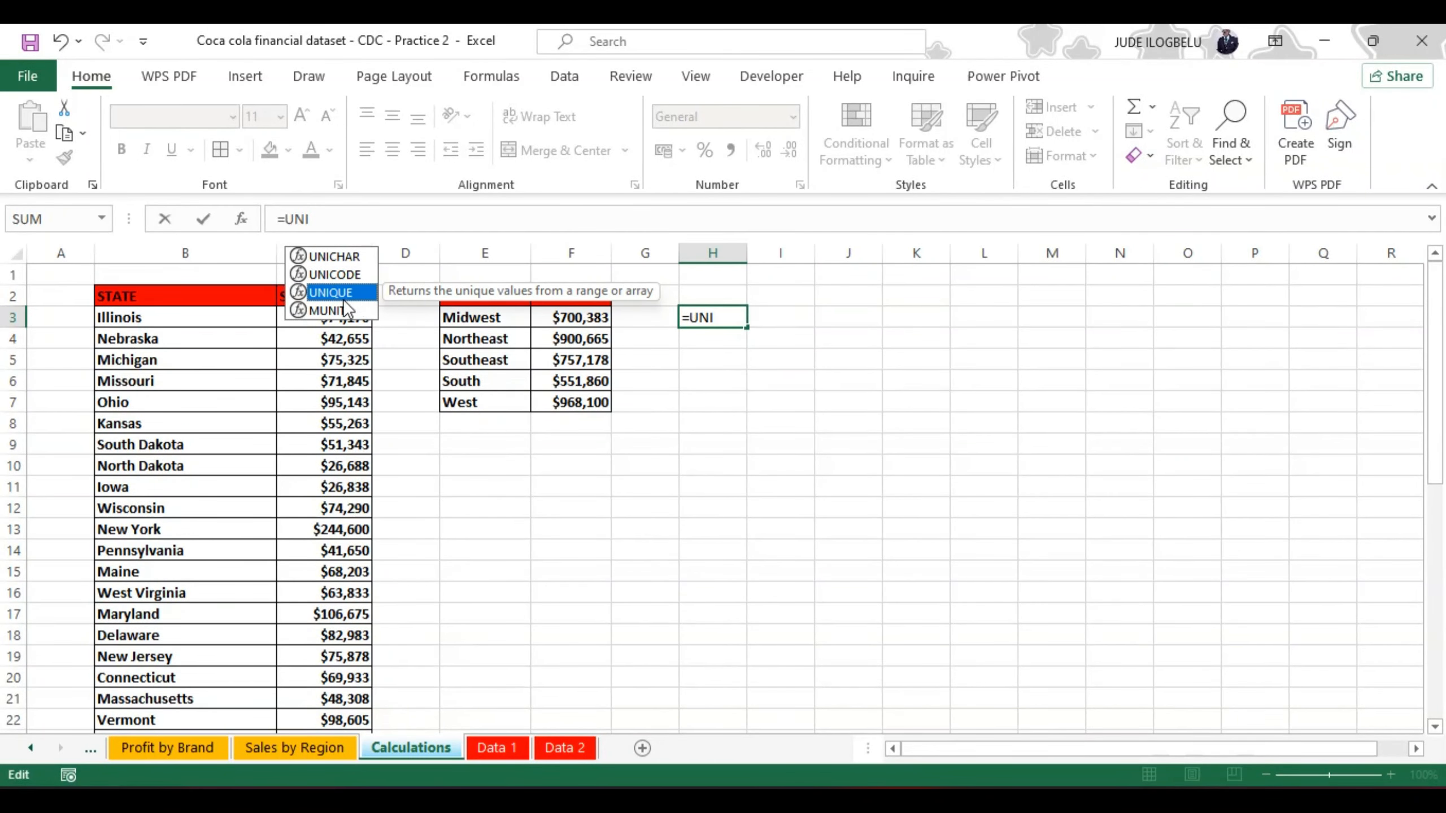
double_click(331, 294)
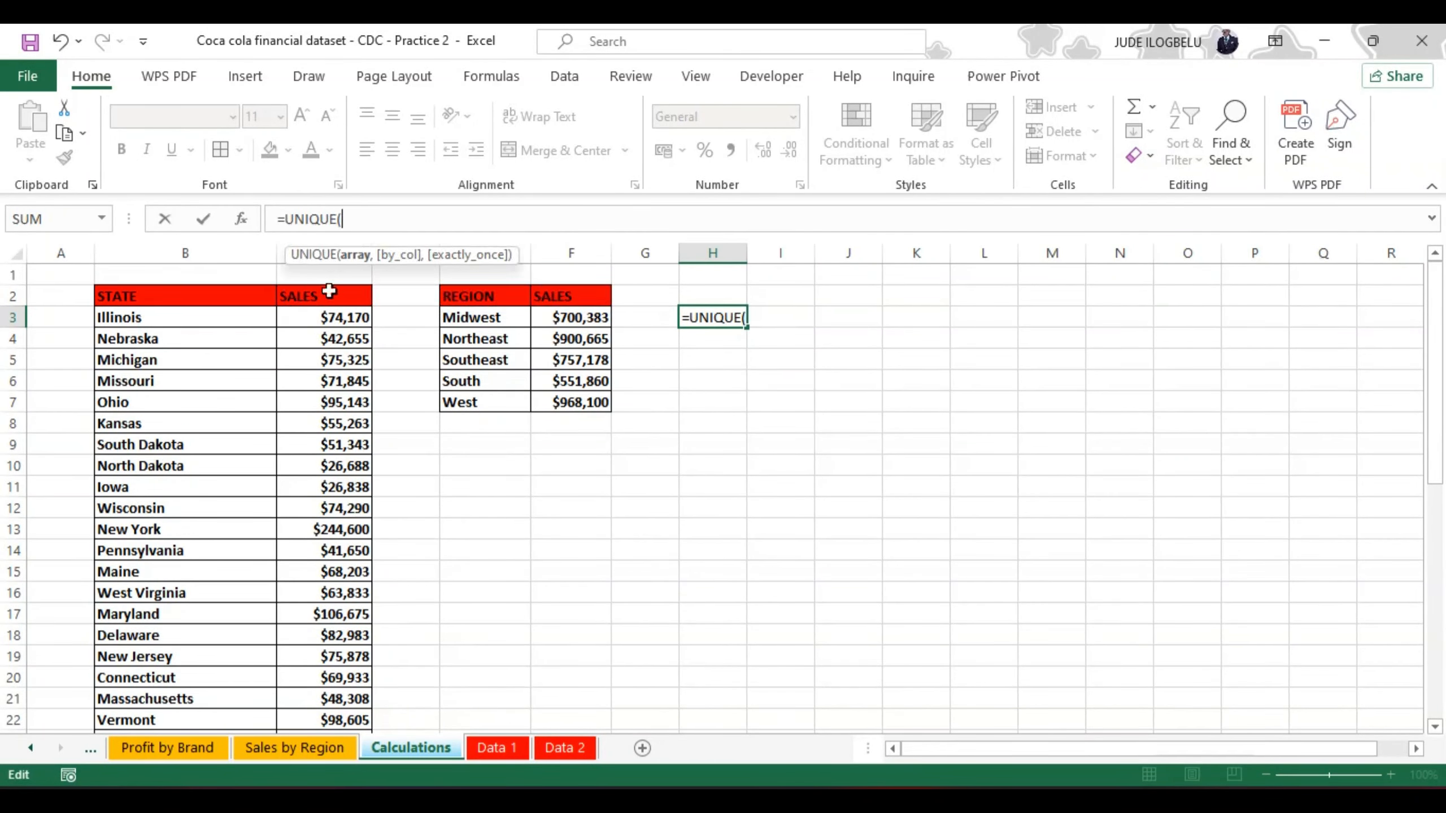
Step: Complete the H3 UNIQUE formula with the Retailer column of the Data 1 table as its array
left_click(502, 742)
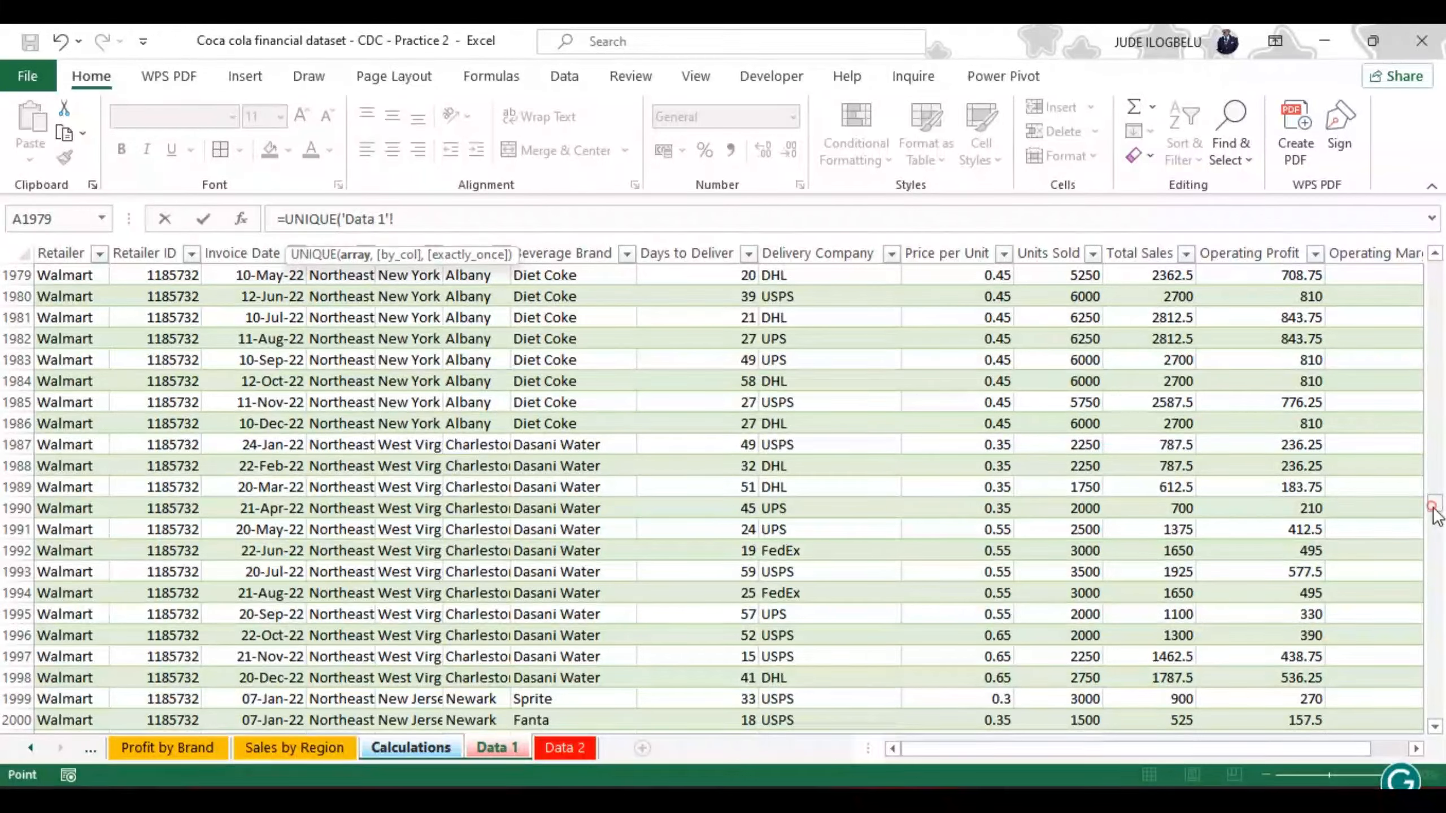
left_click_drag(1436, 504, 1437, 233)
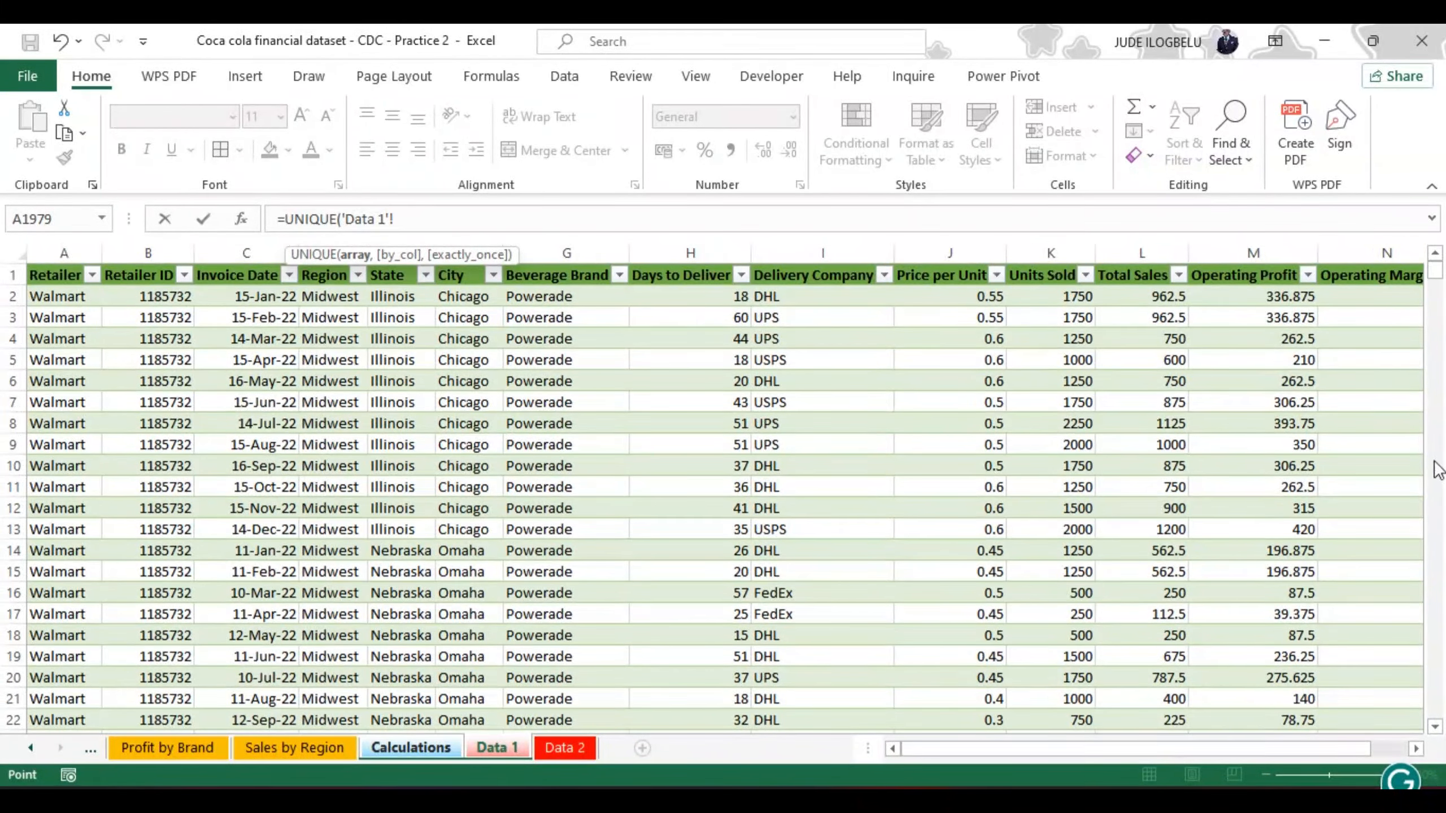
left_click(60, 298)
key("ctrl+shift+Down")
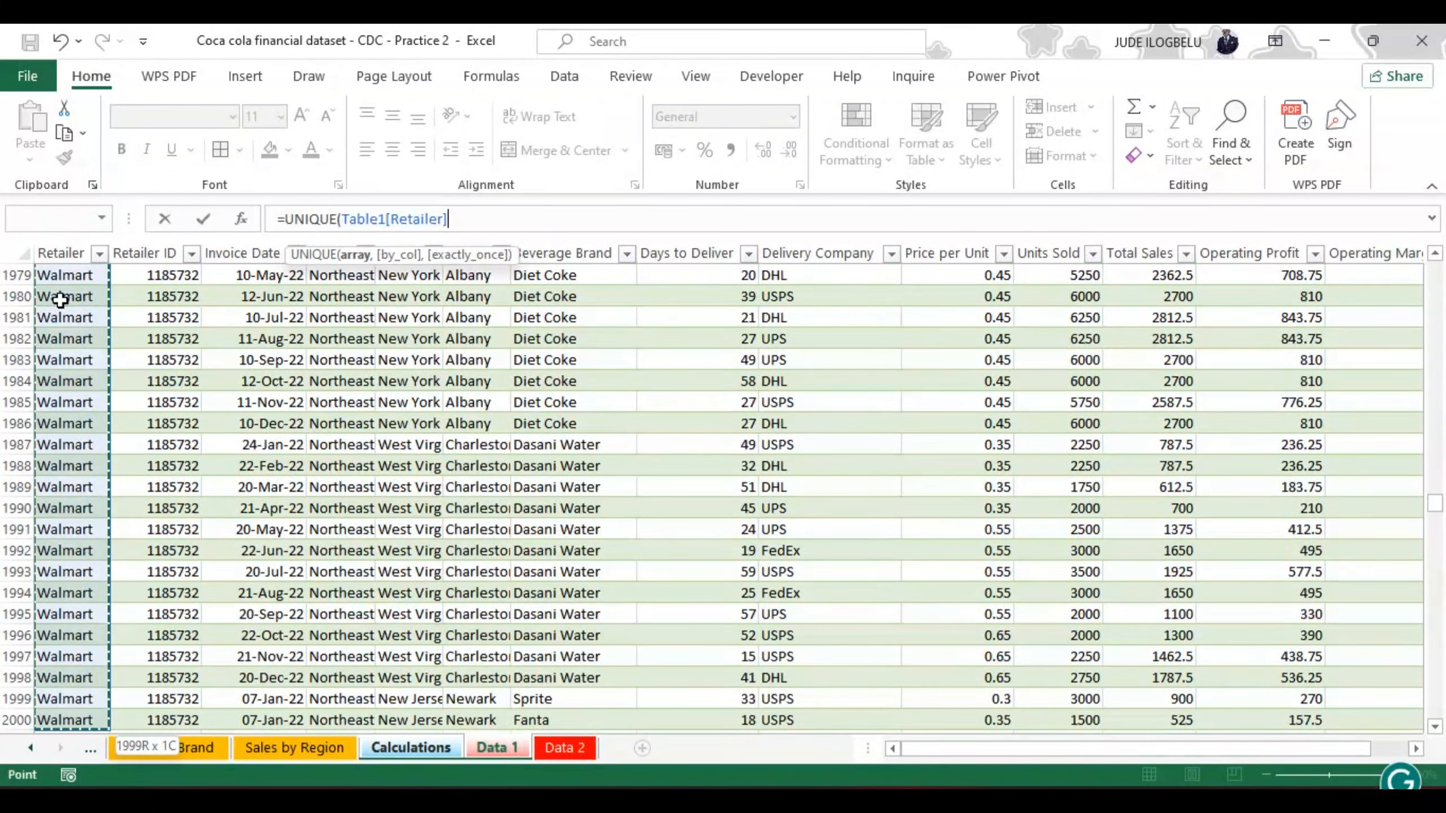
type(")")
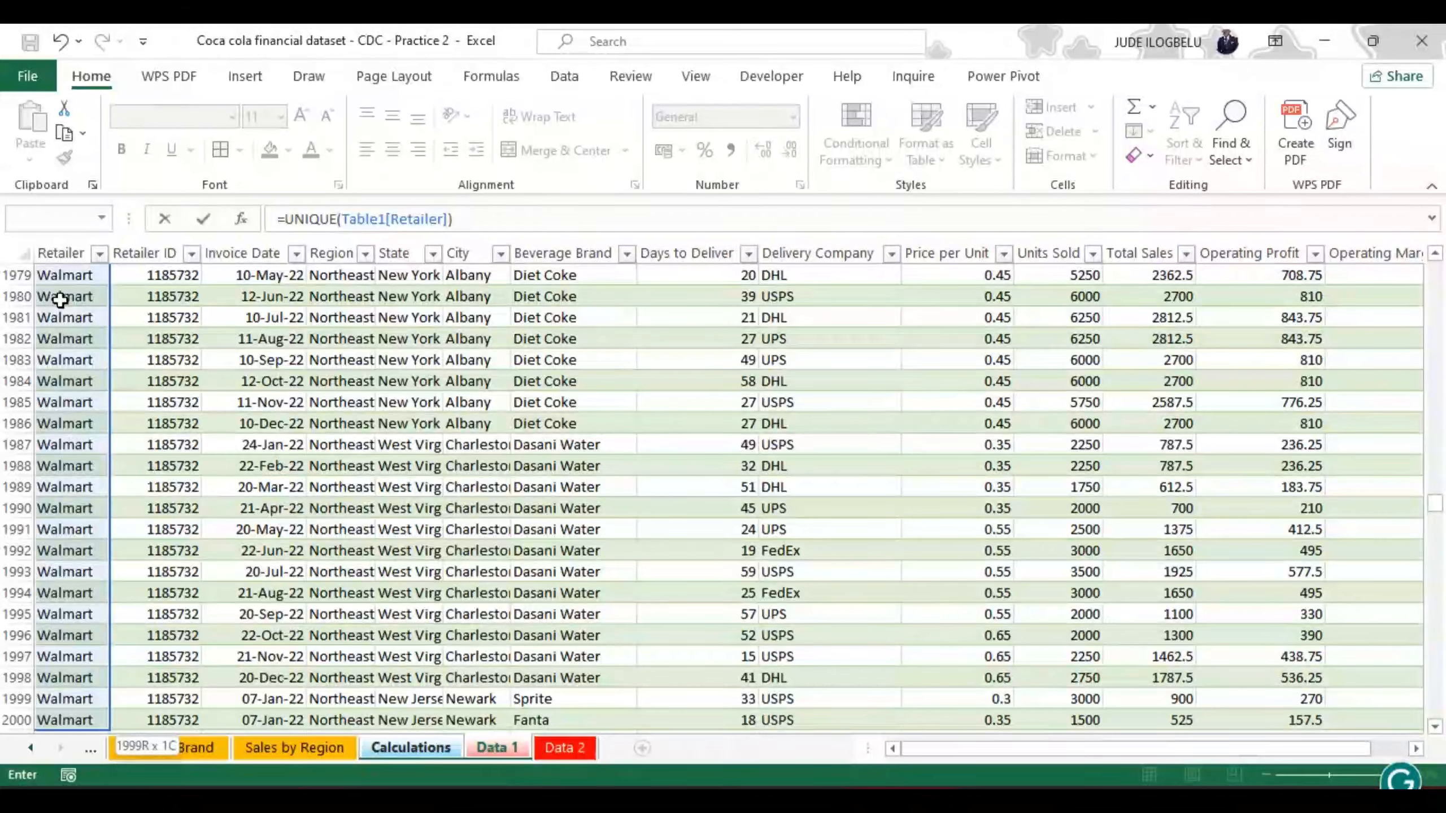
key("Return")
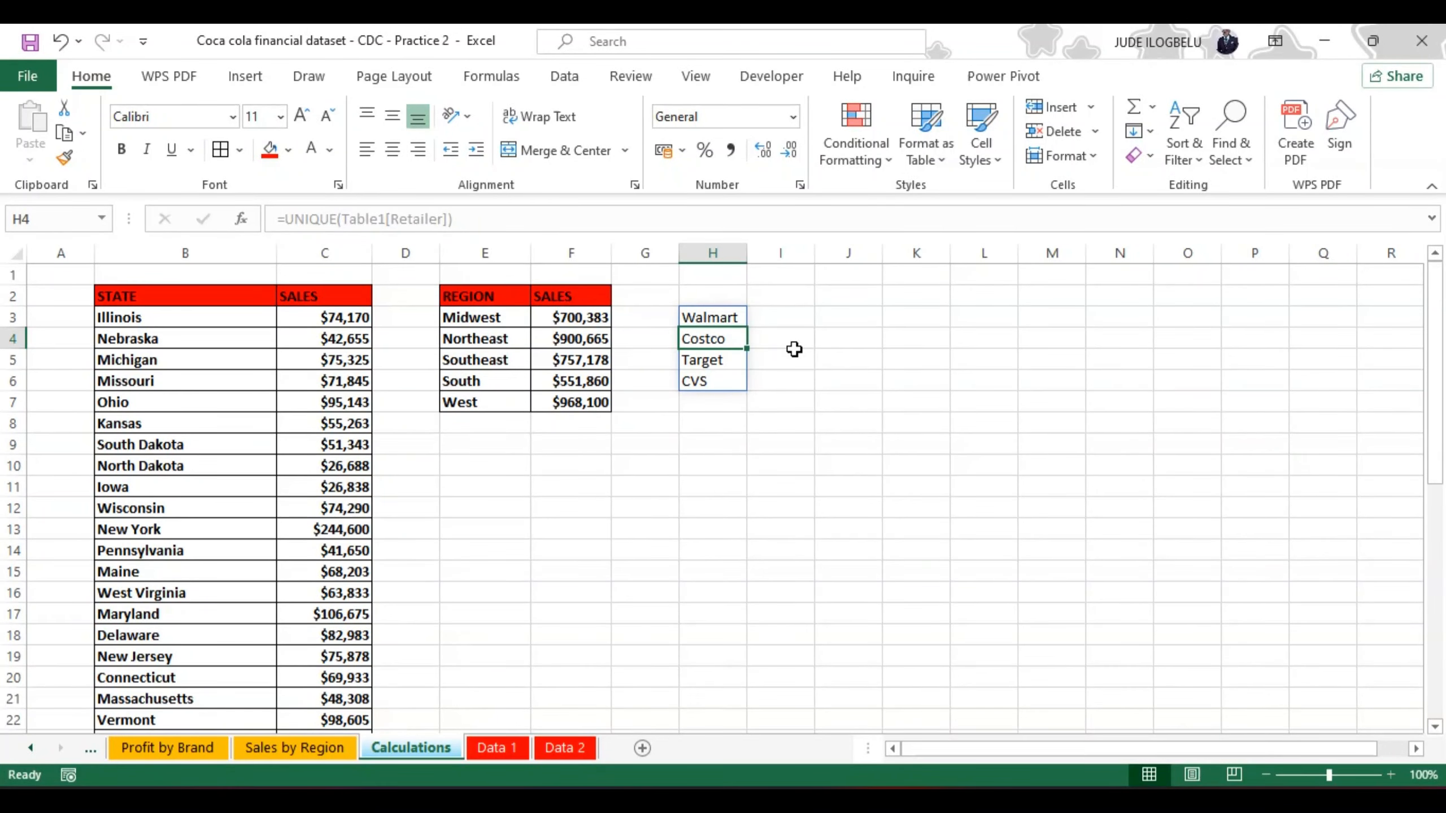
Step: Start a SUMIF formula in cell I3 beside the first retailer
left_click(767, 317)
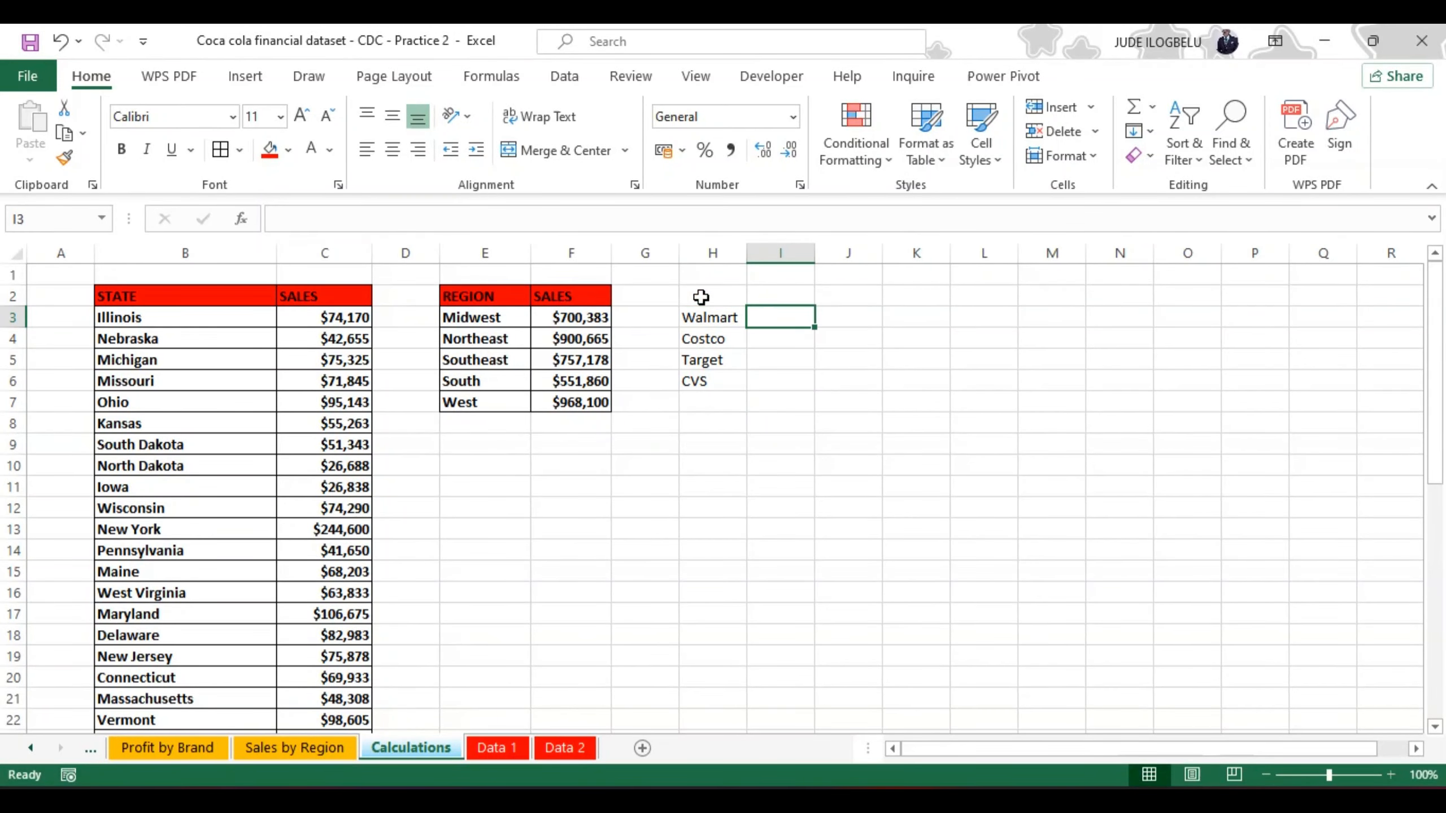
left_click(376, 217)
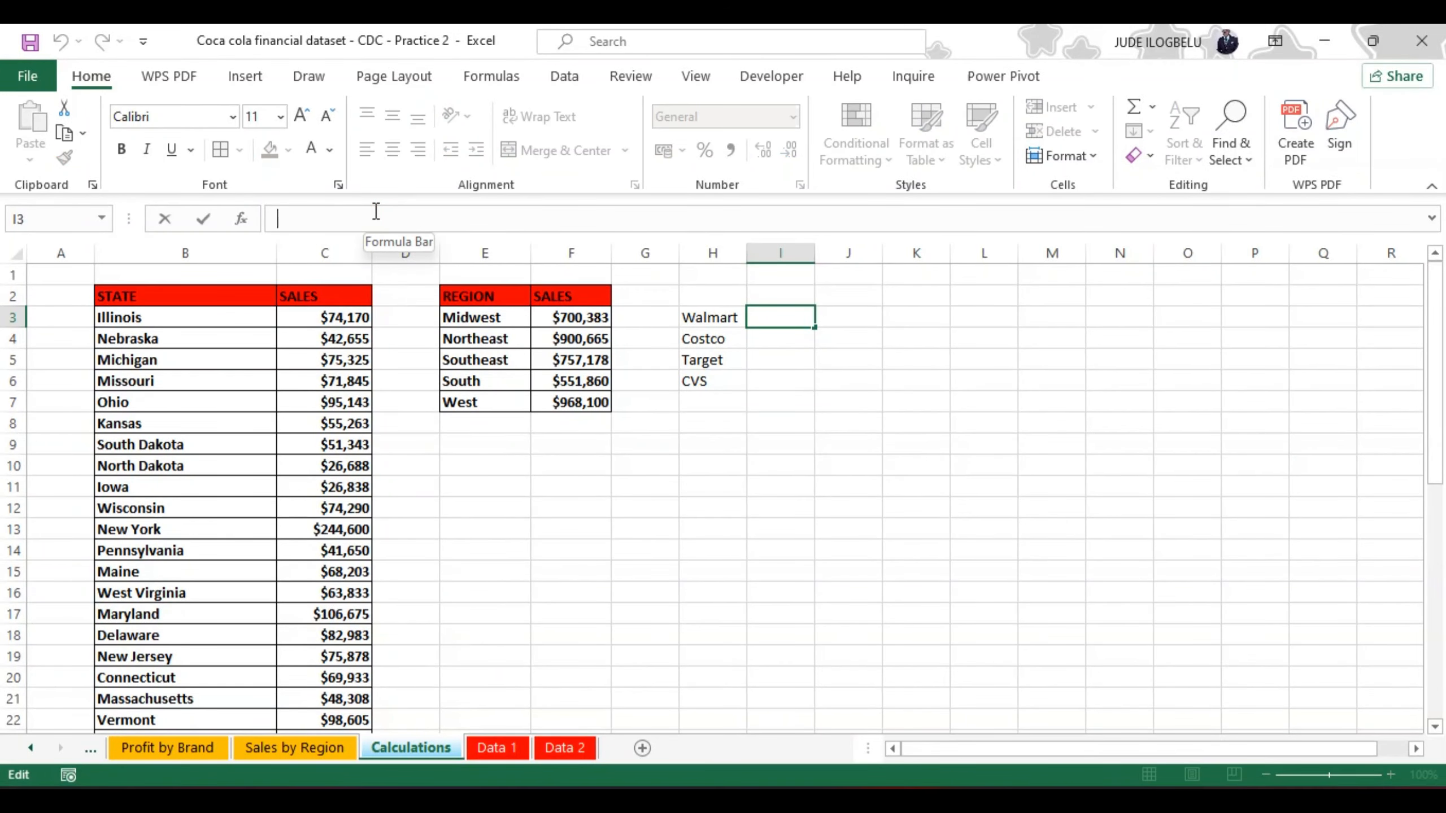
type("=SU")
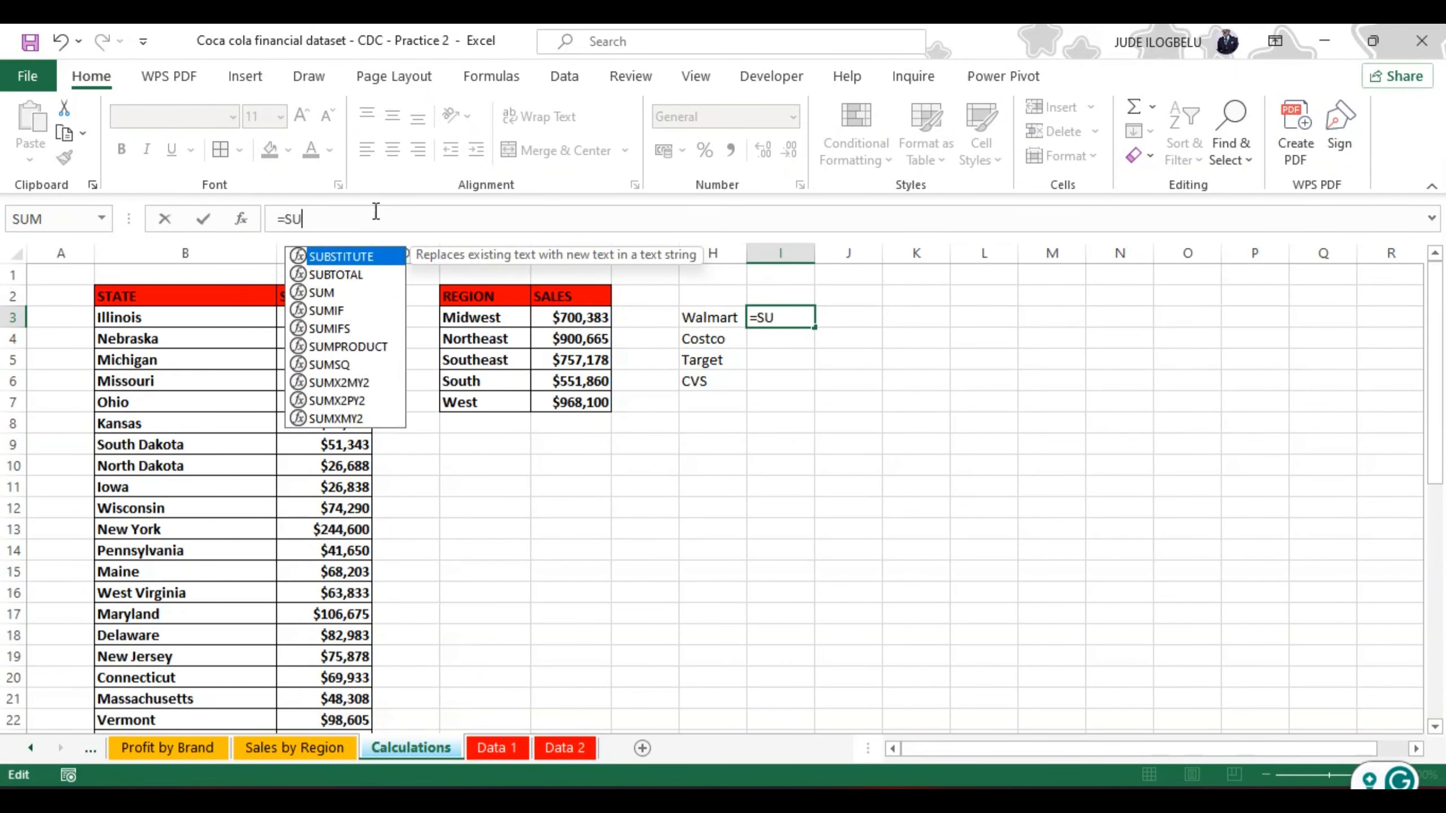
type("MIF")
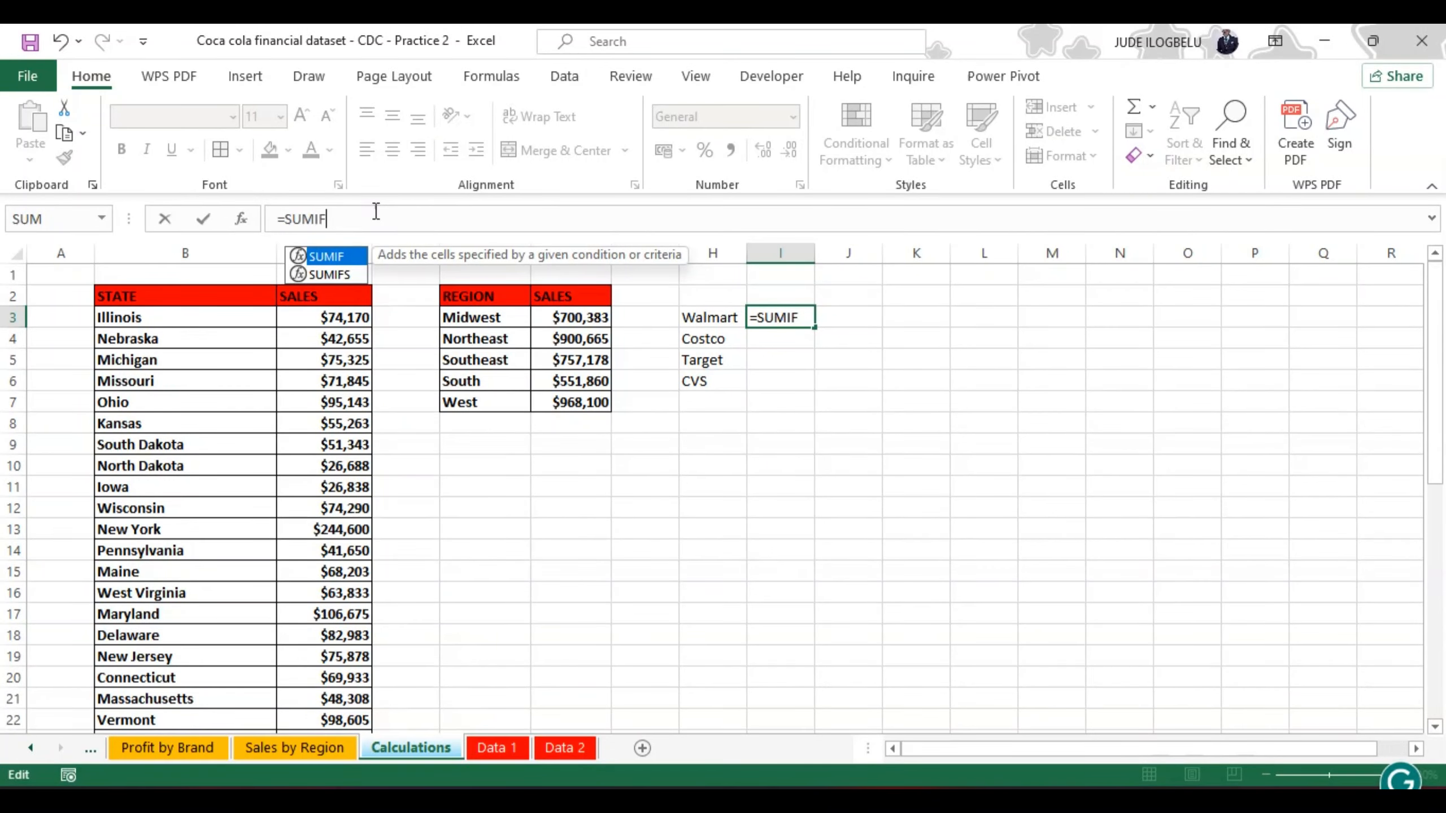
double_click(330, 258)
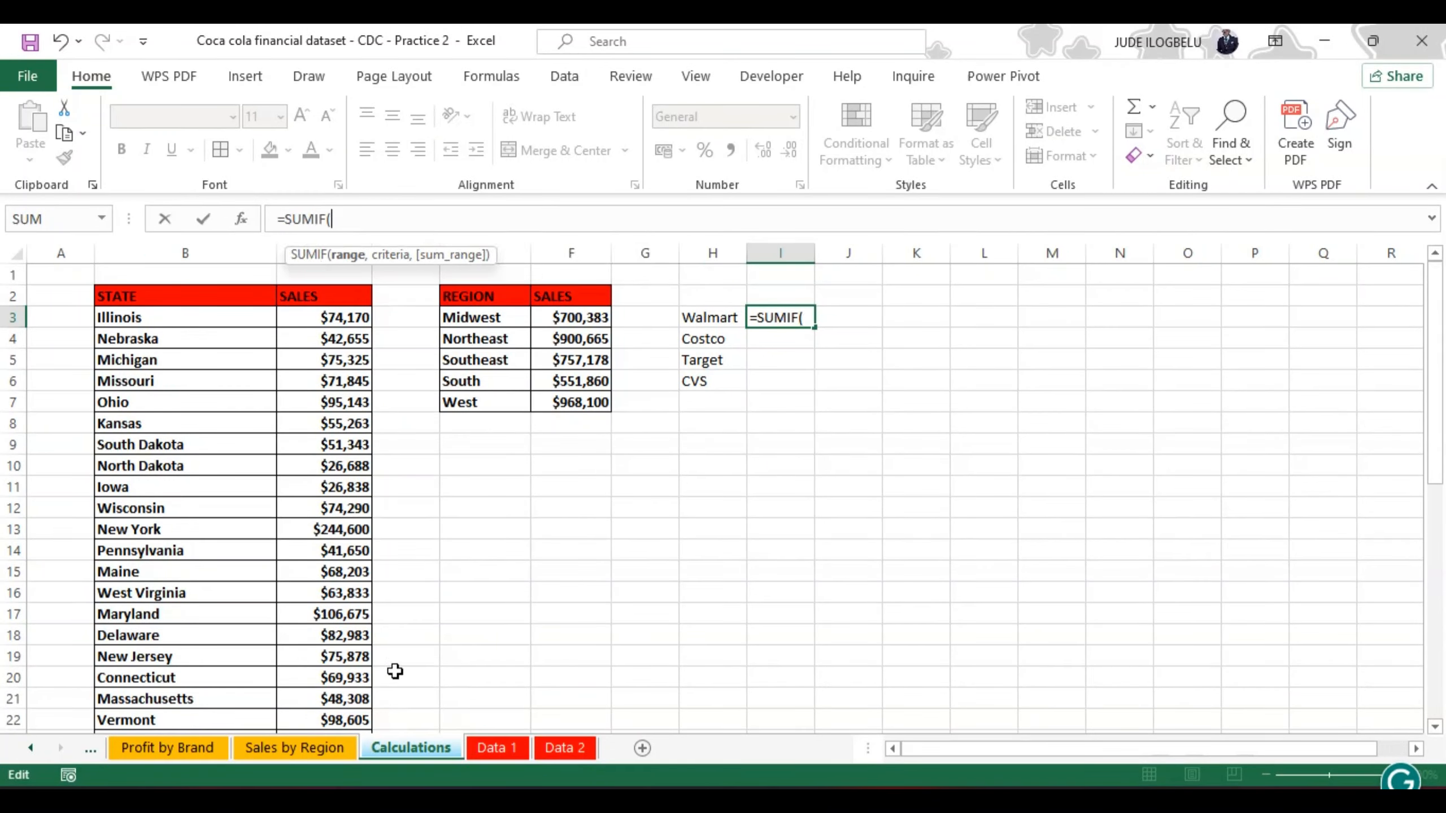
Step: Give the I3 SUMIF the Retailer column of the Data 1 table as range and cell H3 of the Calculations sheet as criteria
left_click(493, 741)
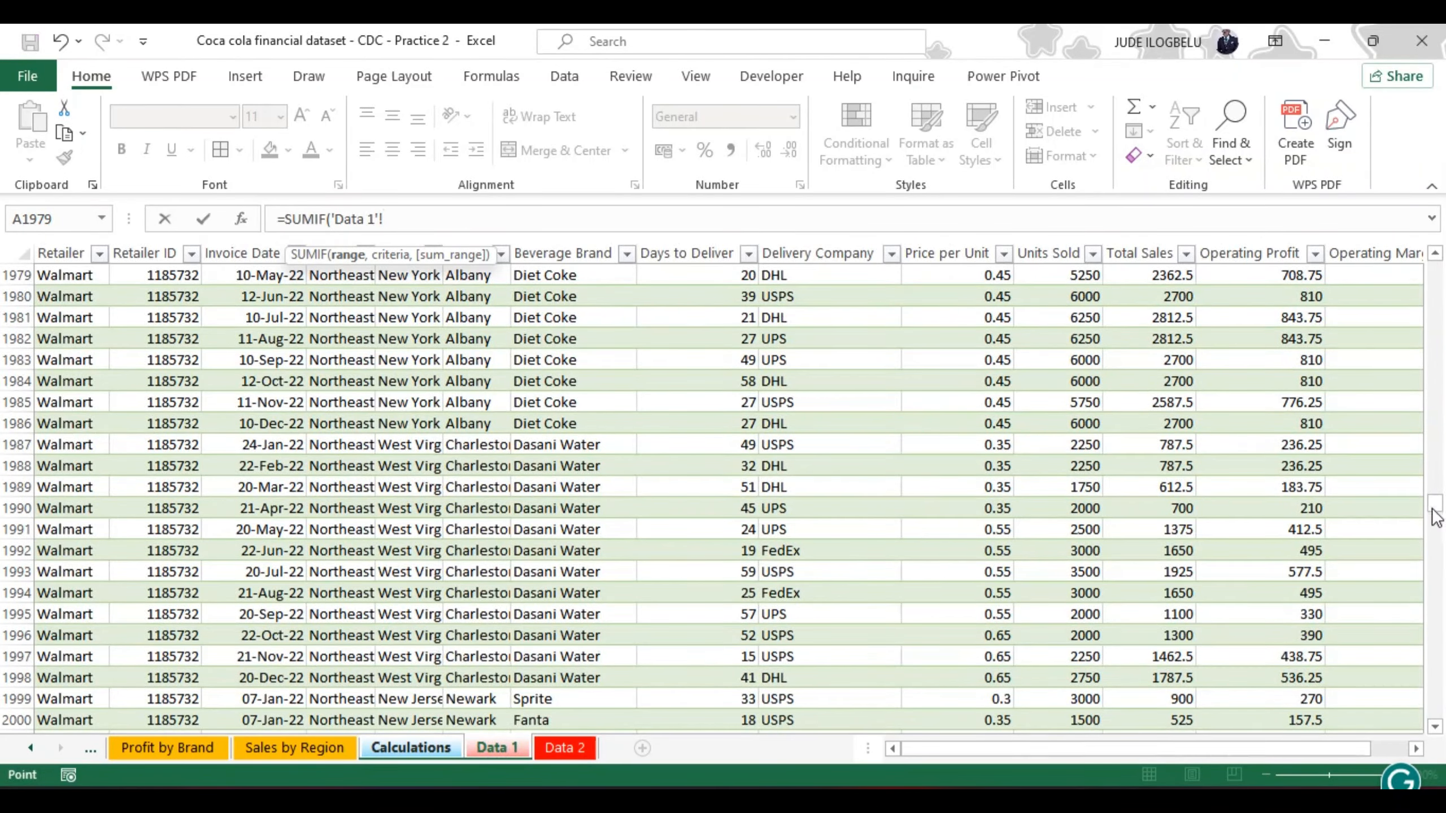
left_click_drag(1434, 503, 1437, 257)
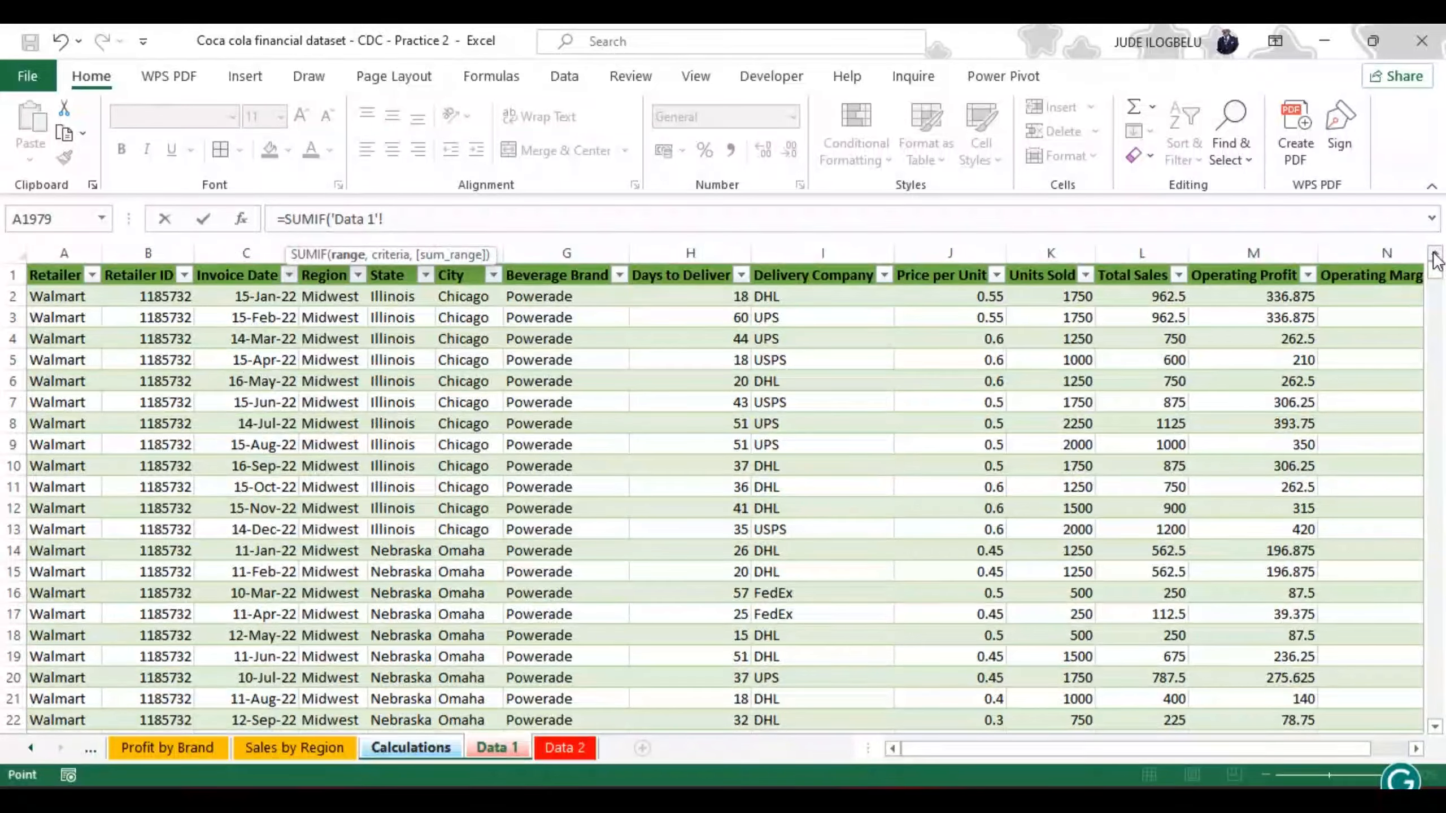
left_click(52, 297)
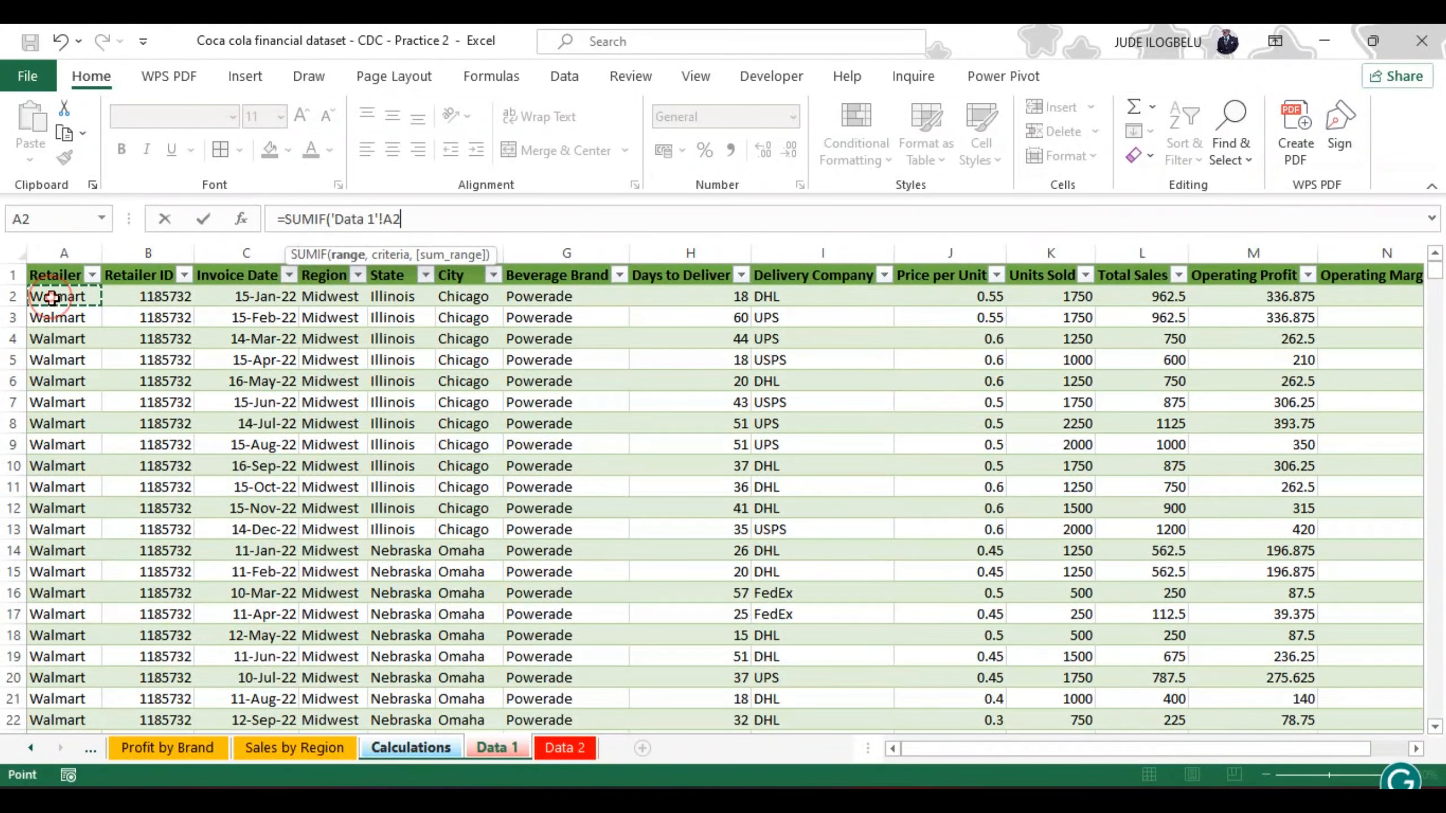
key("ctrl+shift+Down")
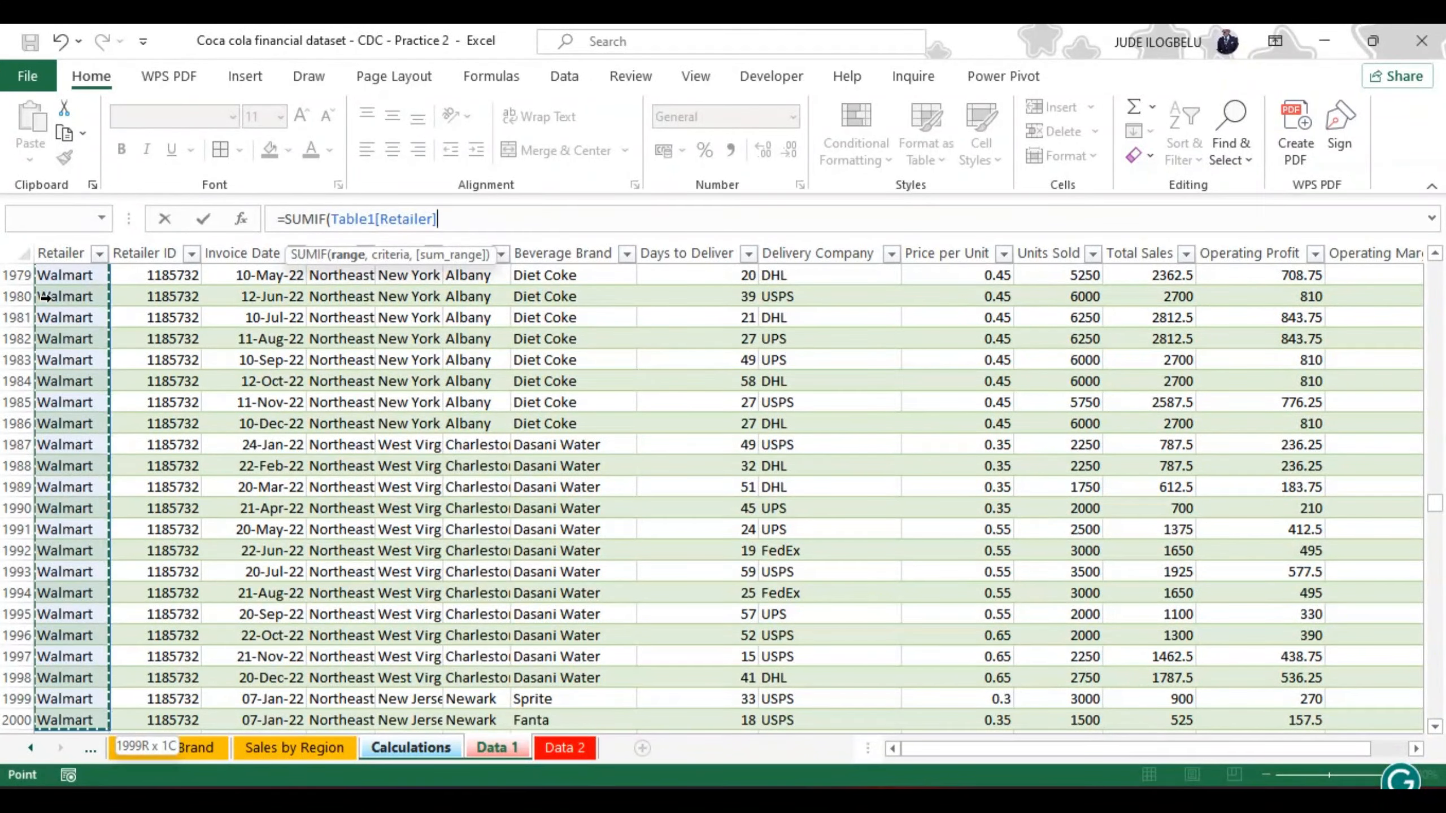
type(",")
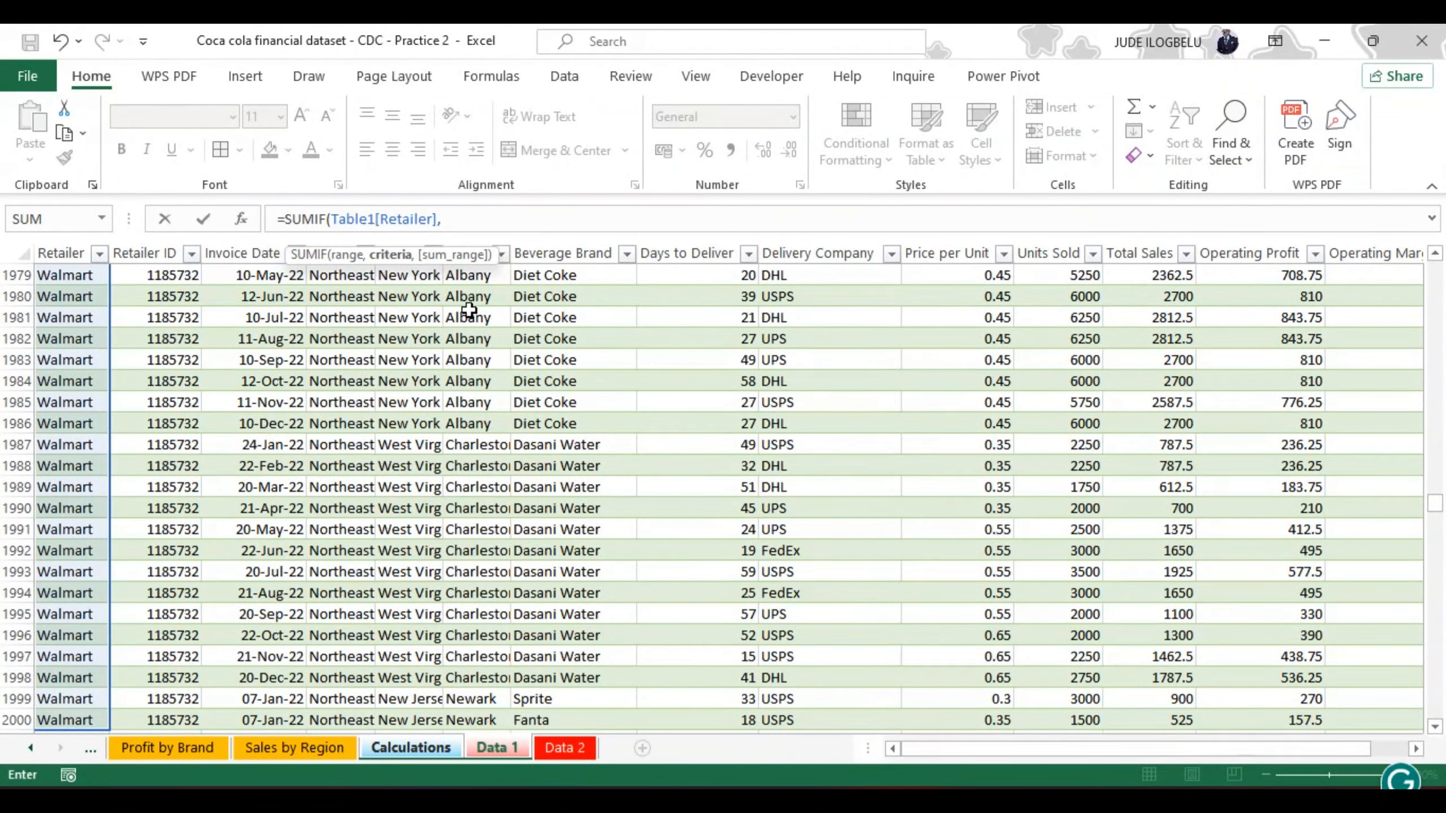
left_click(429, 746)
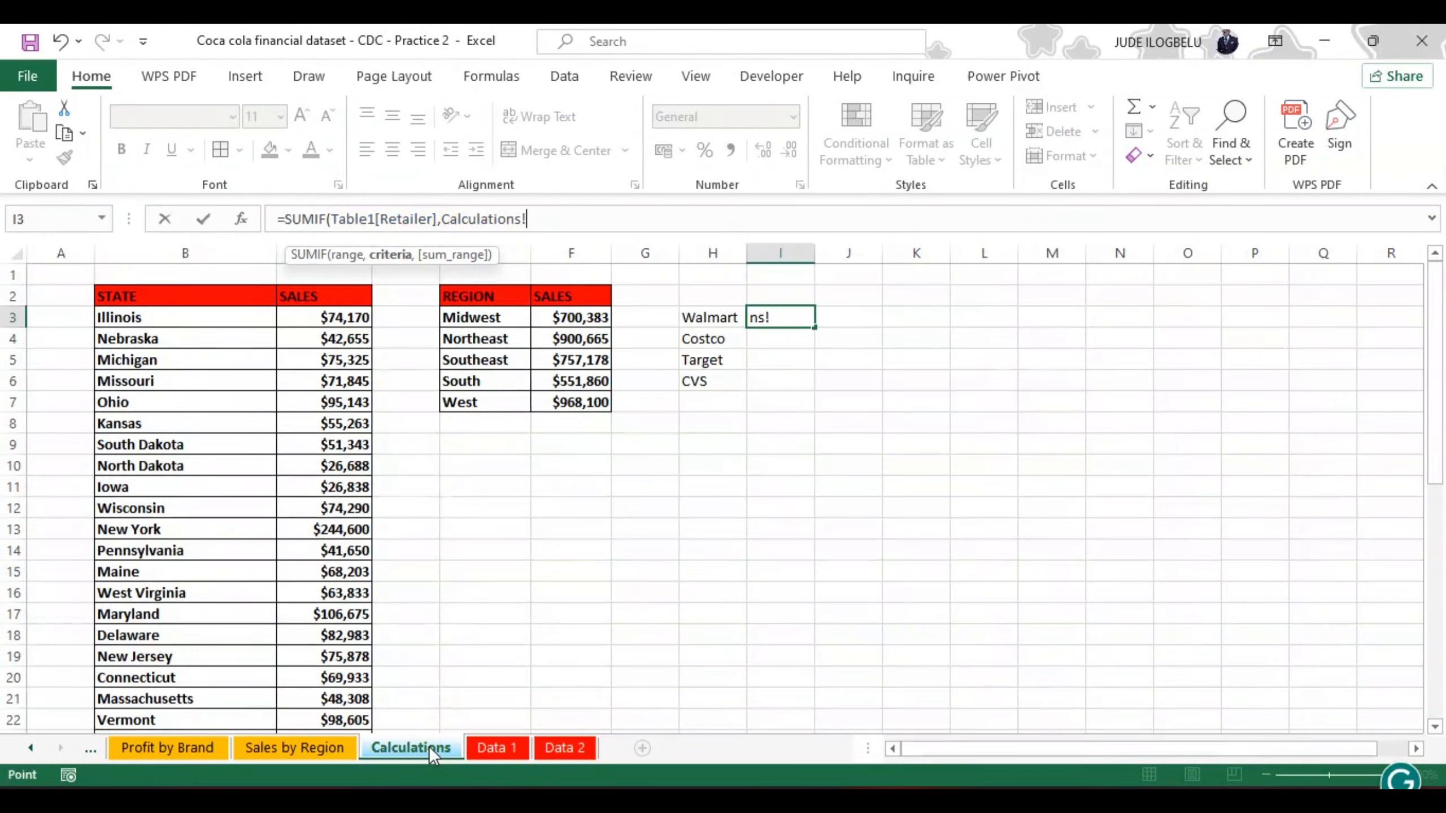
left_click(710, 317)
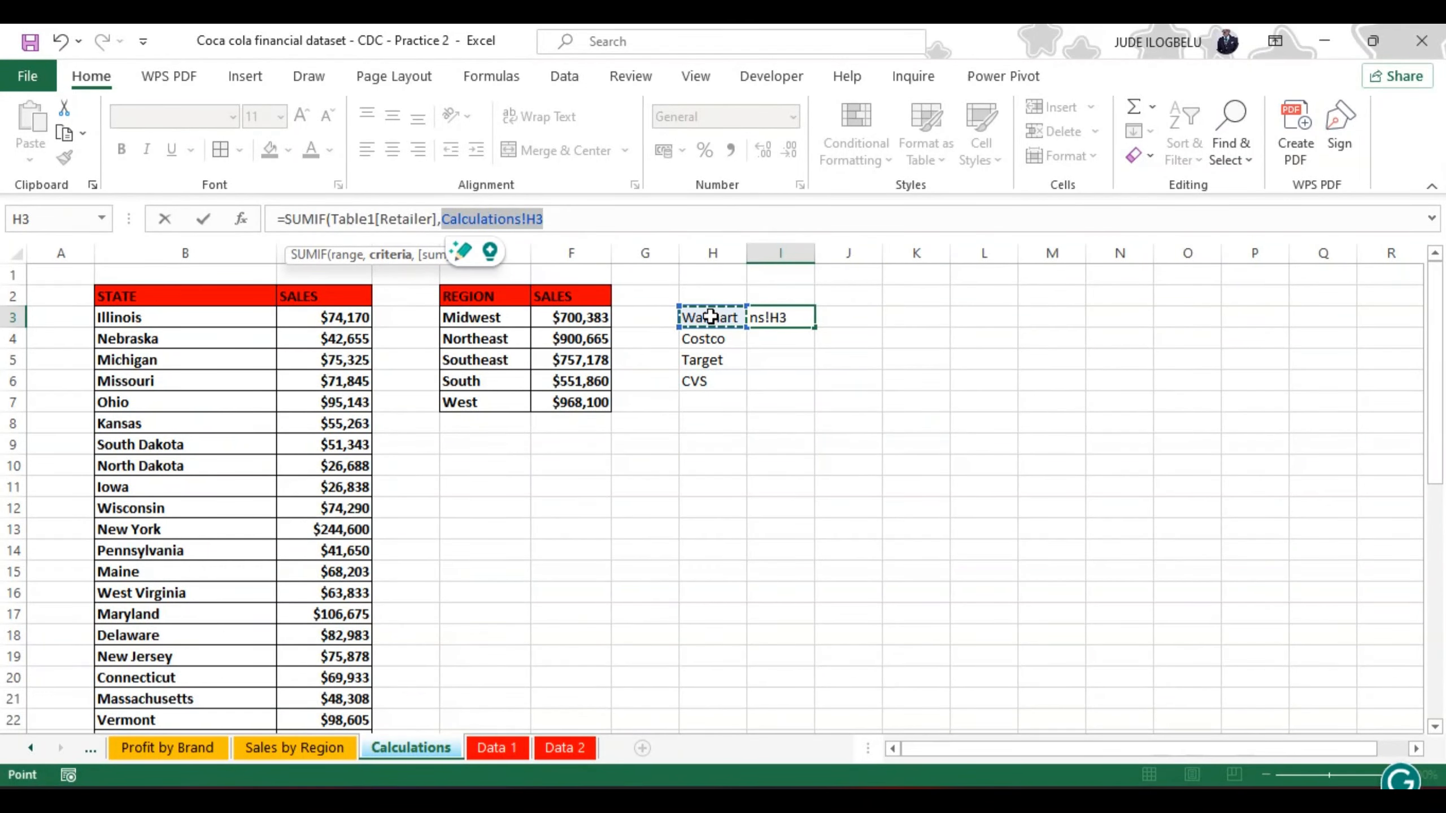
type(",")
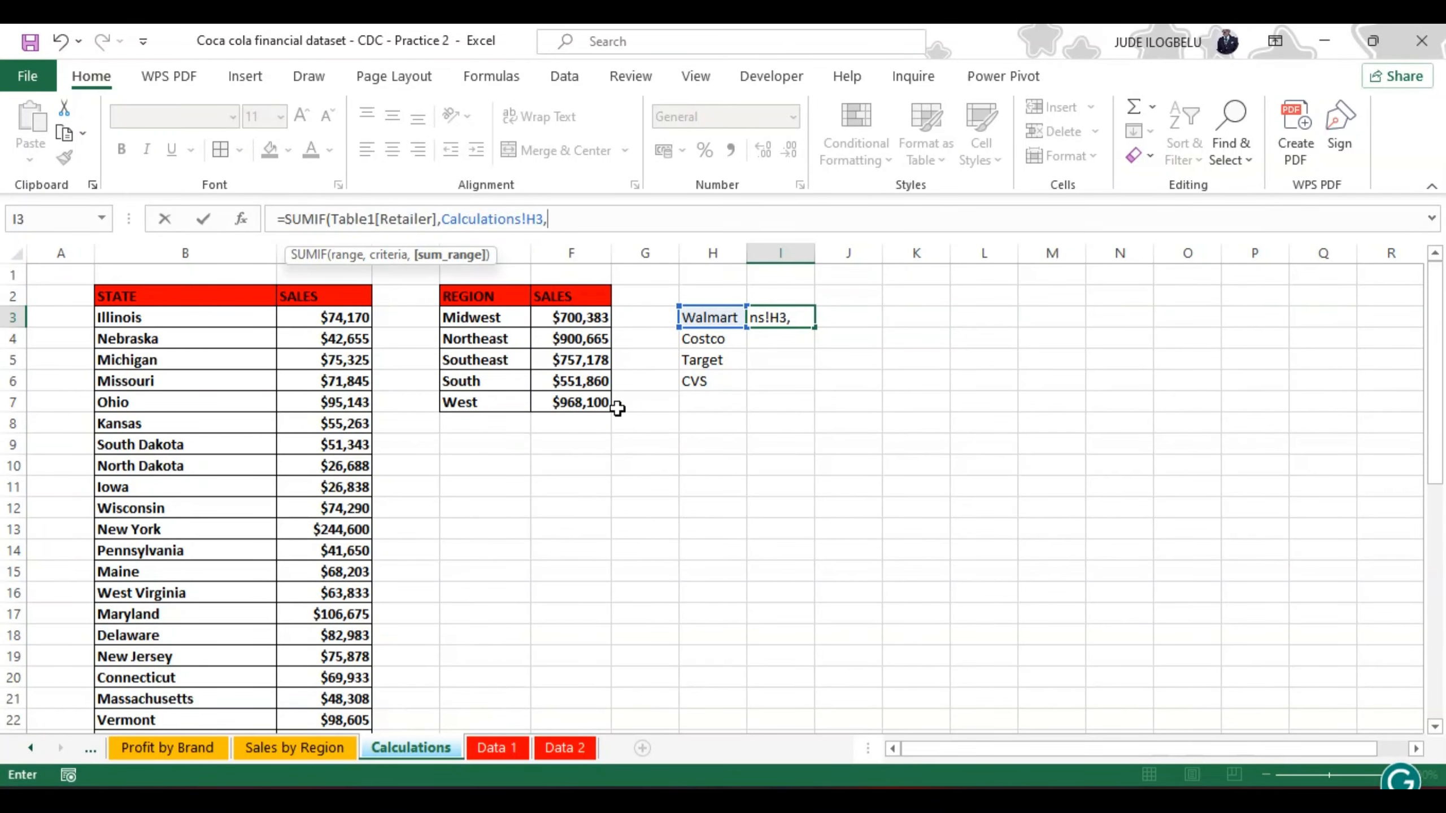
Step: Complete the I3 SUMIF formula with the Total Sales column of the Data 1 table as its sum range
left_click(503, 748)
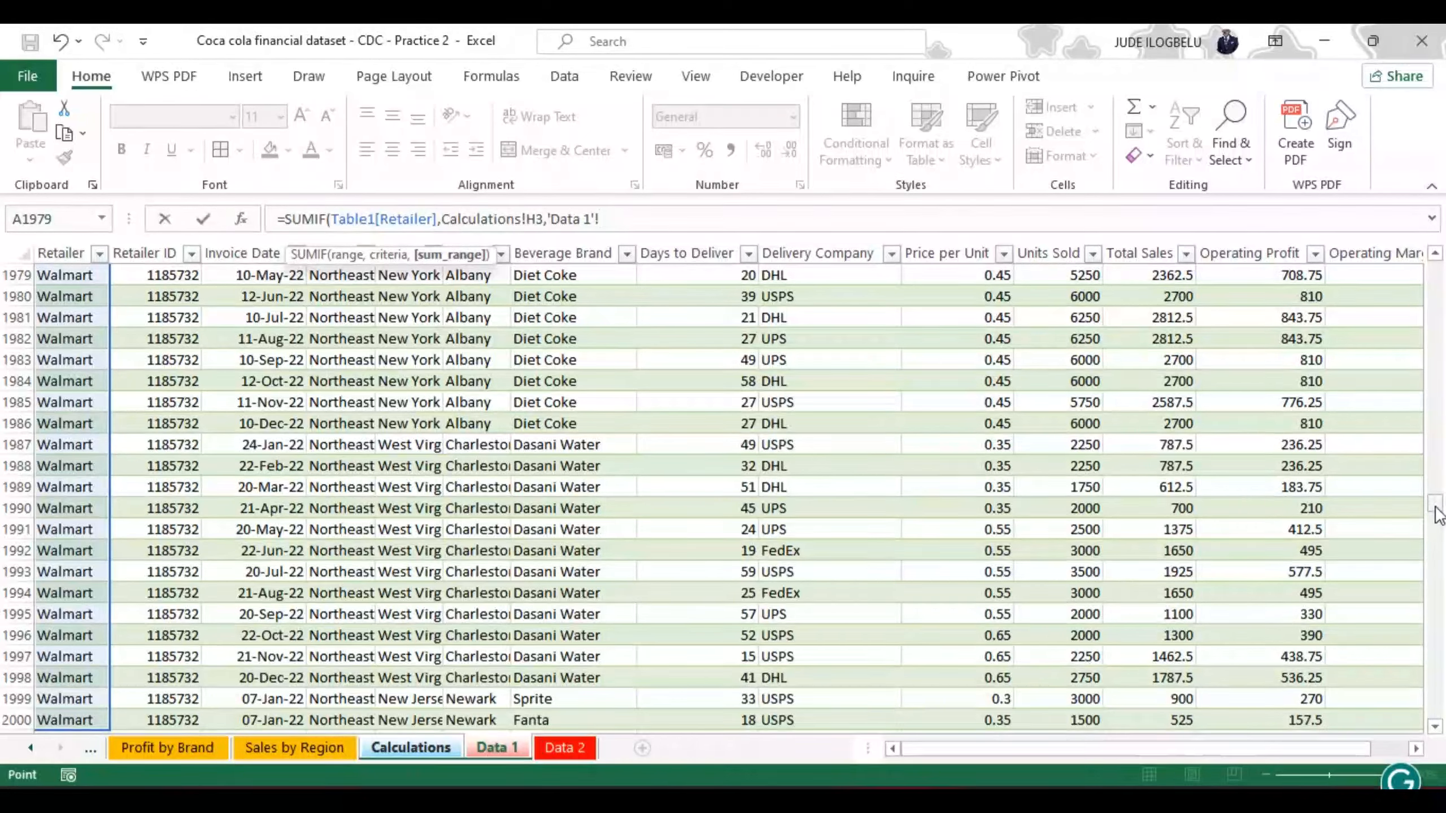
left_click_drag(1436, 506, 1434, 268)
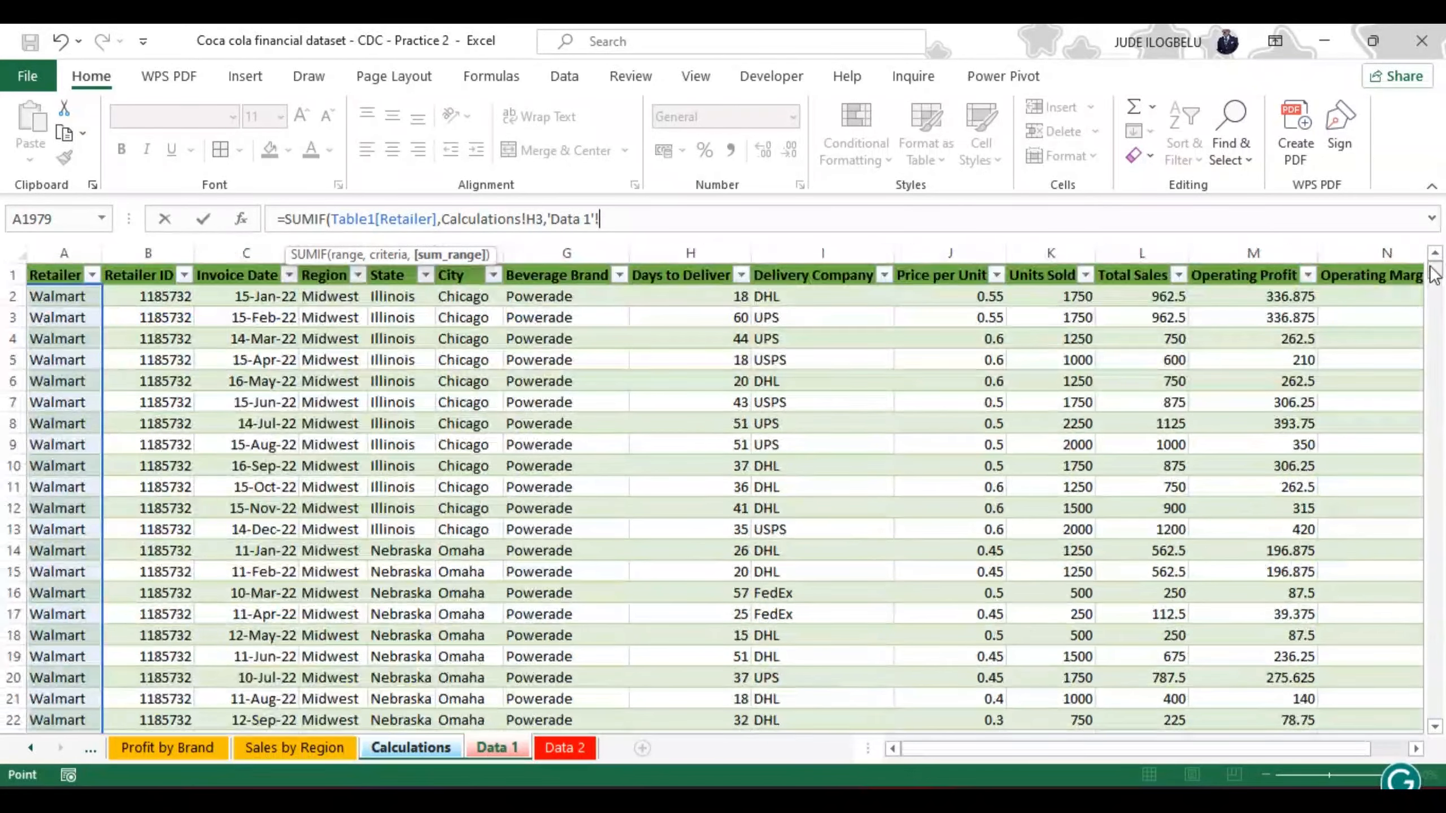
left_click(1142, 293)
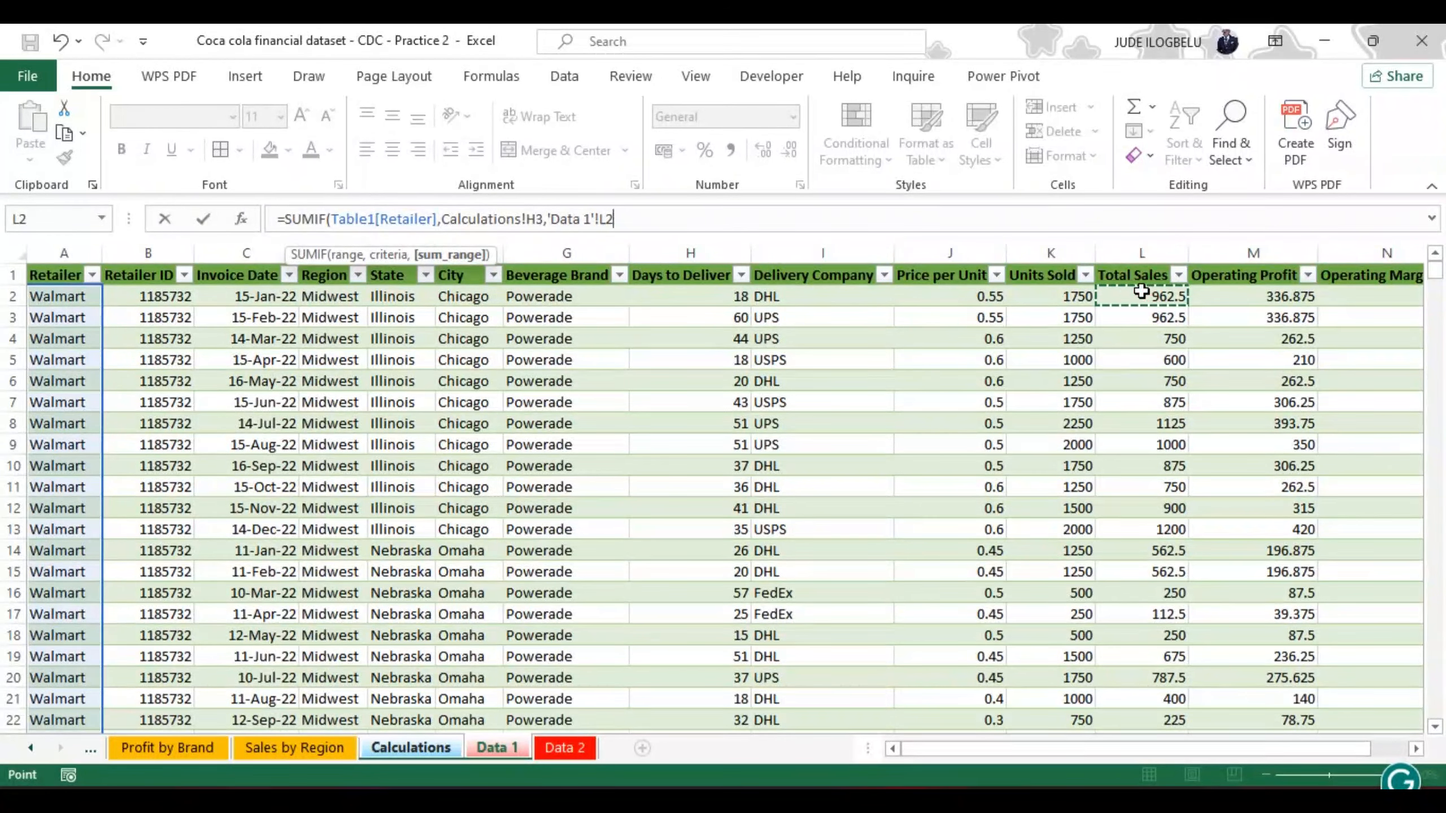
key("ctrl+shift+Down")
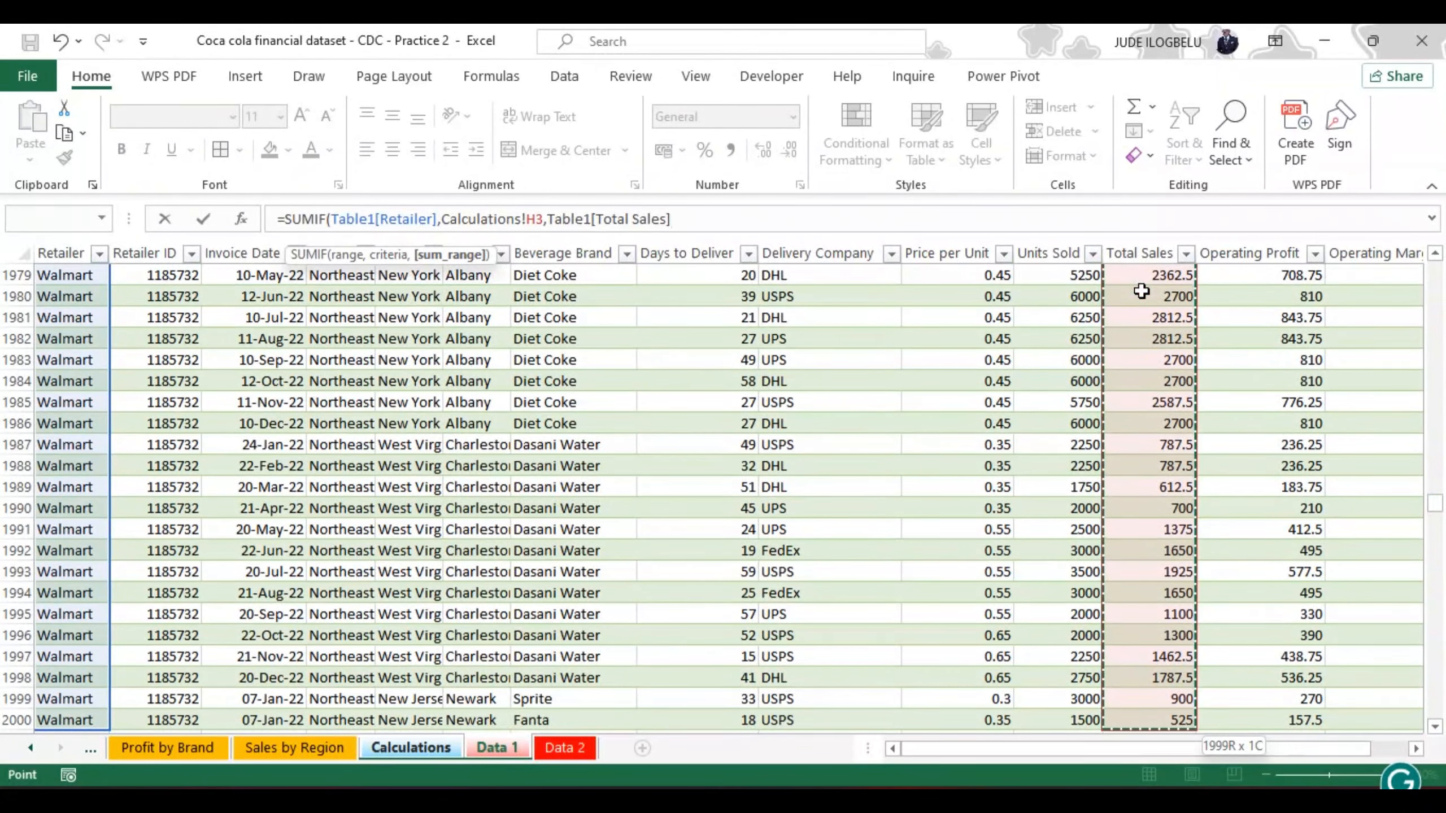
type(")")
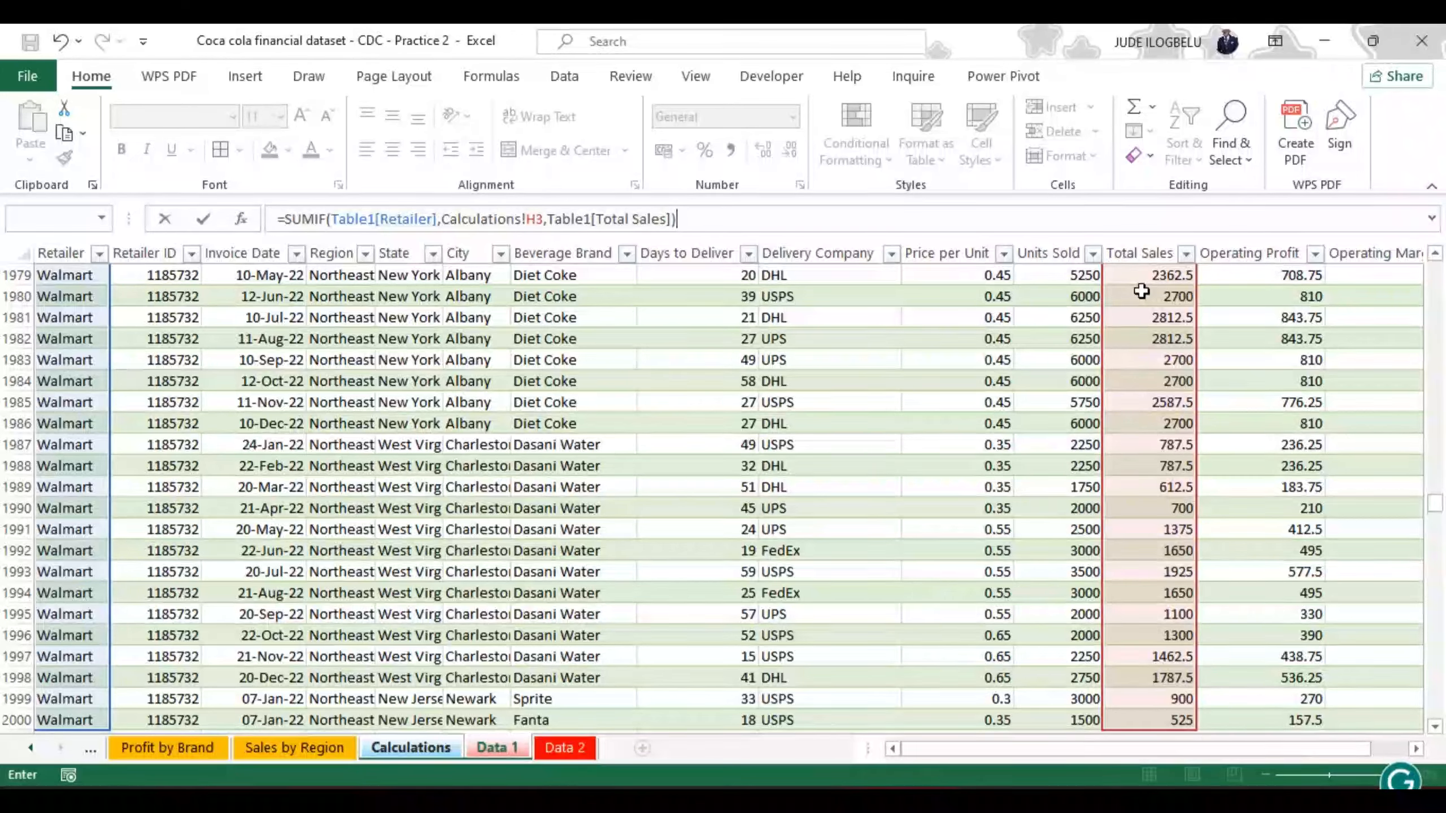
key("Return")
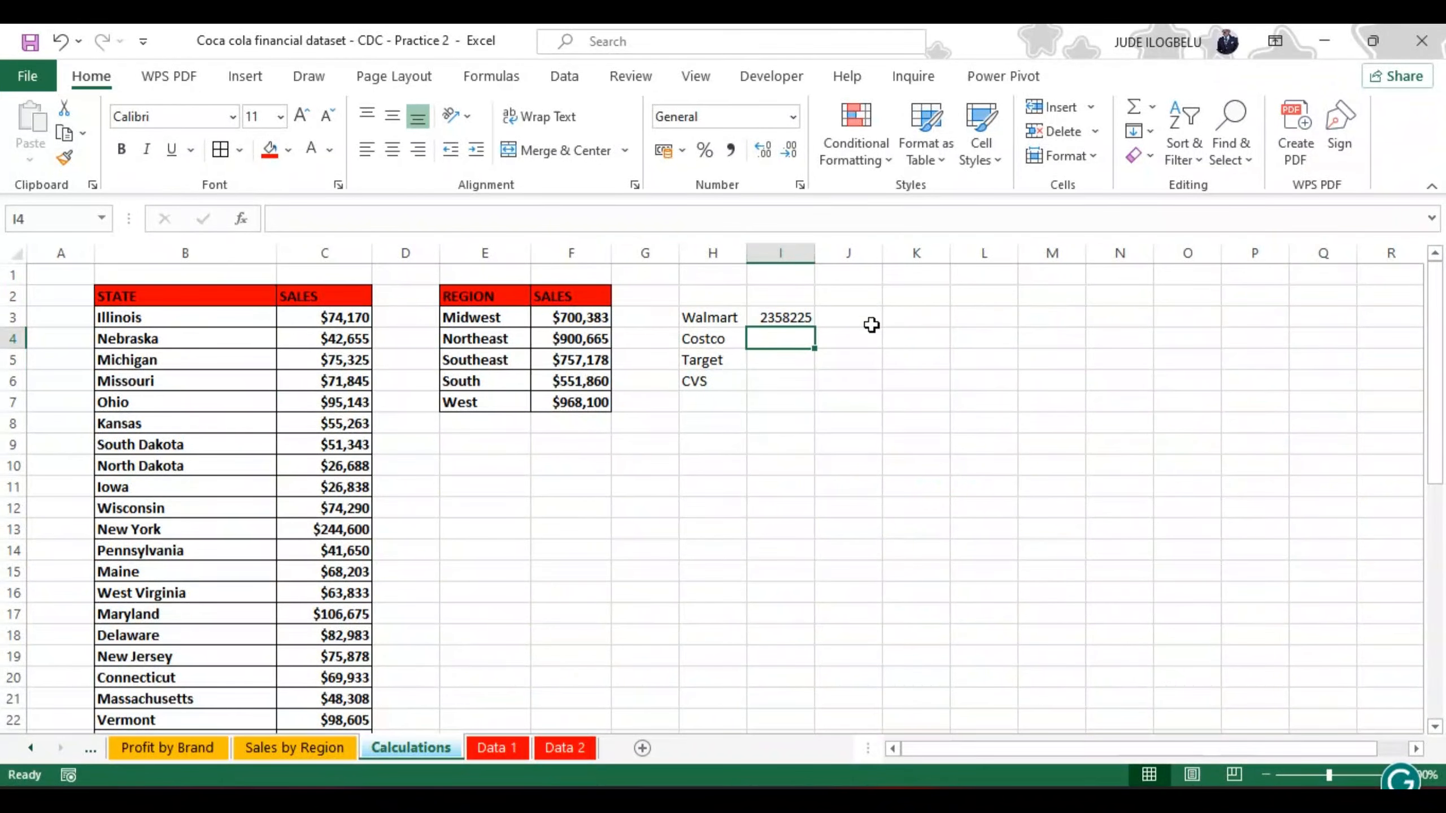
Step: Open the cell formatting for I3 and choose the Number category with 0 decimal places
left_click(784, 318)
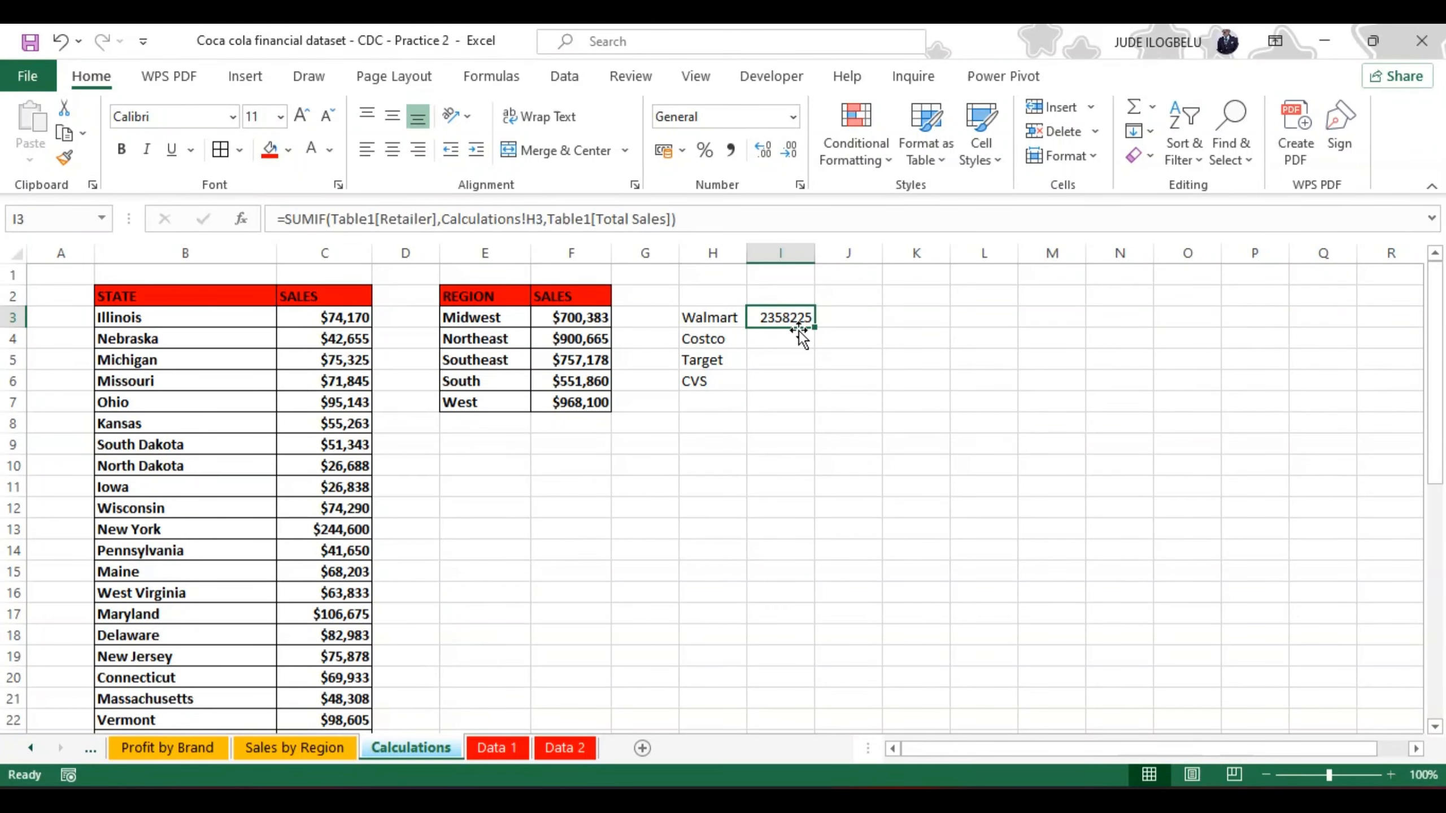
right_click(801, 322)
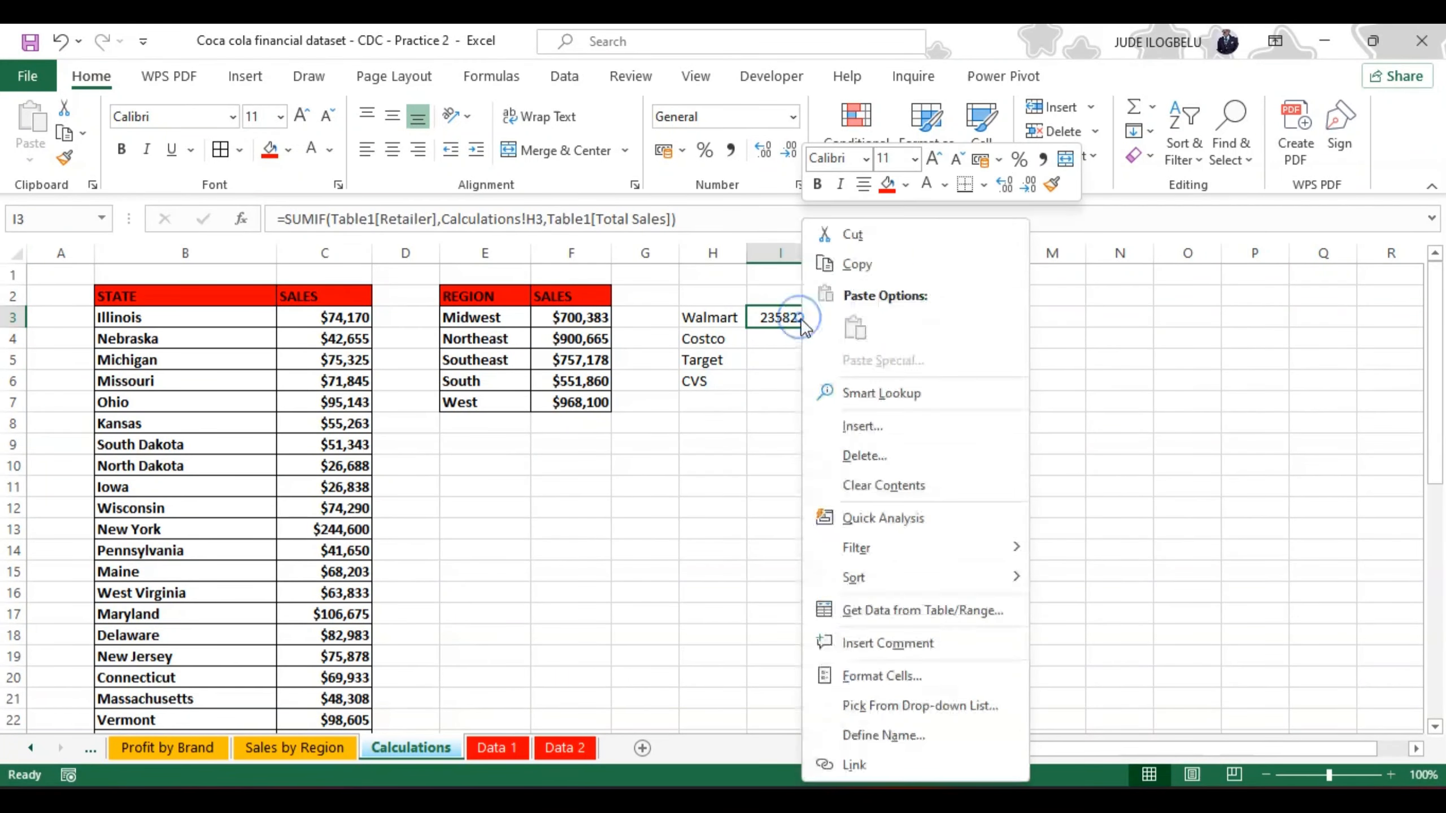
left_click(864, 669)
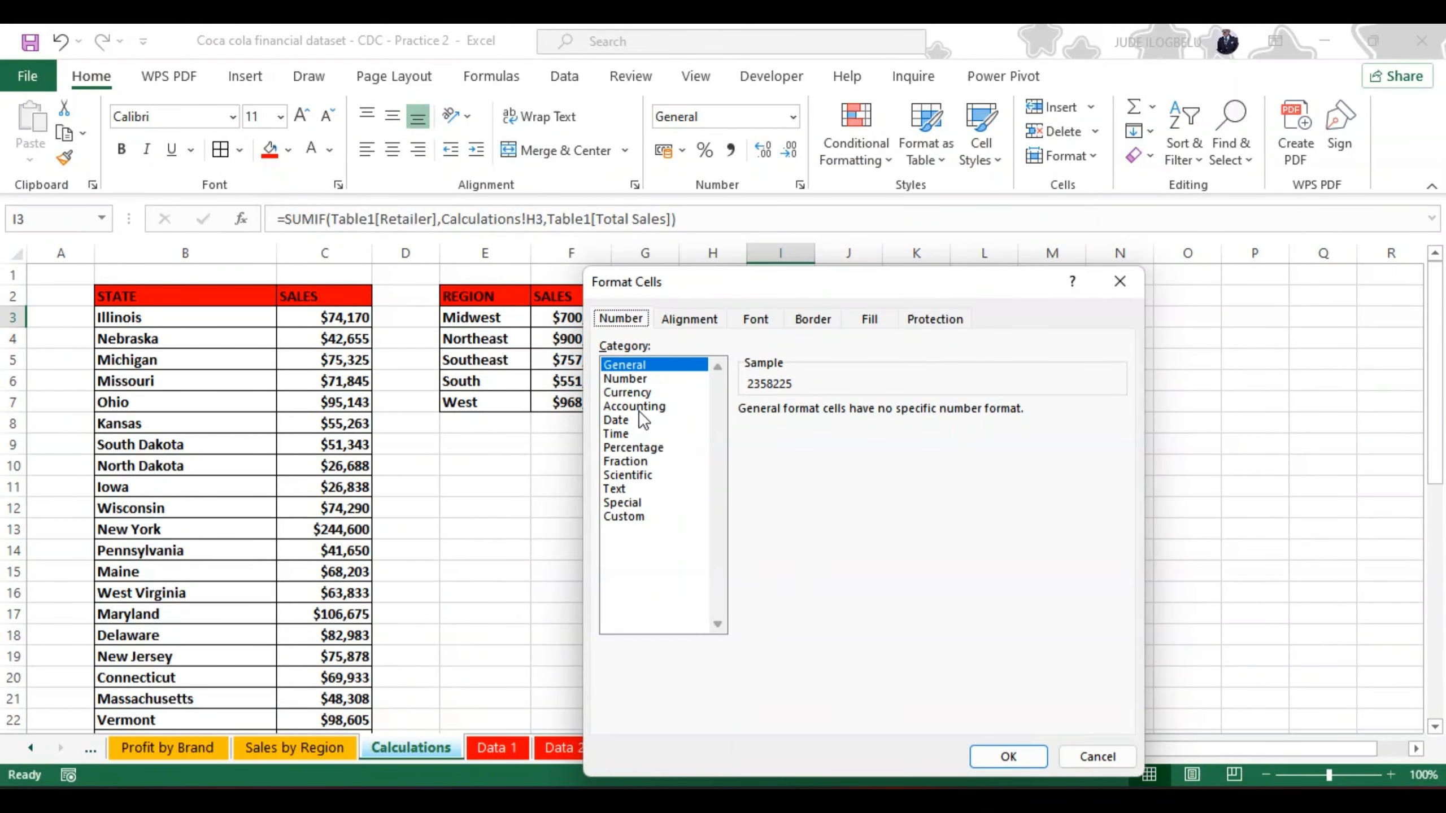
left_click(626, 375)
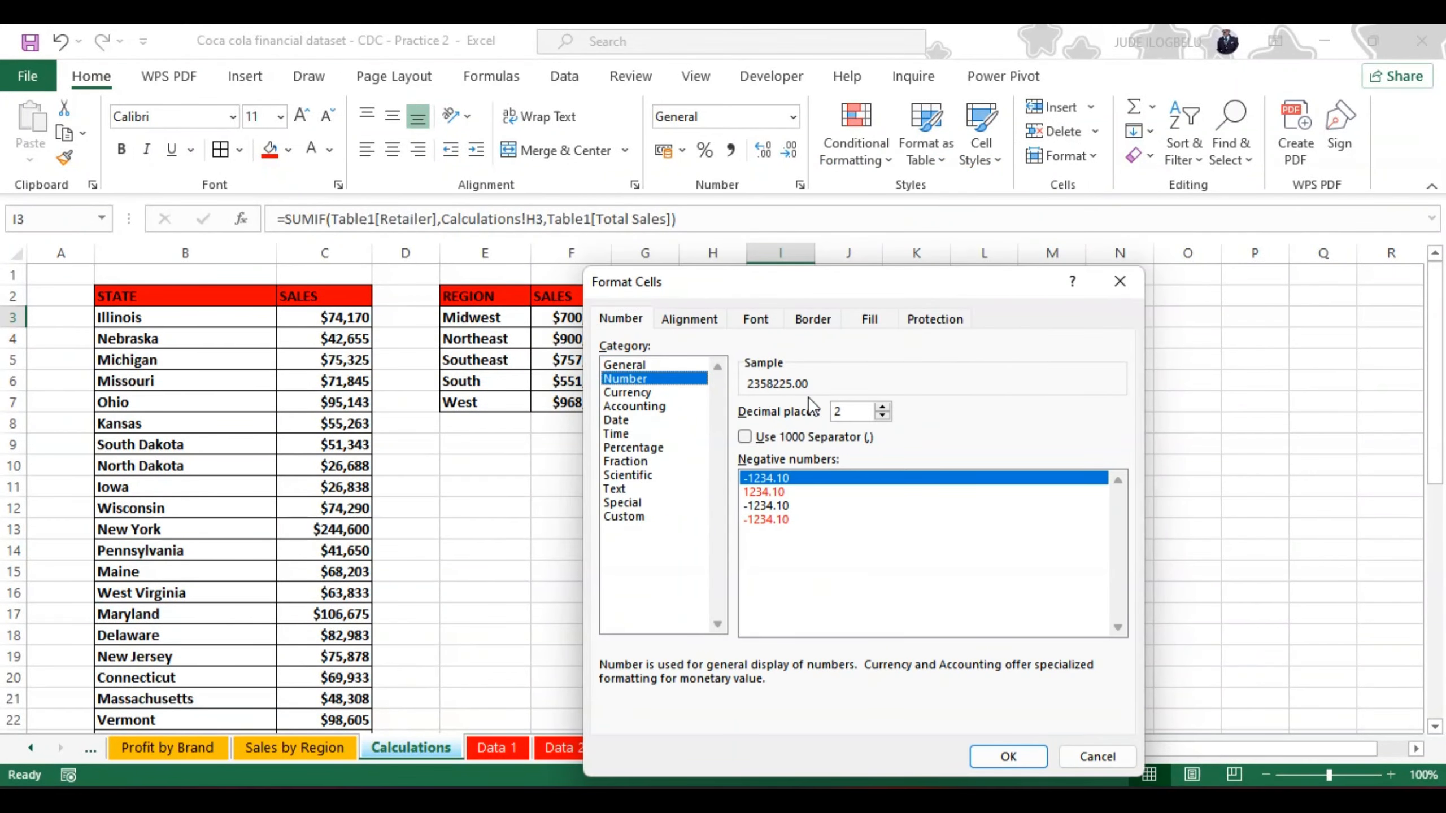
left_click(882, 407)
left_click(881, 407)
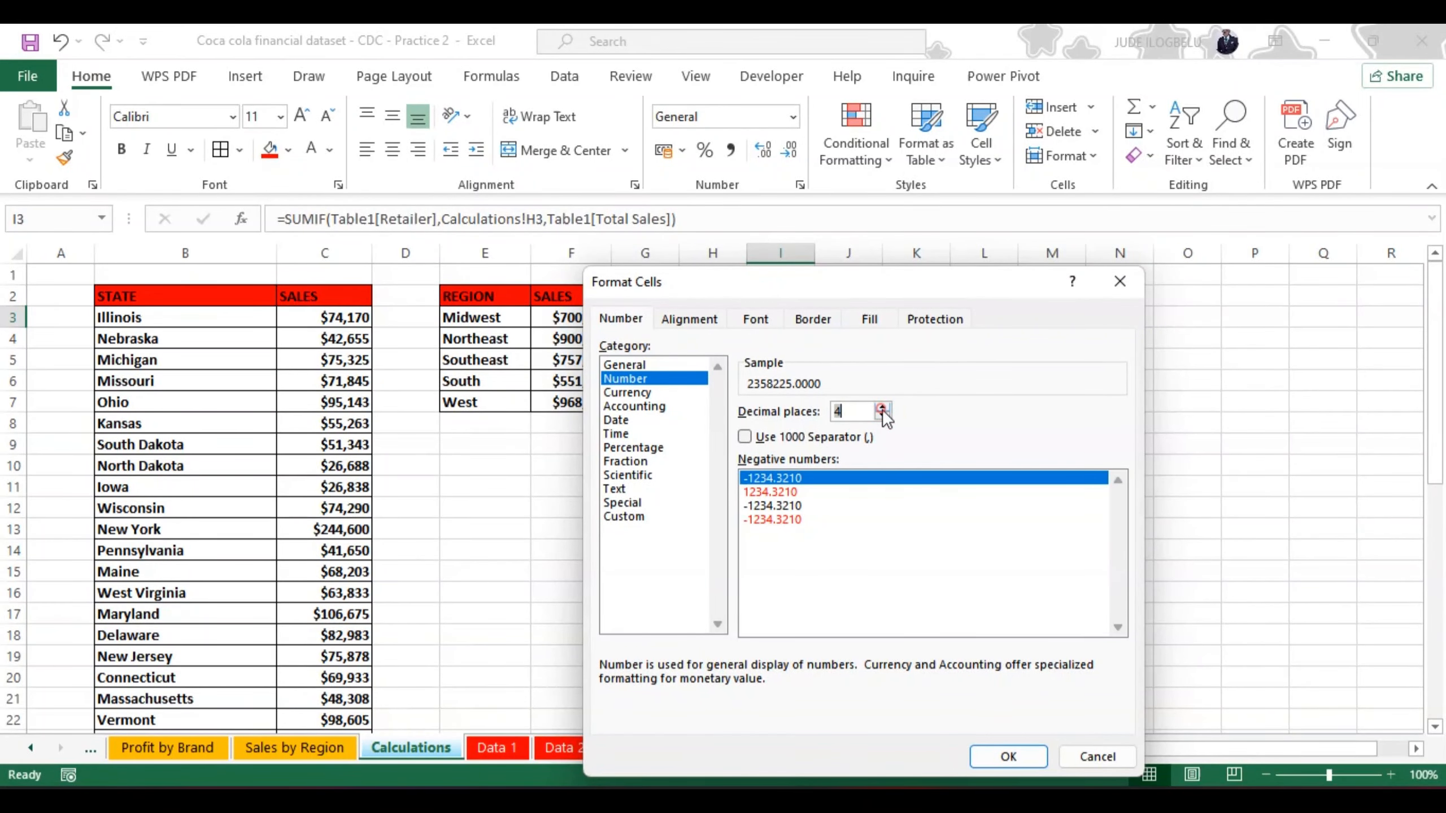
left_click(882, 415)
left_click(882, 414)
left_click(882, 414)
left_click(882, 414)
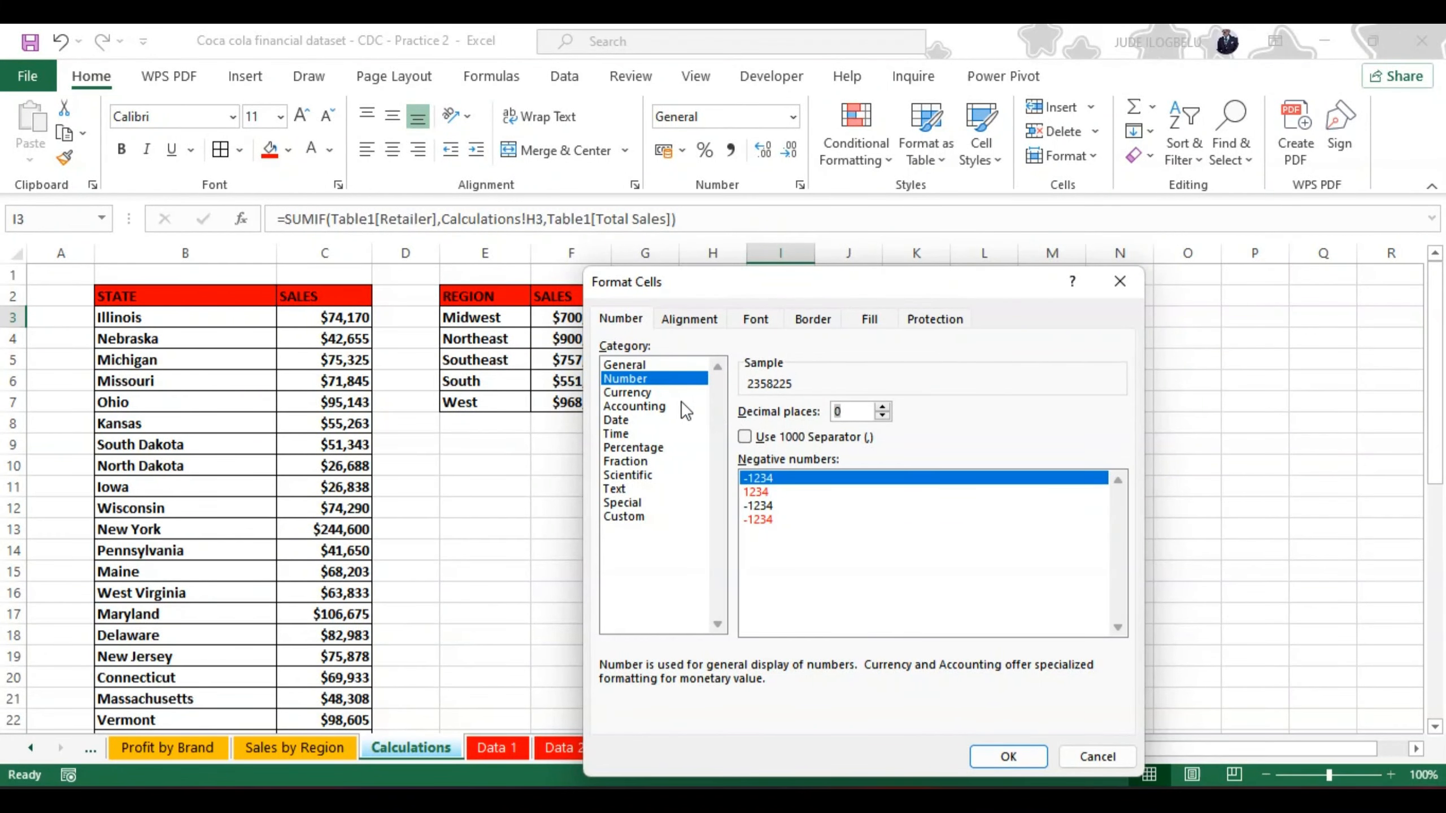
Step: Format I3 as Currency with the $ English (United States) symbol and fill its formula down to I6
left_click(641, 392)
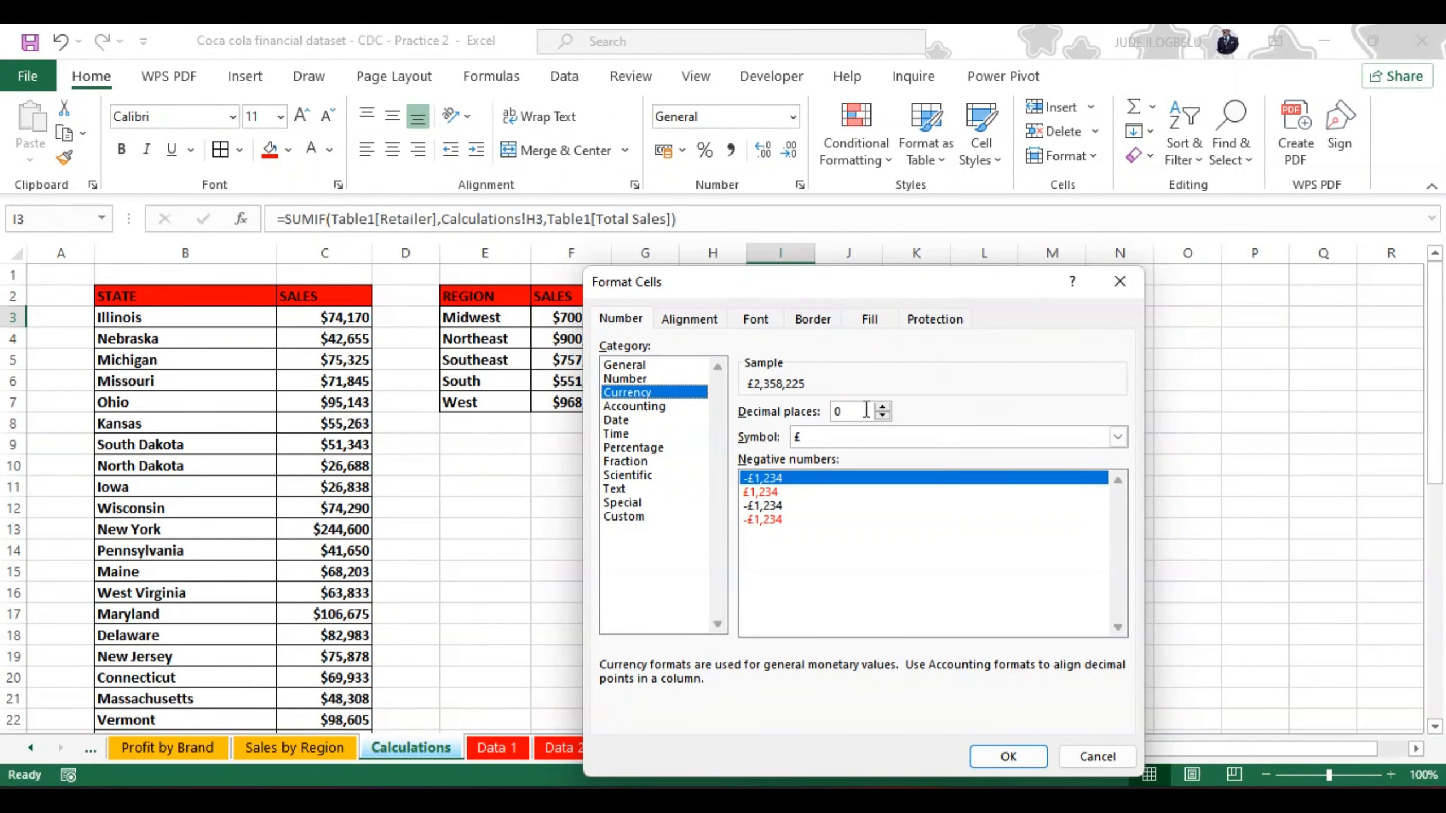
left_click(1118, 440)
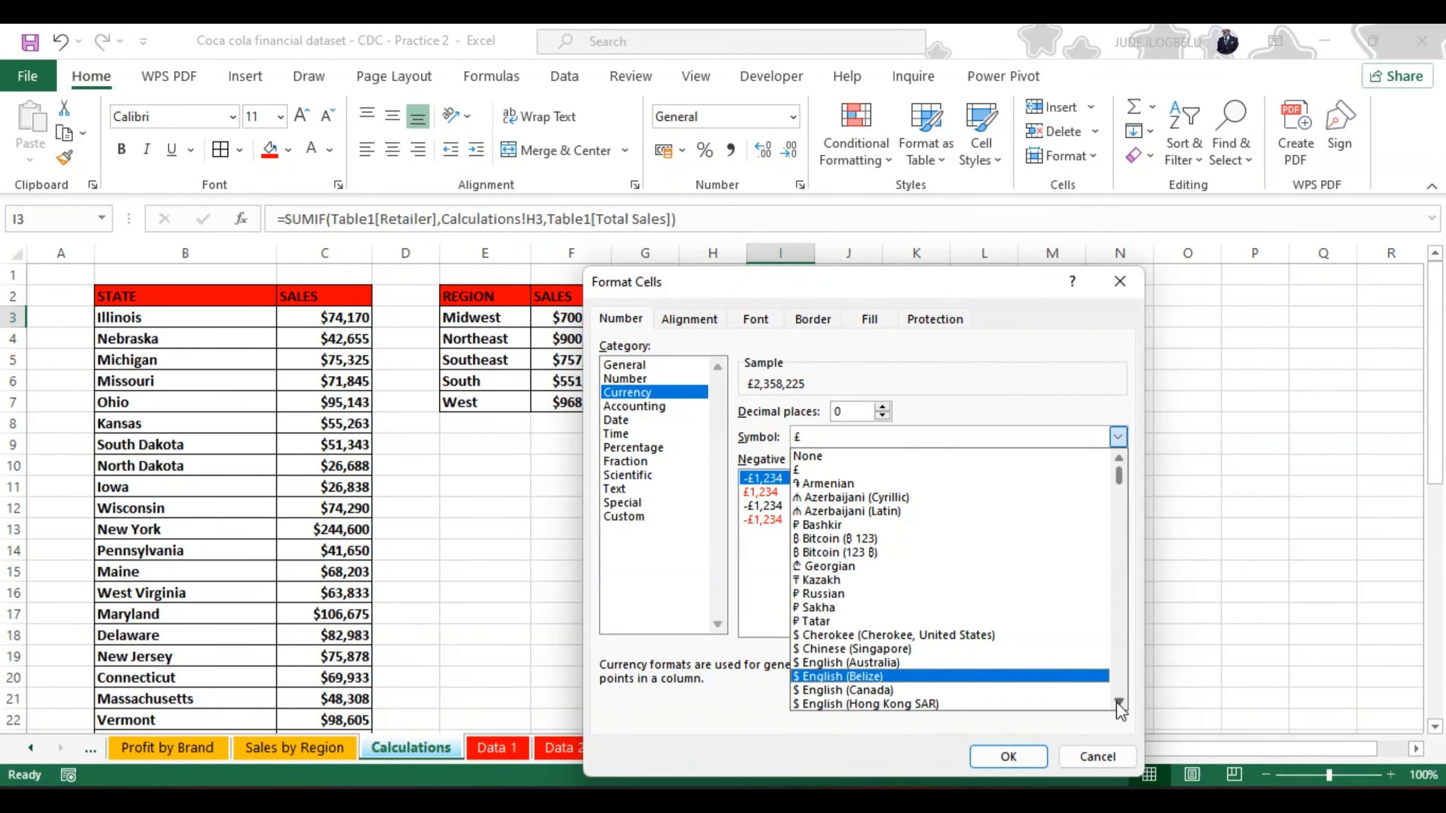
left_click(1119, 703)
left_click(1118, 703)
left_click(1118, 704)
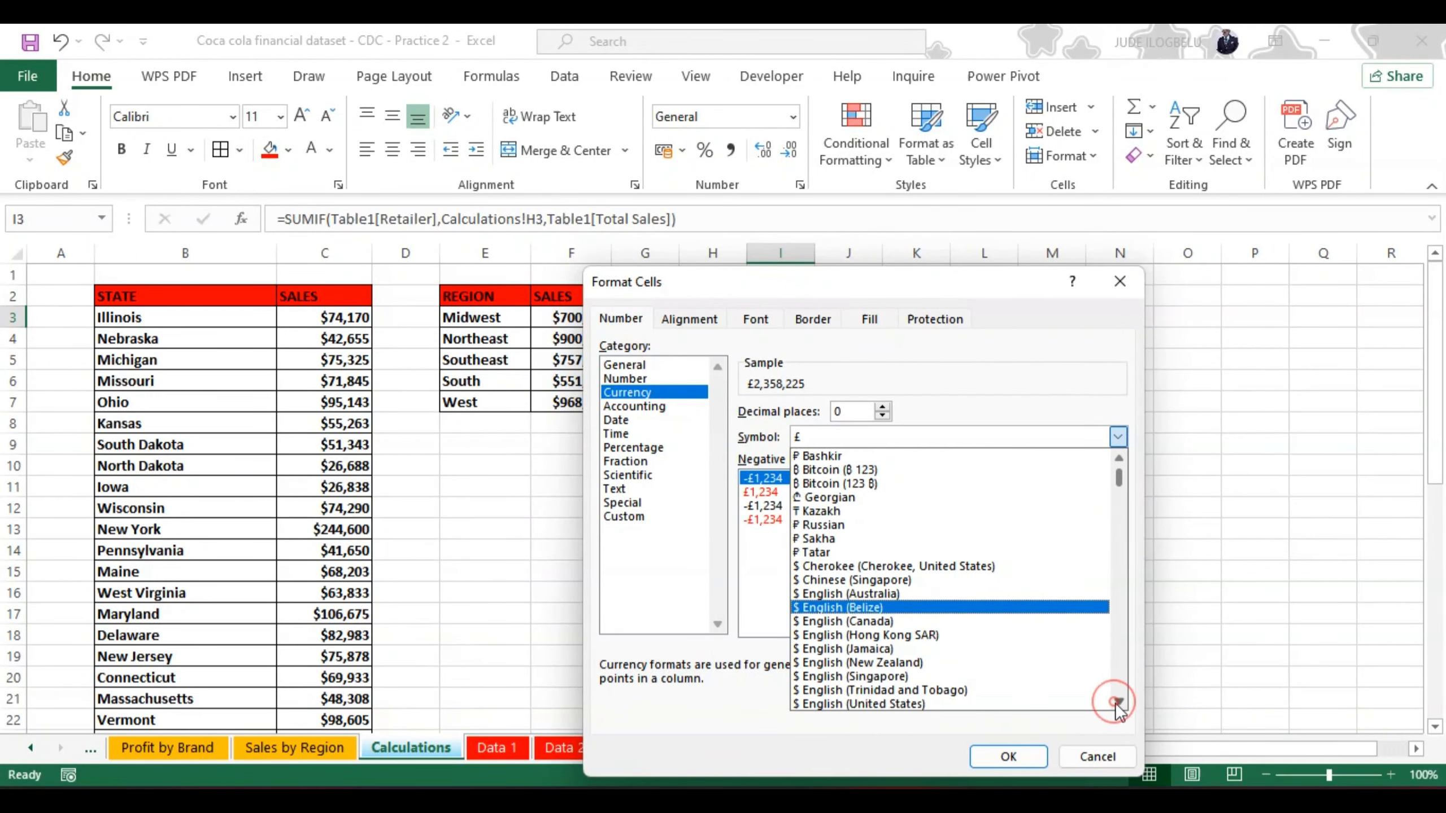
left_click(1048, 700)
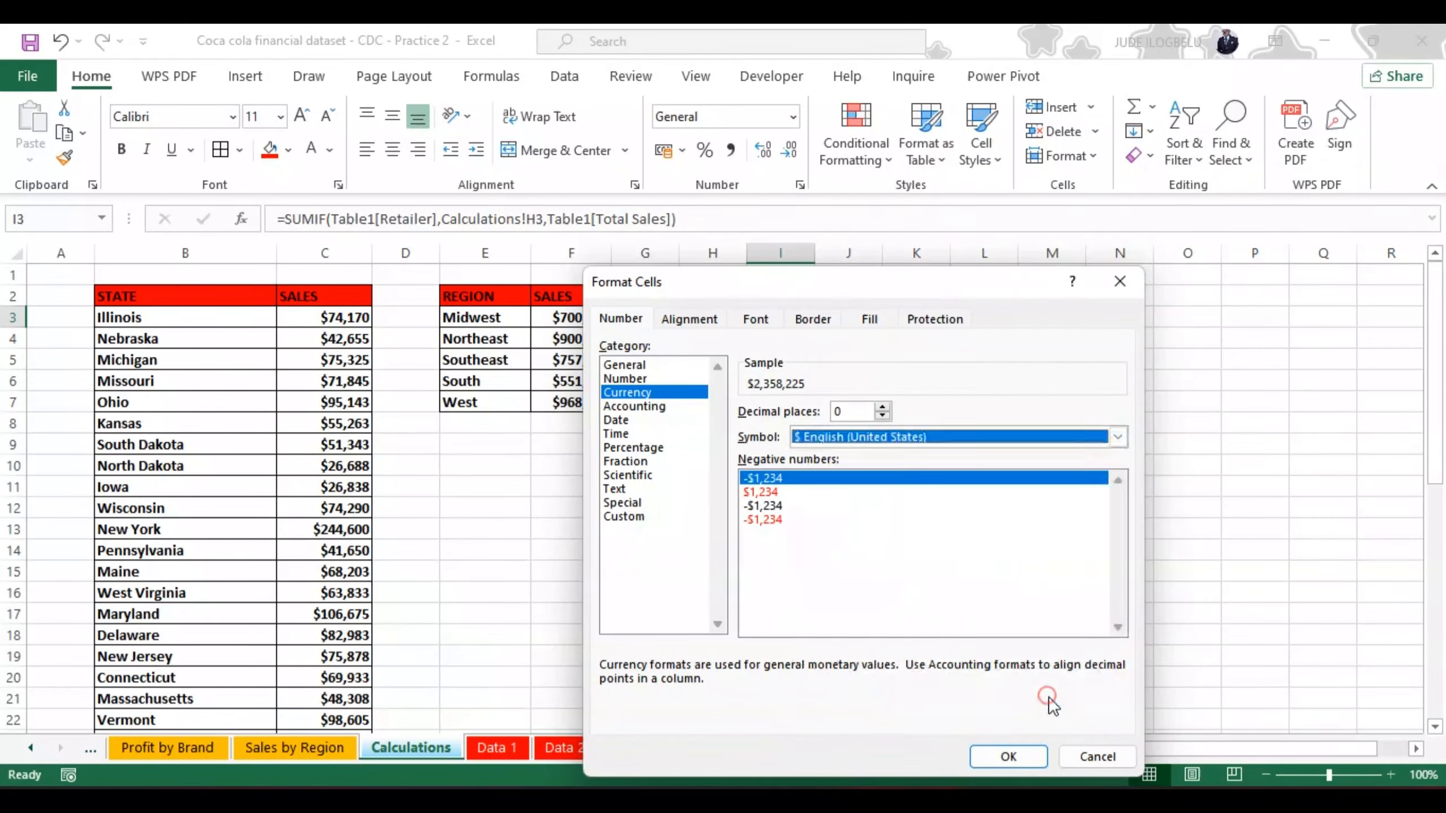
left_click(1006, 754)
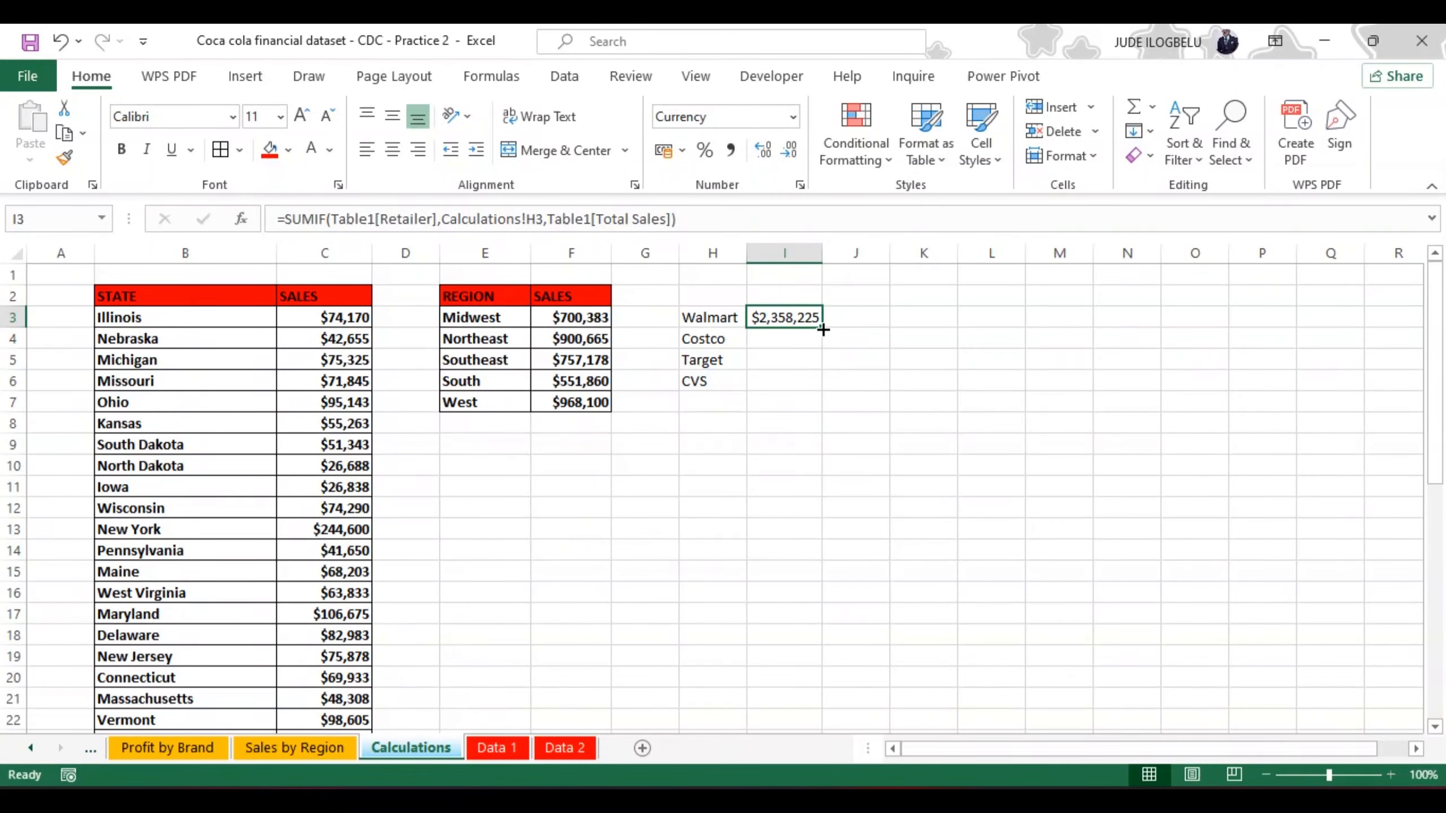
left_click_drag(823, 330, 820, 385)
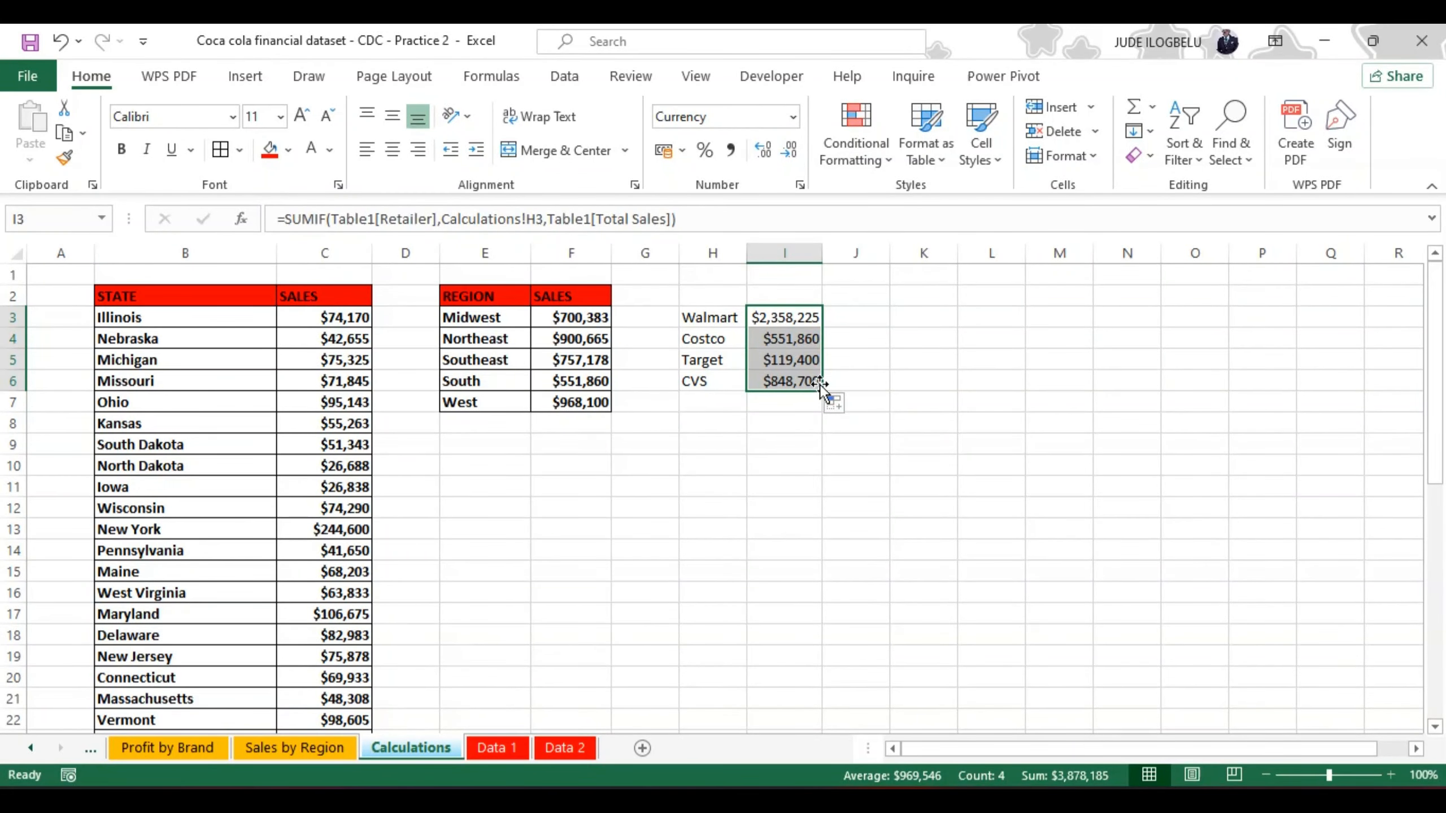
Step: Add all borders to the retailer sales range H3:I6 and make it bold
left_click(697, 320)
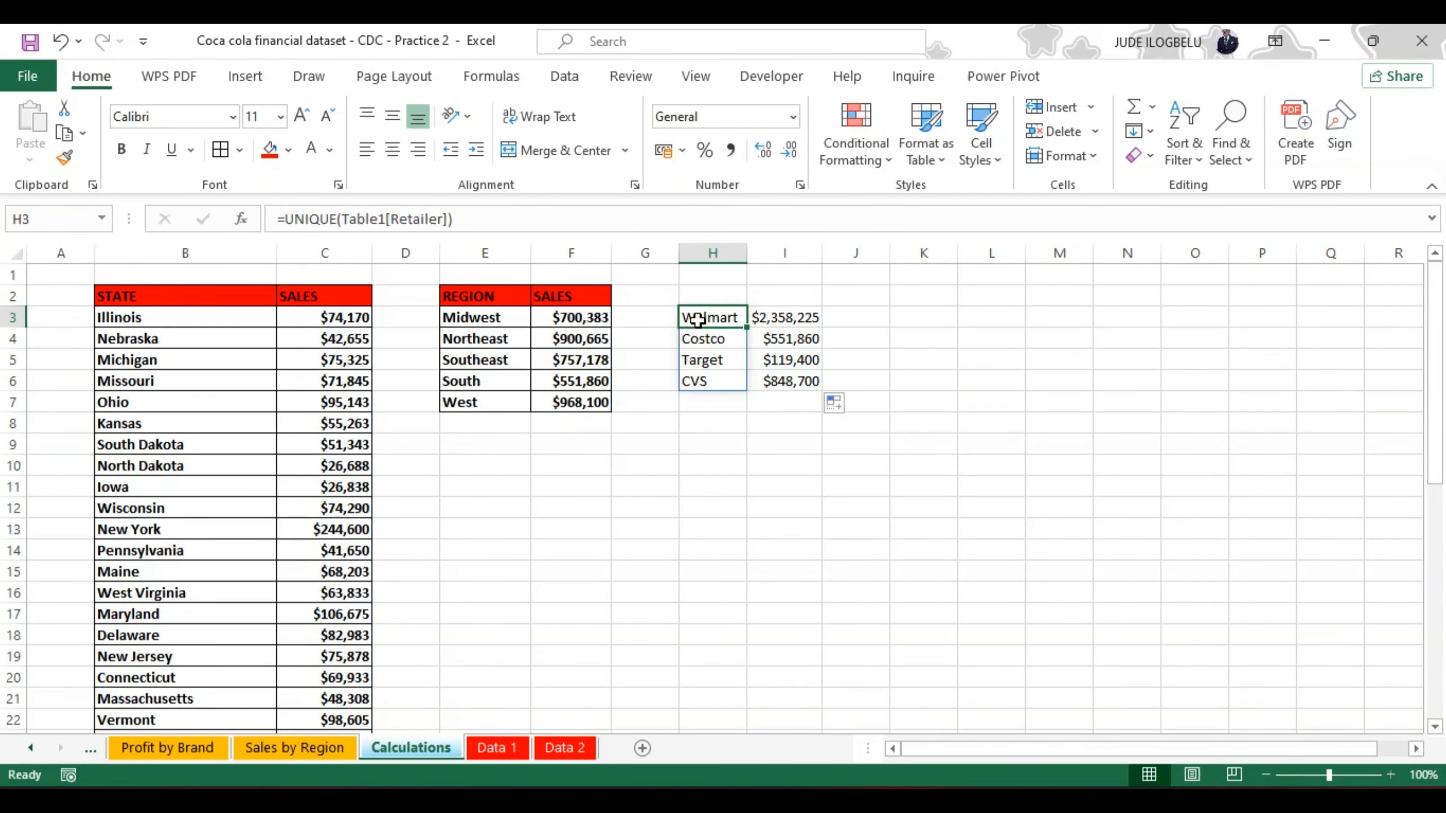
key("ctrl+shift+Down")
key("ctrl+shift+Right")
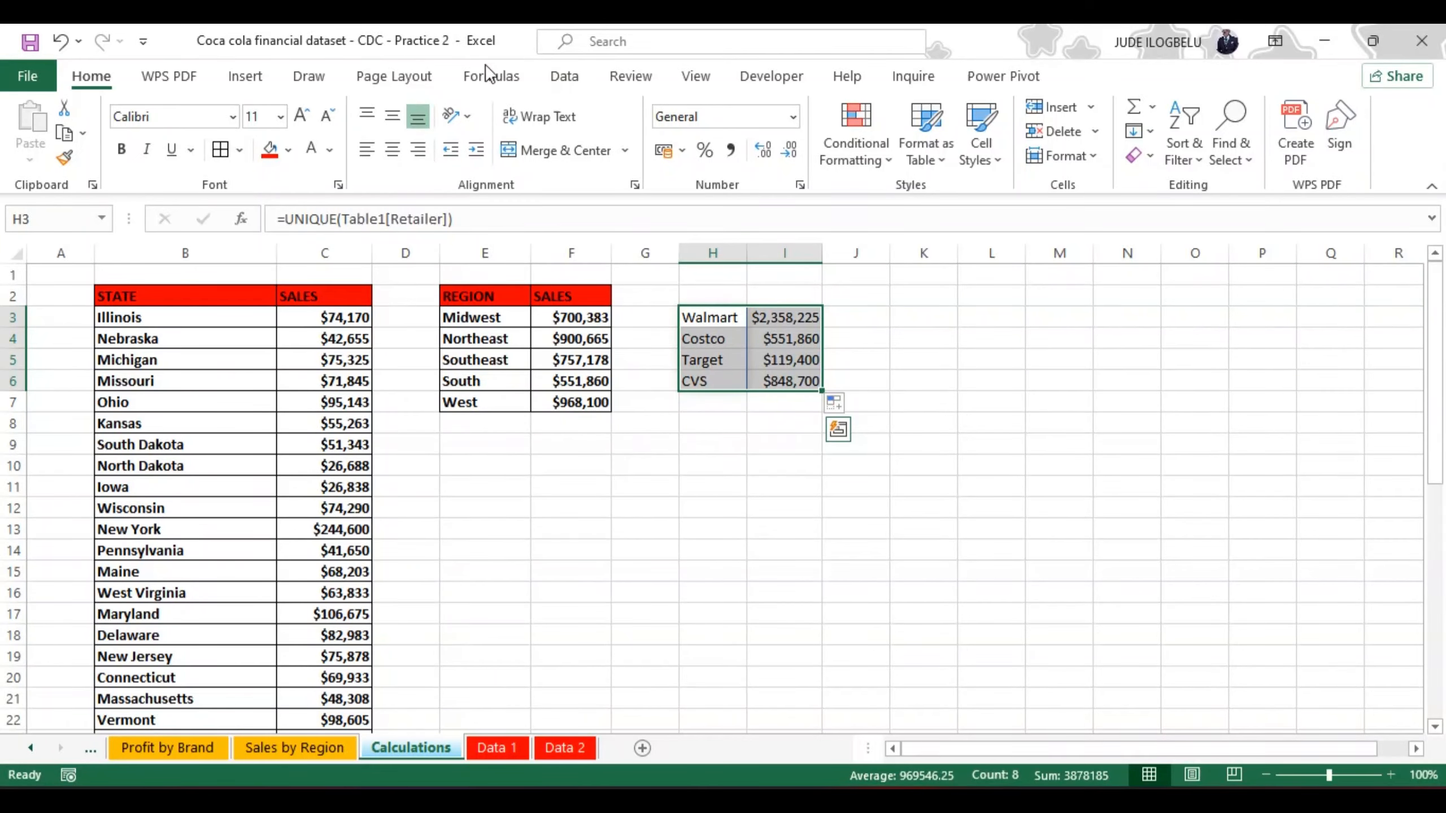
left_click(224, 151)
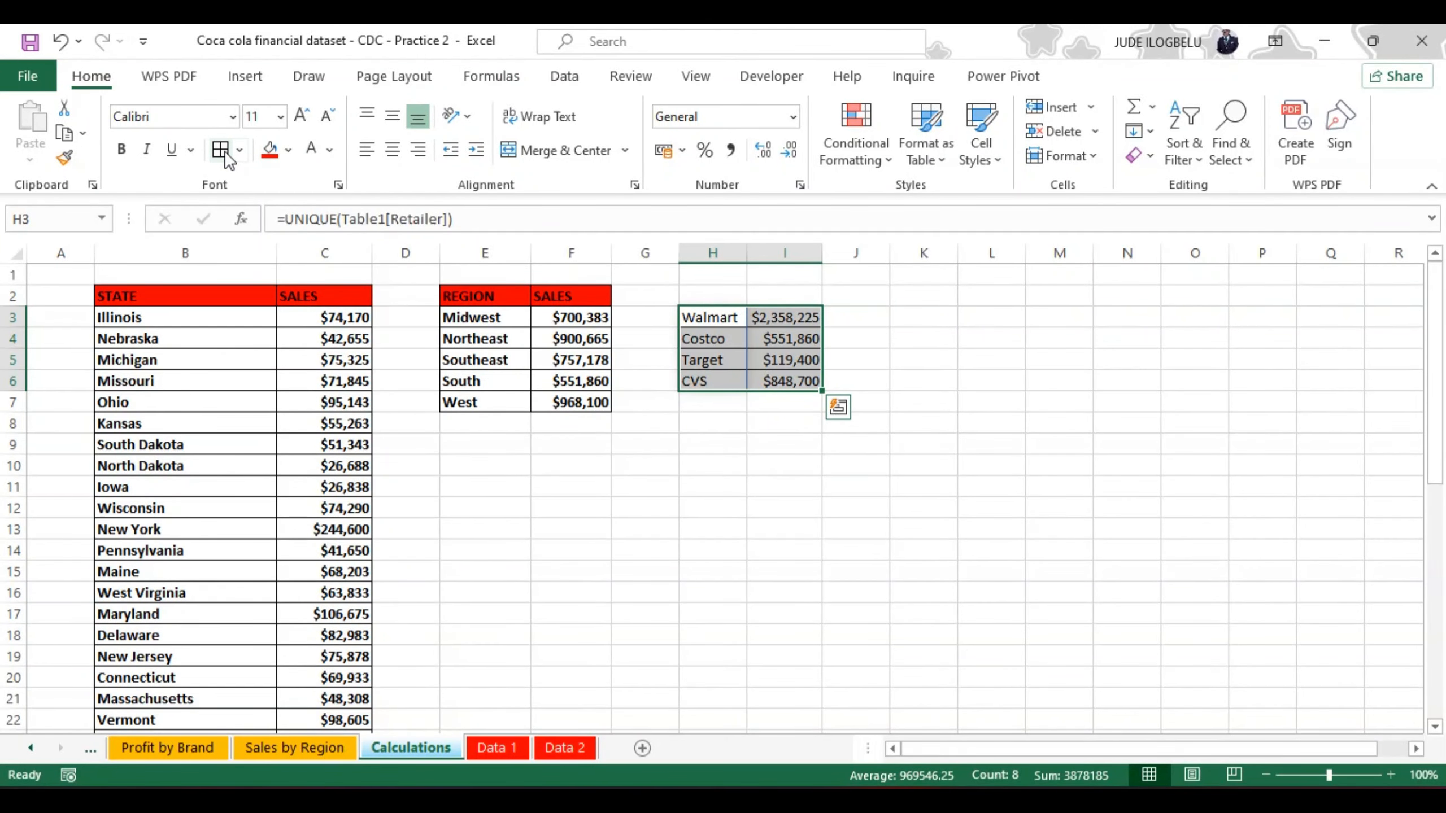
key("ctrl+b")
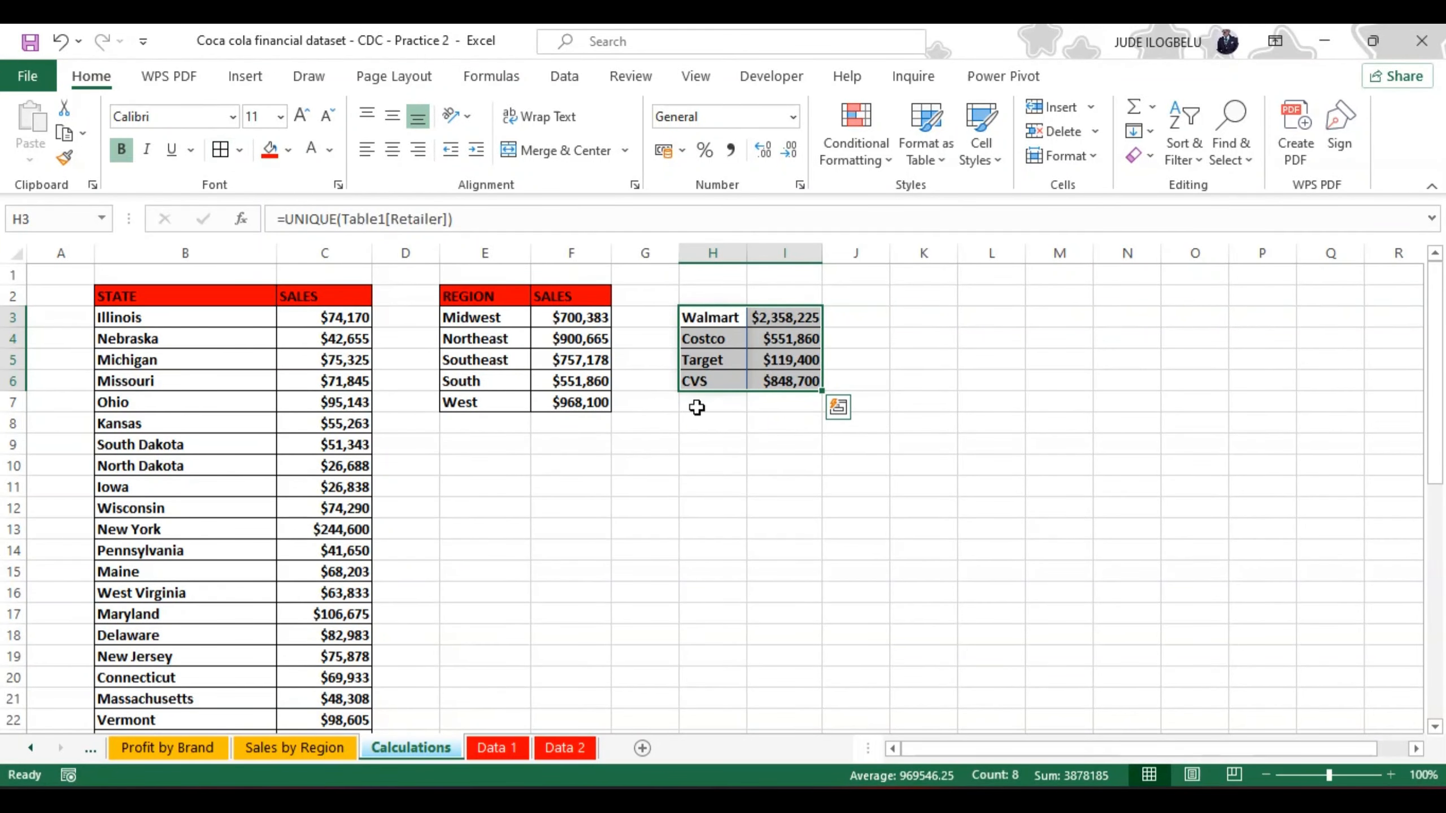
Step: Add the headers RETAILER in H2 and SALES in I2 above the retailer sales table
left_click(711, 317)
key("ctrl+shift+Right")
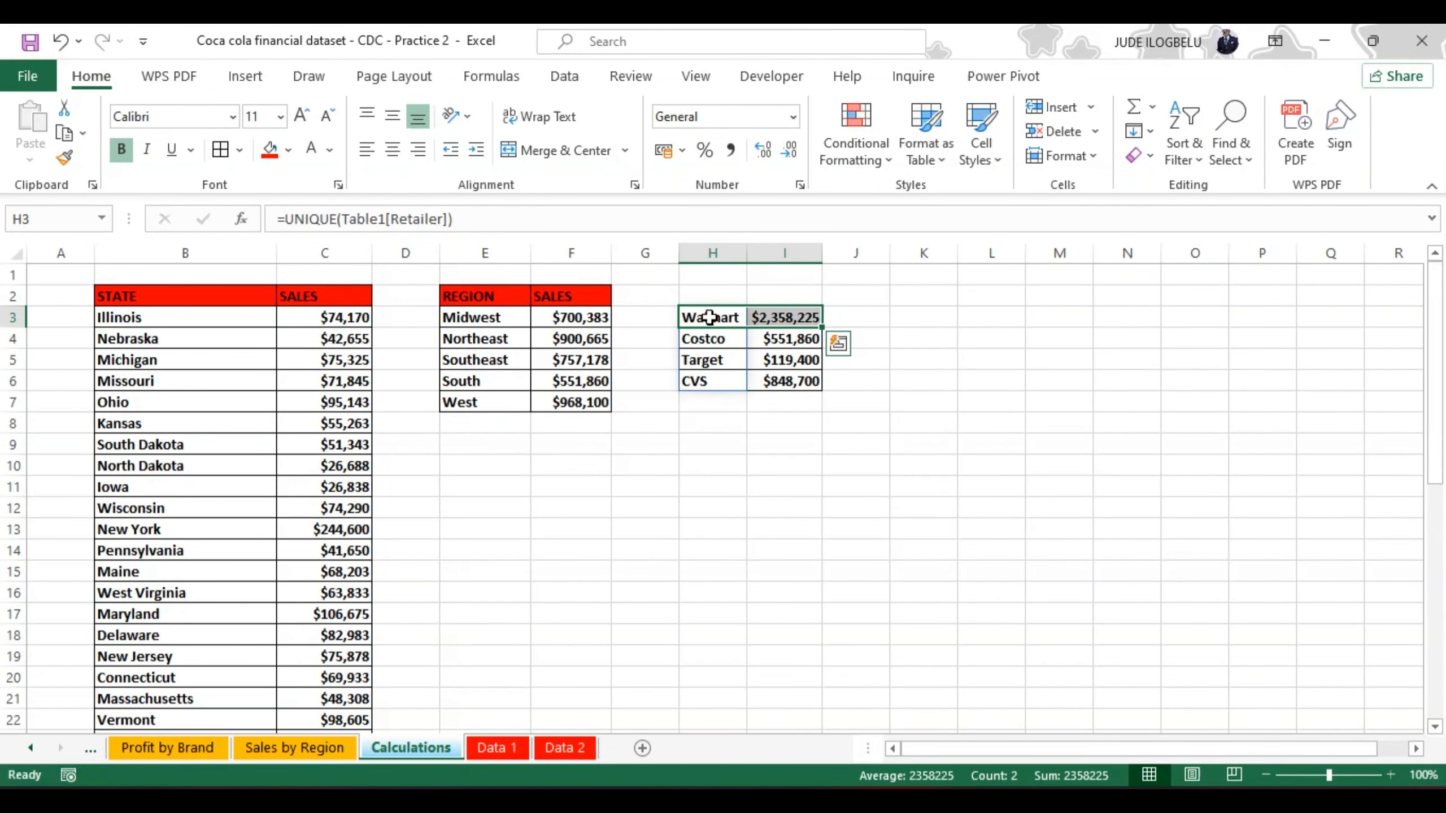
left_click(711, 299)
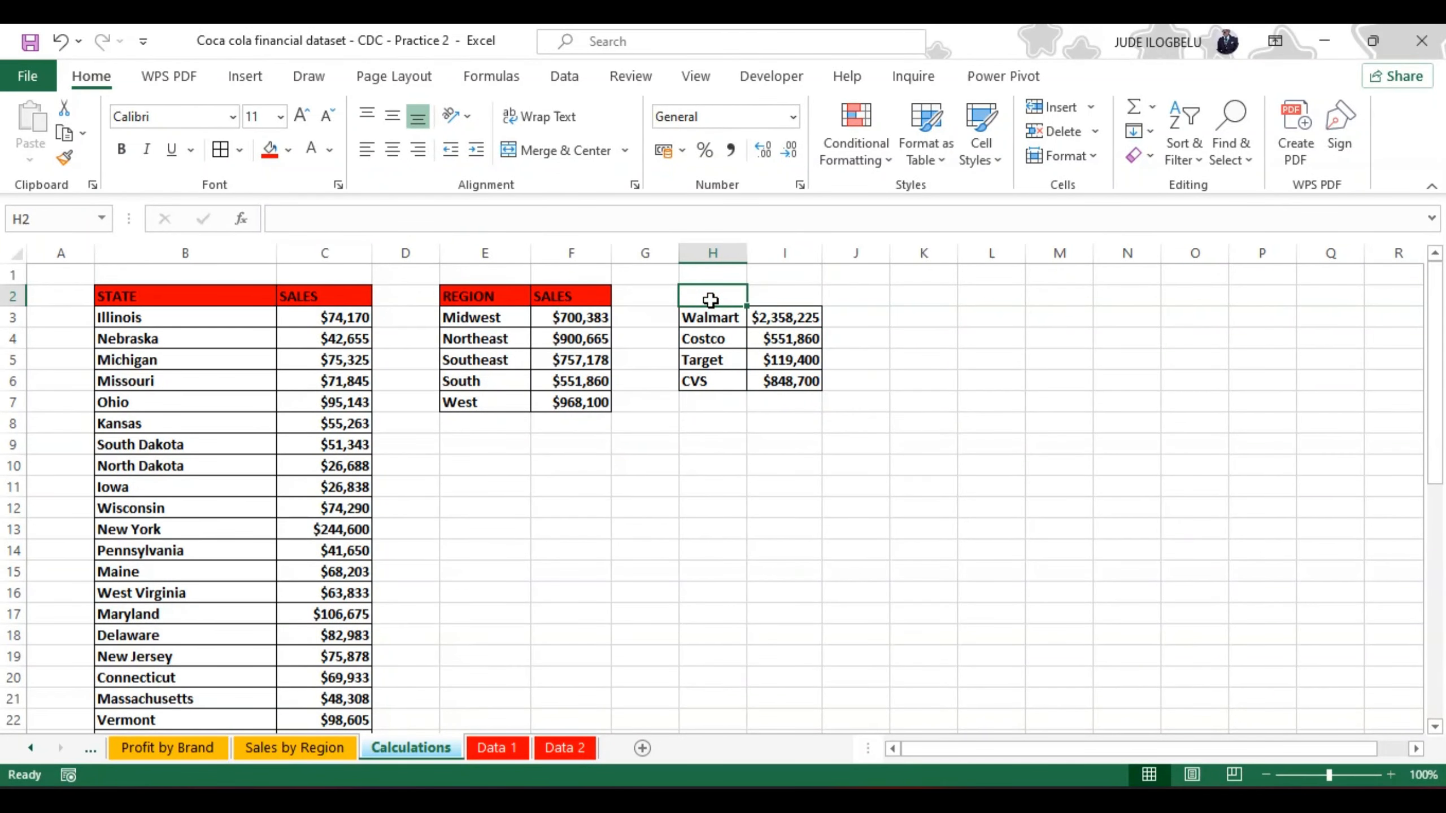
type("RETAILE")
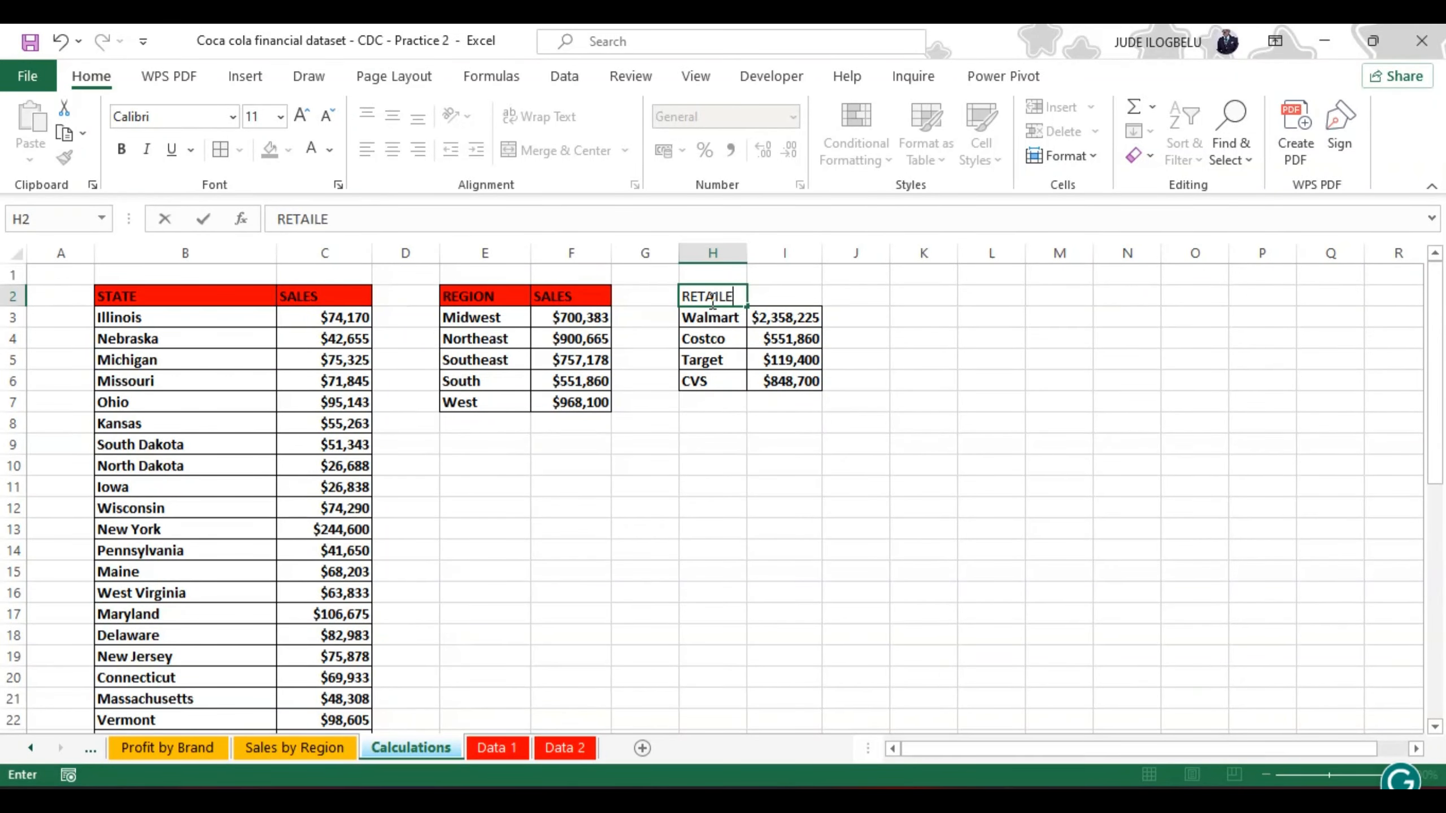
type("R")
key("Tab")
type("SA")
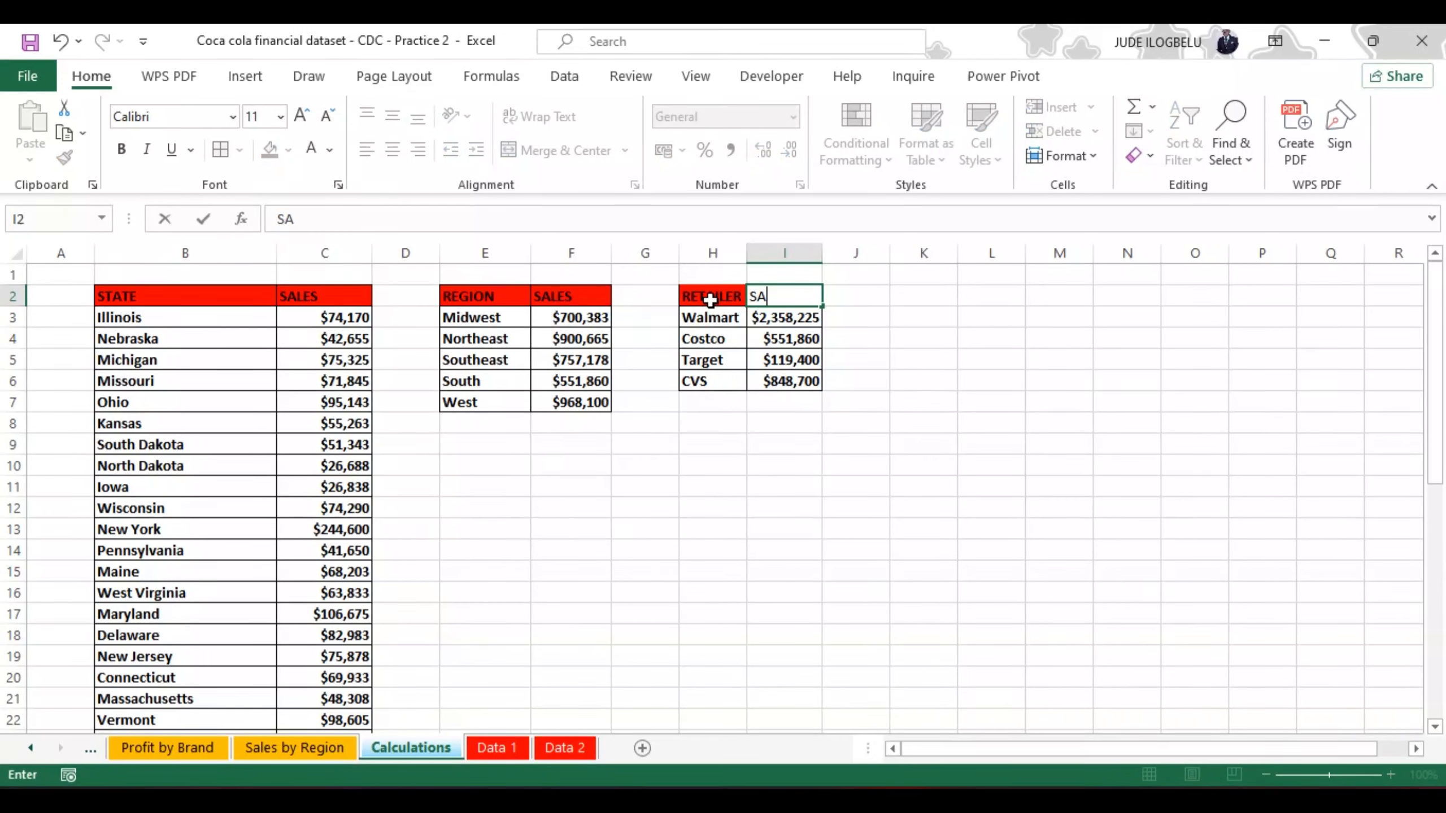
type("LES")
key("Return")
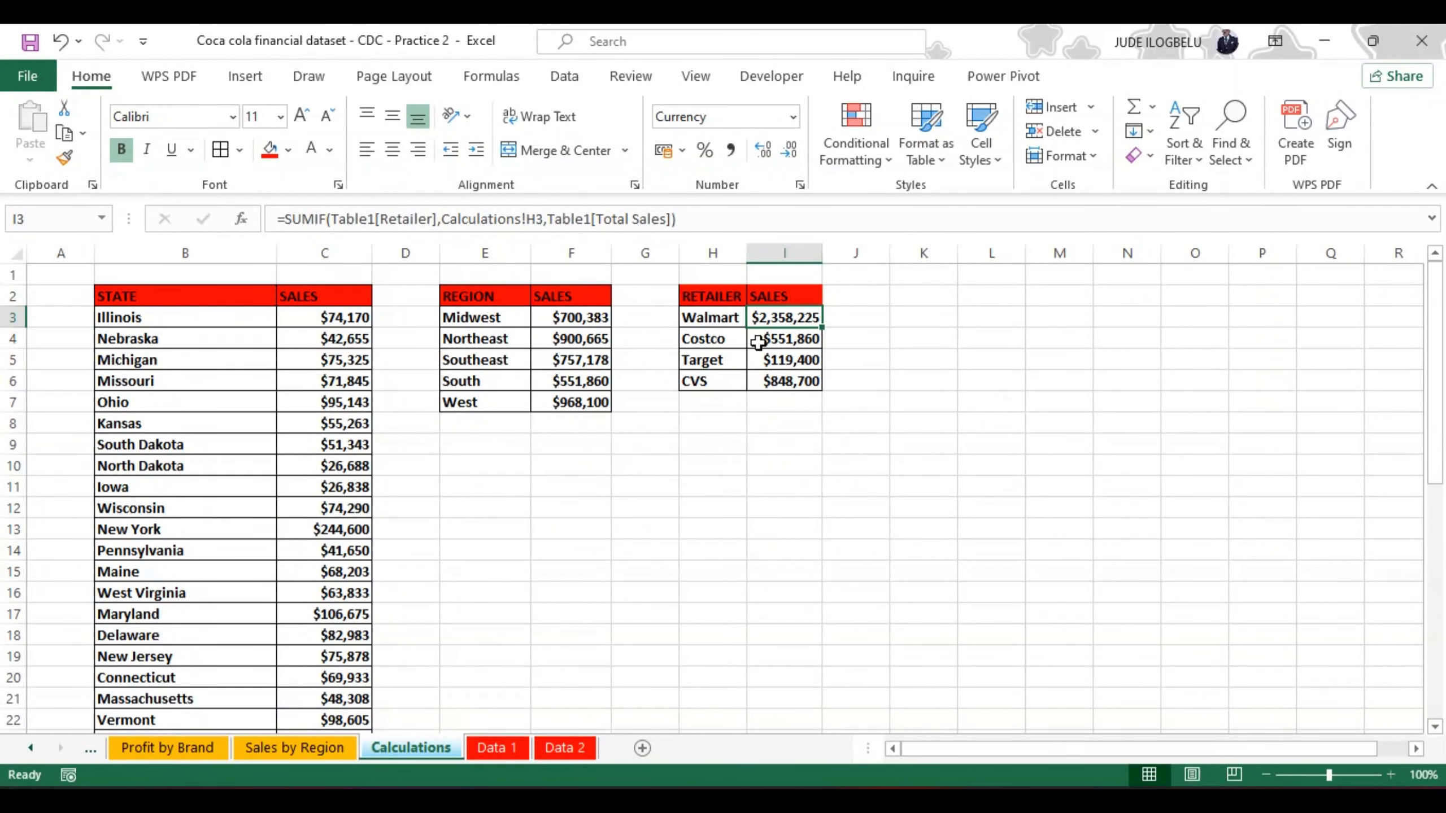
Step: Label cell H8 below the retailer table "Maximum Sales", correcting the spelling of Maximum with the suggested word
left_click(695, 423)
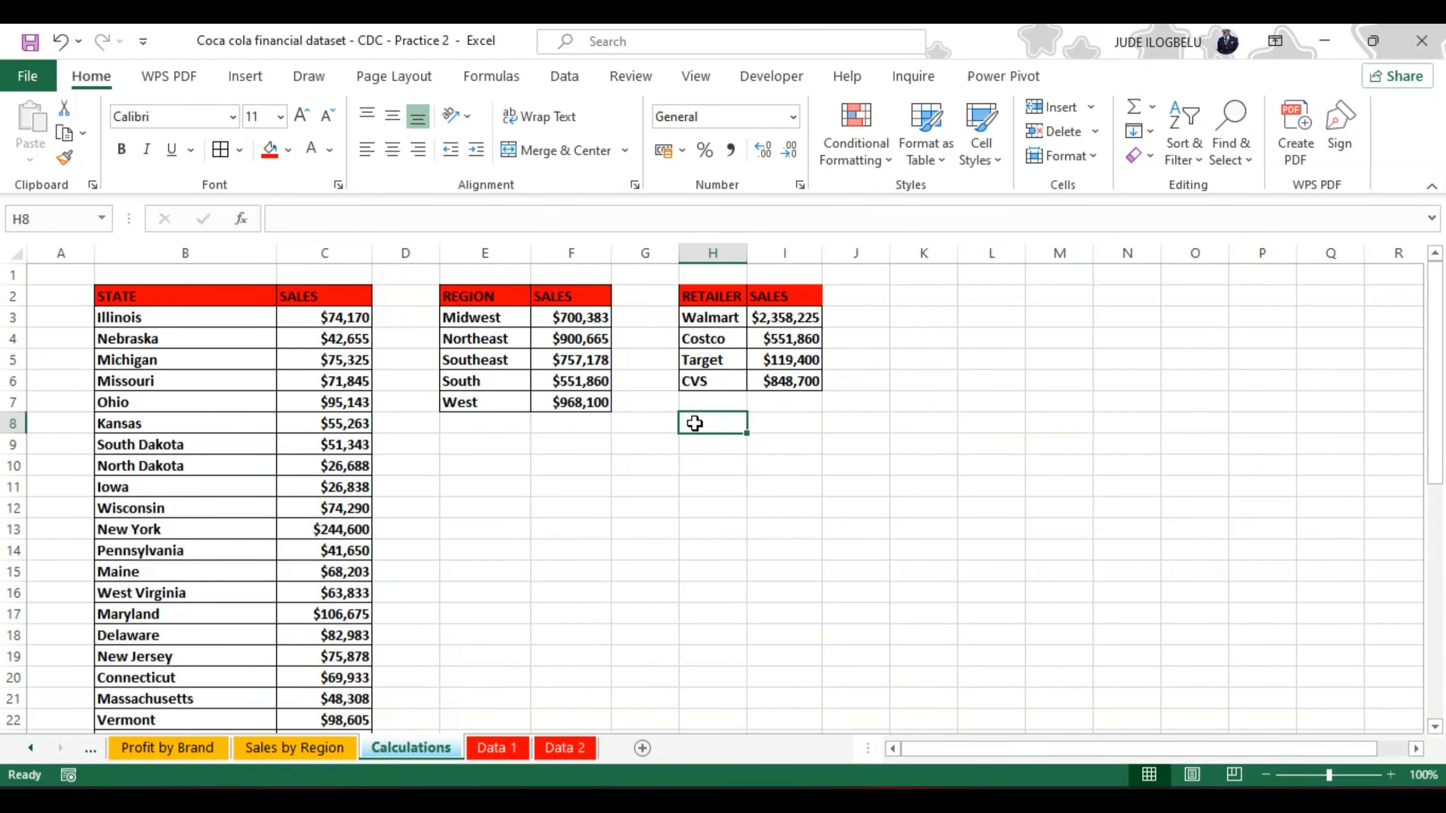
type("M")
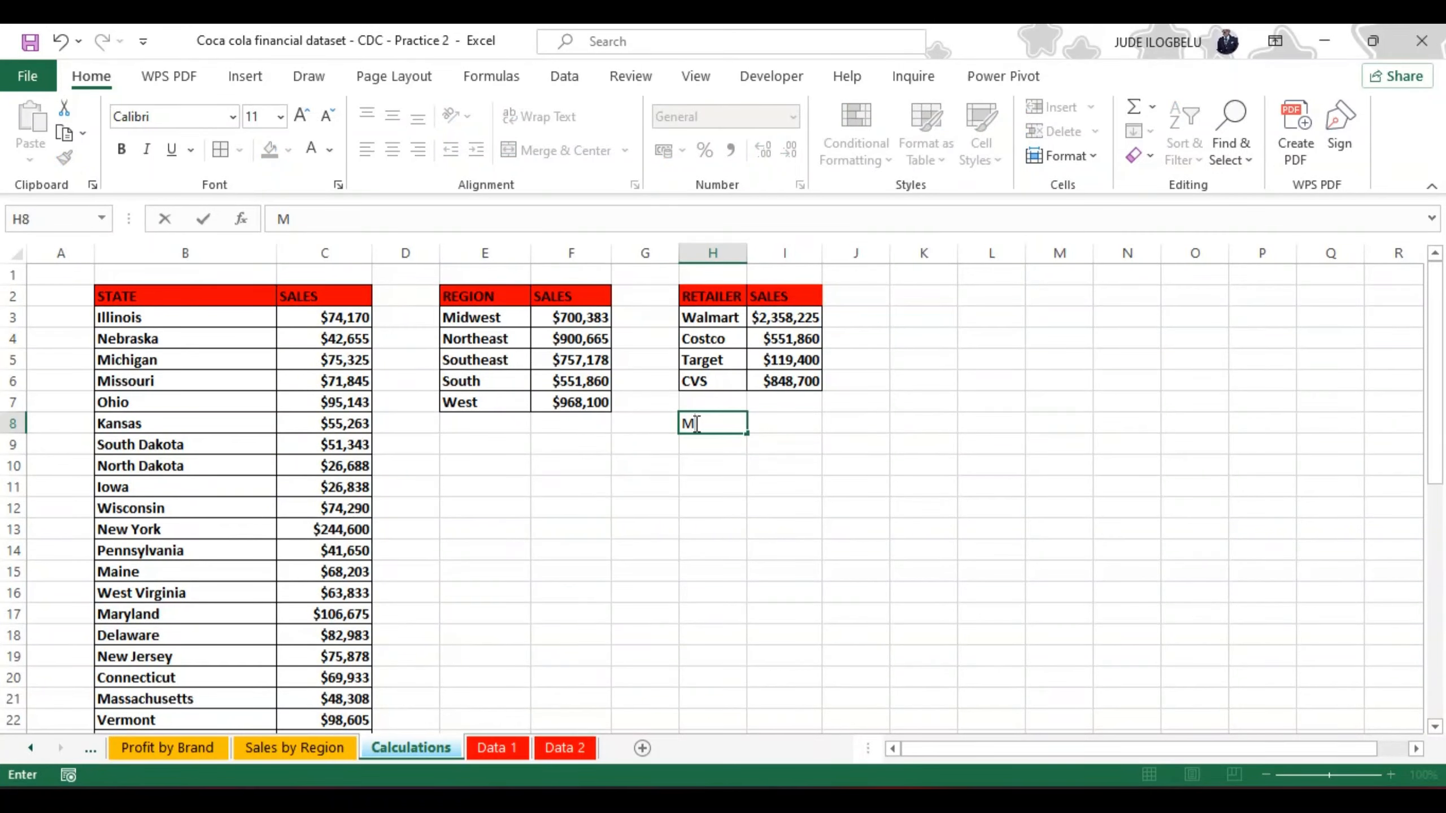
type("axi")
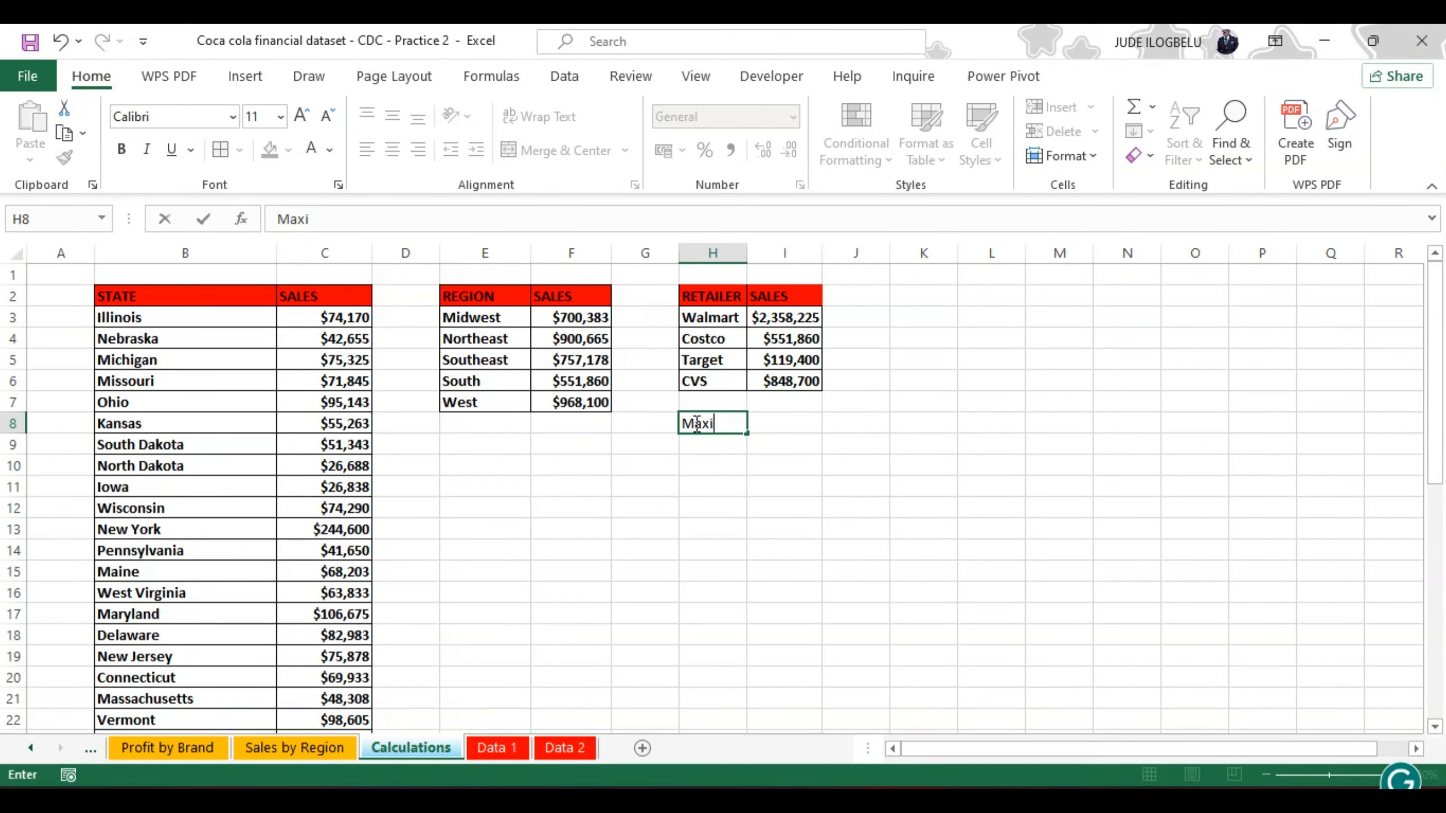
type("mun Sales")
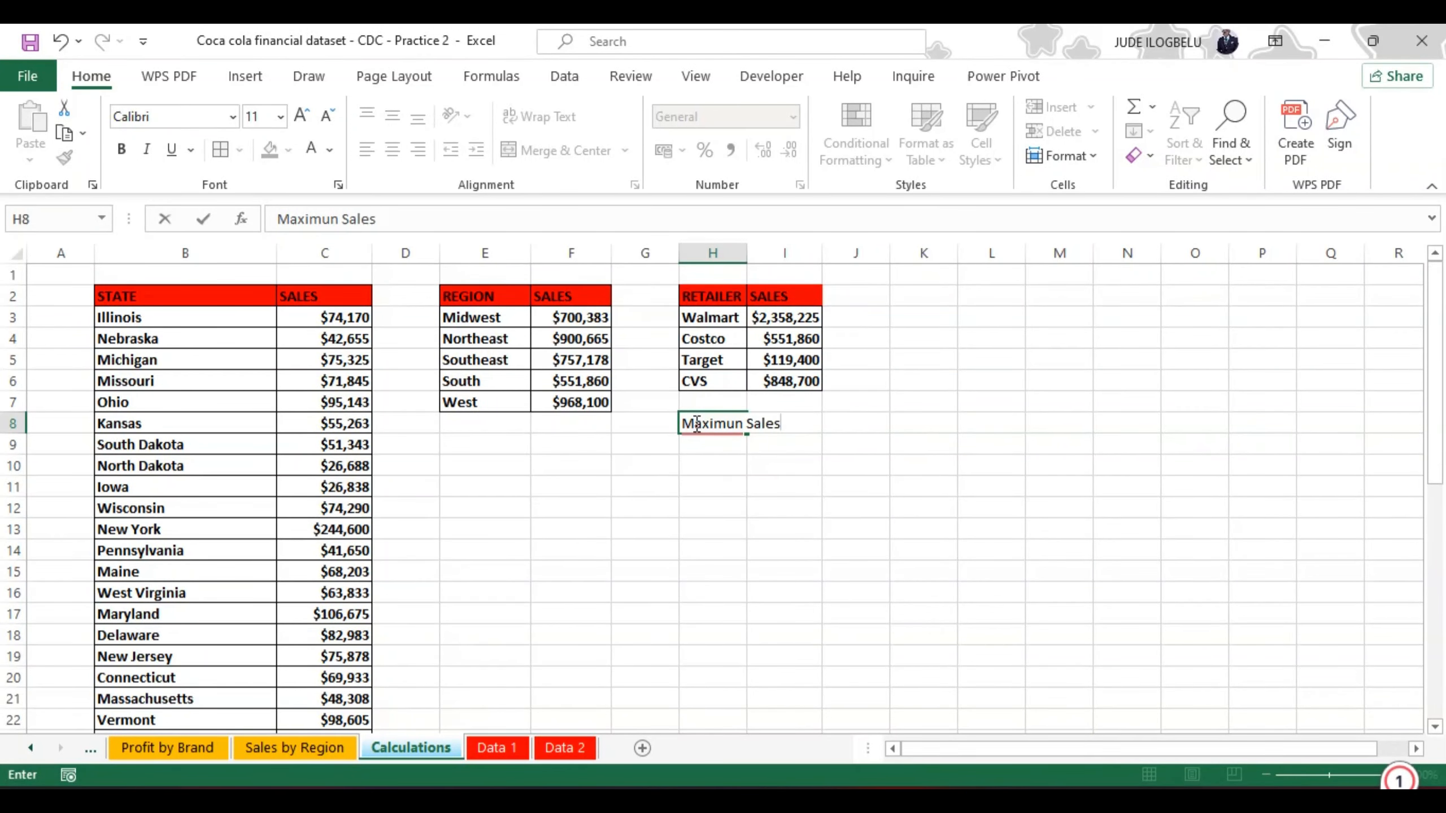
mouse_move(729, 431)
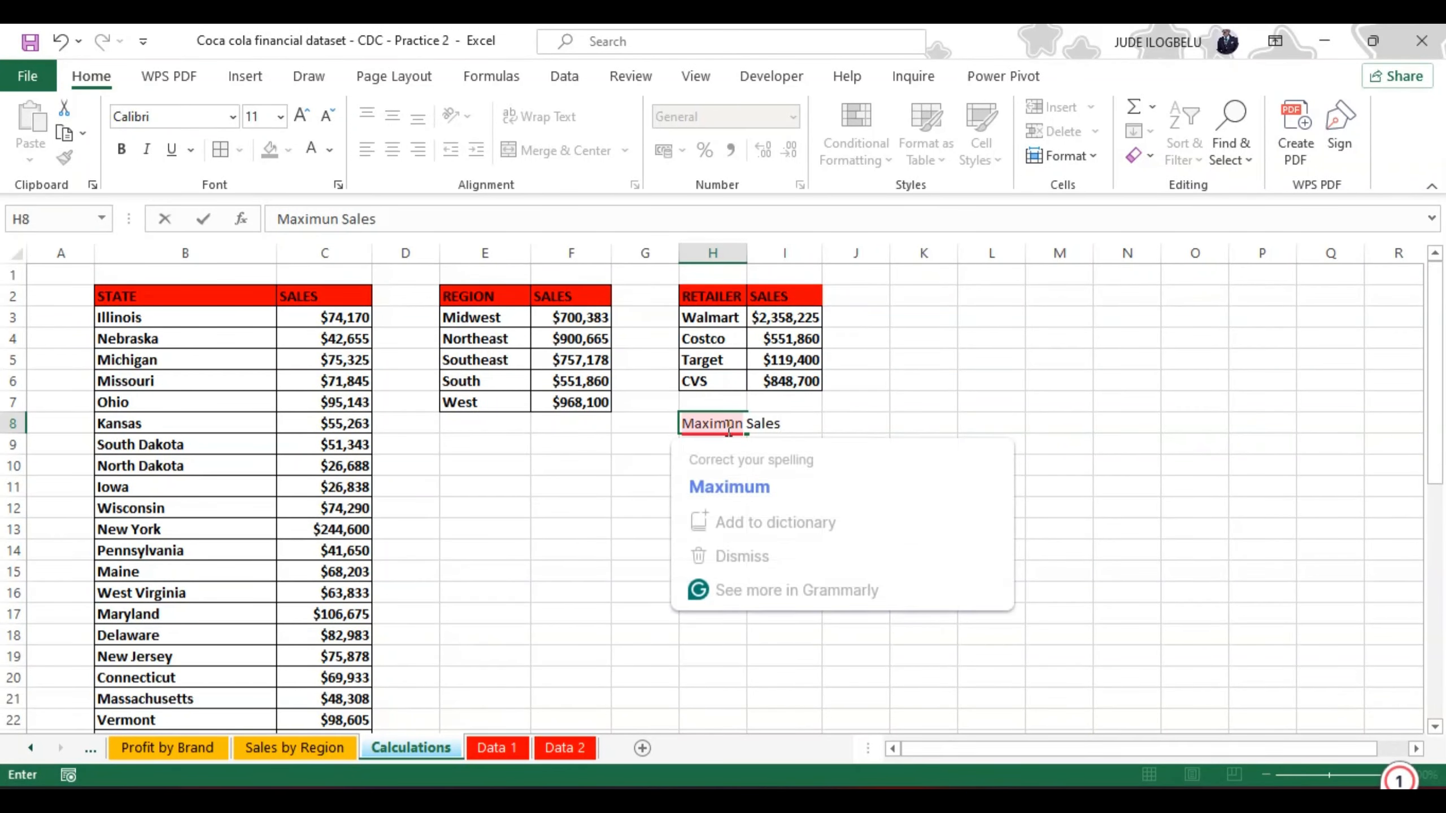
left_click(731, 483)
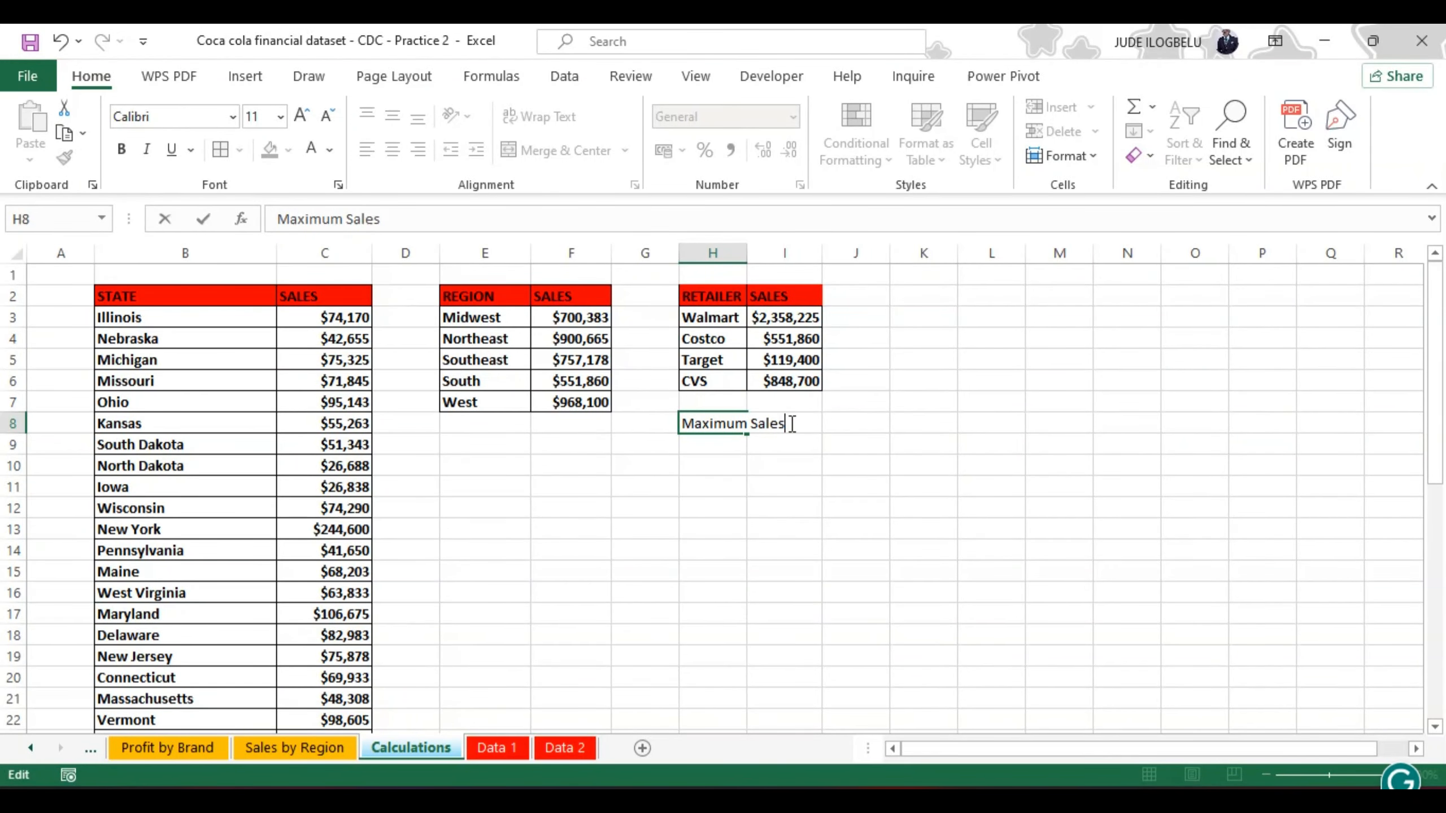
left_click(842, 427)
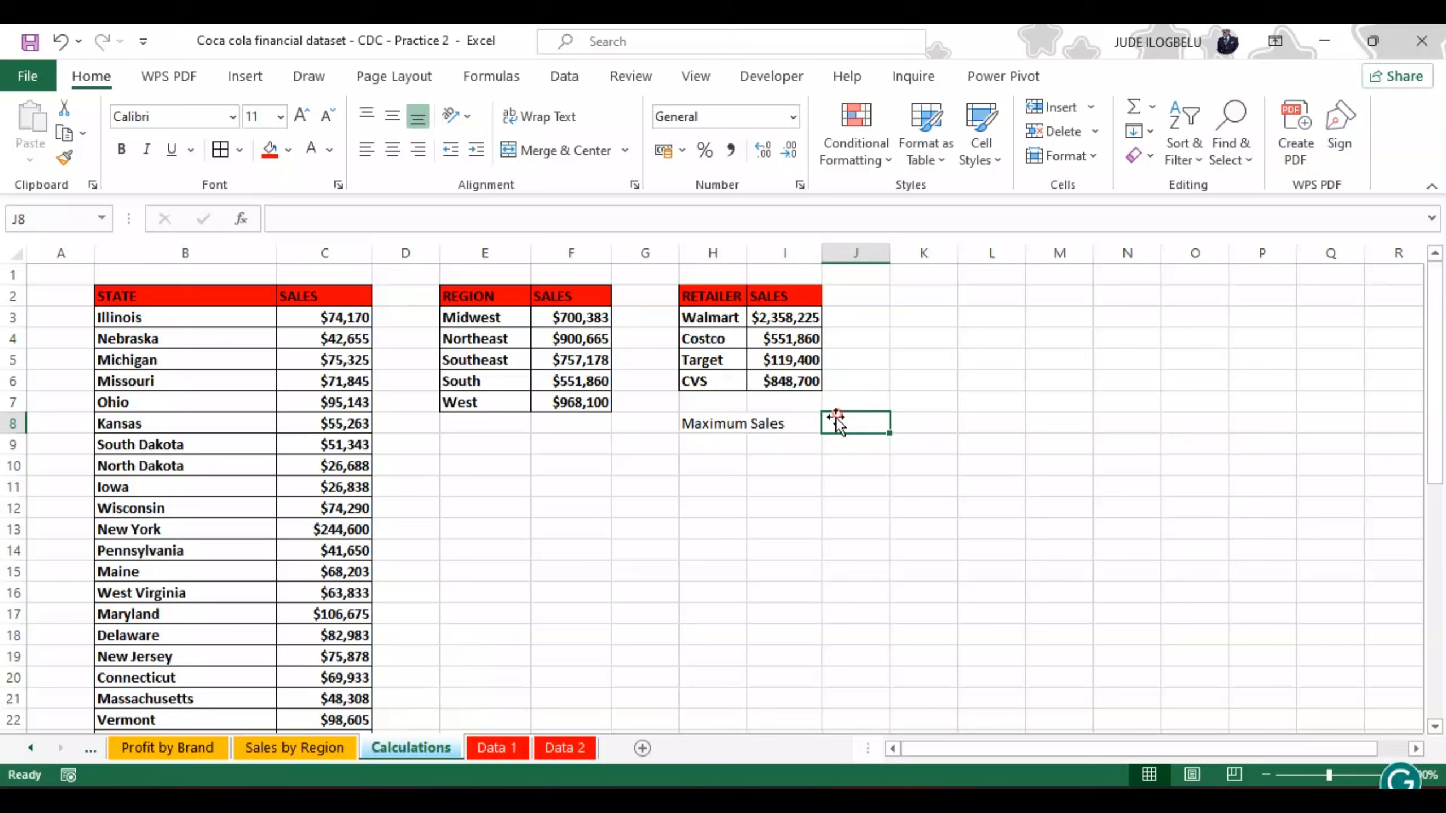
Step: Enter the formula =MAX(I3:I6) in I8 to return the highest retailer sales
left_click(793, 421)
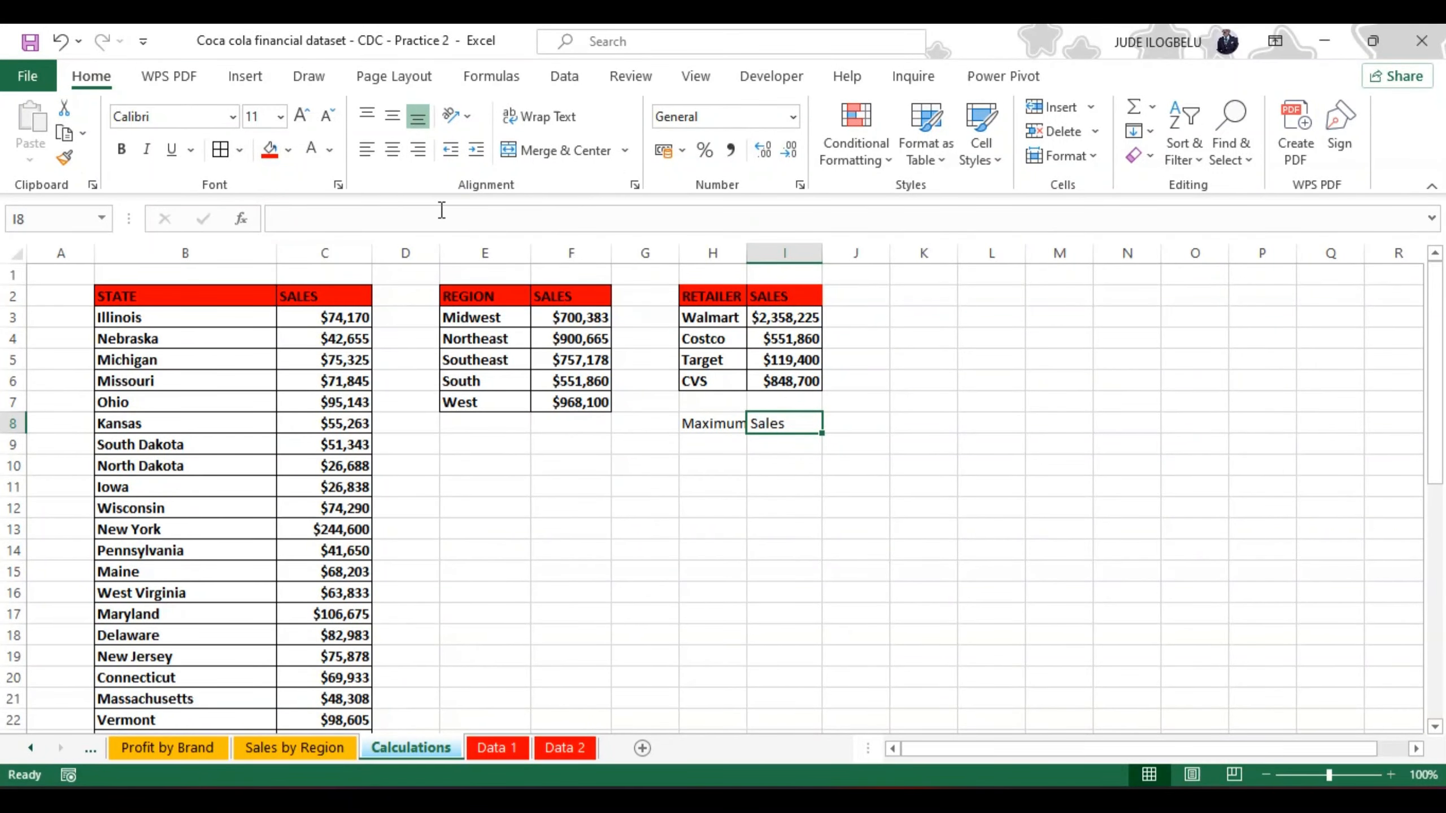
left_click(414, 222)
type("=")
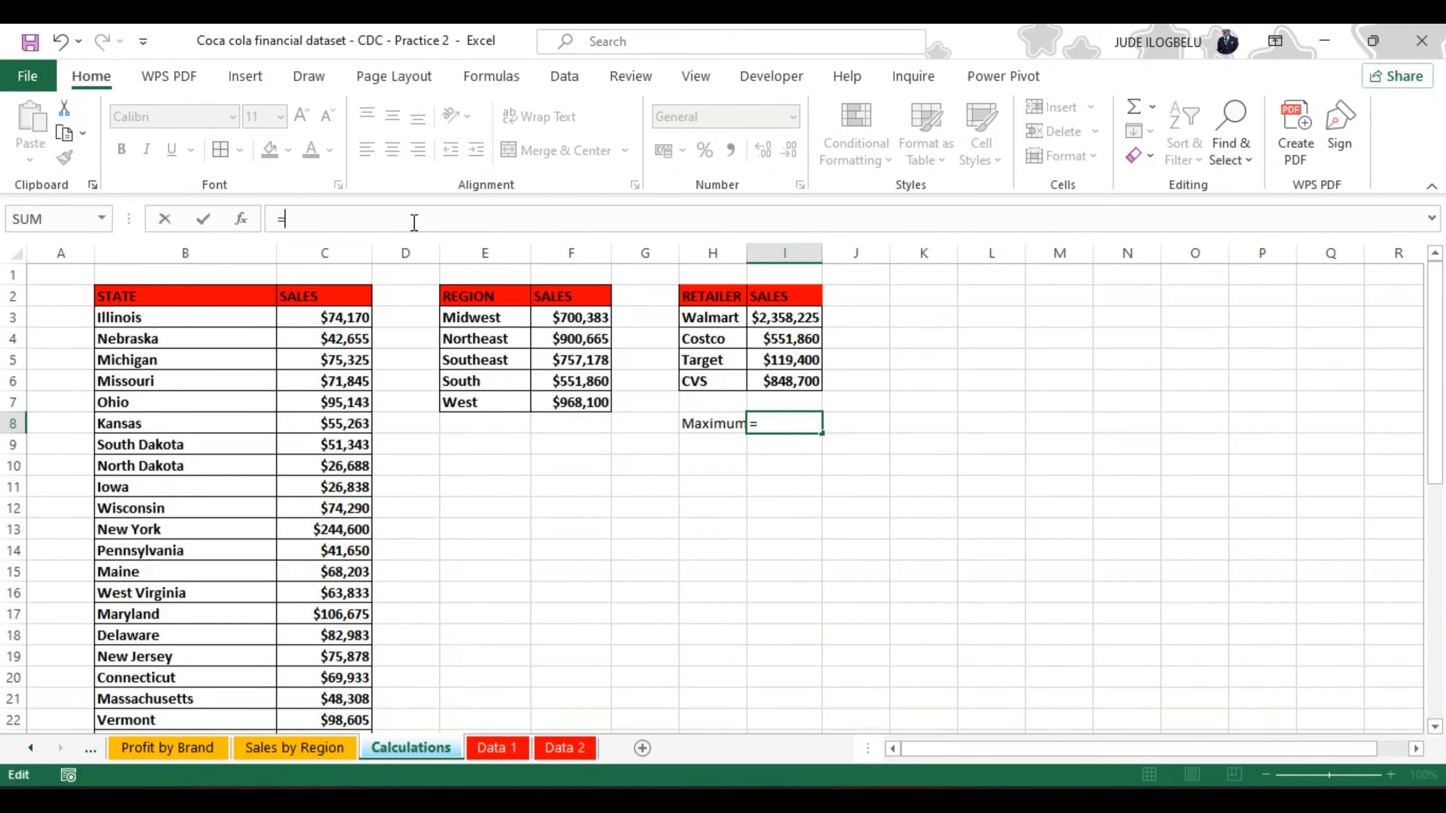
type("max")
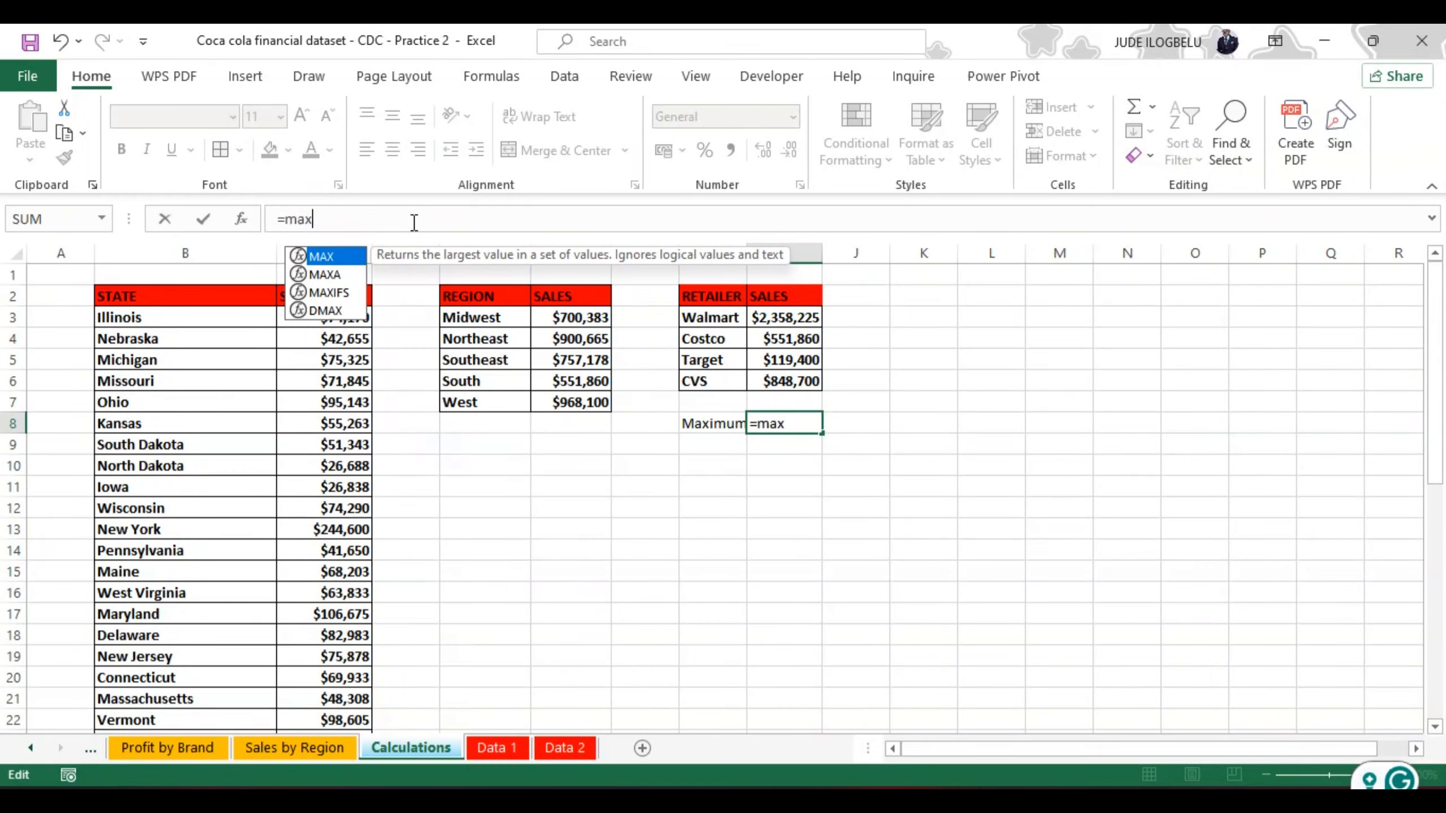
double_click(324, 257)
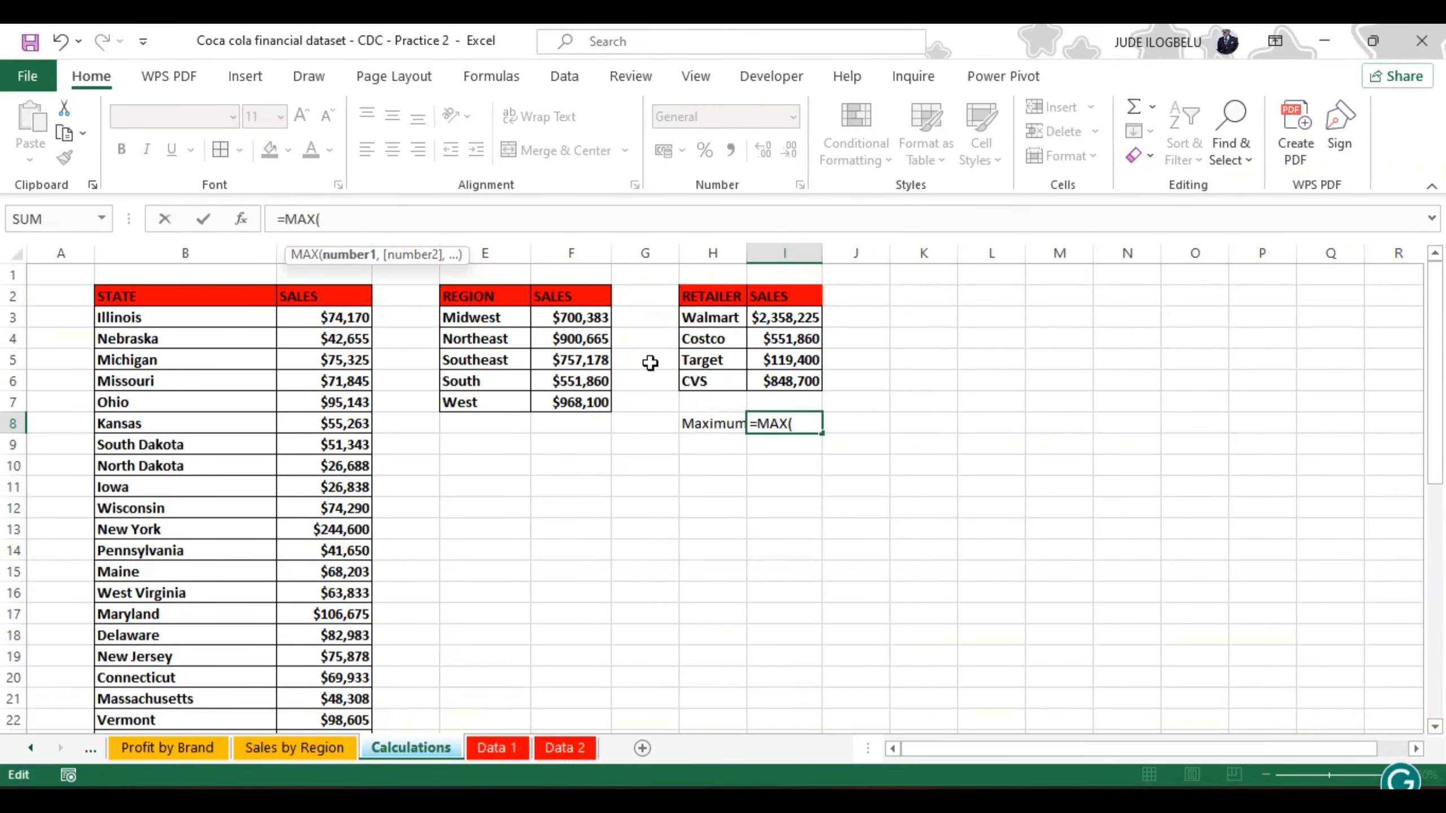
left_click(784, 316)
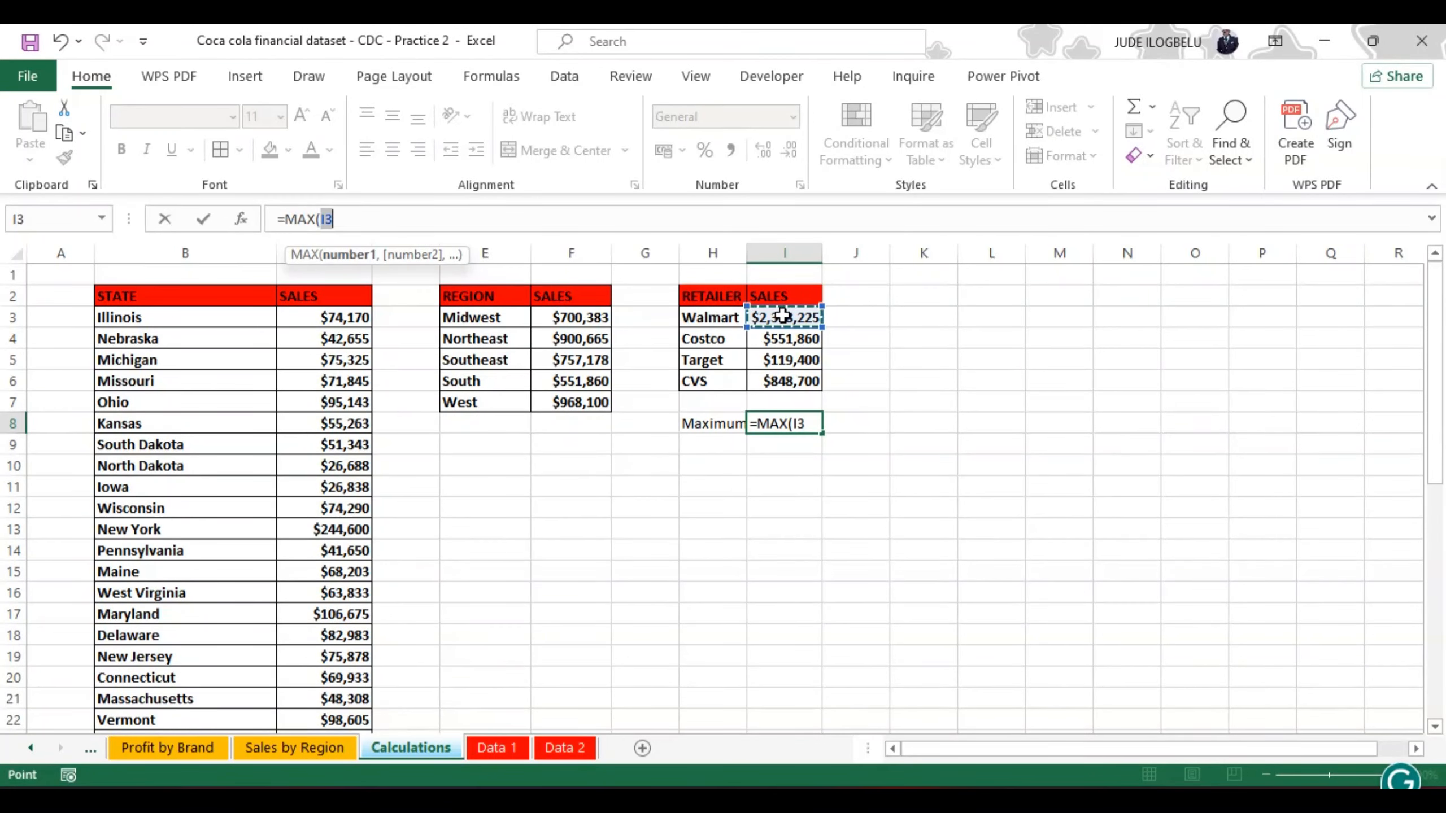
key("ctrl+shift+Down")
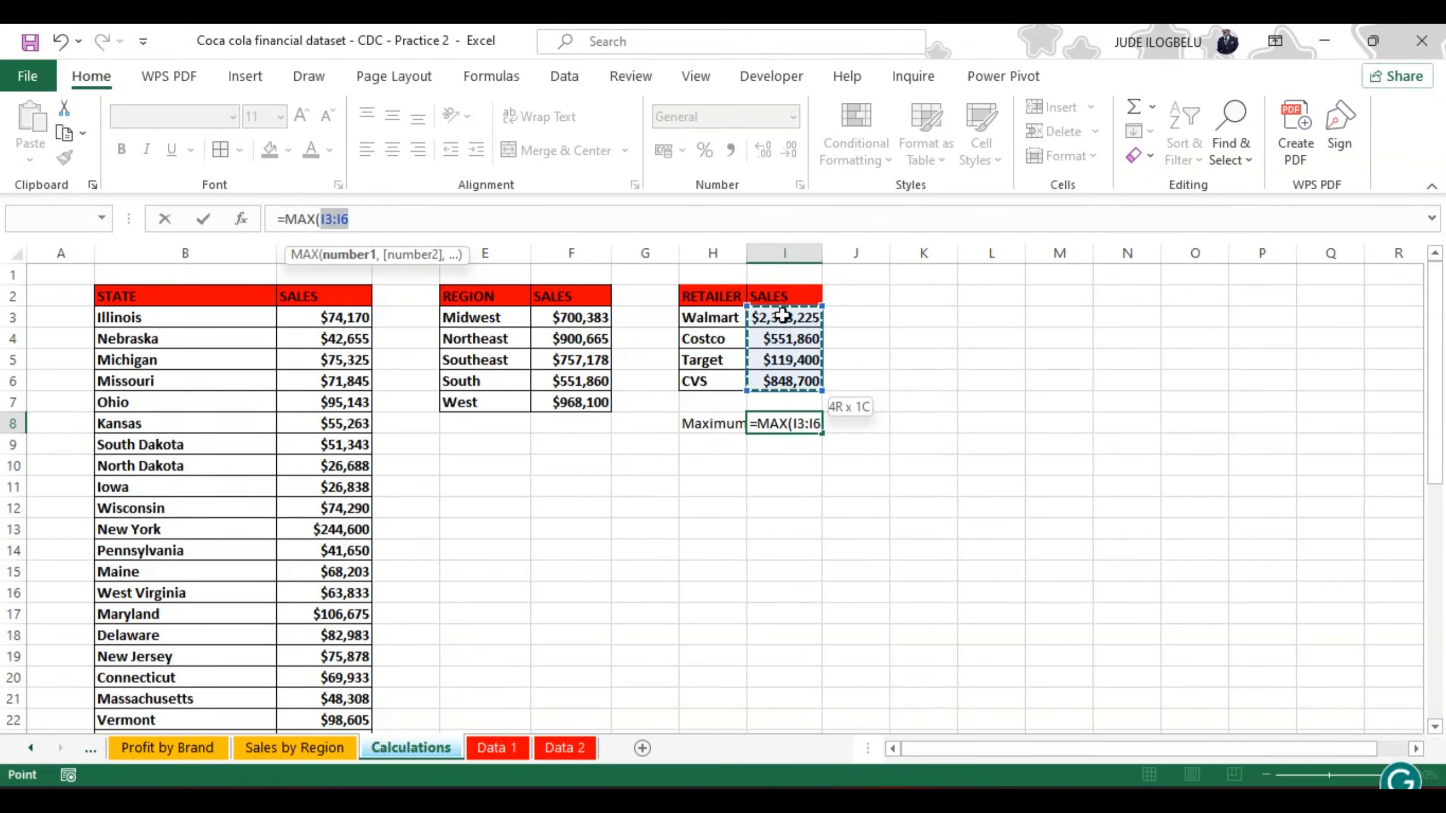
type(")")
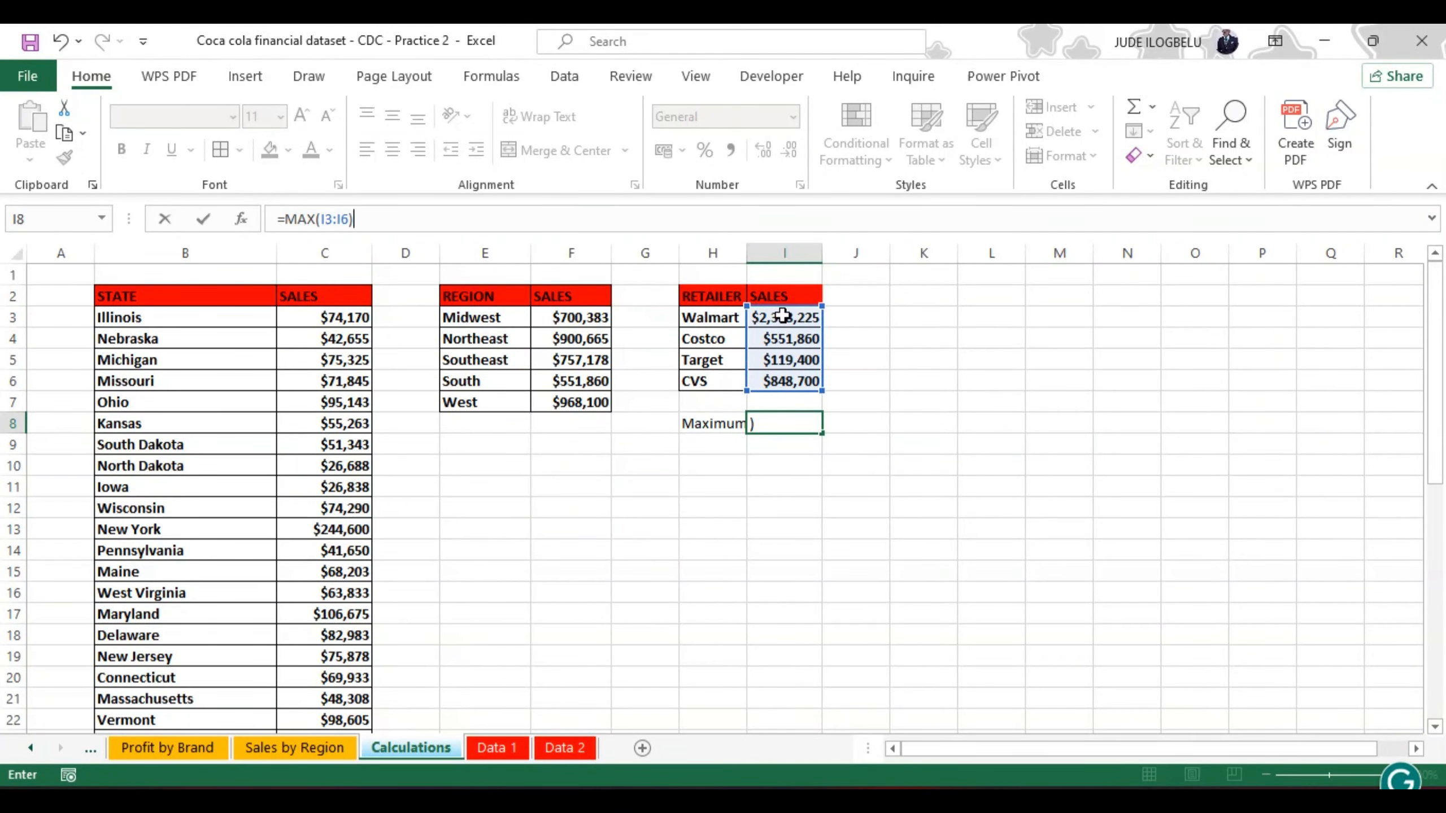
key("Return")
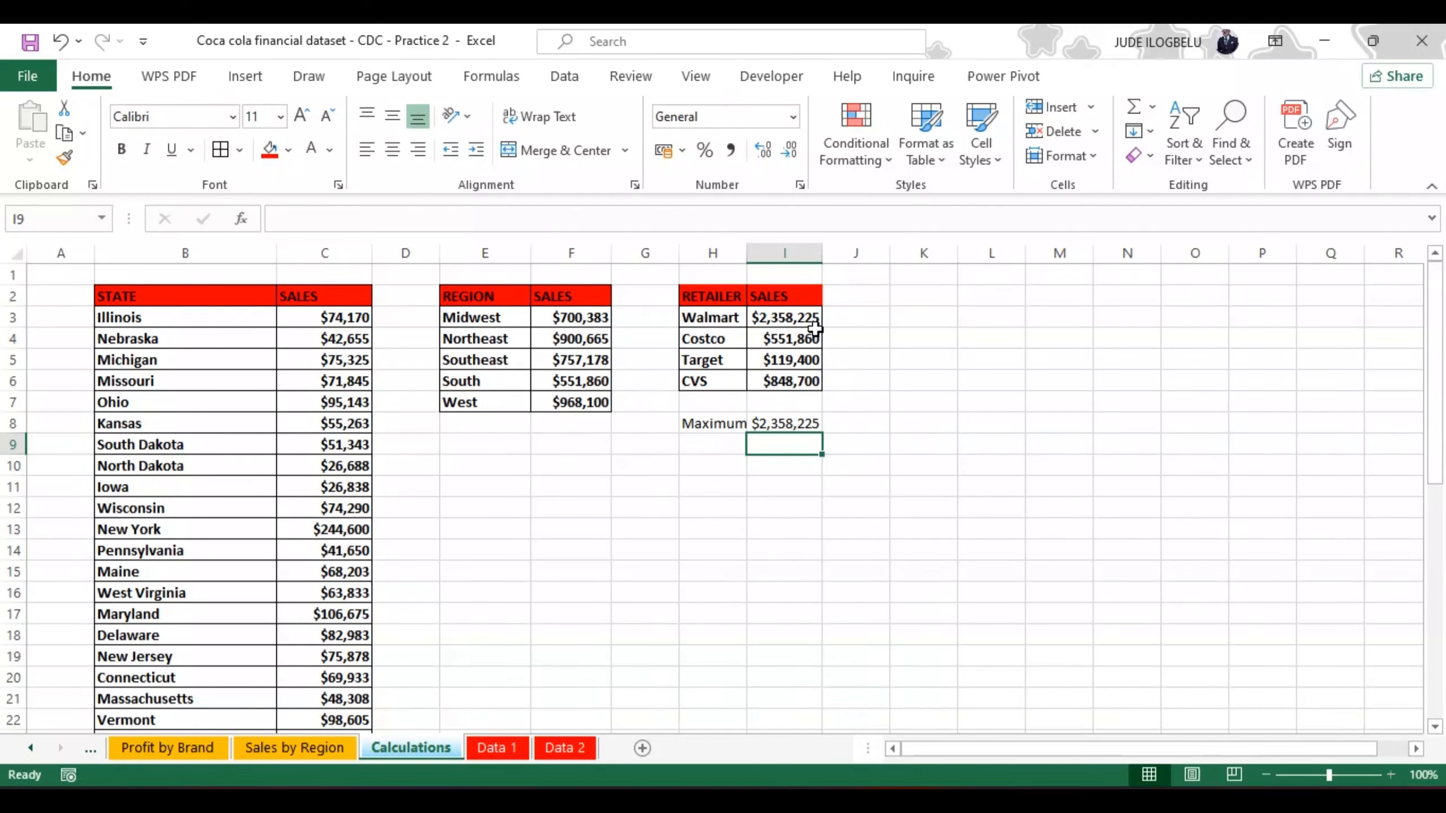
Step: Label cell H9 below the maximum sales row "Item"
left_click(690, 448)
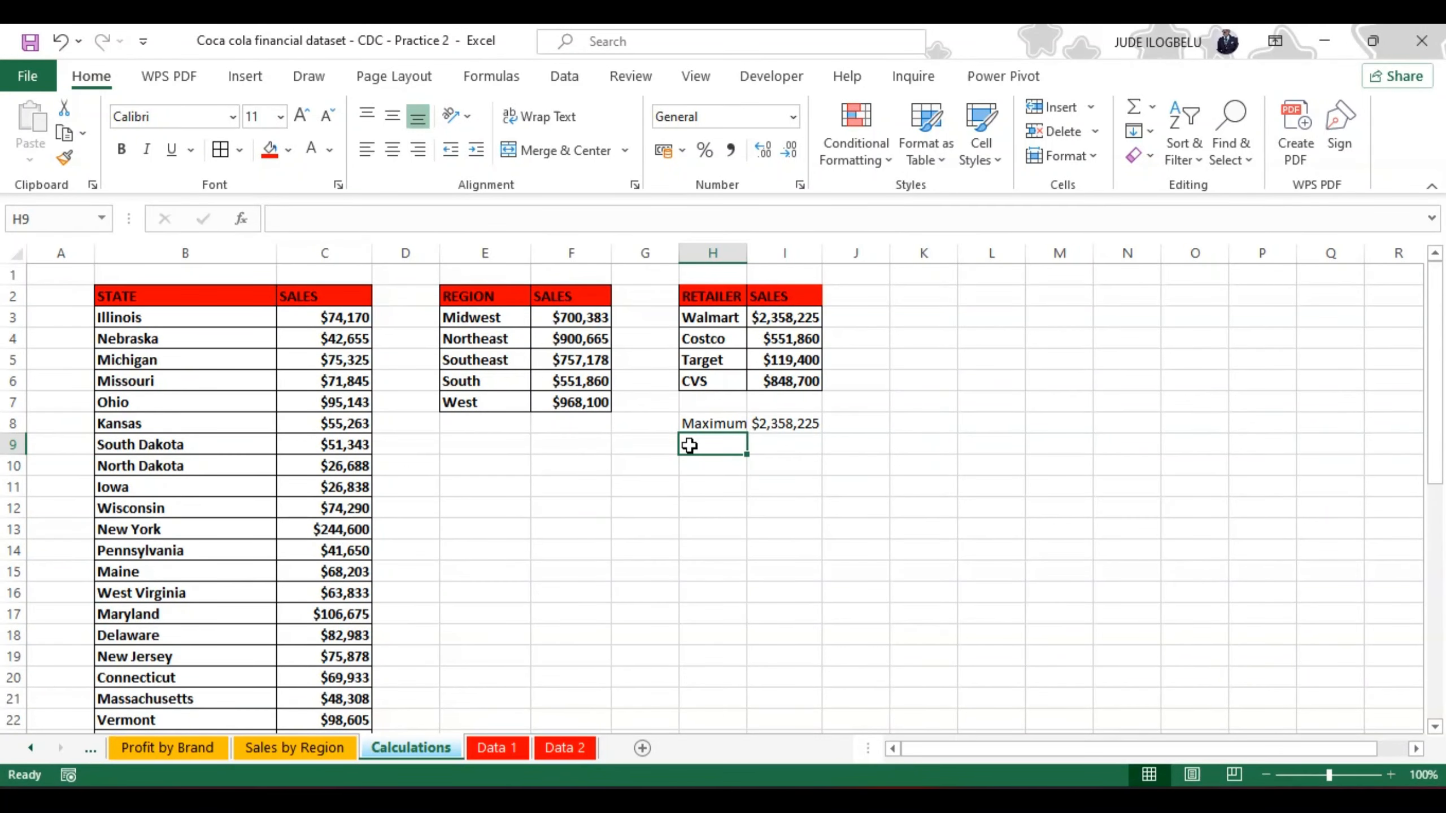
type("Ite")
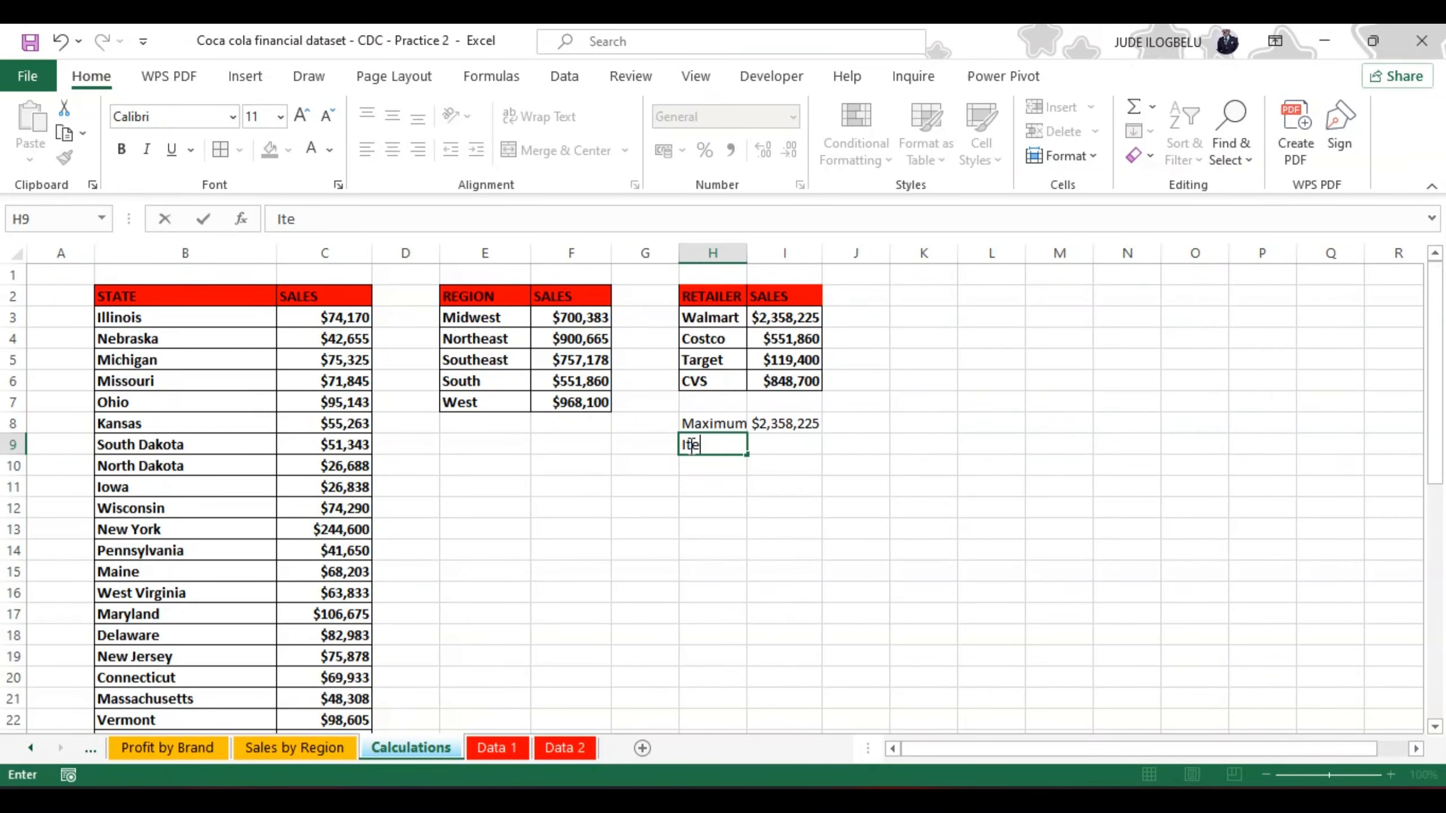
type("m")
left_click(778, 443)
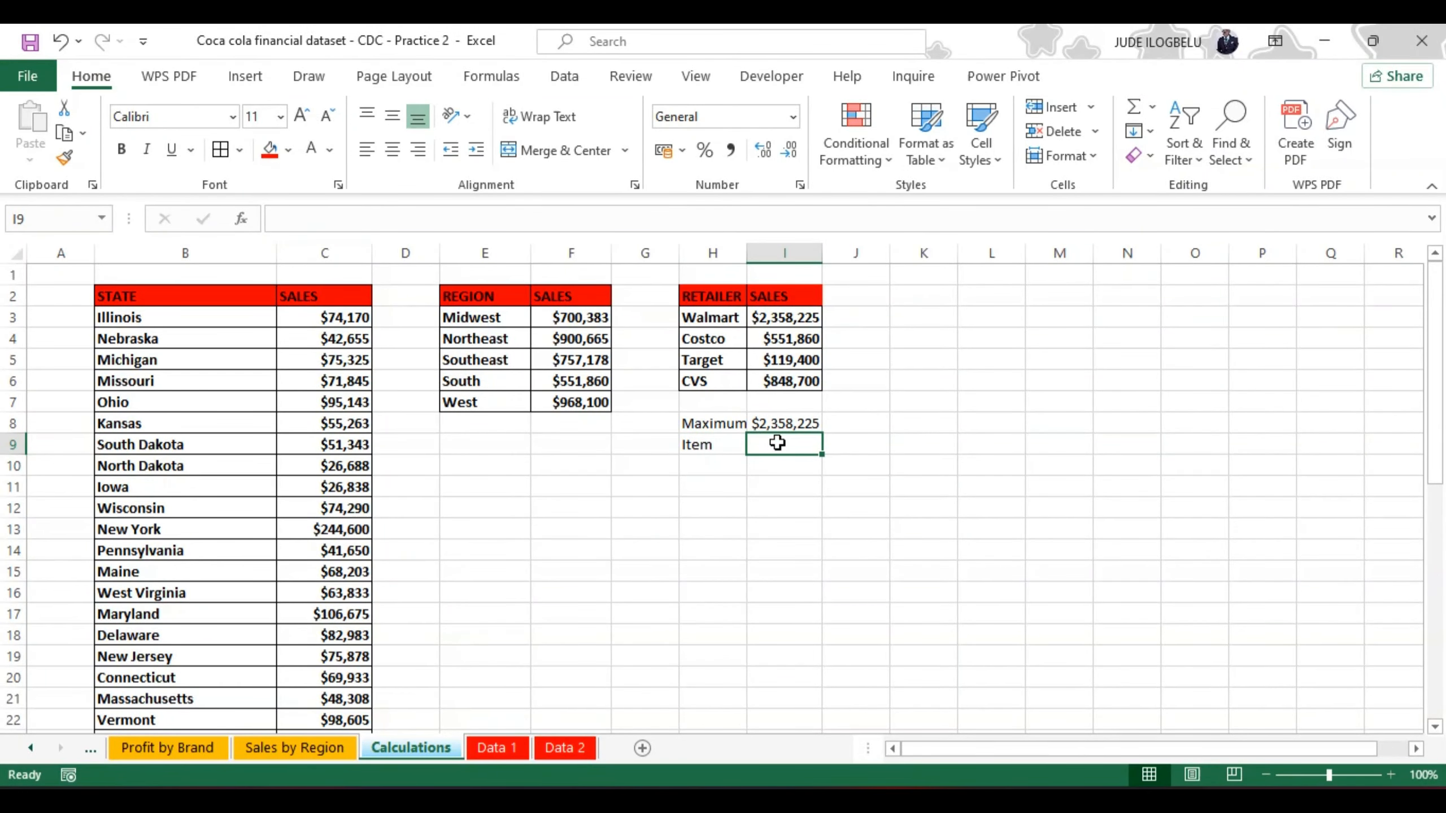
double_click(777, 443)
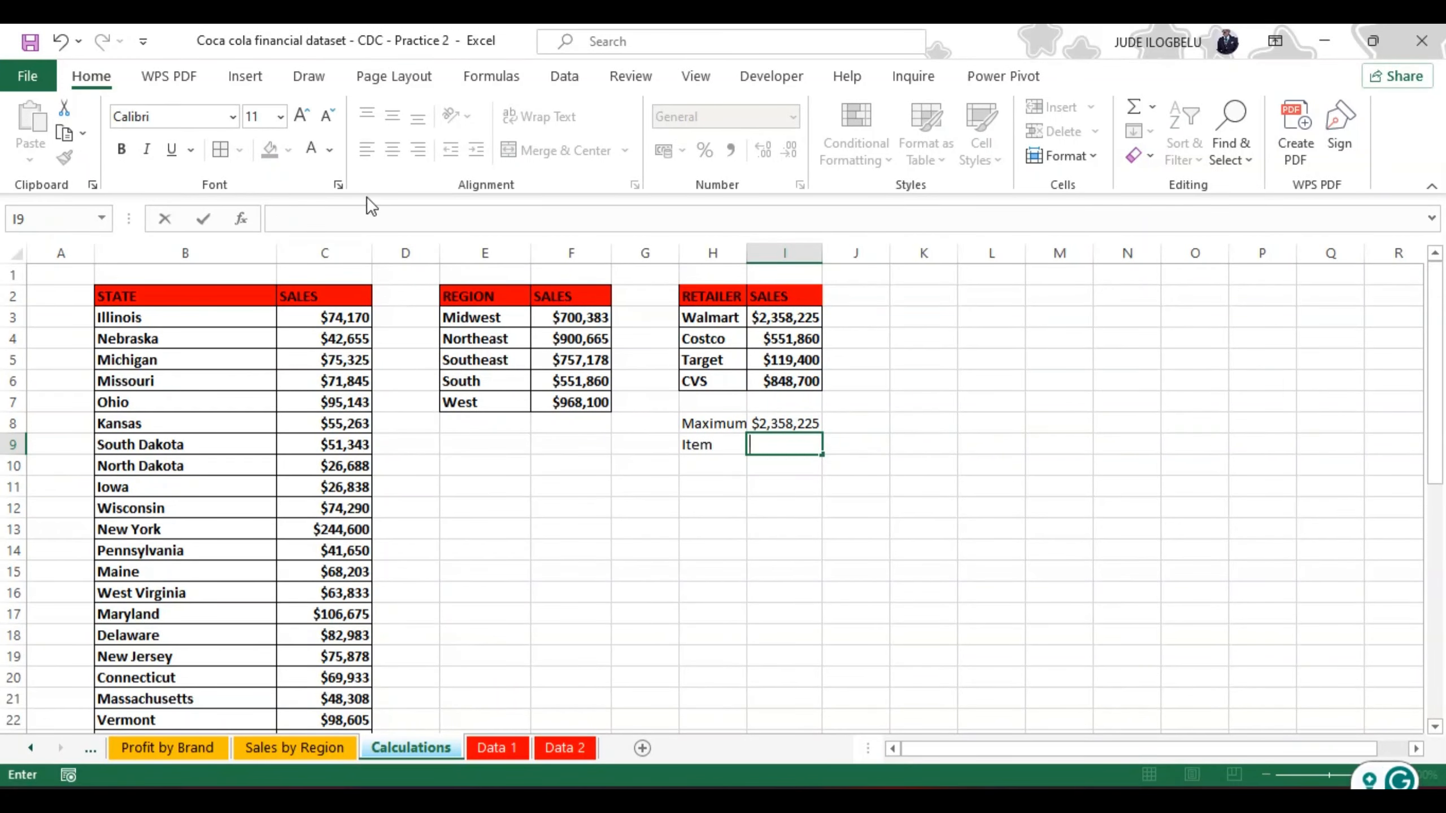
left_click(353, 218)
type("index")
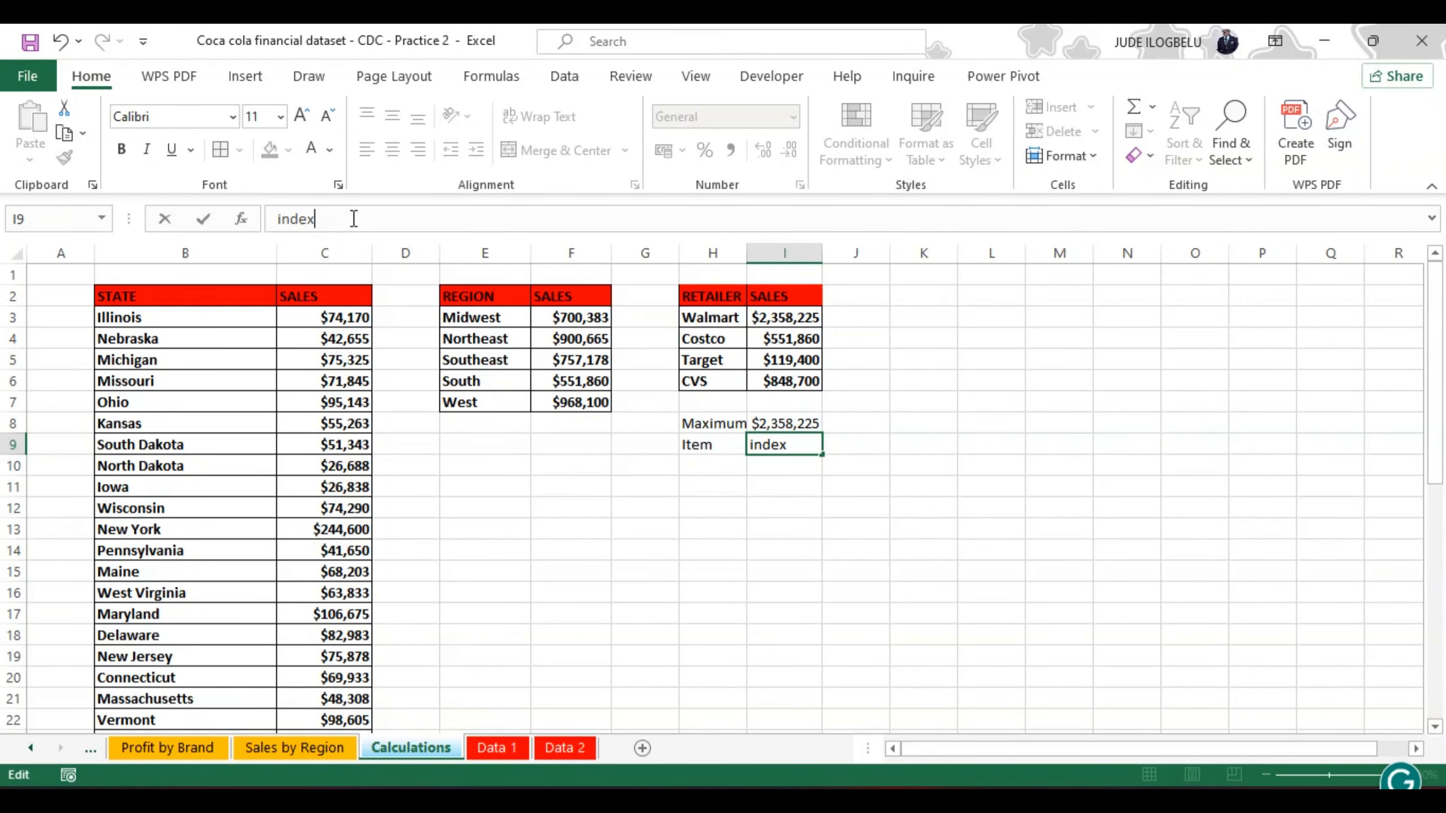
key("BackSpace")
key("BackSpace")
key("BackSpace")
key("BackSpace")
key("BackSpace")
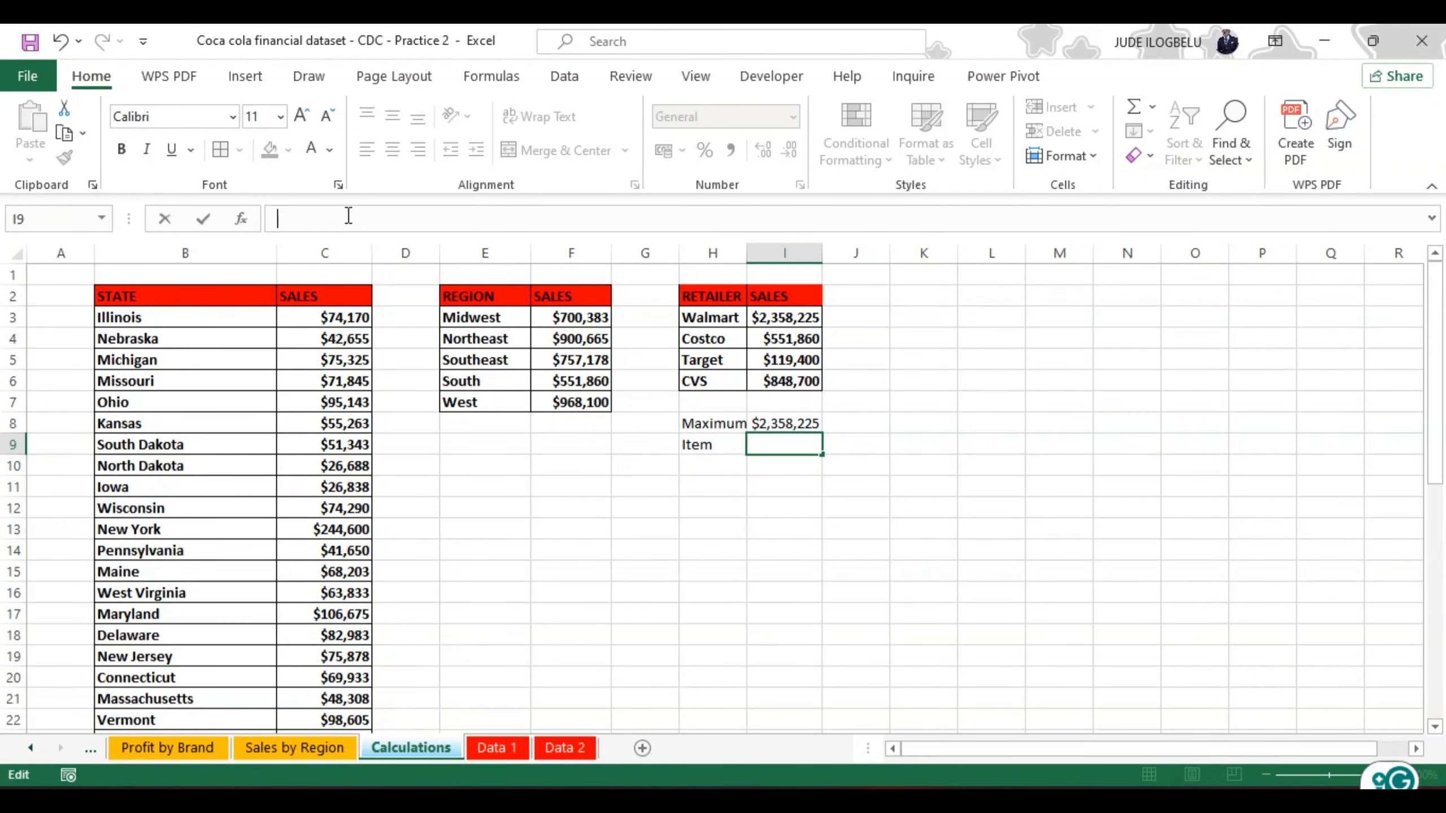
Step: Start an INDEX formula in I9 with the spilled retailer list H3# as its array
type("=")
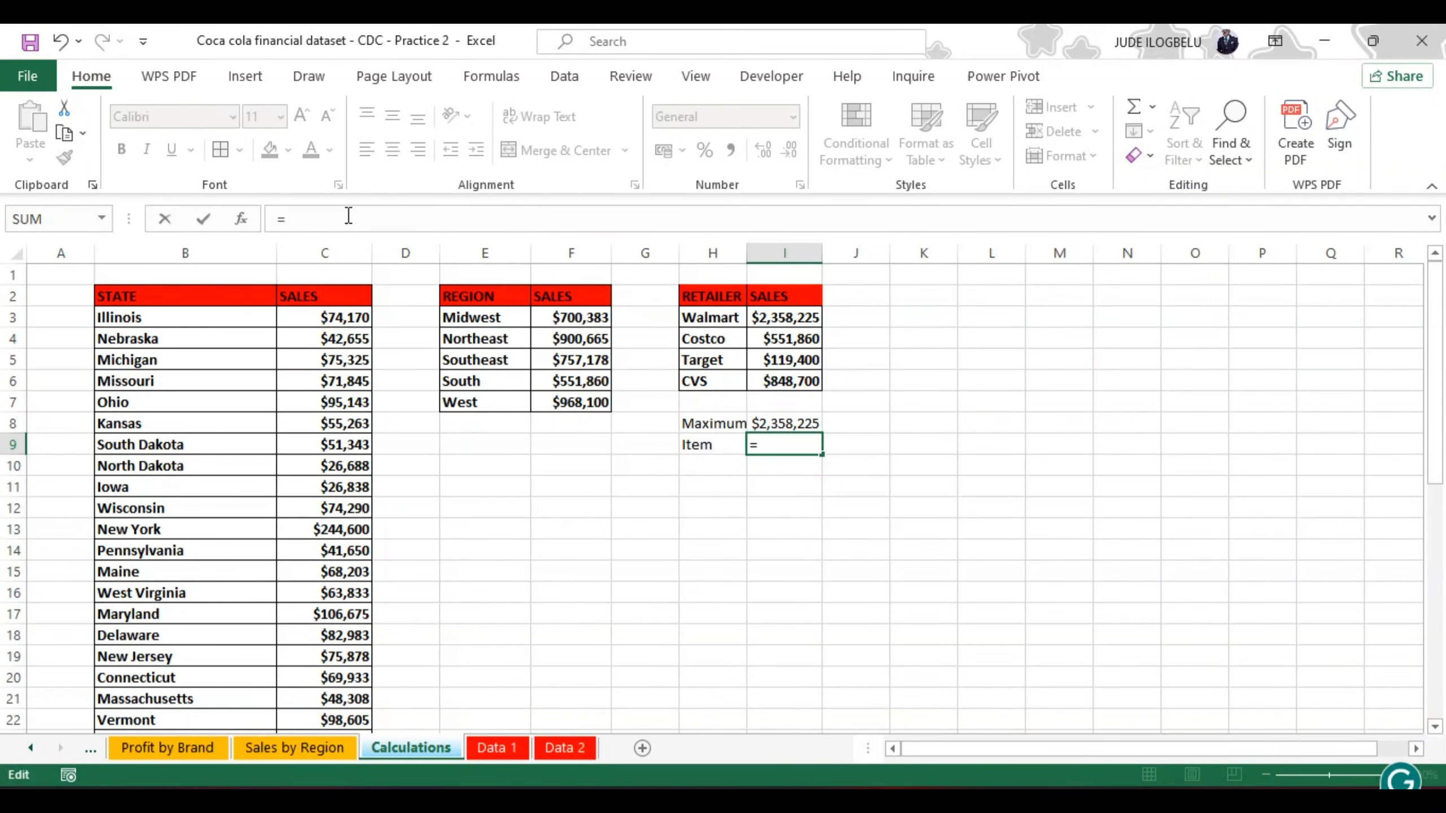
type("in")
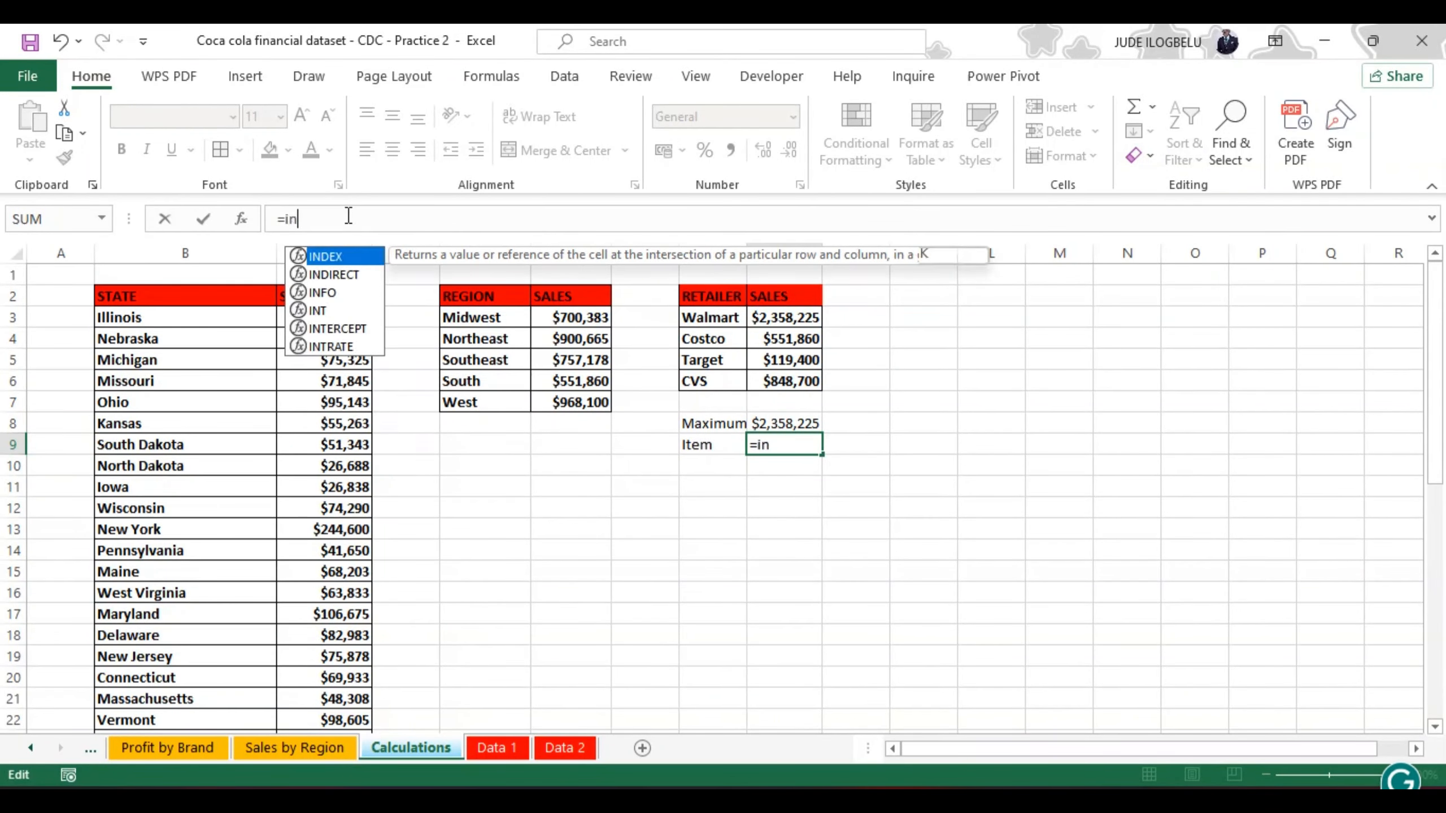
double_click(336, 260)
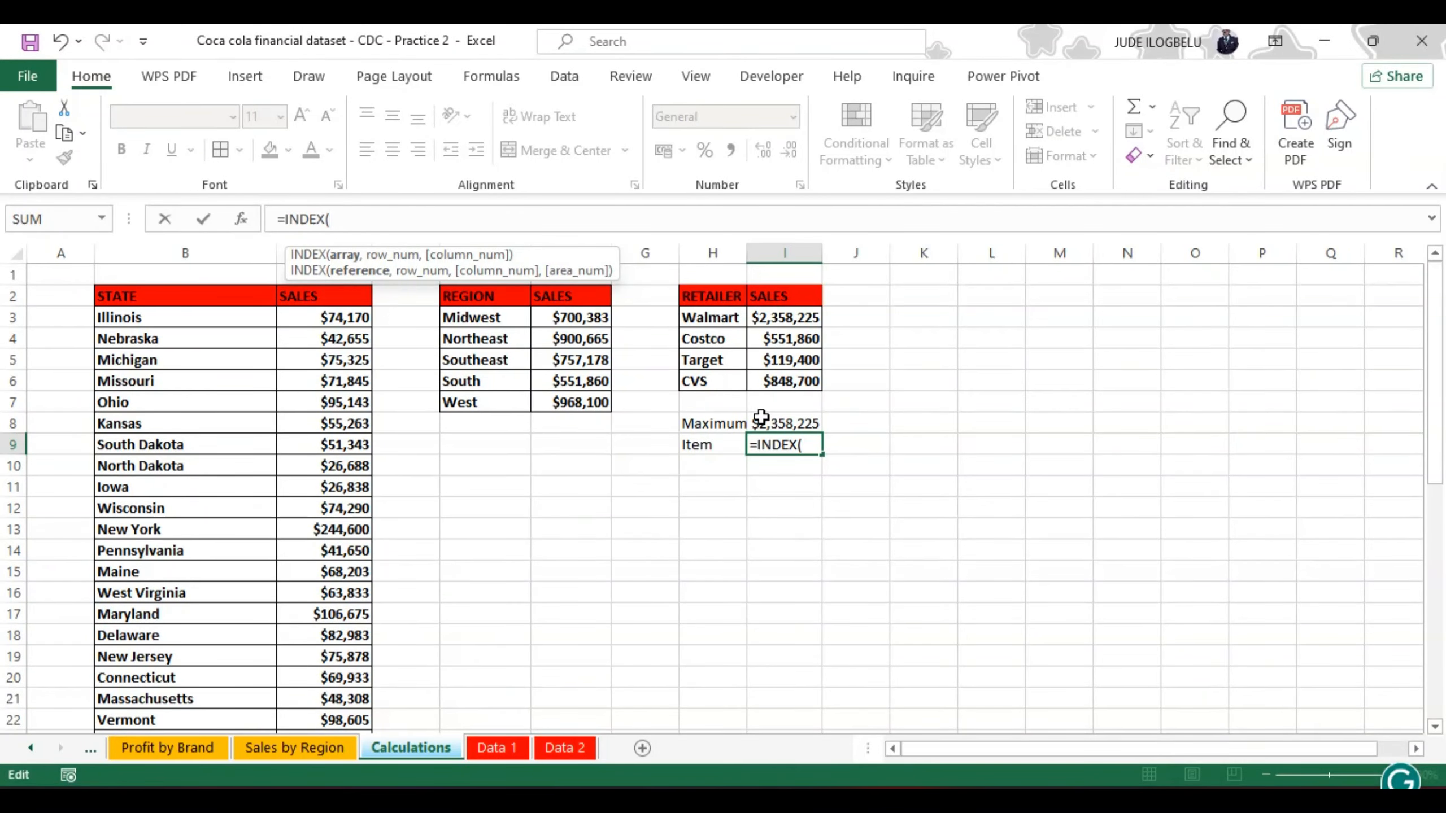
left_click(710, 318)
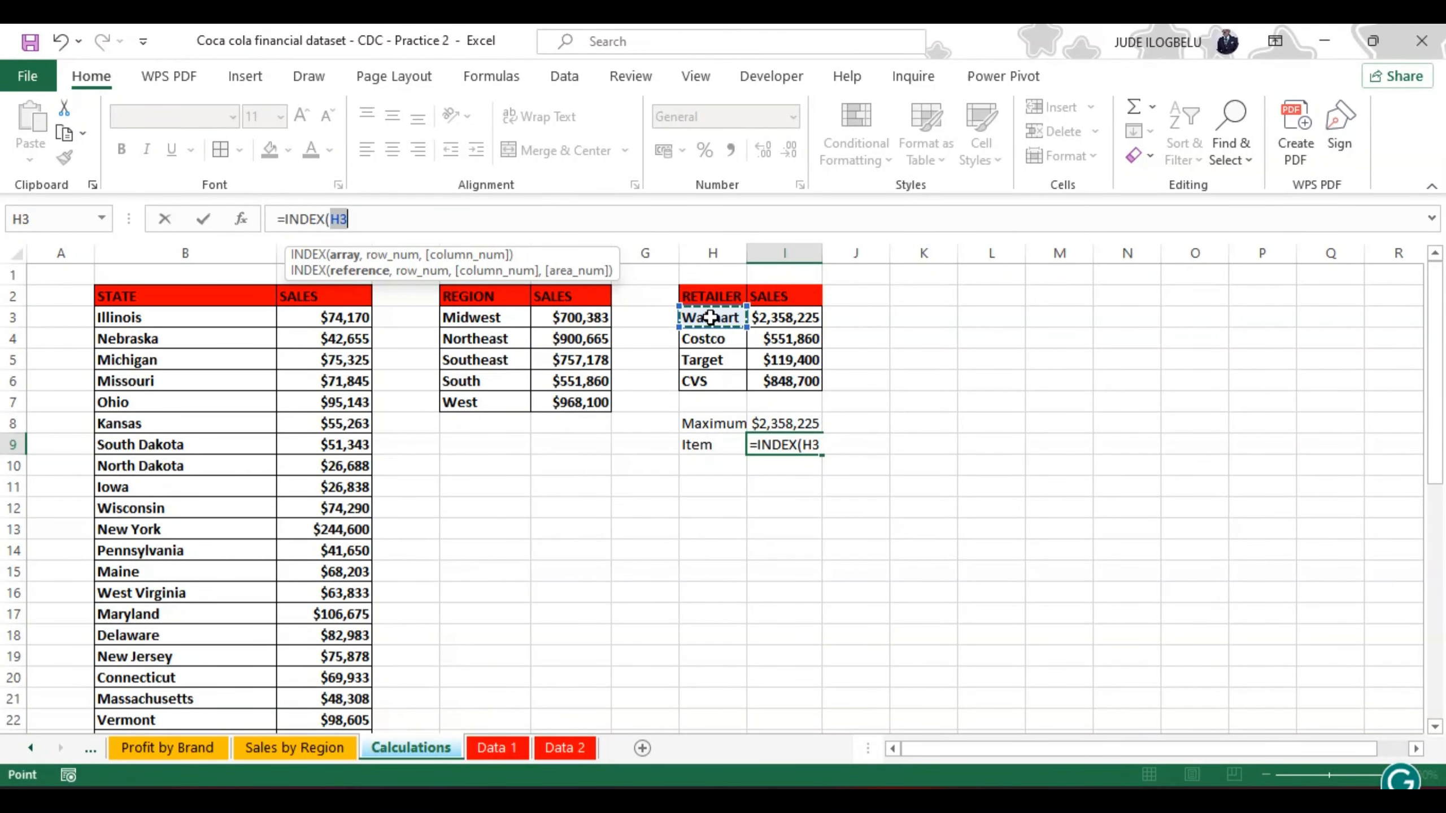
type("#")
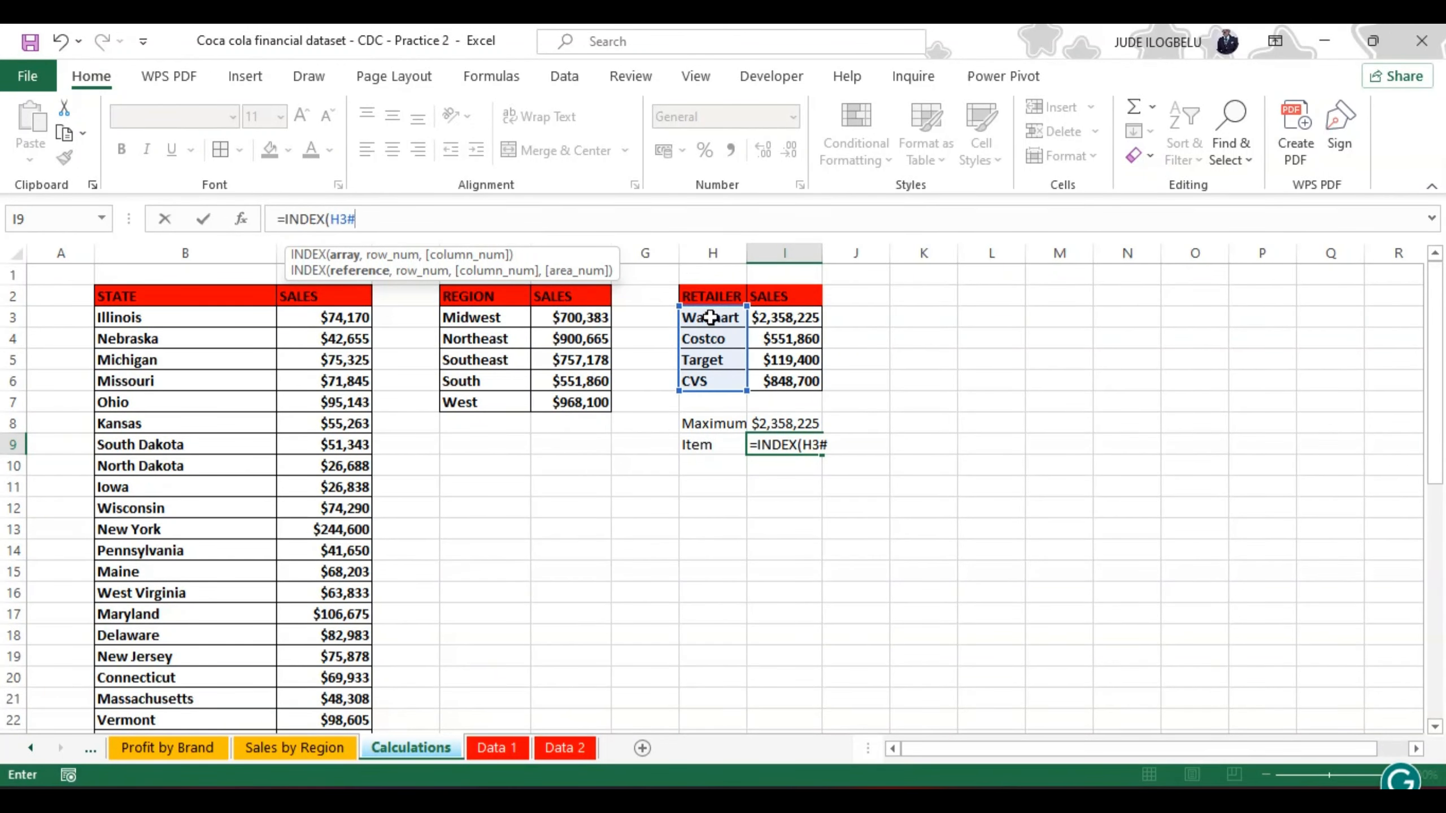
type(",")
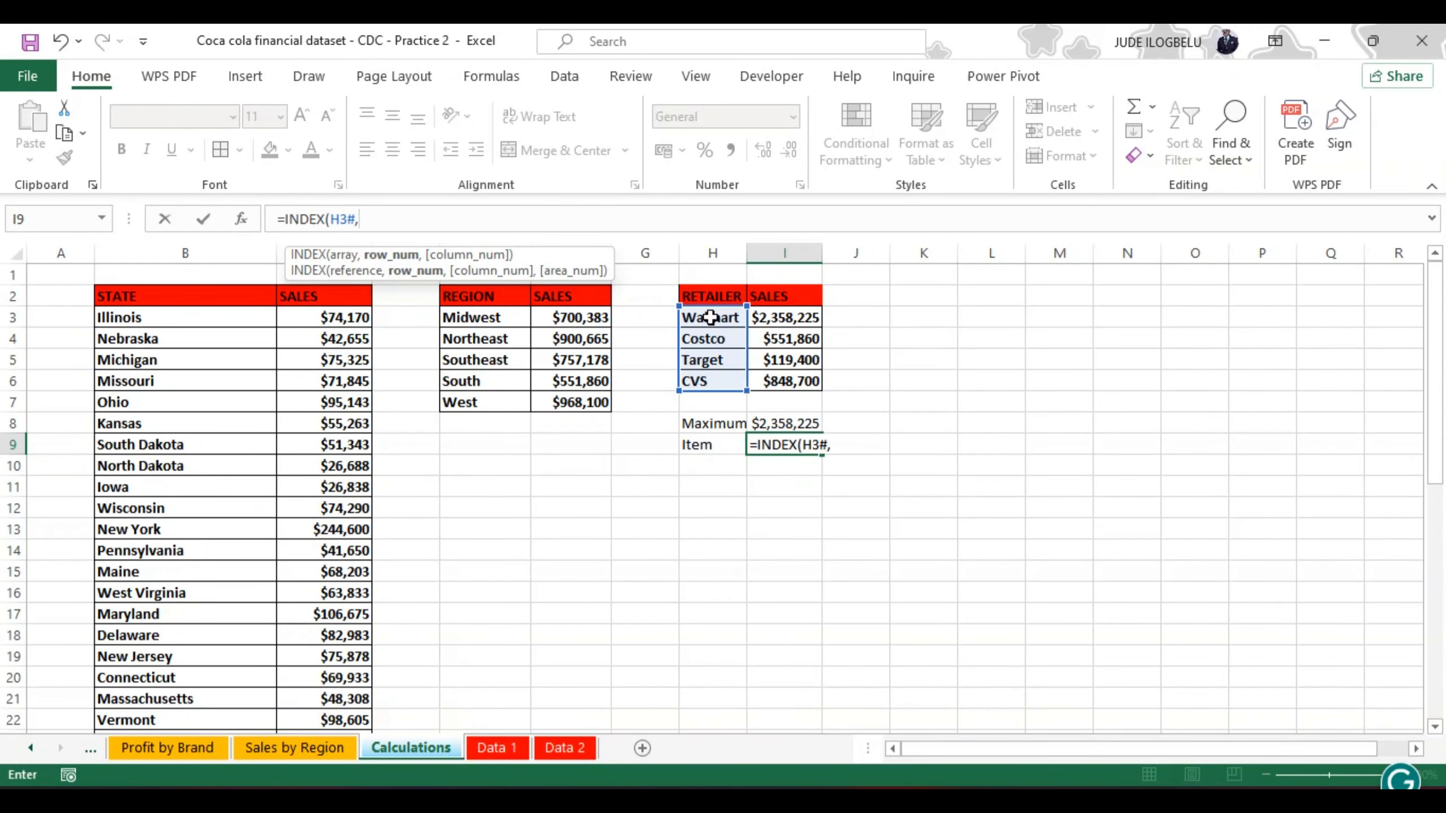
type("m")
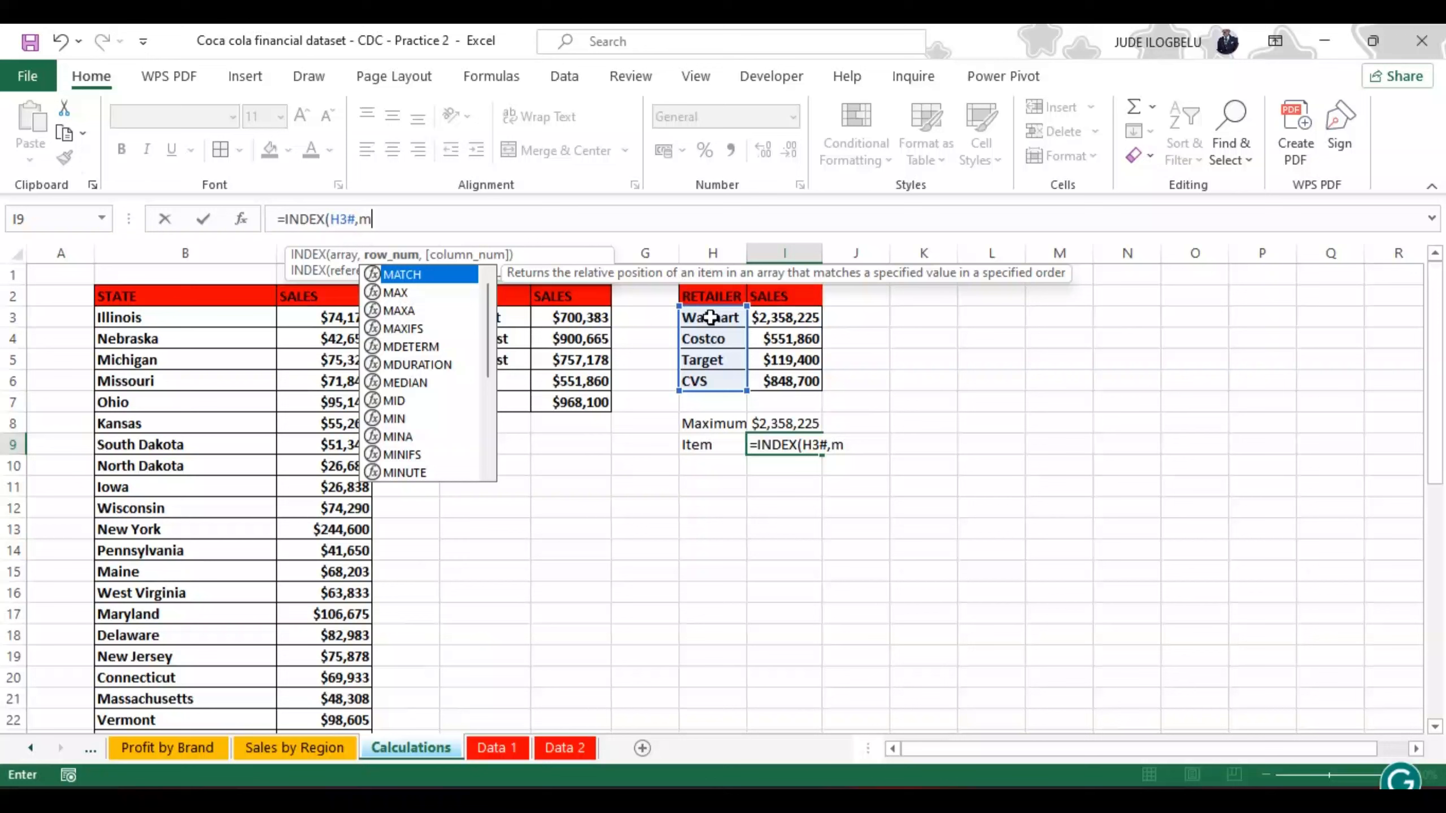
Step: Complete the formula in I9 as =INDEX(H3#,MATCH(I8,I3:I6,0)) to return the retailer with the maximum sales
double_click(411, 276)
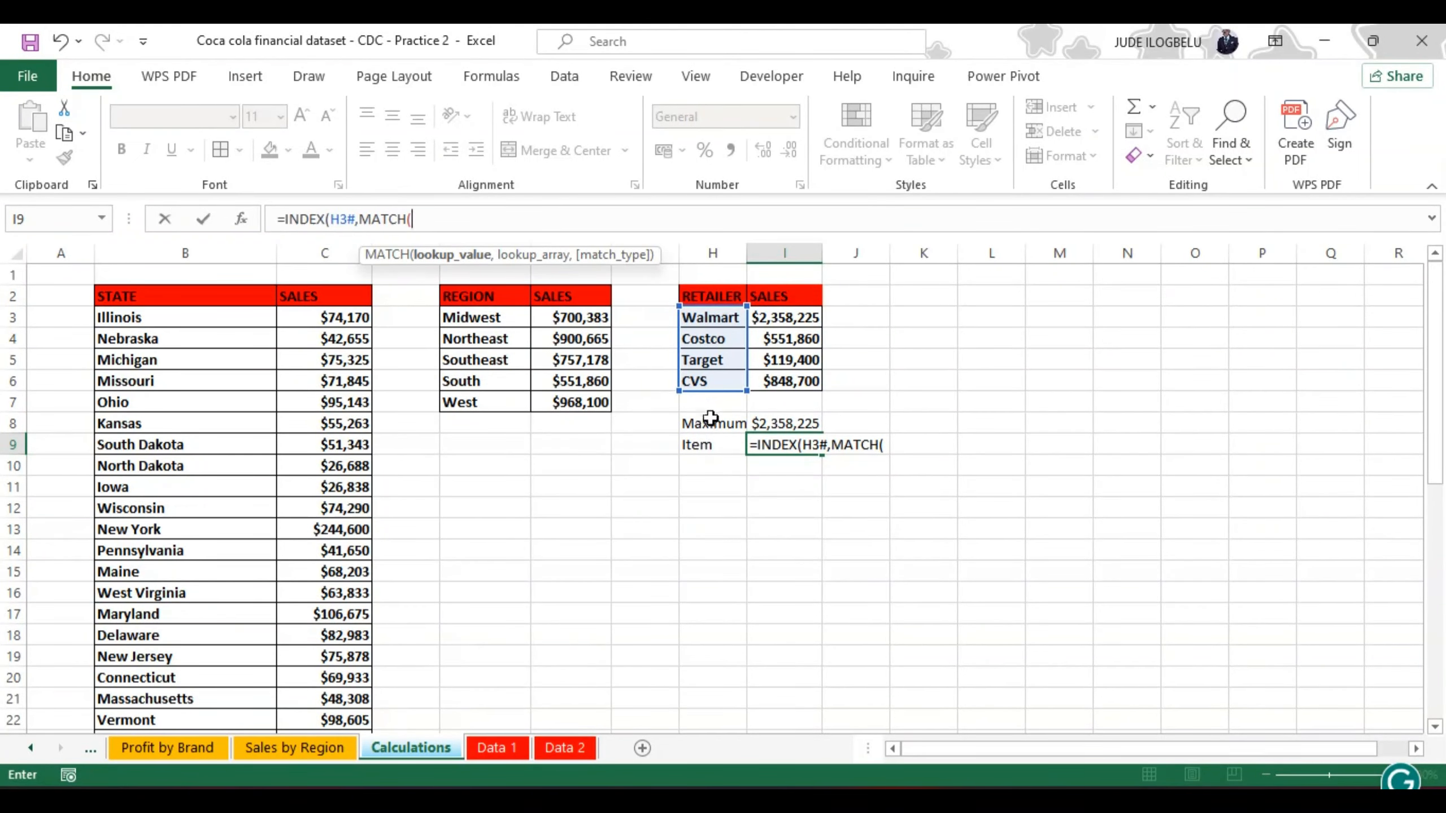
left_click(787, 424)
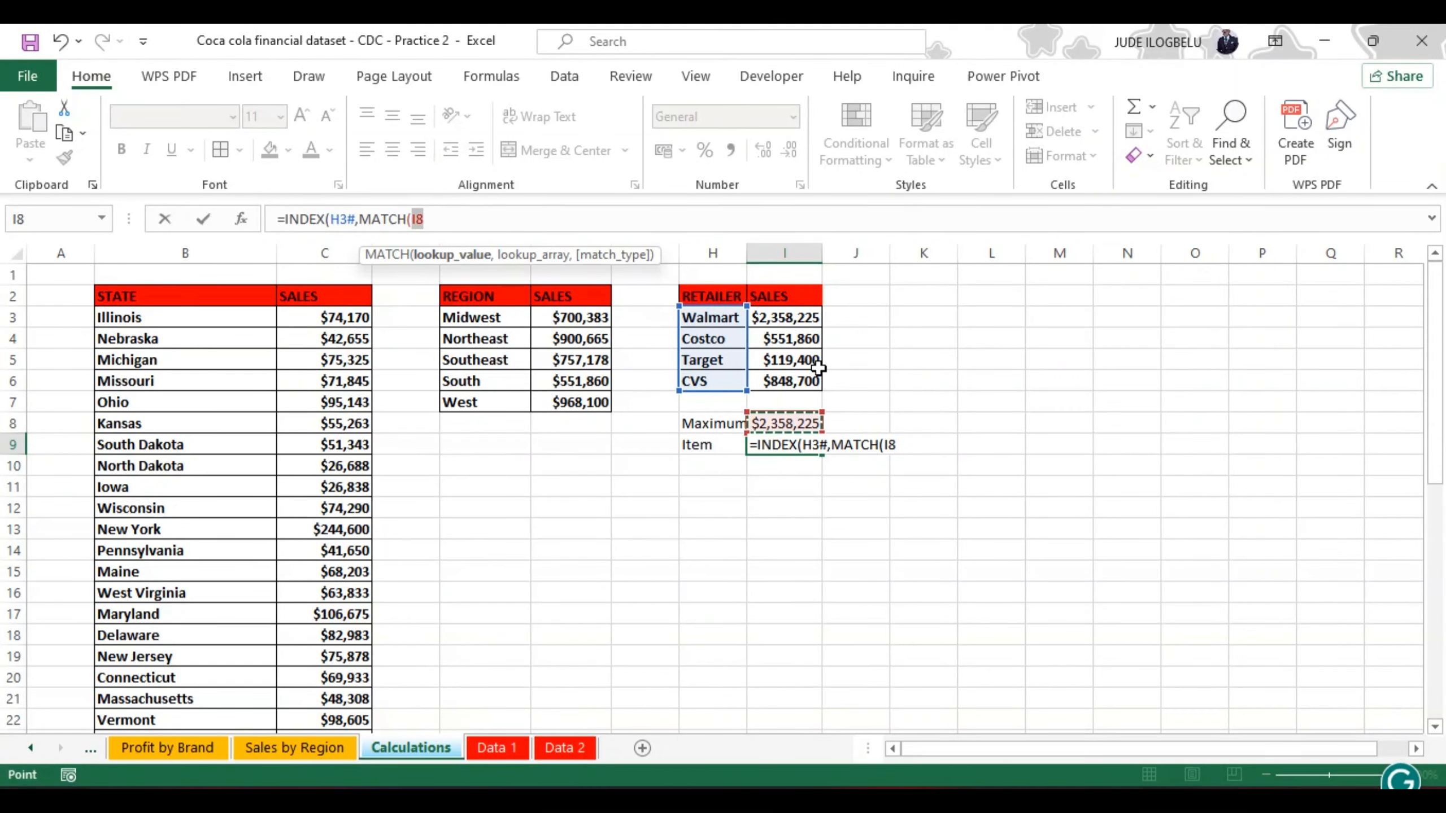
type(",")
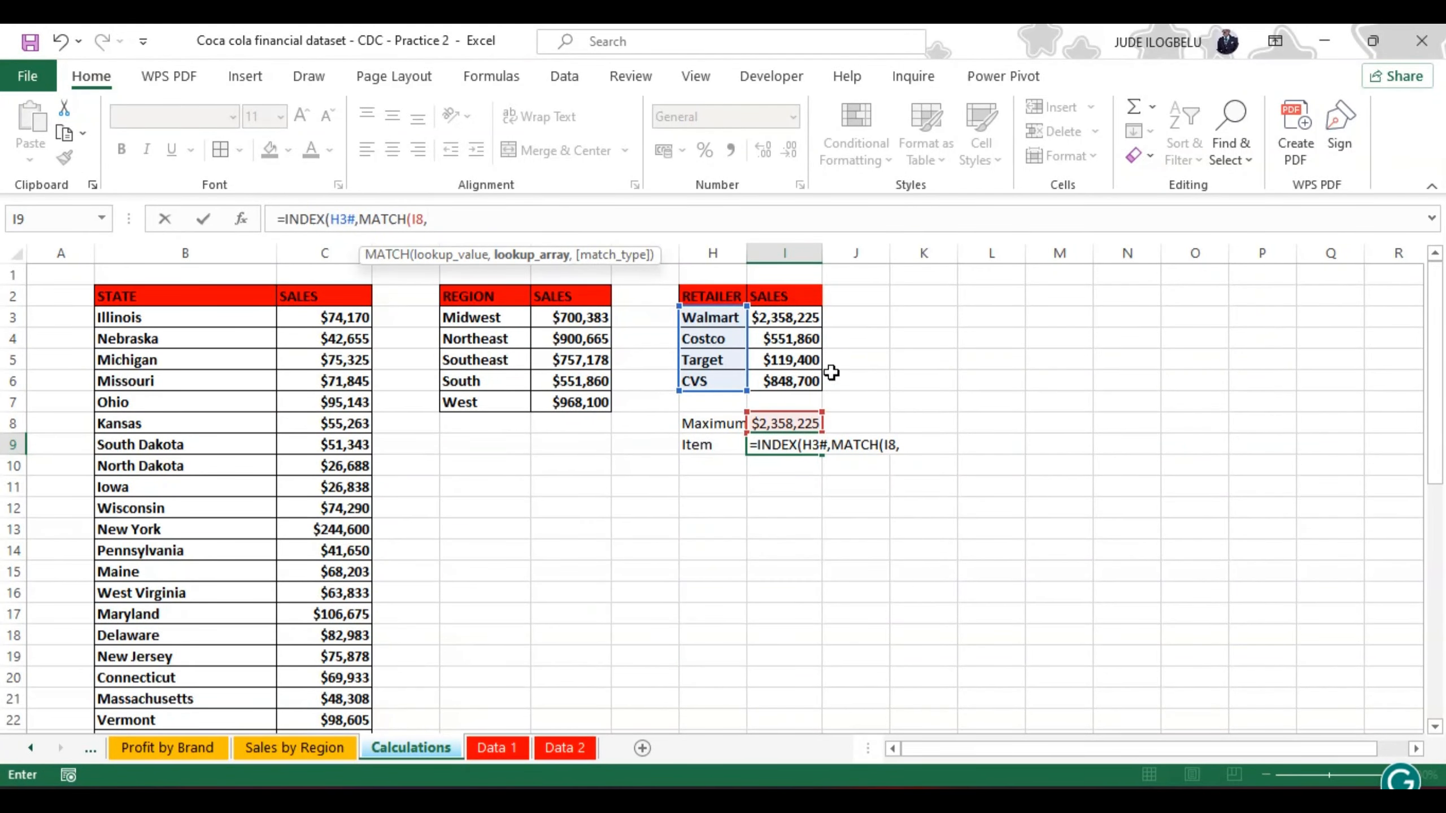
left_click(791, 320)
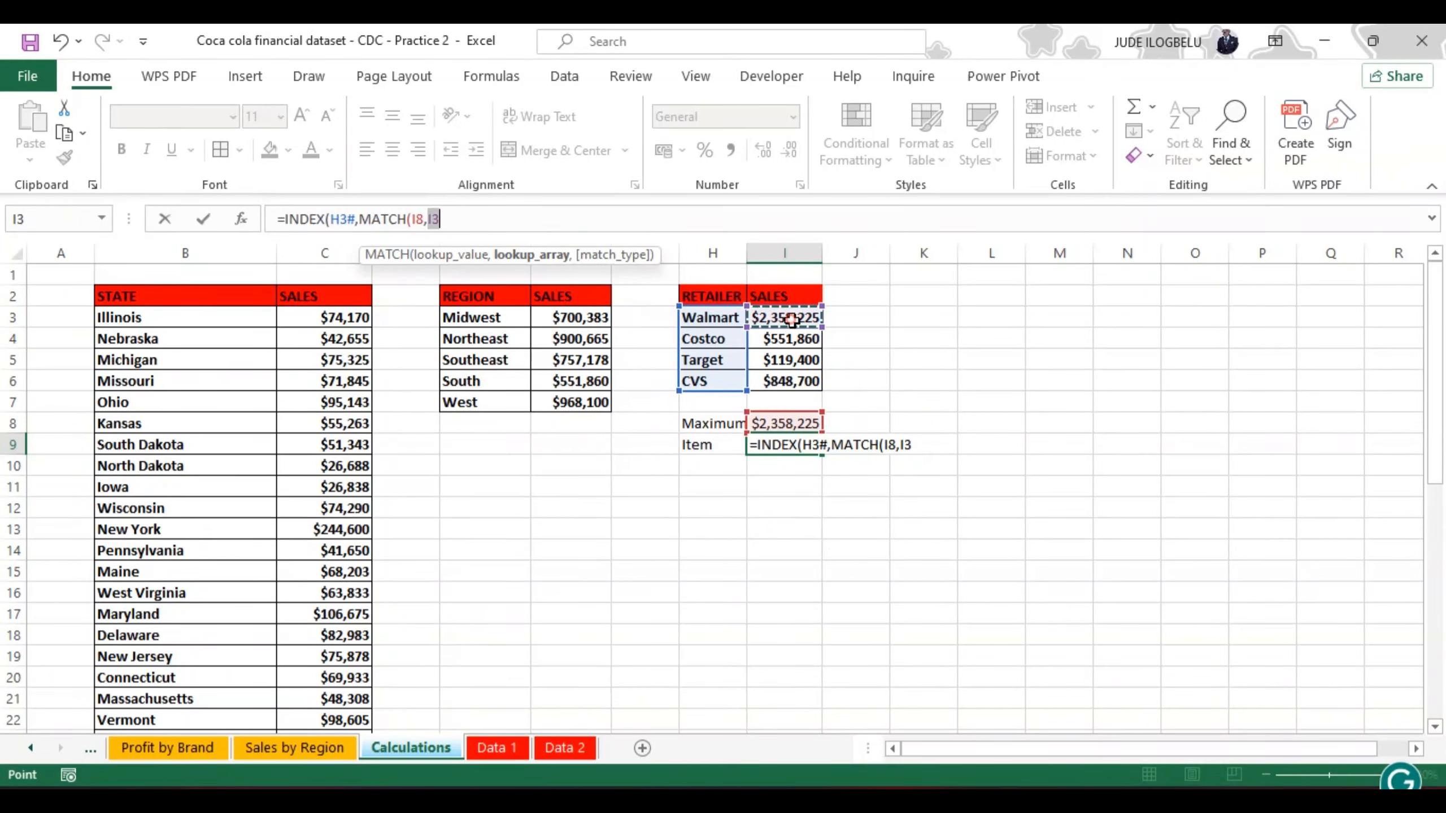
key("ctrl+shift+Down")
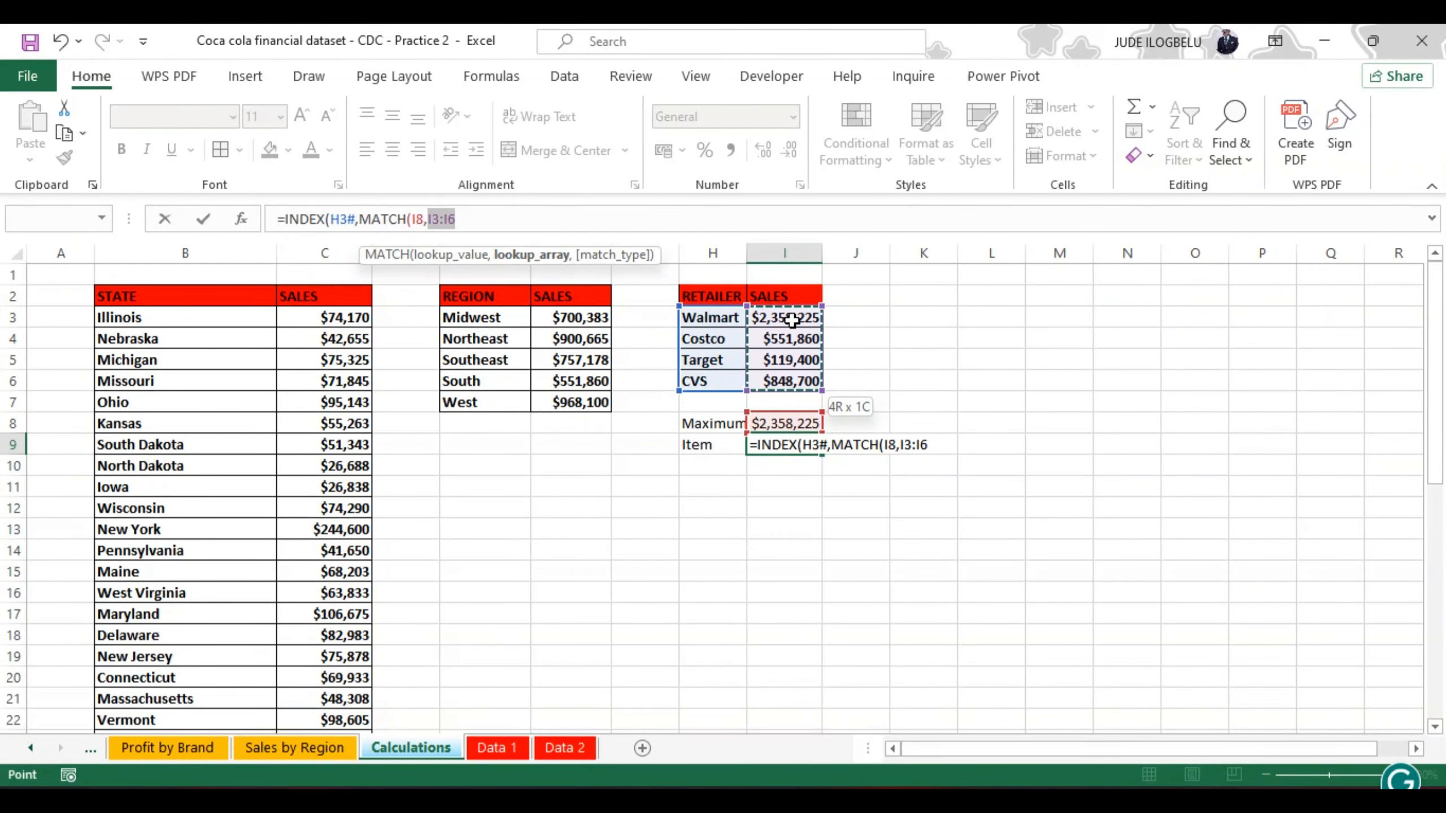
type(",")
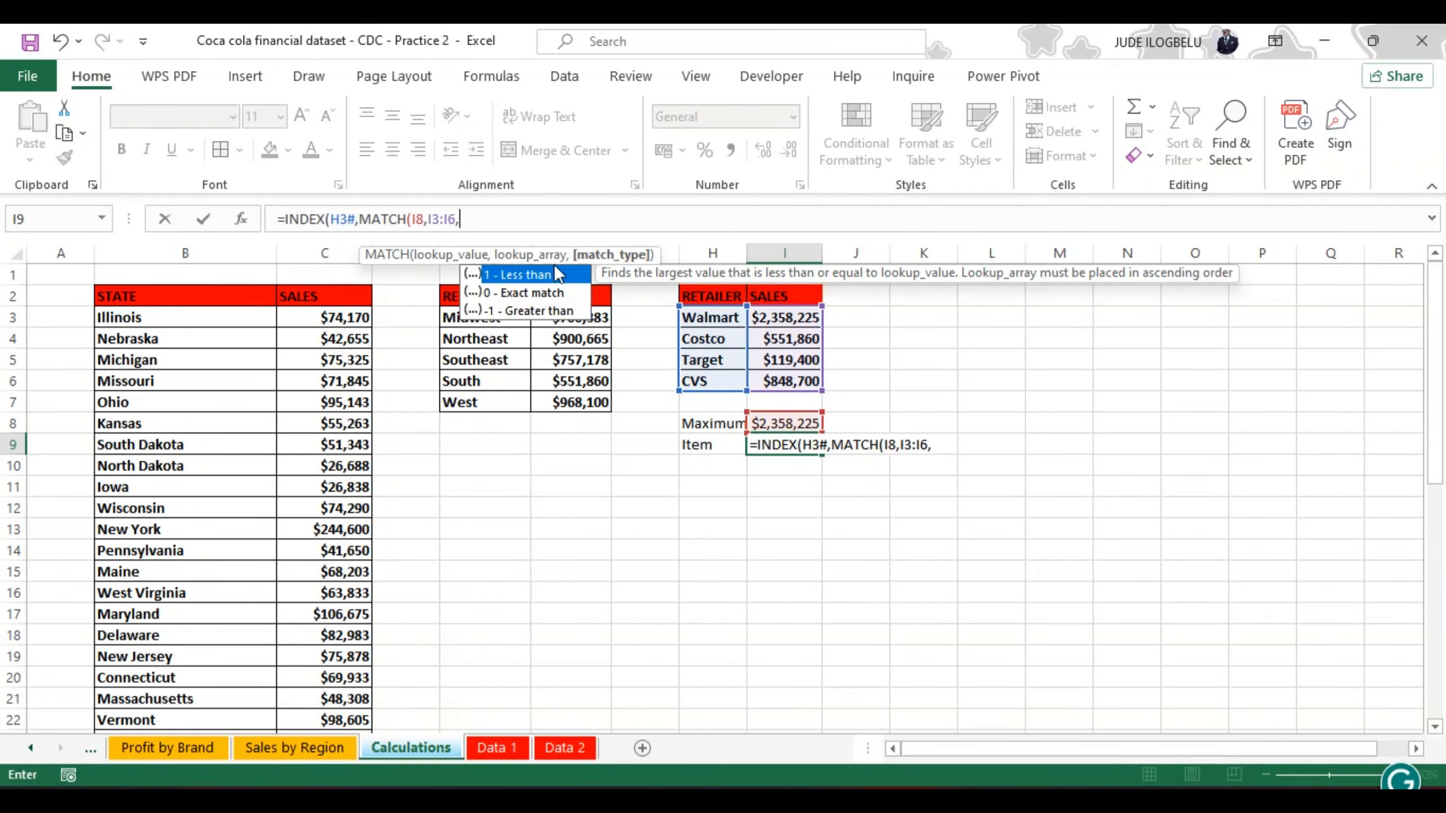
double_click(515, 290)
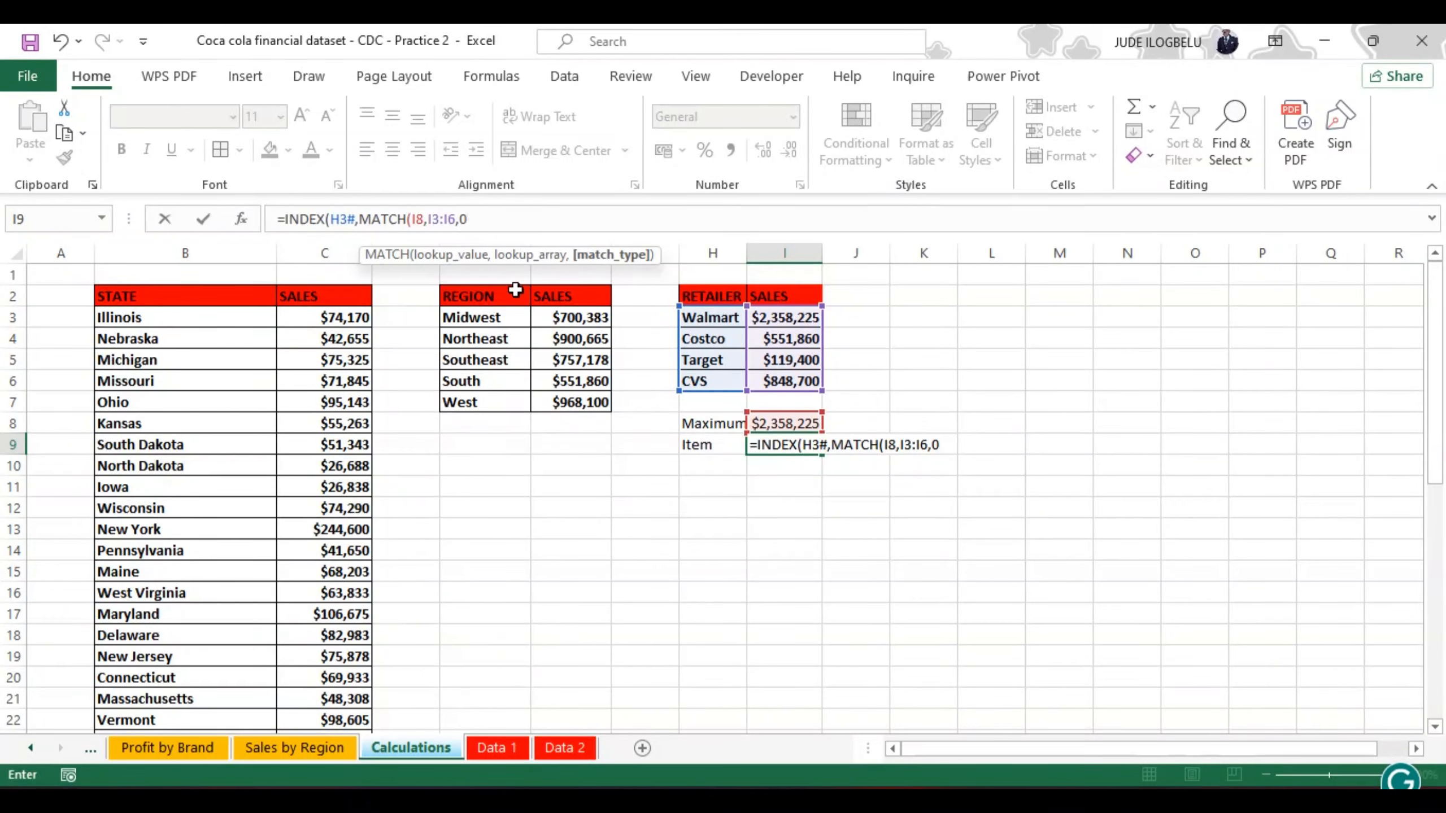
type(")")
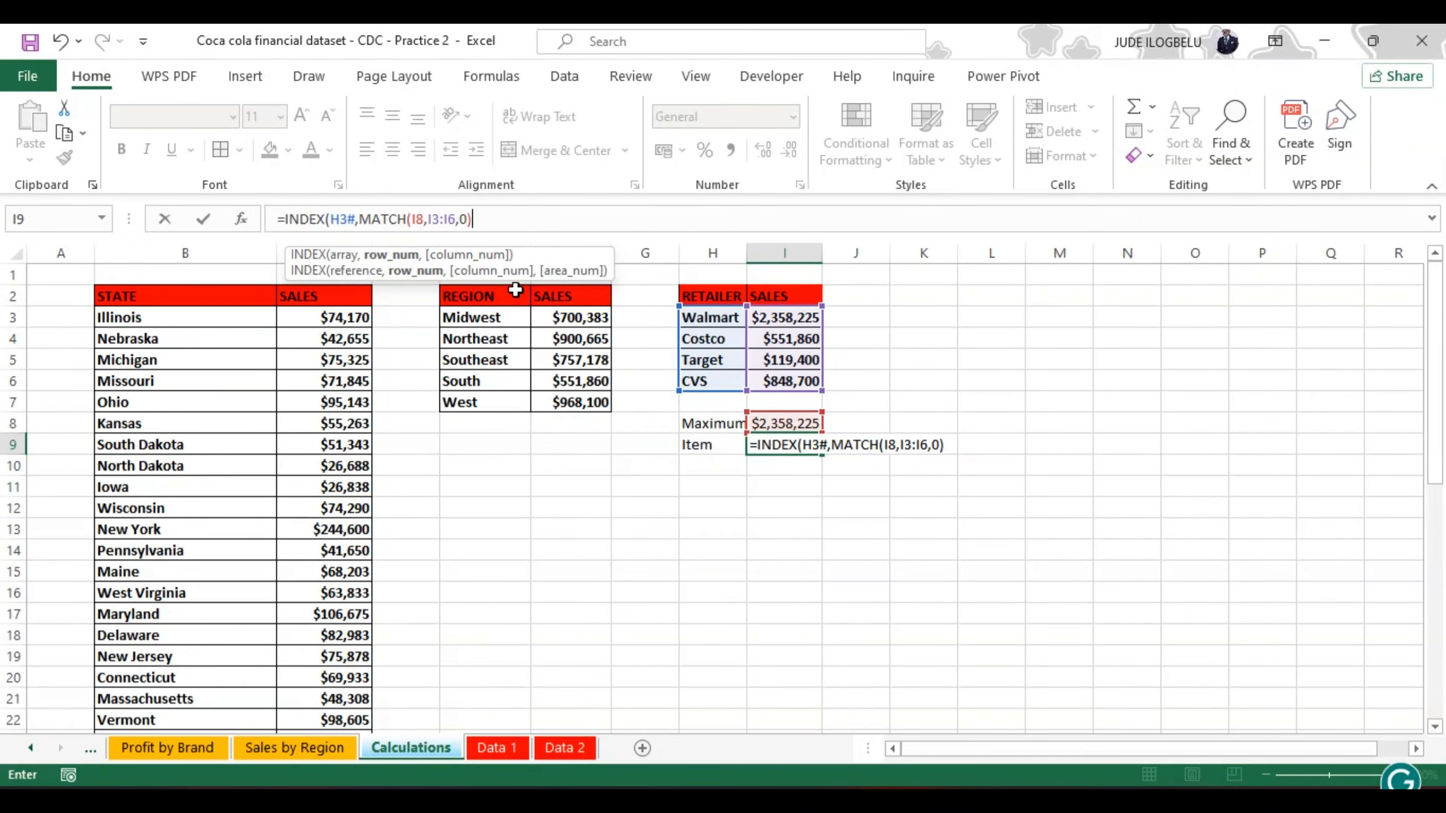
type(")")
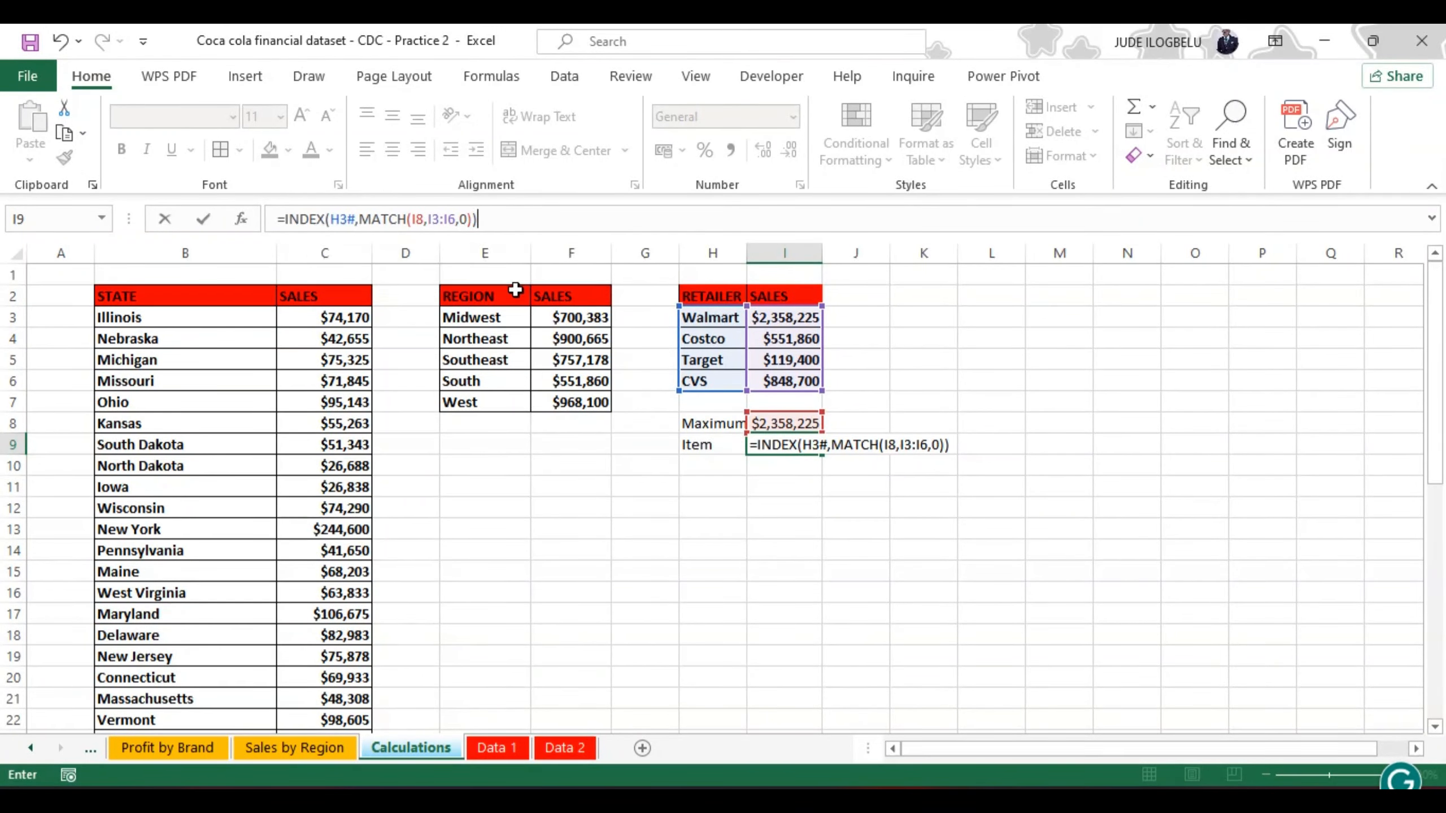
key("Return")
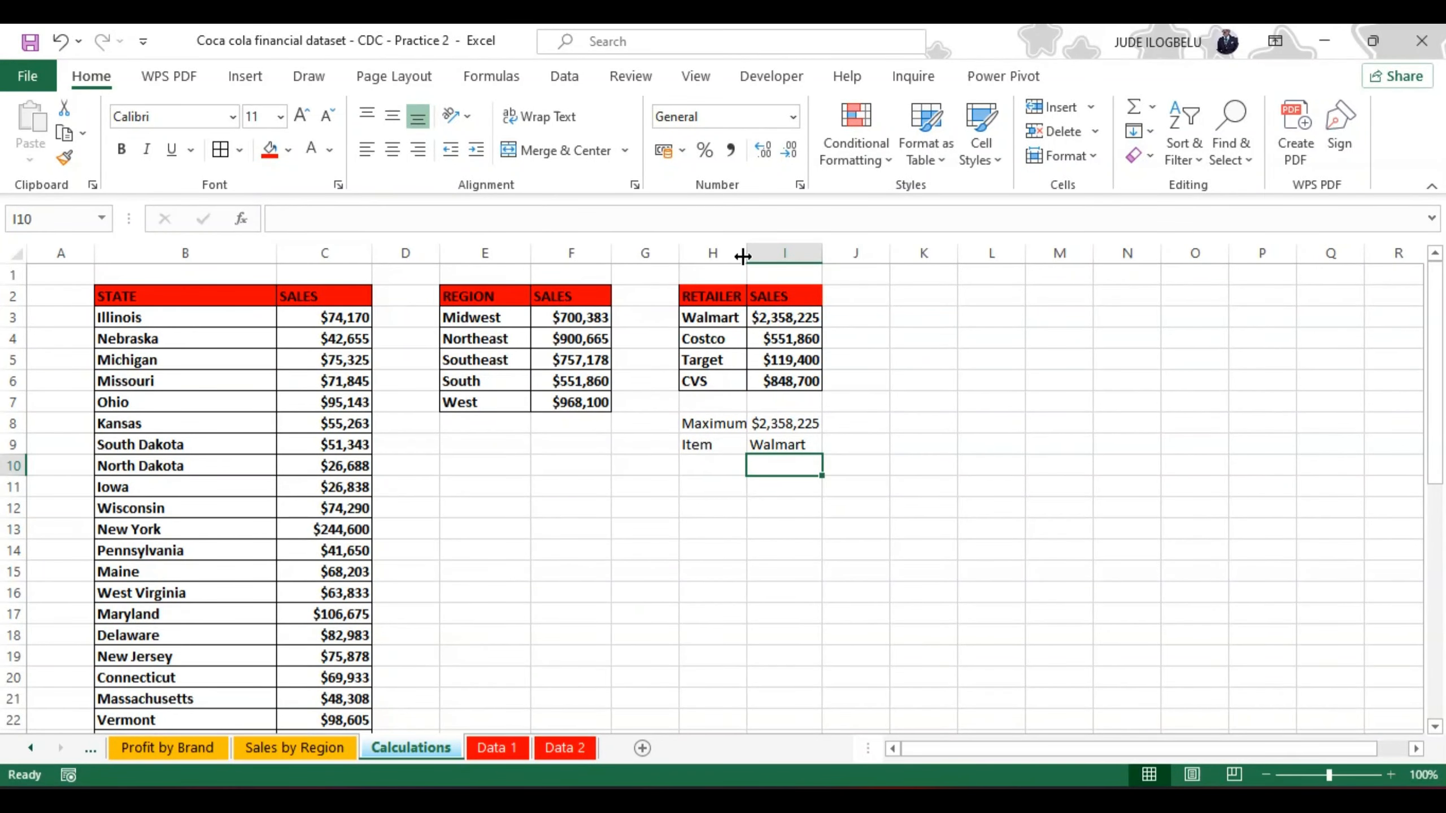
Step: Widen column H to fit its labels, and format H8:H9 with a red fill and bold text
left_click_drag(746, 253, 798, 253)
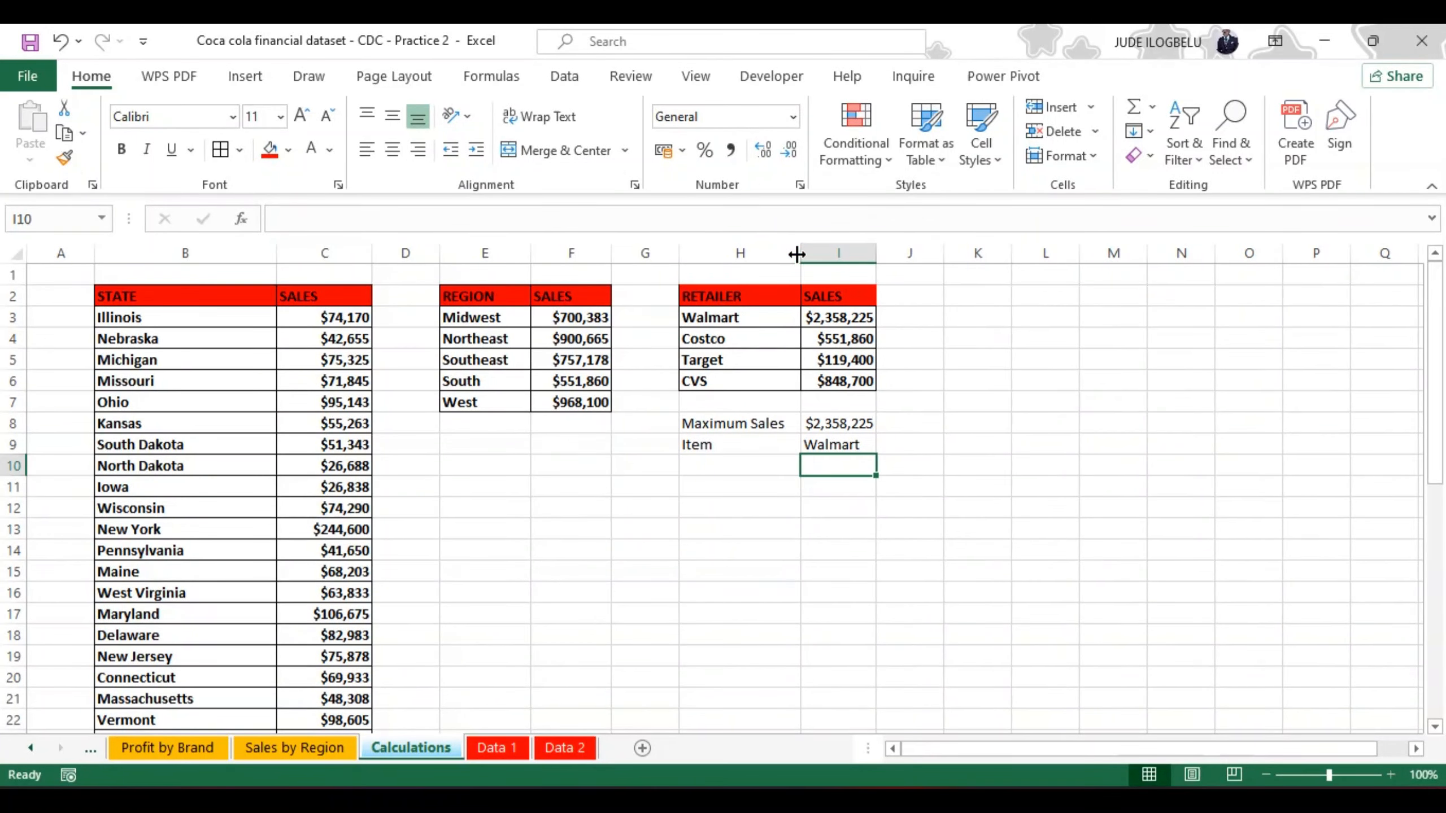
left_click(699, 423)
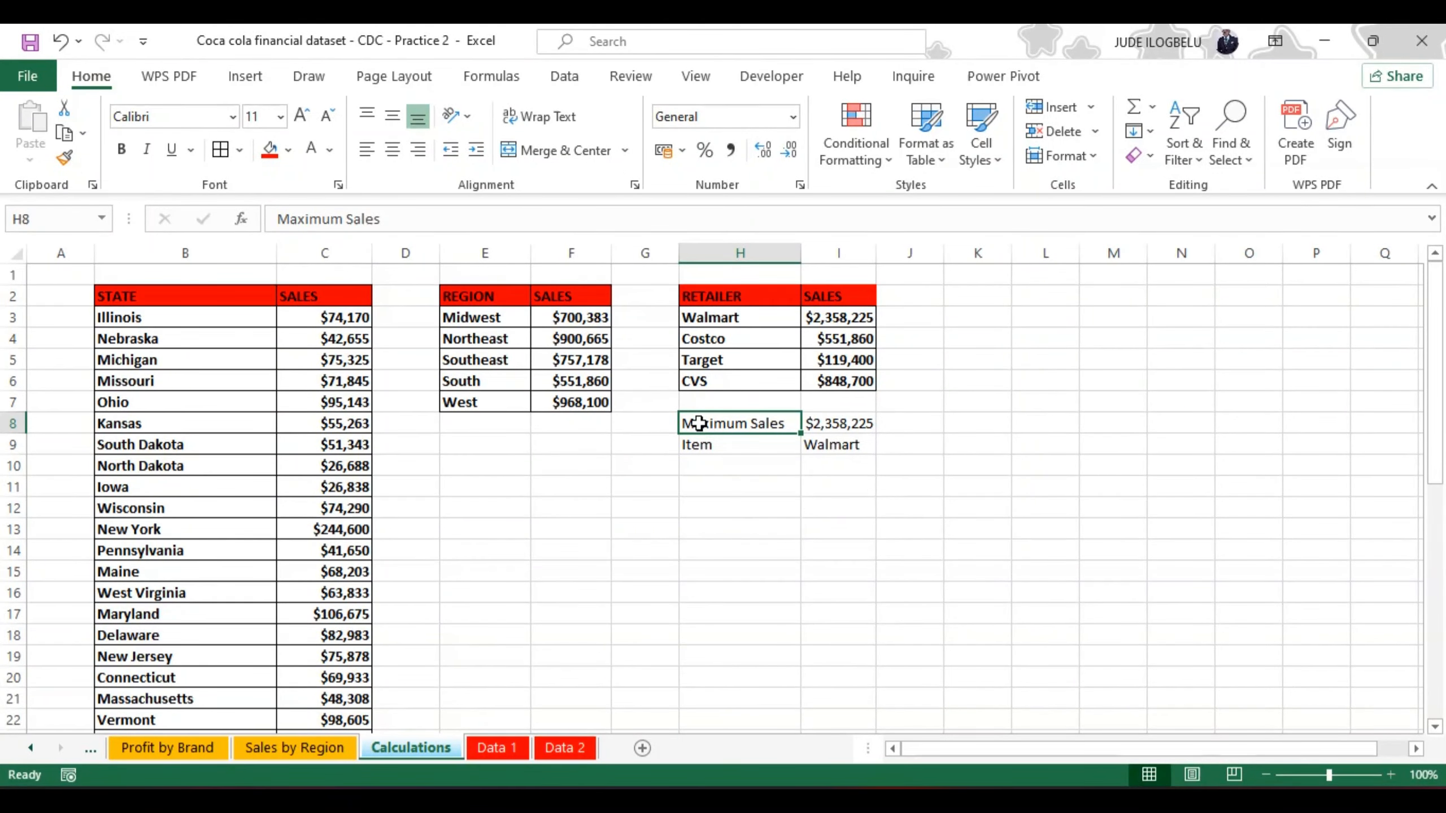
key("shift+Down")
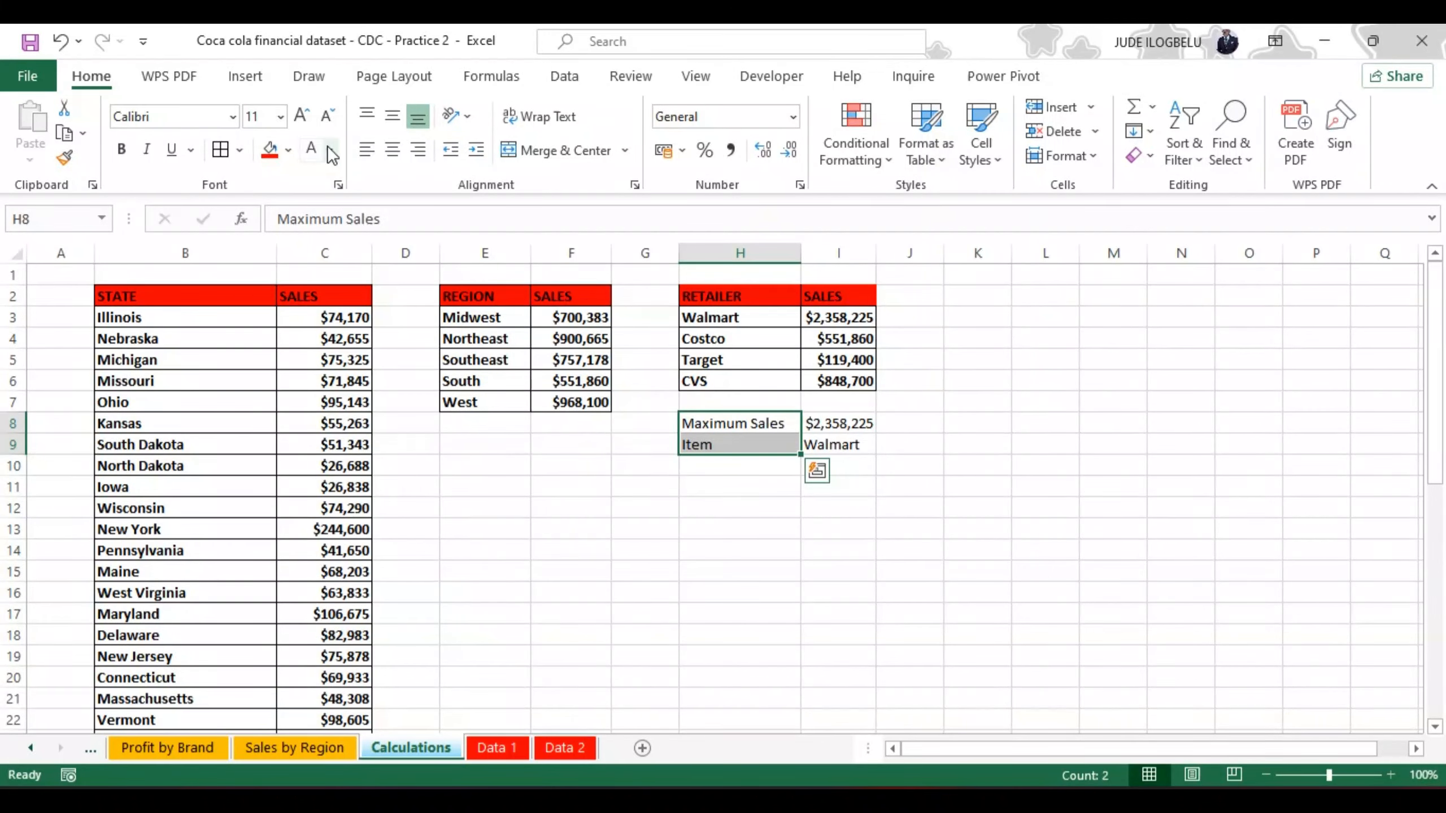
left_click(270, 150)
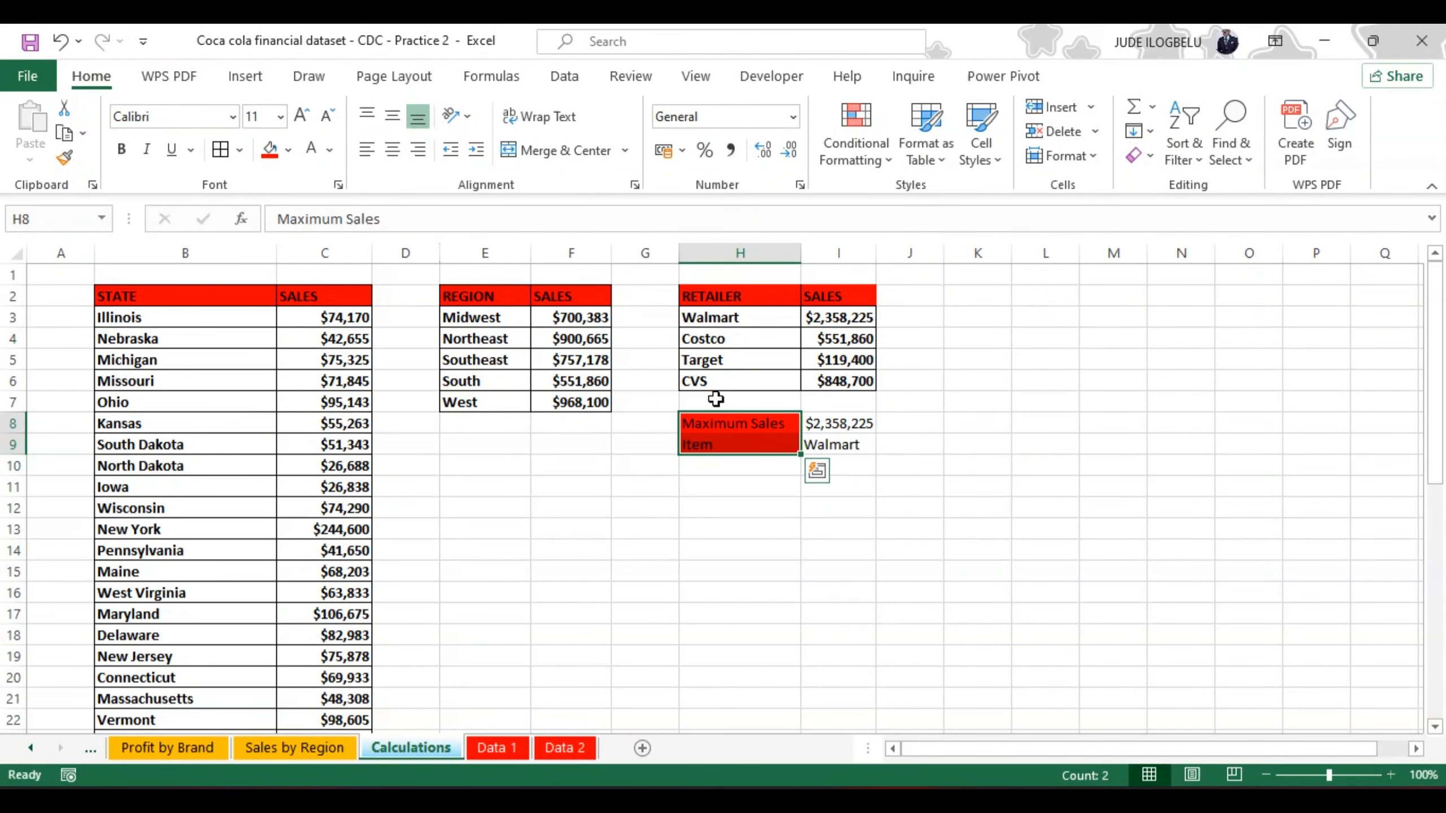
left_click(123, 149)
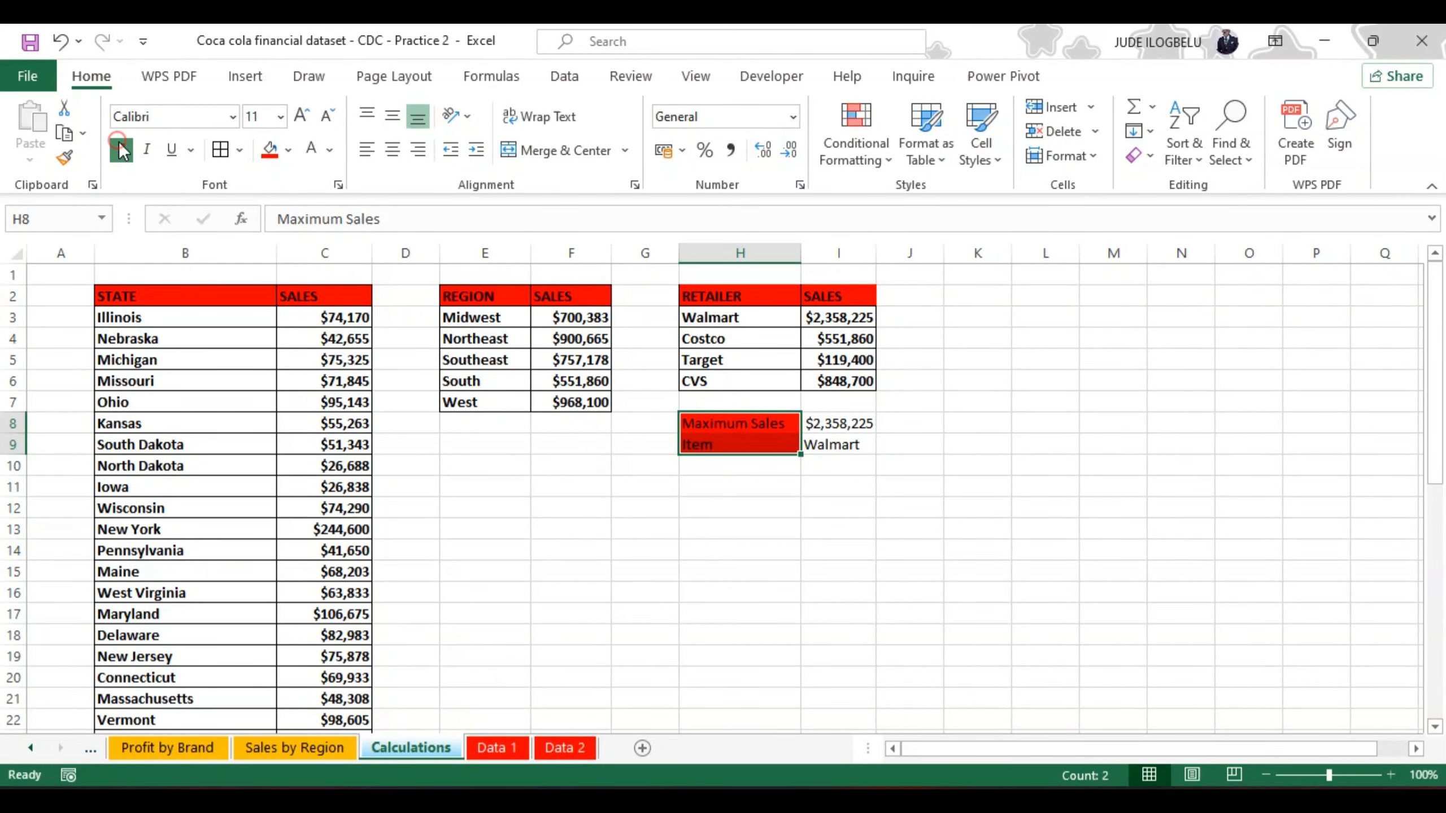
Step: Give the result cells I8:I9 the lightest orange theme fill and bold text
left_click(827, 422)
key("shift+Down")
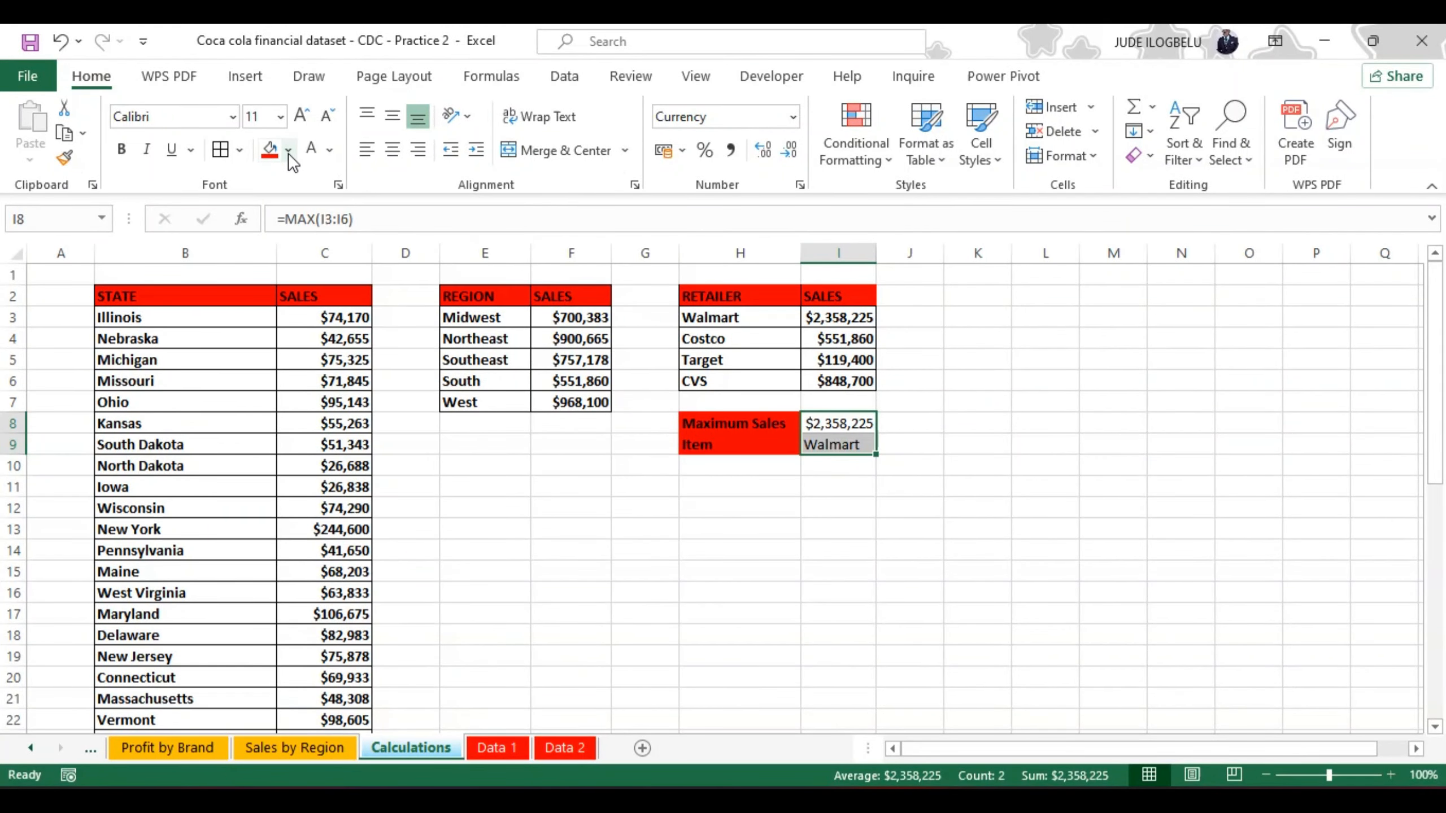
left_click(289, 151)
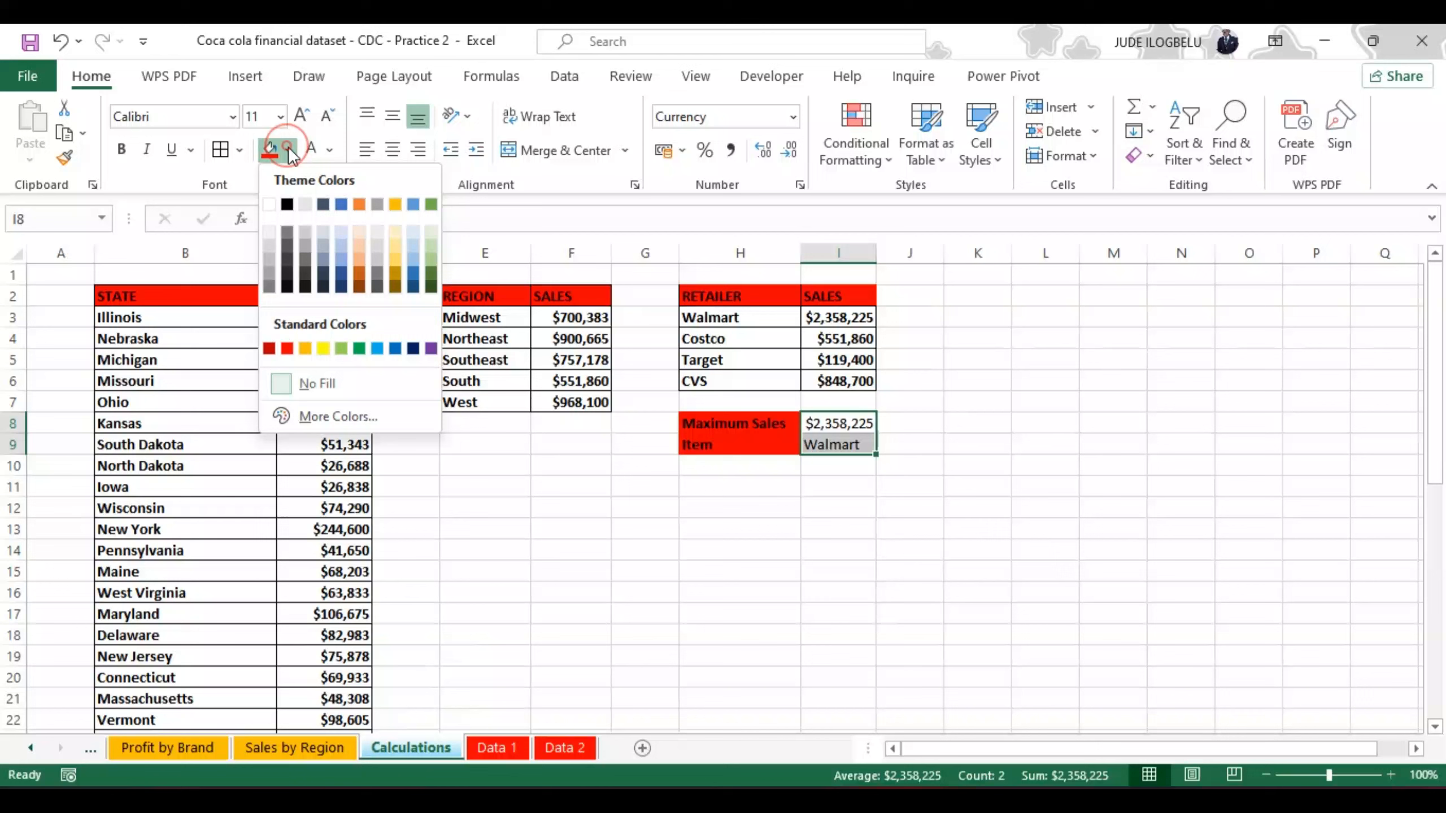
left_click(360, 229)
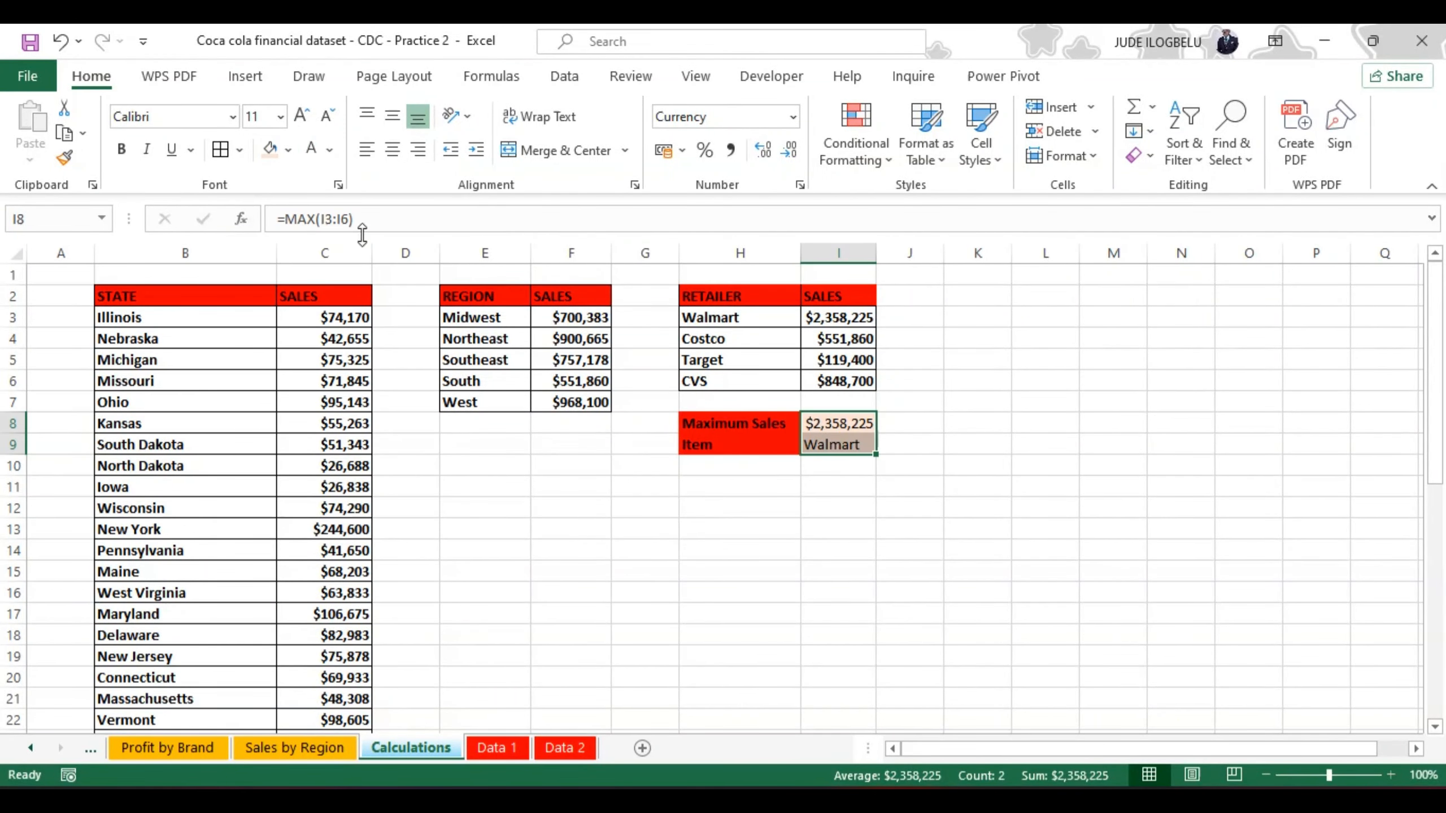
left_click(122, 150)
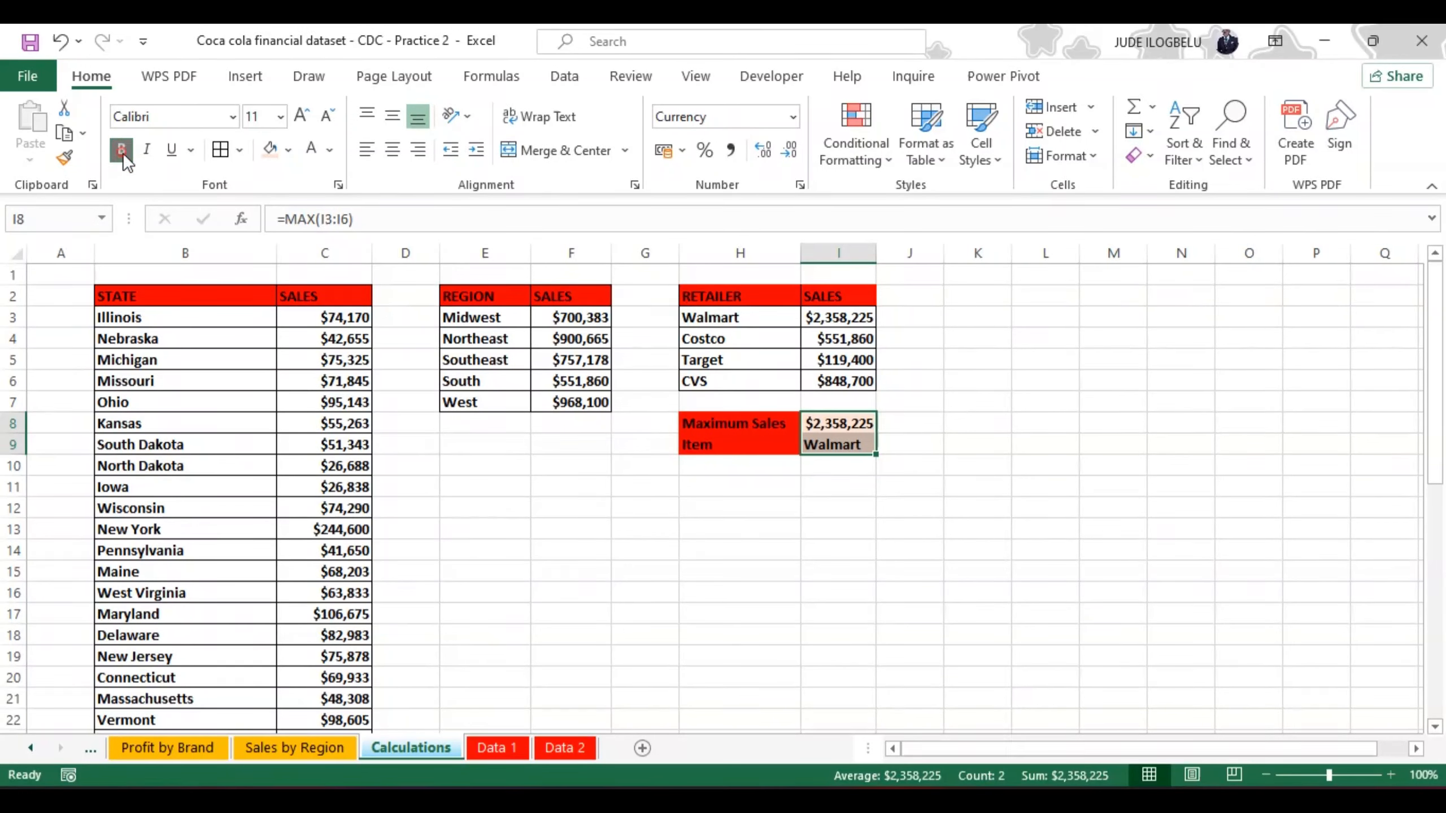
left_click(943, 505)
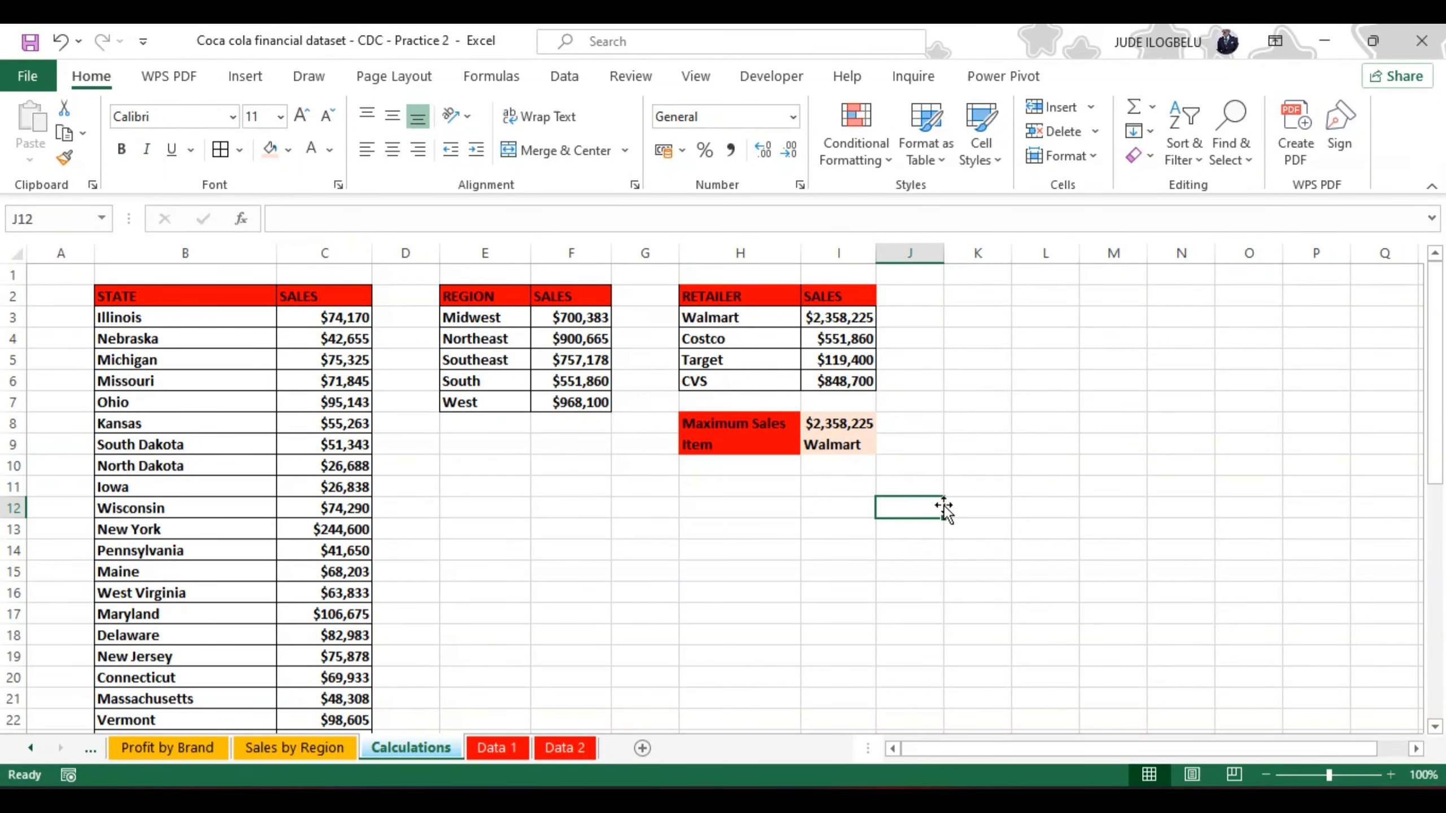
Step: Copy the Maximum Sales and Item labels from H8:H9 to E9:E10 below the region table and widen column E to fit
left_click(468, 424)
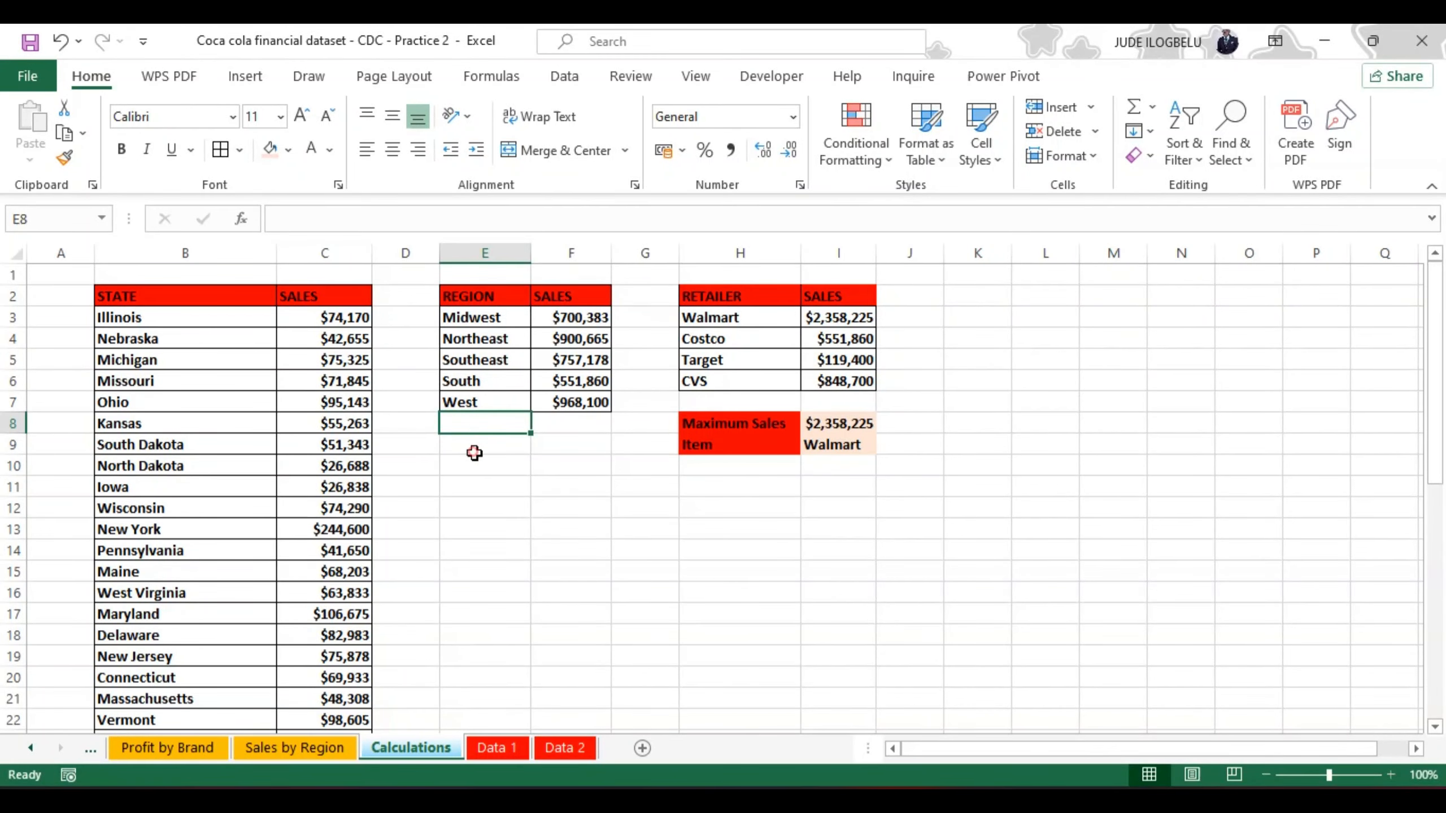
left_click(475, 450)
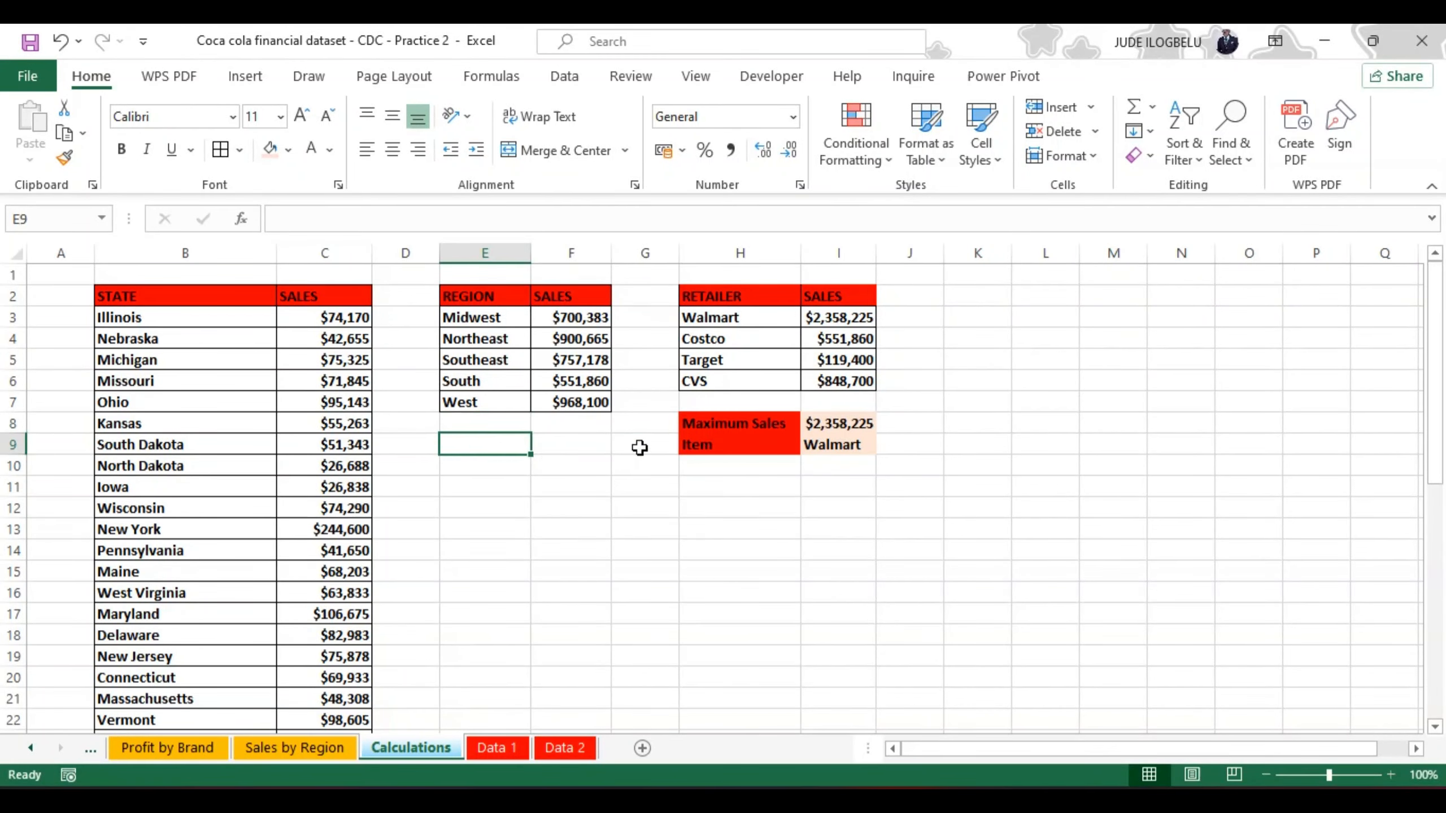
left_click(702, 420)
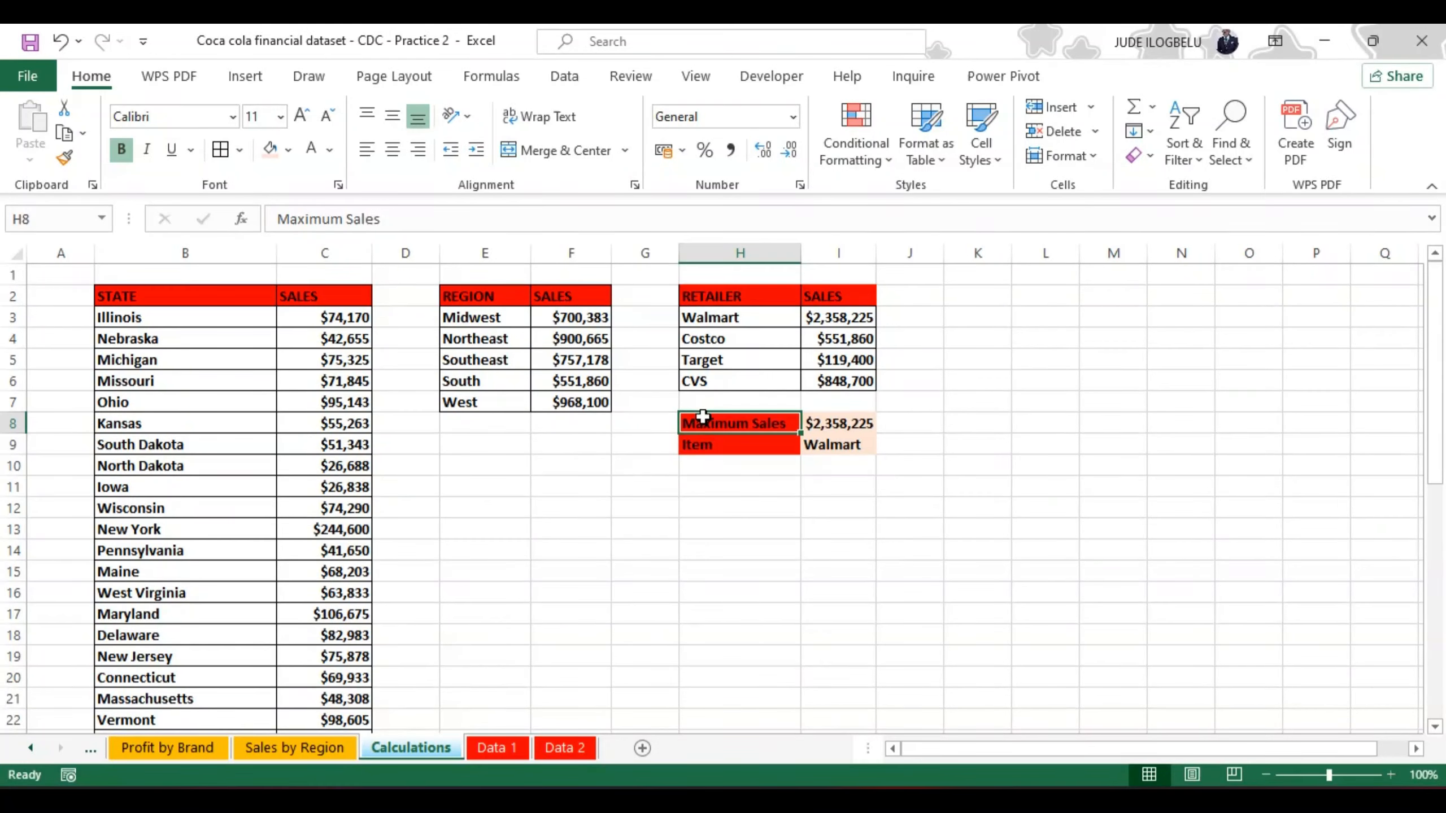
left_click_drag(702, 417, 703, 443)
key("ctrl+c")
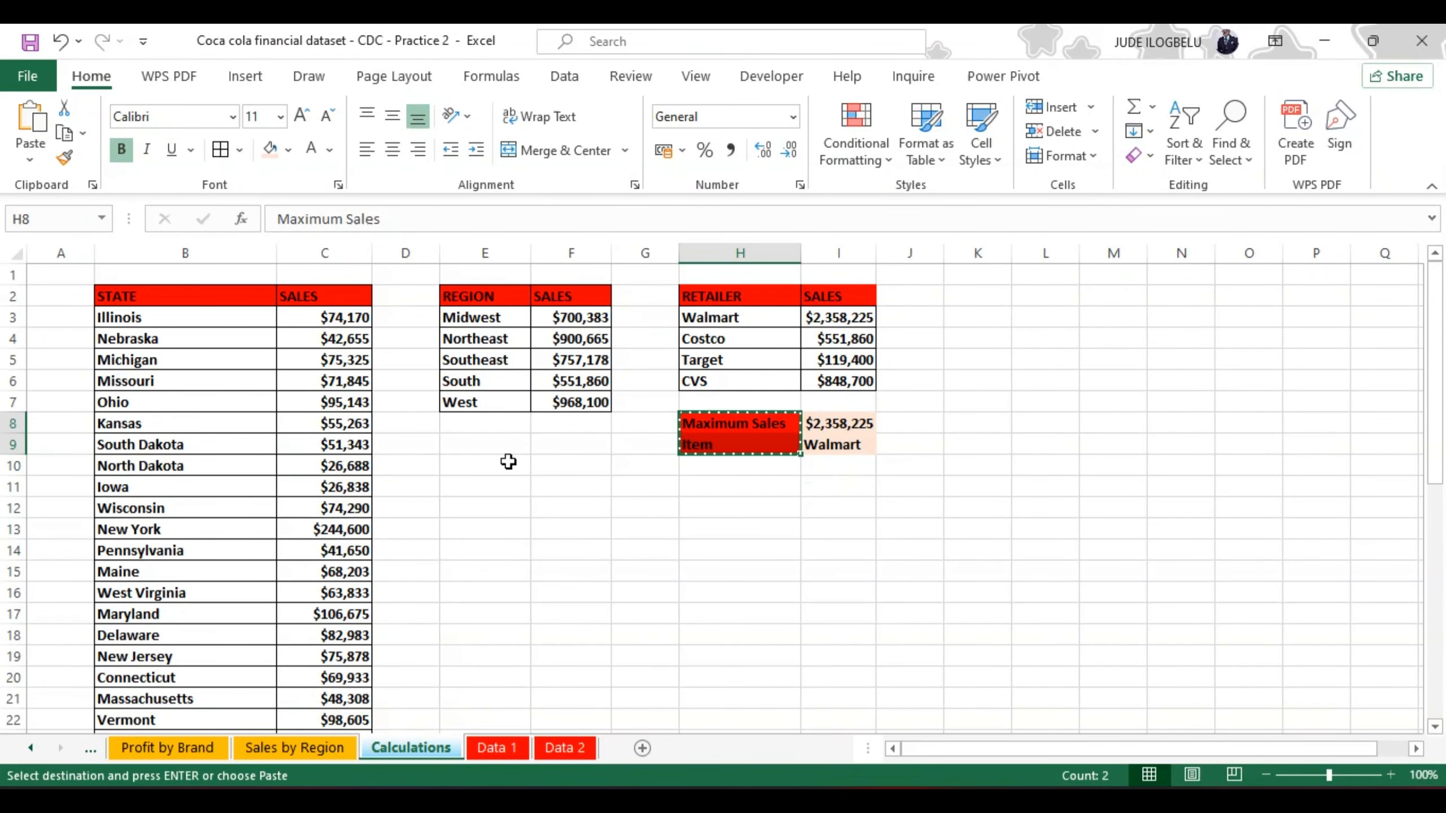
left_click(471, 442)
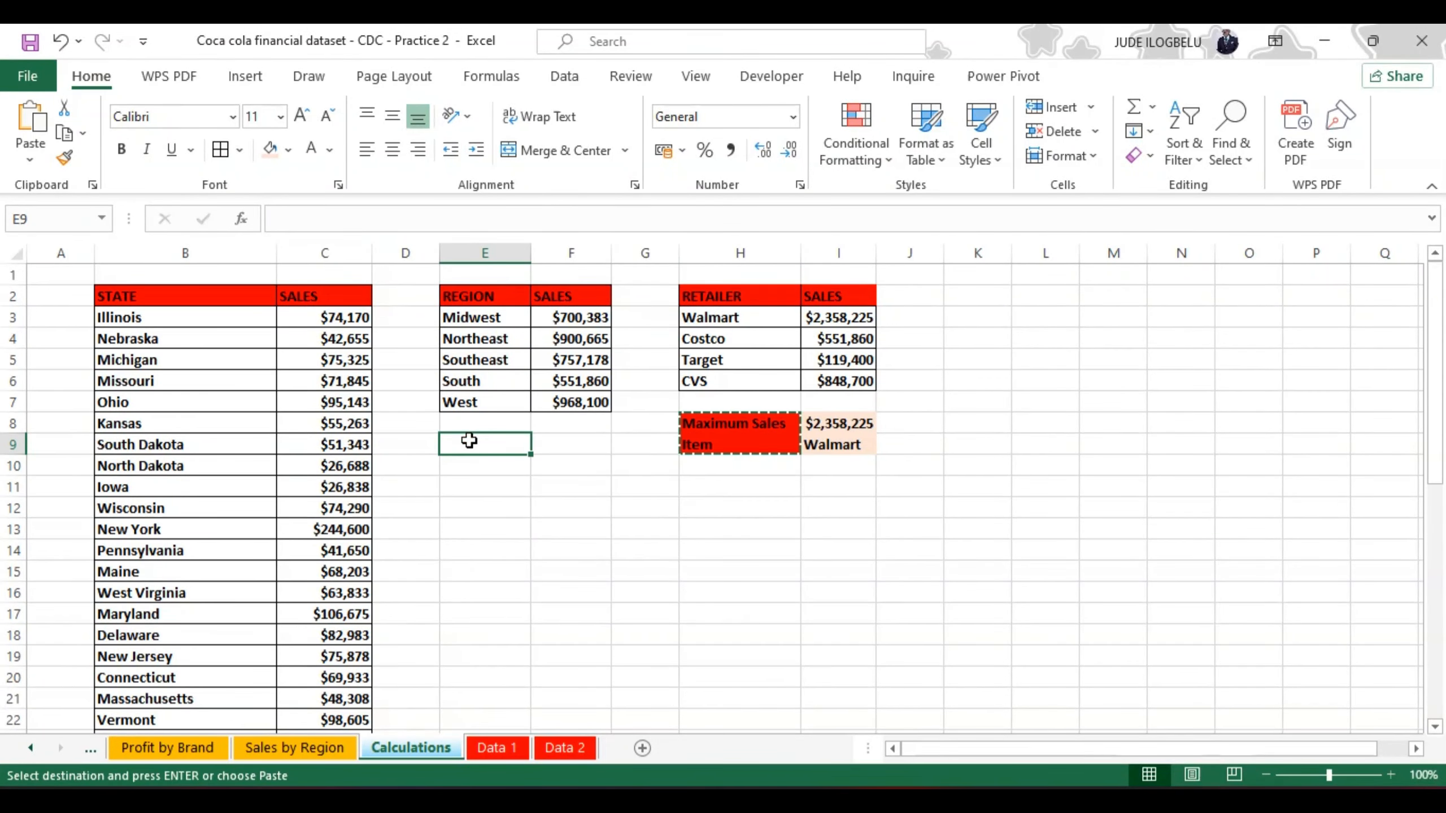
key("shift+Down")
key("ctrl+v")
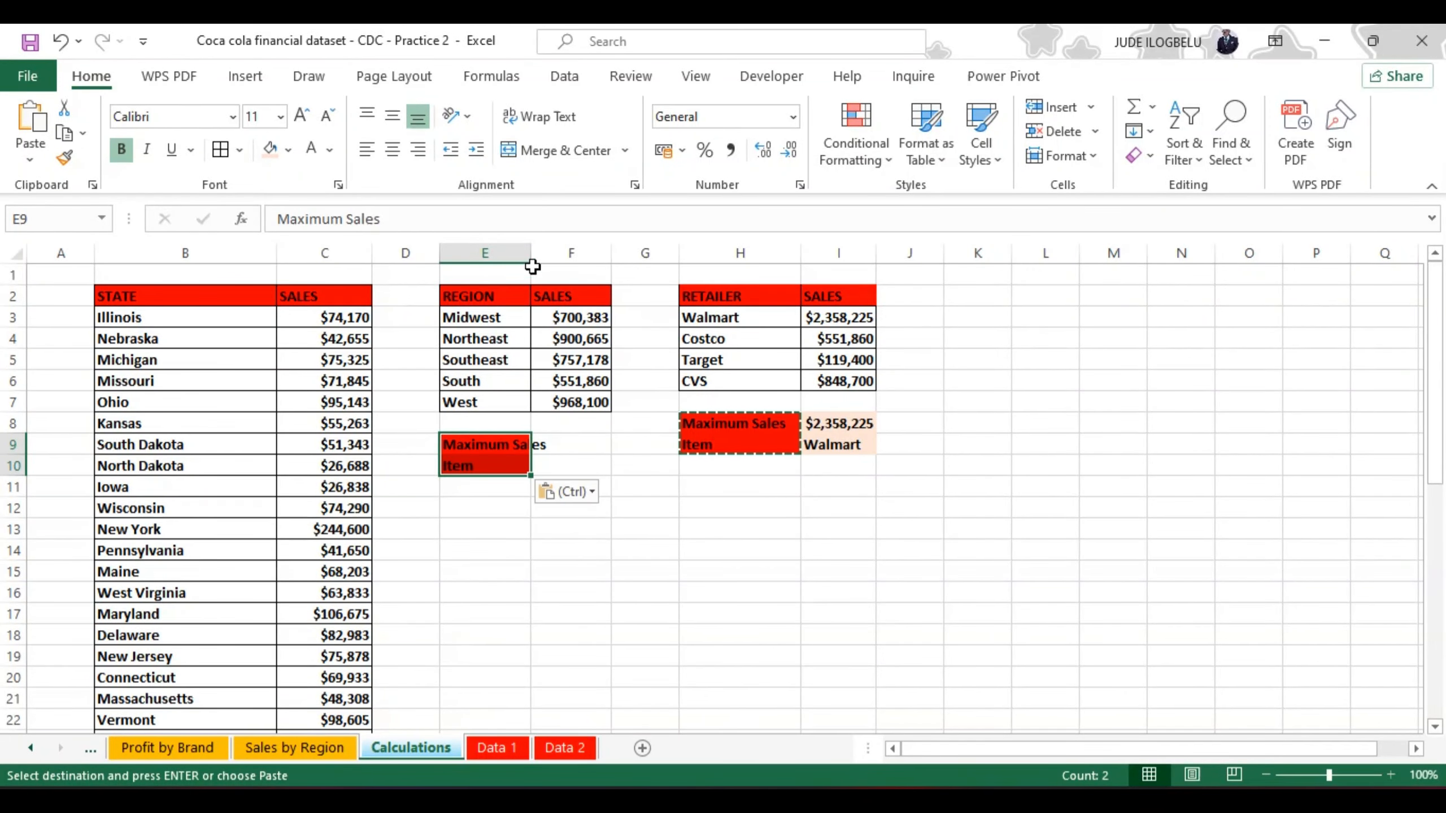
left_click_drag(532, 255, 561, 252)
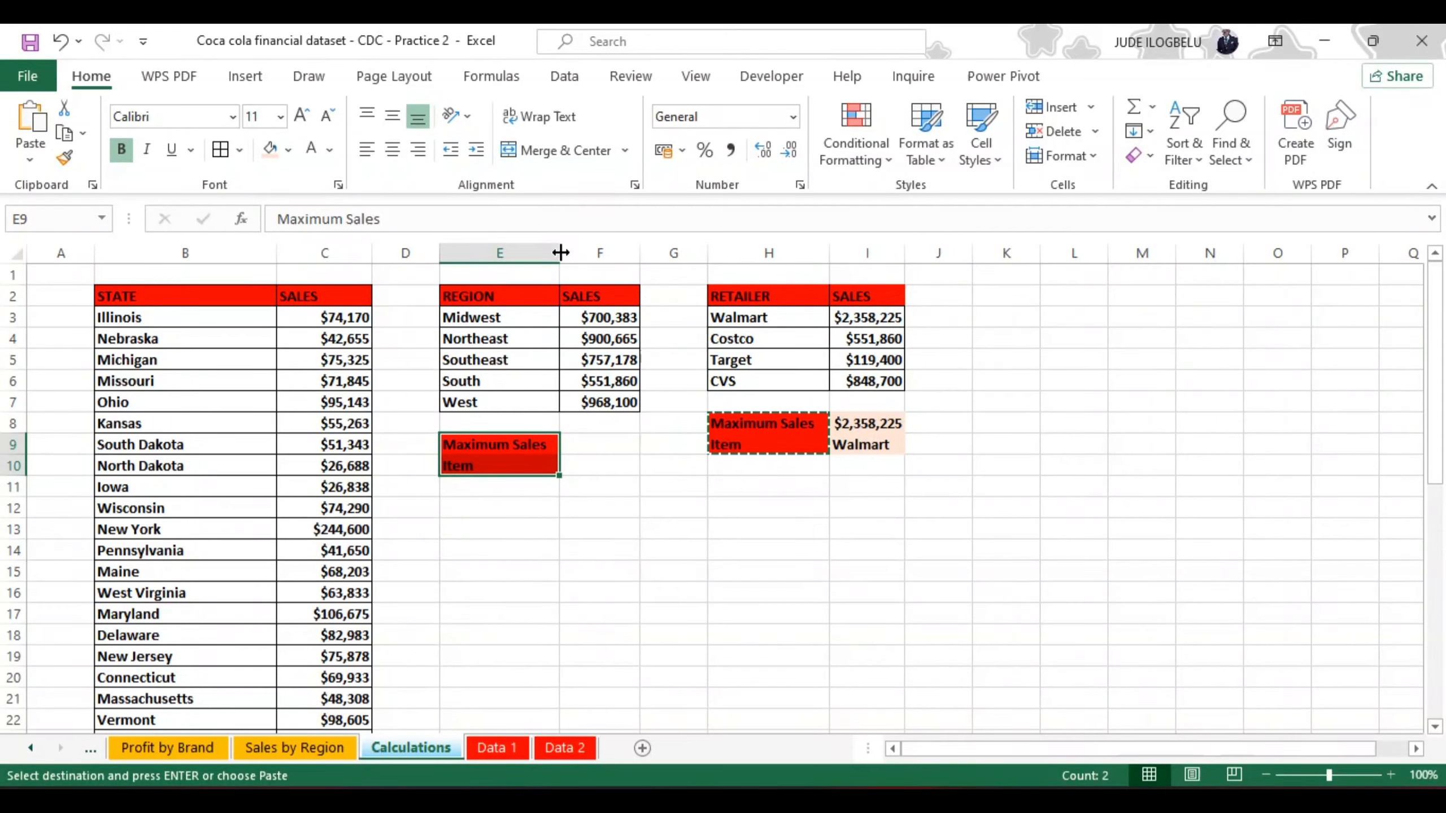
Step: Enter the formula =MAX(F3:F7) in F9 to return the highest regional sales
left_click(587, 442)
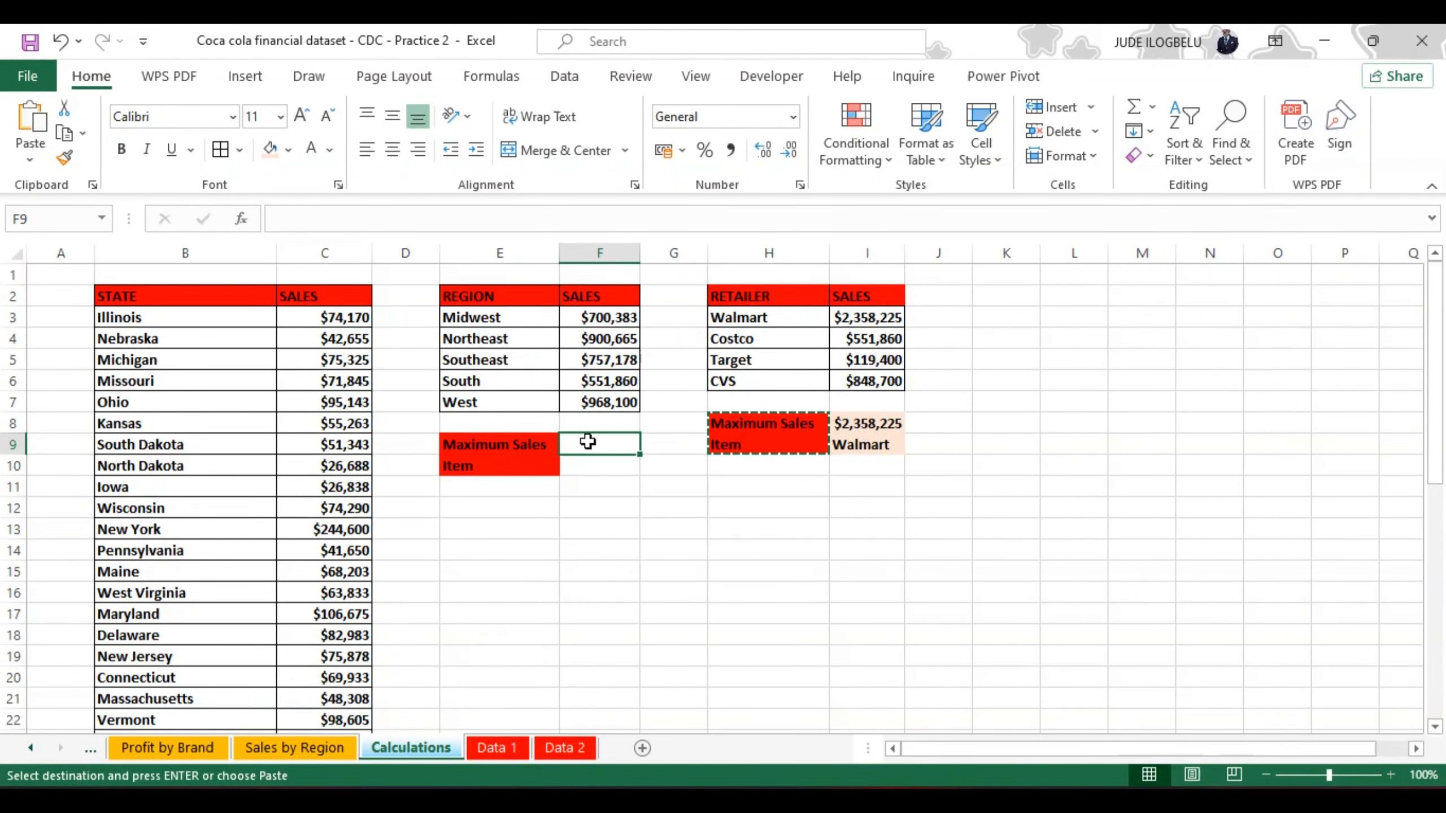
left_click(284, 216)
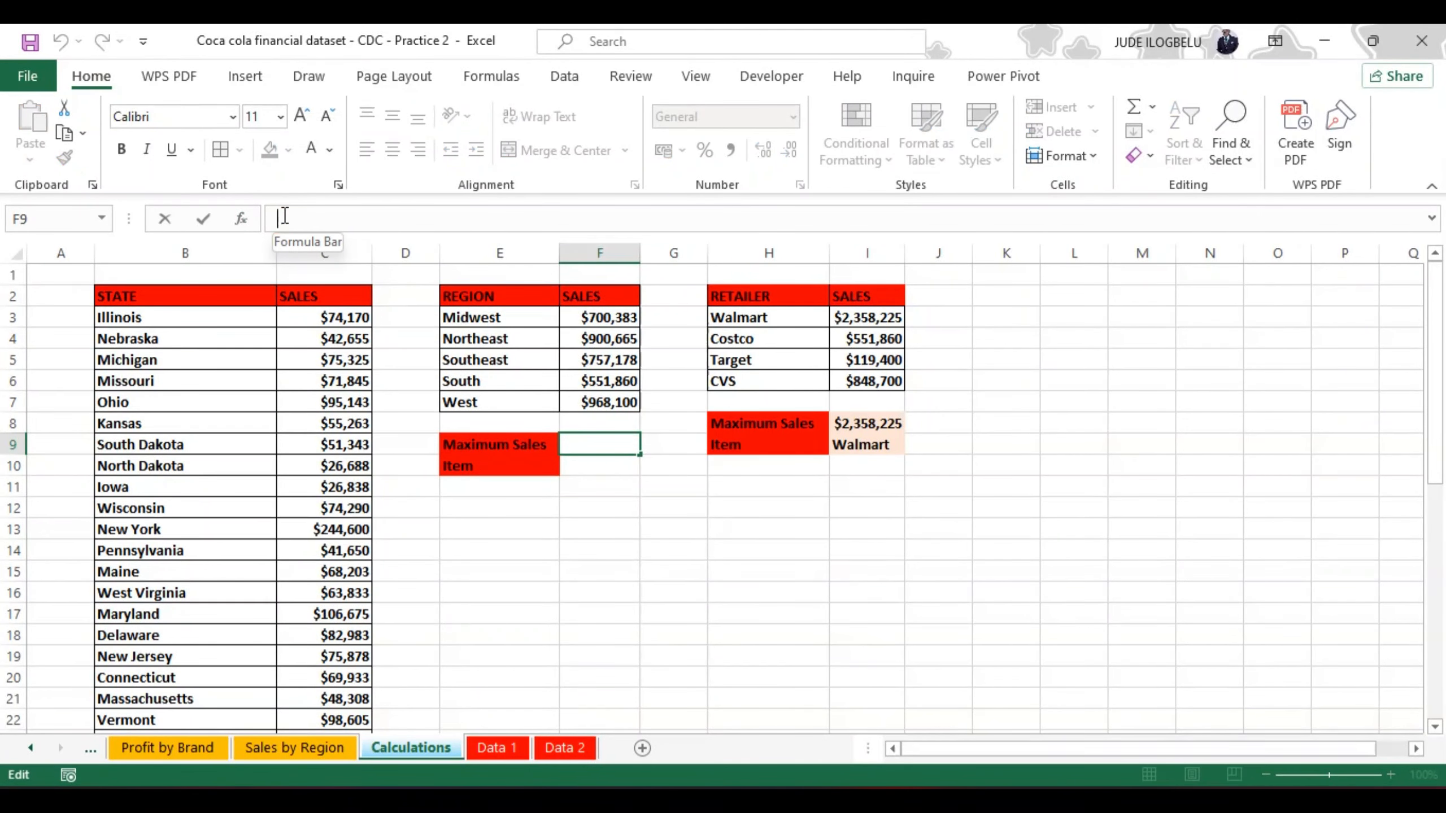
type("=")
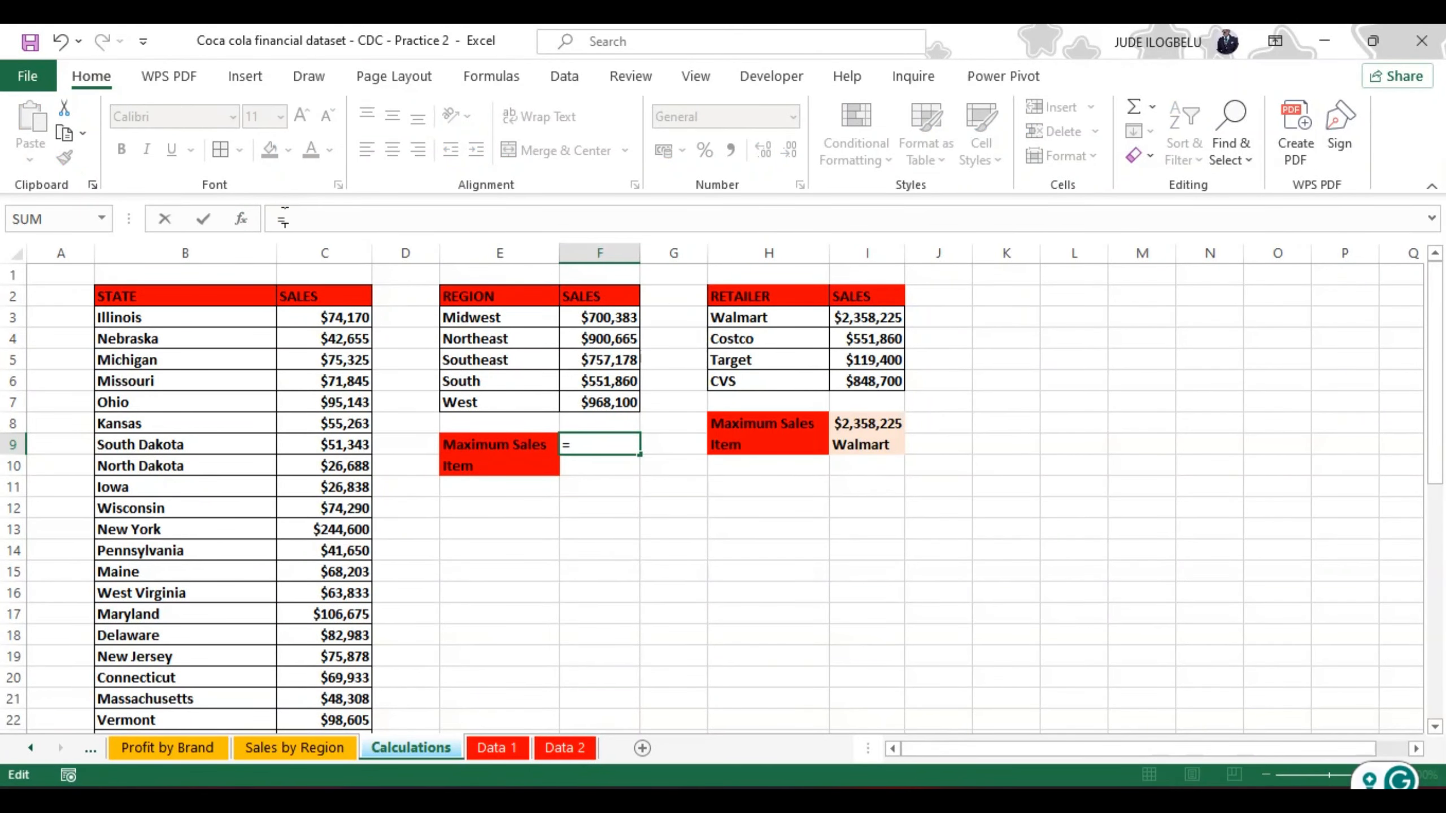
type("max")
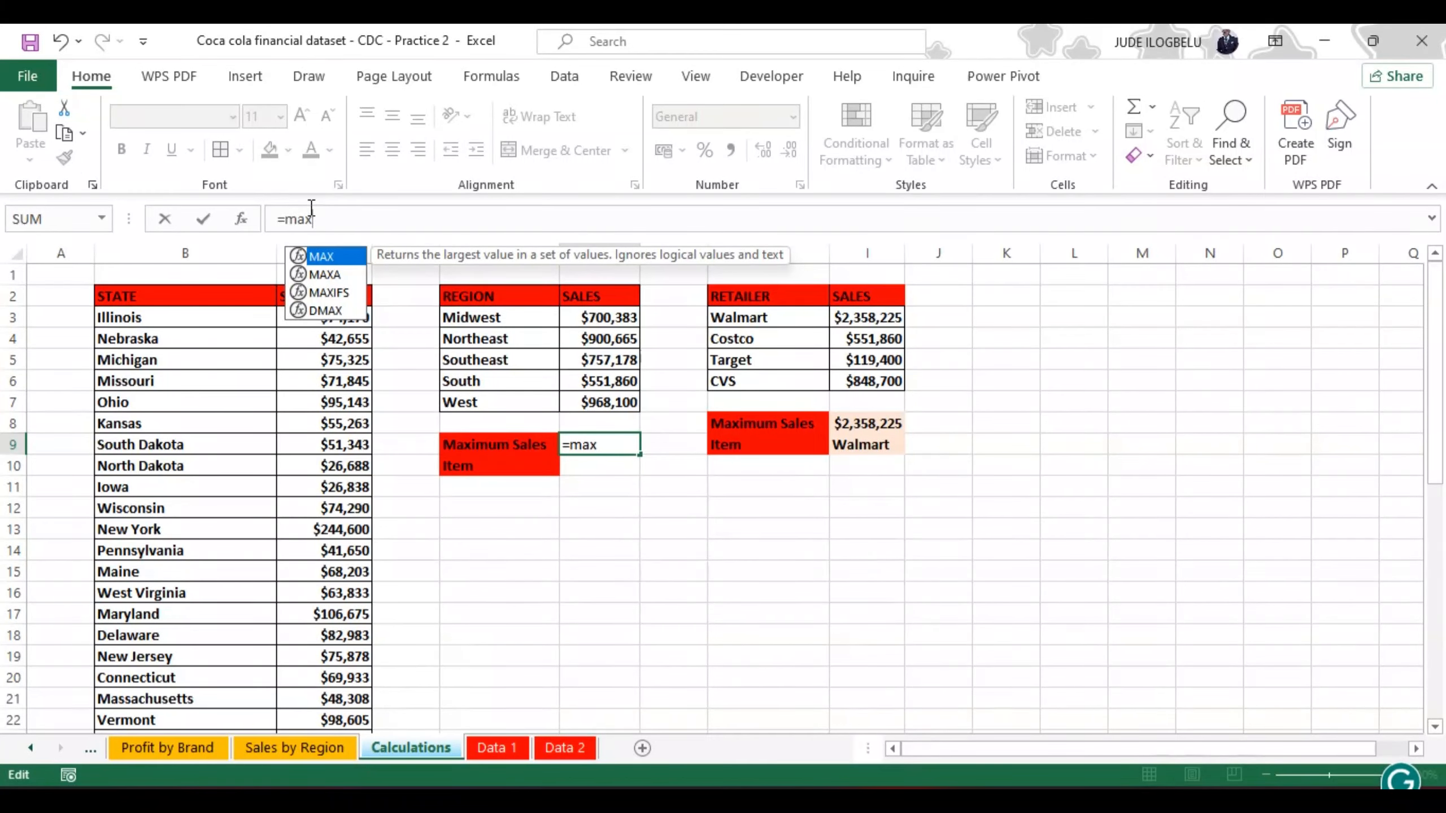
double_click(320, 257)
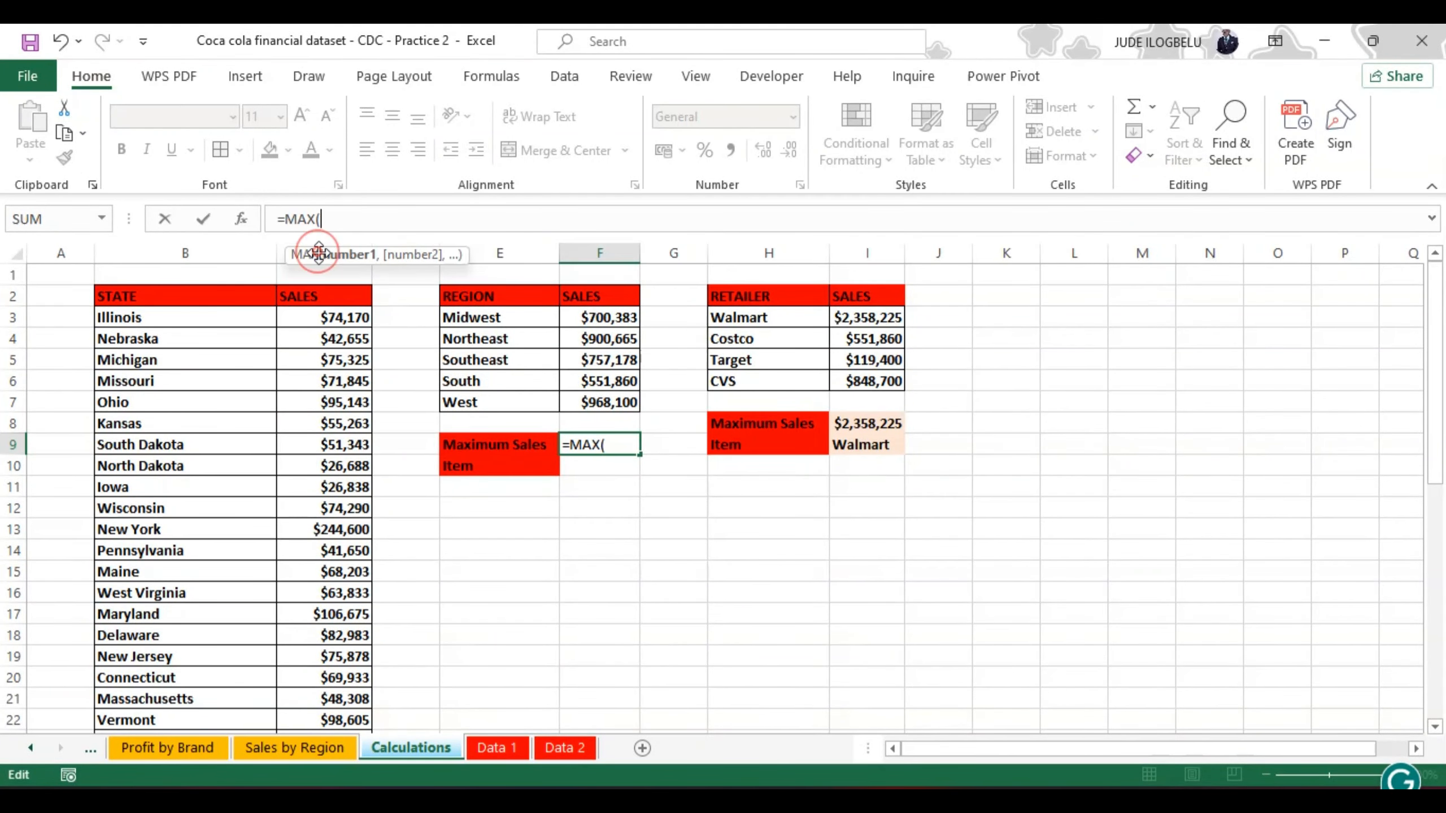
left_click(609, 317)
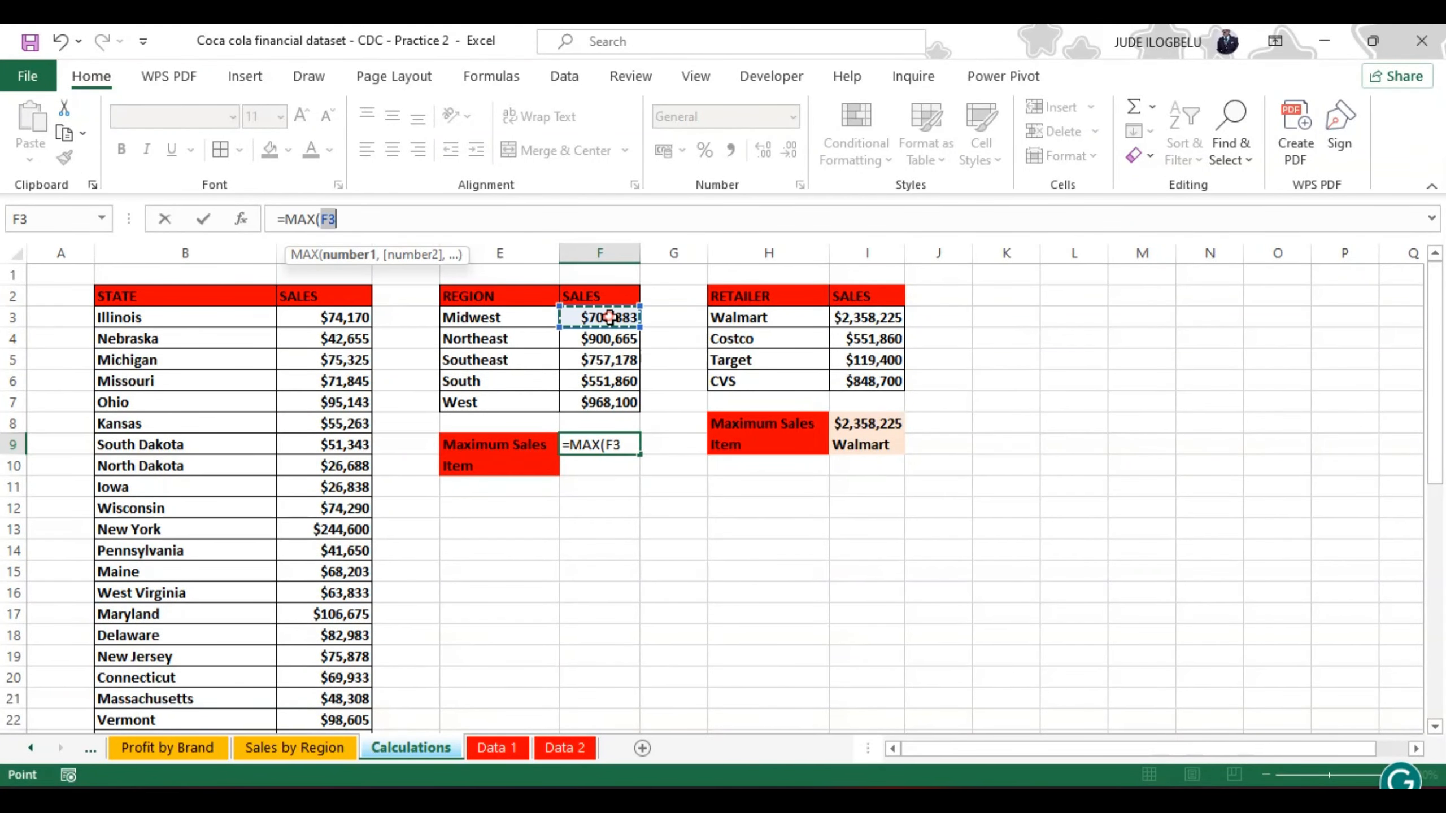
key("ctrl+shift+Down")
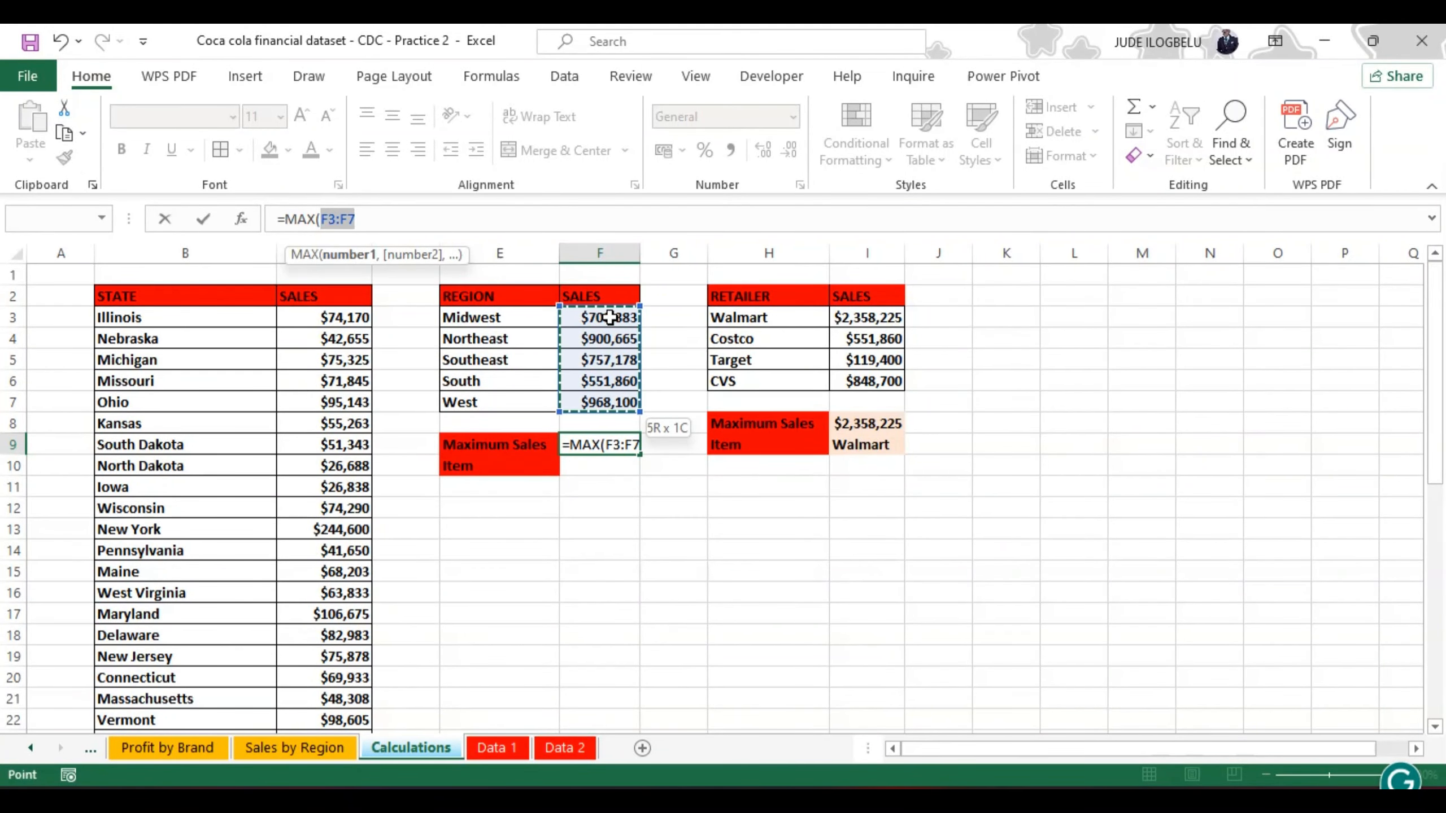
type(")")
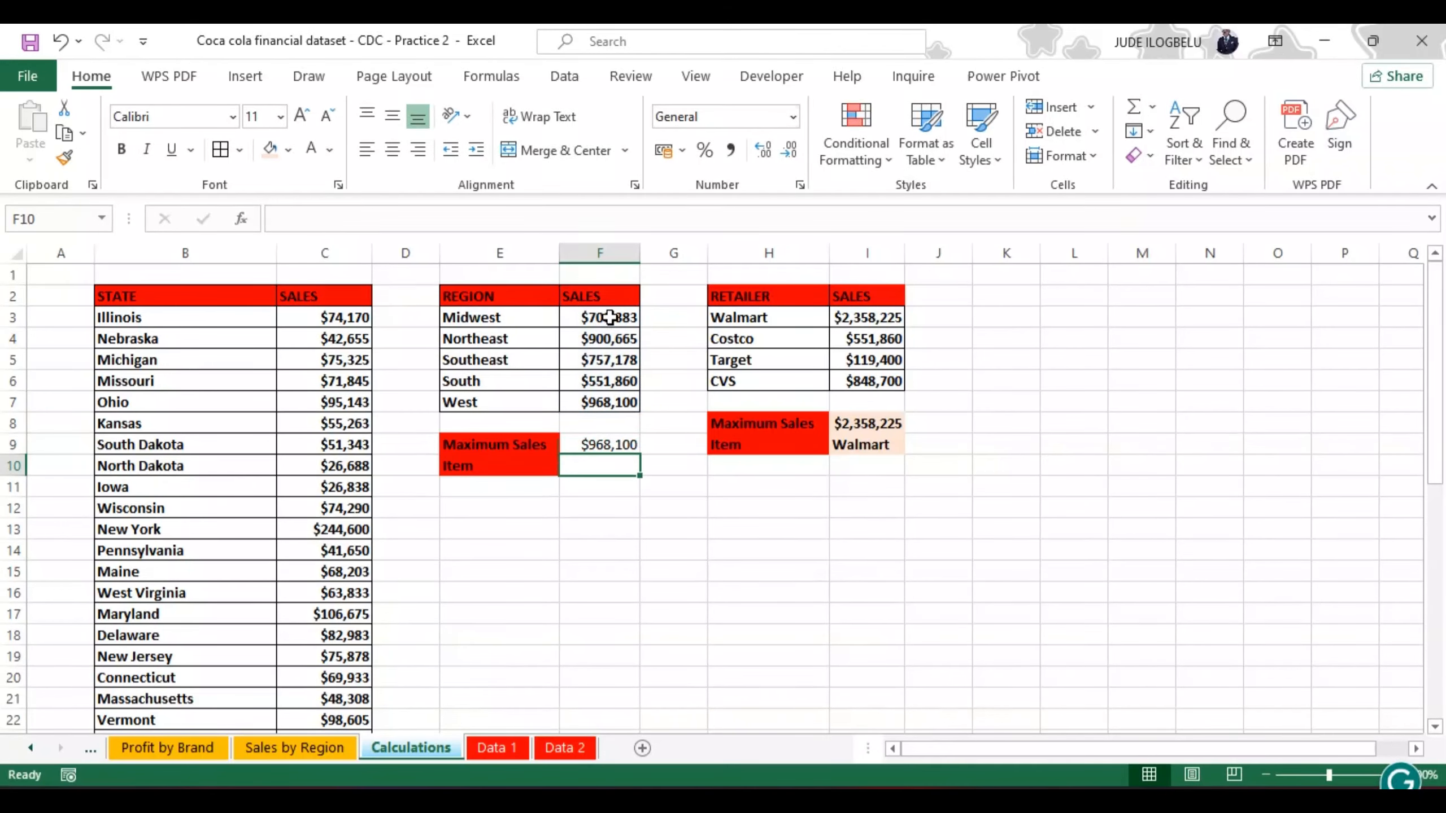
key("Return")
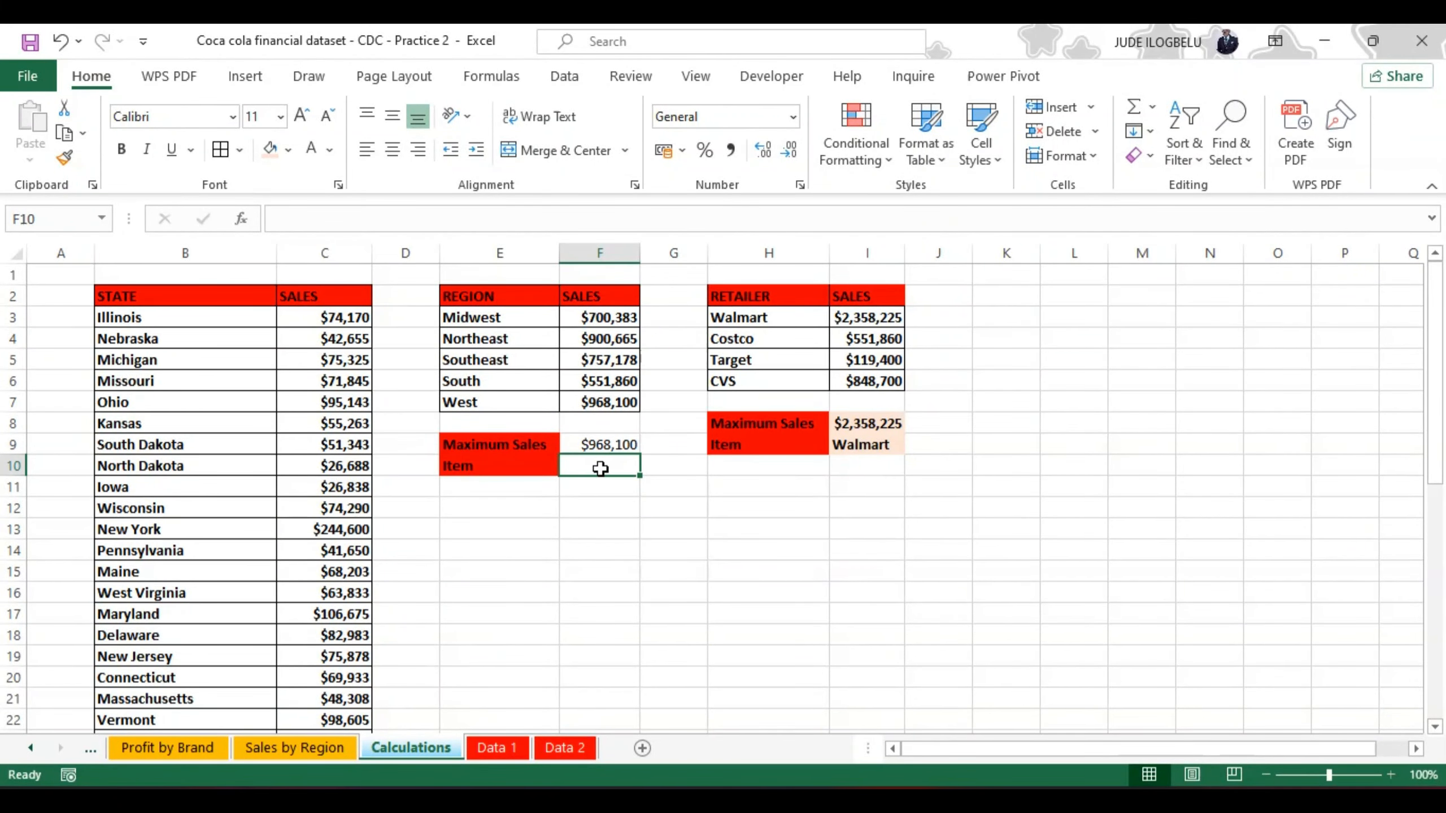
Step: Try the formula =INDEX(E3,MATCH(F9,F3:F7,0)) in F10 to return the region with the maximum sales
left_click(393, 222)
type("=")
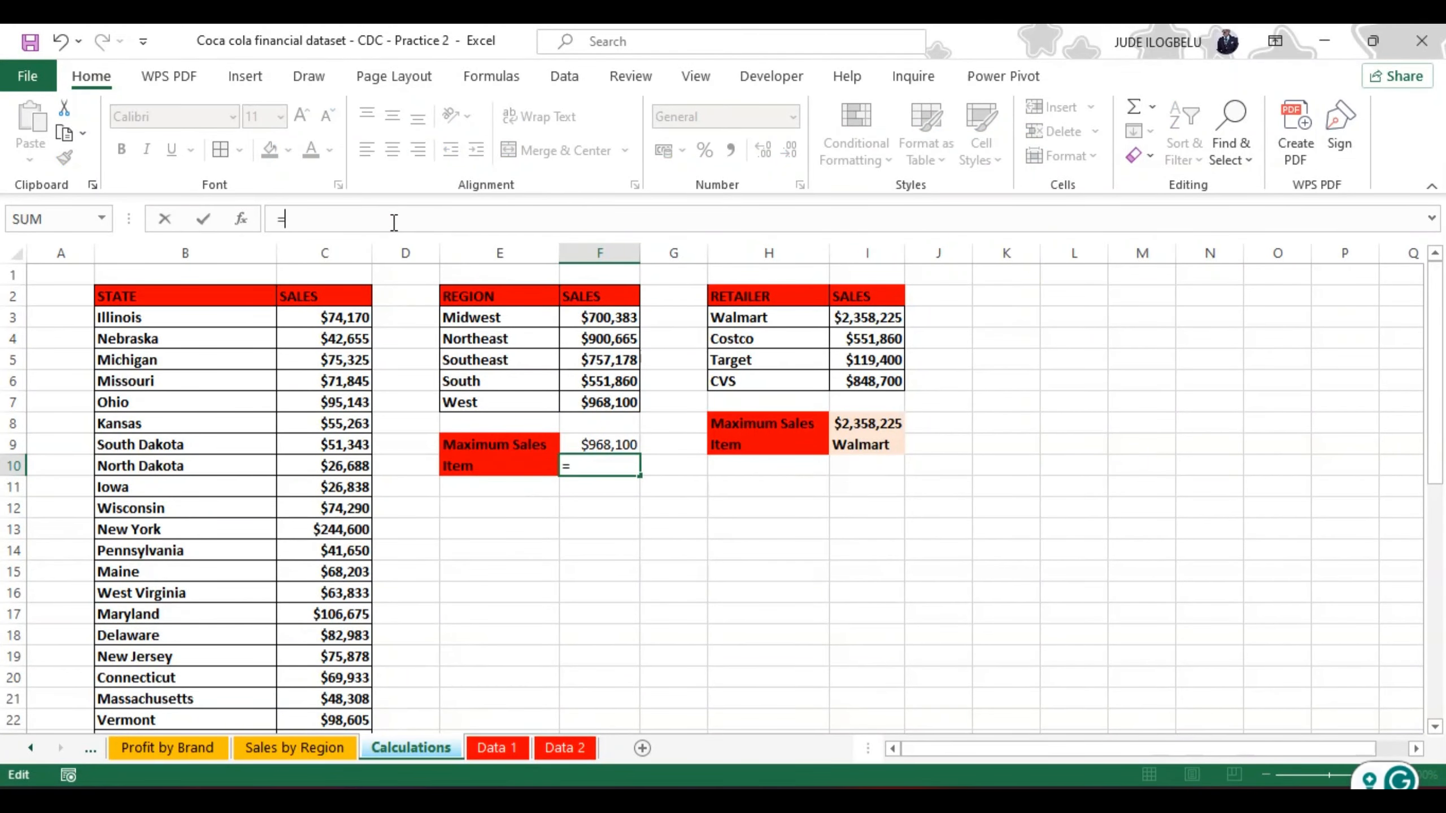
type("index")
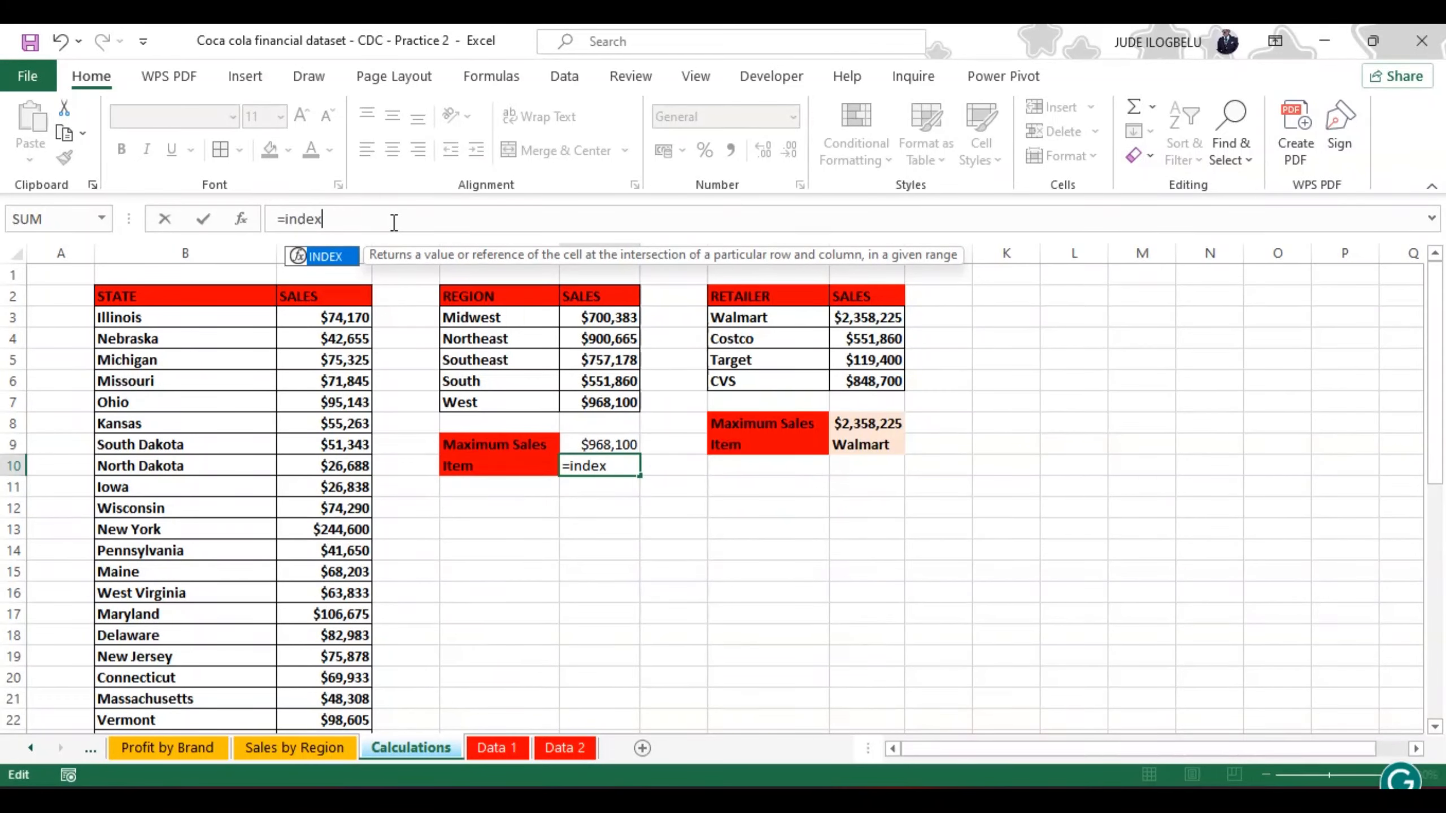
double_click(326, 255)
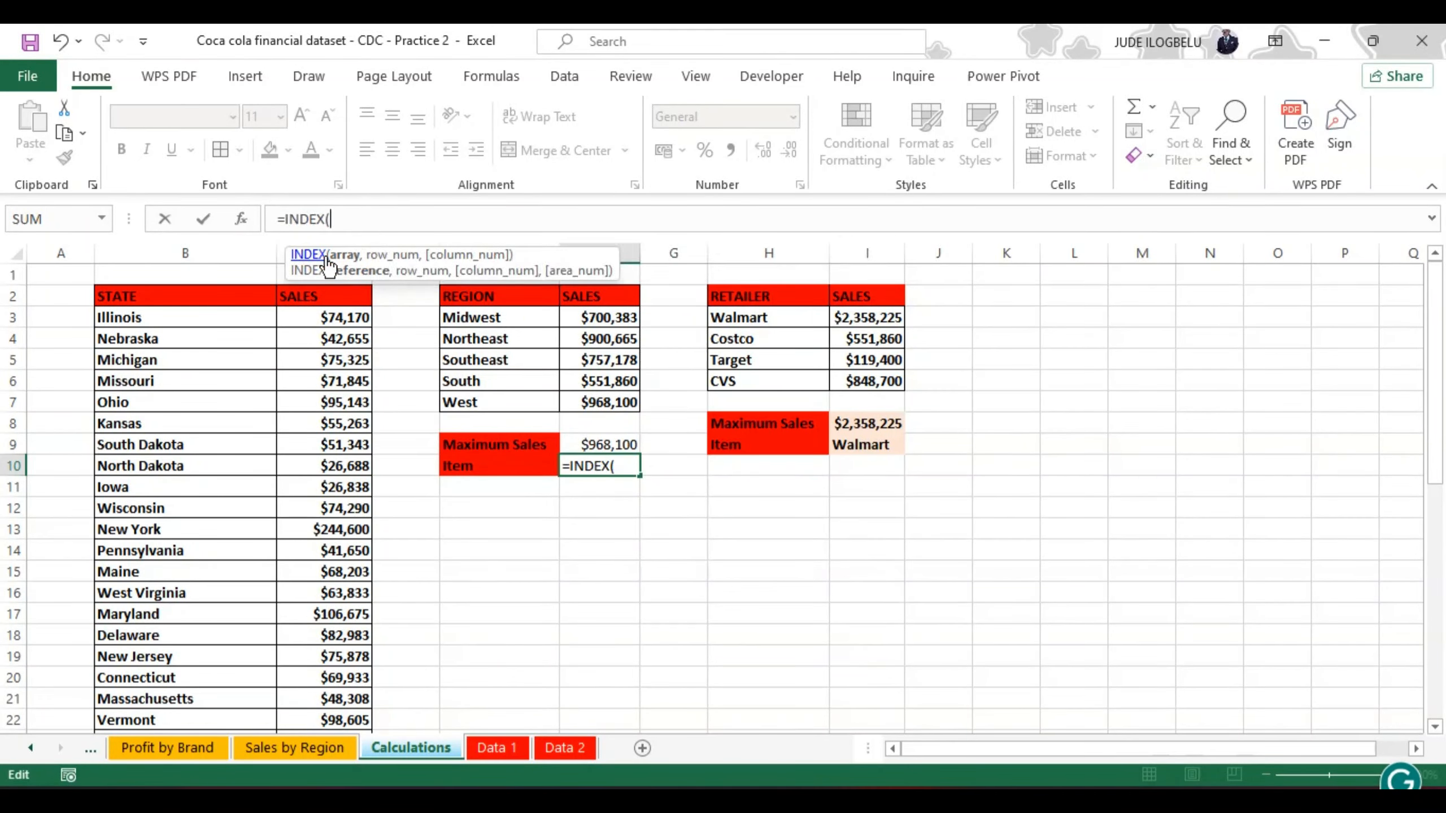
left_click(476, 318)
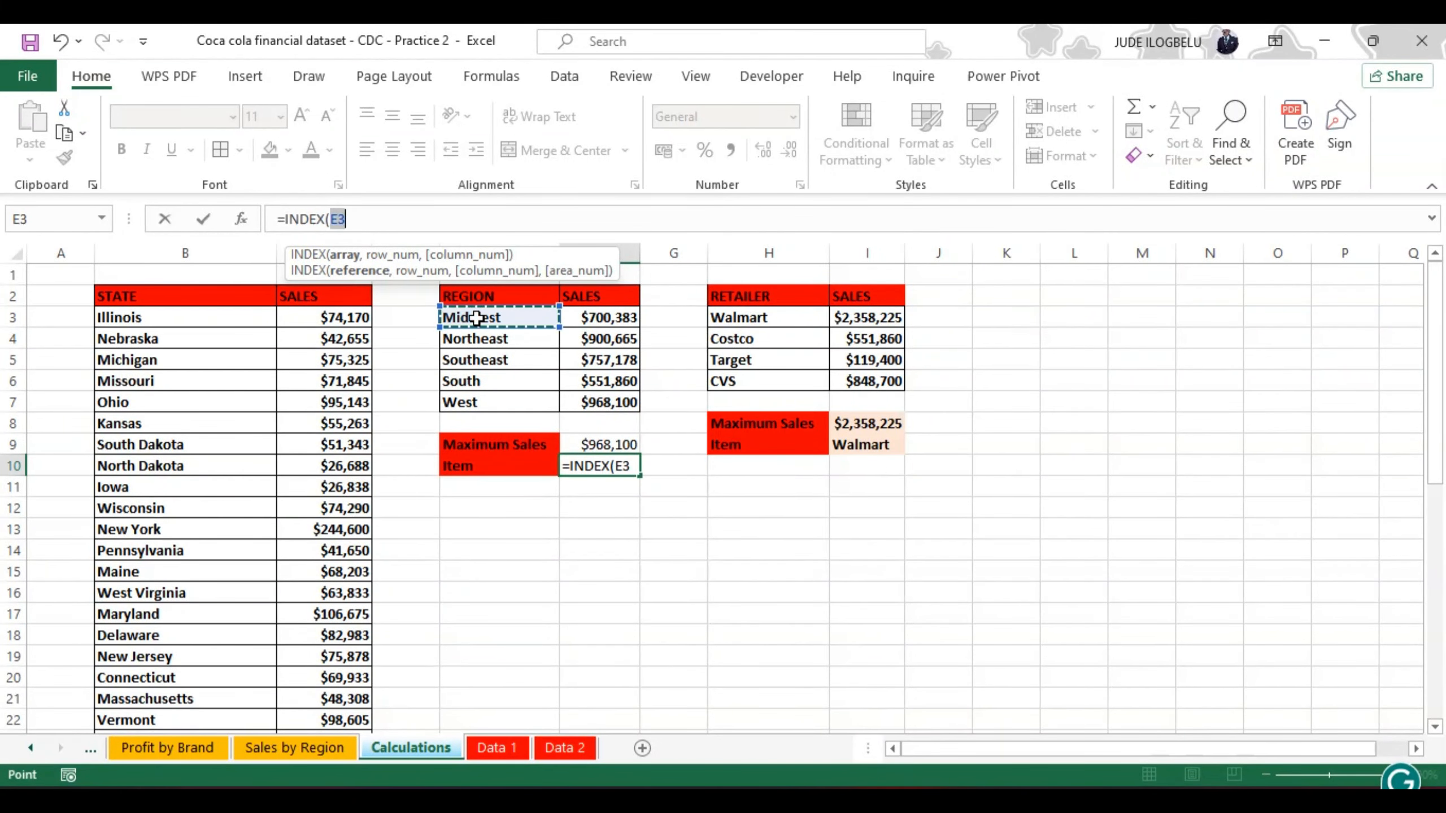
type(",")
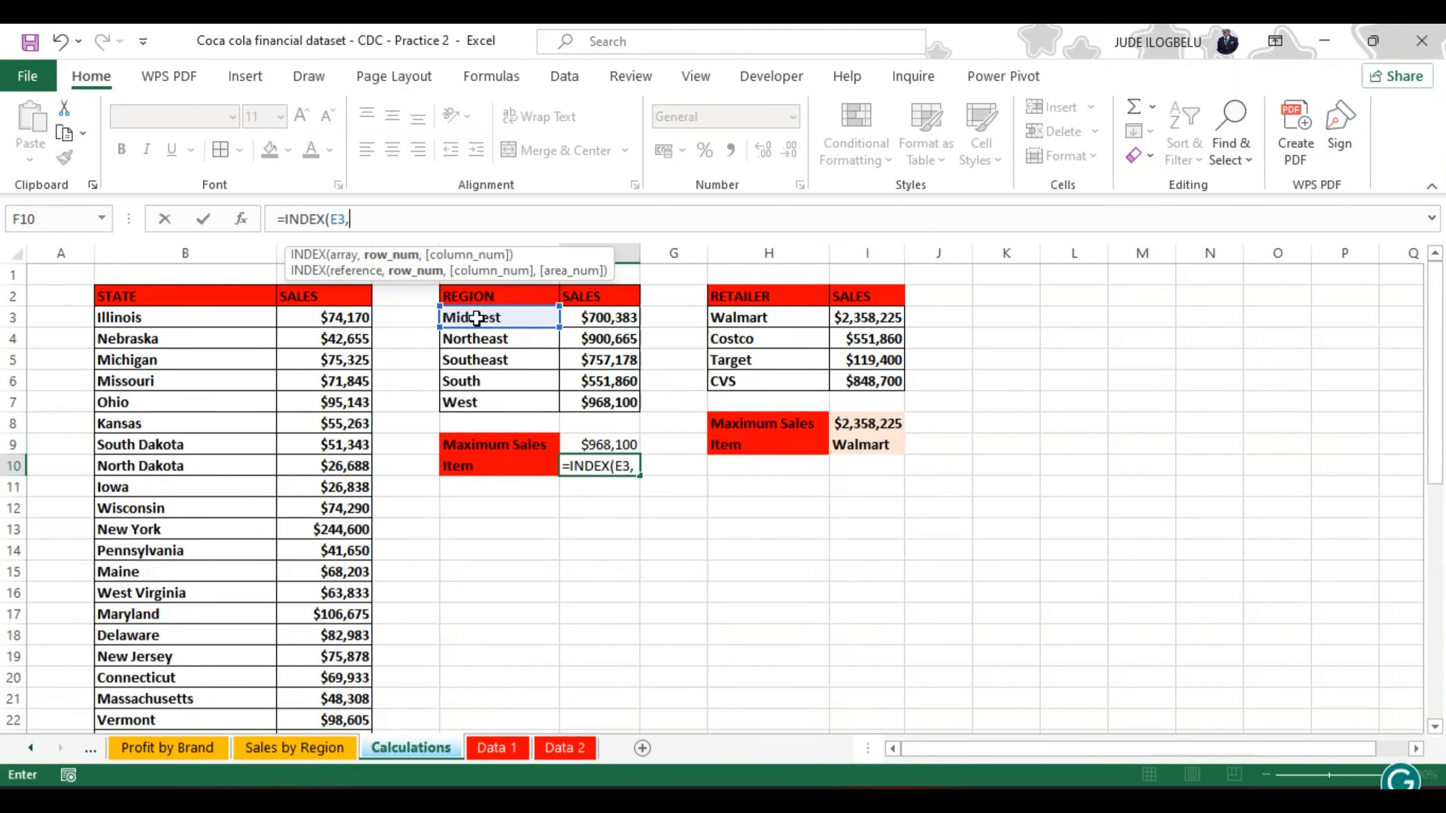
type("m")
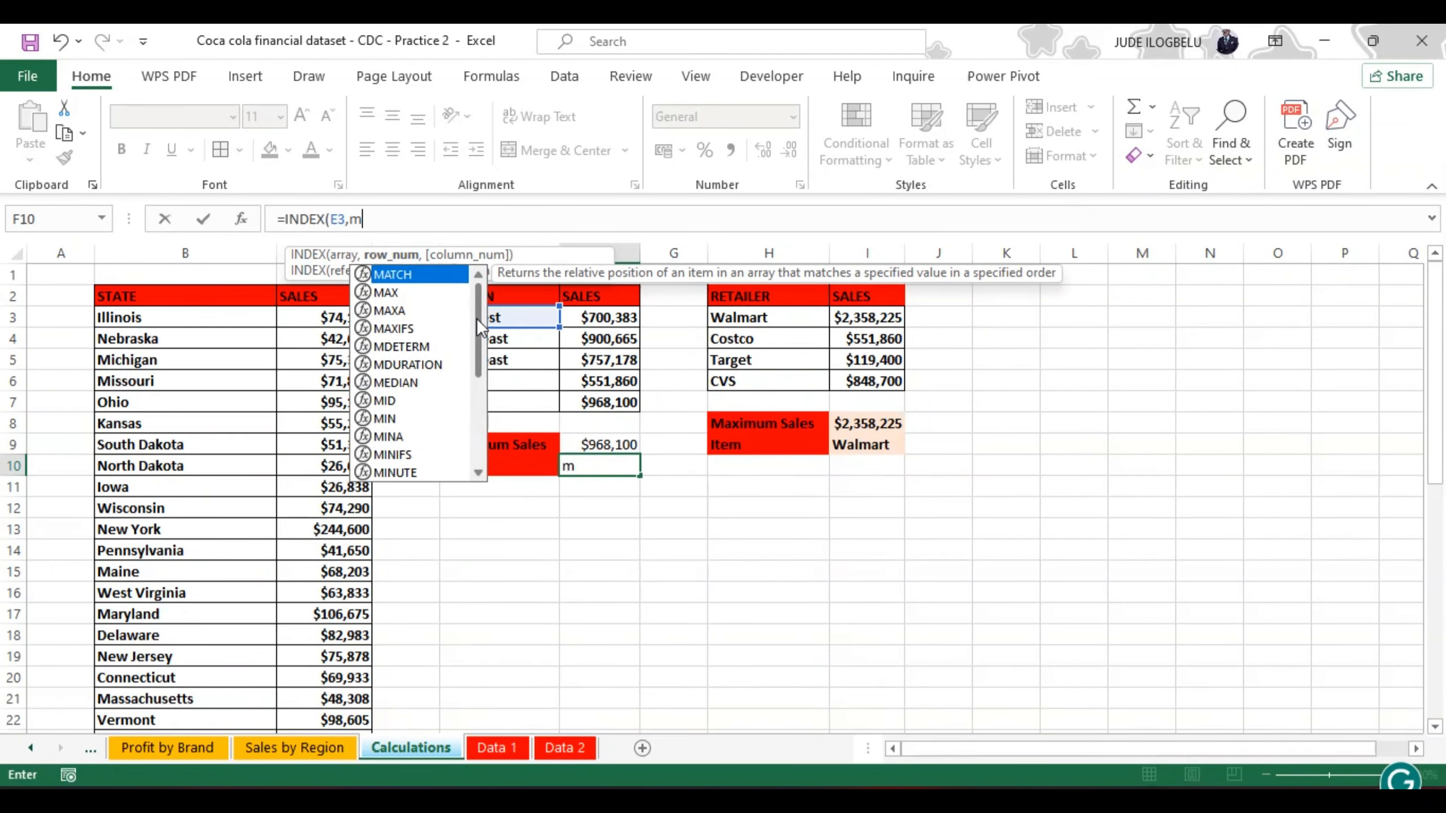
double_click(416, 274)
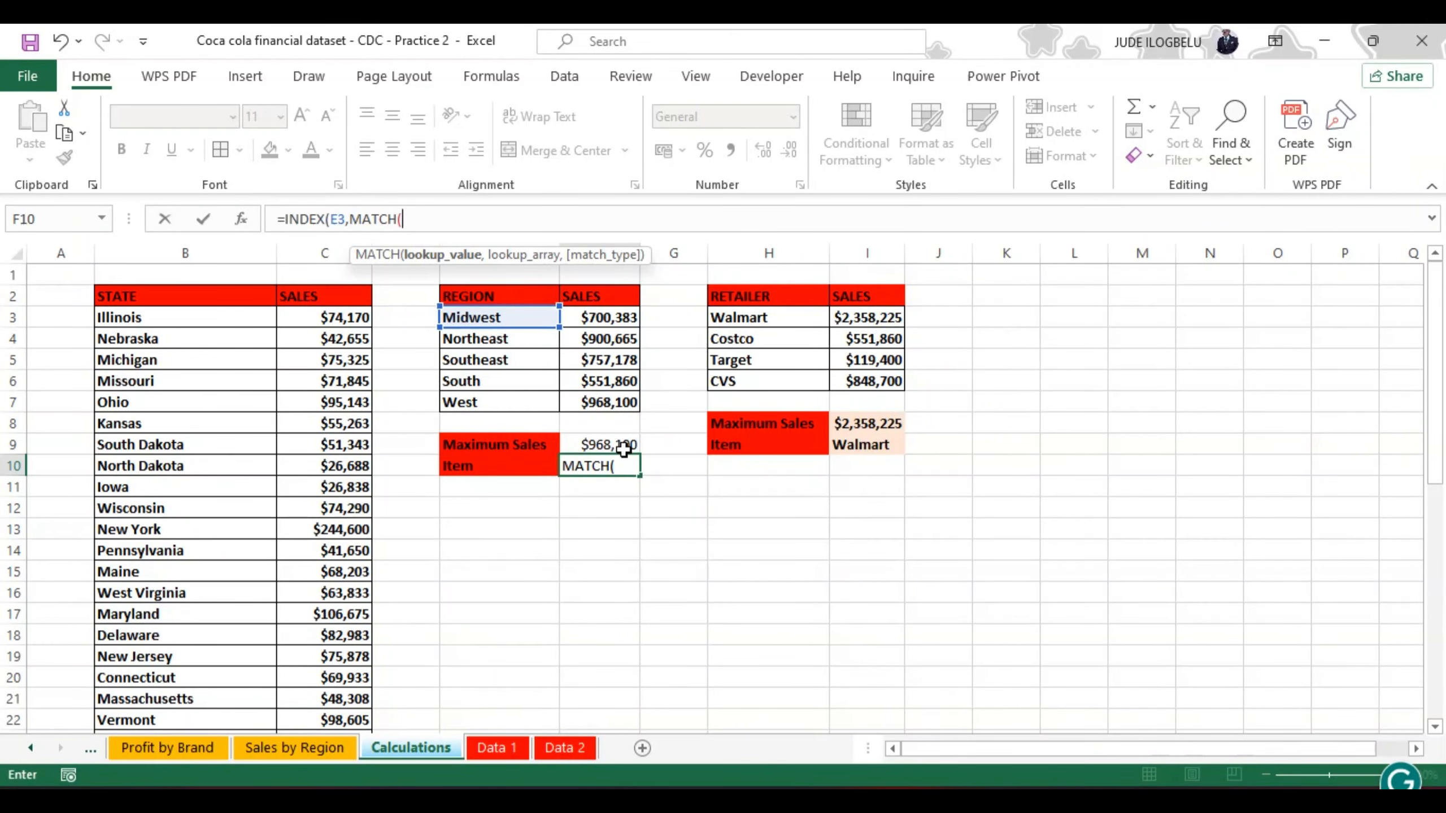
left_click(604, 445)
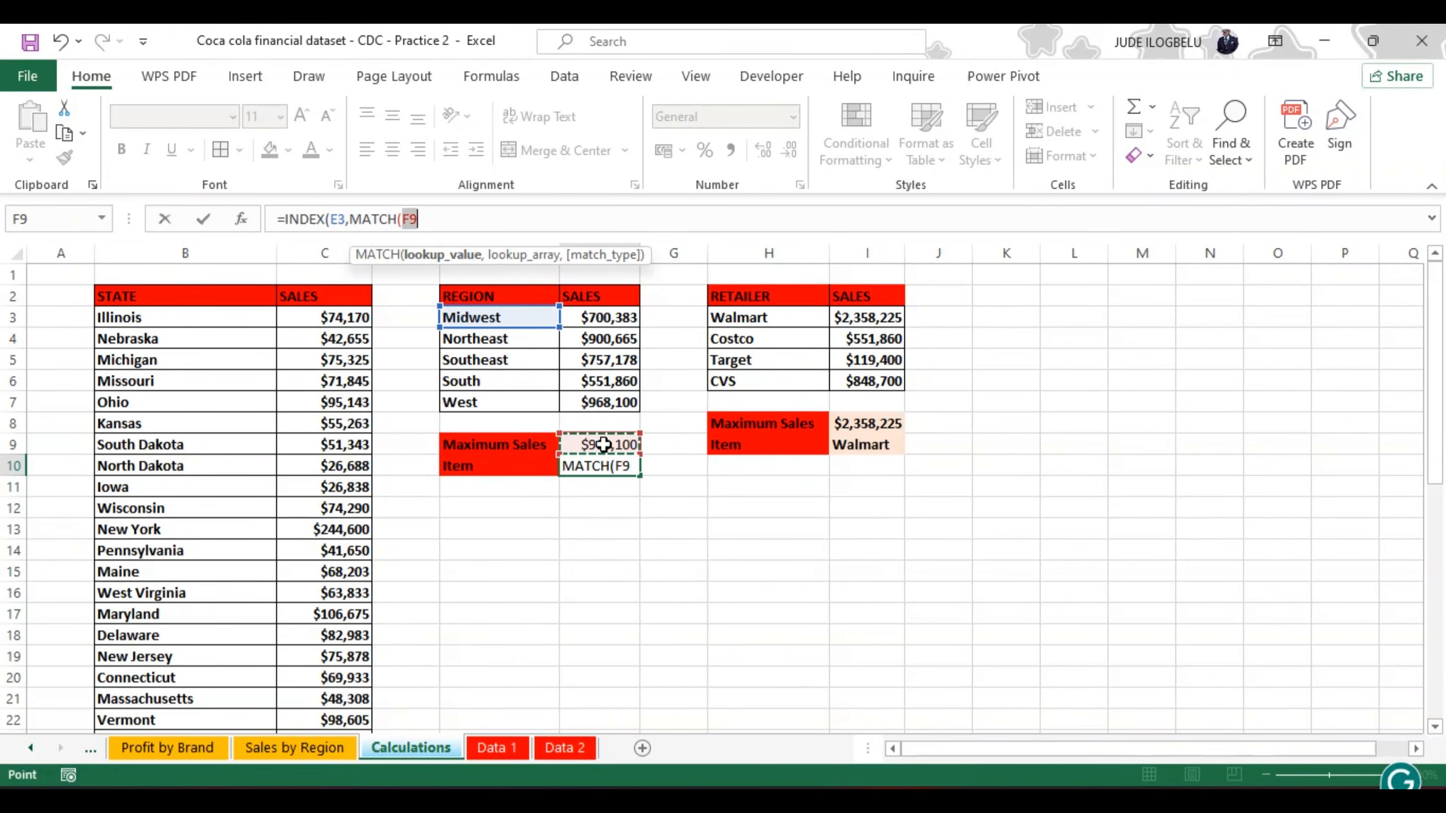
type(",")
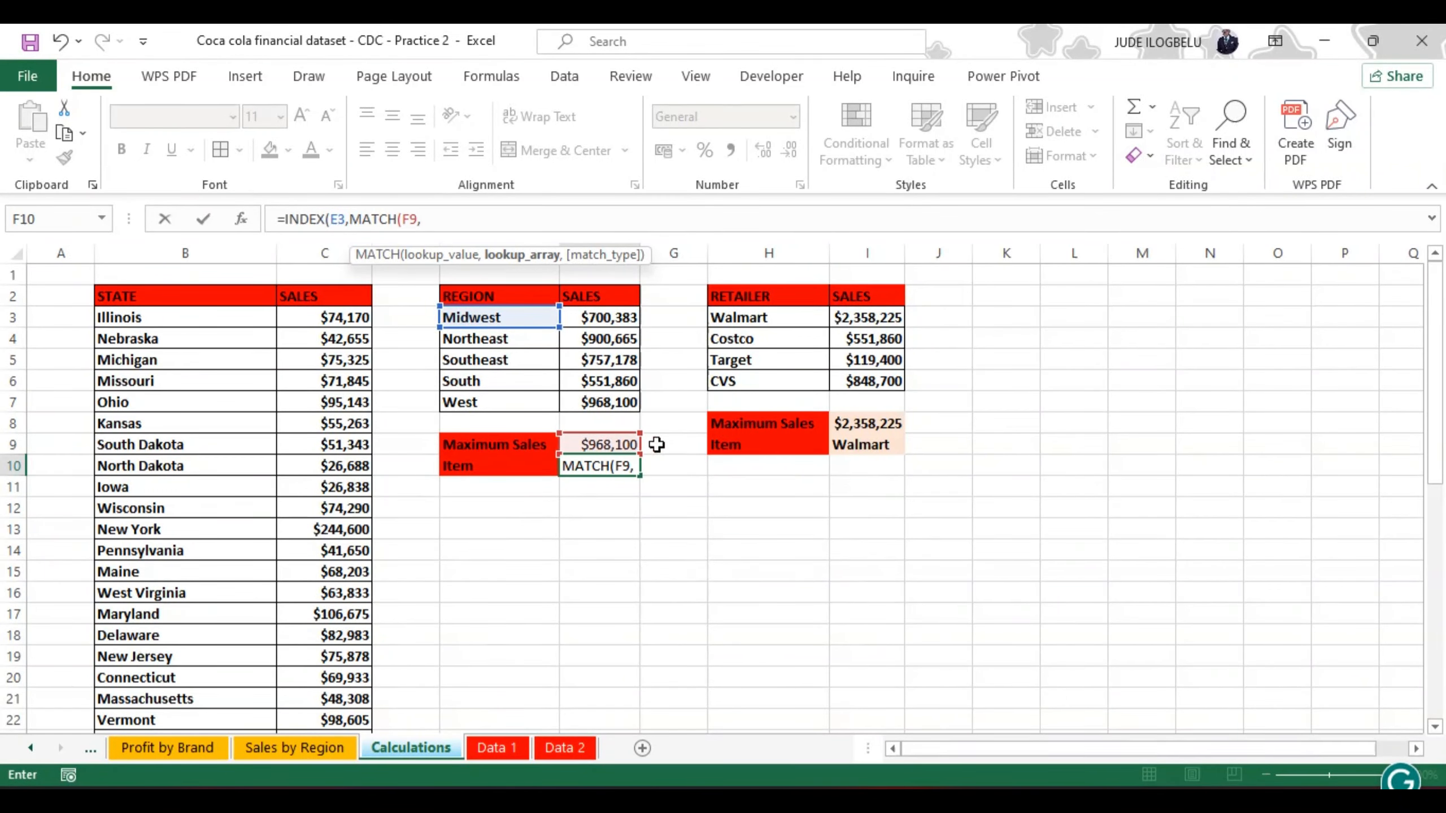
left_click(593, 314)
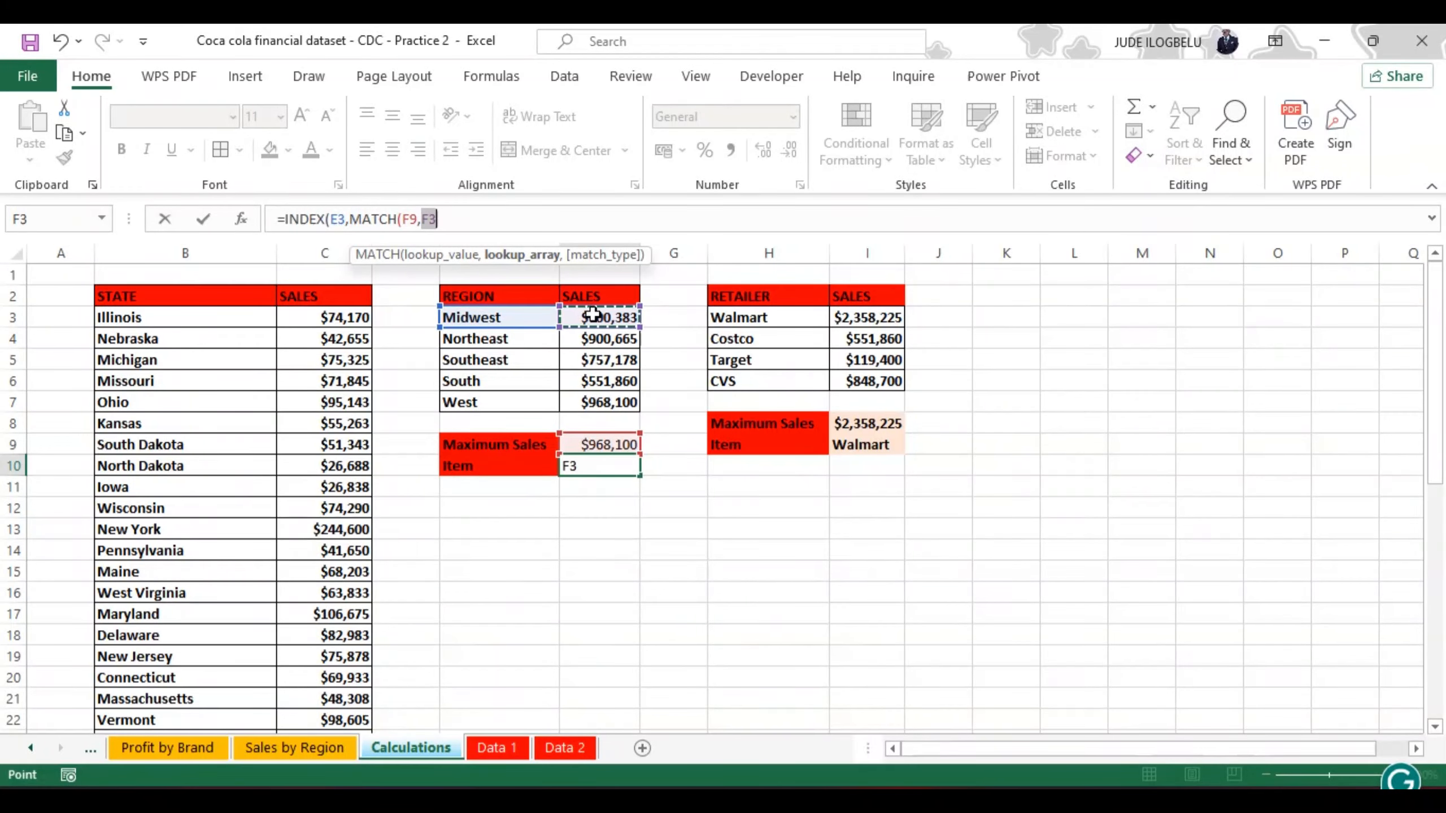
key("ctrl+shift+Down")
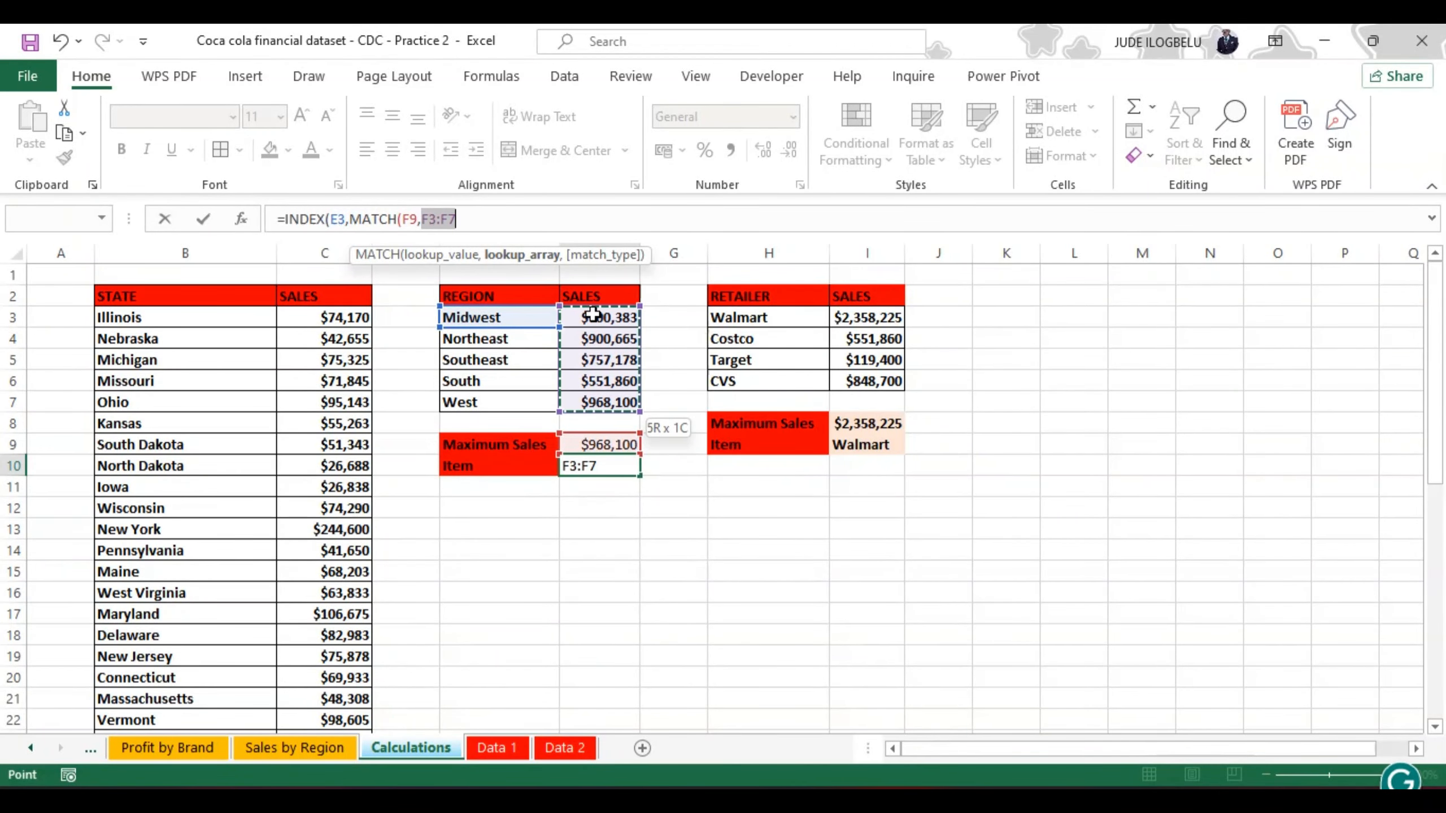
type(",")
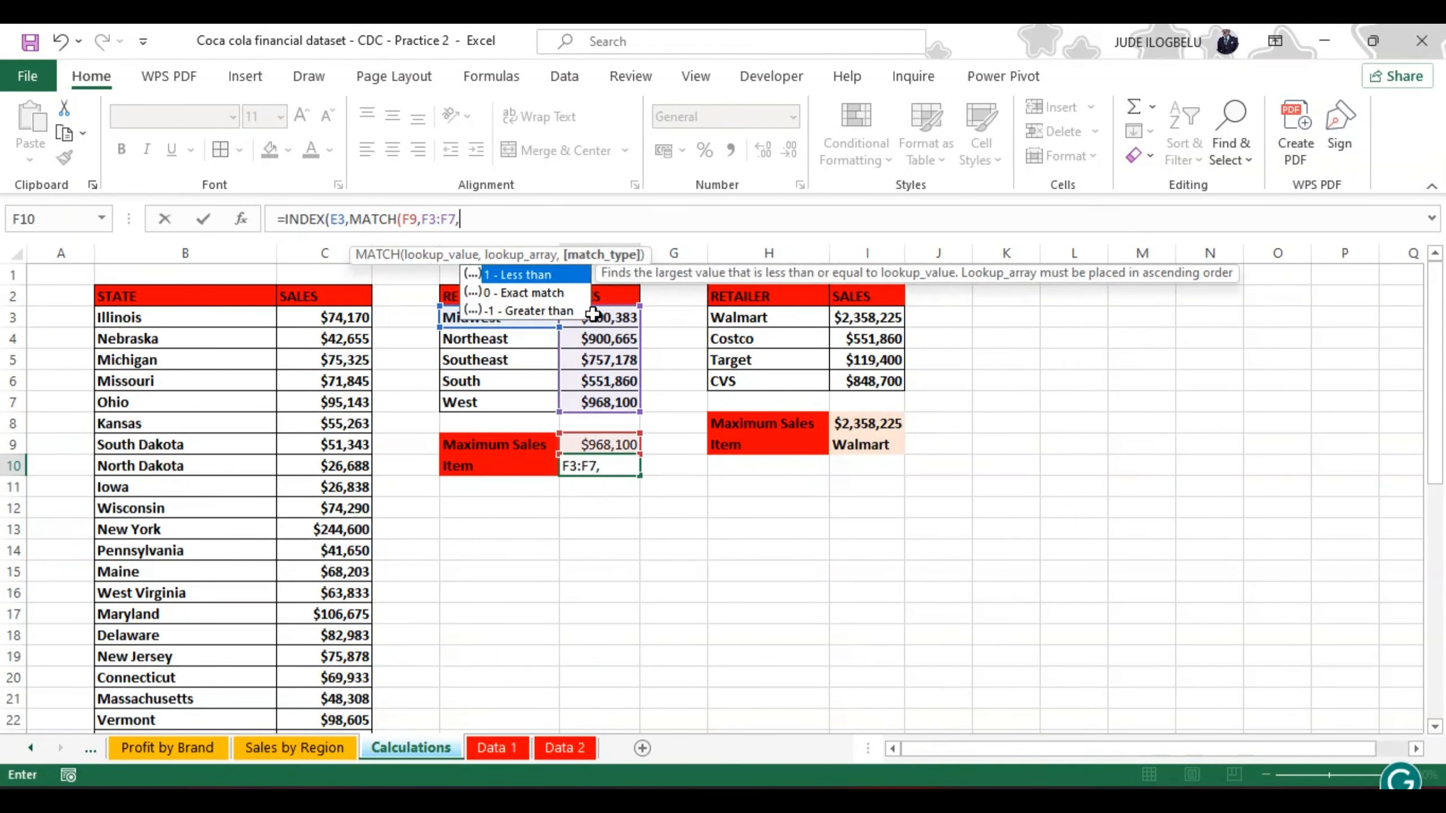
double_click(549, 292)
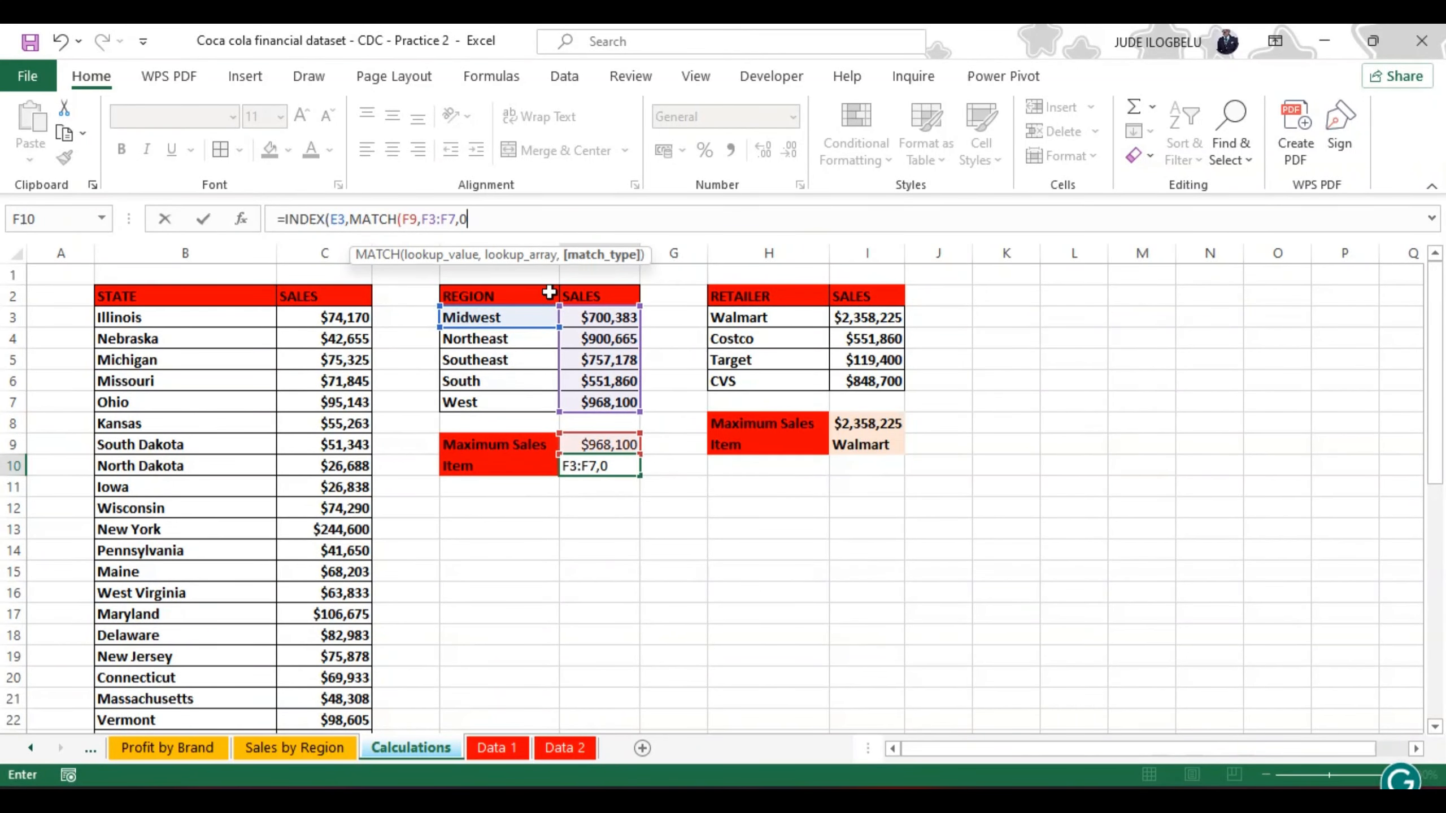
type("))")
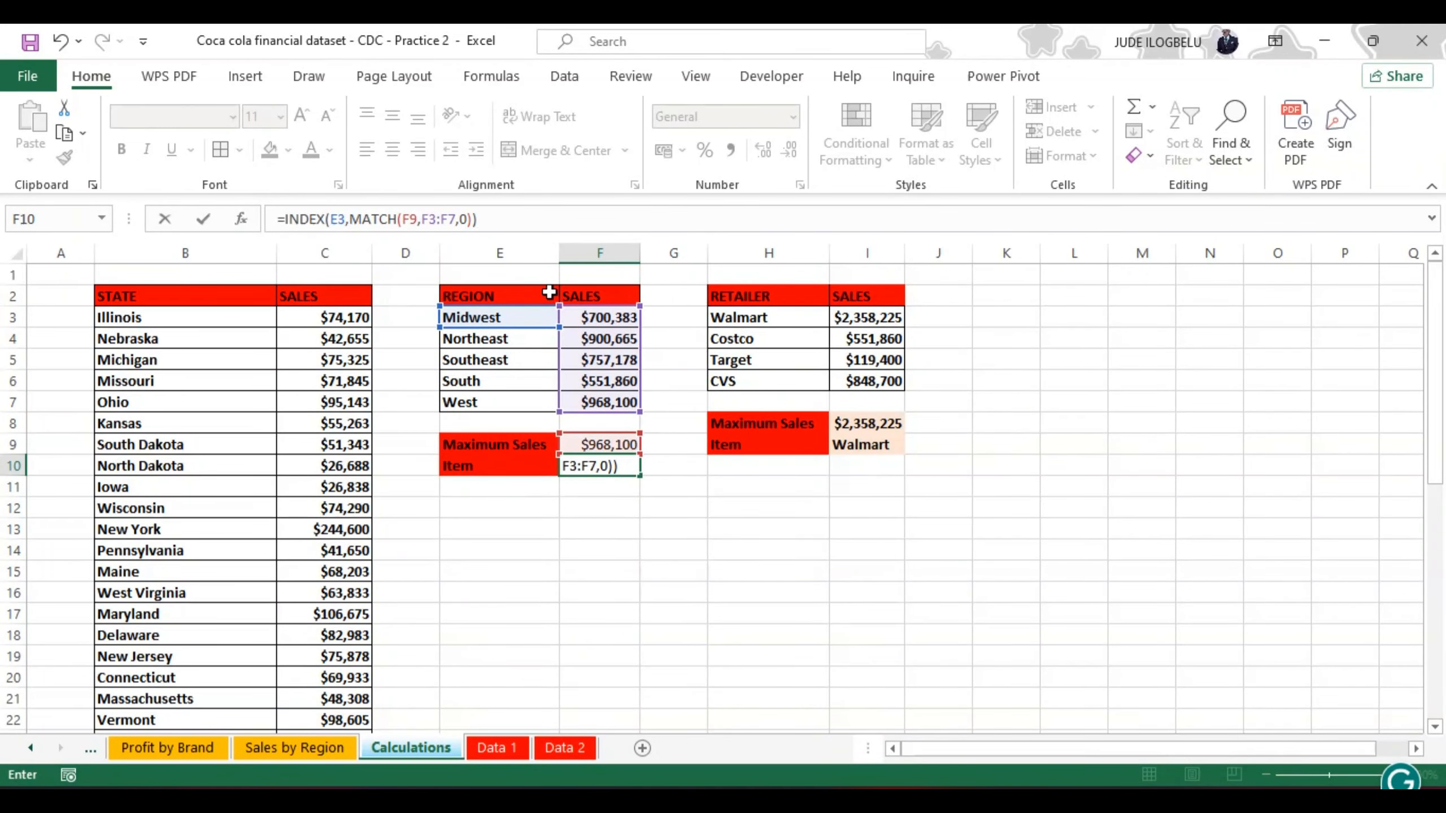
key("Return")
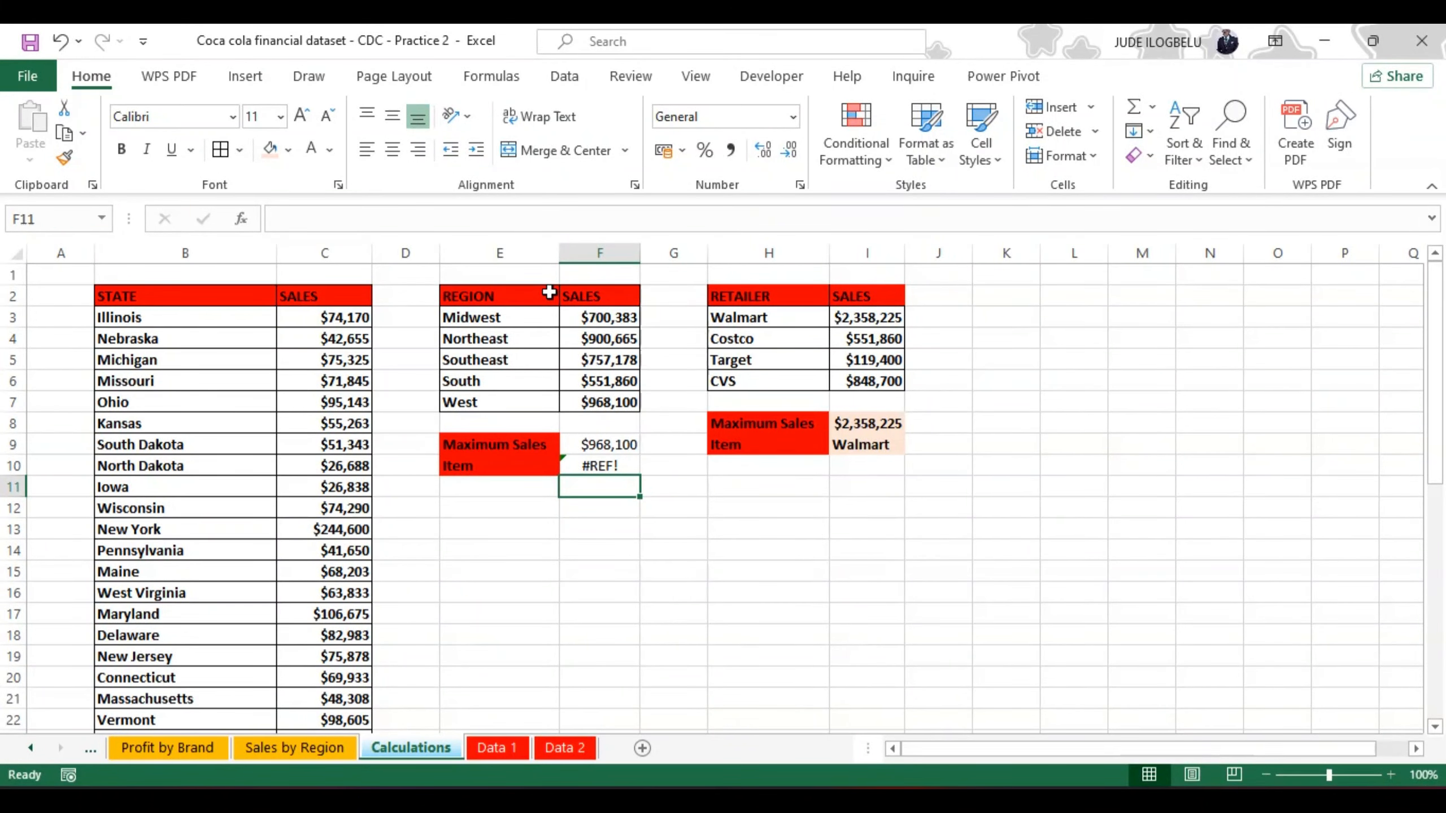
Step: Strip the F10 formula back to its INDEX function and set the array to the spilled region list E3#
left_click(610, 466)
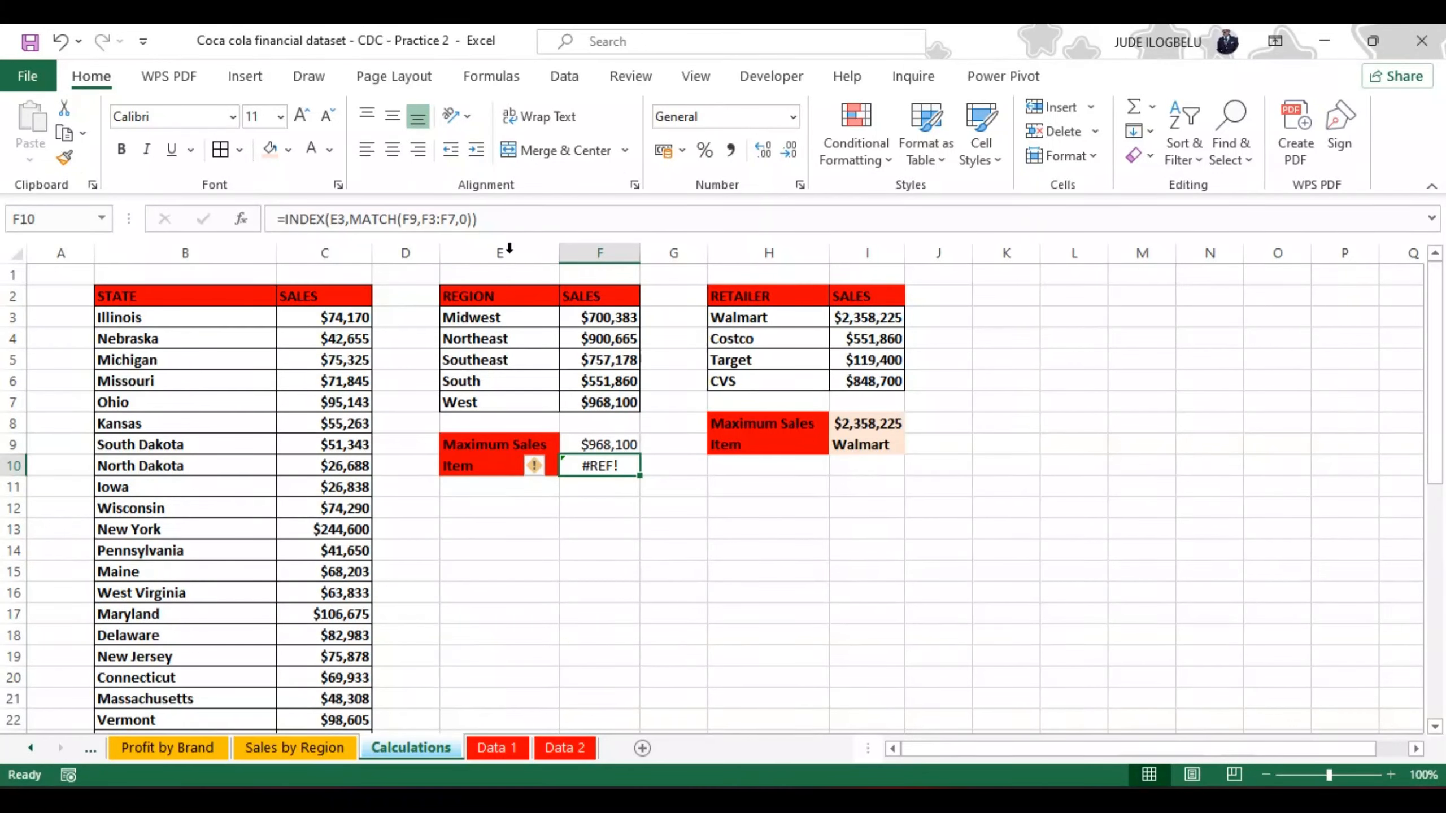
left_click(488, 216)
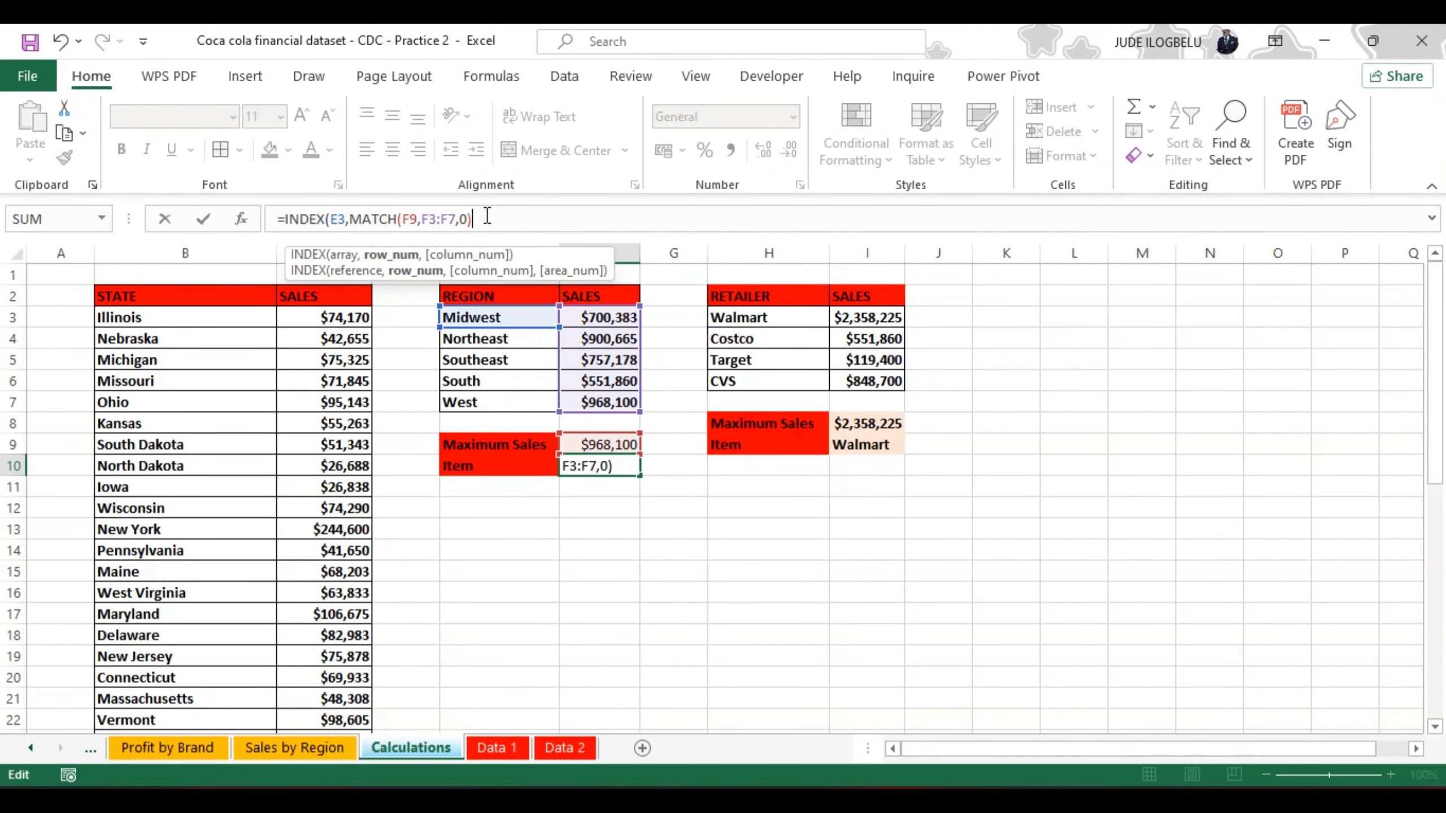
key("BackSpace")
key("BackSpace")
key("BackSpace")
key("BackSpace")
key("BackSpace")
key("BackSpace")
key("BackSpace")
key("BackSpace")
key("BackSpace")
key("BackSpace")
key("BackSpace")
key("BackSpace")
key("BackSpace")
key("BackSpace")
key("BackSpace")
key("BackSpace")
key("BackSpace")
key("BackSpace")
key("BackSpace")
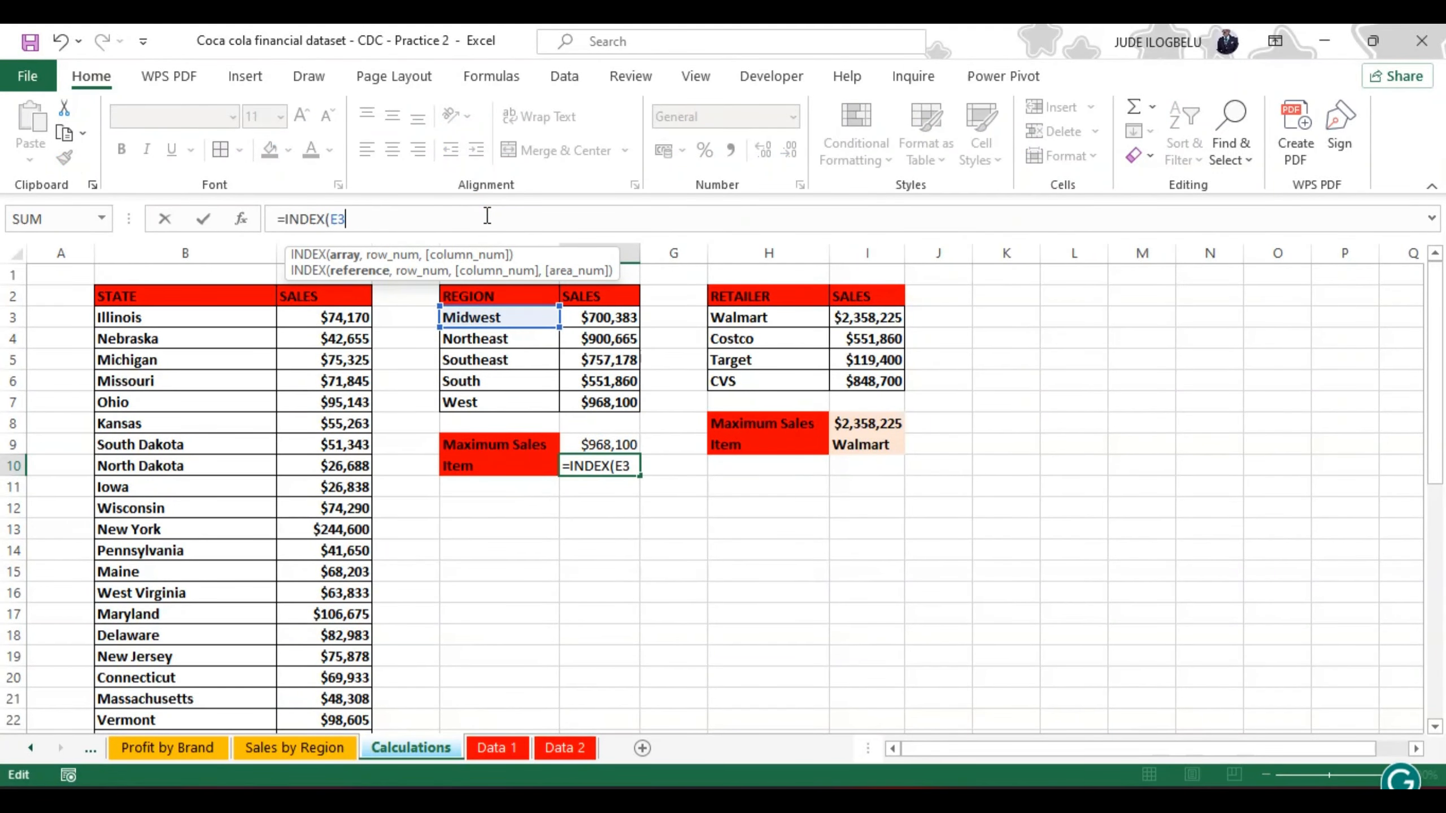
key("BackSpace")
key("BackSpace")
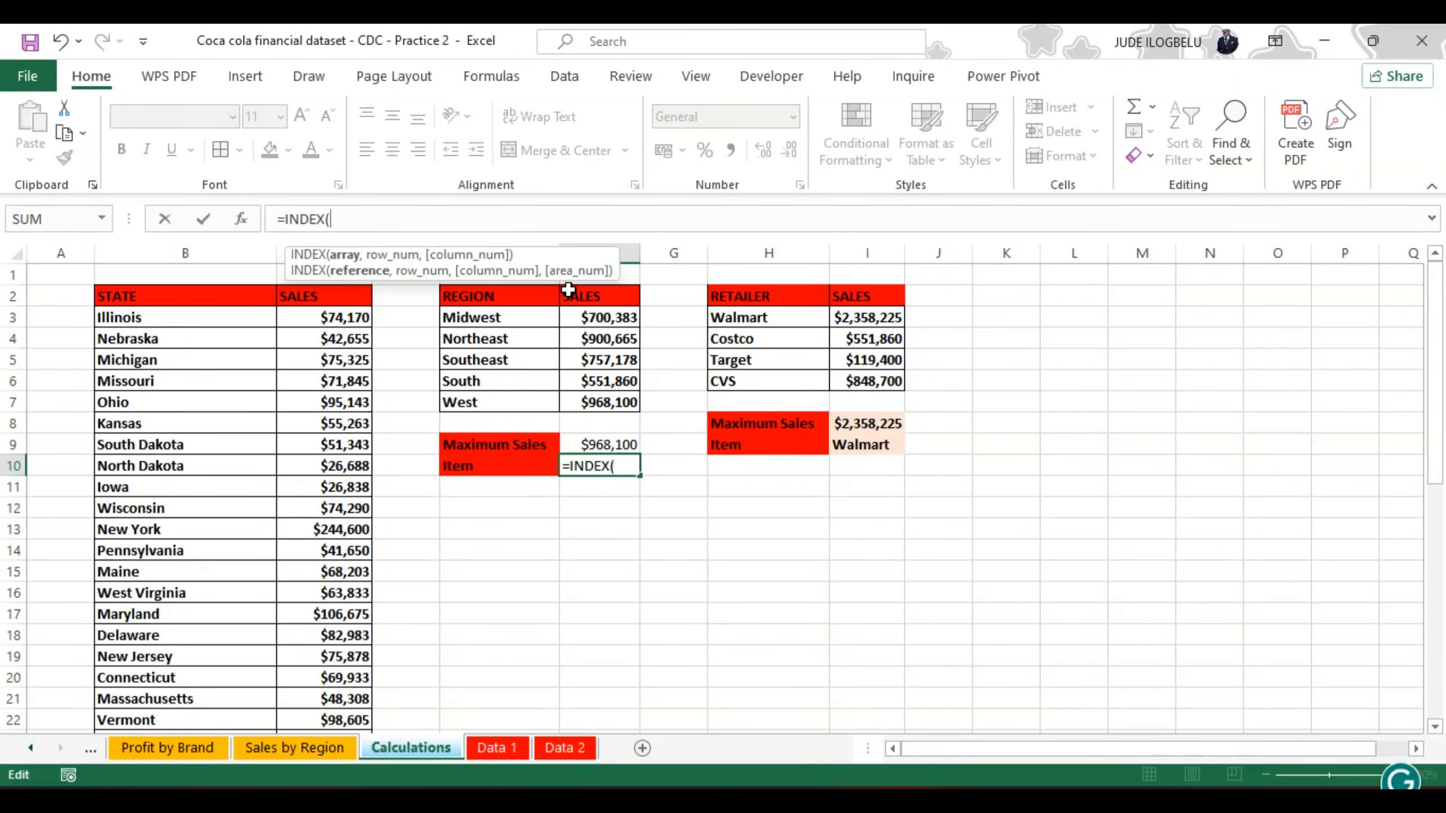
left_click(497, 320)
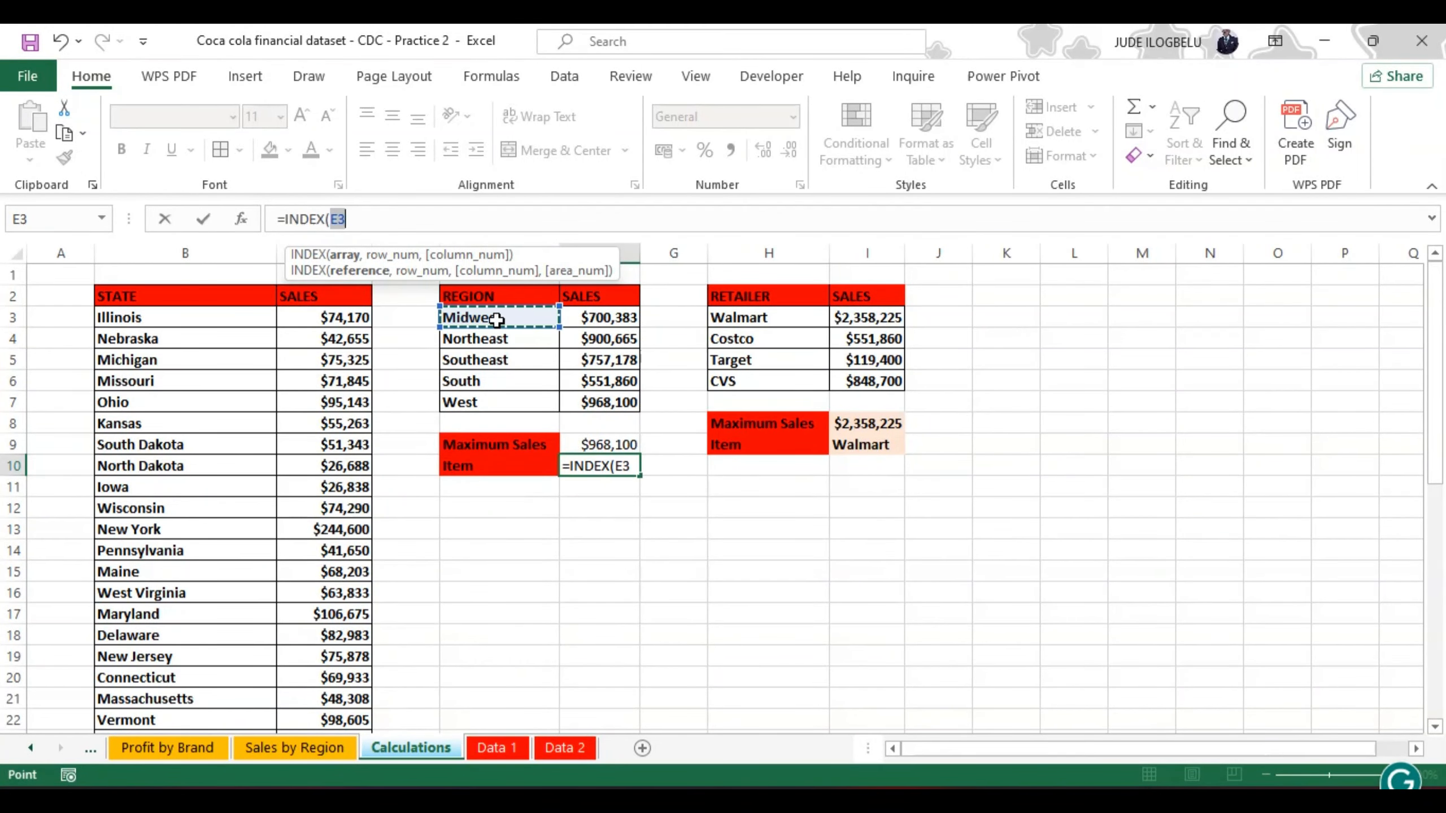
type("#")
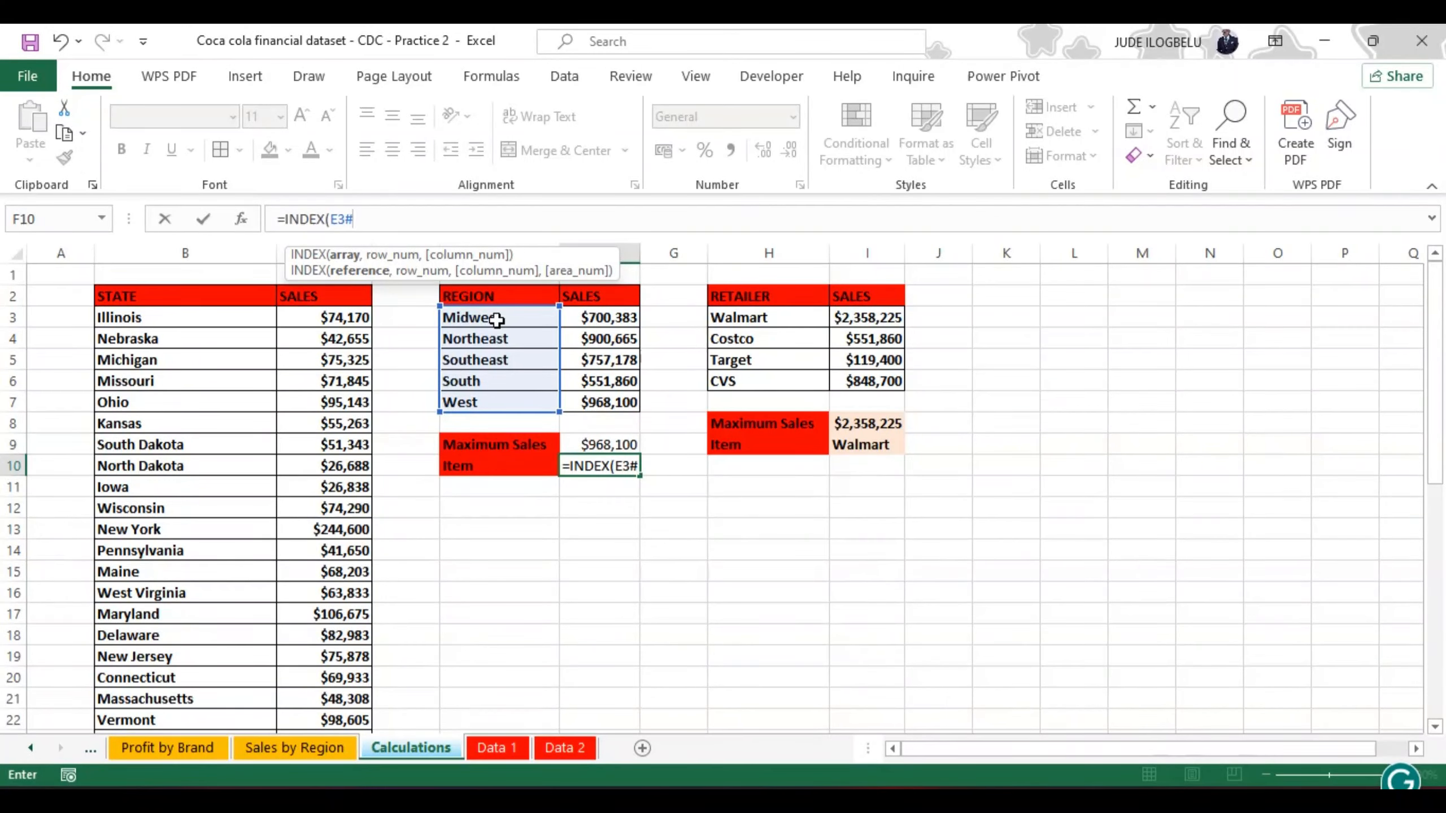
type(",")
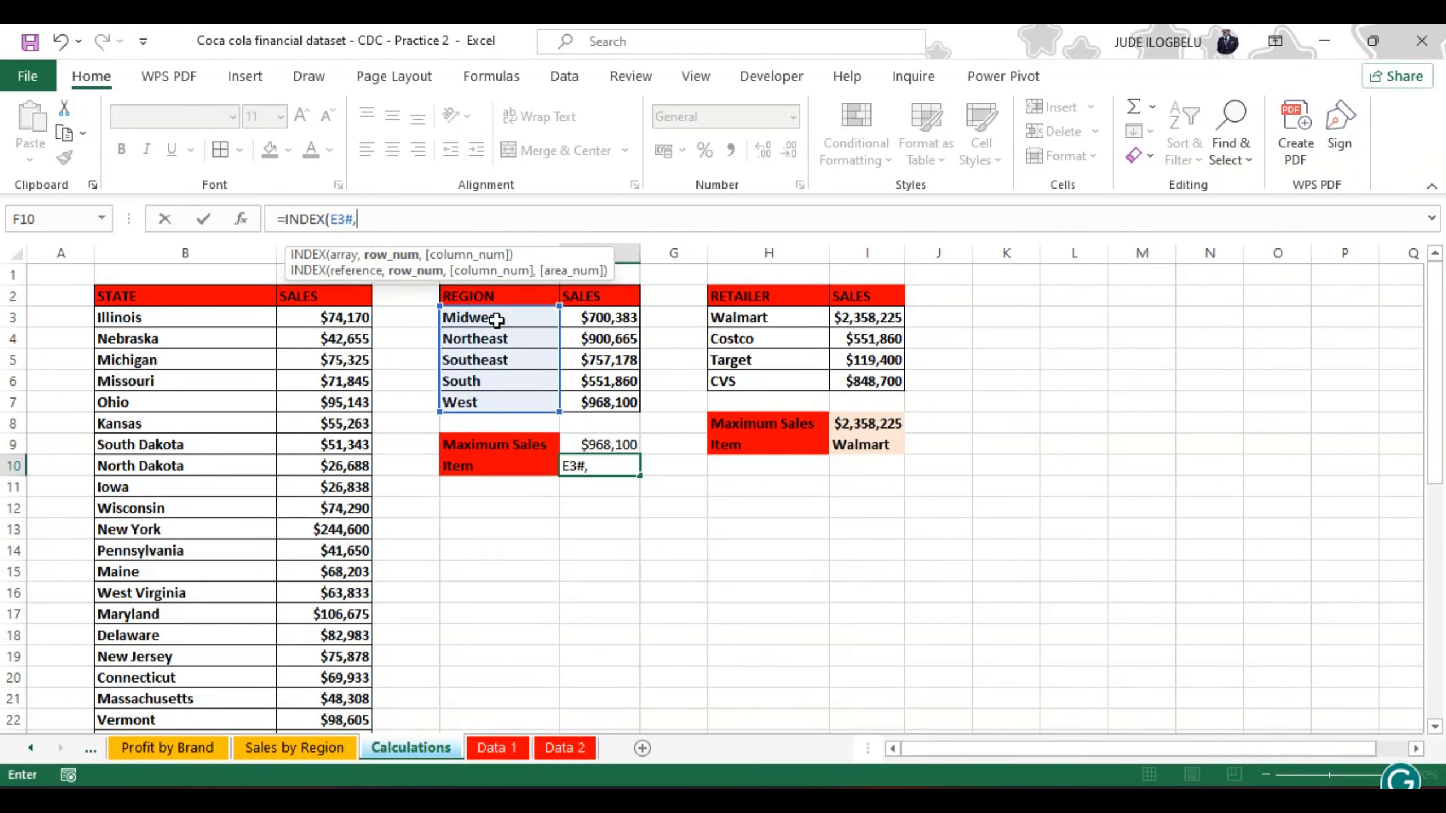
Step: Complete the F10 formula as =INDEX(E3#,MATCH(F9,F3:F7,0)), using an exact match to return the top-selling region
type("m")
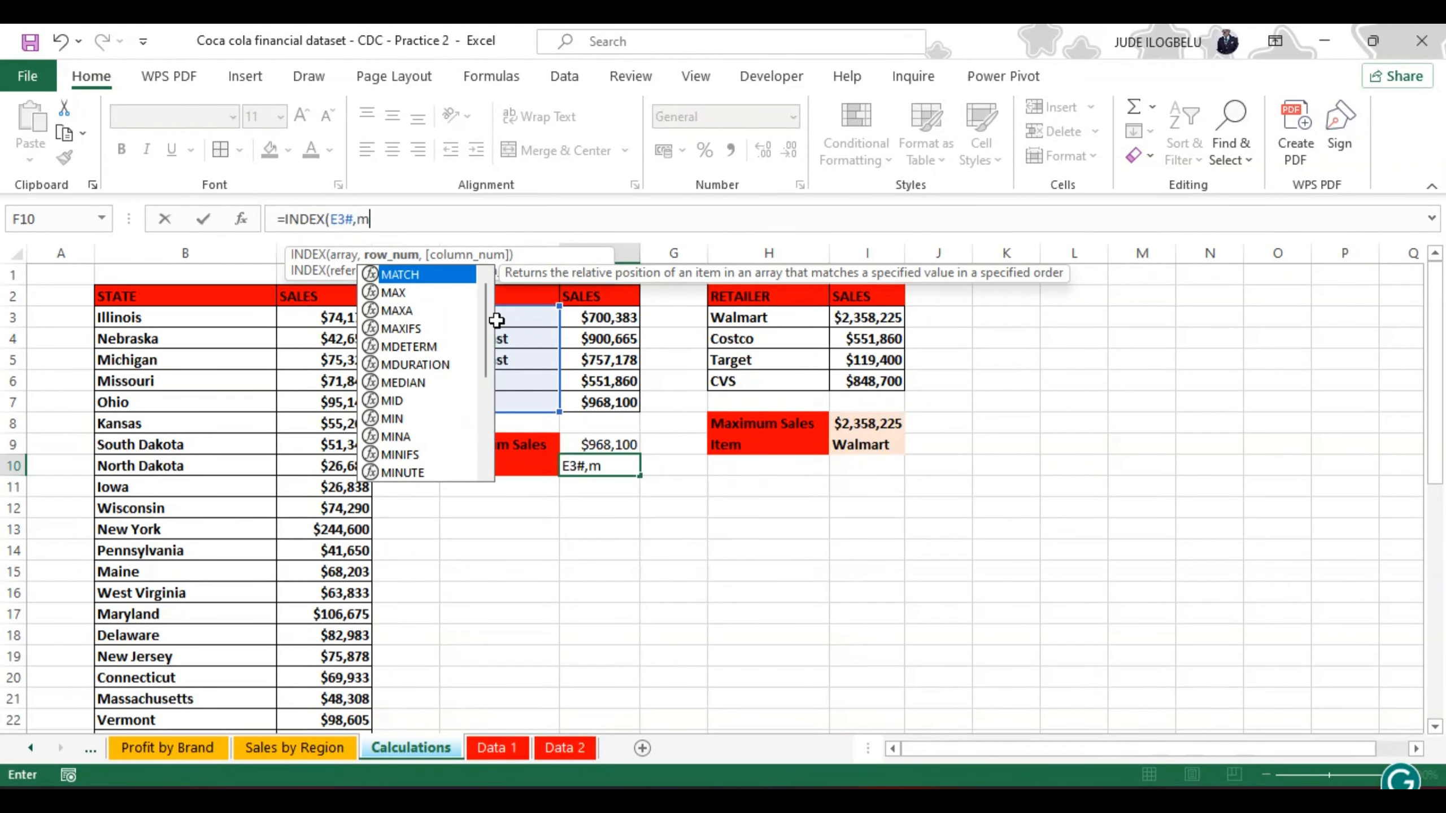
double_click(430, 274)
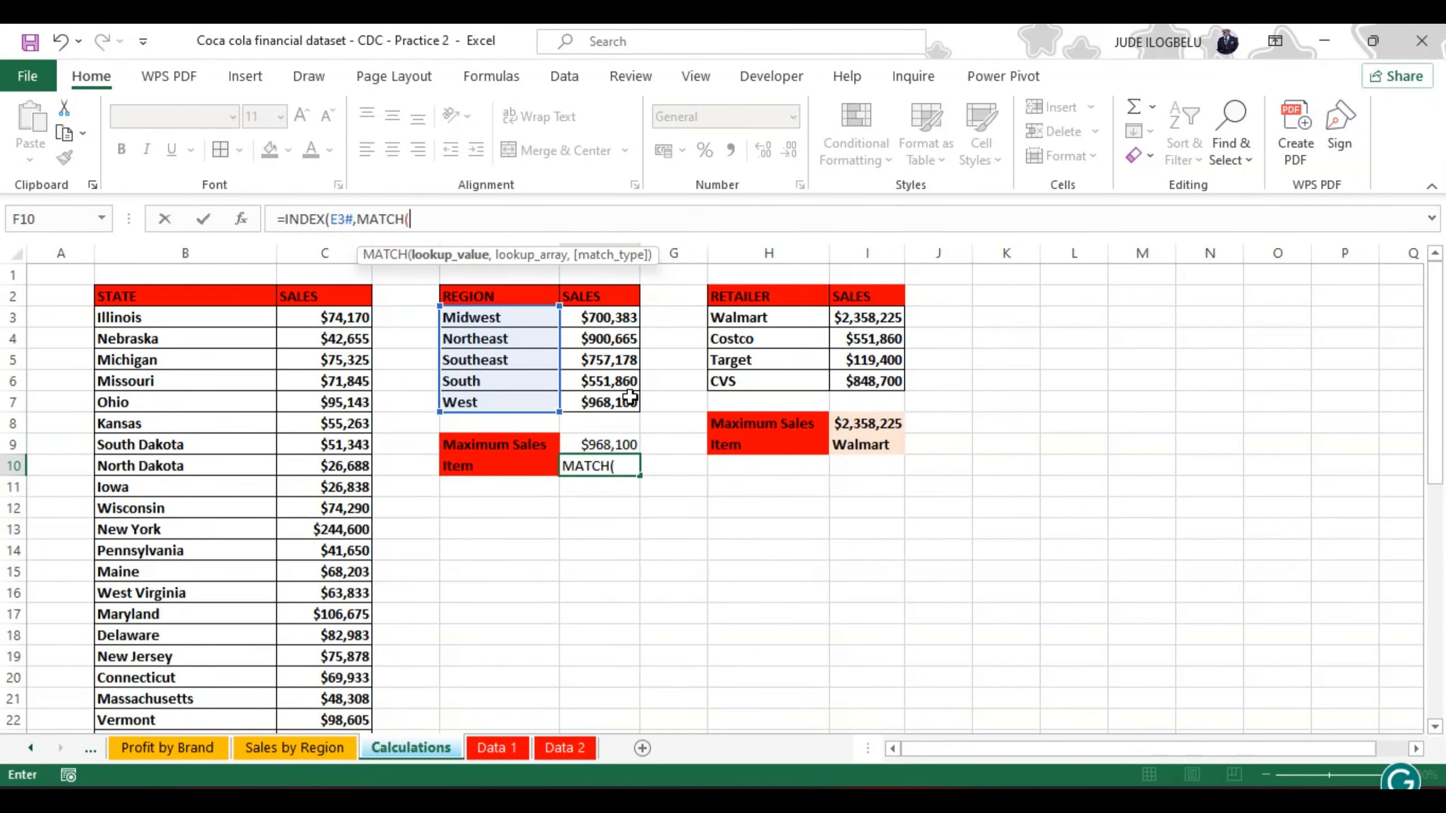
left_click(597, 445)
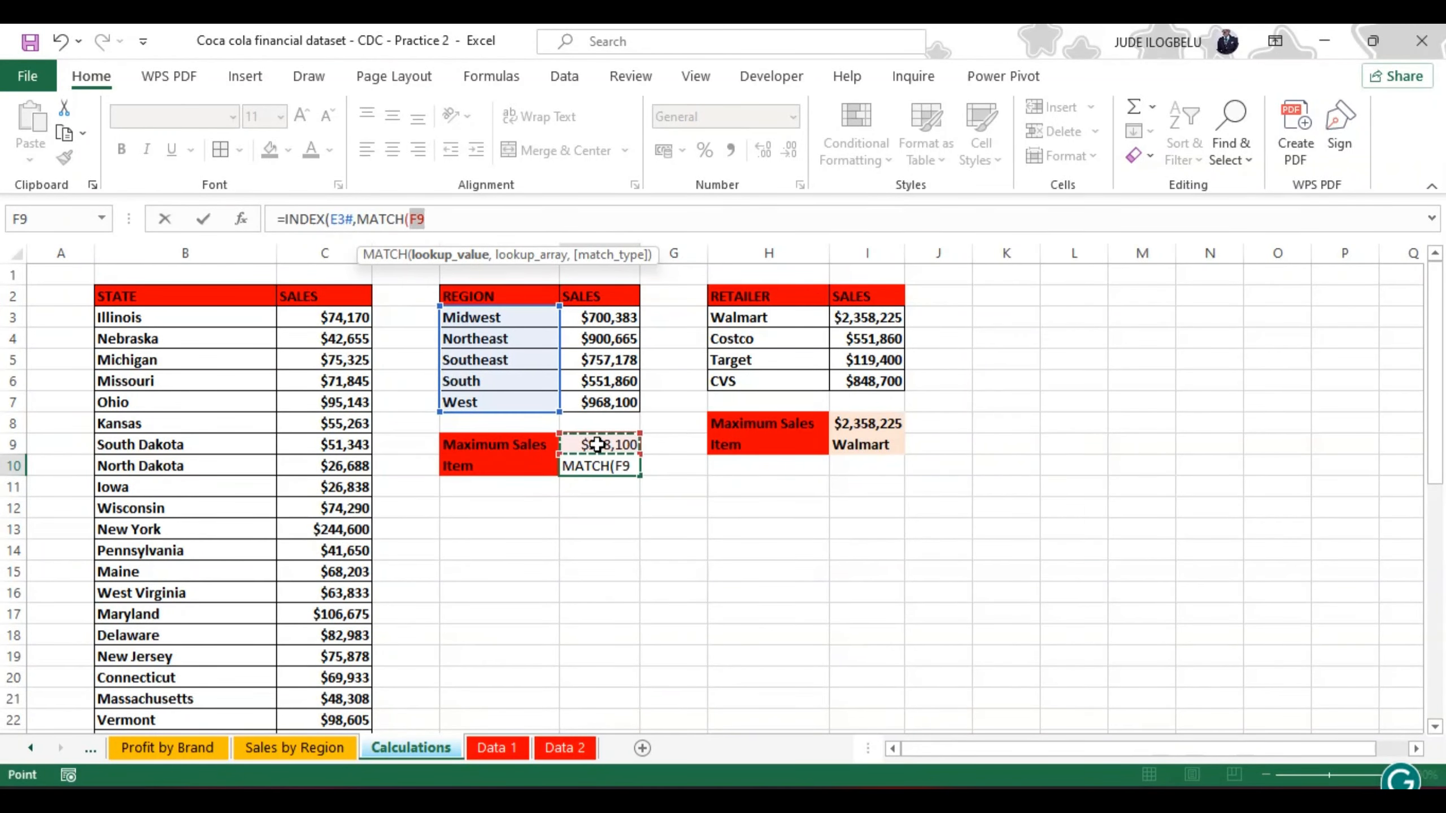
type(",")
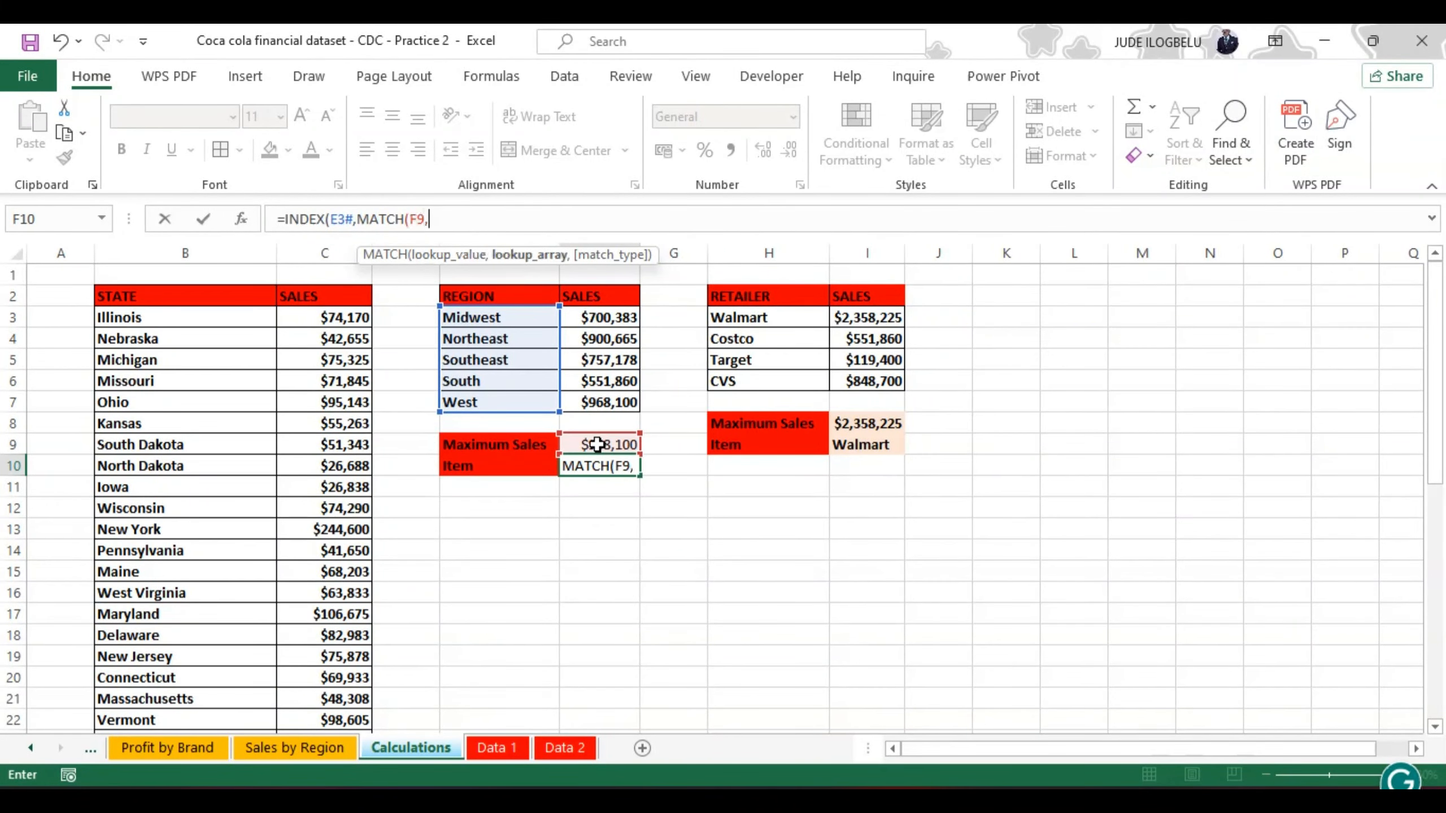
left_click(601, 313)
key("ctrl+shift+Down")
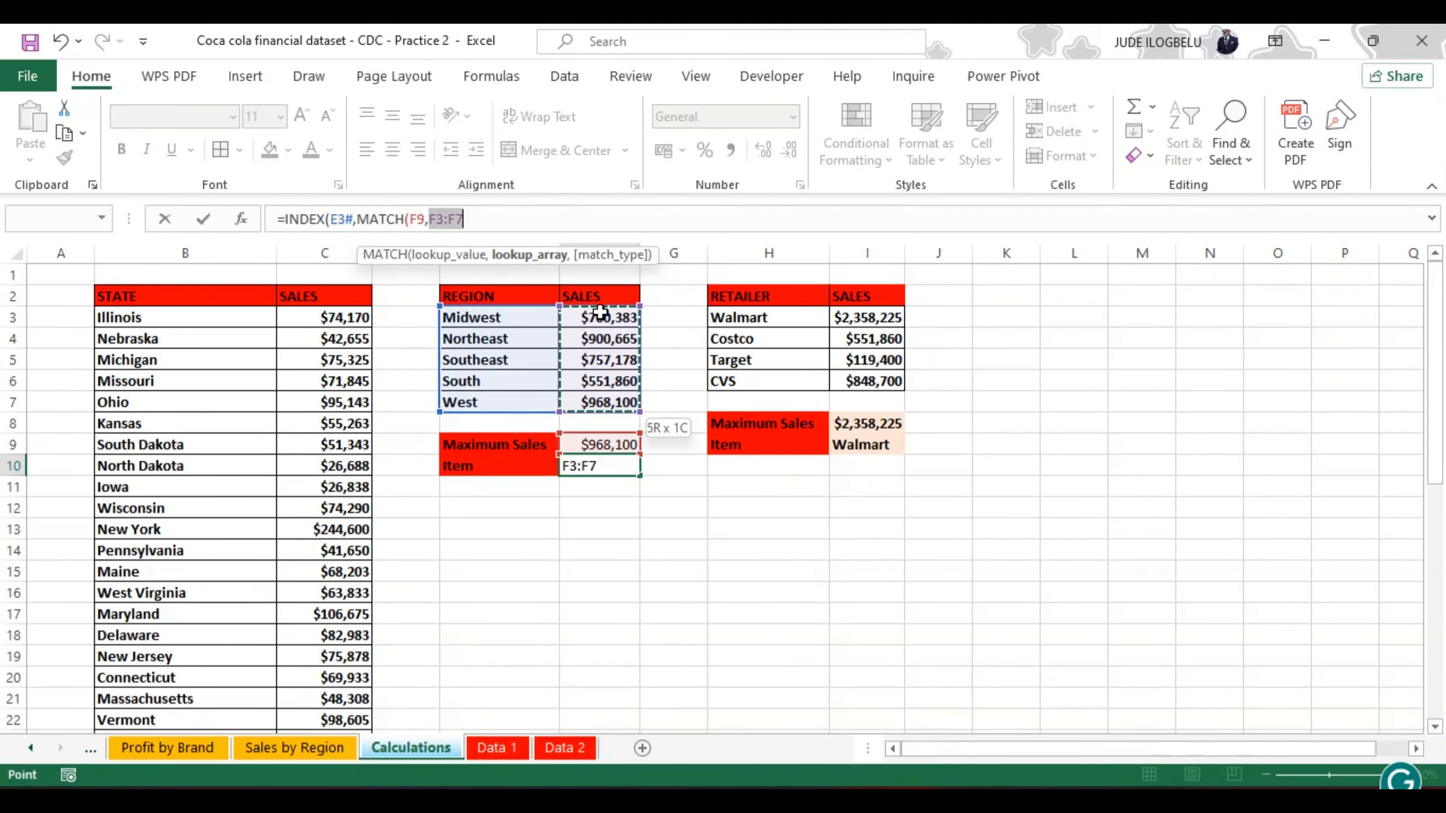
type(",")
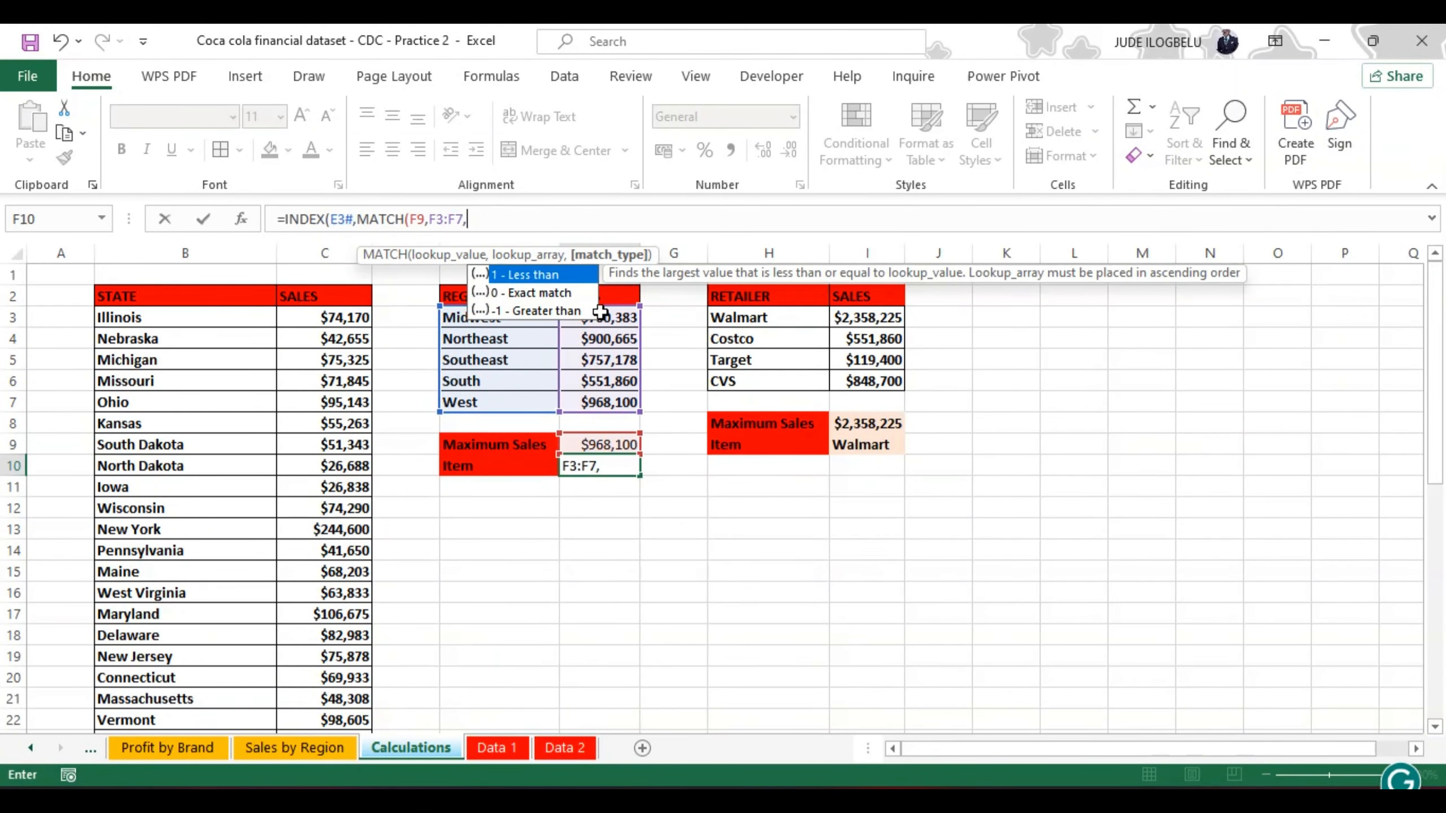
double_click(550, 291)
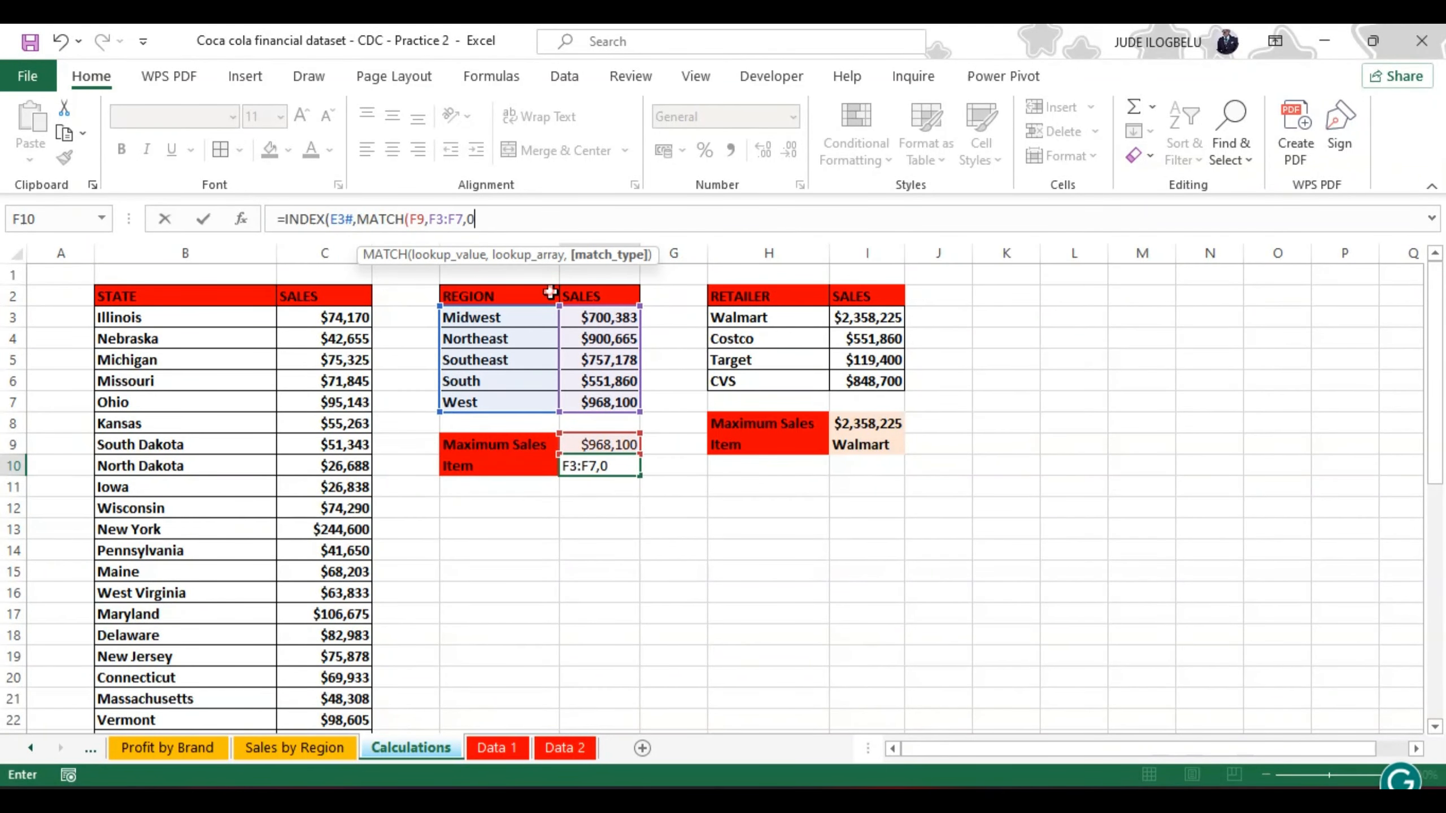
type(")")
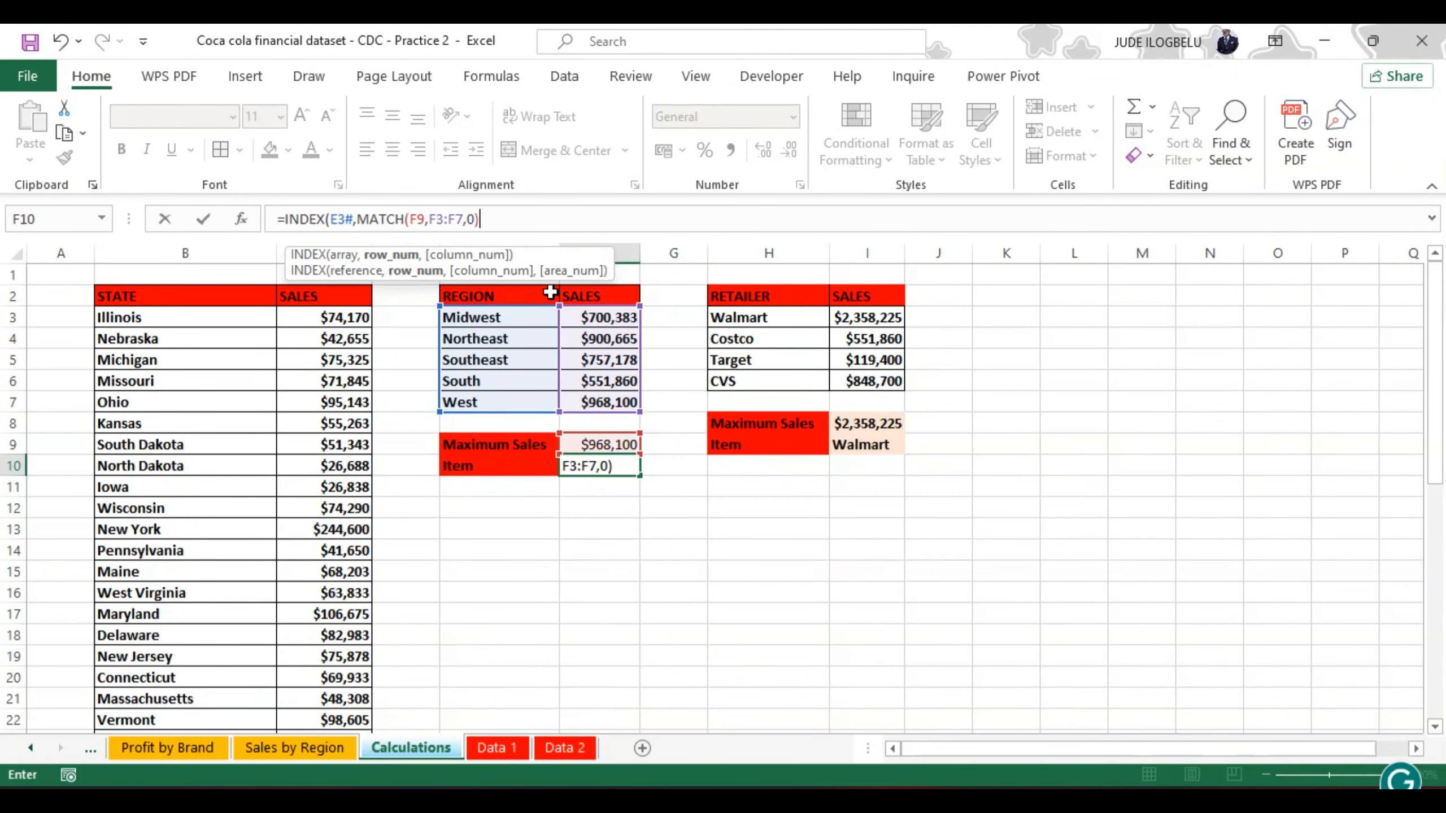
type(")")
key("Return")
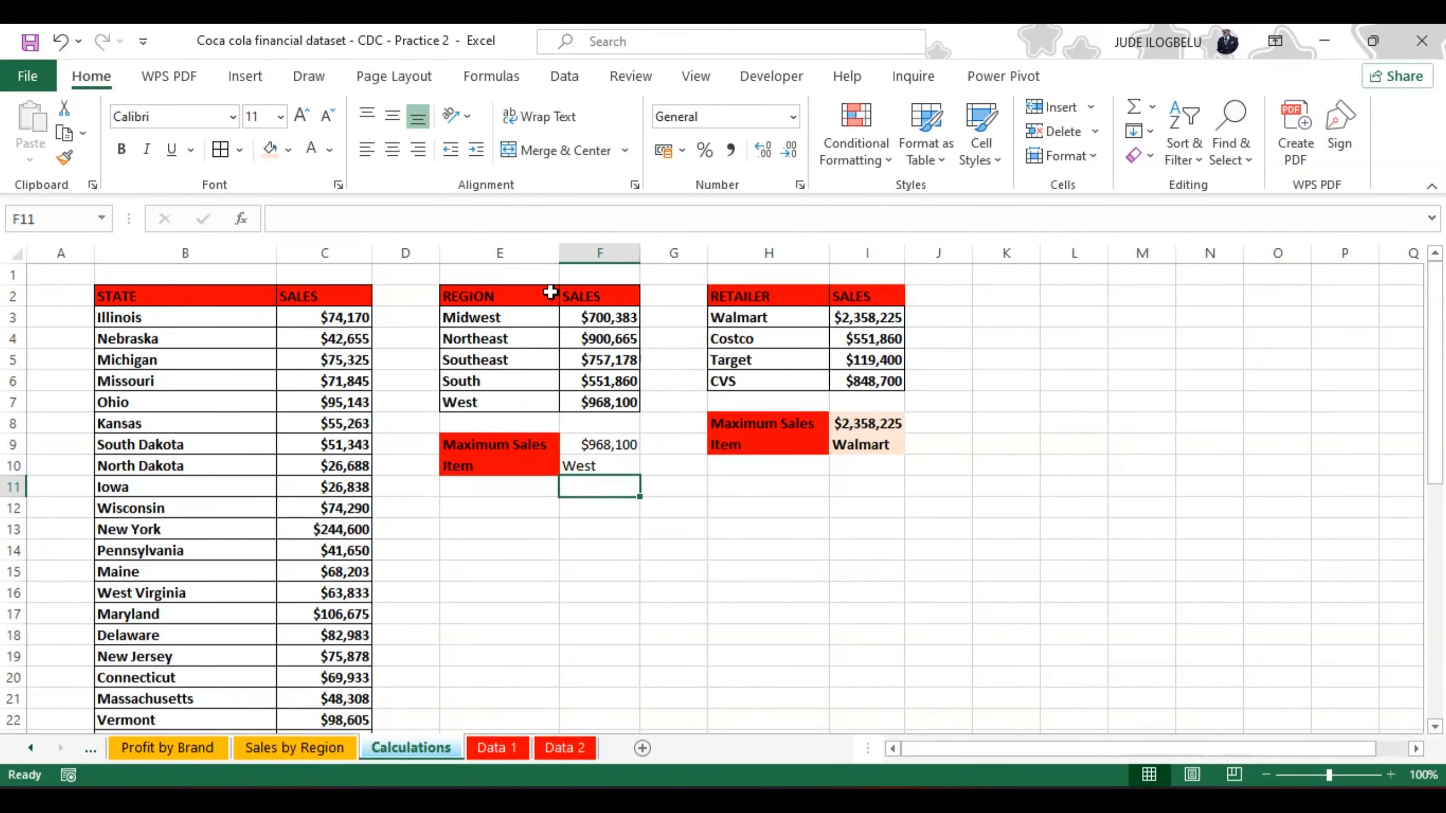
Step: Give the region result cells F9:F10 the same light orange fill as I8:I9 and bold text
left_click(582, 441)
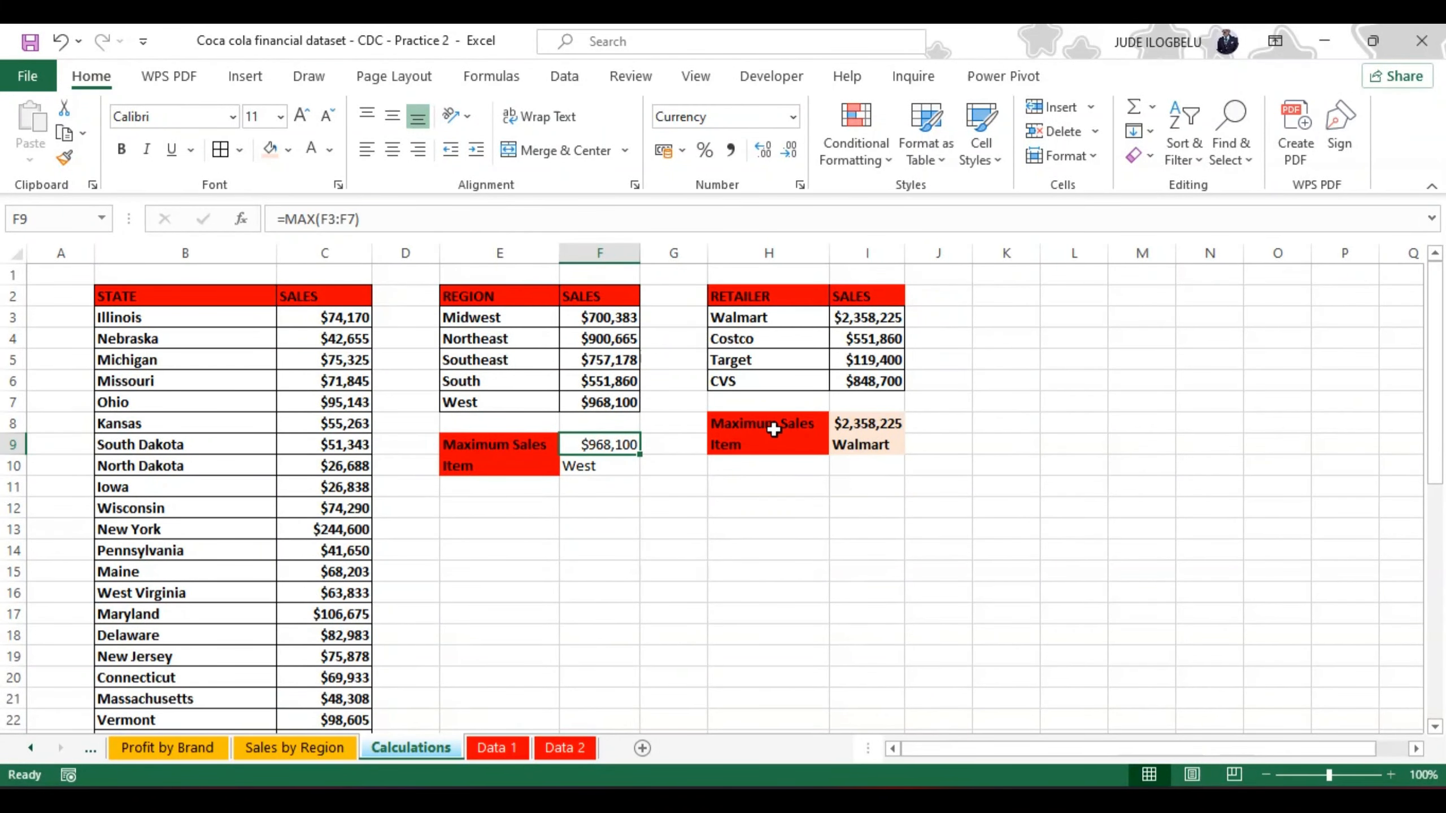
key("shift+Down")
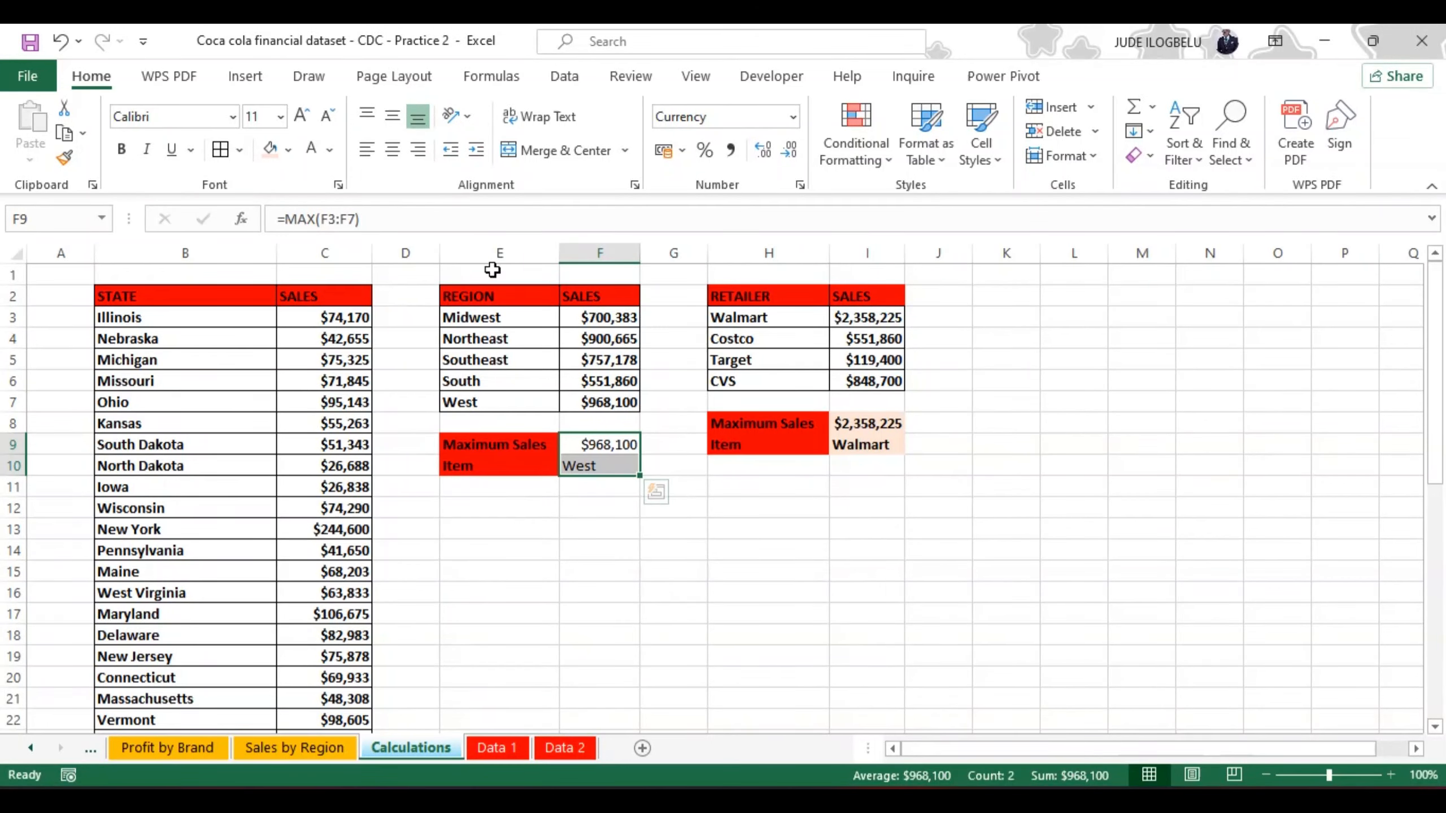
left_click(269, 147)
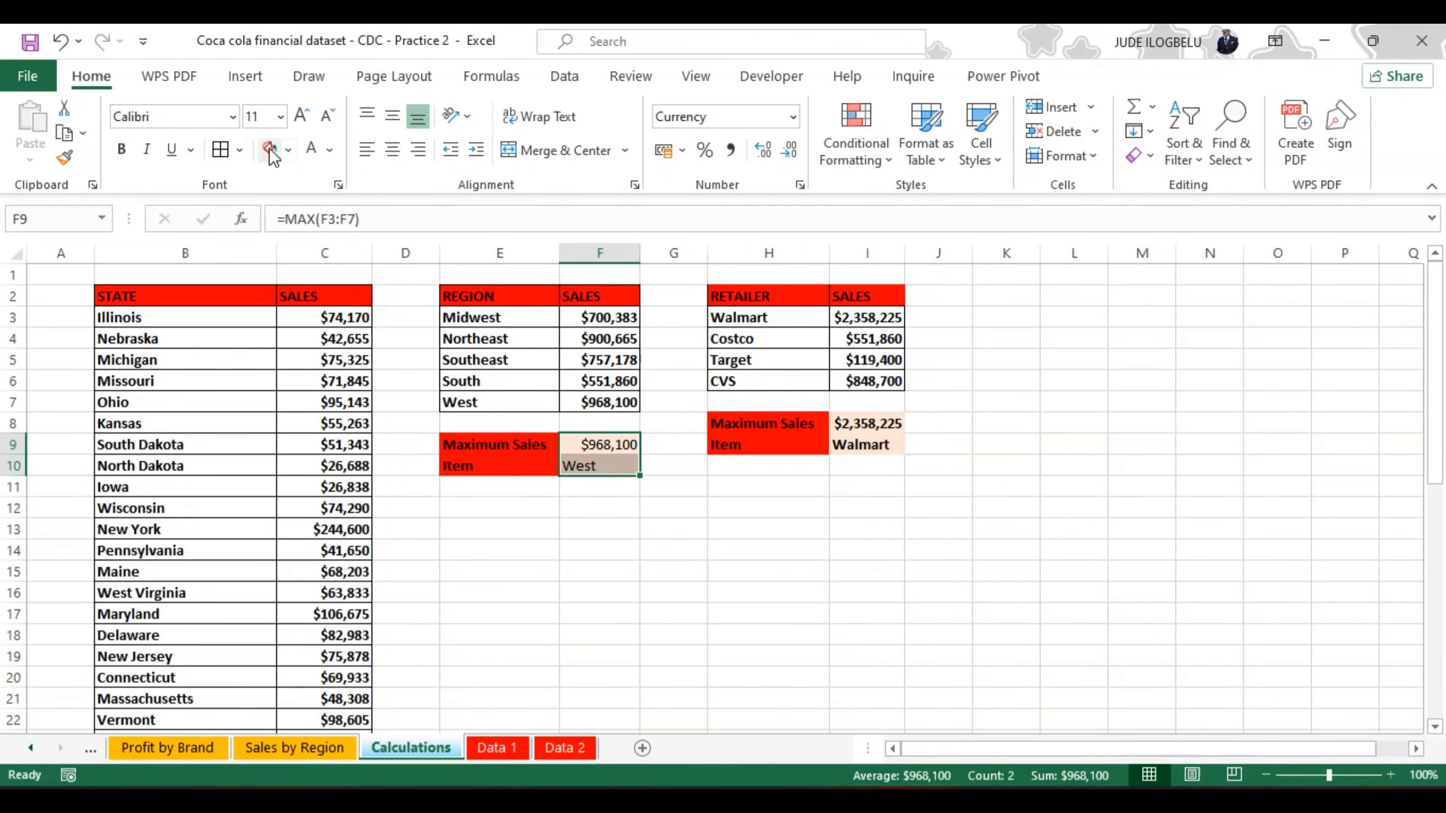
left_click(119, 149)
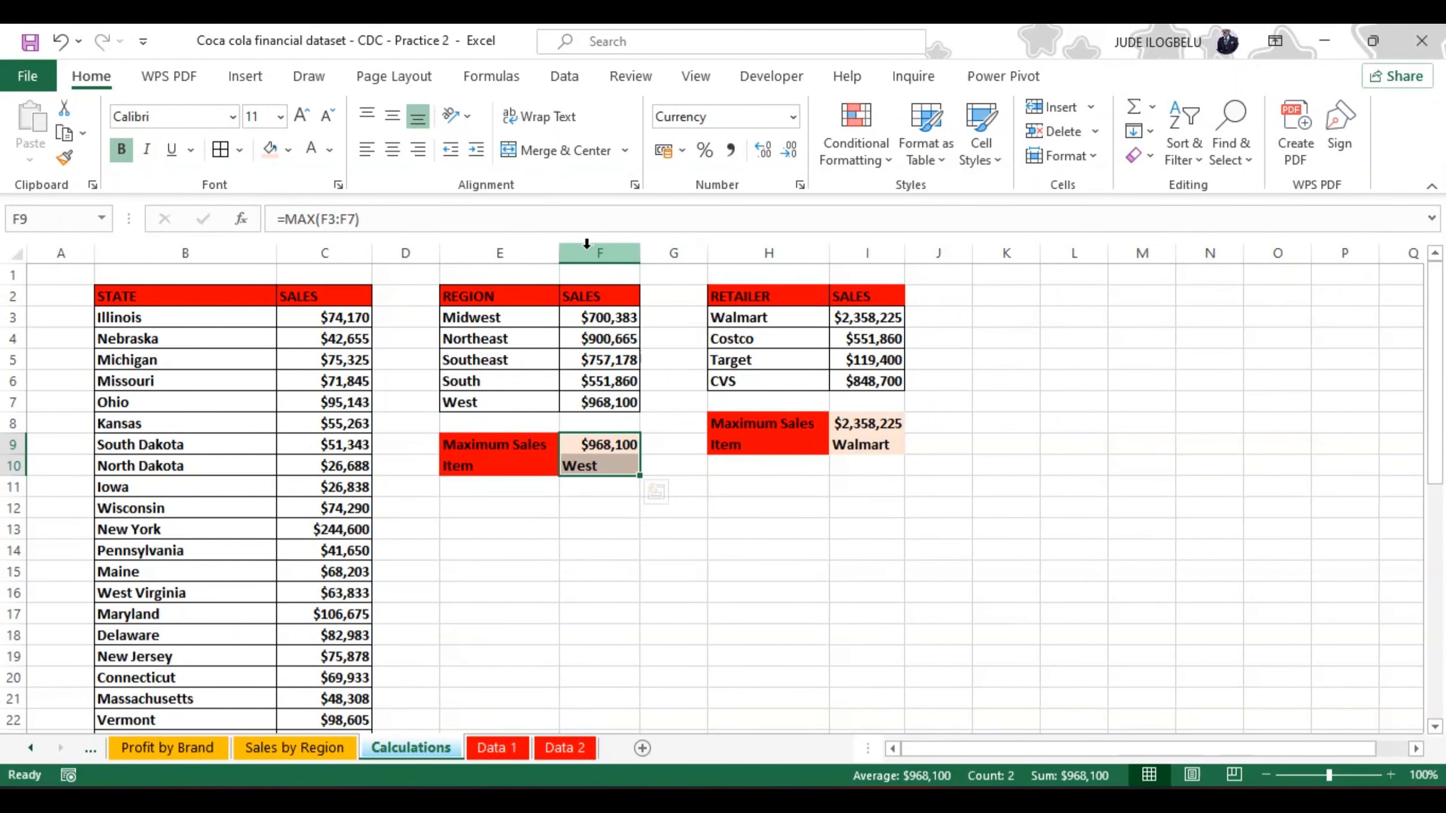
Step: Narrow column F so it fits the region sales figures more closely
left_click(646, 279)
left_click_drag(640, 255, 623, 258)
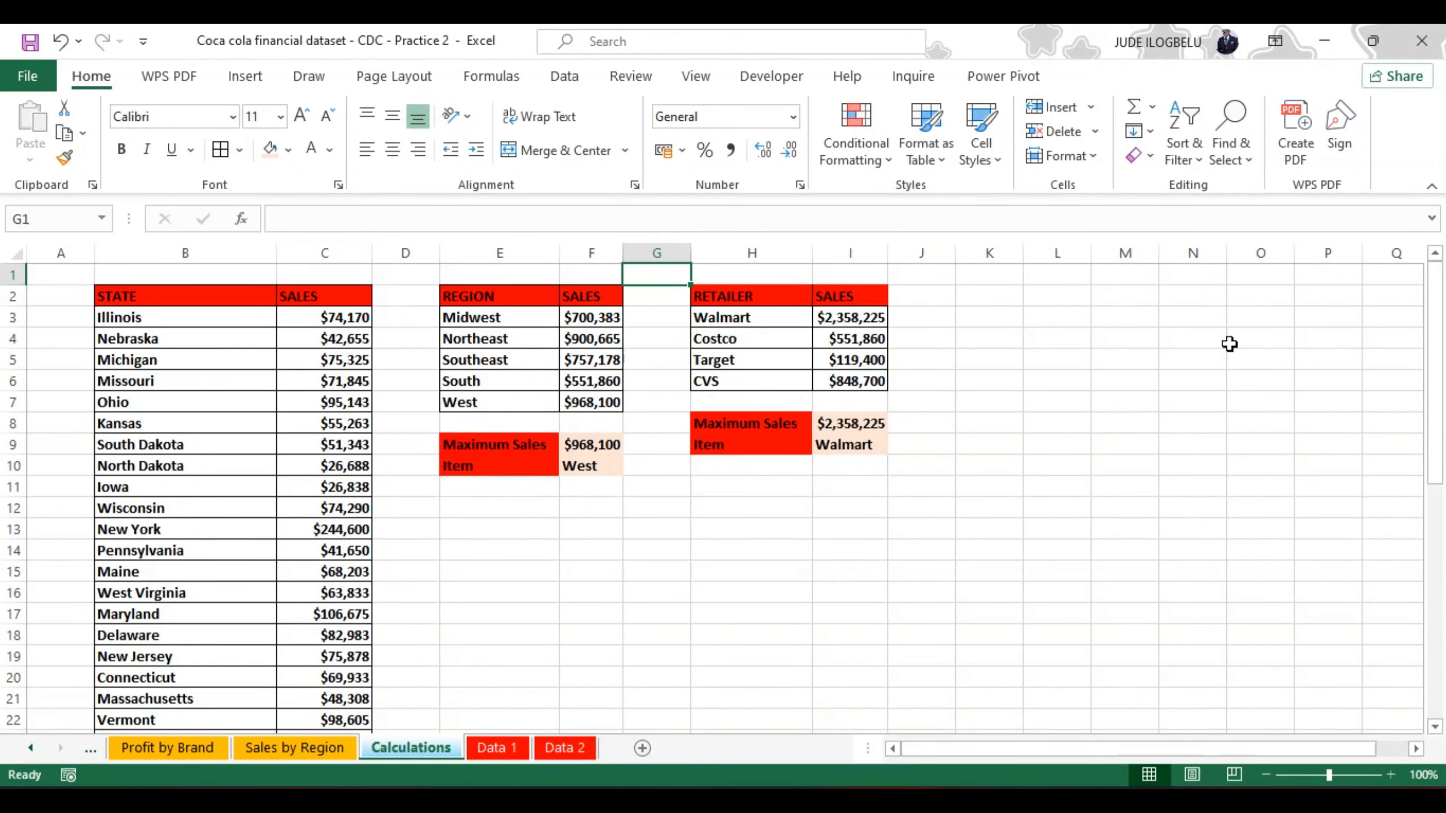
Step: Below the state sales table, enter the labels "Maximun" in B47 and "Item" in B48
left_click_drag(1437, 359, 1444, 613)
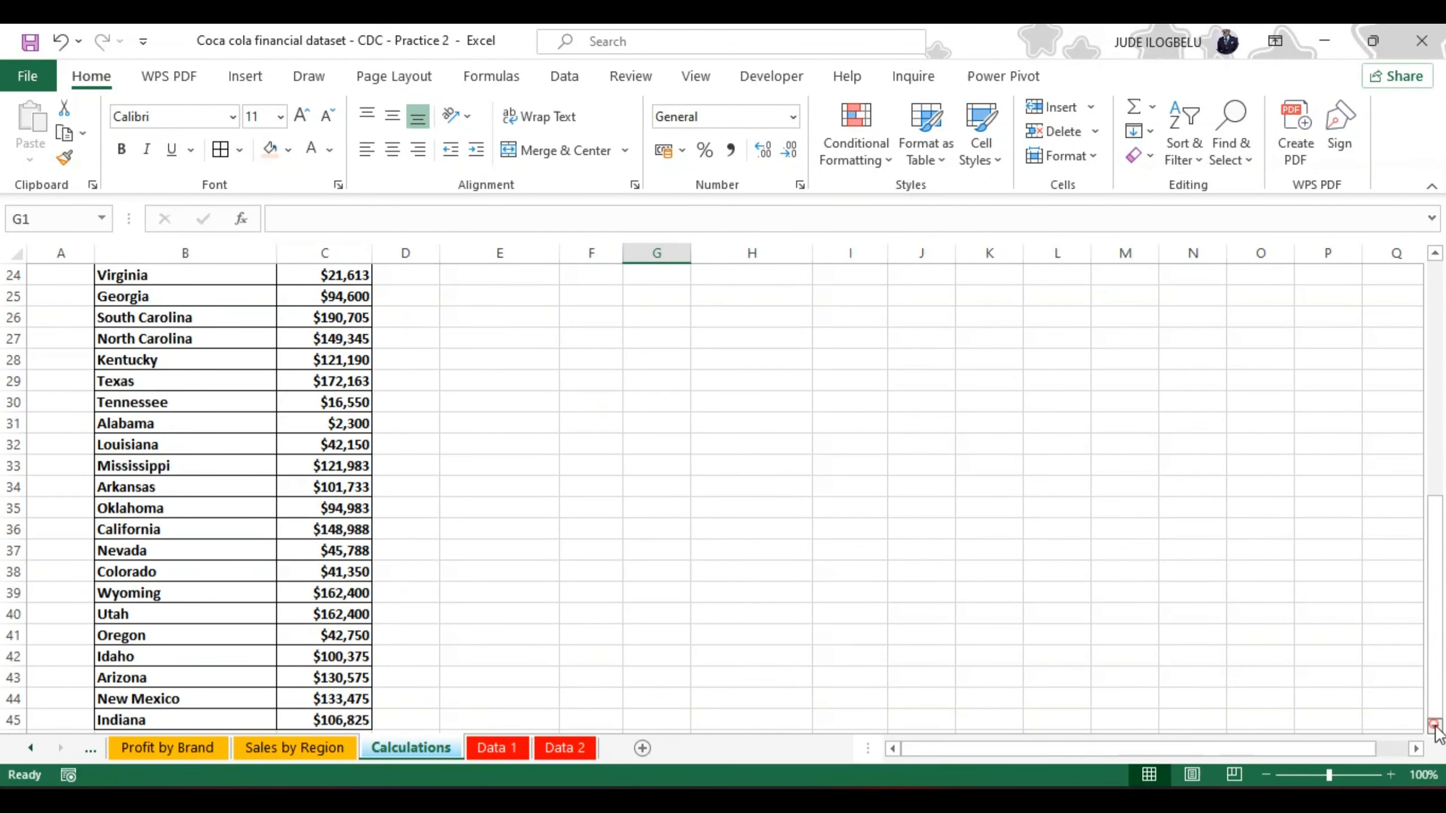
left_click(1434, 727)
left_click(1434, 727)
left_click(1434, 726)
left_click(1434, 727)
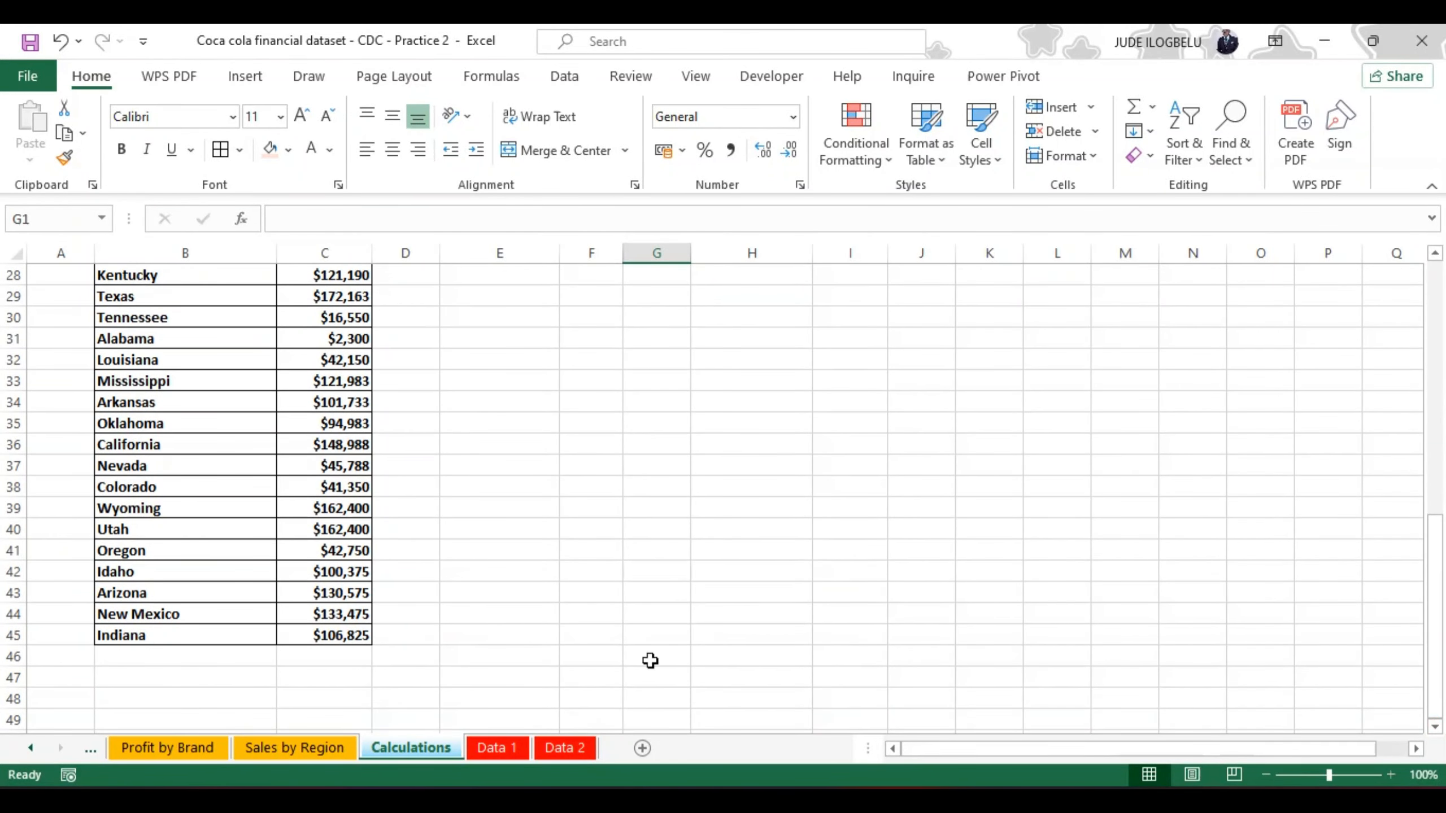
left_click(123, 682)
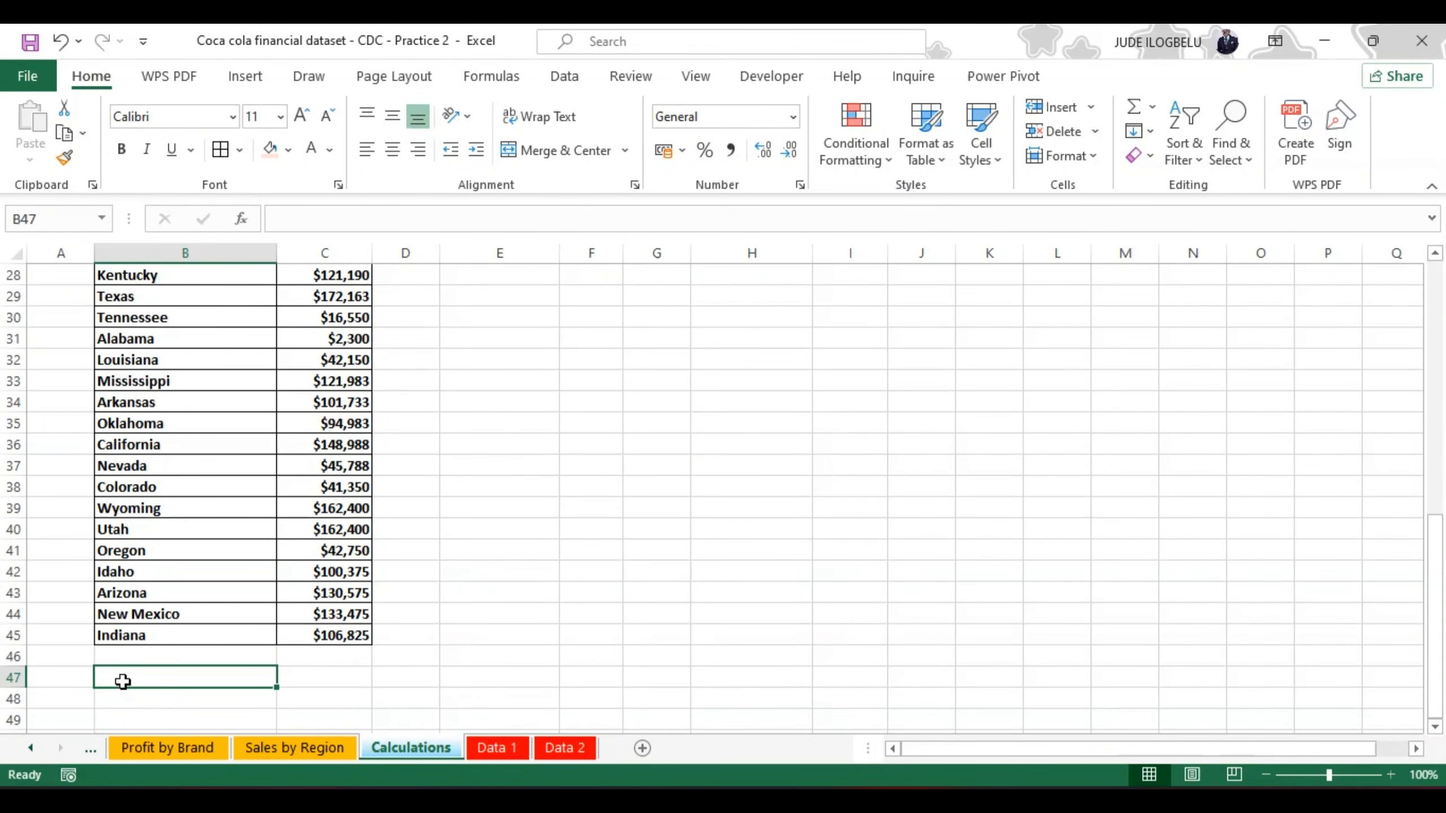
type("Maximun")
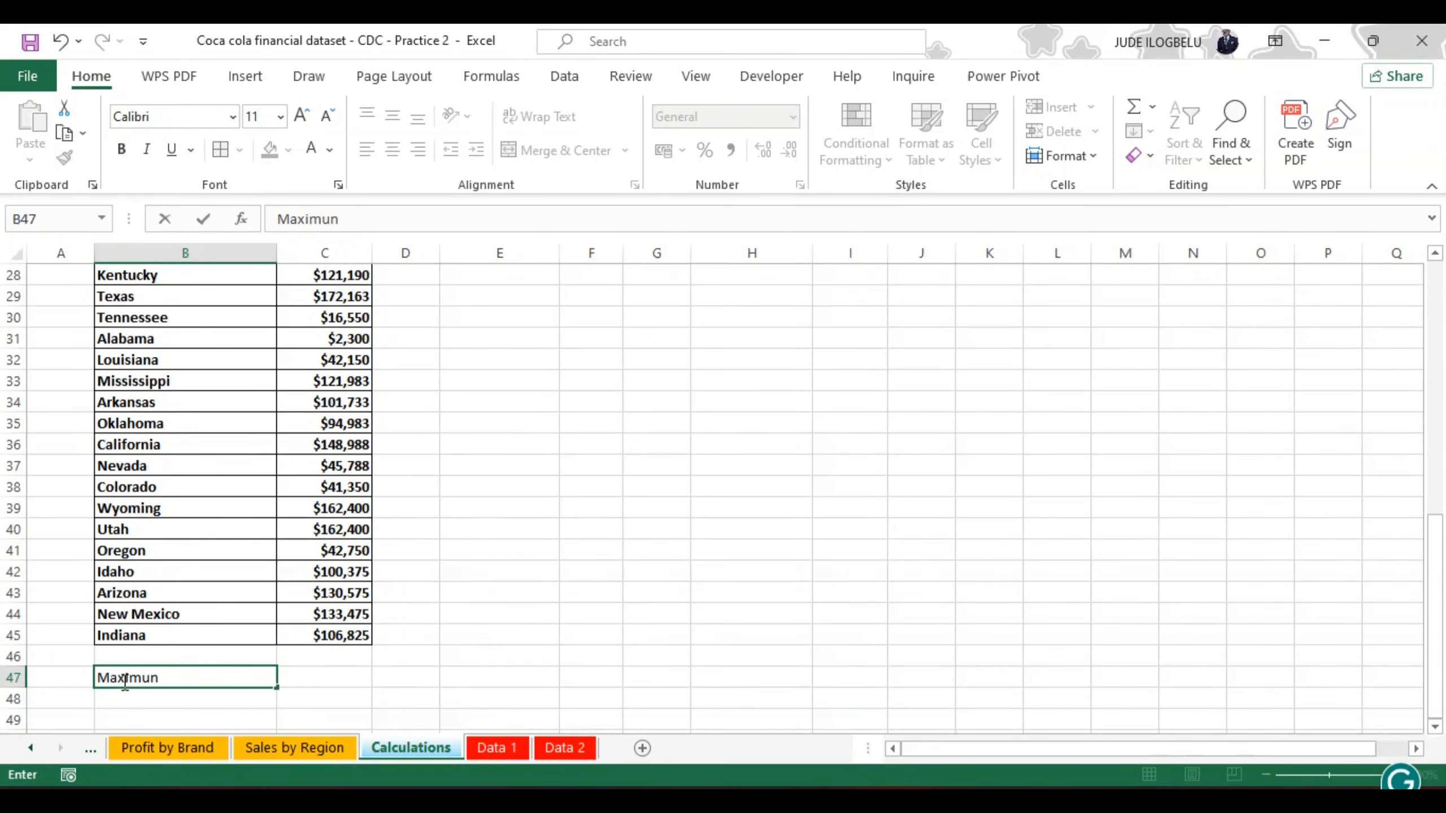
key("Return")
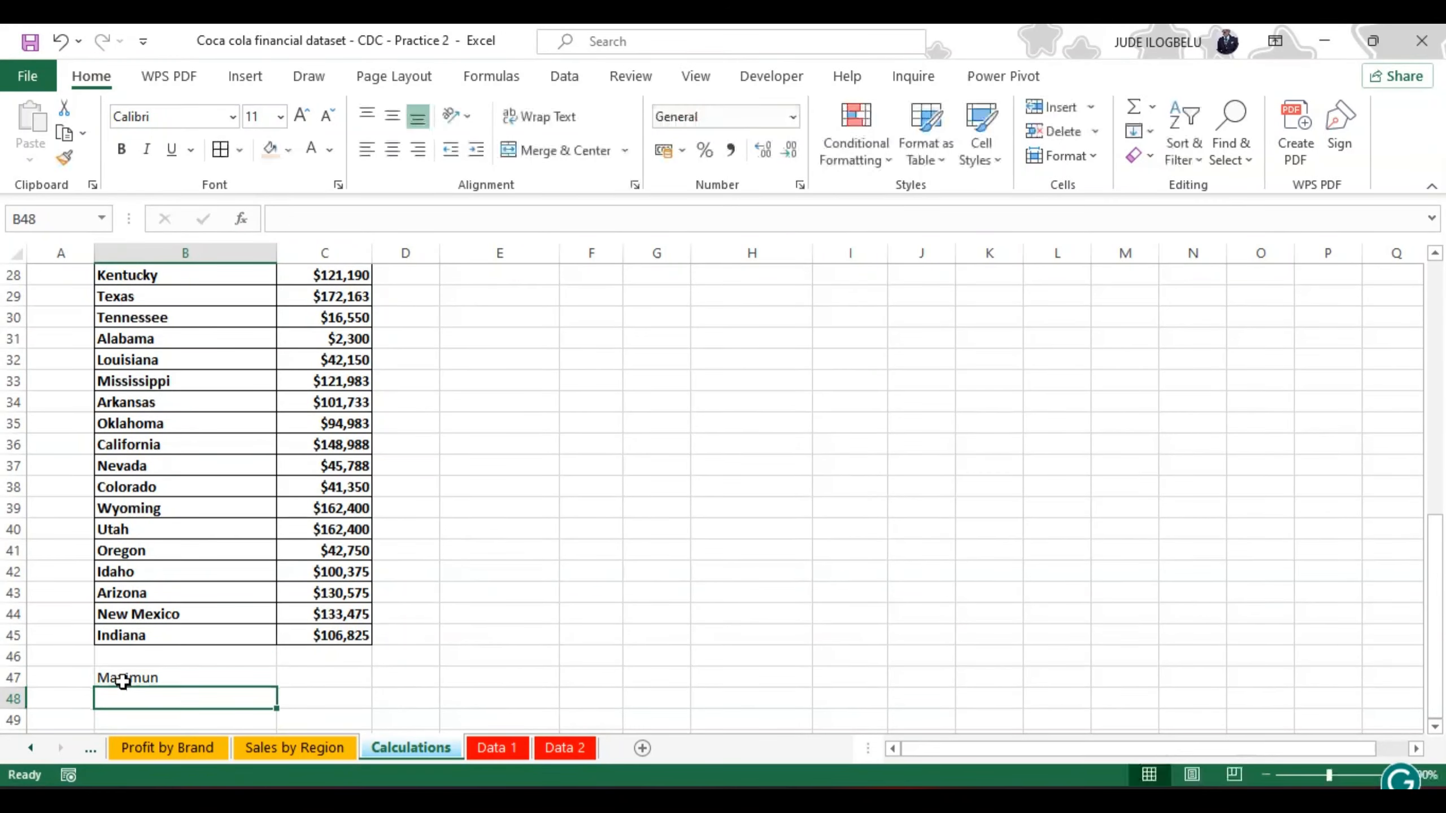
type("It")
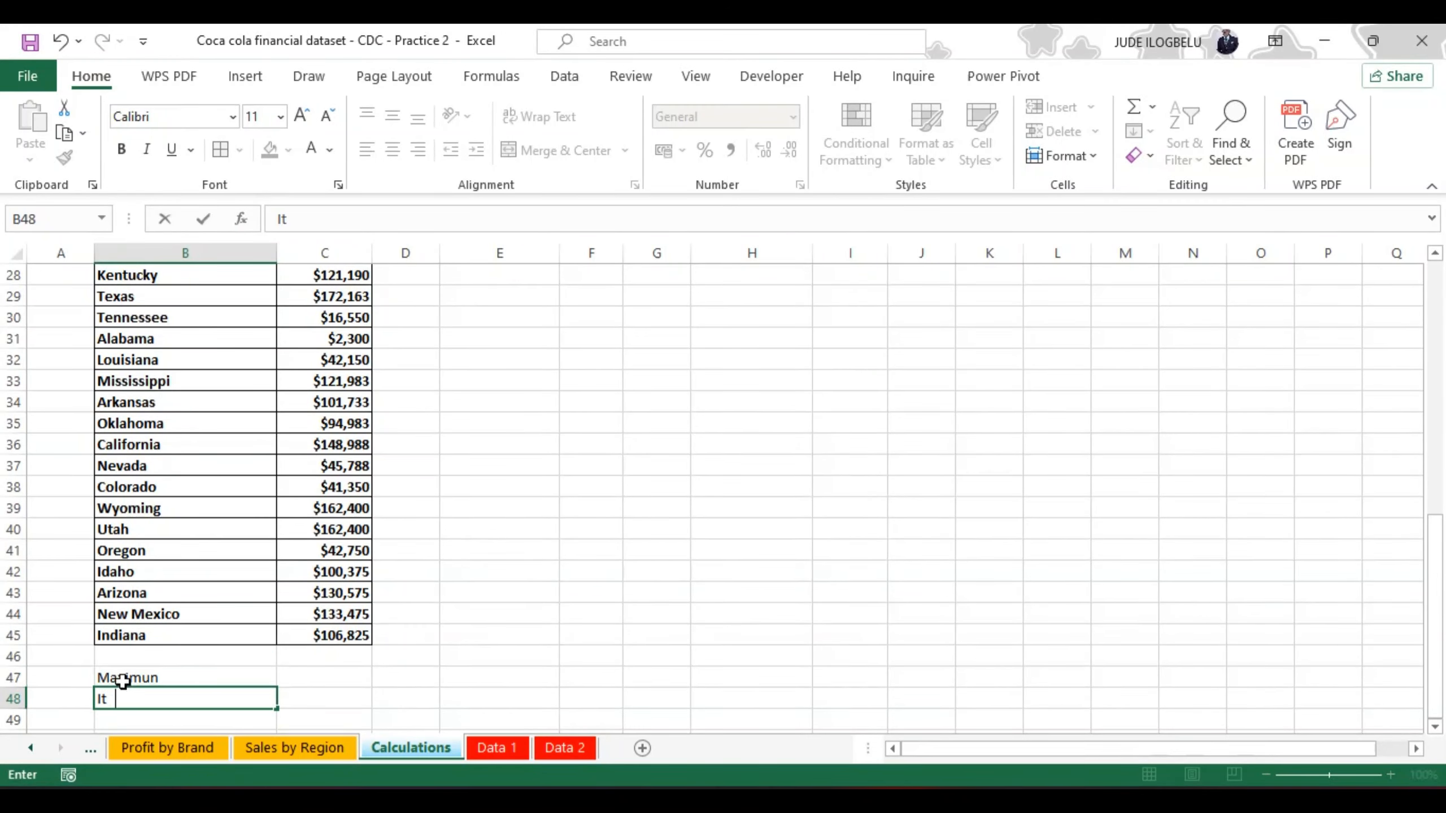
type("em")
Step: Enter =MAX(C3:C45) in C47 to calculate the highest state sales
left_click(322, 677)
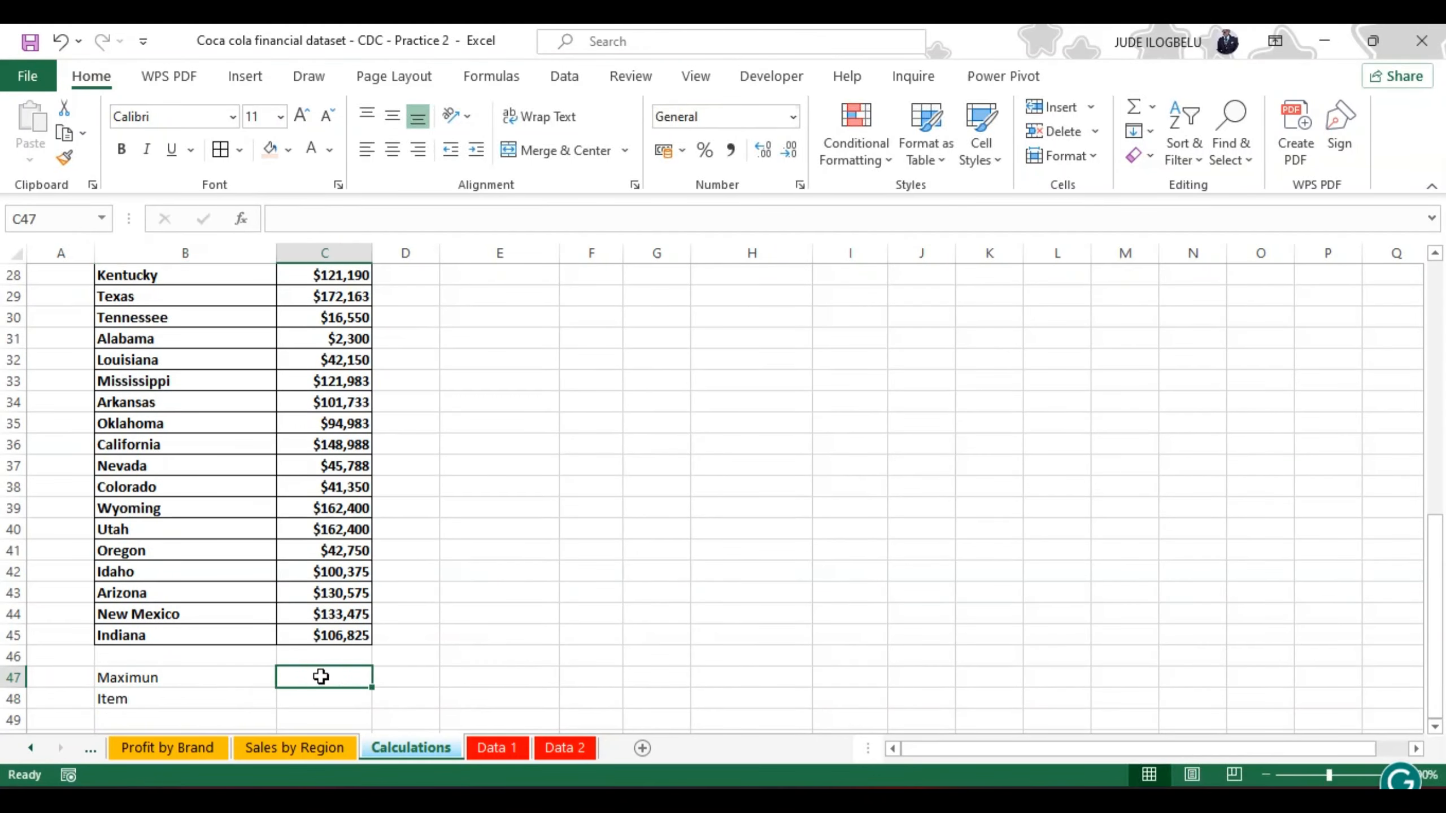
left_click(308, 221)
type("=")
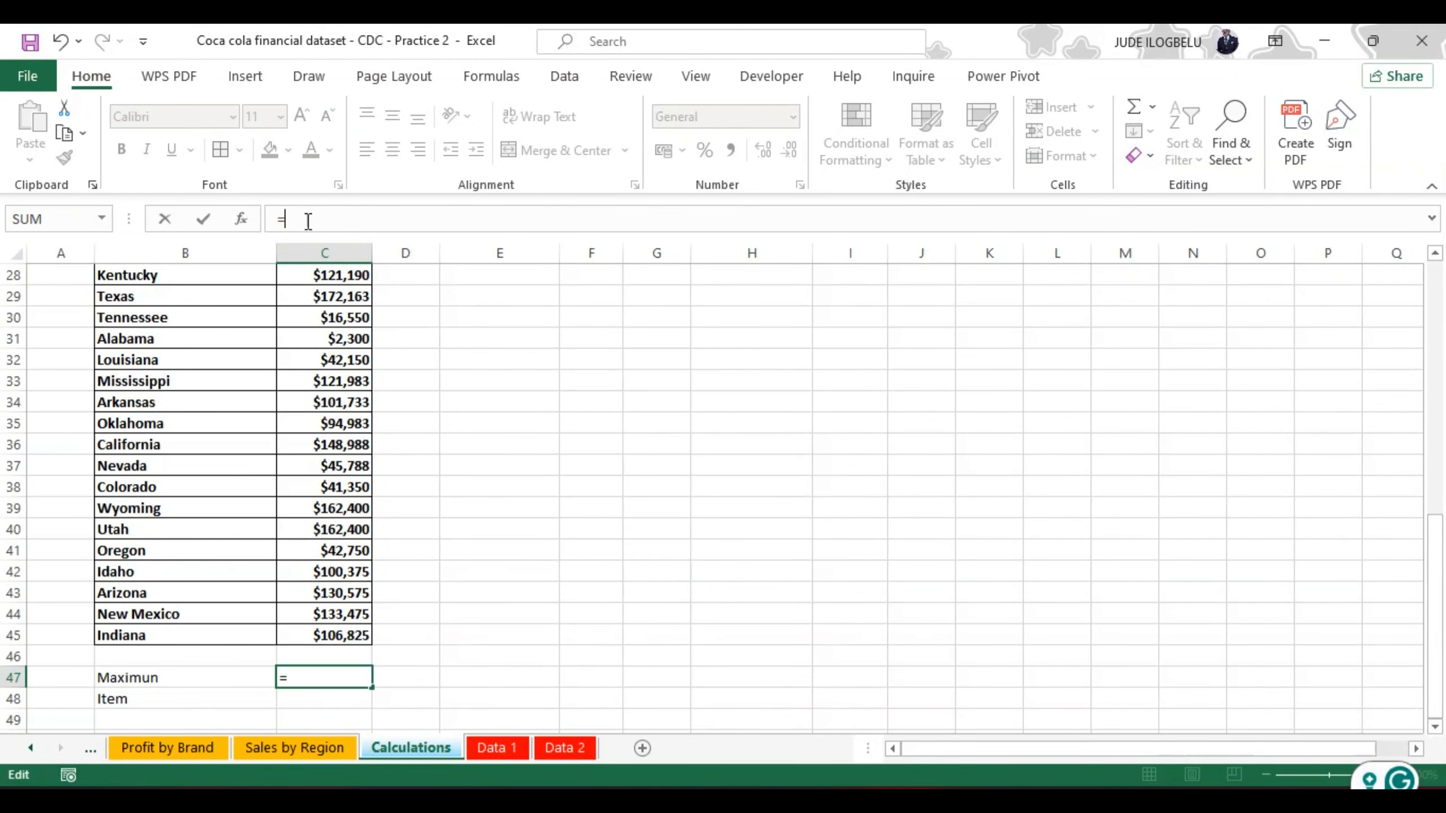
type("max")
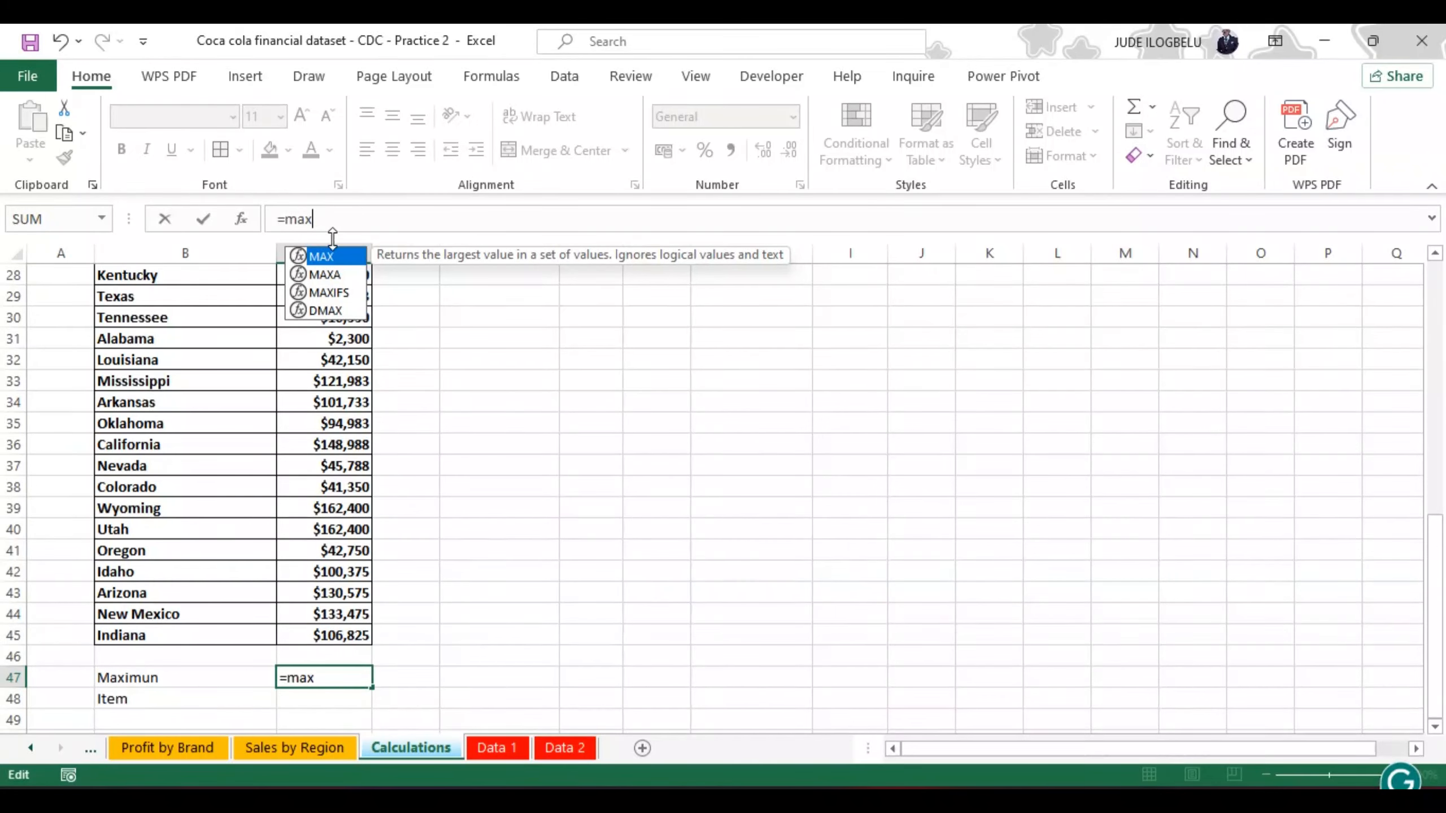
double_click(327, 255)
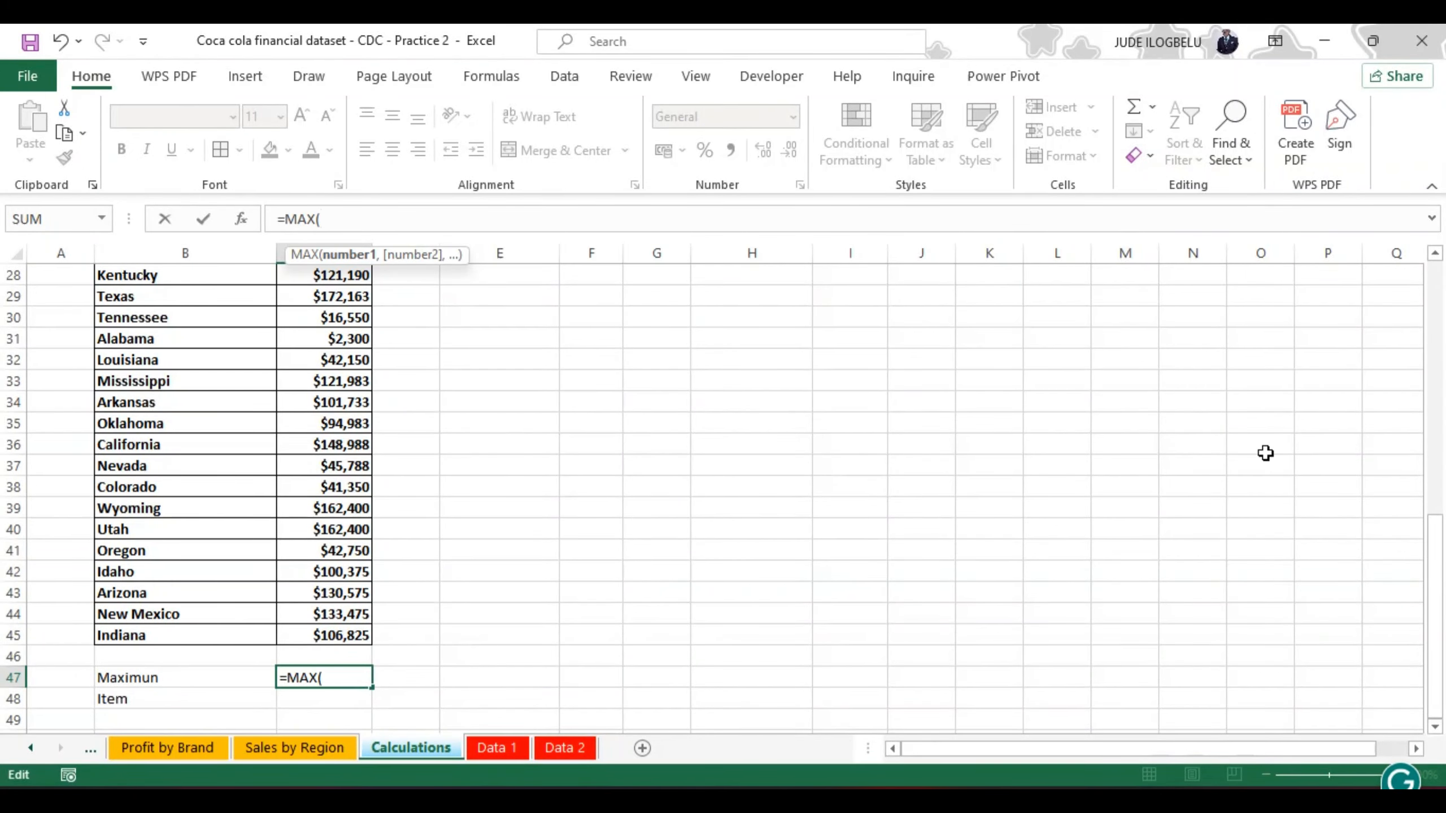
left_click_drag(1432, 549, 1424, 284)
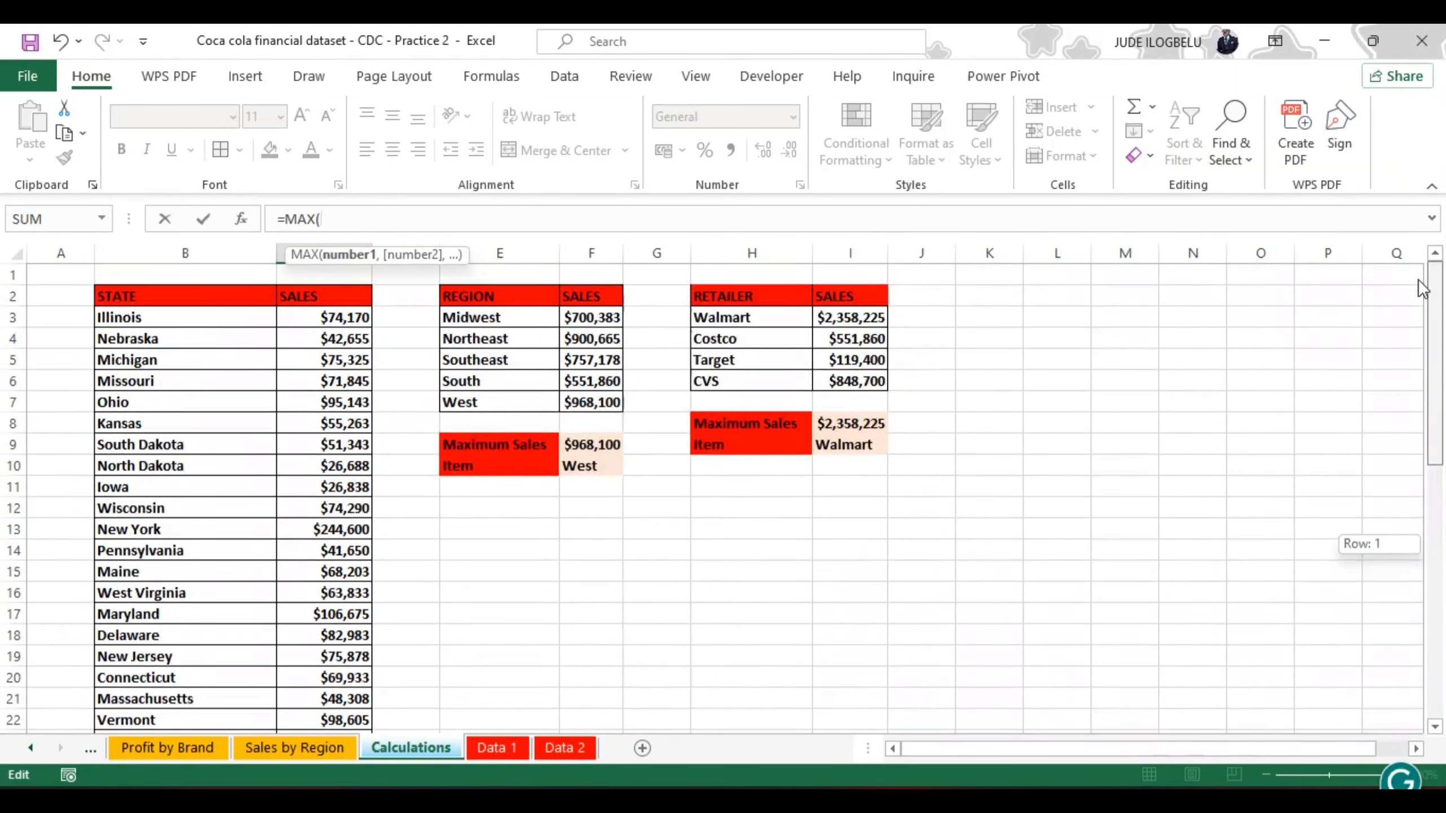
left_click(325, 316)
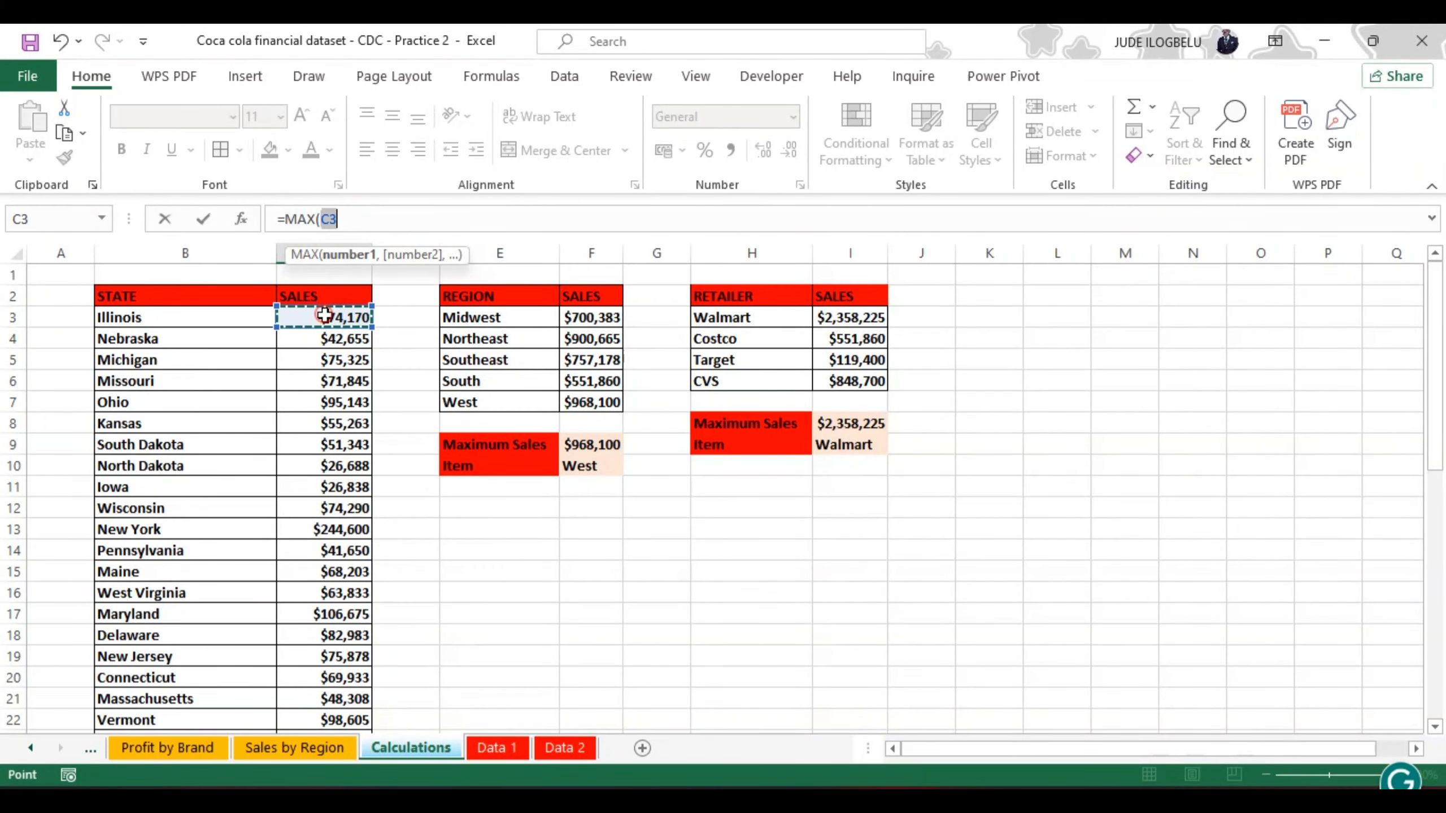
key("ctrl+shift+Down")
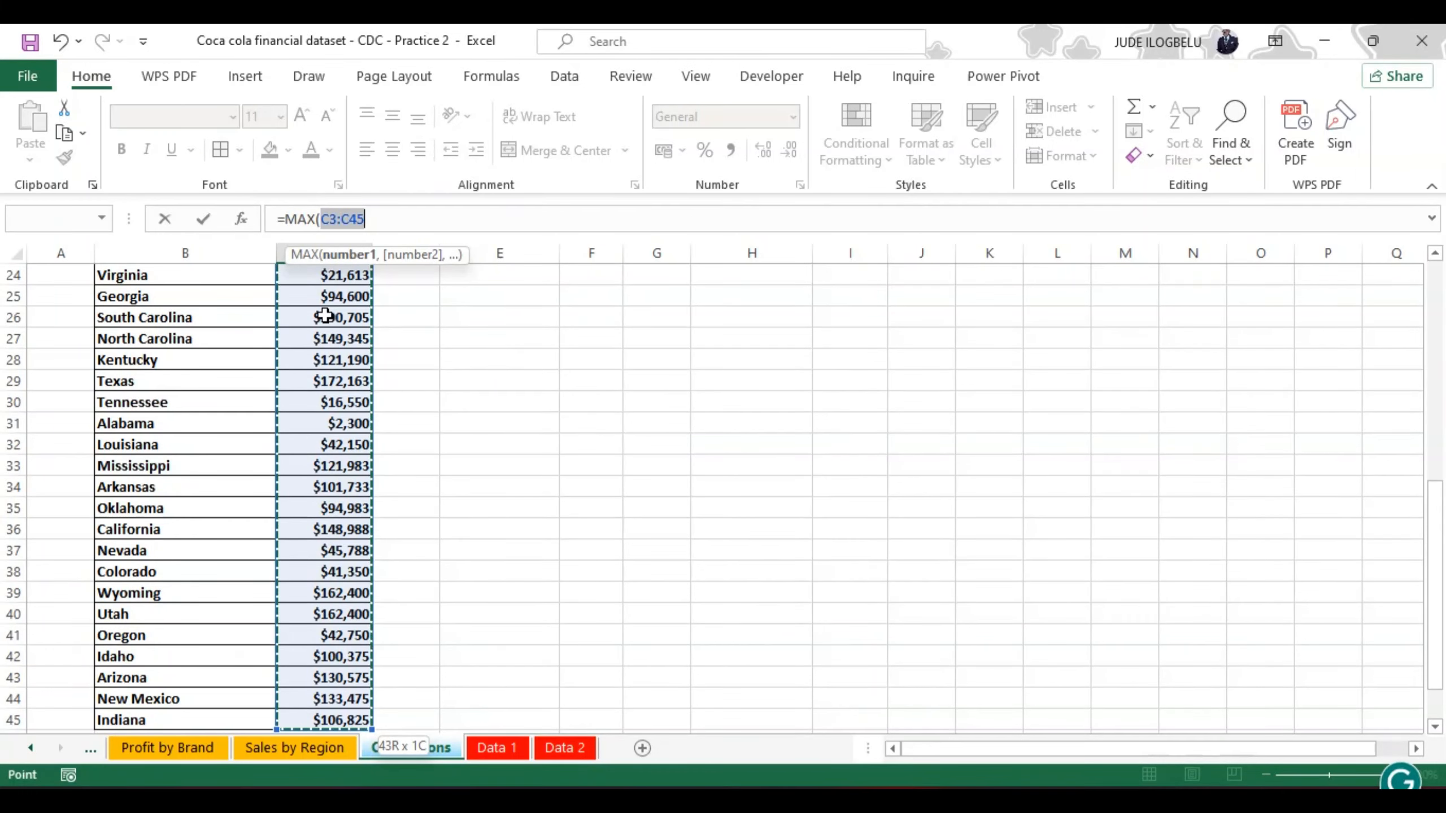
type(")")
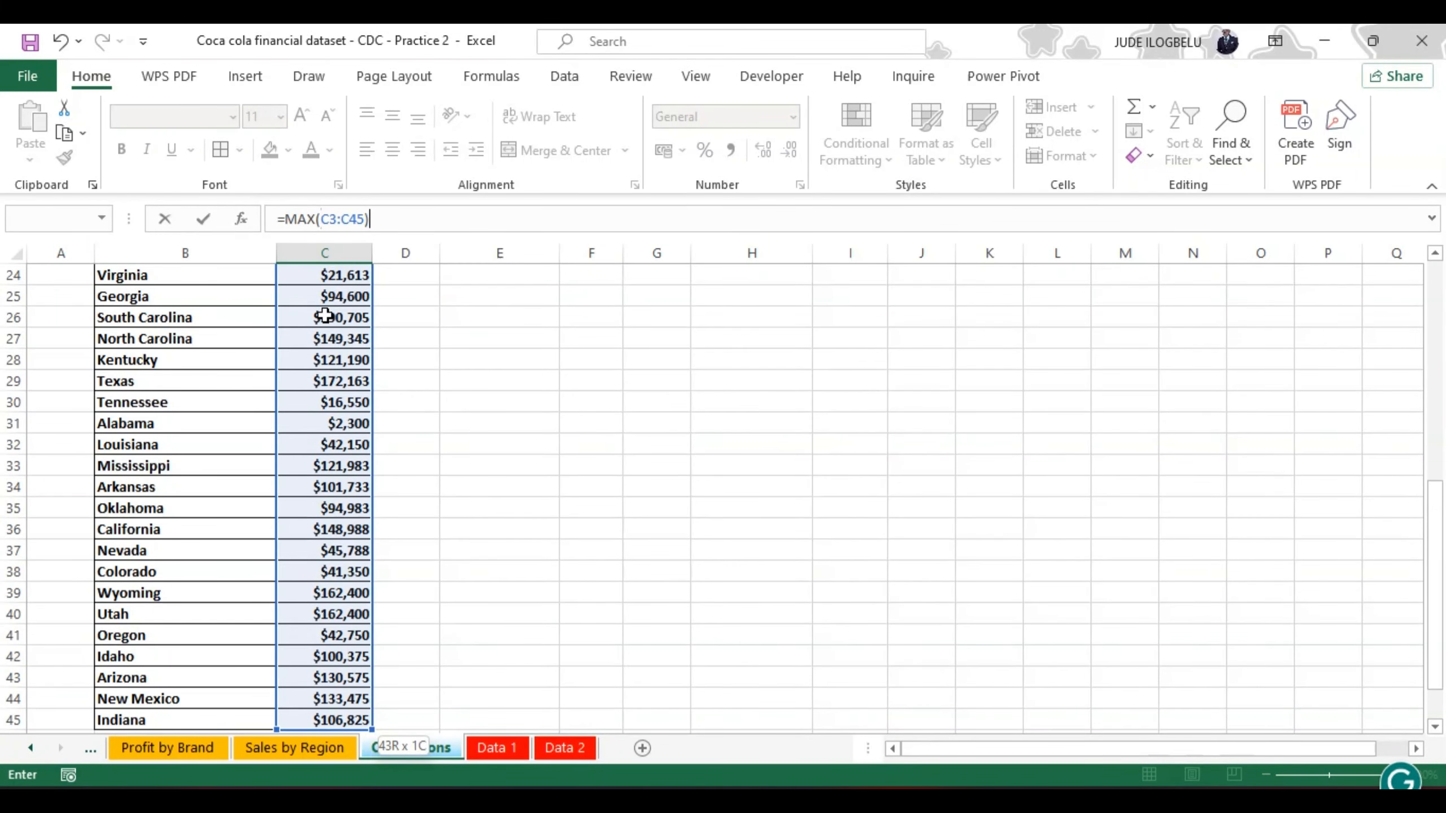
key("Return")
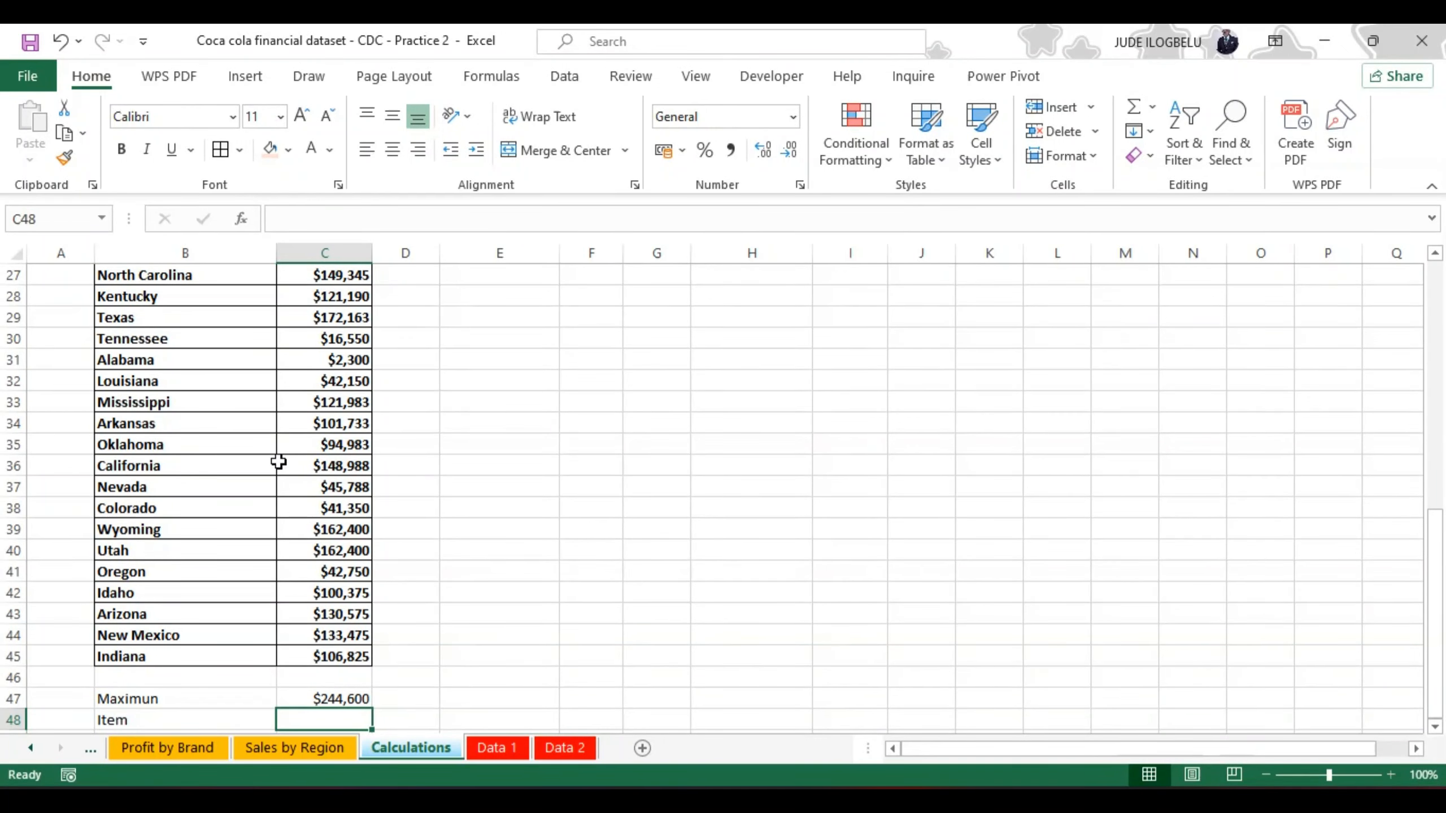
left_click(301, 220)
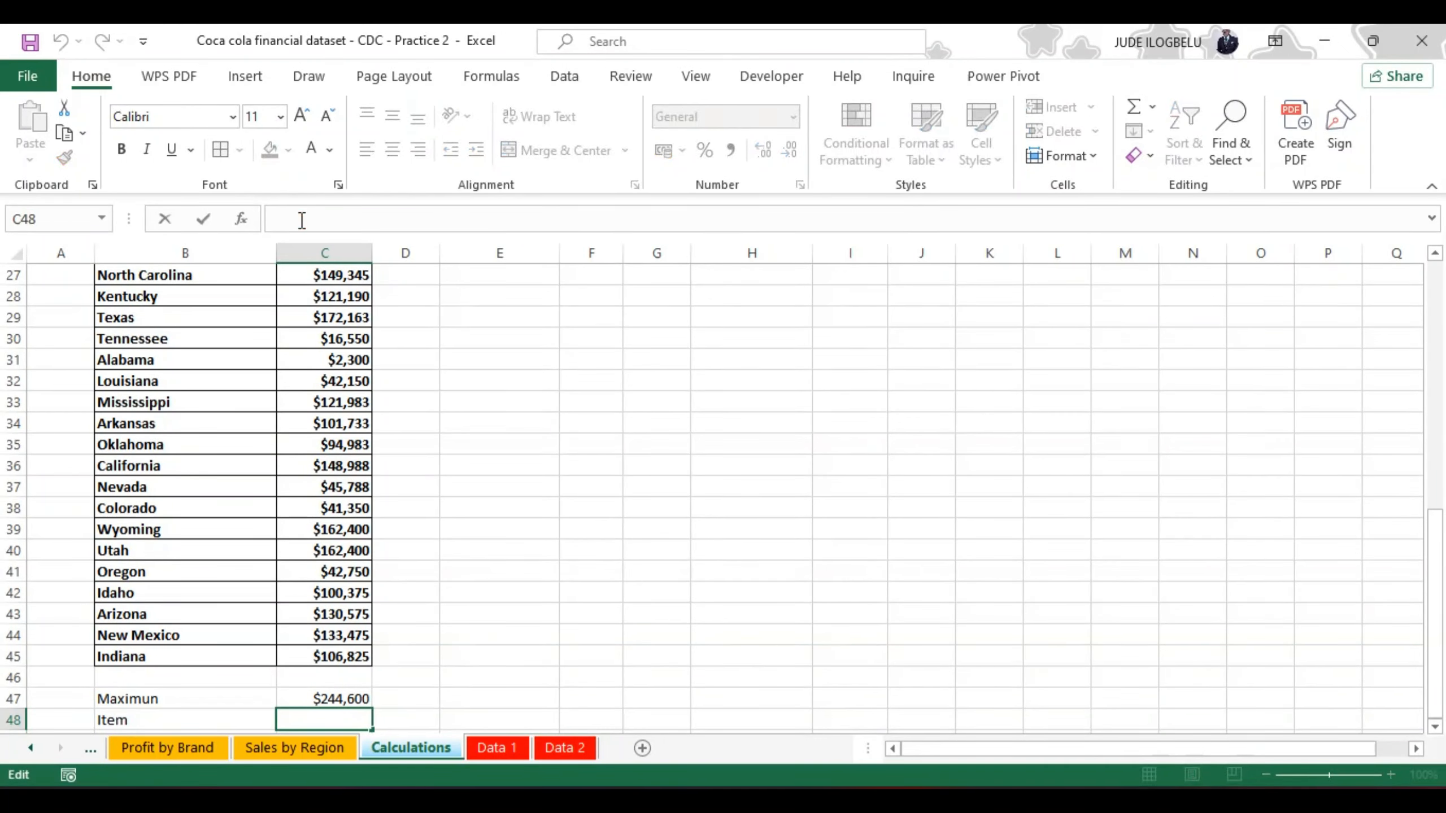
type("=u")
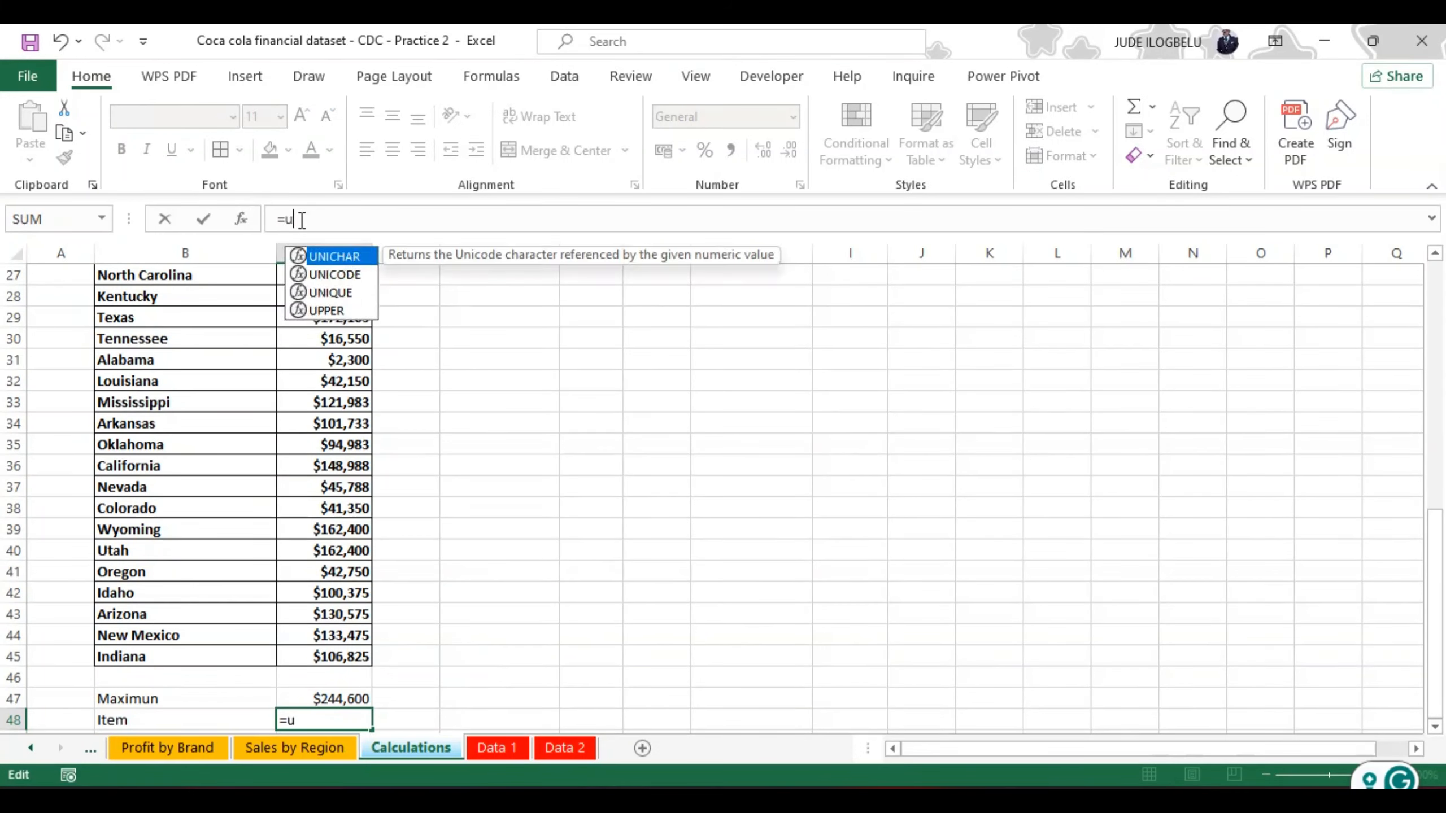
type("ni")
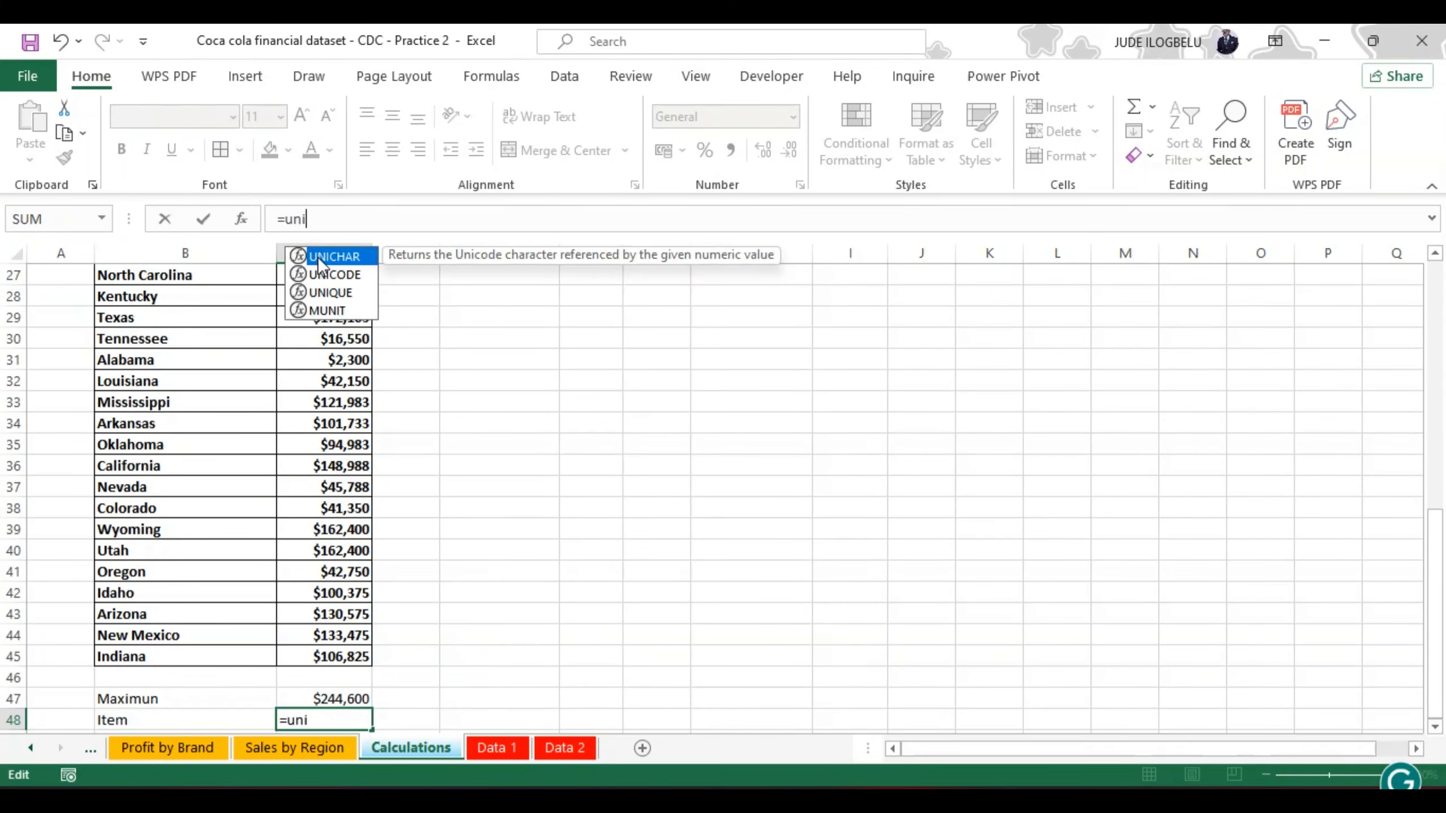
double_click(329, 292)
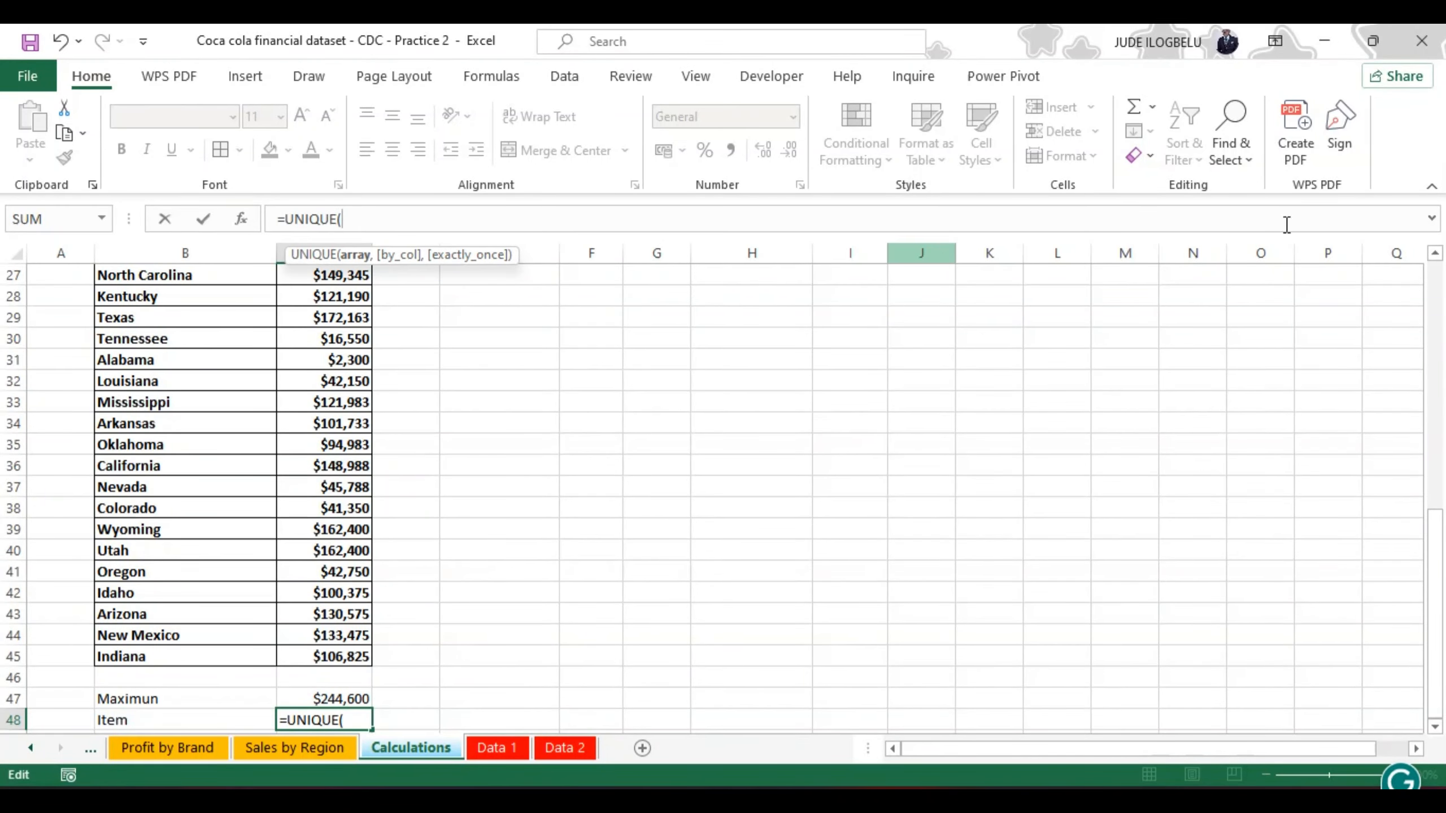
left_click_drag(1433, 563, 1430, 290)
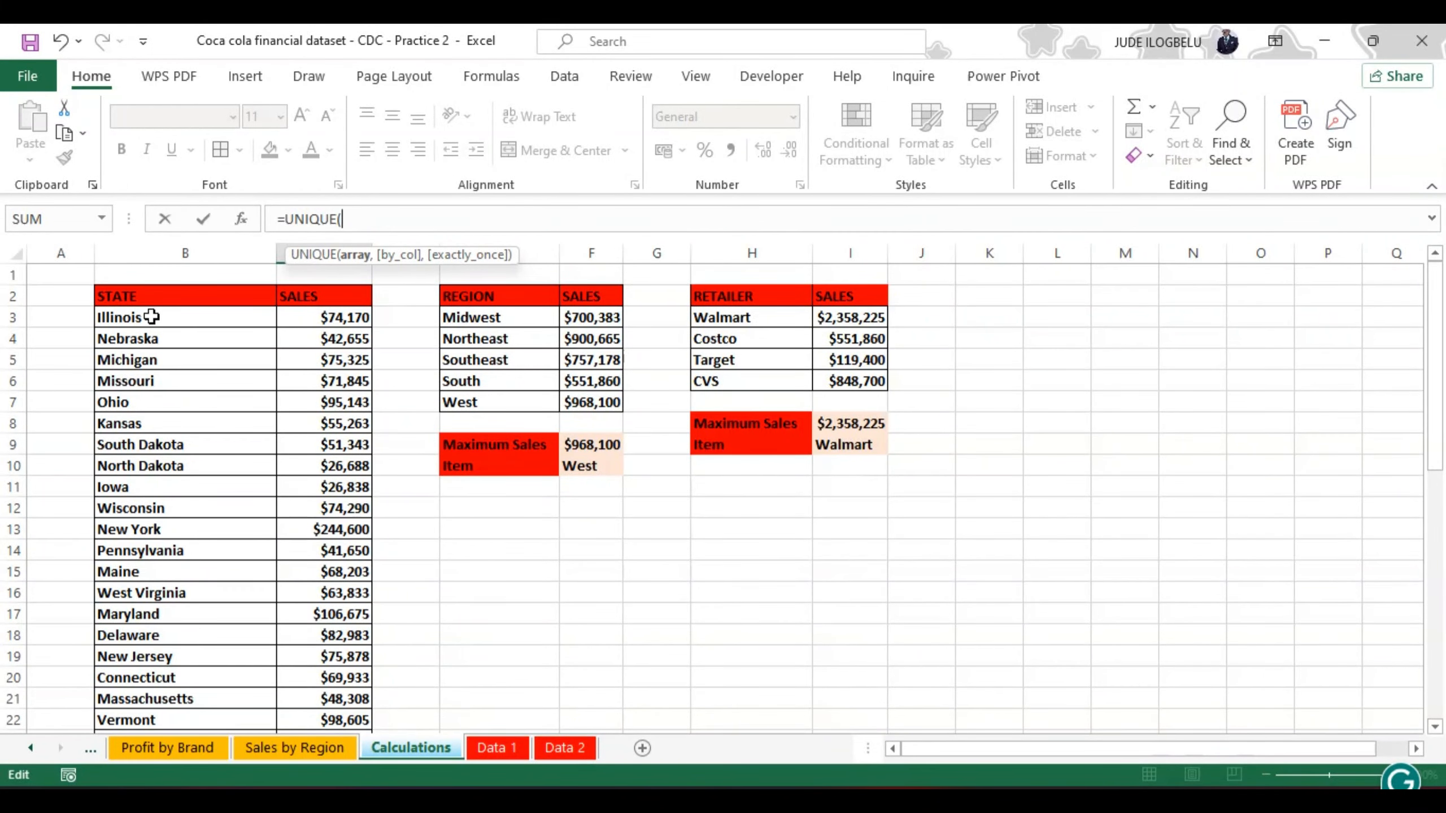
left_click(149, 315)
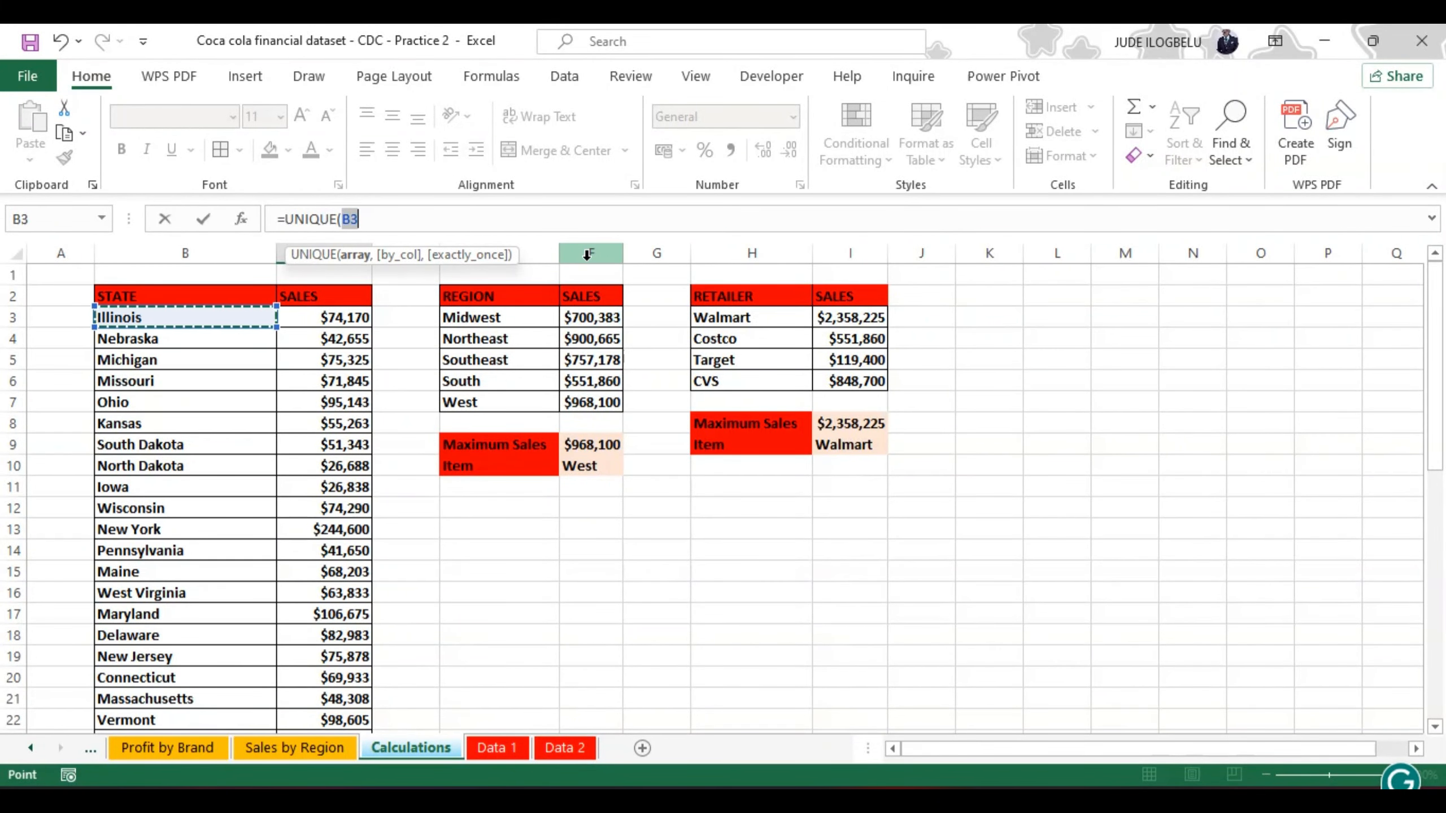
type("#")
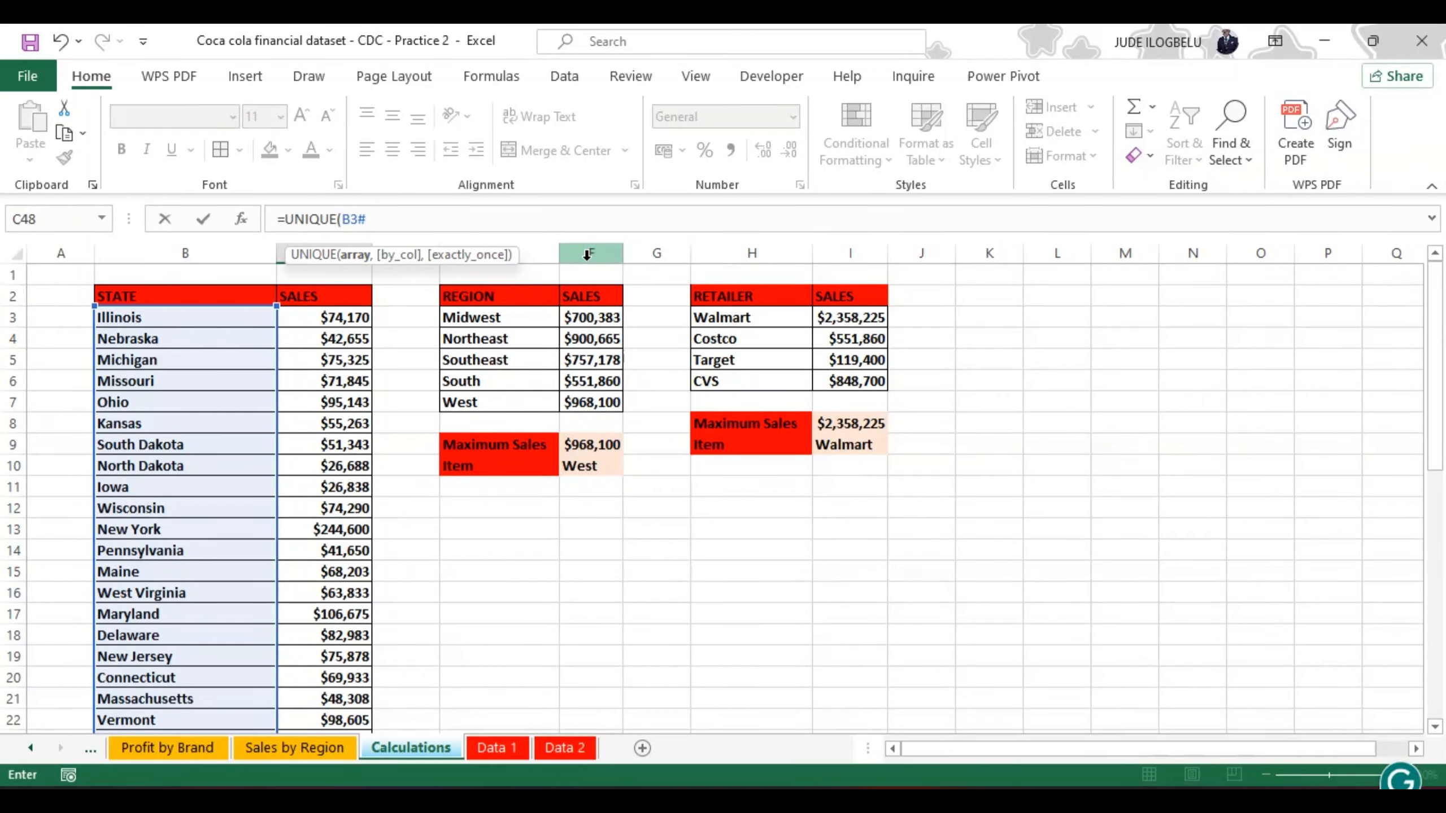
type(",mat")
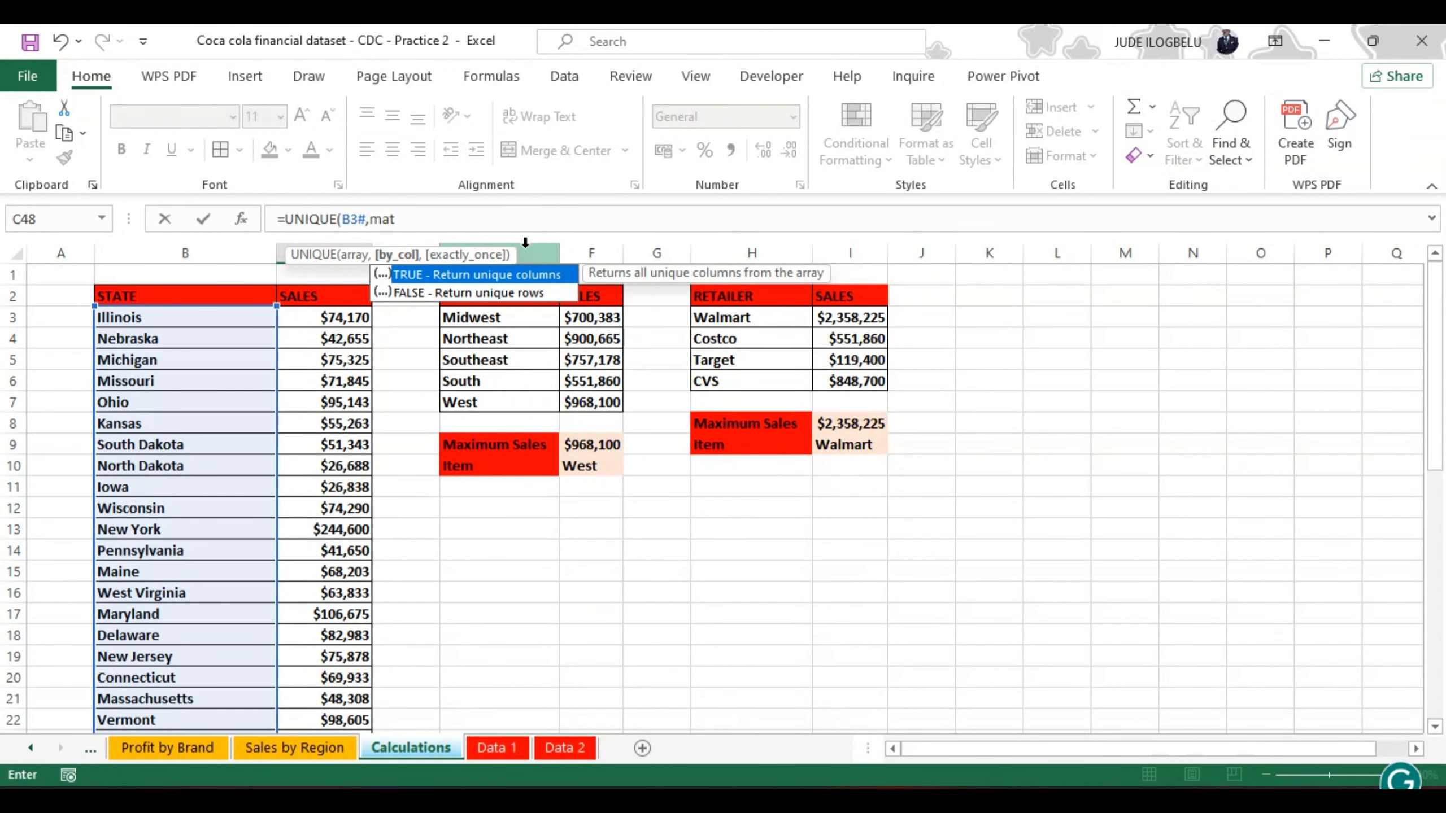
key("BackSpace")
key("BackSpace")
key("BackSpace")
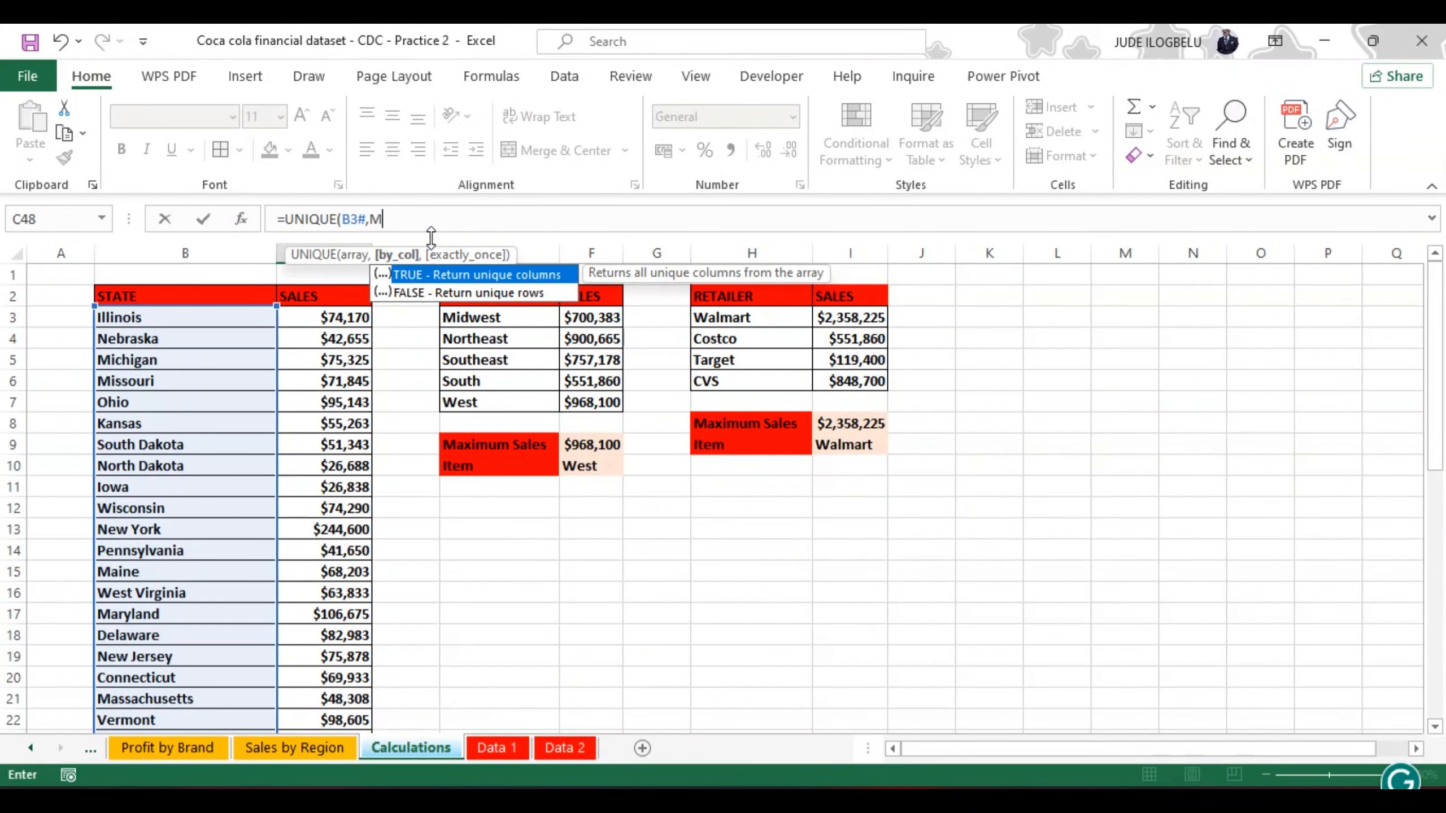
type("a")
key("BackSpace")
key("BackSpace")
key("BackSpace")
key("BackSpace")
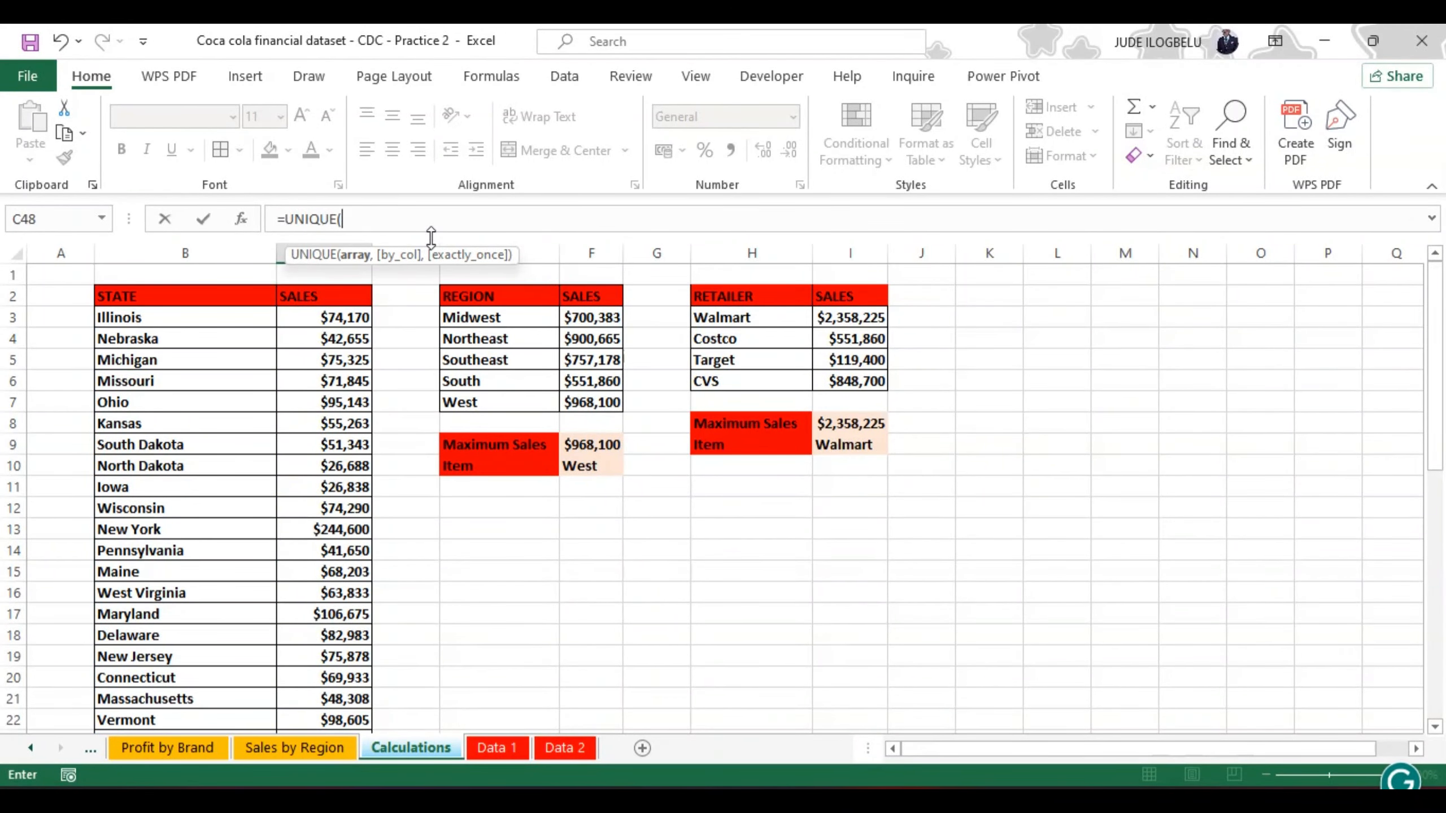
key("BackSpace")
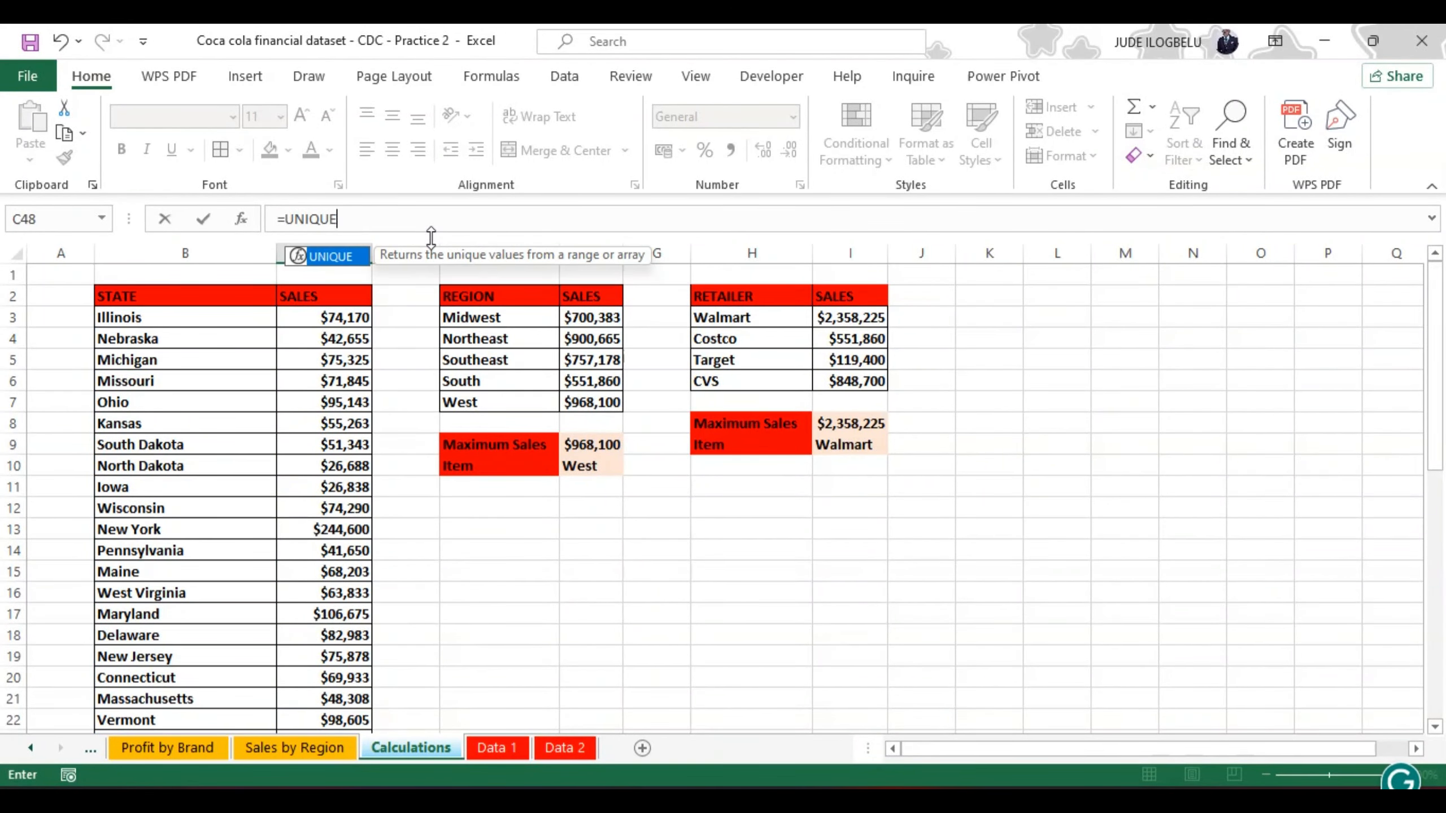
key("BackSpace")
key("BackSpace")
key("BackSpace")
key("BackSpace")
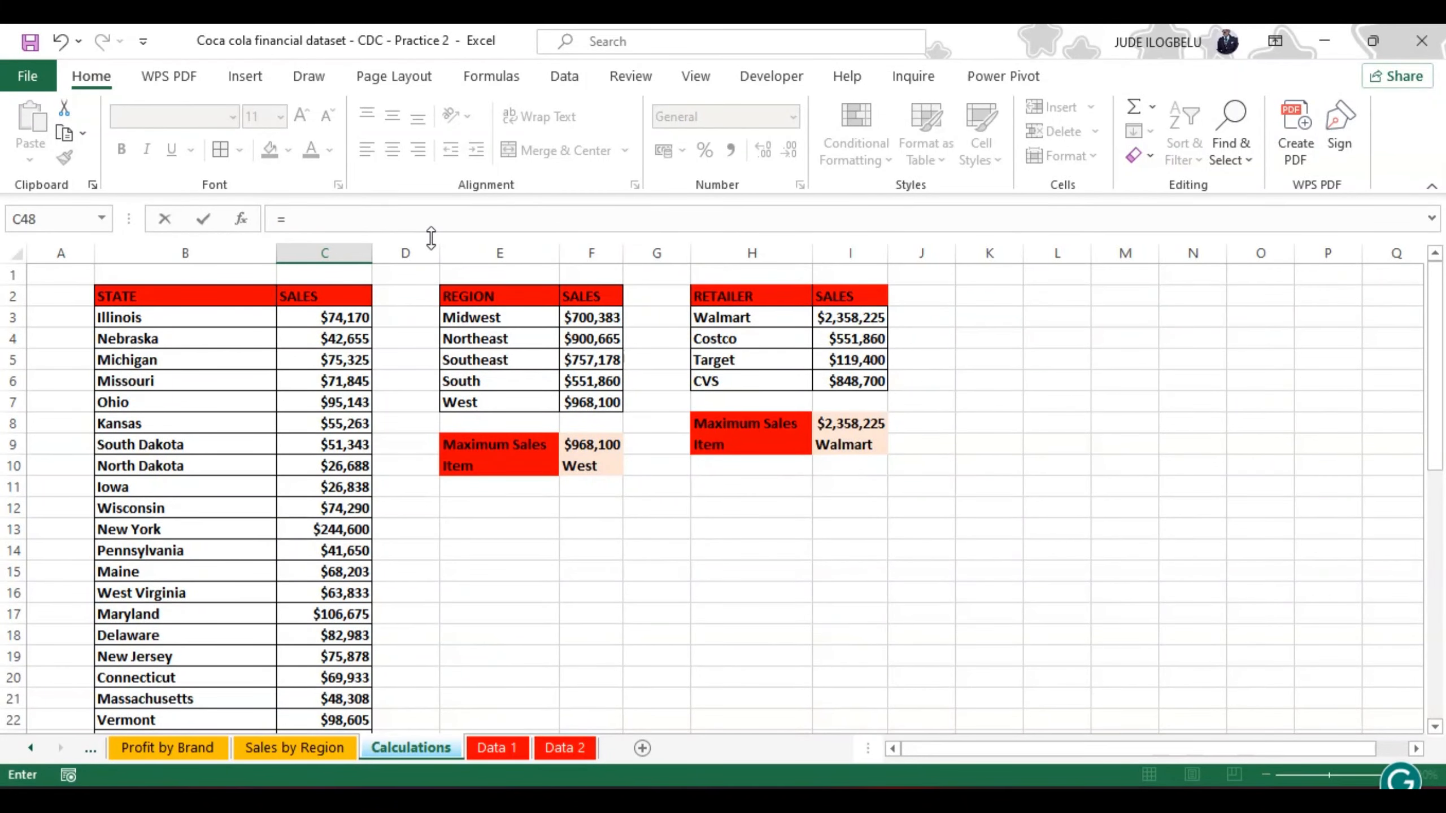
Step: Enter =INDEX(B3#,MATCH(C47,C3:C45)) in C48 to look up the state with the maximum sales
type("Inde")
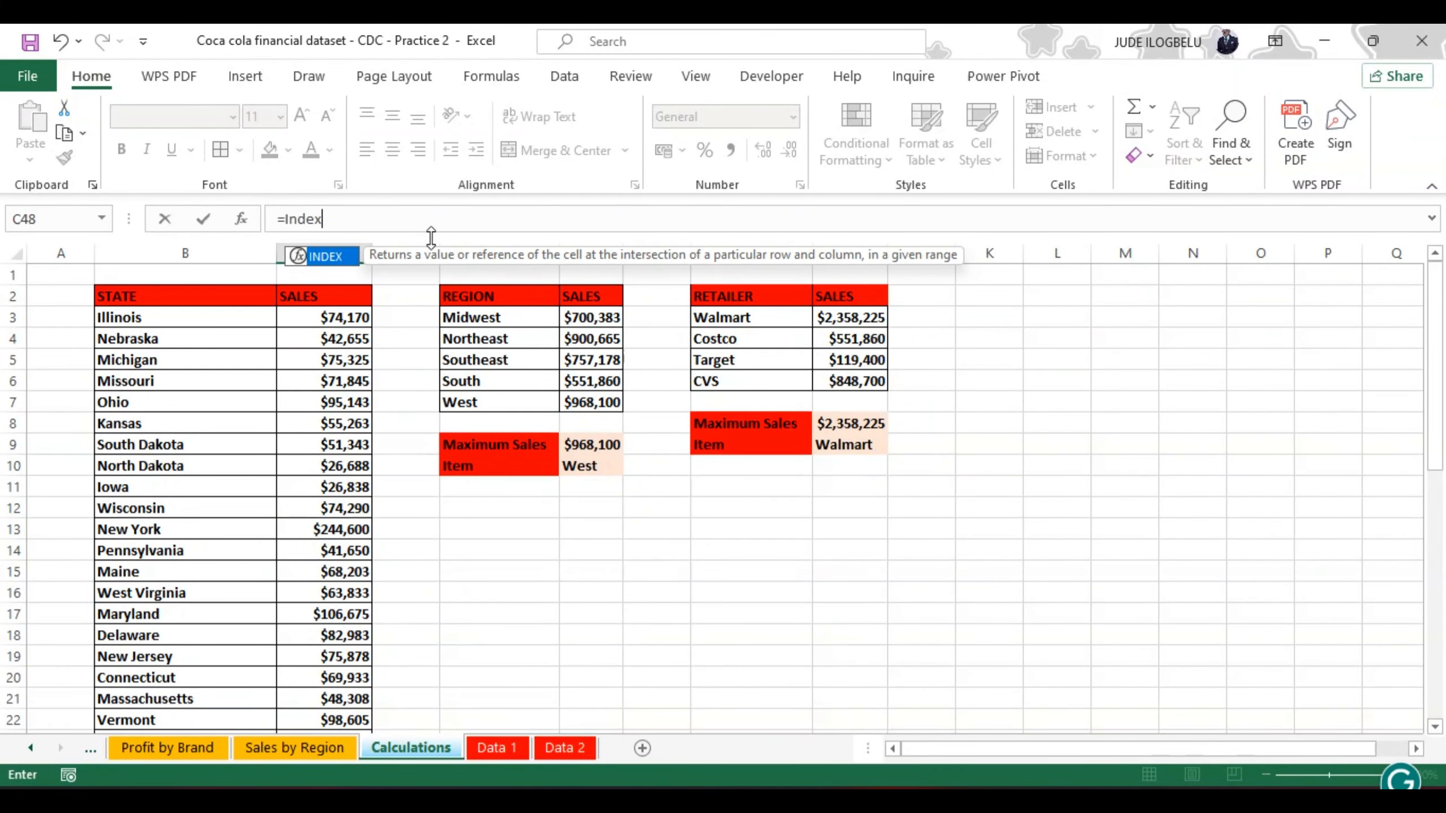
type("x")
double_click(324, 257)
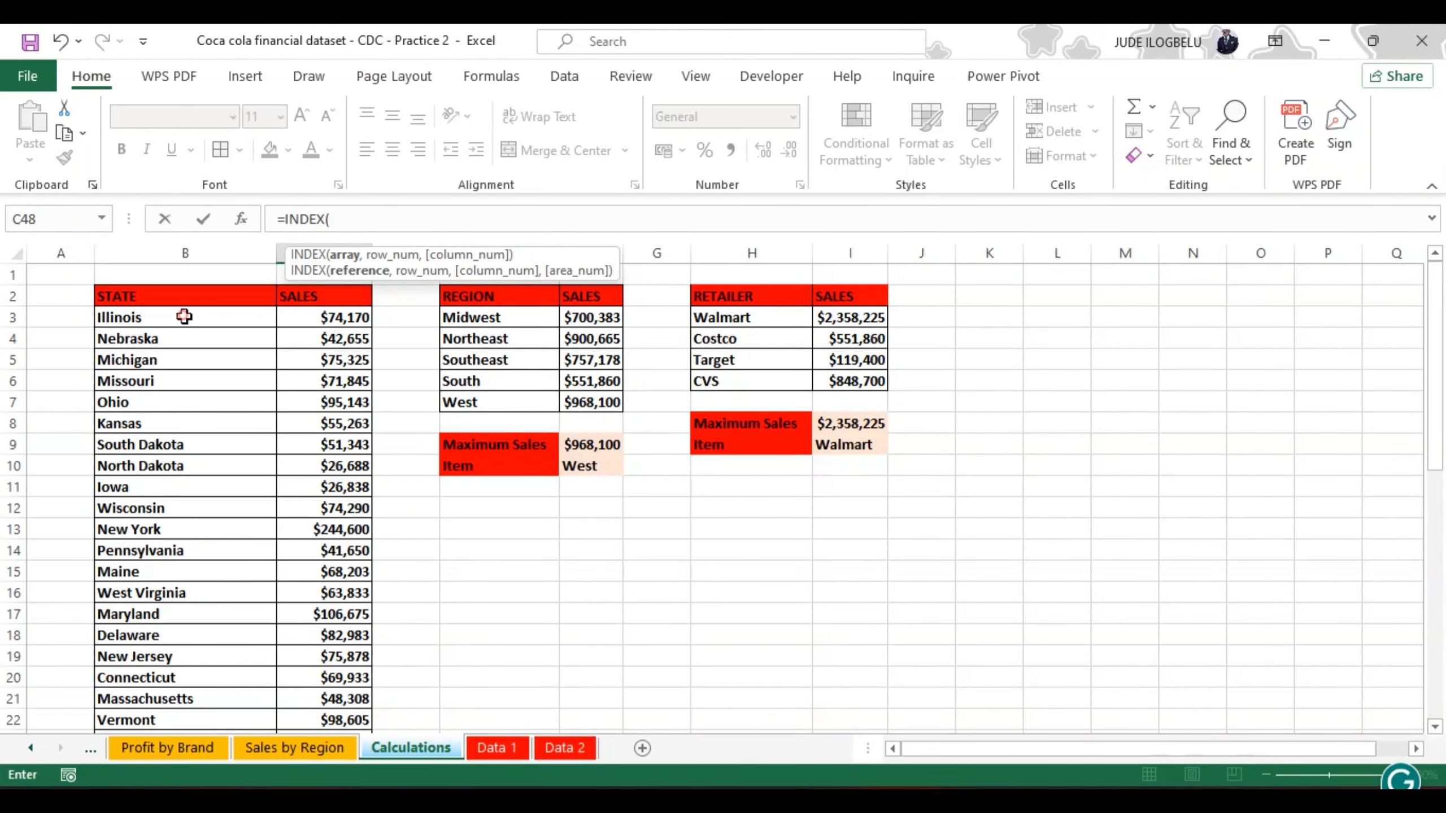
left_click(184, 317)
key("ctrl+shift+Down")
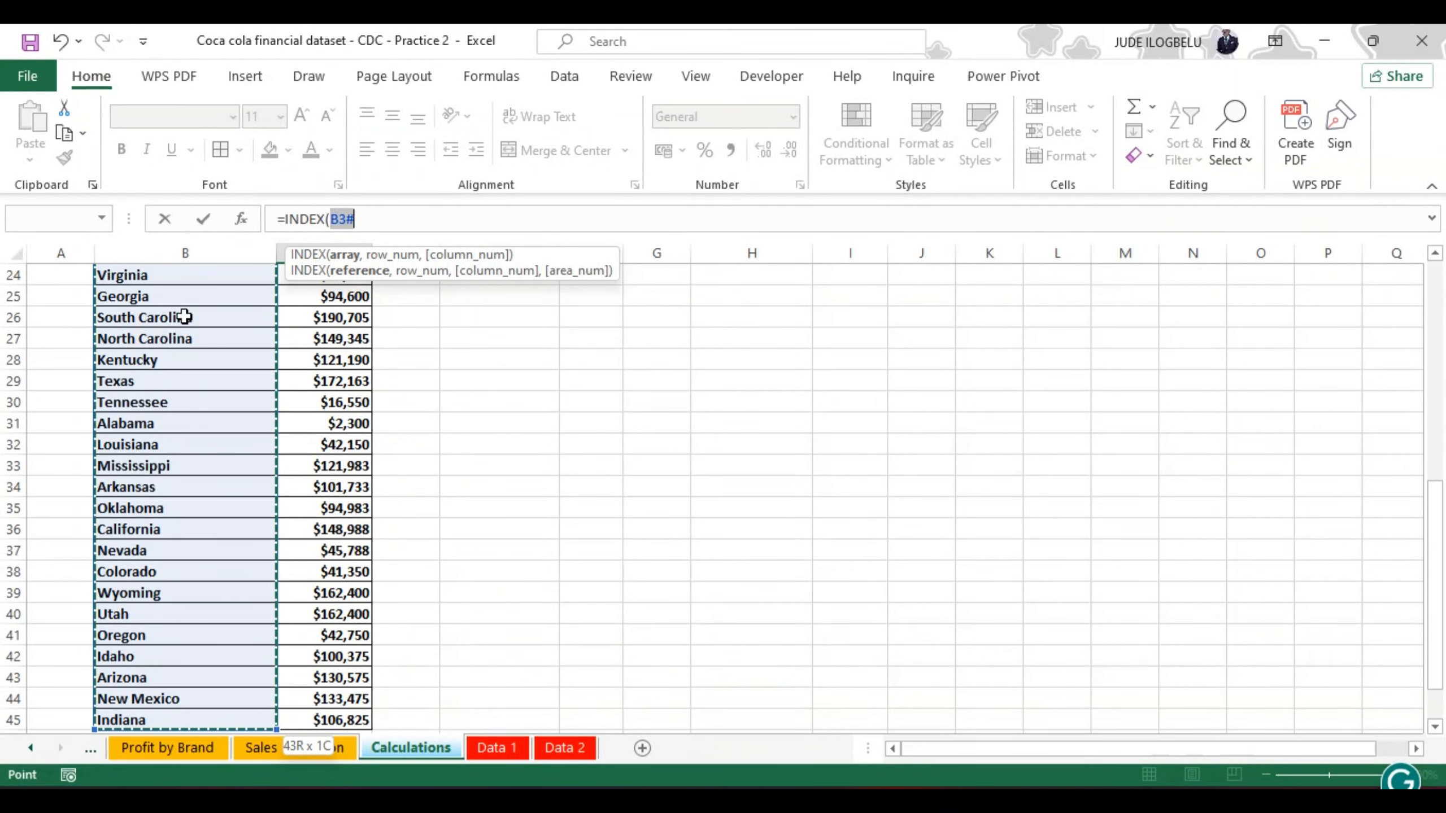
type("#")
key("BackSpace")
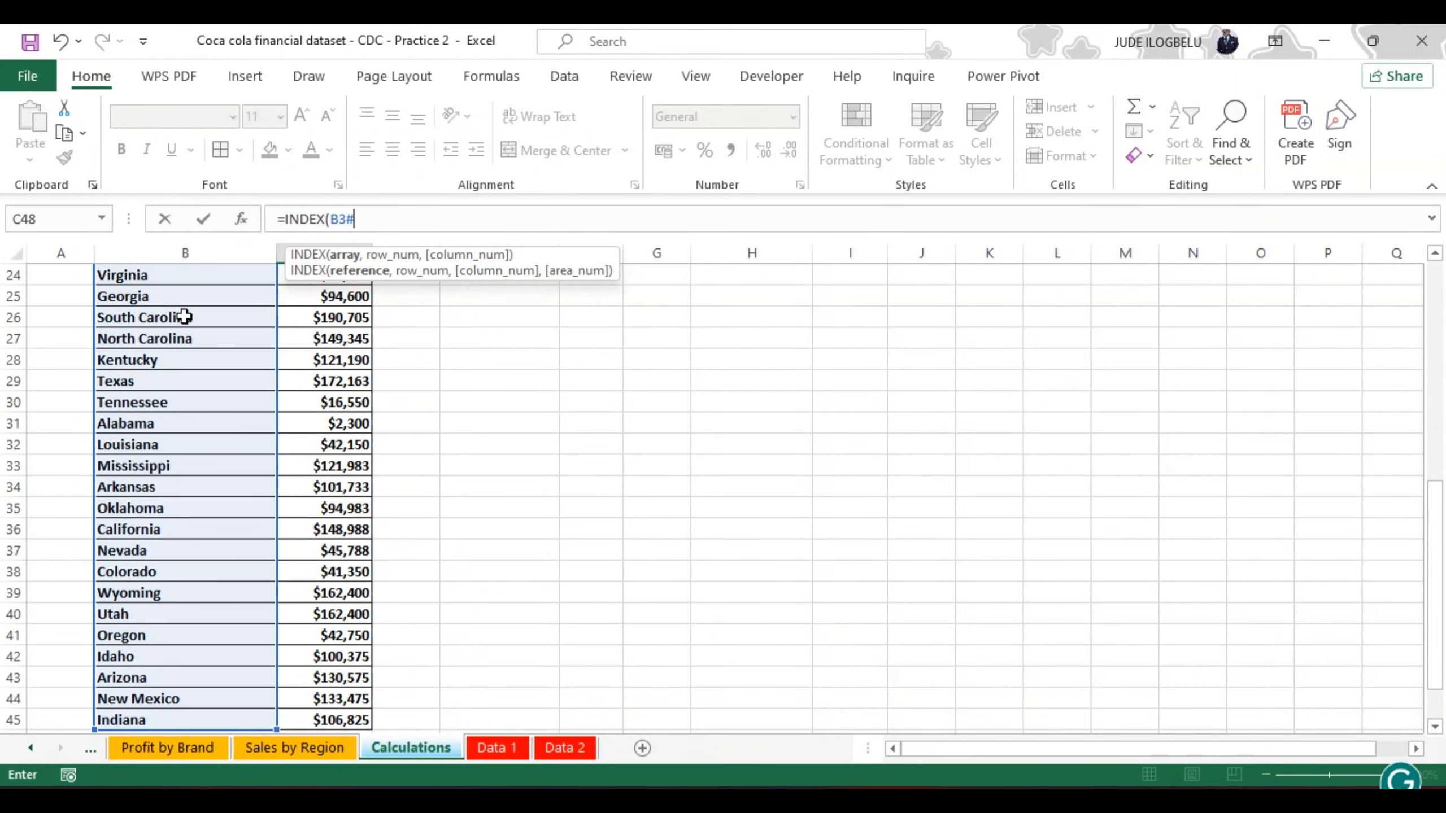
type(",")
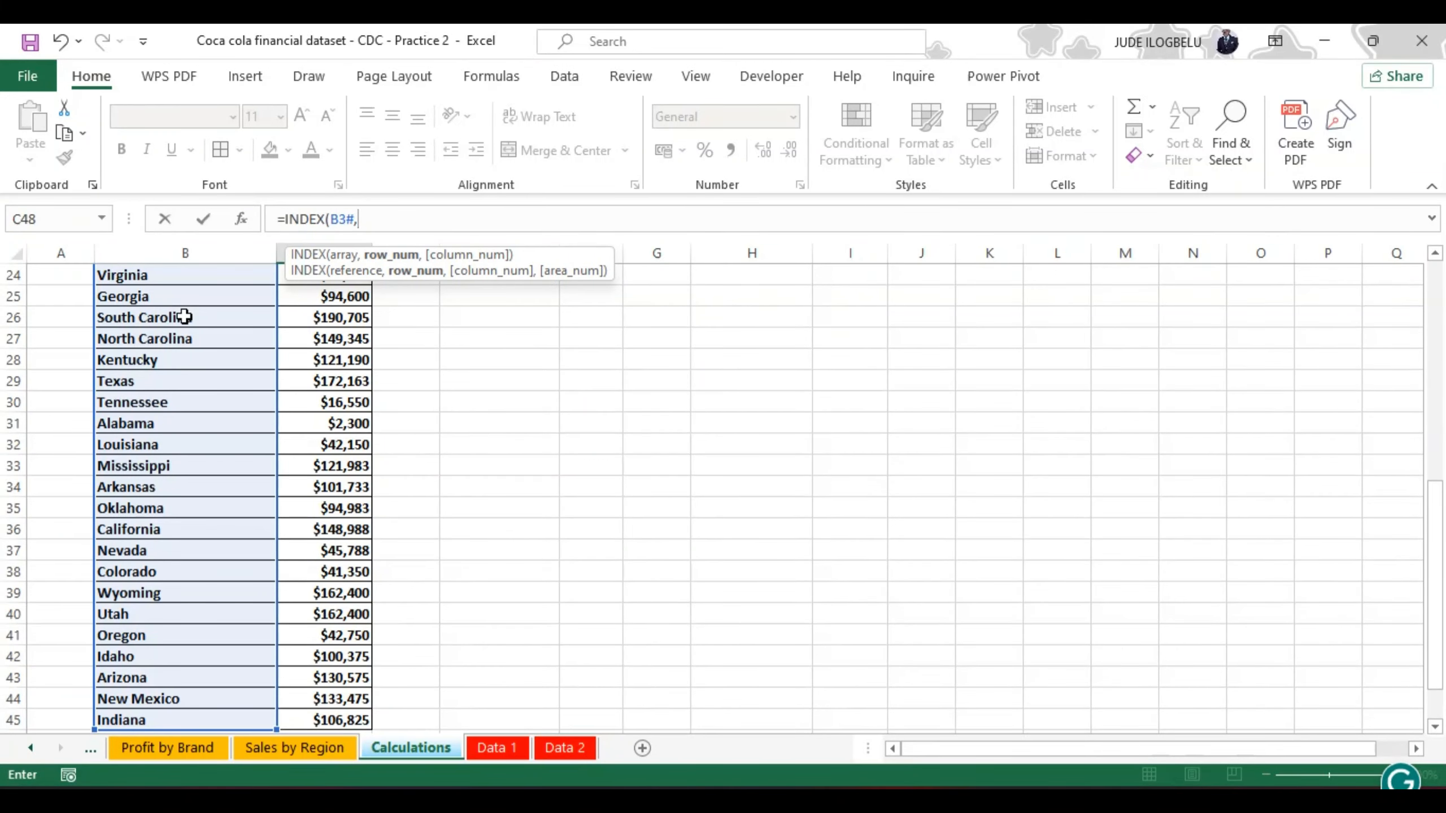
type("ma")
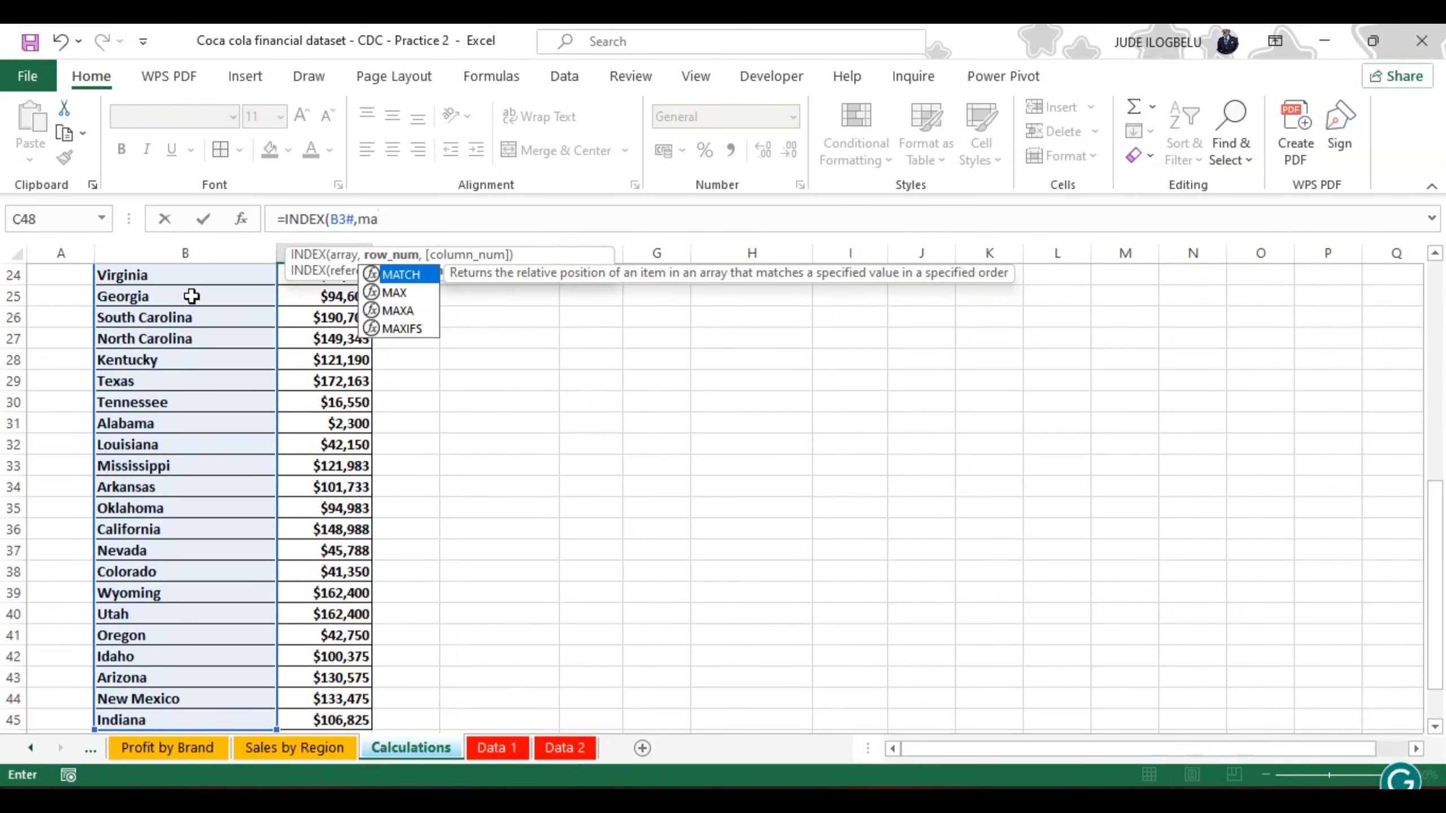
double_click(409, 274)
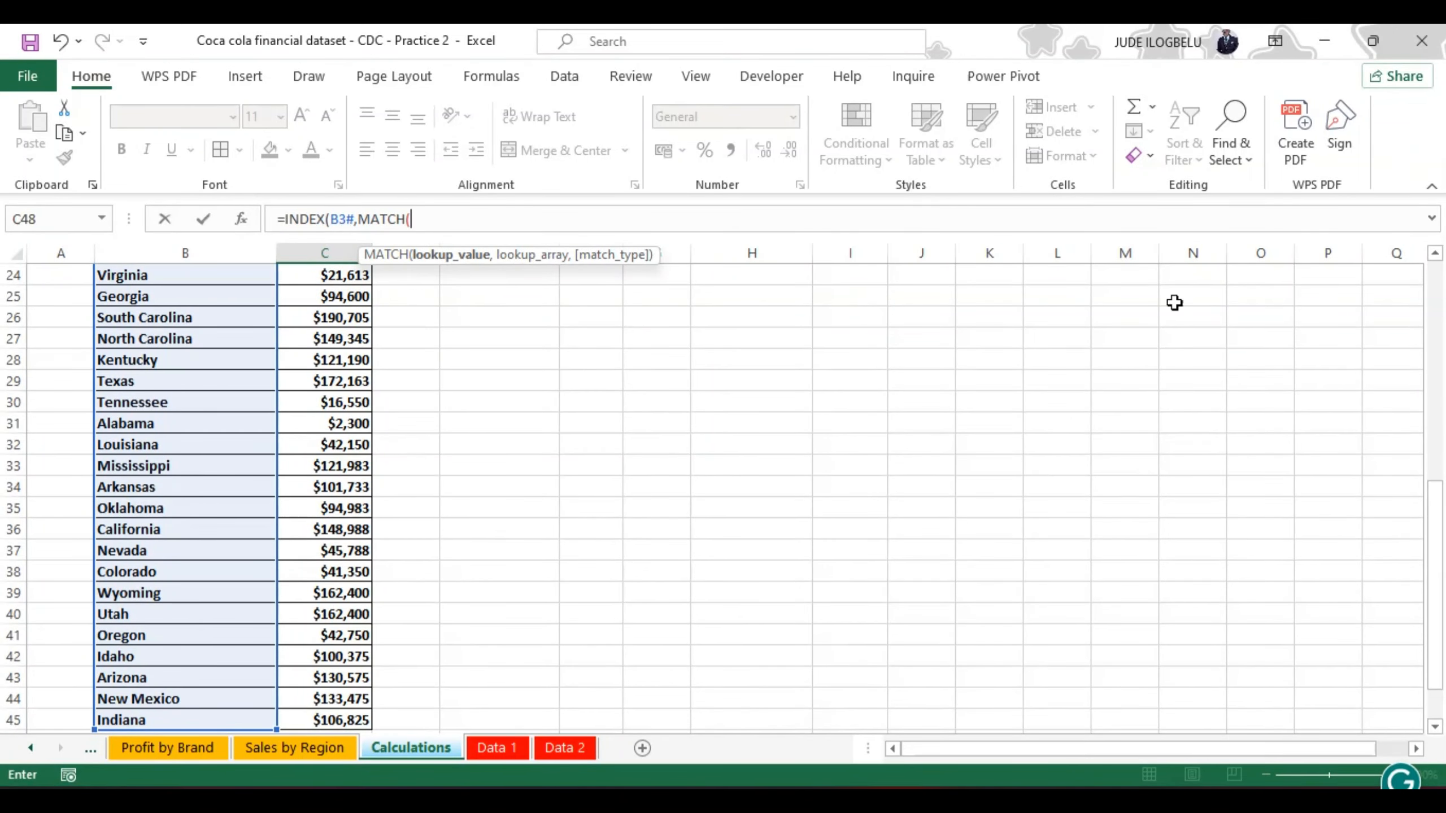
left_click_drag(1439, 516, 1439, 575)
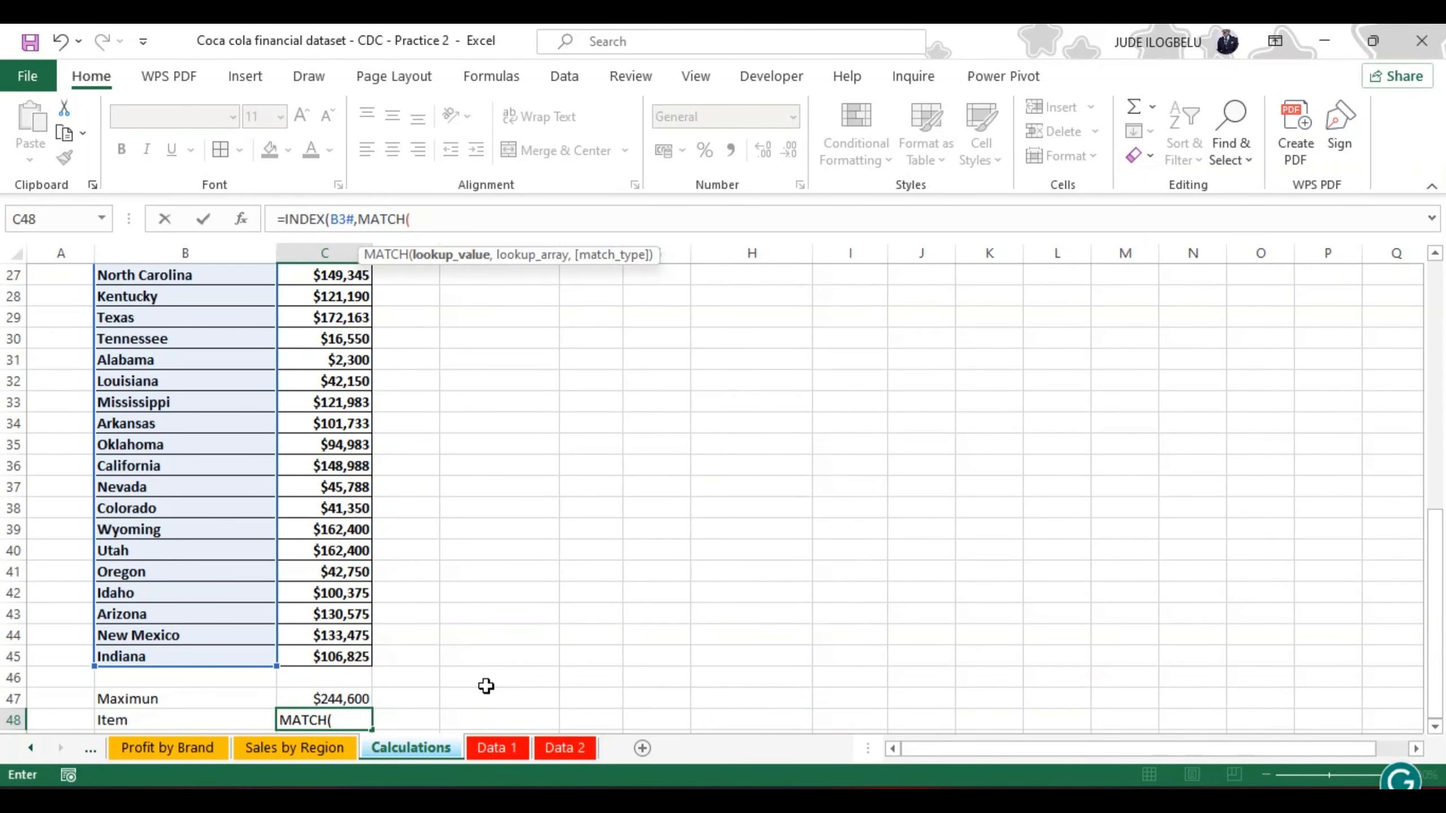
left_click(345, 696)
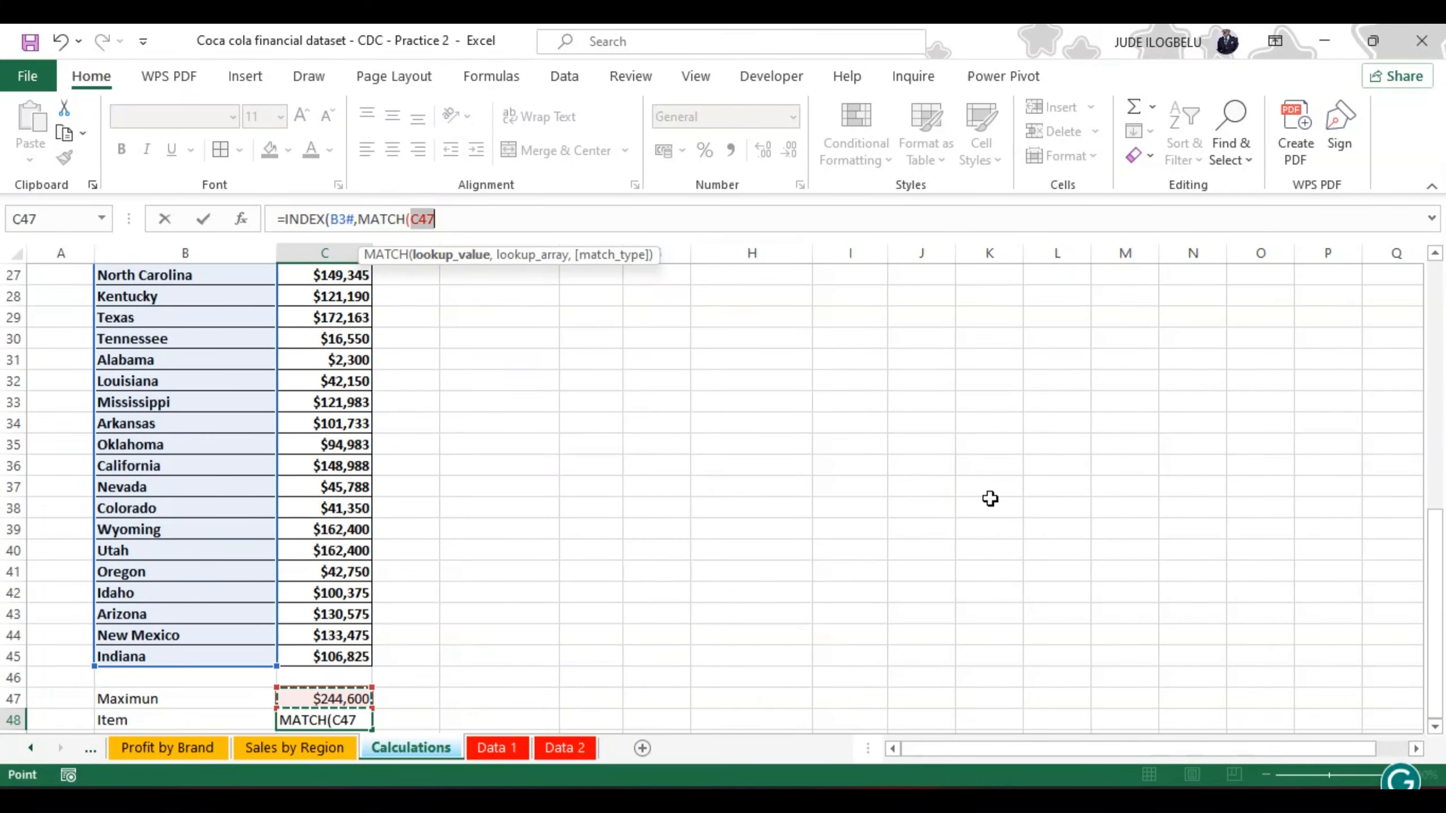
type(",")
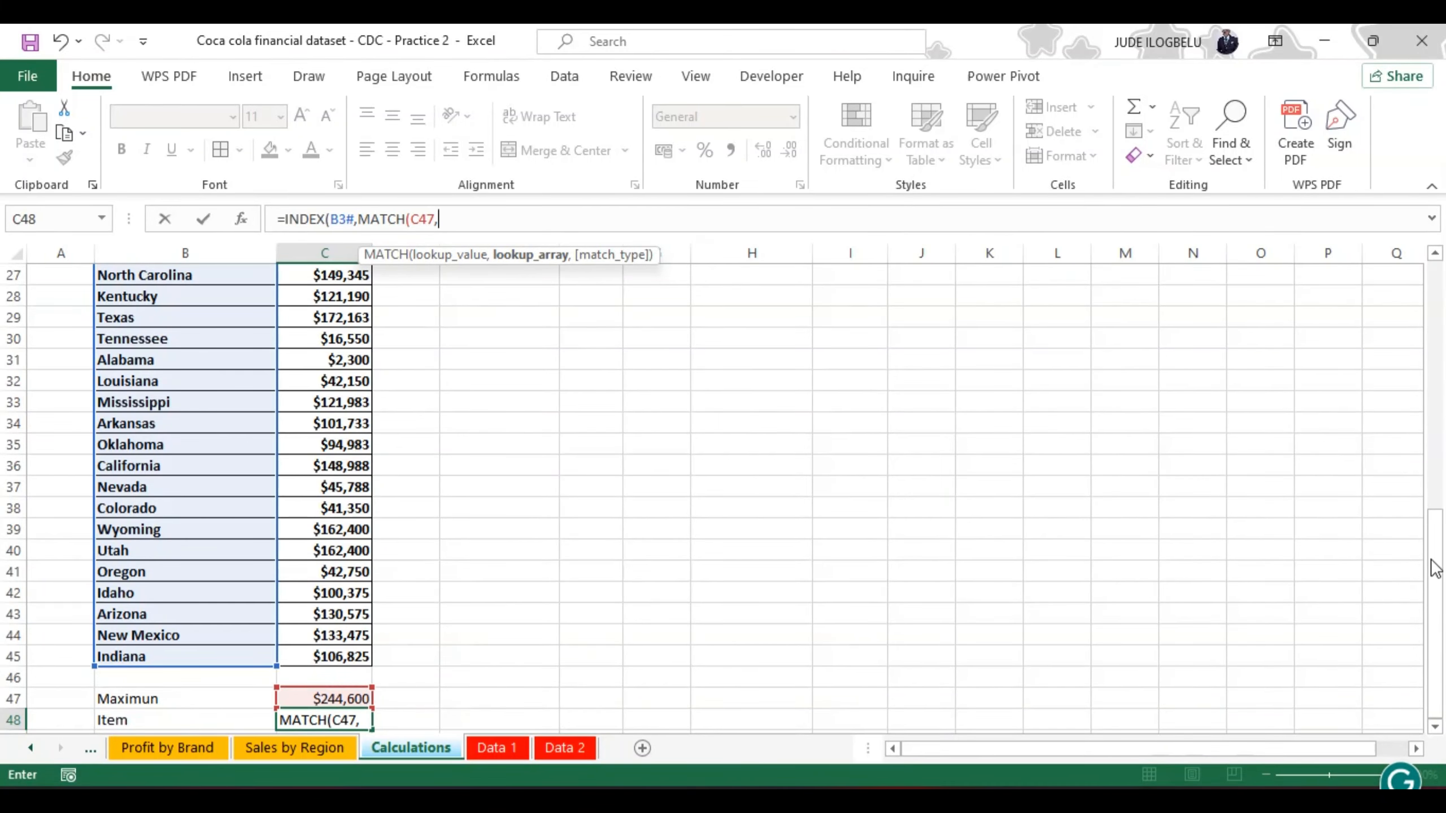
left_click_drag(1436, 568, 1436, 267)
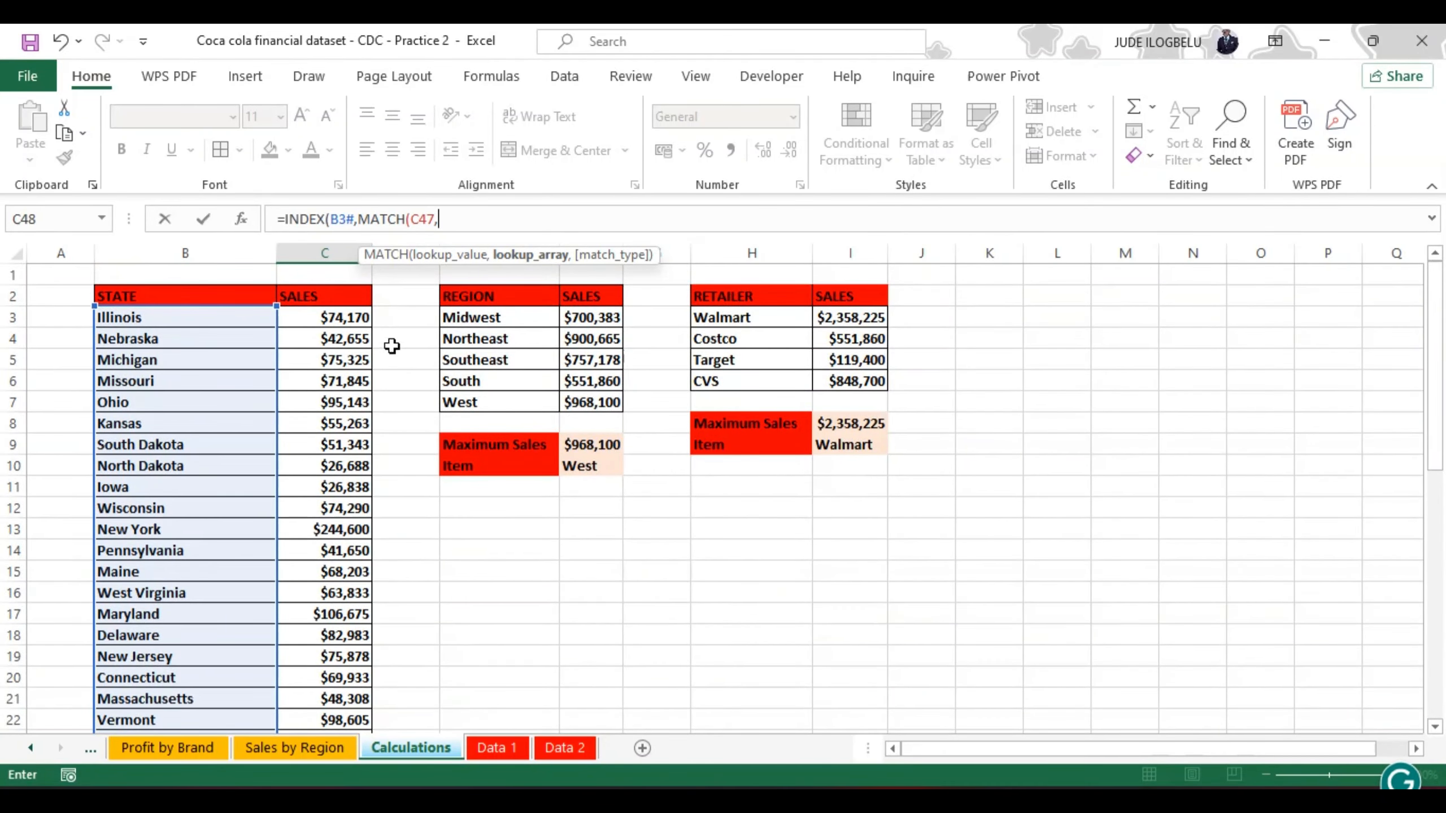
left_click(342, 318)
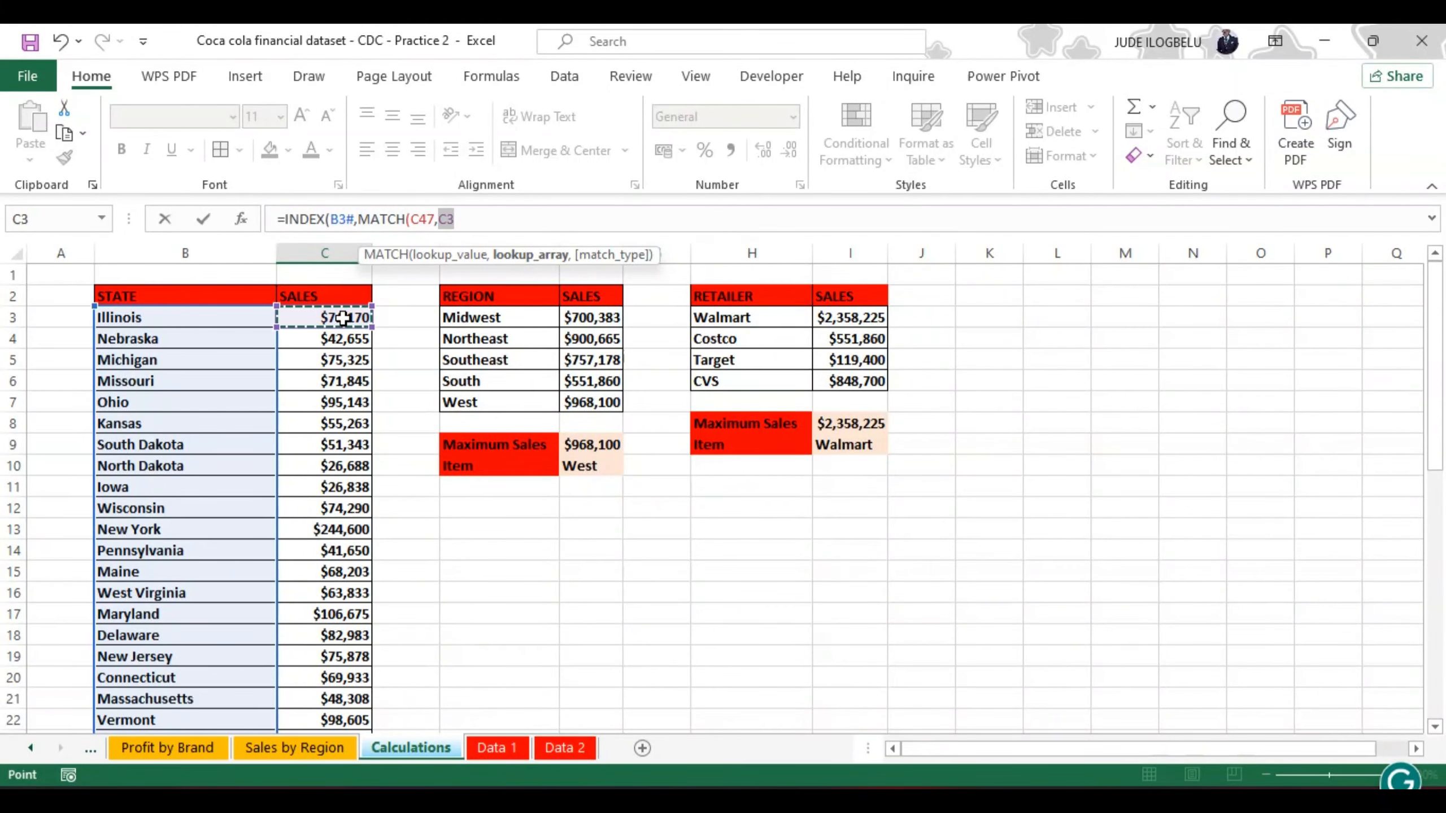
key("ctrl+shift+Down")
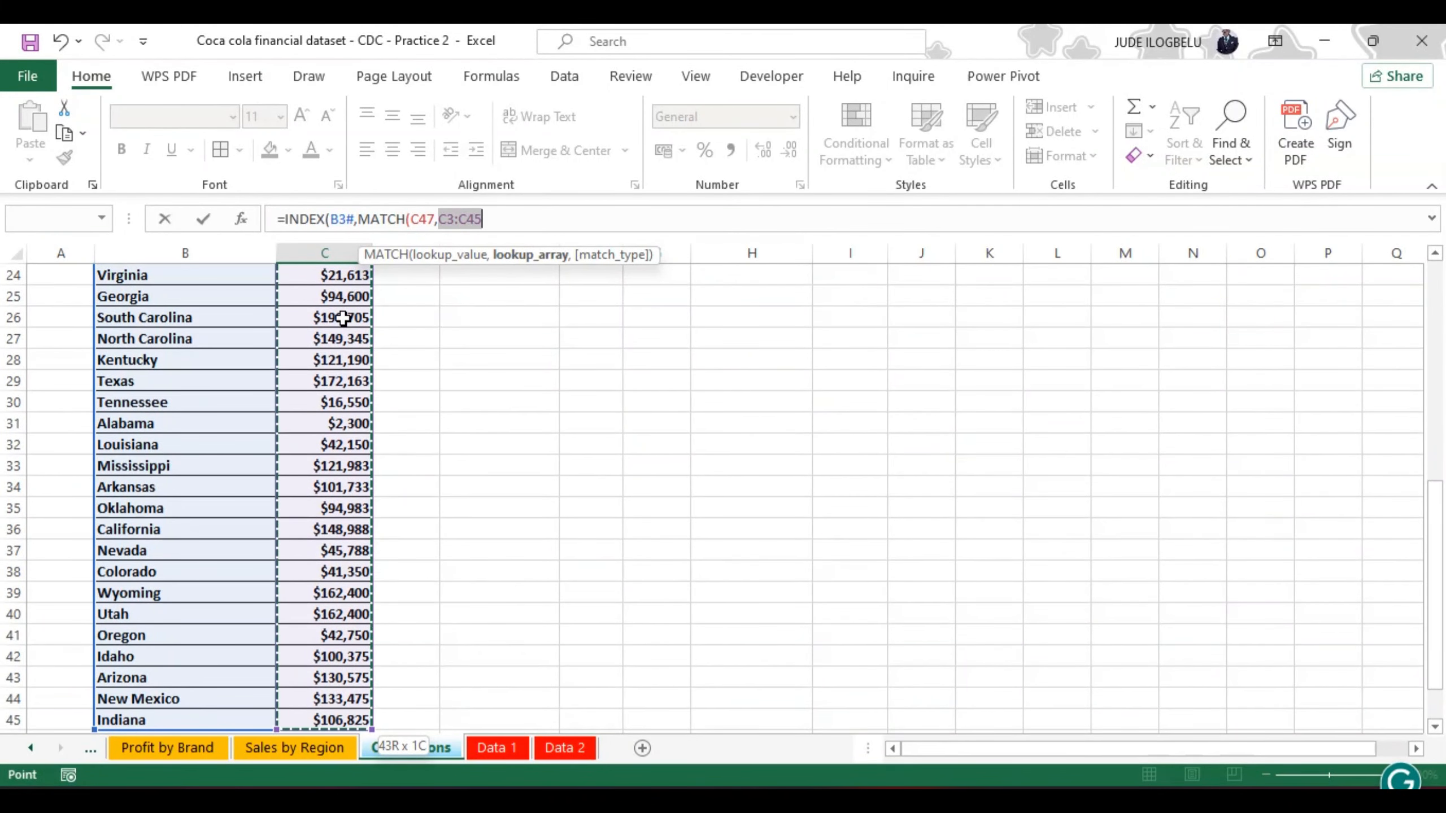
type(")")
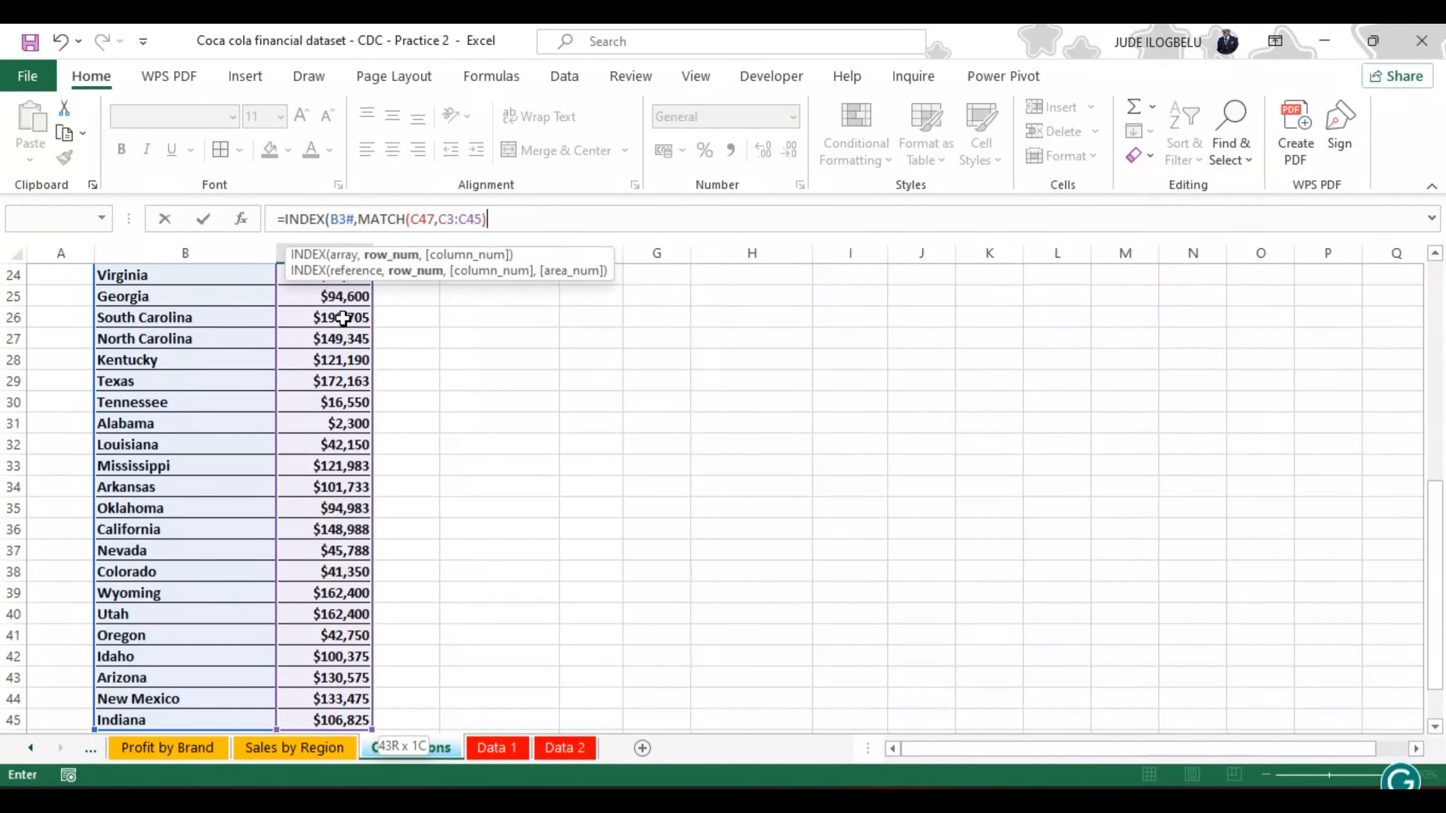
type(")")
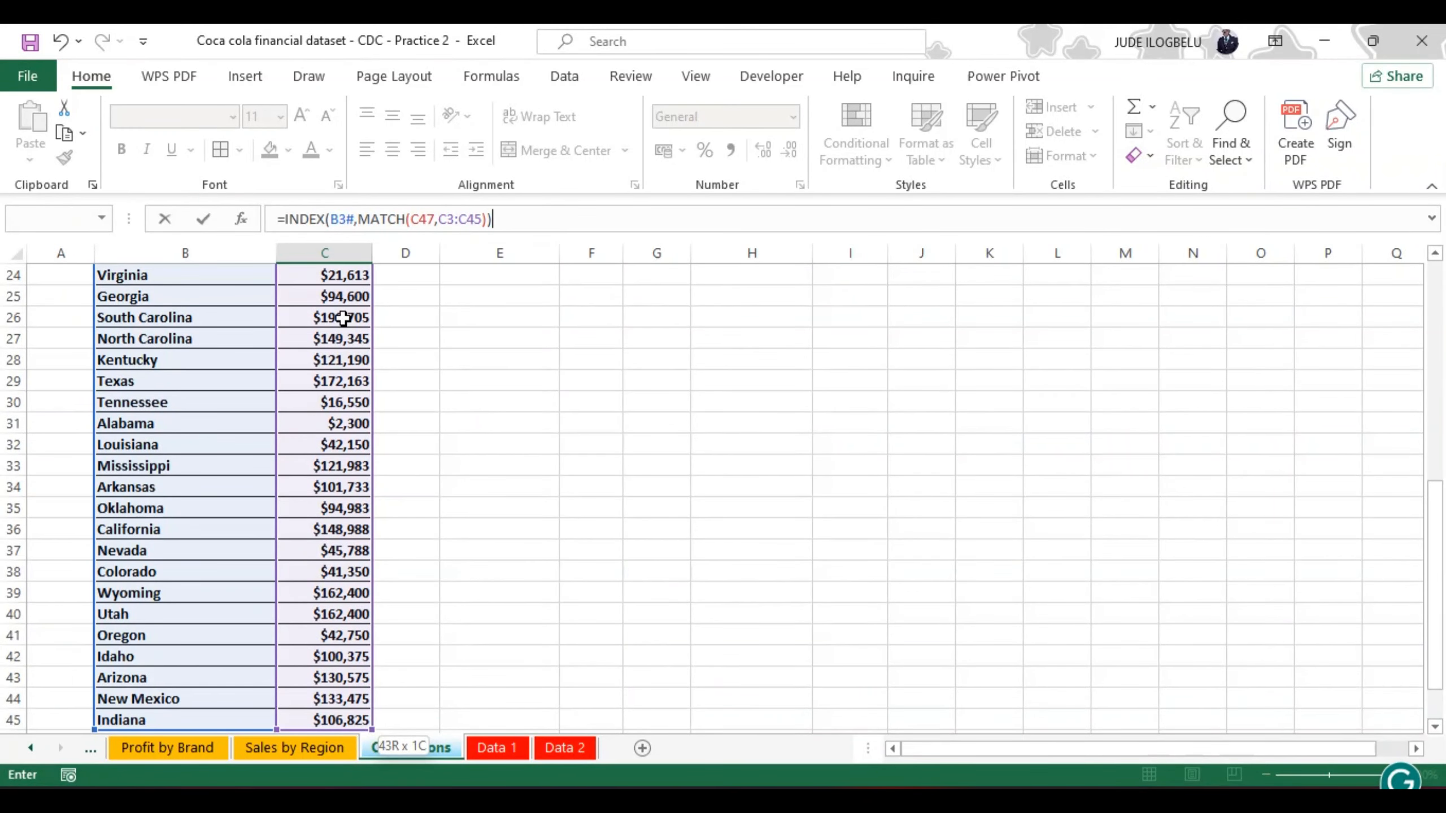
key("Return")
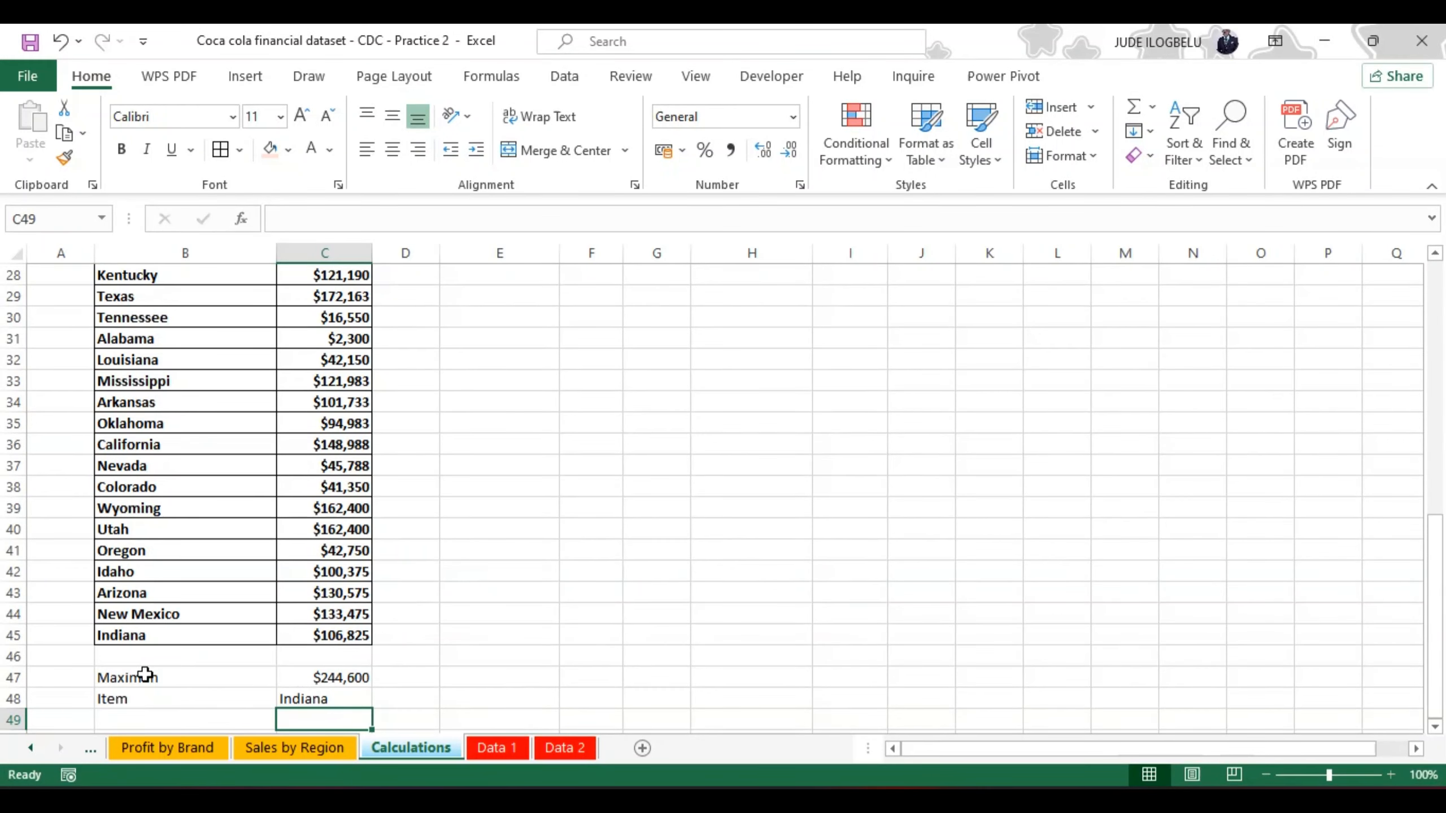
Step: Fill the state result cells C47:C48 with the same light orange as the other result cells
left_click(128, 678)
left_click_drag(127, 677, 128, 698)
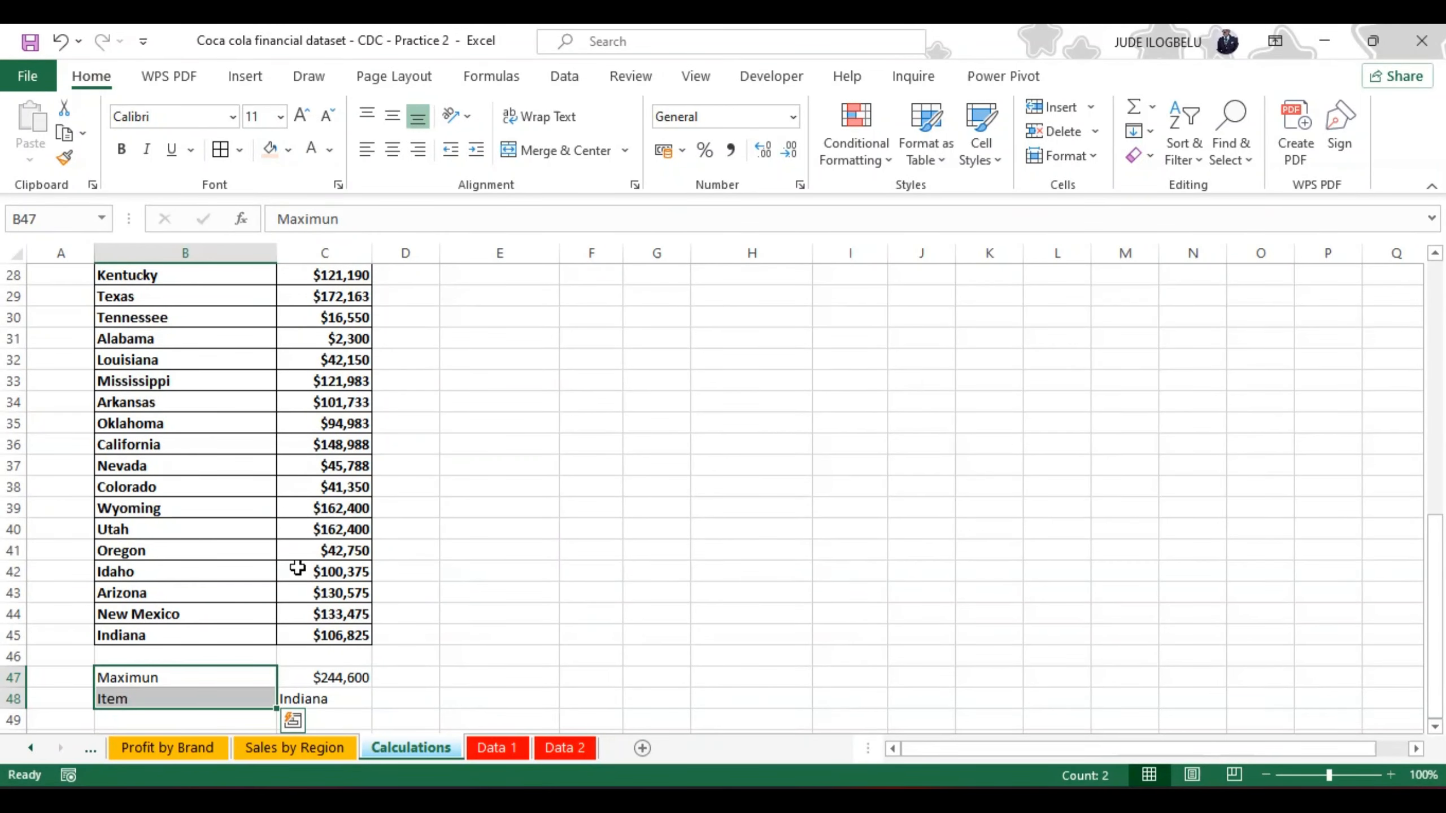
left_click(322, 678)
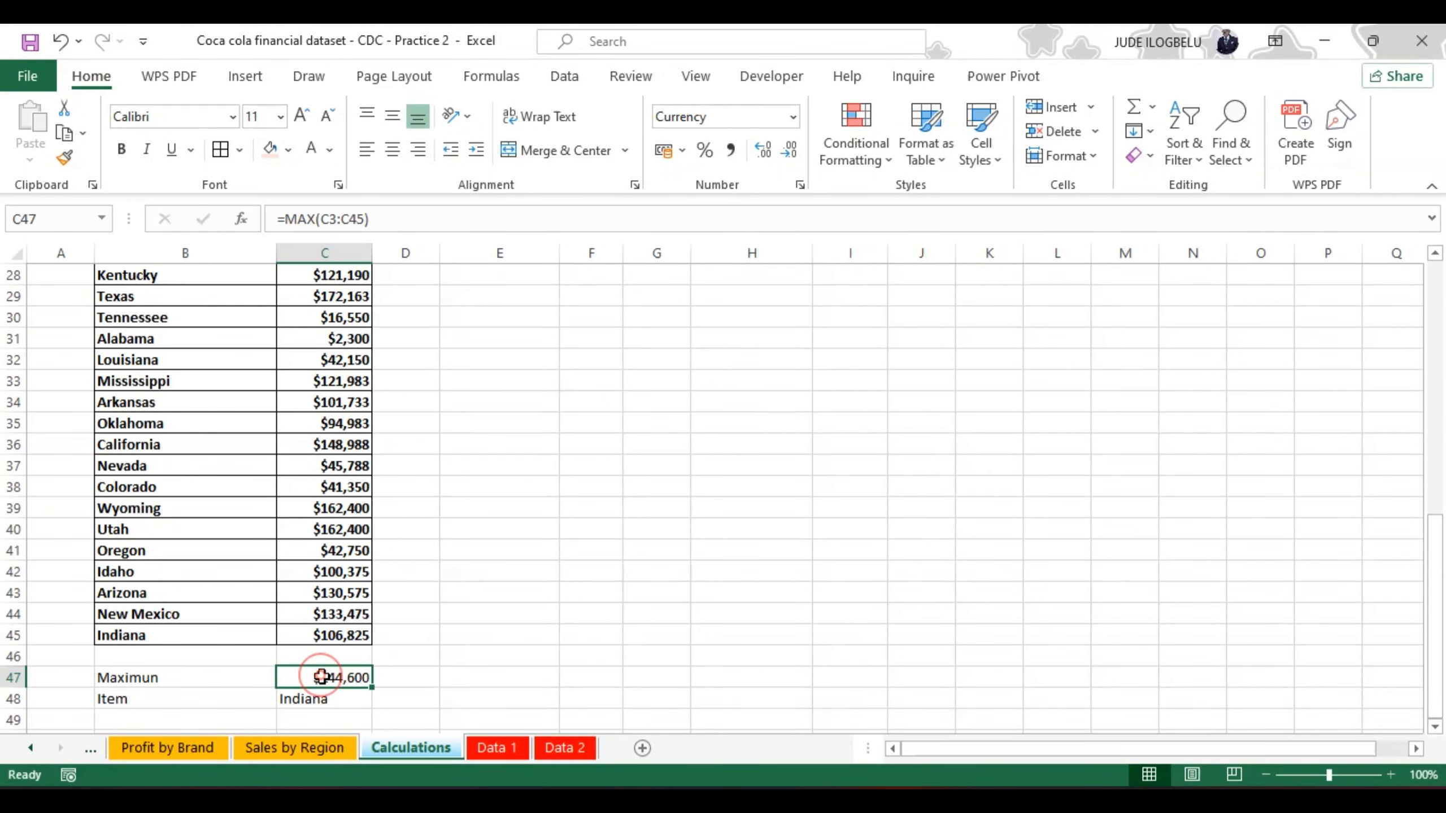
key("shift+Down")
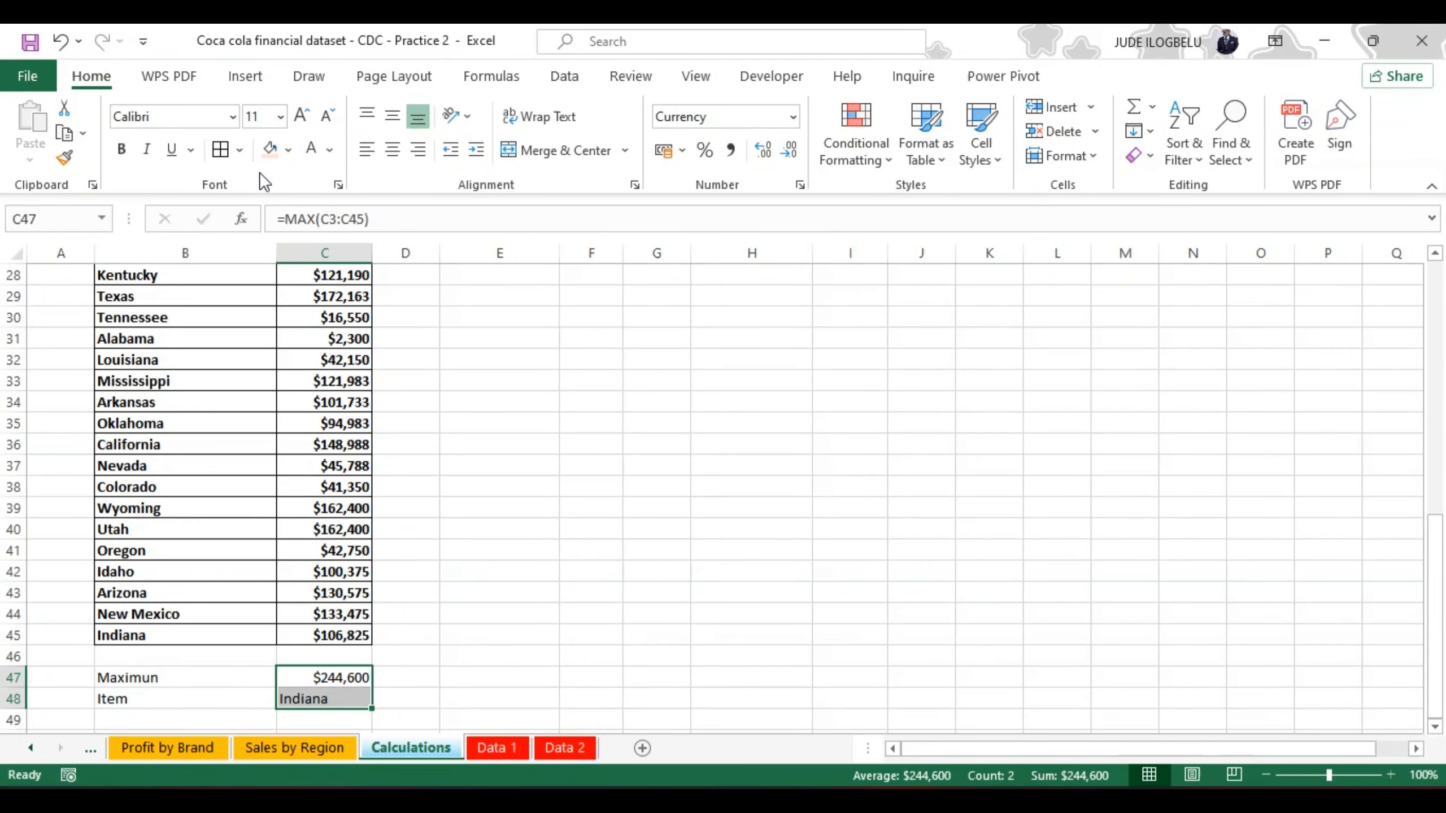
left_click(272, 151)
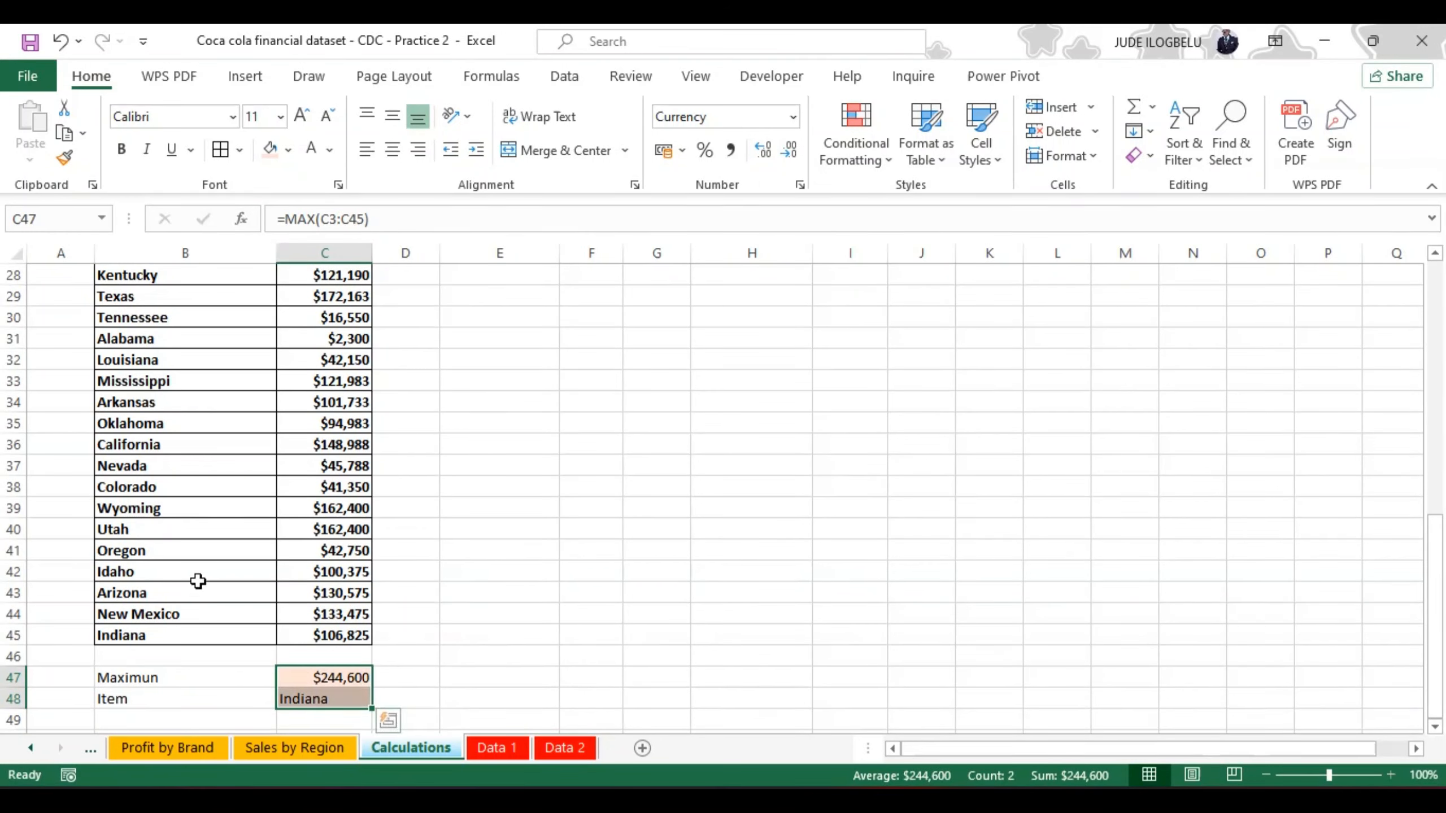
Step: Give the label cells B47:B48 a red fill and bold text
left_click(134, 677)
key("shift+Down")
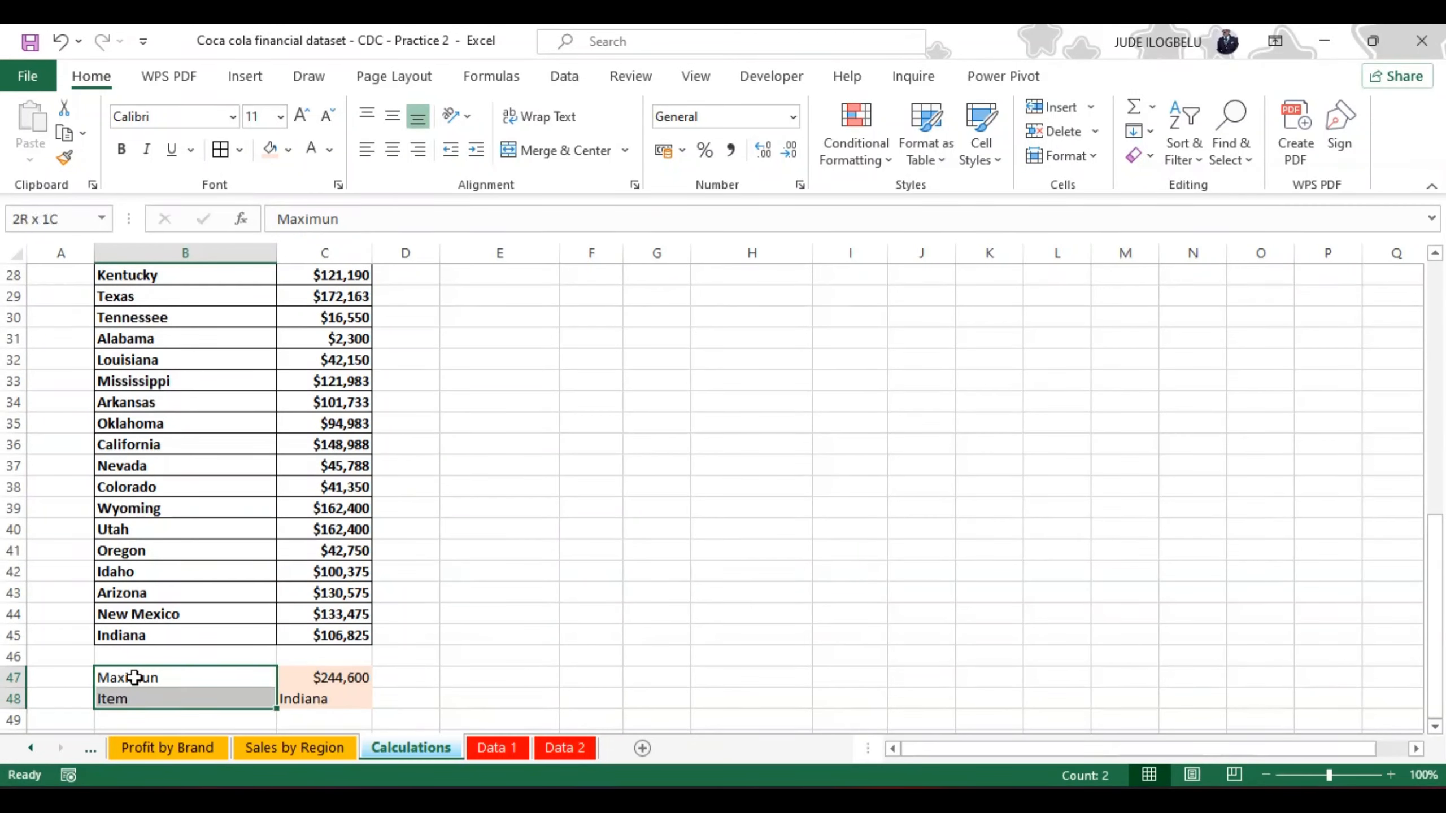
left_click(289, 150)
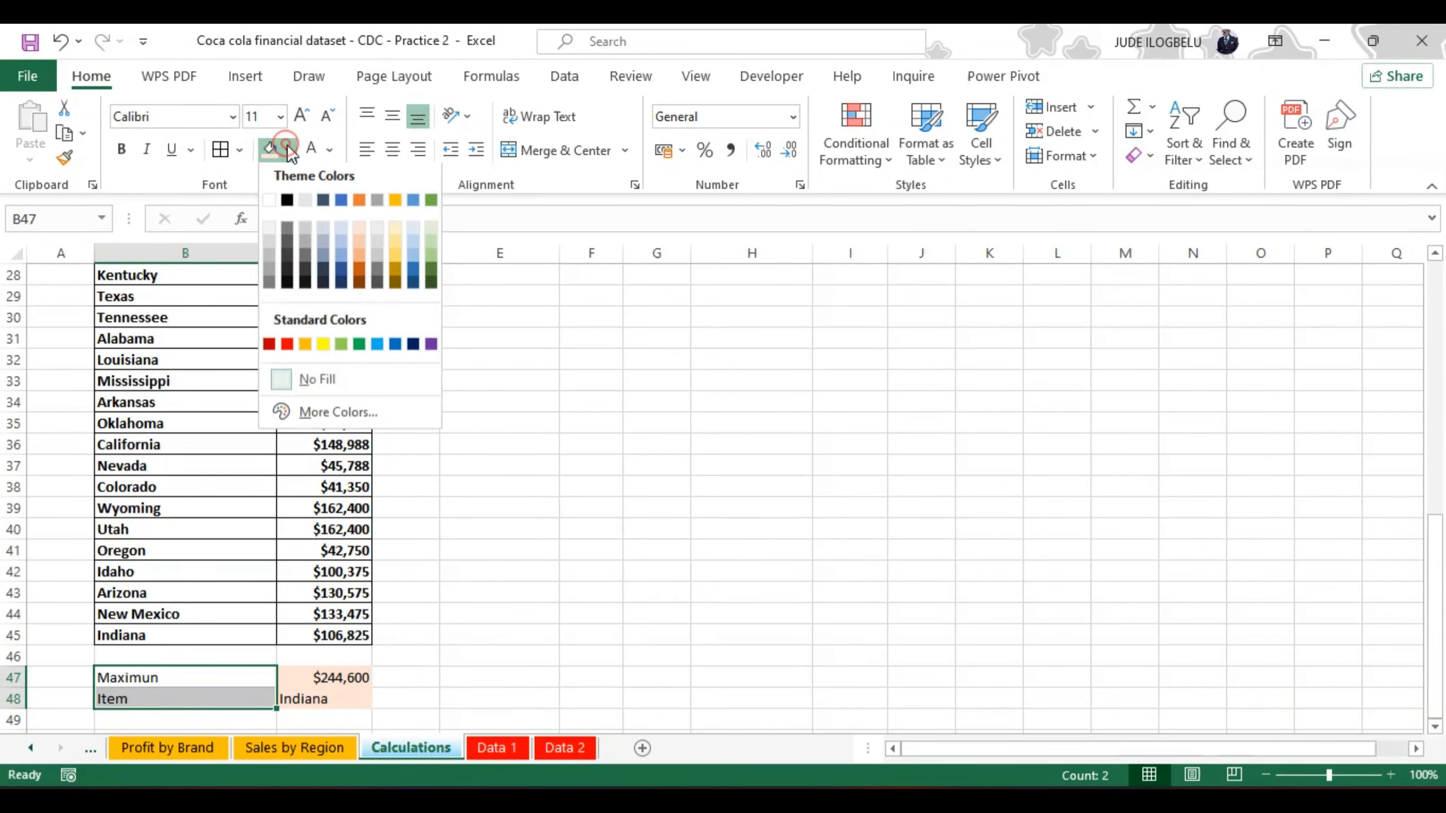
left_click(286, 348)
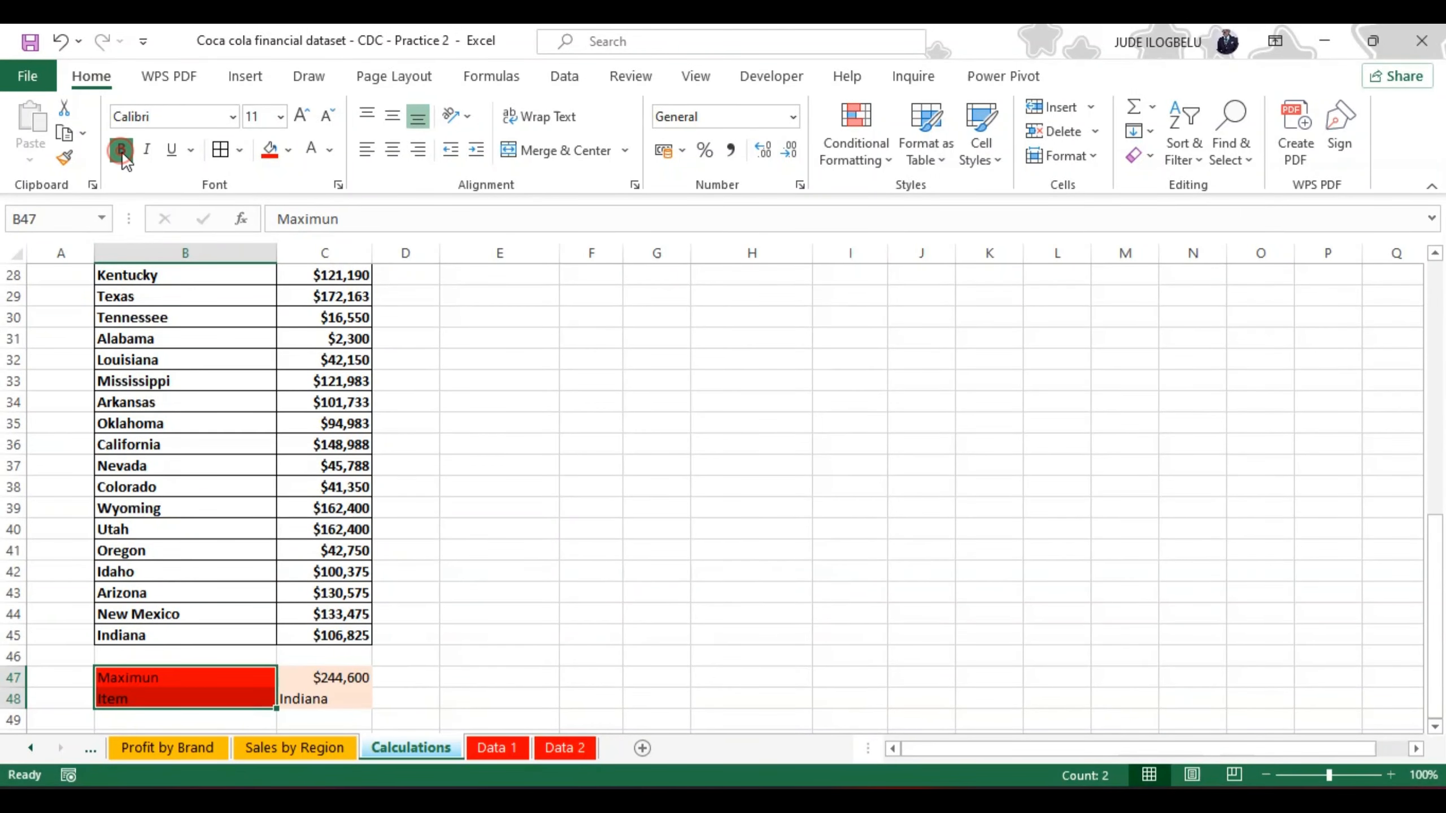
Step: Make the state result cells C47:C48 bold
left_click(326, 675)
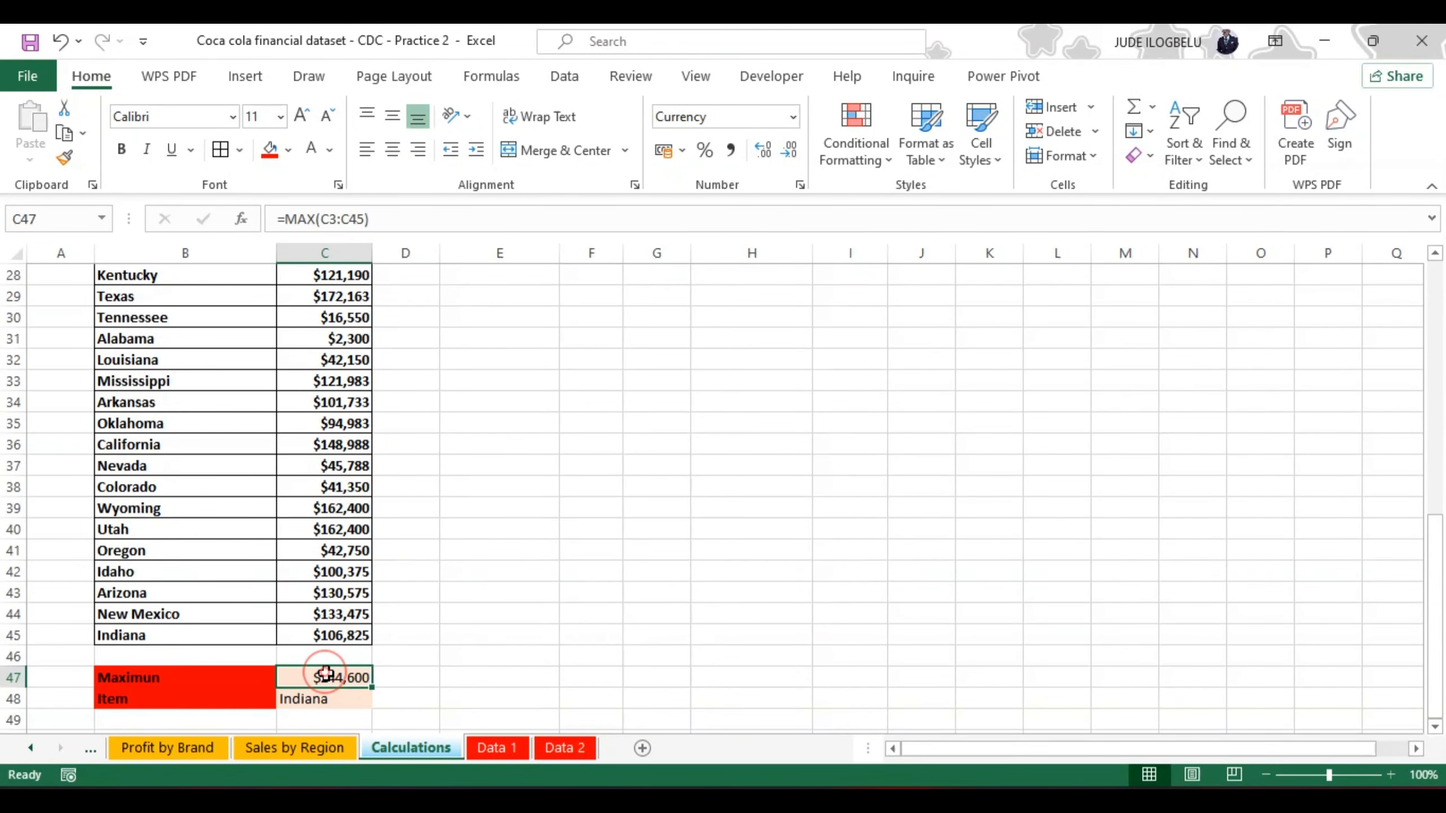
left_click_drag(326, 675, 324, 699)
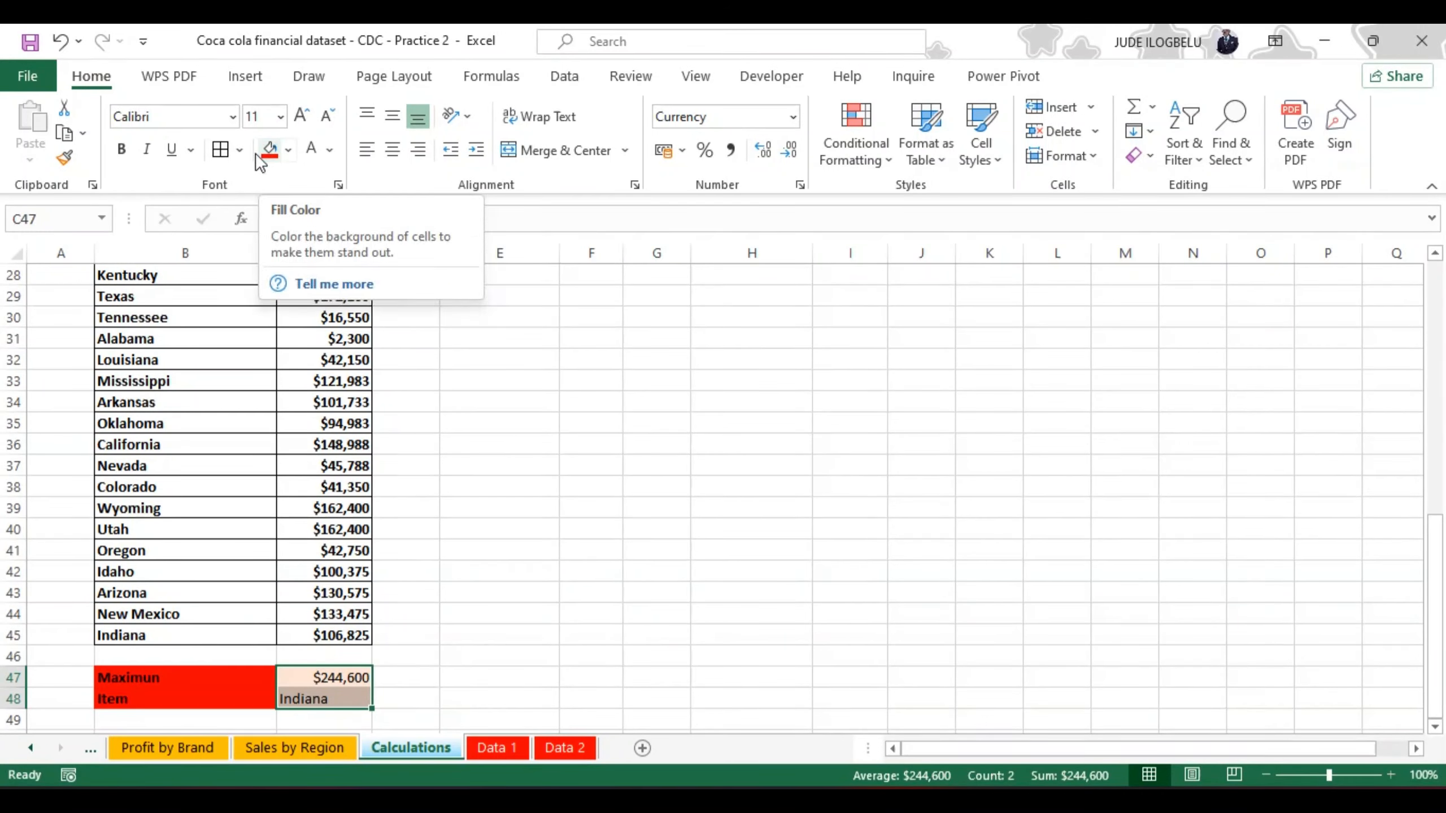
left_click(123, 149)
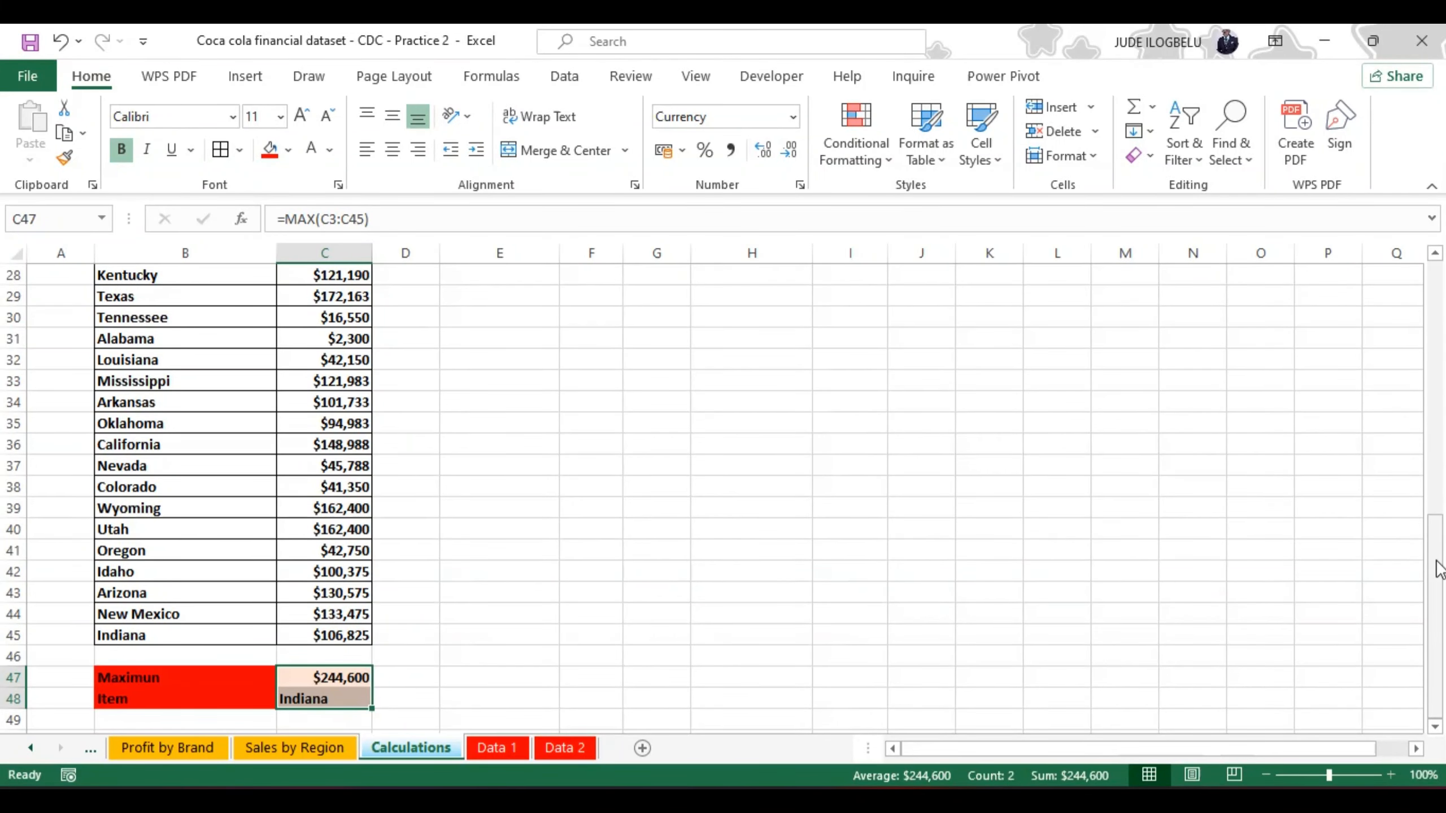
Step: Switch to the DASHBOARD sheet and hide its gridlines
left_click_drag(1438, 568, 1436, 450)
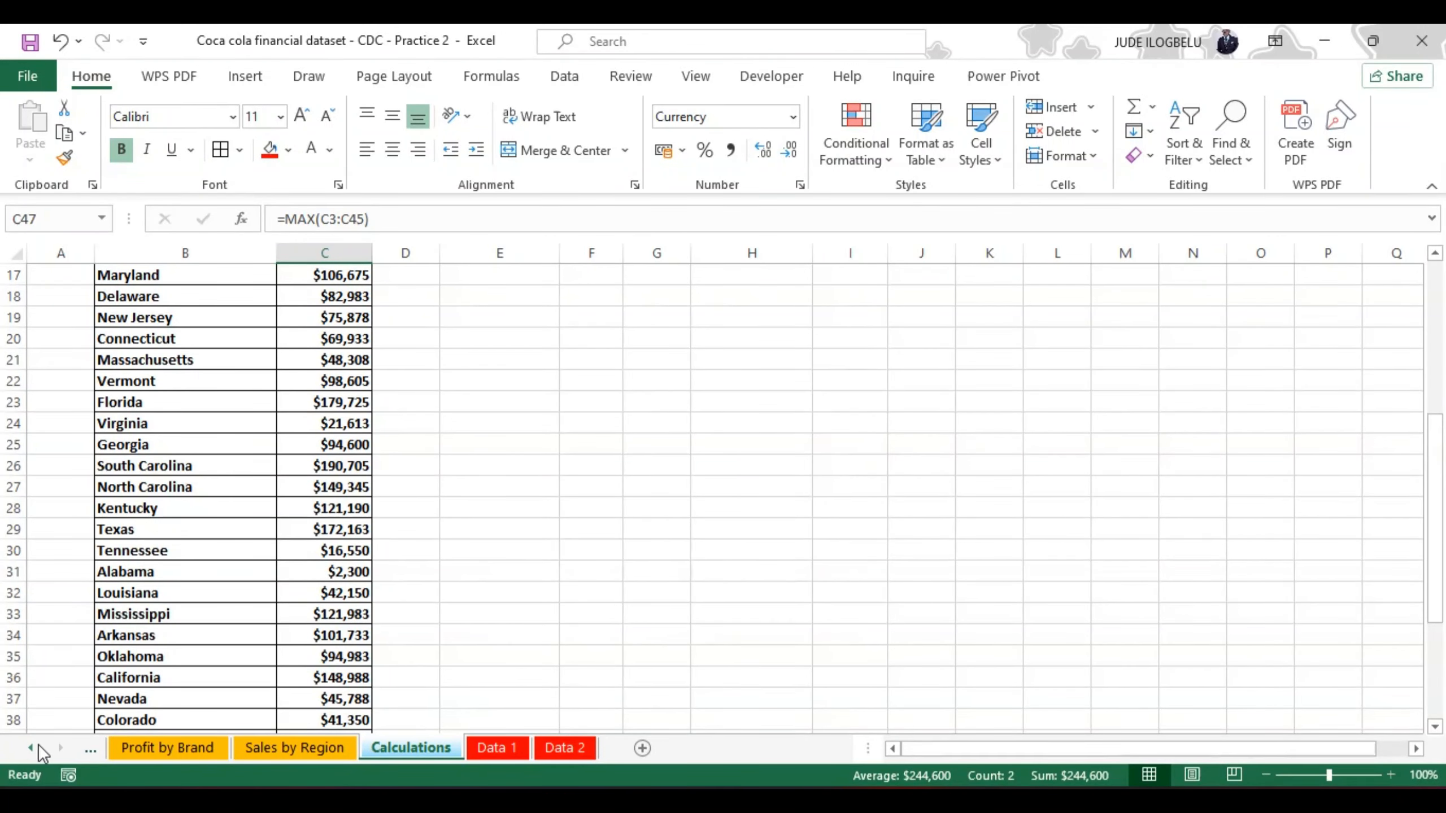
left_click(31, 747)
left_click(31, 747)
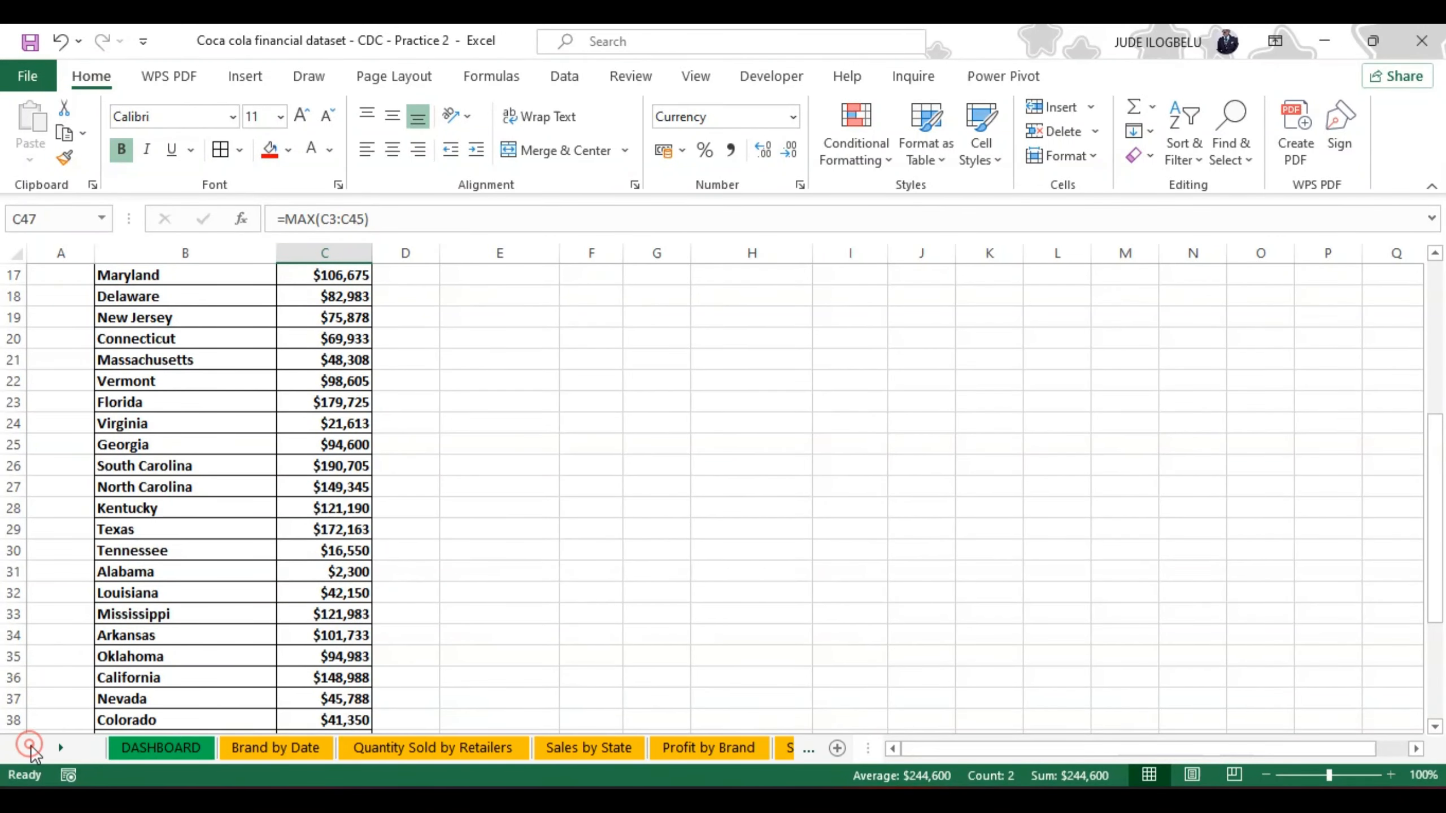
left_click(145, 750)
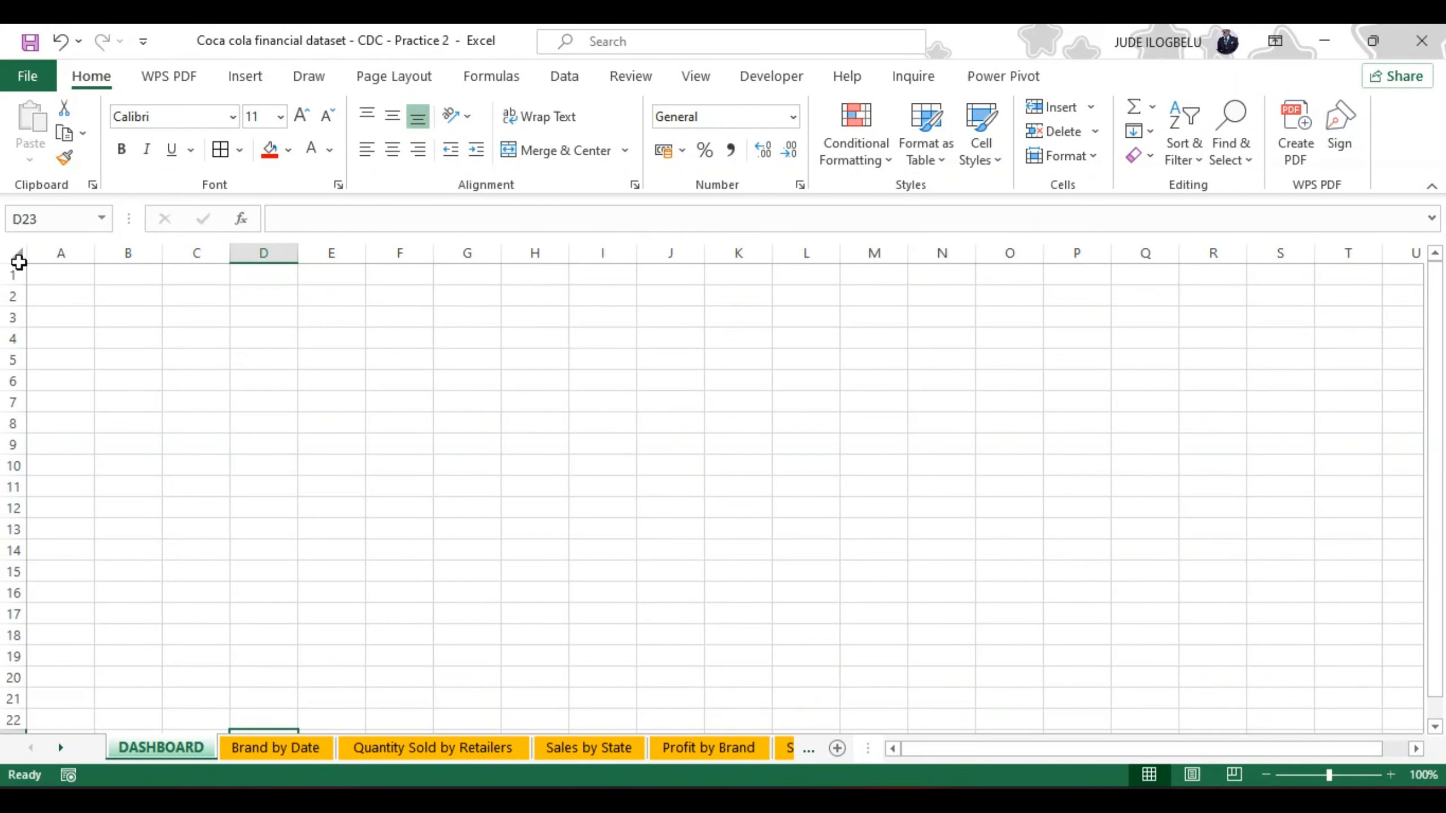
left_click(15, 252)
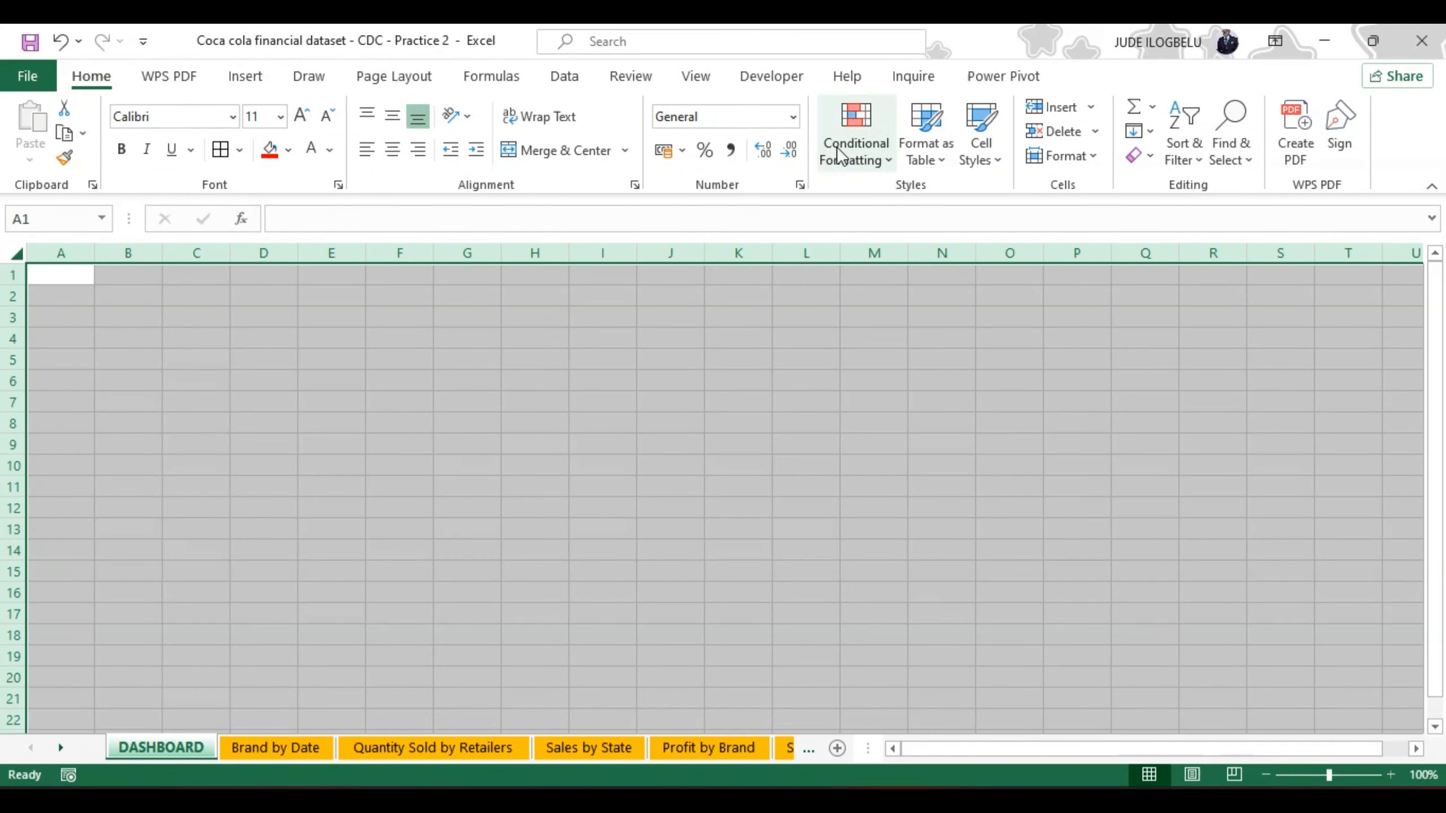
left_click(698, 77)
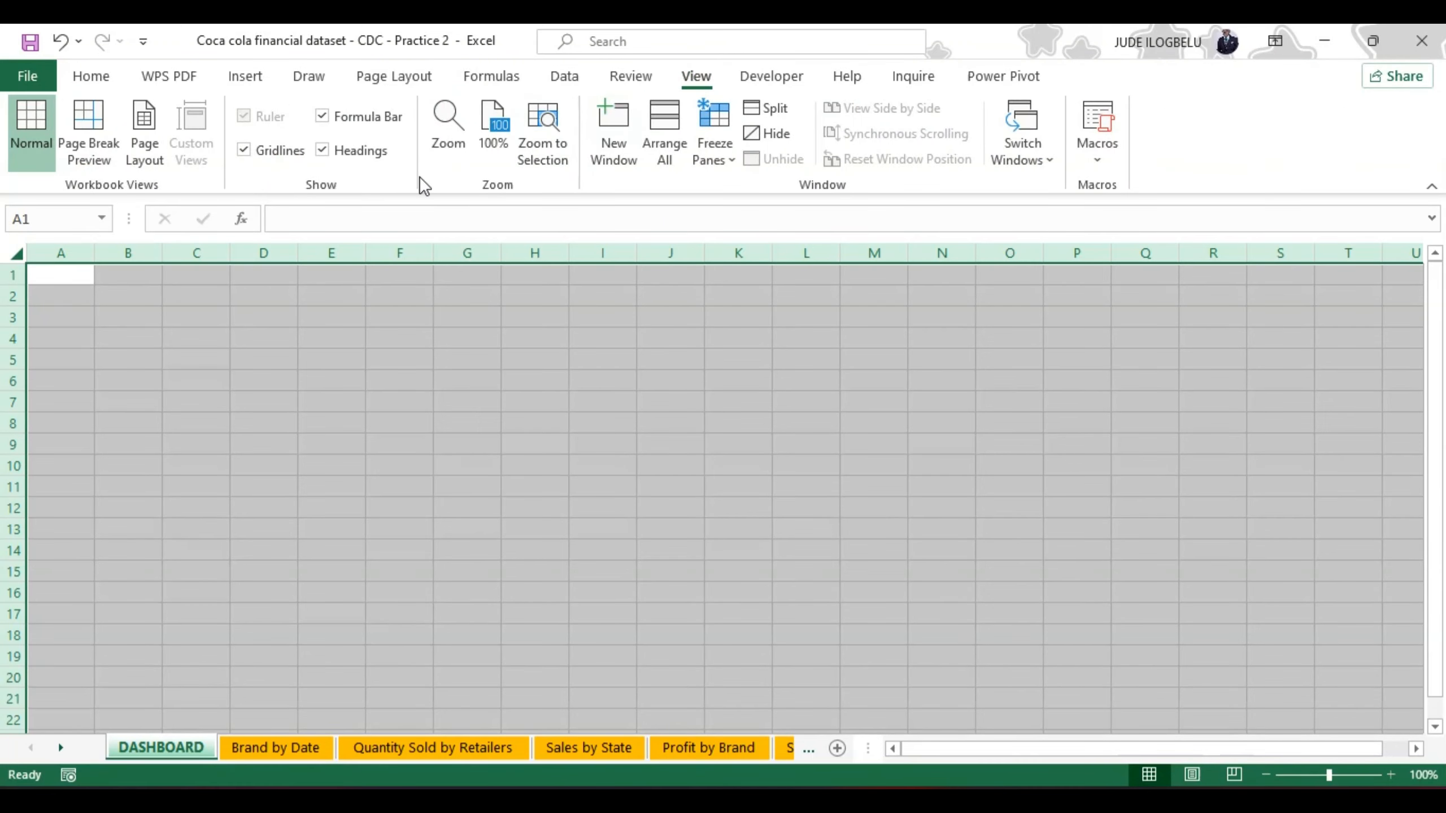
left_click(244, 149)
left_click(379, 461)
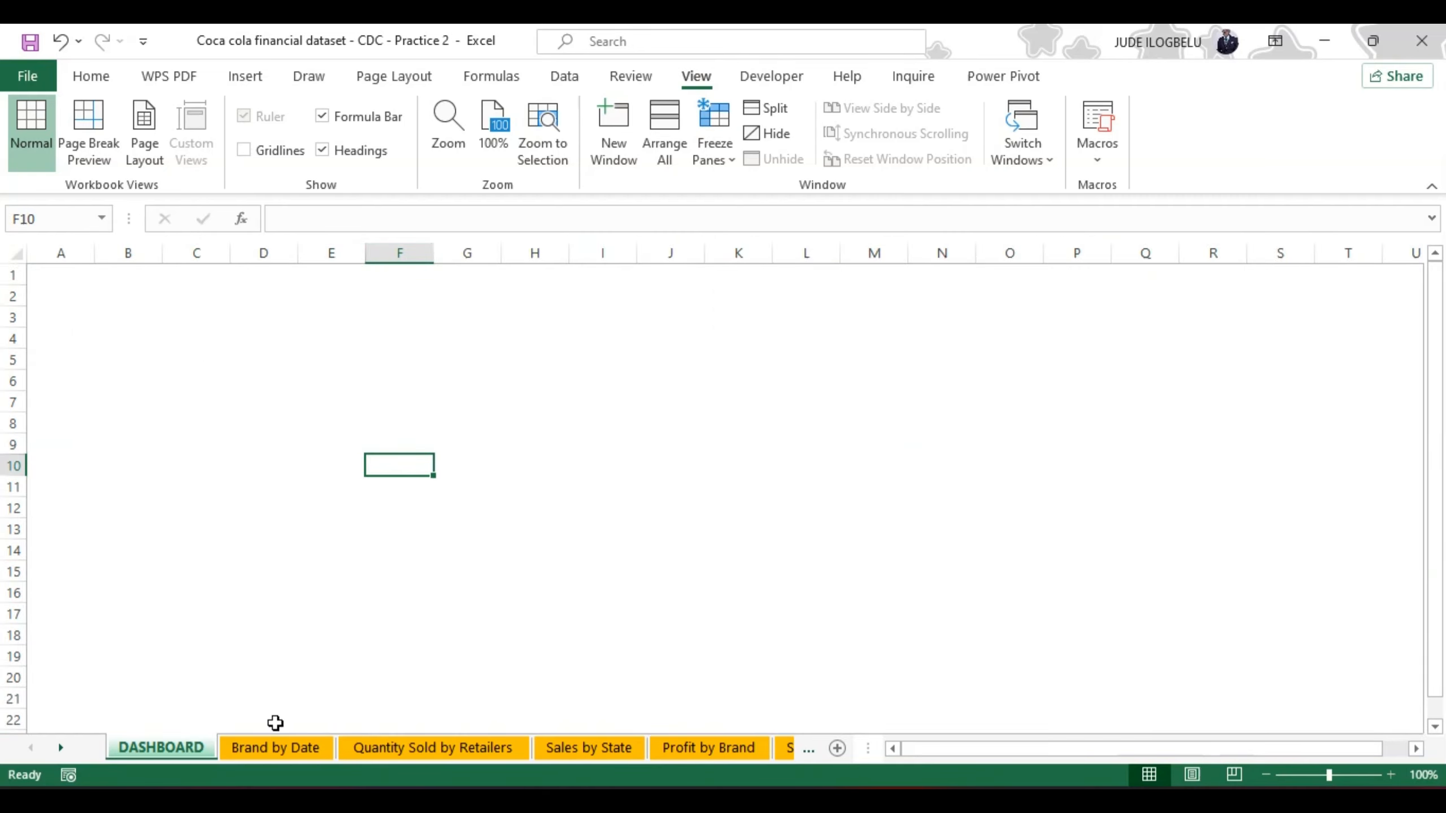
Step: Insert an Invoice Date timeline for the pivot table on the Brand by Date sheet
left_click(278, 749)
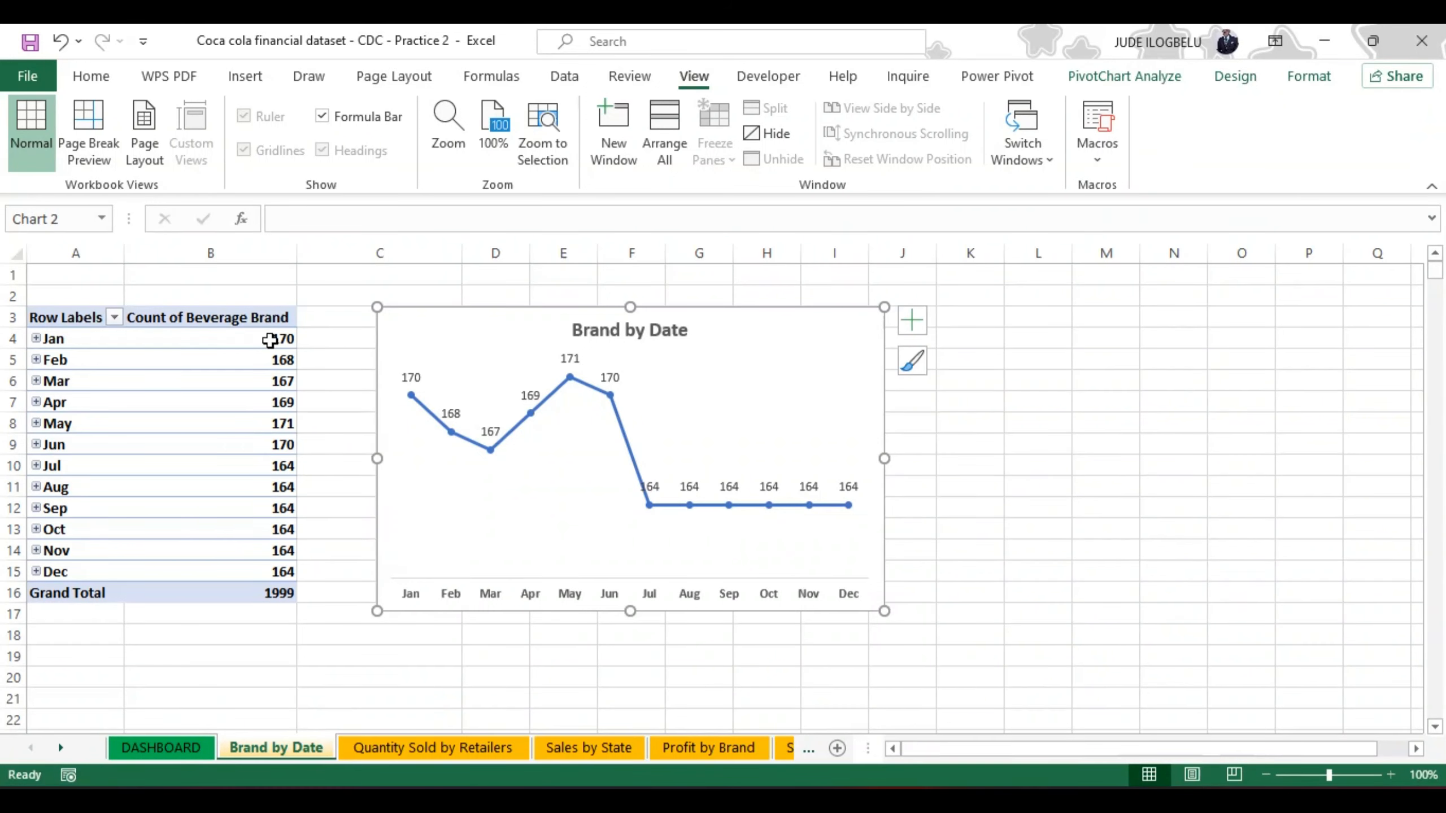
left_click(248, 334)
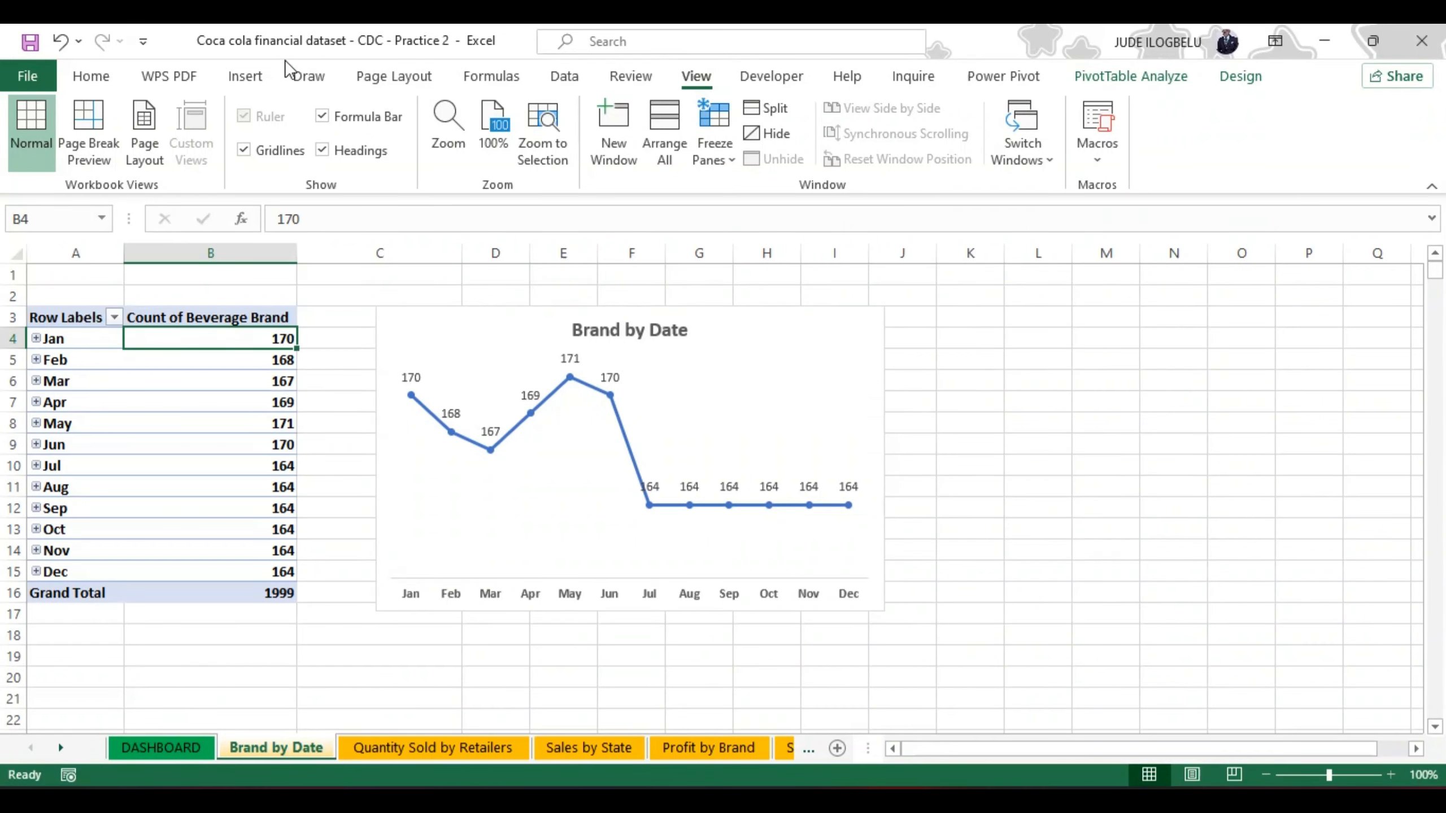
left_click(246, 77)
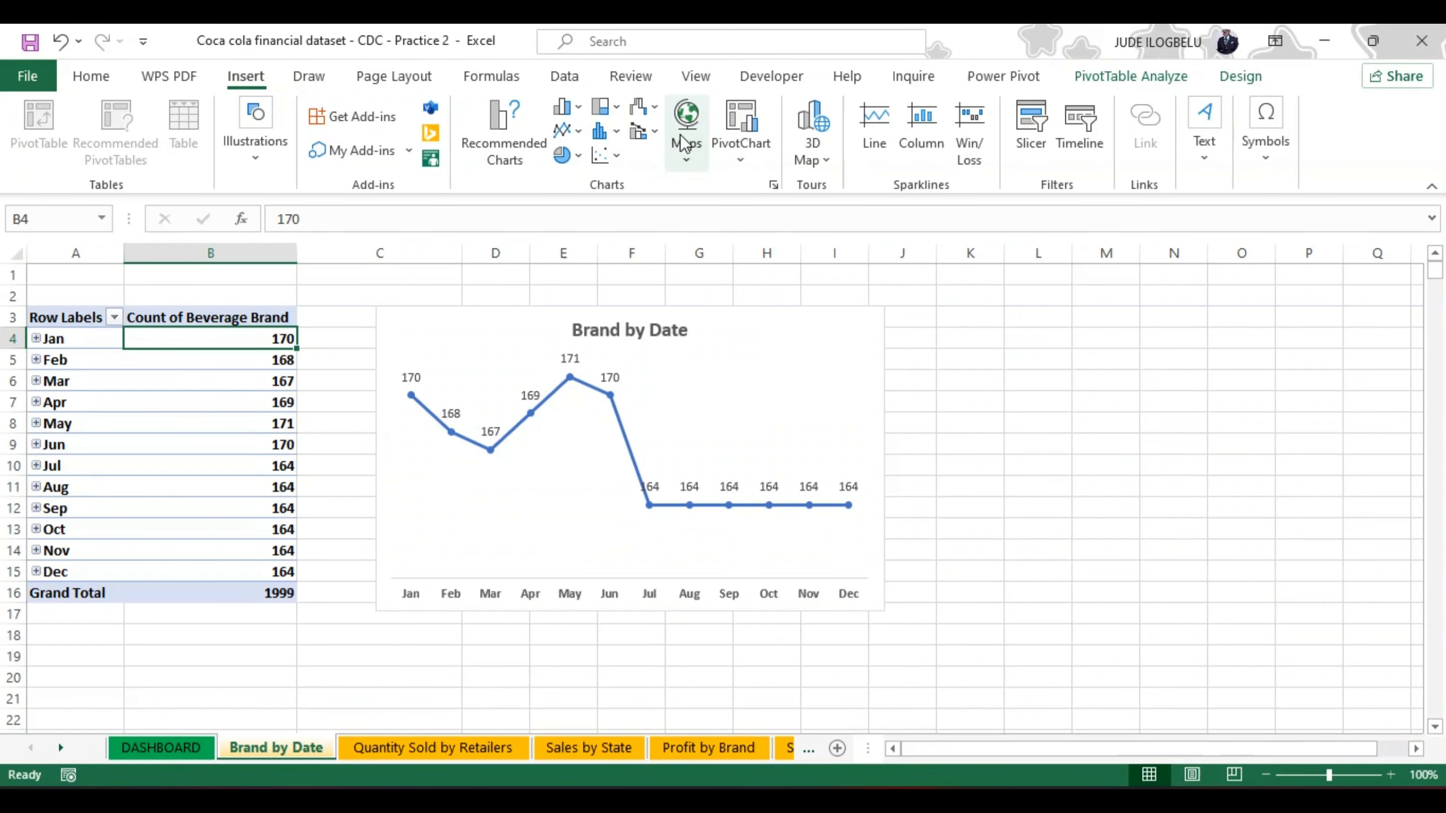
left_click(1075, 129)
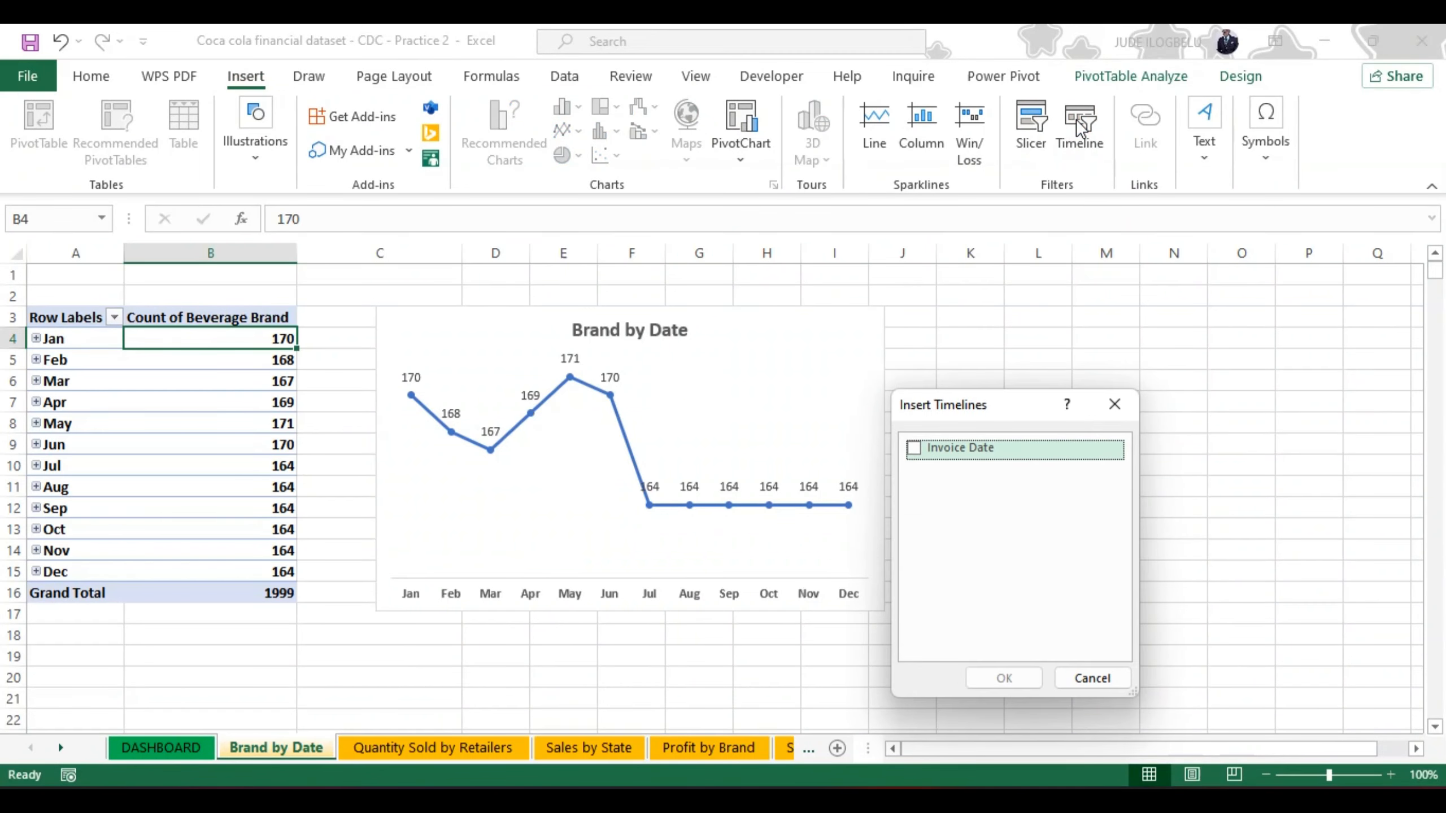
left_click(914, 449)
left_click(994, 678)
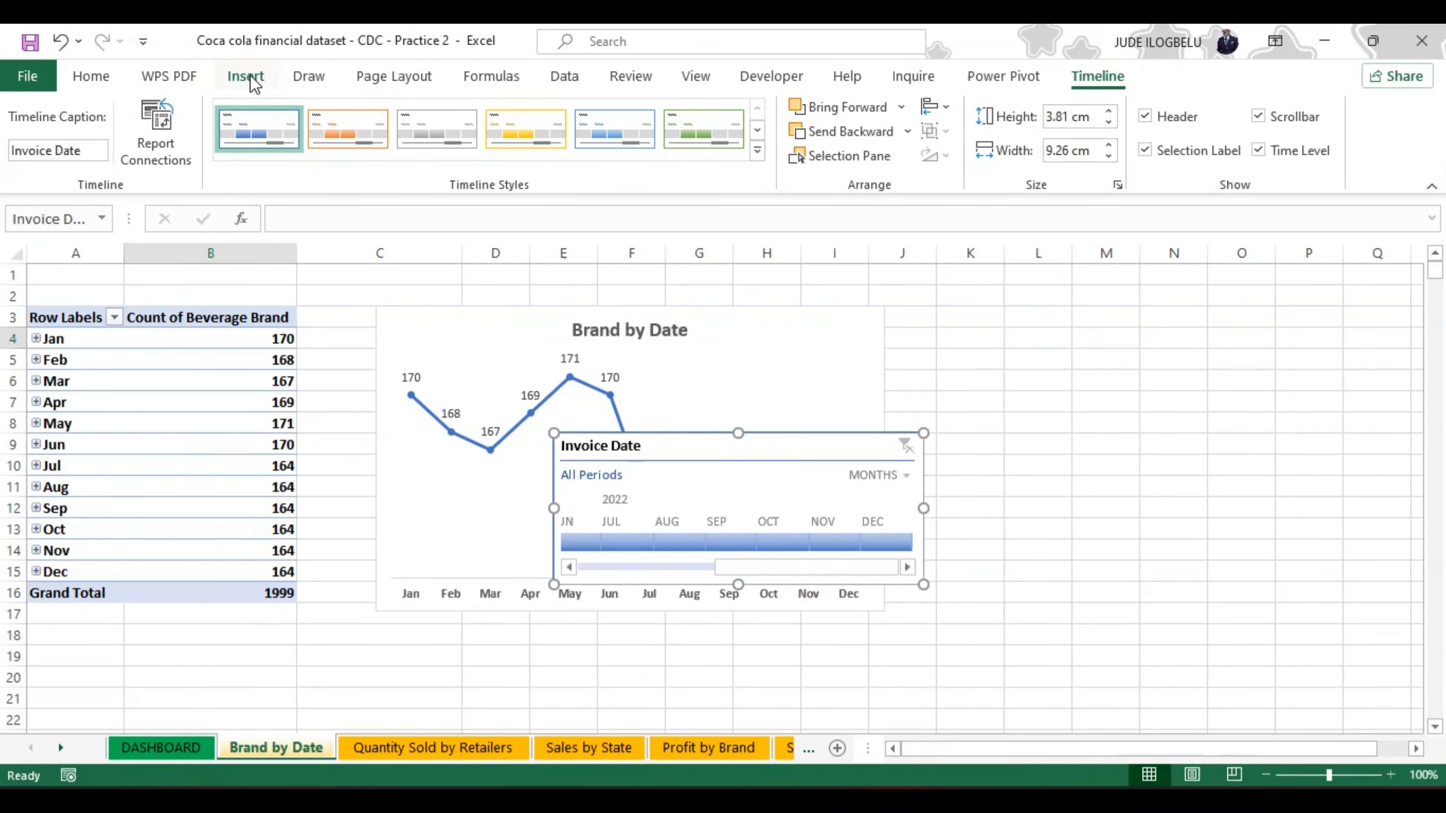
Step: Insert slicers for Retailer, City, Delivery Company, Price per Unit and Operating Margin from the Brand by Date pivot table
left_click(282, 342)
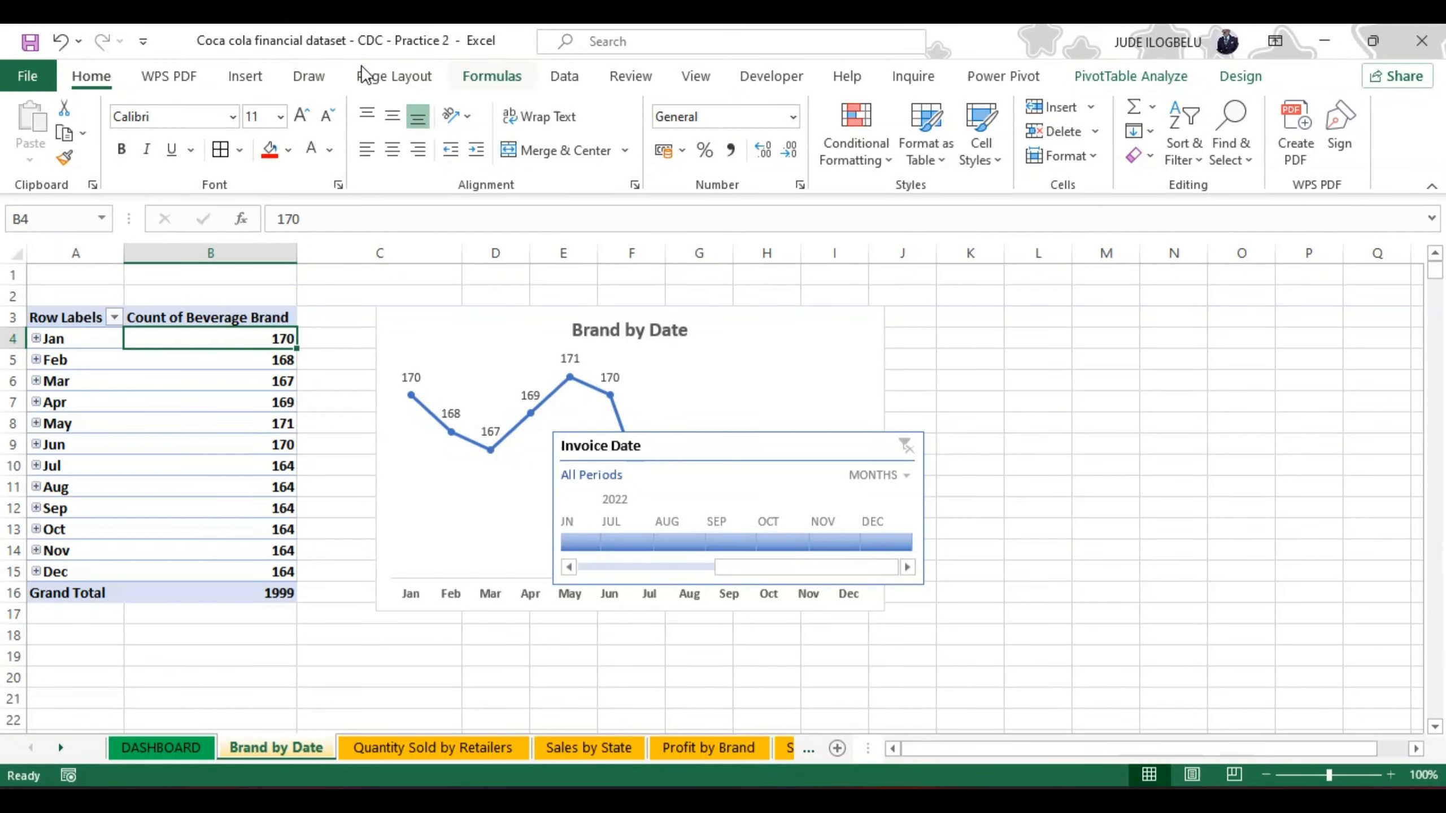
left_click(244, 75)
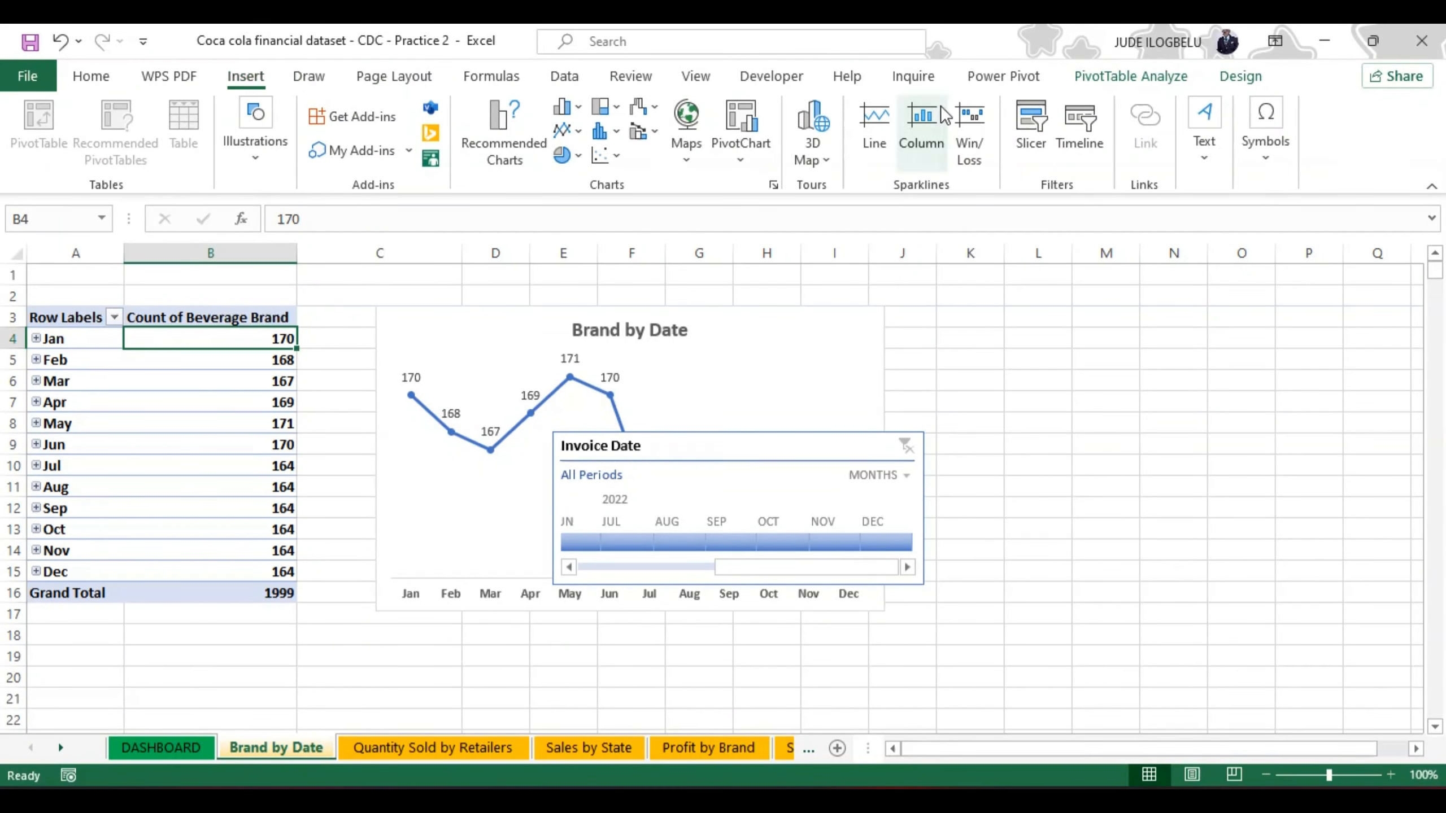
left_click(1031, 137)
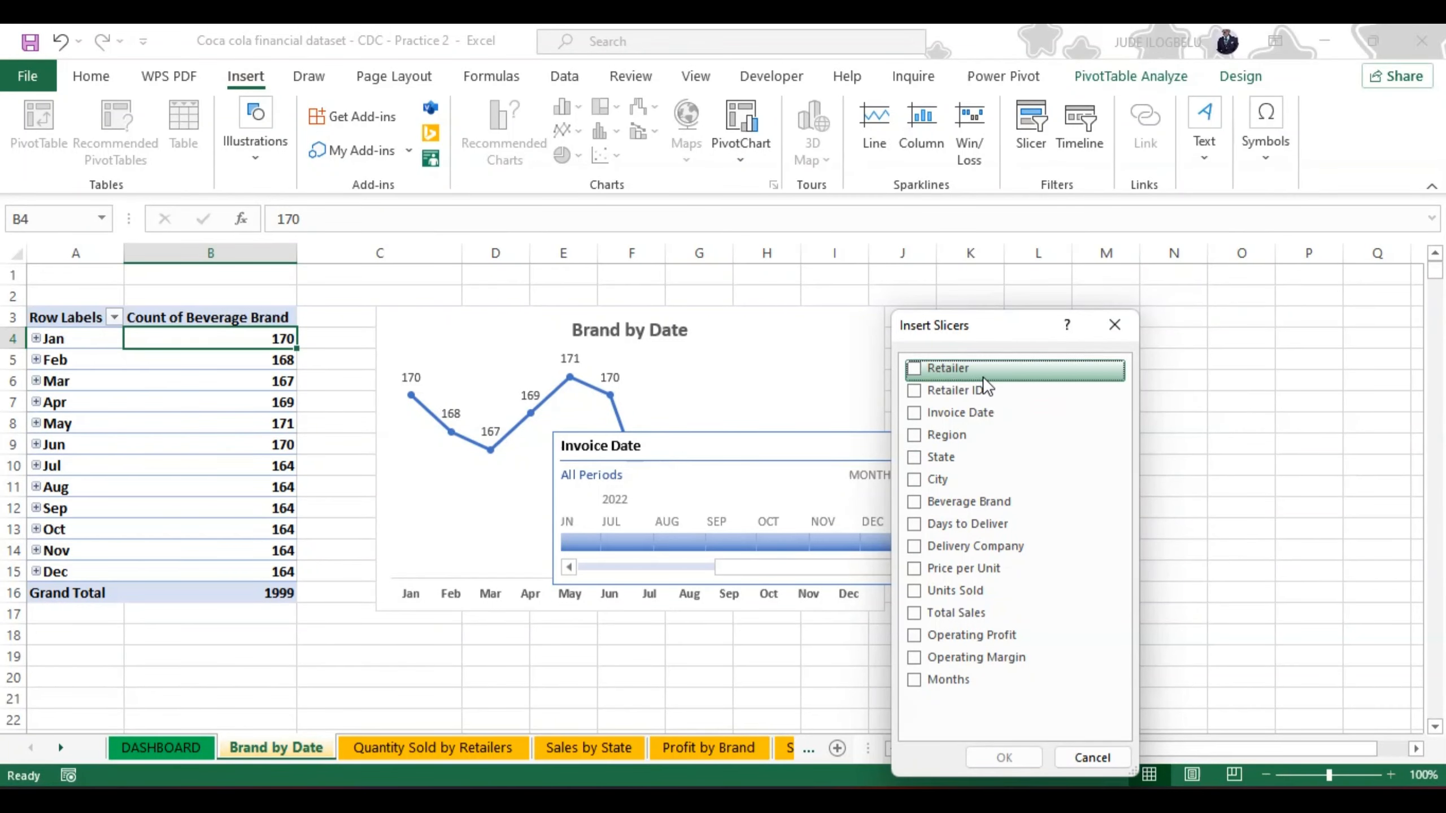
left_click(913, 368)
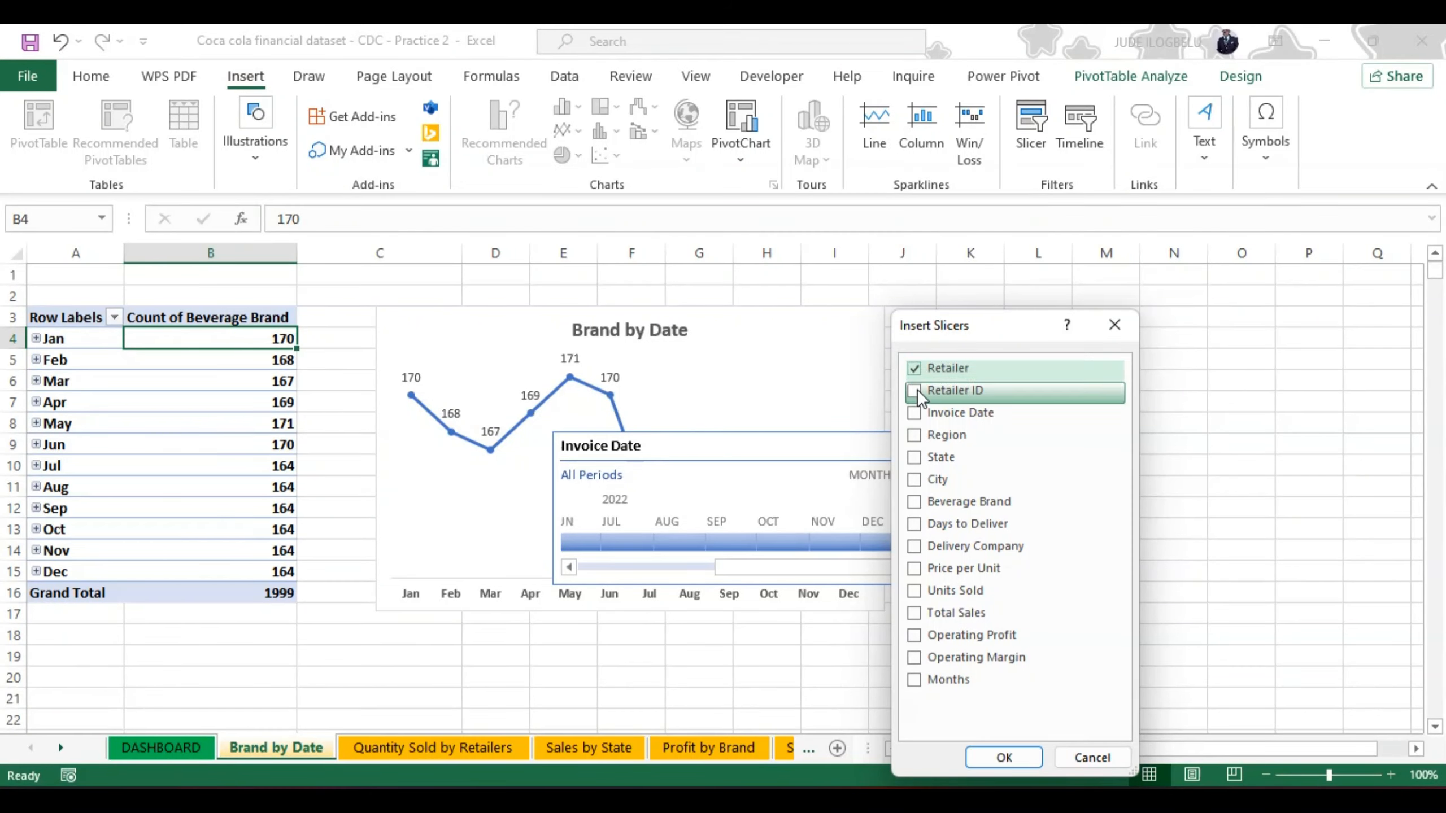
left_click(913, 479)
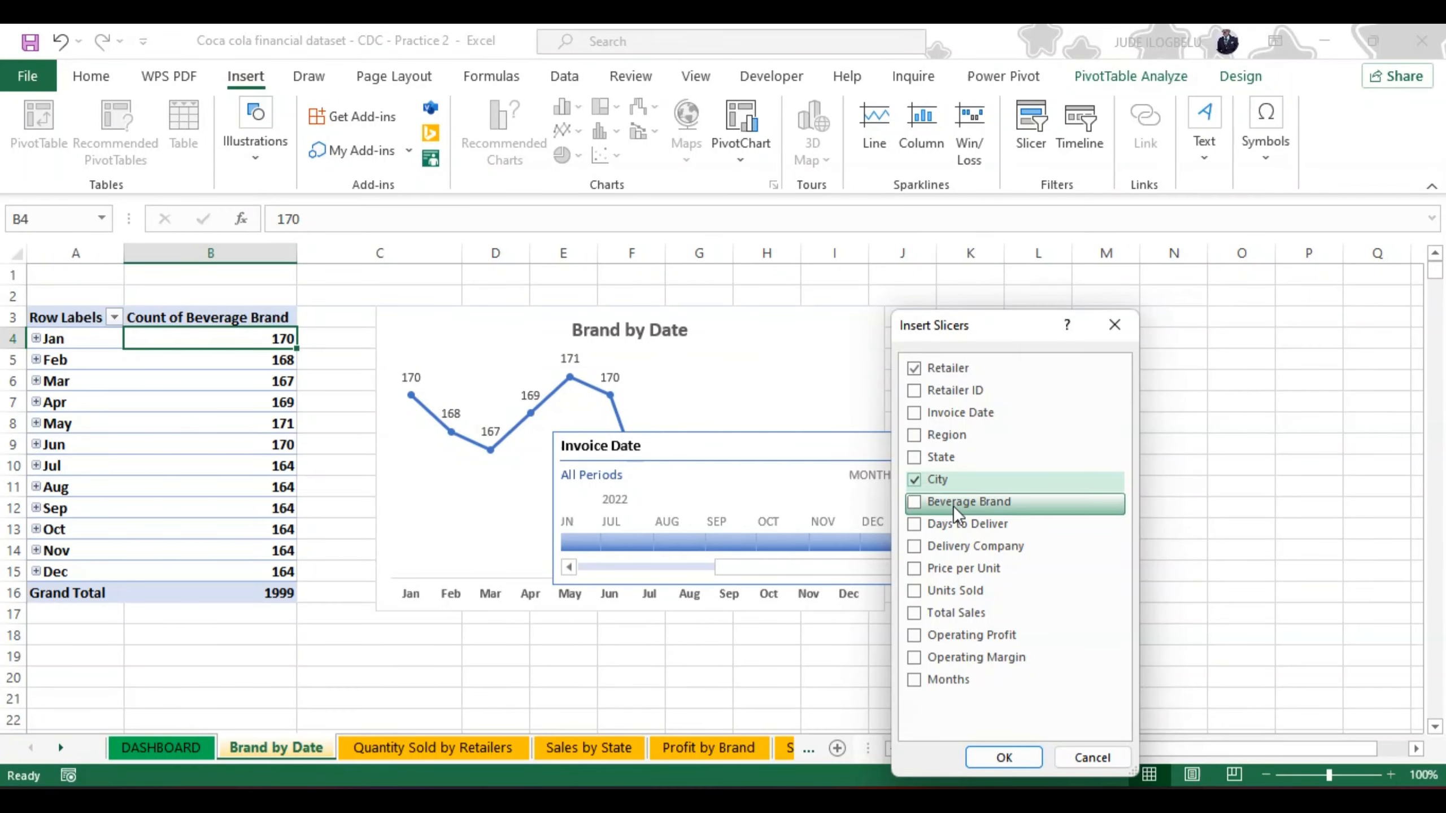
left_click(913, 545)
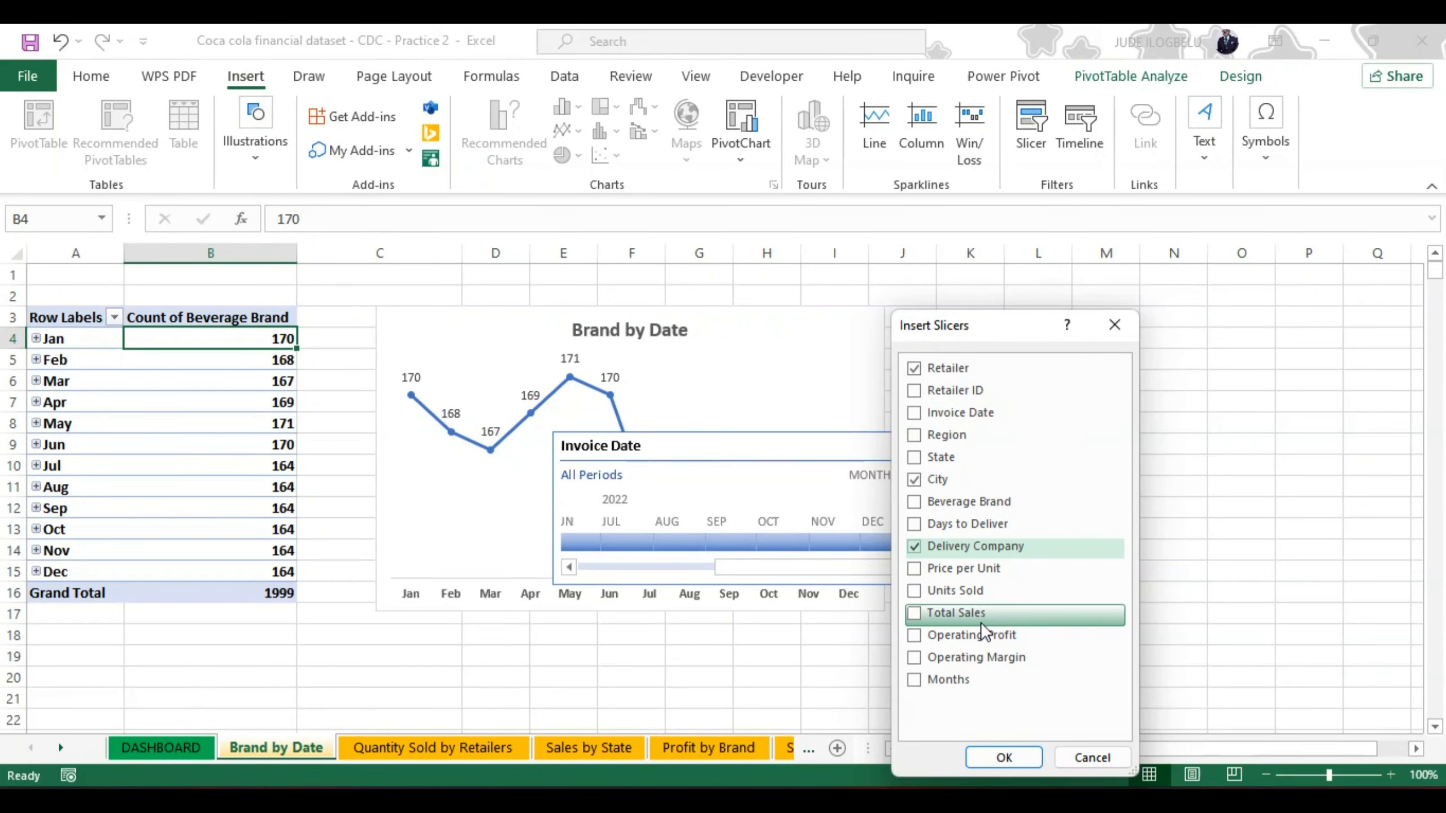
left_click(914, 657)
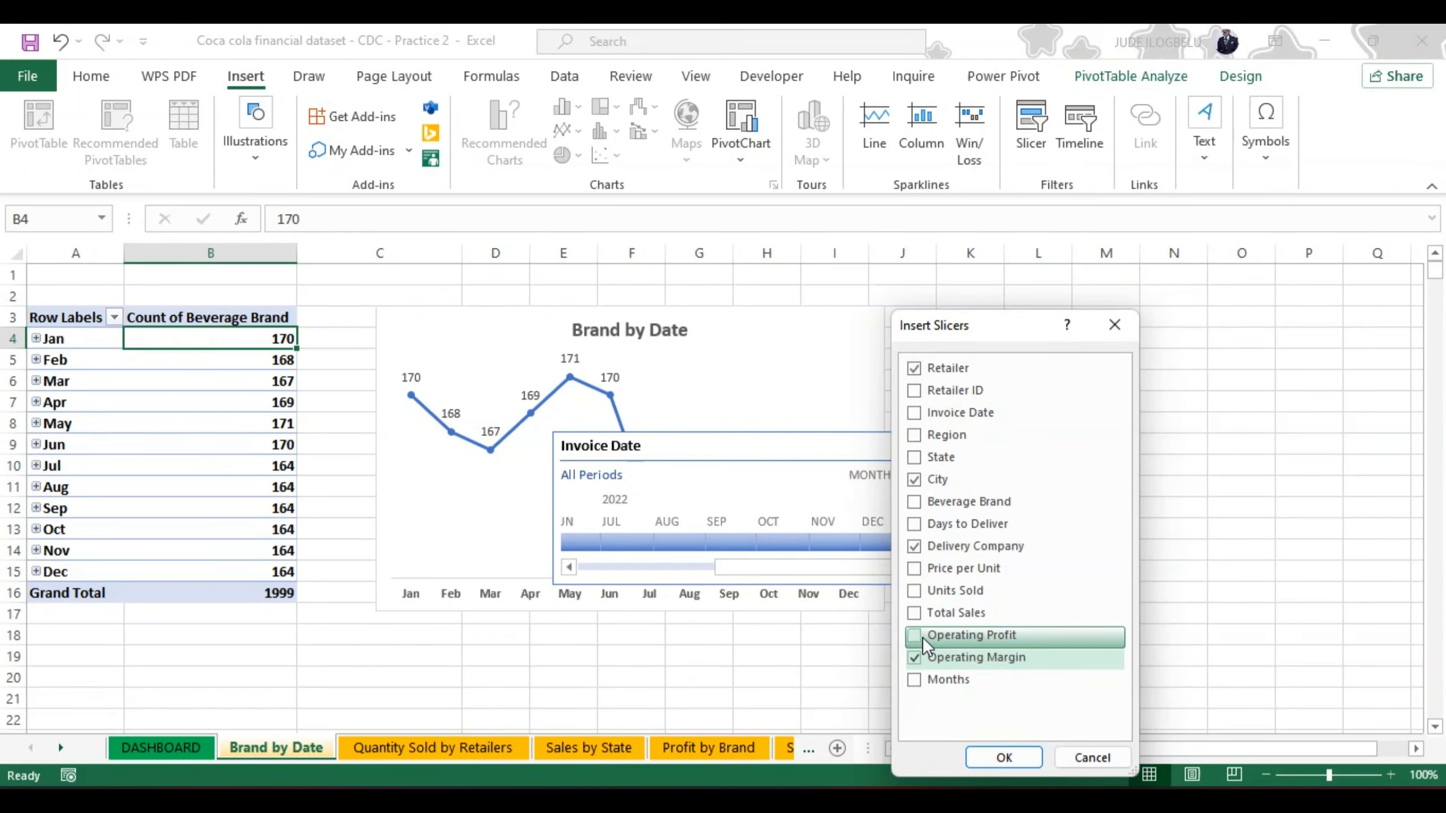
left_click(911, 568)
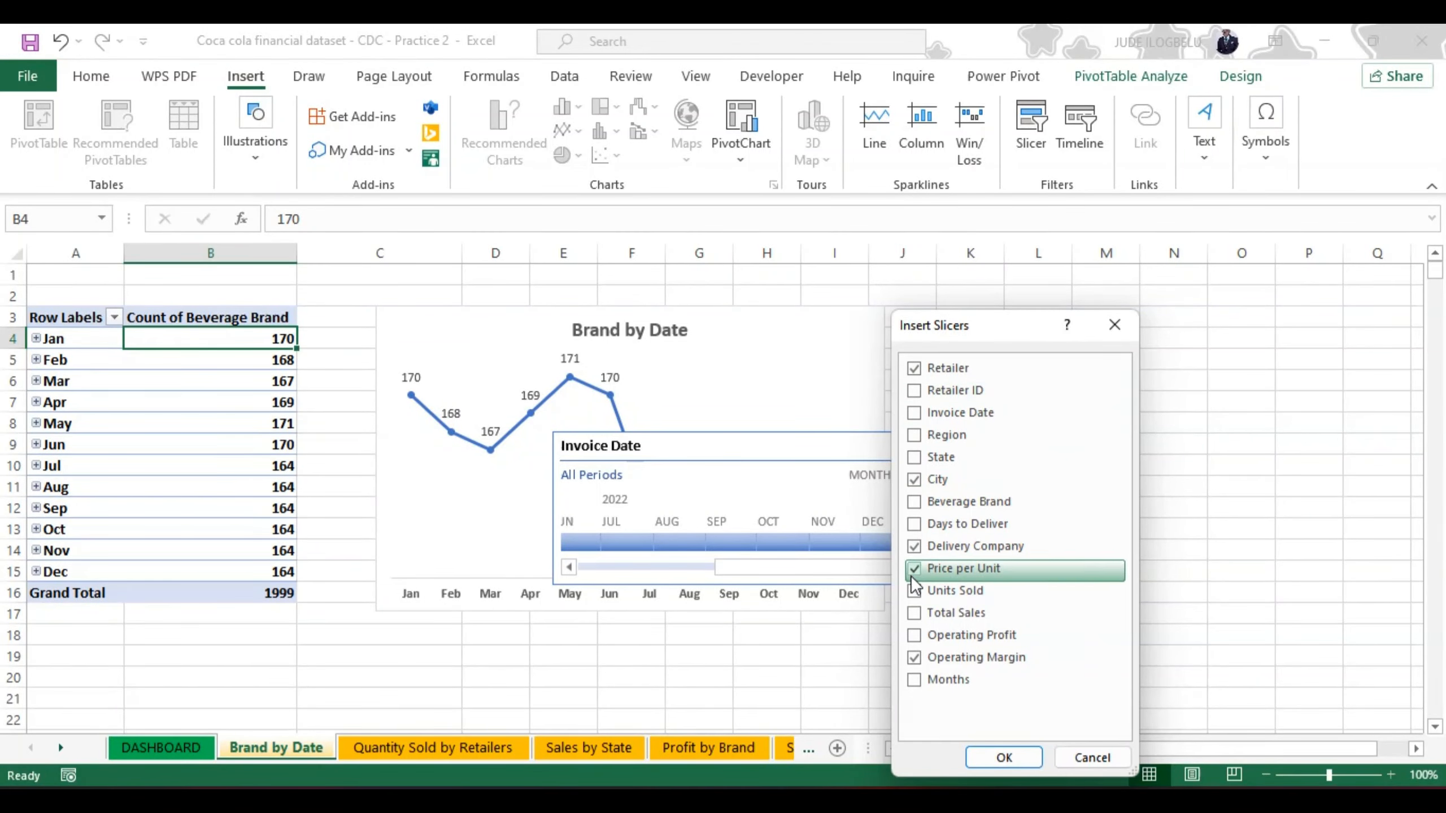
left_click(982, 761)
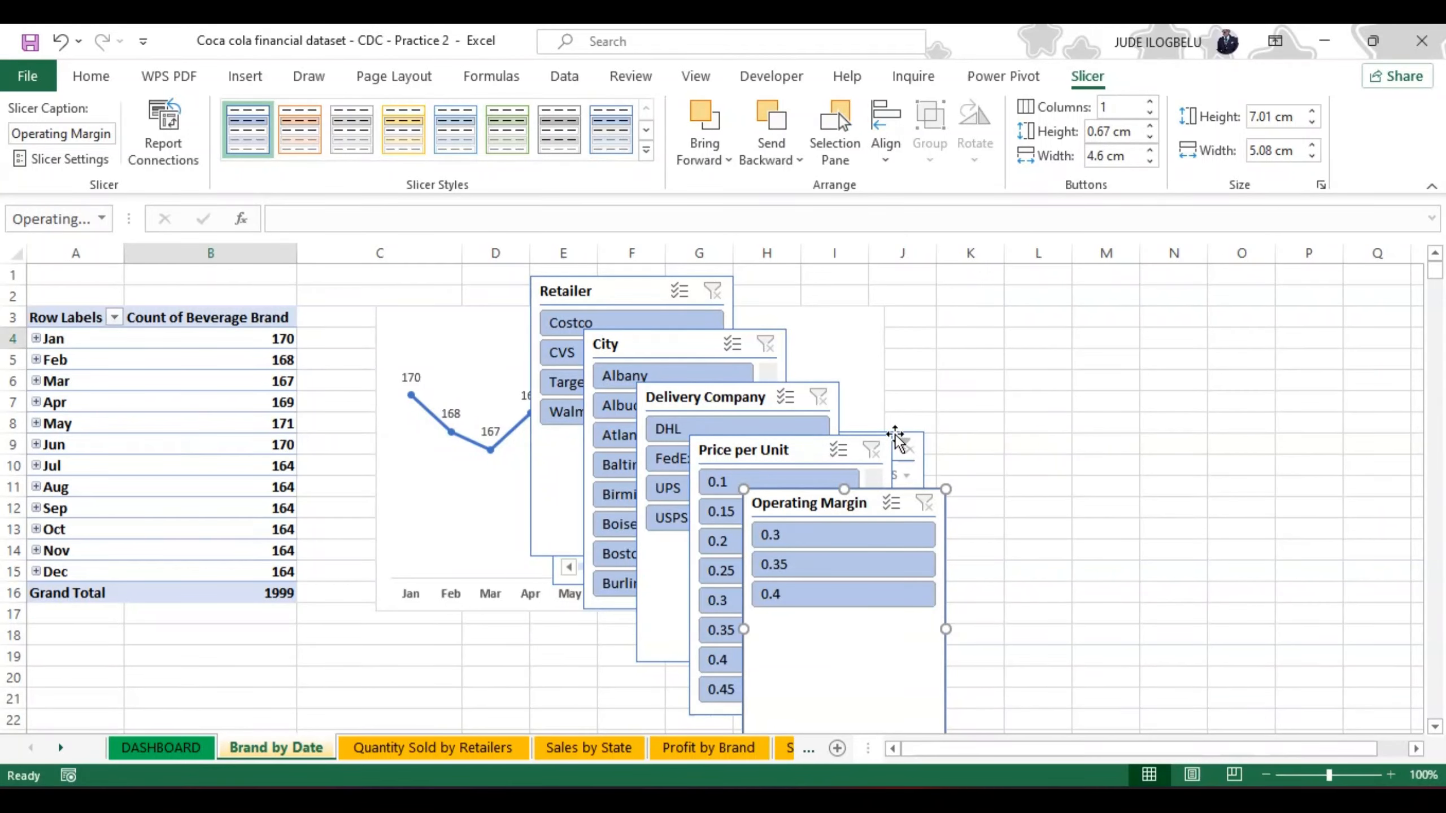
Step: Move the Invoice Date timeline from the Brand by Date sheet to cell A1 of the DASHBOARD sheet
left_click_drag(919, 456, 1060, 367)
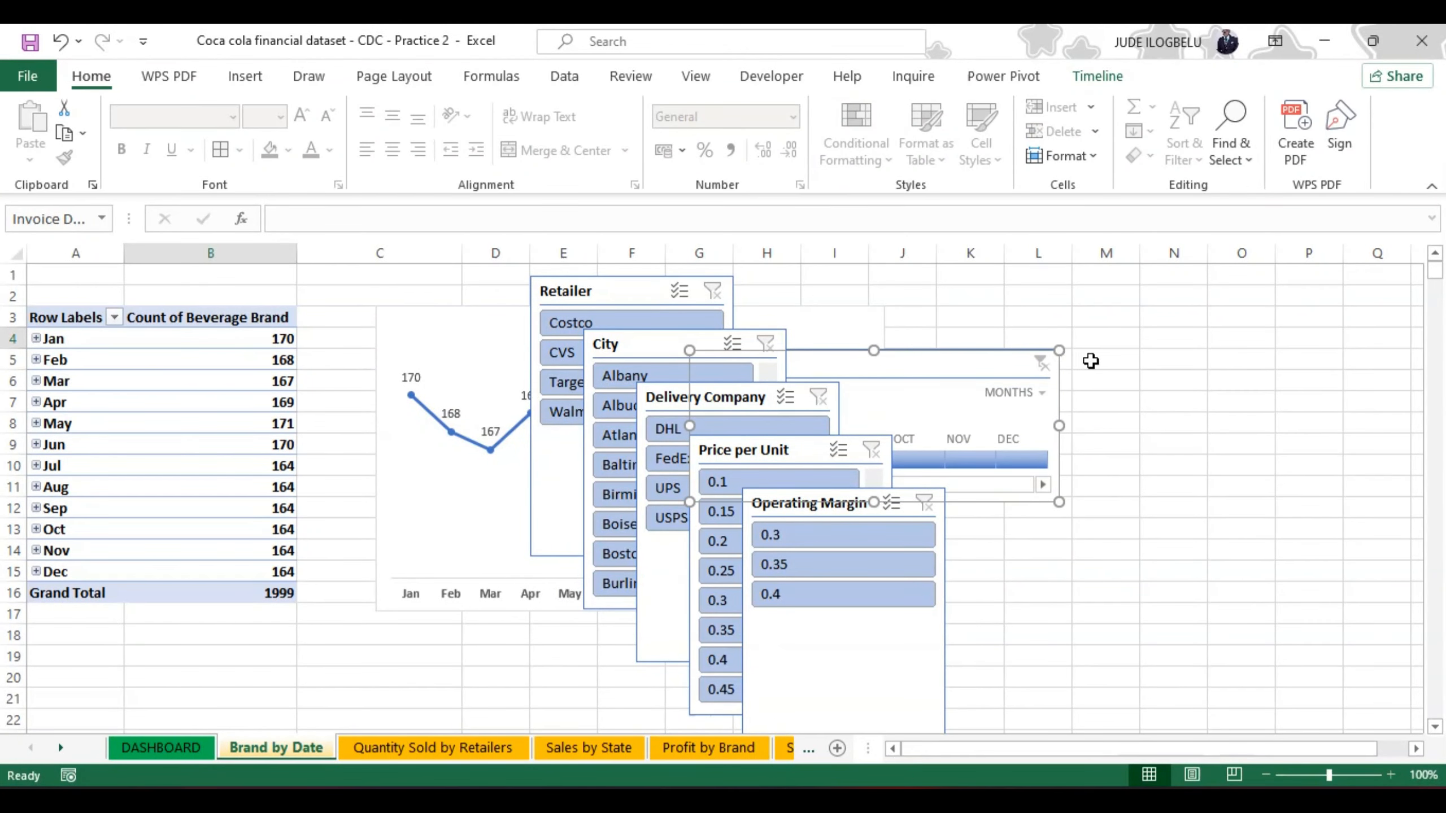
key("Delete")
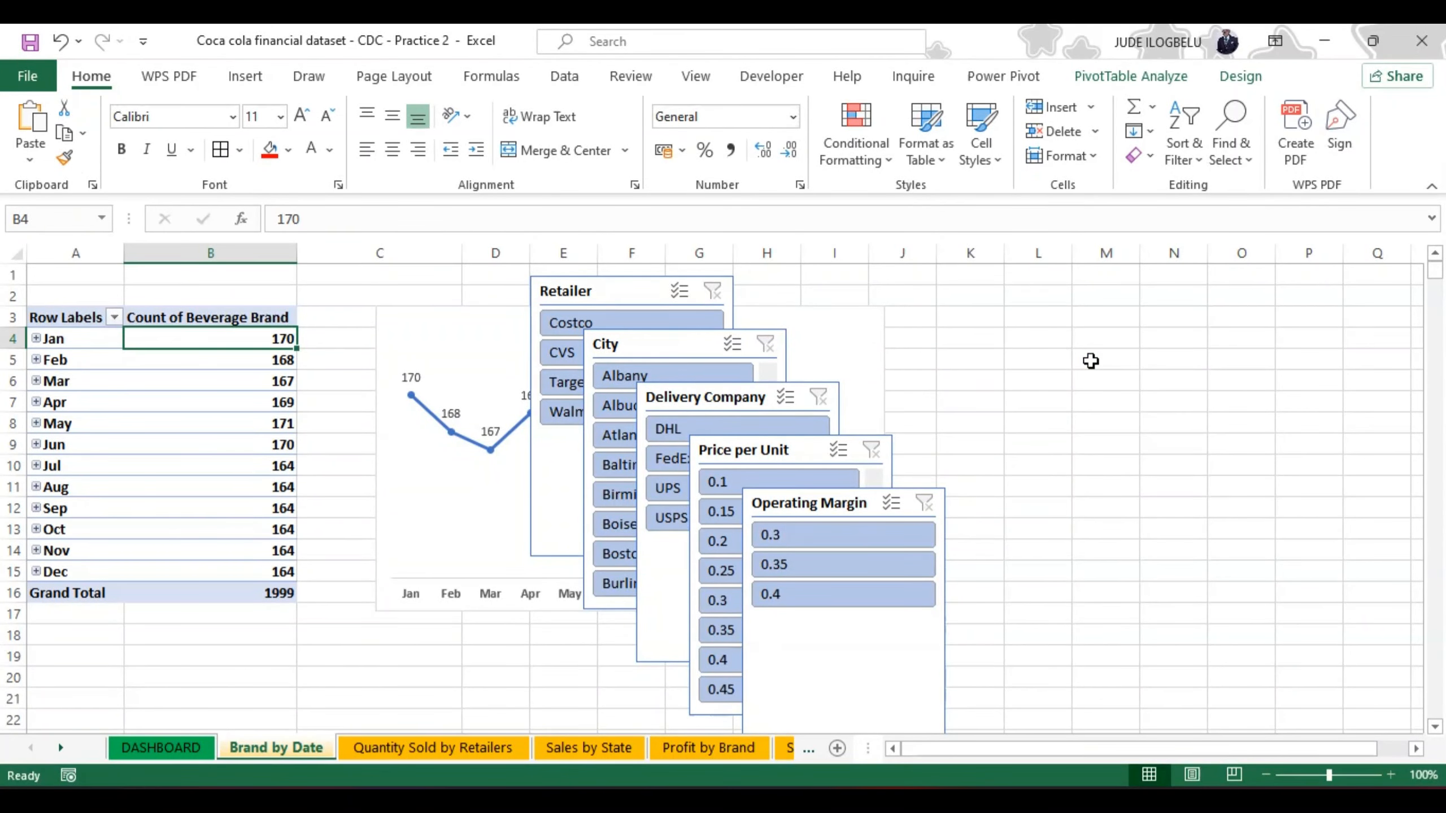
left_click(163, 744)
left_click(53, 285)
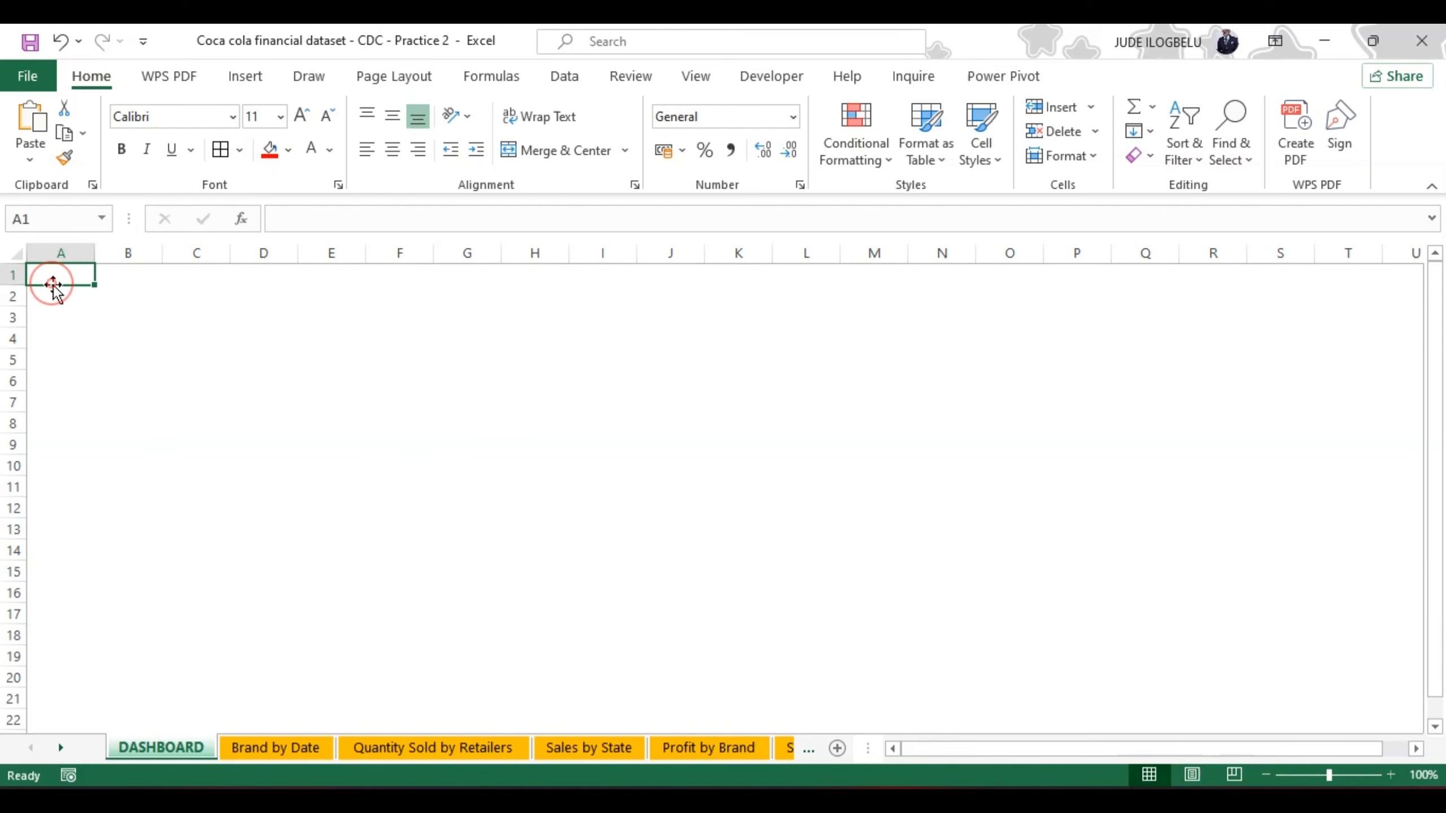
key("ctrl+v")
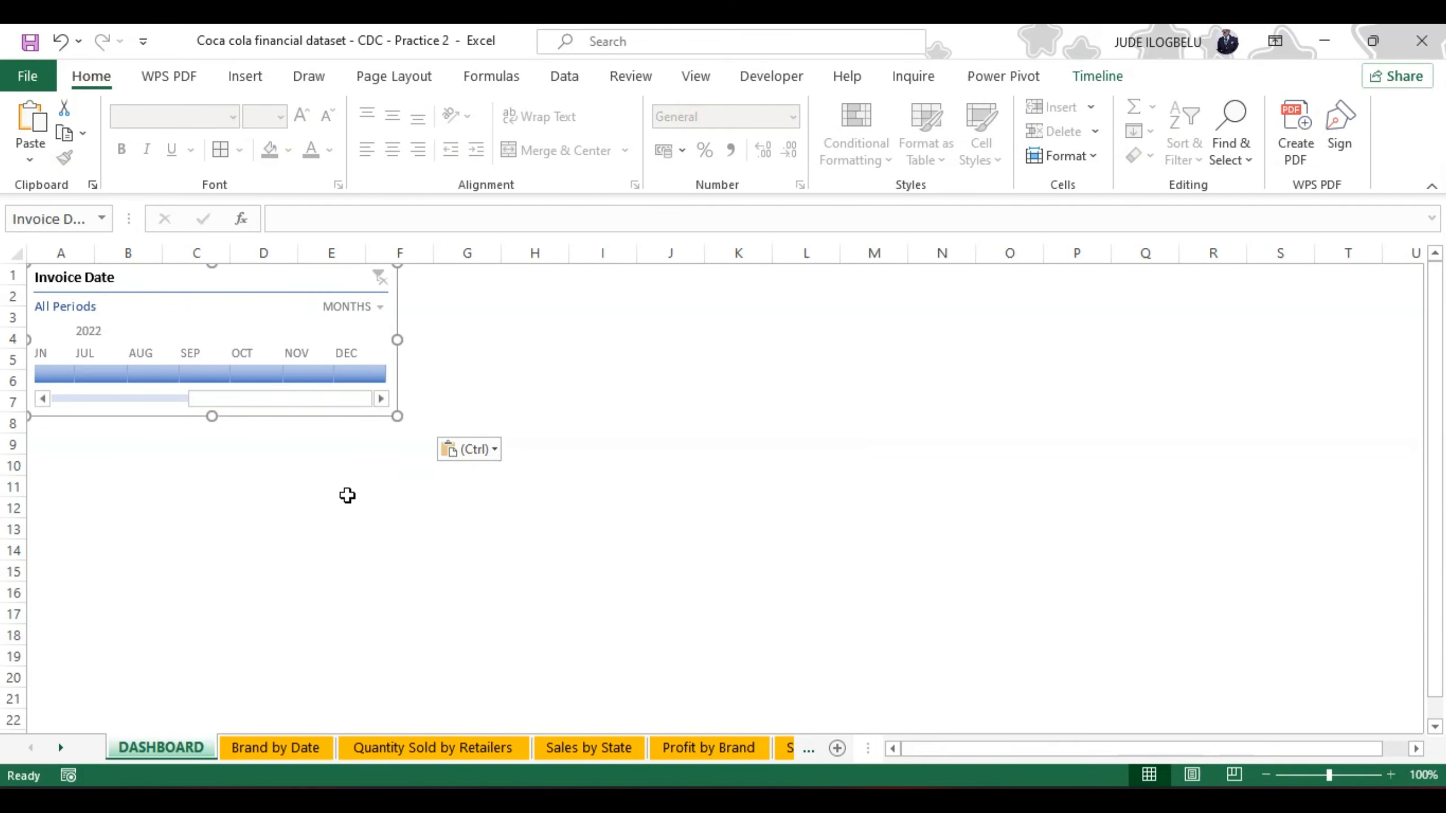
Step: Move the Retailer slicer from the Brand by Date sheet to the DASHBOARD sheet, around cell C13 below the timeline
left_click(275, 748)
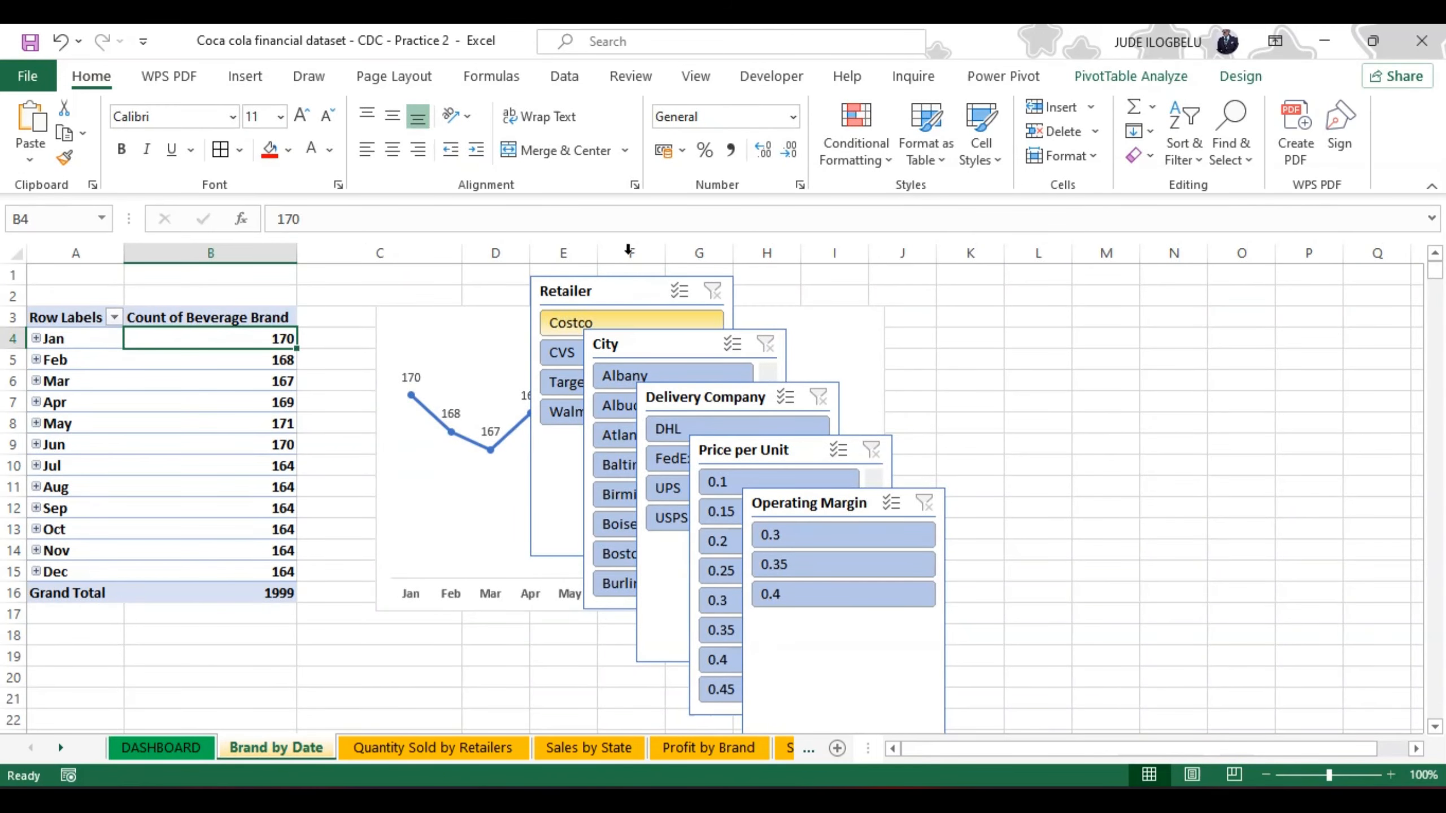
left_click(642, 278)
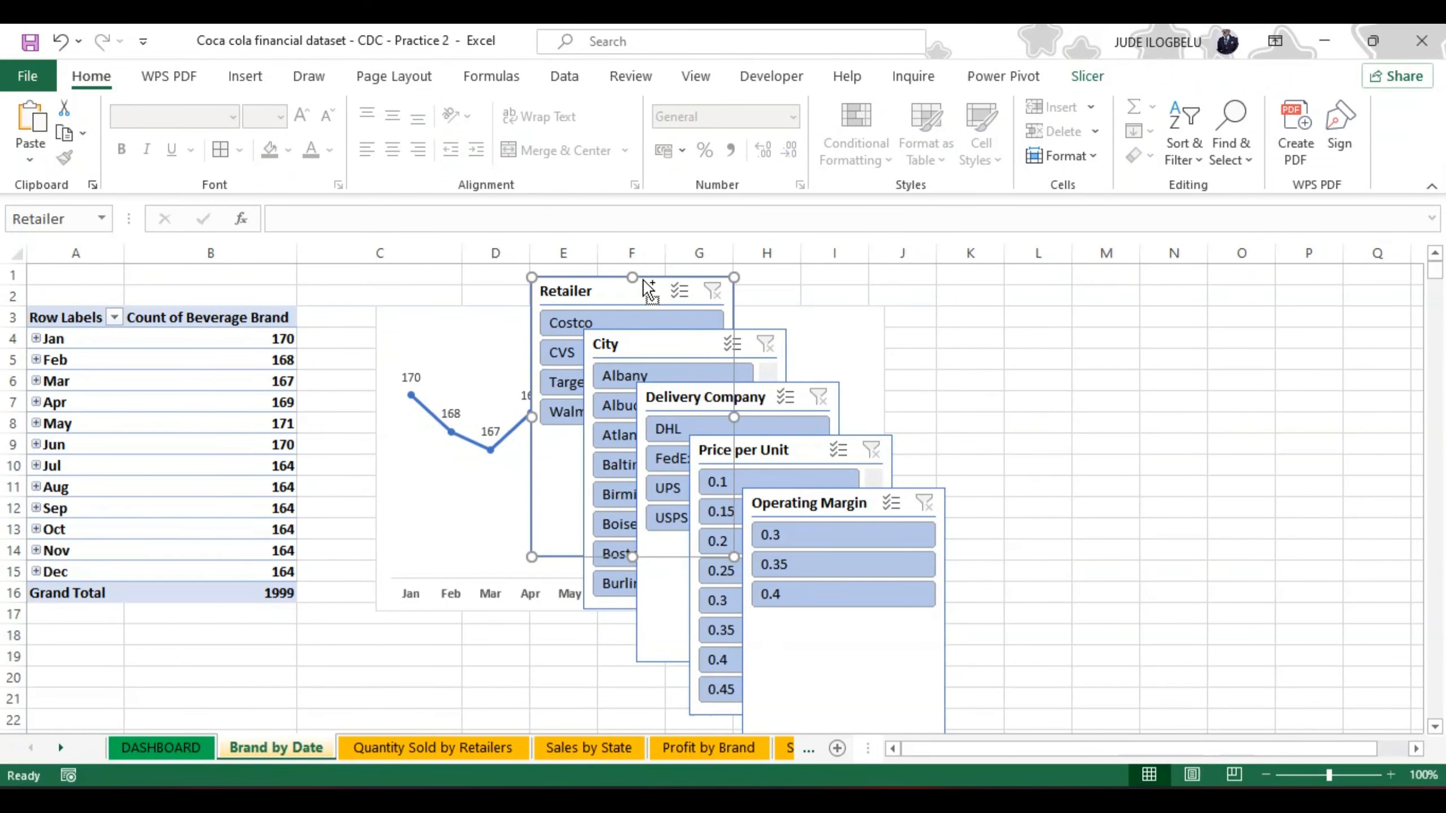
key("ctrl+x")
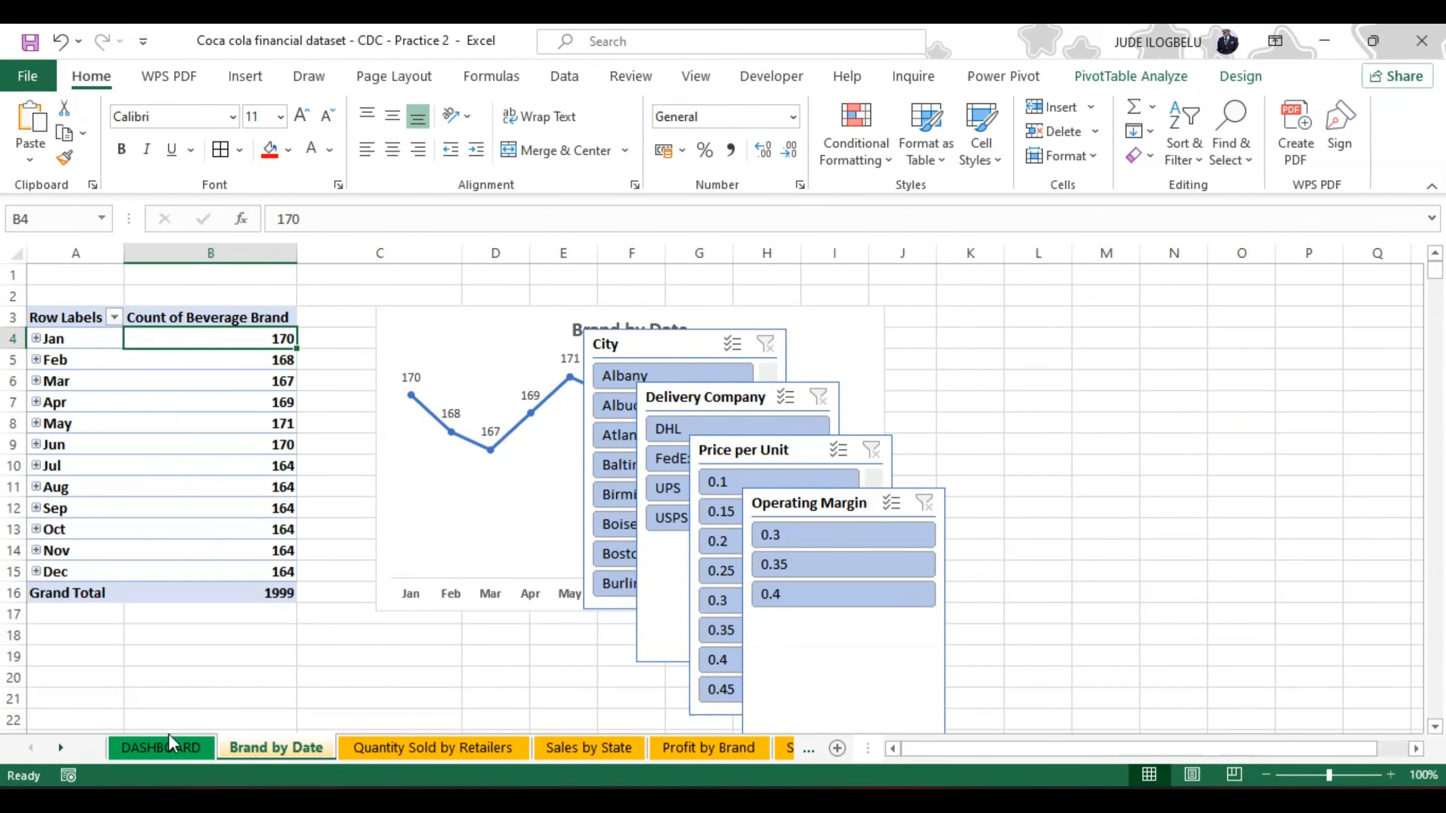
left_click(161, 750)
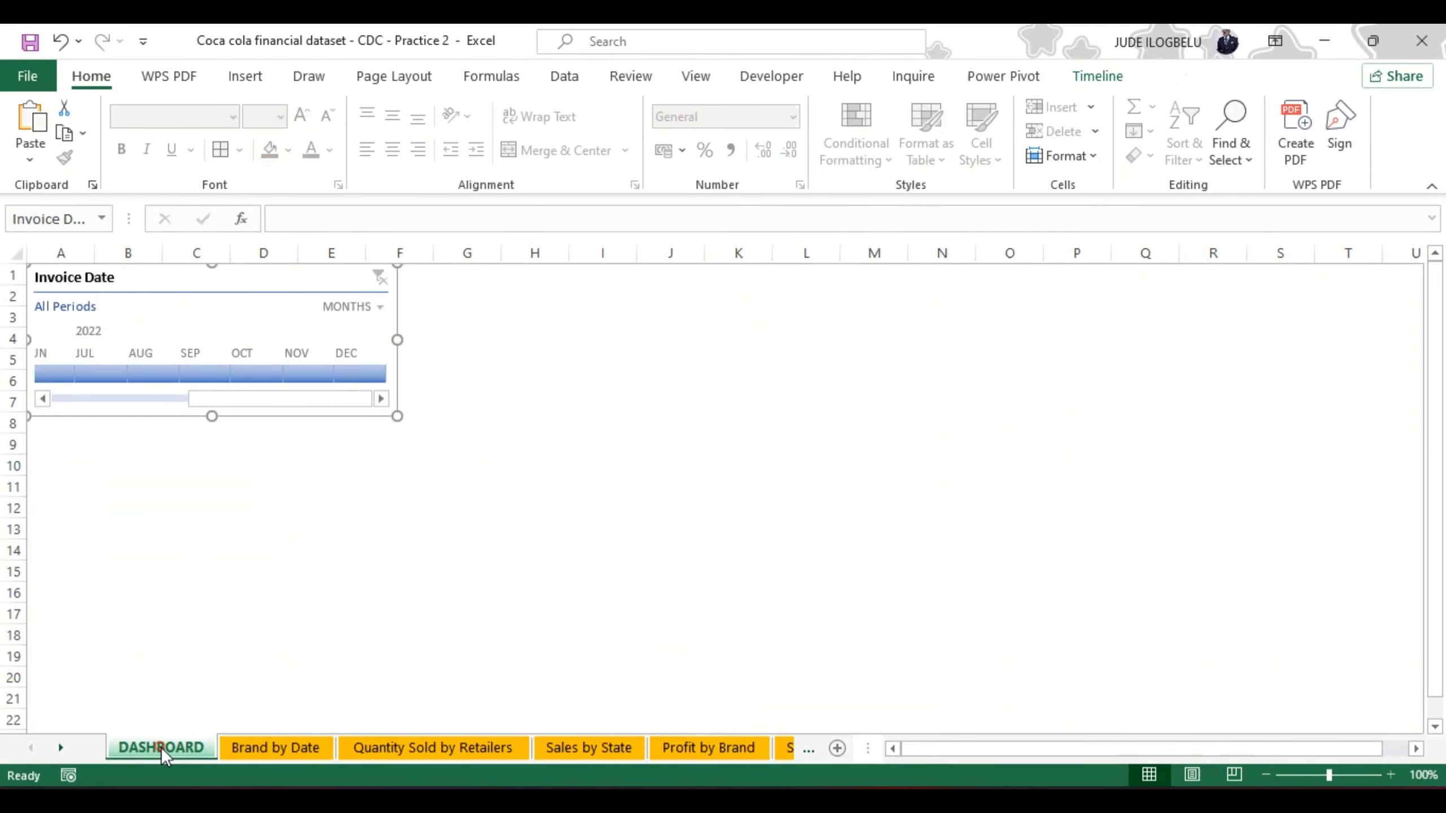
left_click(229, 533)
key("ctrl+v")
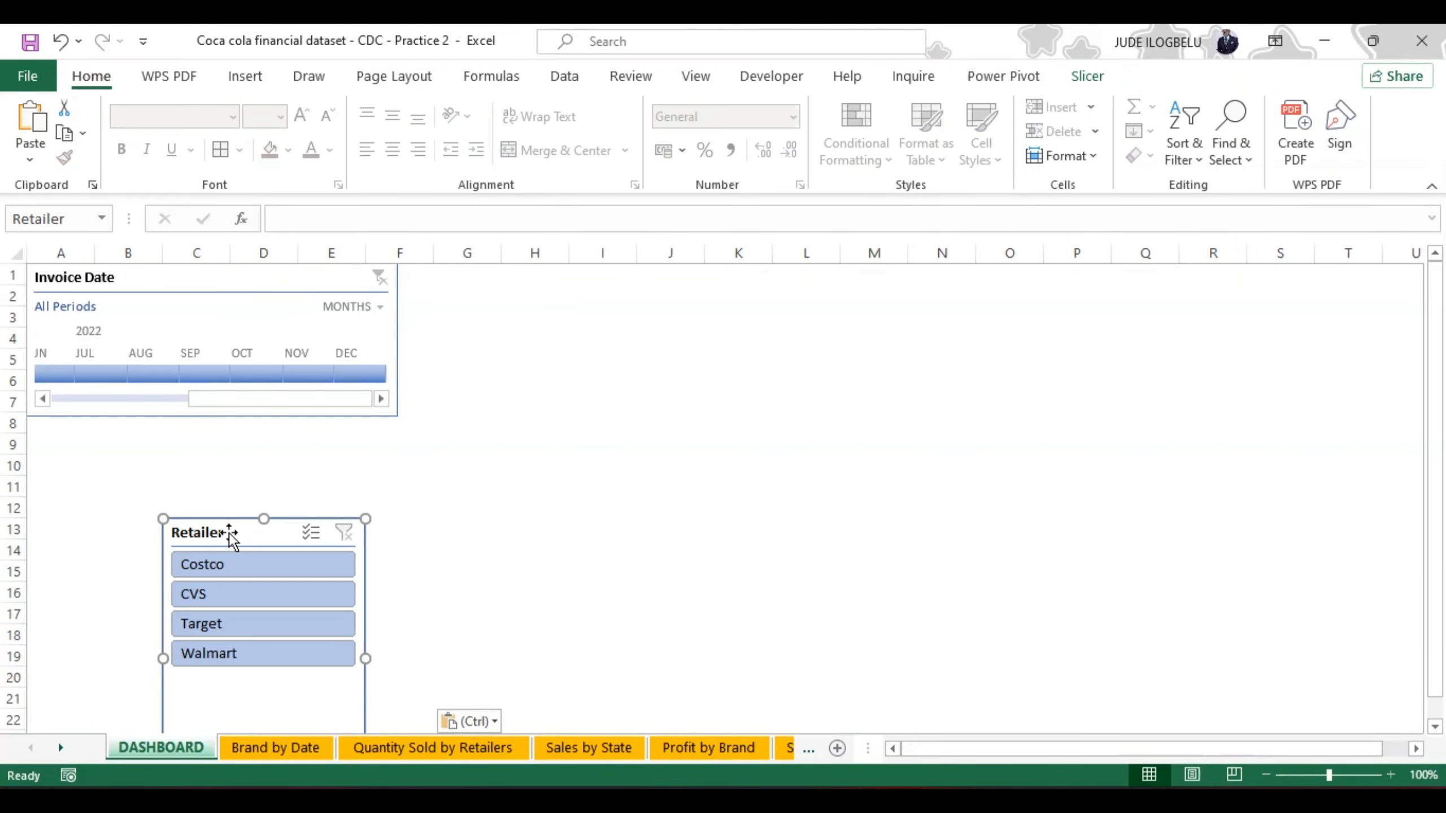
Step: Move the City slicer from the Brand by Date sheet to cell G8 of the DASHBOARD sheet
left_click(268, 749)
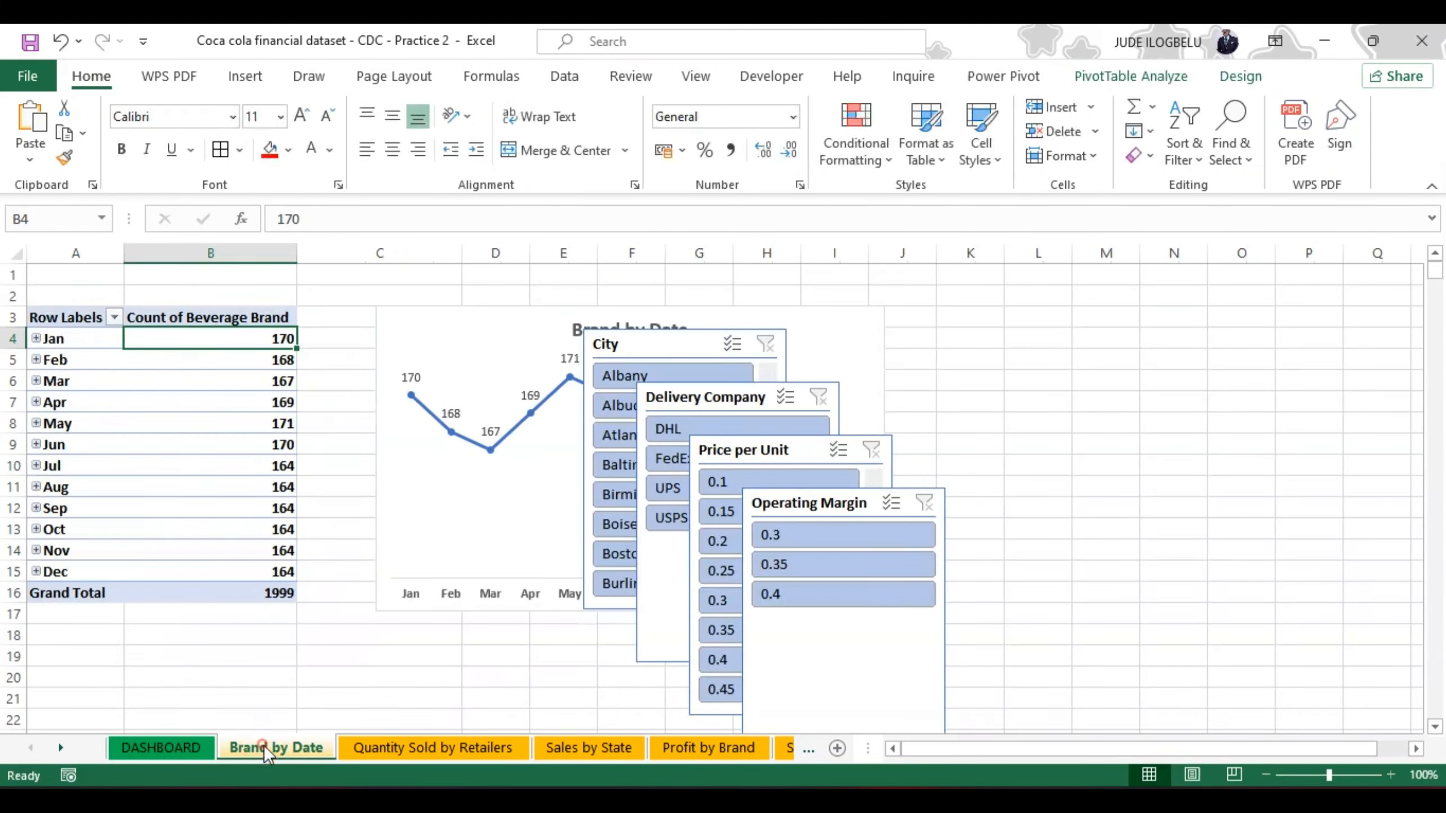
left_click(654, 327)
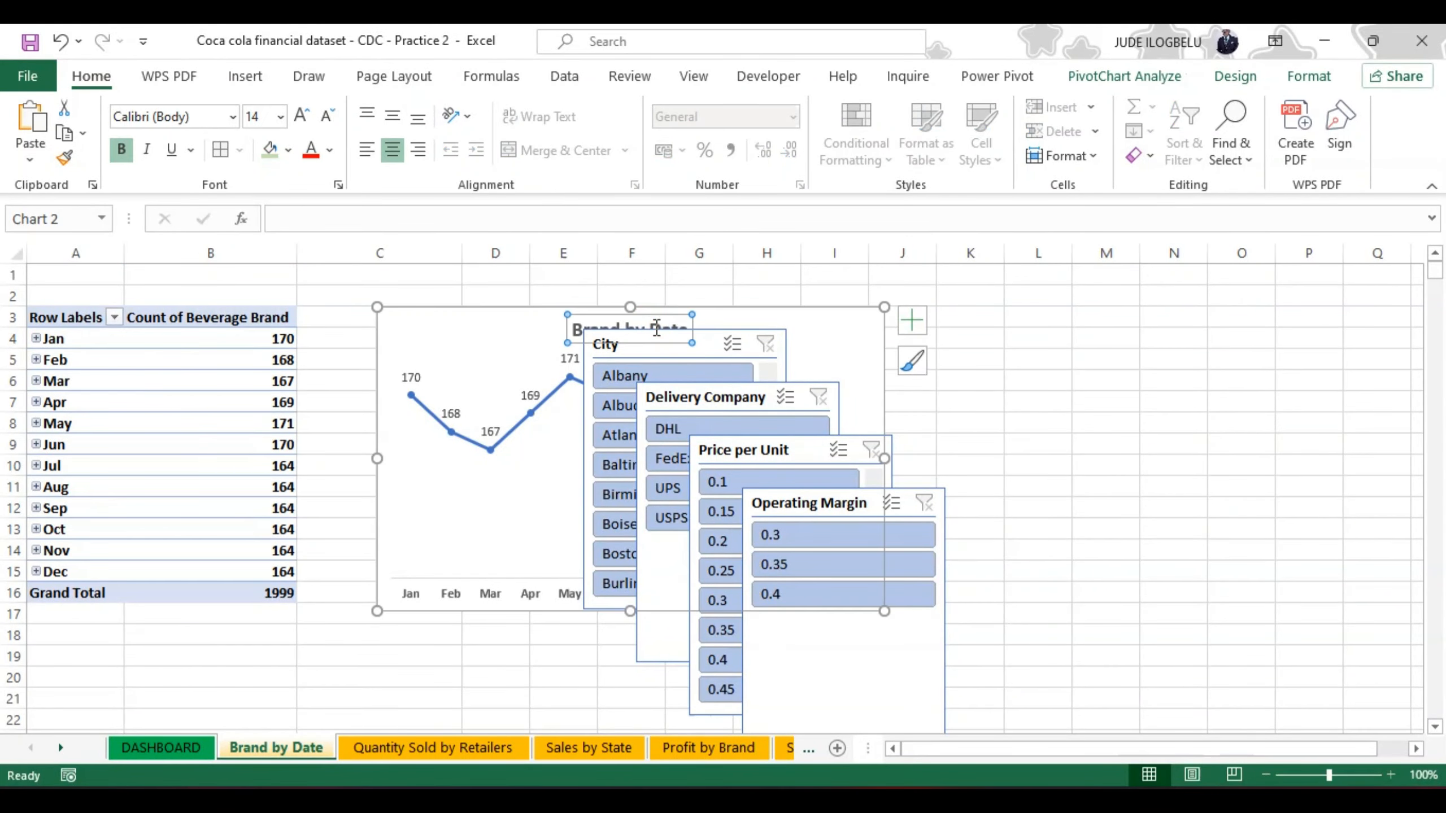
left_click(701, 337)
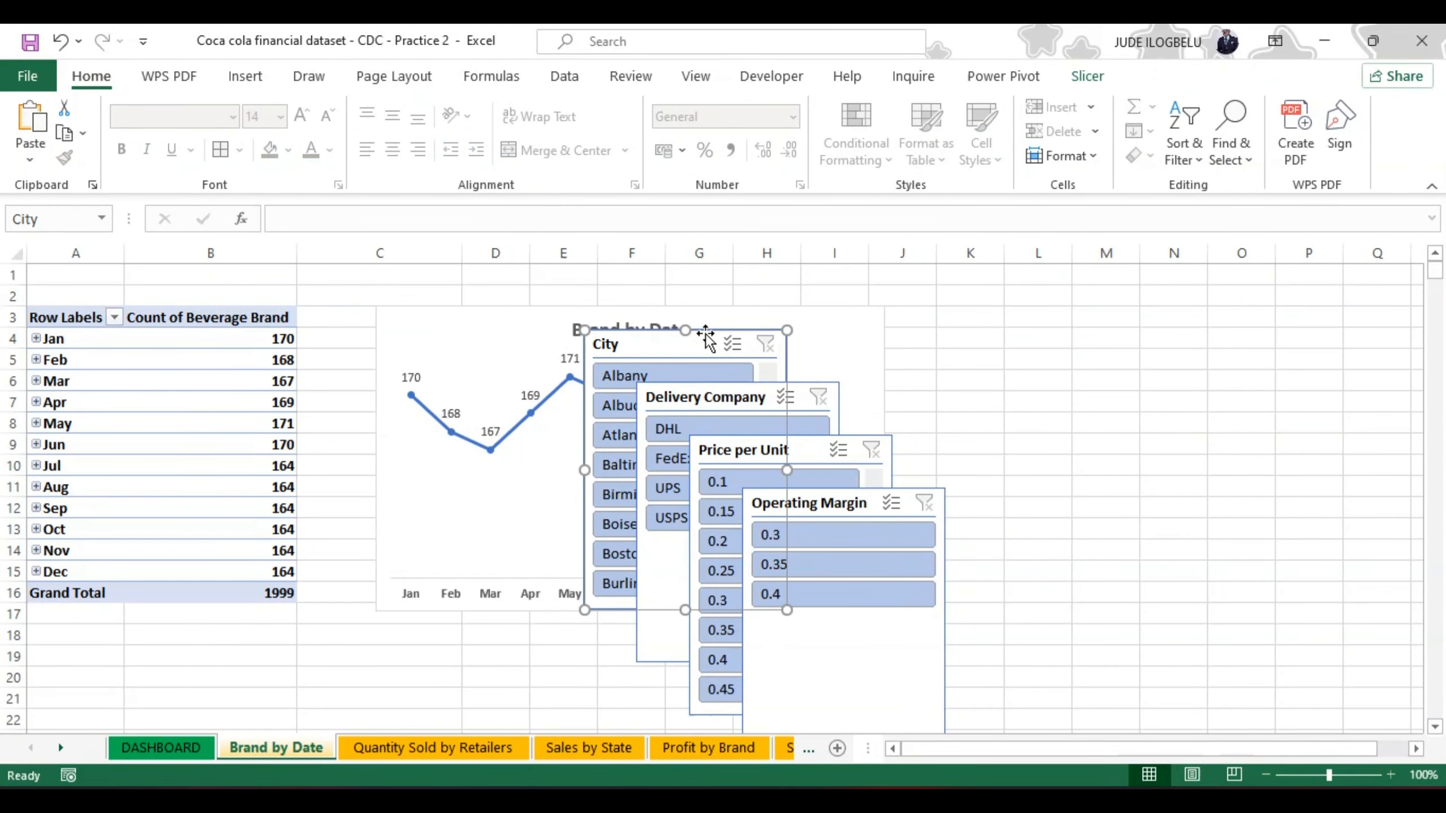
key("Delete")
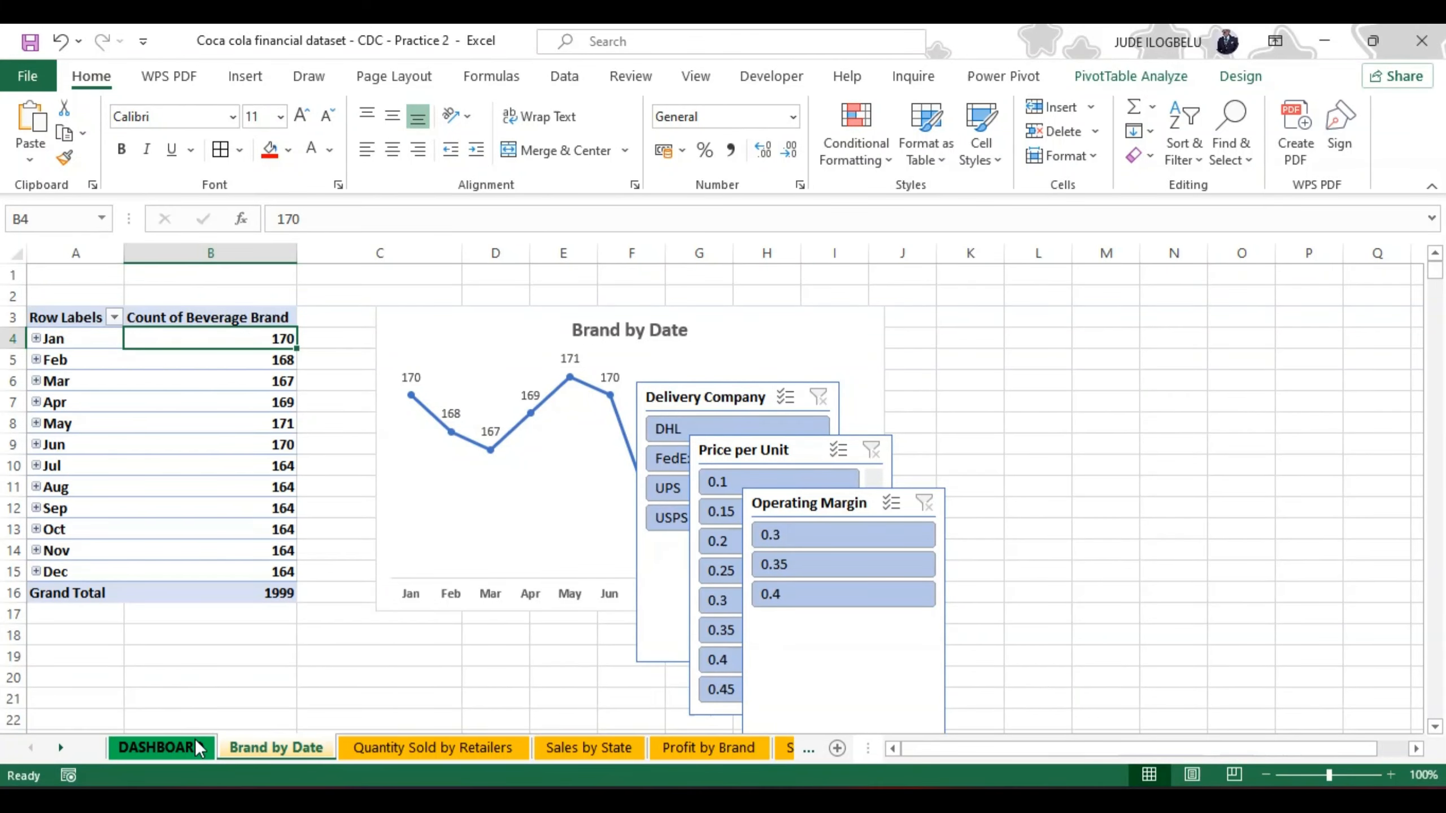
left_click(195, 739)
left_click(488, 417)
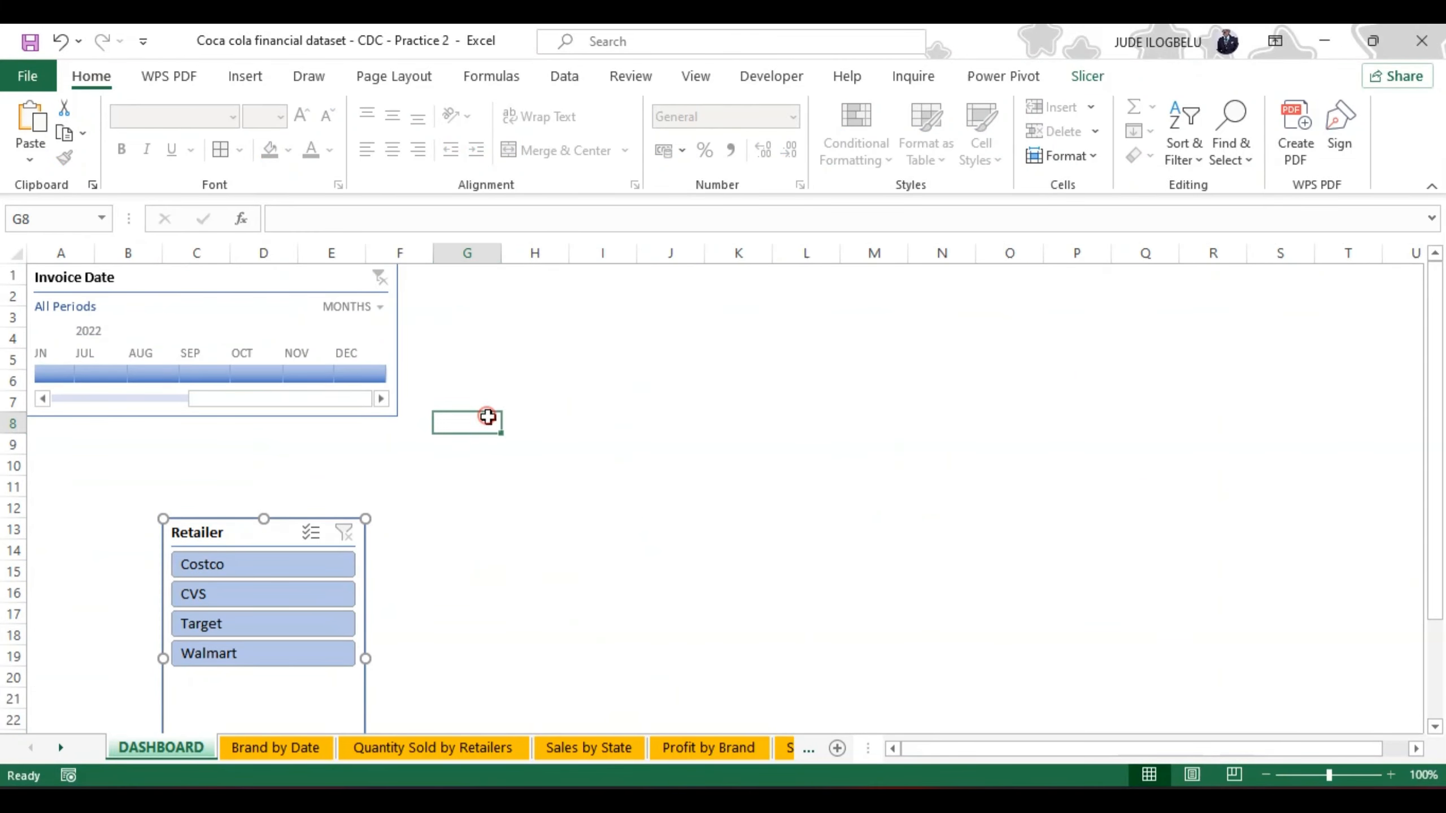
key("ctrl+v")
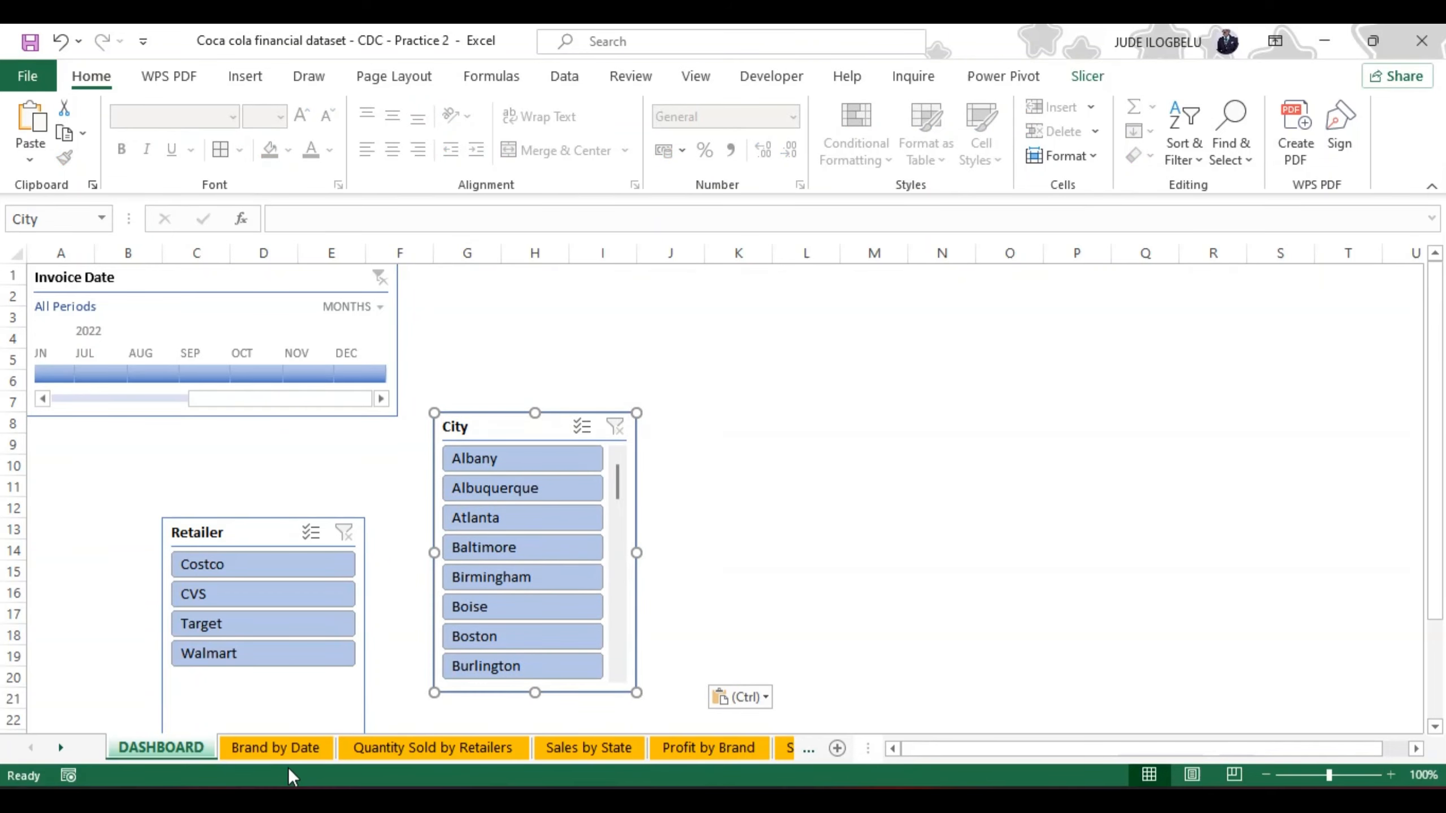
Step: Move the Delivery Company slicer from the Brand by Date sheet to the DASHBOARD sheet, around cell K9 beside the City slicer
left_click(236, 746)
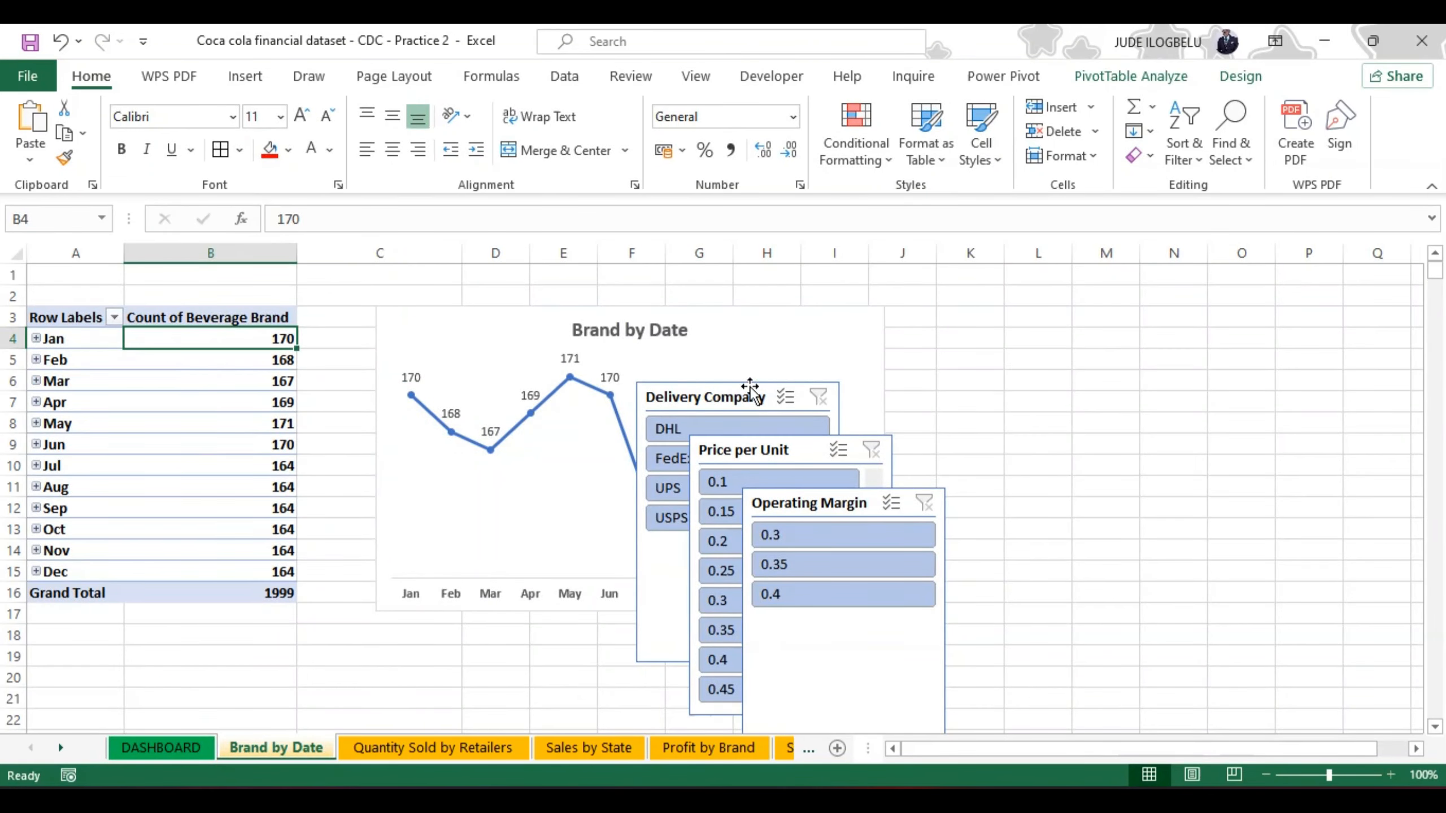
left_click(762, 378)
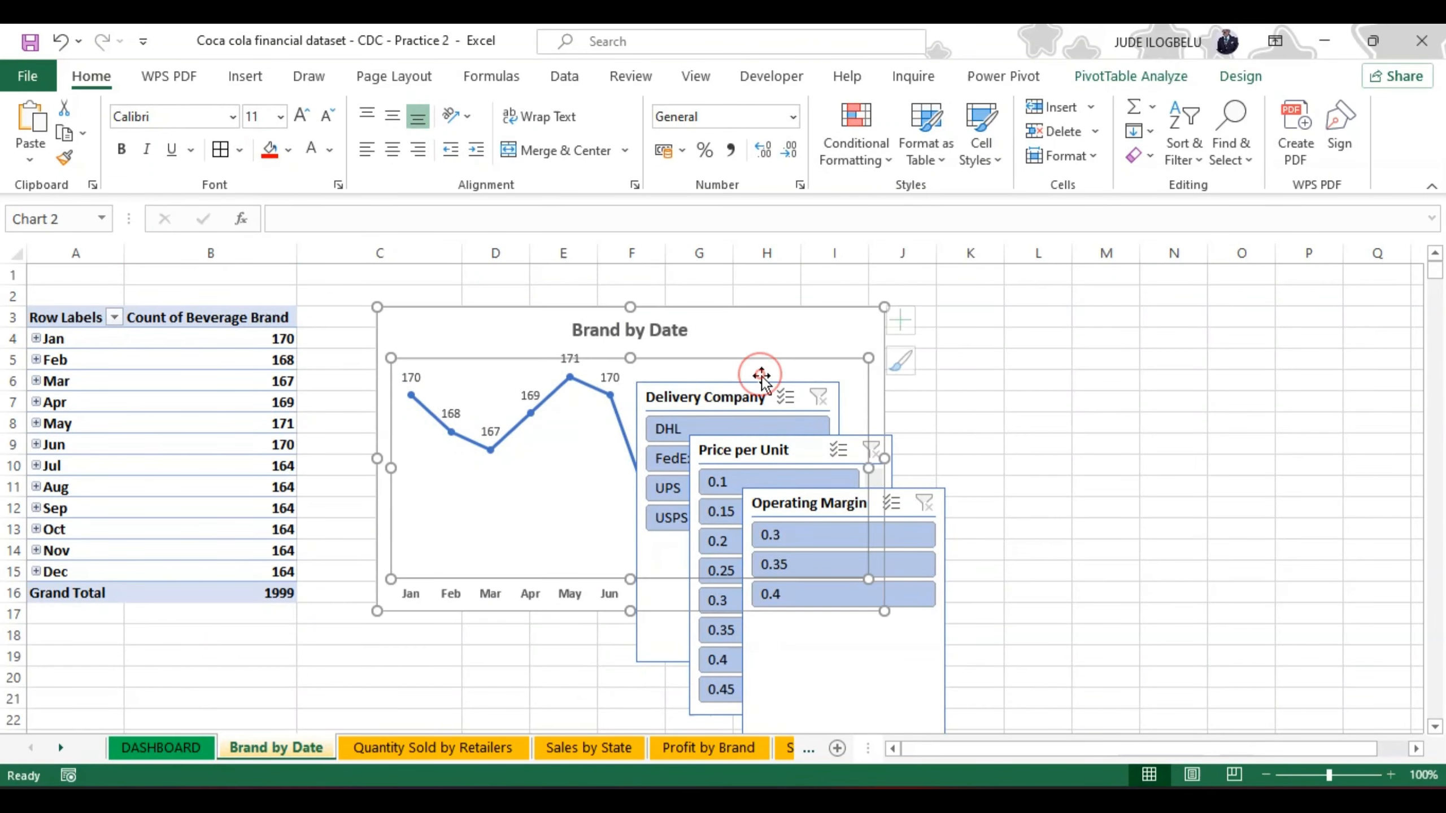
left_click(786, 397)
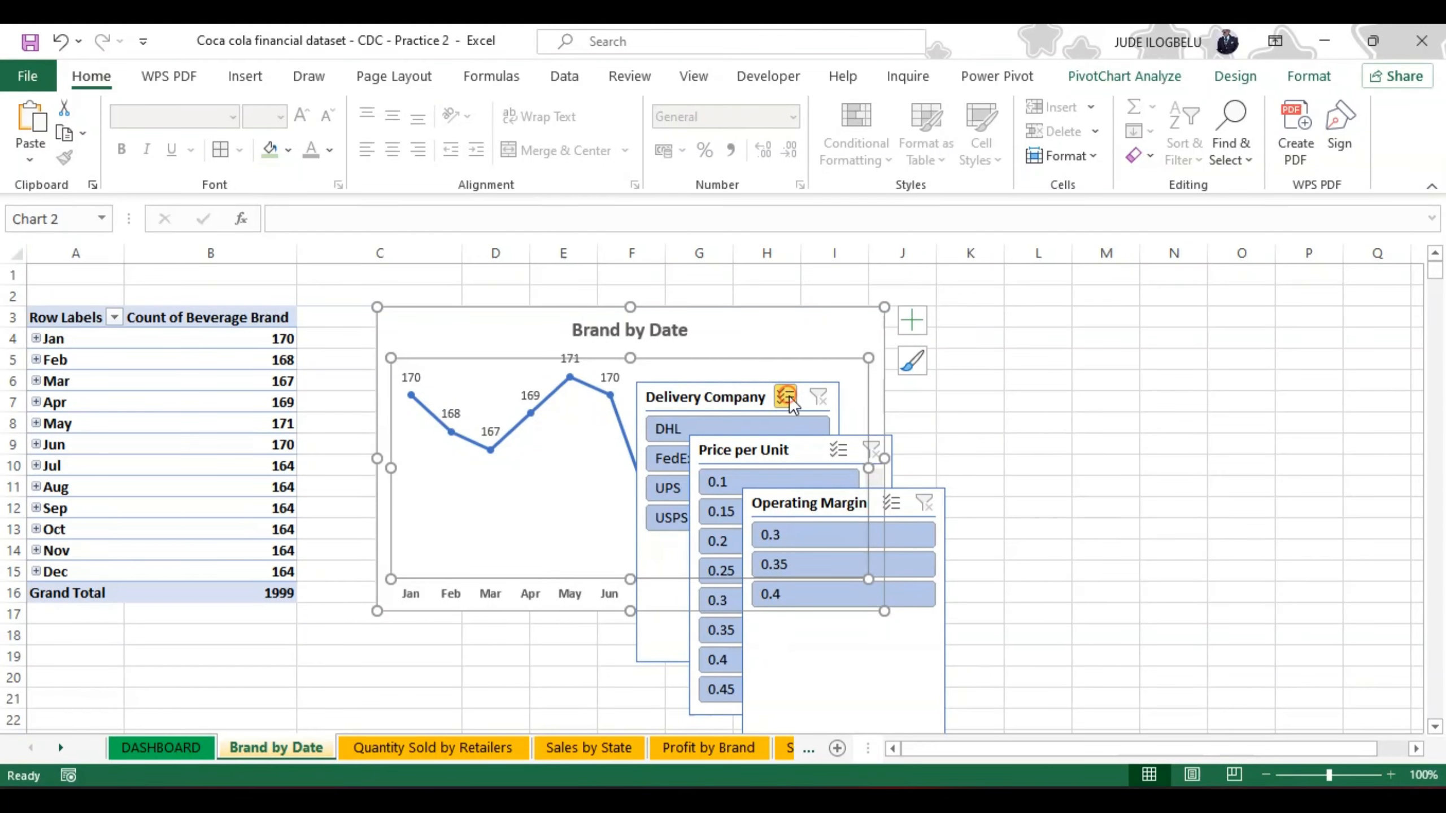
left_click(743, 387)
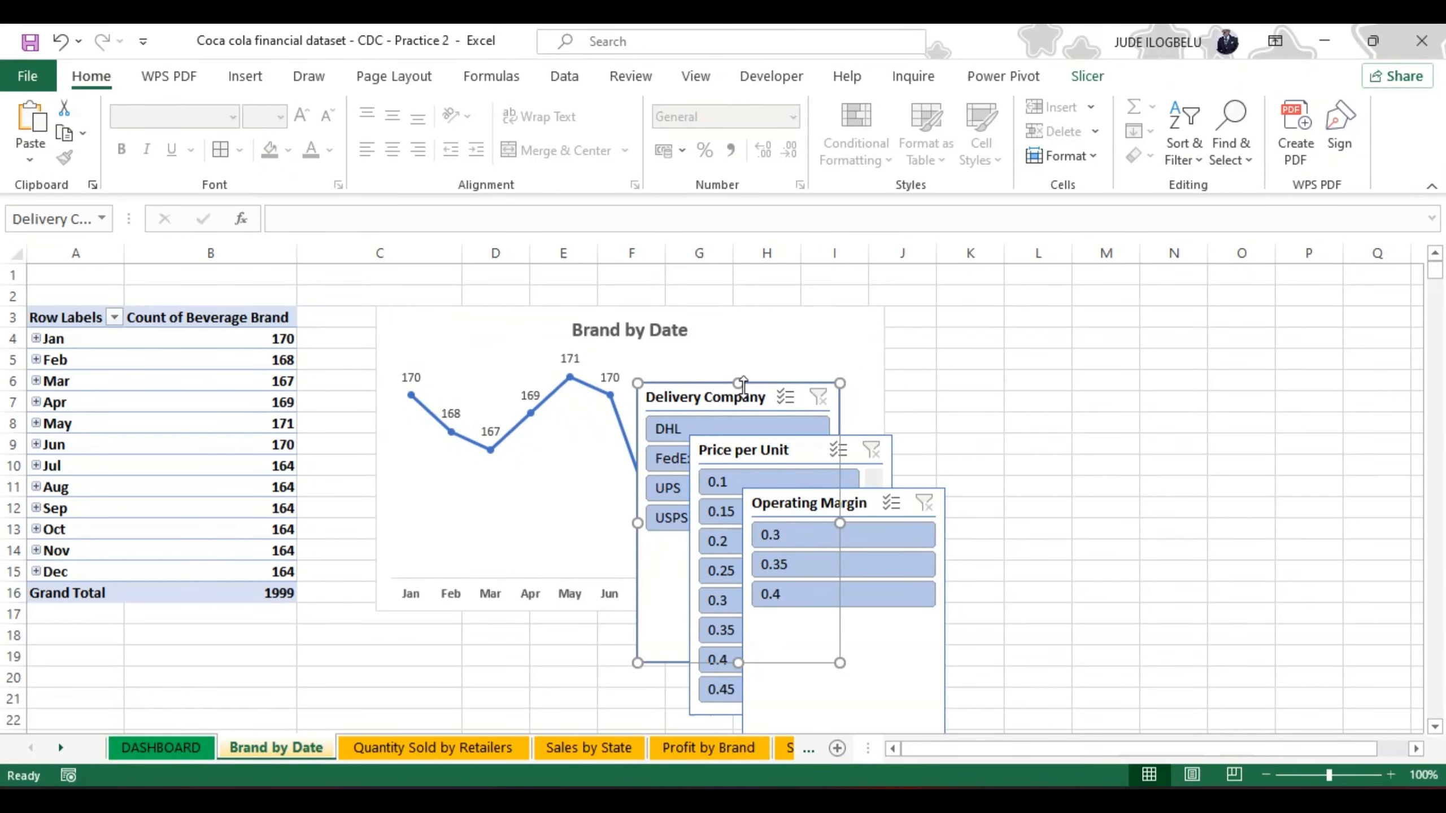
key("Delete")
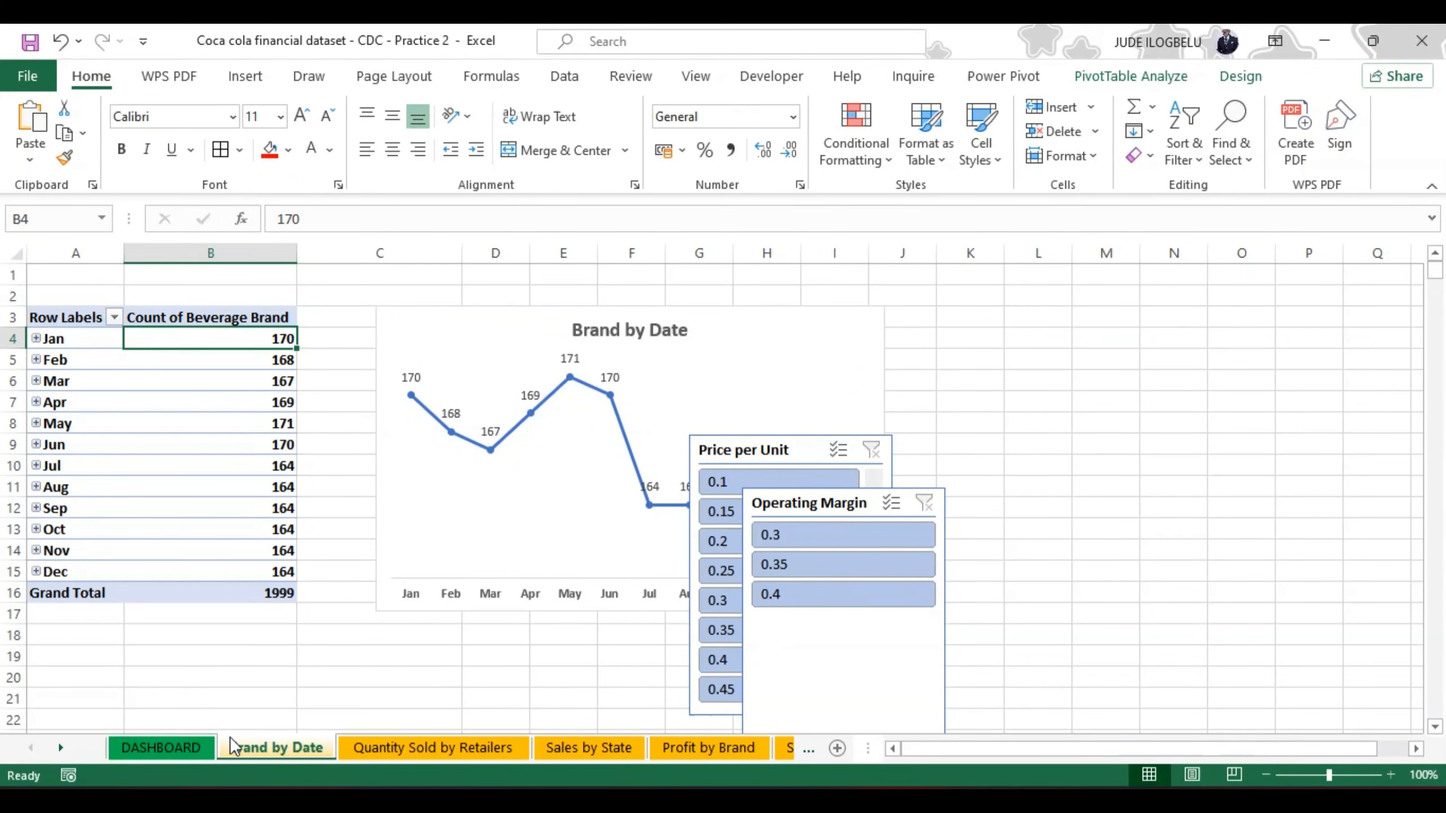
left_click(161, 747)
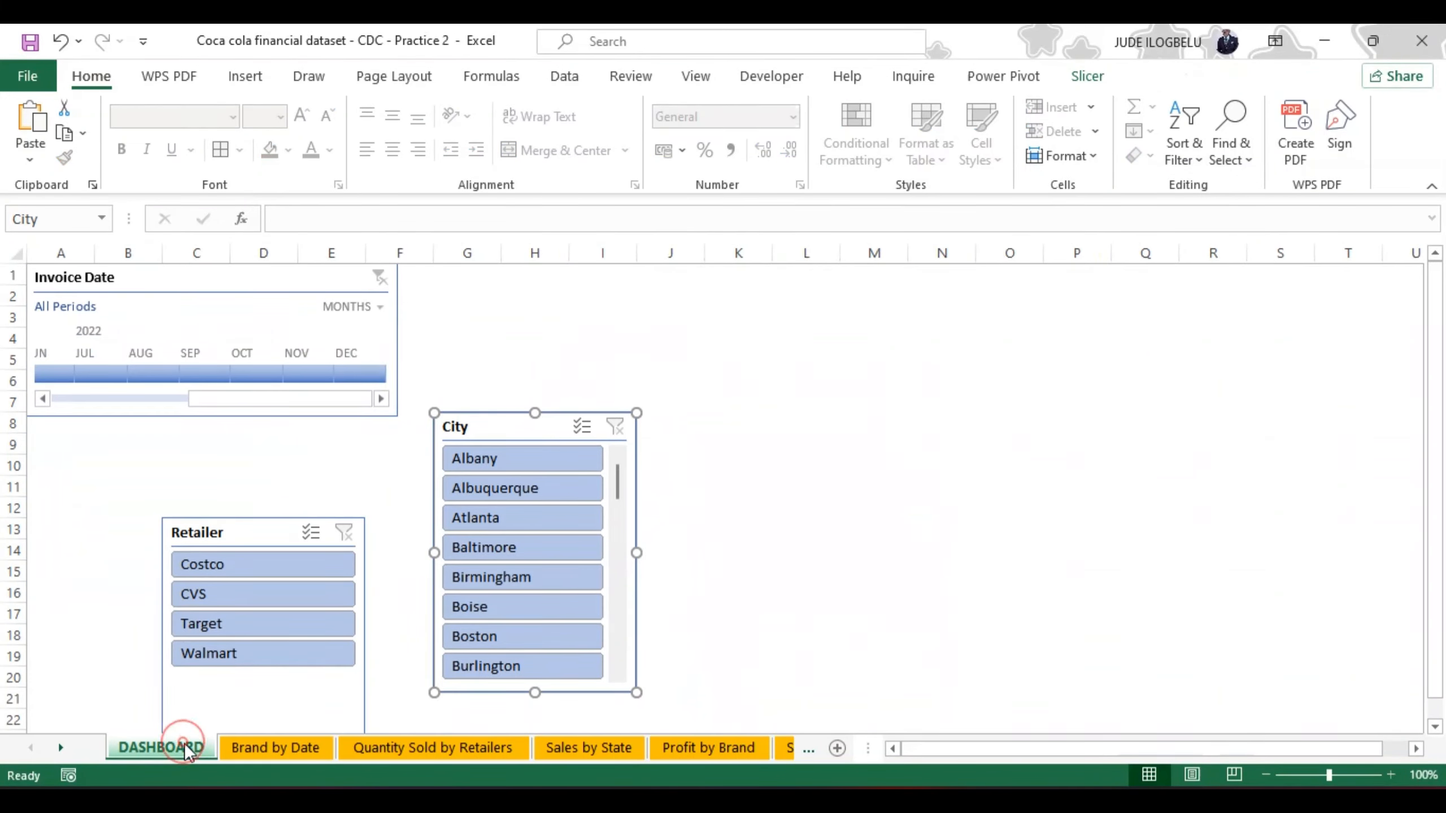
left_click(727, 446)
key("ctrl+v")
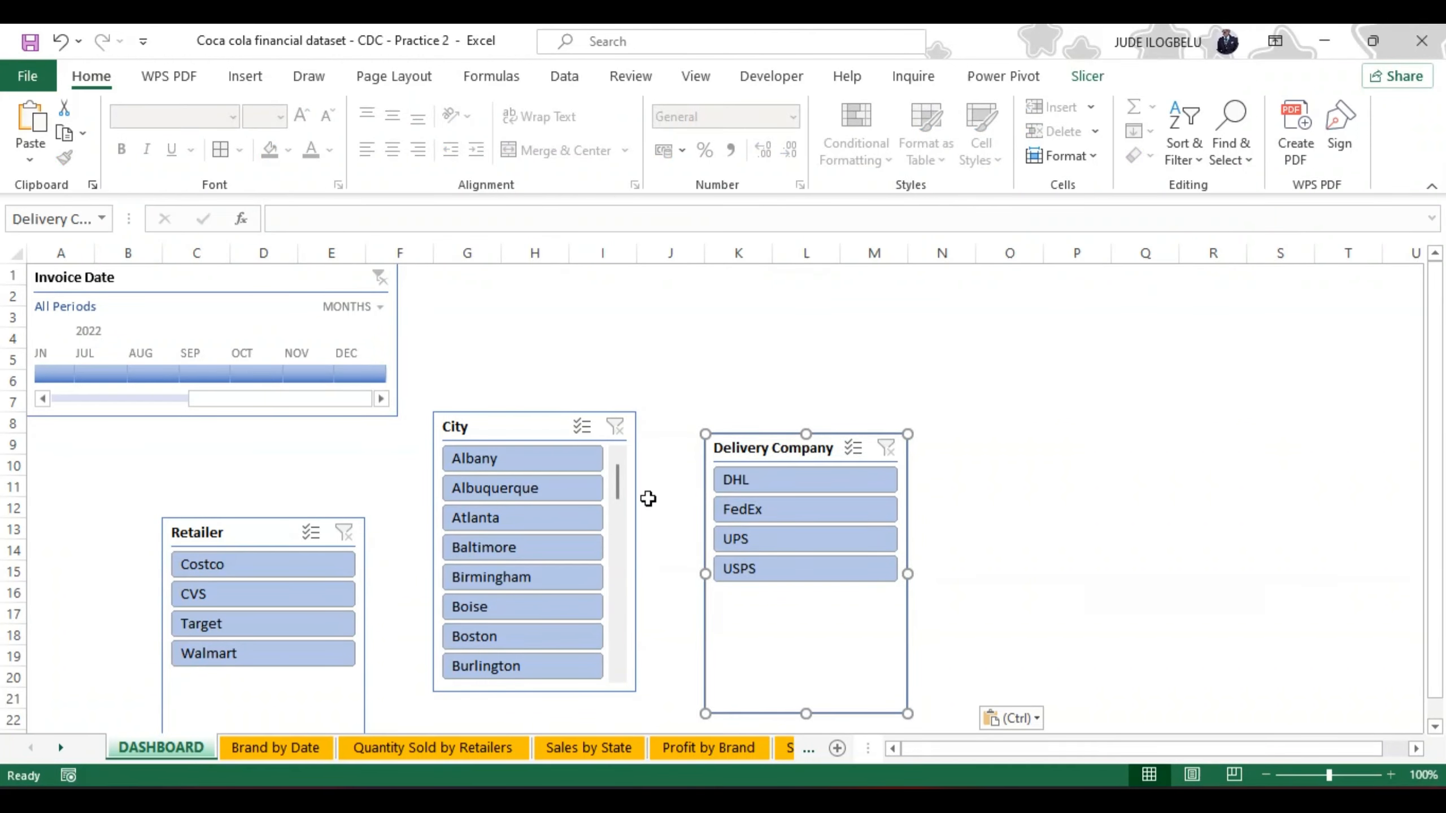
Step: Move the Price per Unit slicer from the Brand by Date sheet to cell G5 of the DASHBOARD sheet
left_click(271, 742)
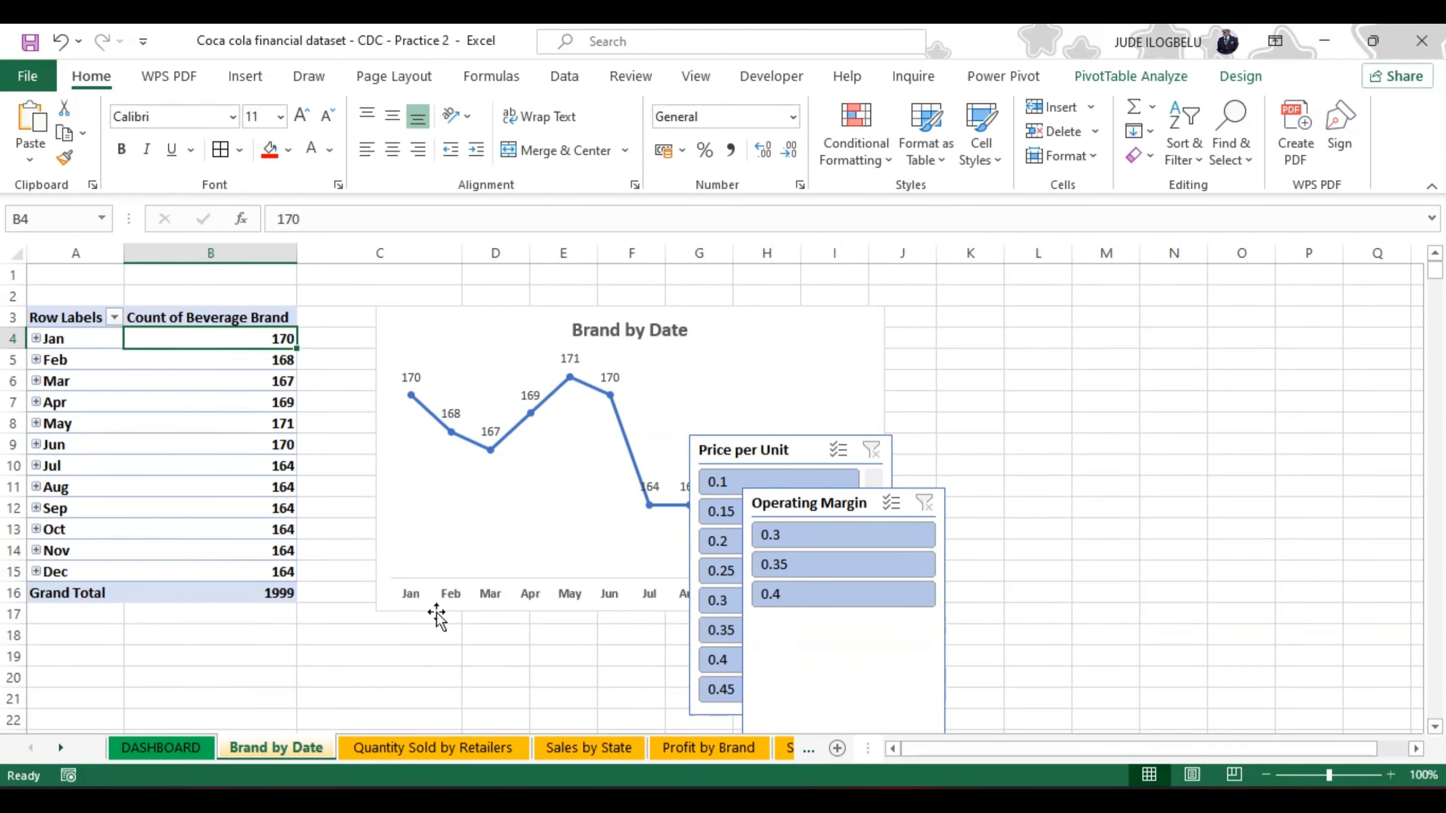
left_click(796, 438)
key("ctrl+x")
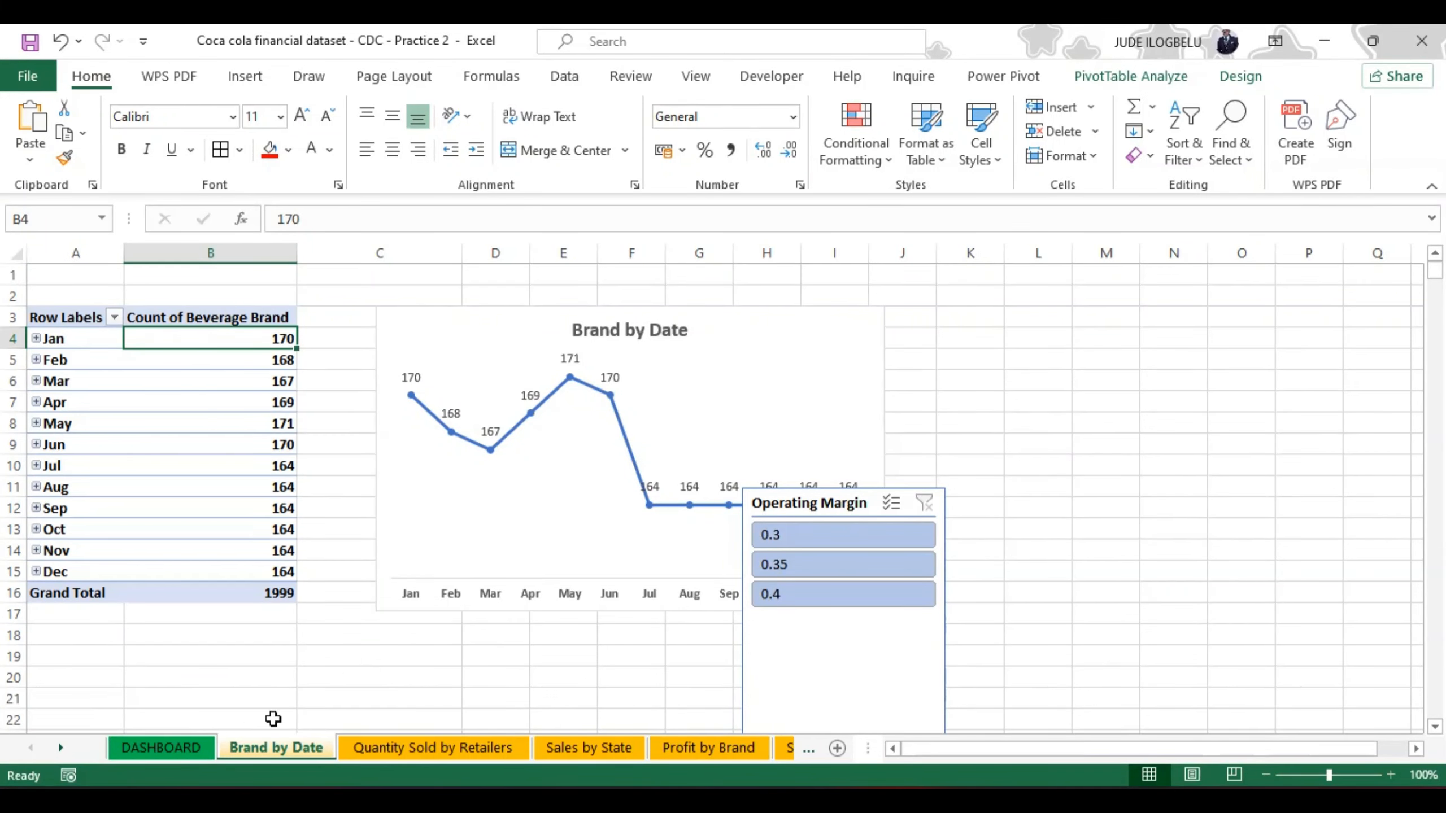
left_click(151, 744)
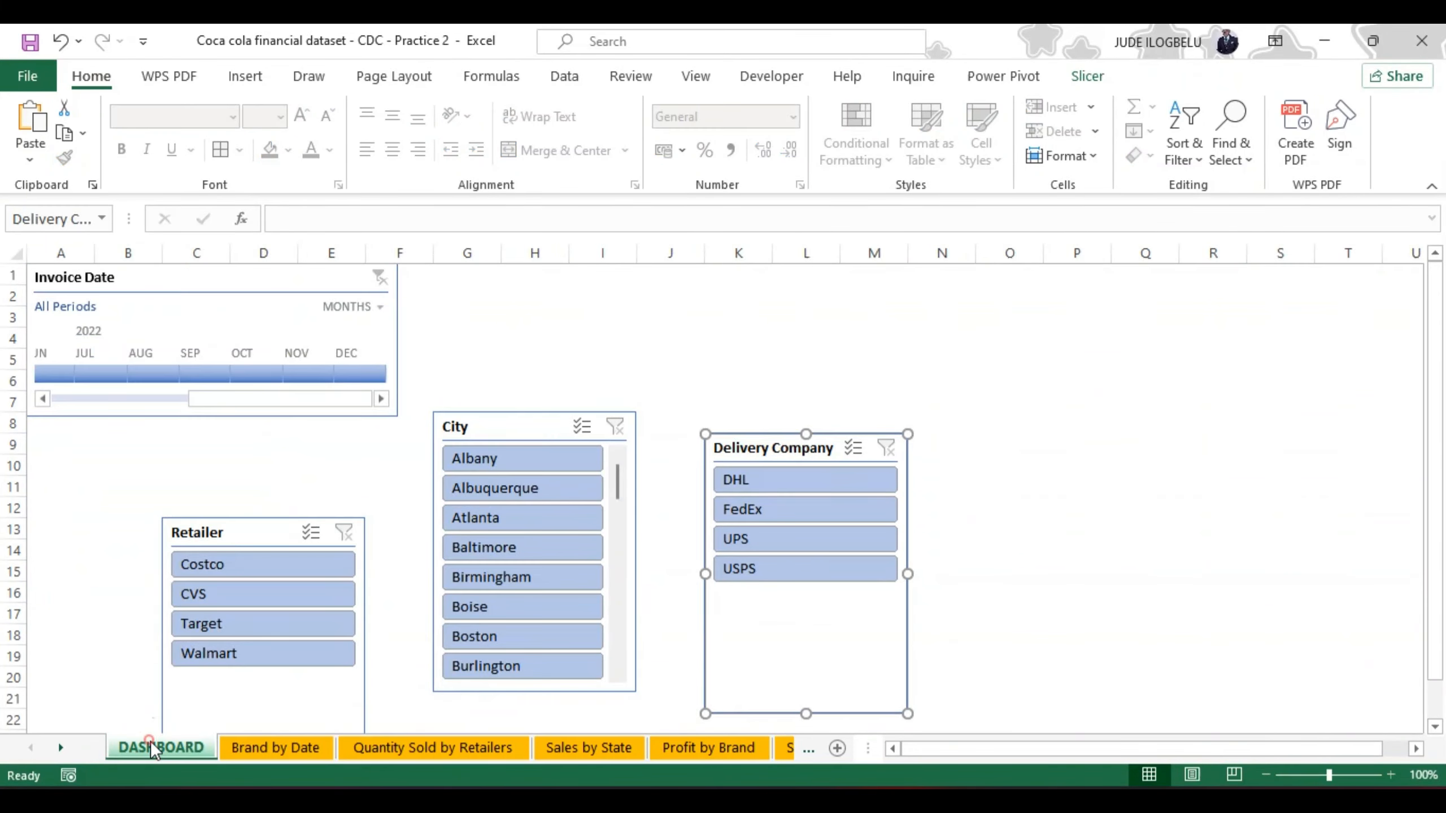
left_click(470, 349)
key("ctrl+v")
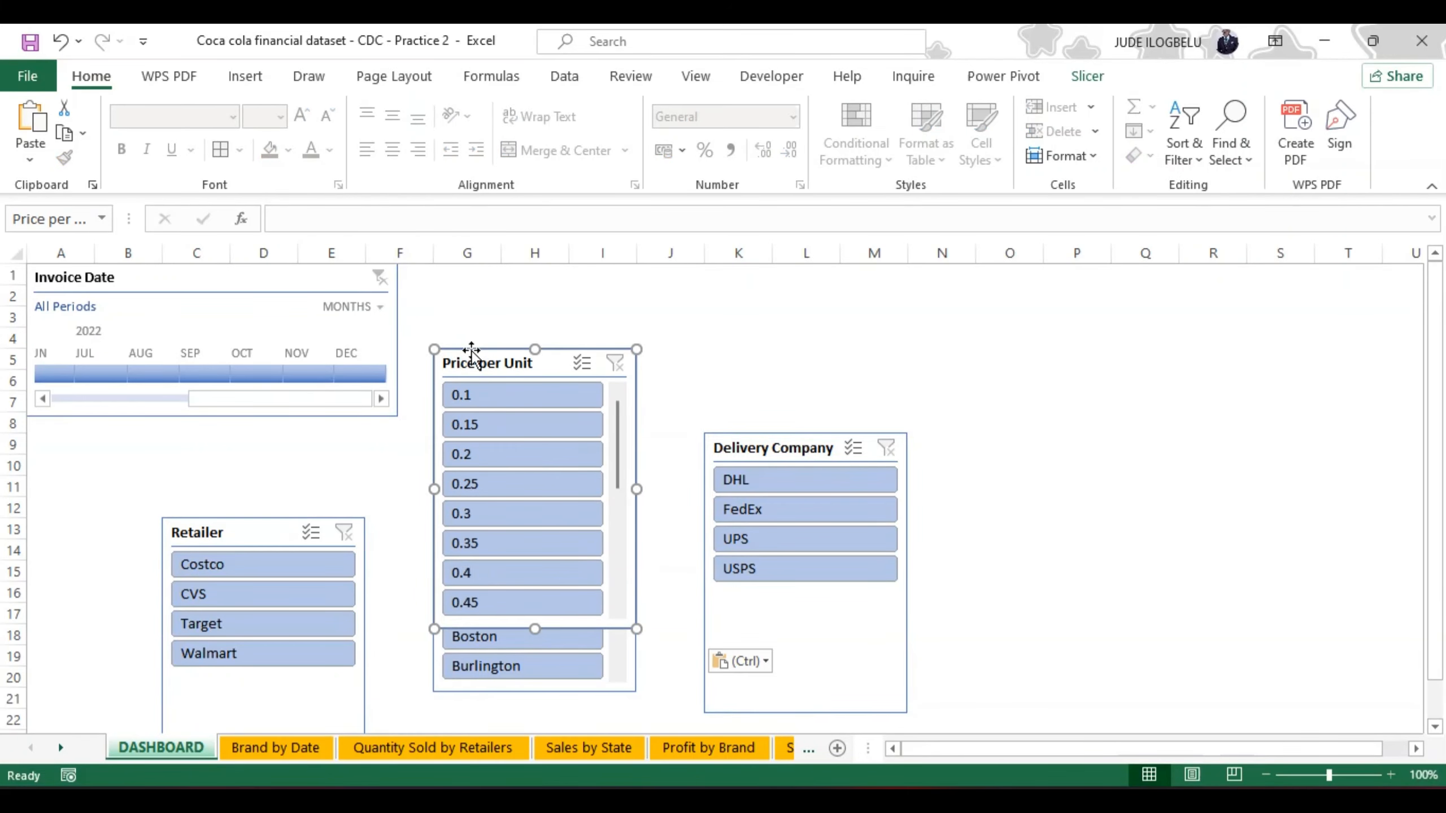
Step: Move the Operating Margin slicer from the Brand by Date sheet to cell D10 of the DASHBOARD sheet
left_click(261, 743)
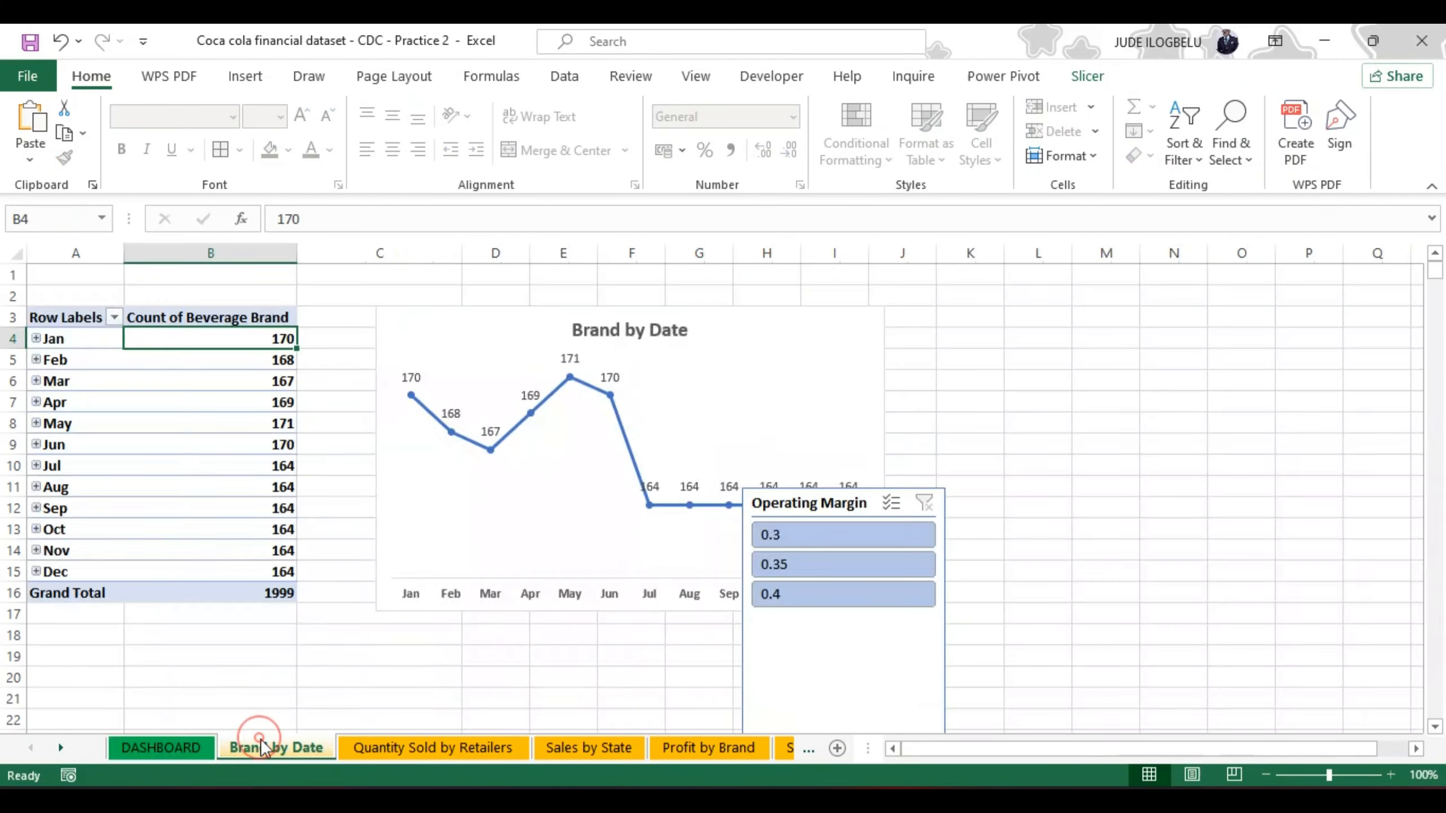
left_click(948, 536)
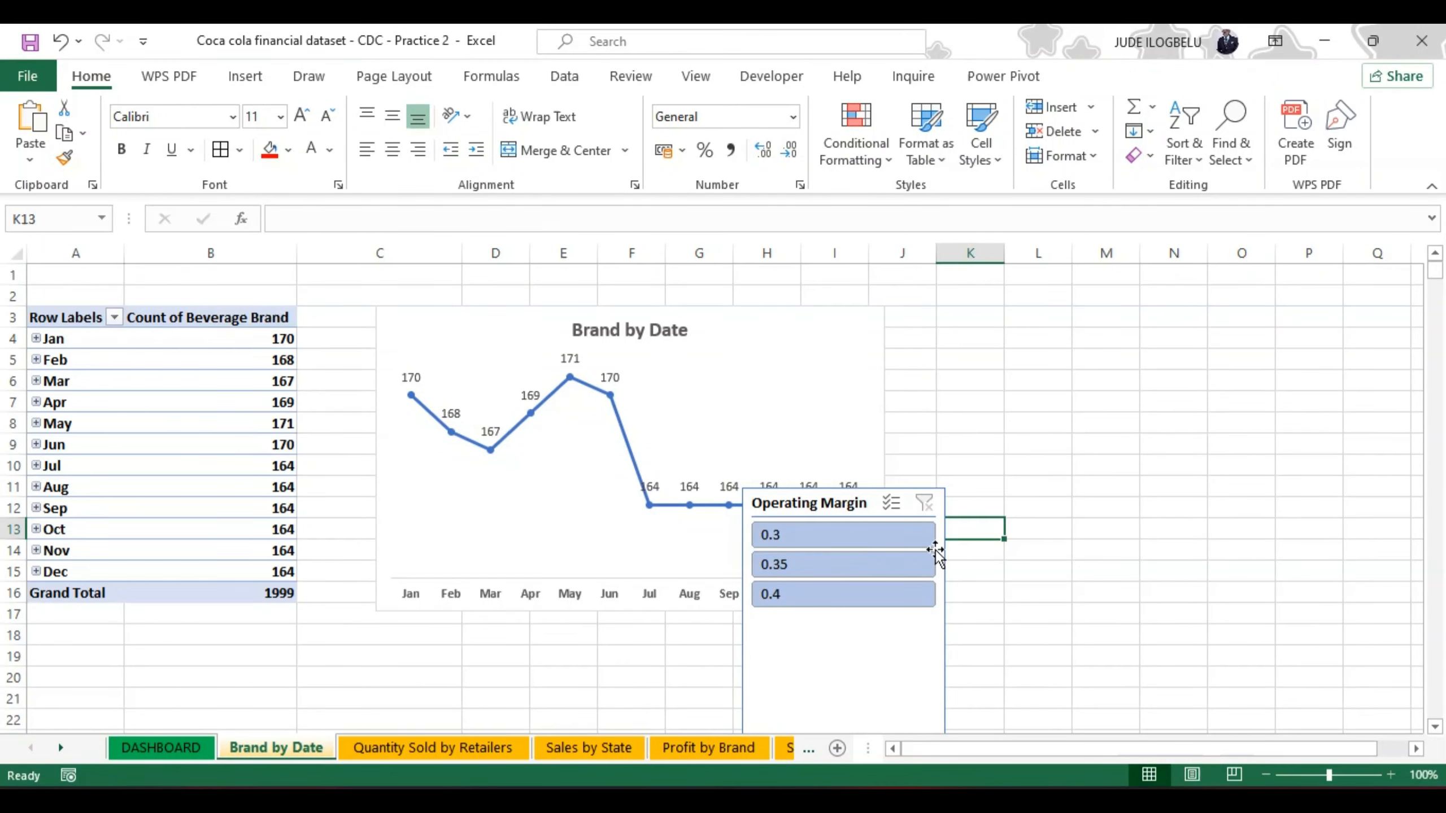
left_click(855, 494)
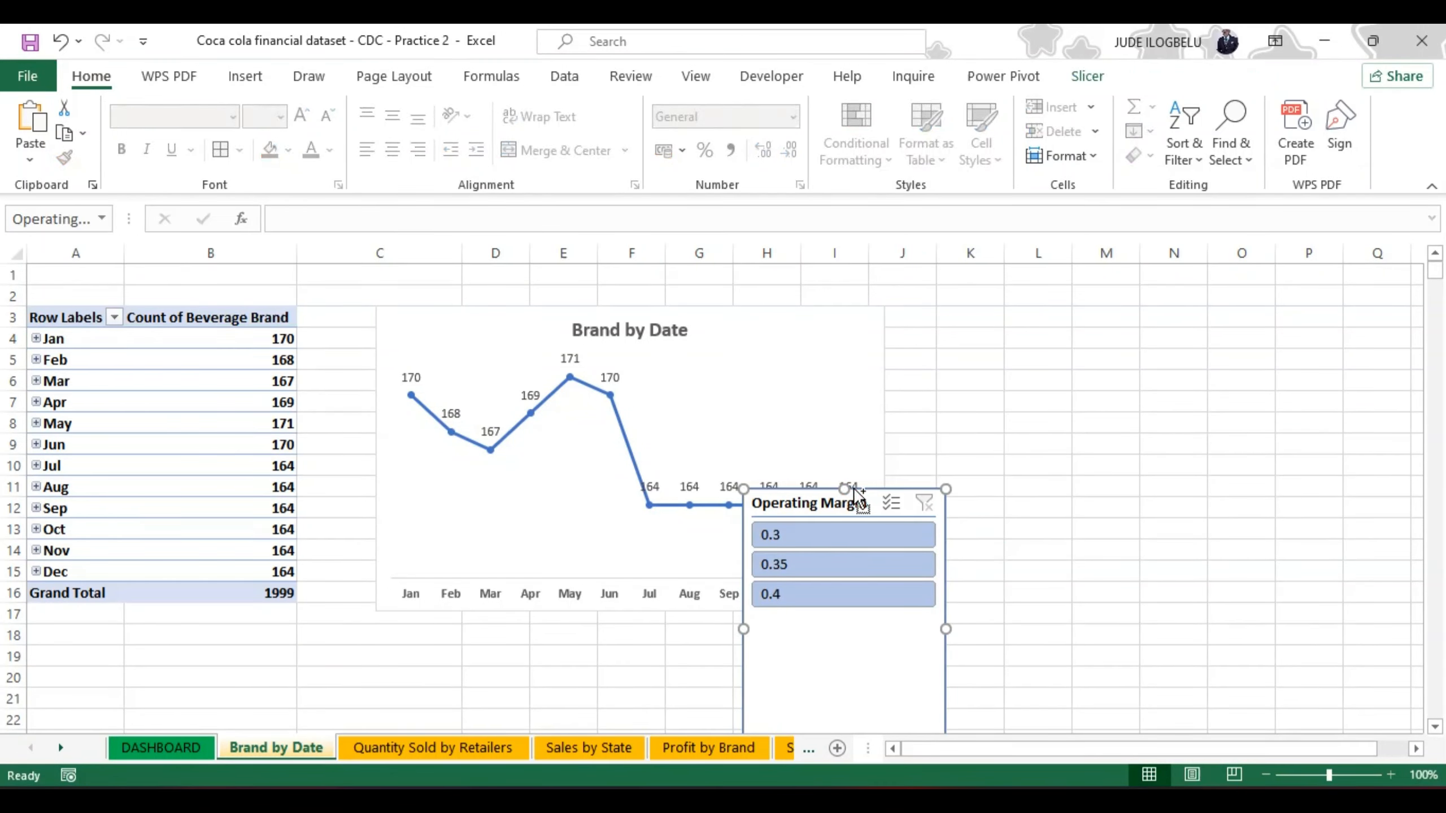
key("Delete")
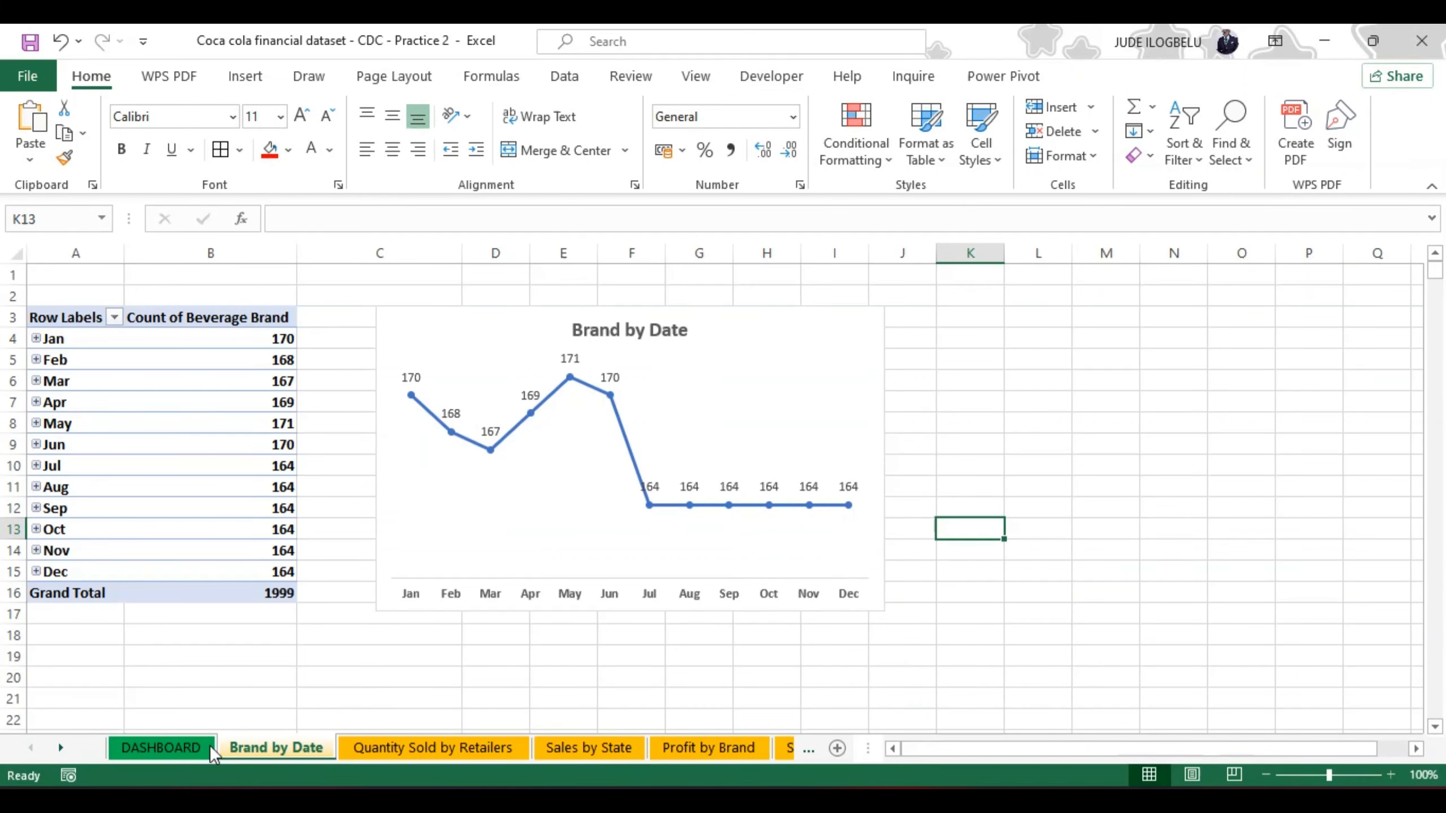
left_click(179, 747)
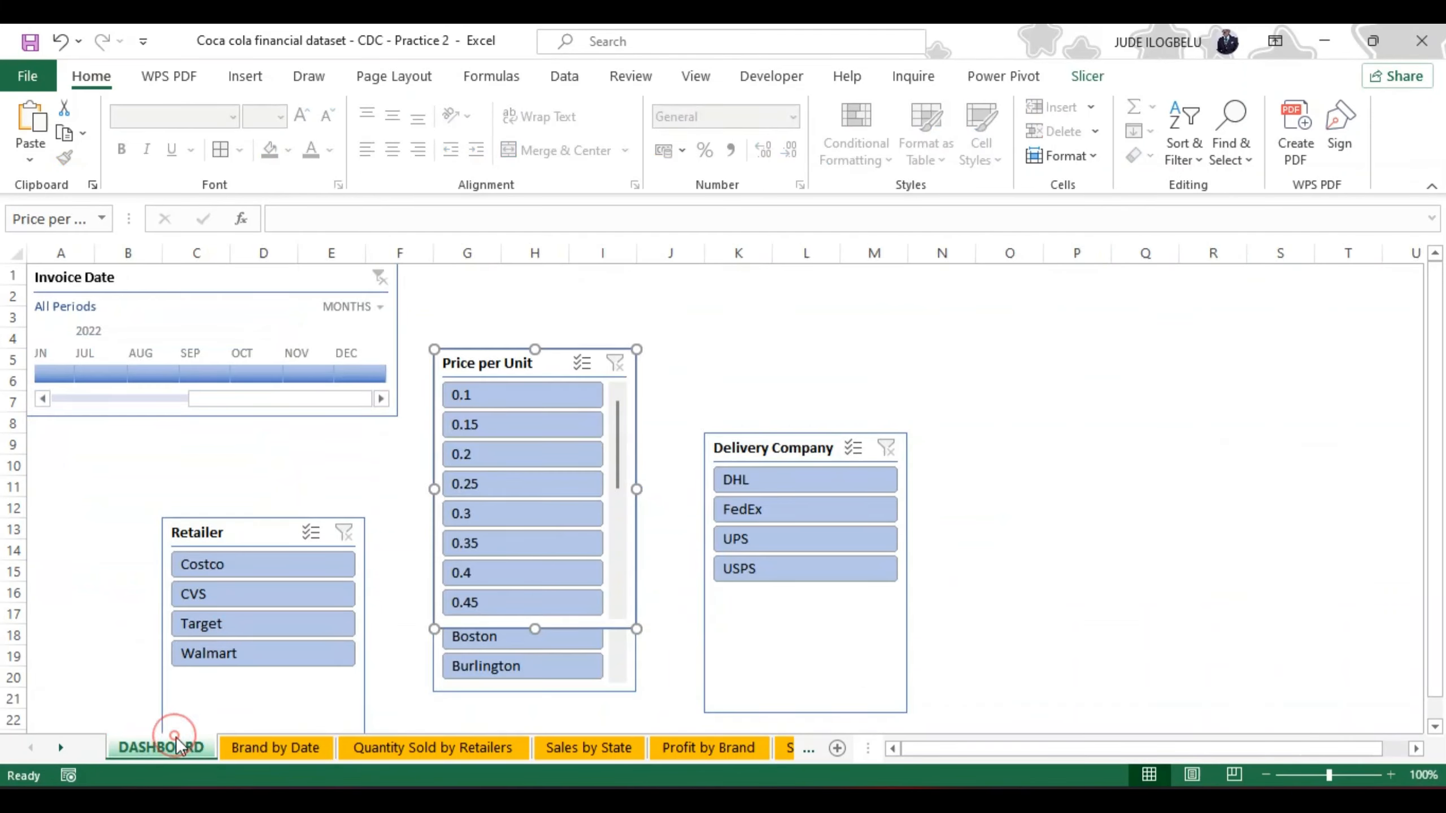
left_click(262, 470)
key("ctrl+v")
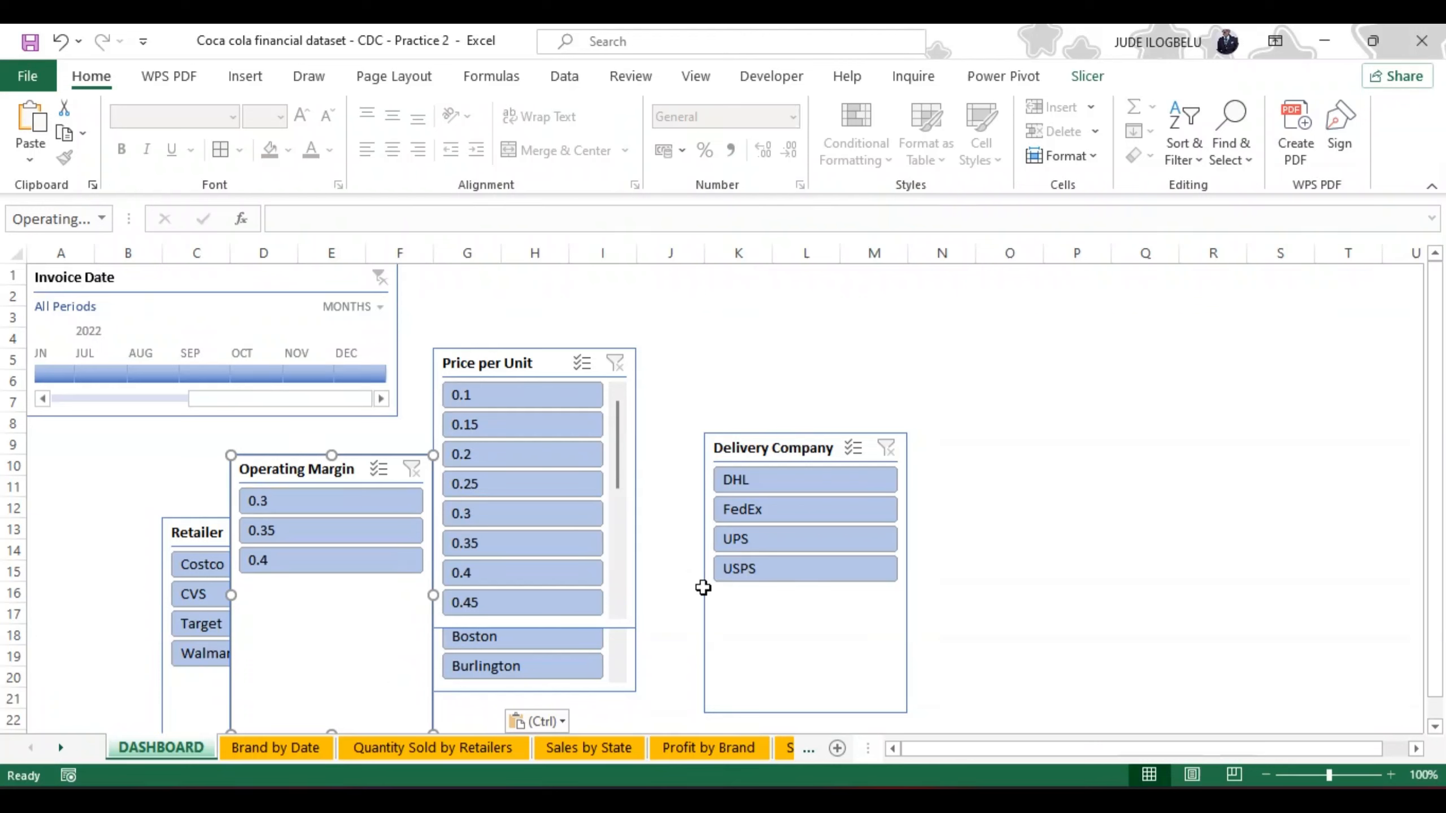
Step: Reposition the Delivery Company slicer to around cell B8, just below the Invoice Date timeline
left_click_drag(700, 589, 520, 580)
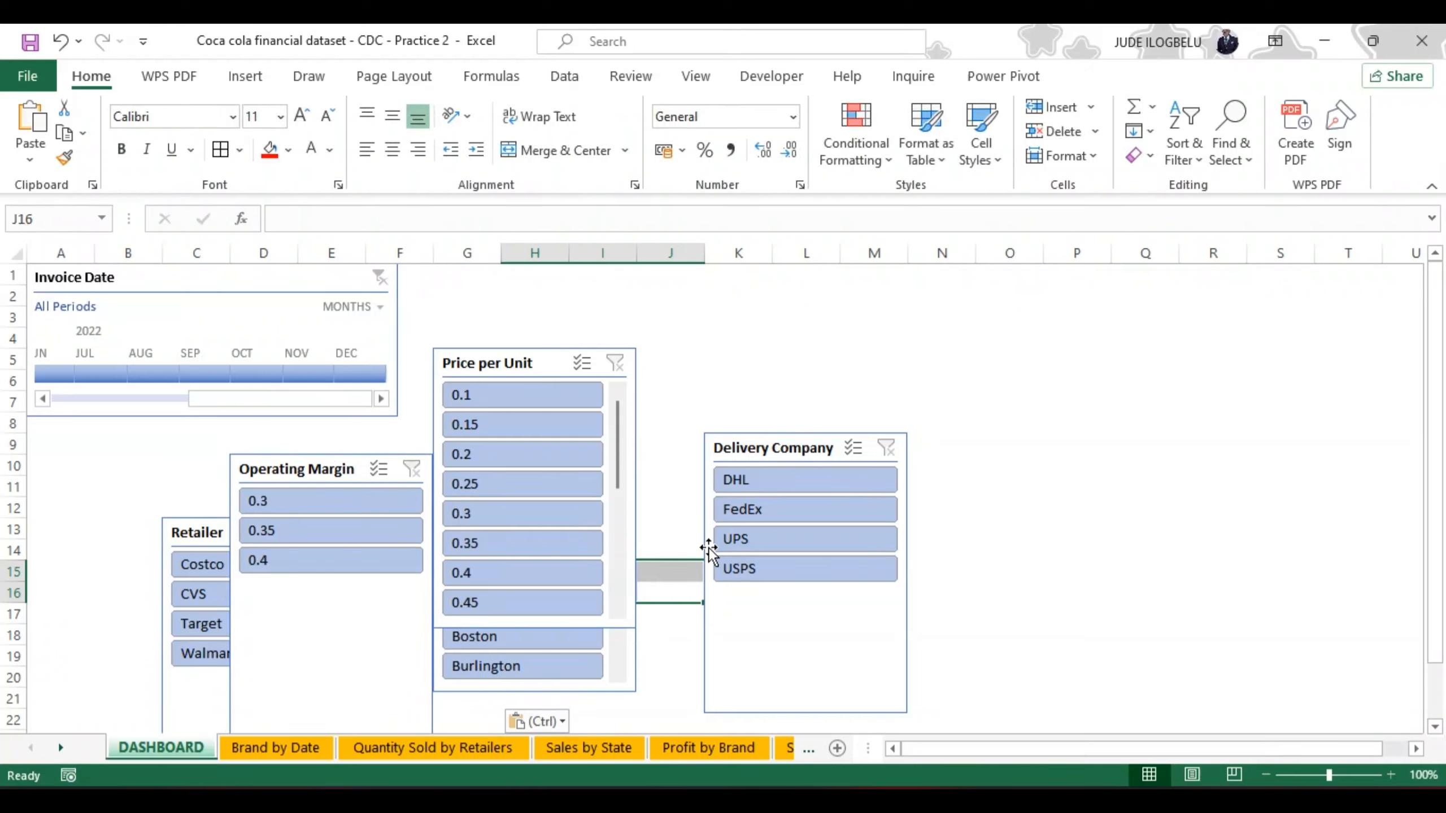
left_click_drag(707, 546, 105, 545)
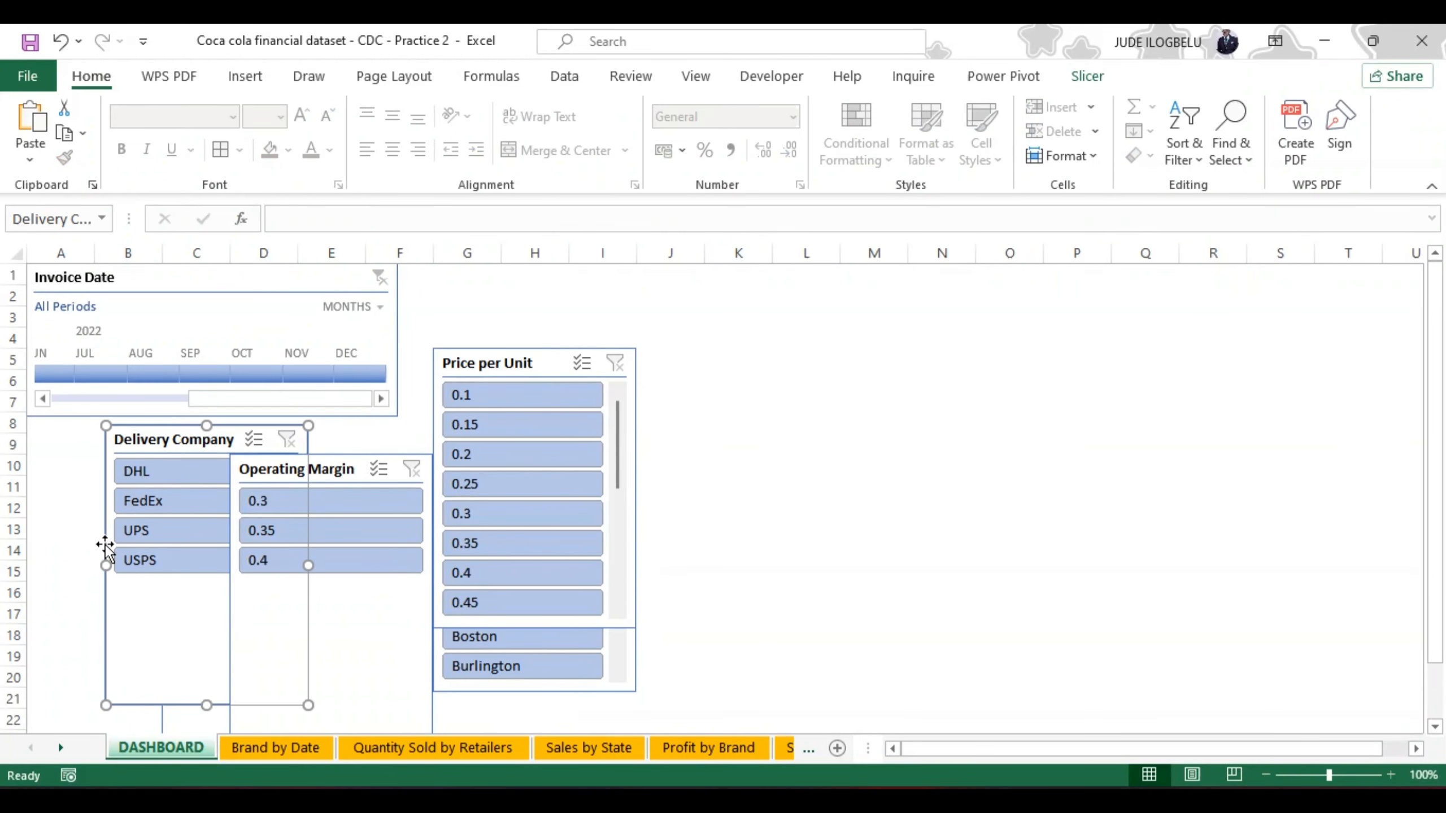
Step: Copy the Brand by Date line chart from its sheet to cell M4 of the DASHBOARD sheet
left_click(283, 748)
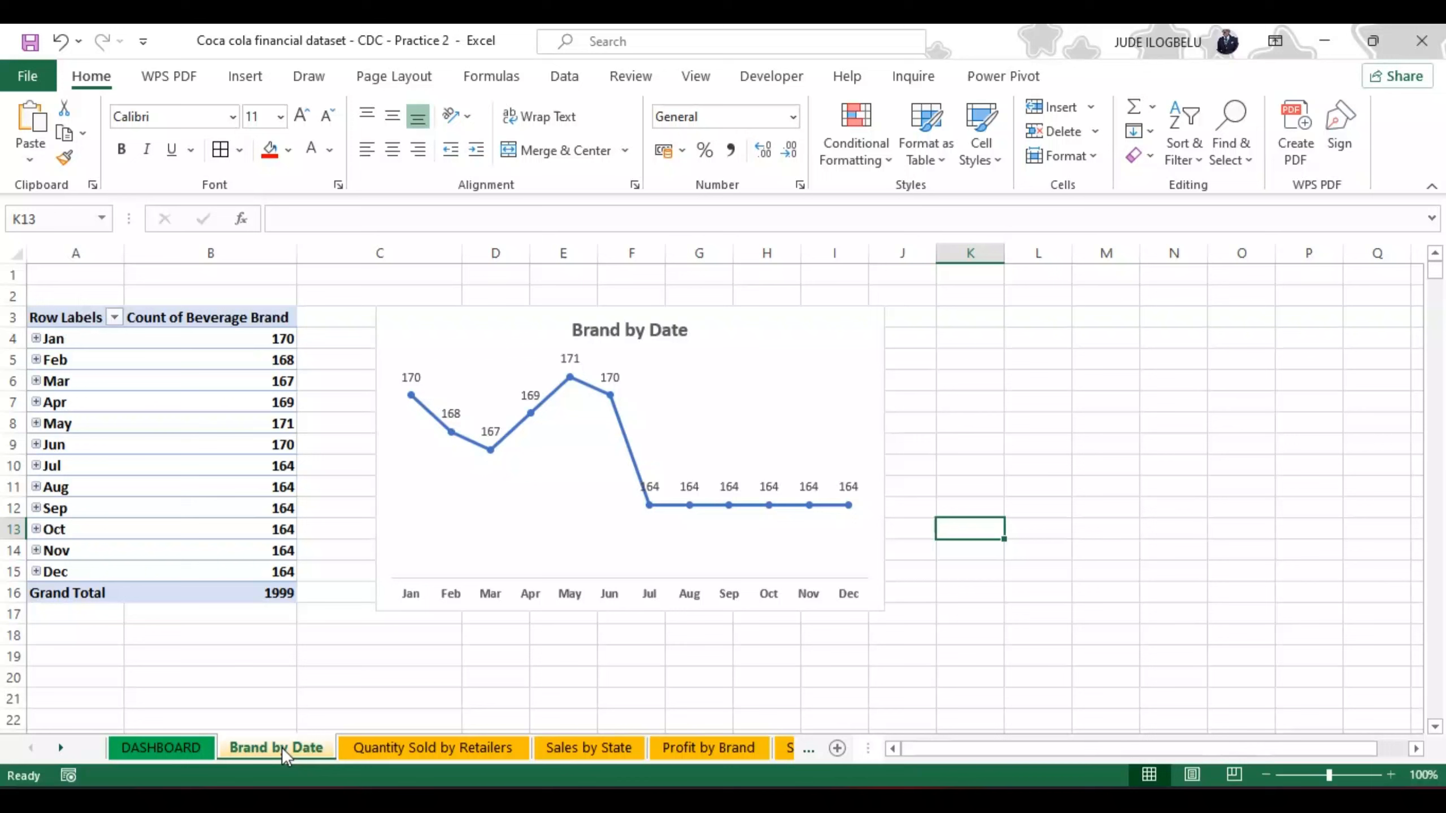
left_click(734, 312)
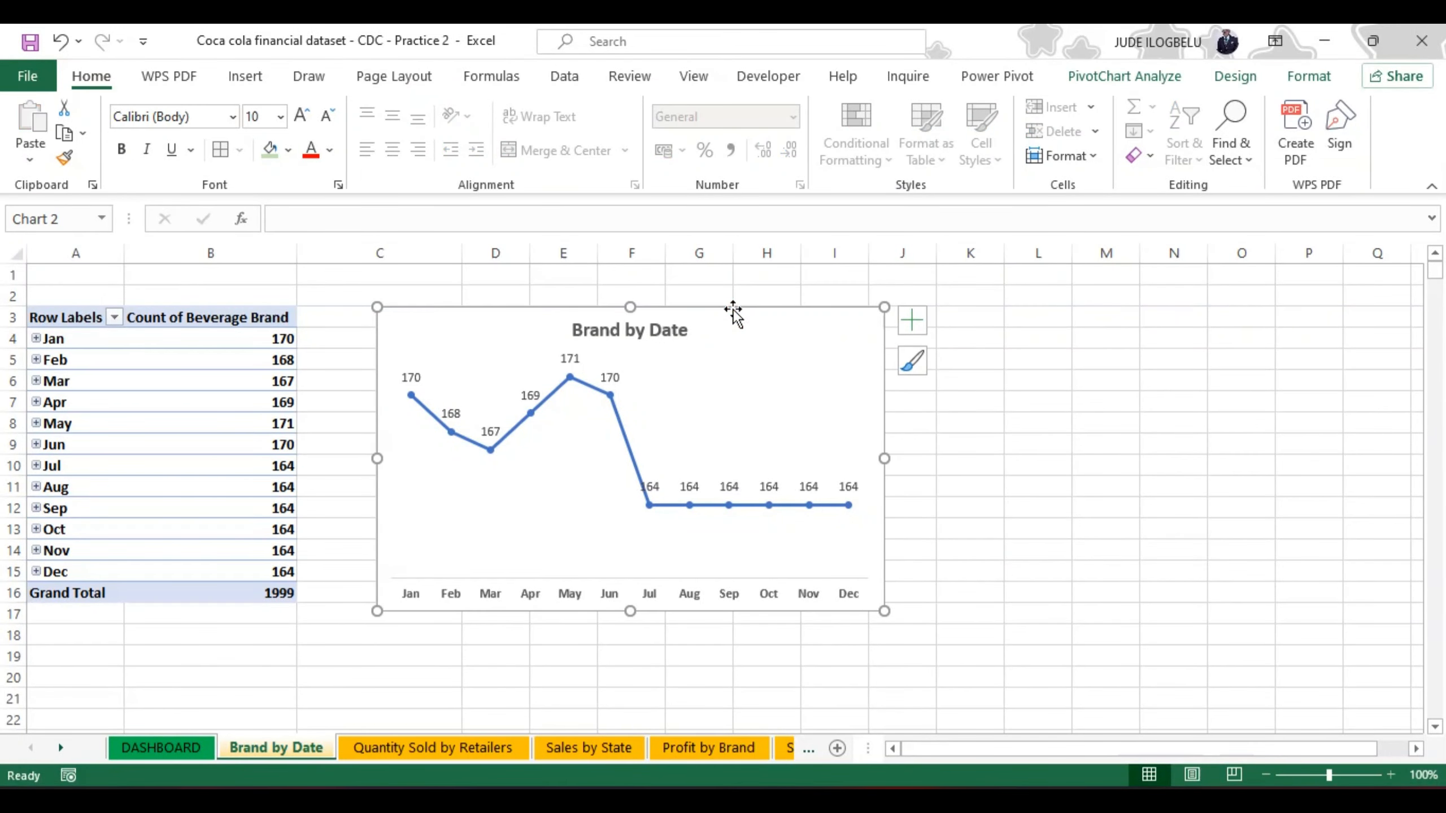
left_click(194, 747)
left_click(843, 342)
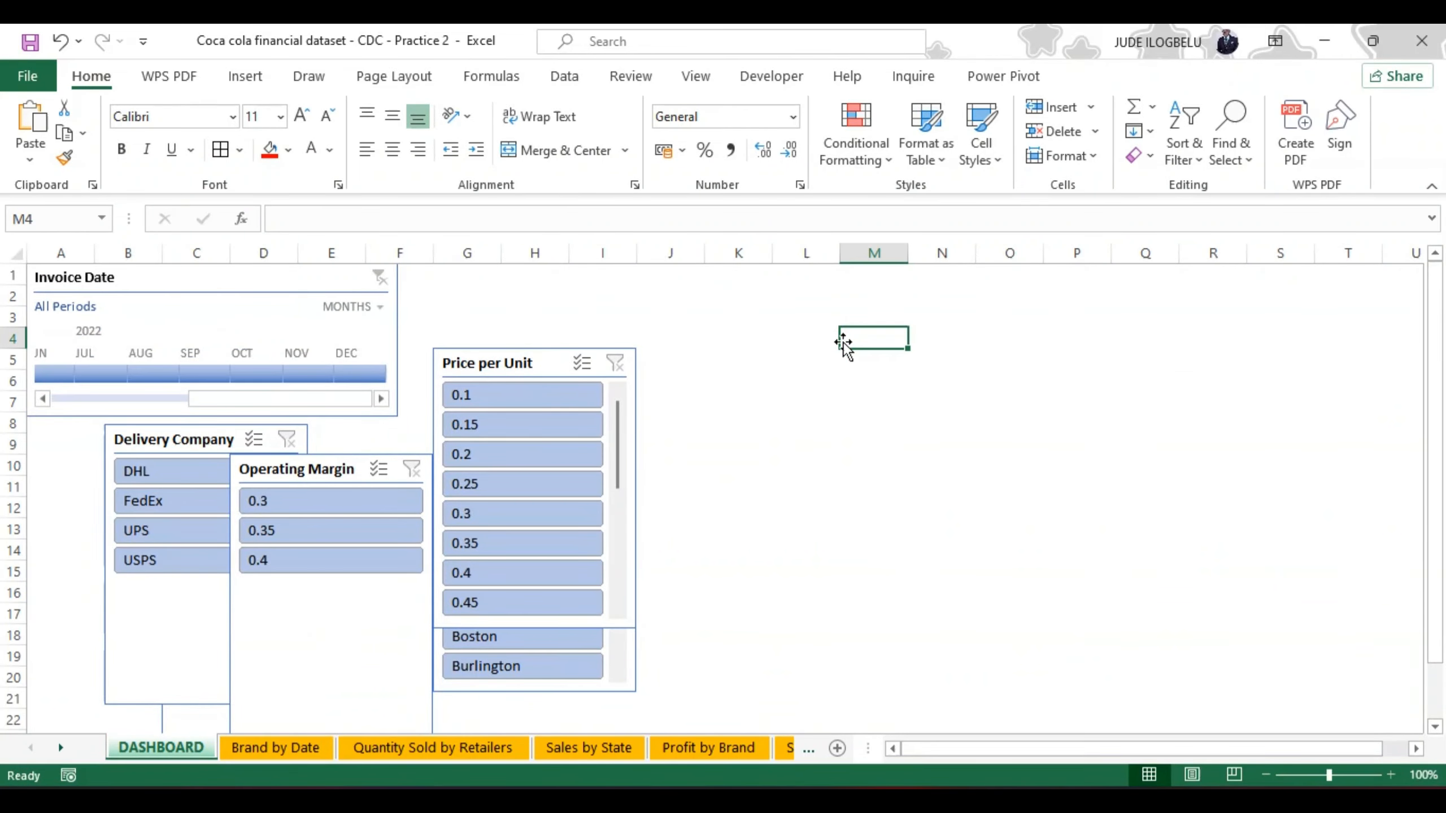
key("ctrl+v")
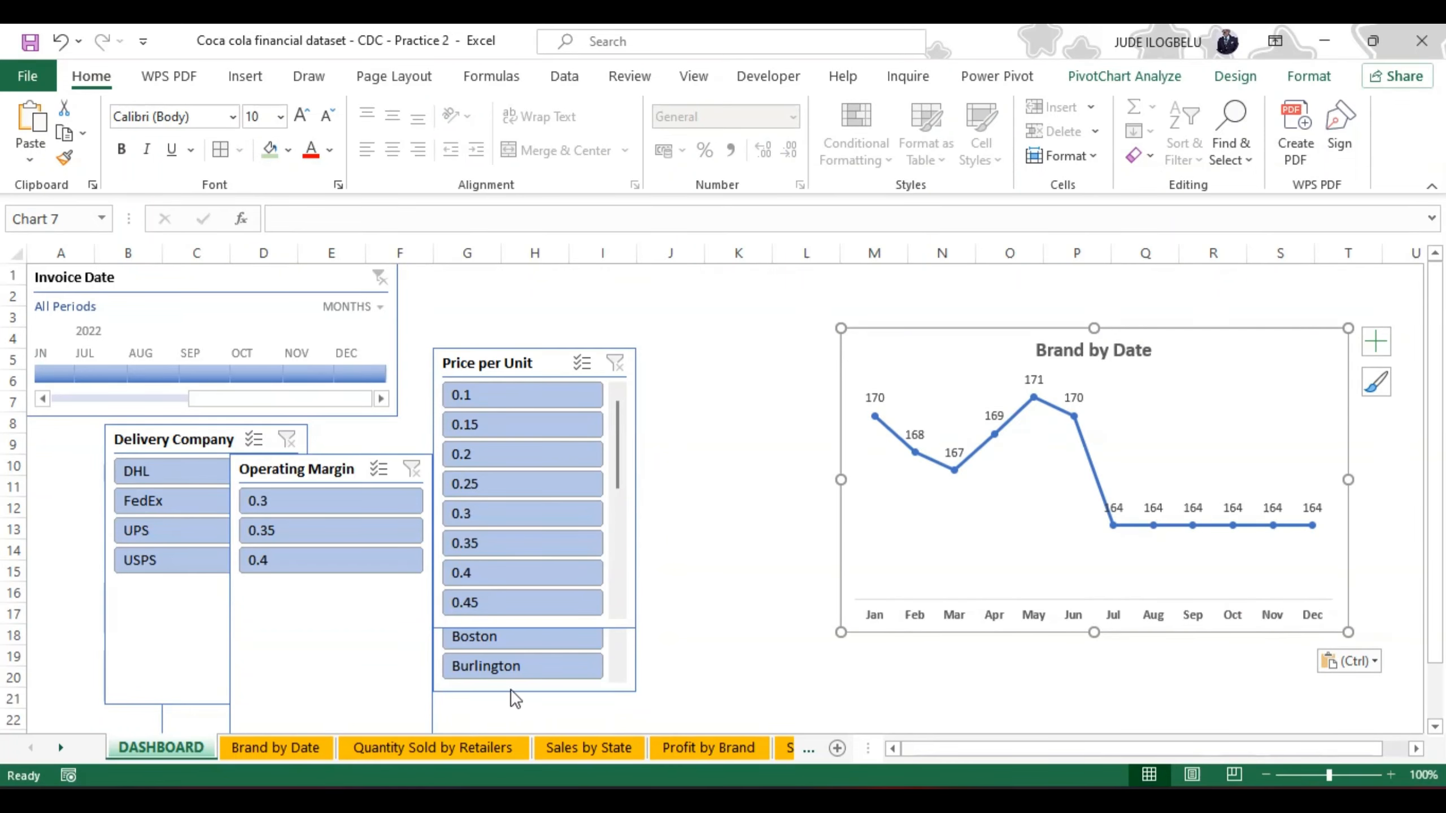
Step: Copy the Quantity Sold by Retailers pie chart from its sheet to cell K2 of the DASHBOARD sheet
left_click(393, 747)
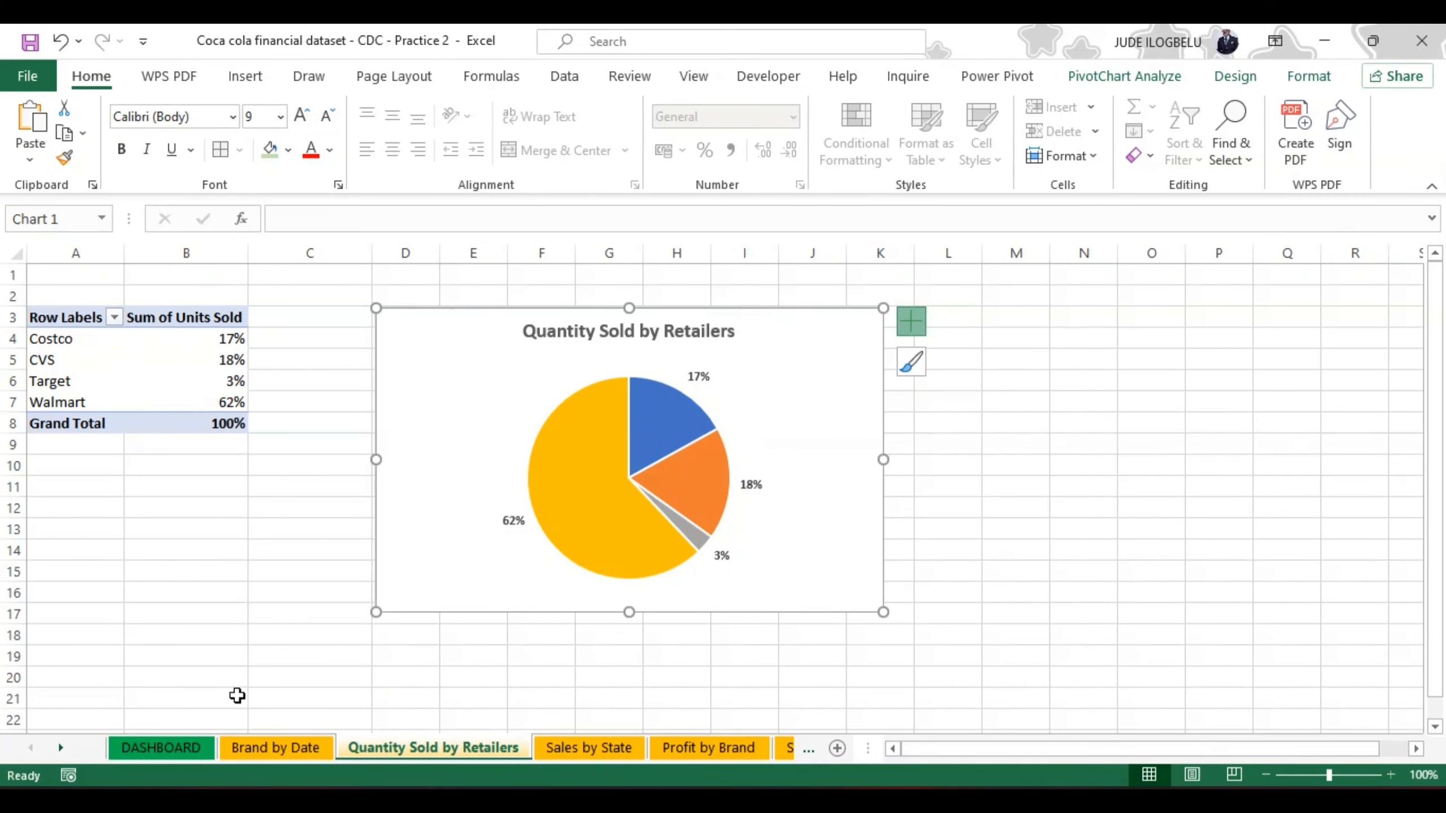
left_click(188, 748)
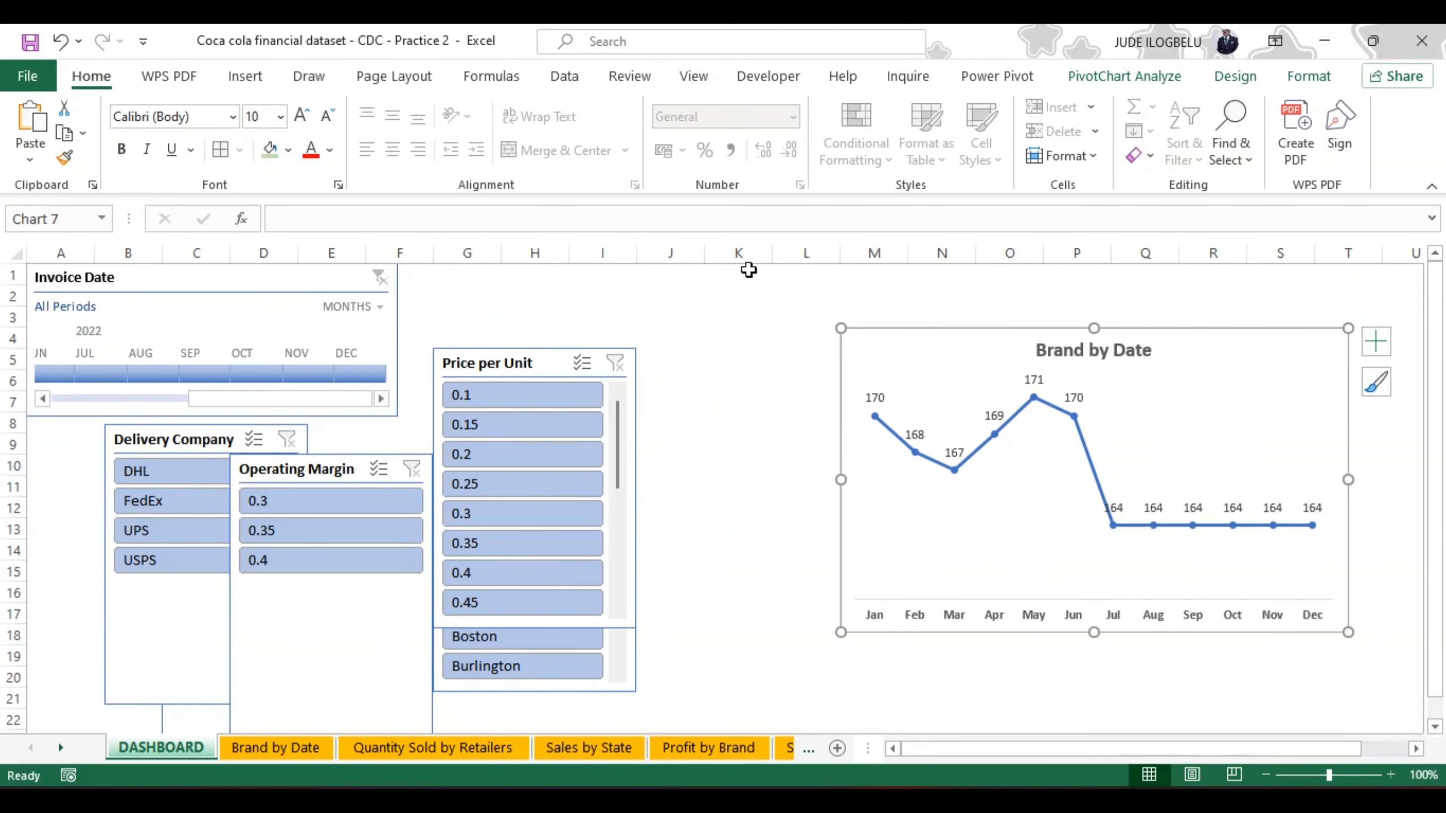
left_click(742, 300)
key("ctrl+v")
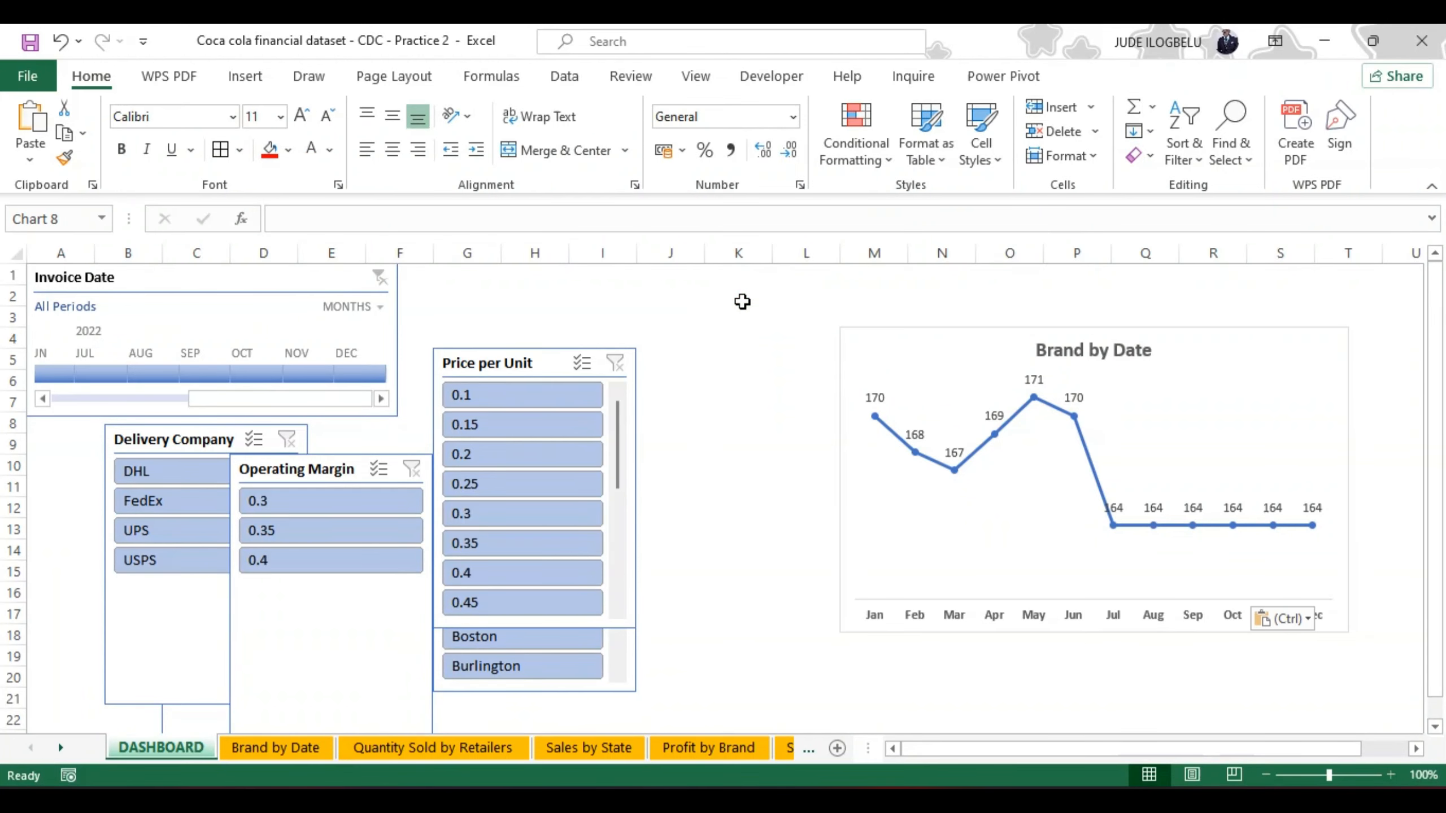
Step: Copy the Sales by State map chart from its sheet to cell I3 of the DASHBOARD sheet
left_click(563, 739)
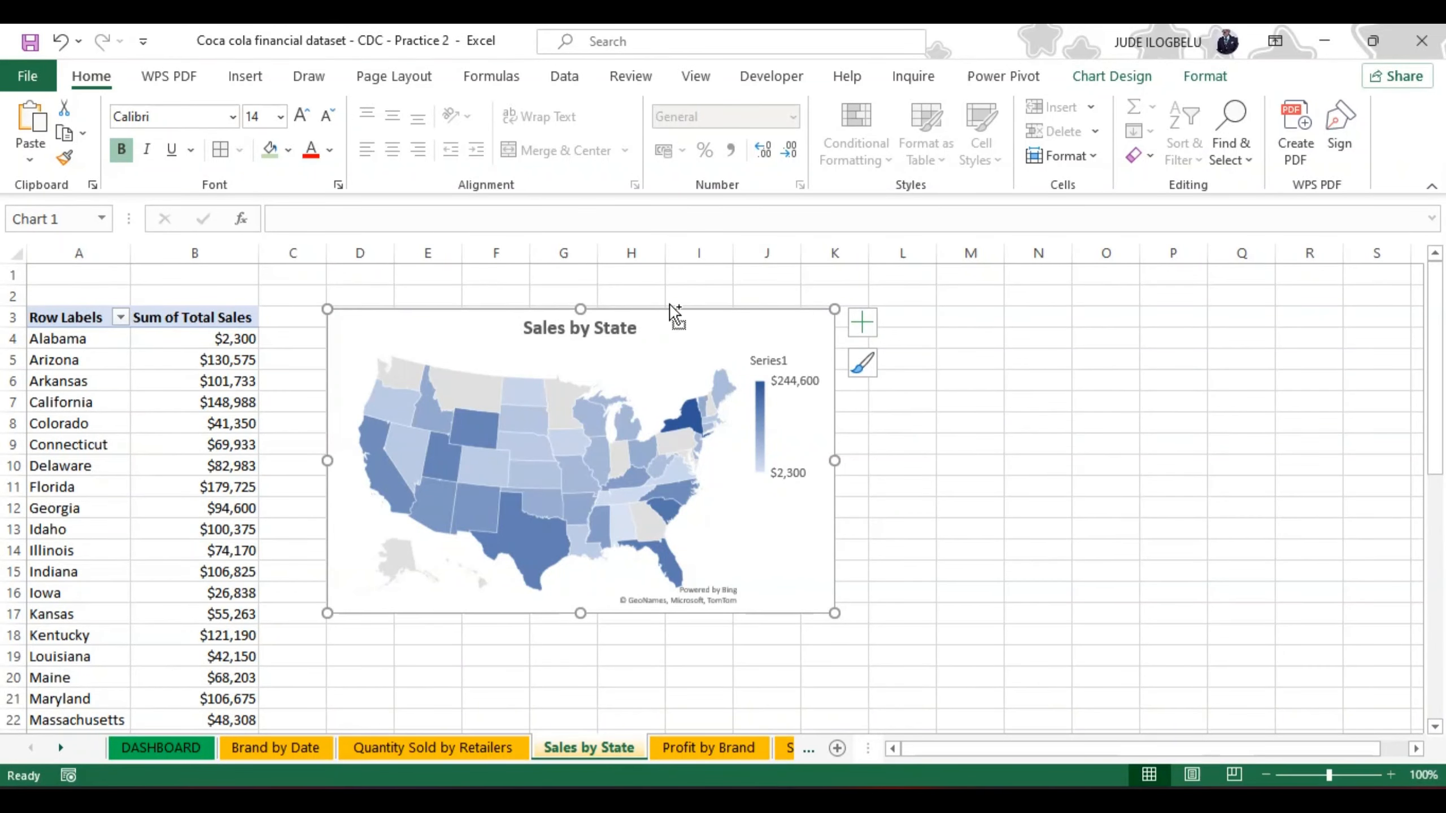
left_click(188, 745)
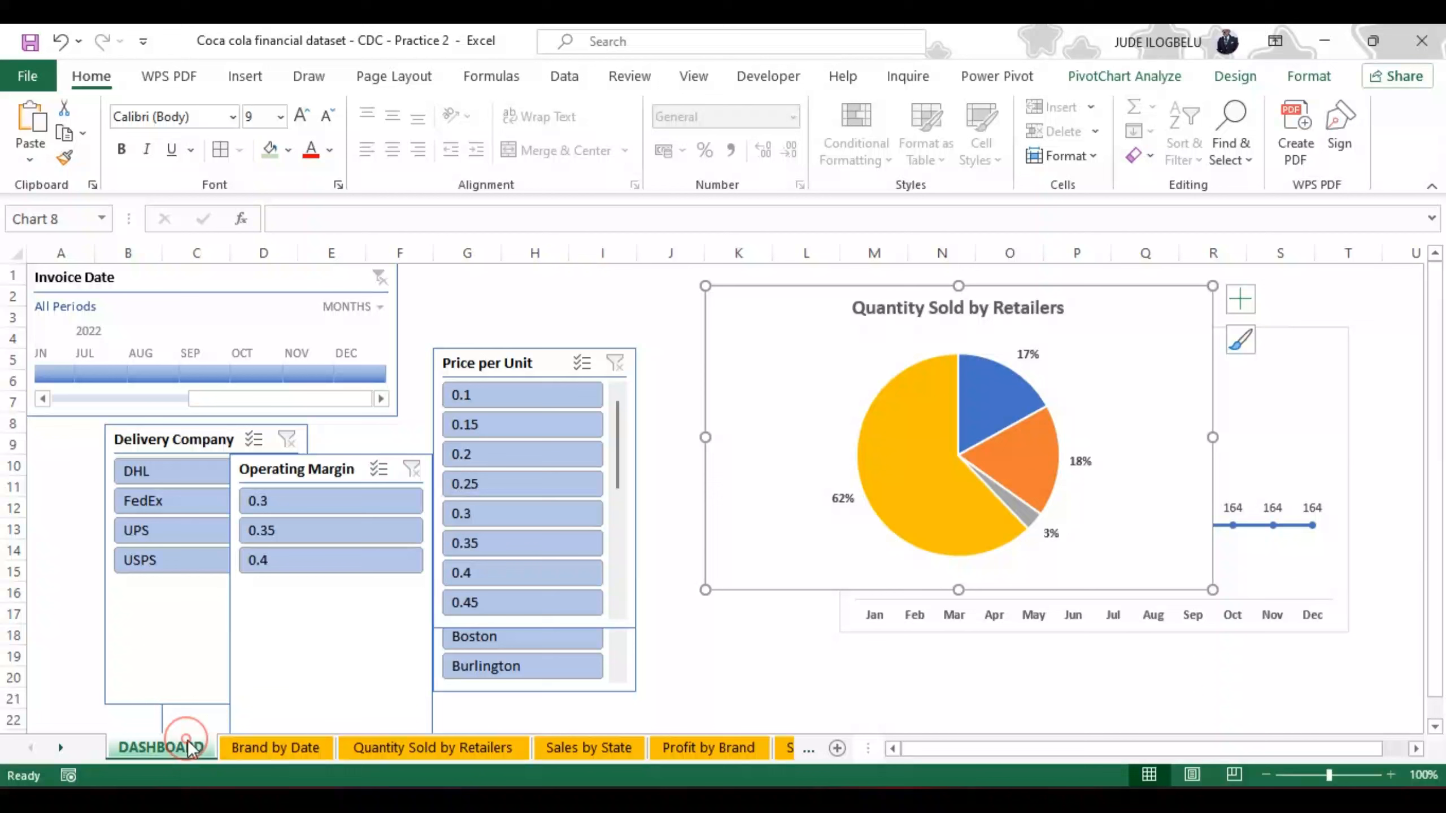
left_click(583, 321)
key("ctrl+v")
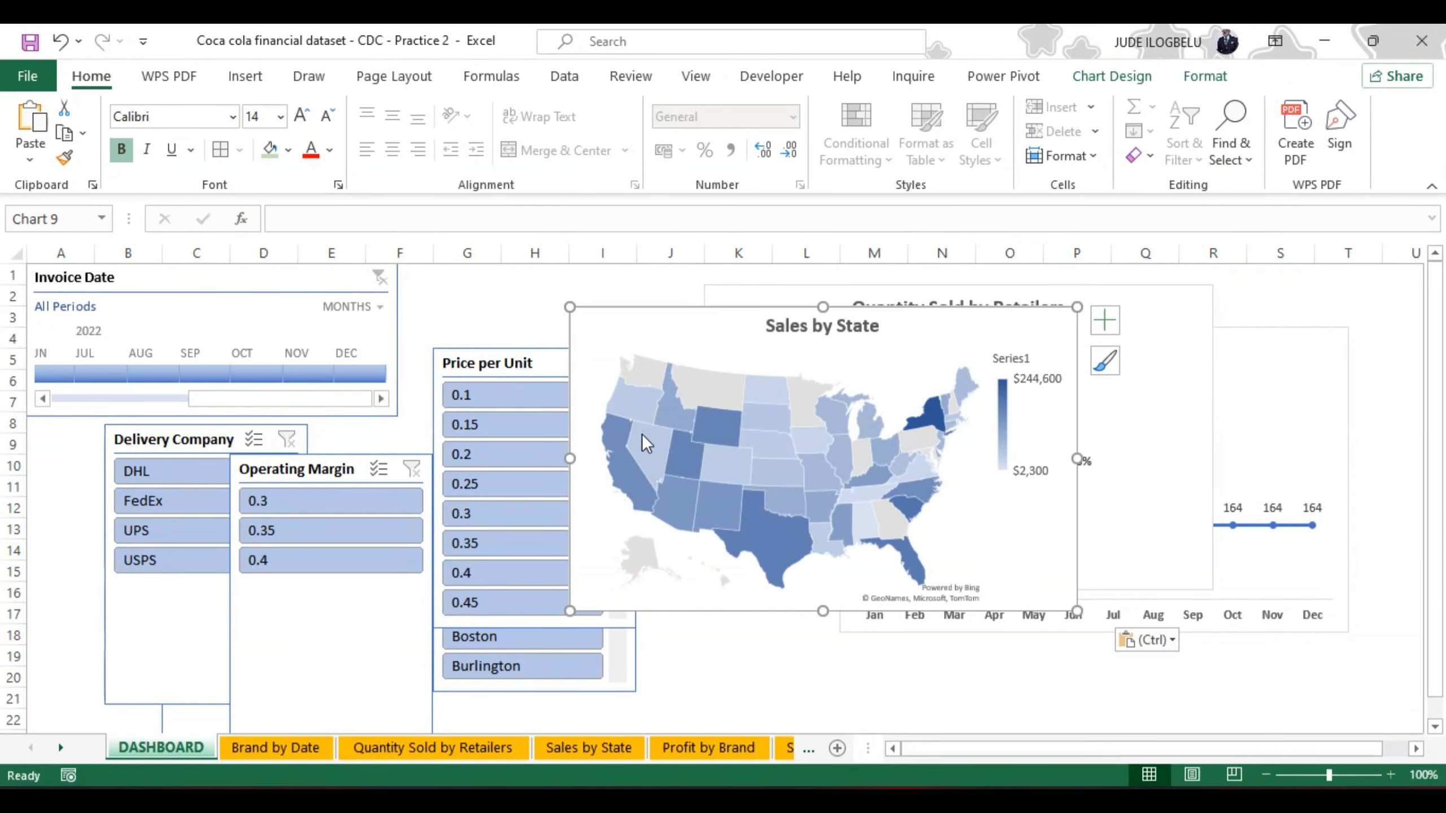
Step: Copy the Profit by Brand funnel chart from its sheet to cell J19 of the DASHBOARD sheet
left_click(679, 744)
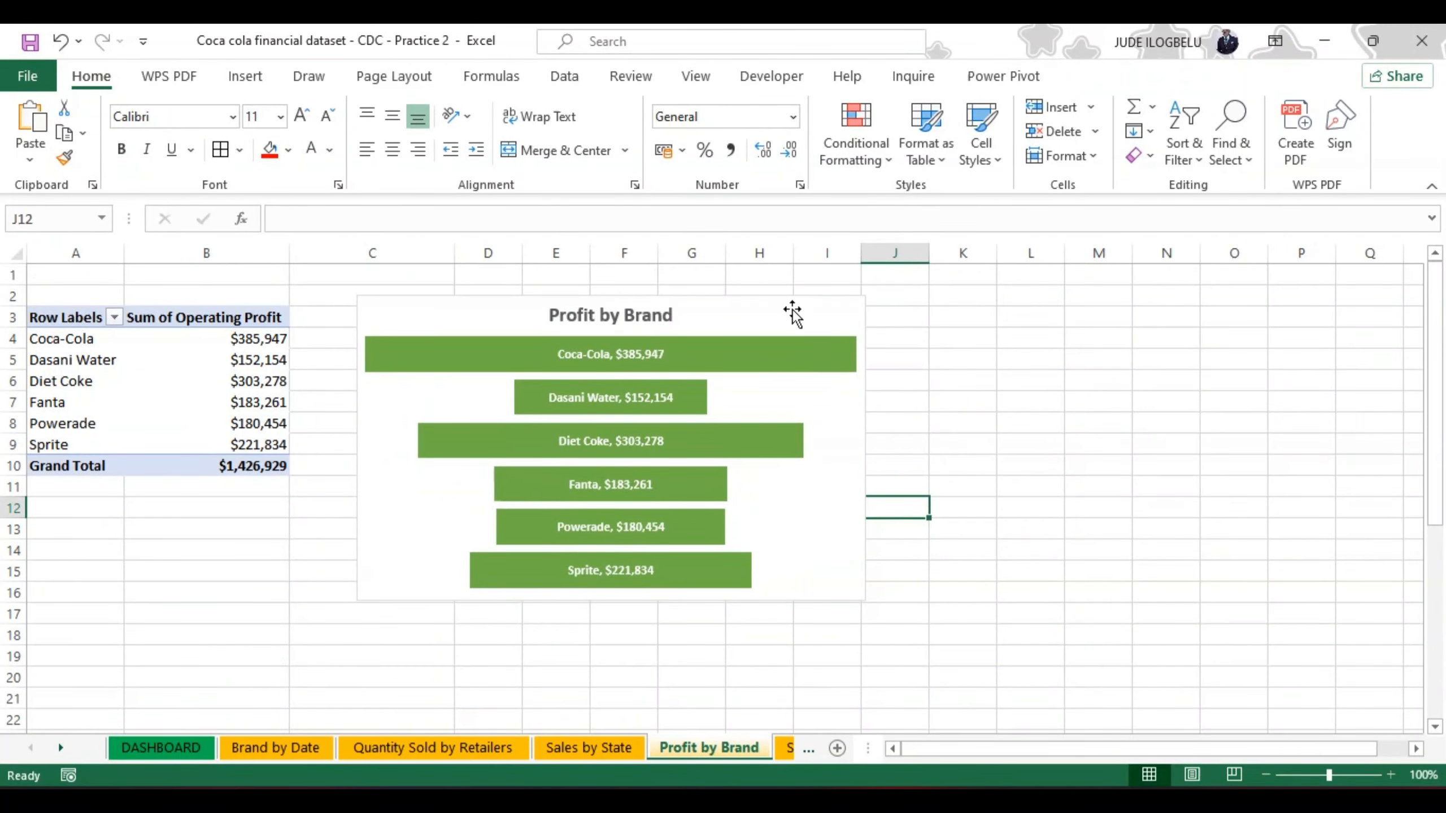
left_click(793, 296)
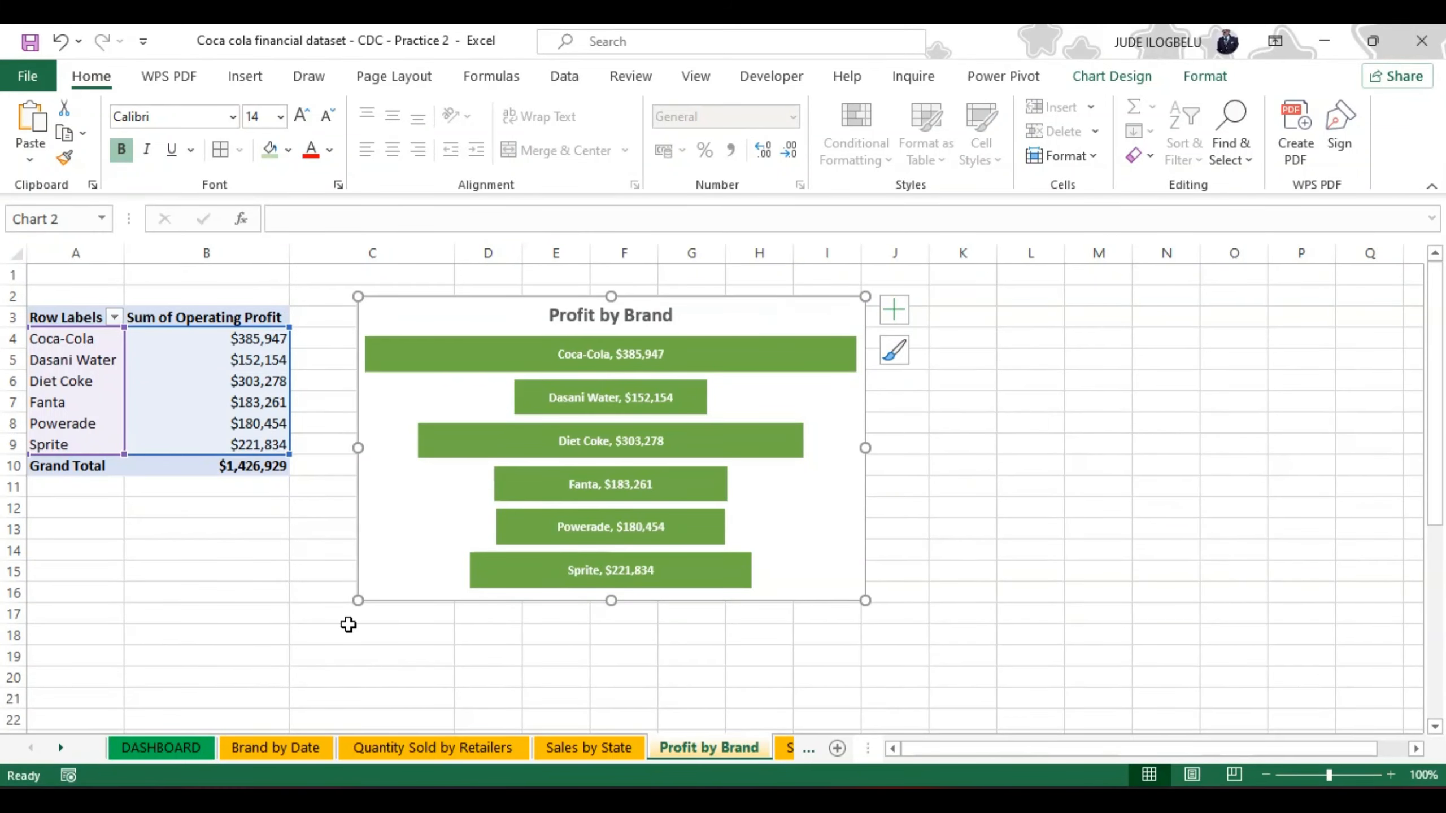
left_click(184, 748)
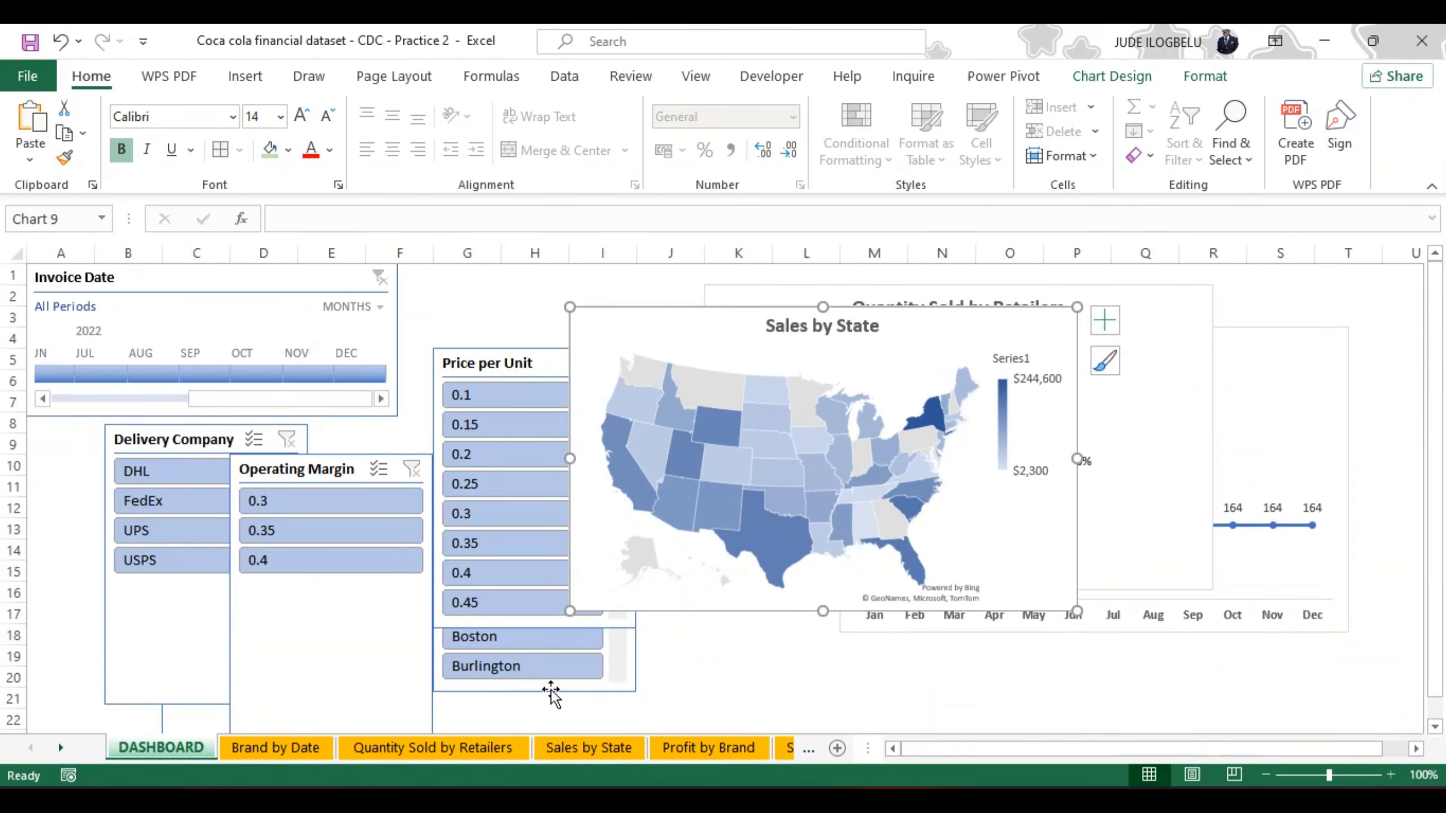
left_click(699, 655)
key("ctrl+v")
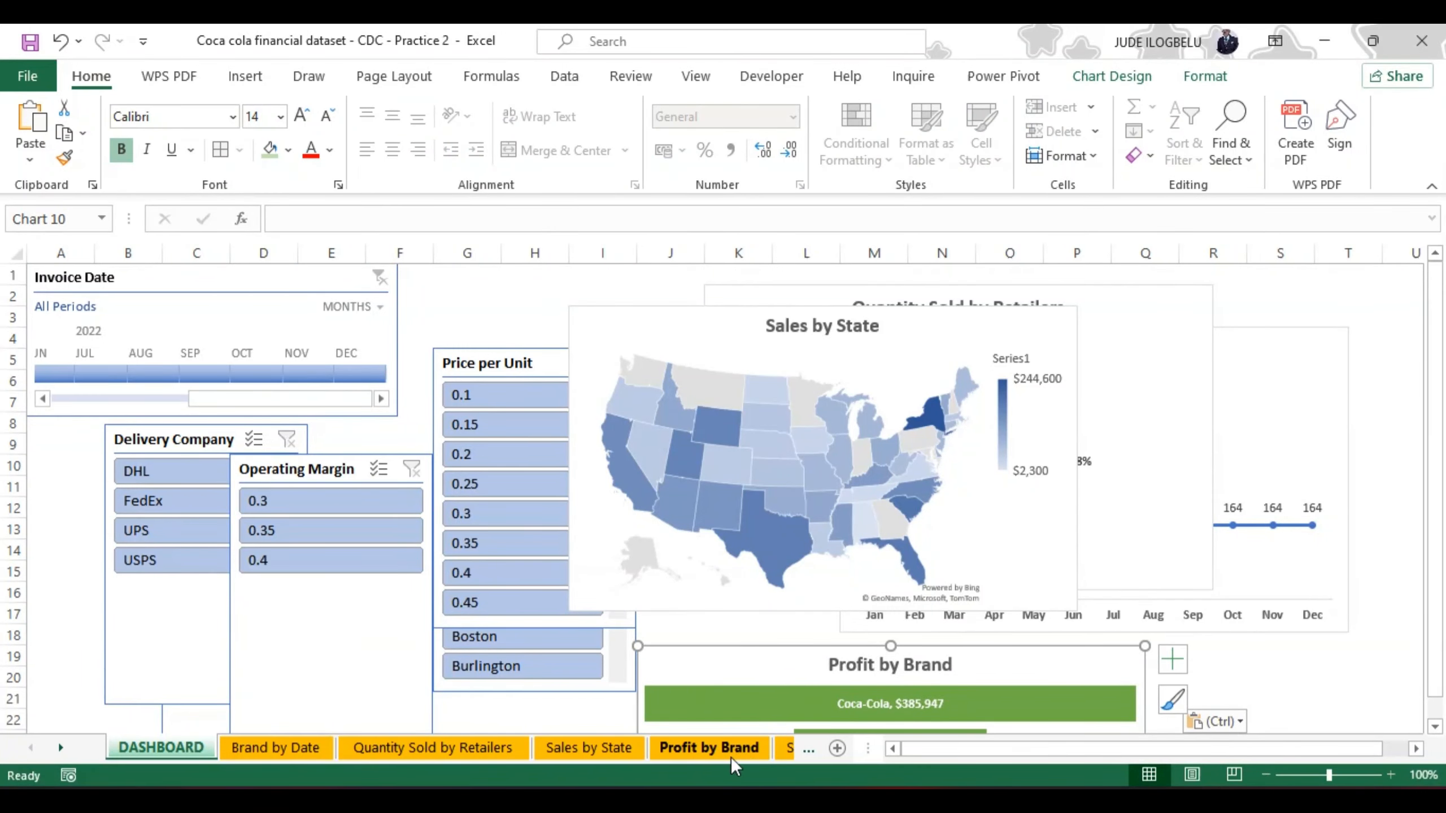
Step: Copy the whole Sales By Region bar chart from the Sales by Region sheet to cell H2 of the DASHBOARD sheet
left_click(784, 744)
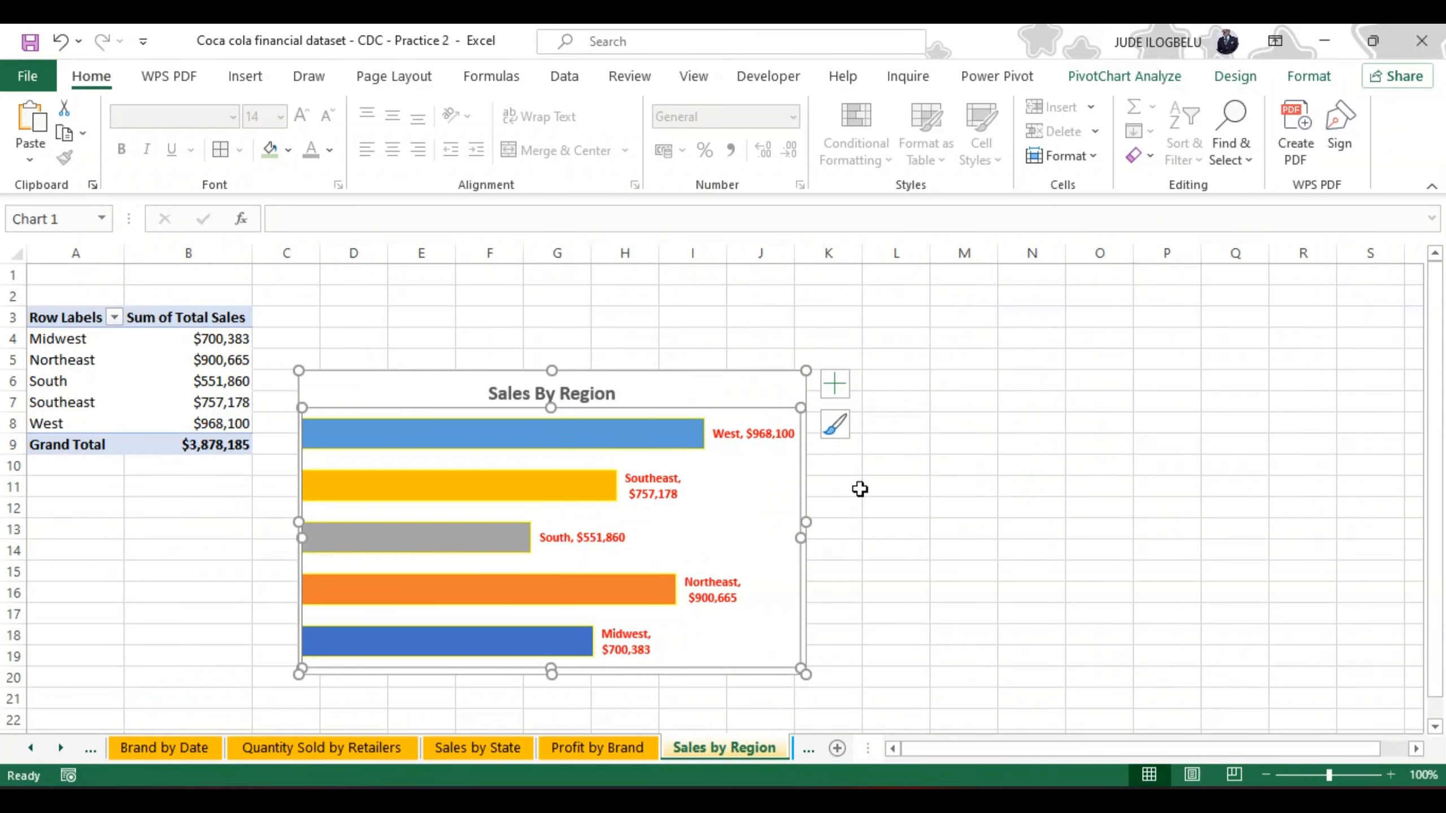
left_click(807, 495)
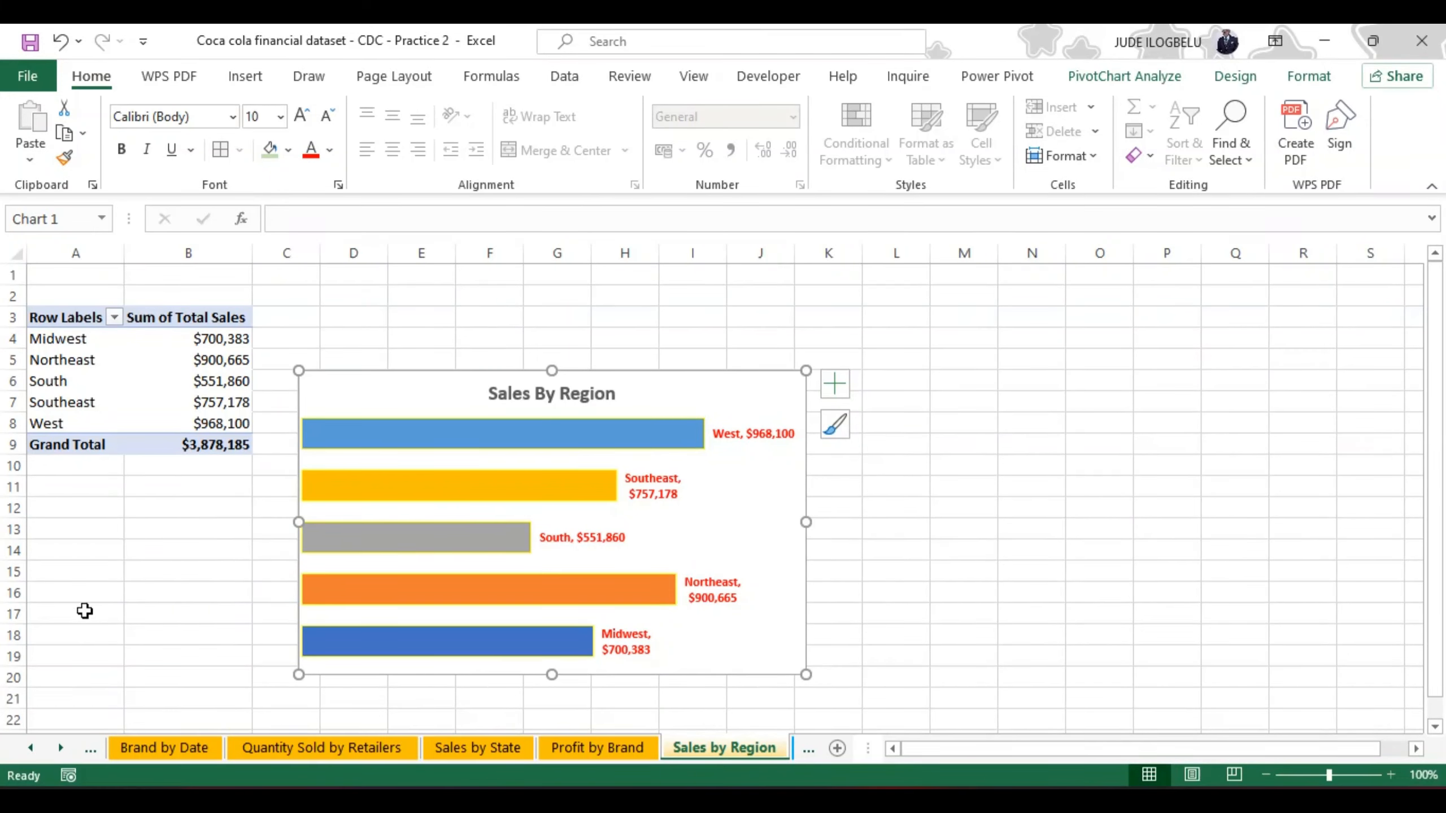
left_click(57, 750)
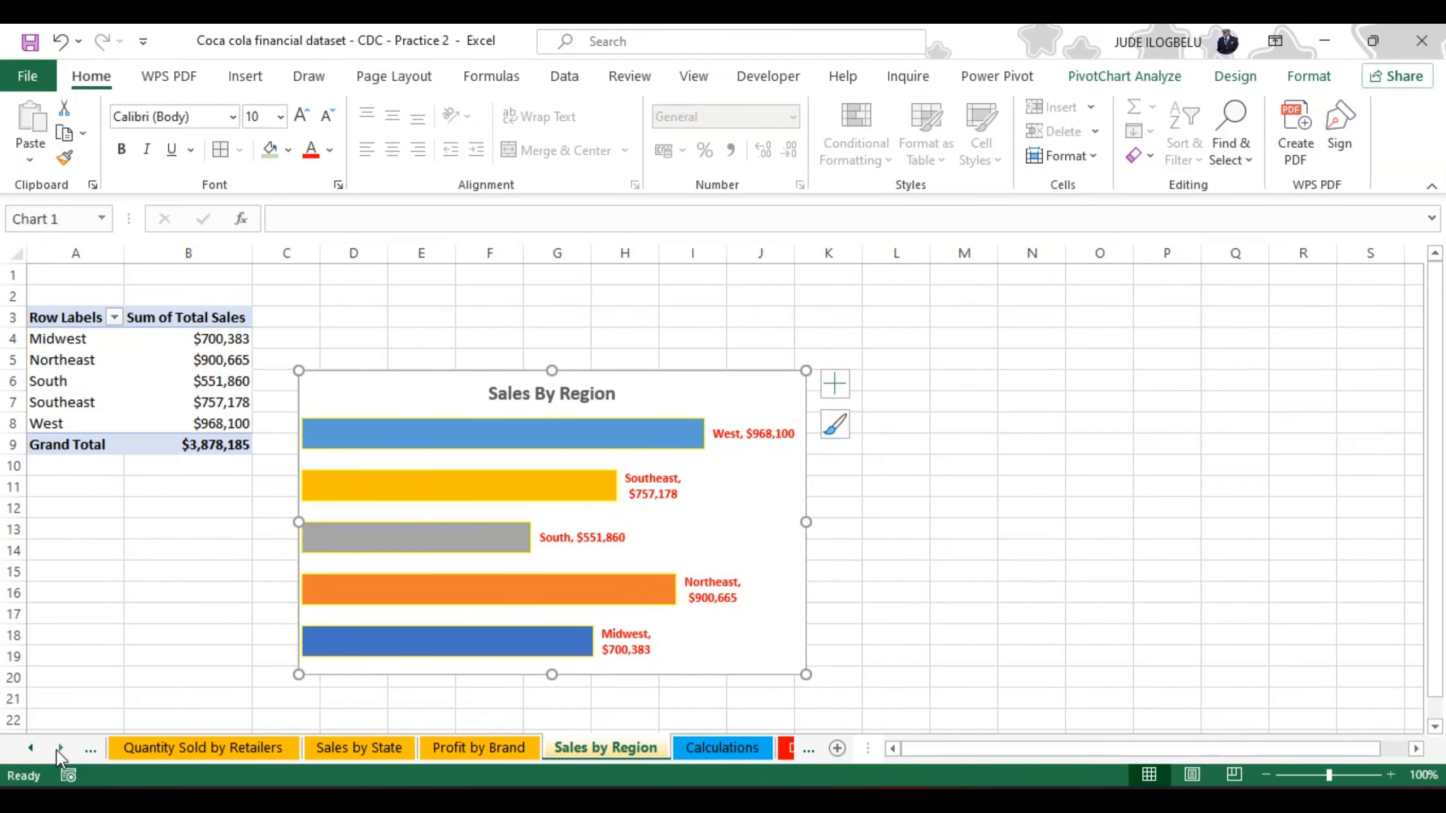
left_click(30, 748)
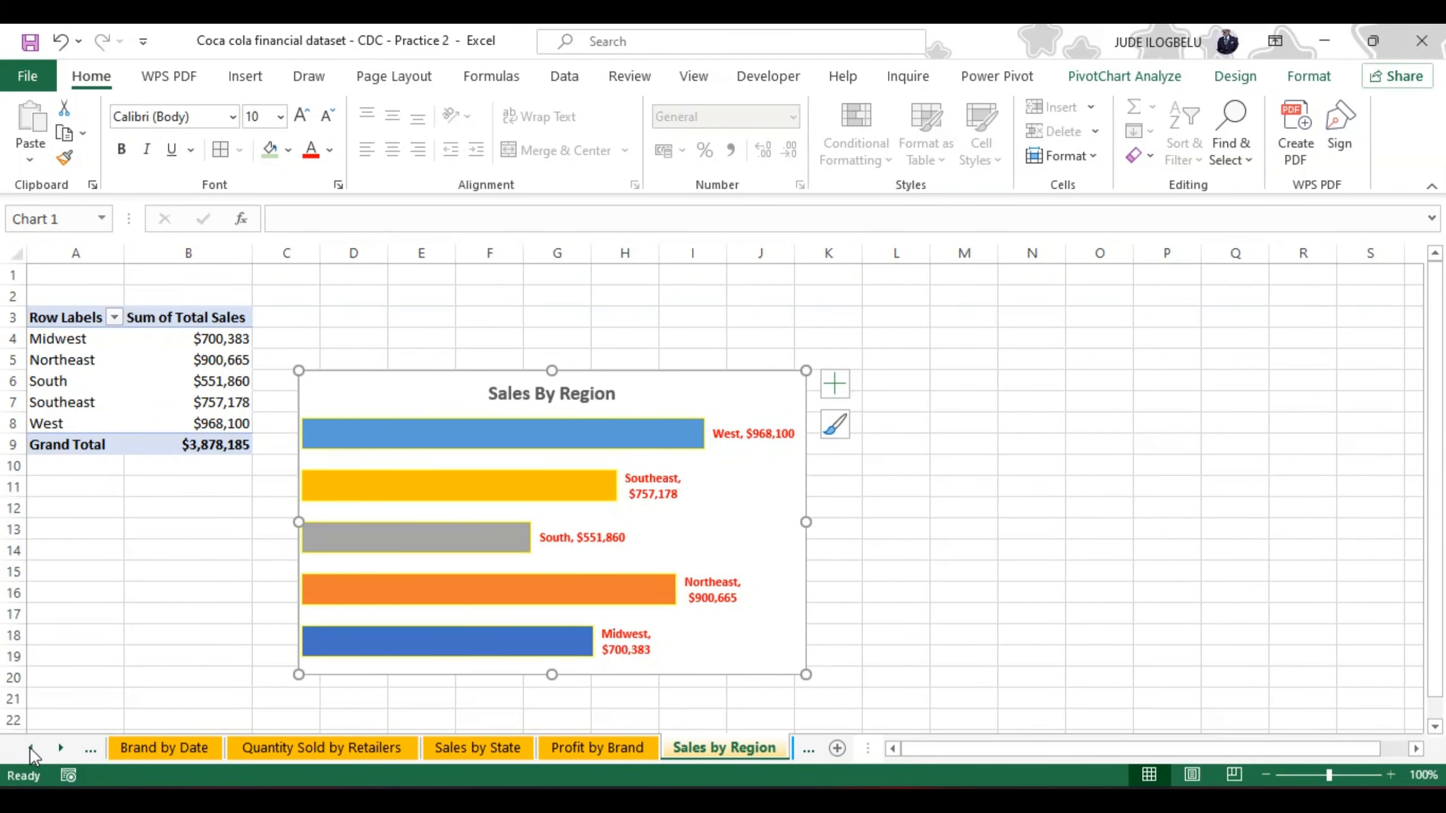
left_click(29, 748)
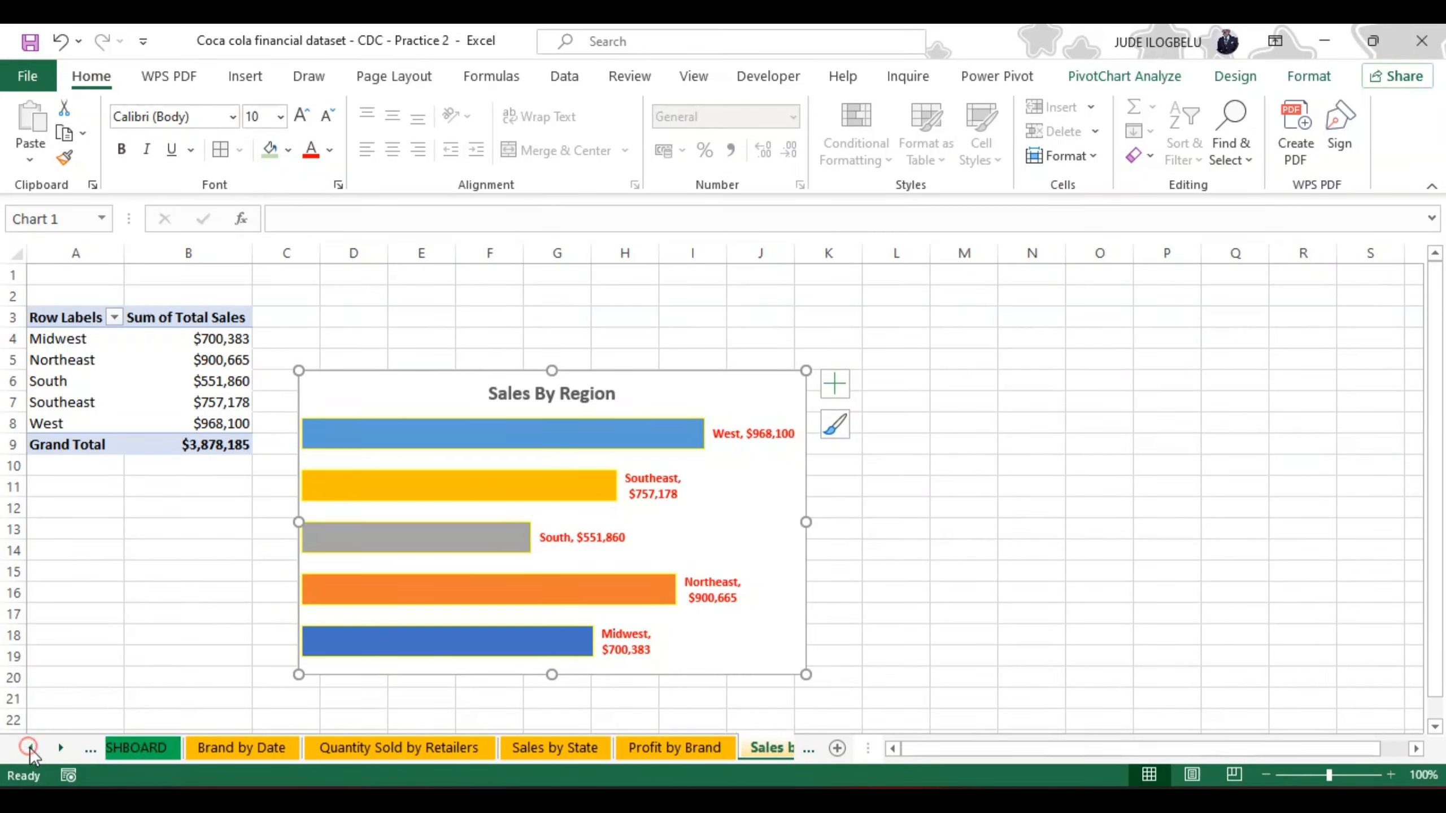
left_click(137, 750)
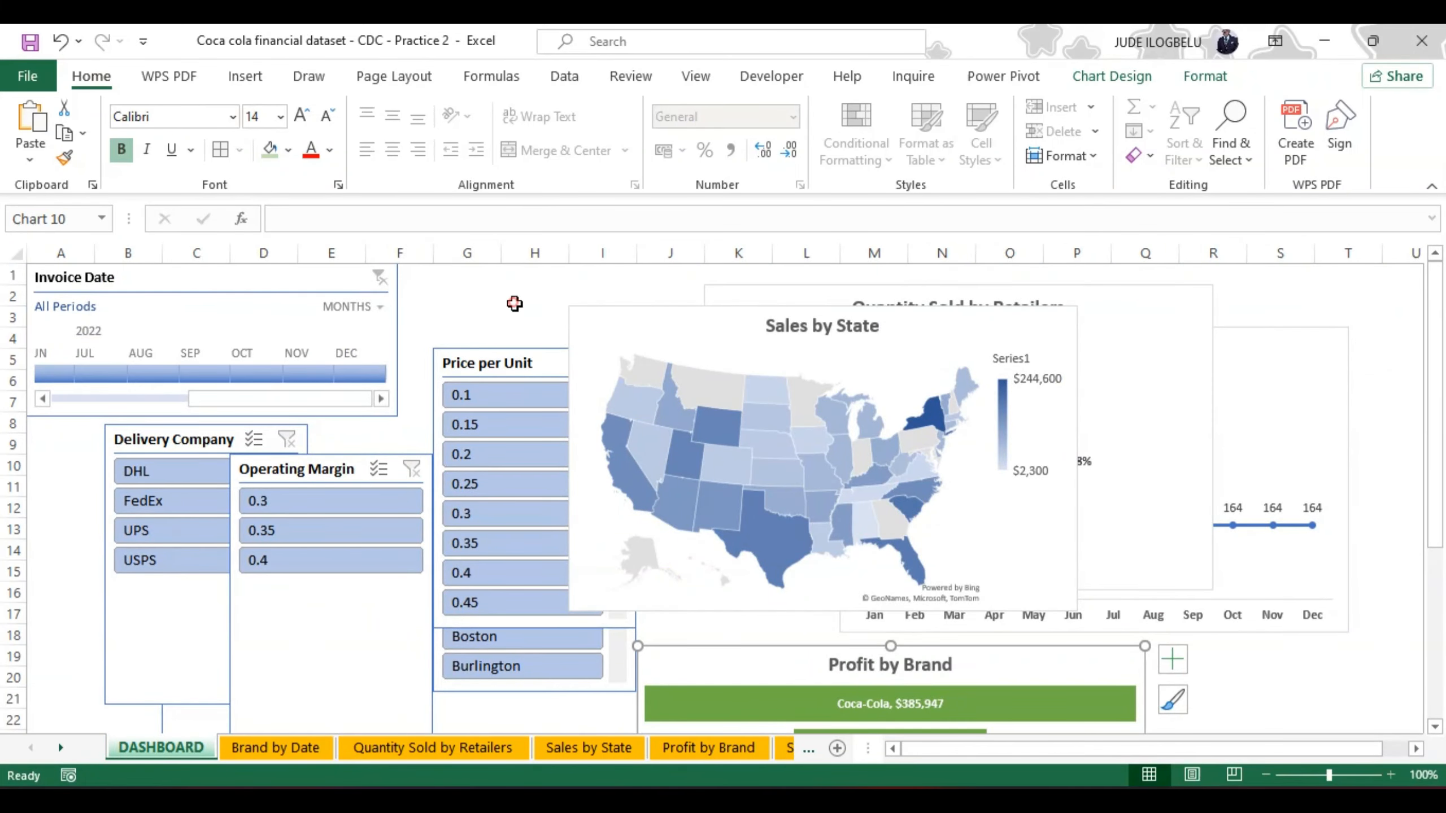
left_click(515, 304)
key("ctrl+v")
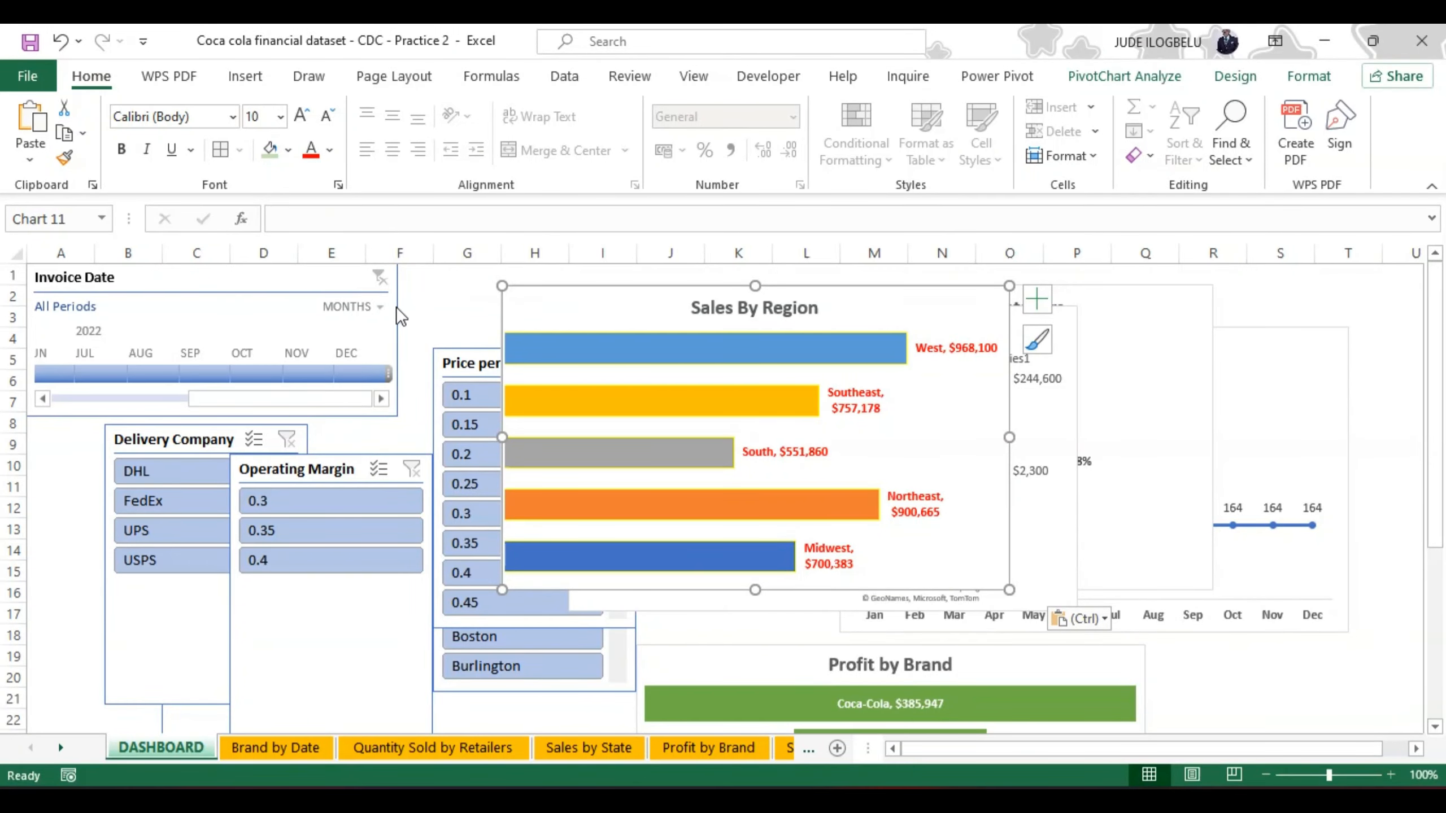
left_click(397, 321)
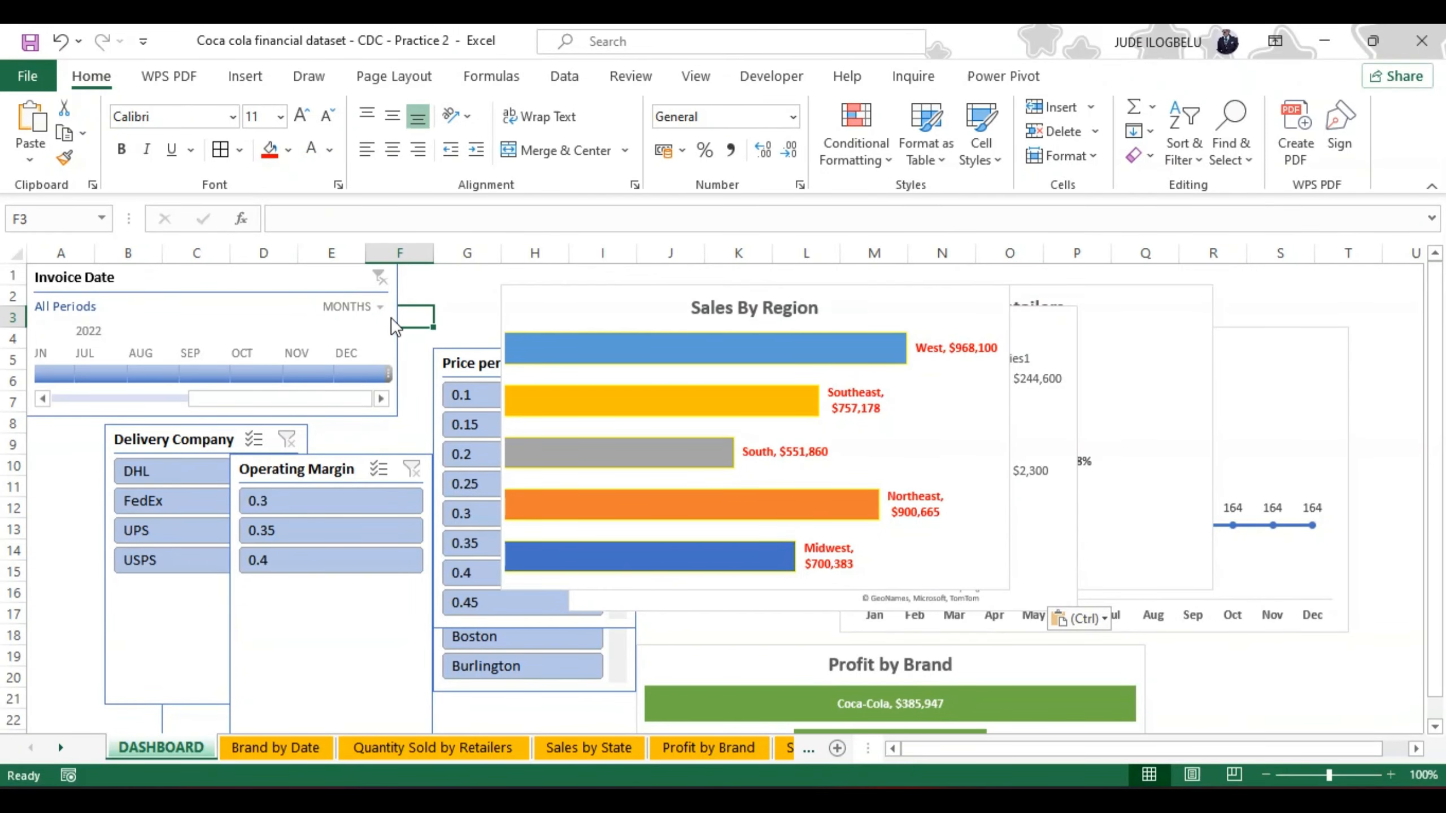
left_click(390, 317)
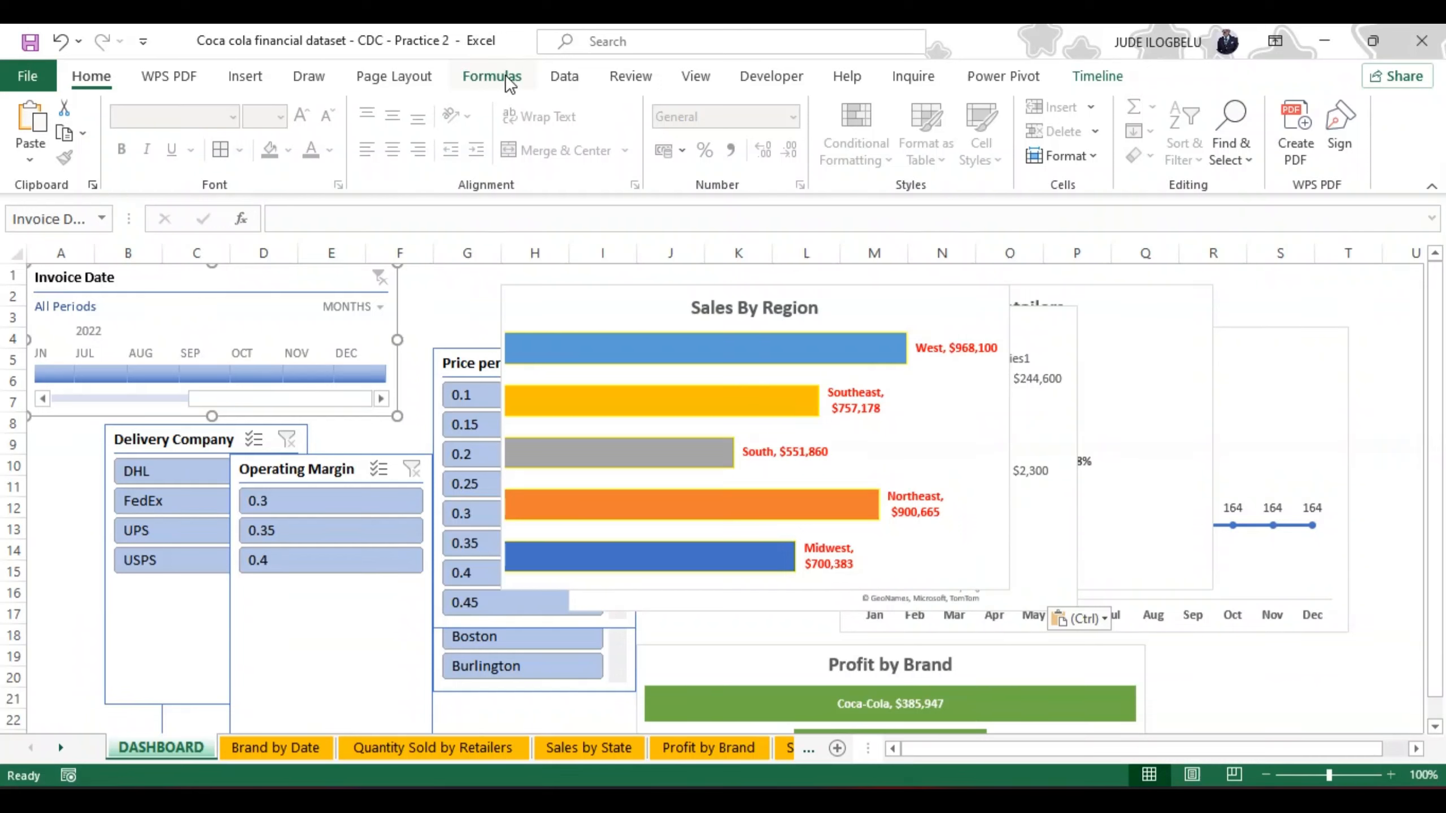
left_click(1098, 76)
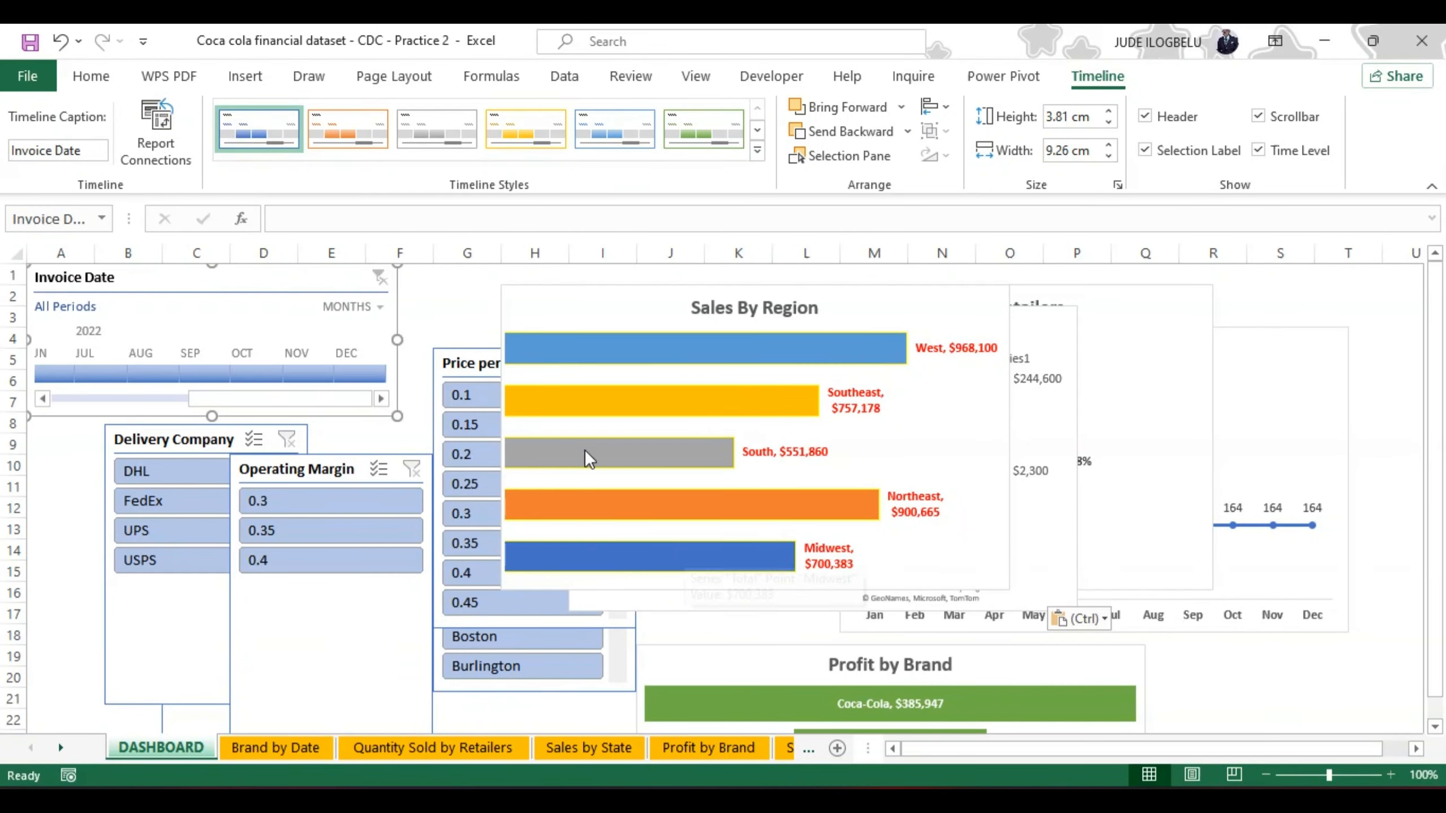
Step: Rename the Sales By Region bar chart object on the DASHBOARD sheet as "Sales By Region", copying the text from its title
left_click(521, 287)
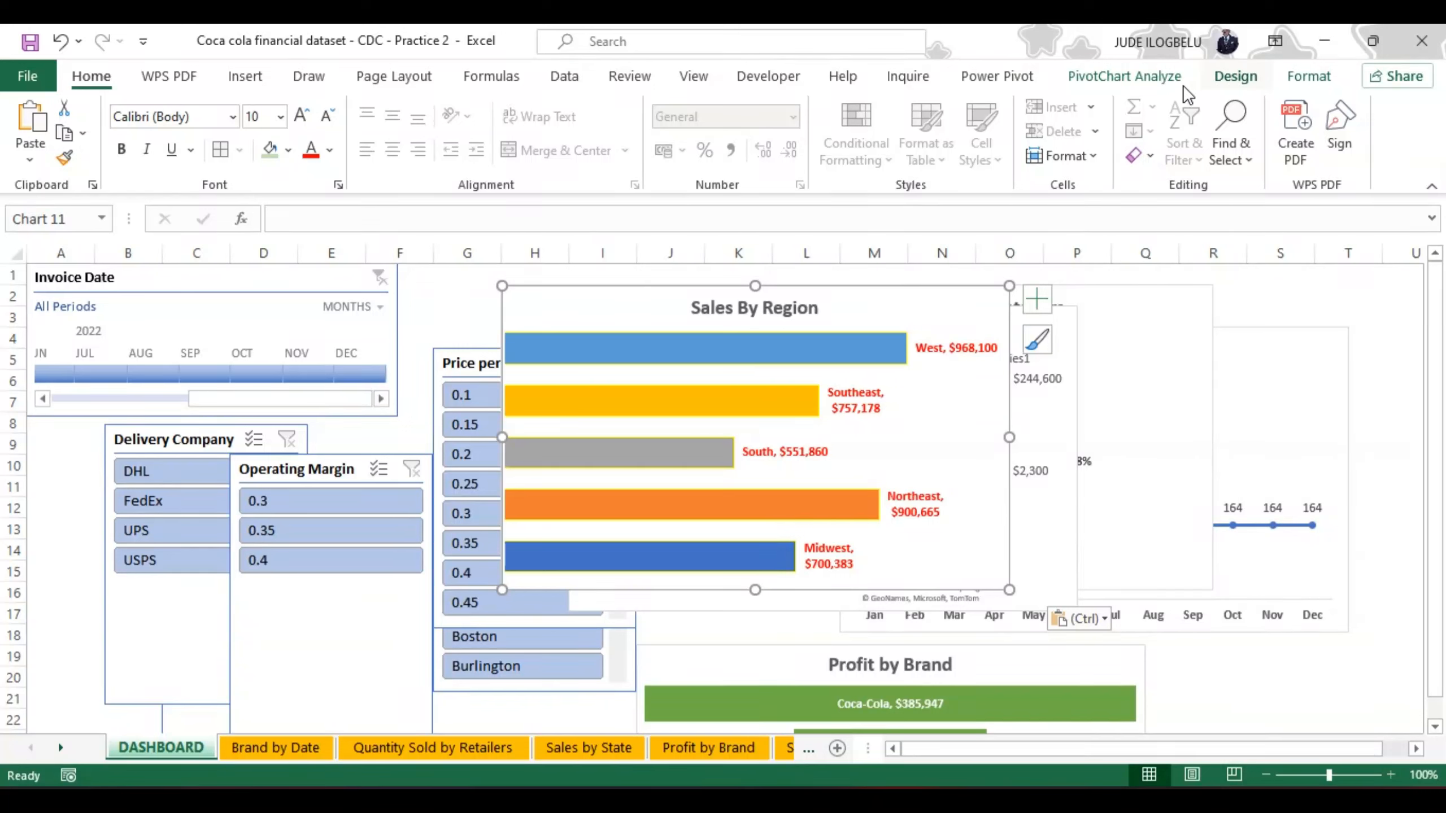
left_click(1148, 76)
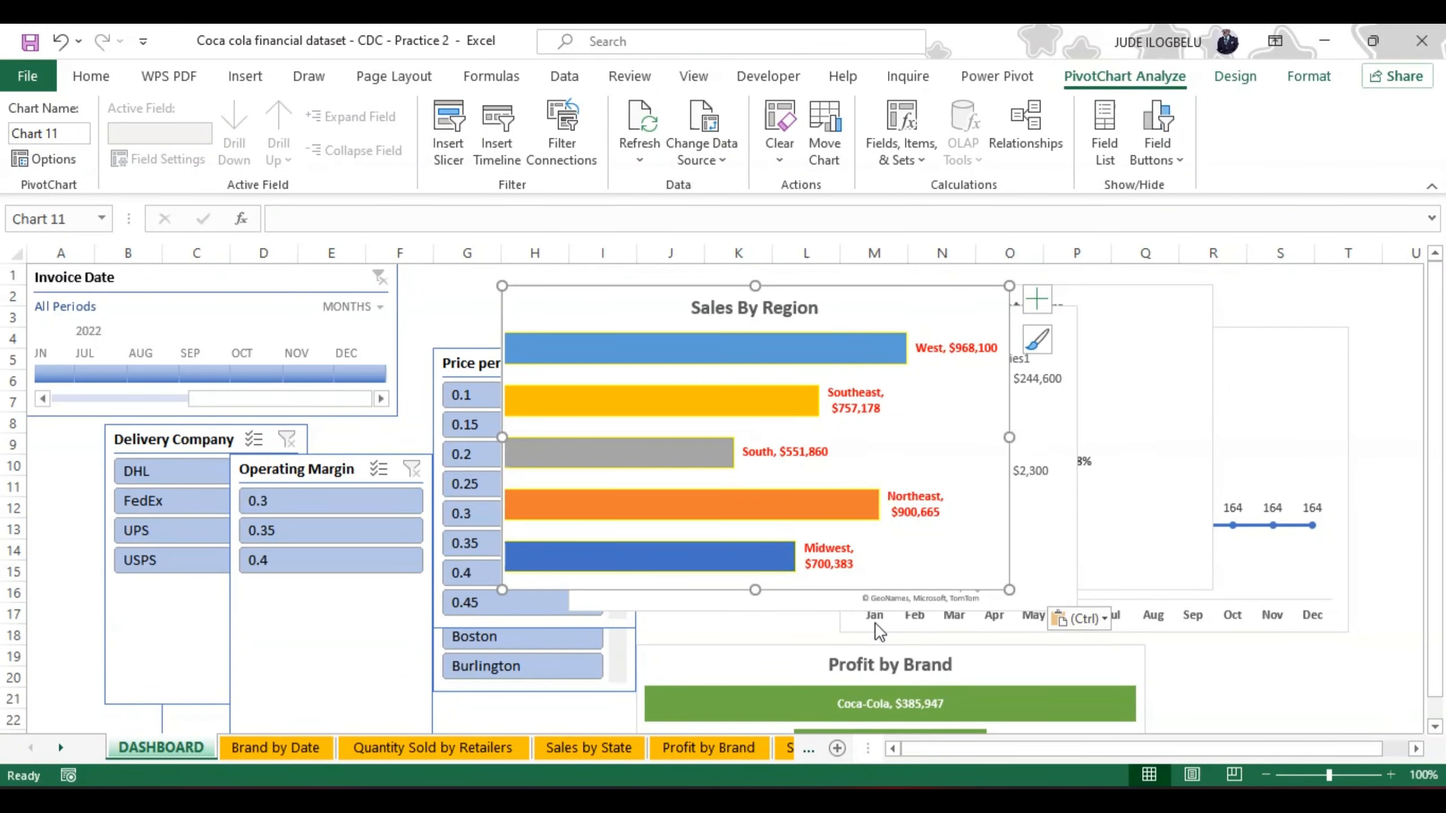
left_click(808, 308)
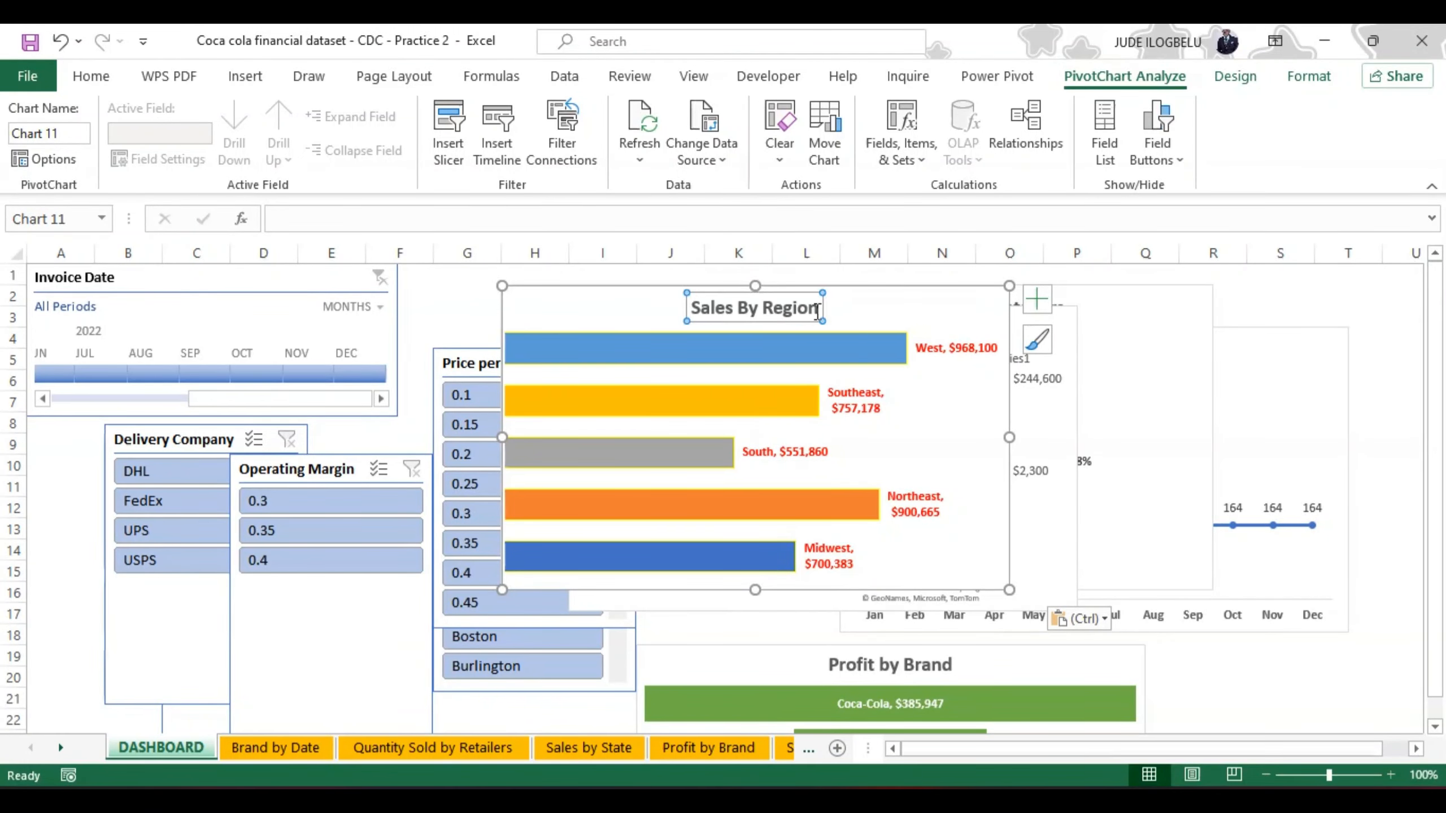
left_click(818, 311)
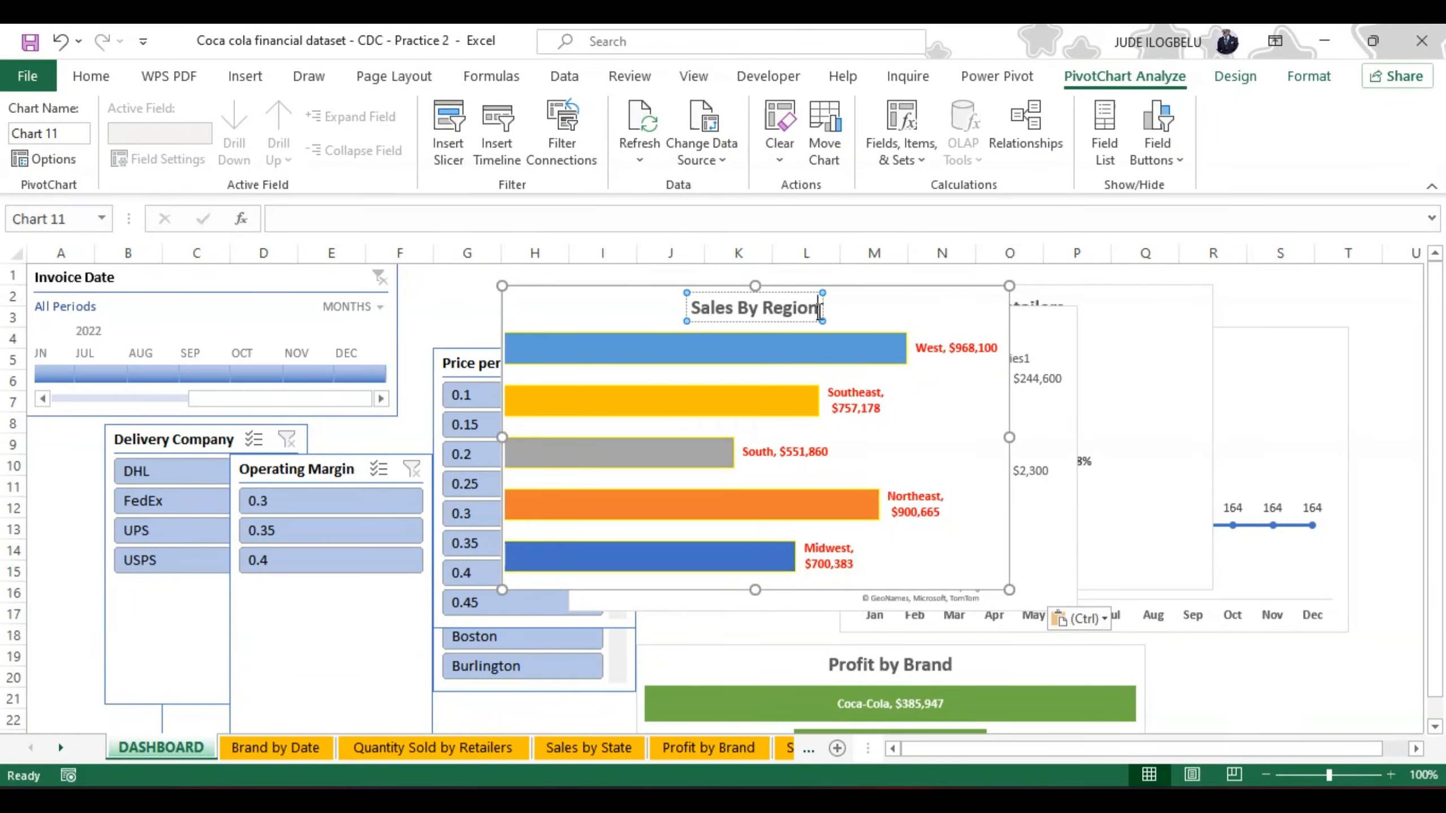
key("shift+Left")
key("shift+Left")
key("shift+Left")
key("shift+Left")
key("shift+Left")
key("shift+Left")
key("shift+Left")
key("shift+Left")
key("shift+Left")
key("shift+Left")
key("shift+Left")
key("shift+Left")
key("shift+Left")
key("shift+Left")
key("shift+Left")
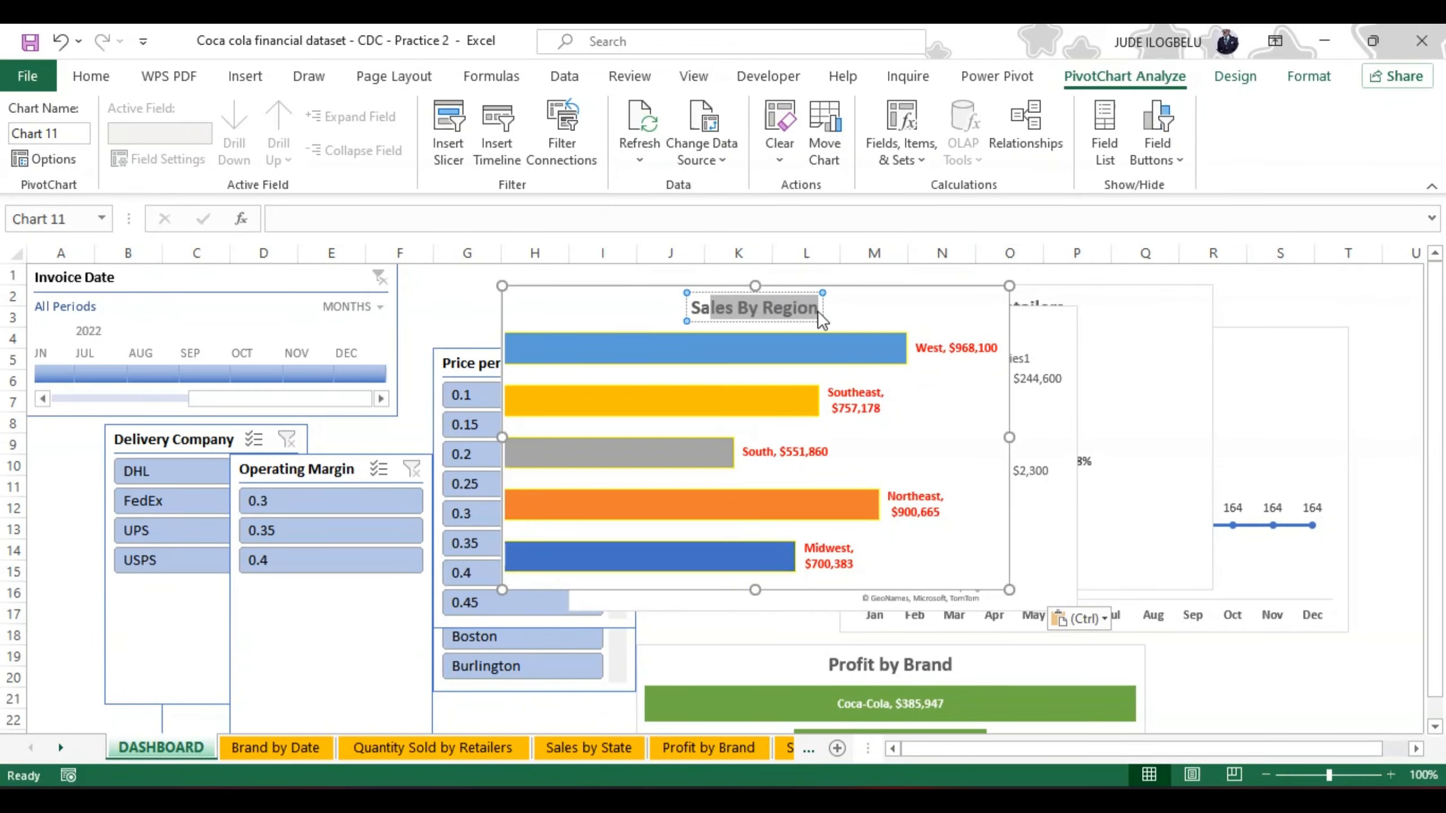
key("ctrl+c")
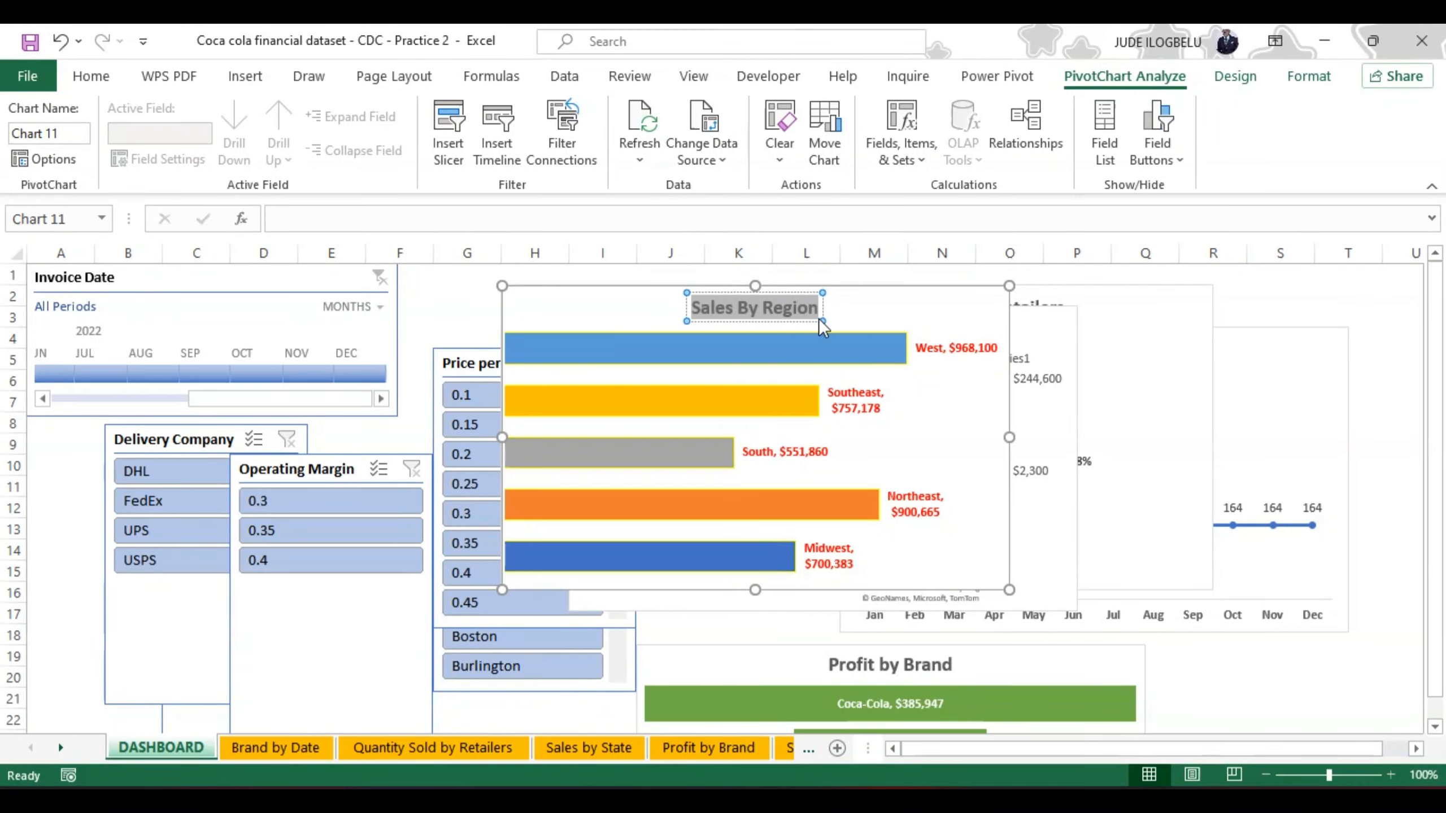
left_click(69, 133)
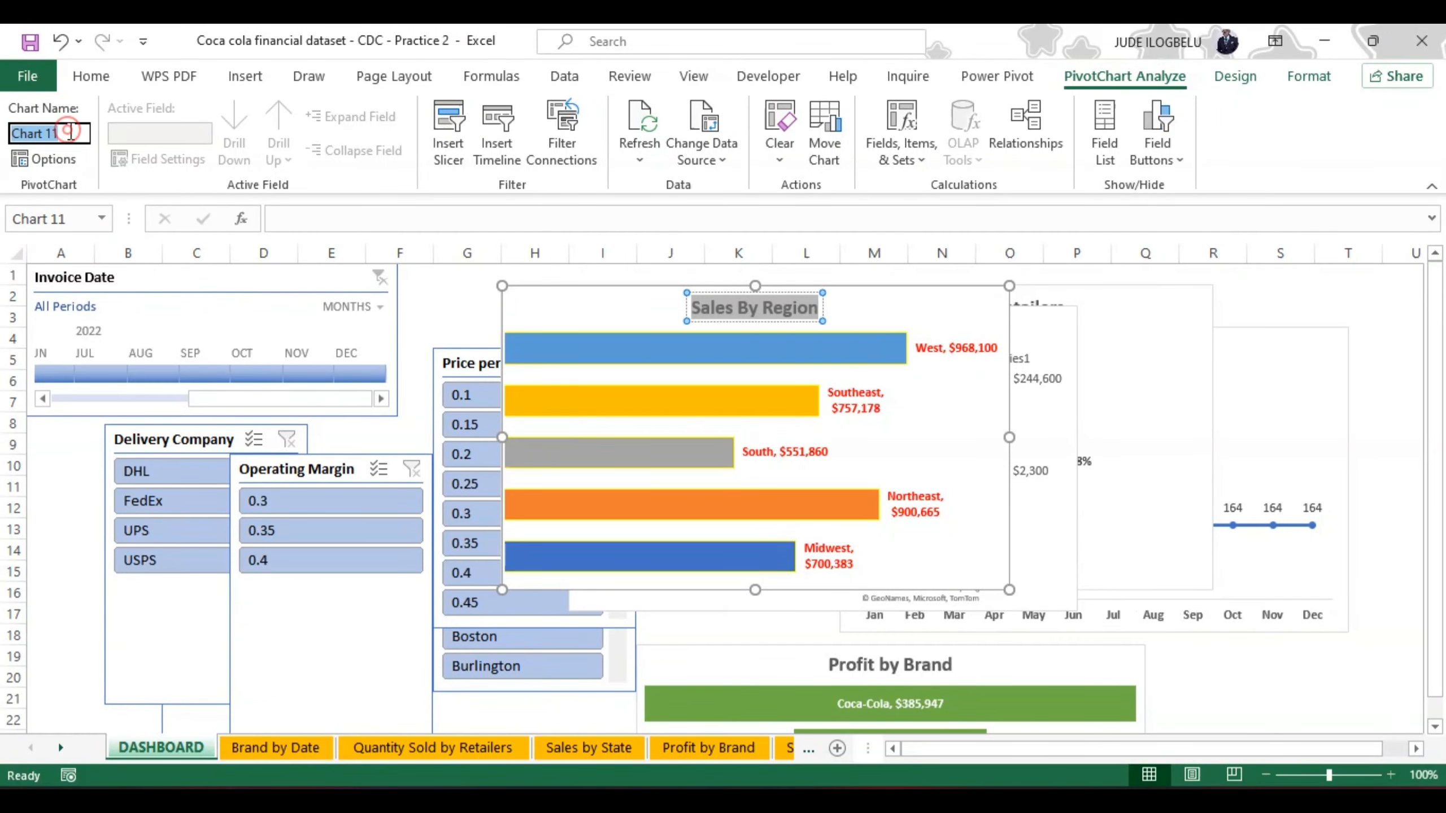
key("ctrl+v")
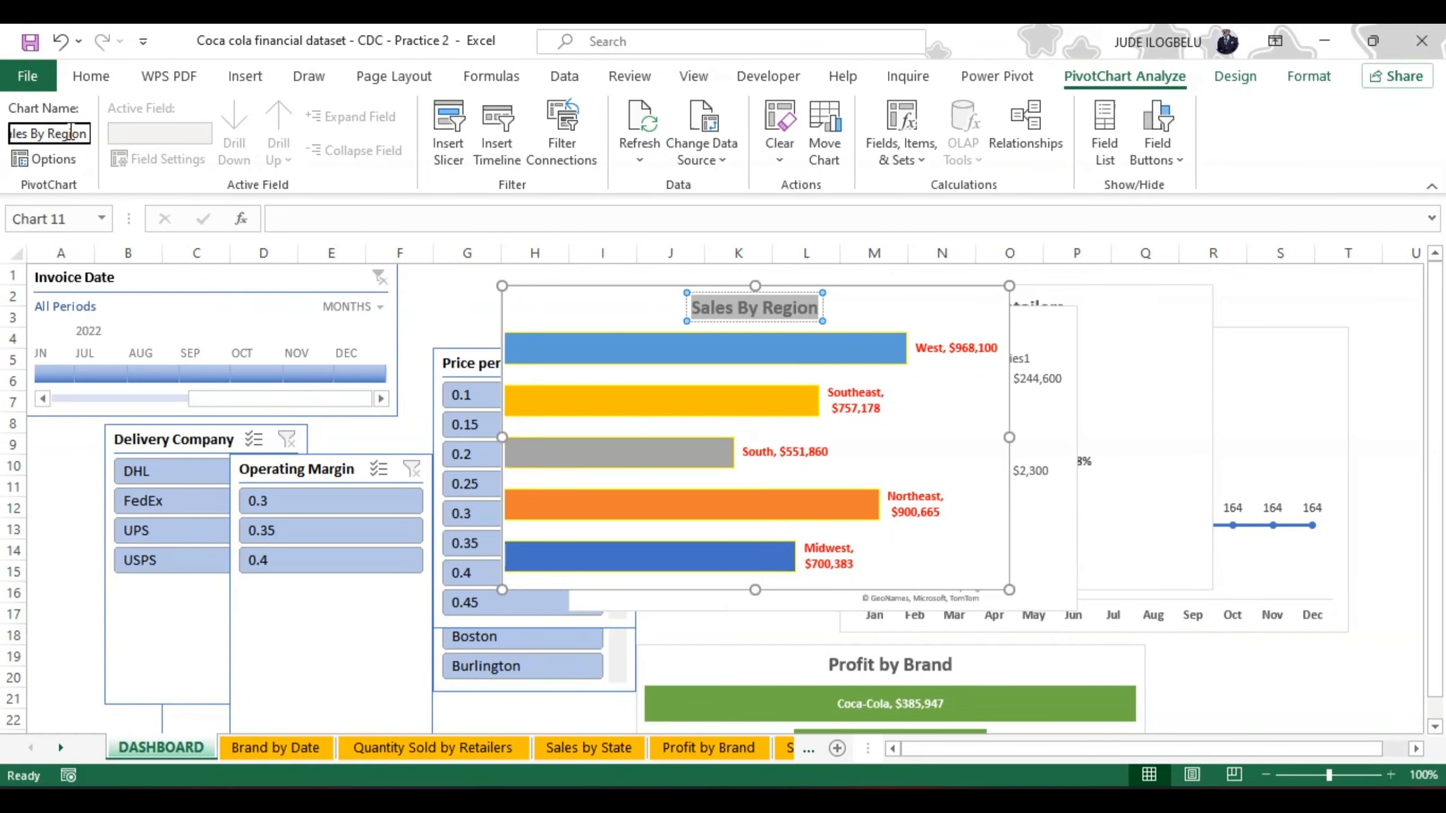
key("Return")
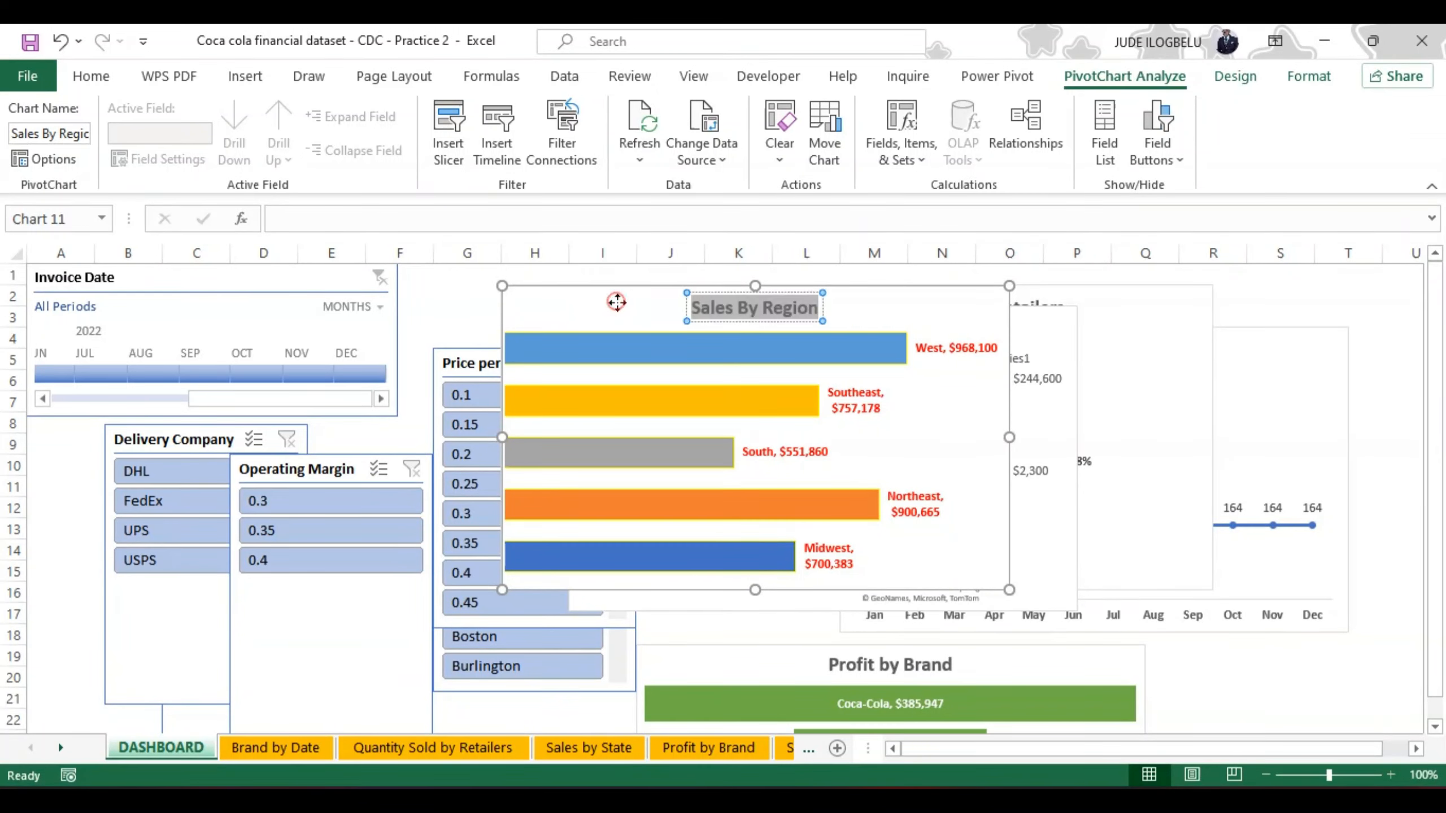
left_click(616, 304)
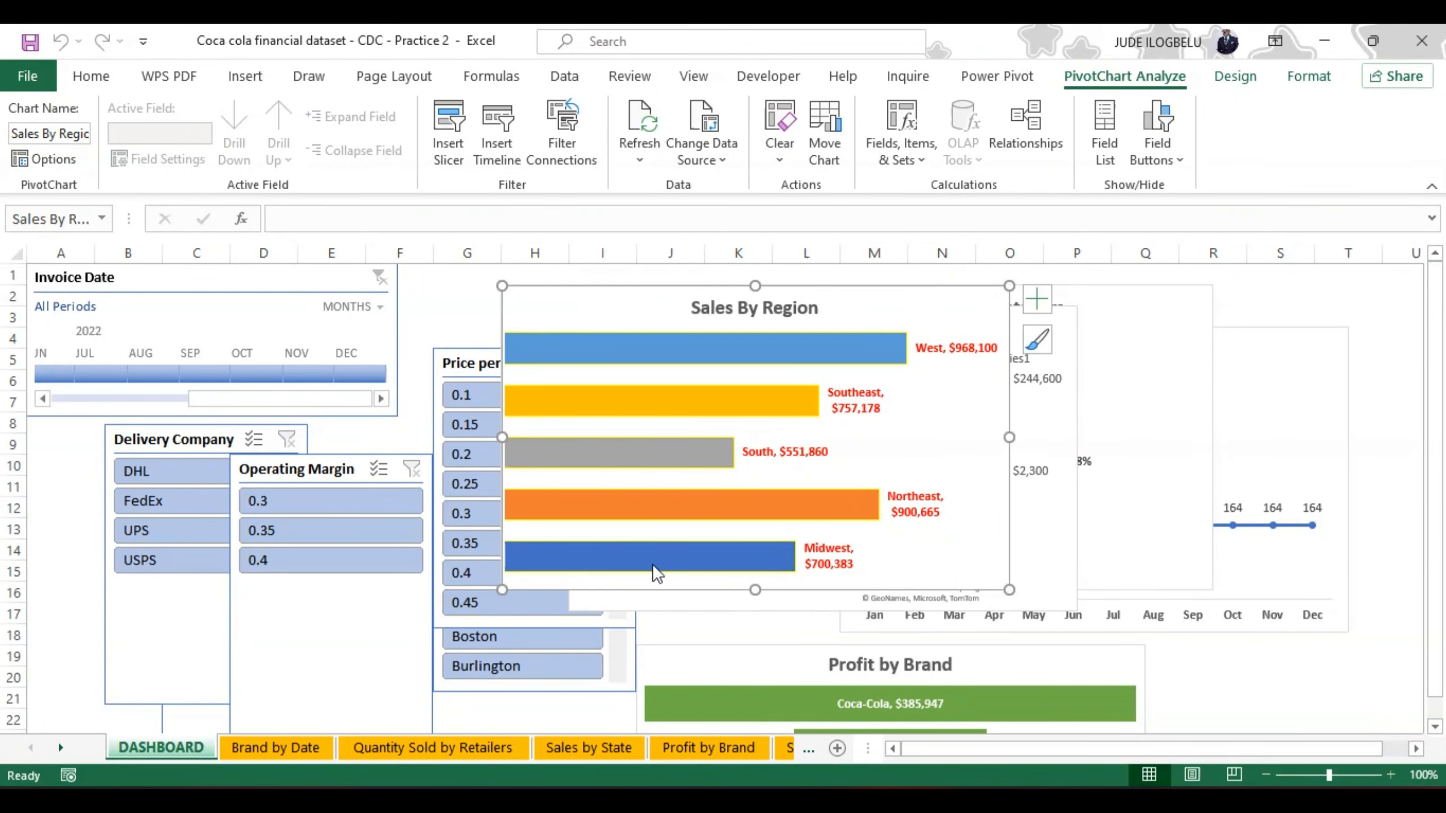
Step: Name the line chart on the Brand by Date sheet "Brand by Date", copying the text from its title
left_click(273, 747)
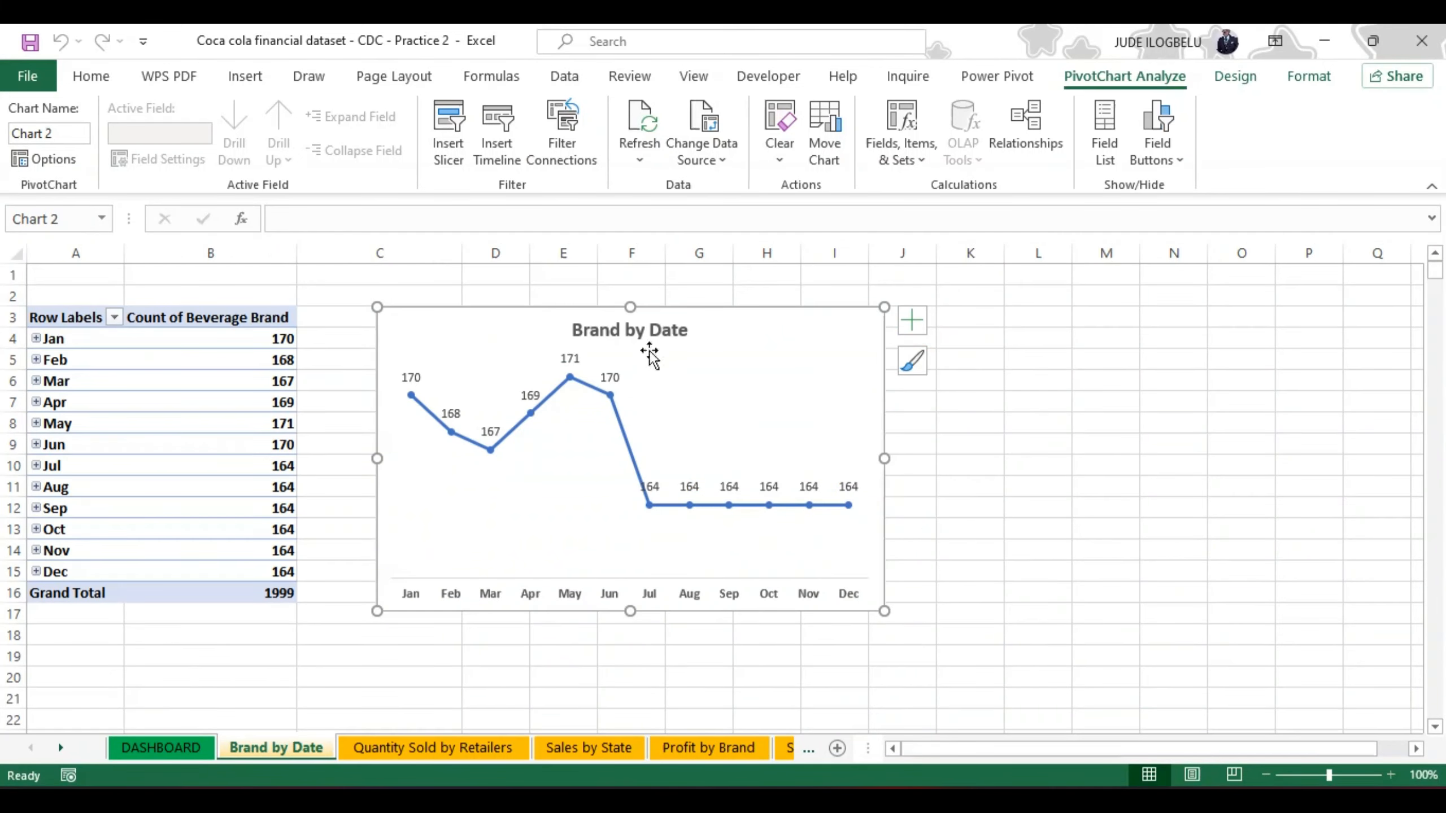
left_click(678, 325)
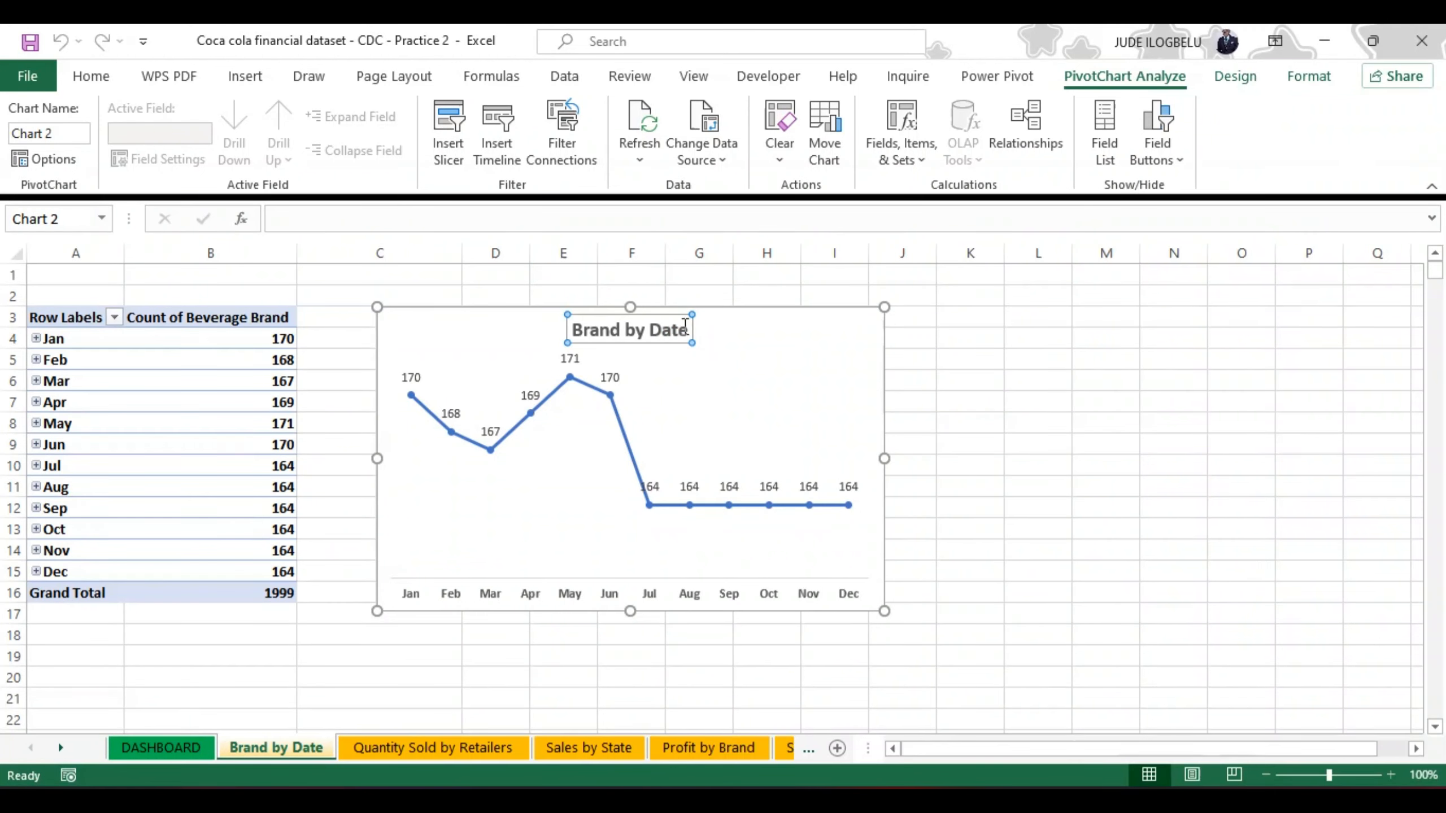
double_click(680, 324)
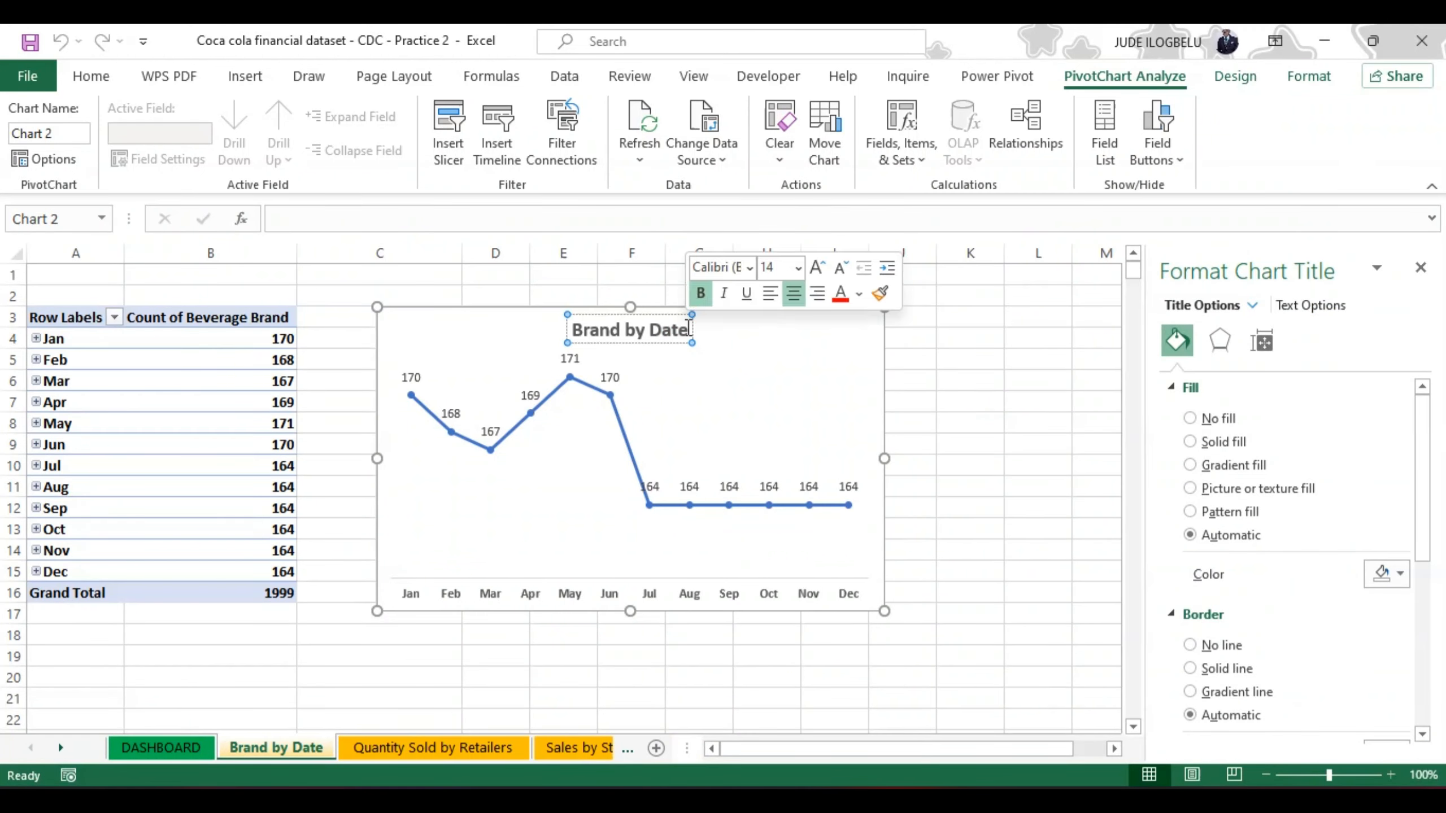
key("shift+Left")
key("shift+Left")
key("shift+Left")
key("shift+Left")
key("shift+Left")
key("shift+Left")
key("shift+Left")
key("shift+Left")
key("shift+Left")
key("shift+Left")
key("shift+Left")
key("shift+Left")
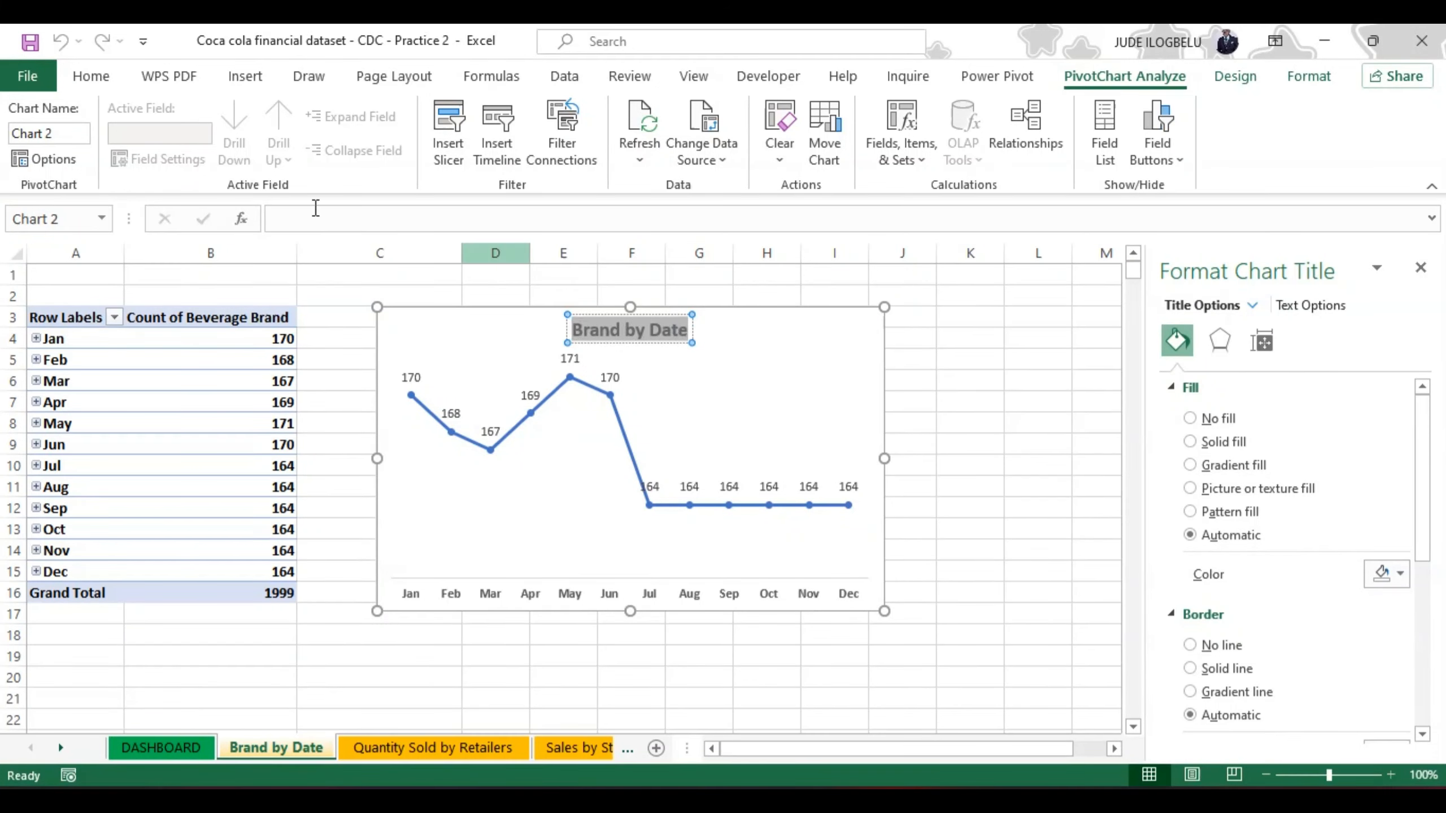
left_click(56, 130)
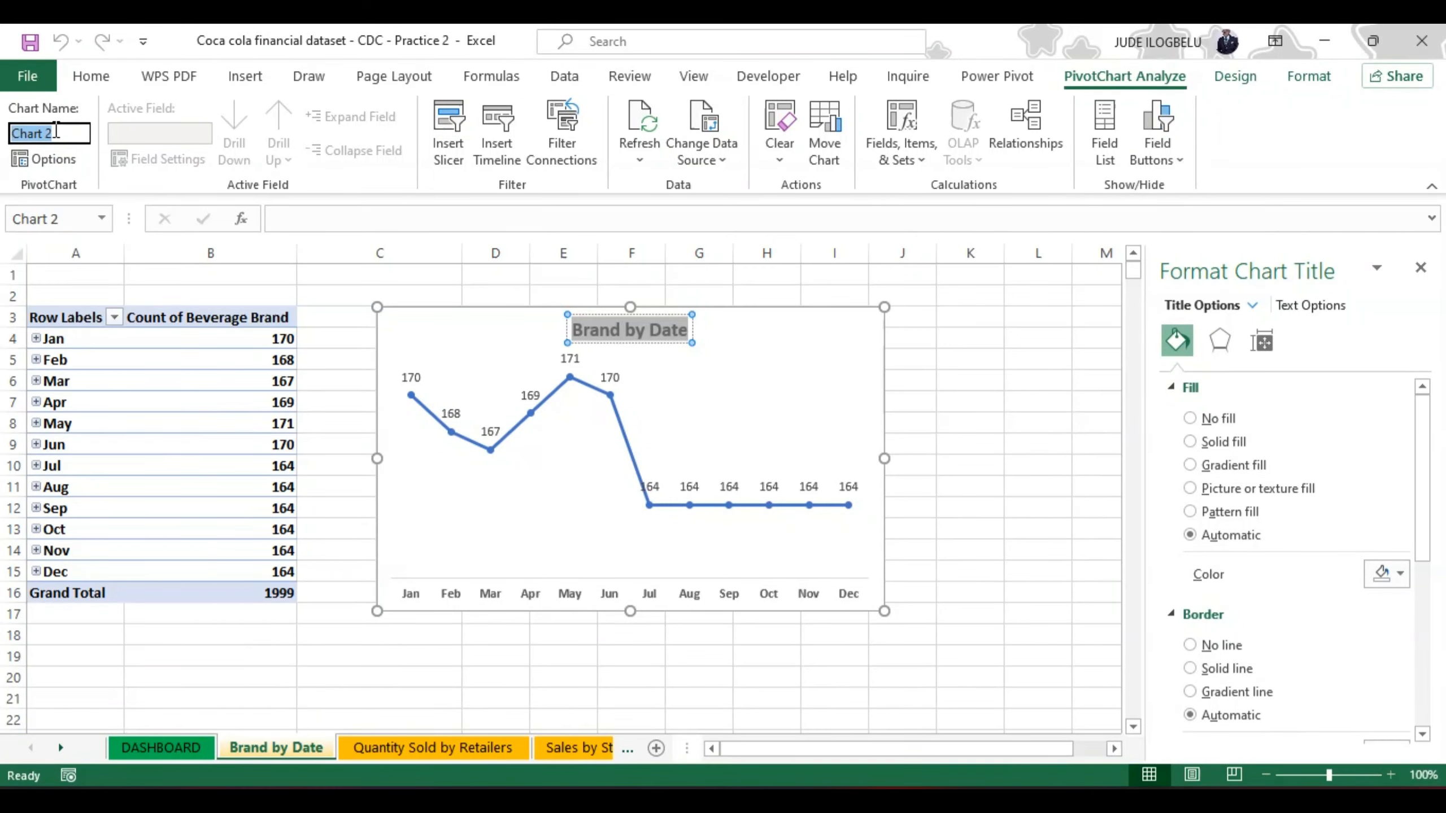
key("ctrl+v")
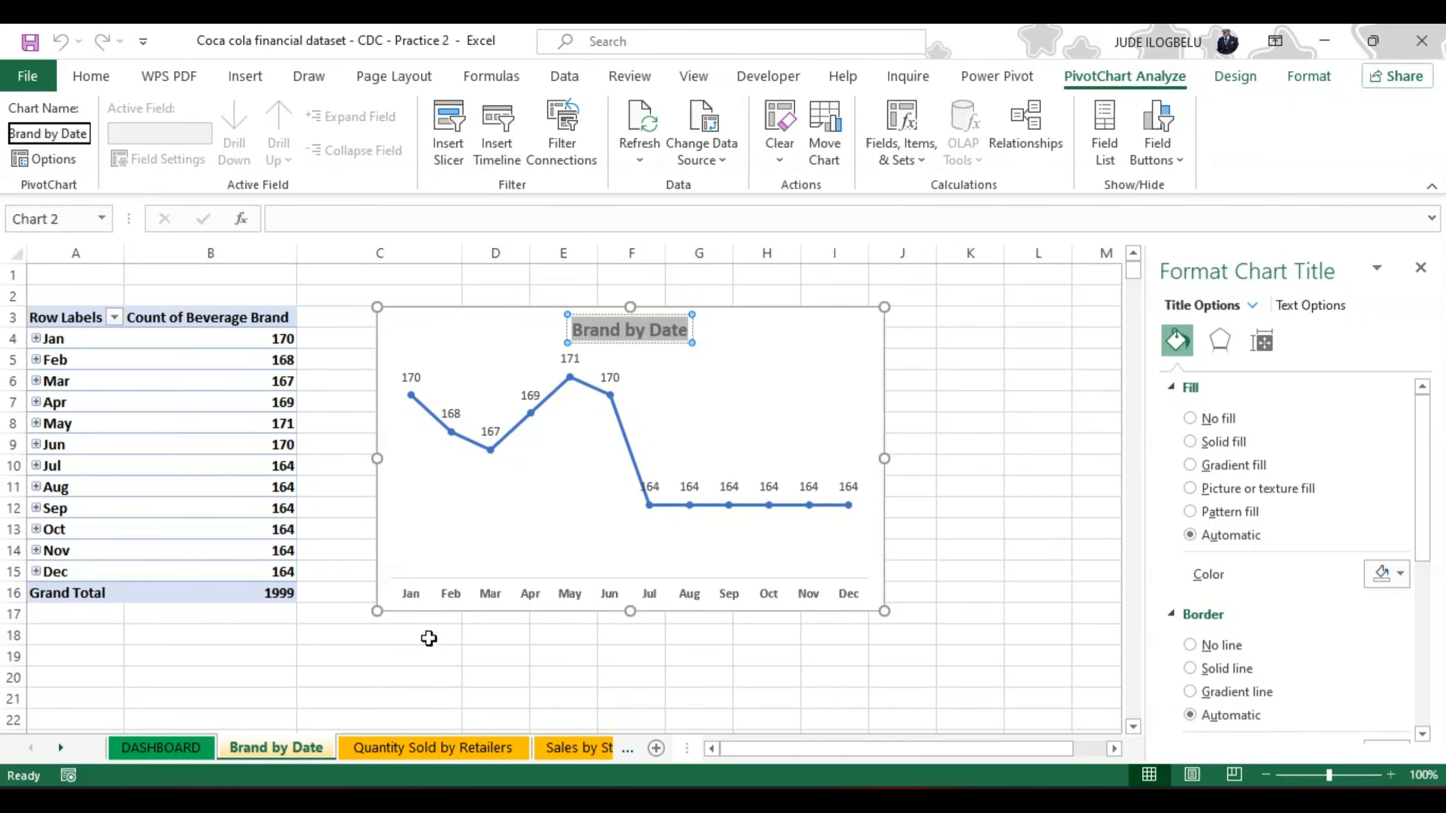
Step: Name the pie chart on the Quantity Sold by Retailers sheet "Quantity Sold by Retailers", copying the text from its title
left_click(377, 749)
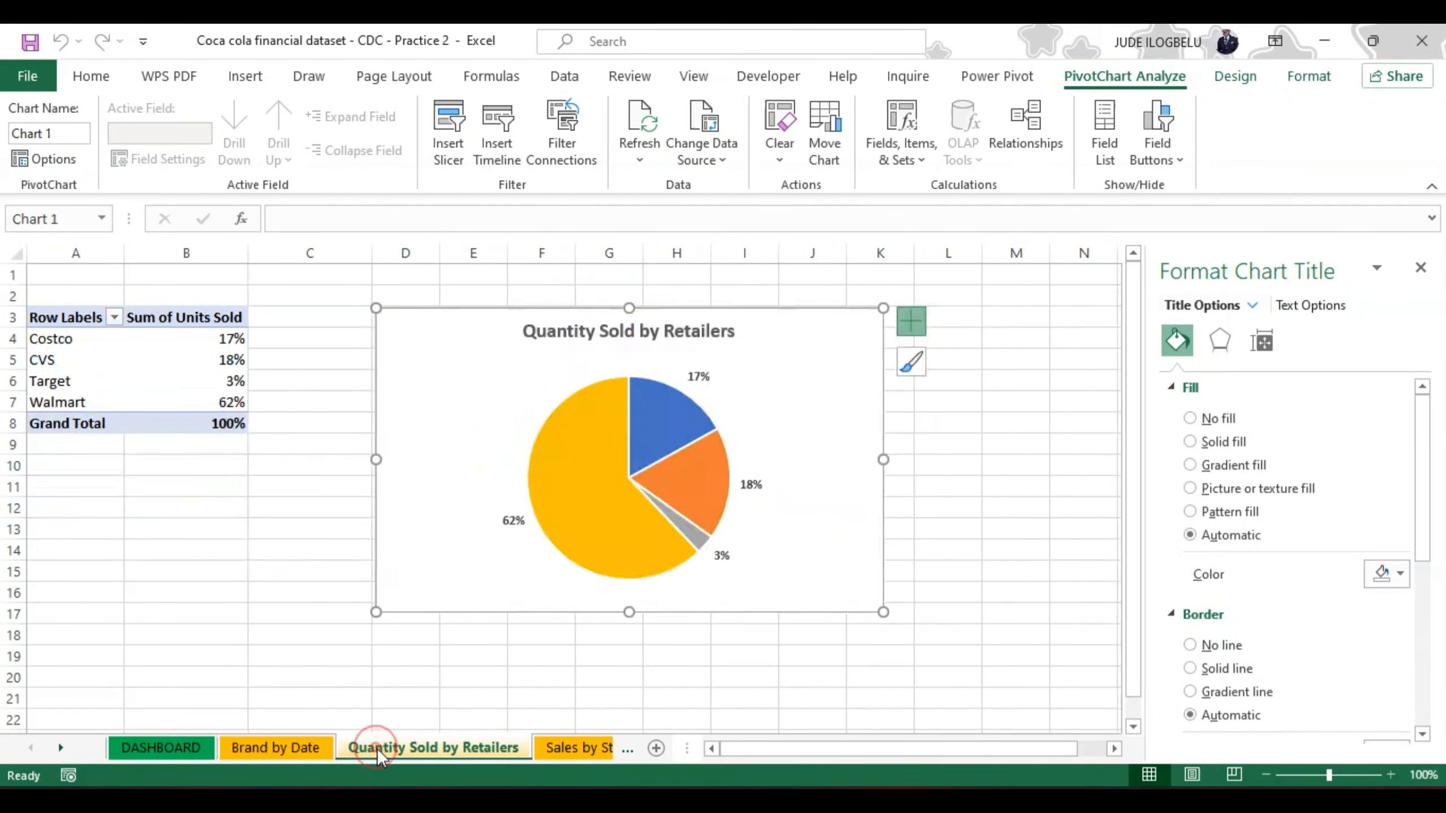
left_click(732, 330)
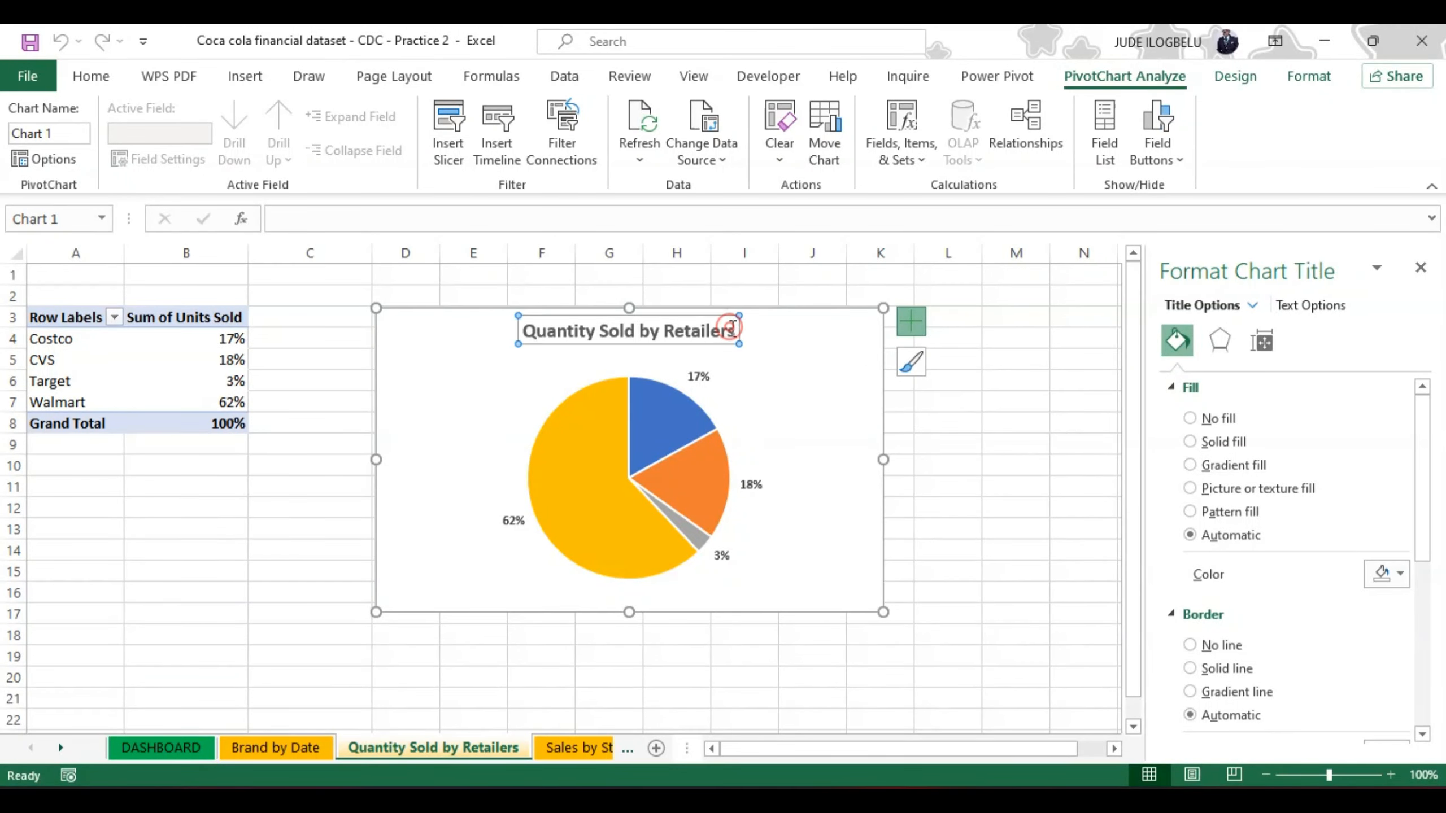
left_click(732, 329)
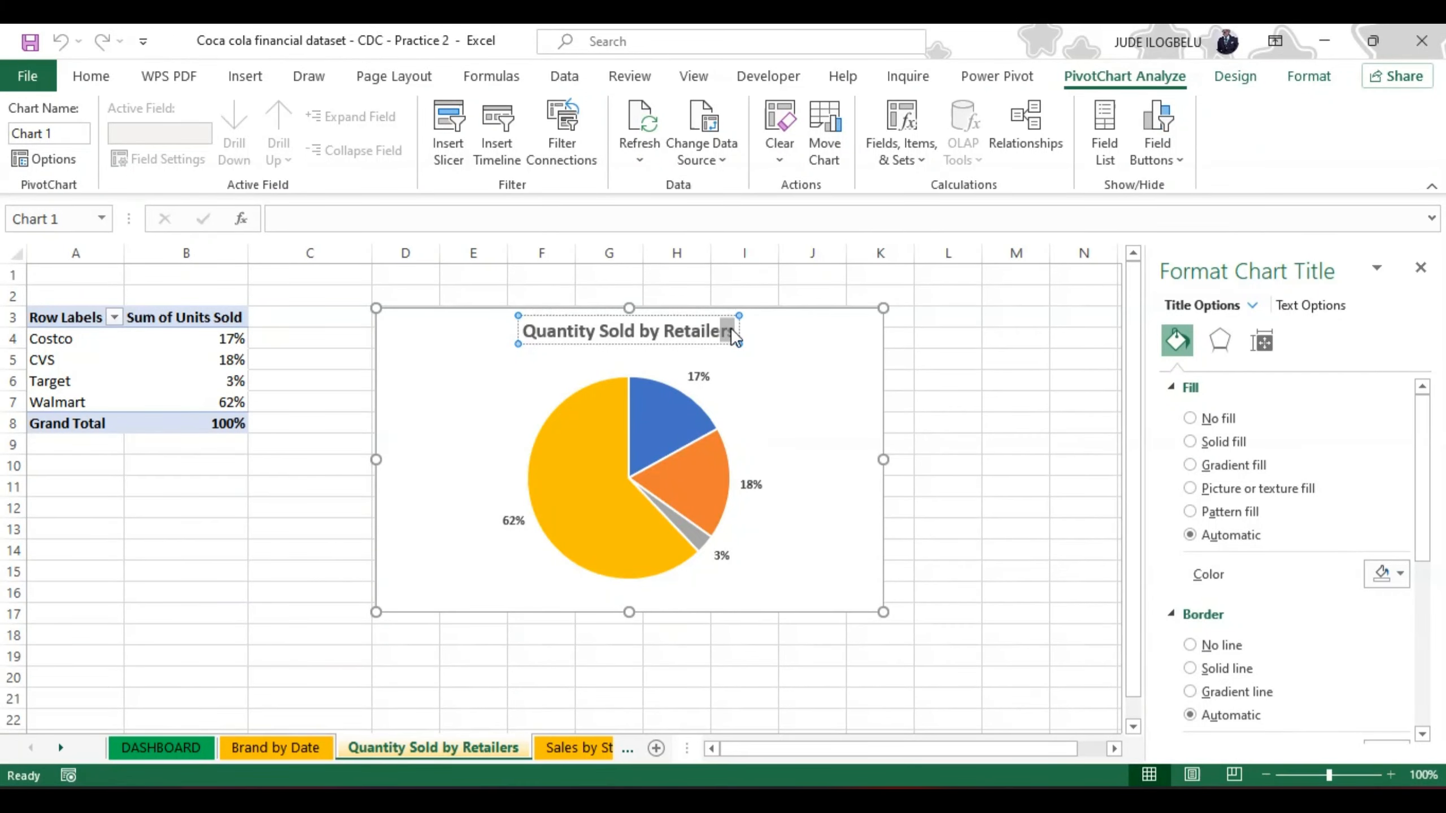
key("shift+Left")
key("shift+Left")
key("shift+Left")
key("shift+Left")
key("shift+Left")
key("shift+Left")
key("shift+Left")
key("shift+Left")
key("shift+Left")
key("shift+Left")
key("shift+Left")
key("shift+Left")
key("shift+Left")
key("shift+Left")
key("shift+Left")
key("shift+Left")
key("shift+Left")
key("shift+Left")
key("shift+Left")
key("shift+Left")
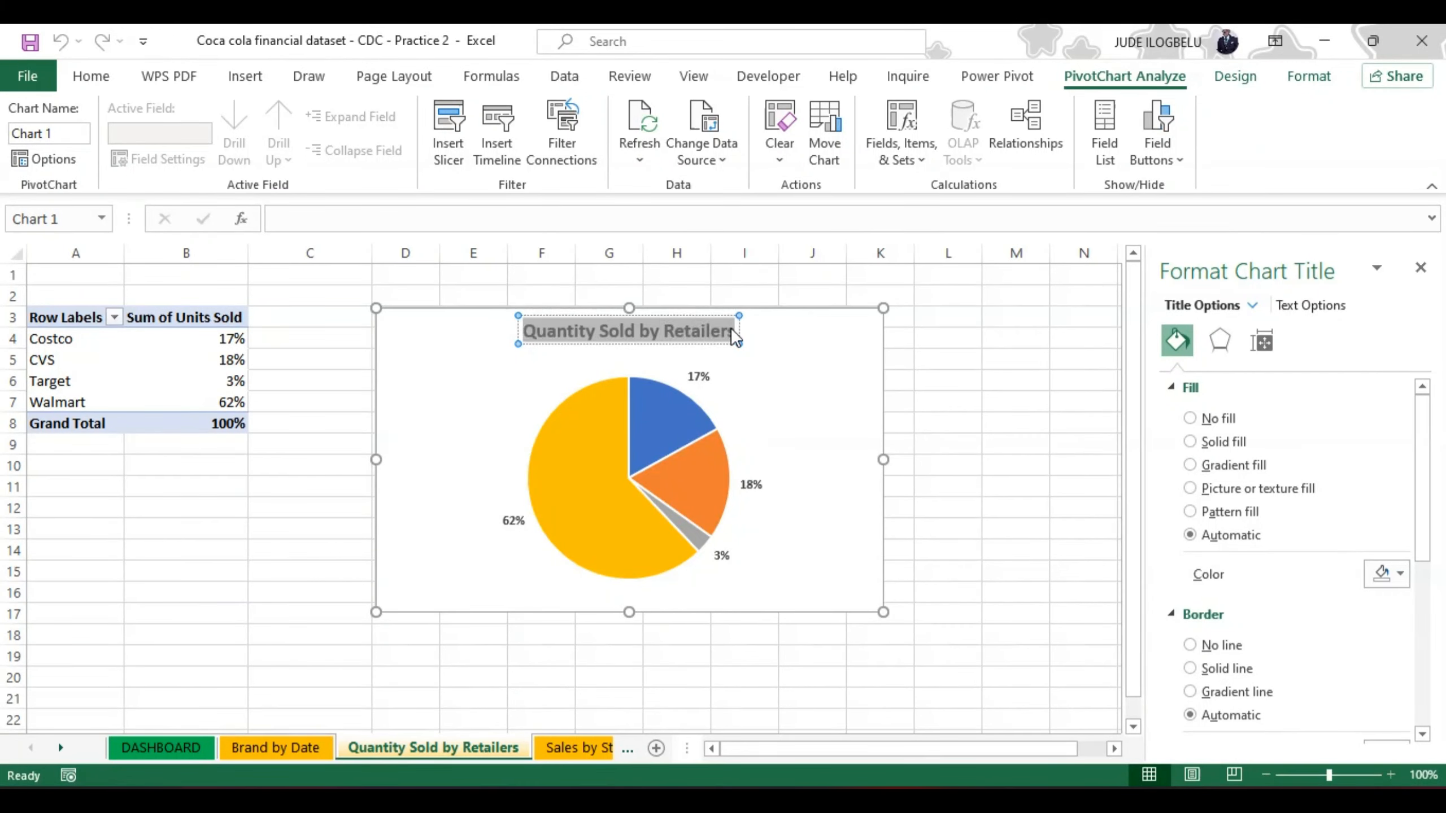
left_click(62, 133)
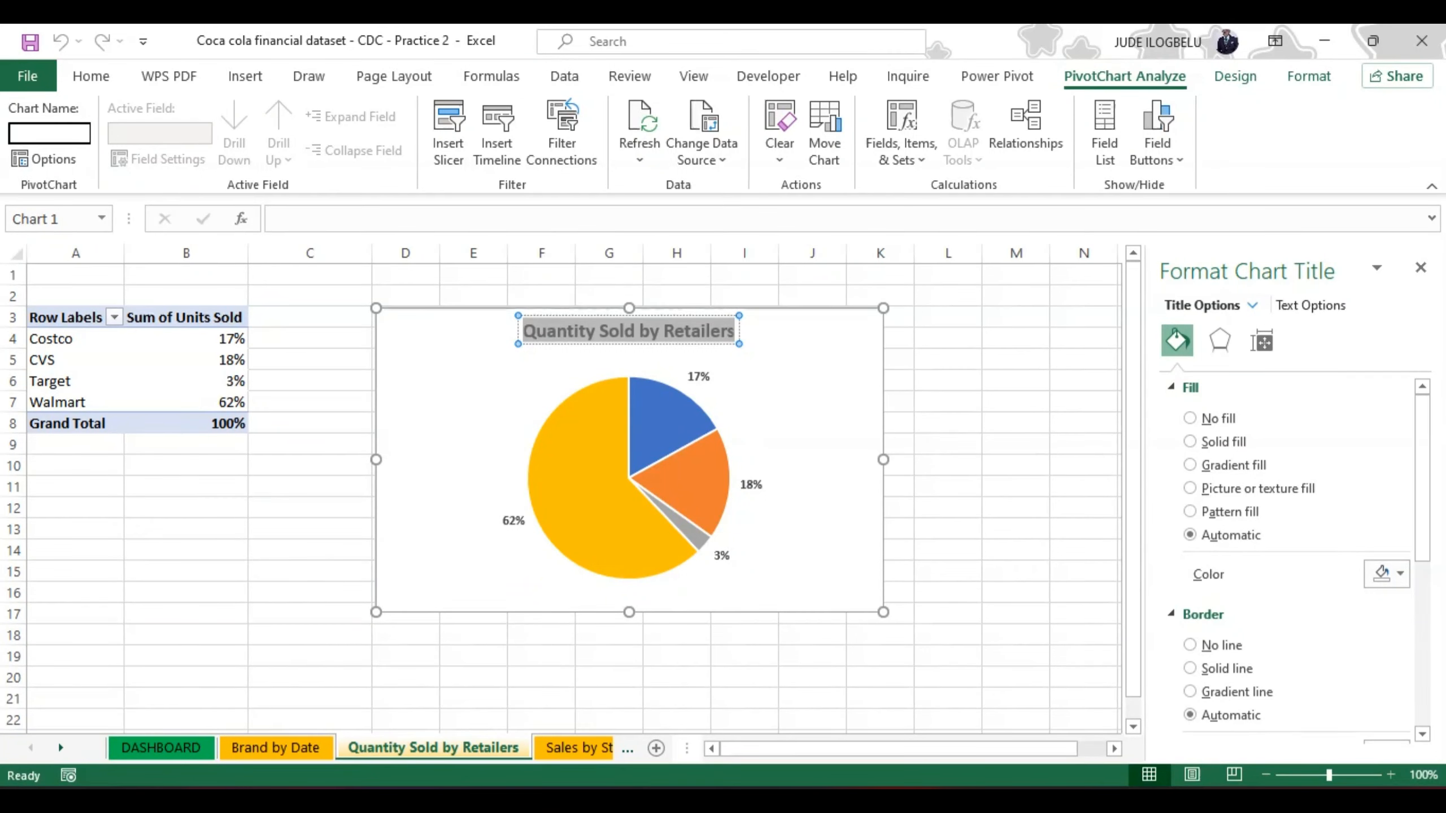
key("ctrl+v")
left_click(808, 393)
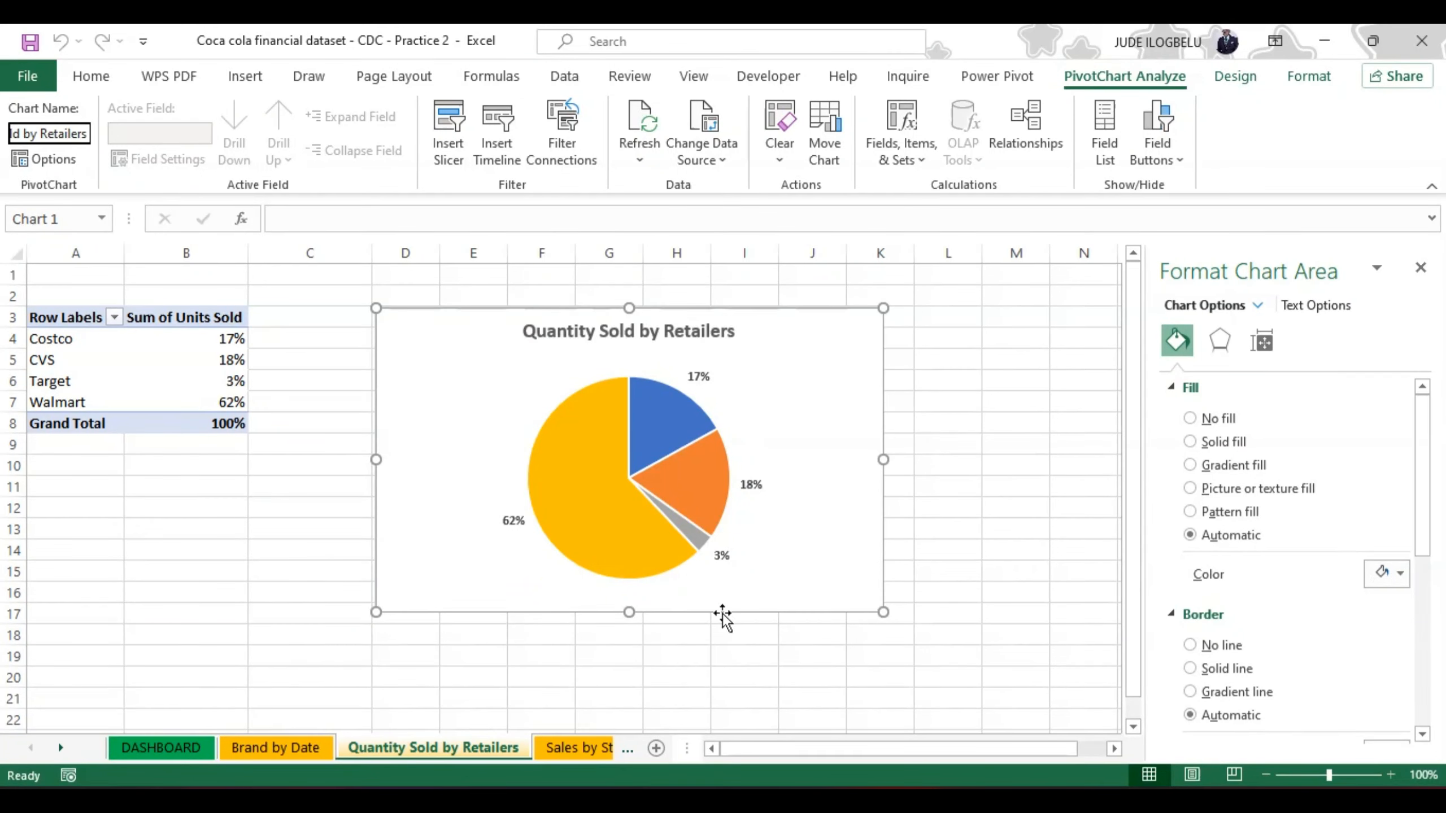
Step: Try to name the Sales by State map chart after its title, and check the Profit by Brand funnel chart for a name option
left_click(567, 749)
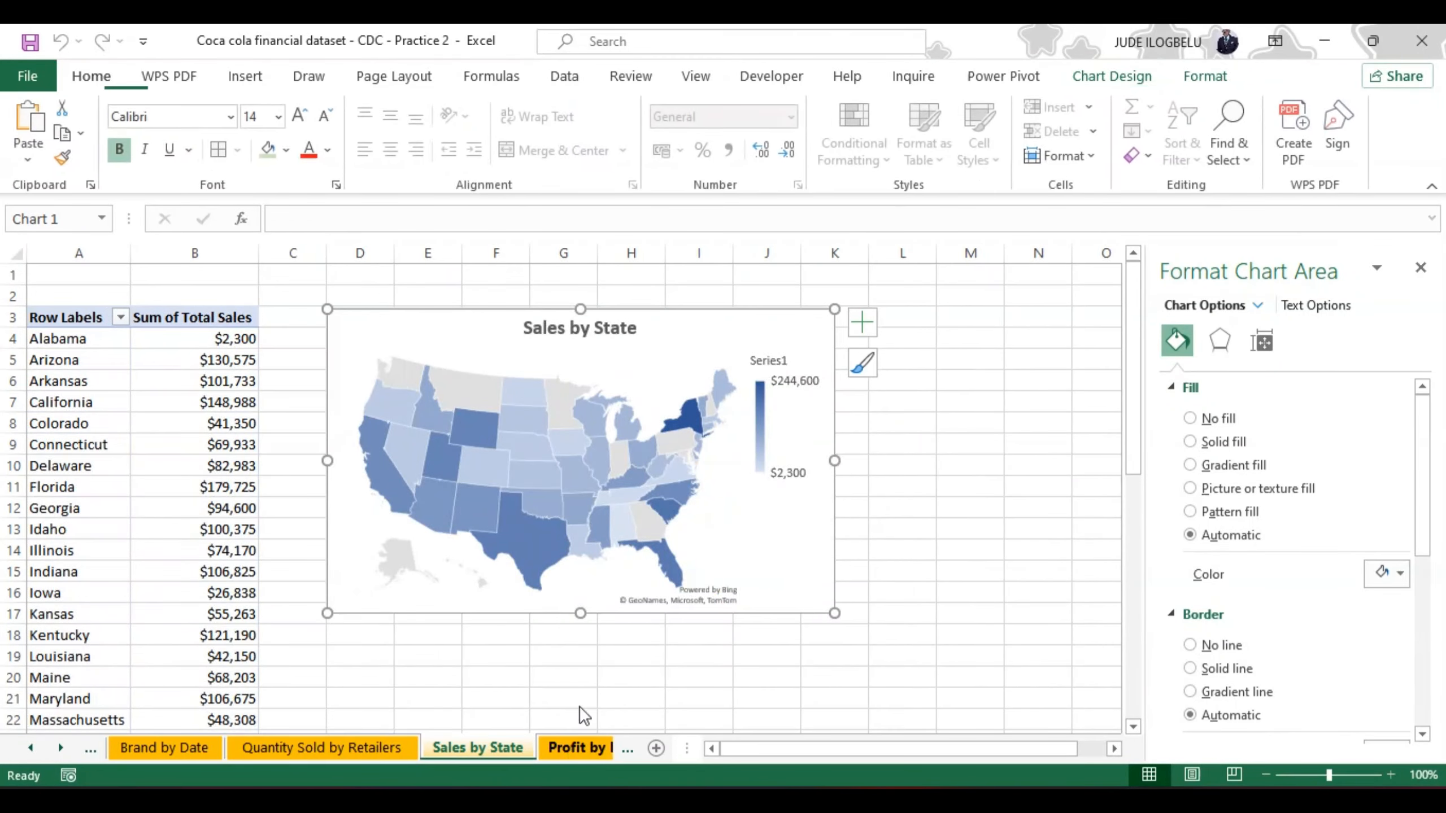
left_click(630, 322)
left_click(631, 321)
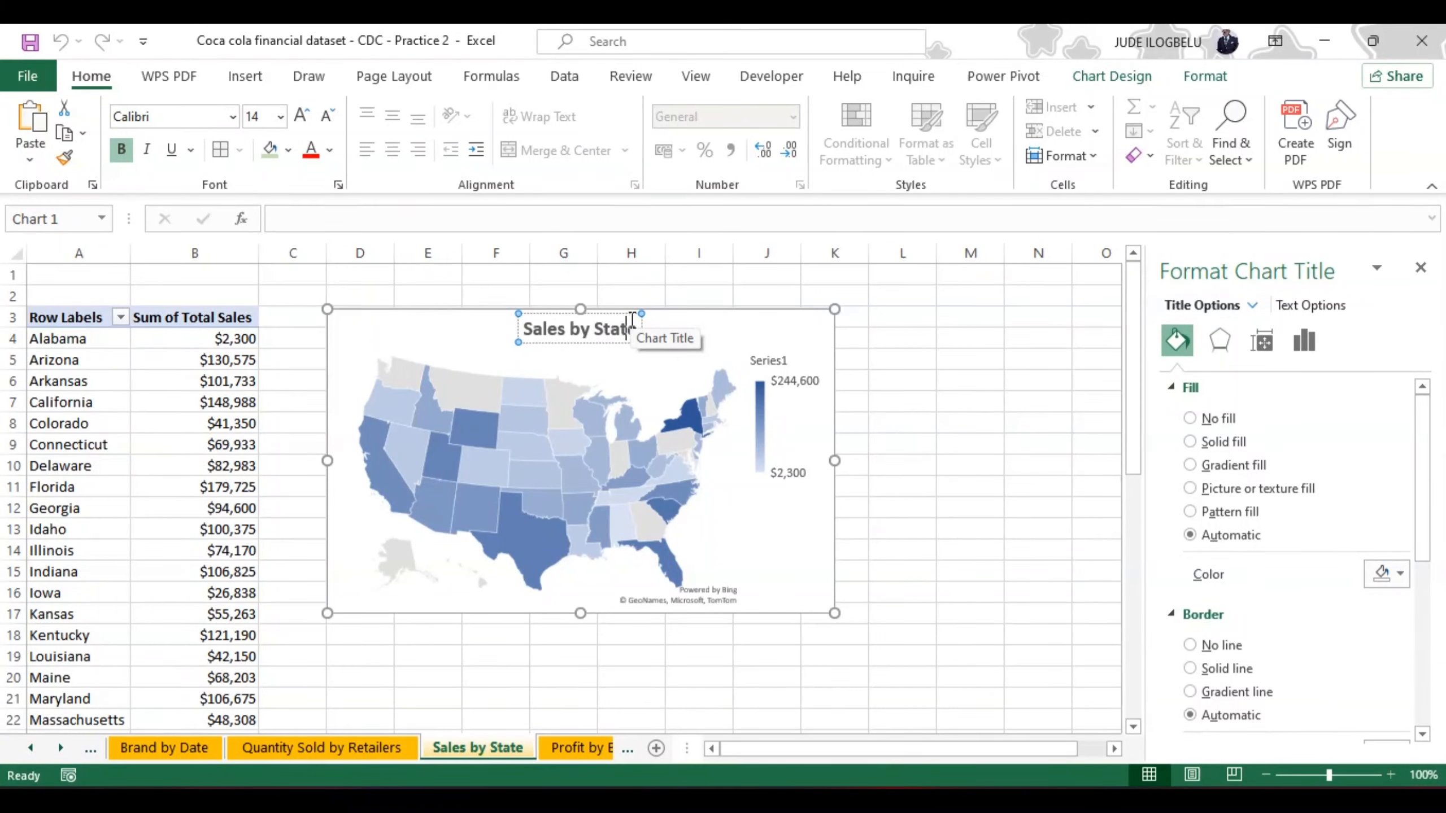
key("shift+Left")
key("shift+Left")
key("shift+Left")
key("shift+Left")
key("shift+Left")
key("Right")
key("Right")
key("ctrl+a")
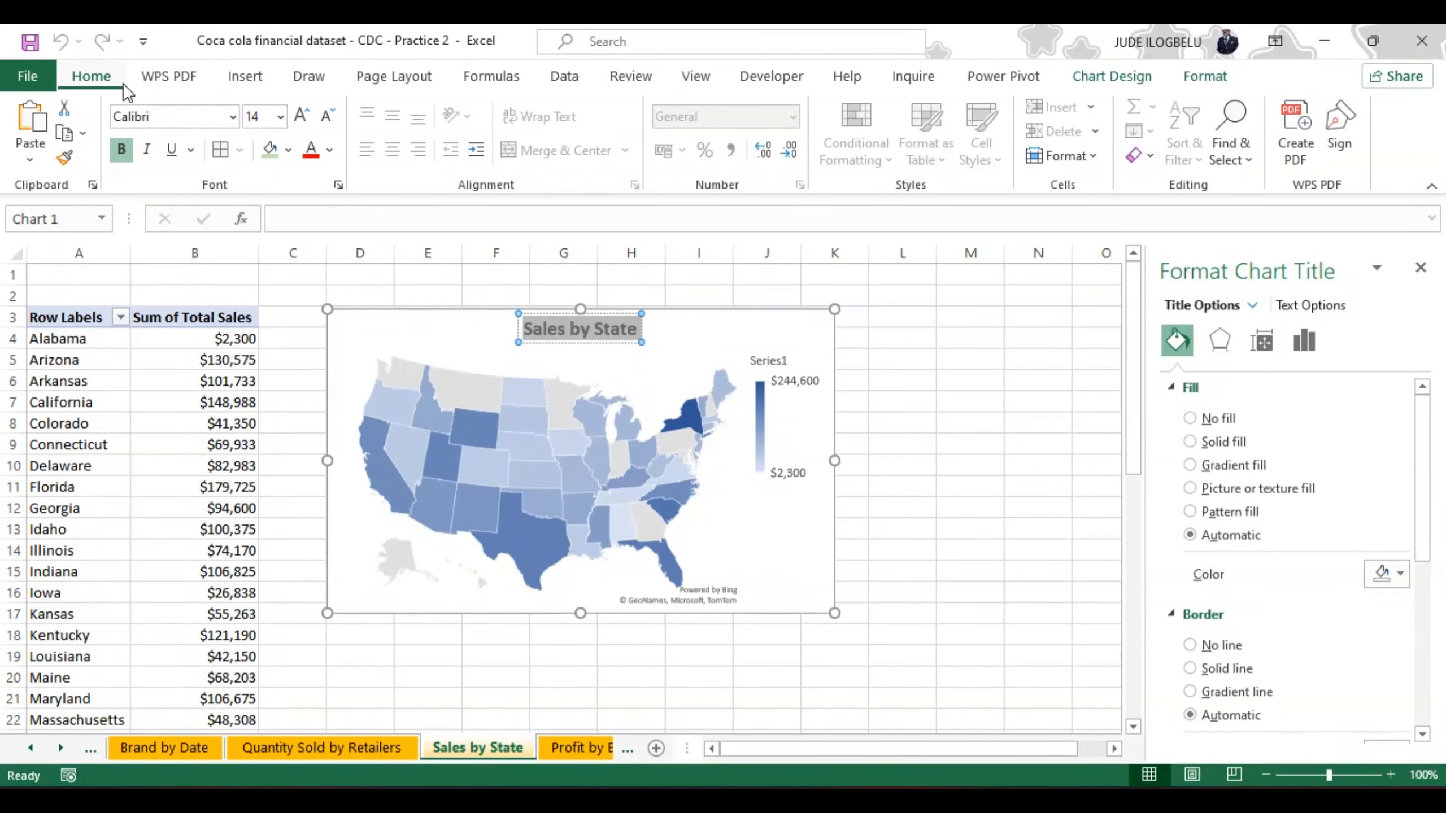
left_click(252, 74)
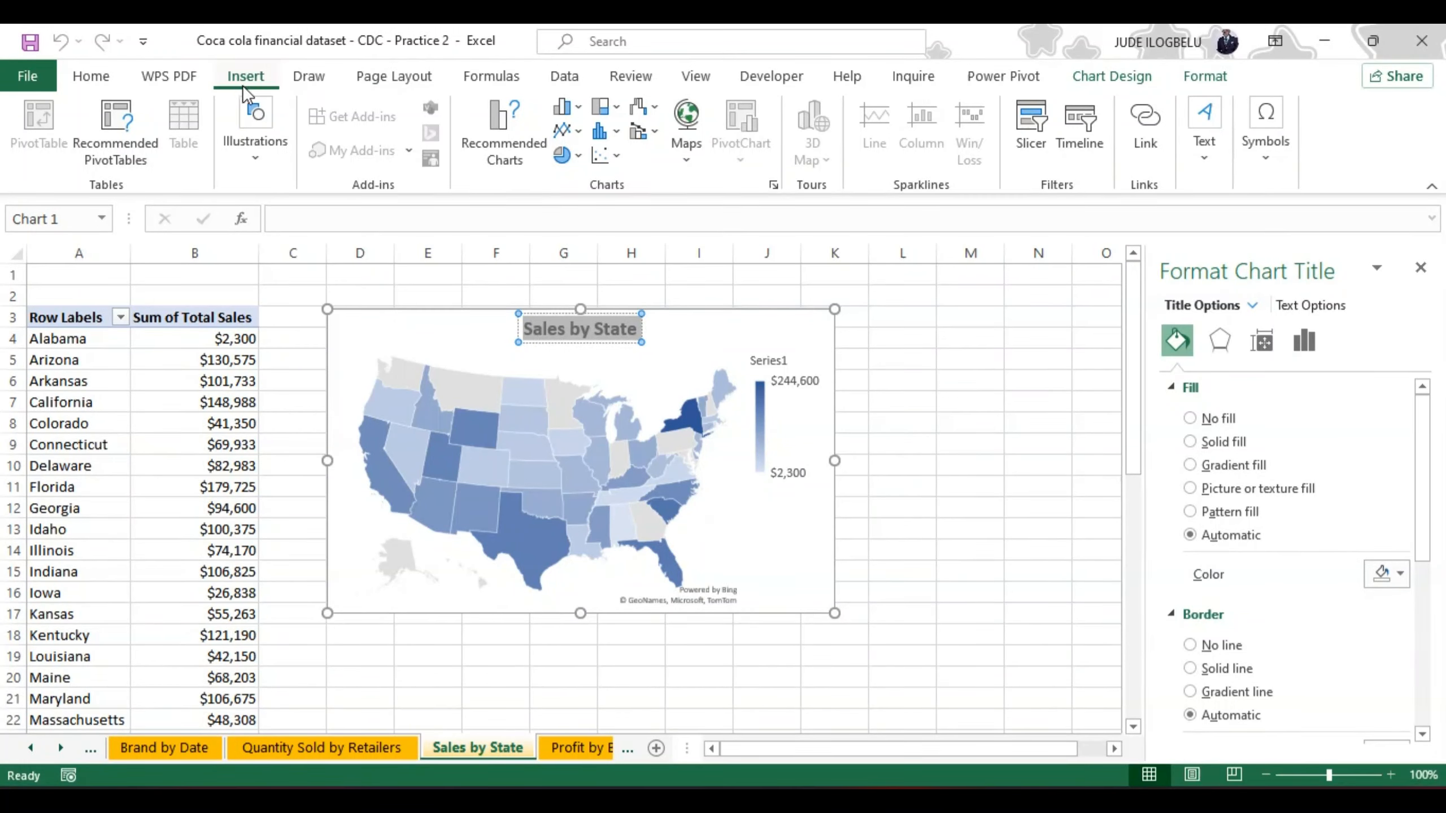
left_click(1123, 74)
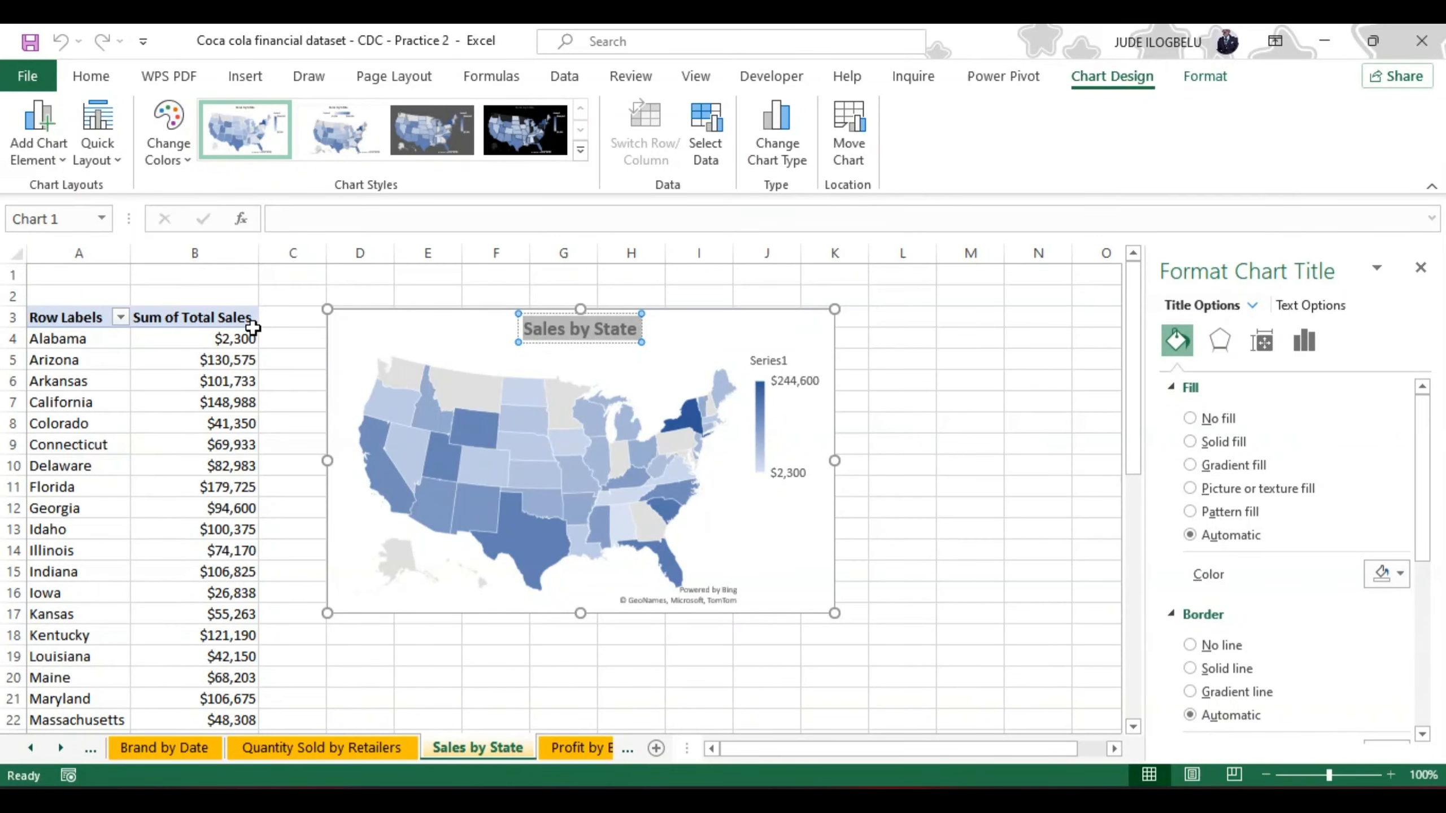
left_click(576, 749)
left_click(577, 749)
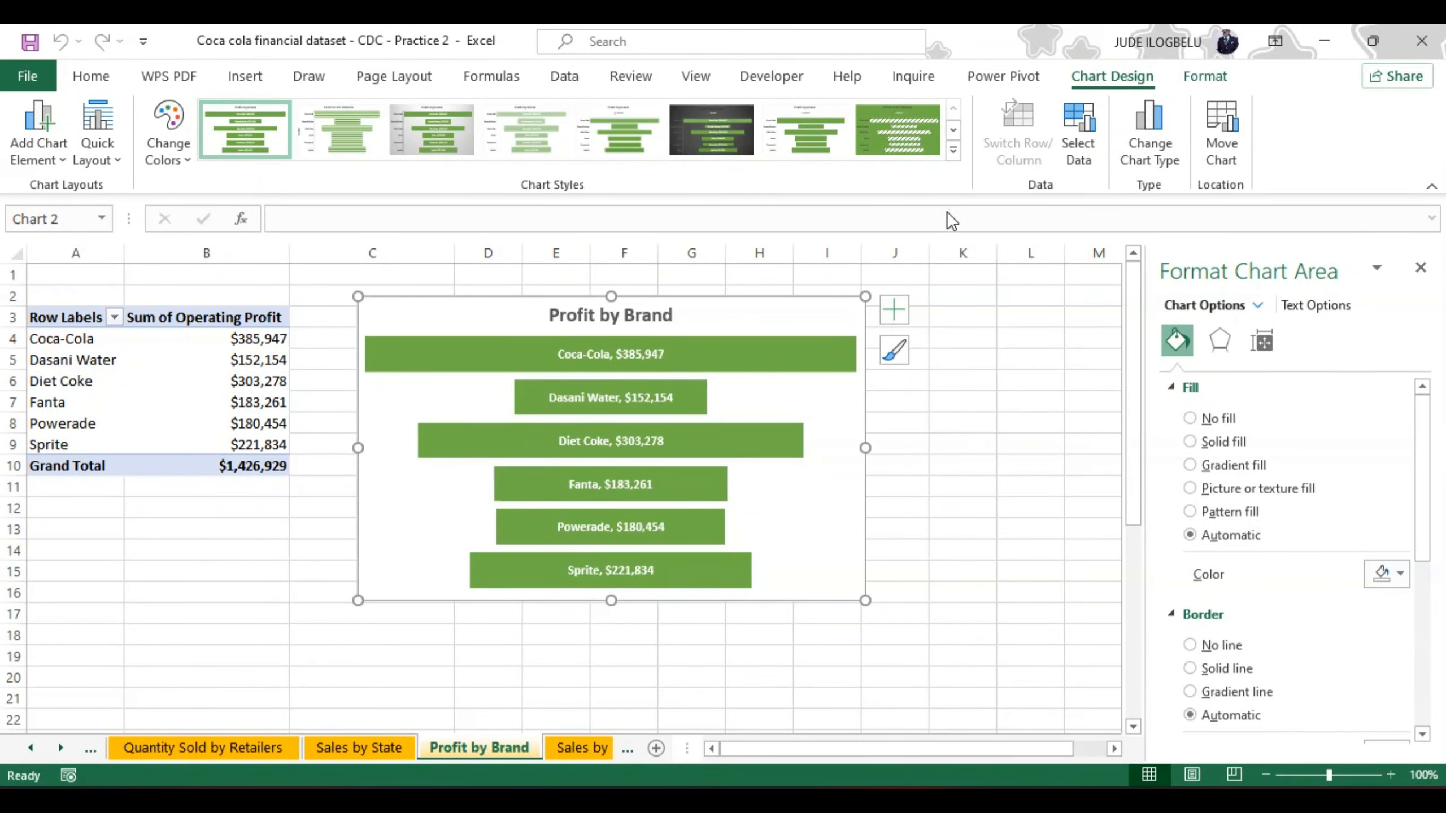
Step: On the DASHBOARD sheet, move the Brand by Date chart up to about N2 and the Quantity Sold by Retailers pie chart down to about M9
left_click(32, 748)
left_click(31, 748)
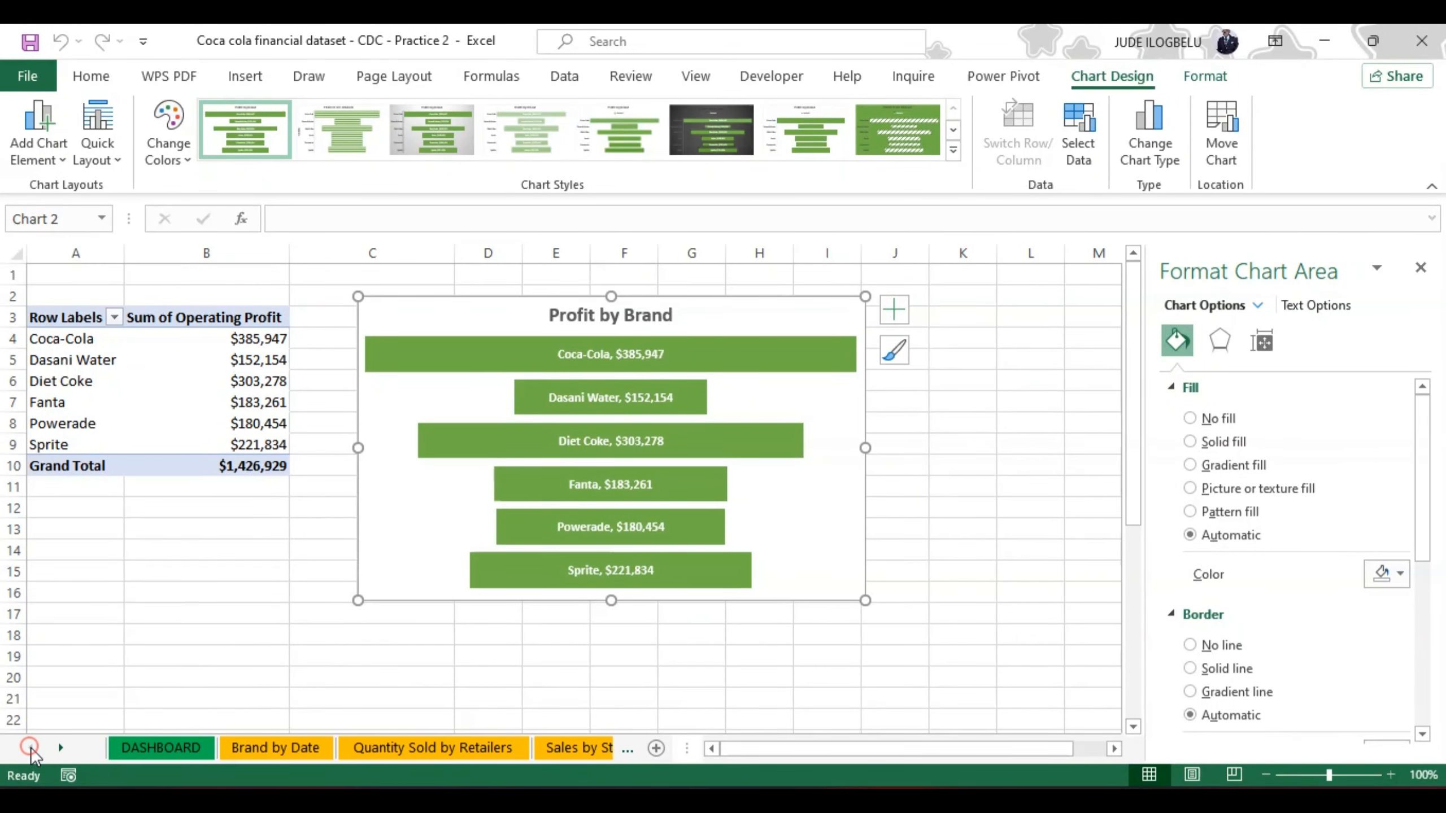
left_click(138, 746)
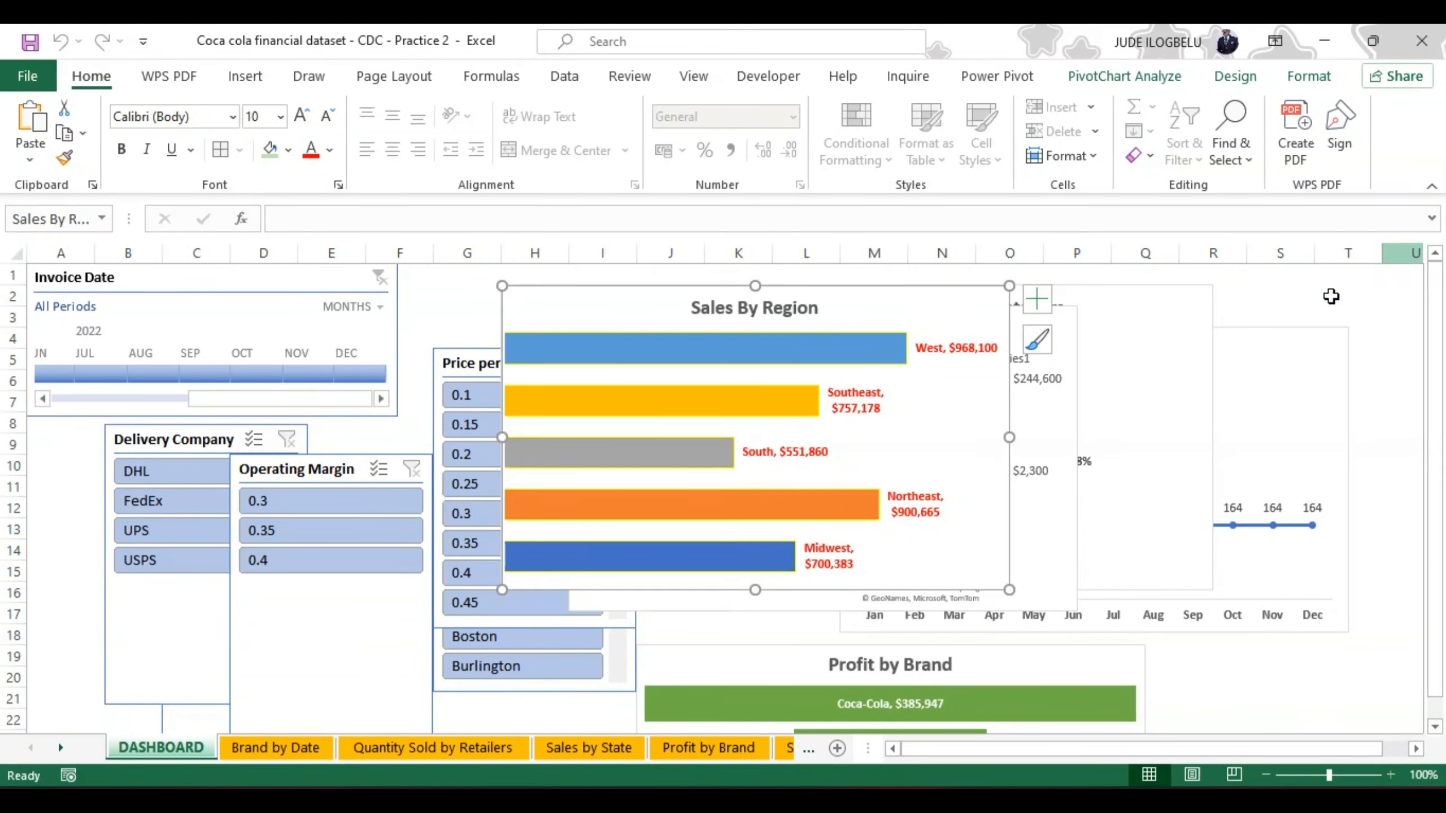
left_click_drag(1241, 327, 1324, 285)
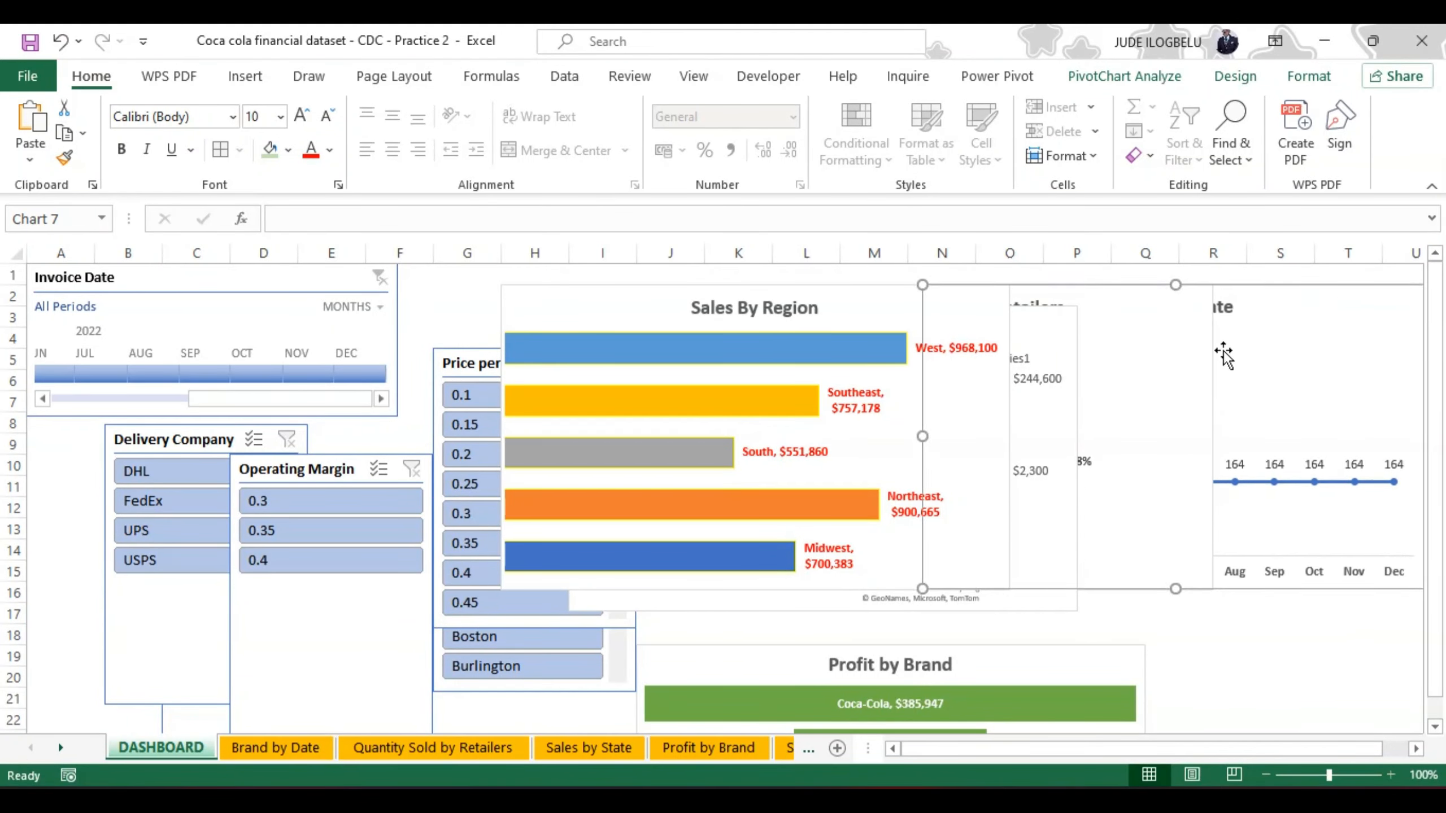
left_click_drag(1211, 355, 1403, 516)
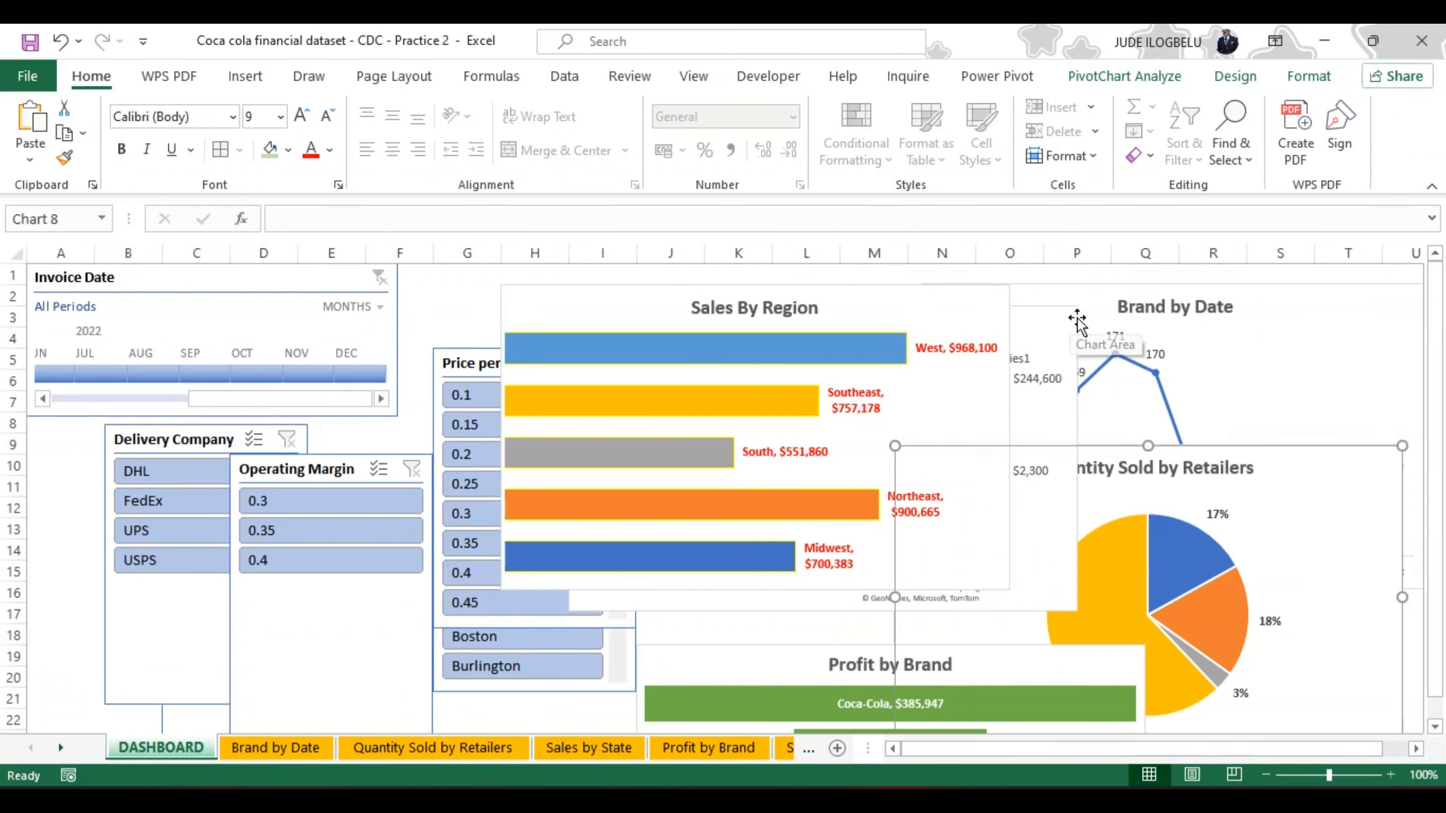
Step: Nudge the Brand by Date chart up to row 1 and set the Invoice Date timeline's width to 5 cm
left_click_drag(1078, 320, 1082, 307)
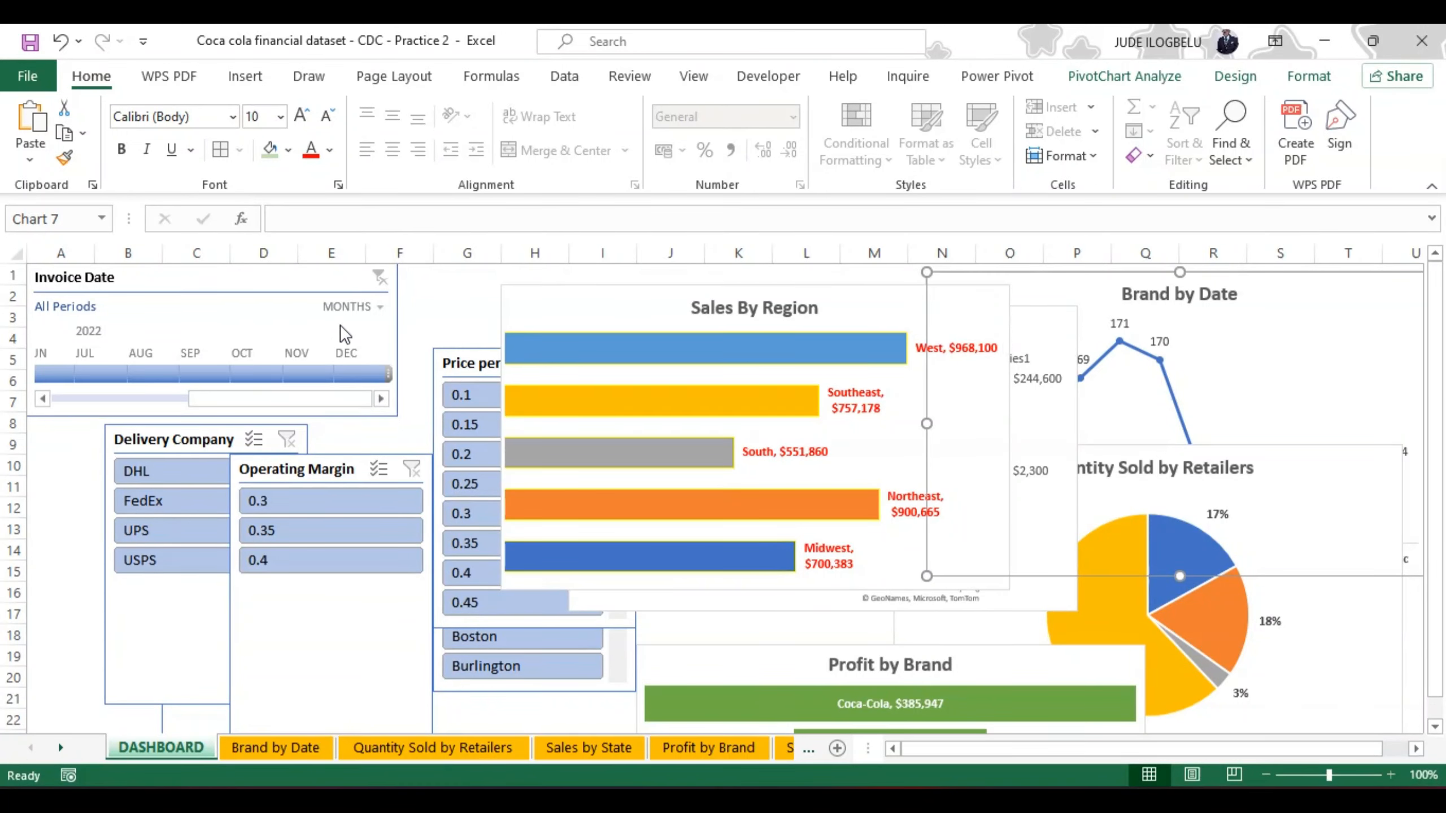
left_click(337, 280)
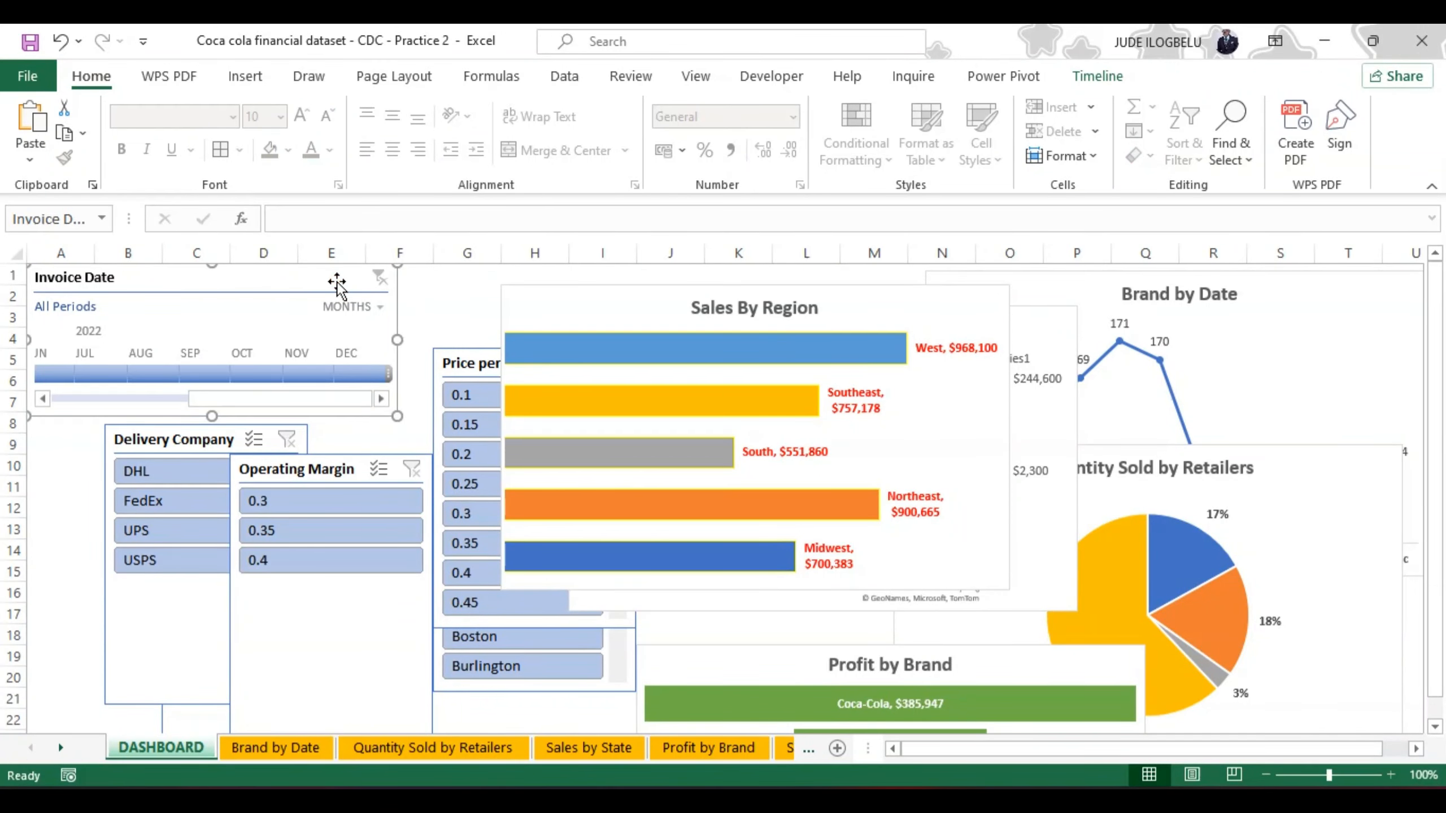
left_click(1102, 78)
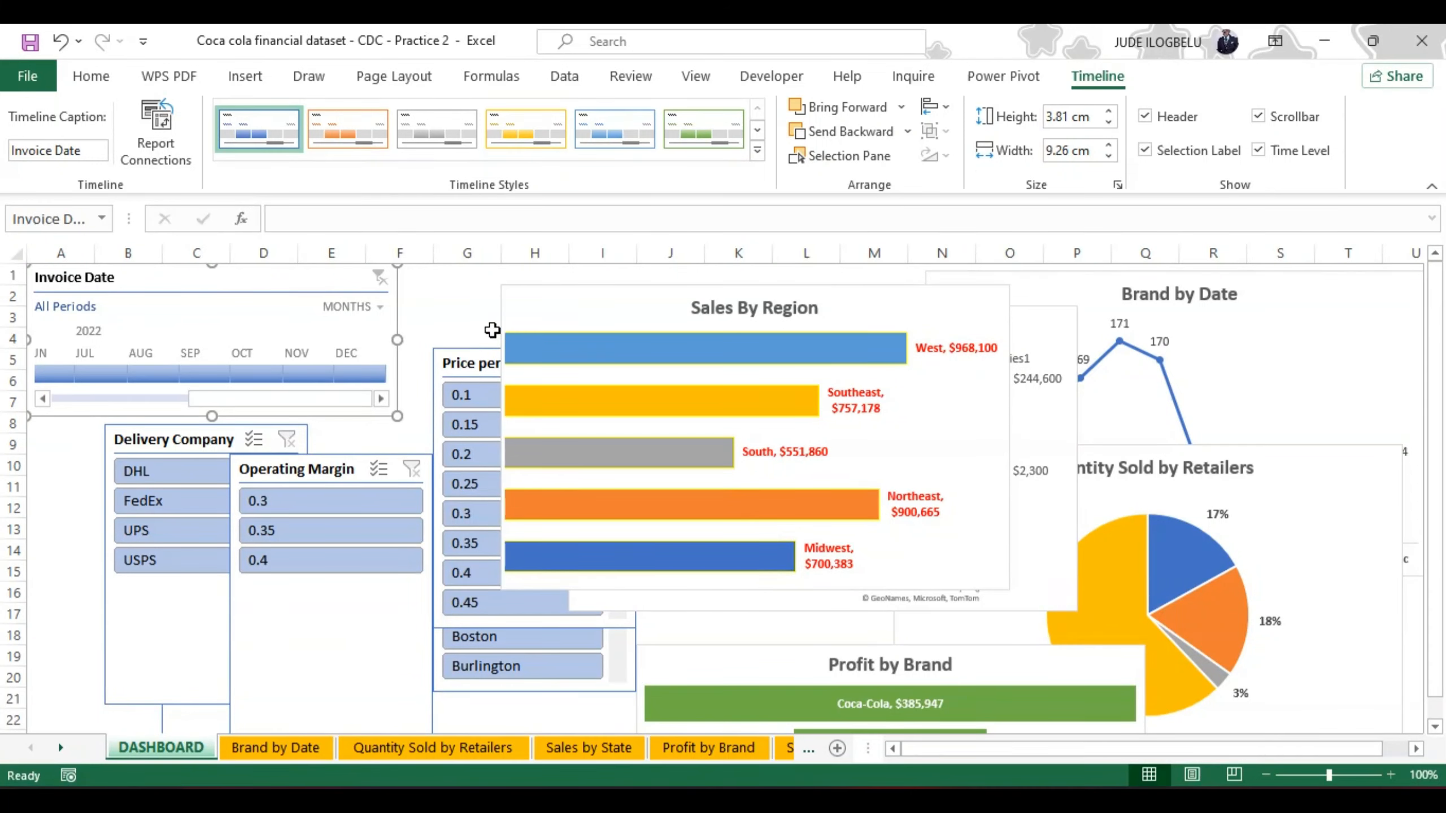
left_click(1107, 154)
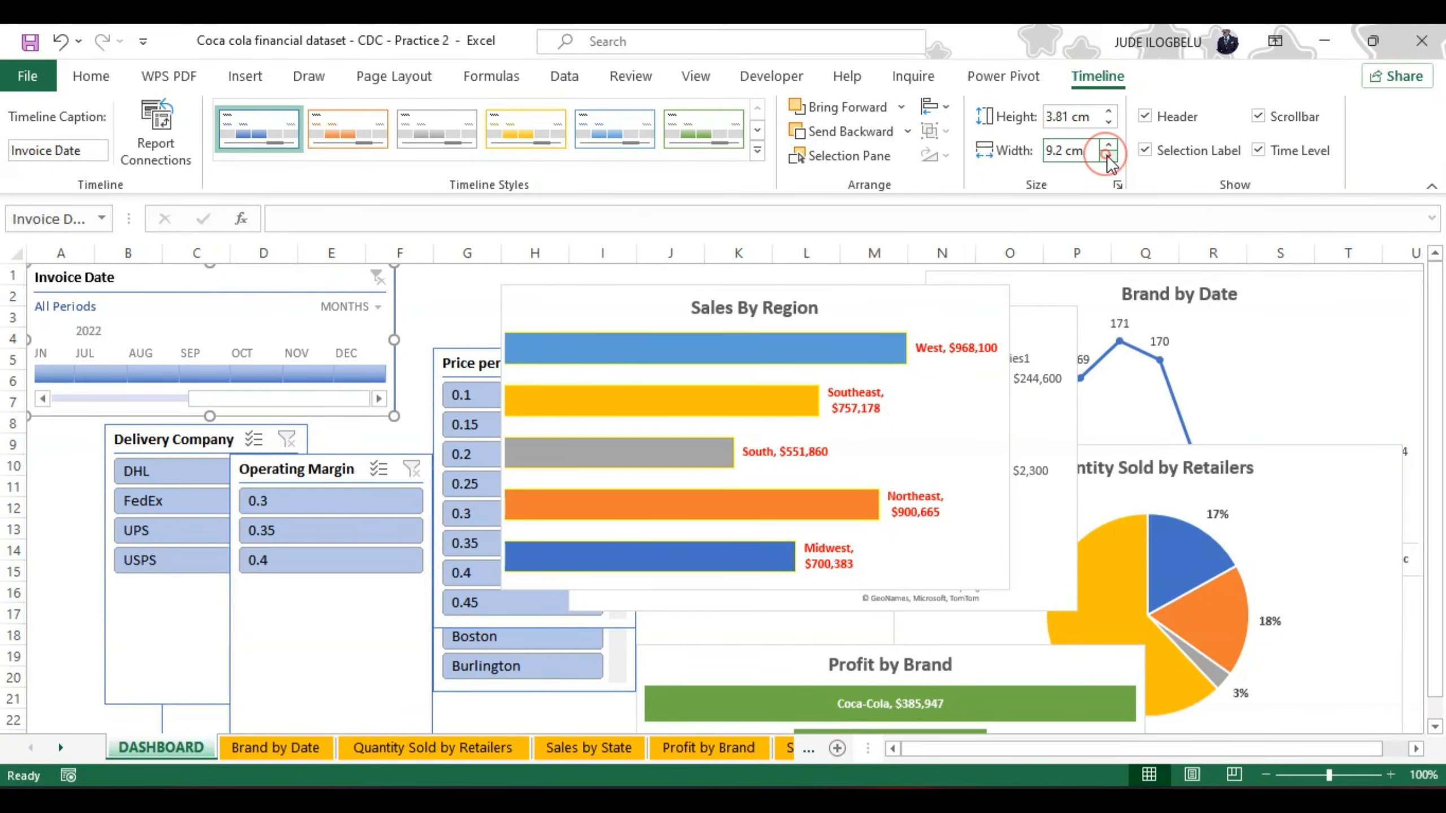
left_click(1107, 155)
left_click(1107, 155)
left_click(1107, 155)
left_click(1107, 155)
left_click(1108, 155)
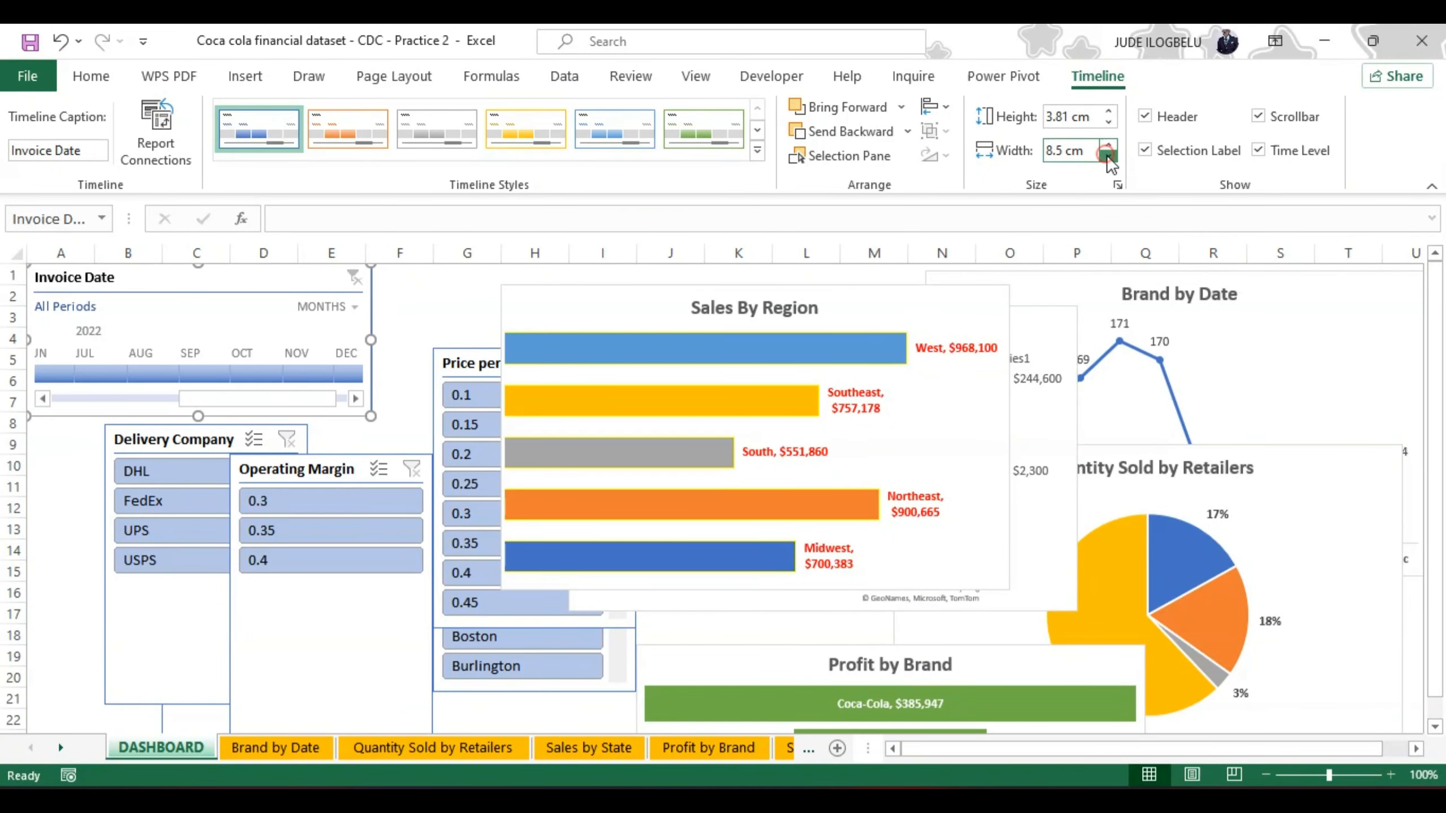
left_click(1107, 155)
left_click(1107, 155)
left_click(1107, 155)
left_click(1107, 155)
left_click(1107, 155)
left_click(1107, 154)
left_click(1107, 155)
left_click(1107, 155)
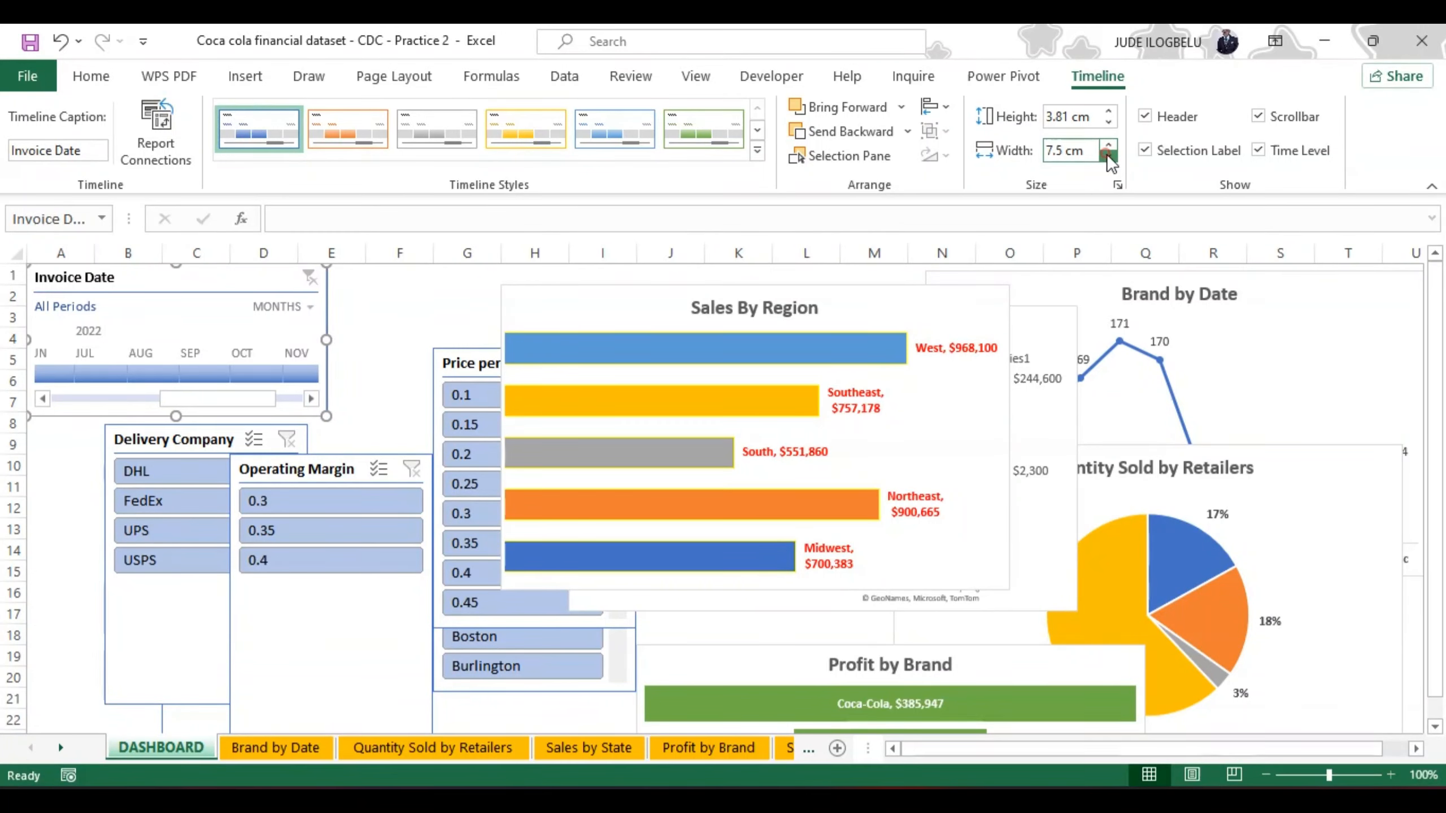
left_click(1107, 155)
left_click(1107, 155)
left_click(1107, 155)
left_click(1107, 155)
left_click(1107, 154)
left_click(1107, 154)
left_click(1107, 155)
left_click(1107, 154)
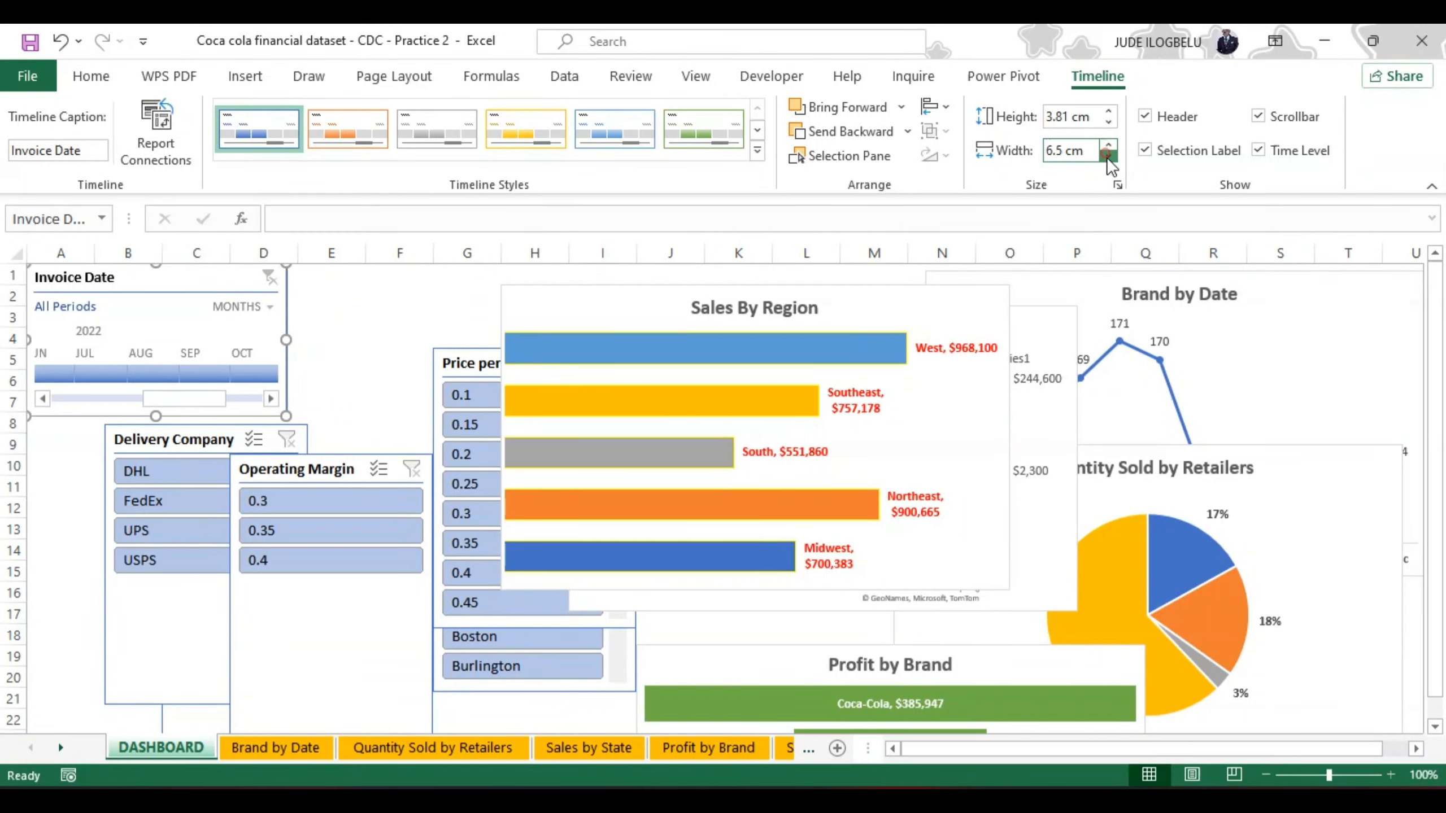
left_click(1107, 155)
left_click(1107, 155)
left_click(1107, 155)
left_click(1107, 155)
left_click(1107, 155)
left_click(1107, 155)
left_click(1107, 155)
left_click(1107, 155)
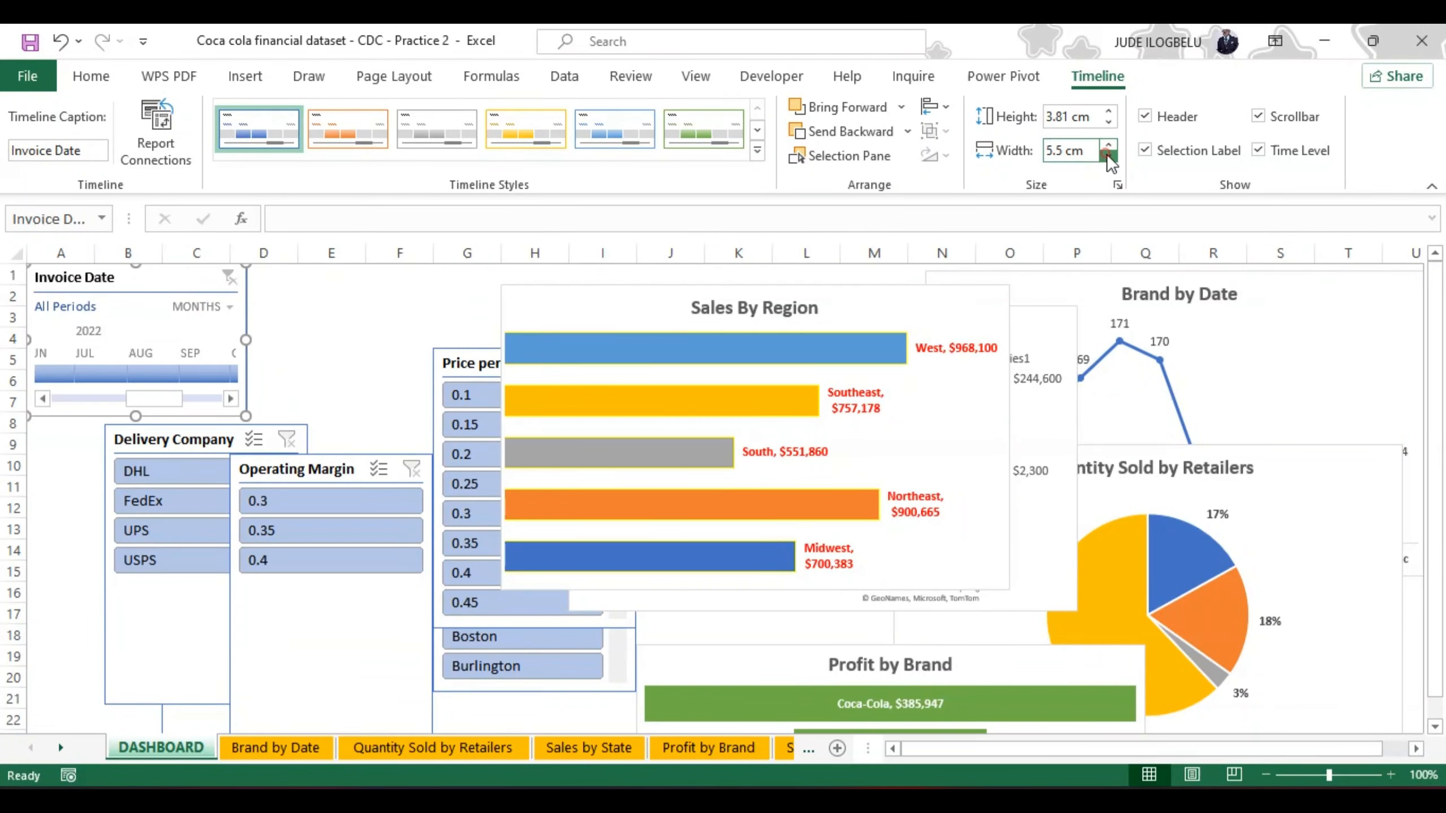
left_click(1107, 155)
left_click(1107, 155)
left_click(1107, 155)
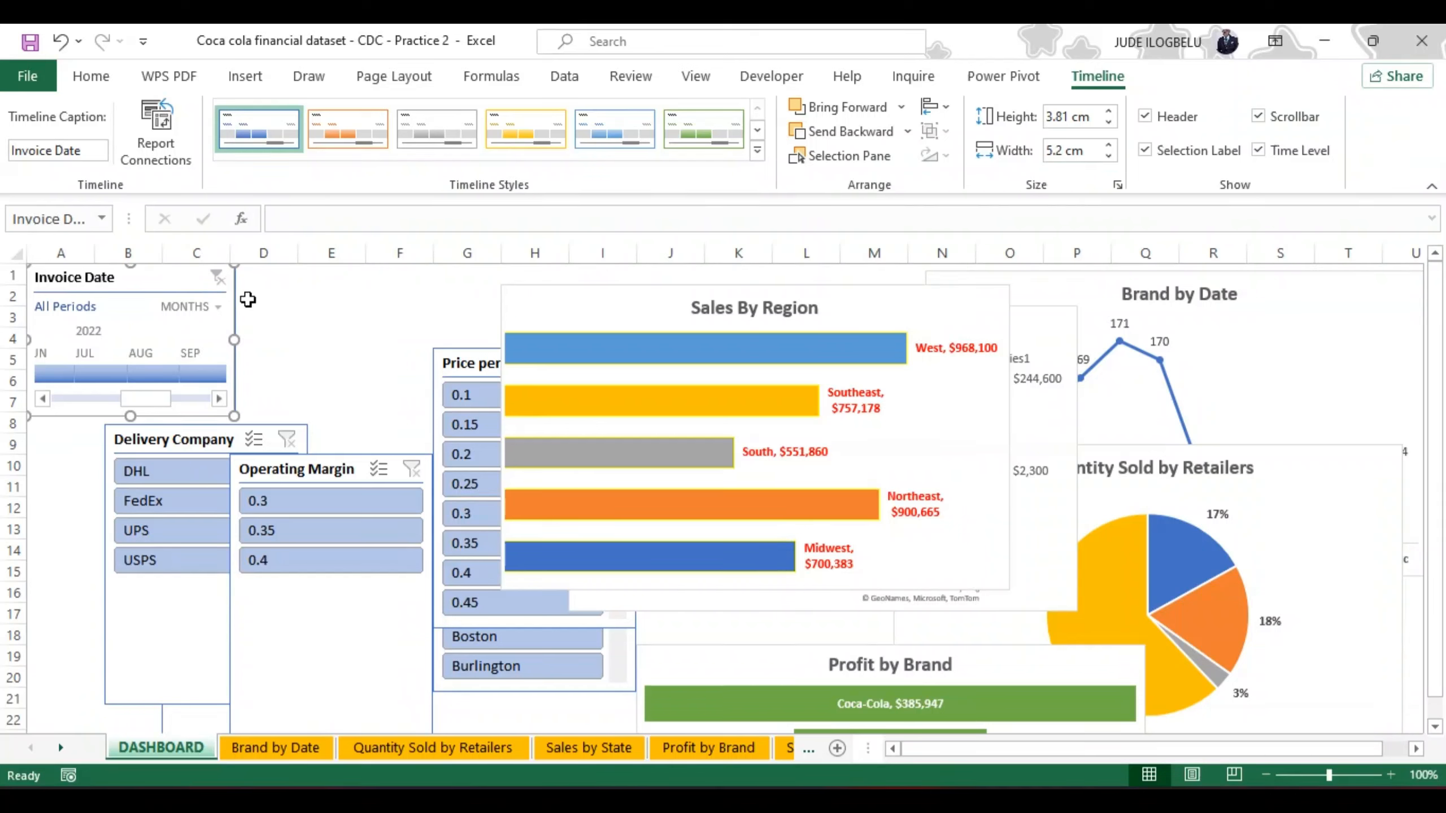
left_click_drag(236, 305, 241, 306)
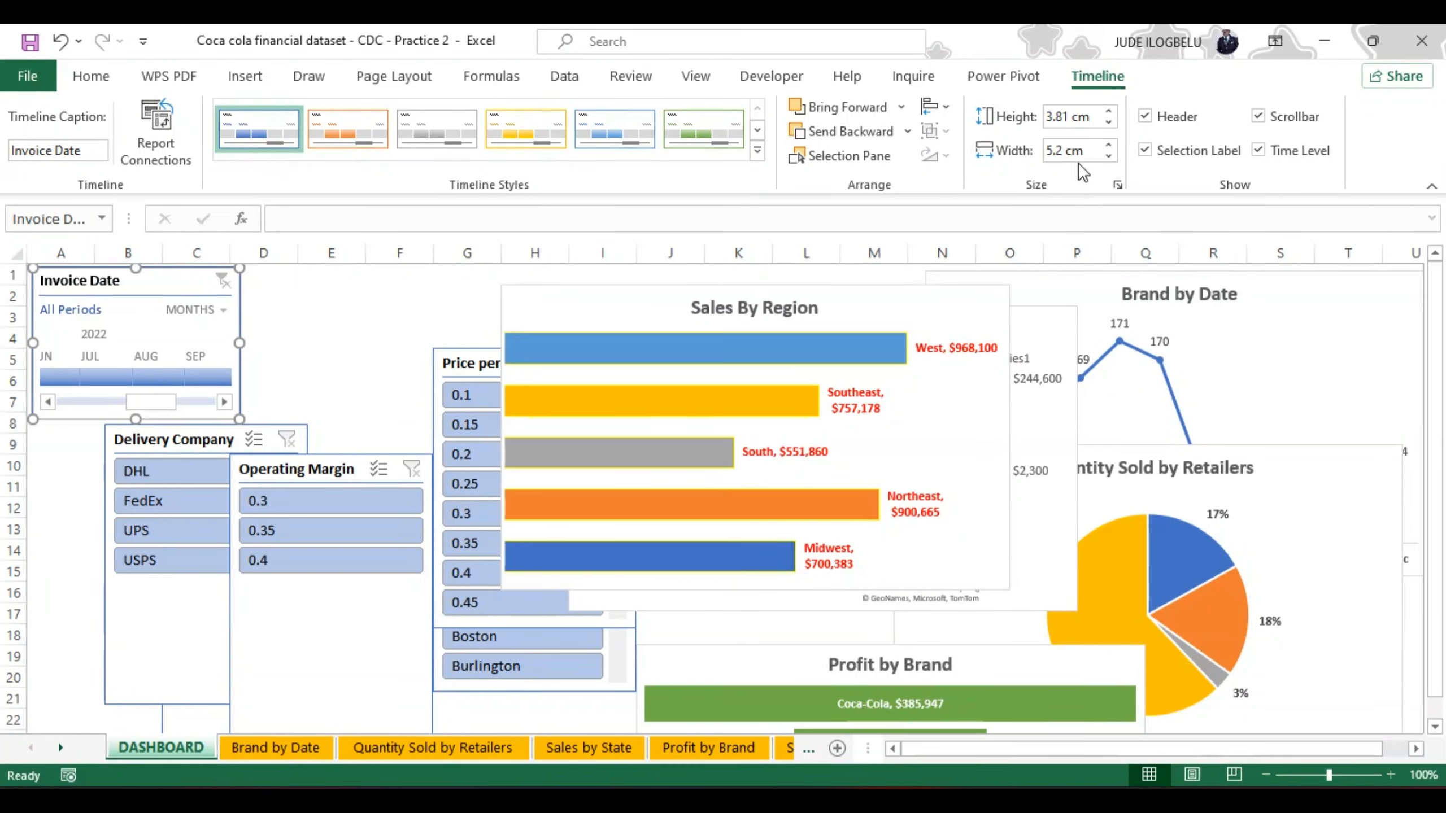
left_click(1107, 156)
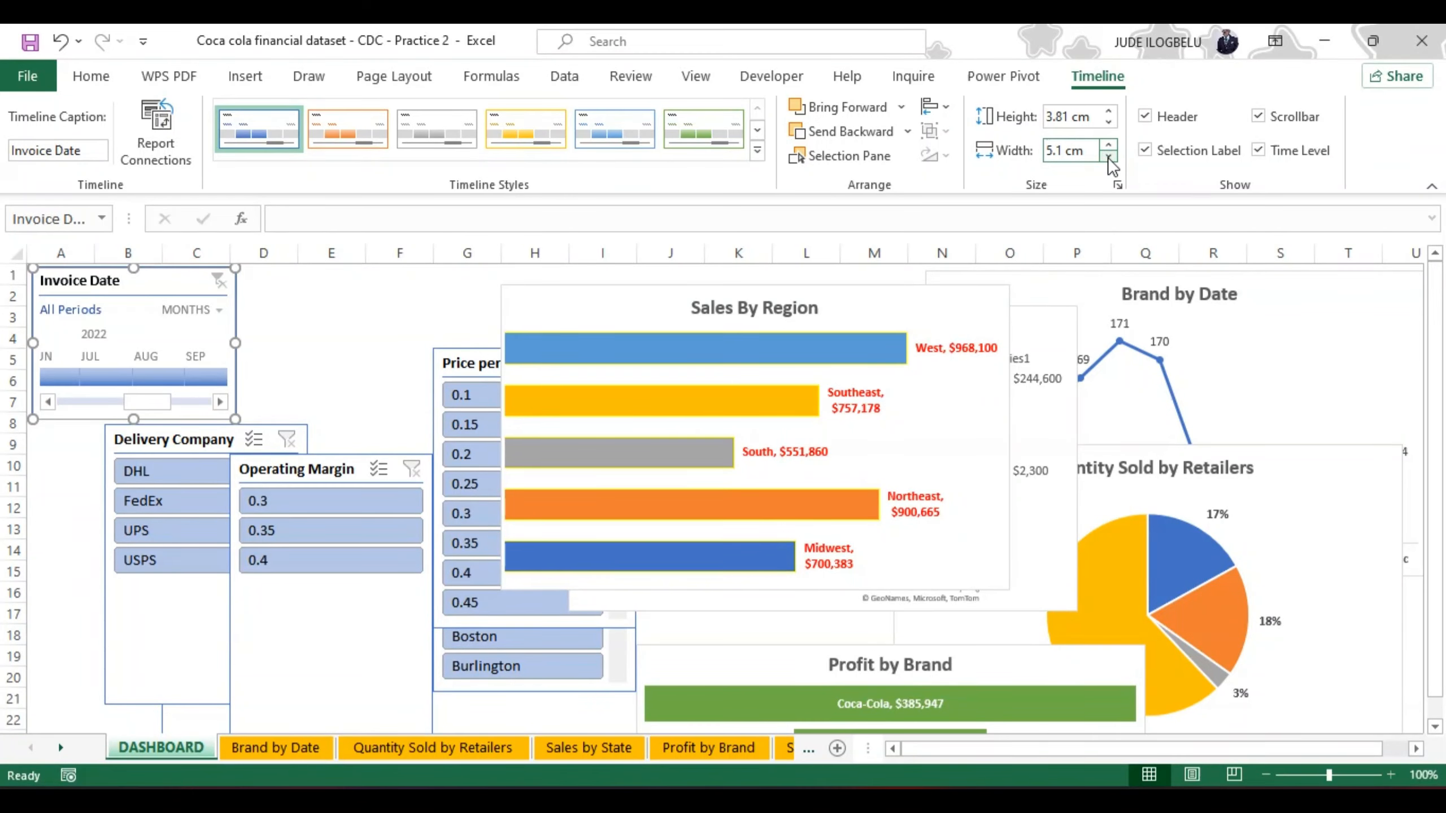
left_click(1107, 156)
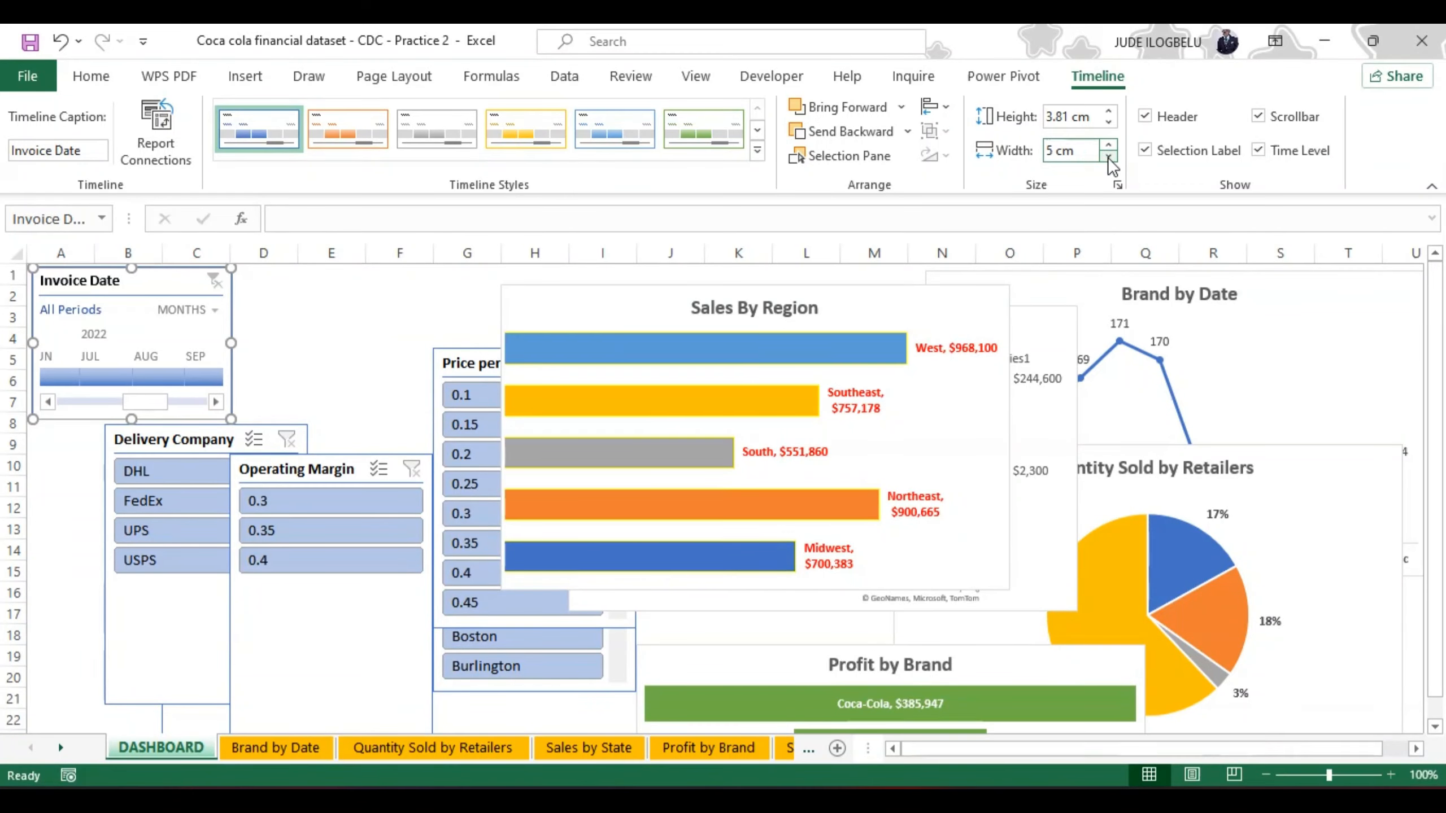
Step: Set the Invoice Date timeline's height to 3.5 cm
left_click(1108, 122)
left_click(1107, 122)
left_click(1107, 122)
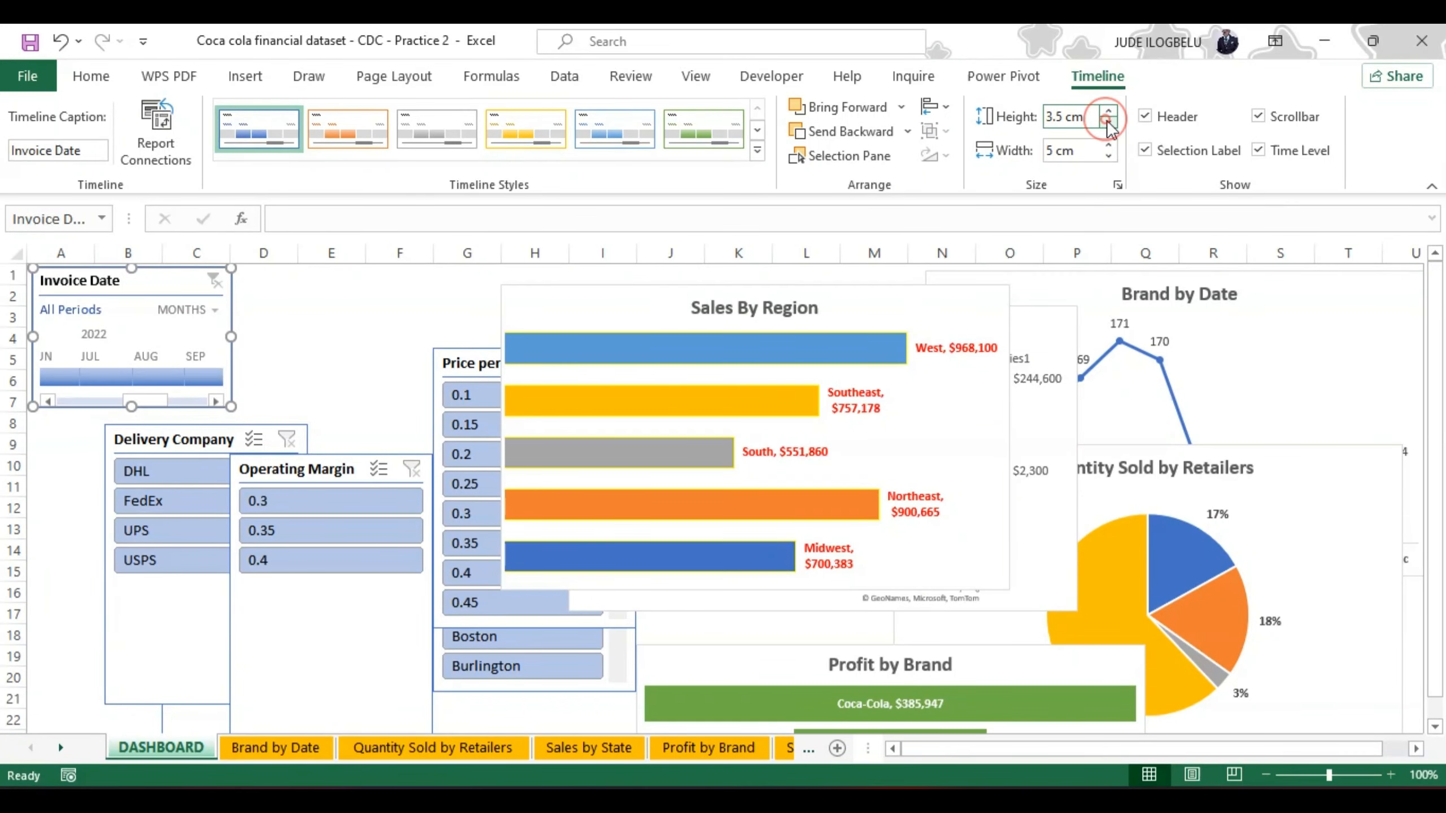
left_click(1108, 122)
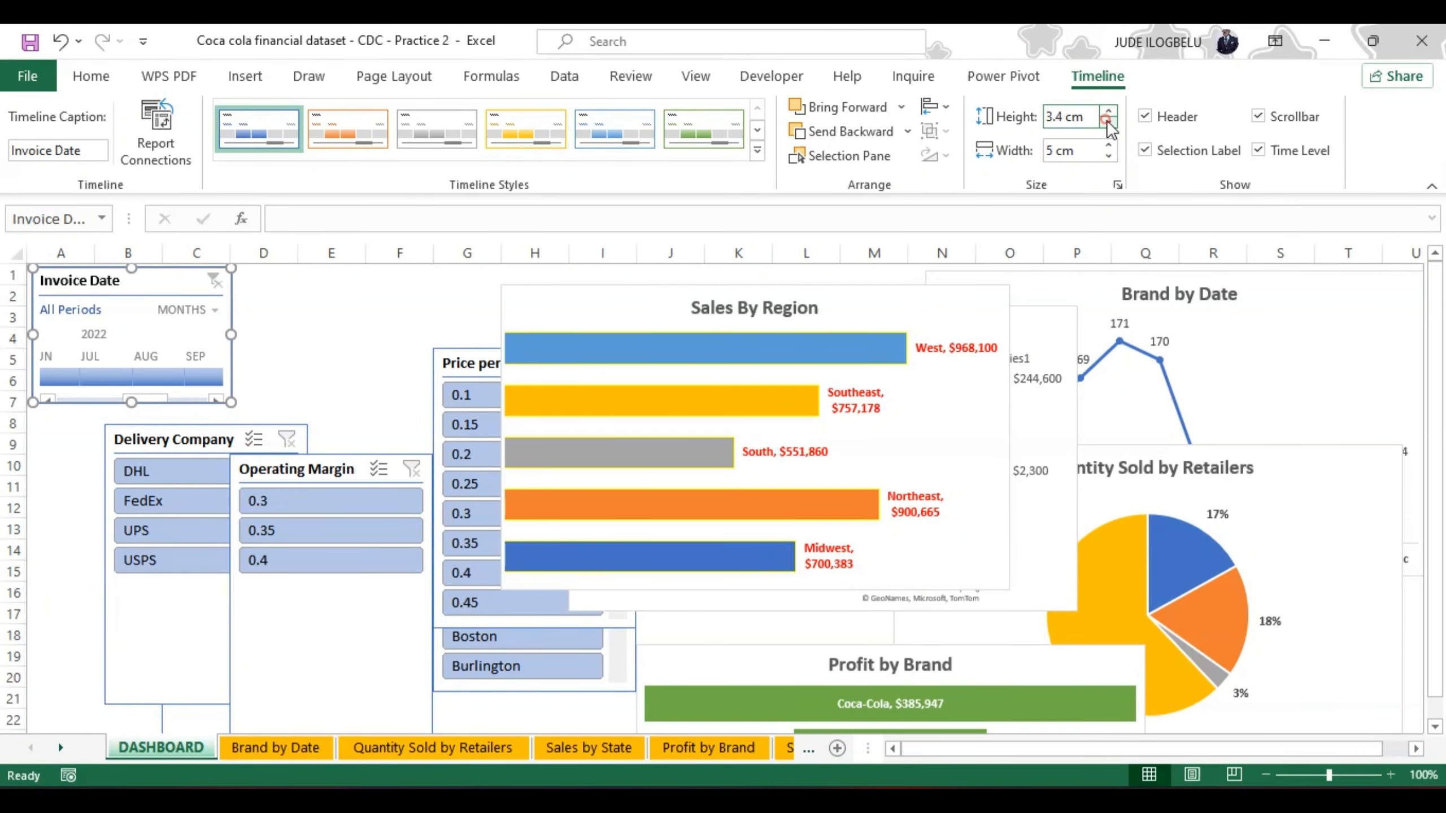
left_click(1108, 122)
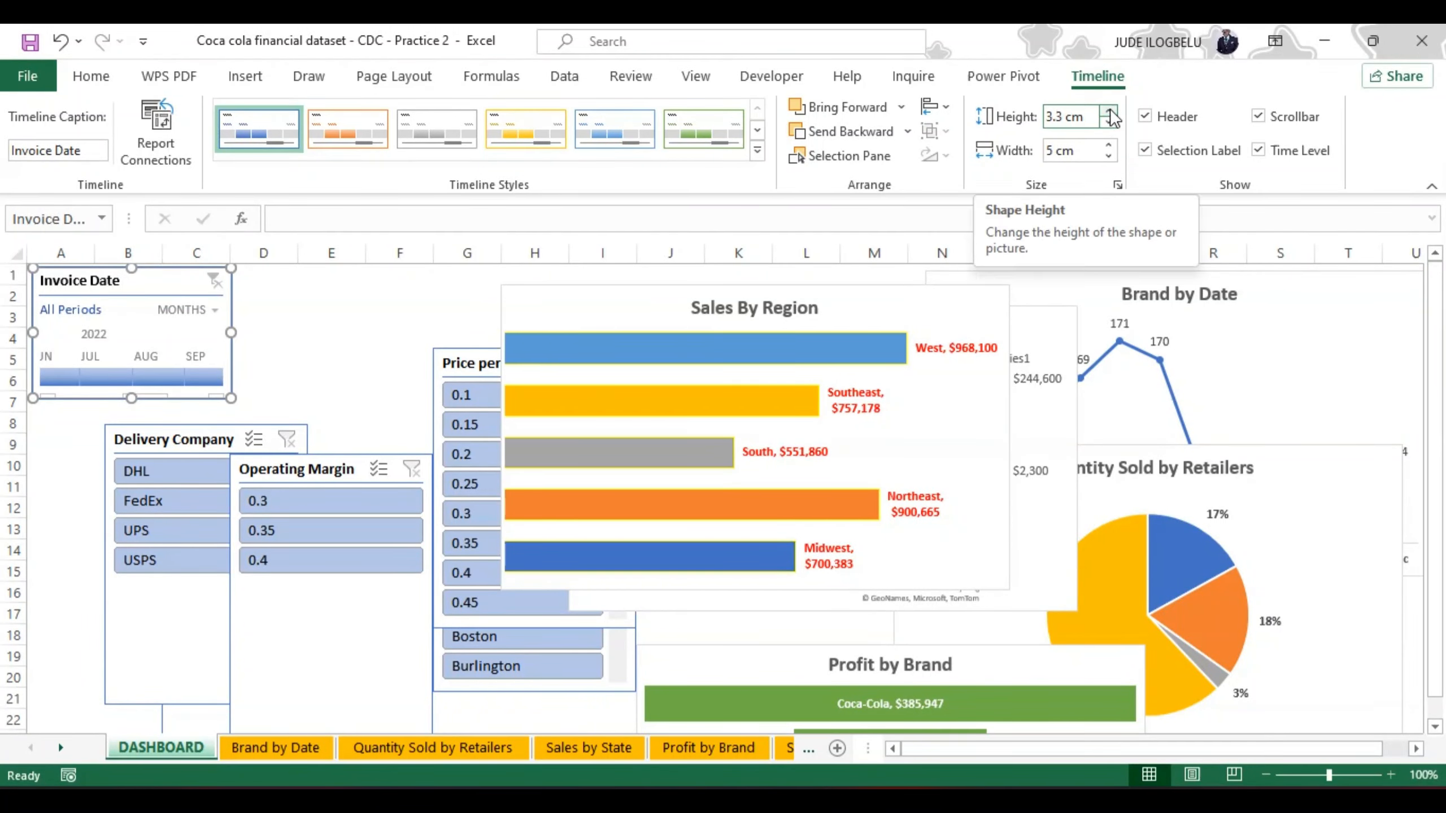
left_click(1108, 112)
left_click(1108, 113)
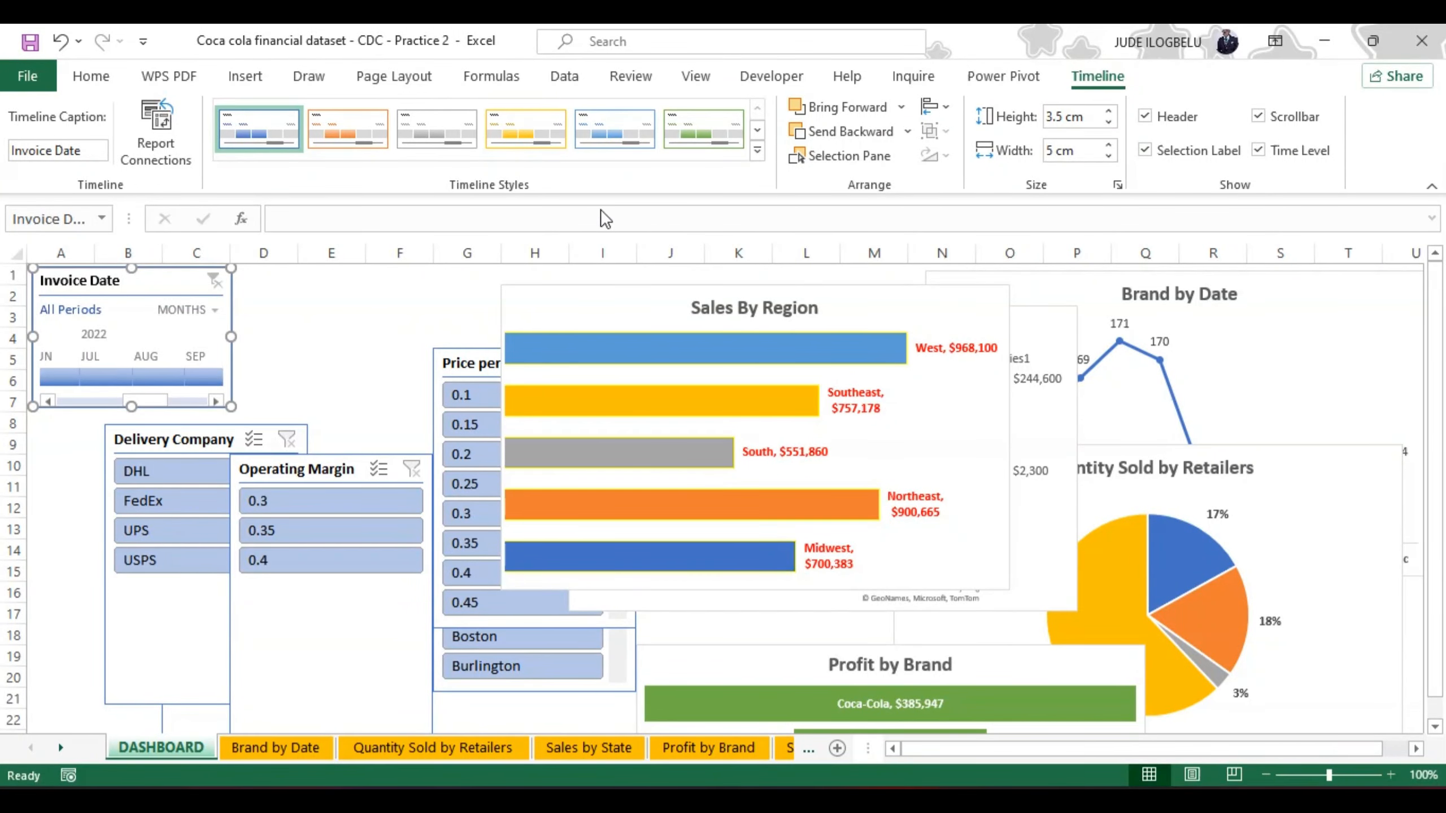
Step: Try the Invoice Date timeline without its header, selection label and time level in turn, turning each one back on
left_click(1145, 118)
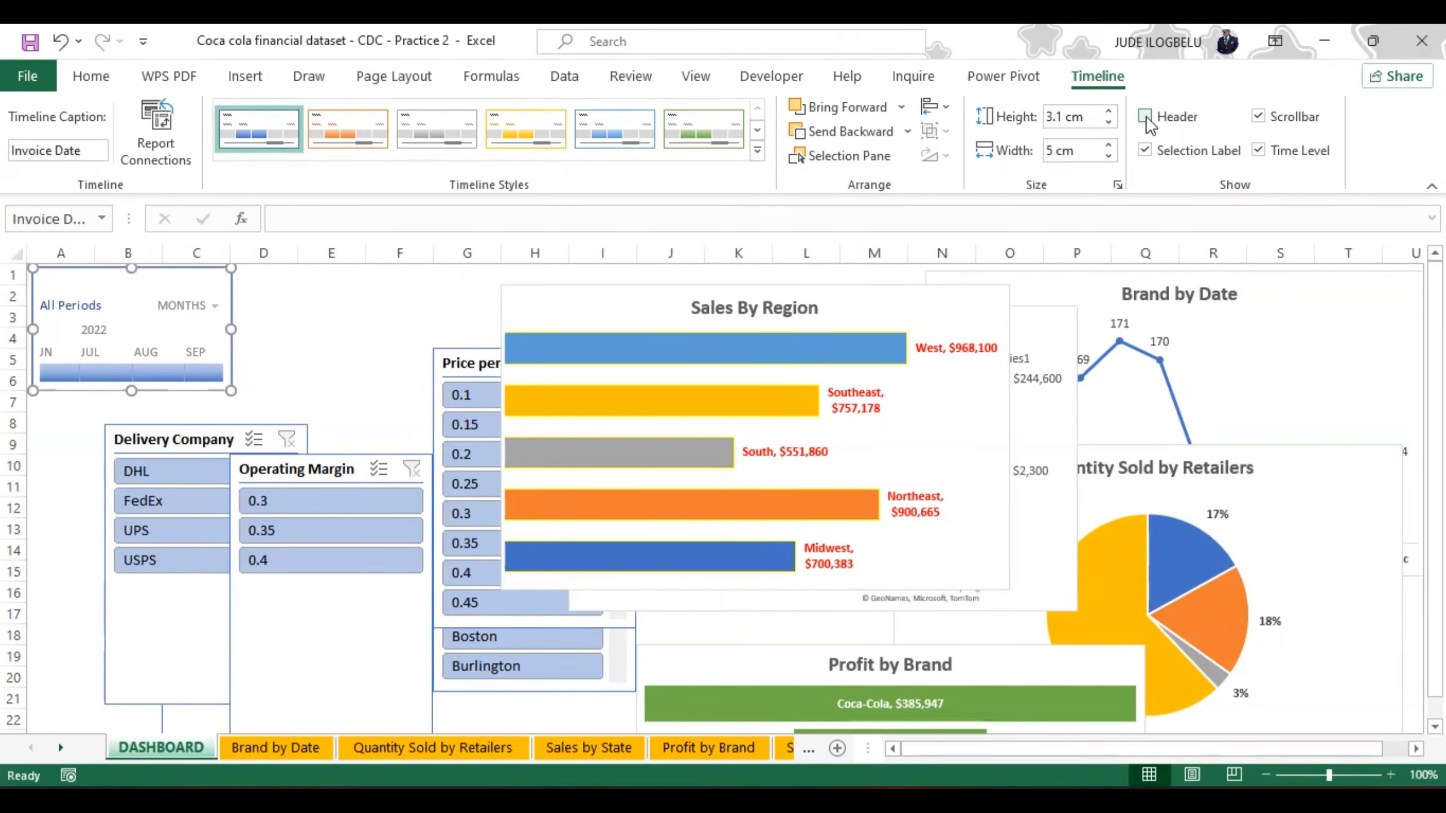
left_click(1146, 118)
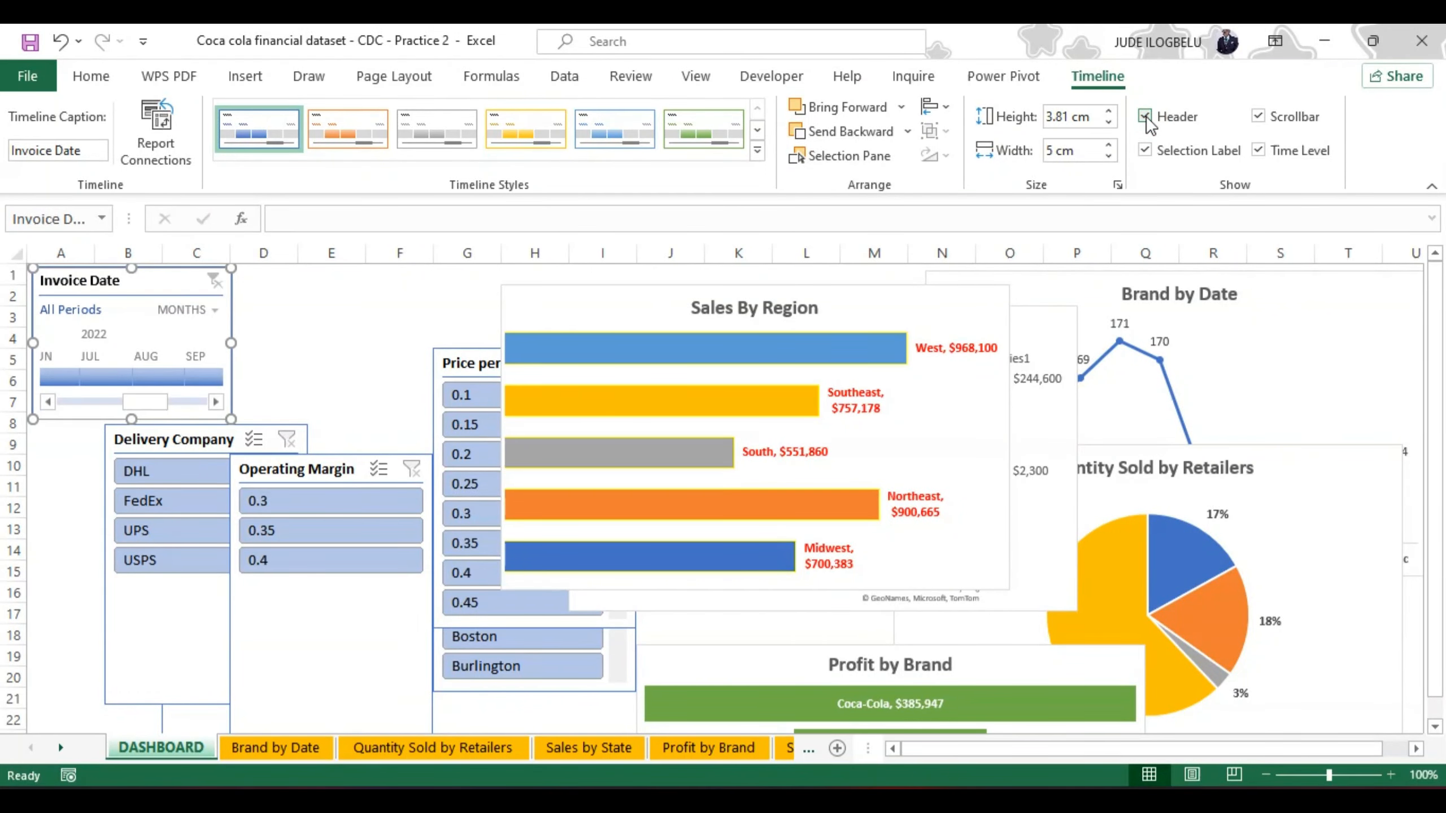
left_click(1147, 151)
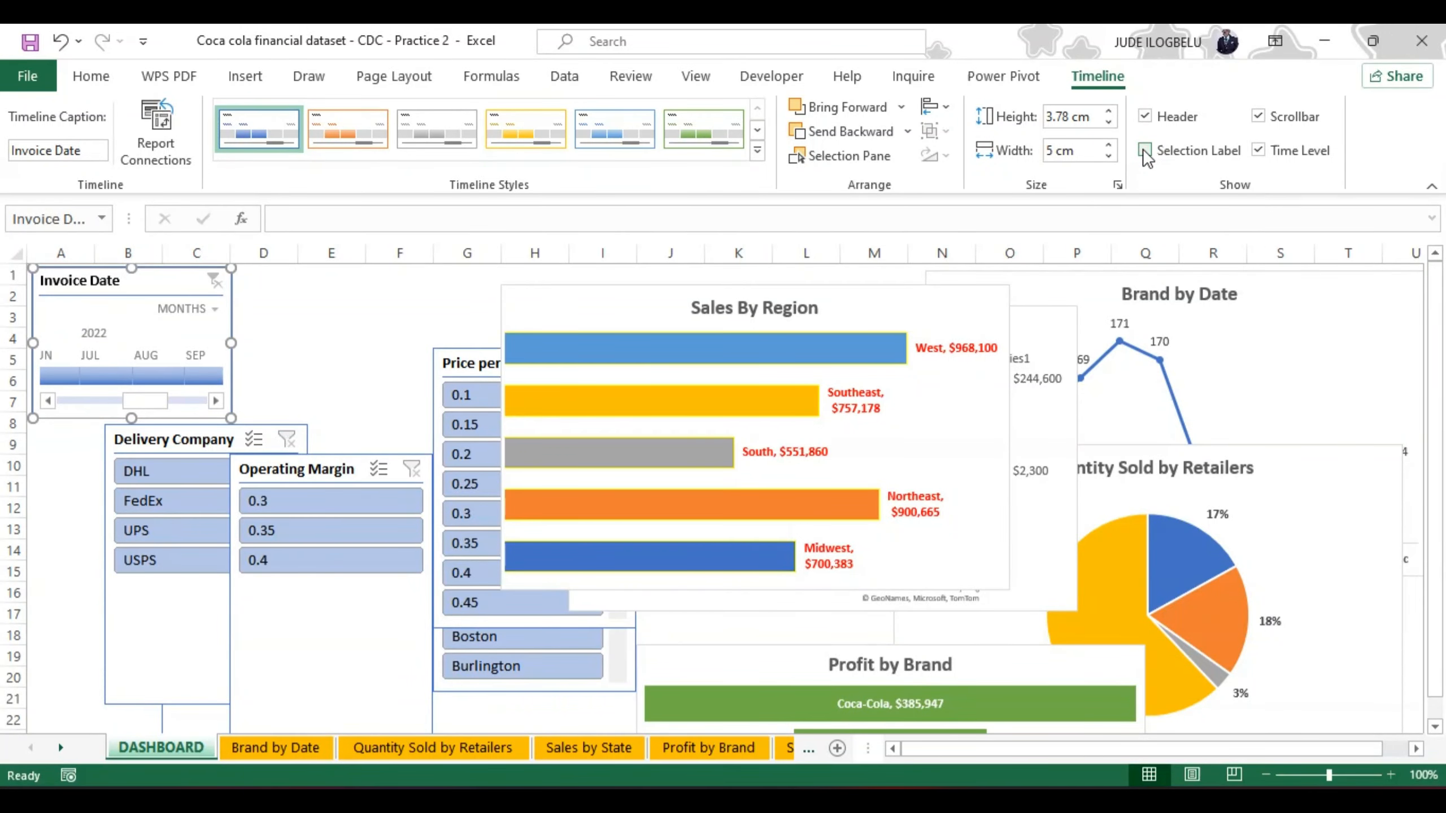
left_click(1144, 150)
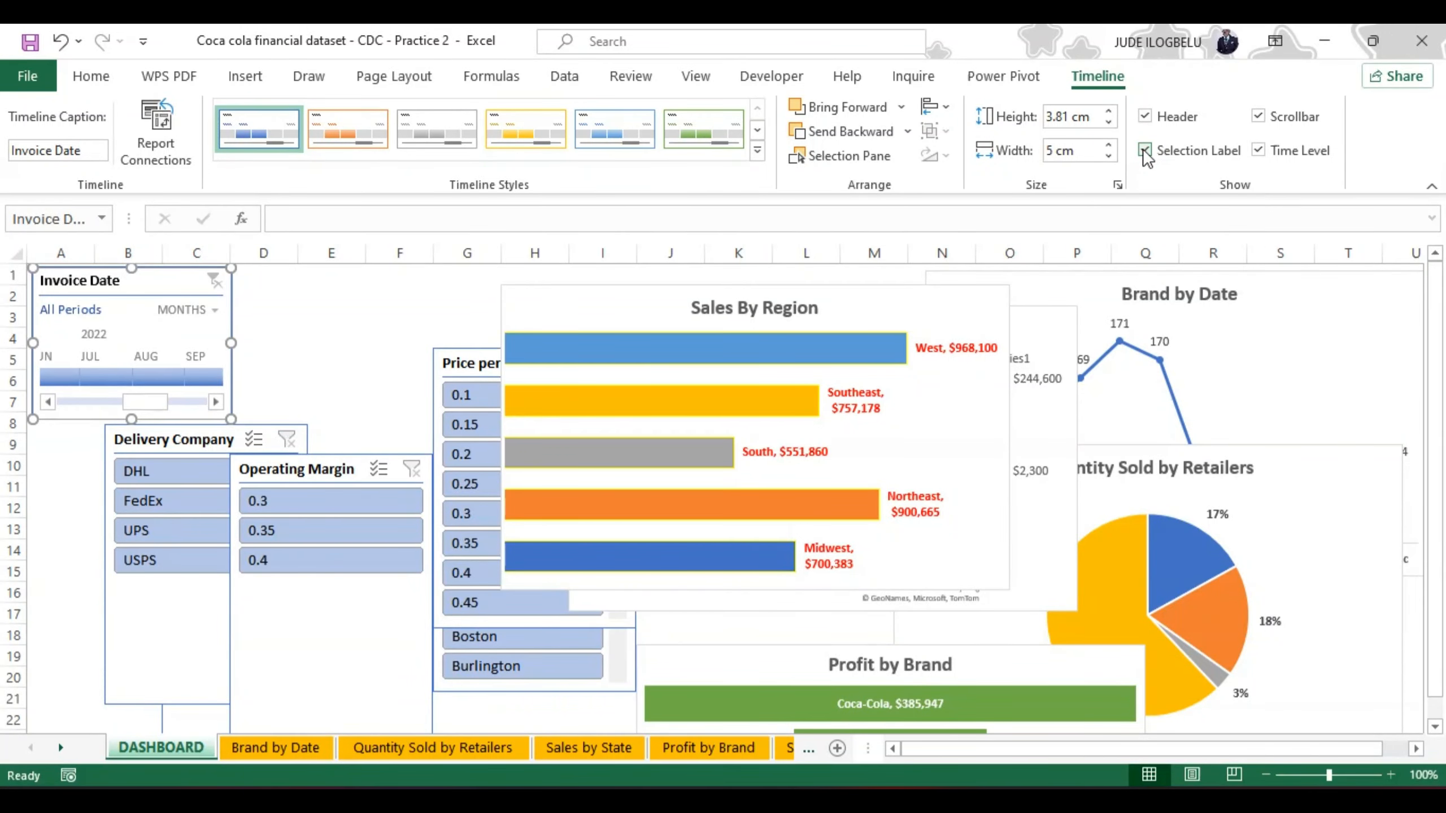
left_click(1259, 151)
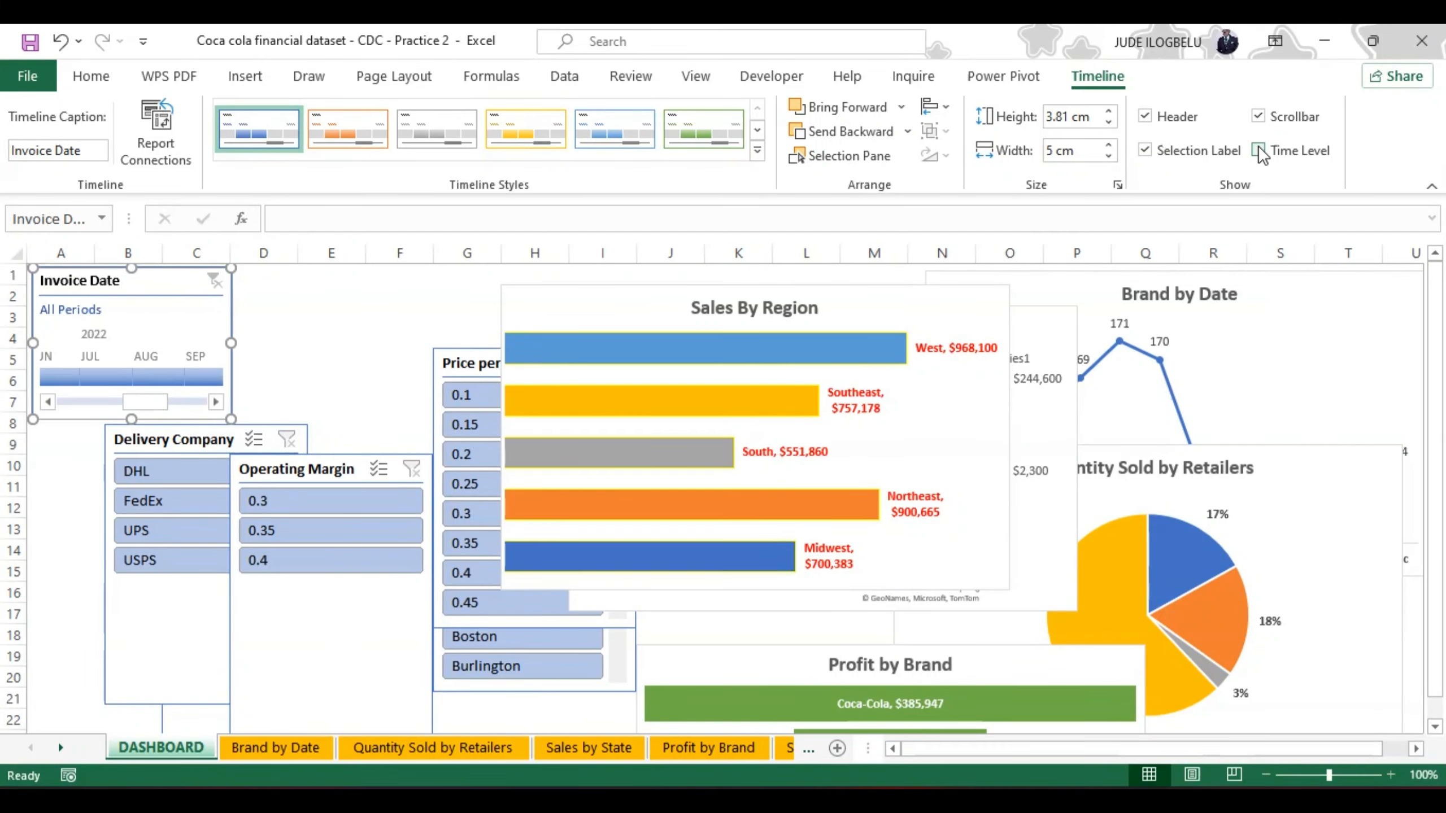
left_click(1258, 150)
Step: Hide the Invoice Date timeline's scrollbar and move the timeline down to start at about row 3
left_click(1259, 116)
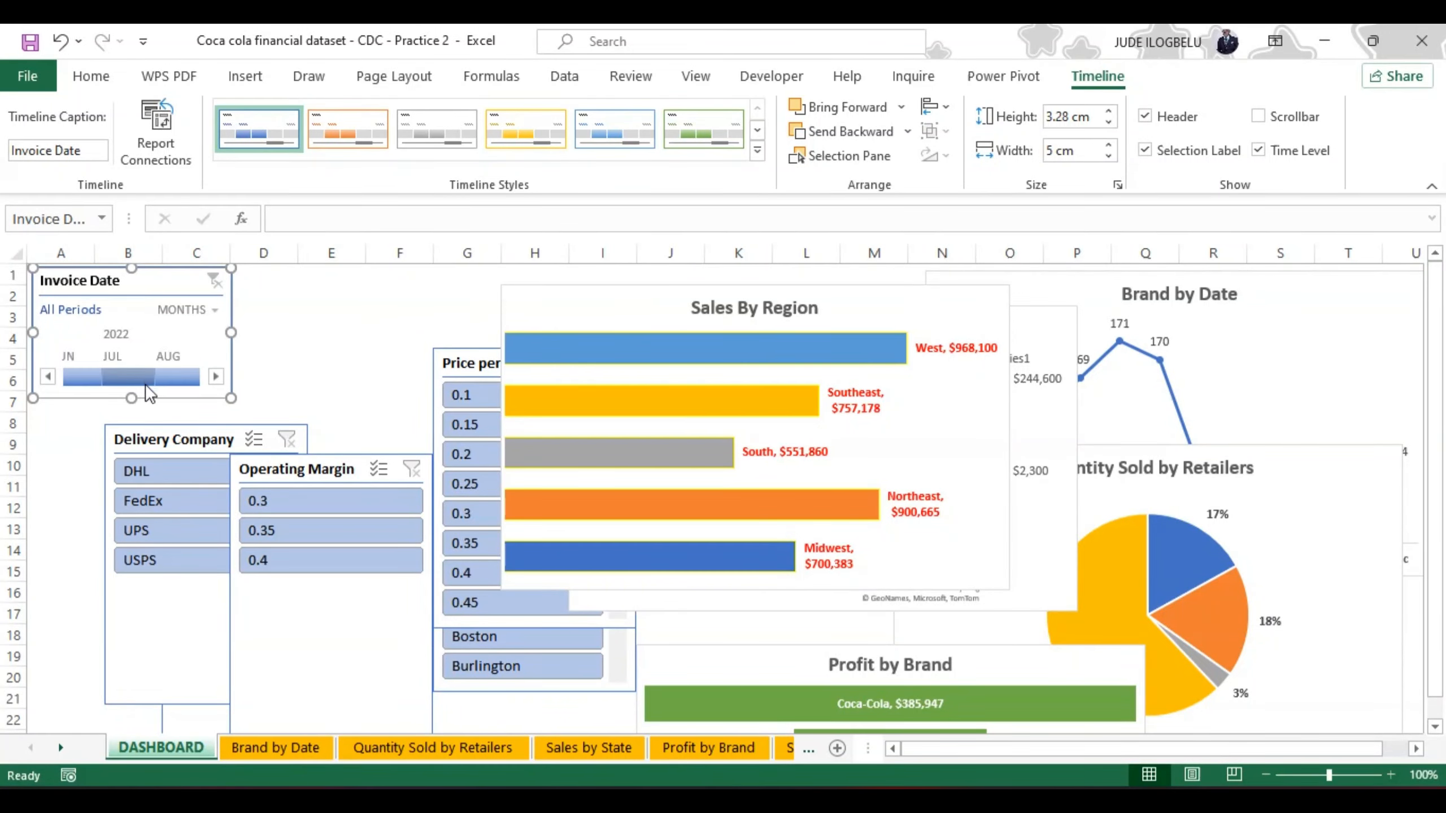
left_click(286, 337)
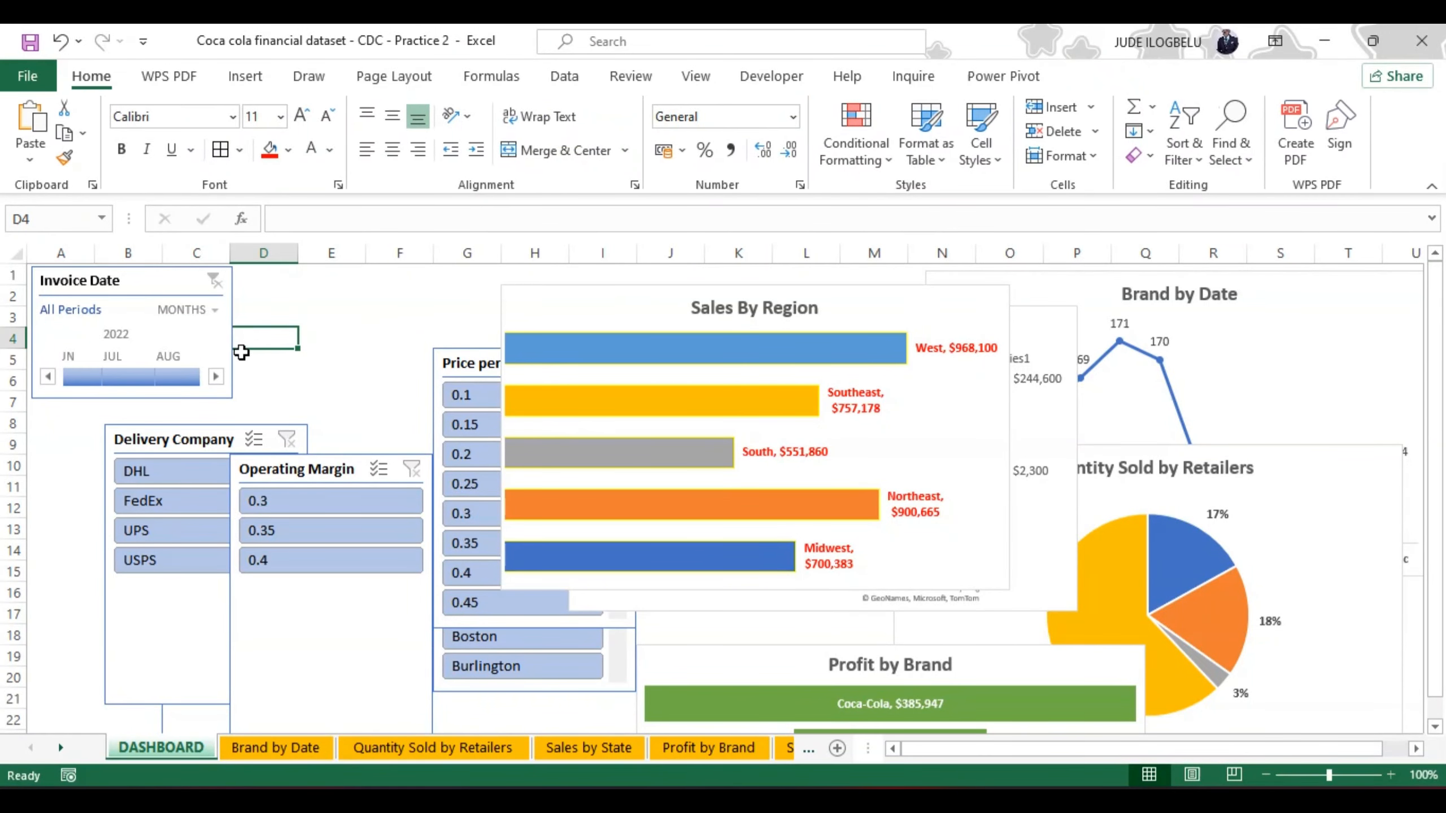
left_click(234, 358)
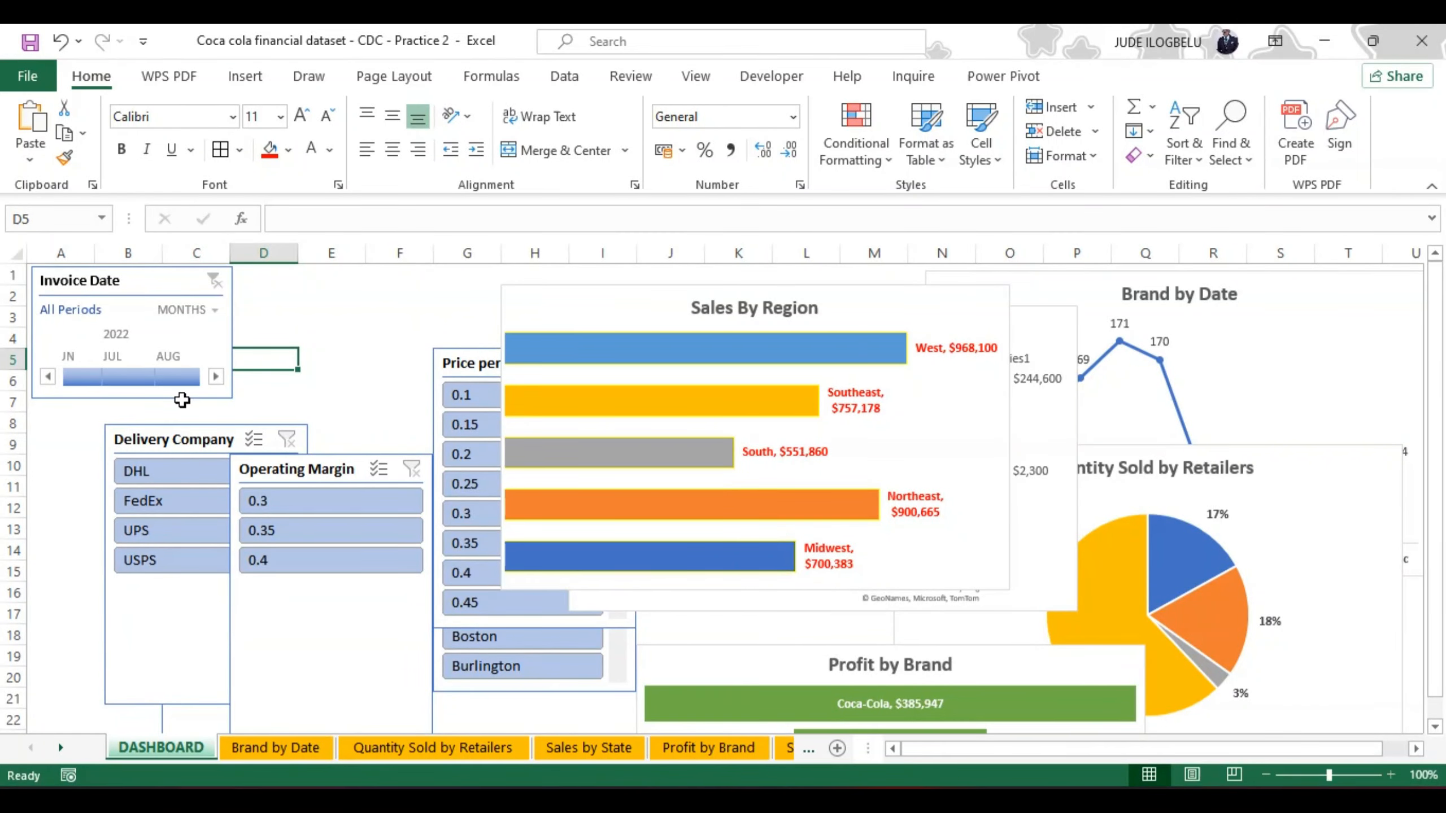
left_click(235, 300)
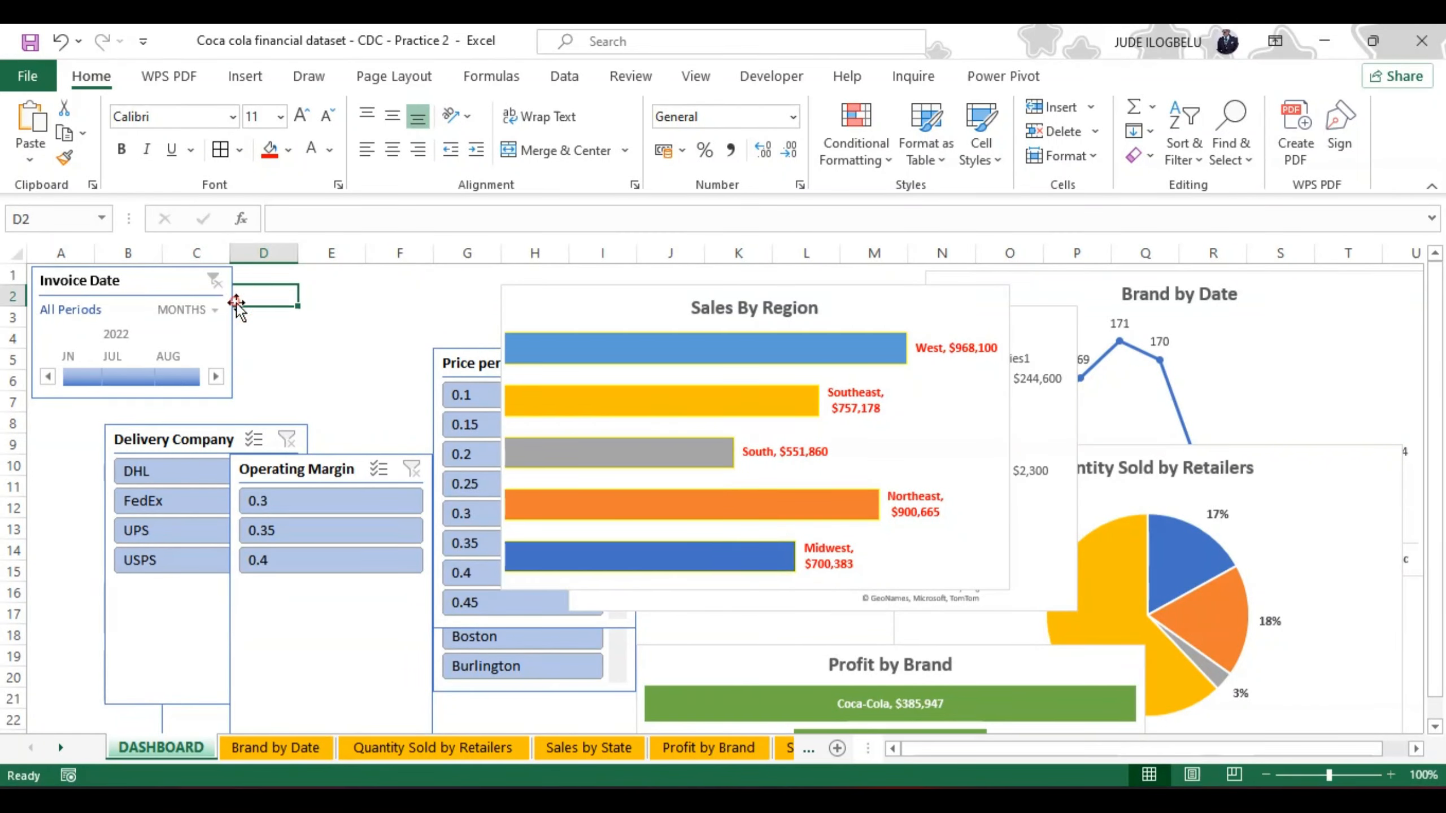
left_click(230, 302)
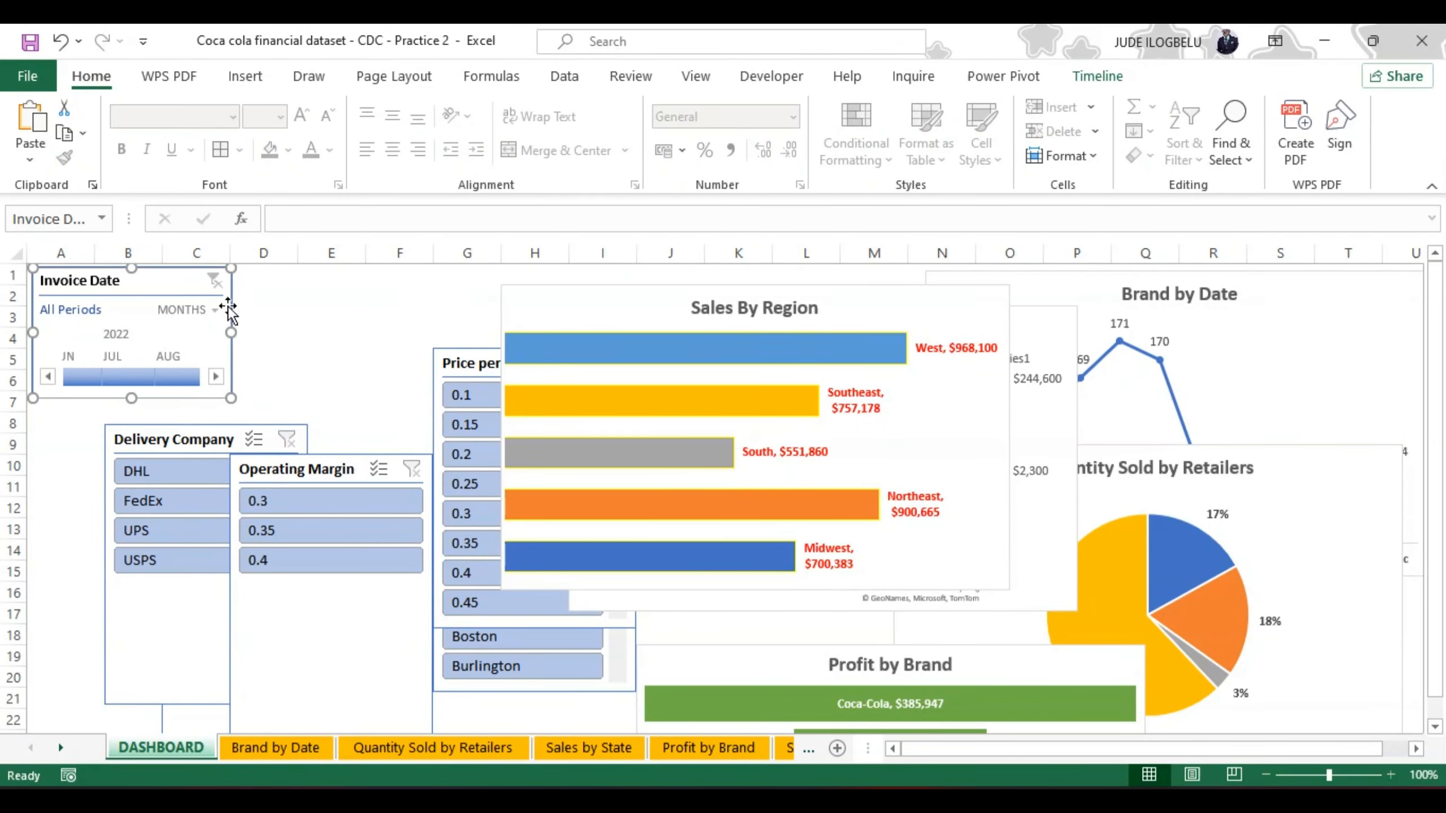
left_click_drag(226, 308, 234, 352)
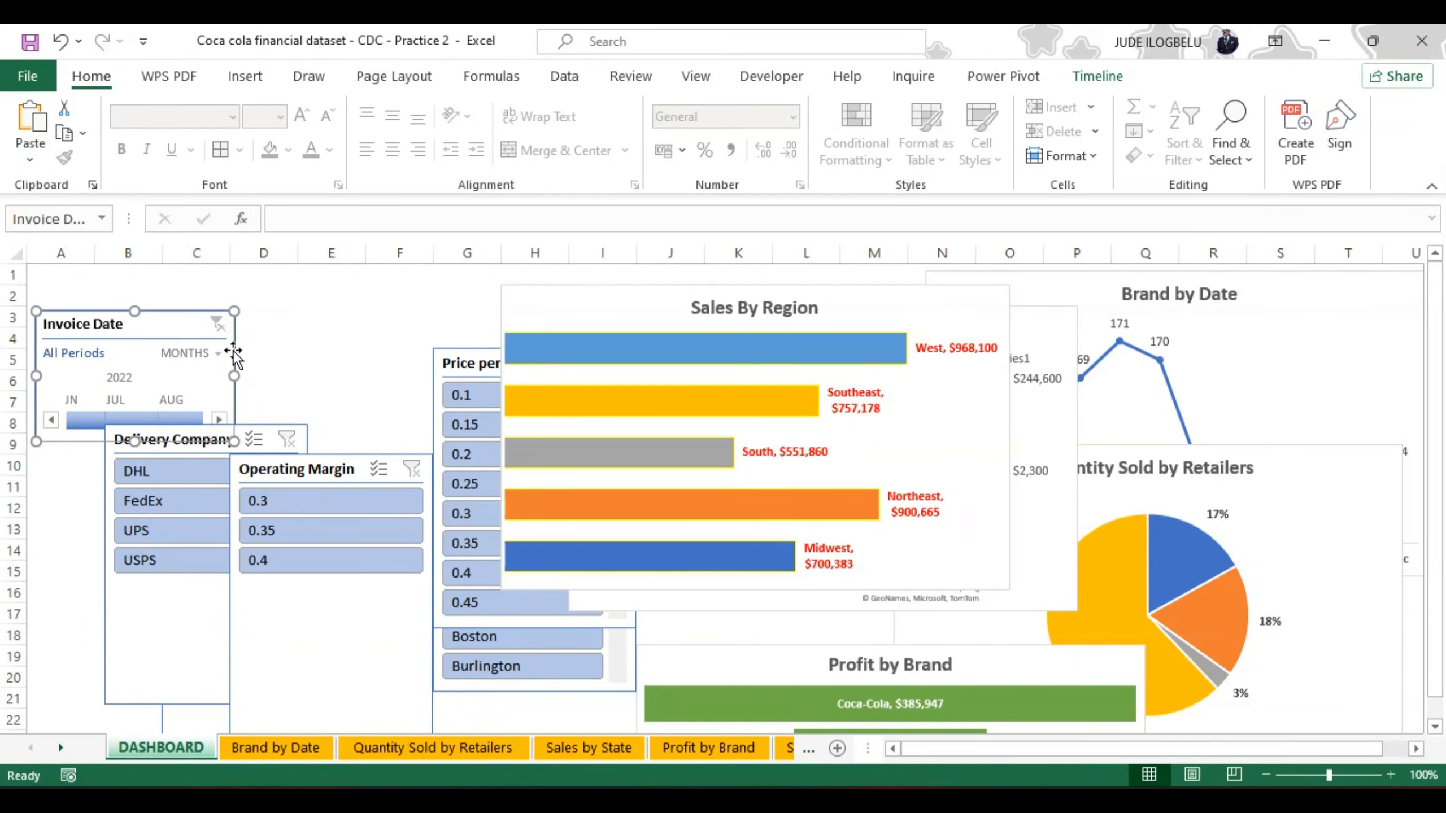
Step: Move the Sales By Region, Brand by Date and Sales by State map charts down to about row 3, clearing the rows above
left_click_drag(589, 289, 593, 318)
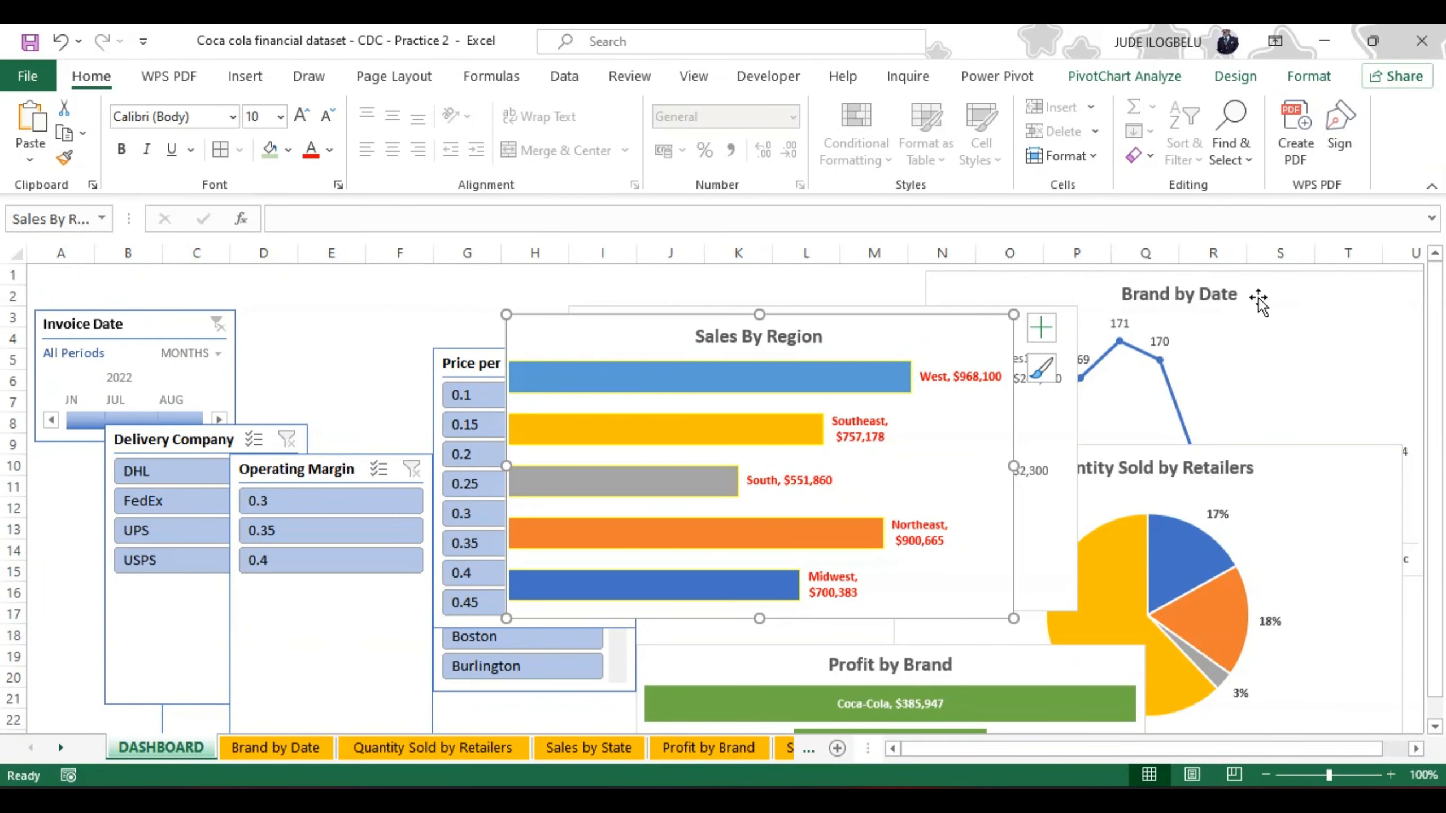
left_click_drag(1259, 274, 1260, 326)
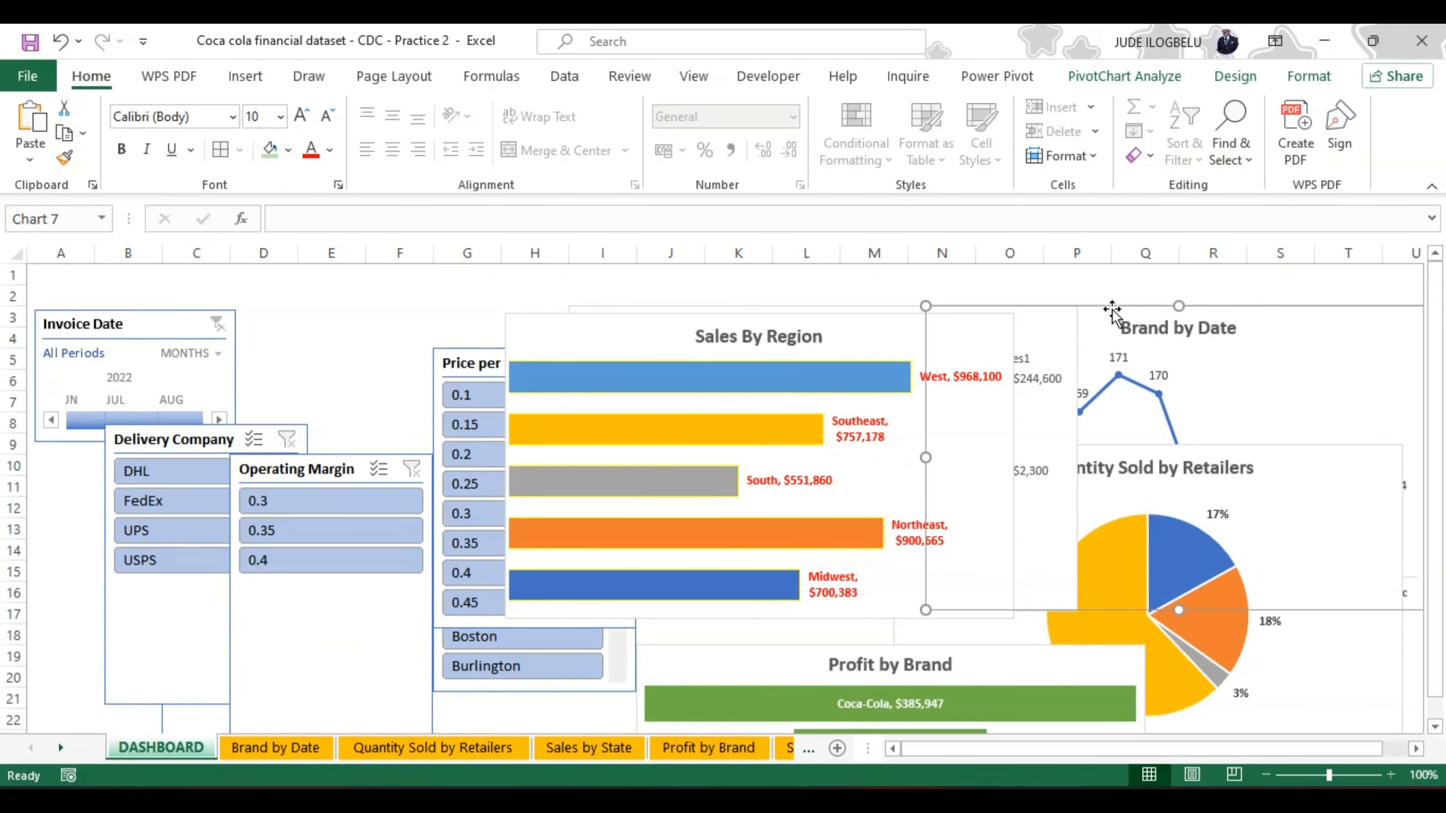
left_click_drag(1112, 308, 1112, 321)
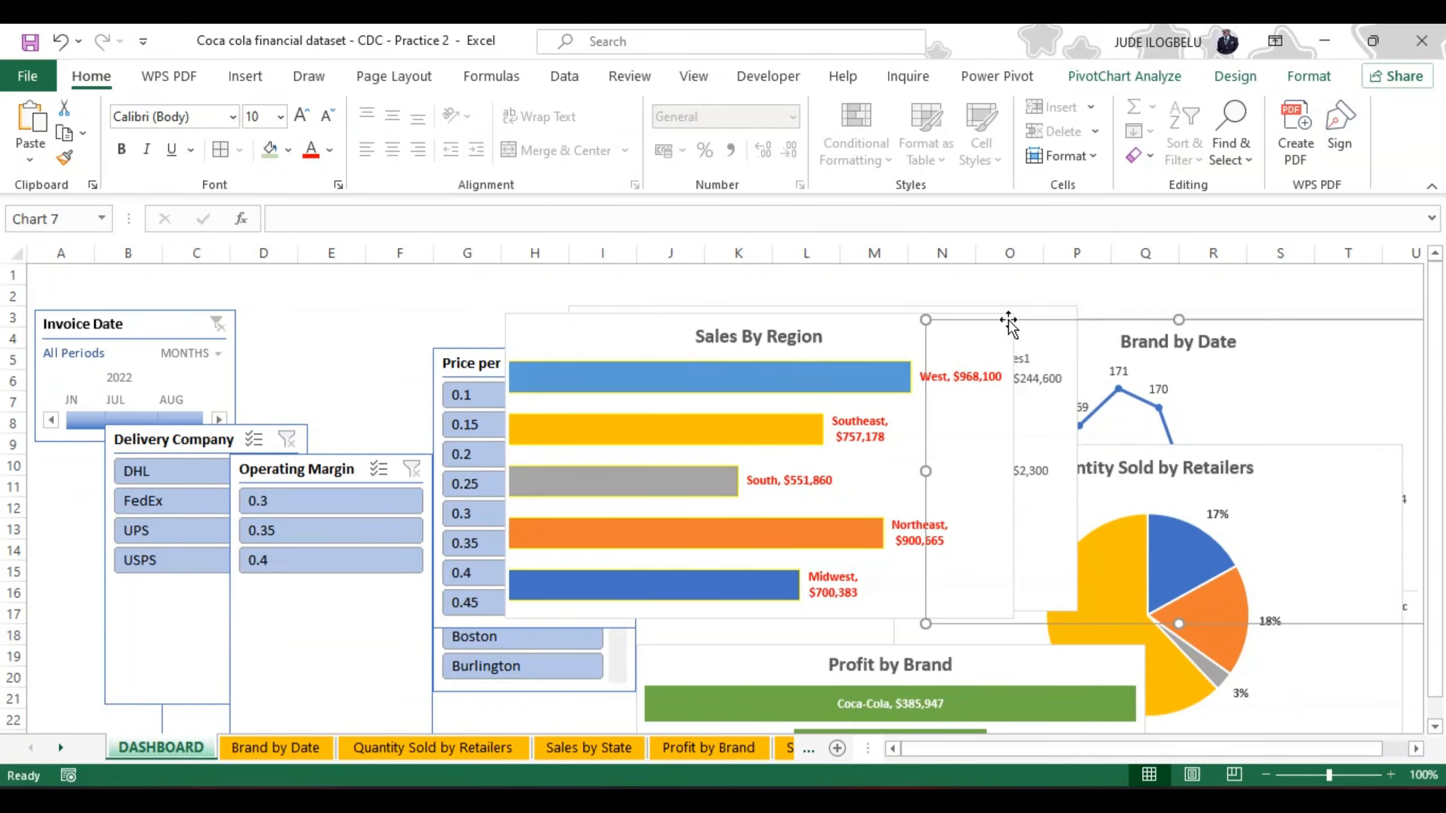
left_click(1004, 297)
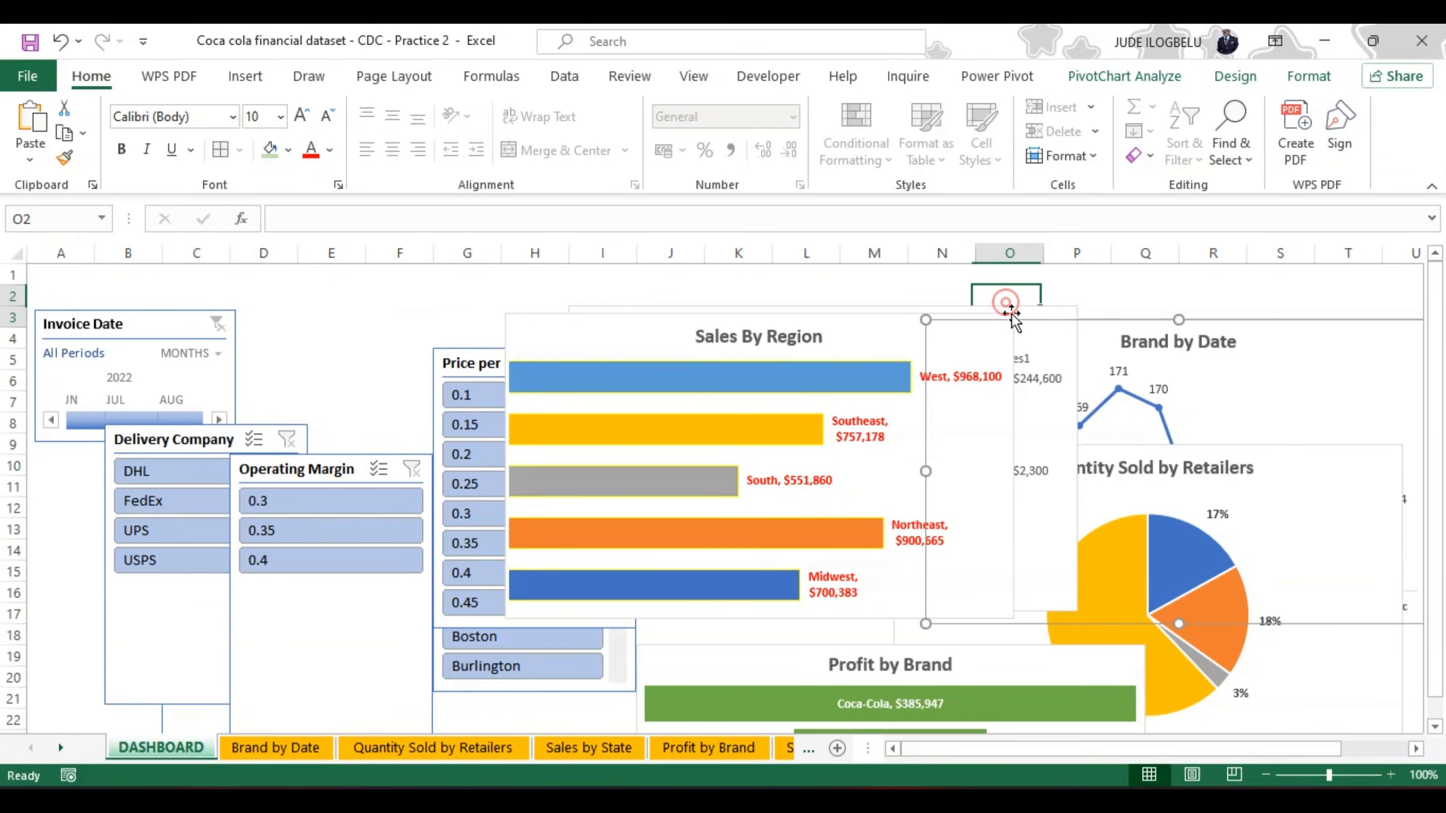
left_click_drag(975, 310, 975, 328)
left_click(978, 304)
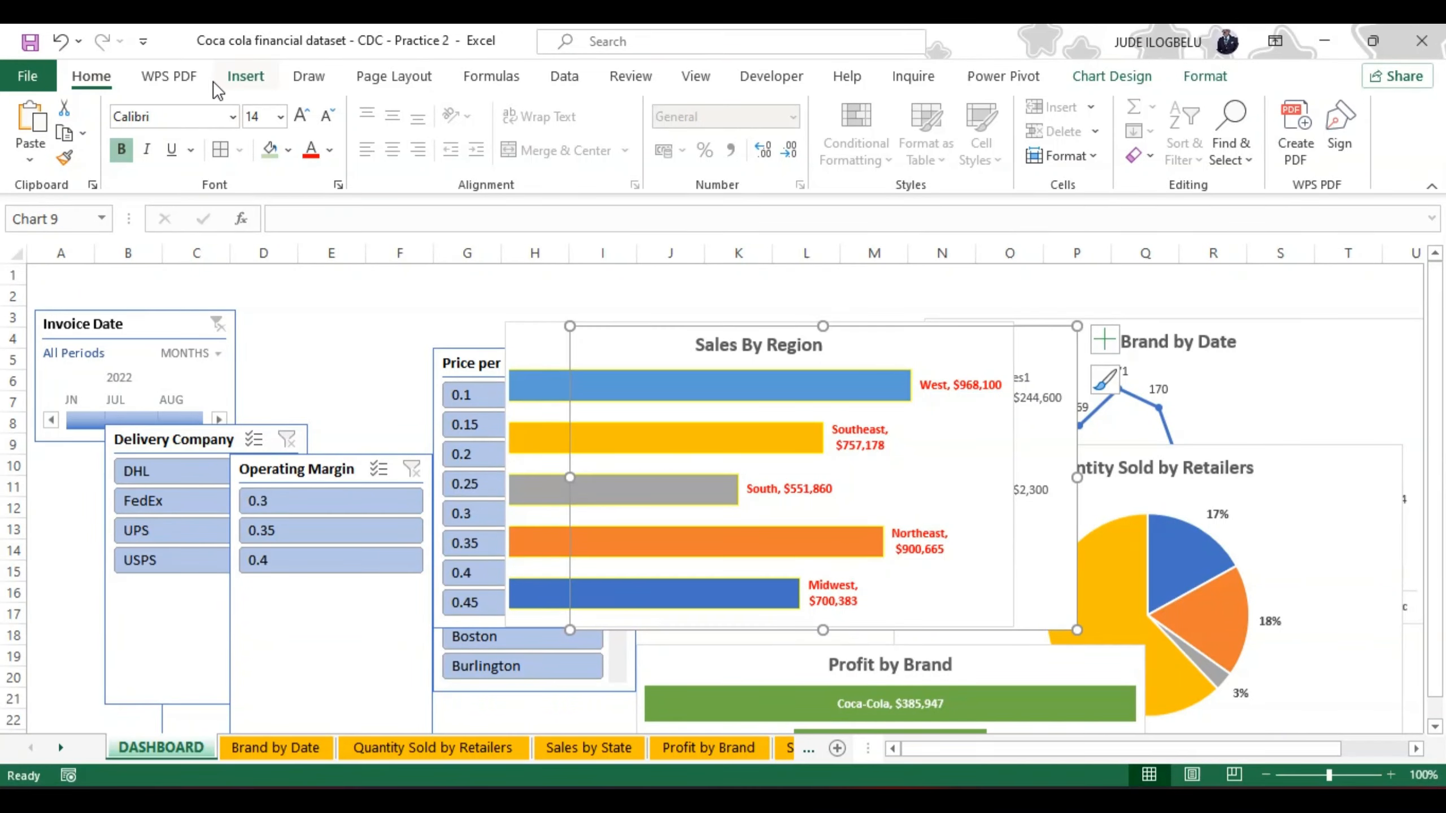
Step: Insert a rectangle in the empty area beside the Invoice Date timeline and size it to about 4.47 cm wide by 1.27 cm high
left_click(244, 76)
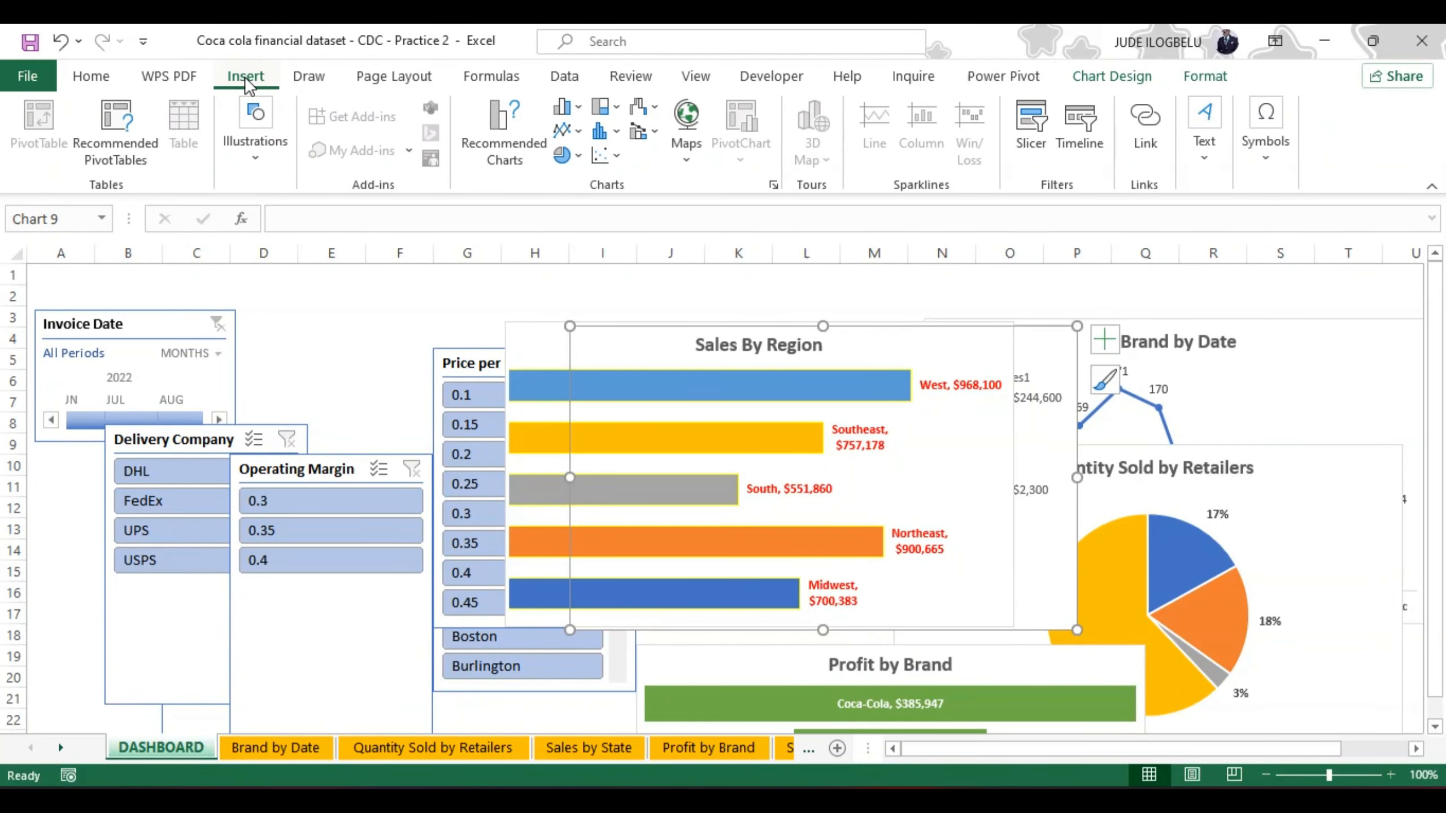
left_click(252, 149)
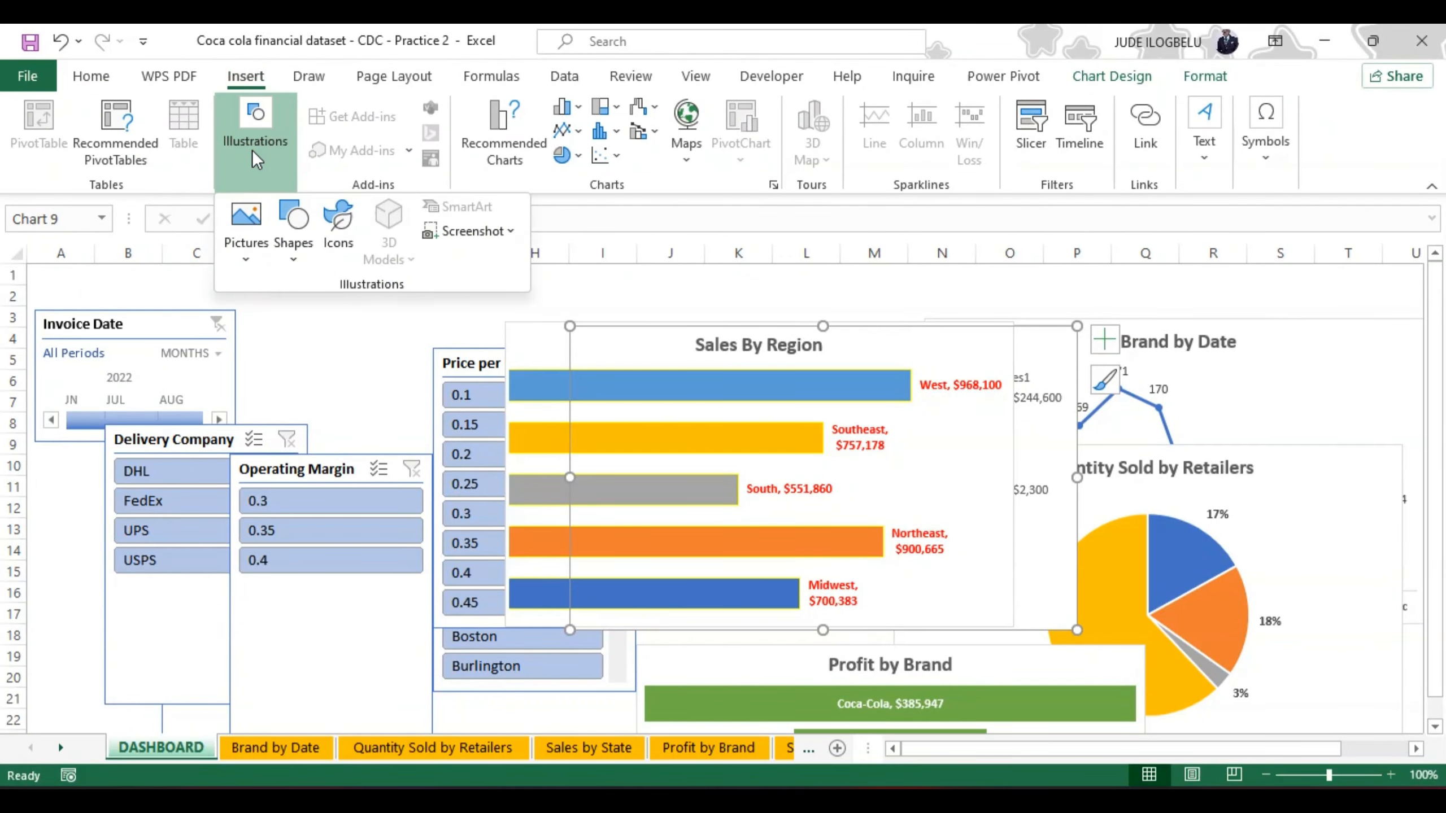
left_click(303, 243)
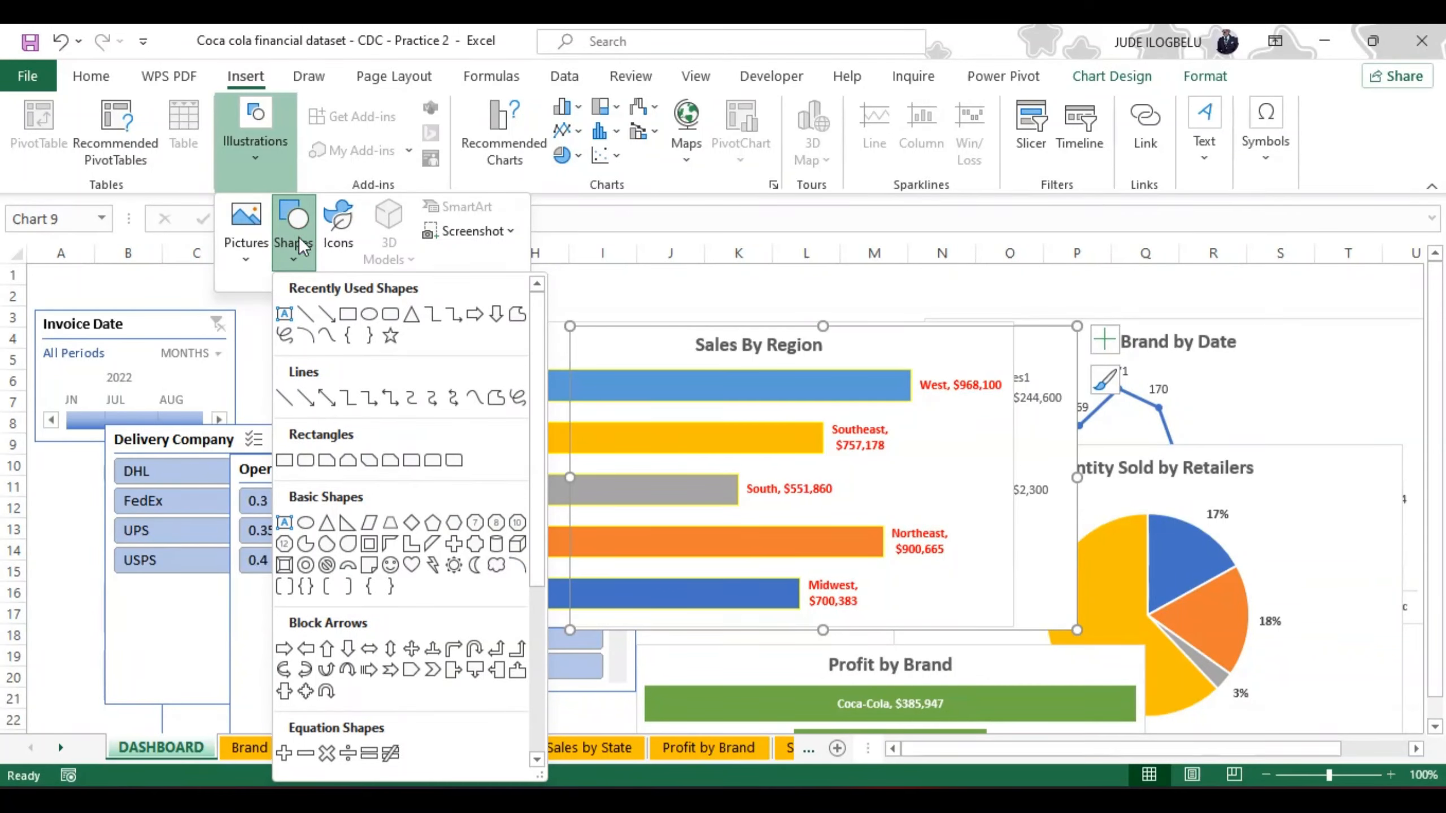
left_click(349, 314)
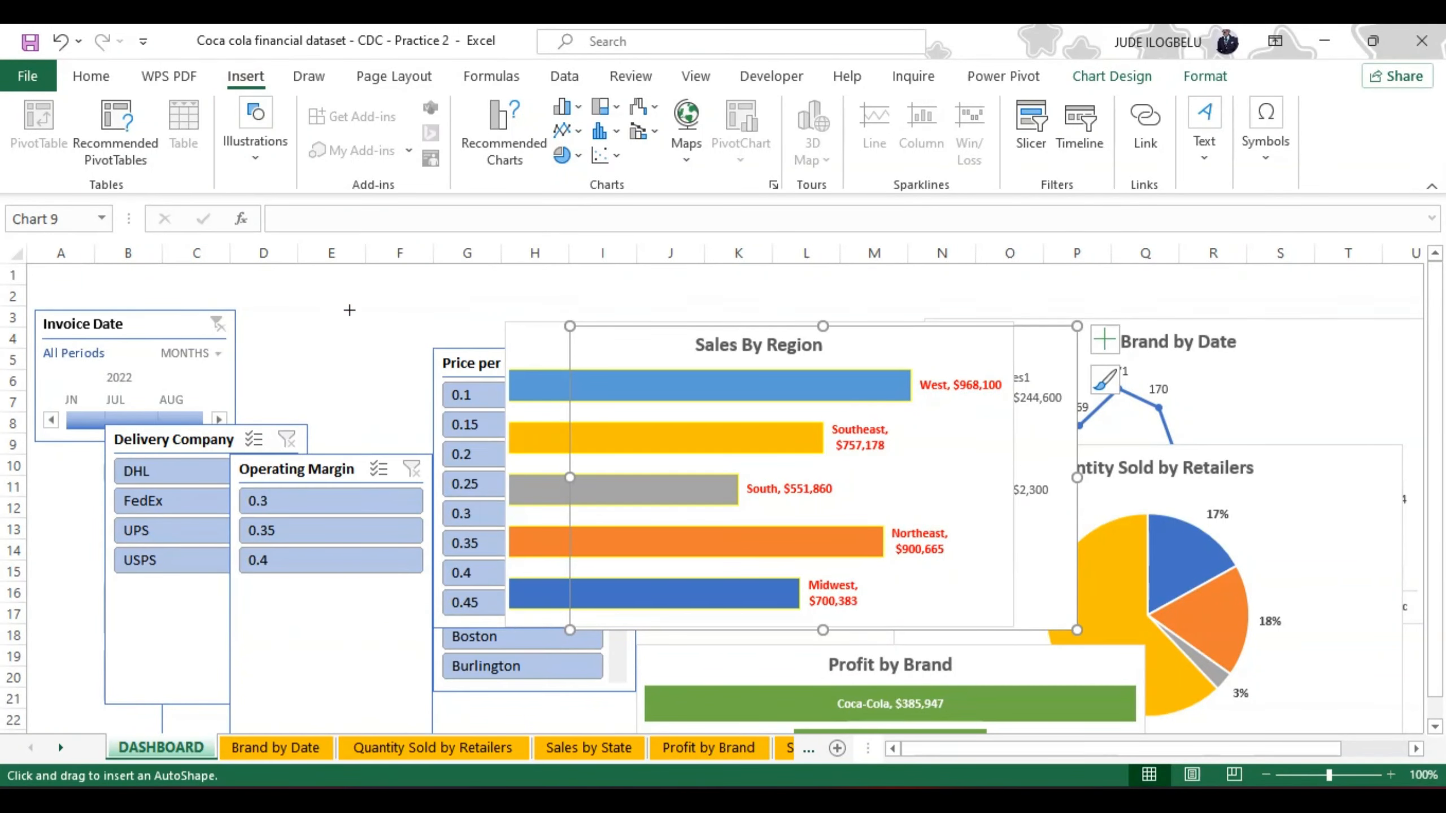
left_click(349, 310)
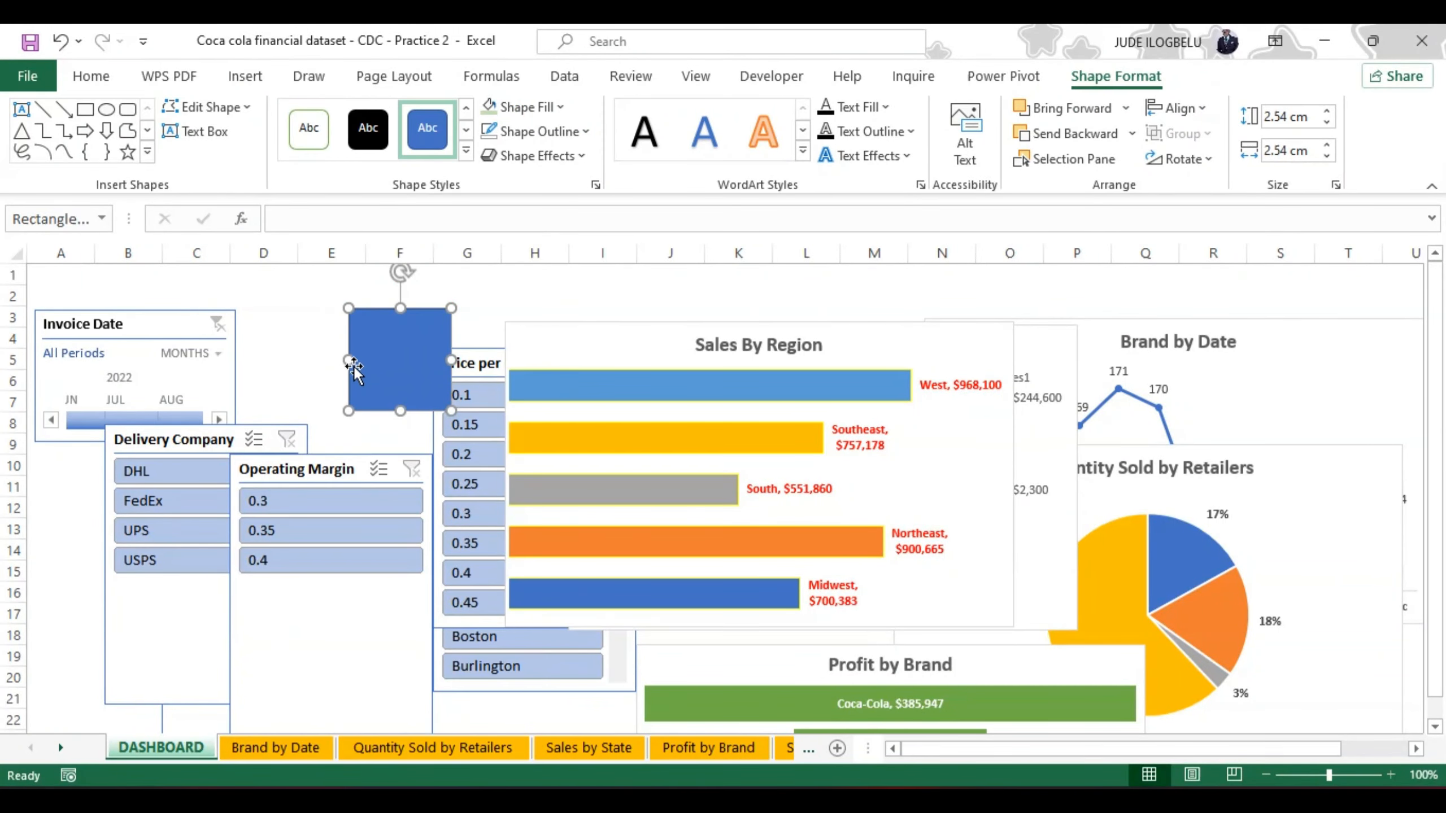
left_click_drag(345, 360, 272, 336)
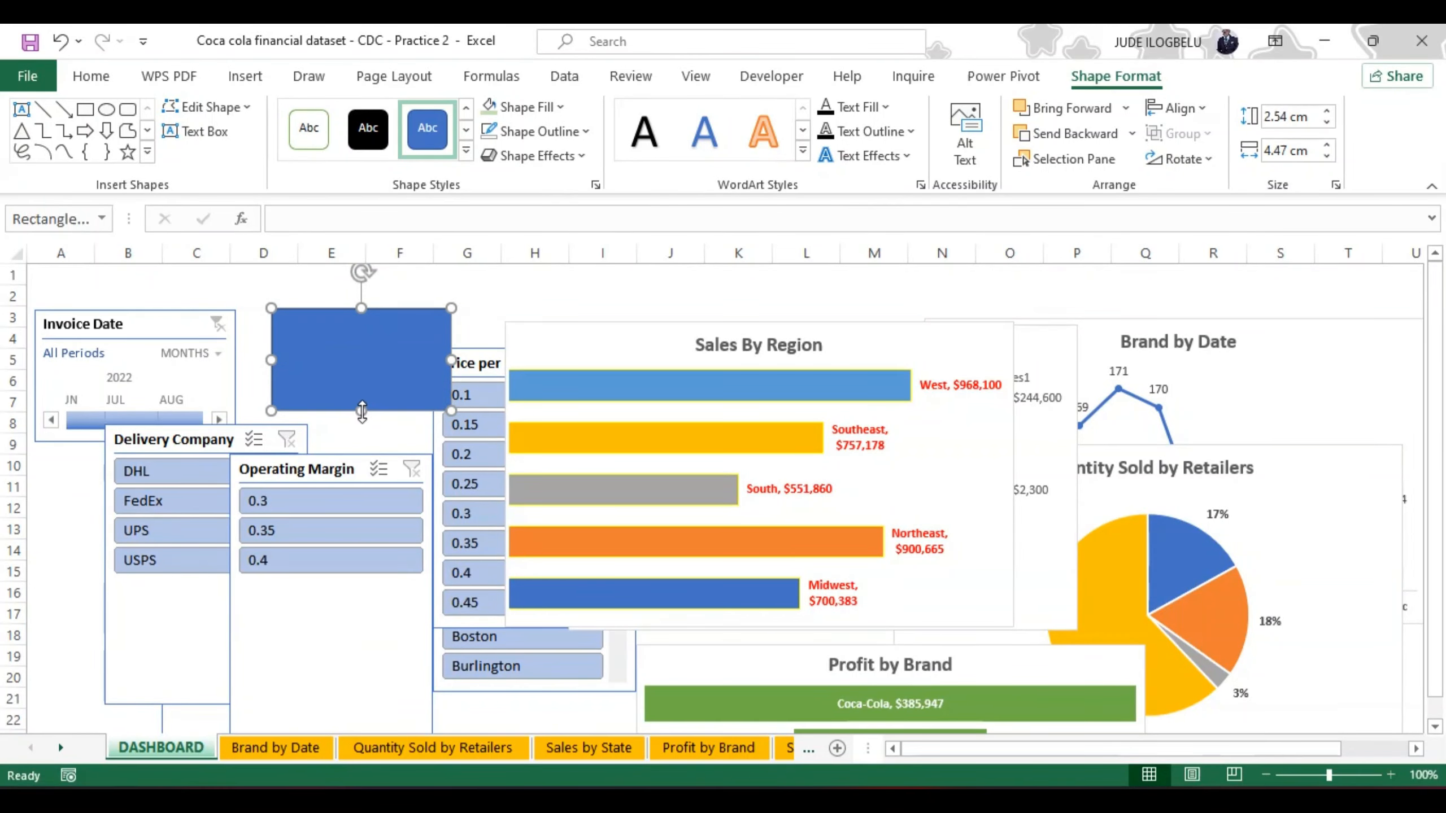
left_click_drag(362, 411, 362, 361)
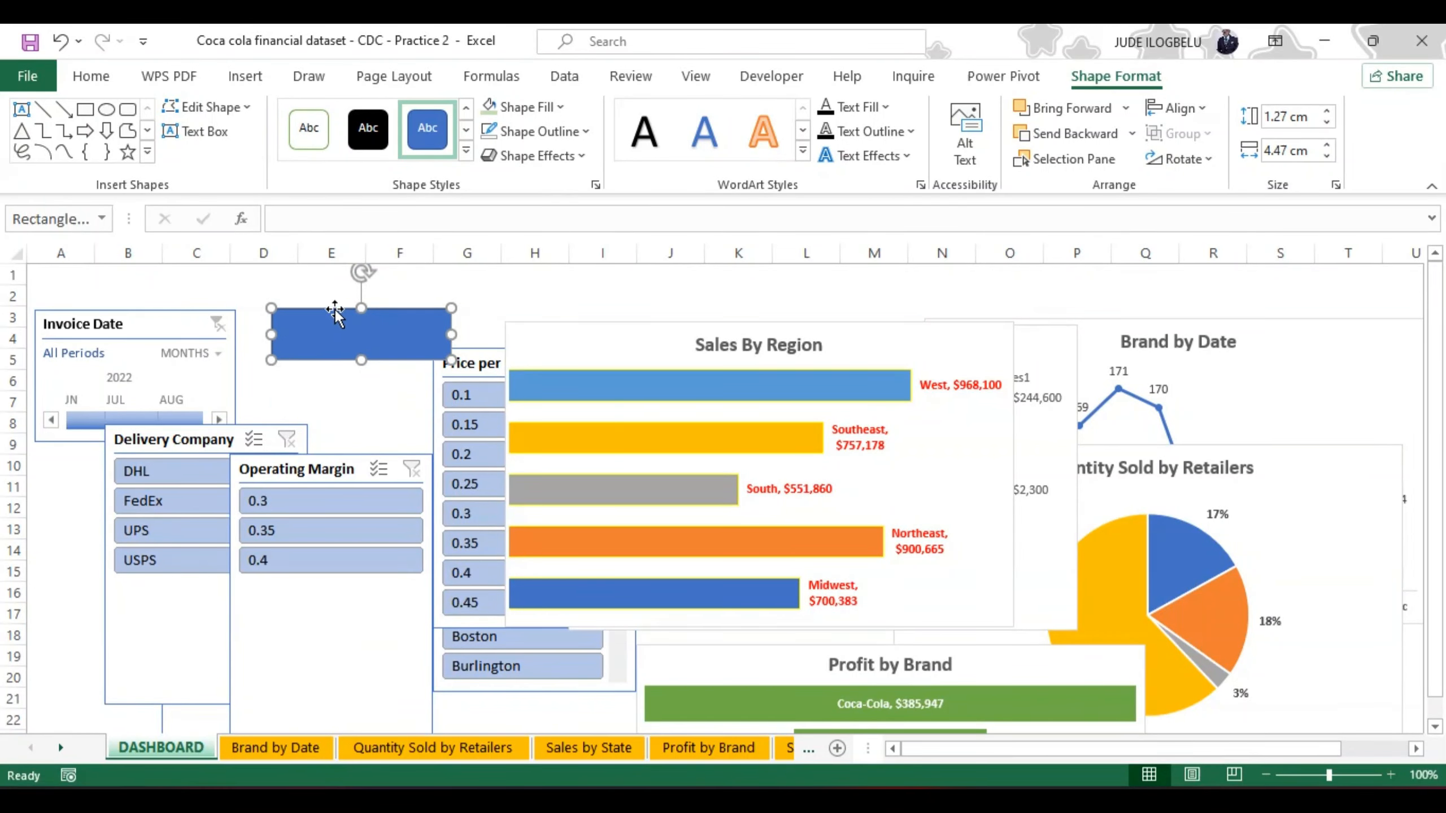
Step: Move the rectangle up to the sheet's upper edge, starting at column D, and widen it to about 28.47 cm
left_click_drag(334, 310, 322, 291)
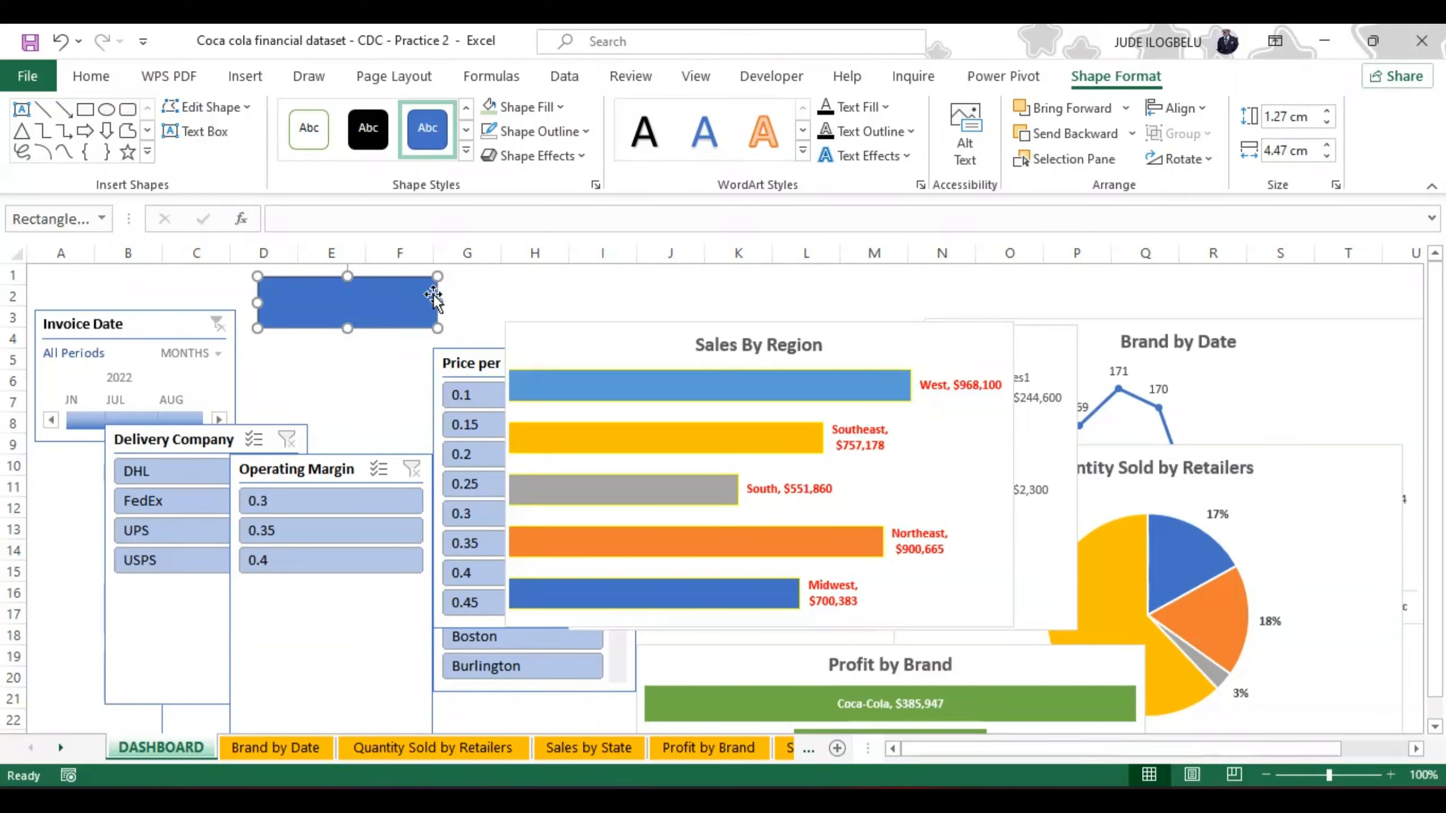
left_click_drag(437, 302, 824, 302)
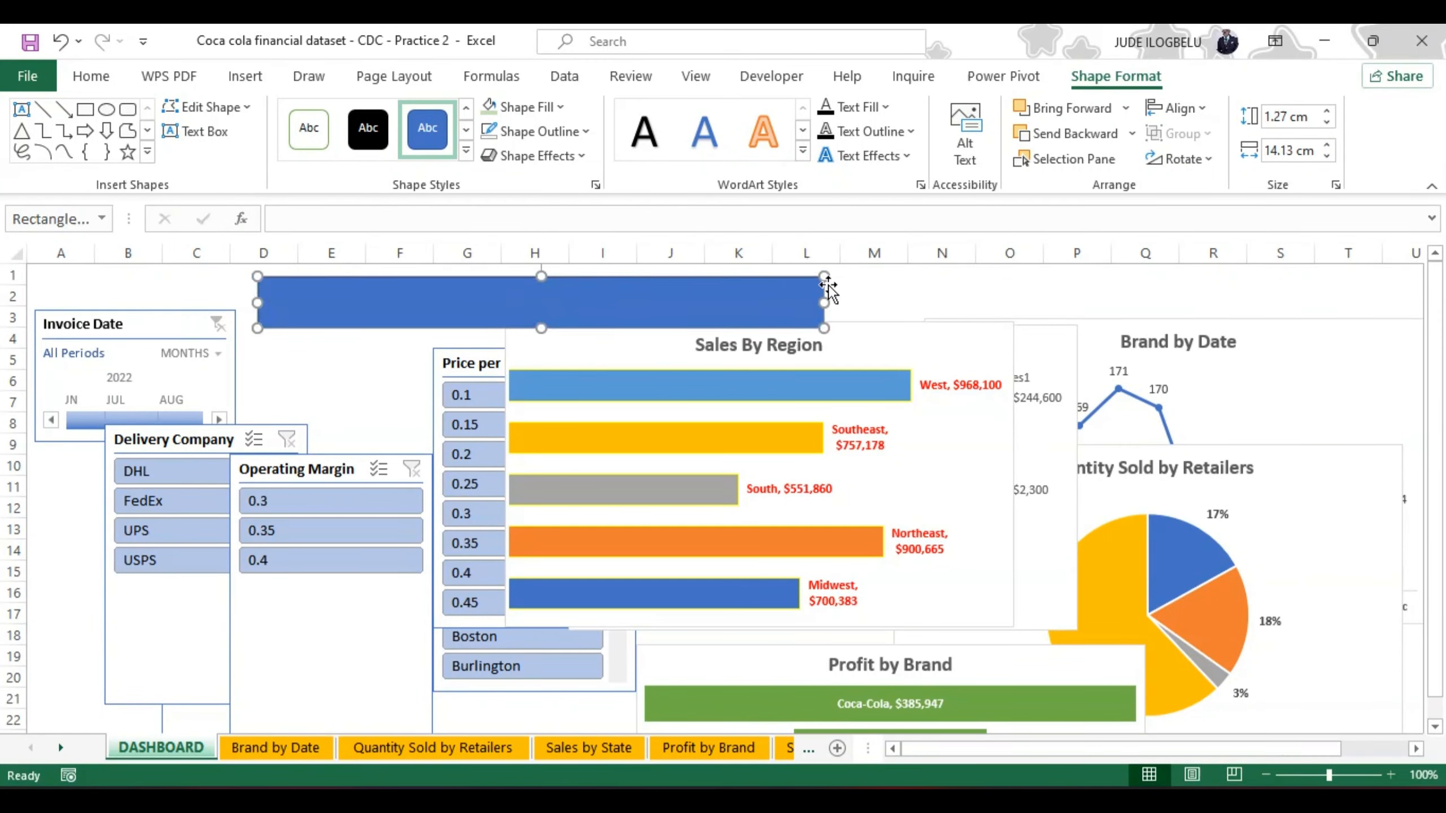
left_click_drag(676, 290, 677, 277)
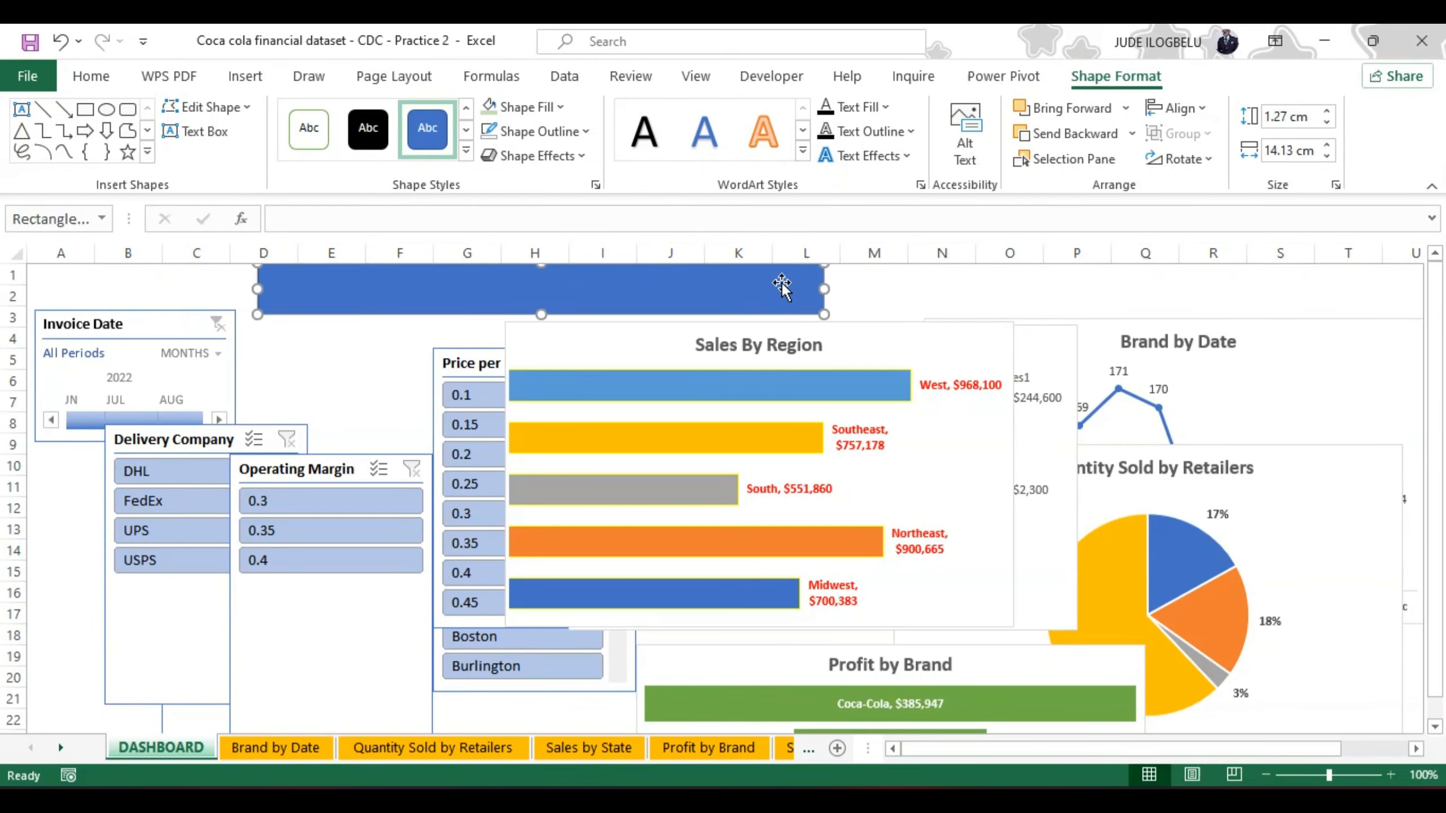
left_click_drag(819, 288, 1399, 287)
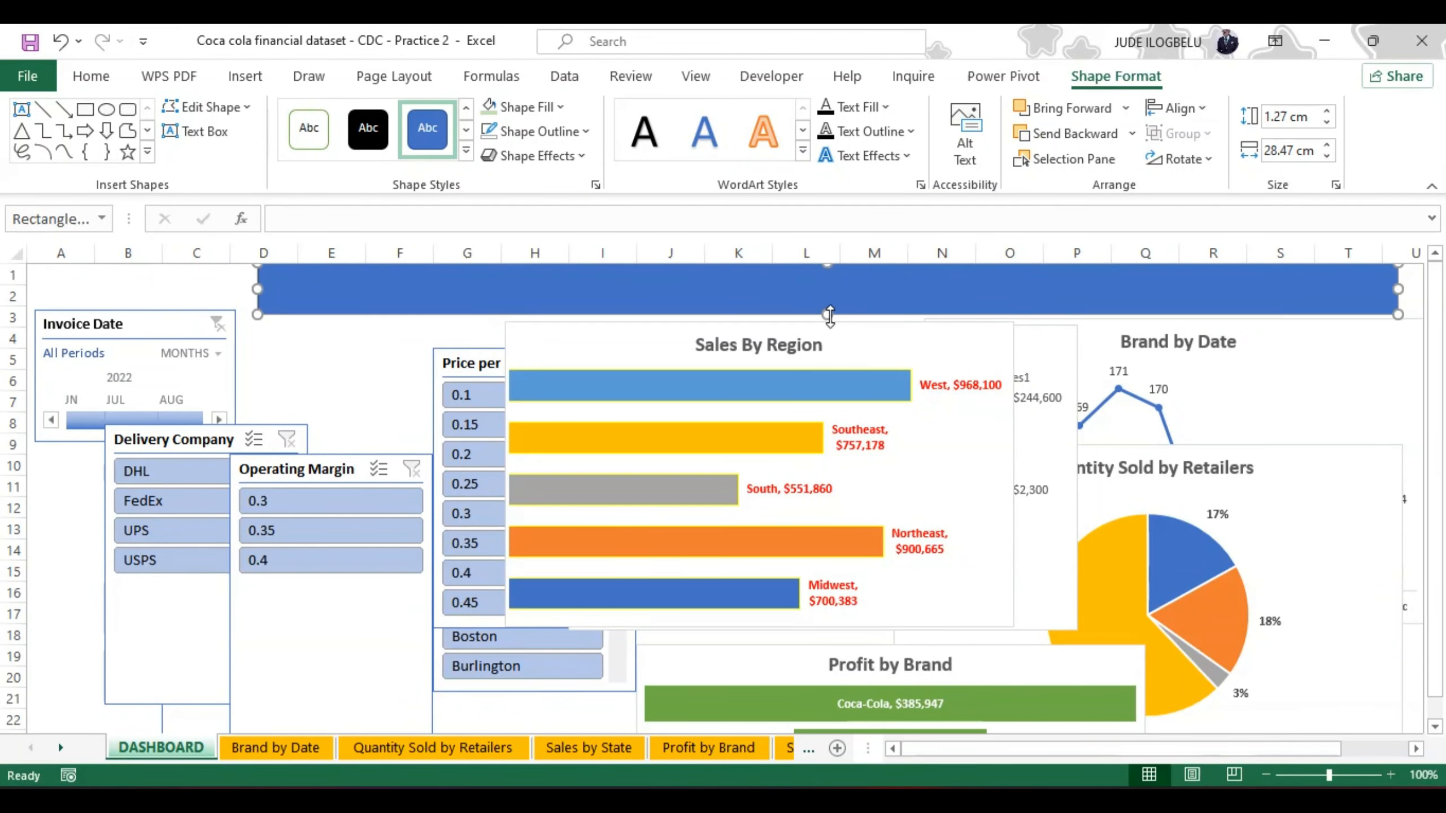
Step: Flatten the rectangle to about 0.69 cm high and stretch it to about 34.85 cm as a banner from column A to column U
left_click_drag(826, 314, 515, 285)
left_click_drag(602, 310, 596, 290)
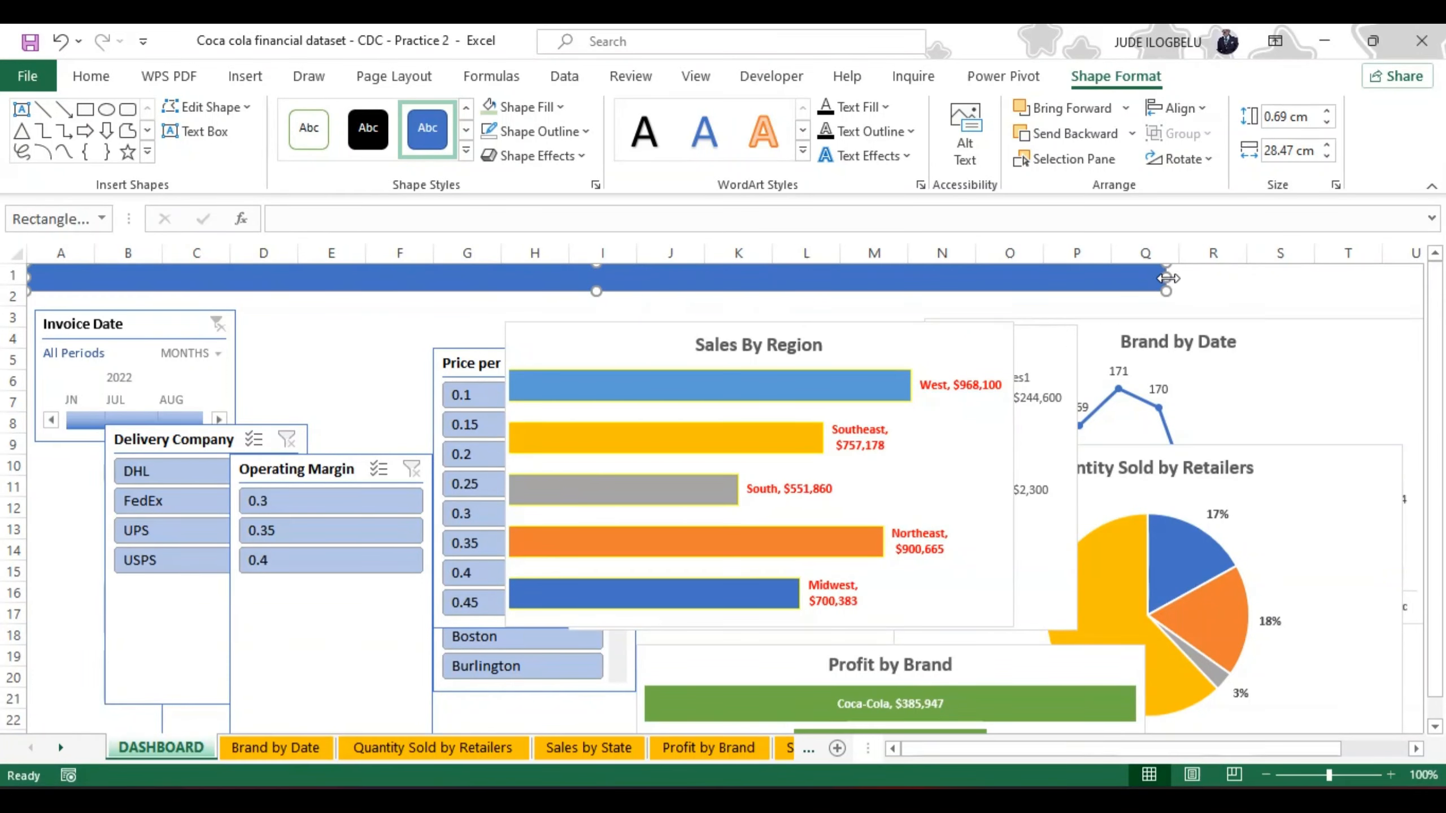
left_click_drag(1165, 281, 1383, 265)
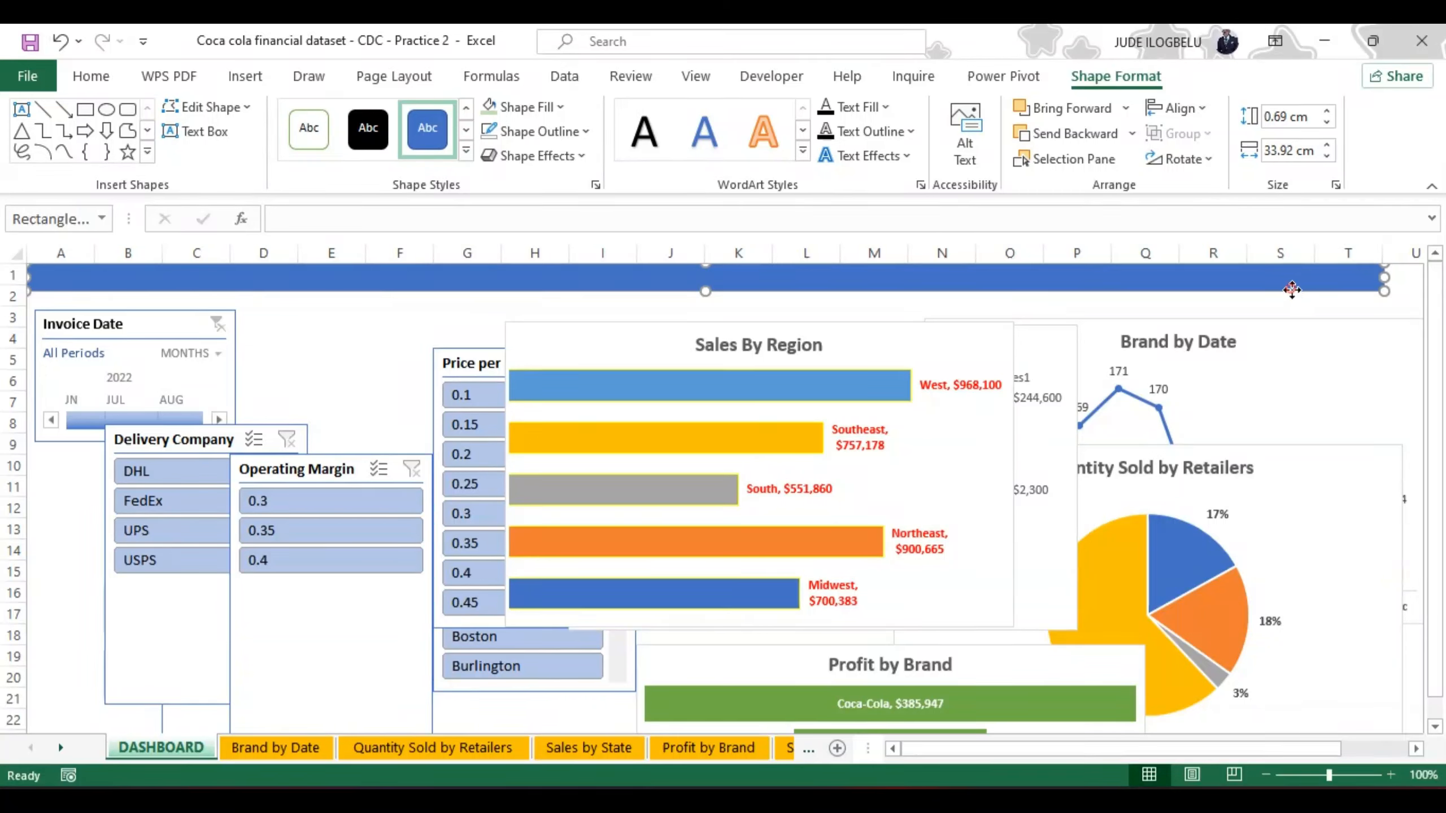
left_click_drag(1294, 287, 1330, 291)
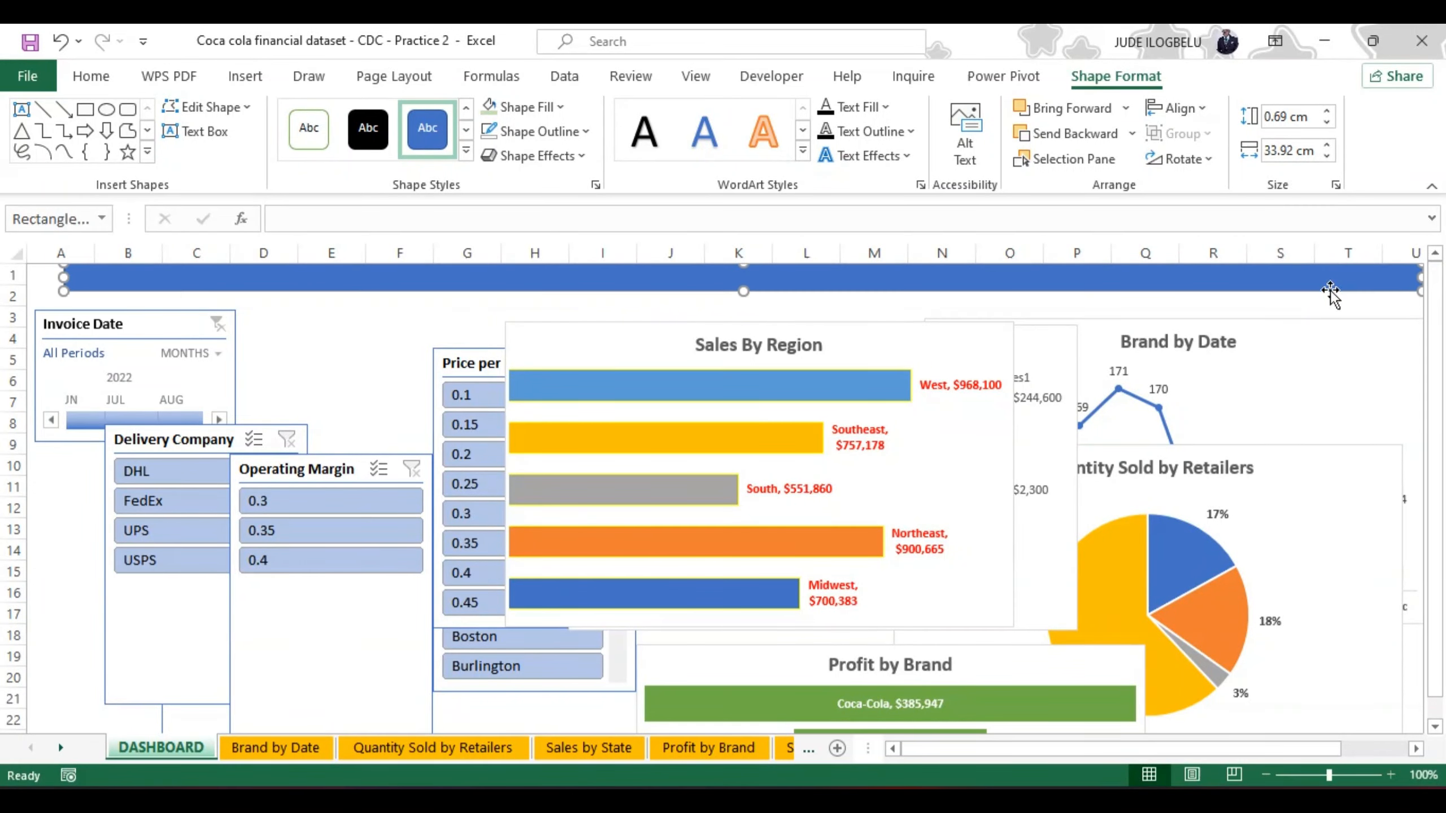
left_click_drag(64, 278, 27, 281)
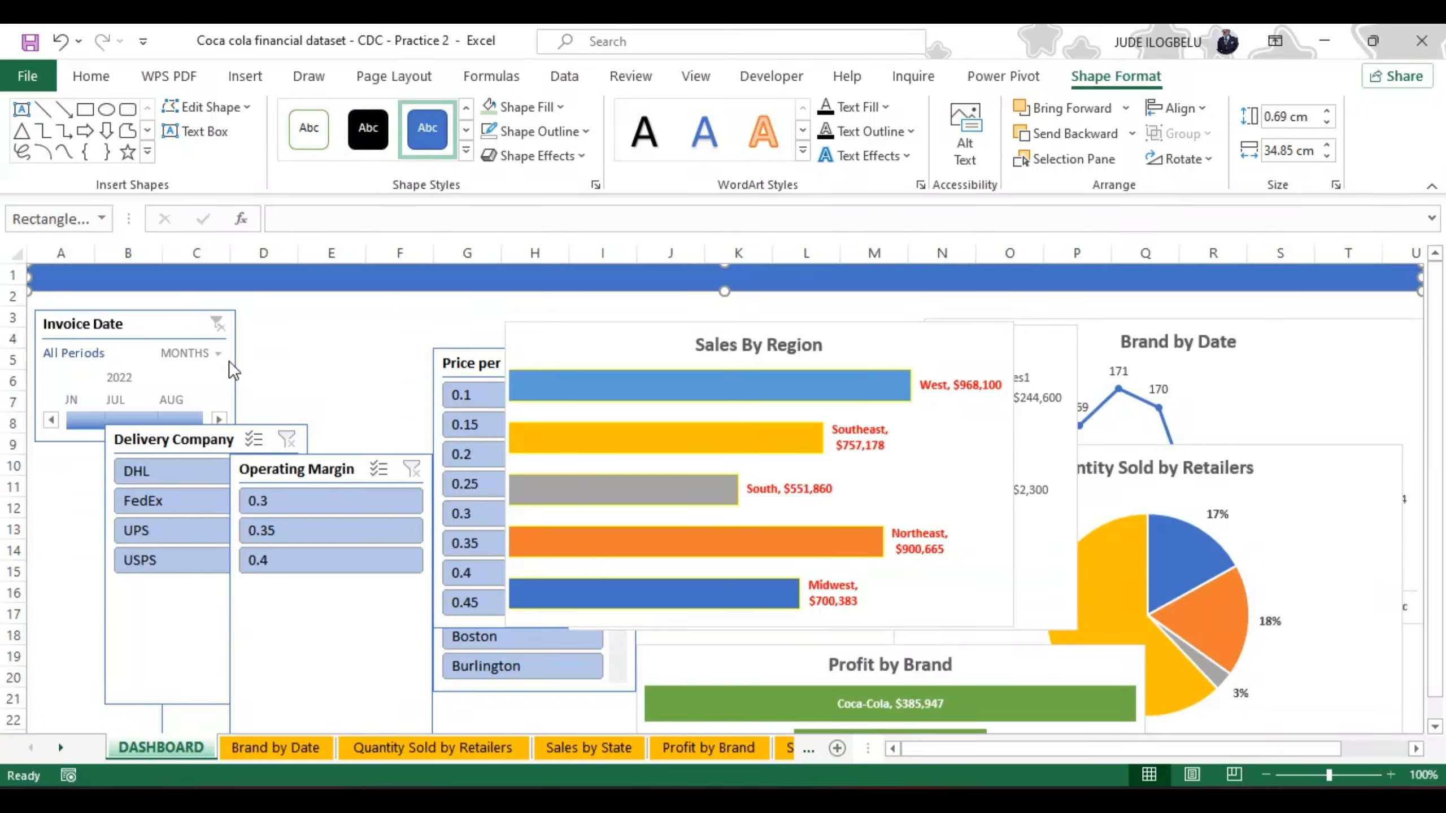
Step: Move the Invoice Date timeline up directly beneath the banner at column A and place the Price per Unit slicer beside it
left_click_drag(233, 361, 232, 343)
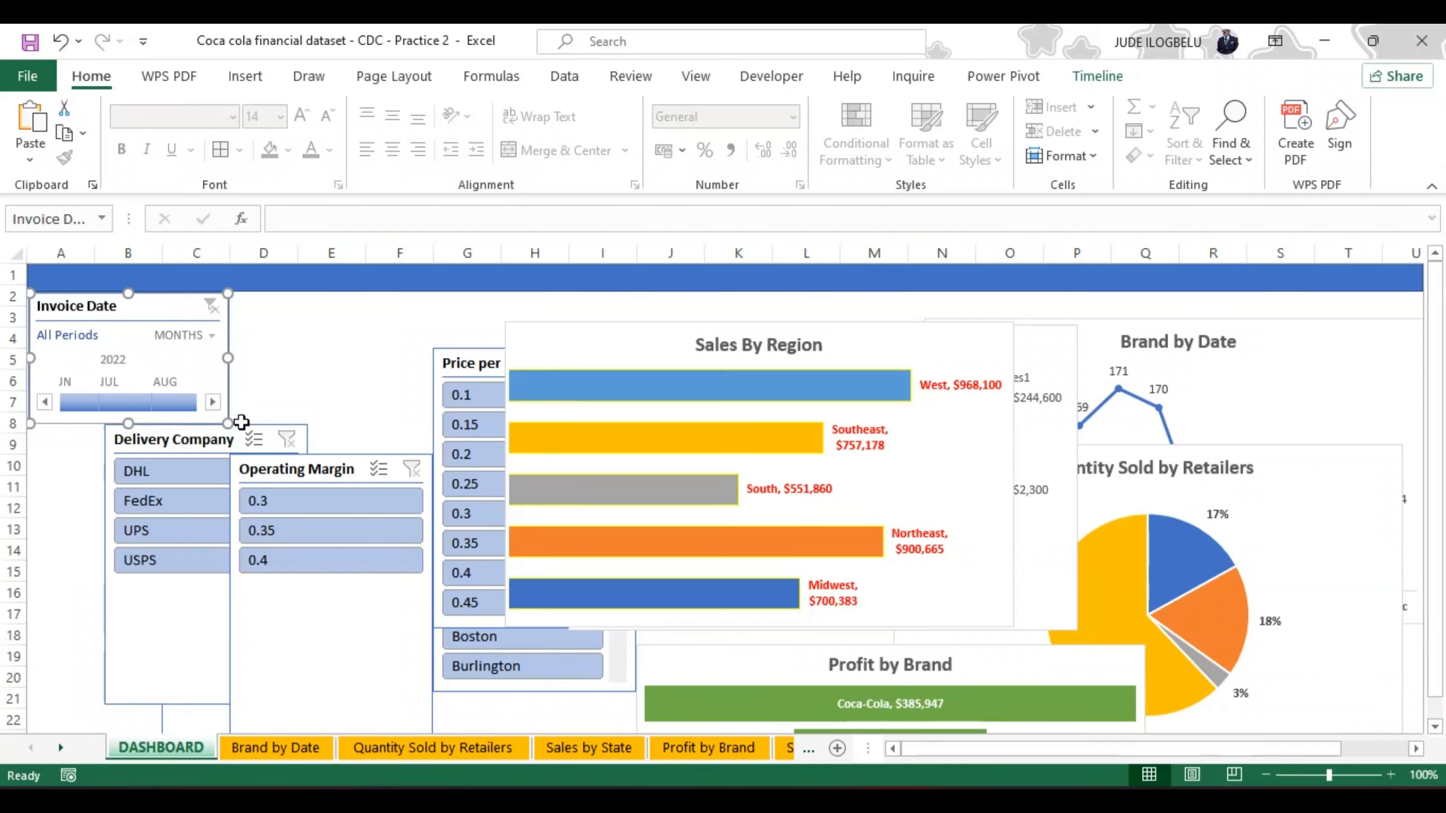
left_click_drag(101, 450, 81, 445)
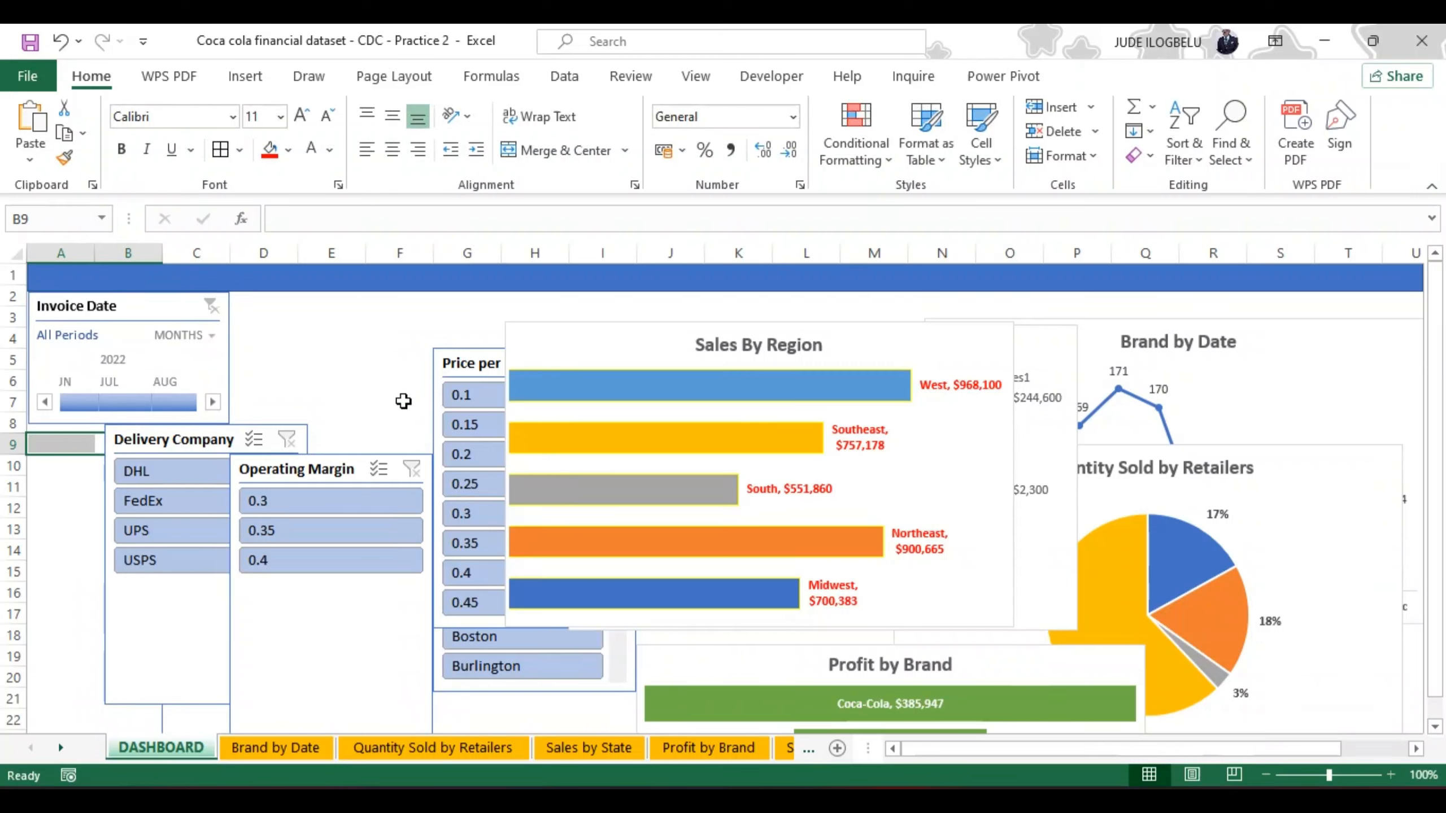
left_click_drag(441, 347, 273, 305)
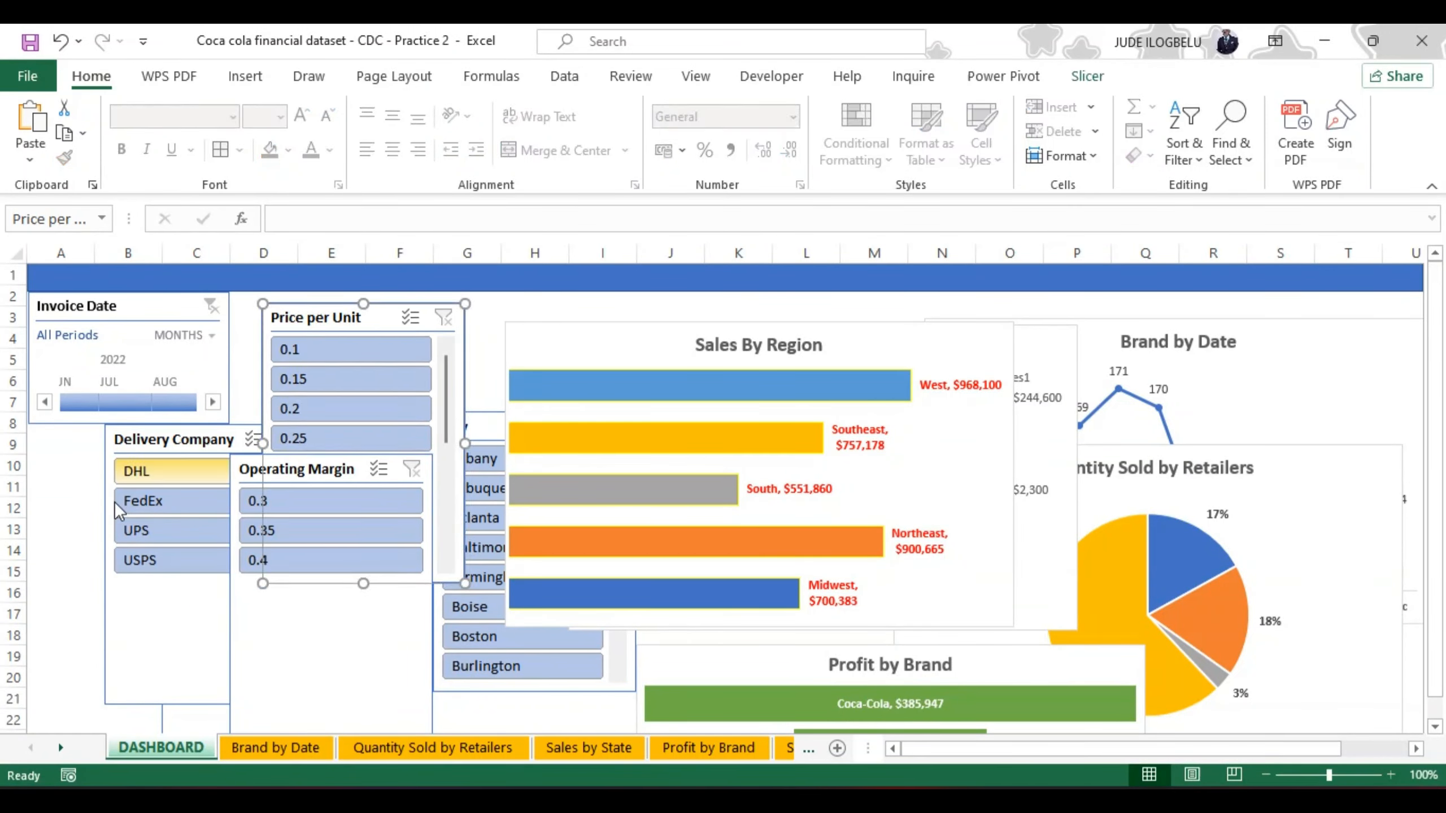
Step: Fit a shortened Delivery Company slicer directly beneath the timeline, ending at row 12, and move the Operating Margin slicer onto the Sales By Region chart
left_click(100, 529)
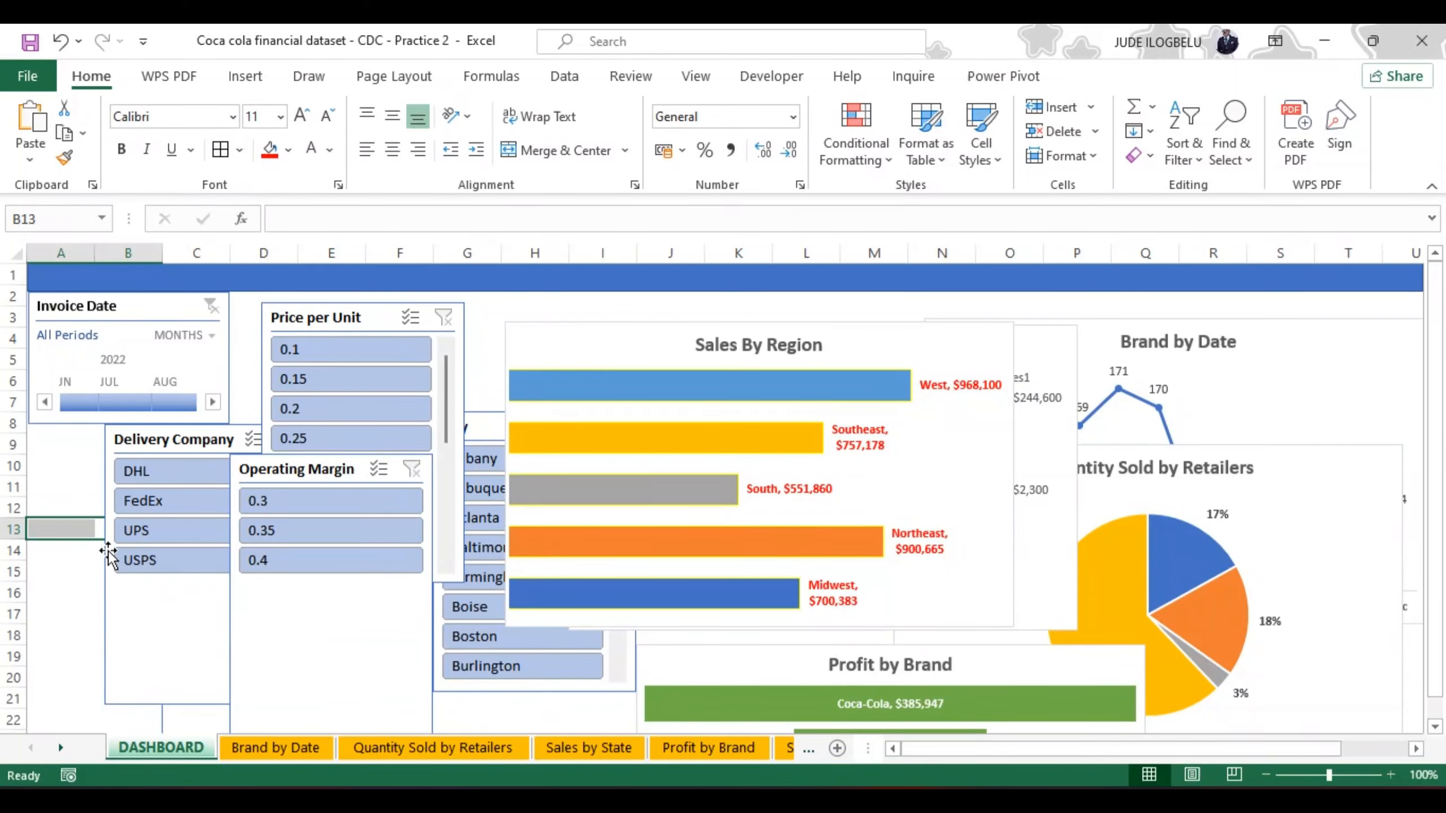
left_click_drag(108, 561, 49, 551)
left_click_drag(145, 696, 107, 518)
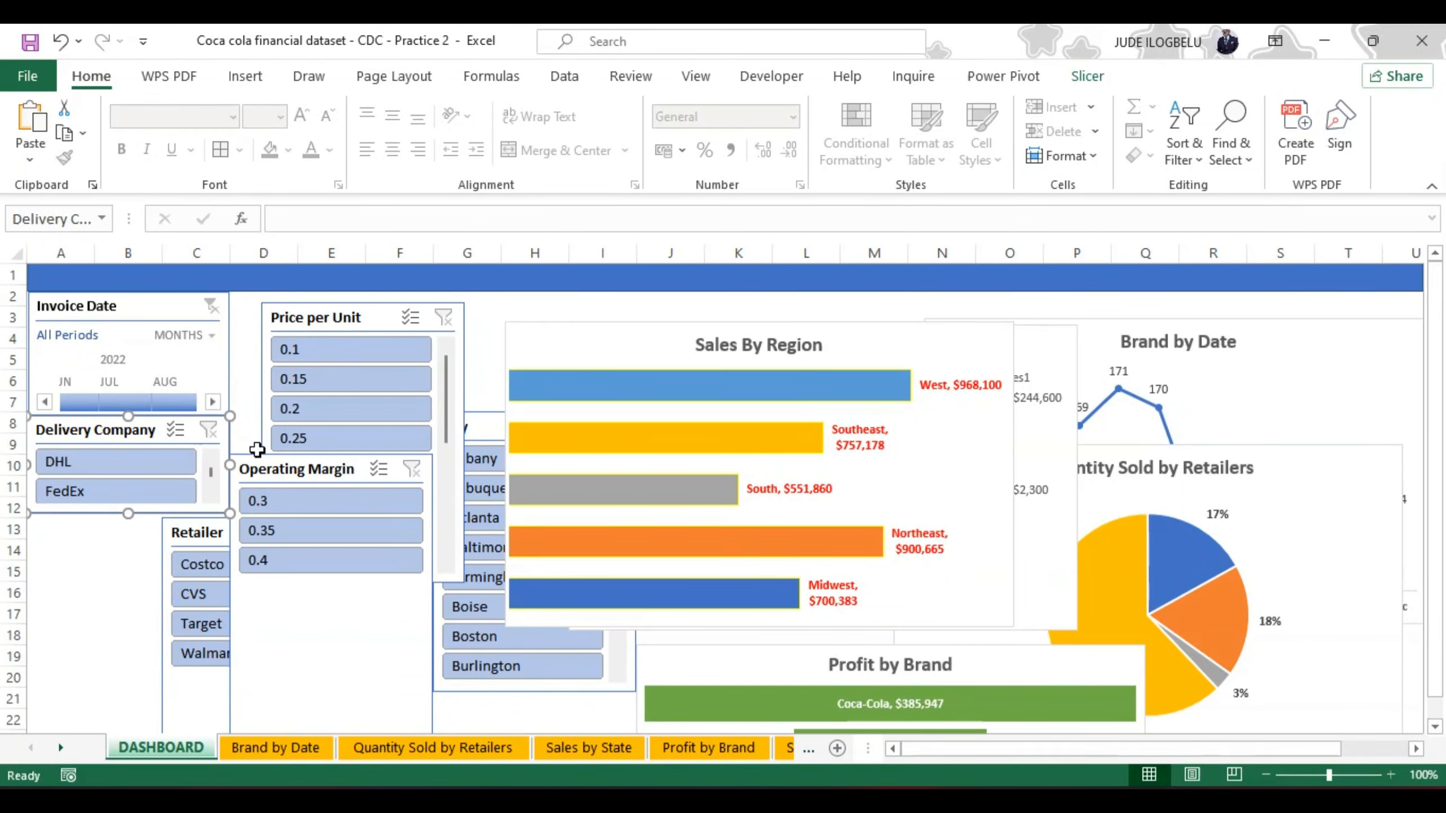
left_click_drag(255, 464, 631, 361)
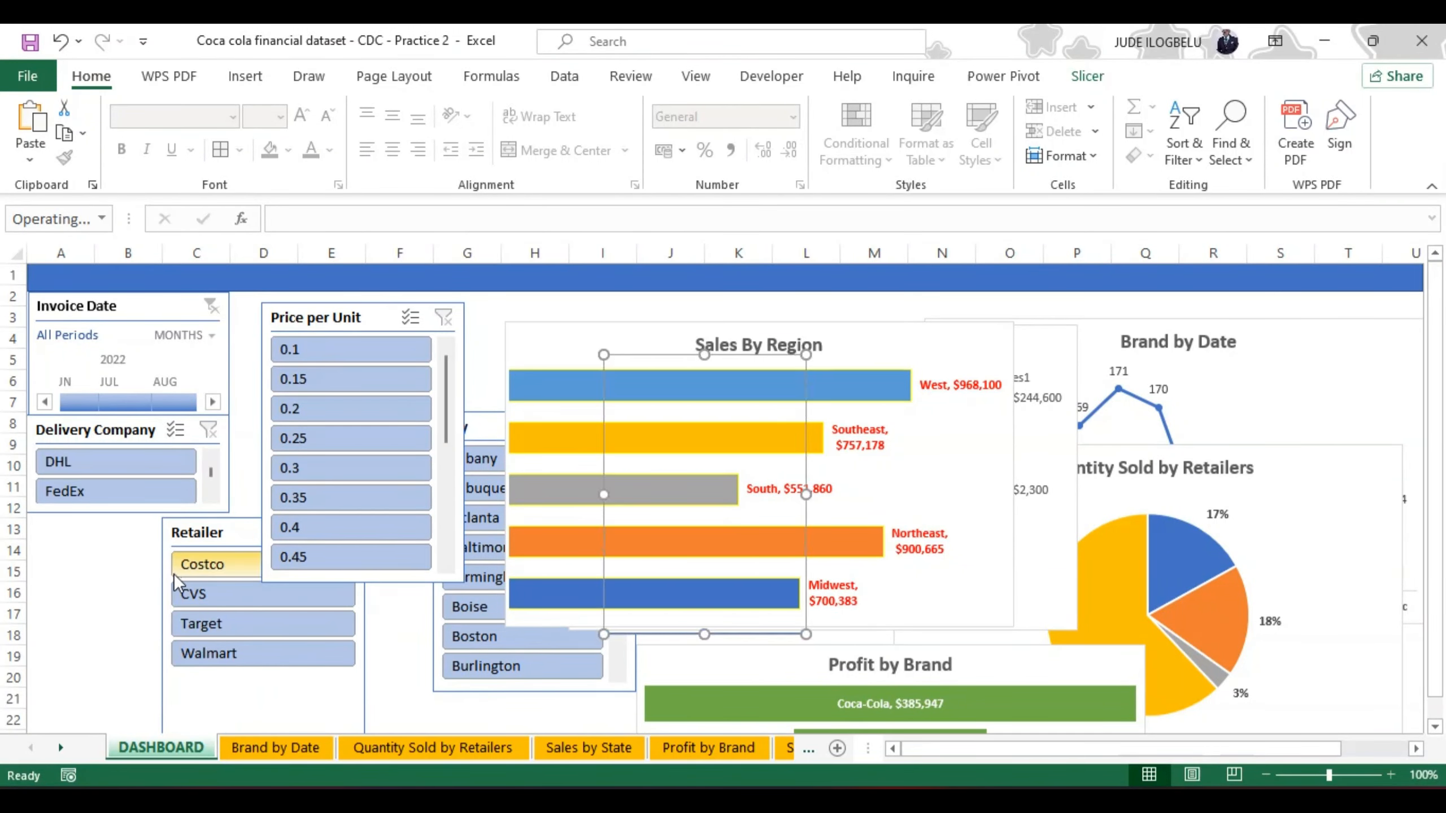
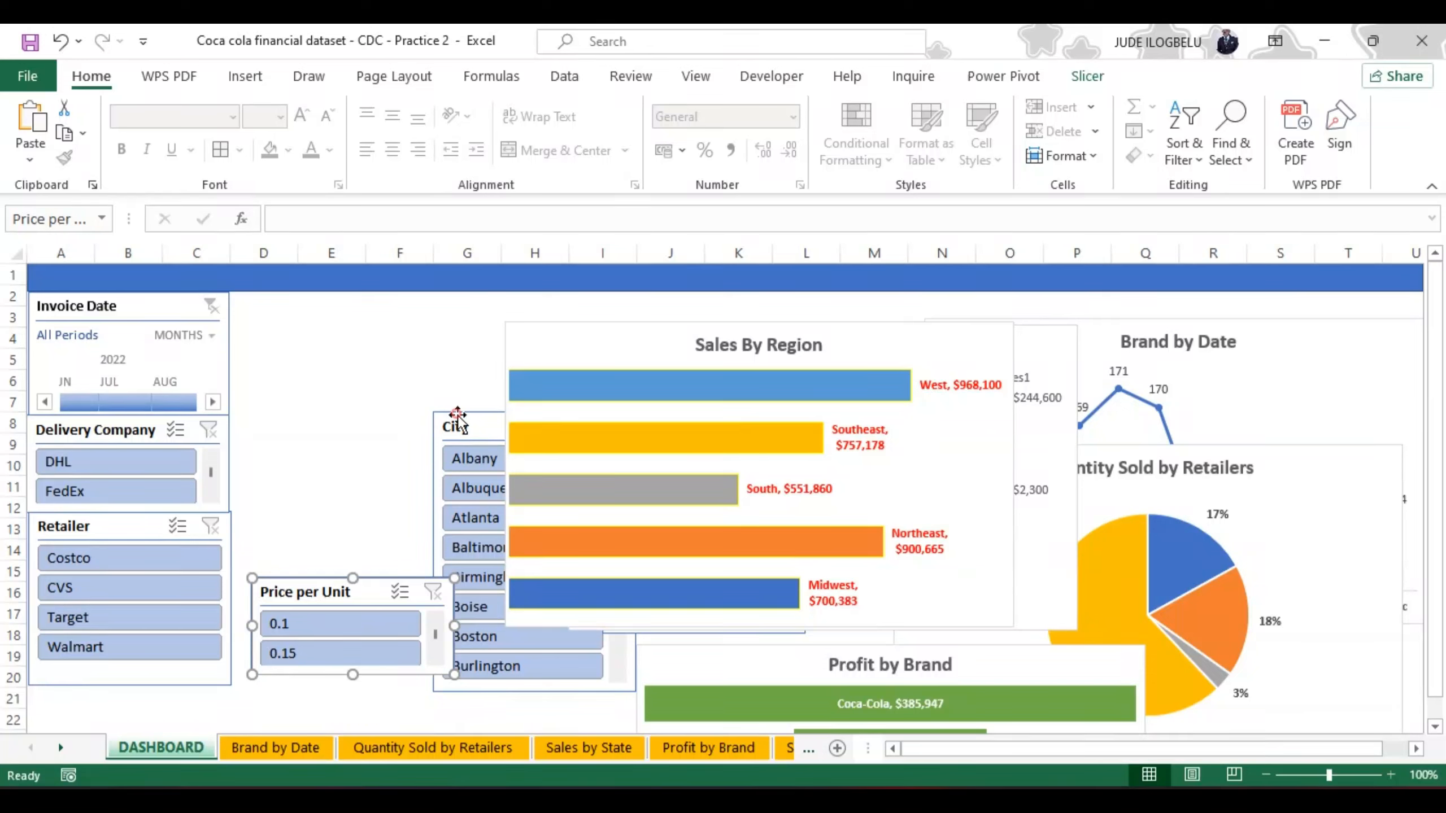
Step: Move the City slicer out from behind the Sales By Region chart and shorten it to roughly two visible entries
left_click(457, 414)
left_click_drag(457, 409, 318, 336)
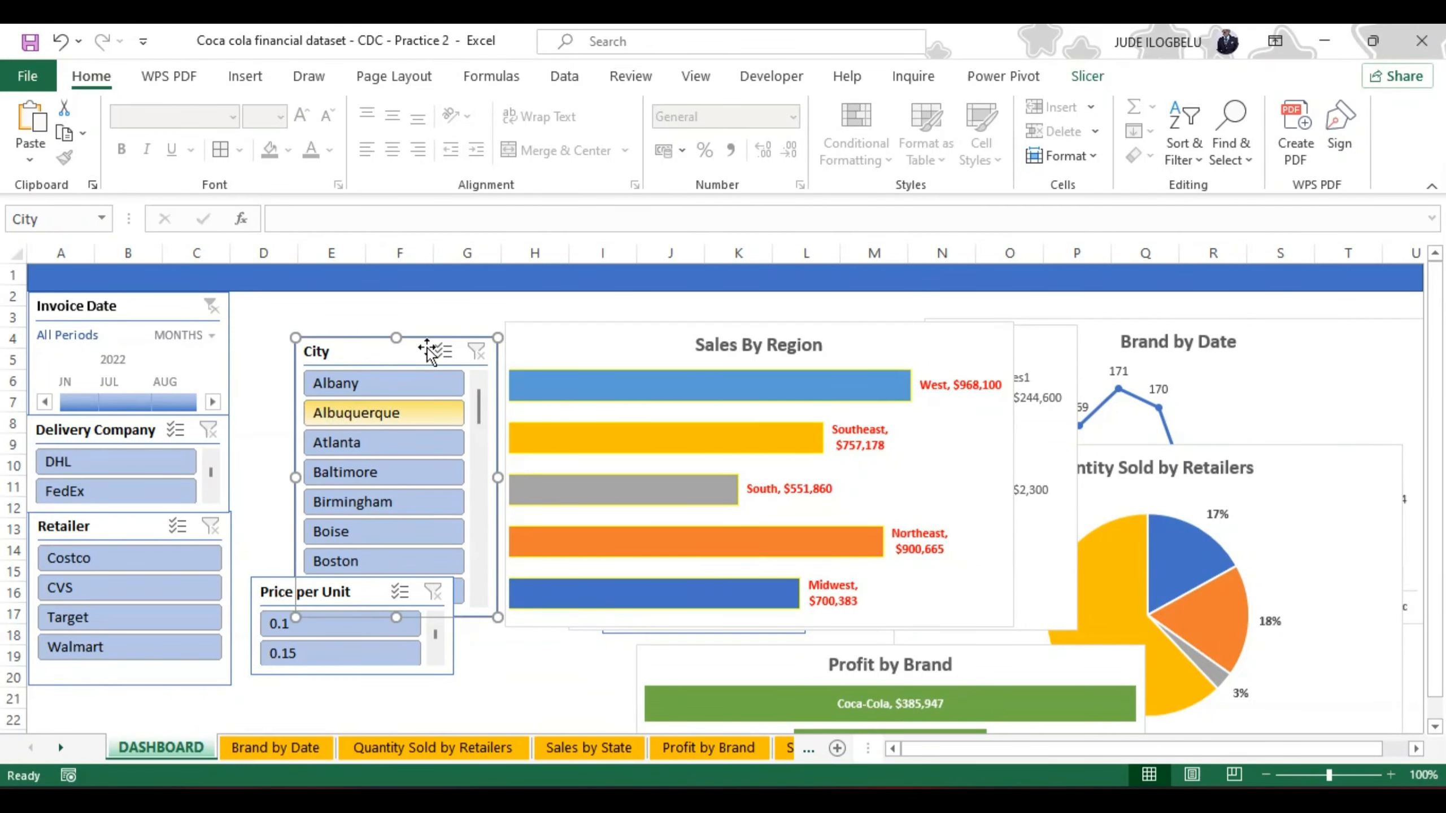
left_click_drag(395, 617, 391, 428)
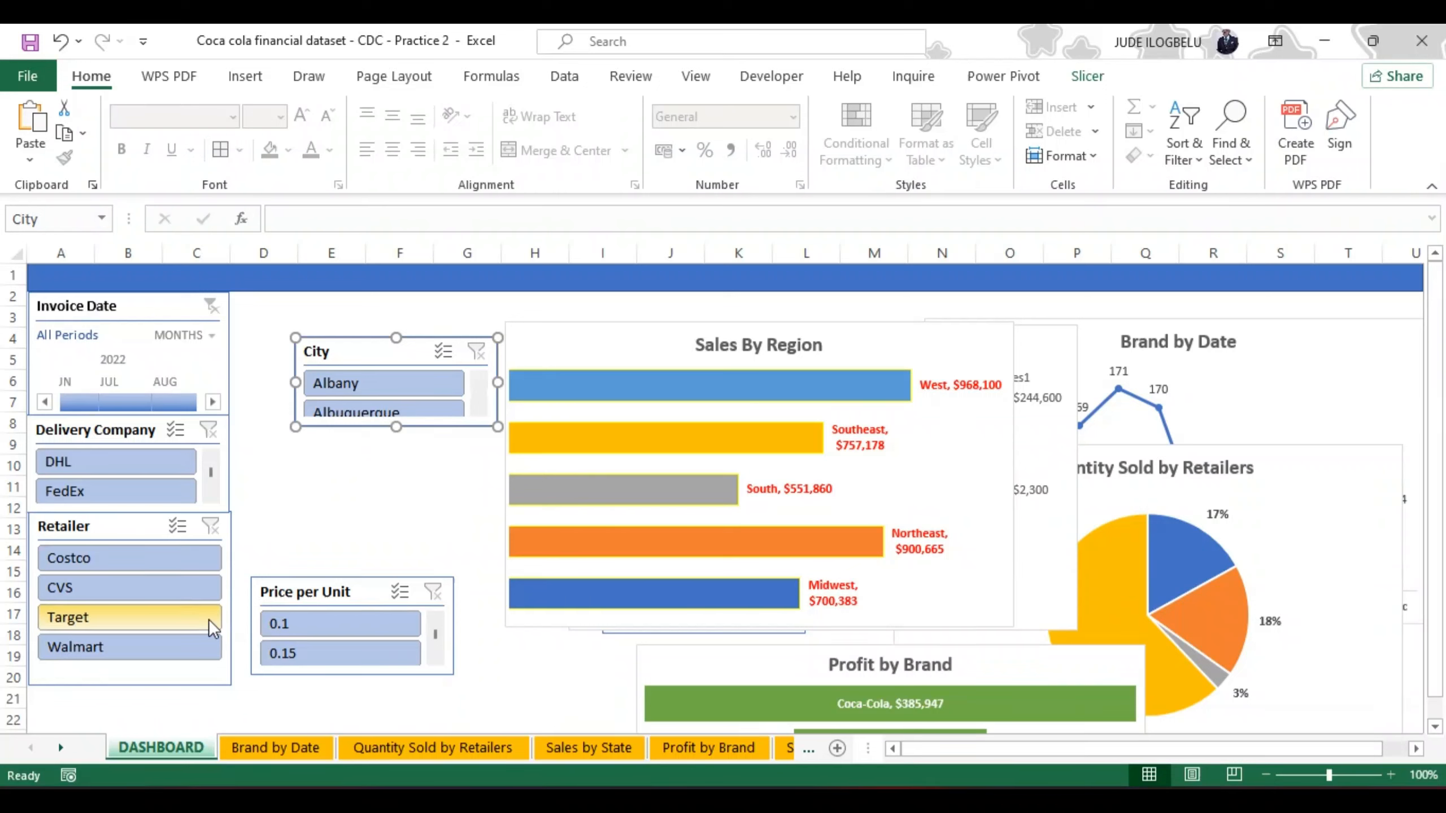
Step: Pull the Operating Margin slicer out from behind the charts onto the City slicer and shorten it to two visible entries
left_click(621, 630)
left_click_drag(603, 555, 300, 555)
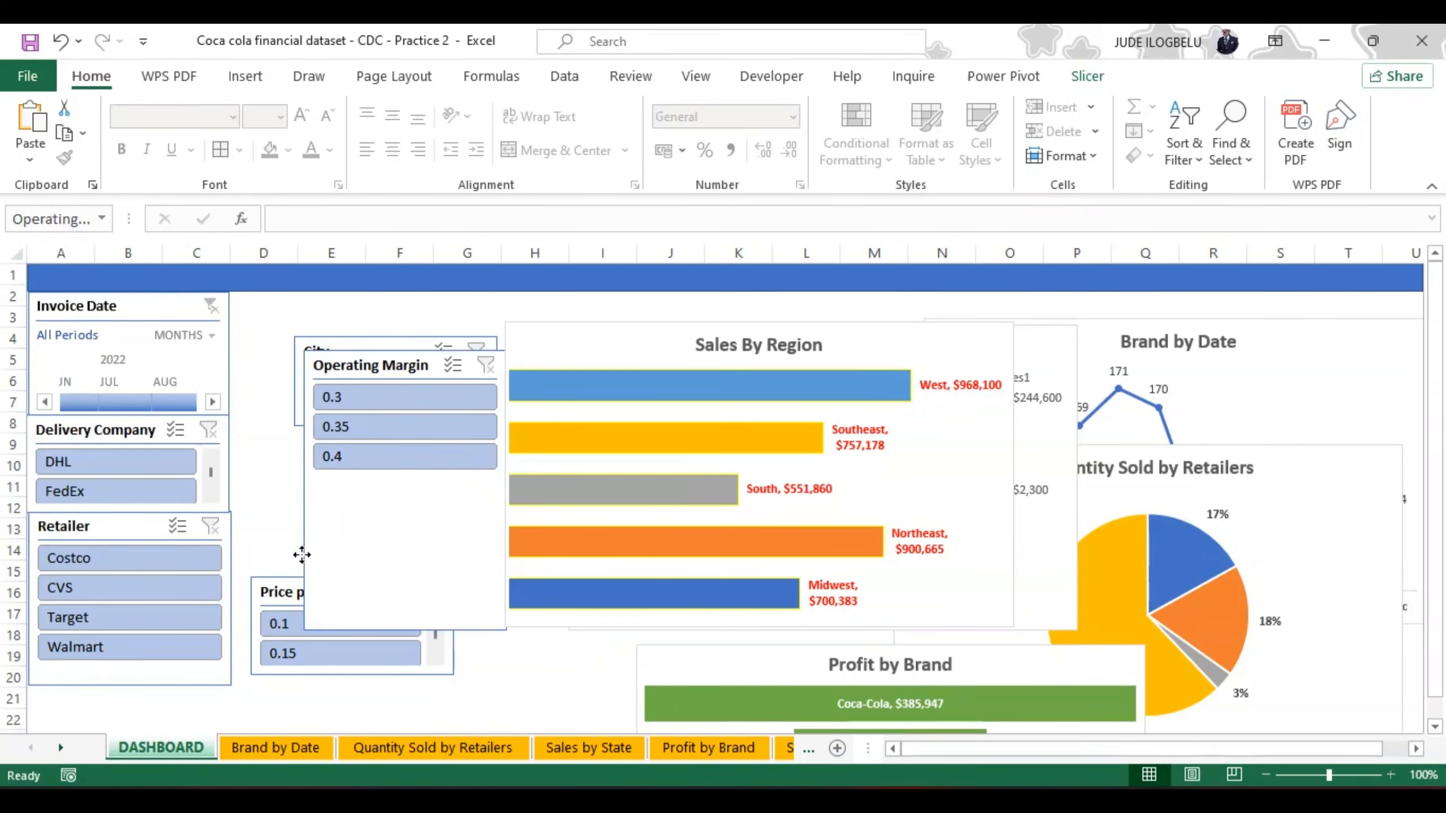
left_click_drag(401, 631, 397, 450)
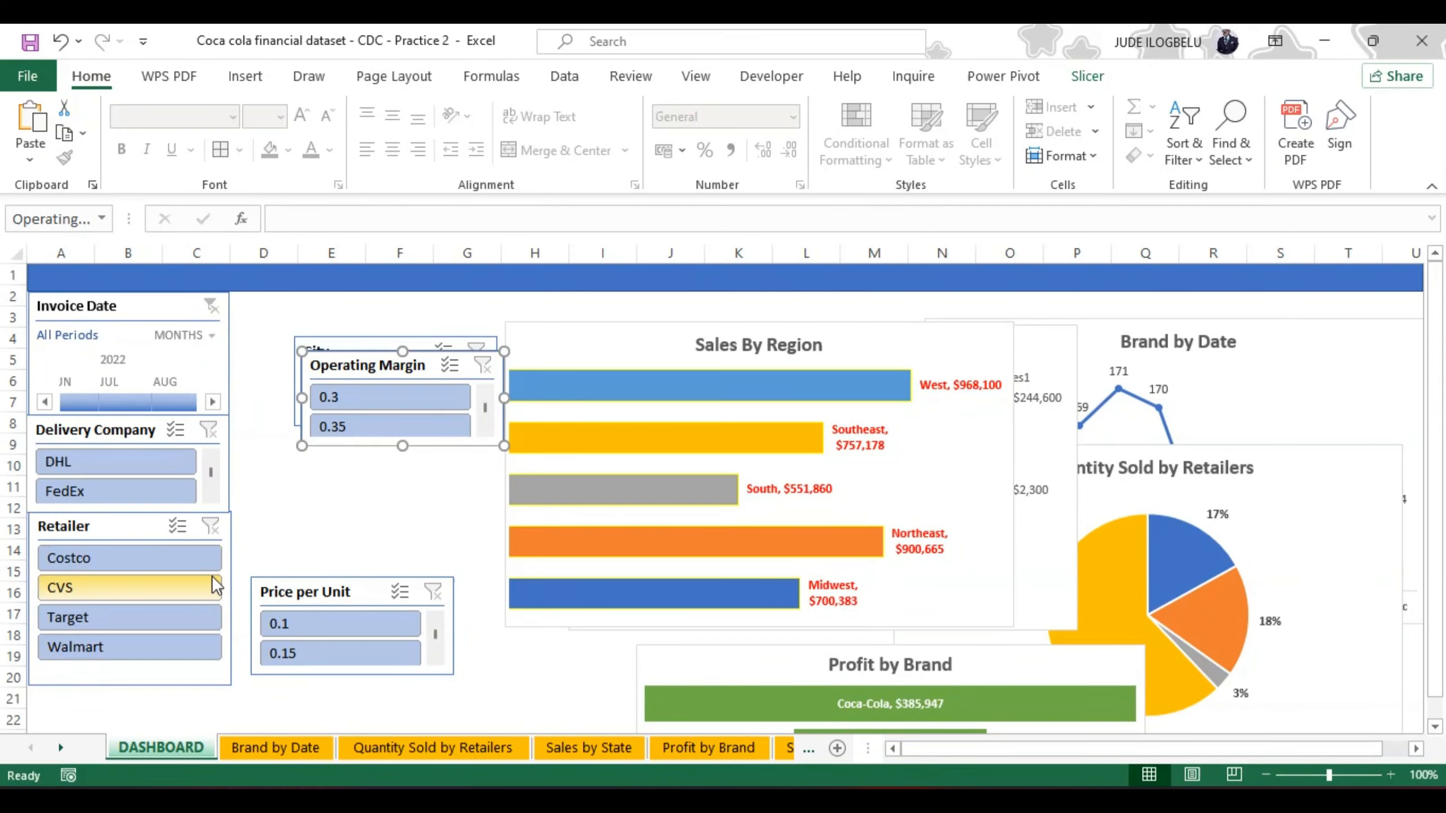
Step: Arrange the Delivery Company slicer's buttons in 2 columns and shorten the slicer to about 1.77 cm high
left_click(230, 483)
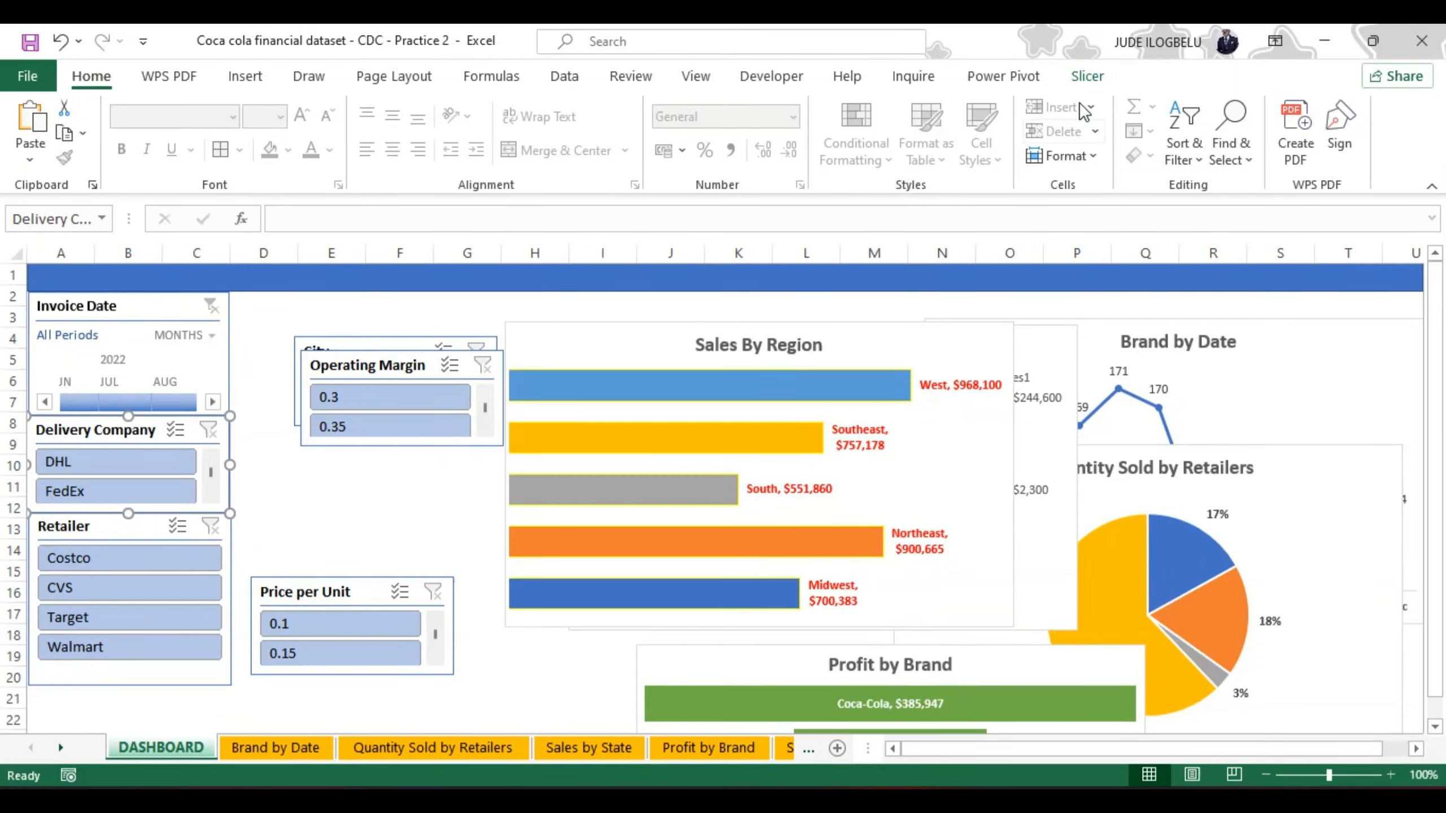
left_click(1085, 76)
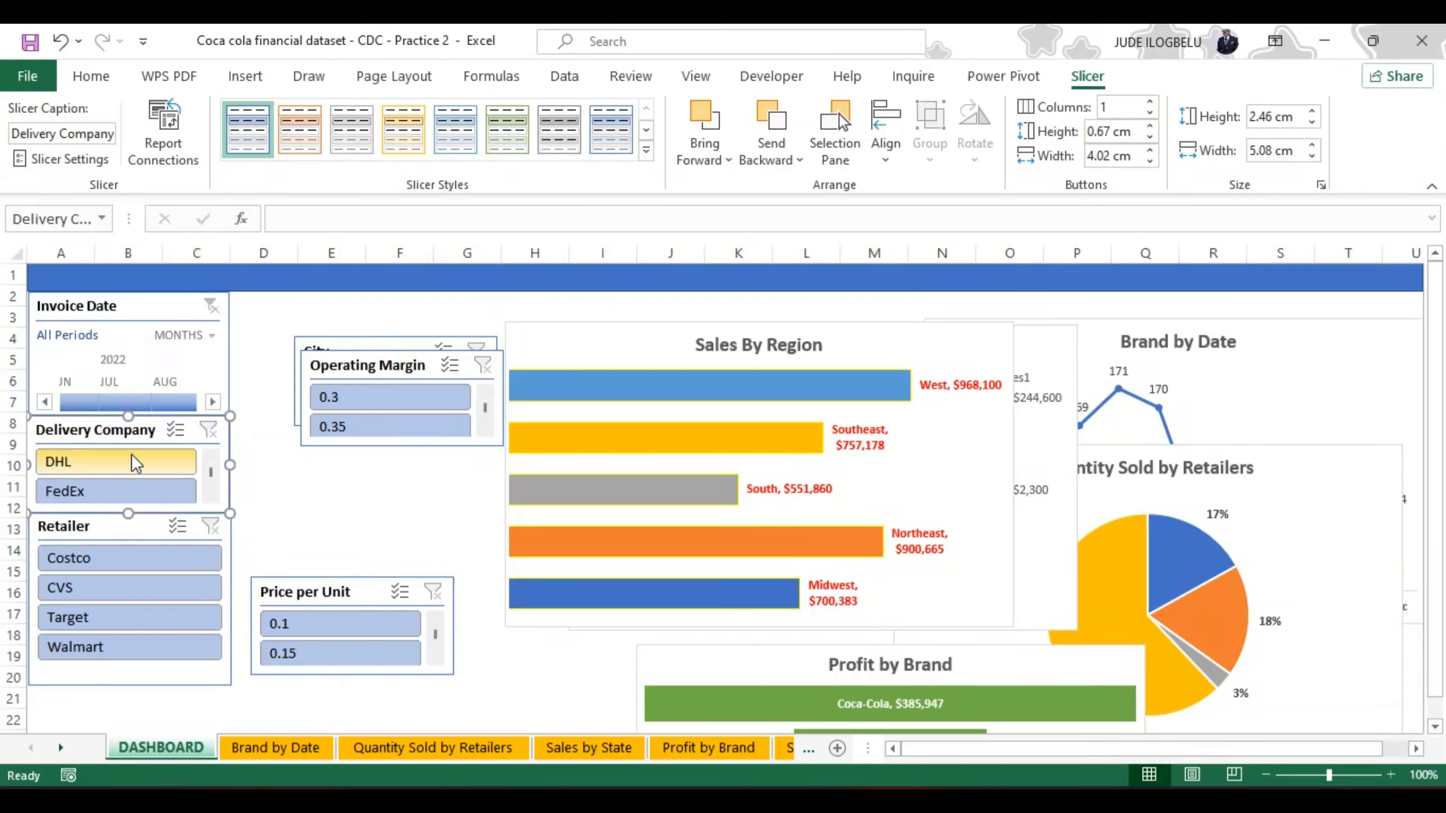
left_click(1150, 112)
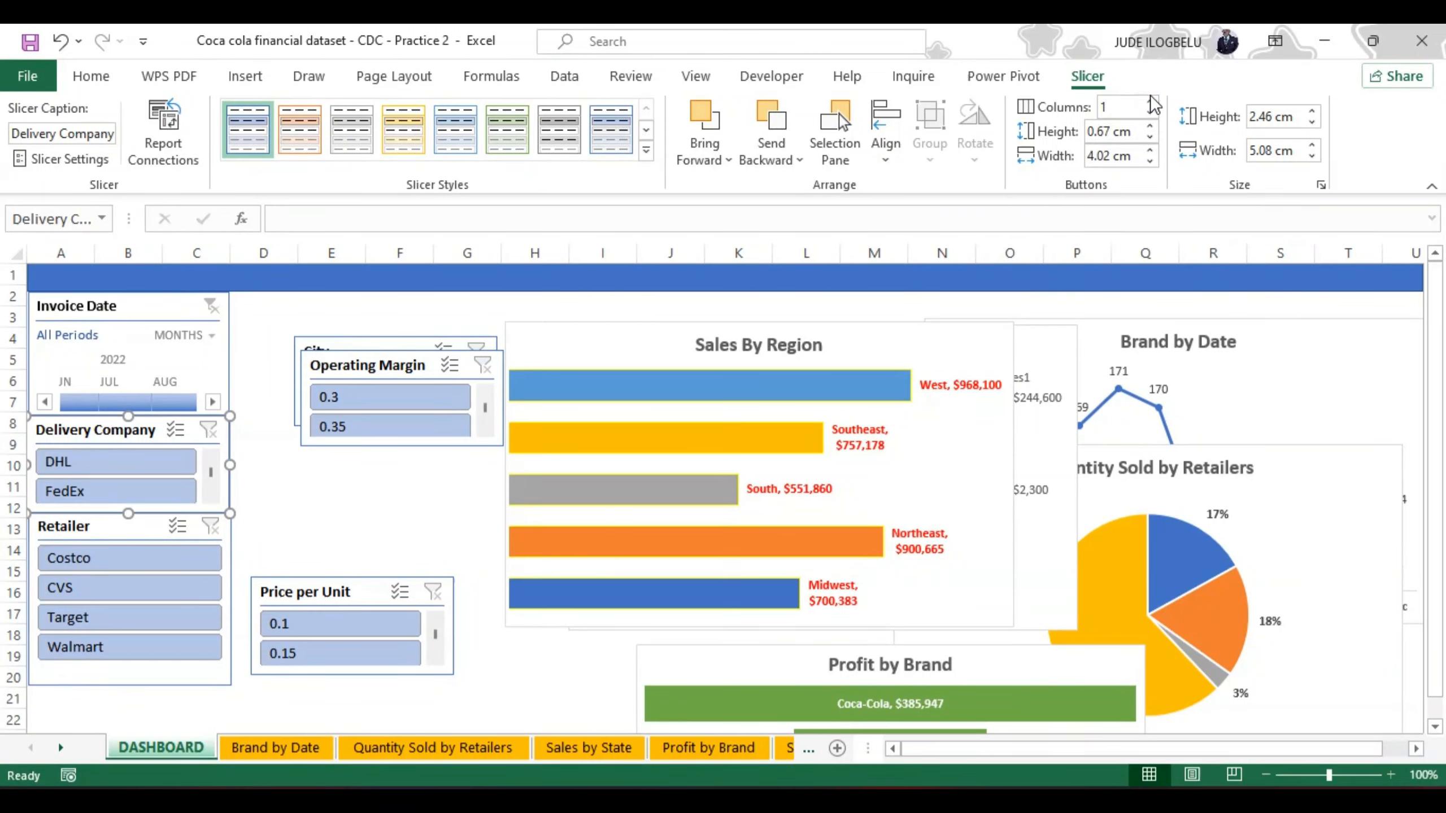
left_click(1150, 101)
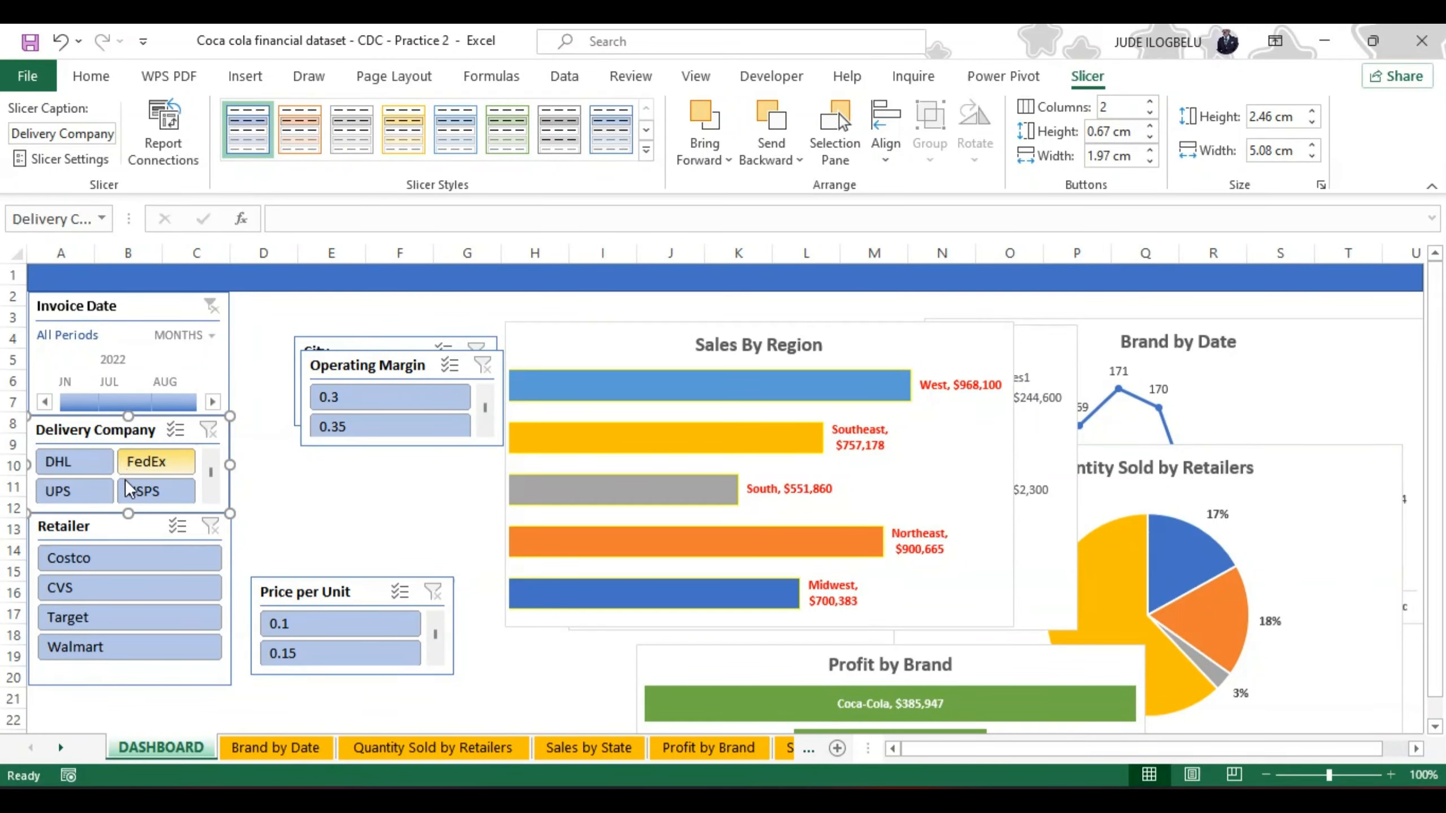
left_click(1150, 102)
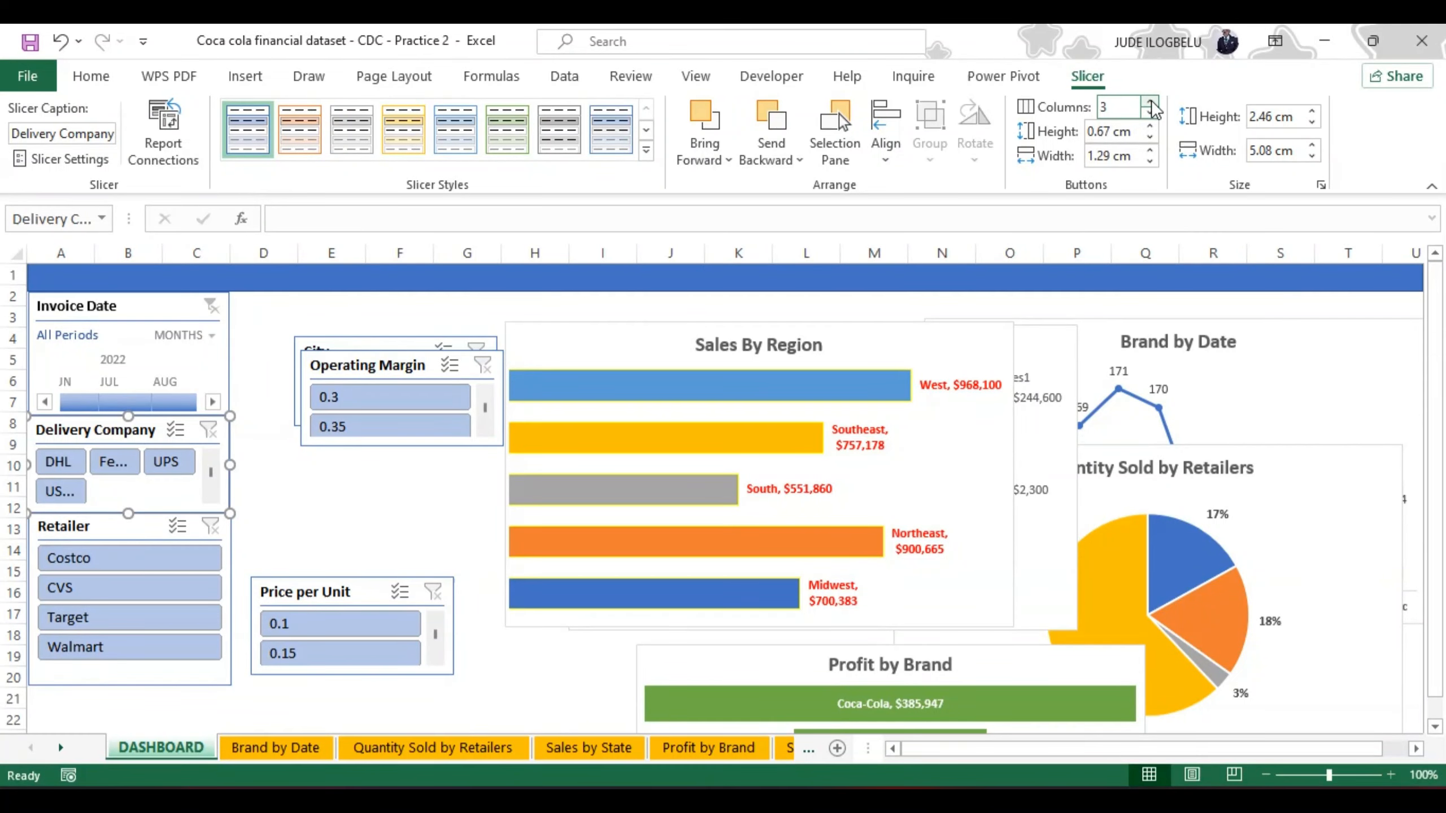
left_click(1150, 101)
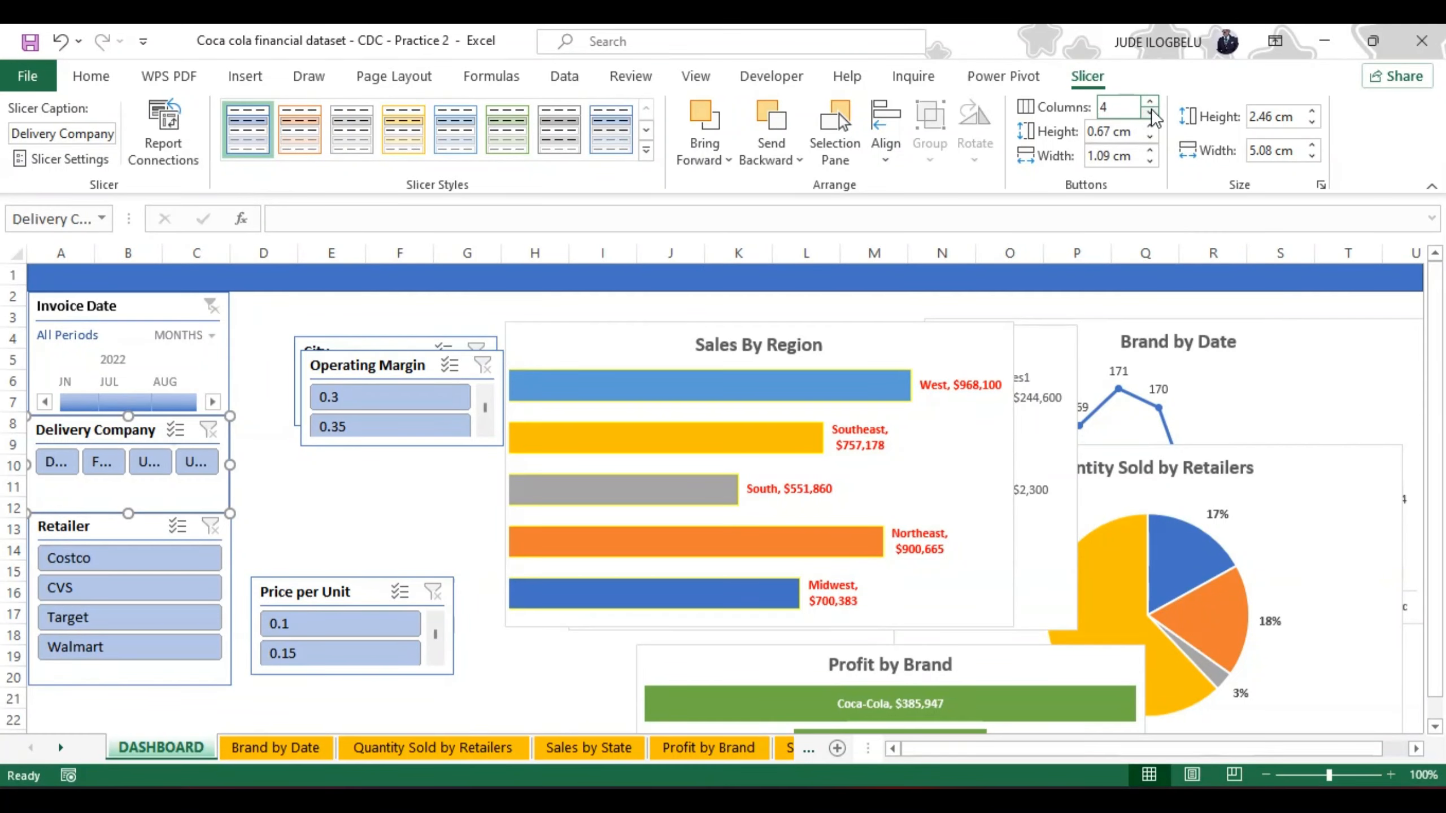
left_click(1150, 116)
left_click(1150, 116)
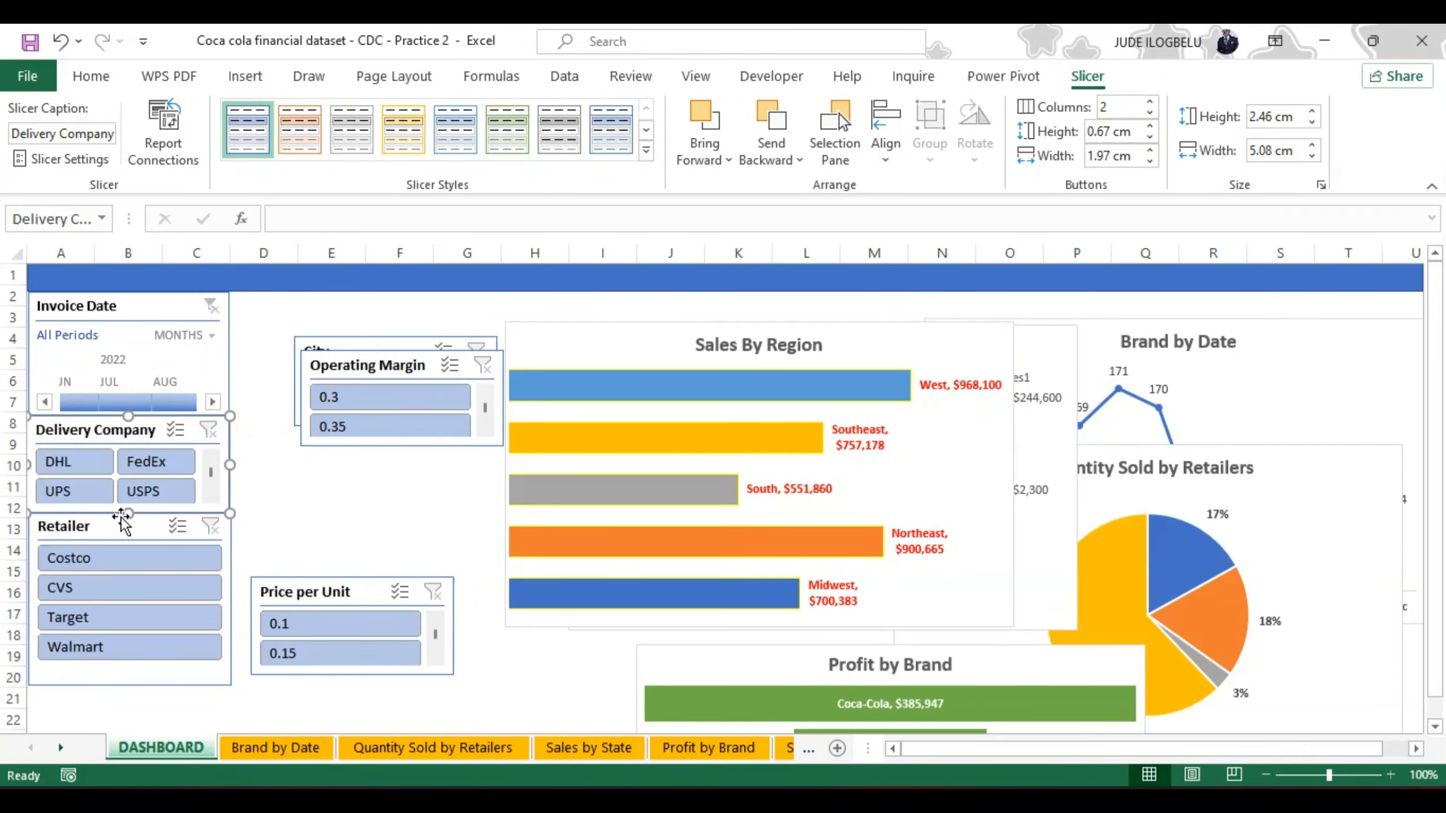
left_click_drag(129, 516, 126, 483)
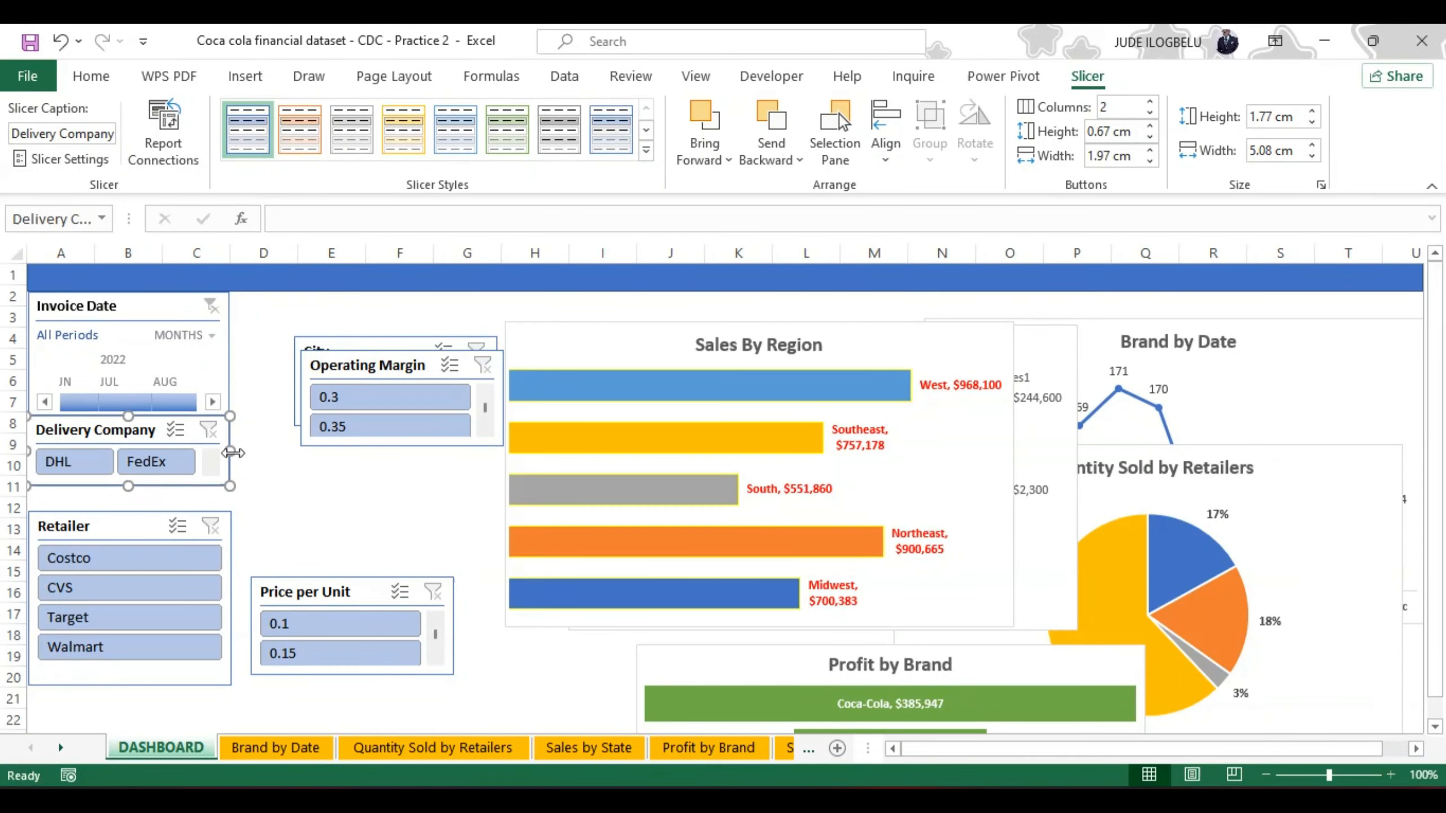
Step: Place the Retailer slicer directly under Delivery Company, with 2 button columns and a height of about 1.8 cm
left_click(125, 516)
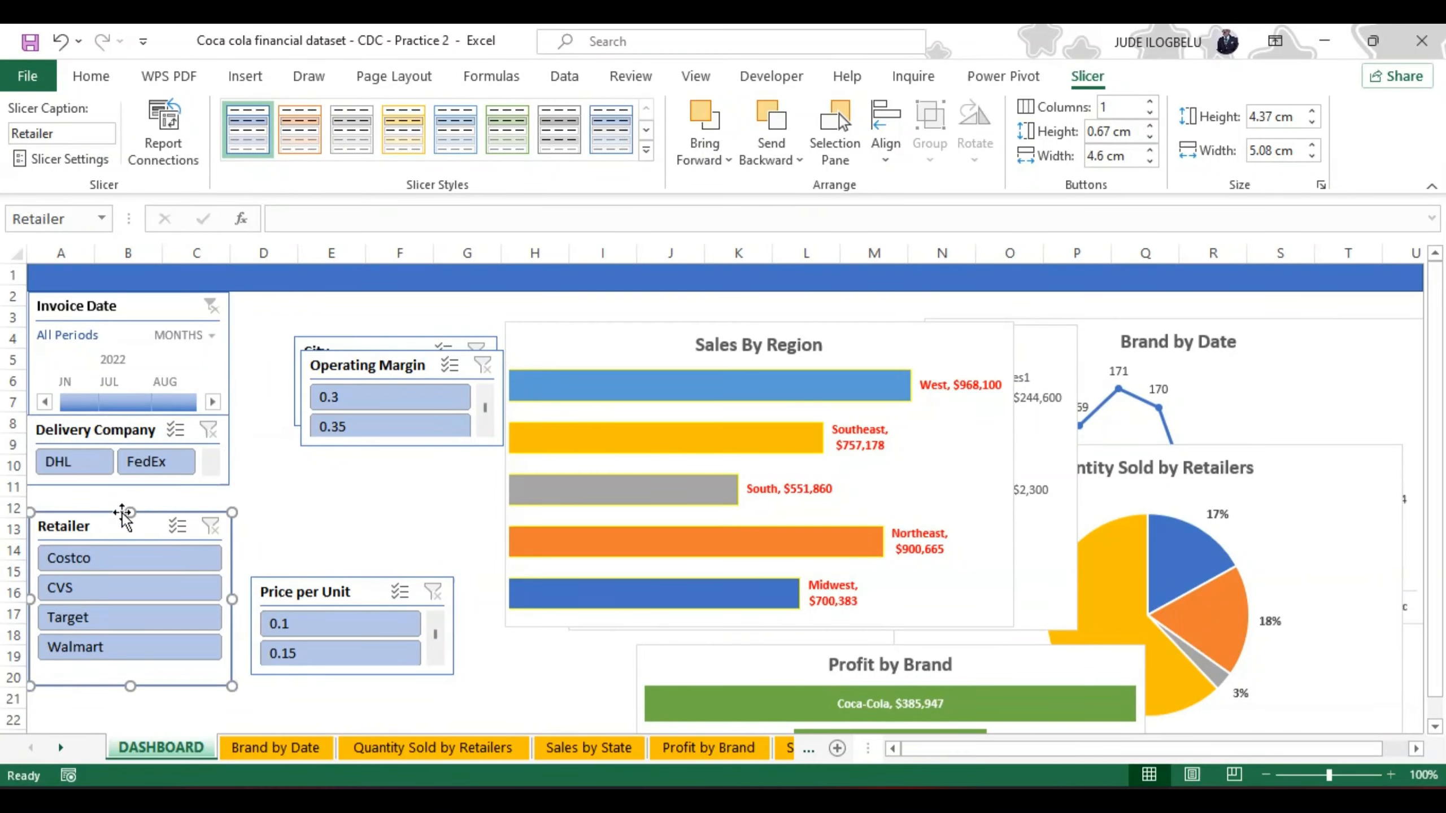
left_click_drag(119, 509, 120, 487)
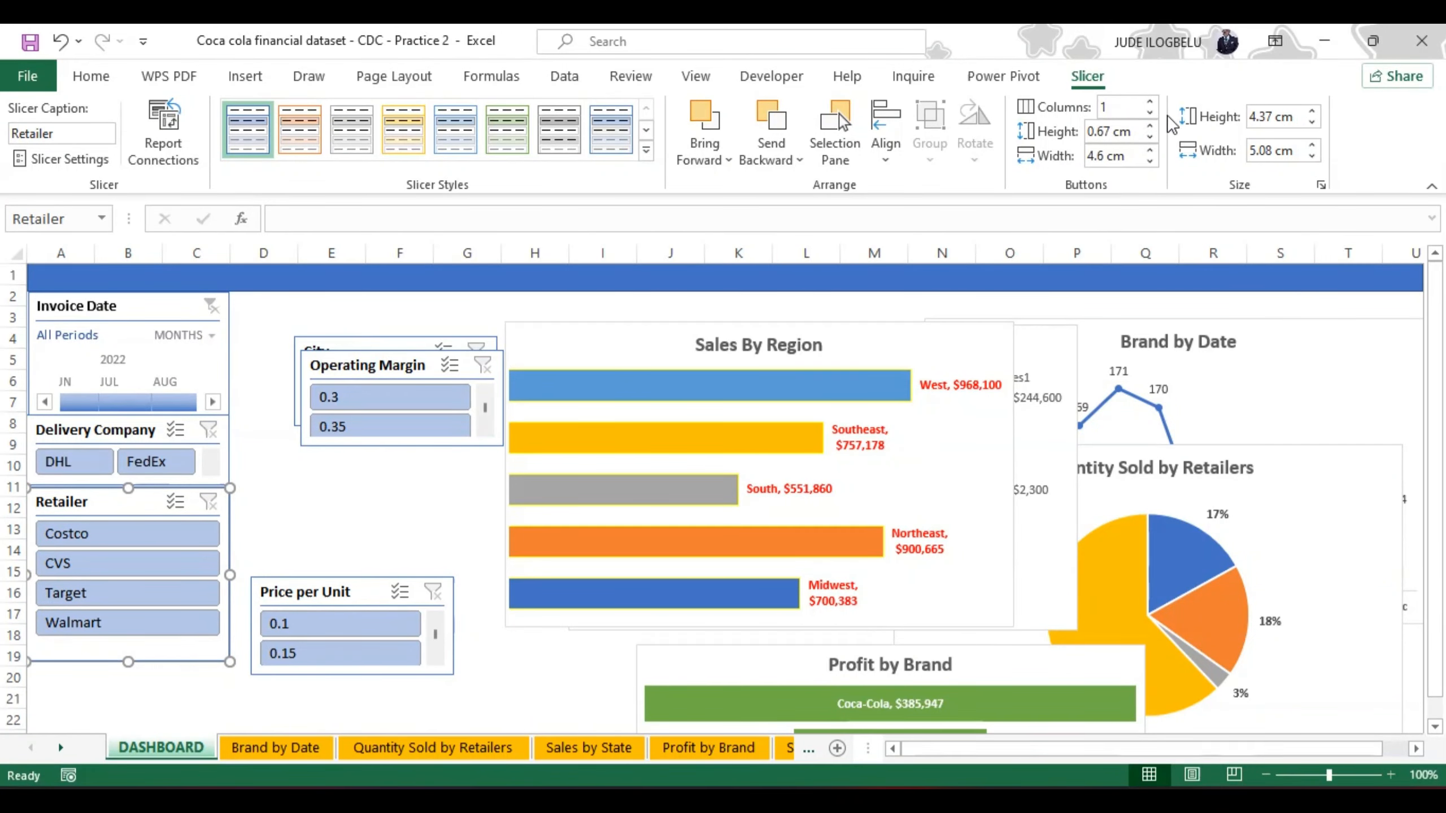
left_click(1149, 101)
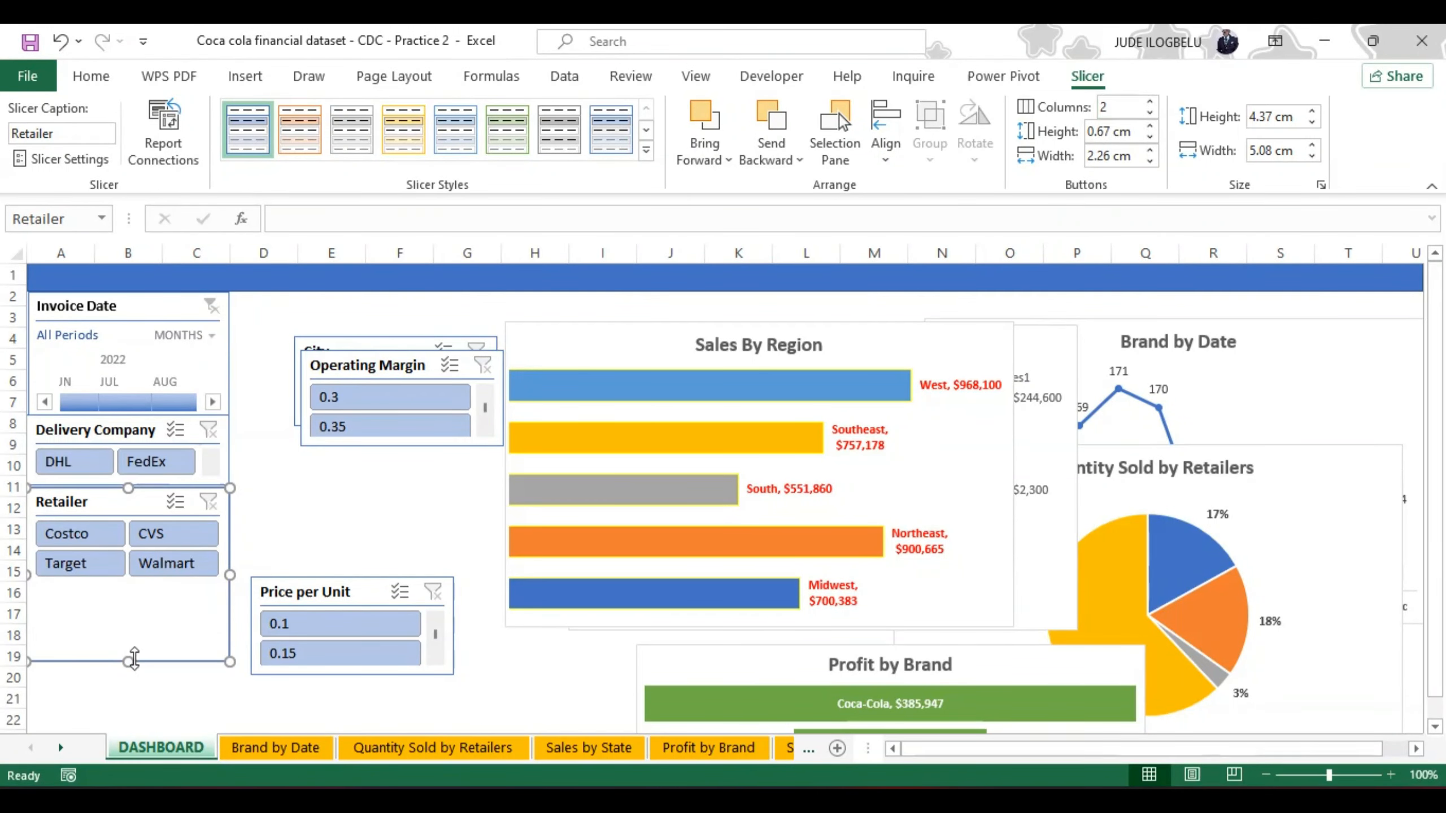
left_click_drag(127, 661, 129, 558)
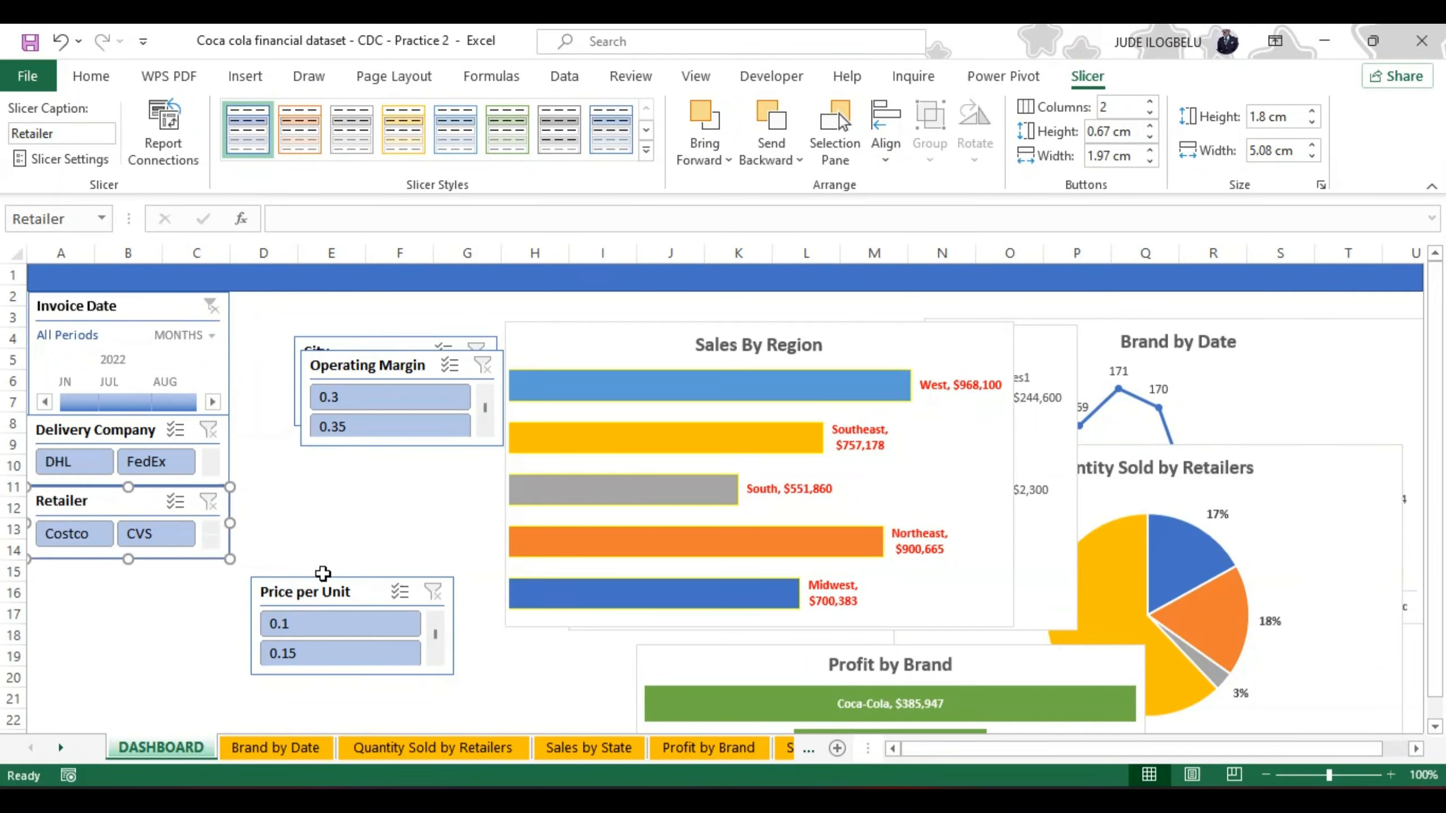
Step: Move the Operating Margin slicer clear of the City slicer and place the Price per Unit slicer directly under Retailer
left_click(362, 449)
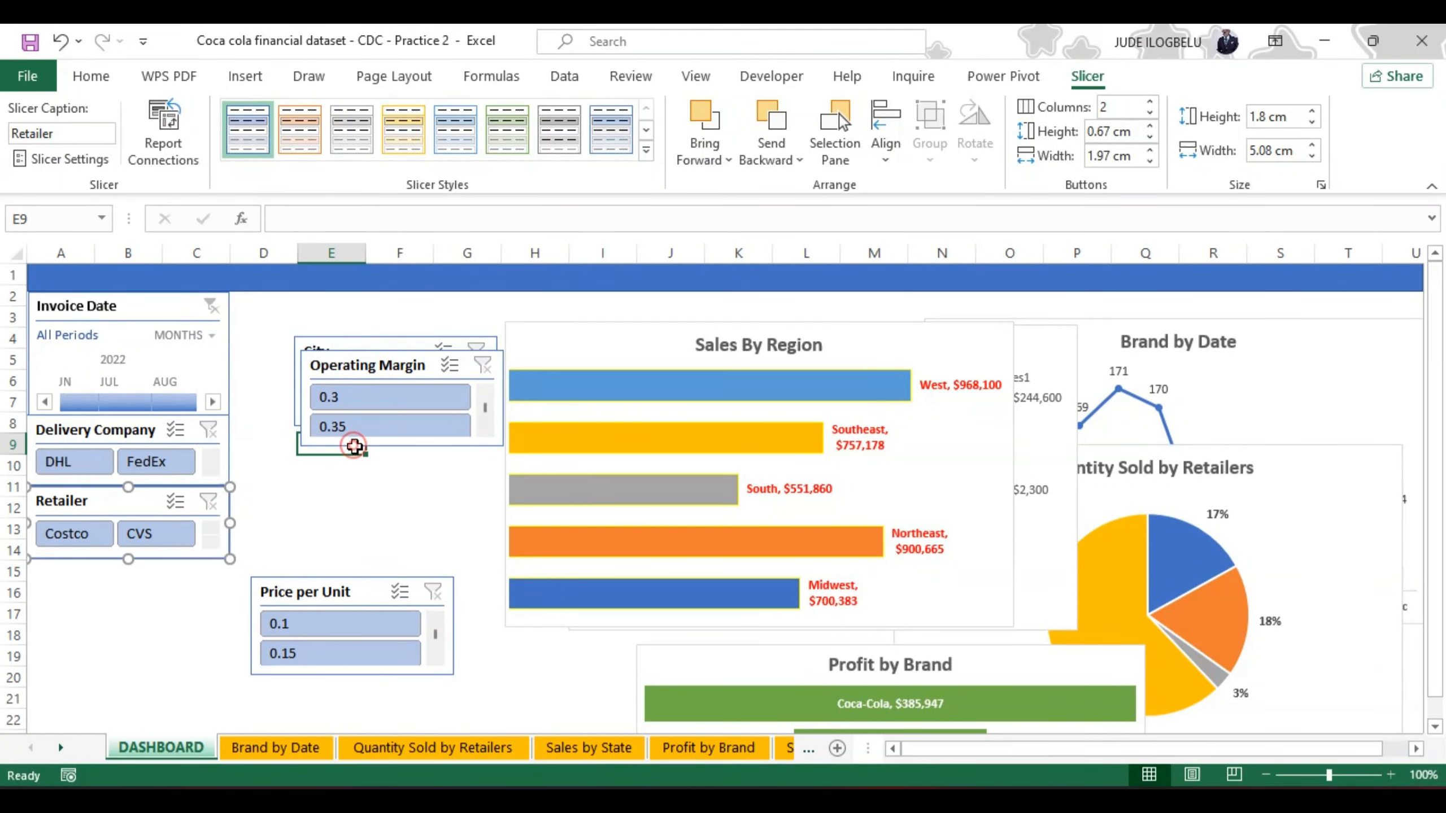
left_click_drag(366, 448, 326, 538)
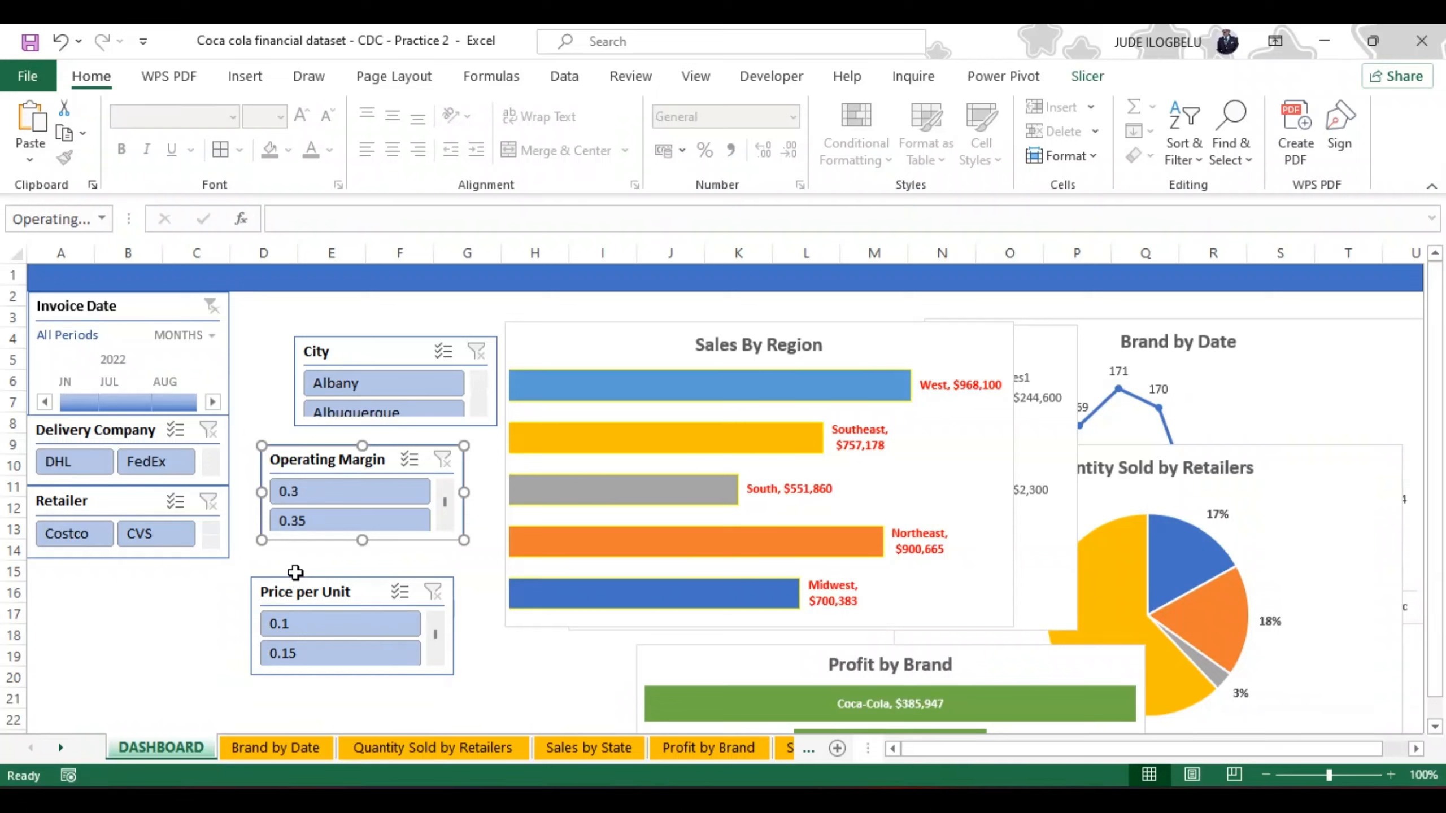
left_click(294, 570)
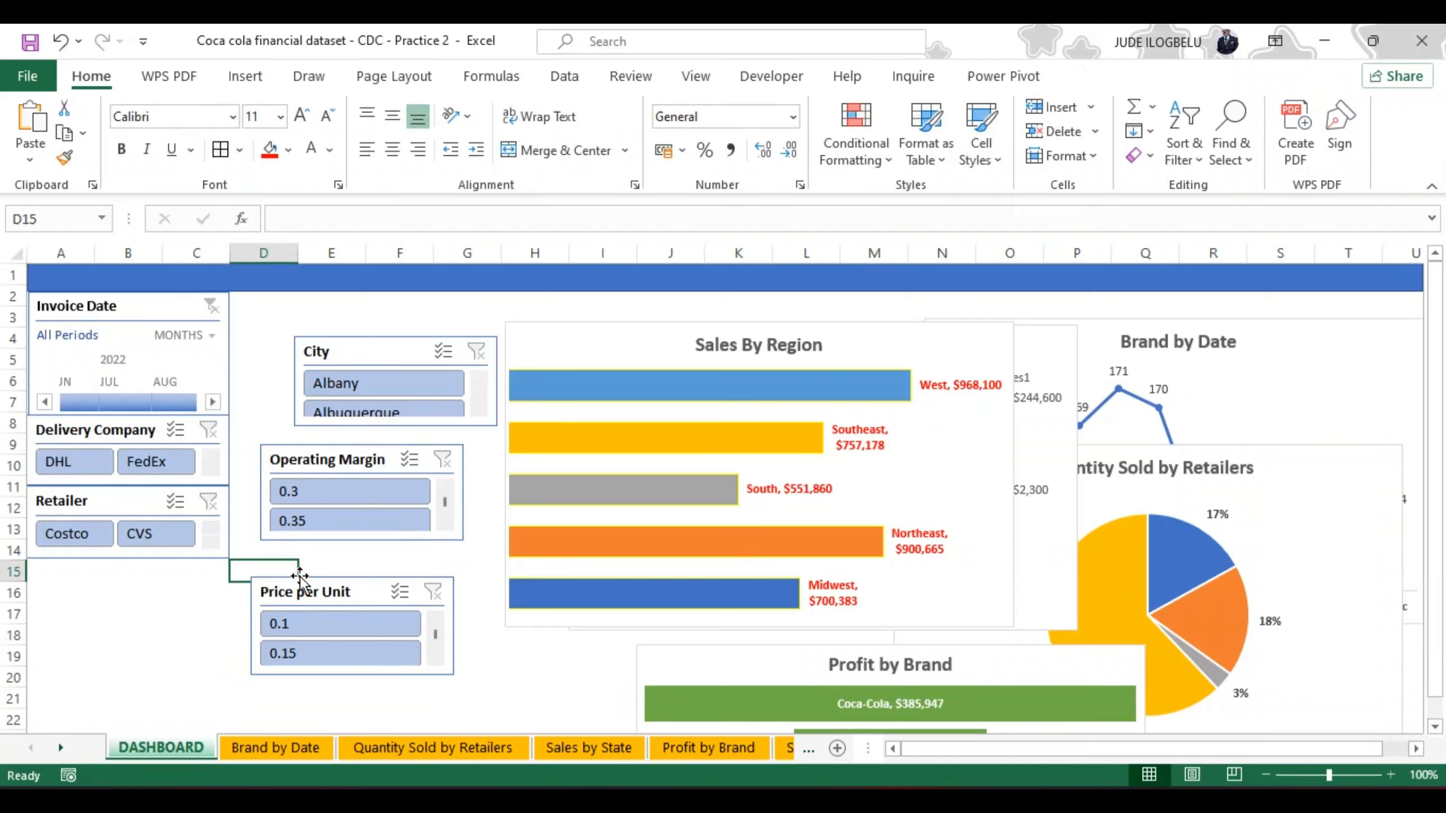
left_click_drag(300, 575, 76, 561)
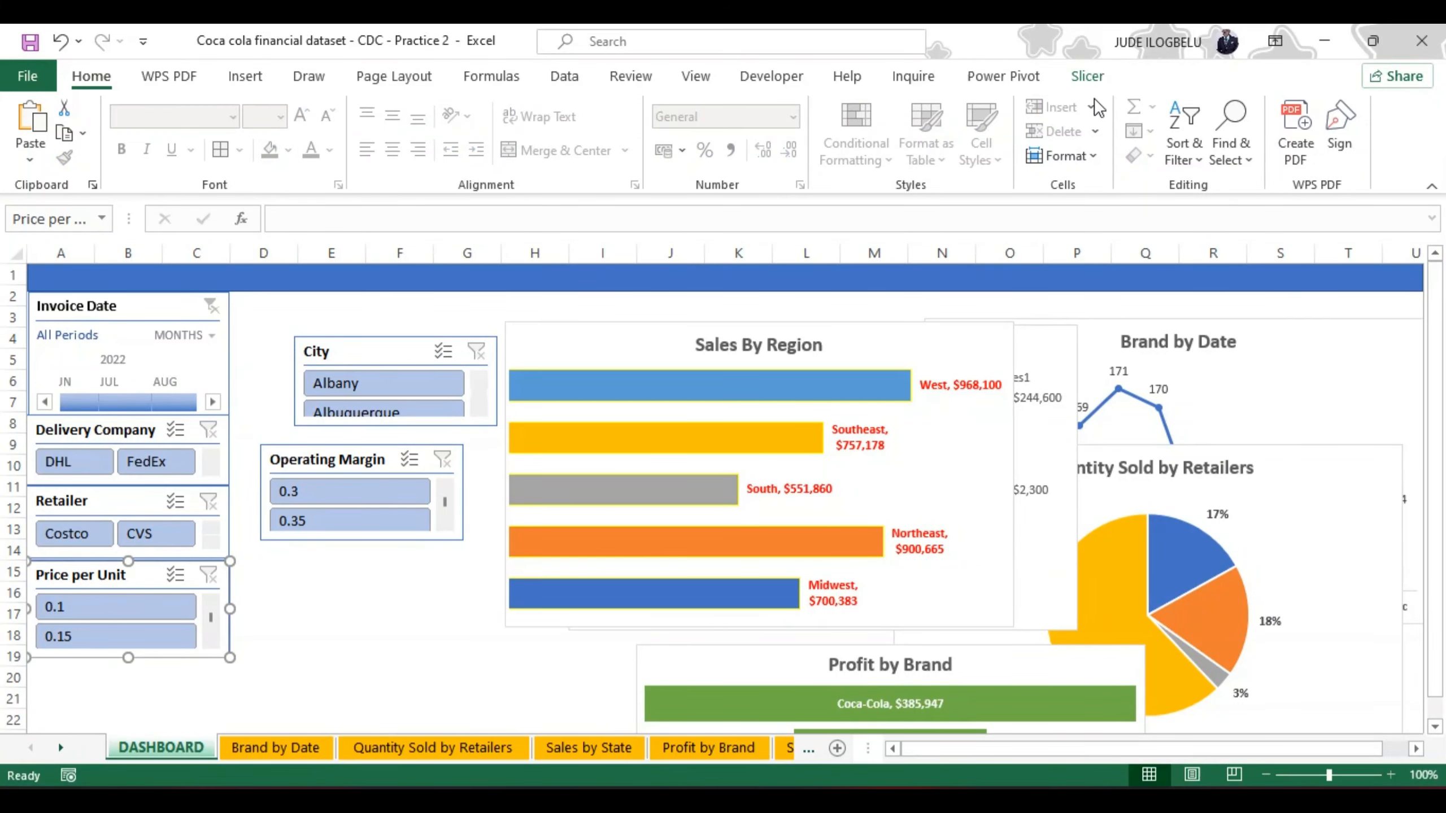
Step: Arrange the Price per Unit slicer's buttons in 2 columns and shorten the slicer to about 1.75 cm high
left_click(1090, 83)
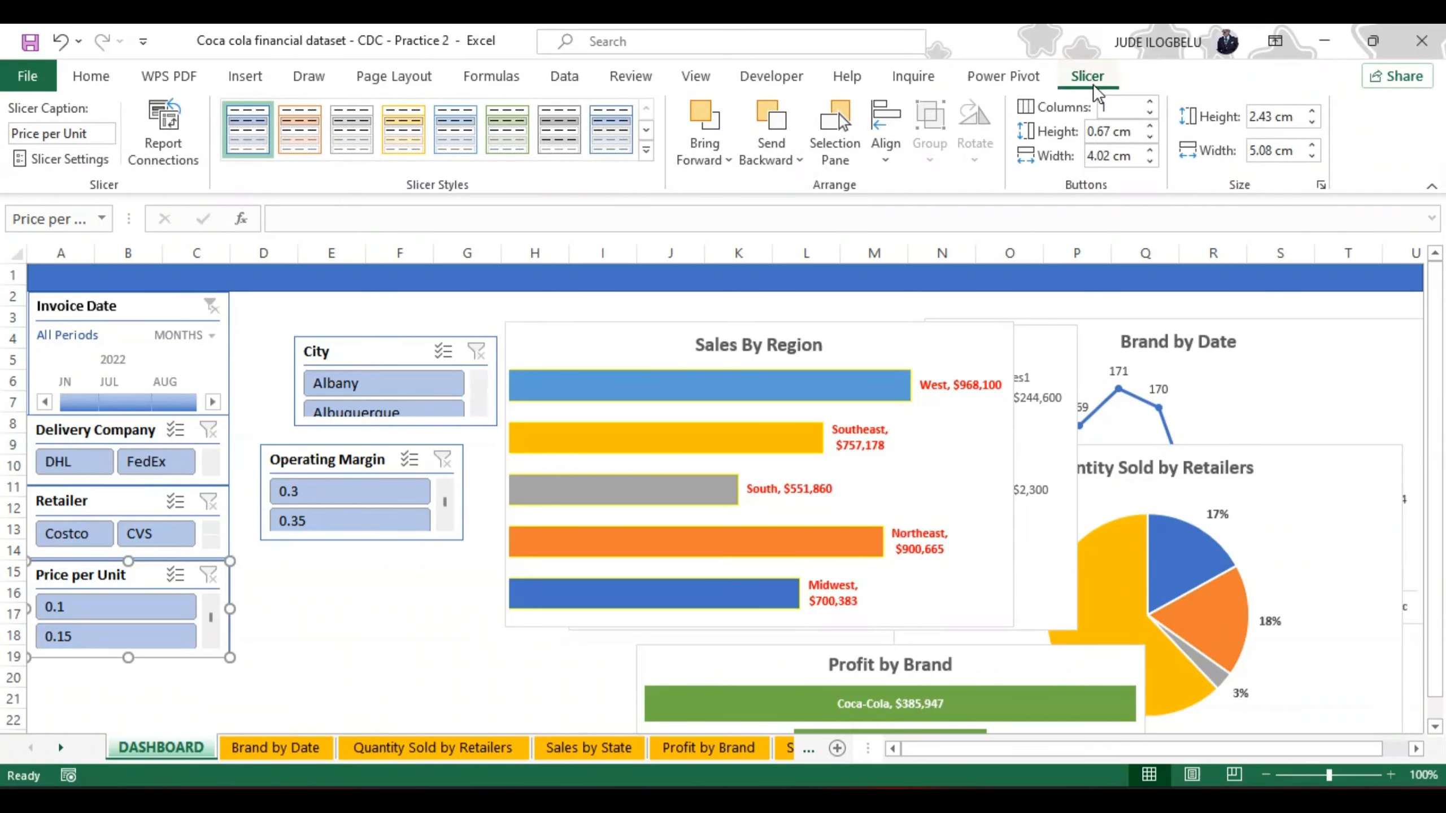
left_click(1150, 103)
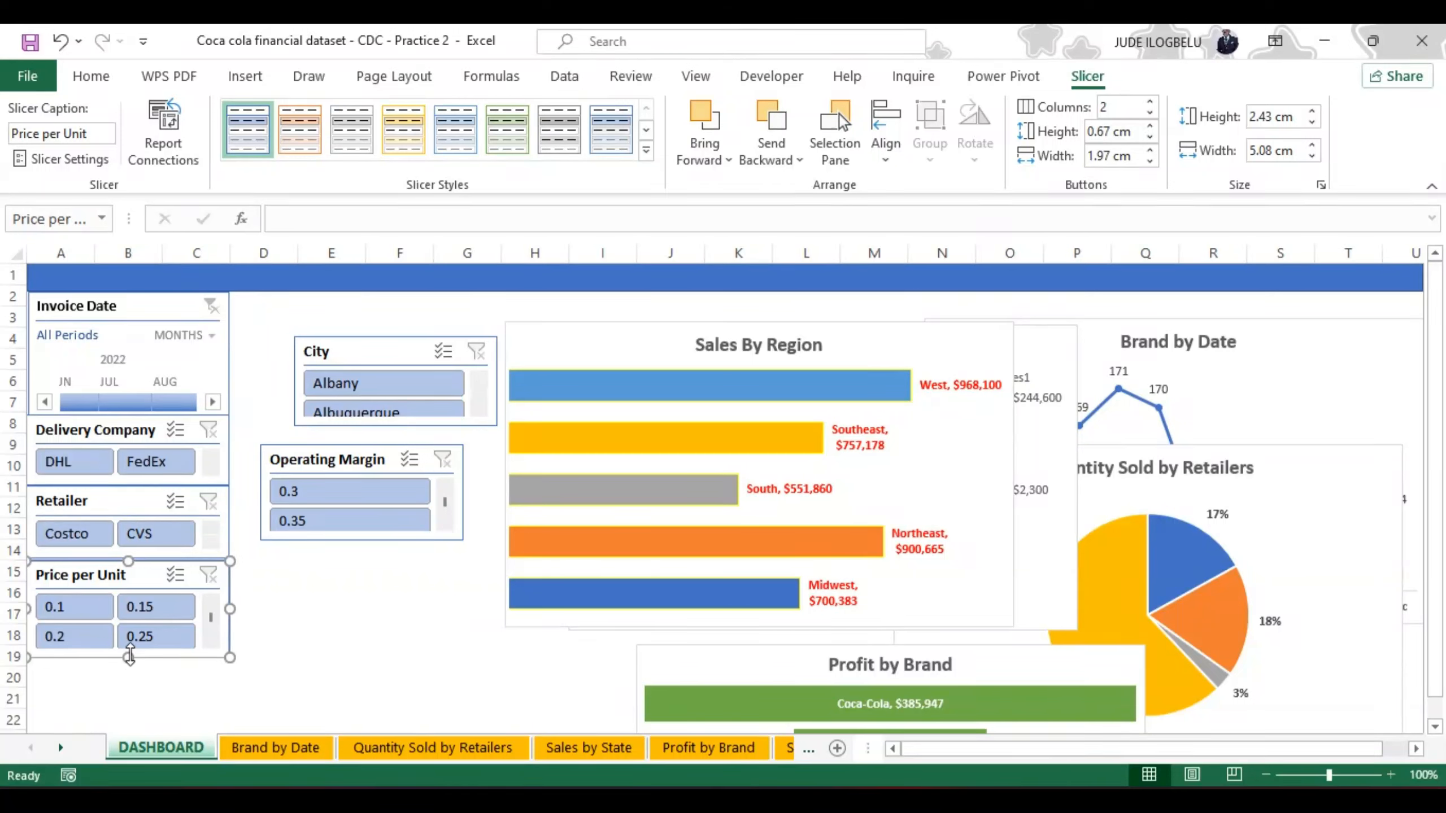
left_click_drag(130, 656, 130, 631)
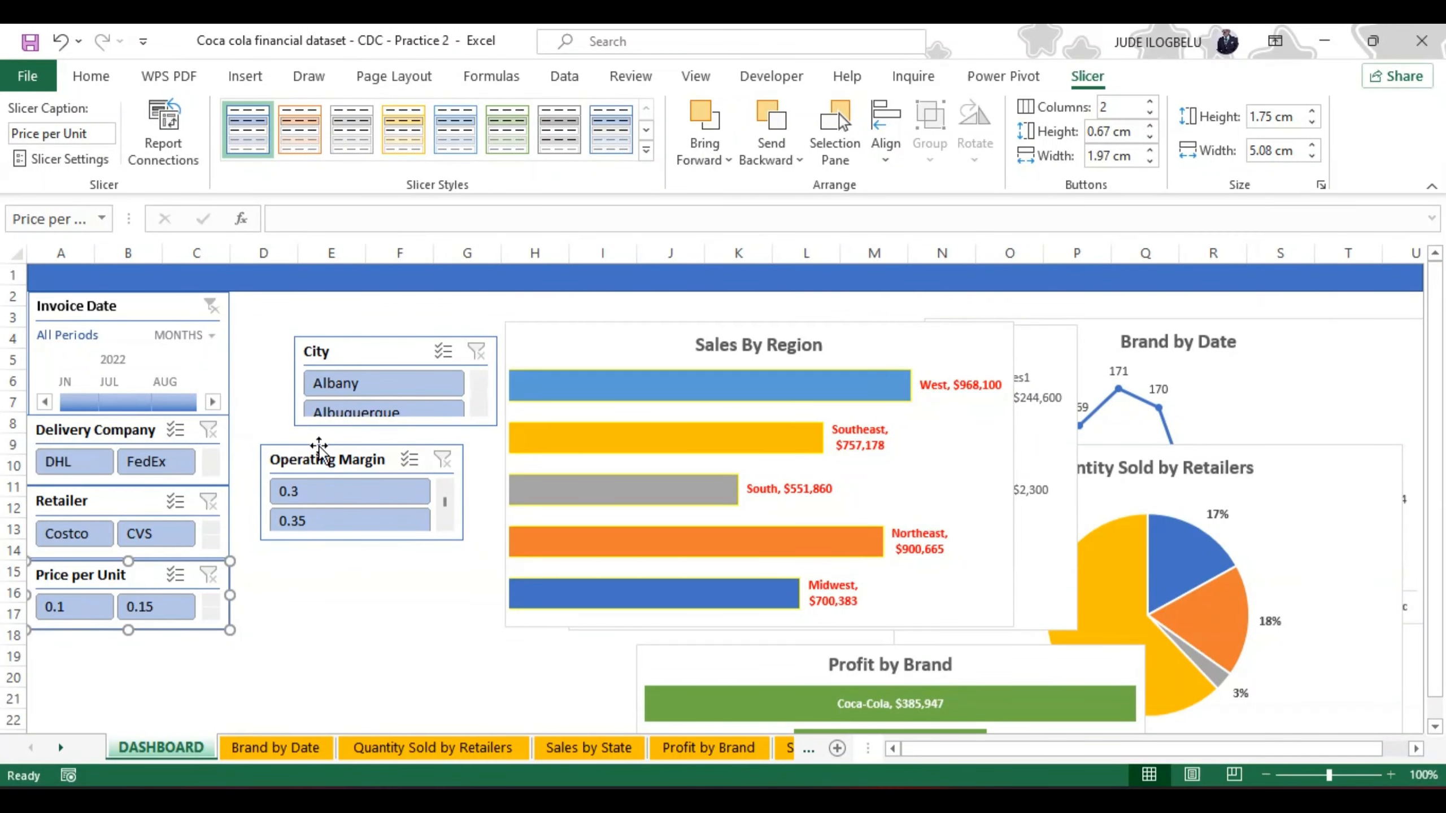
Step: Place the Operating Margin slicer directly under Price per Unit, with 2 button columns and a height of about 1.8 cm
left_click_drag(322, 453, 81, 631)
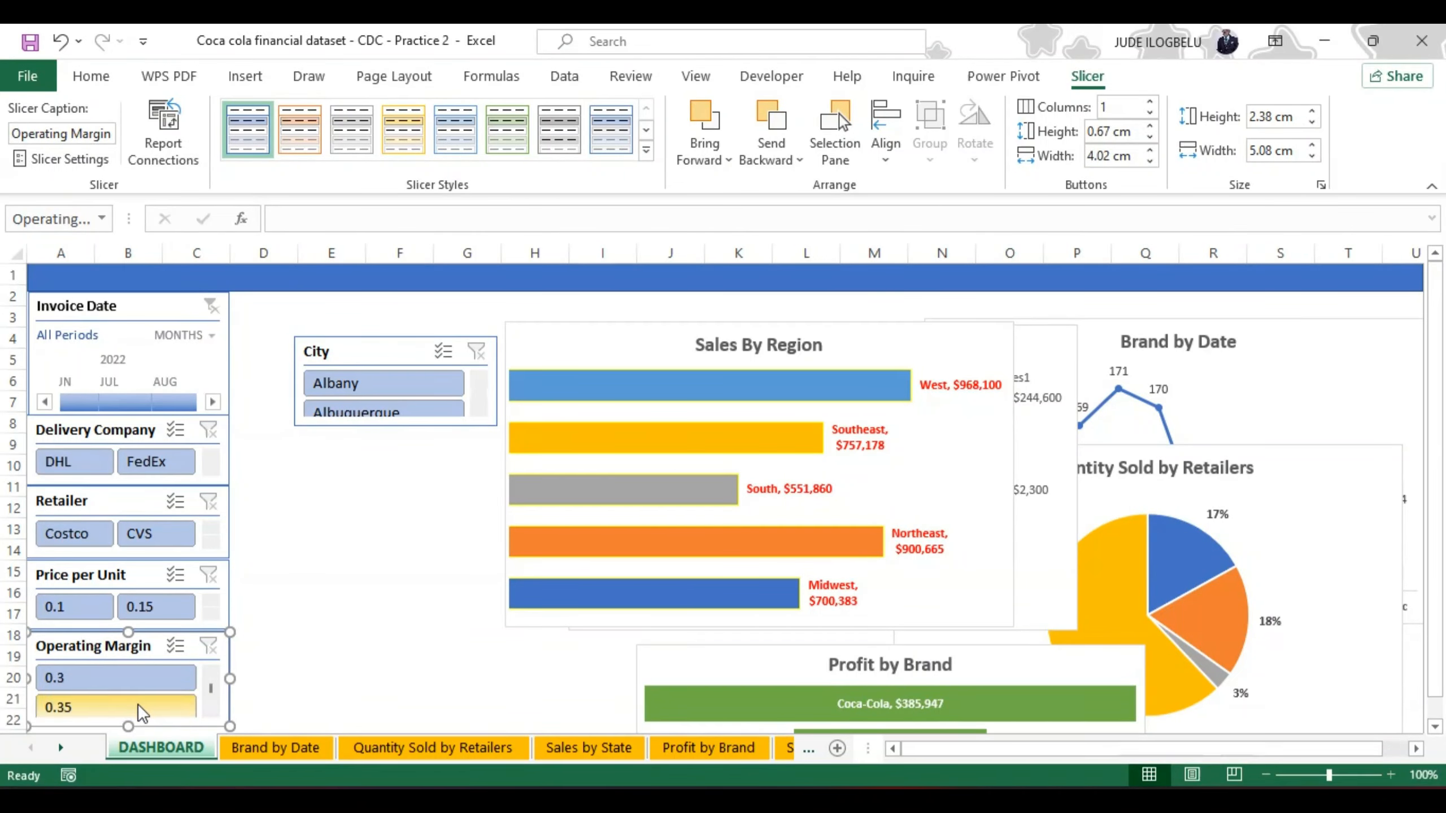
left_click_drag(127, 723, 127, 694)
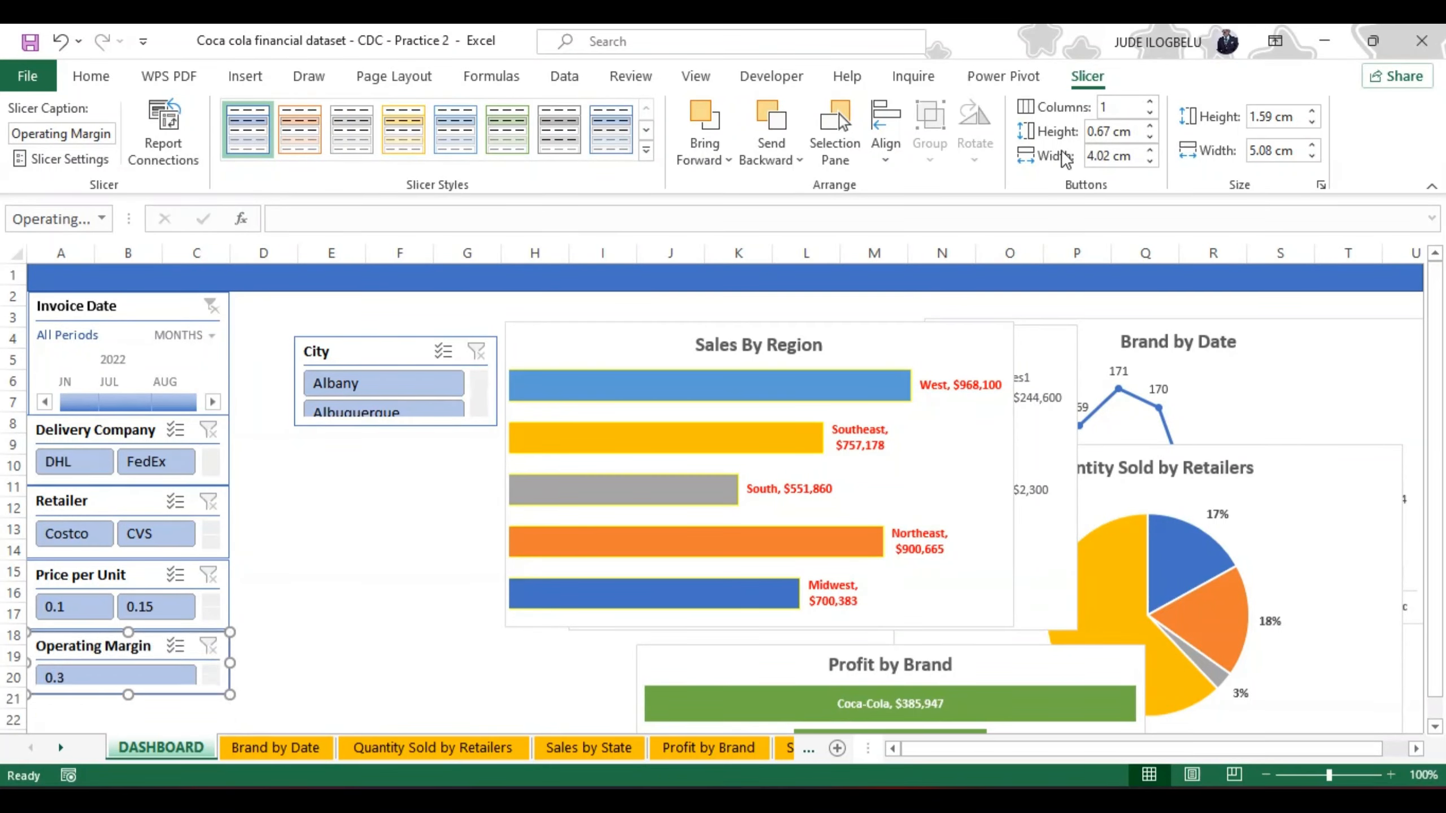
left_click(1150, 102)
left_click_drag(130, 696, 130, 703)
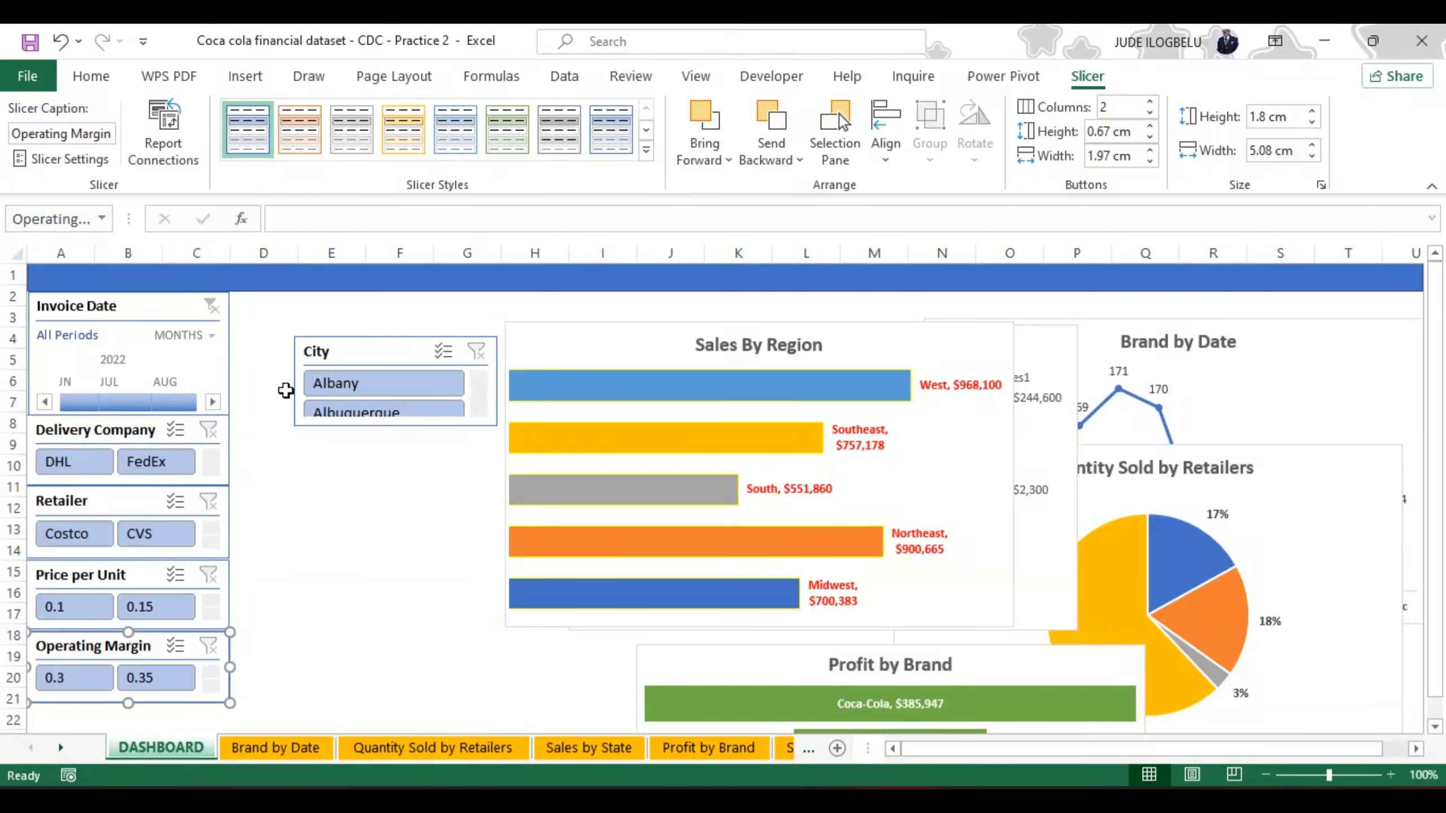
Step: Shorten the Invoice Date timeline to about 3.07 cm high so it ends at the top of the Delivery Company slicer
left_click(231, 364)
double_click(230, 364)
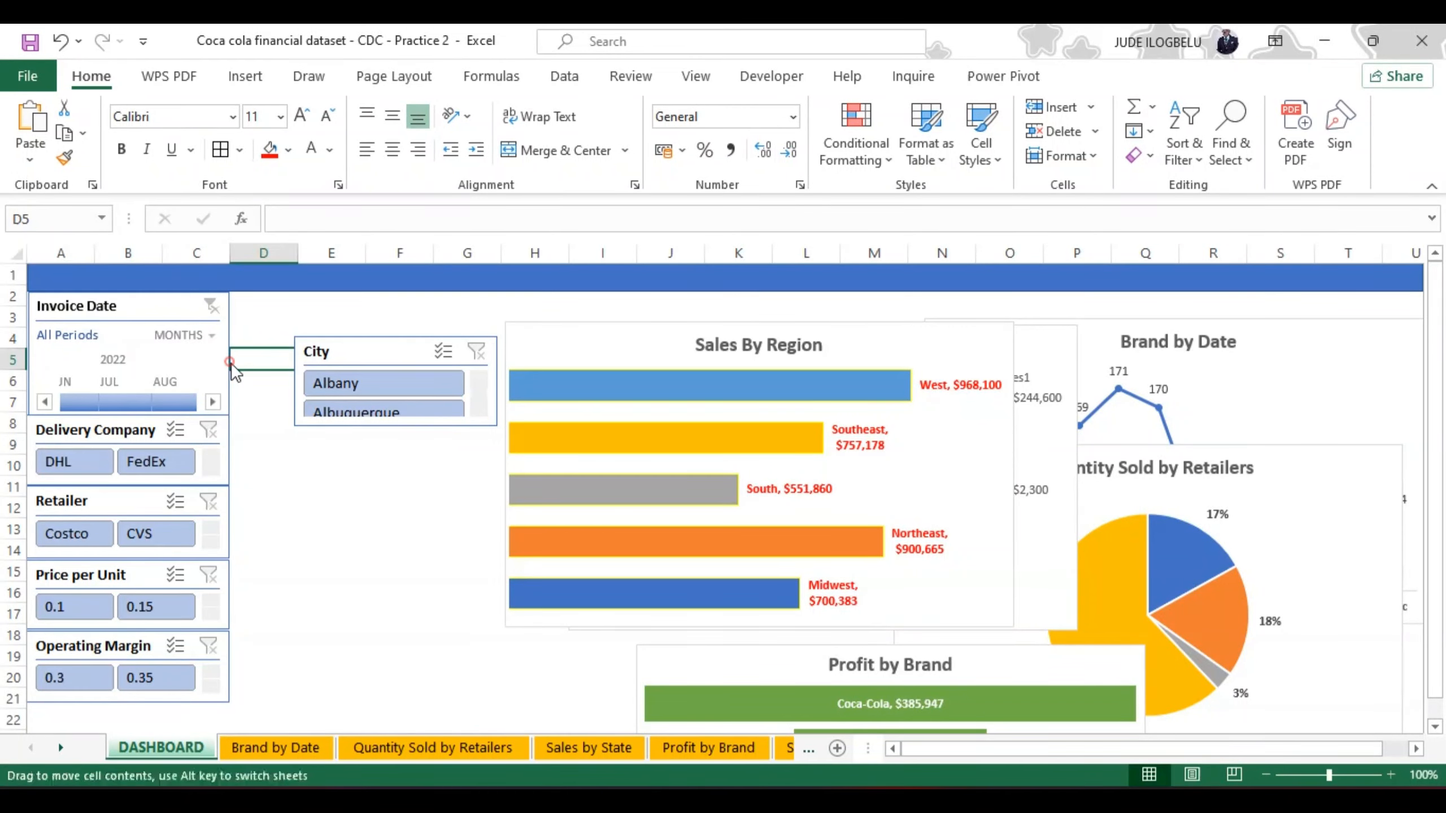
left_click(222, 359)
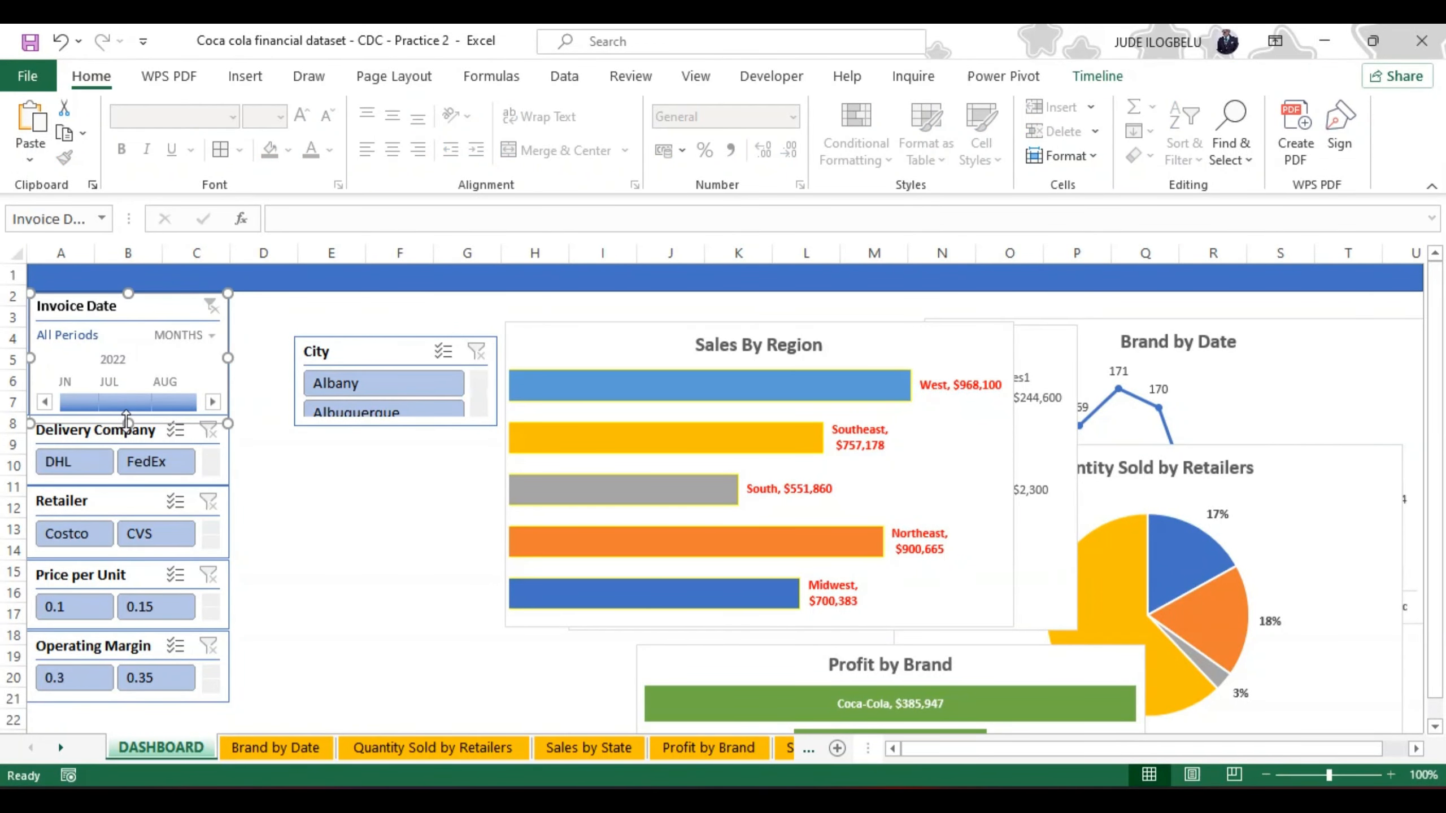
left_click_drag(127, 420, 127, 414)
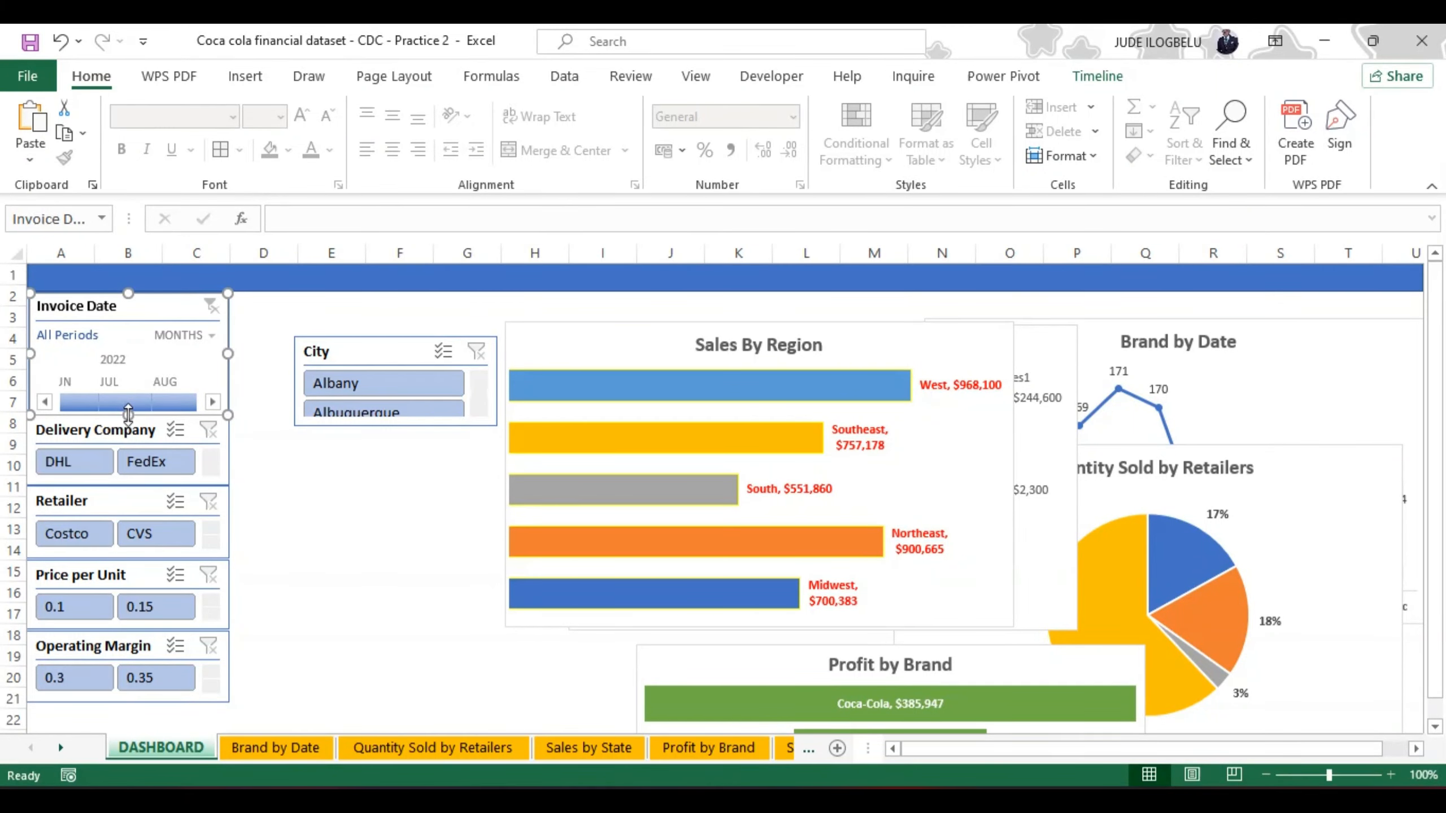
Step: Set the Invoice Date timeline's width to 4.9 cm and its height to 2.9 cm
left_click(1097, 74)
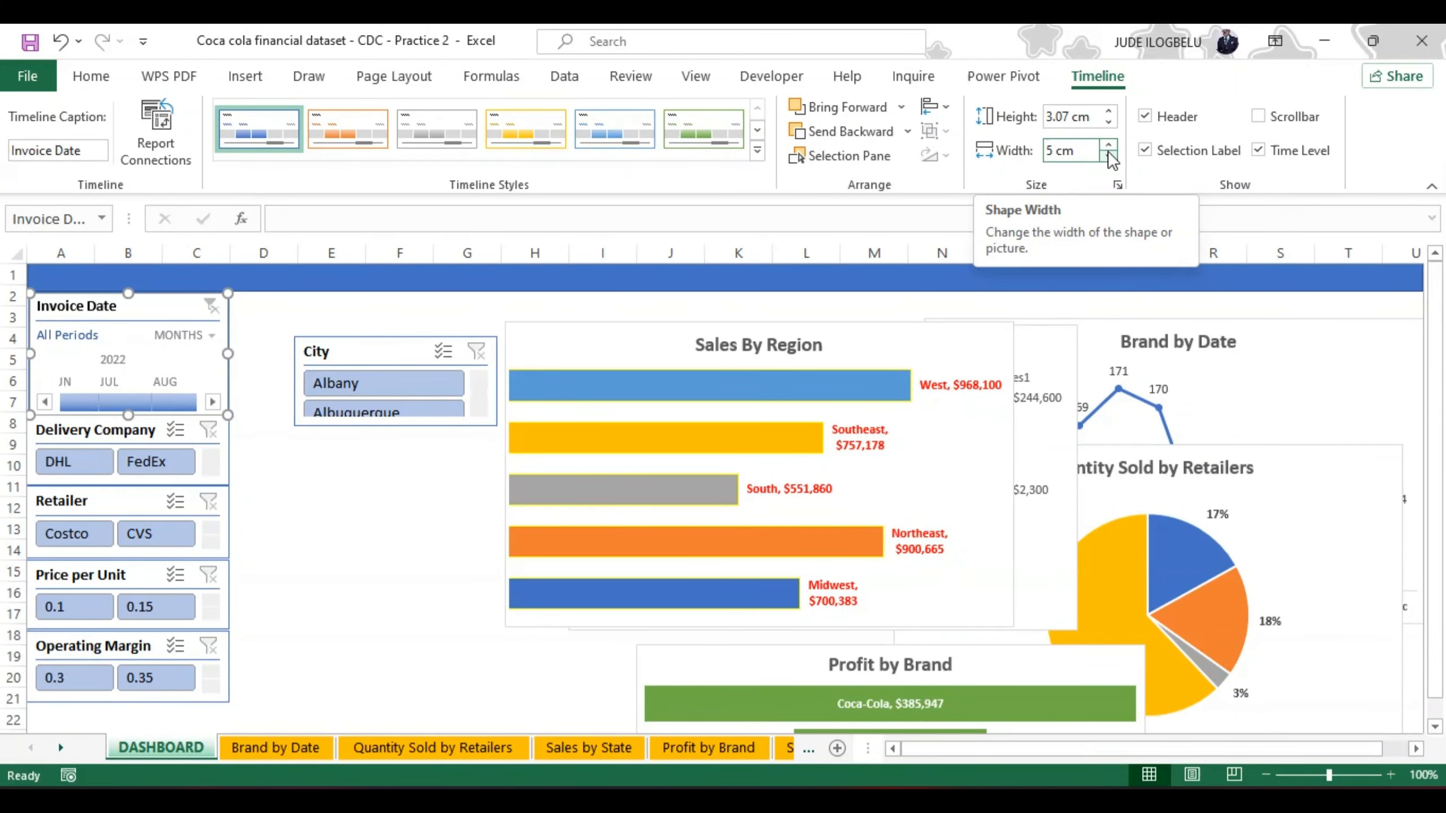
left_click(1109, 154)
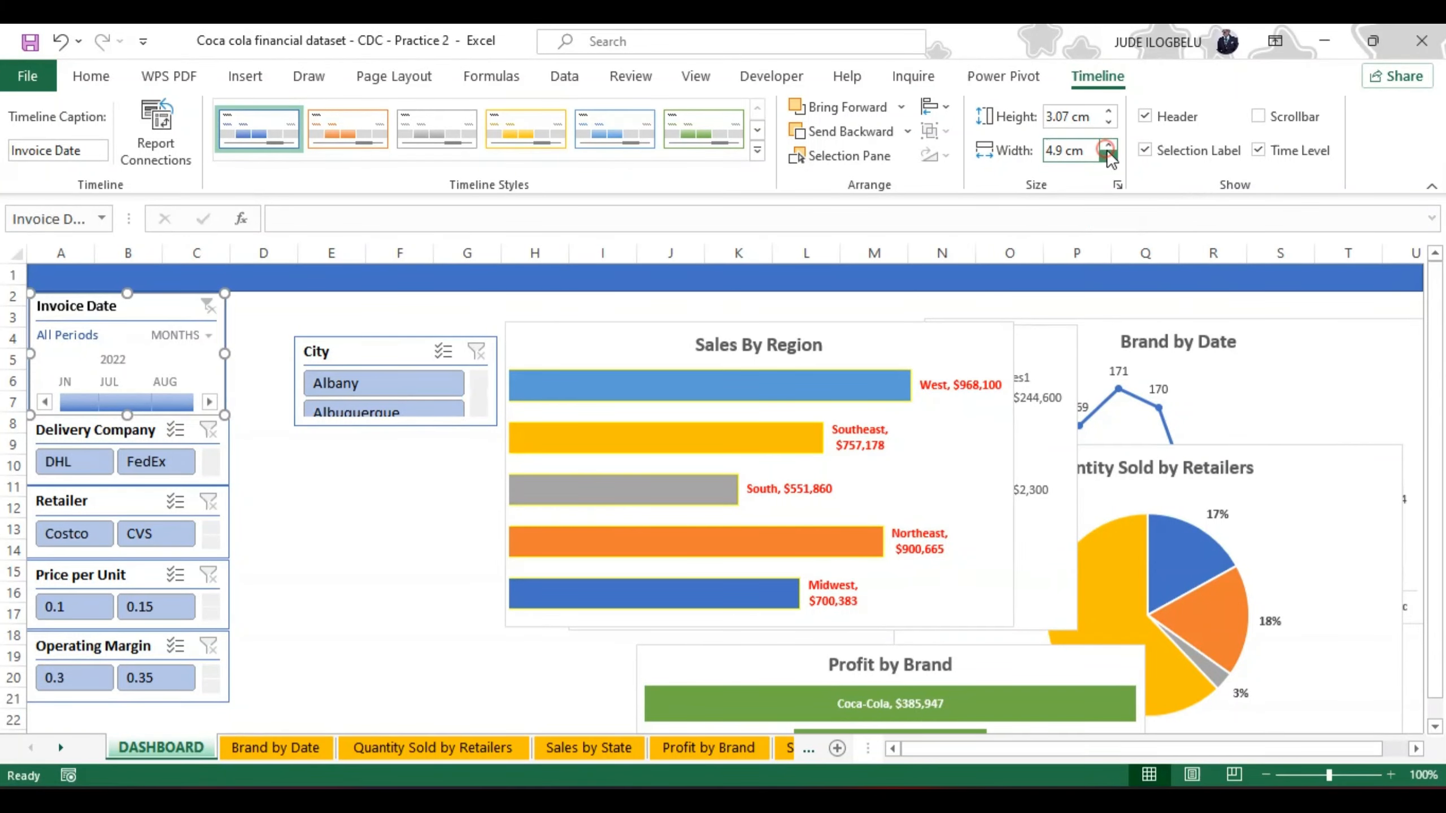
left_click(1109, 121)
left_click(1109, 121)
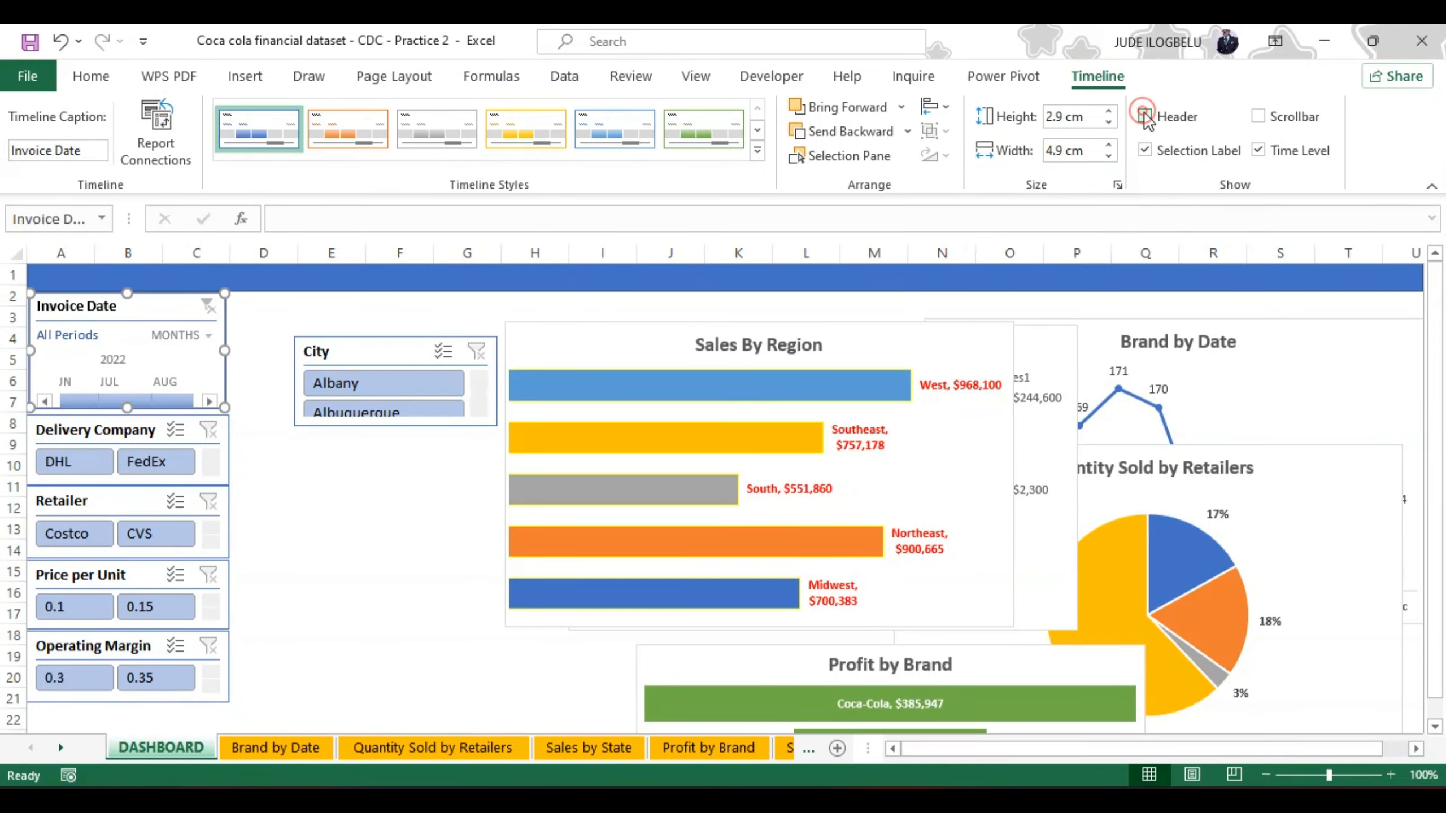
Step: Hide the Invoice Date timeline's header and time level, and show its scrollbar
left_click(1145, 117)
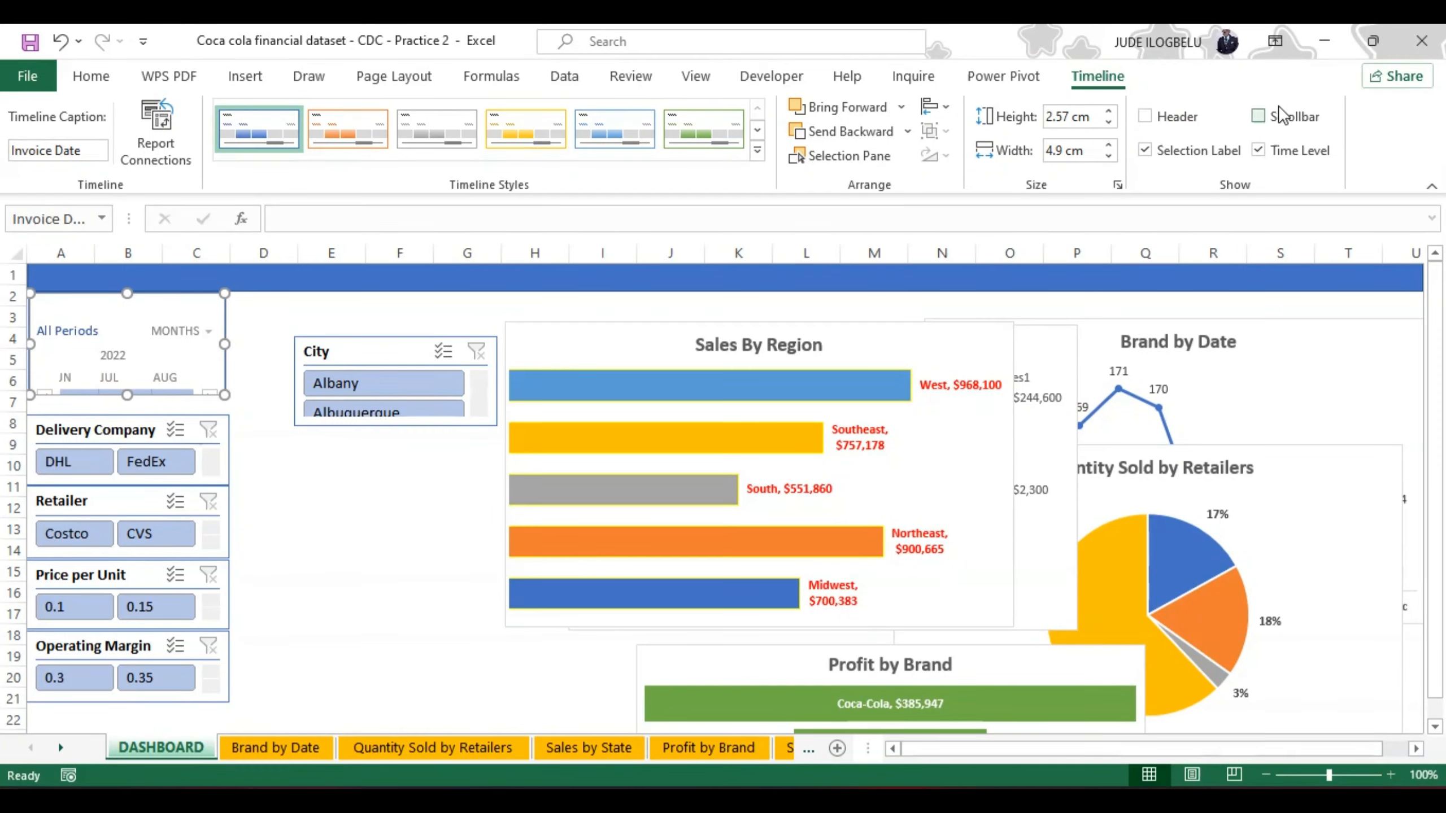
left_click(1264, 119)
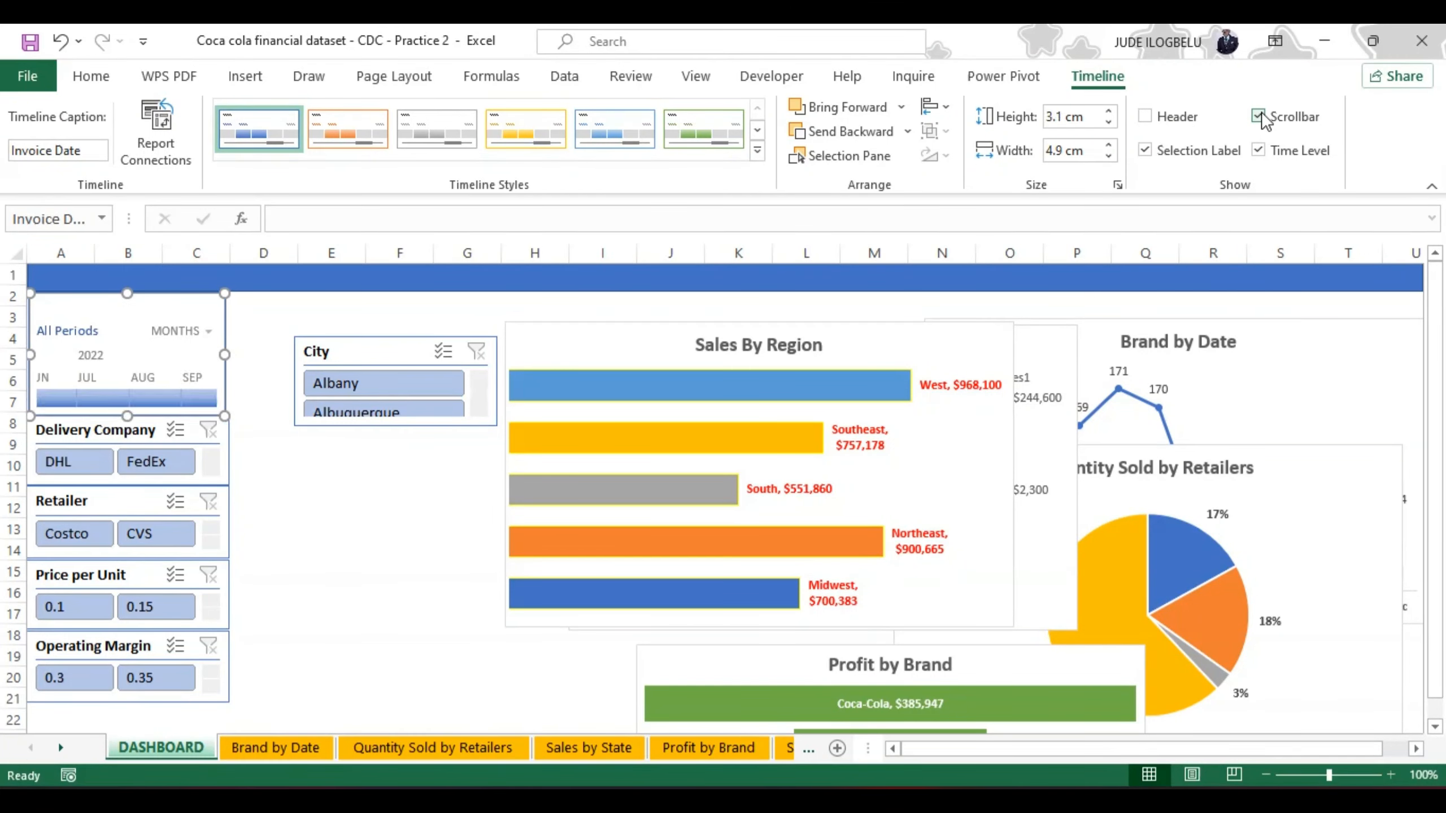
left_click(1259, 151)
Step: Show the Invoice Date timeline's time level, hide its selection label, and shorten it to about 2.73 cm high
left_click(1259, 151)
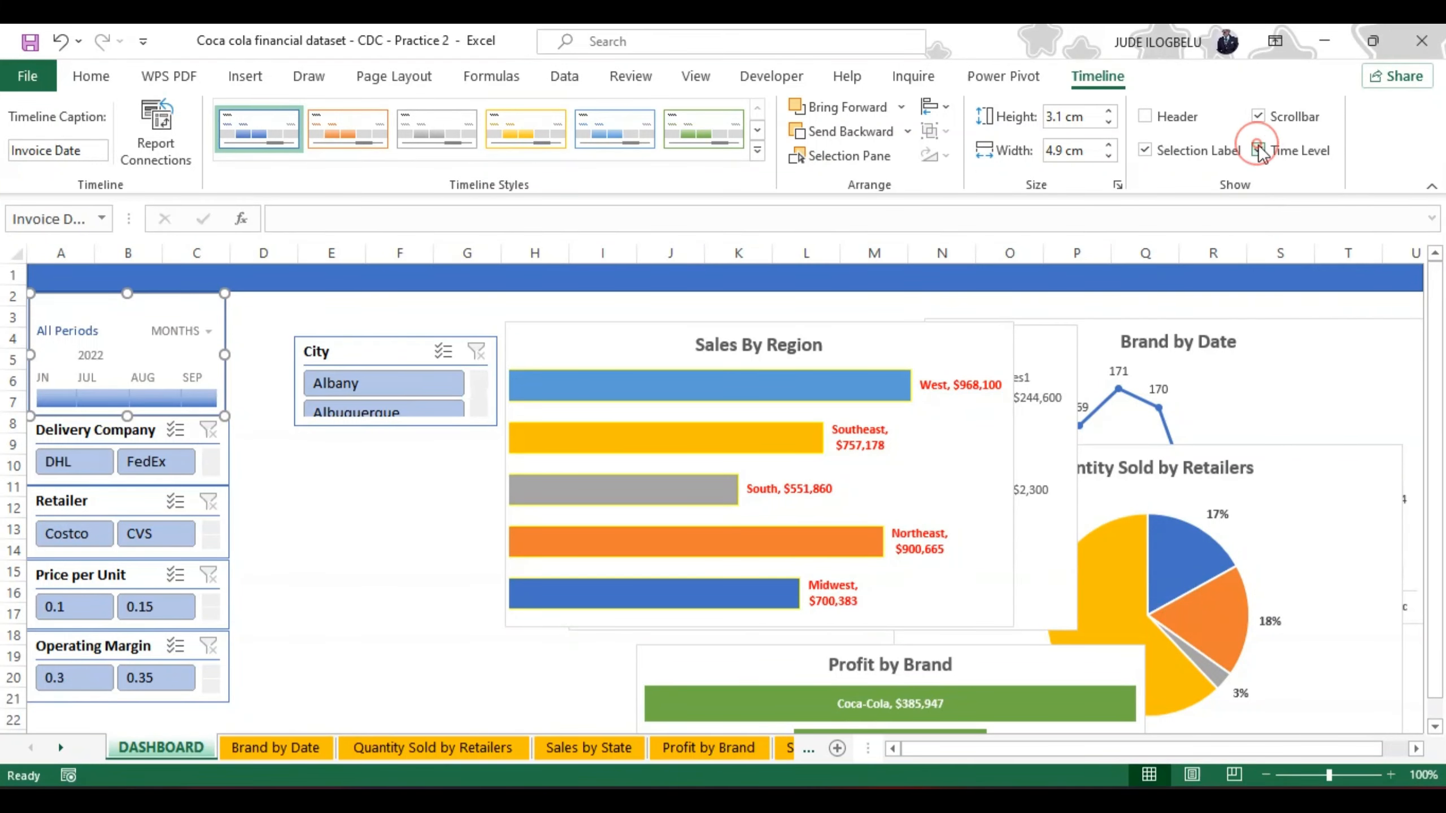
left_click(1155, 151)
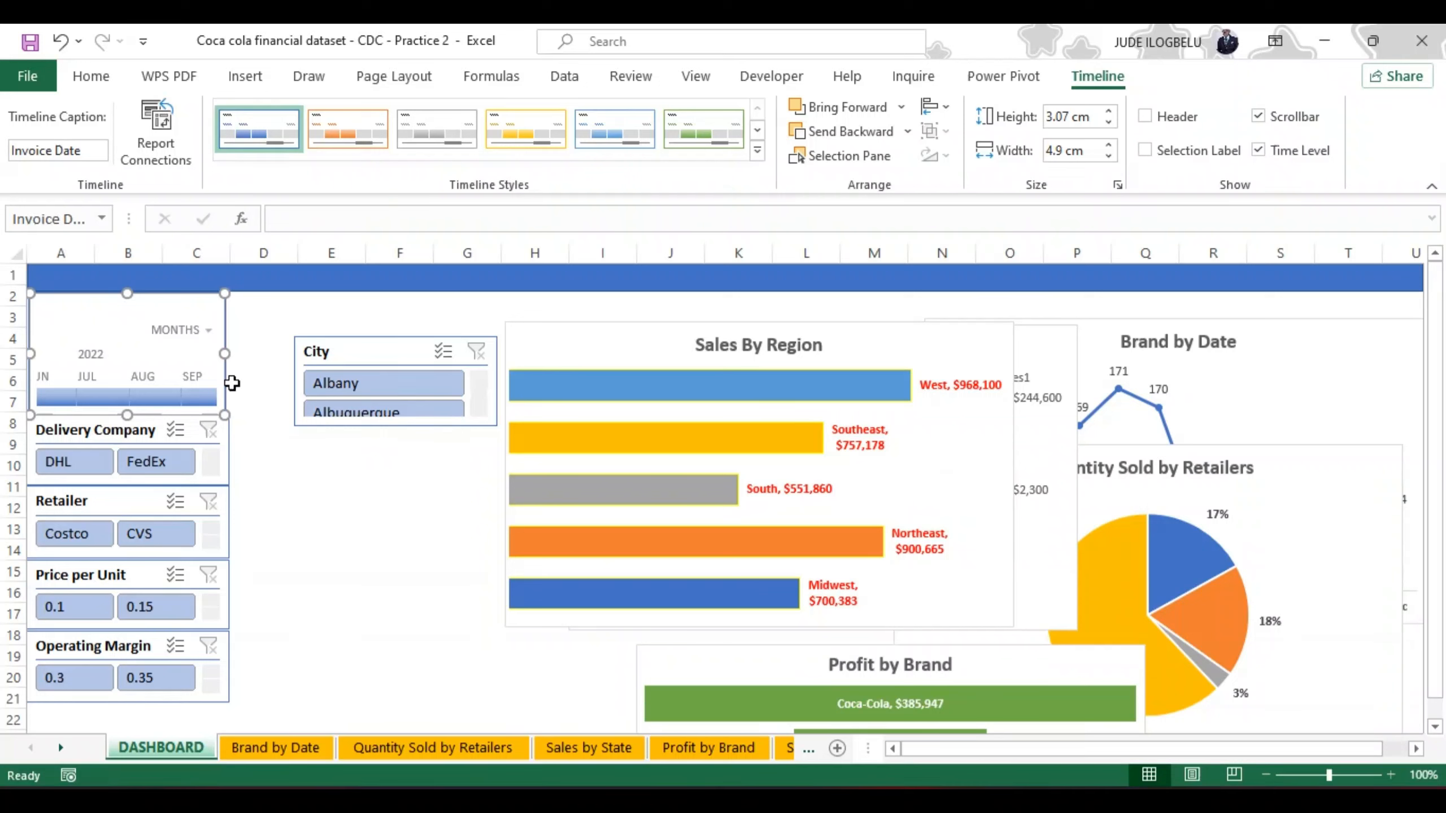
mouse_move(128, 414)
left_mouse_down()
mouse_move(127, 370)
mouse_move(130, 405)
left_mouse_up()
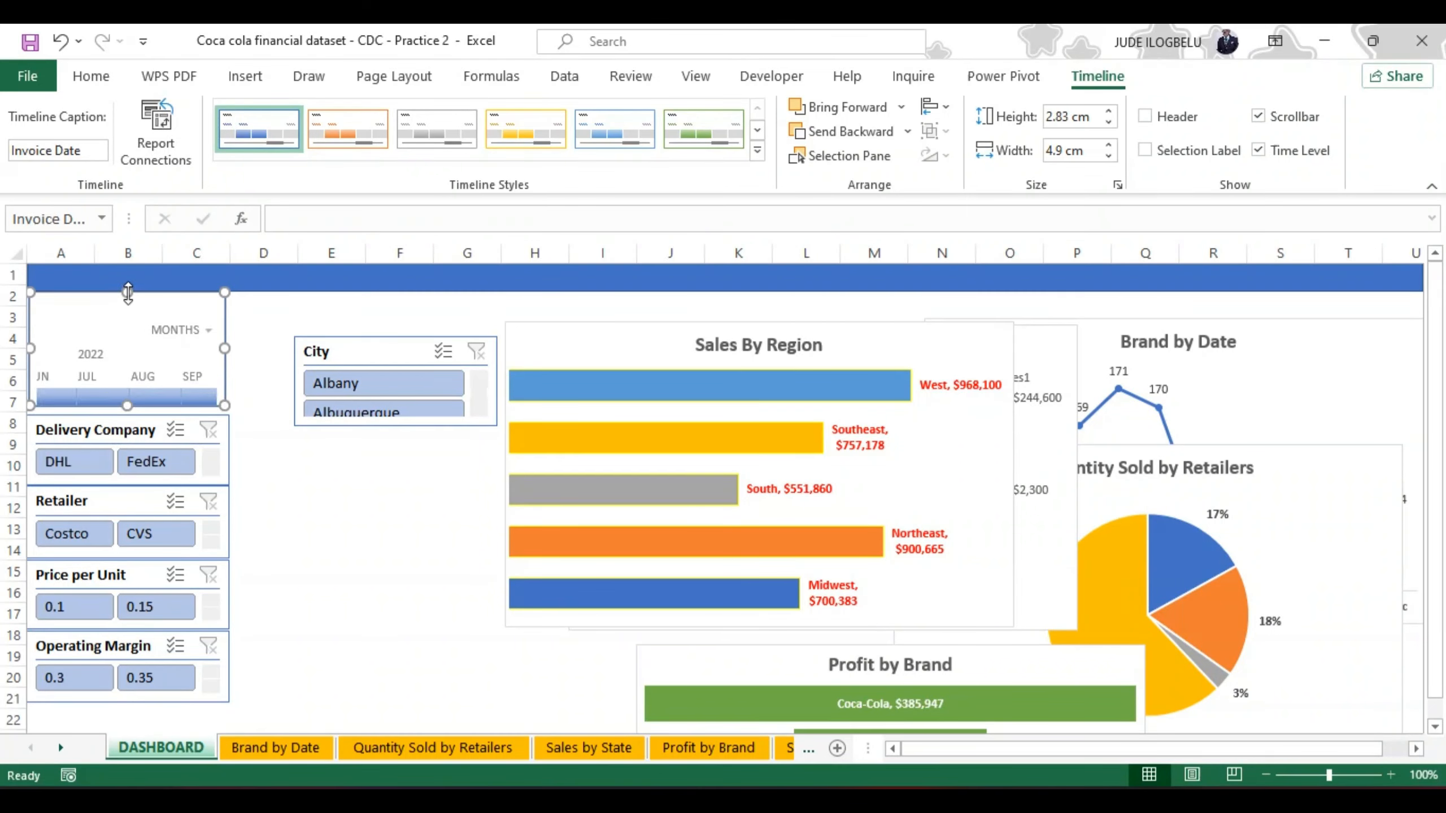
left_click_drag(127, 293, 157, 292)
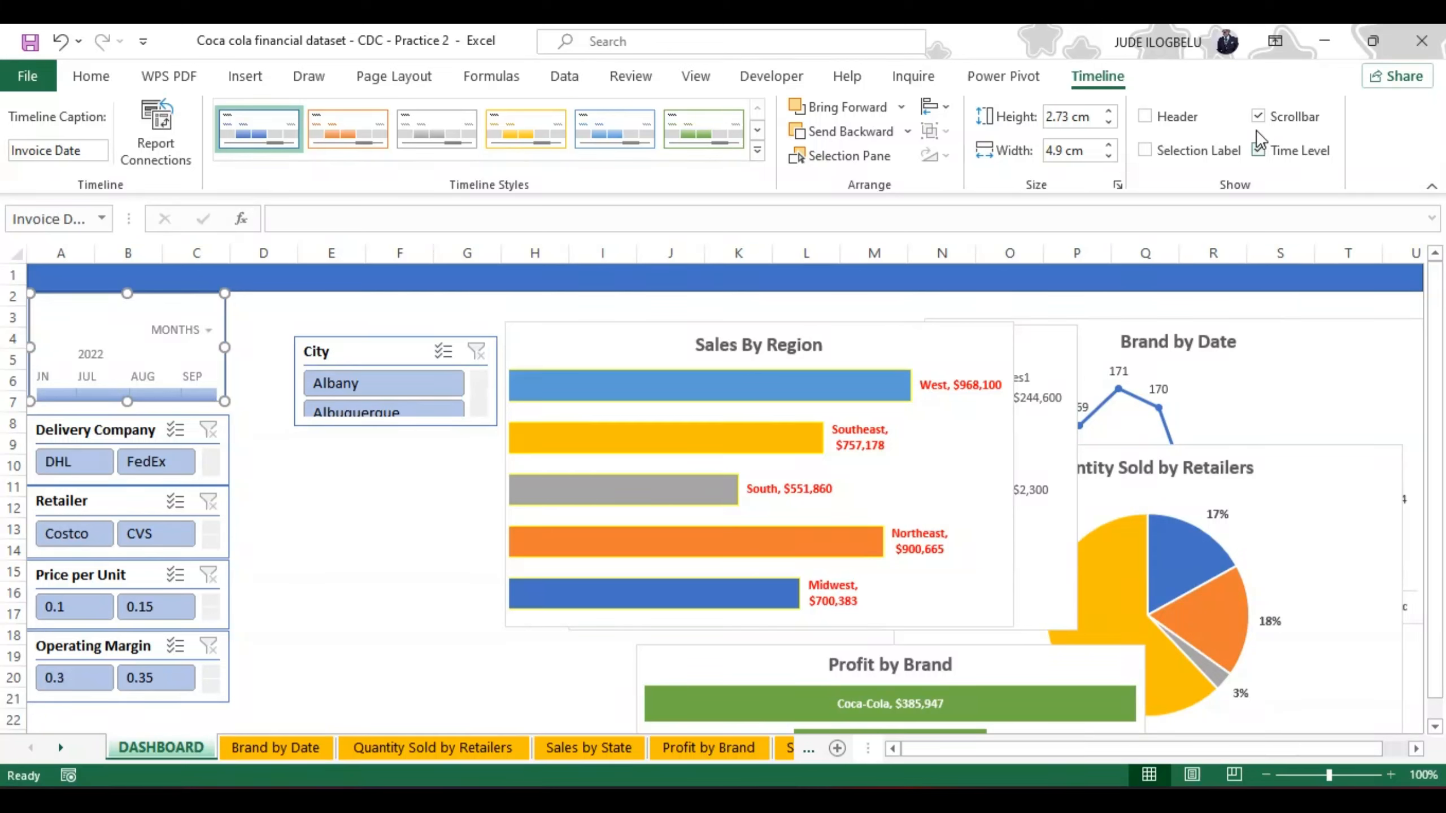
Step: Show the Invoice Date timeline's selection label, hide its scrollbar, and resize it to about 2.75 cm high
left_click(1143, 151)
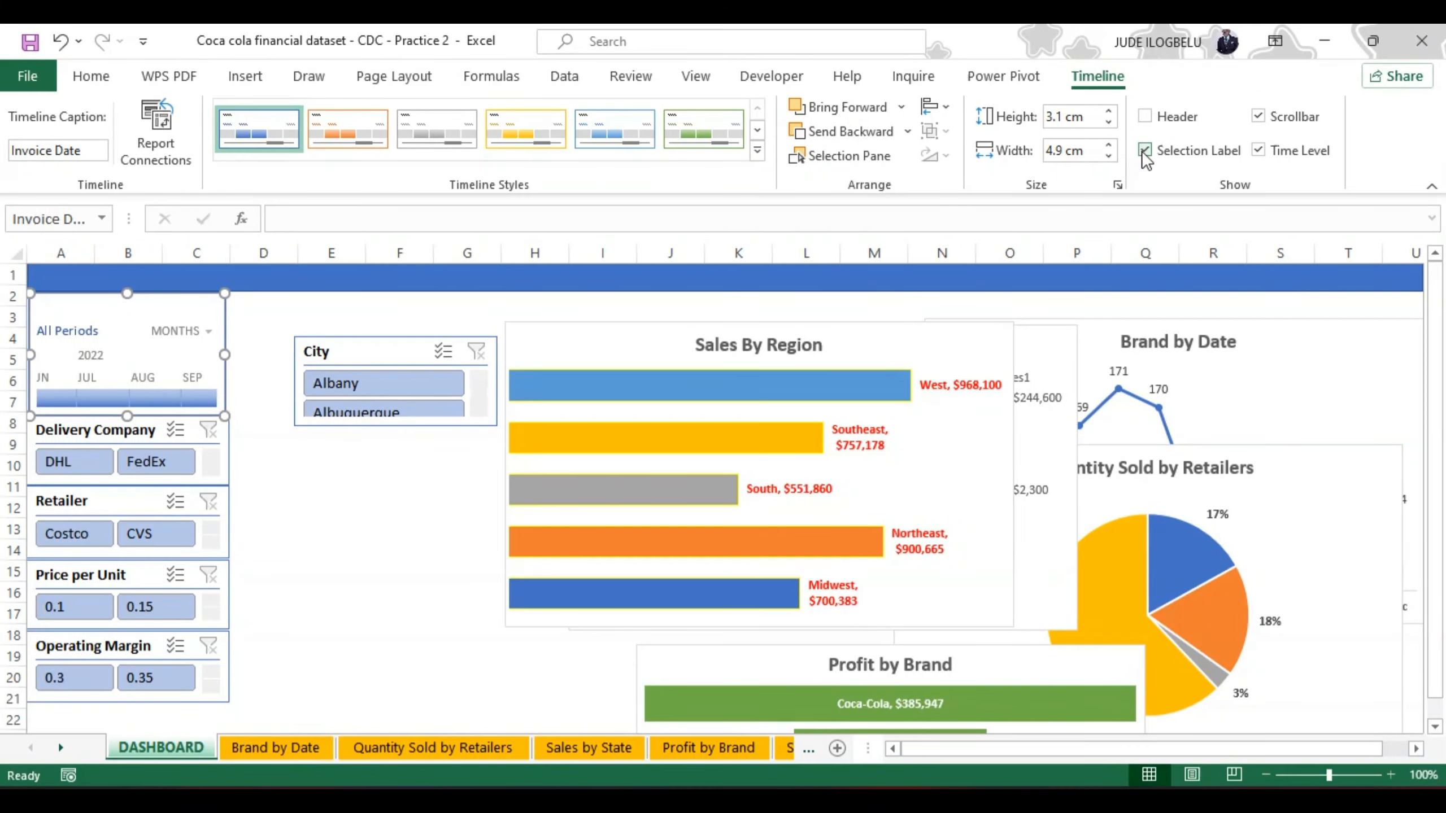
left_click(1259, 150)
left_click(1259, 151)
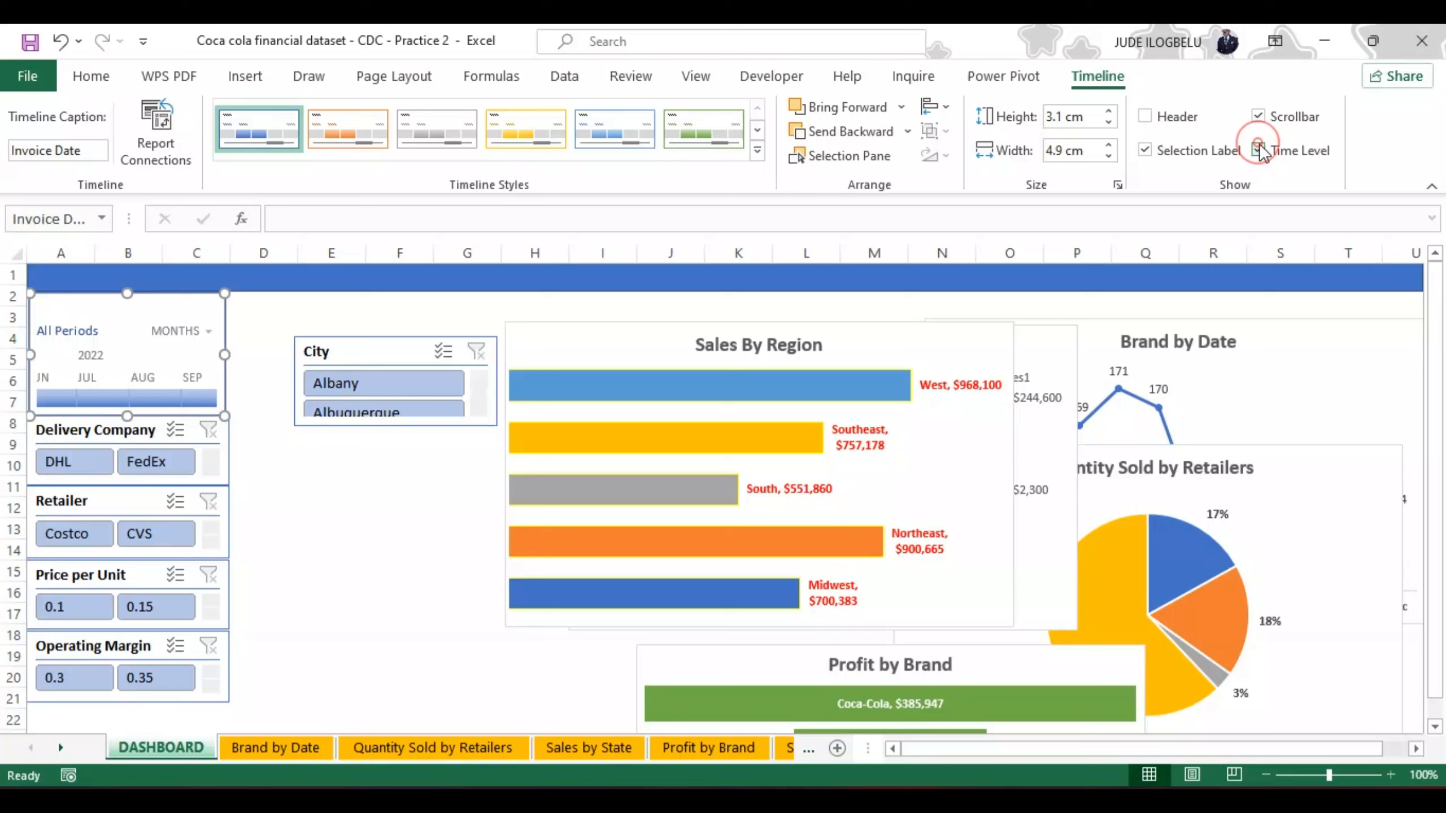
left_click(1259, 116)
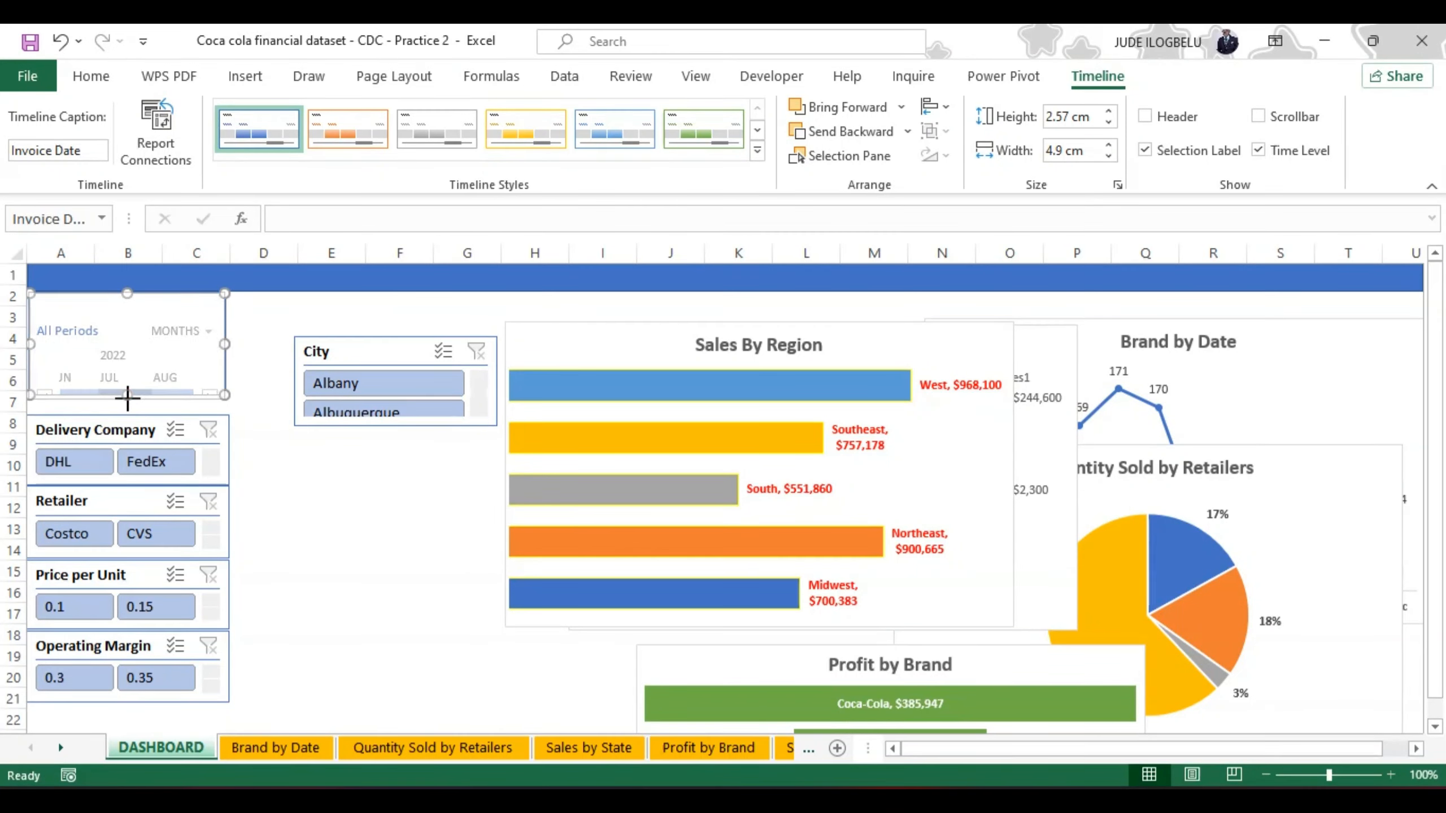
left_click_drag(130, 402, 130, 403)
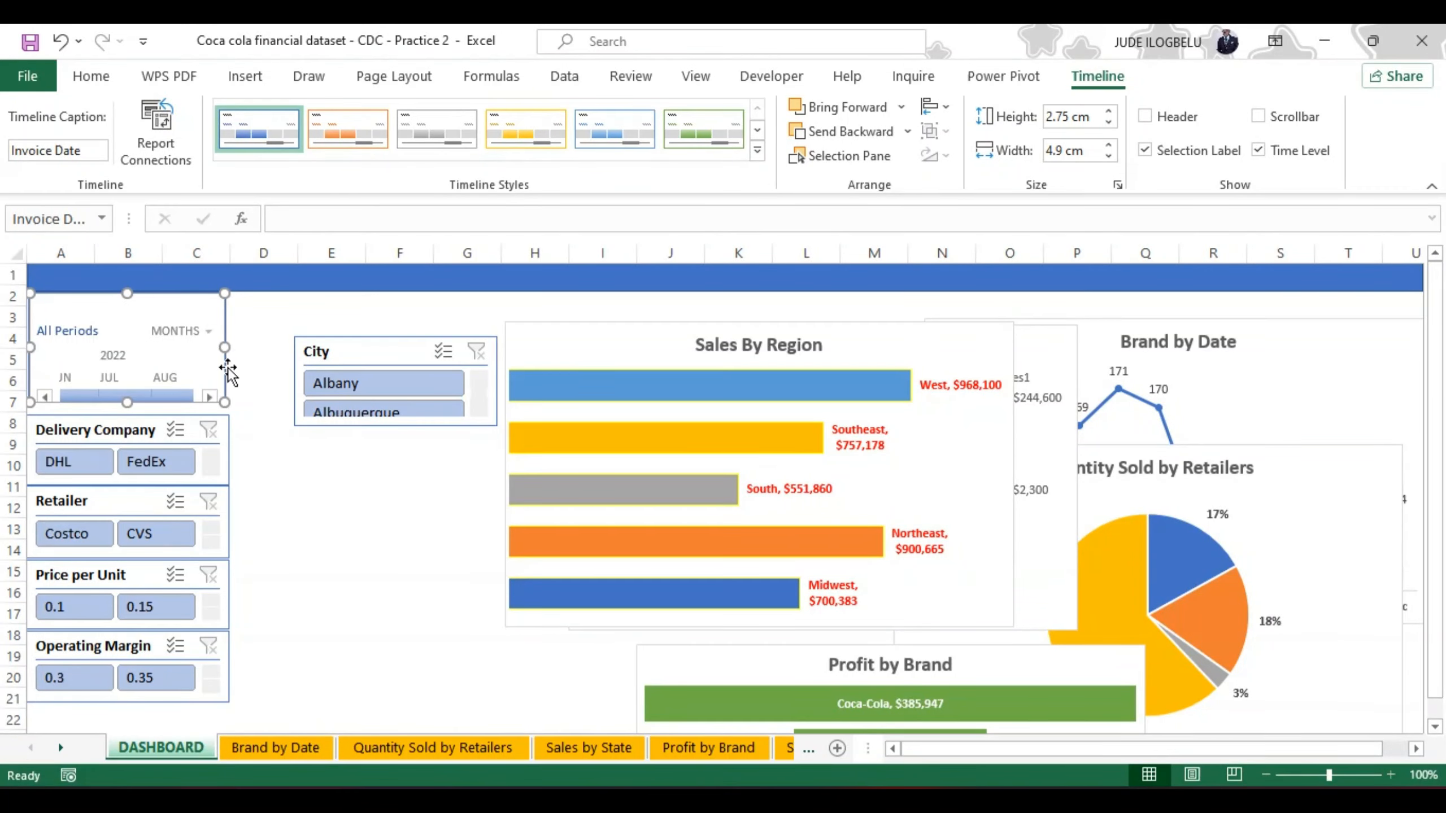
left_click(206, 330)
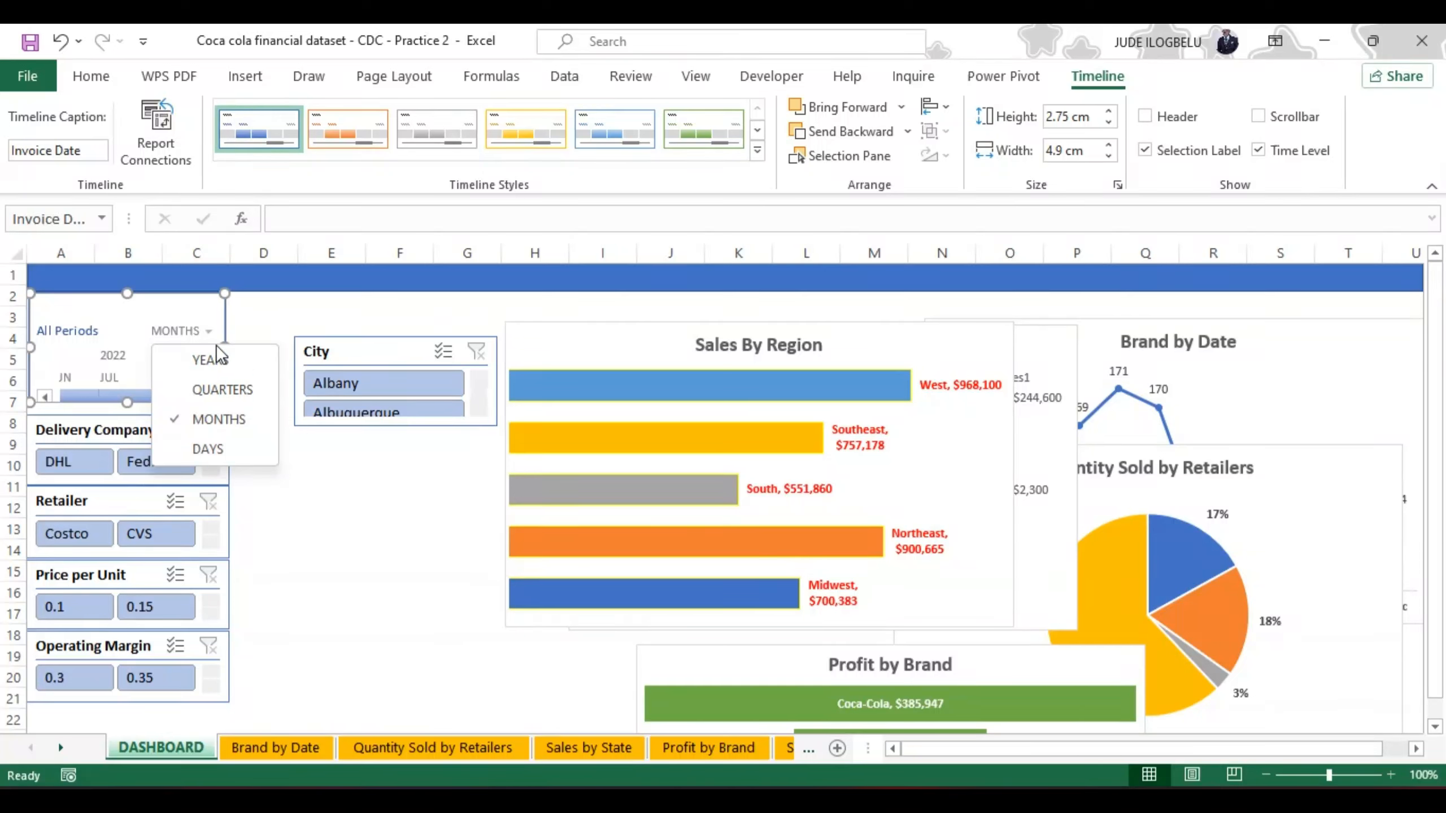
left_click(204, 315)
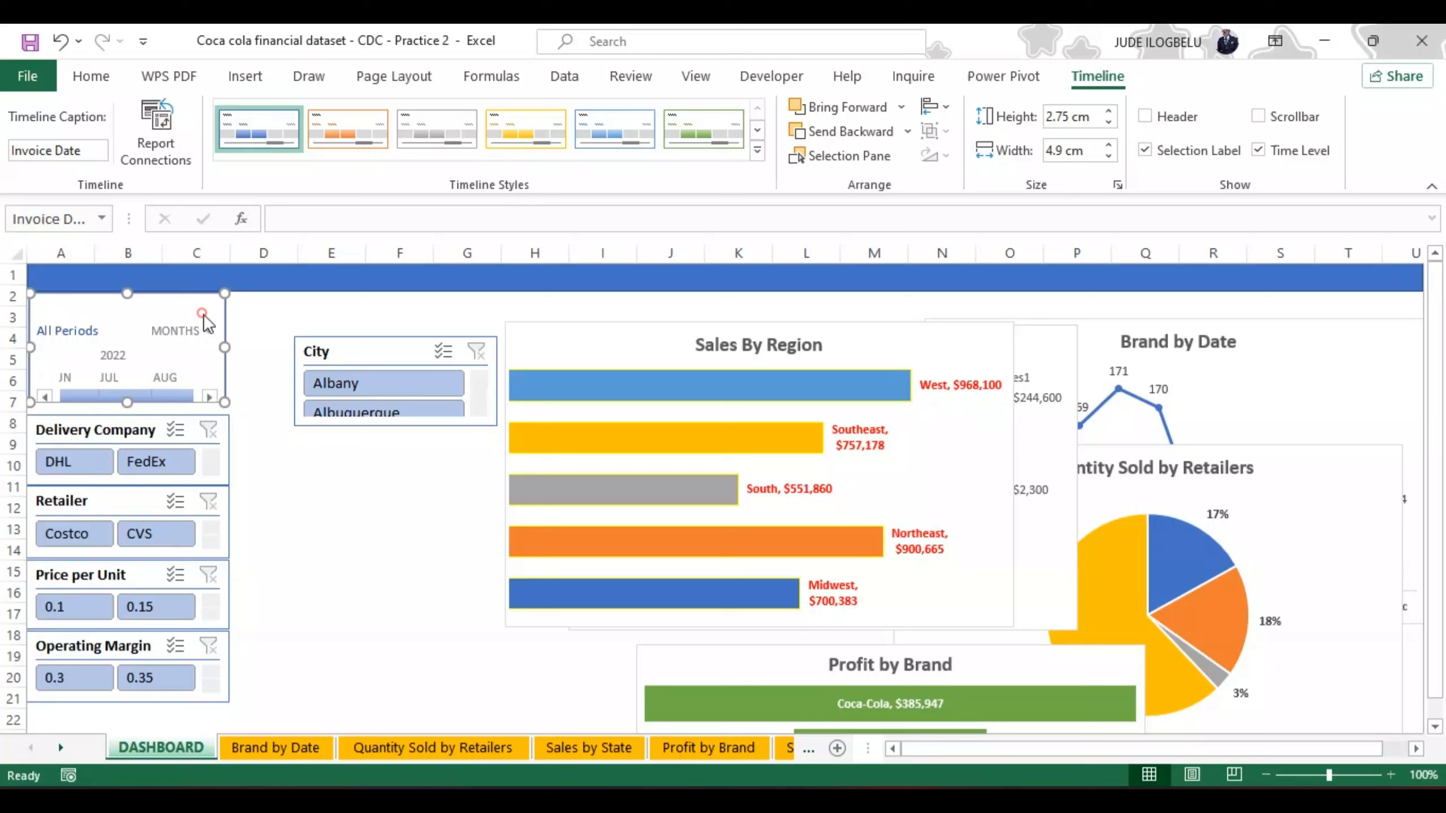
left_click(261, 329)
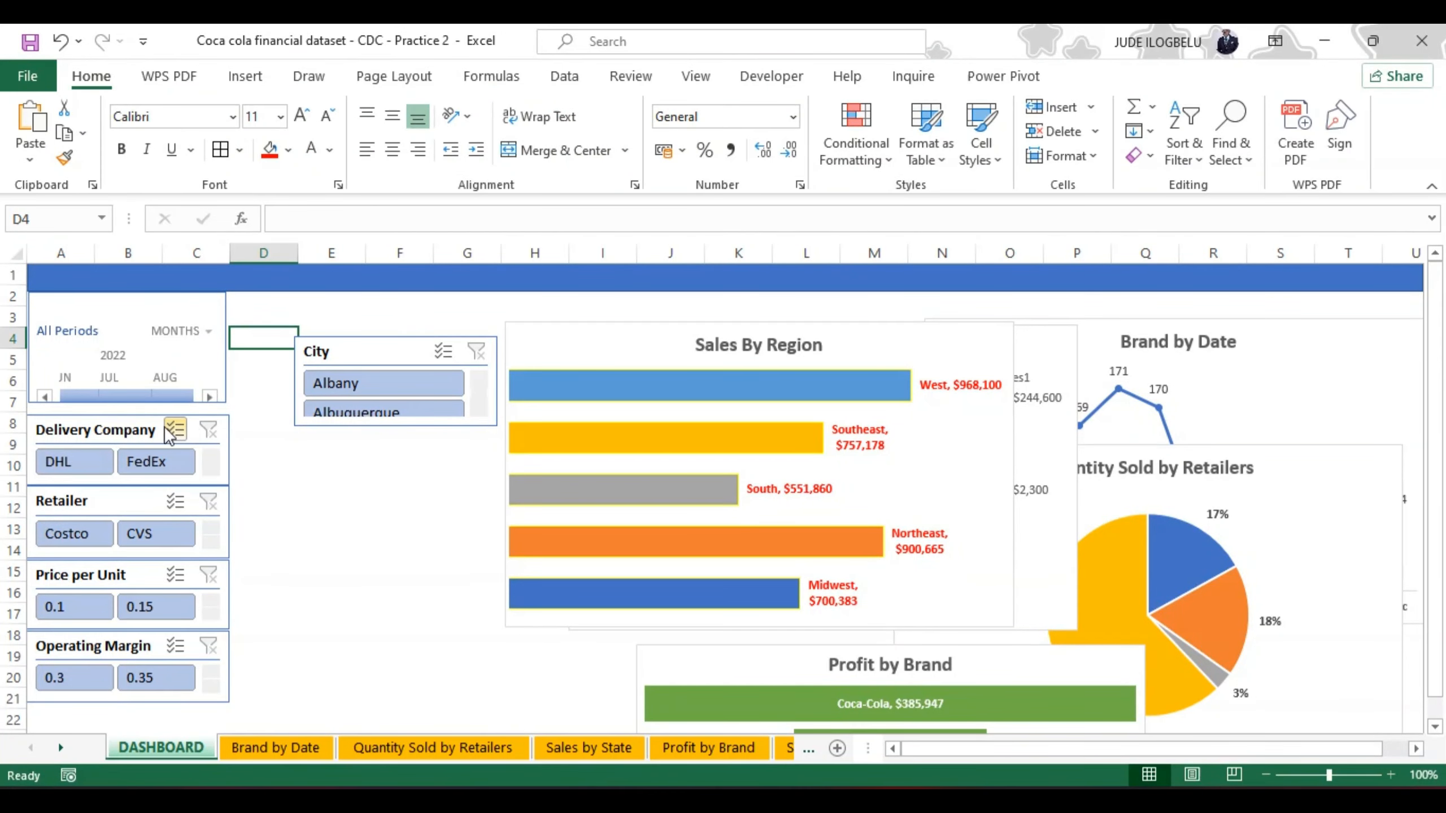
Step: Move the Delivery Company slicer up against the Invoice Date timeline and narrow it with a button width of 1.9 cm
left_click_drag(137, 418, 127, 405)
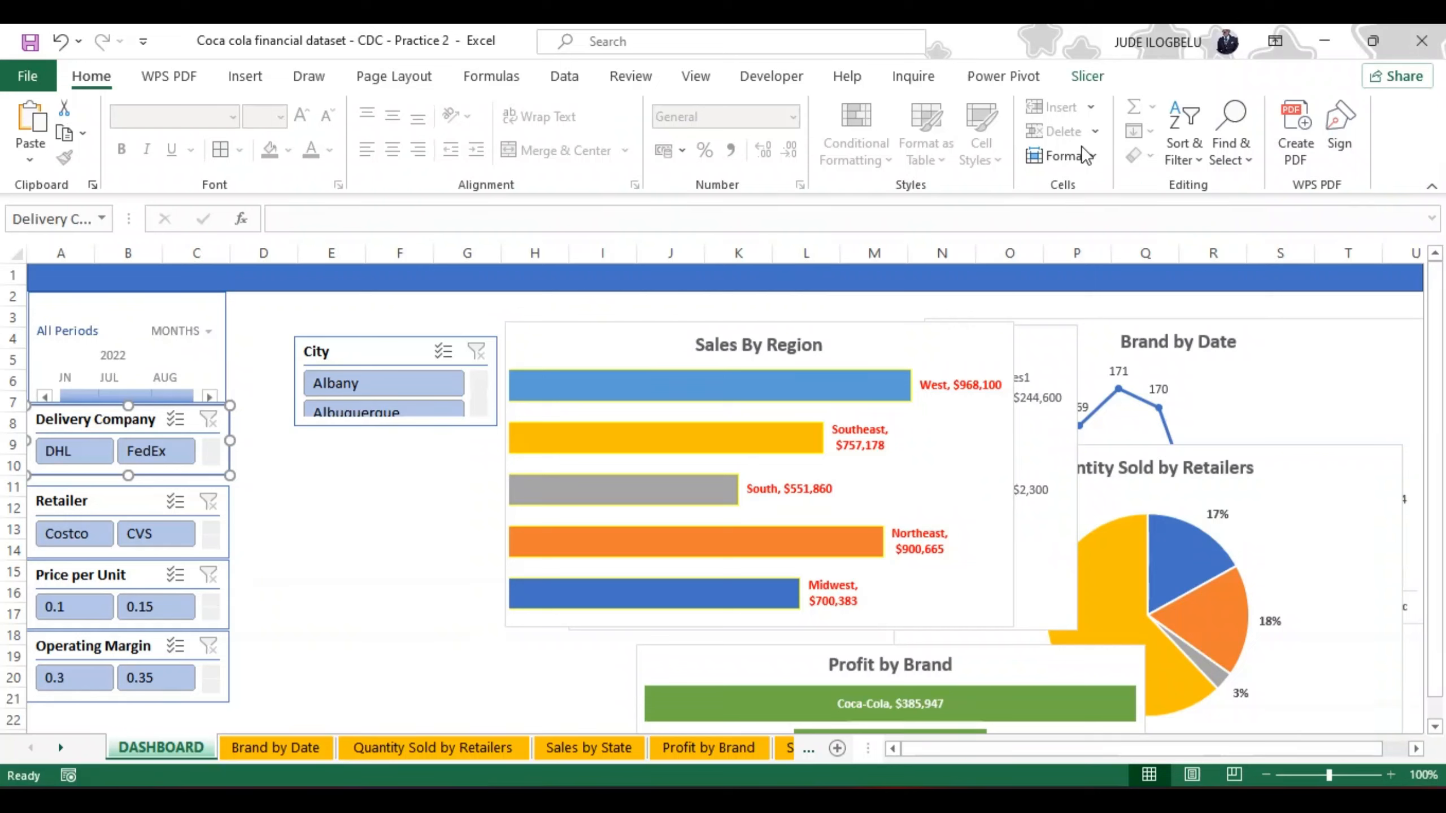
left_click(1088, 77)
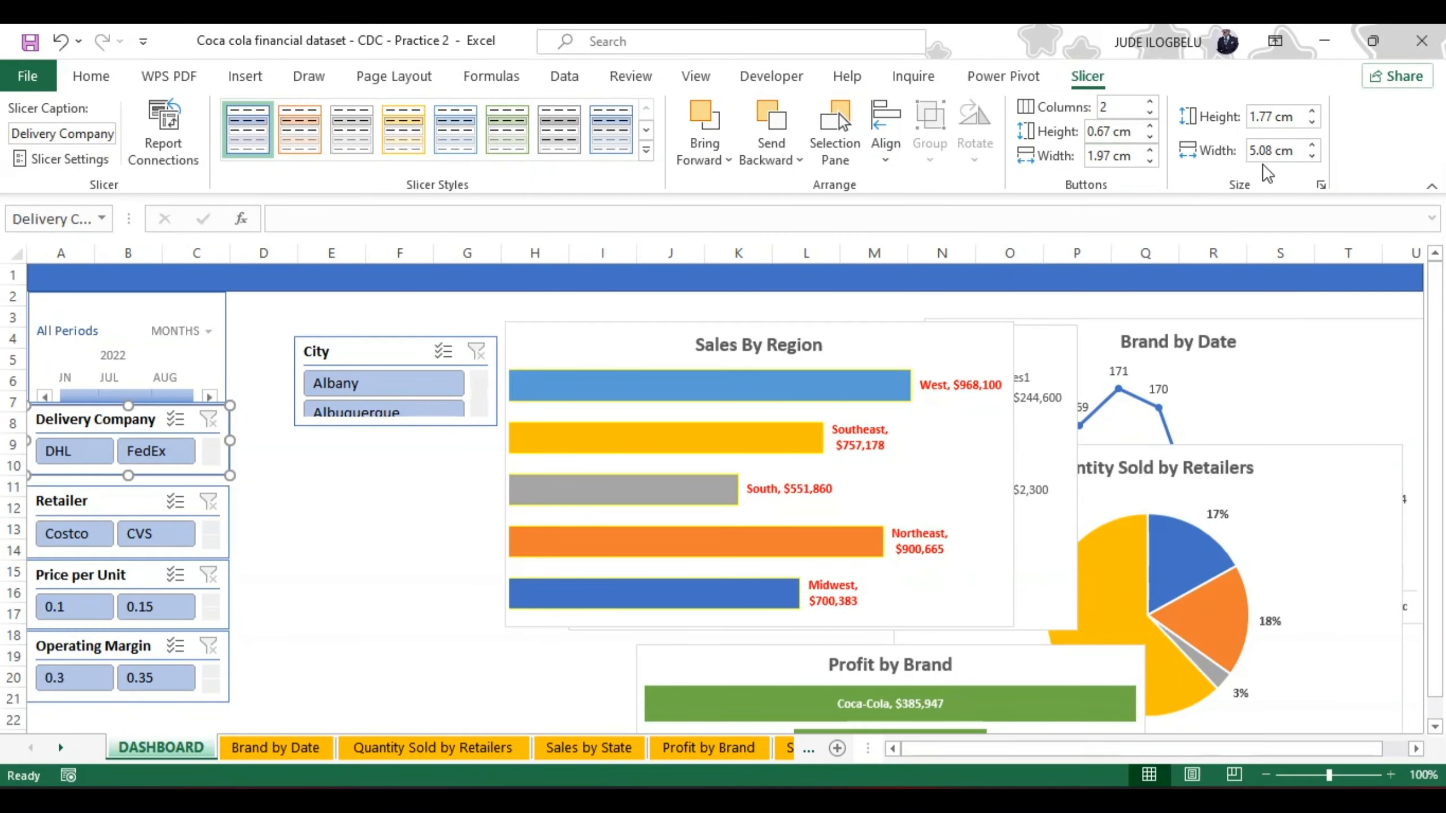
left_click(1312, 157)
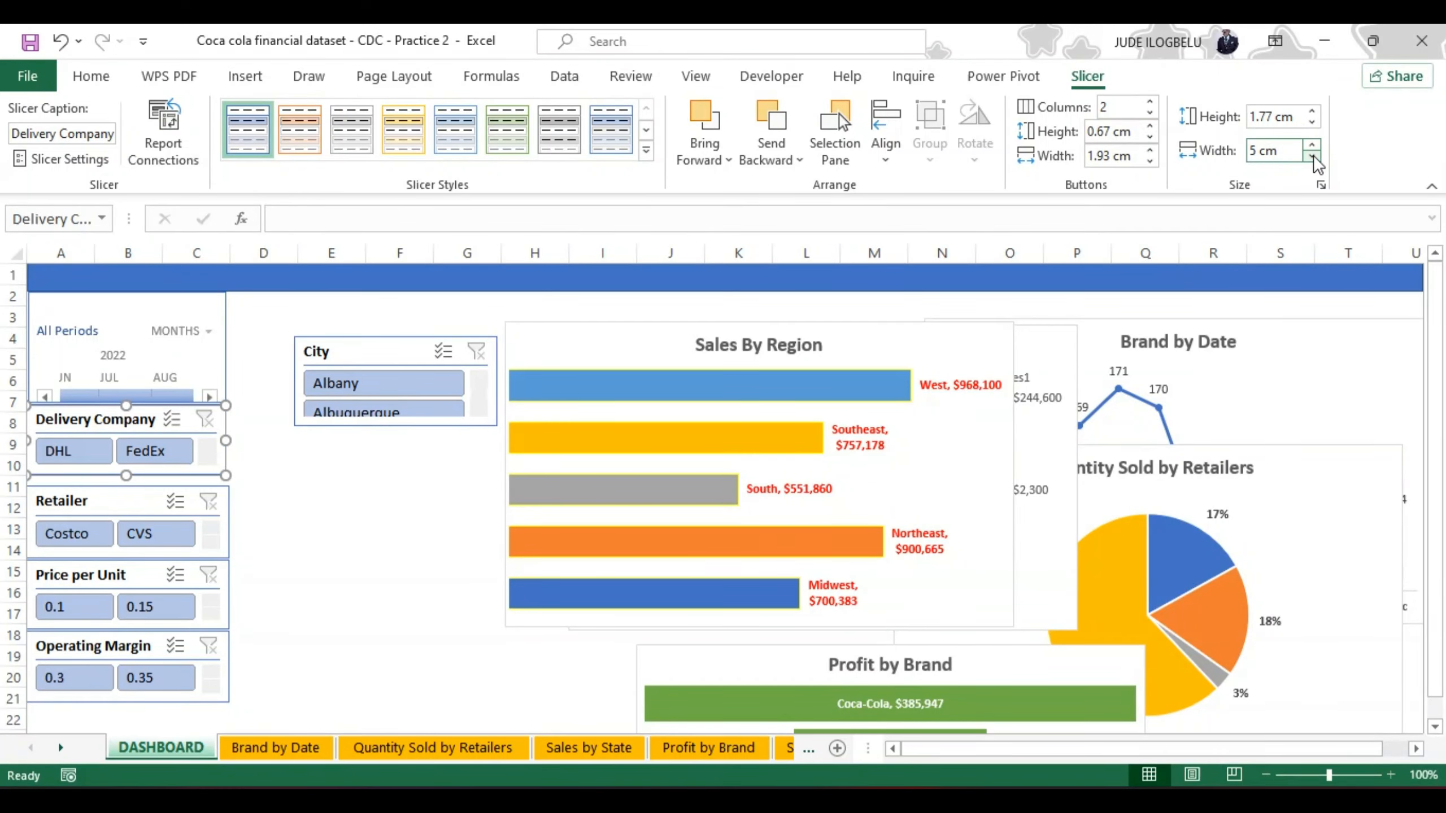
left_click(1312, 157)
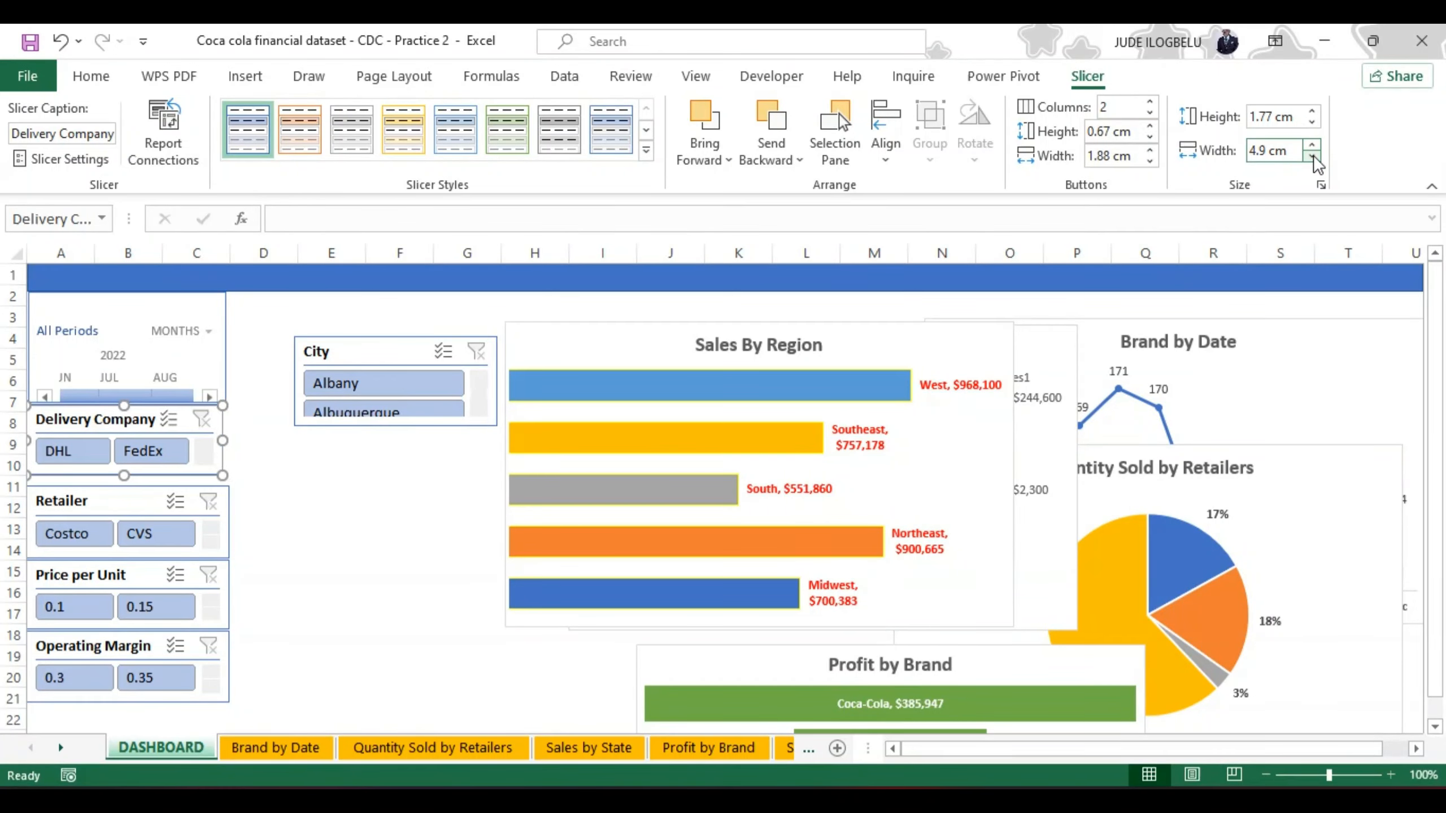
left_click(1311, 143)
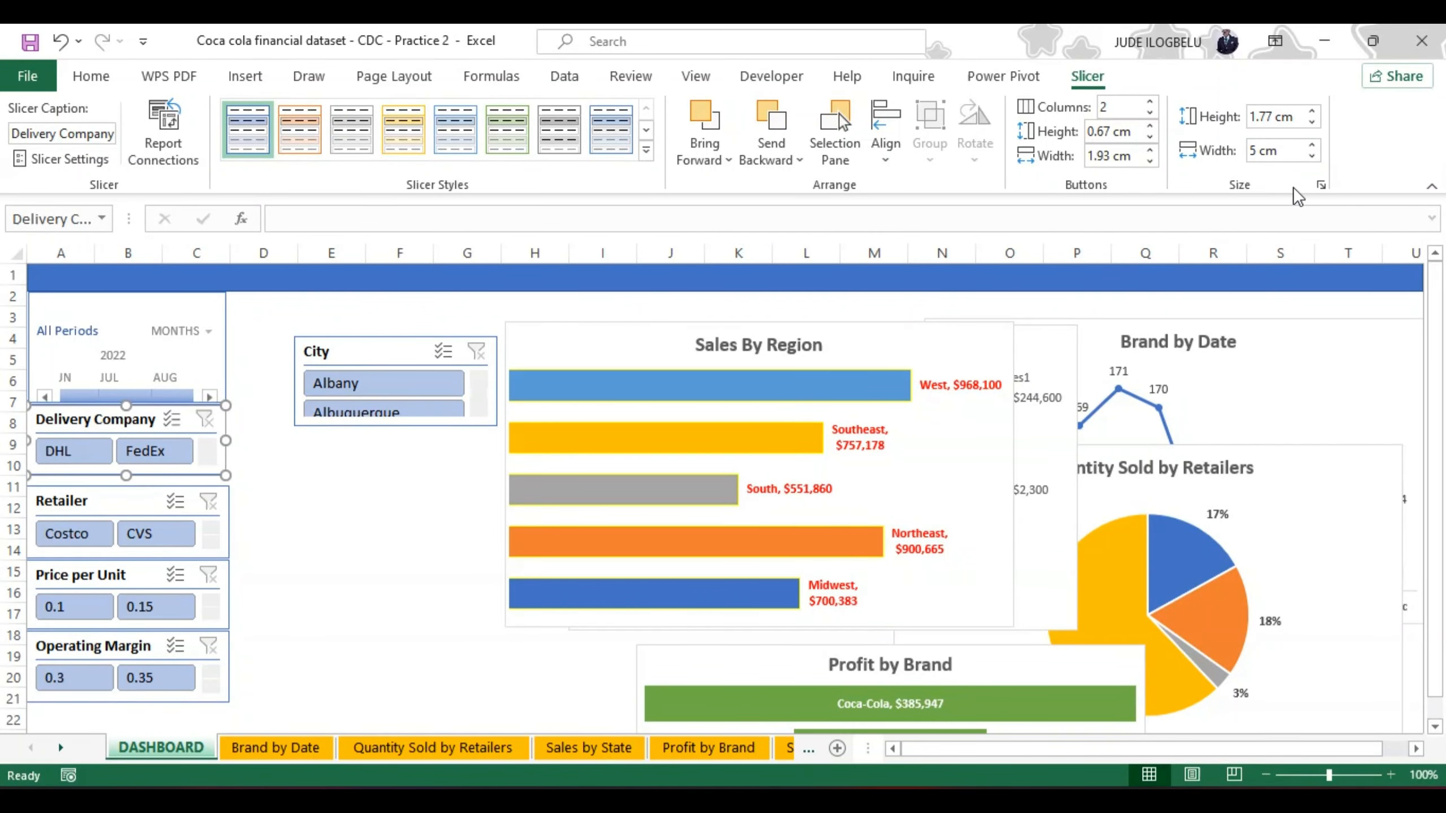
left_click(1150, 162)
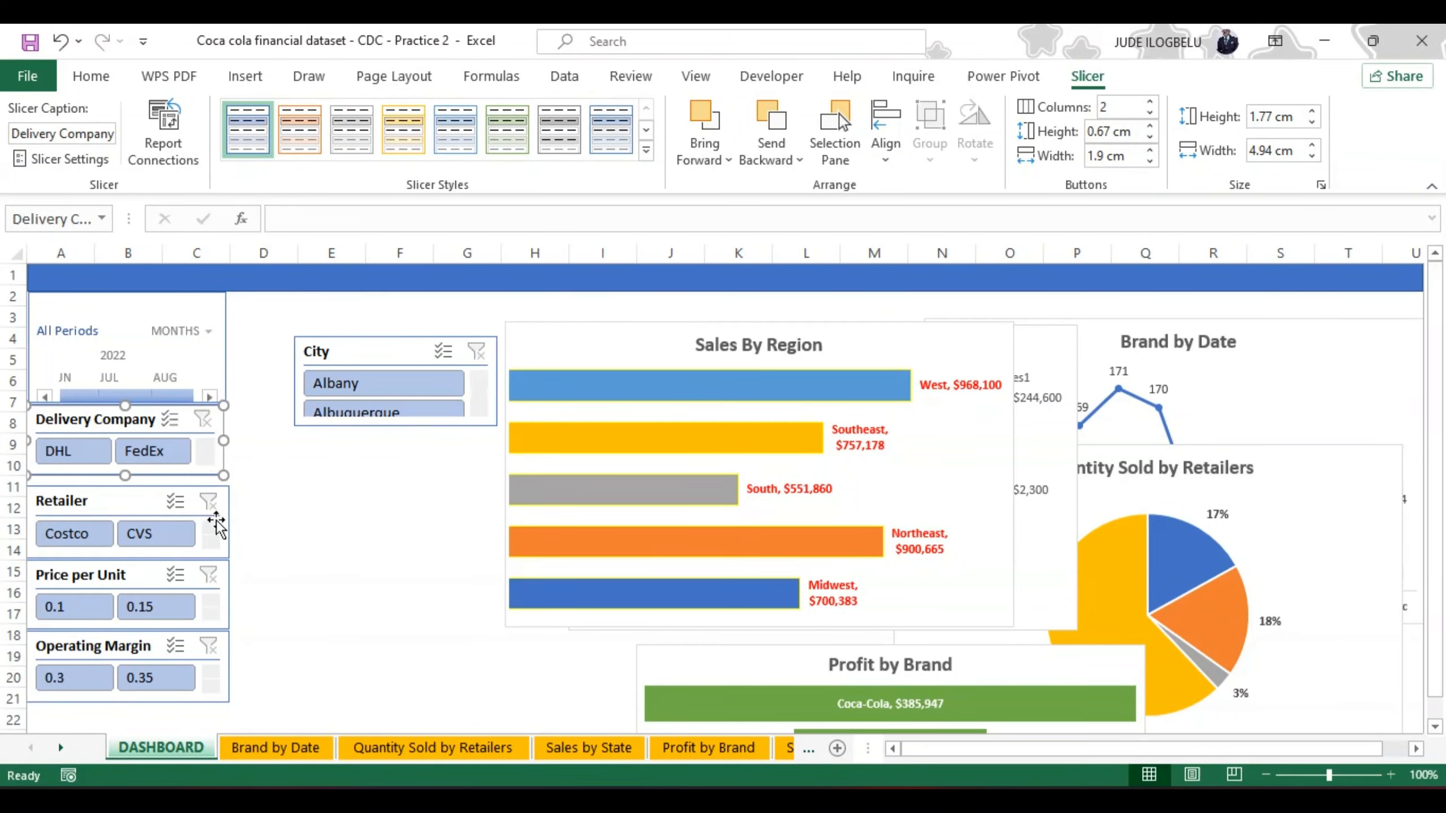
Step: Move the Retailer slicer up directly under Delivery Company and set its width to 5 cm
left_click_drag(143, 488, 139, 477)
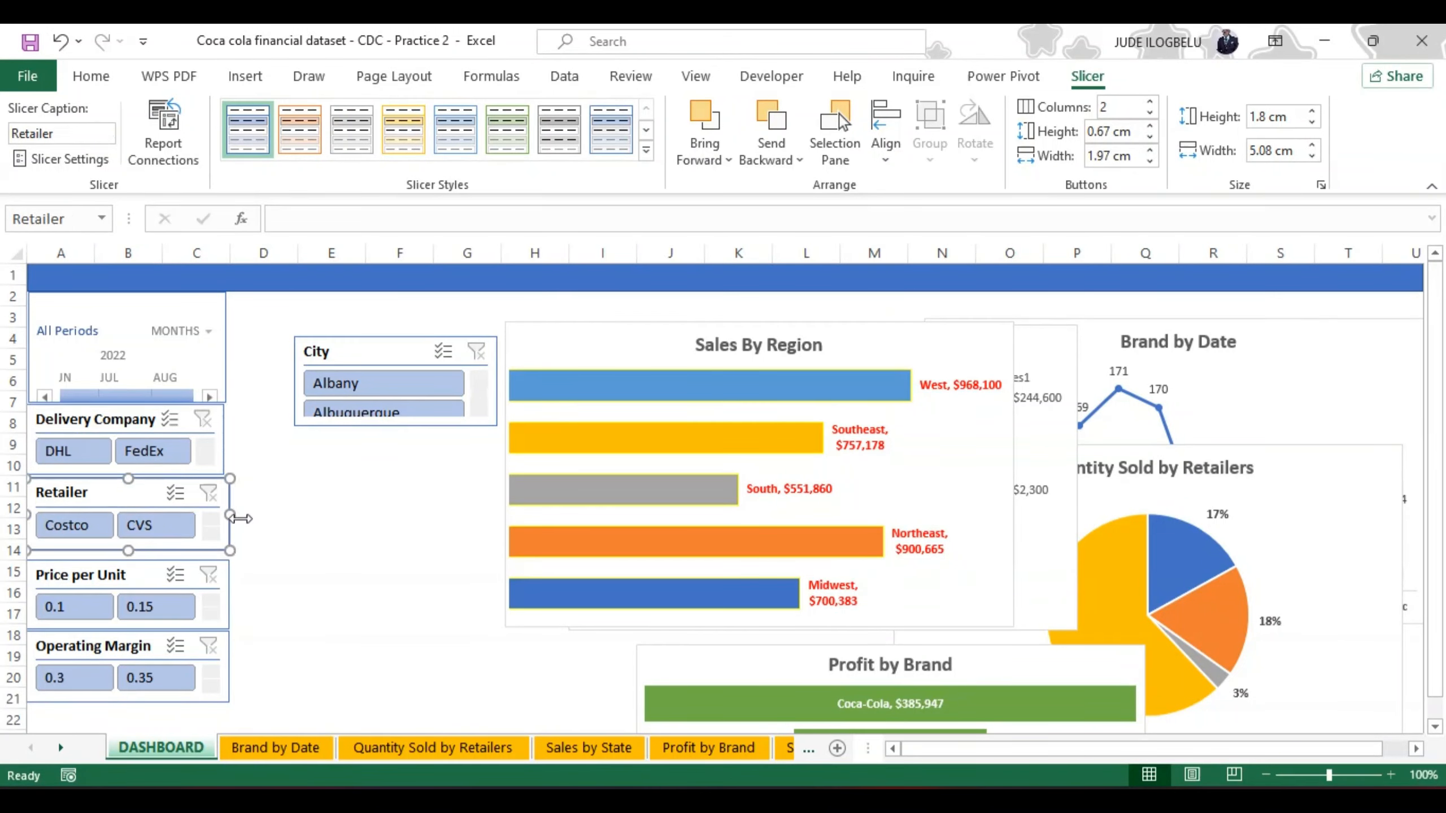
left_click(1311, 155)
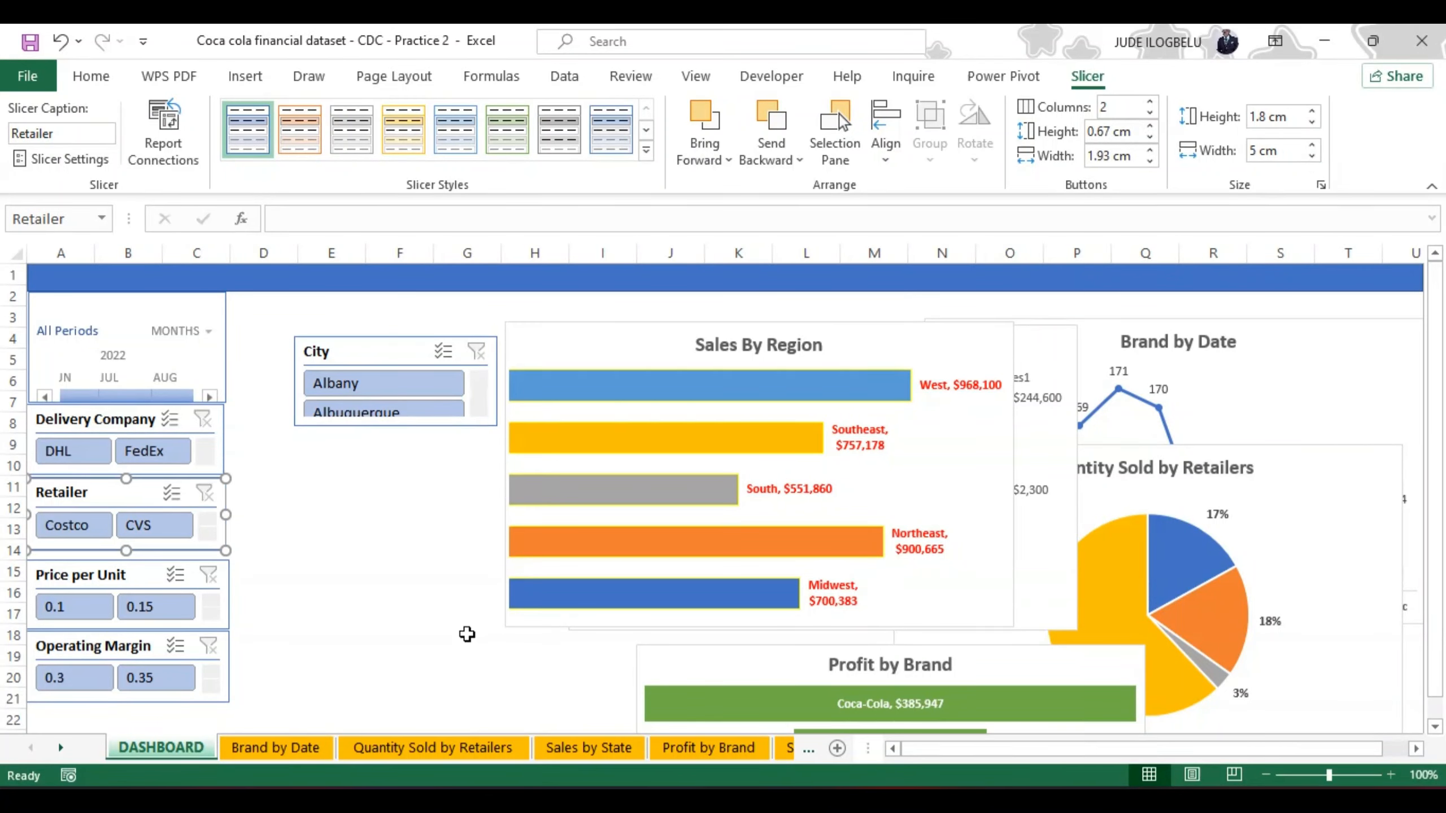
left_click(147, 557)
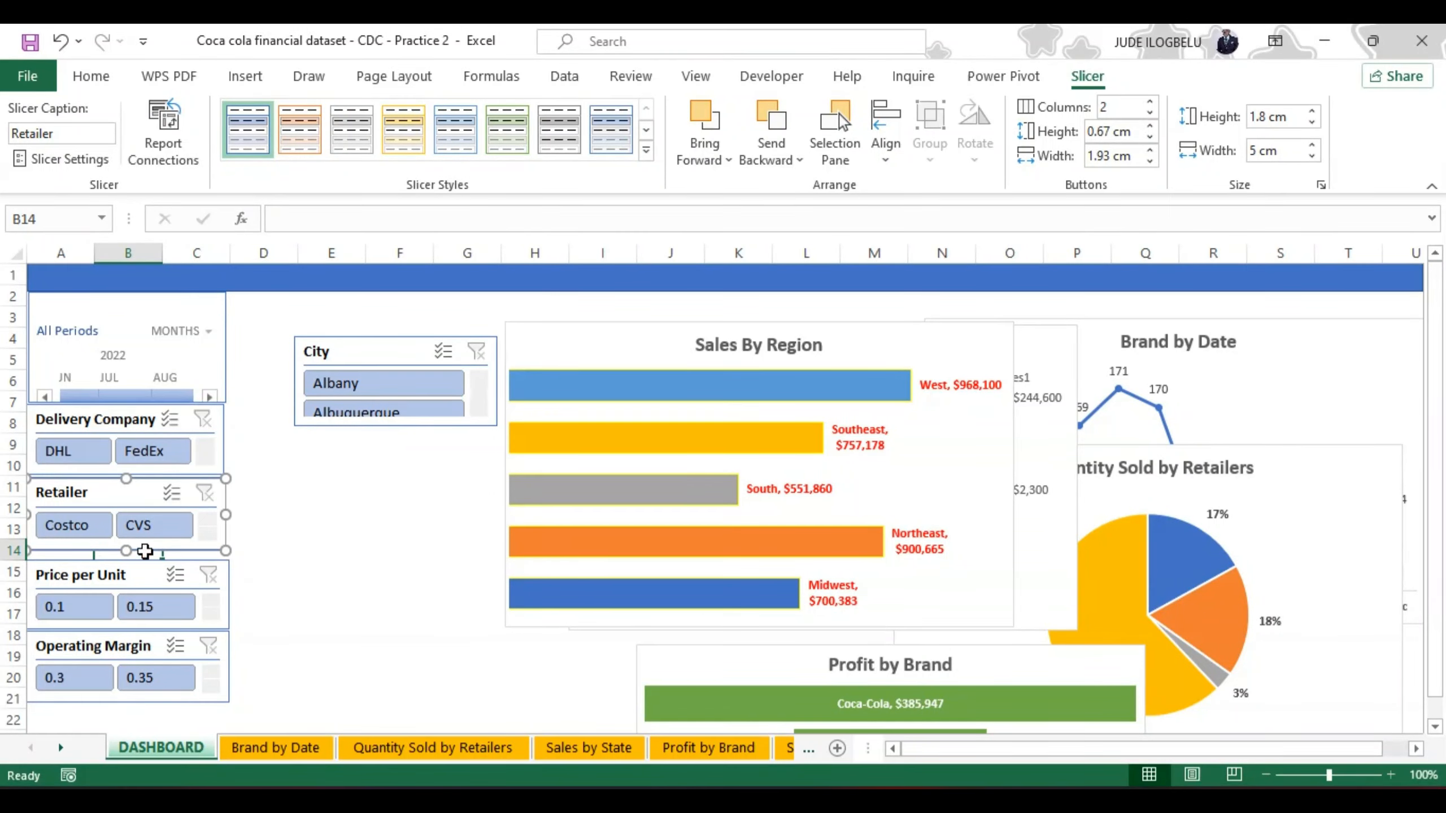
Step: Move the Price per Unit slicer directly under Retailer, with buttons 1.9 cm wide and 0.6 cm high
left_click(149, 558)
left_click_drag(149, 559, 150, 549)
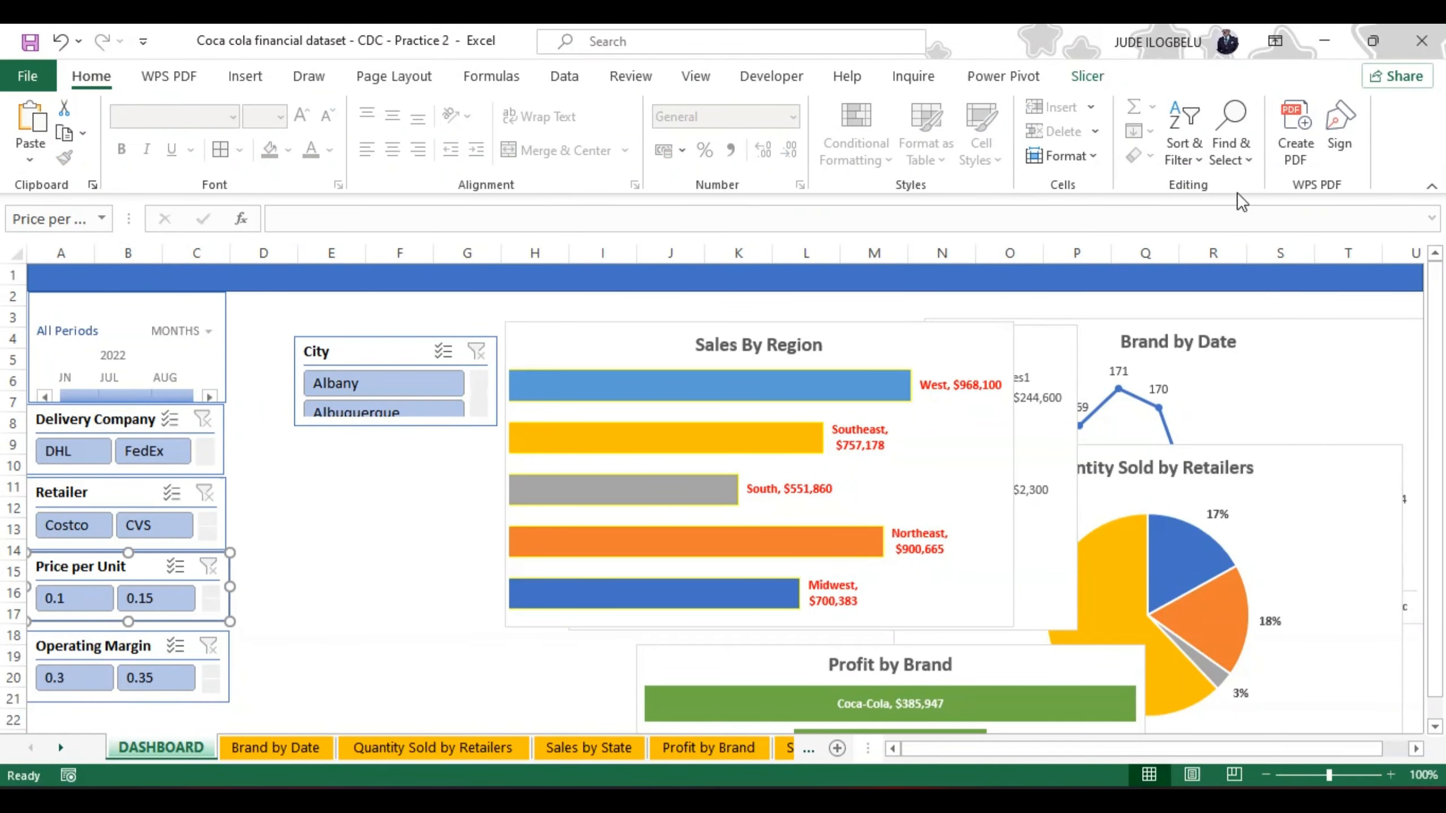
left_click(1089, 76)
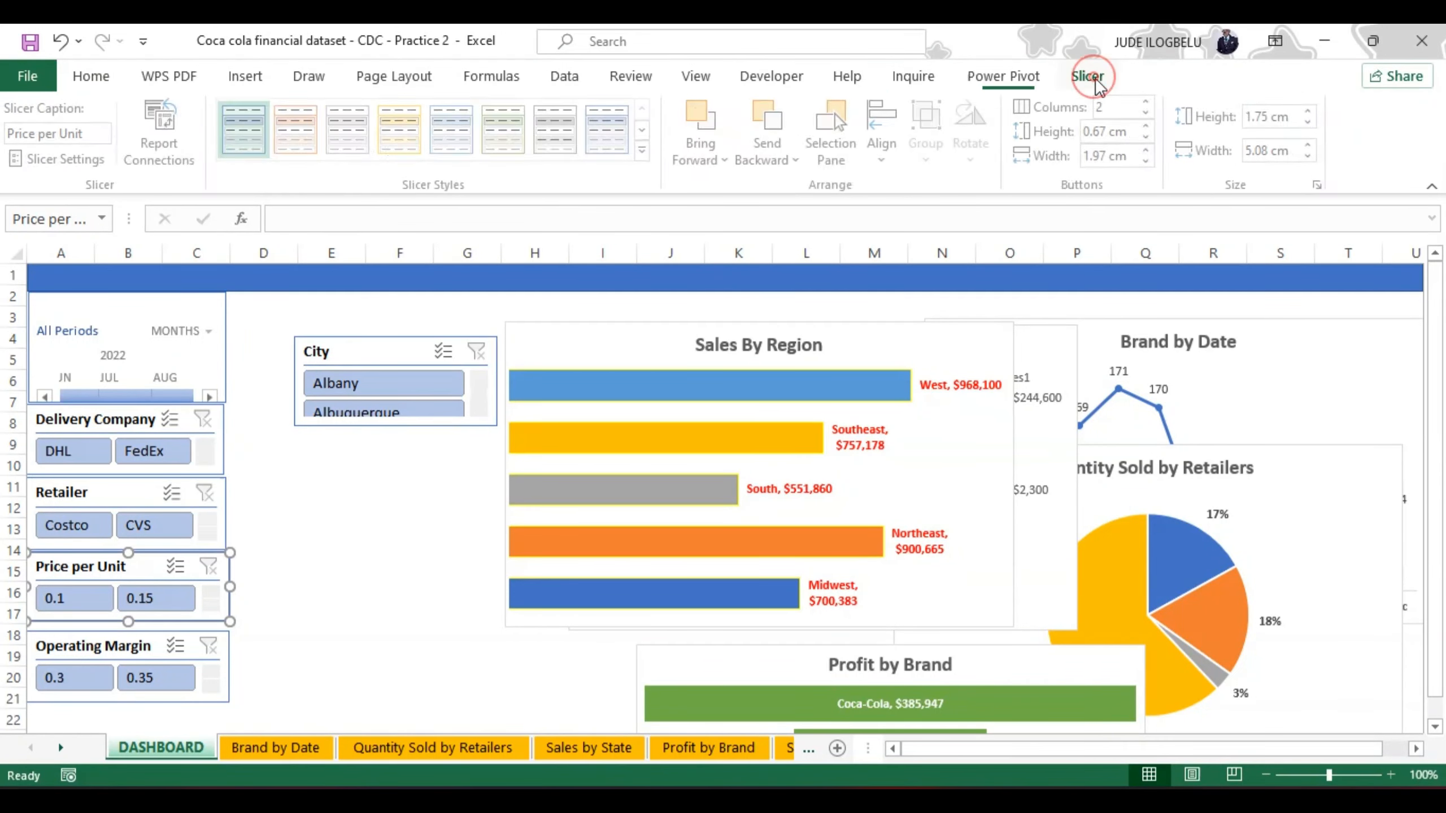
left_click(1150, 161)
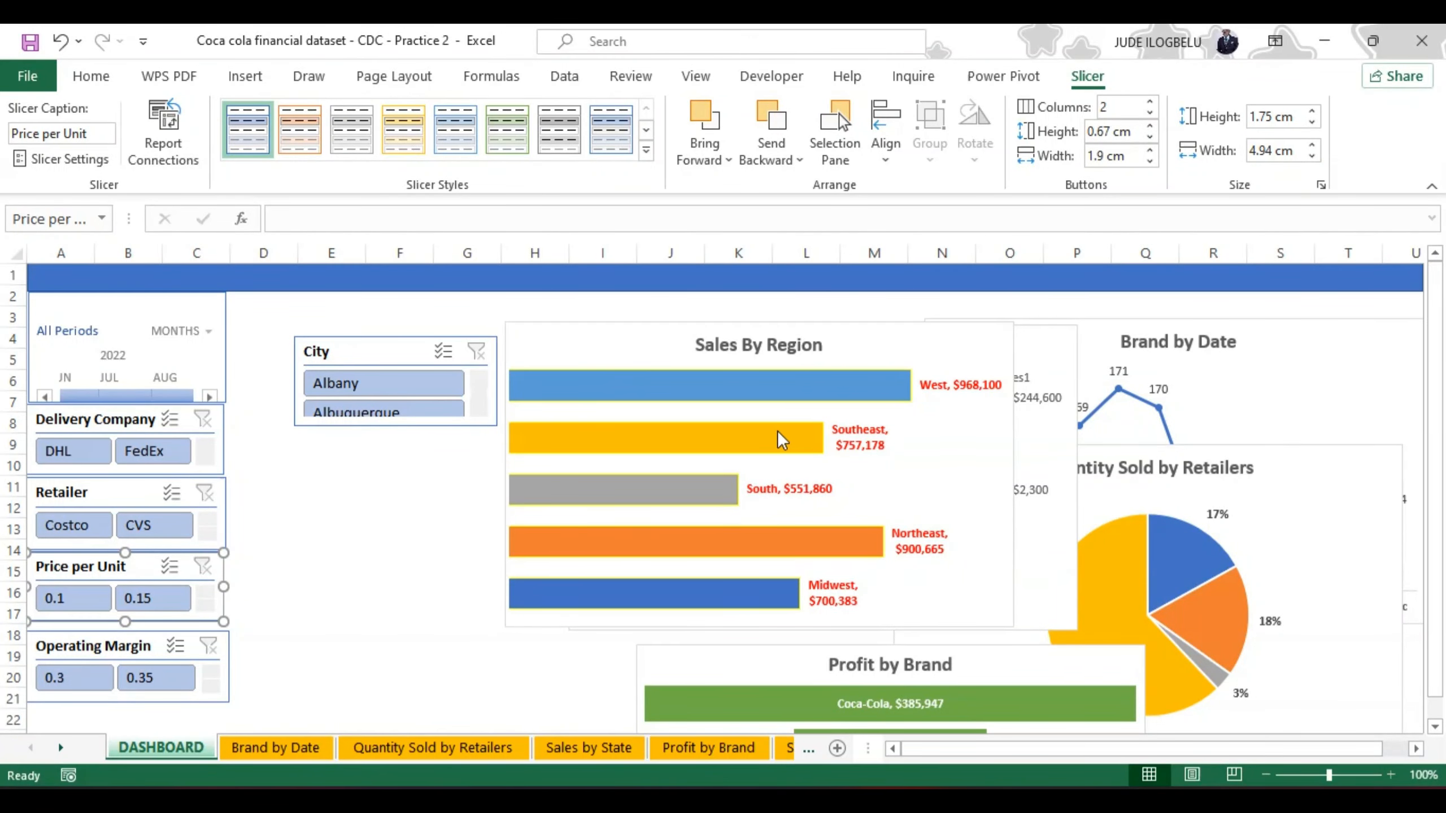
mouse_move(716, 434)
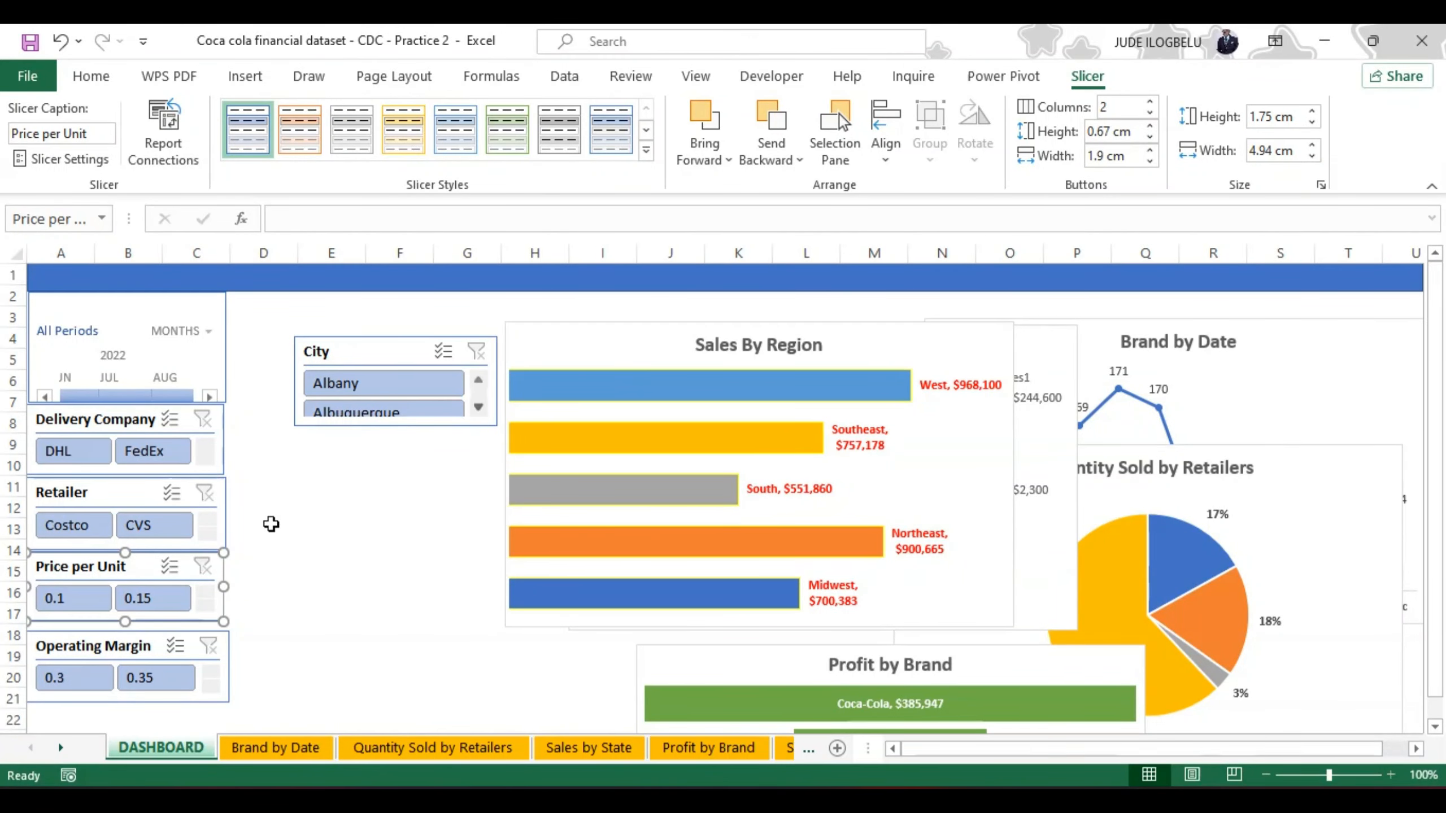
left_click(1150, 137)
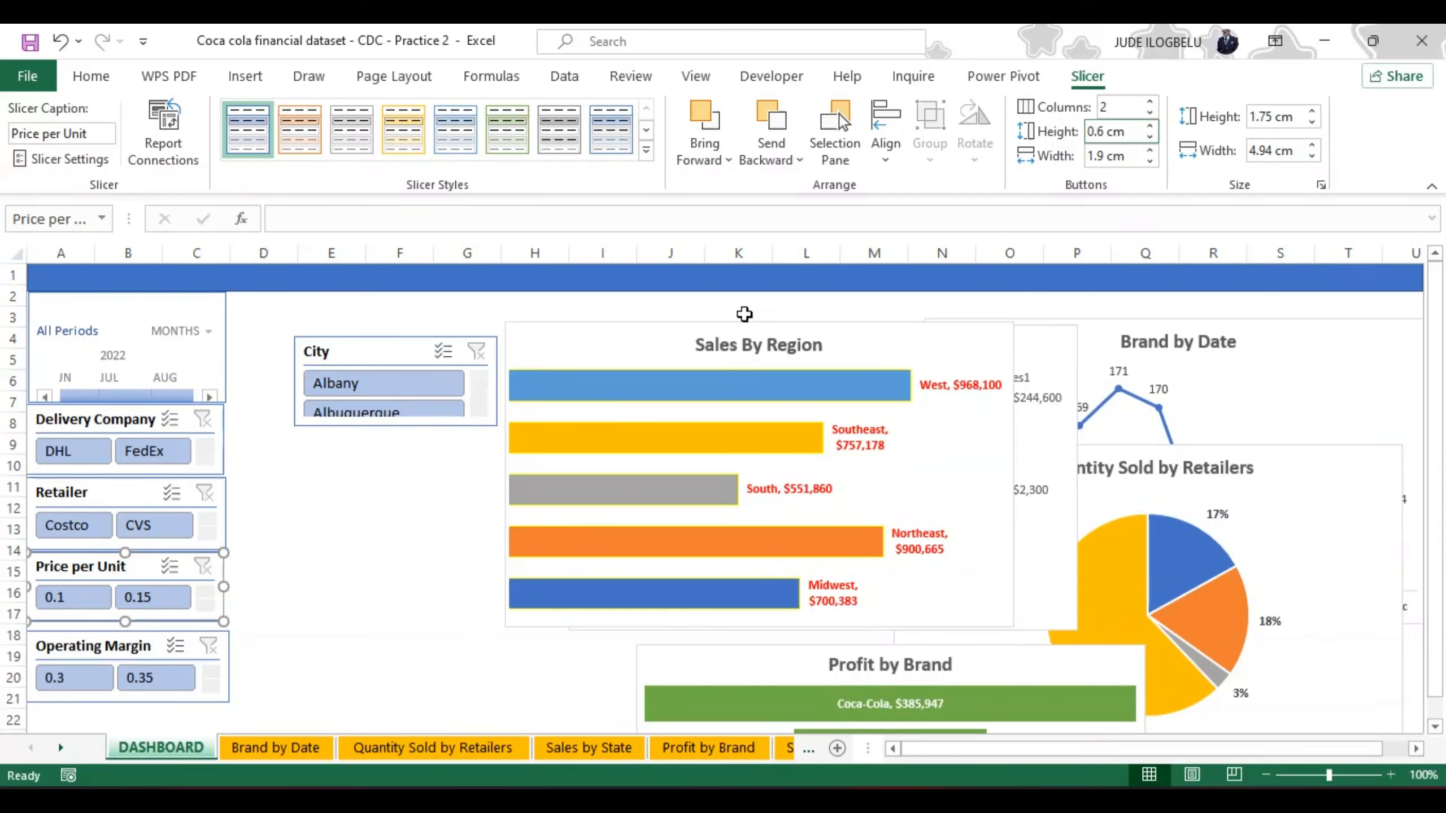
Step: Set the Retailer slicer's button height to 0.5 cm
left_click(137, 493)
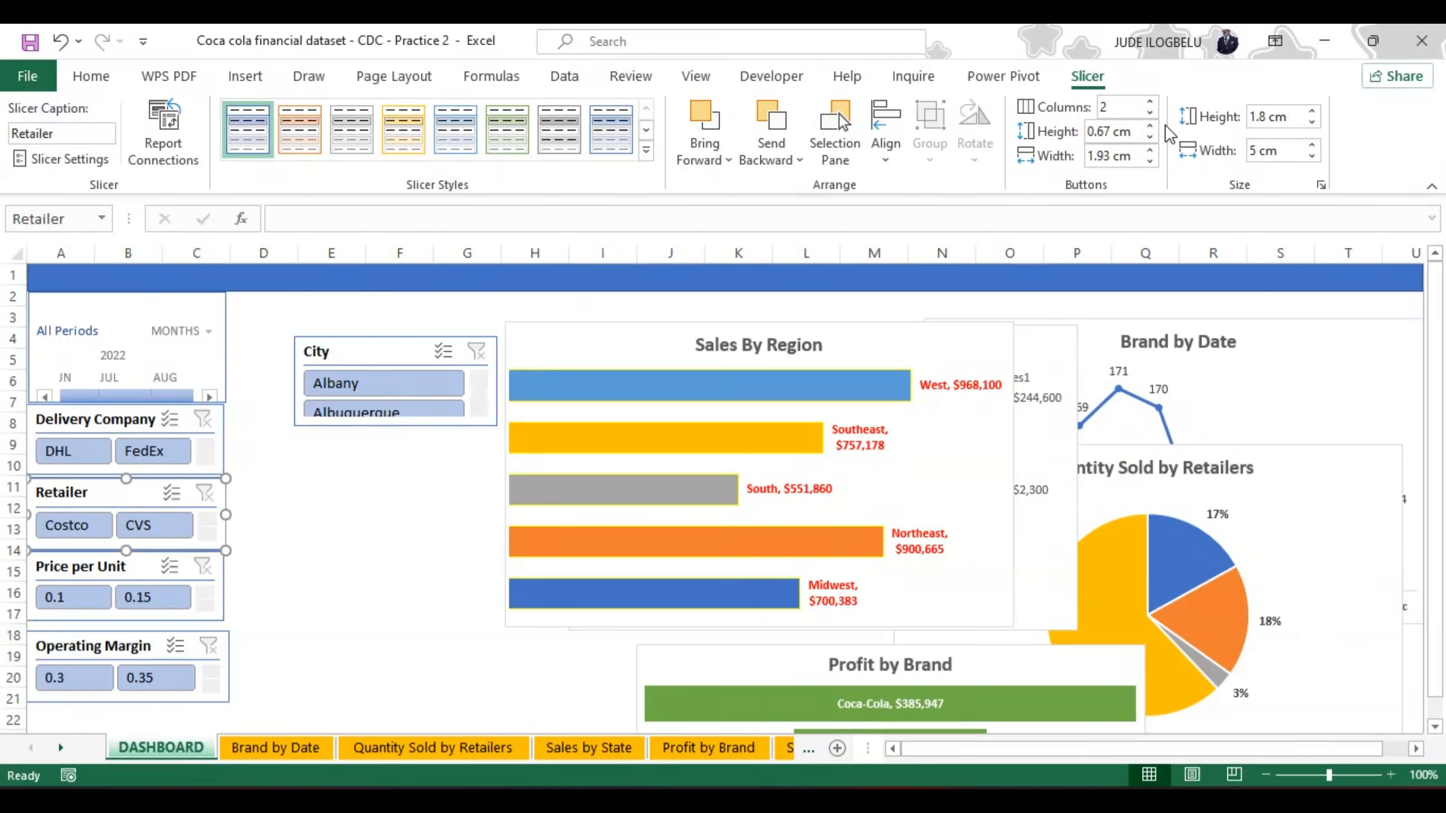
left_click(1150, 137)
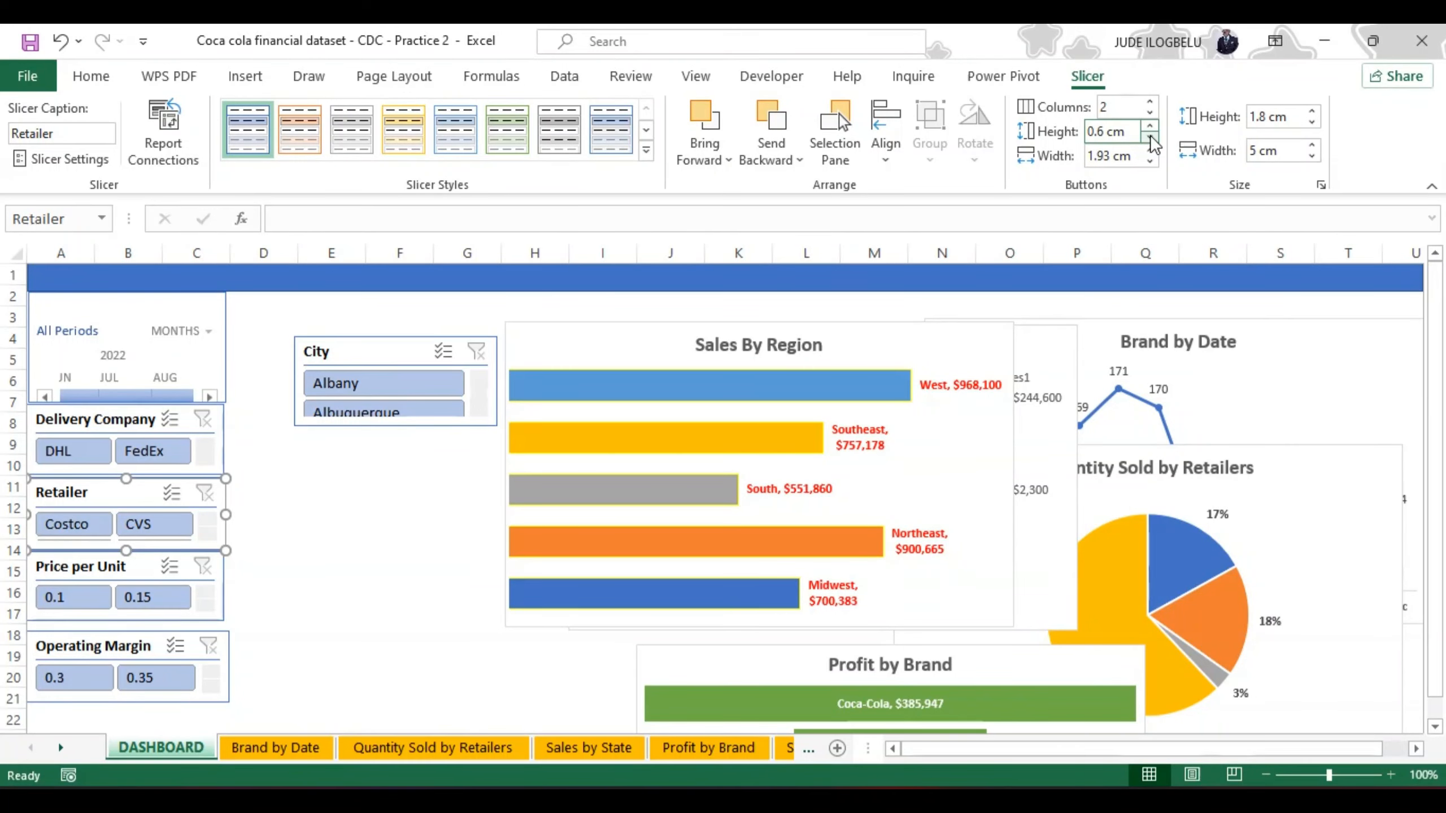
left_click(1150, 137)
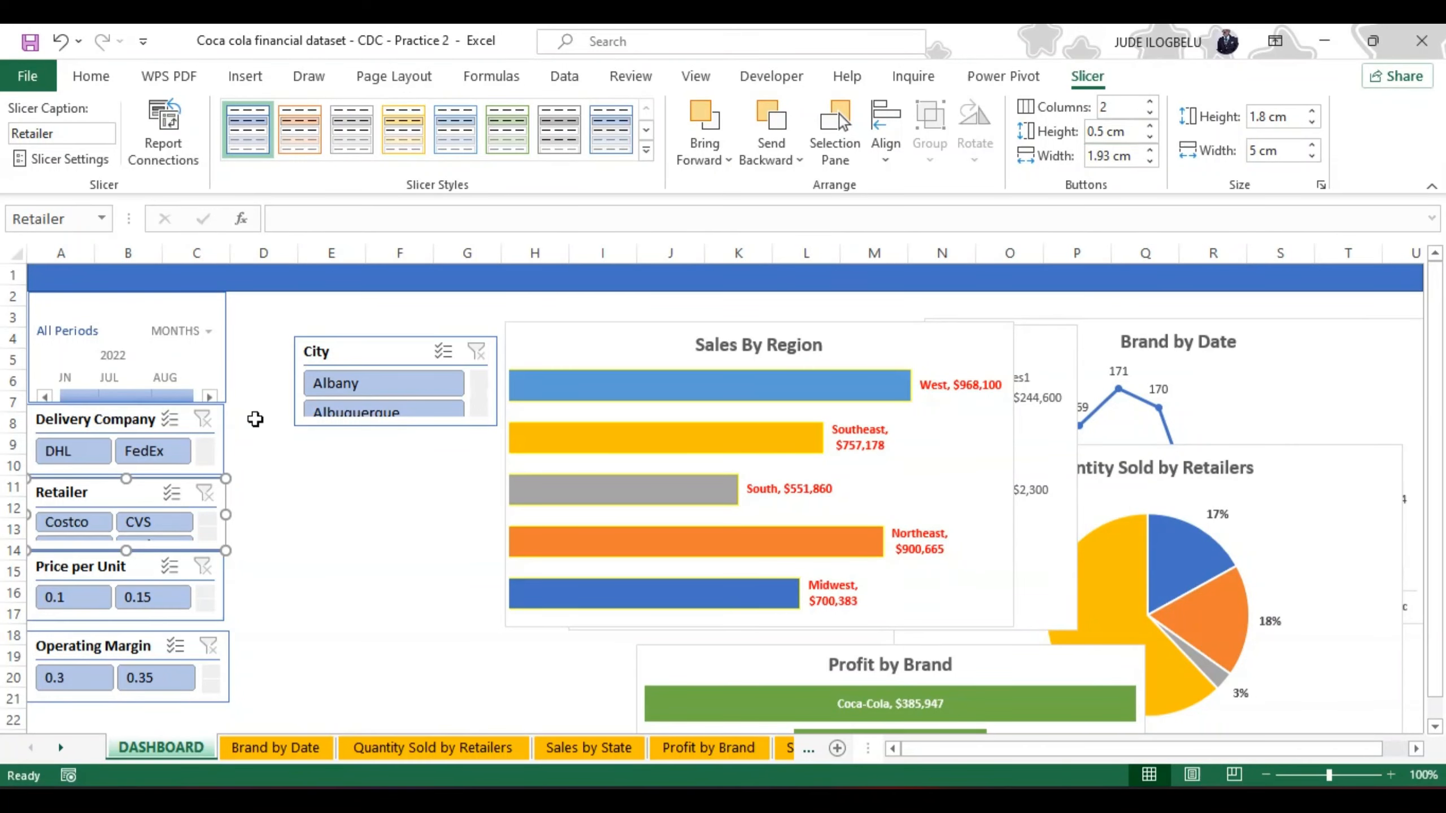
Step: Set the Delivery Company slicer's button height to 0.5 cm and shorten the slicer to about 1.67 cm high
left_click(110, 422)
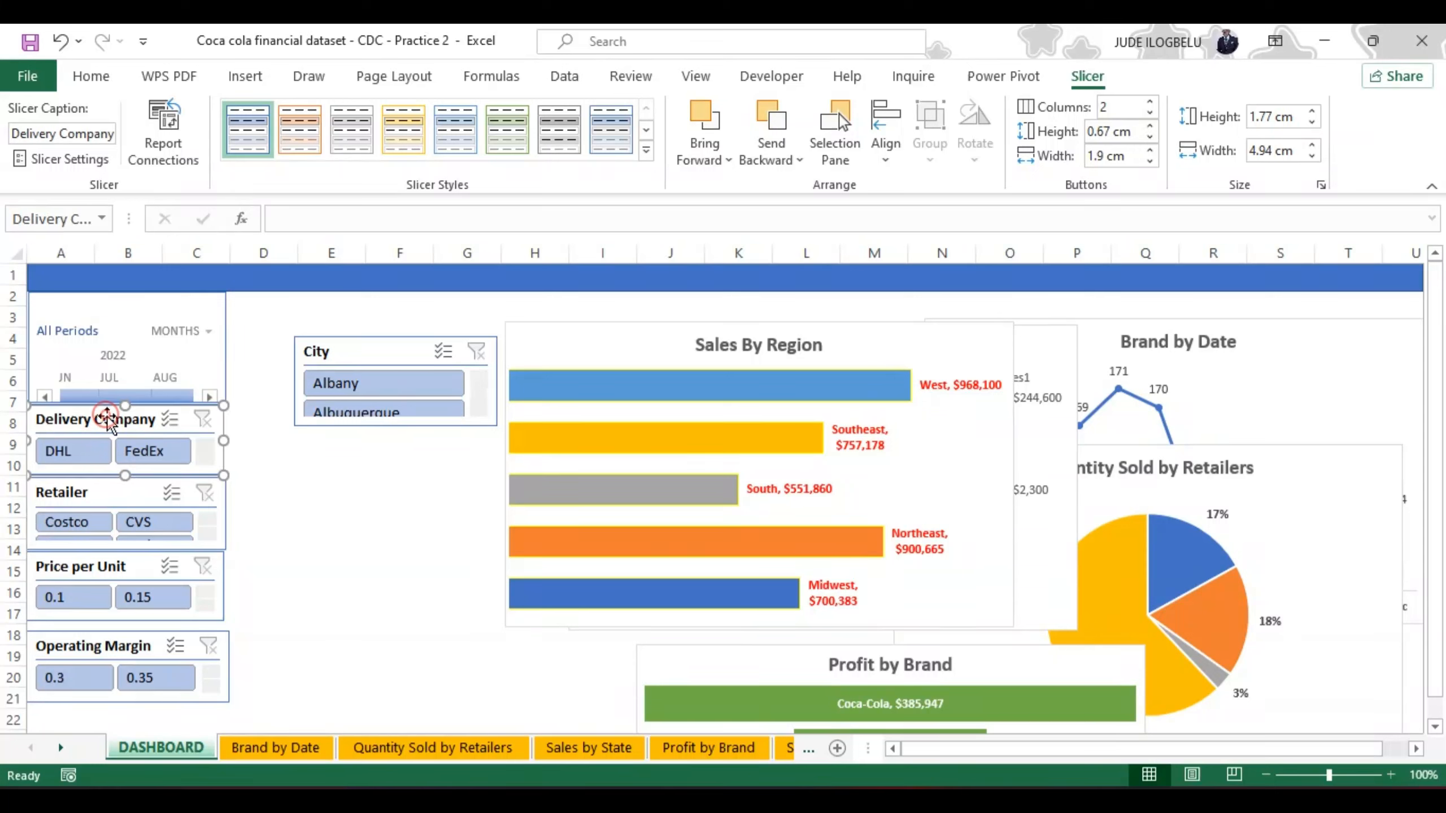
left_click(1150, 137)
left_click(1150, 137)
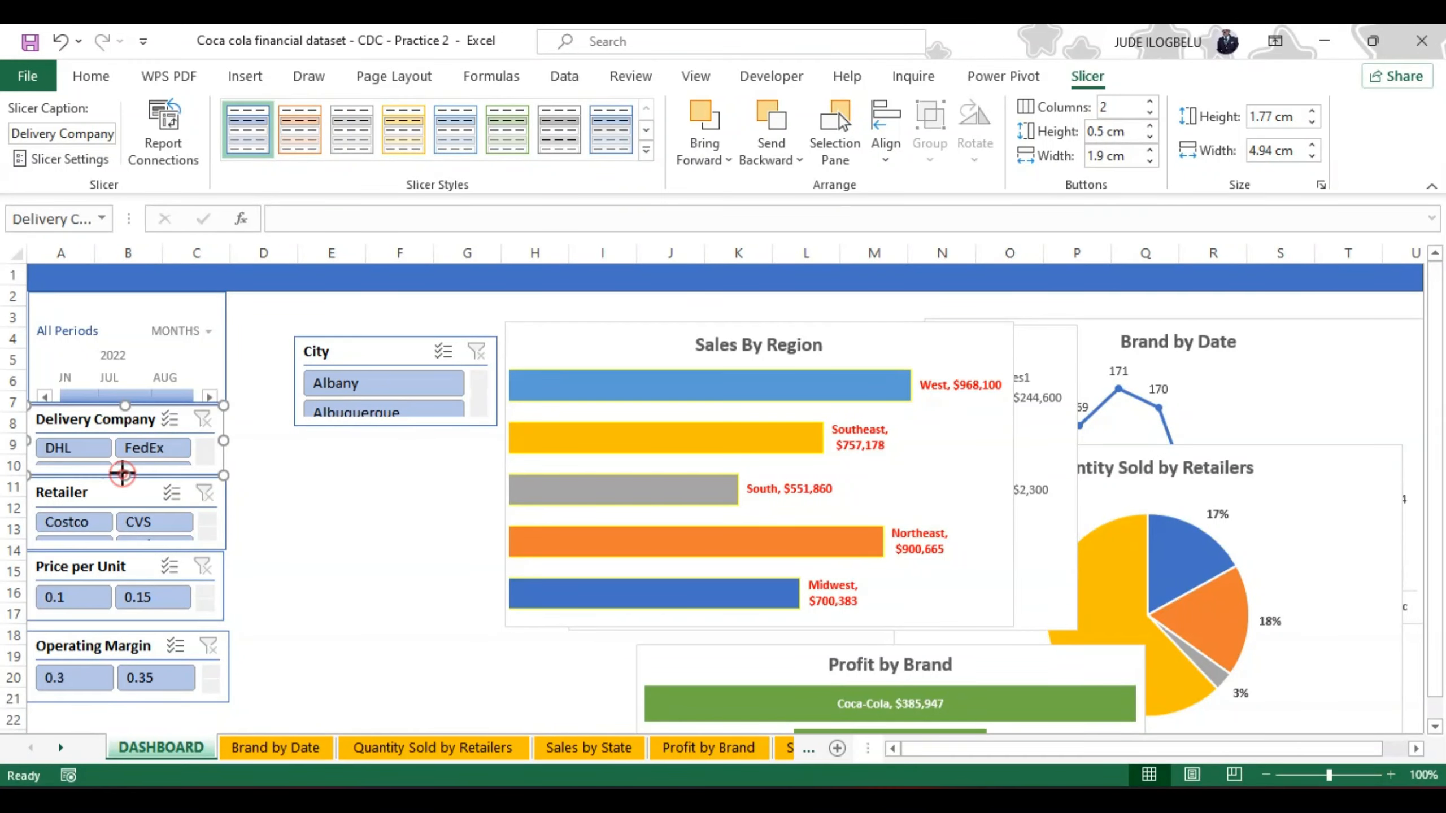
left_click_drag(122, 474, 122, 471)
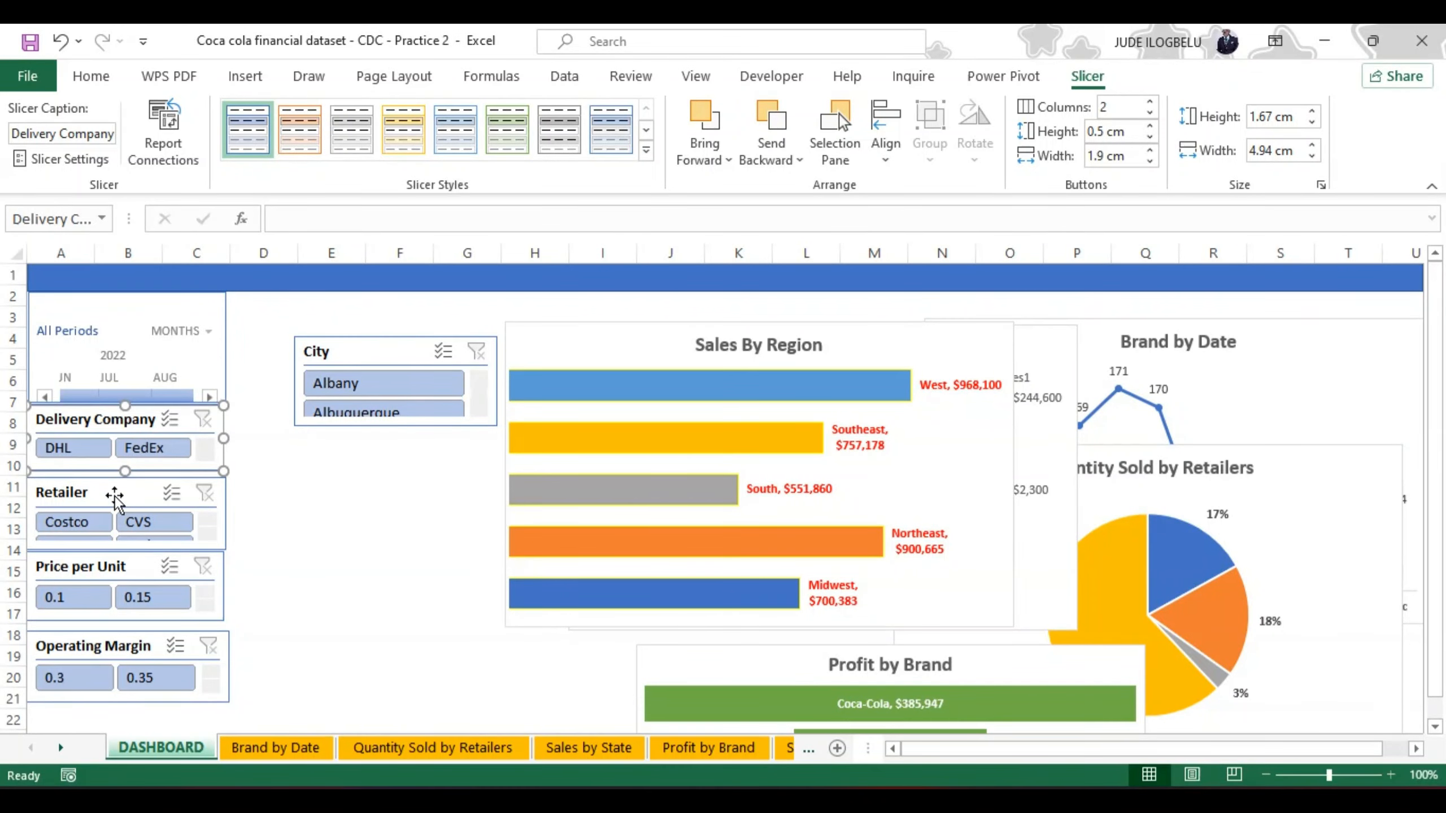
Step: Move the Retailer slicer up against Delivery Company, and nudge Delivery Company right to line up with the timeline's right edge
left_click_drag(114, 489, 115, 484)
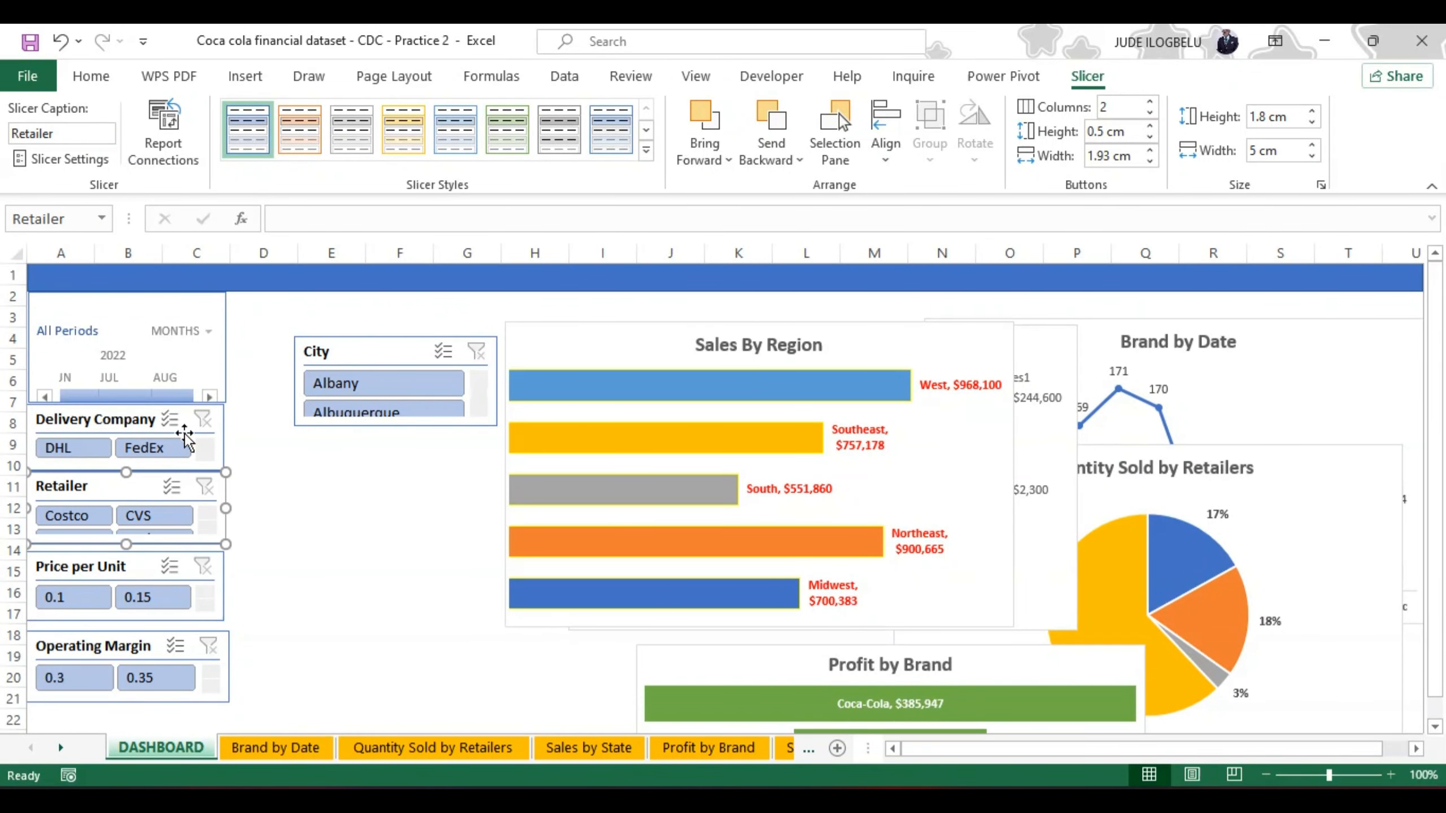
left_click(223, 430)
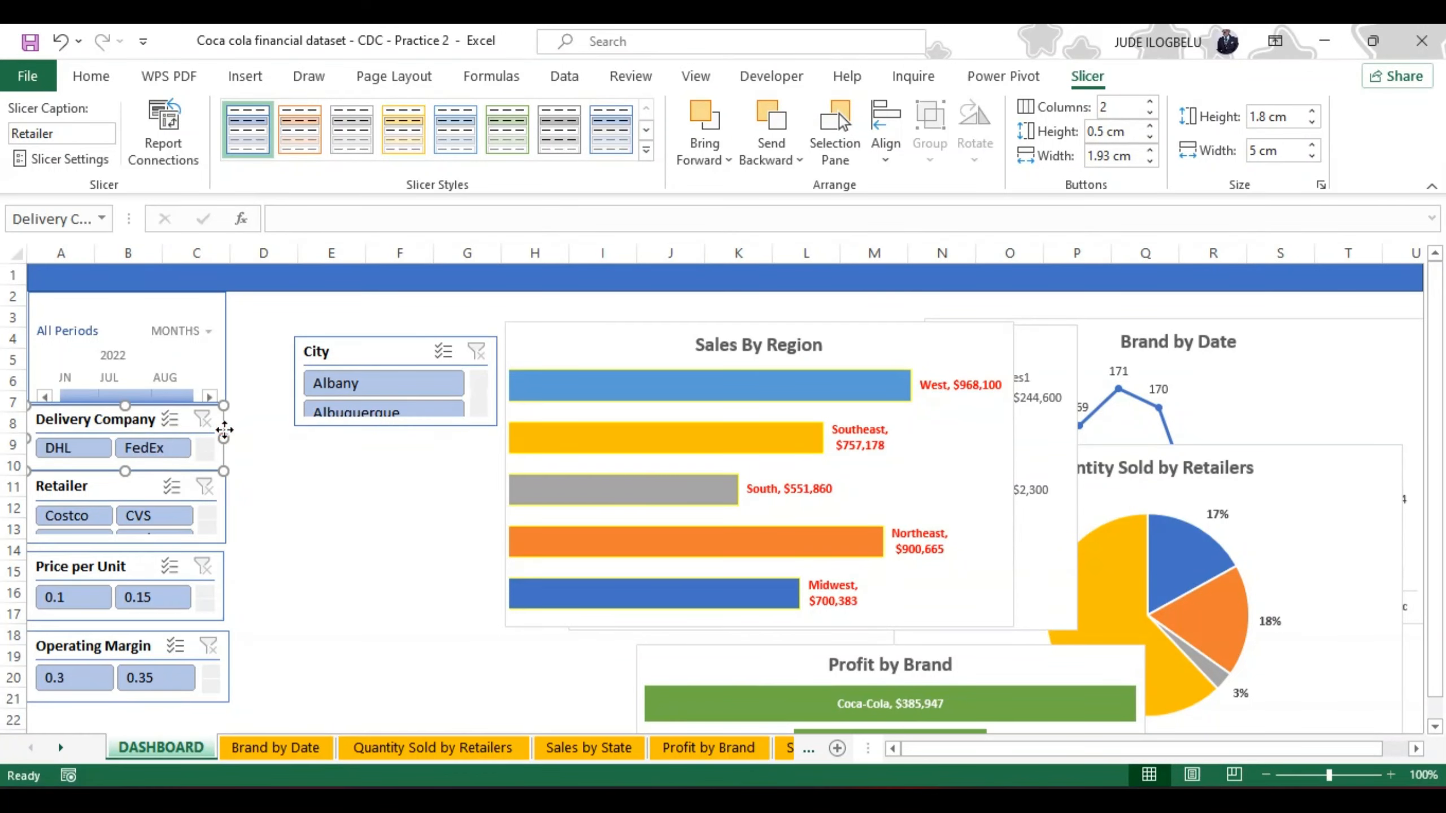
left_click_drag(224, 431, 226, 429)
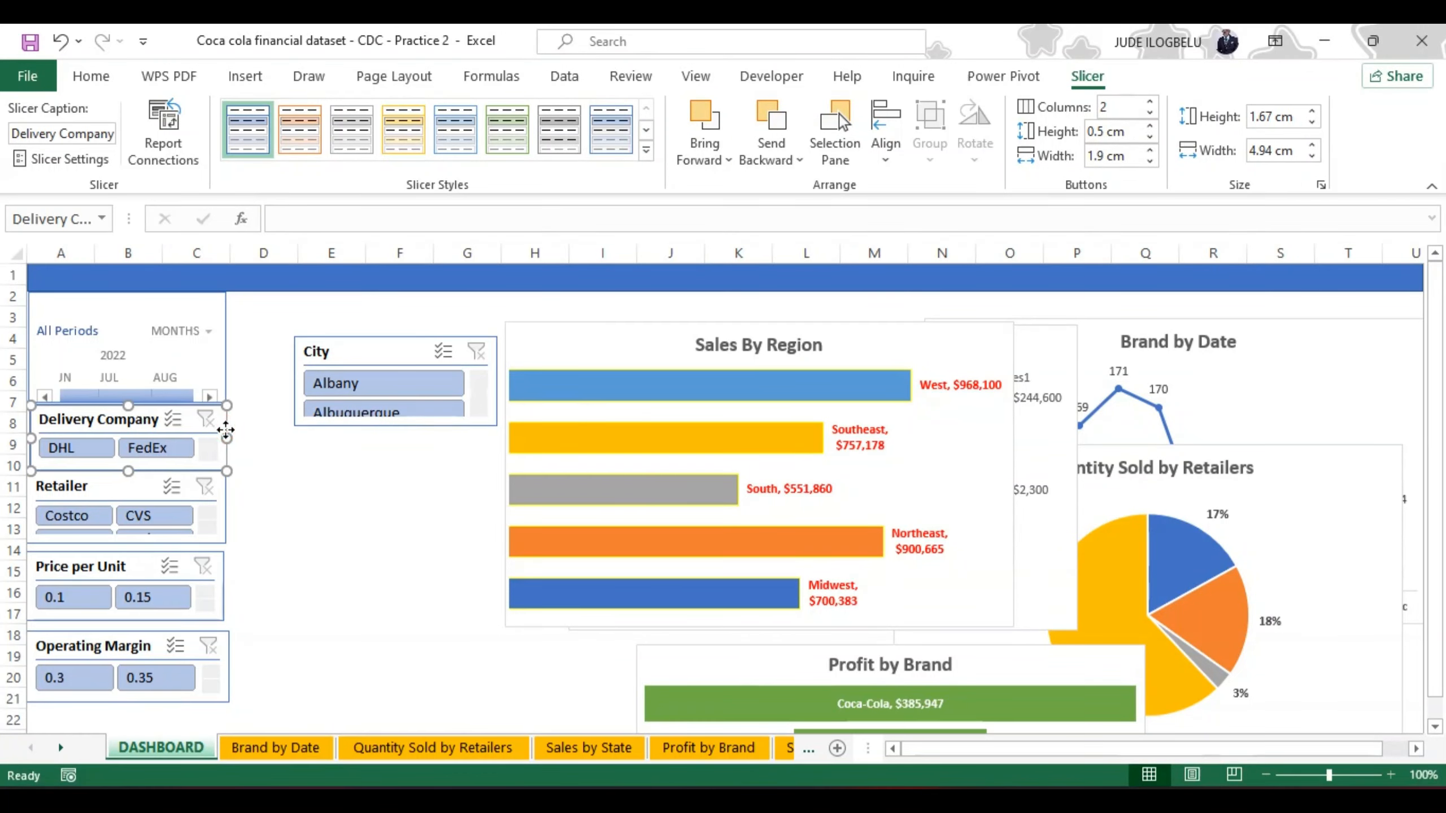
left_click(112, 532)
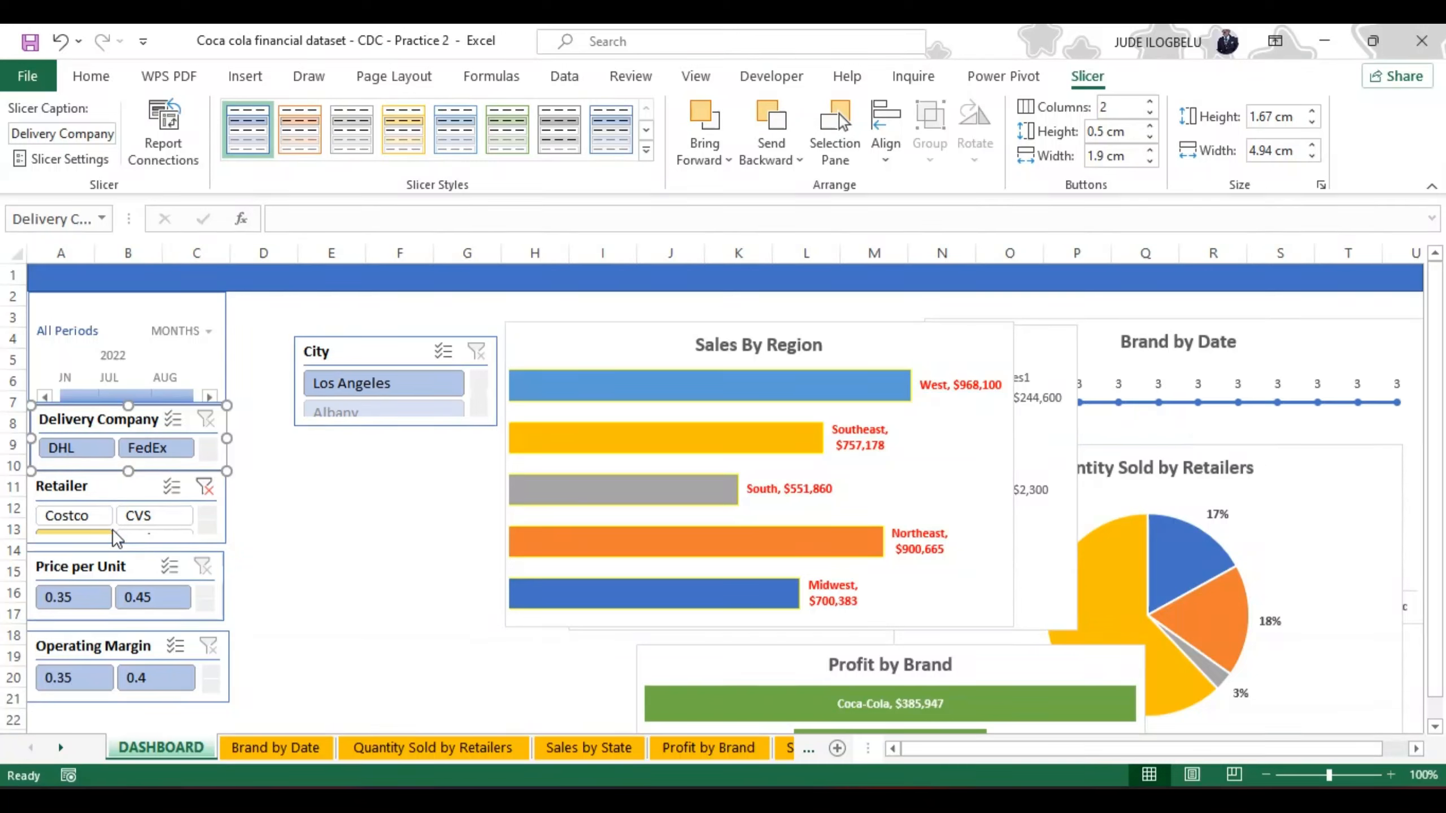
left_click(204, 487)
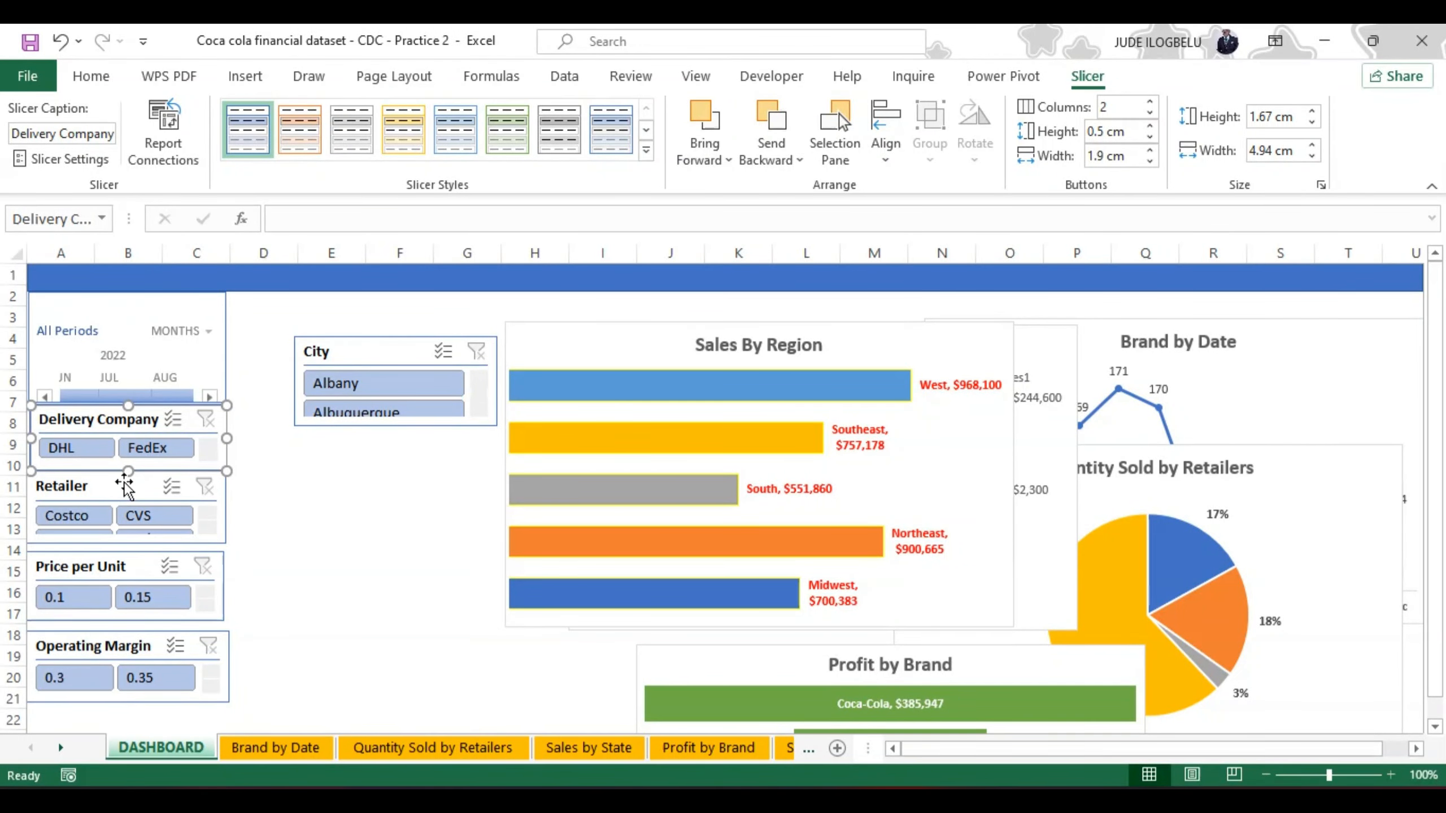
Step: Shorten the Retailer slicer from its lower edge so that only one row of buttons shows
left_click(113, 531)
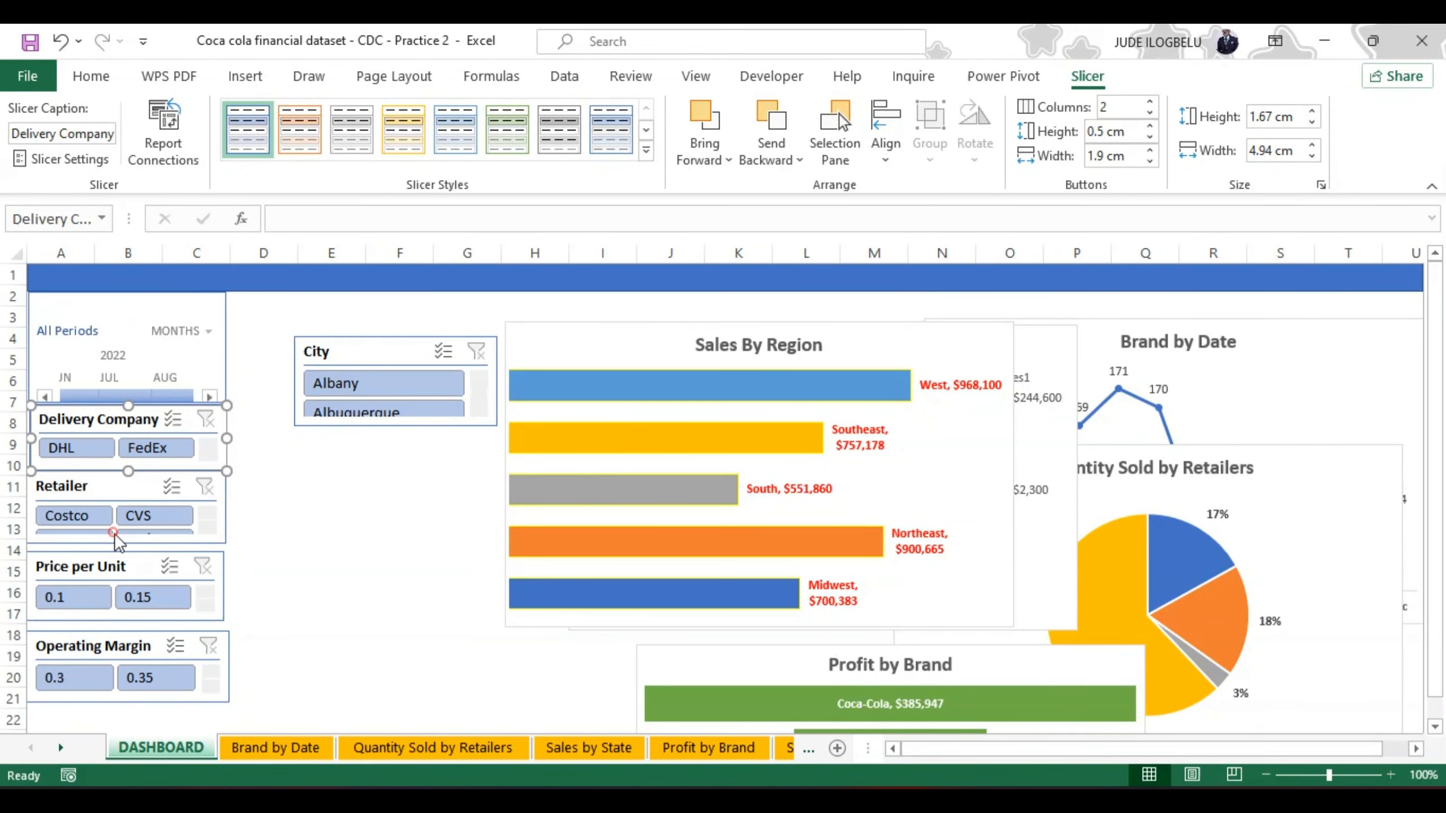
left_click(108, 494)
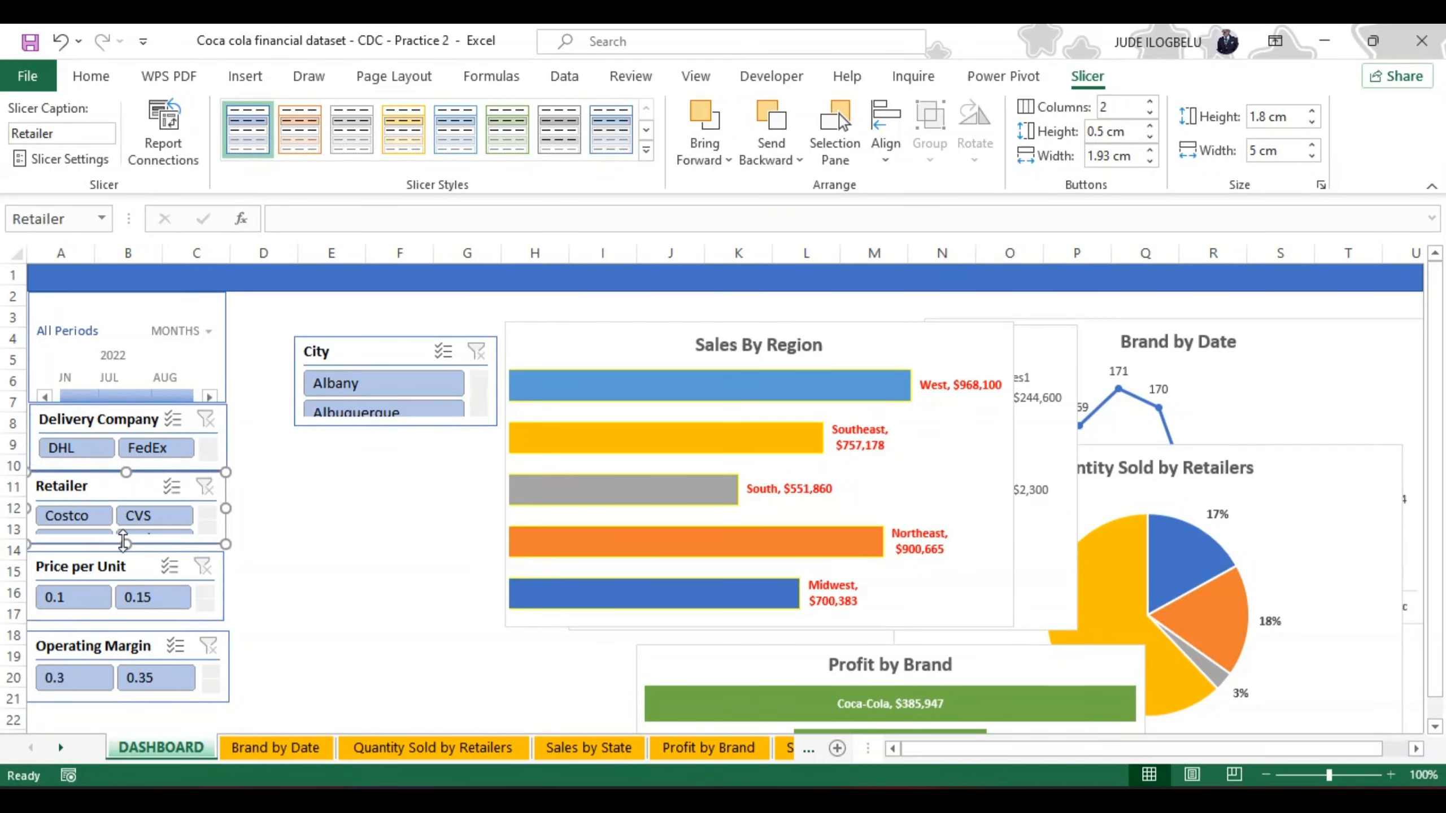
mouse_move(123, 543)
left_mouse_down()
mouse_move(107, 551)
mouse_move(108, 538)
left_mouse_up()
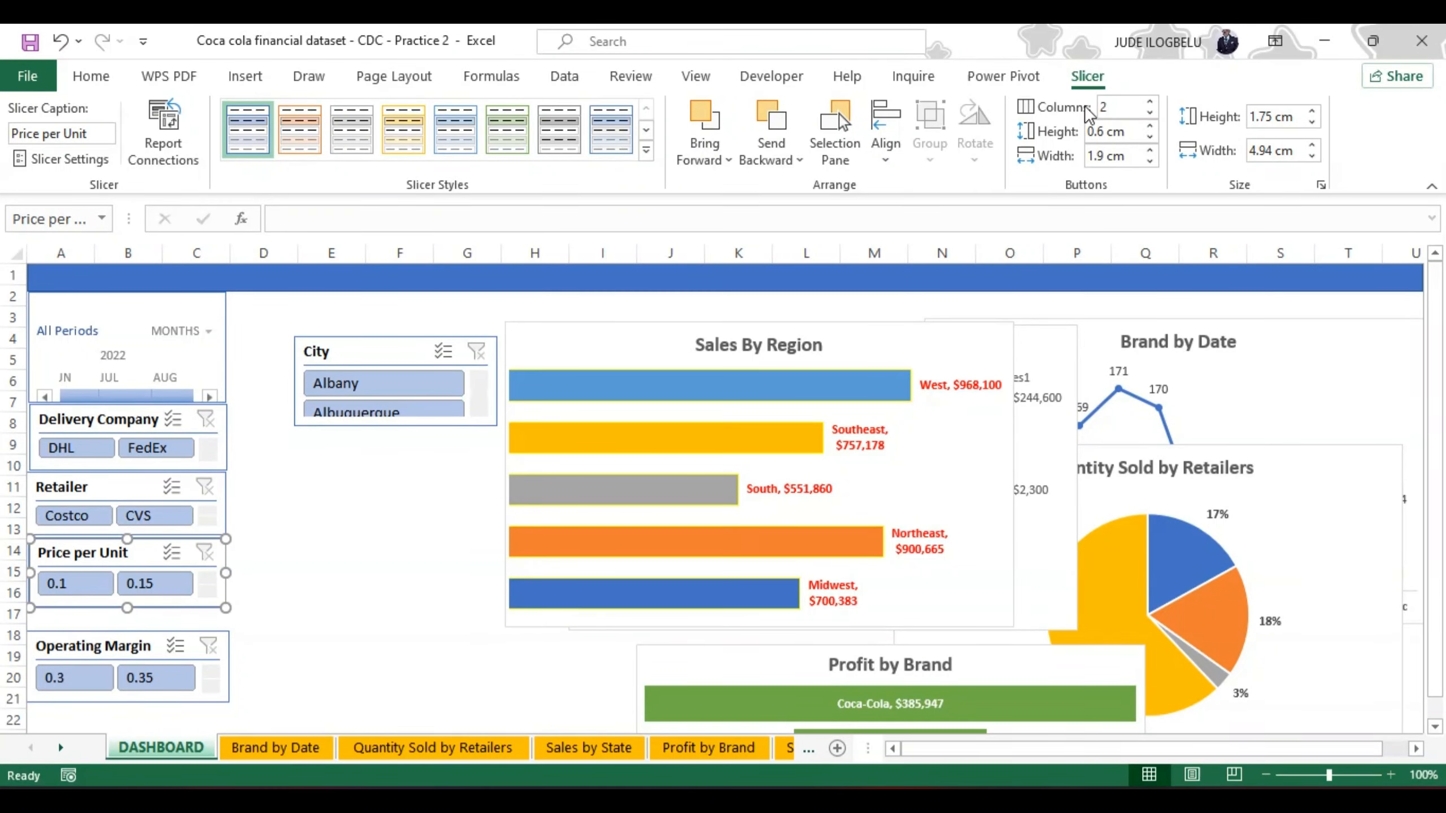
Step: Place the Price per Unit slicer right under Retailer, with buttons 0.5 cm high, and shorten it to one button row
left_click(1150, 137)
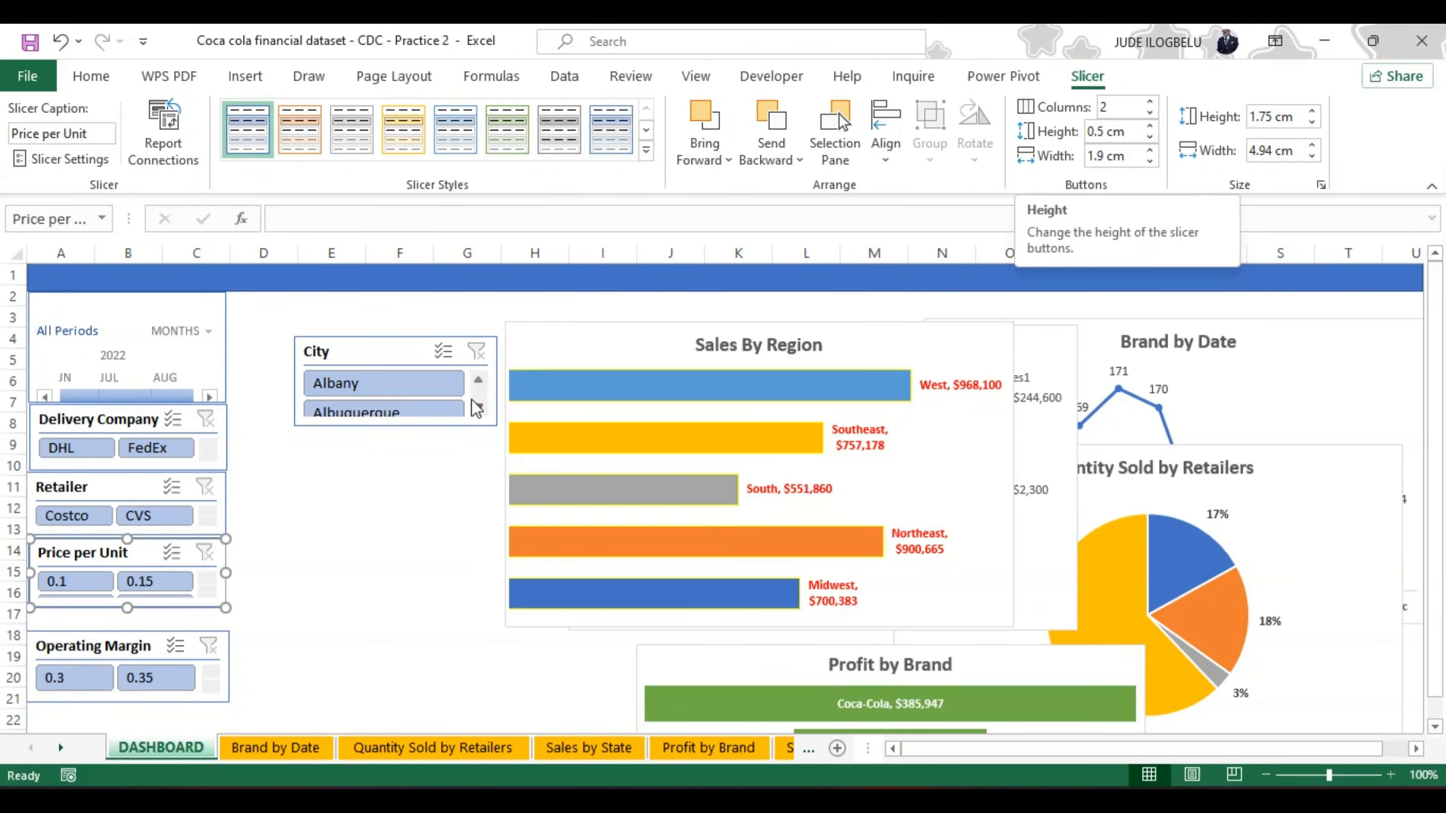
left_click_drag(129, 611, 129, 606)
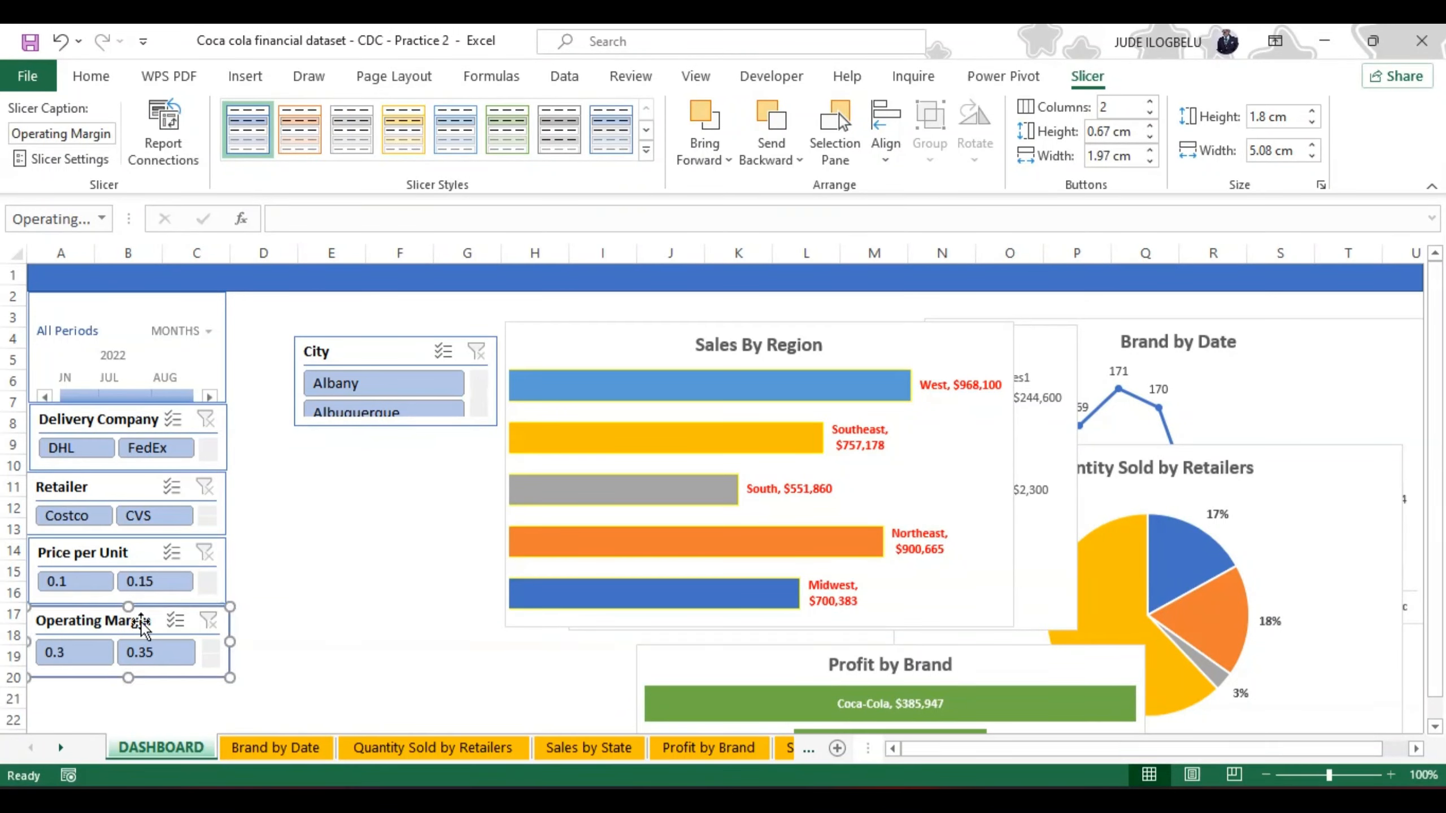
Step: Place the Operating Margin slicer right under Price per Unit, with buttons 0.5 cm high, and shorten it to about 1.59 cm
left_click(1150, 138)
left_click(1150, 137)
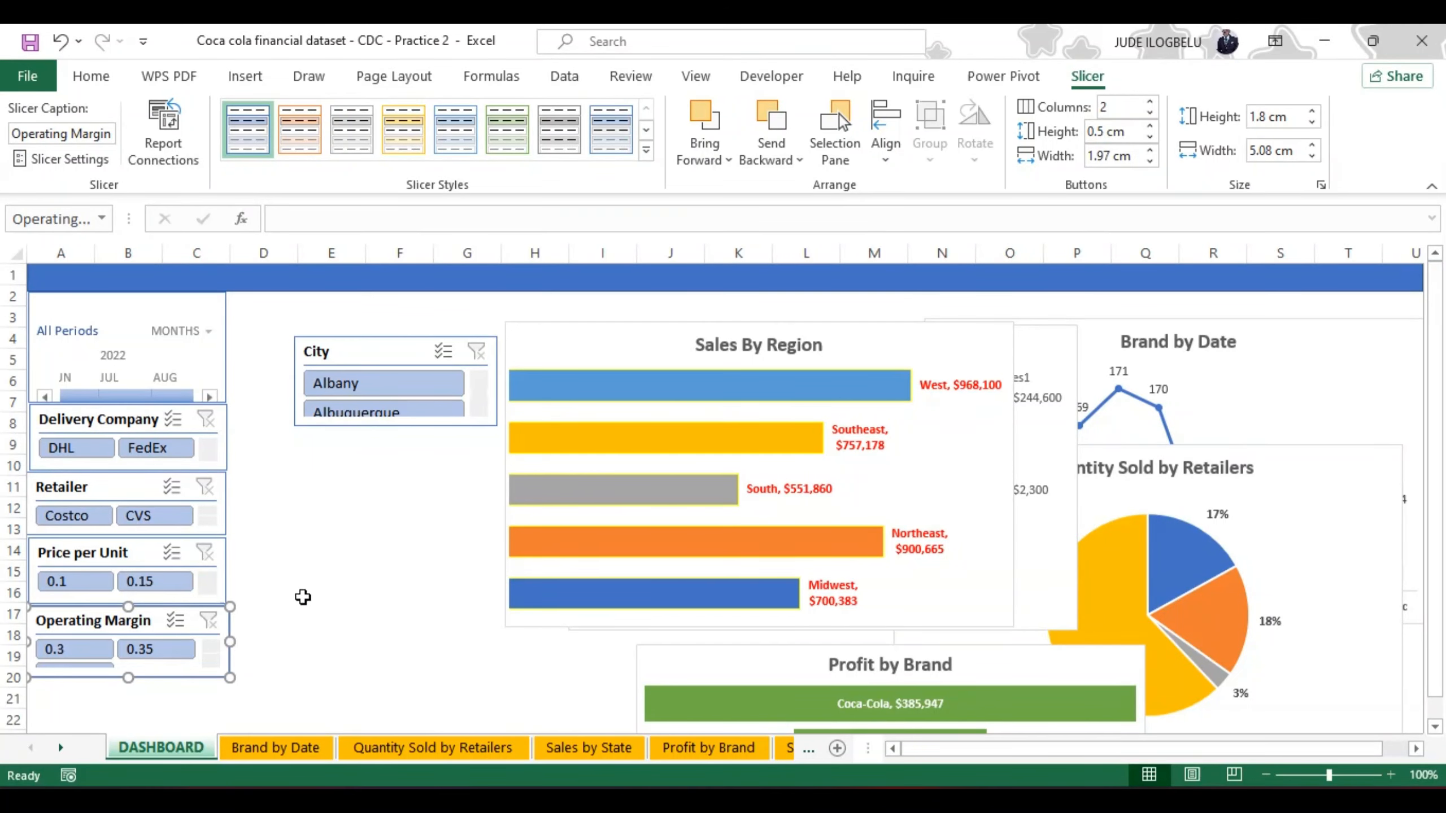
left_click_drag(127, 678, 129, 672)
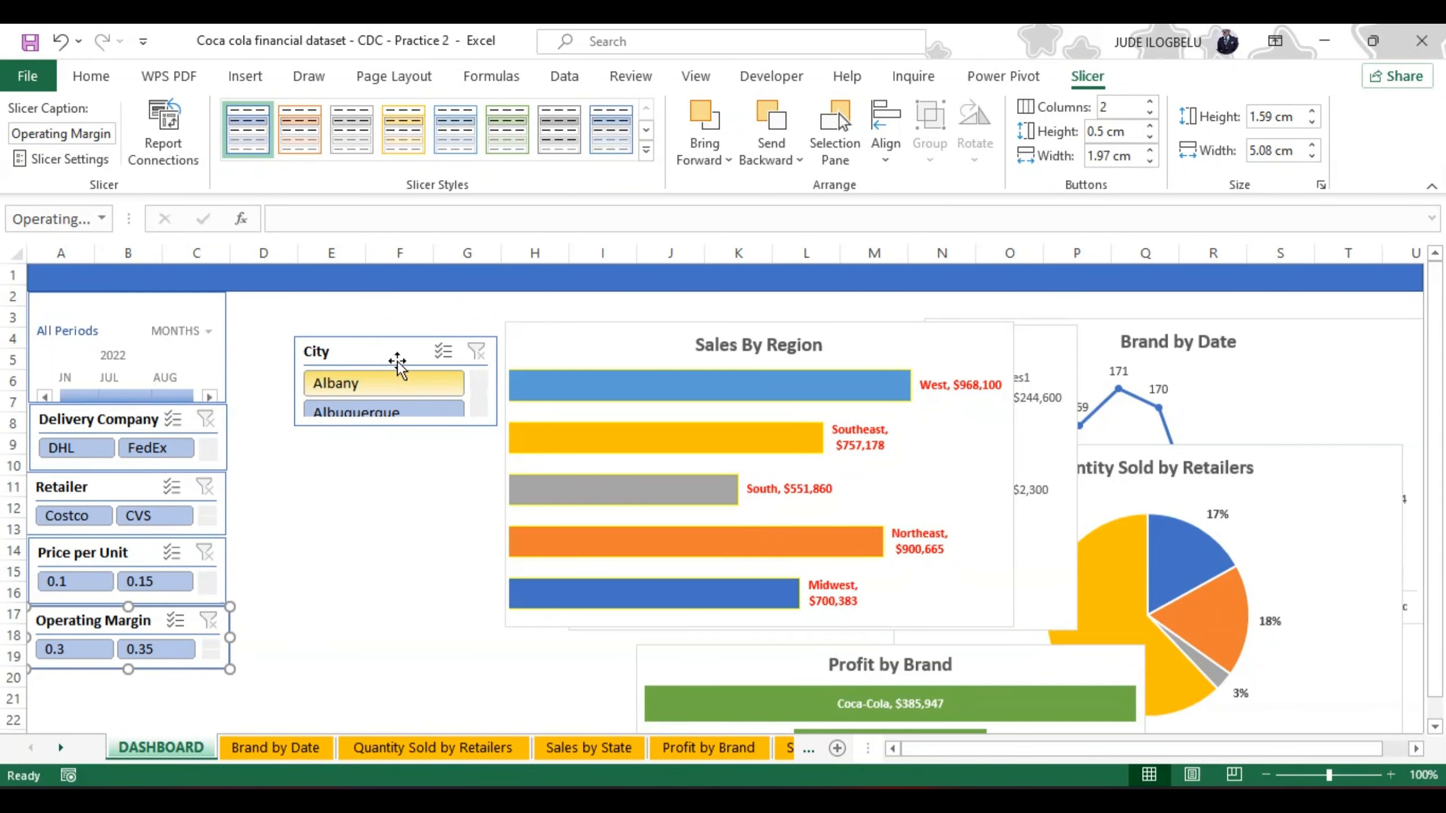
Step: Move the City slicer into the filter column directly under Operating Margin
left_click_drag(387, 333, 371, 421)
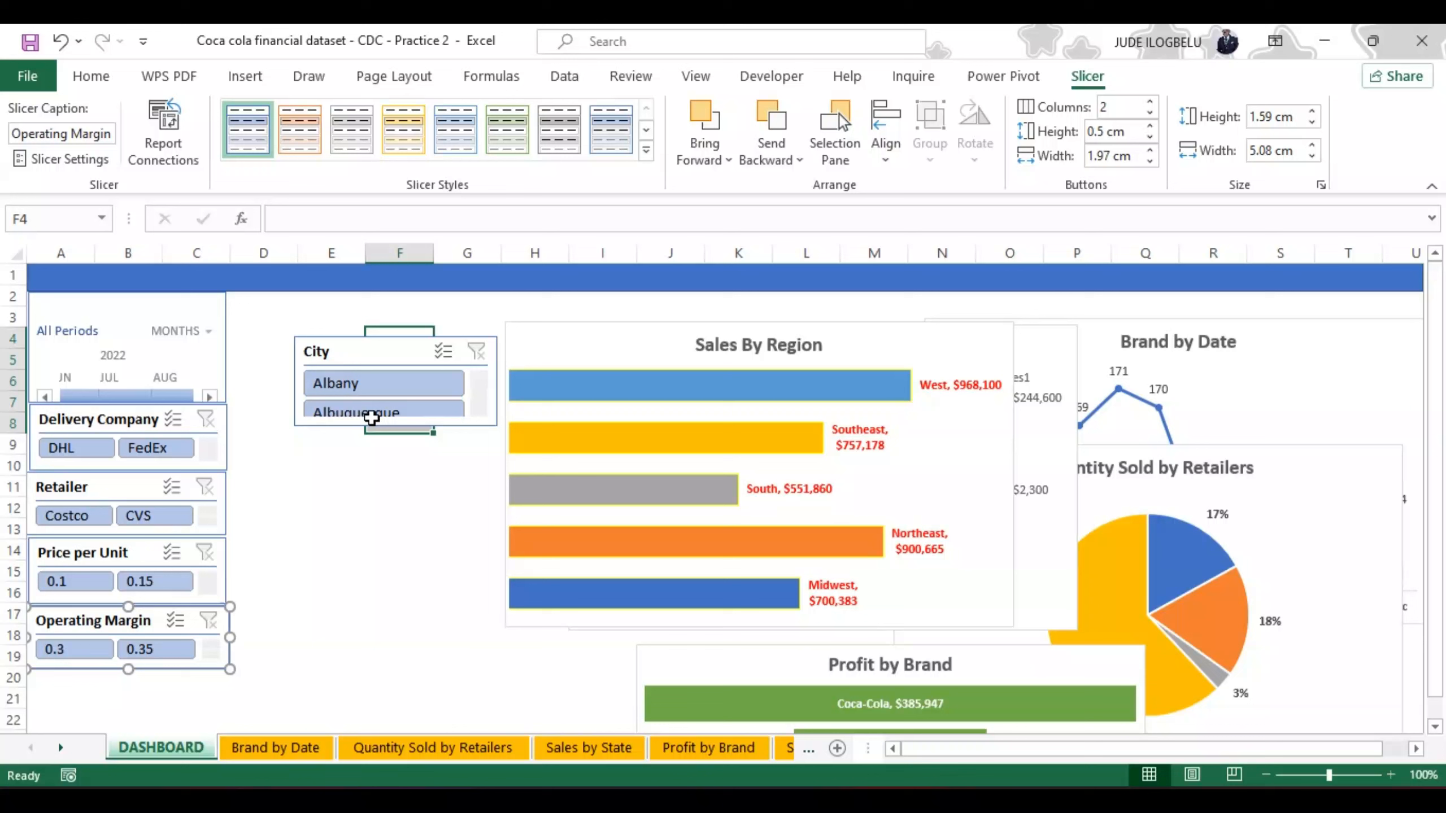
left_click(356, 339)
left_click_drag(354, 334, 85, 664)
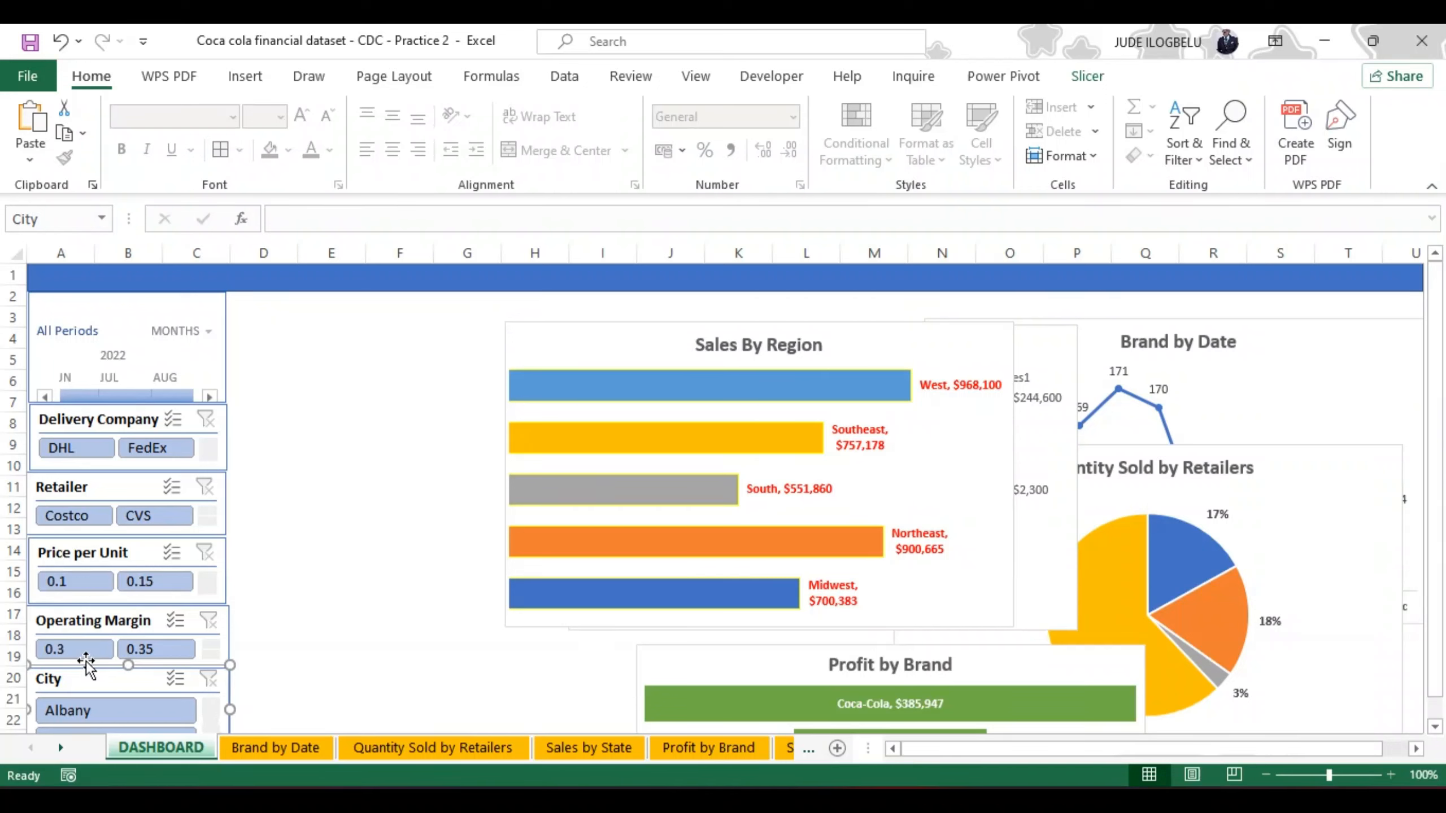
Step: Set the Operating Margin slicer's button width to 1.9 cm and nudge it right to line up with the slicers above
left_click(225, 626)
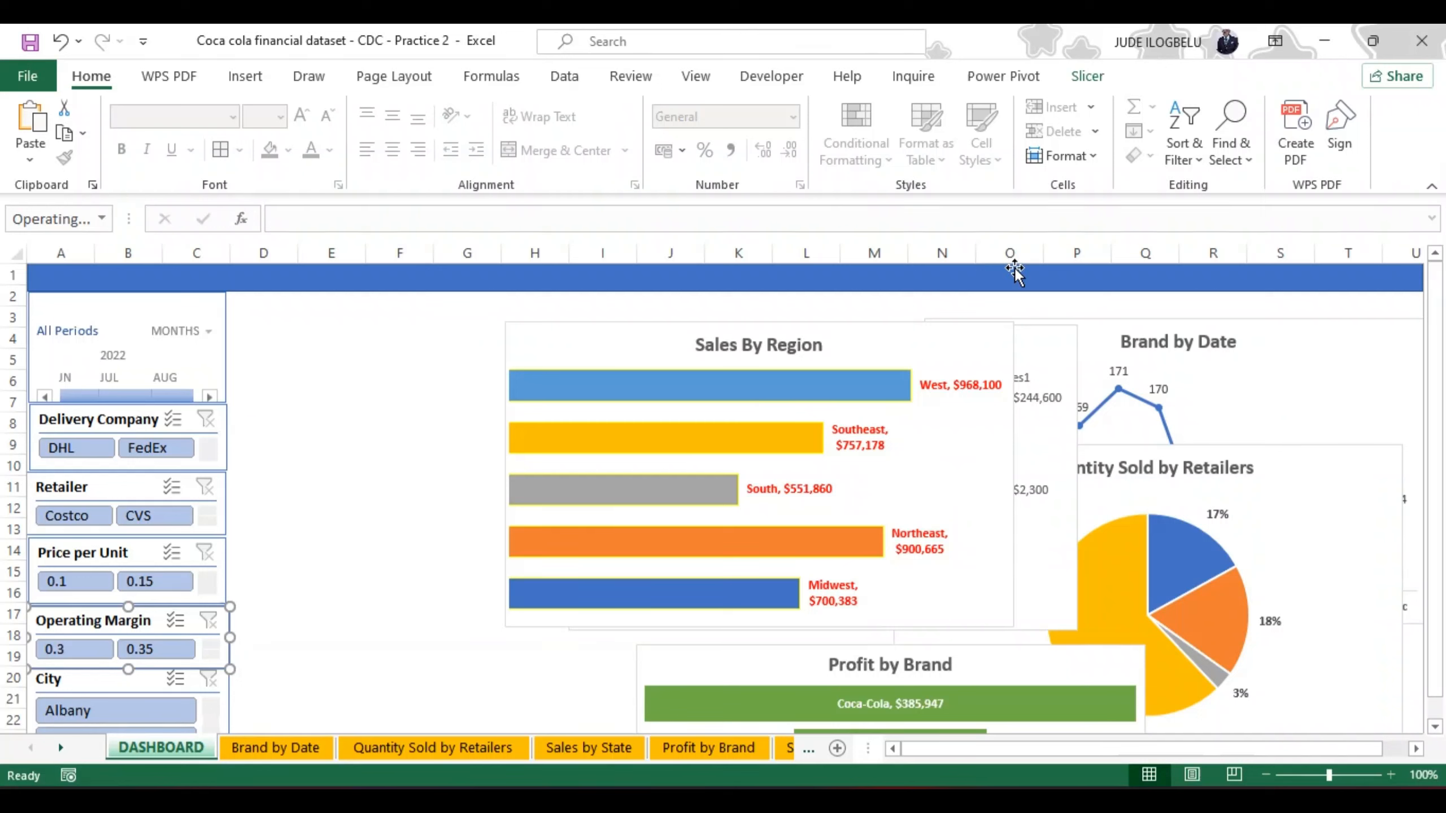
left_click(1088, 76)
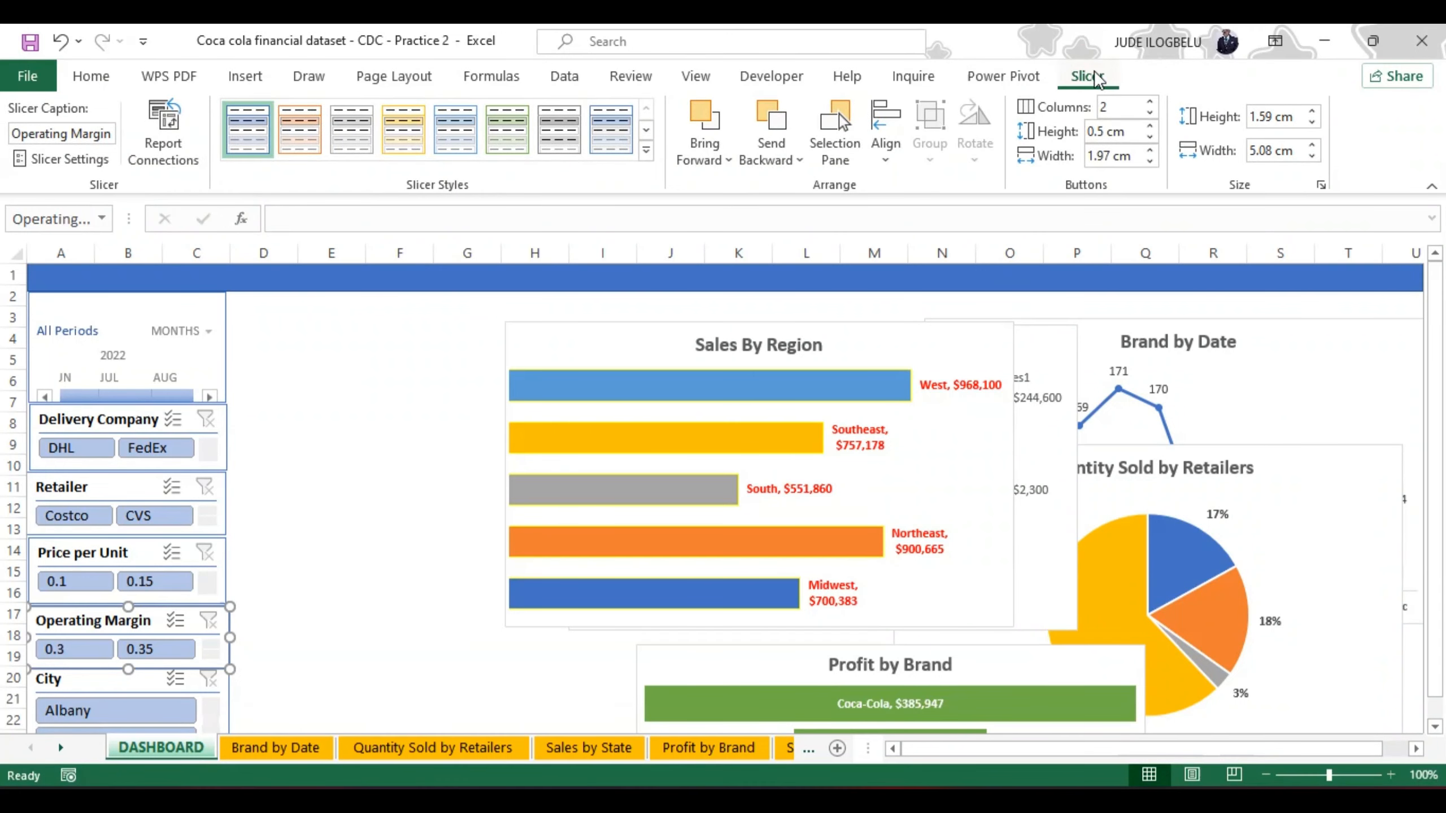
left_click(1150, 161)
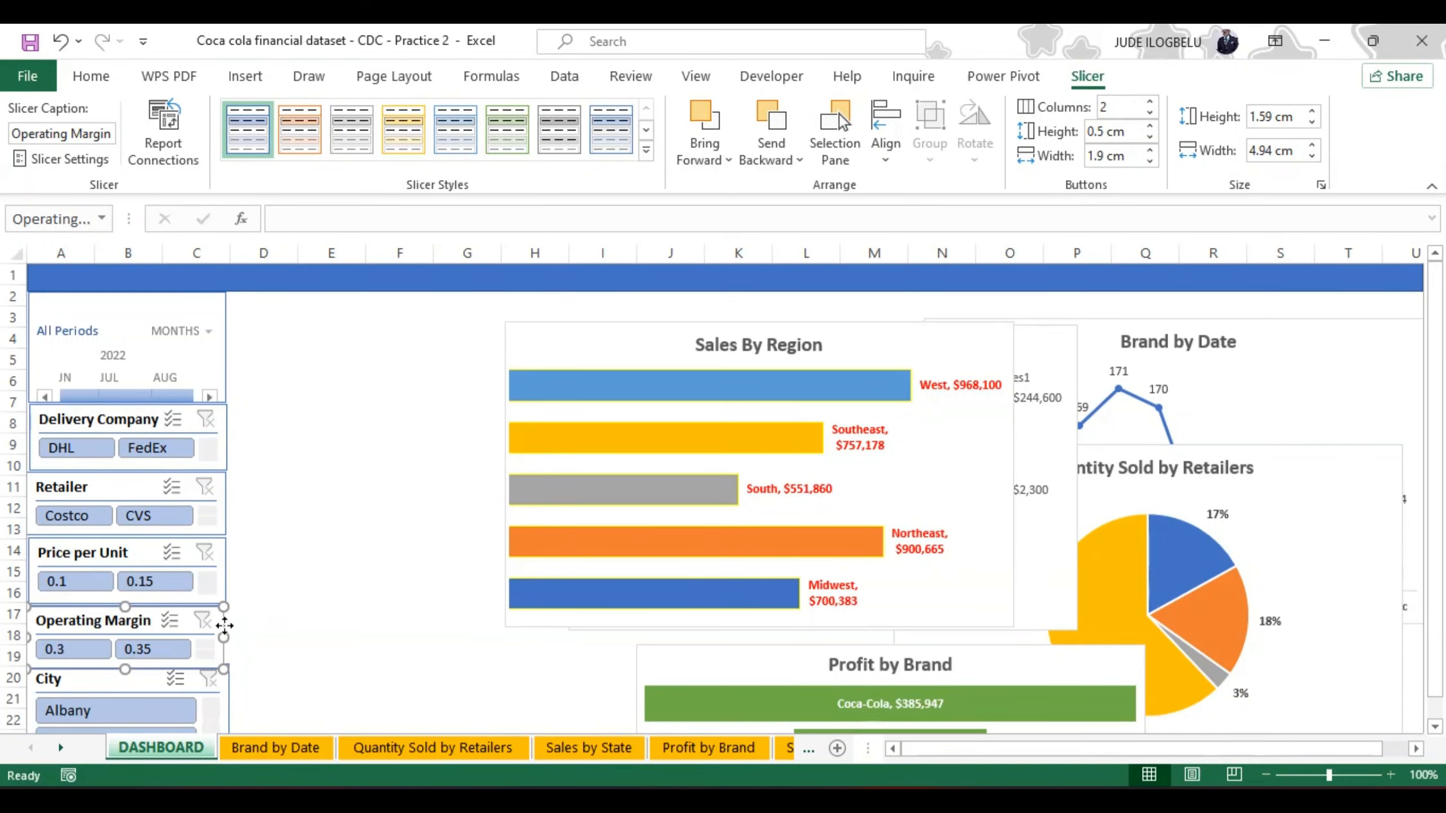
left_click_drag(224, 625, 228, 628)
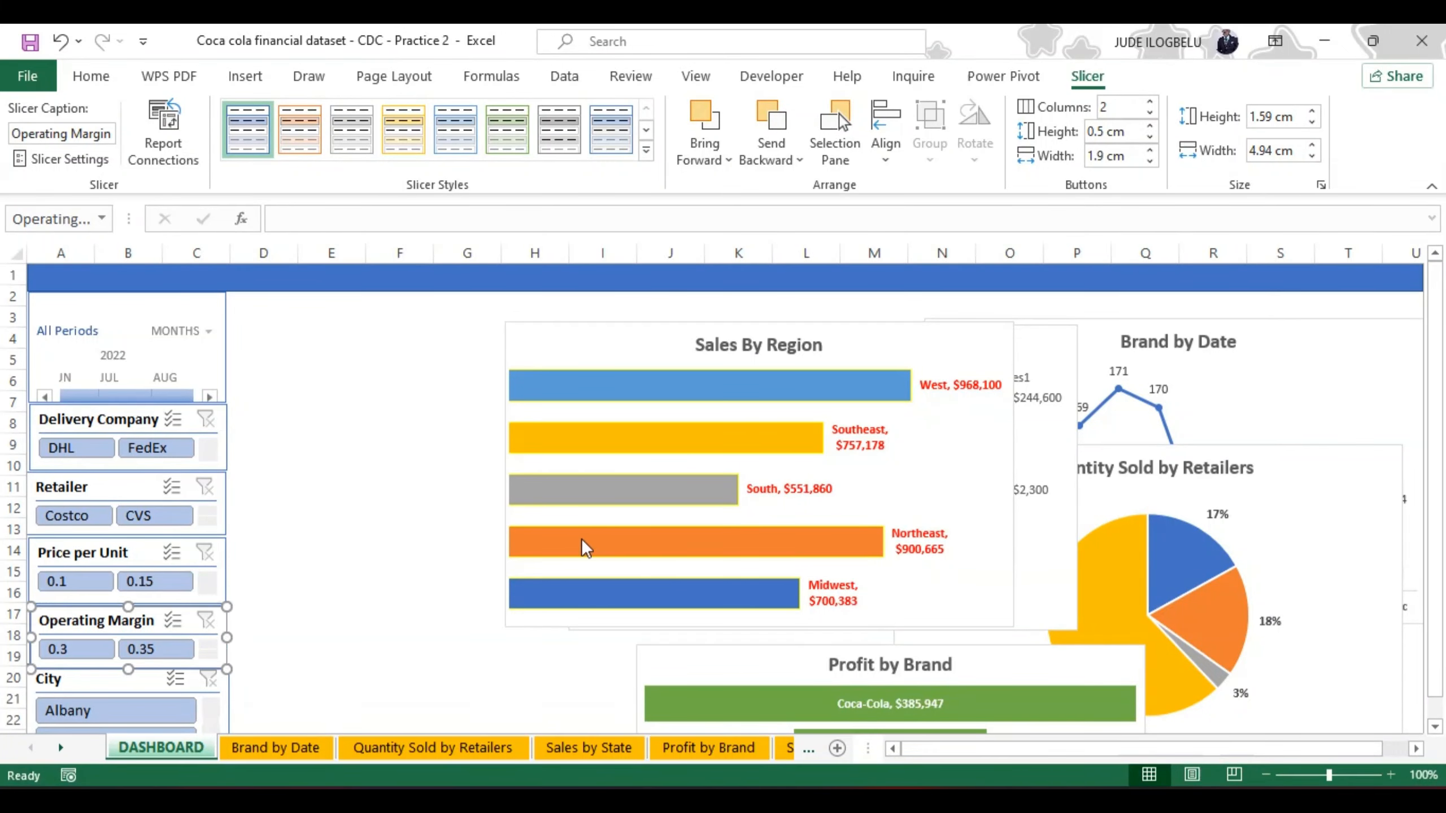
Step: Set the City slicer's button height to 0.5 cm and shorten the slicer to about 1.54 cm high
left_click(1435, 728)
left_click(1435, 728)
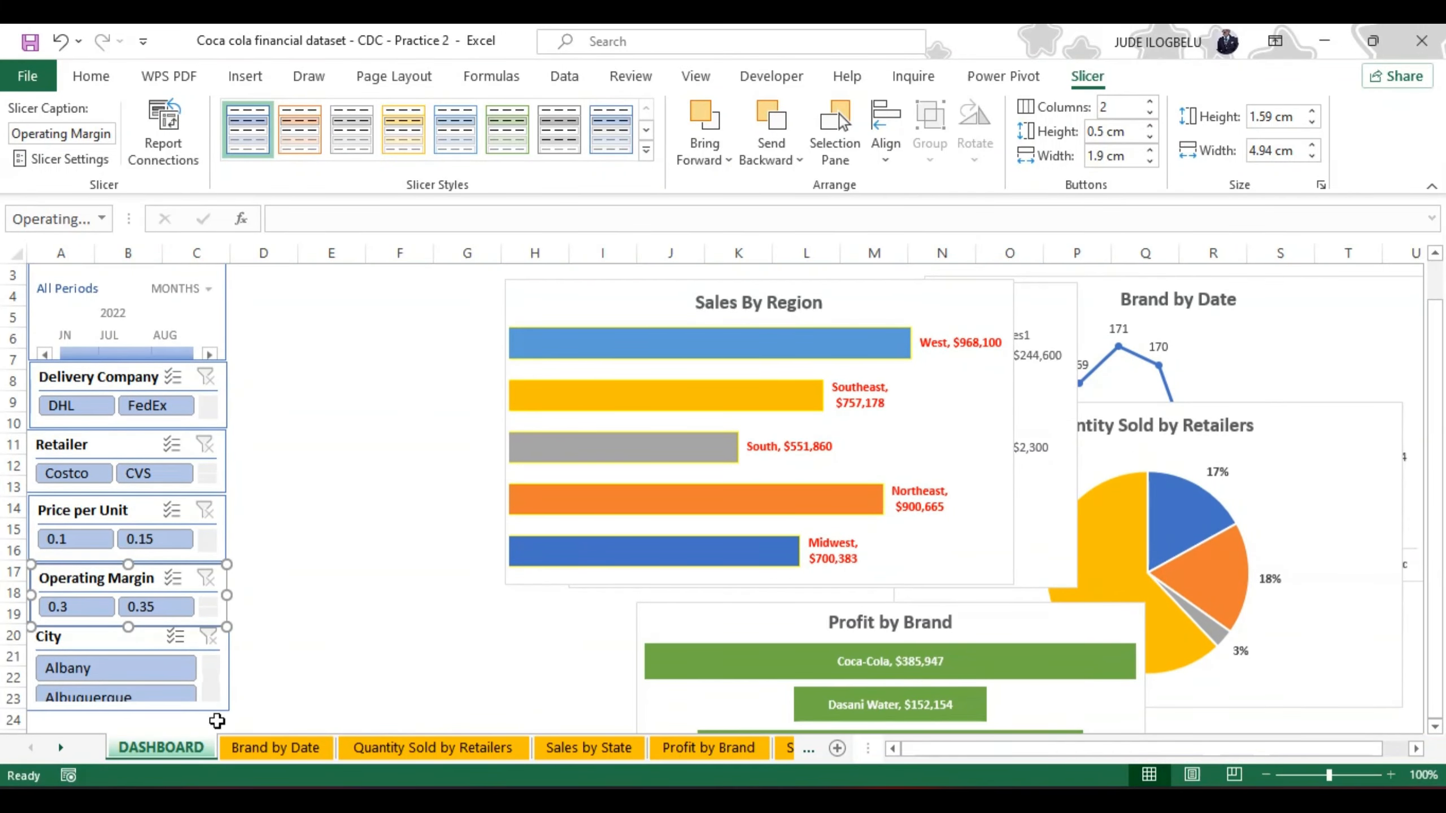
left_click(228, 673)
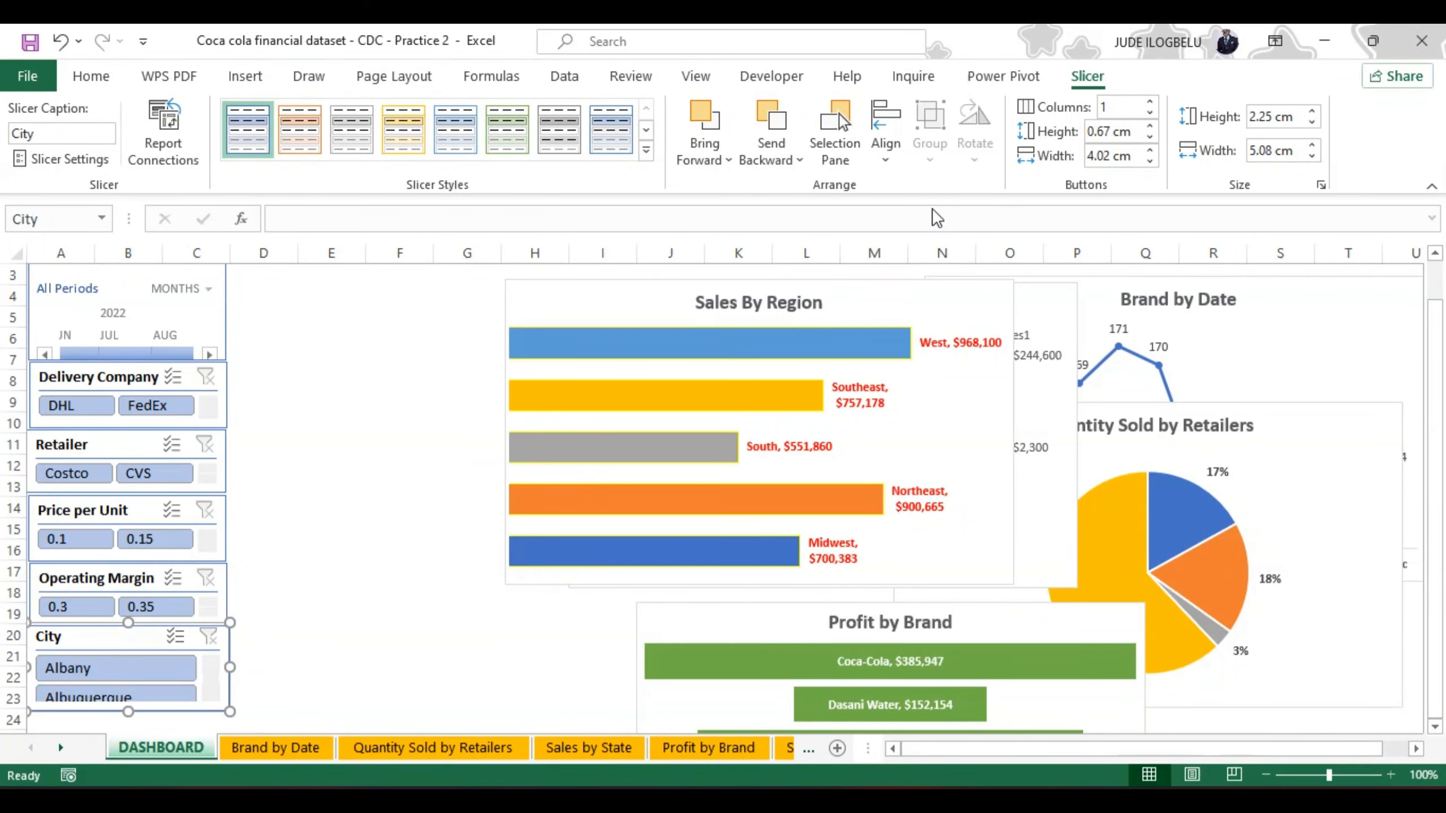
left_click(1150, 138)
left_click(1150, 138)
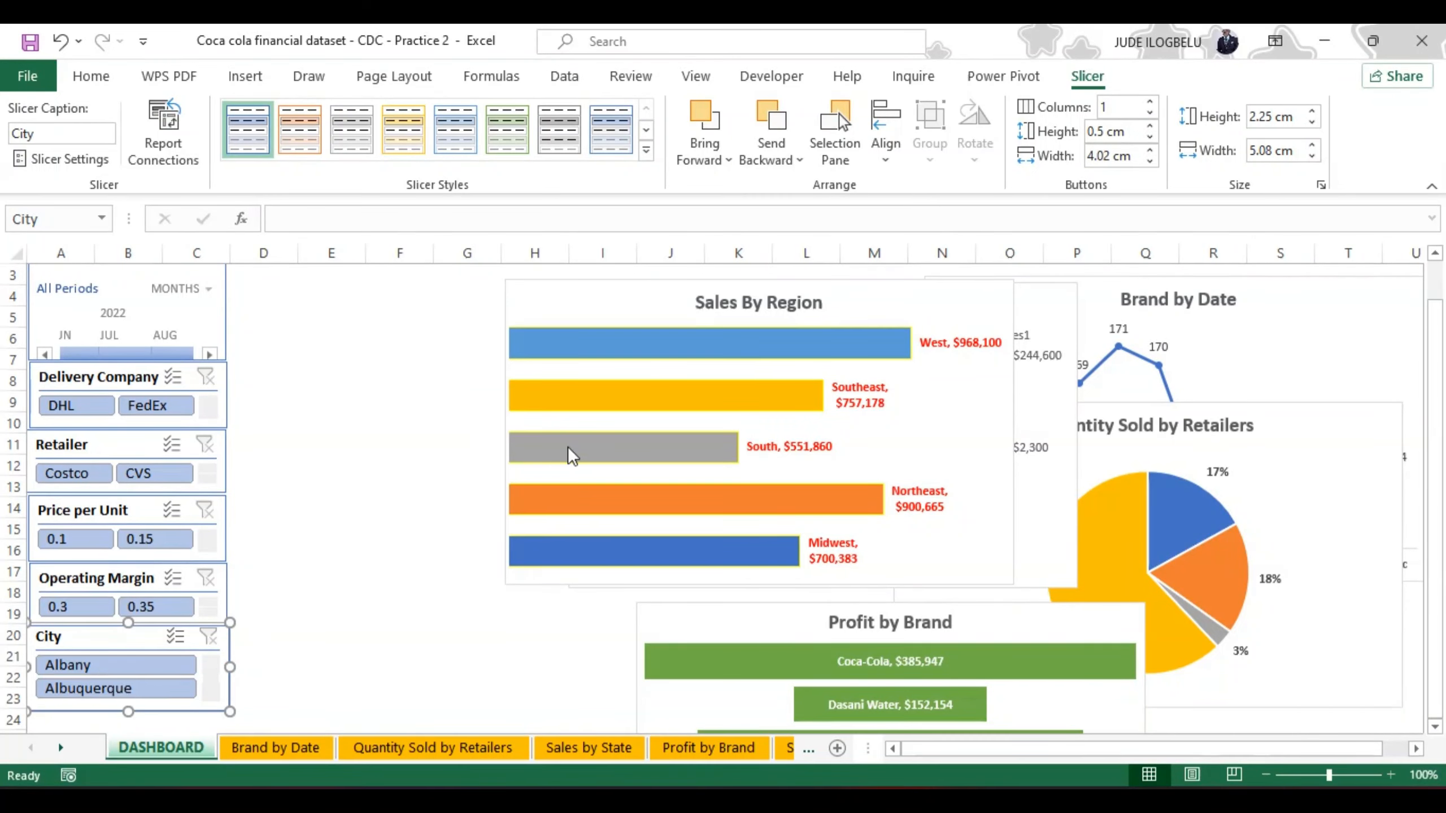
left_click_drag(127, 710, 127, 682)
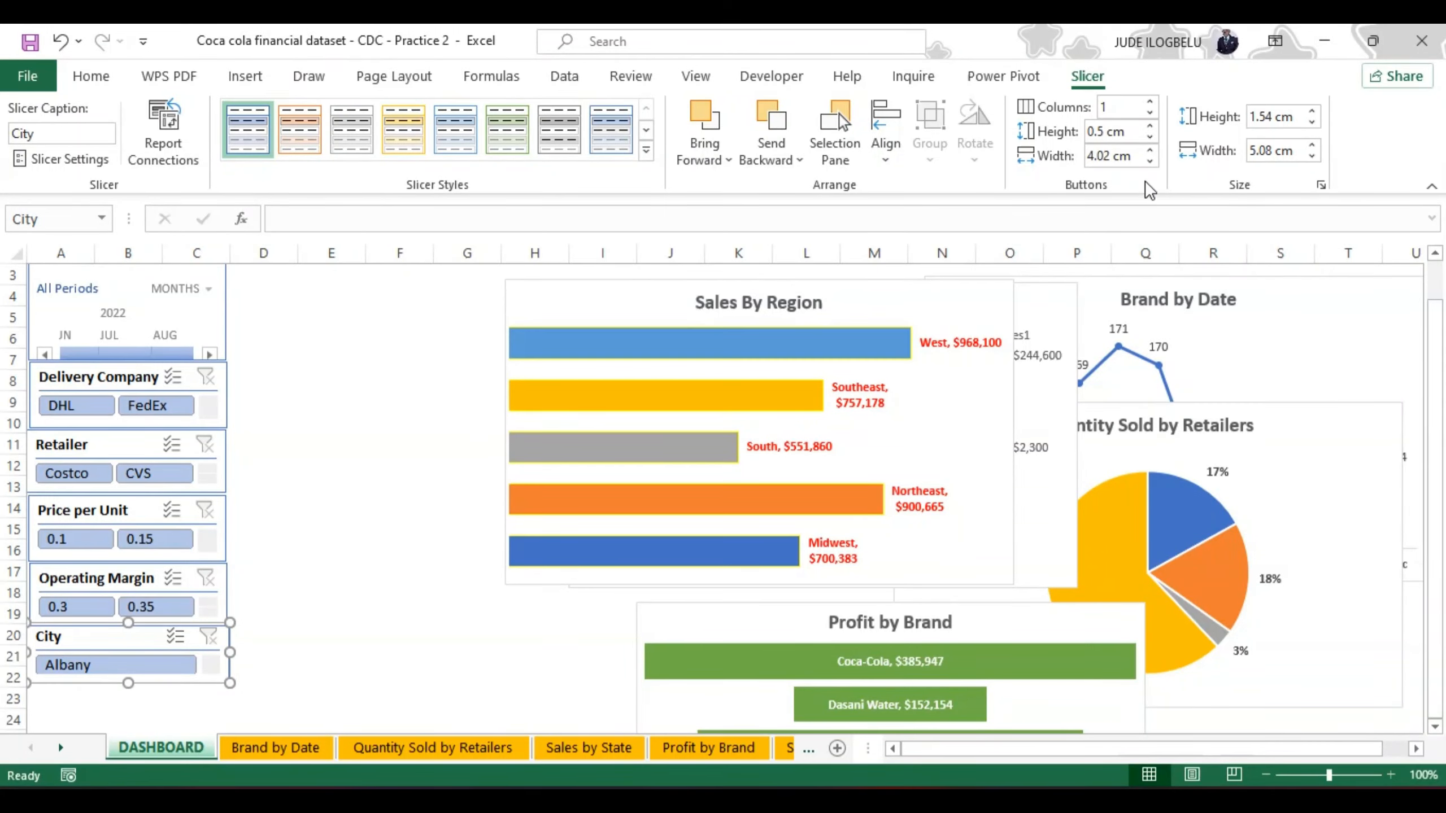
Step: Try City slicer button widths down to 3.8 cm against the column's right edge, and set the width to 4 cm
left_click(1150, 162)
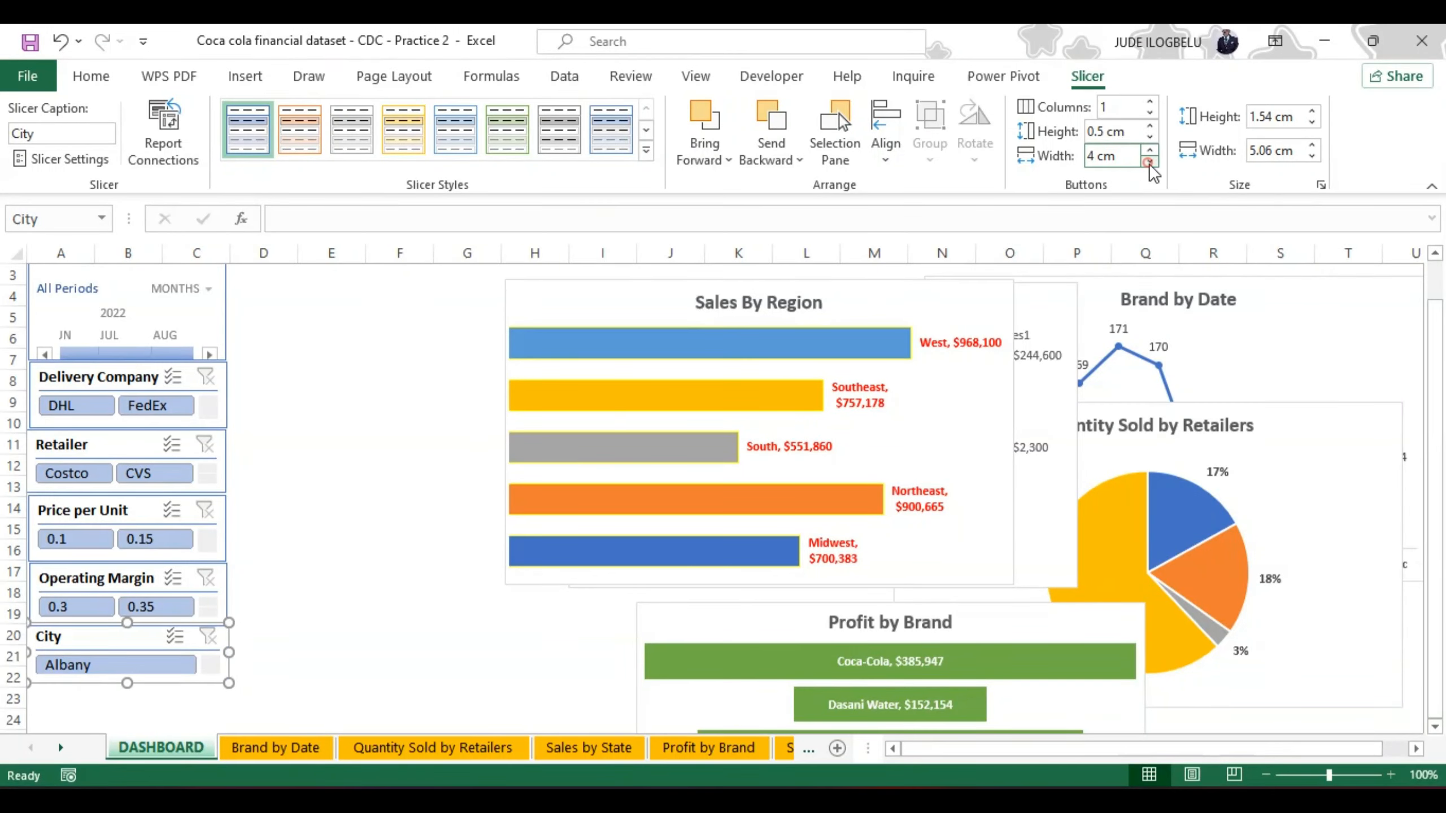
left_click(289, 656)
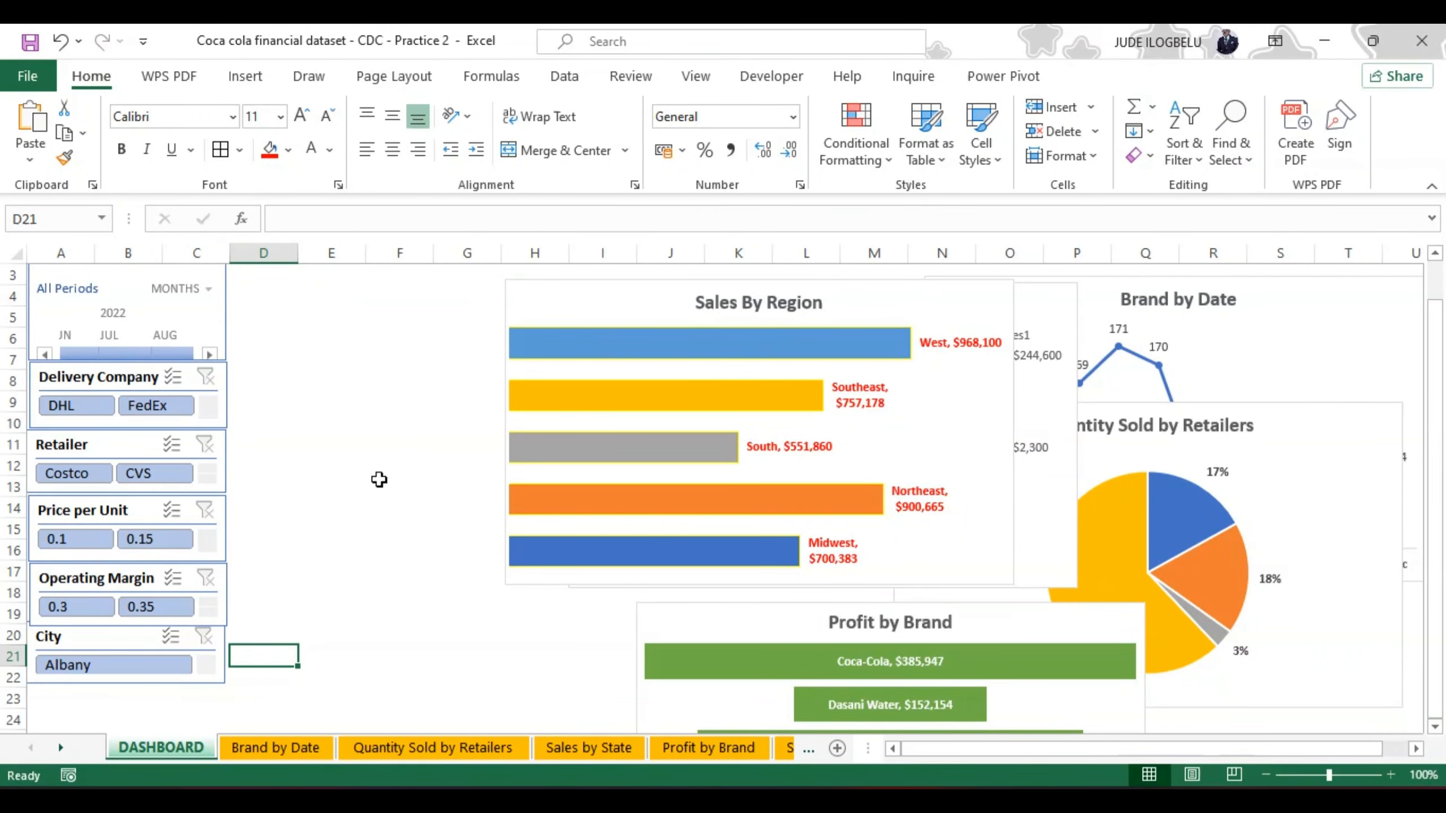
left_click(226, 648)
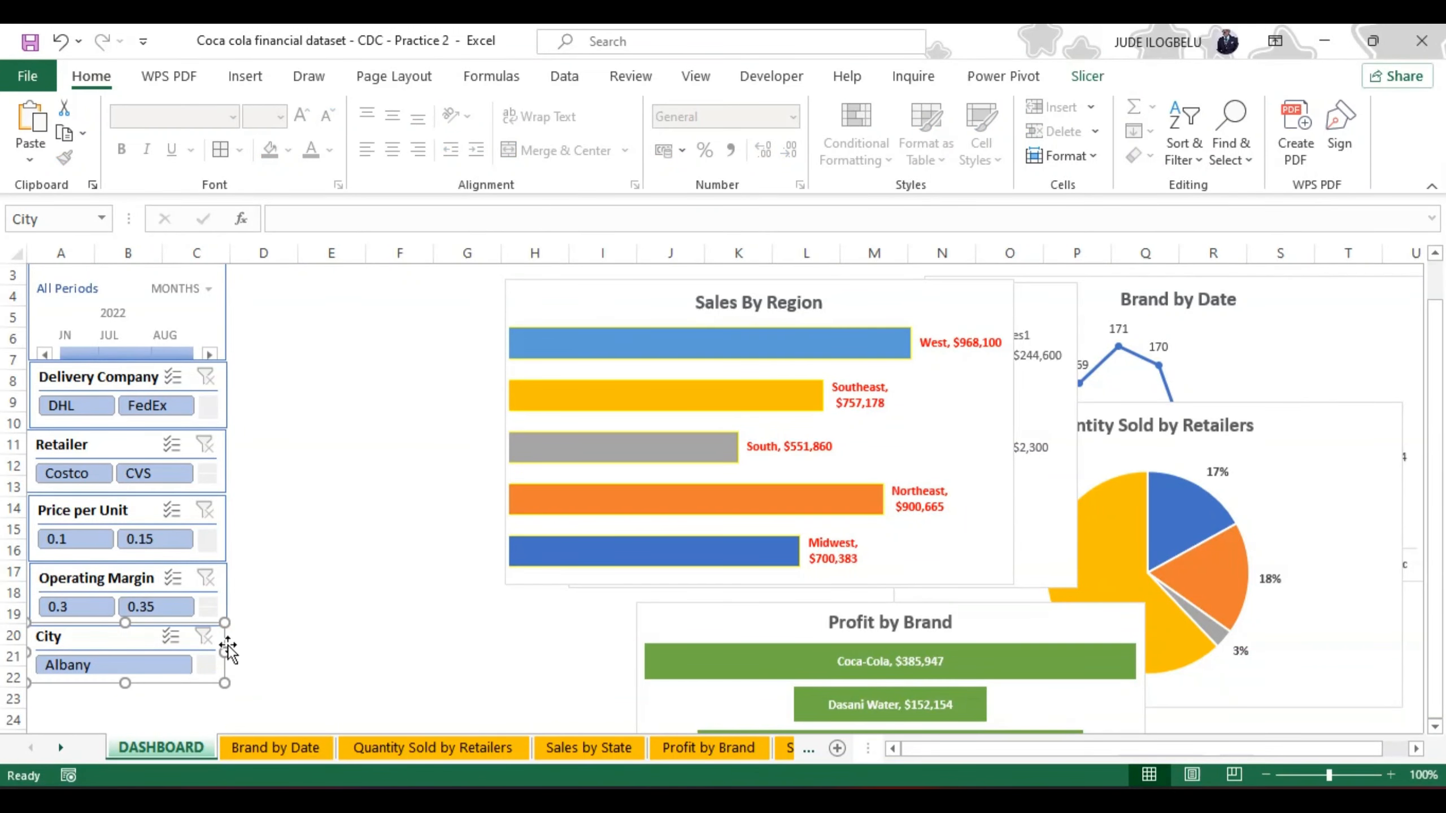
left_click(1086, 77)
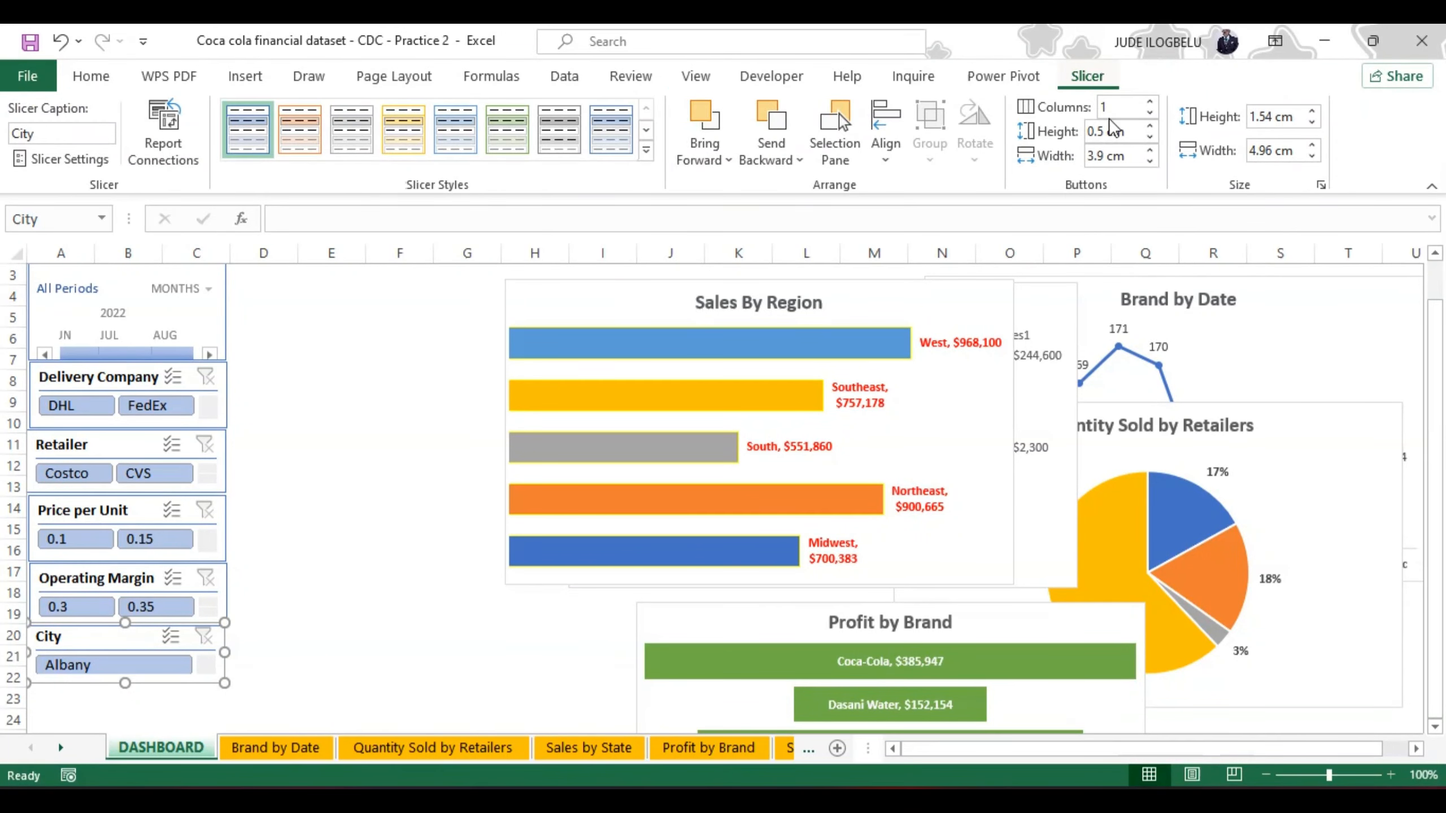
left_click(1150, 162)
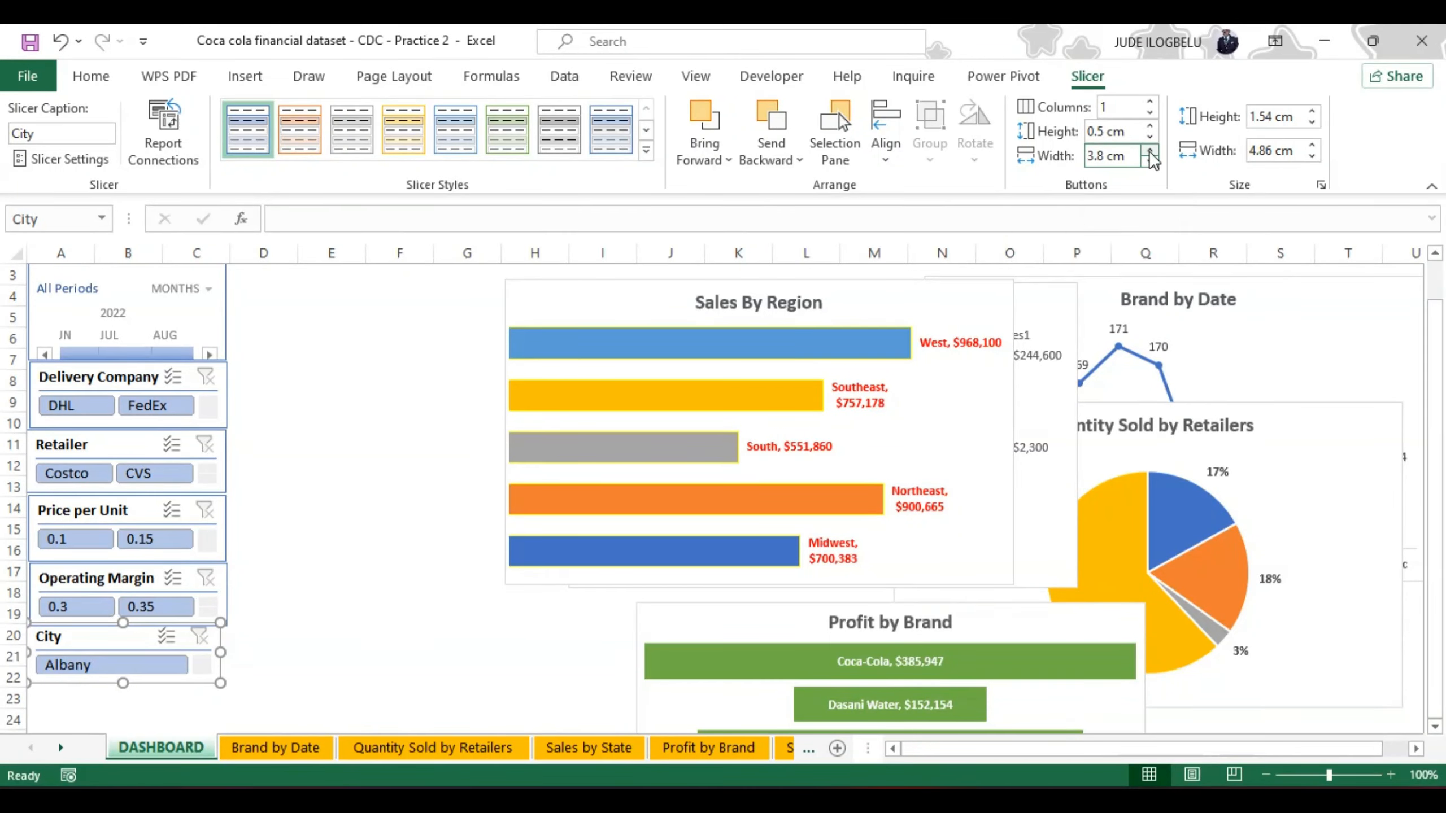
left_click(1150, 149)
left_click(1150, 149)
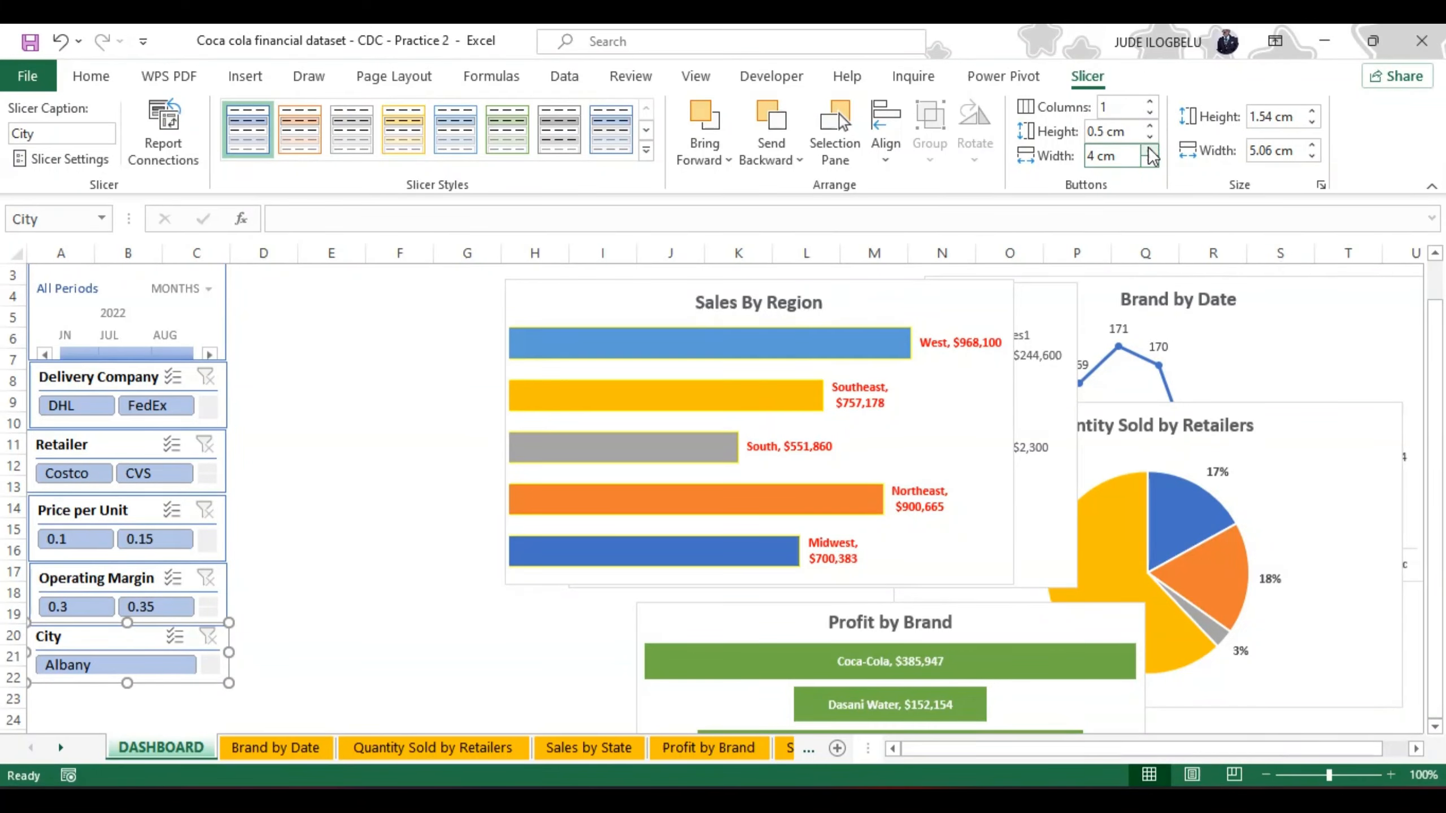
left_click(414, 588)
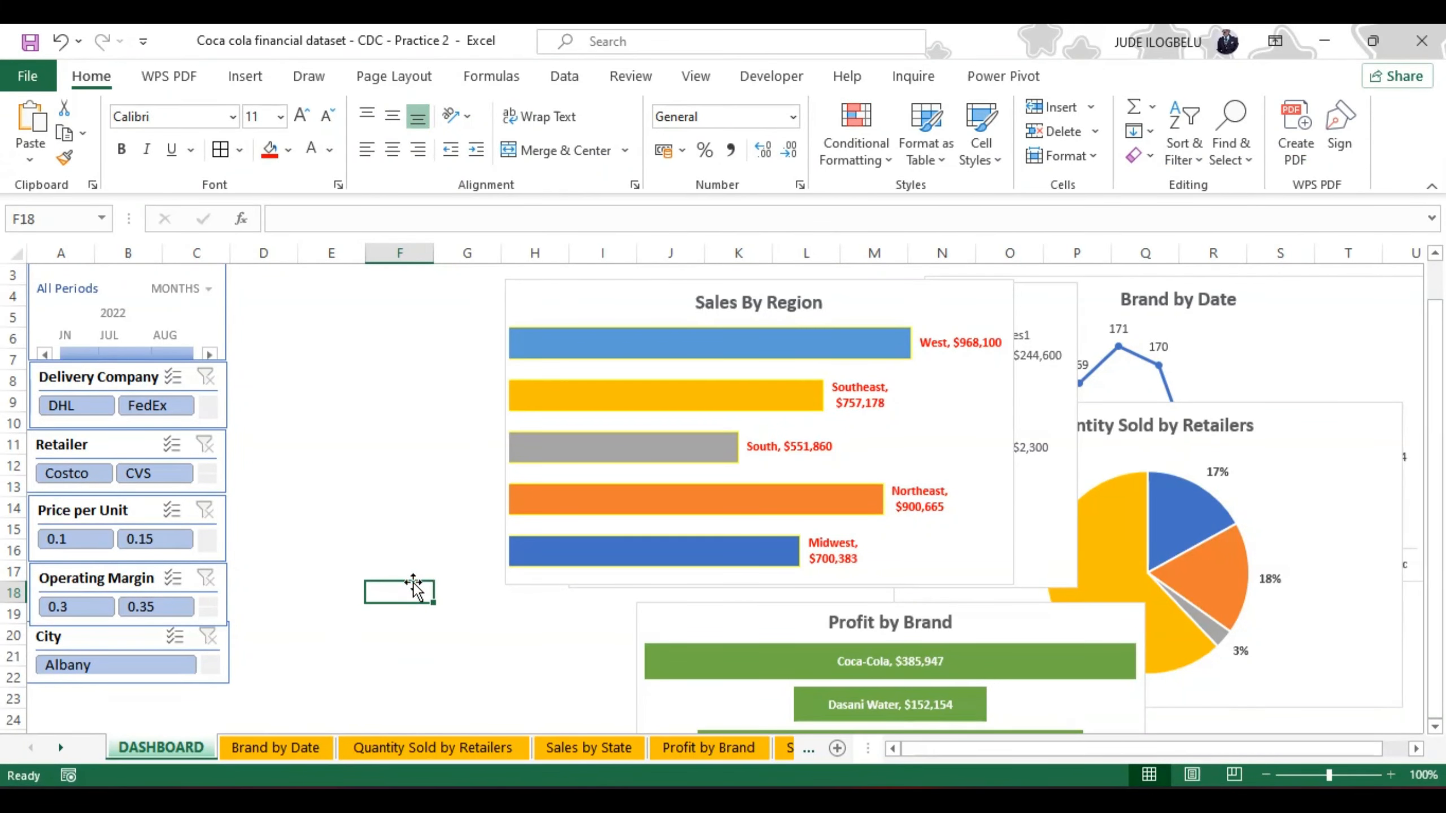
left_click(230, 655)
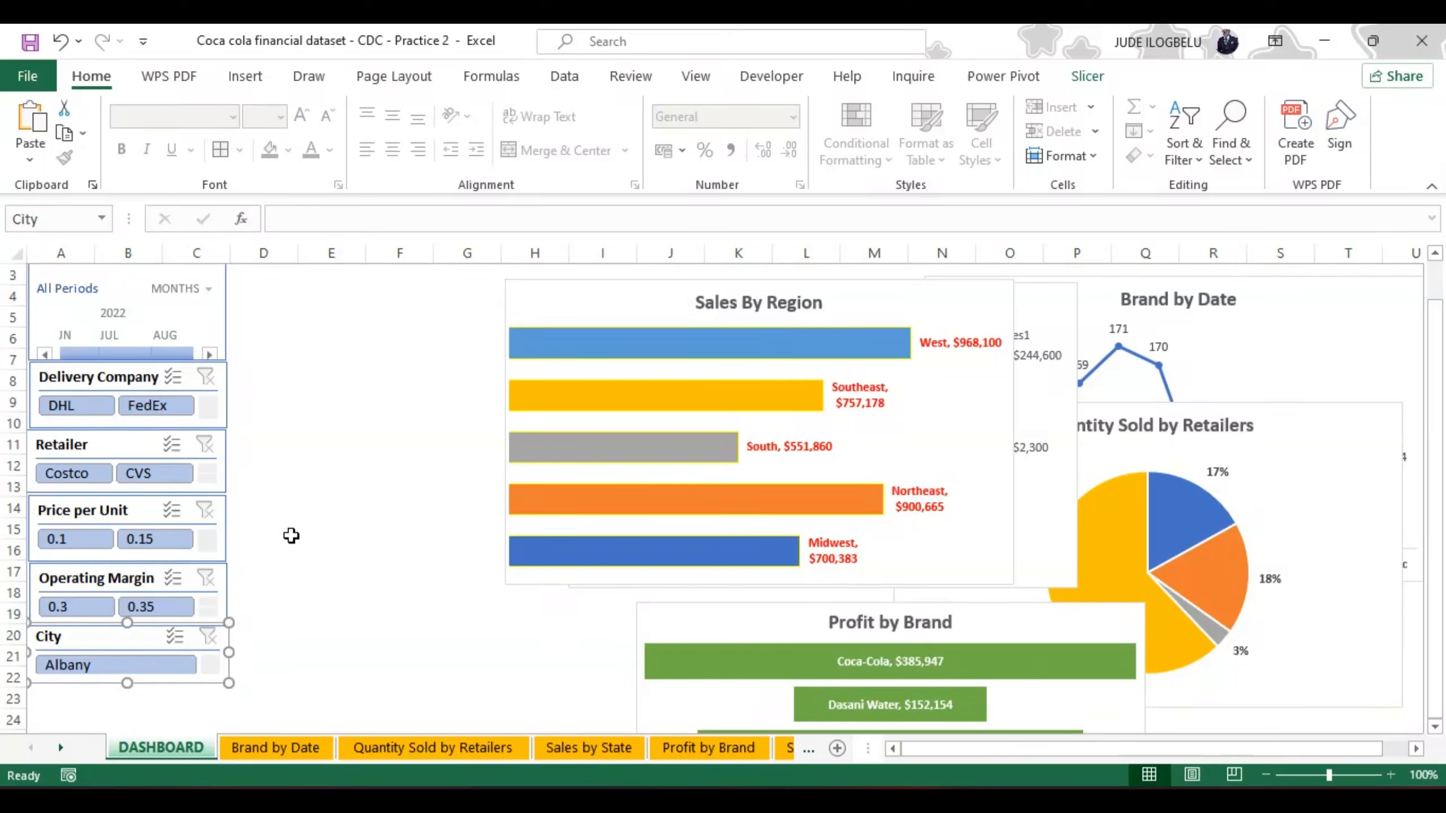
Step: Select the Delivery Company, Retailer, Price per Unit, Operating Margin and City slicers together and distribute them vertically
left_click(1432, 479)
scroll(1431, 479, "up", 1)
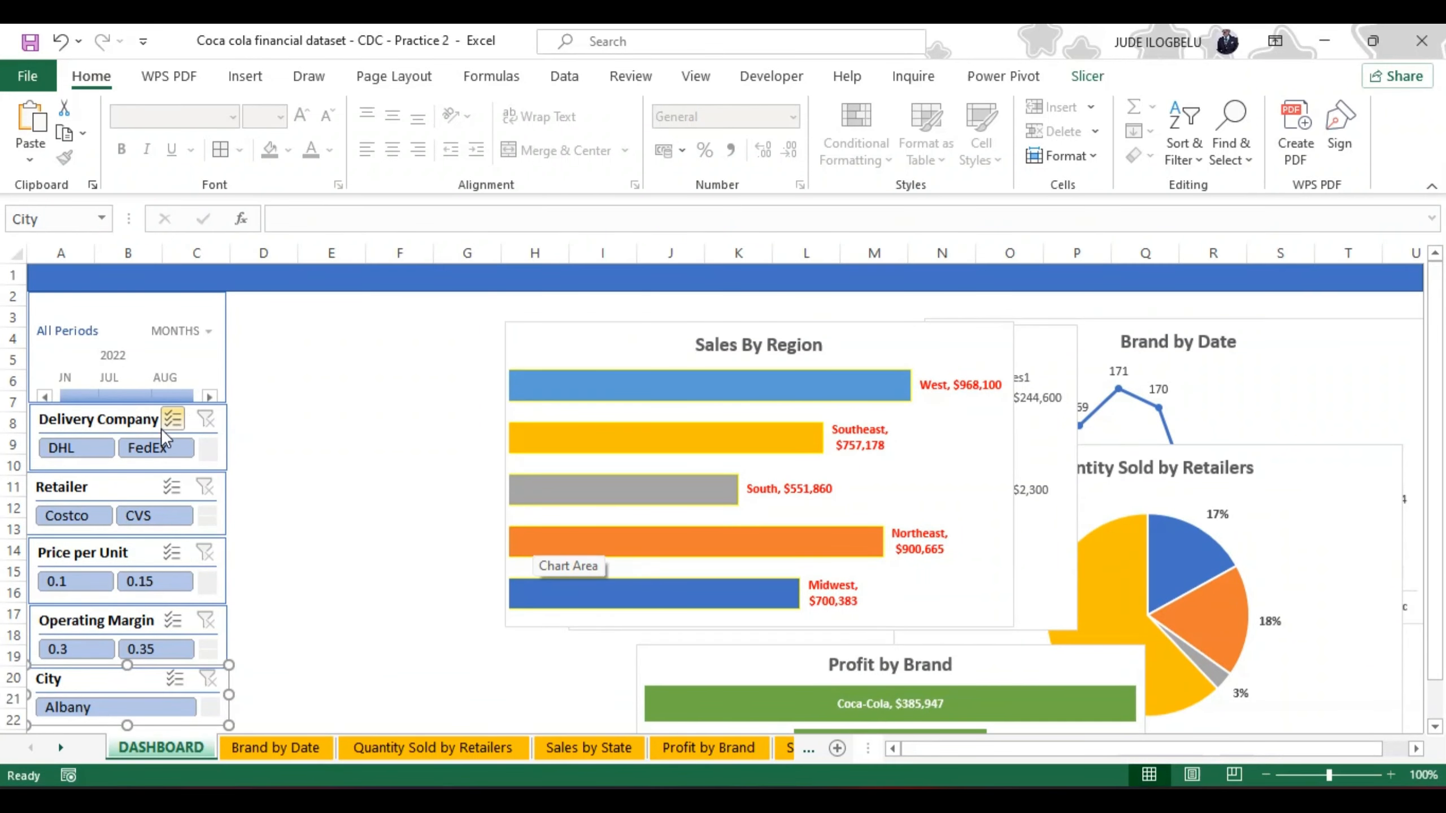
left_click(89, 419)
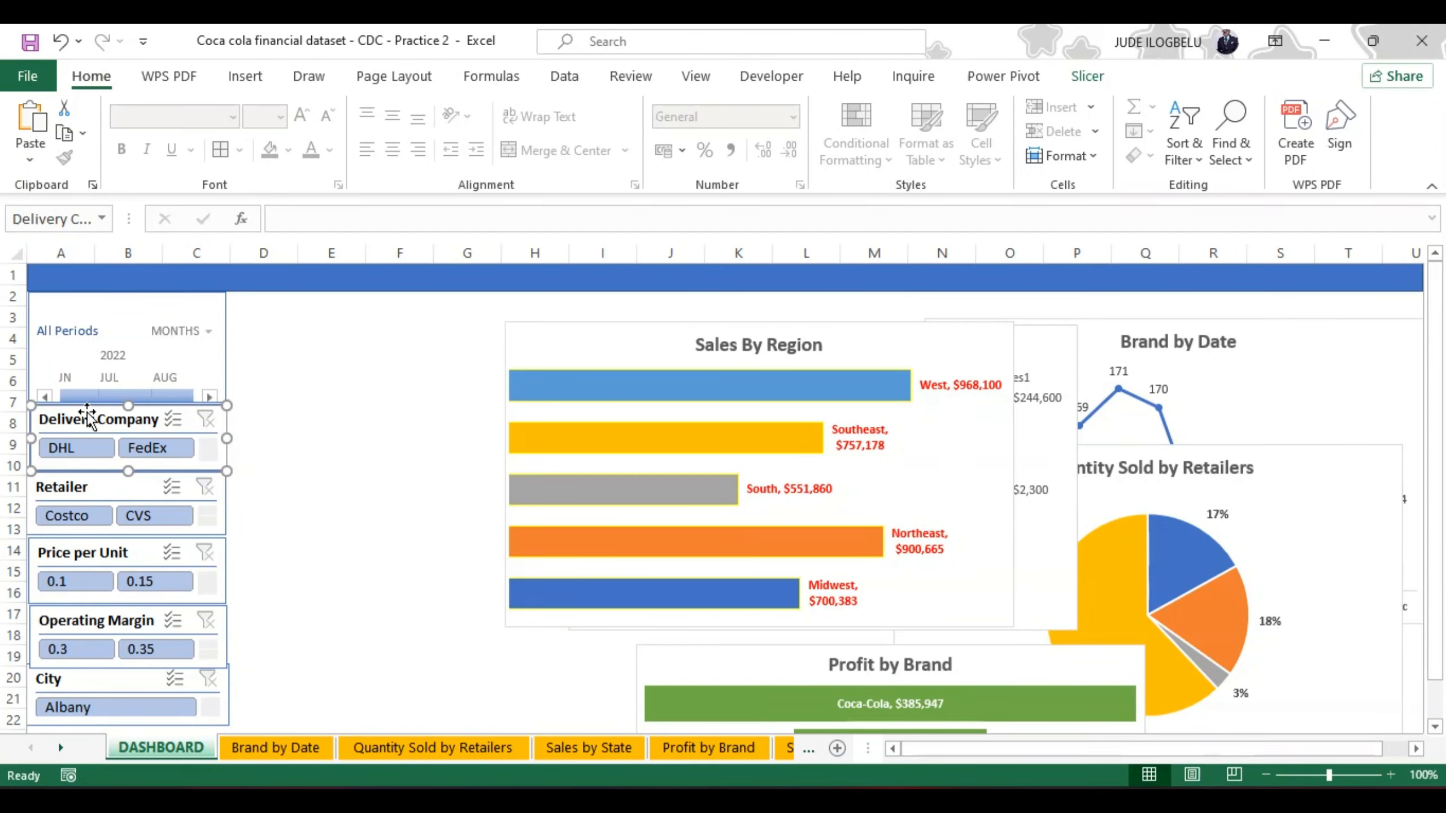
left_click(95, 485, "ctrl")
left_click(88, 546, "ctrl")
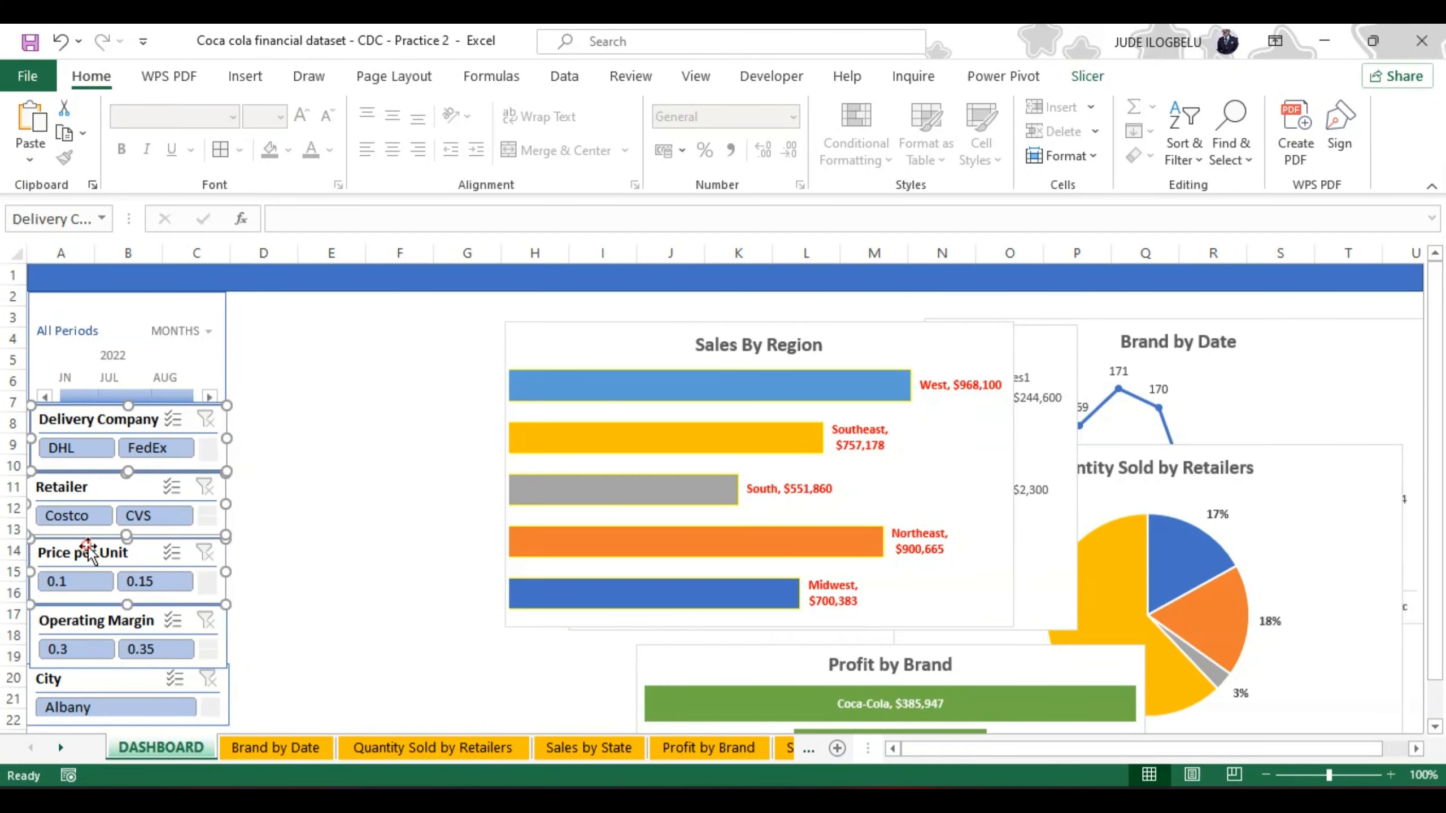
left_click(82, 615, "ctrl")
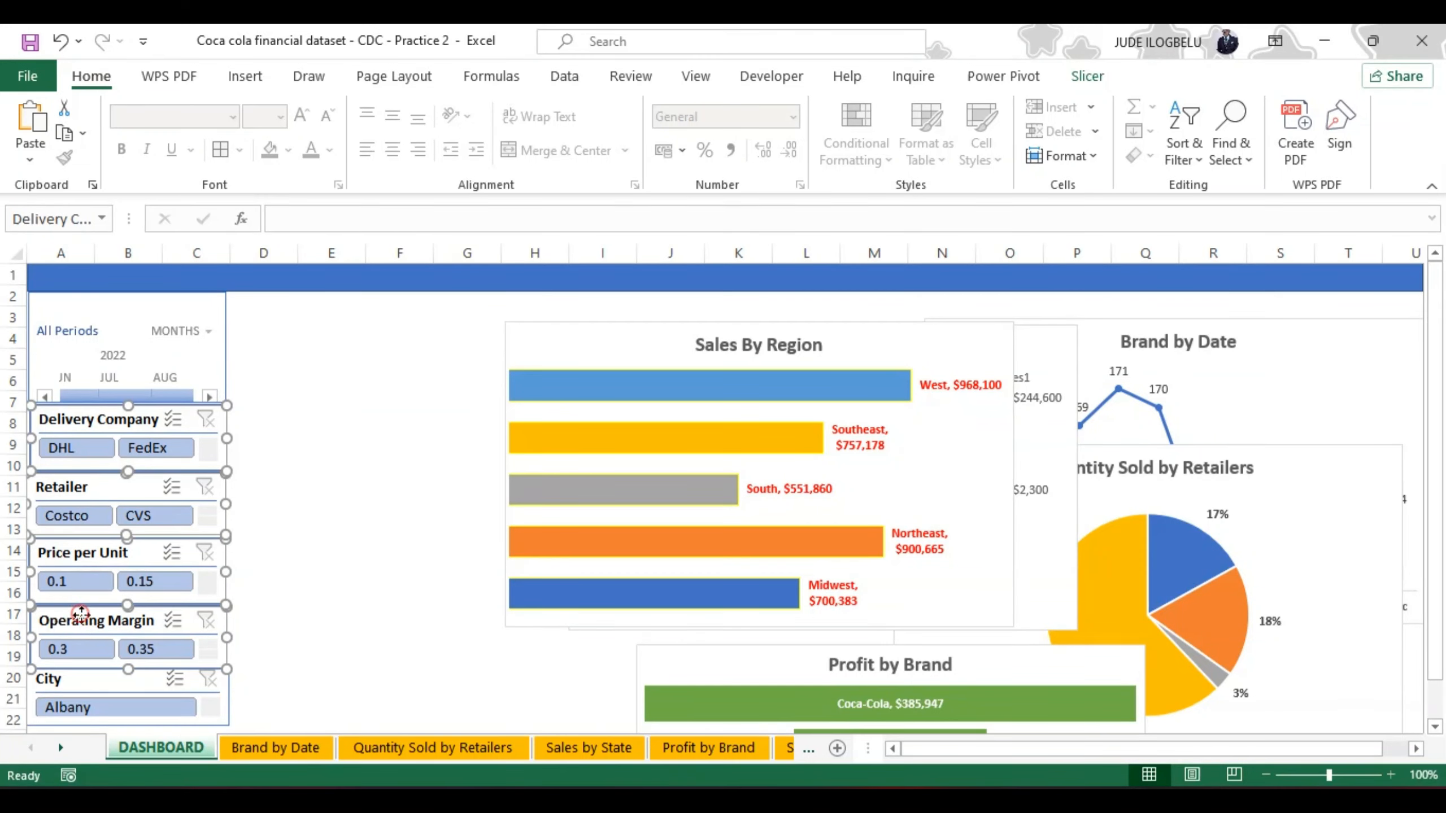
left_click(75, 680, "ctrl")
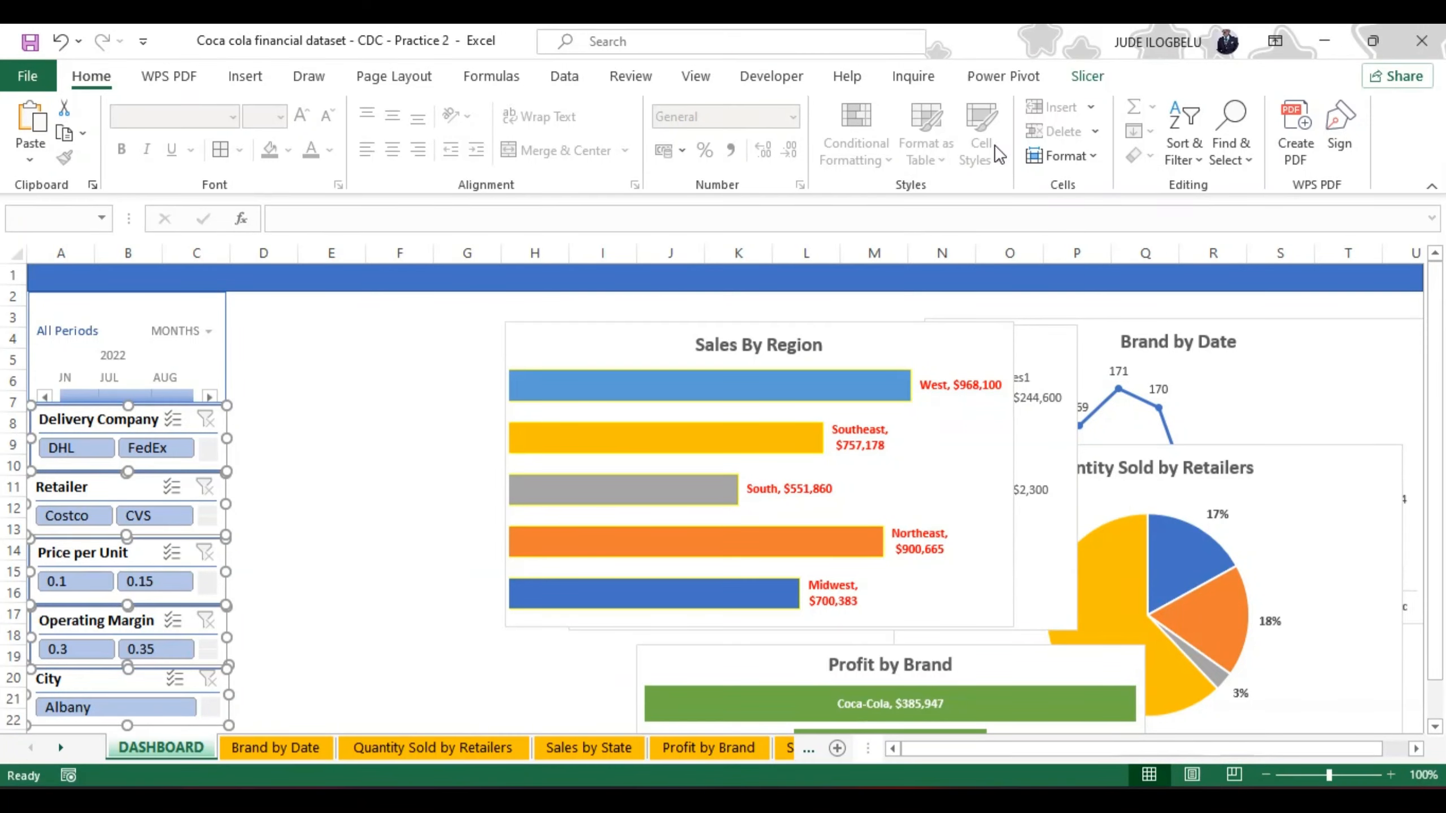
left_click(1088, 76)
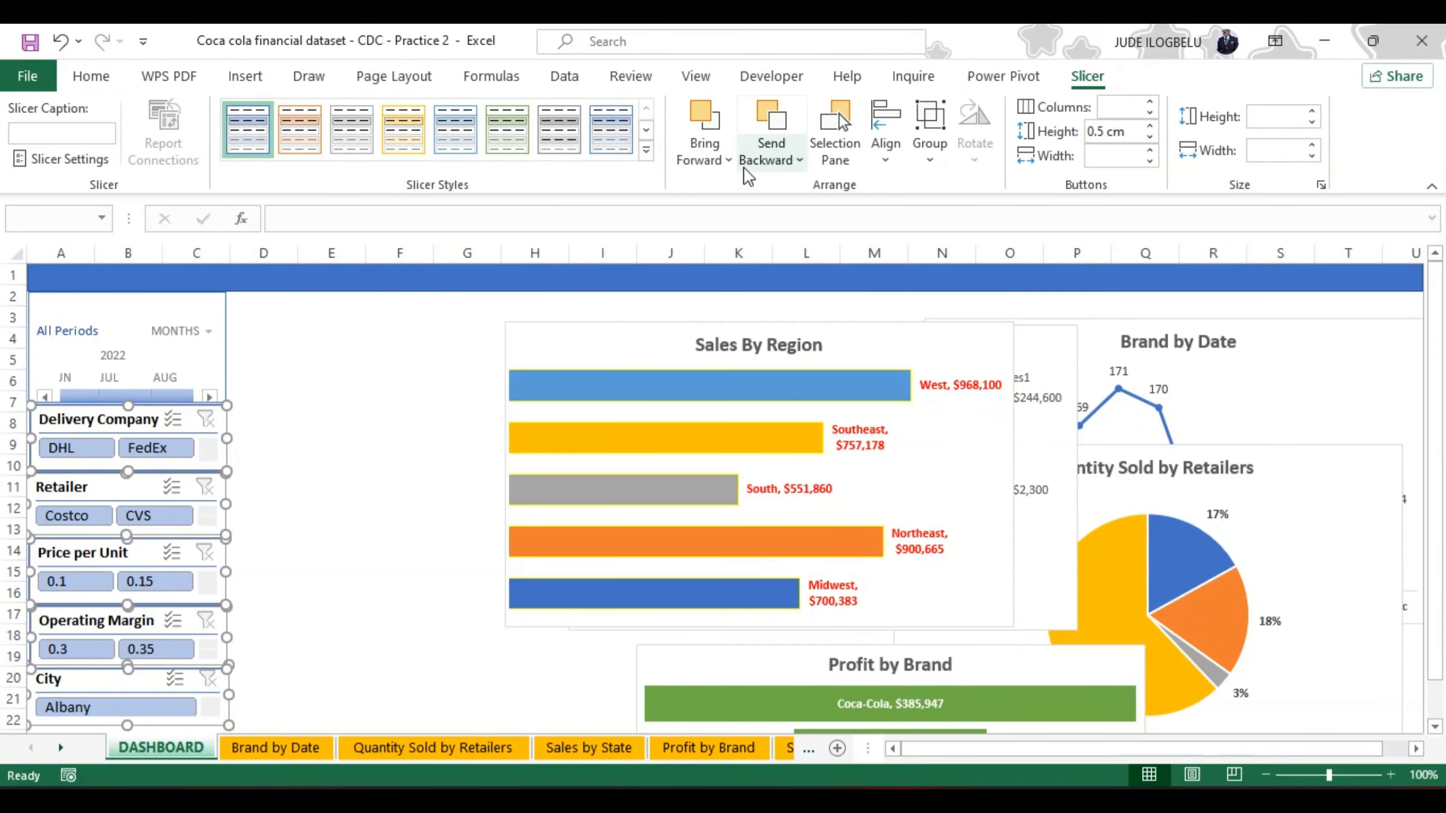
left_click(888, 153)
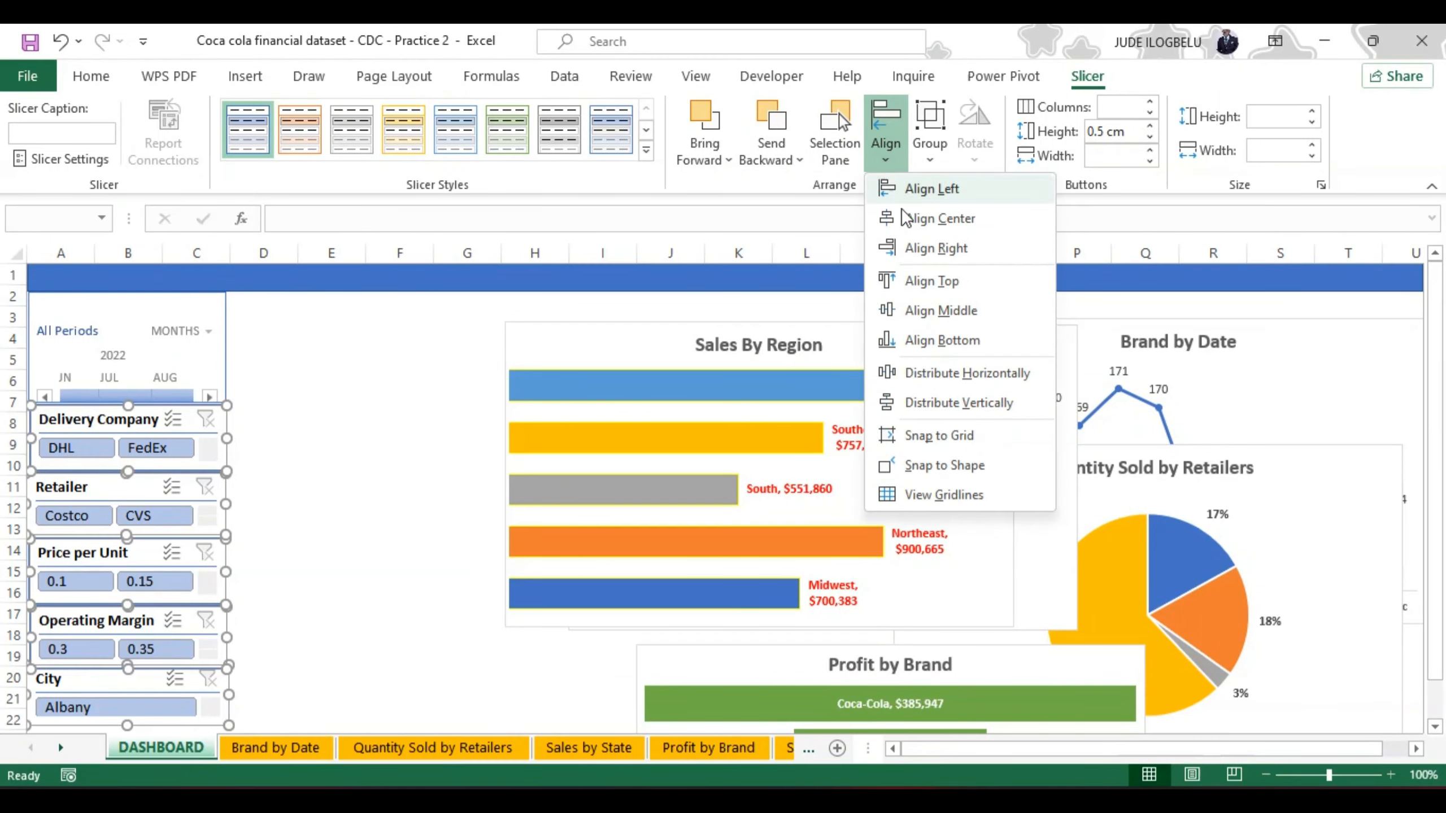
left_click(930, 402)
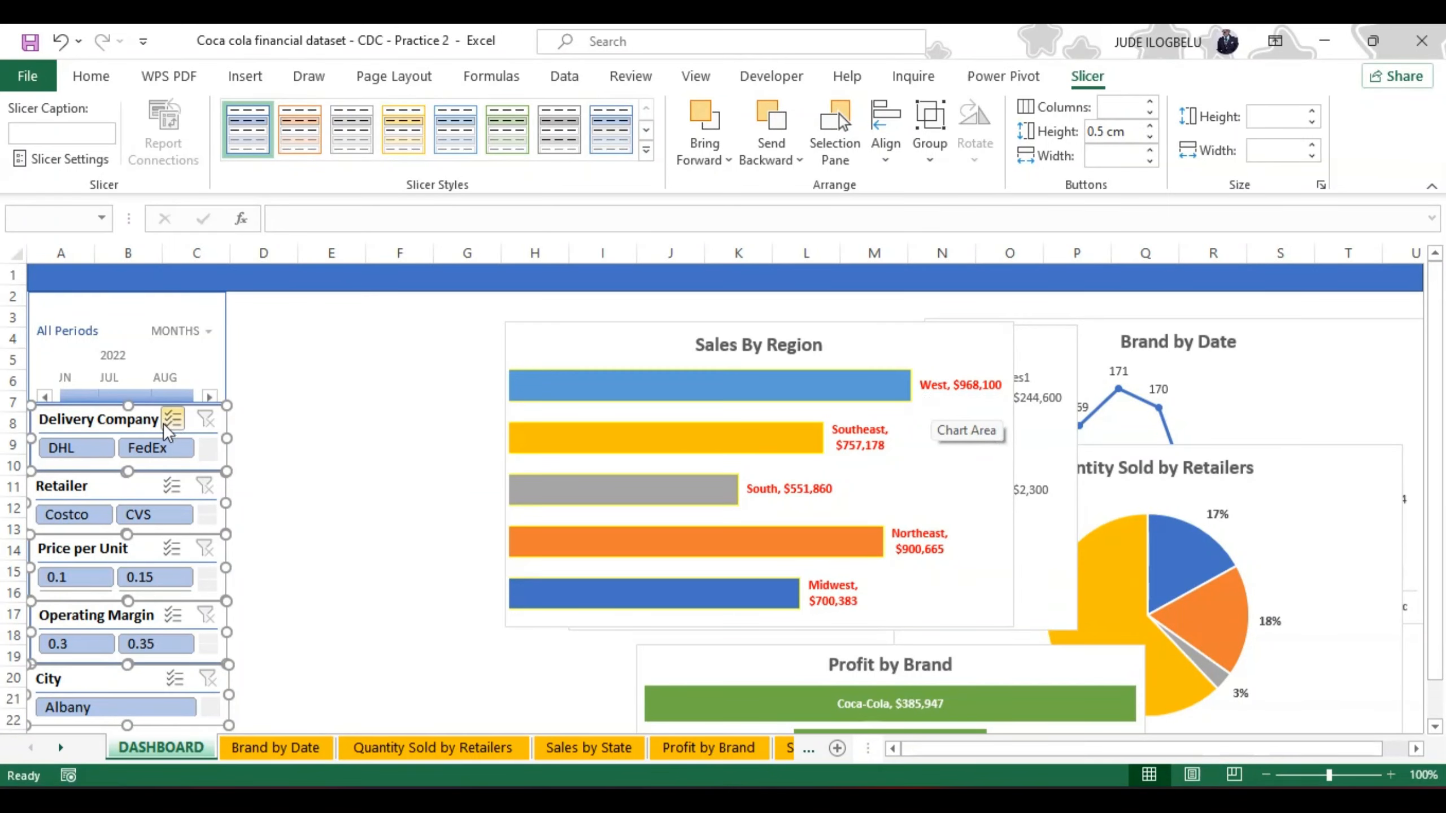
Step: Nudge the five selected slicers slightly up towards the timeline, and select the Delivery Company slicer on its own
mouse_move(144, 420)
left_mouse_down()
mouse_move(145, 451)
mouse_move(148, 430)
mouse_move(126, 418)
left_mouse_up()
left_click(285, 463)
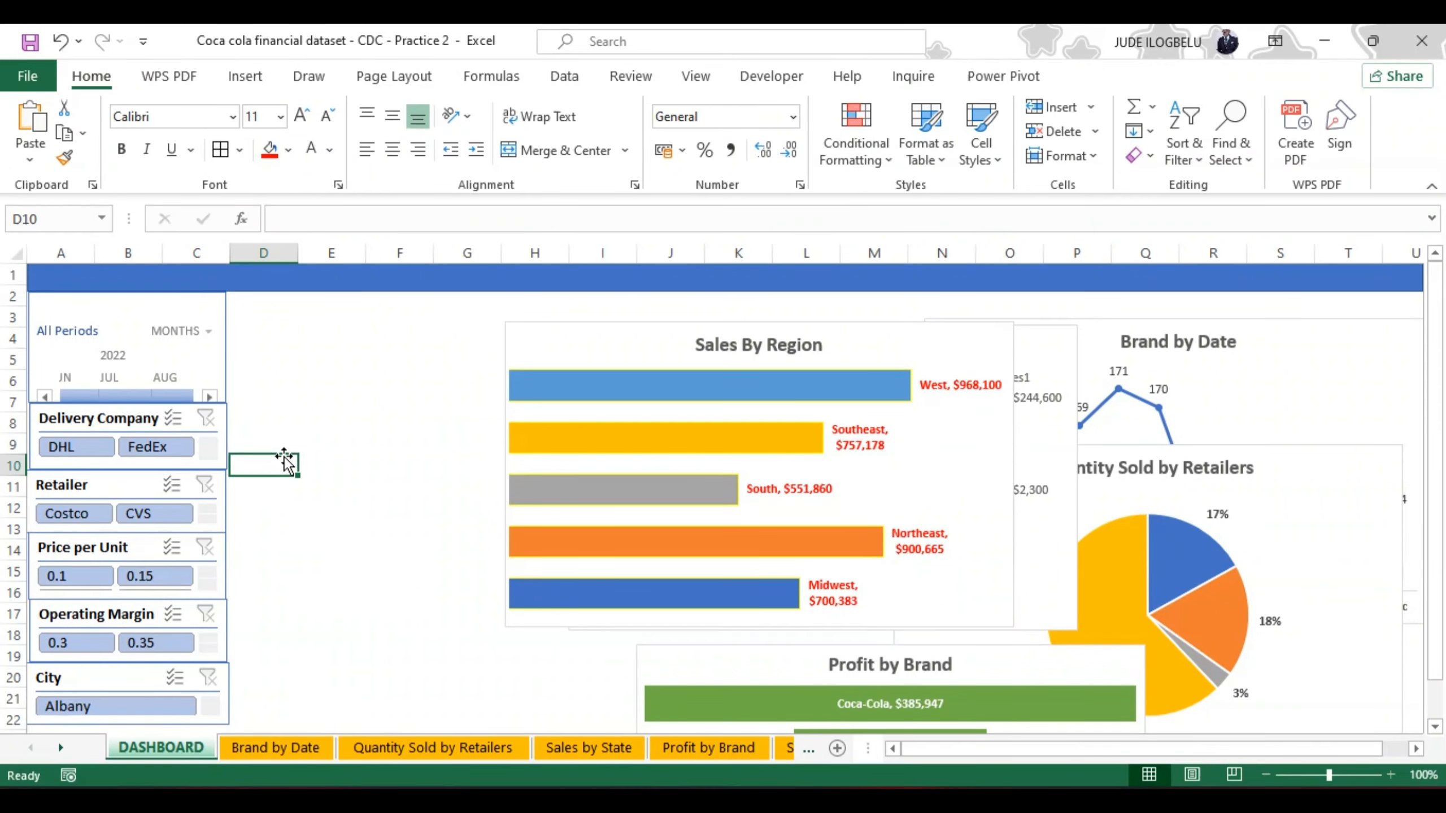
left_click(132, 419)
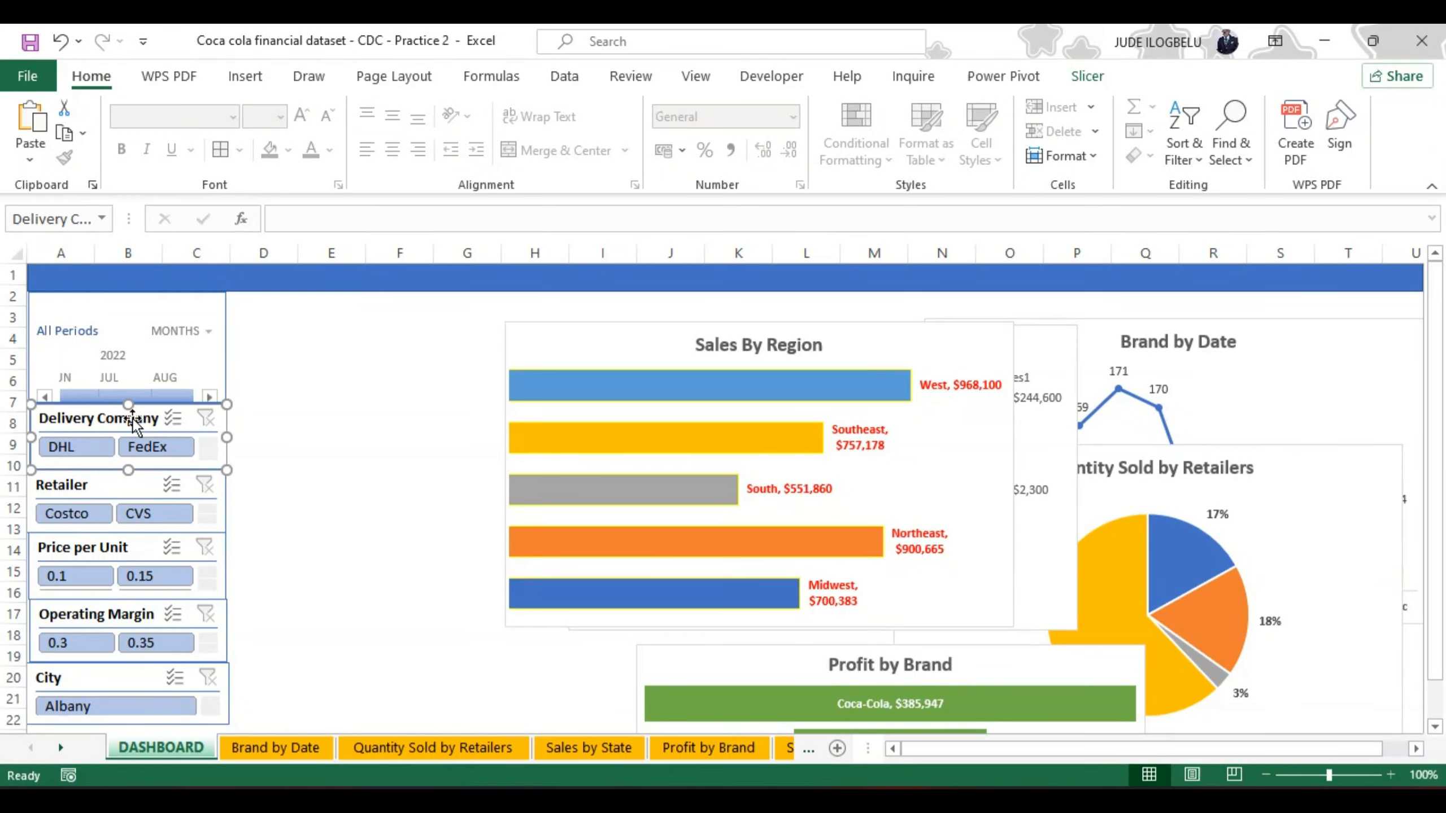
Step: Select the Delivery Company, Retailer and City slicers together, try the light yellow slicer style on them, and undo it
left_click(124, 482, "ctrl")
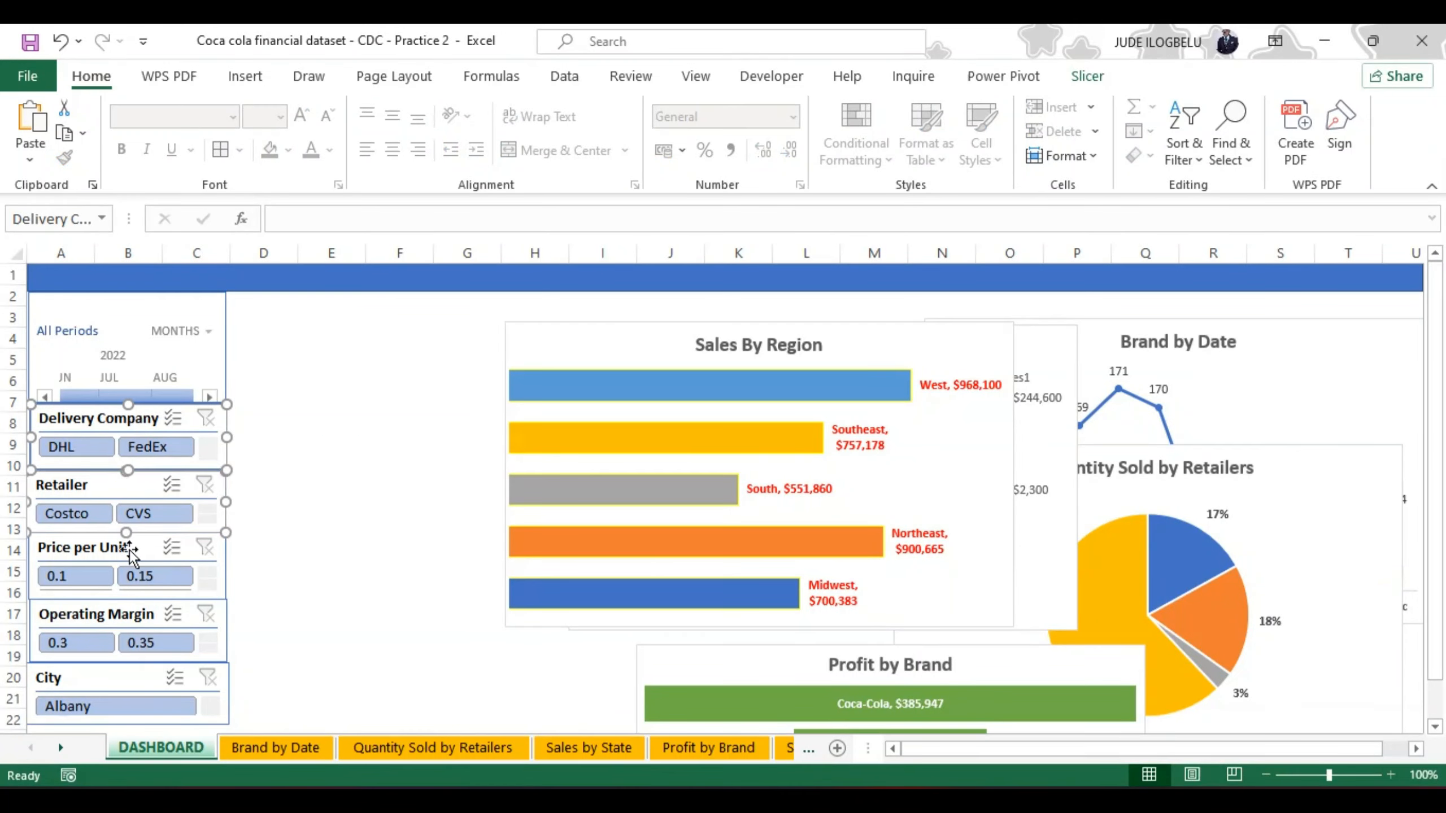
left_click(130, 549, "ctrl")
left_click(102, 602, "ctrl")
left_click(102, 670, "ctrl")
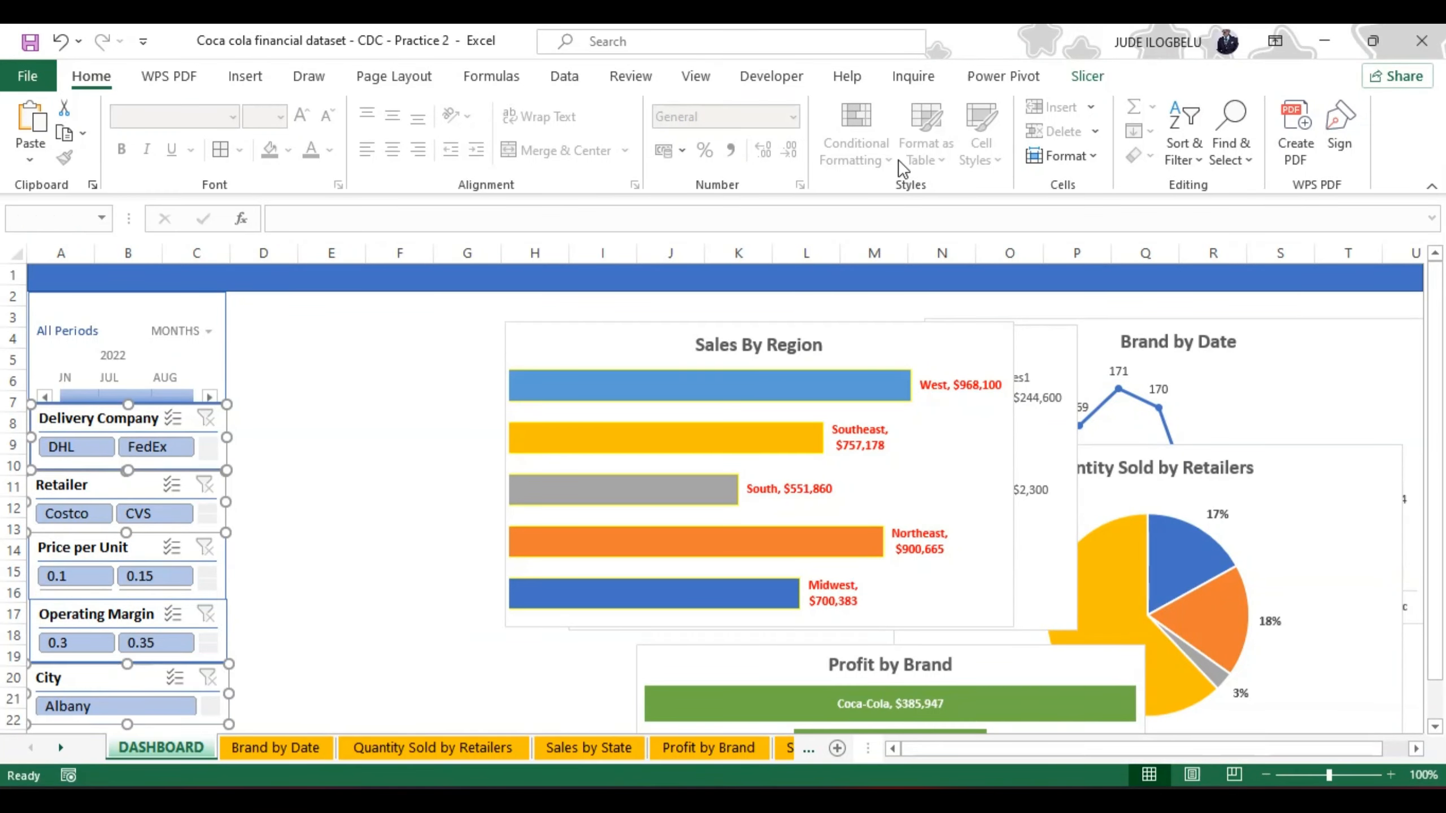
left_click(1084, 80)
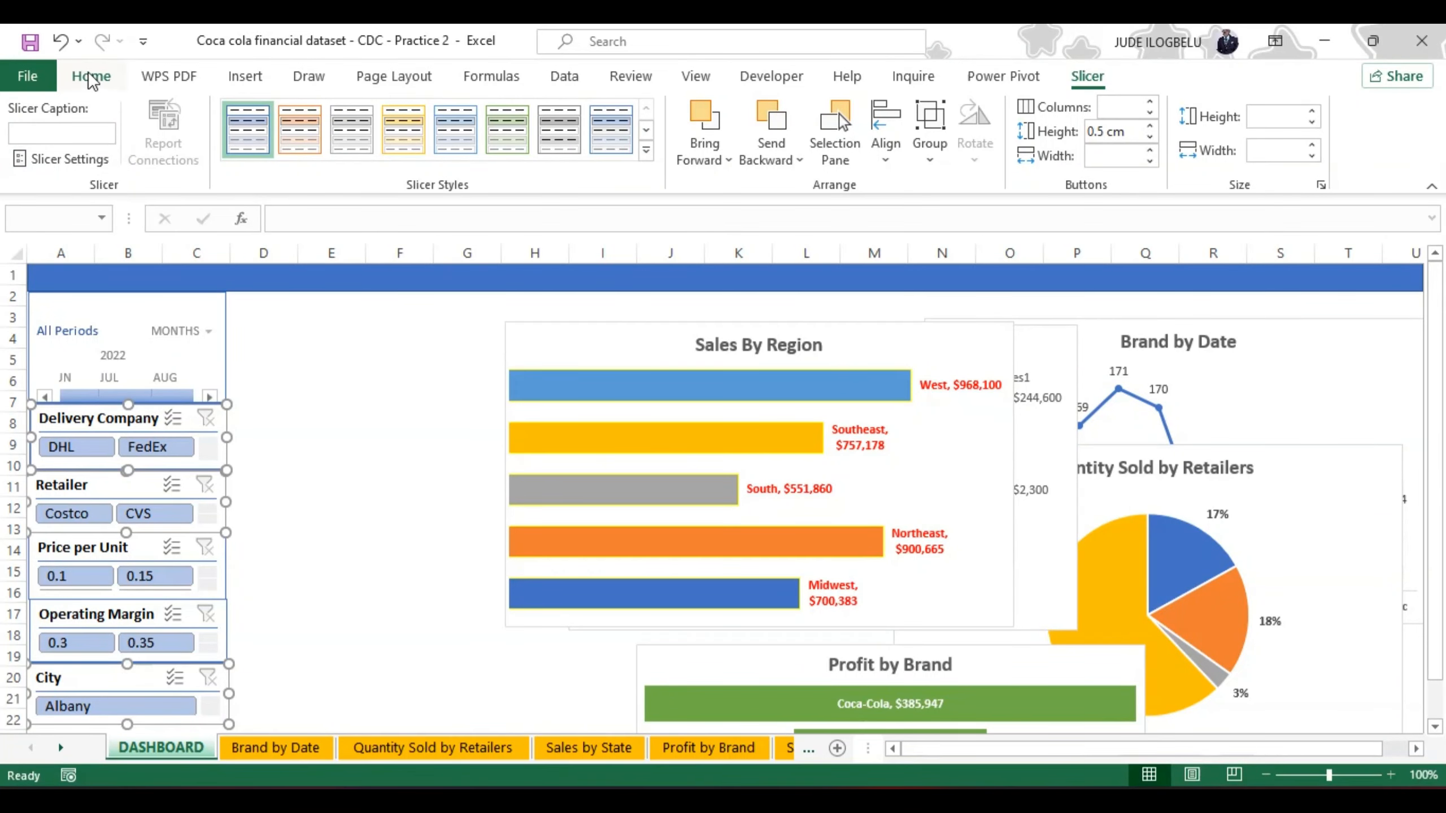
left_click(405, 123)
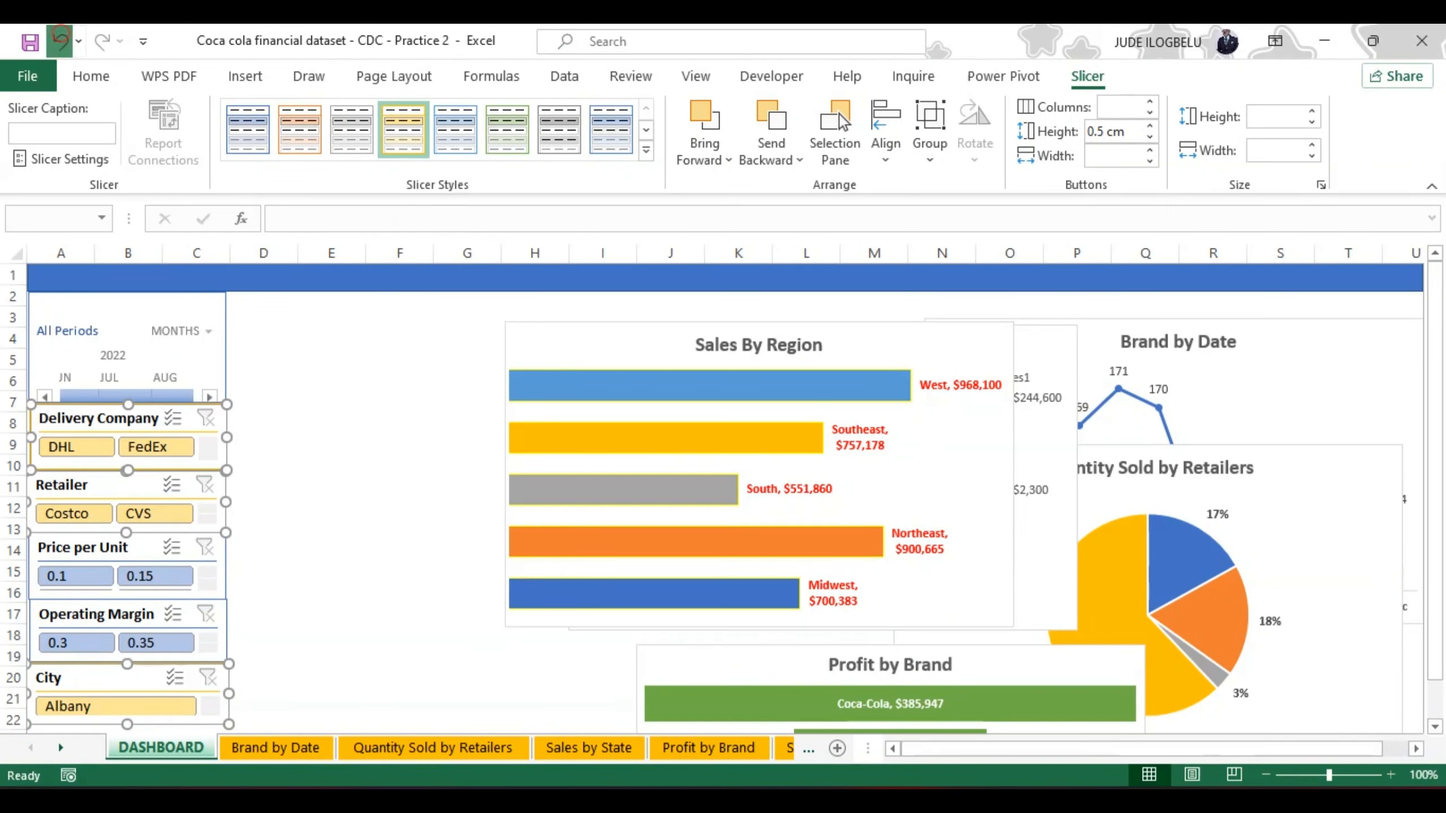
left_click(61, 40)
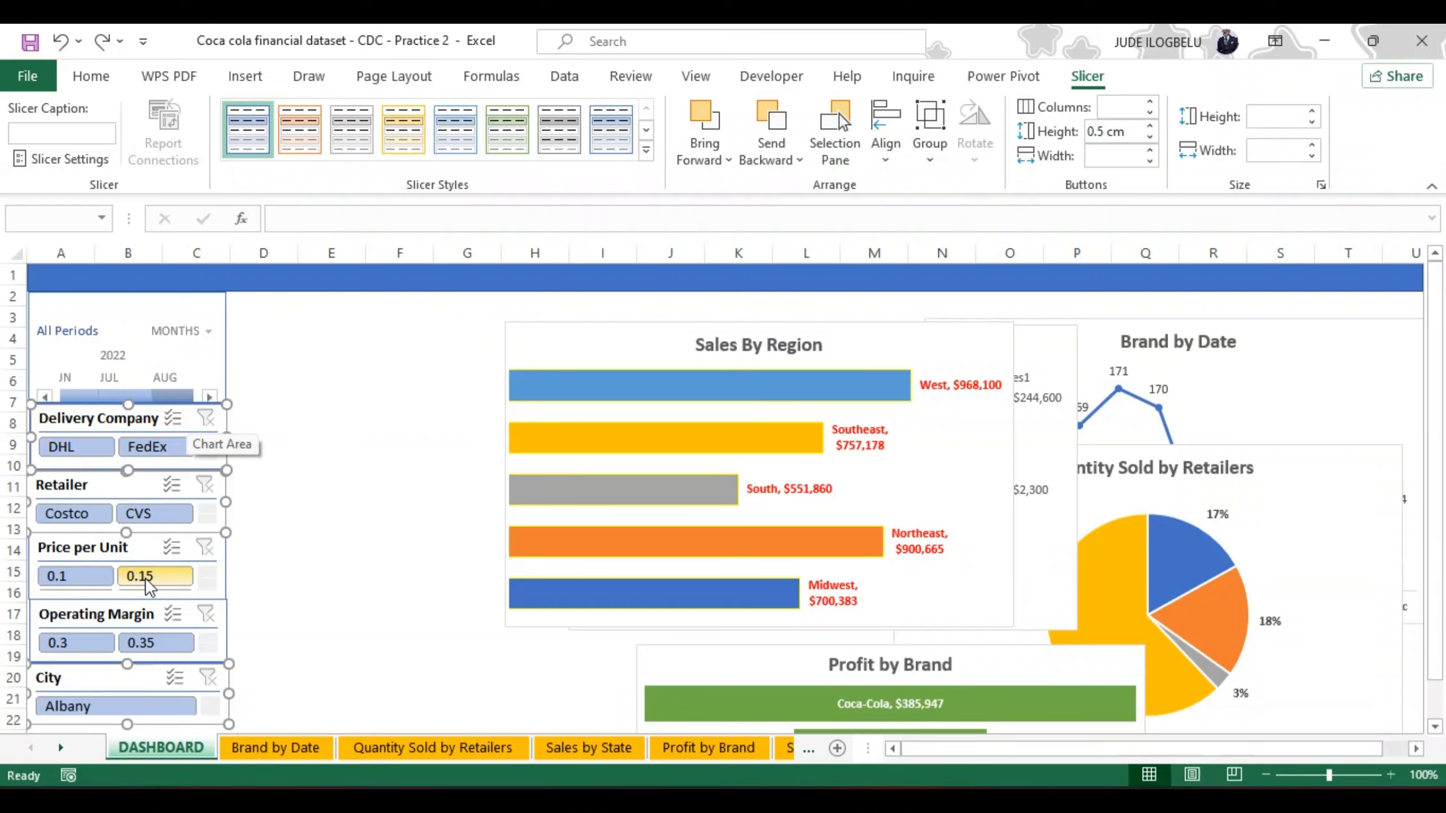
Step: Complete the five-slicer selection, clear the Price per Unit filter, and apply the light green slicer style to all of them
left_click(148, 600, "ctrl")
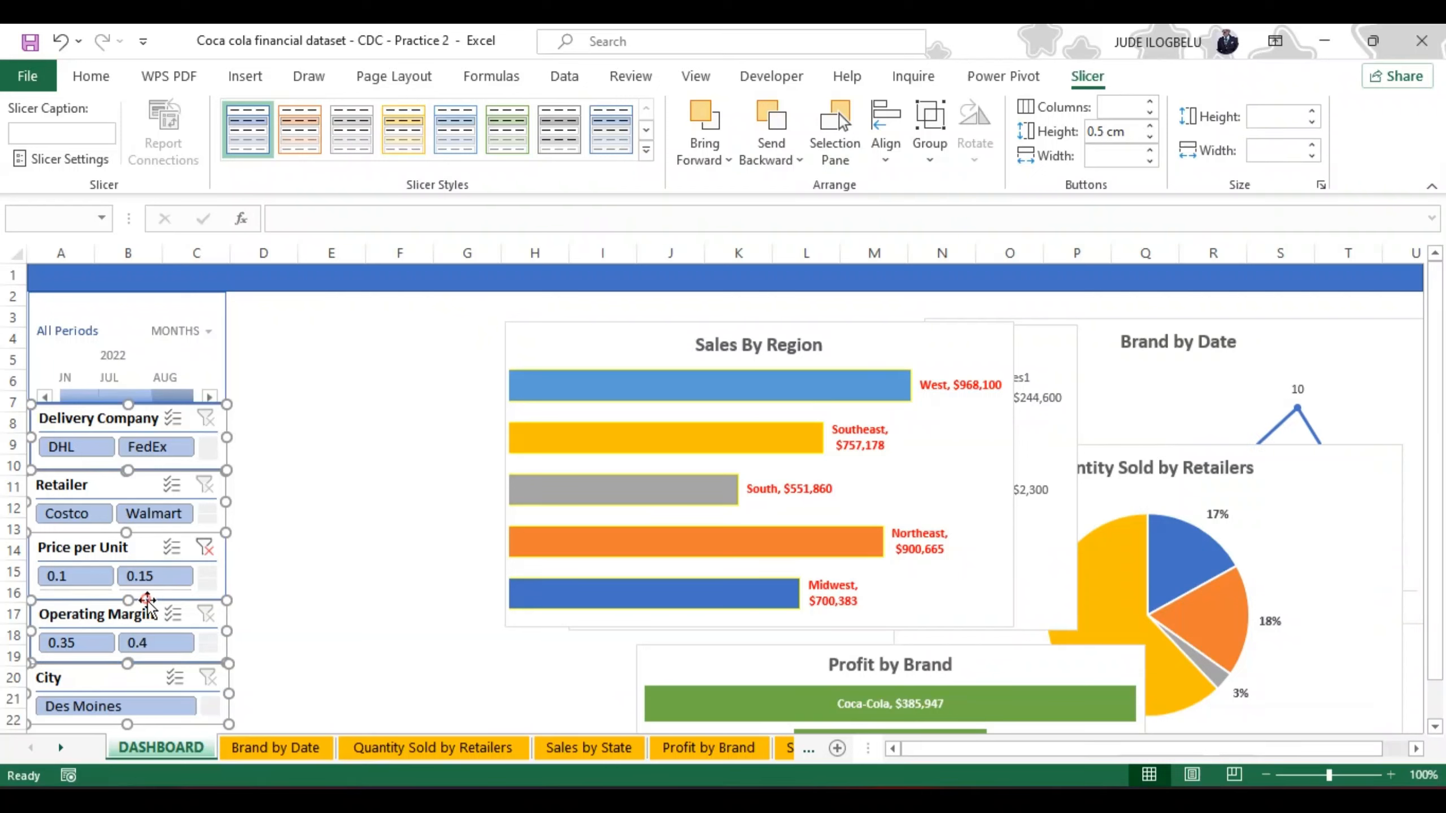
left_click(205, 547)
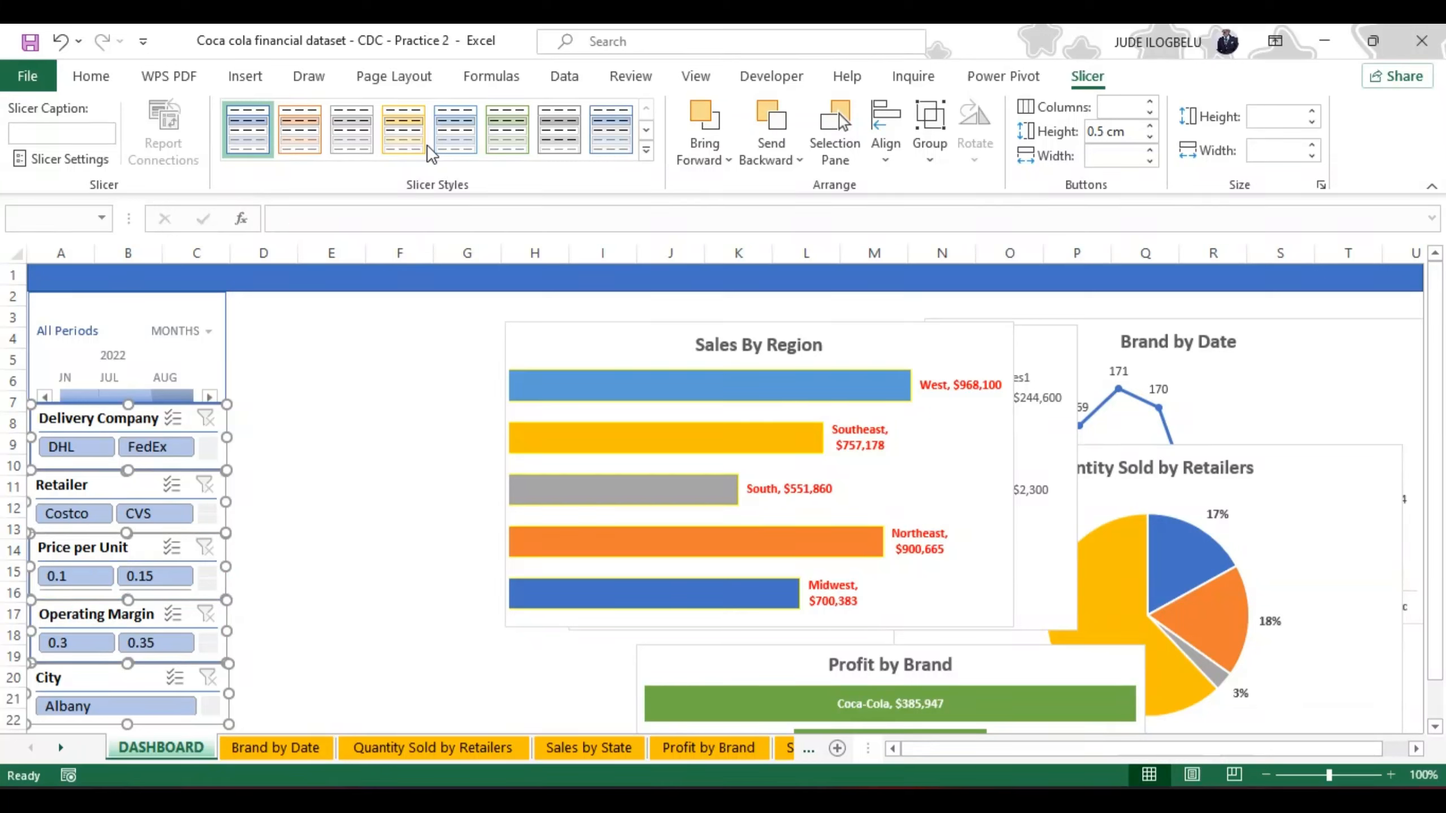
left_click(503, 130)
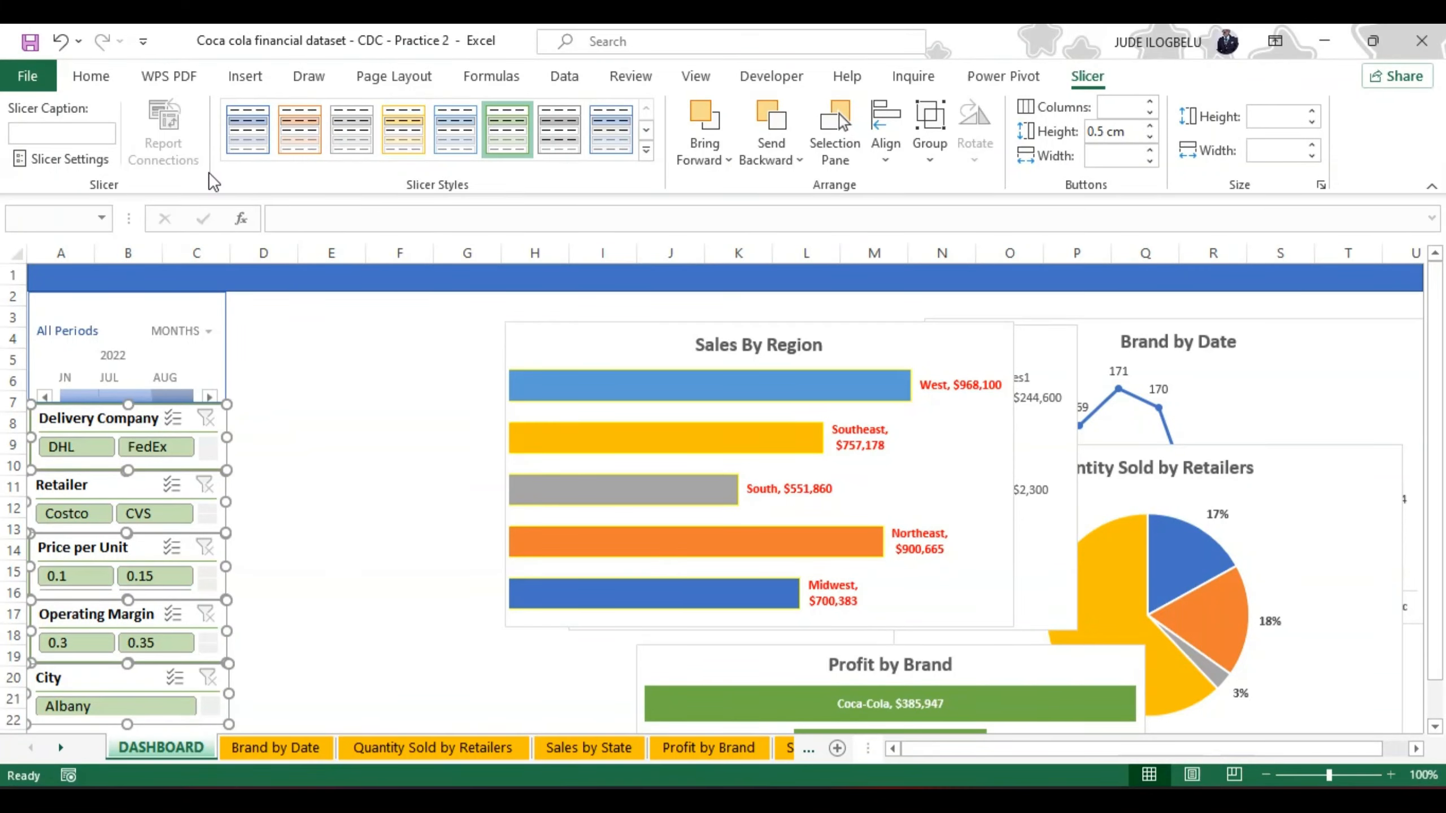
Step: Apply the light yellow timeline style to the Invoice Date timeline and deselect it
left_click(130, 327)
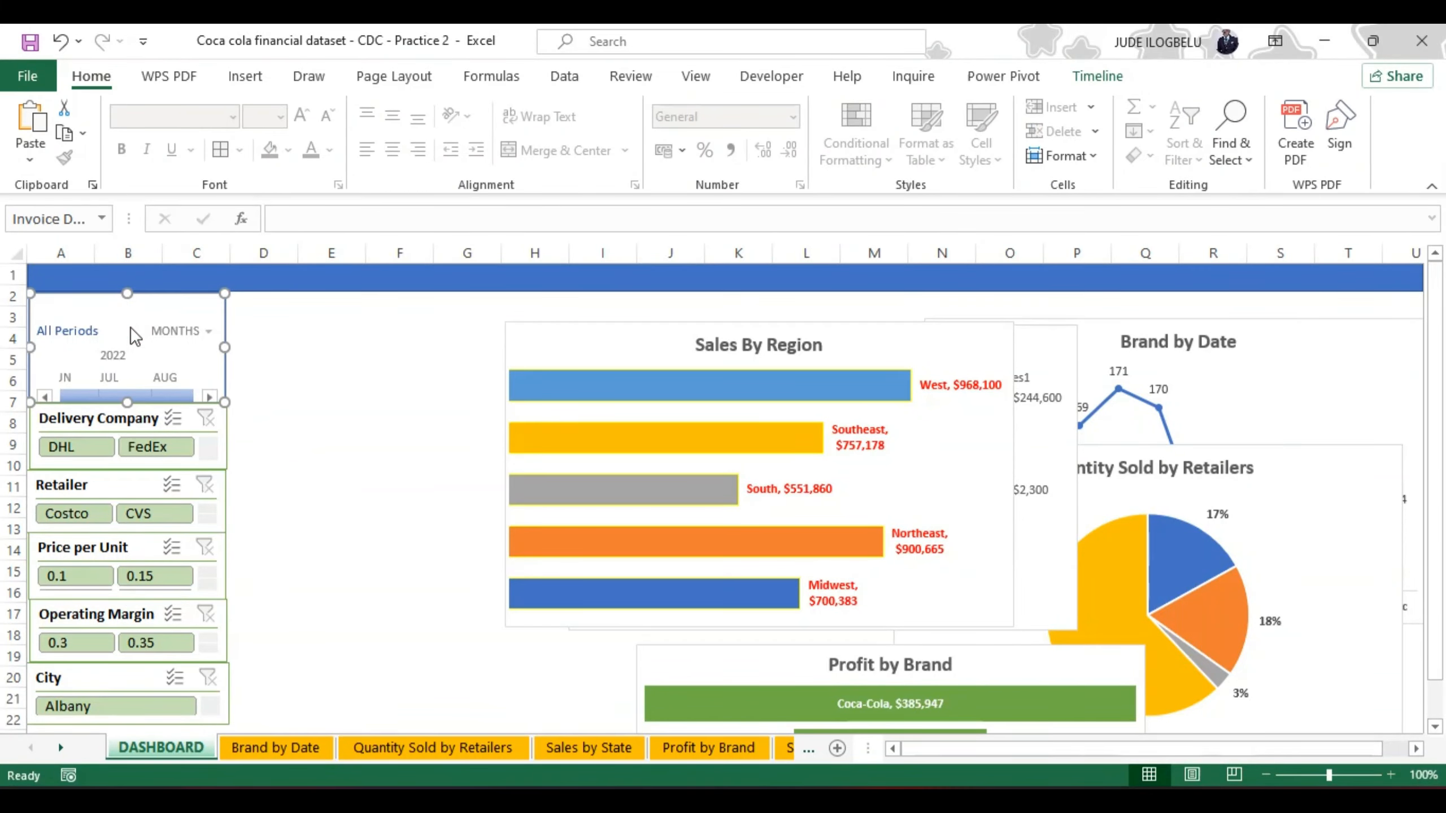
left_click(1097, 76)
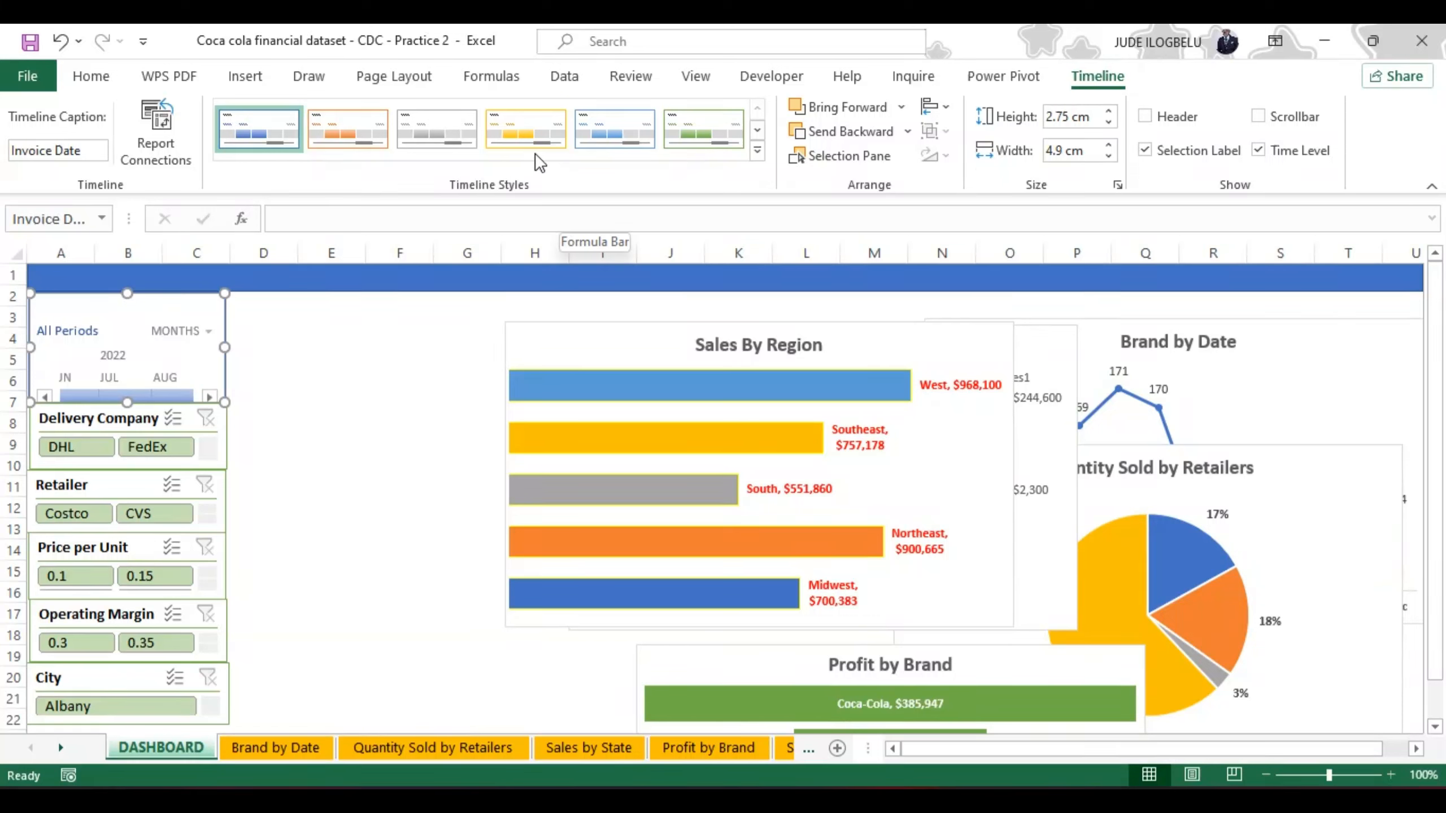
left_click(515, 131)
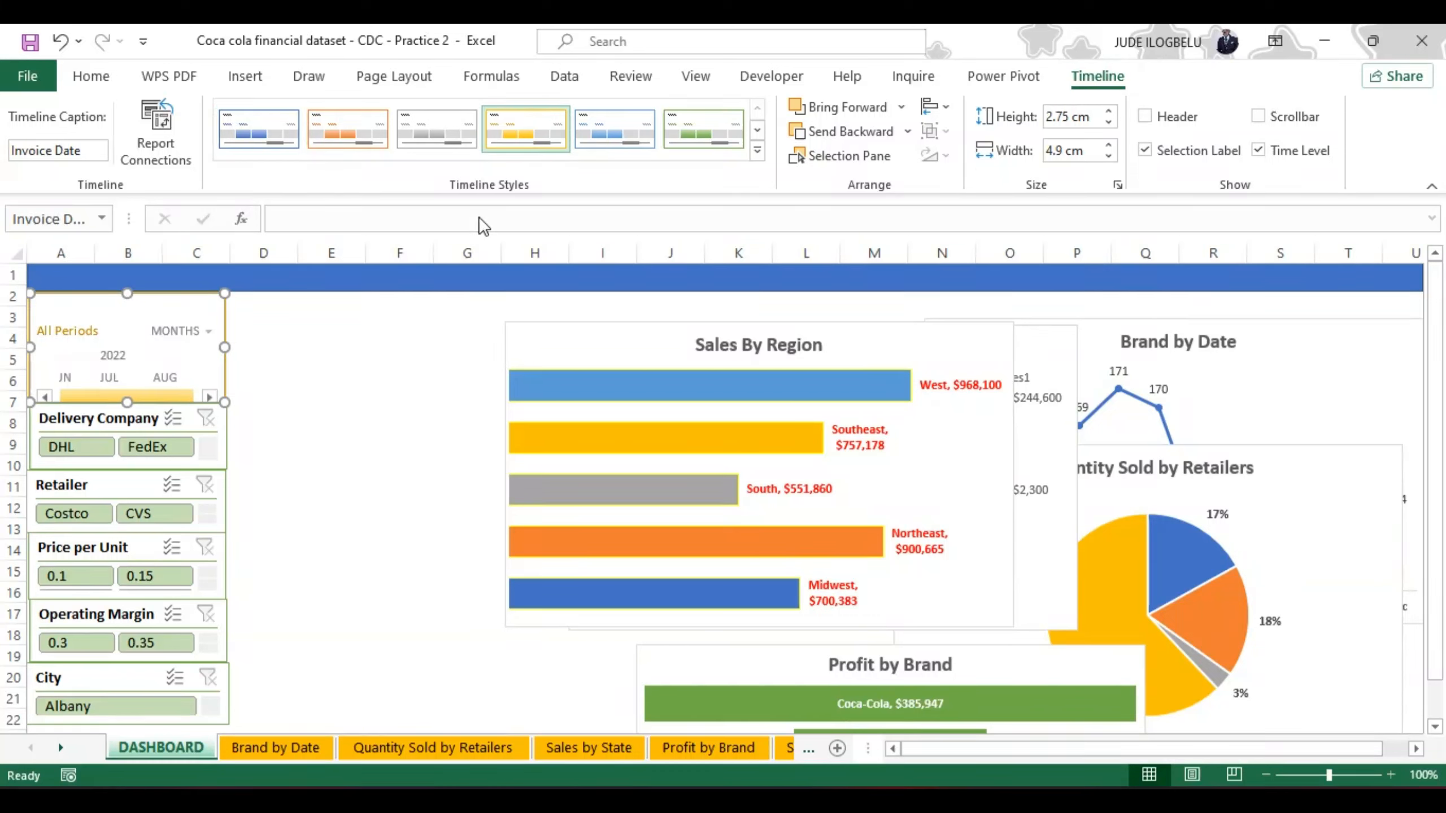
left_click(351, 414)
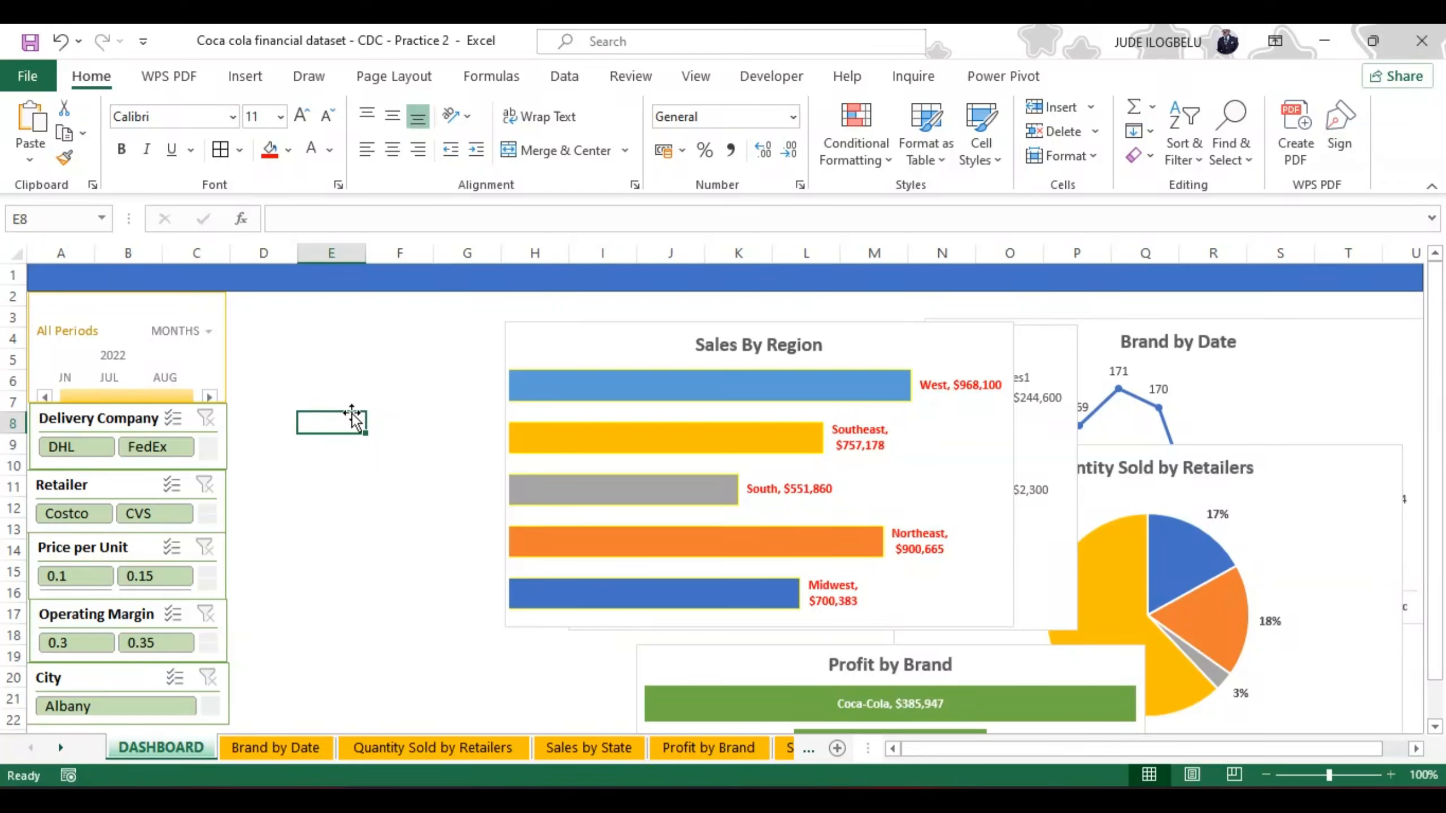
Step: Move the Sales By Region chart beside the filter column, narrow it slightly, and move the Sales by State map below it
left_click_drag(555, 337, 279, 303)
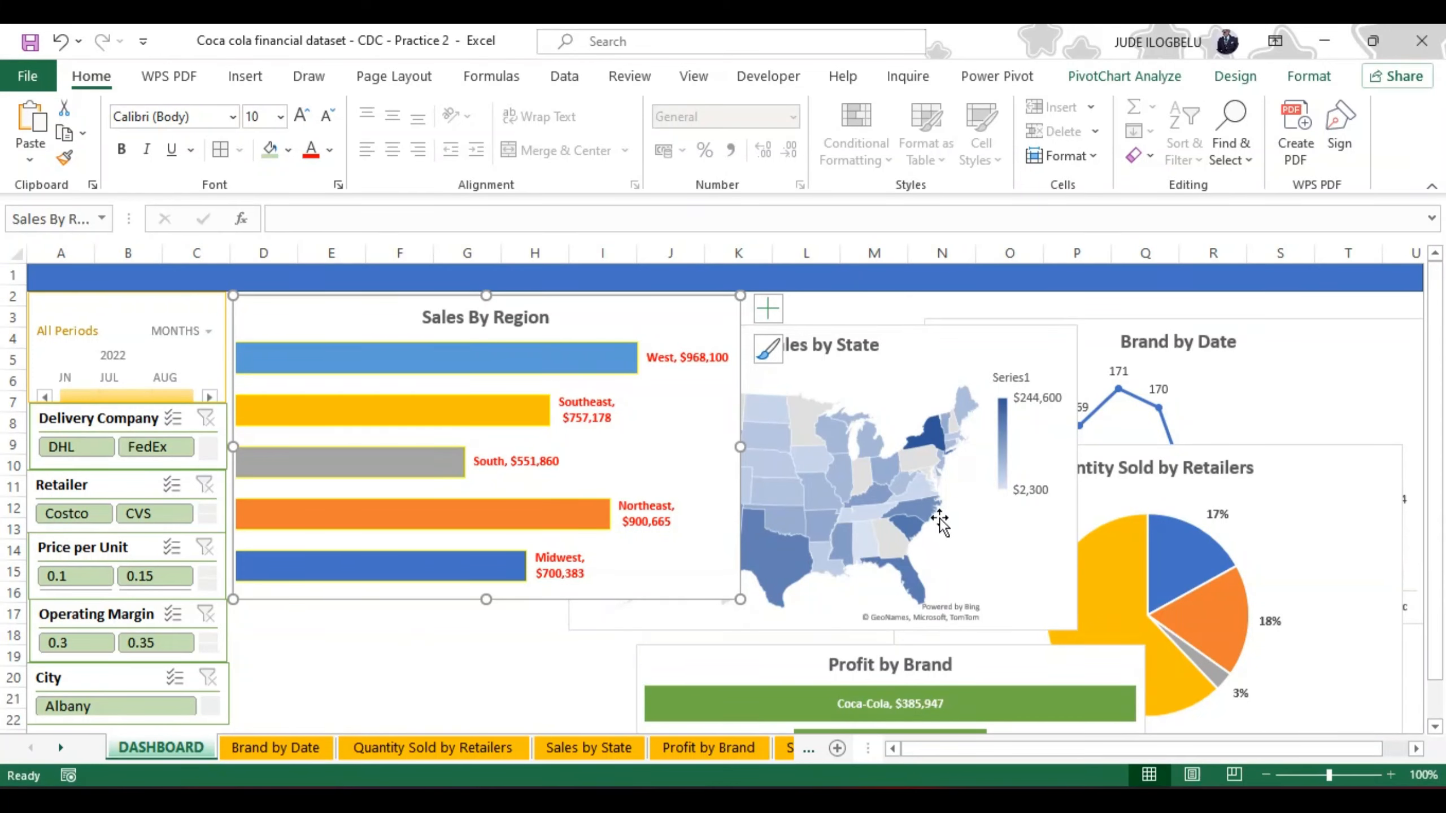
left_click_drag(740, 450, 697, 447)
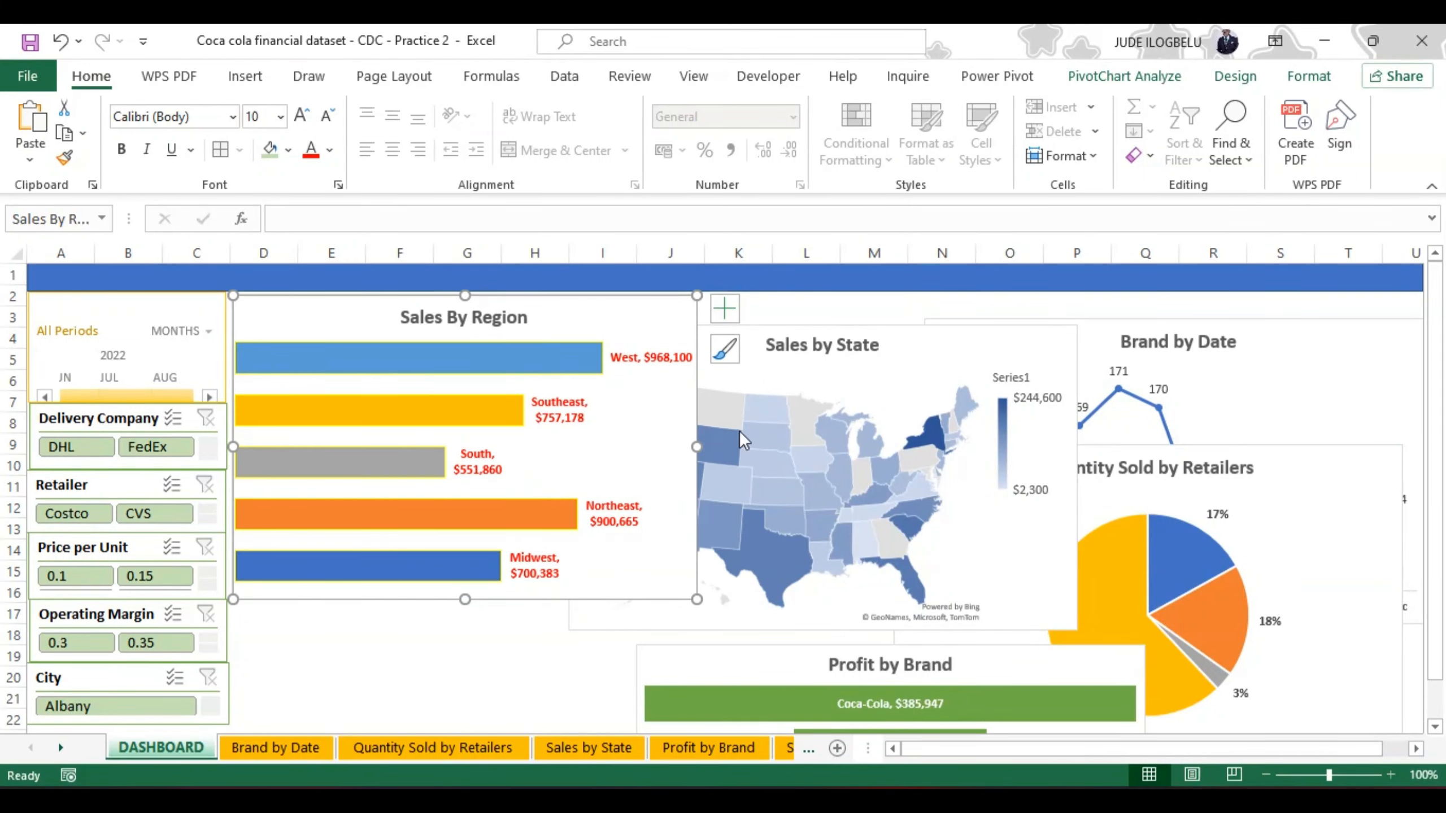
left_click(857, 343)
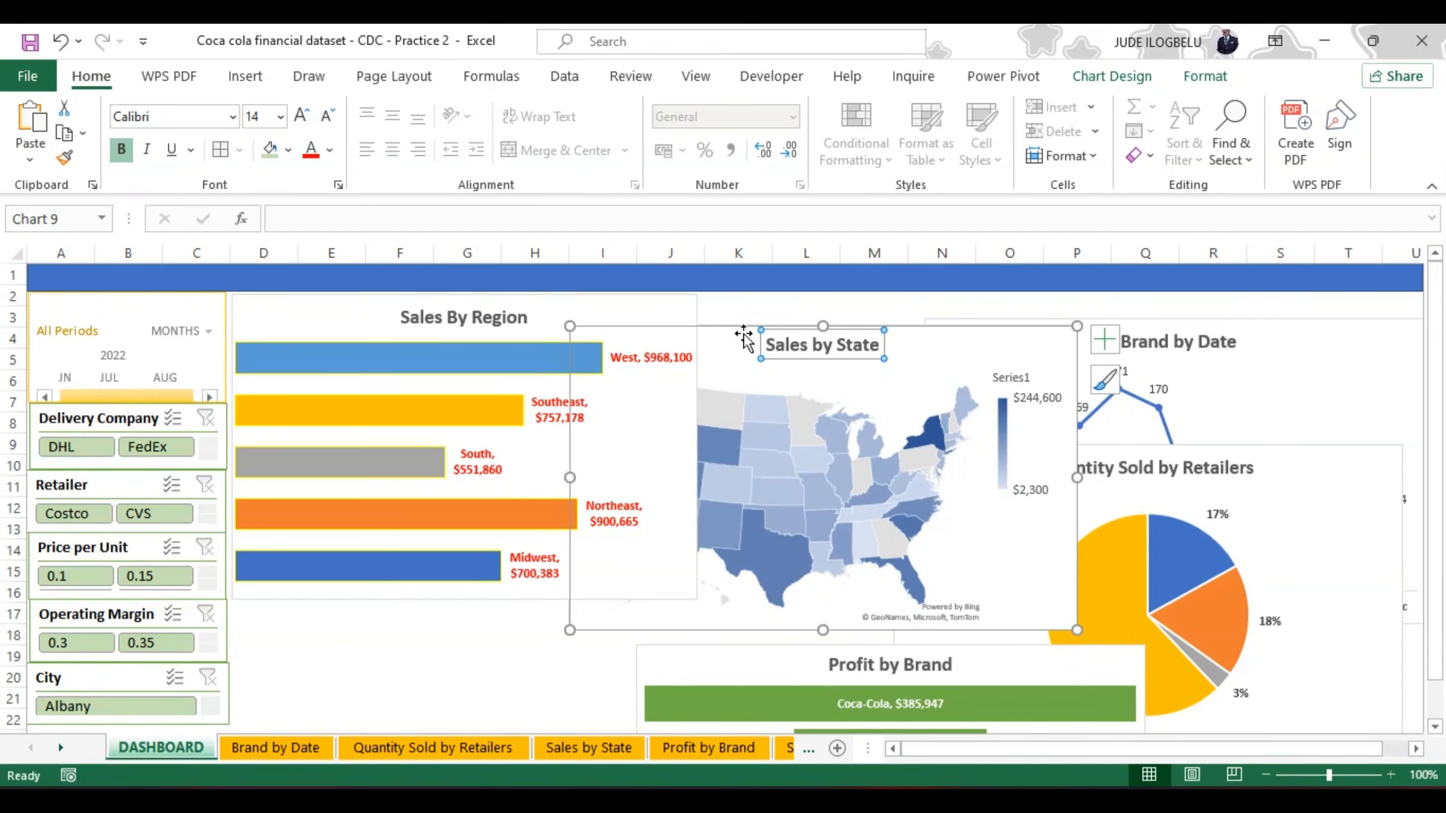
left_click_drag(744, 333, 384, 570)
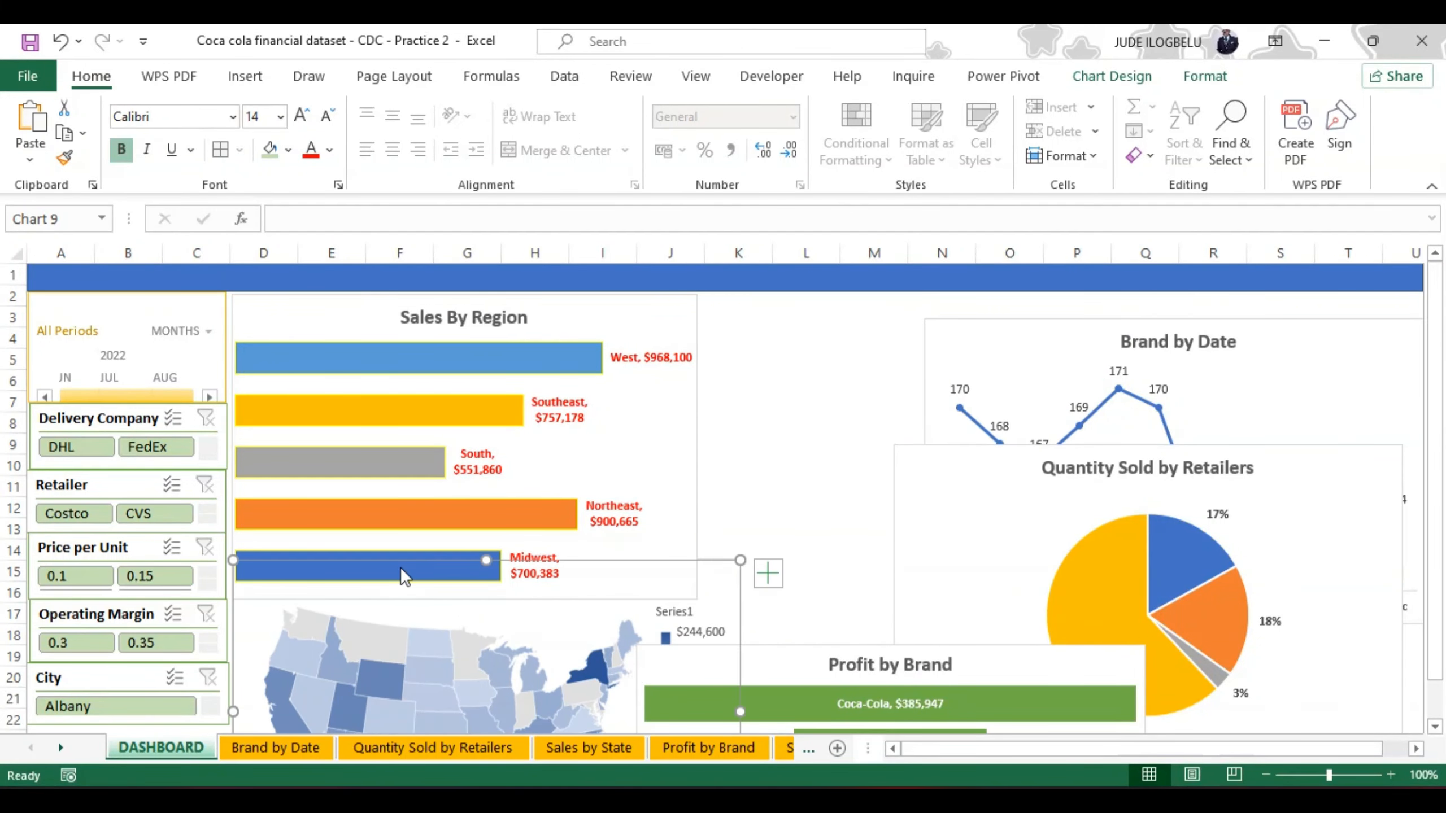
Step: Move the Brand by Date chart up against the blue header band, and delete the Profit by Brand chart
left_click(975, 320)
mouse_move(975, 321)
left_mouse_down()
mouse_move(982, 307)
mouse_move(960, 301)
left_mouse_up()
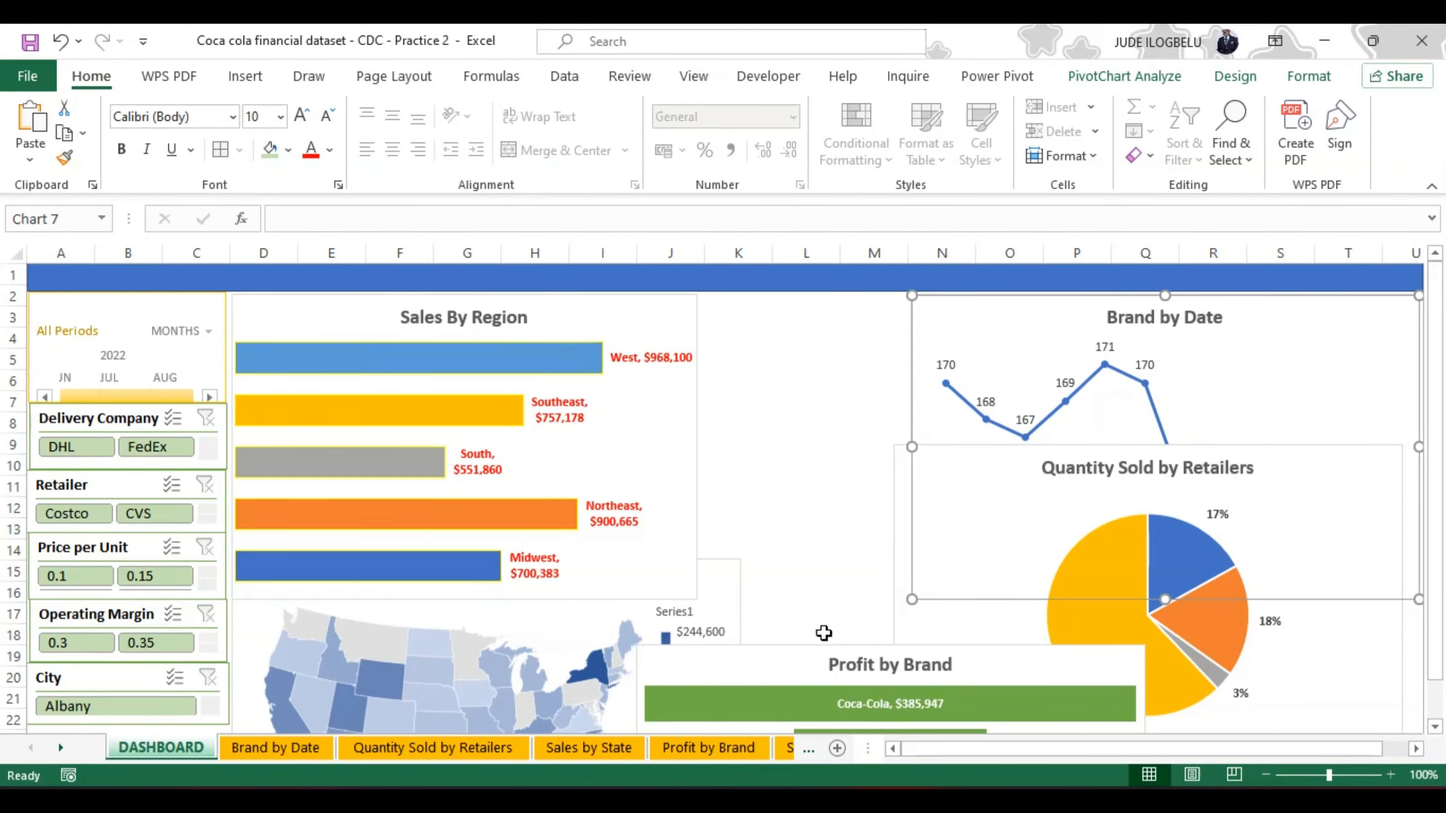
left_click_drag(791, 659, 869, 370)
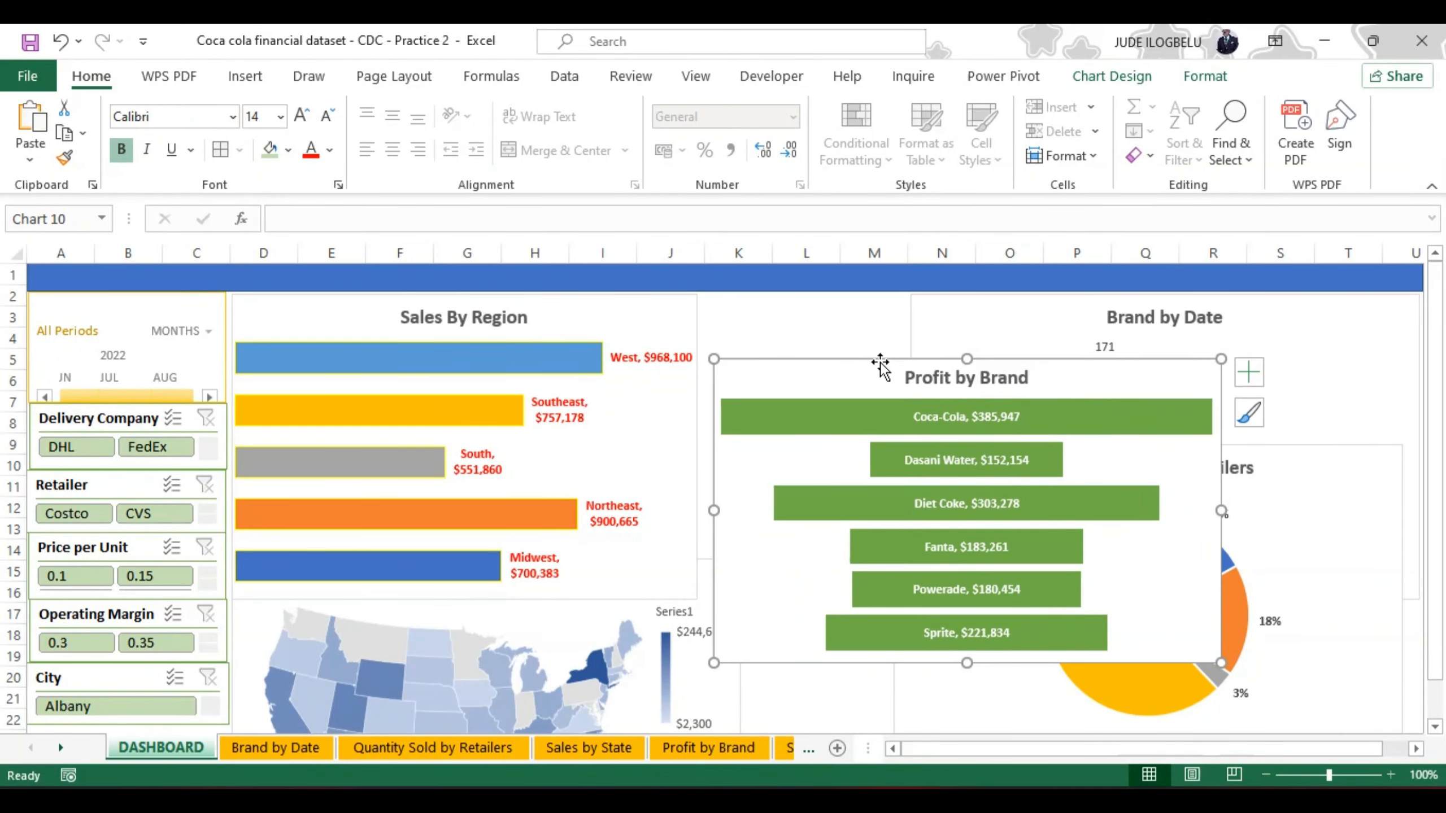
key("Delete")
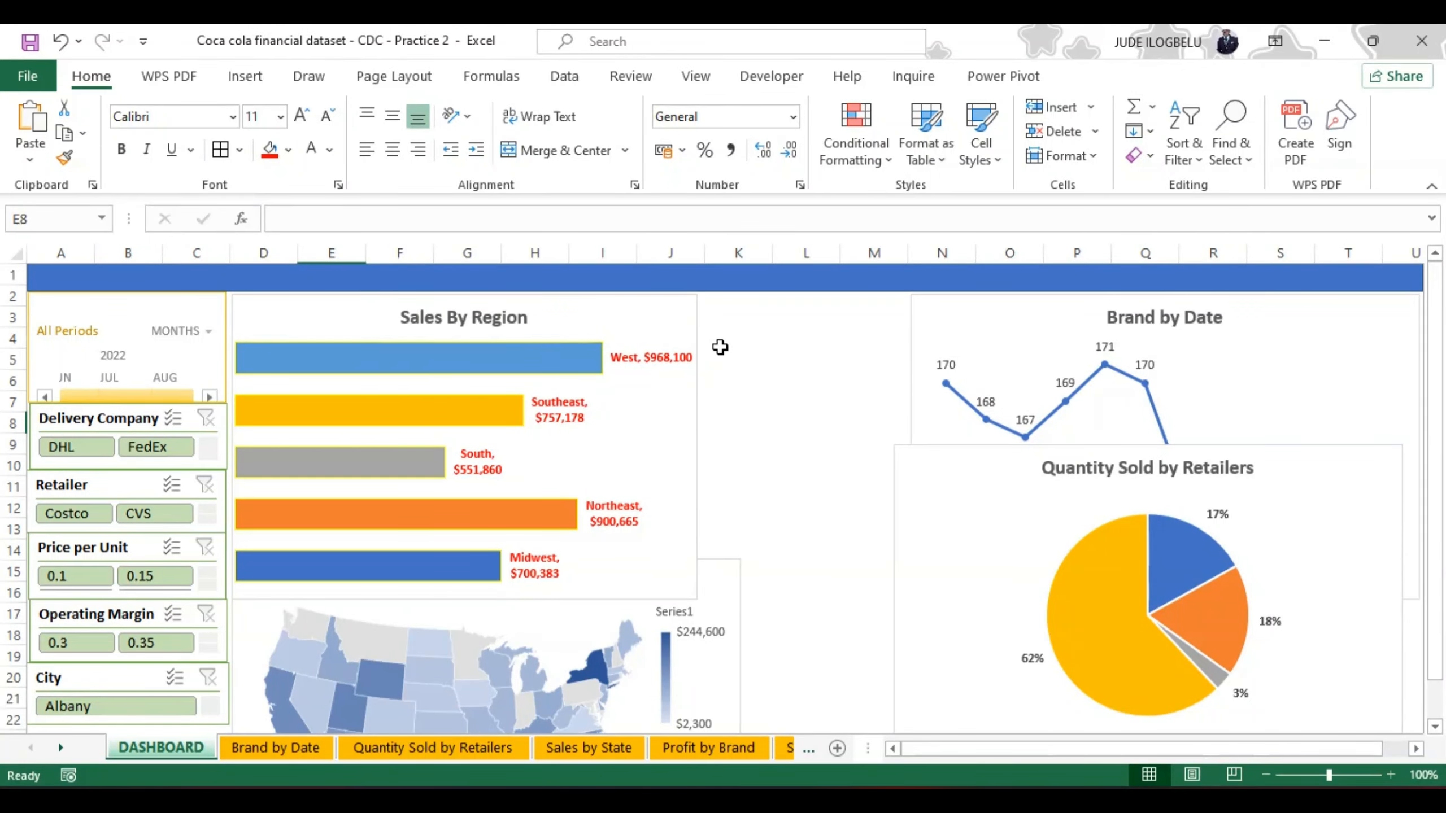
Step: Try shifting Sales By Region slightly right and Brand by Date towards it, and move Brand by Date back over columns N to T
mouse_move(696, 341)
left_mouse_down()
mouse_move(733, 344)
mouse_move(721, 343)
left_mouse_up()
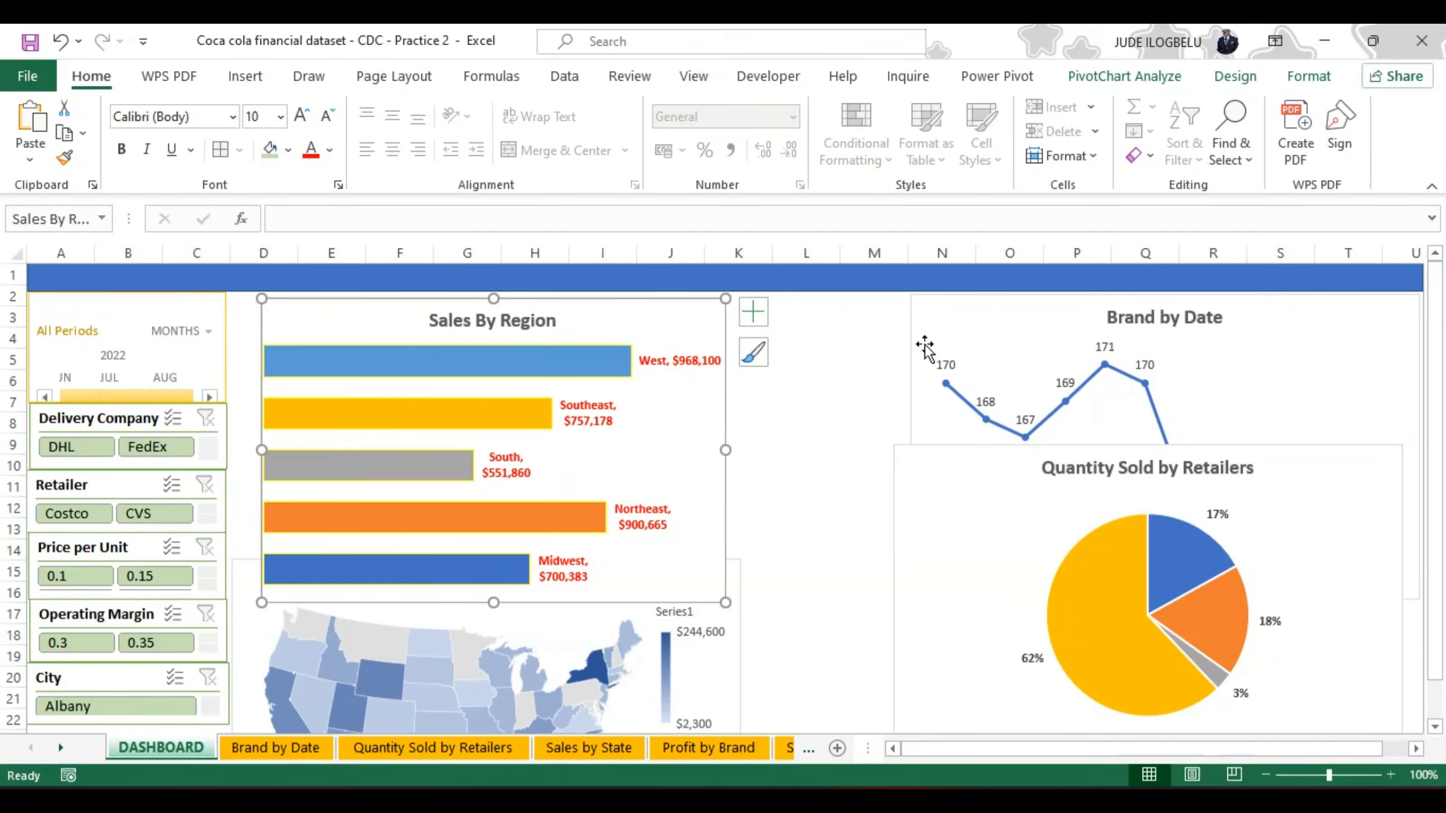
left_click_drag(912, 340, 848, 343)
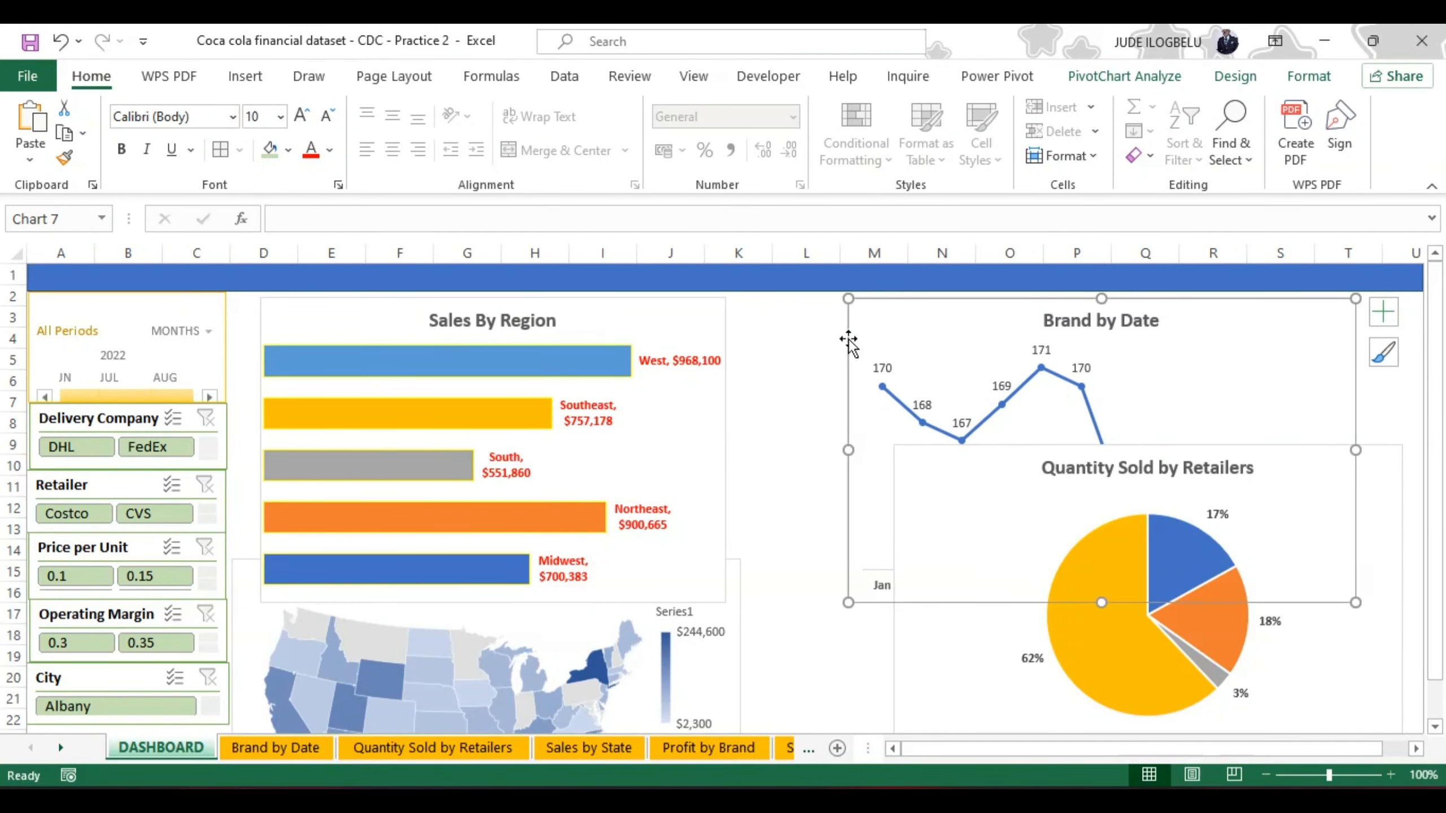
left_click_drag(1220, 333, 1282, 336)
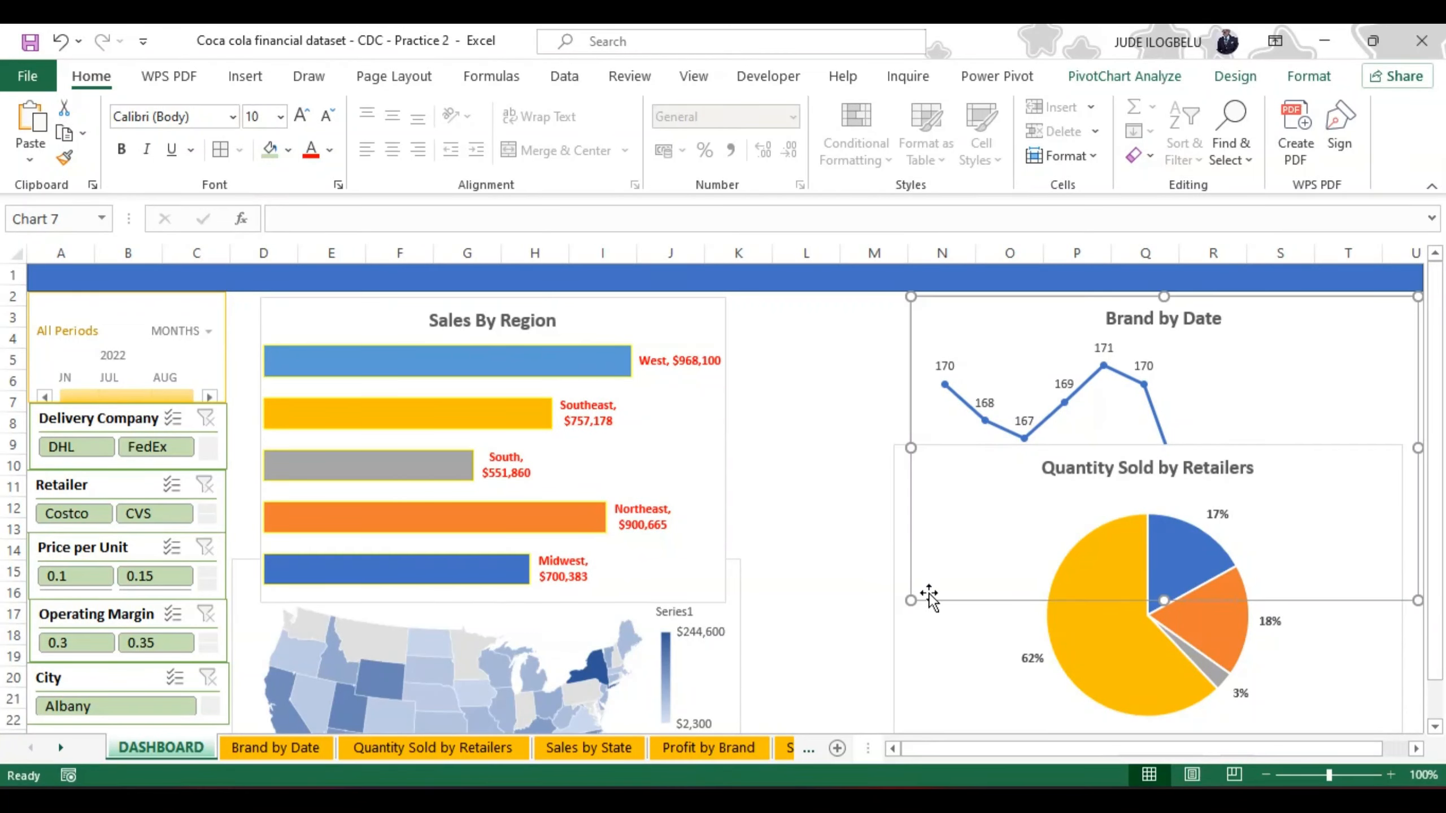
Step: Shorten the Brand by Date chart to end at row 11 and lower the Quantity Sold by Retailers chart's upper edge to clear it
left_click_drag(1165, 601, 1158, 483)
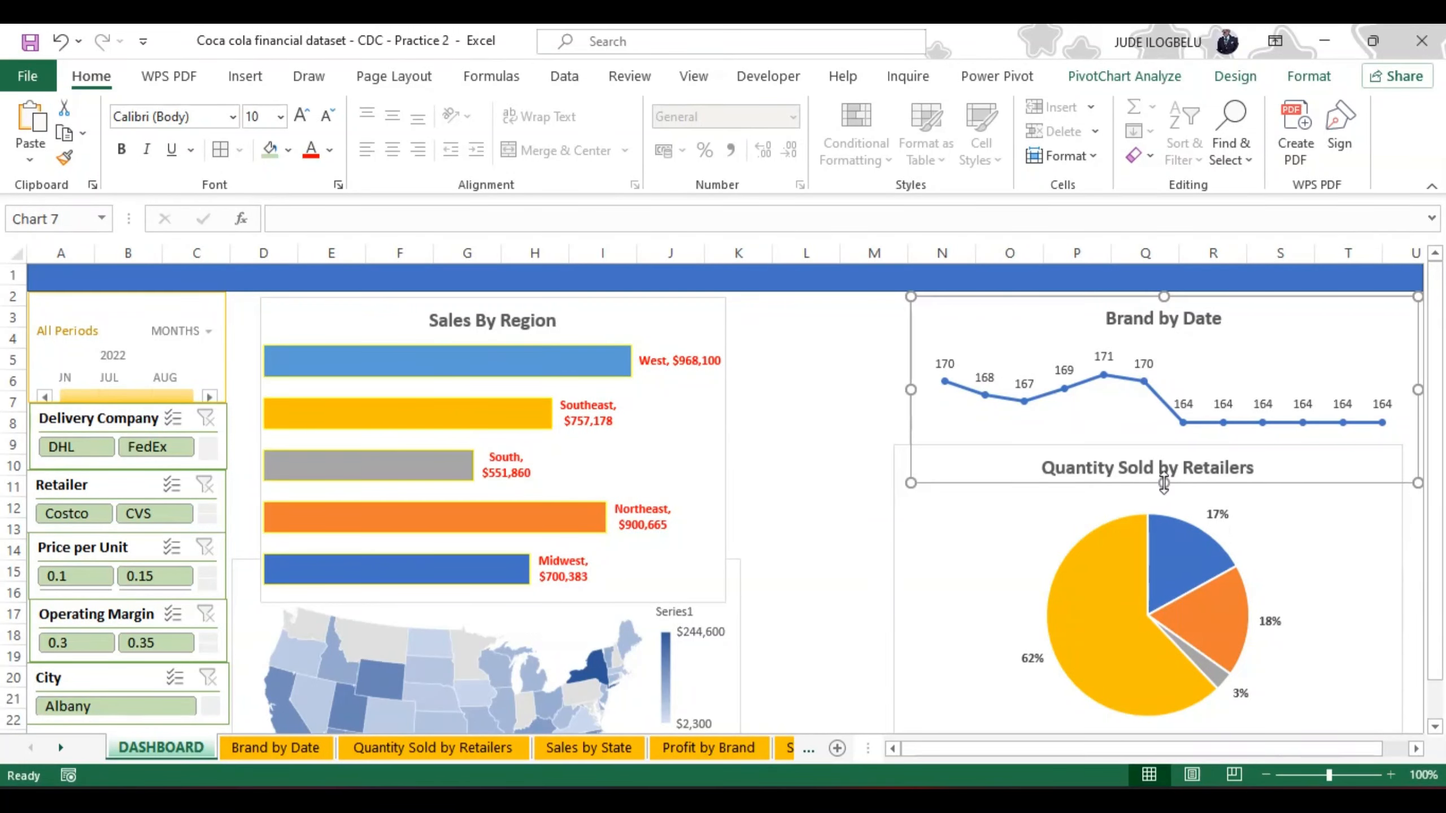
left_click(954, 552)
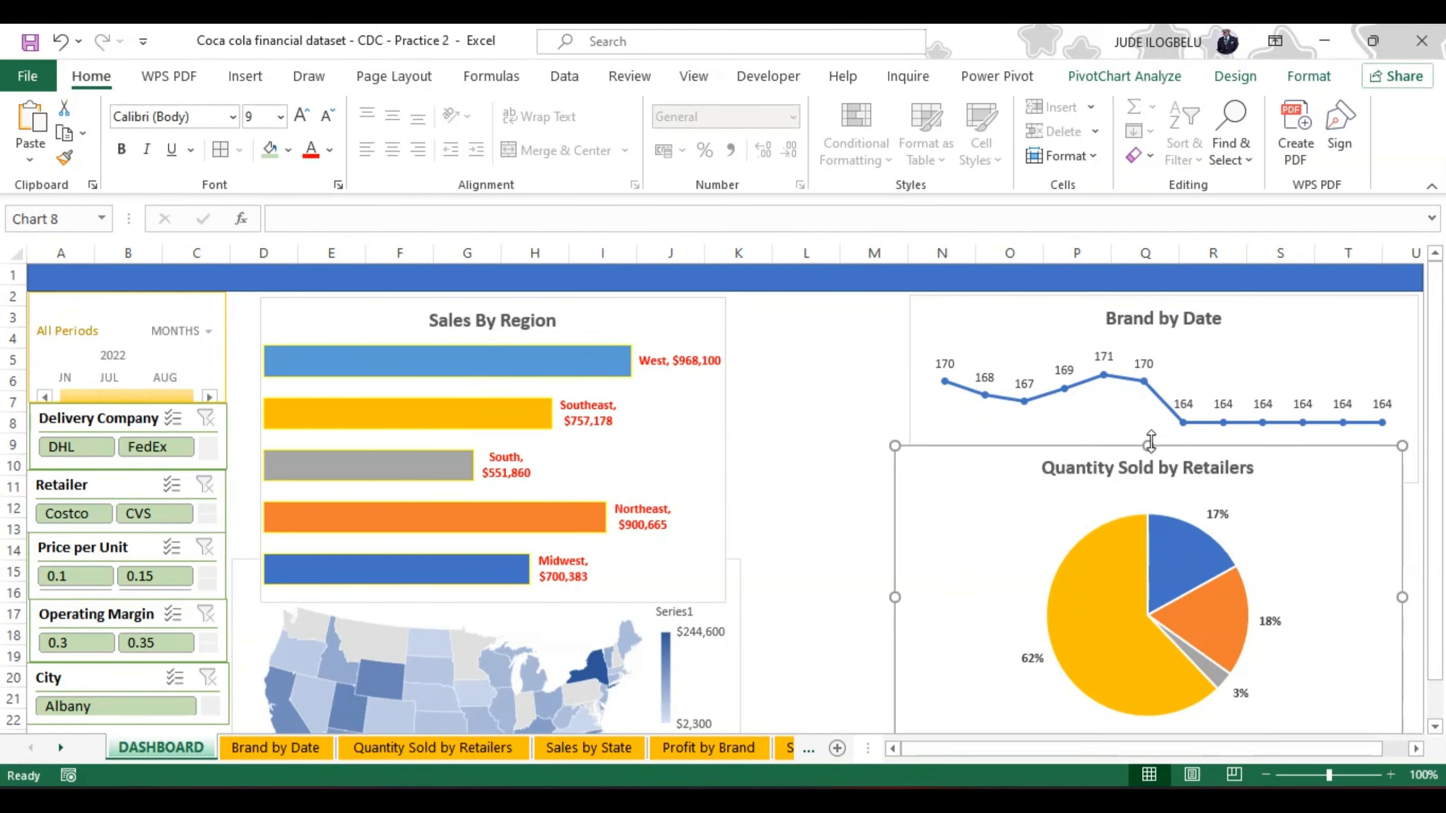
left_click_drag(1149, 445, 1150, 520)
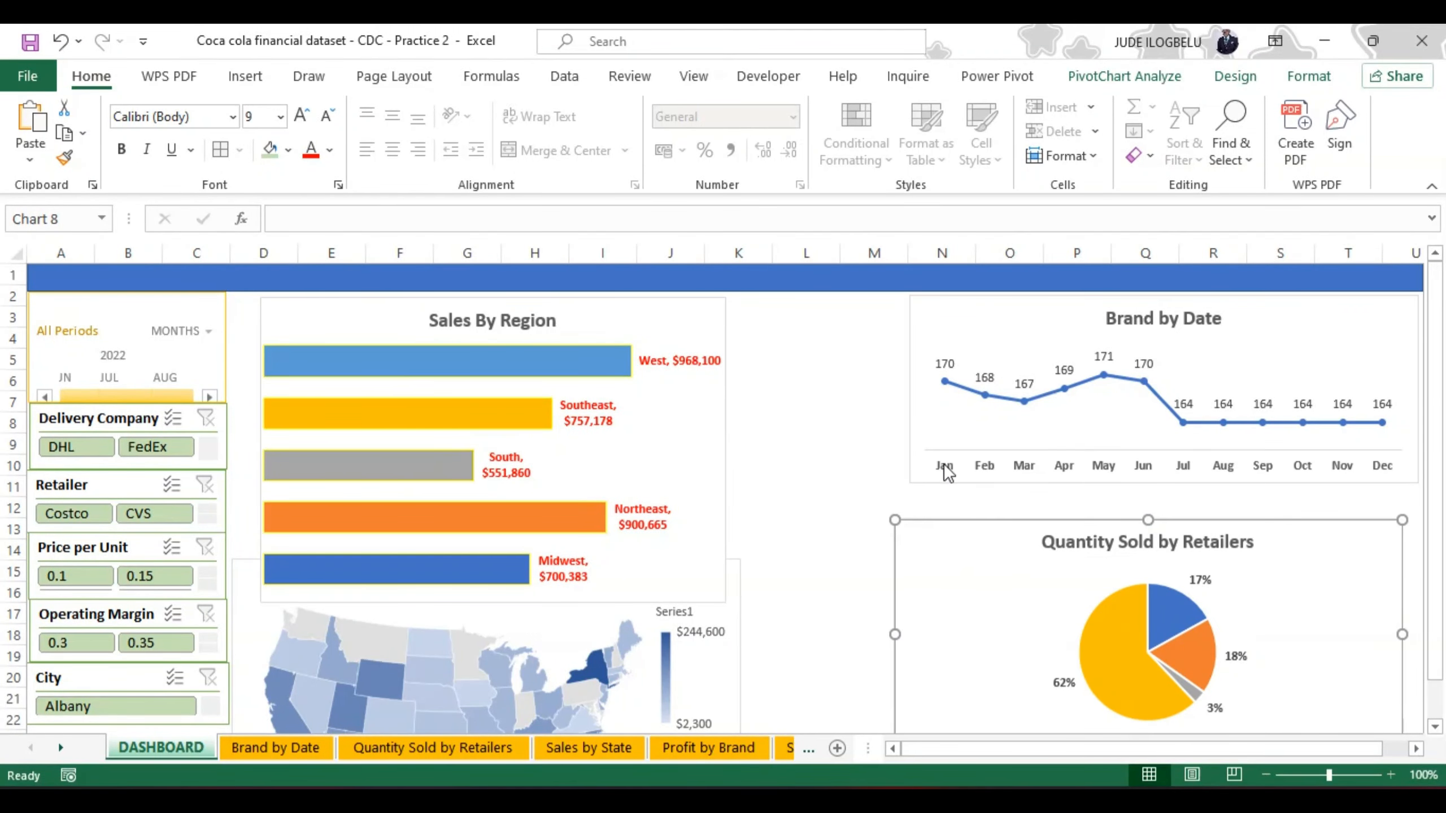
Step: Nudge Brand by Date slightly left, extend it down to row 12, and align the Quantity Sold by Retailers chart directly beneath it
left_click(959, 327)
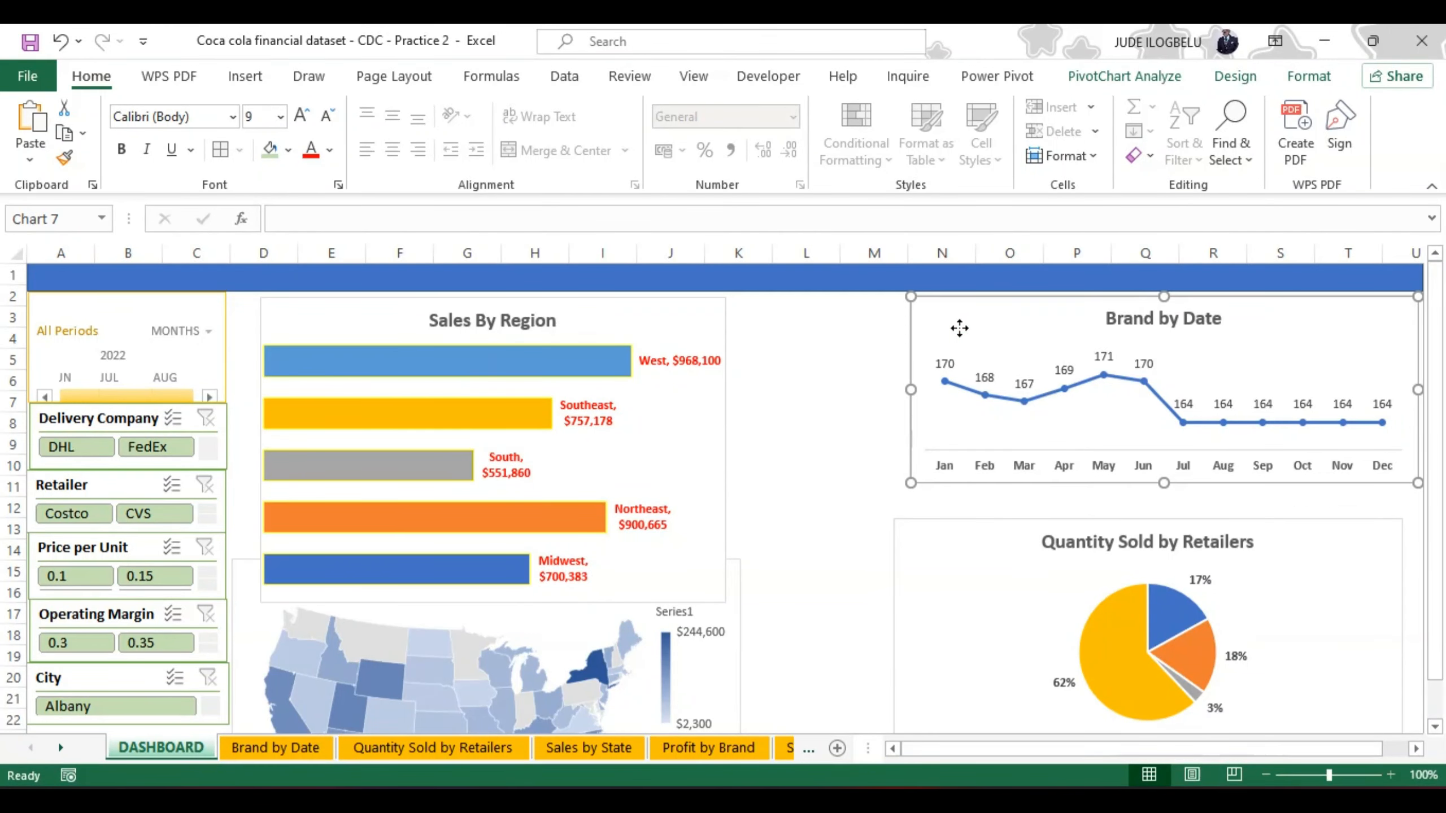
left_click_drag(957, 328, 954, 329)
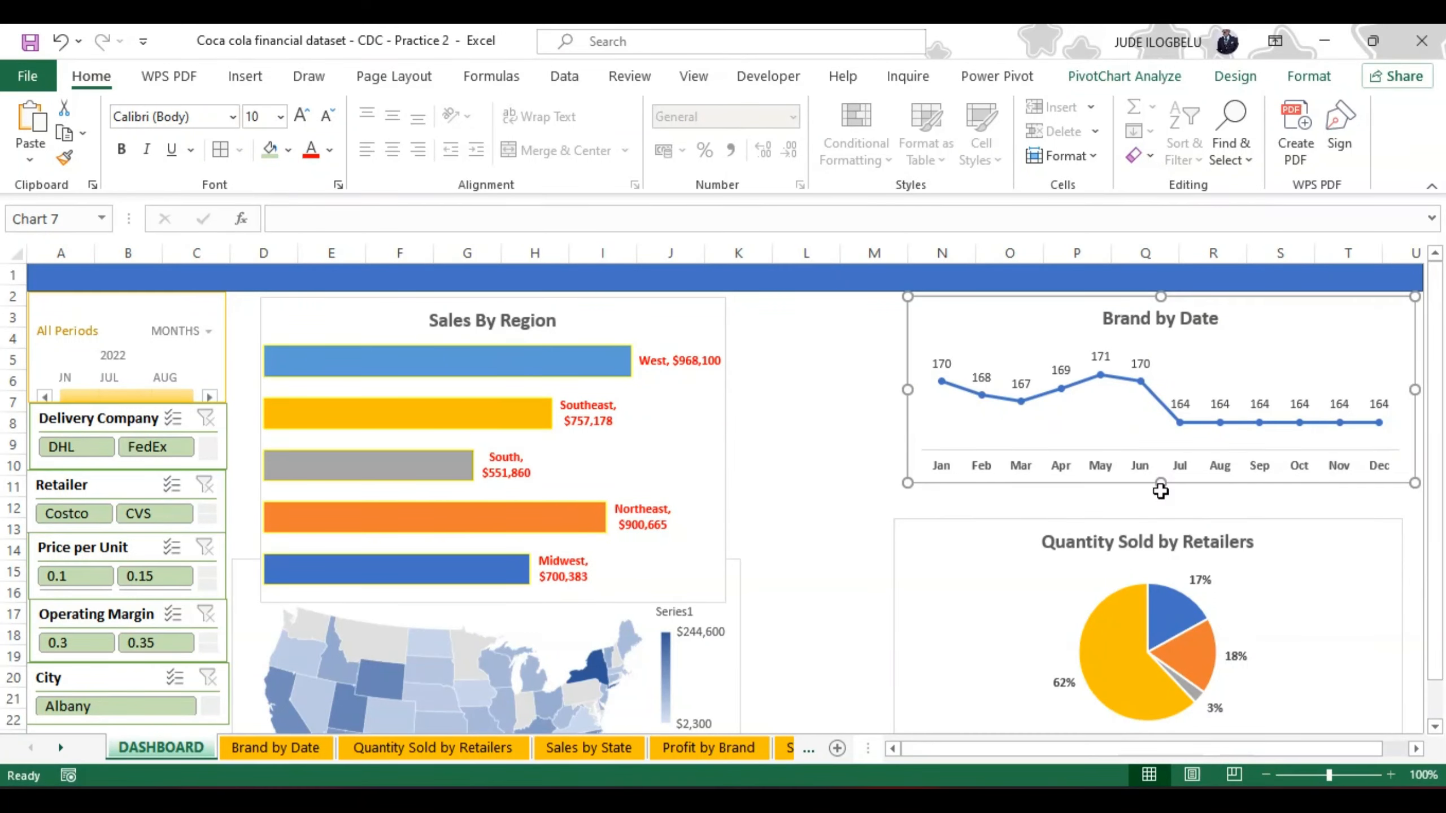
left_click_drag(1160, 483, 1161, 507)
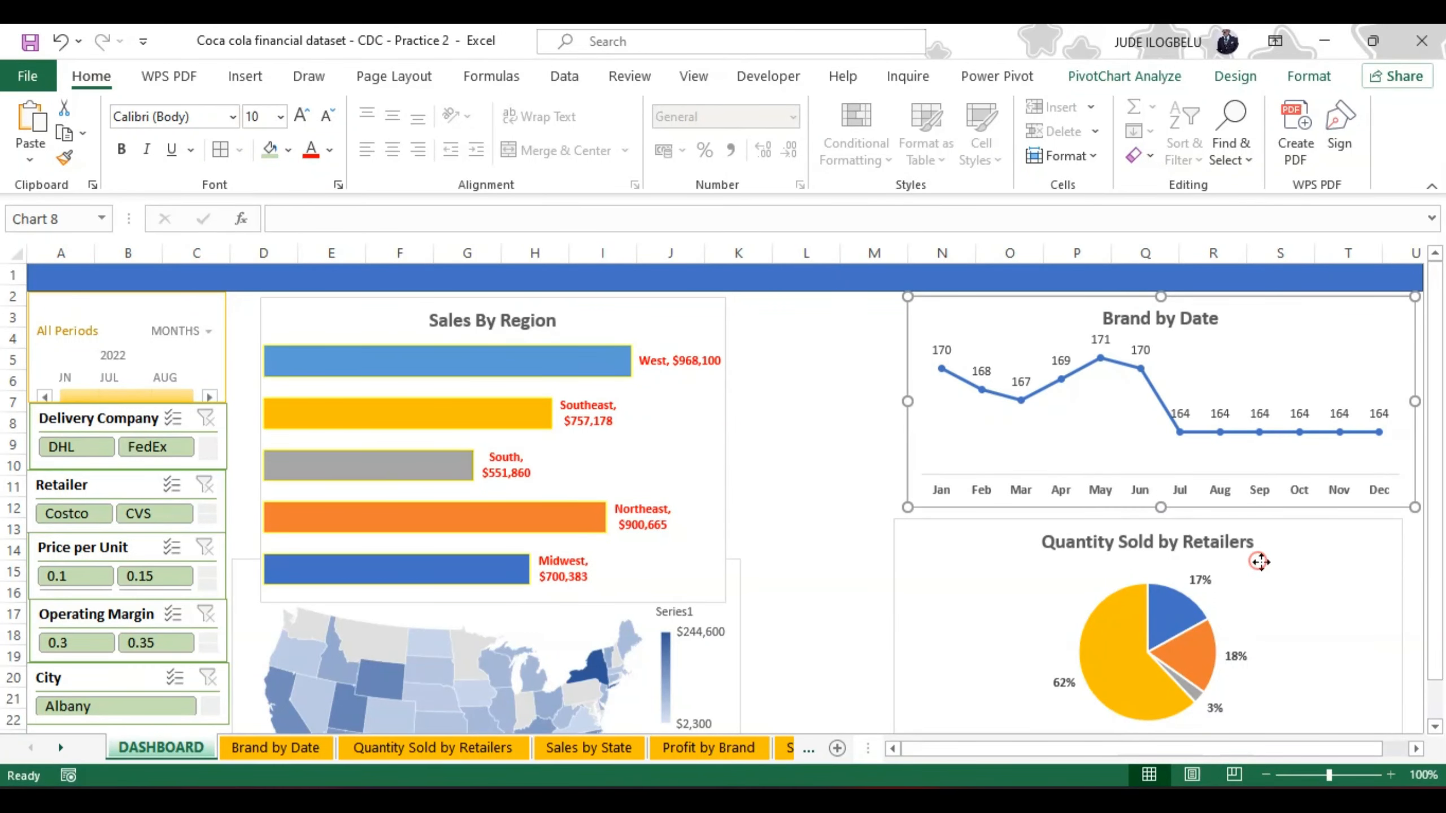
left_click_drag(1260, 561, 1272, 556)
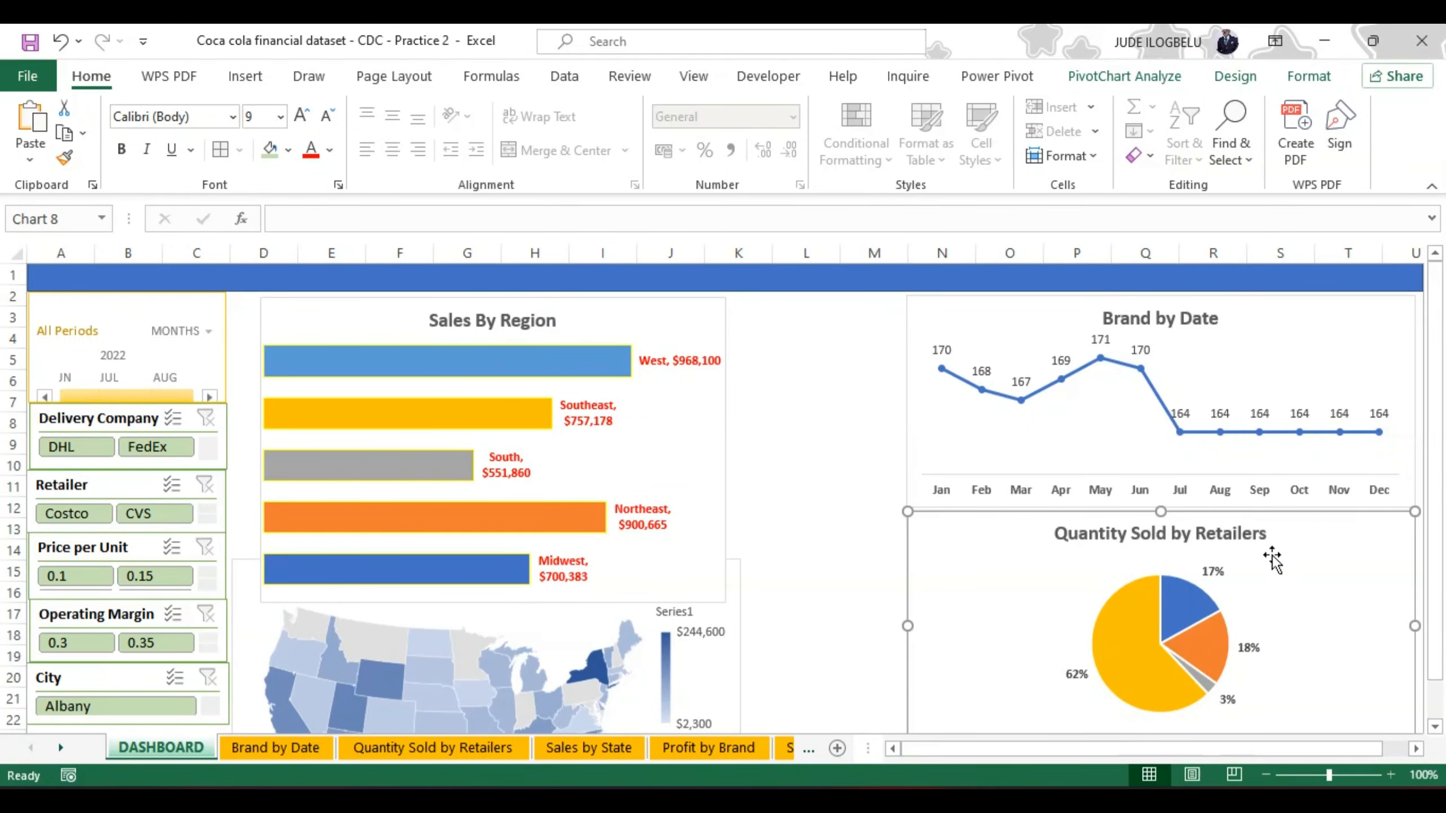
Step: Widen the Sales By Region chart to reach column L, shorten it to row 11, and place it against the filter column
left_click(691, 336)
left_click_drag(691, 336, 823, 336)
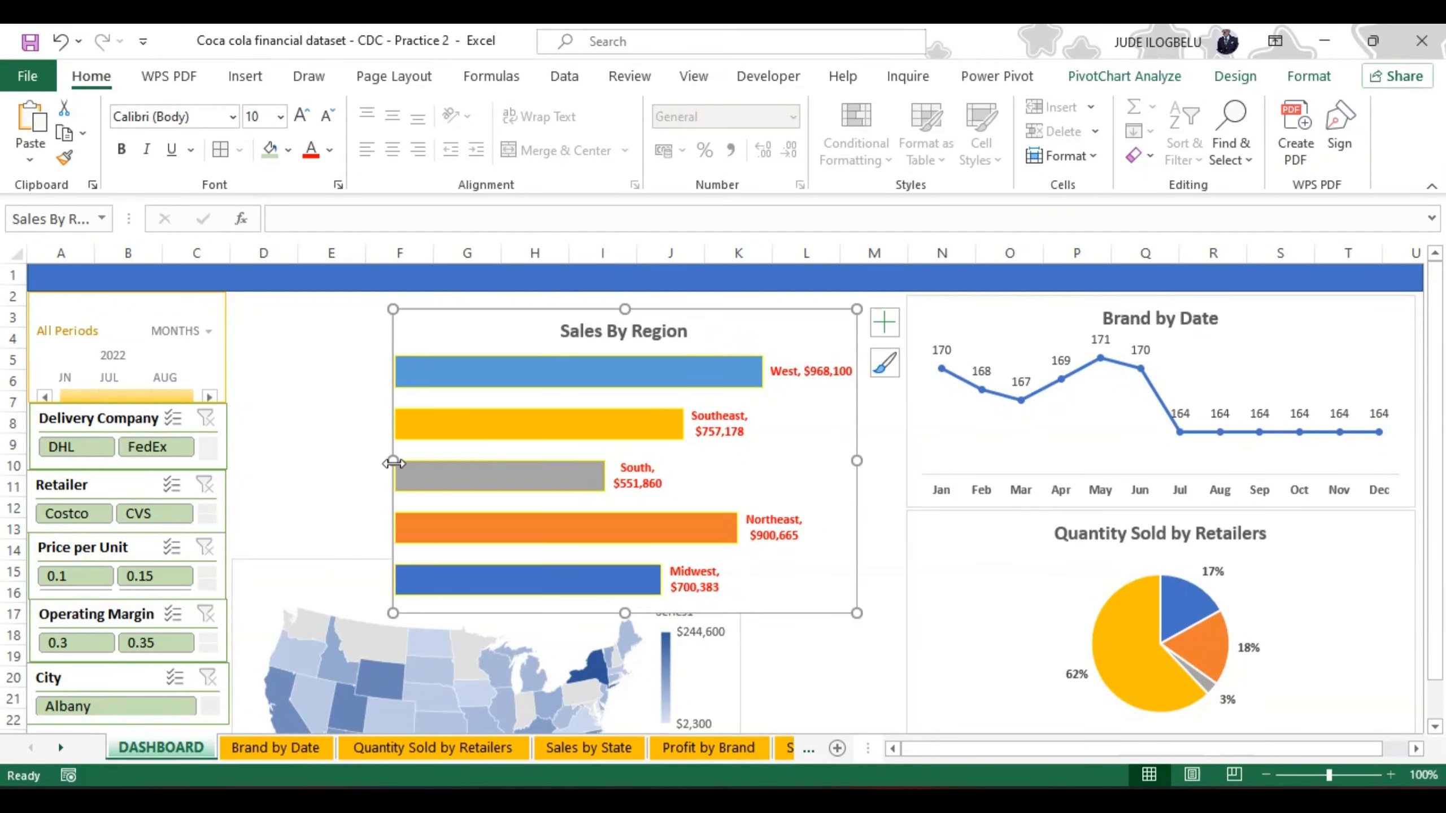
left_click_drag(393, 462, 291, 459)
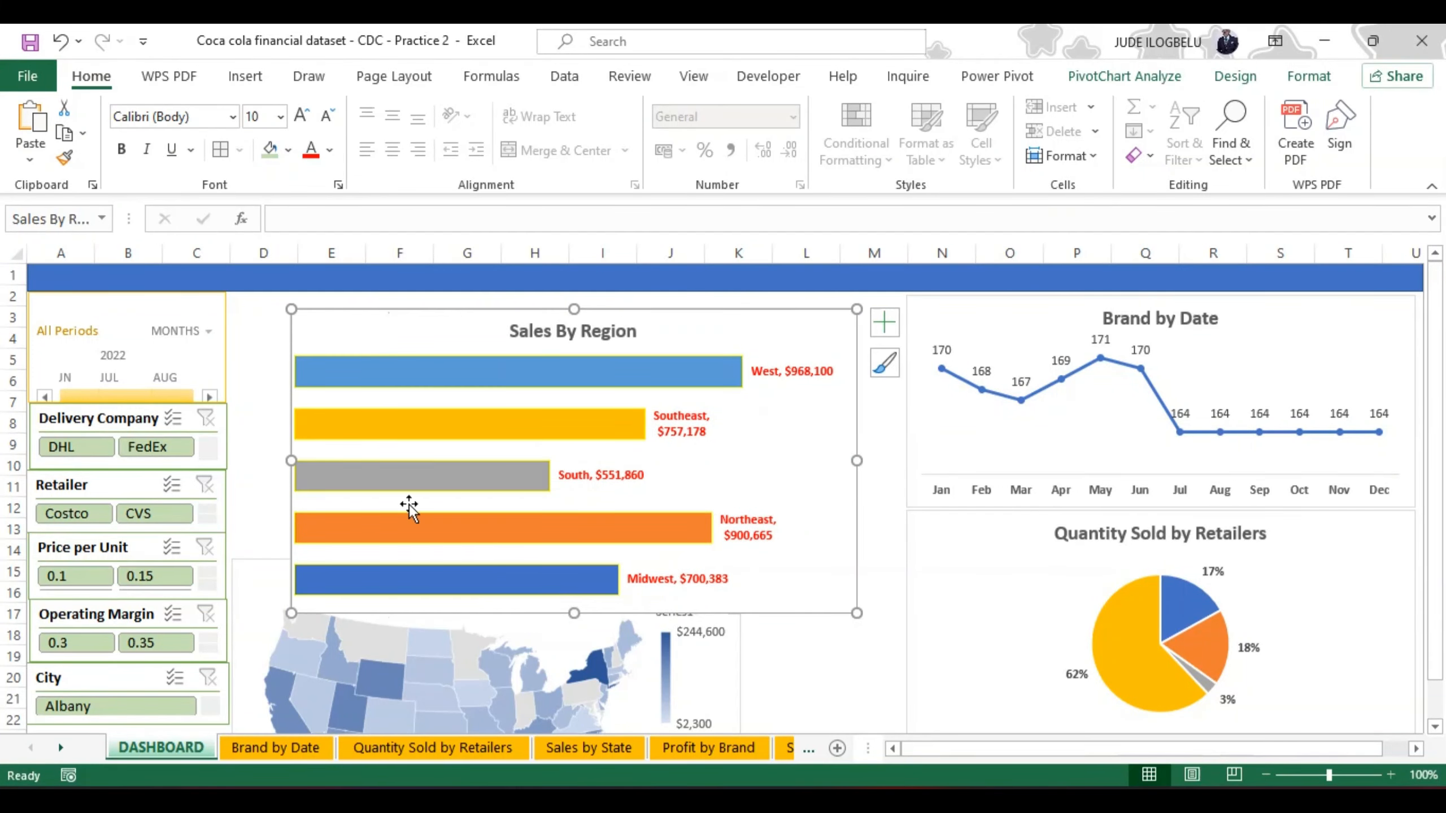
left_click_drag(574, 613, 590, 493)
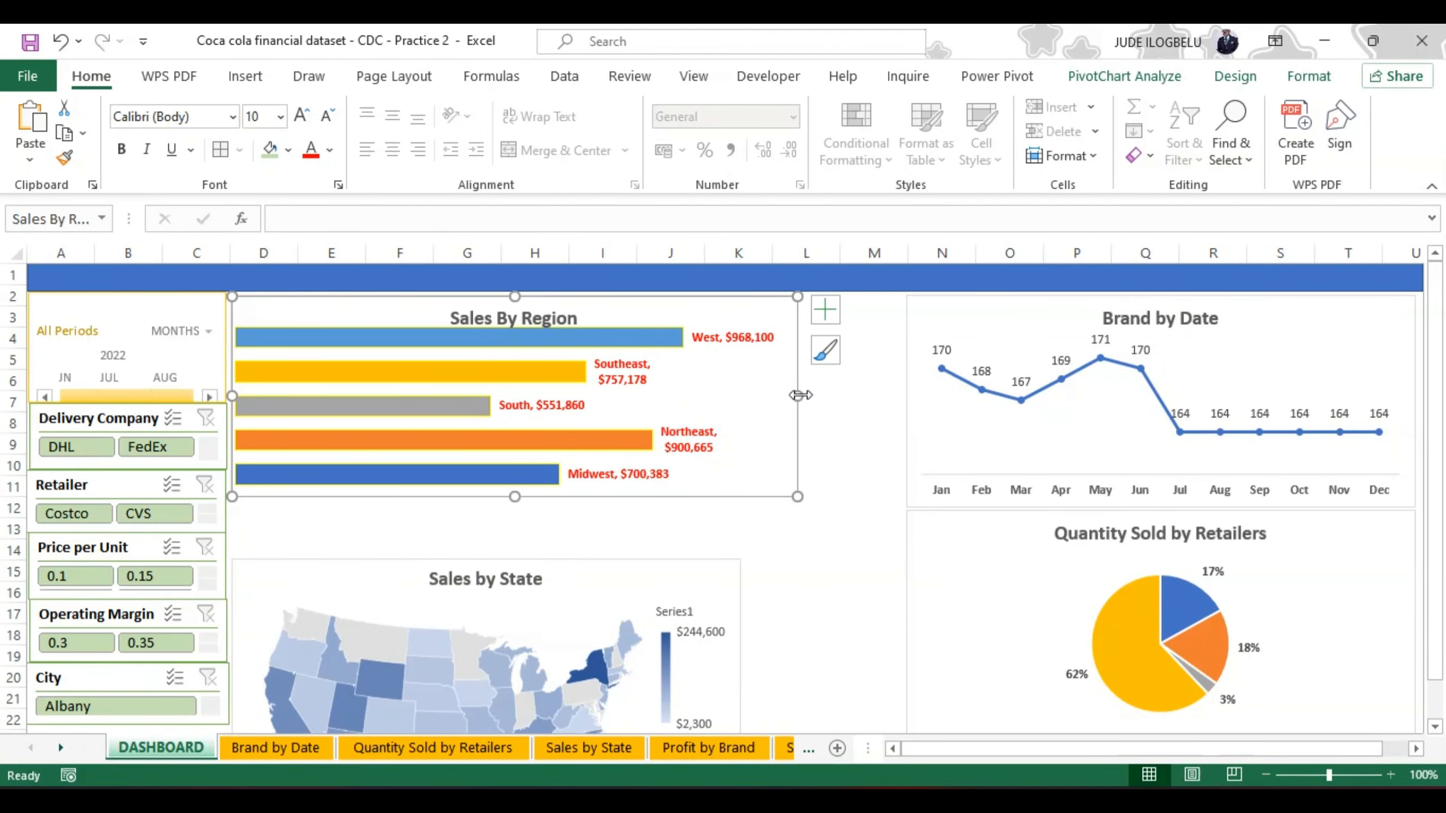
left_click_drag(800, 395, 828, 395)
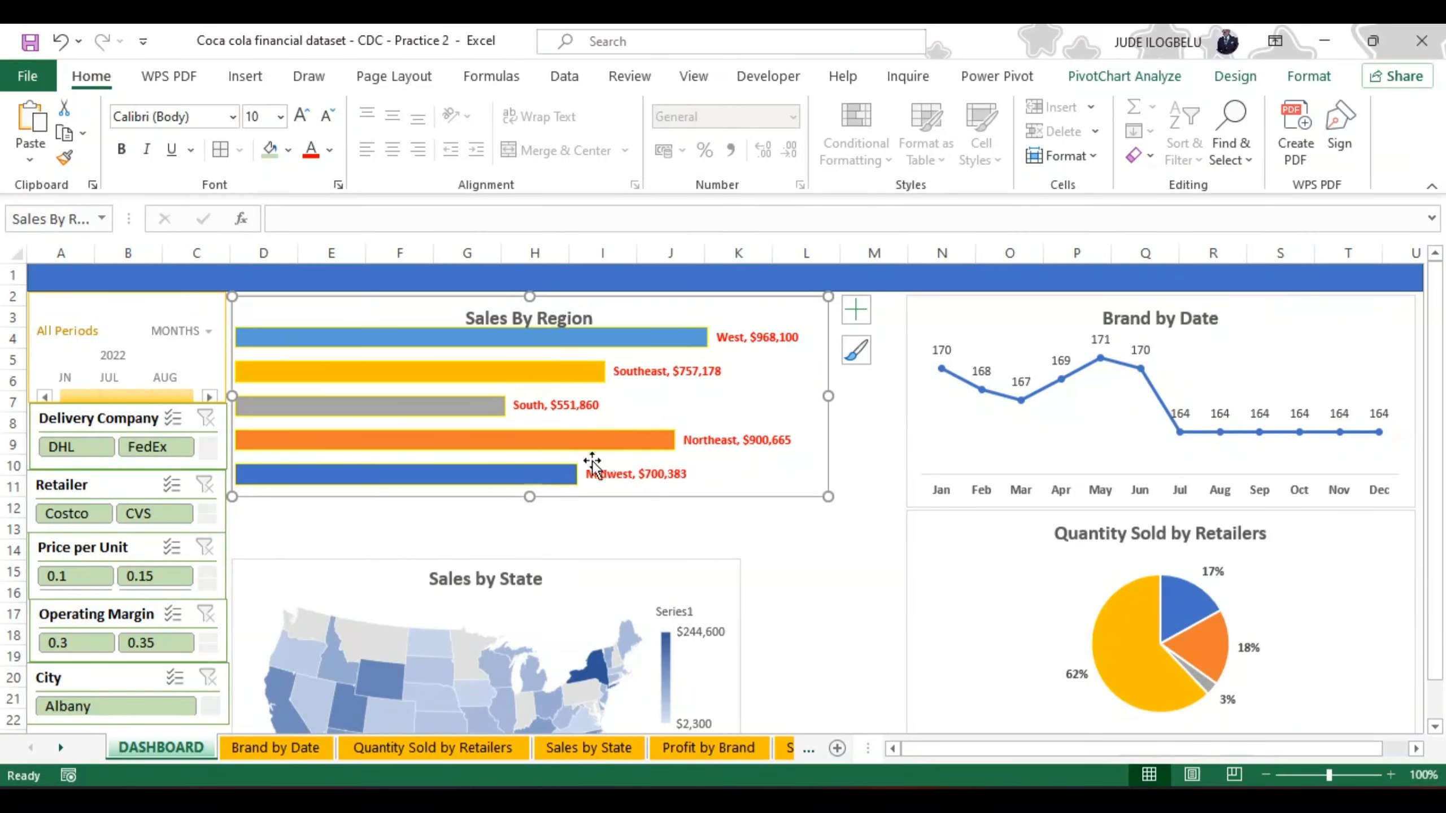
Step: Shorten the Sales by State map chart and place it beneath Sales By Region, against the filter column
left_click_drag(558, 560, 573, 400)
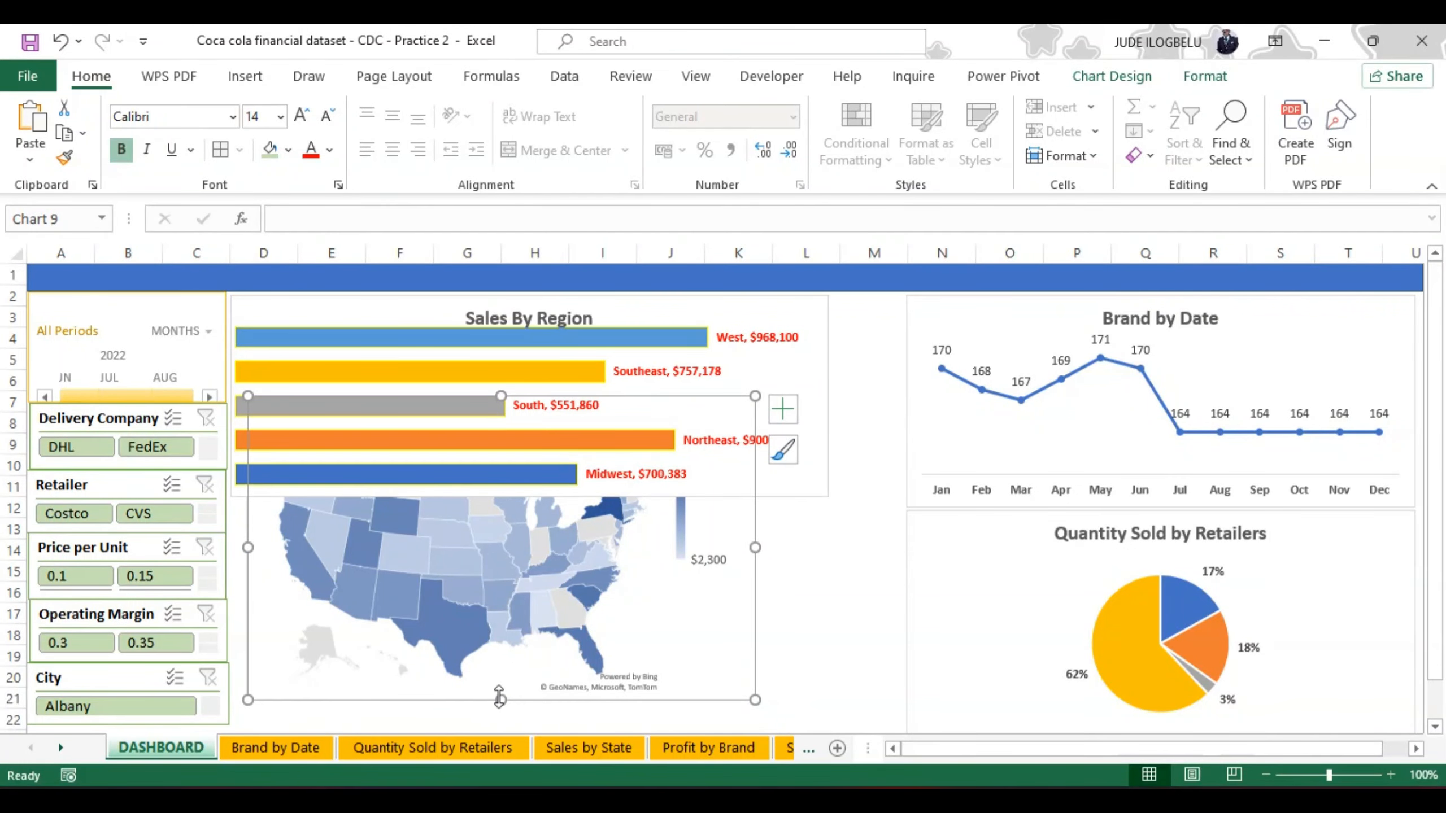
left_click_drag(499, 697, 504, 596)
left_click(543, 586)
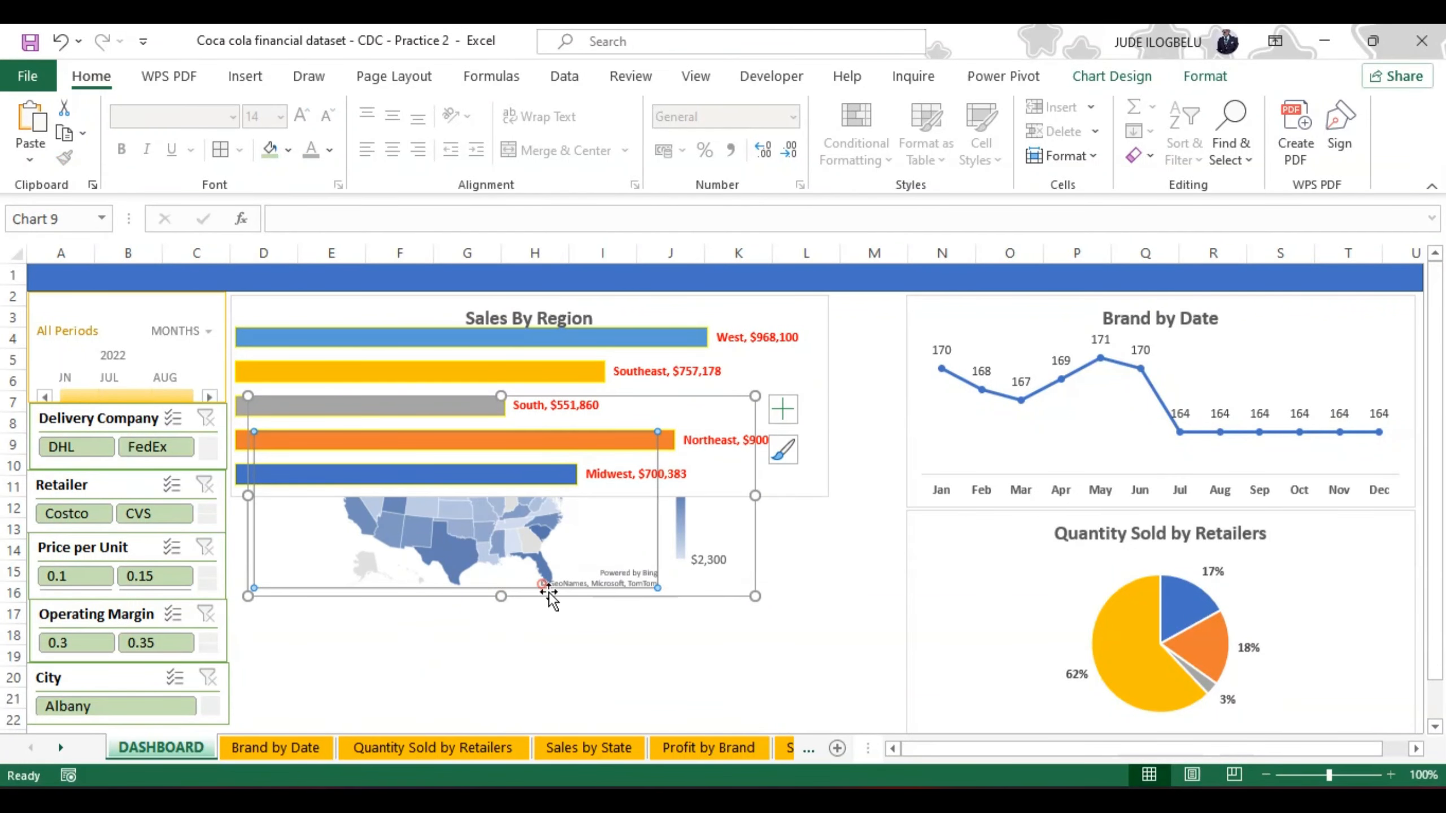
left_click_drag(684, 583, 661, 704)
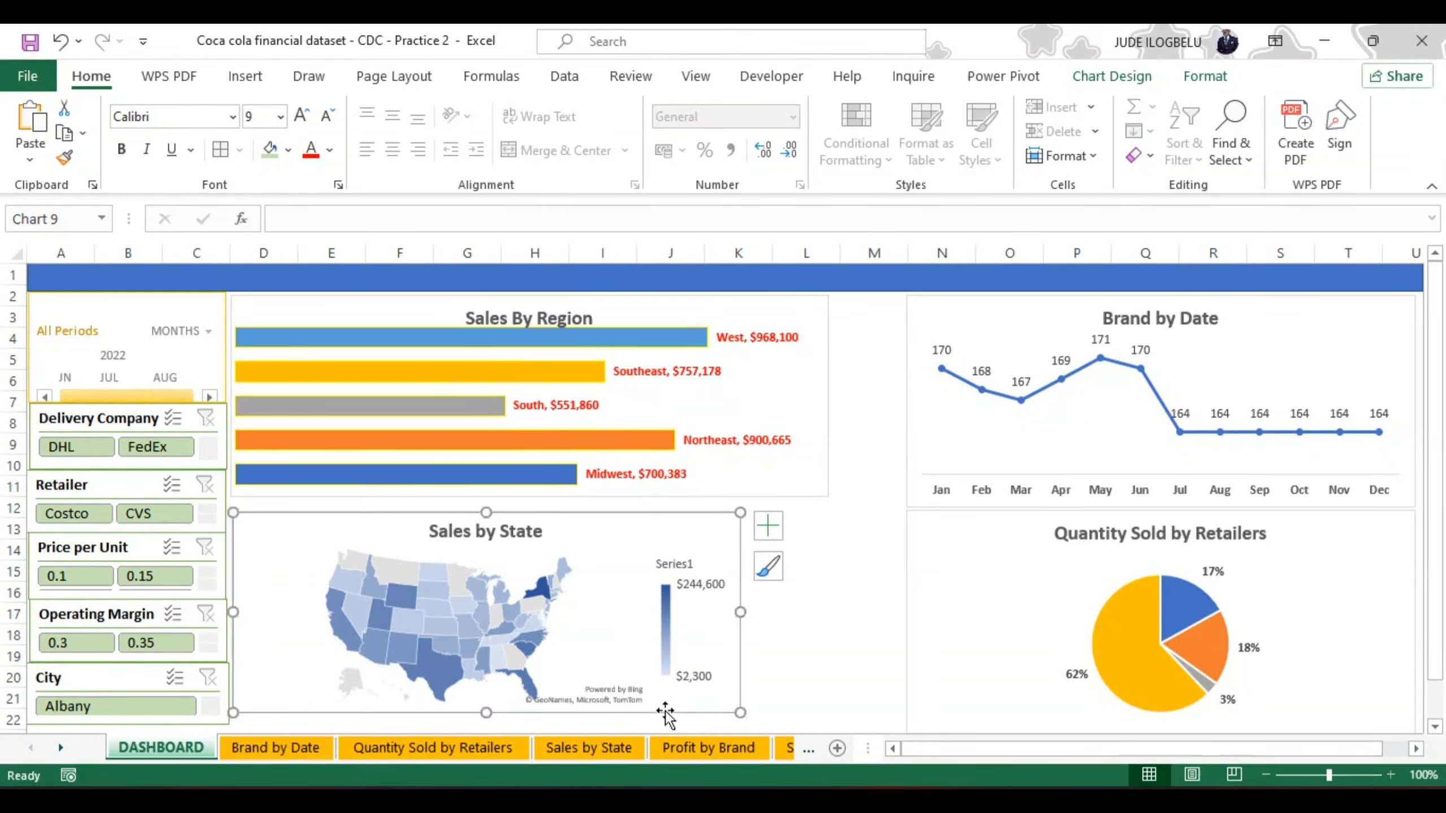
Step: Nudge Sales by State down, raise its upper edge towards Sales By Region, and widen it to the same edge in column L
left_click_drag(739, 542, 742, 558)
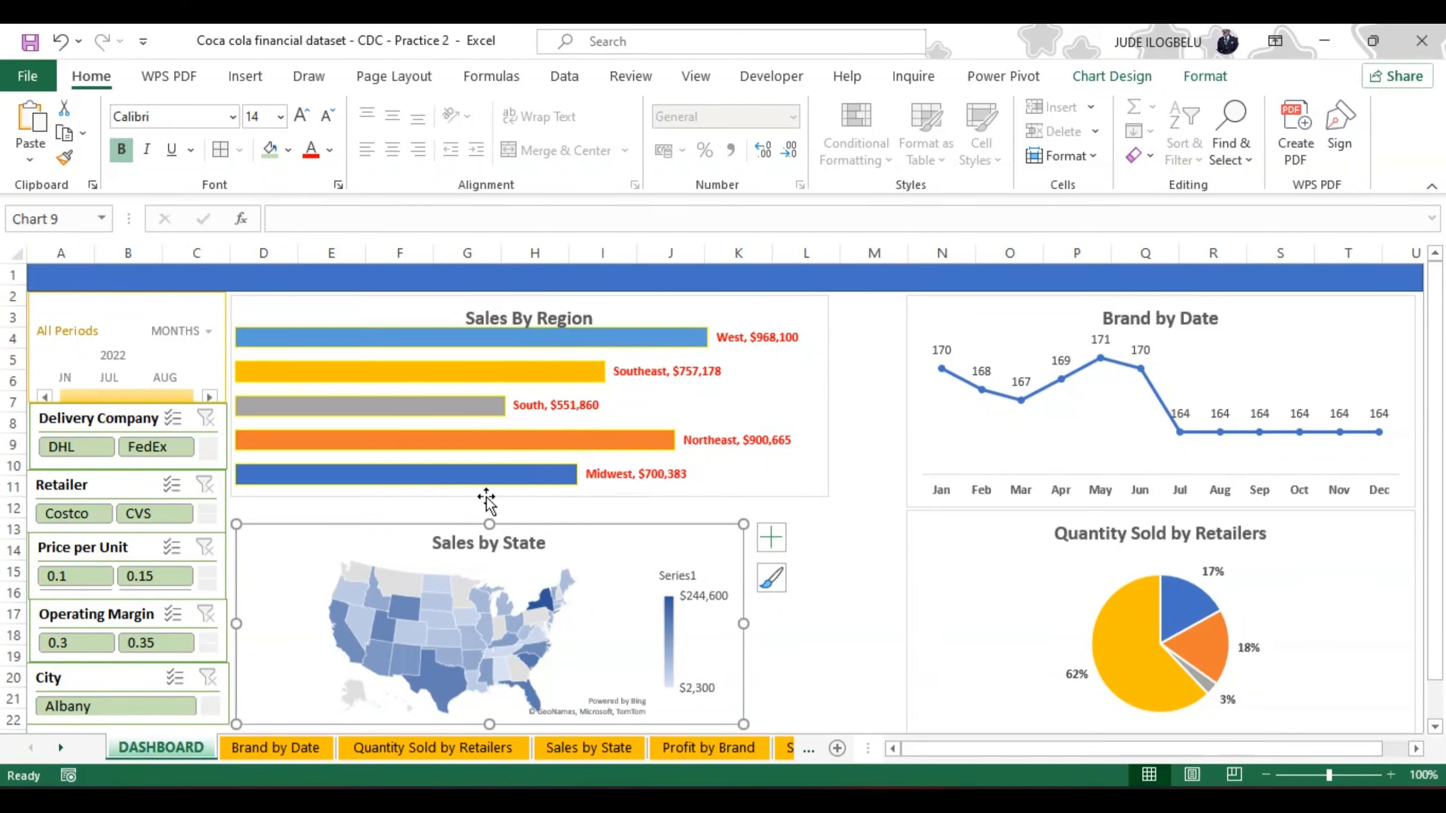
left_click_drag(489, 523, 489, 503)
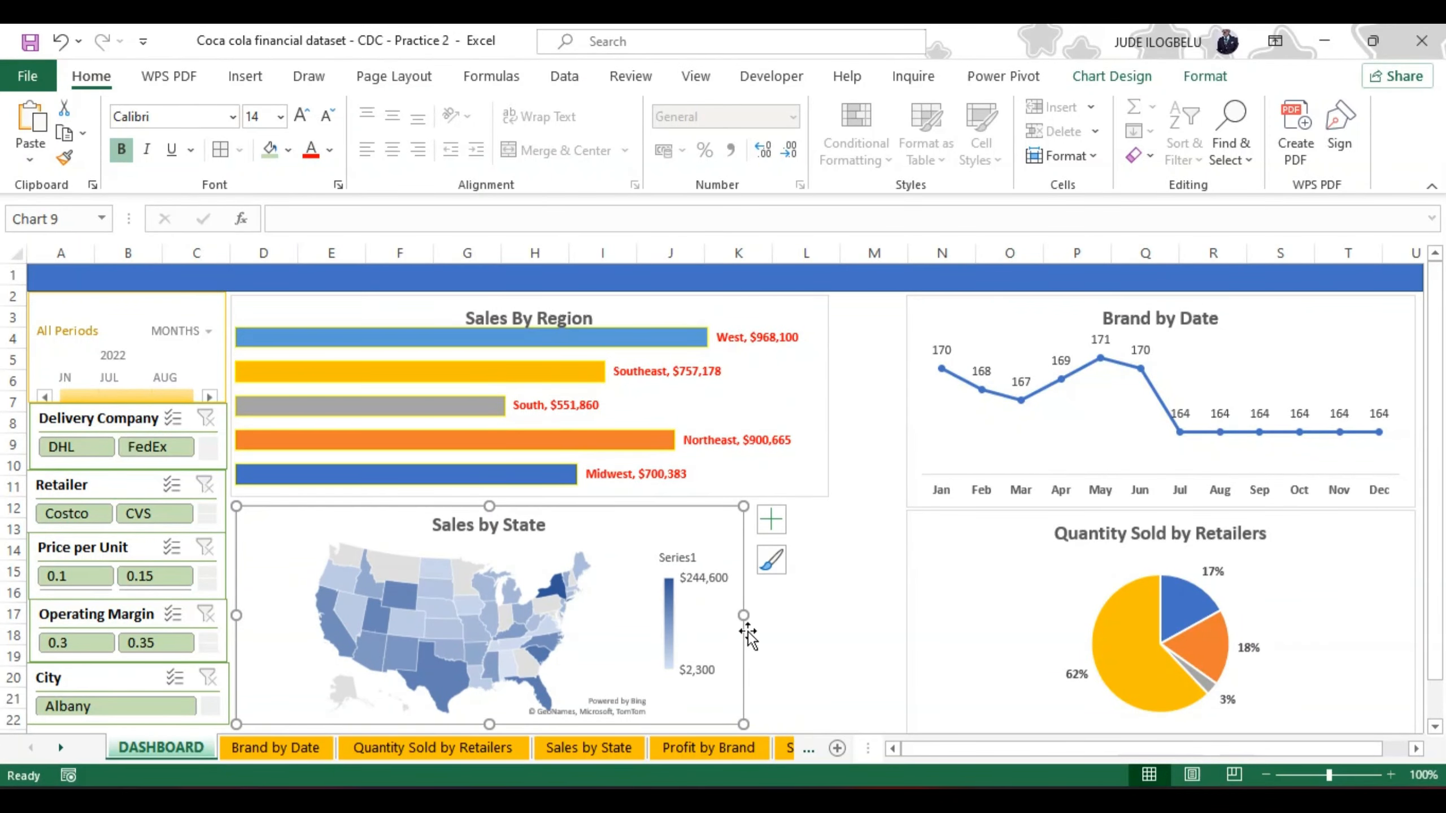
left_click_drag(747, 616, 826, 613)
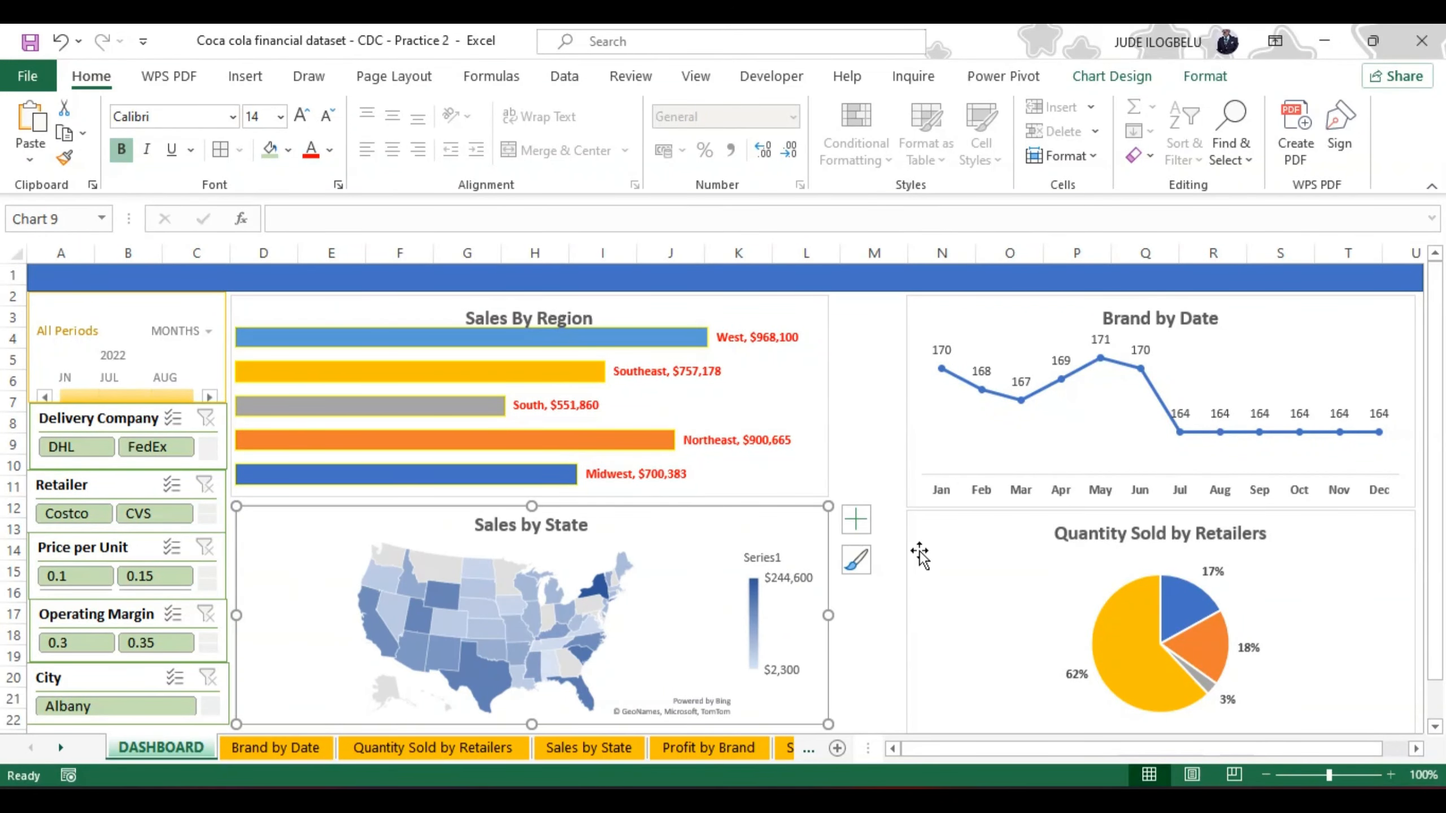
Step: Close the gap between Sales By Region and Sales by State at row 12, and extend Brand by Date leftward to meet Sales By Region
left_click(913, 409)
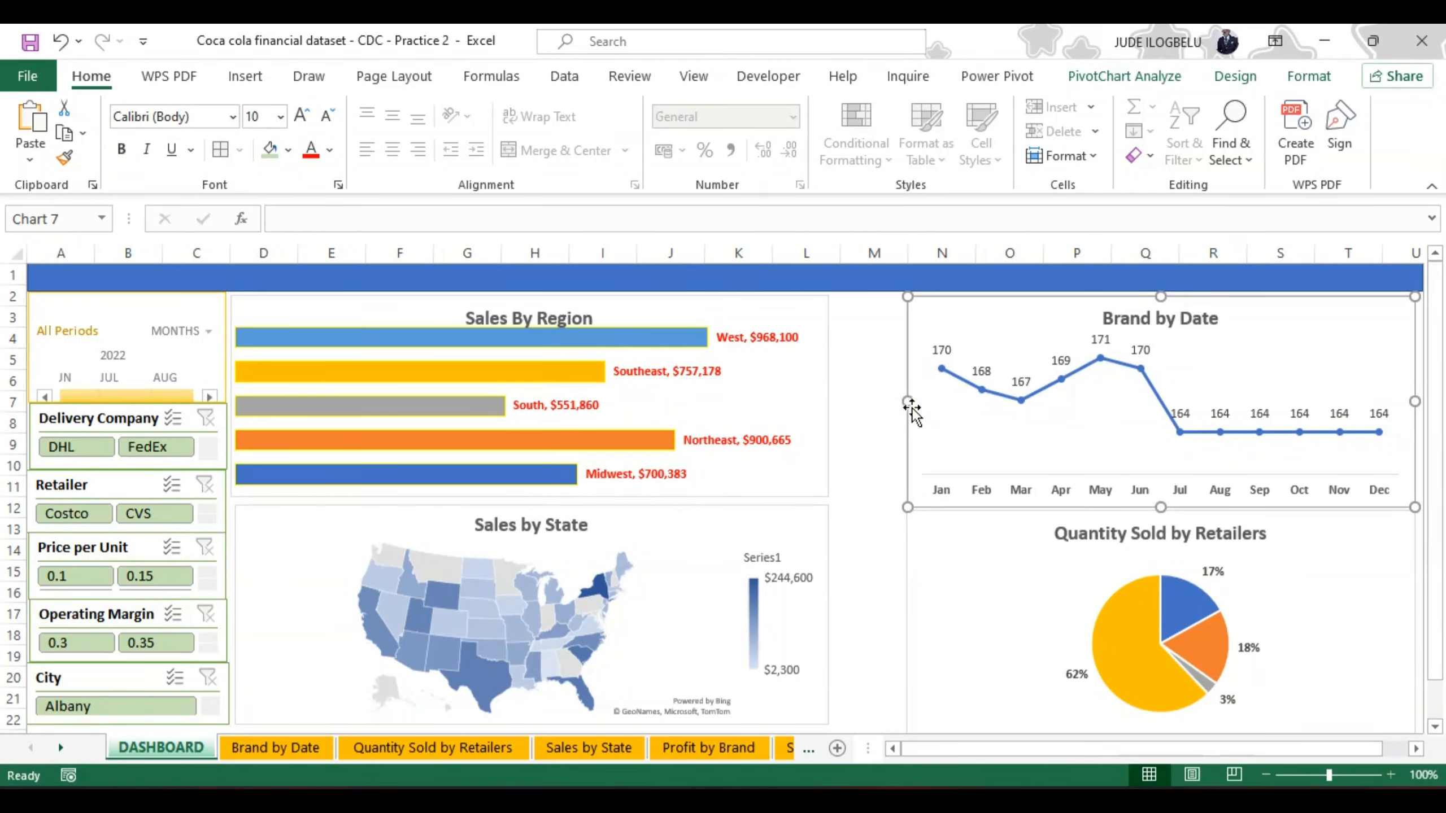
left_click_drag(907, 398, 859, 401)
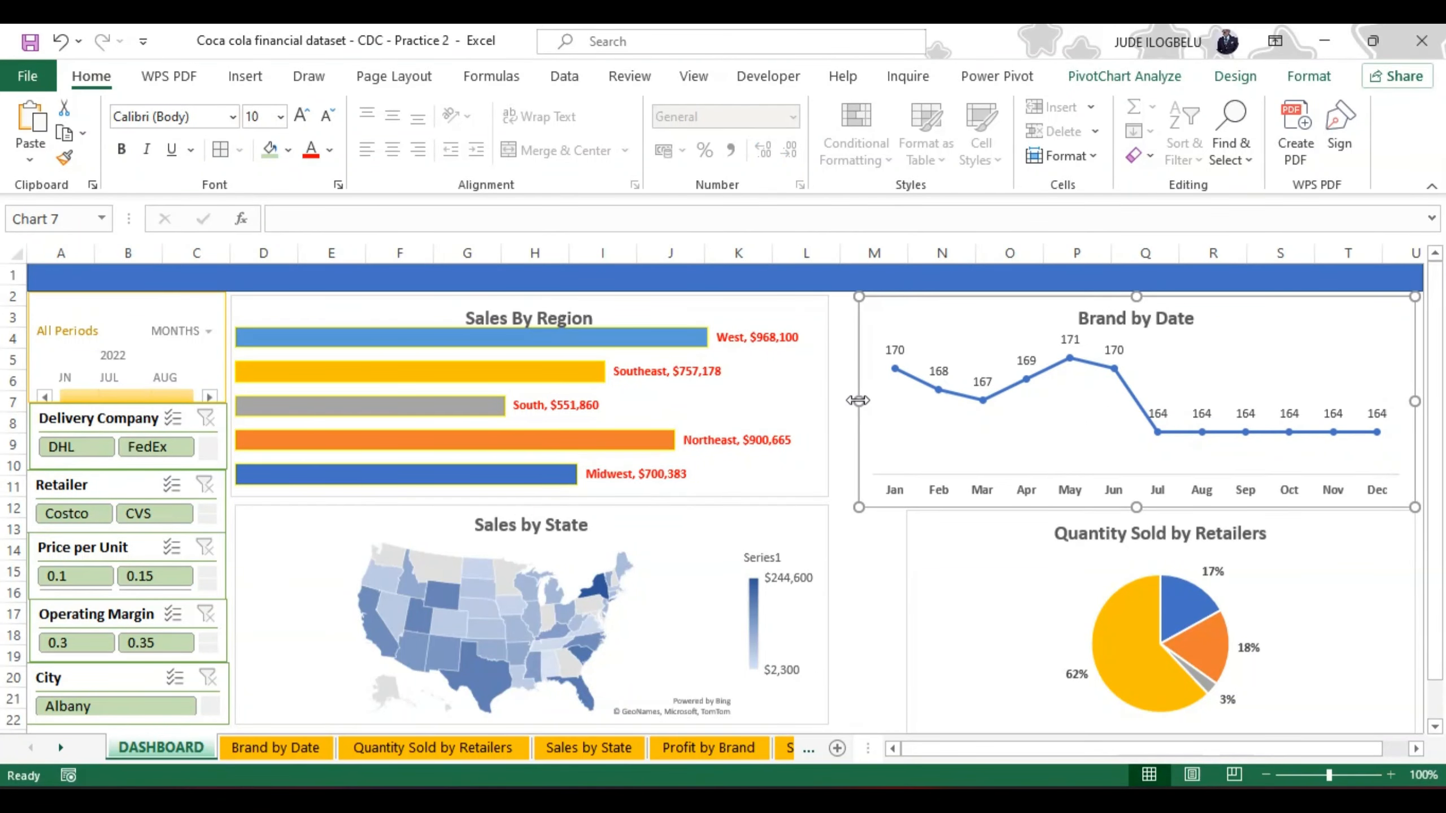
left_click(704, 519)
left_click_drag(531, 505, 531, 514)
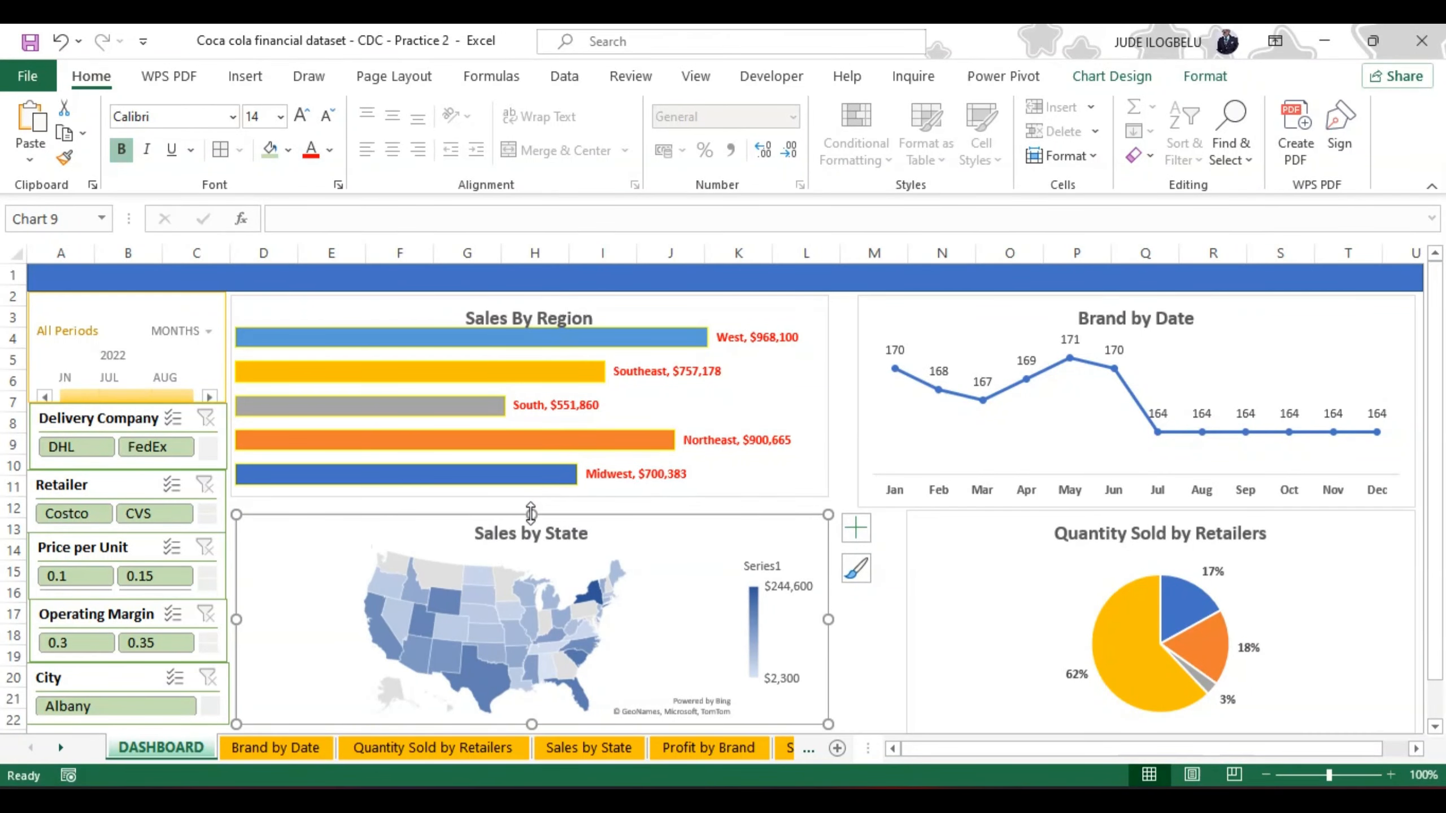
left_click(560, 492)
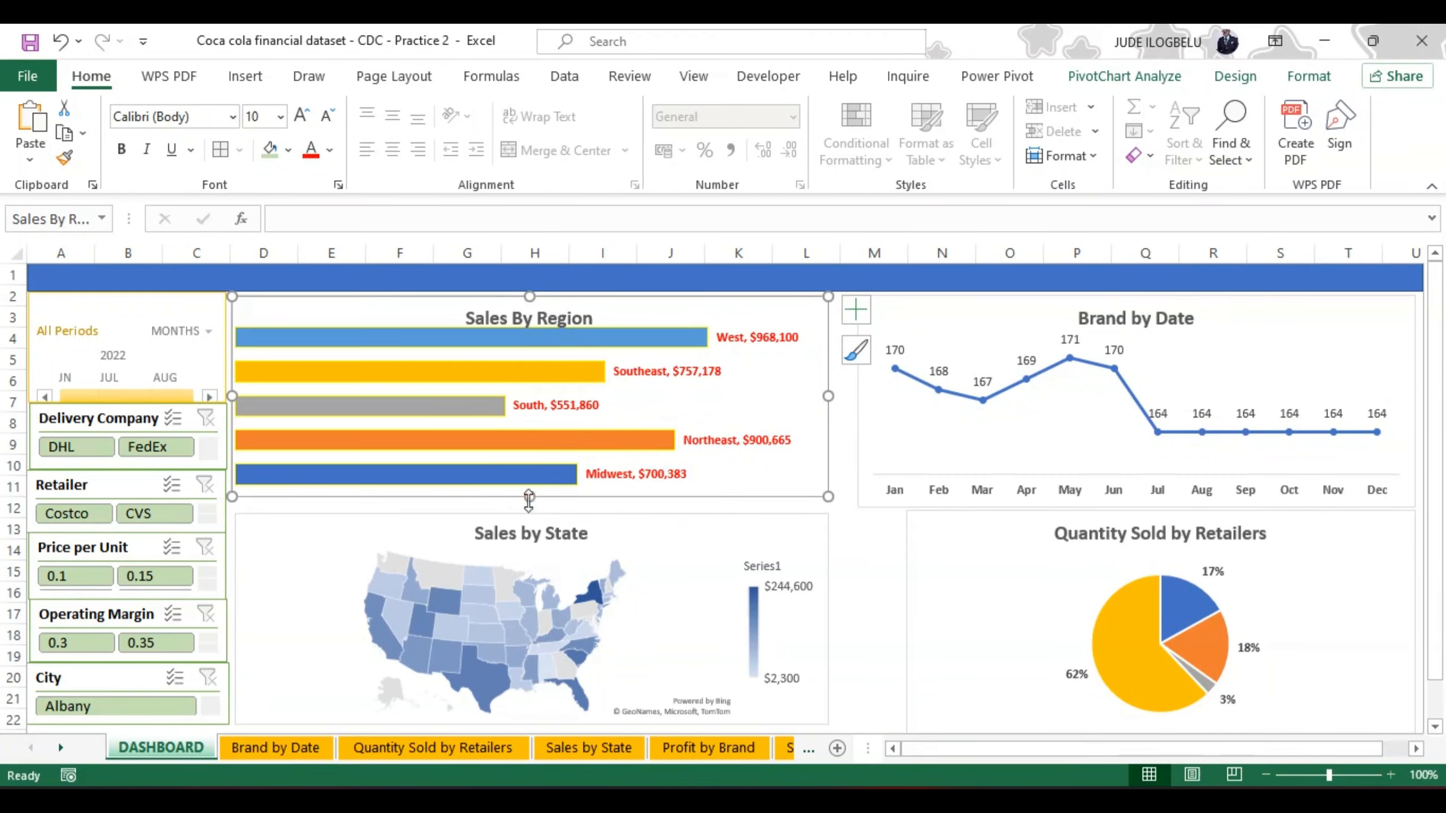
left_click_drag(530, 494, 532, 512)
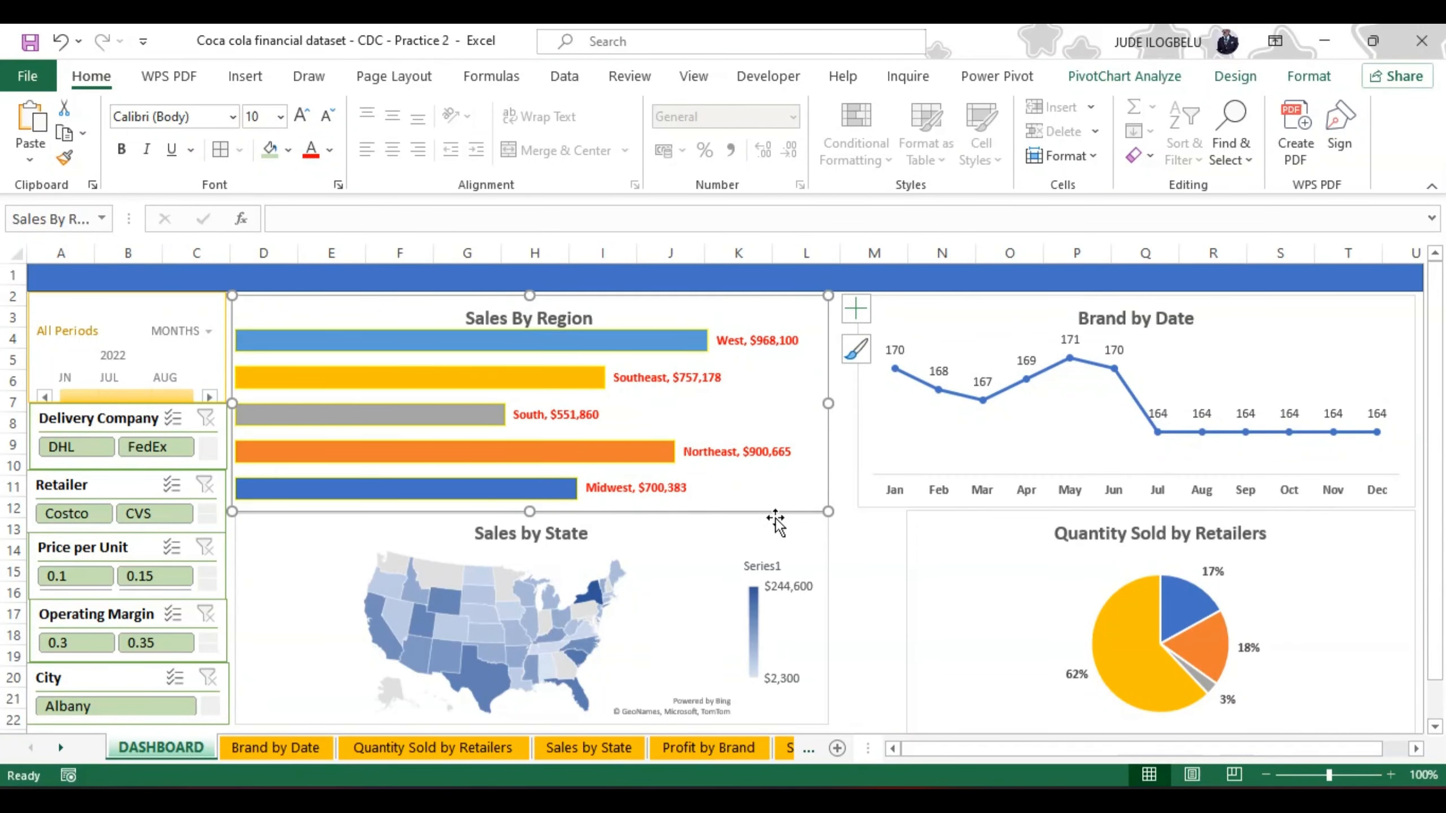
left_click(855, 424)
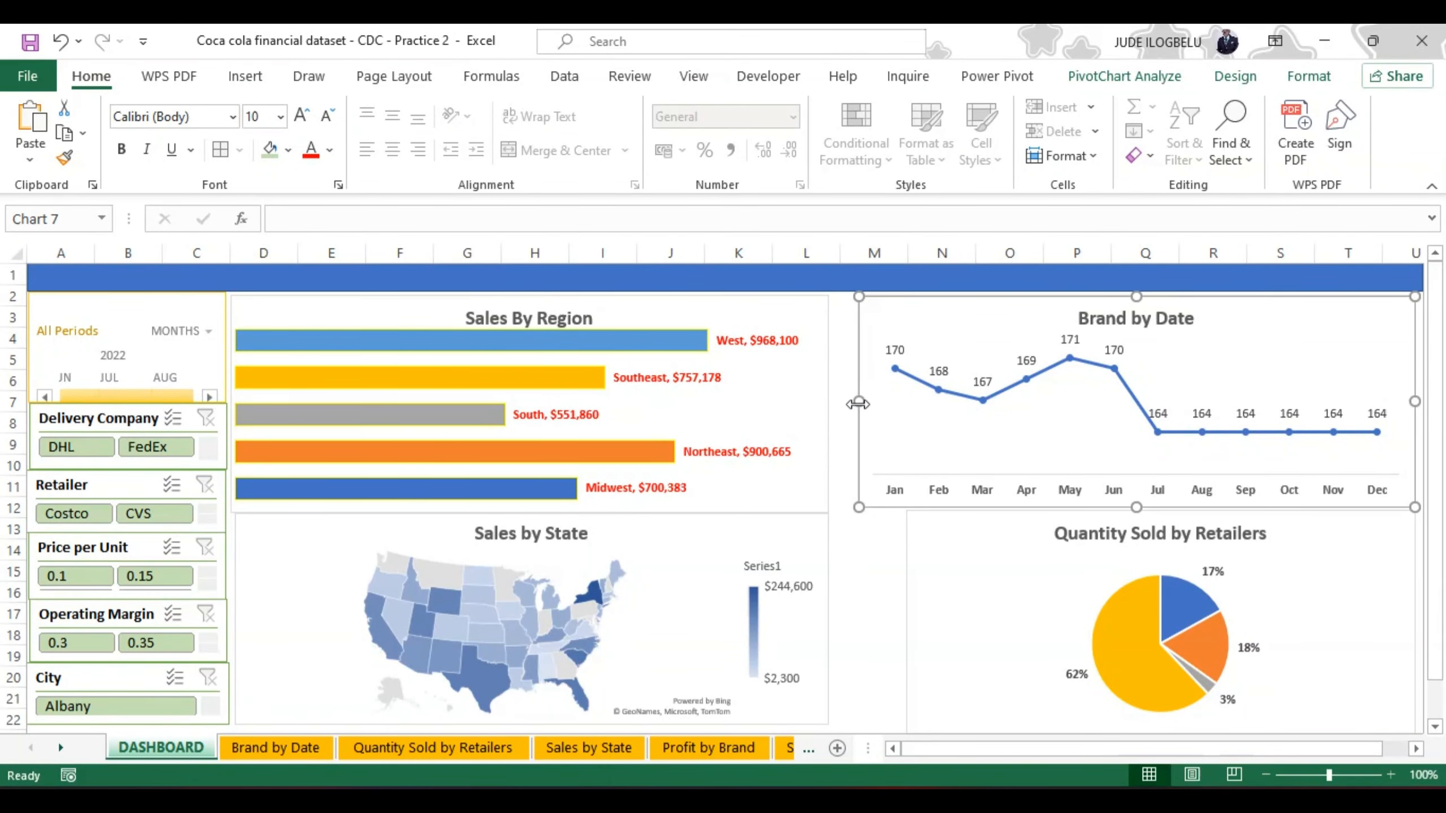
left_click_drag(856, 400, 830, 402)
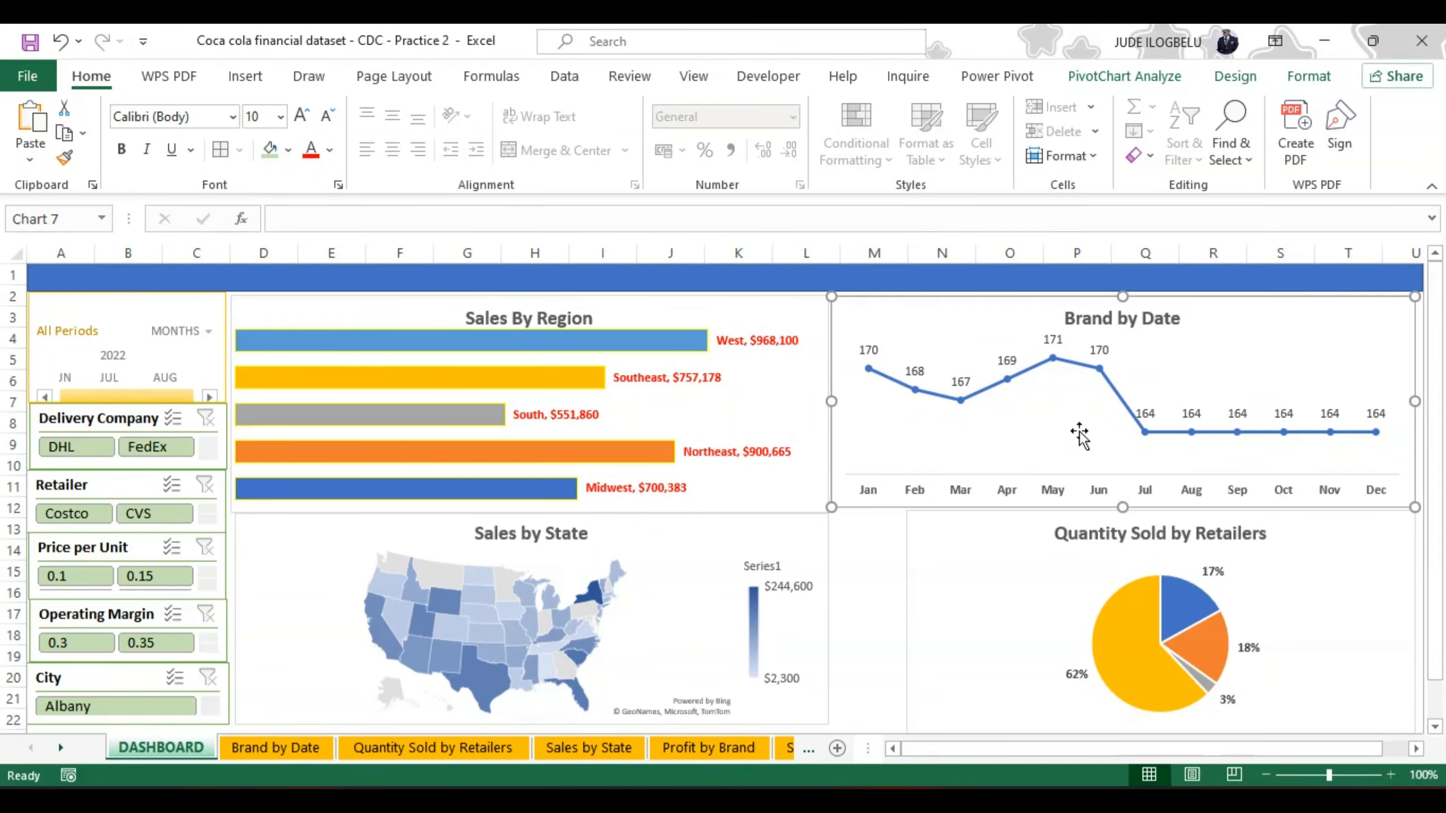
Step: Shorten the Quantity Sold by Retailers chart slightly and place it below Brand by Date, flush against Sales by State
left_click(959, 590)
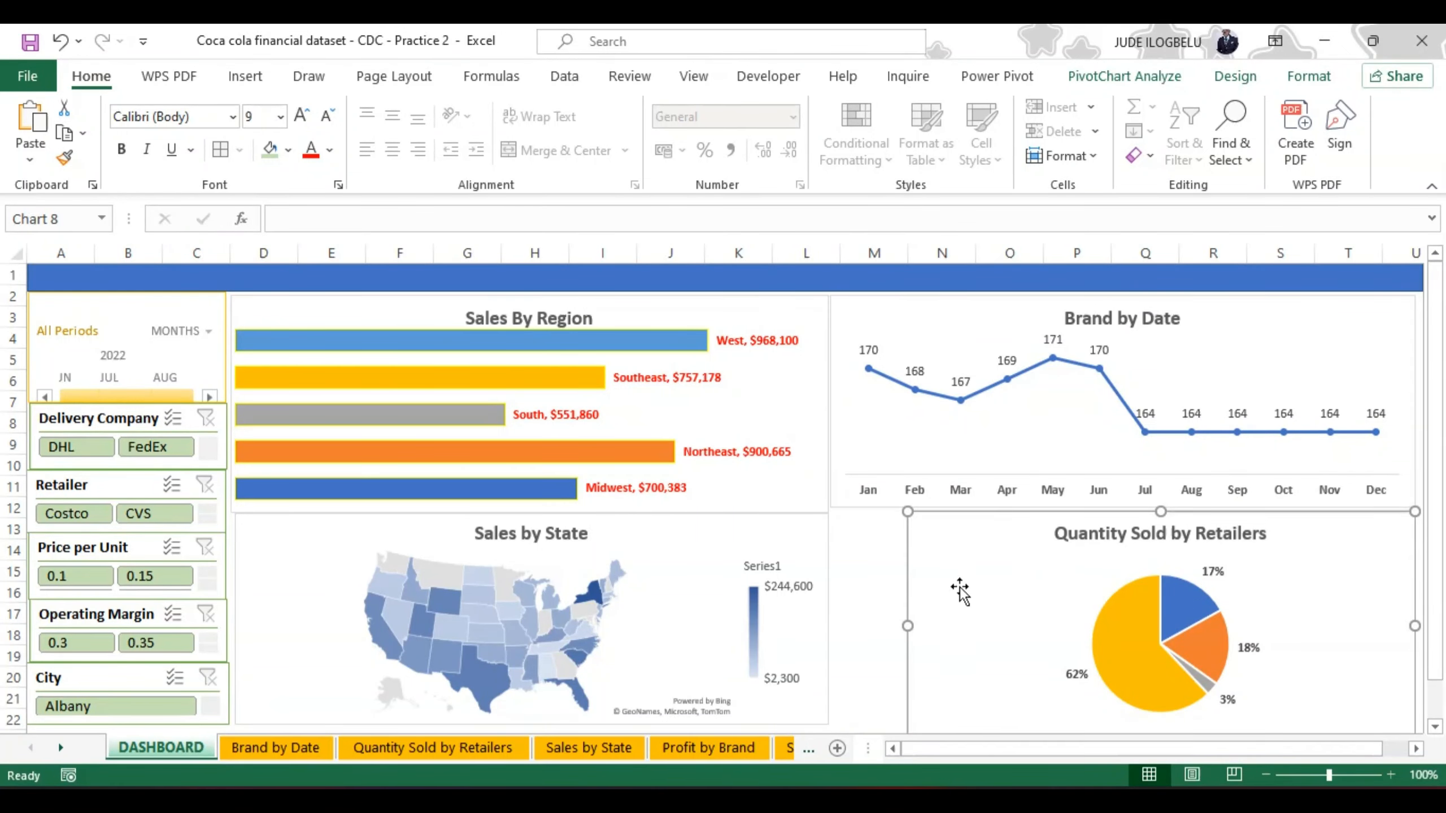
mouse_move(908, 624)
left_mouse_down()
mouse_move(858, 626)
mouse_move(914, 585)
mouse_move(908, 617)
left_mouse_up()
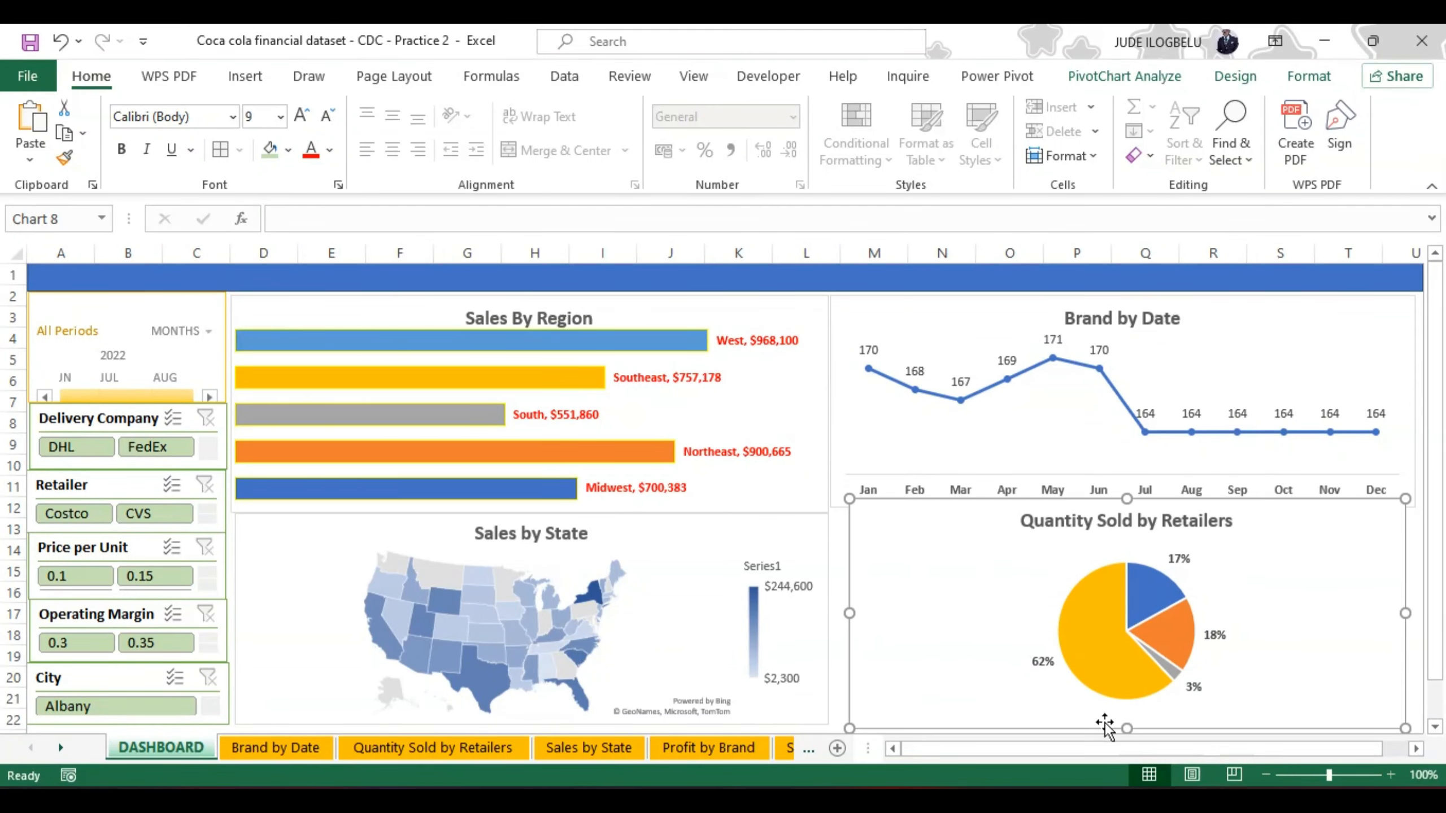
left_click_drag(1127, 725, 1127, 719)
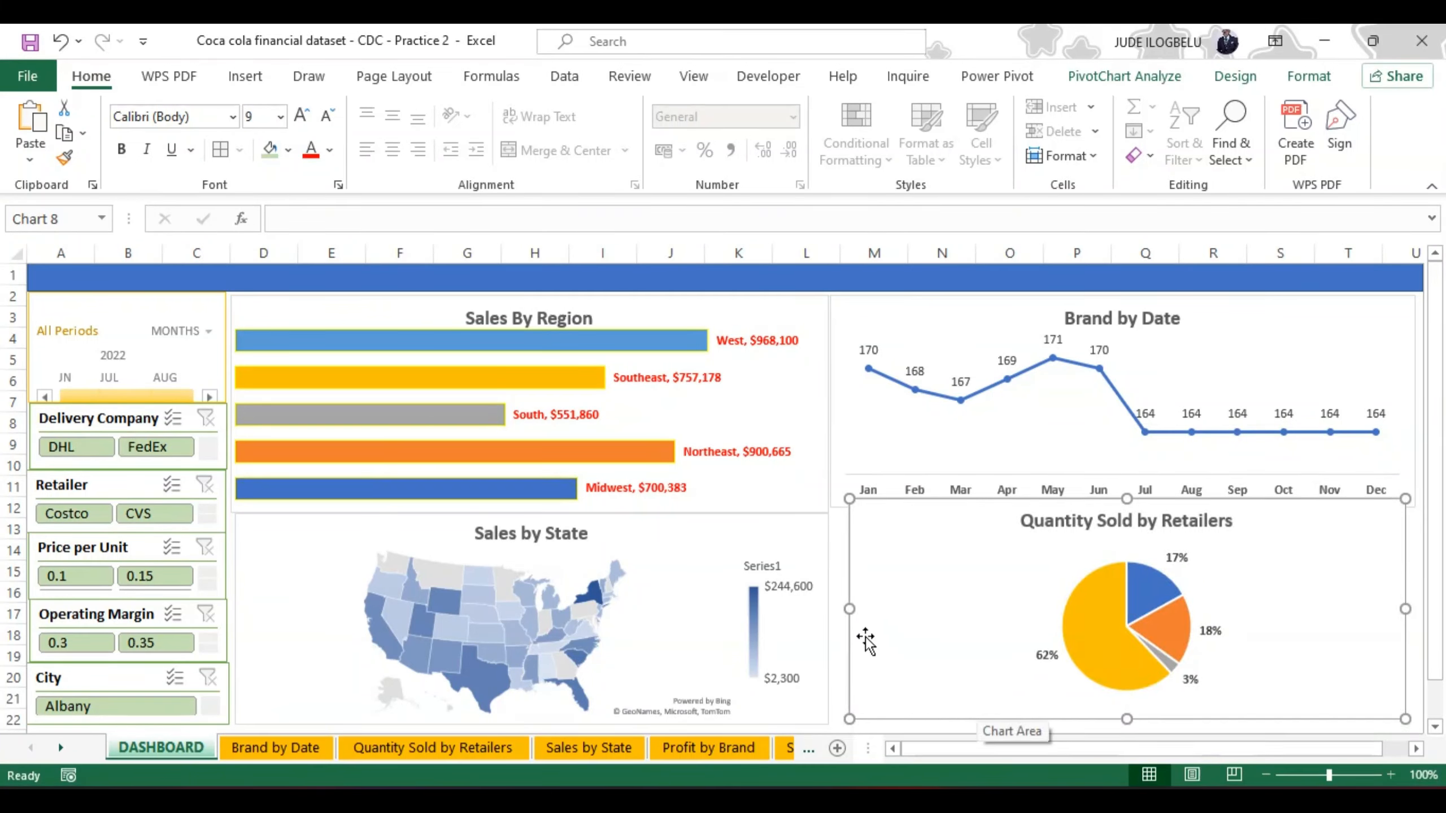
left_click_drag(859, 636, 848, 659)
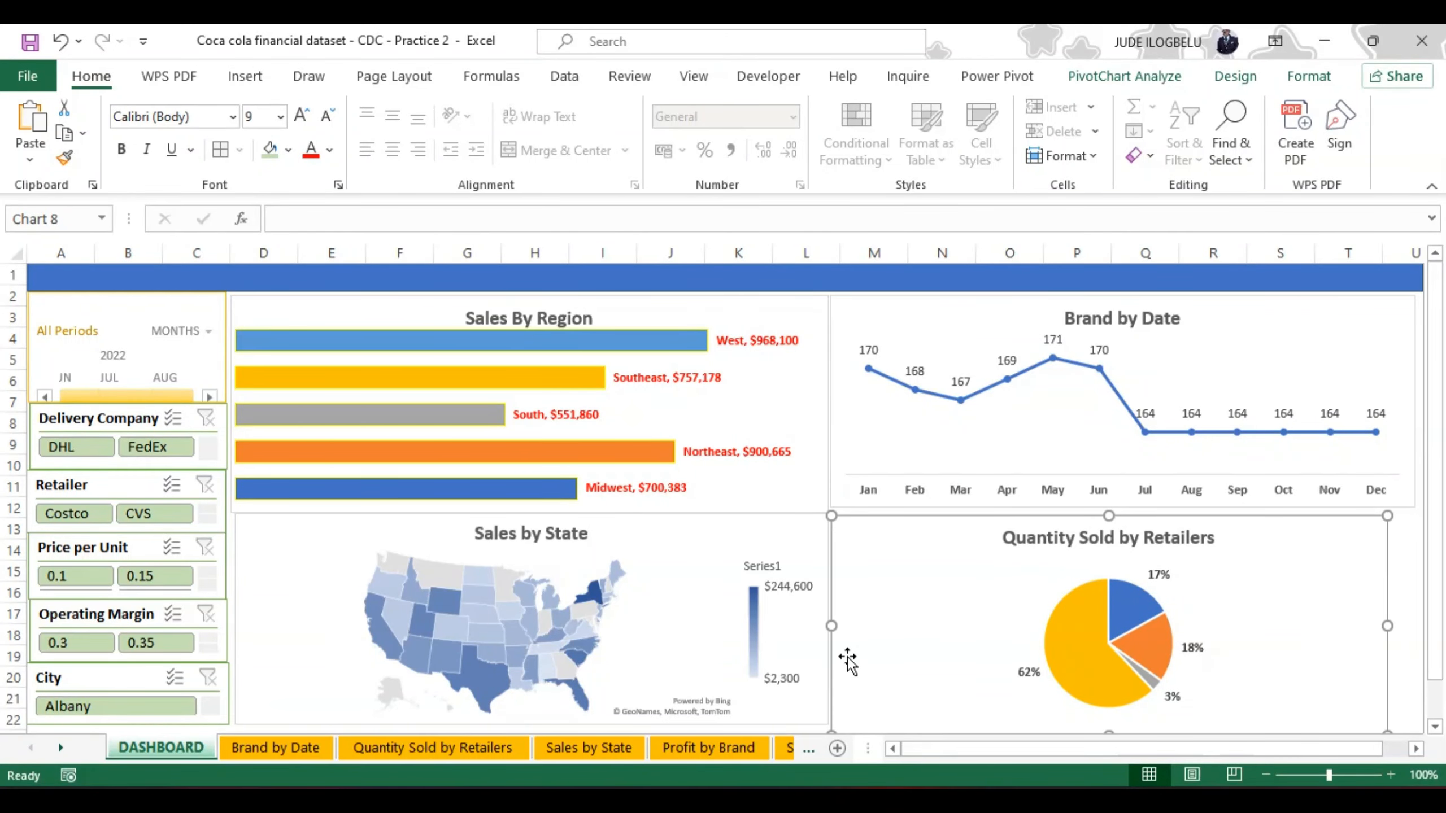
Step: Widen the Quantity Sold by Retailers chart to match Brand by Date's width, undoing the oversized first attempt
left_click_drag(1387, 628, 1413, 632)
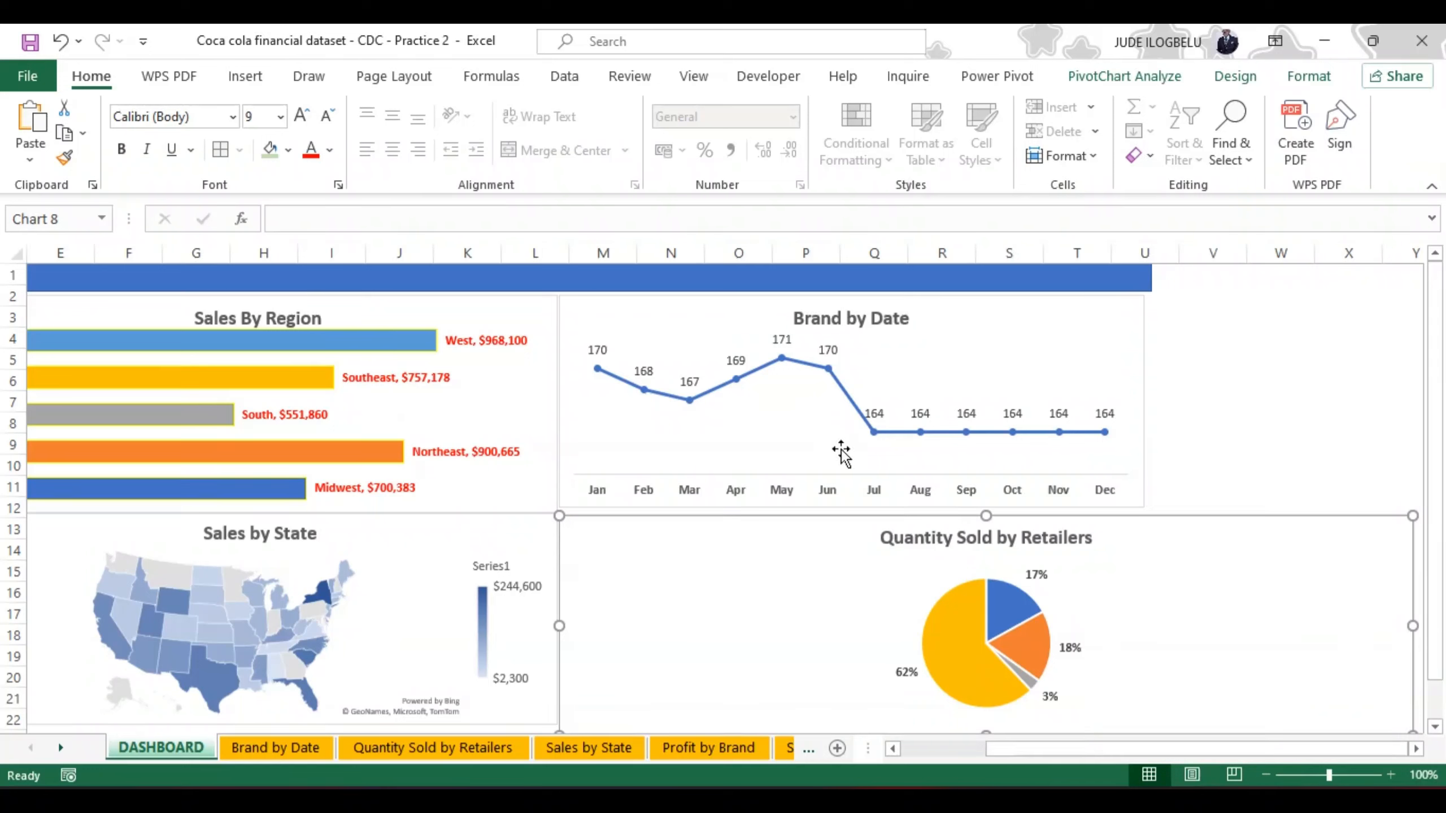
left_click(60, 41)
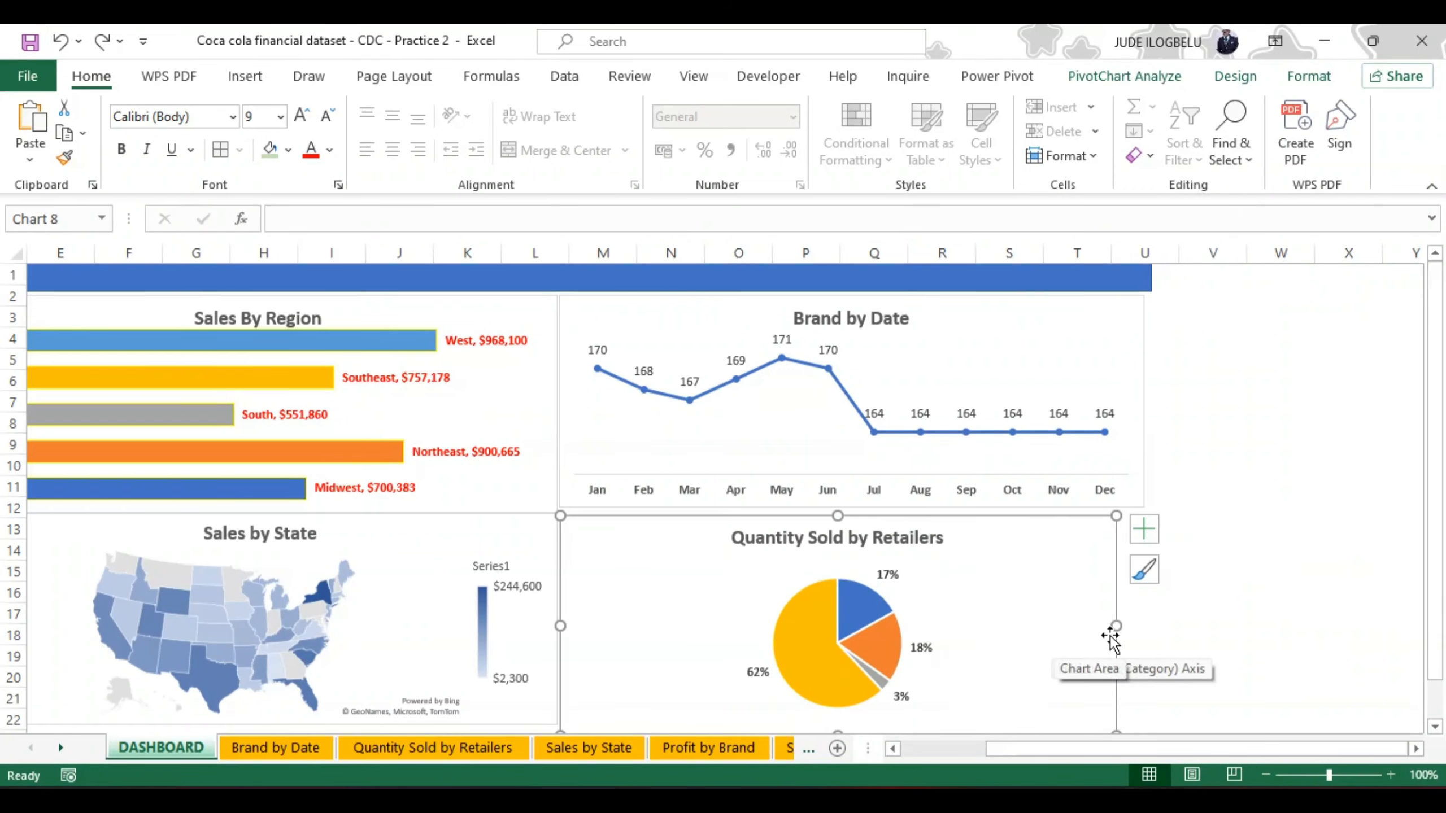
left_click_drag(1116, 625, 1142, 625)
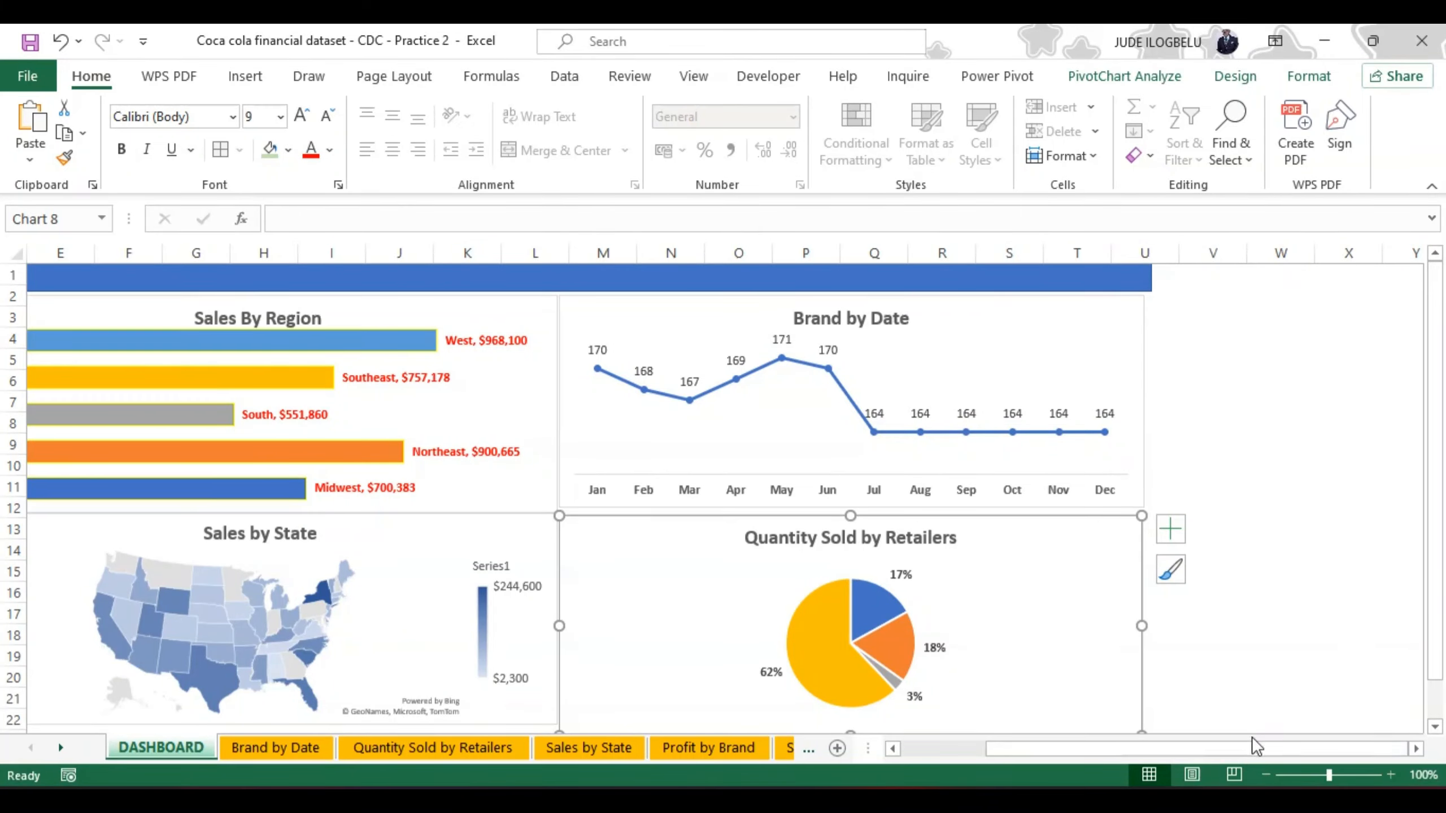
left_click_drag(1195, 751, 1109, 766)
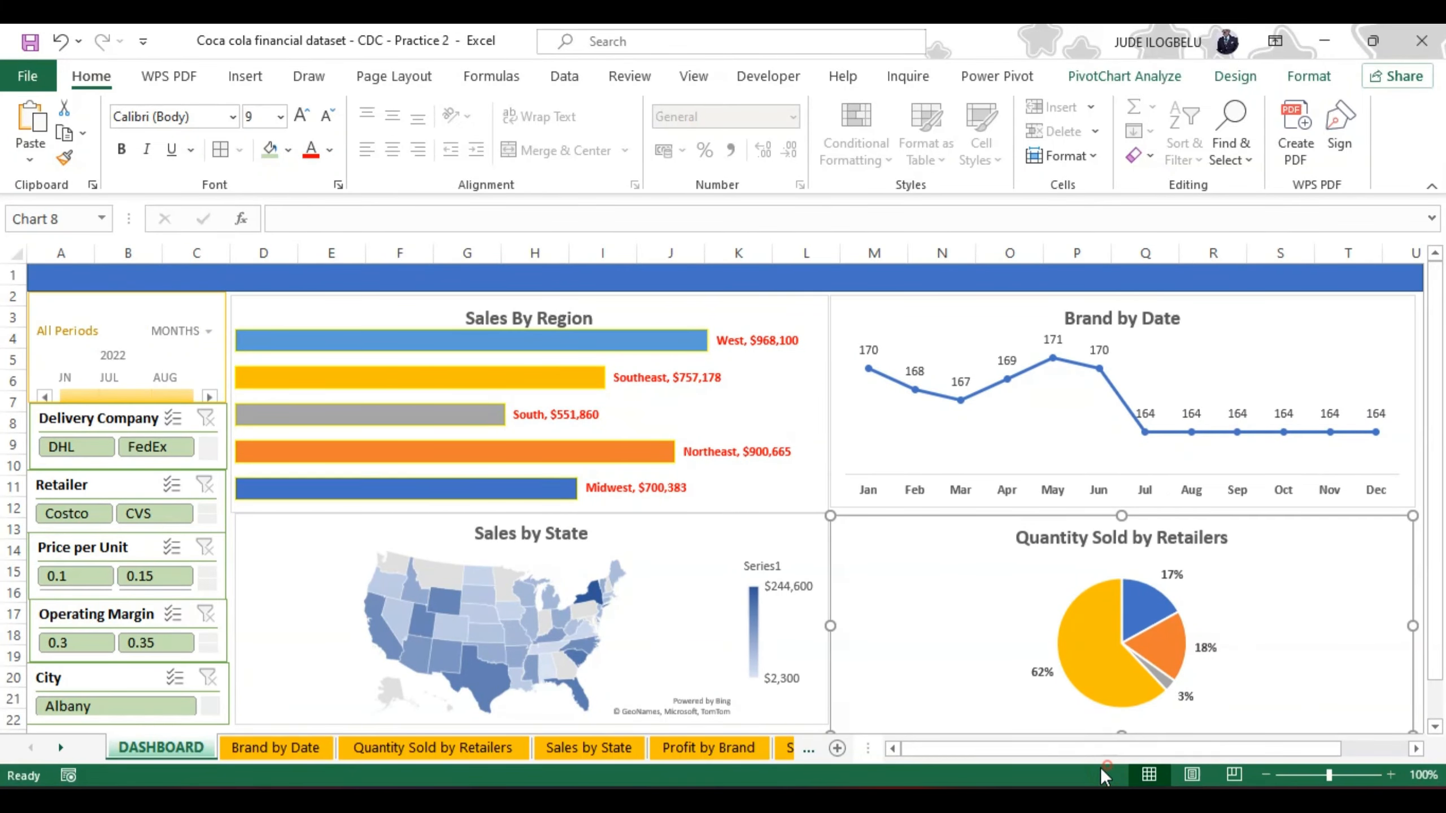
Step: Extend the Brand by Date chart's lower edge down to meet the Quantity Sold by Retailers chart
left_click(862, 421)
left_click_drag(1124, 507, 1127, 514)
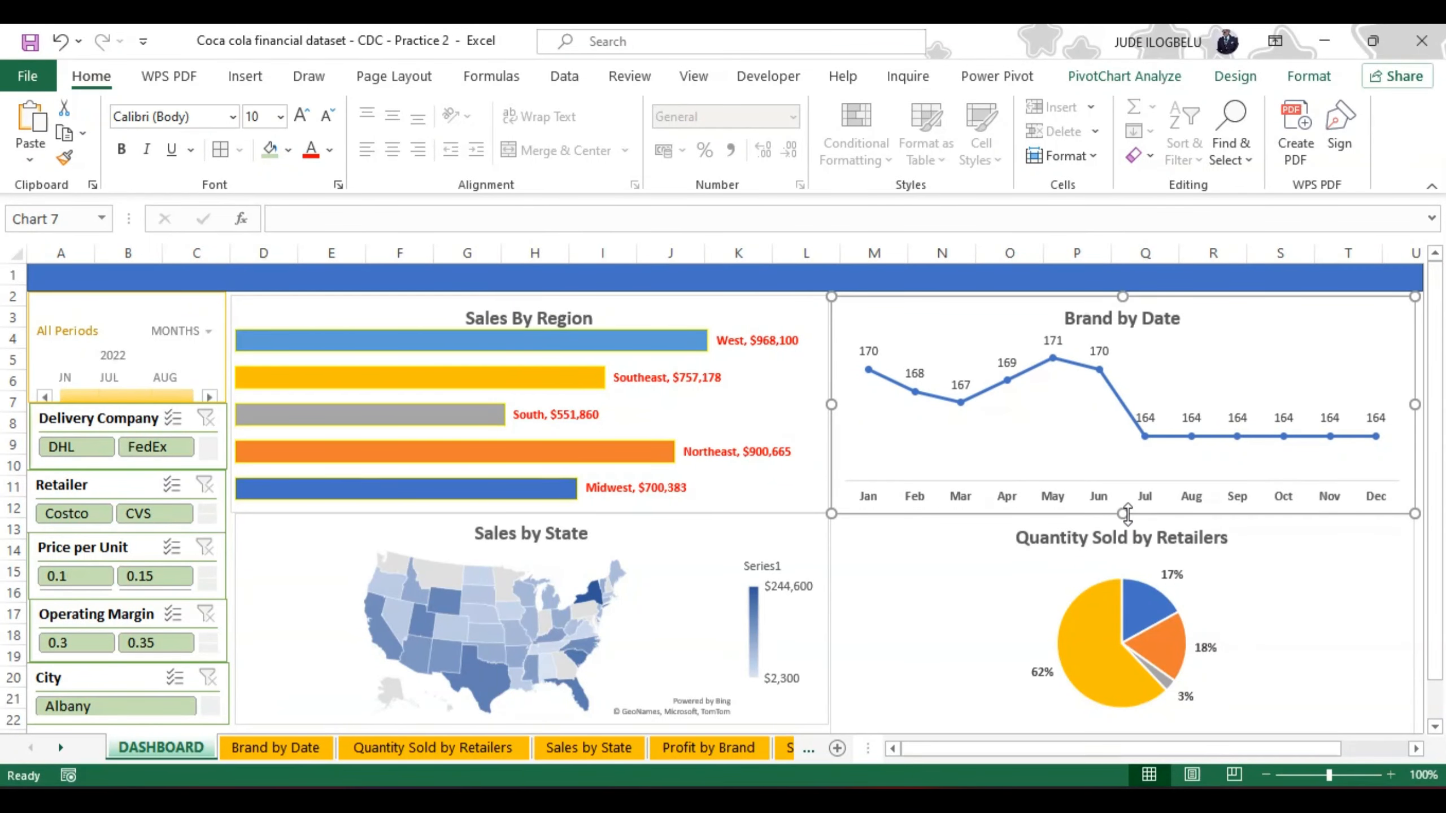
left_click(795, 406)
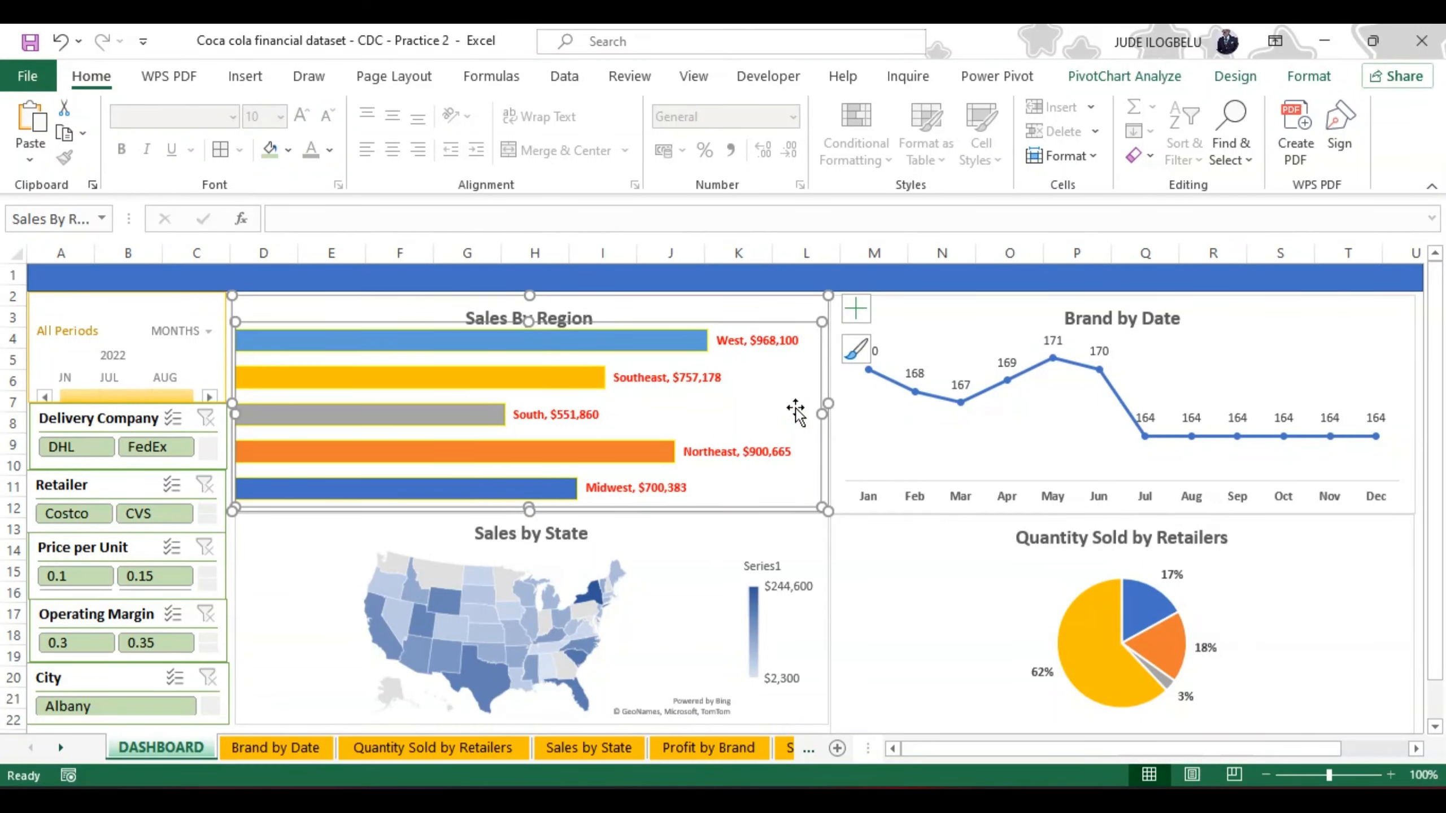
left_click(905, 424)
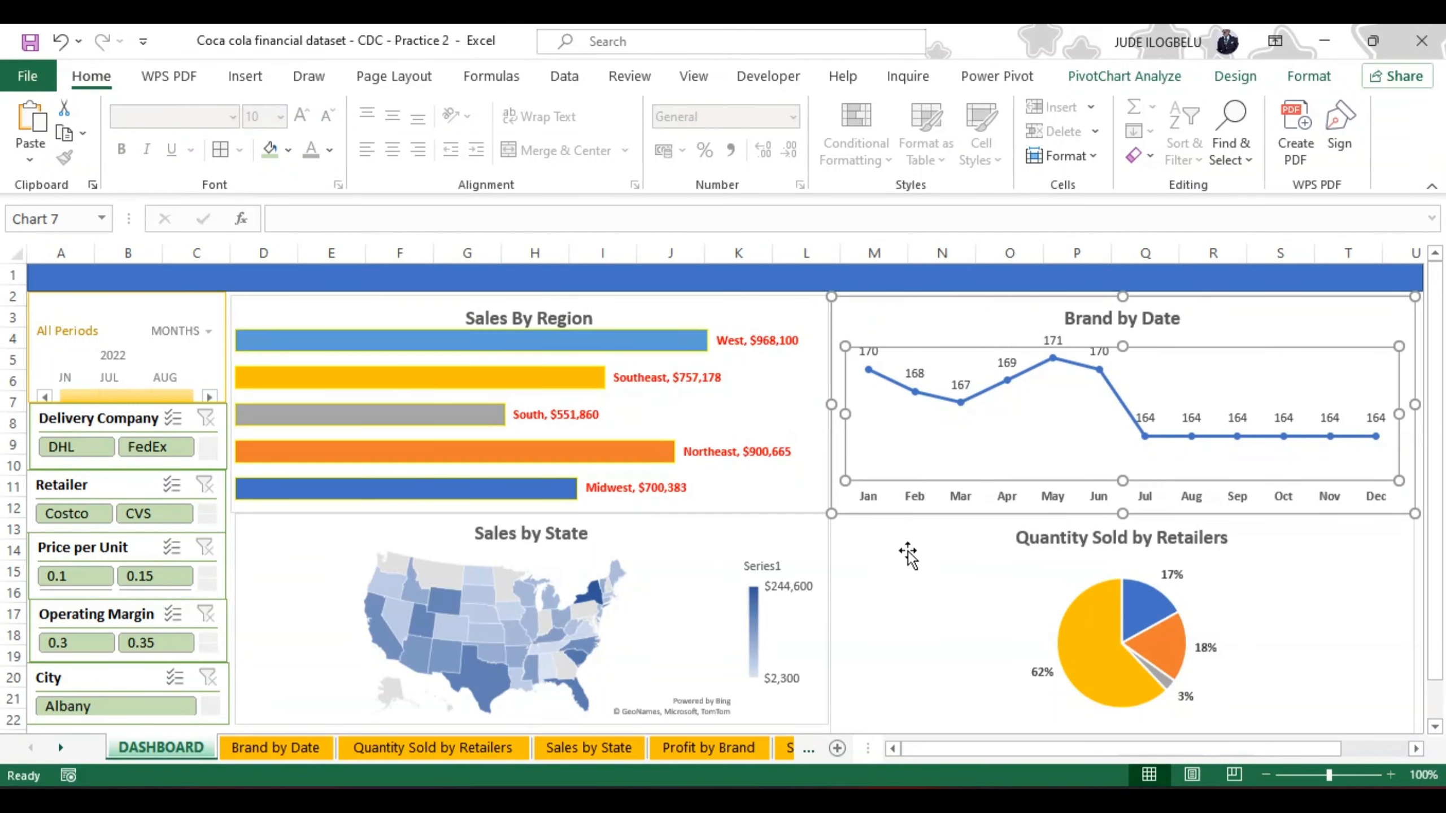
left_click(908, 555)
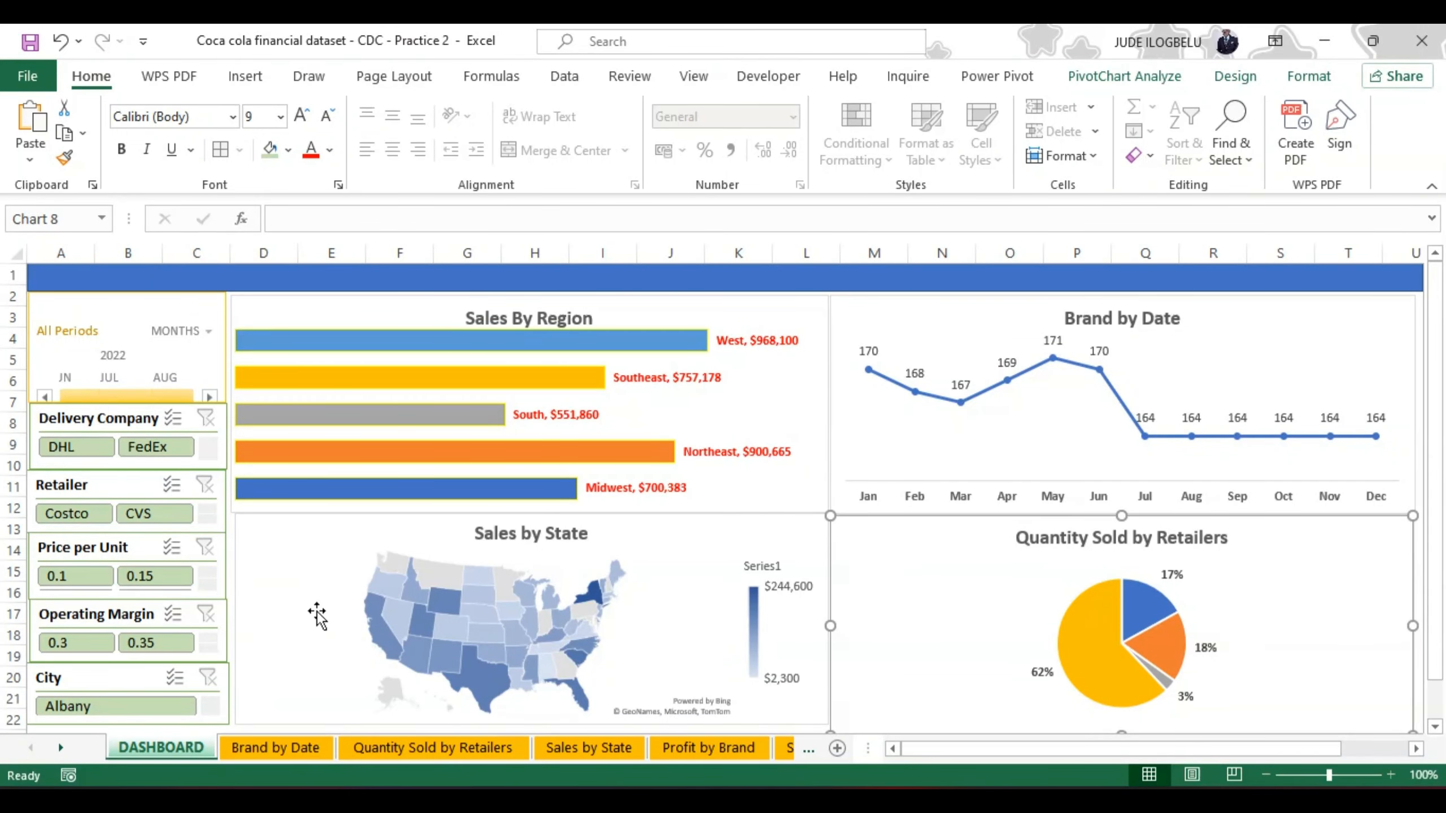
Step: Extend the Sales by State chart's lower edge down to line up with the bottom of Quantity Sold by Retailers
left_click_drag(1439, 661, 1439, 692)
left_click(301, 618)
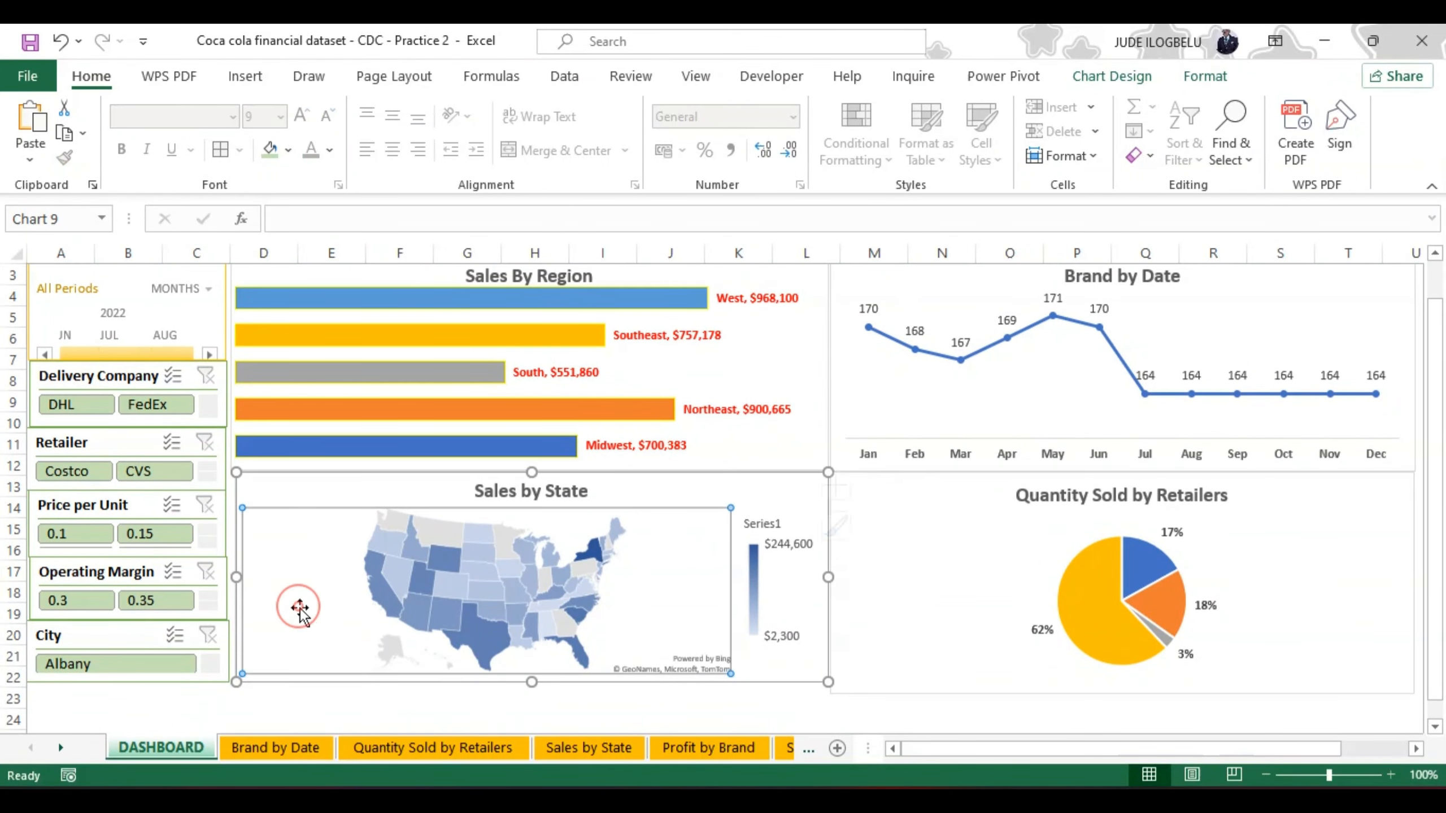
left_click_drag(530, 683, 532, 692)
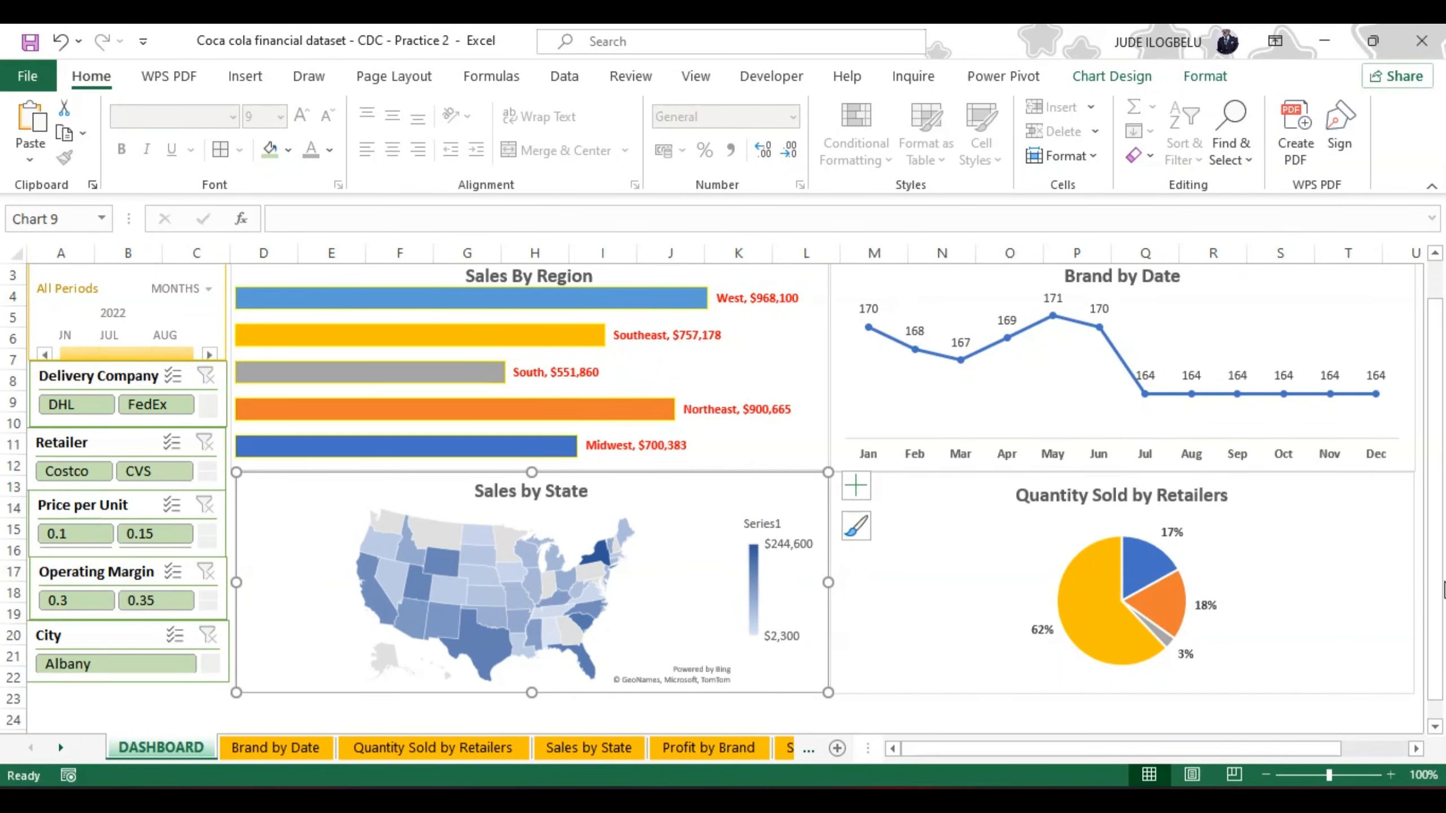
left_click_drag(1443, 590, 1430, 514)
Step: Widen the Brand by Date and Quantity Sold by Retailers charts to end level with the blue banner in column U
left_click(1296, 376)
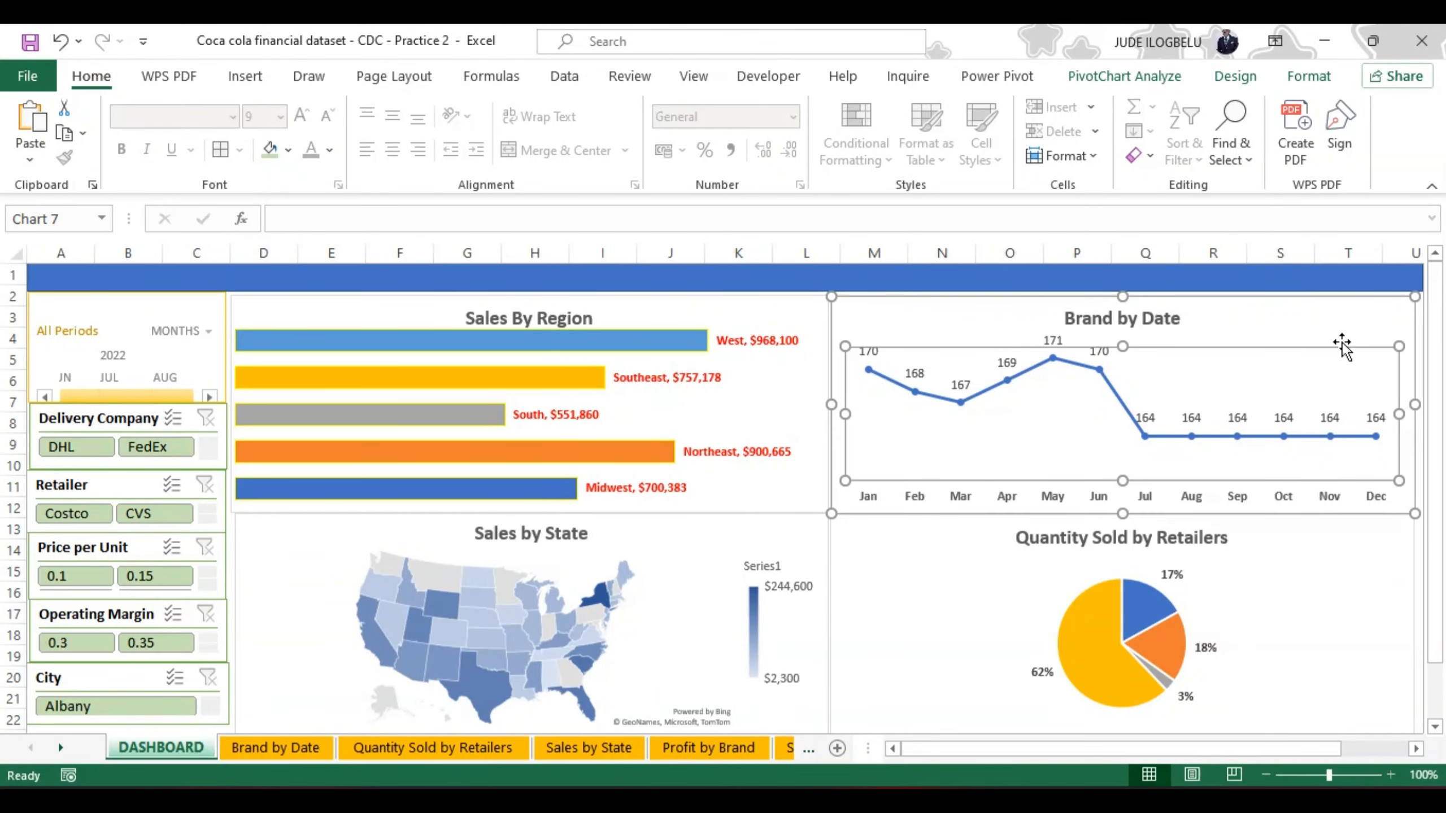
left_click(1353, 323)
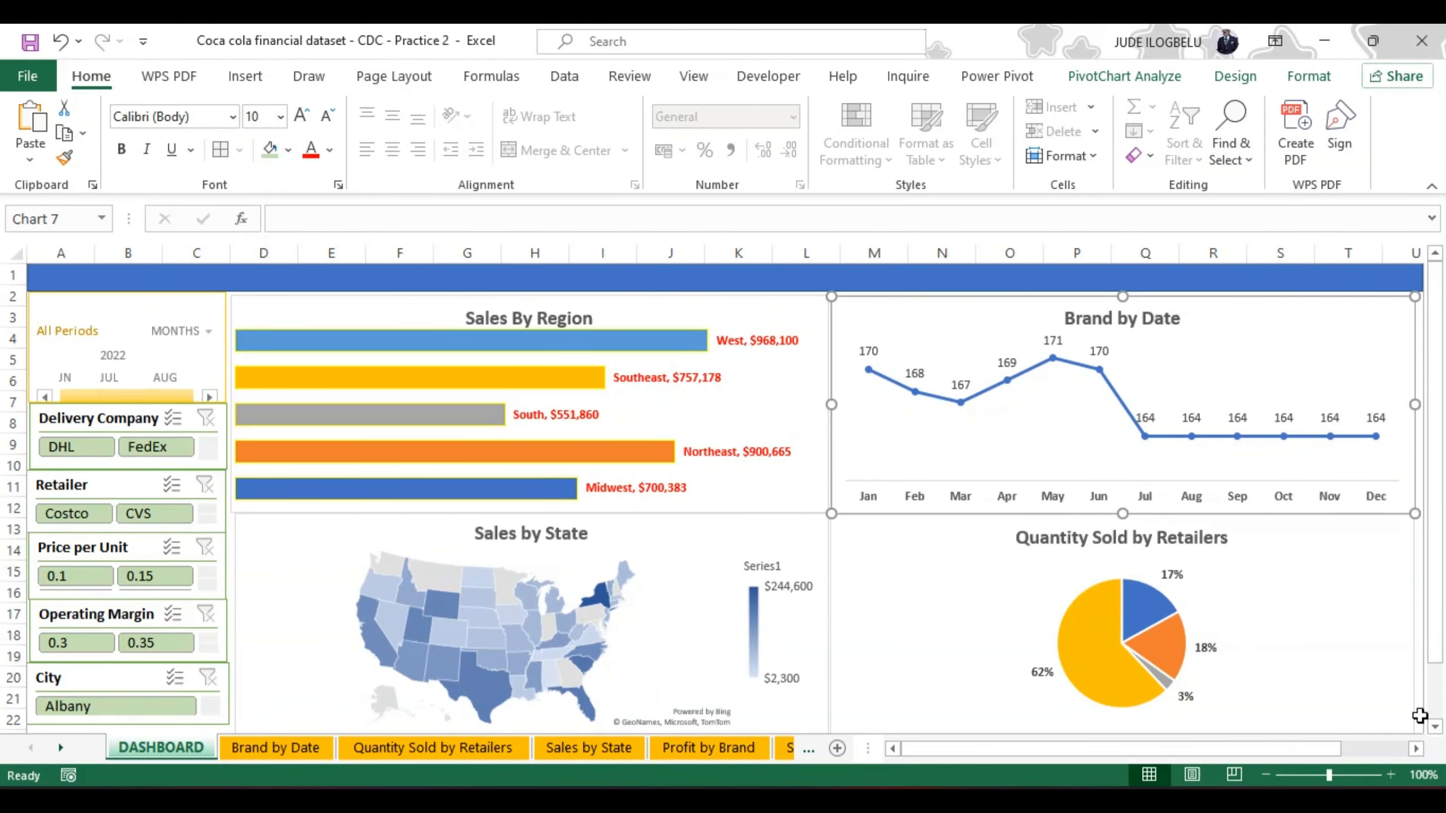
left_click(1416, 749)
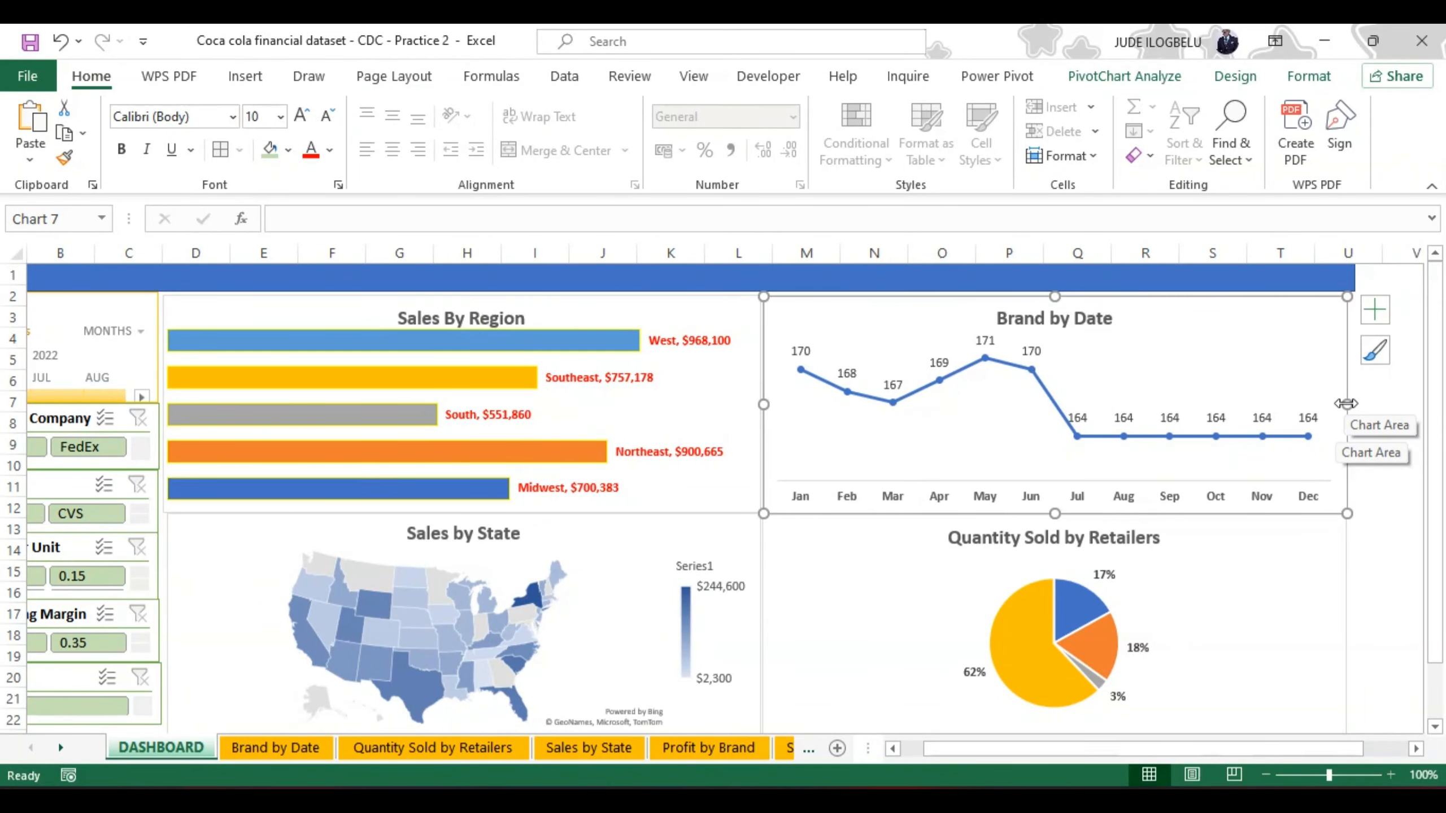
left_click_drag(1345, 403, 1354, 404)
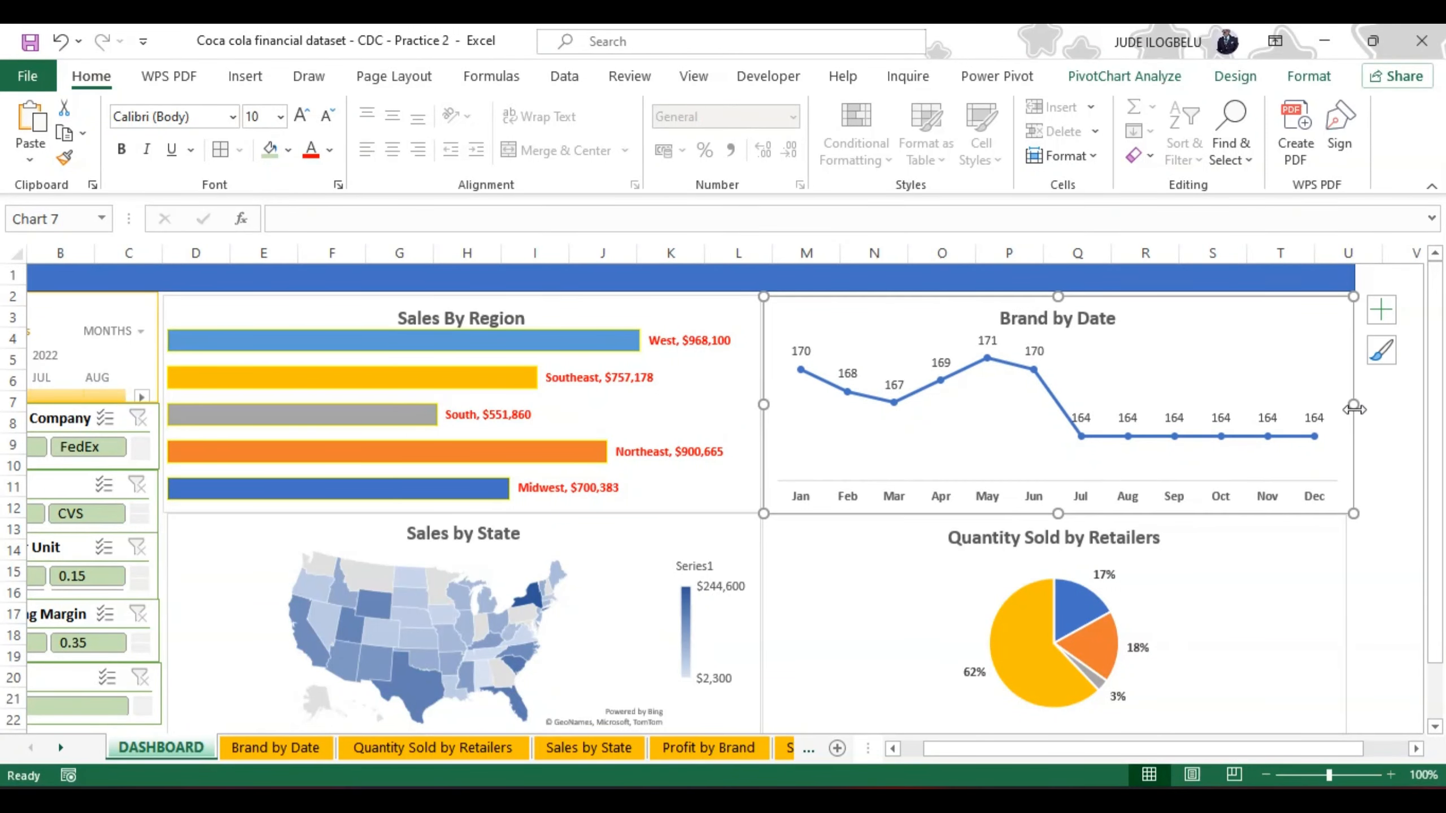
left_click(1334, 575)
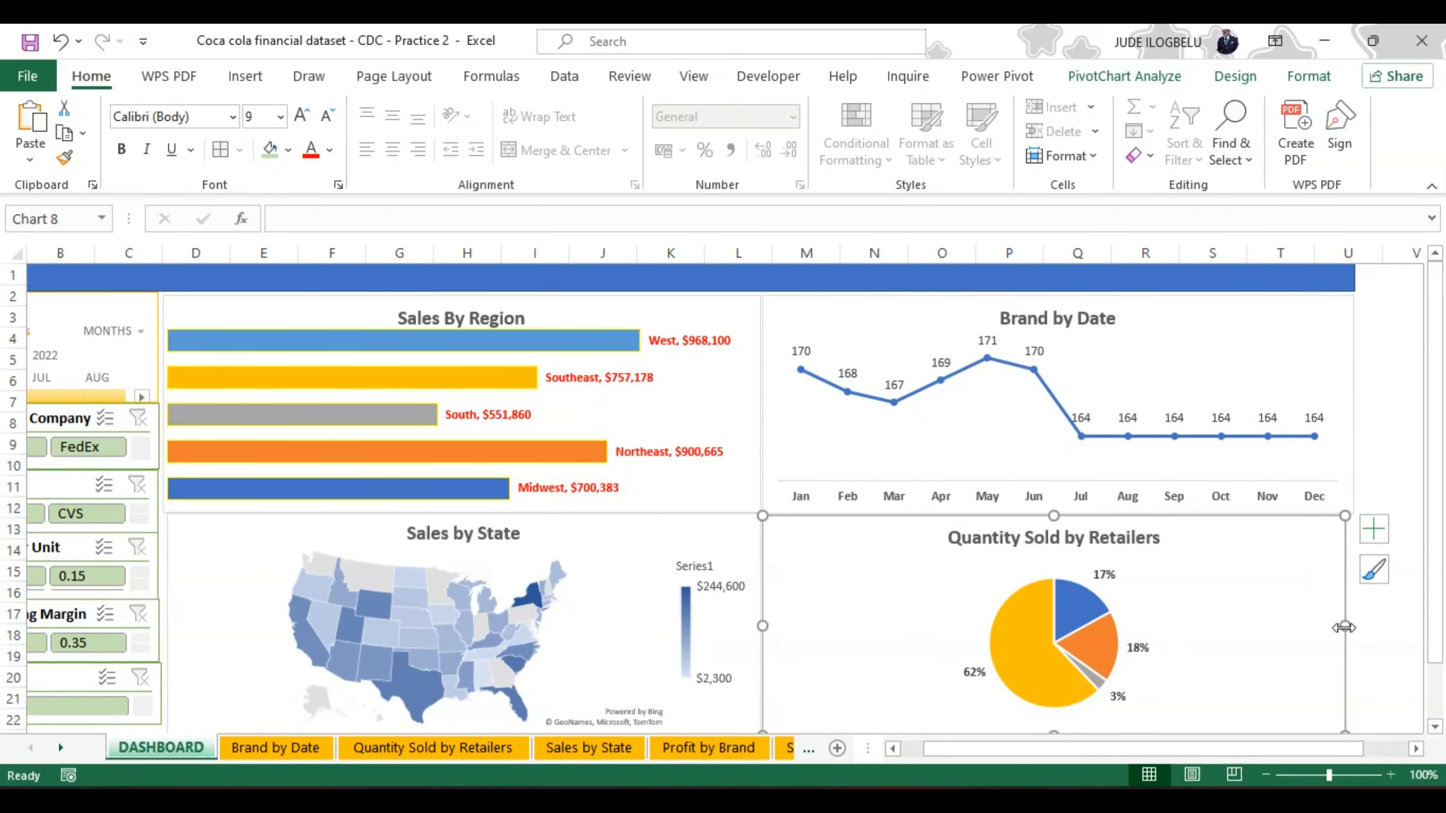
left_click_drag(1344, 627, 1352, 627)
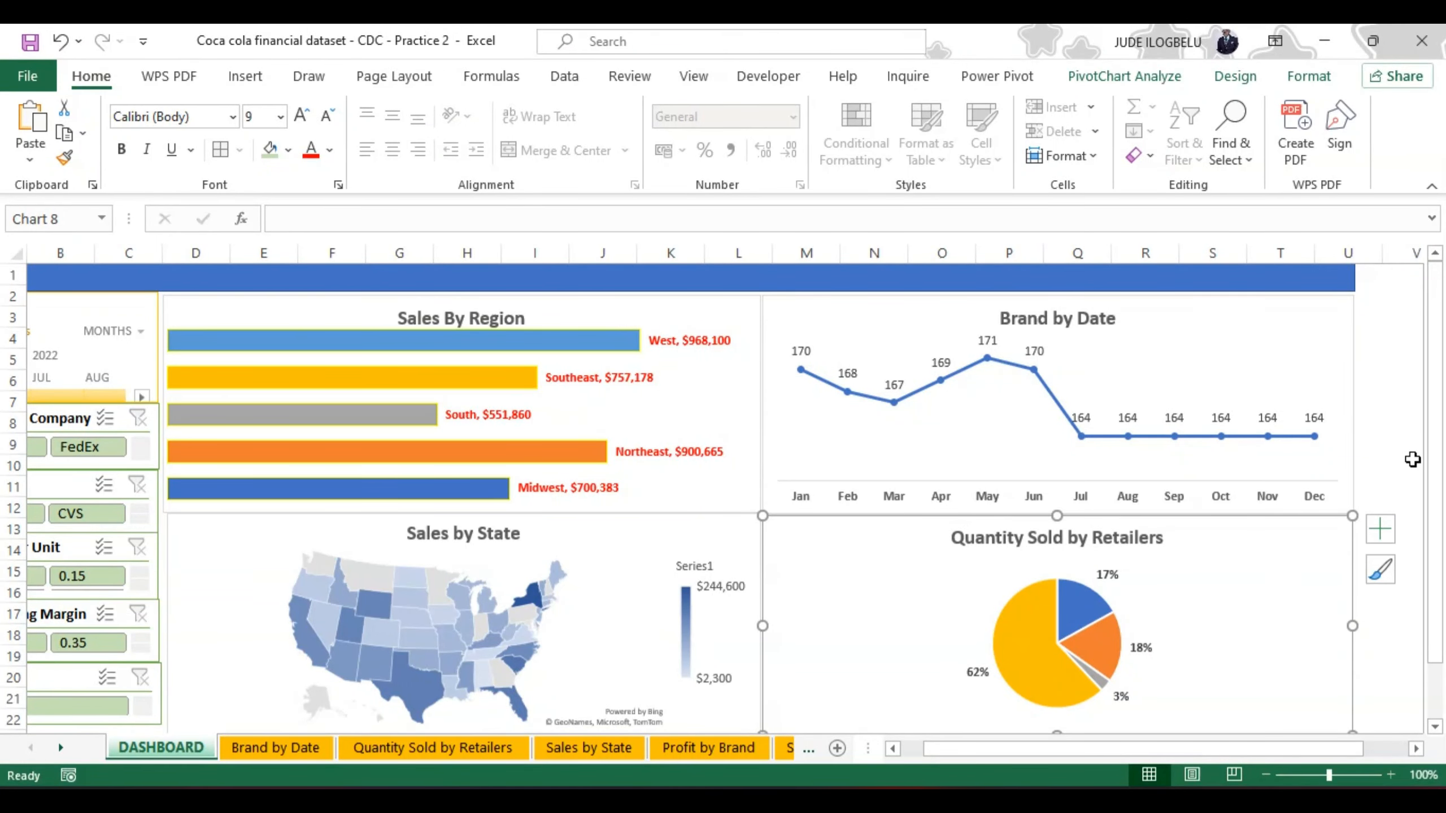
Step: Extend the Sales by State chart's left edge to line up with the Sales By Region chart above it
scroll(1362, 754, "left", 2)
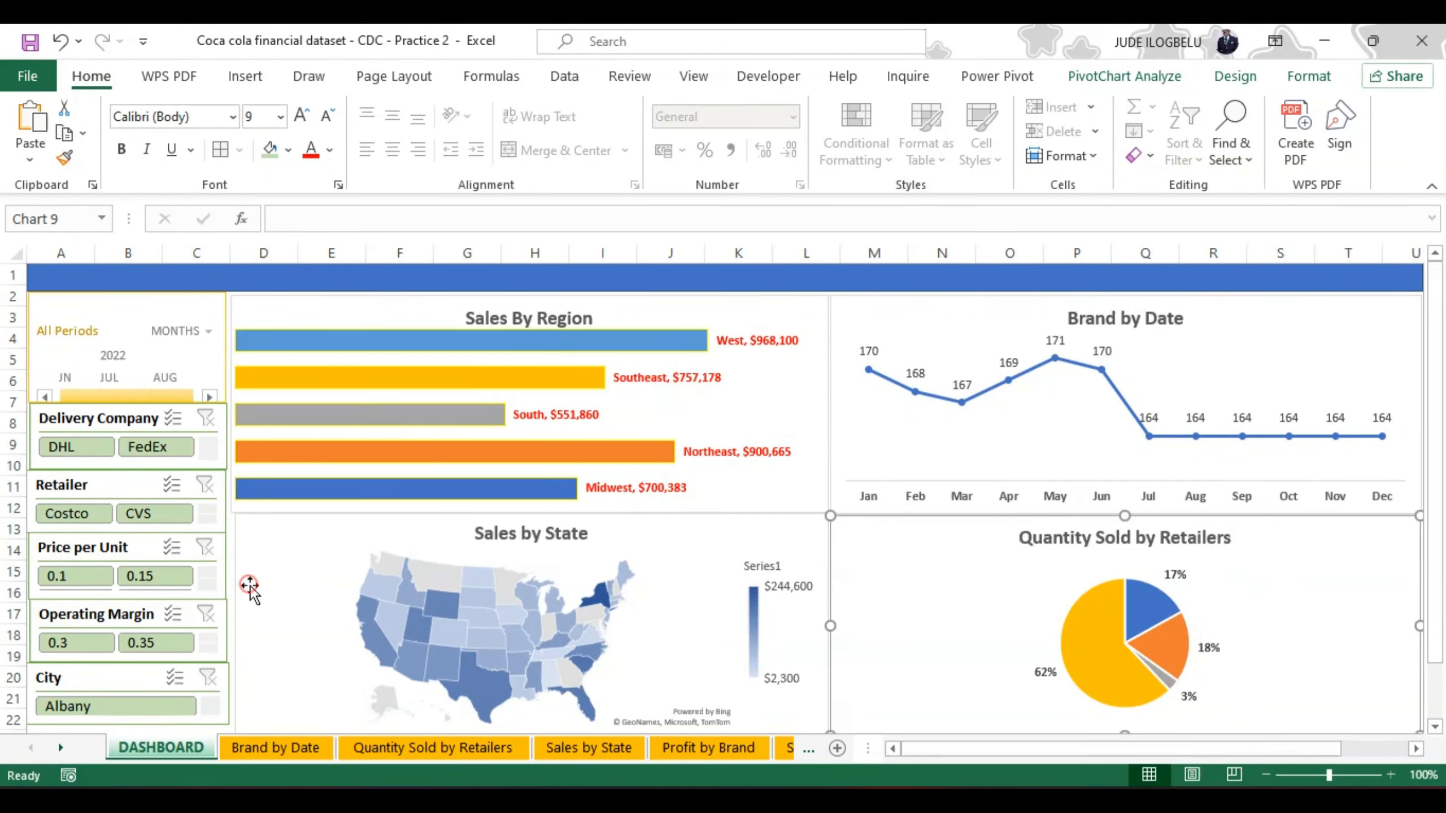
left_click(249, 587)
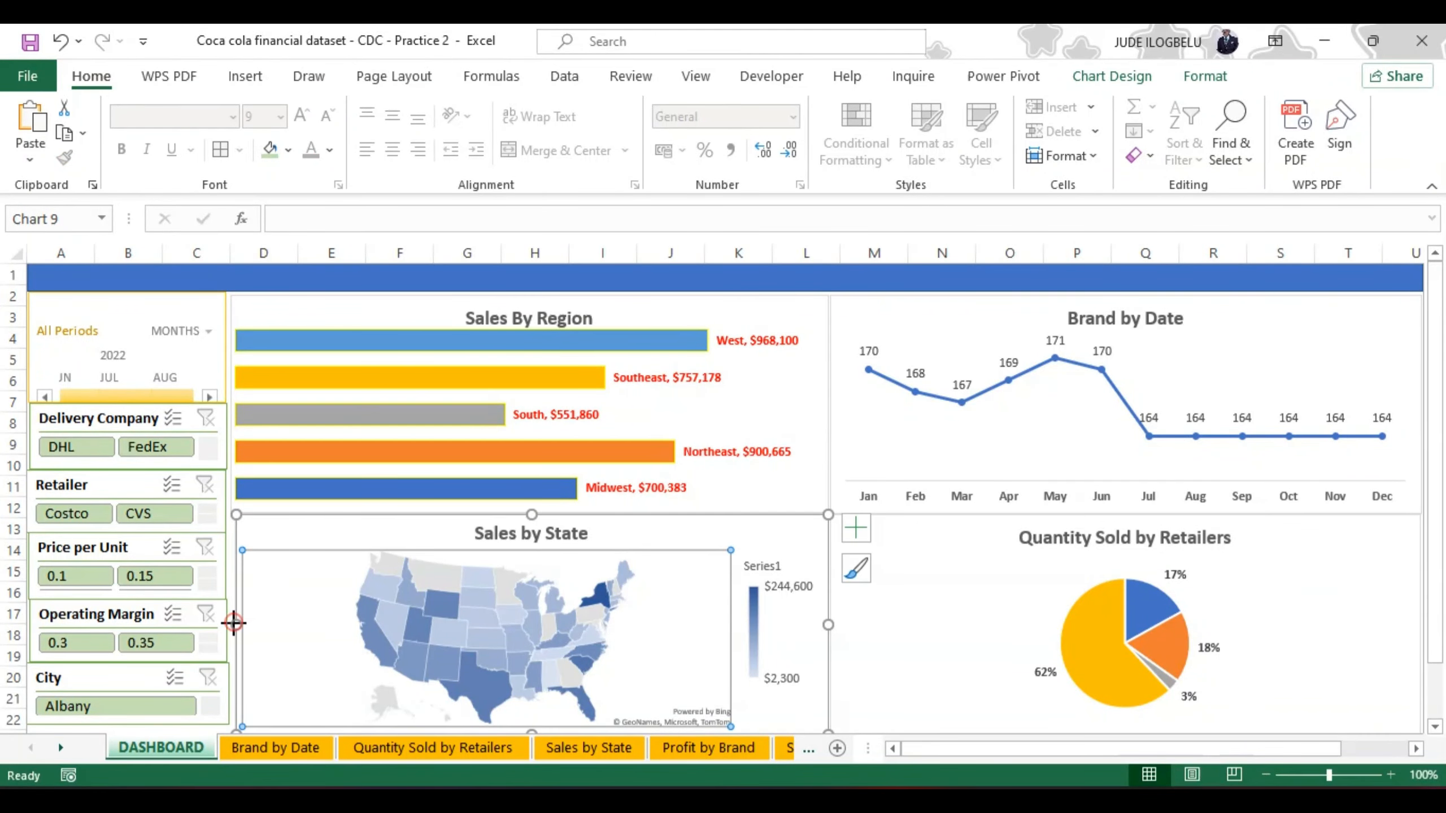
left_click_drag(233, 623, 230, 624)
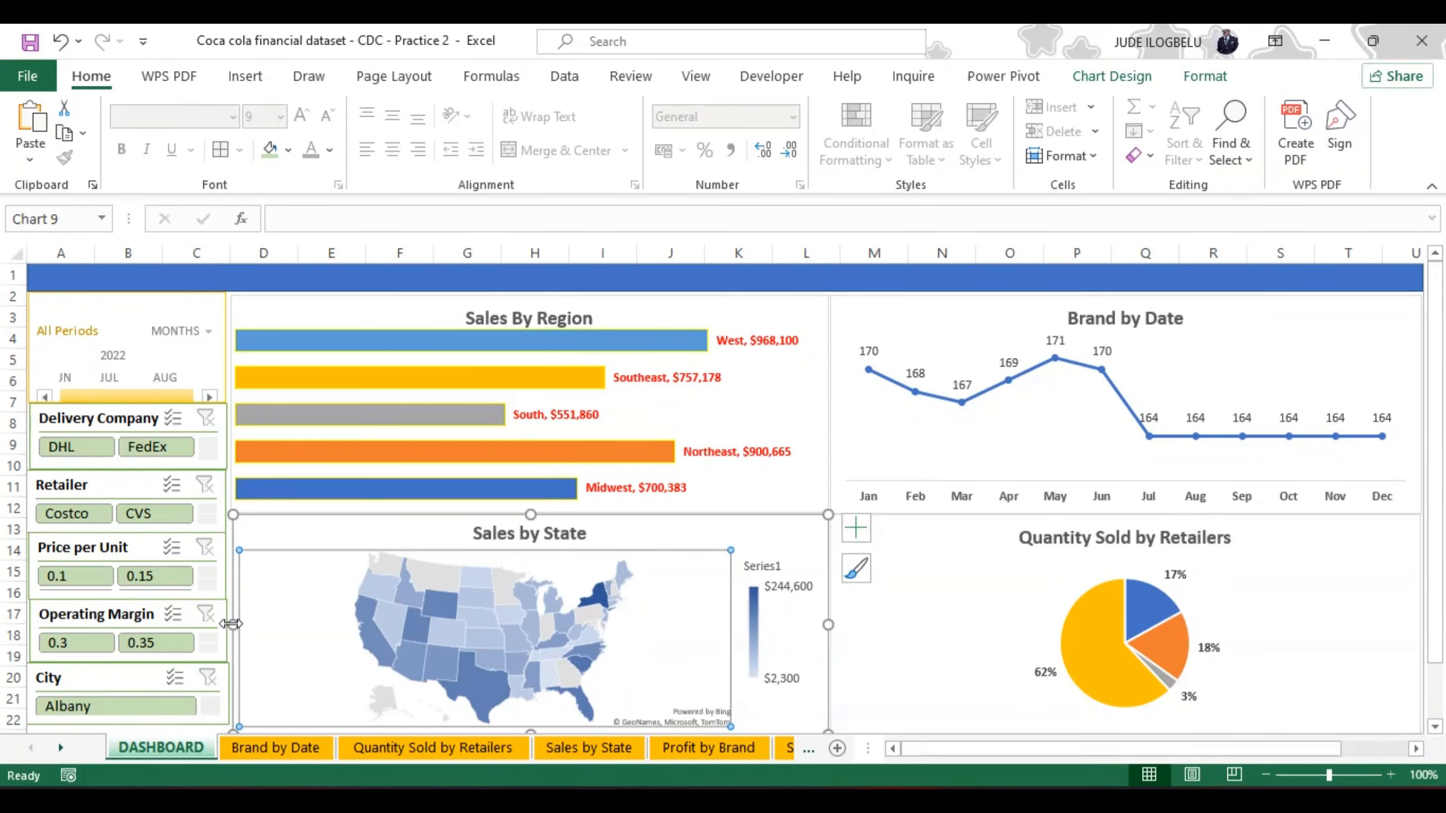
left_click(322, 306)
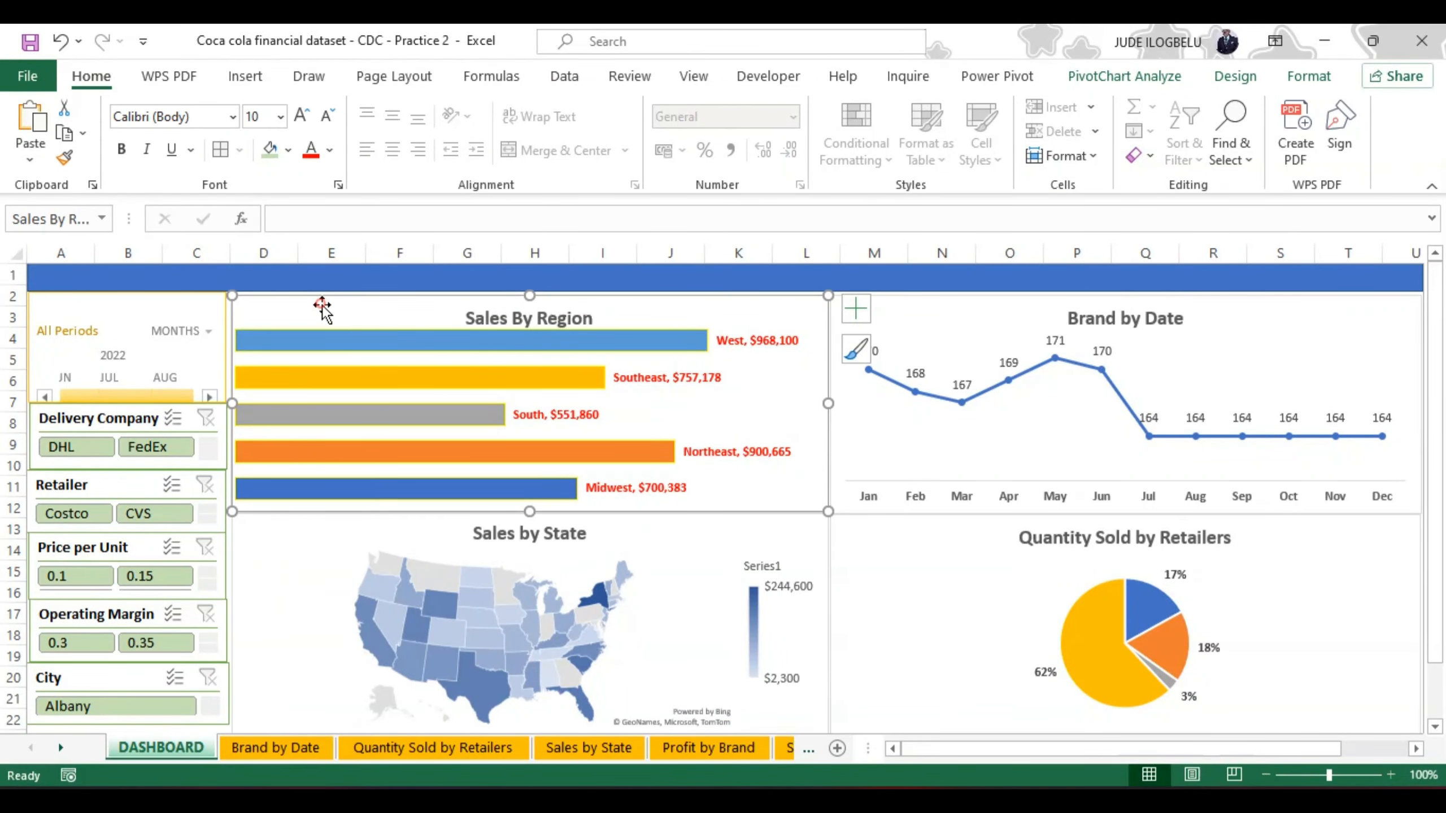
left_click(880, 433)
left_click(857, 436)
left_click(810, 388)
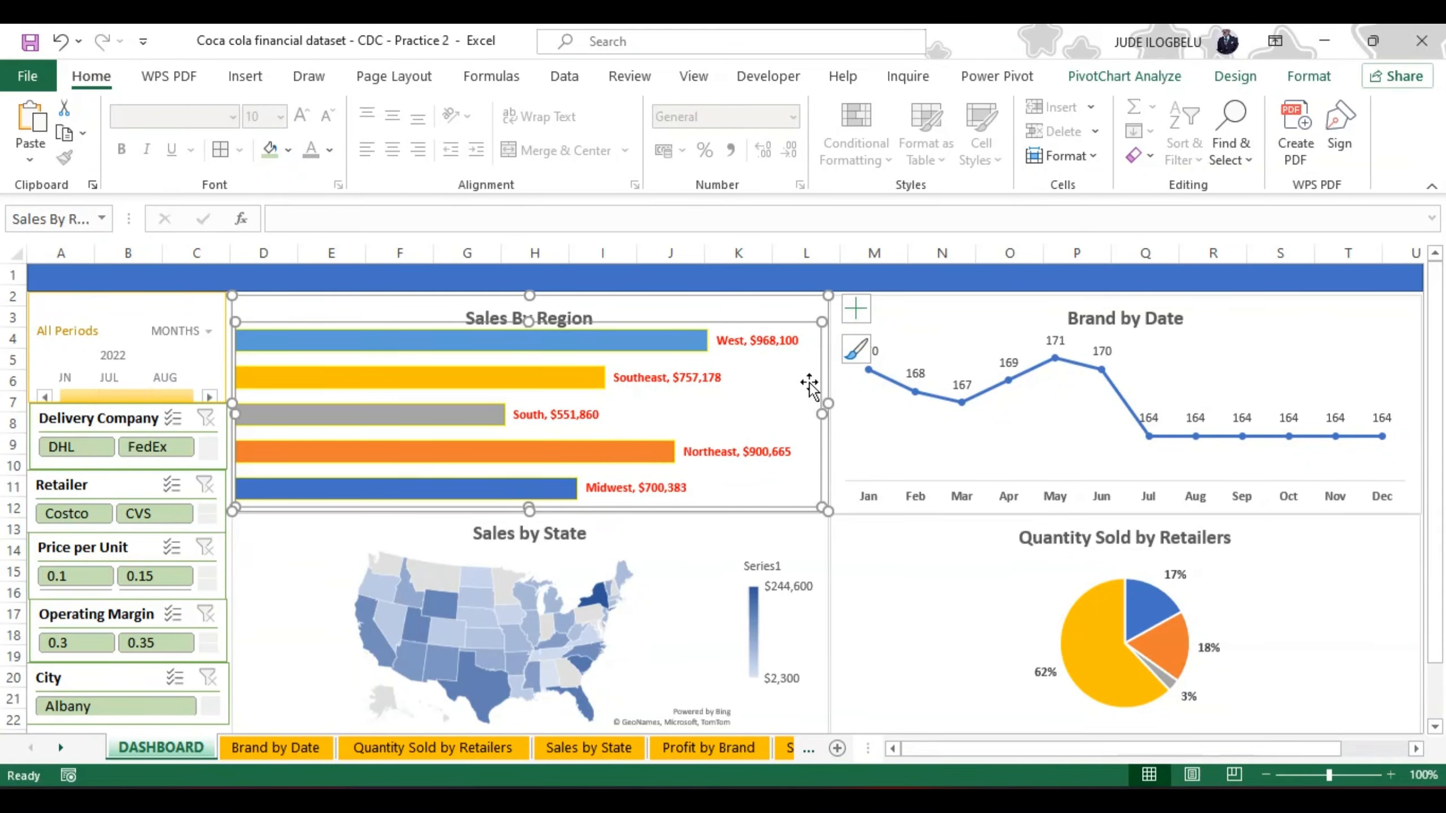
left_click(890, 587)
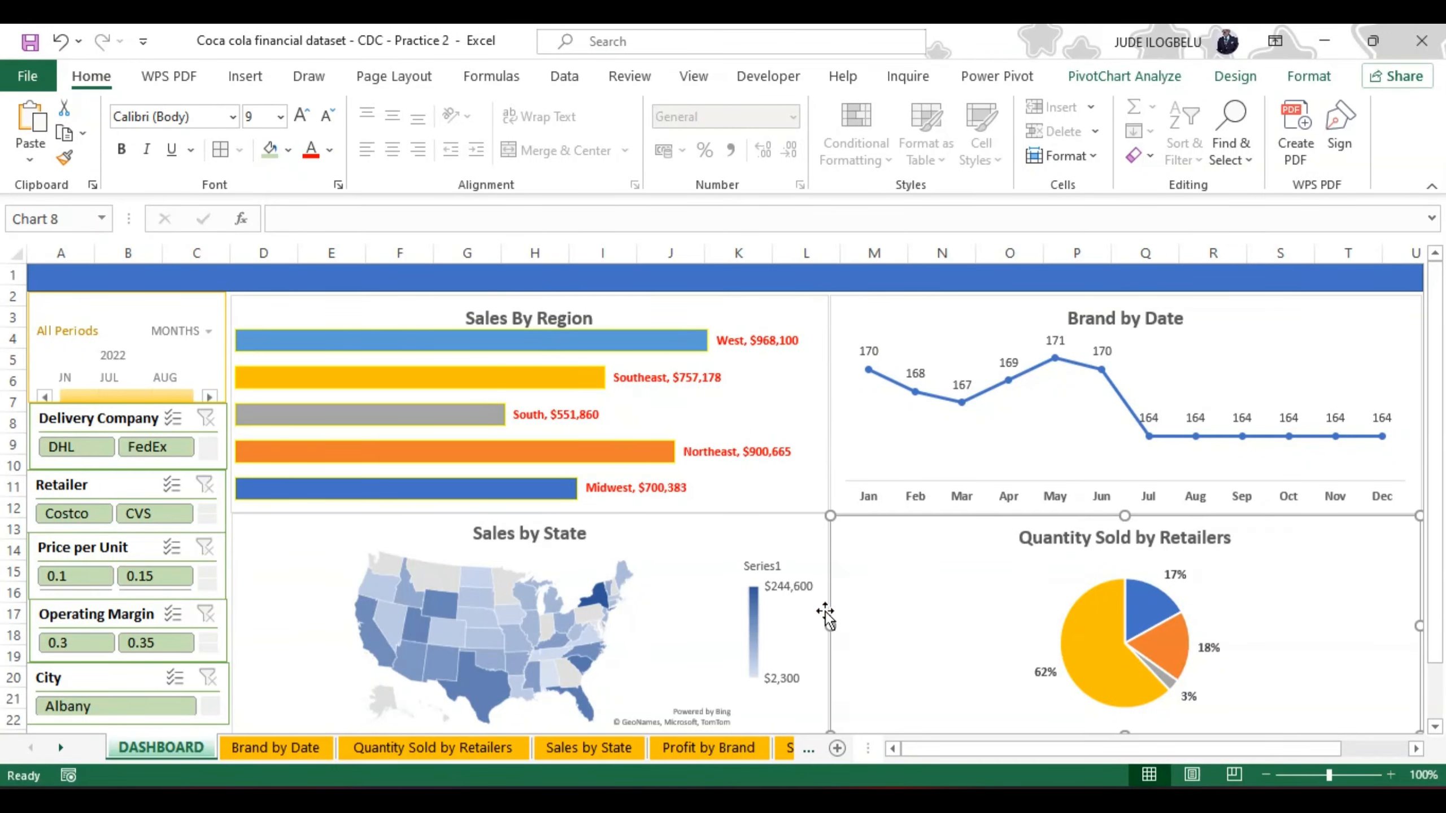
Step: Set the legend position of the Sales by State map chart to Left
left_click(753, 610)
right_click(753, 611)
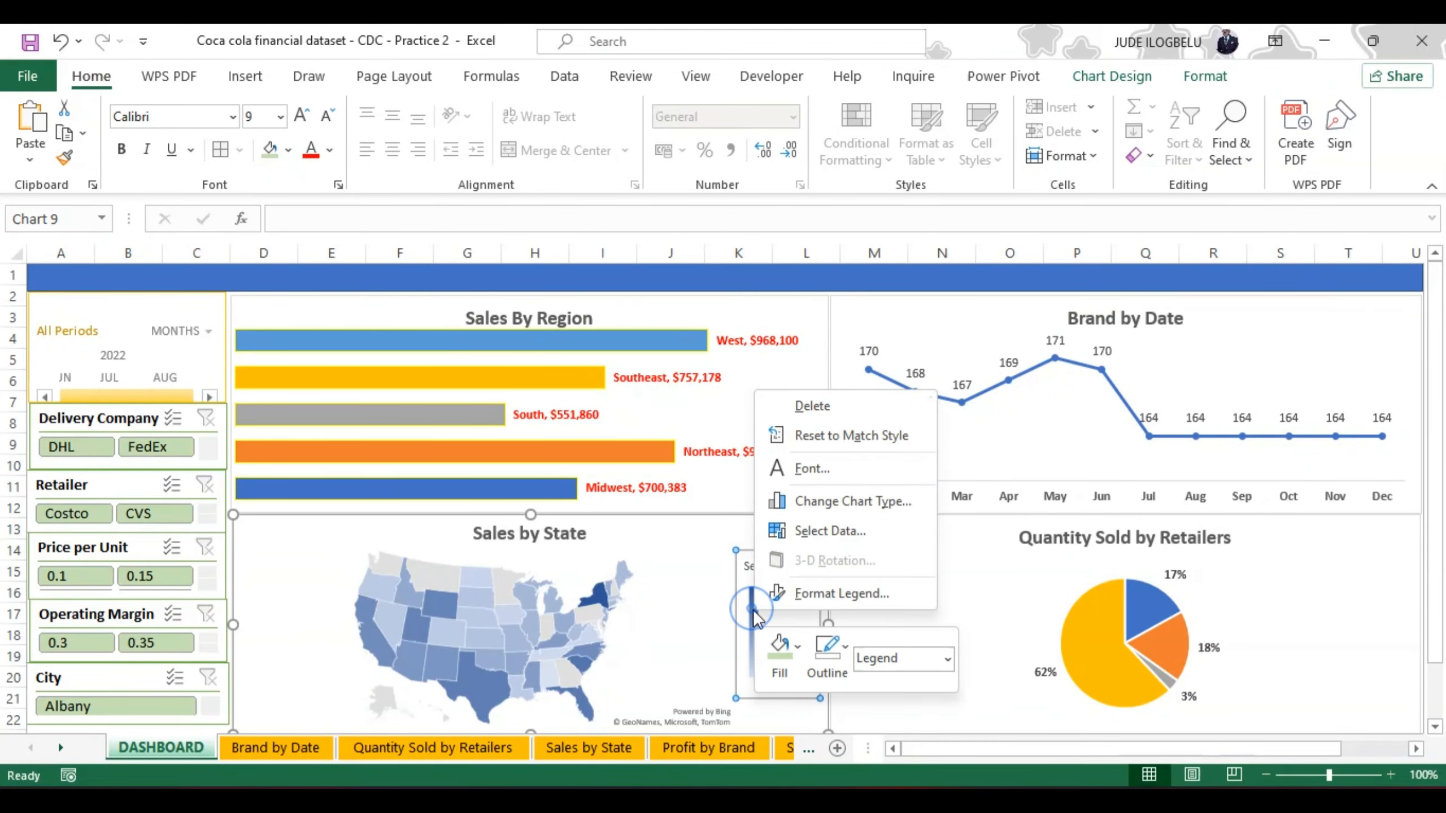
left_click(828, 591)
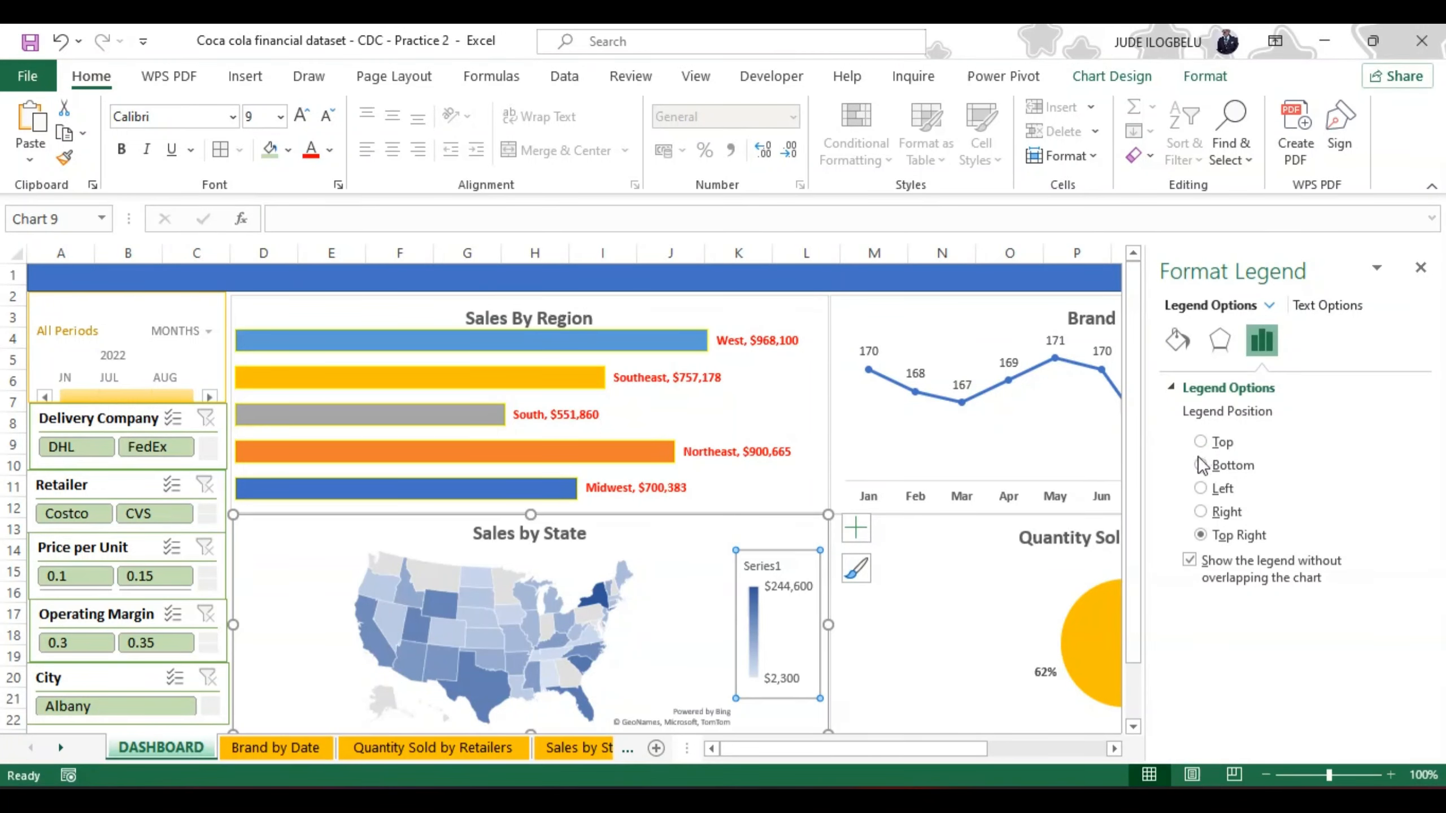
left_click(1200, 488)
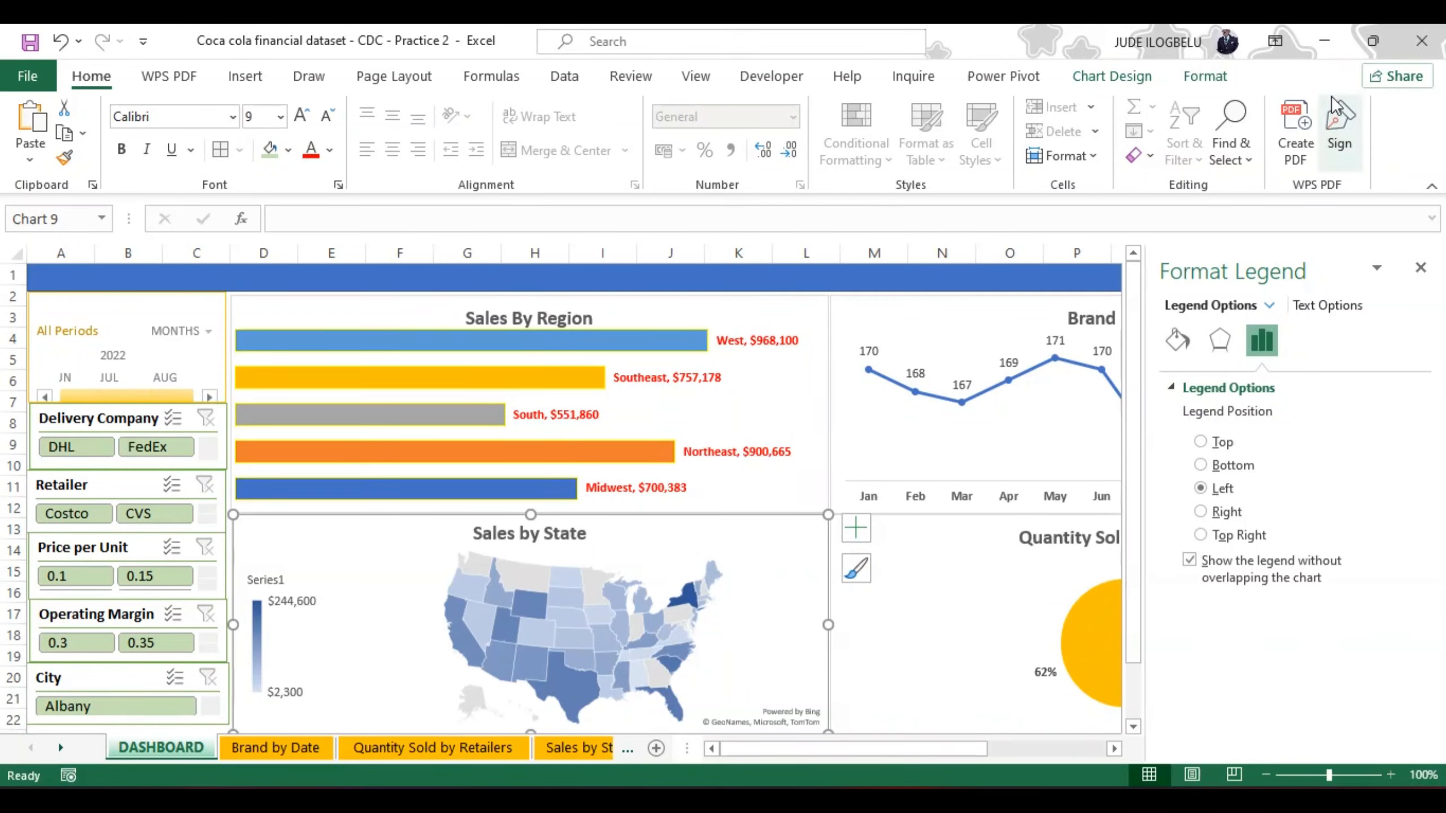
Step: Recolor the Sales by State map with the orange monochromatic palette and close the legend formatting options
left_click(1205, 76)
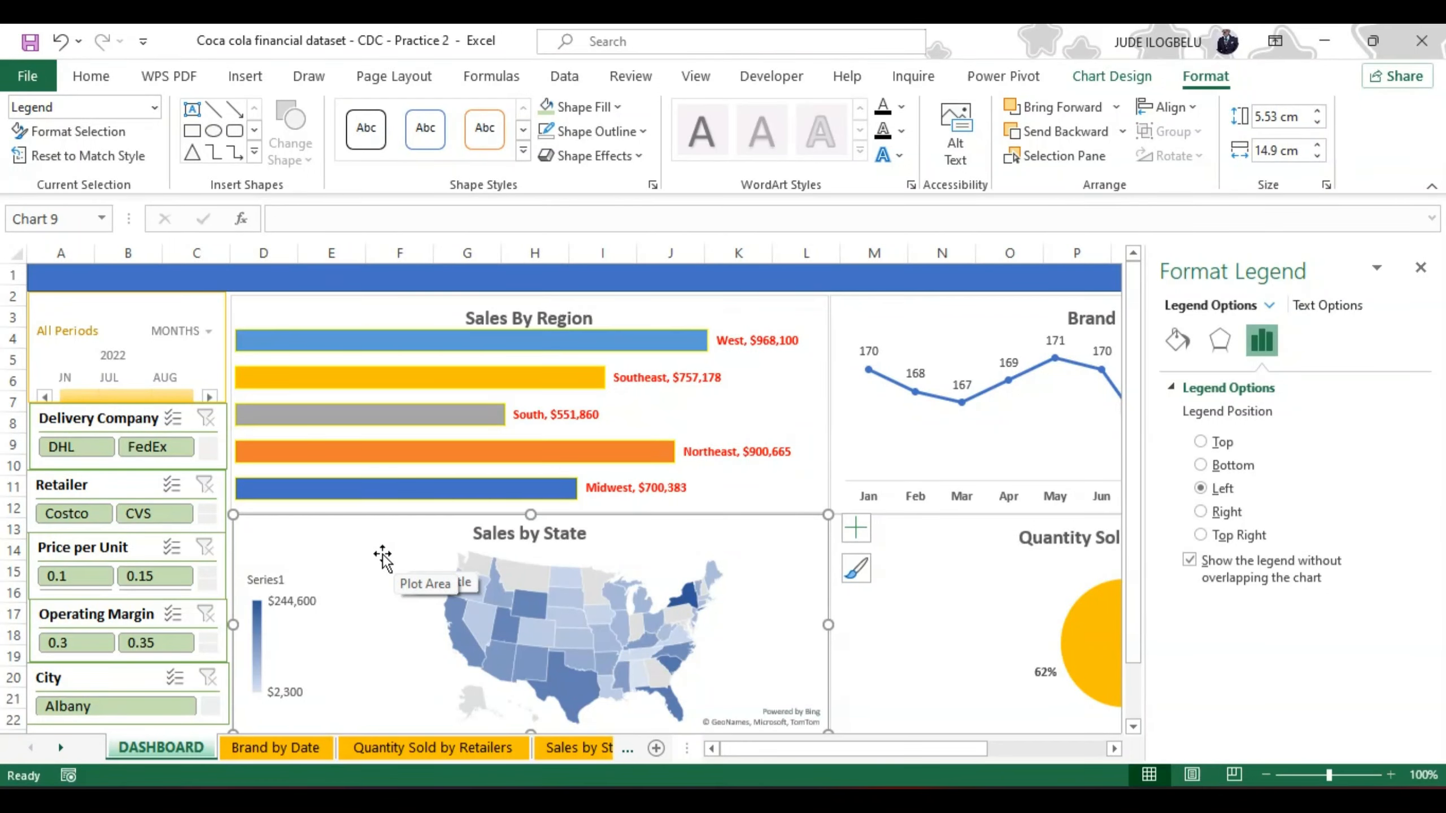
left_click(1112, 73)
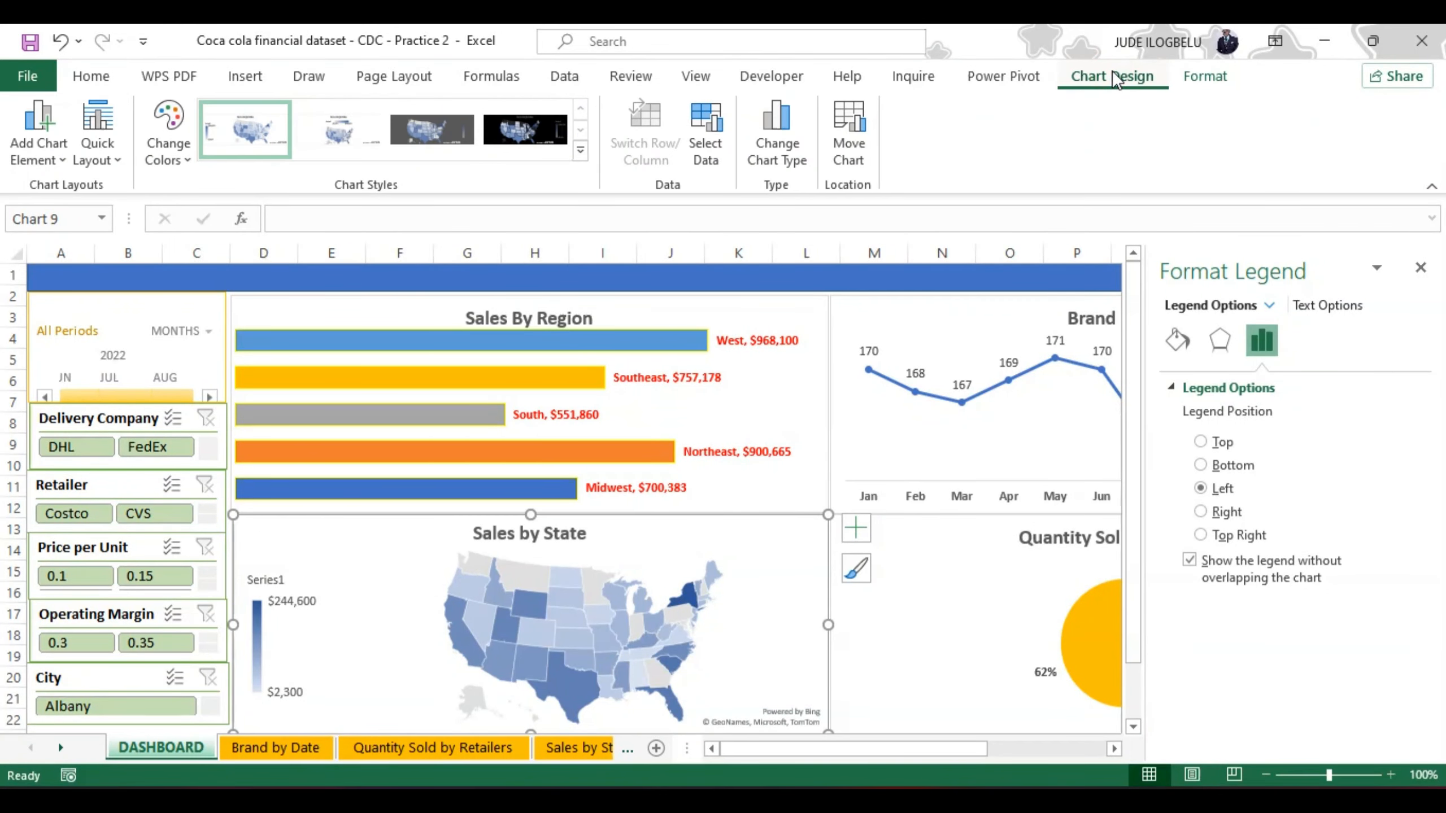
left_click(172, 152)
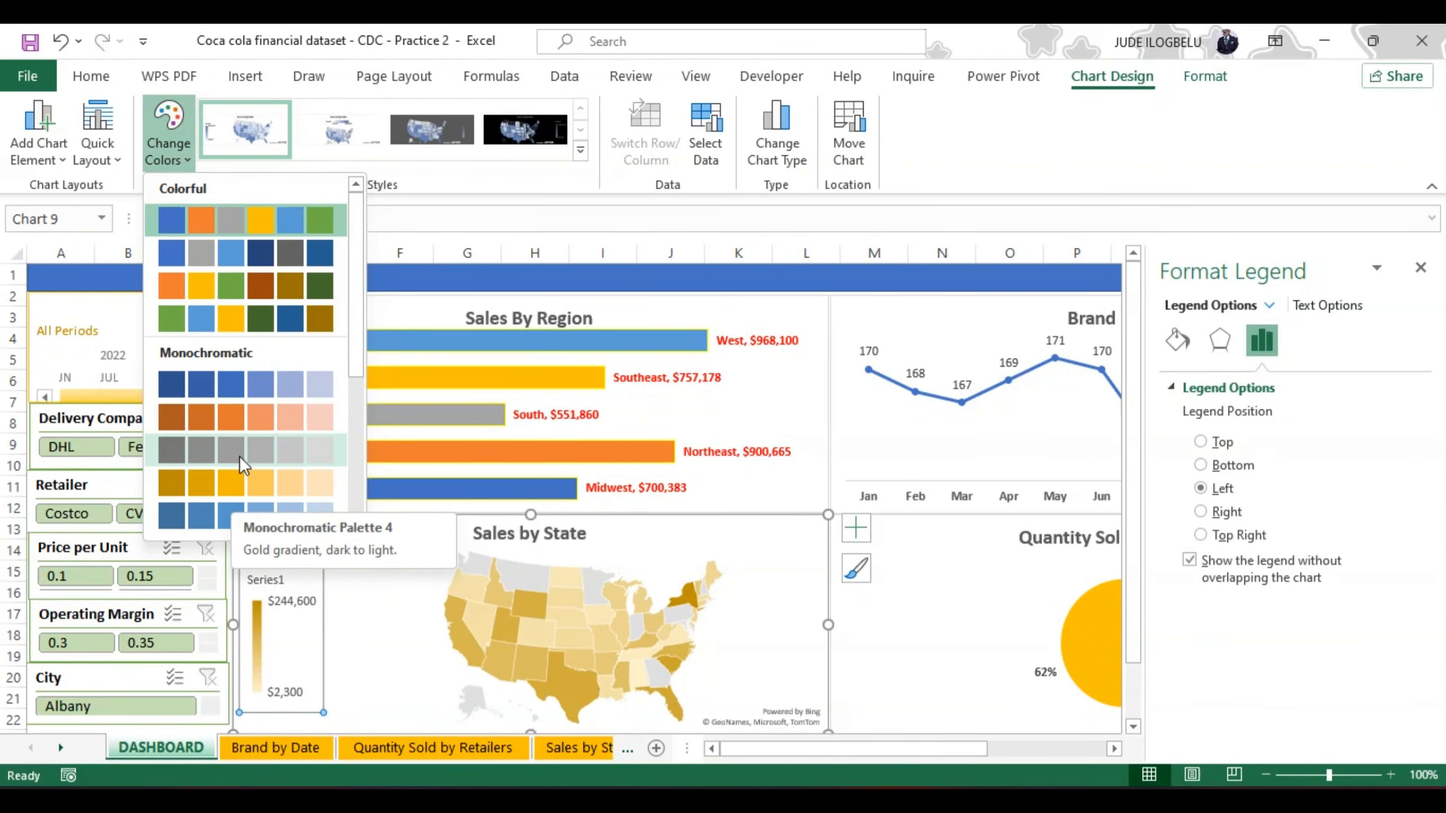
left_click(235, 420)
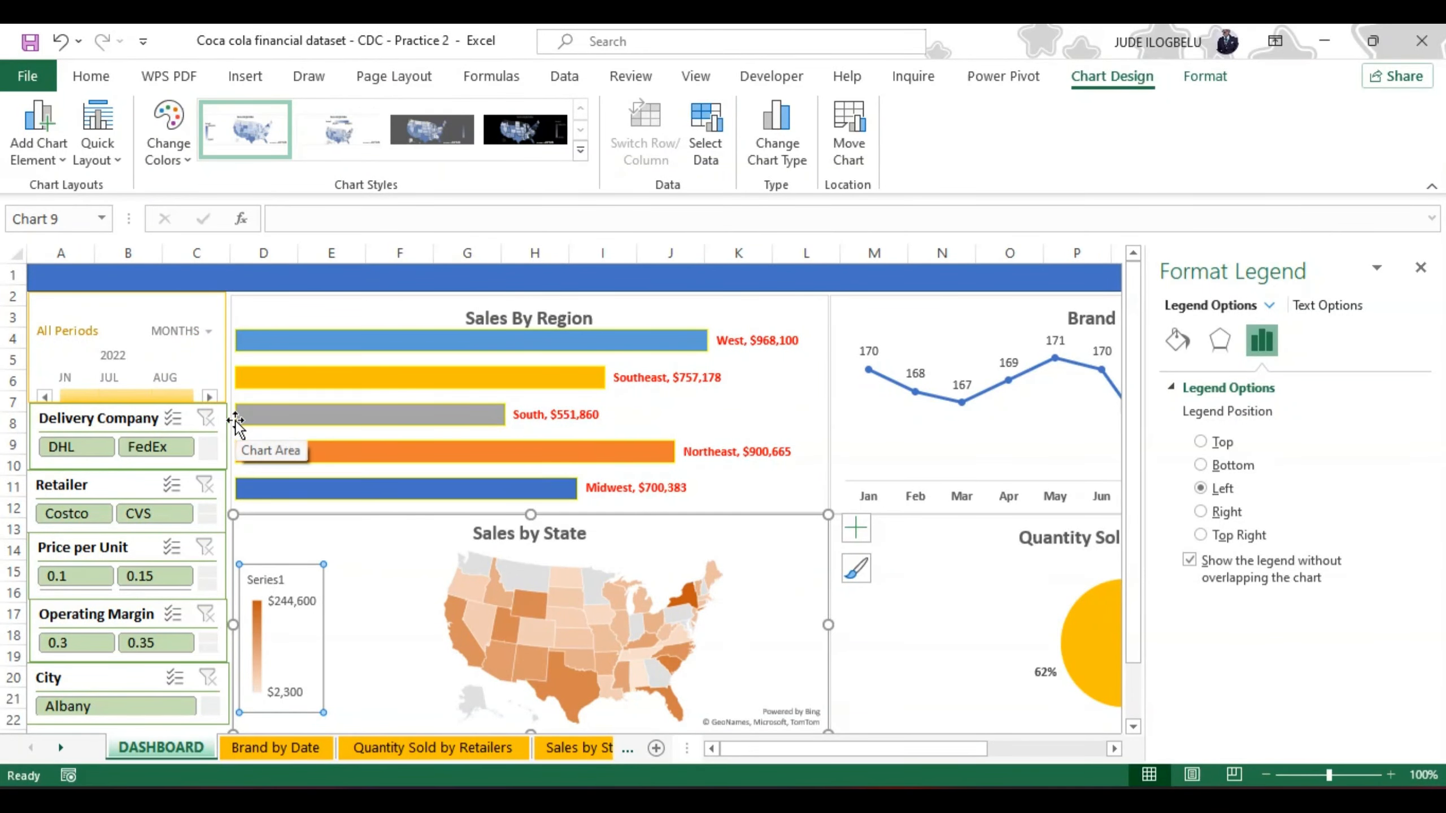
left_click(1421, 267)
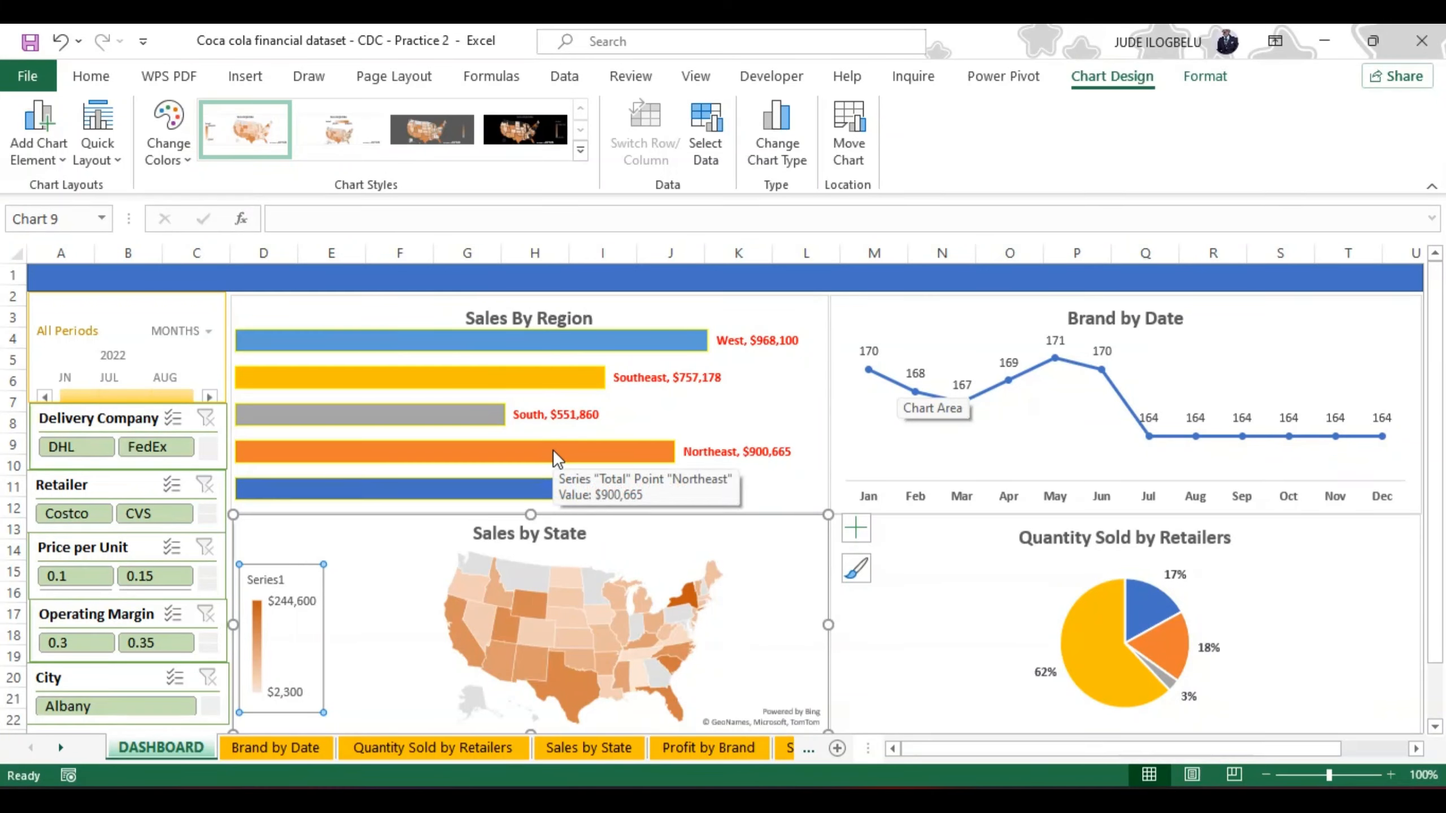
Step: Insert a 2.54 cm square rectangle shape over the title area of the Sales By Region chart
left_click(243, 76)
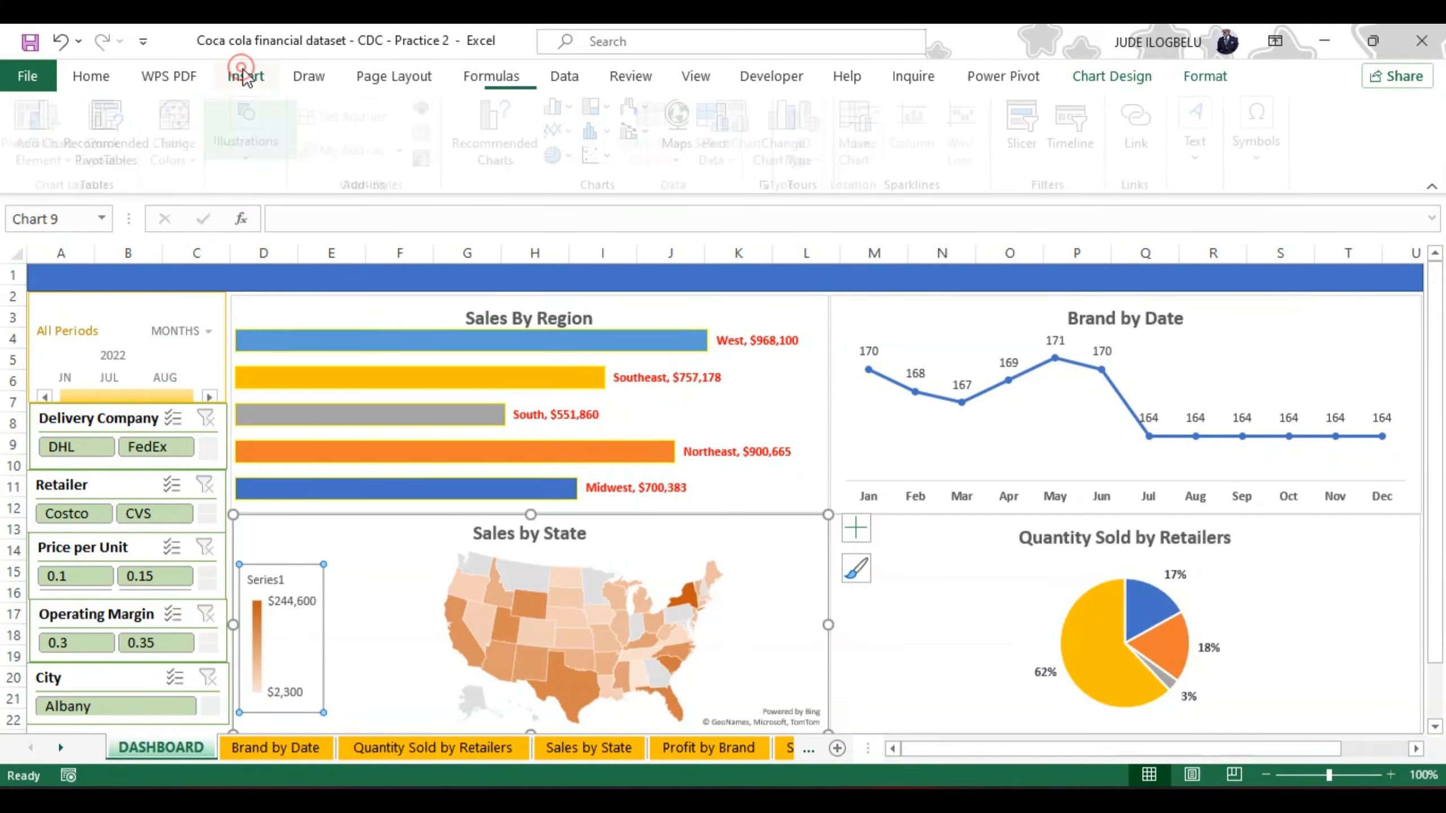
left_click(254, 162)
left_click(294, 255)
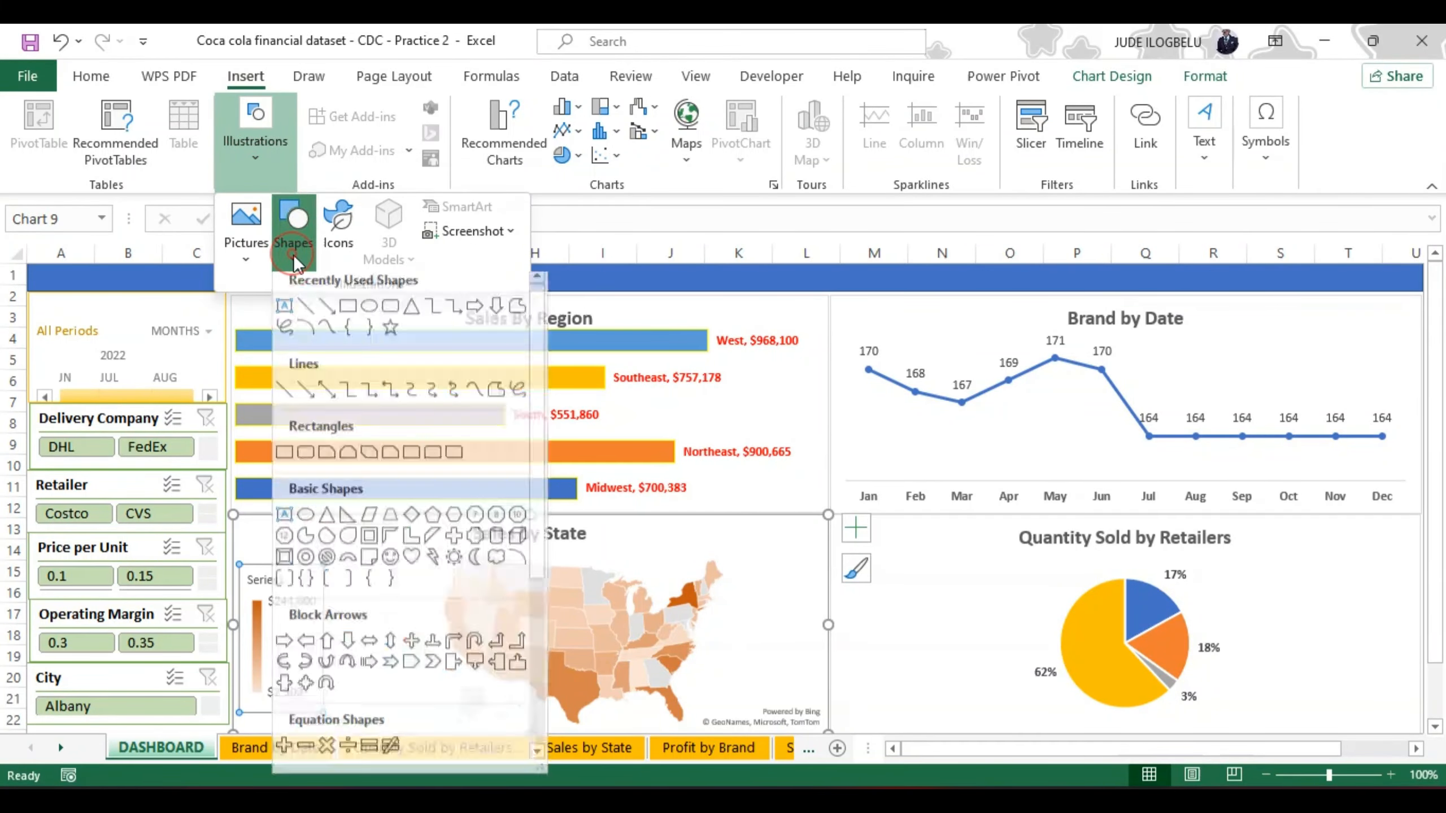
left_click(348, 315)
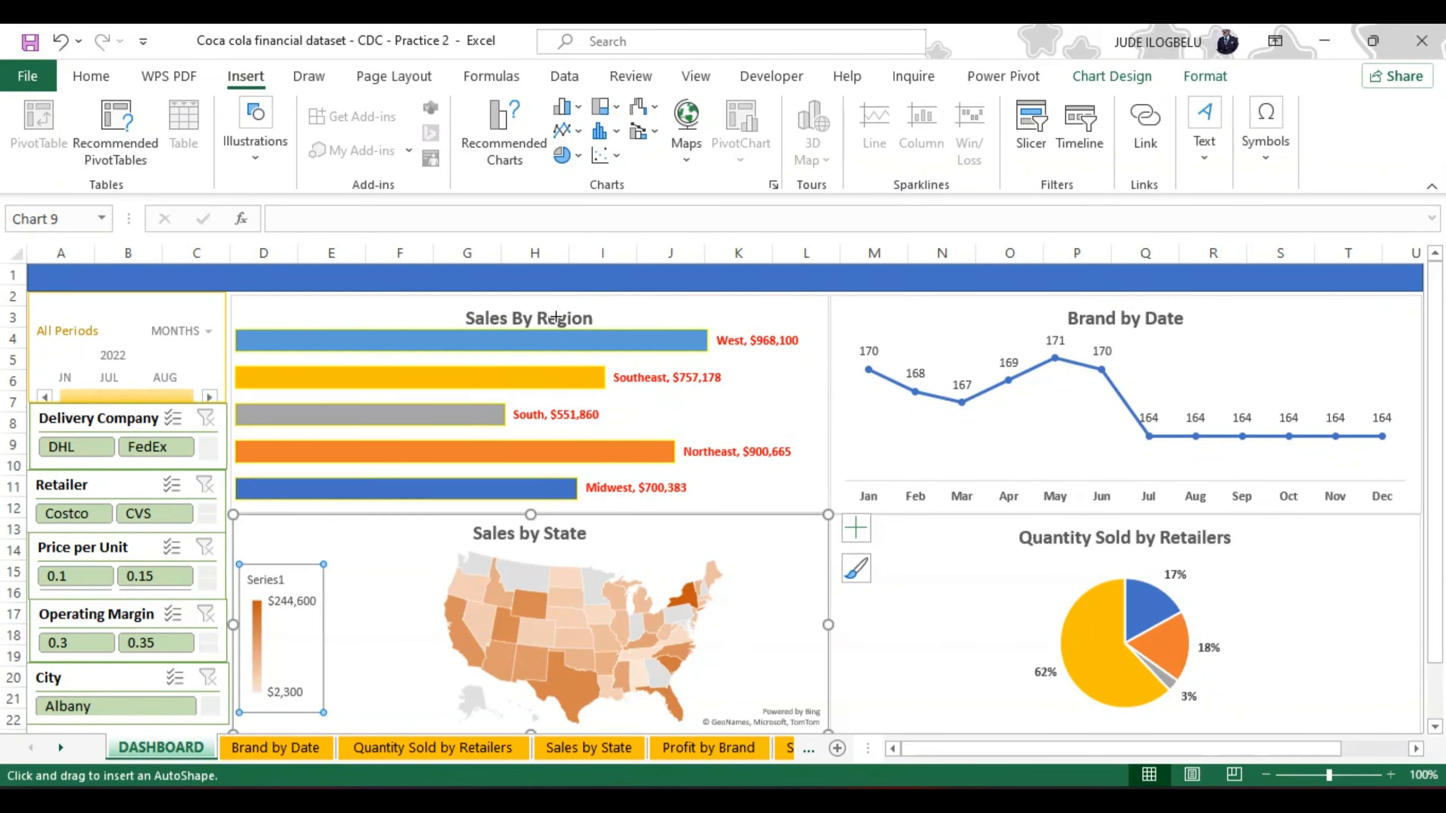
left_click(523, 310)
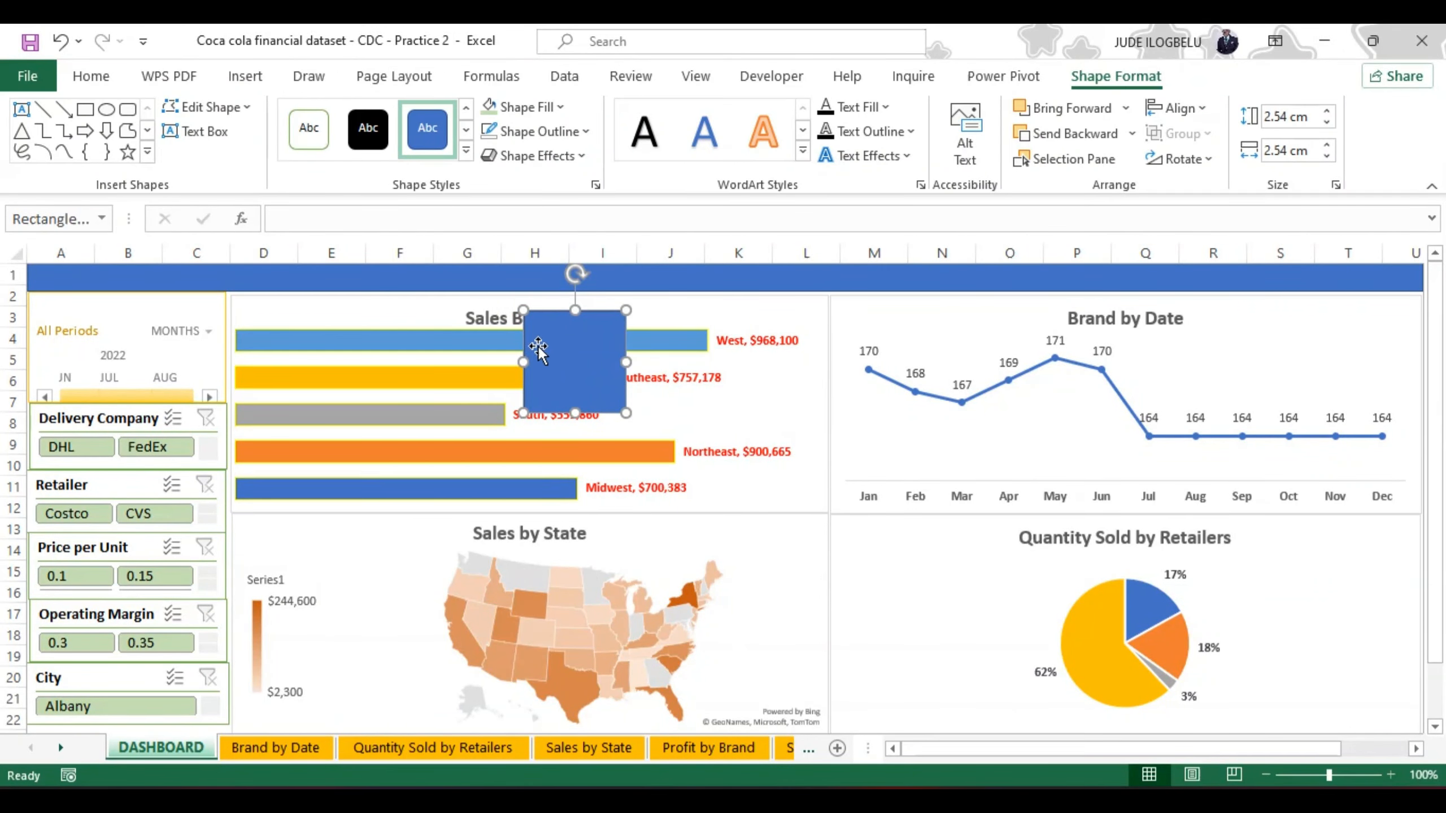
Step: Reshape the rectangle into a header bar about 0.66 cm high and 14.76 cm wide across the top of the Sales By Region chart
left_click_drag(524, 360, 398, 362)
left_click_drag(512, 412, 512, 350)
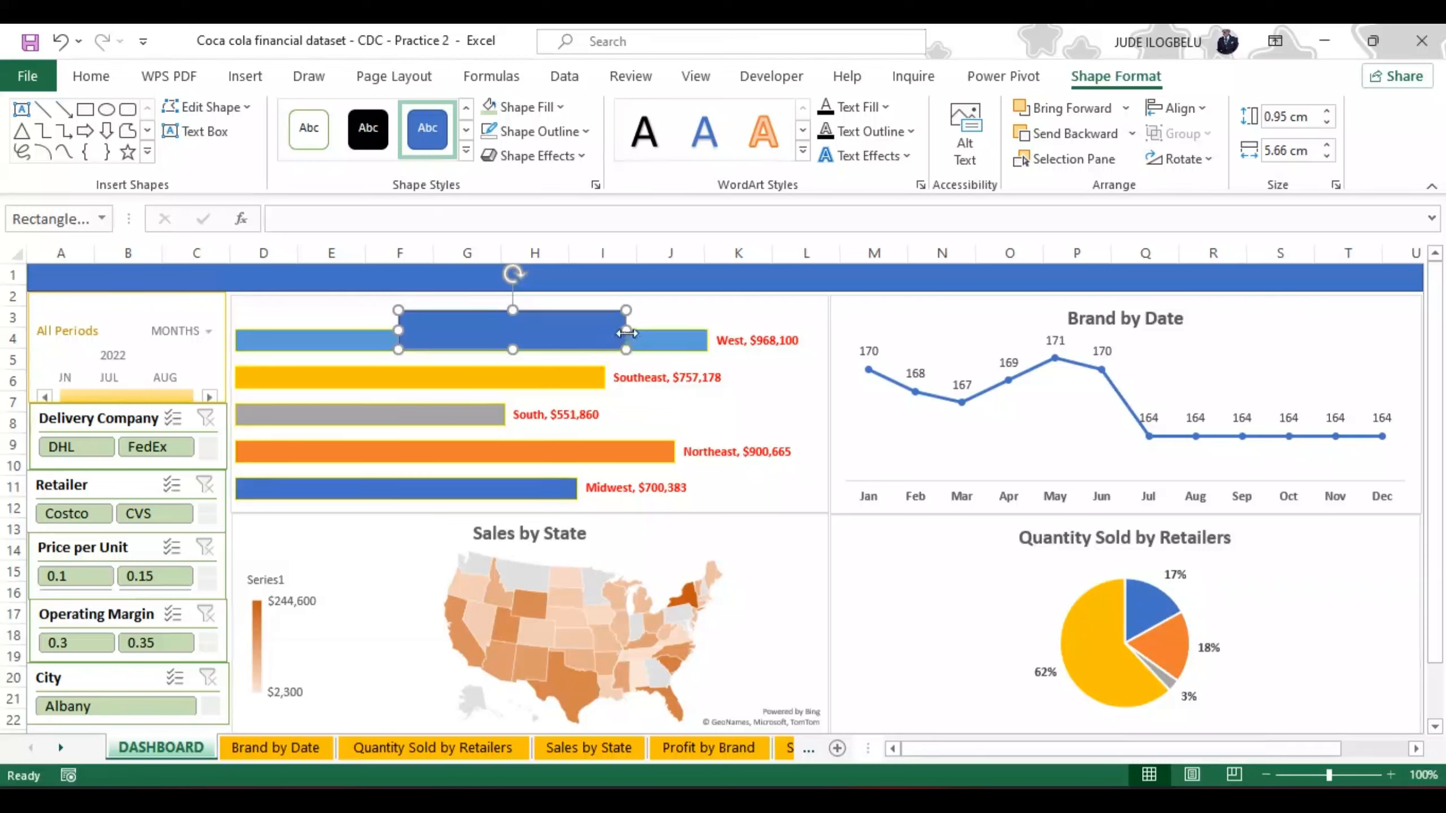
left_click_drag(627, 333, 791, 333)
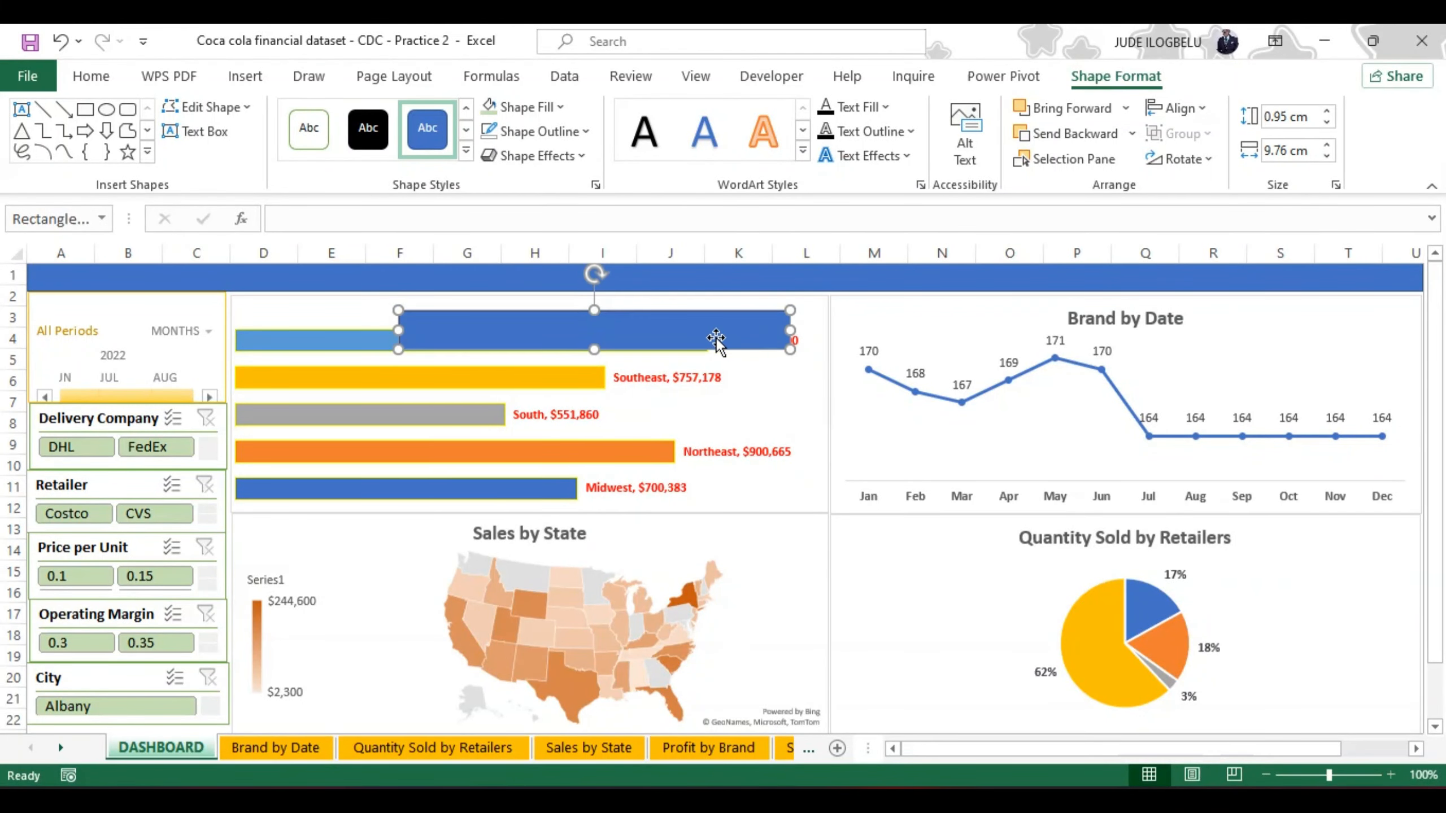
left_click_drag(397, 330, 273, 318)
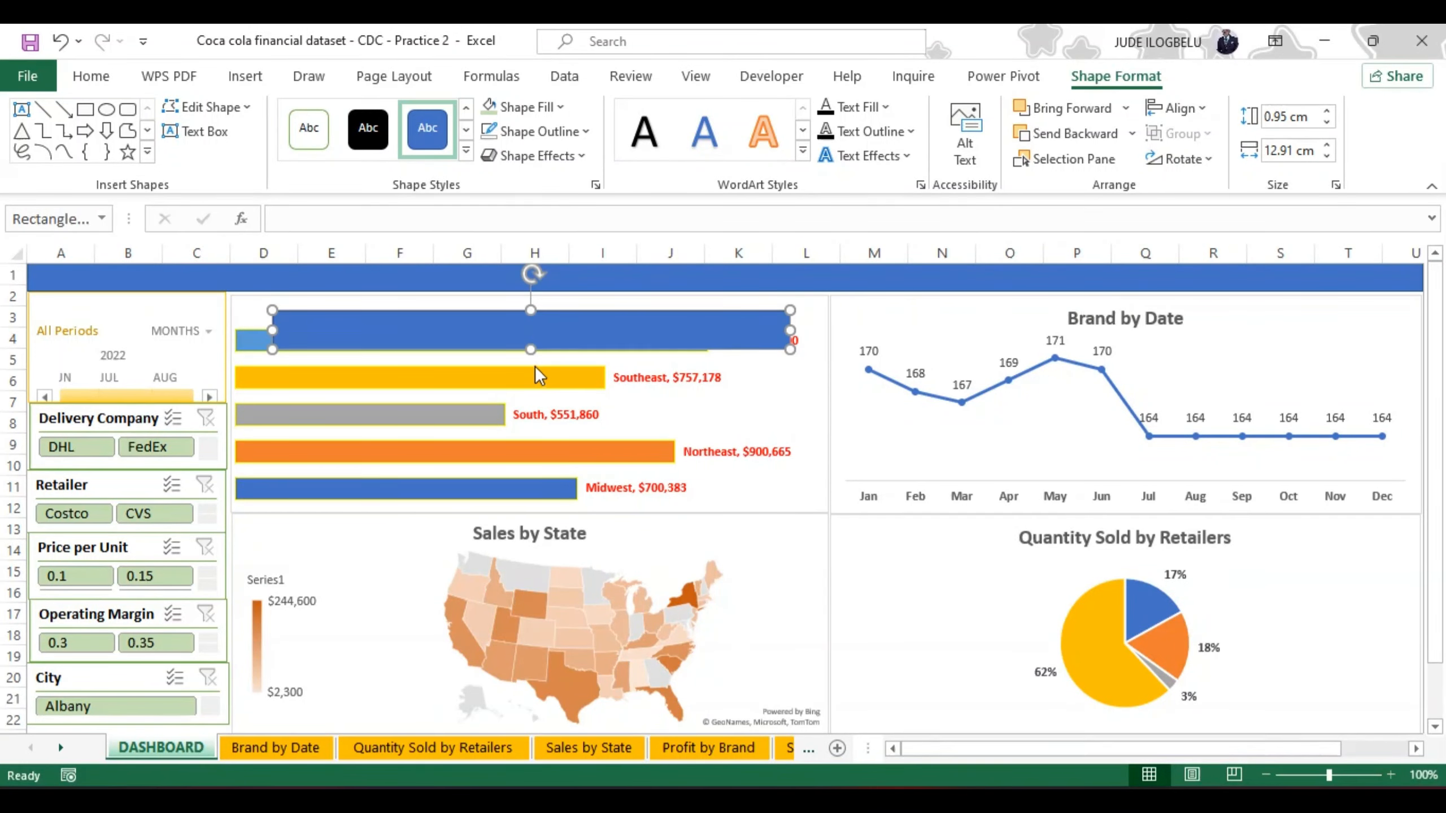
left_click_drag(529, 331, 492, 324)
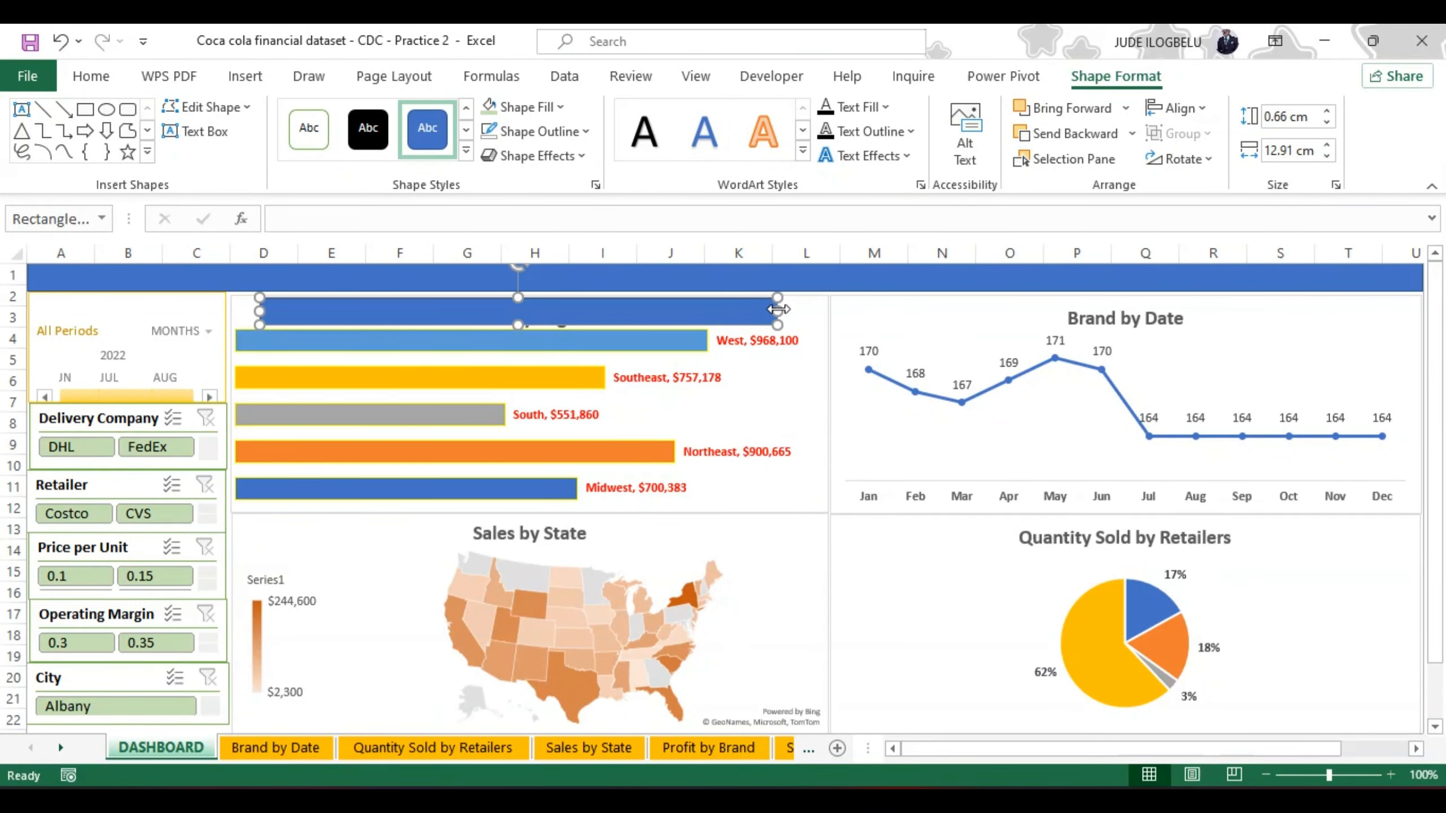
left_click_drag(779, 310, 823, 308)
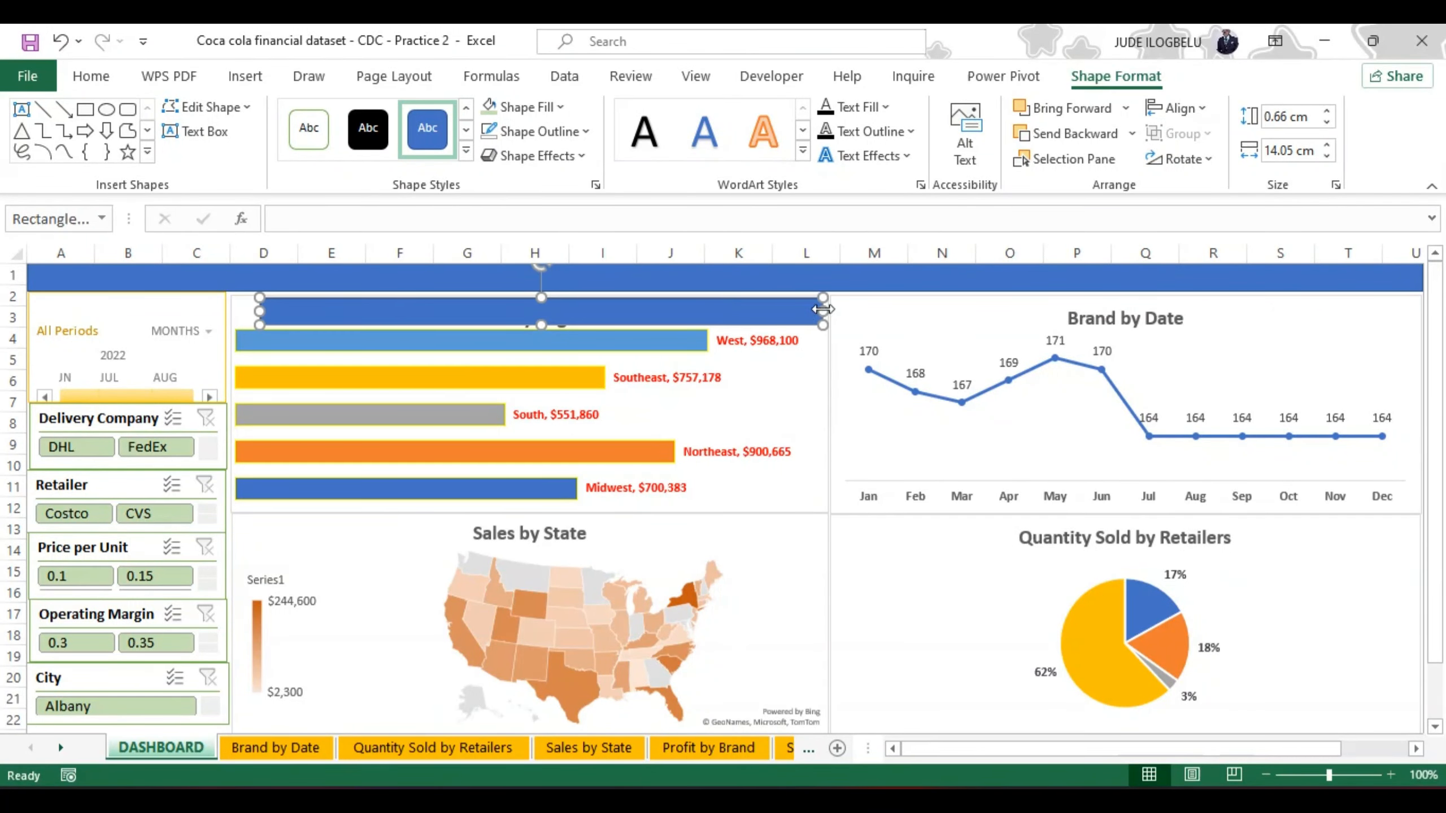
left_click_drag(585, 328, 558, 326)
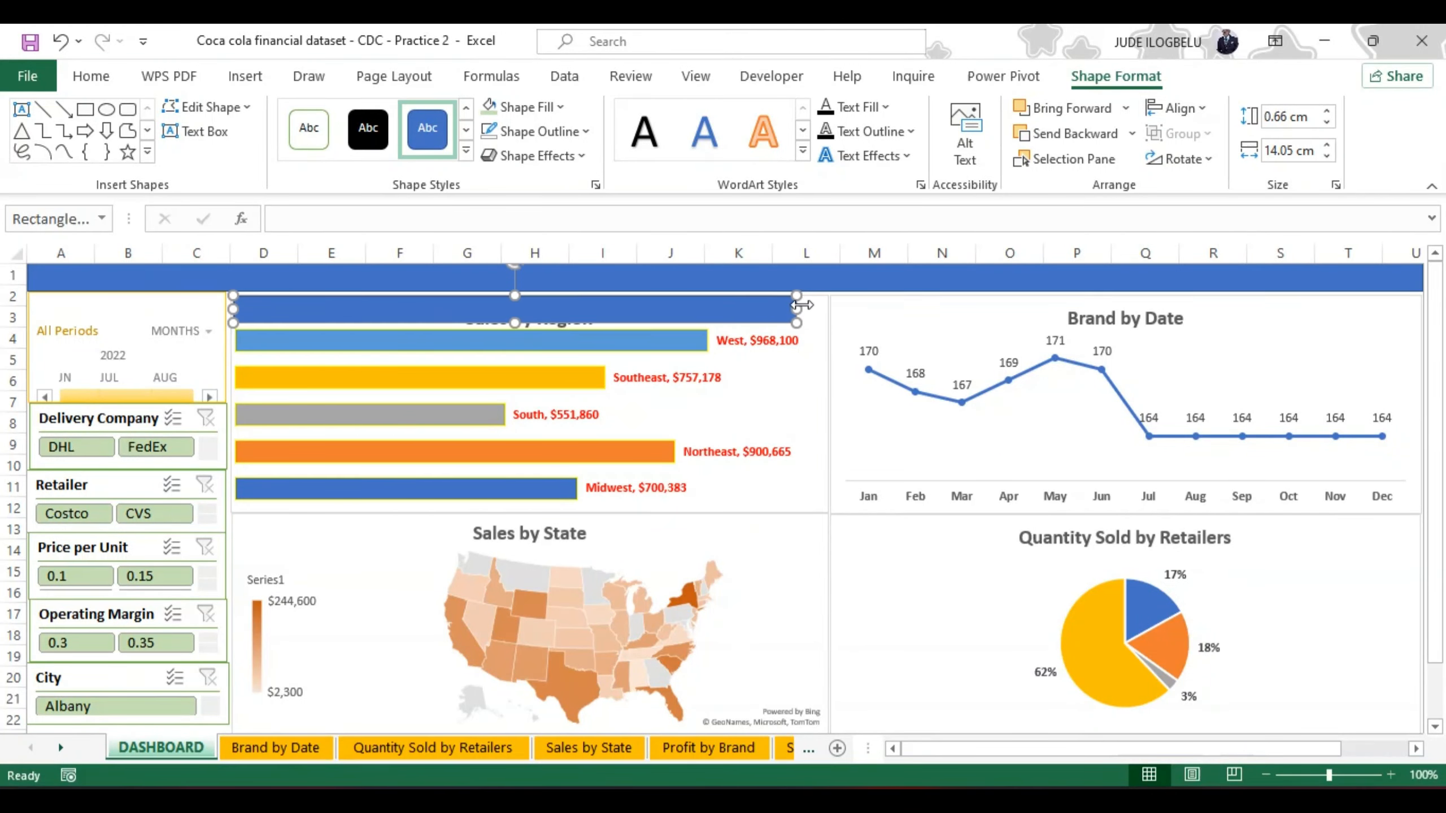
left_click_drag(796, 306, 824, 306)
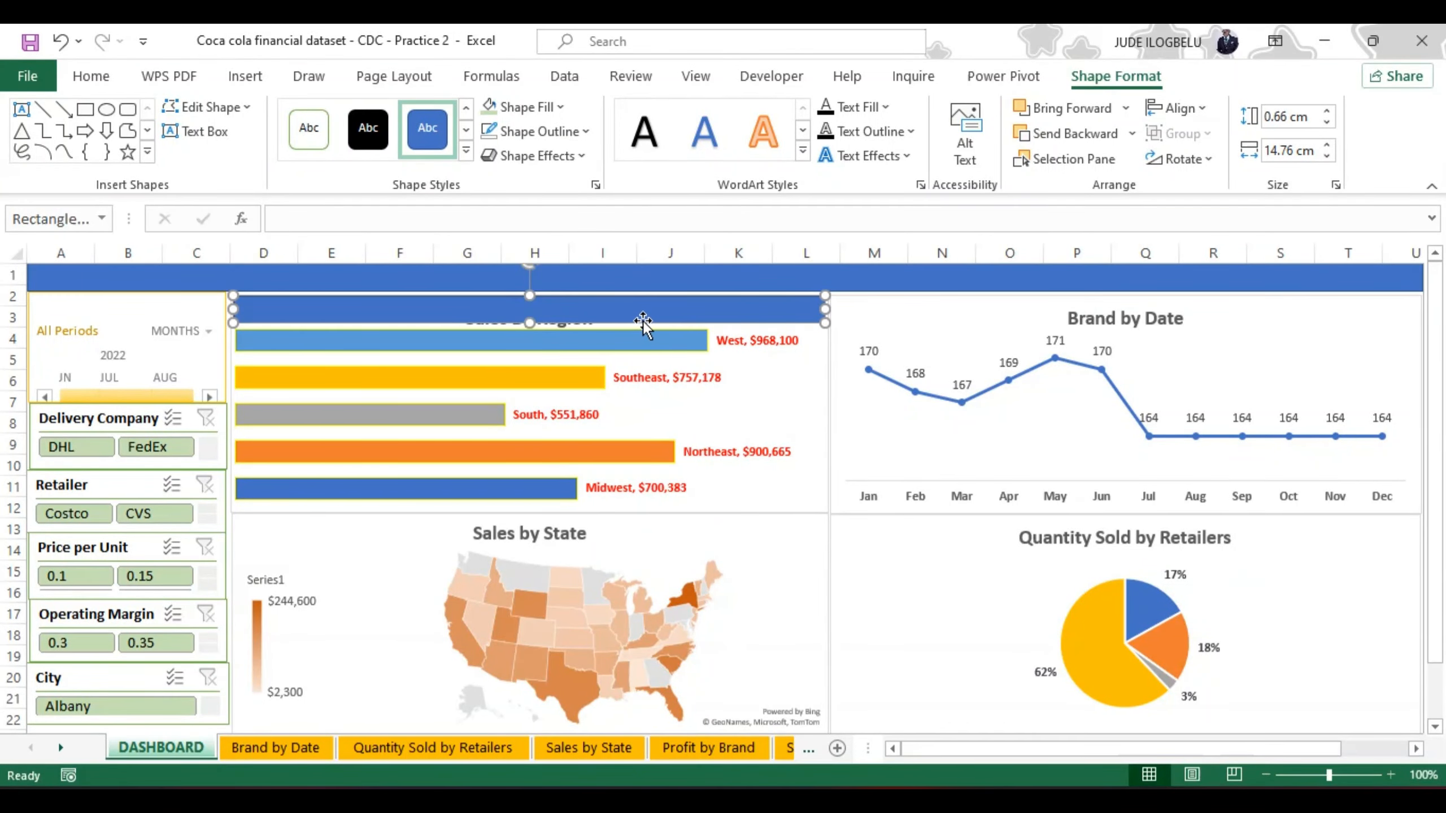
left_click(676, 339)
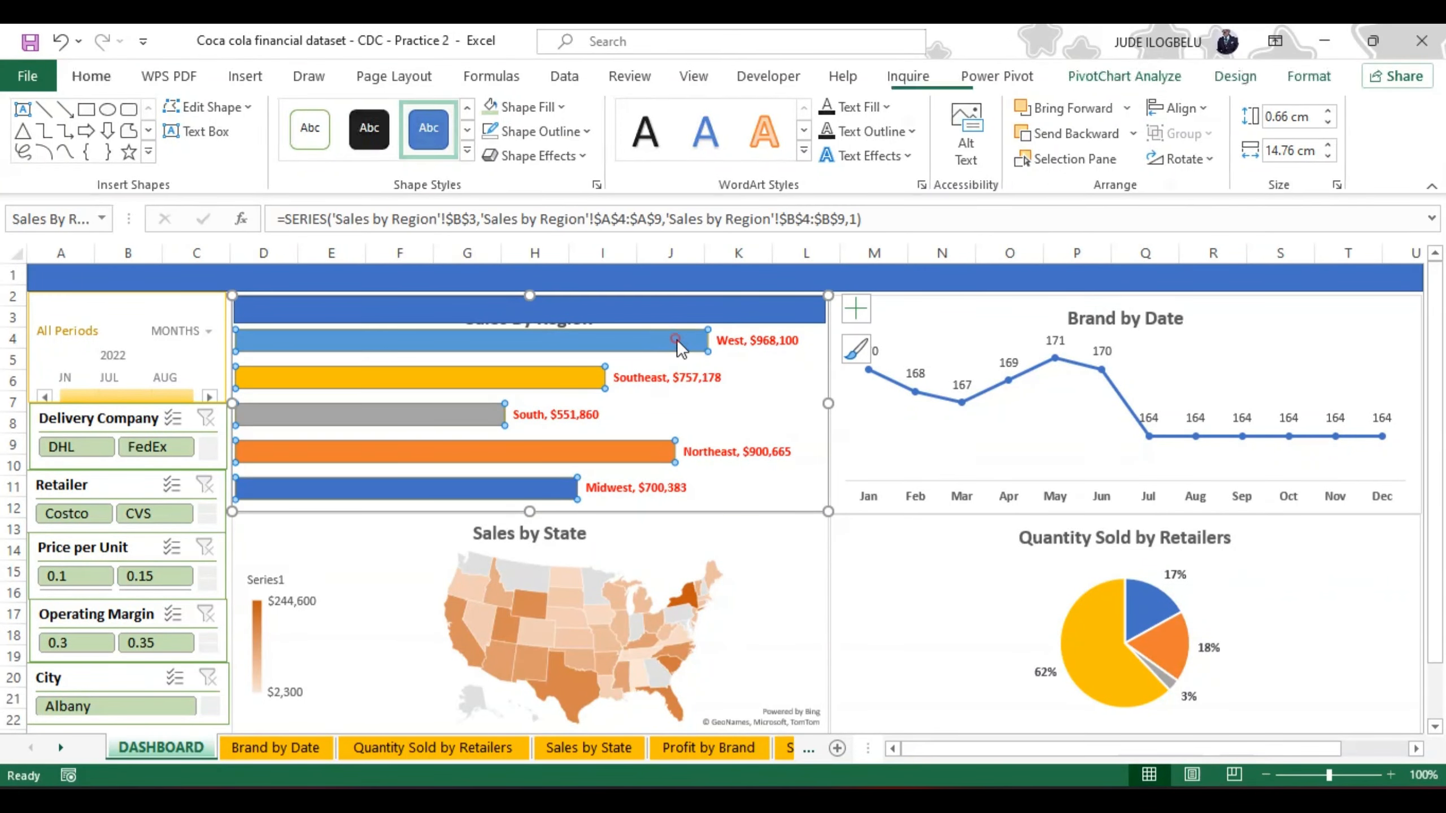
Step: Duplicate the header bar three times and place the copies across the tops of Quantity Sold by Retailers, Brand by Date and Sales by State
left_click(651, 306)
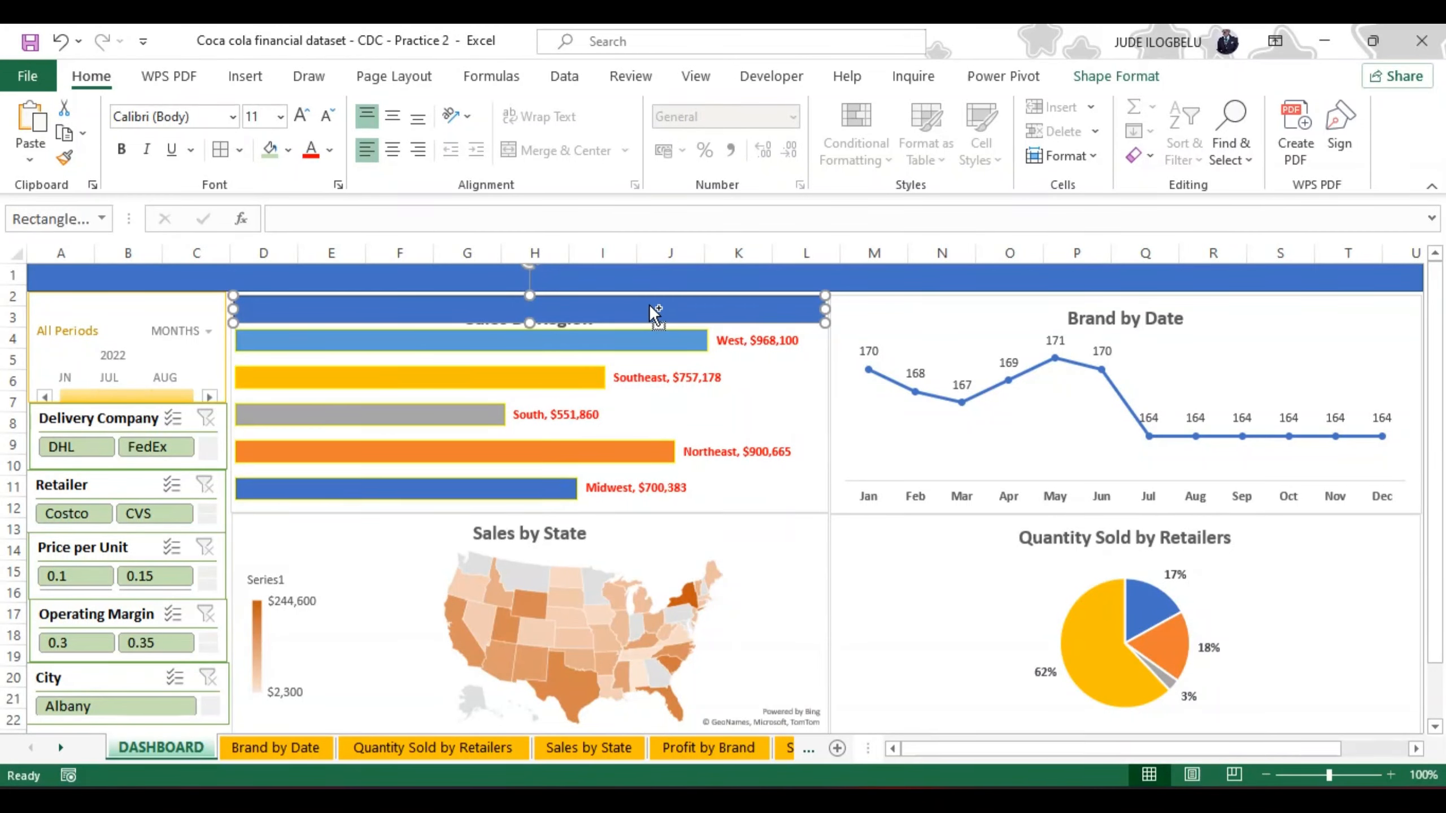
key("ctrl+d")
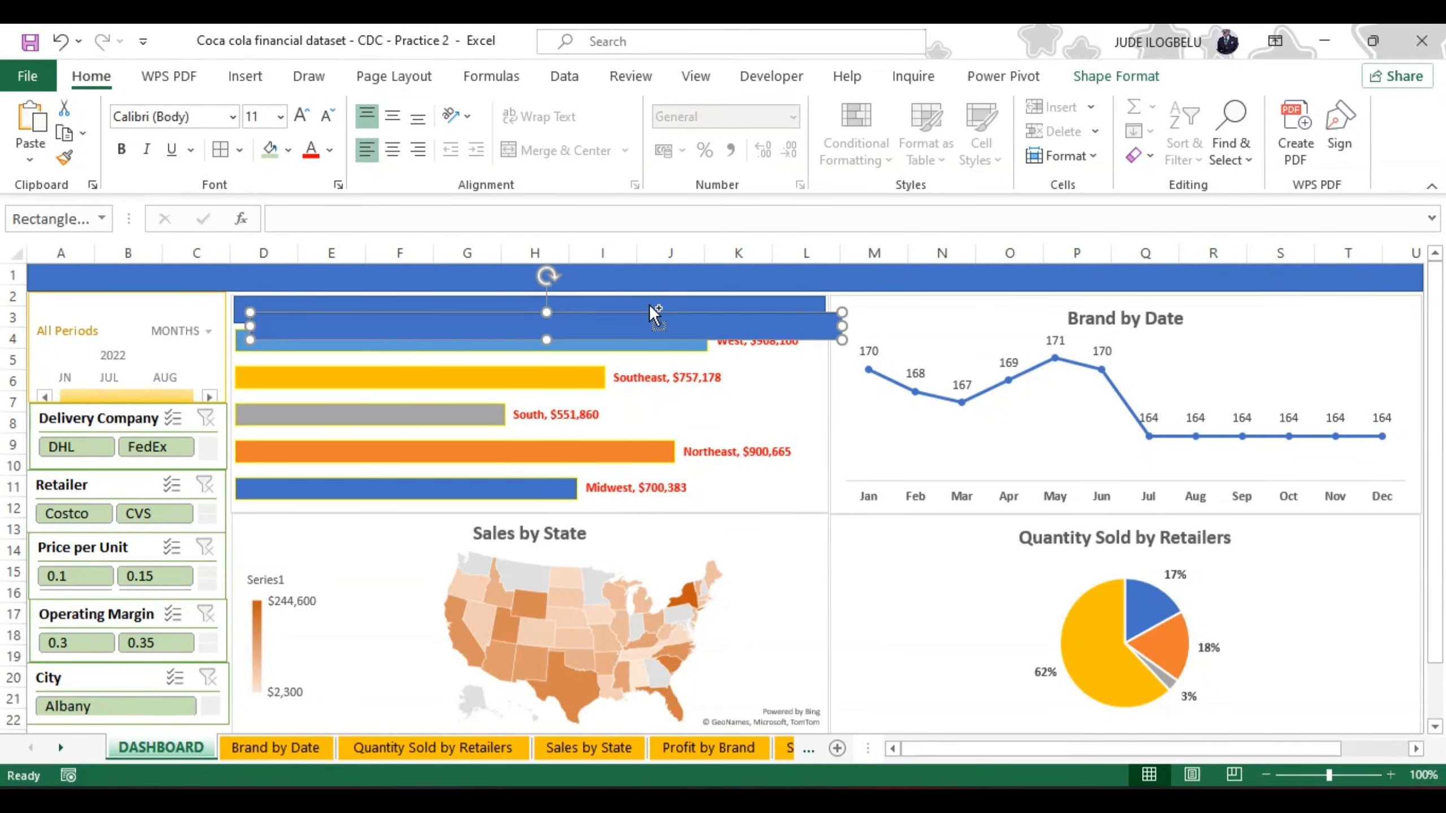
key("ctrl+d")
key("ctrl+d")
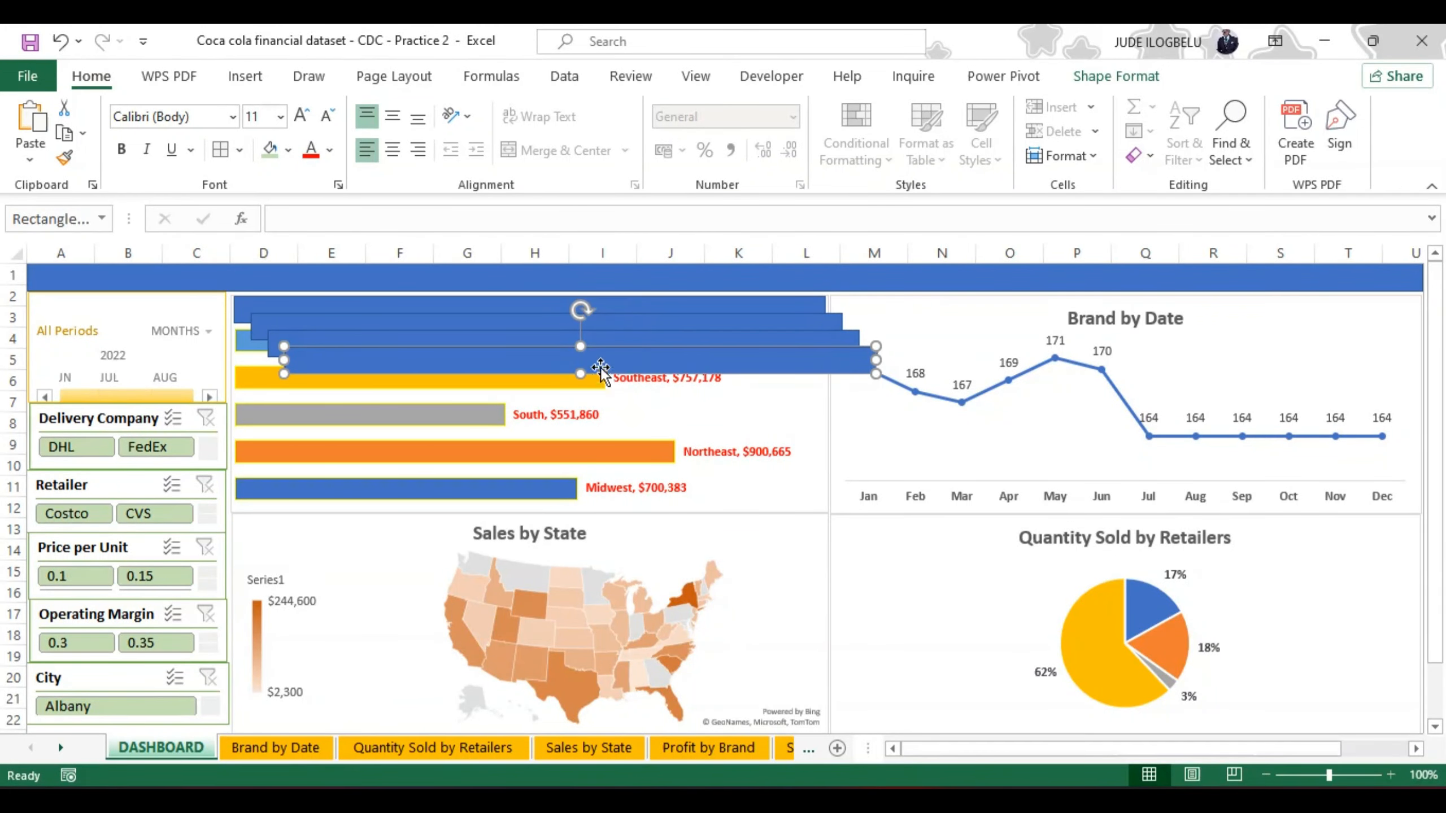
left_click_drag(606, 358, 1143, 529)
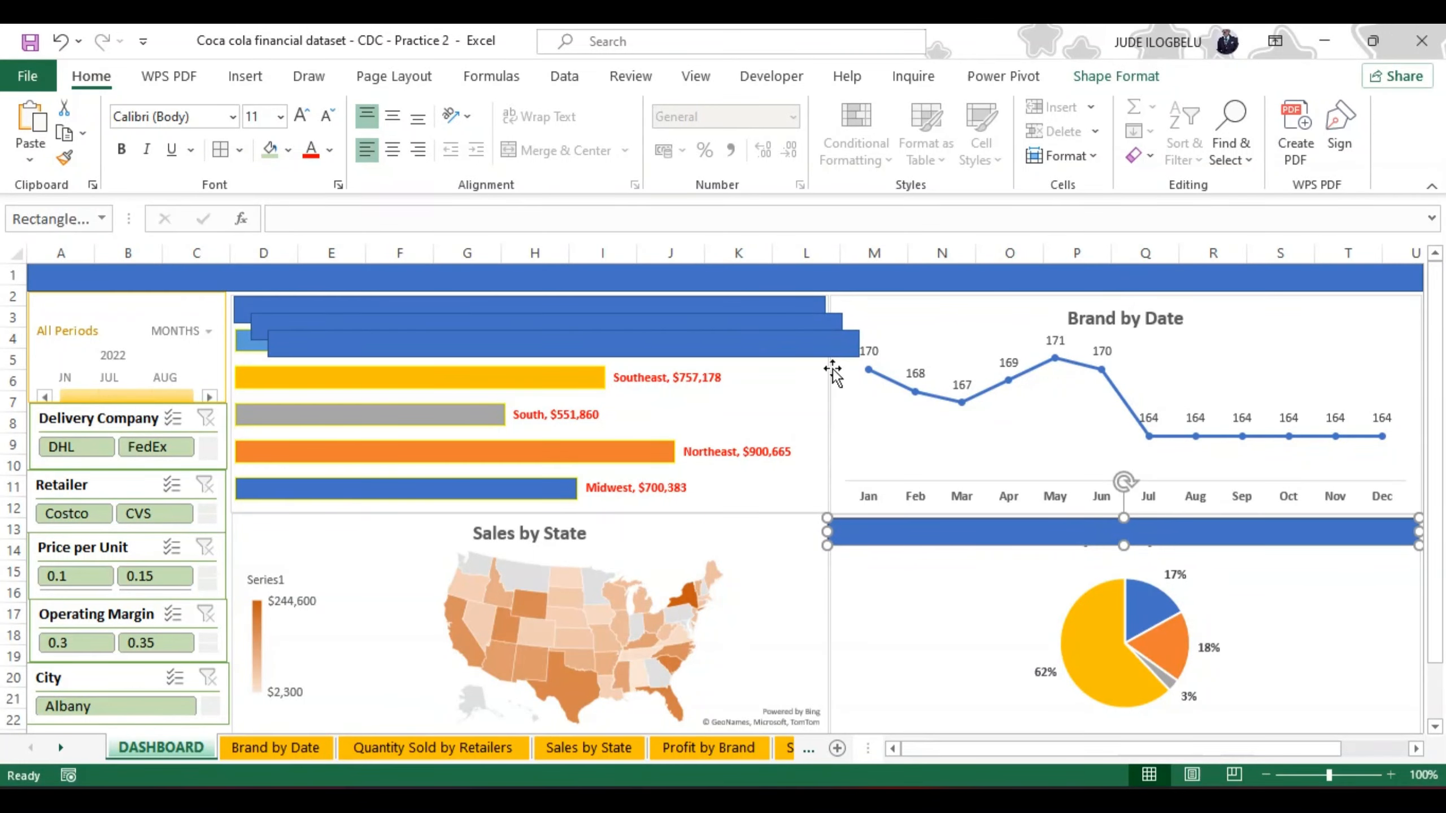
left_click_drag(682, 342, 1244, 311)
left_click_drag(612, 333, 590, 534)
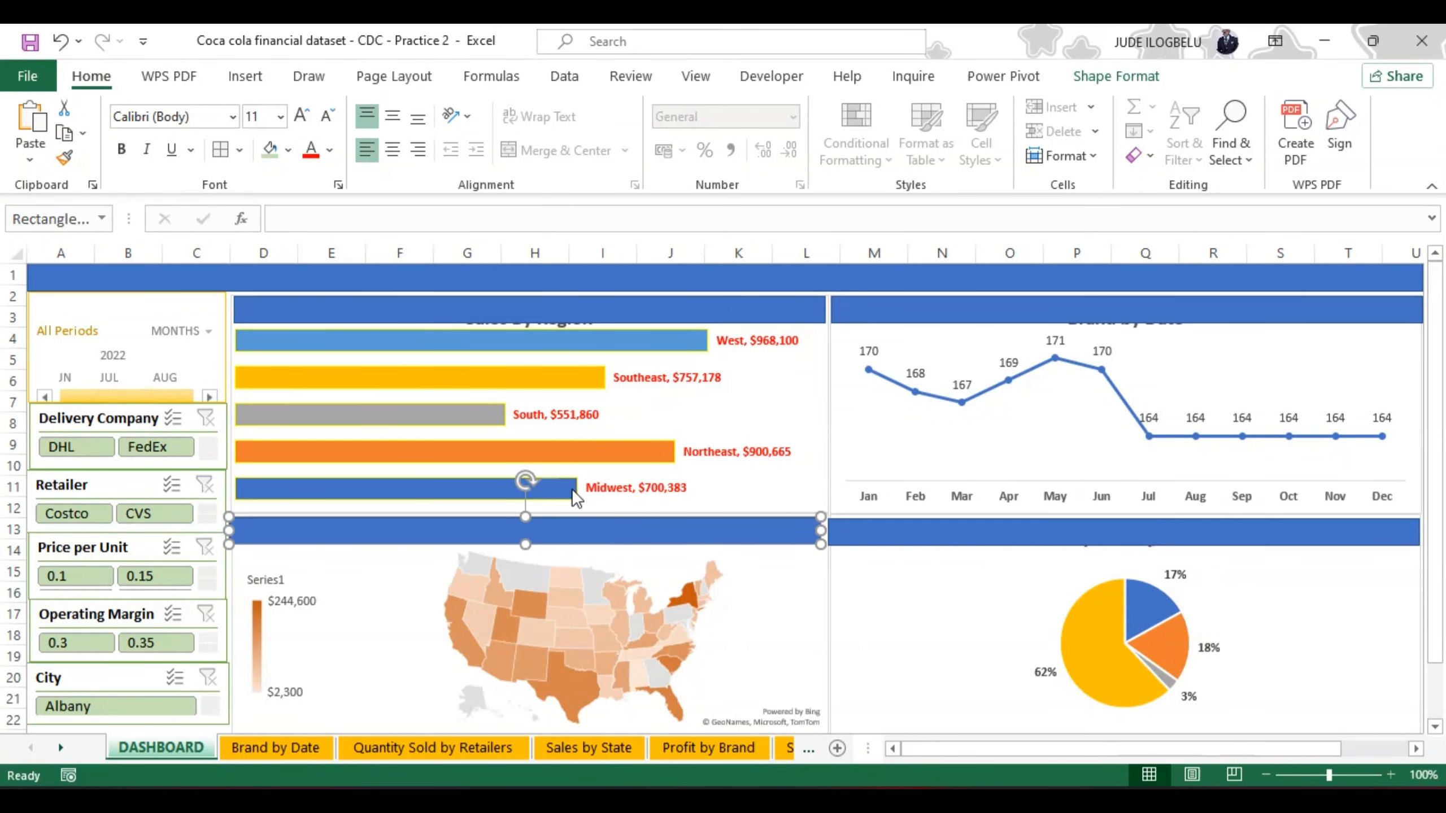
Step: Fill the banner across row 1 with a light green theme color matching the slicers
left_click(549, 276)
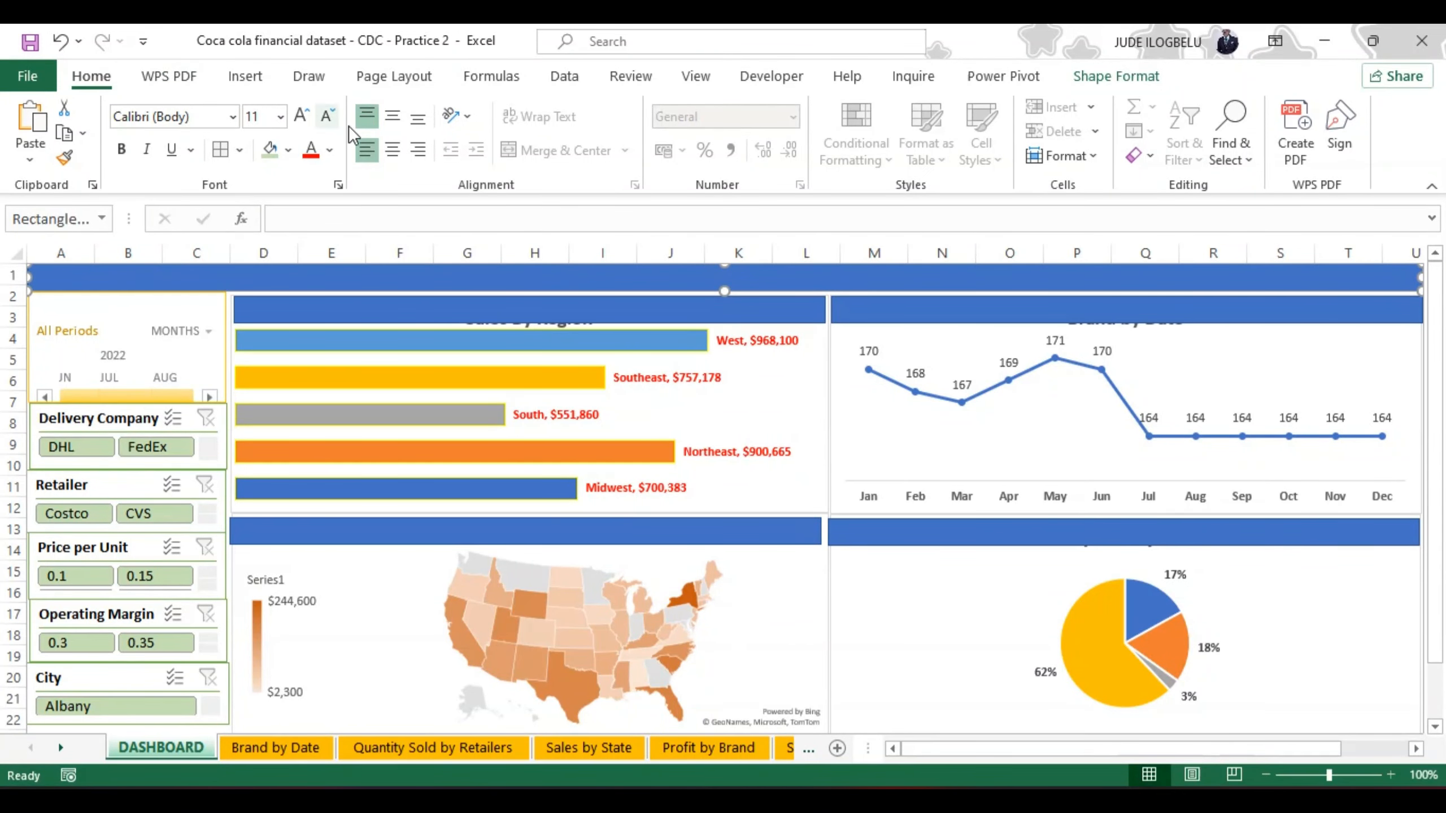
left_click(288, 151)
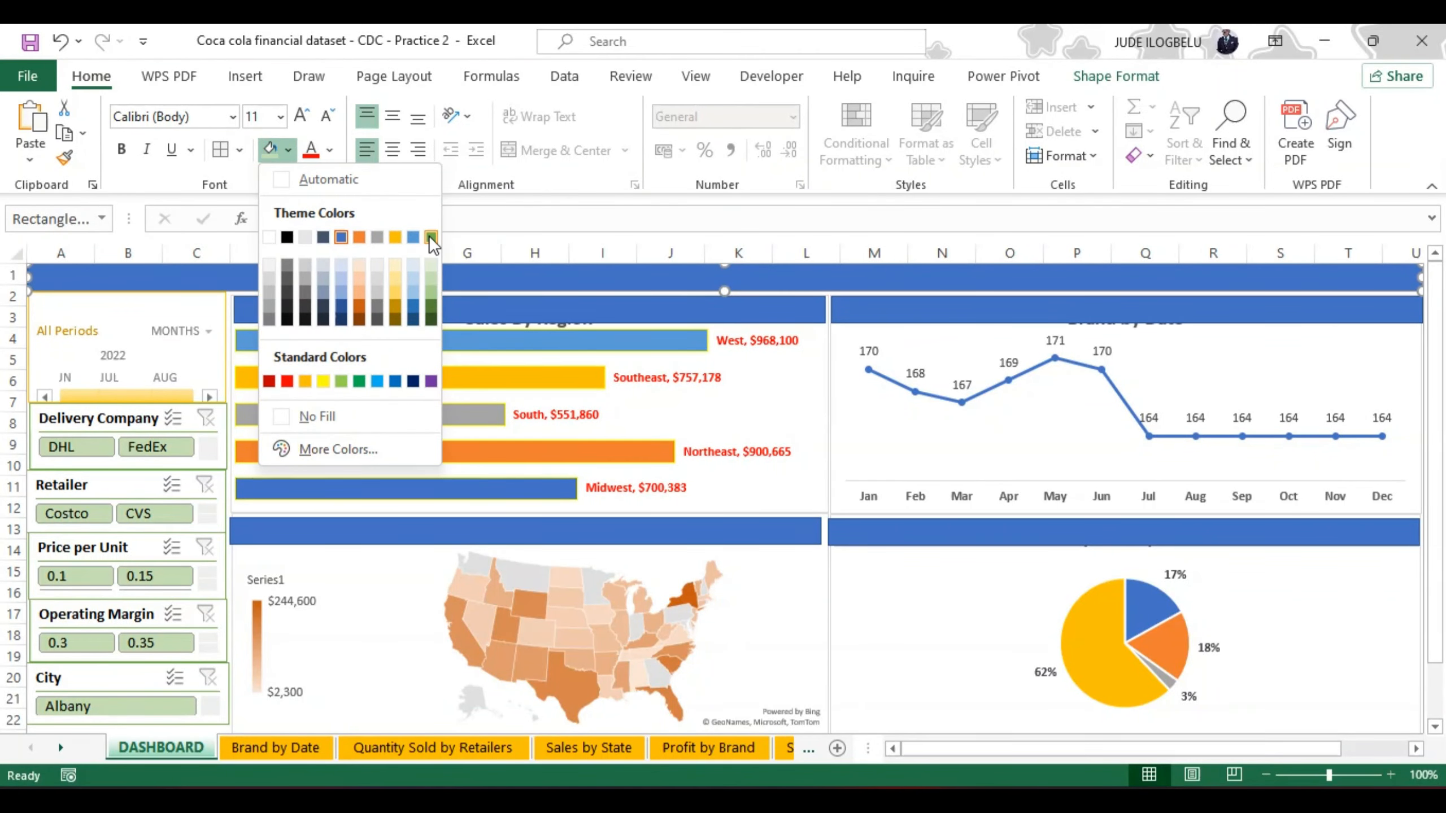
left_click(432, 278)
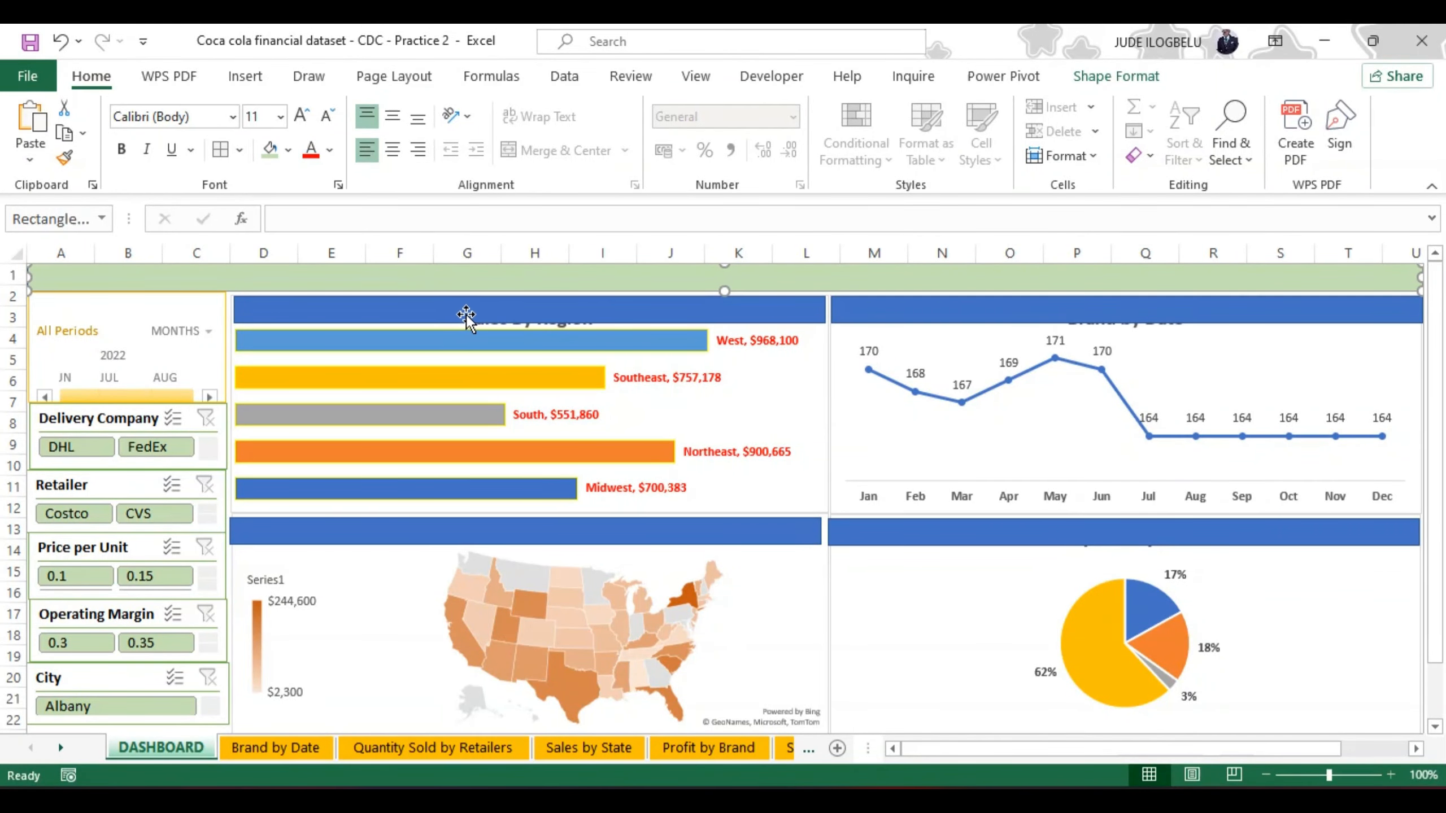
Step: Fill all four chart header bars with the theme color Gold, Accent 4, Lighter 80%
left_click(450, 313)
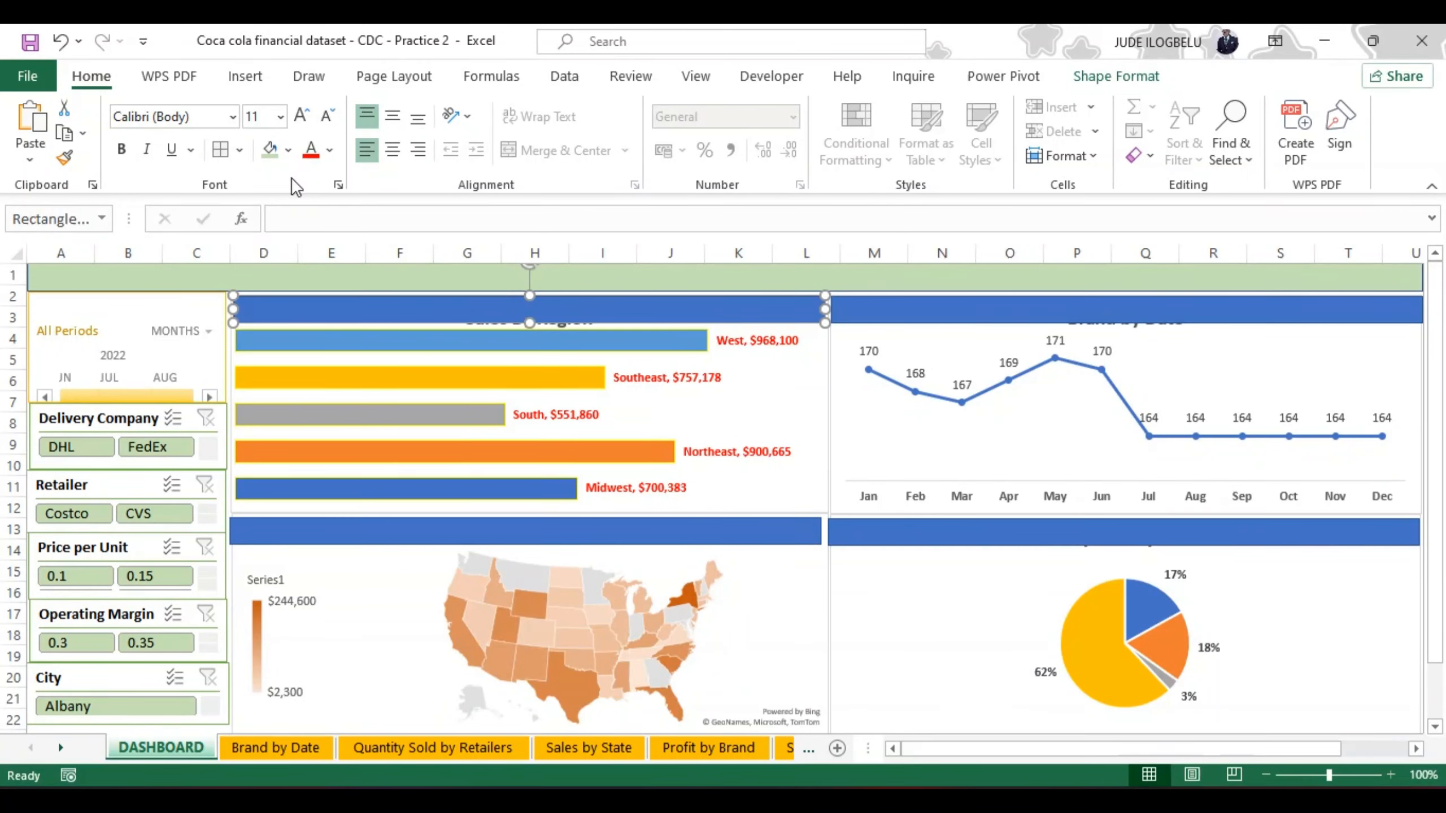
left_click(289, 148)
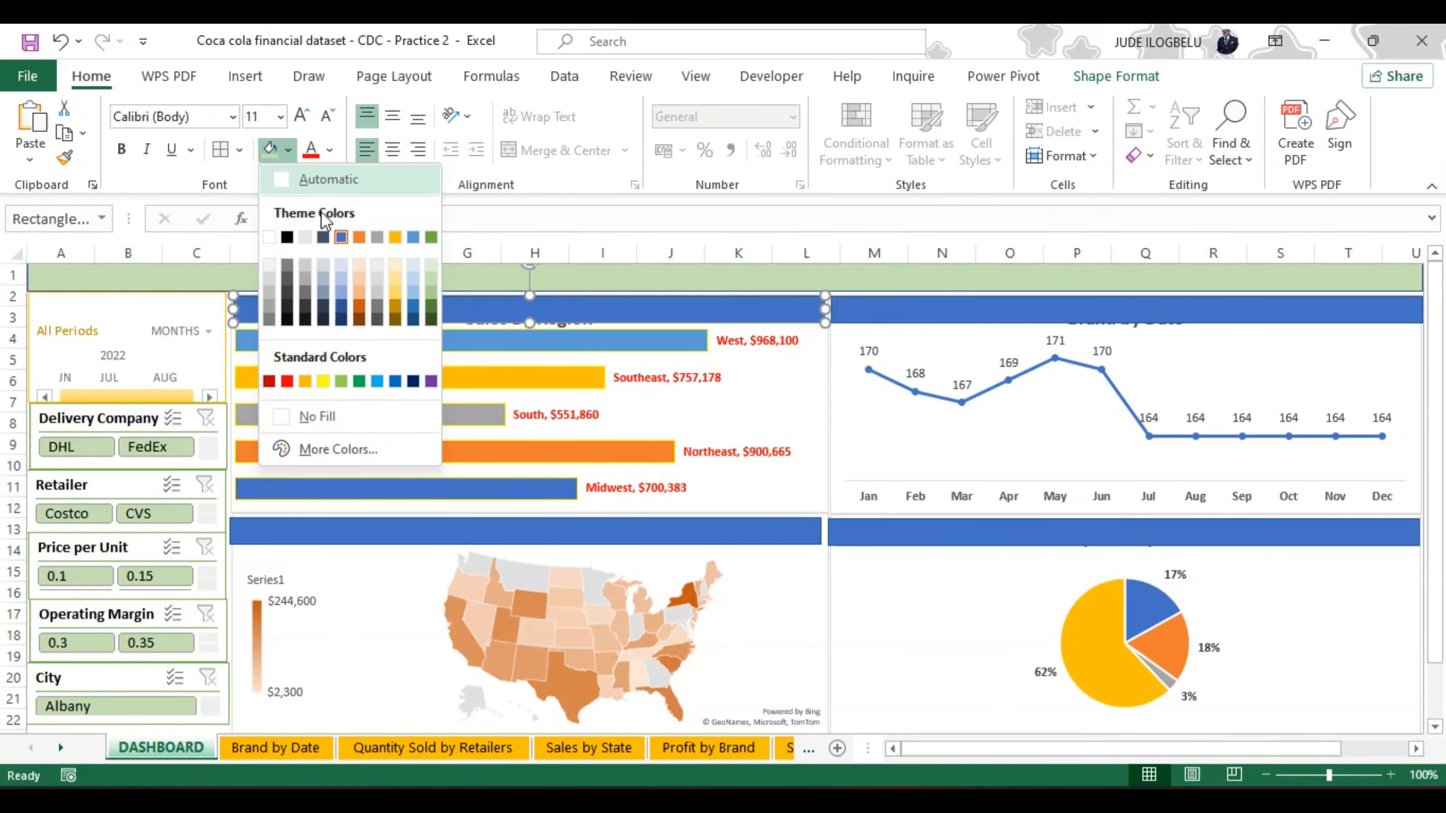
left_click(395, 258)
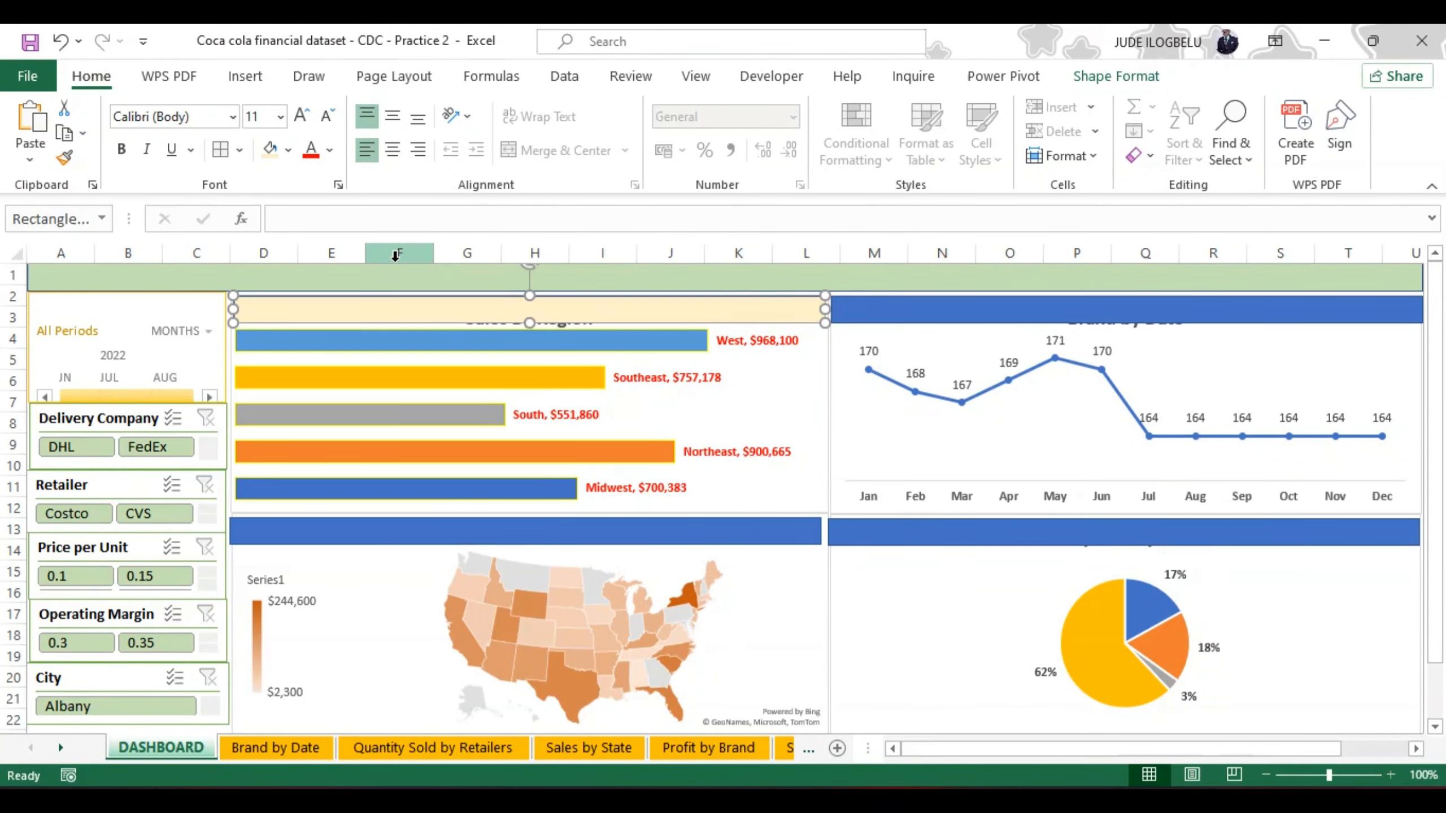
left_click(963, 296)
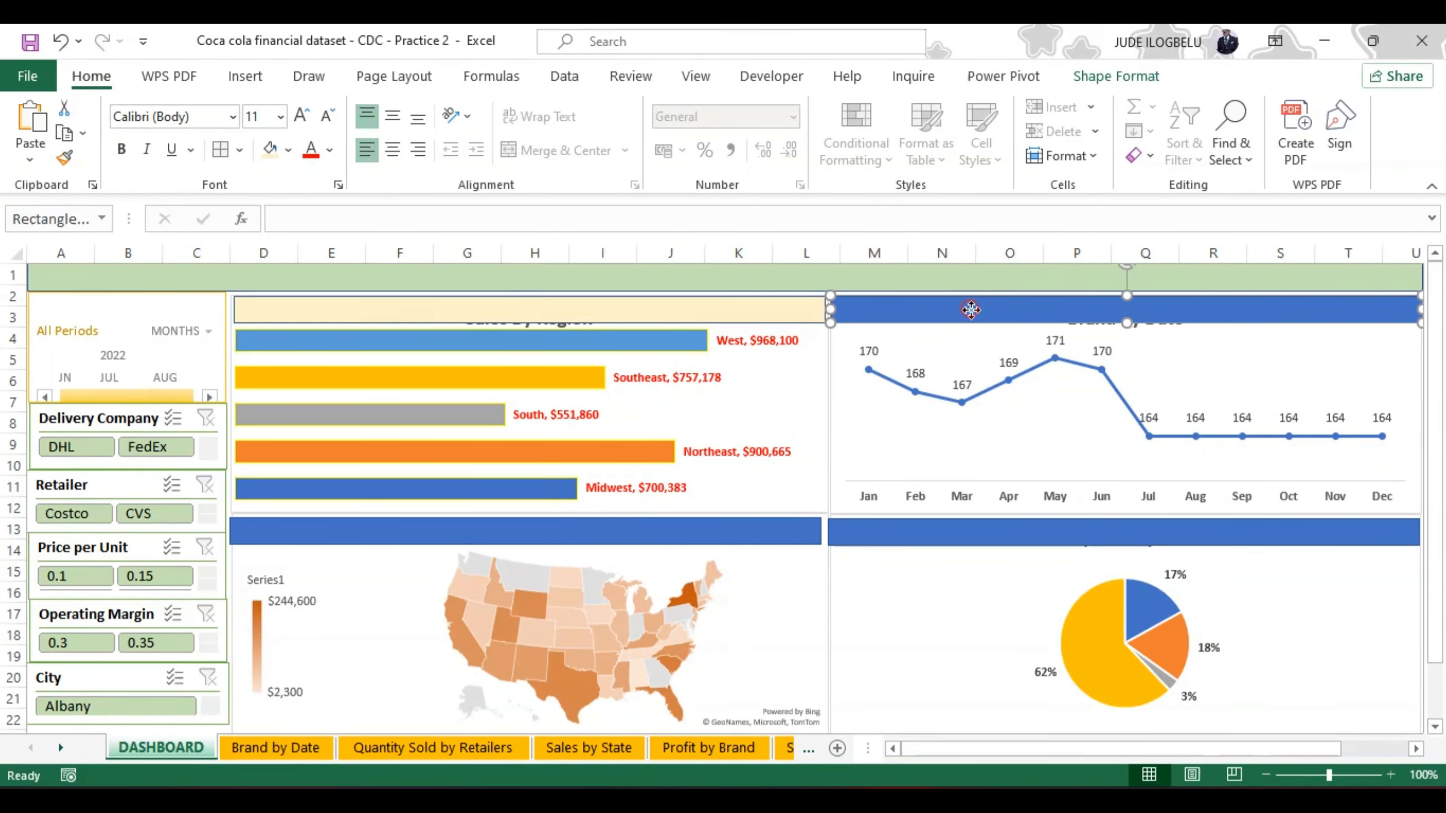
left_click(270, 153)
left_click(423, 535)
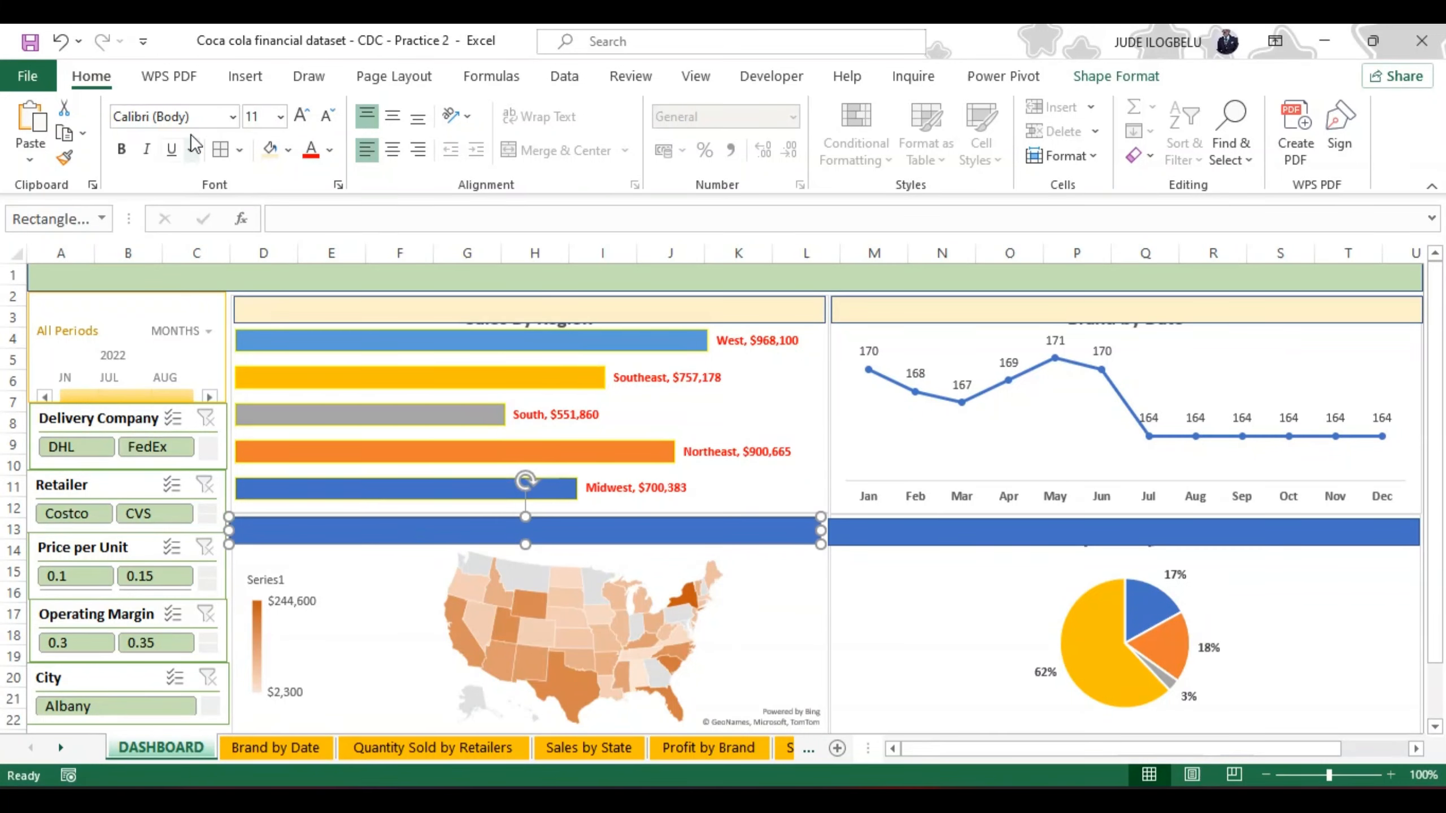
left_click(267, 153)
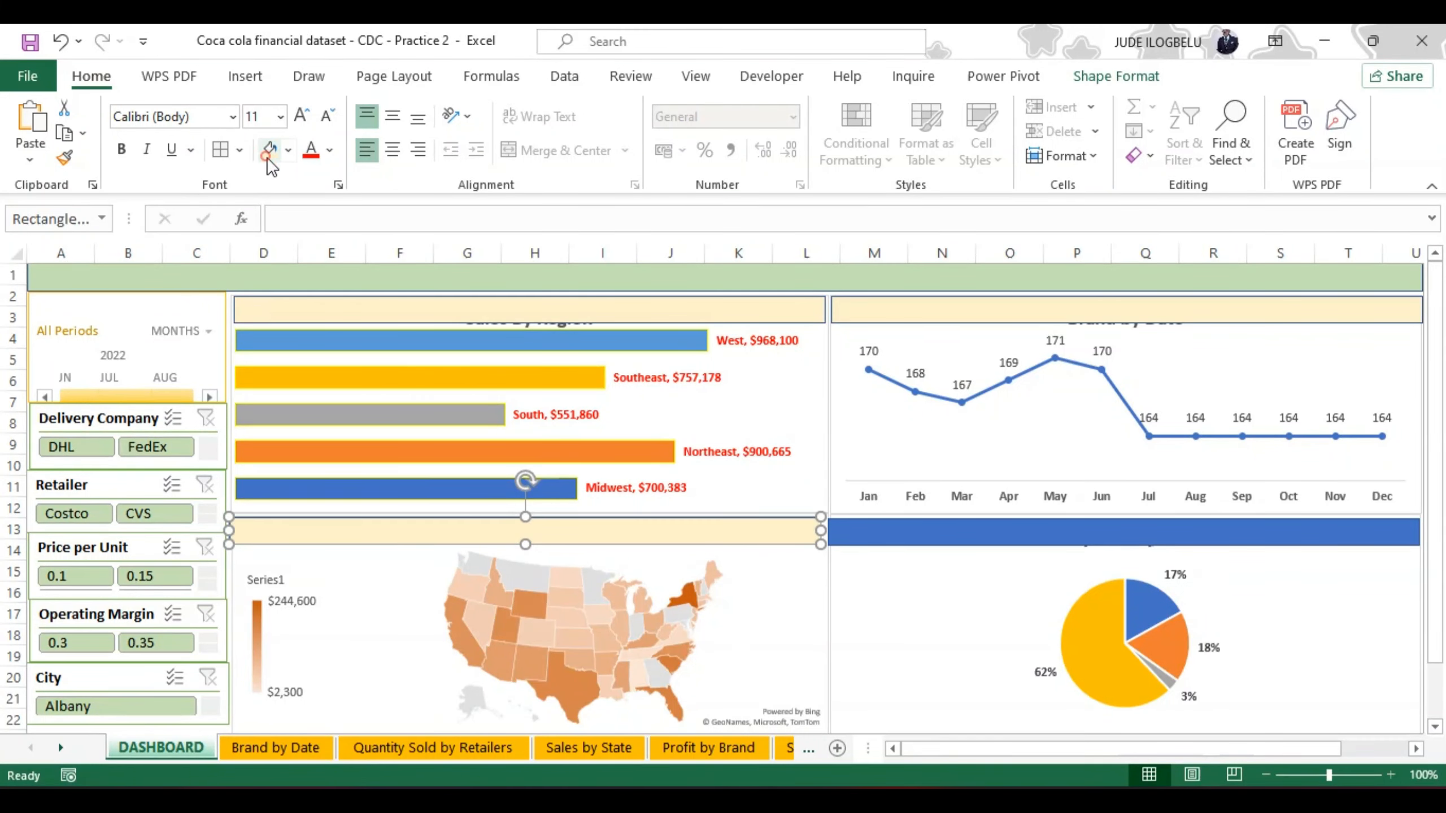
left_click(1115, 535)
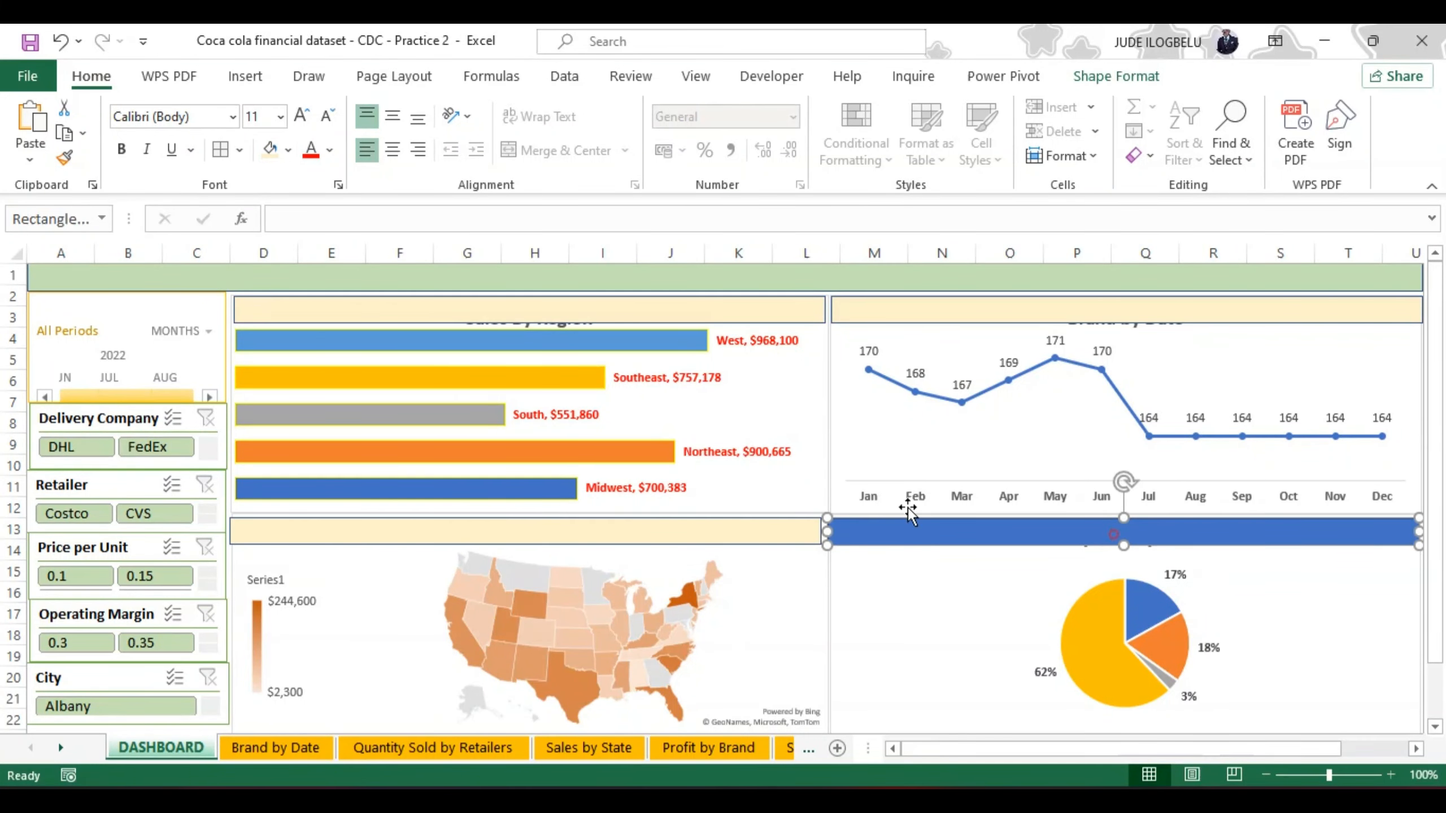
left_click(268, 152)
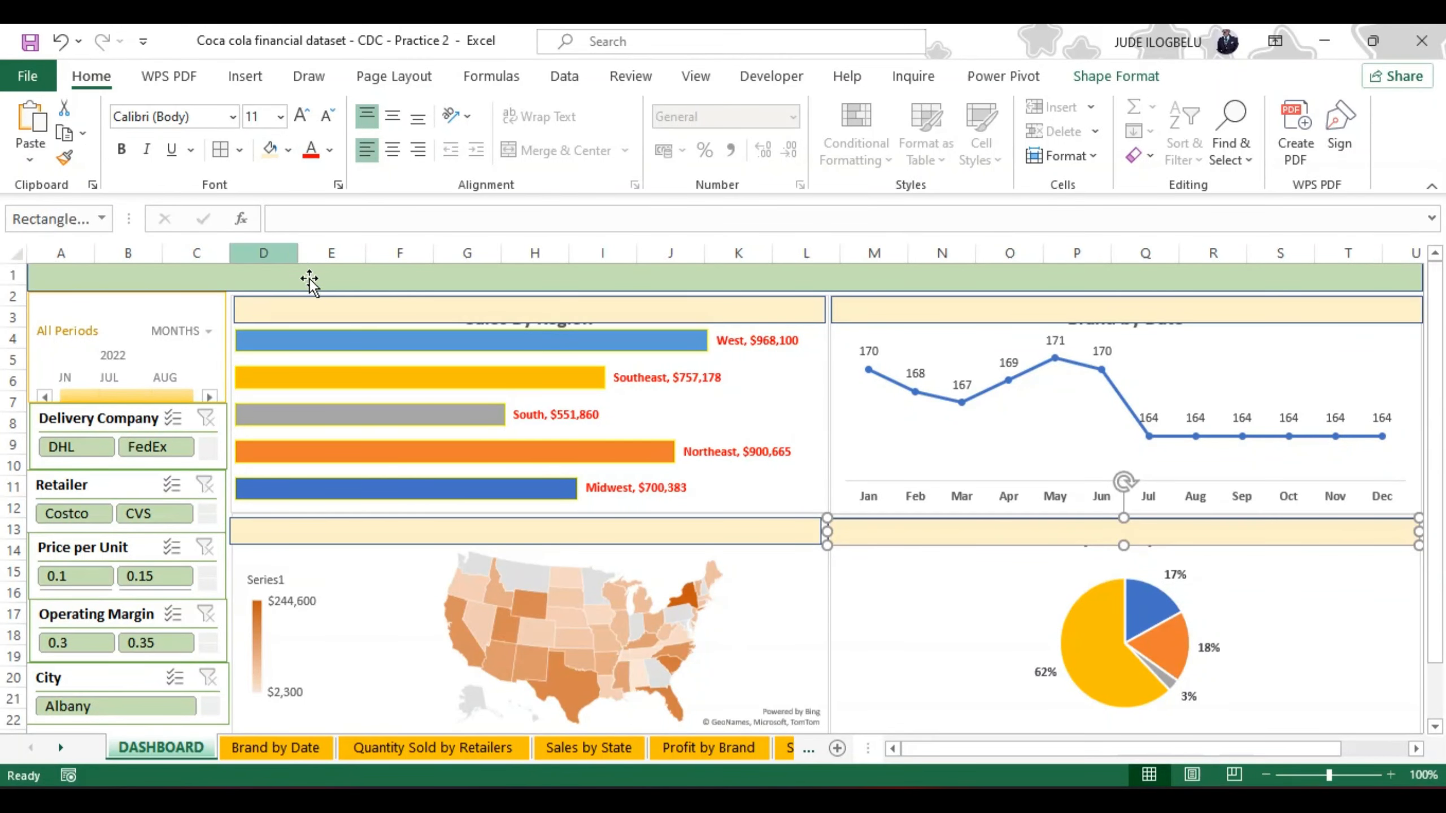
Step: Label the header bar over the Sales By Region chart "SALES BY REGION"
mouse_move(395, 312)
left_mouse_down()
mouse_move(398, 343)
mouse_move(400, 312)
left_mouse_up()
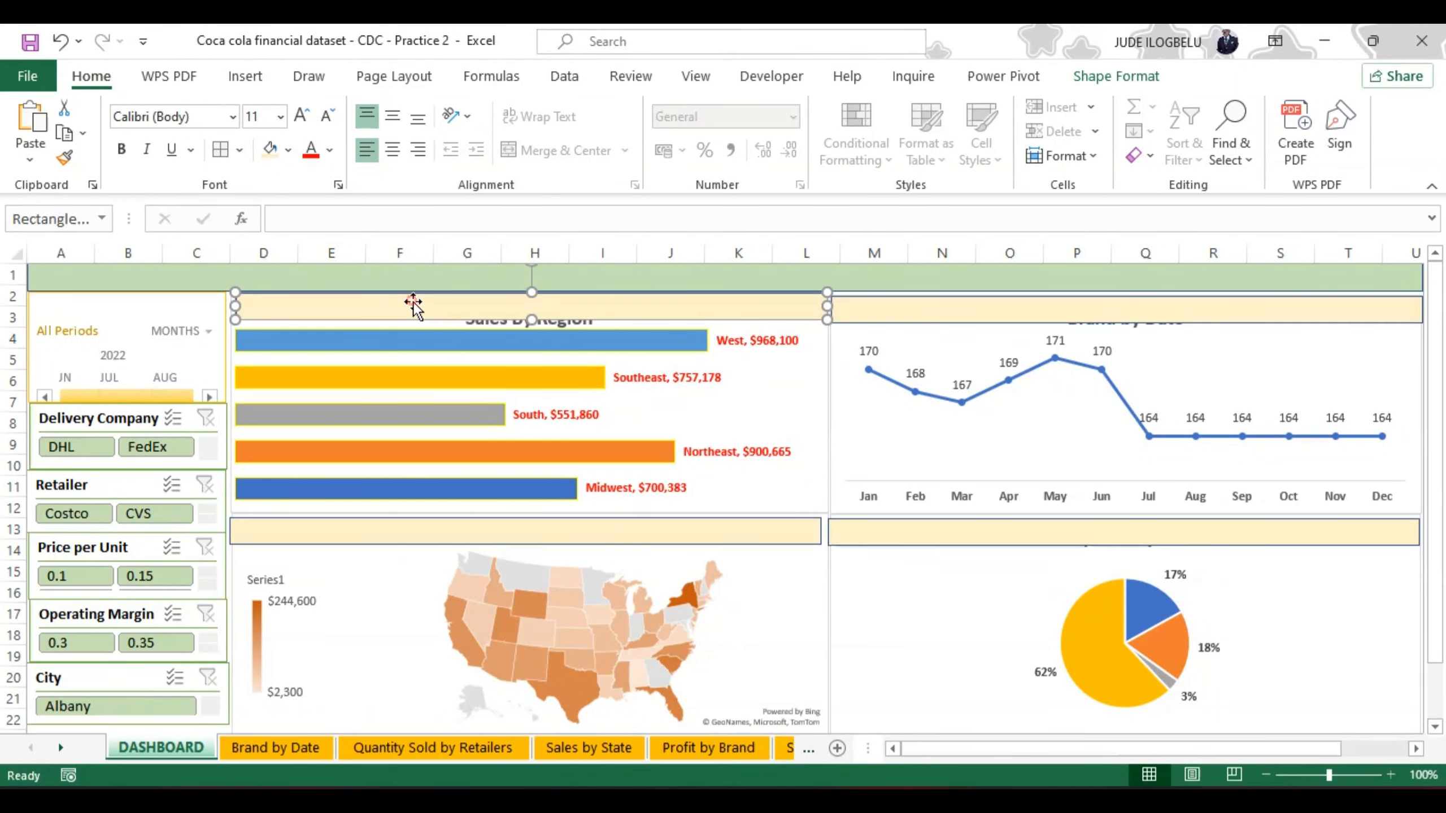
double_click(414, 302)
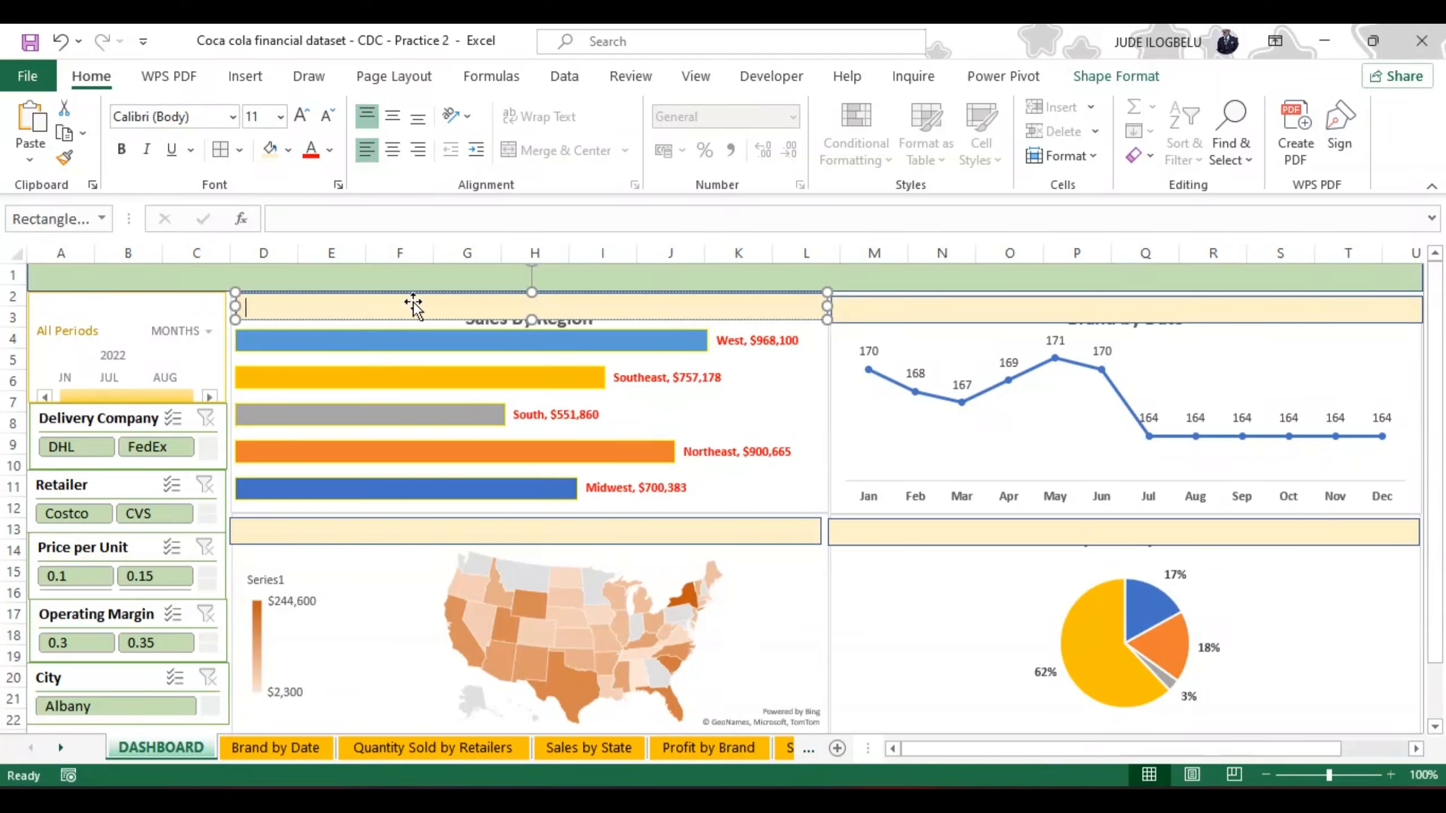
type("SALES BY REGION")
Step: Format the SALES BY REGION header text as bold, automatic black, 14 pt, centered horizontally and vertically
key("ctrl+a")
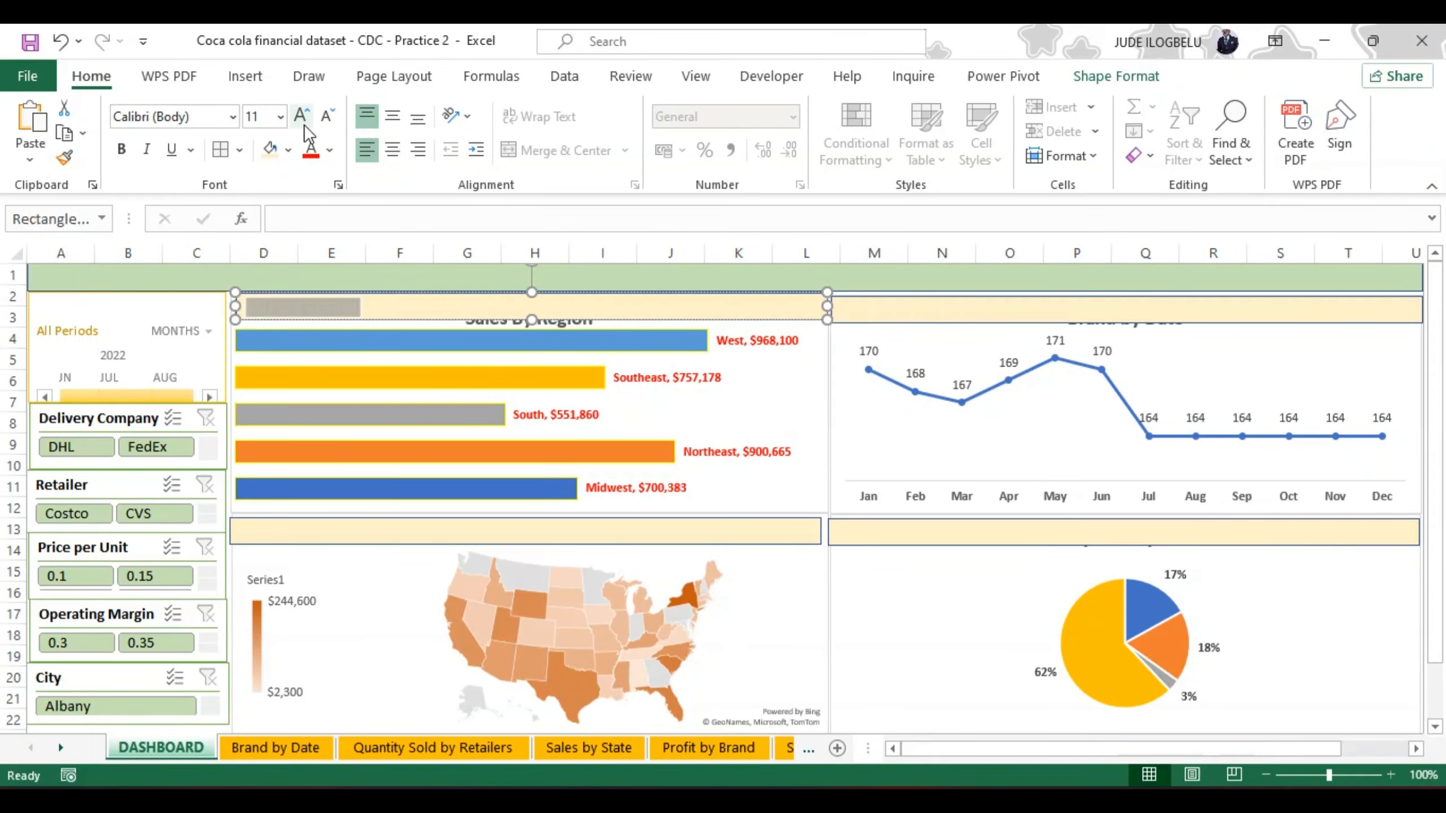
left_click(330, 150)
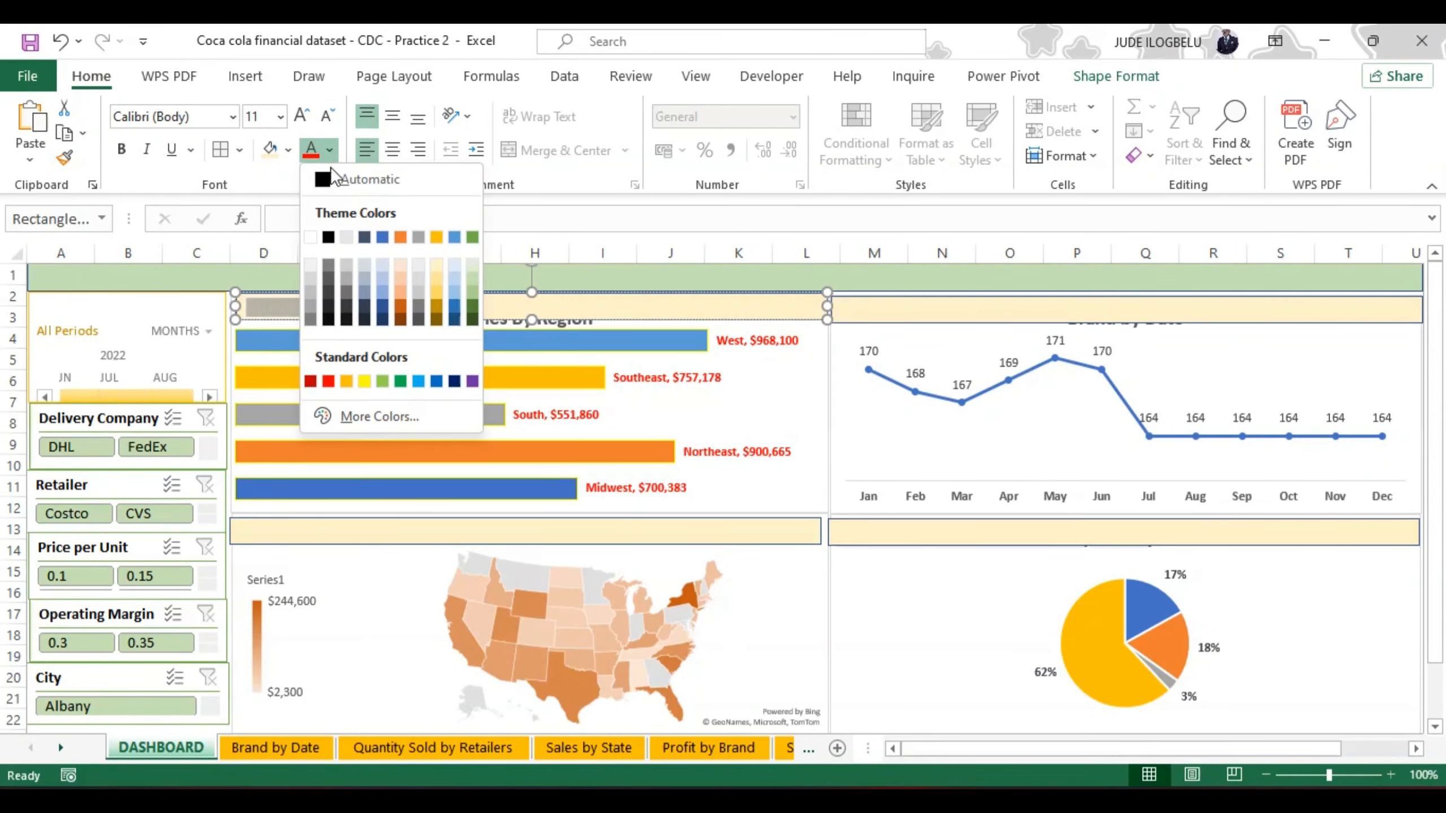
left_click(320, 176)
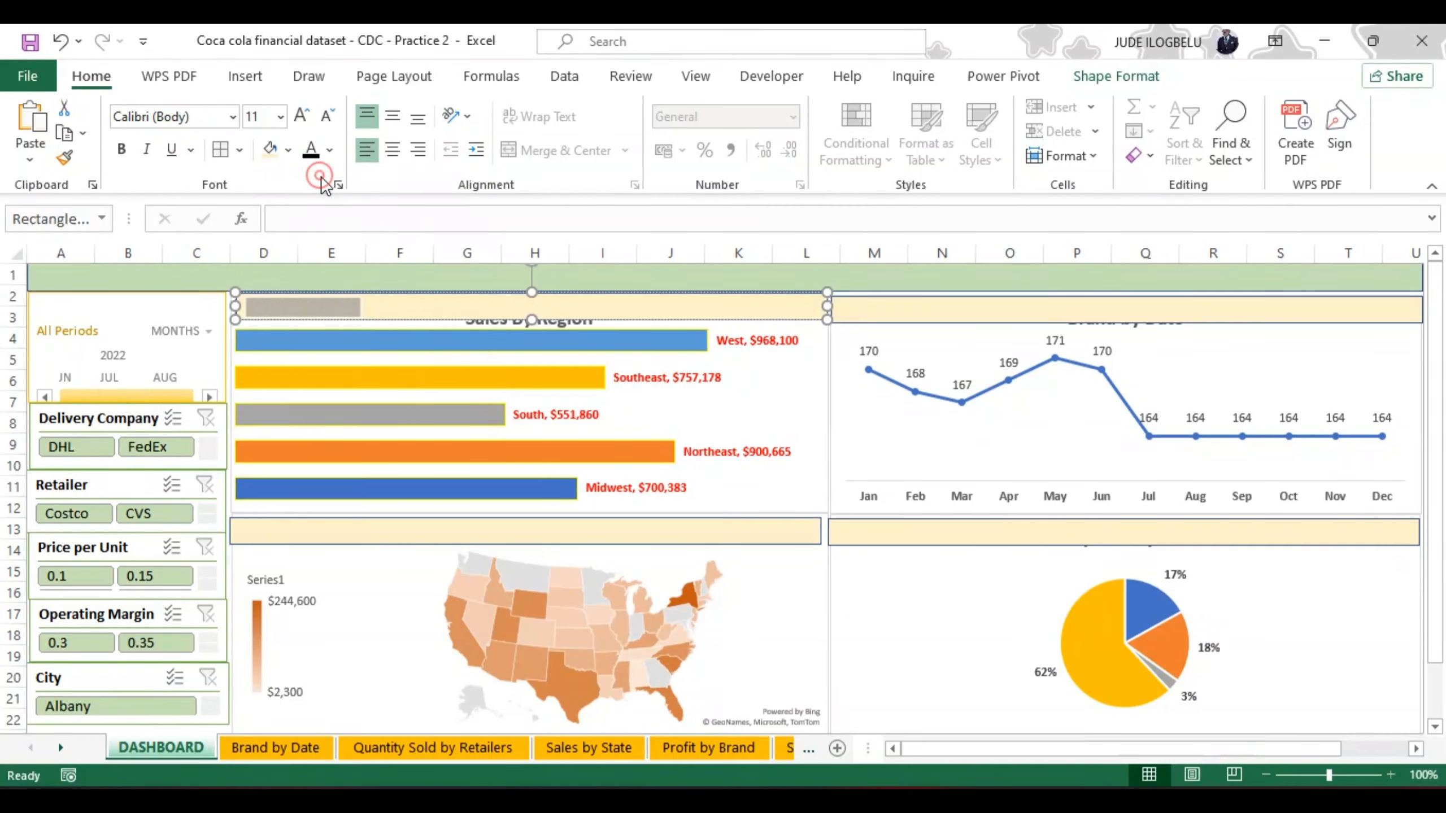
left_click(120, 149)
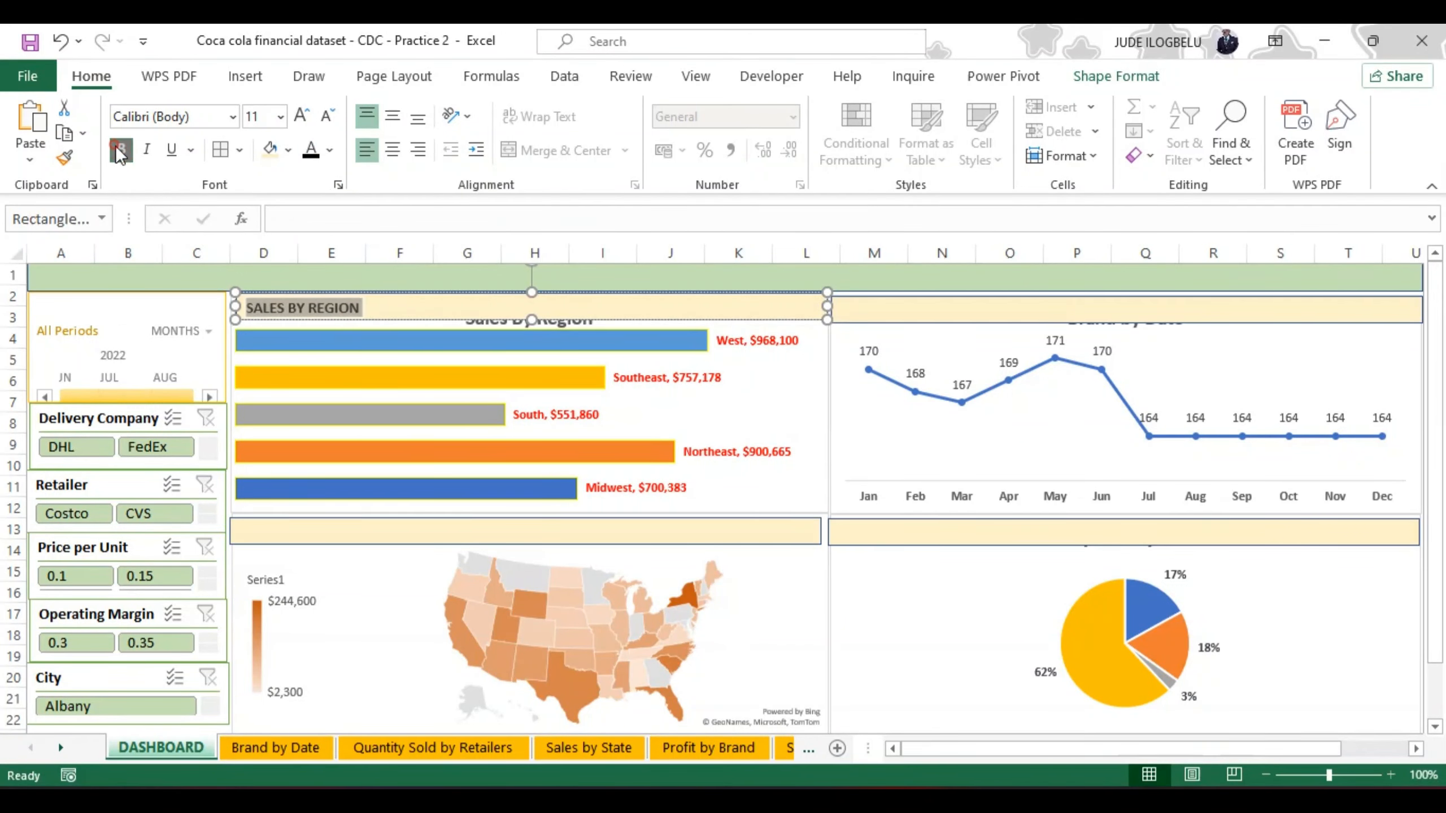
left_click(391, 116)
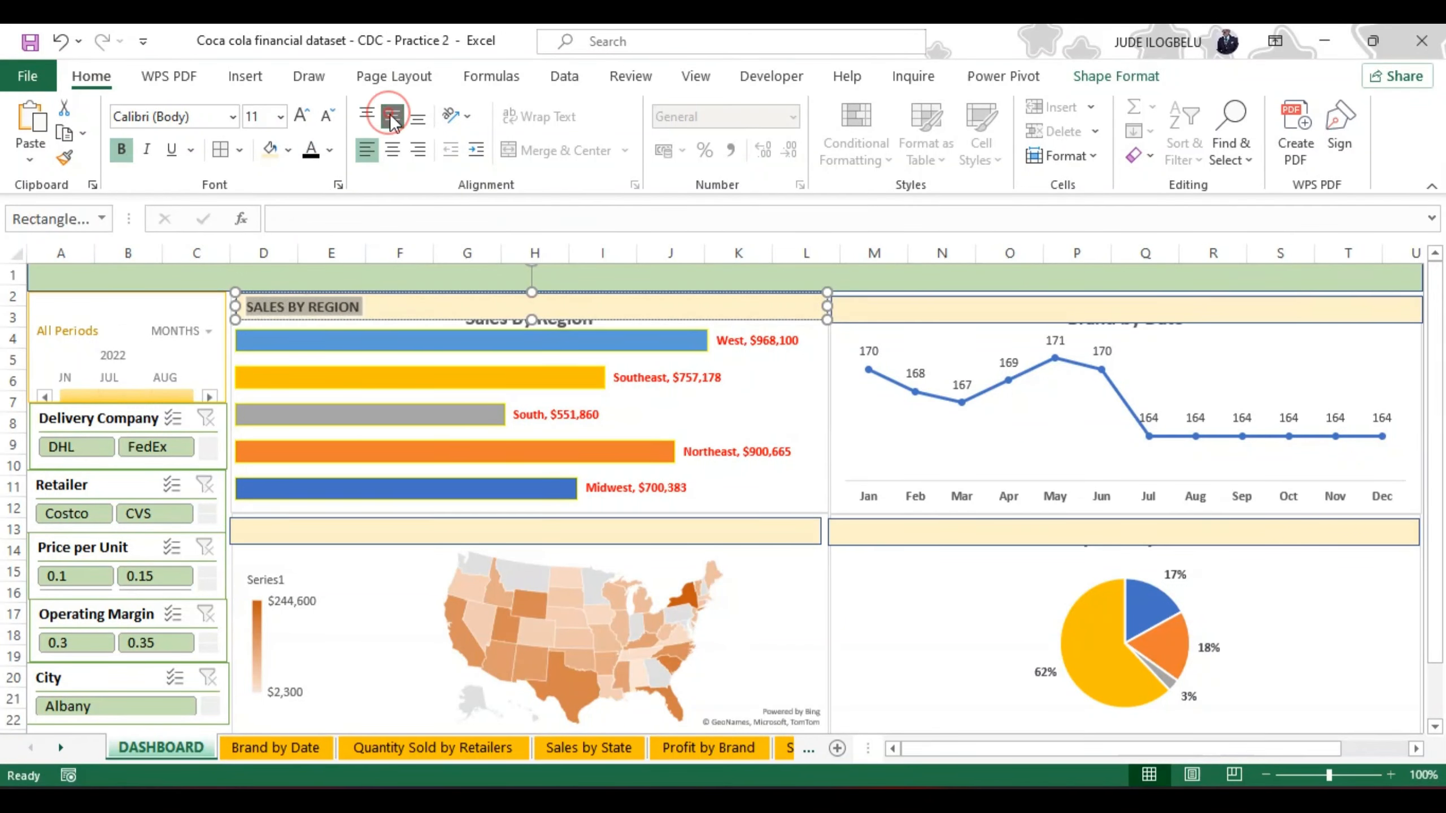
left_click(391, 149)
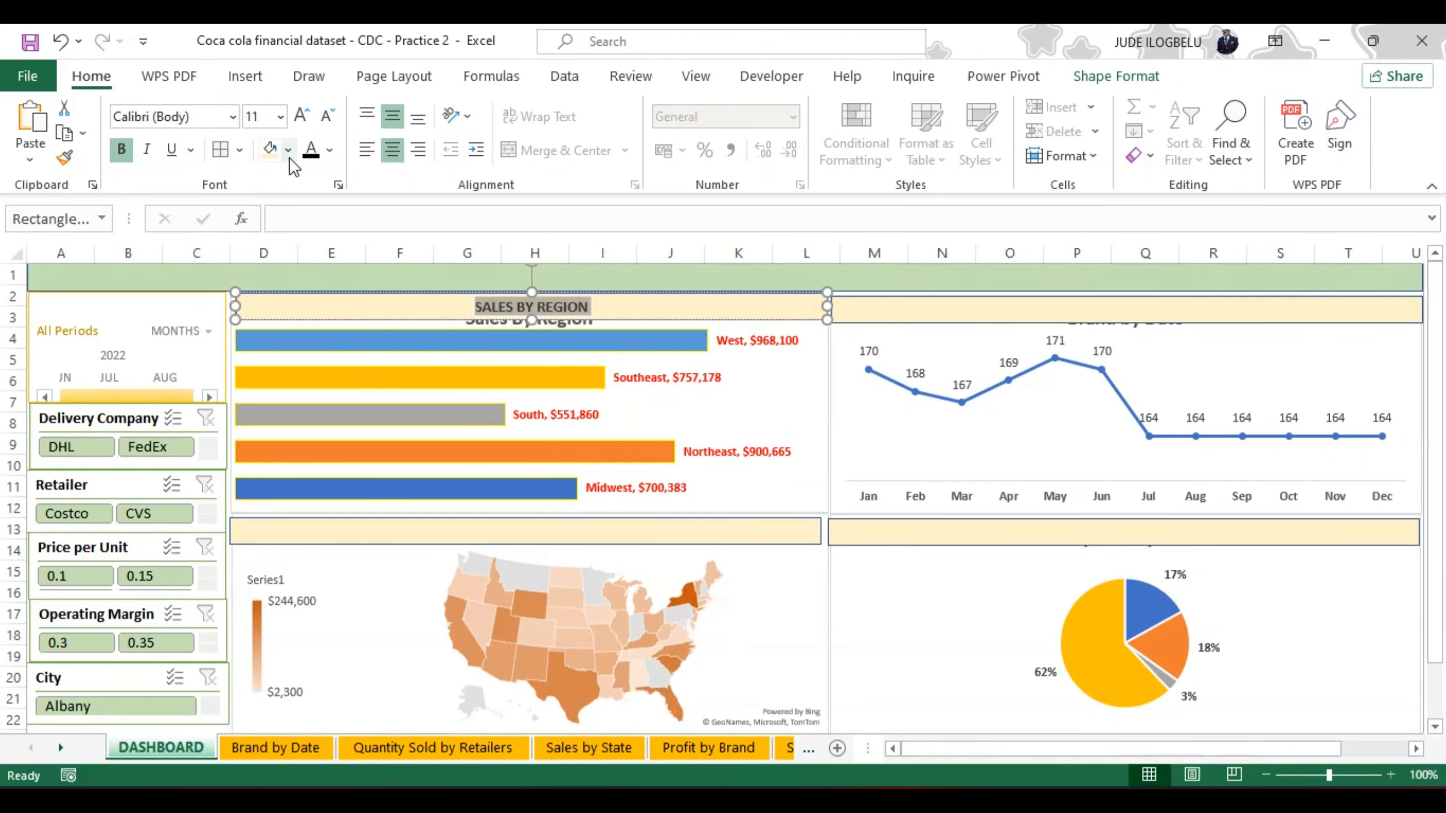
left_click(301, 117)
left_click(301, 117)
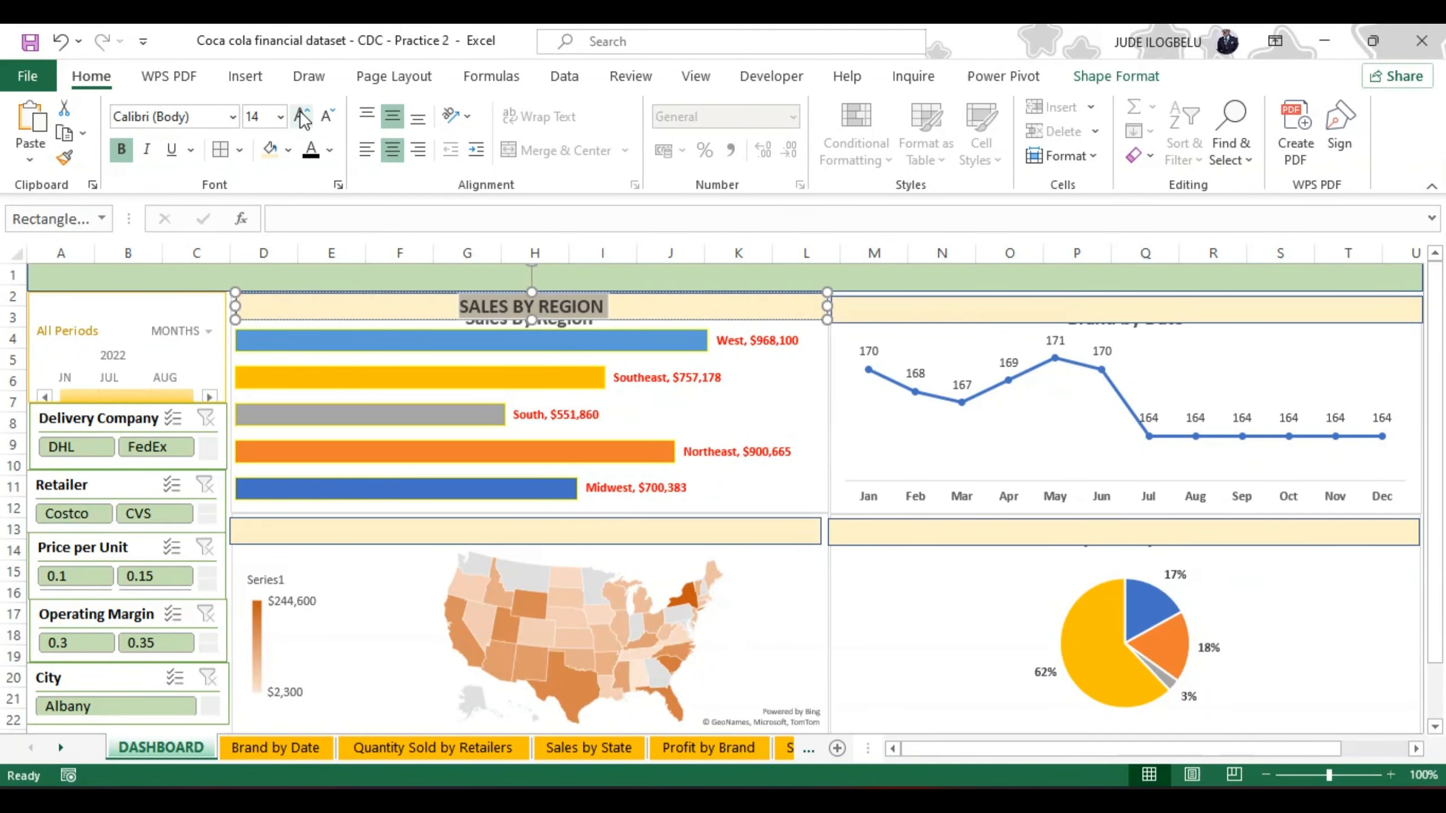
key("Escape")
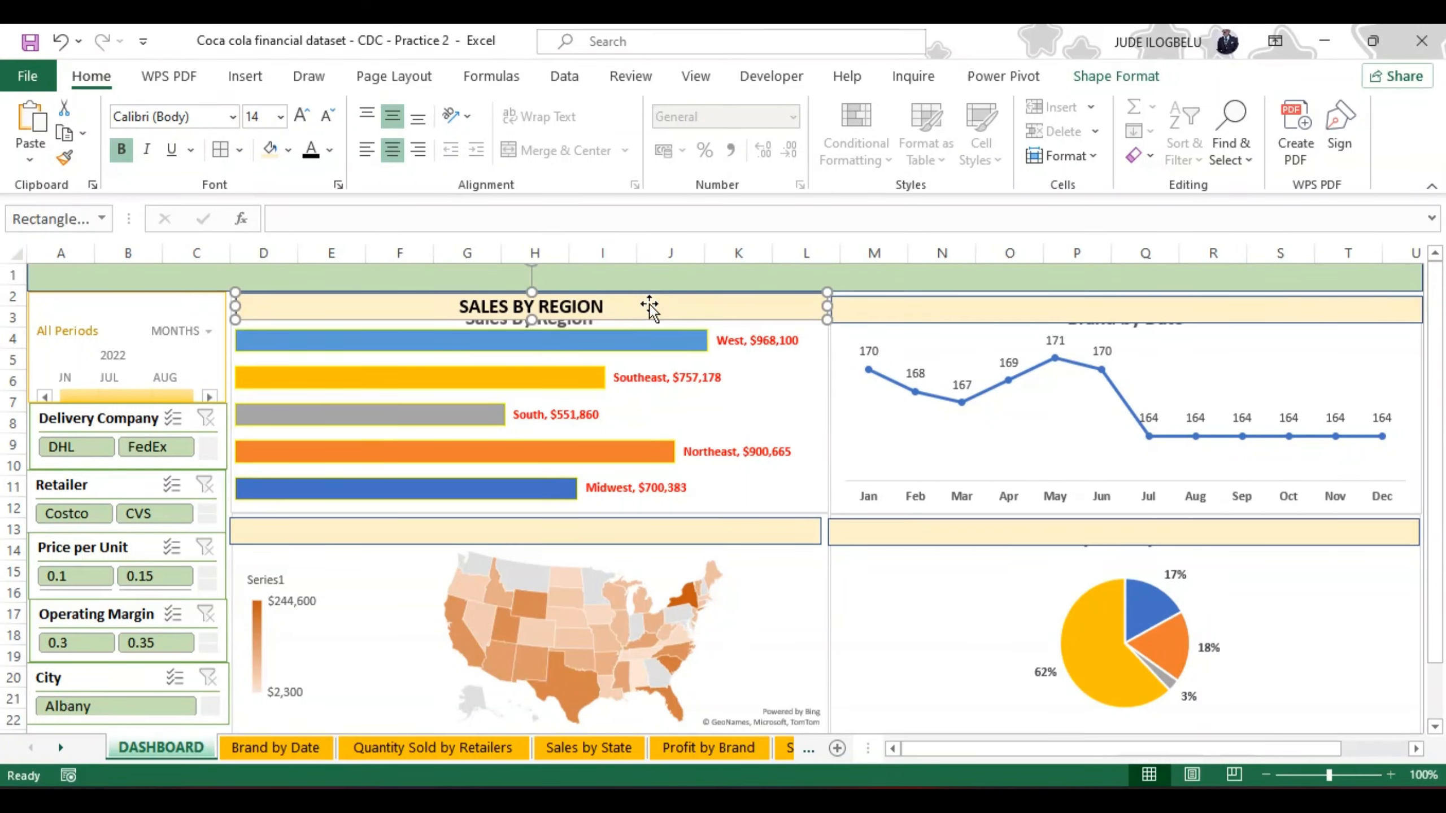
Step: Delete the original Sales By Region chart title and place the SALES BY REGION header bar across the top of the chart
left_click_drag(622, 311, 623, 355)
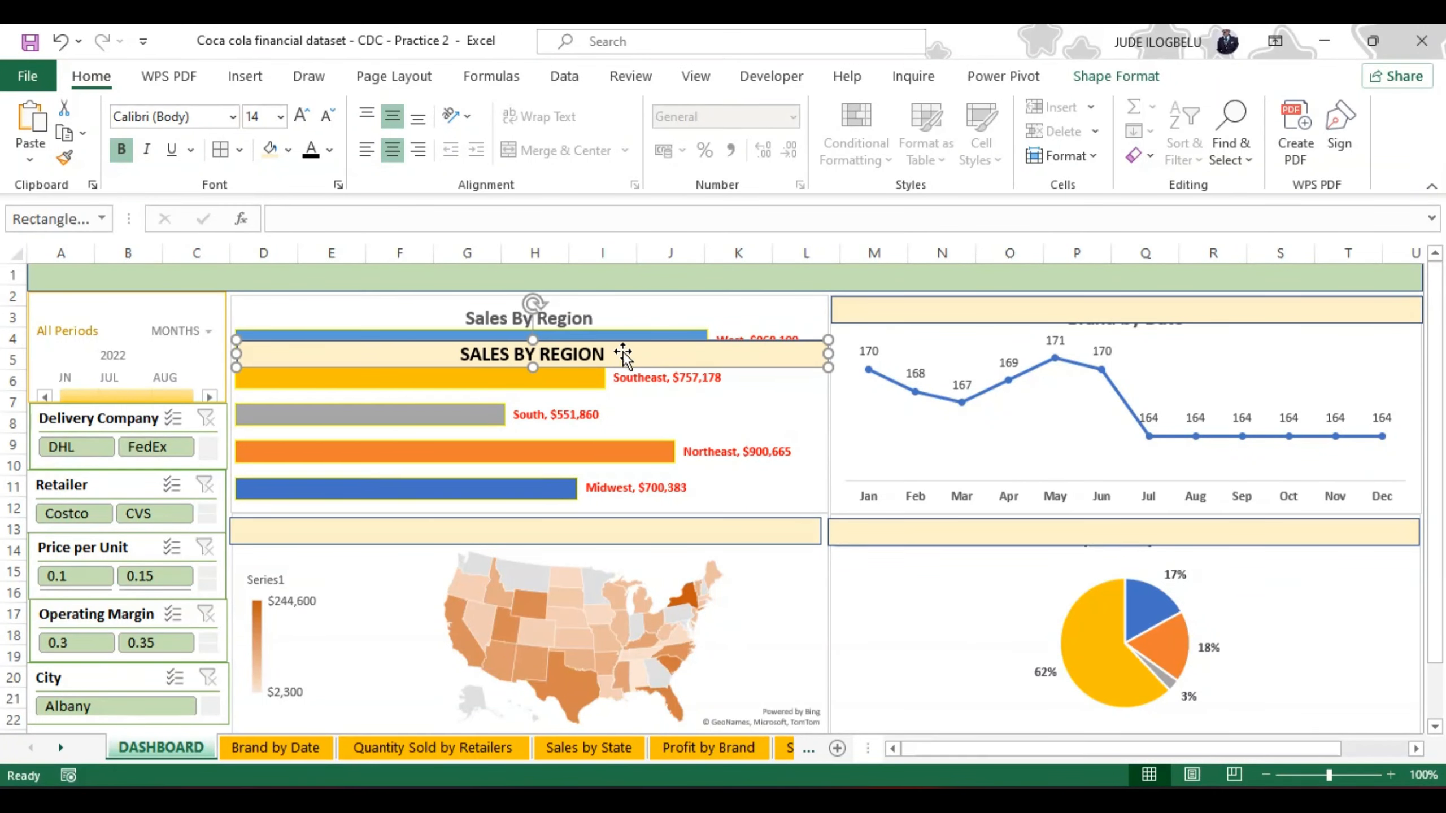
left_click(589, 314)
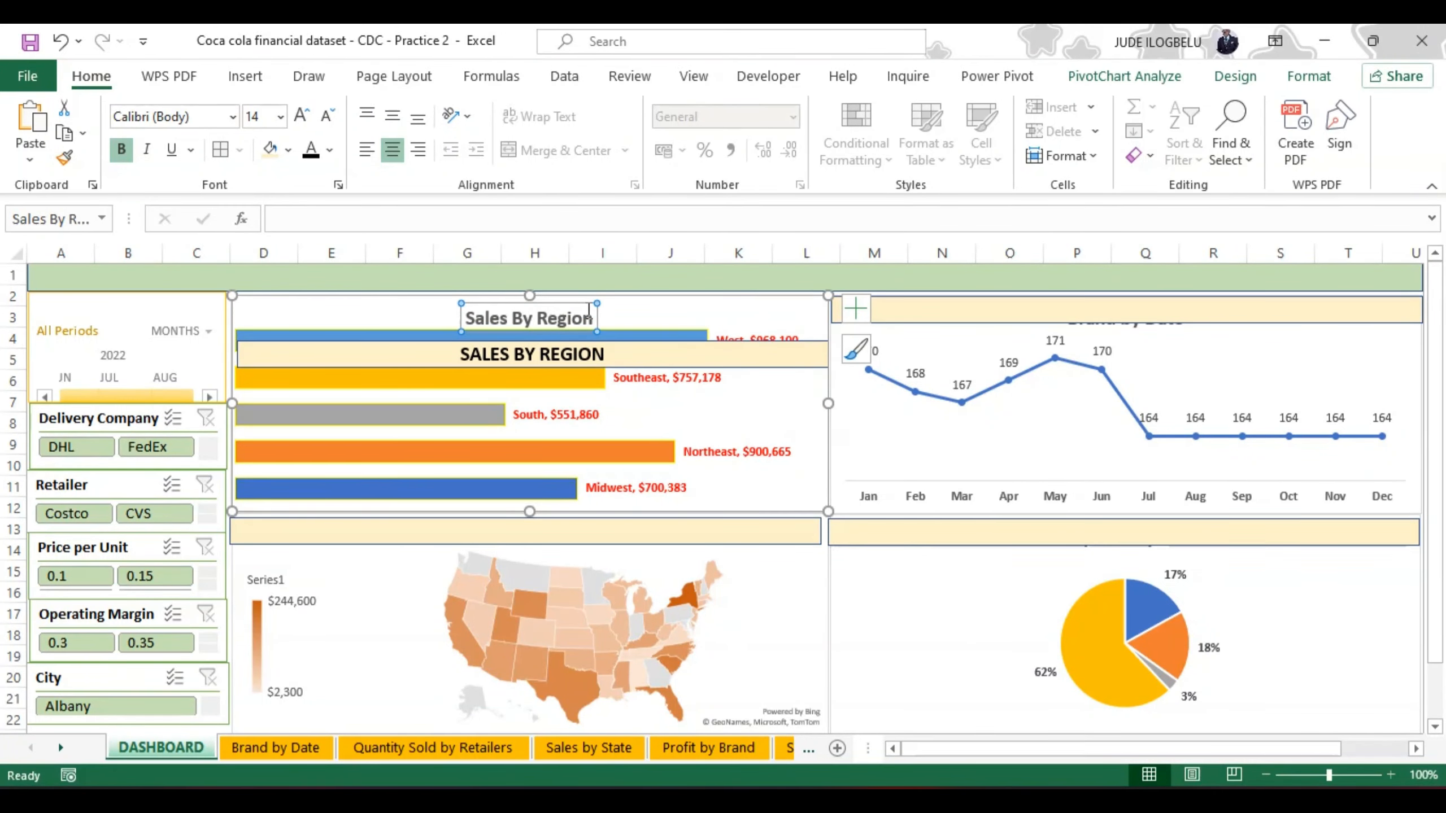
key("Delete")
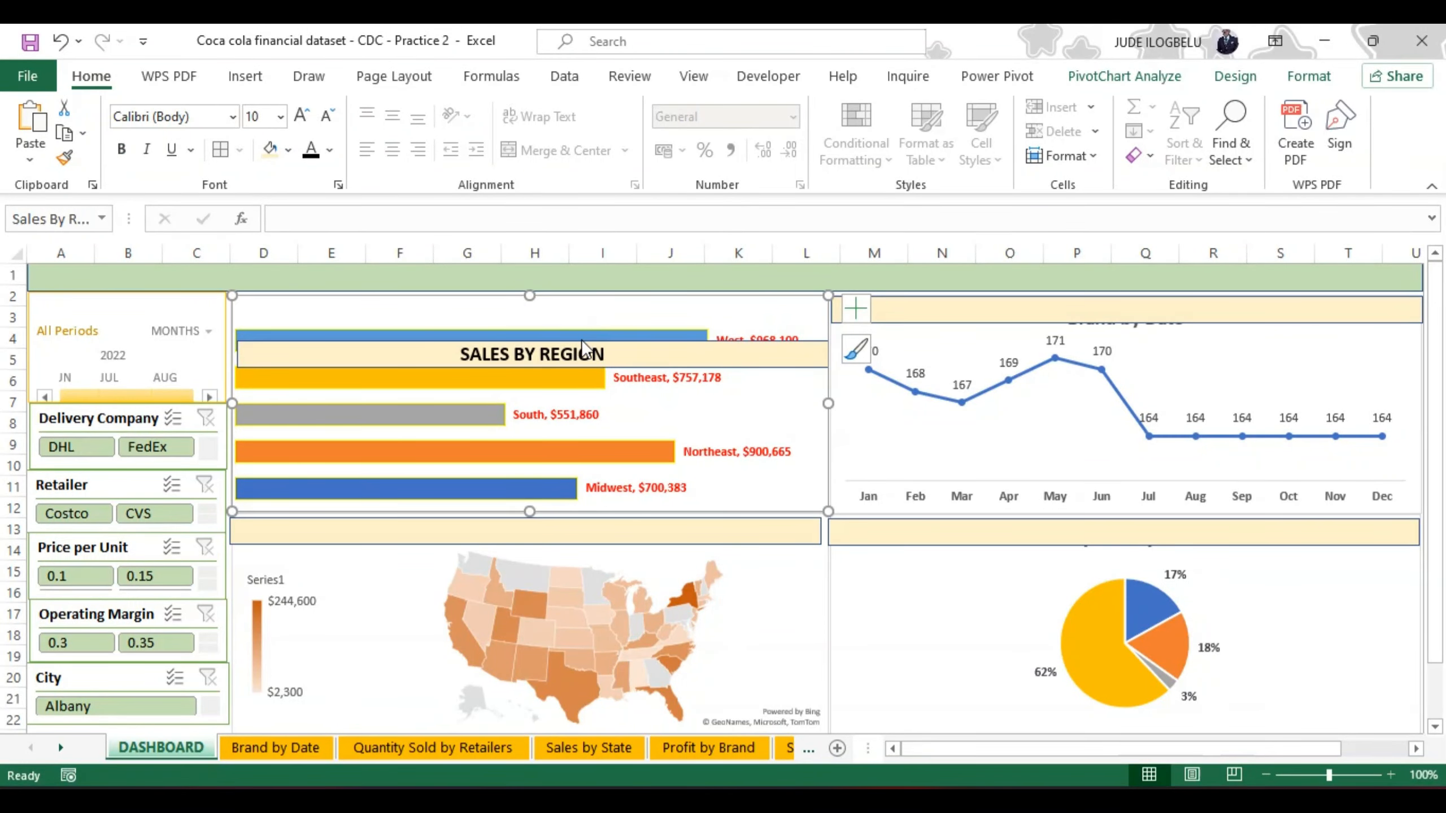
left_click(579, 341)
left_click(605, 353)
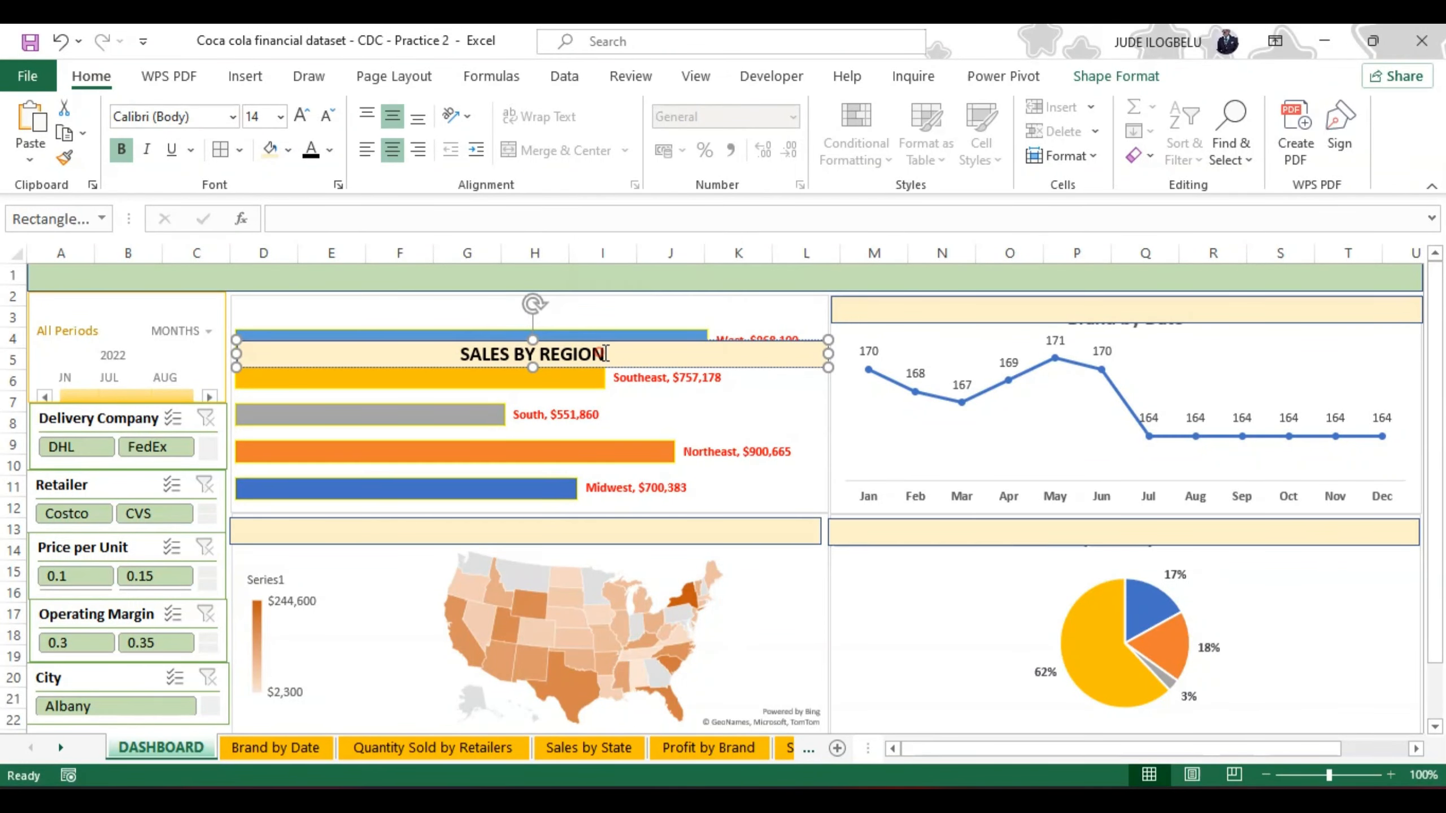
left_click_drag(616, 341, 616, 300)
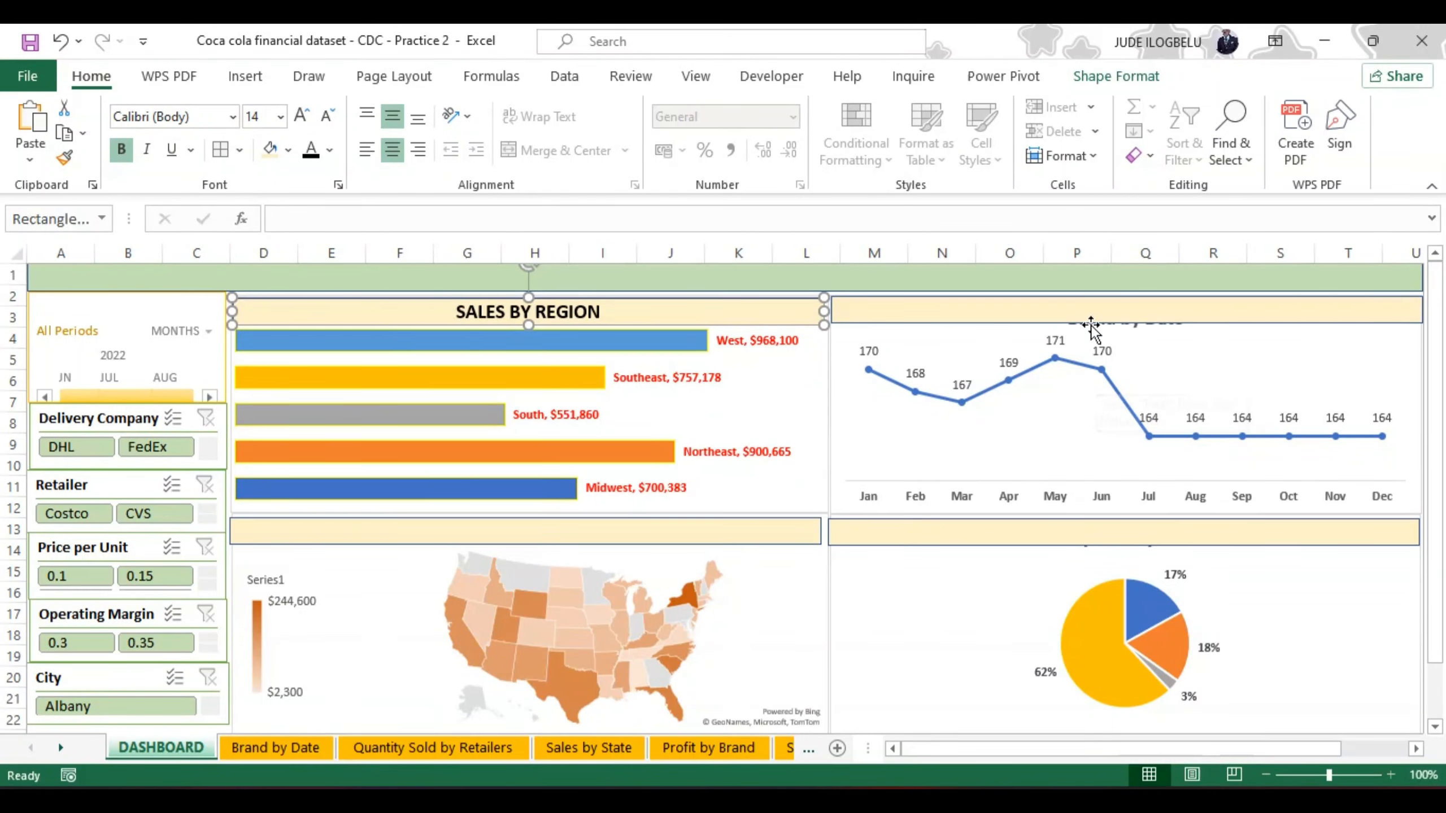
Step: Move the header bar below the Brand by Date chart title and label it "BRAND BY DATE"
left_click_drag(1077, 314, 1082, 353)
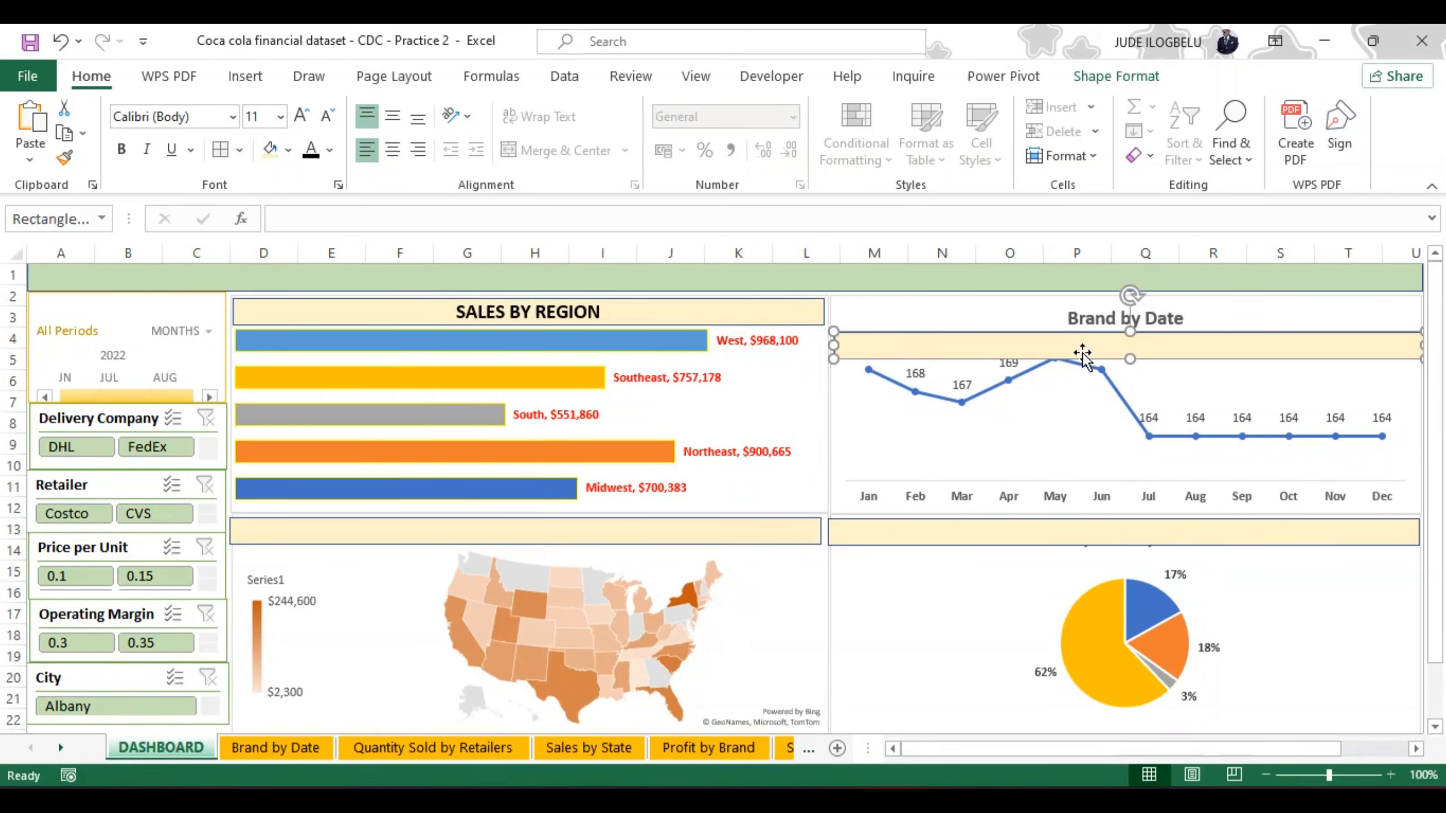
left_click(1055, 343)
type("BRAND")
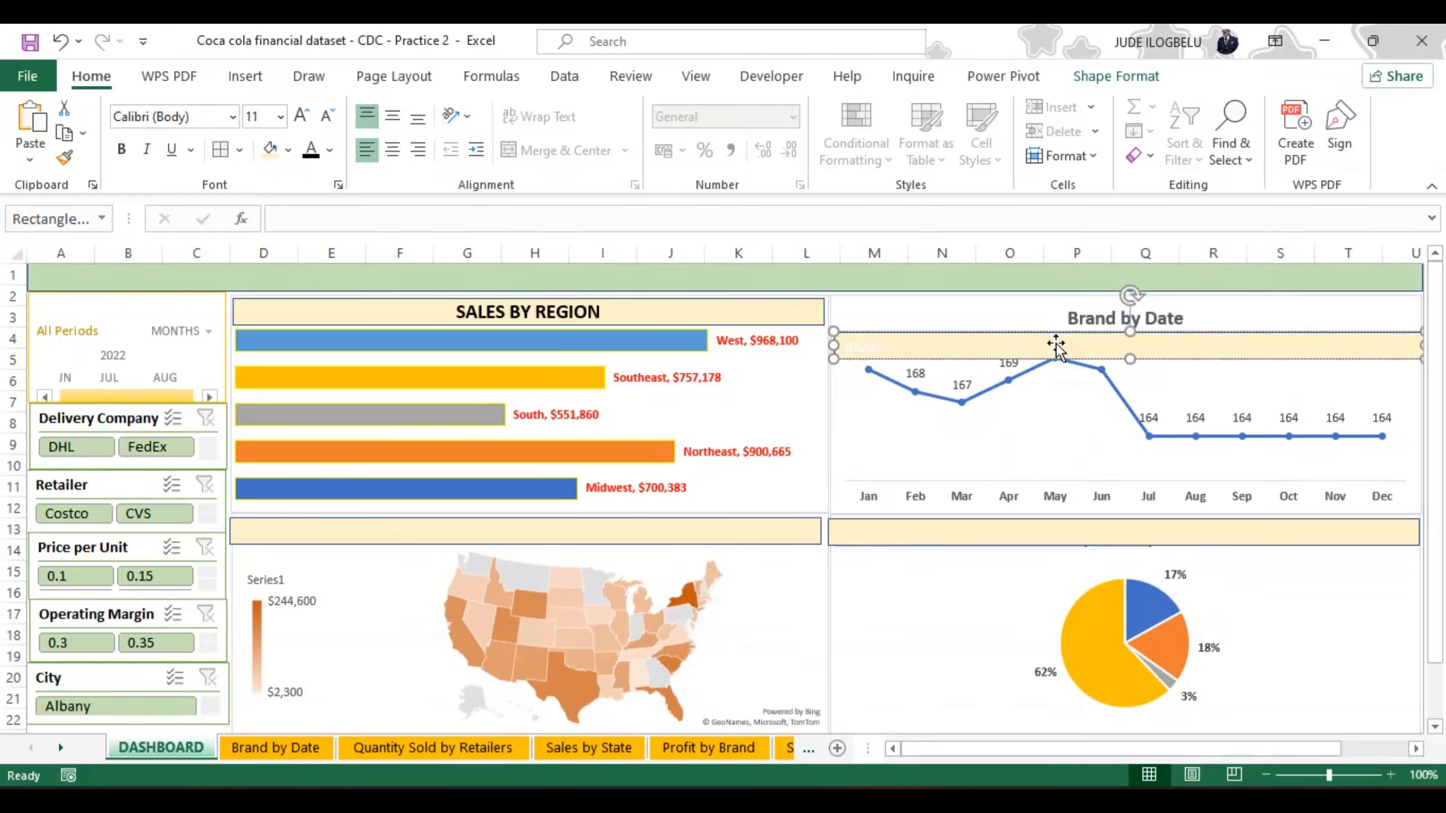
type(" BY DATE")
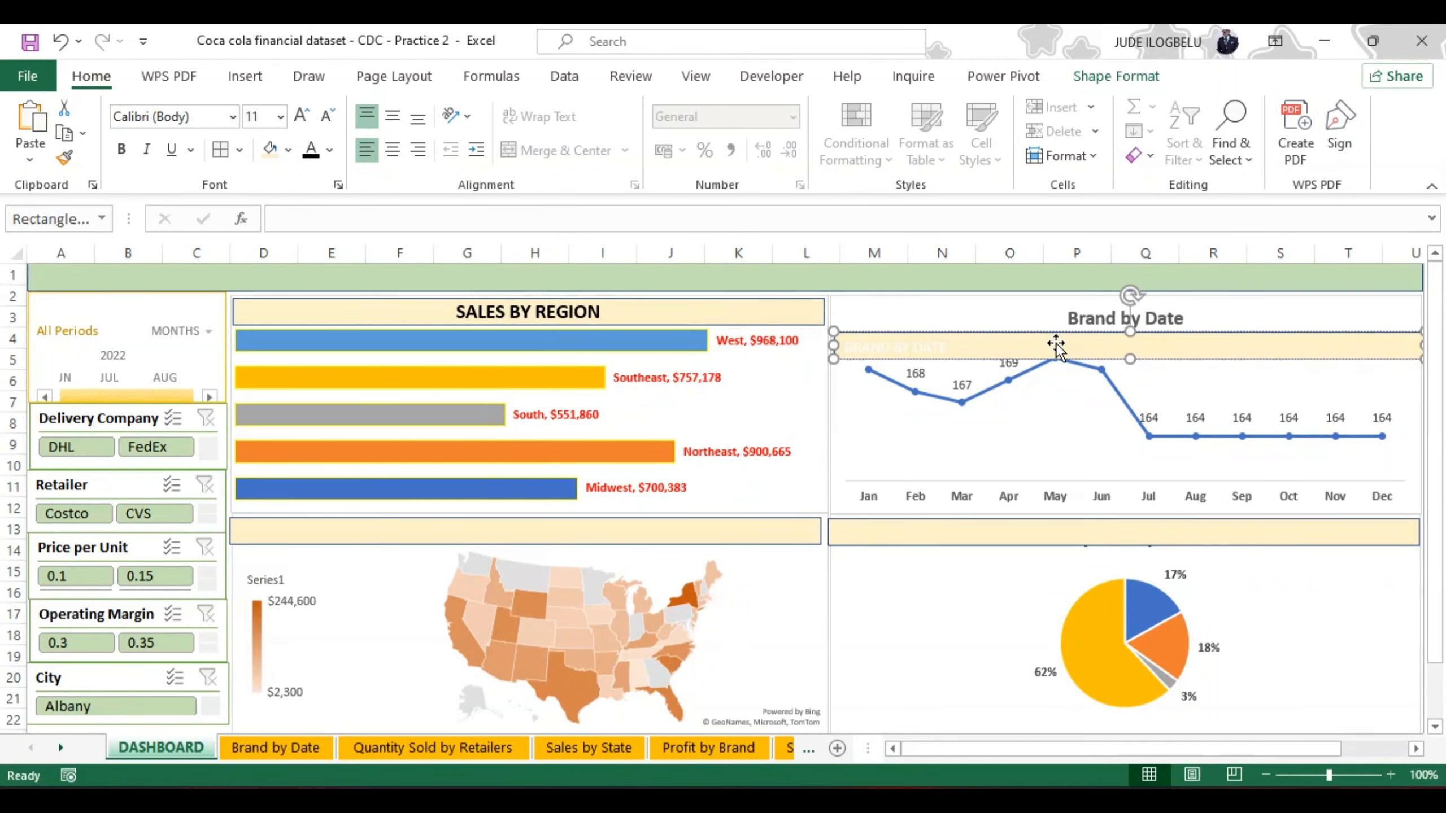
Step: Format the BRAND BY DATE header text as bold, black, and centered both horizontally and vertically in its bar
key("ctrl+a")
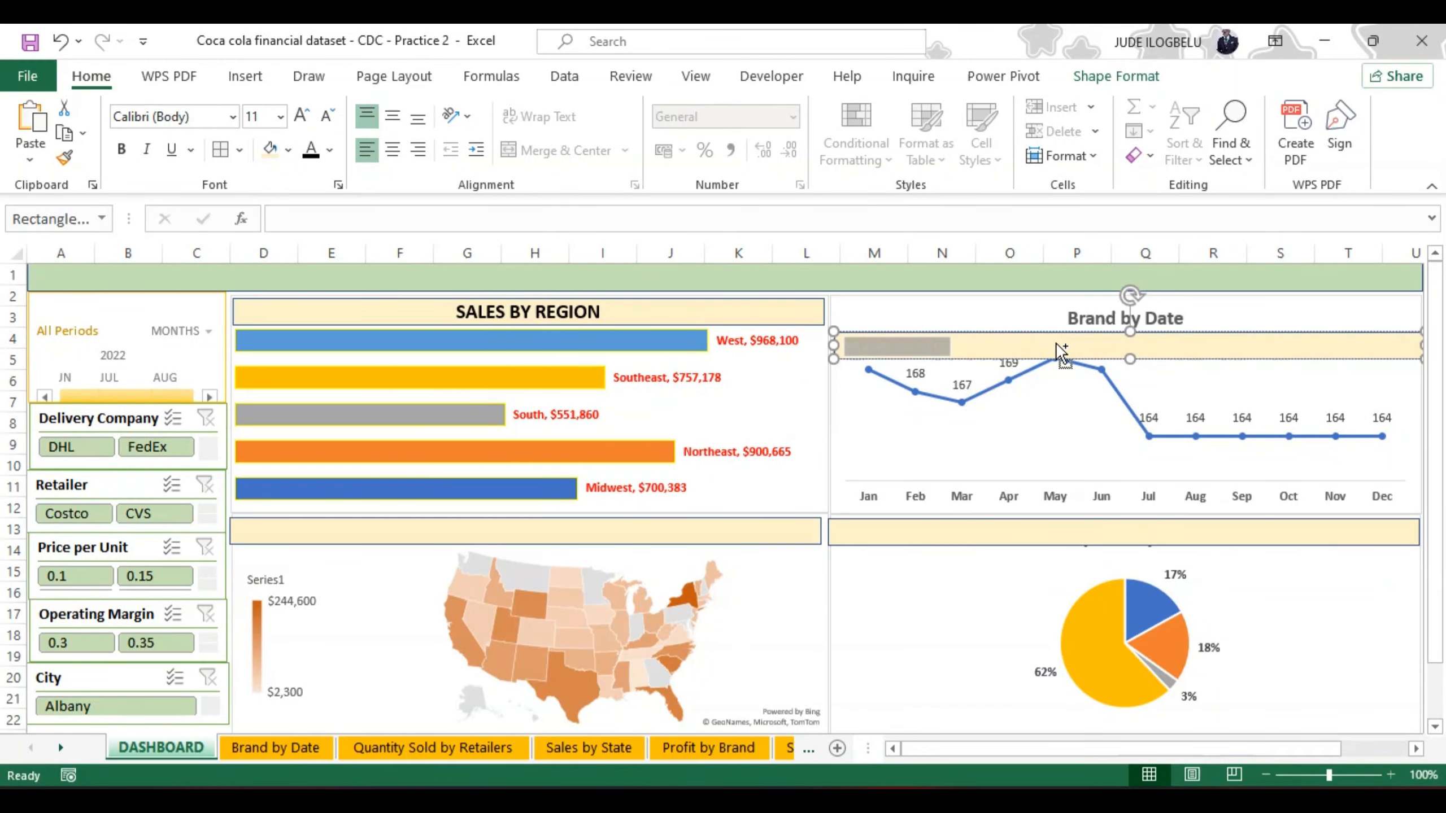
key("ctrl+b")
left_click(310, 155)
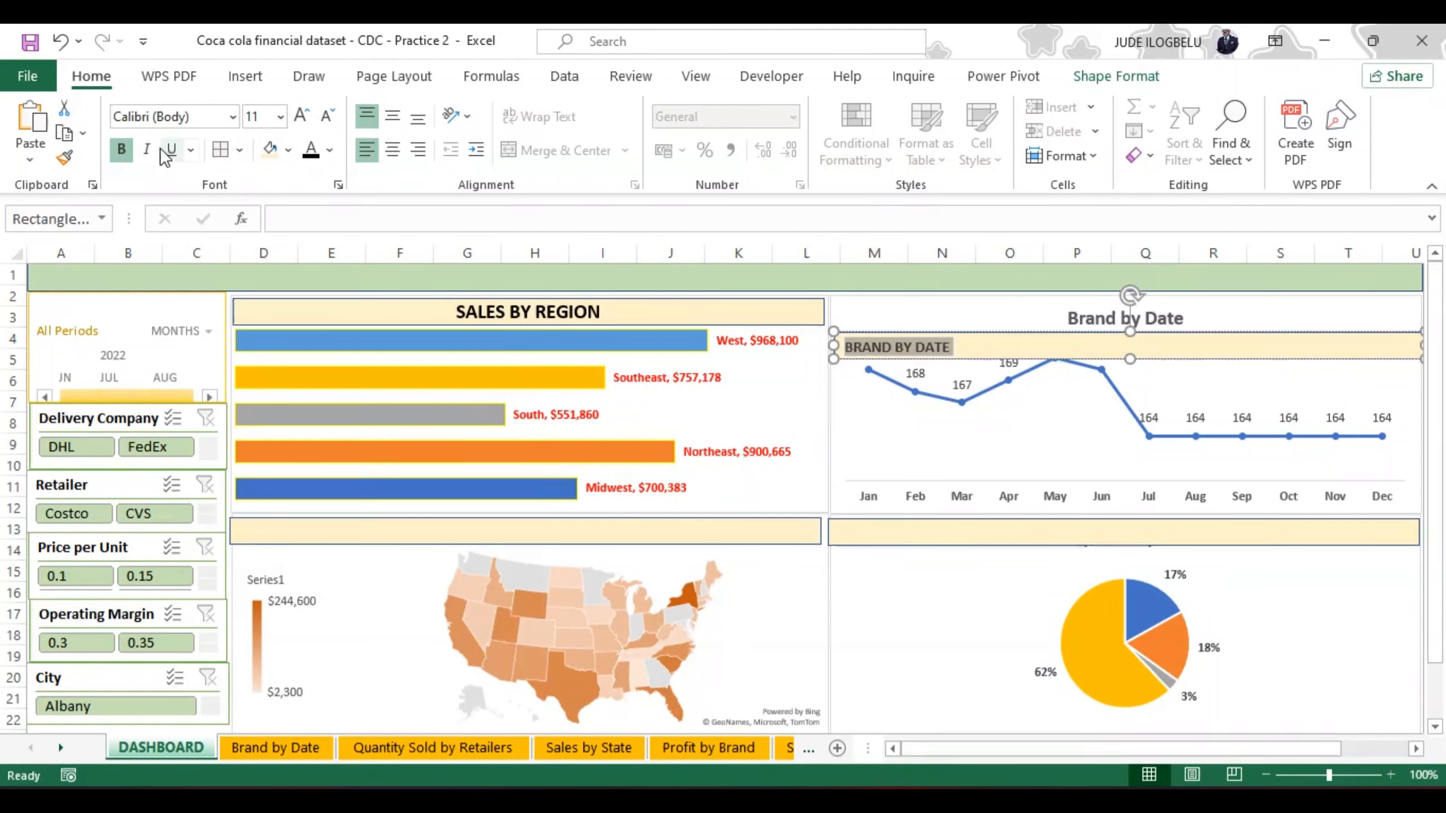
left_click(393, 117)
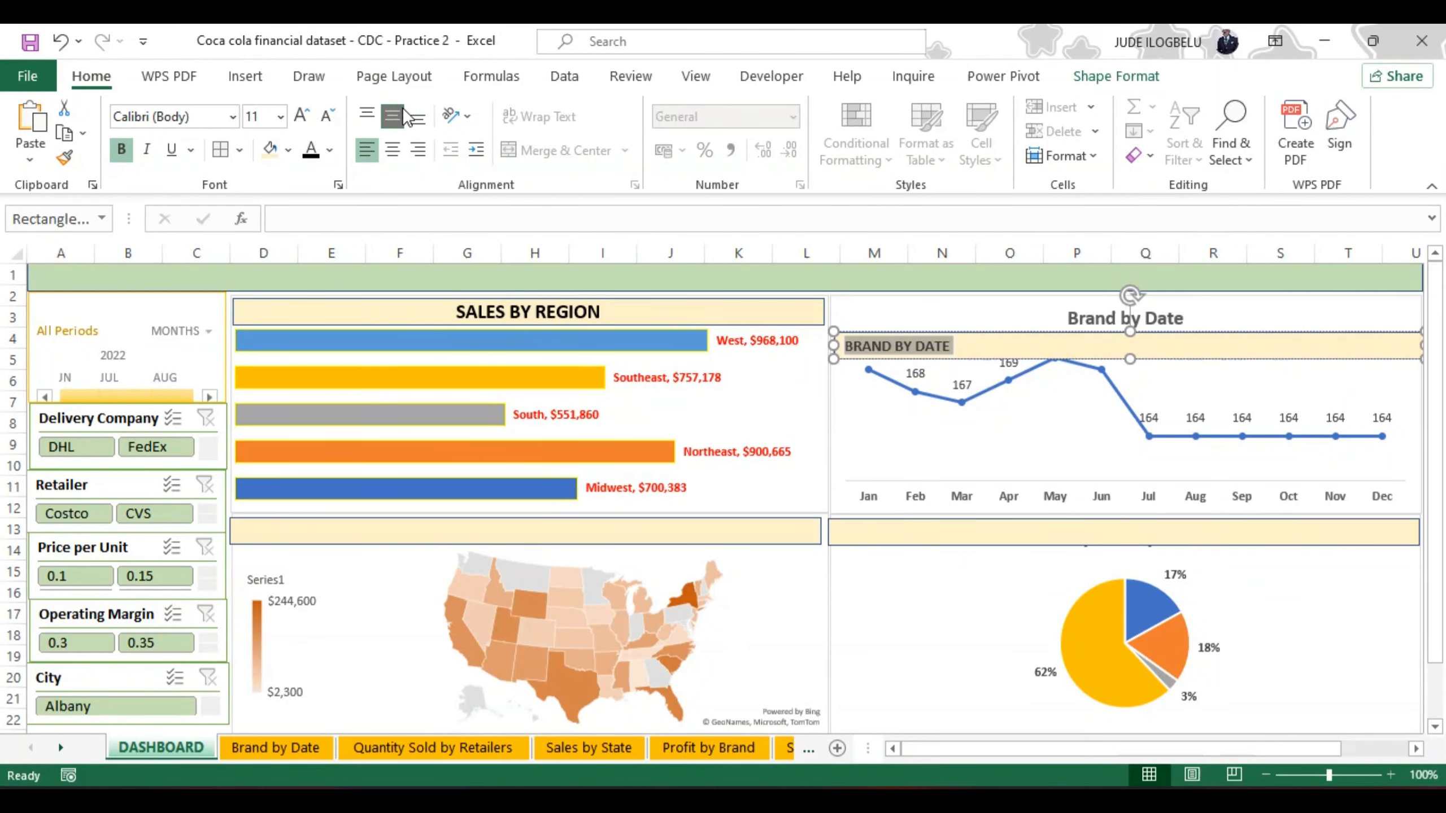
left_click(393, 151)
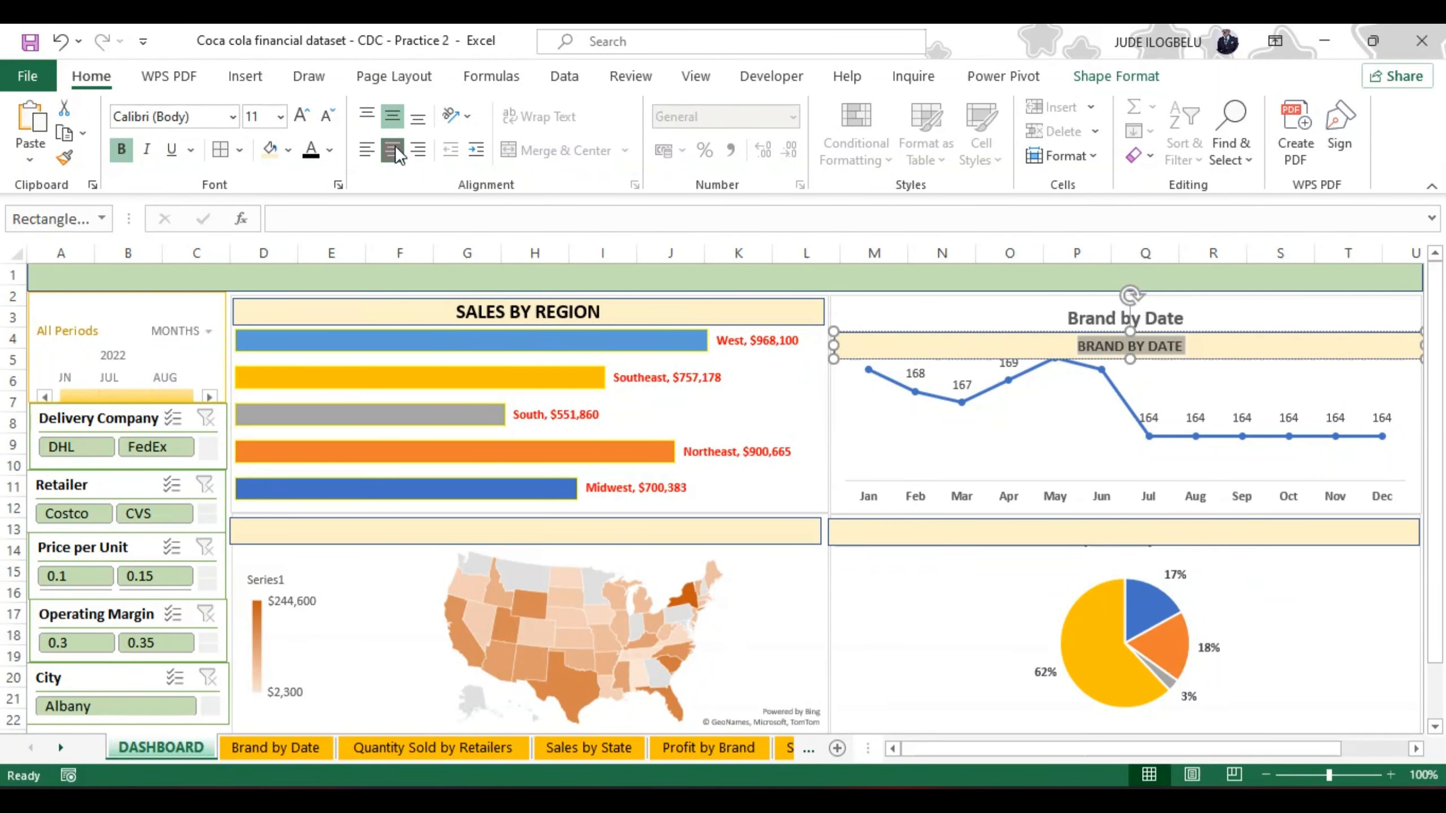
Step: Set the BRAND BY DATE header text to 14 pt to match the SALES BY REGION header
left_click(302, 118)
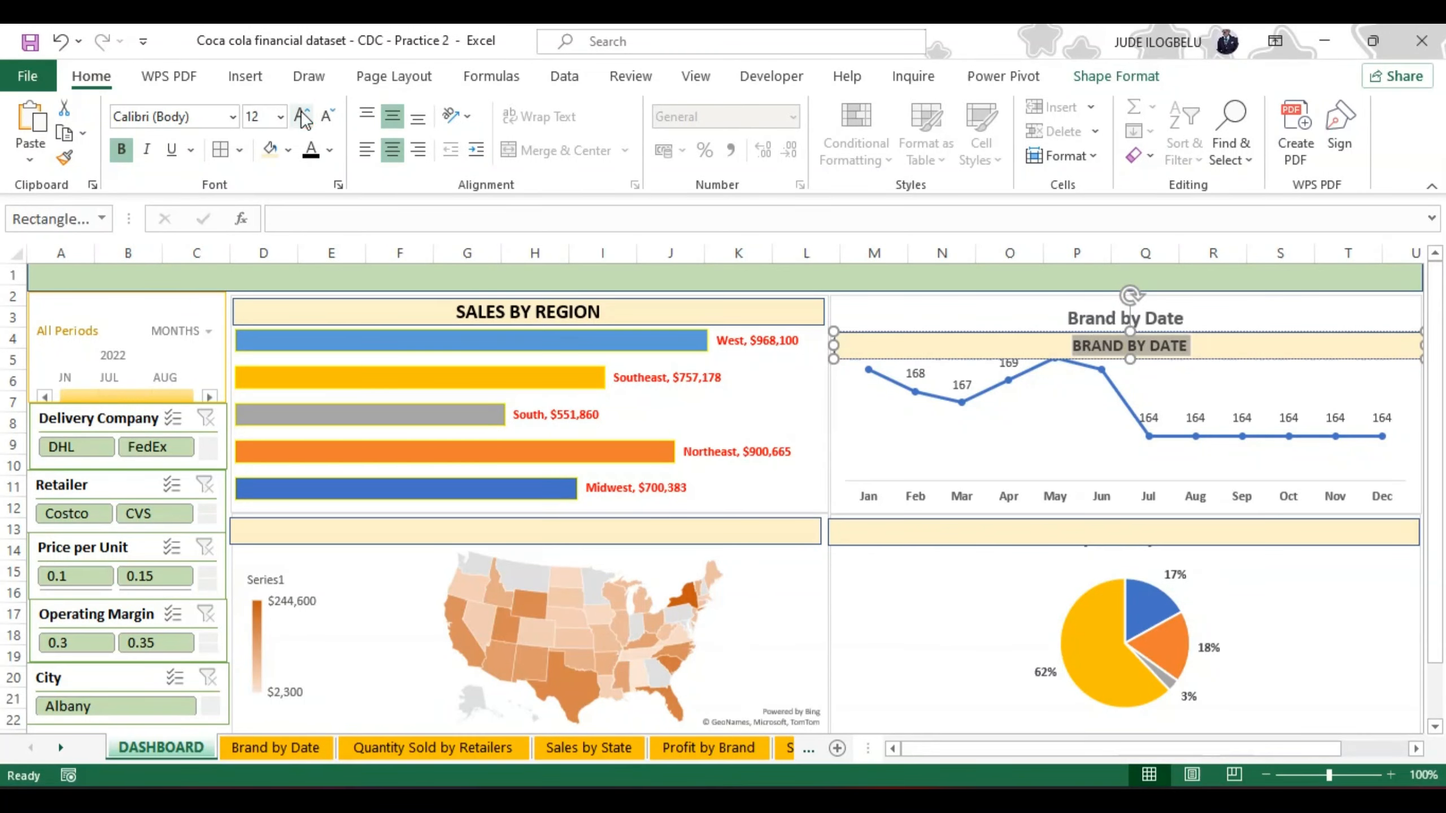
left_click(533, 313)
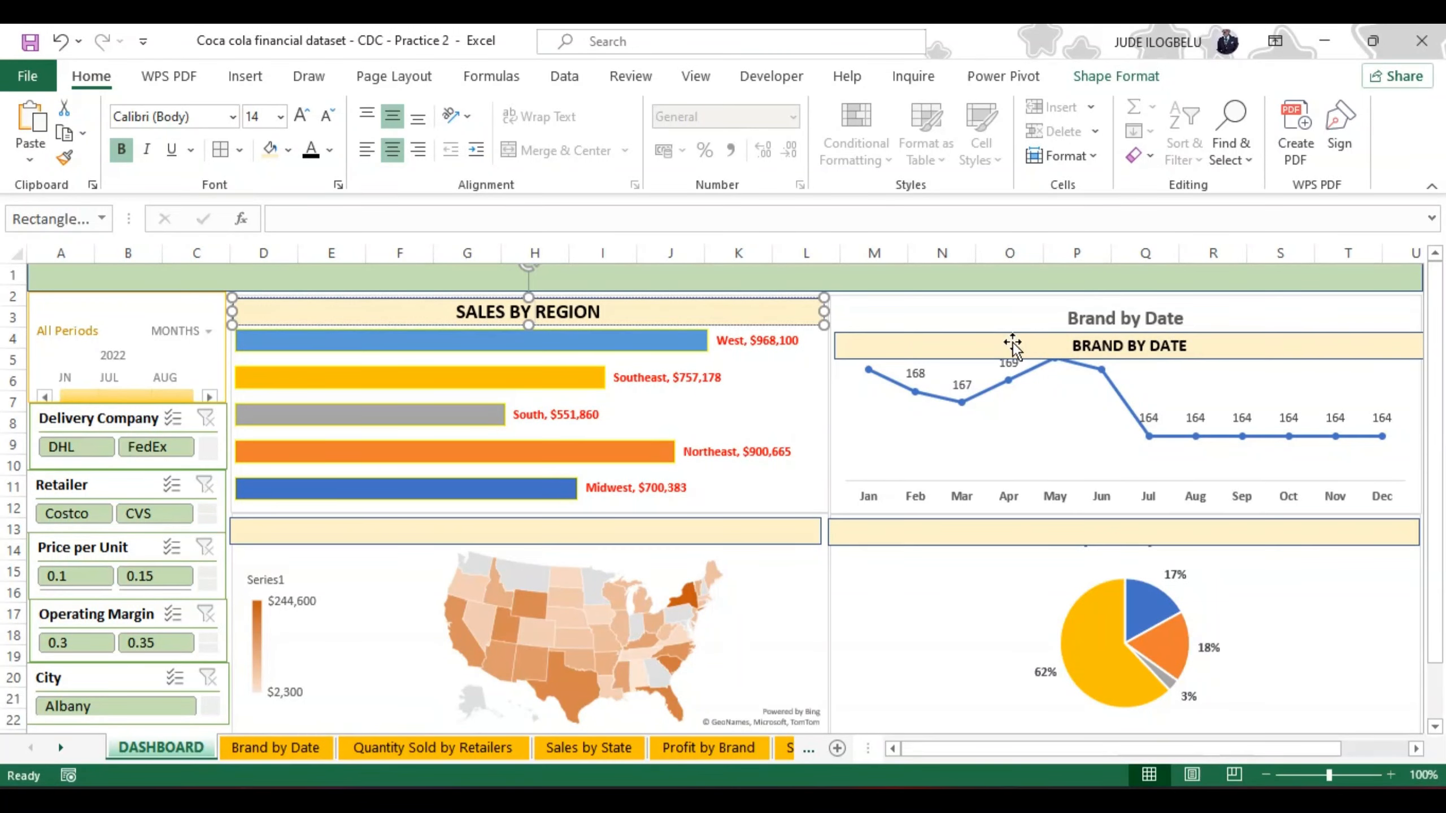
left_click(1199, 347)
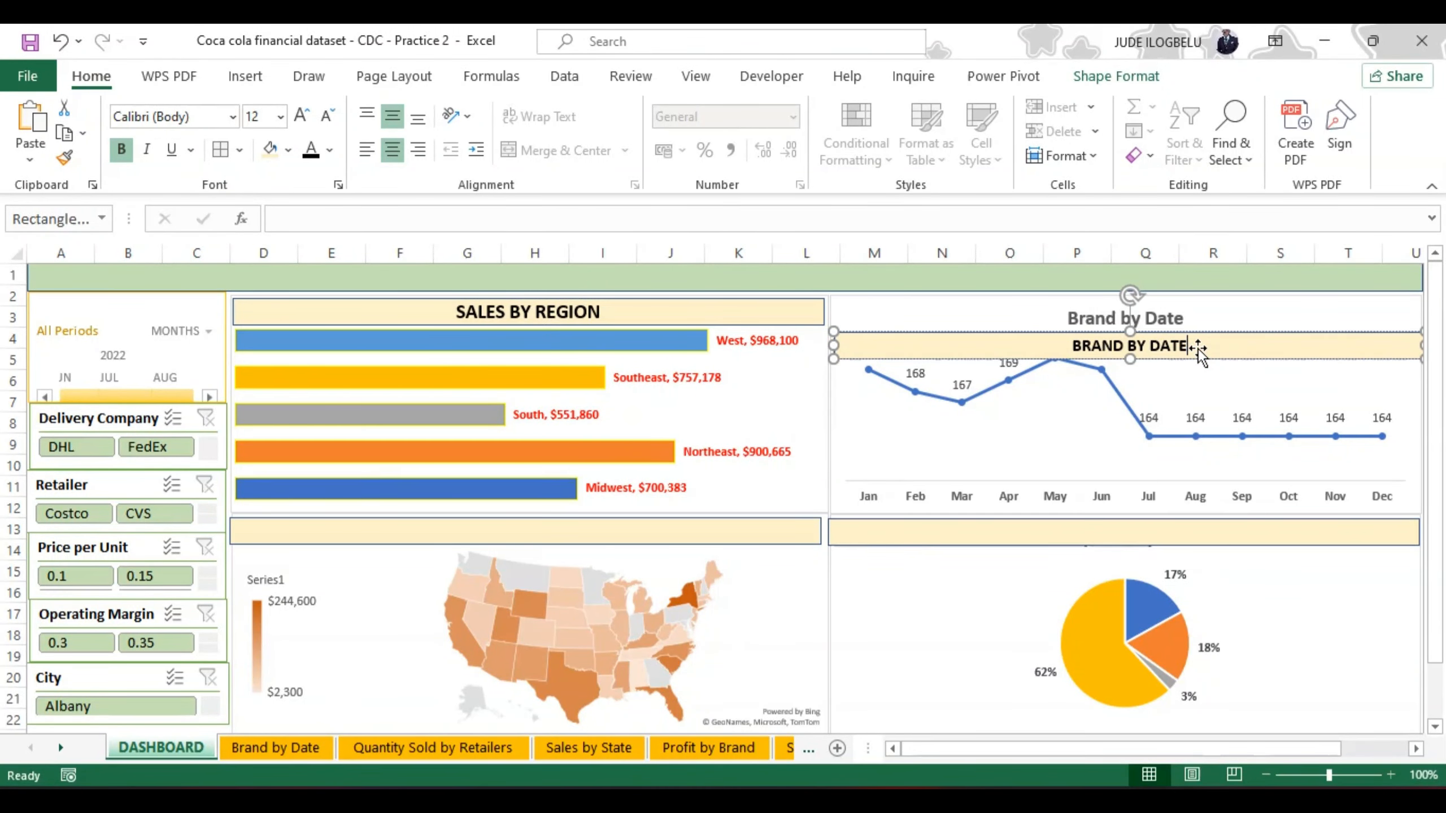
key("ctrl+a")
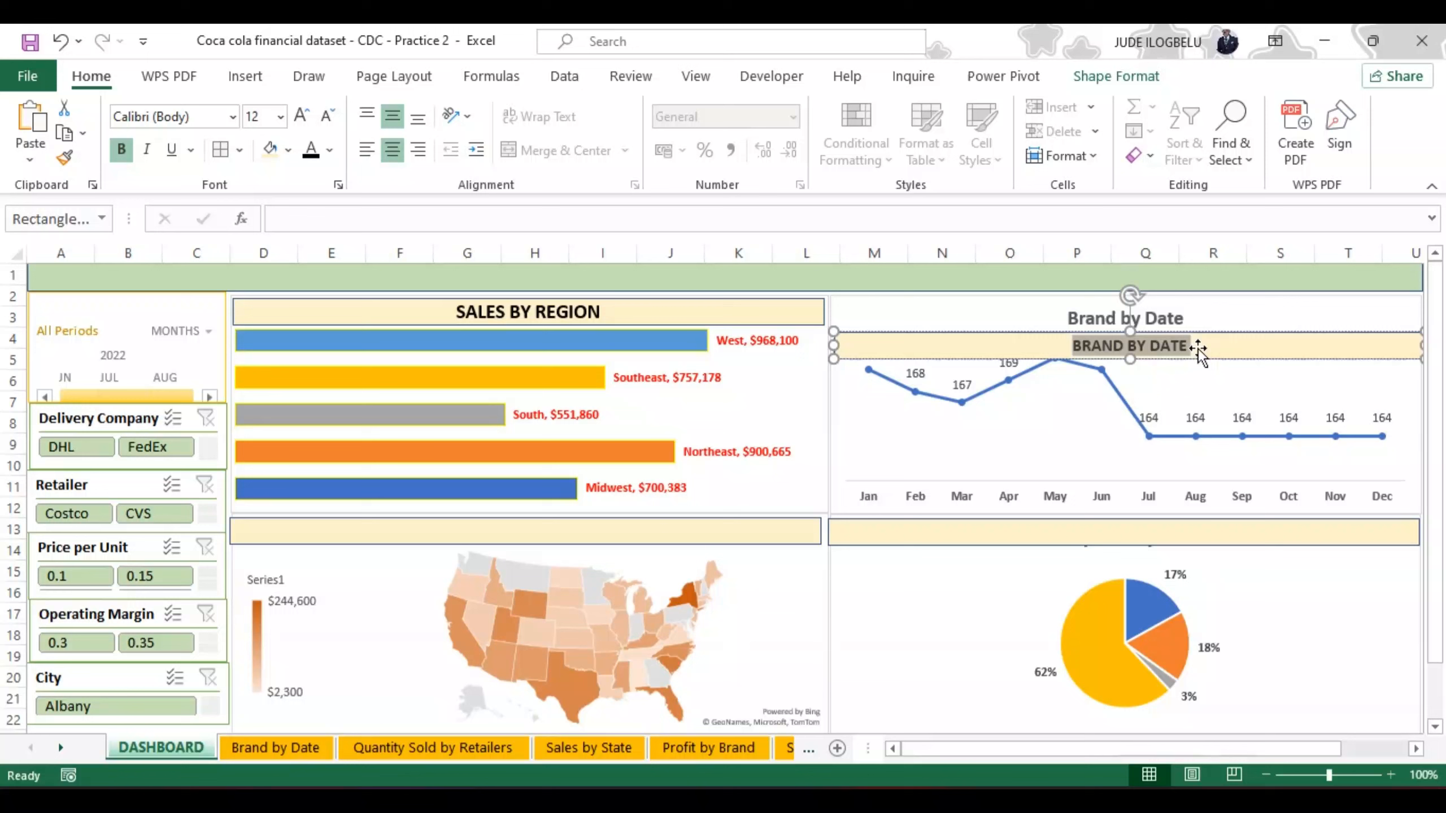
left_click(304, 117)
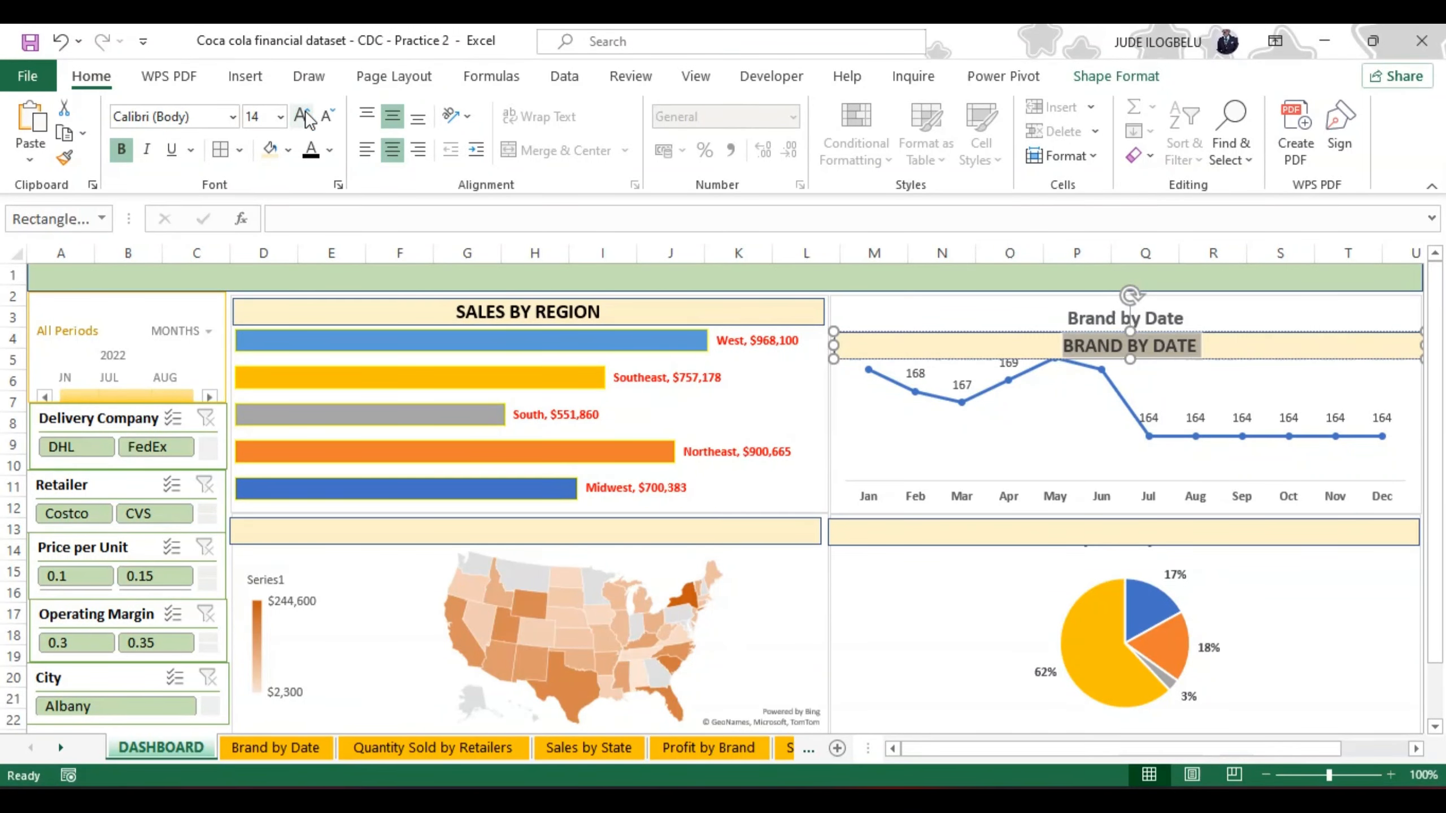
Step: Delete the original Brand by Date title from the line chart
left_click(1170, 319)
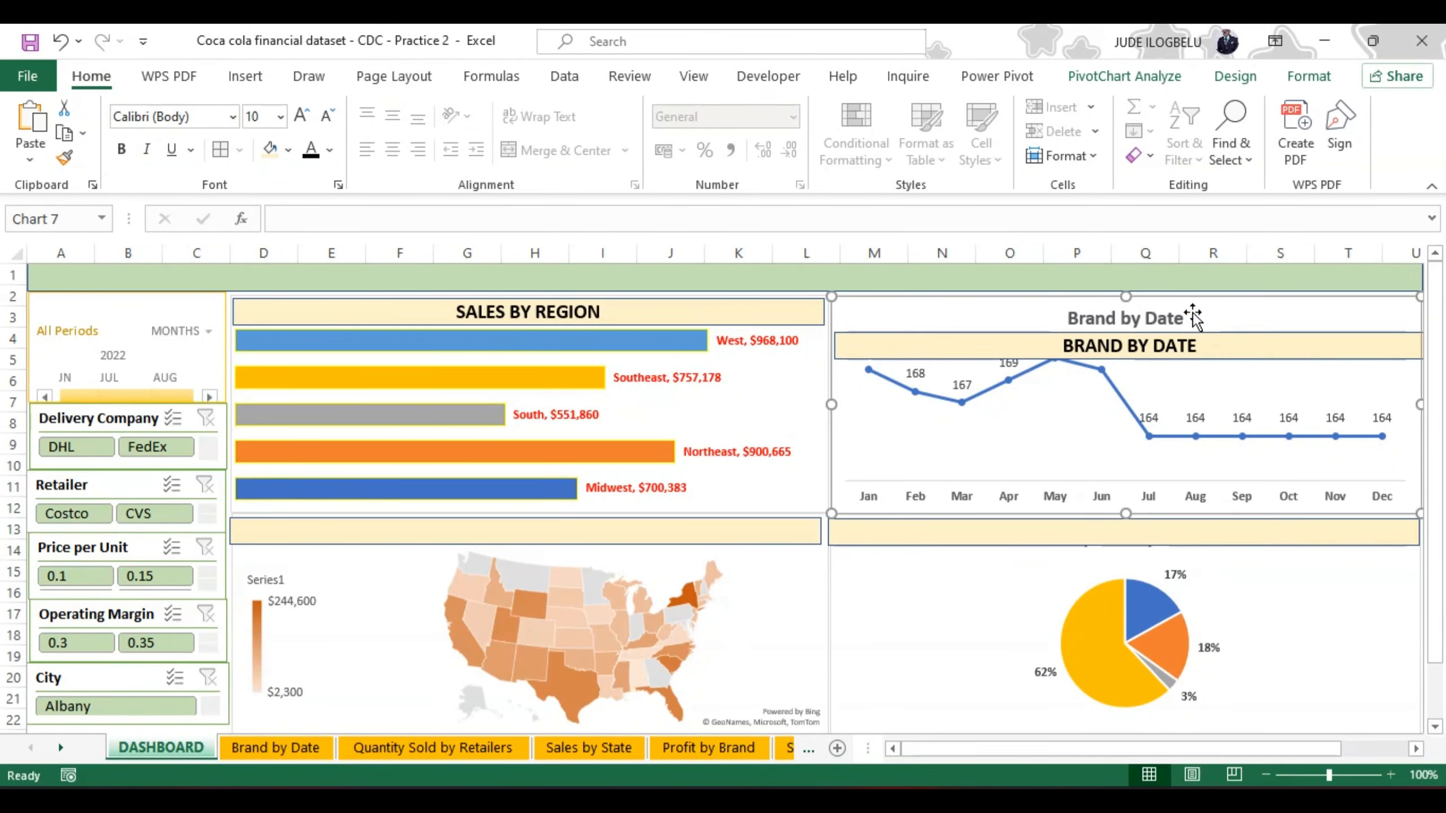
left_click(1167, 319)
key("Delete")
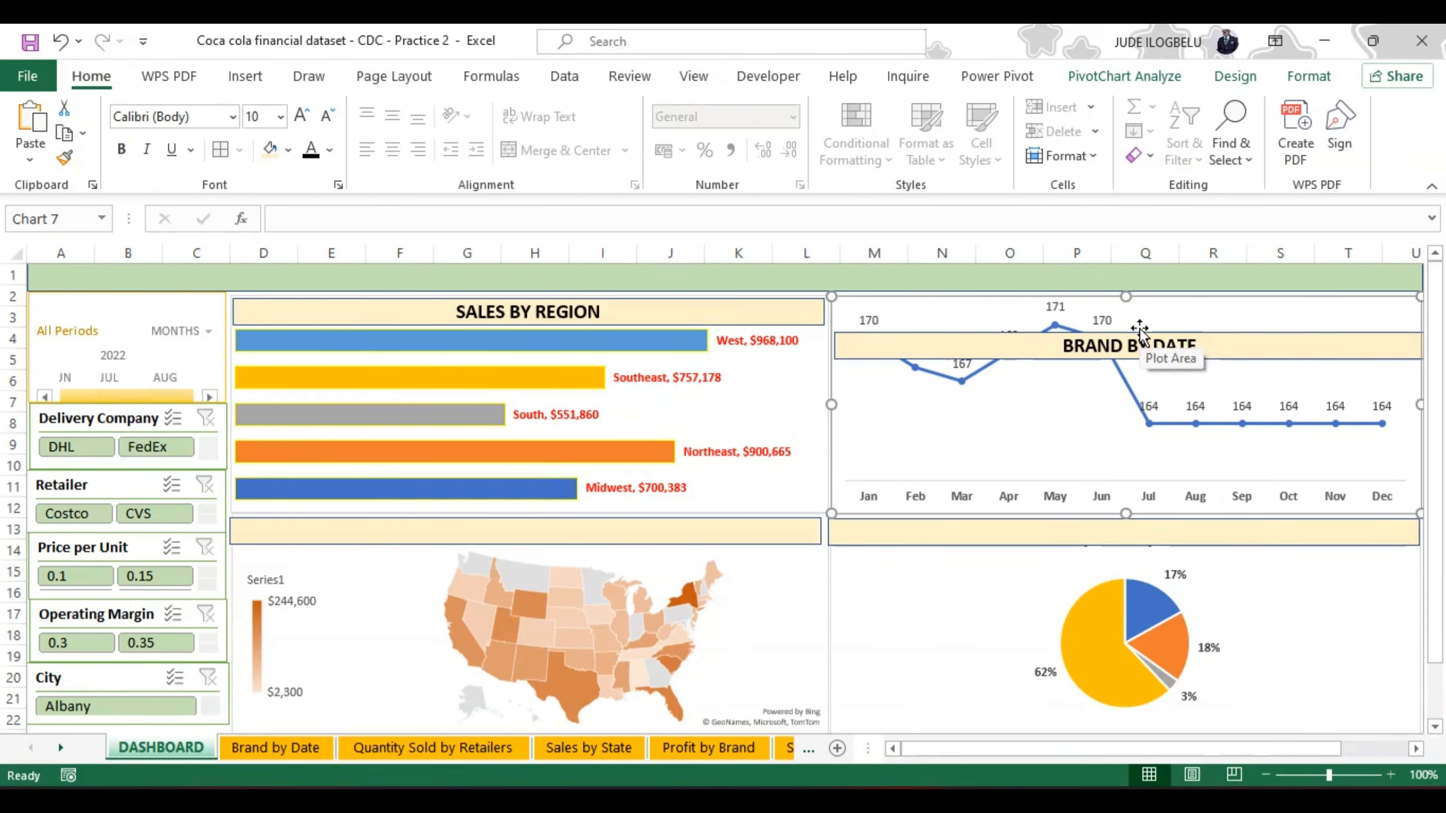
left_click(1142, 318)
left_click_drag(1142, 318, 1141, 307)
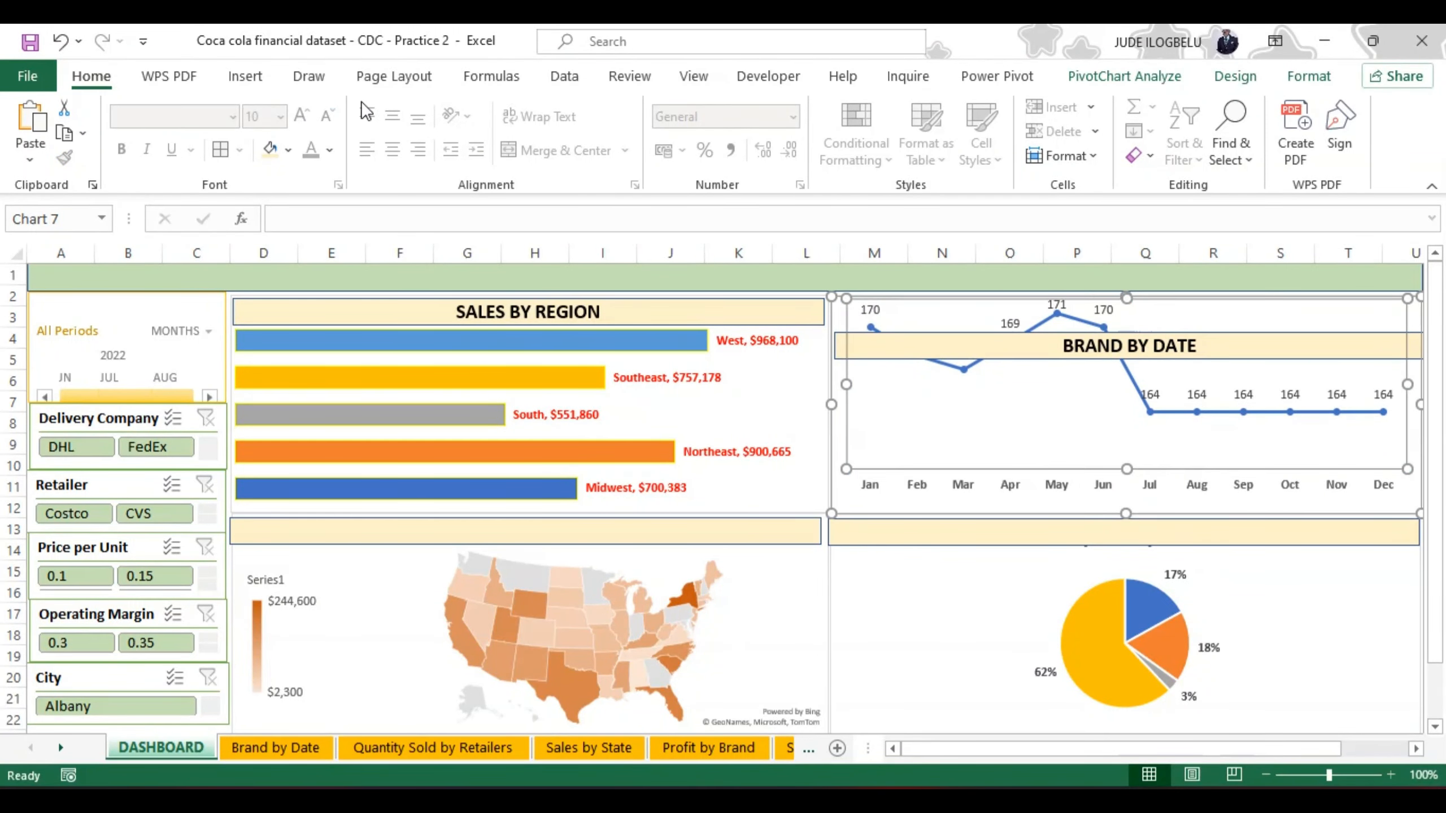
left_click(58, 41)
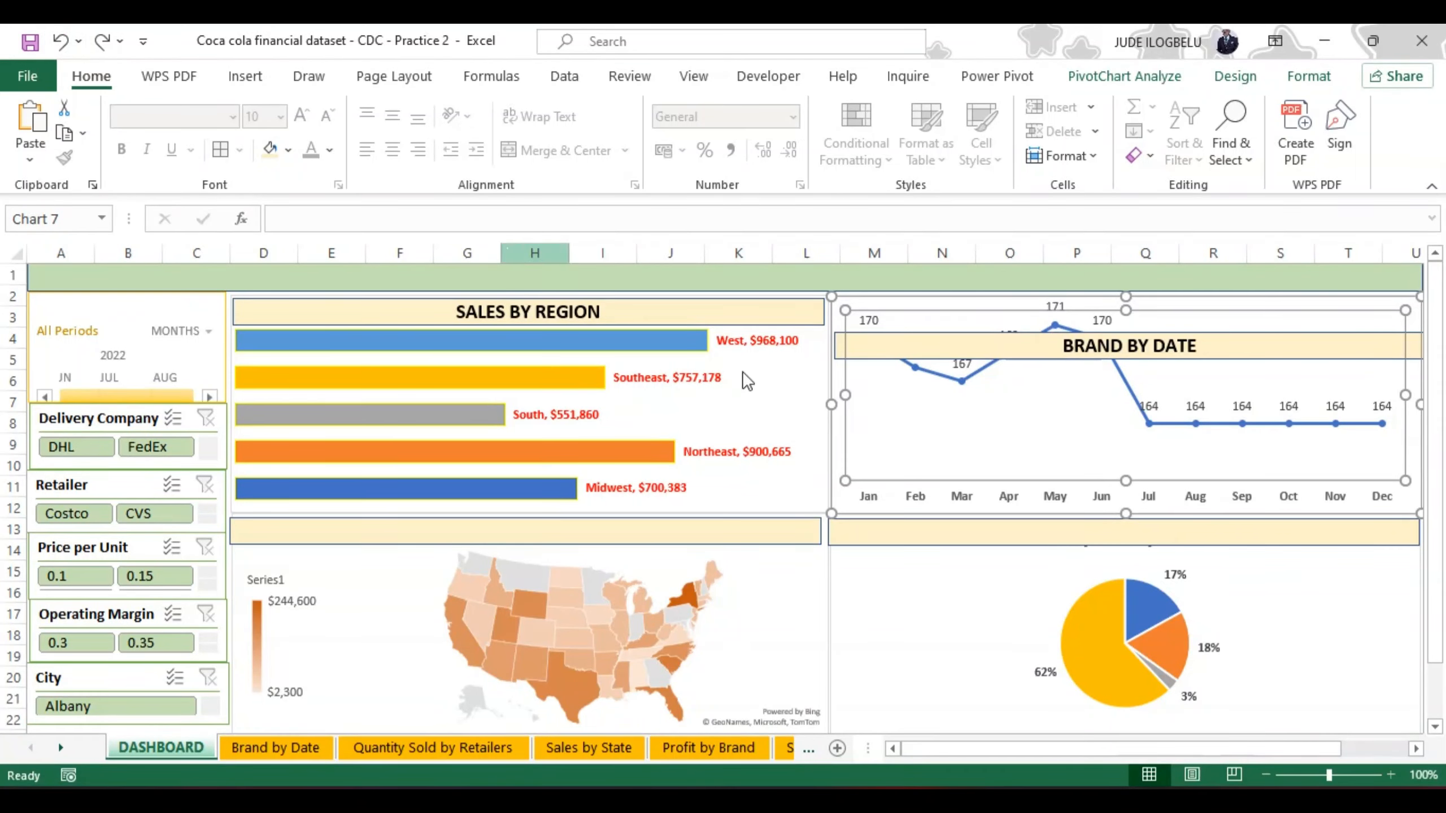
Step: Place the BRAND BY DATE header bar across the top edge of the line chart
left_click(1209, 334)
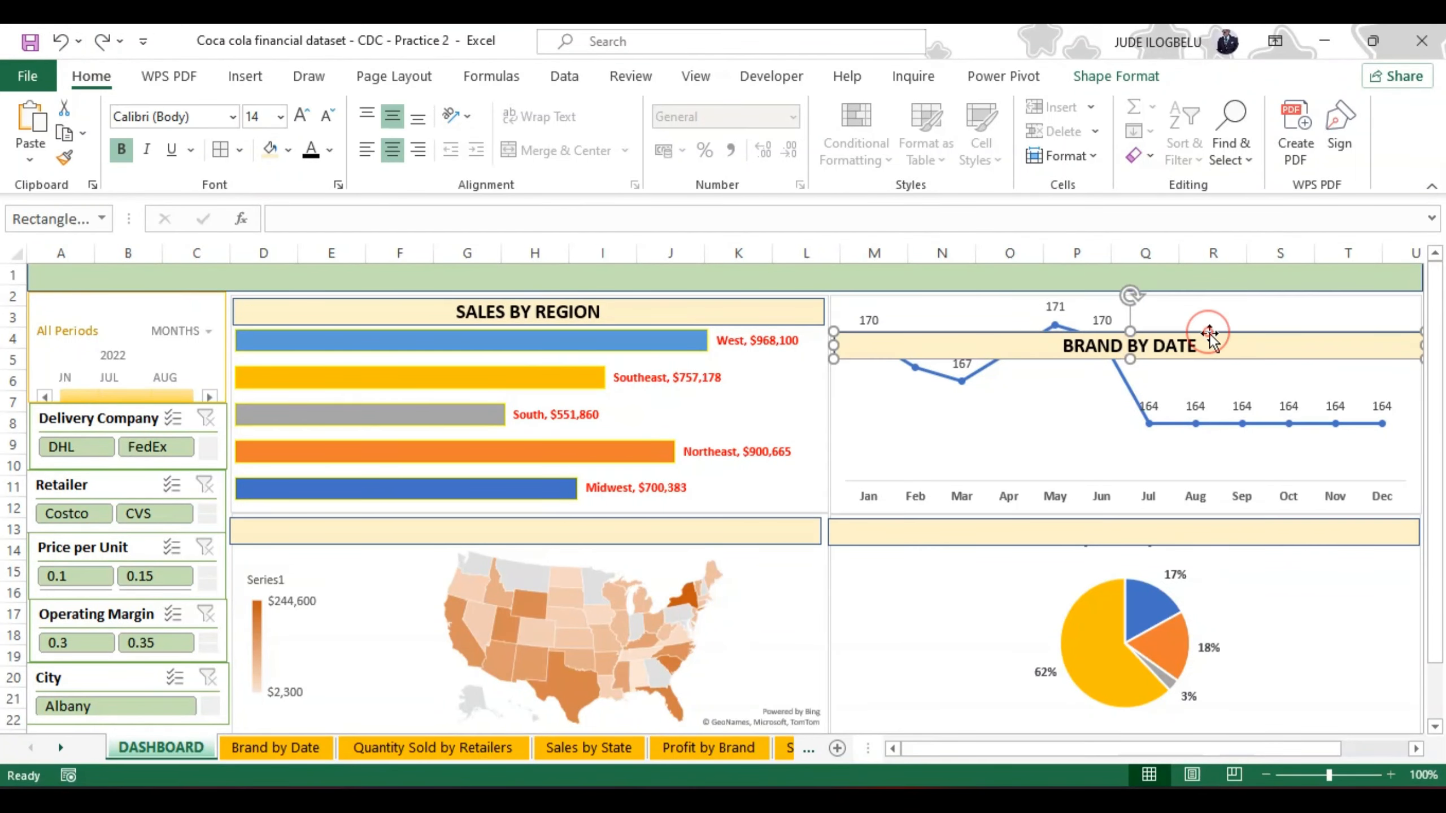
left_click_drag(1209, 333, 1210, 300)
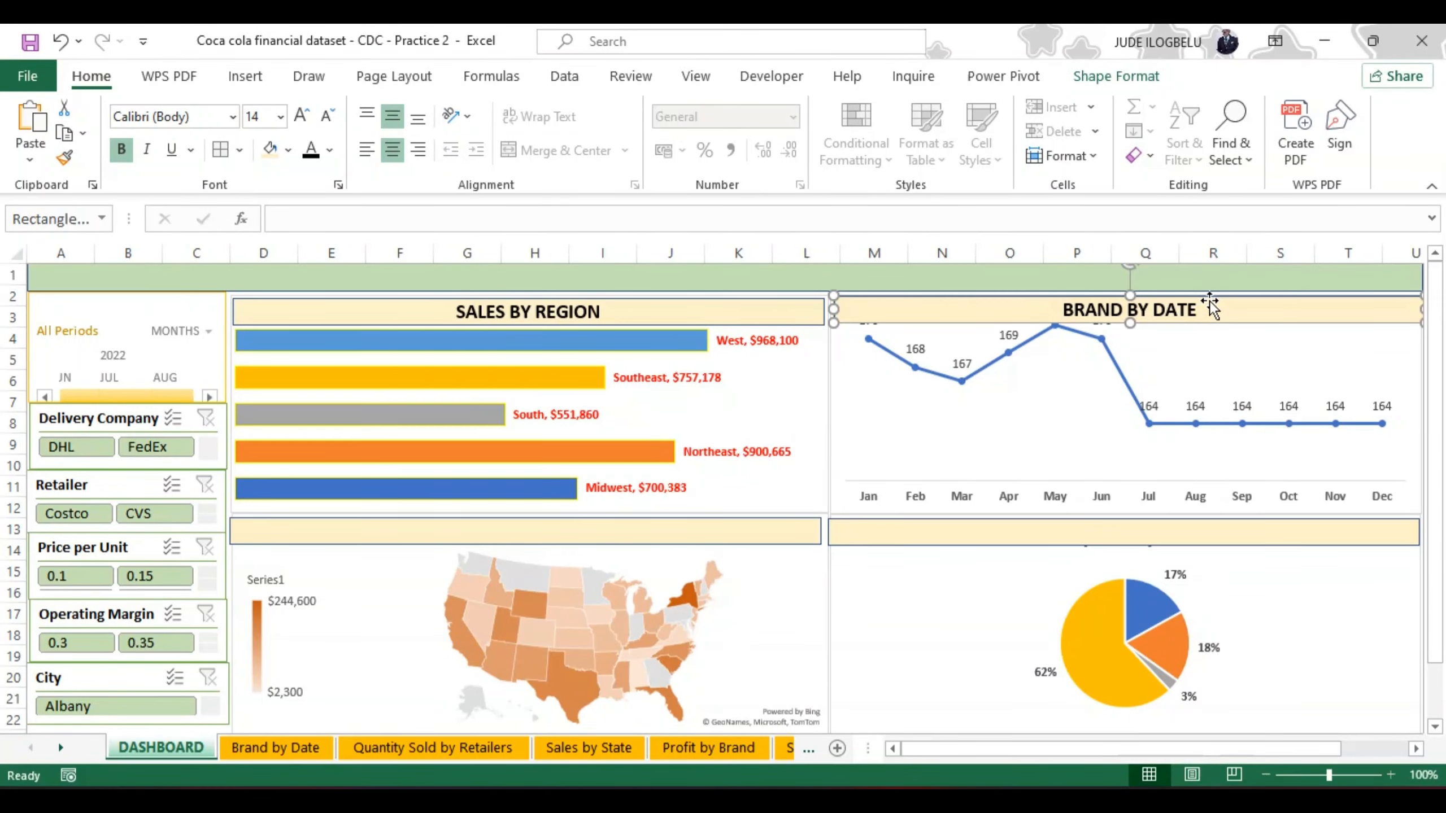
Step: Move the map's header bar below the Sales by State chart title and label it "SALES BY STATE"
left_click(678, 530)
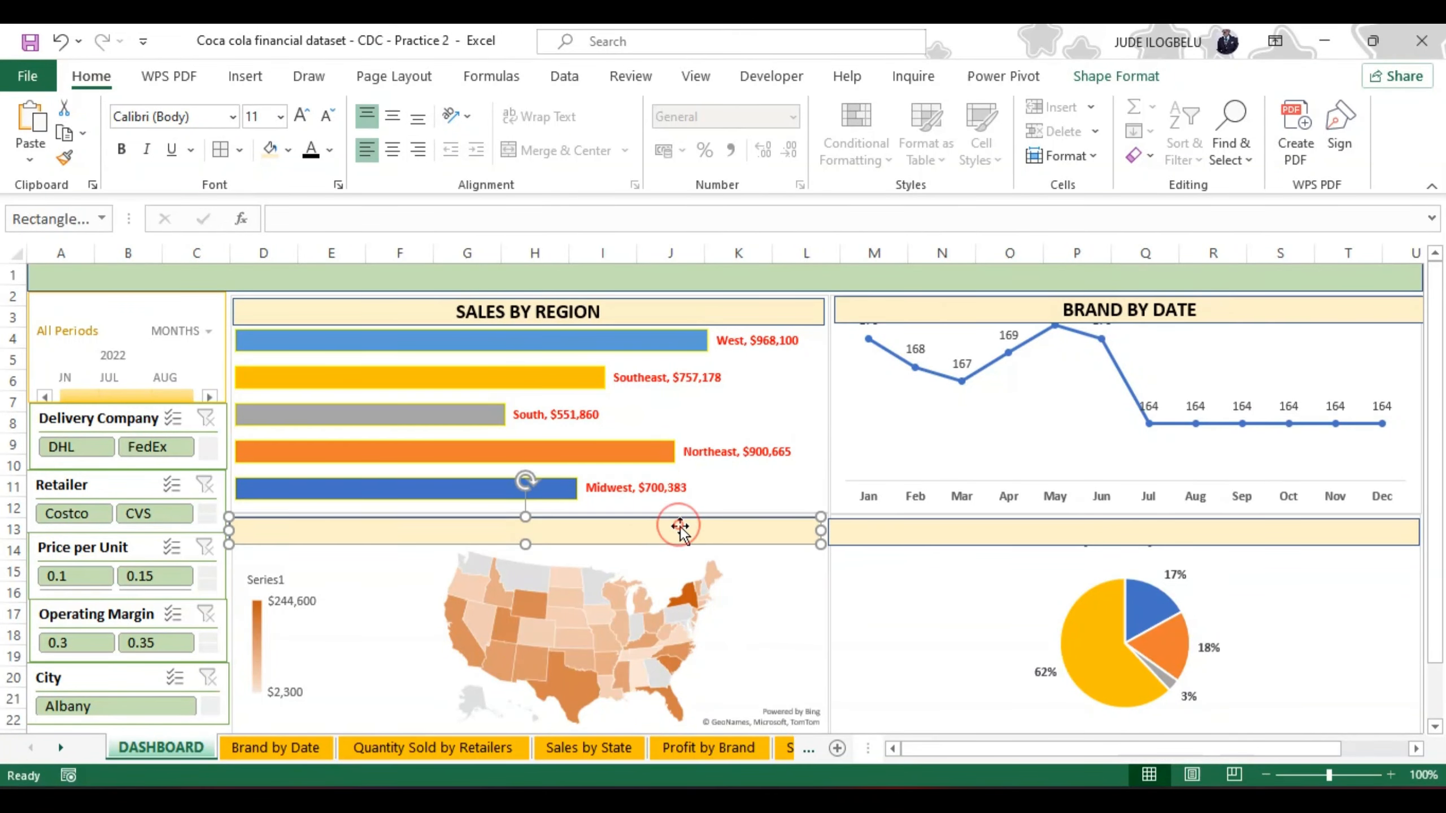
left_click_drag(677, 538, 676, 563)
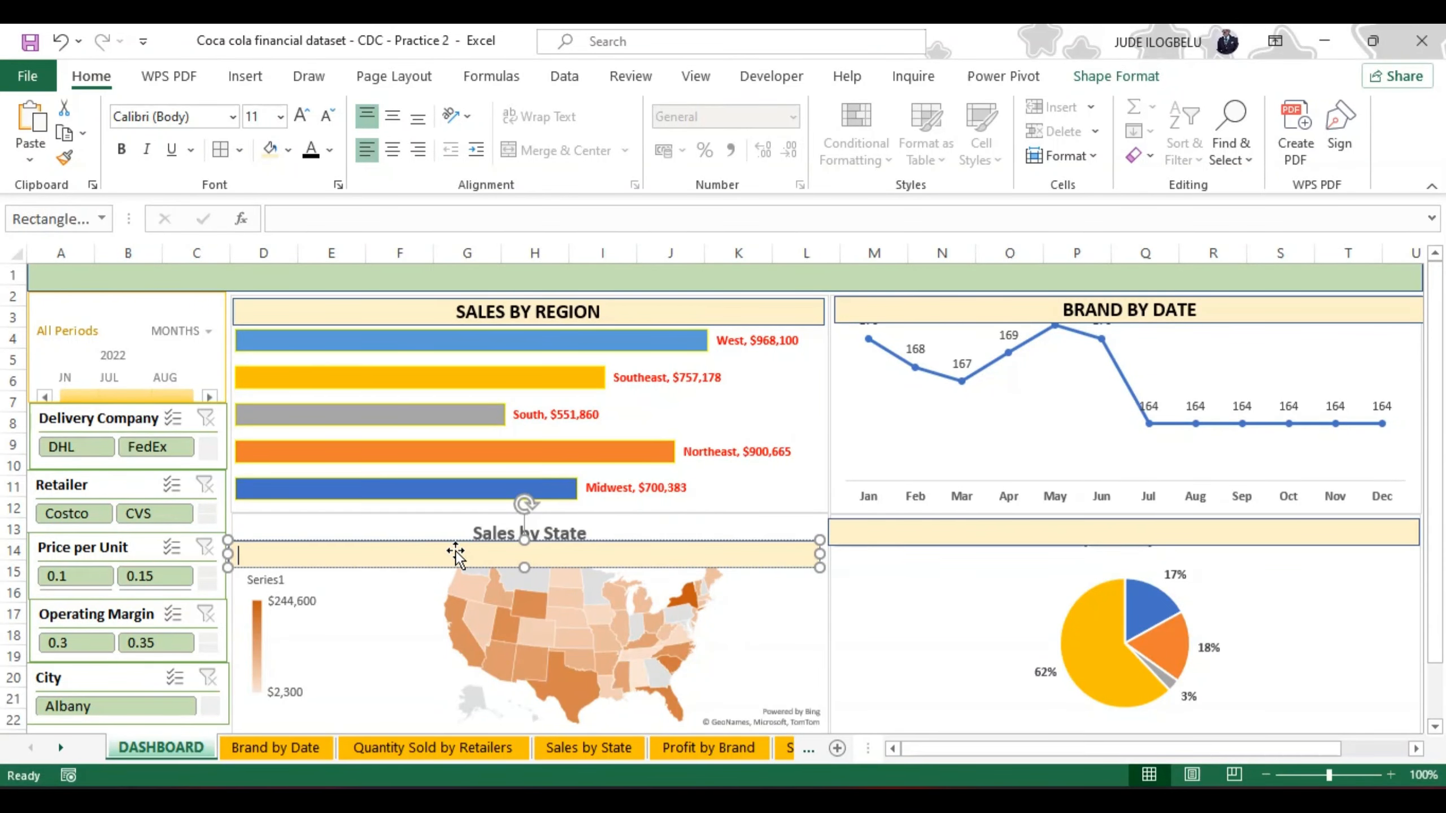
type("SALES BY")
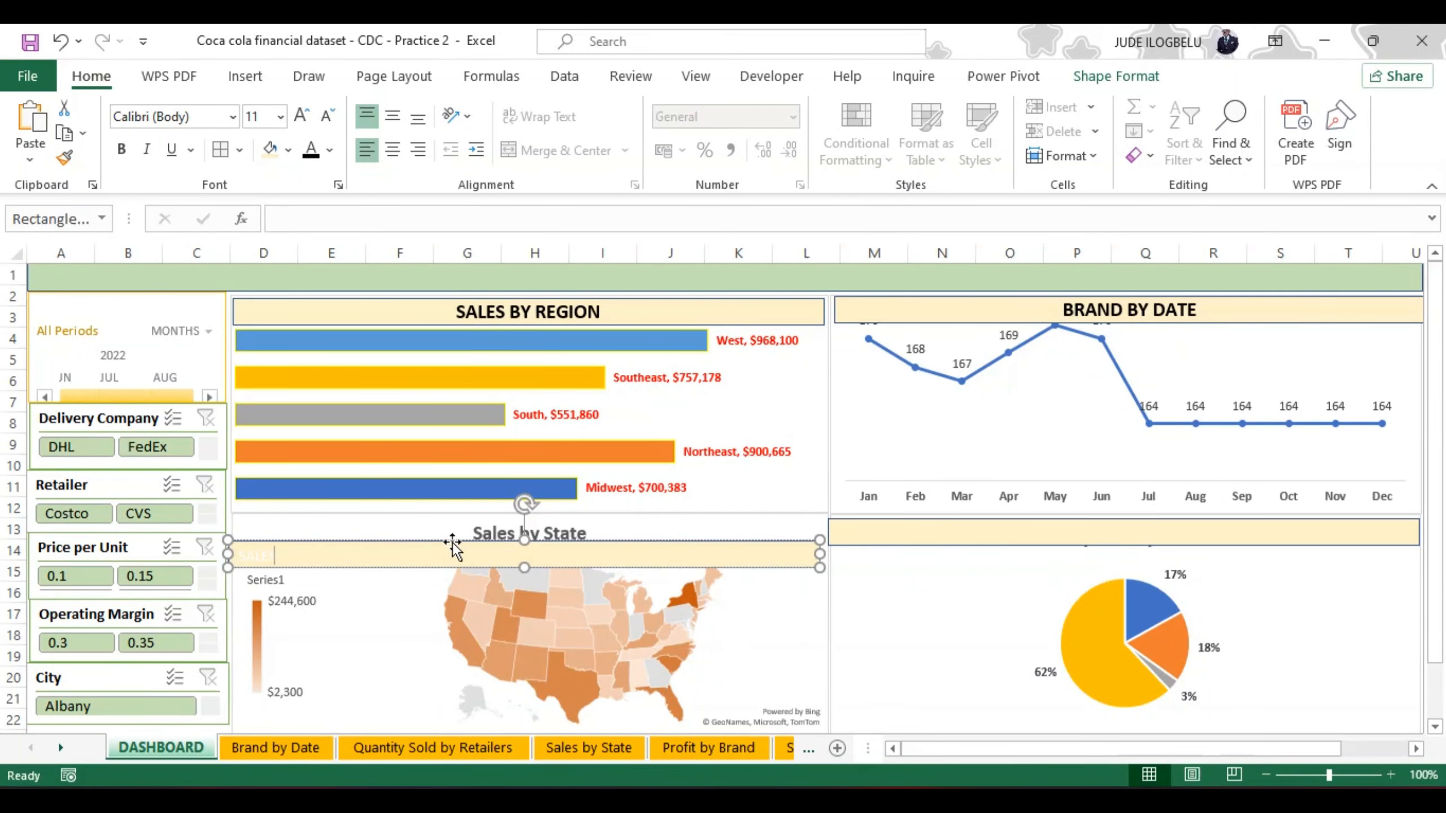
type(" STATE")
Step: Format the SALES BY STATE header text as bold, black, 14 pt, centered horizontally and vertically
key("ctrl+a")
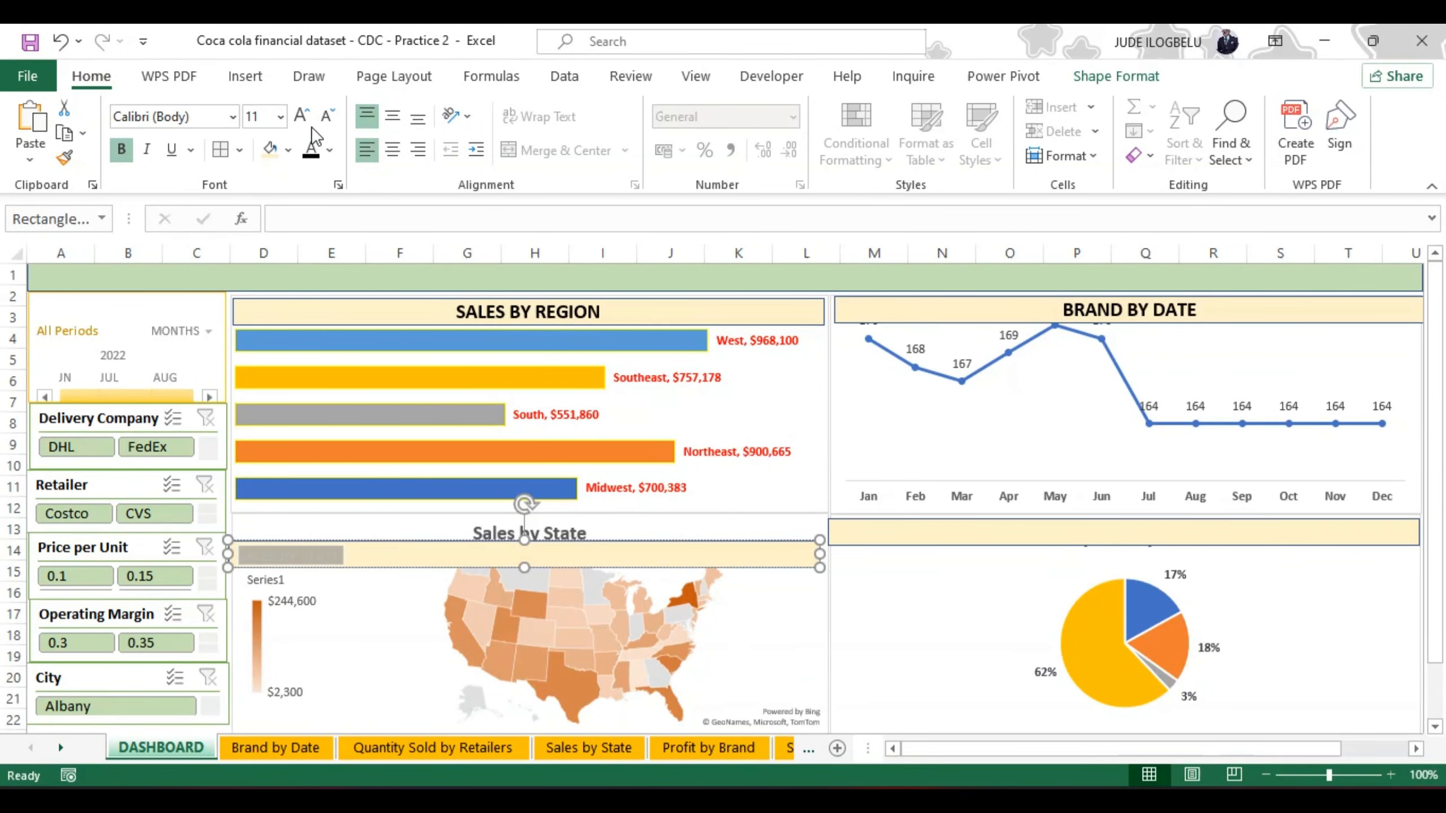
left_click(392, 149)
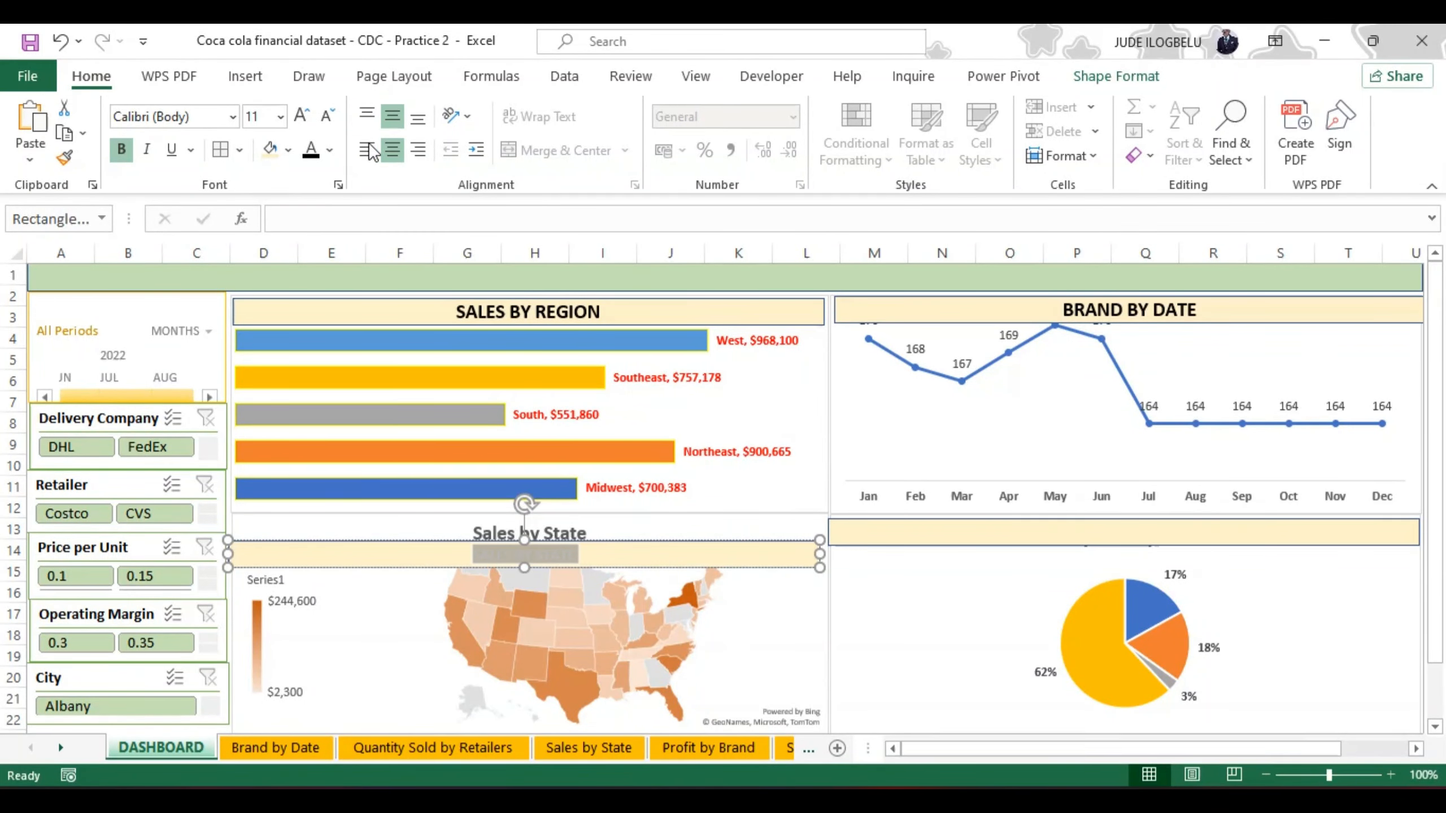
left_click(313, 152)
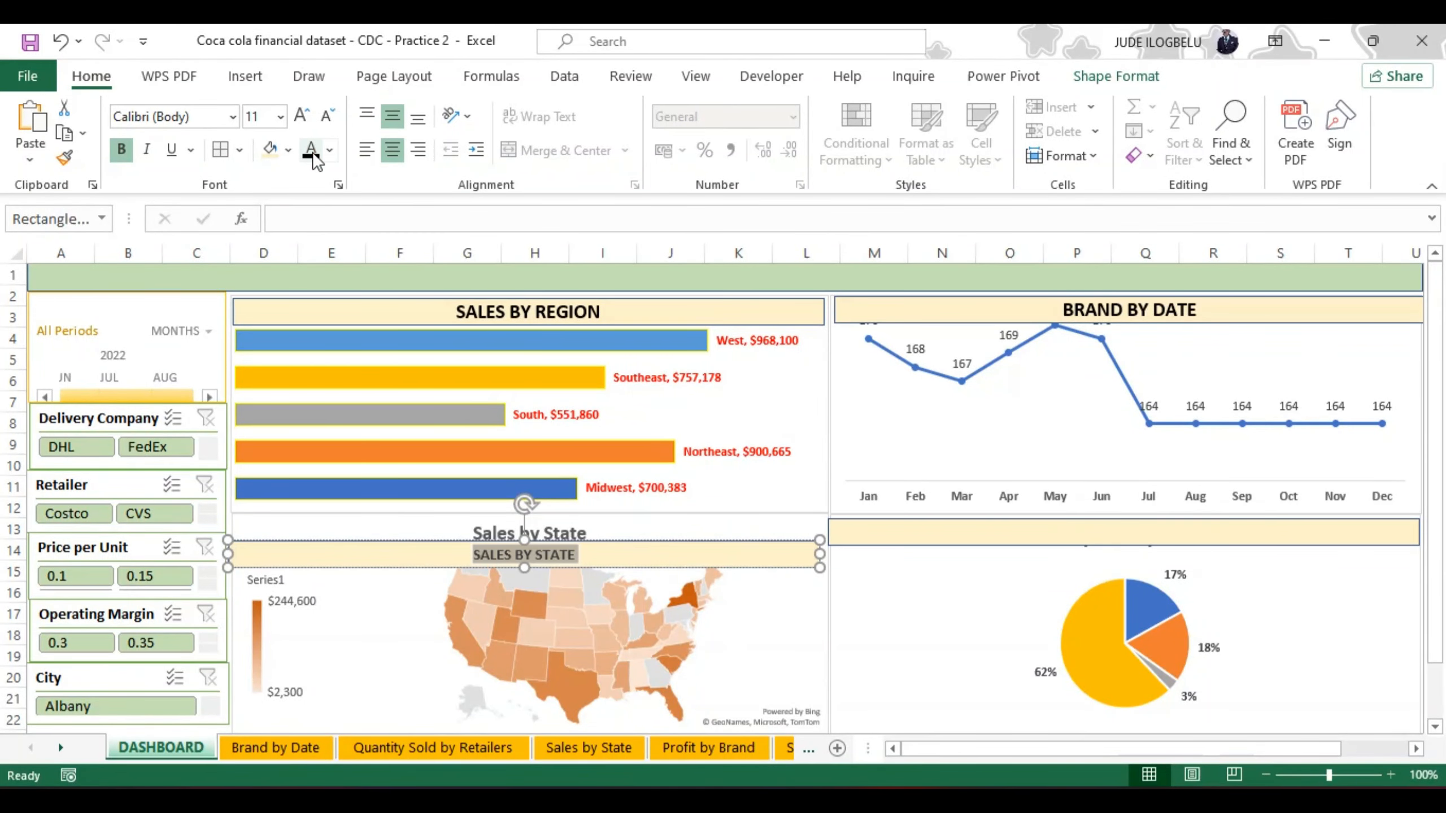
left_click(300, 116)
left_click(300, 116)
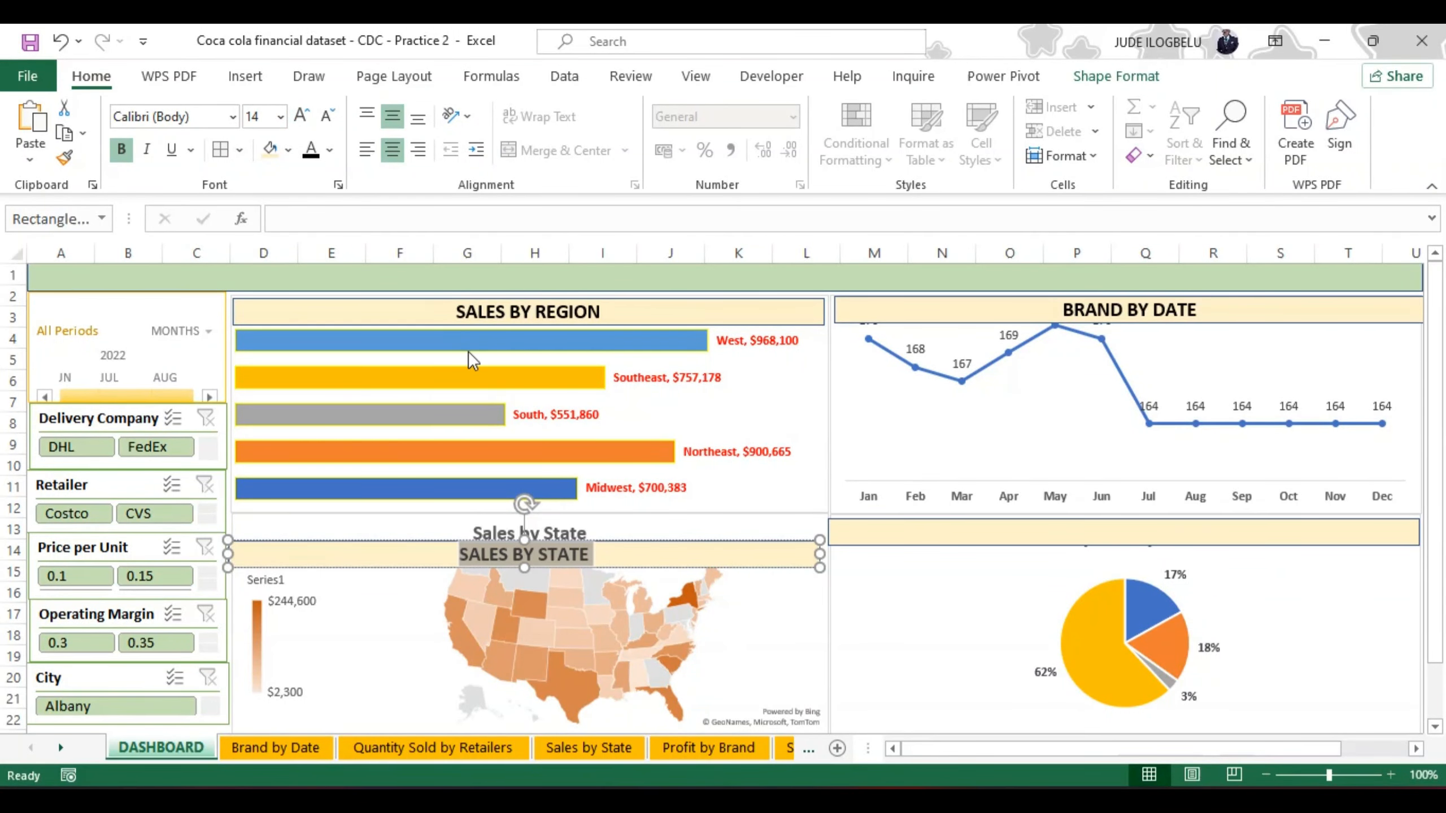
Step: Delete the original Sales by State chart title and place the SALES BY STATE header bar across the top of the map
left_click(606, 530)
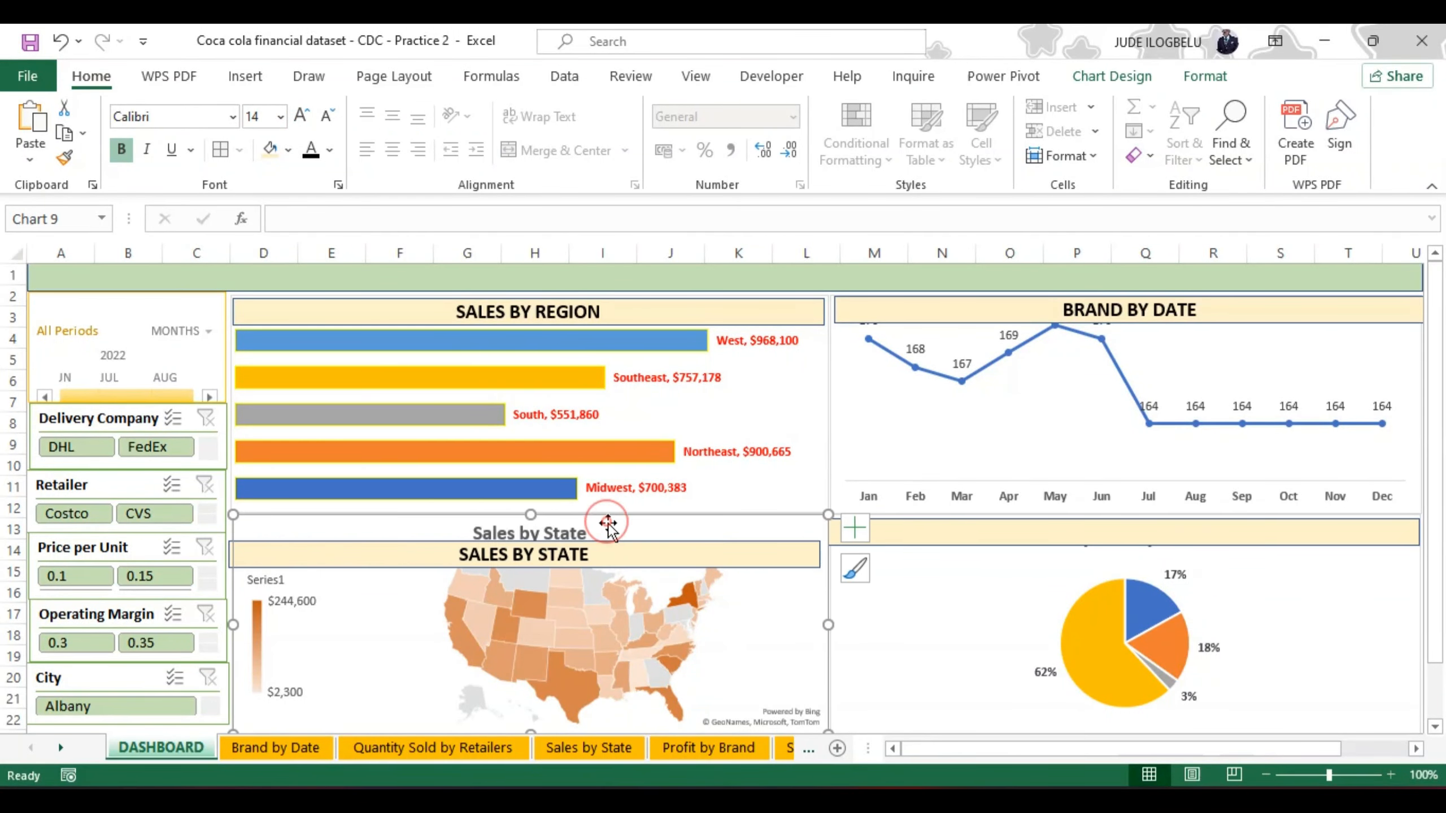
left_click(575, 523)
double_click(576, 525)
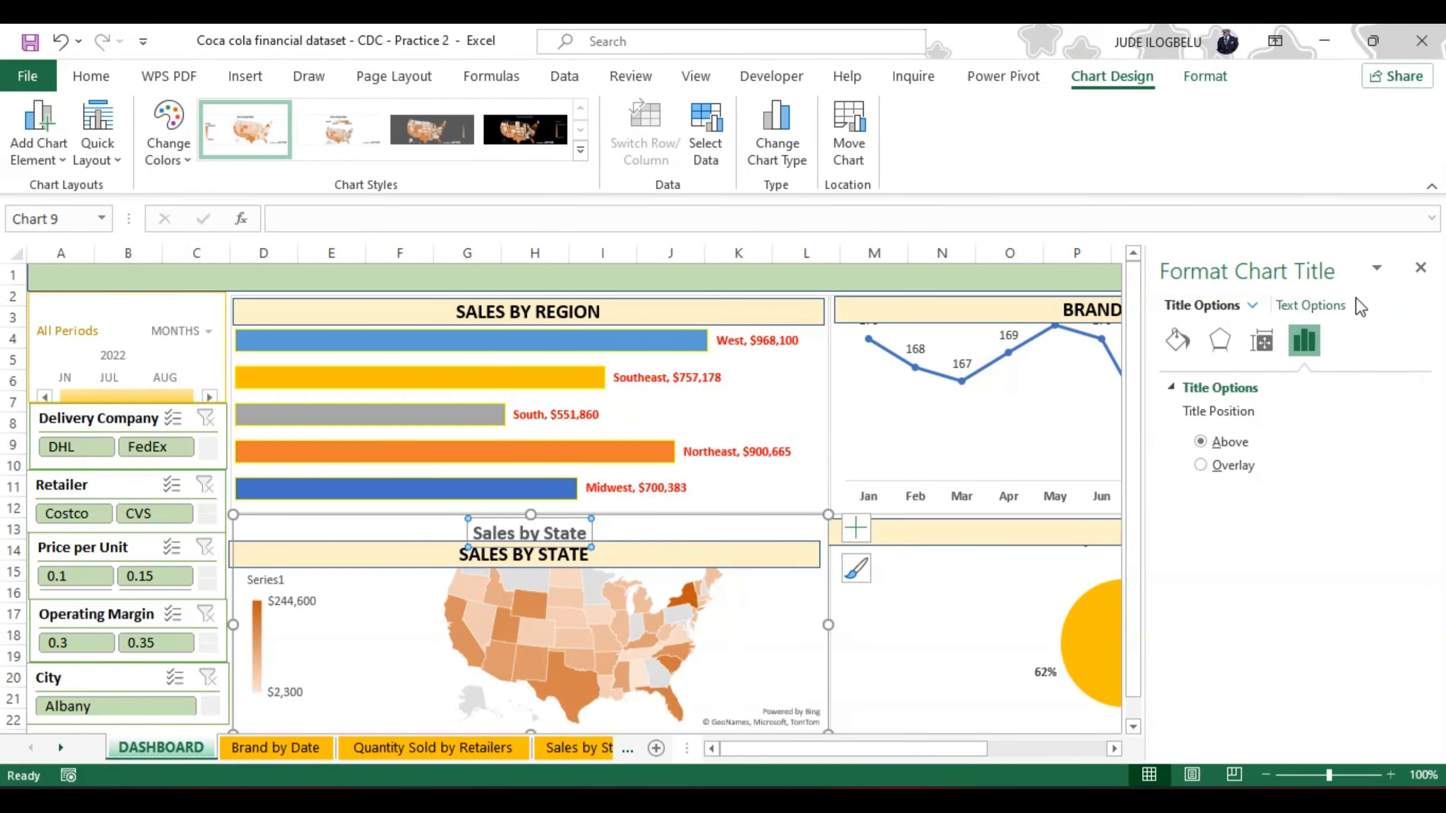
left_click(1420, 267)
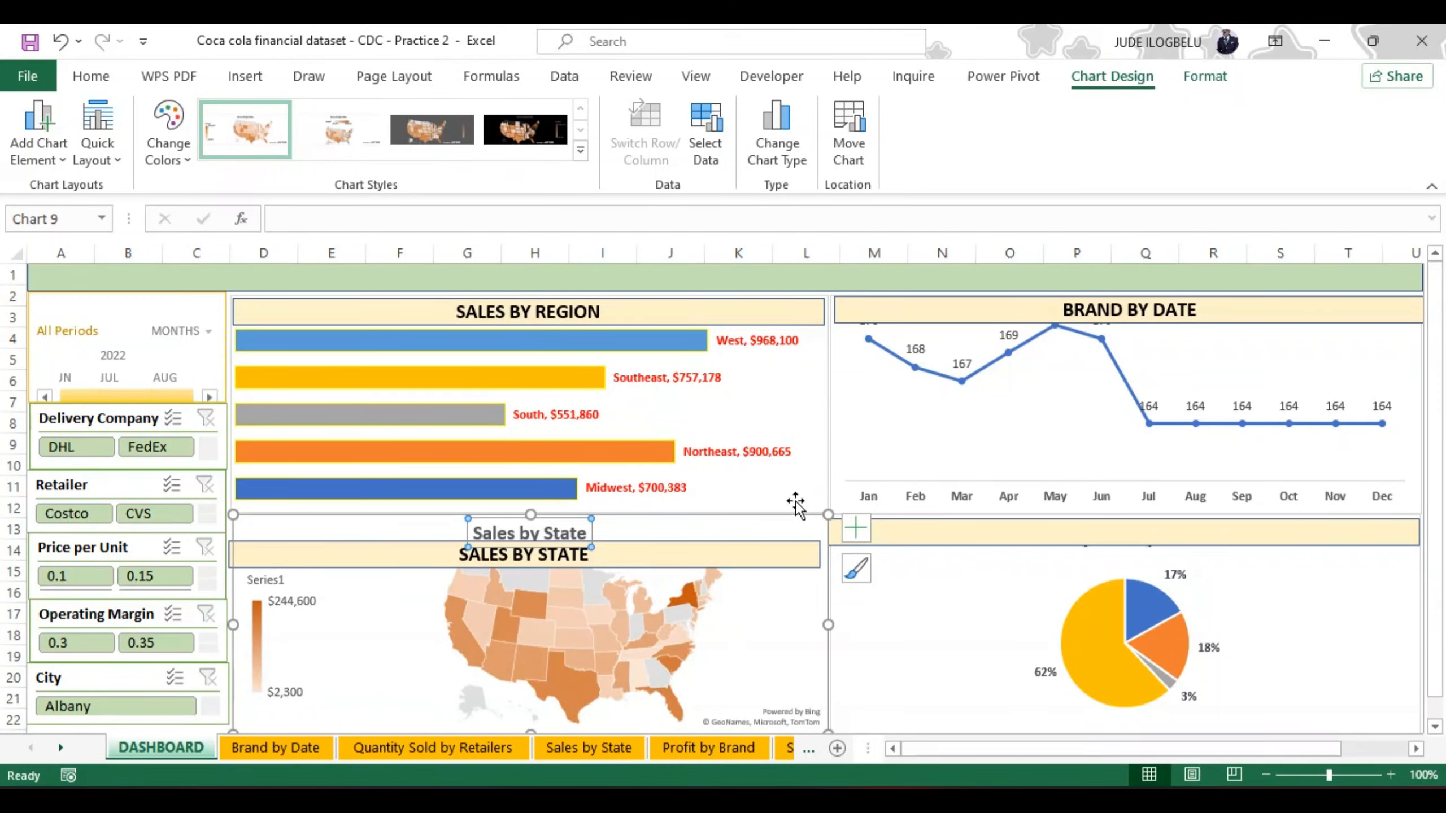
left_click(785, 491)
left_click(612, 533)
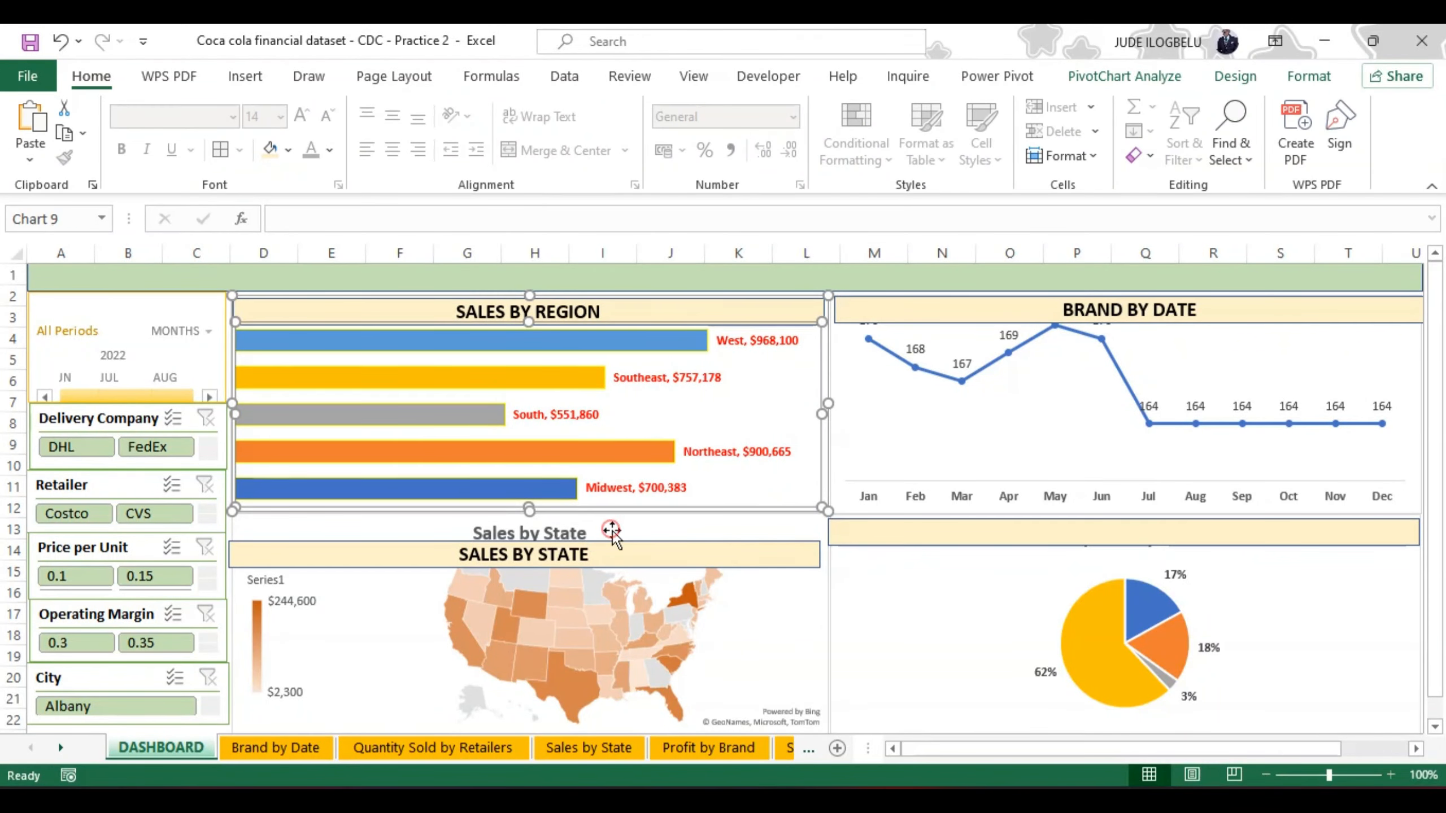
left_click(587, 537)
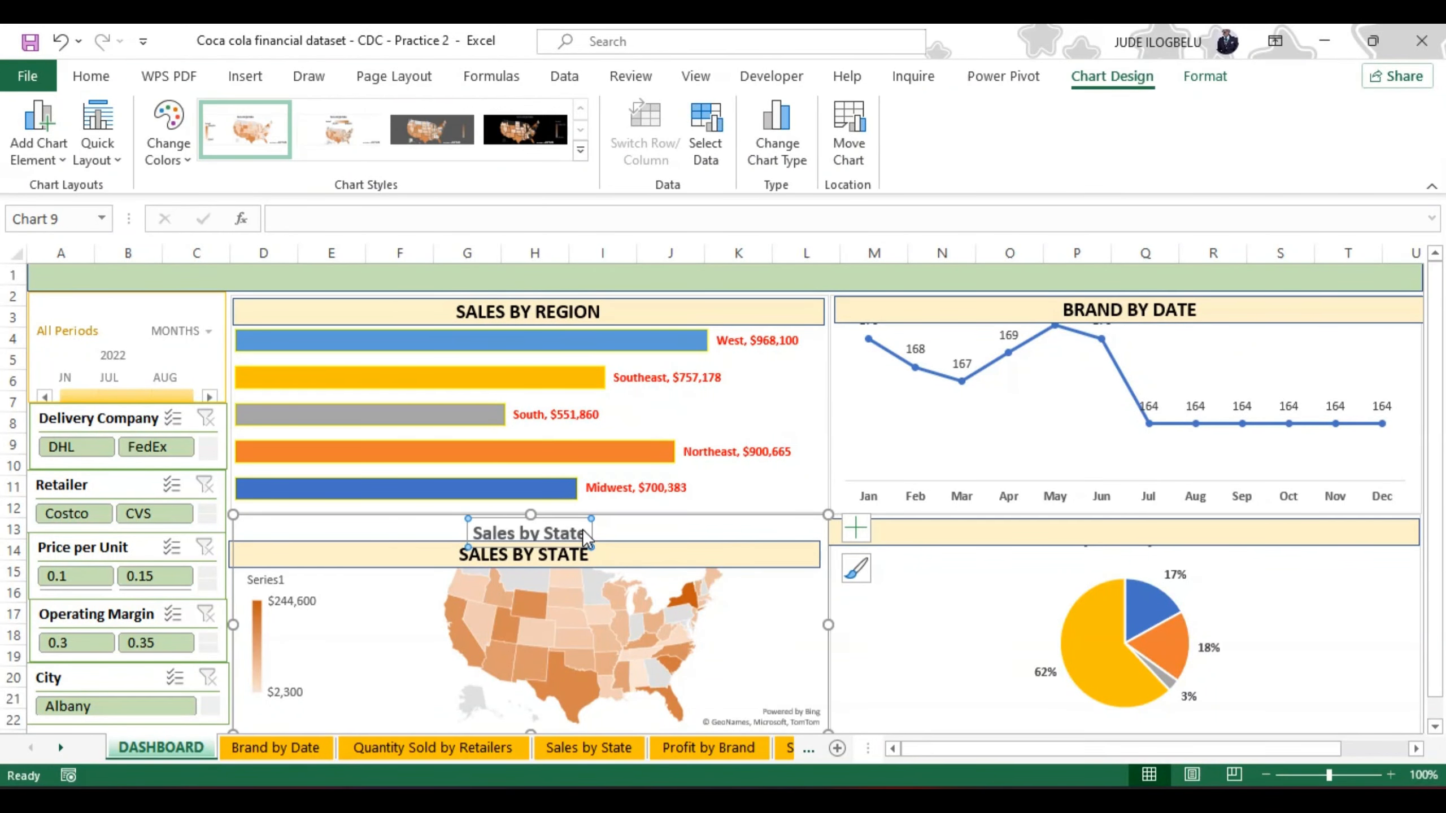
key("Delete")
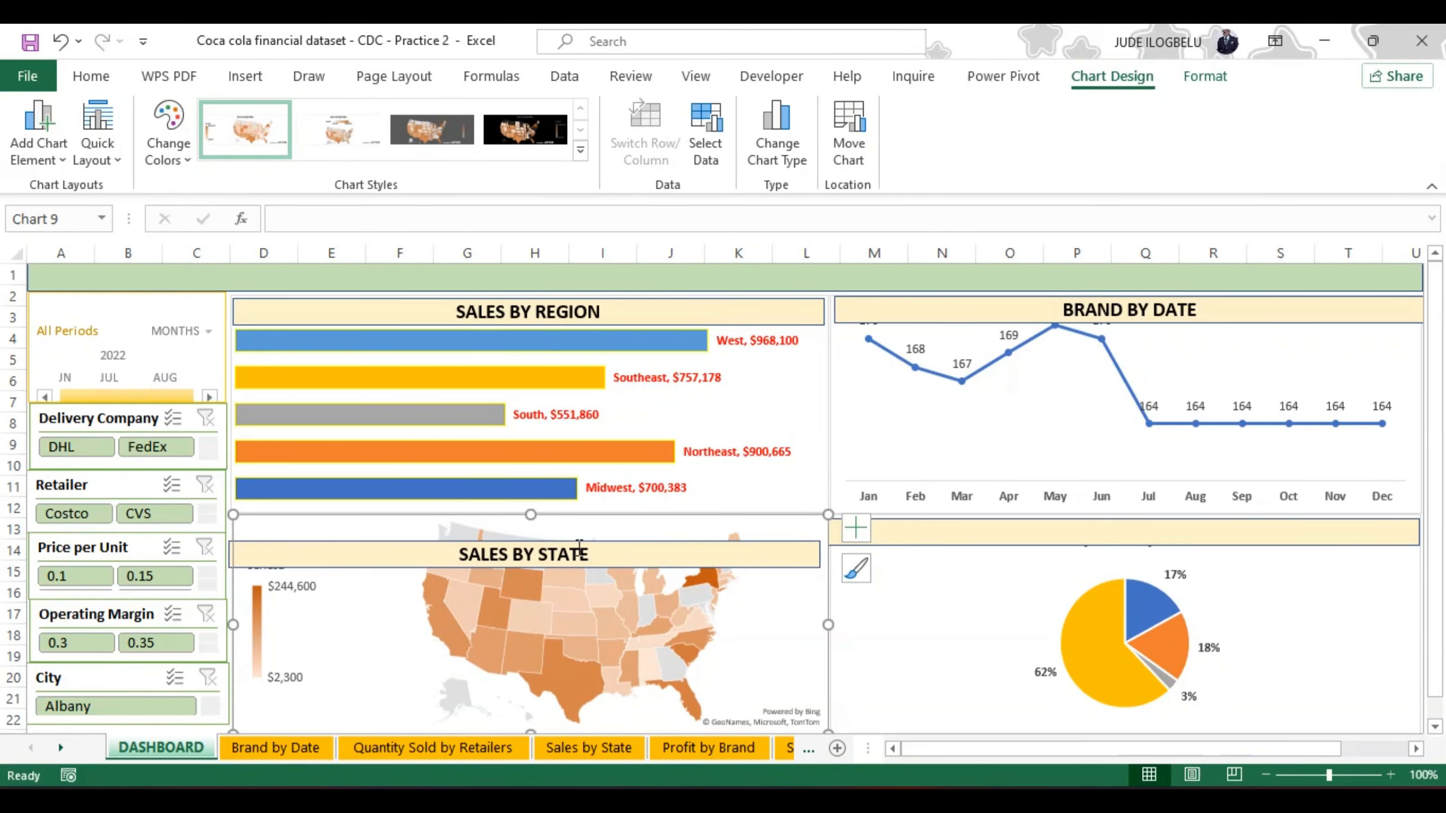
left_click_drag(579, 544, 594, 520)
left_click_drag(594, 526, 594, 529)
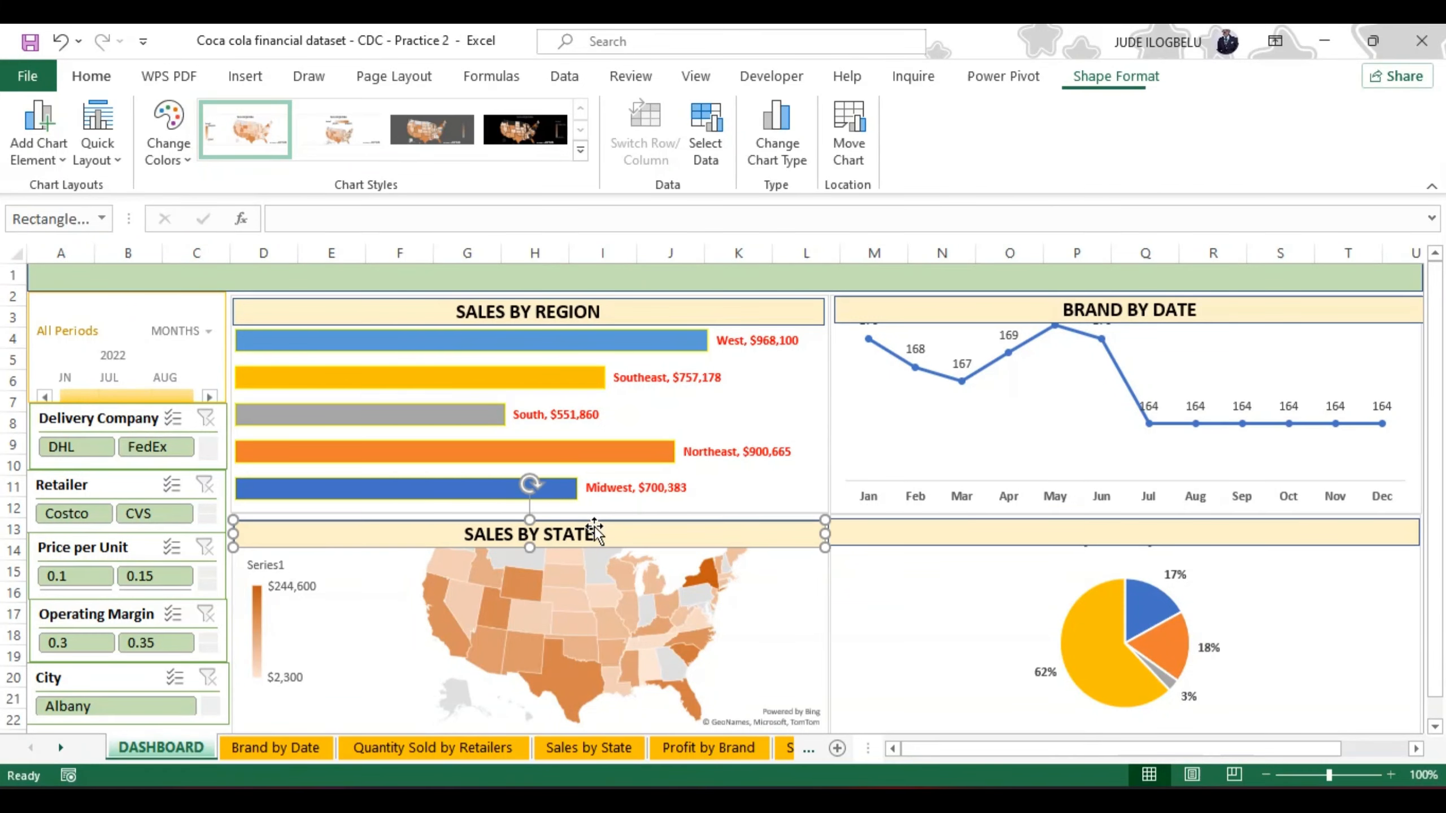
Step: Move the pie chart's header bar below the Quantity Sold by Retailers title and label it "QUANTITY SOLD BY RETAILERS"
left_click(1023, 534)
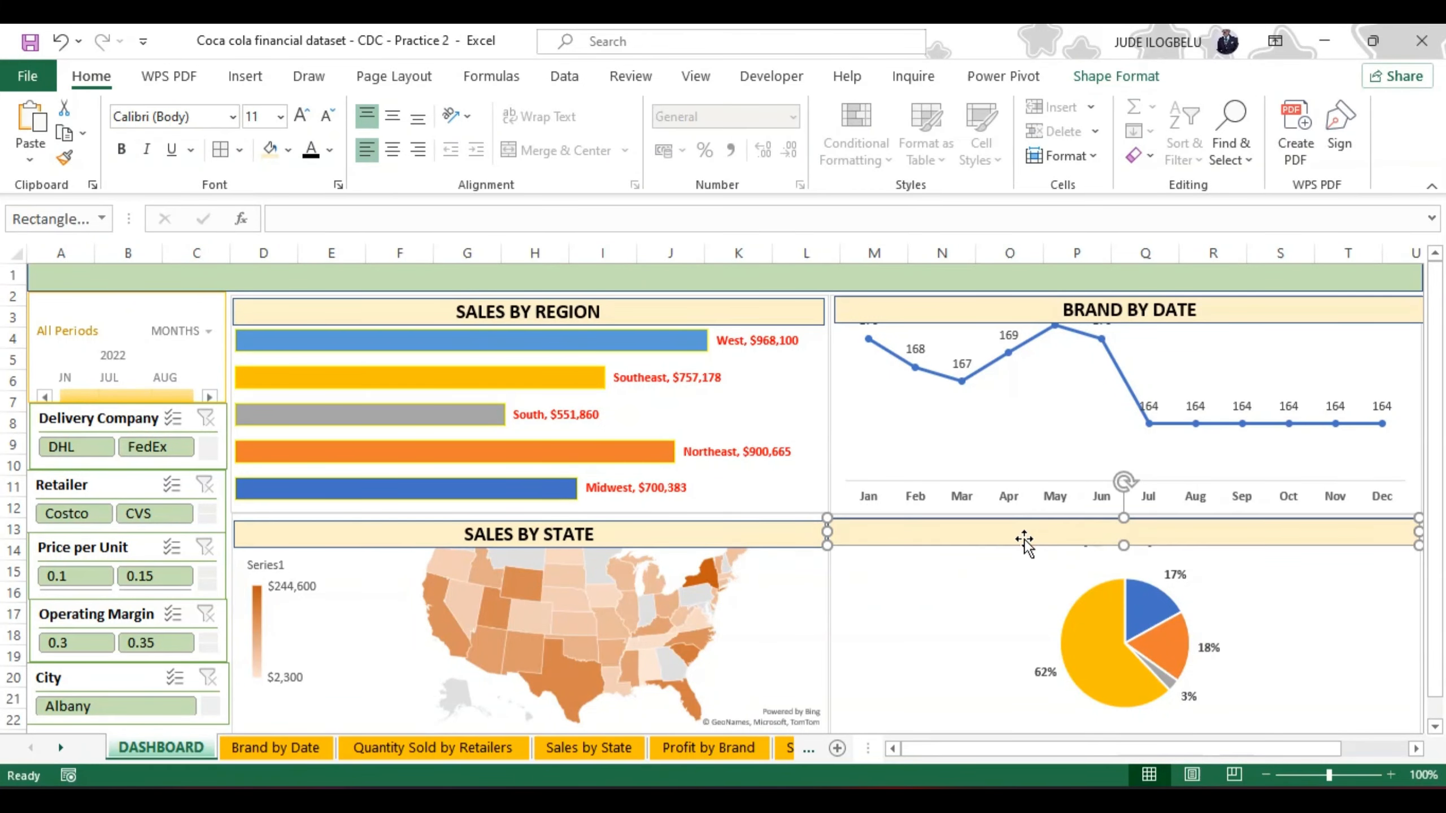
left_click_drag(1023, 540, 1028, 574)
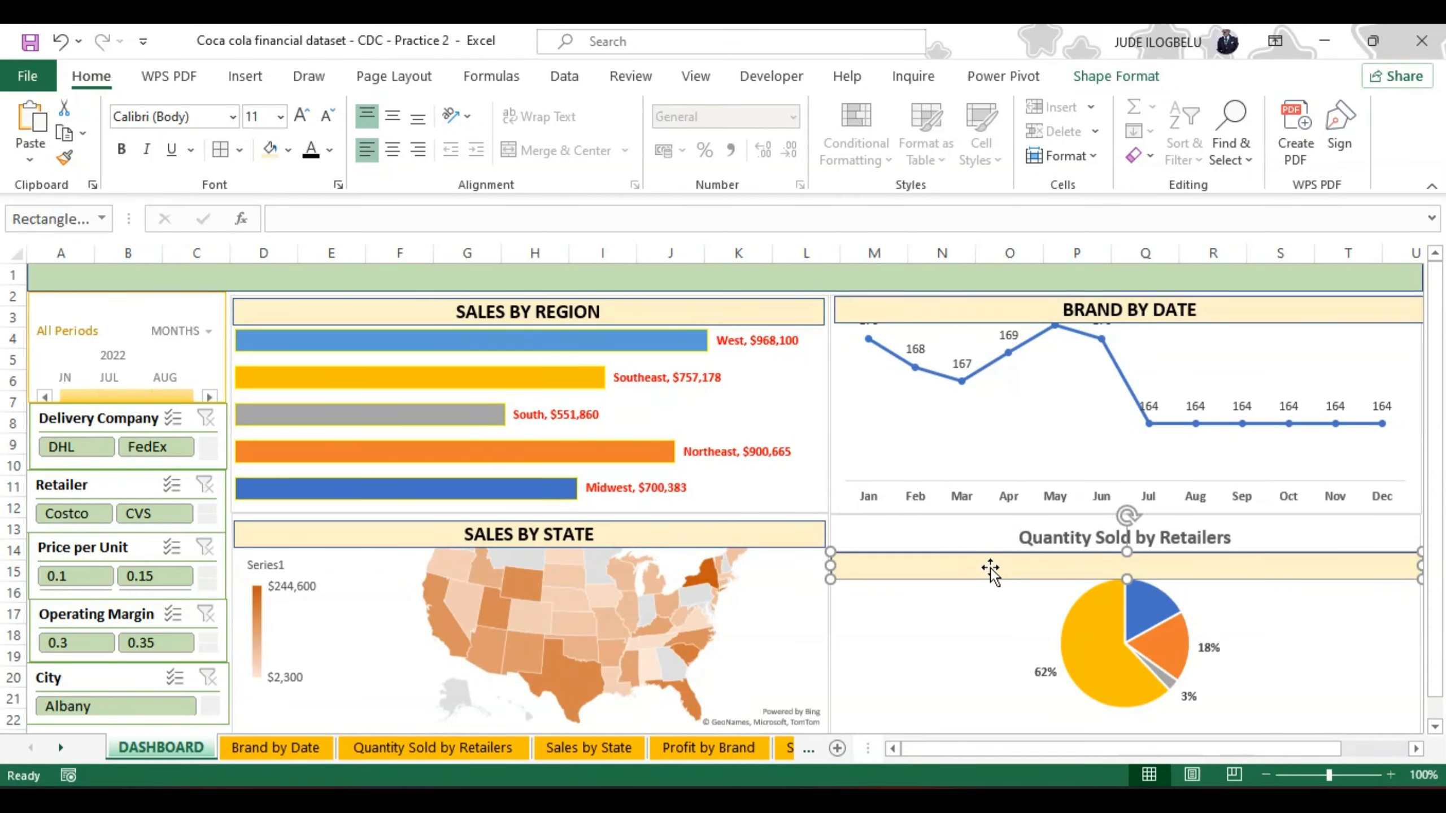
type("QUANTITY SOLD BY RETAILERS")
Step: Format the QUANTITY SOLD BY RETAILERS header text as bold, black, 14 pt, centered horizontally and vertically
key("ctrl+a")
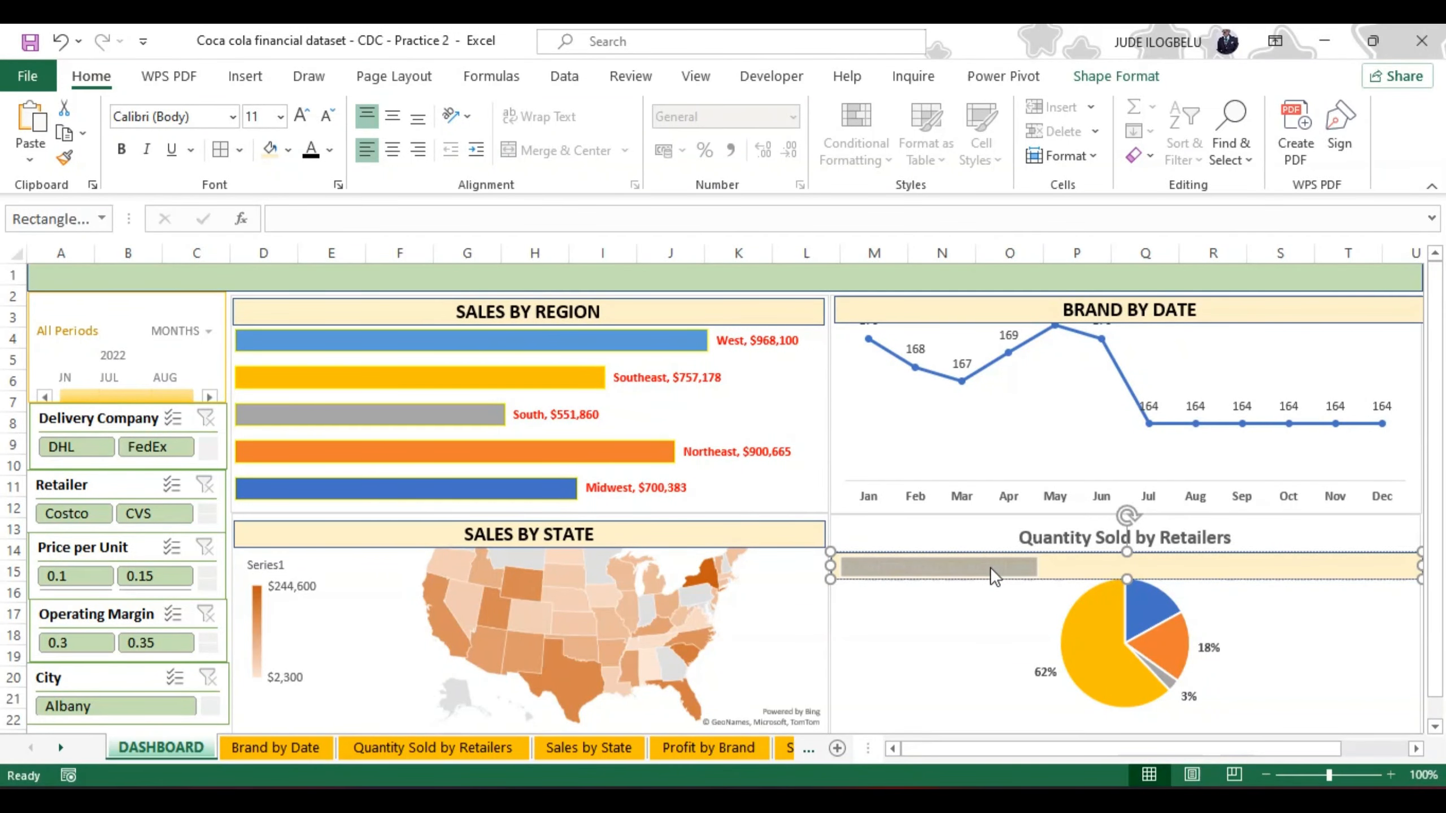
key("ctrl+b")
left_click(300, 116)
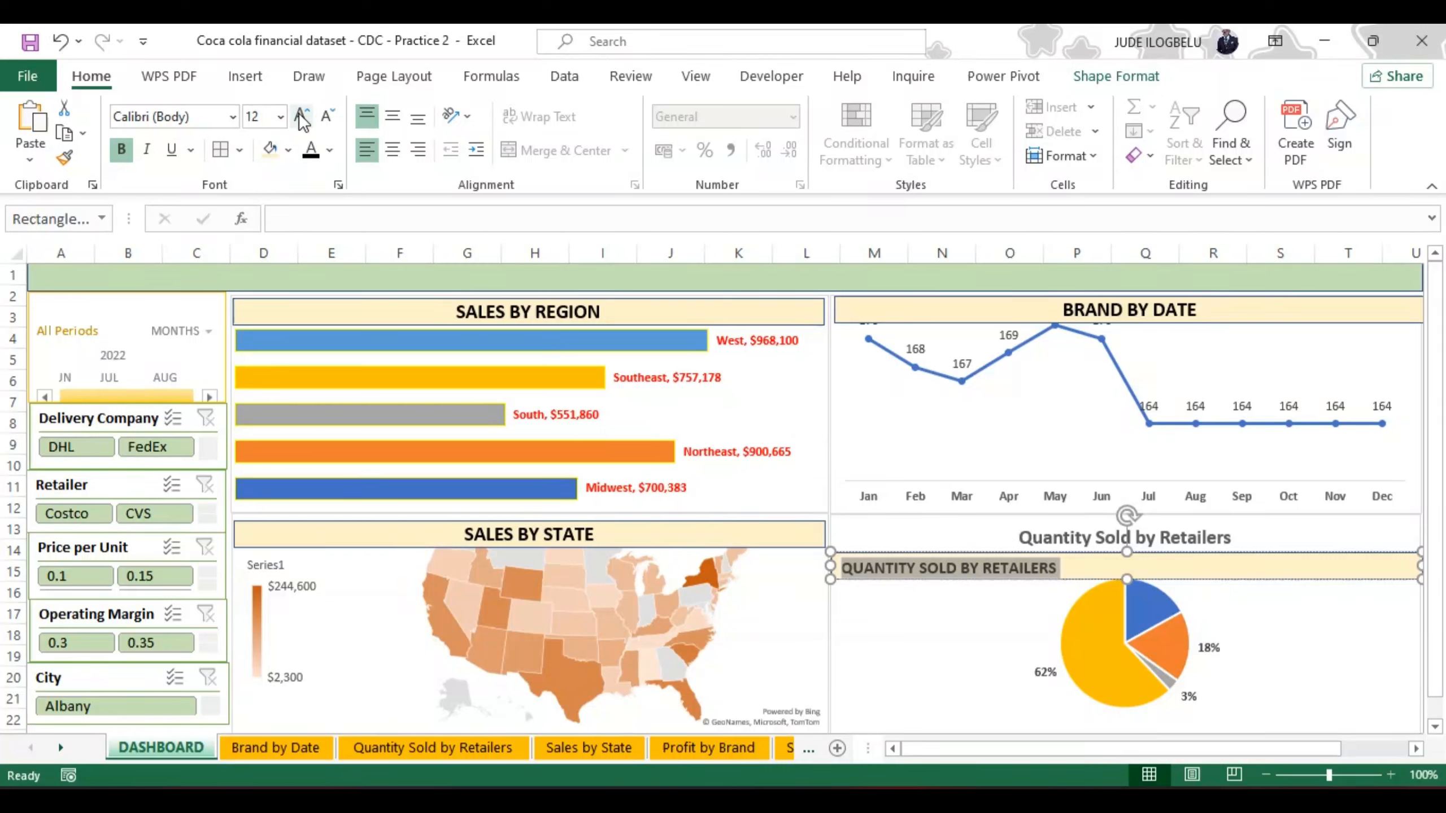
left_click(300, 116)
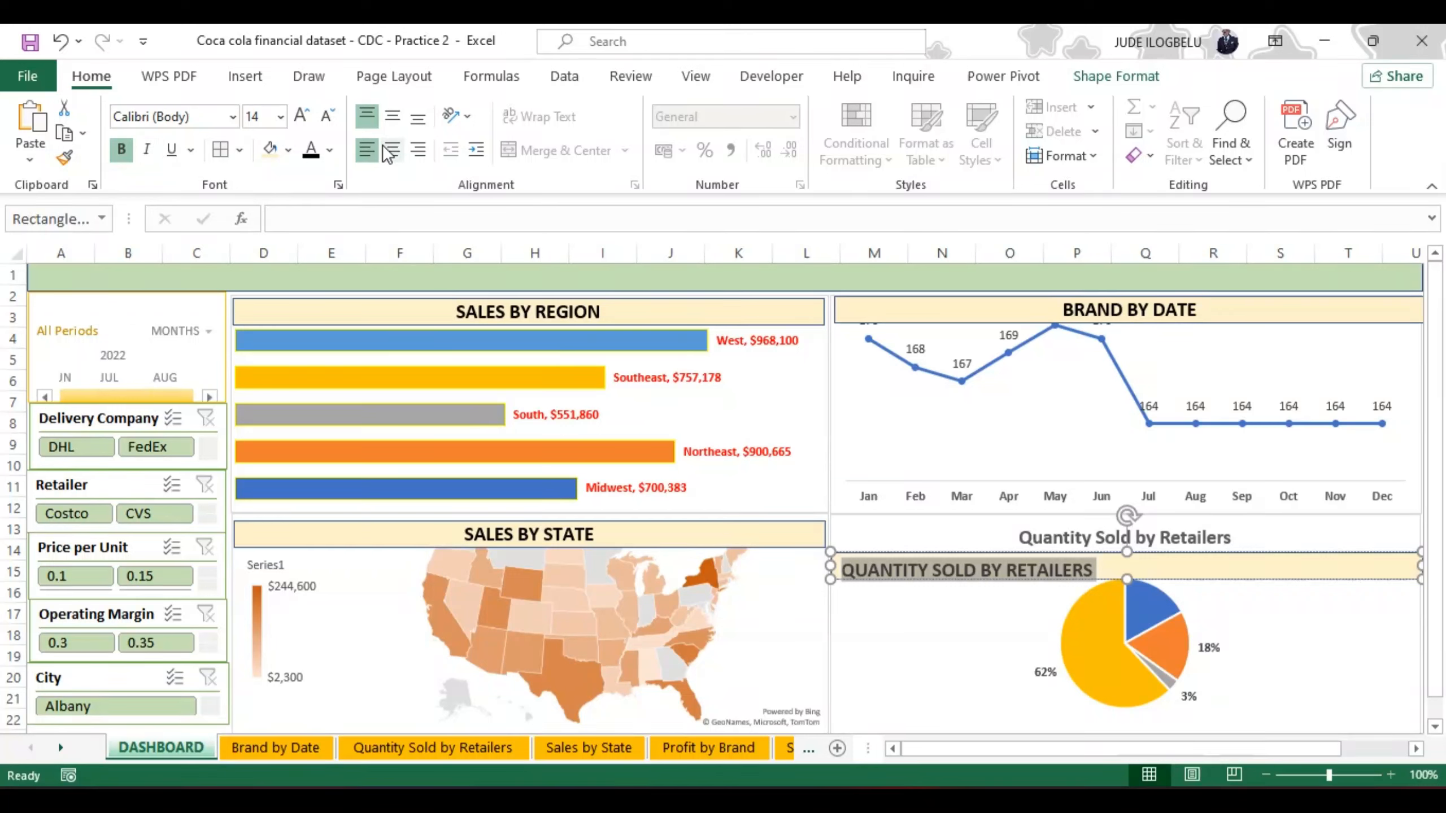
left_click(392, 116)
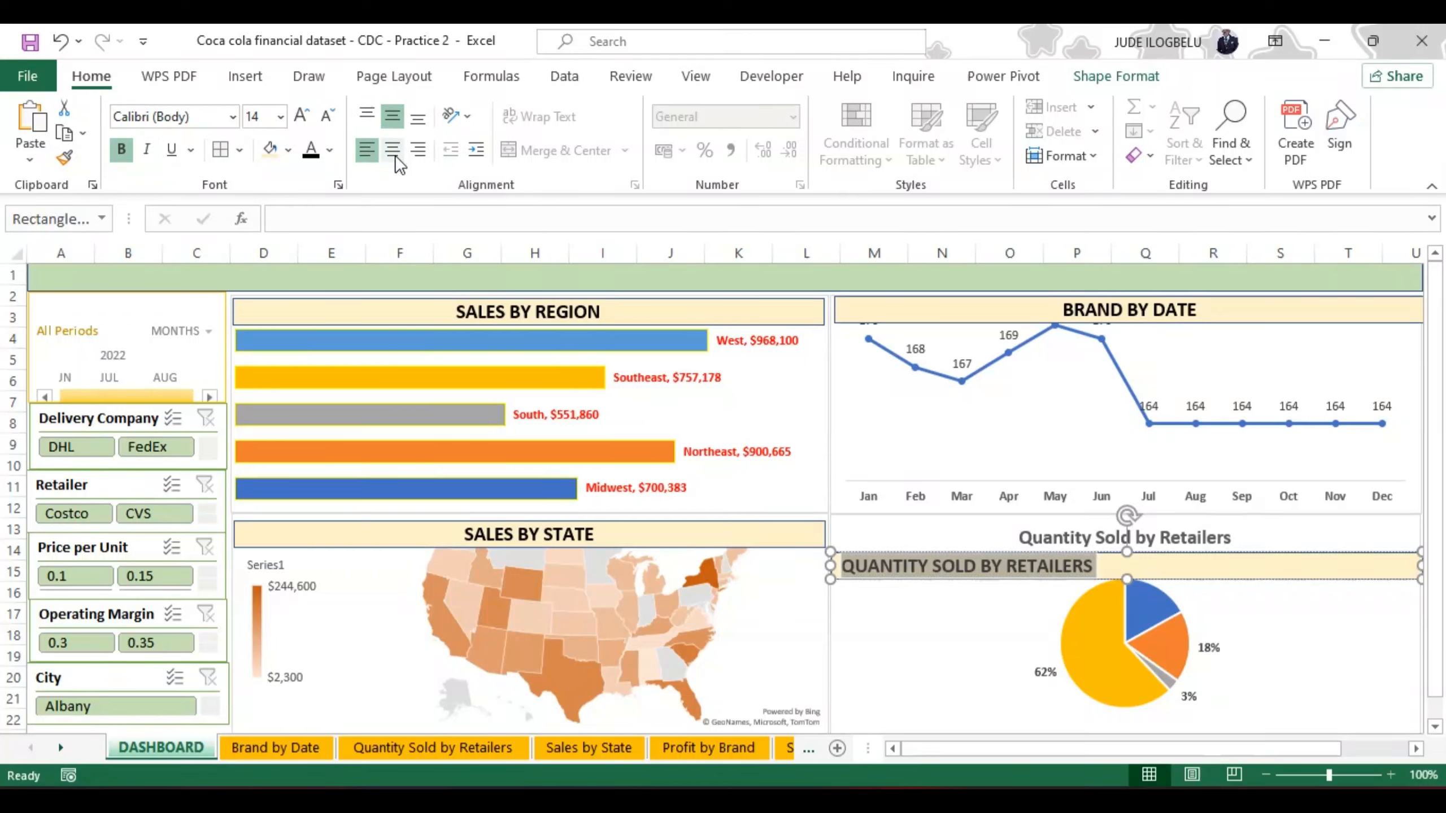
left_click(394, 150)
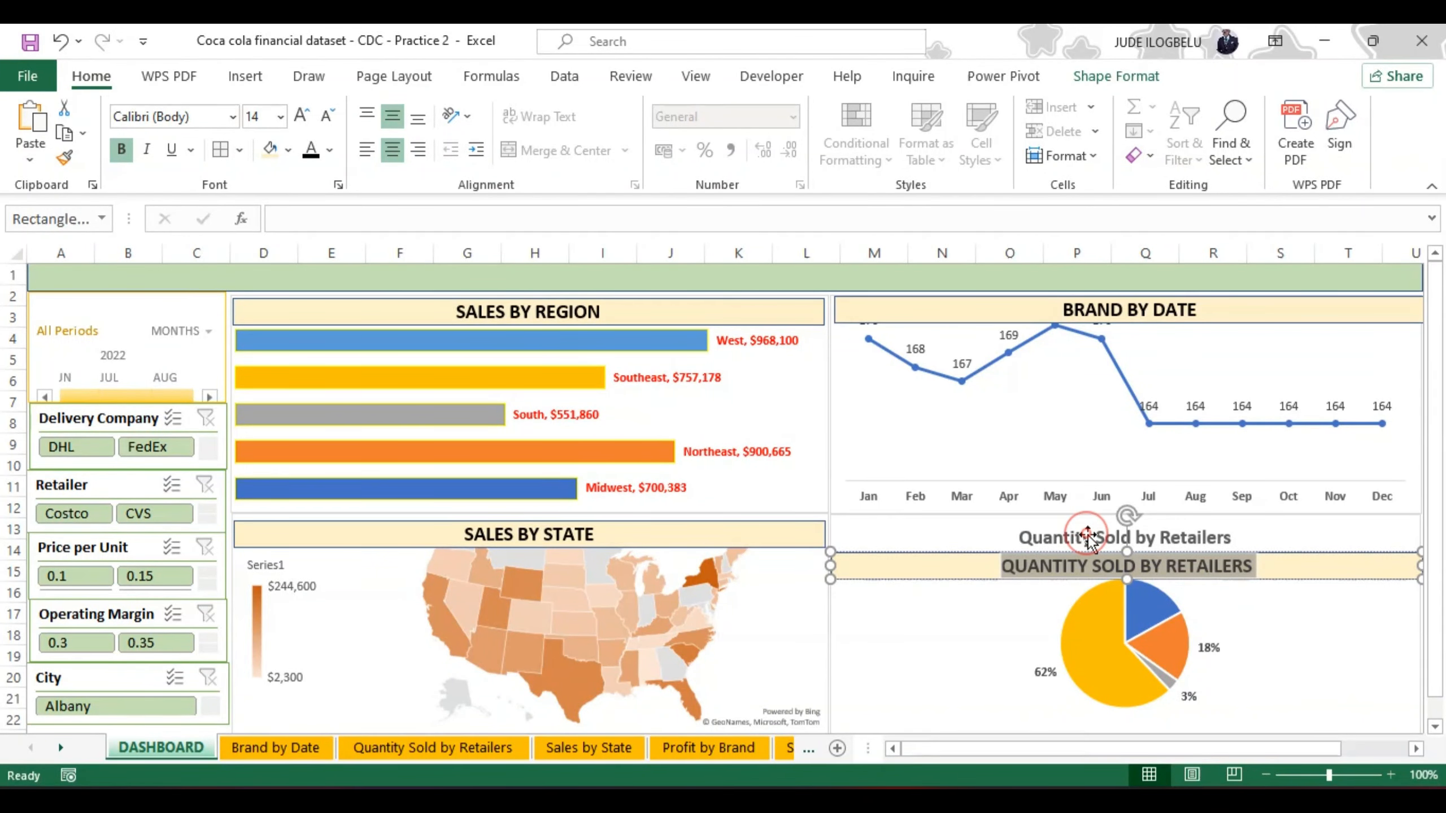
Step: Delete the original Quantity Sold by Retailers chart title and place the matching header bar across the top of the pie chart
left_click(1269, 536)
left_click(1213, 536)
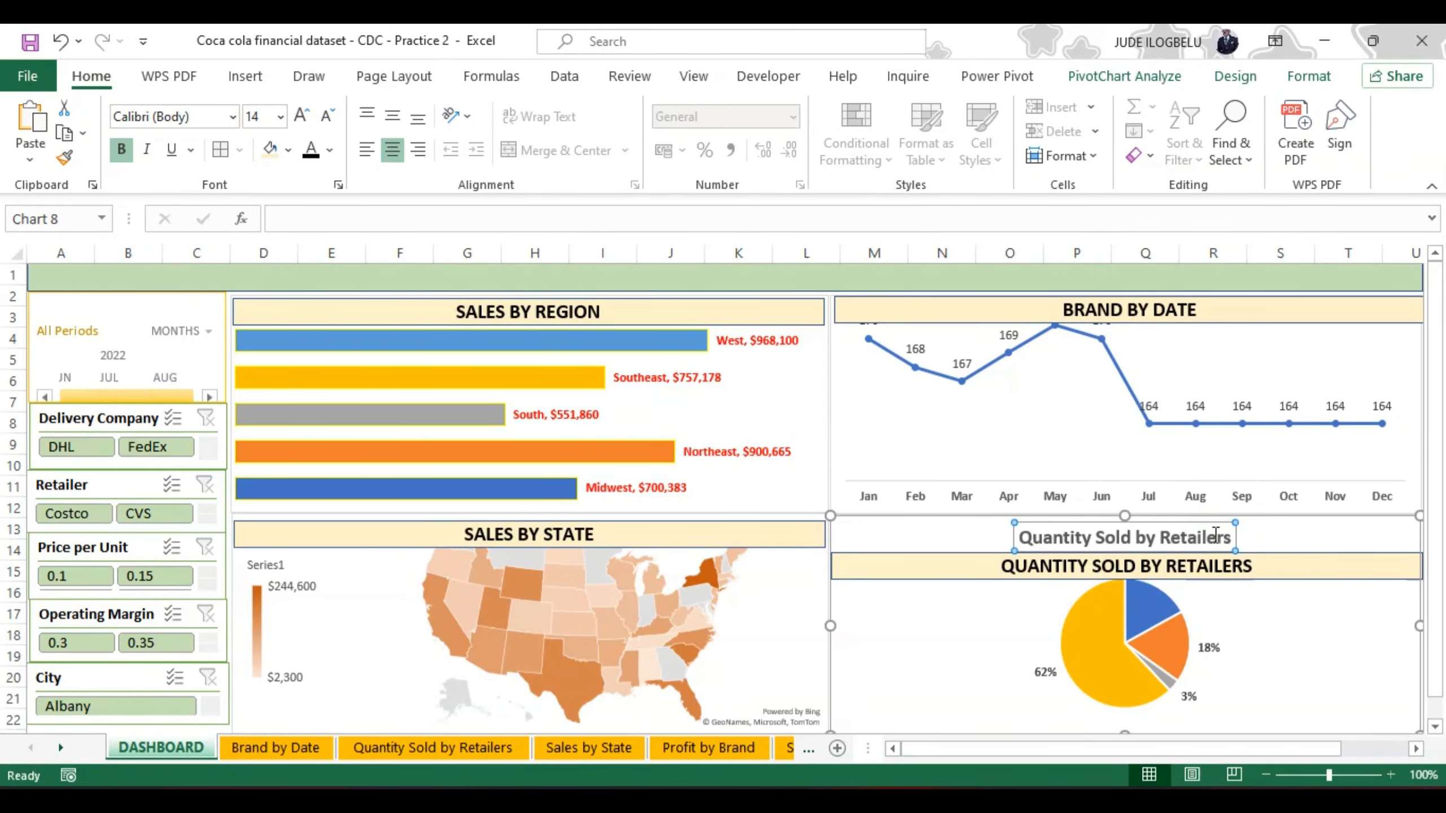
key("Delete")
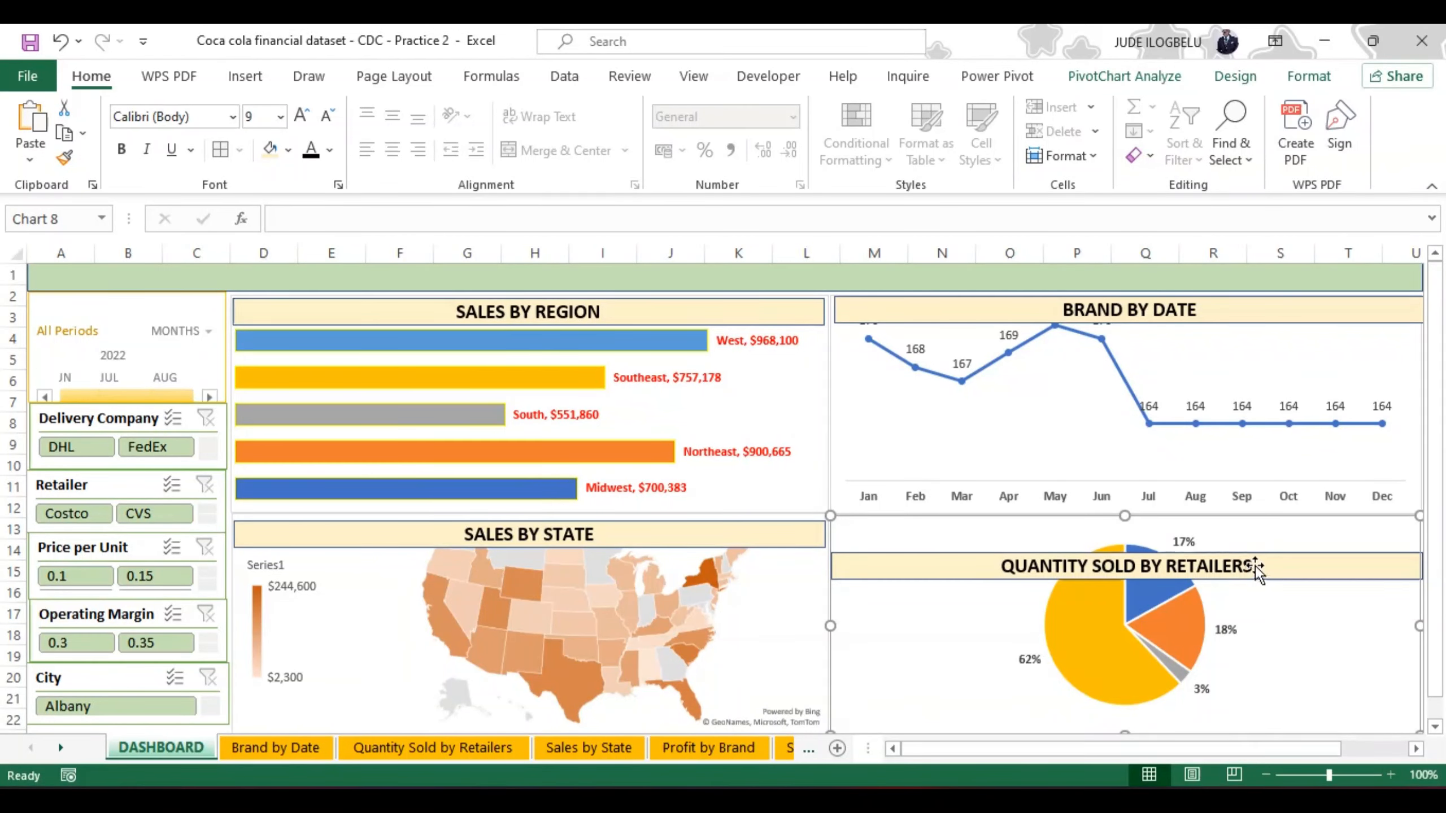
left_click_drag(1255, 566, 1257, 520)
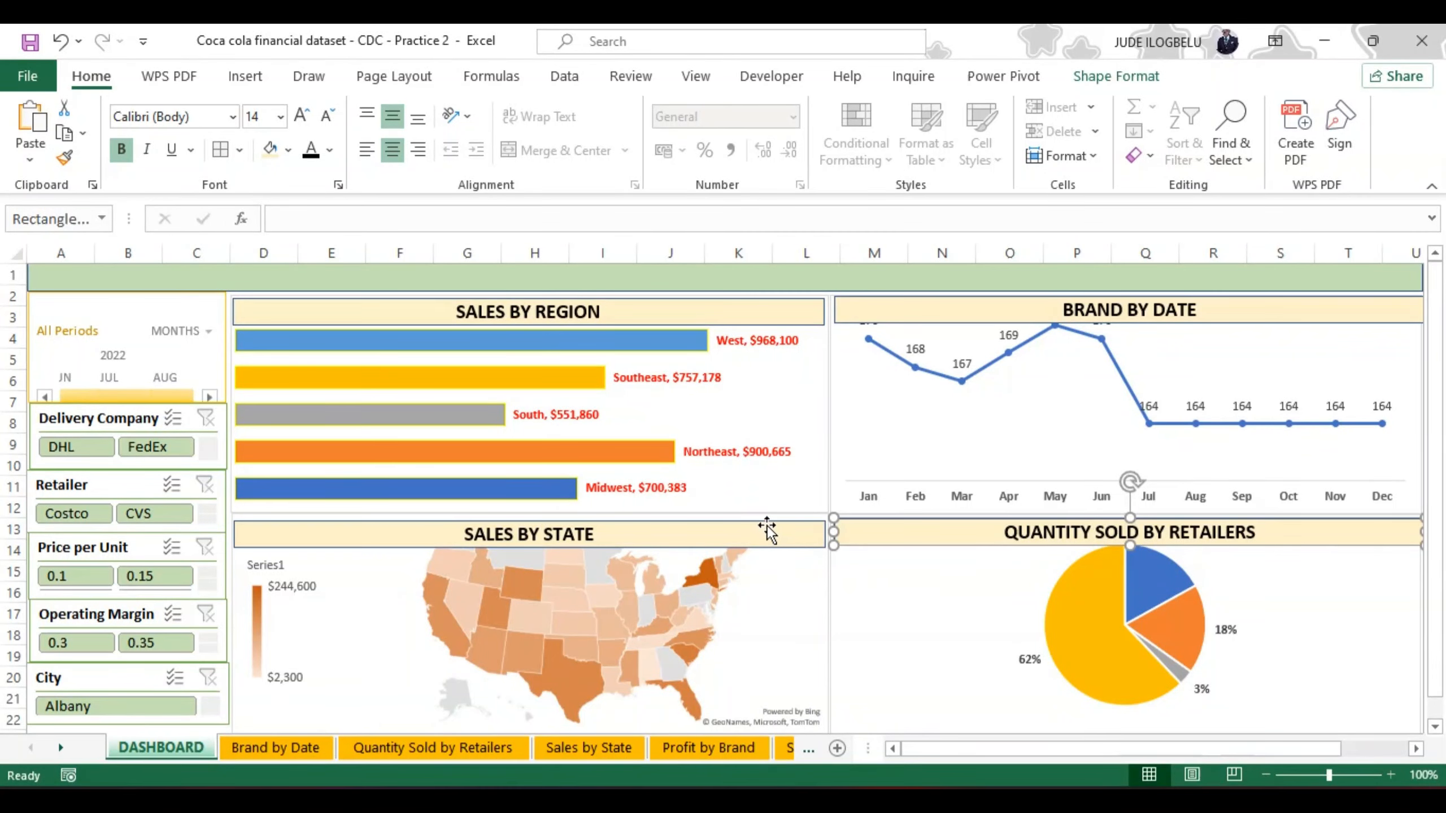
Step: Nudge the SALES BY STATE header bar up to line up with the QUANTITY SOLD BY RETAILERS bar
left_click_drag(764, 523, 764, 522)
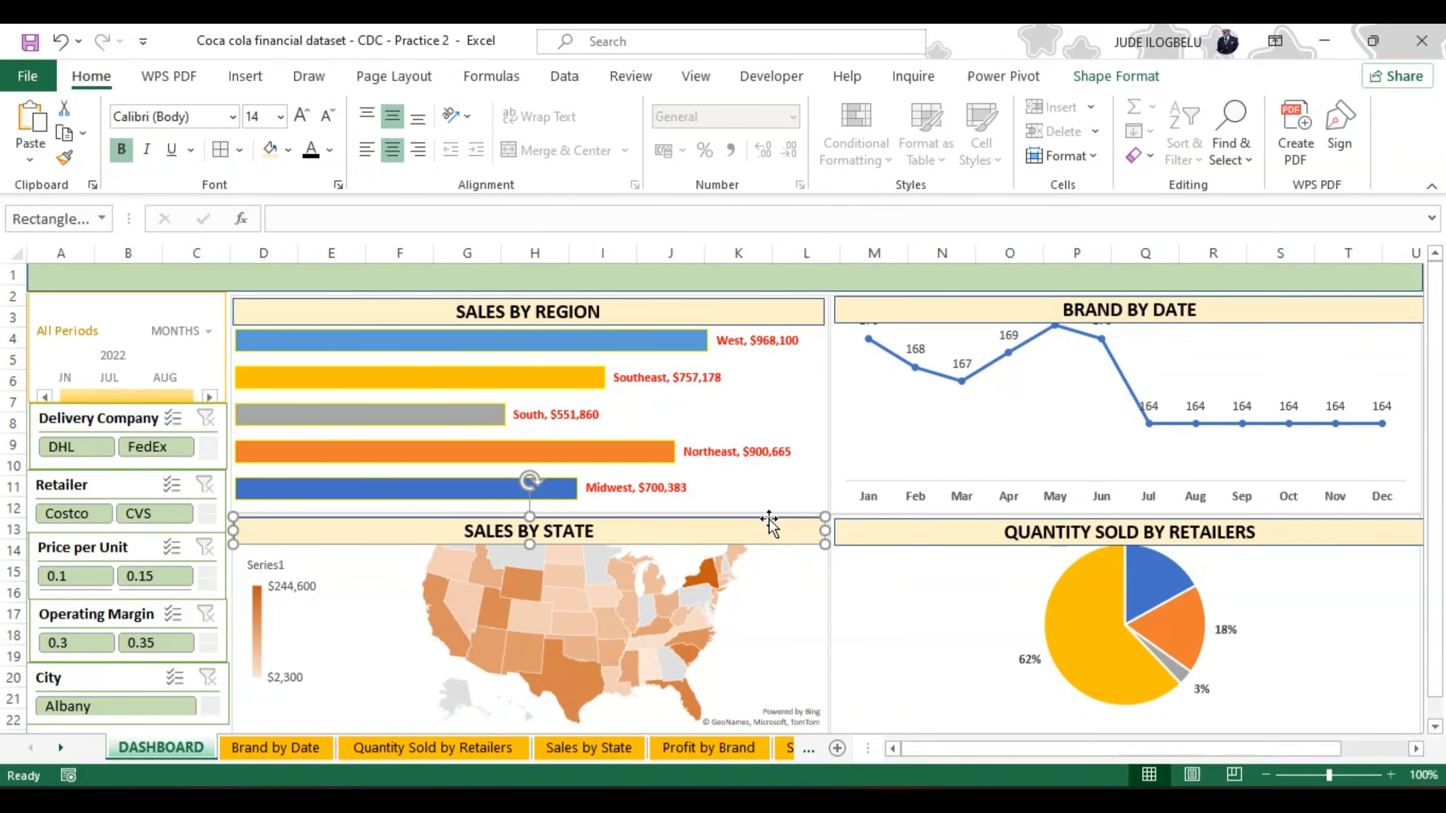
left_click_drag(863, 539, 866, 542)
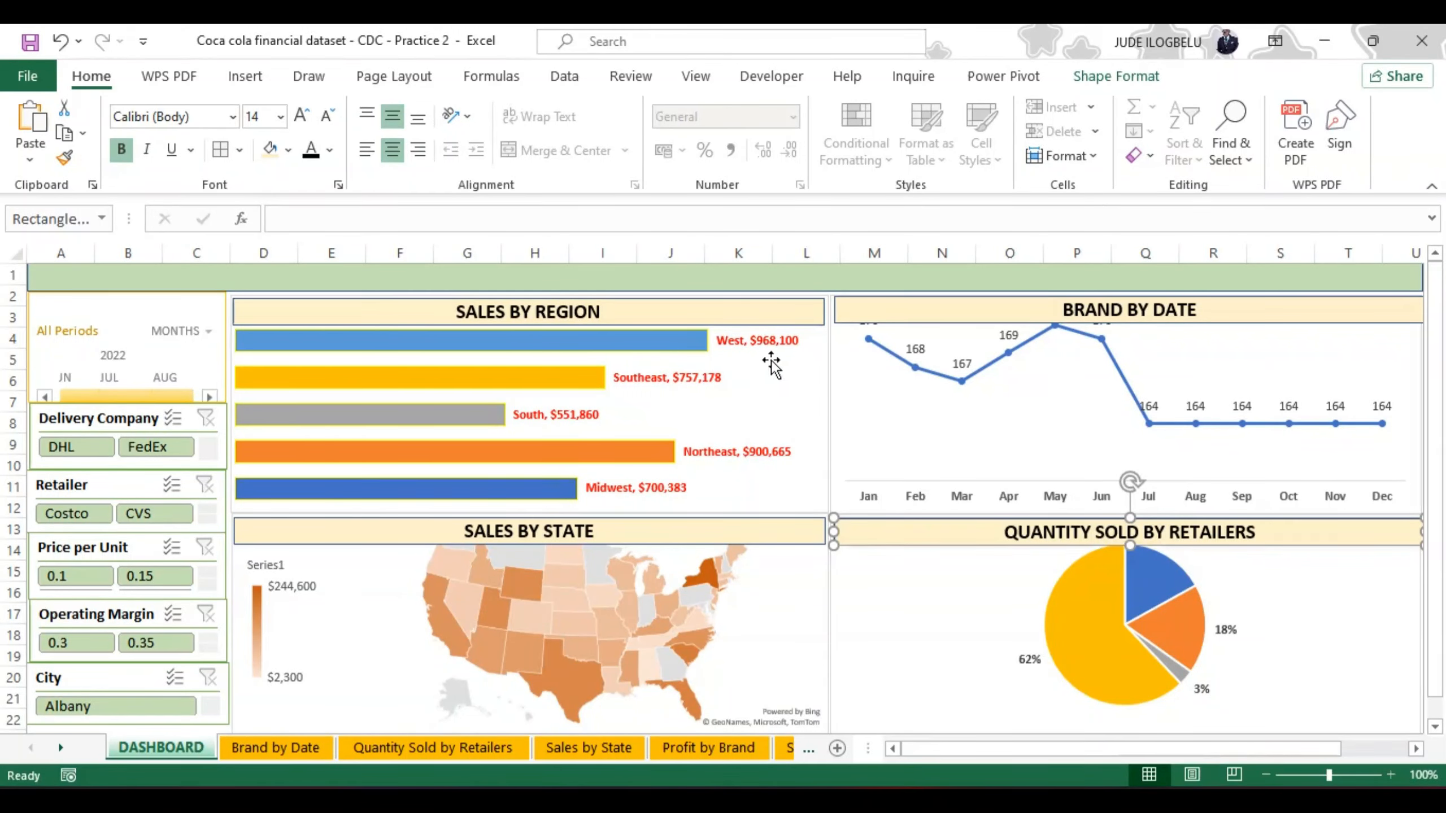
Step: Remove the outline from the plot area of the Sales by Region bar chart
left_click(798, 421)
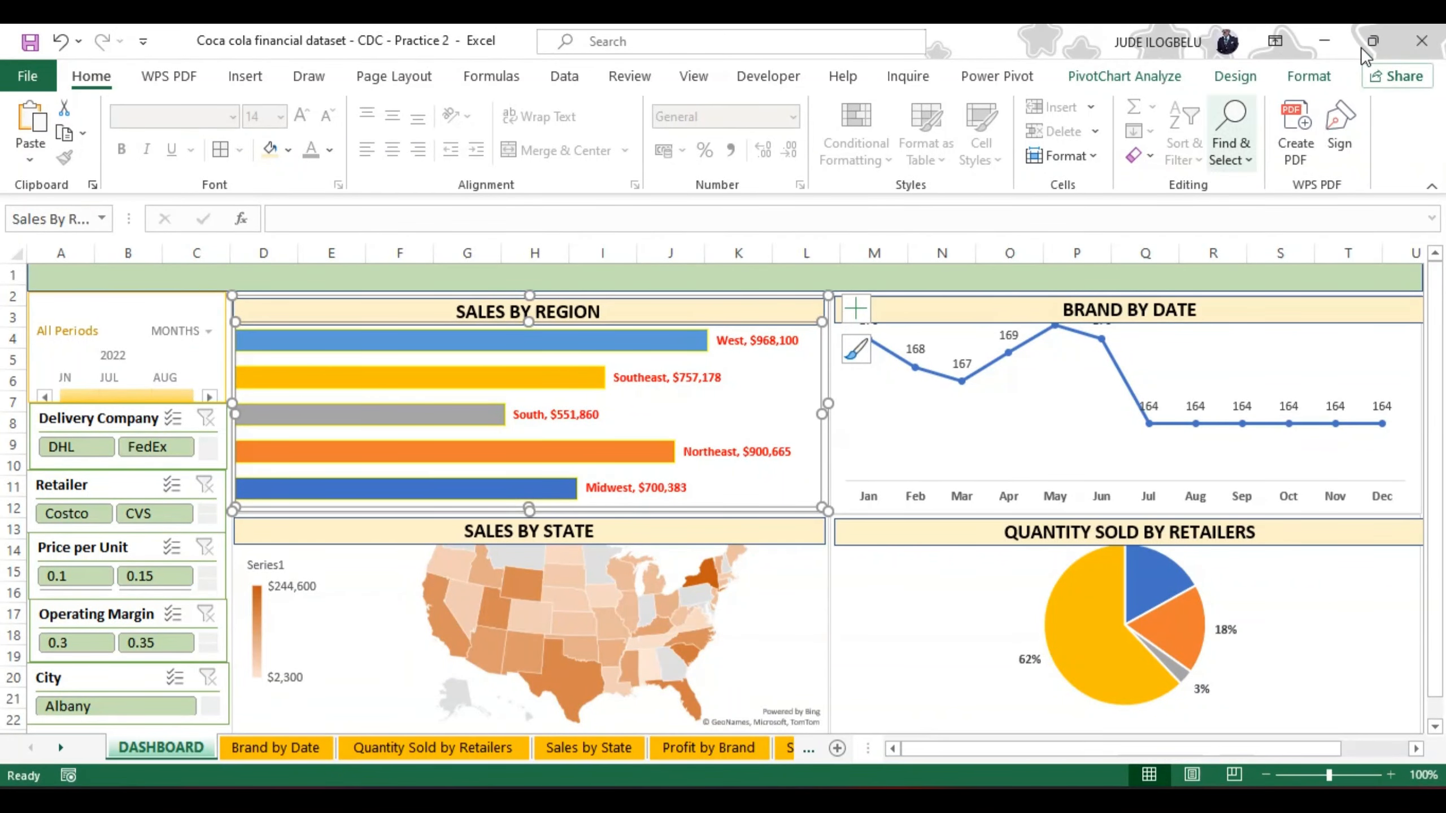
left_click(1311, 79)
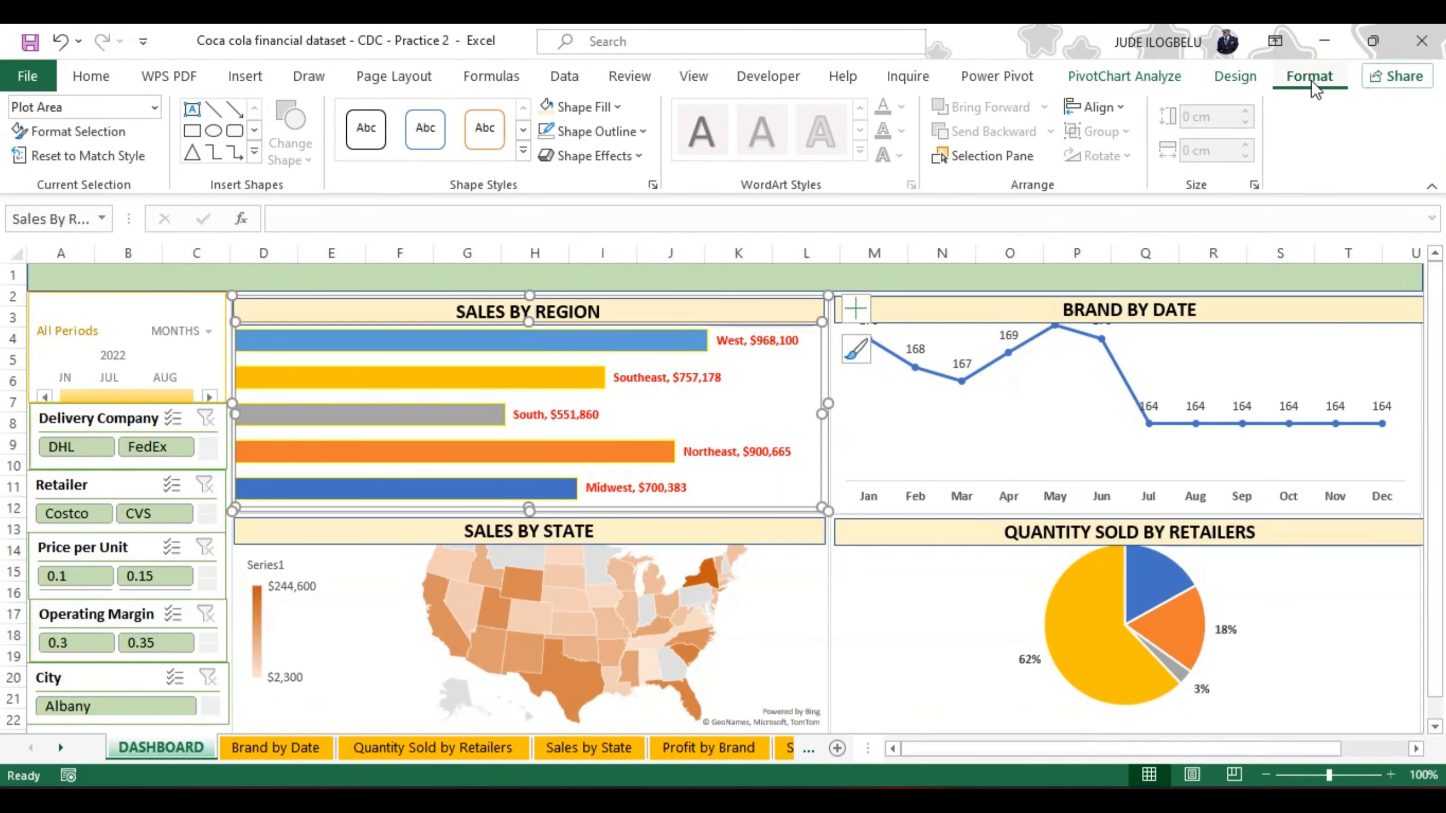
left_click(644, 132)
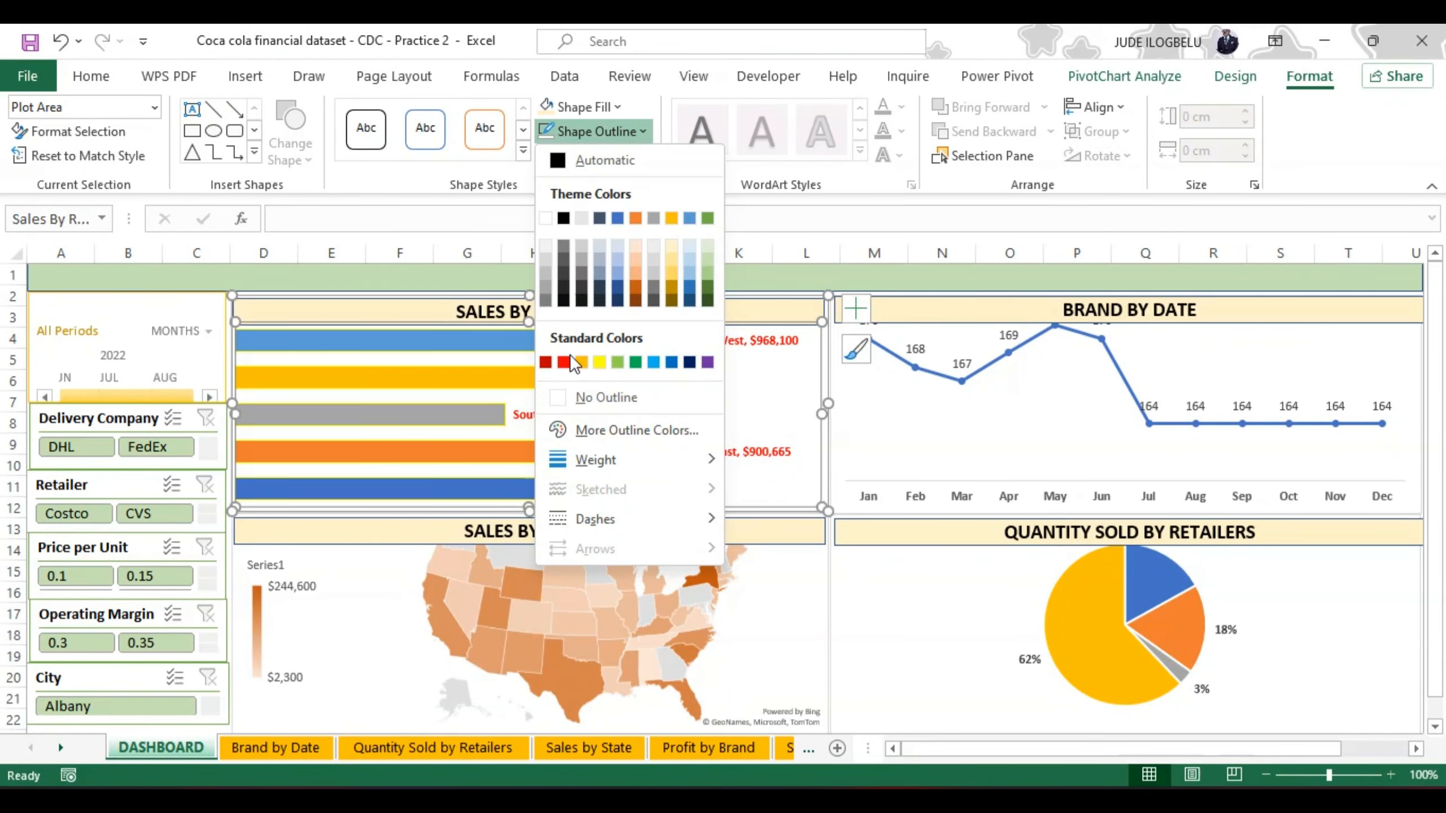
left_click(561, 397)
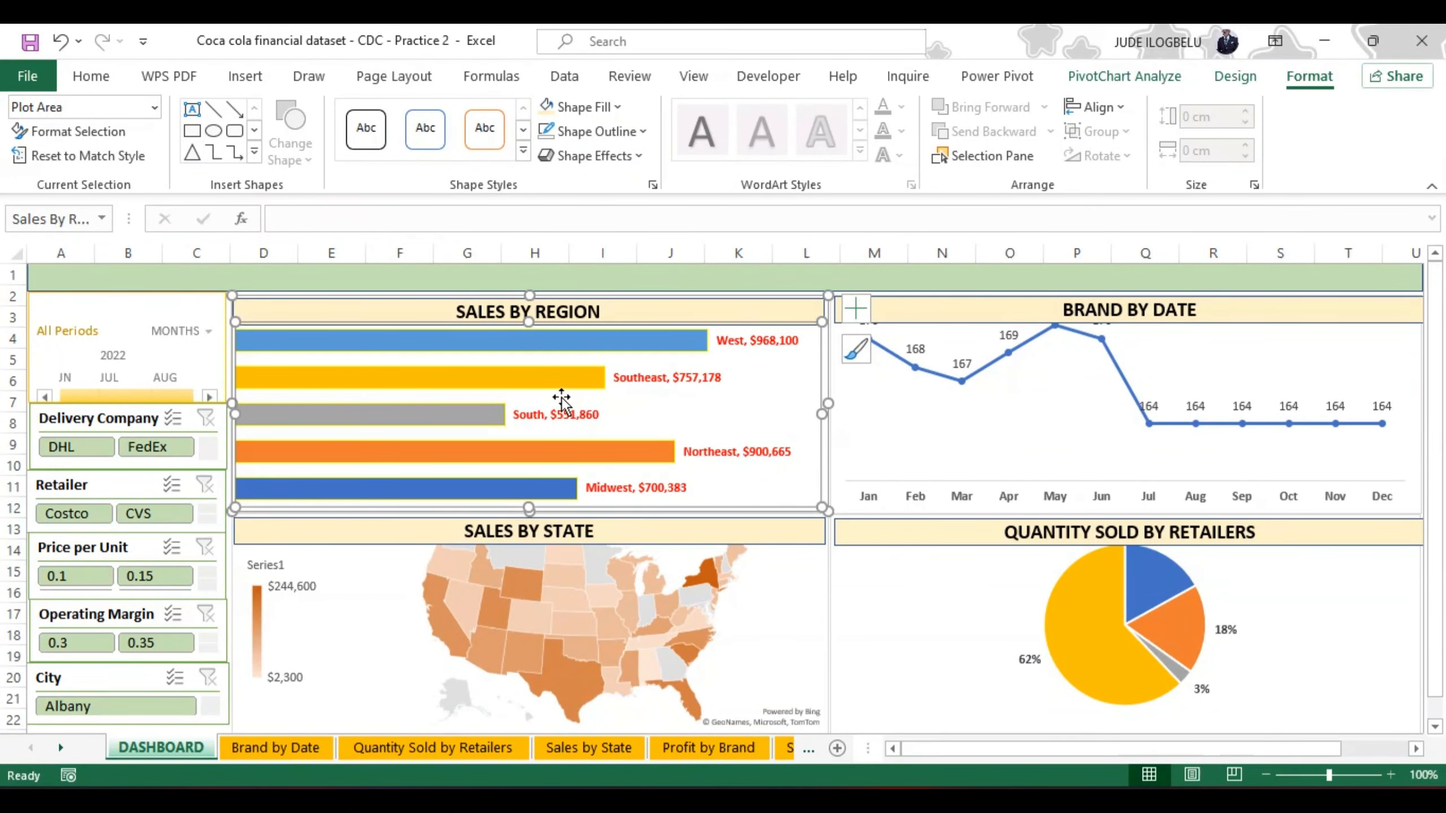
Step: Remove the outline from the chart area of the Brand by Date line chart
left_click(882, 407)
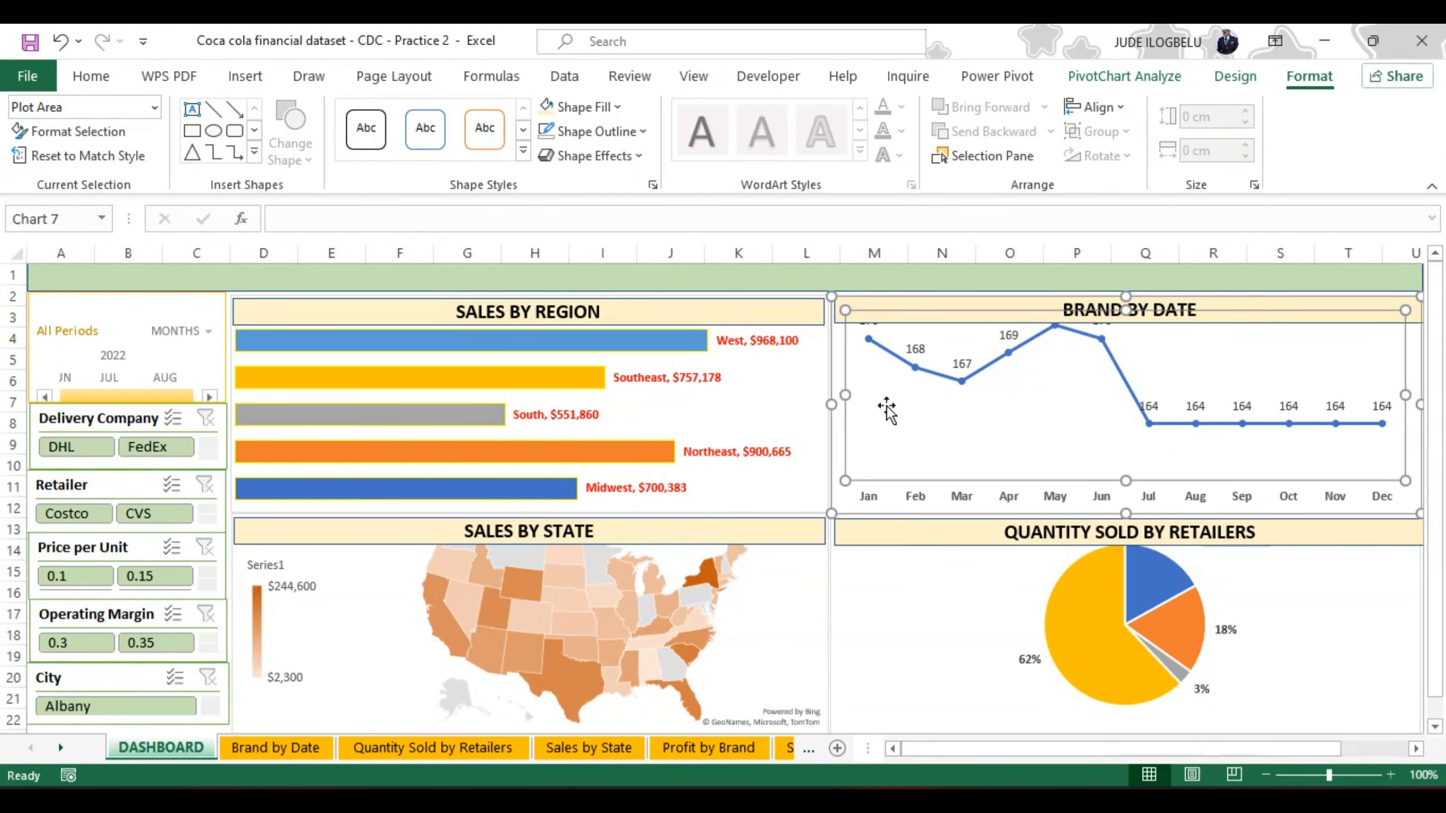
left_click(1310, 500)
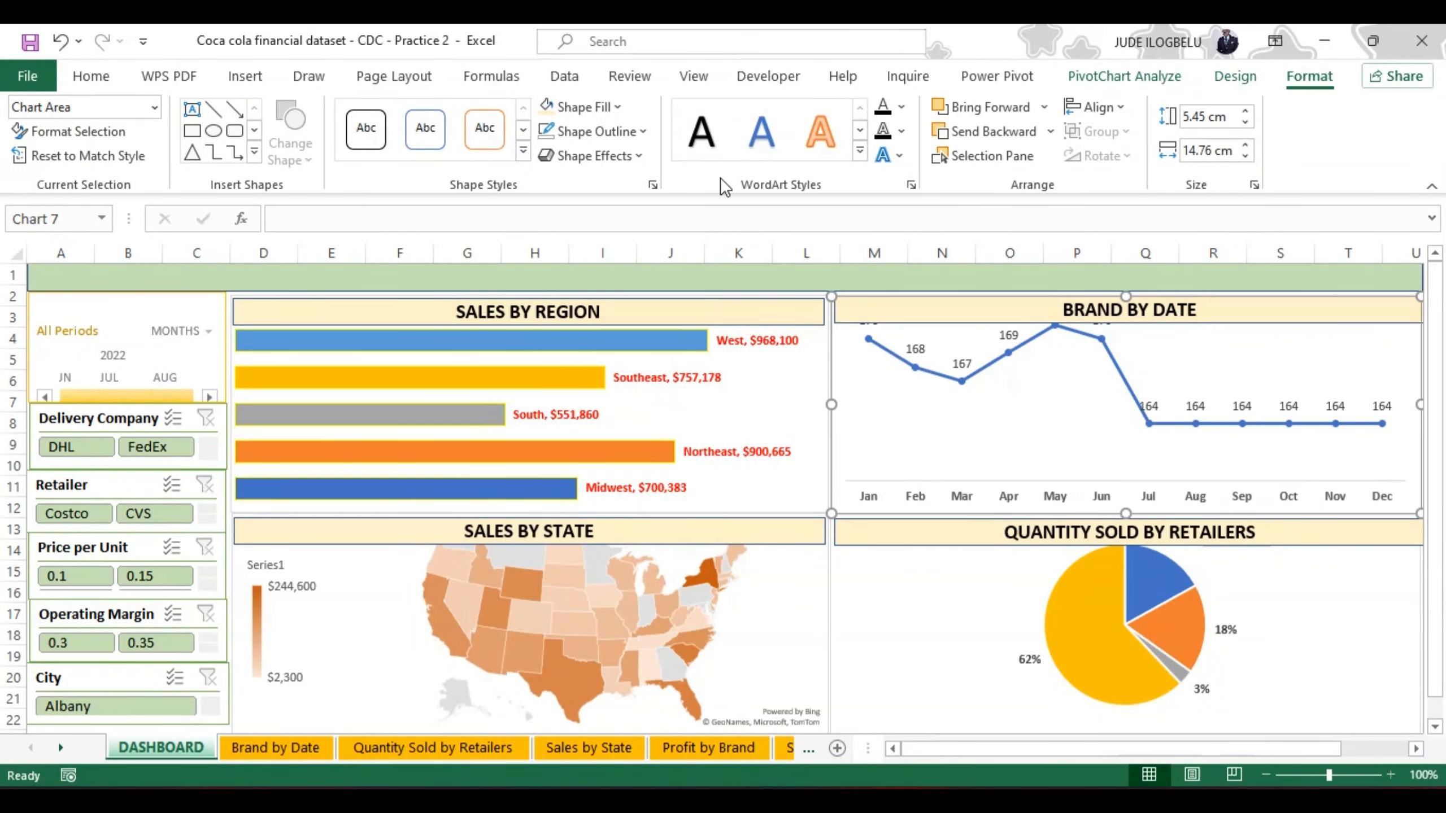
left_click(645, 132)
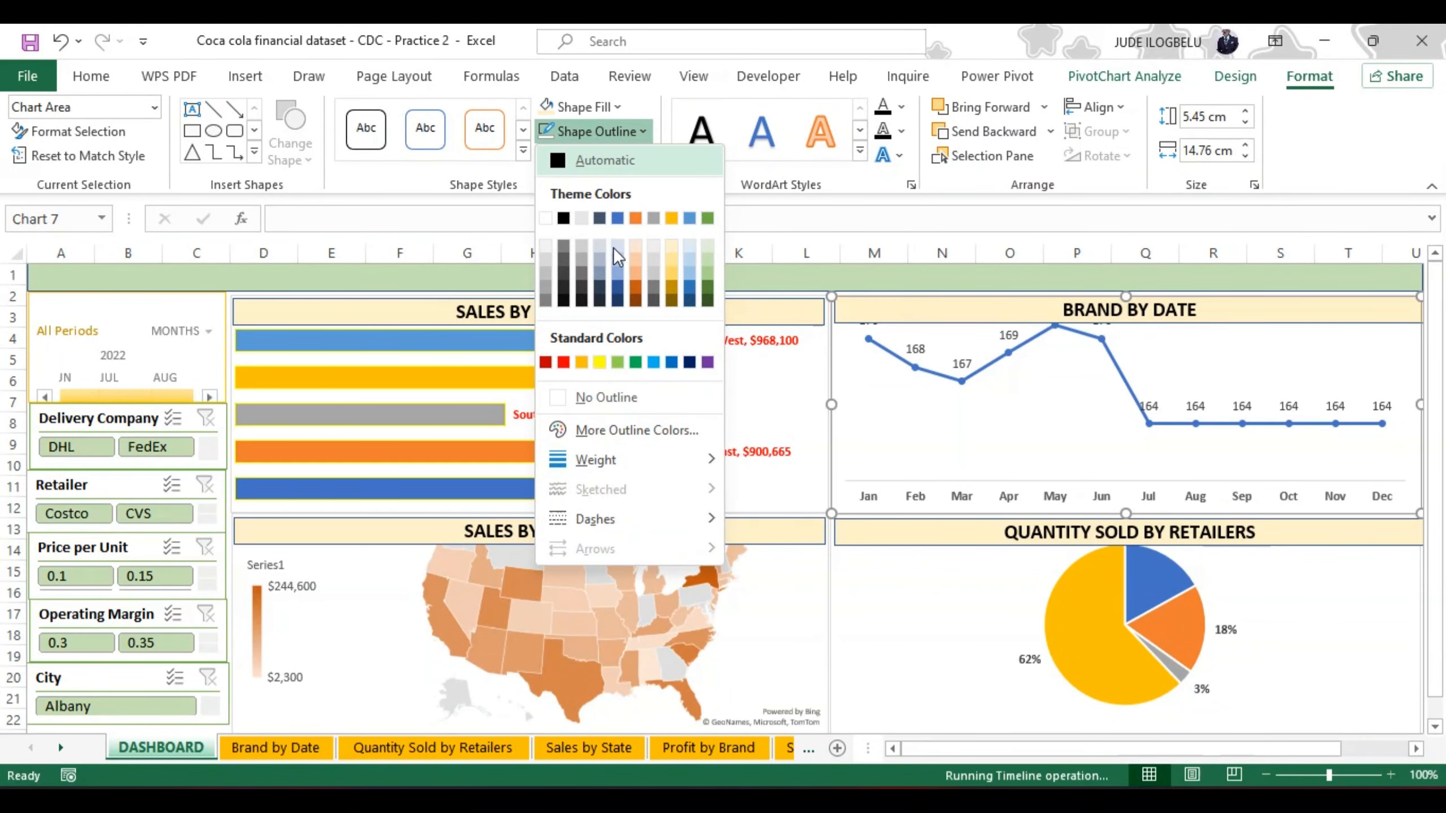
left_click(558, 399)
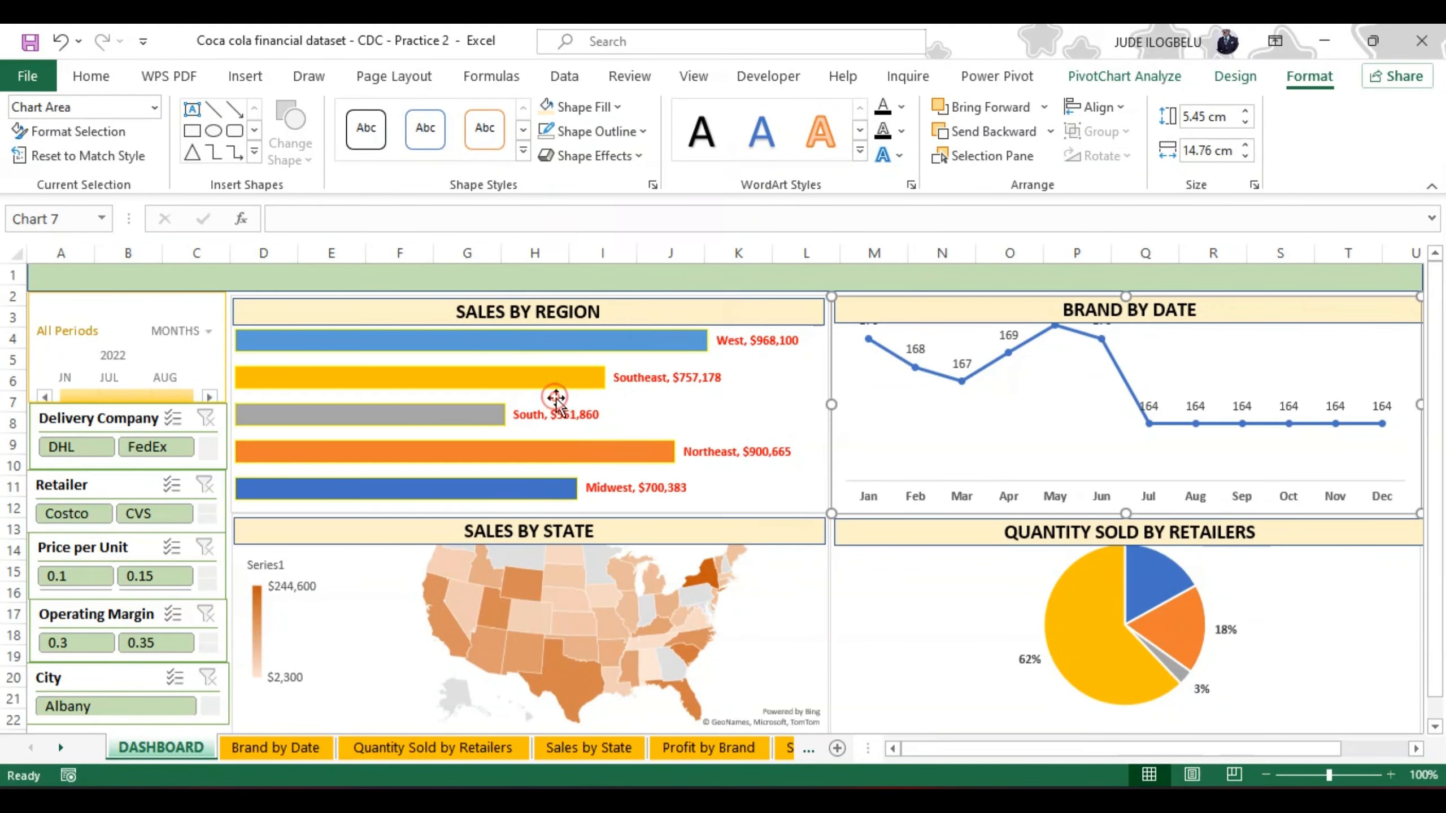
Step: Select the whole Sales by State map chart and remove its outline
left_click(768, 579)
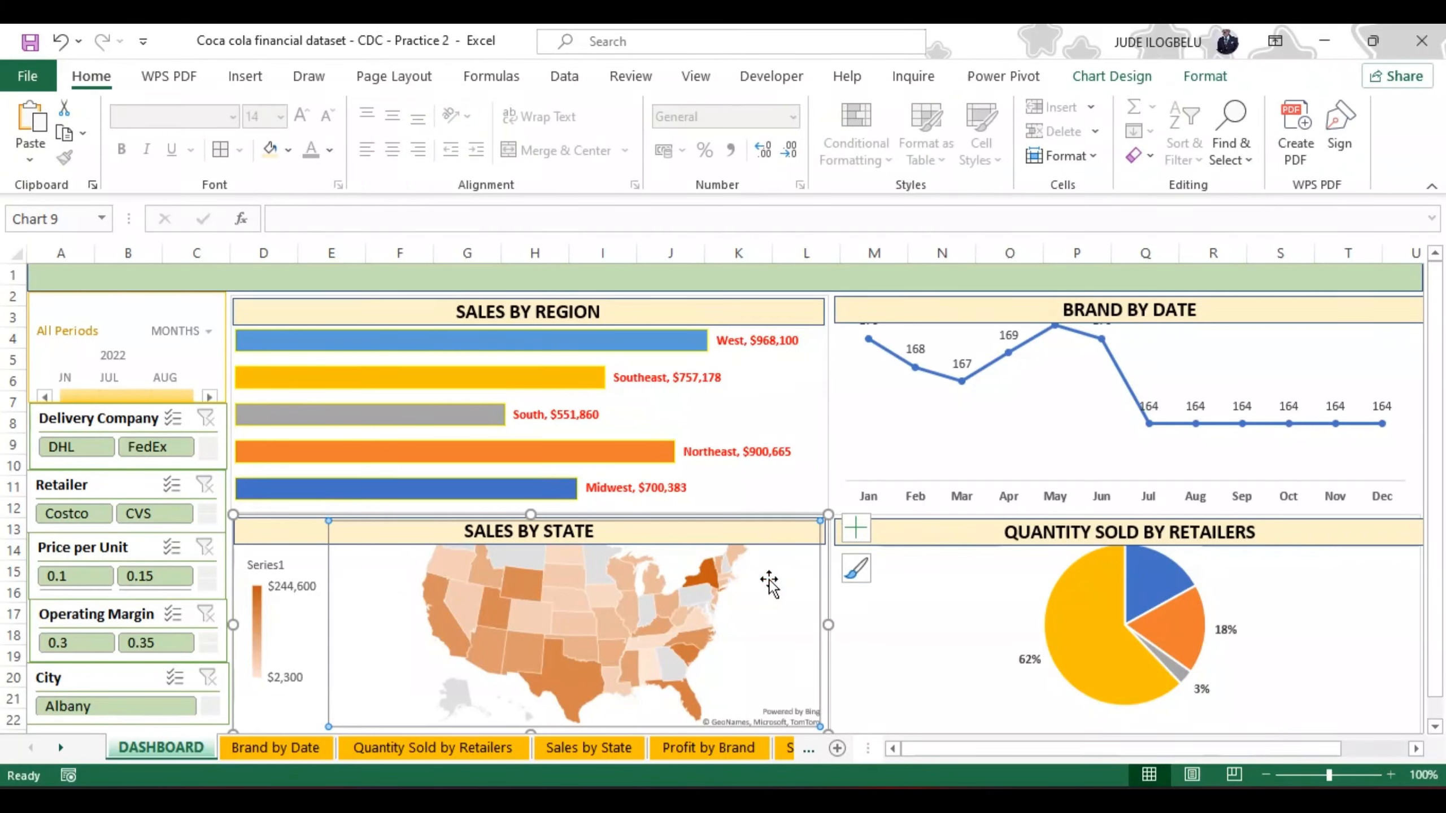
left_click(303, 639)
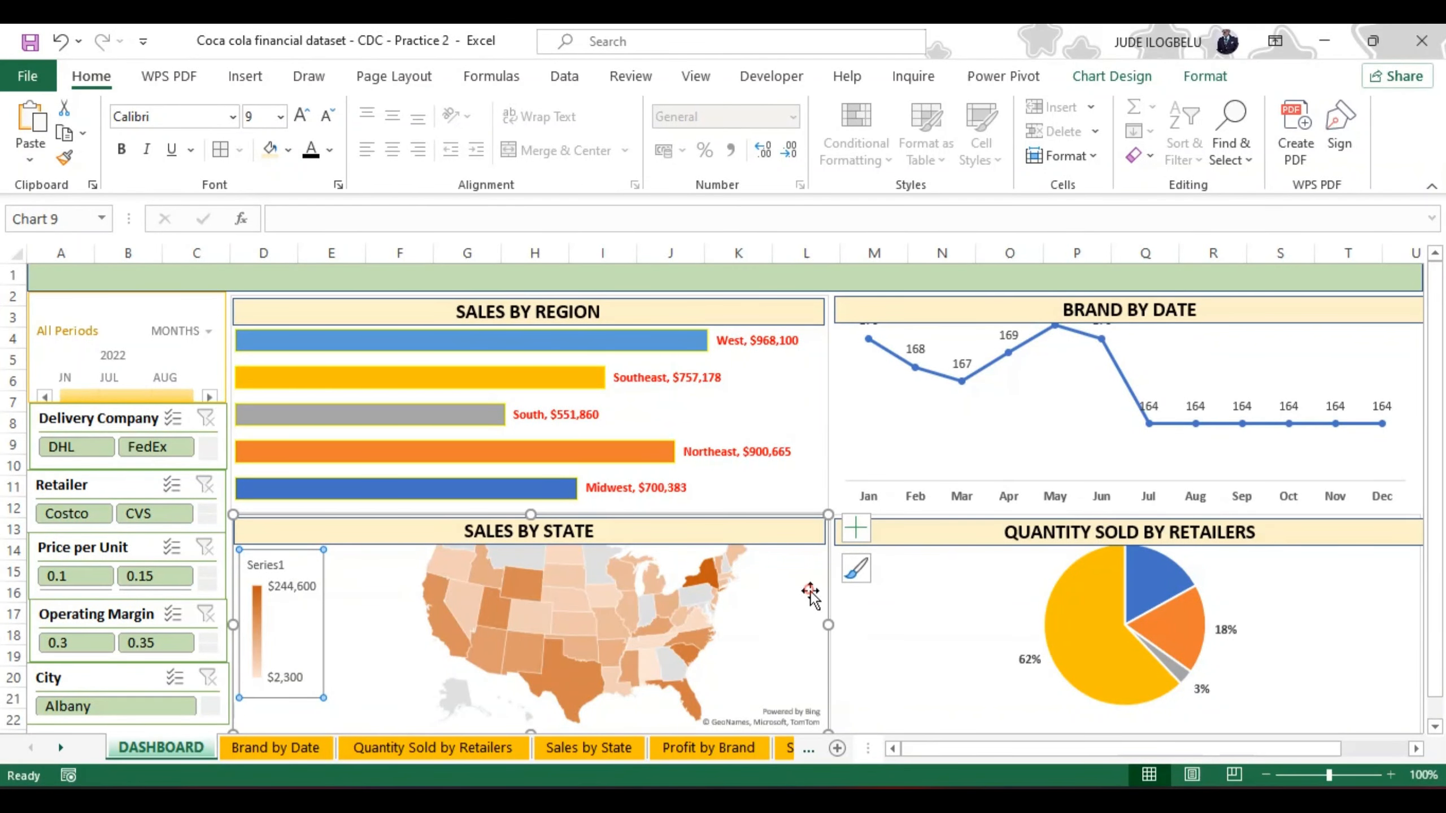
left_click(810, 593)
left_click(825, 597)
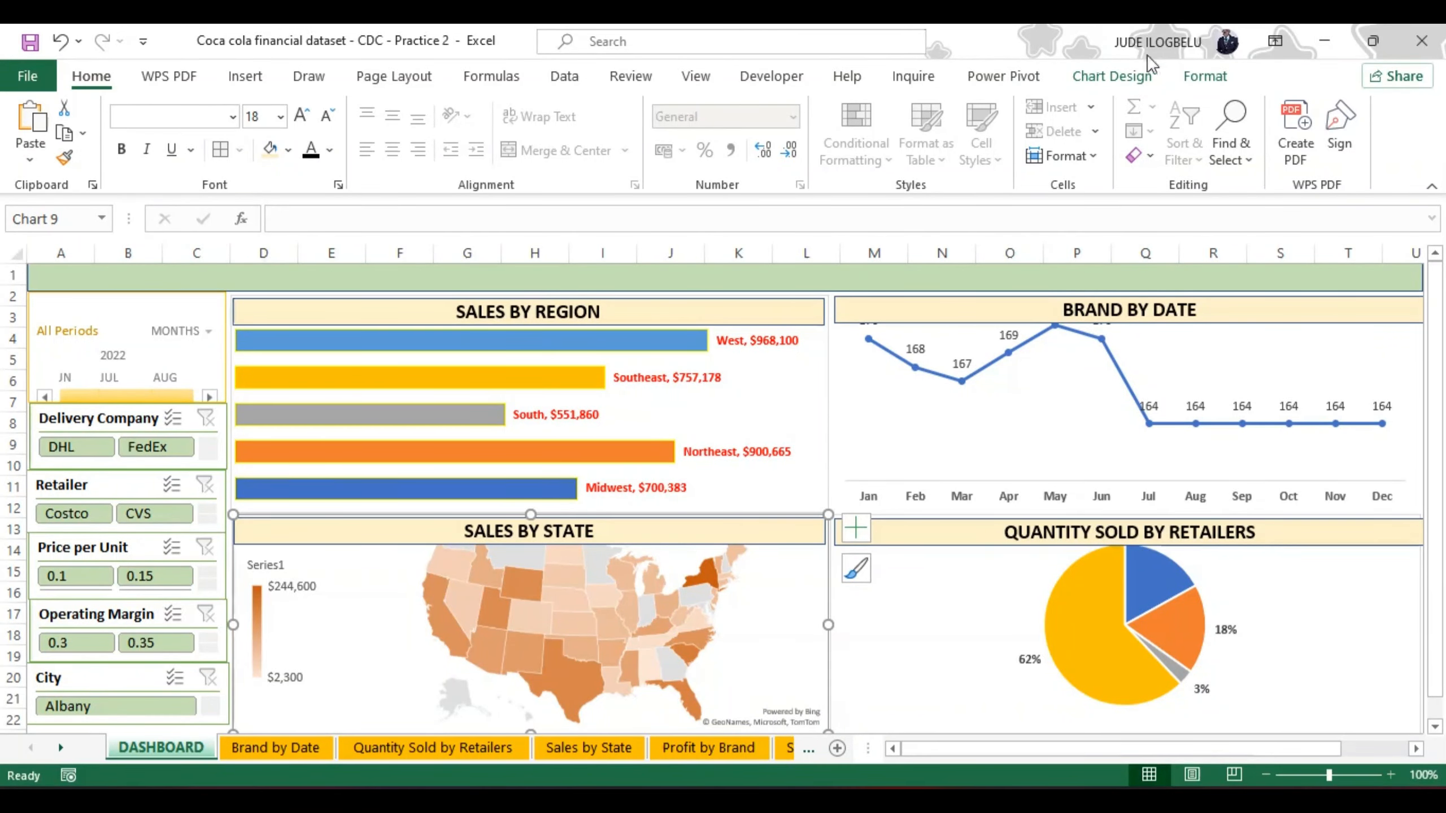
left_click(1204, 77)
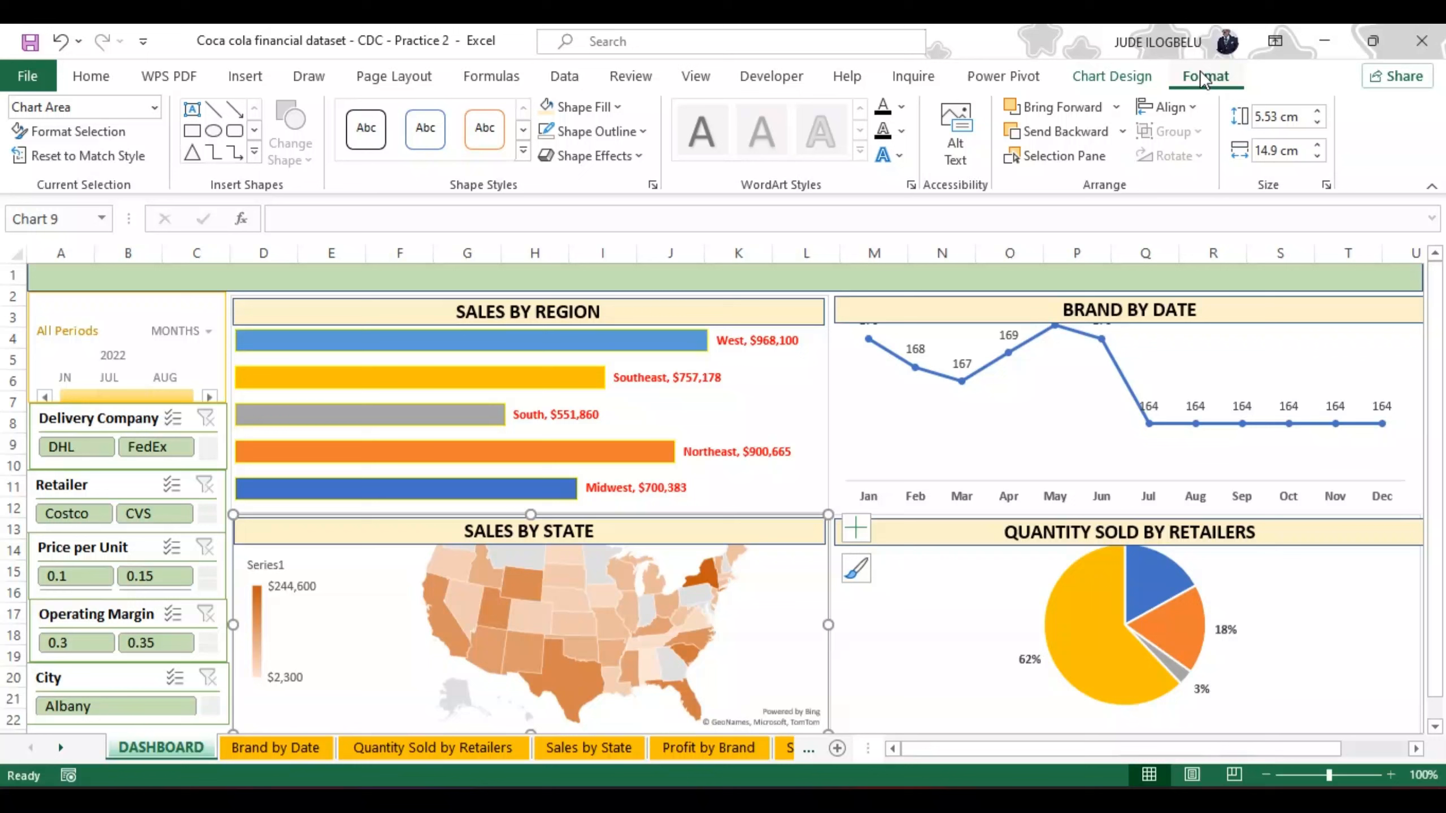
left_click(644, 132)
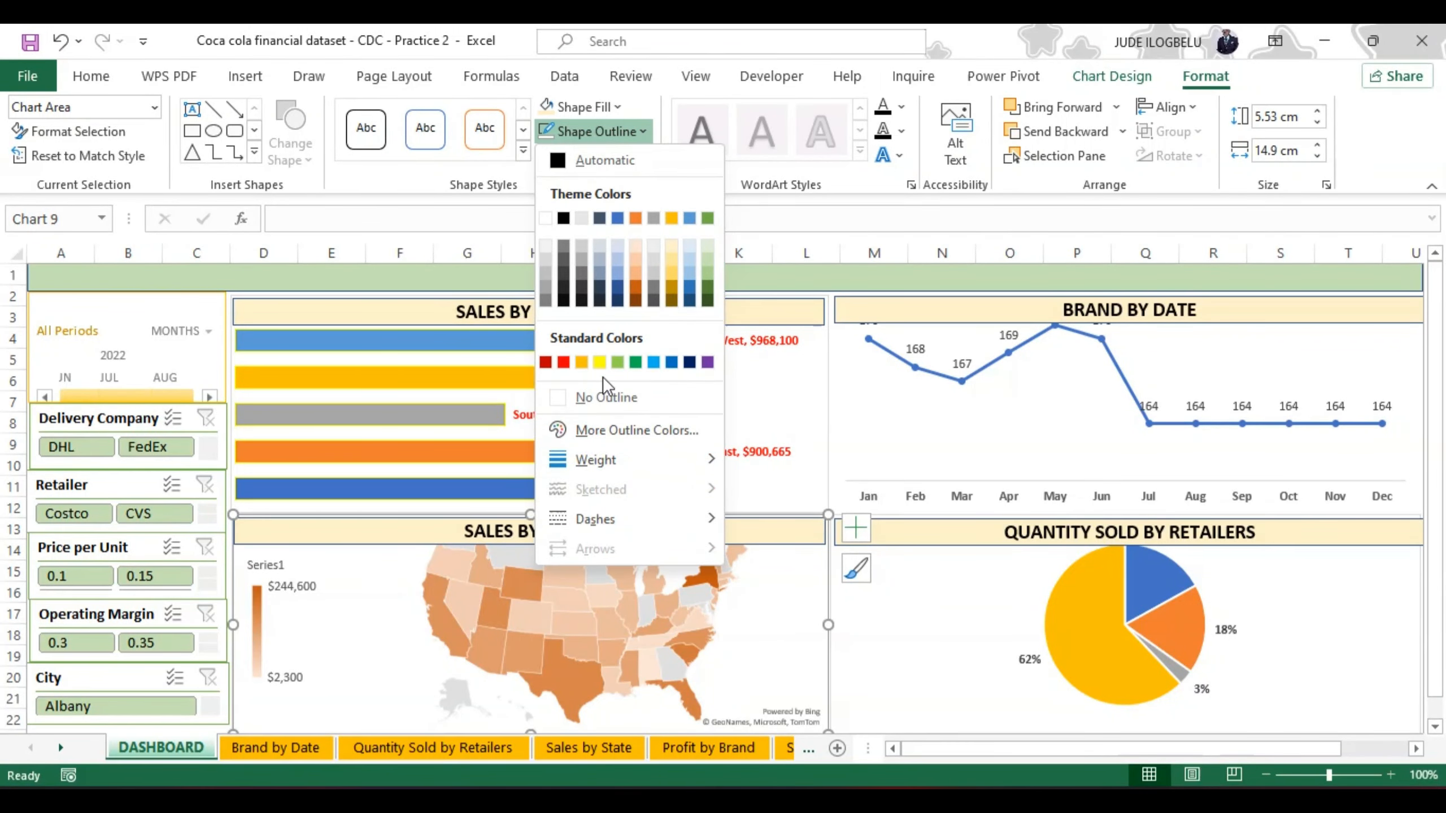
left_click(567, 398)
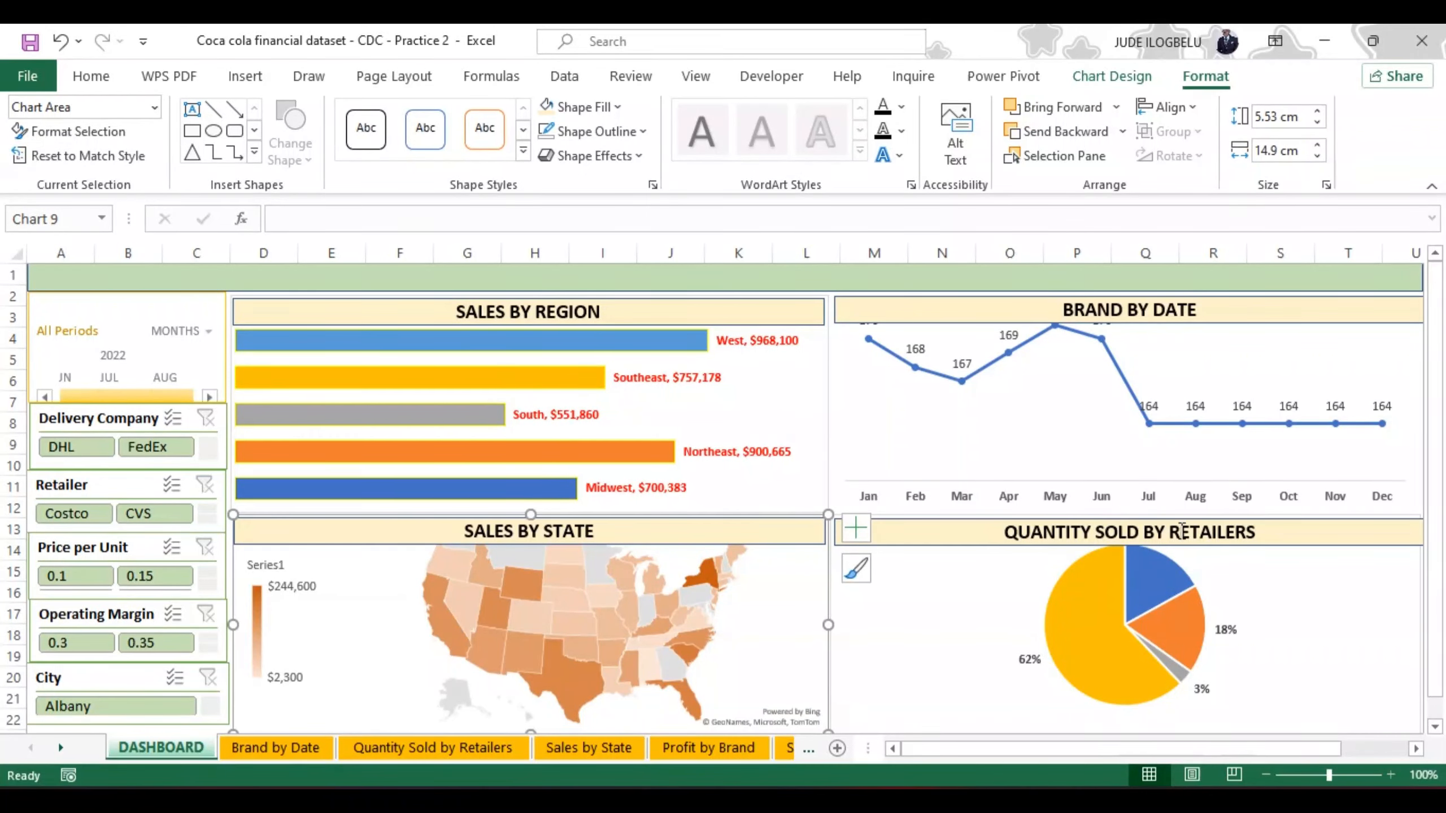
Step: Remove the outline from the chart area of the Quantity Sold by Retailers pie chart
left_click(1309, 623)
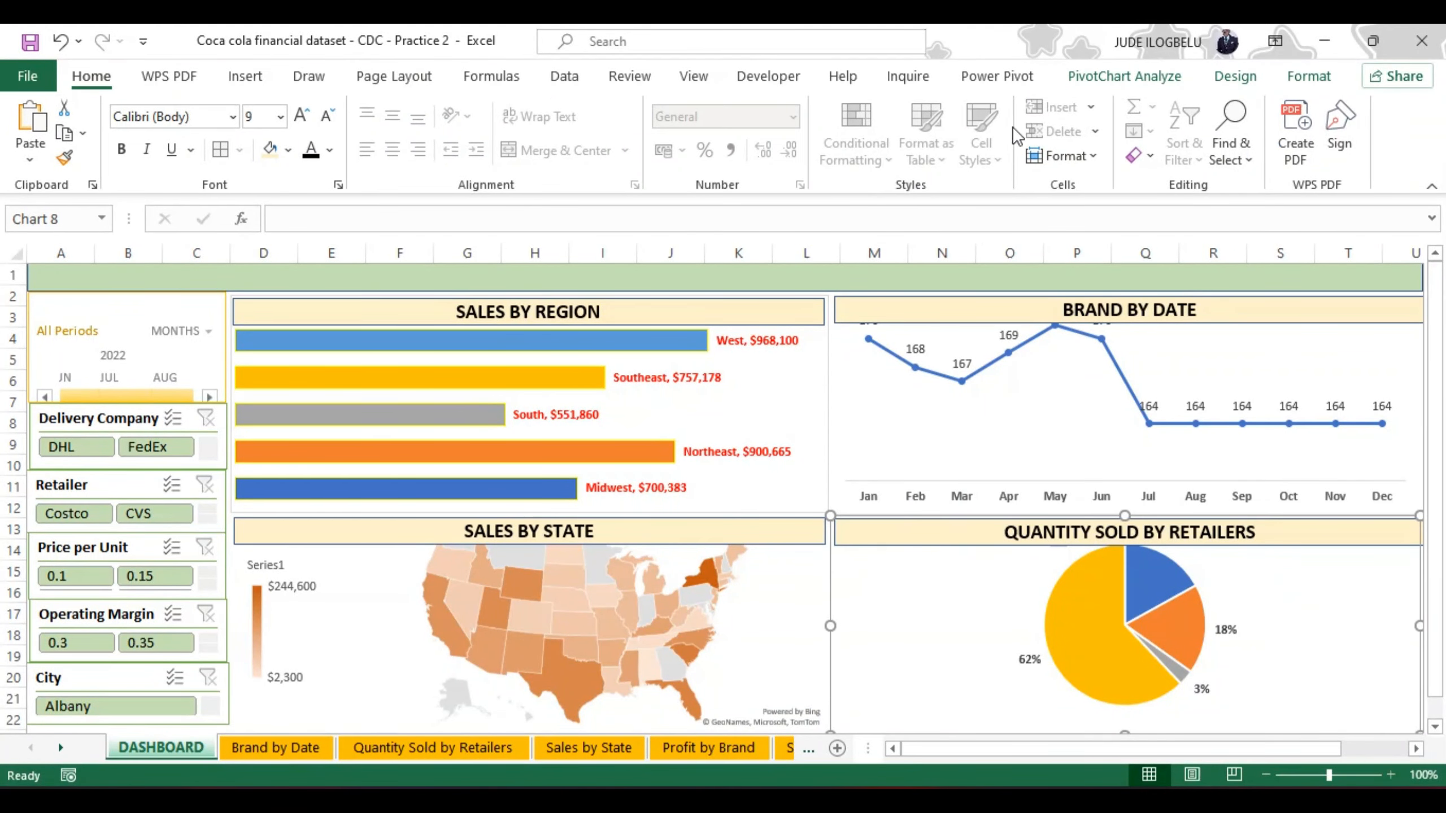
left_click(1298, 79)
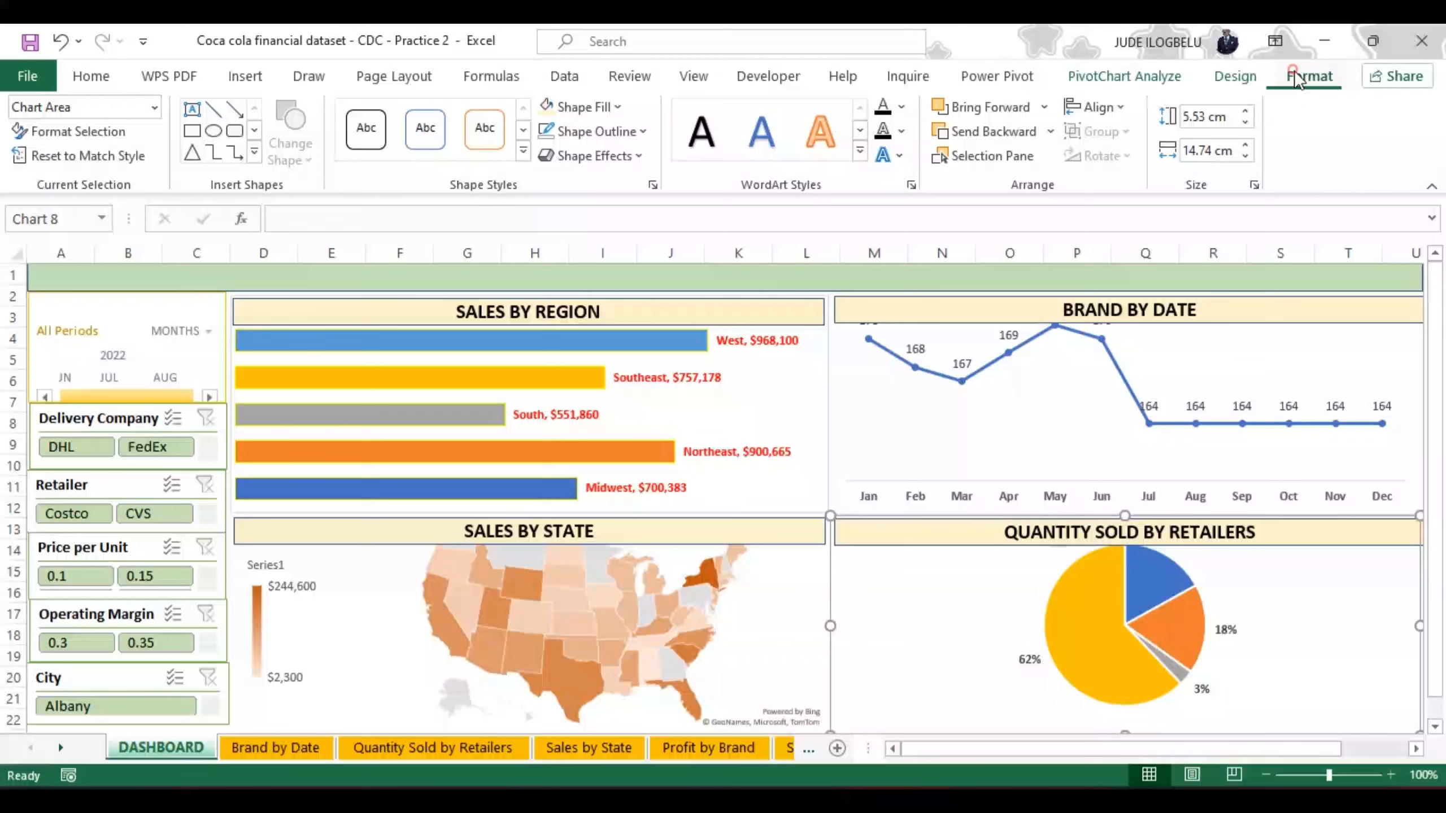
left_click(643, 132)
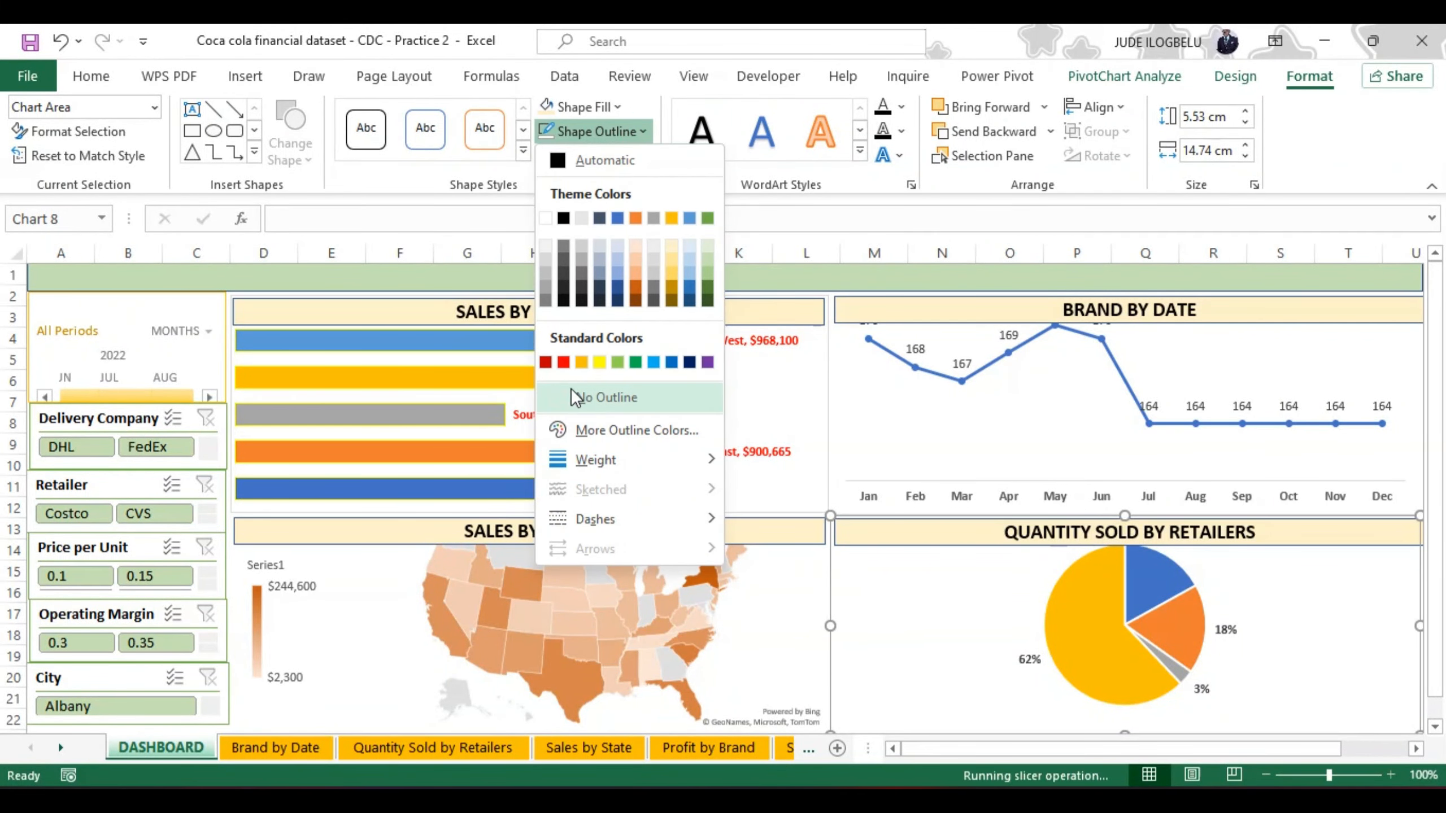
left_click(570, 393)
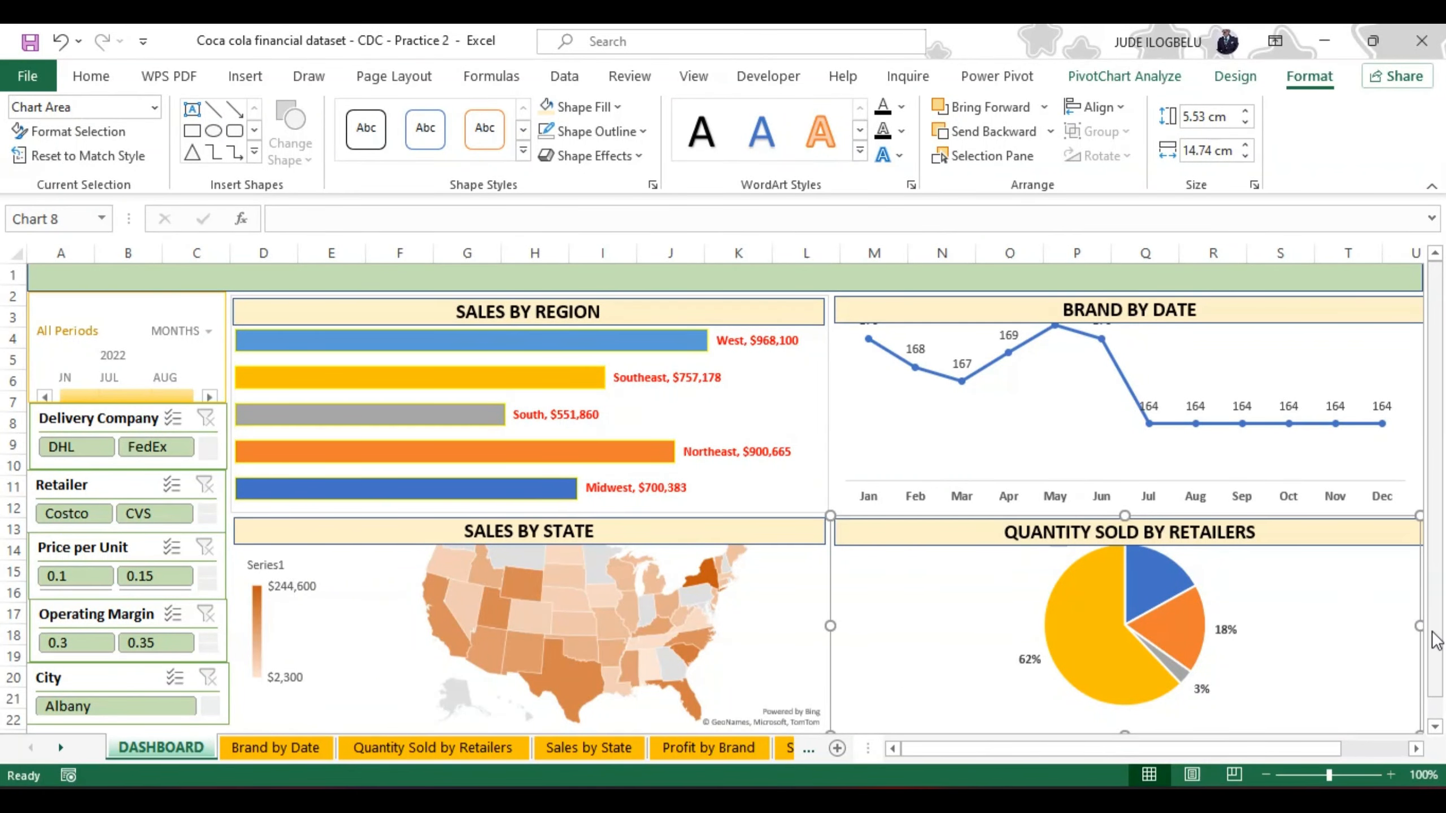
Step: Select the whole Sales by Region chart area and set it to no outline
left_click(544, 274)
left_click_drag(1436, 552, 1436, 556)
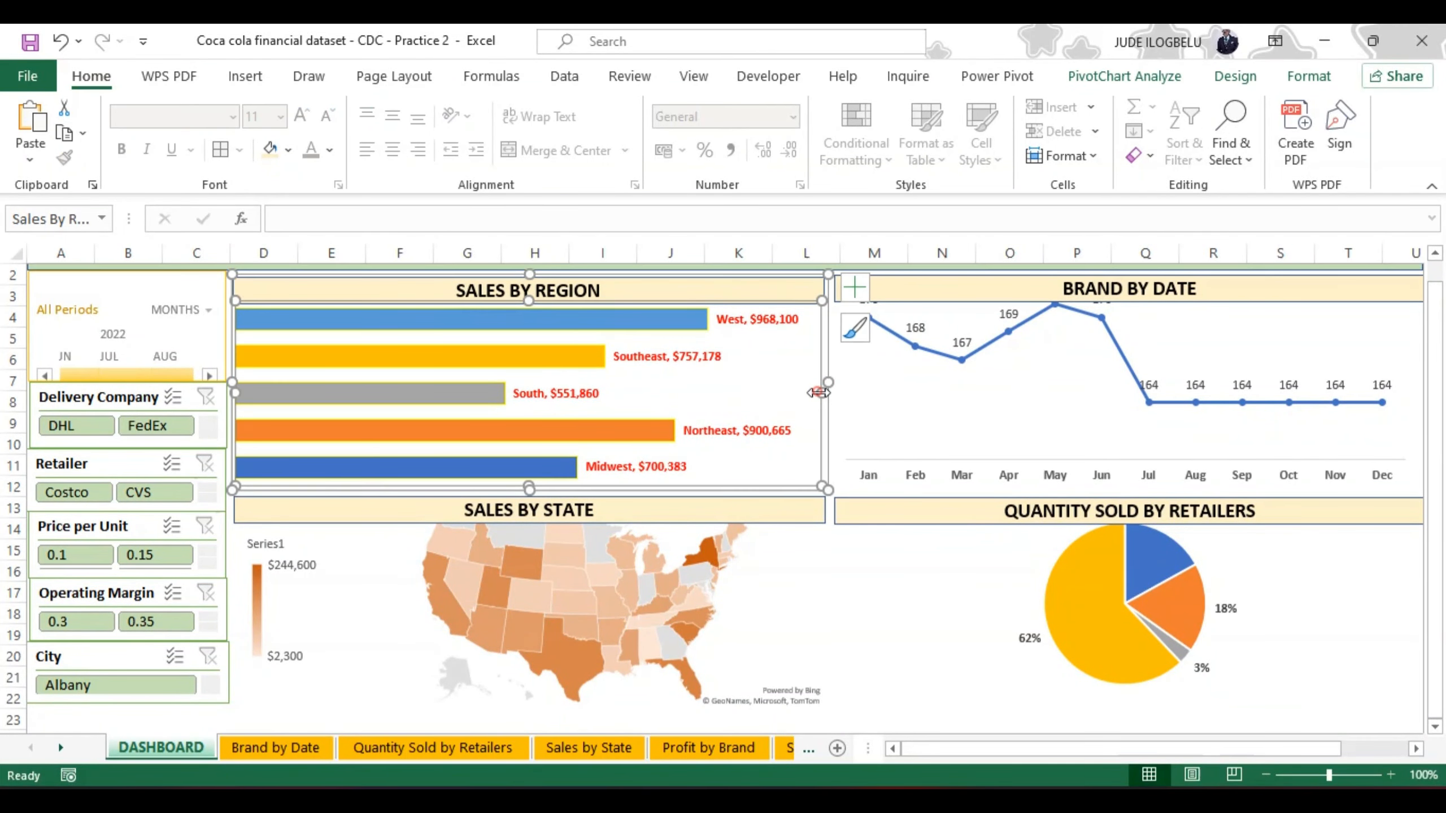
left_click(808, 385)
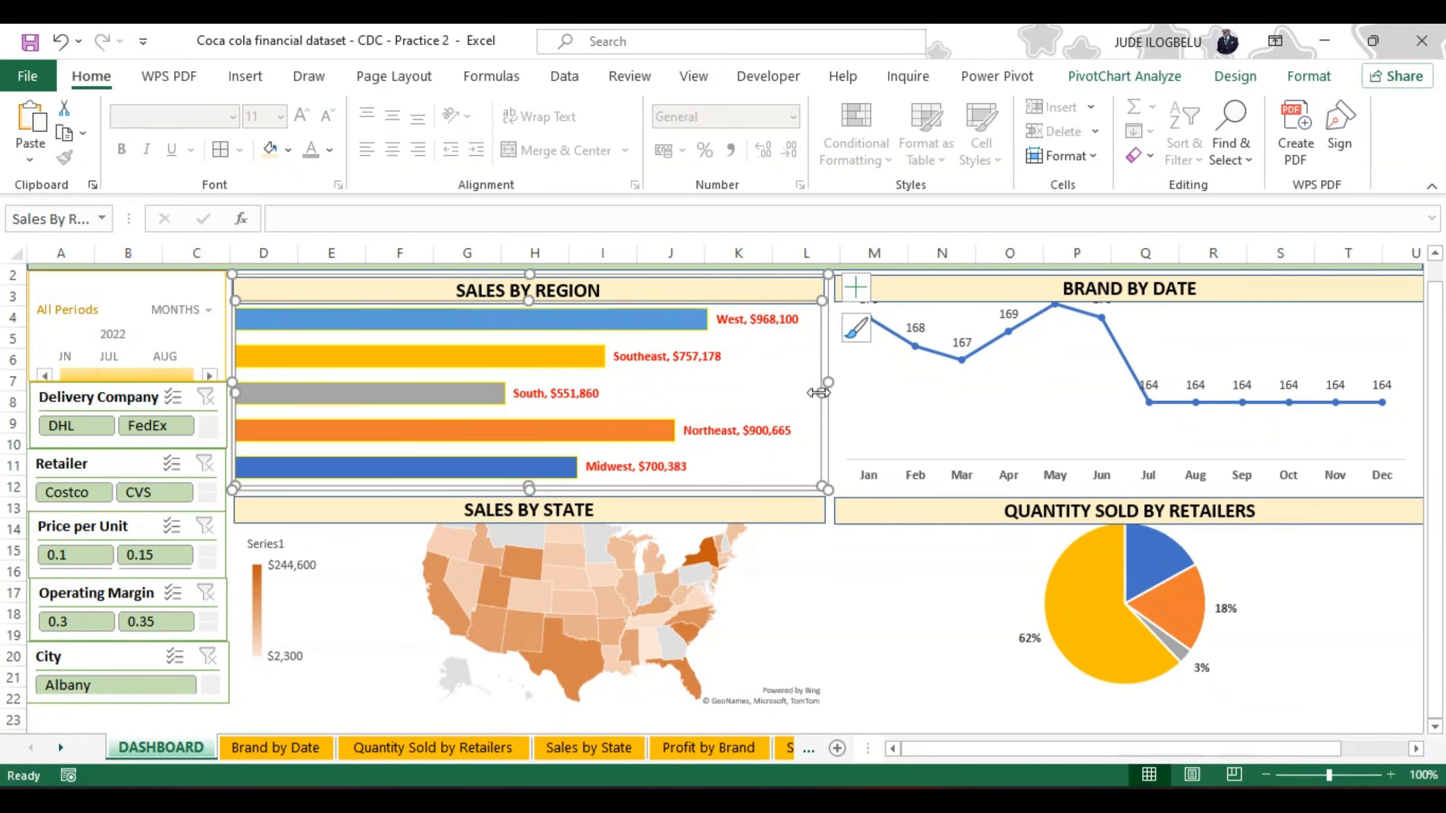
left_click(850, 437)
left_click(827, 432)
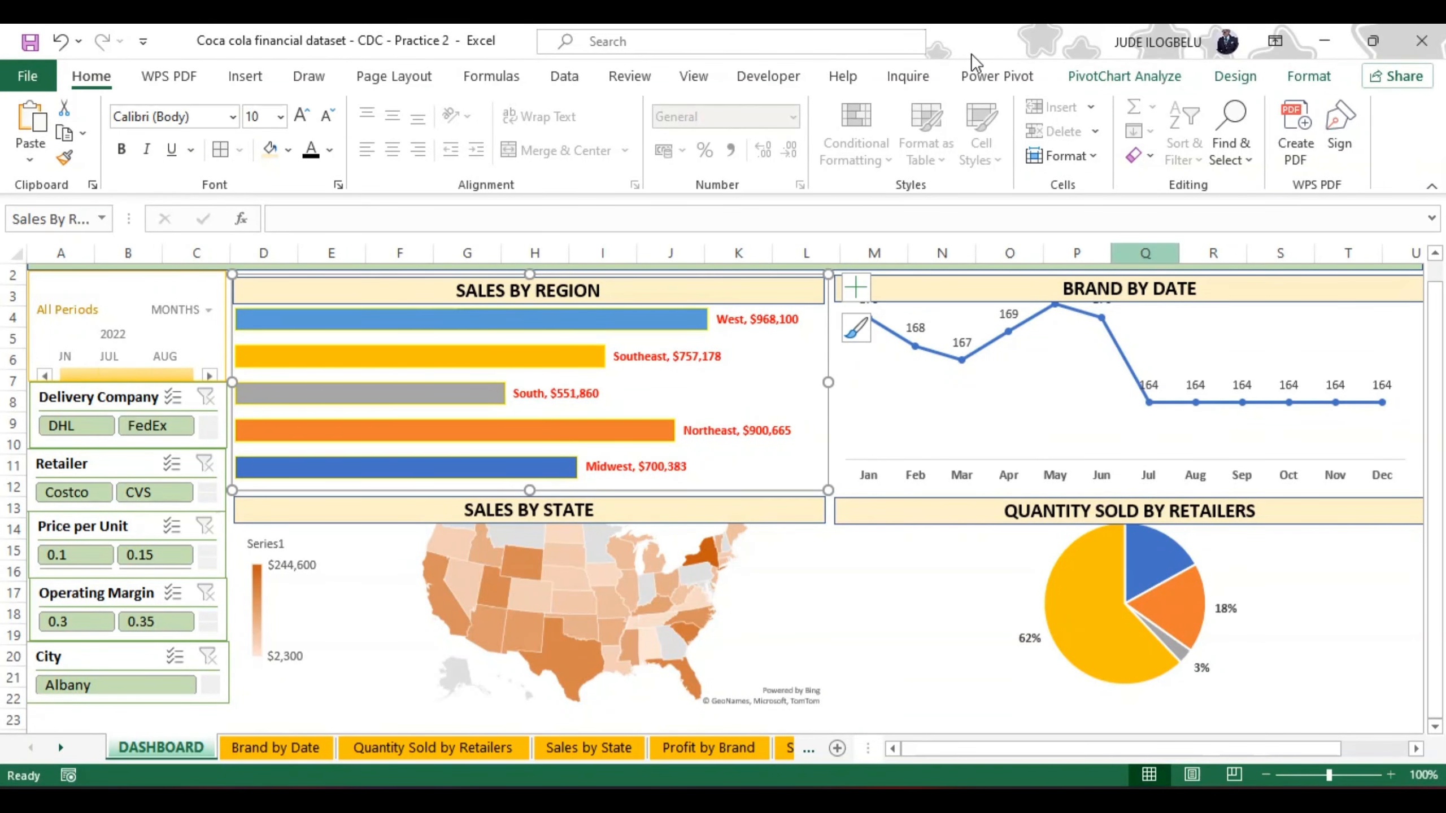
left_click(1303, 80)
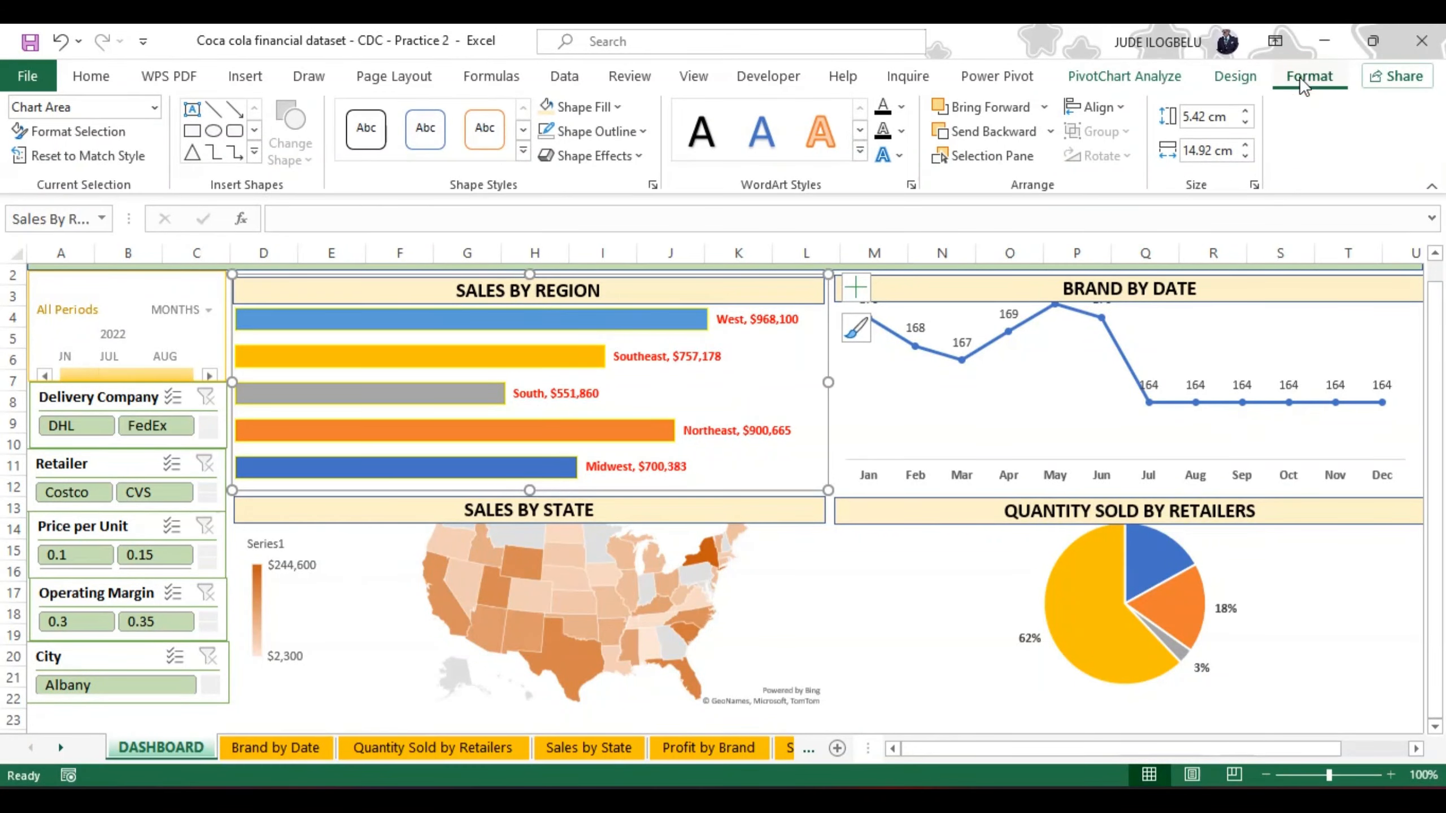
left_click(644, 132)
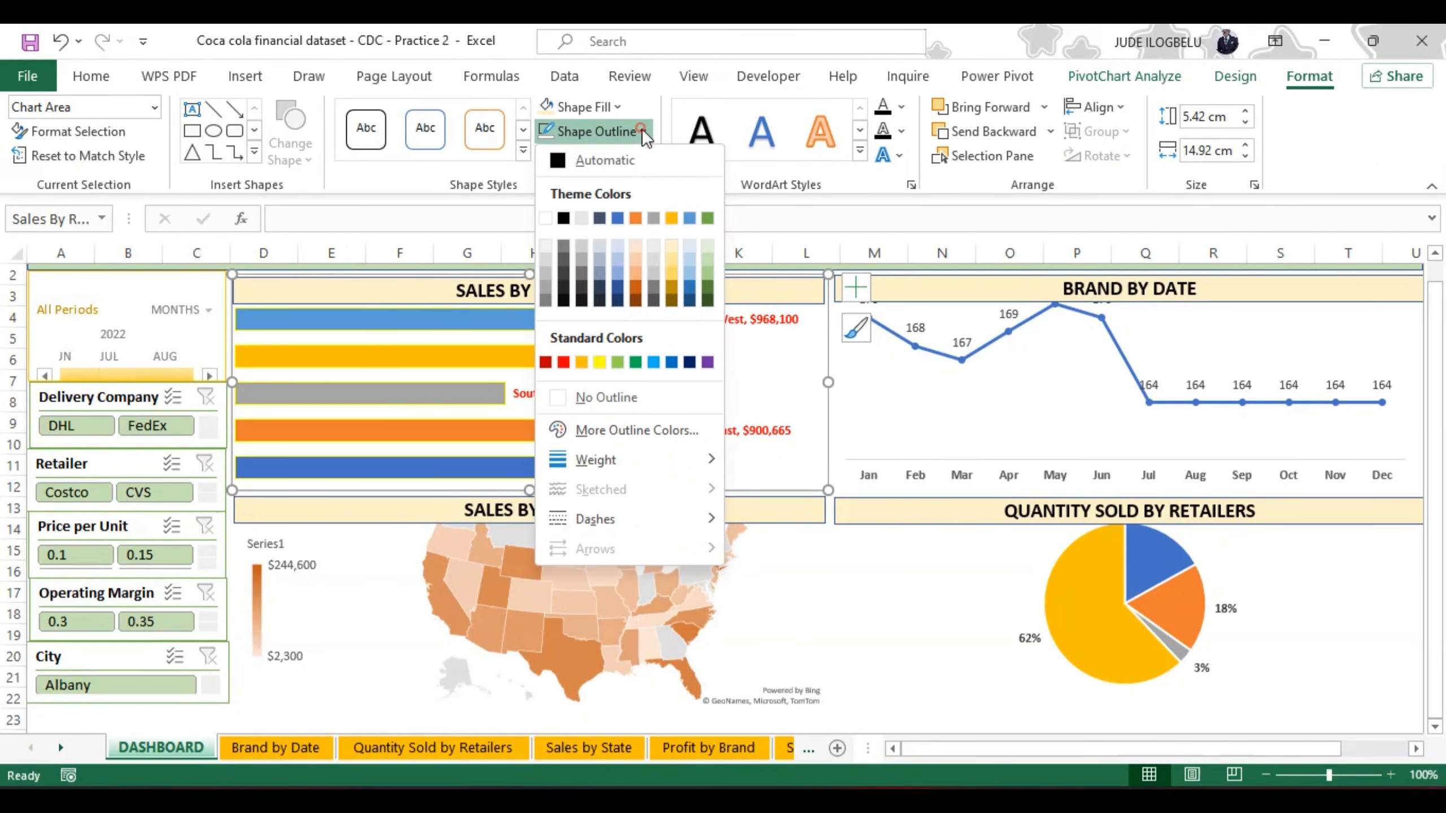
left_click(561, 399)
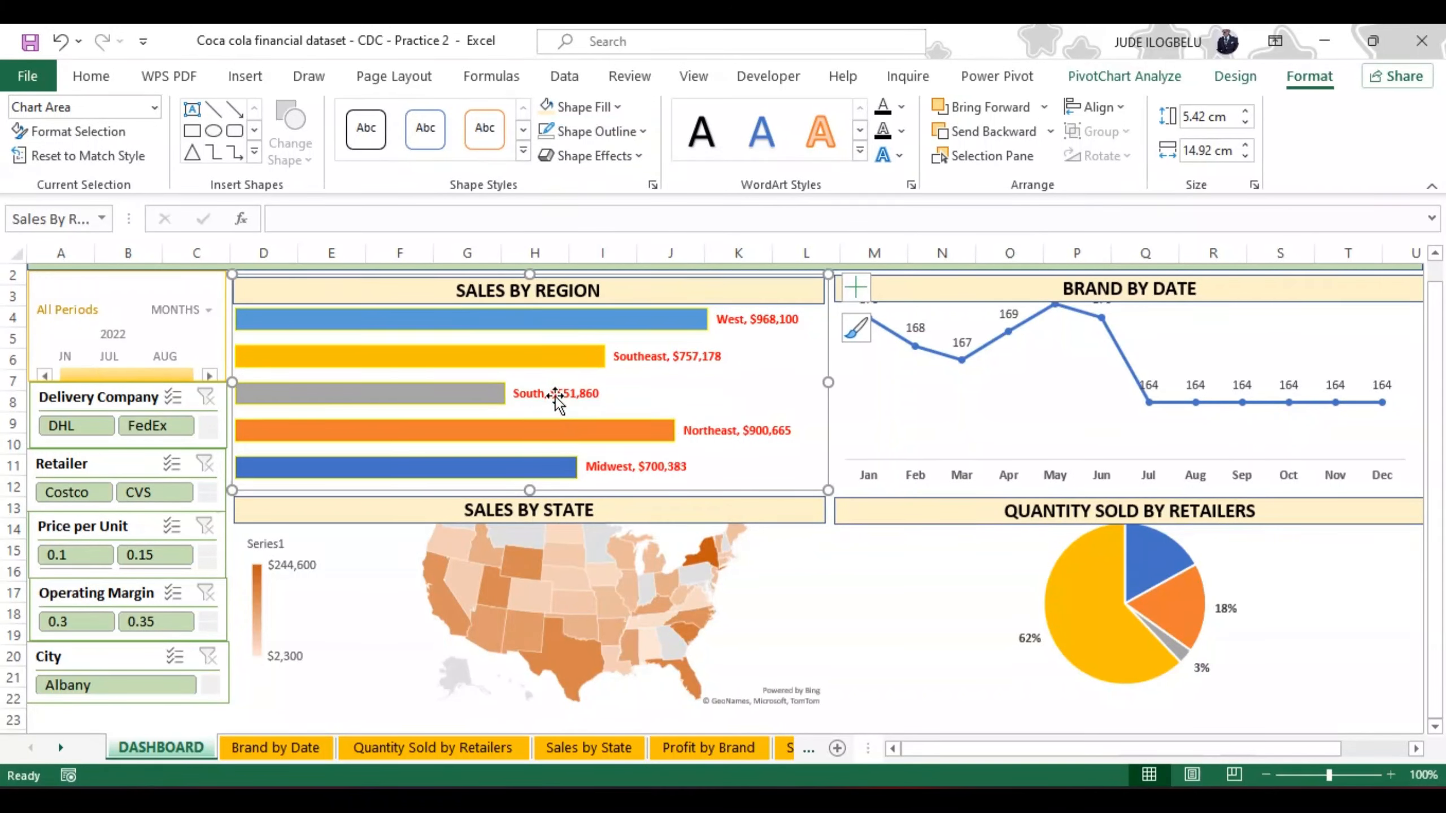
left_click(892, 574)
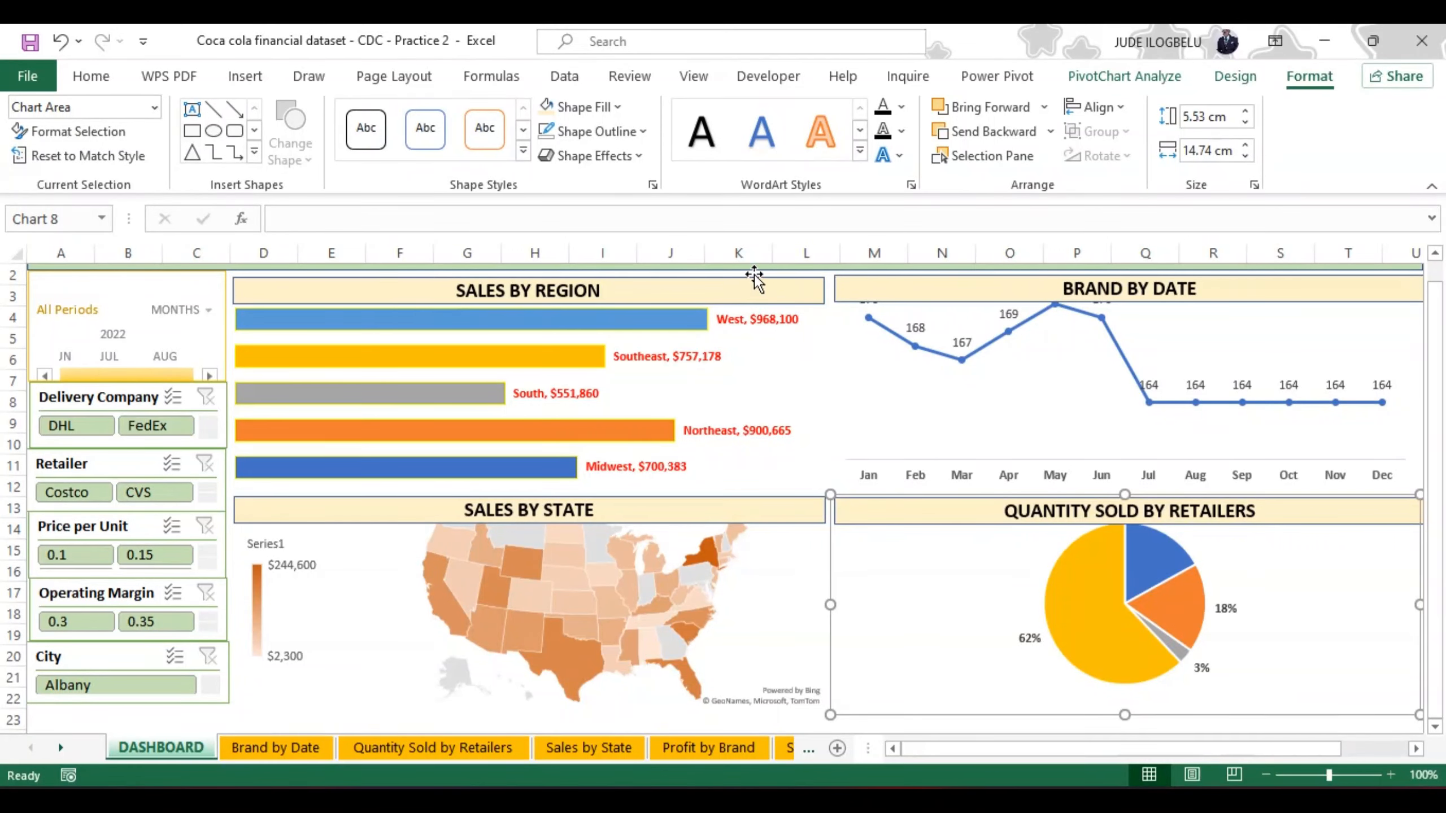
left_click(1435, 254)
left_click(1398, 272)
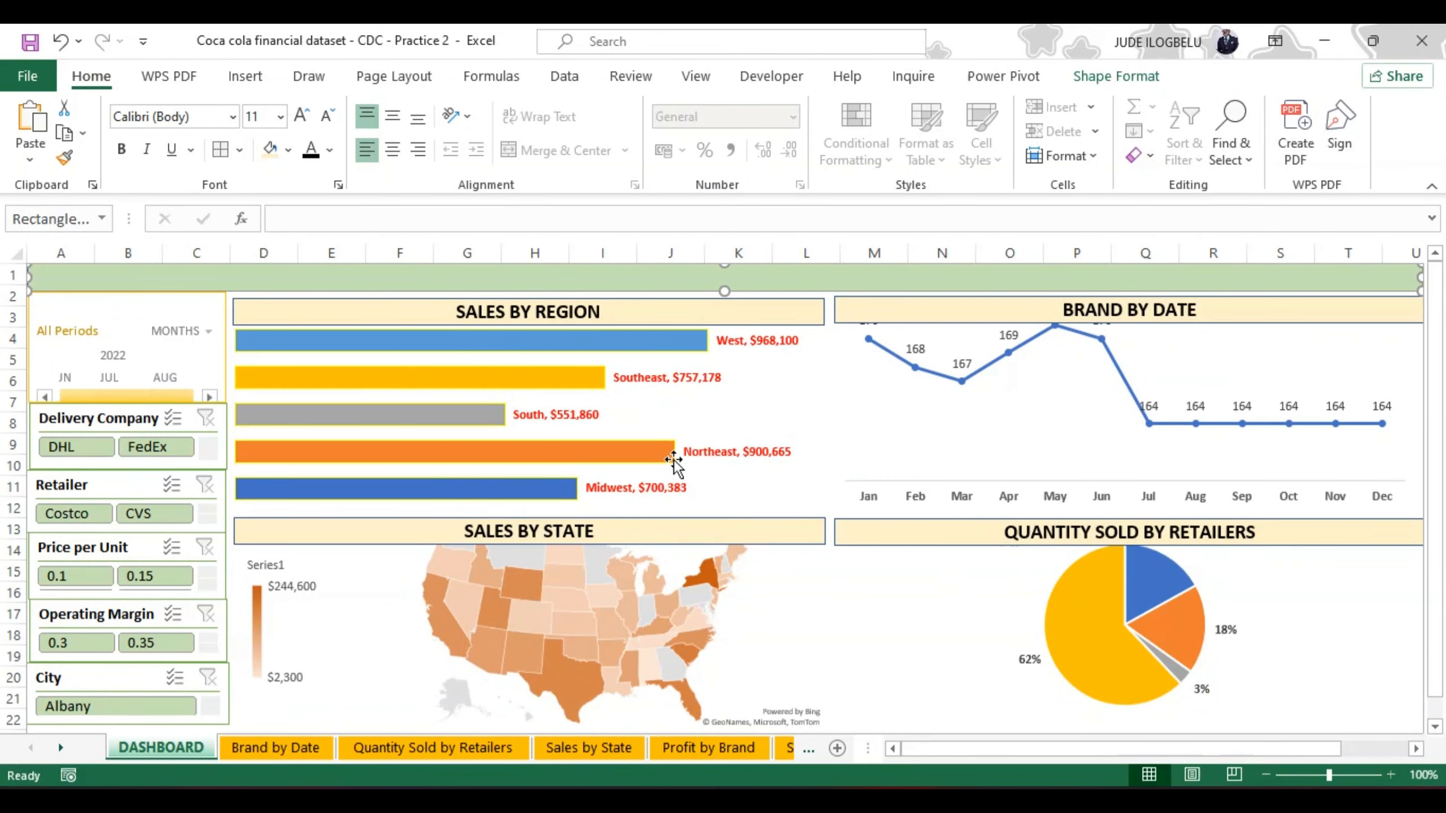
Step: Test the slicers by filtering to DHL, FedEx and FedEx with CVS, and clear the Retailer and Delivery Company filters
left_click(75, 445)
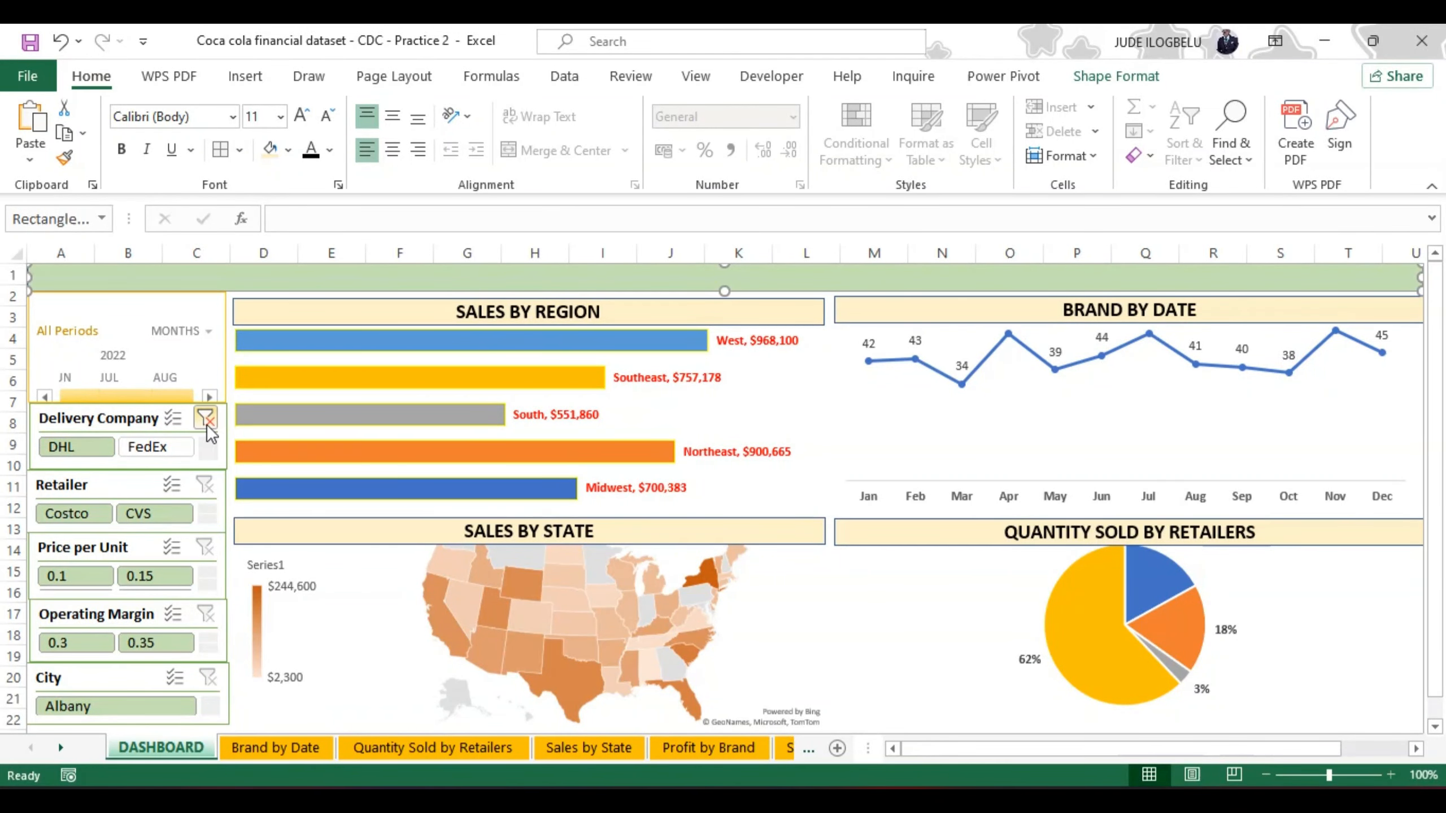
left_click(158, 448)
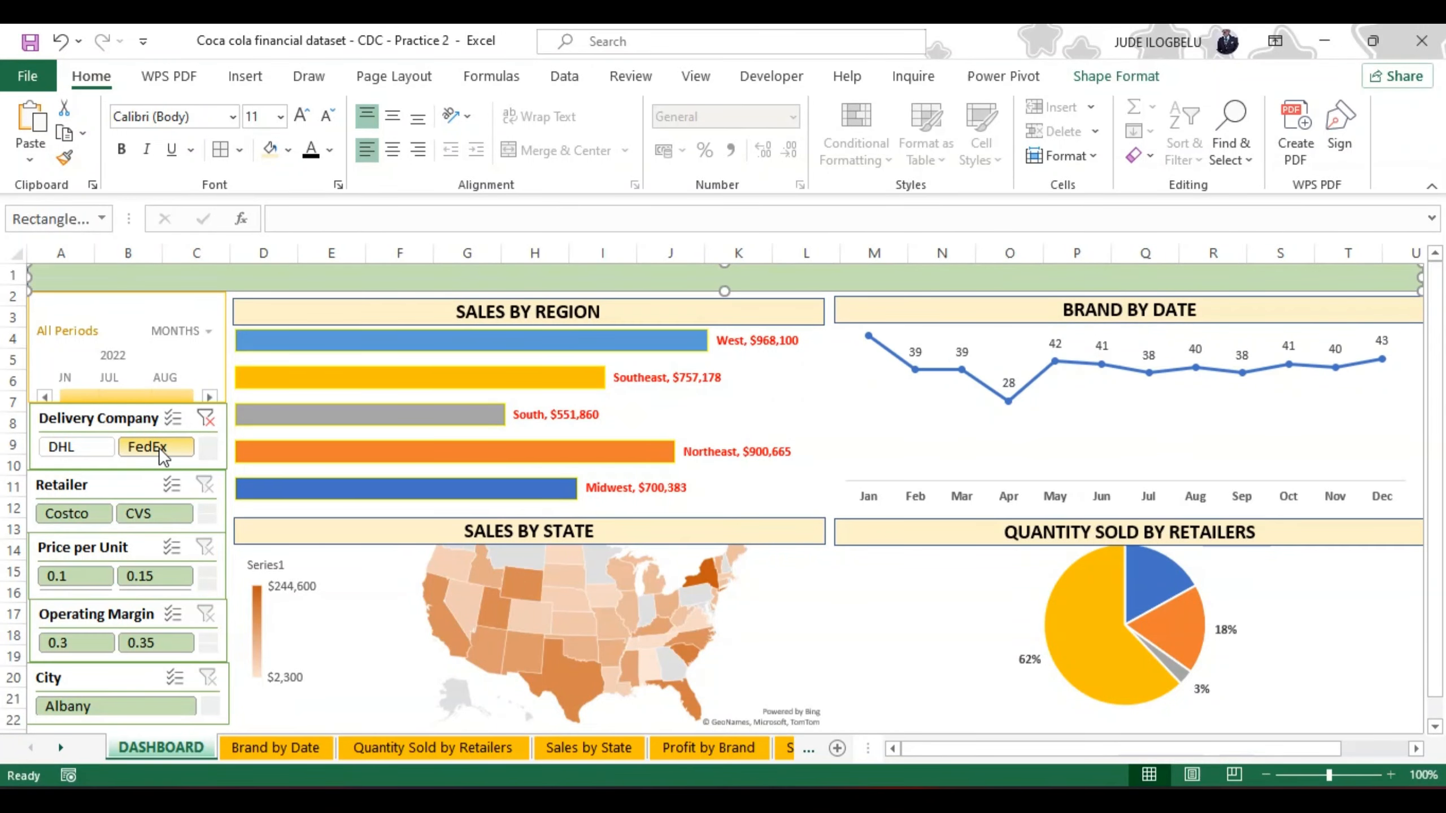
left_click(142, 515)
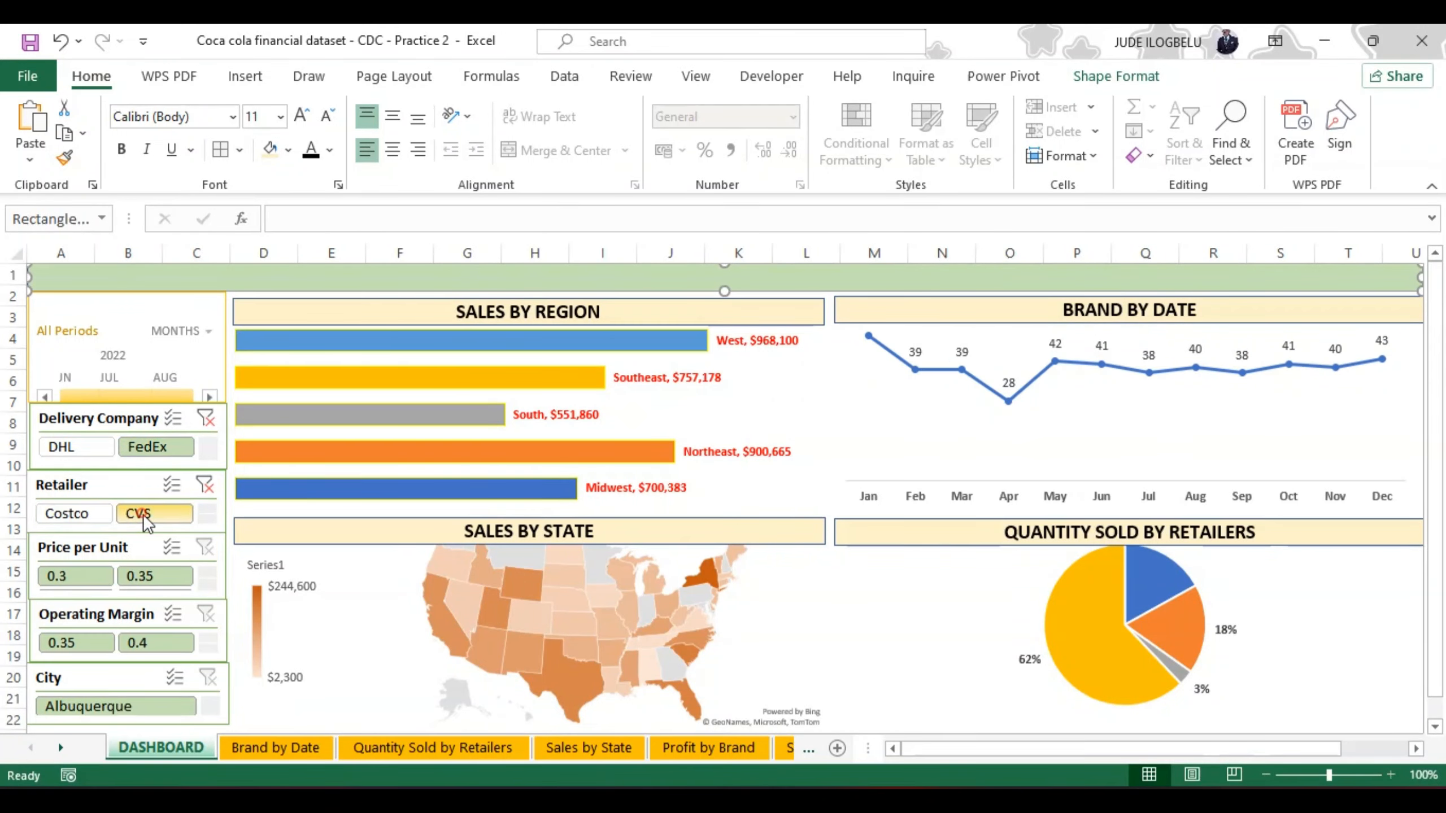
left_click(206, 486)
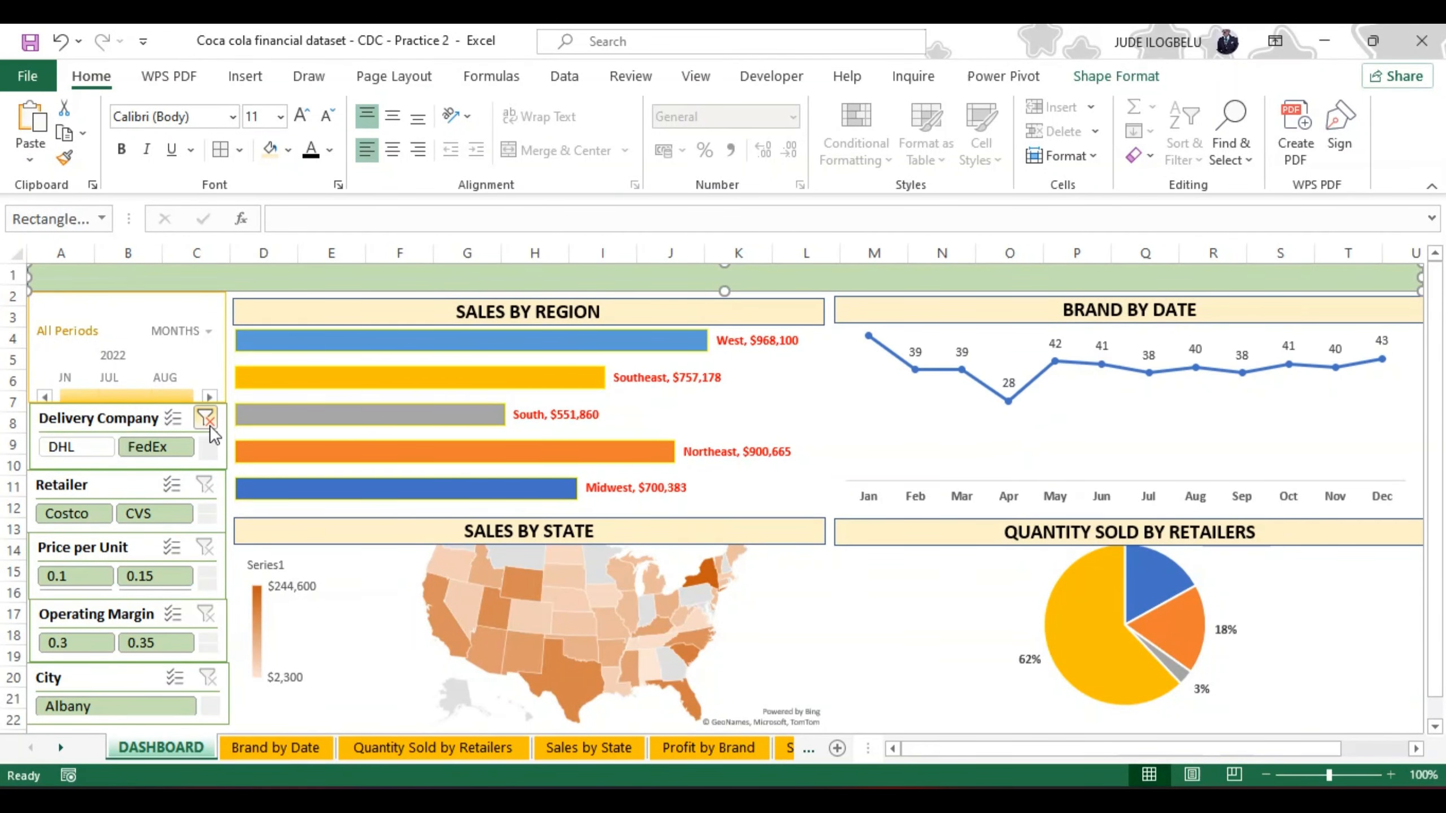
left_click(210, 425)
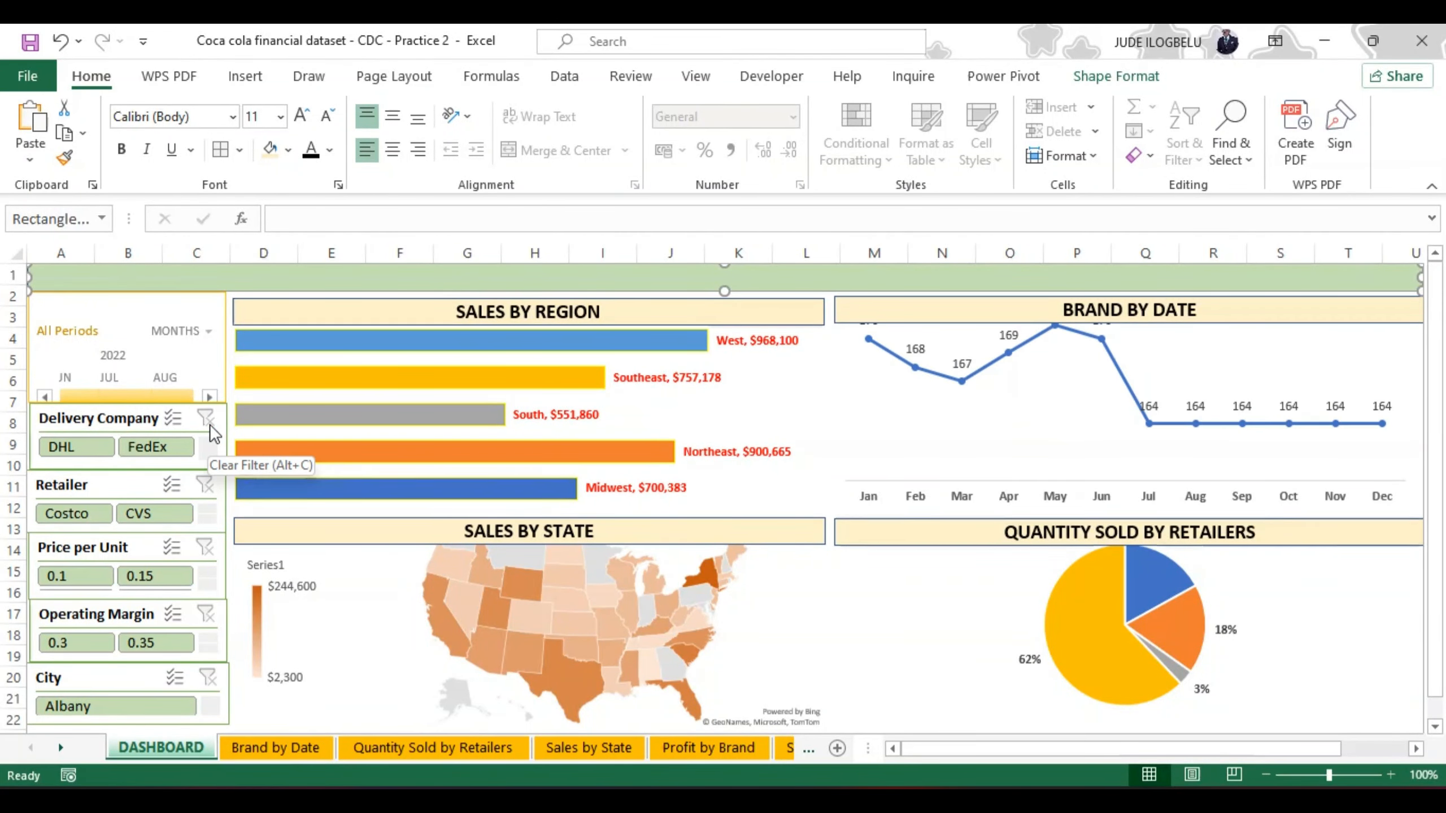
Step: Connect the Invoice Date timeline to the Profit by Brand, Quantity Sold by Retailers, Sales by Region and Sales by State pivot reports
left_click(150, 306)
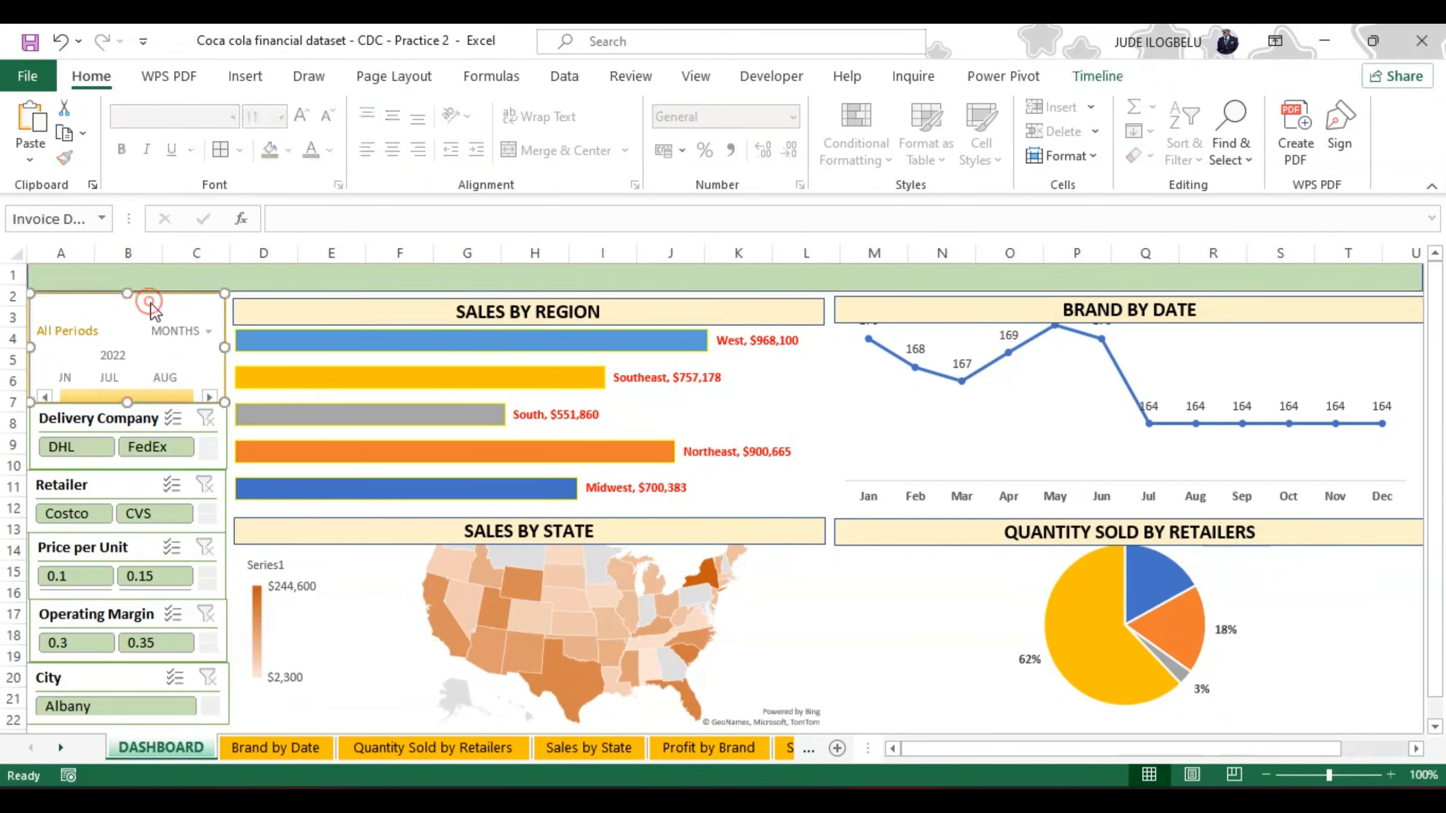
left_click(1098, 76)
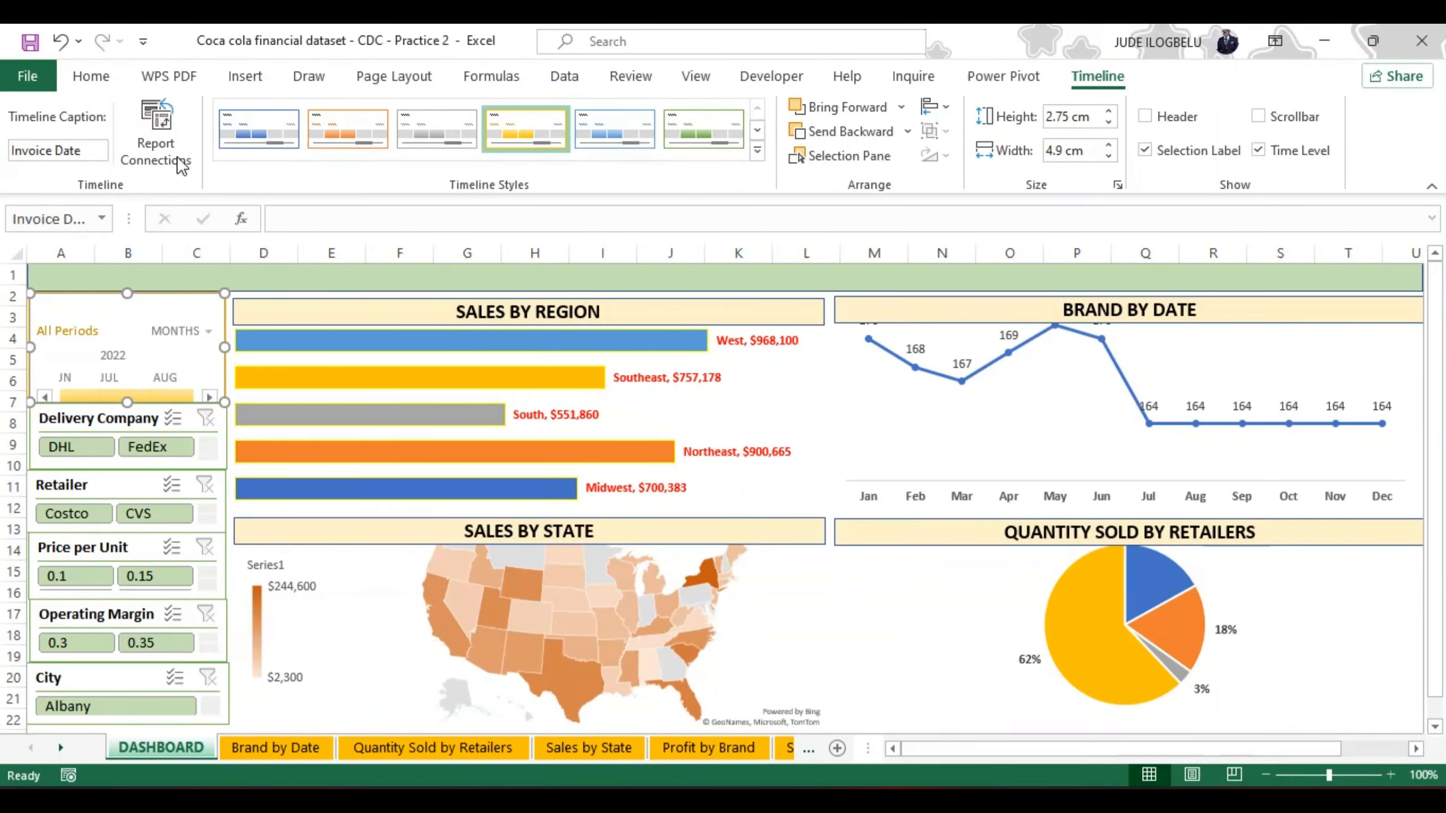
left_click(158, 127)
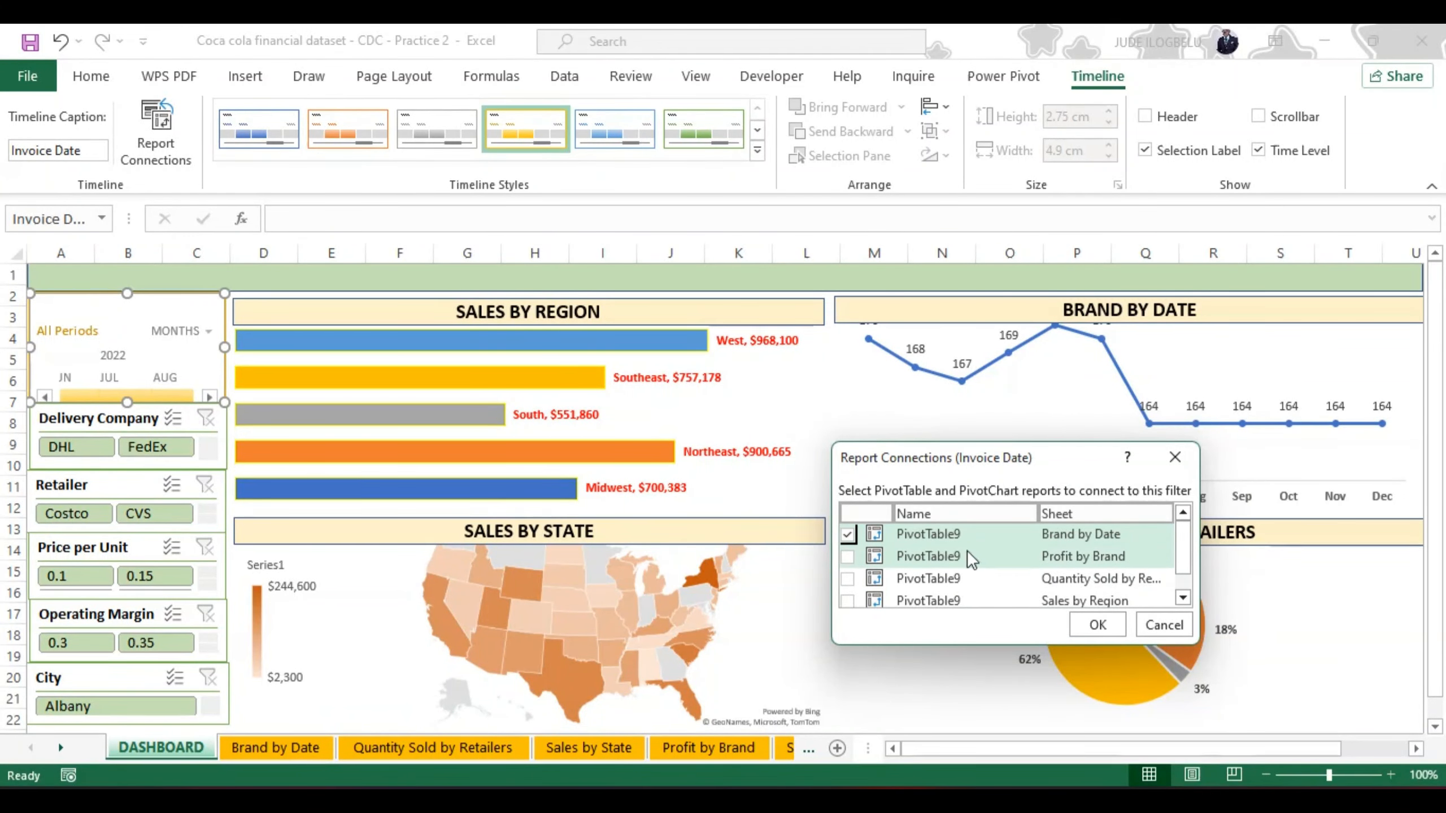
left_click(846, 556)
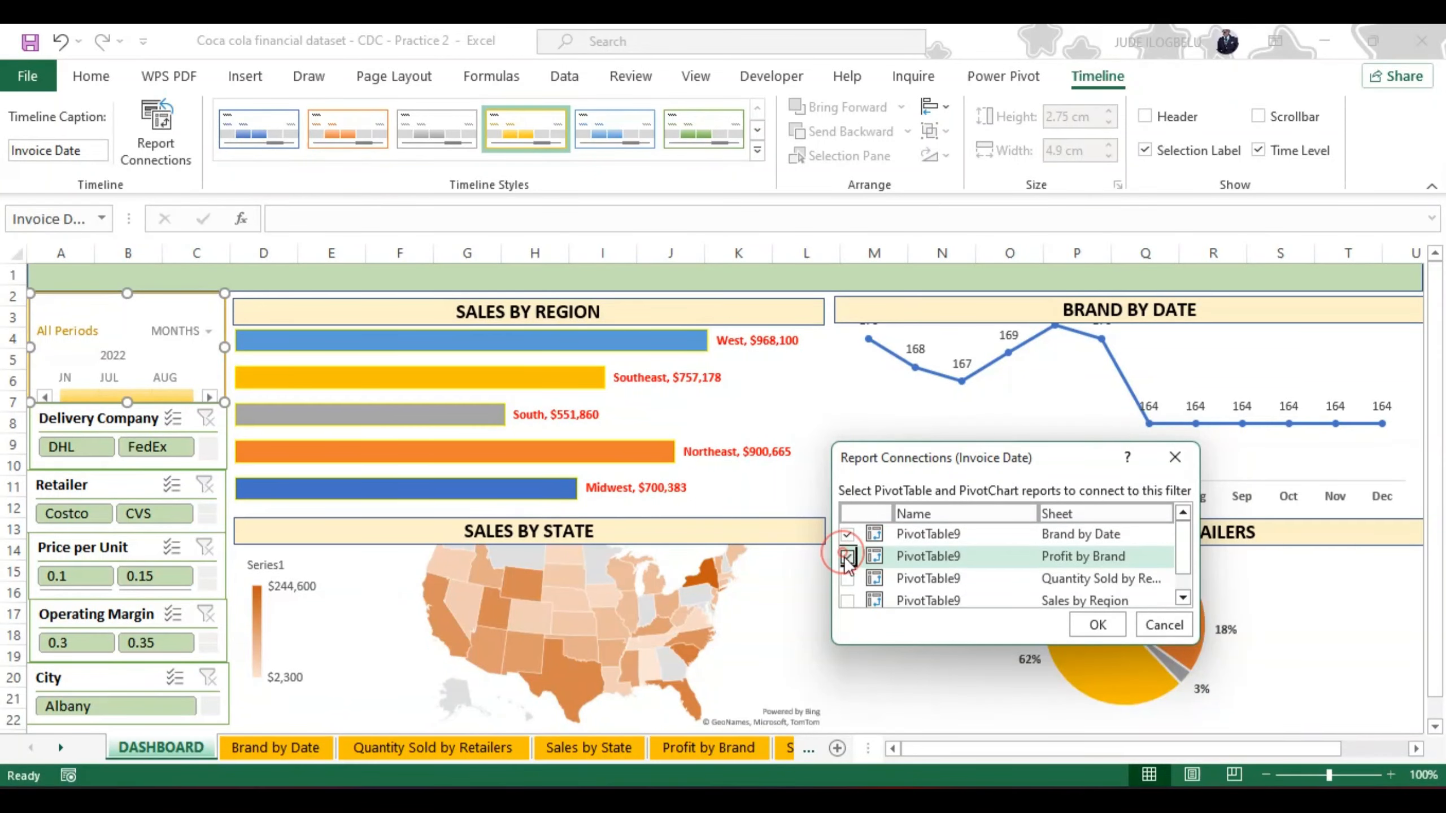
left_click(848, 578)
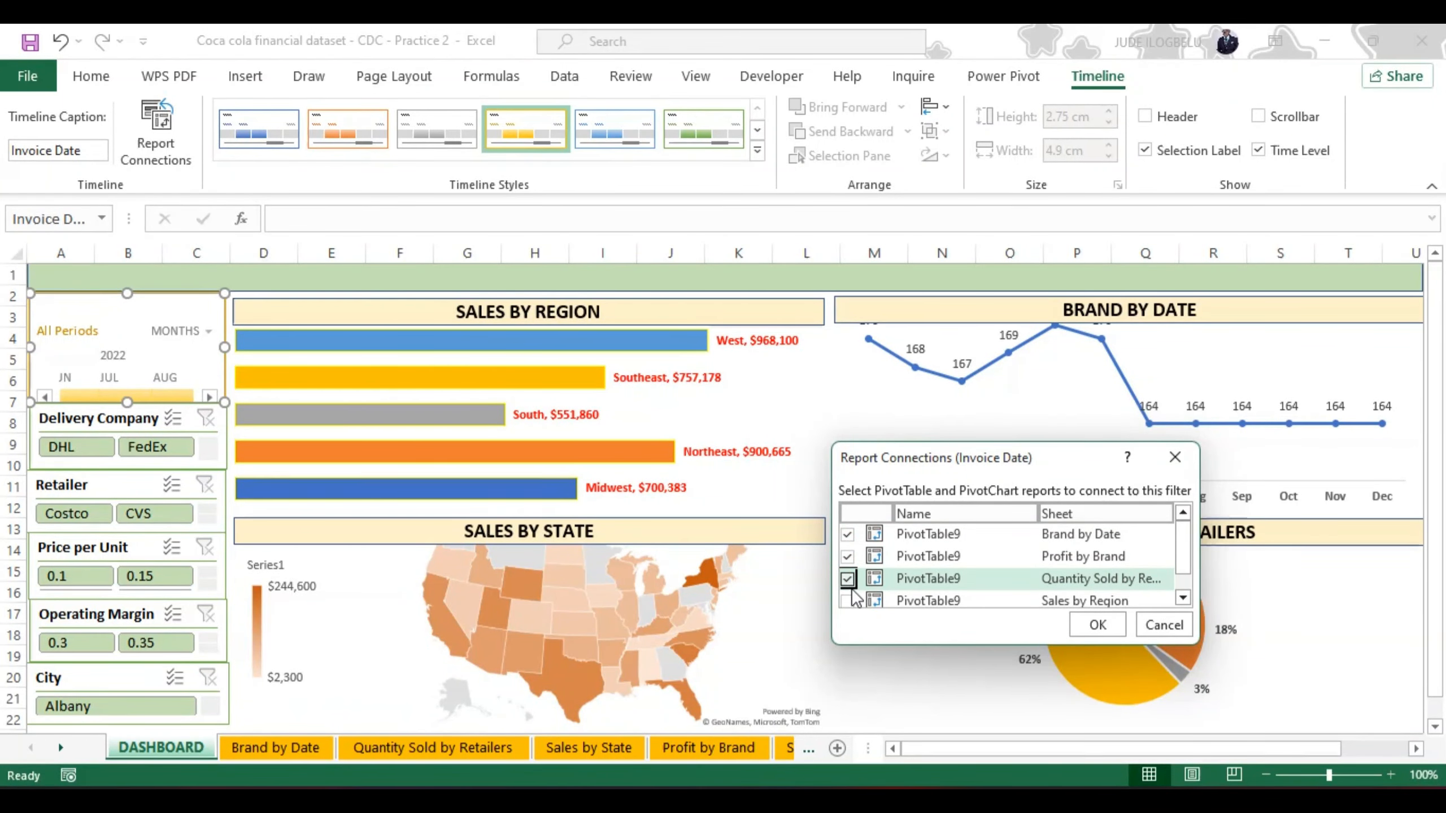
left_click(850, 600)
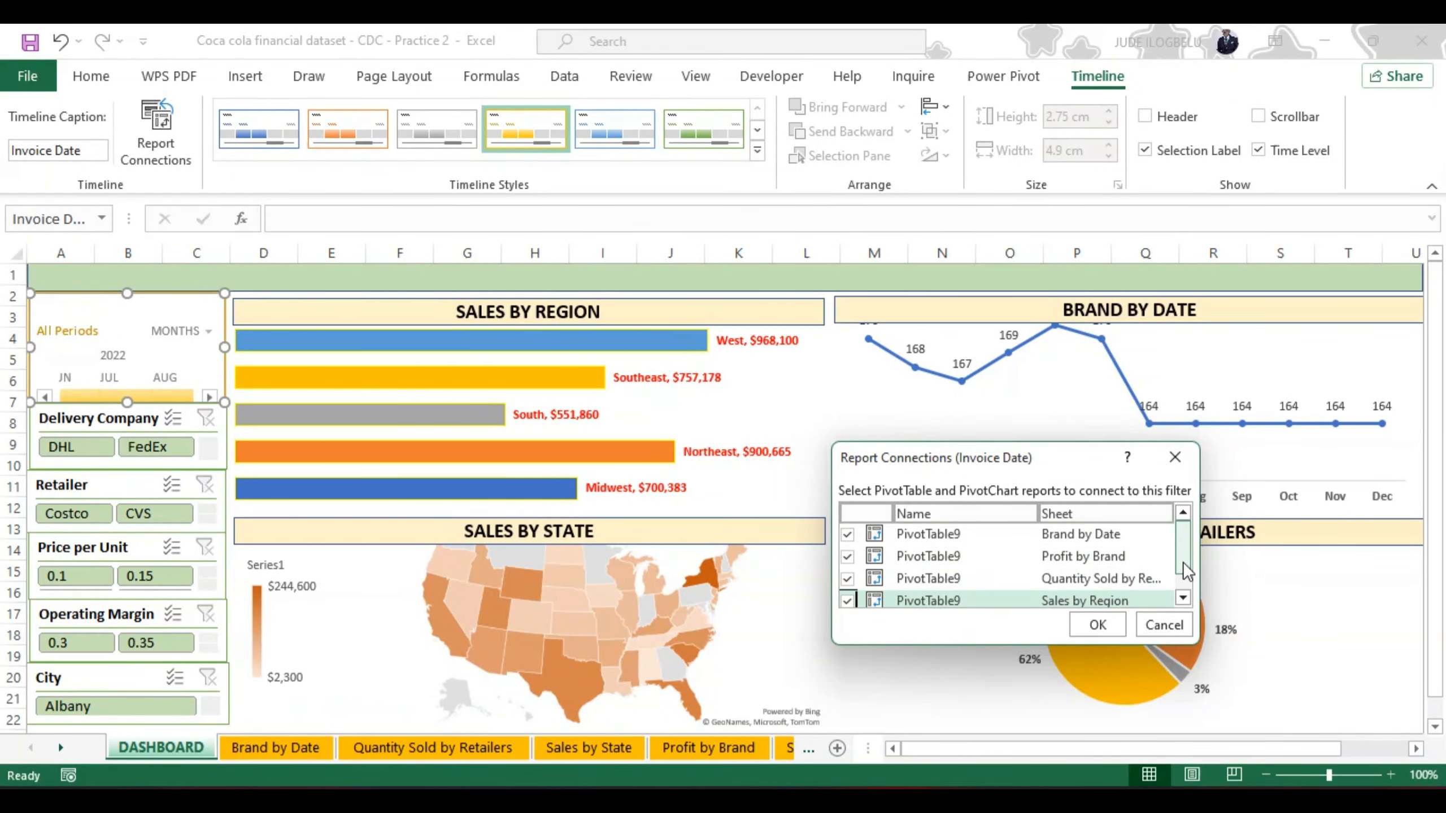
left_click_drag(1183, 562, 1183, 583)
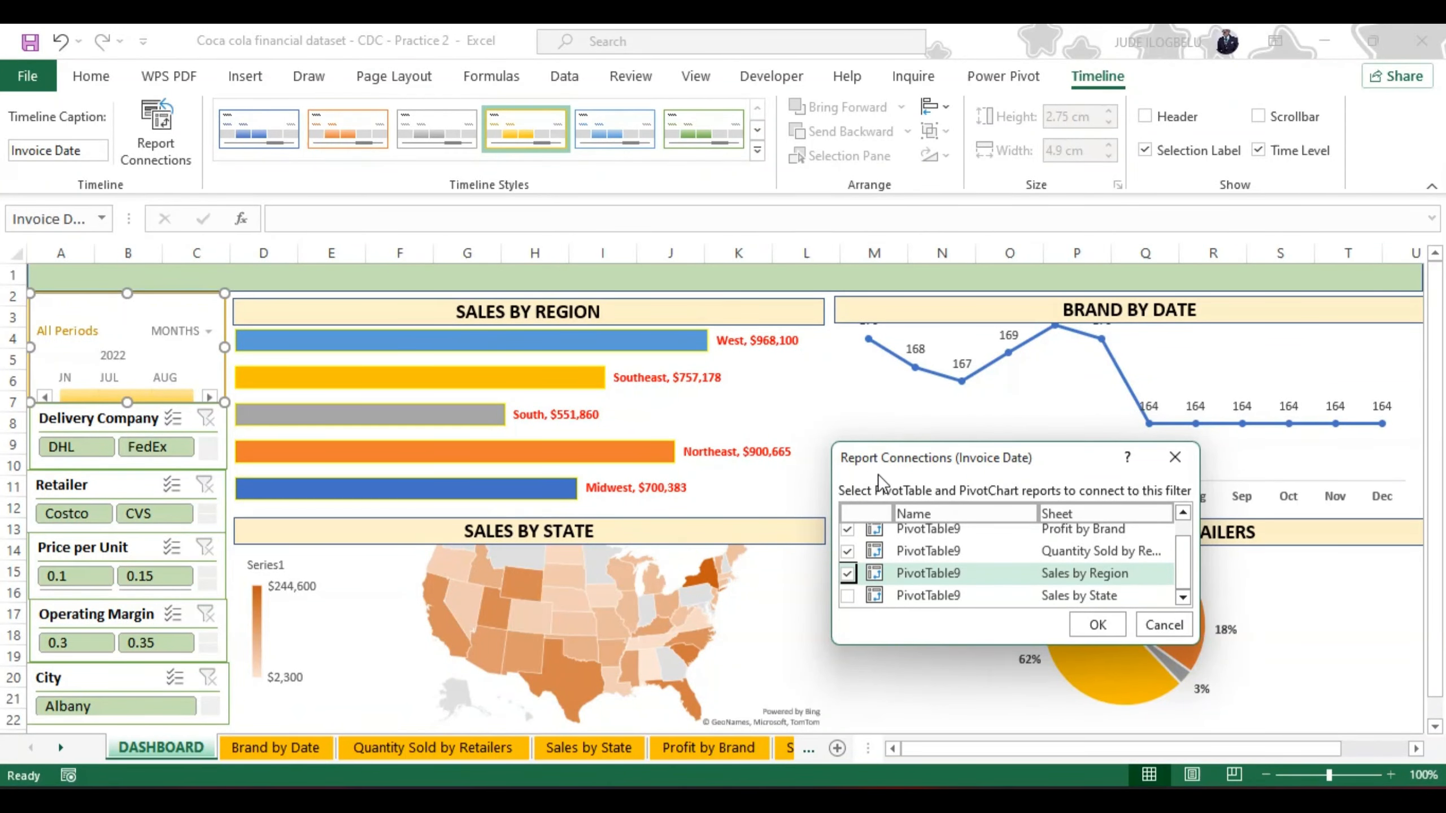
left_click(848, 596)
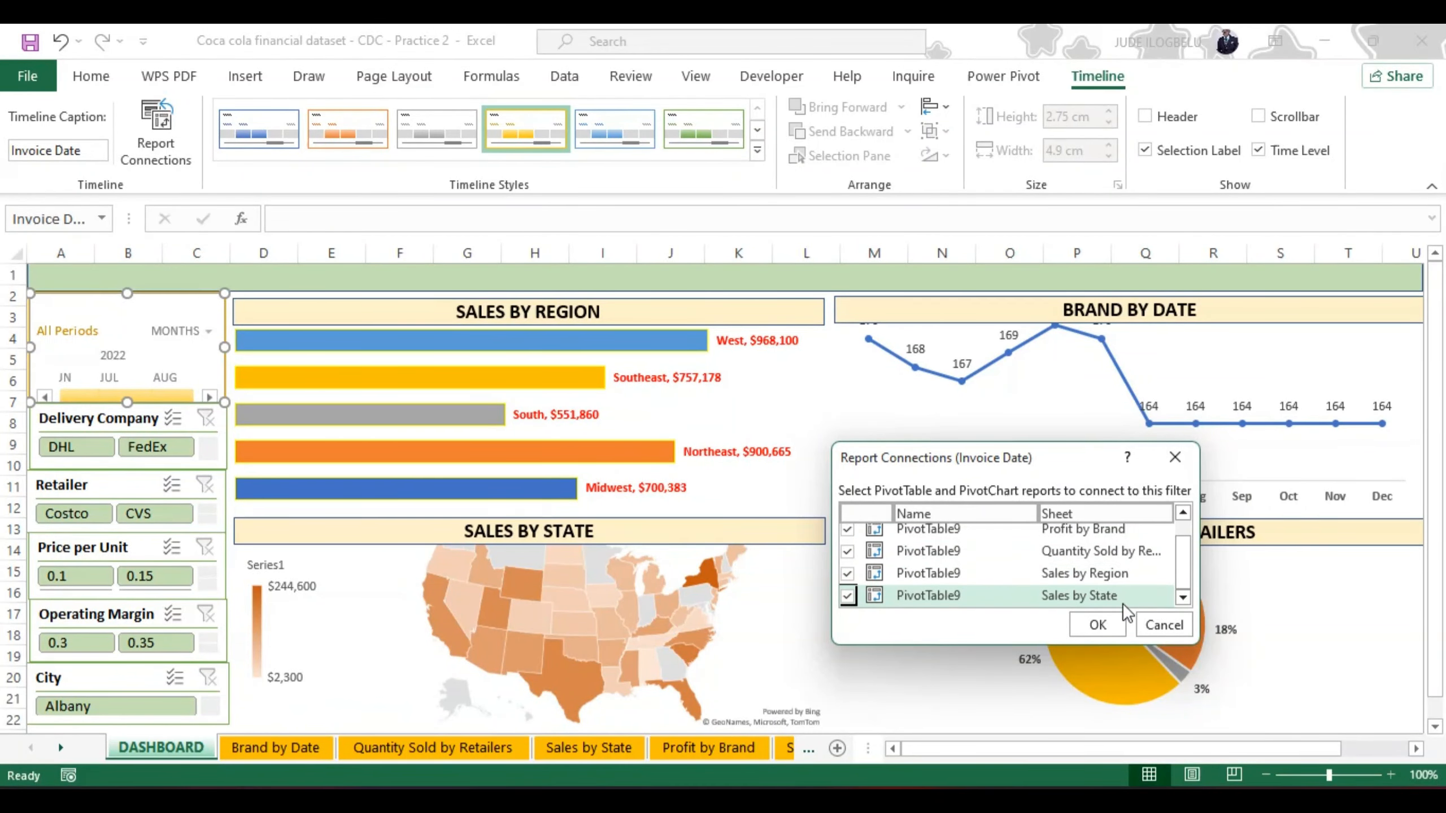
left_click(1085, 626)
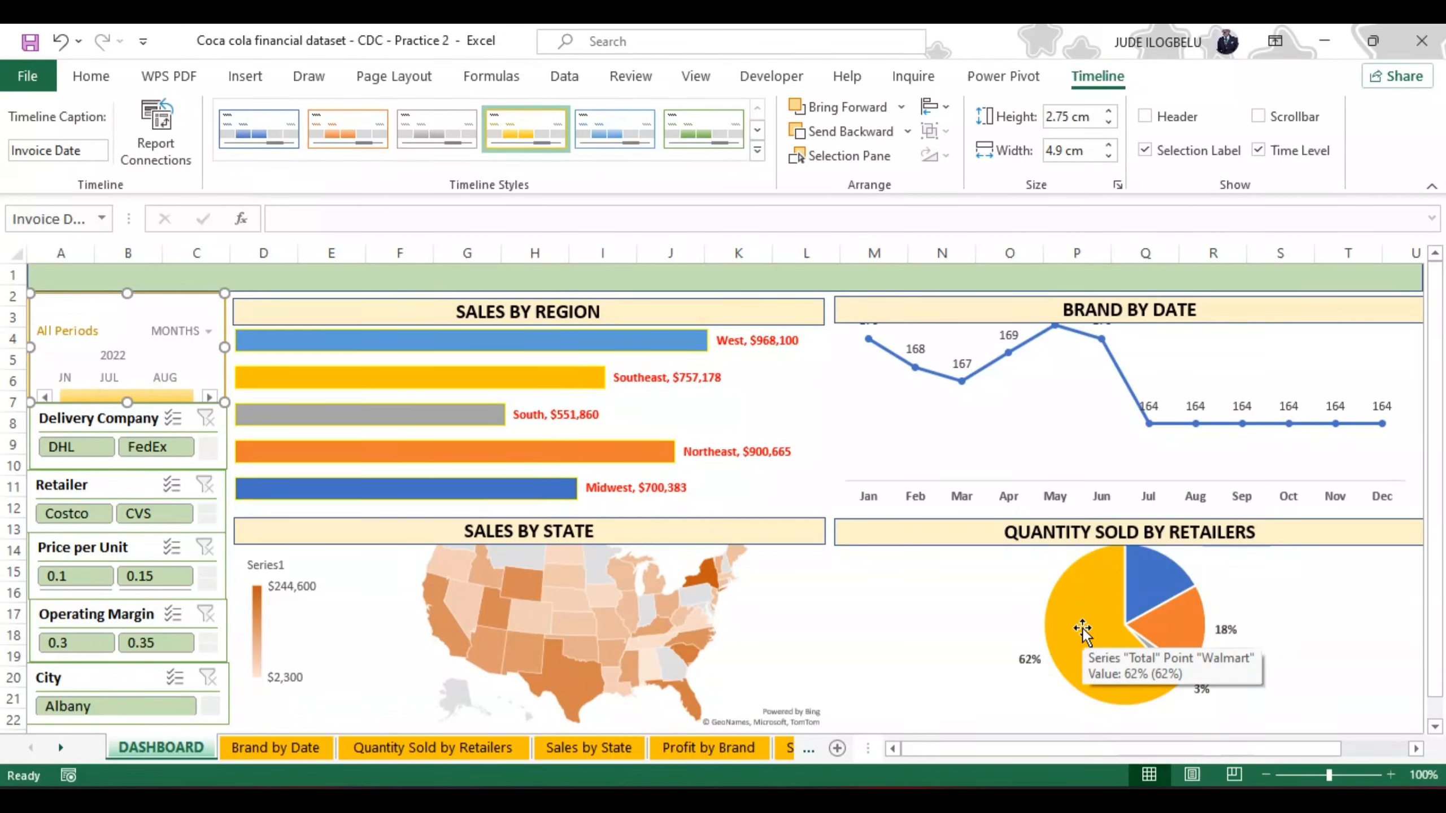
Step: Connect the Delivery Company slicer to the Profit by Brand, Quantity Sold by Retailers, Sales by Region and Sales by State pivot reports
left_click(103, 423)
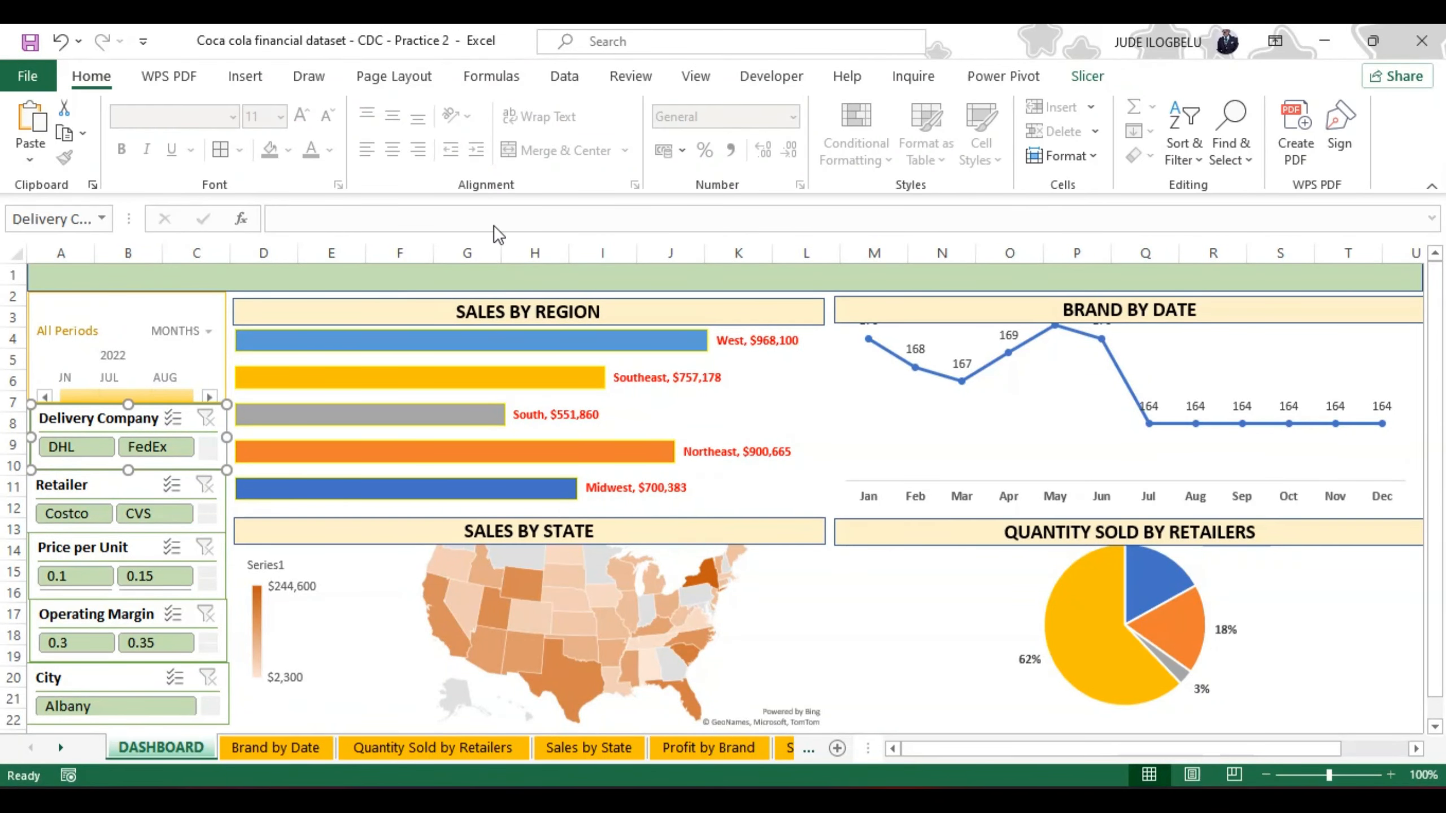
left_click(1083, 79)
left_click(165, 137)
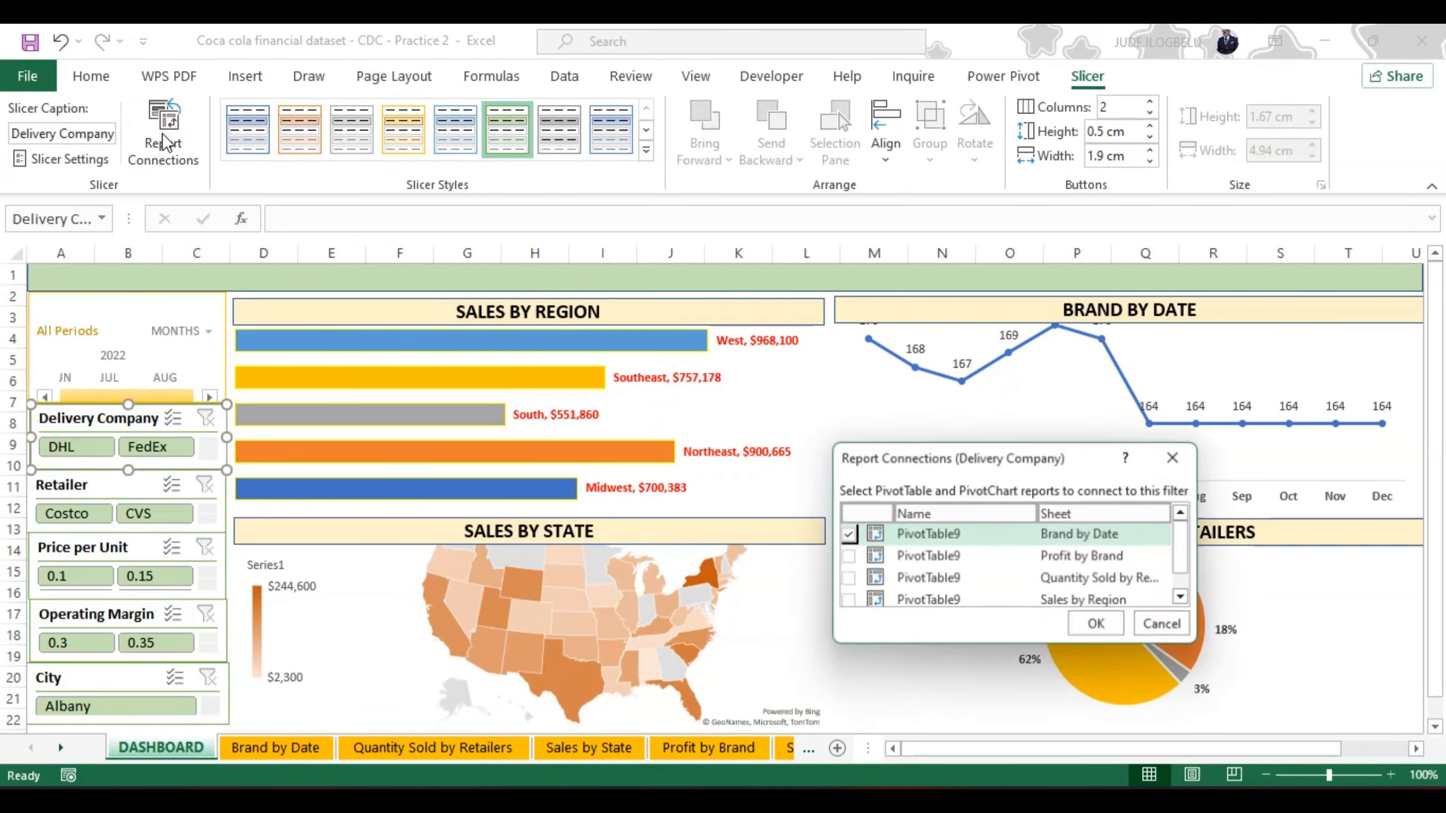
left_click(847, 556)
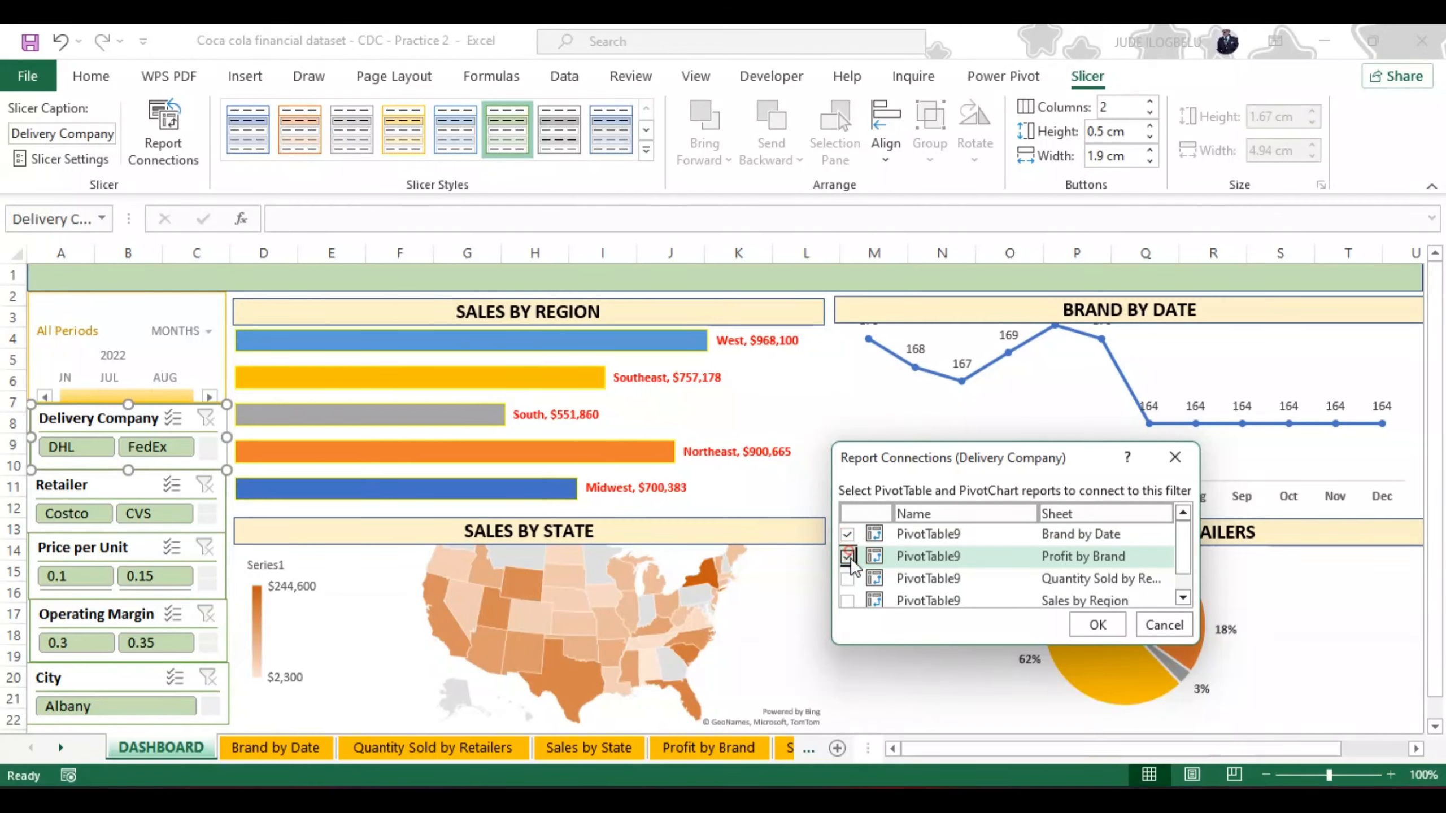
left_click(848, 579)
left_click(847, 601)
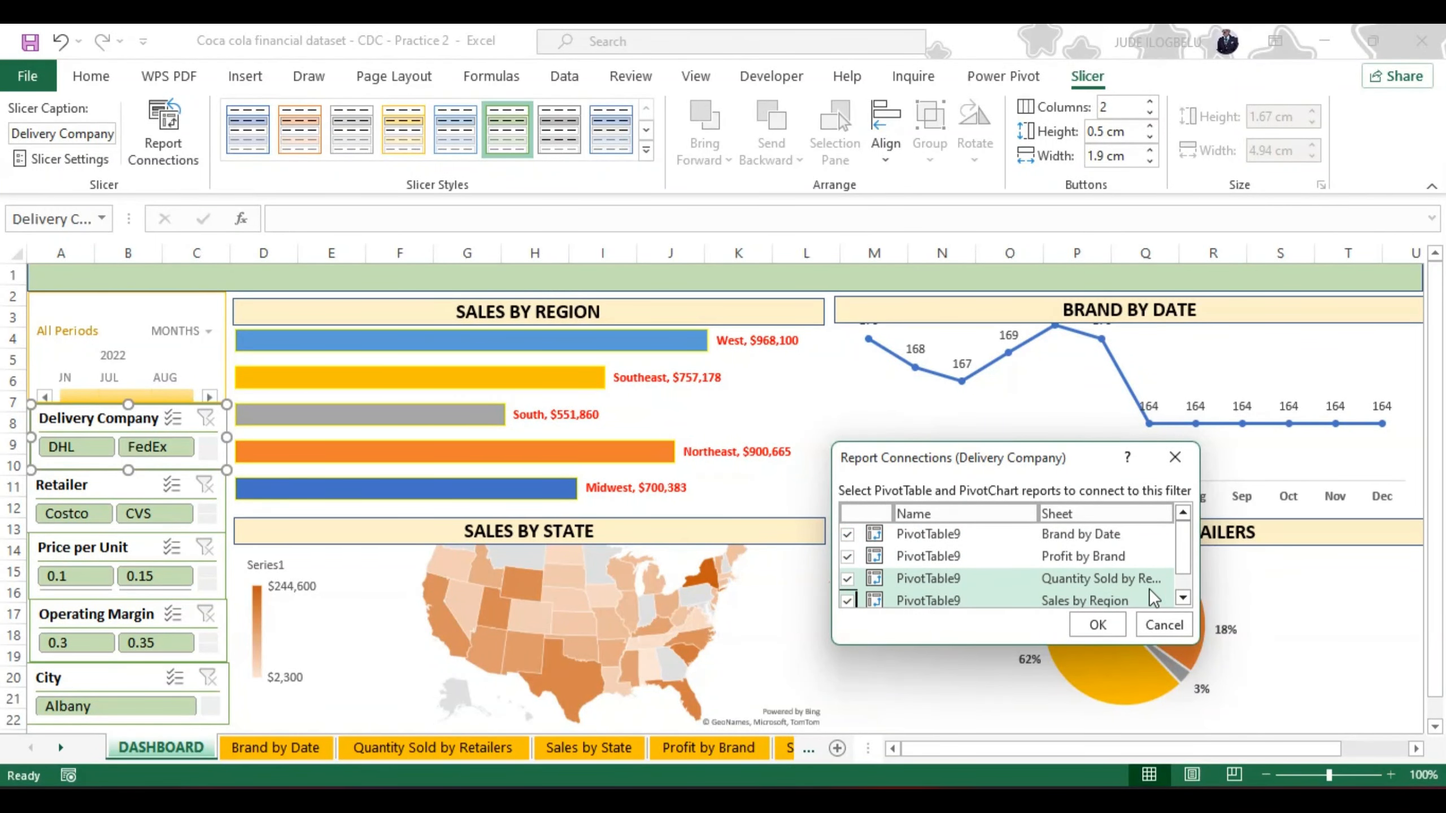
left_click(1182, 597)
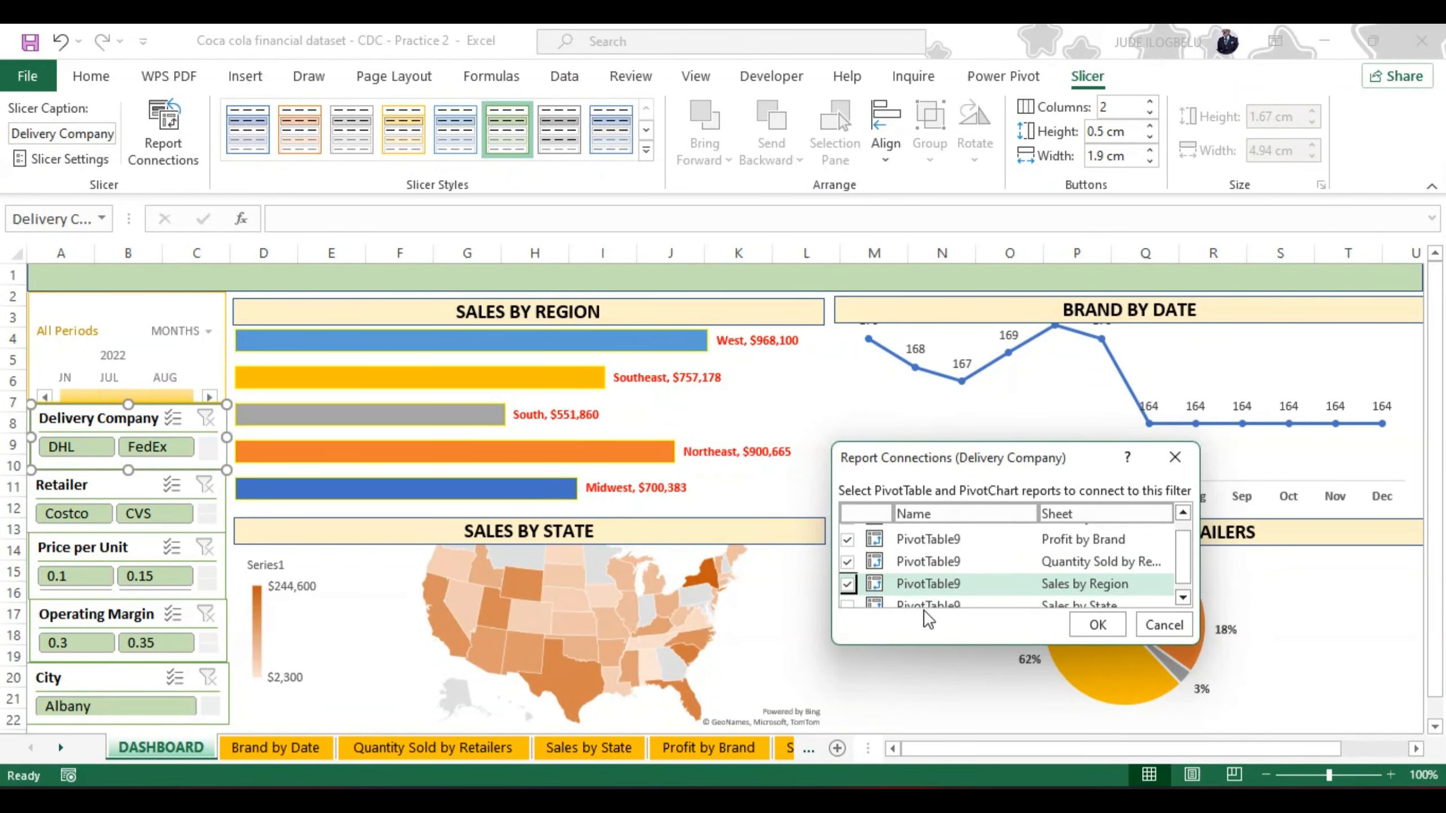
left_click(848, 603)
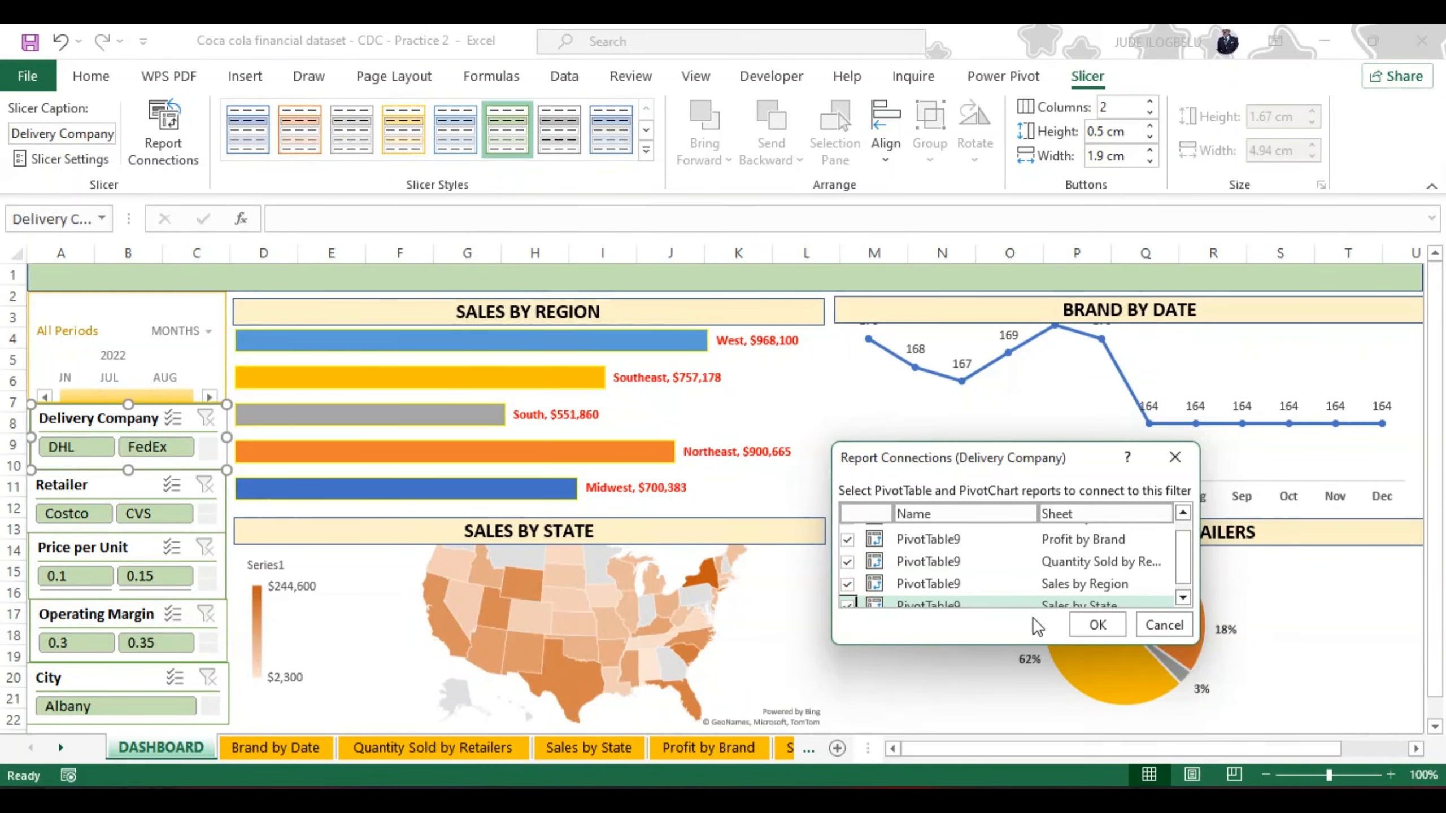
left_click(1097, 624)
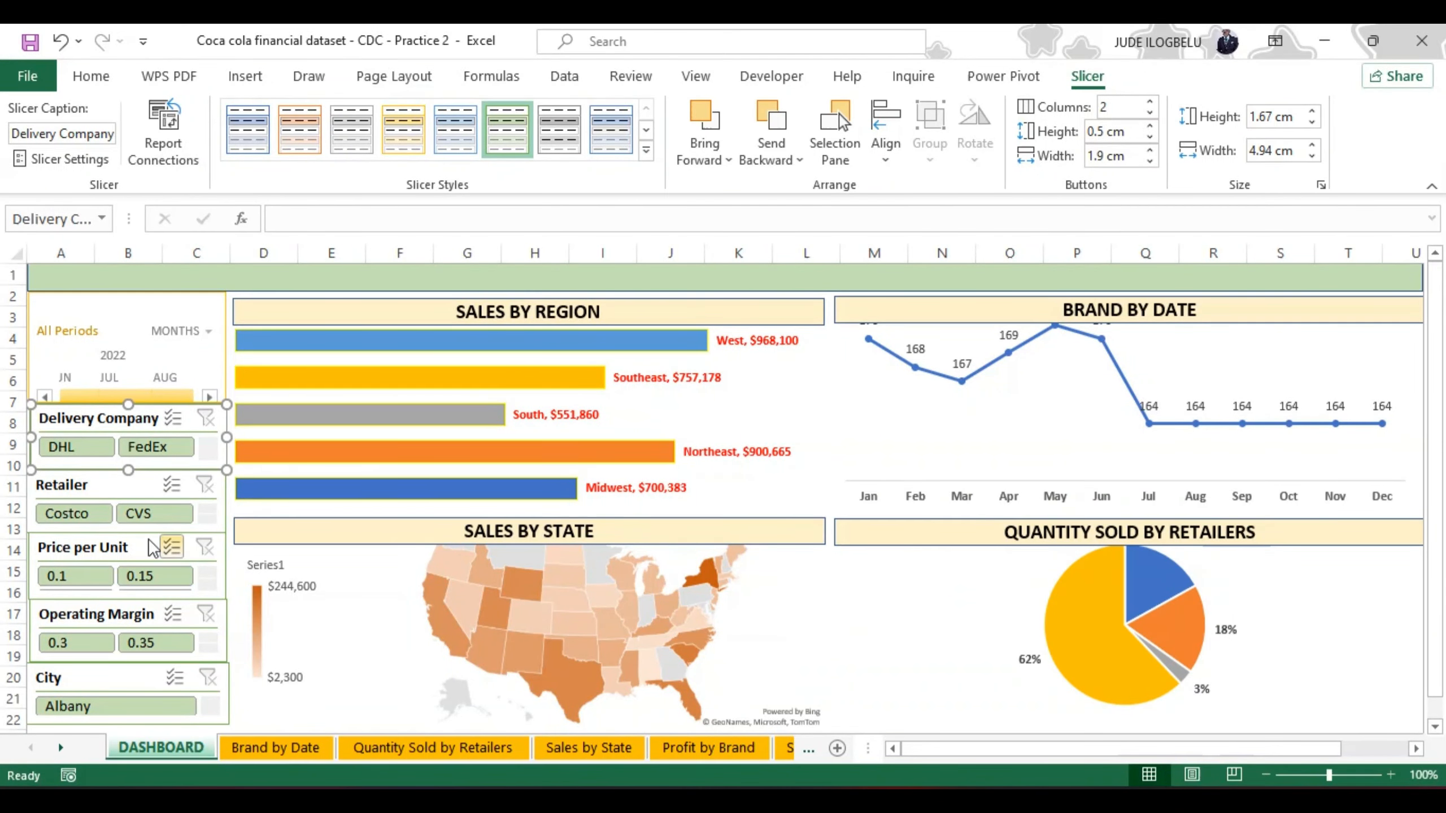
Step: Connect the Retailer slicer to the Profit by Brand, Quantity Sold by Retailers, Sales by Region and Sales by State pivot reports
left_click(90, 485)
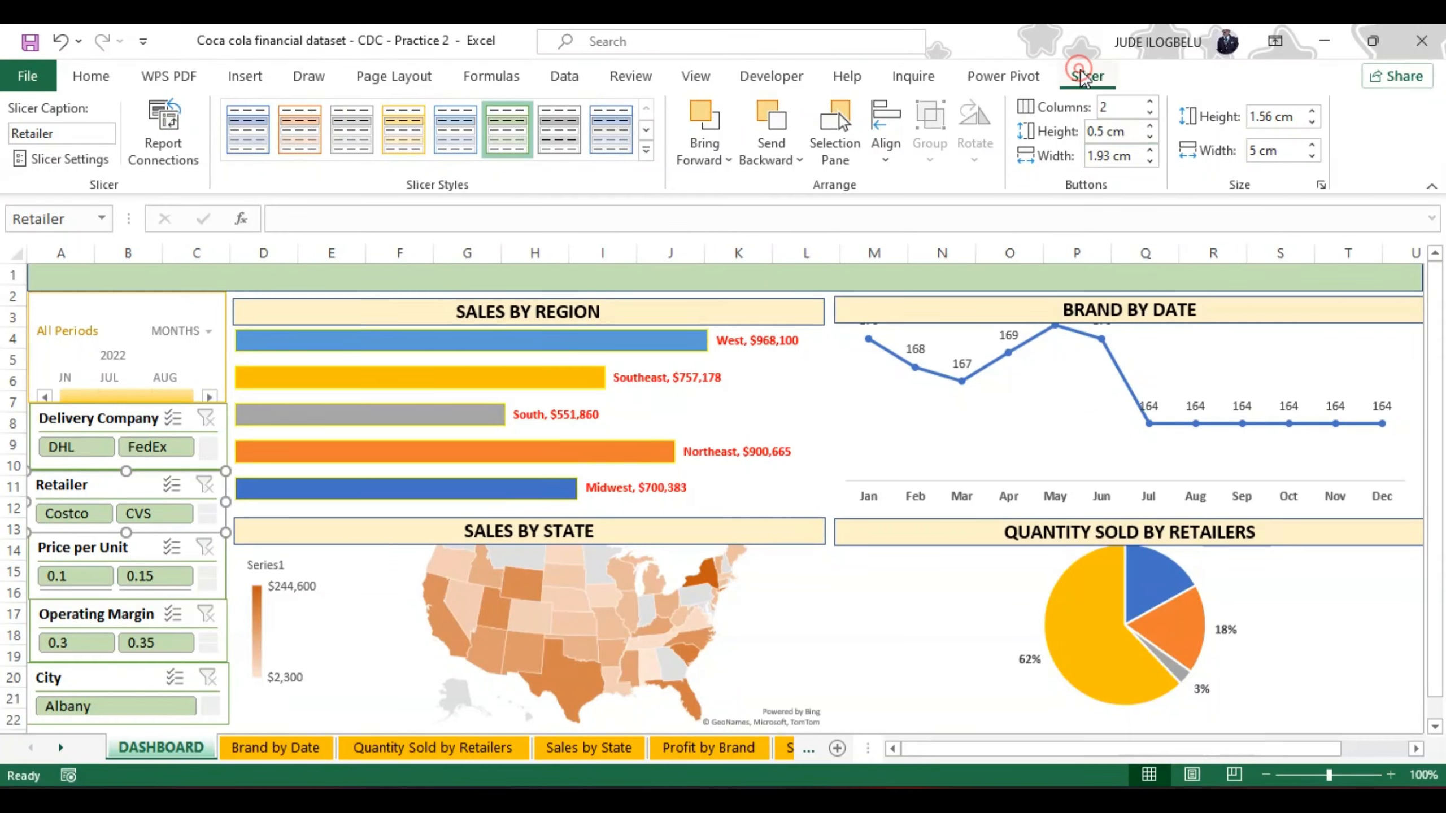
left_click(182, 134)
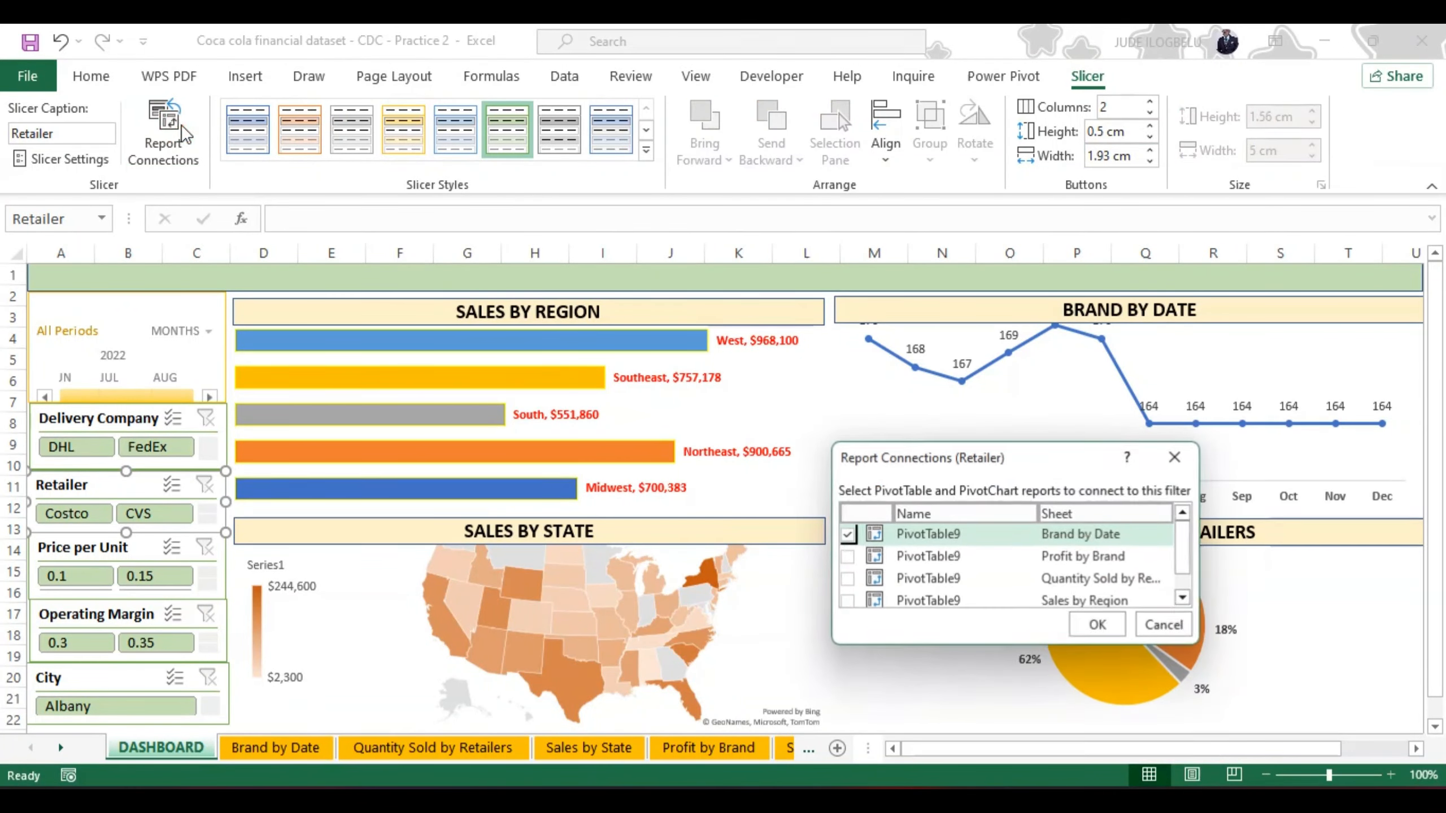
left_click(848, 556)
left_click(847, 579)
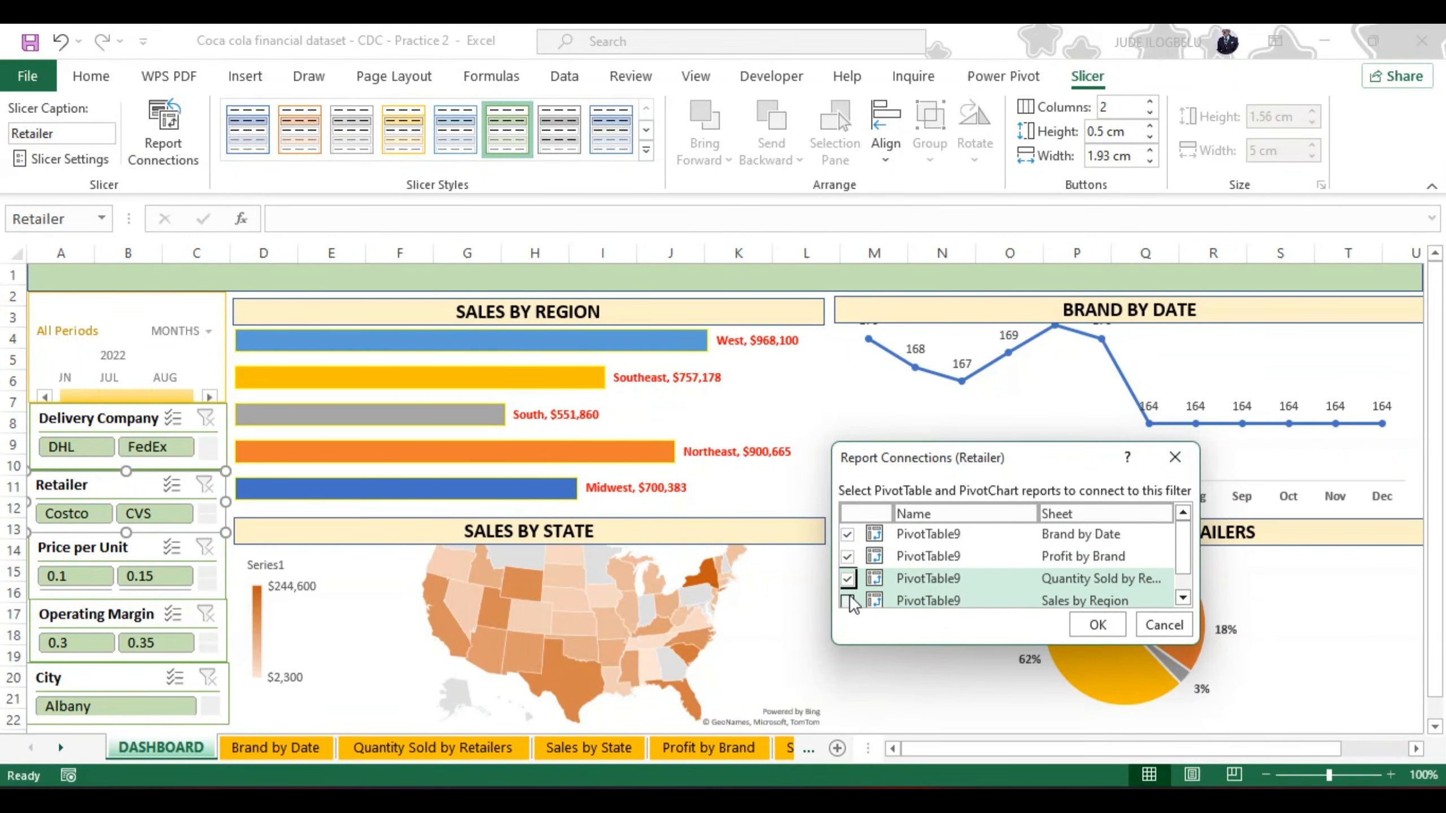
left_click(847, 600)
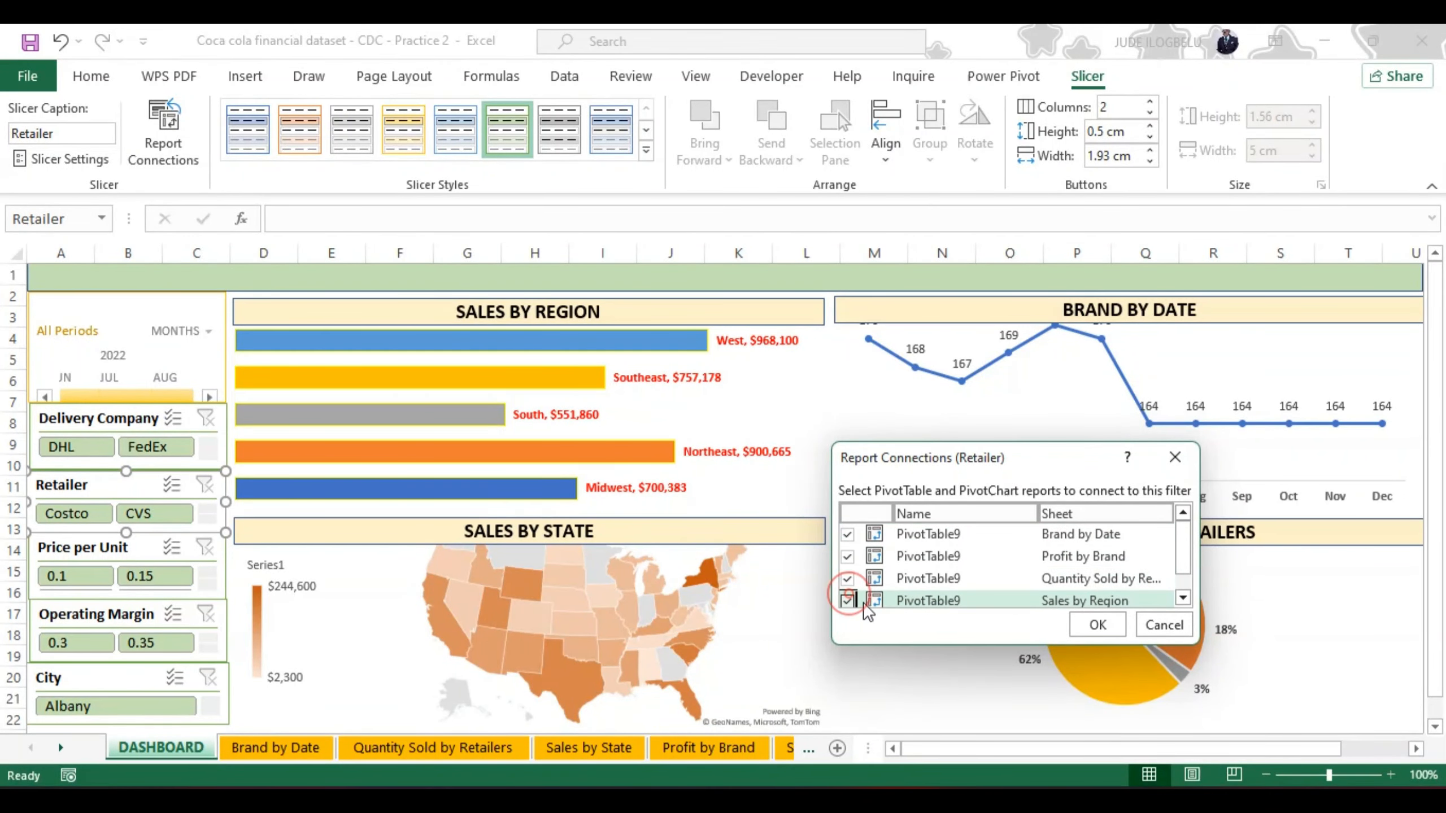
left_click(1182, 597)
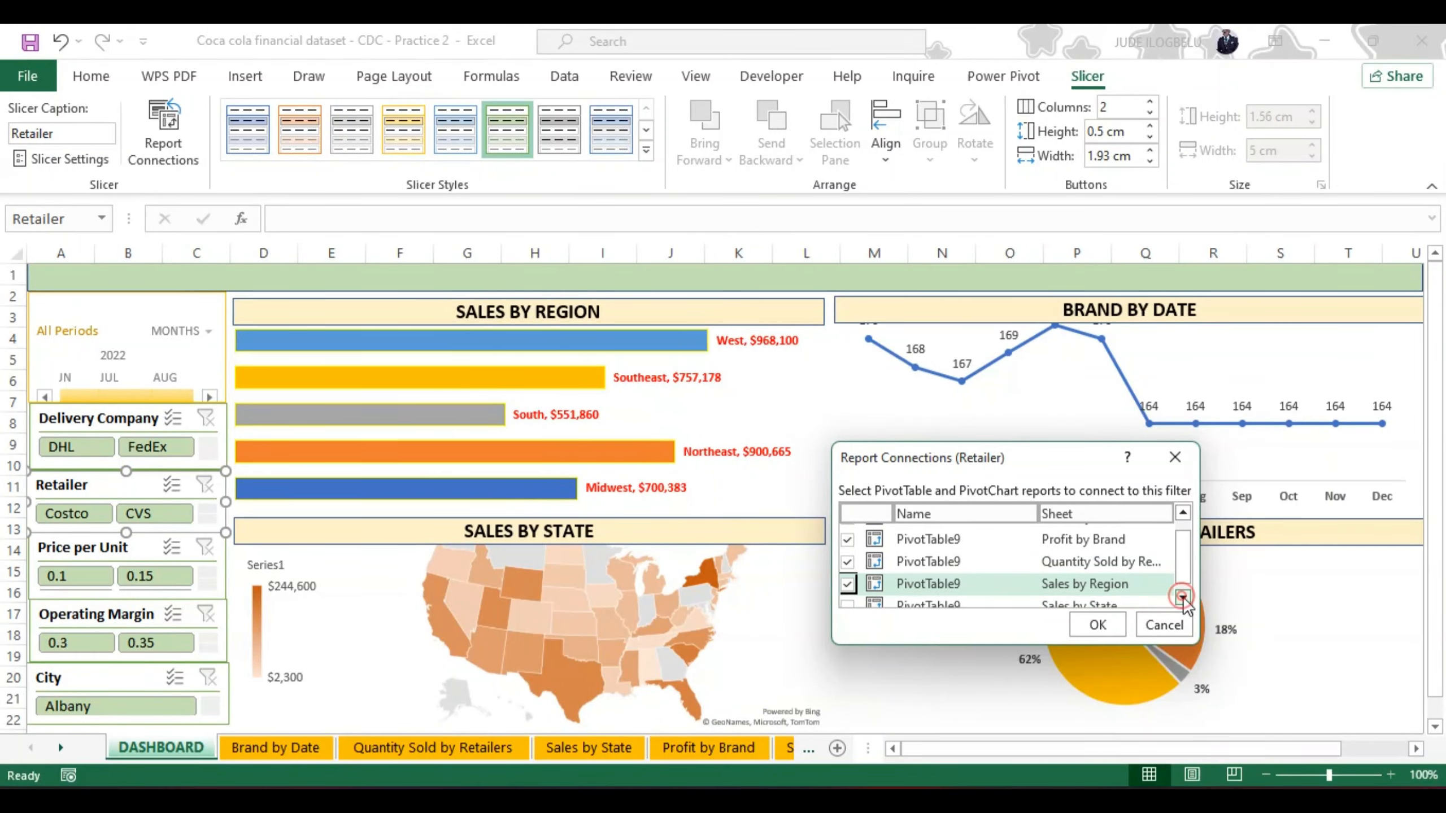
left_click(848, 606)
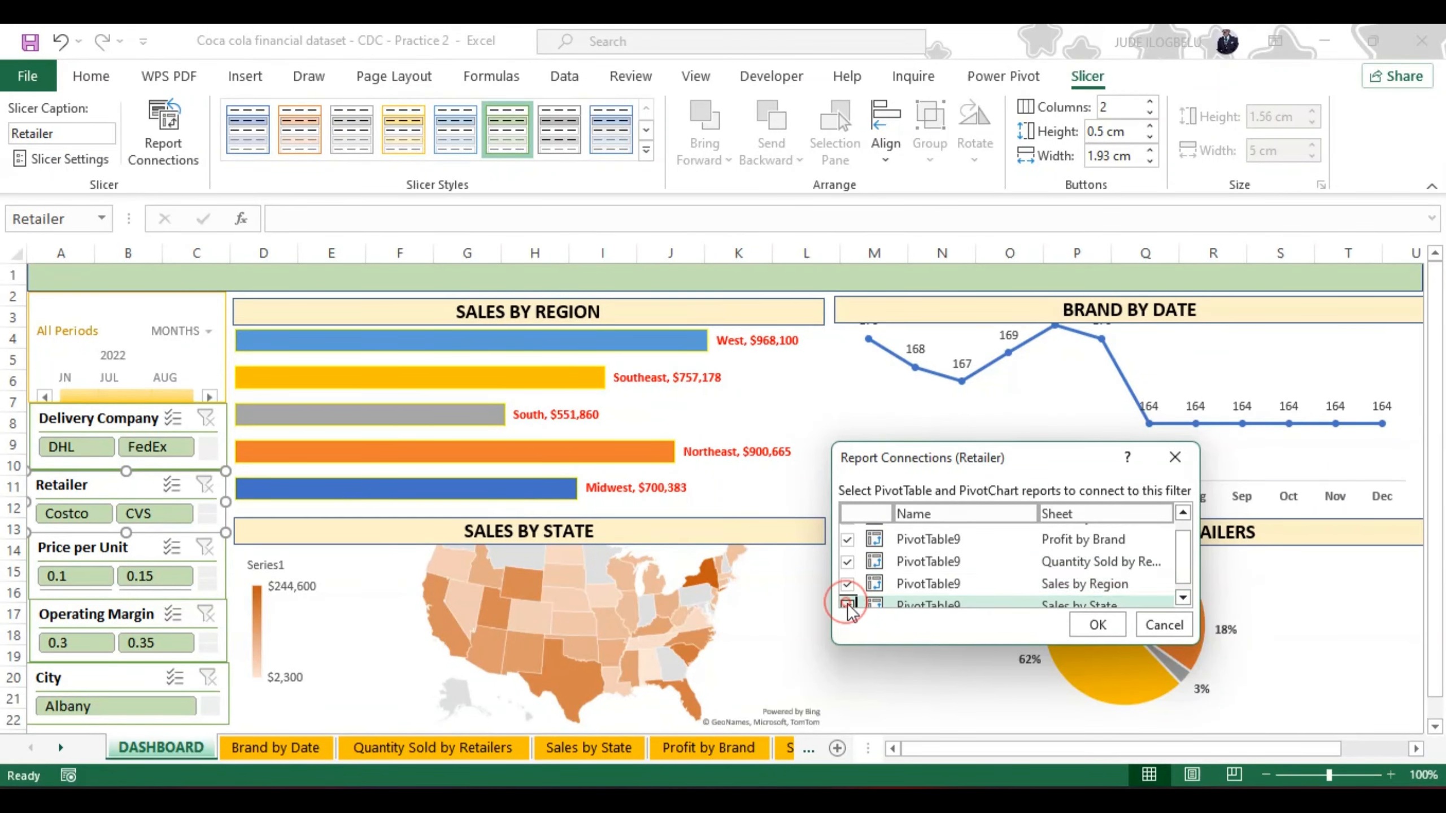
left_click(1096, 626)
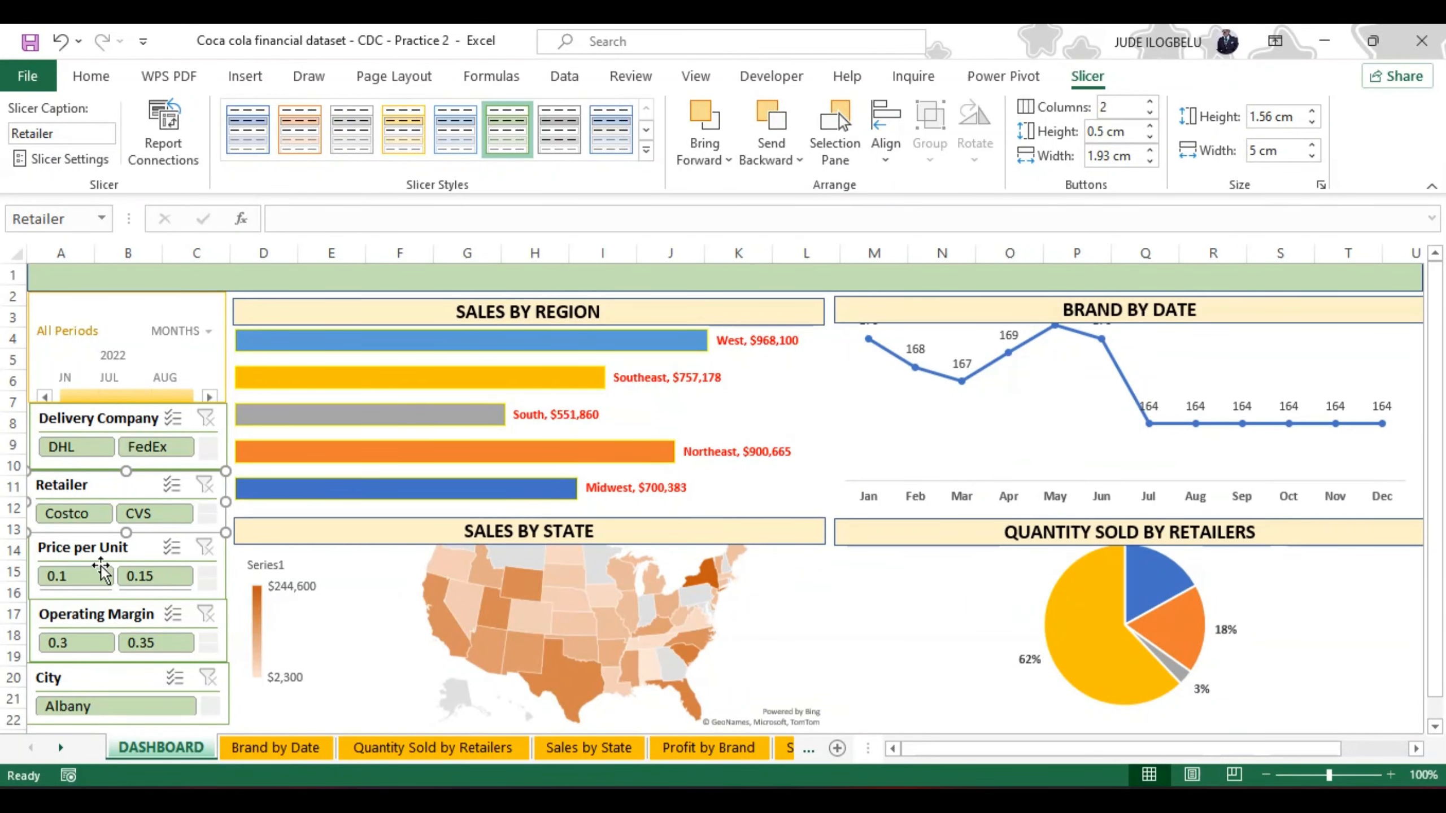
Step: Connect the Operating Margin slicer to the Profit by Brand, Quantity Sold by Retailers, Sales by Region and Sales by State pivot reports
left_click(117, 612)
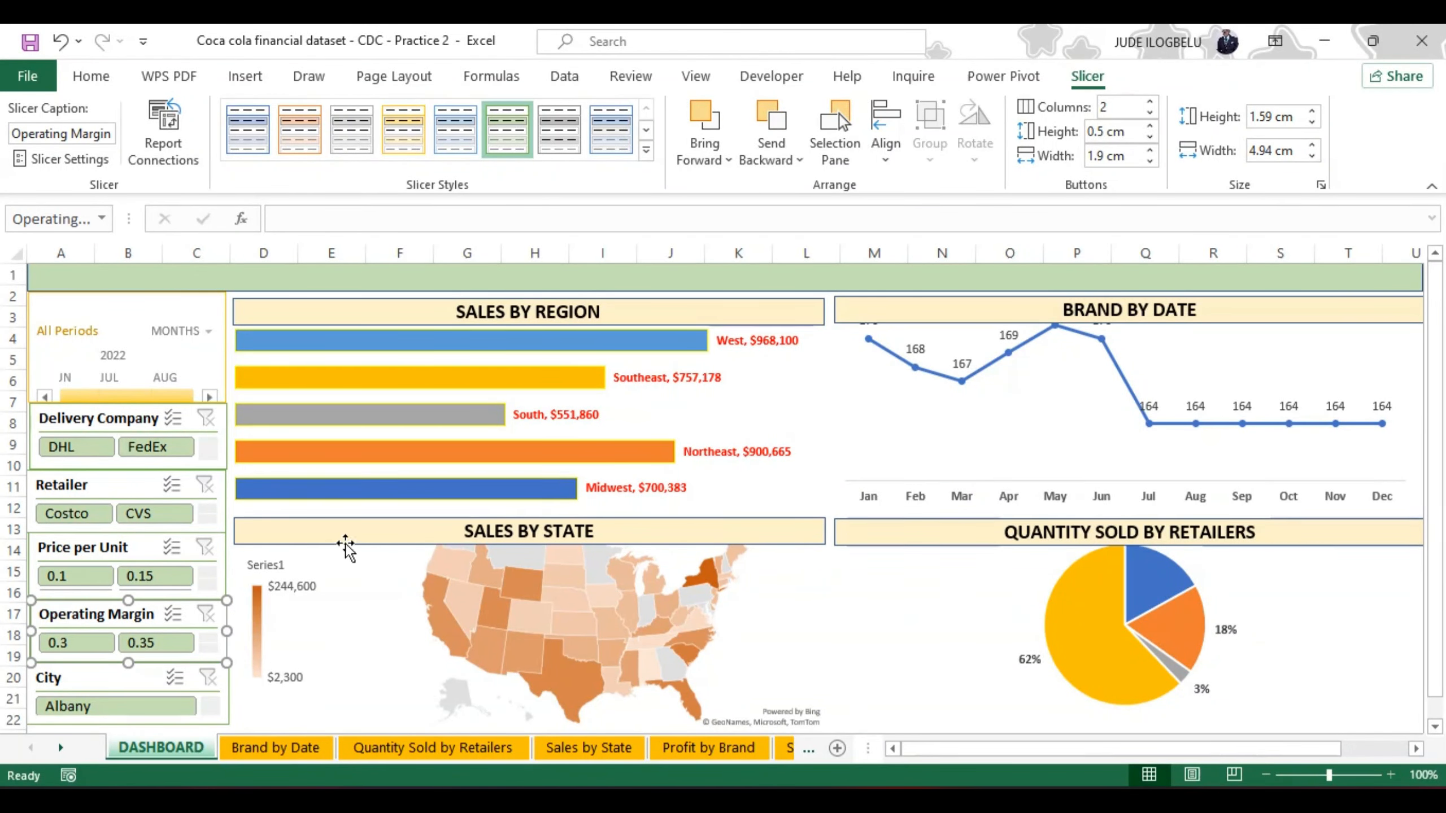
left_click(170, 120)
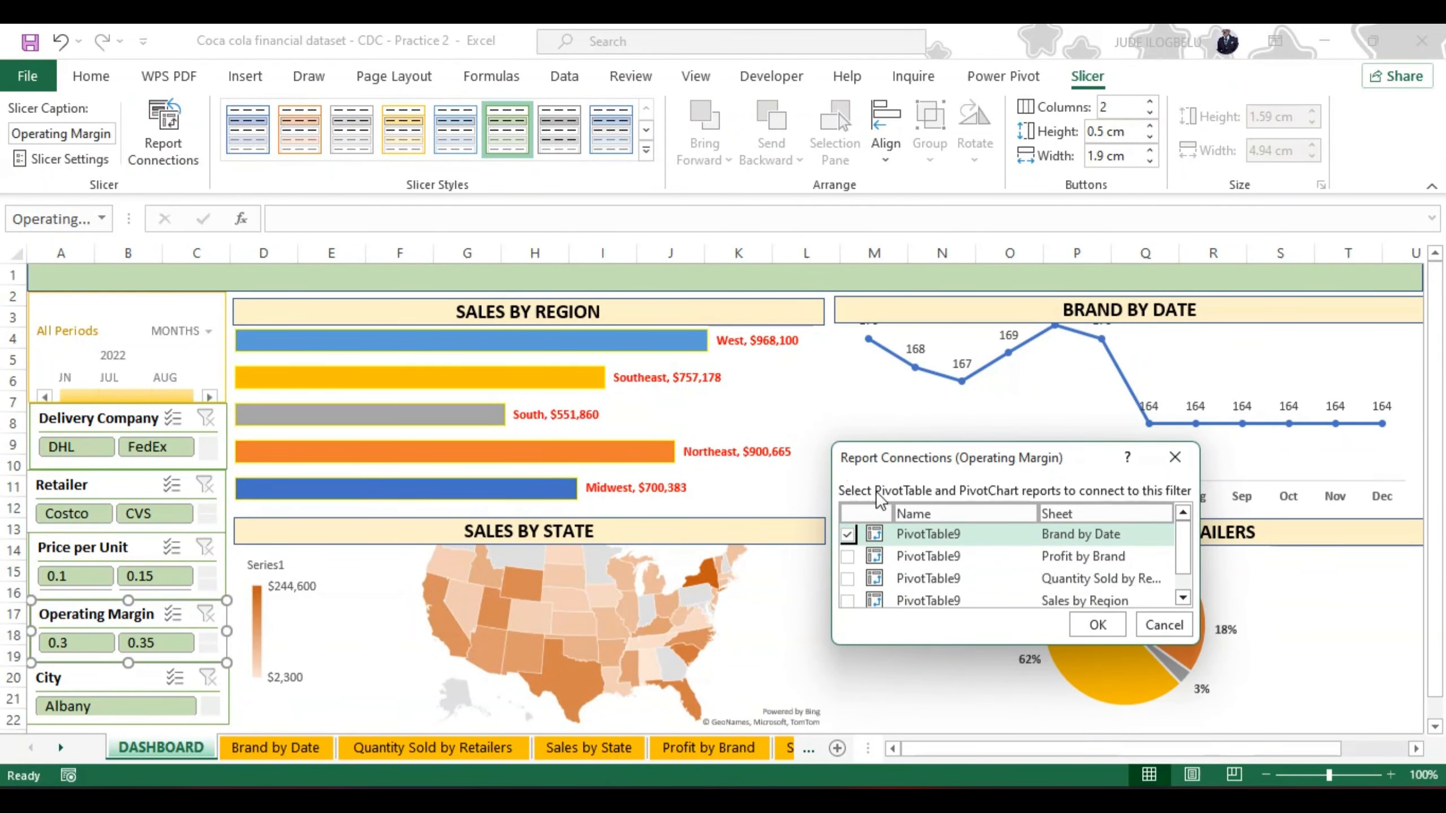
left_click(847, 556)
left_click(847, 578)
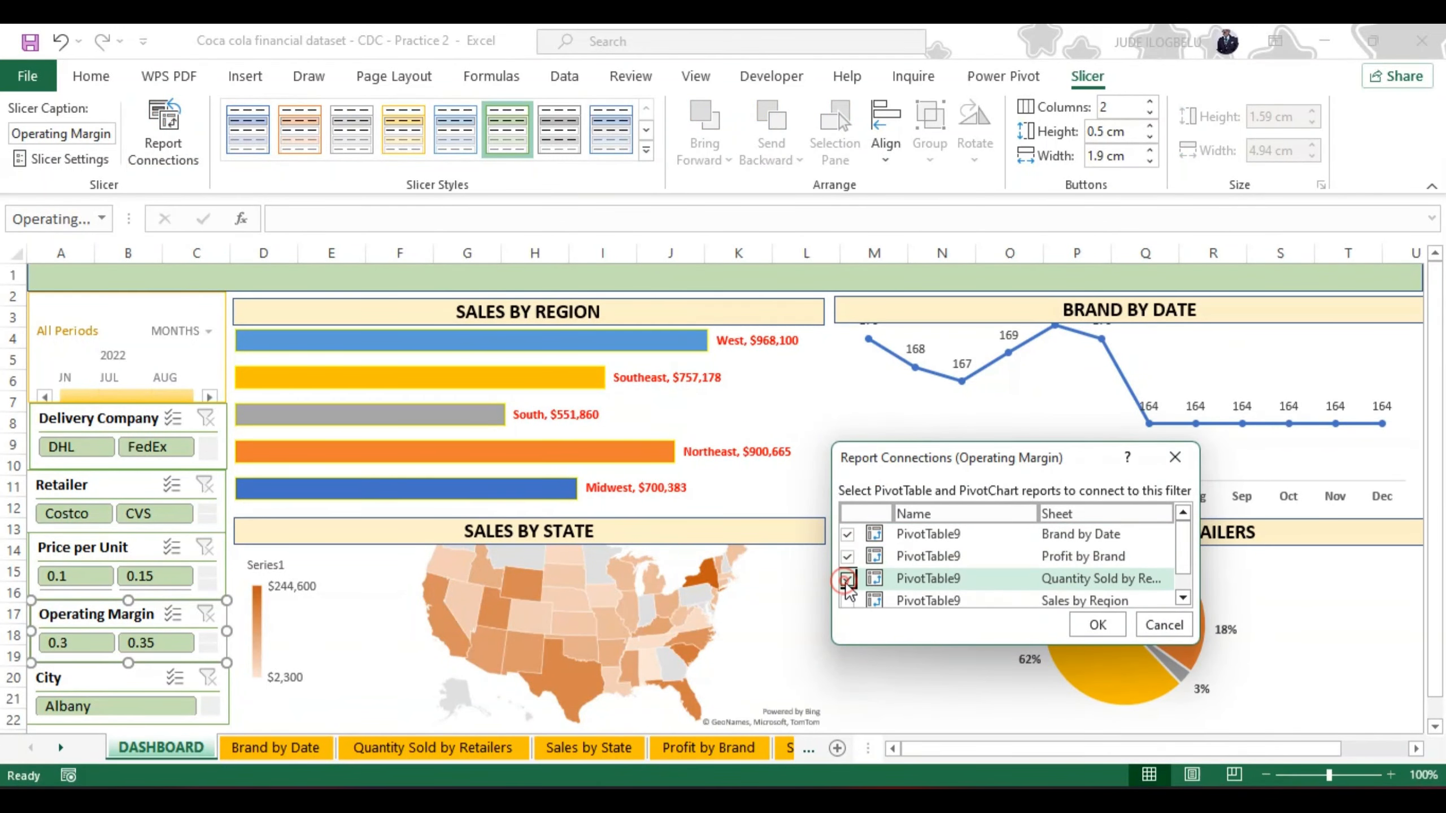
left_click(847, 601)
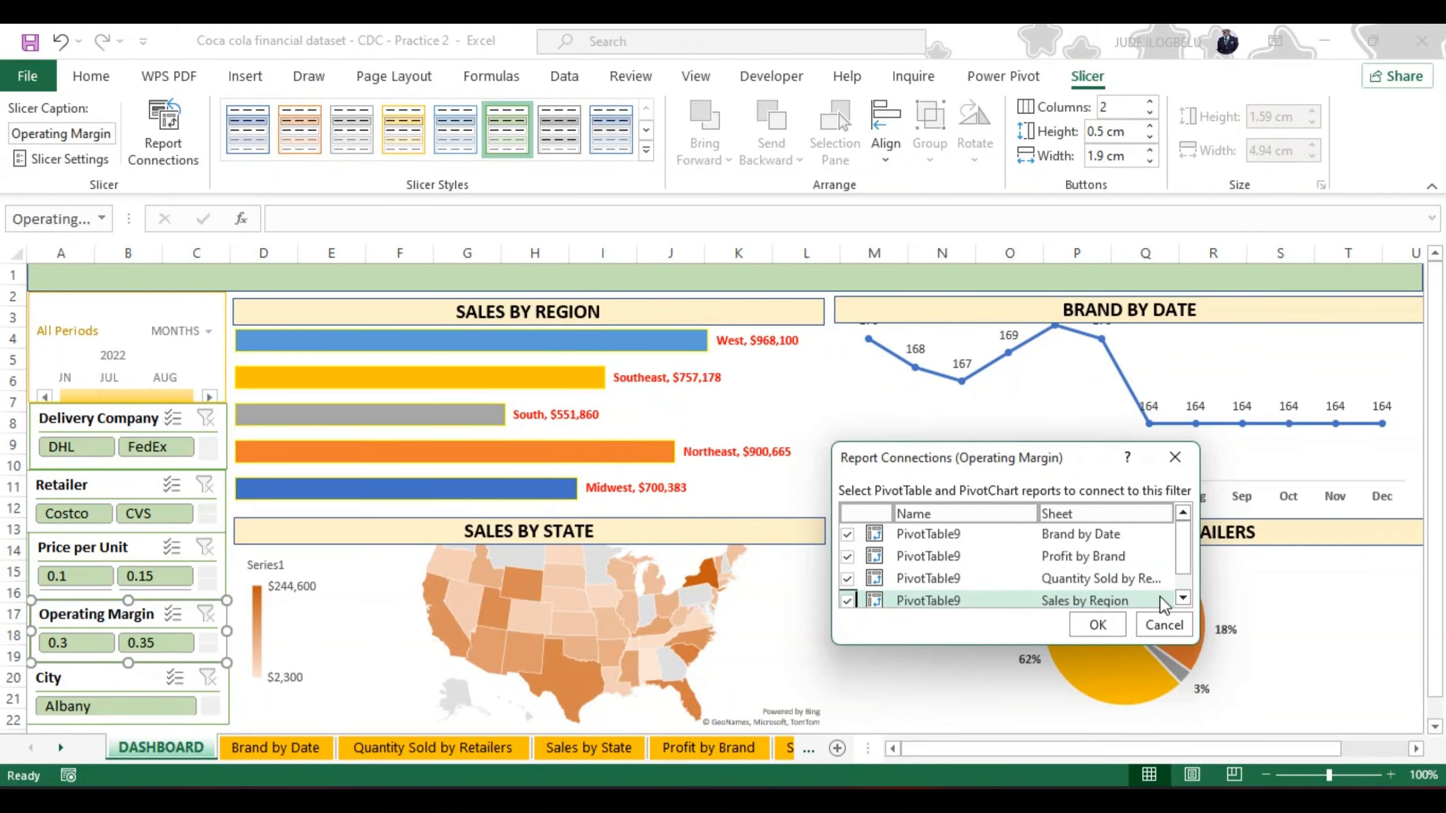
left_click(1182, 598)
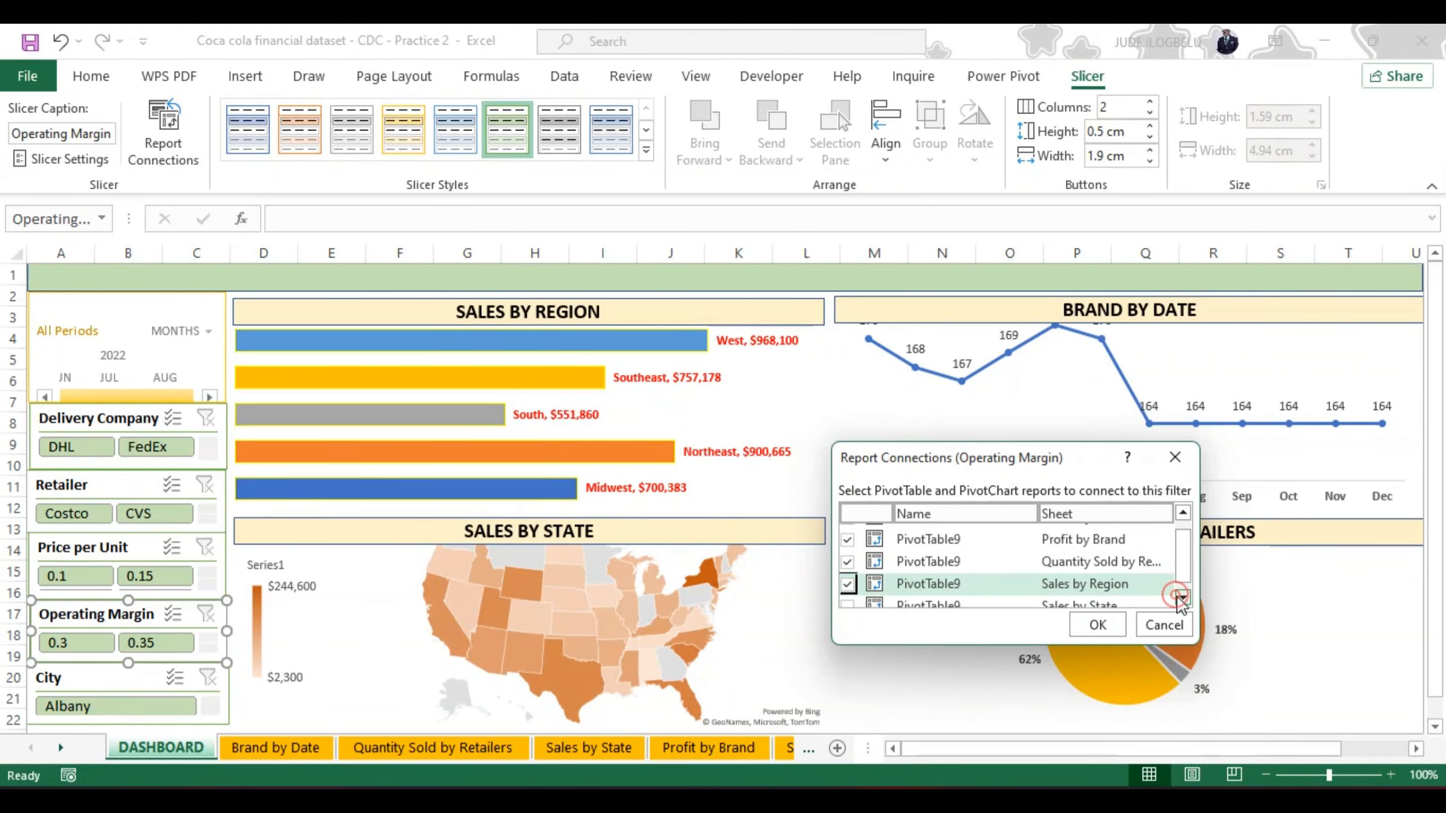
left_click(848, 603)
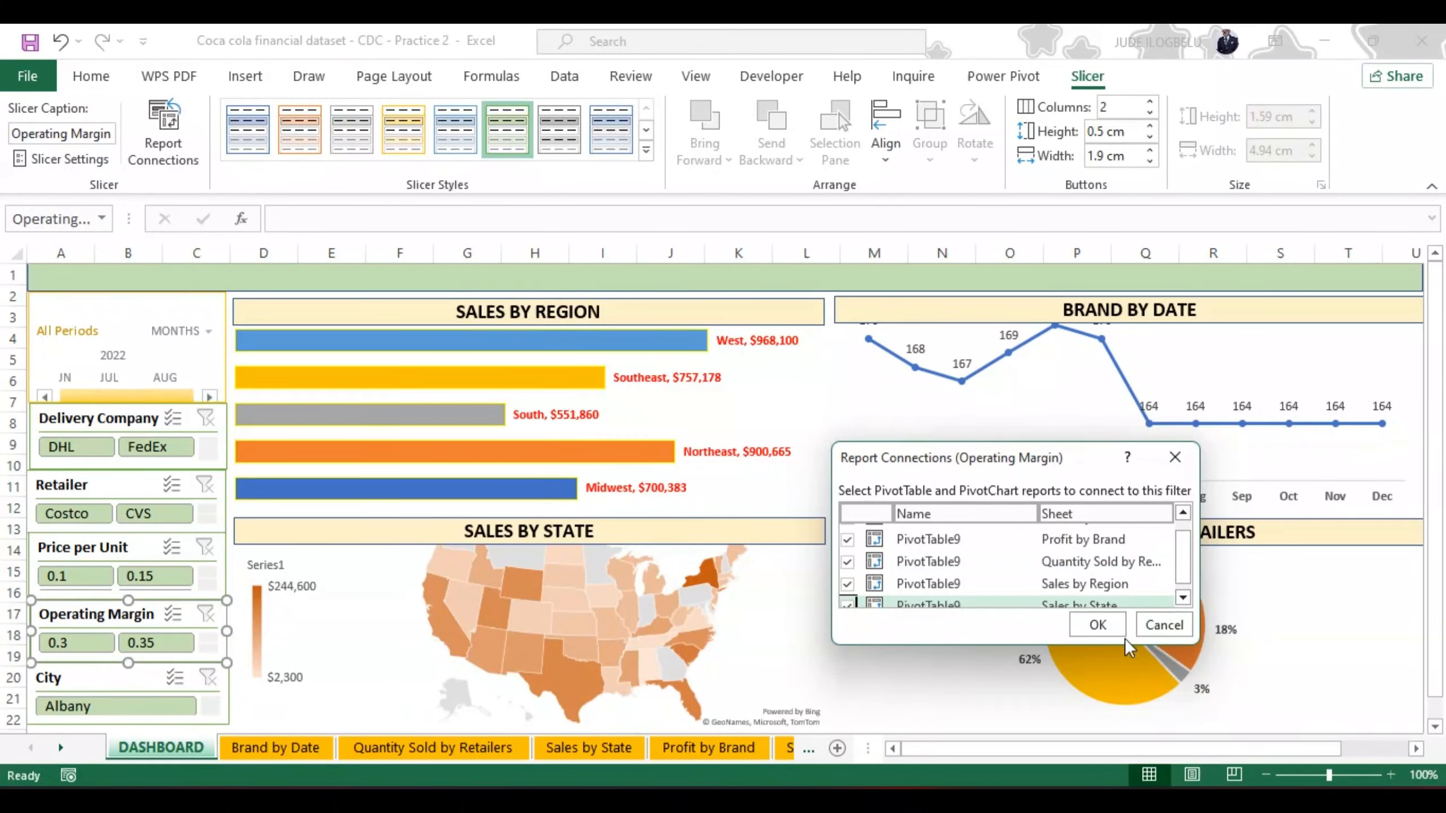
left_click(1097, 625)
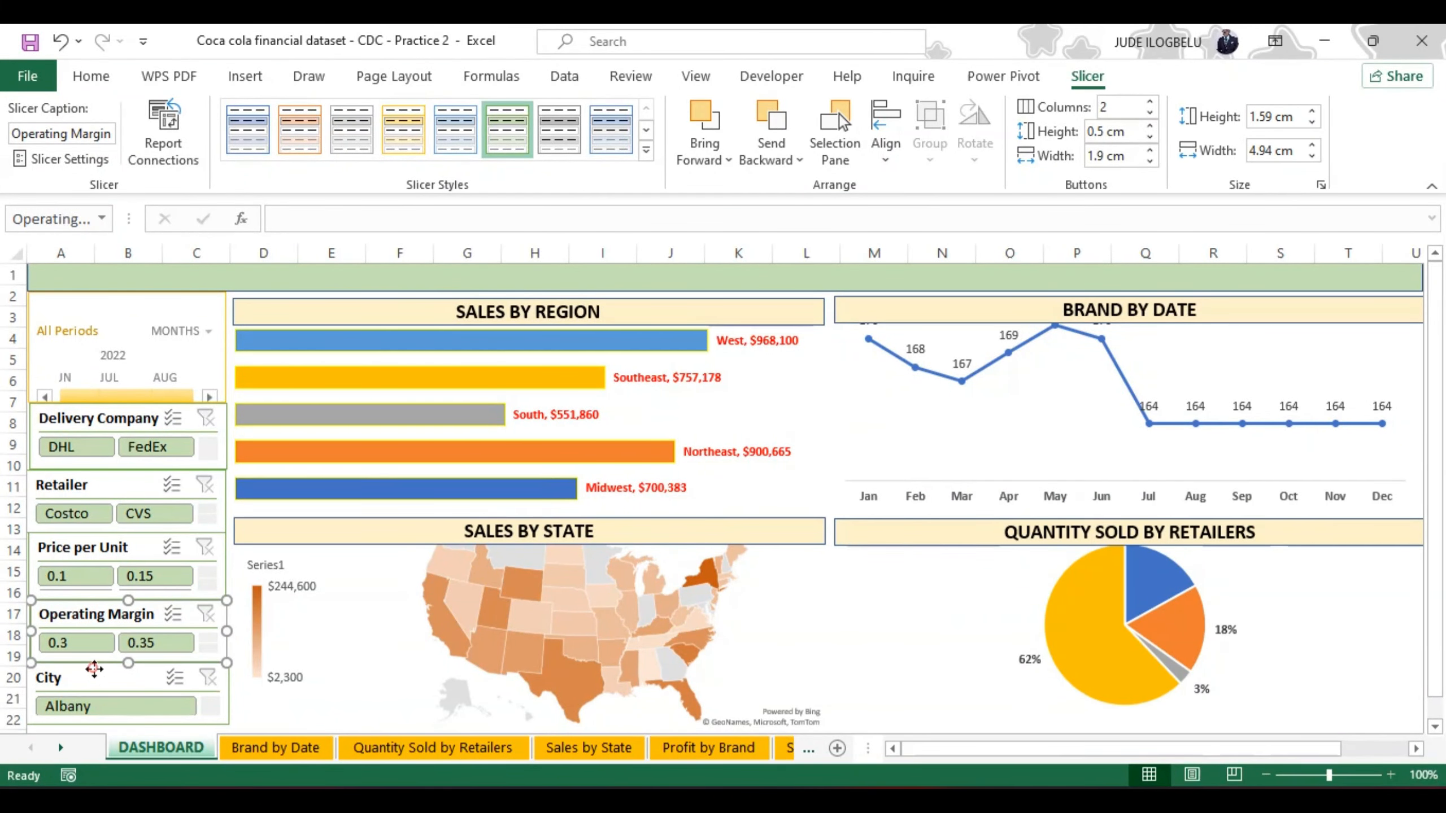
Step: Connect the City slicer to the Profit by Brand, Quantity Sold by Retailers, Sales by Region and Sales by State pivot reports
left_click(94, 671)
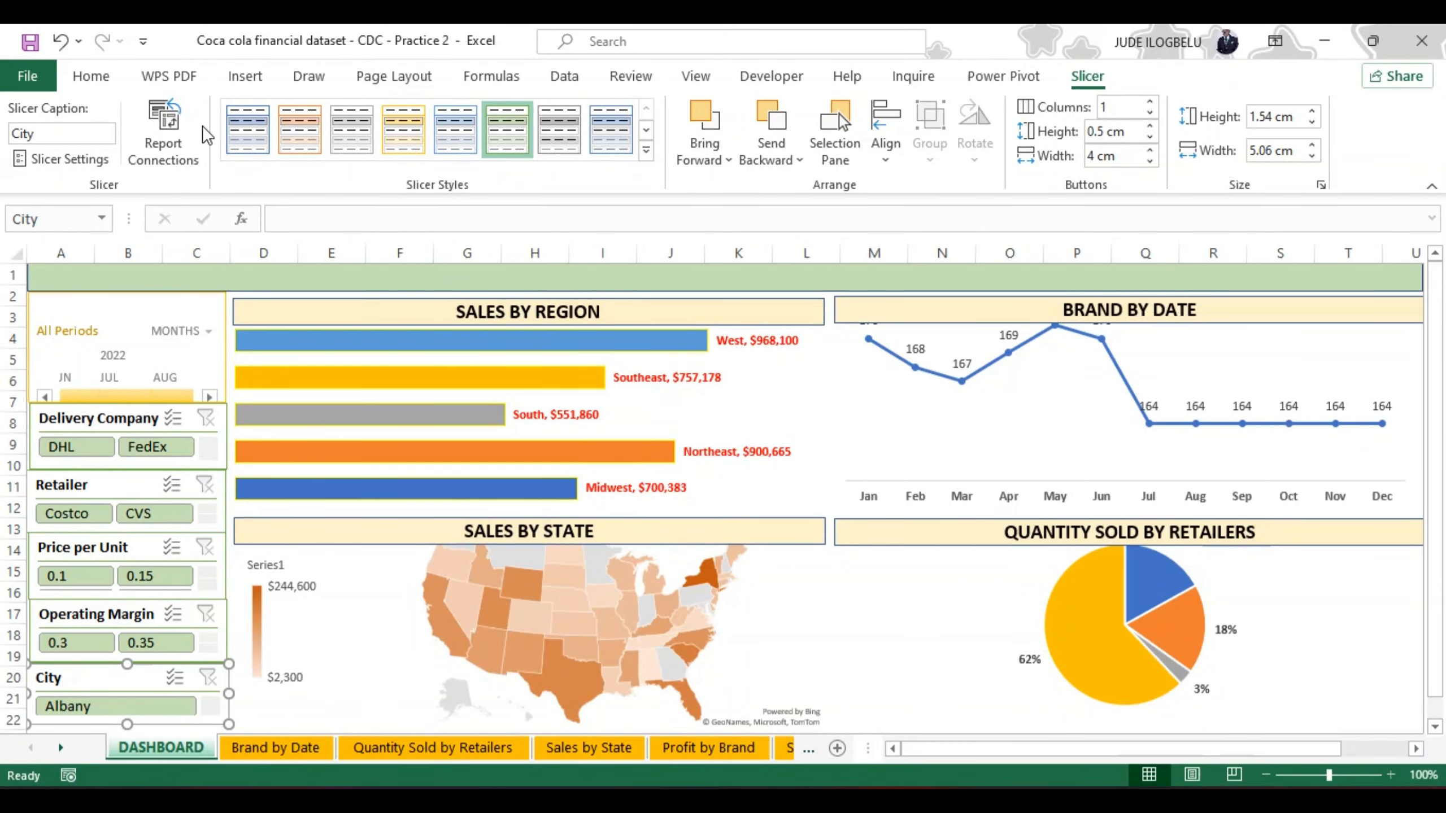
left_click(164, 132)
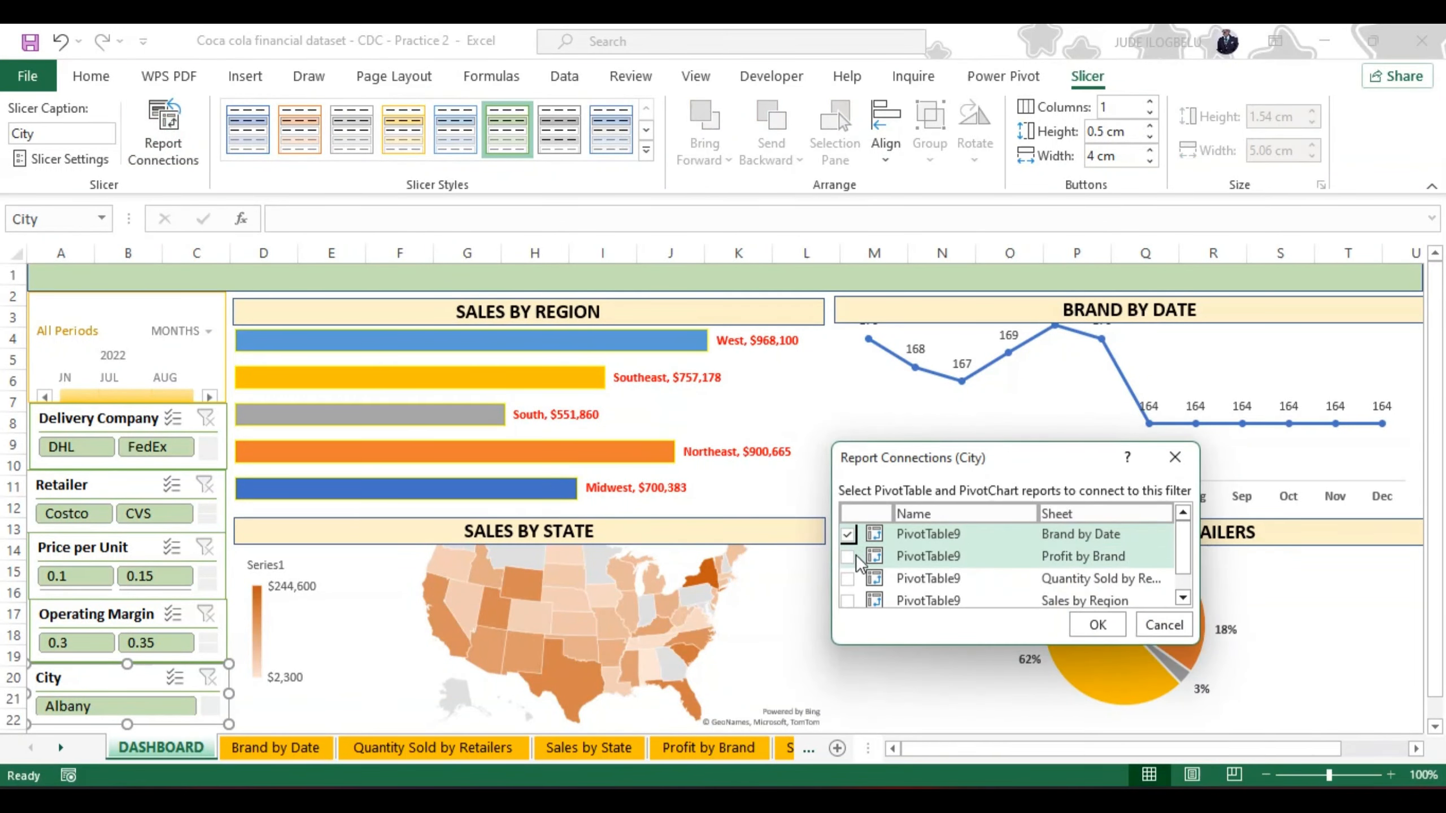
left_click(848, 557)
left_click(848, 579)
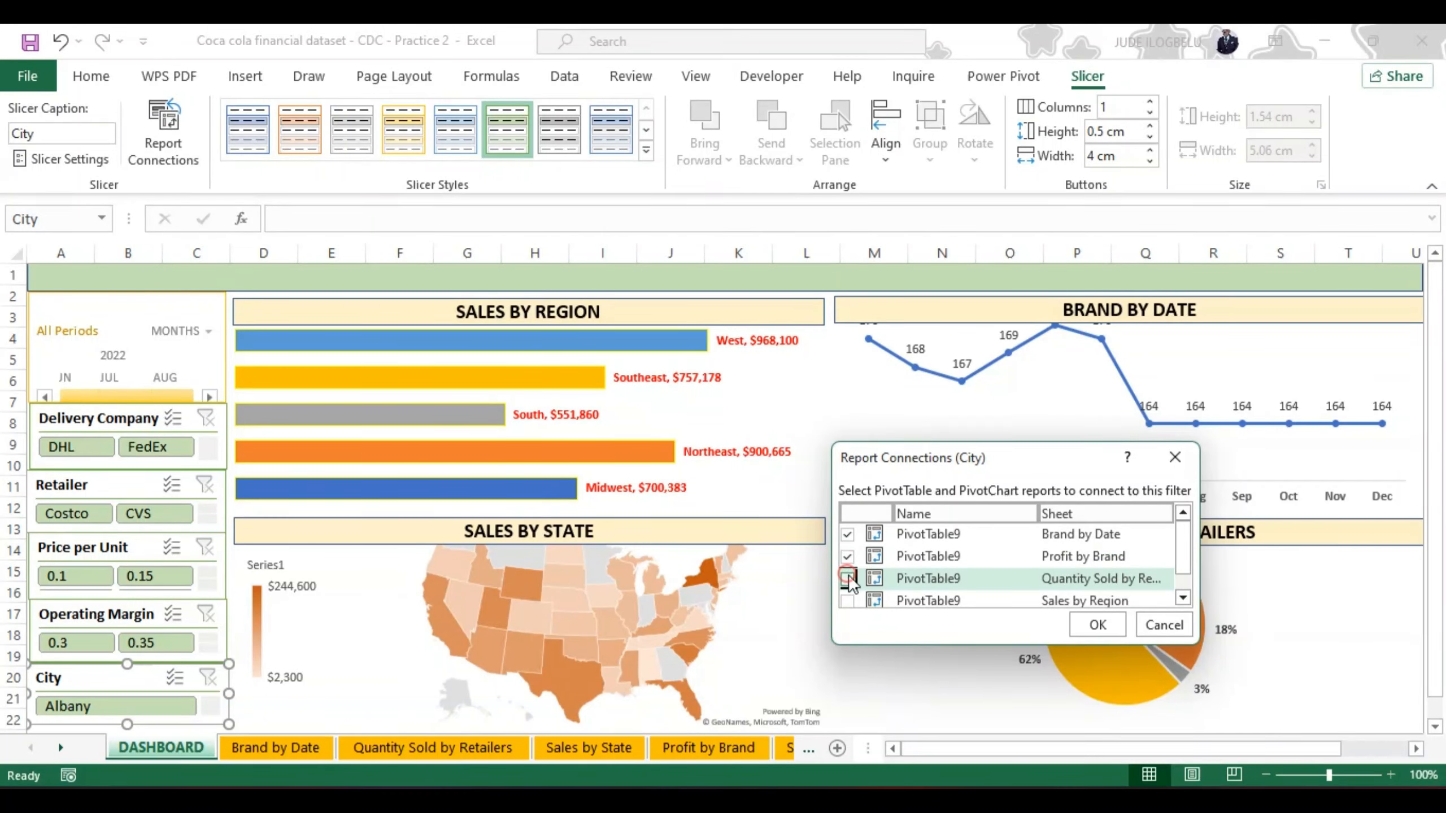
left_click(848, 601)
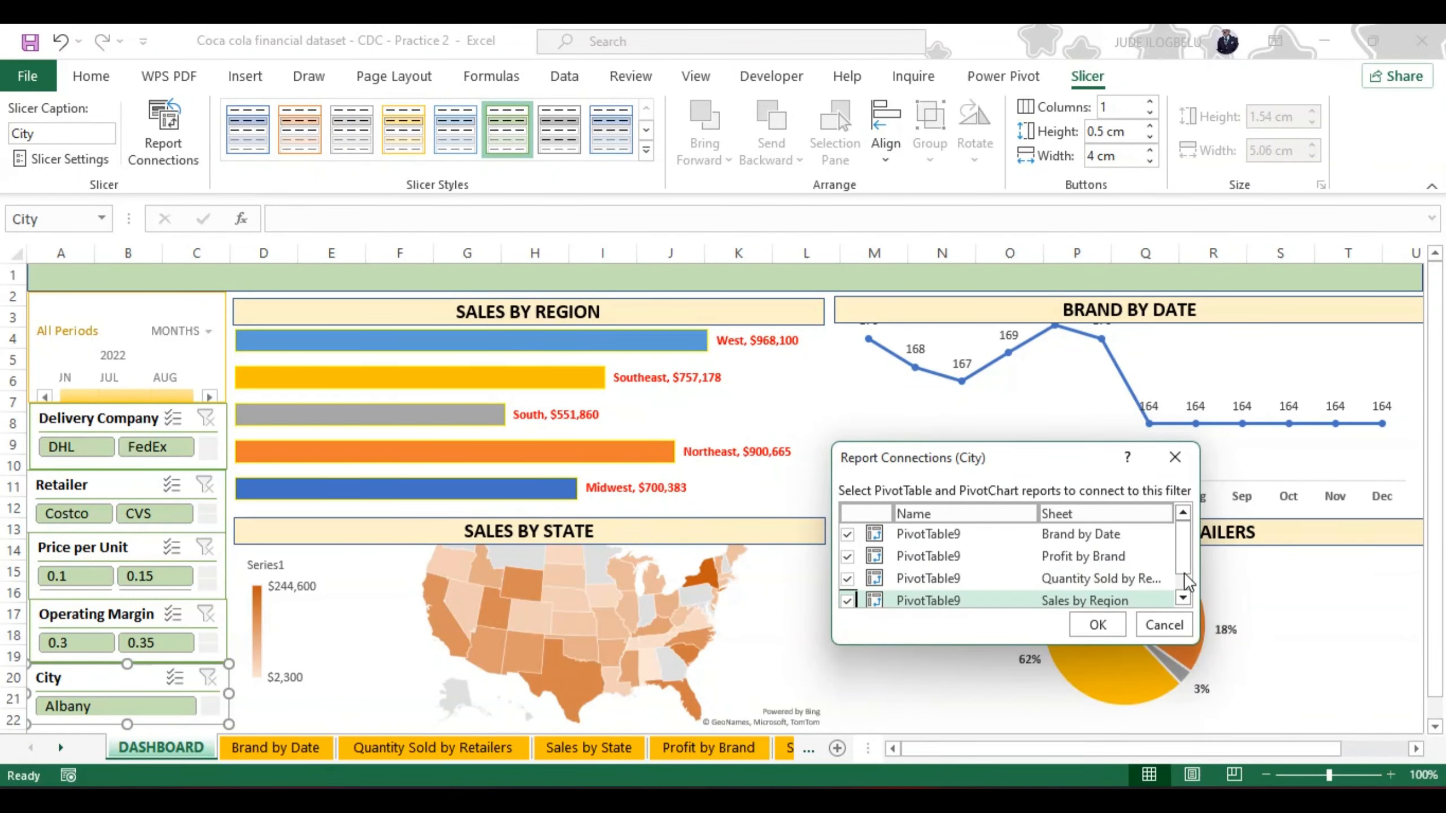
scroll(1183, 567, "down", 1)
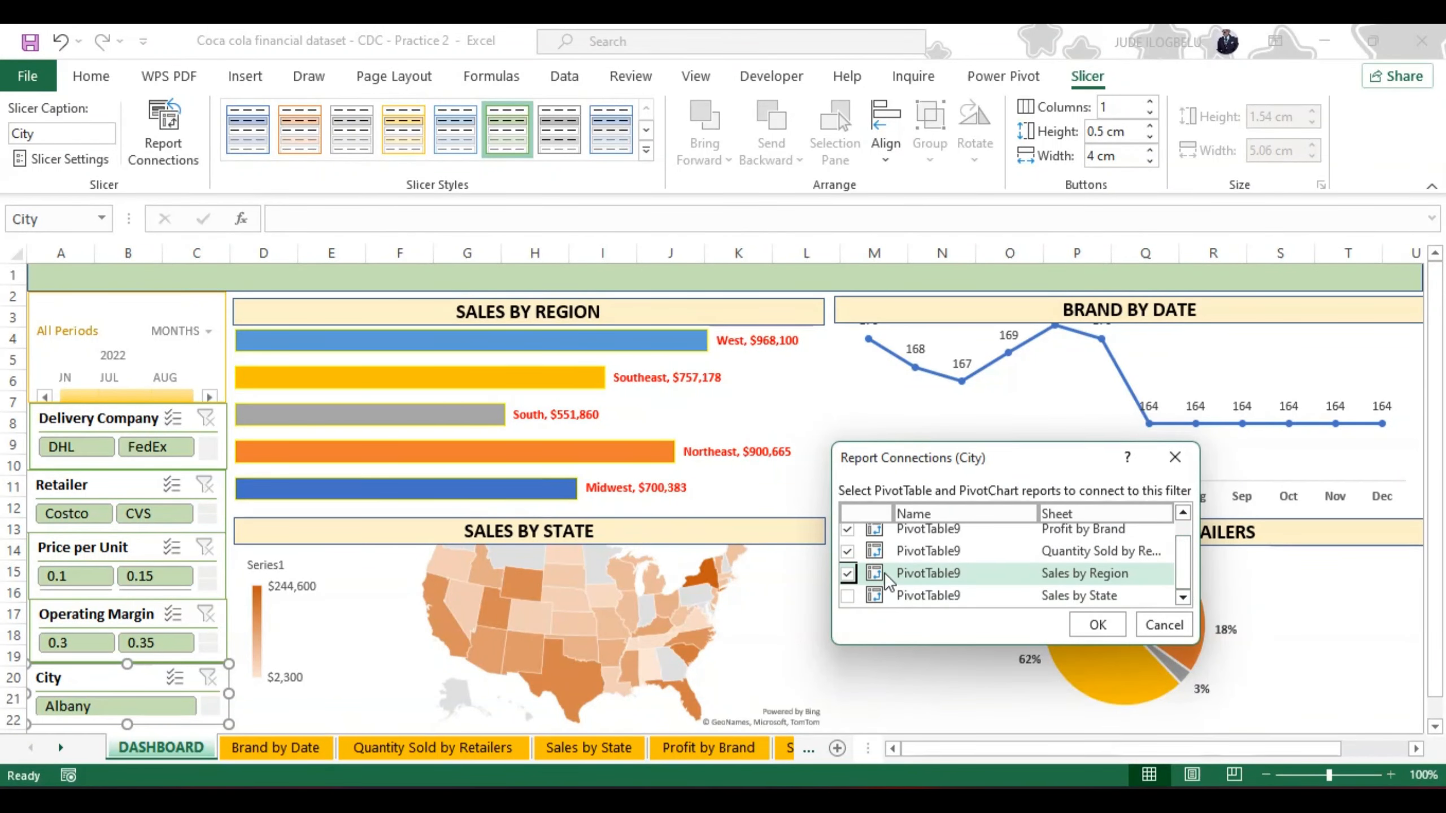
left_click(848, 596)
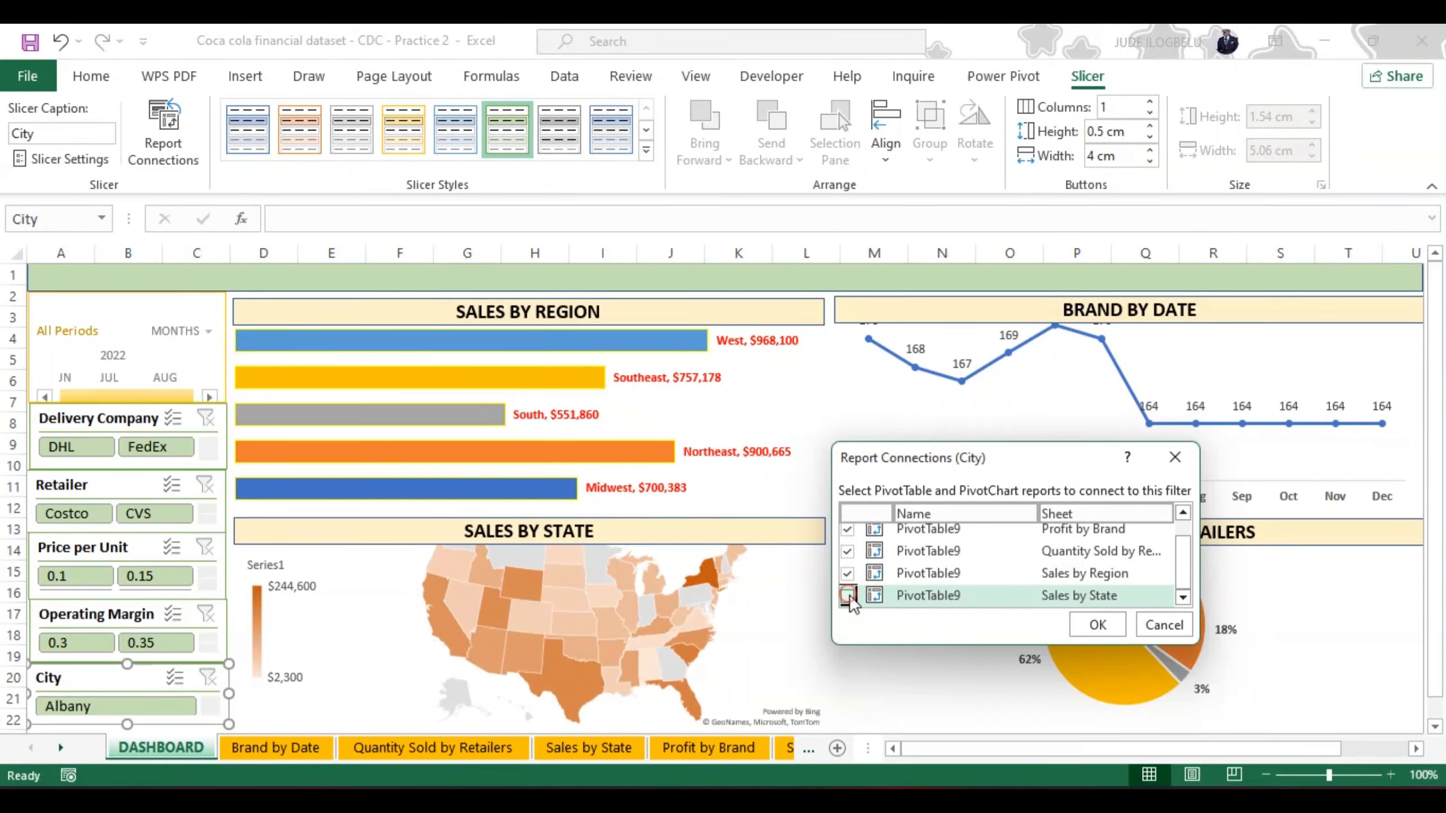
left_click(1094, 624)
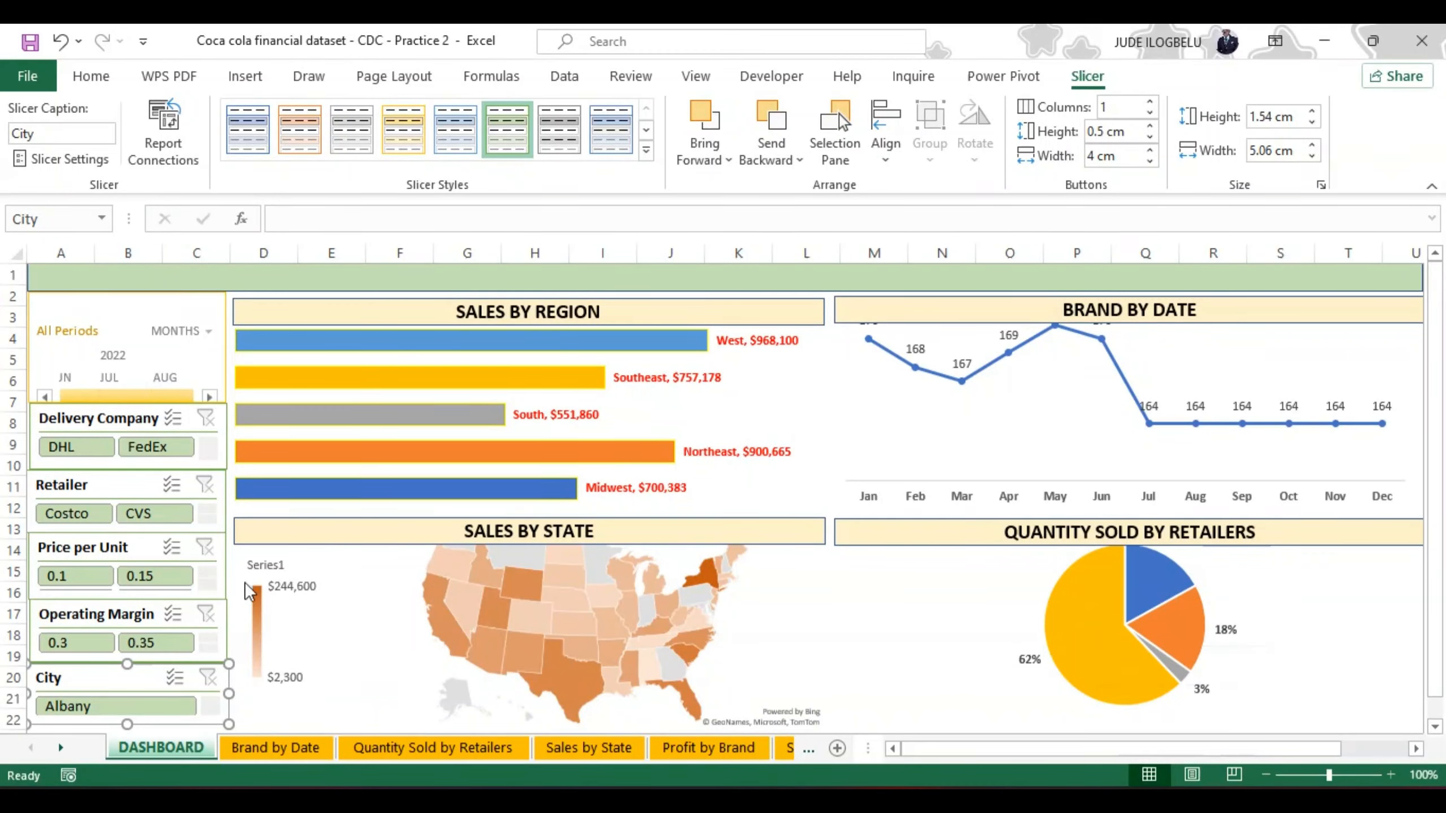
Step: Test the Delivery Company slicer by filtering the dashboard to DHL and clearing that filter
left_click(82, 453)
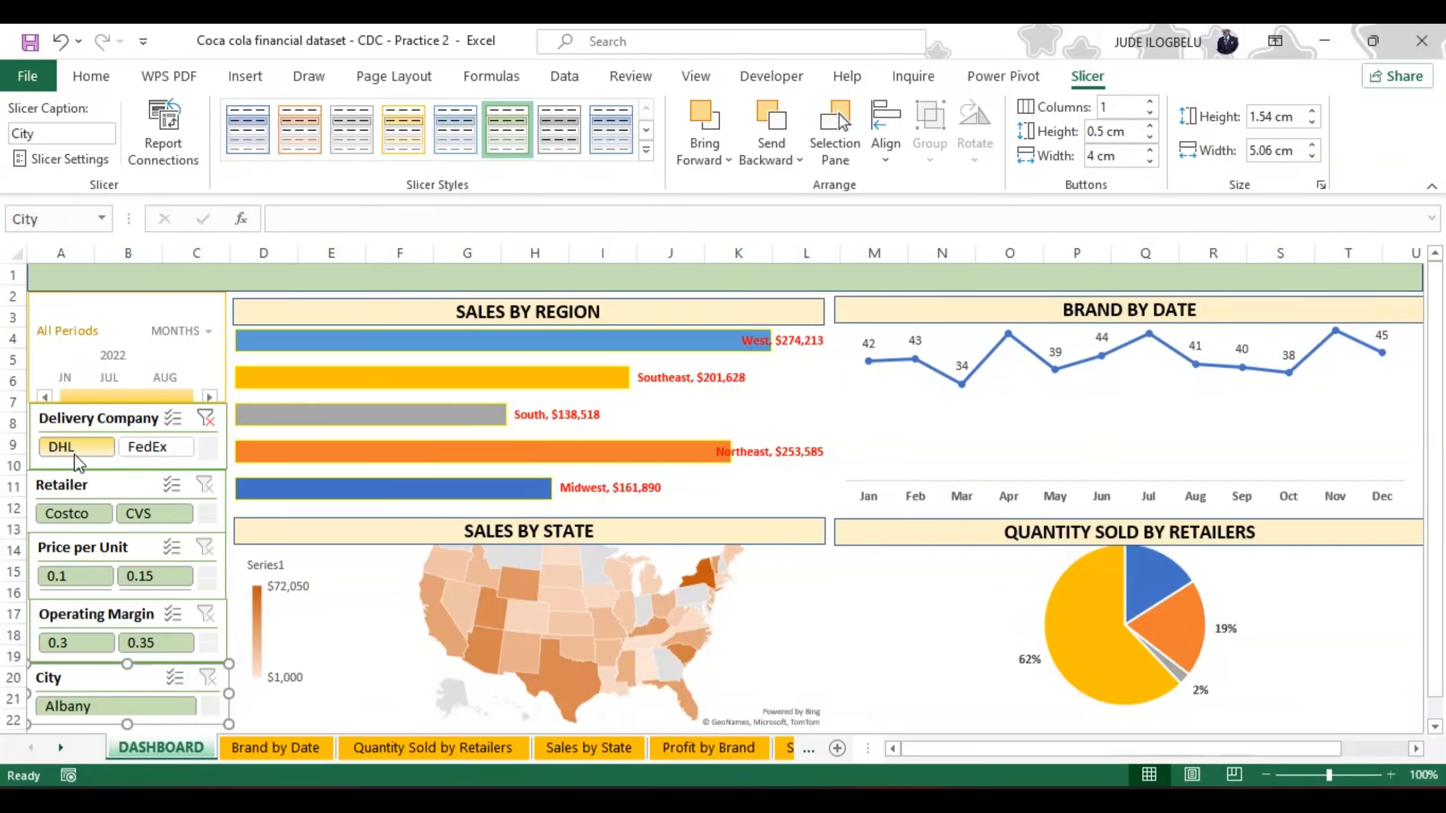
left_click(207, 421)
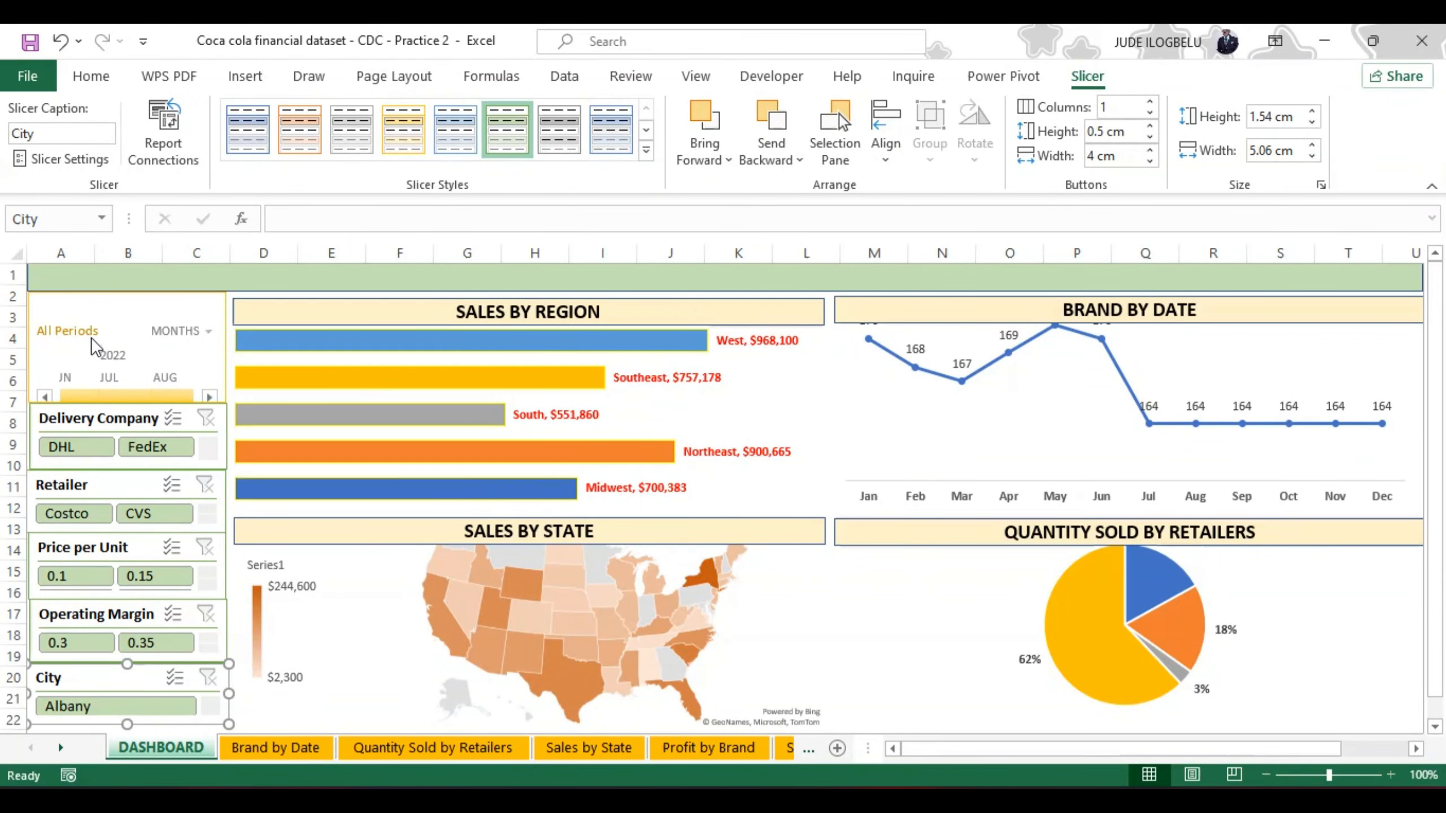
Step: Change the Delivery Company slicer's header caption to DELIVERY COMPANY in its slicer settings
left_click(114, 421)
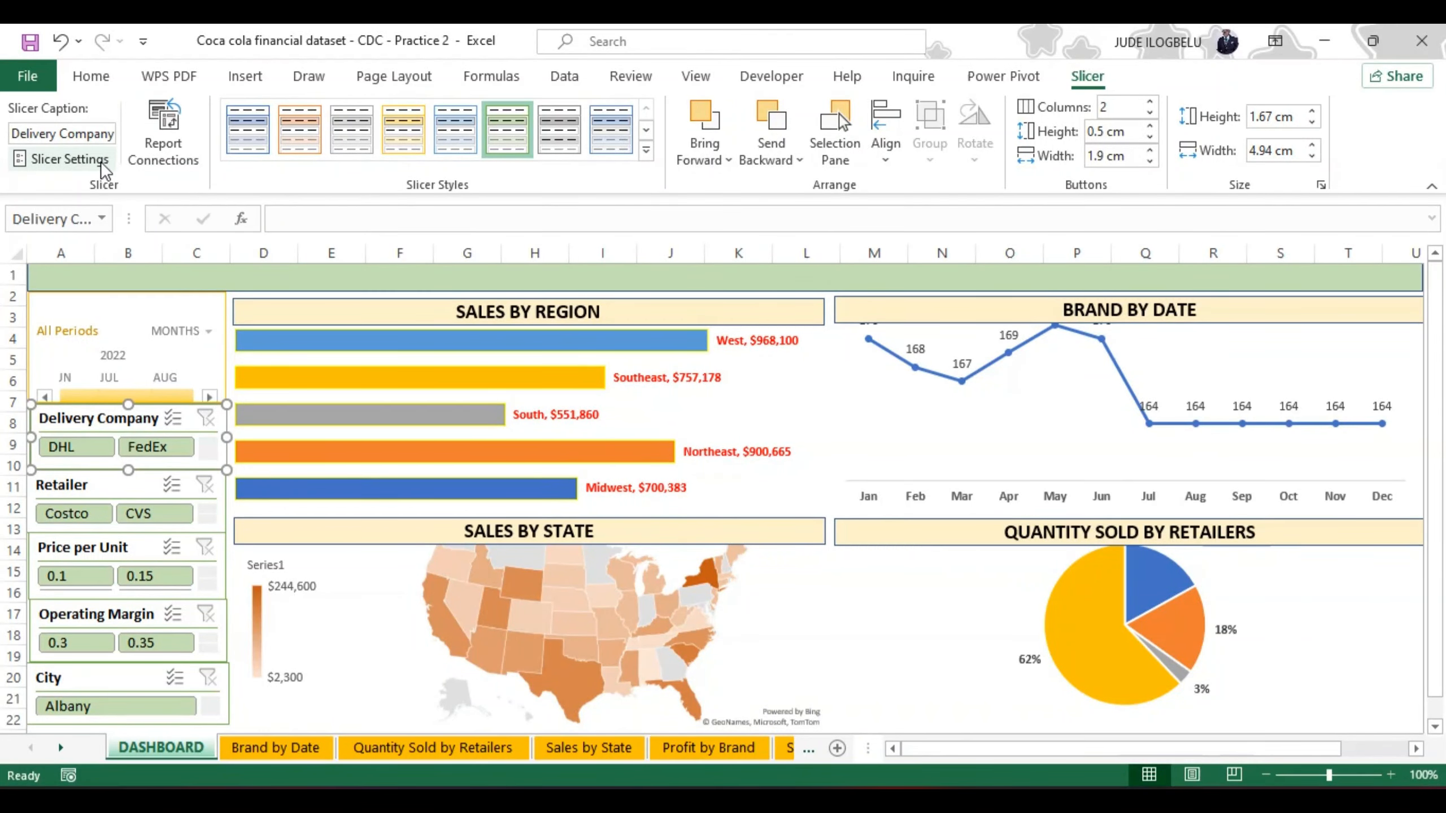
left_click(77, 162)
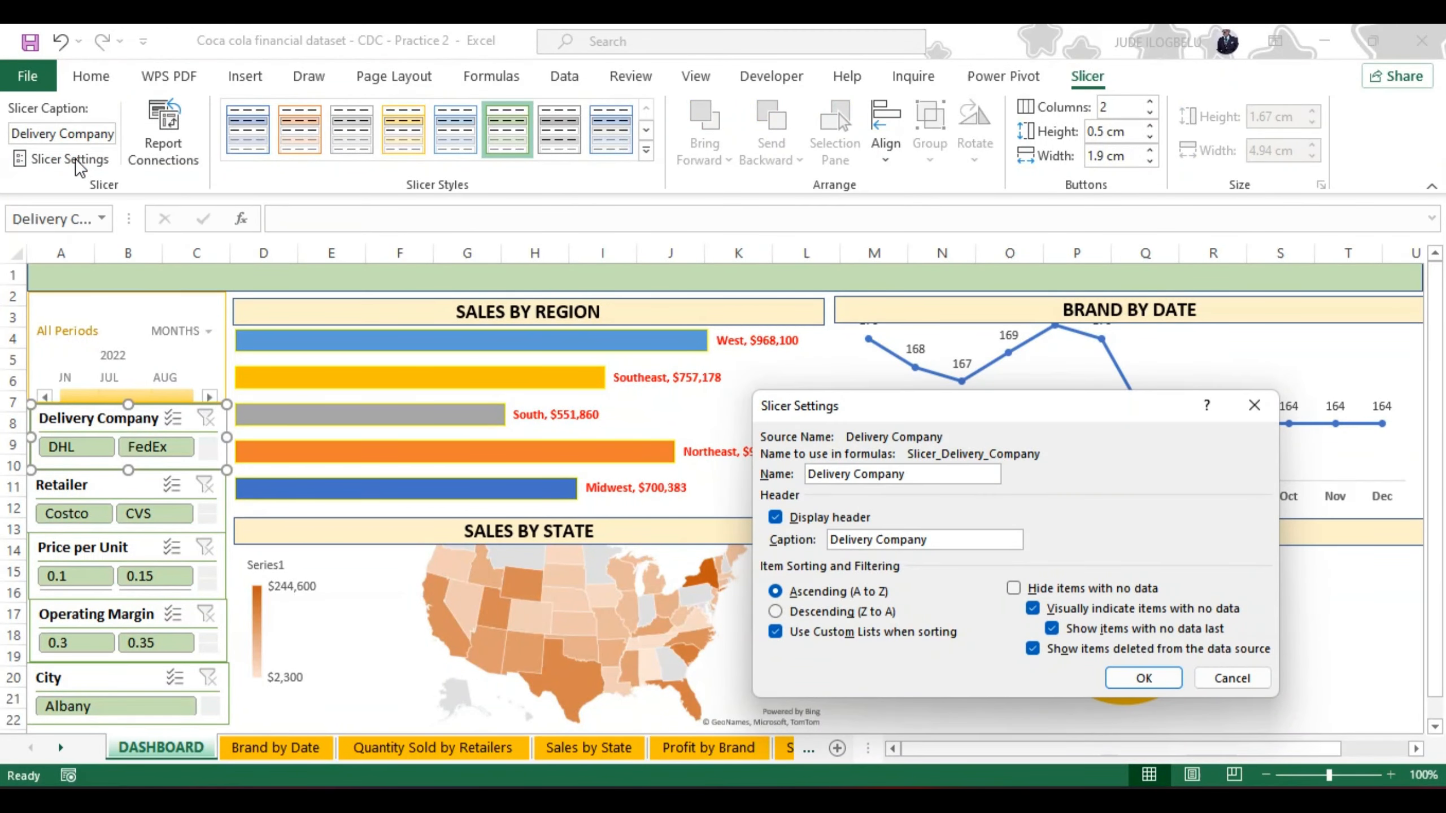
left_click(934, 539)
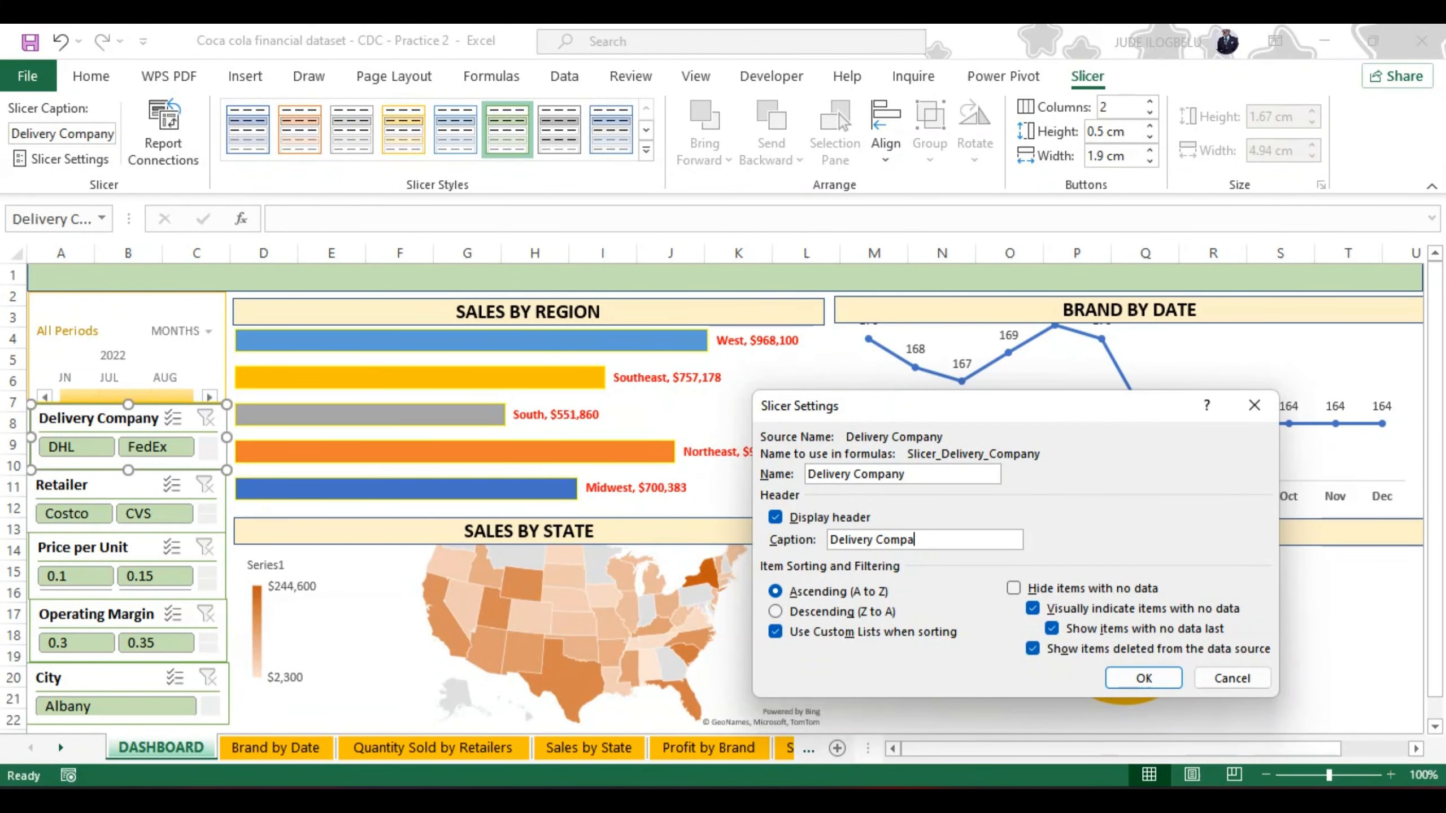
key("BackSpace")
key("BackSpace")
key("BackSpace")
key("BackSpace")
key("BackSpace")
key("BackSpace")
key("BackSpace")
key("BackSpace")
key("BackSpace")
key("BackSpace")
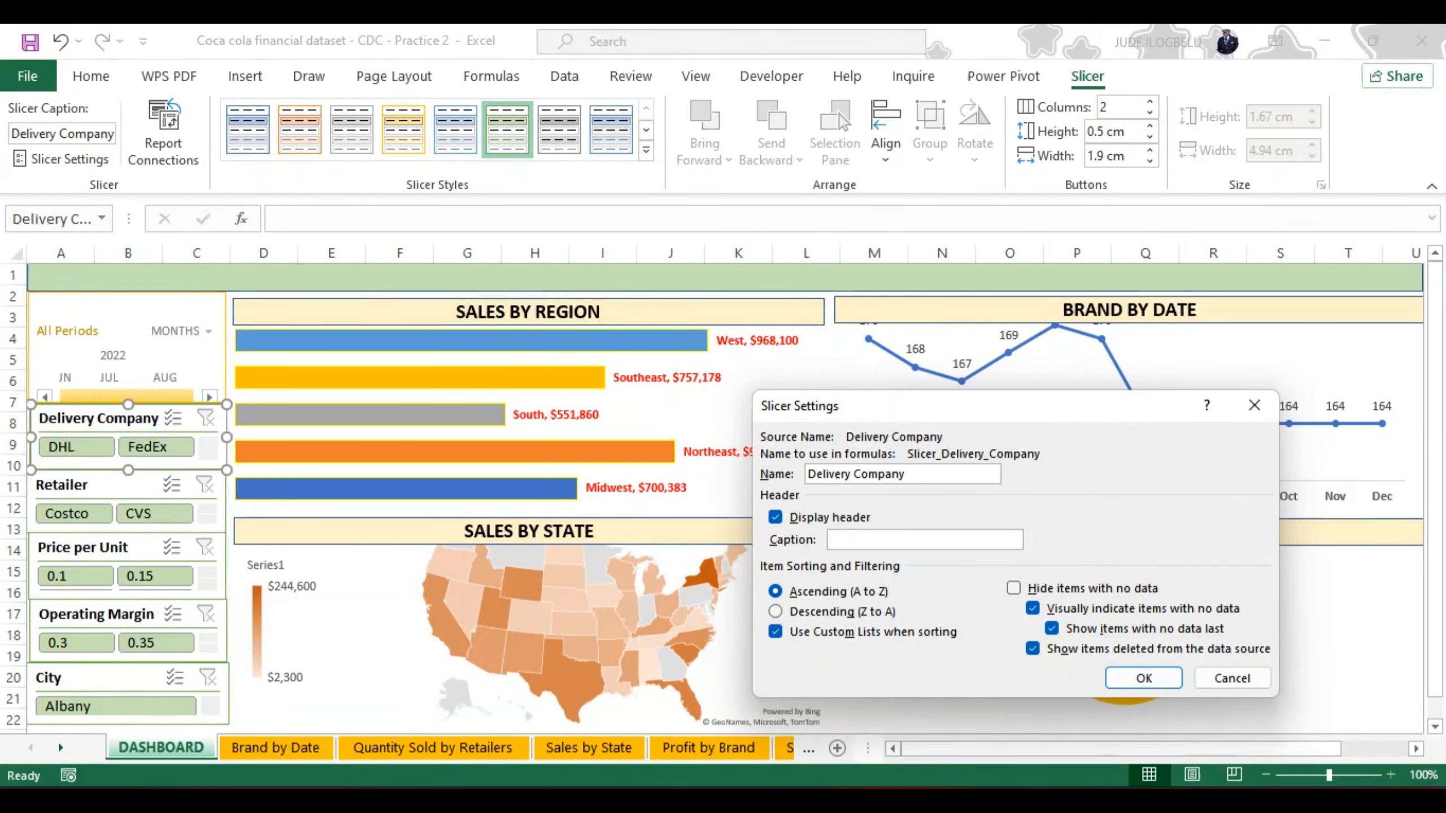
type("DELIVERY")
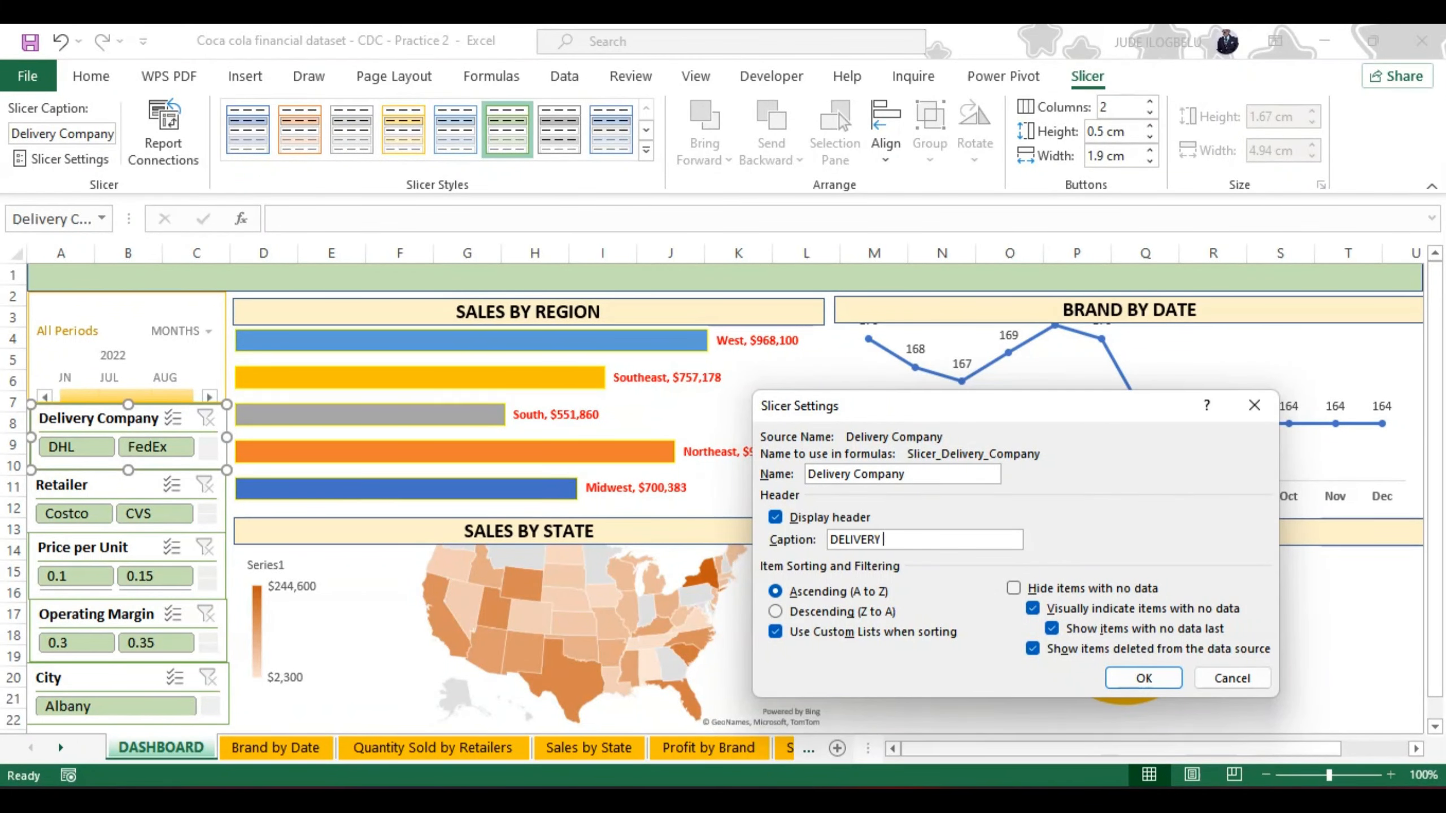
type(" COMPAY")
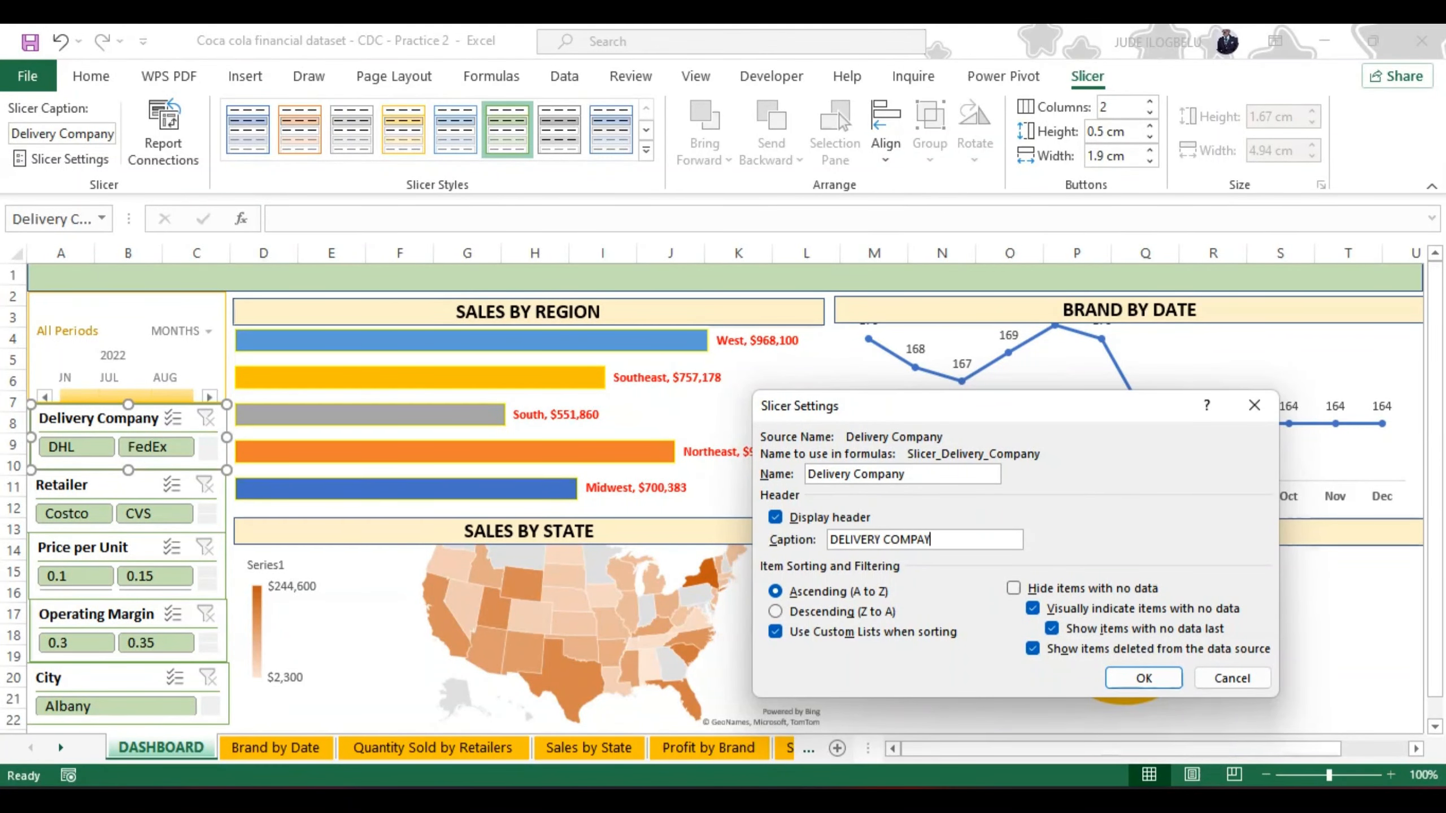
key("BackSpace")
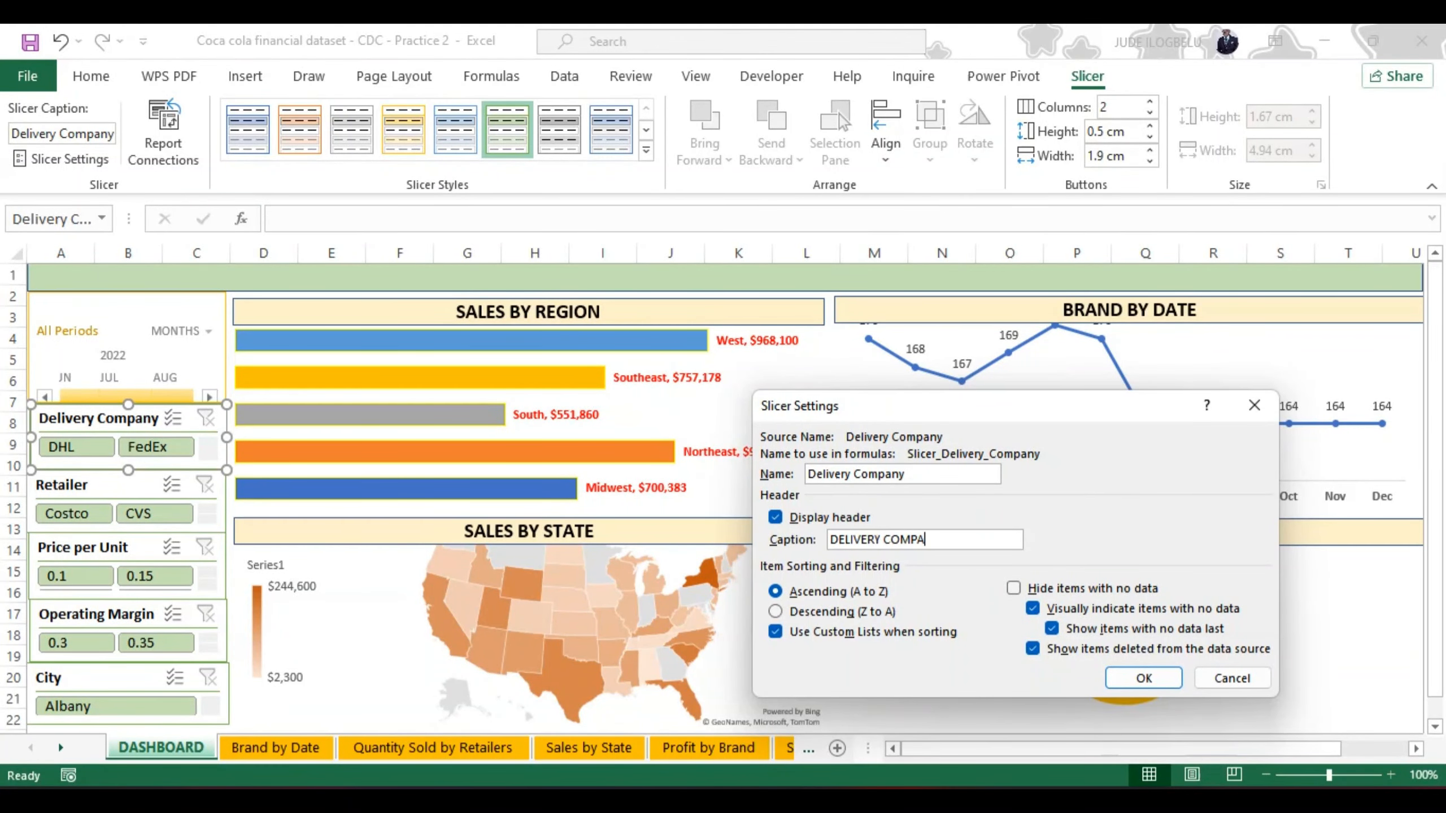
type("NY")
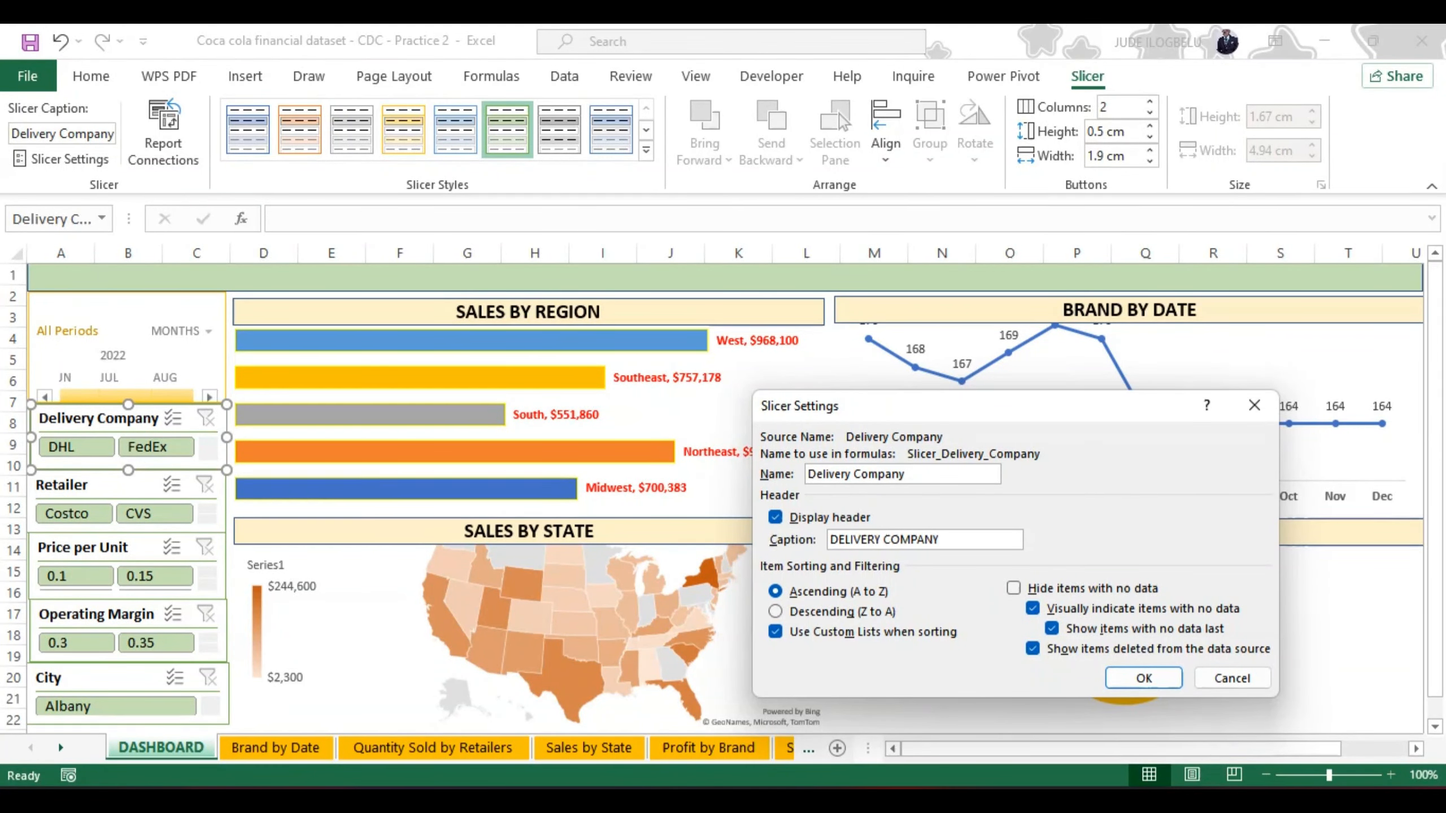
left_click(1129, 678)
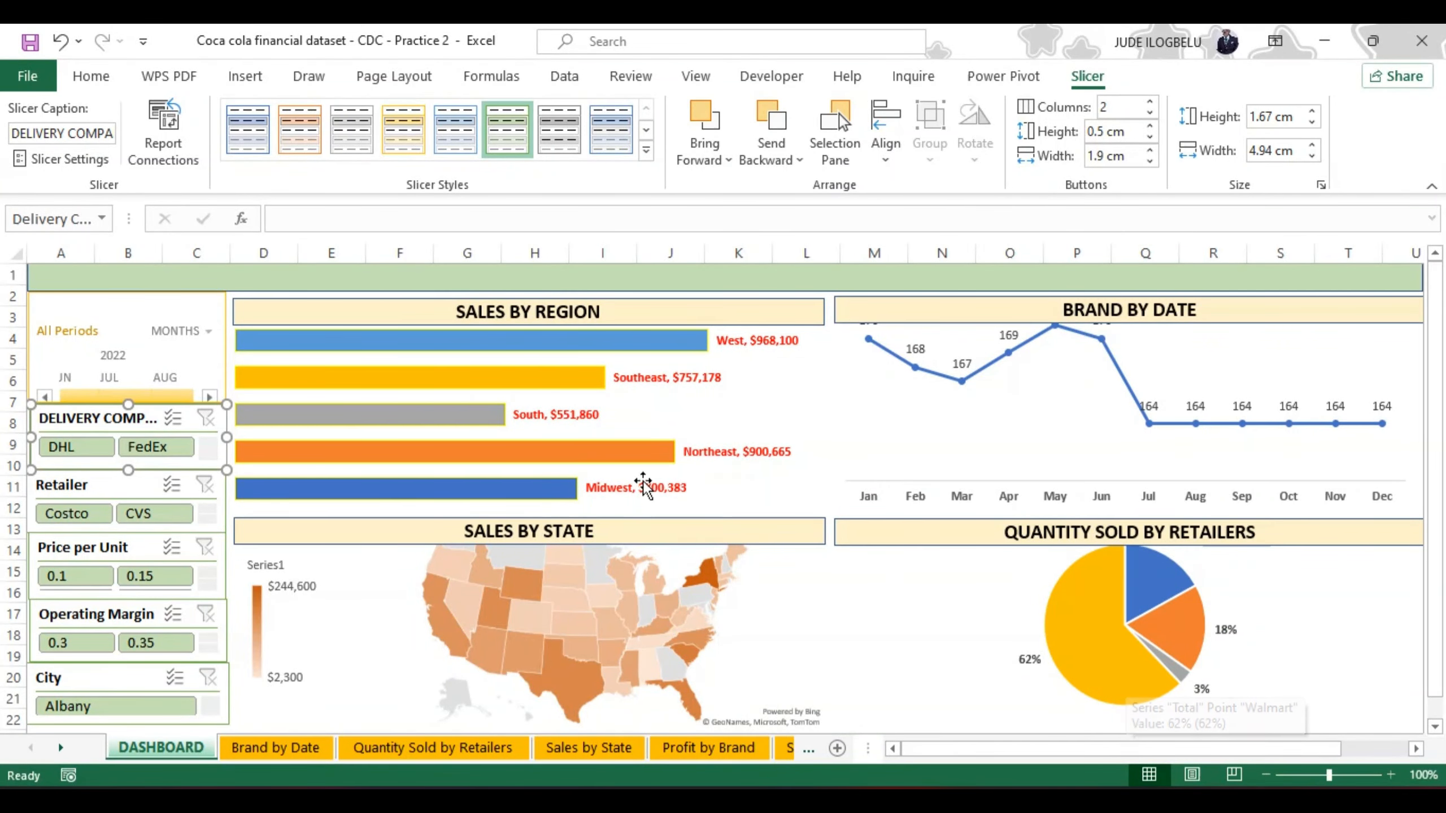
Step: Change the Retailer slicer's header caption to RETAILER in its slicer settings
left_click(69, 486)
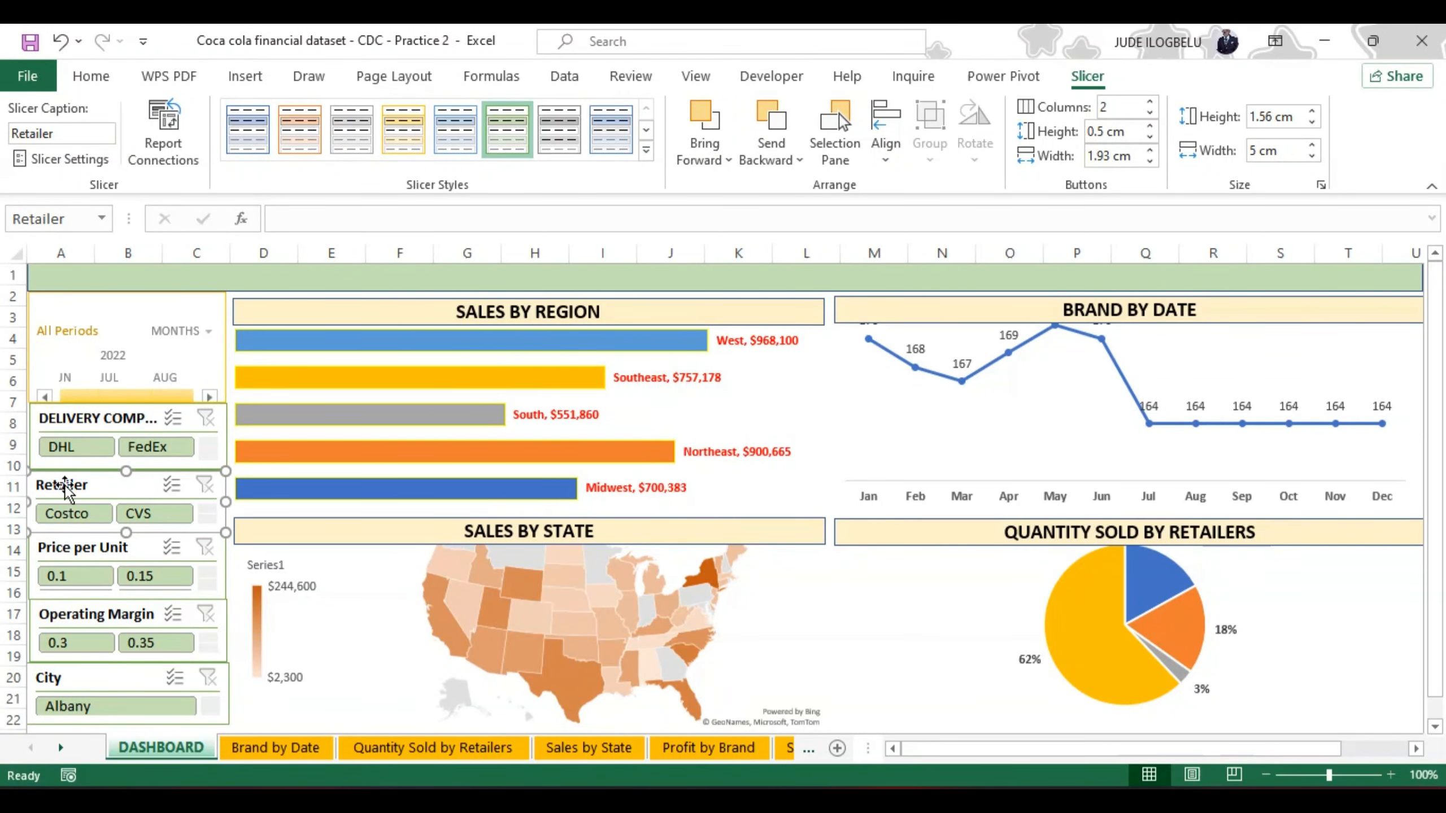
left_click(86, 159)
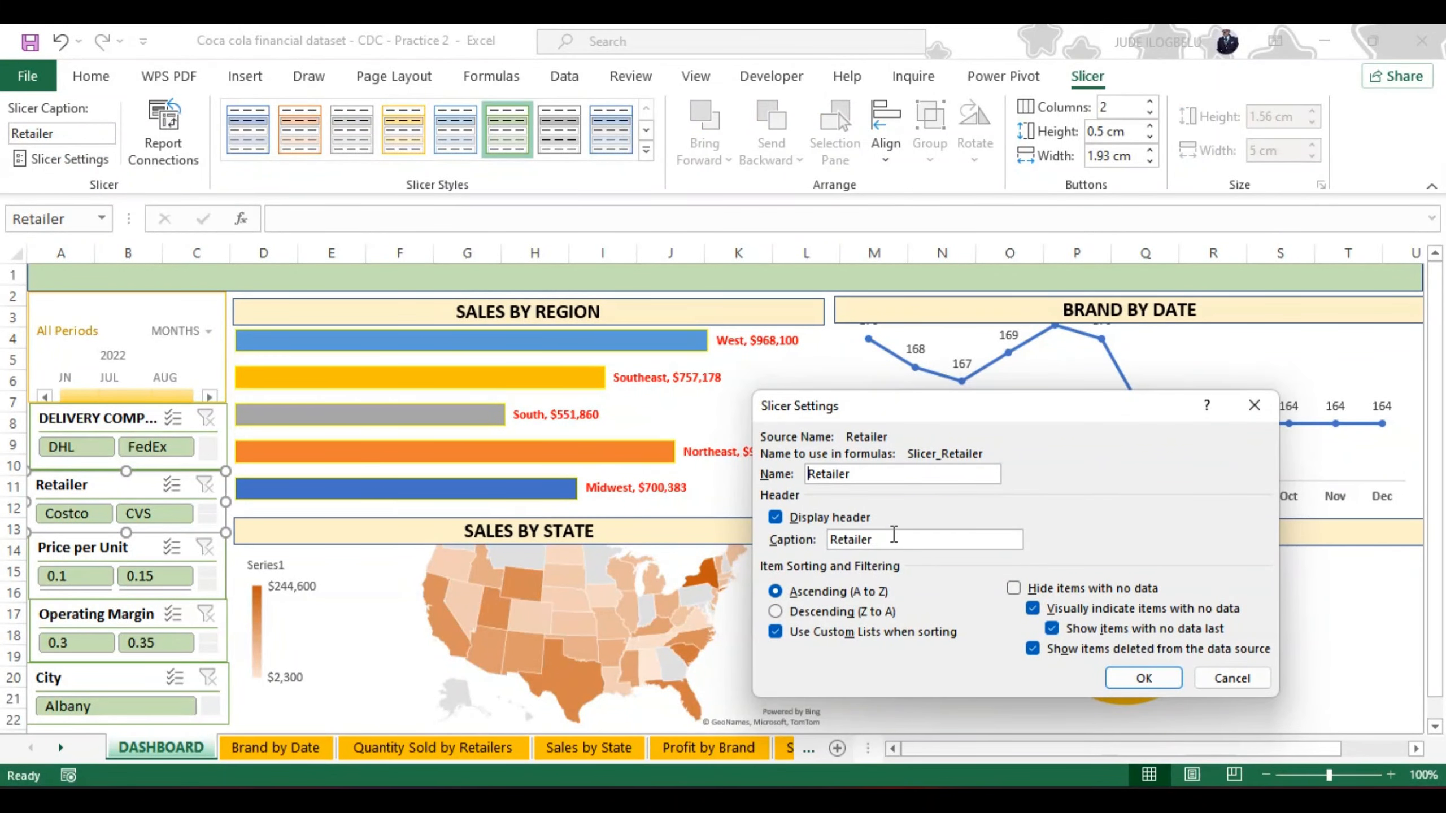
key("BackSpace")
key("BackSpace")
key("BackSpace")
key("BackSpace")
key("BackSpace")
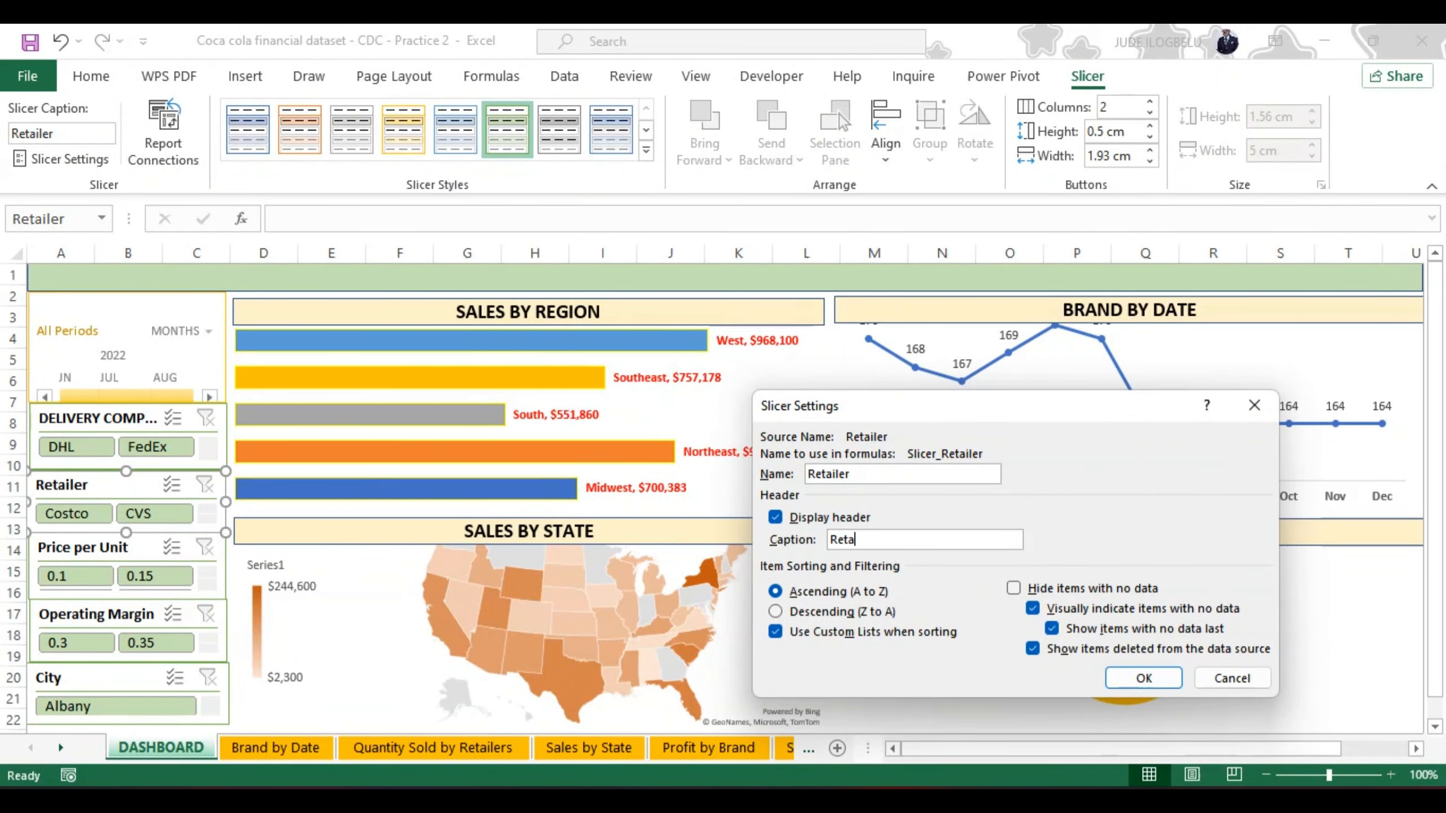
type("ET")
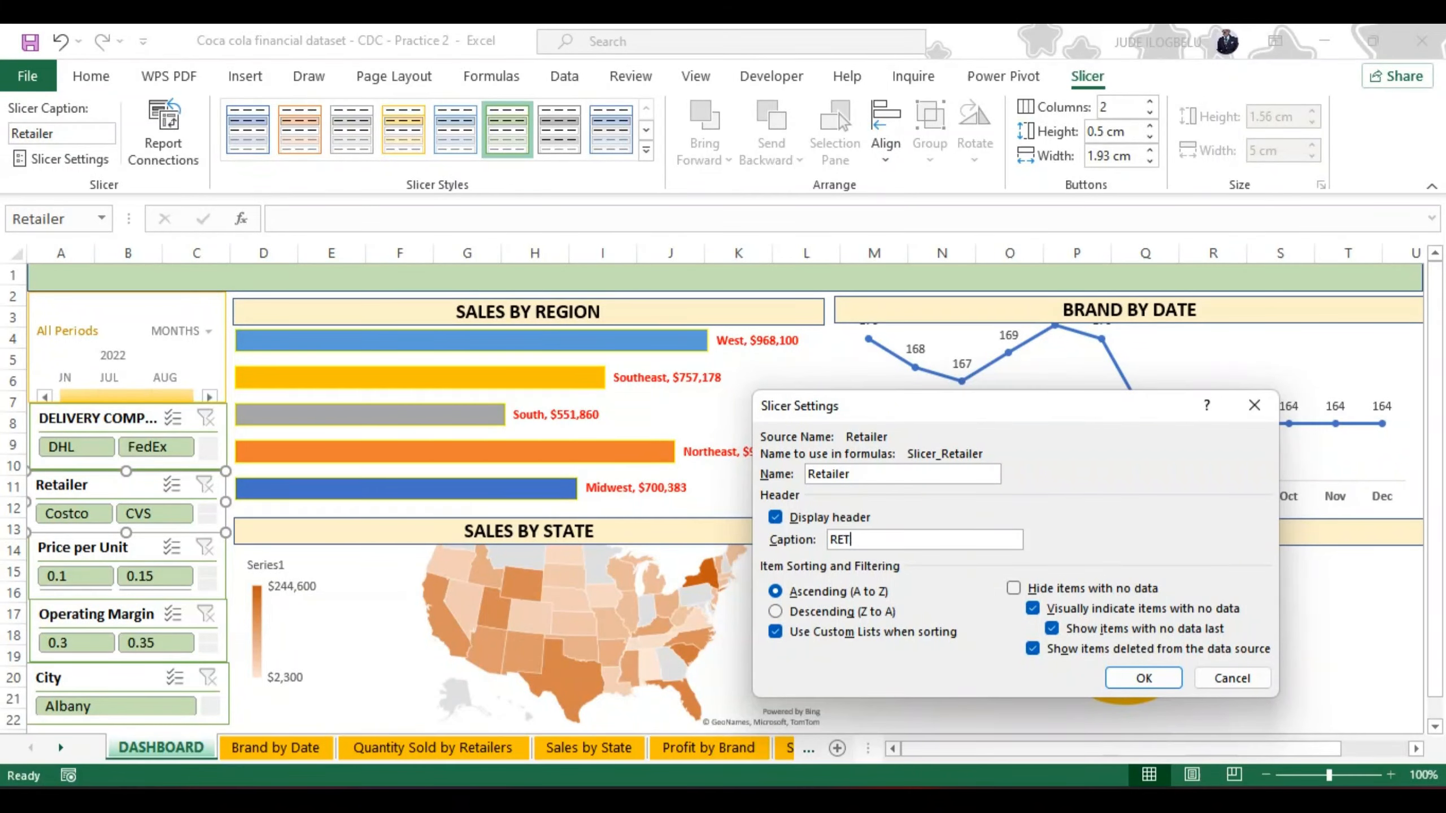
type("AILER")
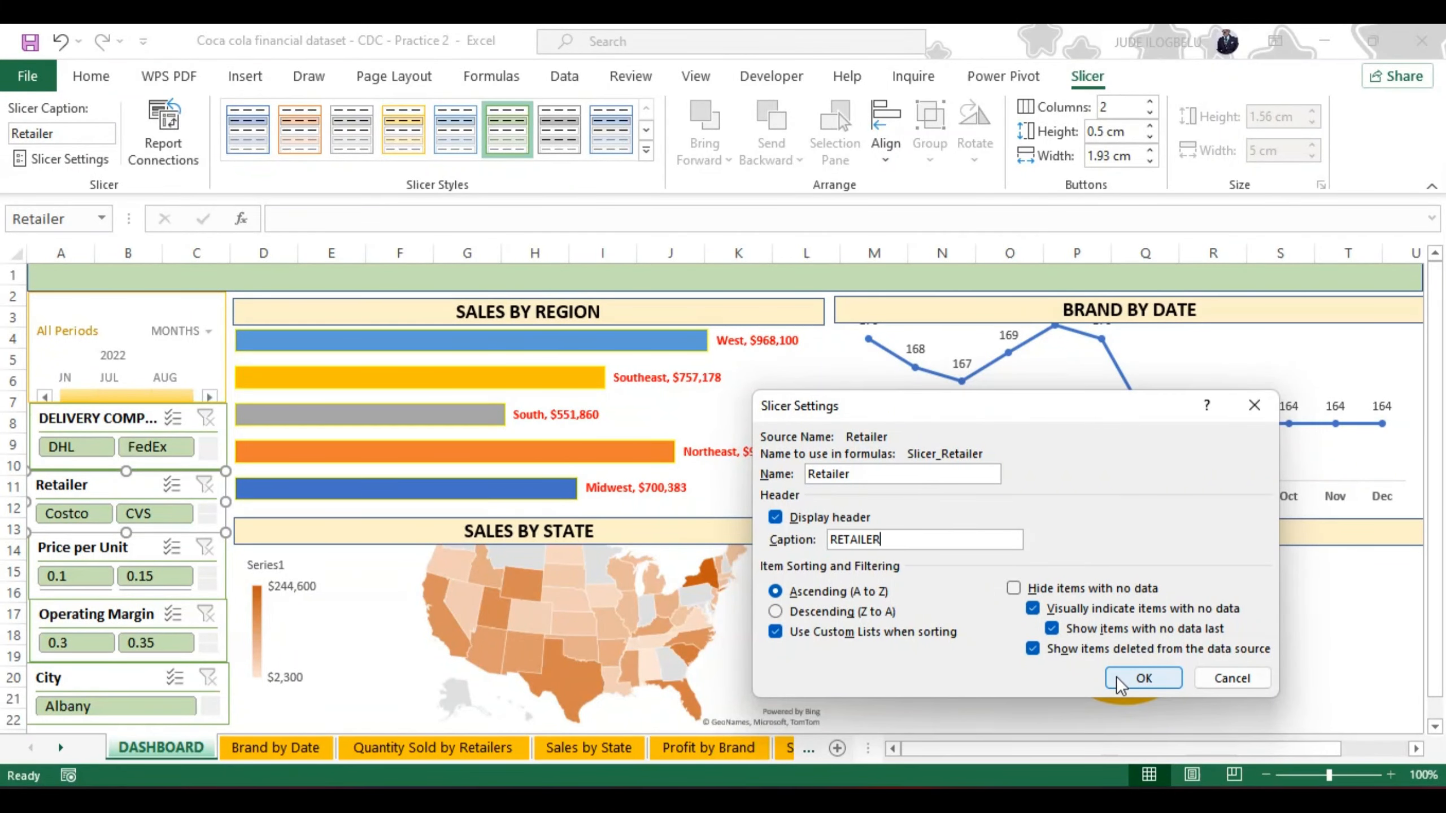
left_click(1141, 678)
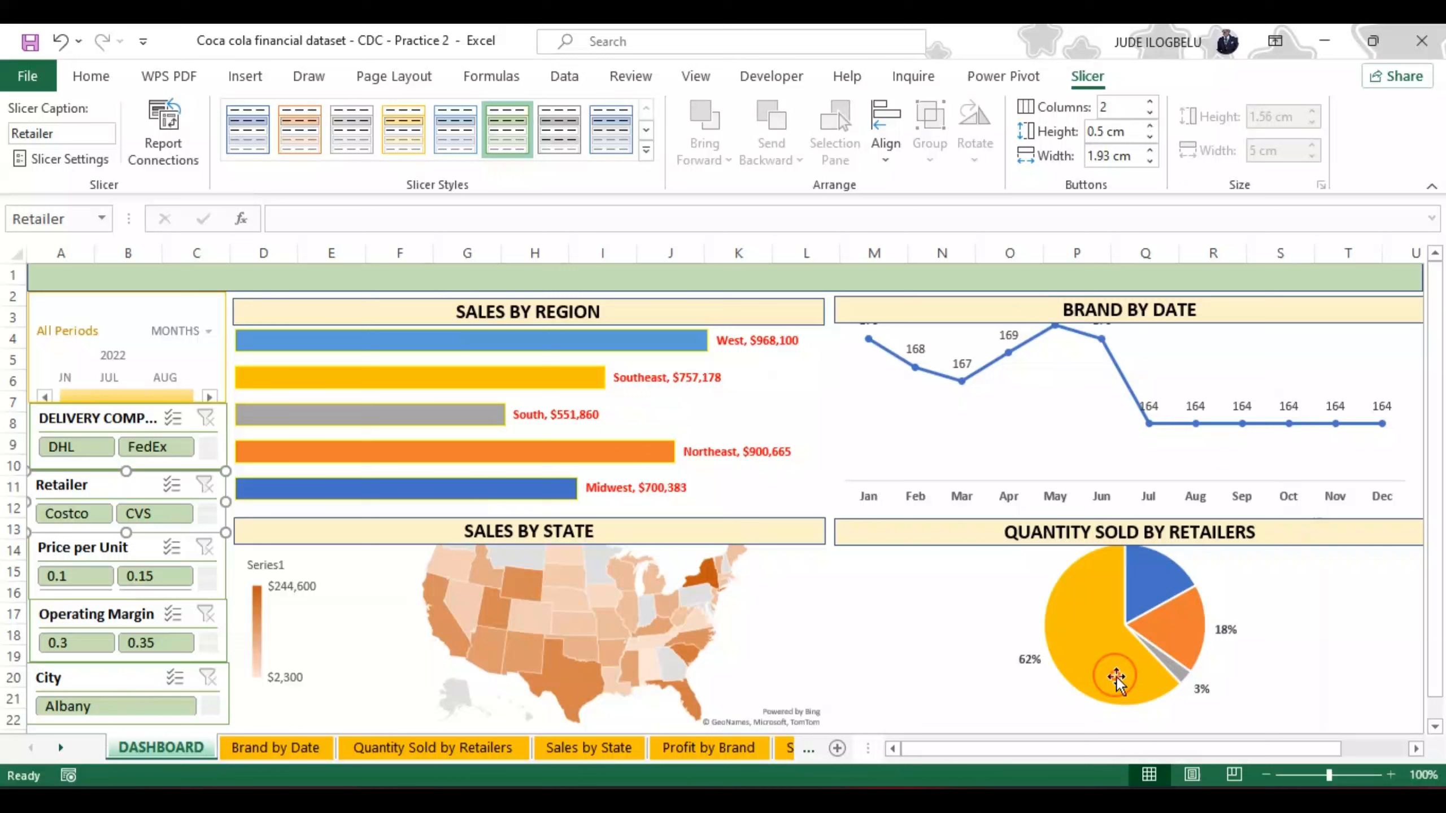
Step: Change the Price per Unit slicer's header caption to PRICE PER UNIT in its slicer settings
left_click(106, 548)
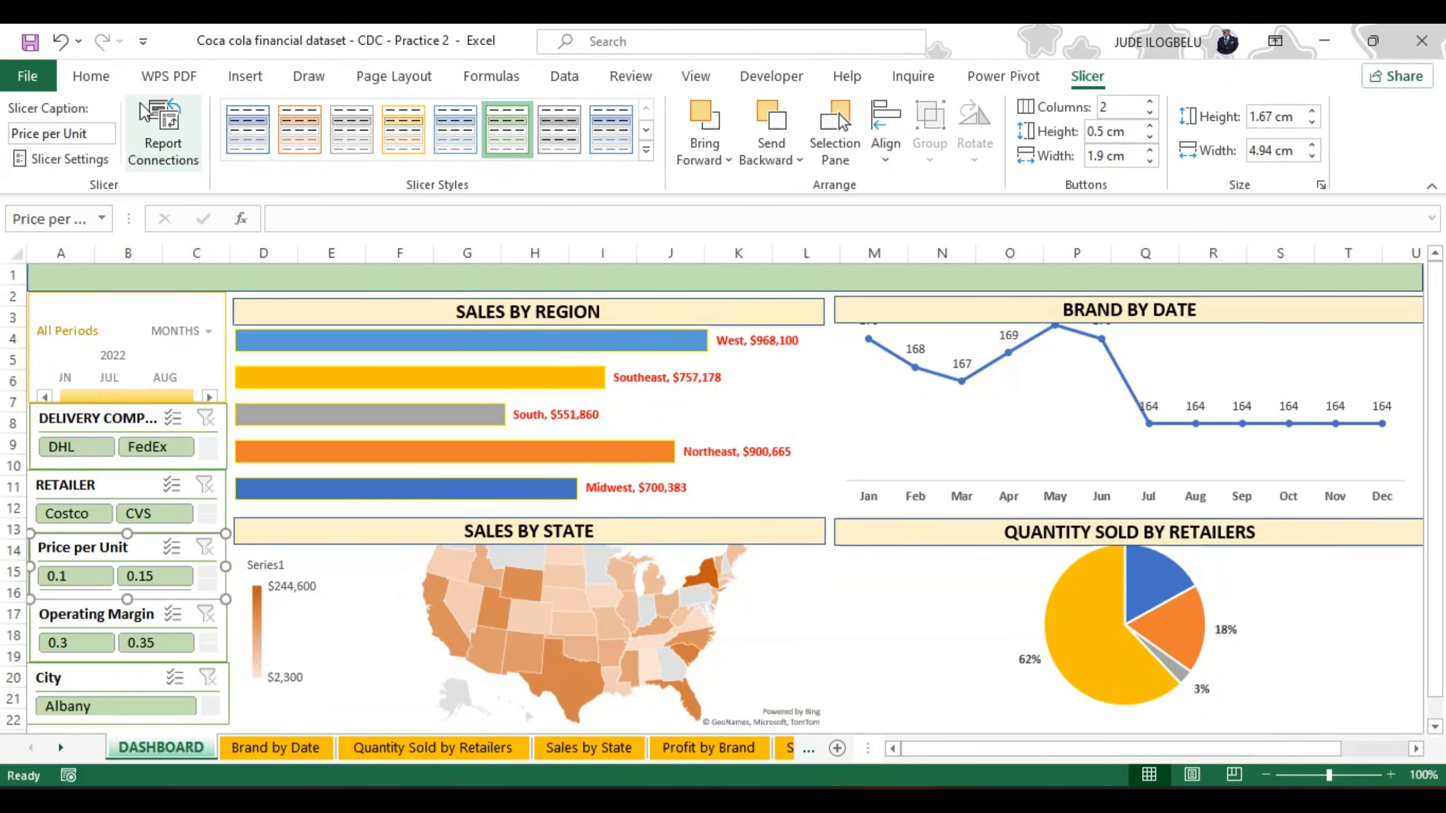
left_click(57, 159)
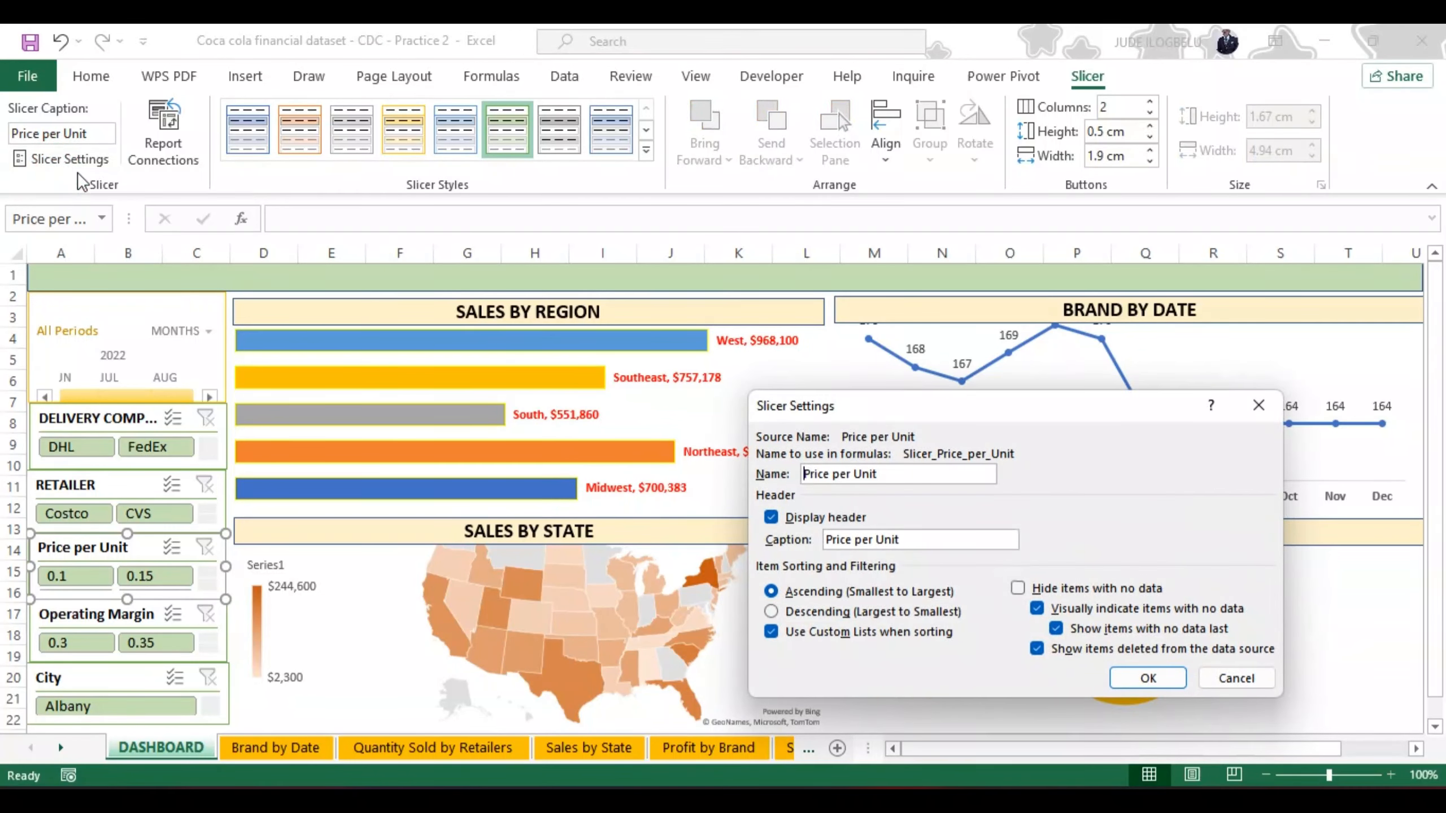
left_click(913, 536)
key("BackSpace")
key("BackSpace")
key("BackSpace")
key("BackSpace")
key("BackSpace")
key("BackSpace")
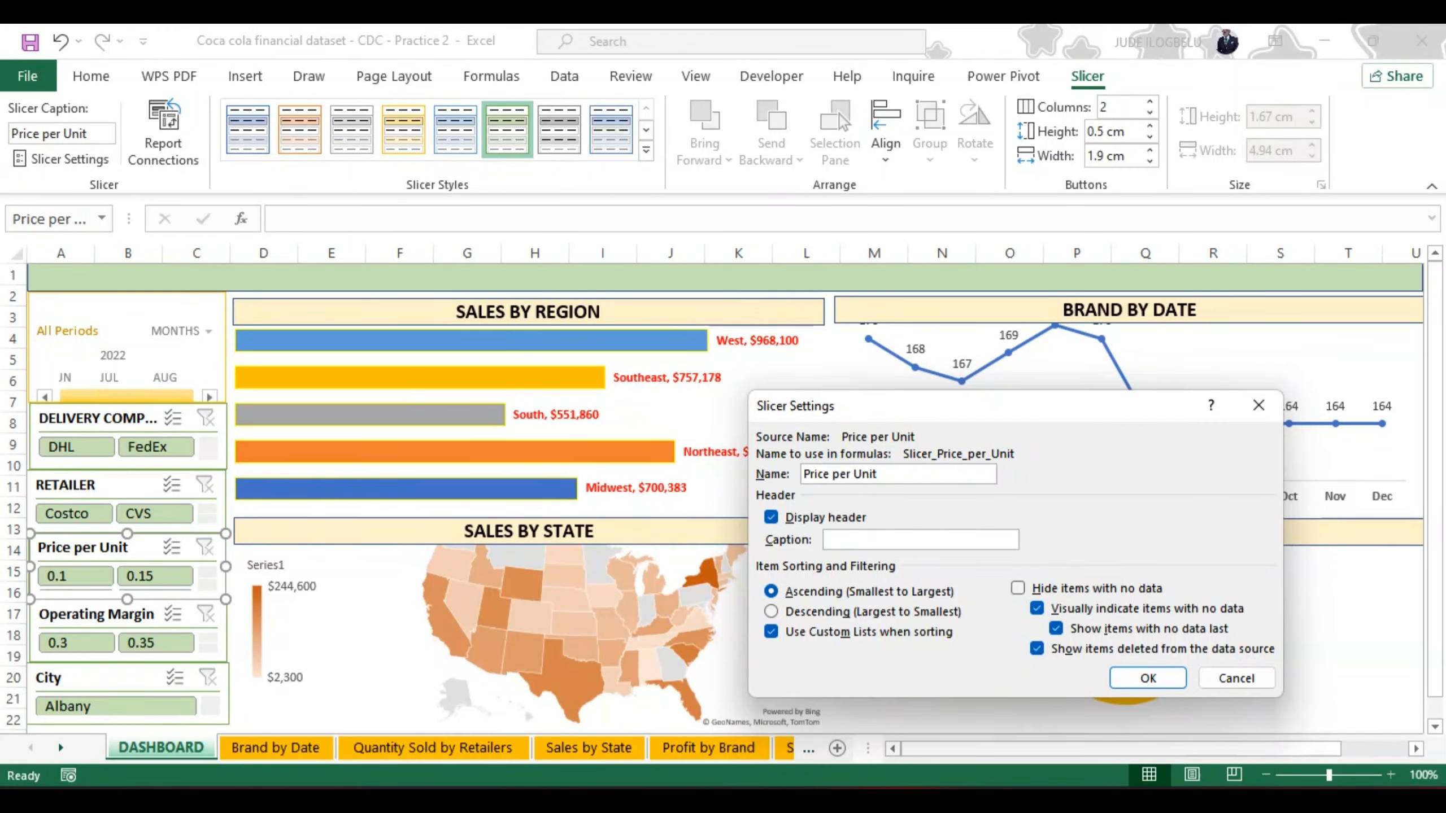
type("PRICE PER UNIT")
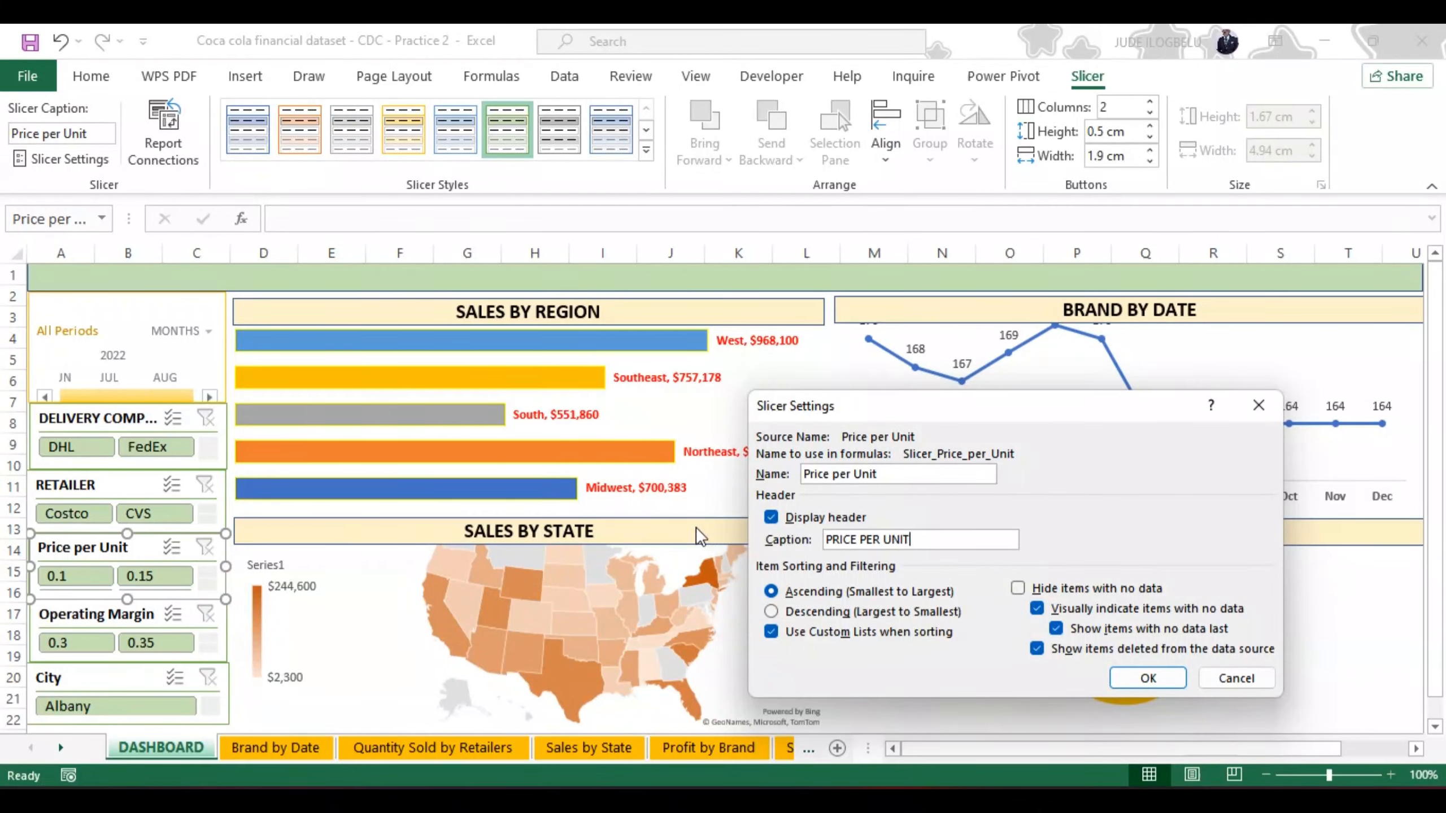
left_click(1147, 678)
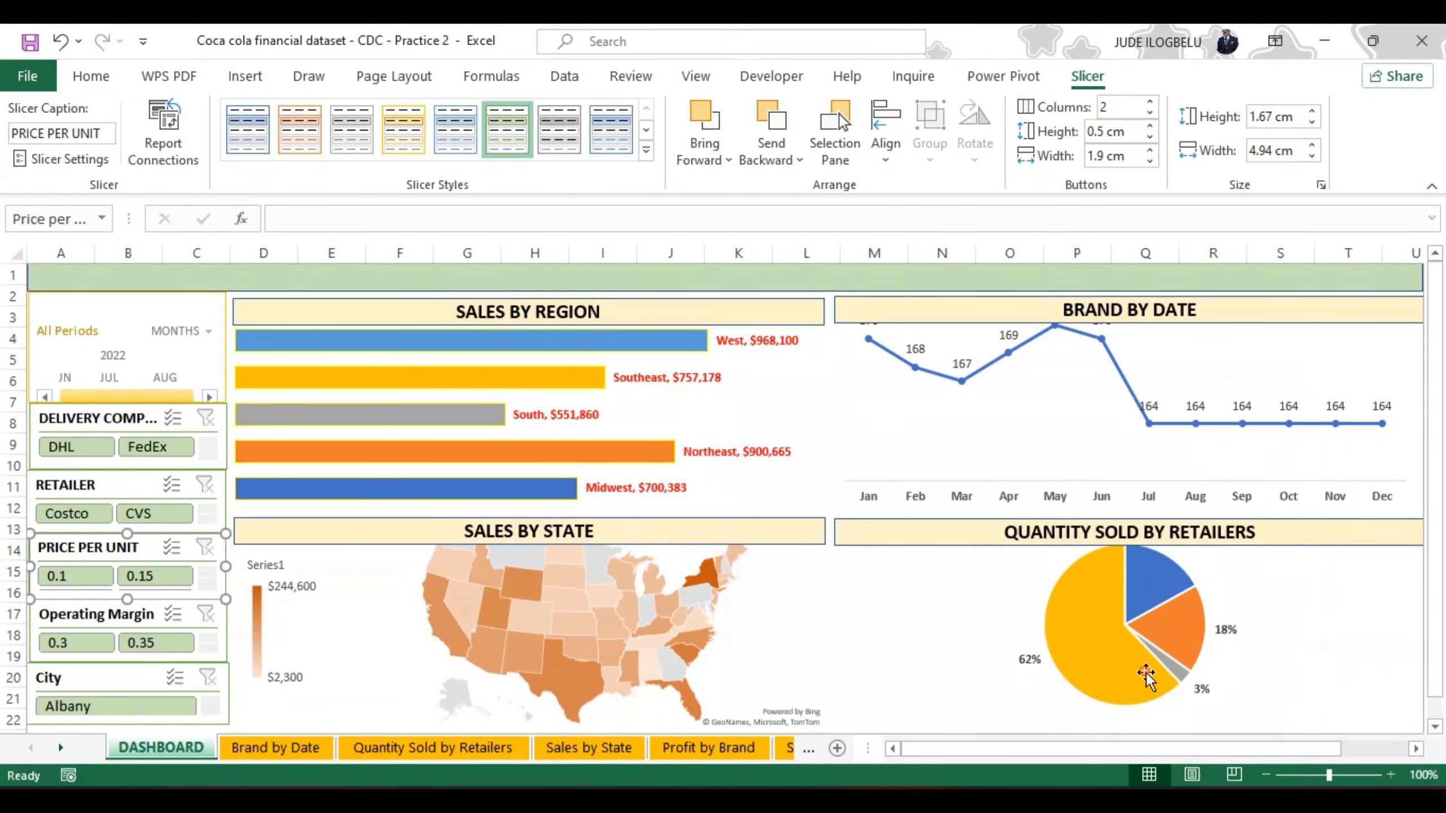
Step: Change the Operating Margin slicer's header caption to OPERATING MARGIN in its slicer settings
left_click(82, 615)
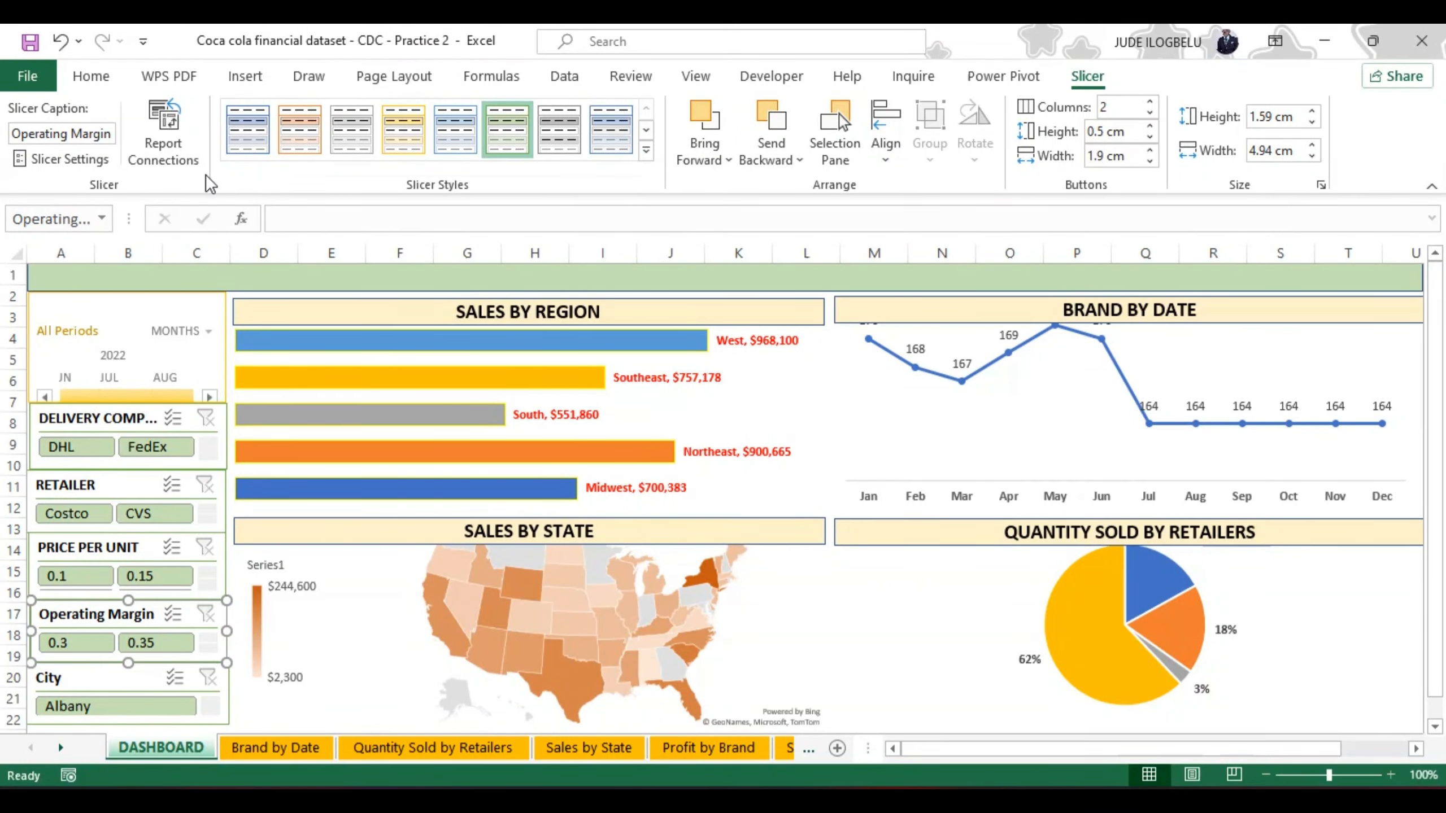
left_click(101, 160)
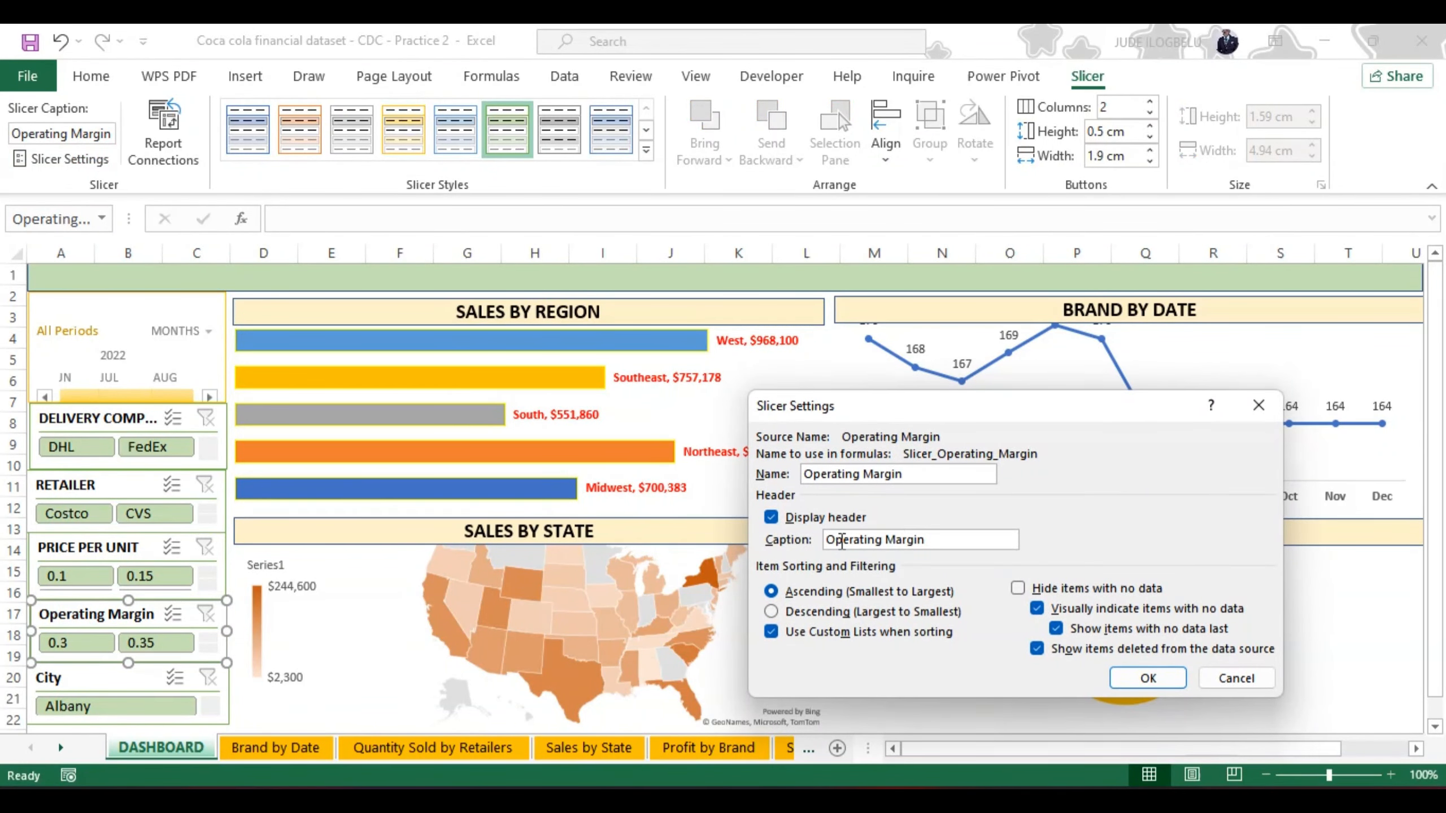
key("BackSpace")
key("BackSpace")
key("BackSpace")
key("BackSpace")
key("BackSpace")
key("BackSpace")
key("BackSpace")
key("BackSpace")
key("BackSpace")
key("BackSpace")
key("BackSpace")
key("BackSpace")
type("OPERATING MARG")
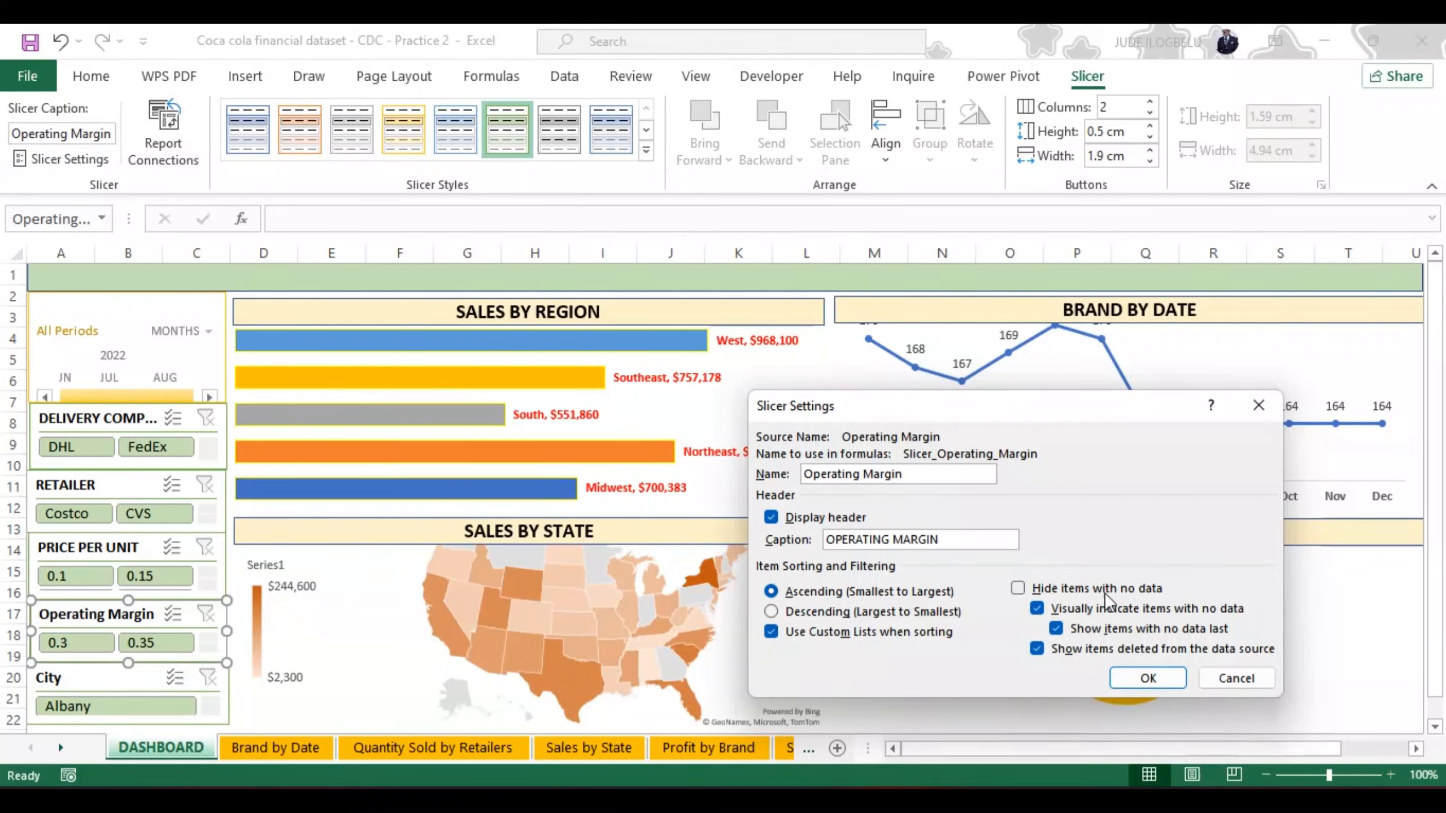
type("IN")
left_click(1141, 678)
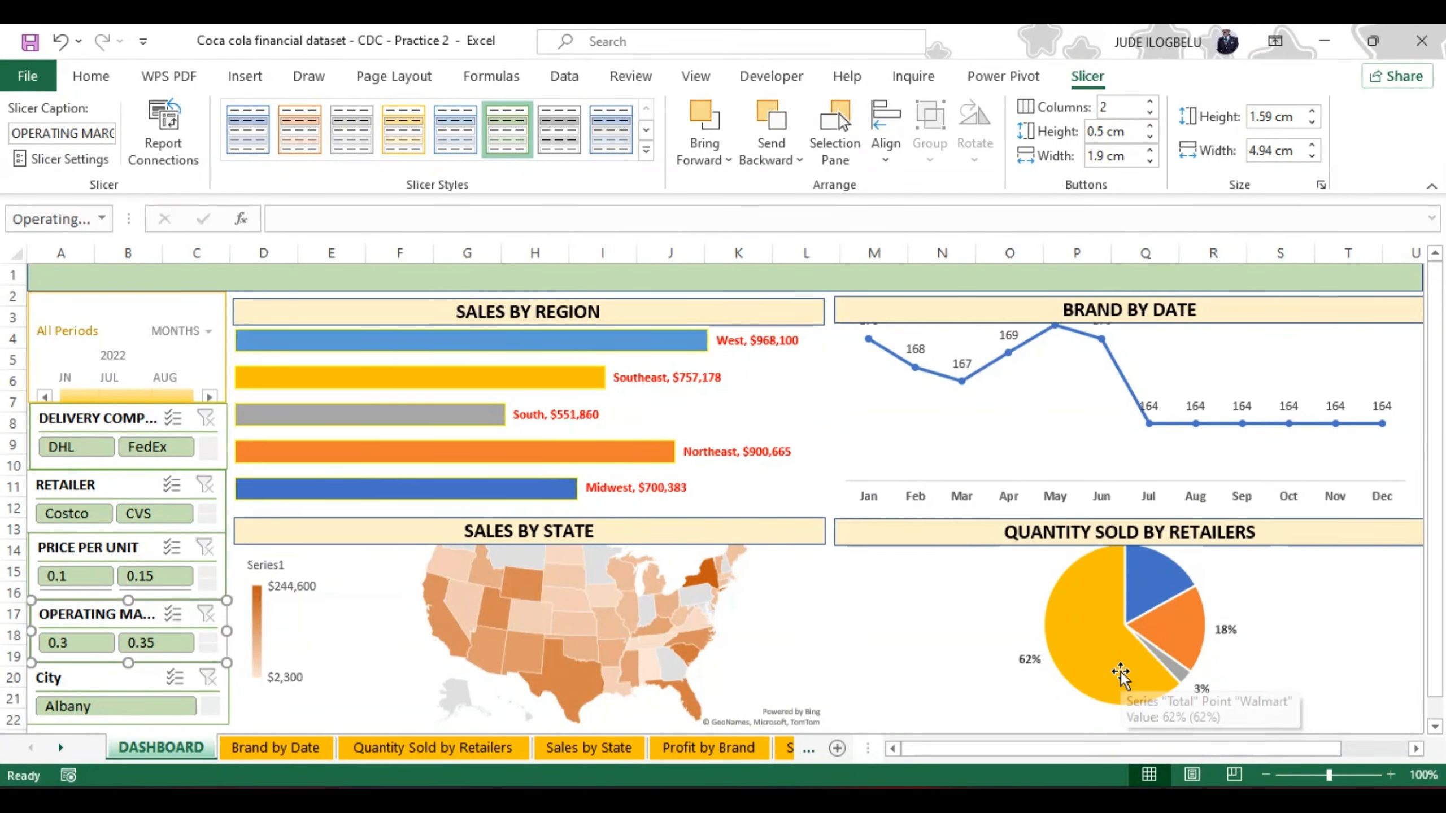
Step: Change the City slicer's header caption to CITY in its slicer settings
left_click(84, 679)
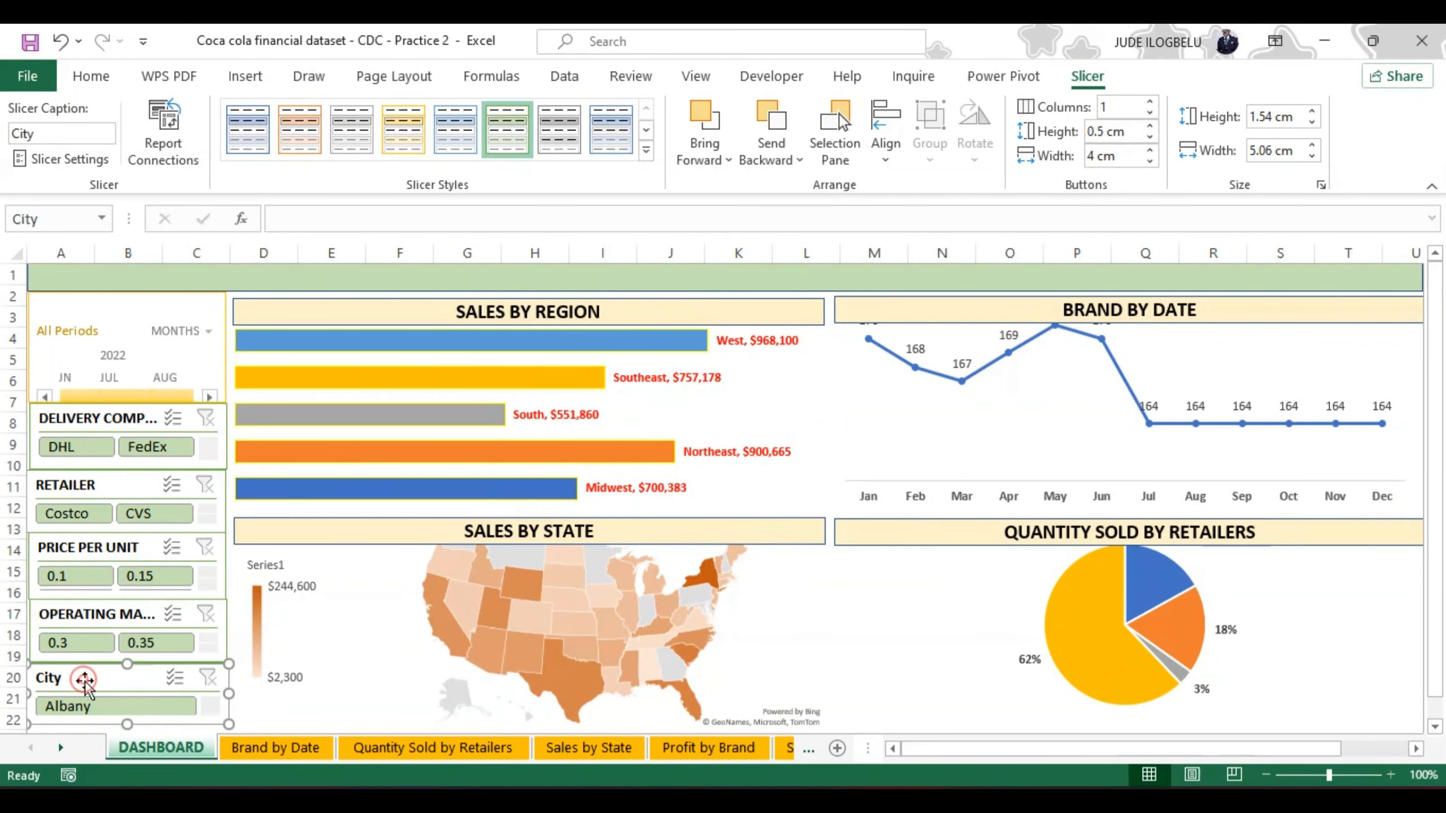
left_click(70, 158)
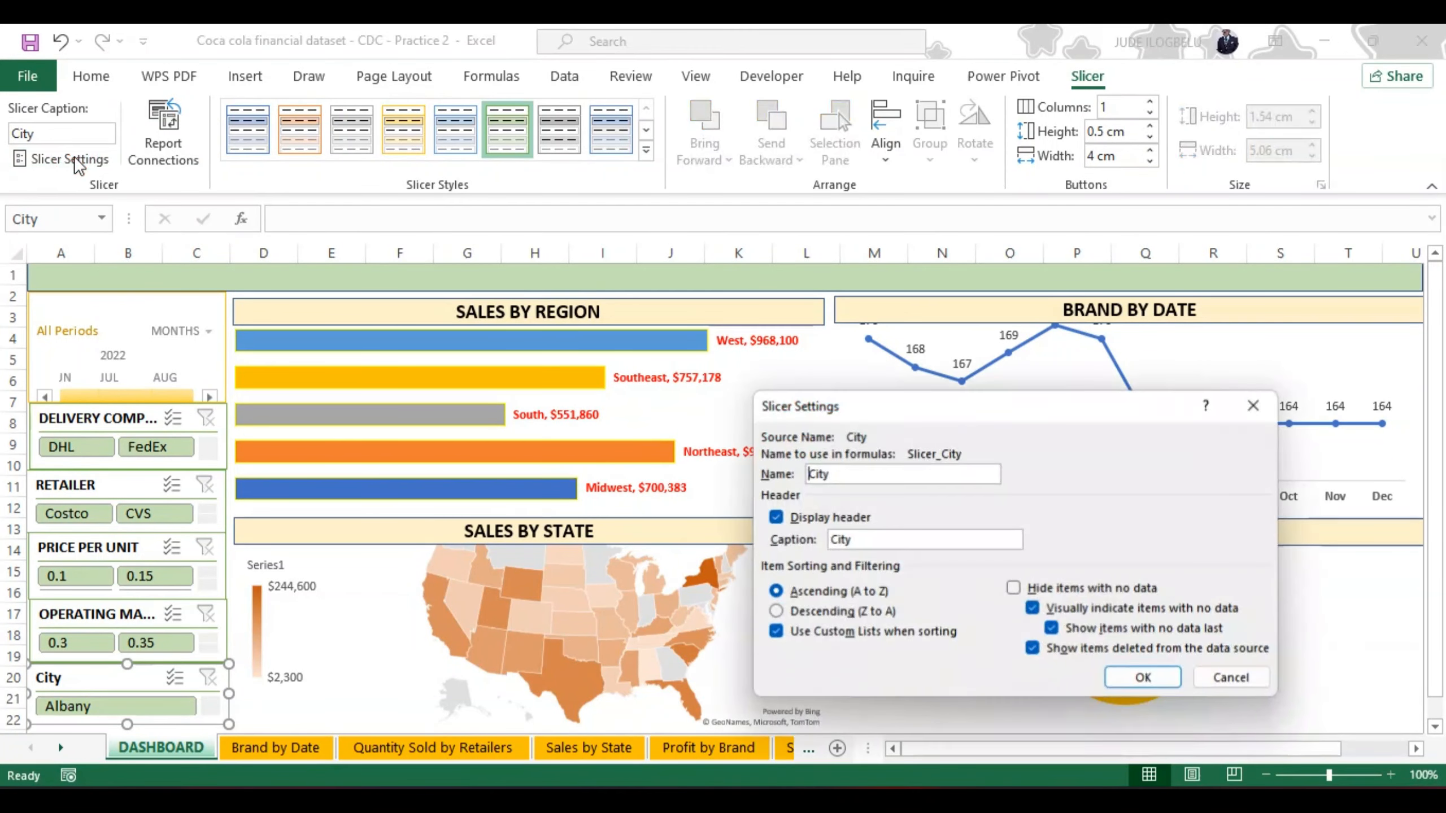
left_click(870, 542)
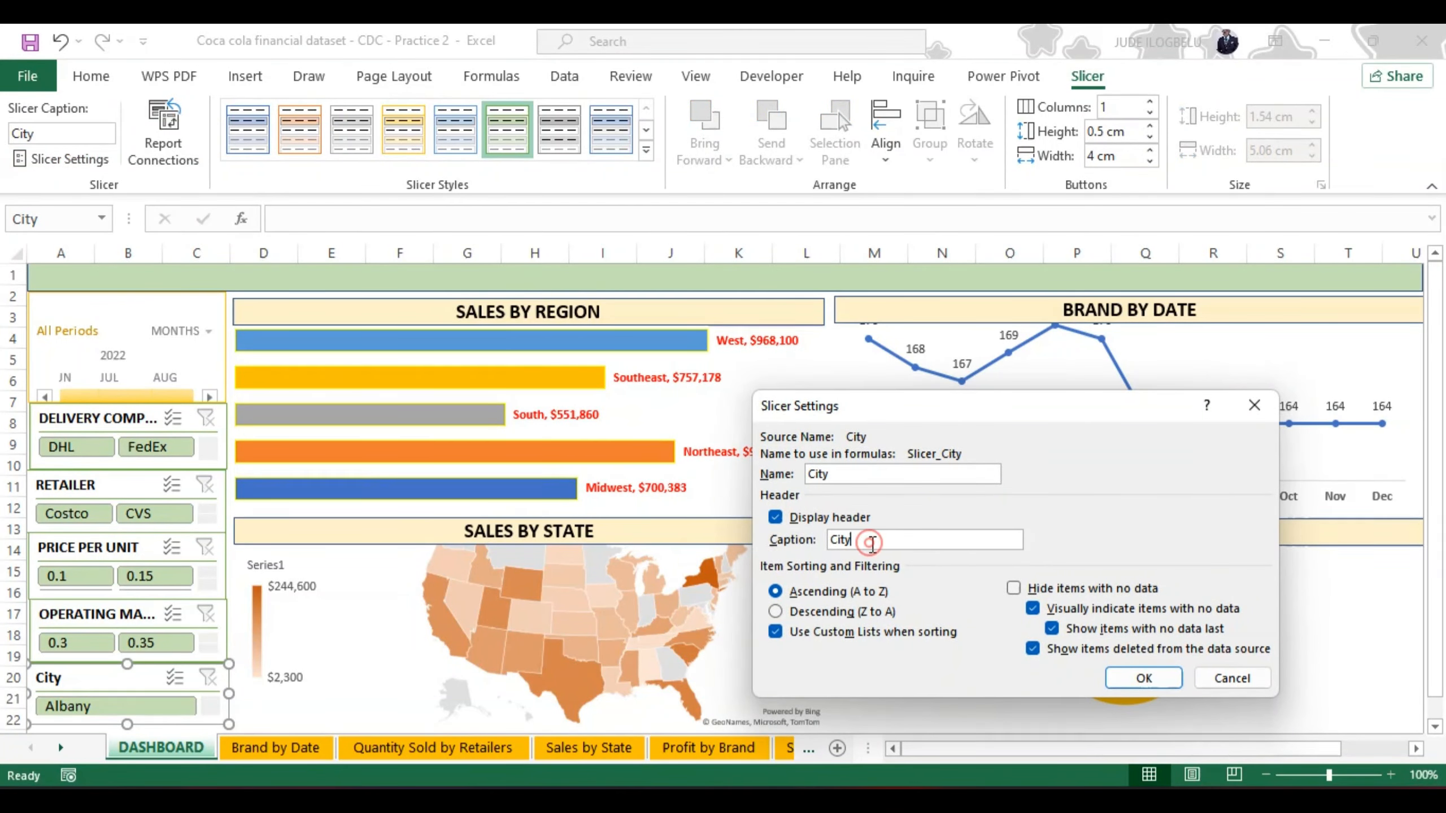
key("BackSpace")
key("BackSpace")
key("BackSpace")
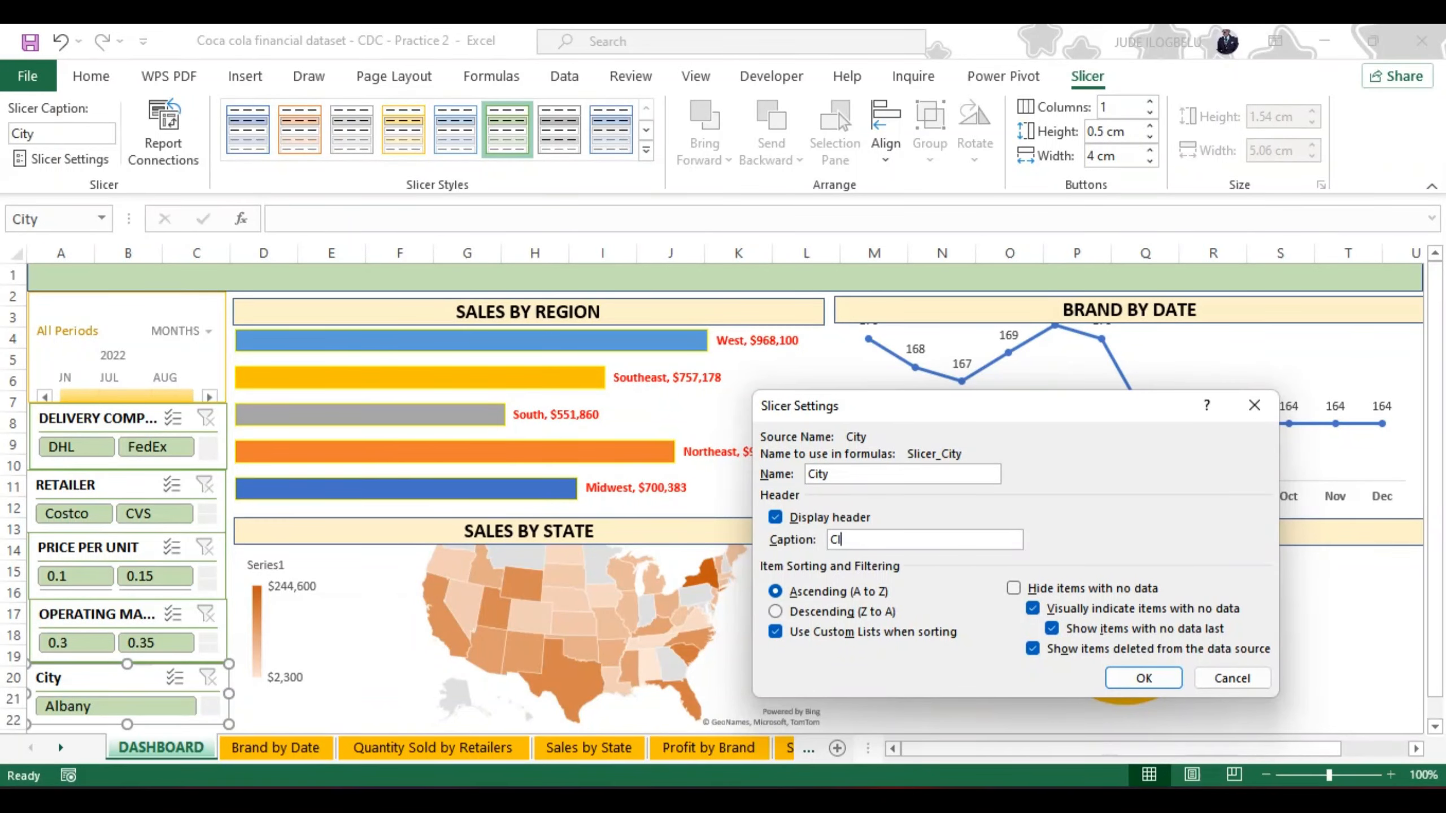
left_click(1143, 678)
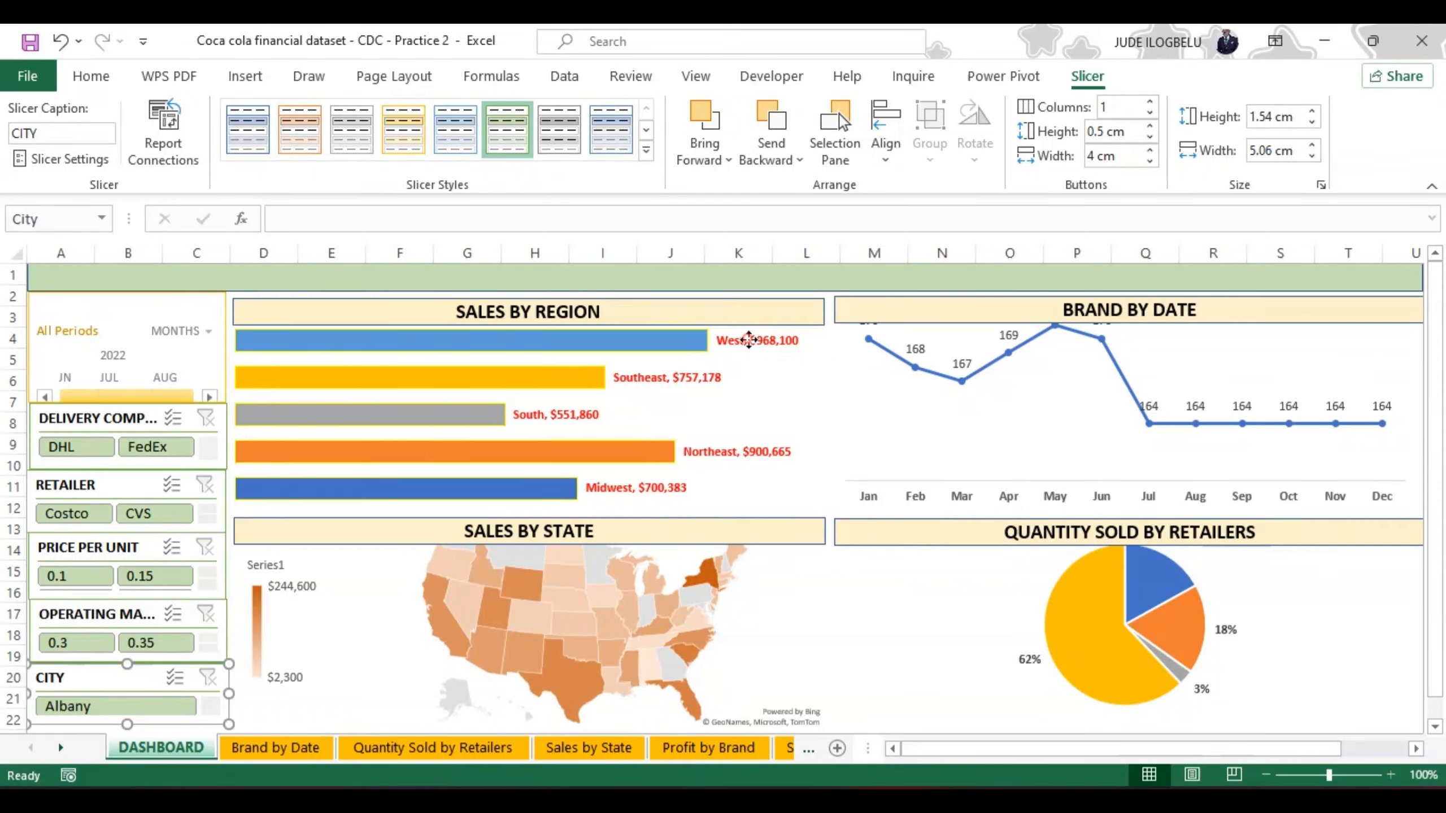
Step: Change the font color of the Sales by Region chart's data labels to black
left_click(751, 341)
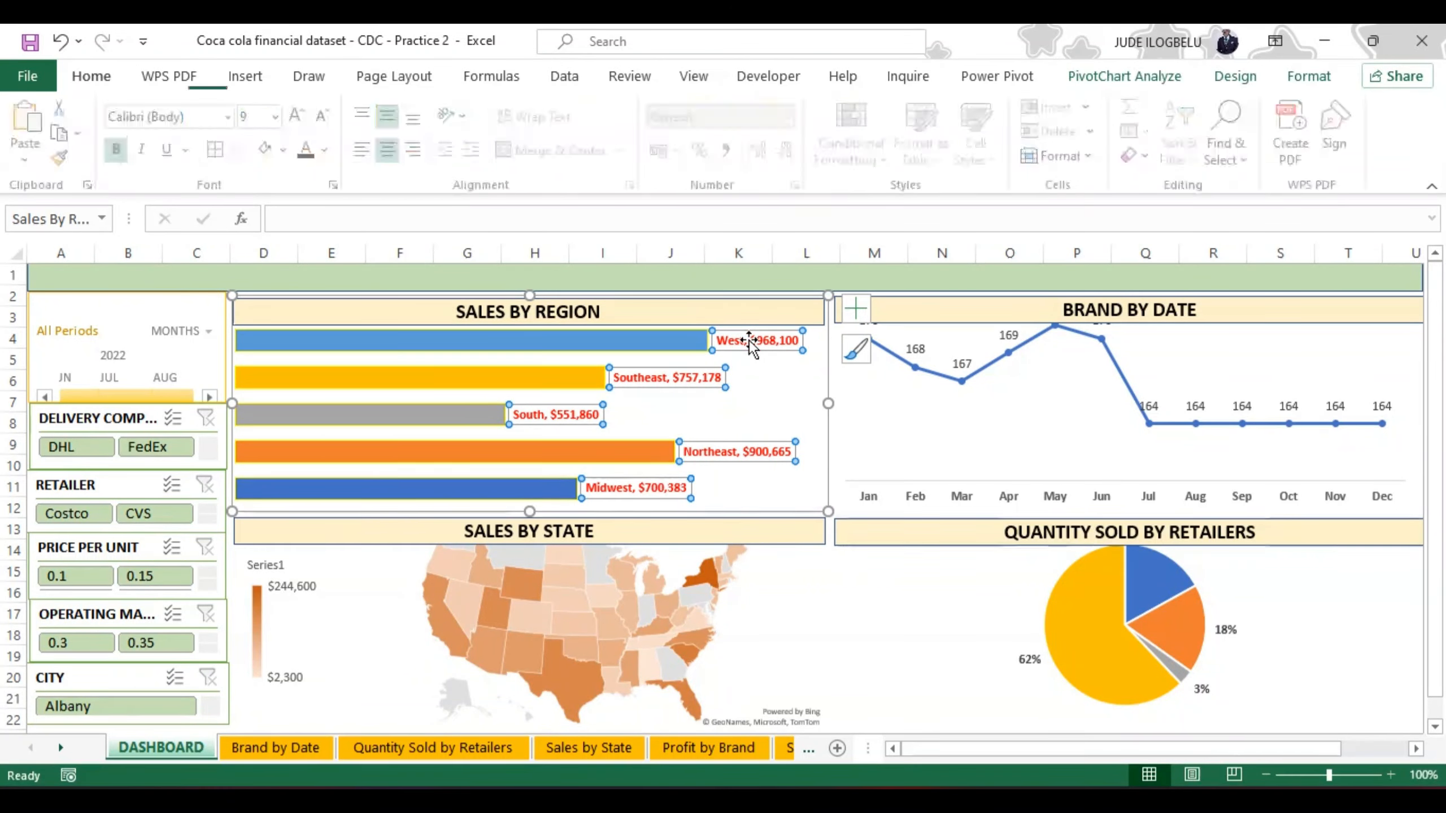
left_click(312, 154)
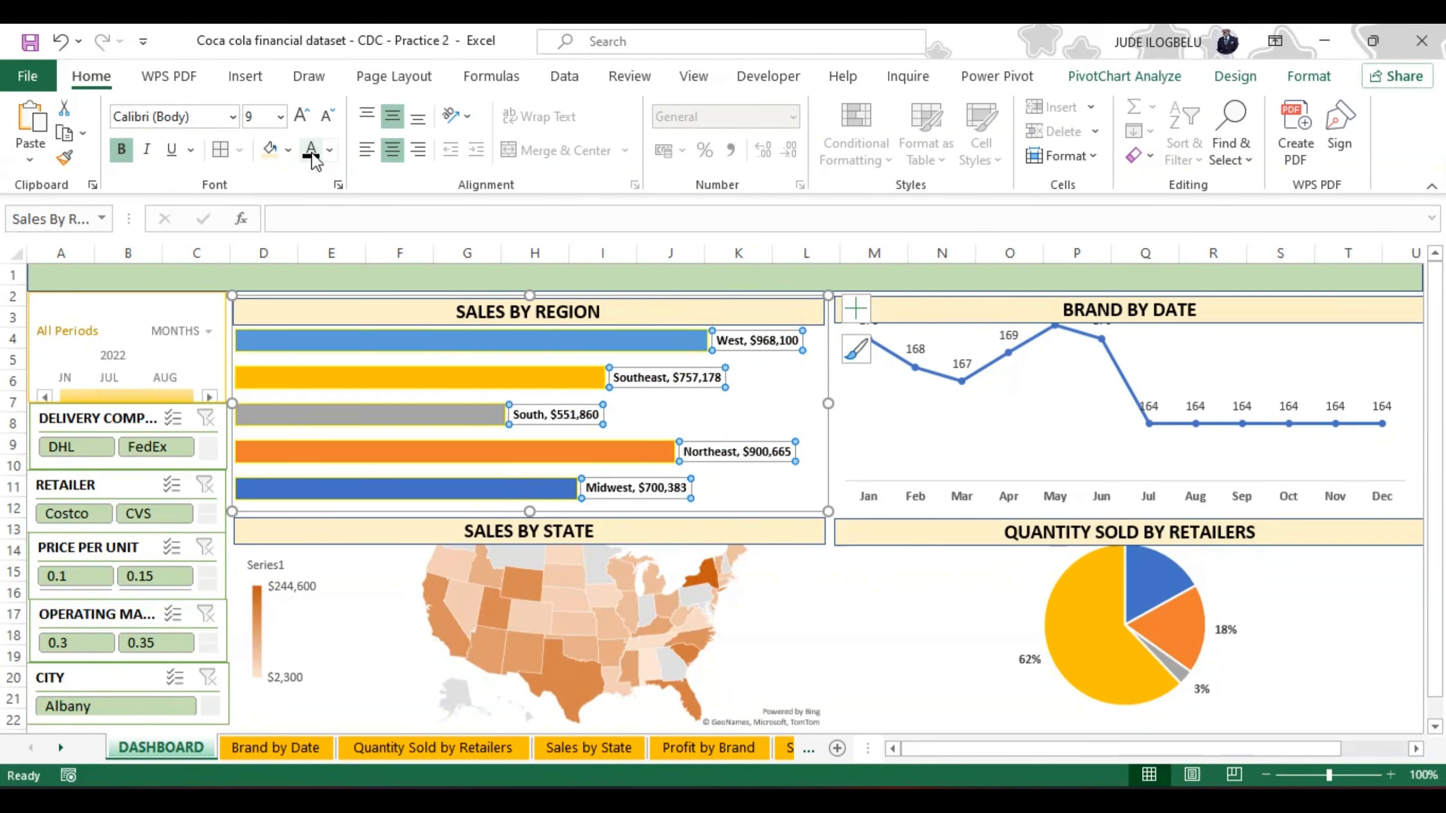
left_click(781, 399)
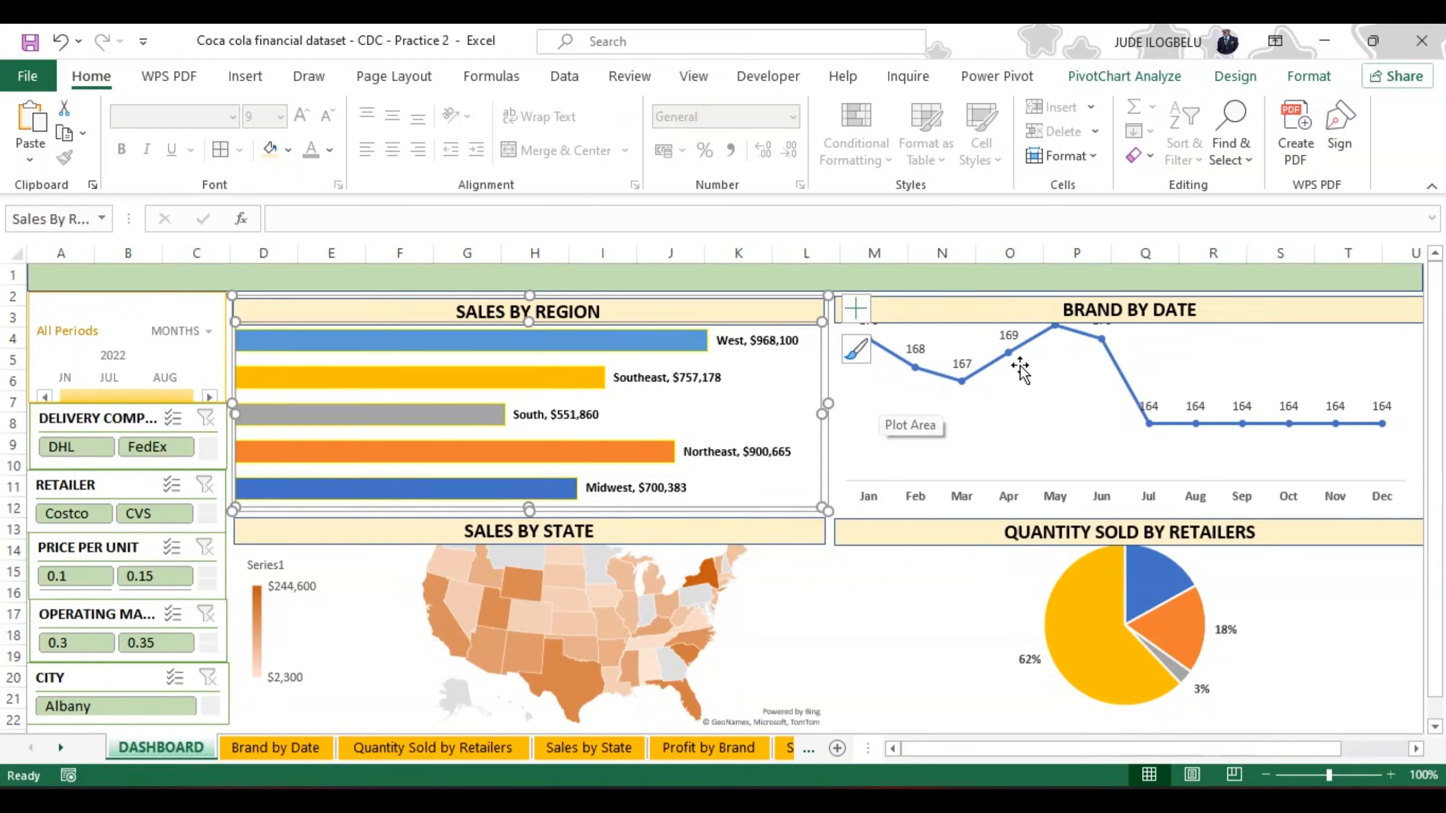
Step: Open the data label formatting for the Brand by Date line and review its label, fill and effects options
left_click(1116, 368)
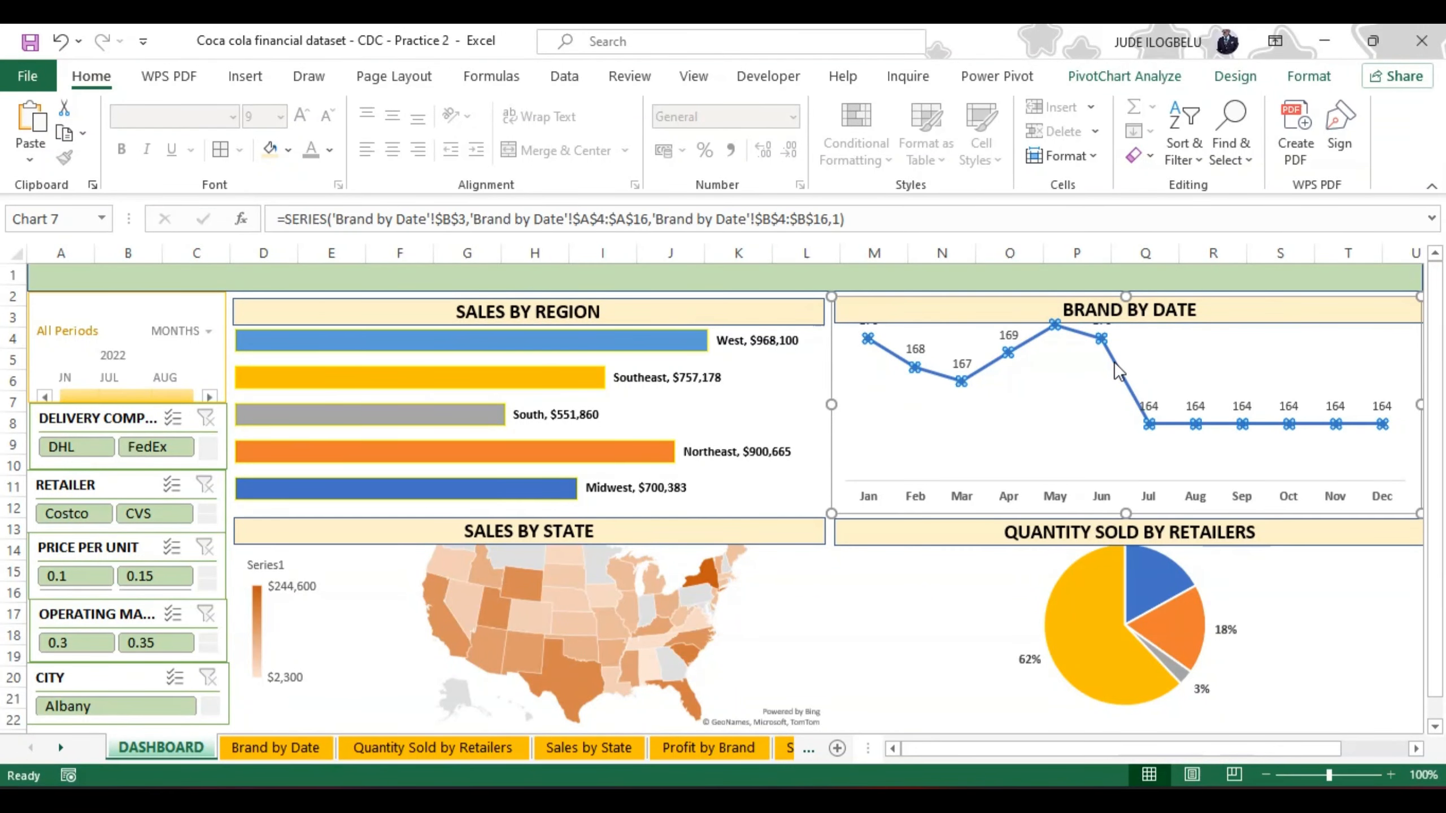
right_click(1114, 361)
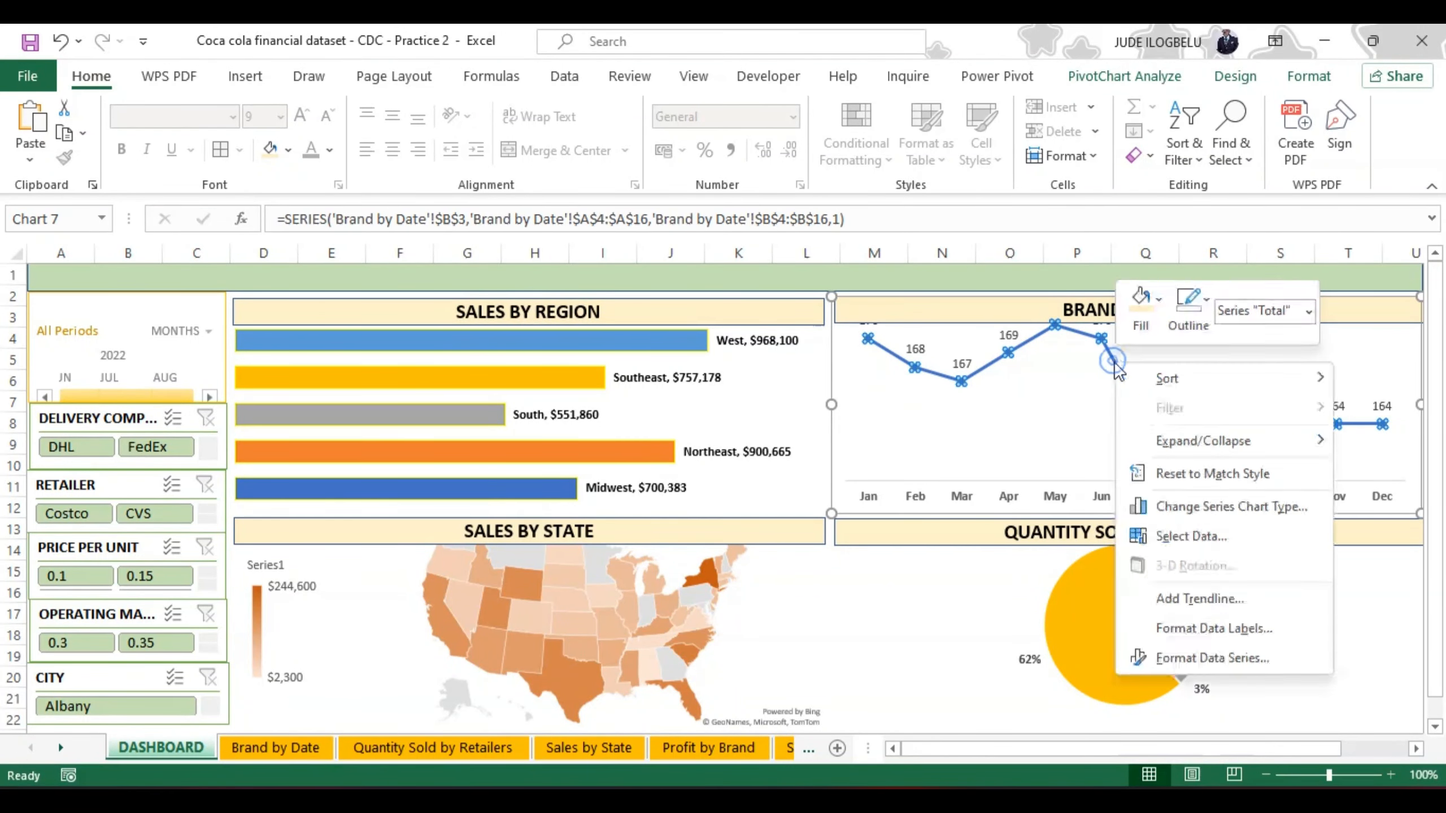
left_click(1213, 628)
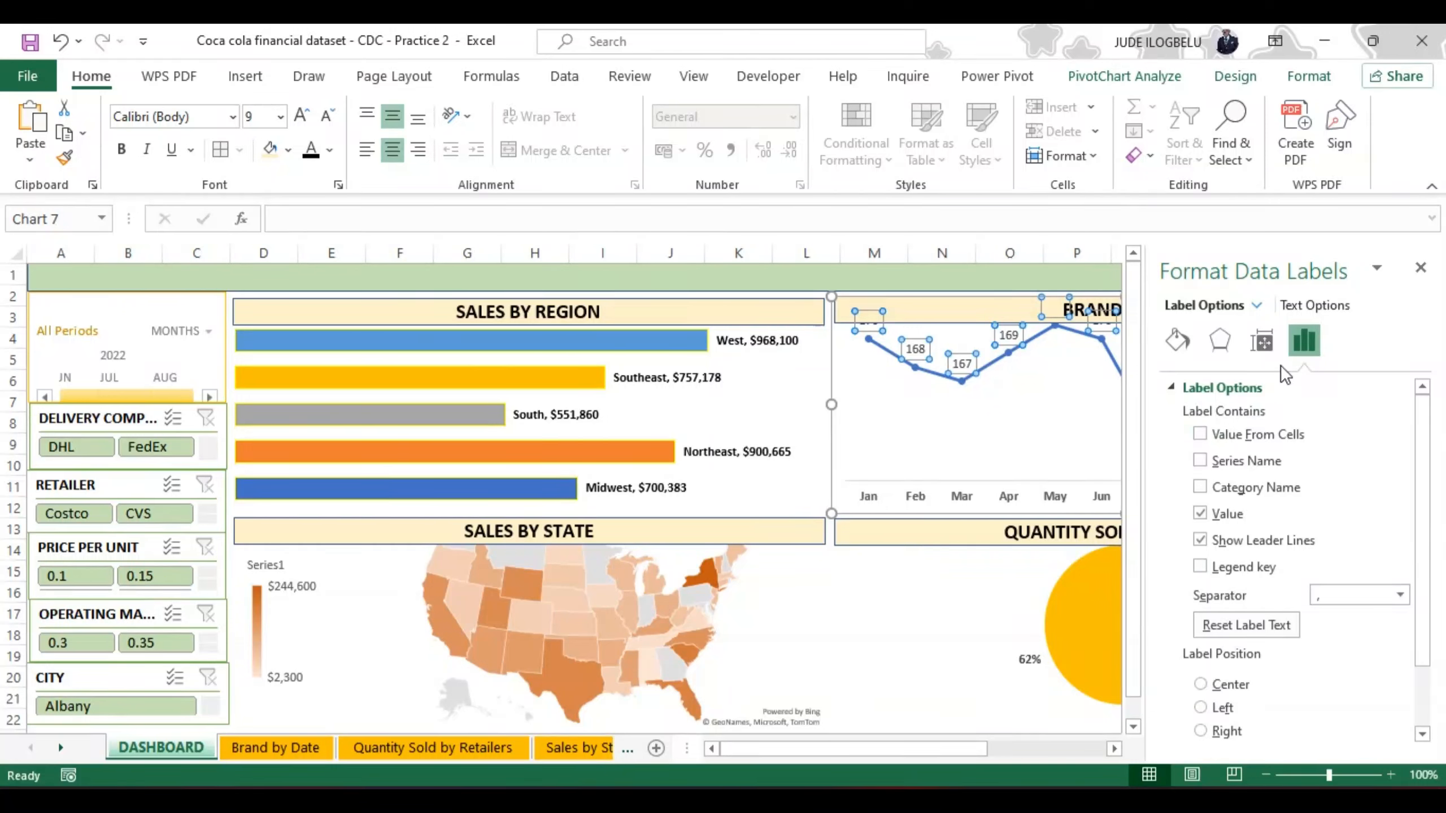
left_click(1177, 339)
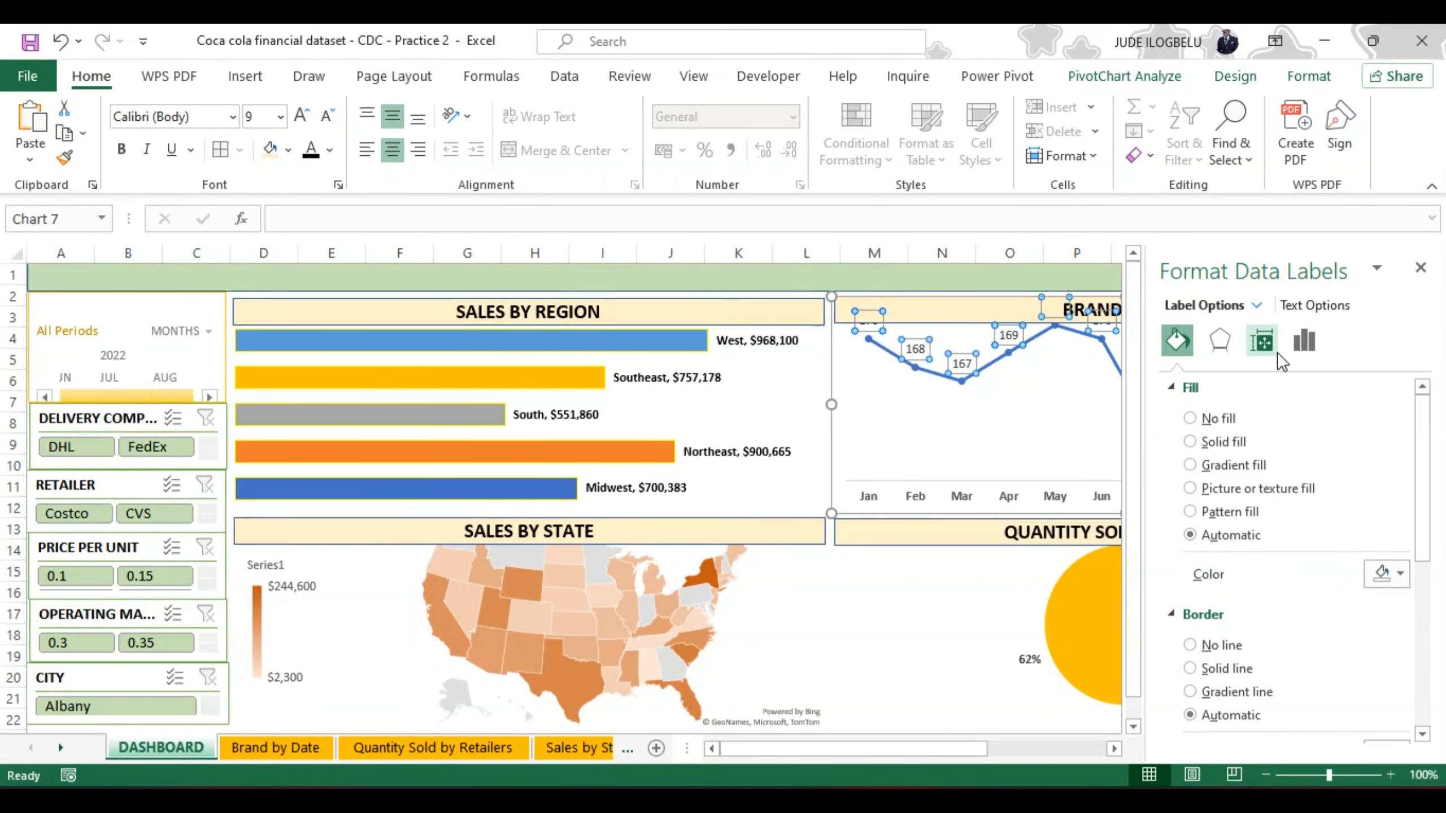
left_click(1220, 339)
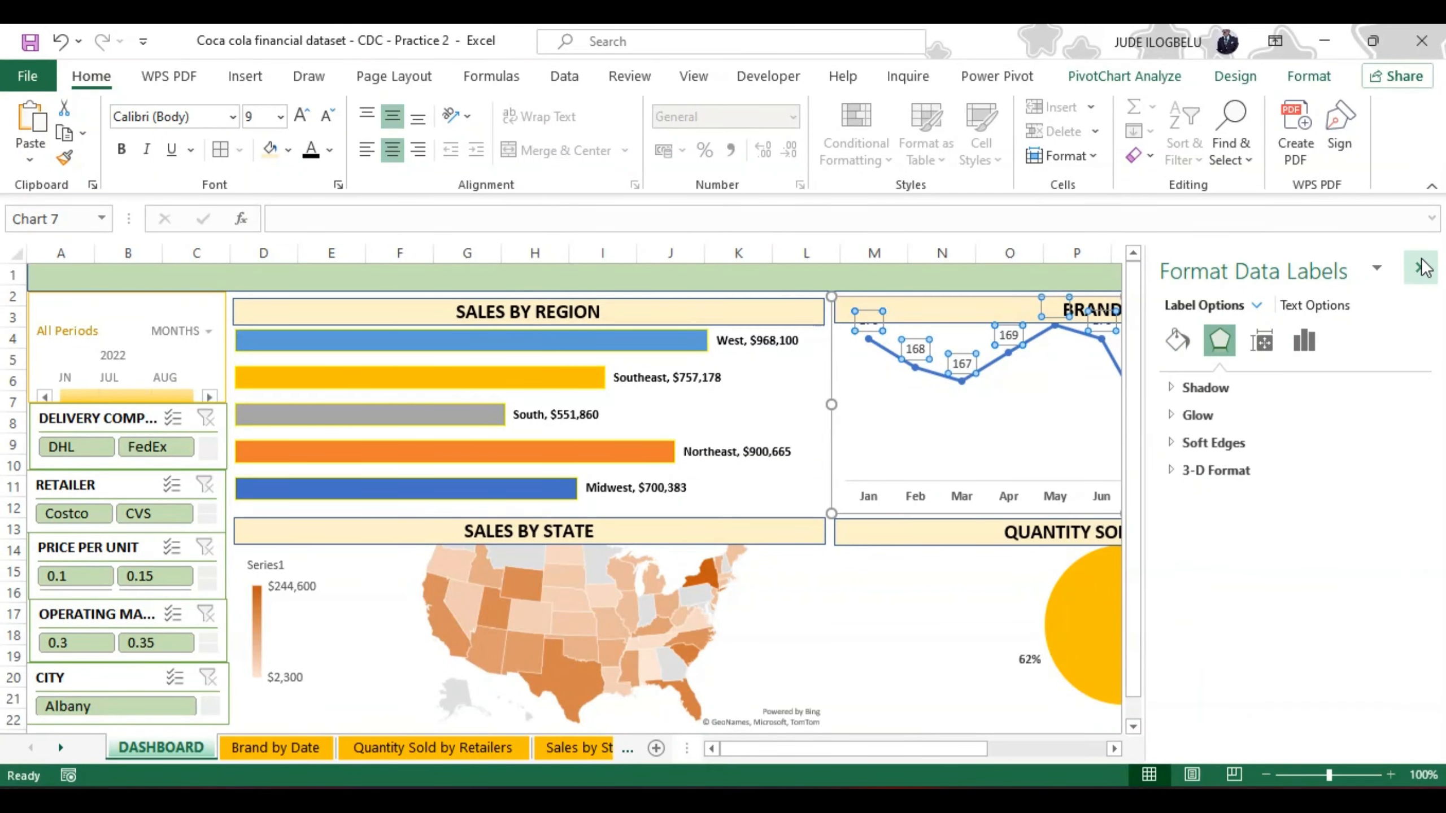
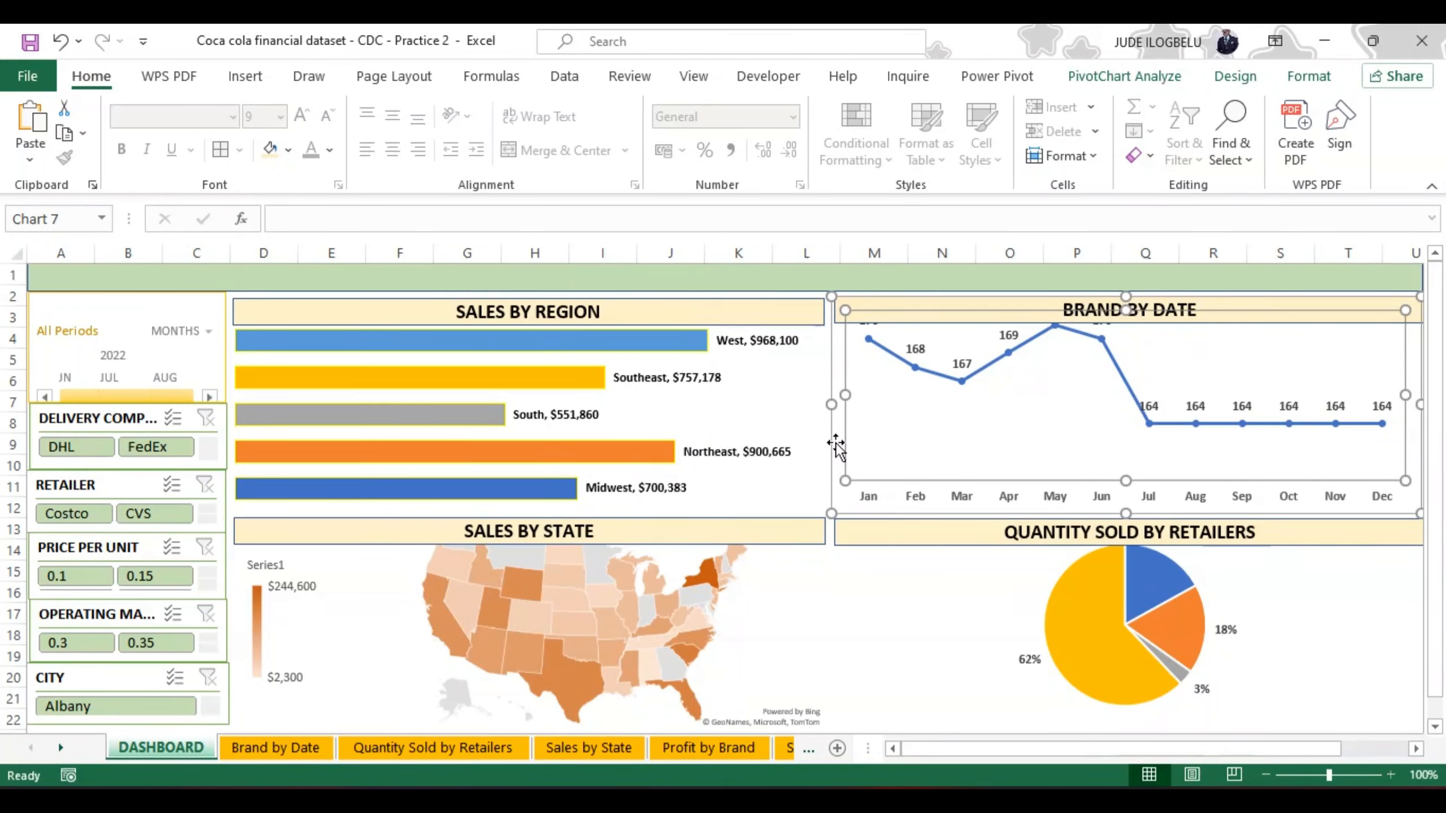
Step: Hide the row and column headings on the DASHBOARD sheet
left_click(691, 79)
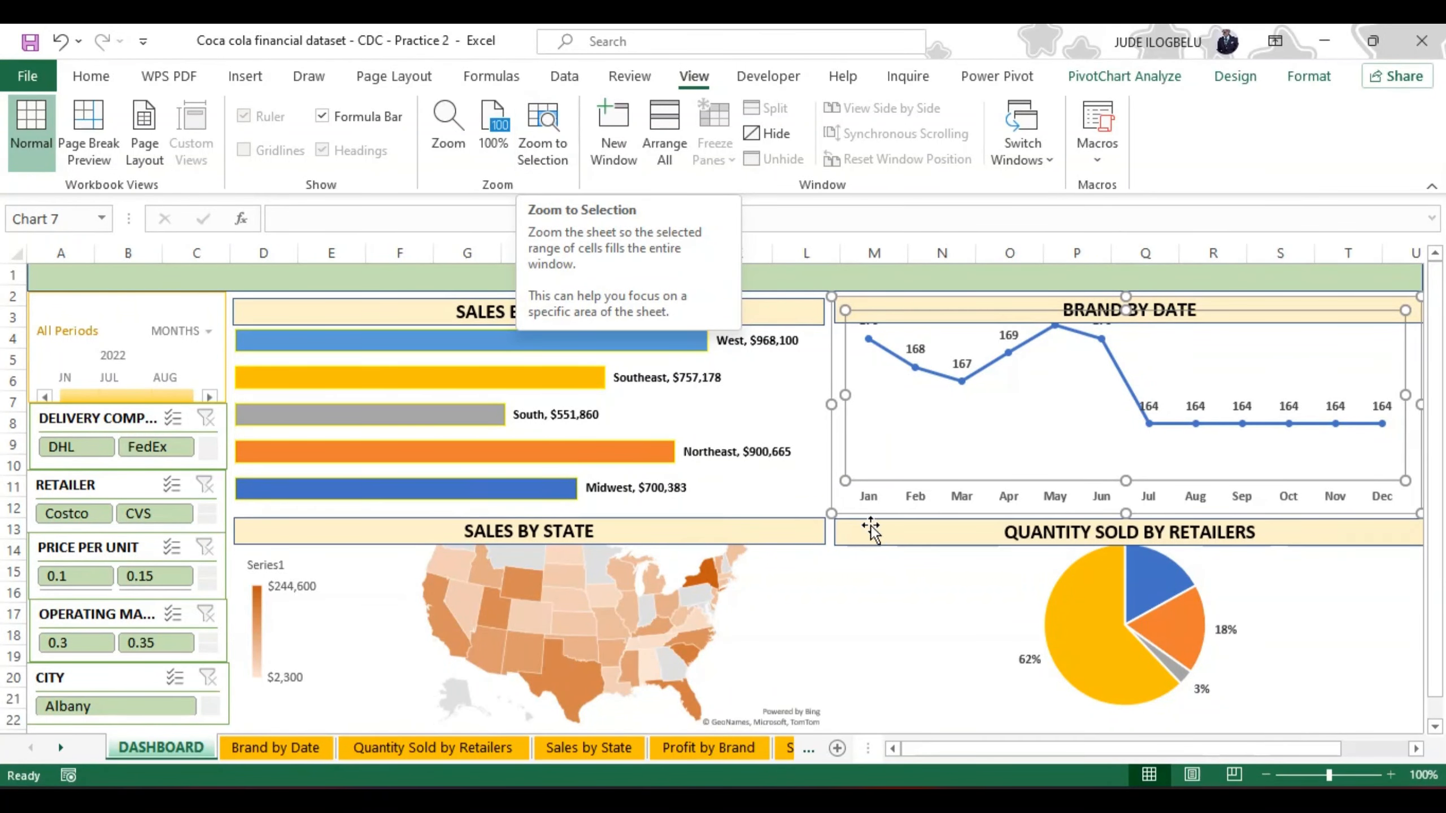
left_click(866, 563)
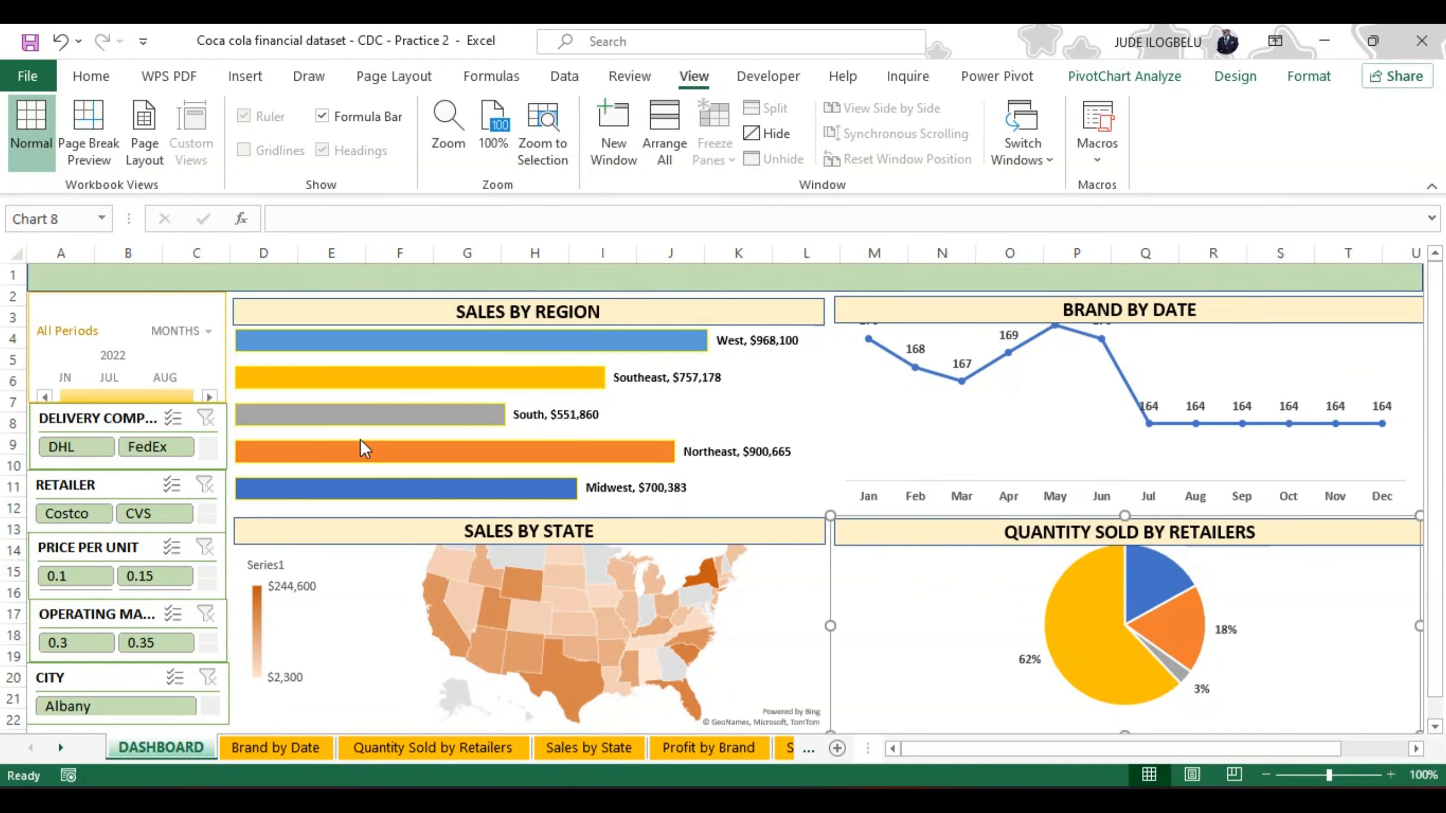
left_click(1406, 283)
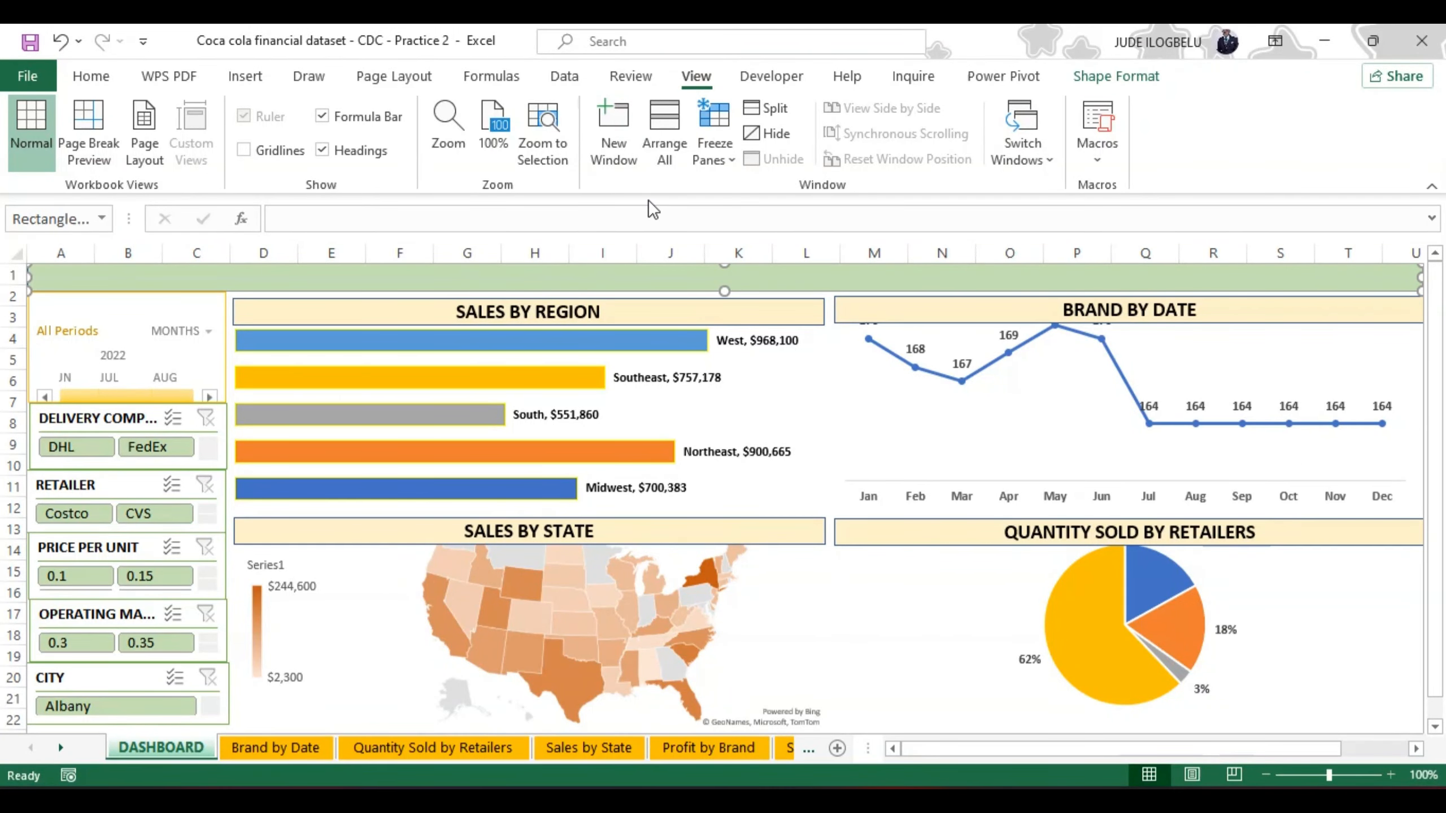
left_click(322, 150)
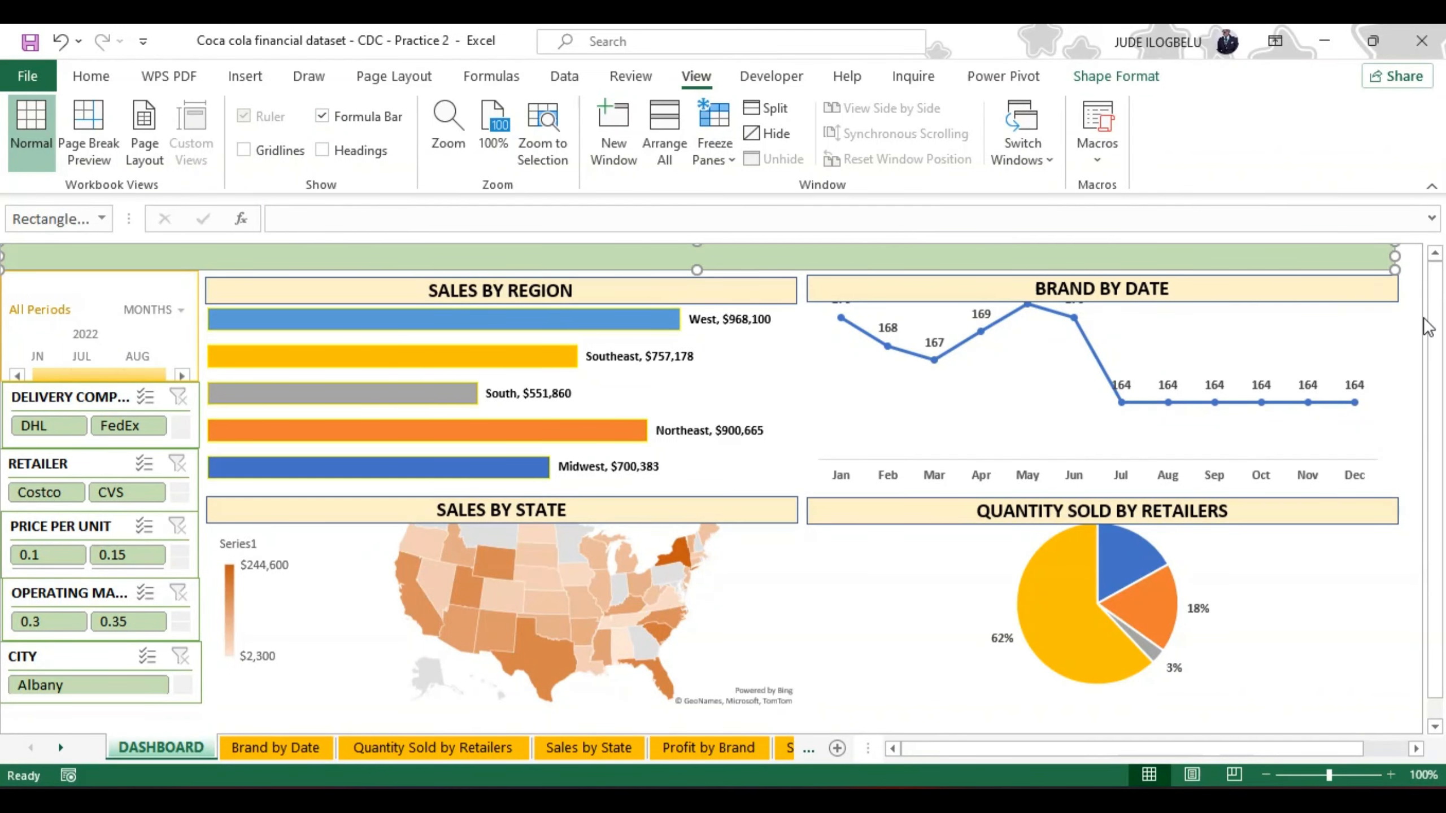
Step: Move the Brand by Date line chart down so it sits below its title bar
left_click_drag(1436, 312, 1437, 561)
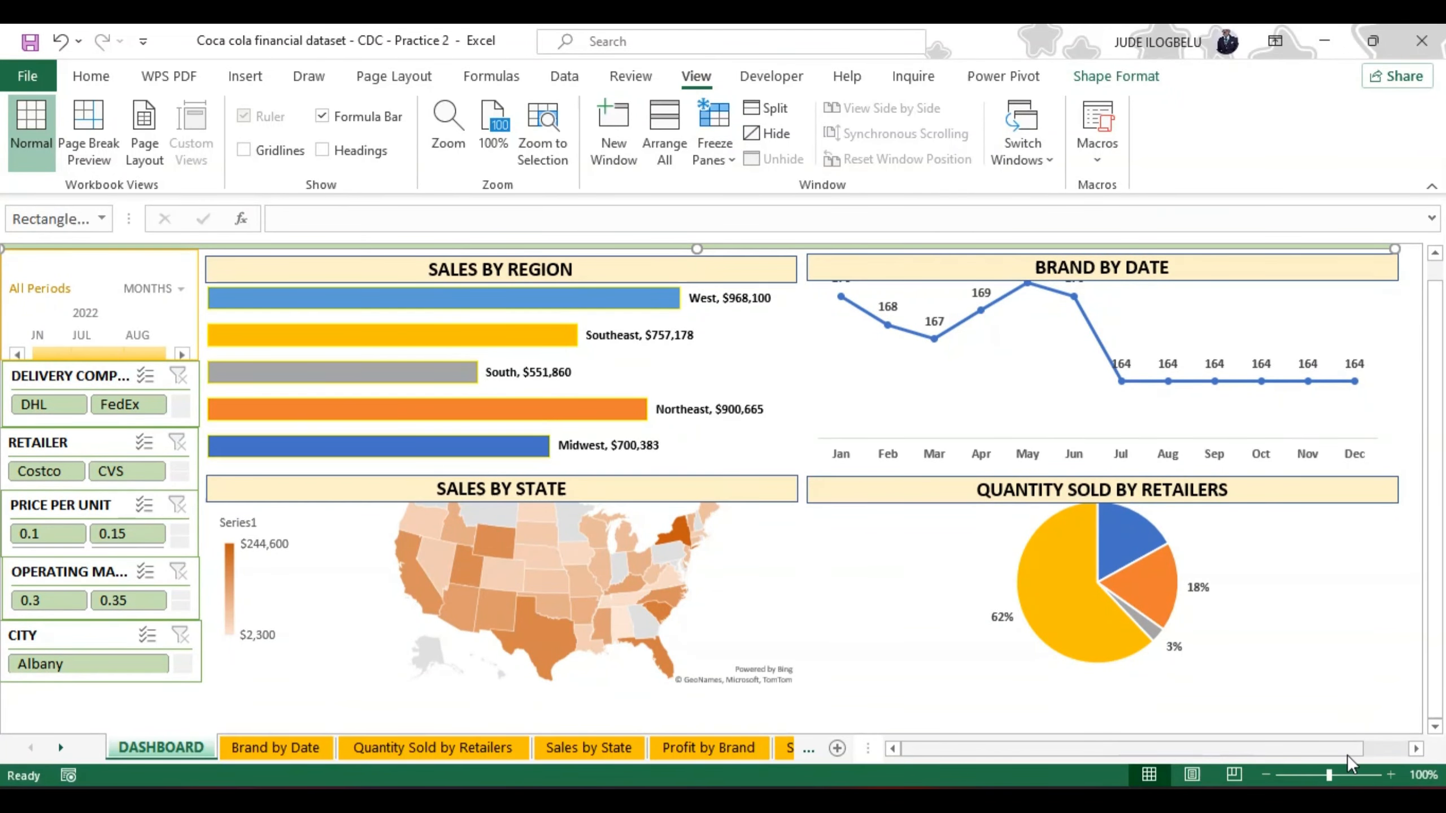
left_click_drag(1335, 751, 1255, 760)
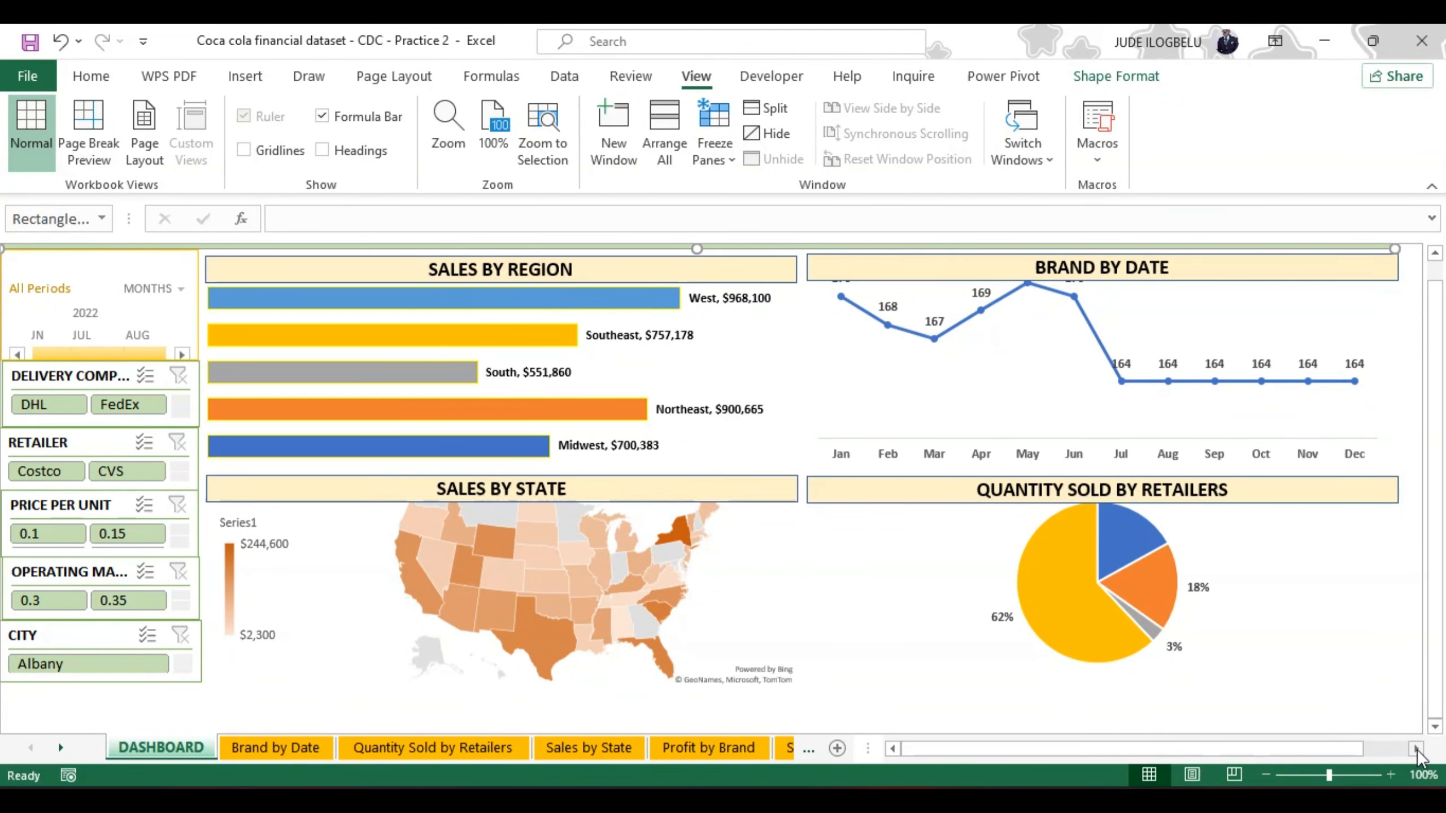
left_click_drag(1351, 753, 1325, 753)
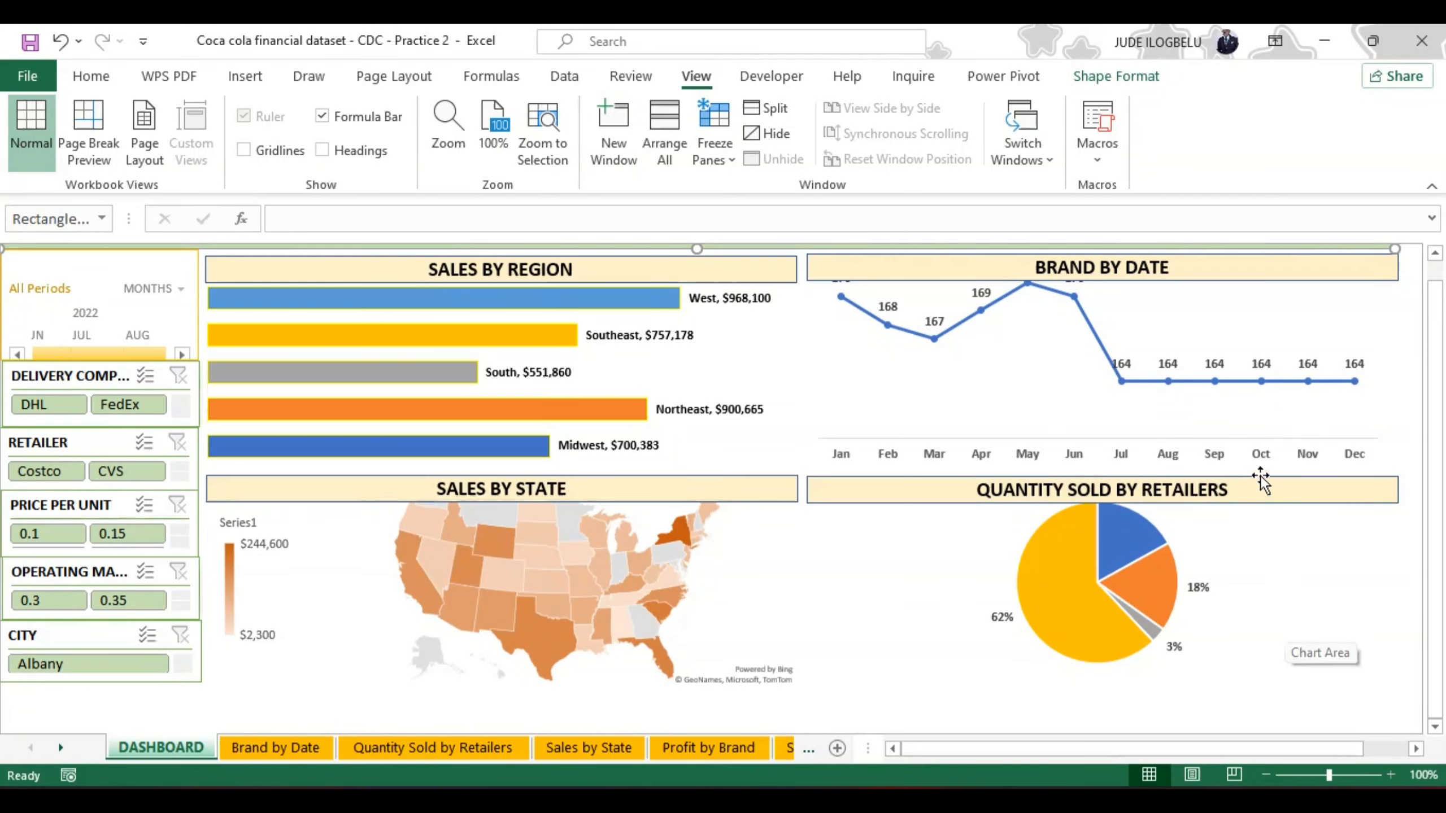
left_click(1204, 334)
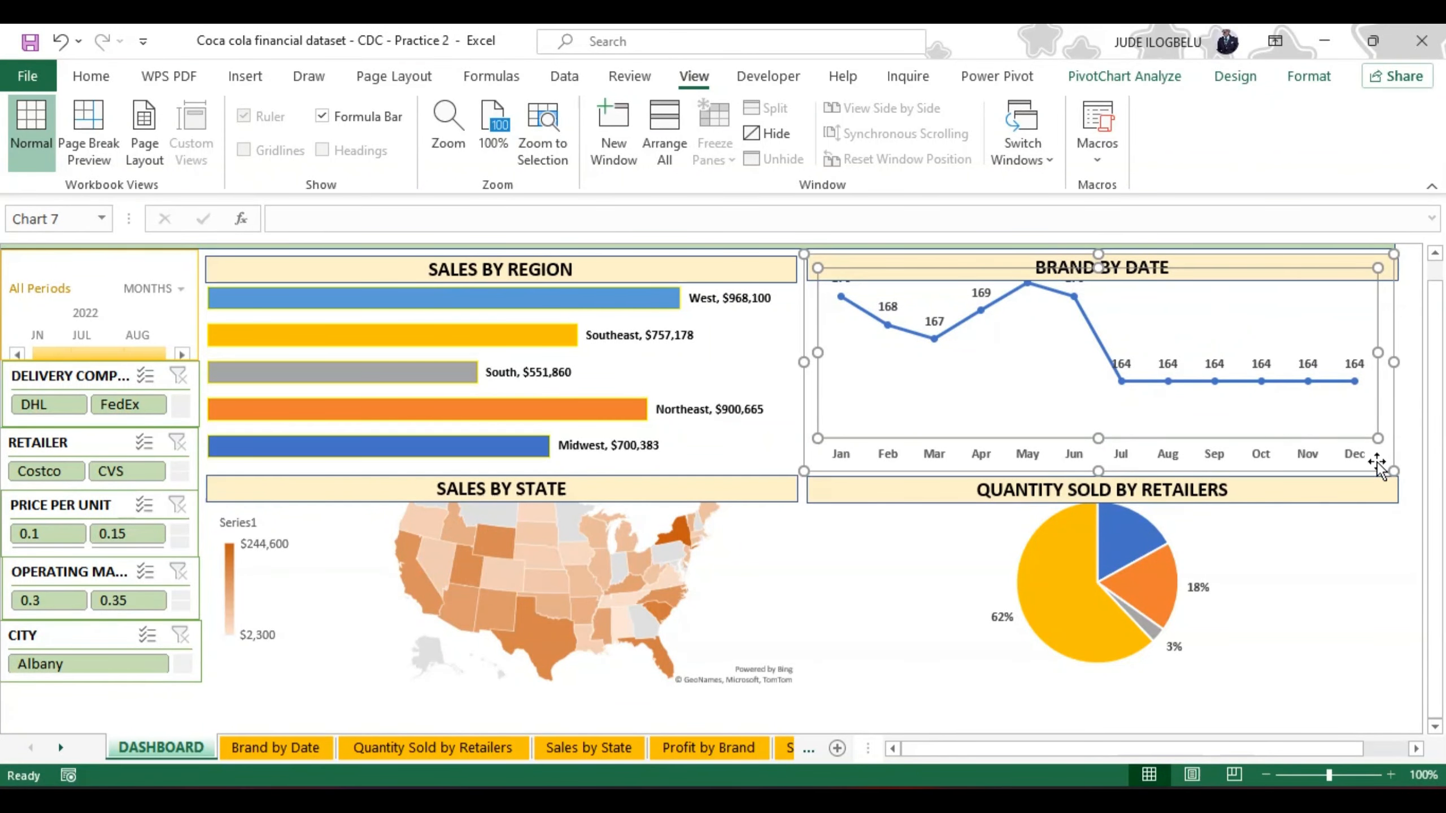
left_click_drag(1361, 471, 1366, 507)
scroll(1436, 399, "up", 1)
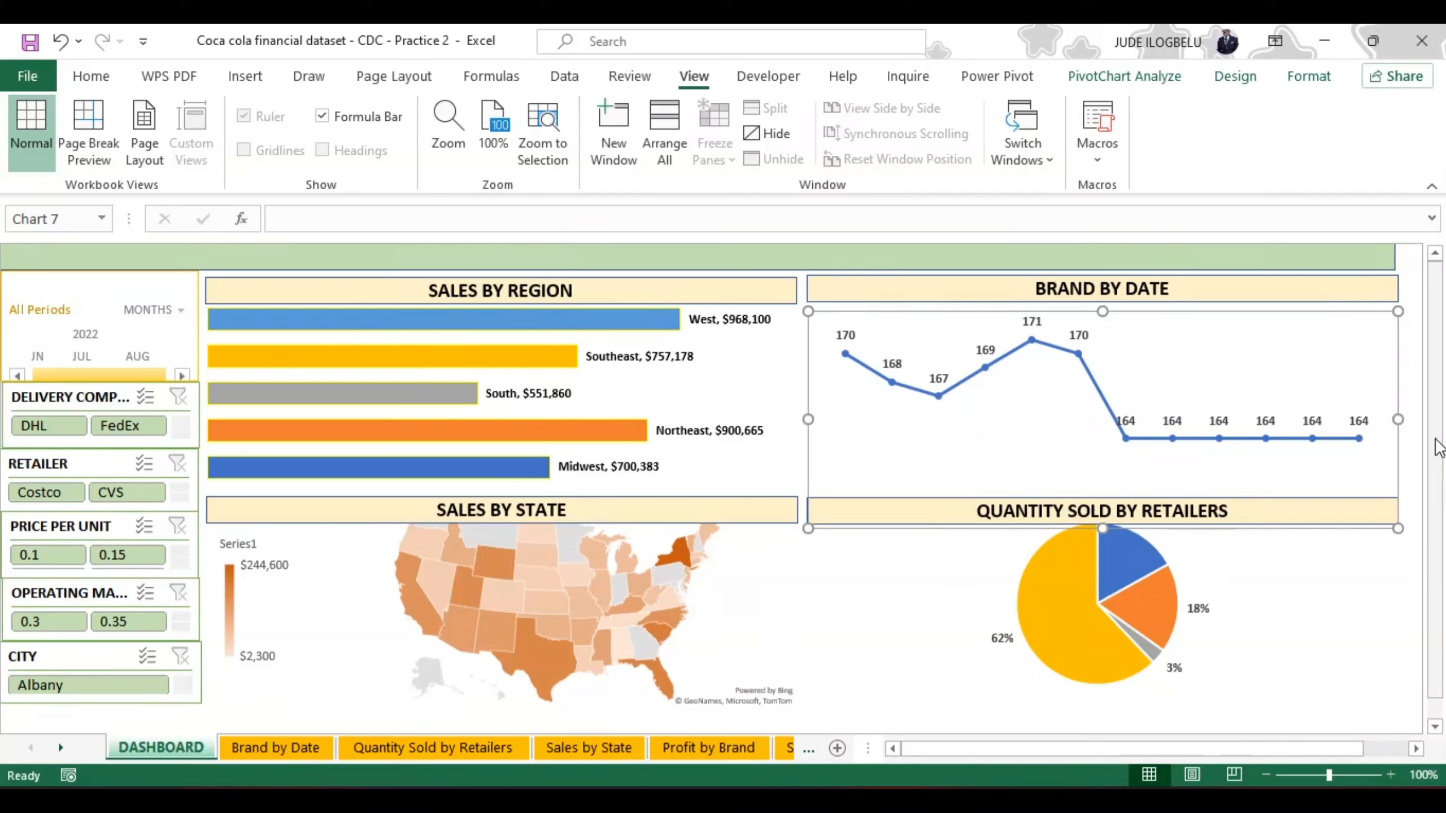
Step: Extend the green banner so it spans the full width of the dashboard
left_click(1341, 256)
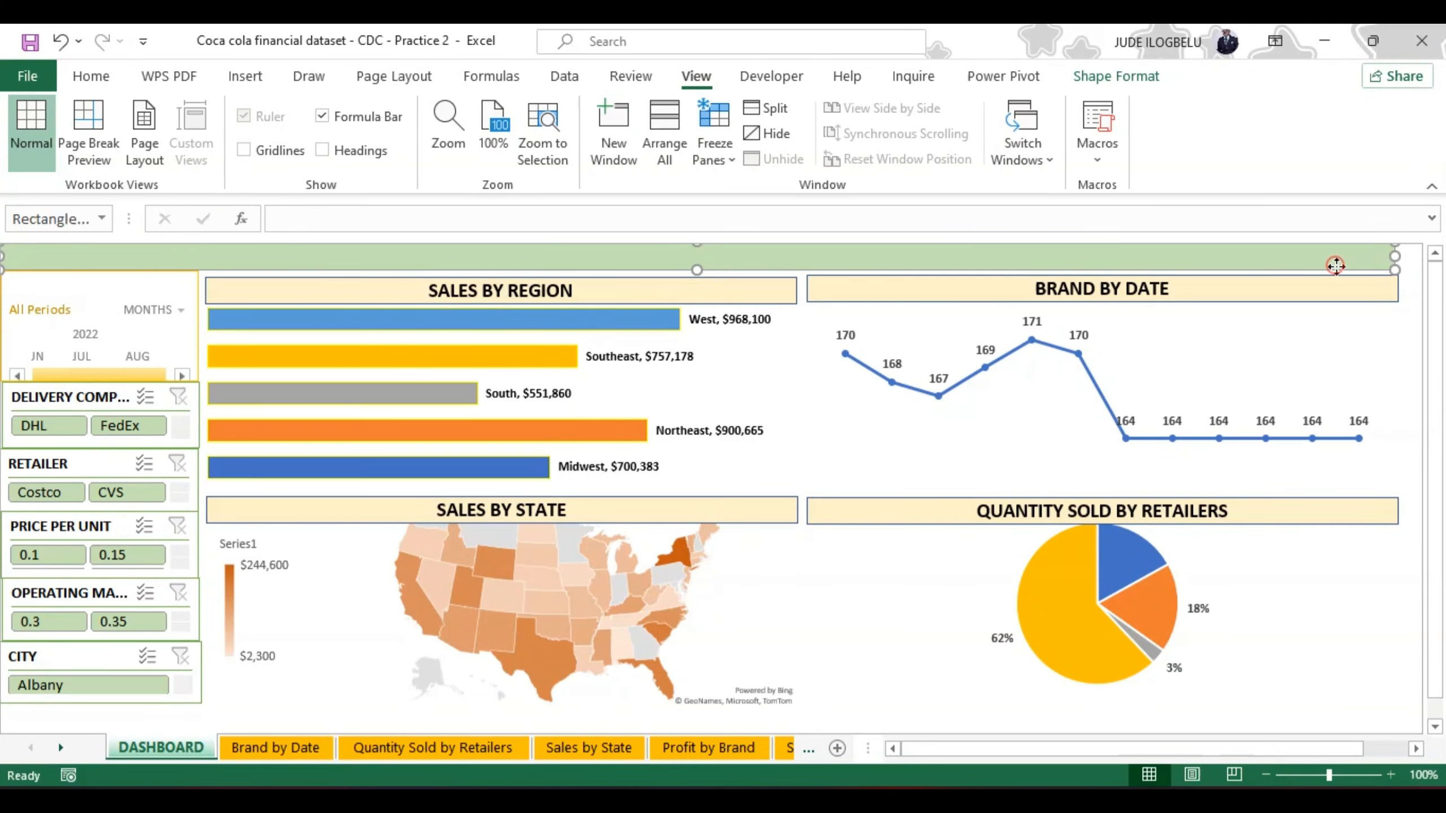
left_click_drag(1336, 266, 1364, 266)
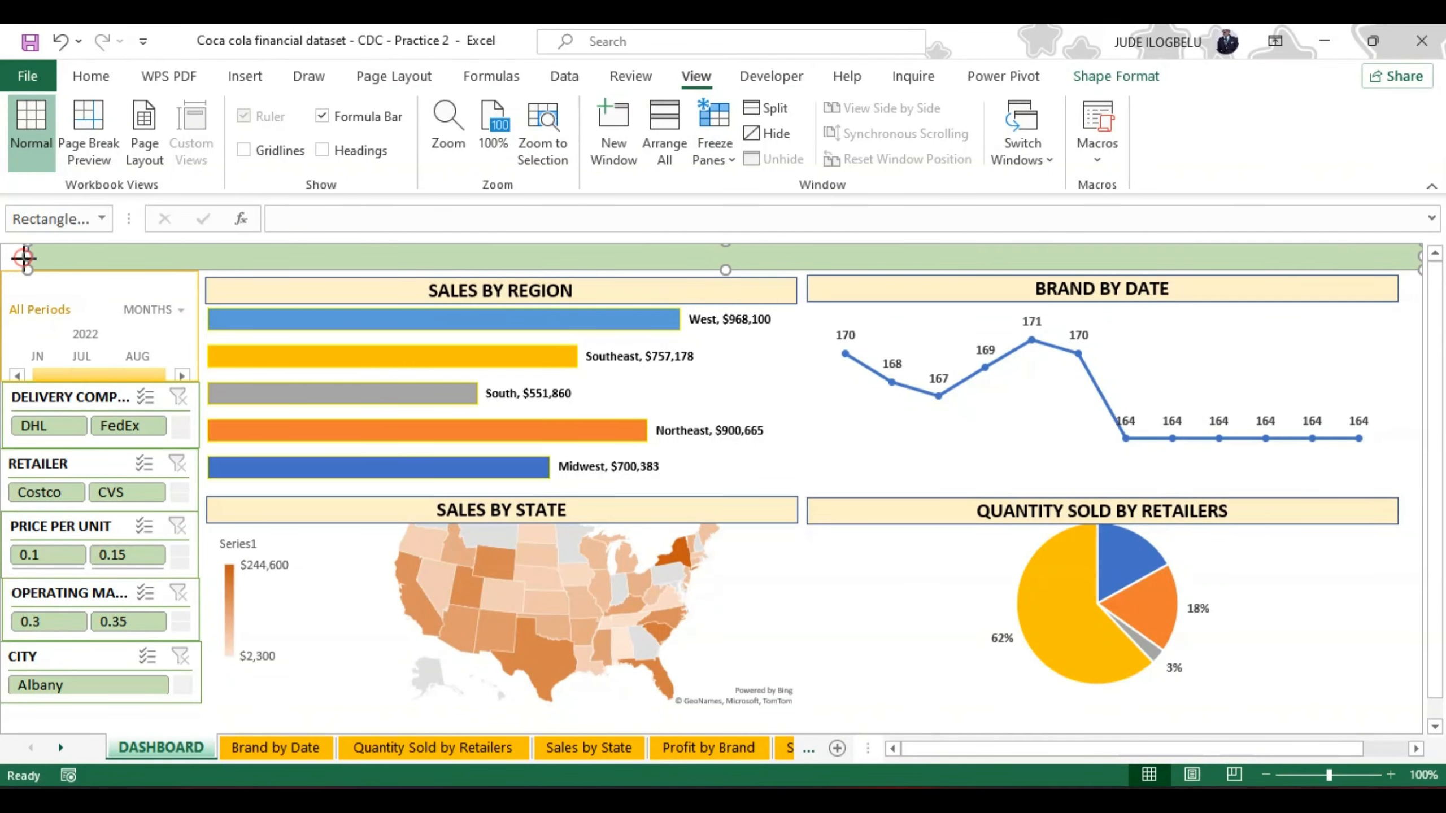
left_click_drag(24, 259, 2, 258)
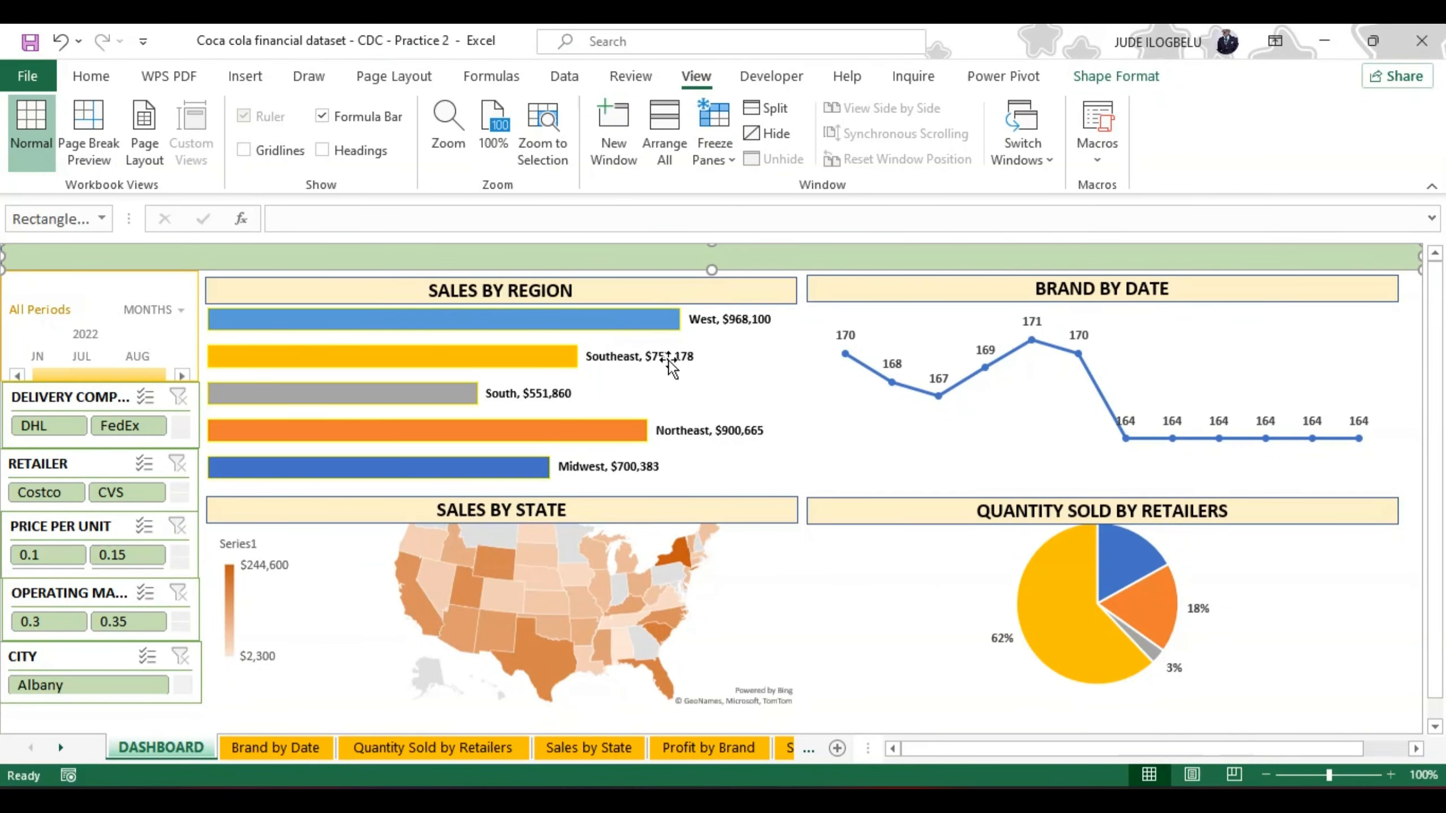
Step: Move the Sales by Region chart down and shift its title bar up against the green banner
left_click(701, 356)
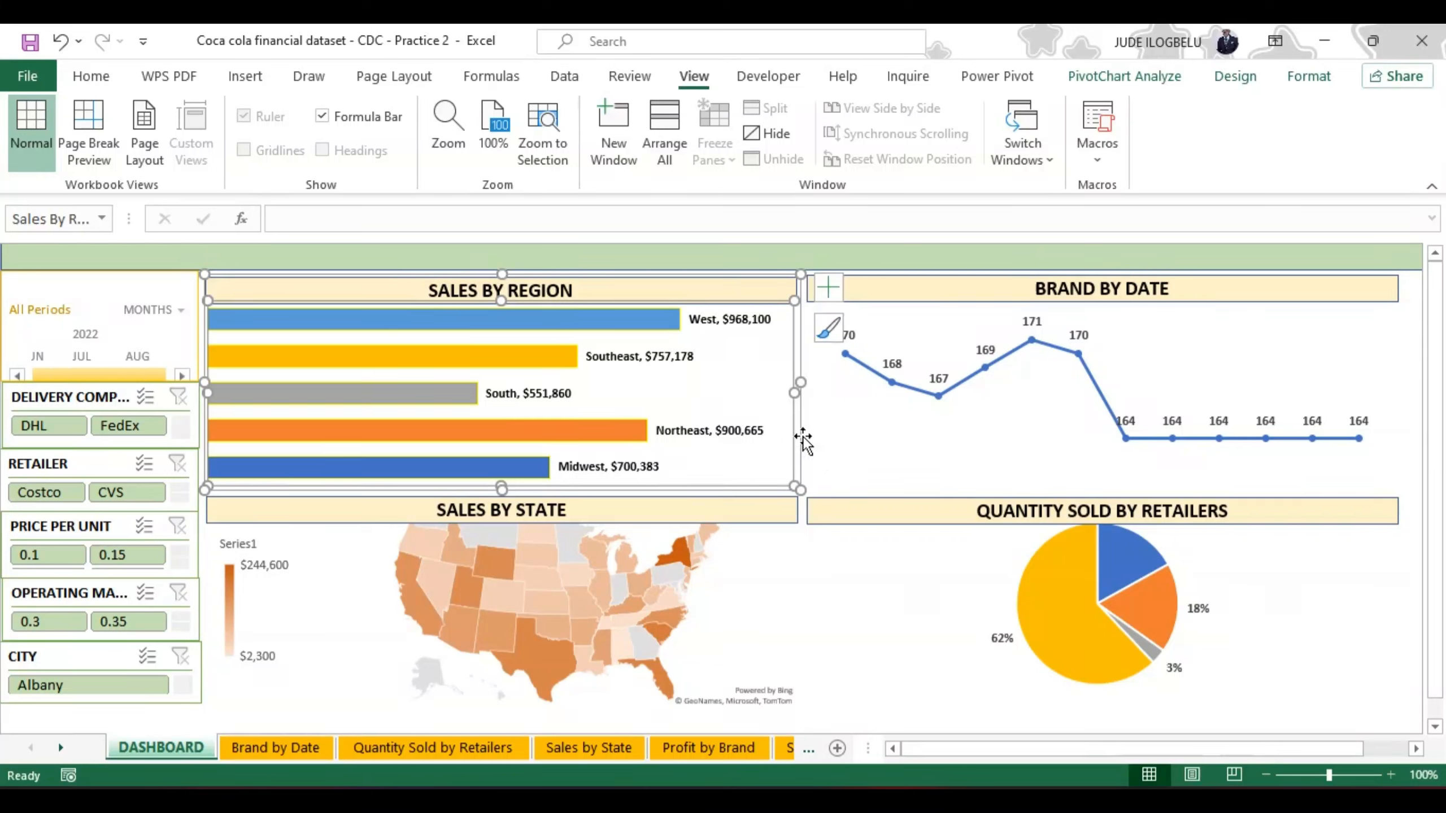
left_click_drag(803, 443, 803, 458)
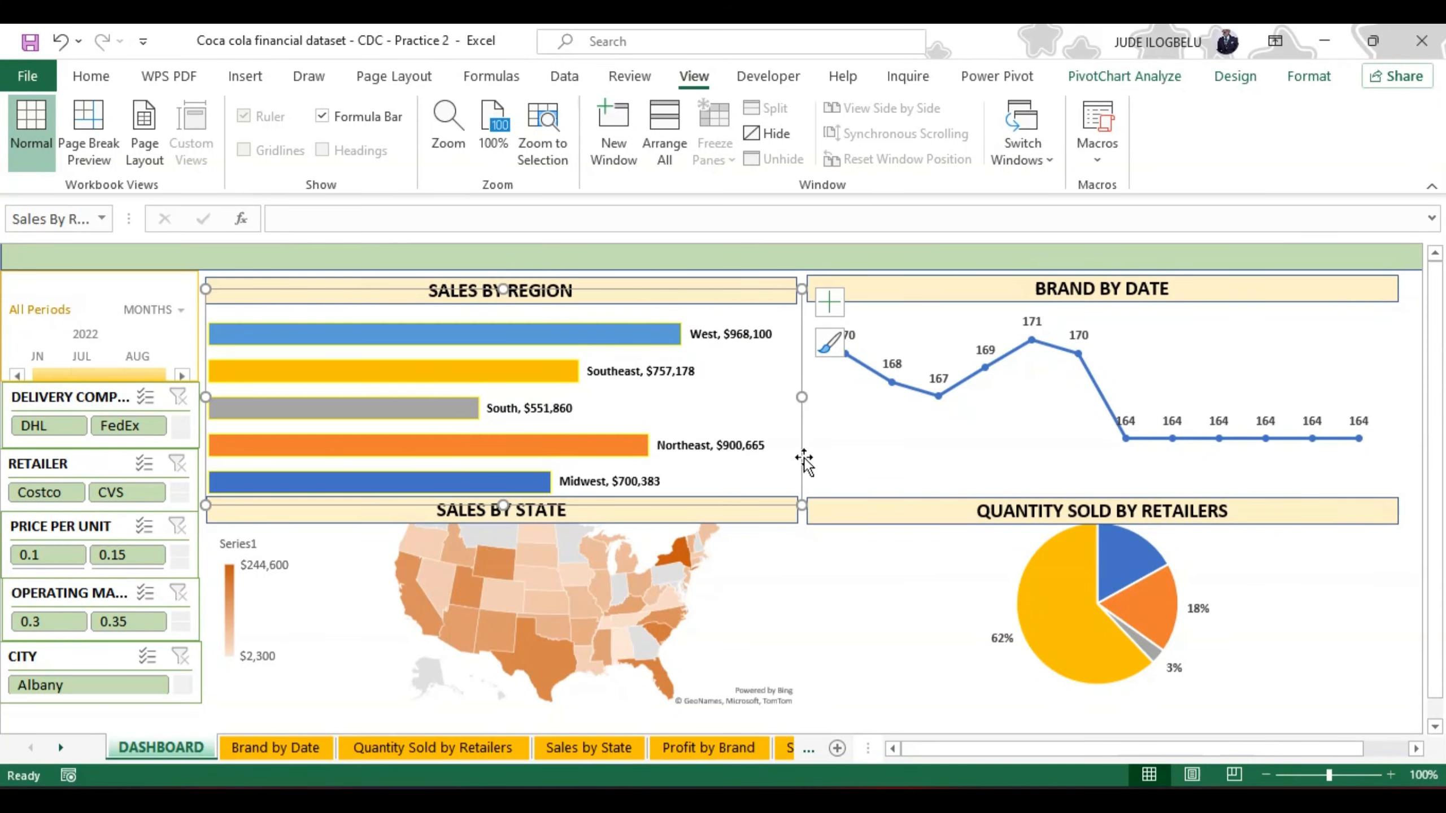
left_click_drag(688, 282, 685, 278)
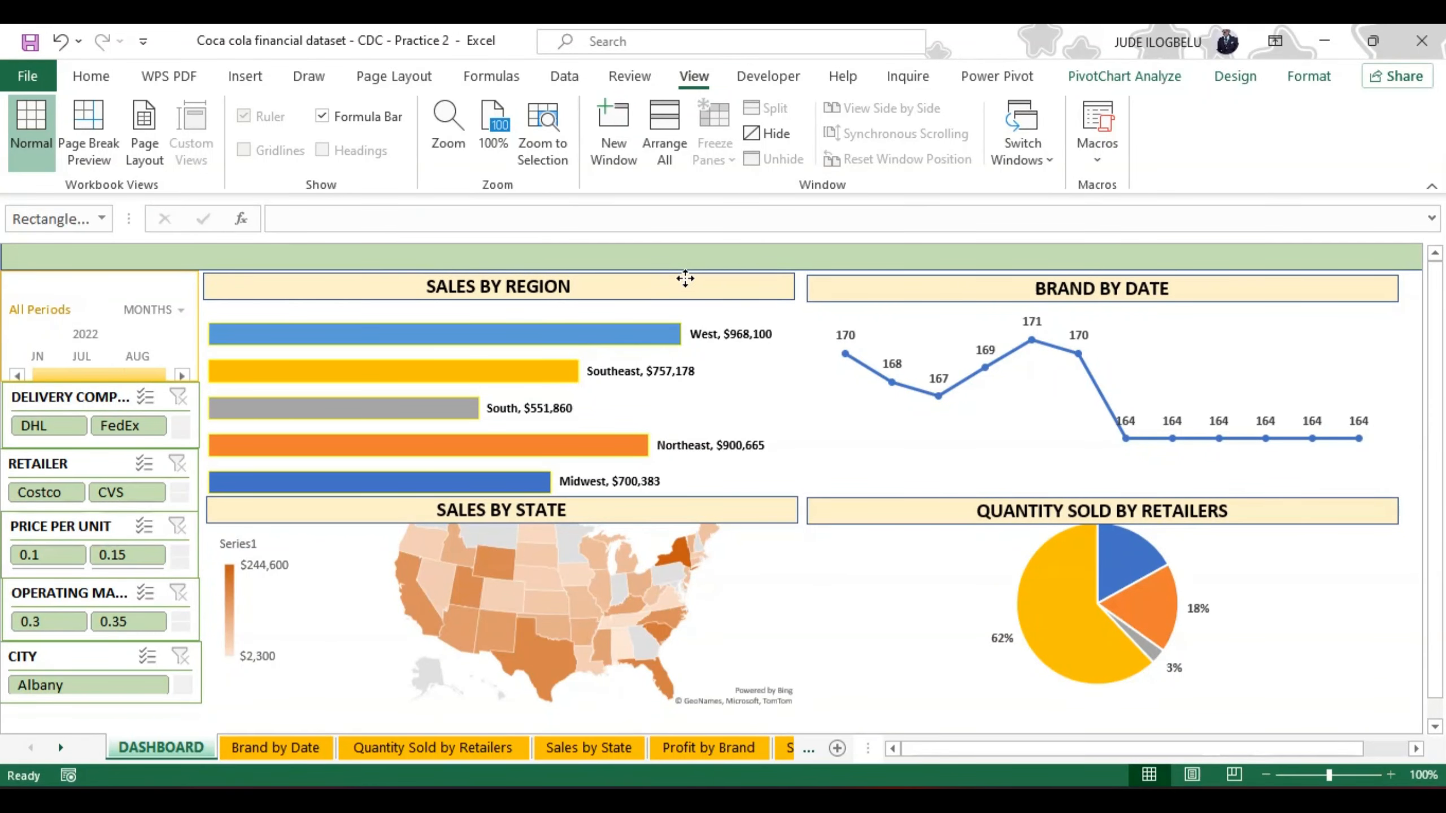
left_click(685, 278)
Step: Align the Brand by Date title bar with the Sales by Region title bar and widen both to fill the banner's width beside the slicers
left_click(864, 285)
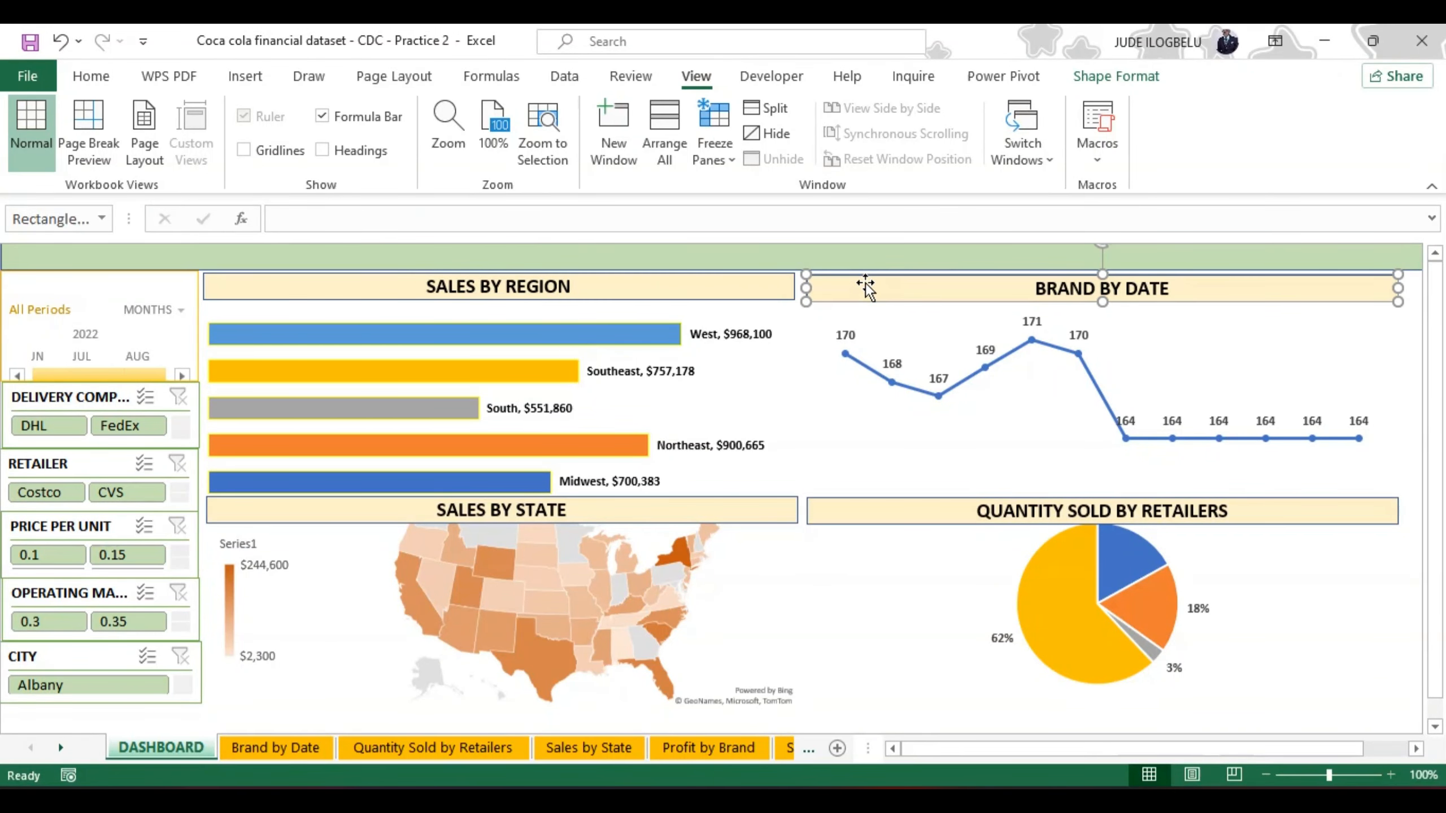
left_click_drag(861, 272, 861, 271)
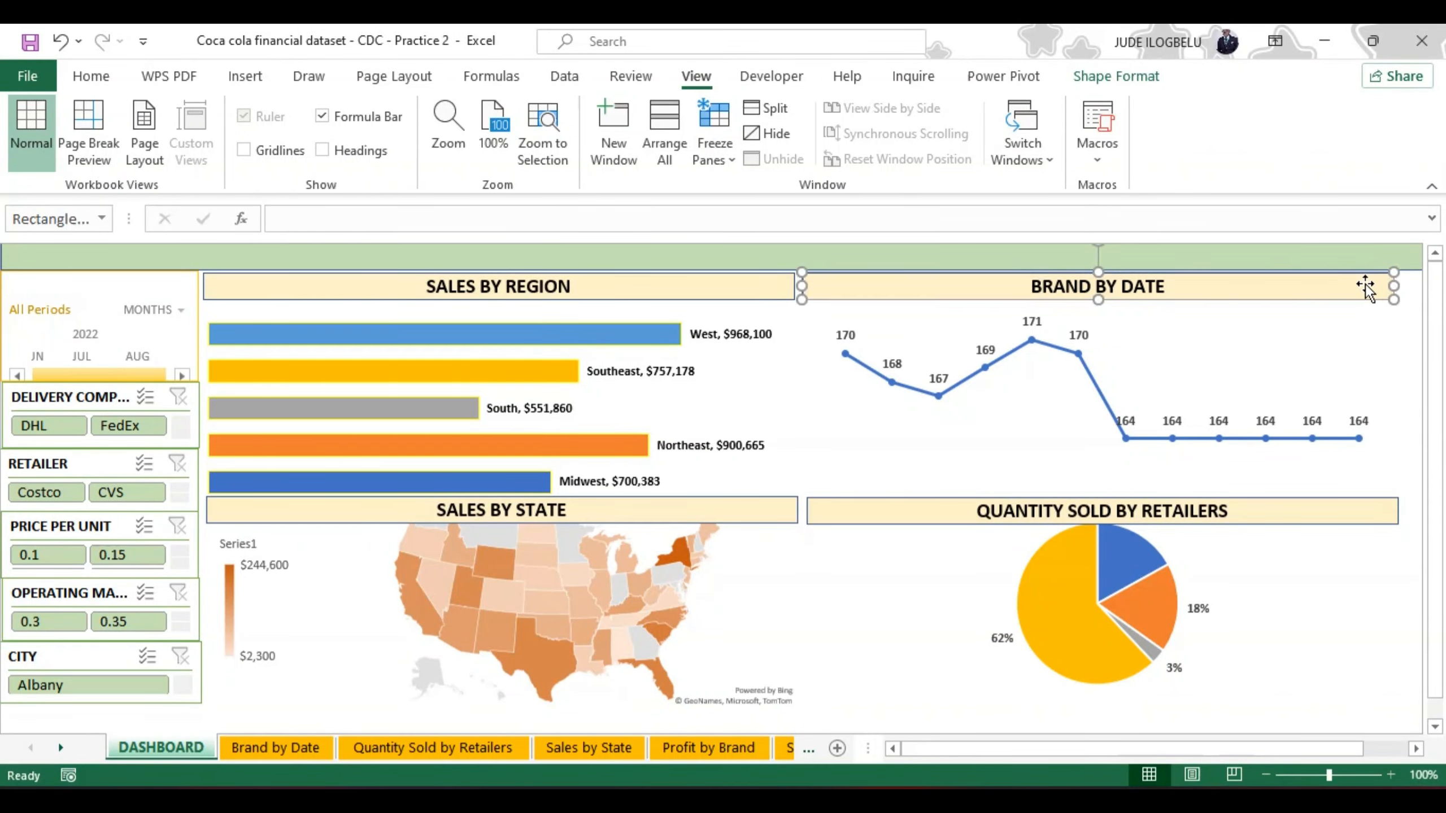
left_click_drag(1323, 302, 1353, 302)
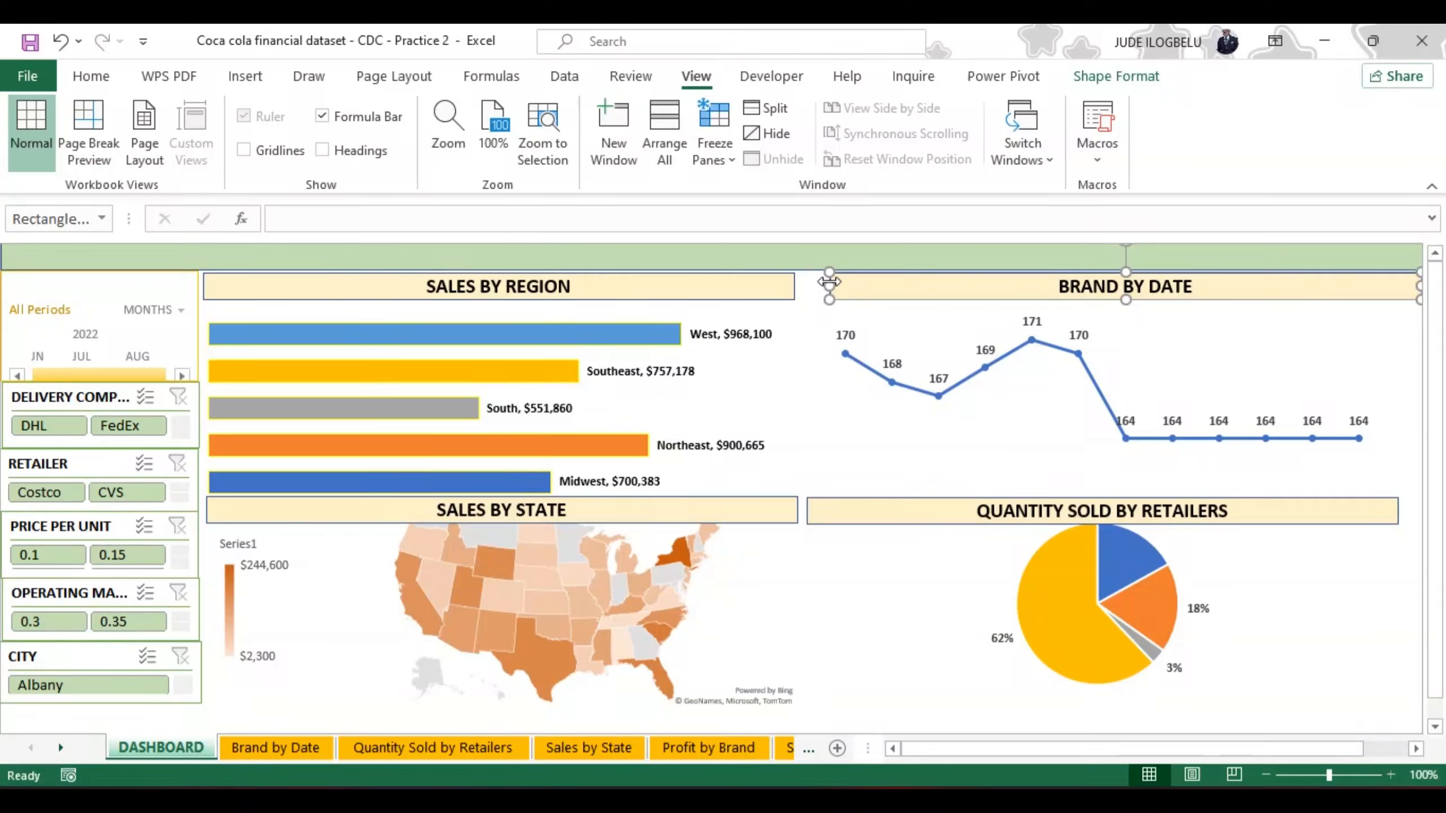
left_click_drag(828, 287, 803, 288)
left_click(763, 285)
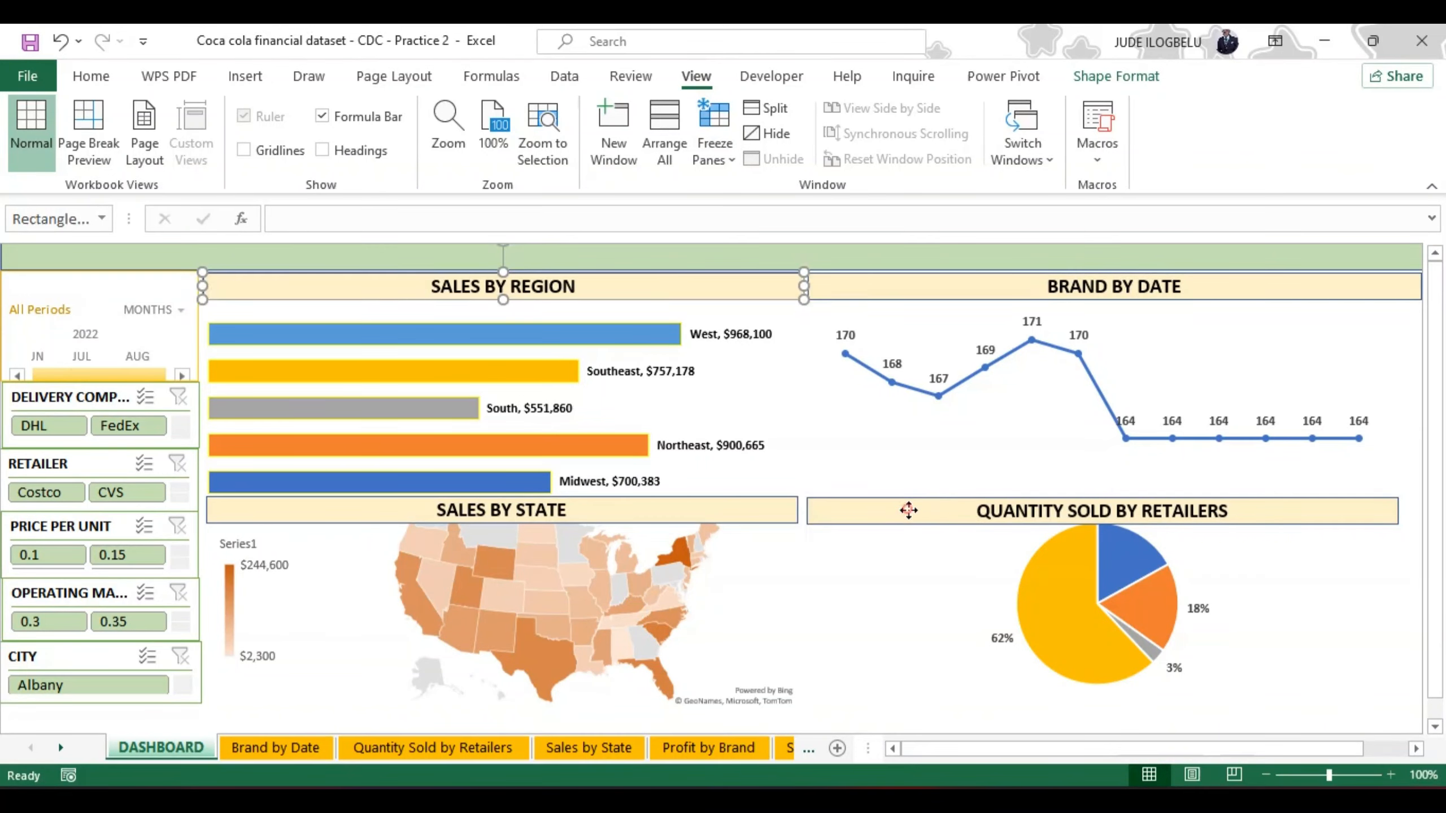
Step: Widen the Quantity Sold by Retailers and Sales by State title bars so they meet and reach the dashboard's outer edge
mouse_move(908, 511)
left_mouse_down()
mouse_move(930, 511)
mouse_move(916, 515)
left_mouse_up()
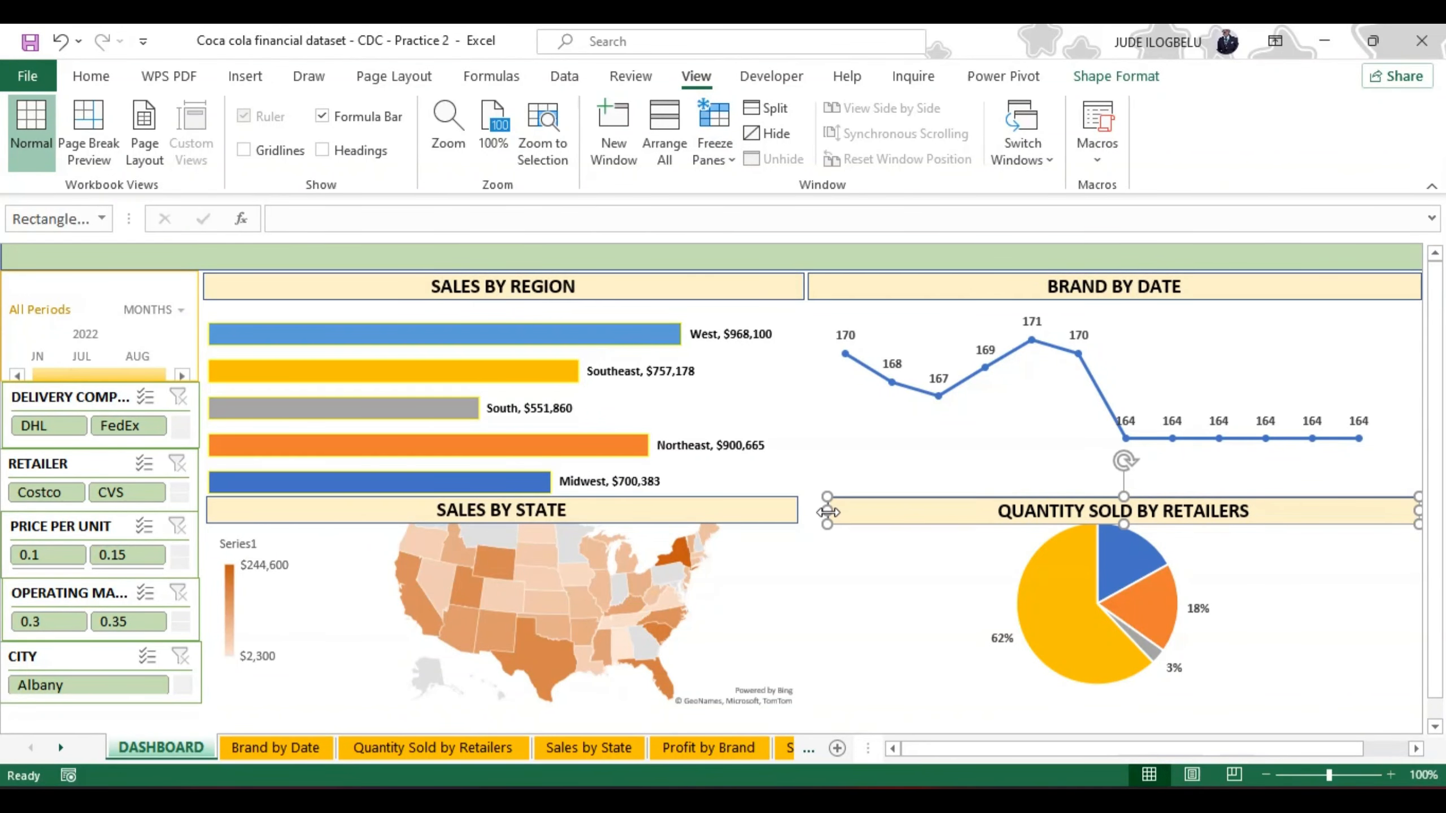
left_click_drag(827, 512, 807, 506)
left_click(742, 509)
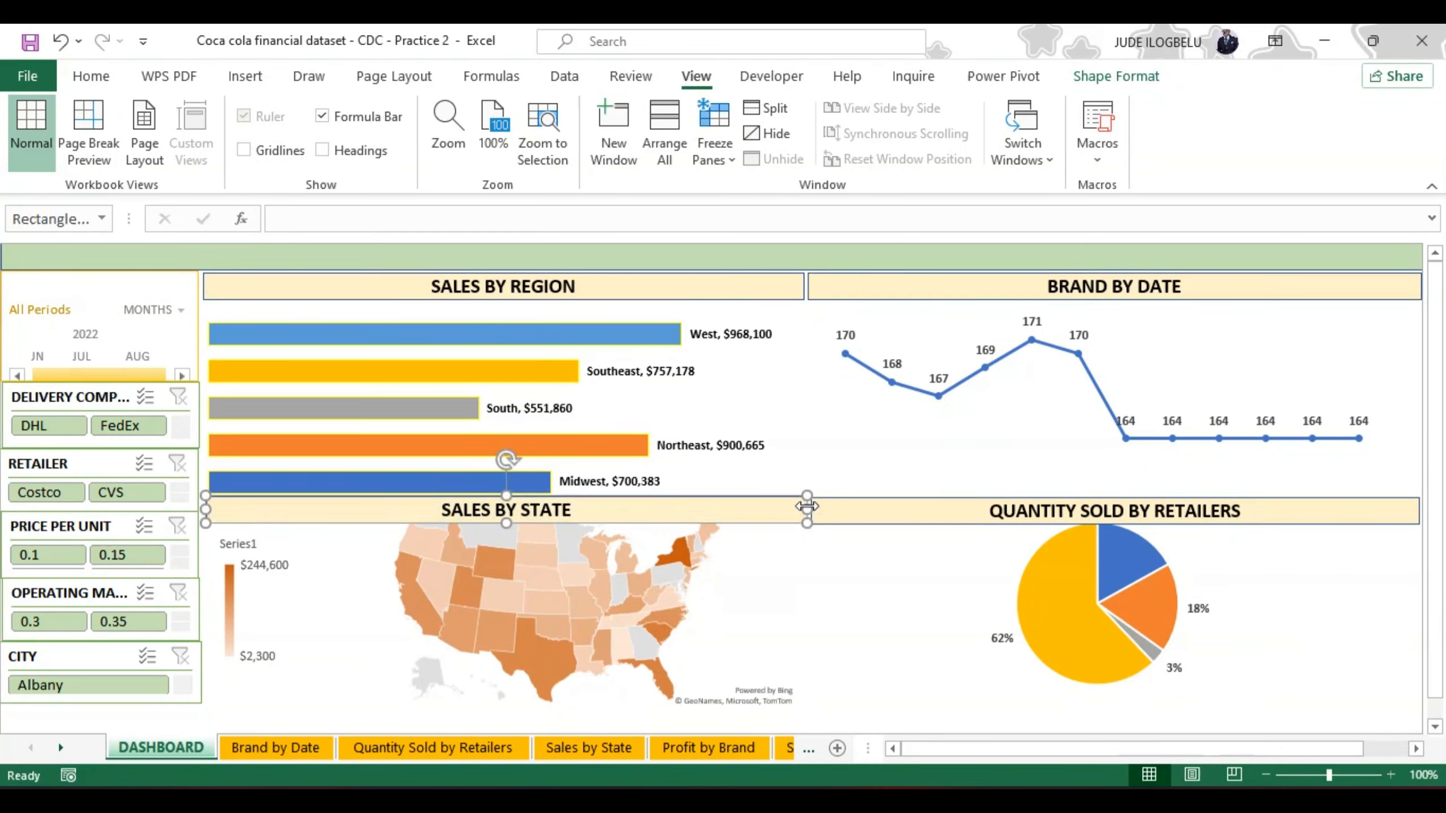
Step: Move the Quantity Sold by Retailers pie chart below its title bar and enlarge its plot area
left_click(1070, 569)
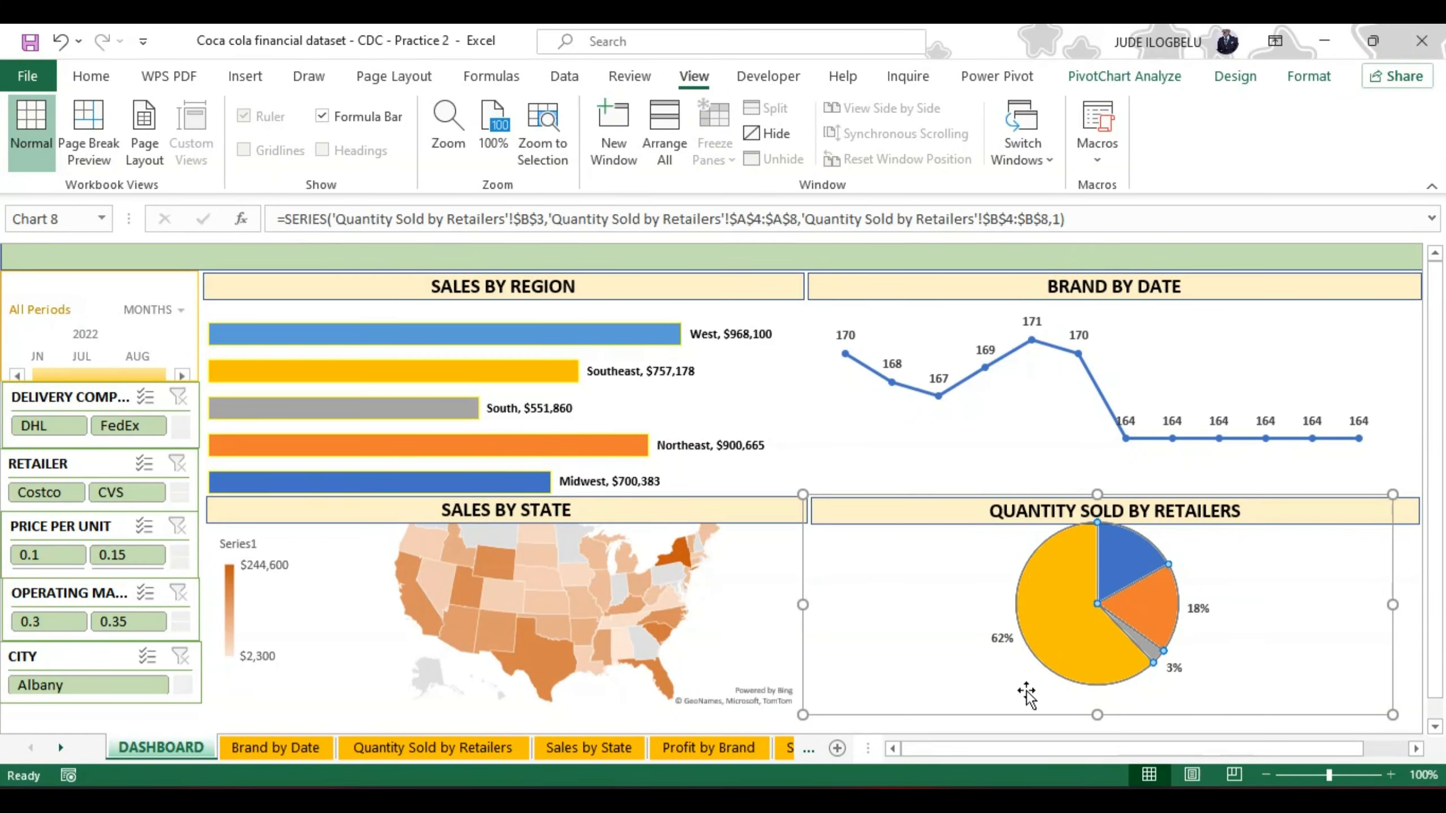
left_click_drag(804, 572, 818, 599)
left_click(1055, 581)
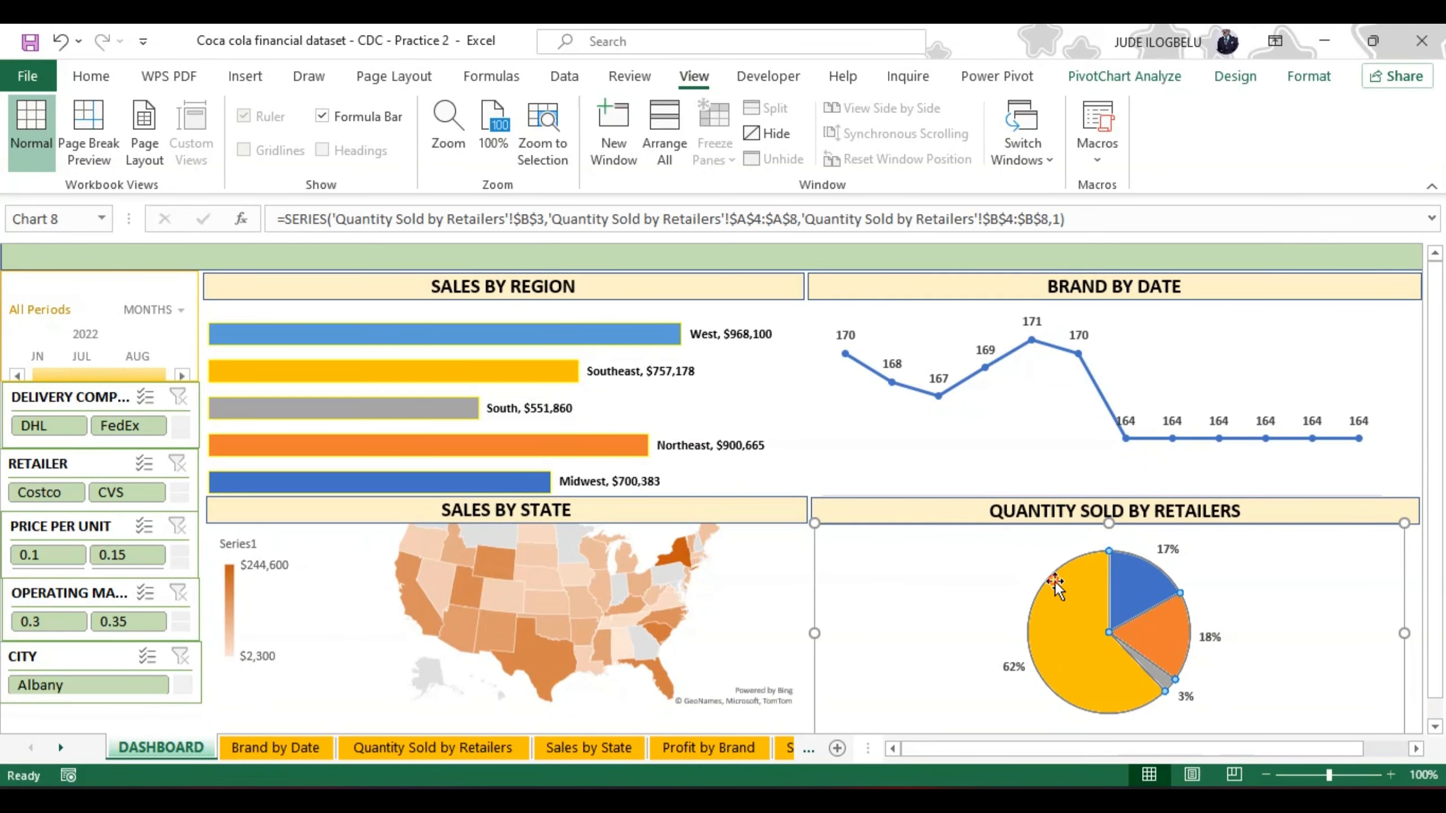
left_click(1036, 581)
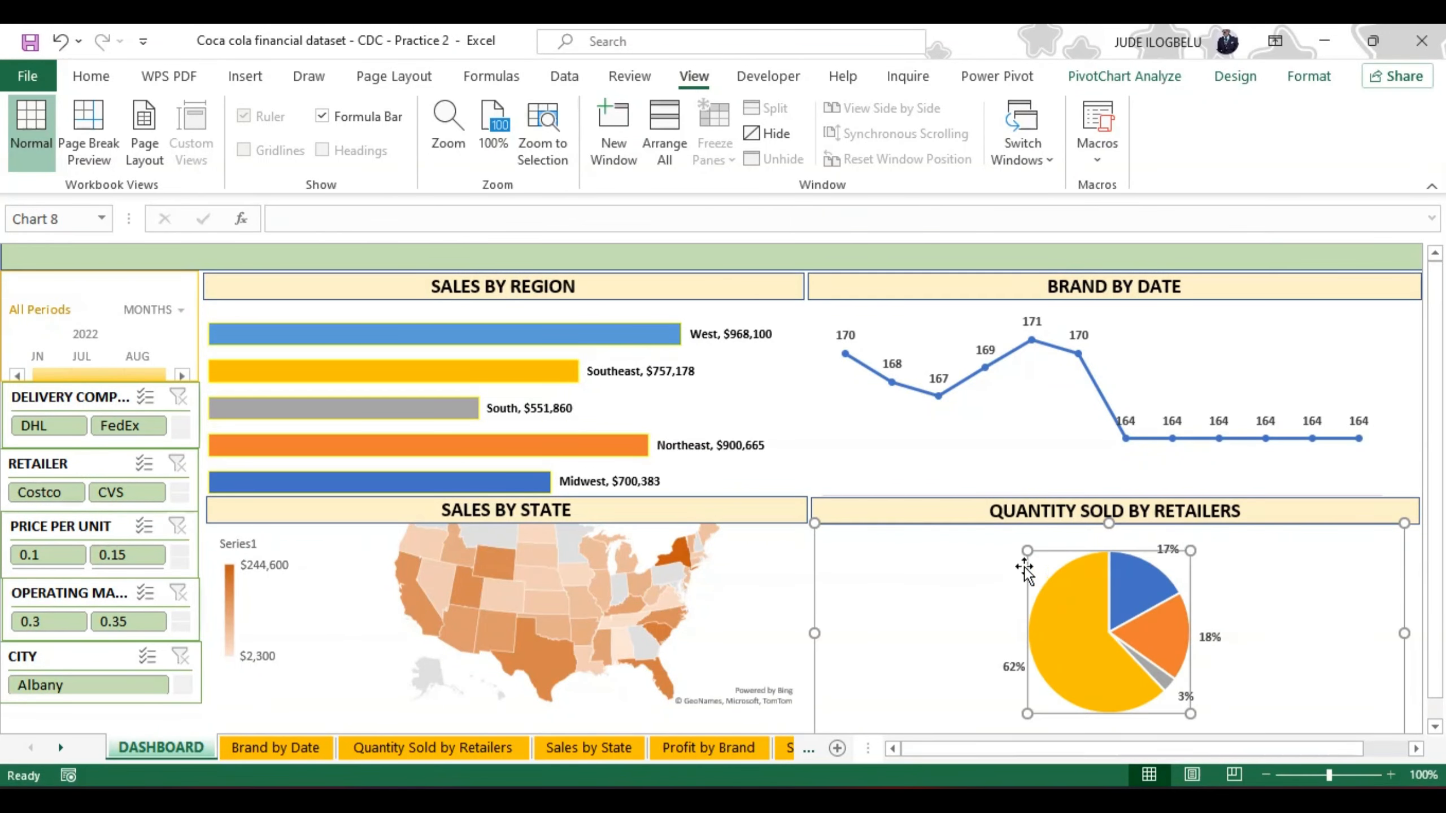
left_click_drag(1027, 551, 1012, 556)
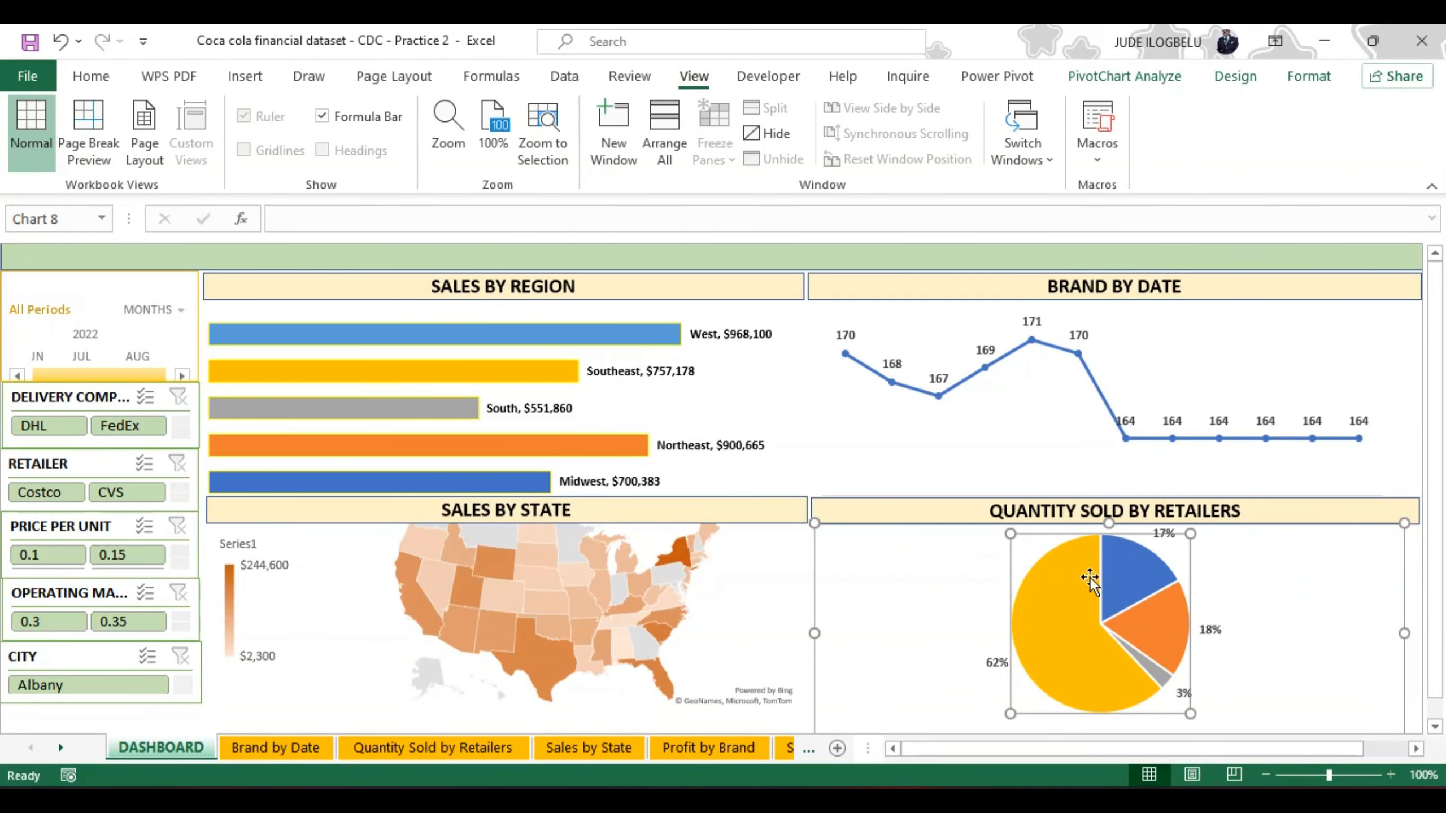
left_click(1301, 575)
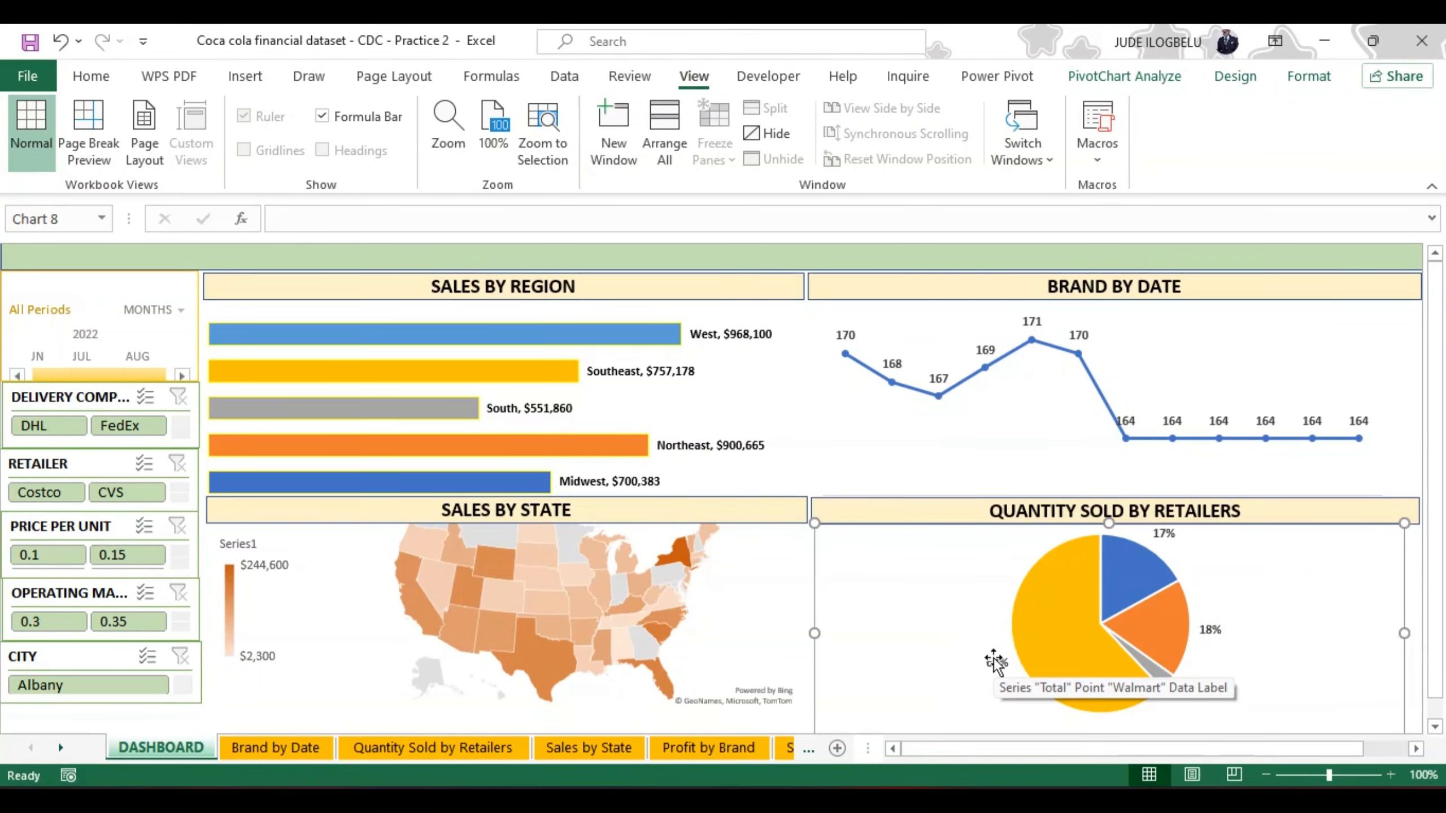
left_click(1217, 633)
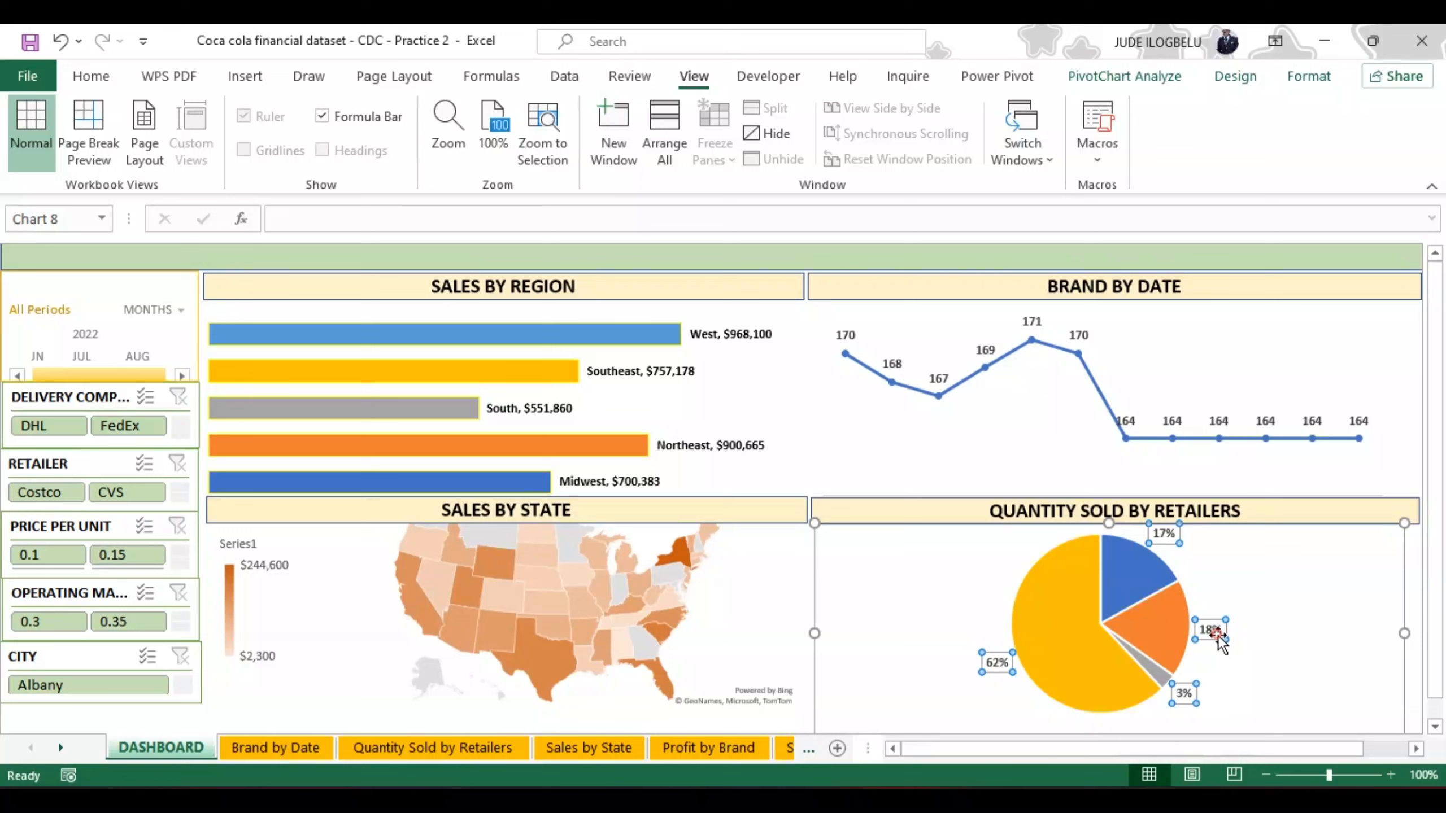
left_click(86, 76)
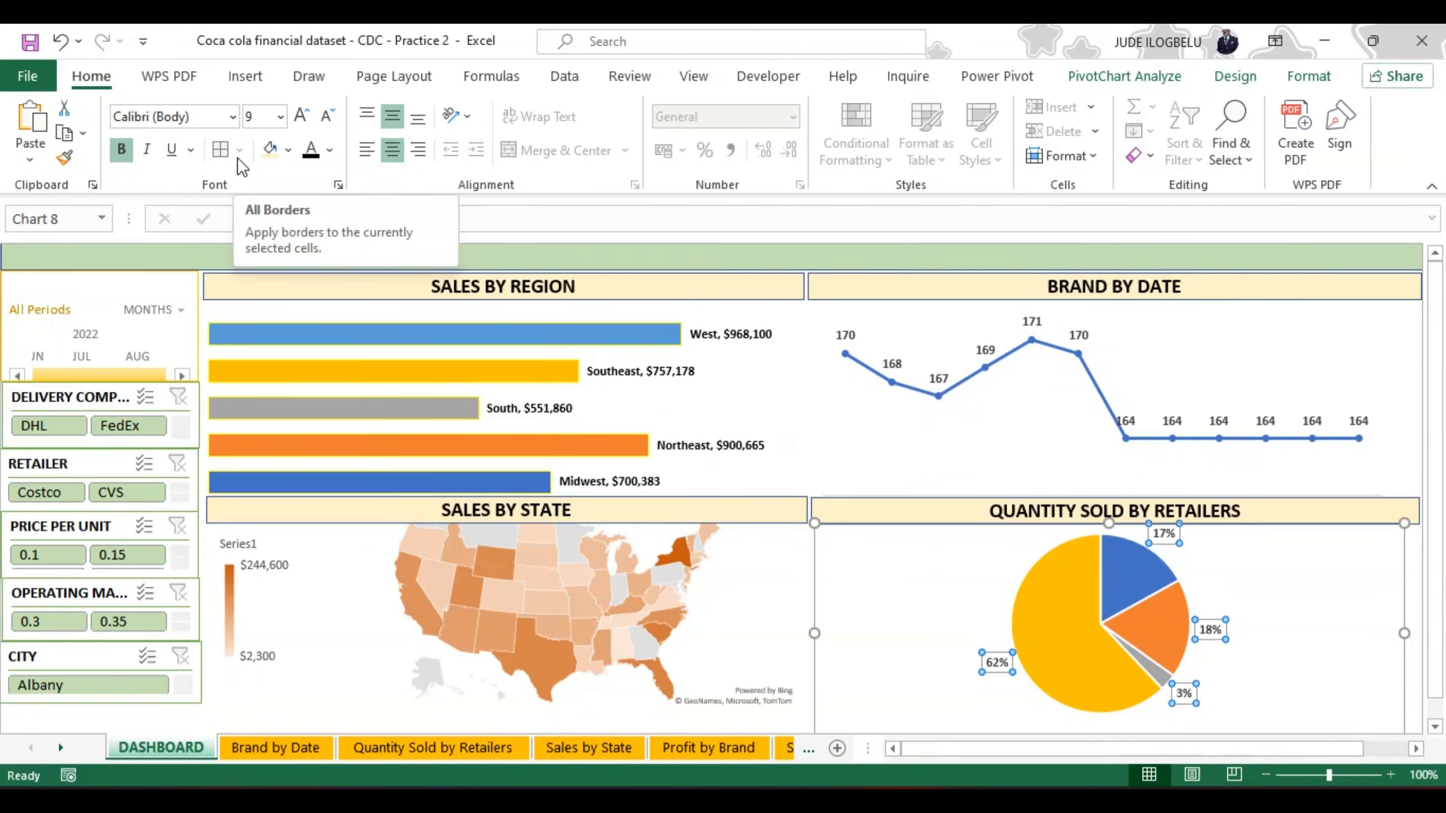
Step: Move the Sales by State map chart down so it sits below its title bar
left_click(746, 591)
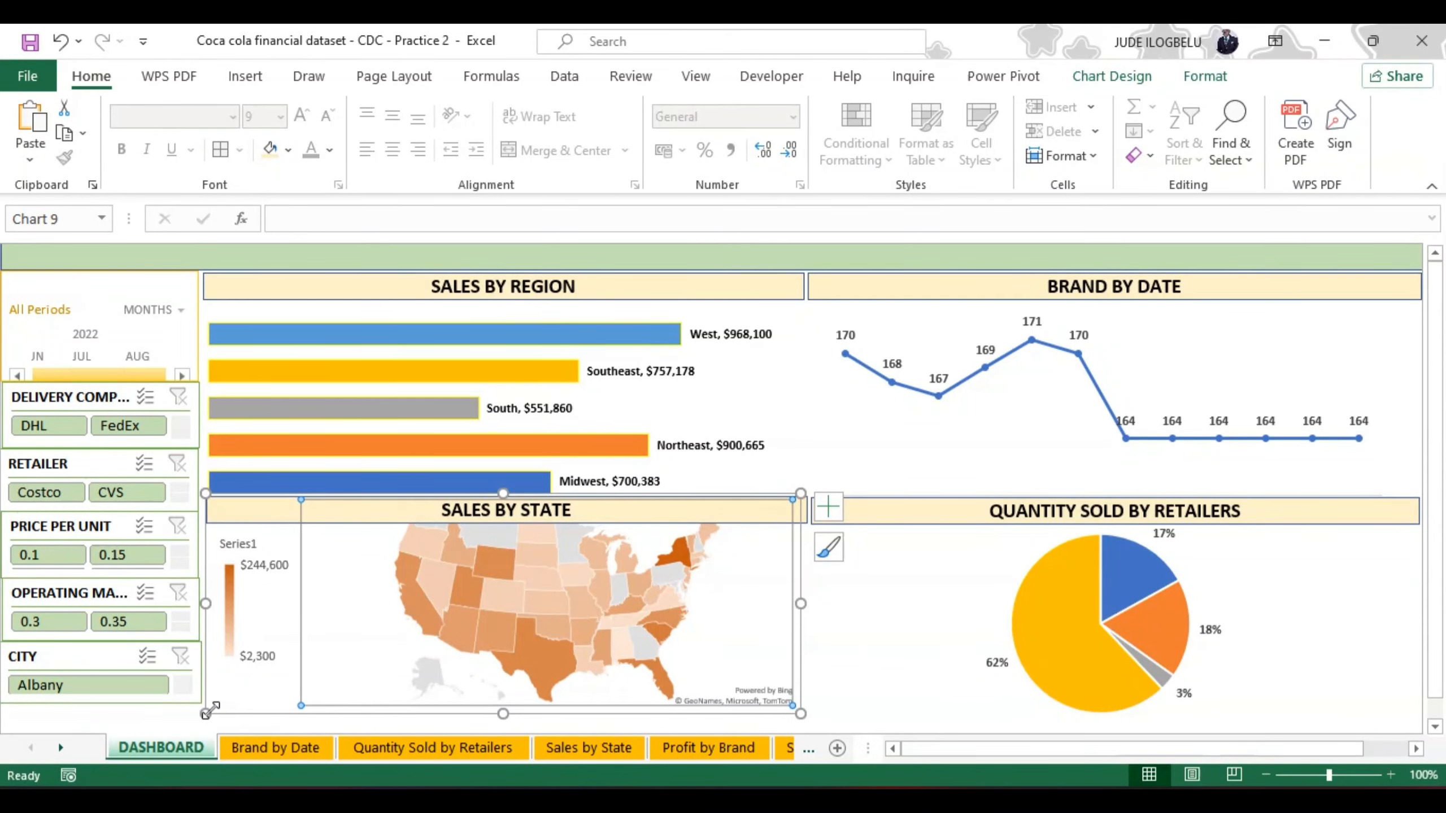
left_click_drag(224, 714, 230, 503)
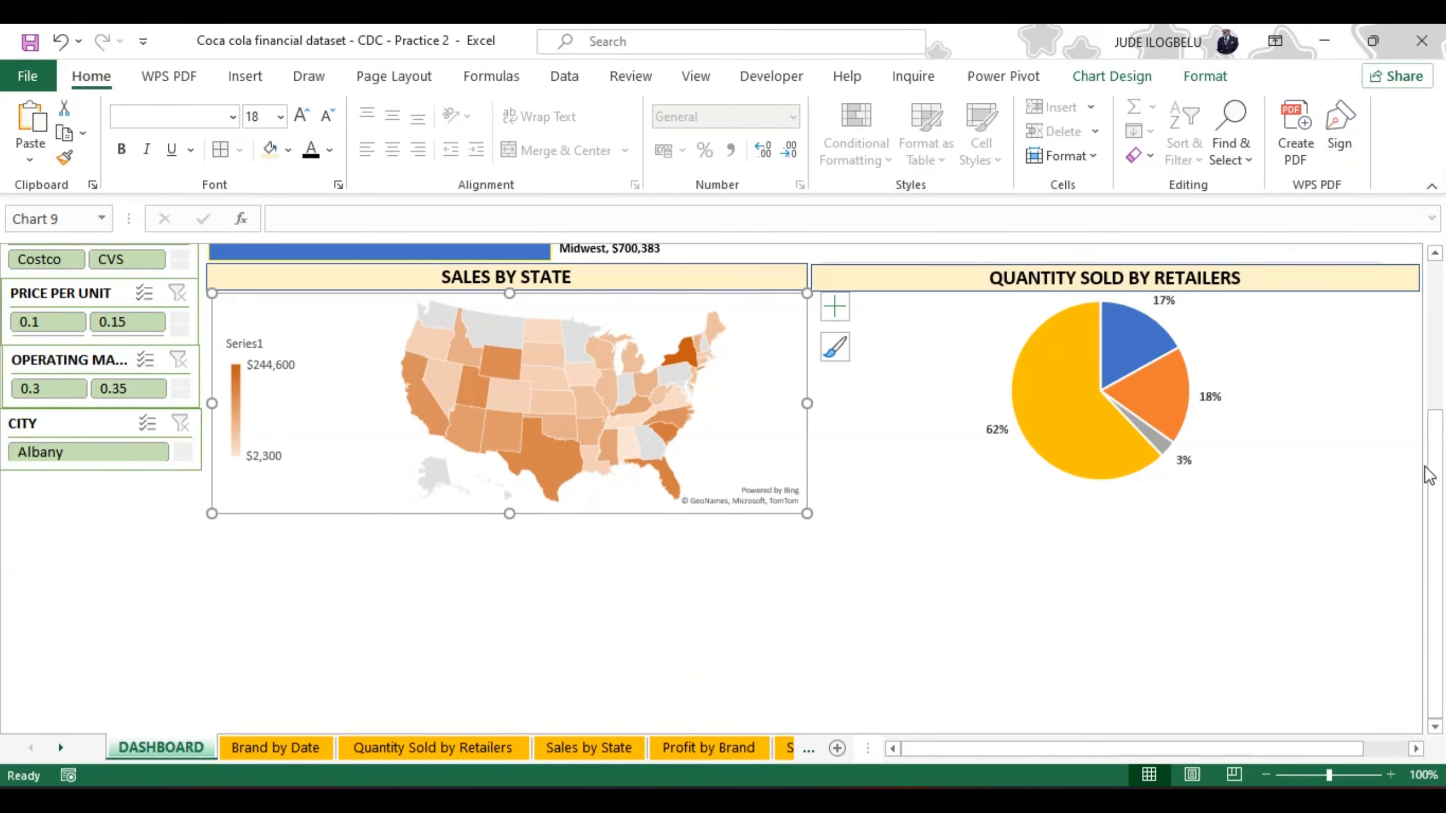
left_click_drag(1429, 476, 1430, 316)
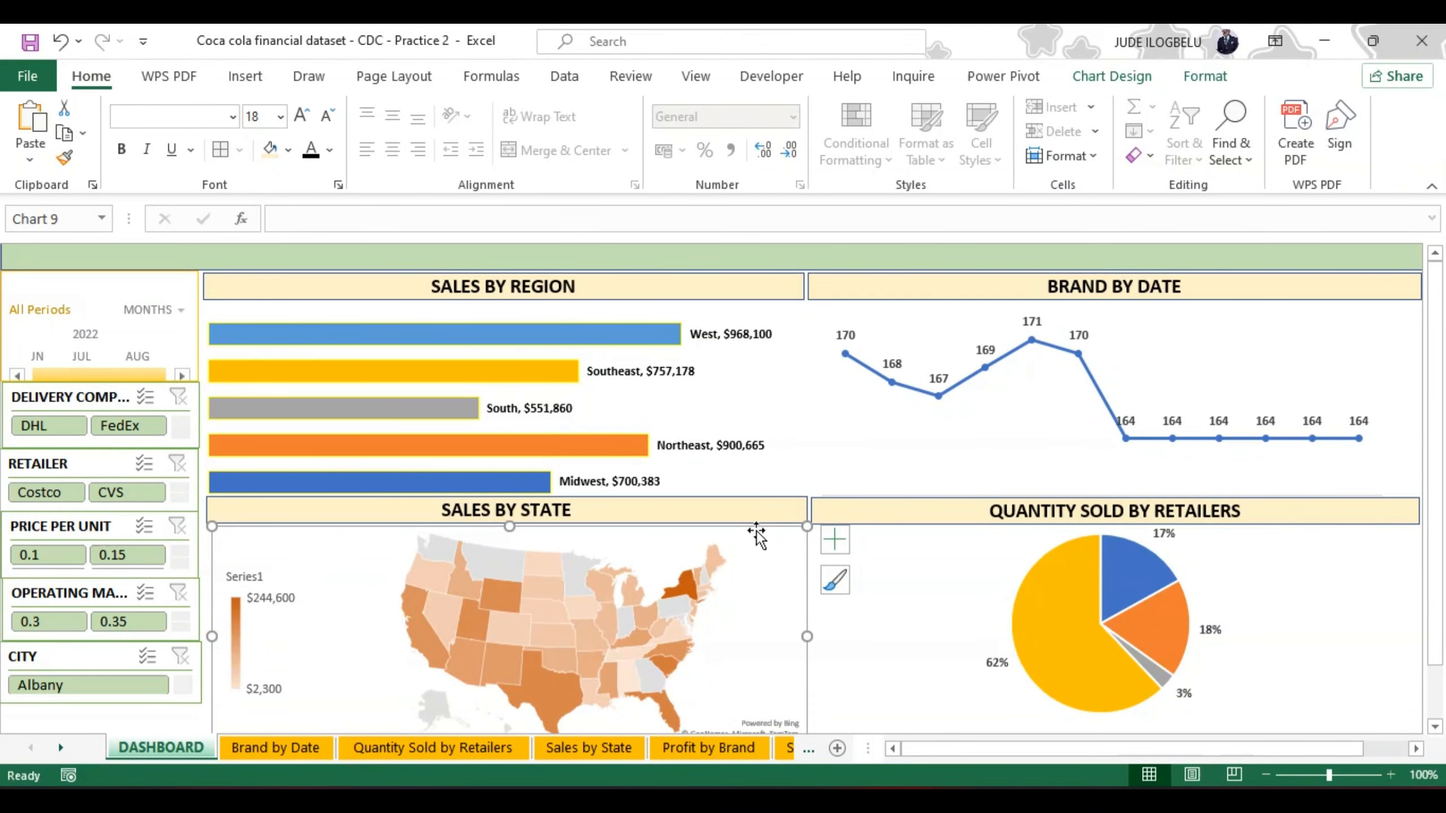
Step: Nudge the Sales by State map down and lower the Sales by State and Quantity Sold by Retailers title bars slightly so they line up
left_click(750, 550)
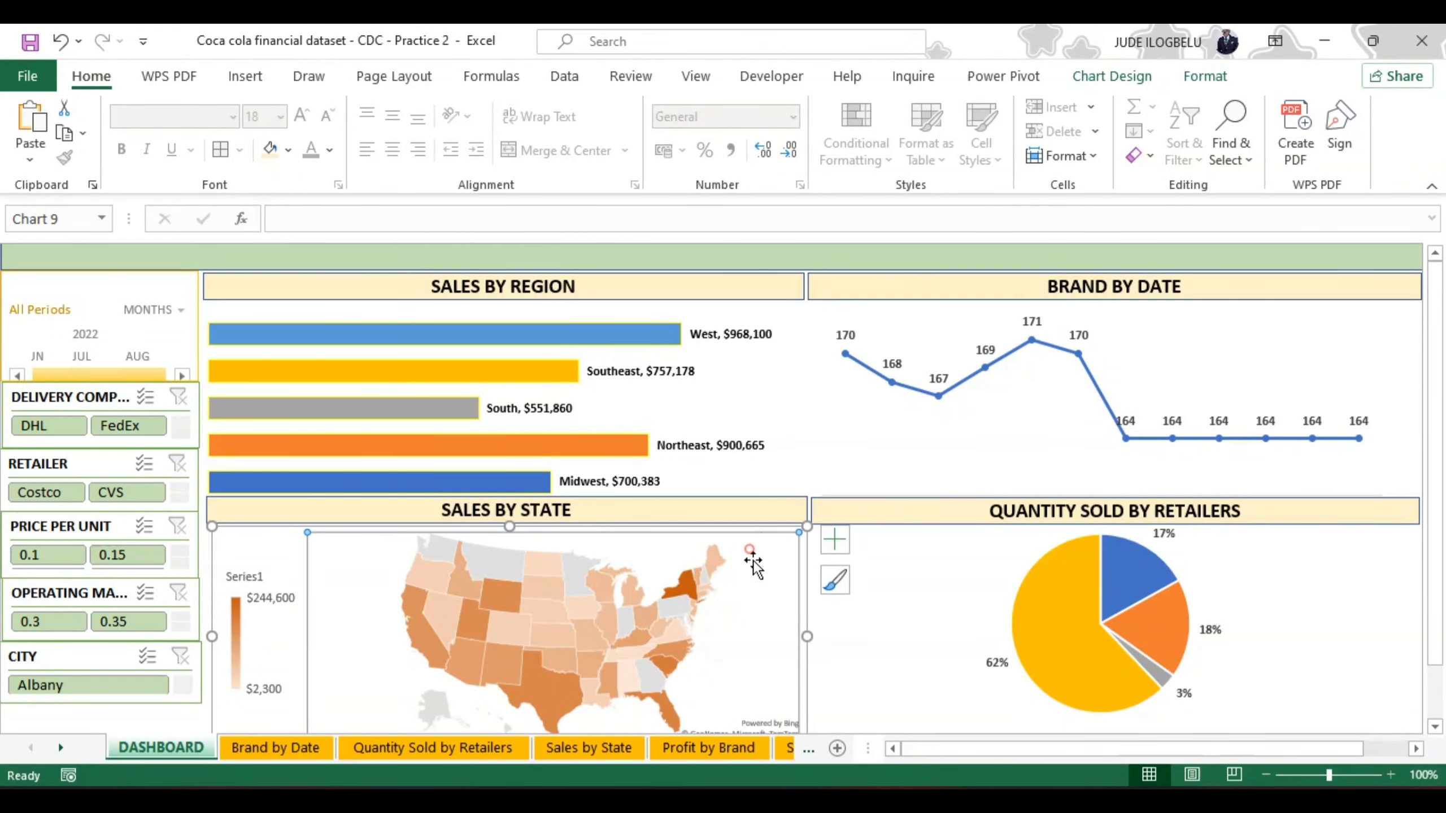
mouse_move(748, 530)
left_mouse_down()
mouse_move(748, 546)
mouse_move(751, 517)
left_mouse_up()
left_click_drag(845, 513, 851, 517)
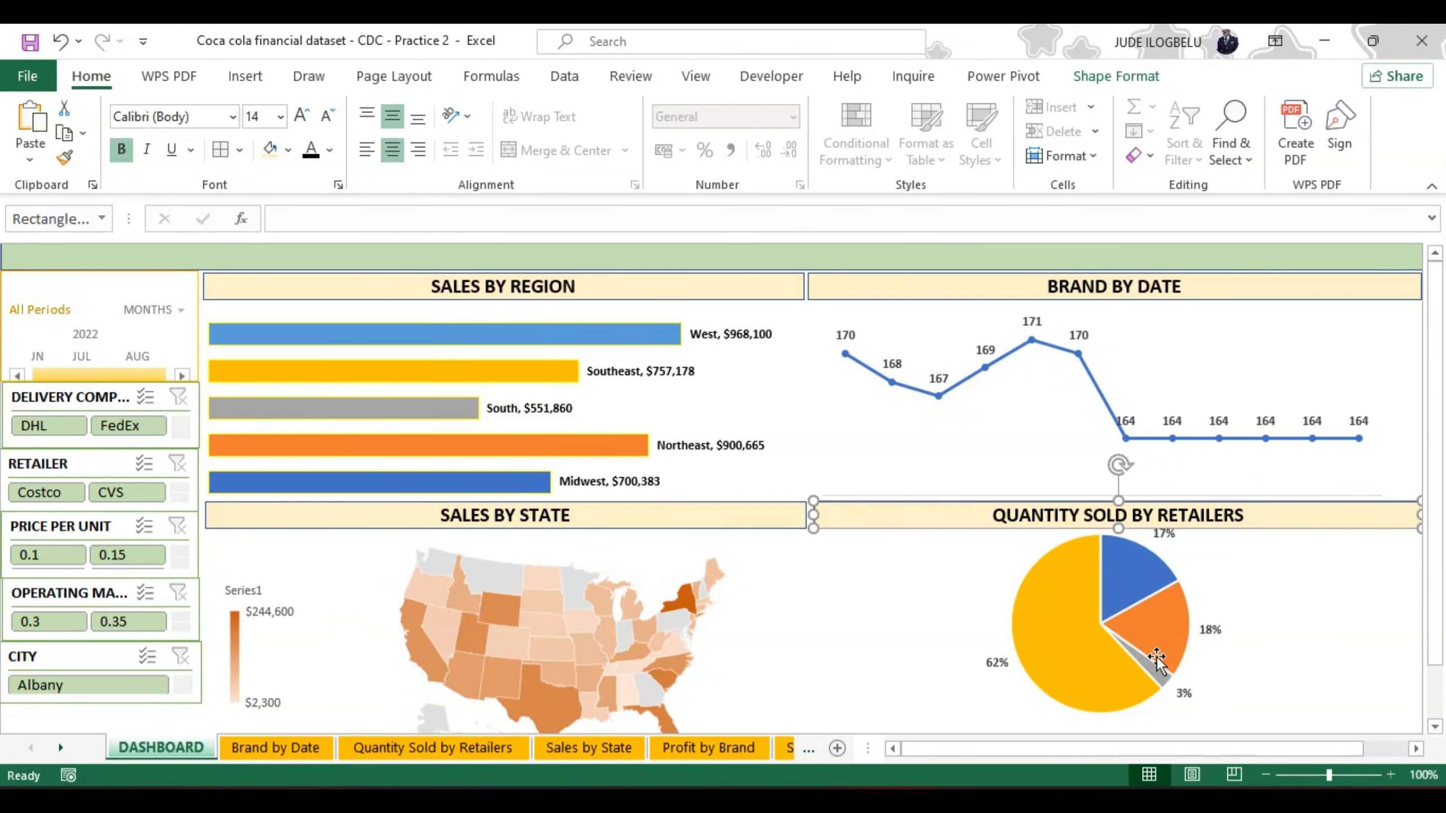
left_click_drag(1434, 655, 1440, 526)
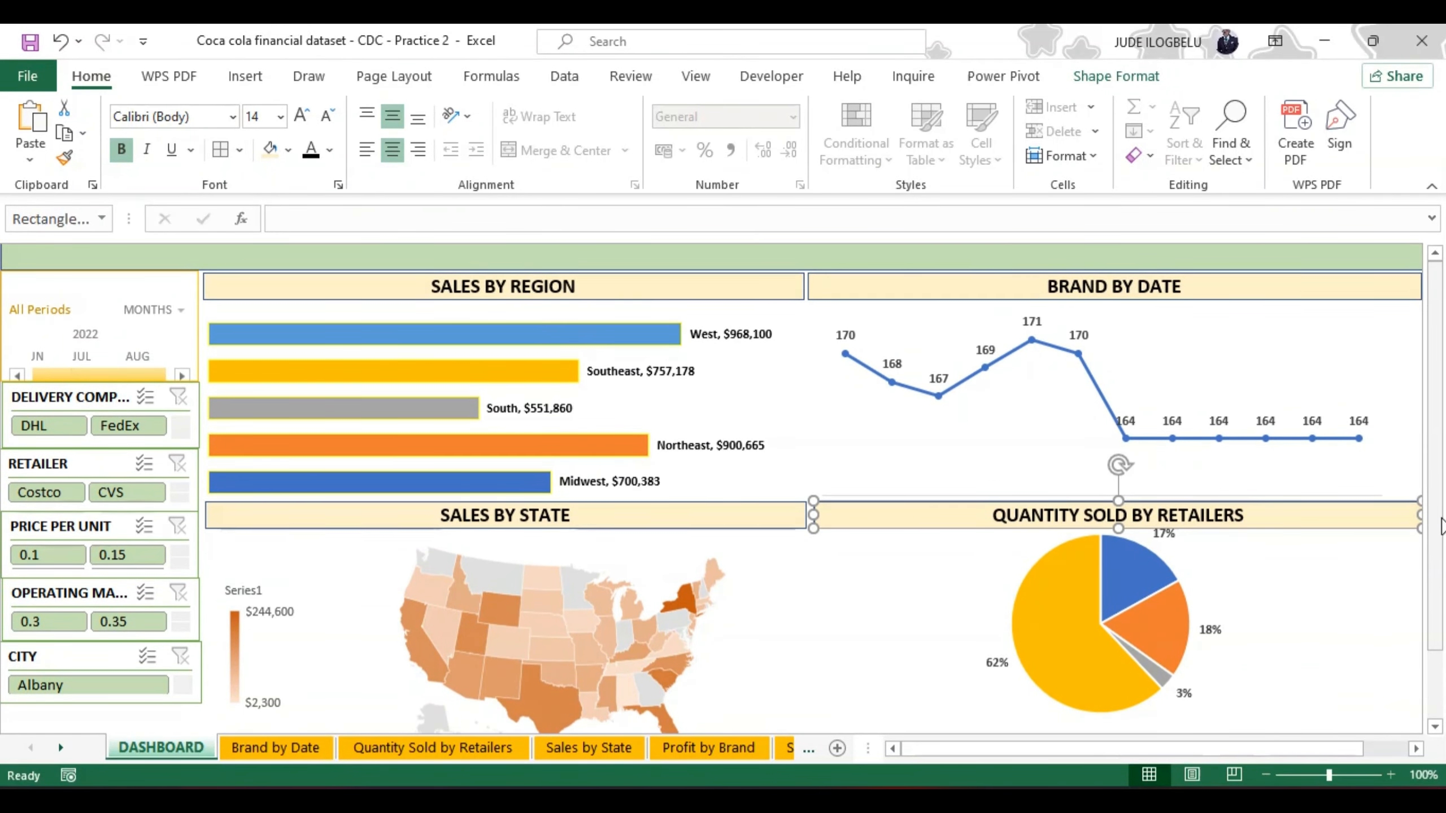
left_click(629, 608)
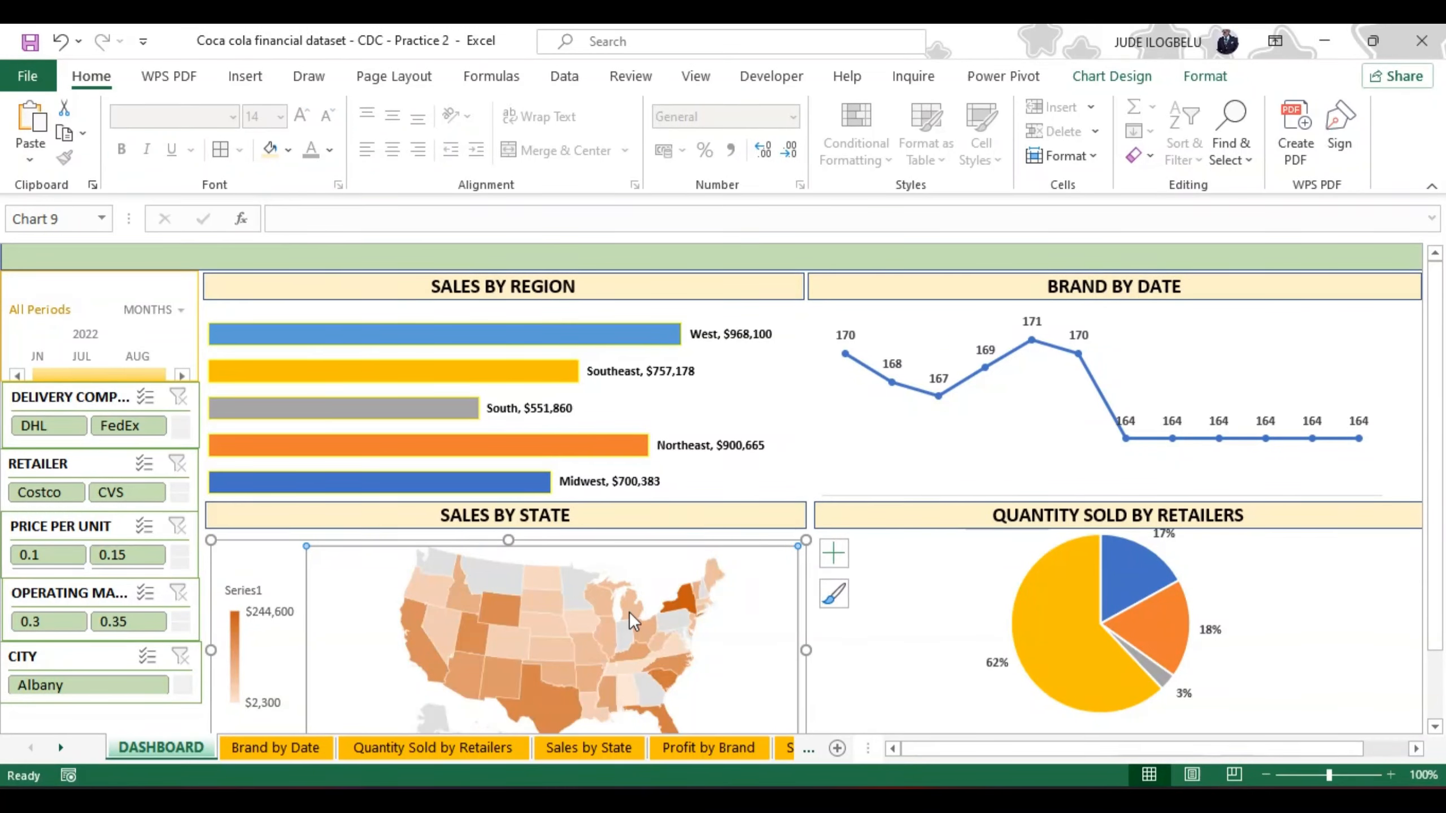
Step: Nudge the Sales by State map up and the Quantity Sold by Retailers pie chart slightly down to sit just below their title bars
left_click(649, 584)
left_click_drag(650, 542, 650, 537)
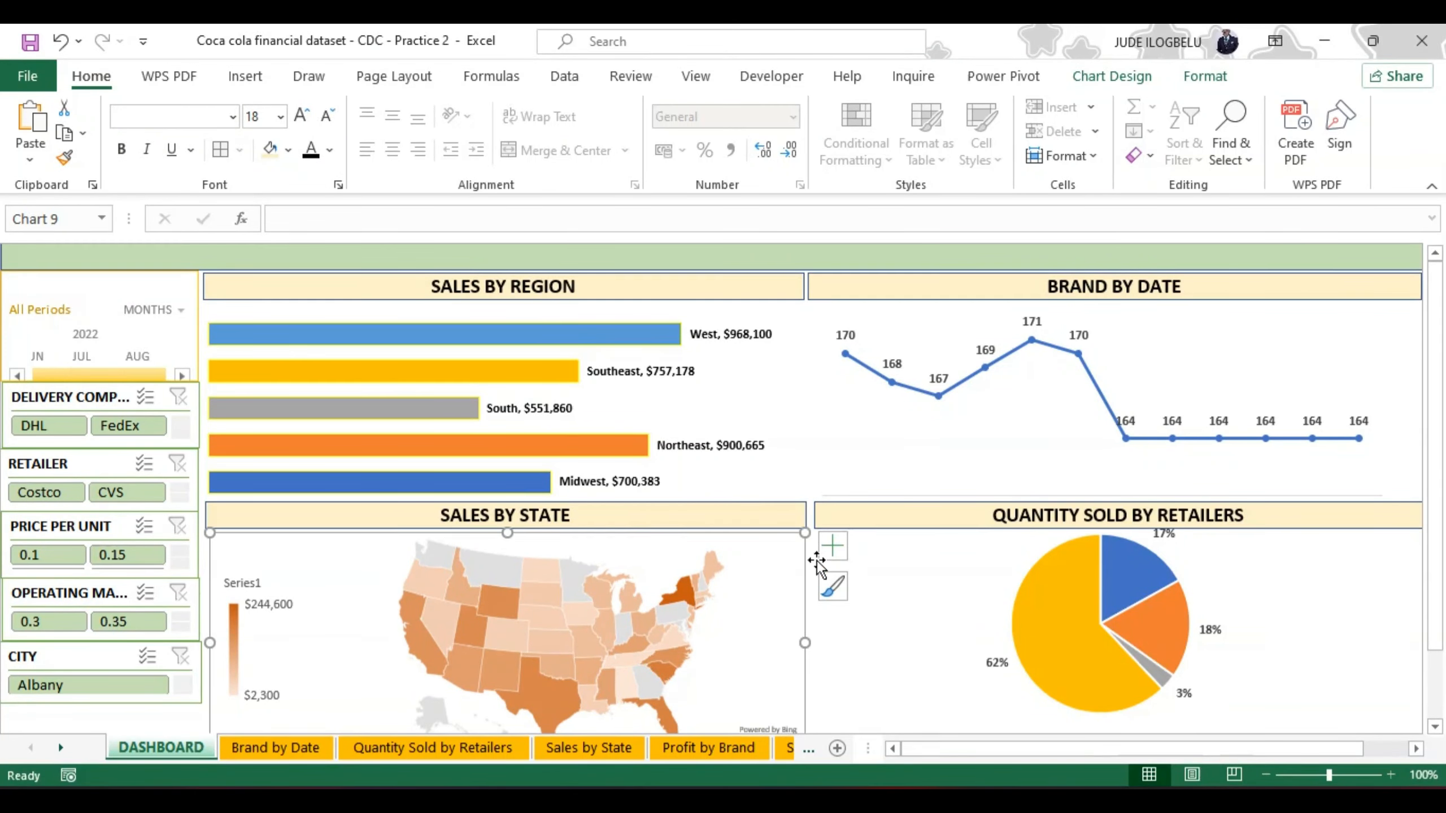
left_click(894, 559)
left_click_drag(893, 559, 899, 567)
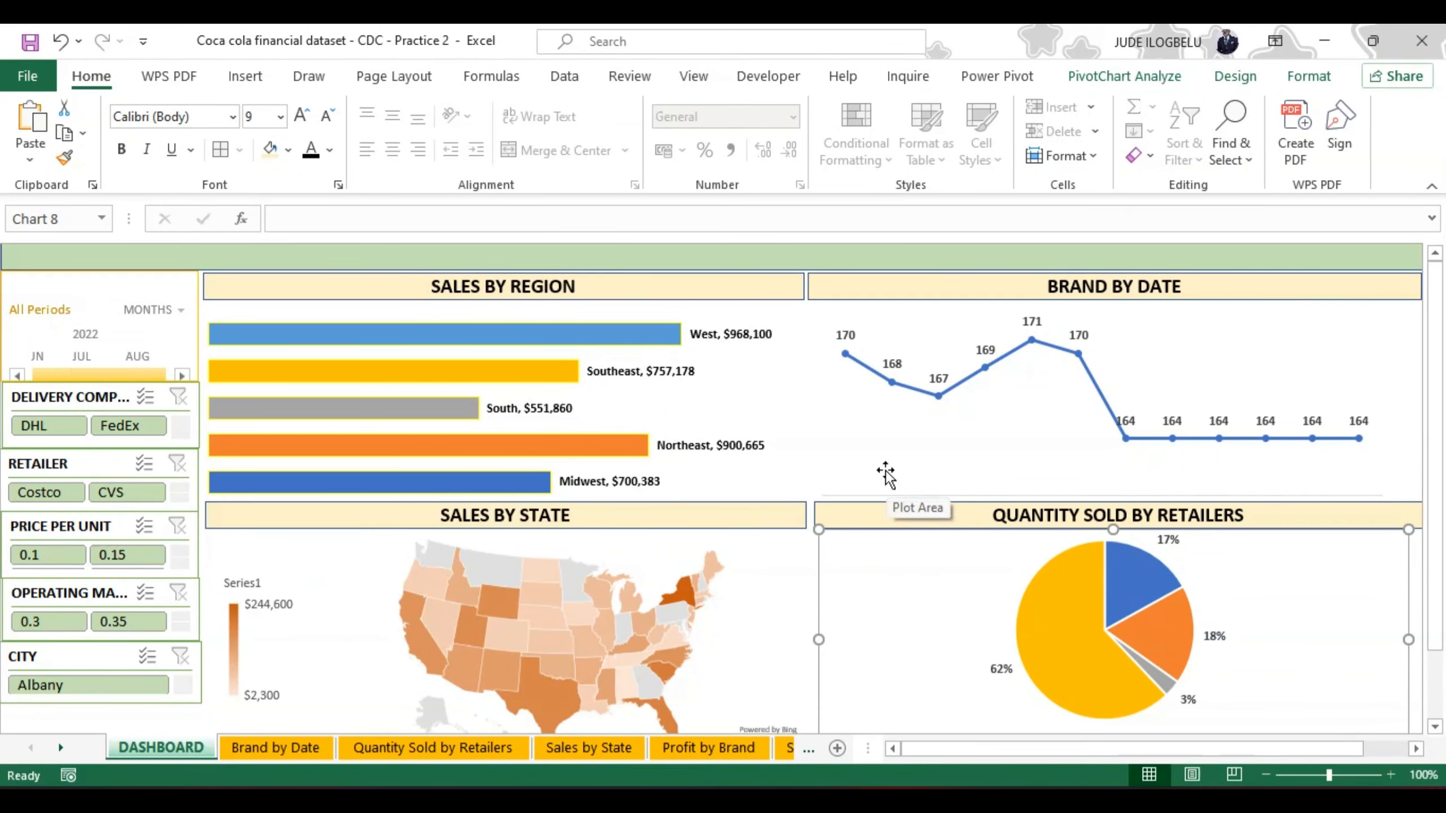
Step: Move the Brand by Date line chart up and reduce its size so it fits between its title bar and the one below
left_click(991, 469)
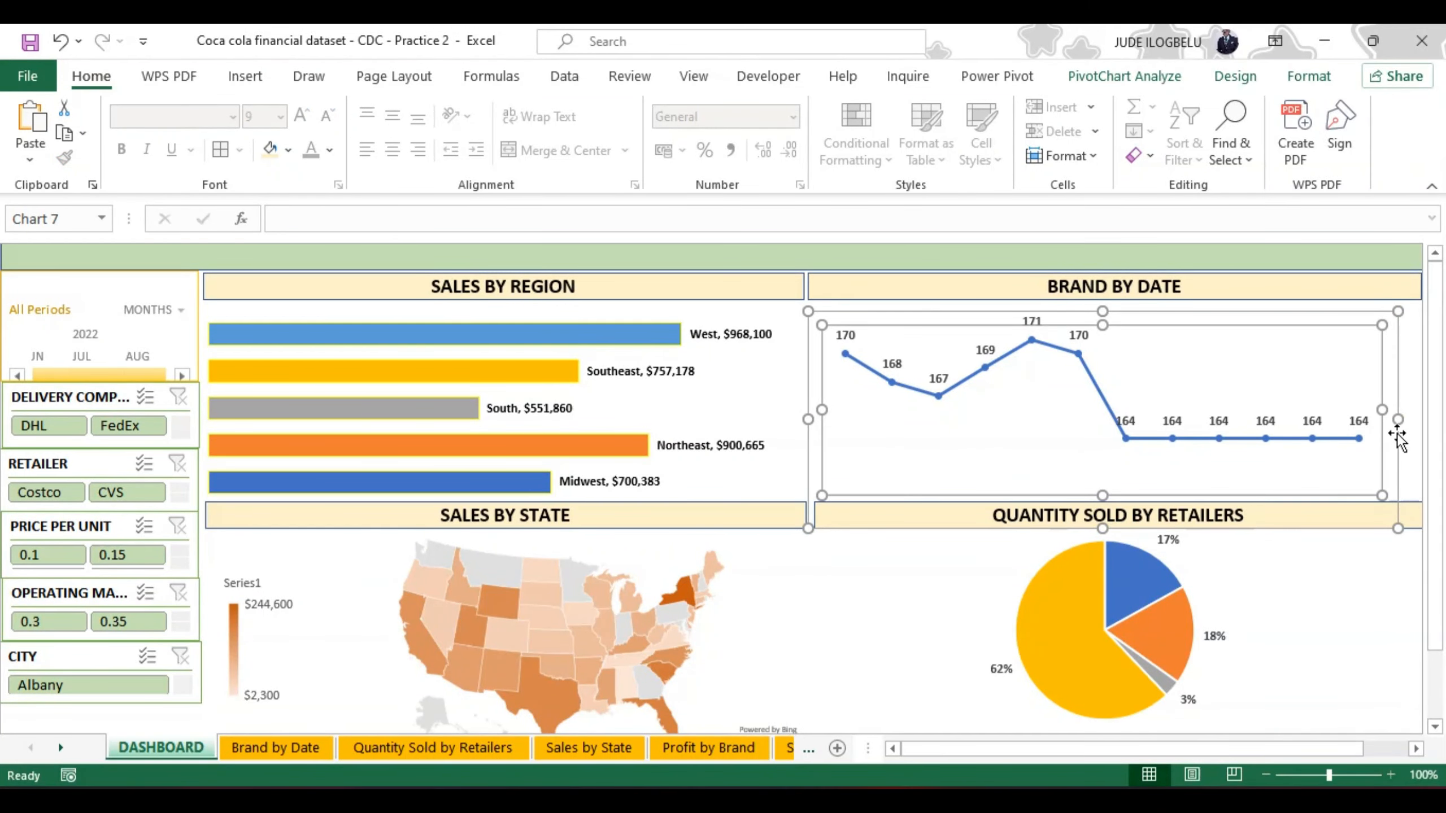
left_click_drag(1397, 438, 1396, 412)
mouse_move(1396, 407)
left_mouse_down()
mouse_move(1396, 428)
mouse_move(1395, 416)
left_mouse_up()
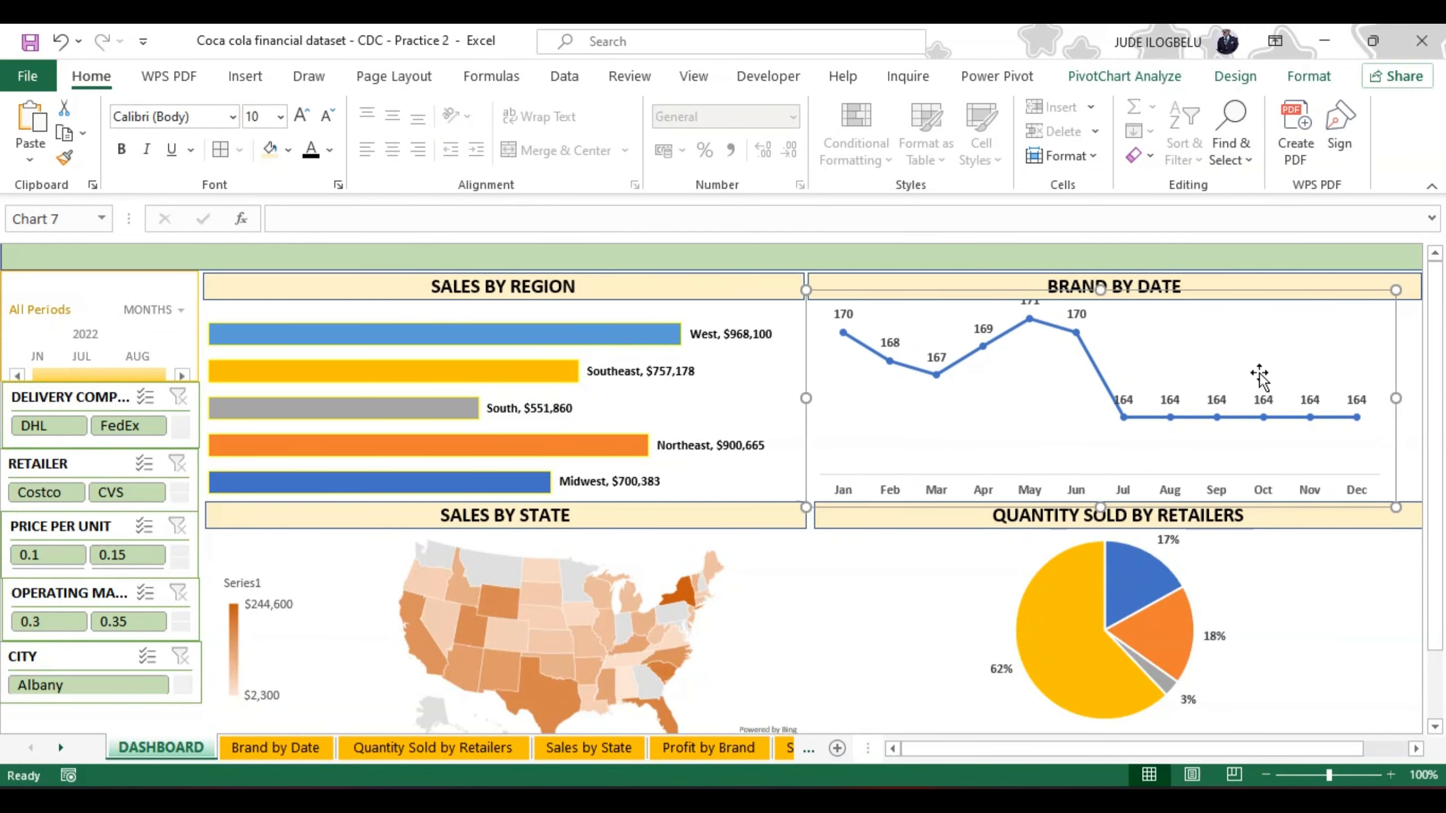
left_click(1257, 372)
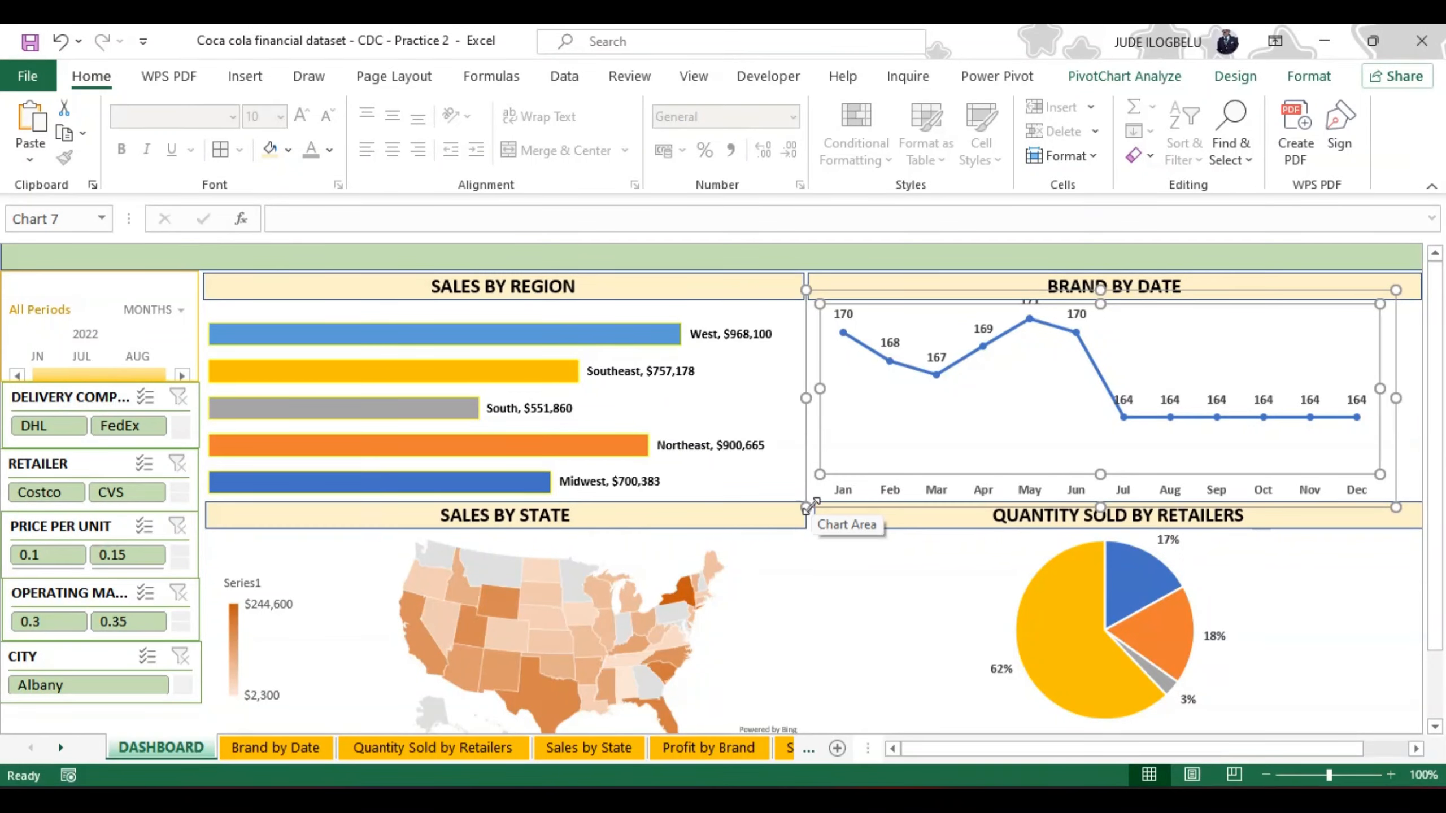
left_click_drag(808, 507, 813, 492)
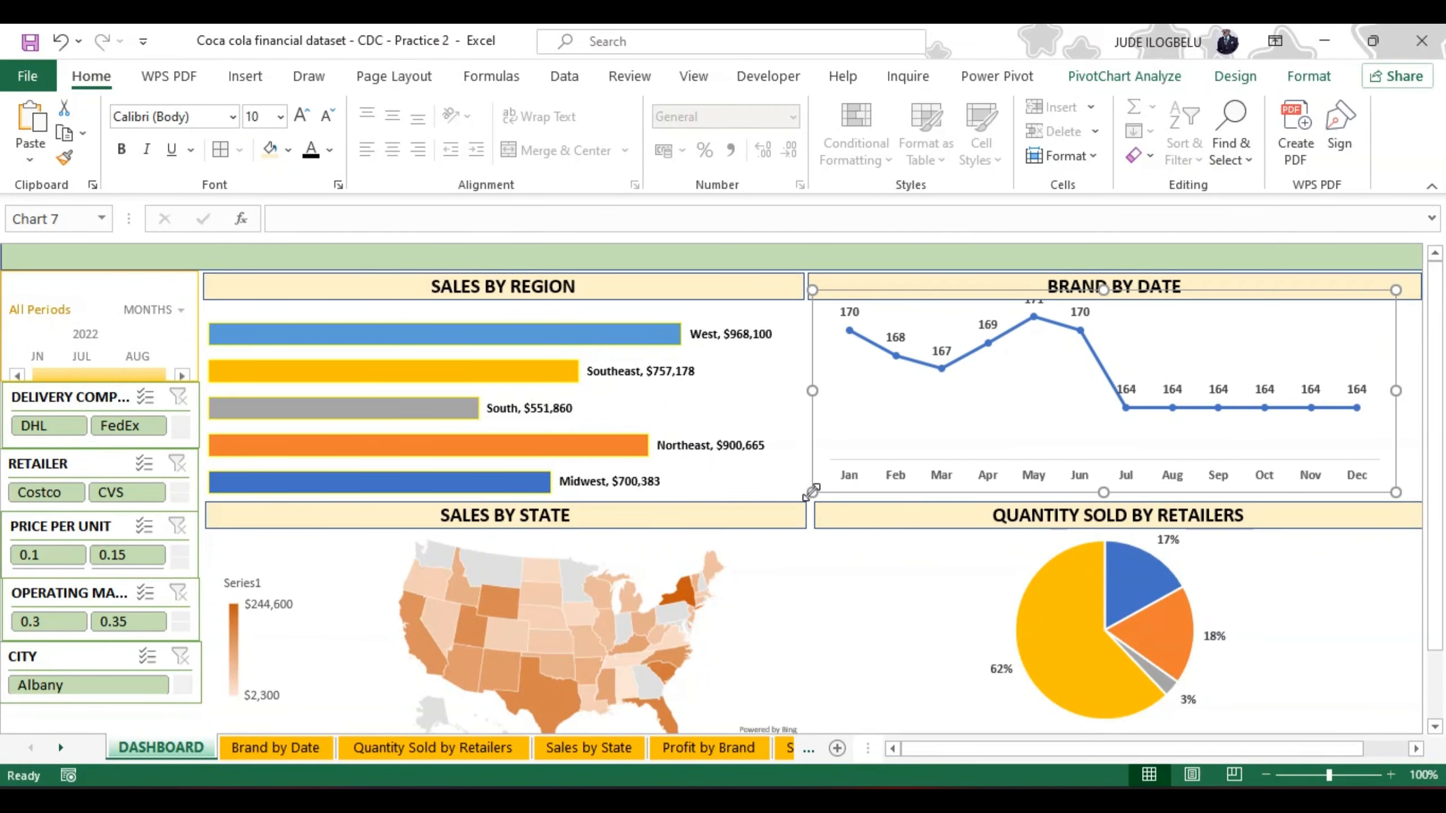
key("ctrl+z")
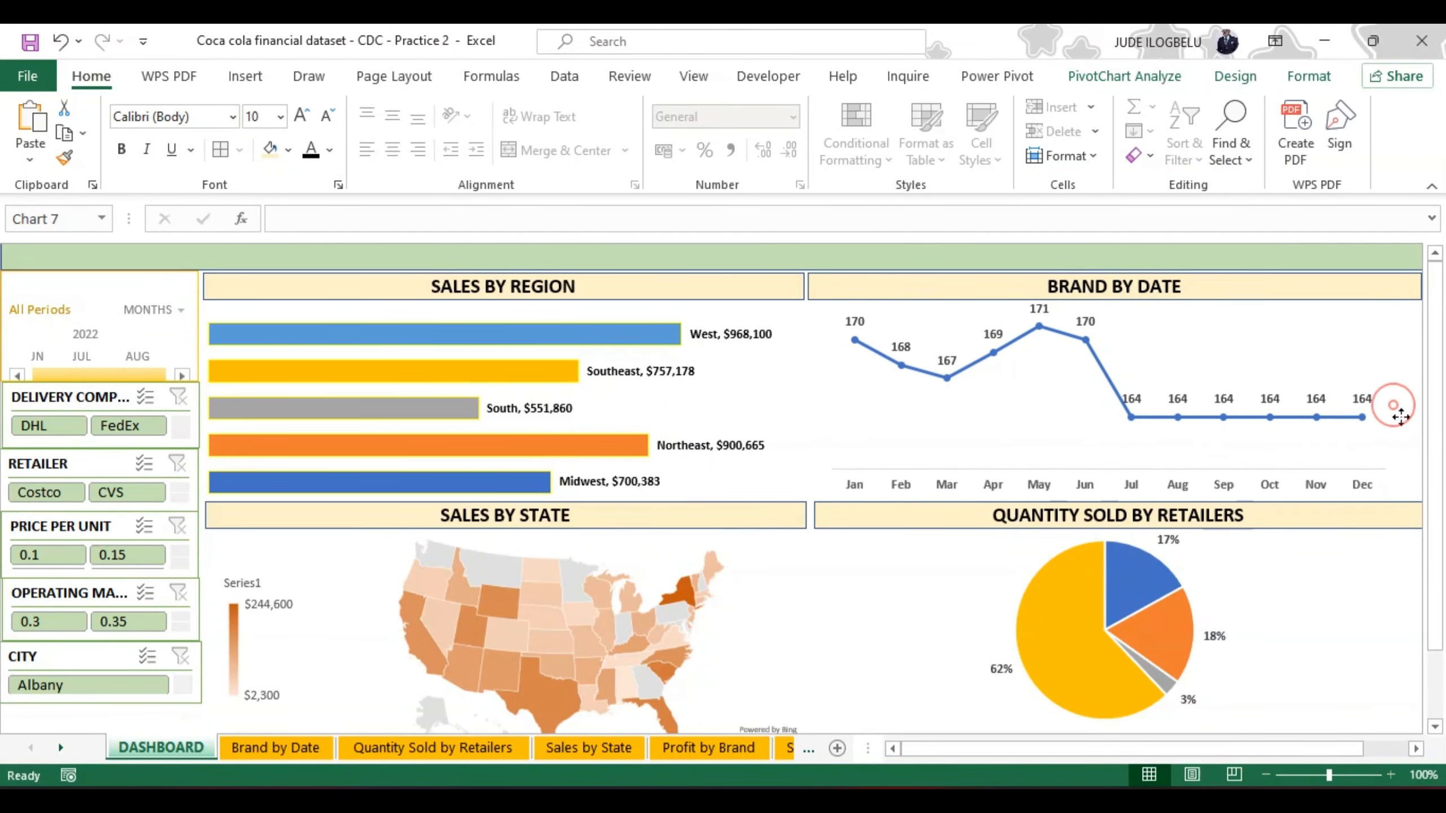
left_click_drag(1403, 427, 1402, 420)
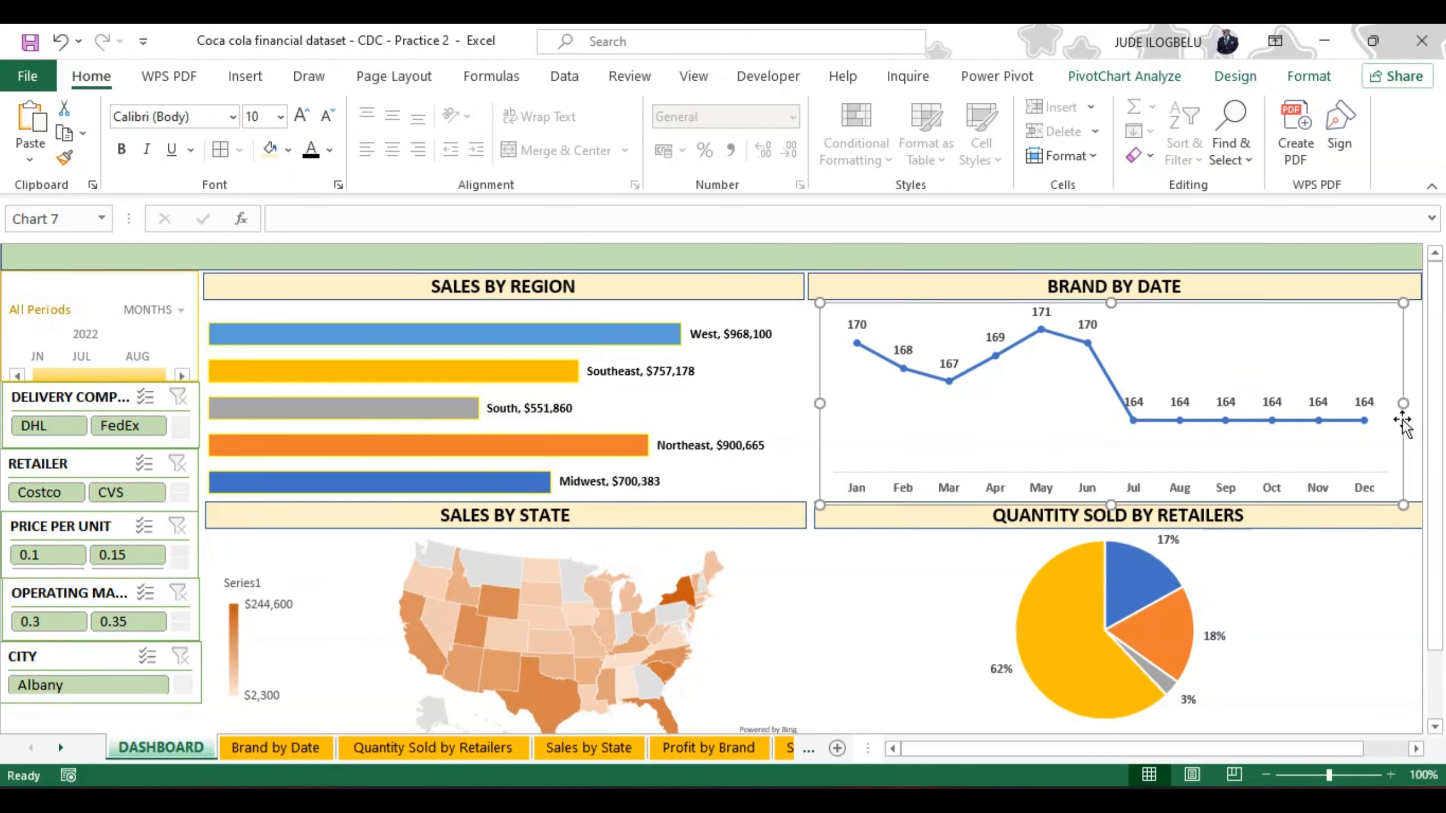
Step: Shift the Brand by Date chart toward the dashboard's outer edge and widen it on its inner side to match its title bar
left_click_drag(1306, 352, 1312, 350)
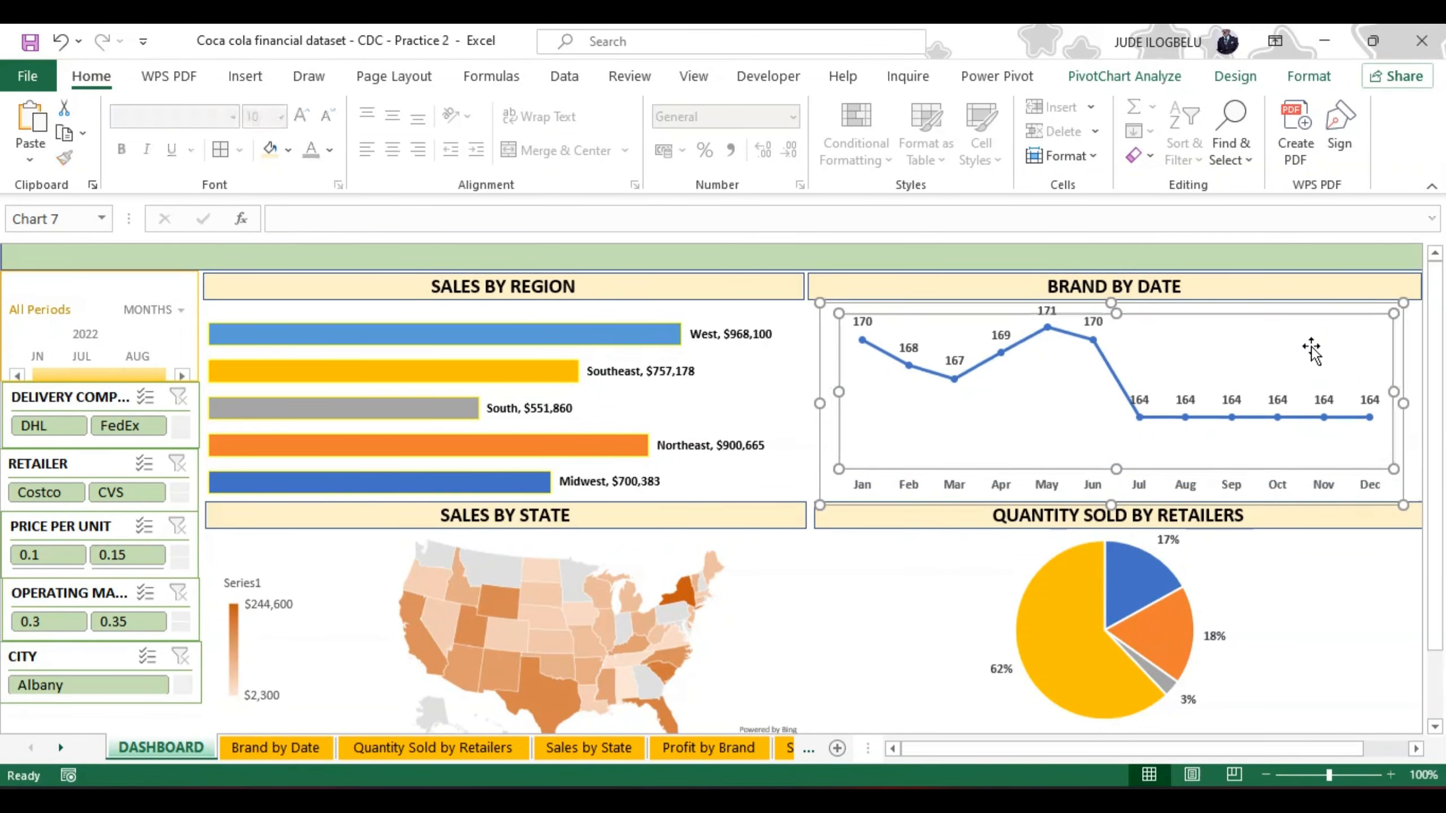
left_click(60, 41)
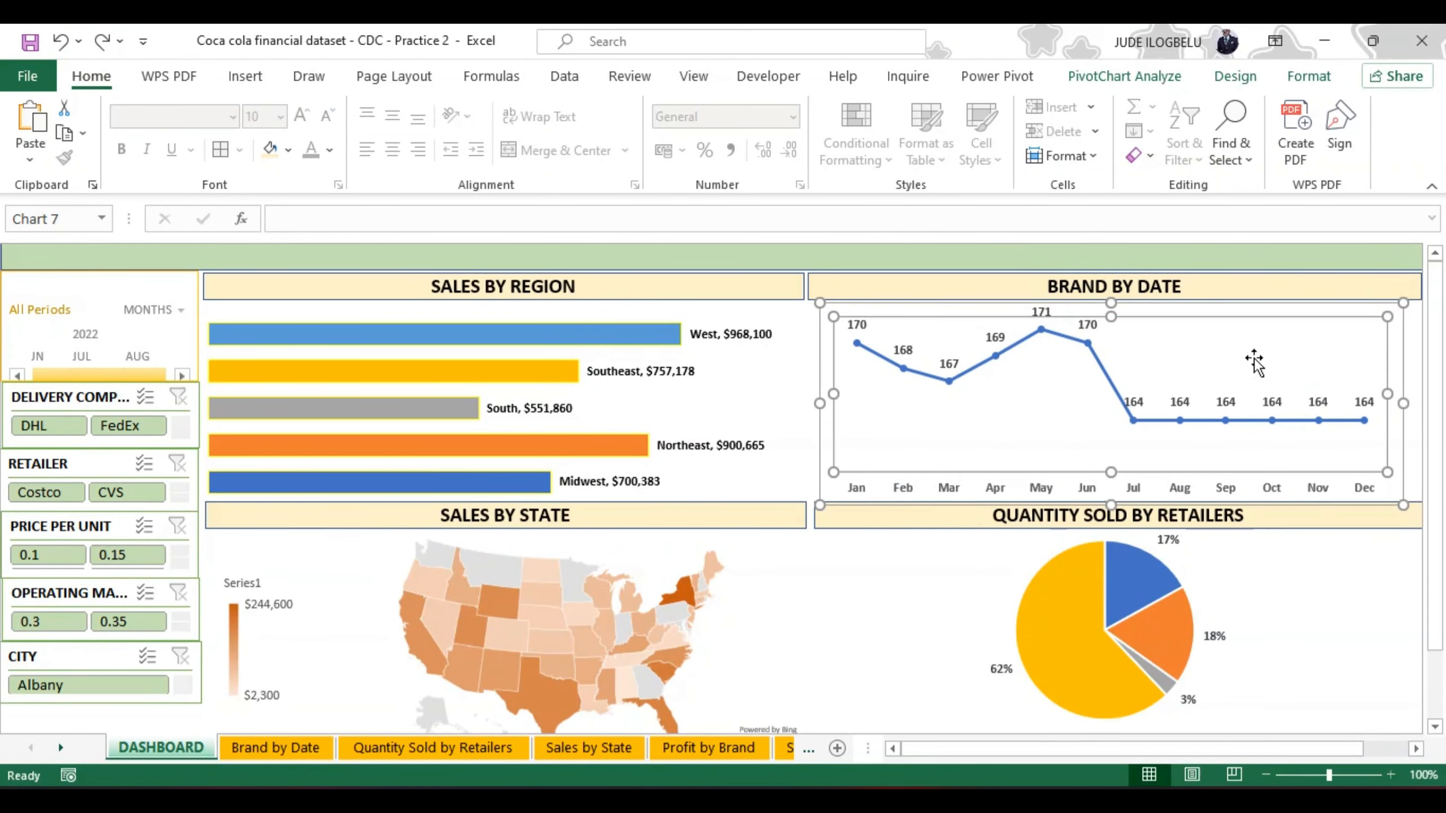
left_click(818, 436)
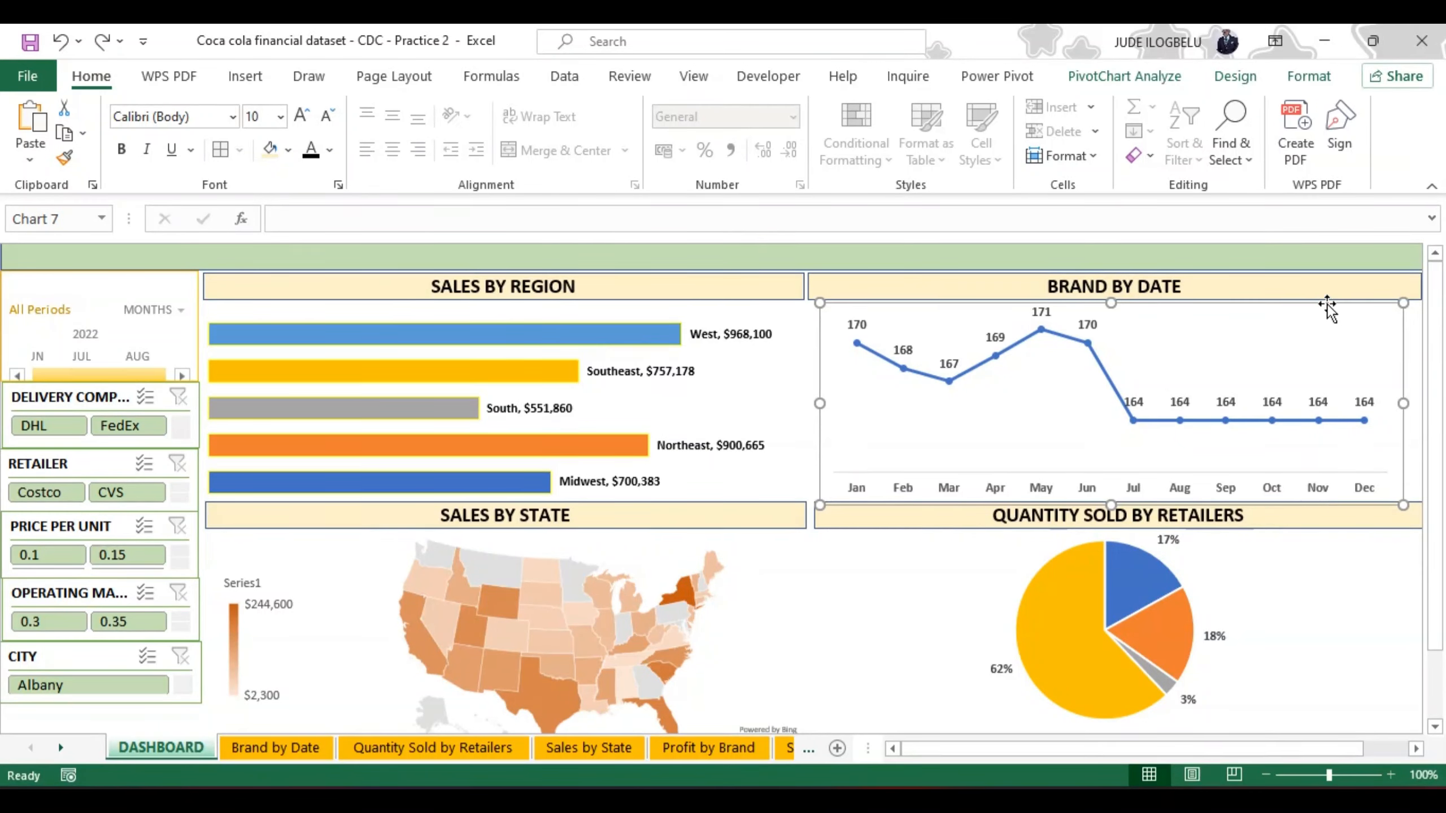
left_click_drag(1322, 302, 1333, 303)
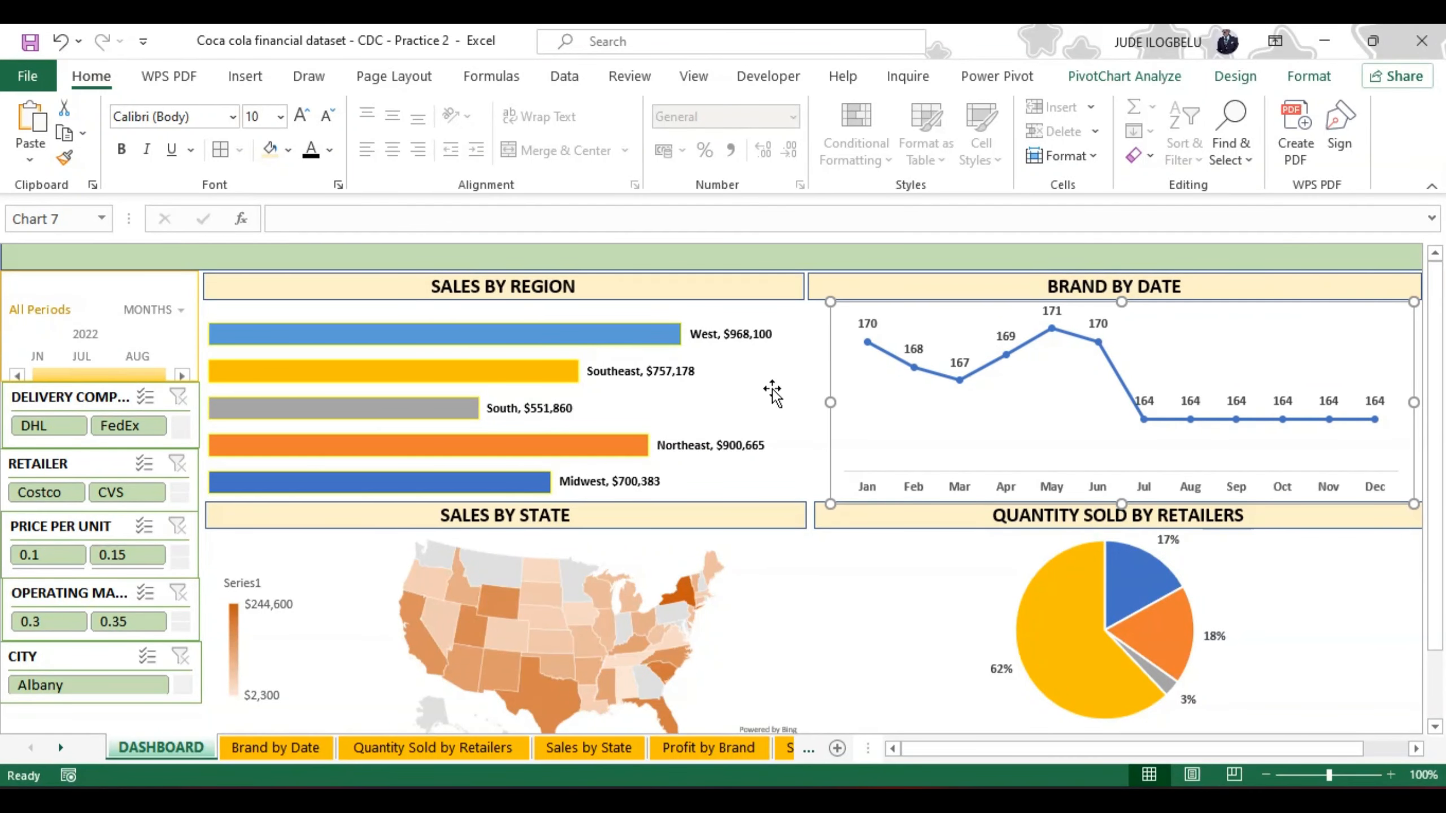
left_click_drag(831, 403, 810, 404)
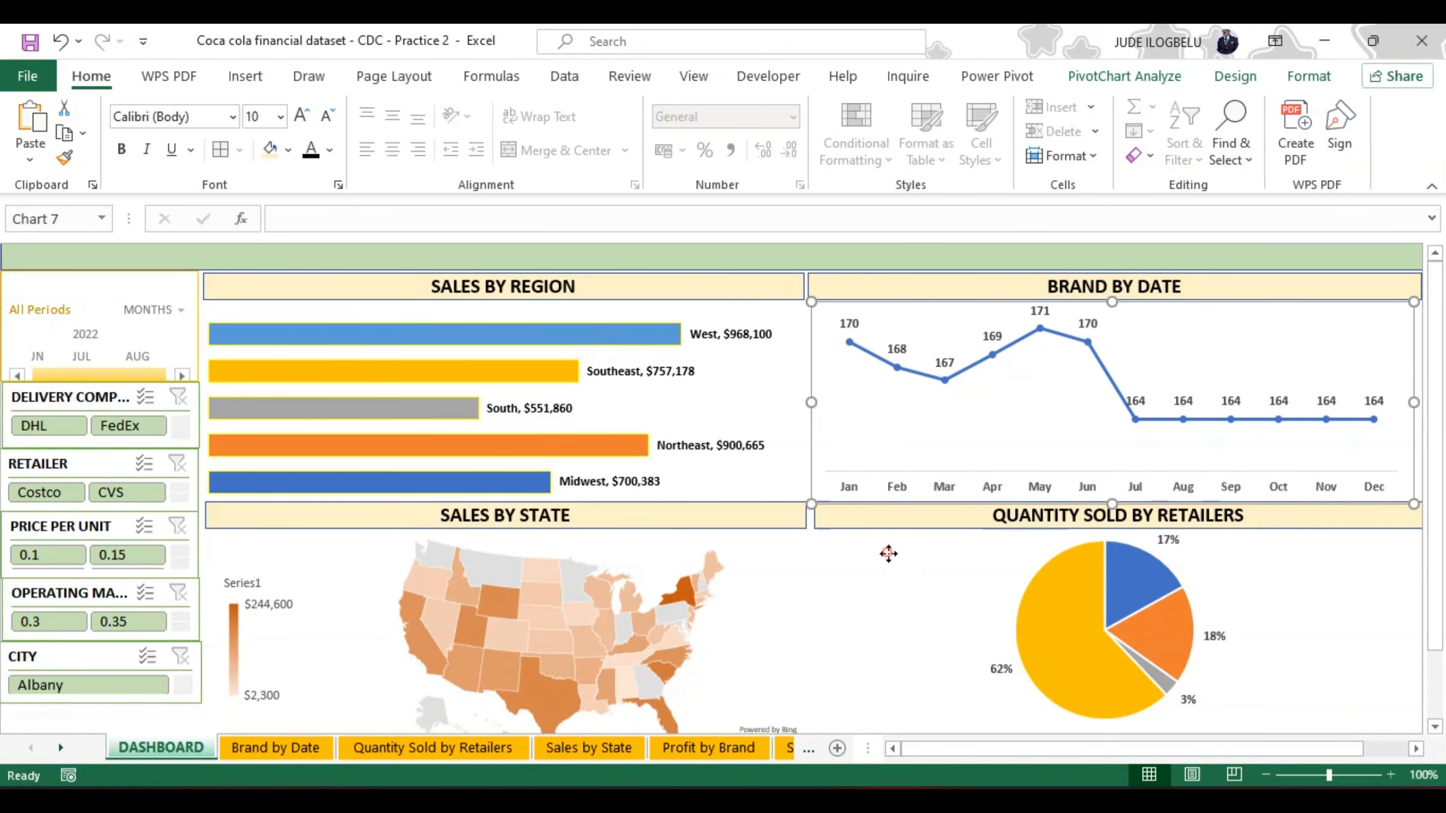
Step: Extend the plot area of the Sales by Region bar chart upward, closer to its title bar
left_click(889, 553)
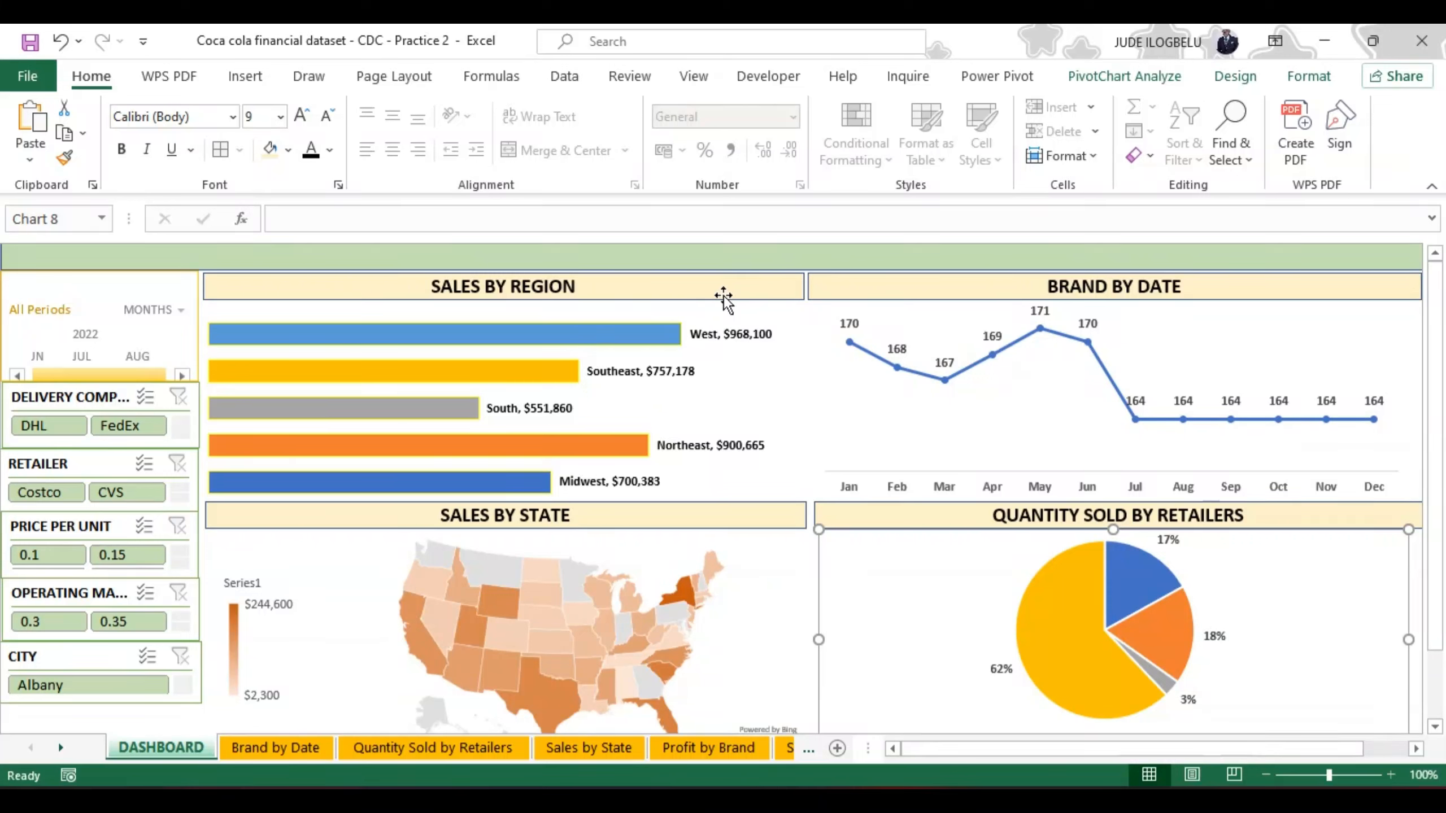
left_click(707, 326)
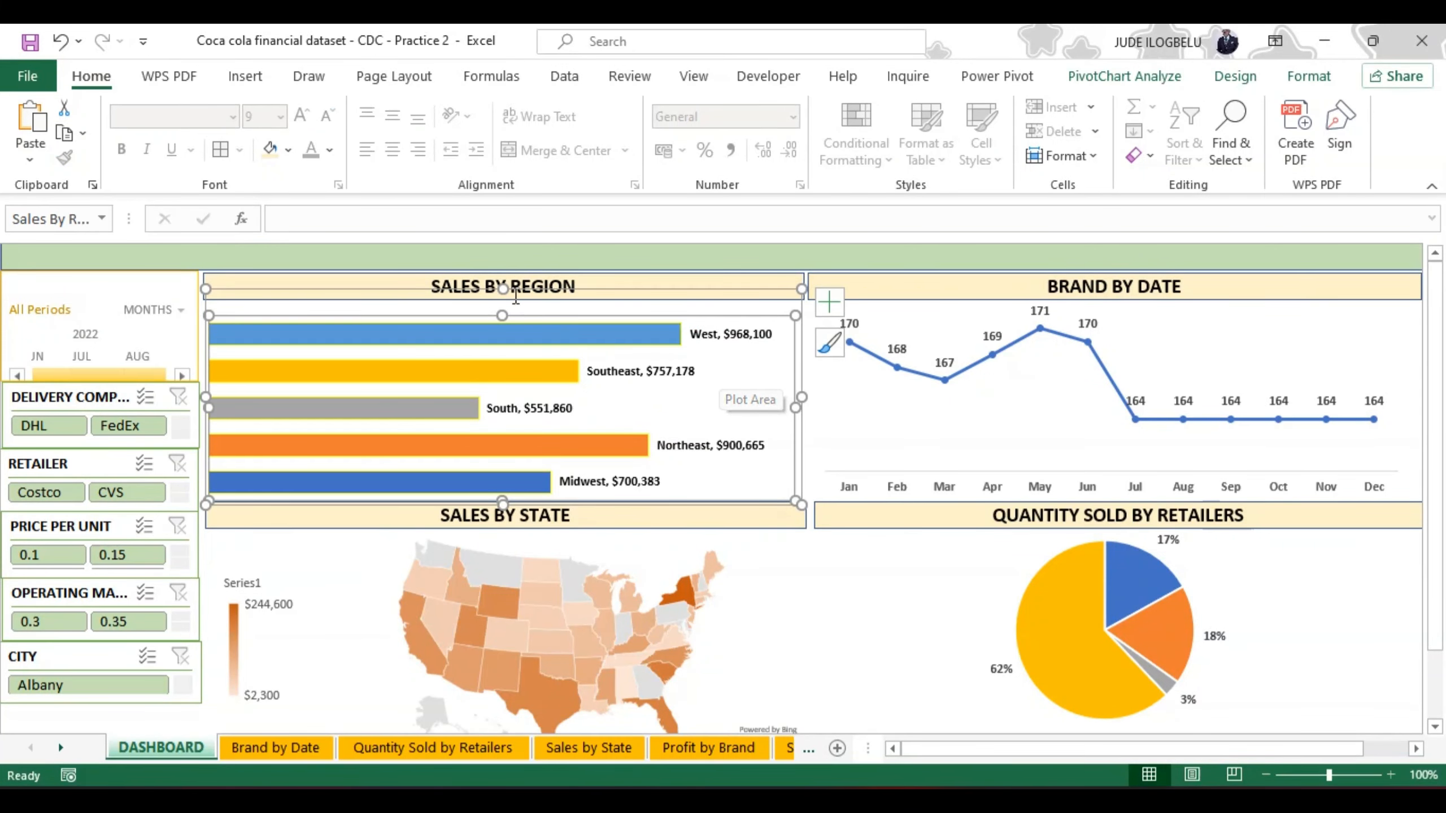
left_click_drag(502, 316, 499, 305)
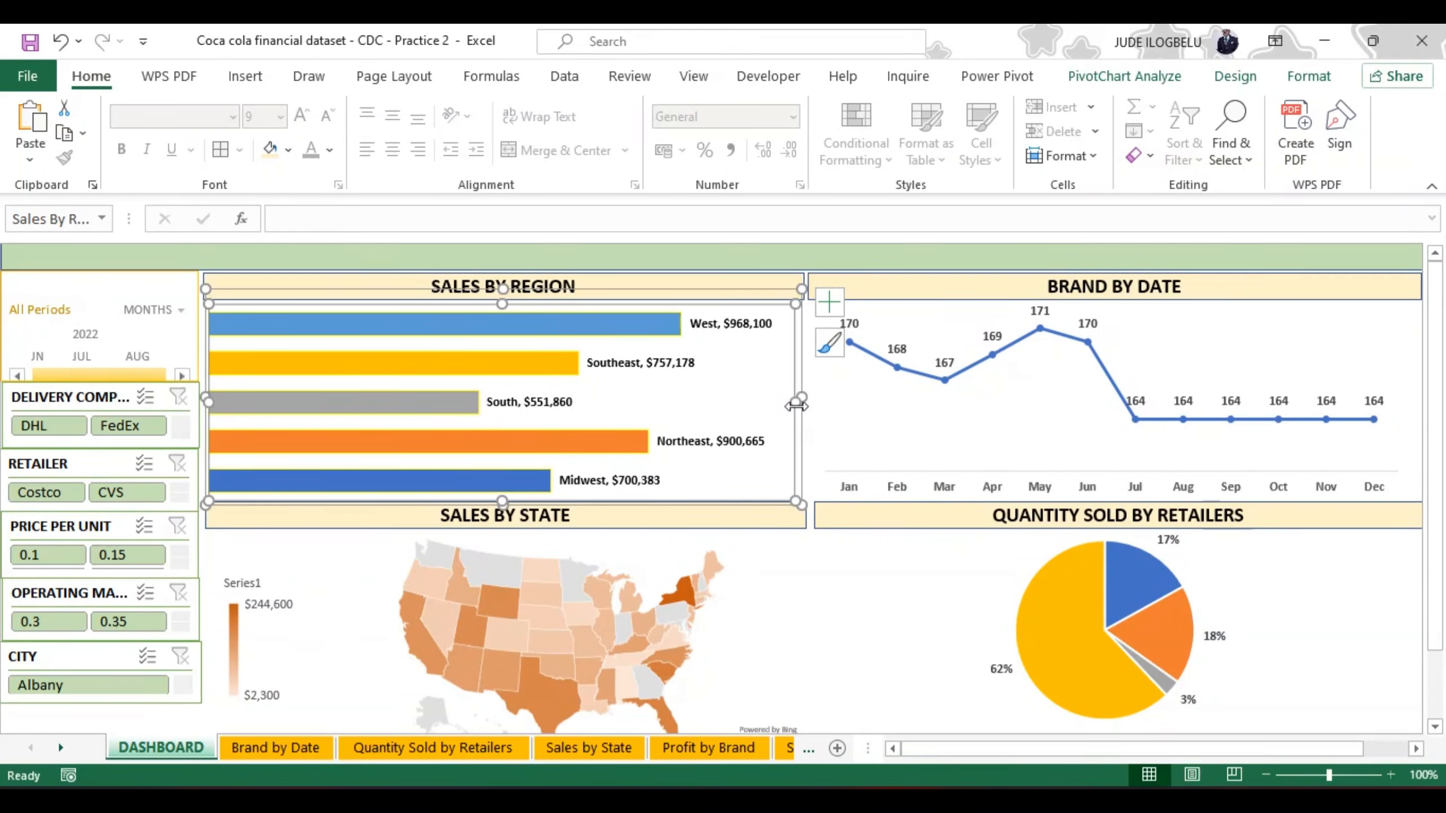
left_click(951, 563)
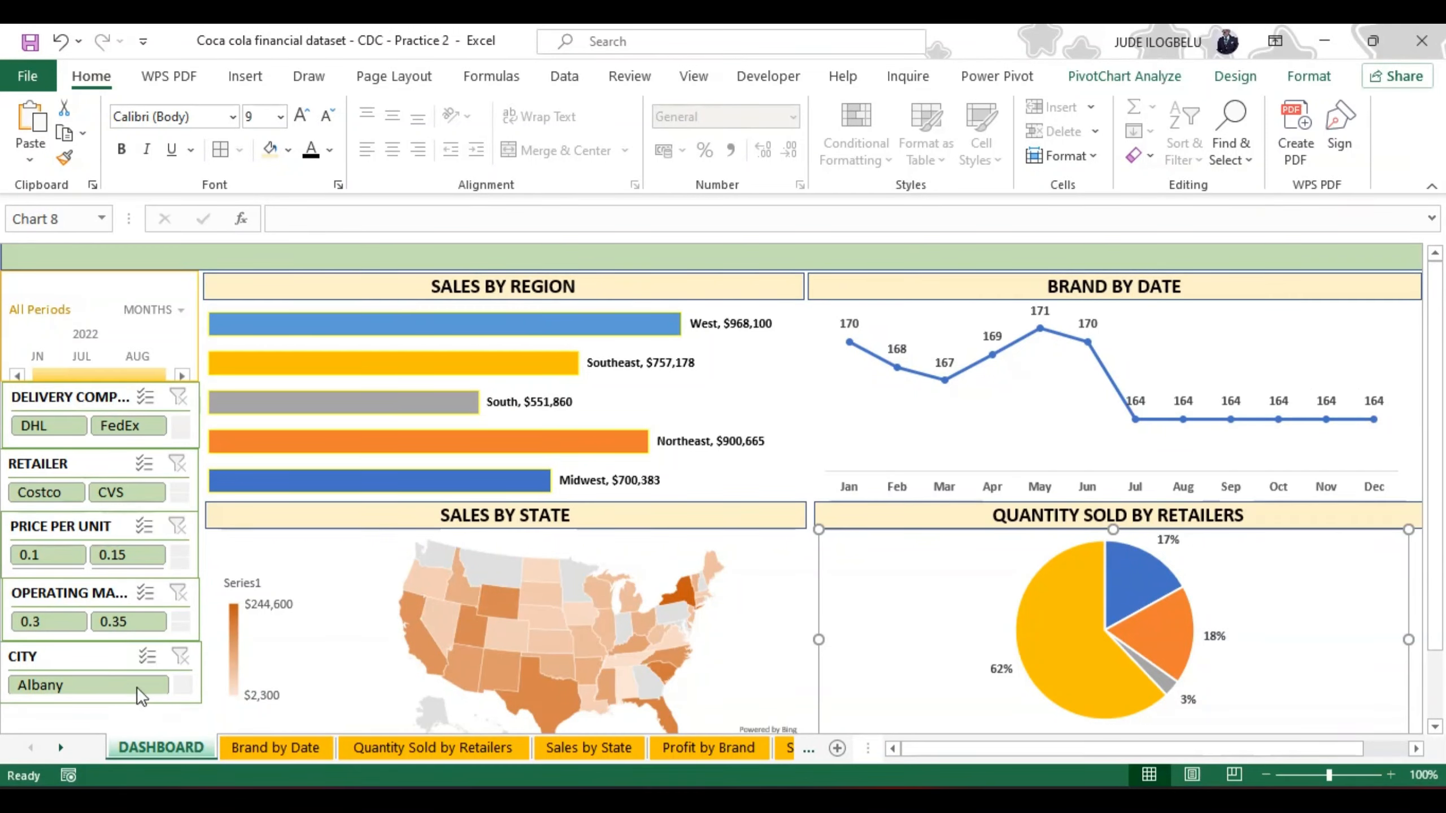
Step: Move the City slicer down and lower the Operating Margin slicer to space them out in the slicer column
left_click(107, 706)
left_click(104, 703)
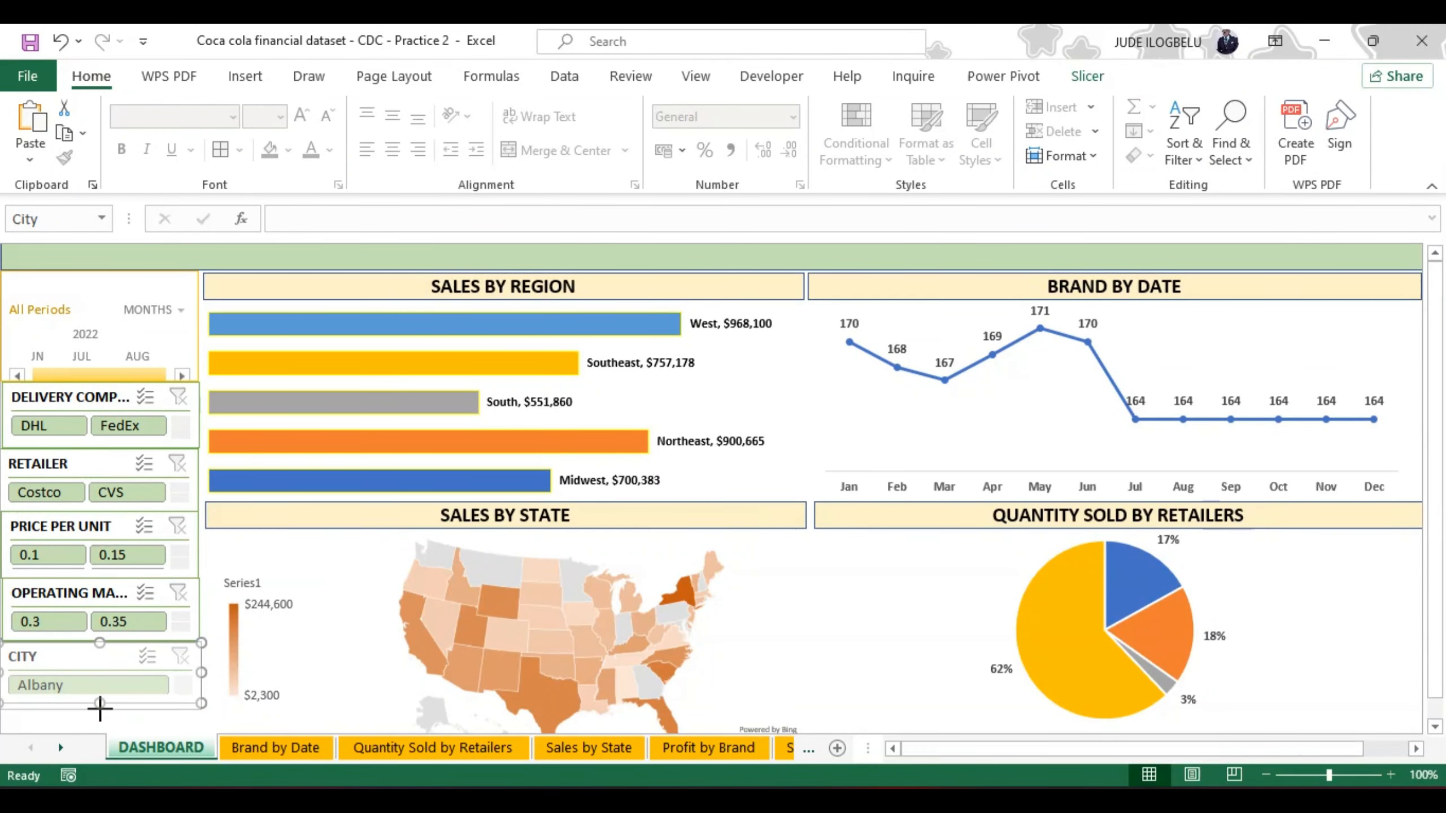
left_click_drag(99, 703, 111, 616)
left_click_drag(121, 535, 123, 542)
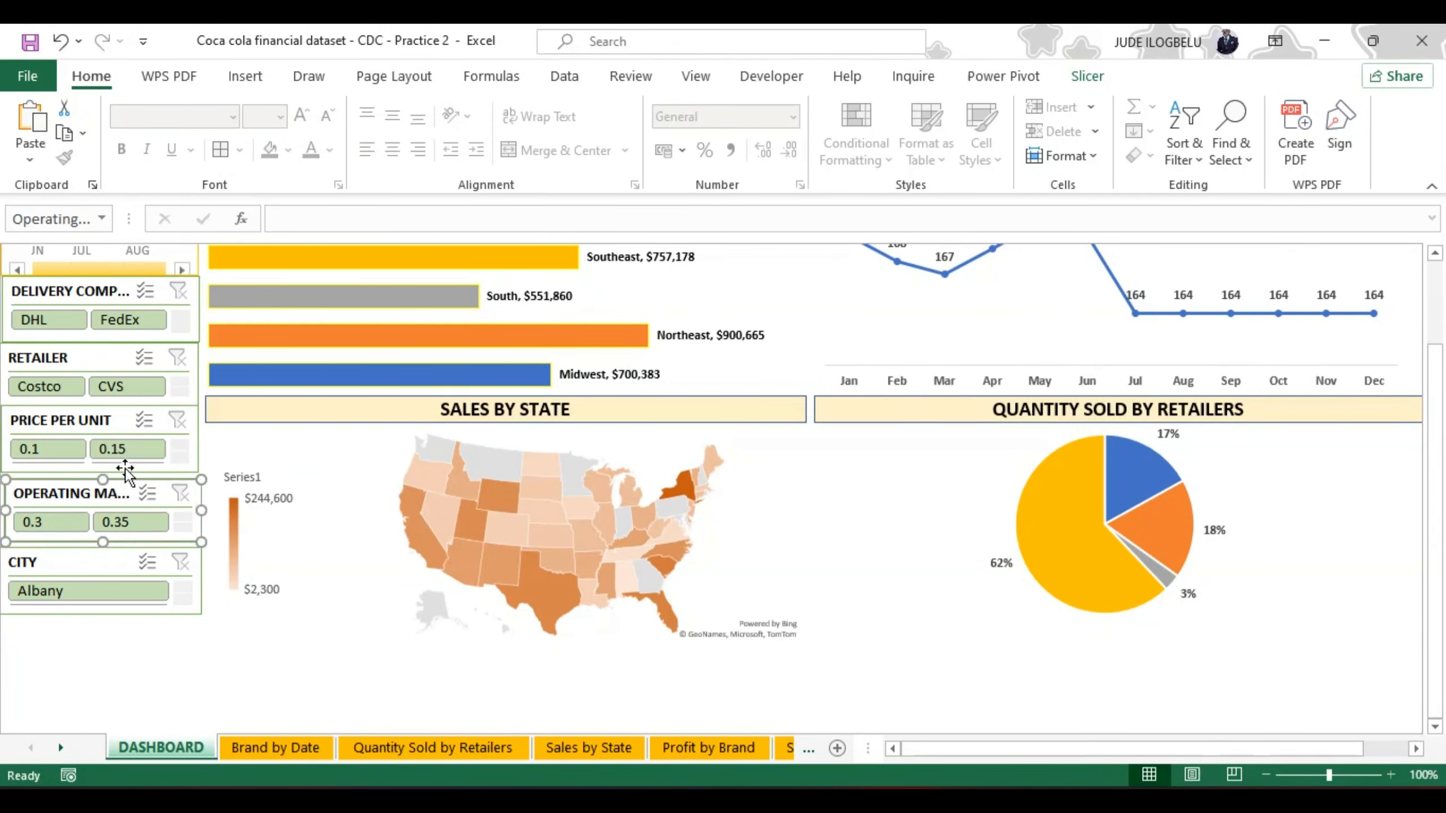
Step: Nudge the Price per Unit and Retailer slicers slightly down and sideways to even out the gaps in the slicer column
left_click_drag(126, 468, 125, 472)
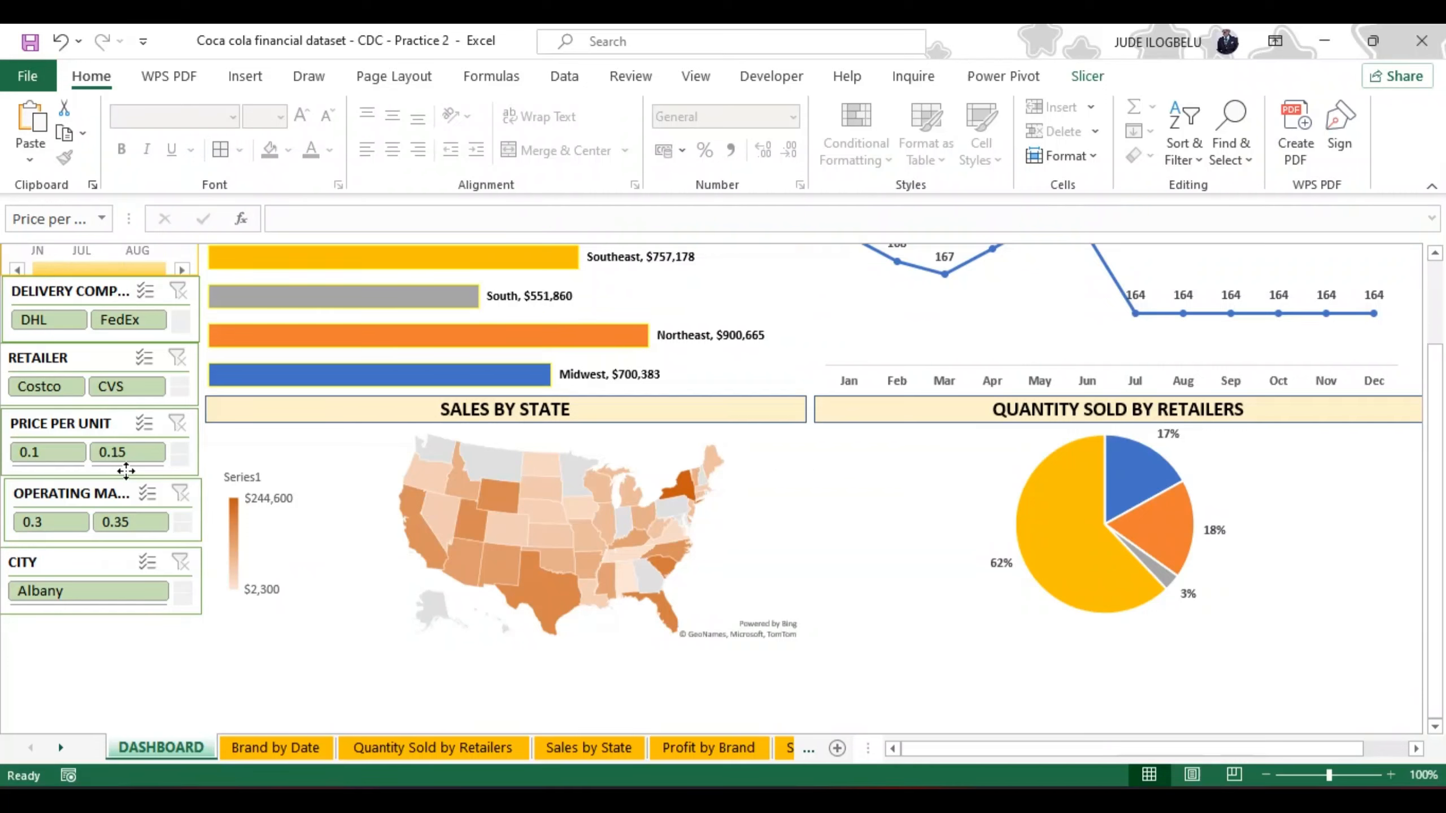
left_click_drag(126, 471, 128, 472)
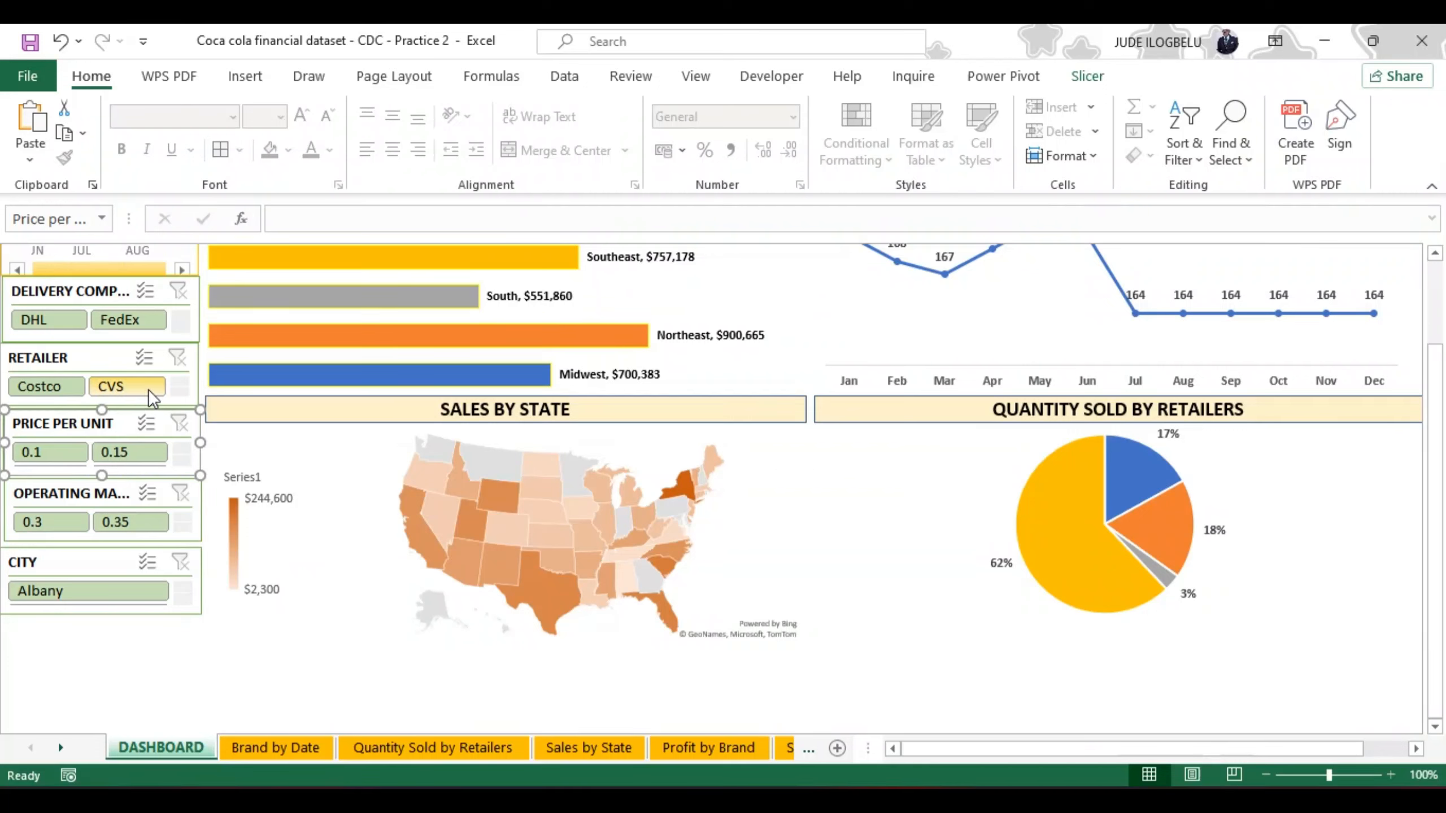
left_click(110, 355)
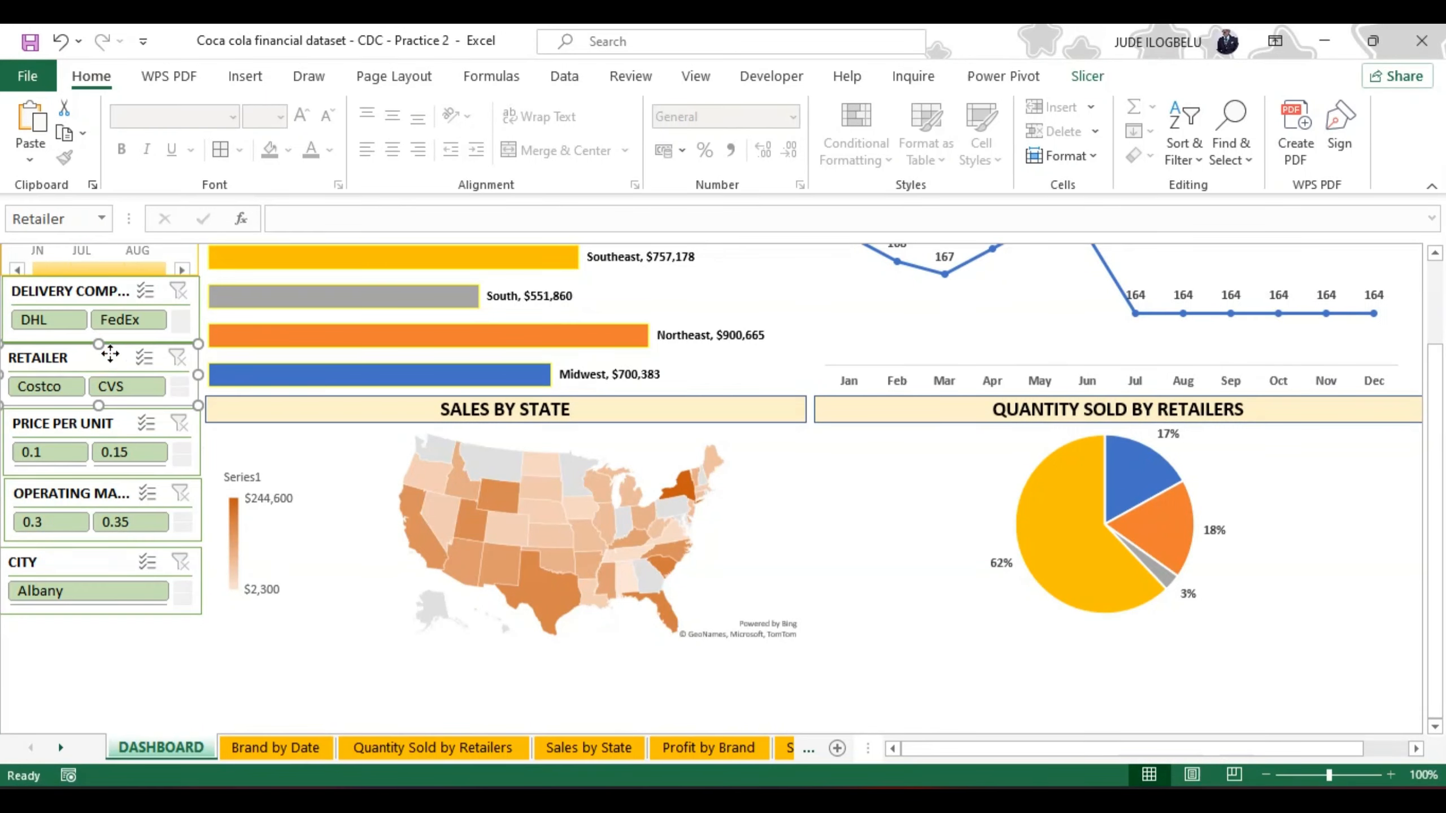
mouse_move(112, 357)
left_mouse_down()
mouse_move(107, 399)
mouse_move(113, 355)
left_mouse_up()
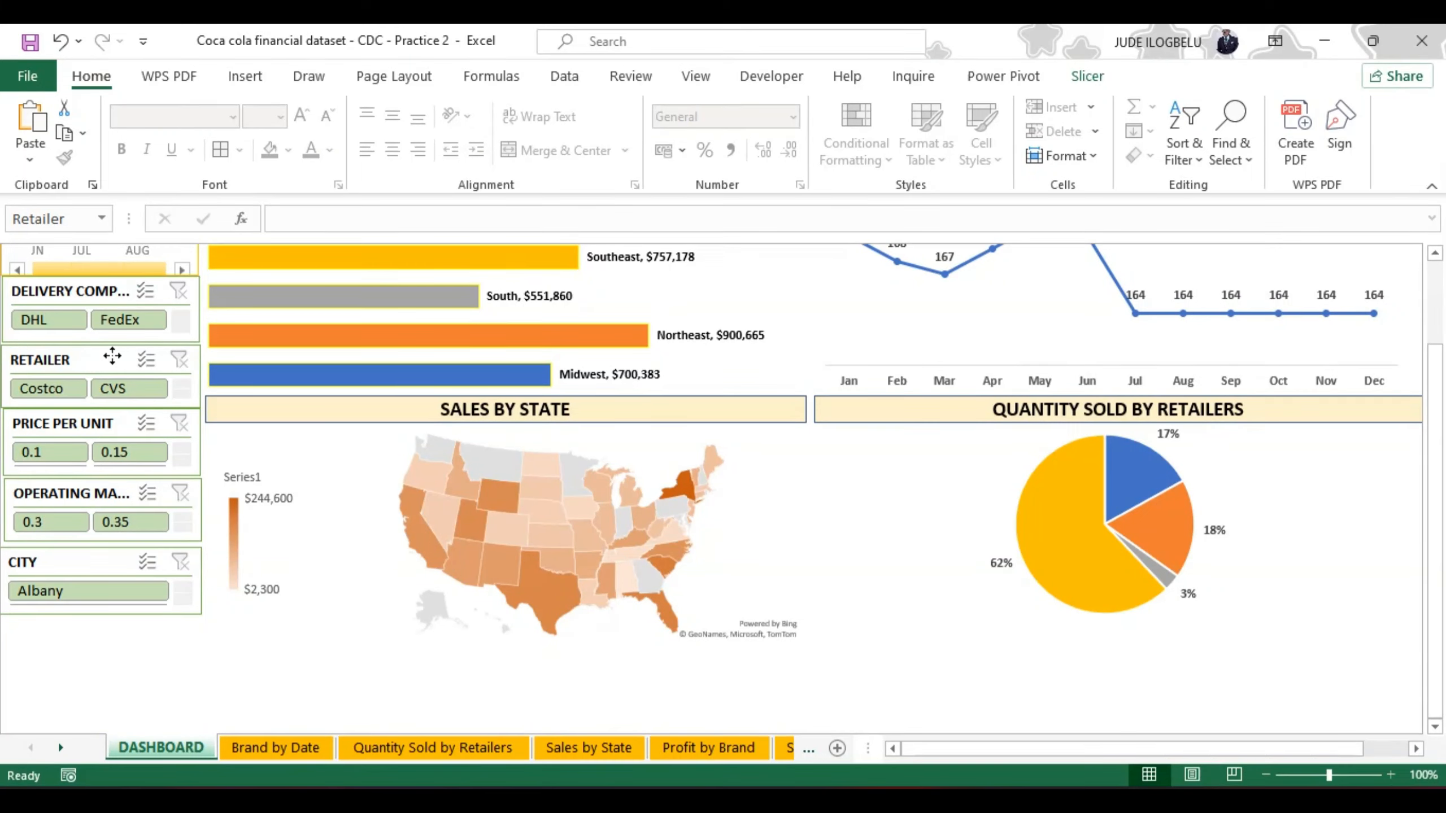
left_click(113, 355)
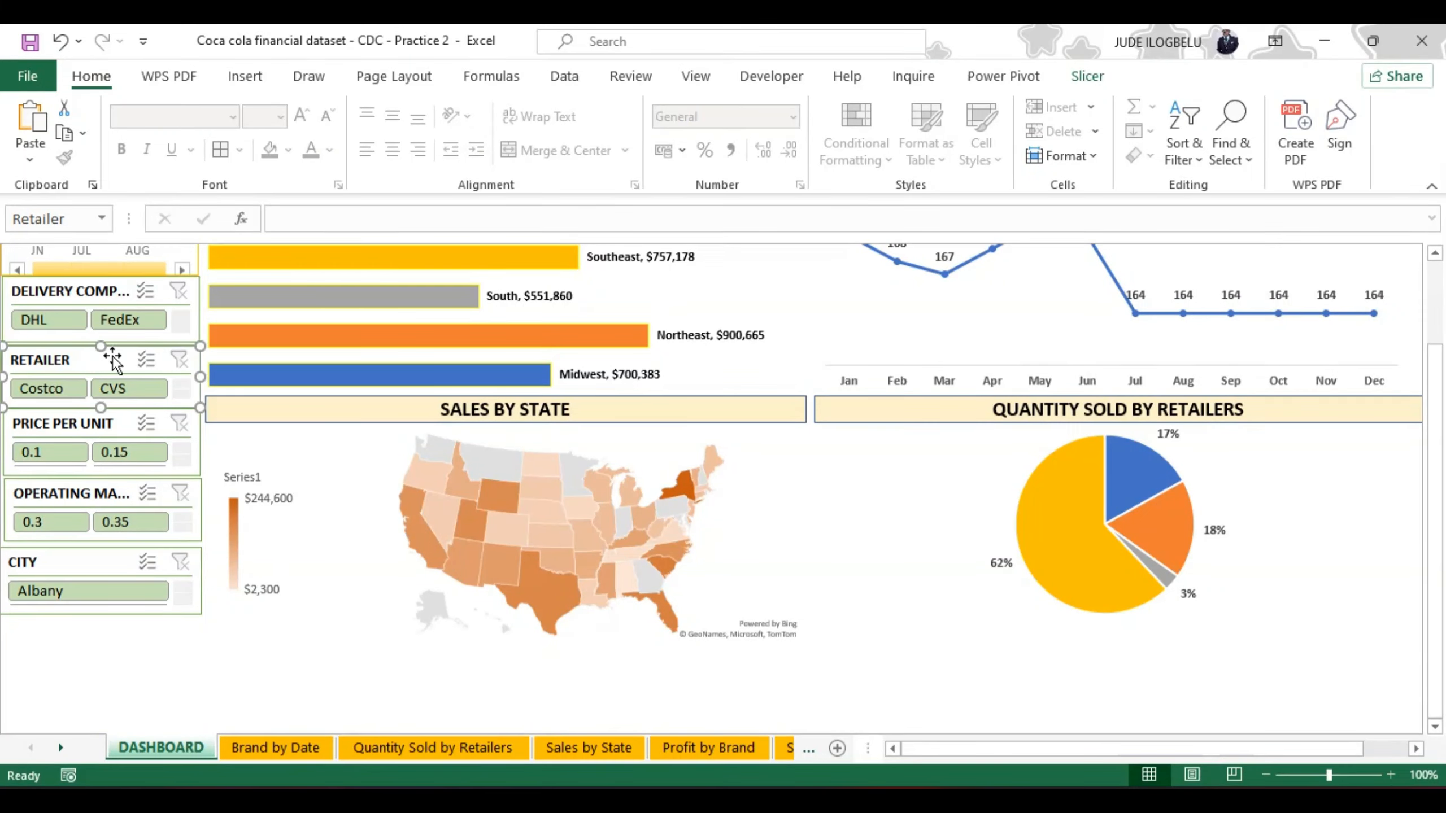
Step: Apply Align Middle to the Sales by State and Quantity Sold by Retailers title bars together
left_click(232, 449)
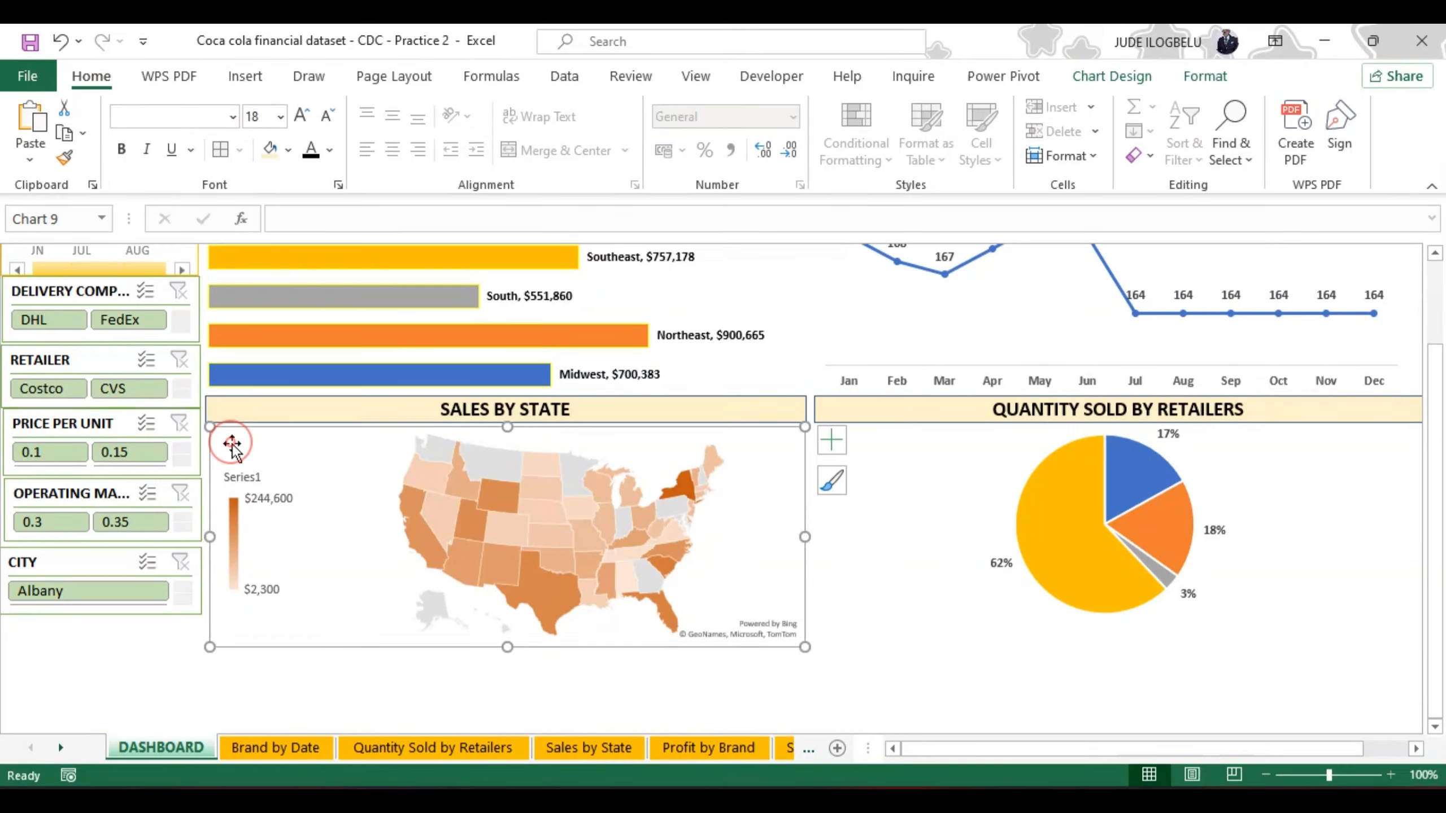
left_click(914, 605)
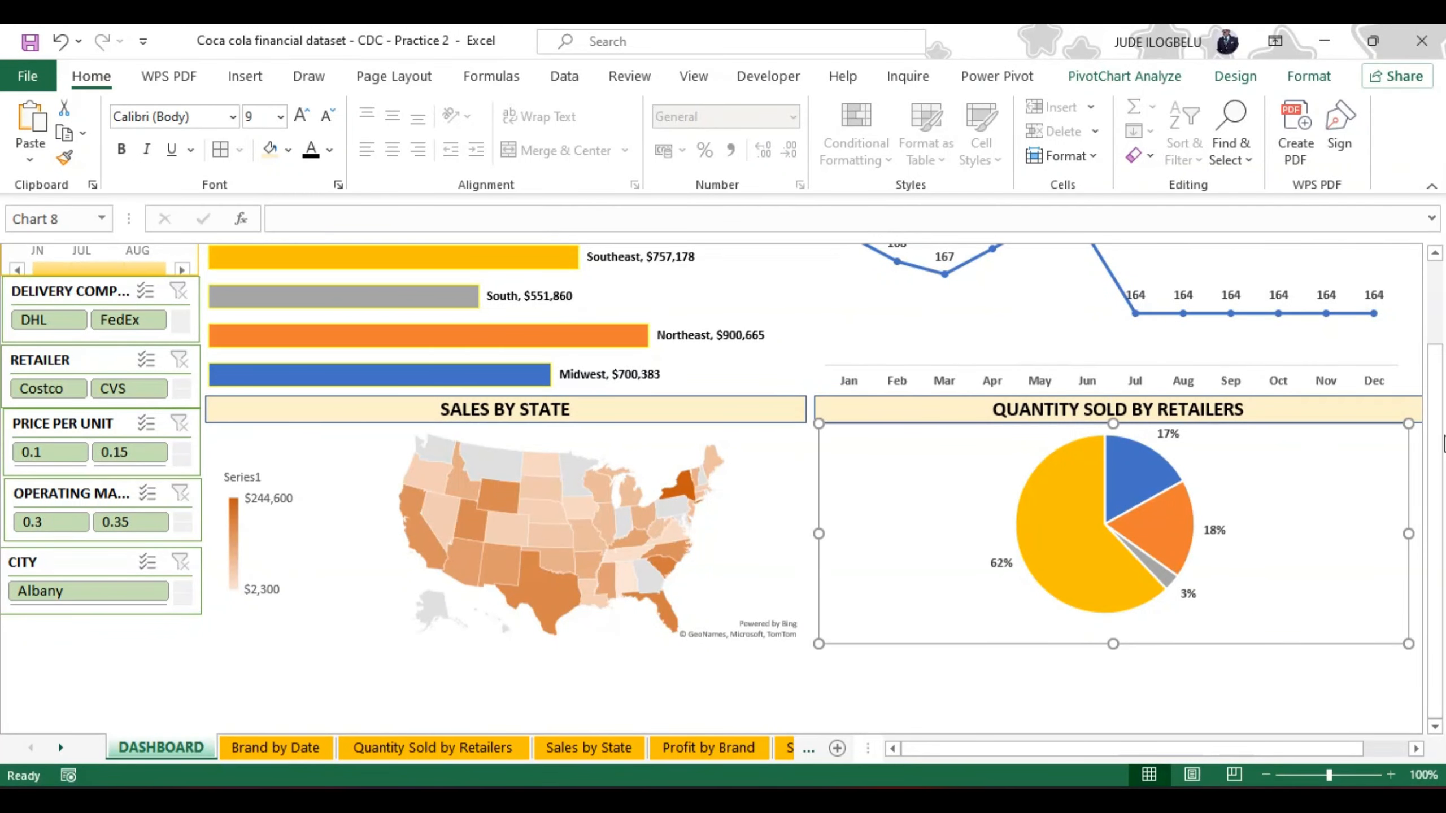
left_click(740, 408)
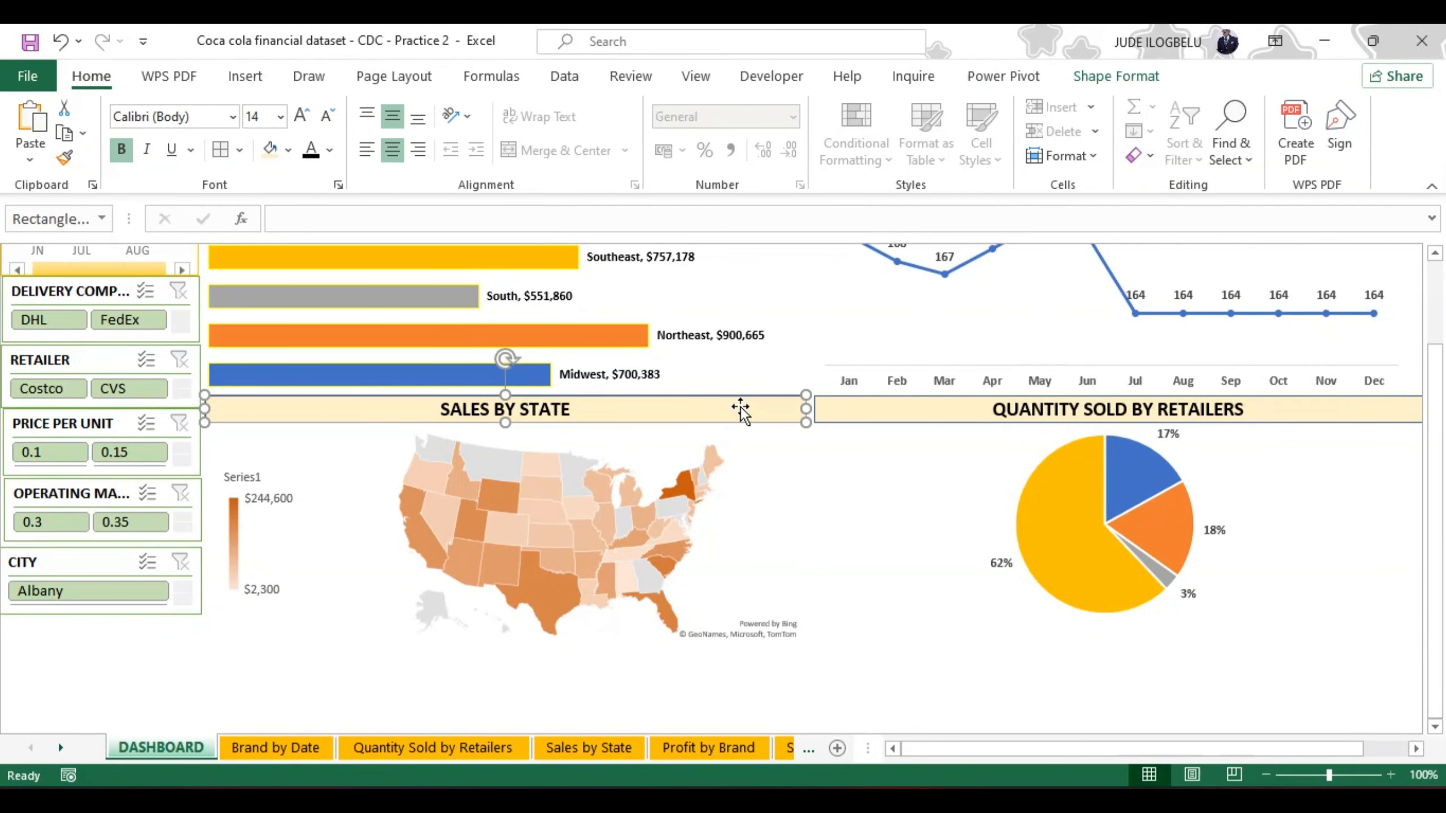
left_click(888, 398, "ctrl")
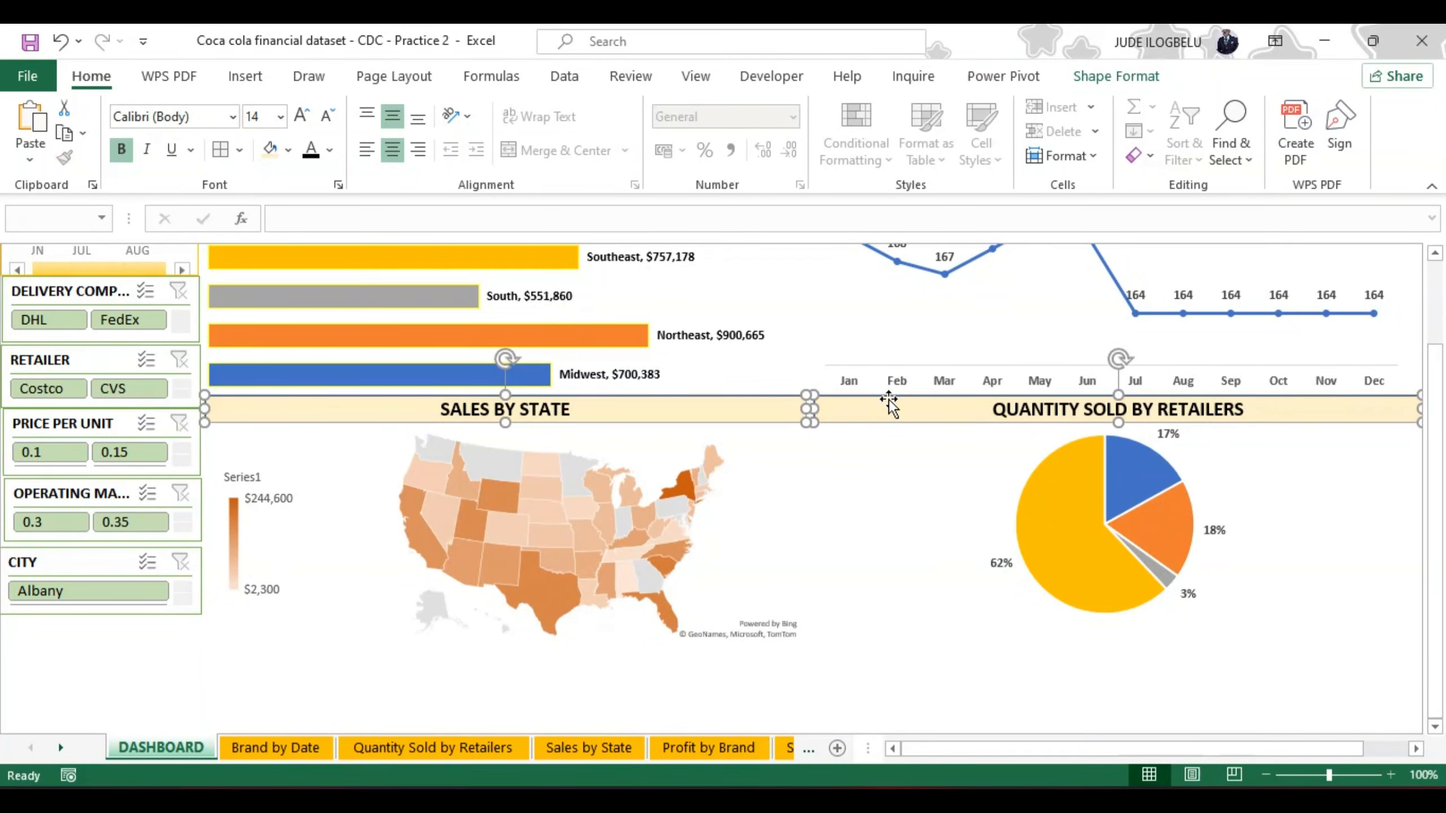
left_click(1132, 77)
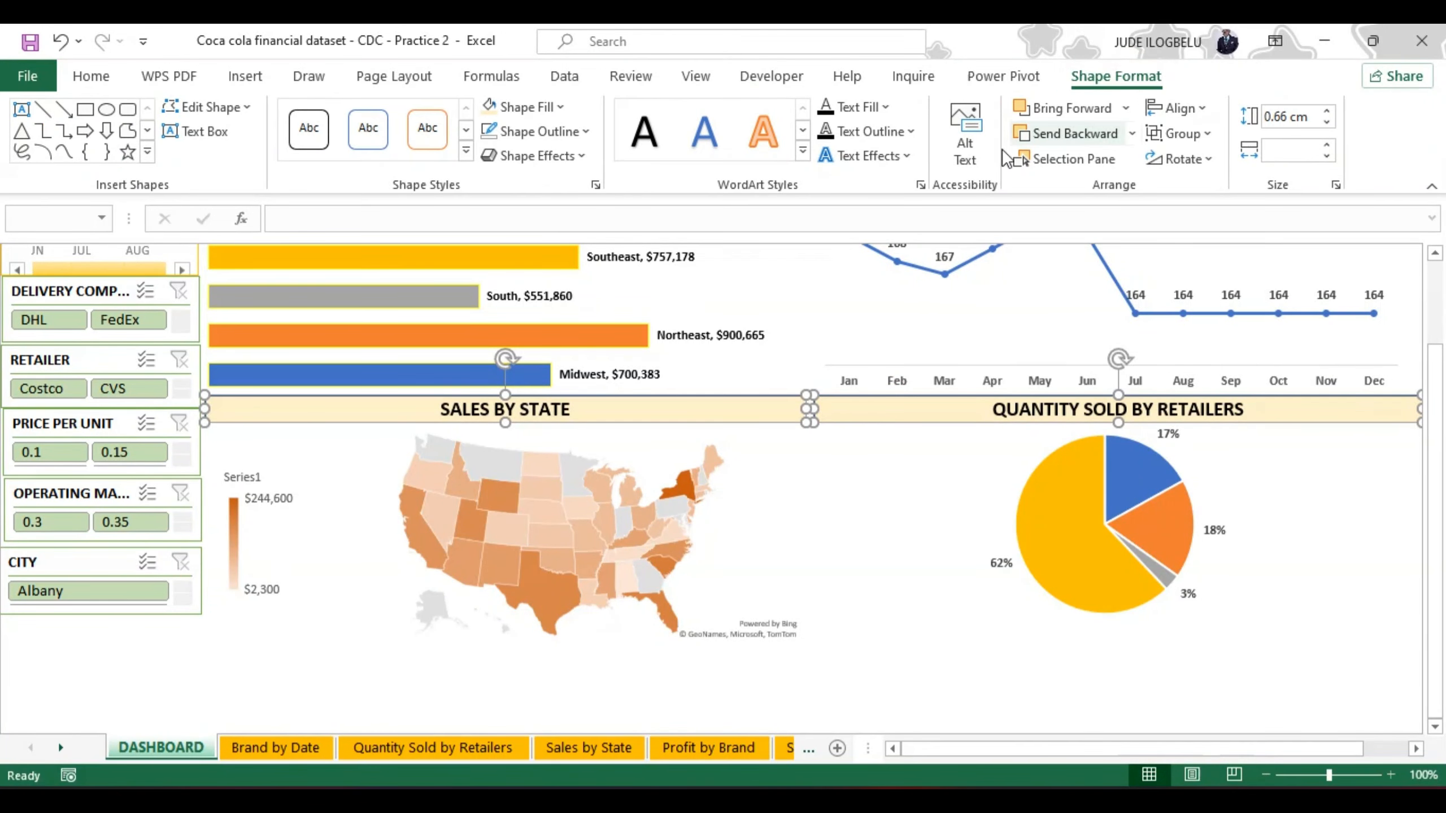
left_click(1201, 108)
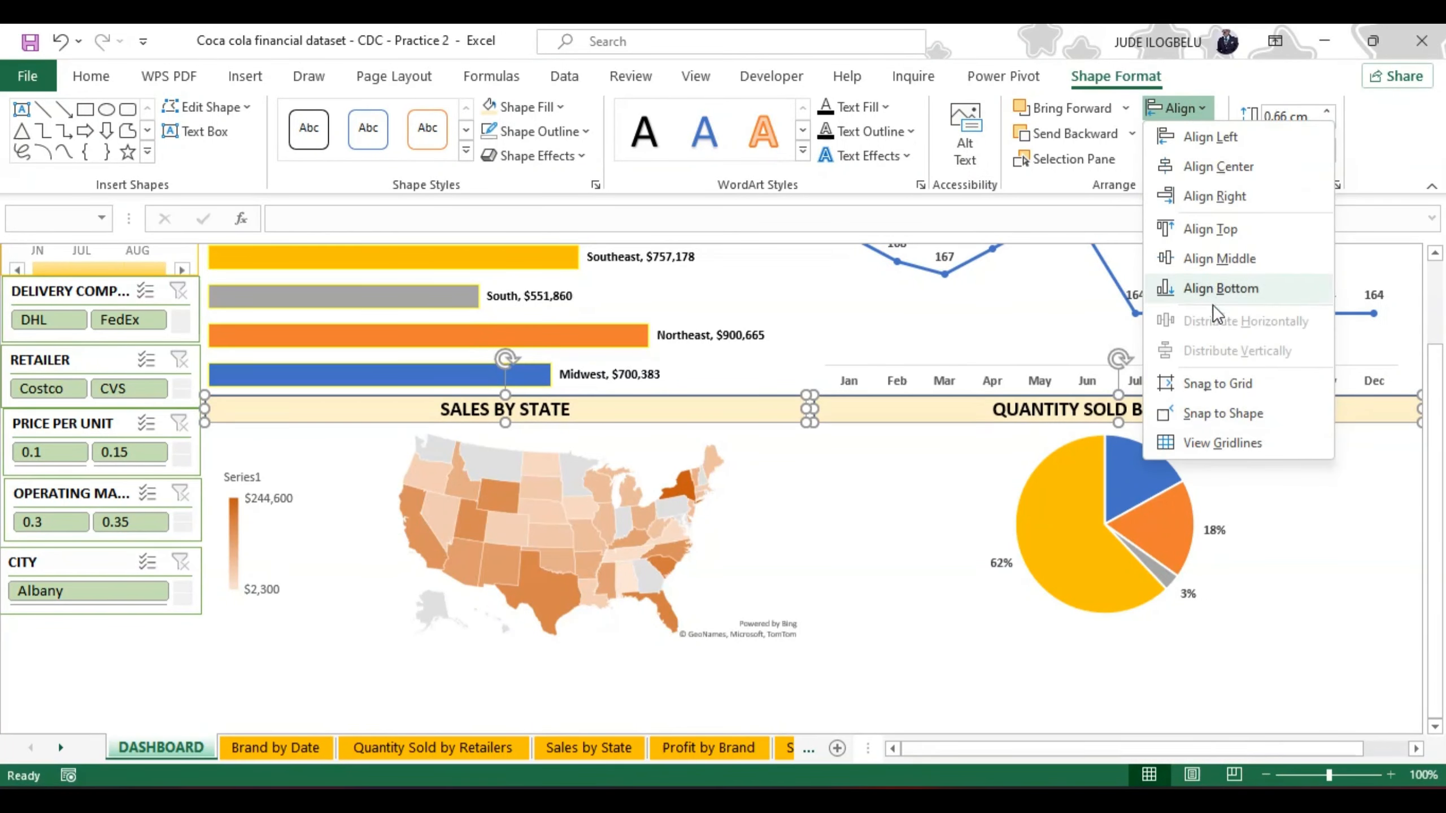
left_click(1207, 263)
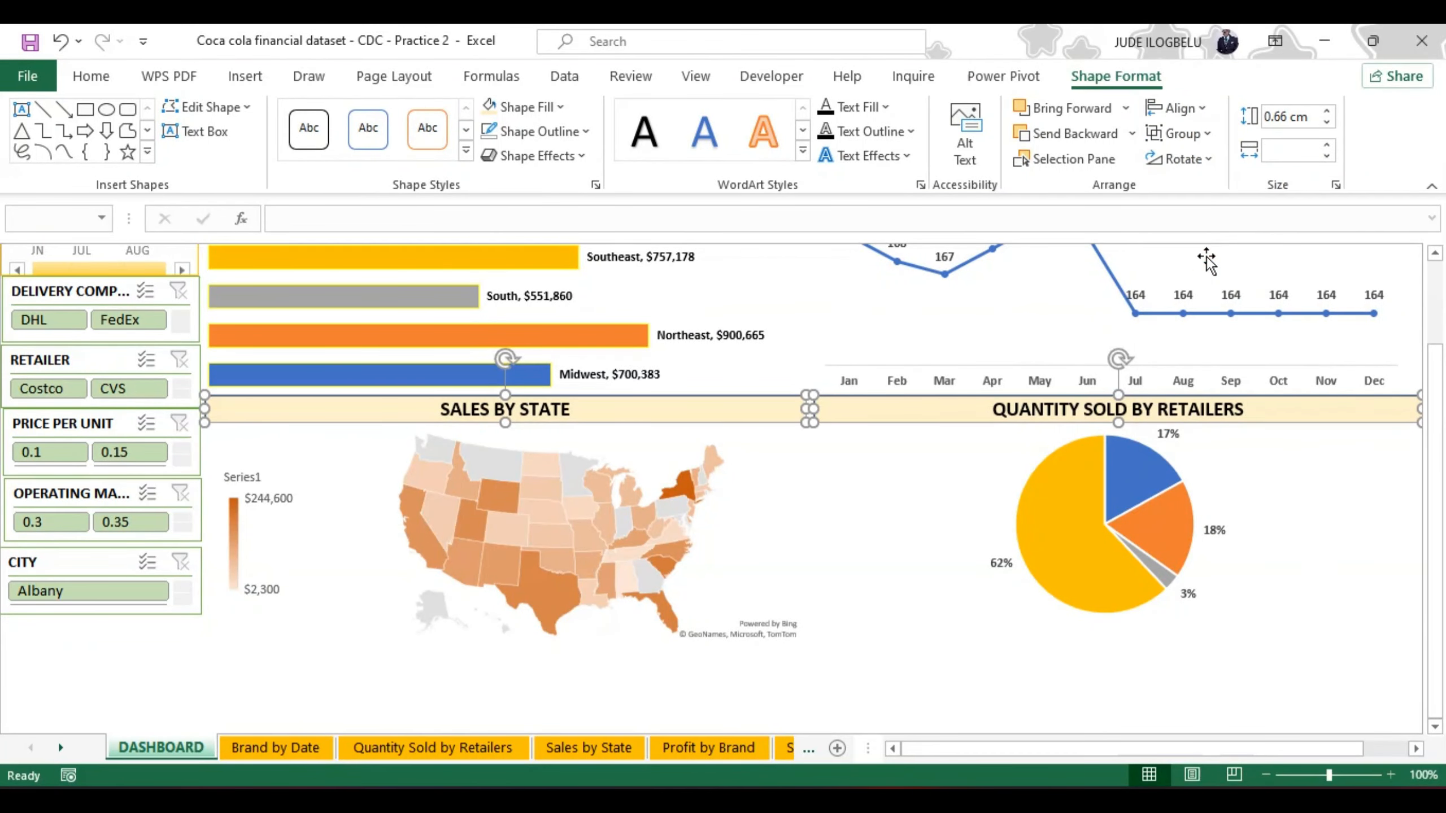
Step: Apply Align Middle to the Sales by Region and Brand by Date title bars together
left_click_drag(1439, 374, 1440, 368)
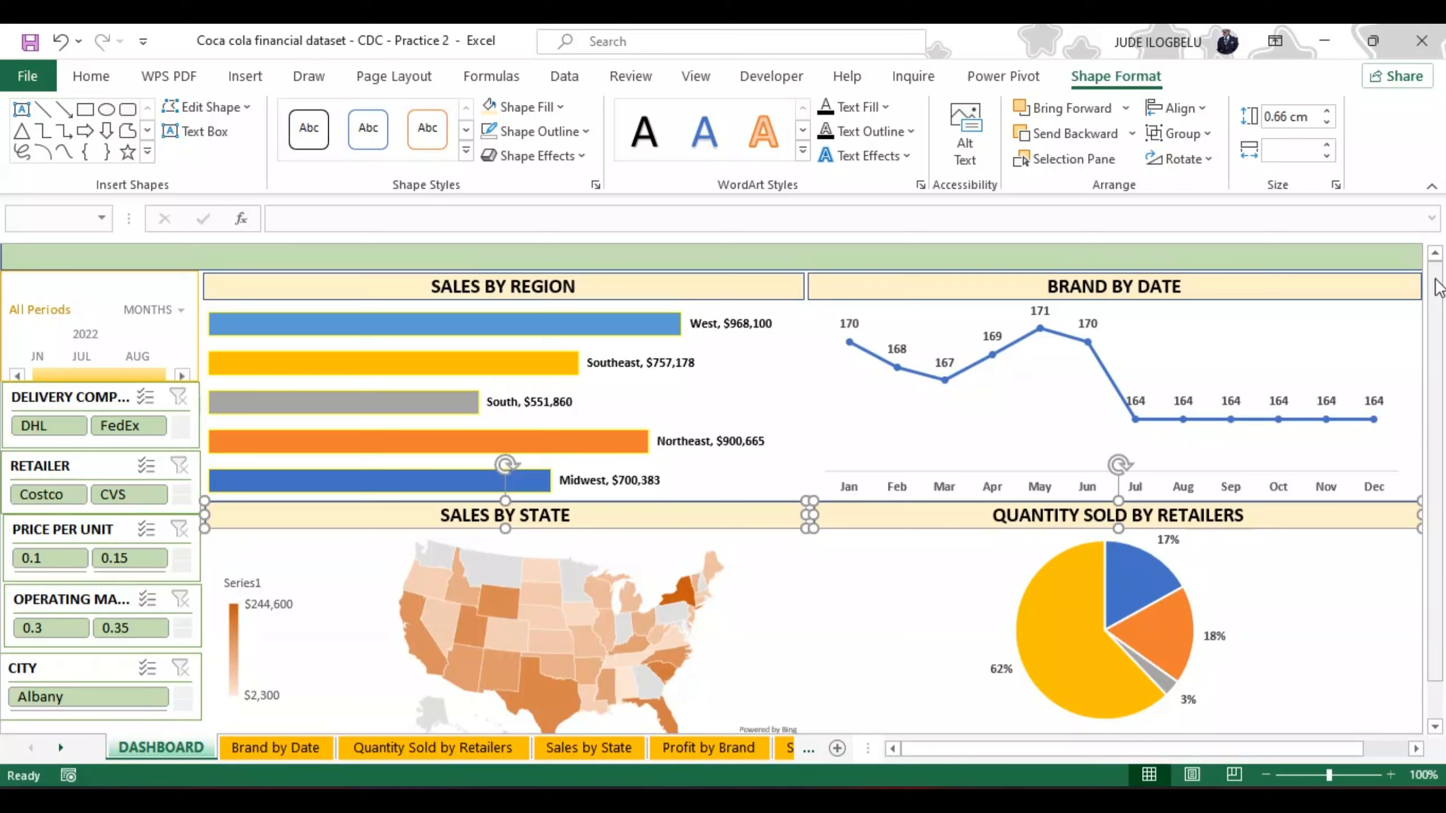
left_click(746, 287)
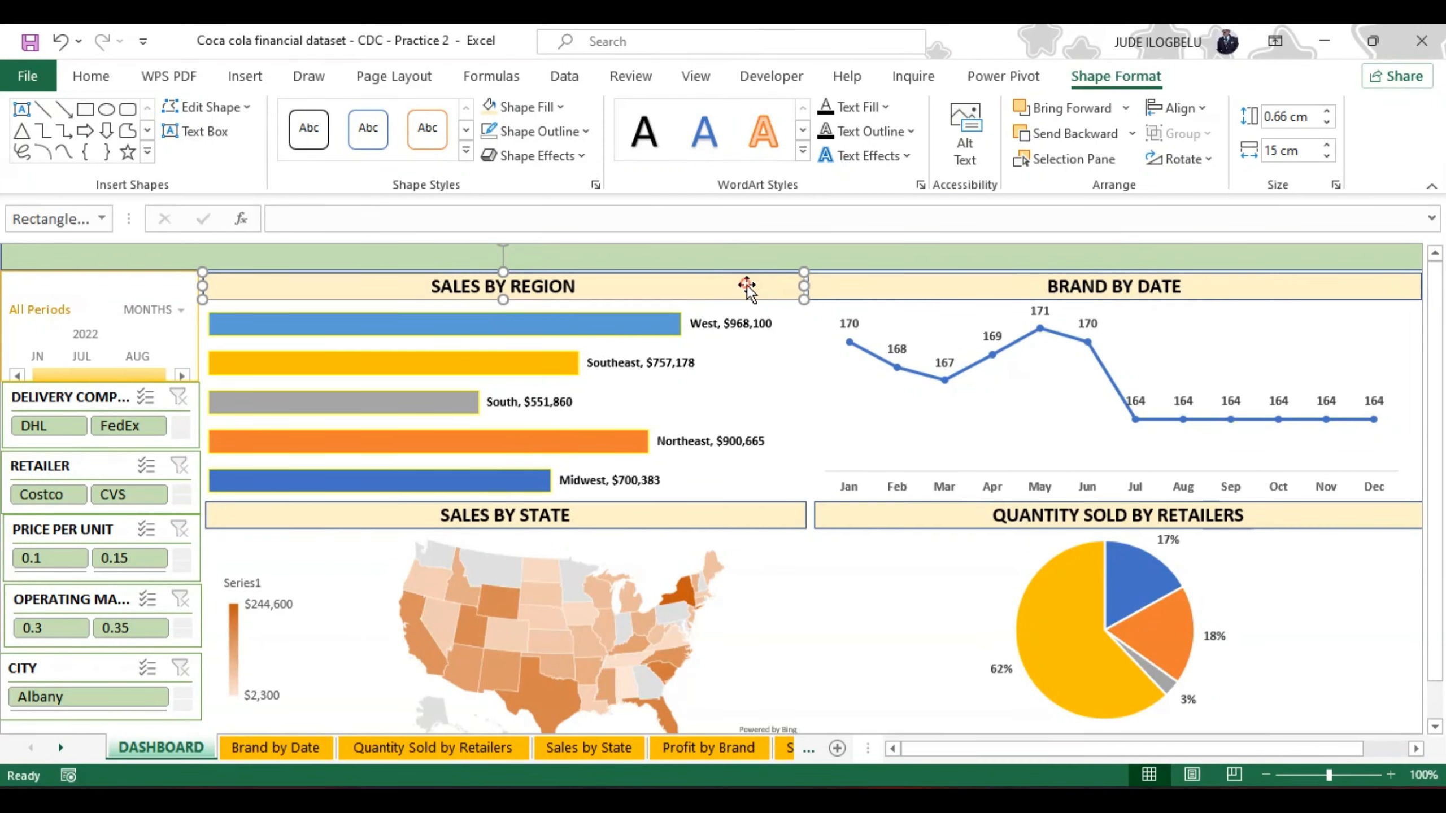
left_click(843, 287, "shift")
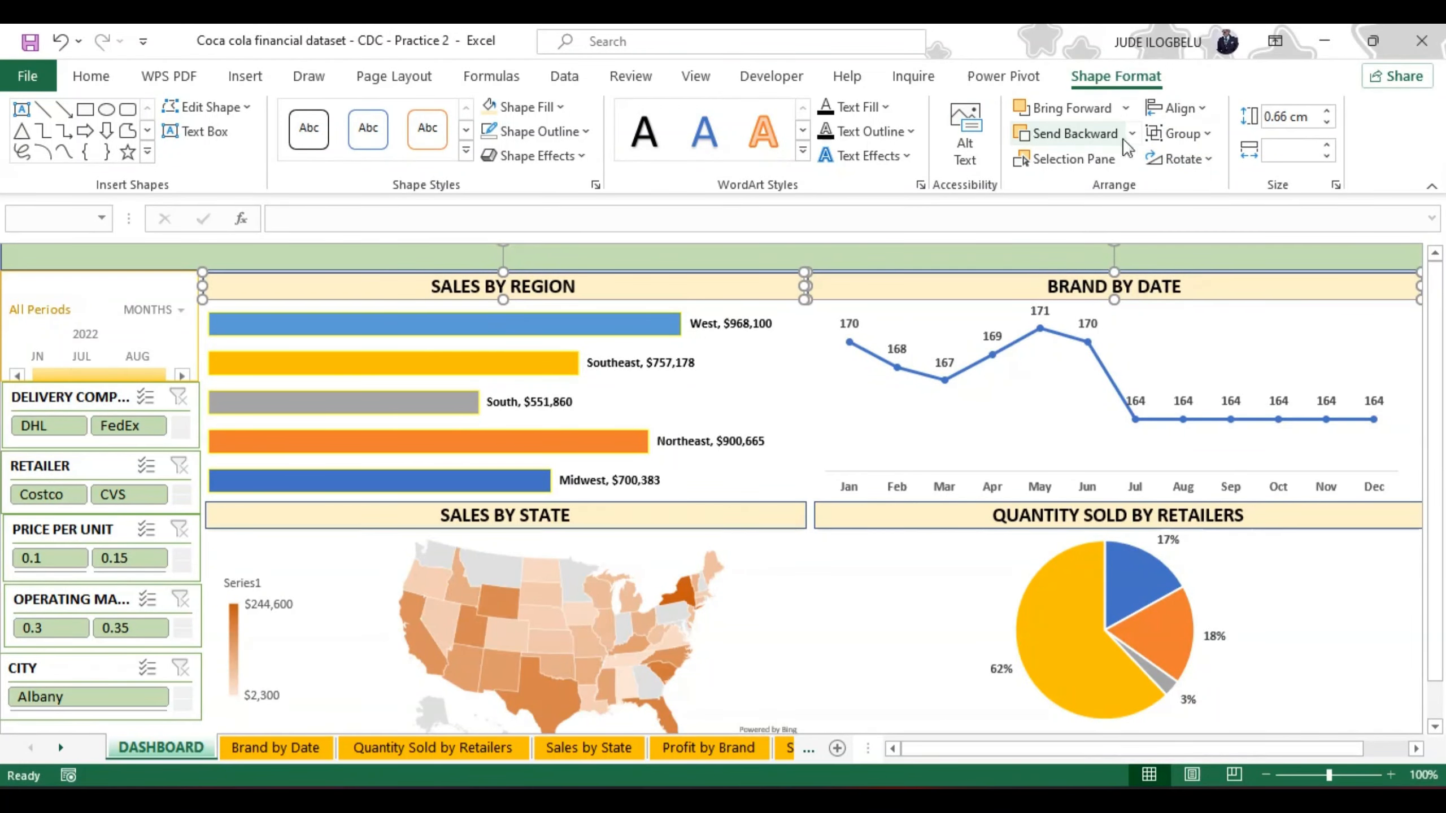
left_click(1203, 109)
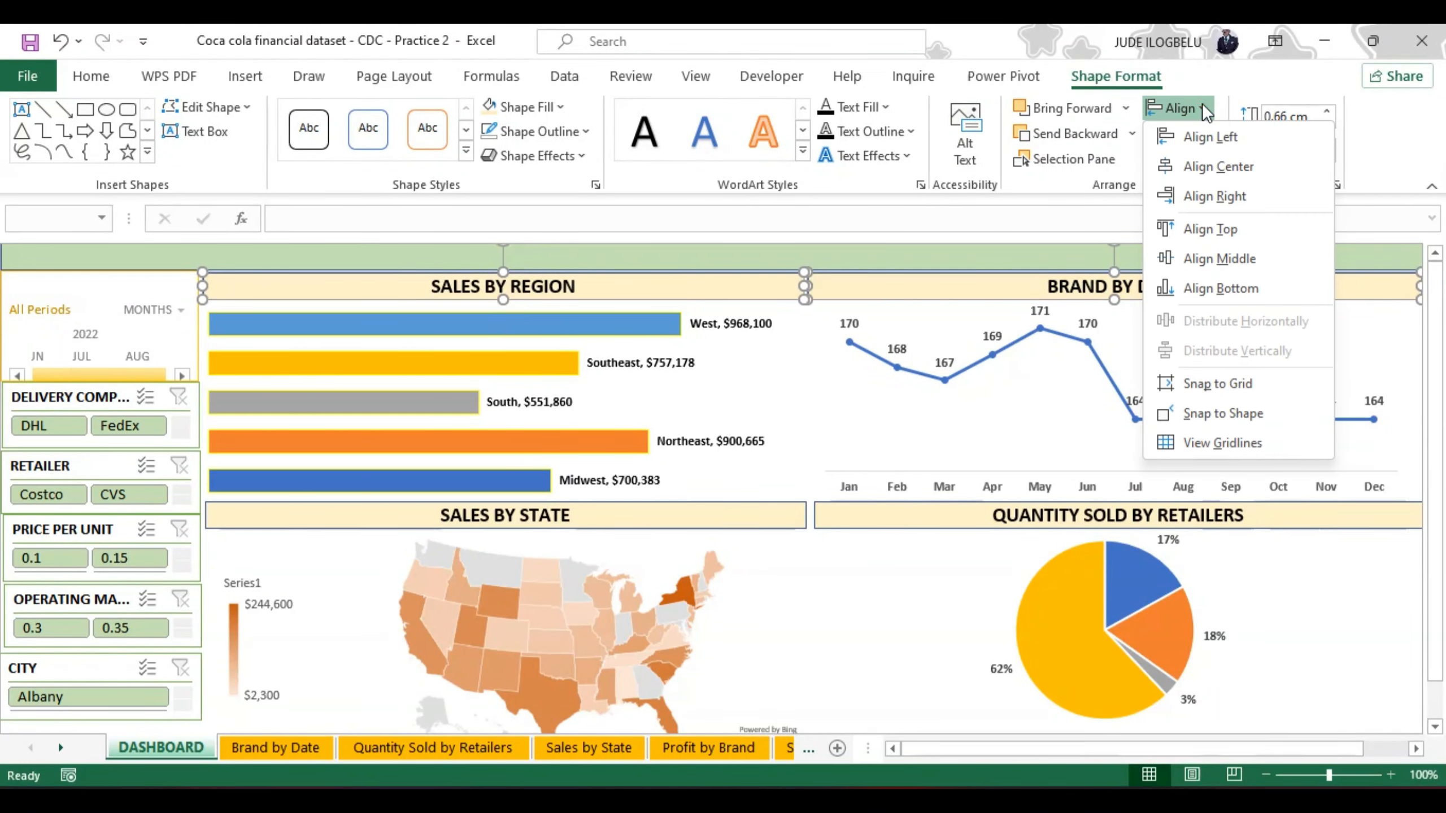
left_click(1208, 257)
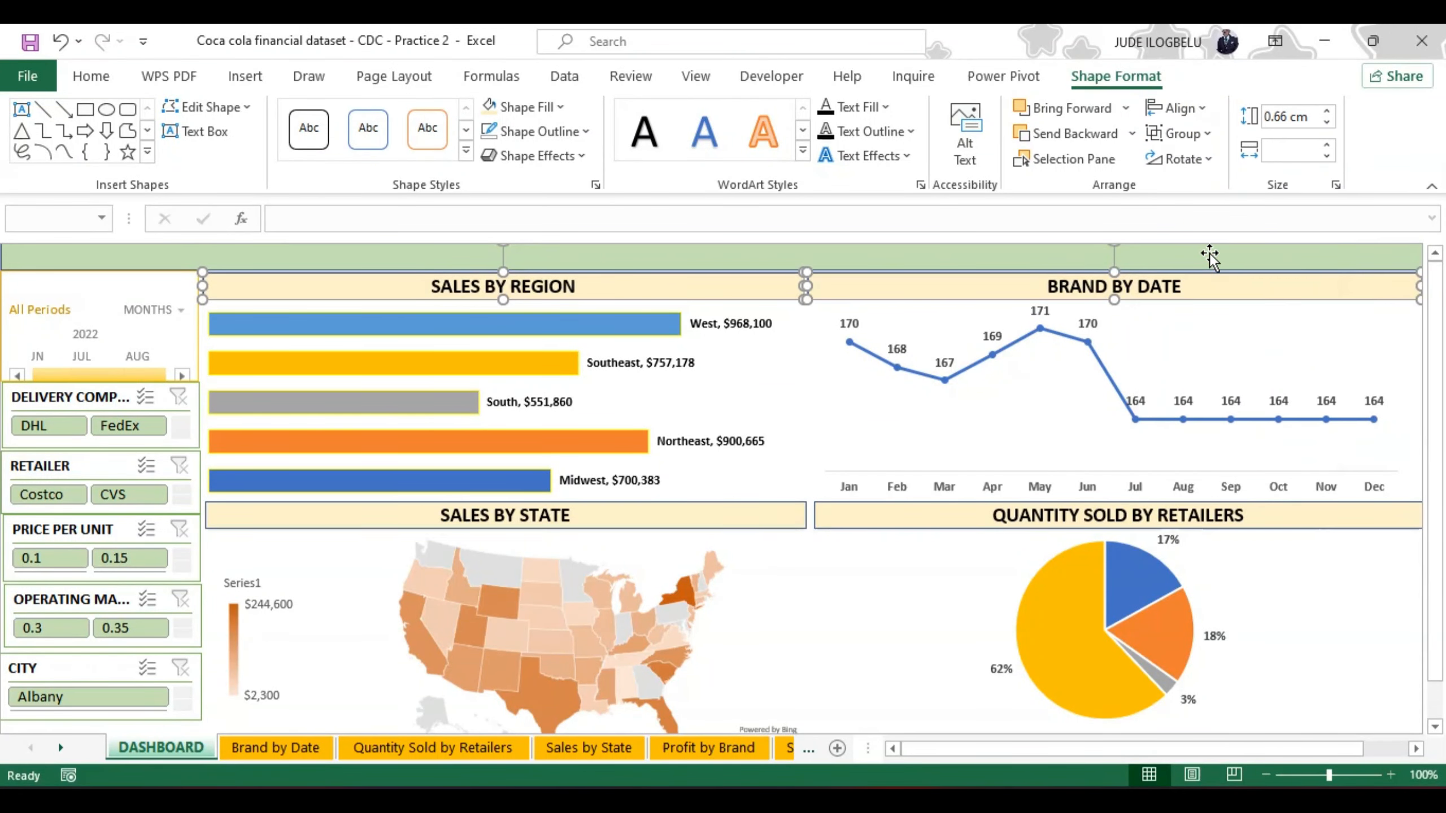
left_click_drag(1434, 357, 1436, 340)
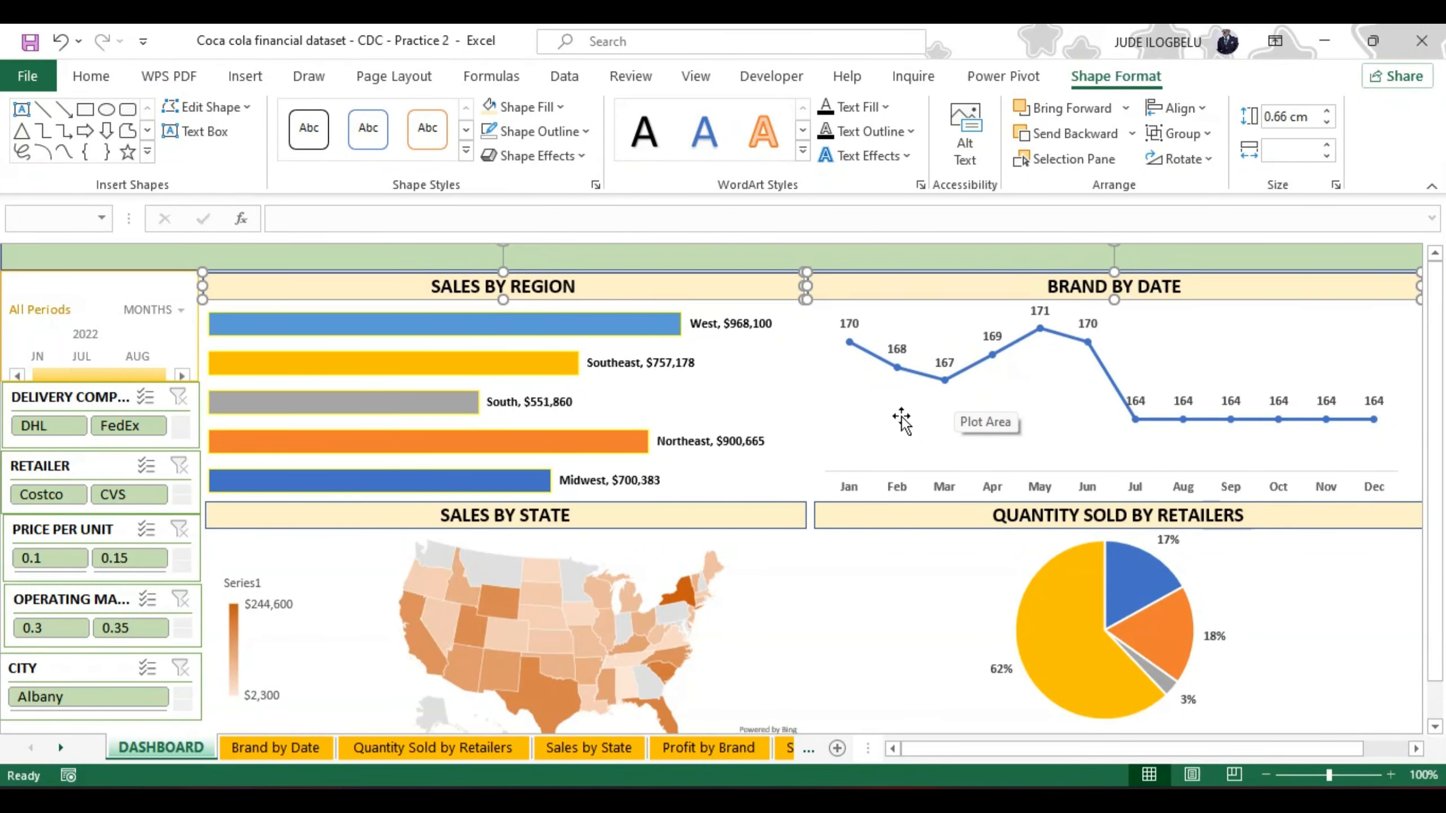
Step: Insert a 2.54 cm square rectangle shape over the green header band of the dashboard
left_click(639, 250)
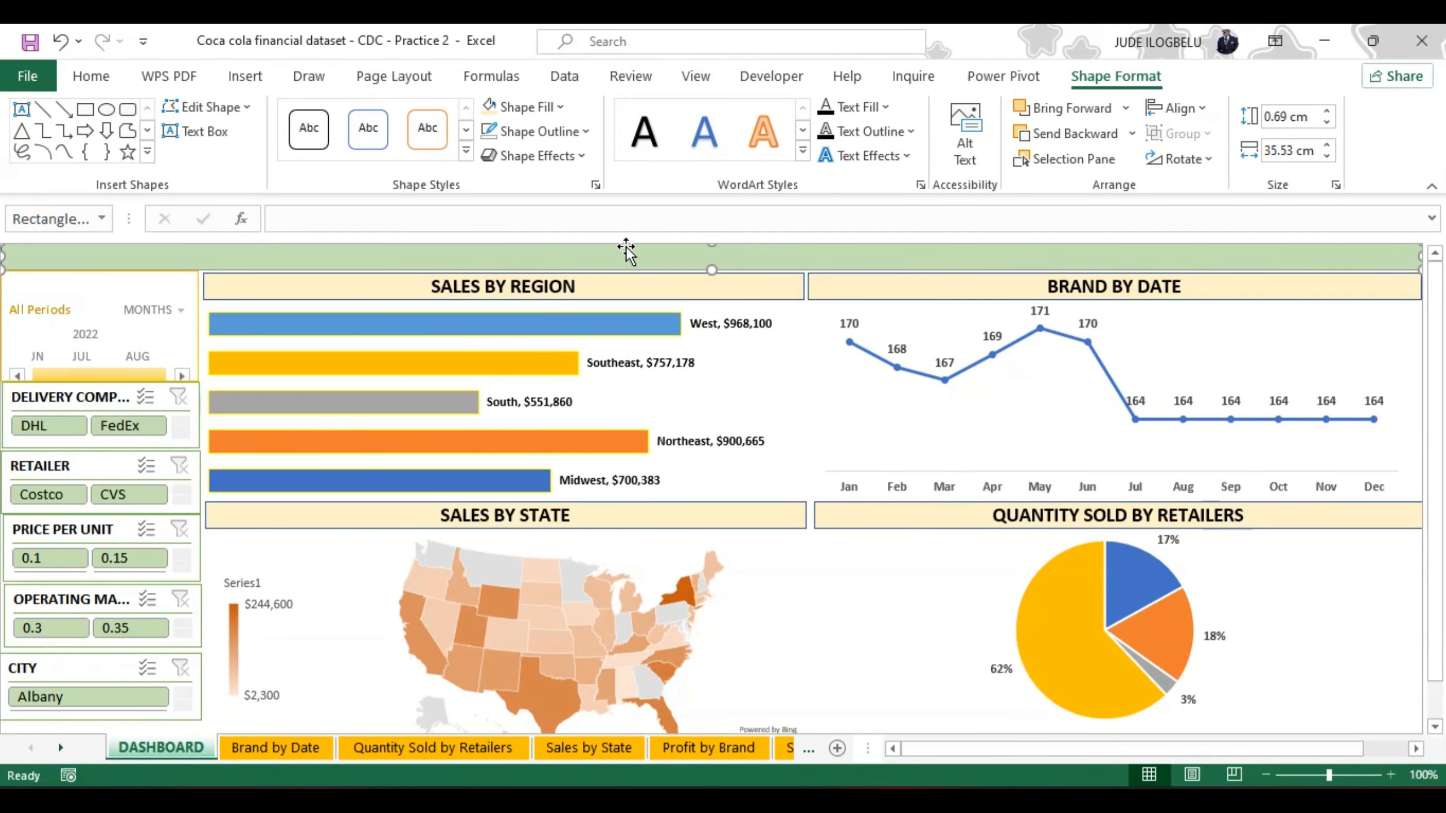
left_click(242, 76)
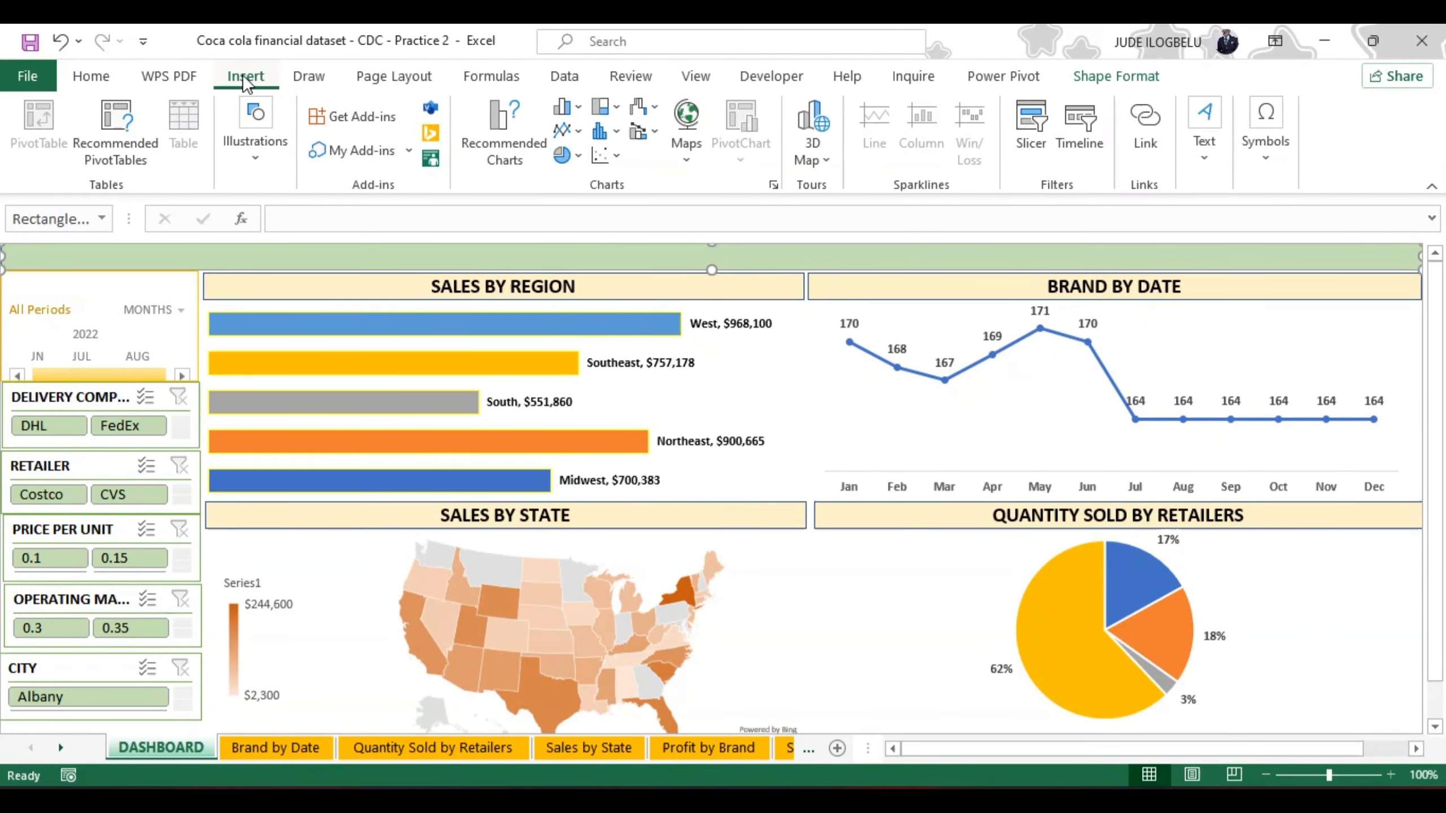
left_click(258, 157)
left_click(290, 258)
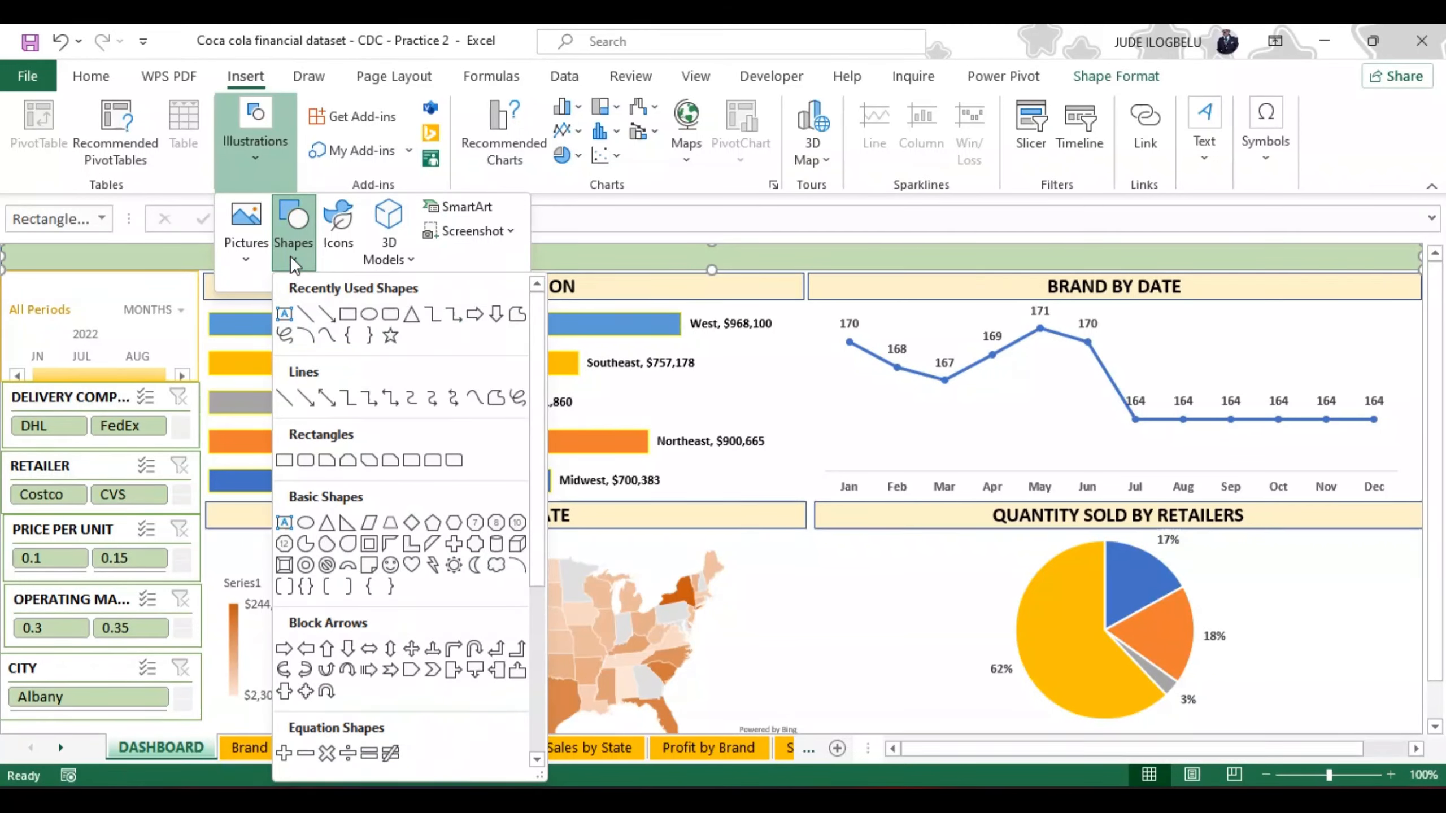
left_click(345, 313)
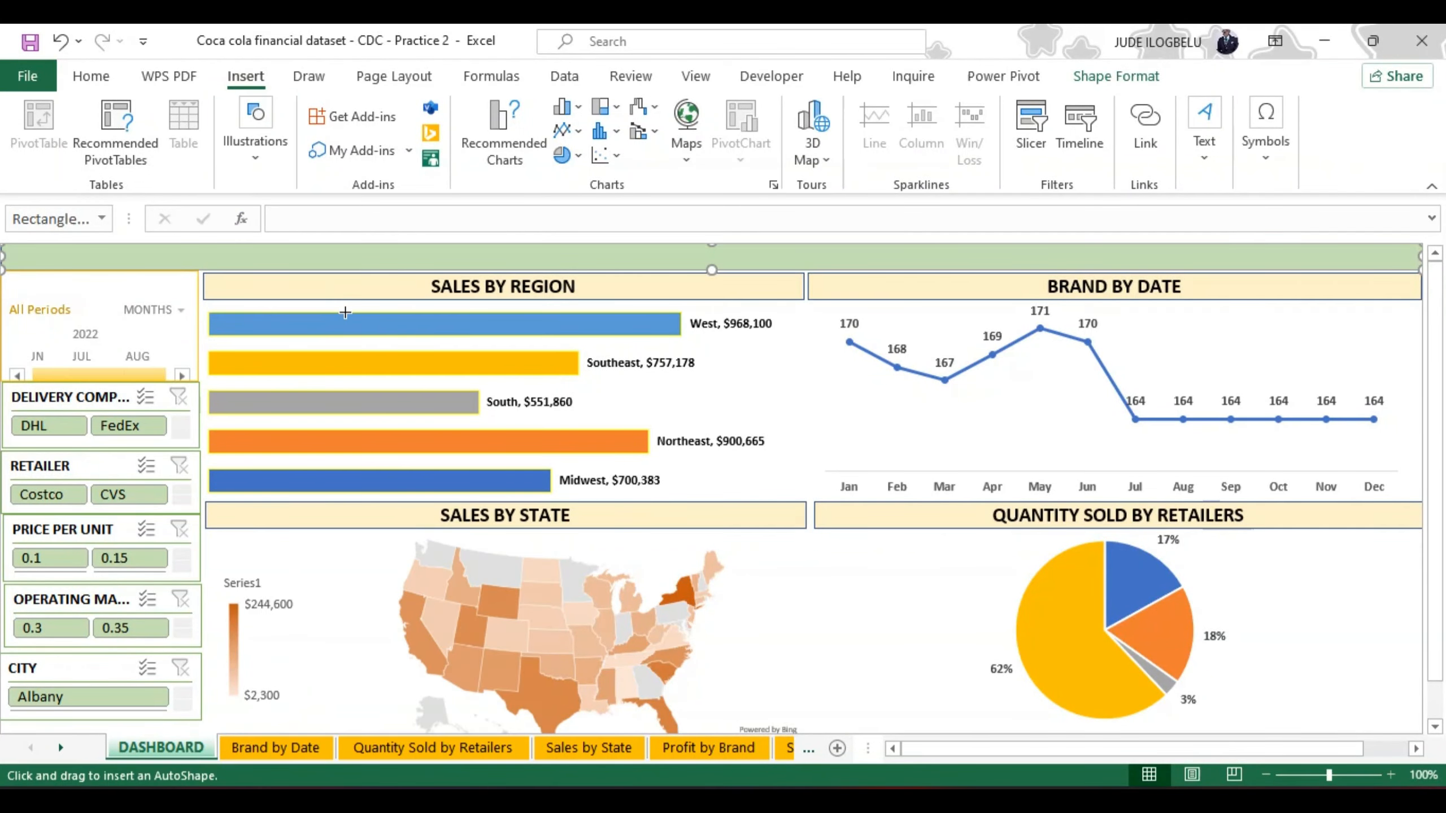
left_click_drag(374, 258, 375, 258)
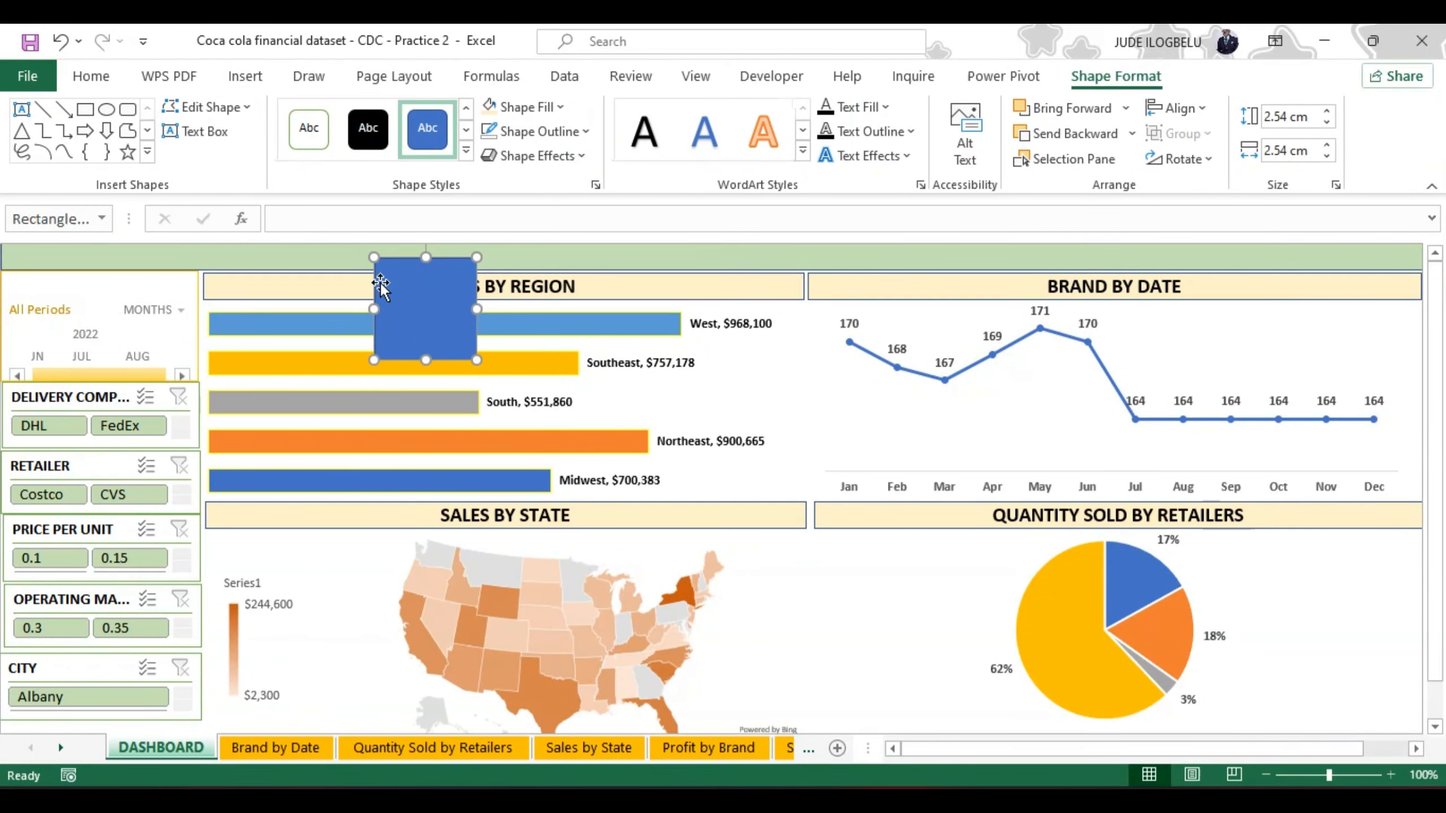
Step: Resize the new rectangle to about 0.69 cm high and 10.72 cm wide and fit it into the left end of the header band
left_click_drag(426, 359, 402, 239)
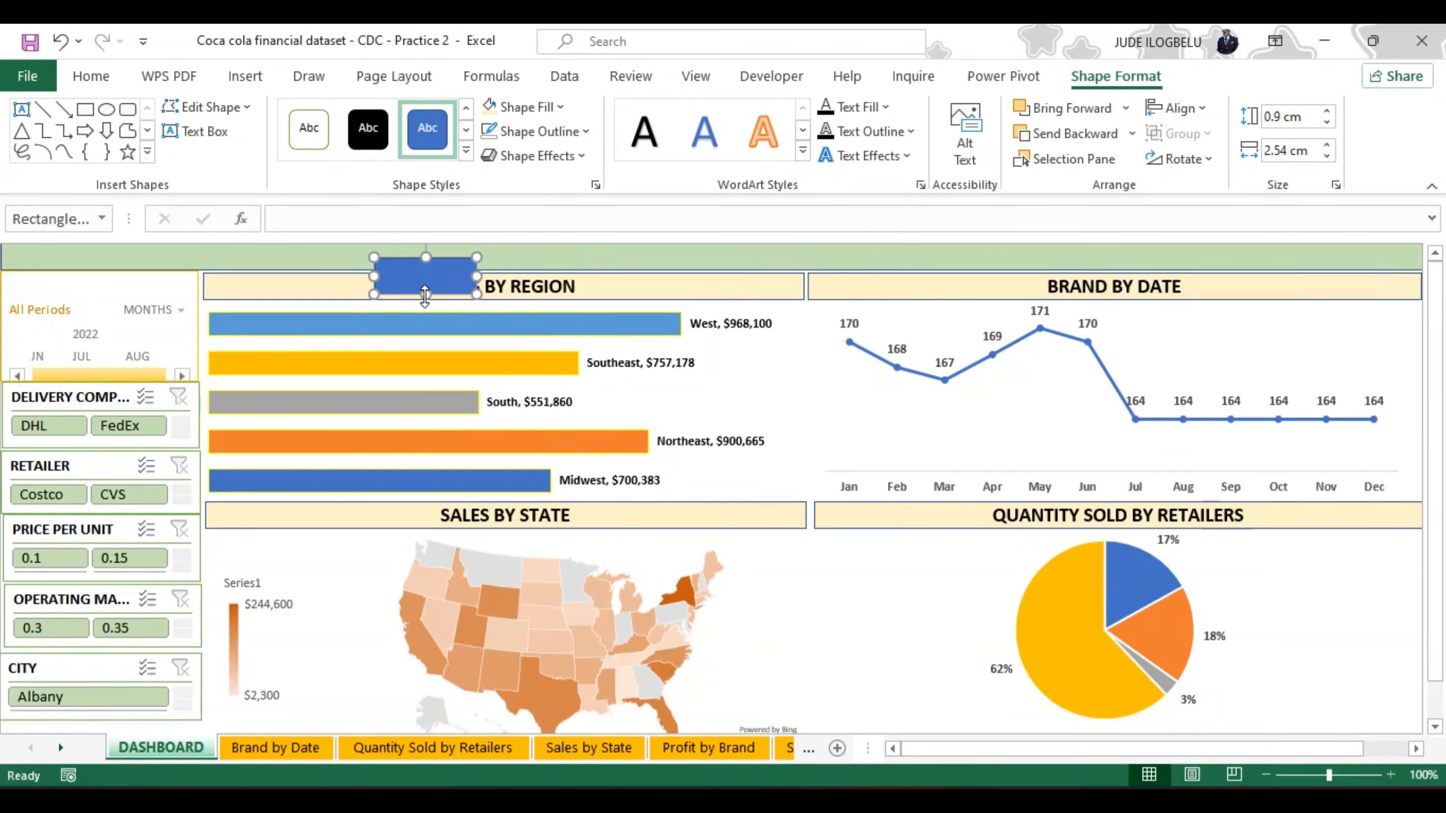
left_click_drag(426, 294, 120, 256)
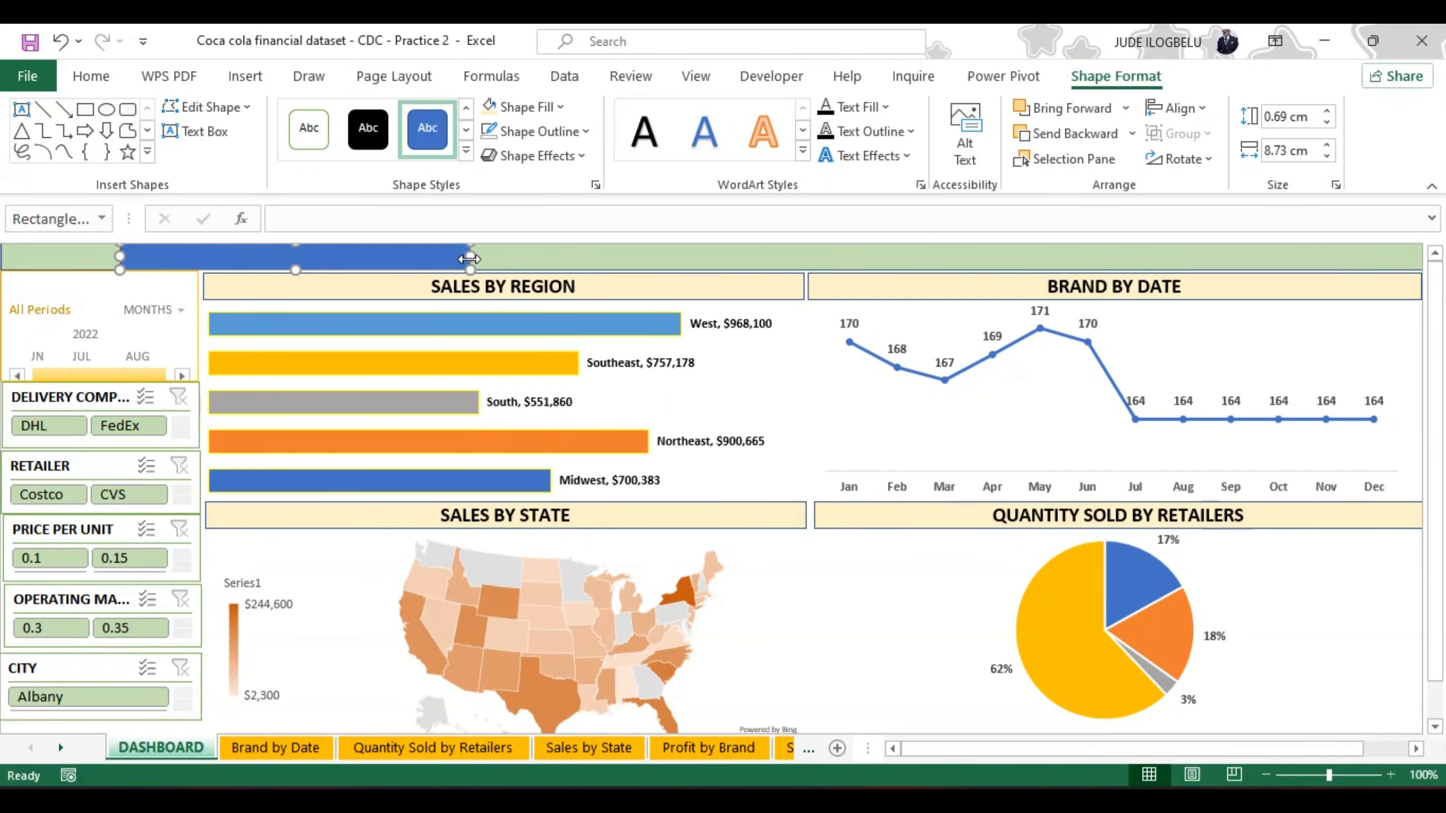
left_click_drag(470, 256, 430, 261)
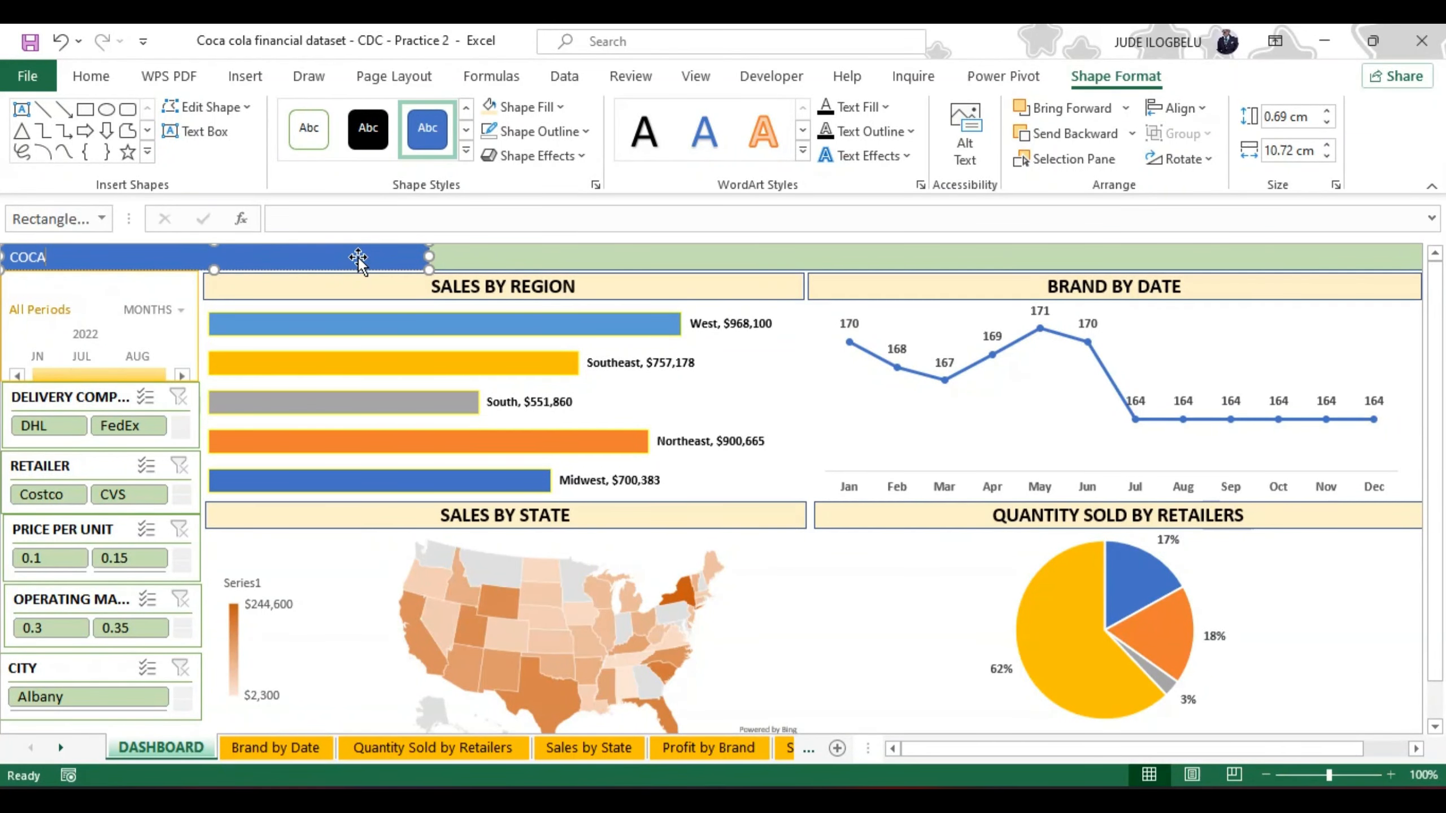
Step: Enter the title "COCA-COLA FINANACIAL REPORTING DASHBOARD" in the blue header rectangle
type("COLA FINANACIAL")
type("R")
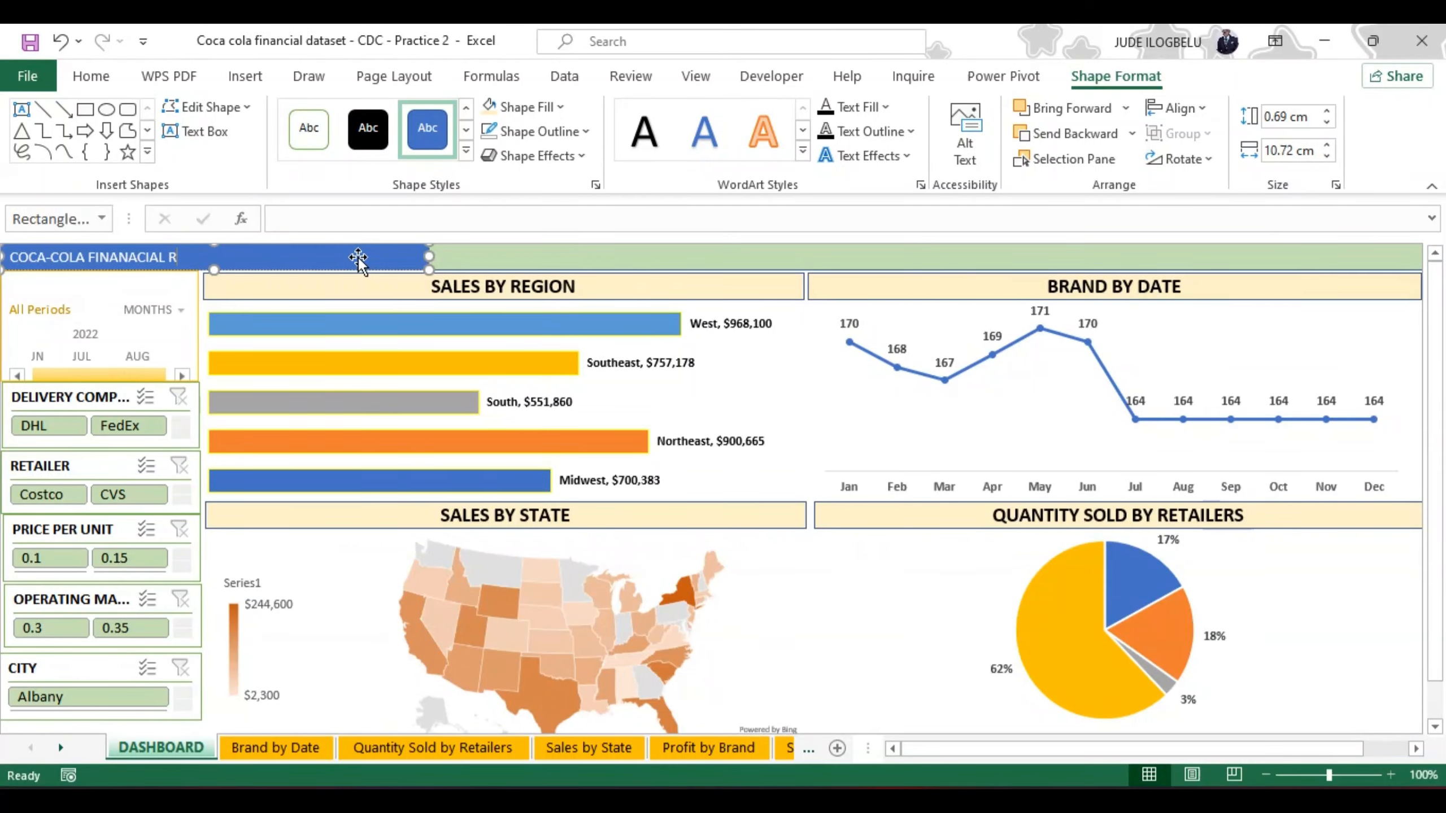
type("EPORT")
key("BackSpace")
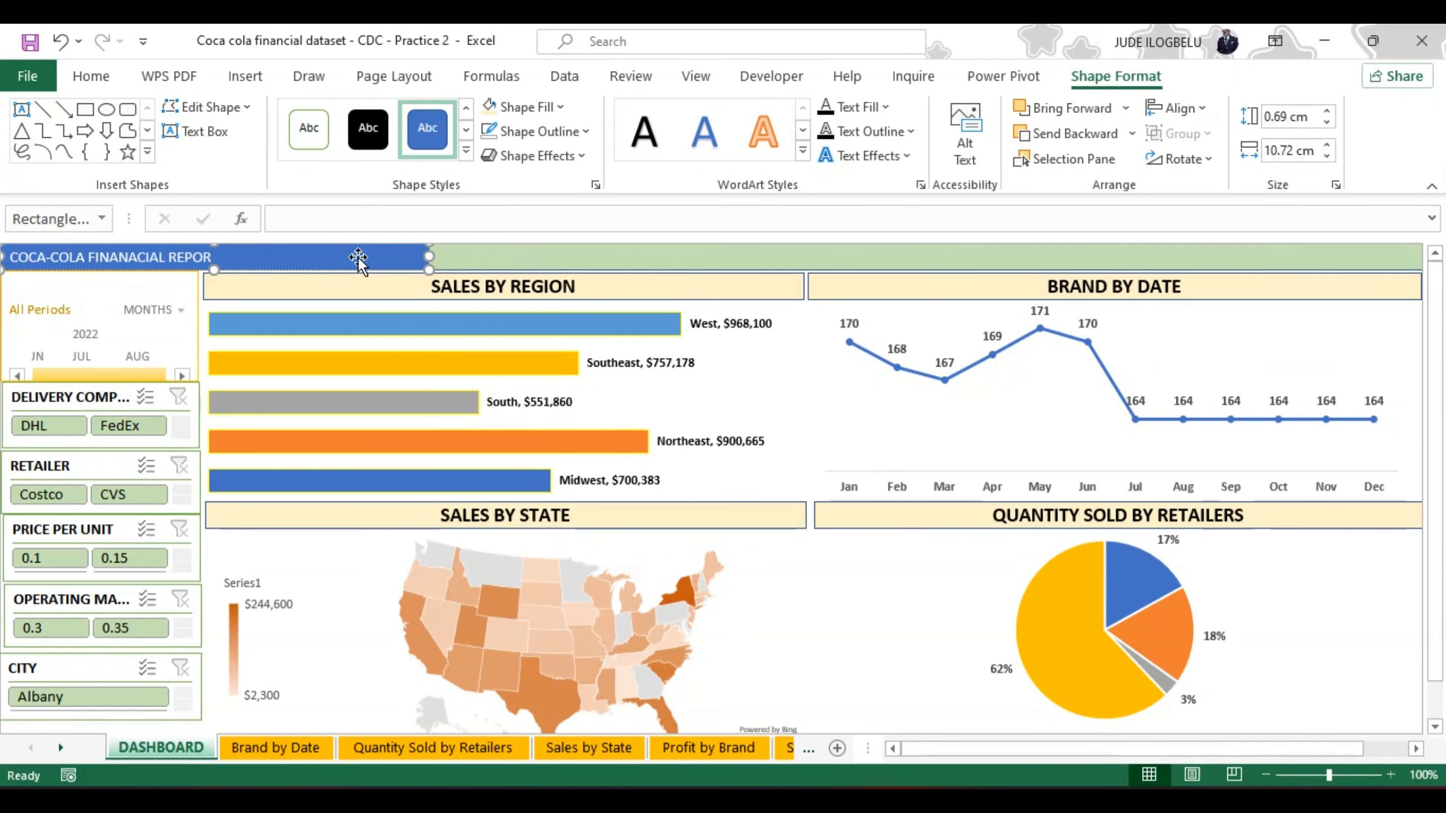
type("TIN")
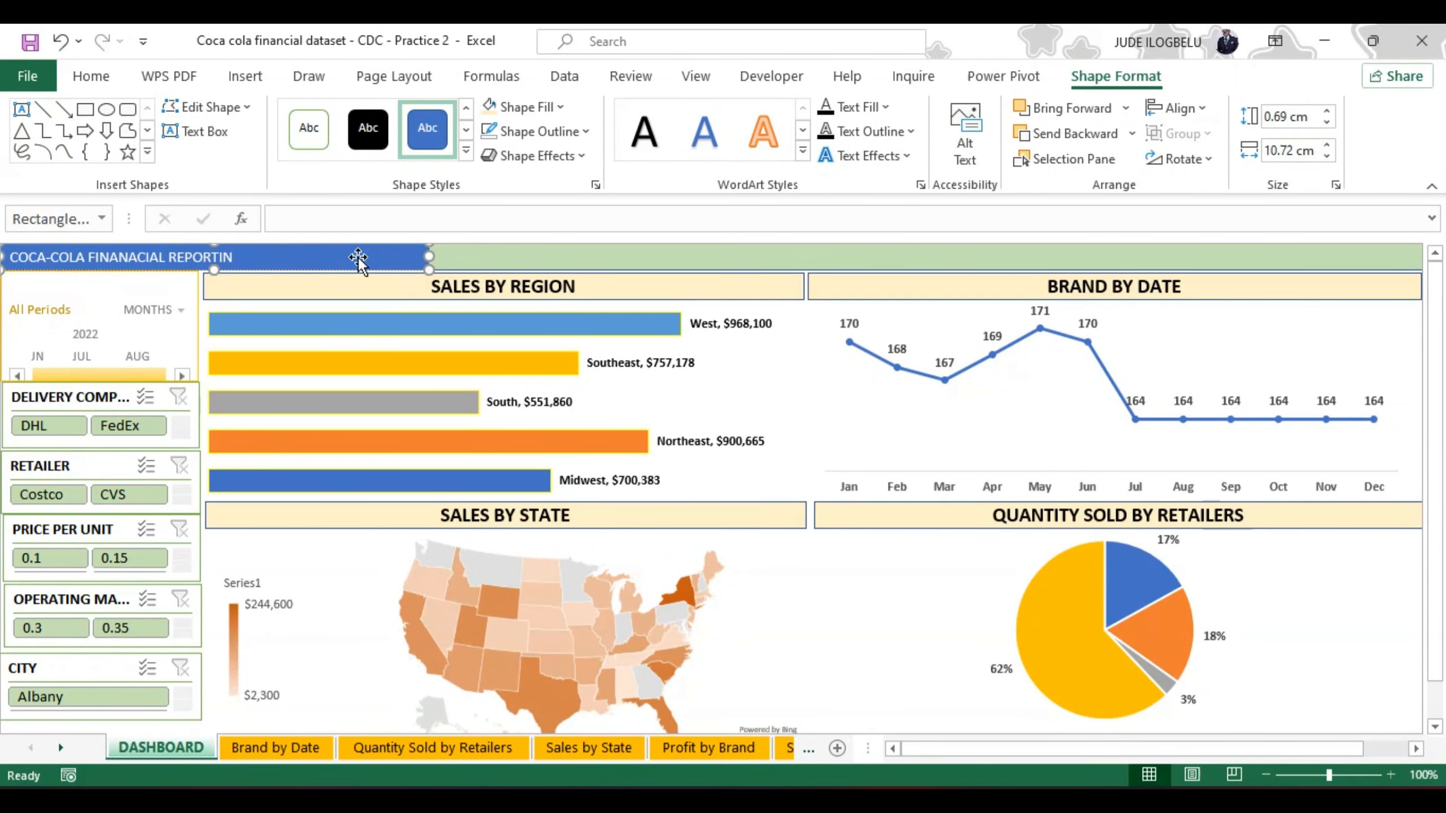
type("G DA")
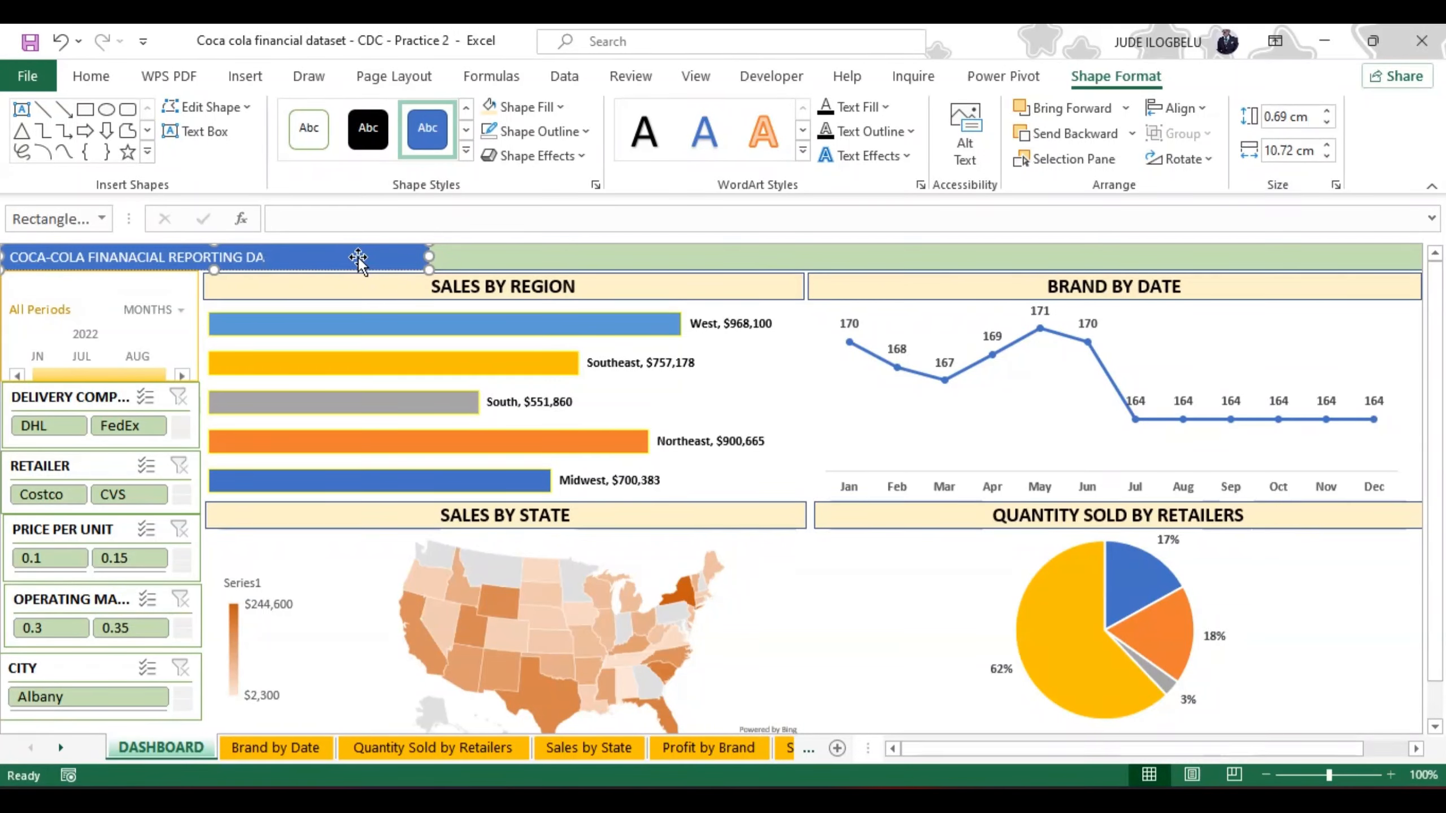
type("S")
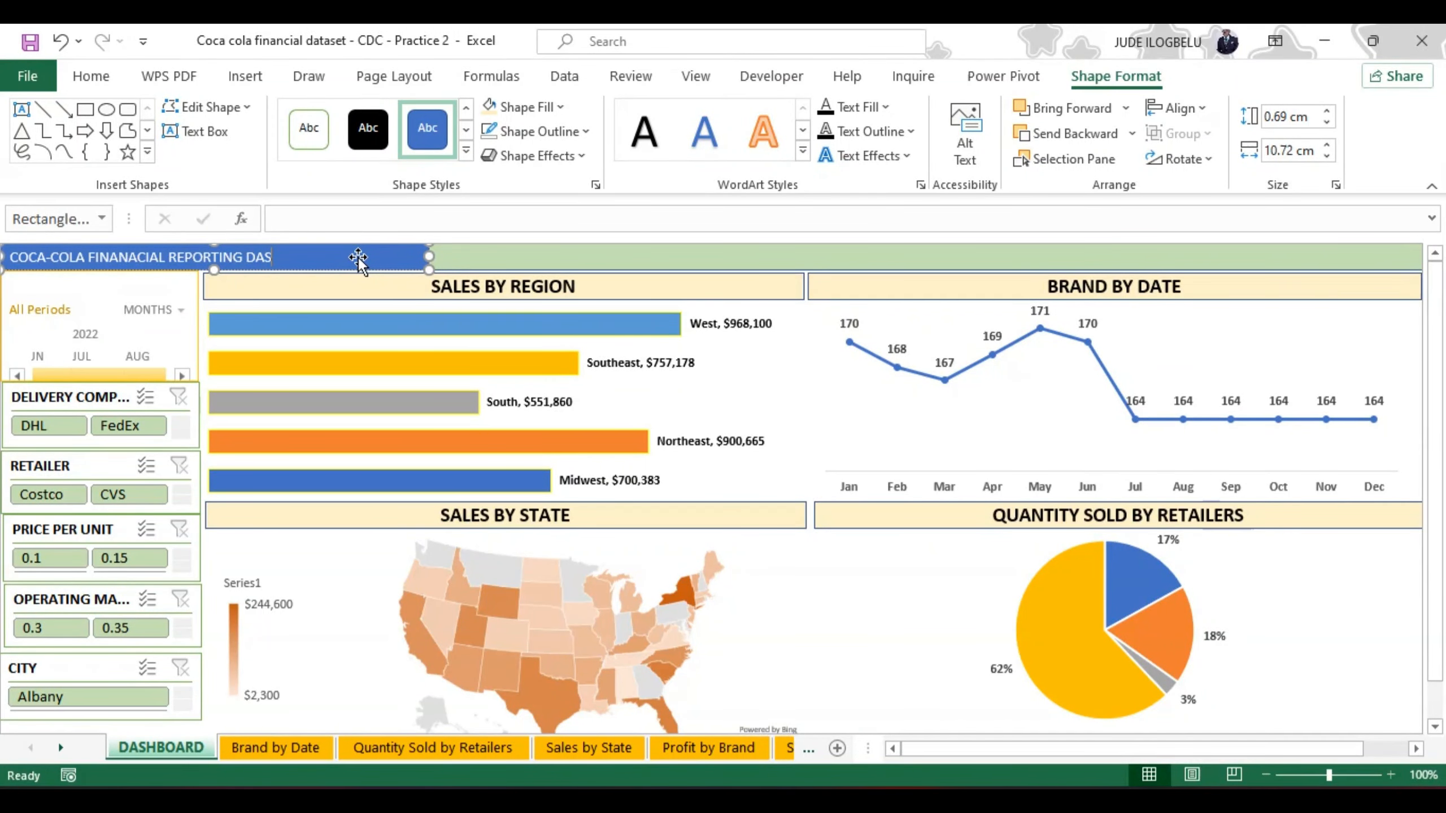
type("HBOARD")
Step: Format the dashboard title as bold 12-point Aharoni, centred horizontally and vertically in its rectangle
key("ctrl+a")
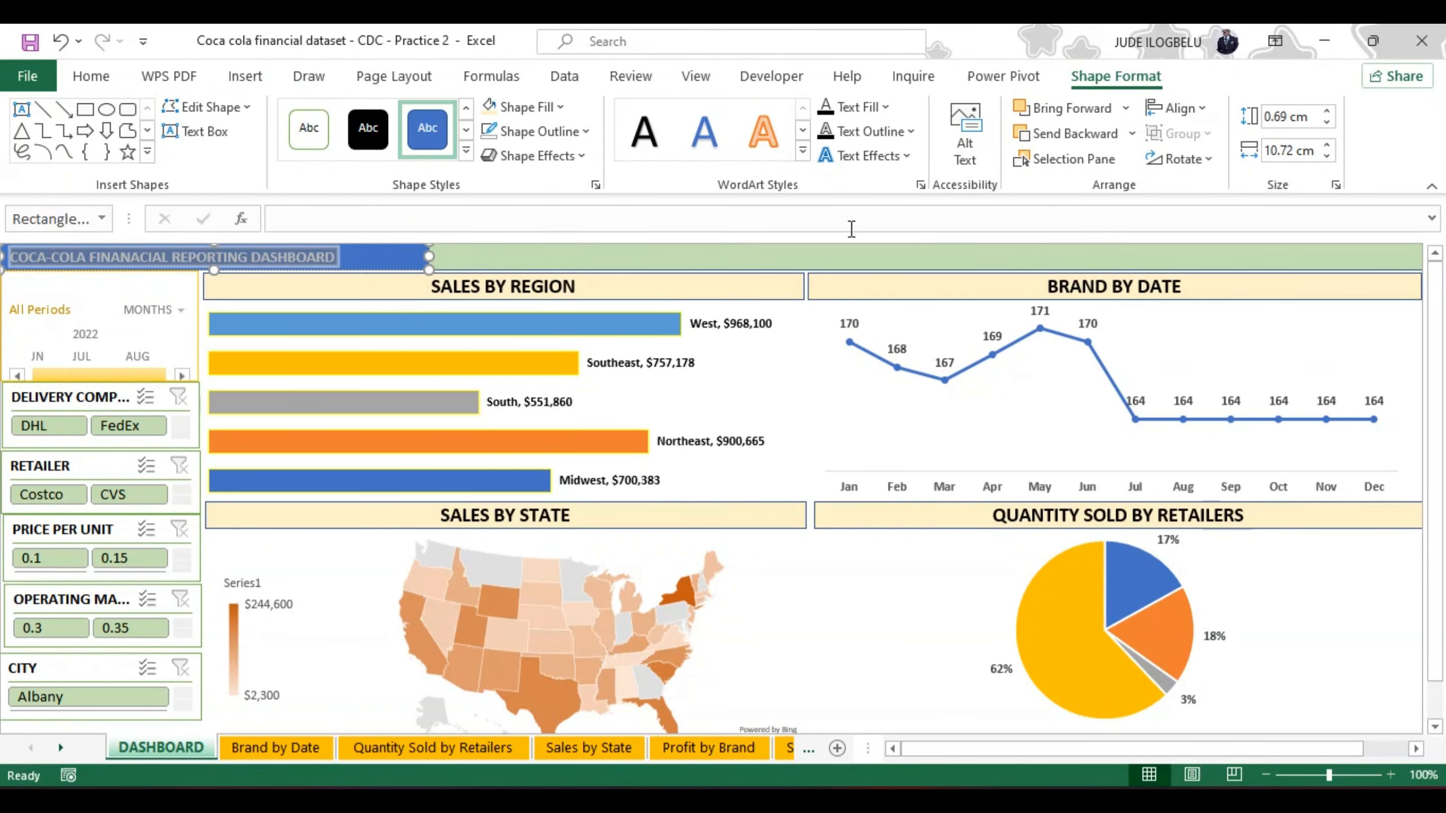
left_click(90, 76)
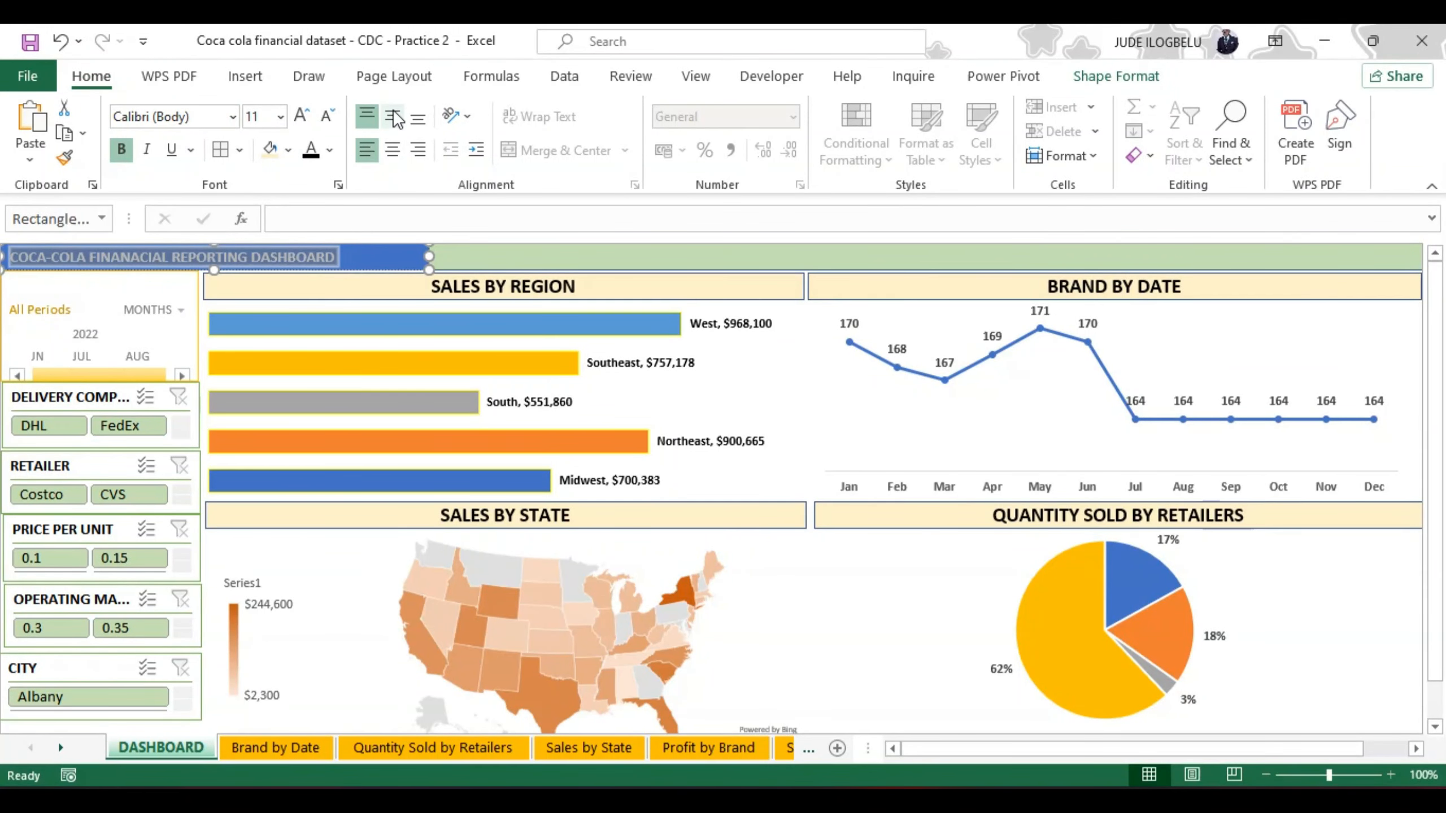
left_click(392, 116)
left_click(393, 150)
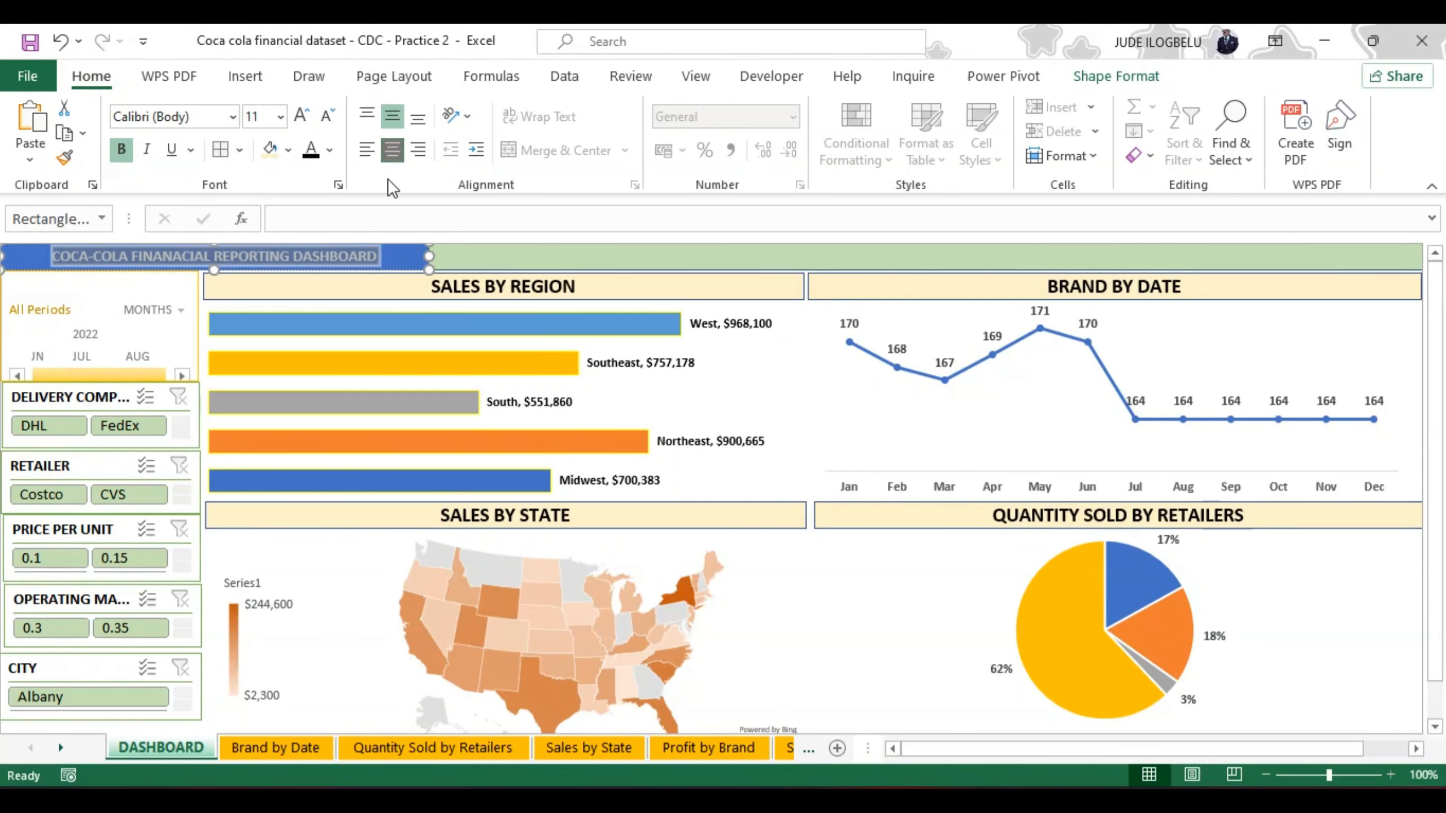
left_click(303, 116)
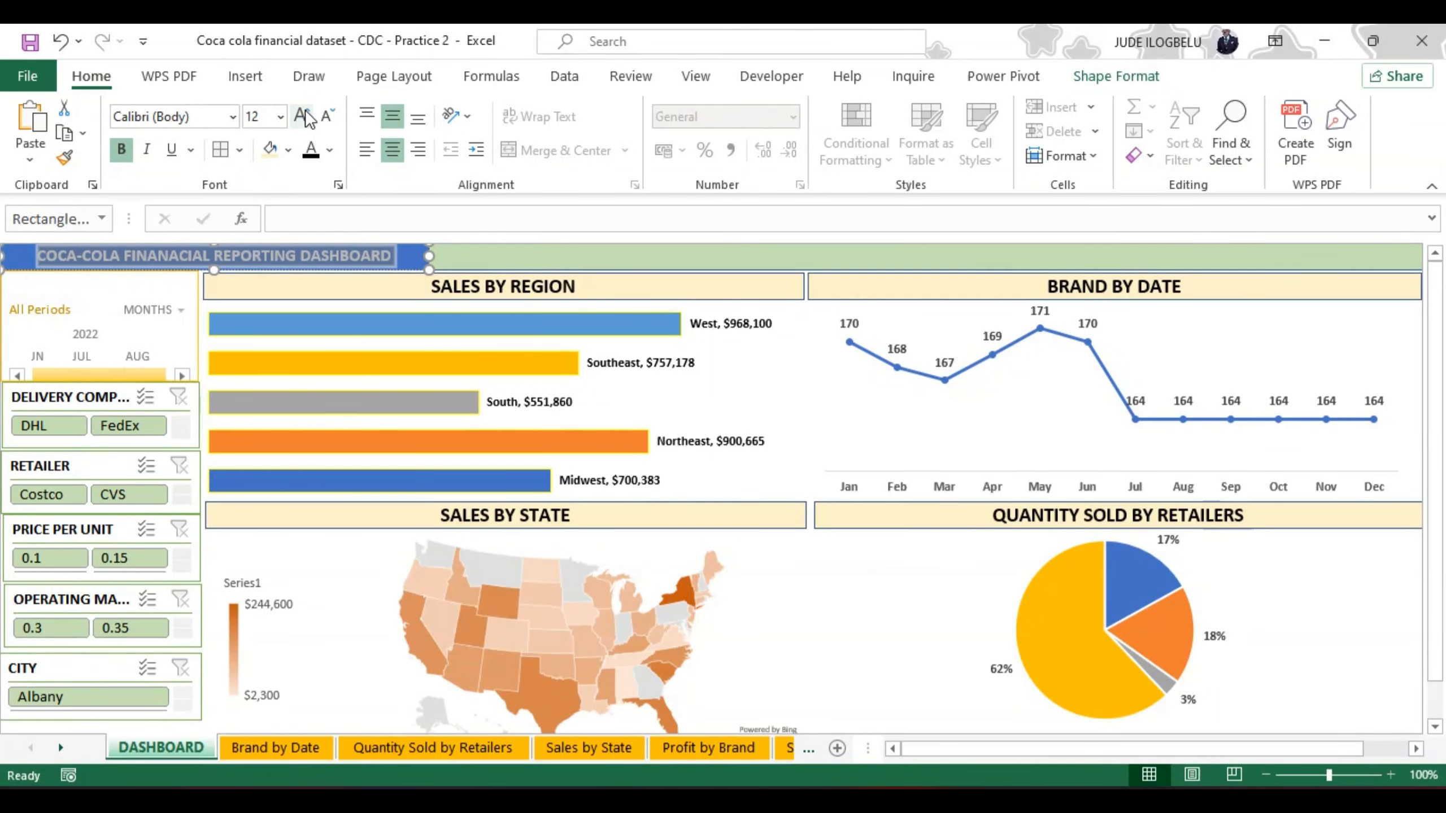
left_click(232, 116)
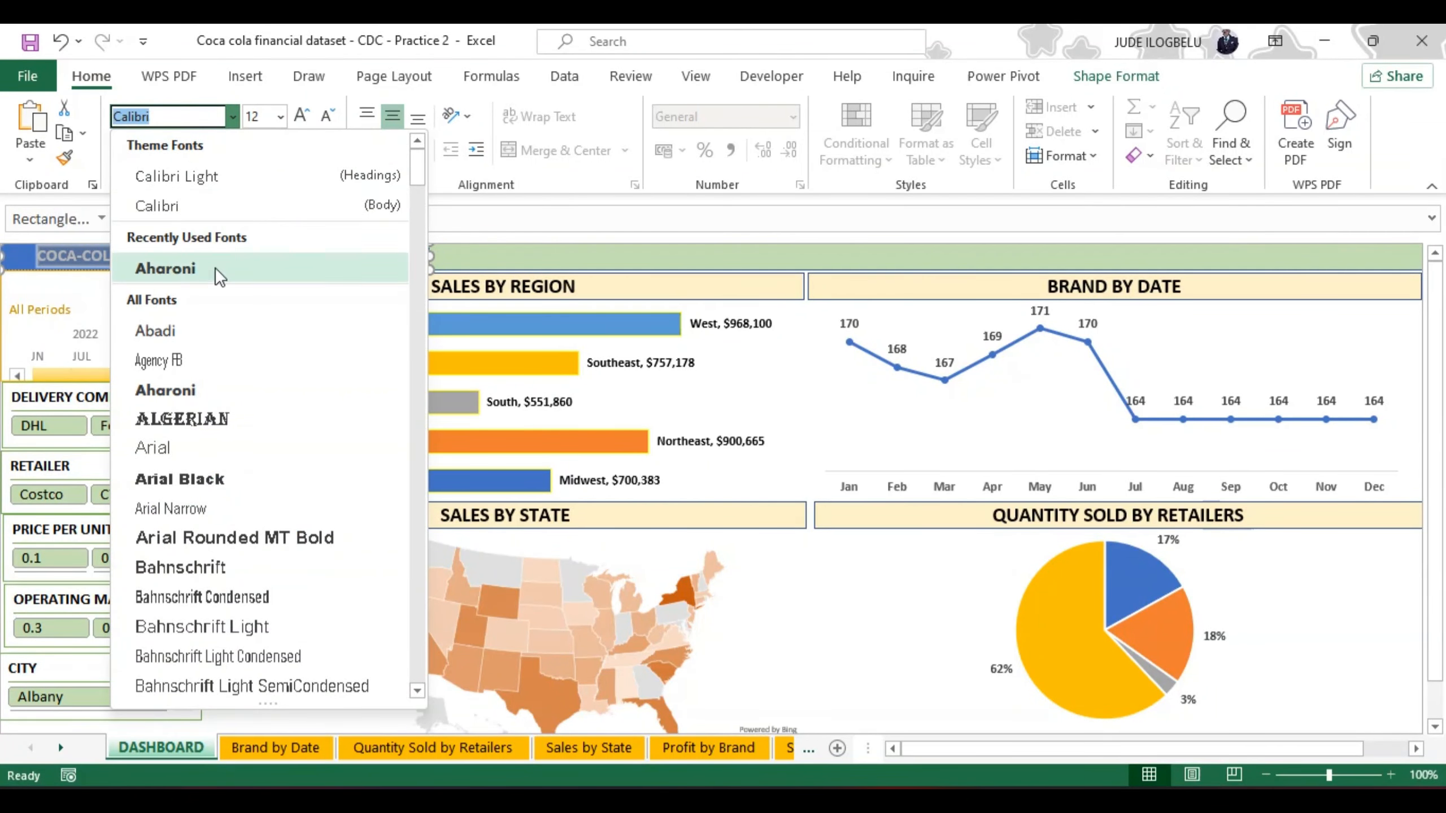
left_click(171, 387)
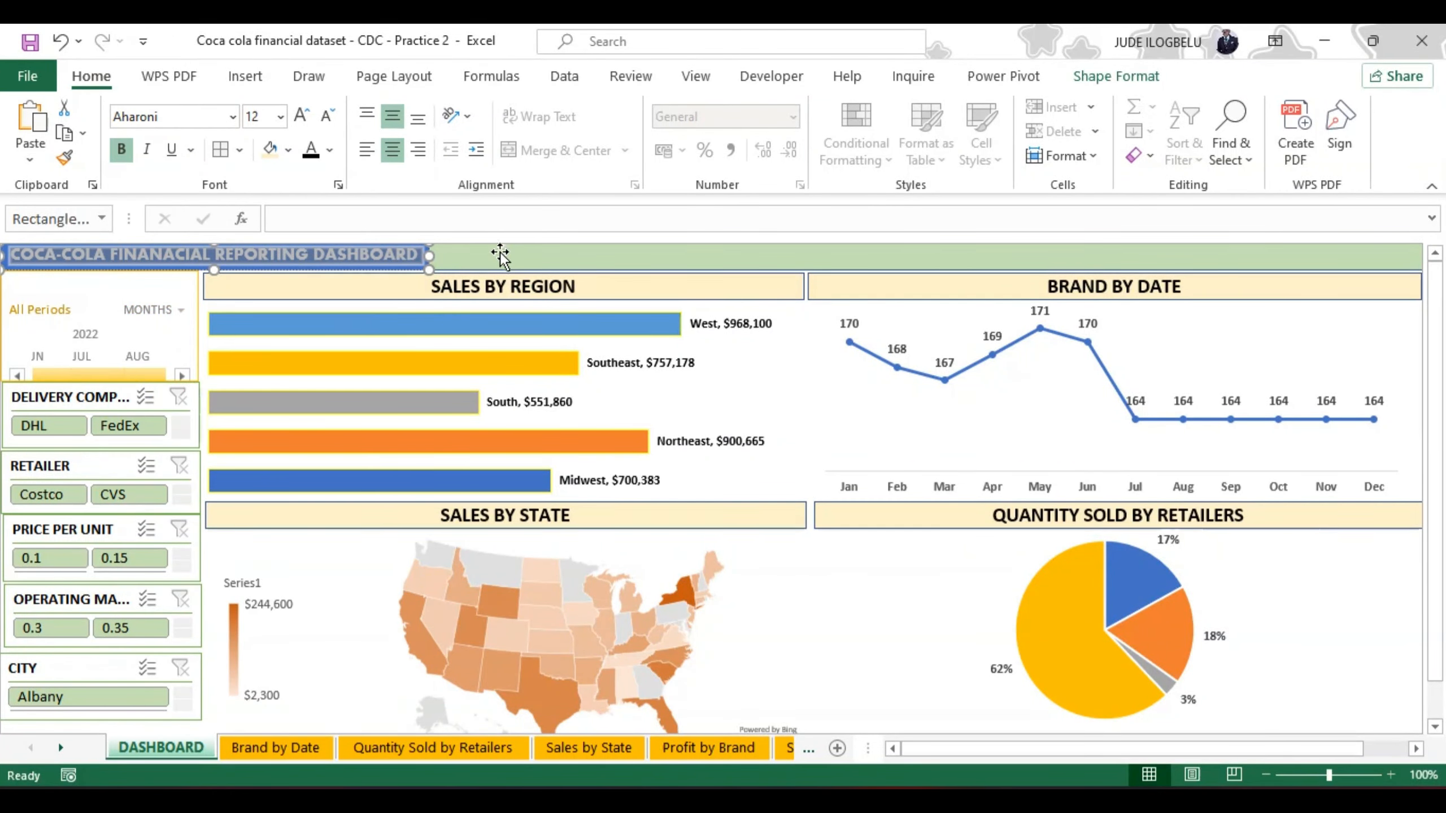
Step: Fill the title rectangle with the standard Blue colour
left_click(286, 151)
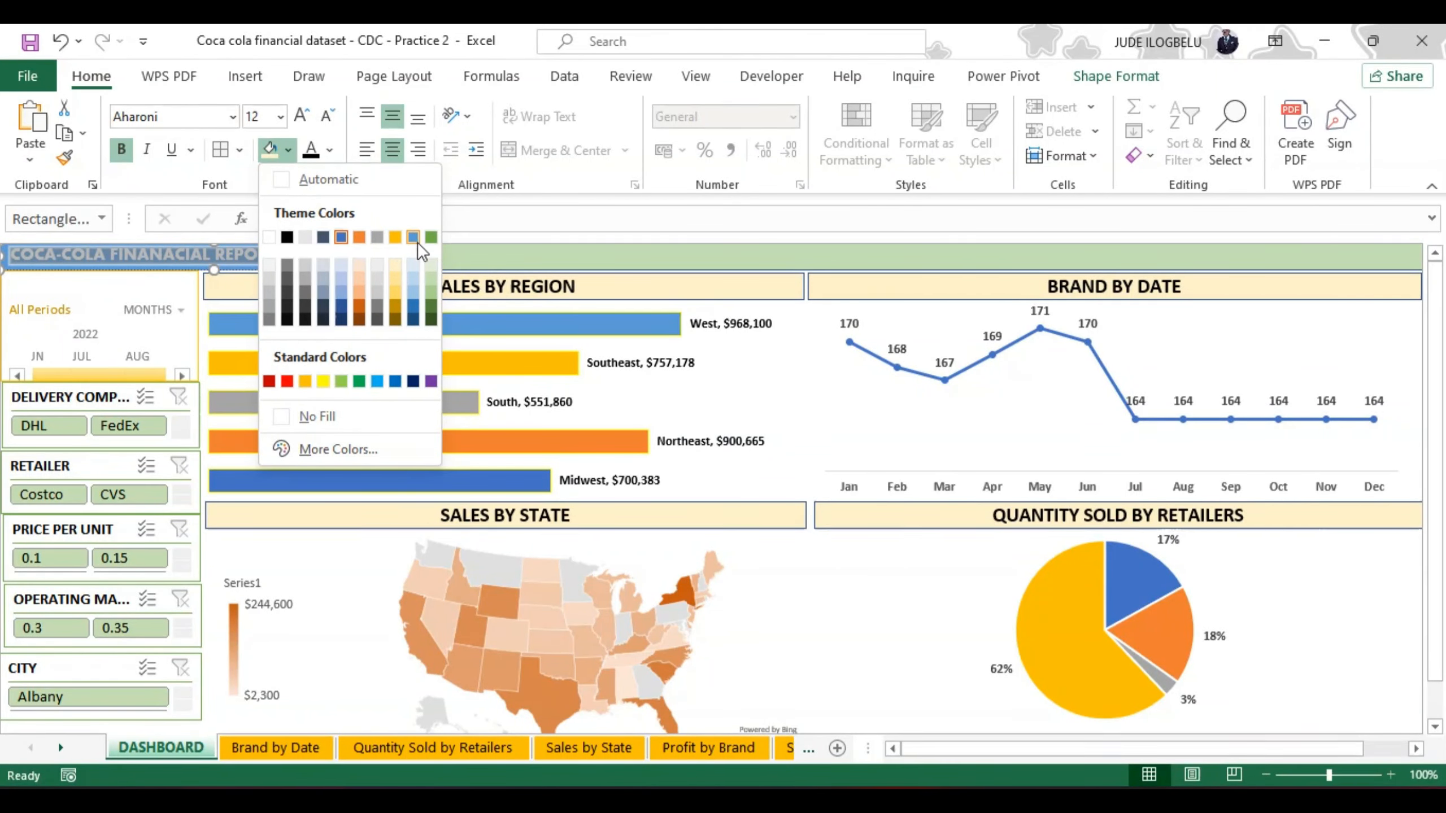
left_click(397, 377)
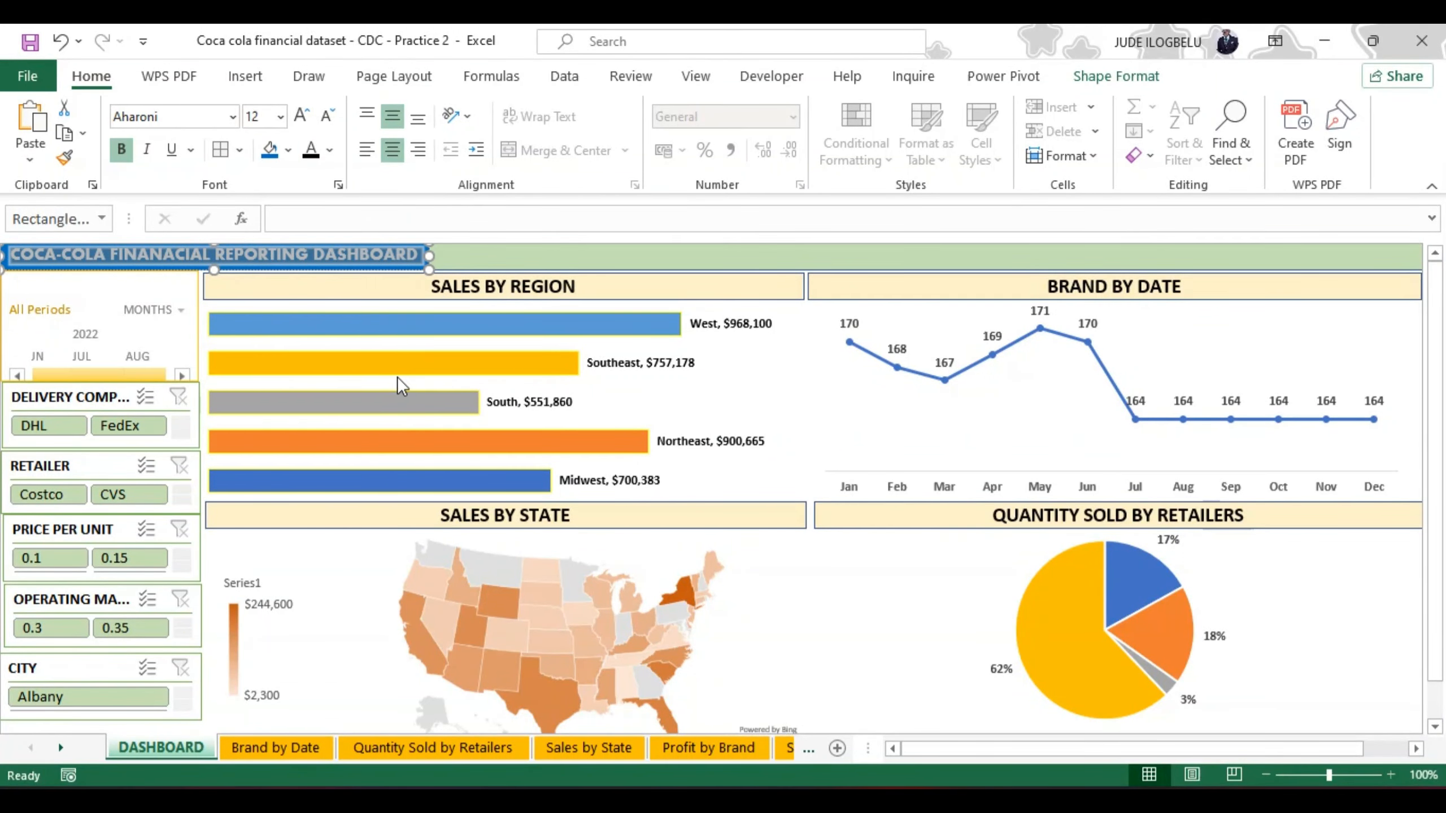
left_click(540, 259)
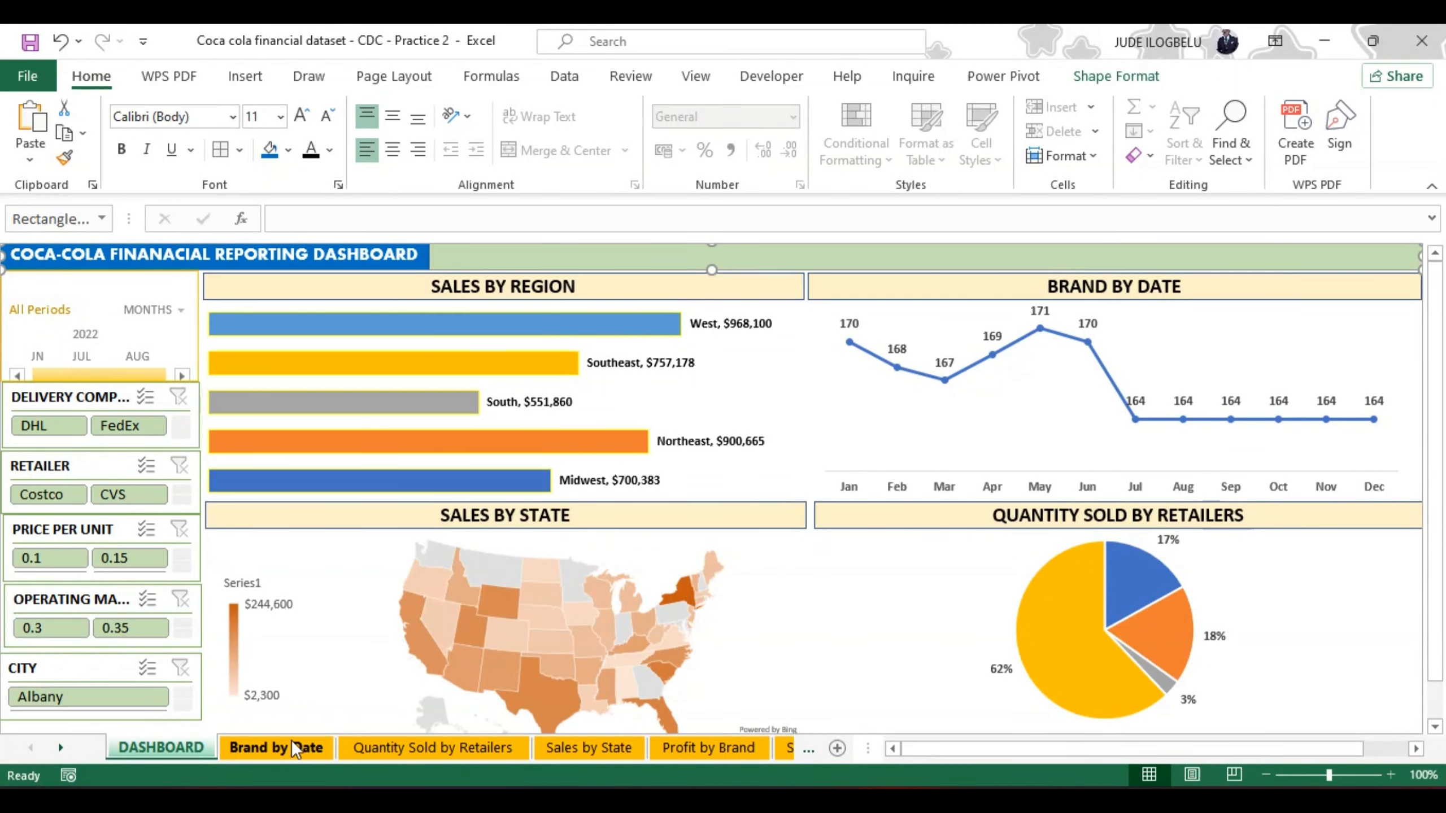
Step: Review the state, region and retailer maximum sales tables on the Calculations sheet and return to the DASHBOARD sheet
left_click(809, 746)
left_click(809, 746)
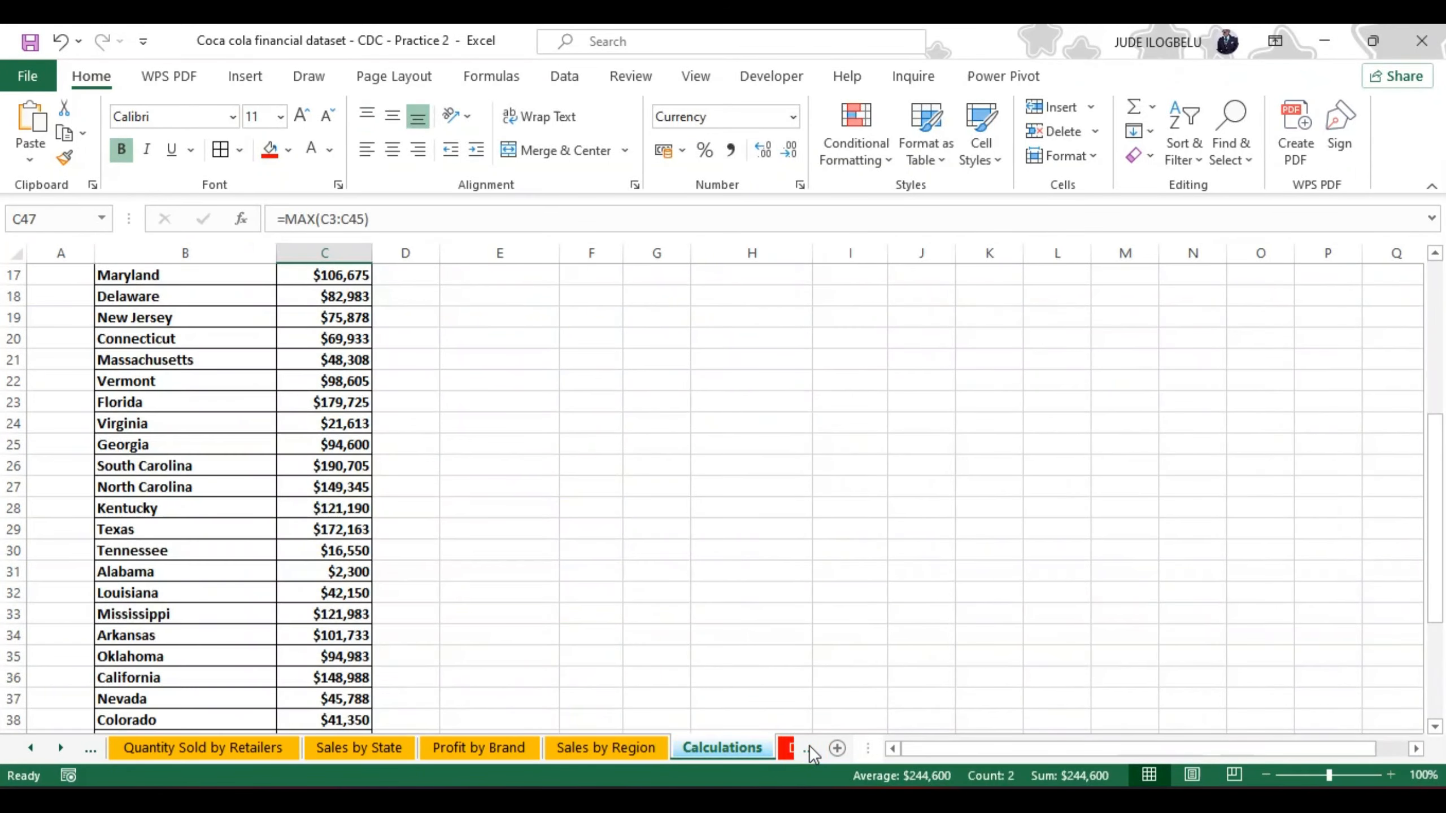
left_click(725, 744)
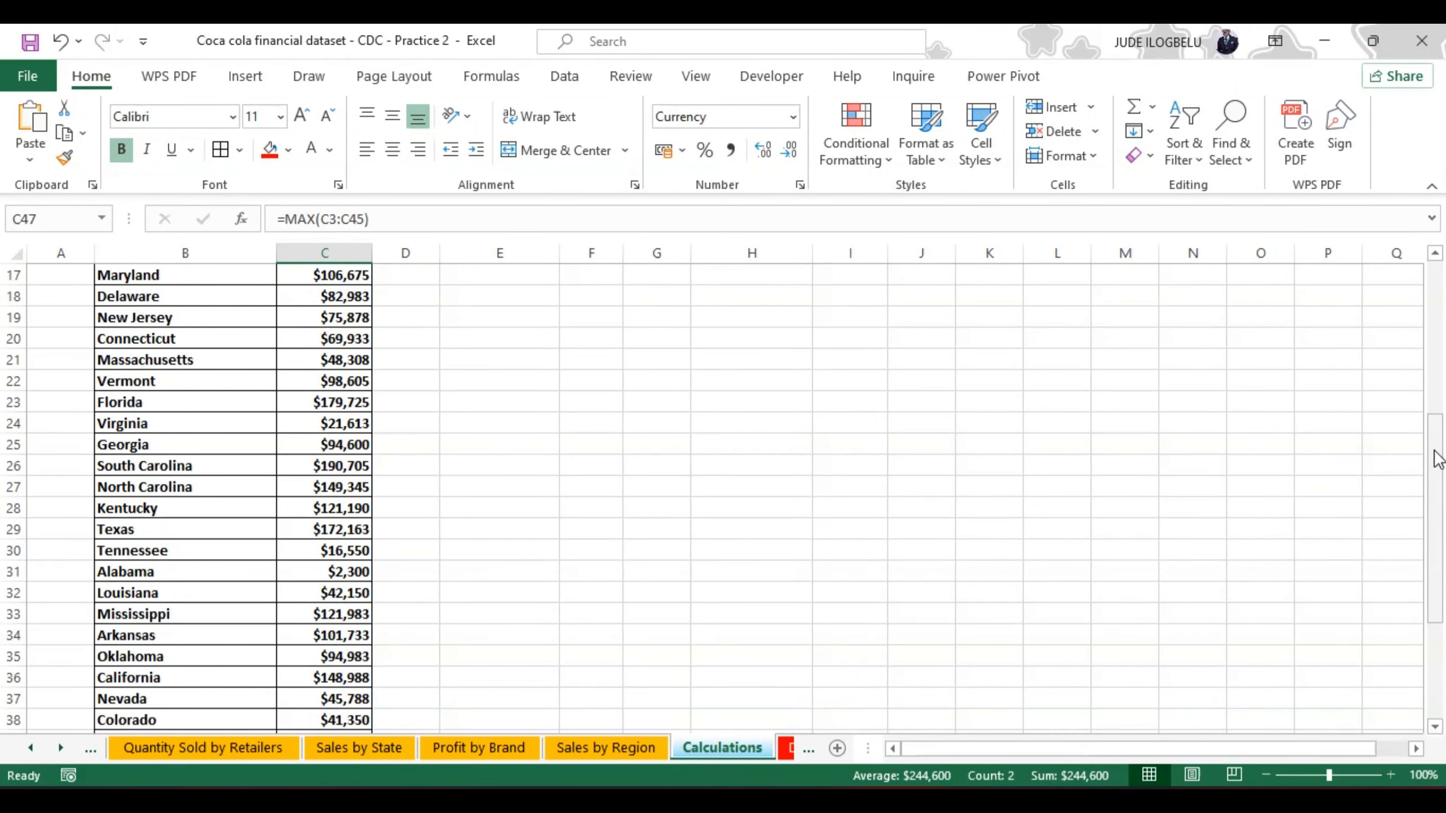
left_click_drag(1437, 459, 1438, 291)
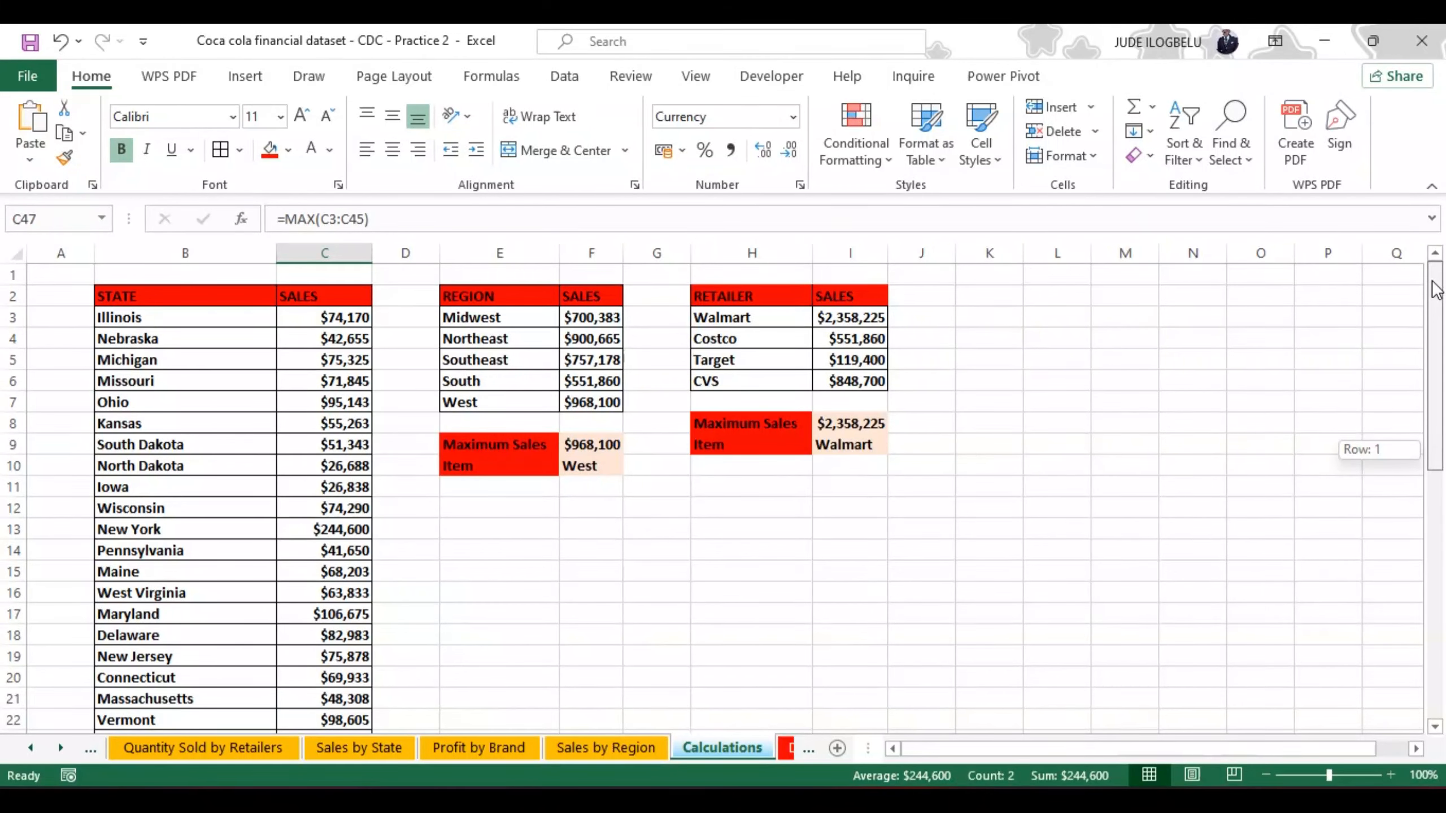
left_click_drag(1436, 290, 1443, 362)
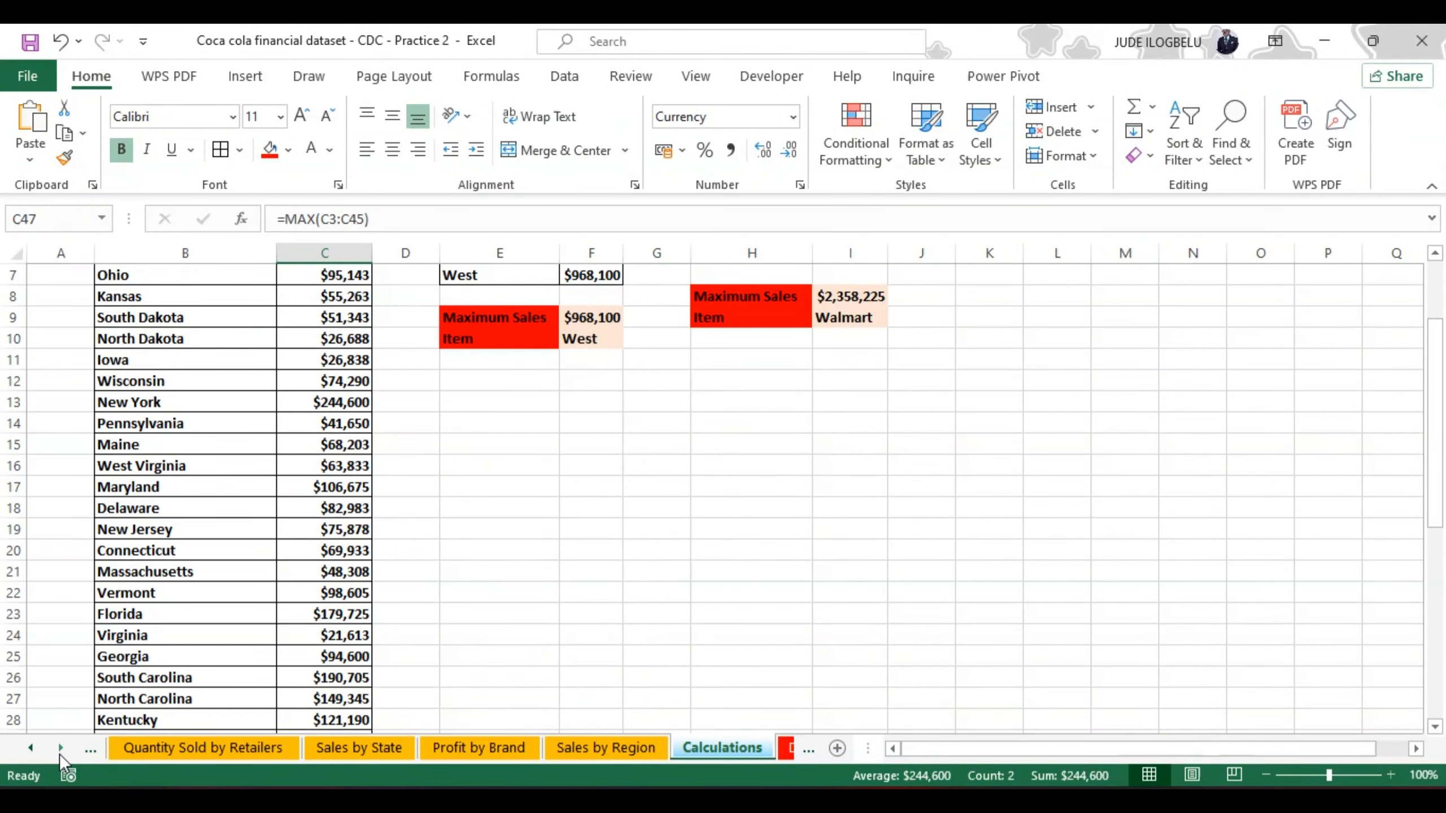
left_click(31, 747)
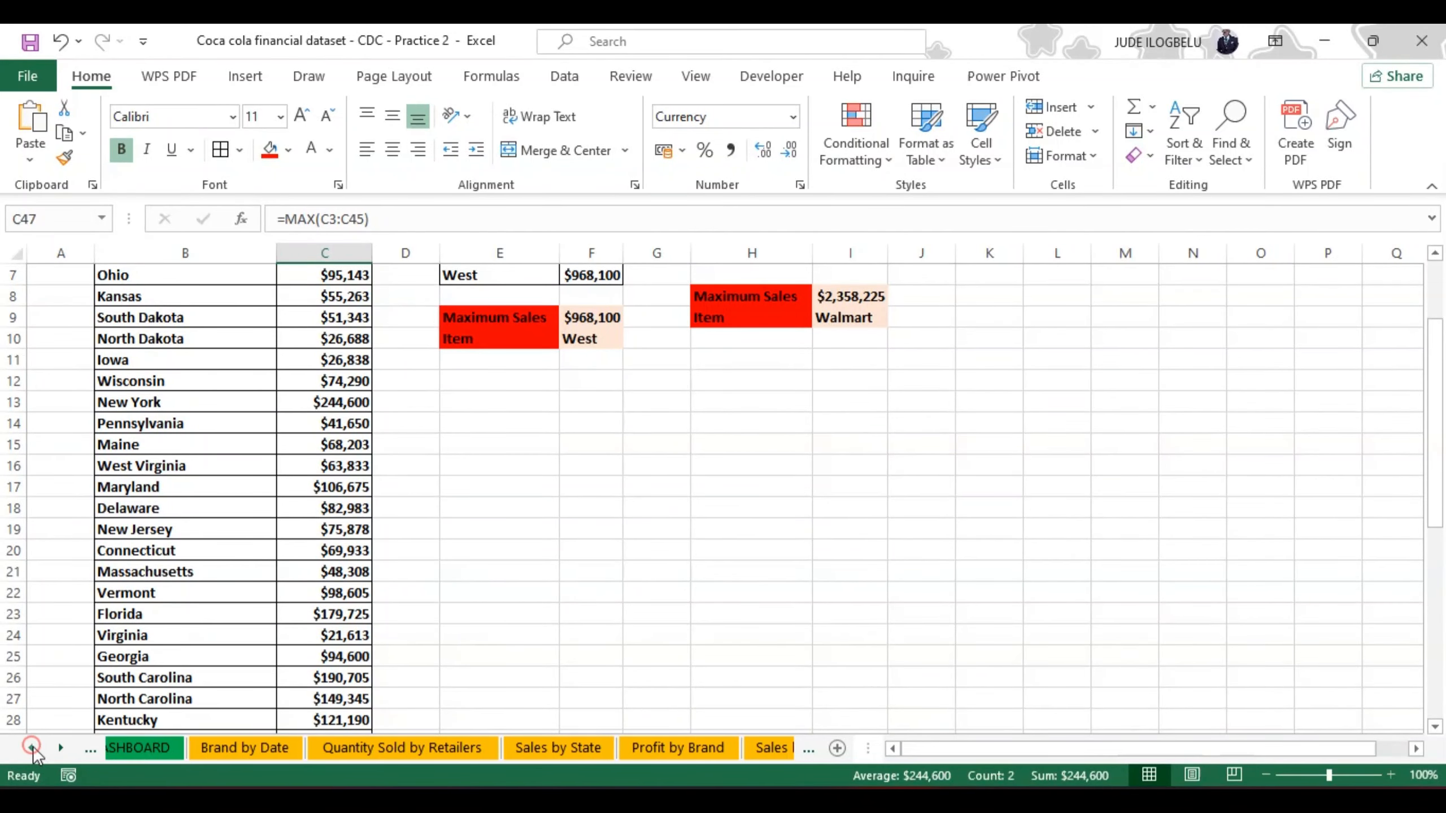
left_click(32, 747)
left_click(140, 747)
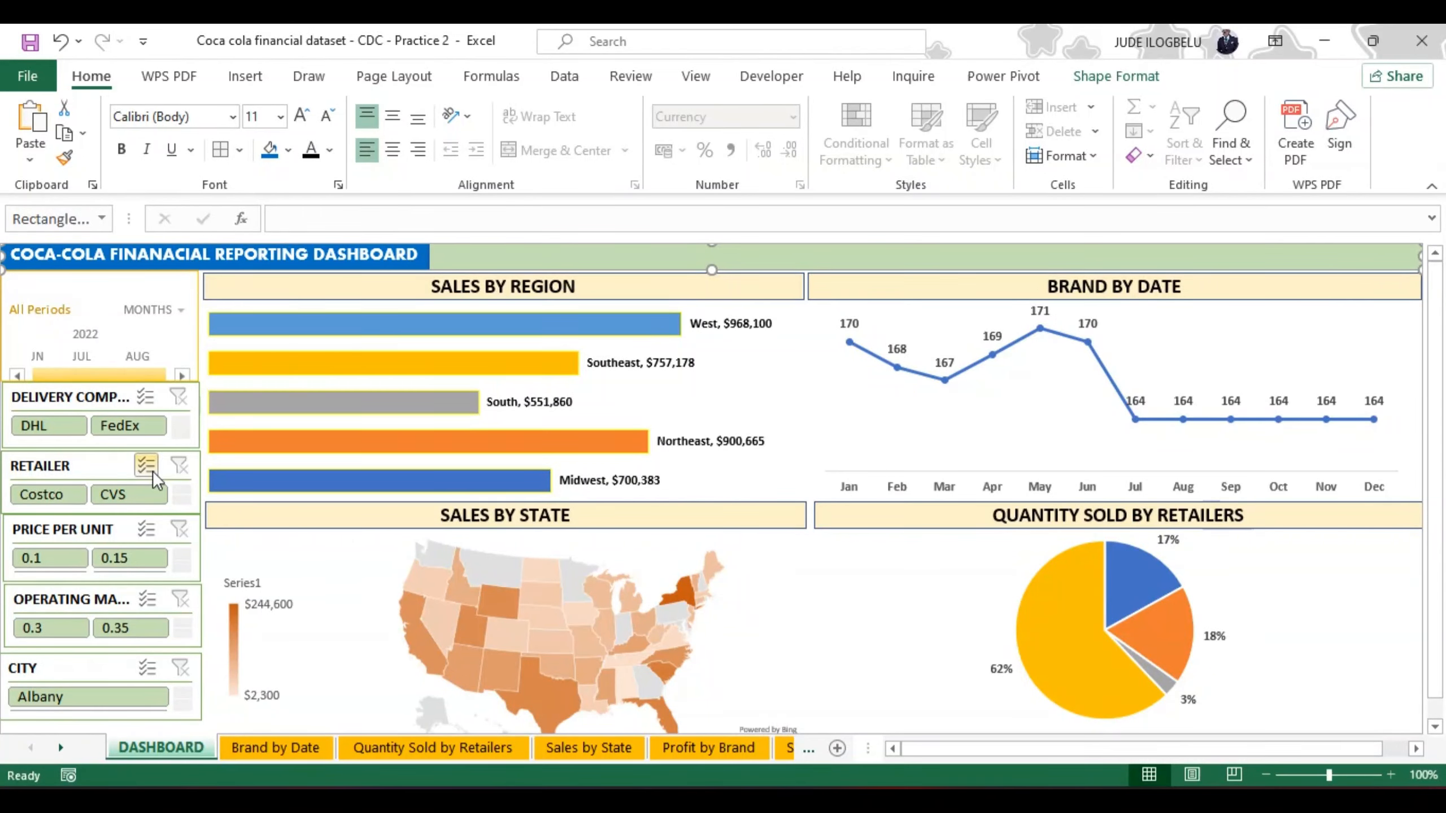
Step: Insert a rectangle shape over the SALES BY REGION chart and reduce its height to about 0.85 cm
left_click(245, 76)
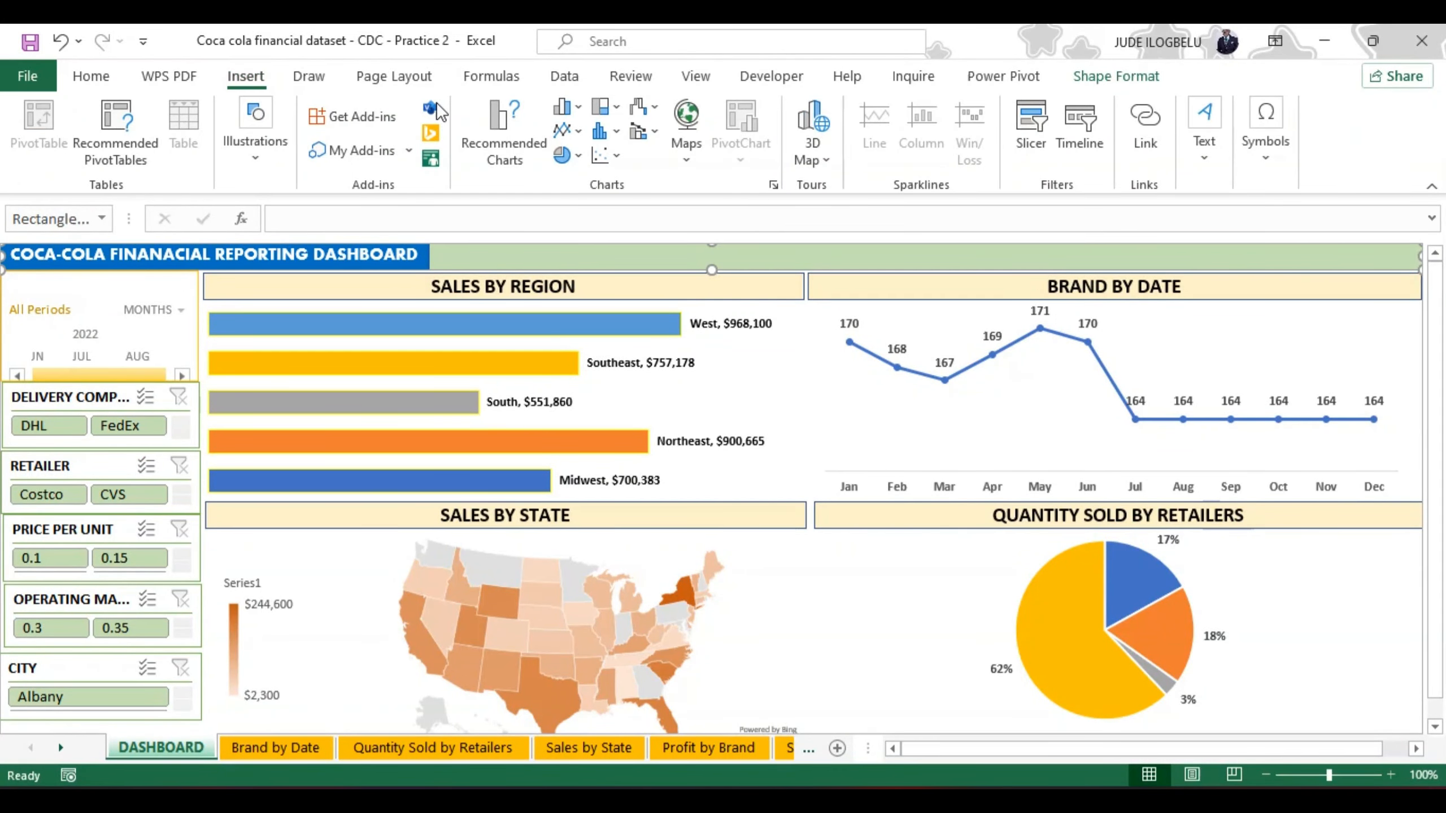
left_click(258, 153)
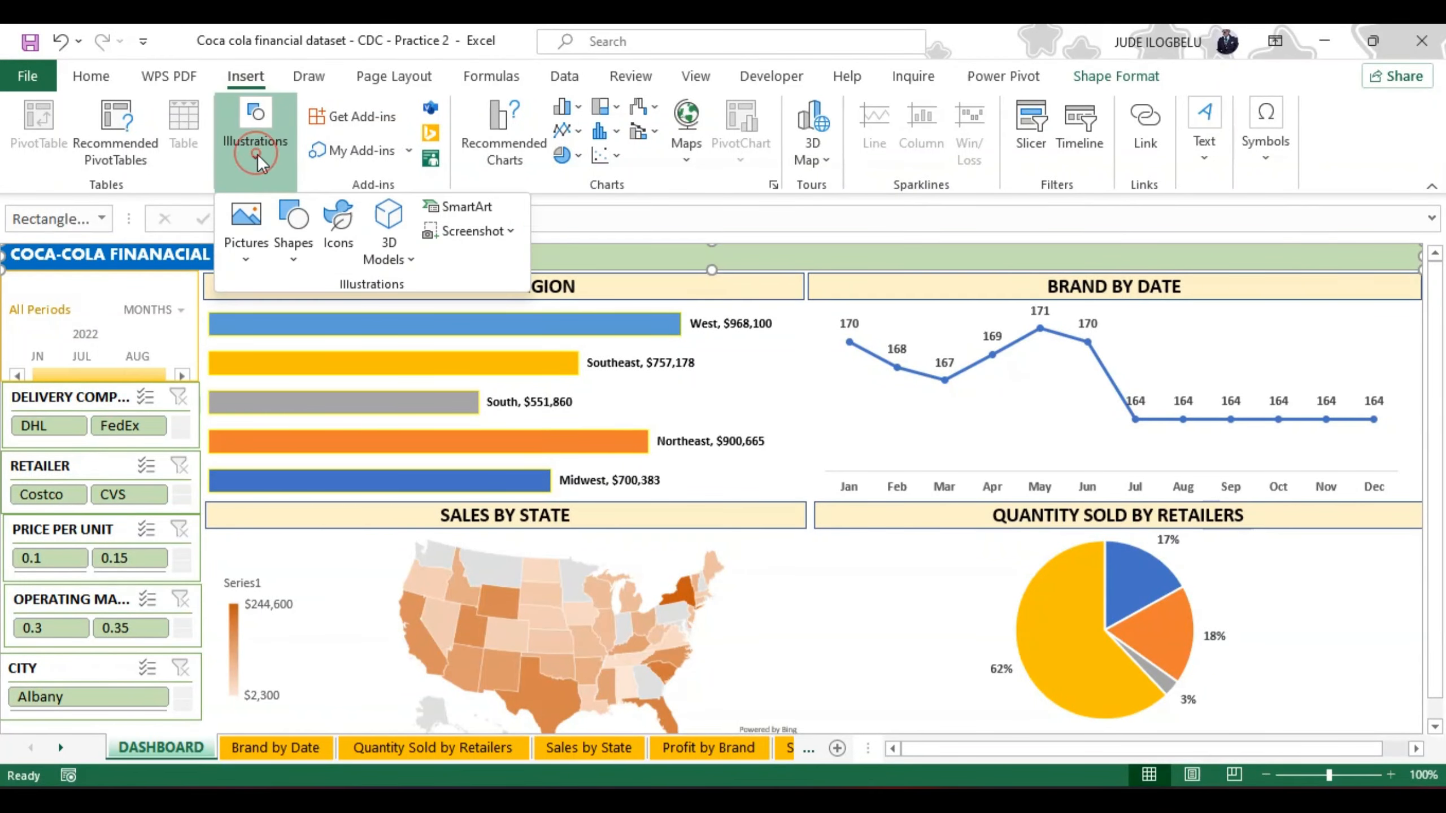
left_click(297, 256)
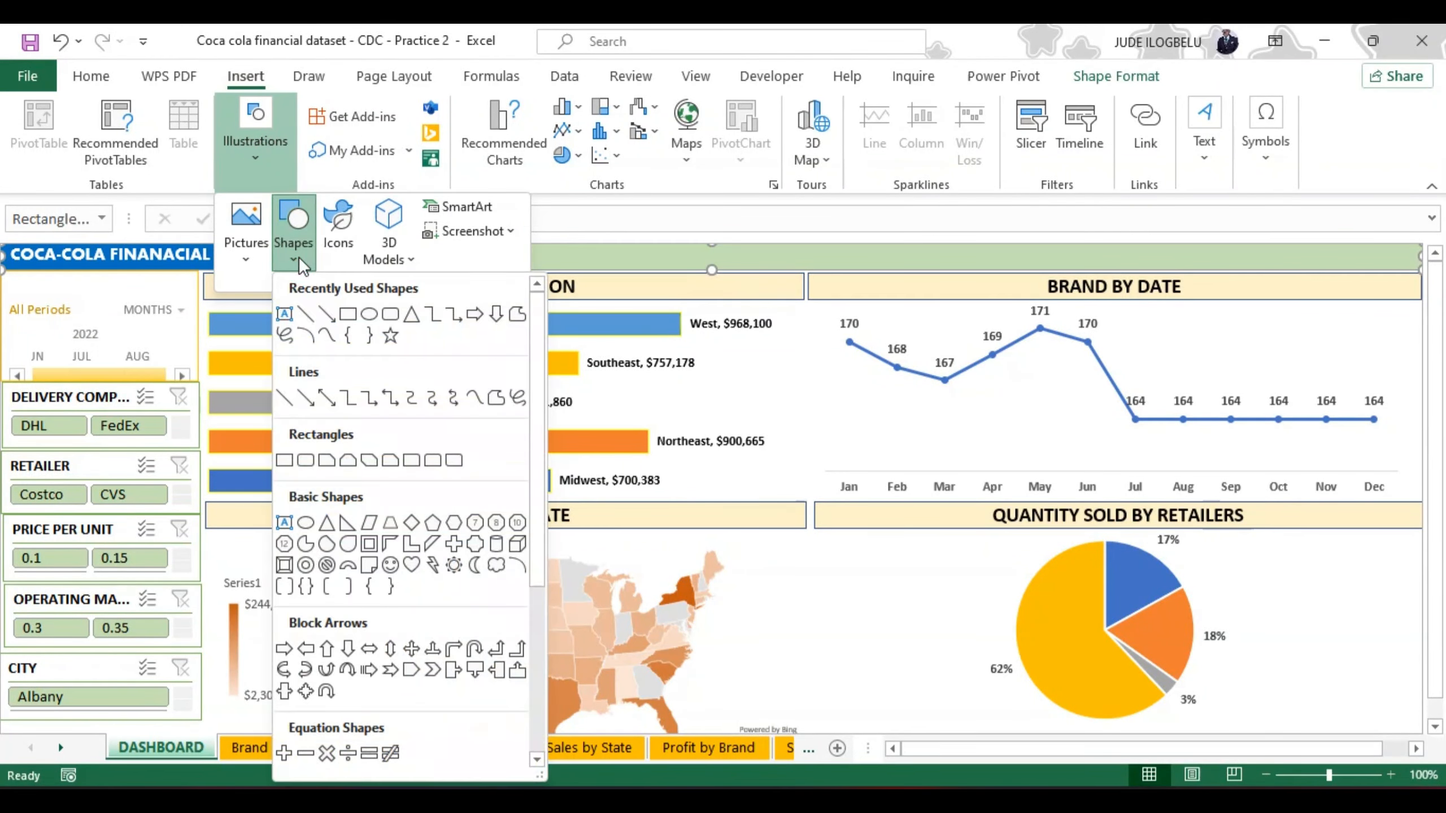
left_click(349, 315)
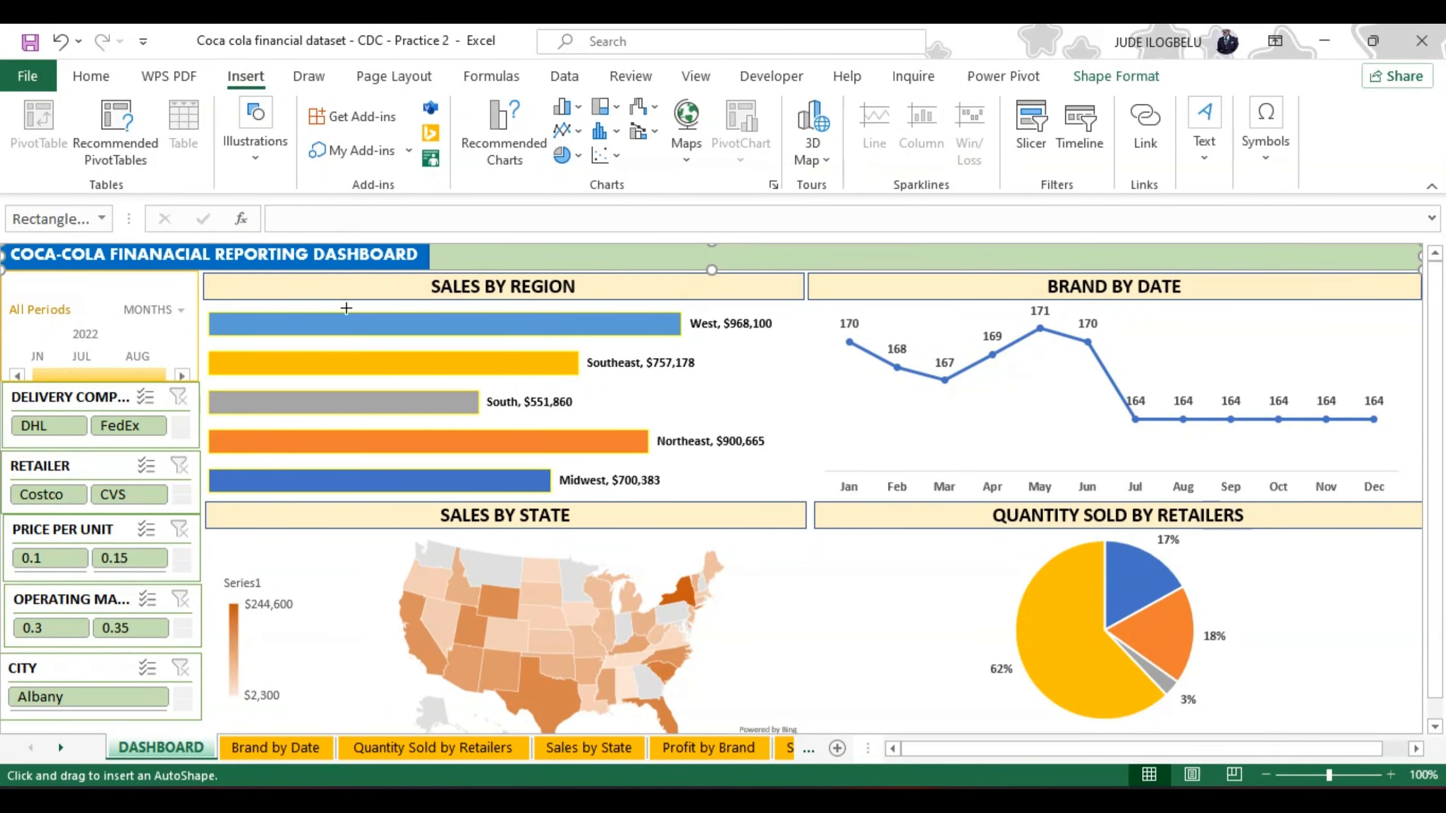
left_click(345, 308)
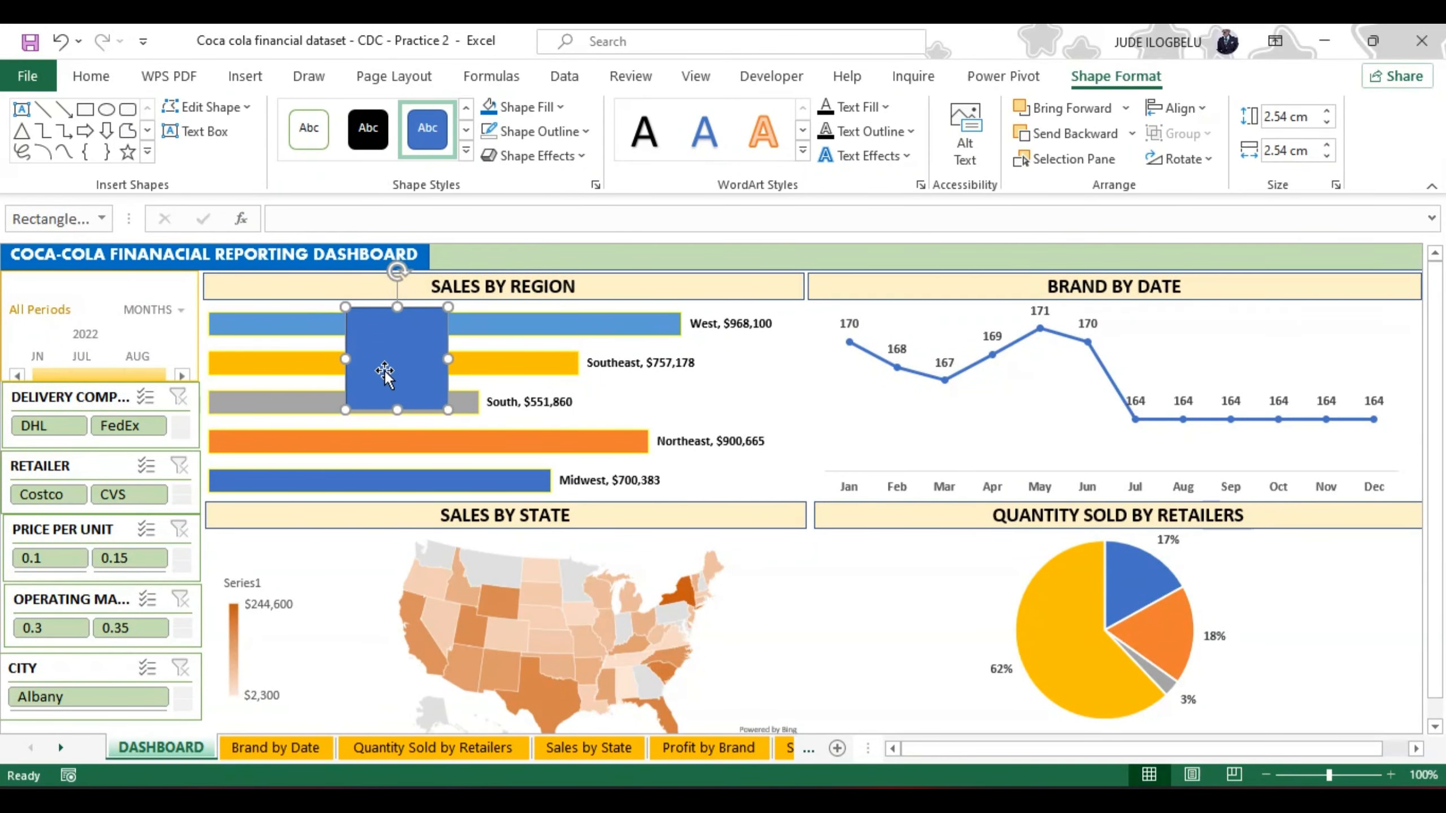
left_click_drag(397, 409, 397, 342)
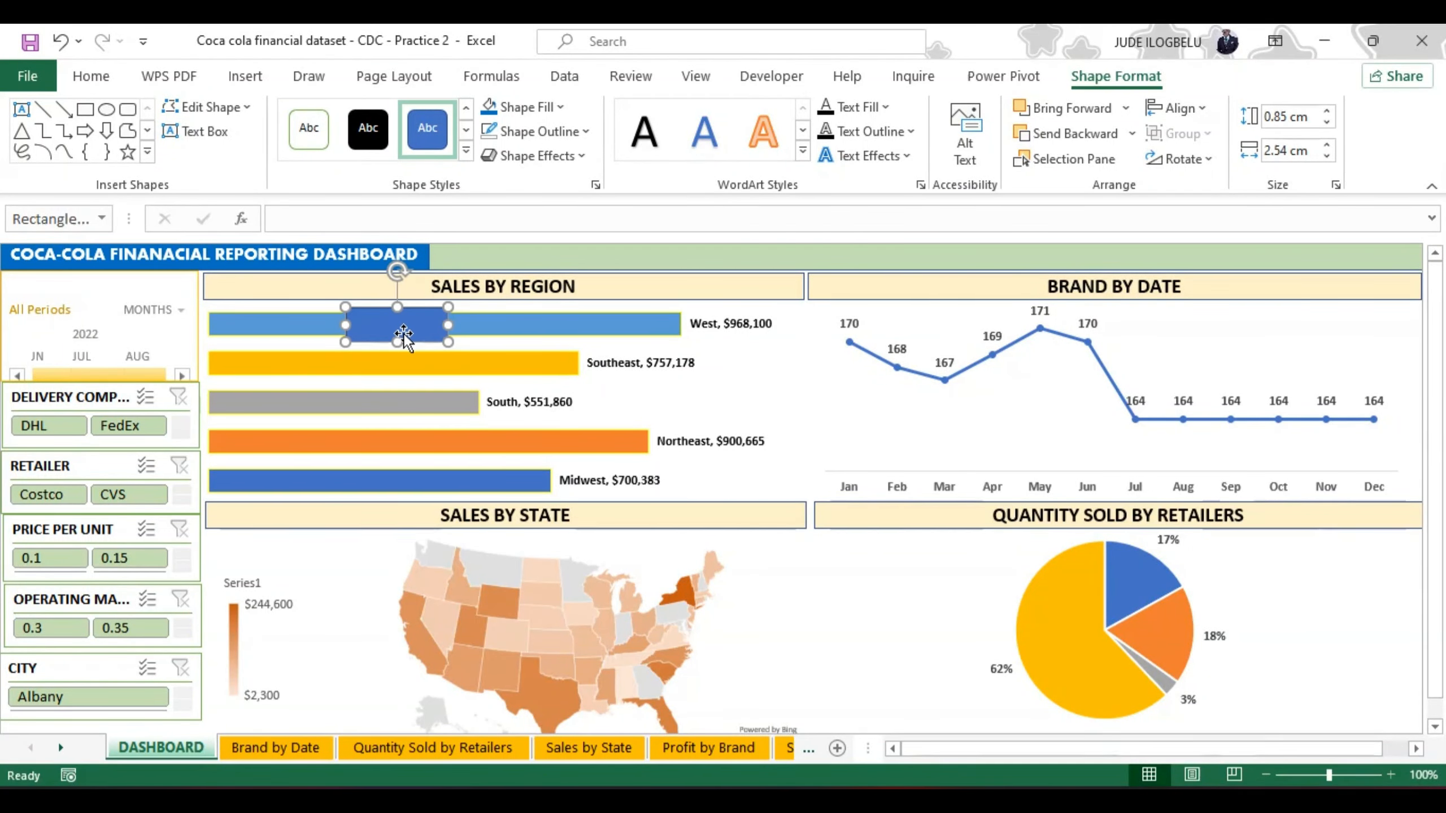
key("ctrl+v")
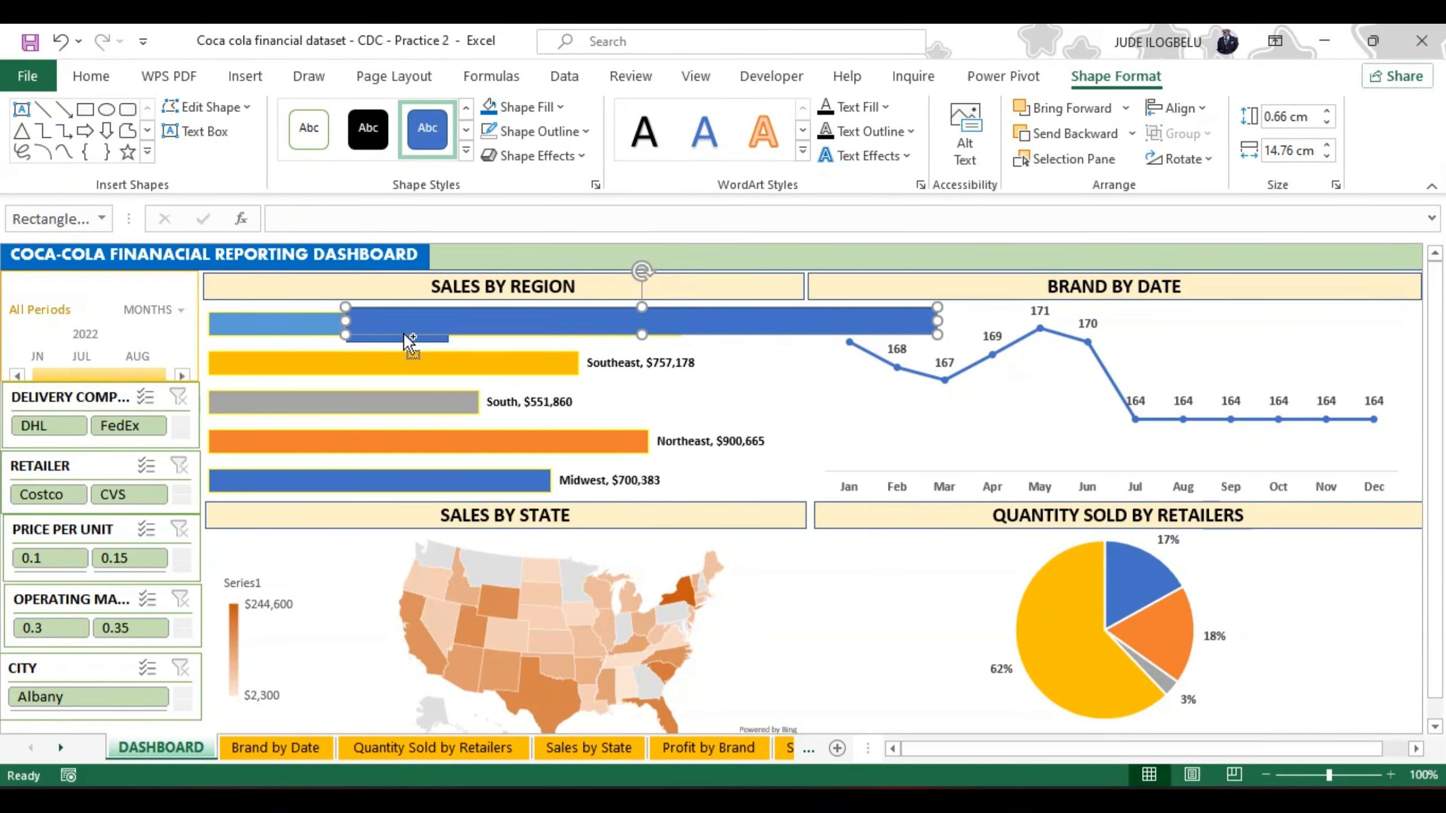
key("ctrl+z")
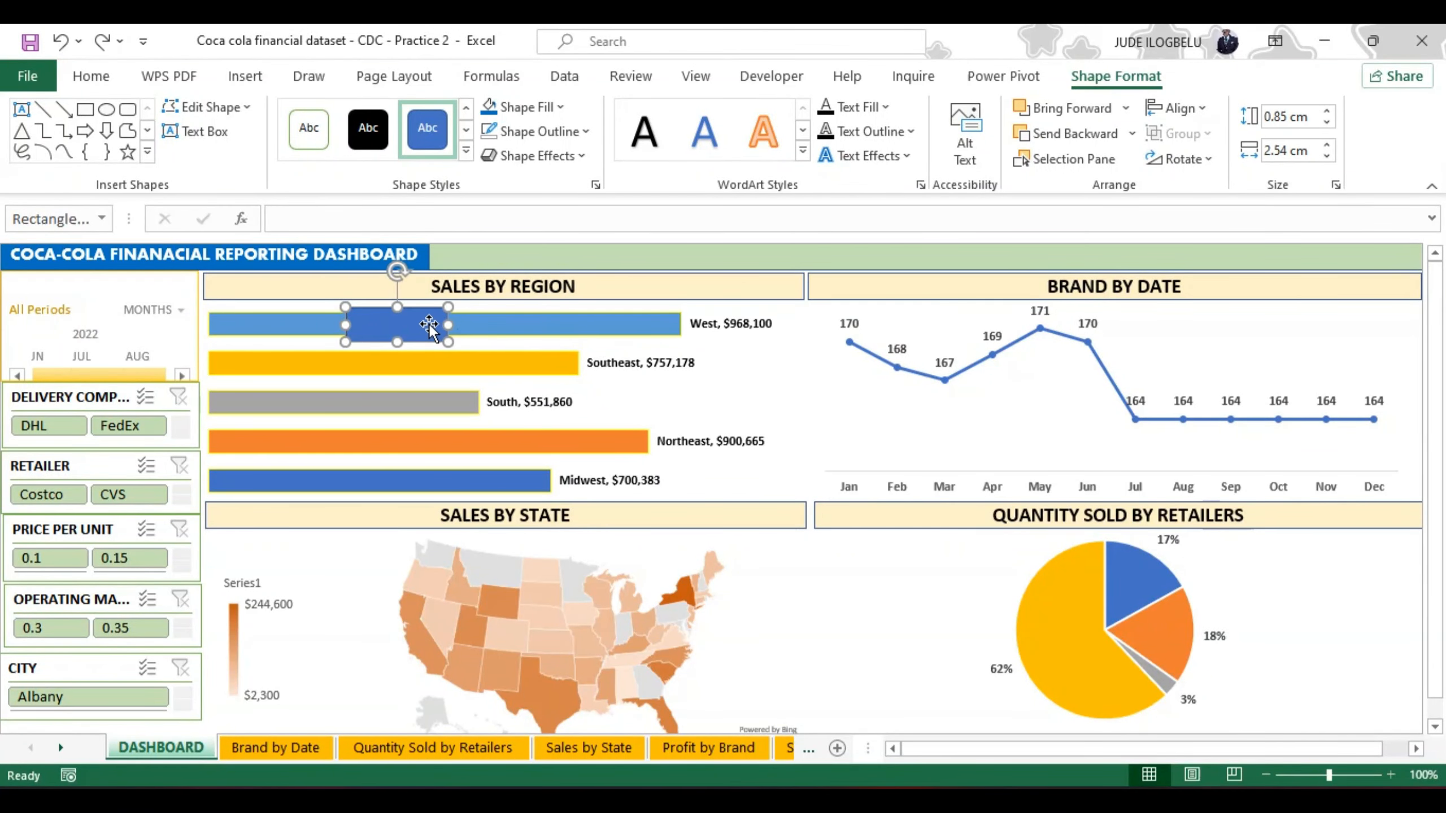
left_click(461, 337)
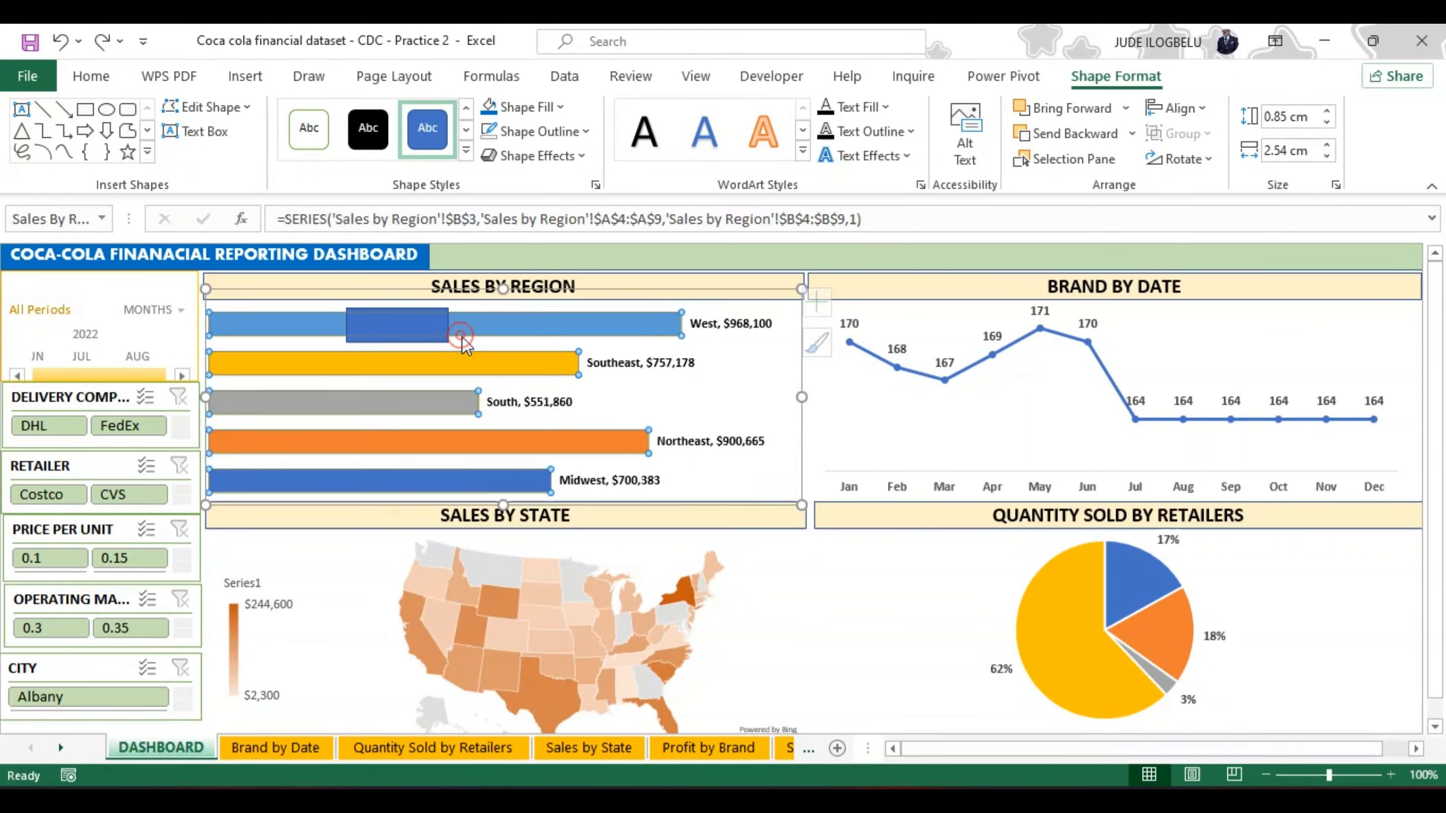
Step: Flatten the small rectangle slightly, place it in the header band beside the dashboard title, and duplicate it five times
left_click(423, 329)
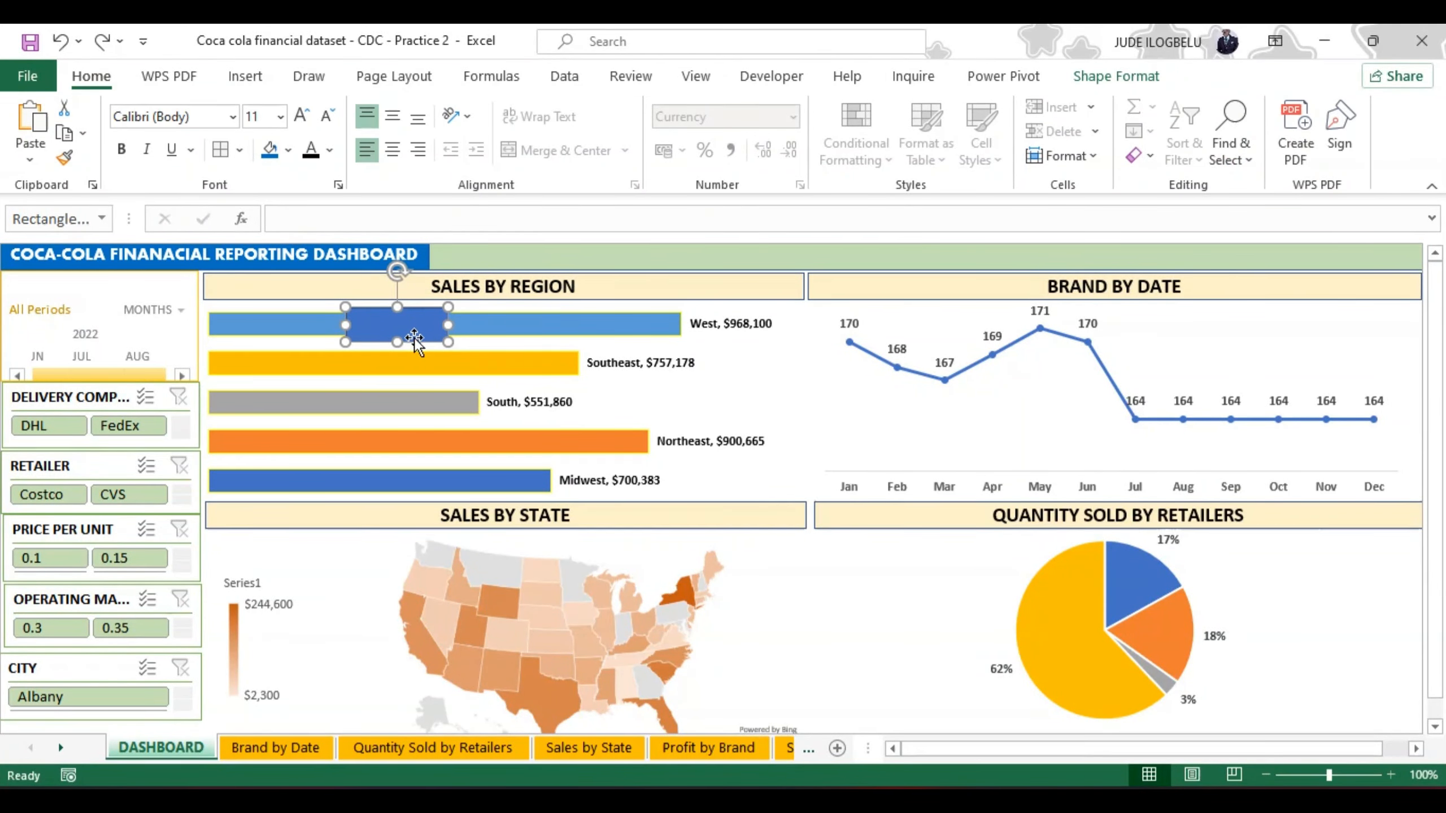
left_click_drag(398, 342, 512, 273)
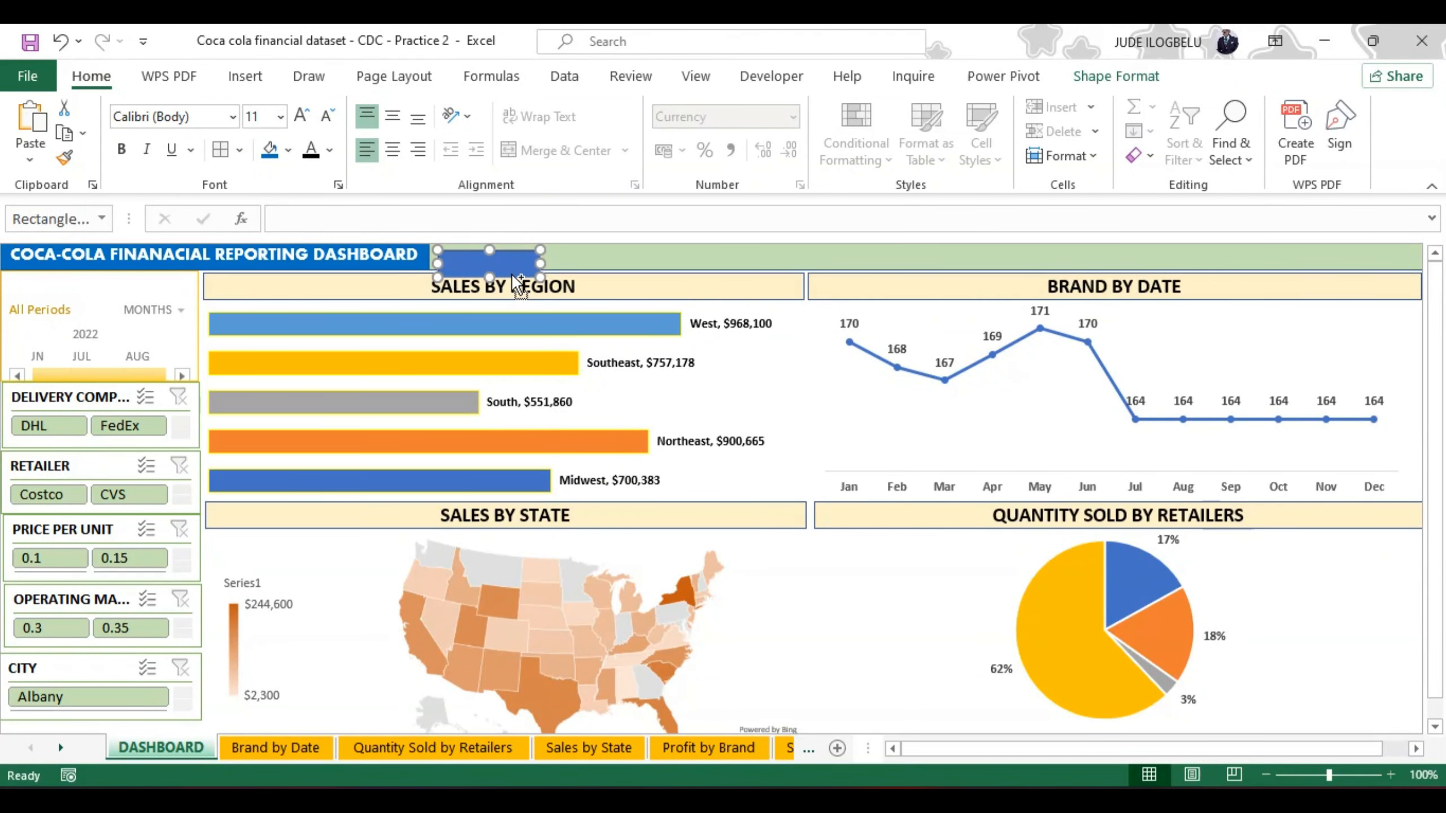
key("ctrl+d")
key("ctrl+d")
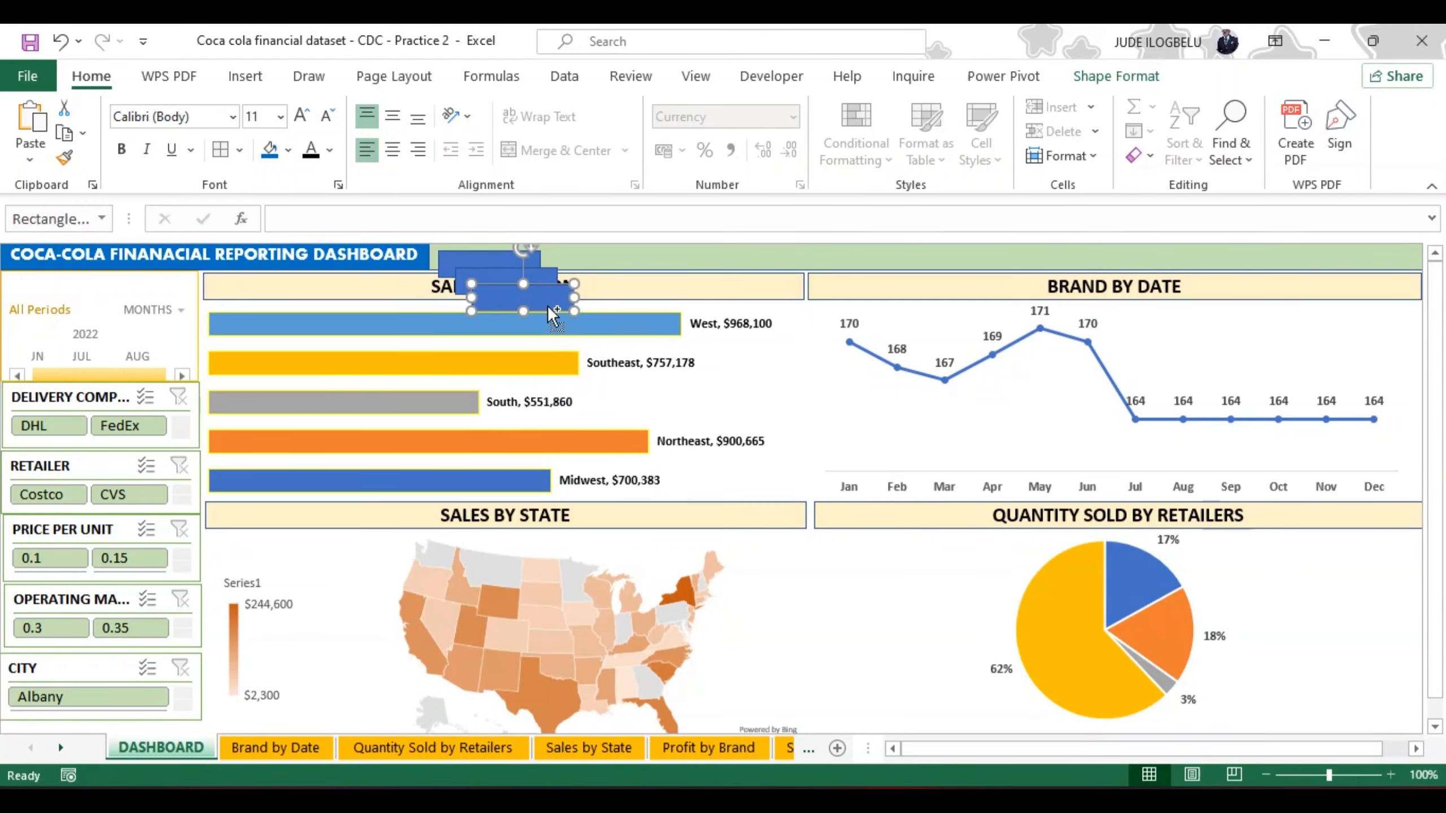
key("ctrl+d")
key("ctrl+d")
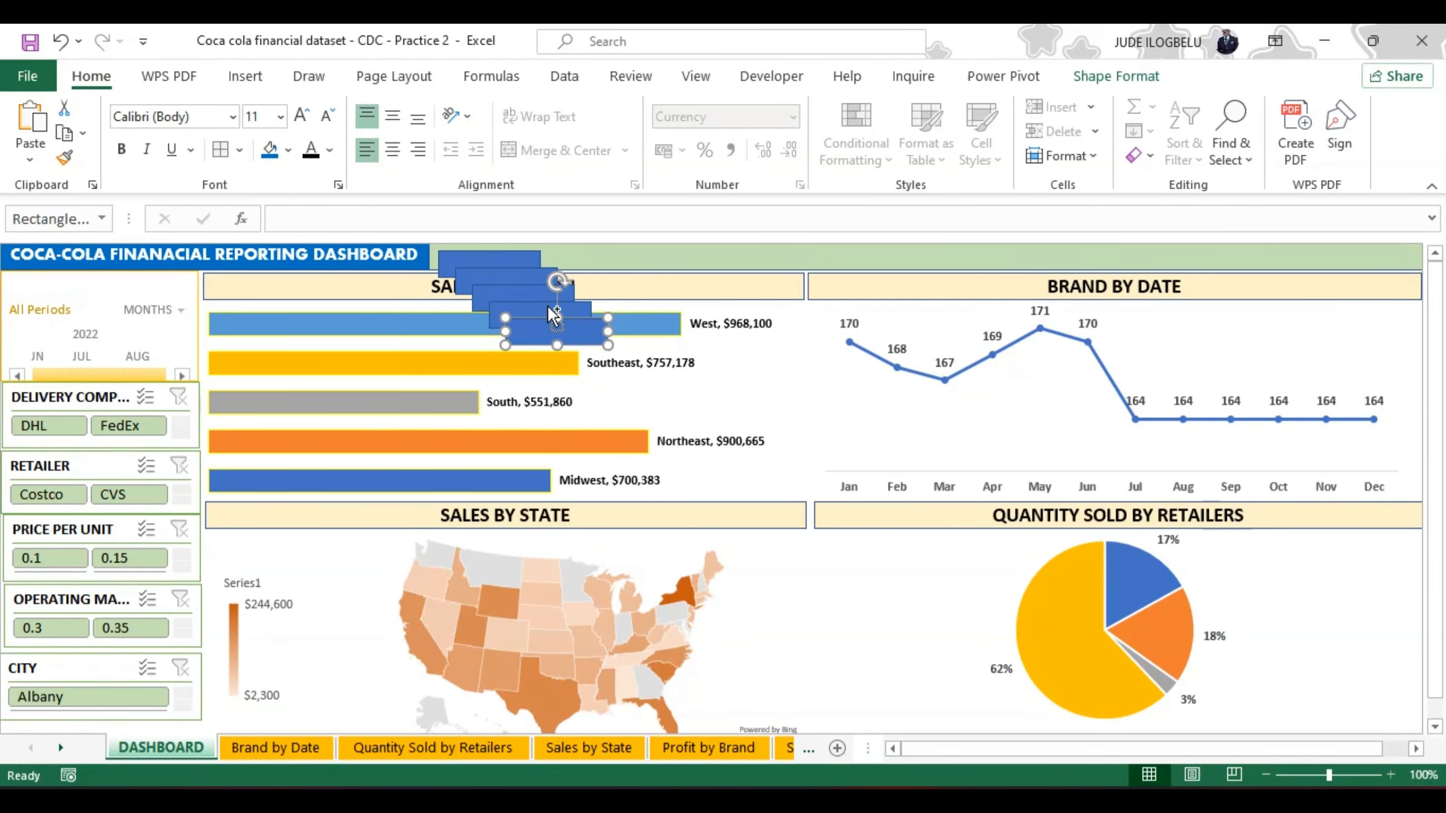
key("ctrl+d")
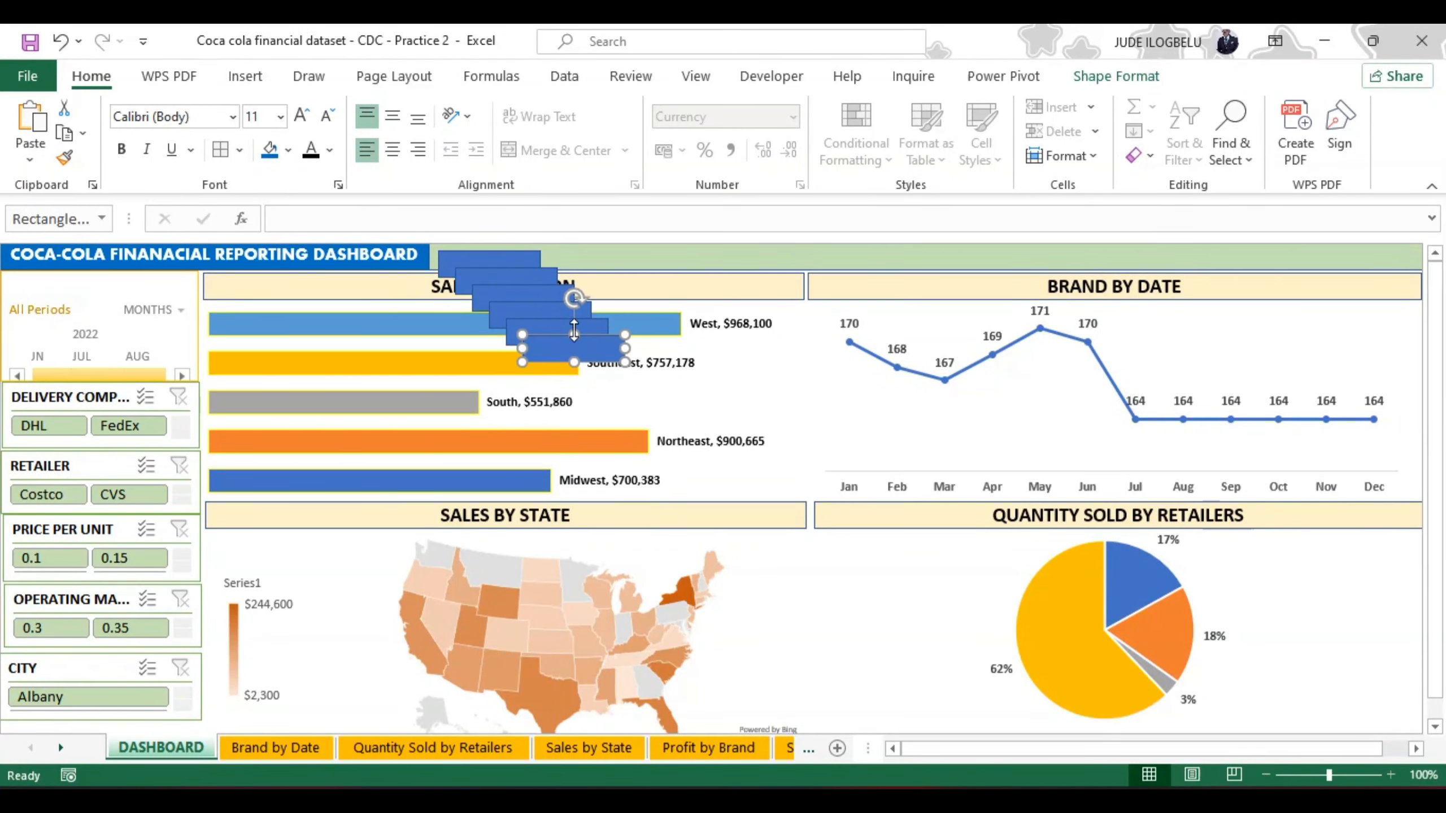
Step: Spread the six small blue rectangles out along the green header band, from the dashboard title to the band's far end
left_click_drag(594, 342, 1273, 238)
left_click_drag(604, 346, 1387, 252)
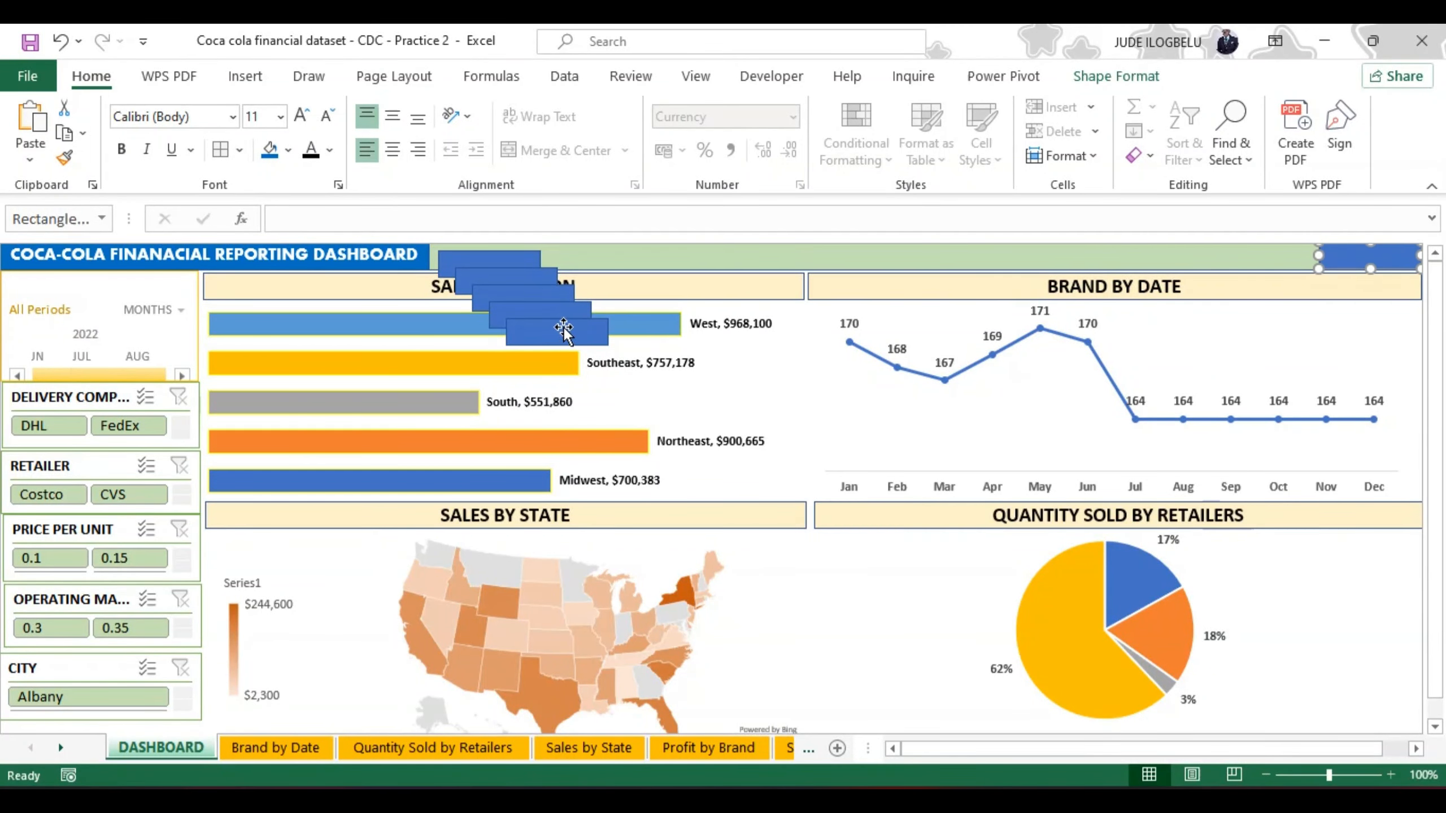
left_click_drag(562, 324, 1275, 243)
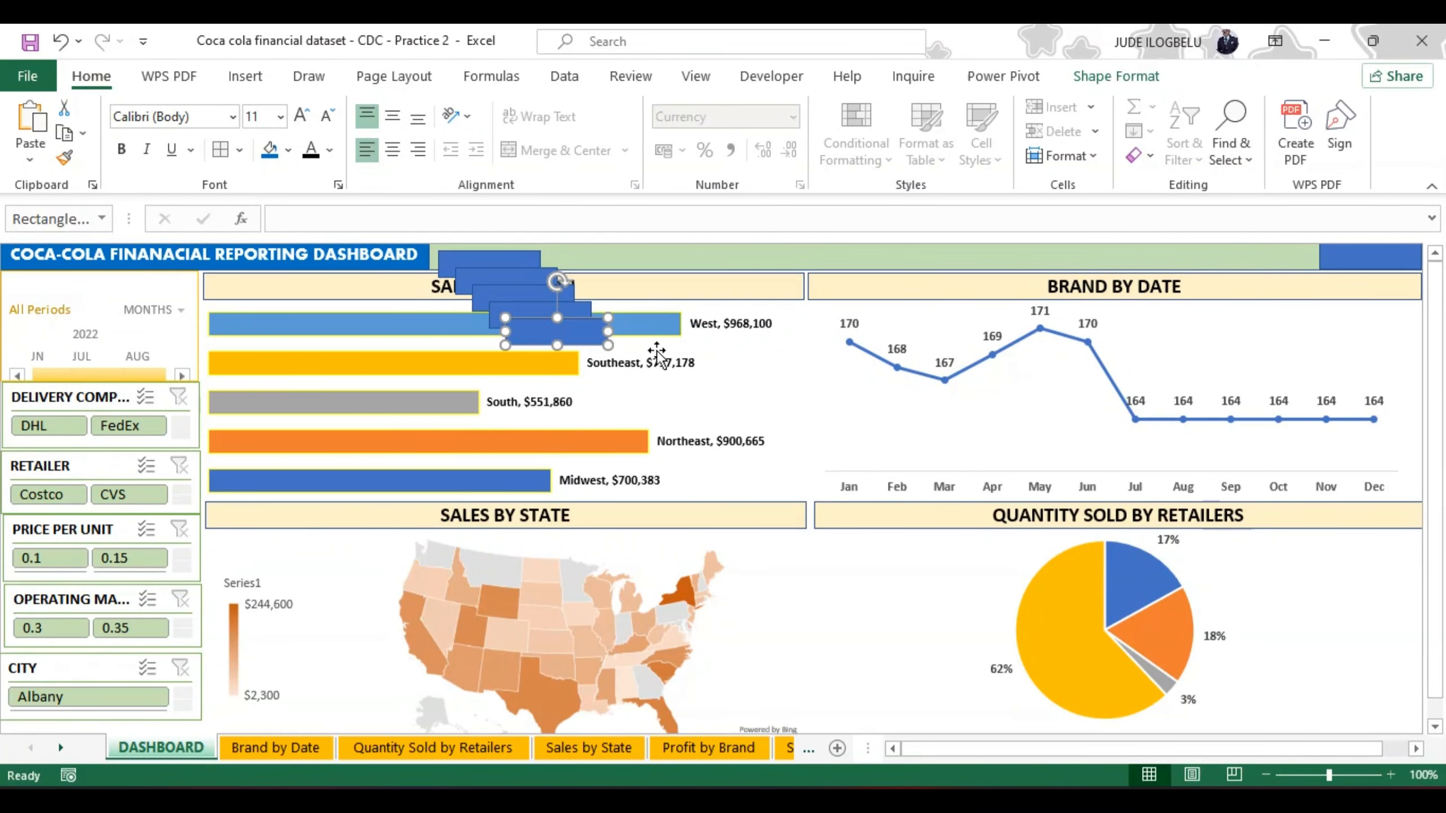
left_click_drag(599, 339, 1276, 268)
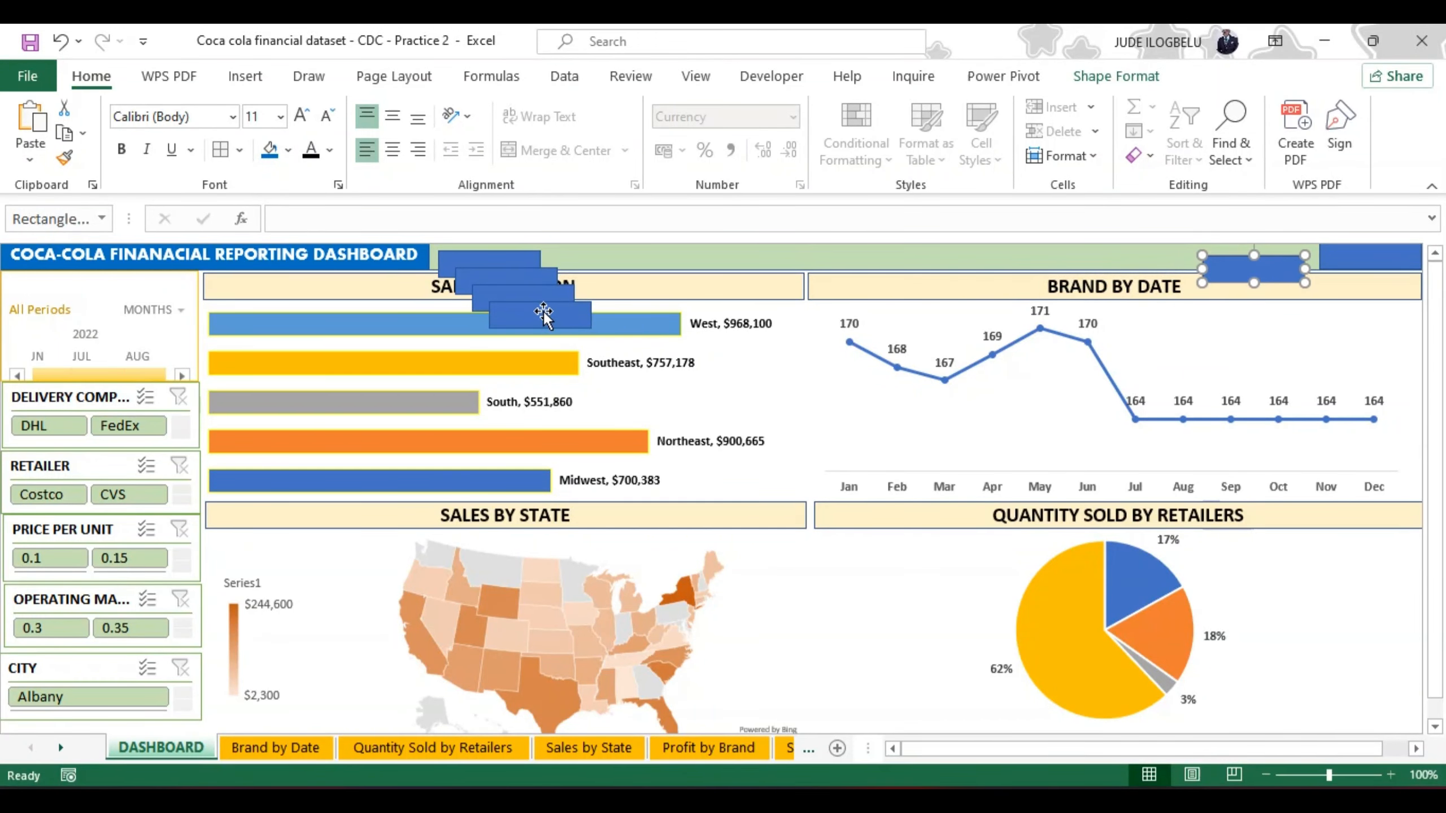
left_click_drag(544, 313, 988, 265)
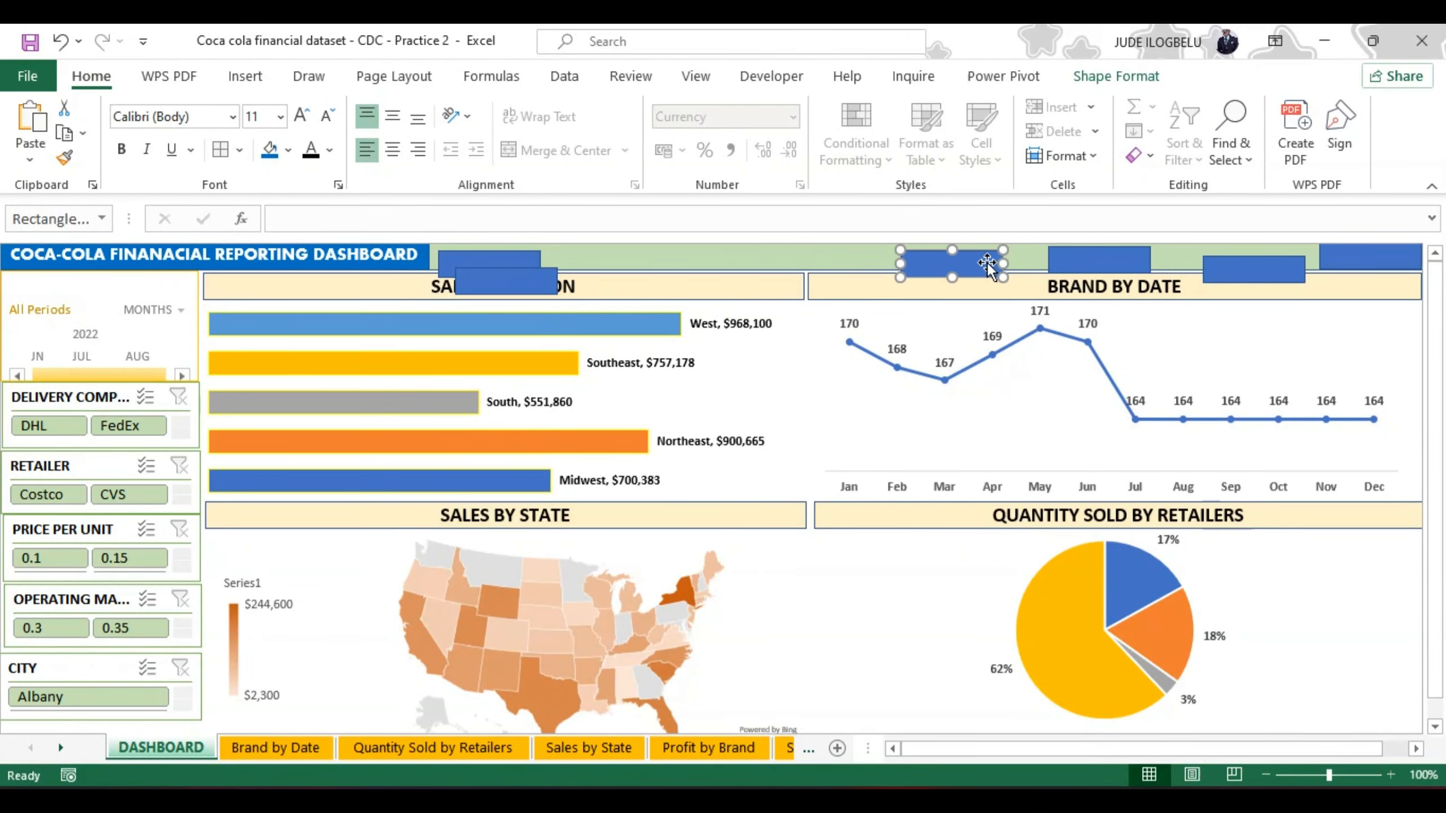
left_click_drag(519, 275, 819, 235)
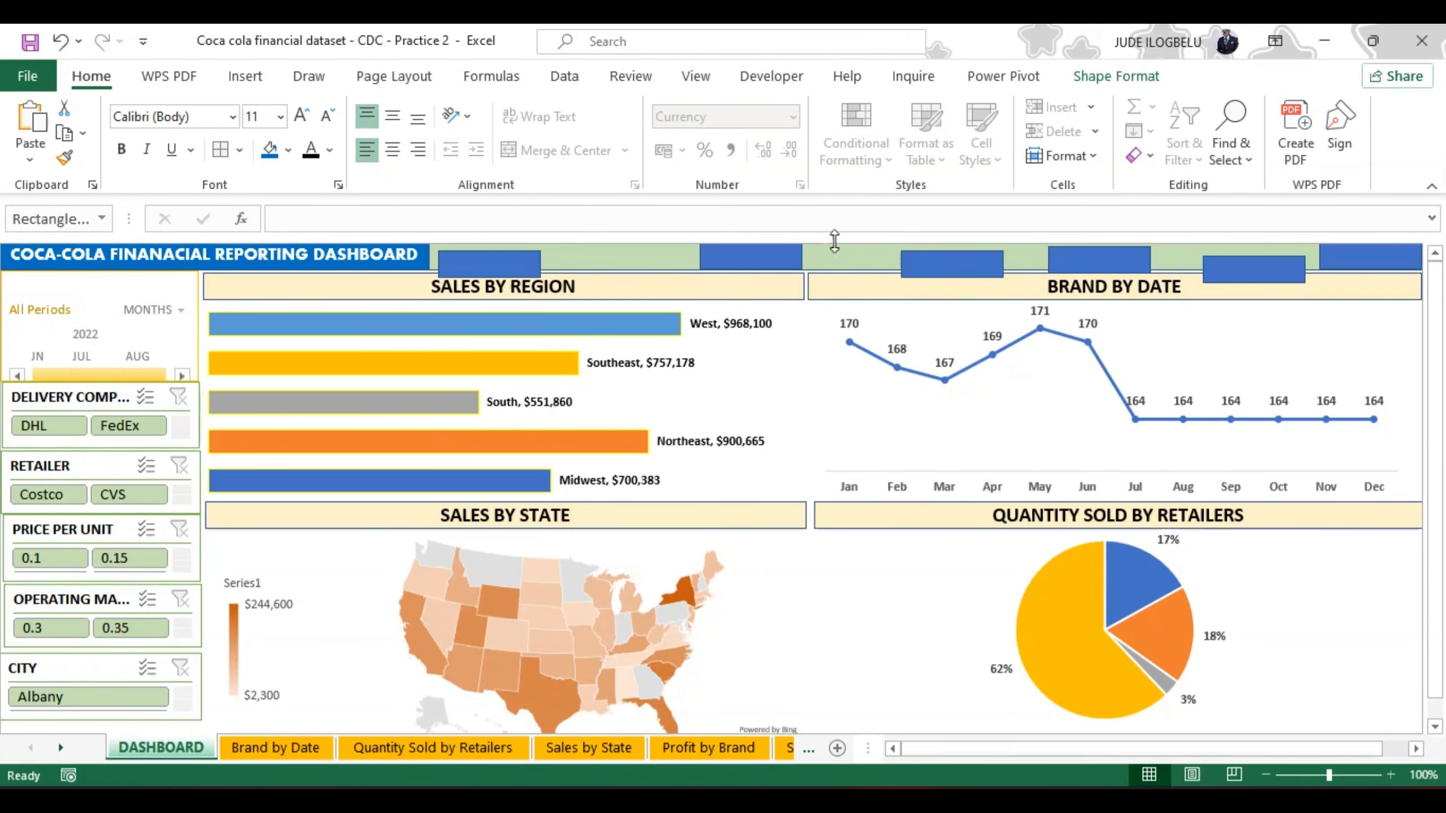
left_click_drag(539, 278, 849, 258)
left_click_drag(518, 261, 715, 260)
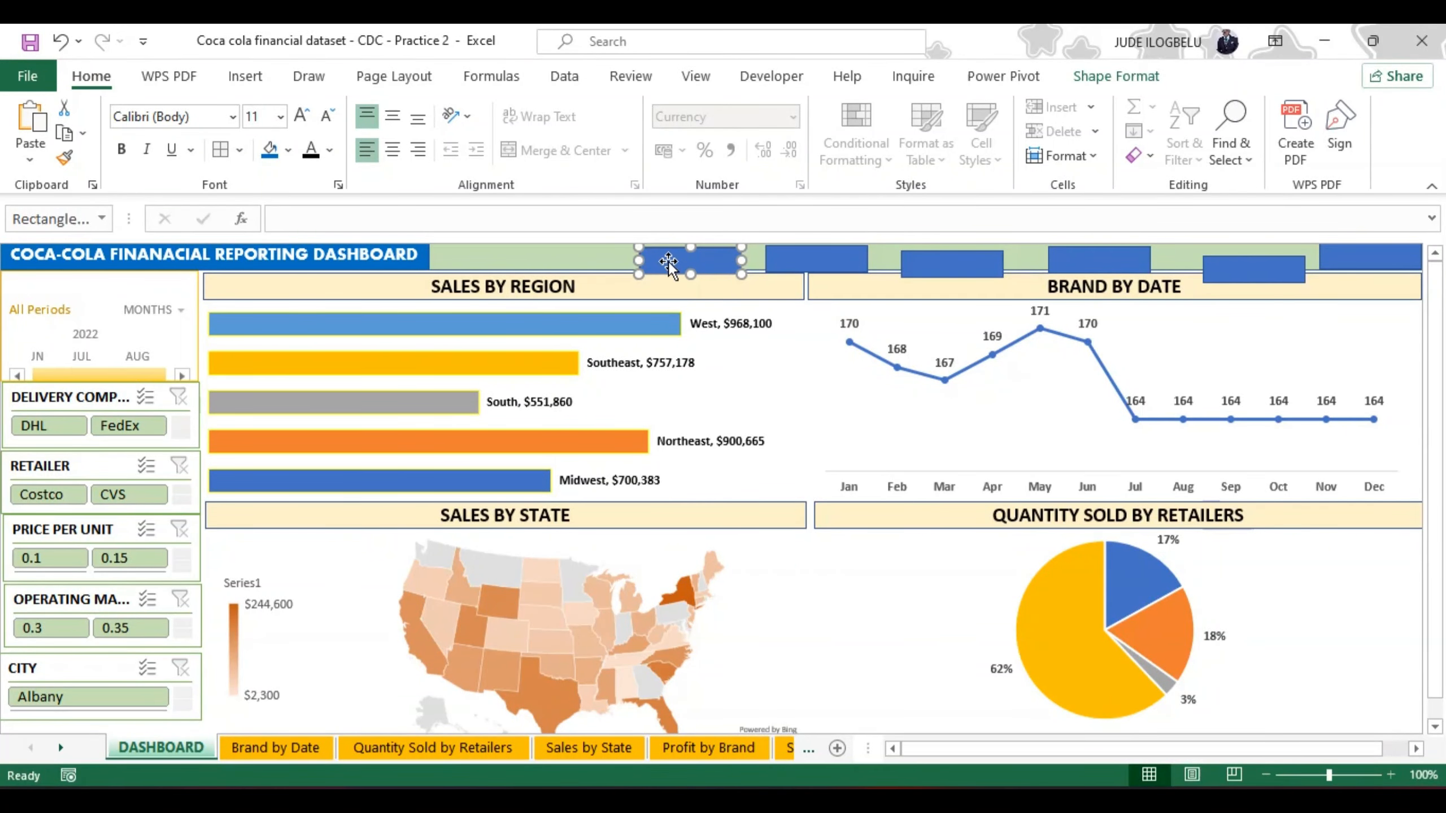
Step: Arrange the six header rectangles into three side-by-side pairs within the green band, leaving gaps between the pairs
left_click_drag(669, 262, 582, 257)
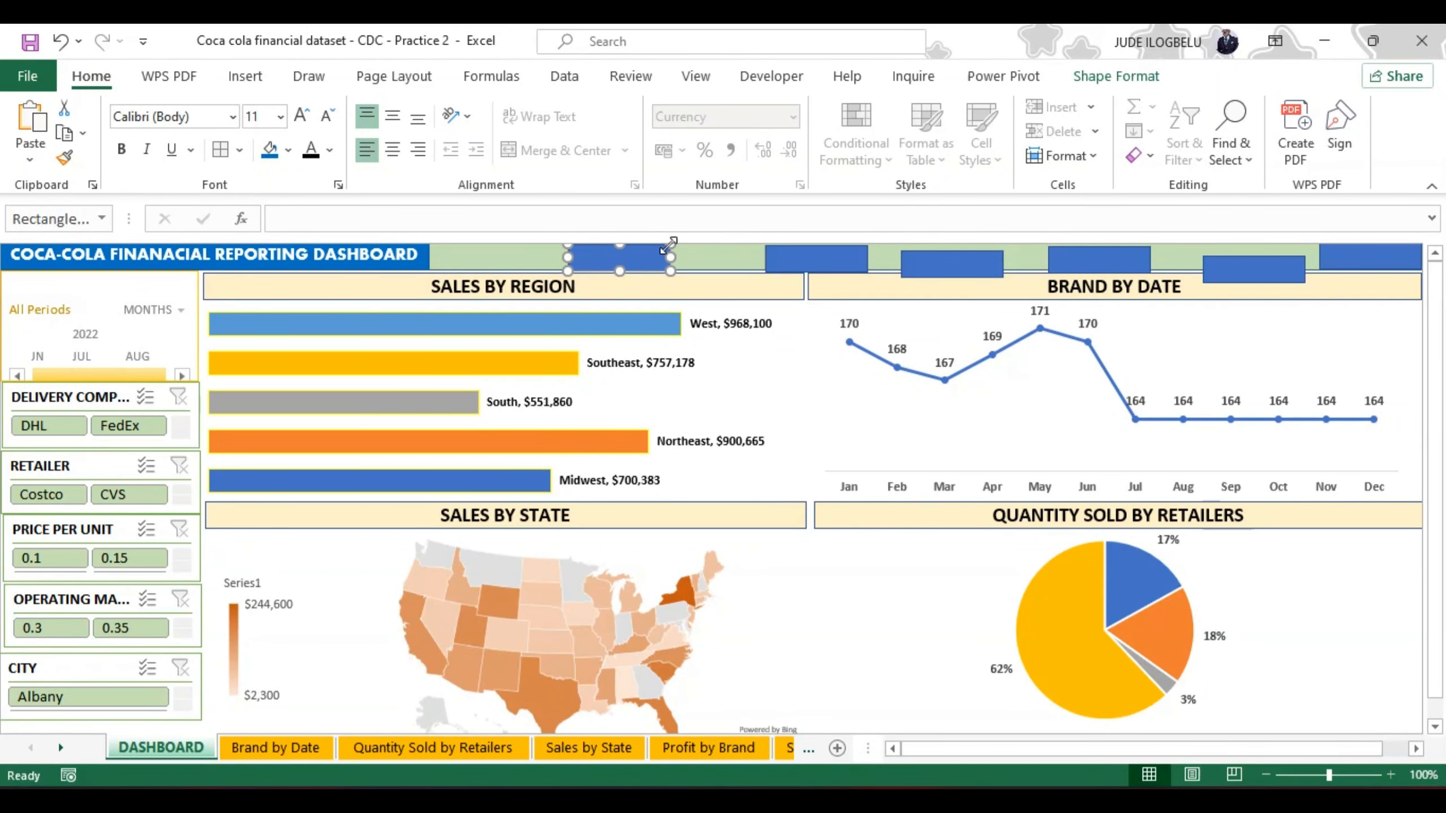
left_click_drag(788, 262, 688, 263)
left_click_drag(918, 259, 898, 256)
left_click_drag(1055, 264, 1000, 265)
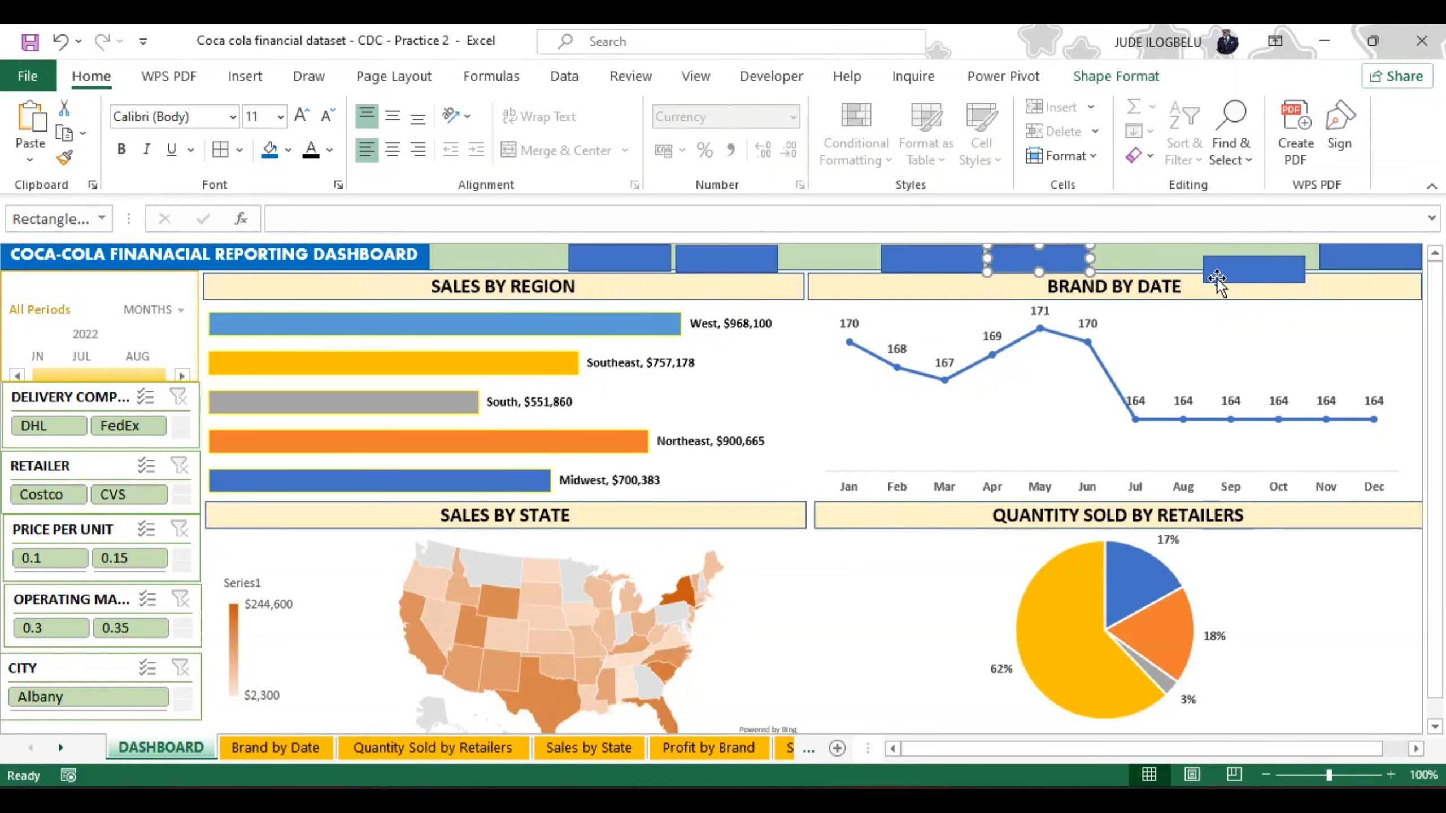
left_click_drag(1216, 278, 1217, 261)
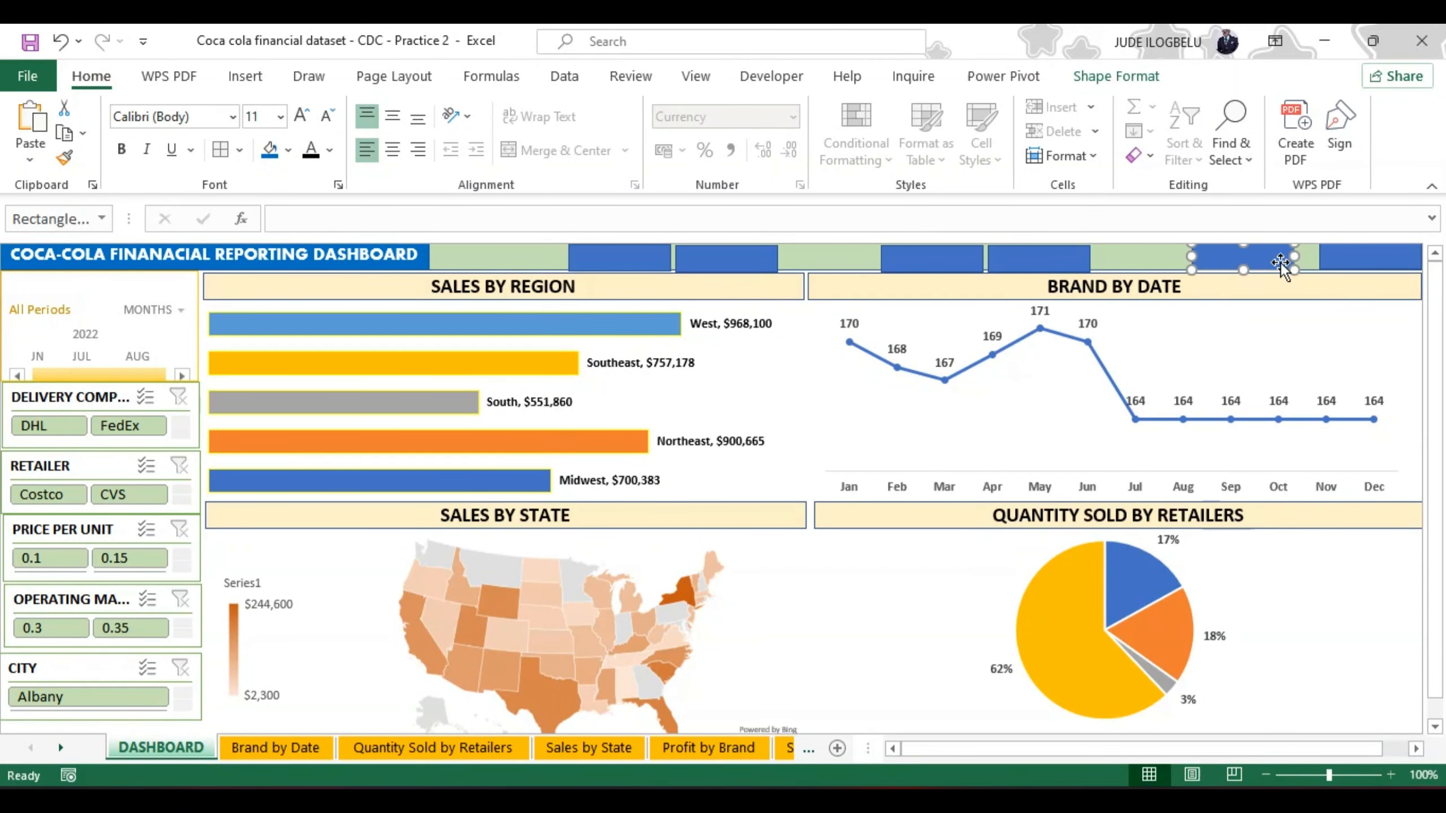
left_click_drag(1333, 255, 1310, 255)
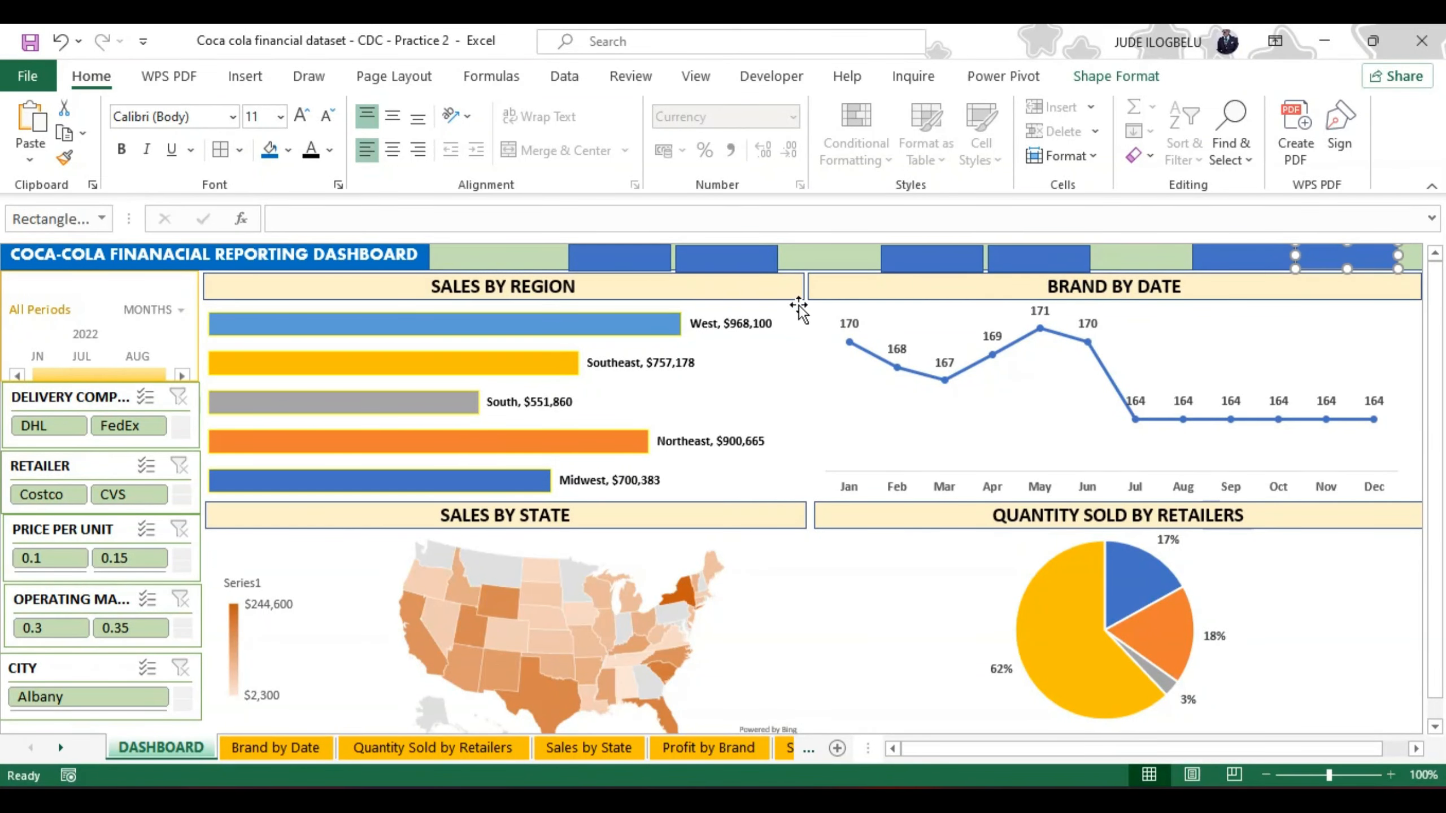
left_click(733, 256)
left_click_drag(733, 256, 699, 256)
left_click(657, 256)
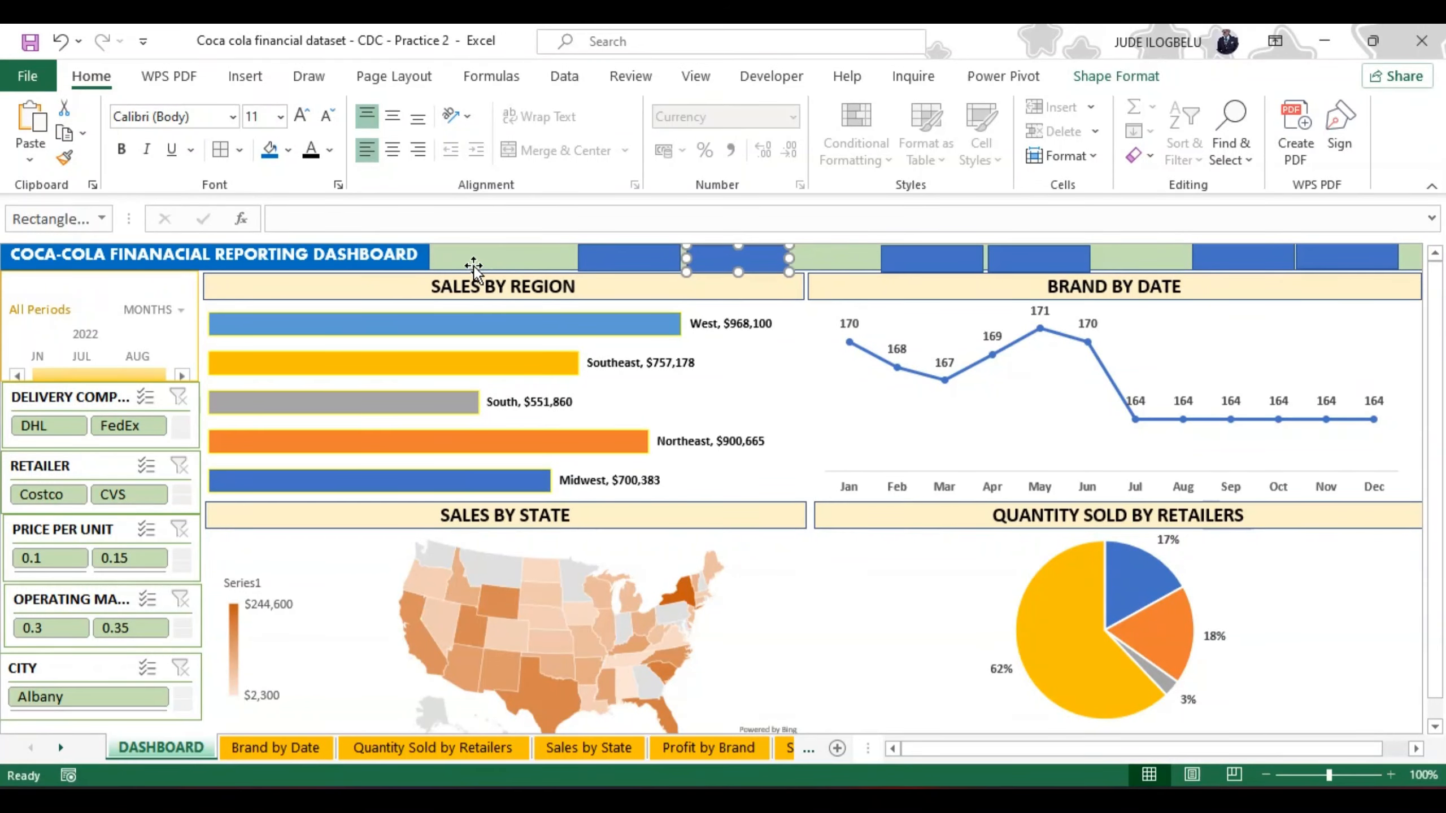
Step: Widen the dashboard title rectangle so it runs from the header band's start to just before the first rectangle pair
left_click(419, 253)
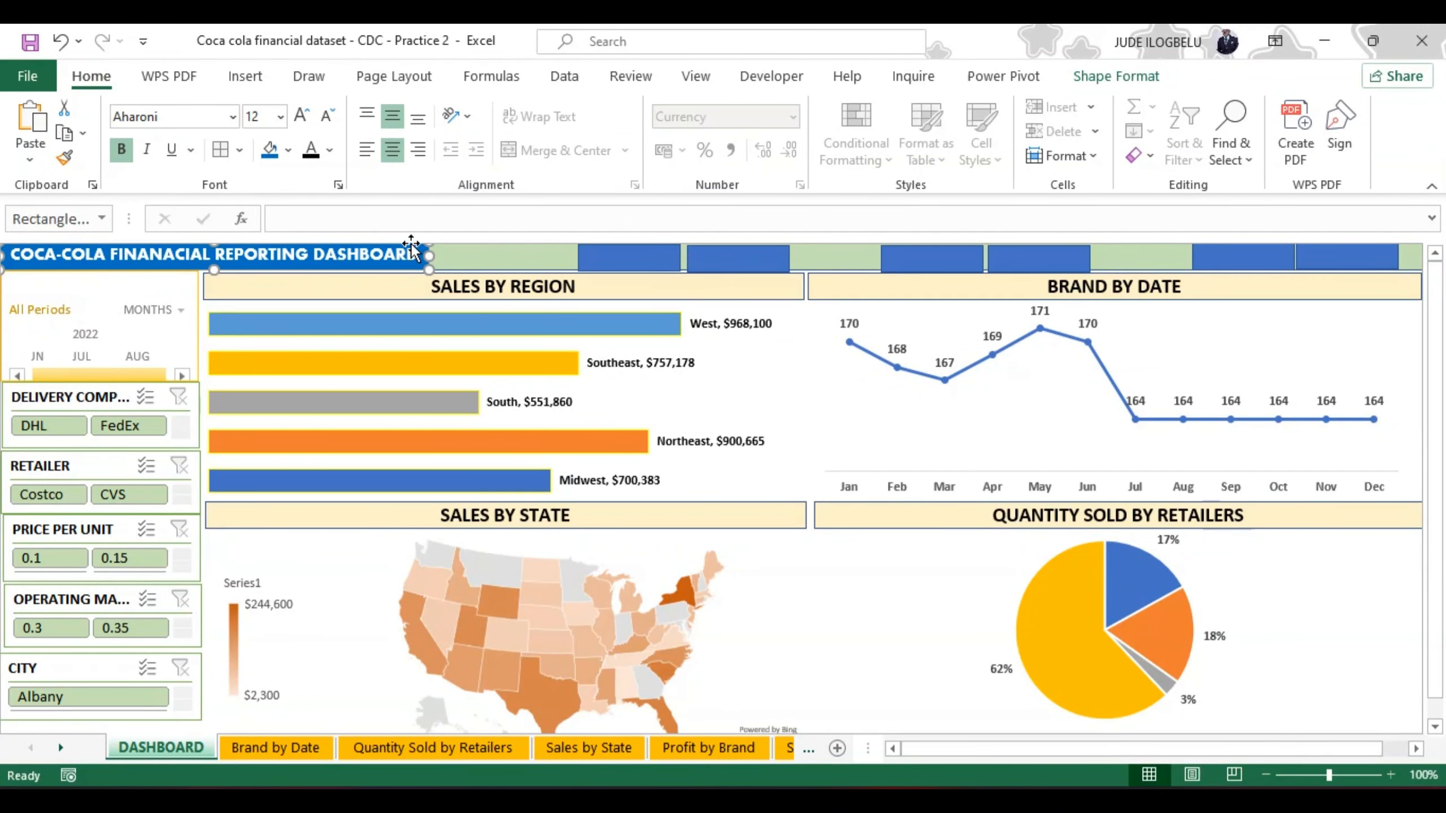
left_click_drag(397, 269, 466, 267)
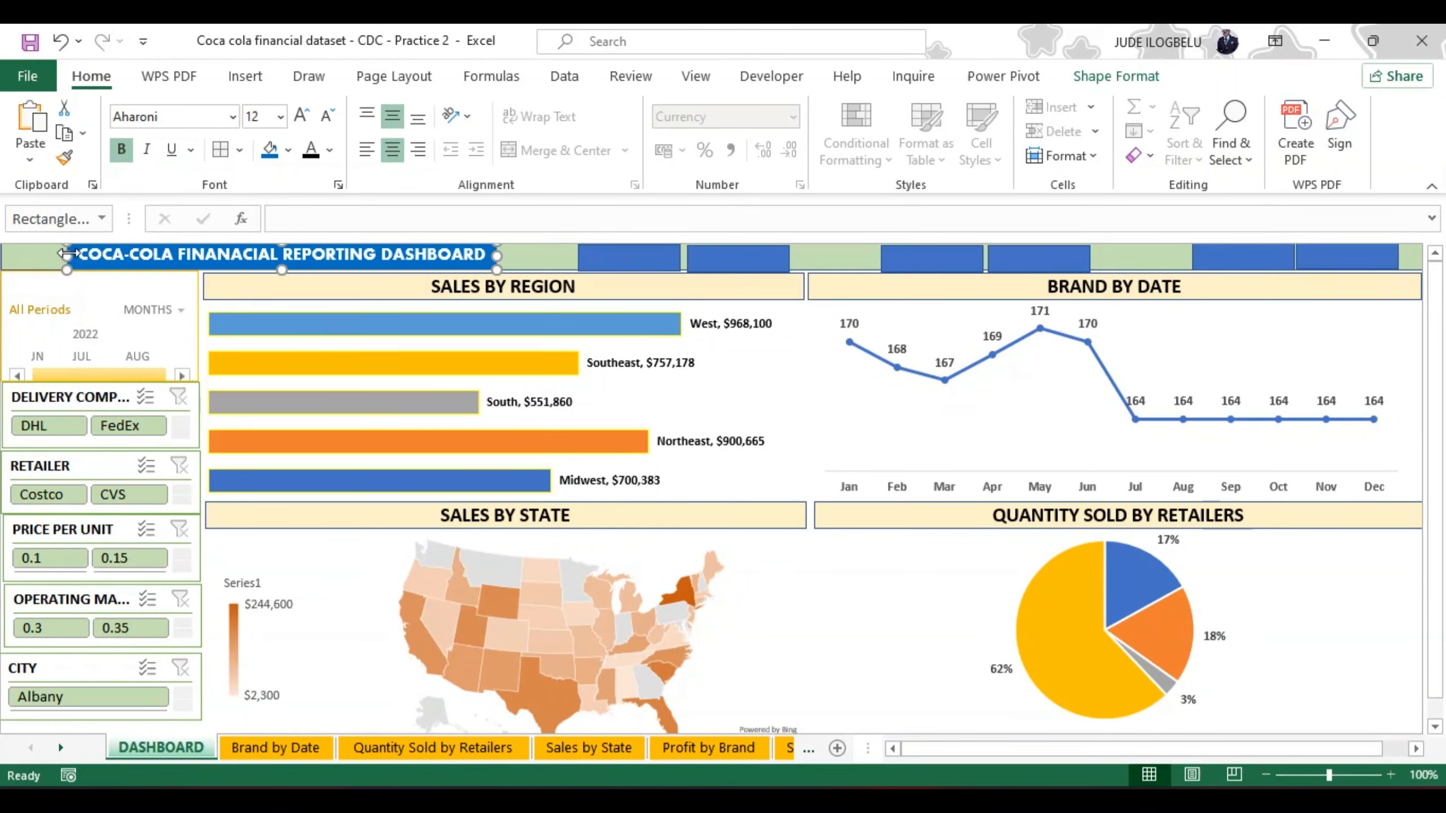
left_click_drag(67, 256, 3, 257)
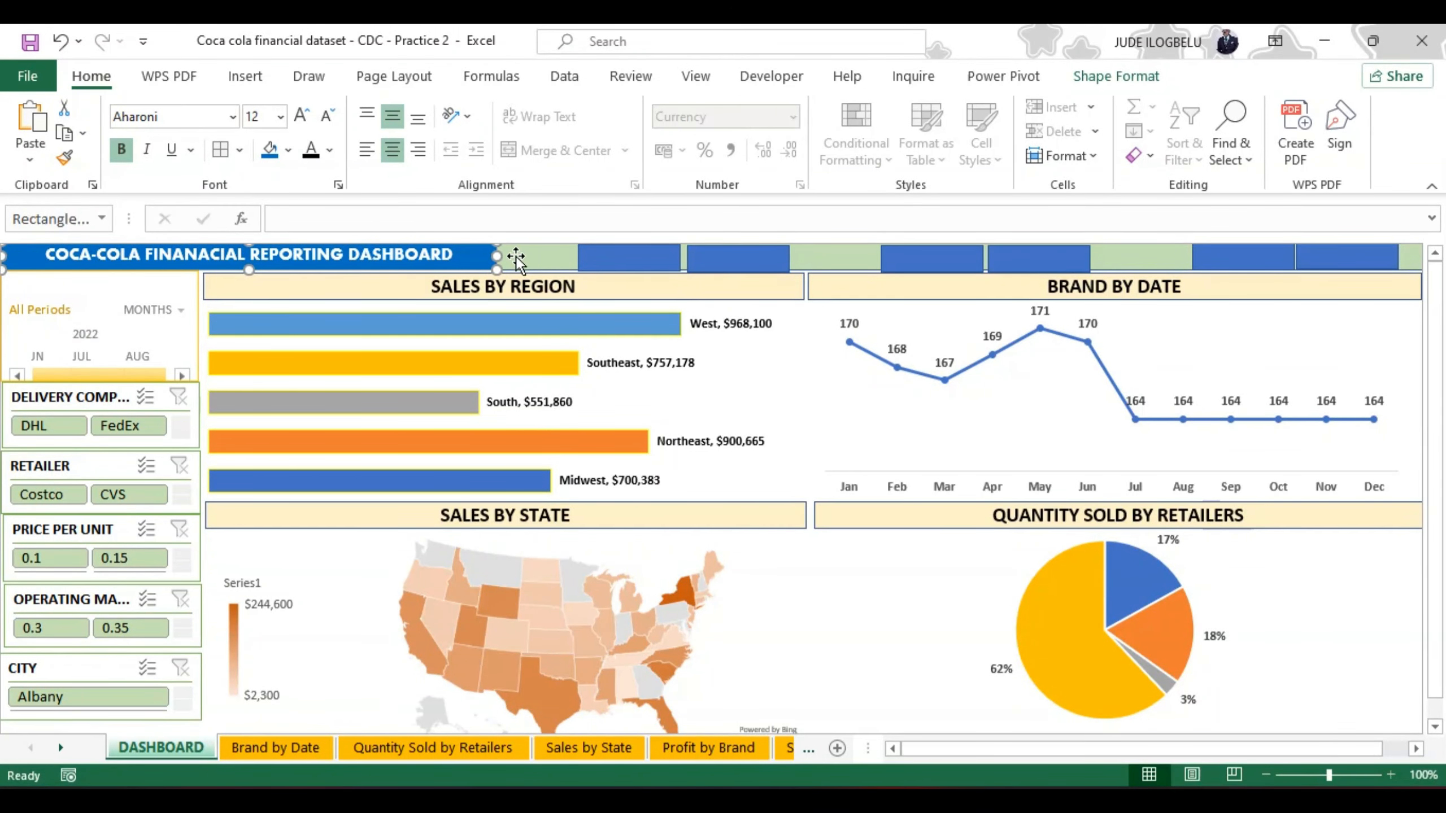
left_click_drag(494, 257, 548, 256)
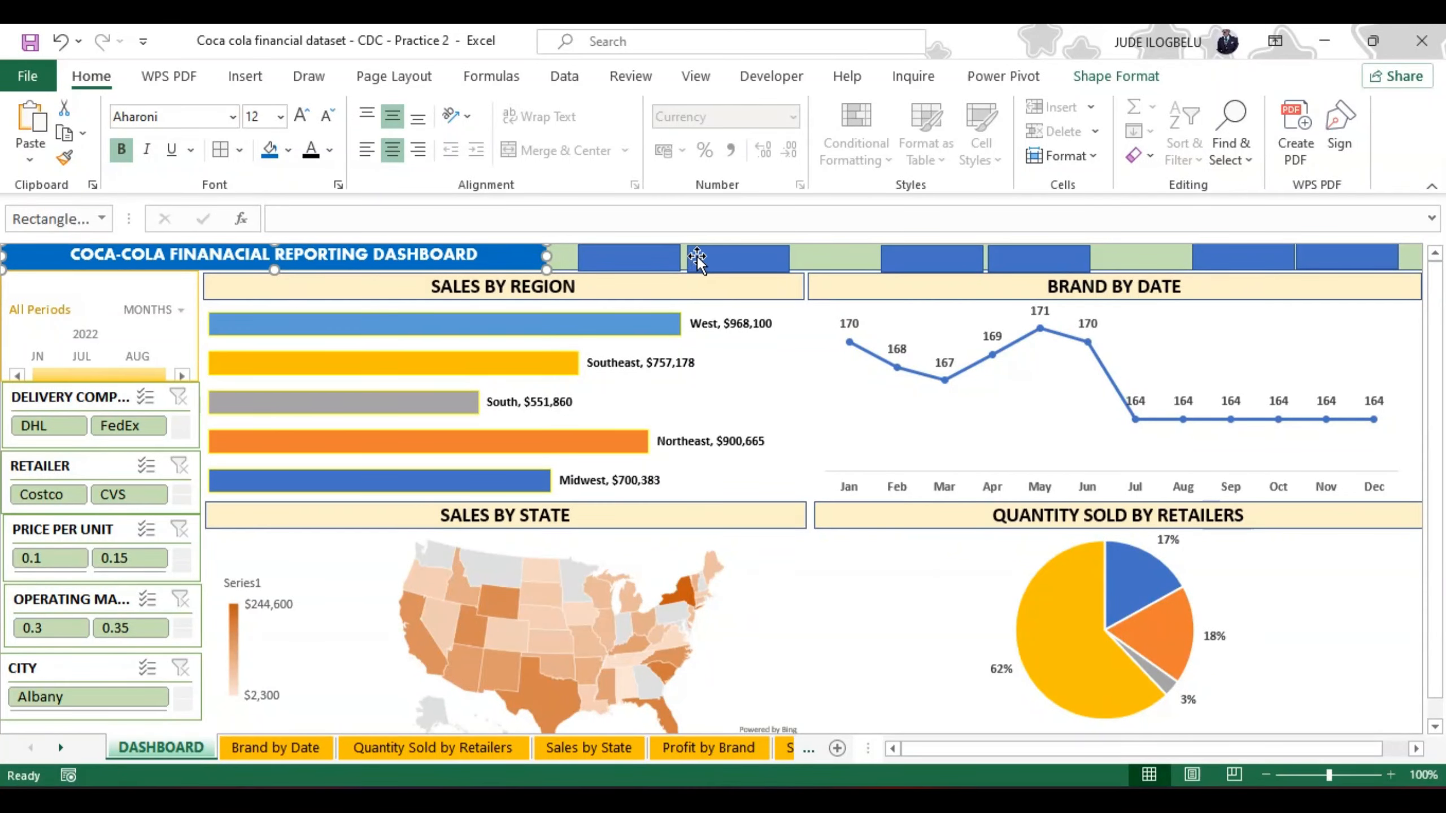
Step: Fill the second rectangle of the first header pair with a lighter shade of the Gold, Accent 4 theme colour
left_click(719, 258)
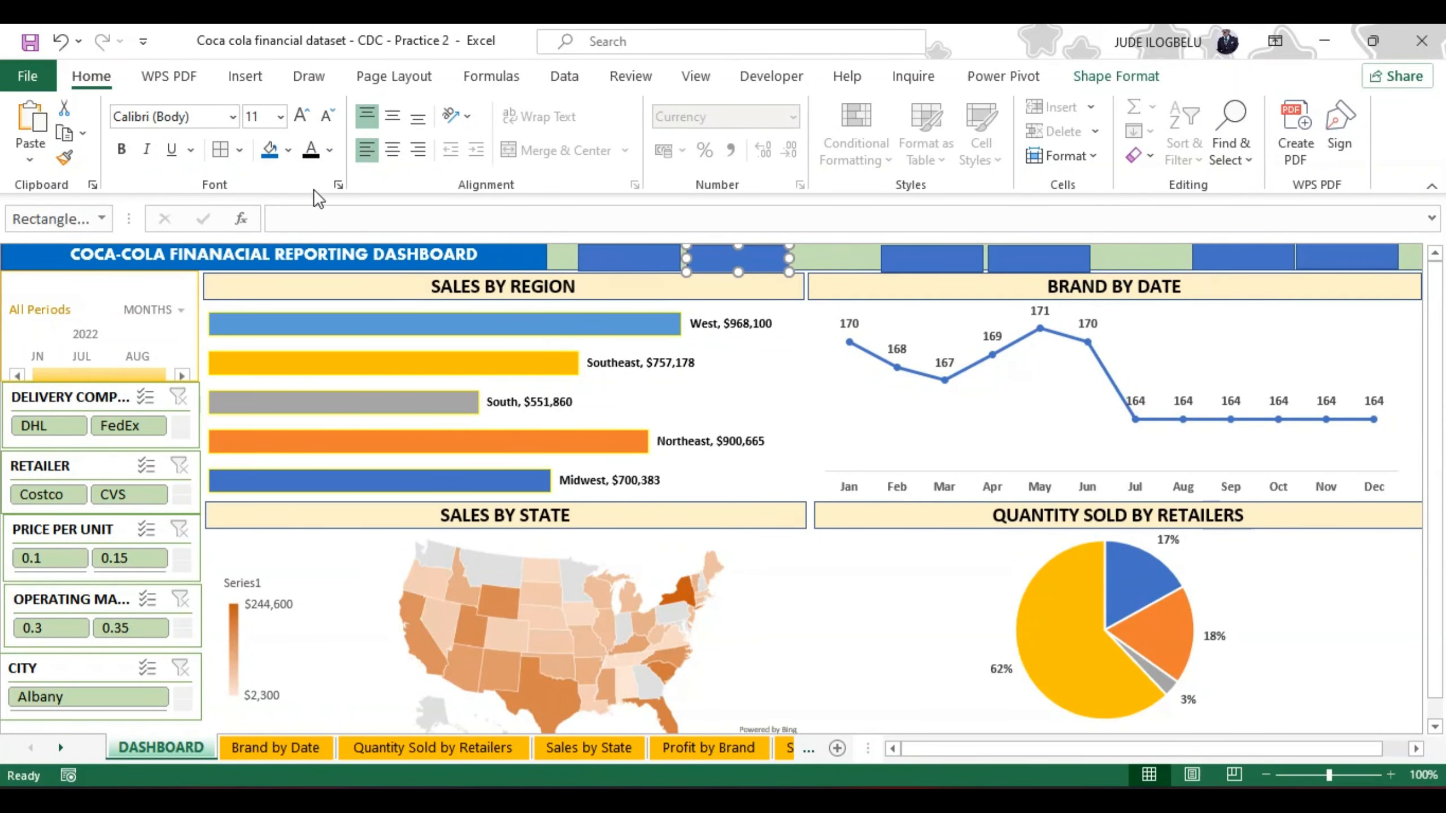
left_click(288, 148)
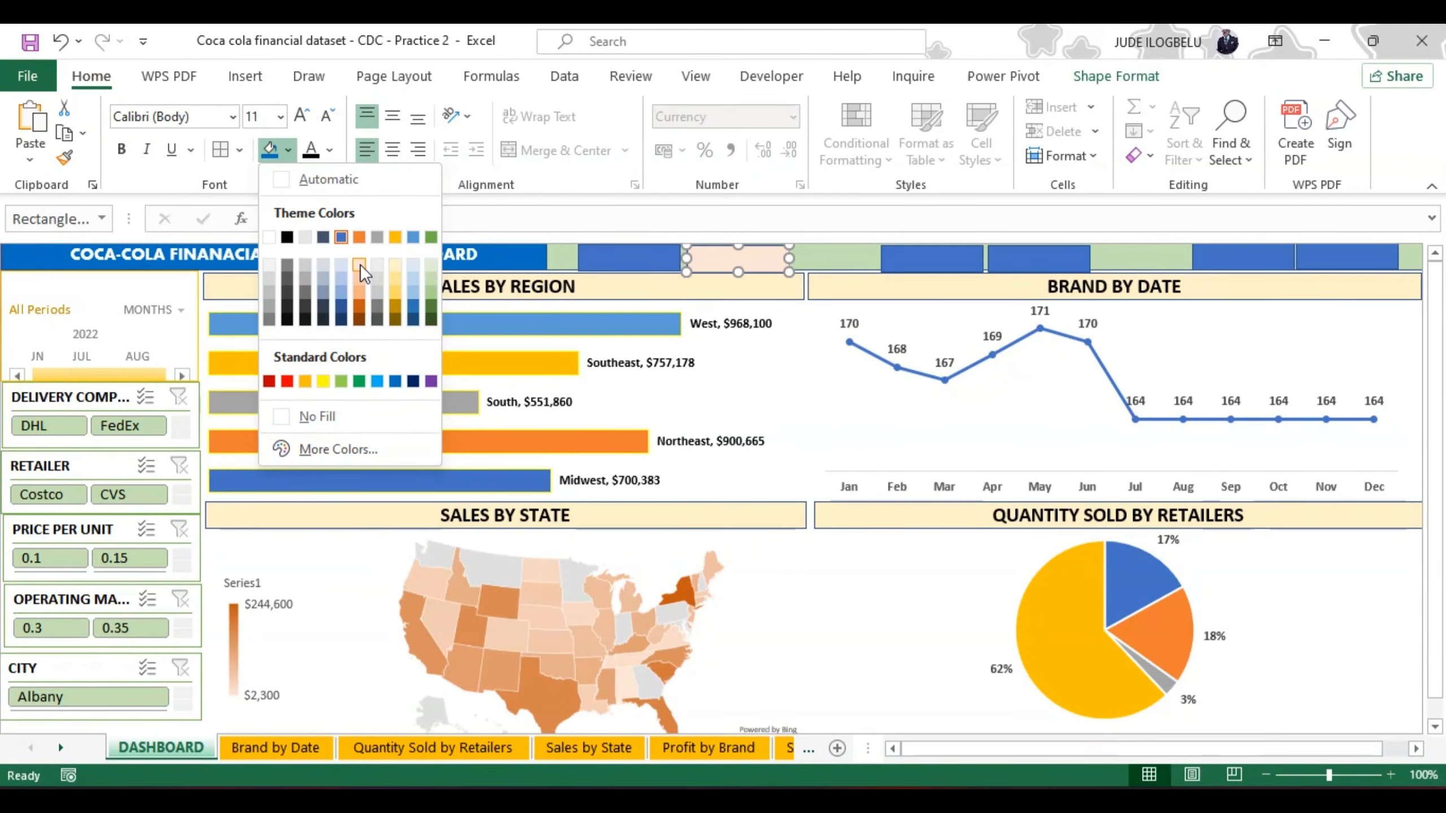
left_click(359, 264)
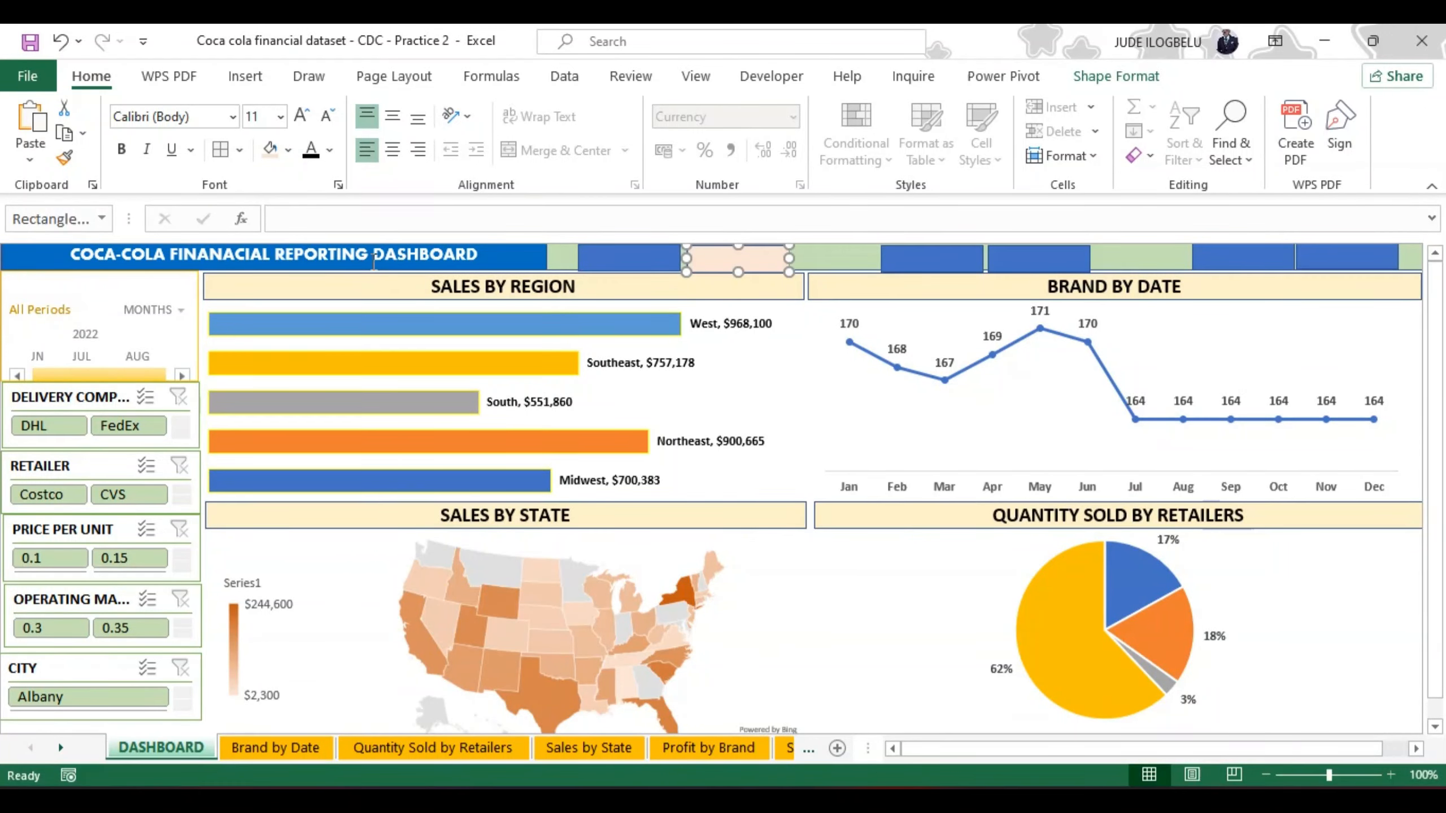
left_click(289, 150)
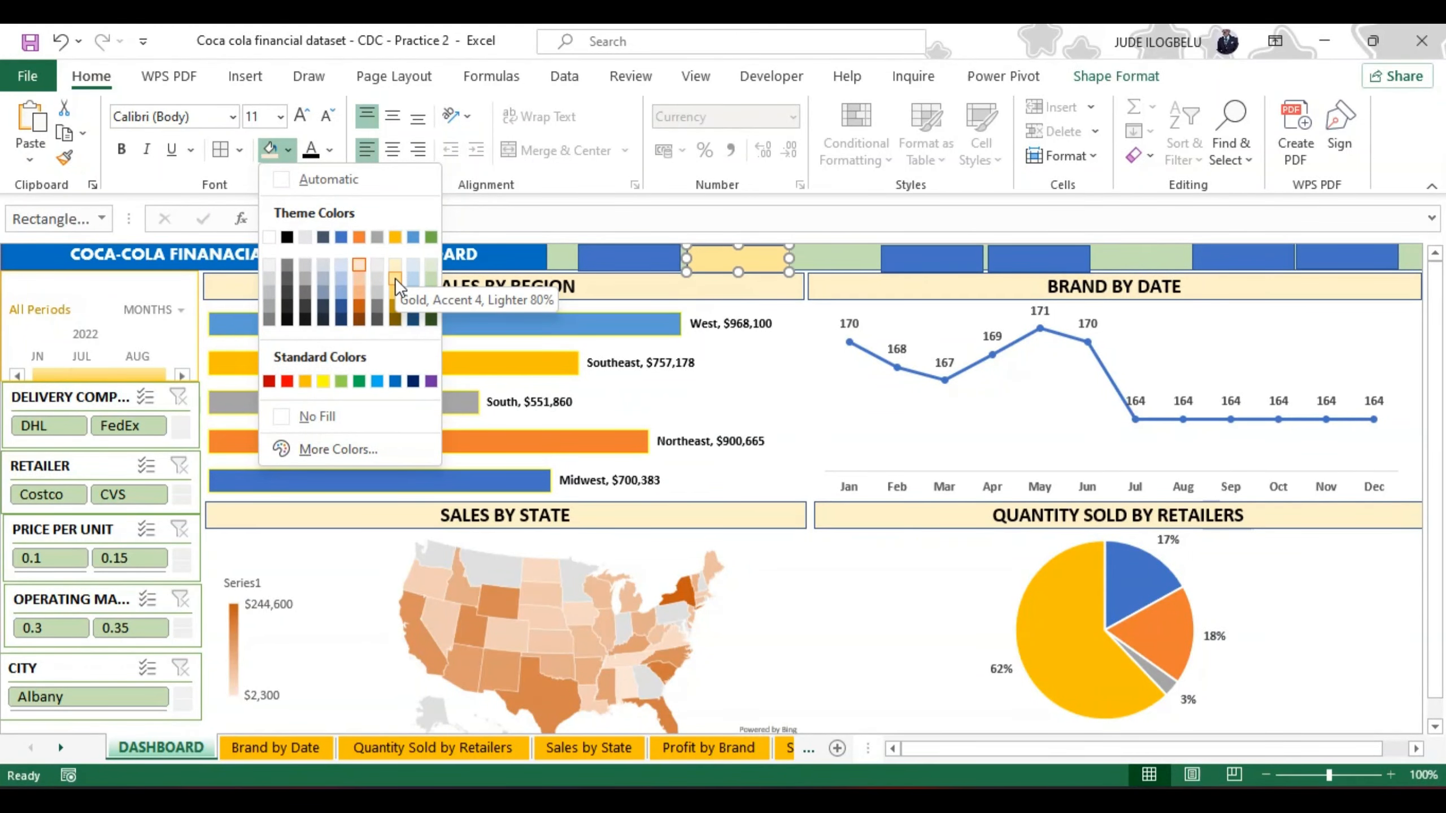
left_click(395, 293)
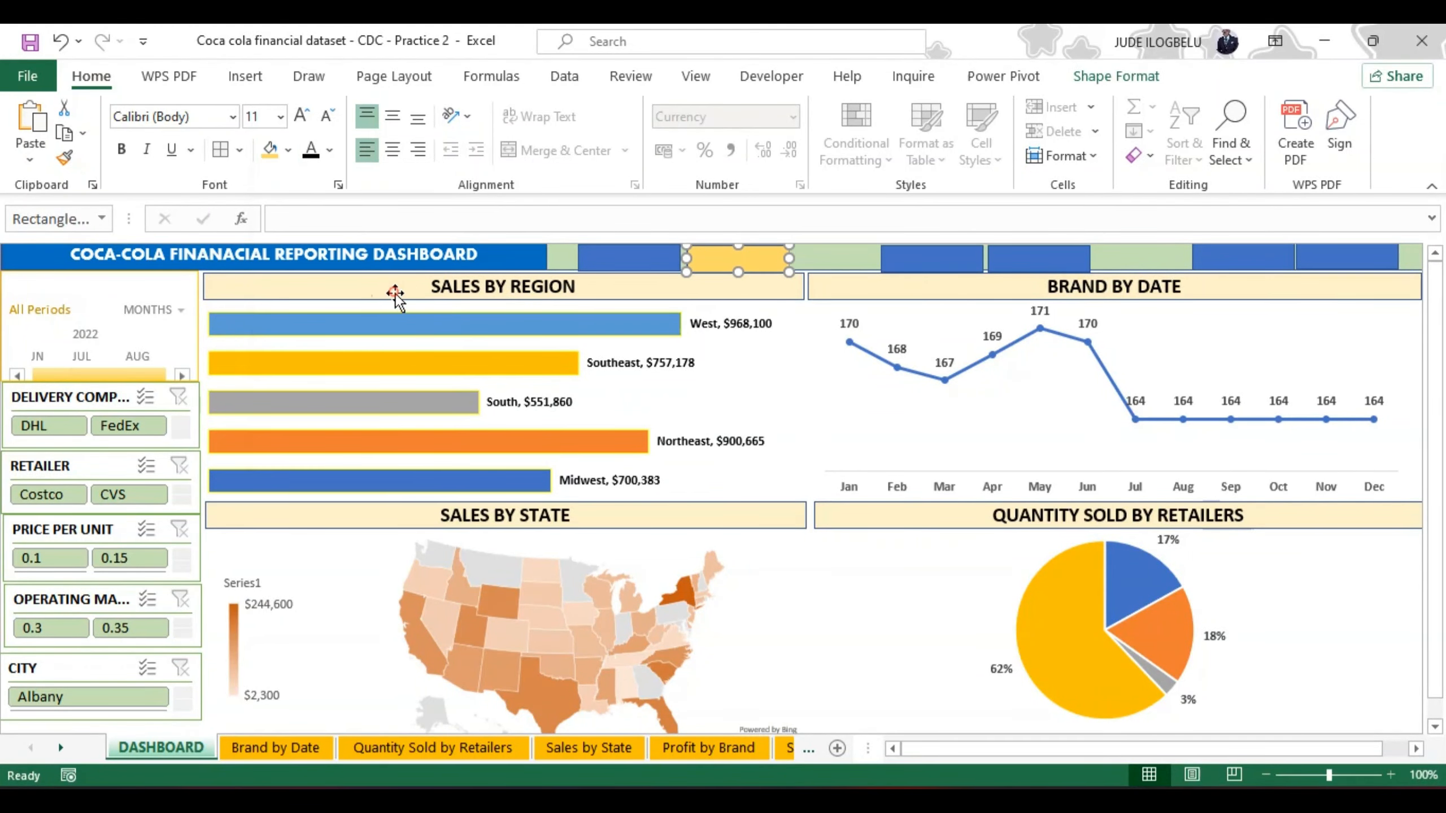
Step: Fill the second rectangles of the second and third header pairs with the same light gold as the first pair's
left_click(1017, 253)
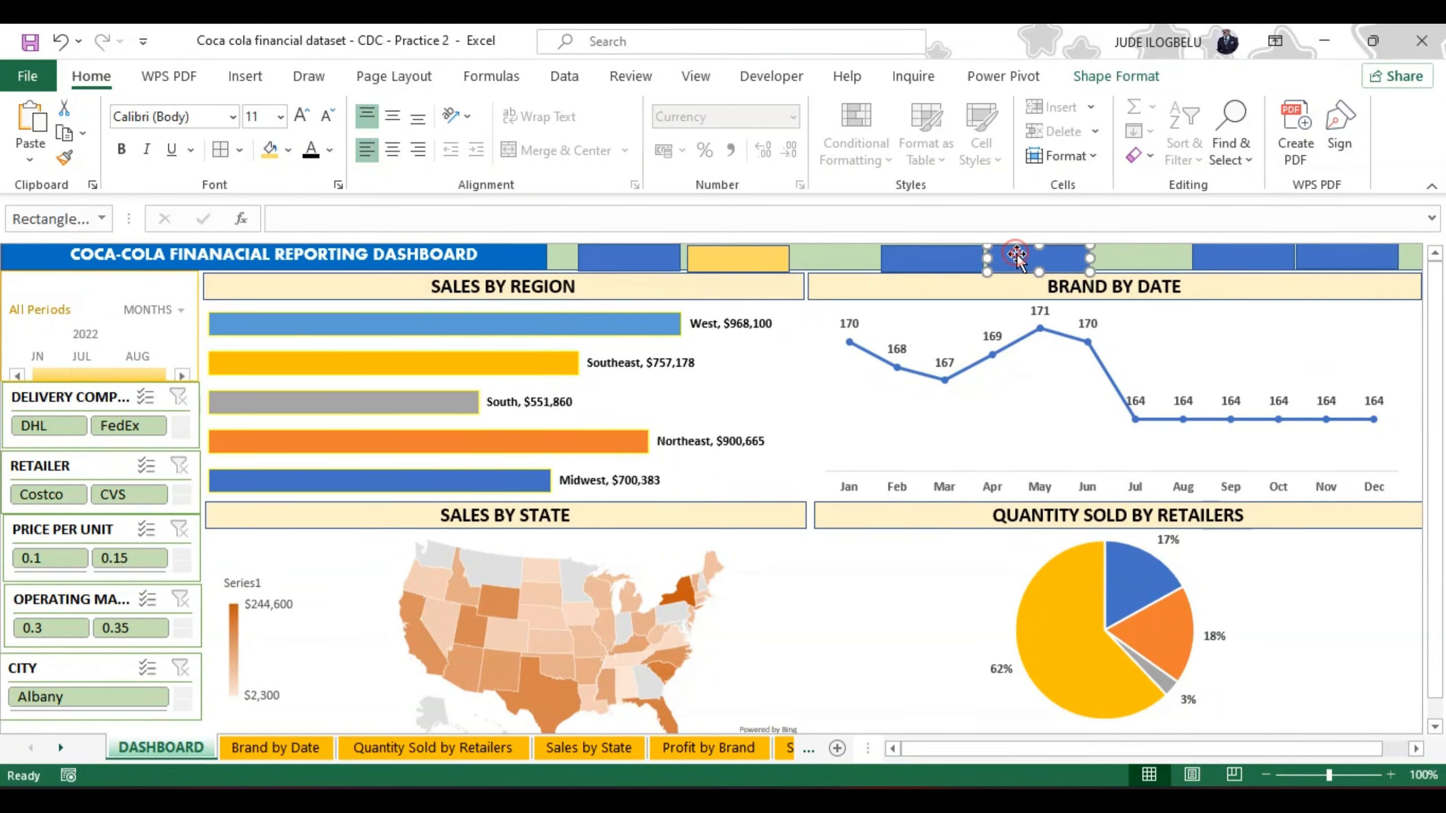
left_click(271, 152)
left_click(1351, 257)
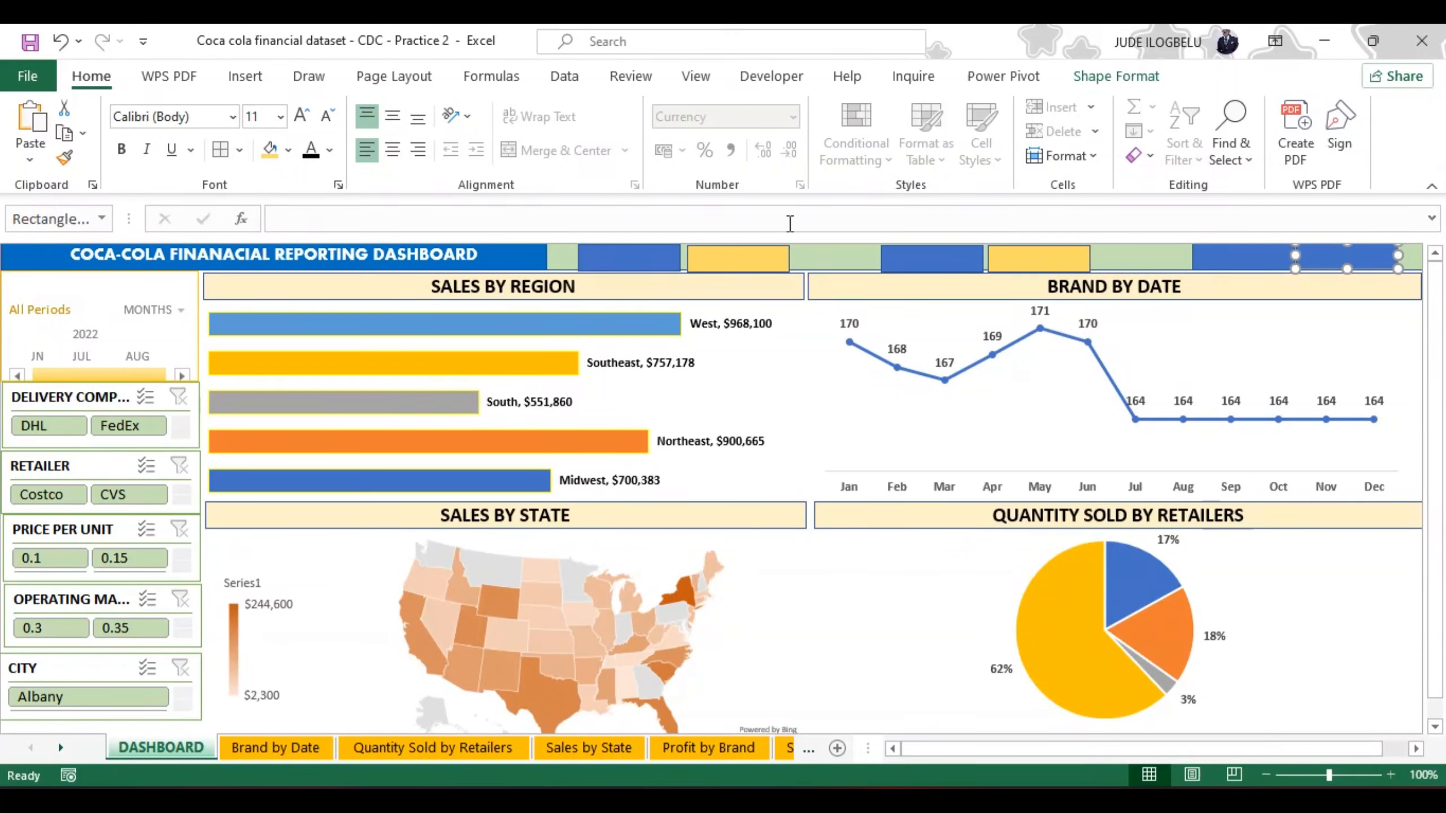
left_click(269, 150)
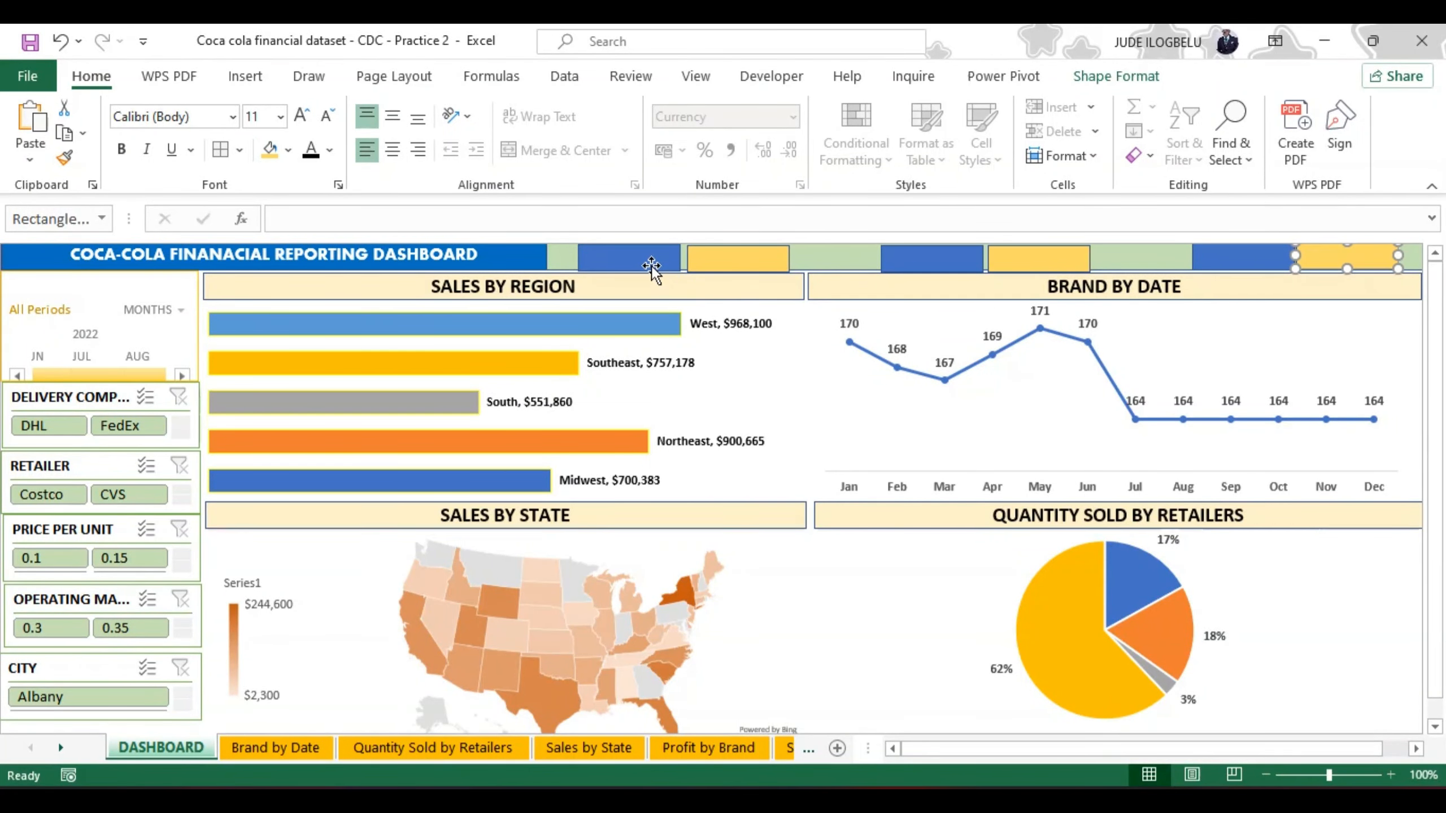
Step: Fill the first rectangle of each of the three header pairs with the orange theme colour
left_click(637, 260)
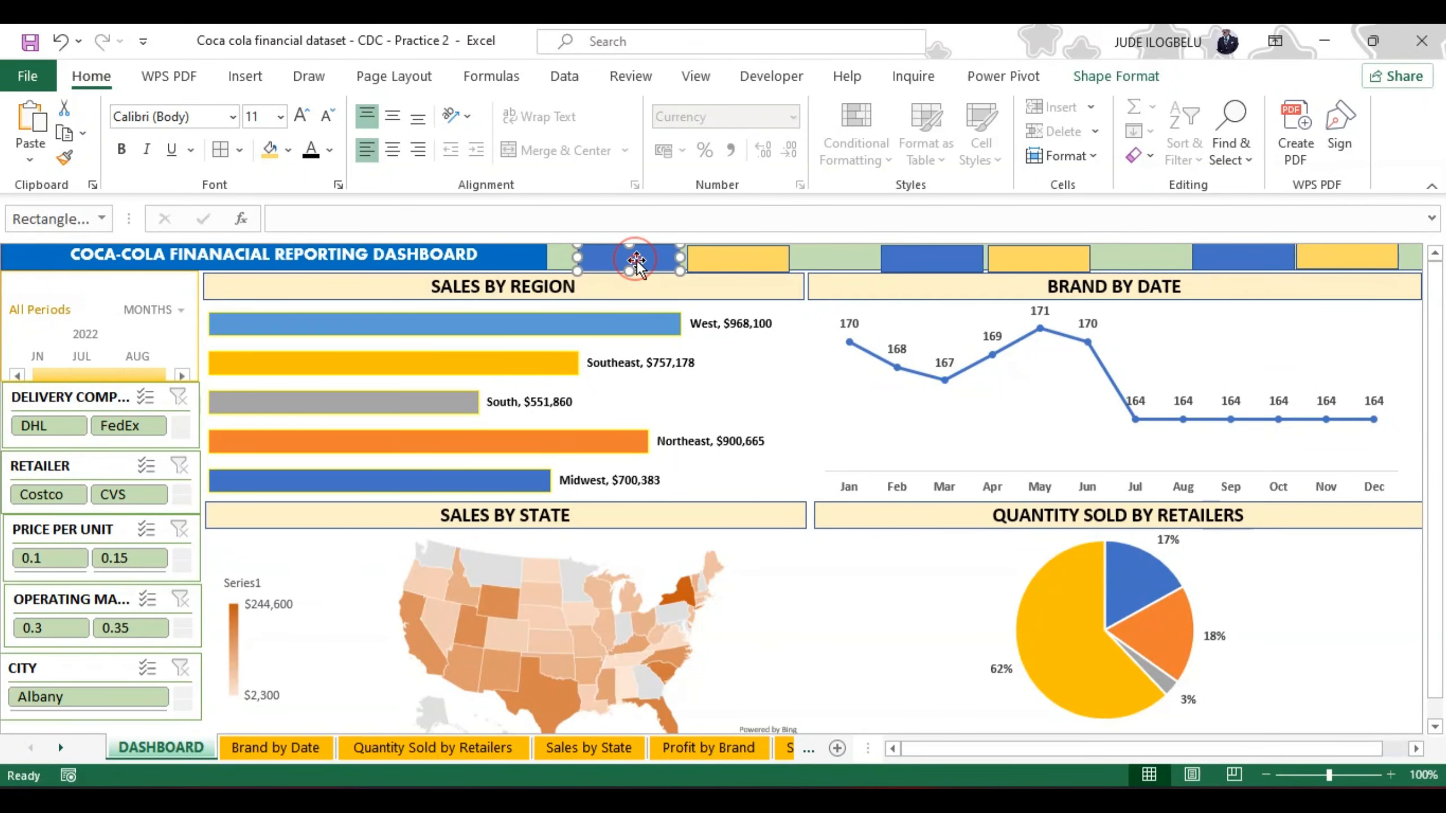
left_click(288, 153)
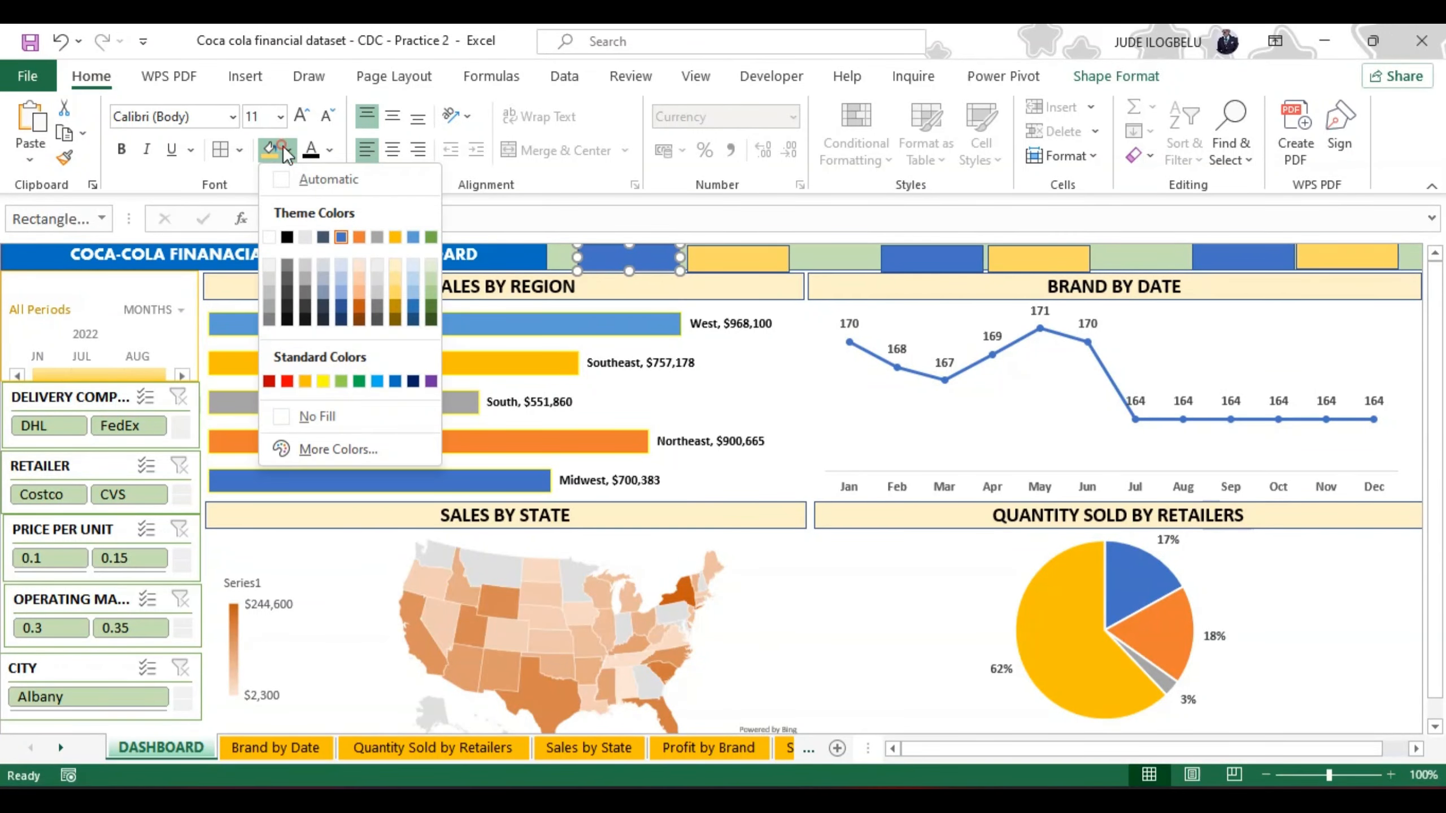
left_click(359, 239)
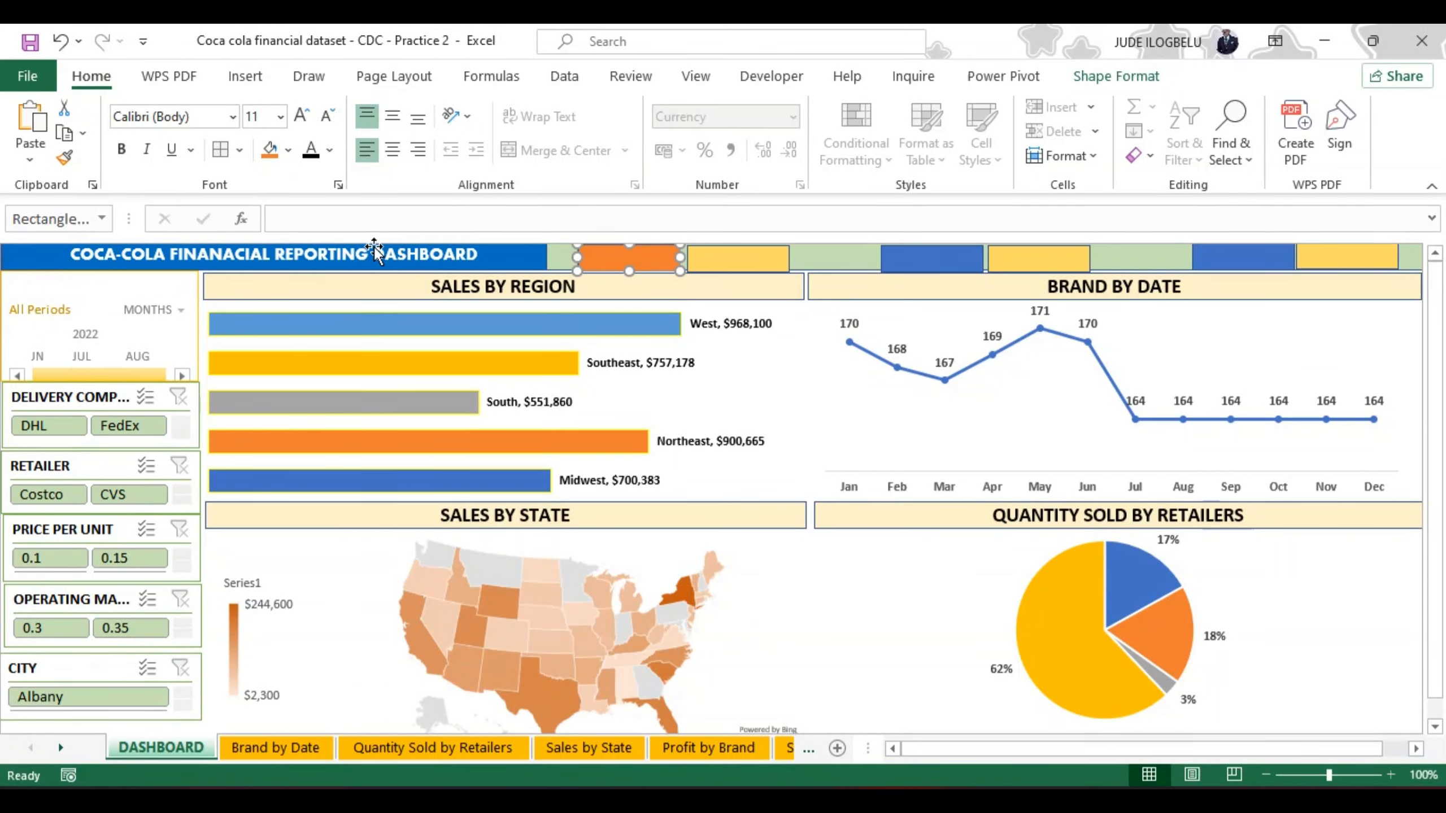
left_click(920, 257)
left_click(266, 152)
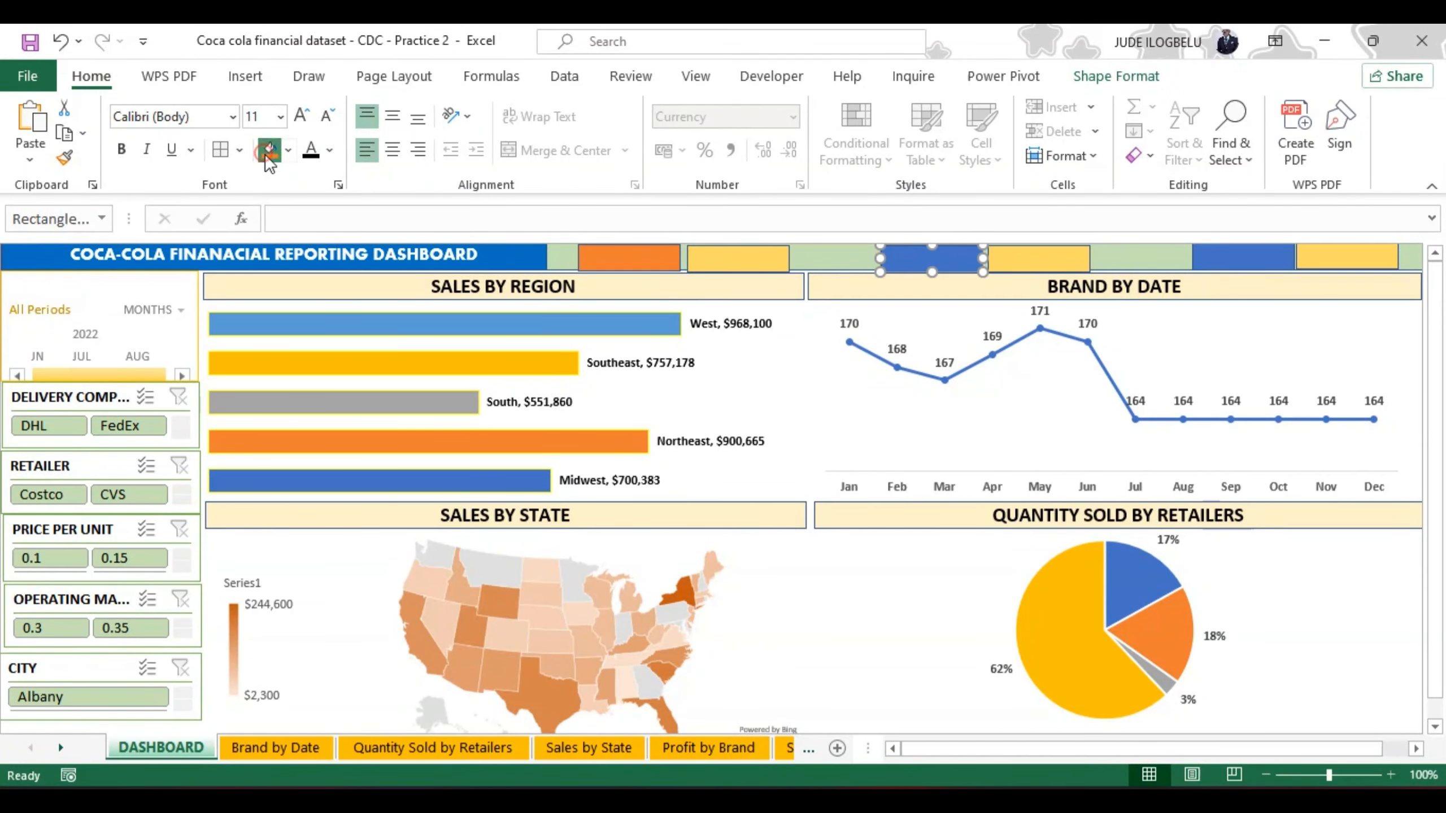
left_click(1222, 260)
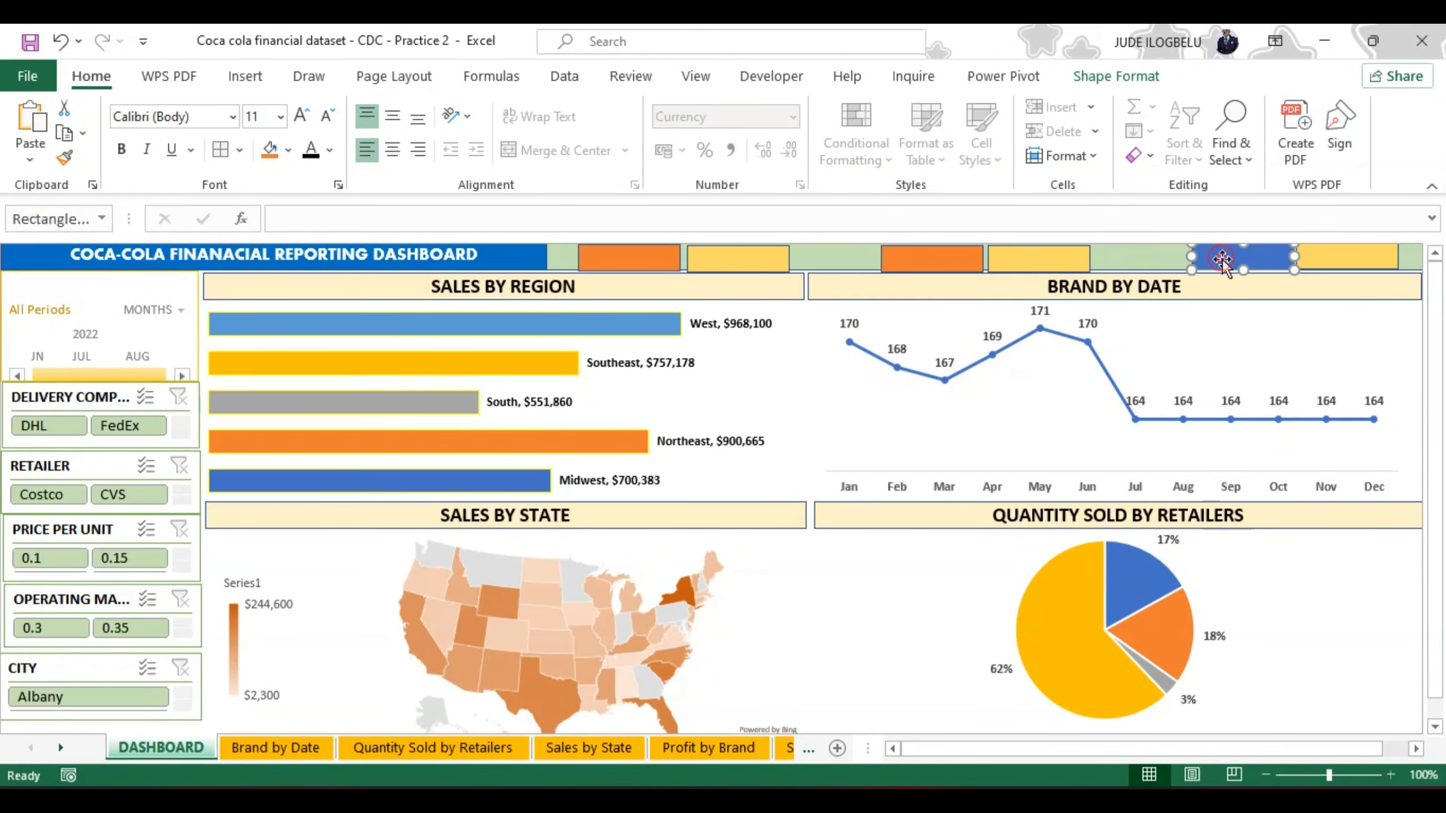
left_click(270, 150)
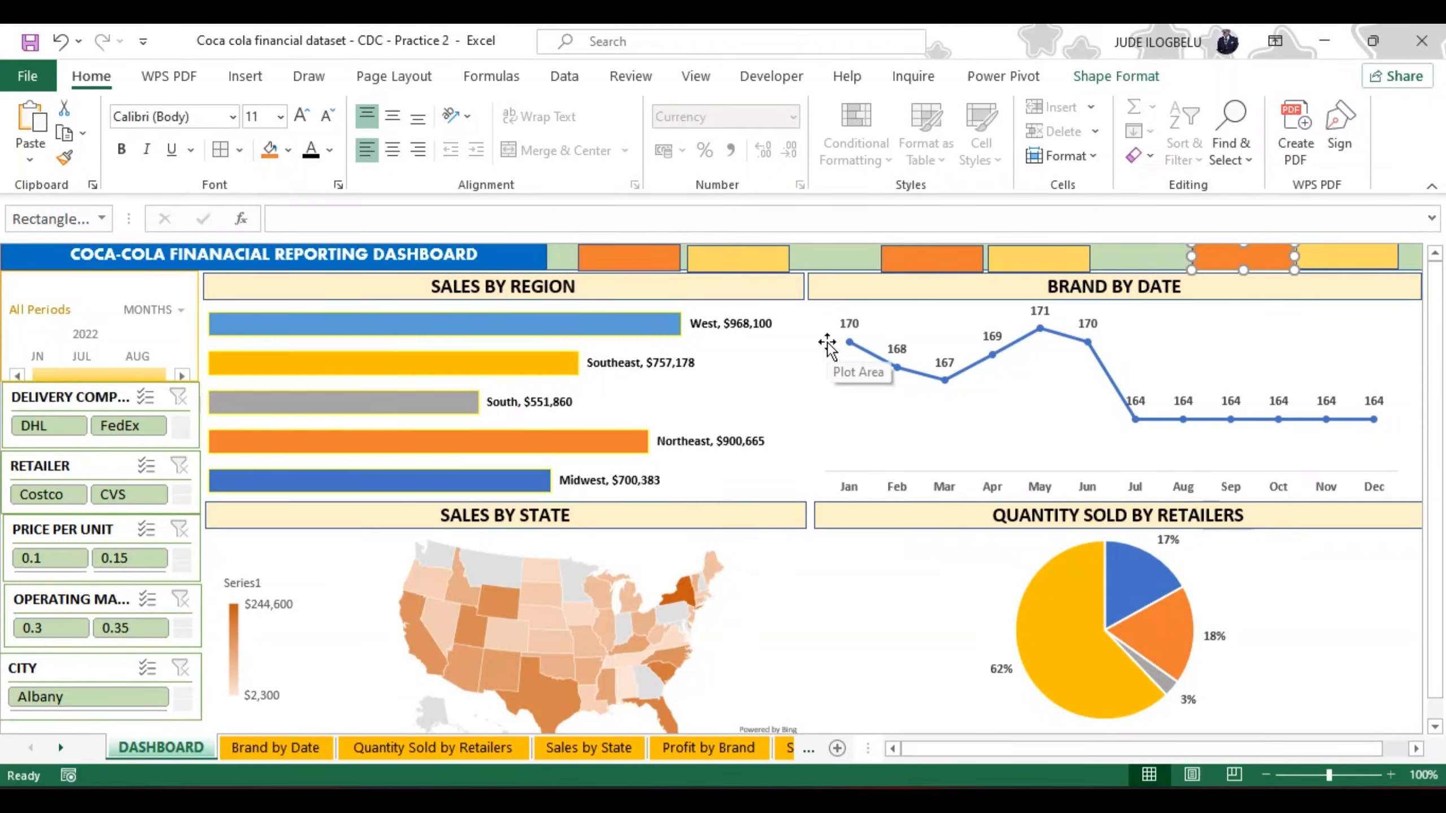
Step: Label the first pair's orange rectangle BEST STATE and format the text bold at 12 pt
left_click(640, 266)
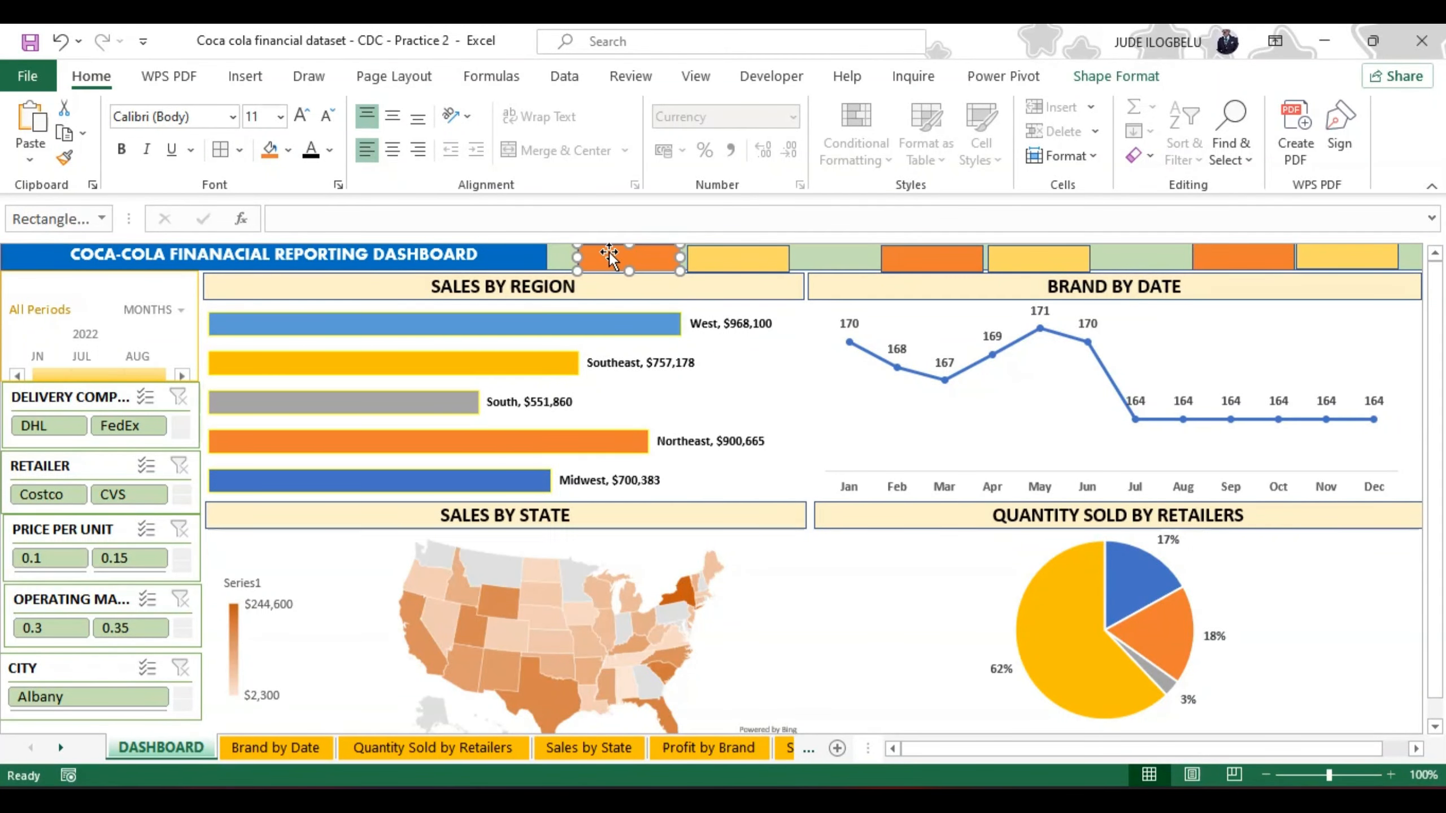
type("BES")
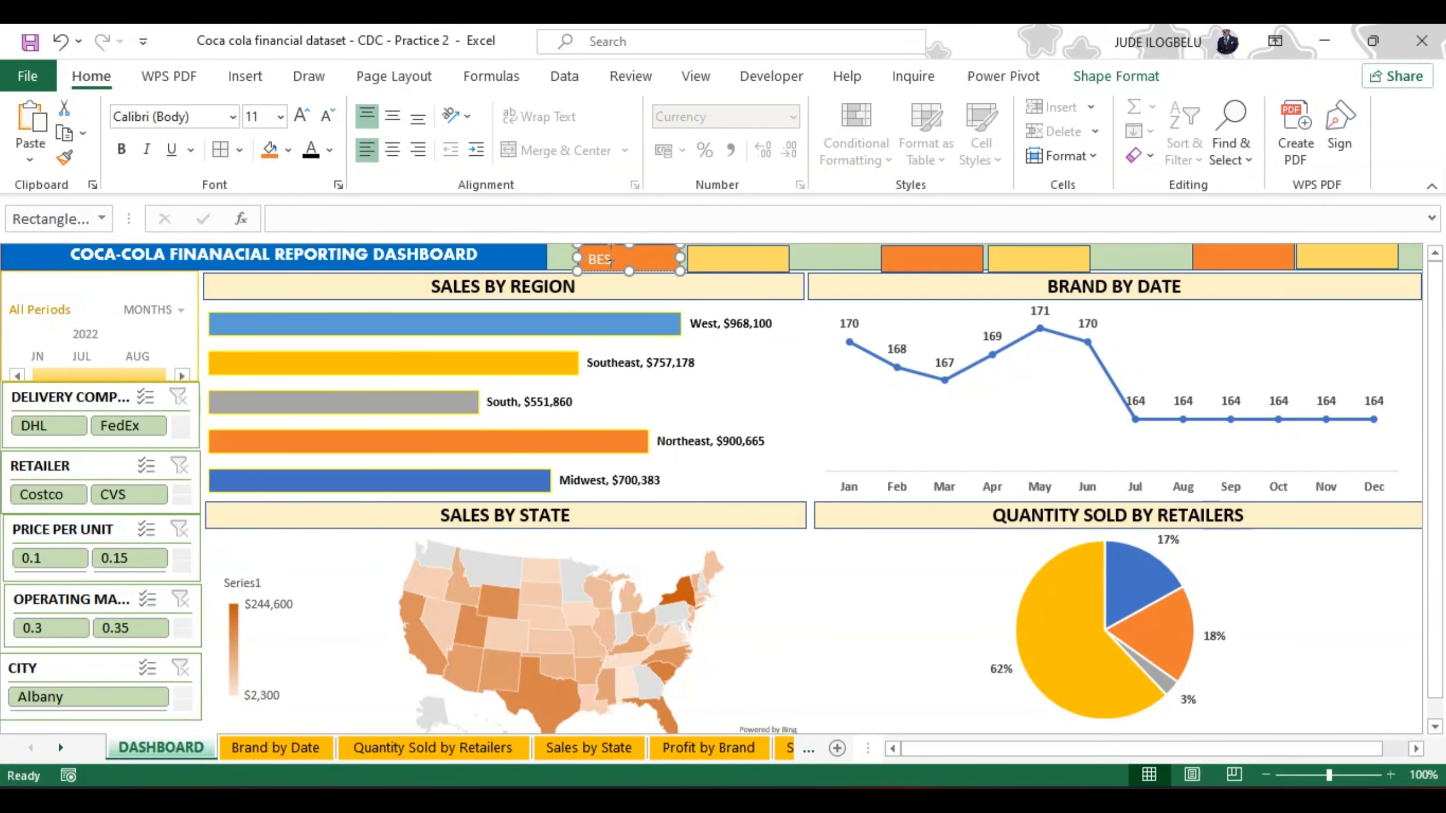
type("T")
type(" SS")
type("ATE")
key("shift+Left")
key("shift+Left")
key("ctrl+b")
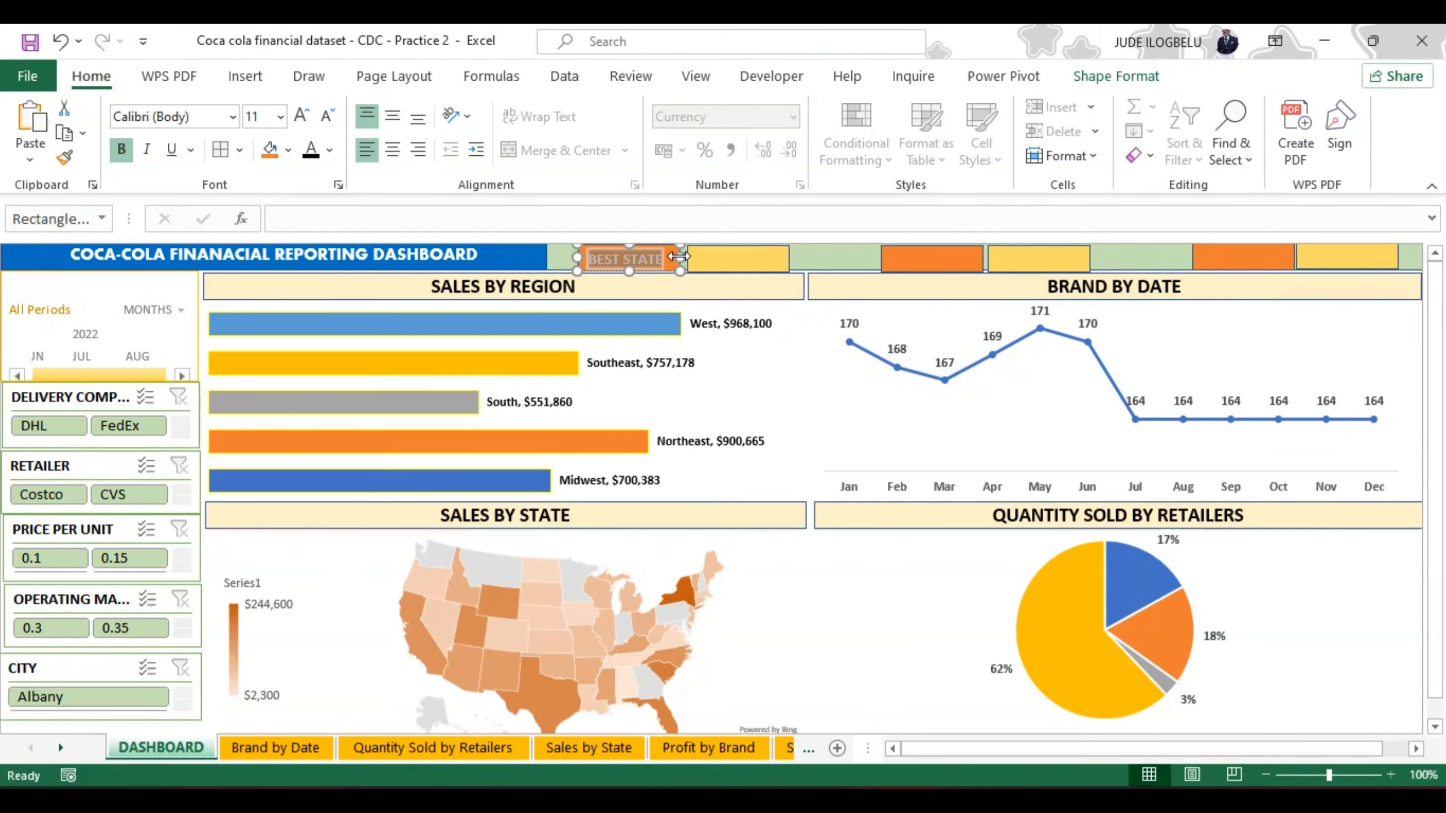
left_click(302, 120)
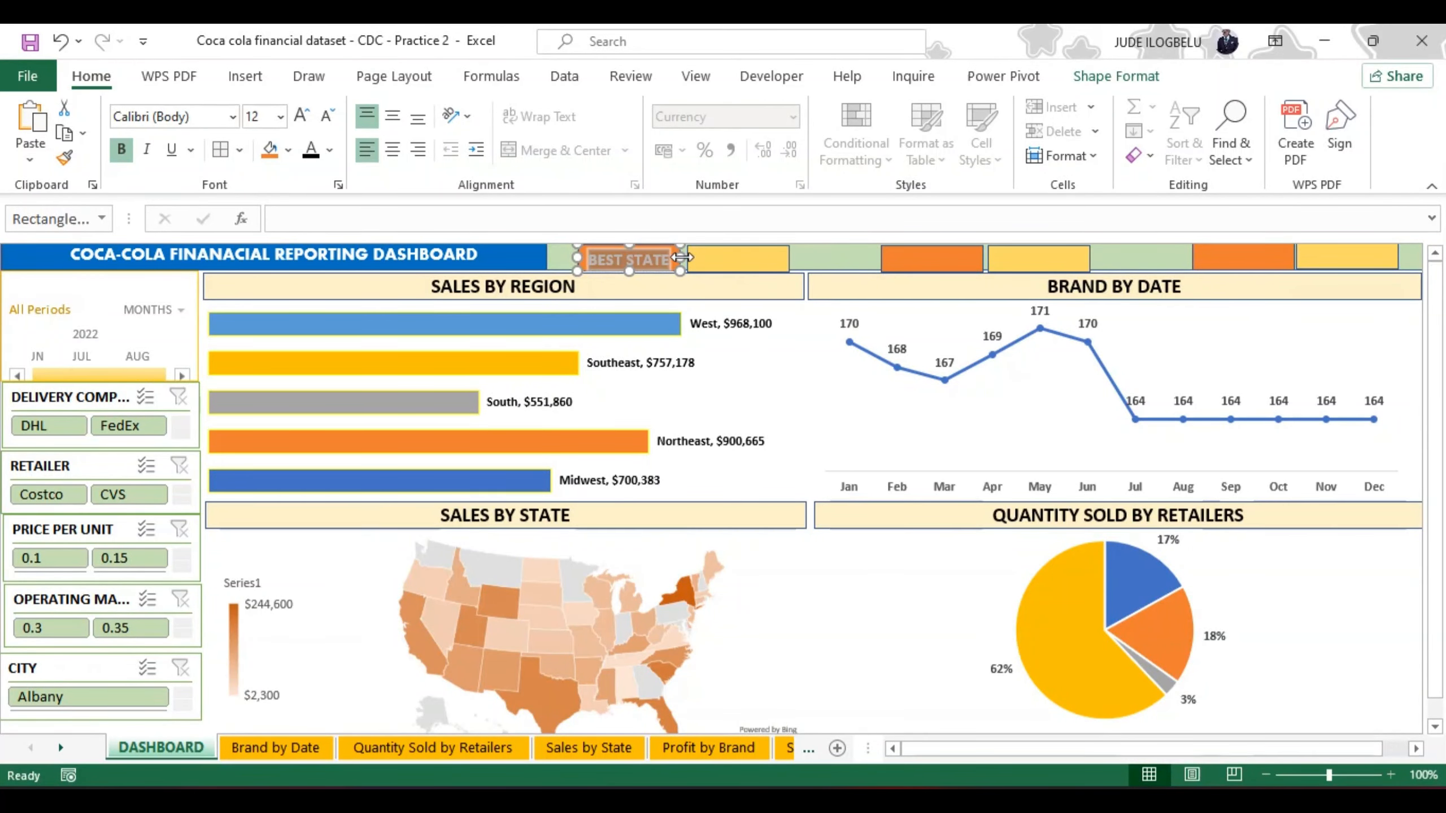
left_click(662, 259)
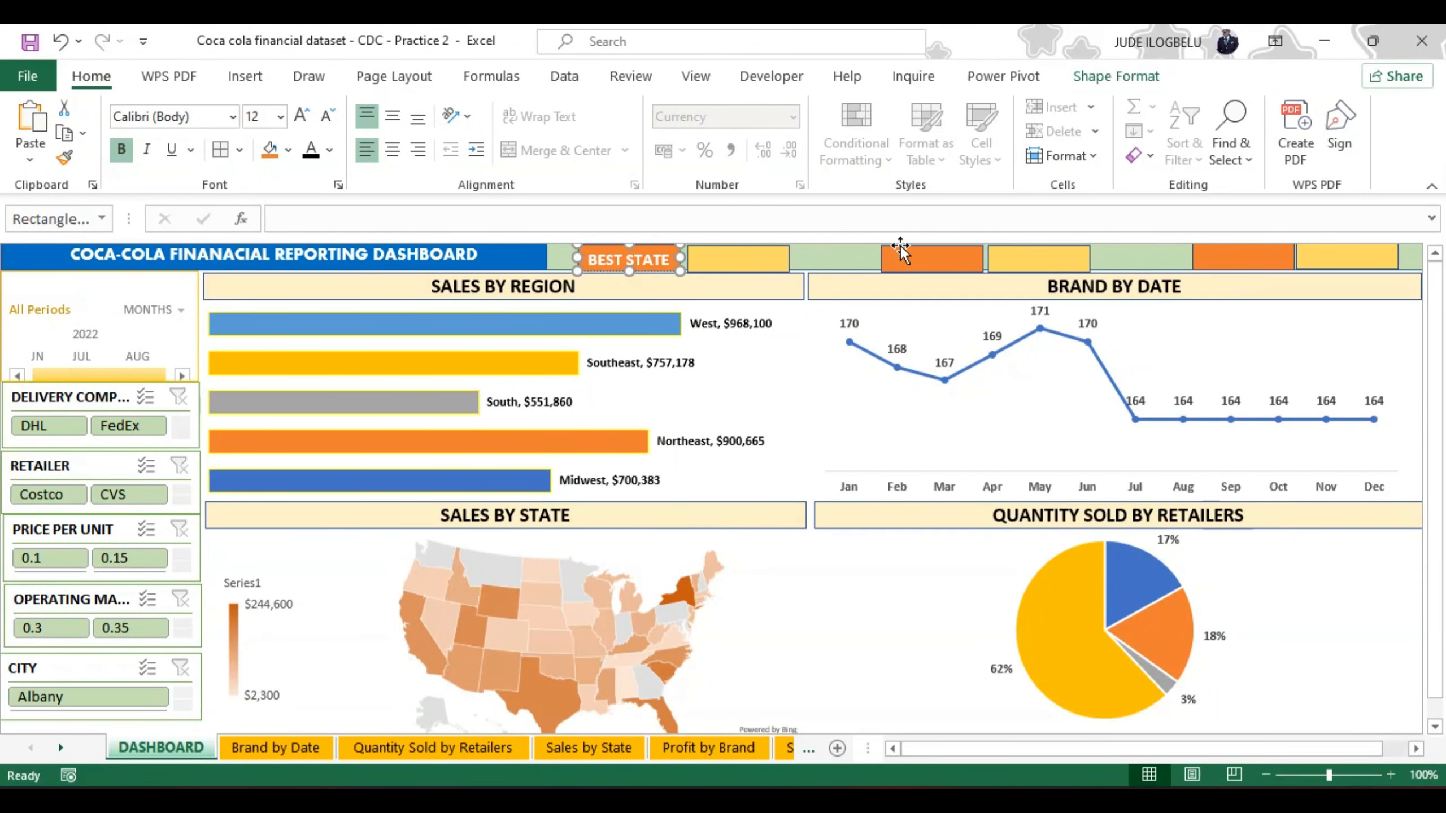
Step: Label the second pair's orange rectangle BEST REGION and widen the rectangle slightly so the text fits on one line
left_click(908, 258)
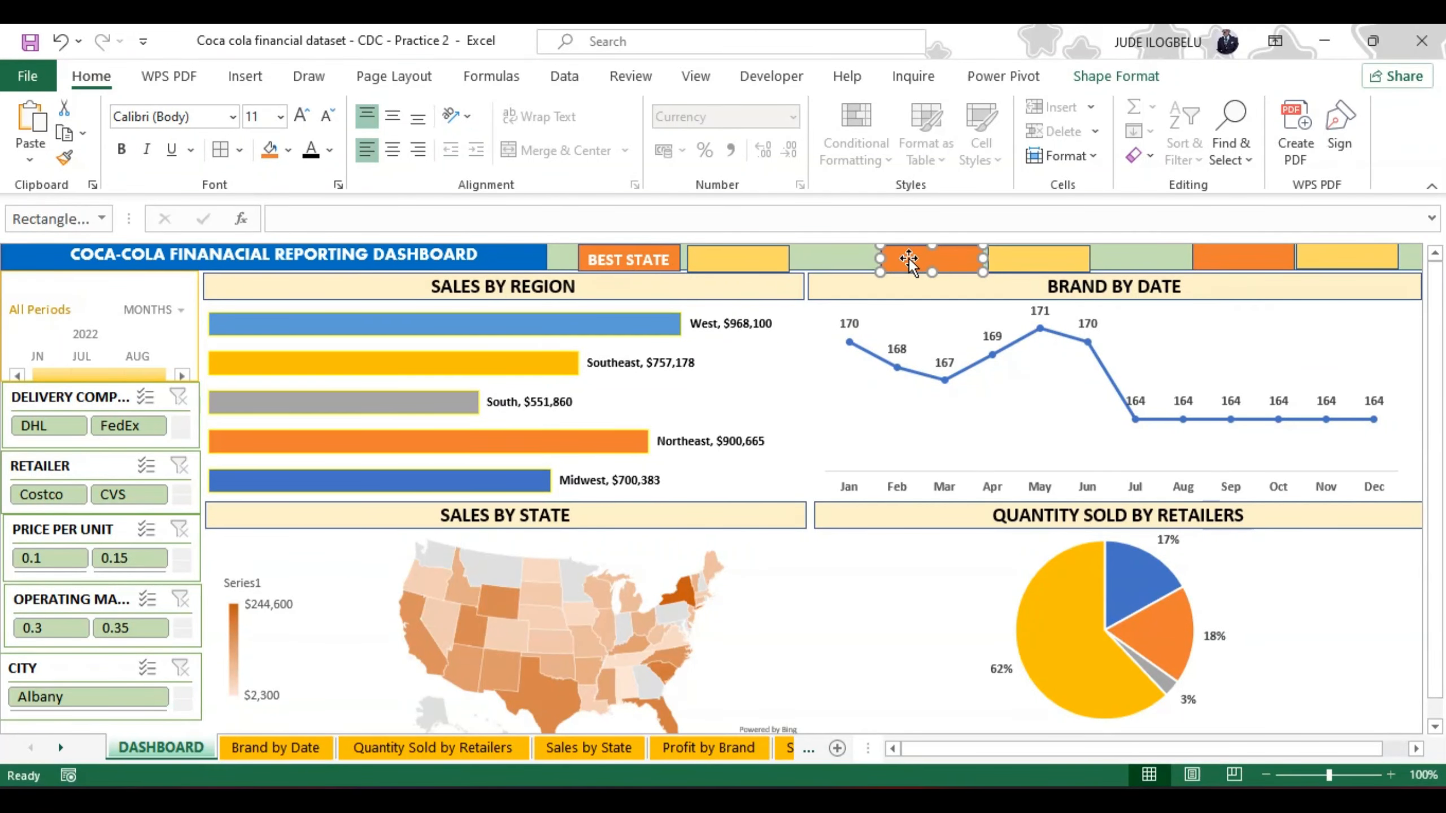
type("BEST REGION")
left_click_drag(879, 260, 870, 259)
Step: Make the BEST REGION text bold and centre it vertically and horizontally in its rectangle
double_click(892, 258)
key("shift+Right")
key("shift+Right")
key("shift+Right")
key("shift+Right")
key("shift+Right")
key("shift+Right")
key("shift+Right")
key("ctrl+b")
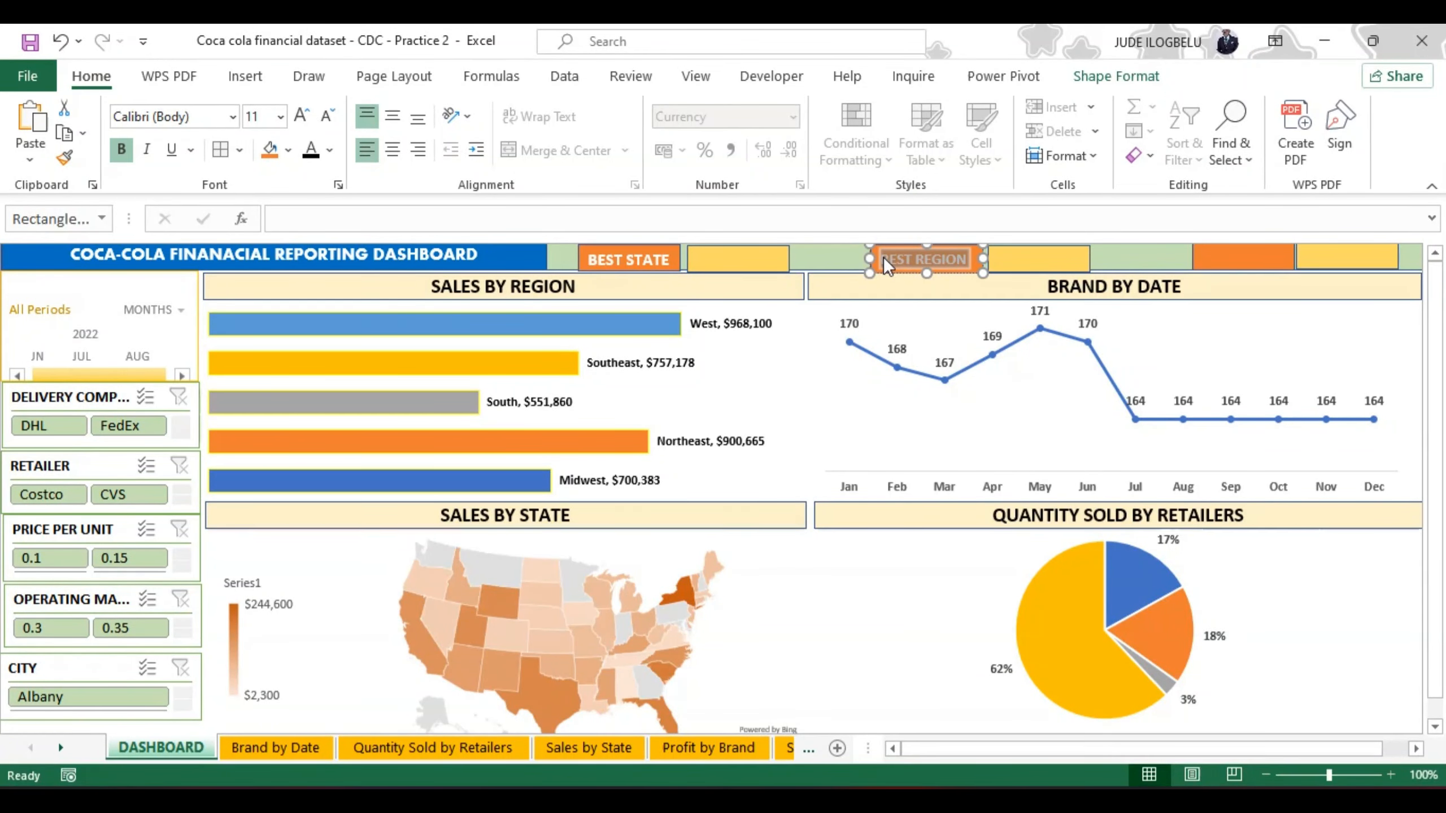
left_click(391, 117)
left_click(393, 148)
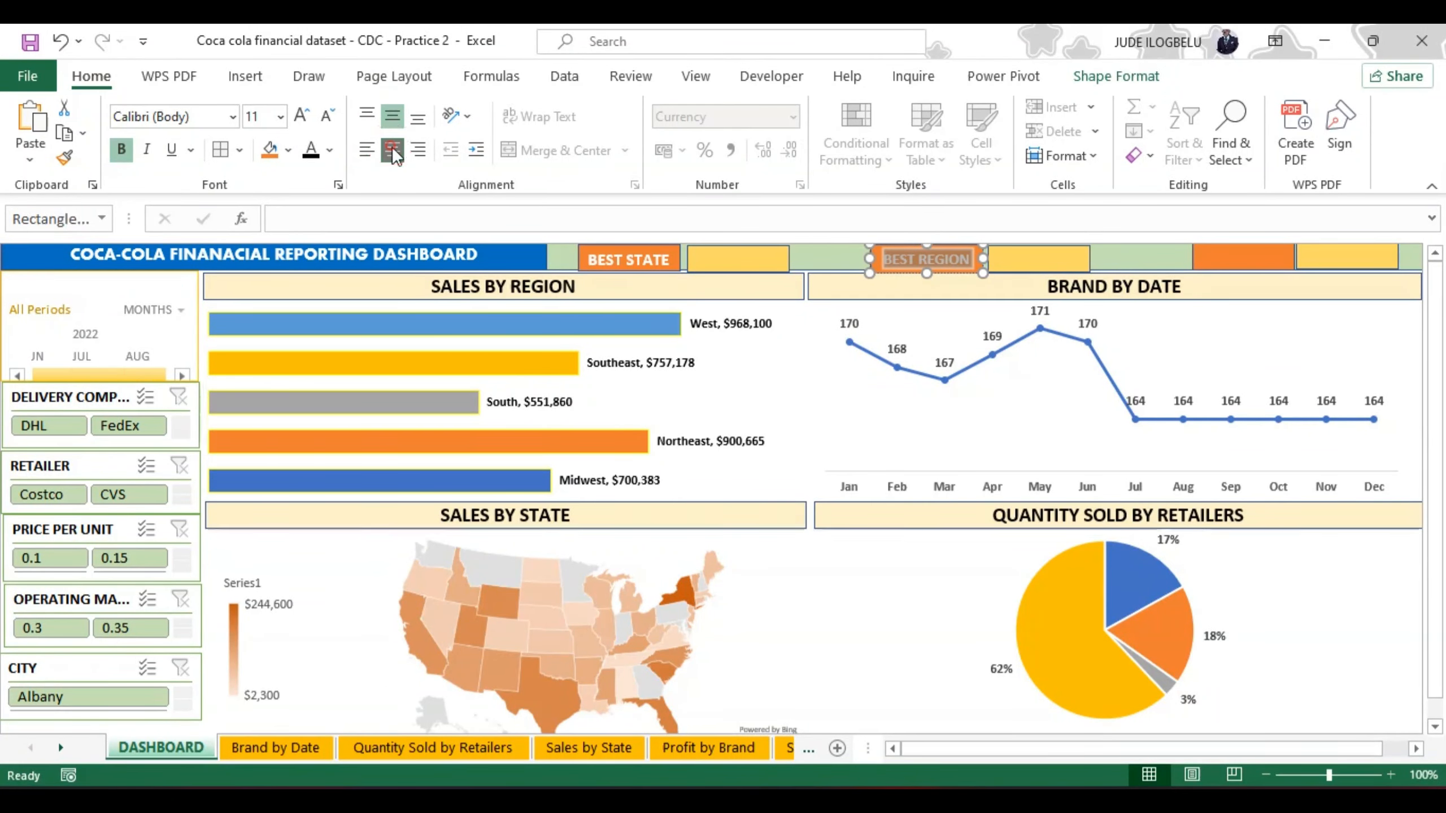
Step: Centre the BEST STATE text vertically and horizontally in its rectangle
left_click(597, 260)
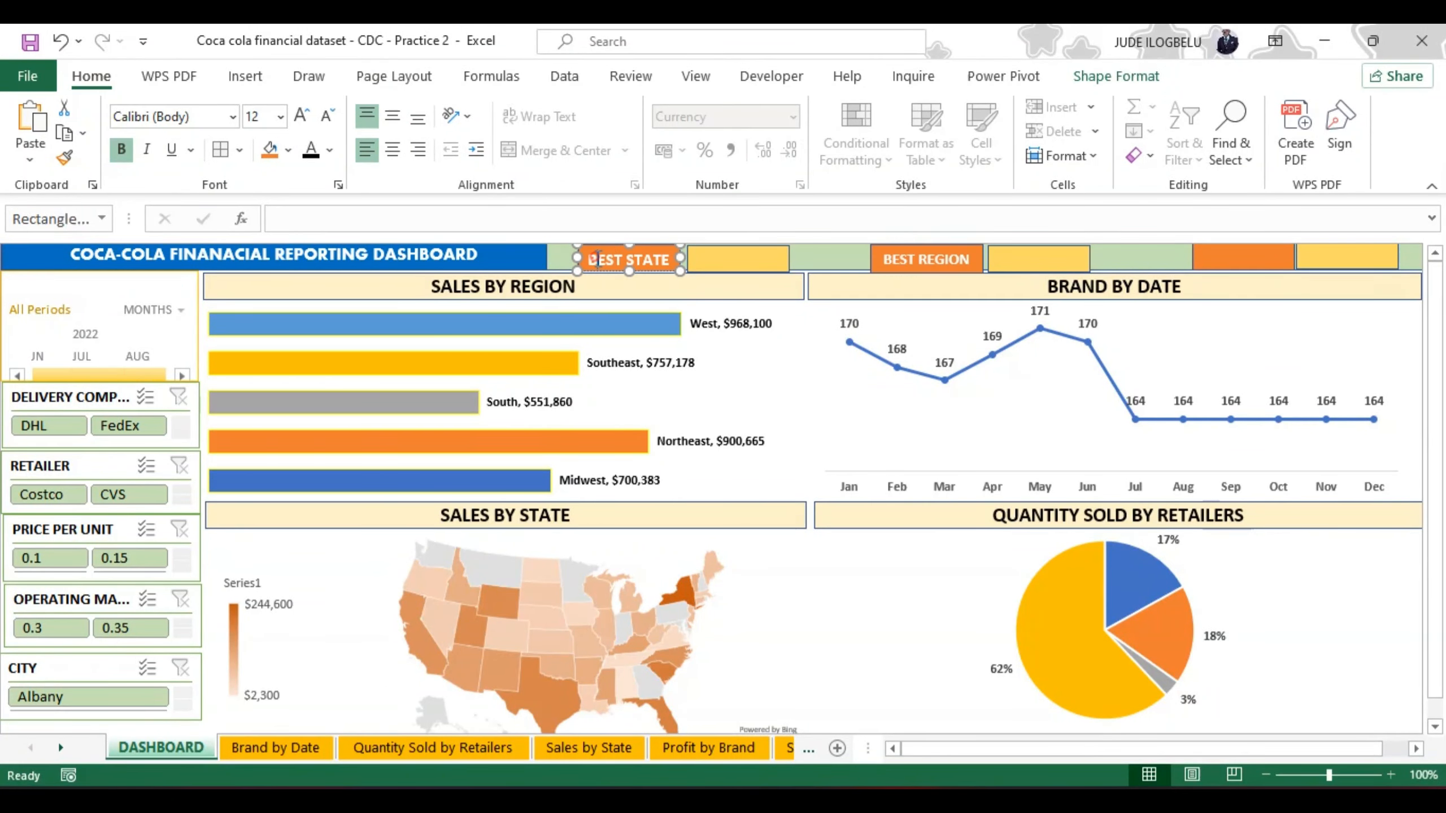
triple_click(597, 257)
left_click(399, 119)
left_click(397, 150)
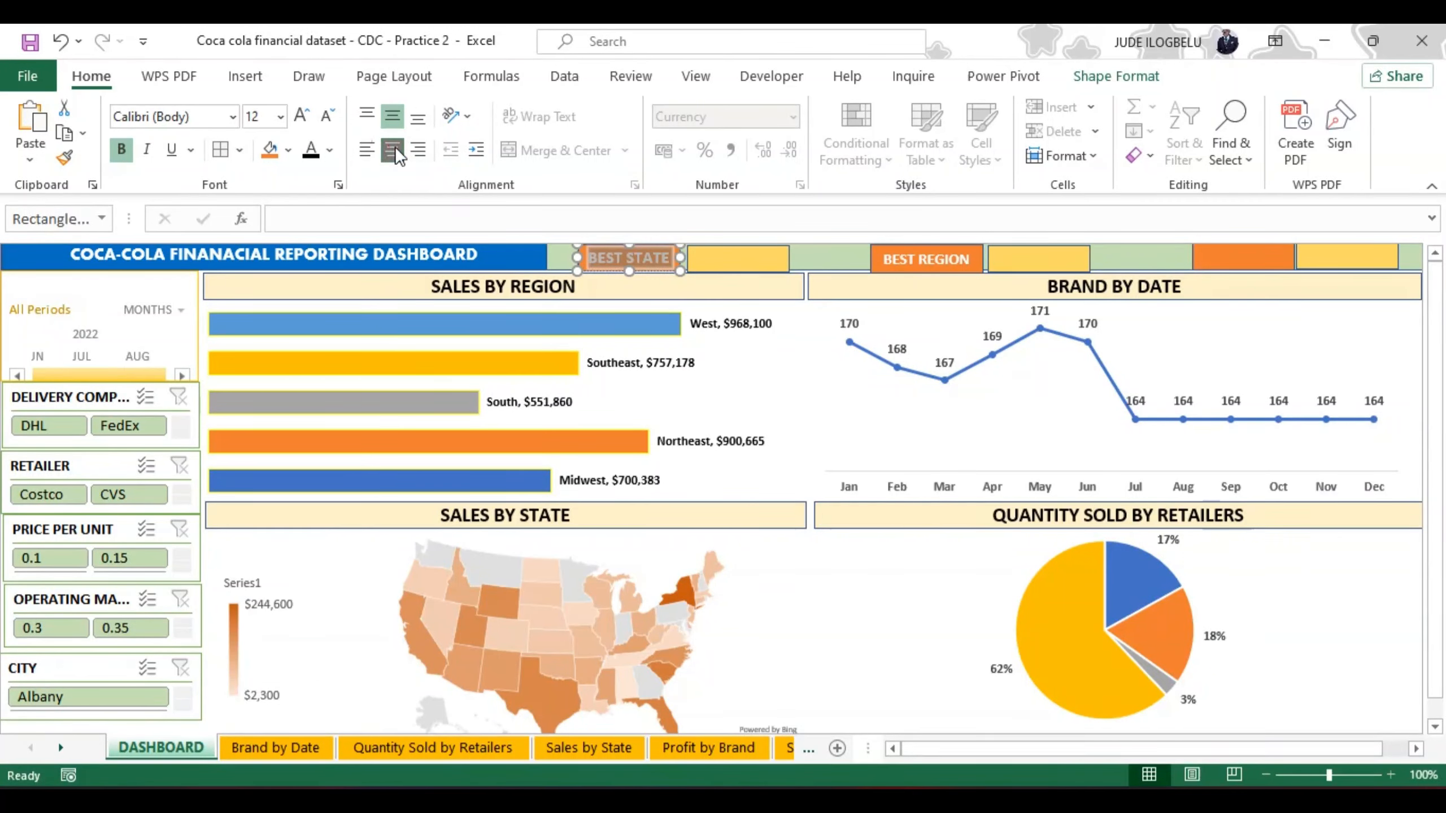
Step: Examine the state, region and retailer maximum sales tables on the Calculations sheet and return to the DASHBOARD sheet
left_click(1220, 254)
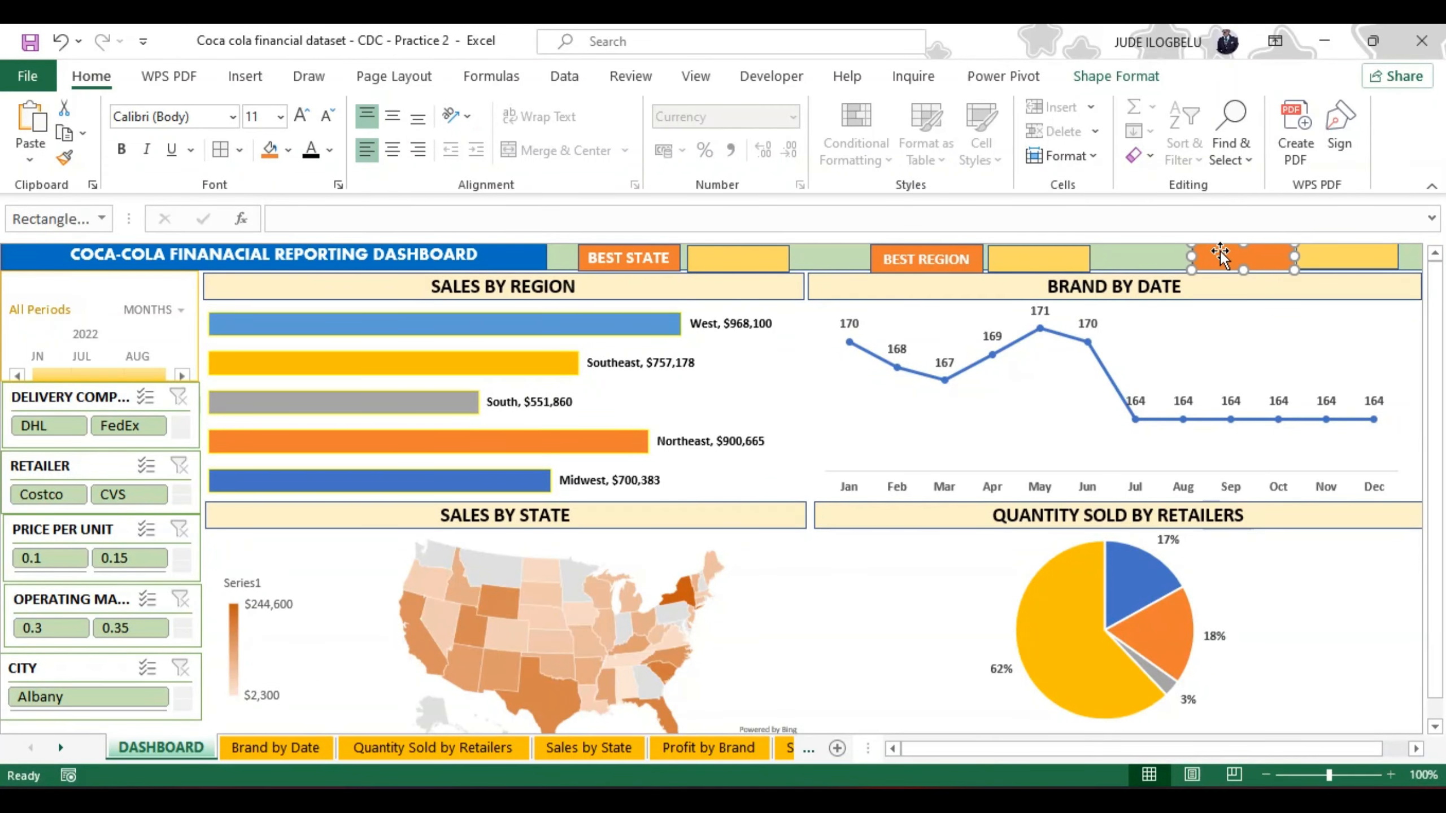
left_click(792, 751)
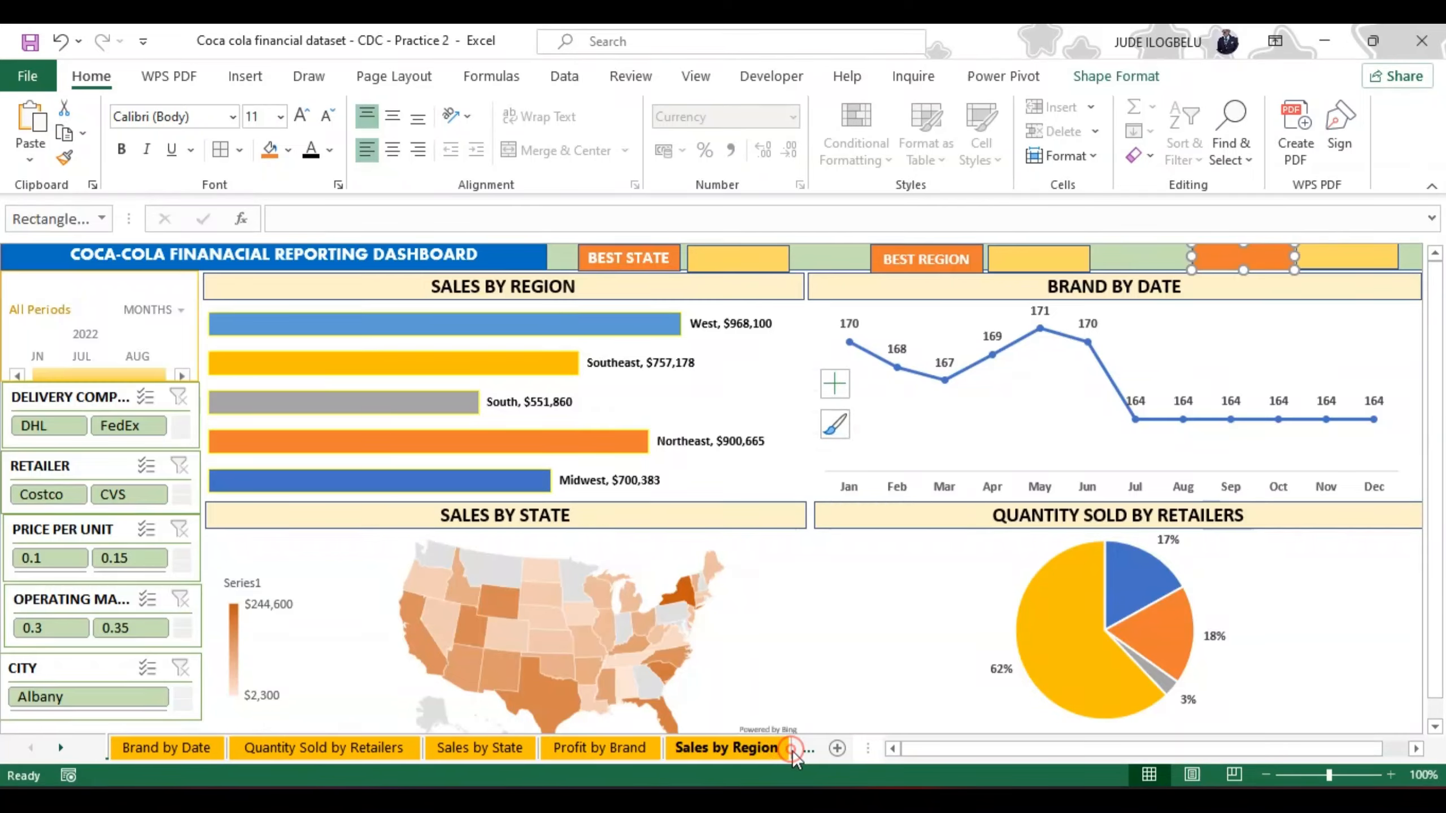
left_click(792, 750)
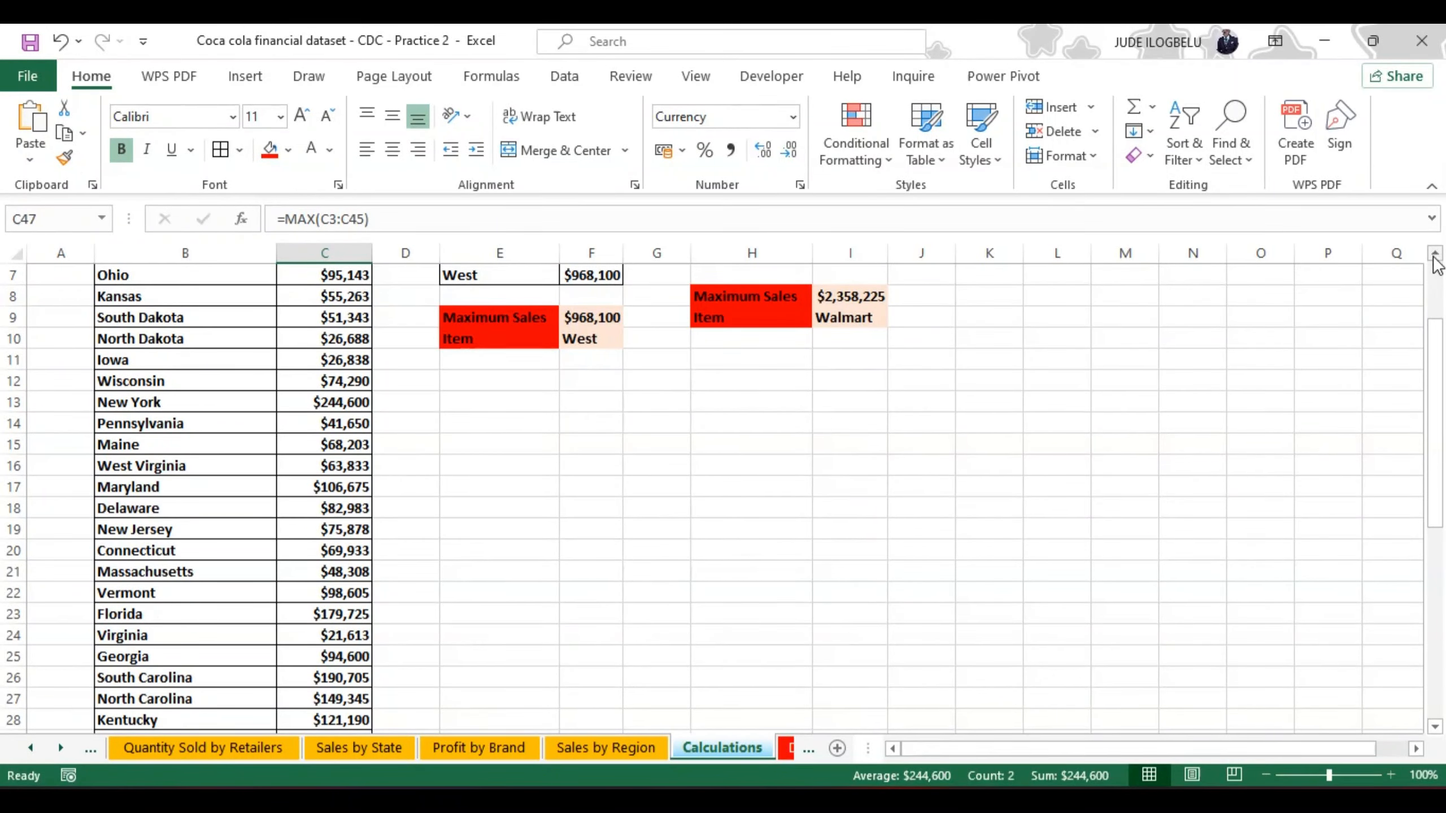
left_click(1434, 255)
left_click(1435, 255)
left_click(1435, 255)
left_click(1435, 255)
left_click(1434, 254)
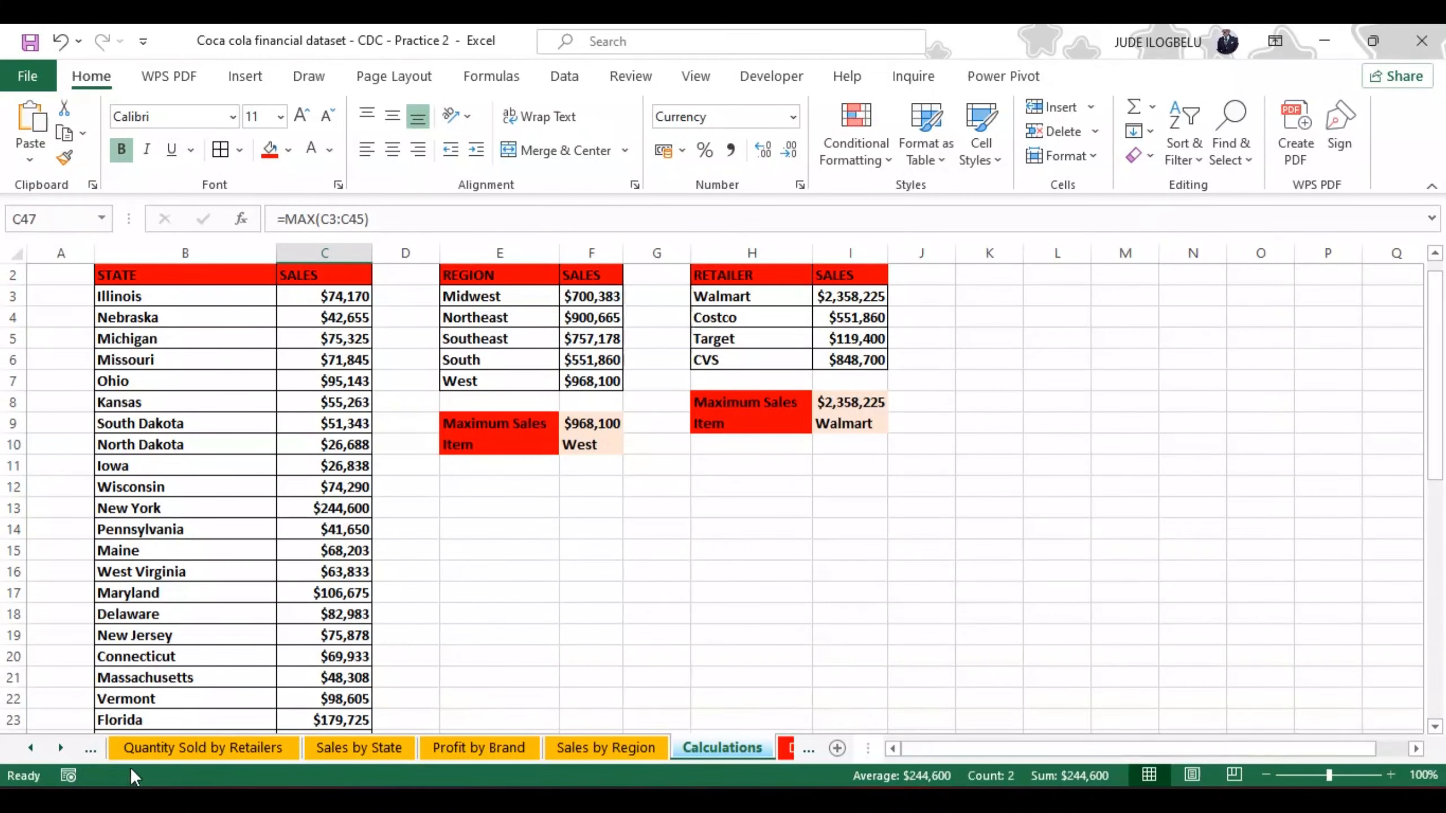
left_click(89, 748)
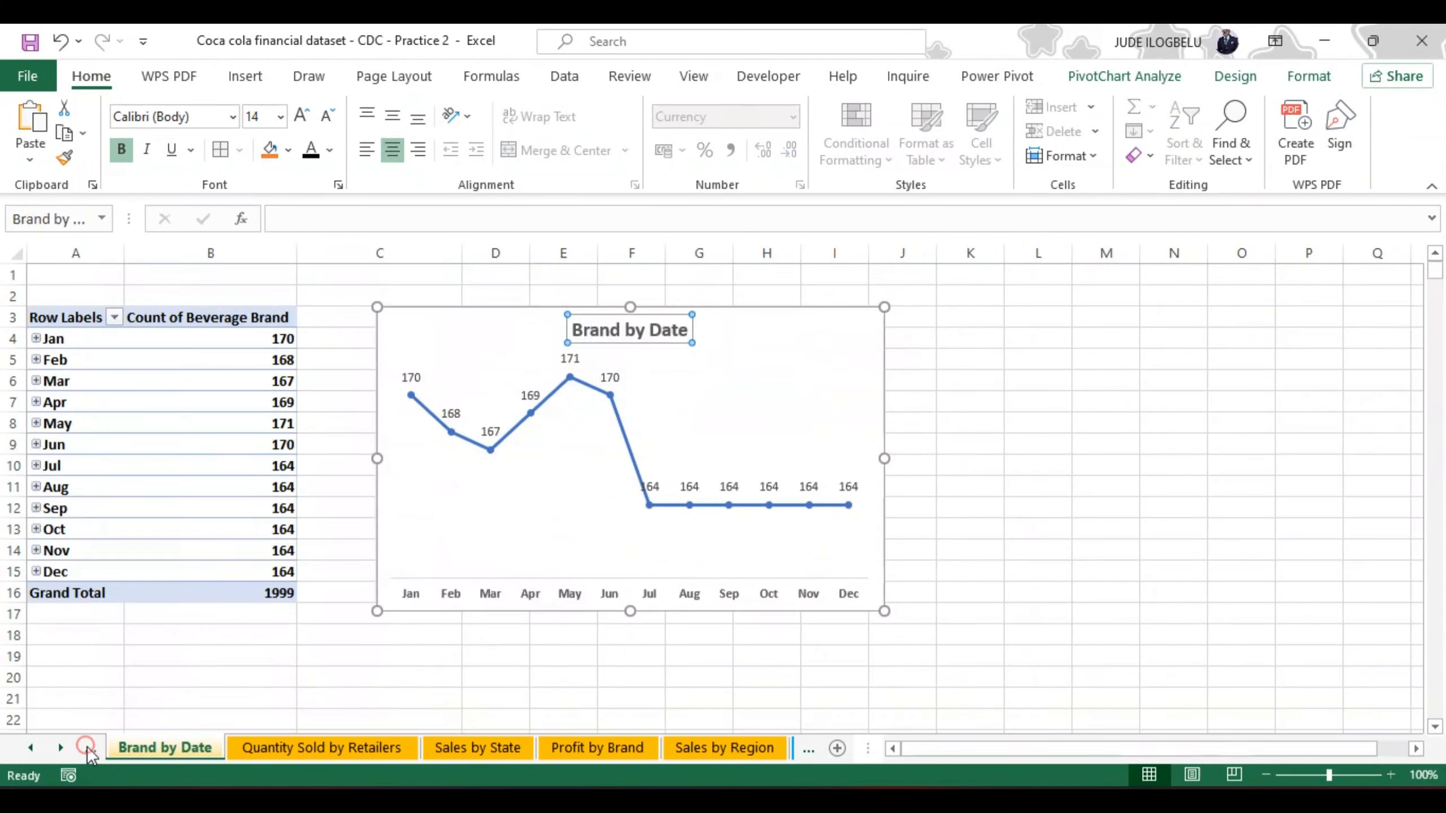
left_click(88, 747)
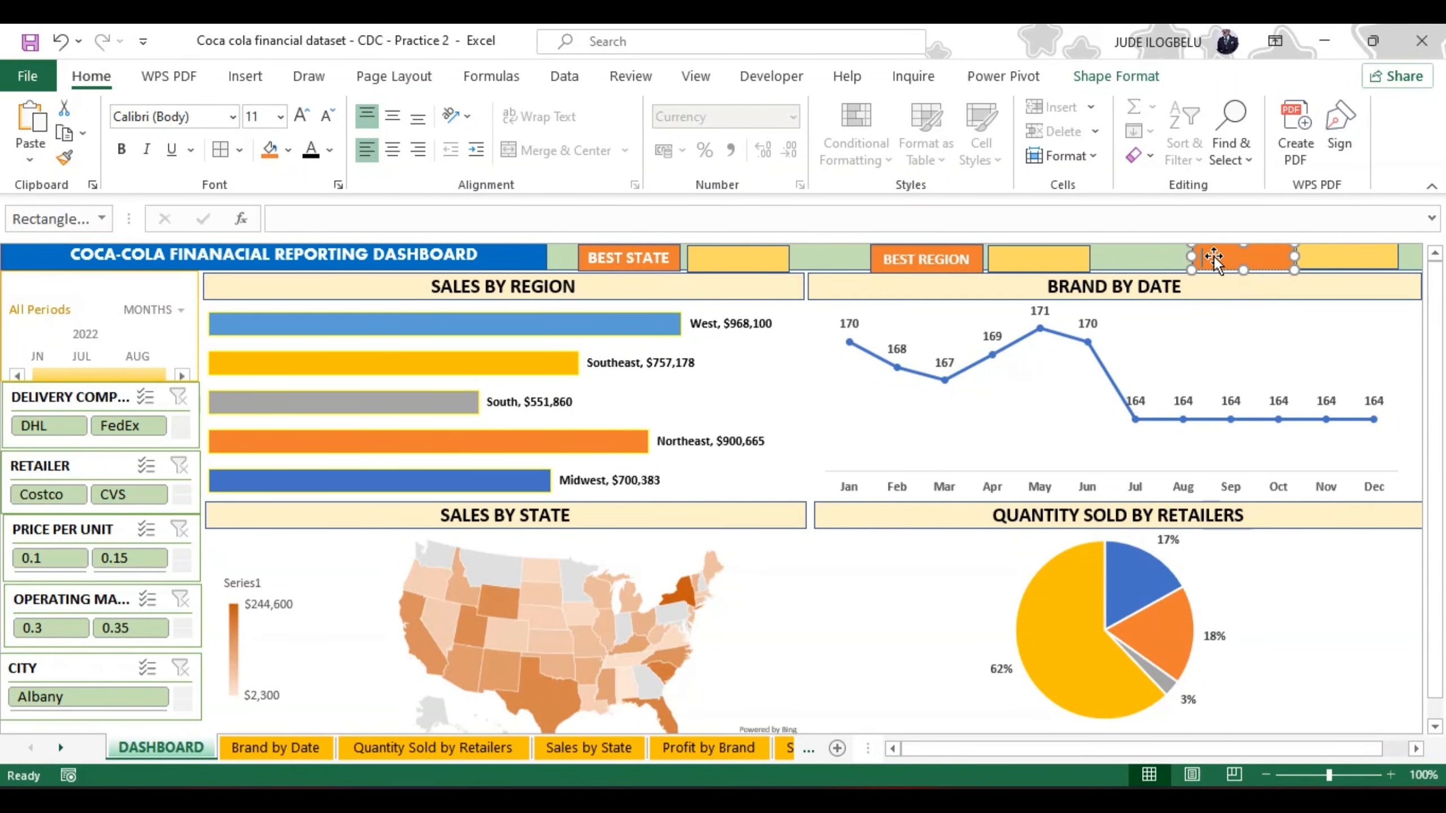
Step: Label the third pair's orange rectangle BEST RETAILER in capitals and widen the rectangle so the text fits on one line
type("BE")
type("rETAILER")
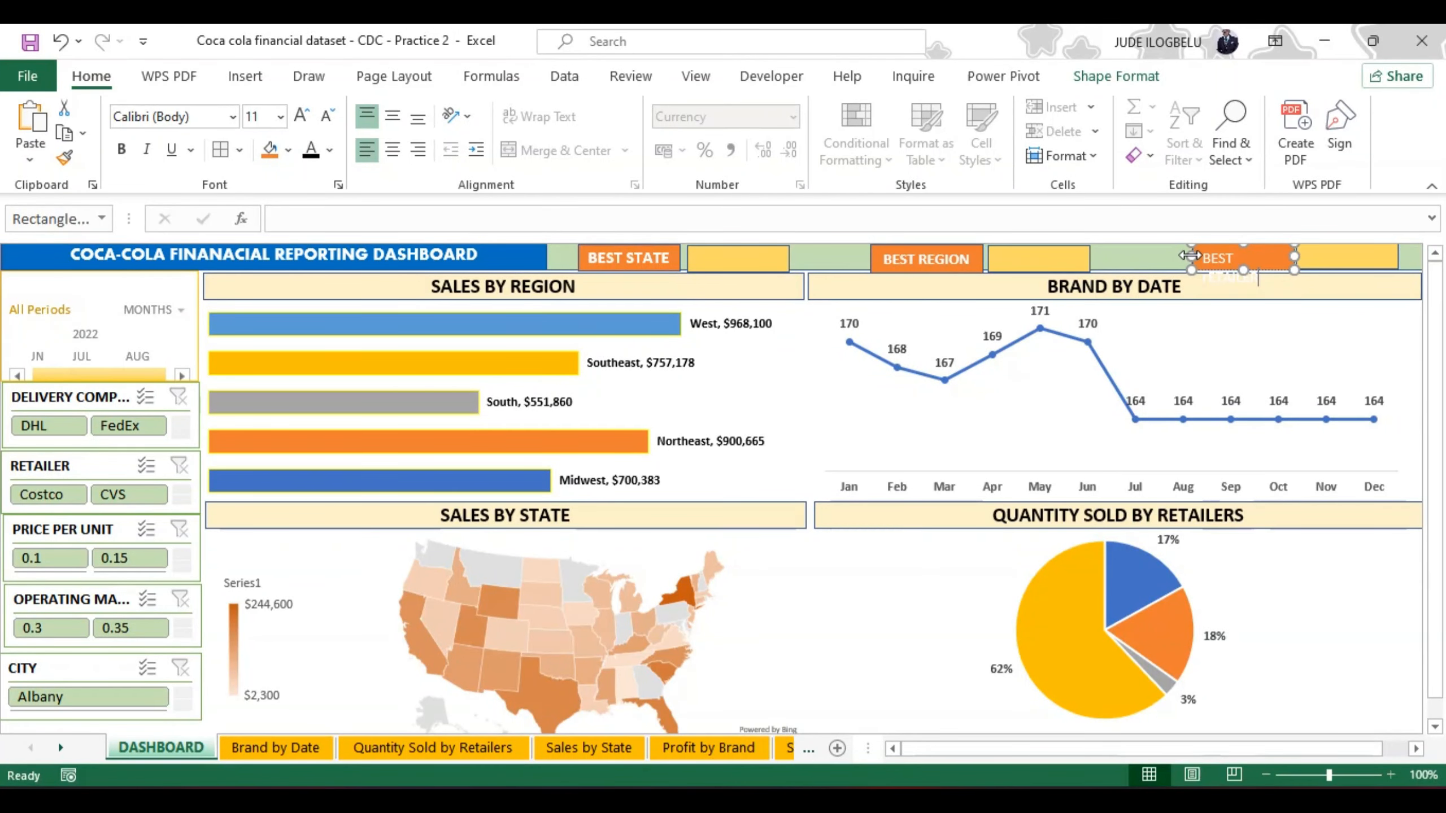
left_click_drag(1189, 259, 1174, 259)
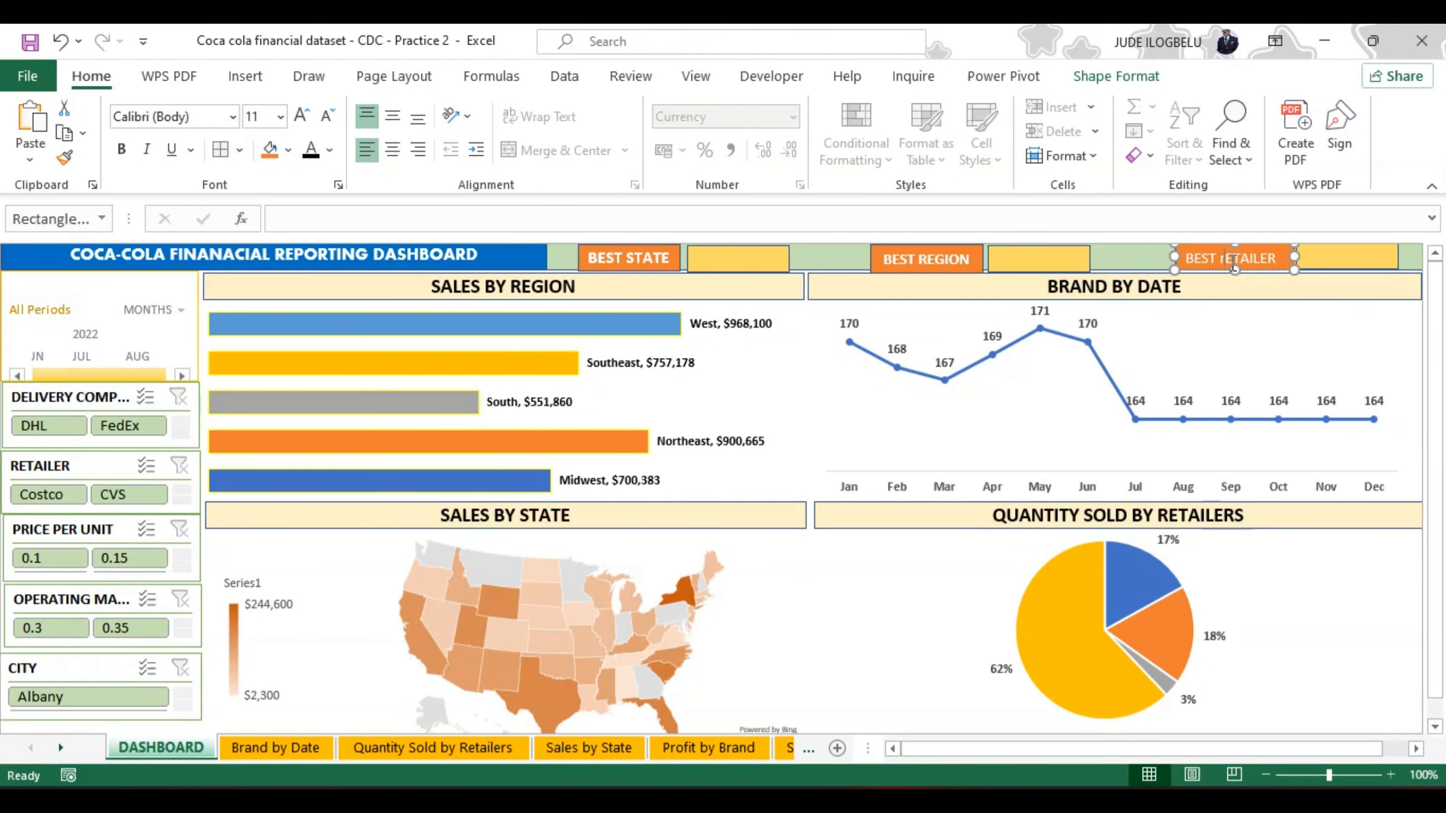
key("BackSpace")
type("R")
Step: Make the BEST RETAILER text bold and centre it vertically and horizontally in its rectangle
key("ctrl+a")
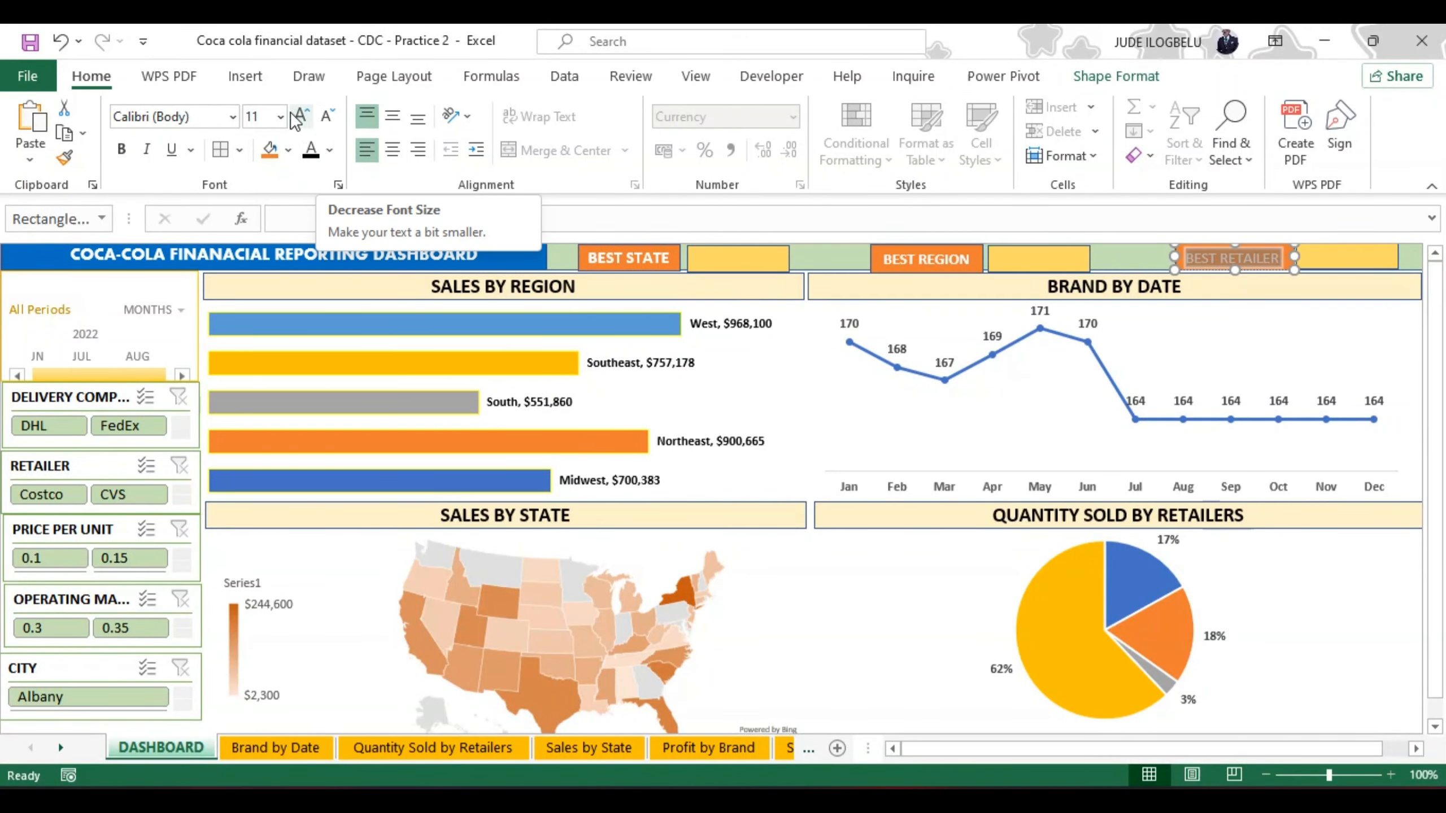
left_click(121, 149)
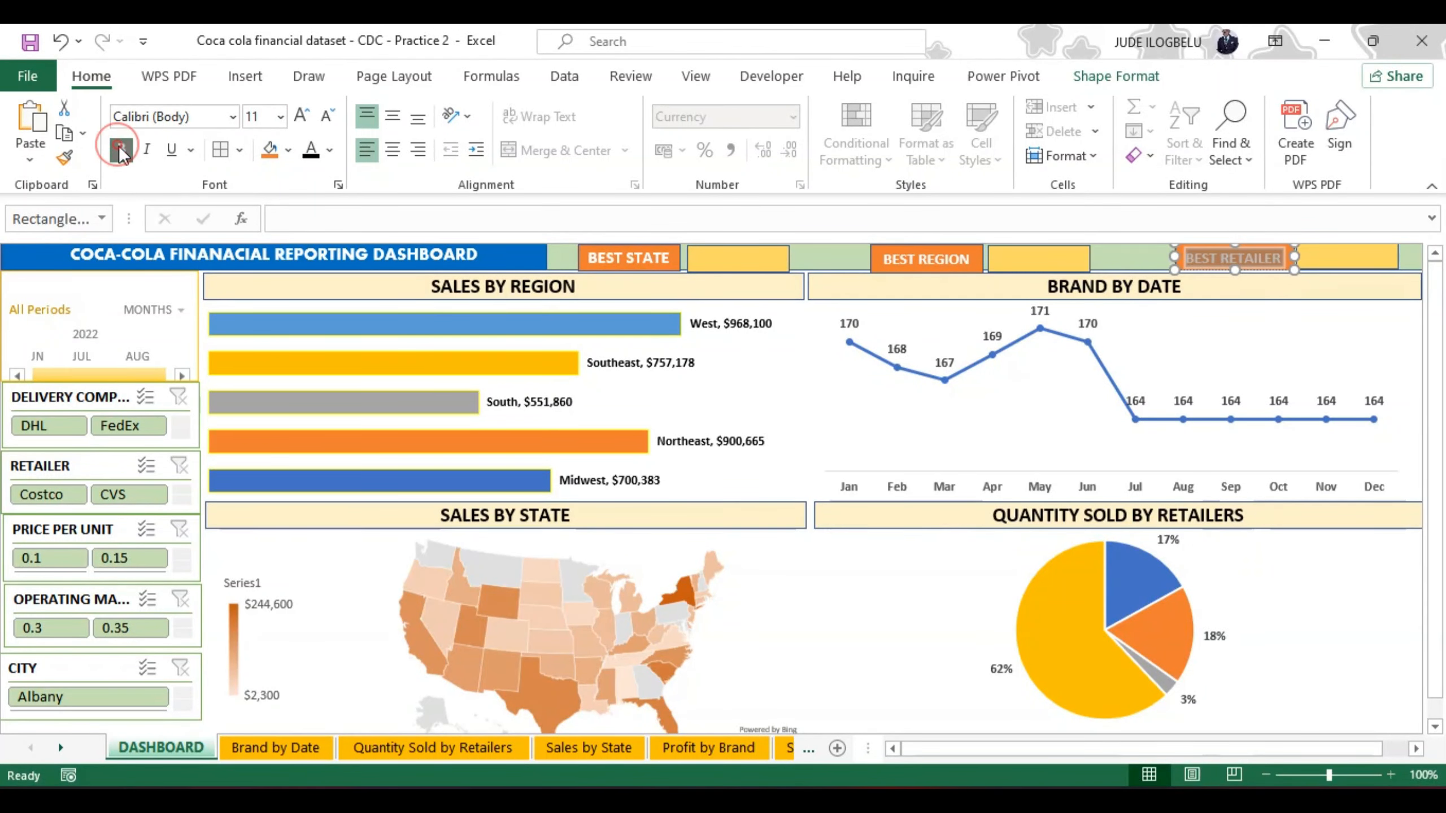
left_click(393, 115)
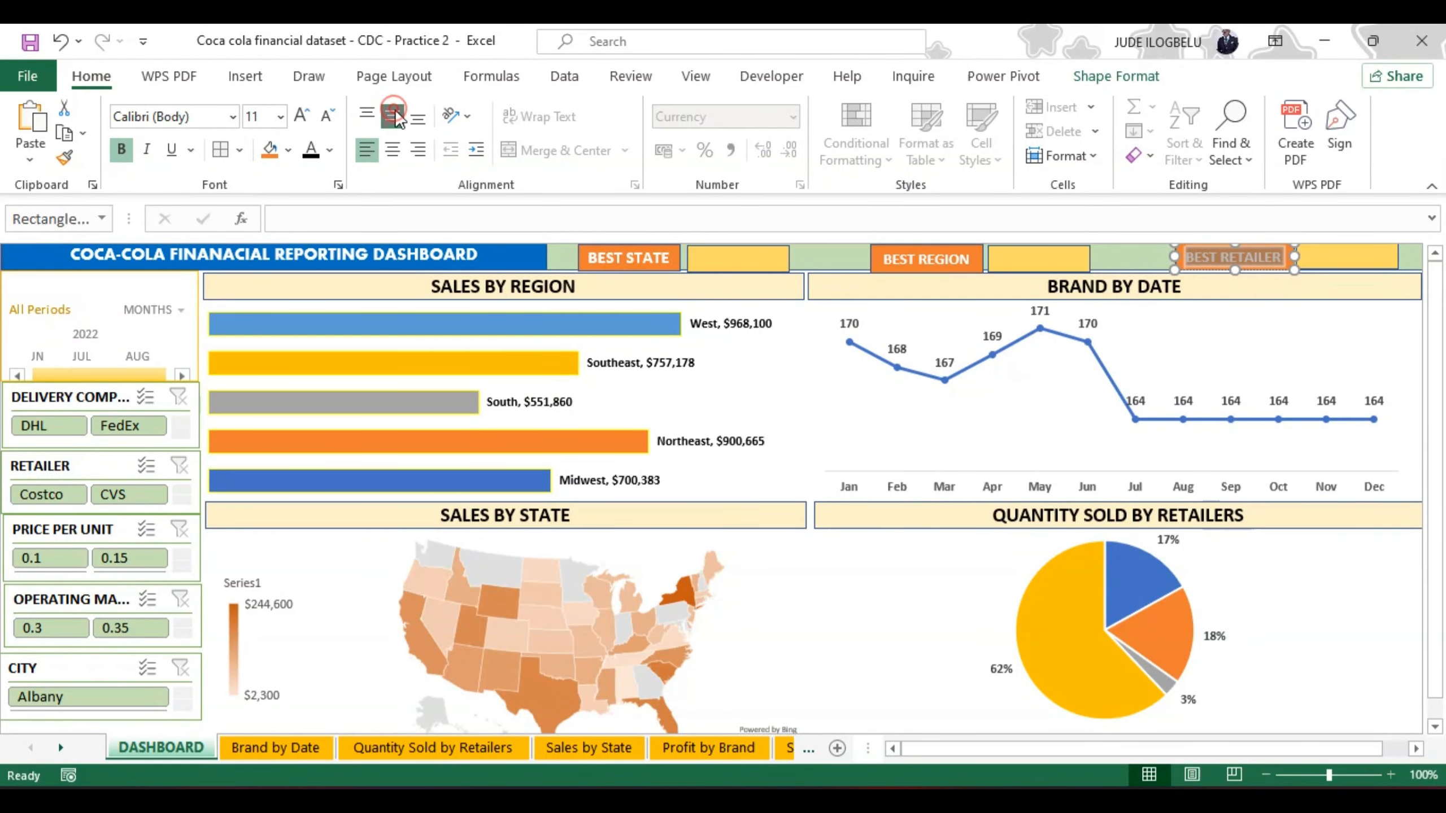
left_click(393, 152)
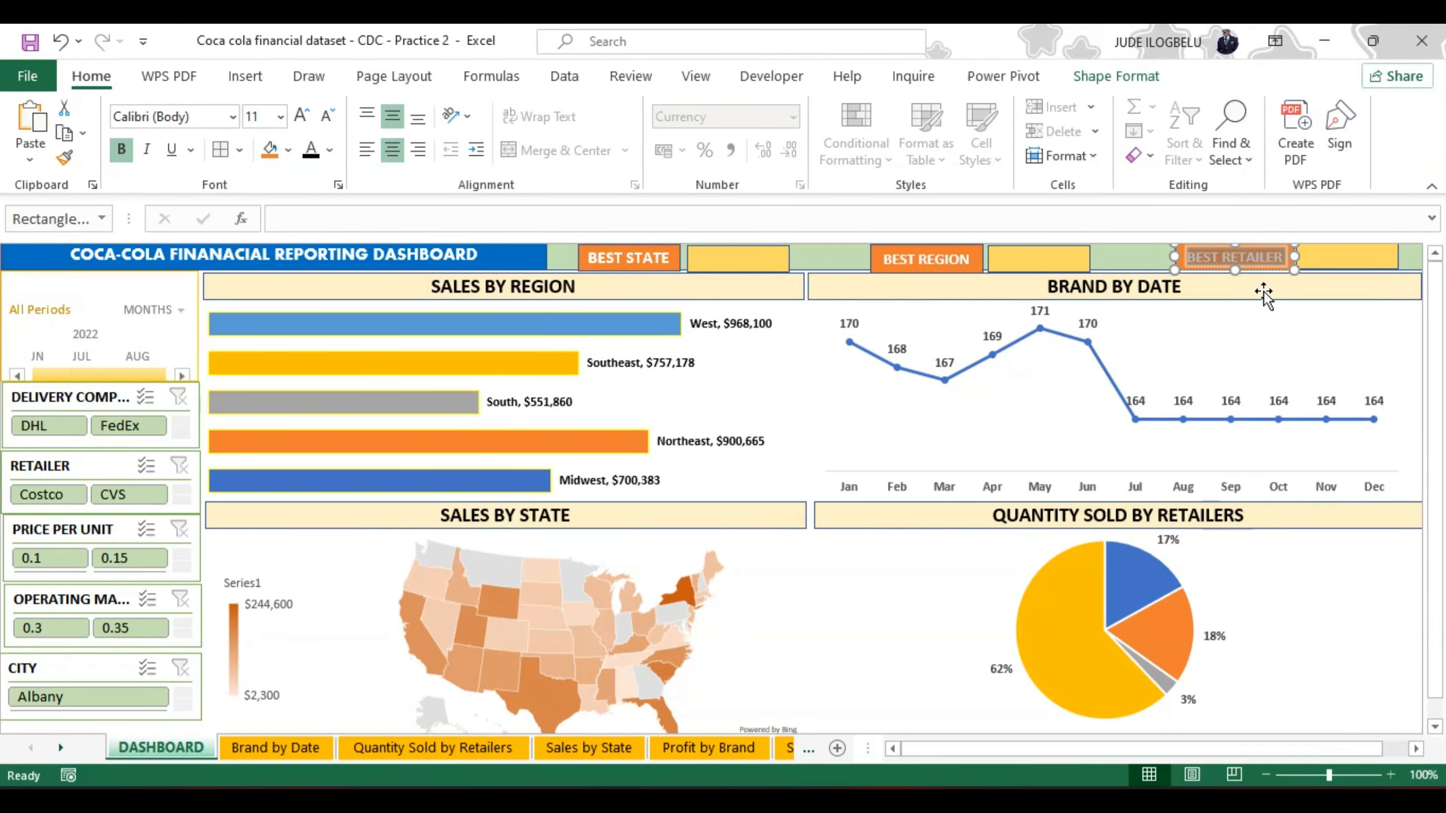
left_click(1323, 256)
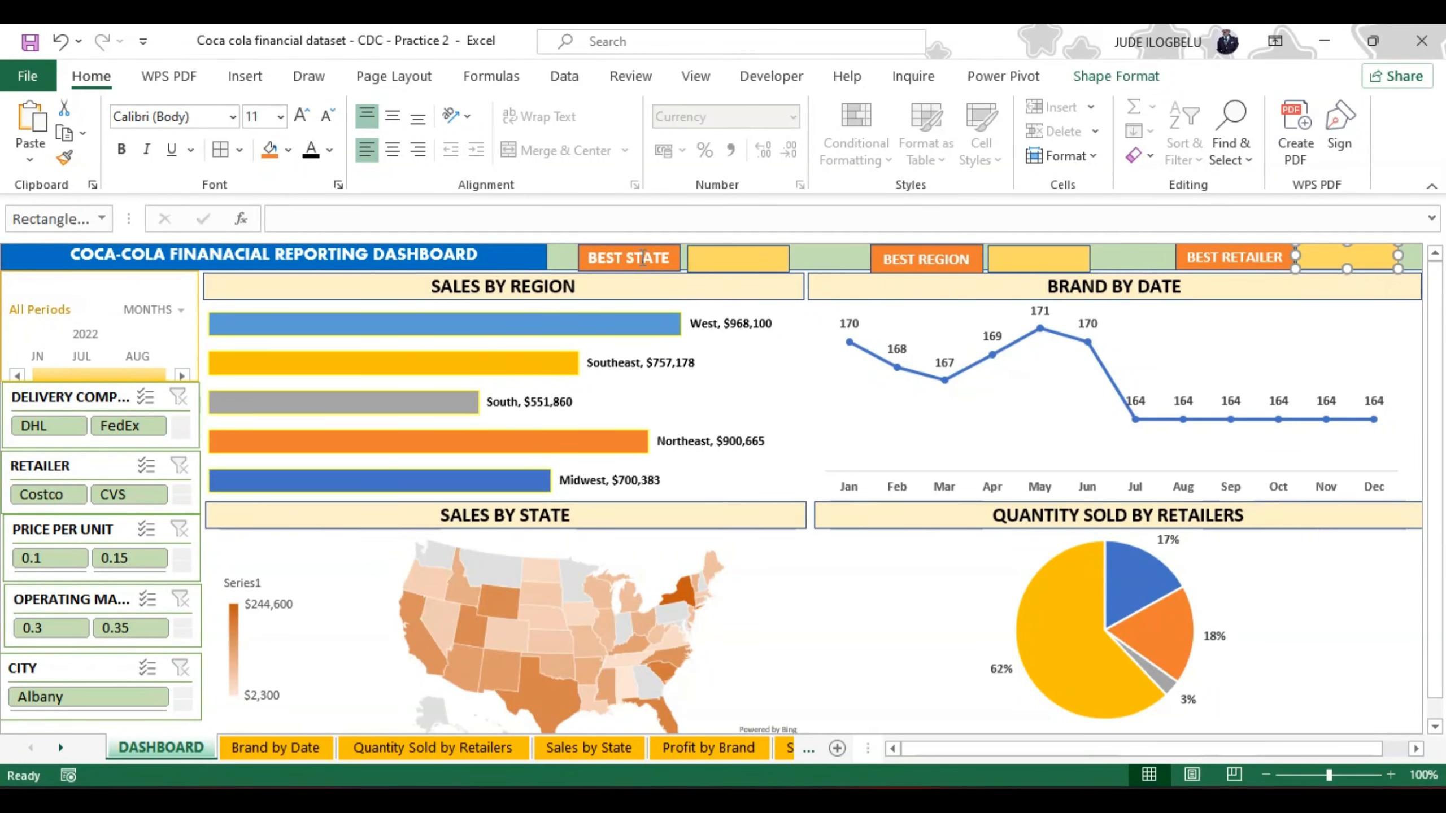
Step: Select all six orange and yellow header rectangles together and distribute them horizontally
left_click(615, 258)
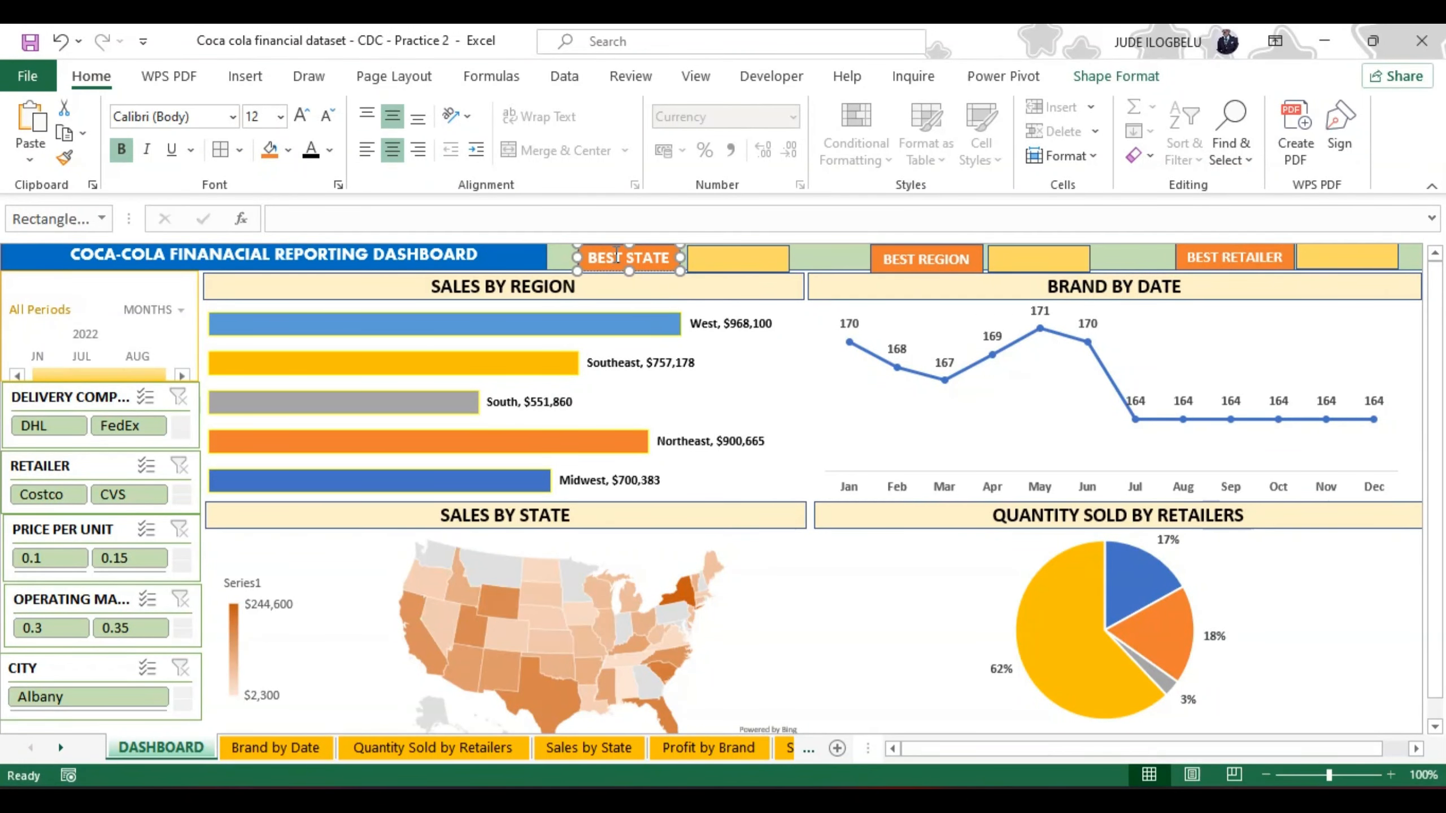
left_click(716, 259, "shift")
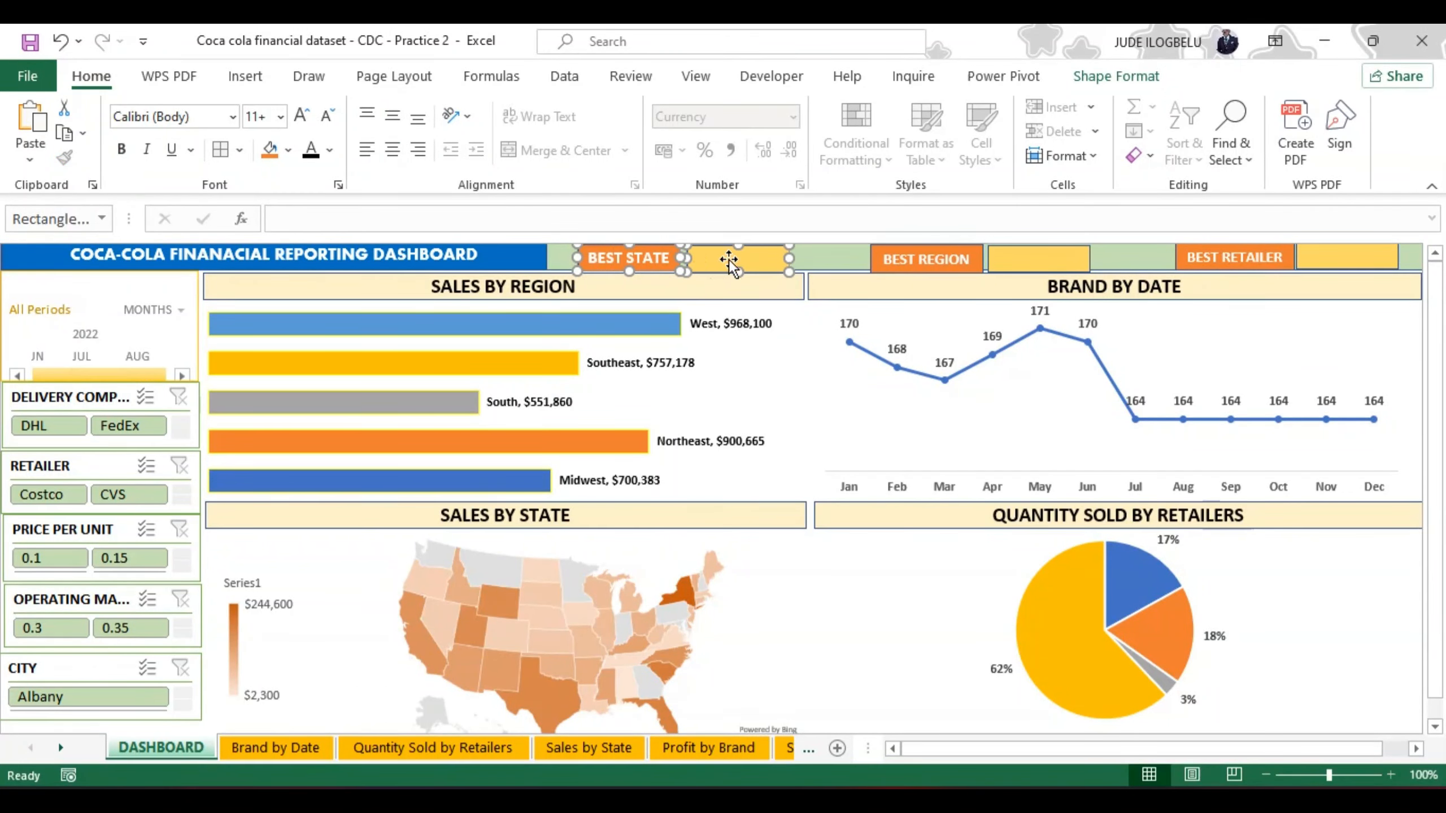
left_click(880, 252, "shift")
left_click(1040, 263, "shift")
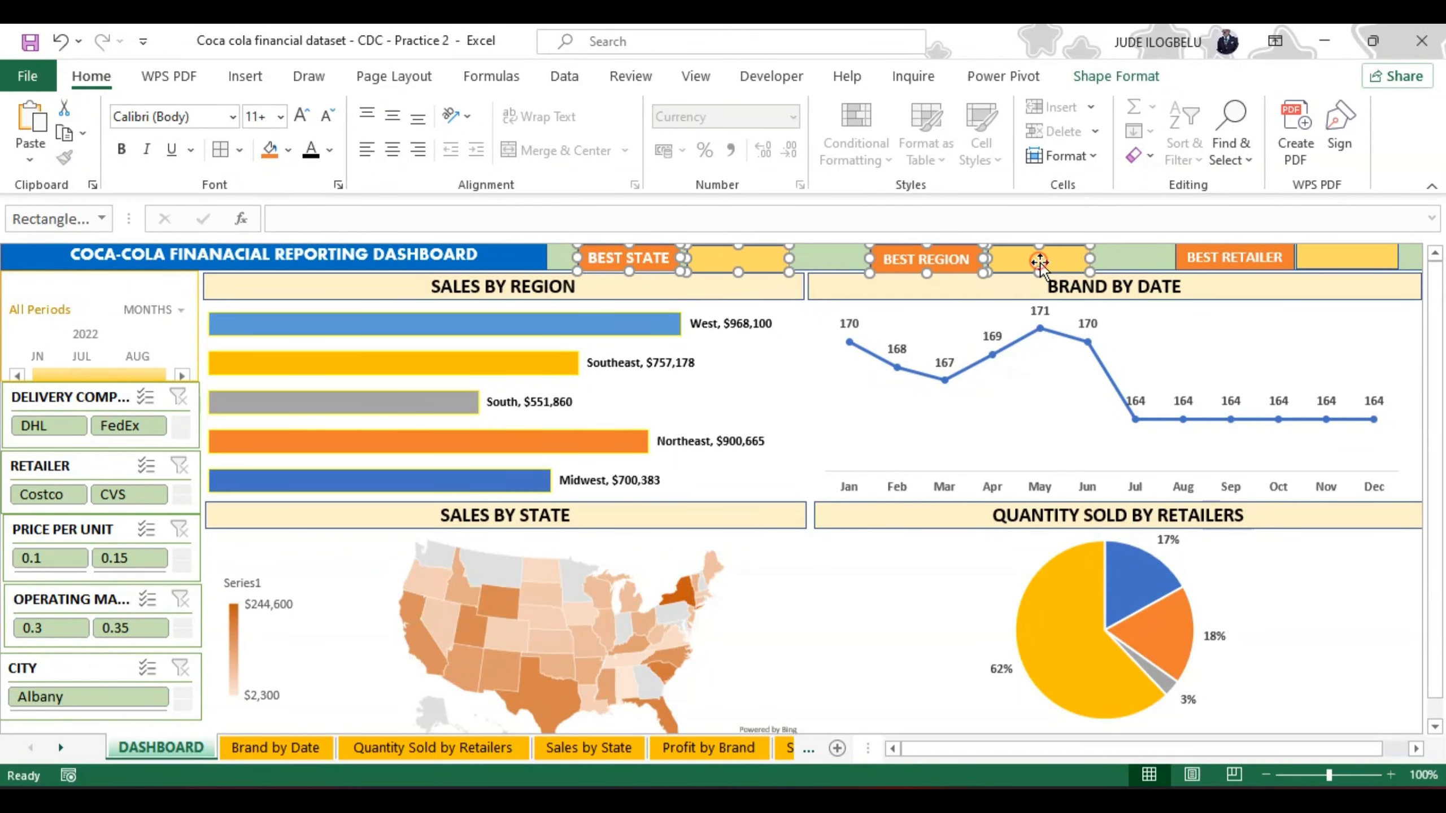
left_click(1205, 255, "shift")
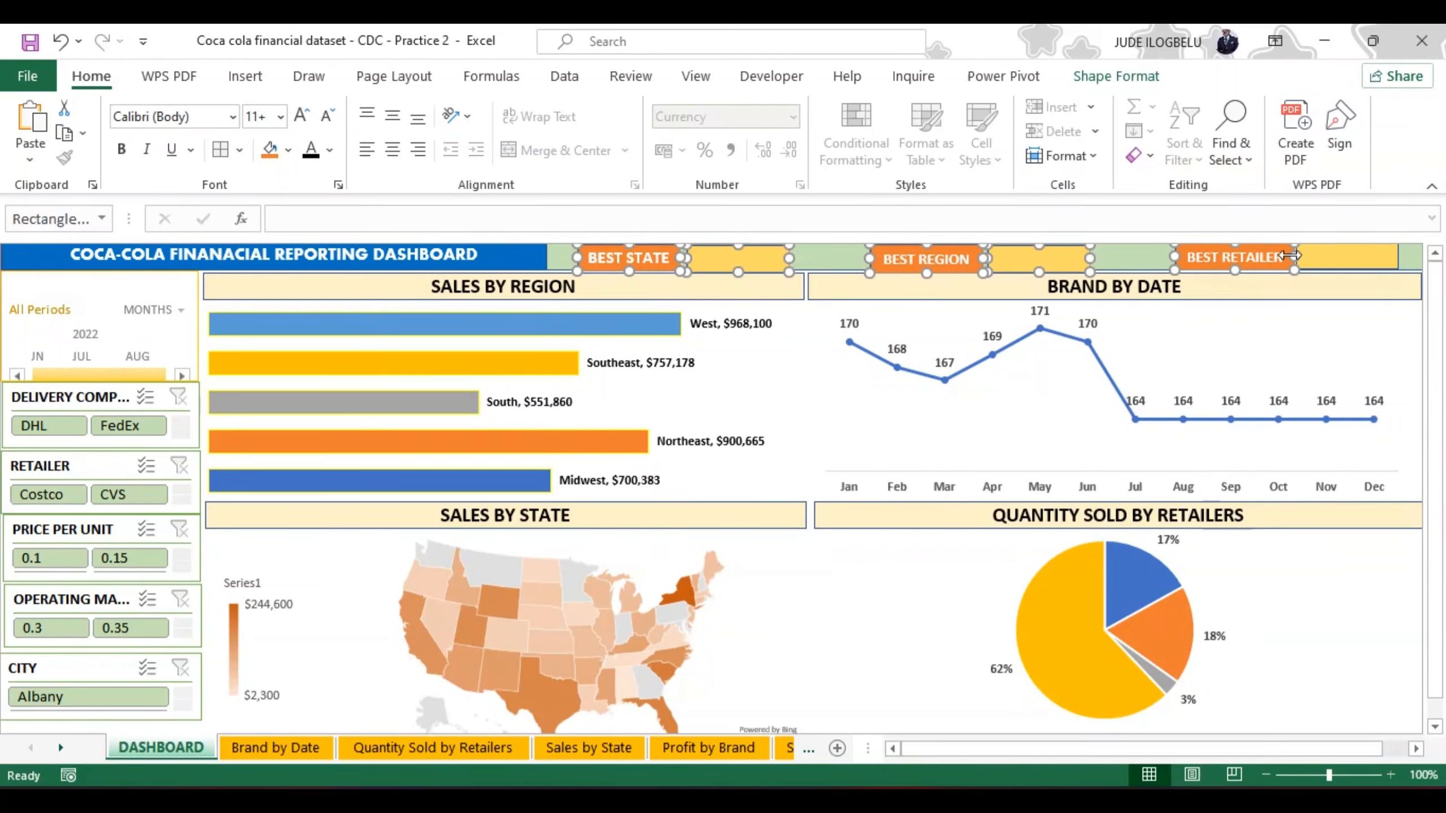
left_click(1319, 258, "shift")
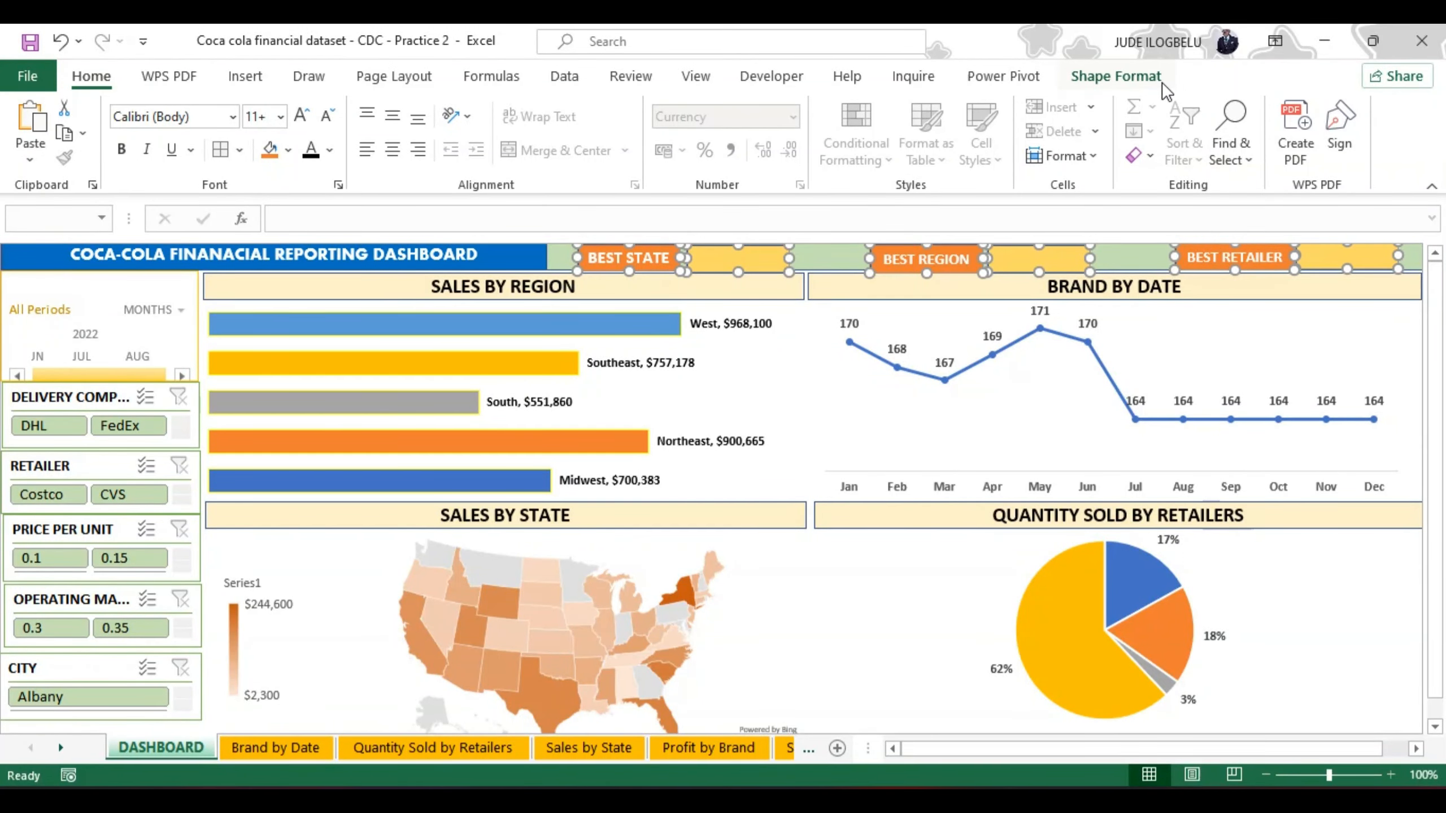
left_click(1133, 75)
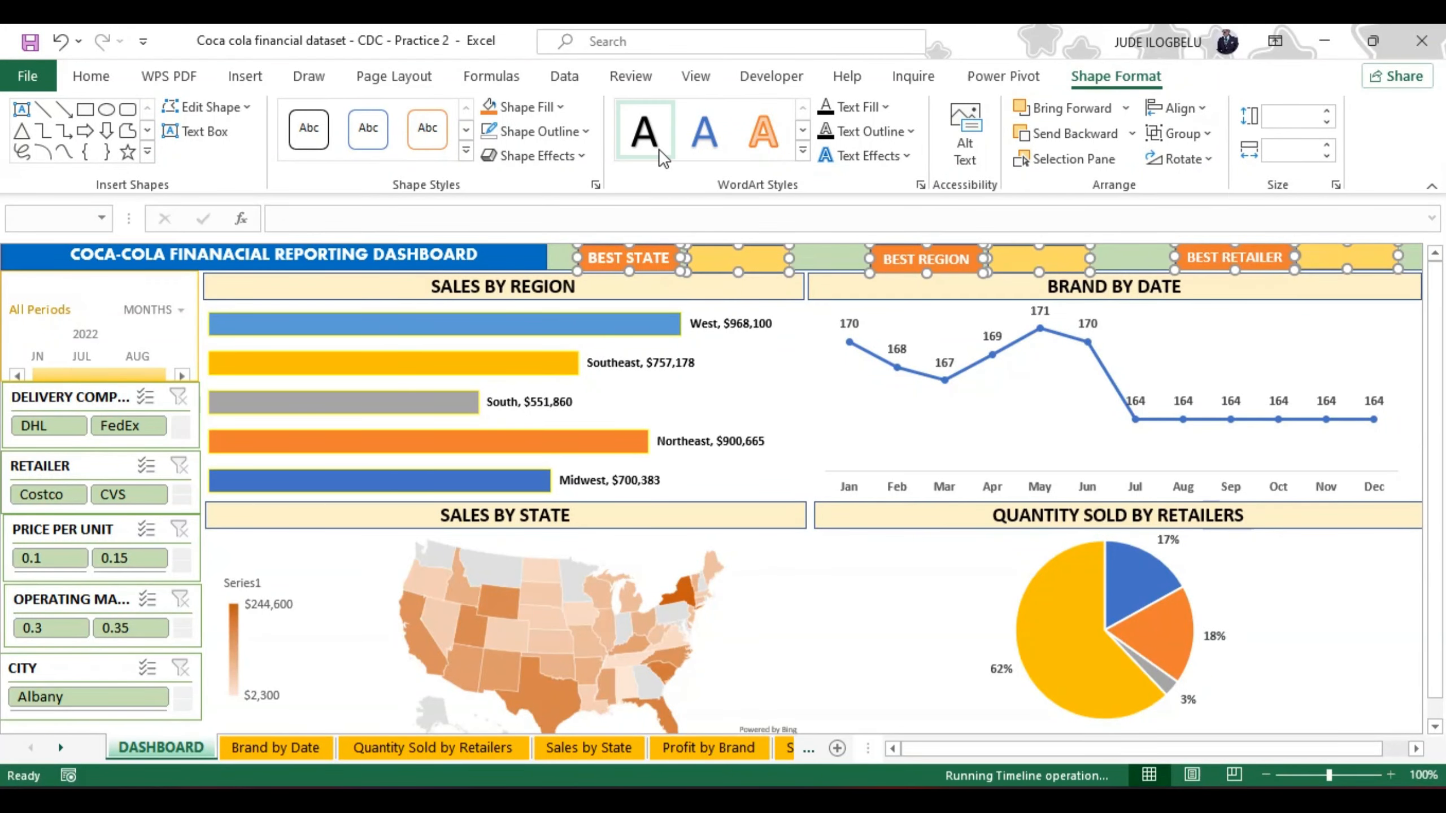
left_click(1203, 109)
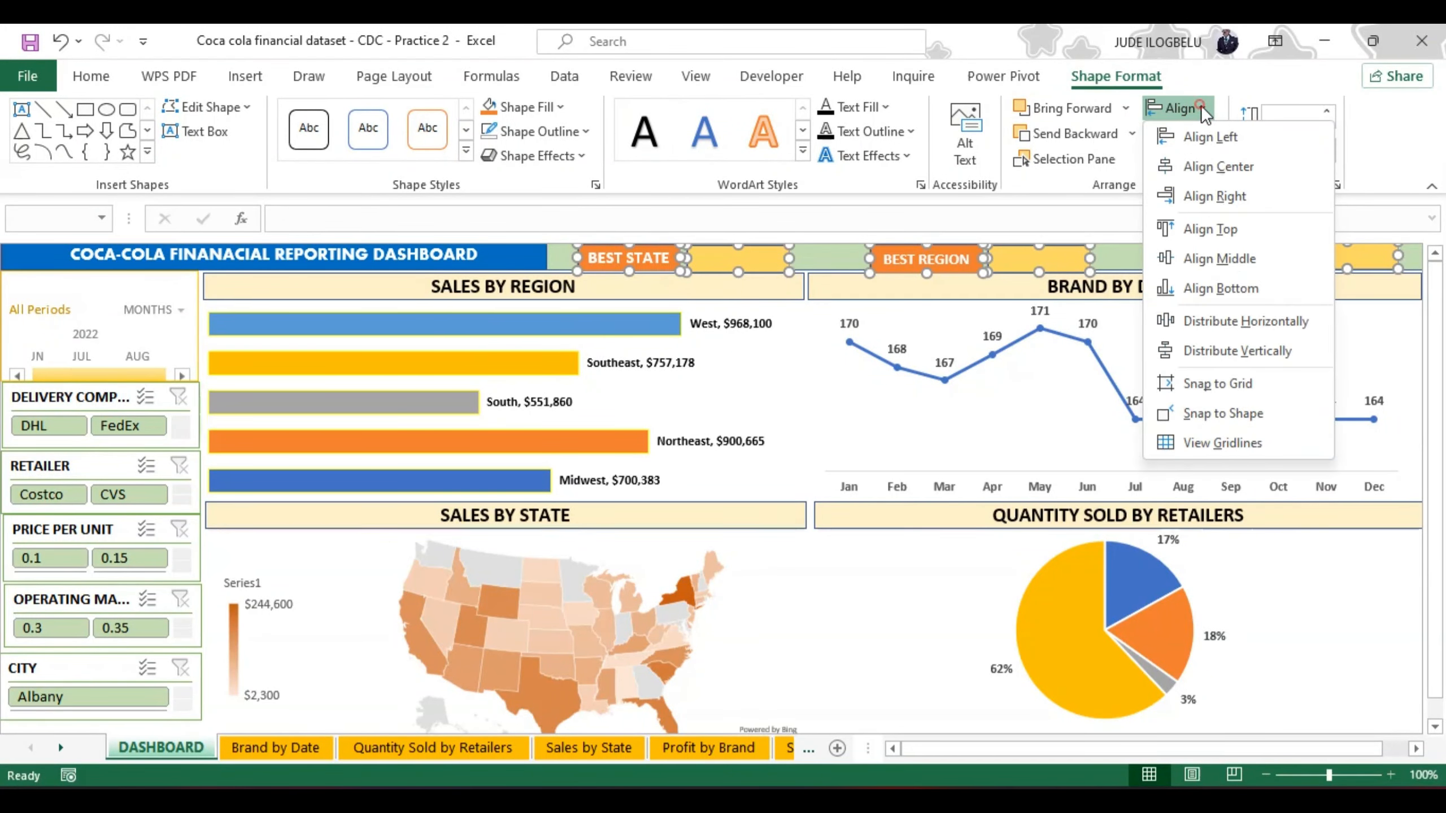
left_click(1228, 322)
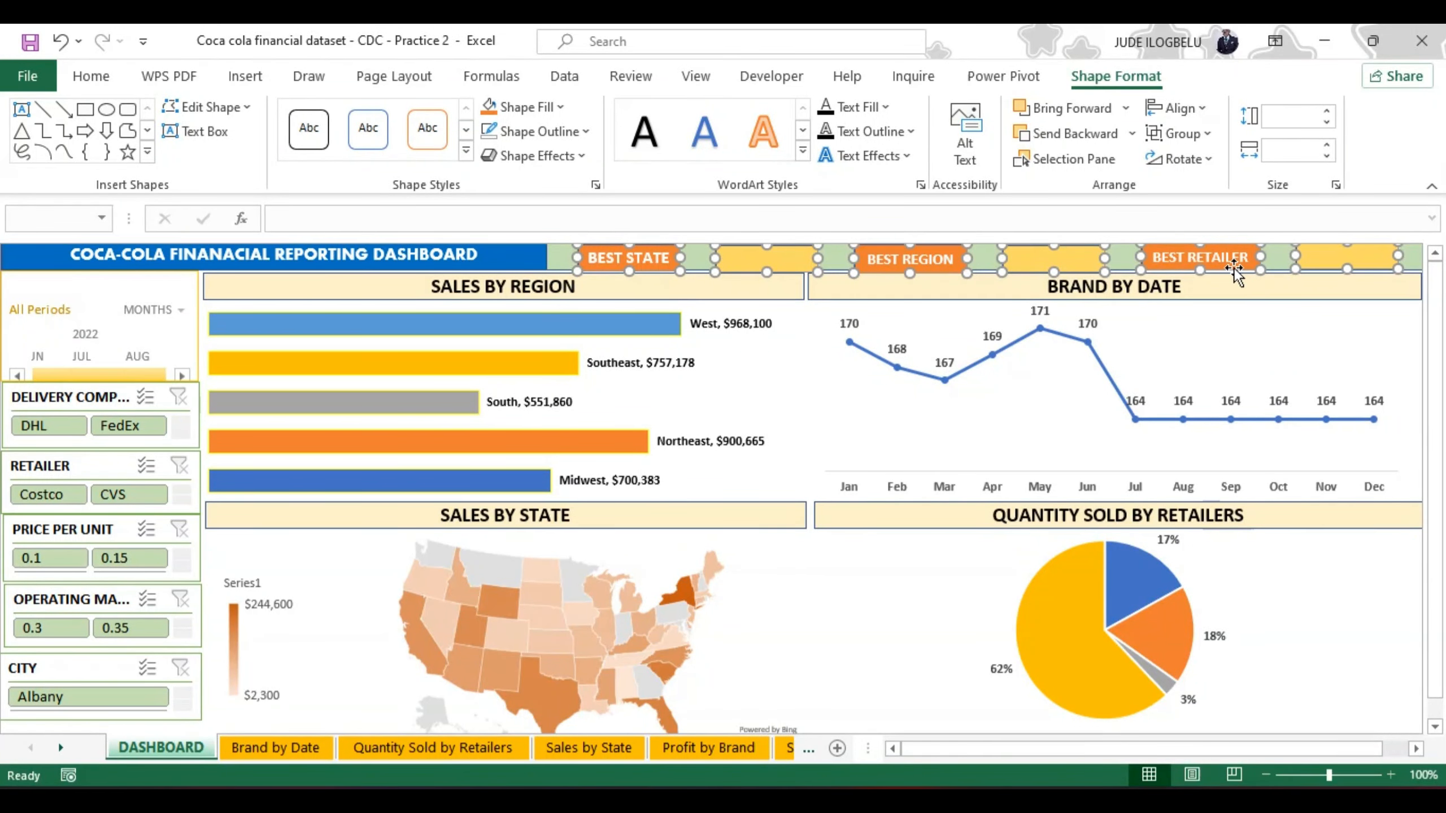
left_click(1295, 289)
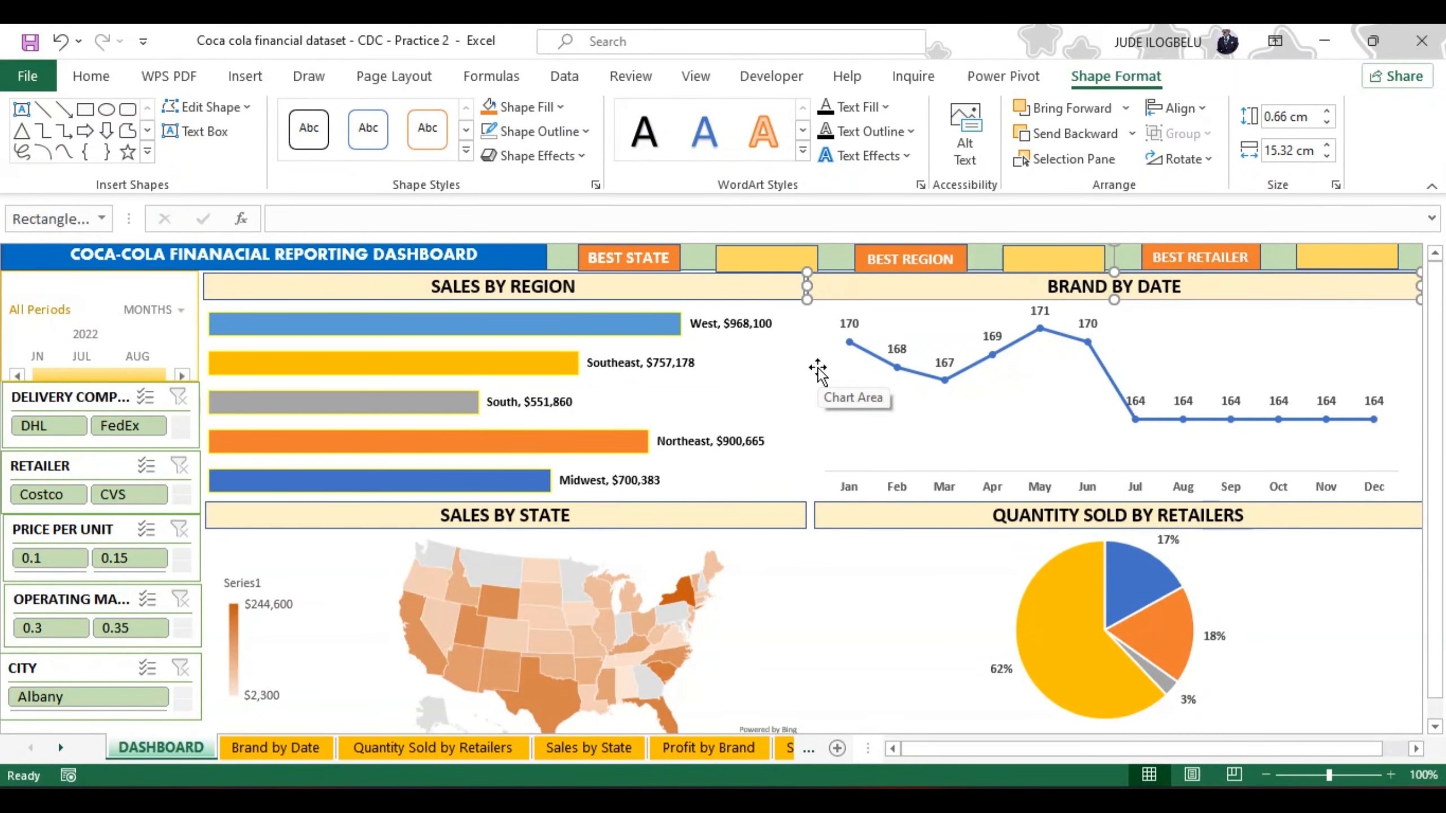
Step: Move each yellow rectangle directly against its orange label: BEST STATE, BEST REGION and BEST RETAILER
left_click(760, 257)
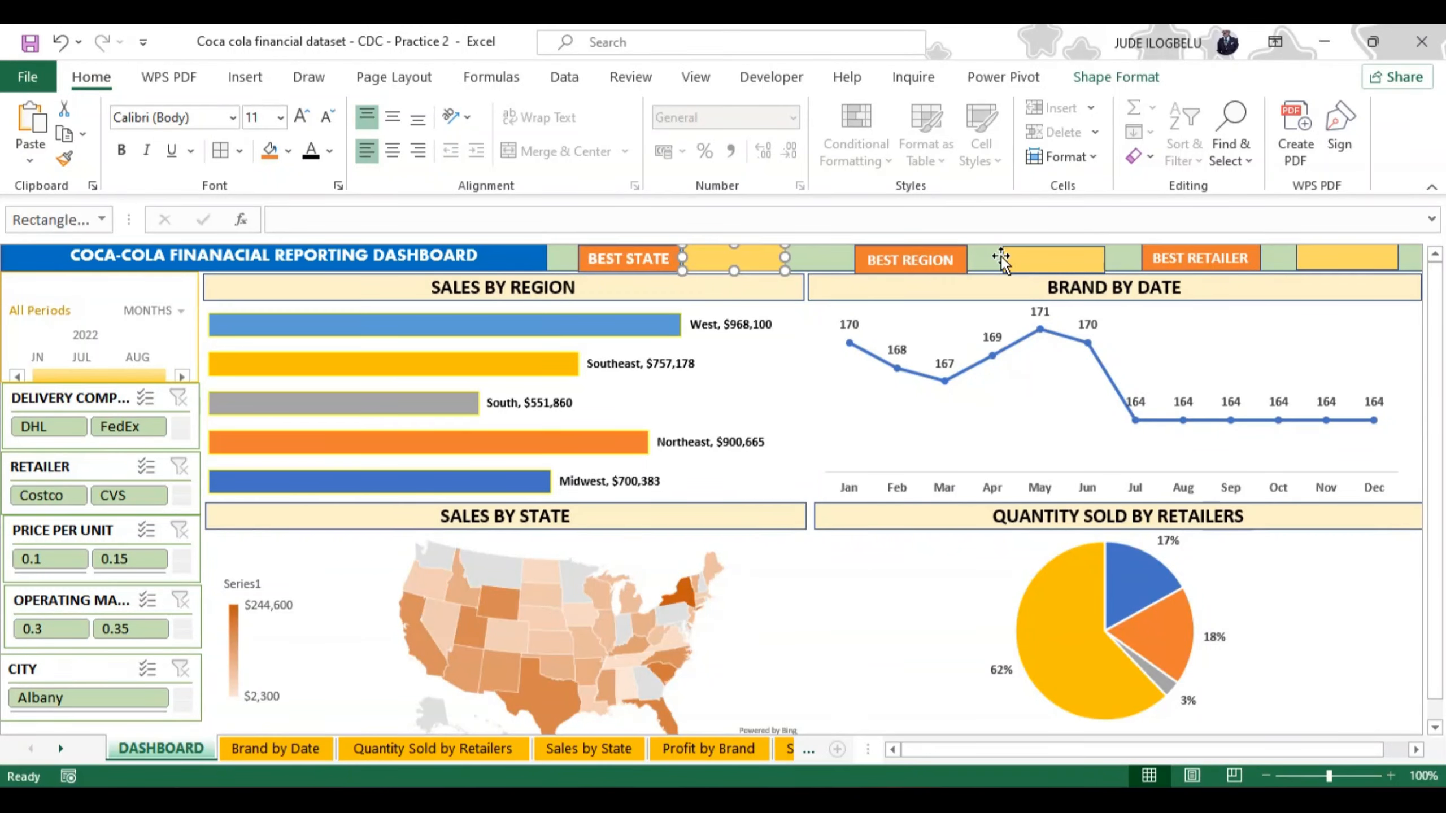
left_click(1002, 255)
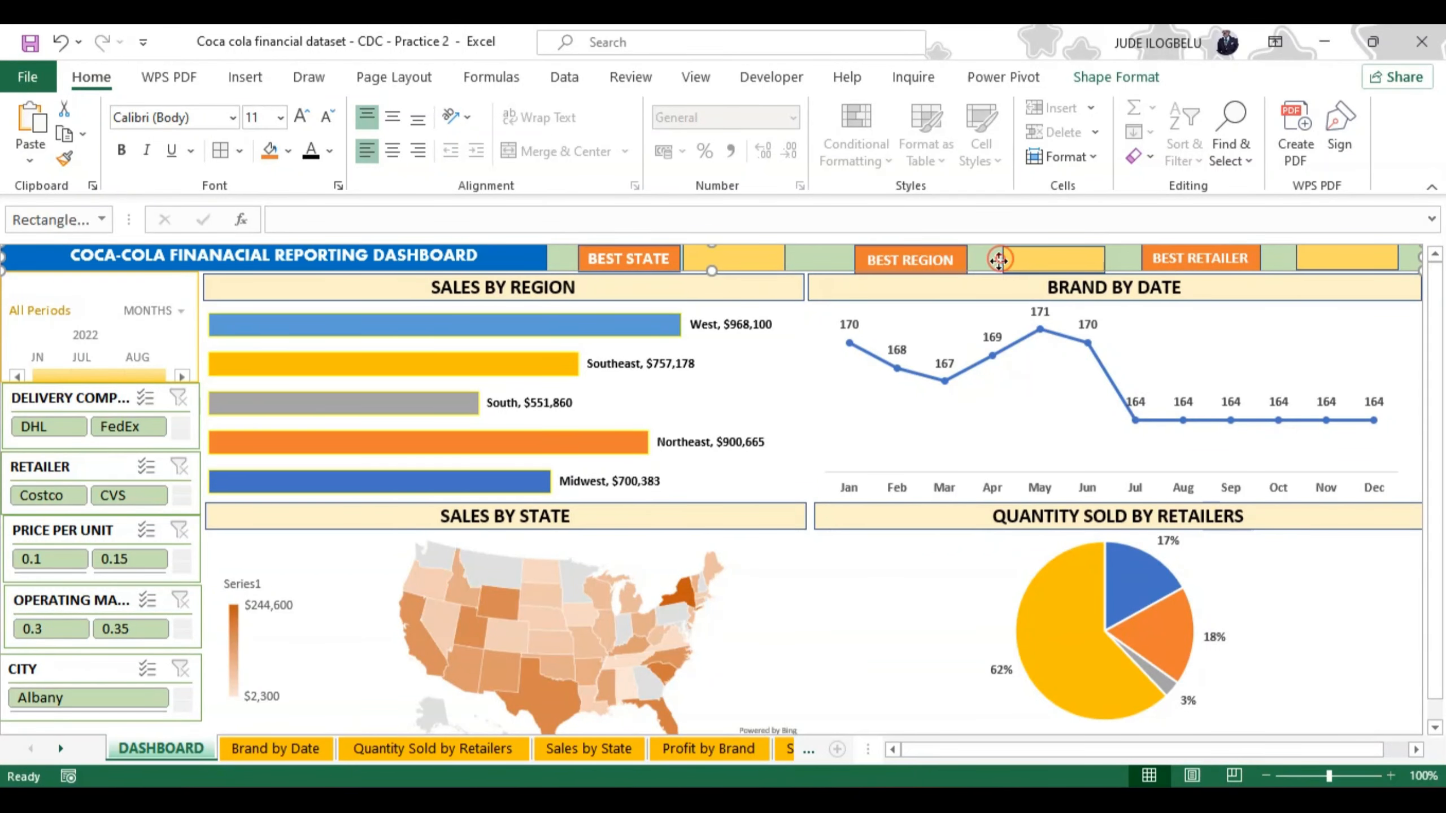
mouse_move(1002, 259)
left_mouse_down()
mouse_move(985, 262)
mouse_move(997, 262)
left_mouse_up()
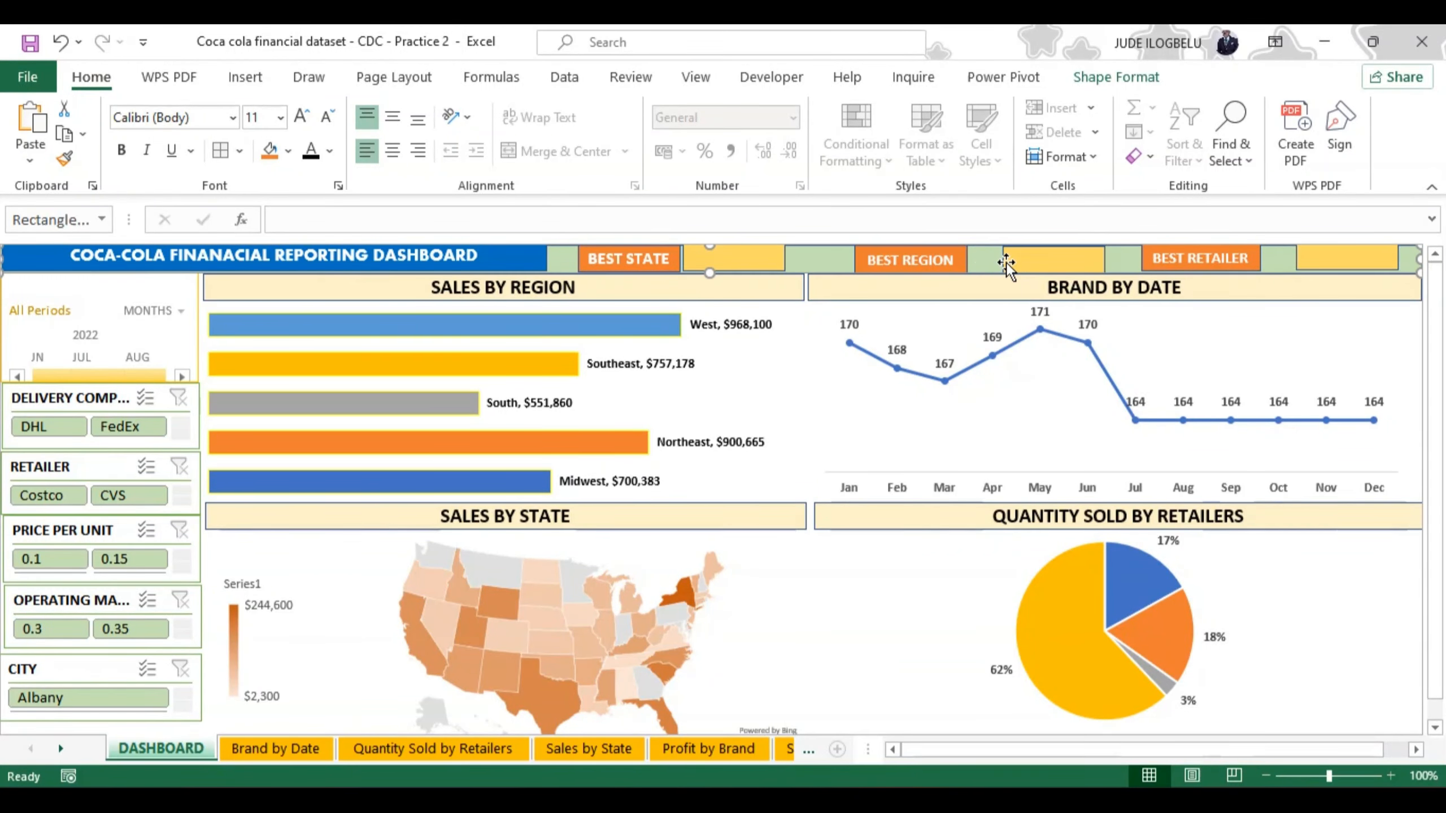
left_click(1014, 265)
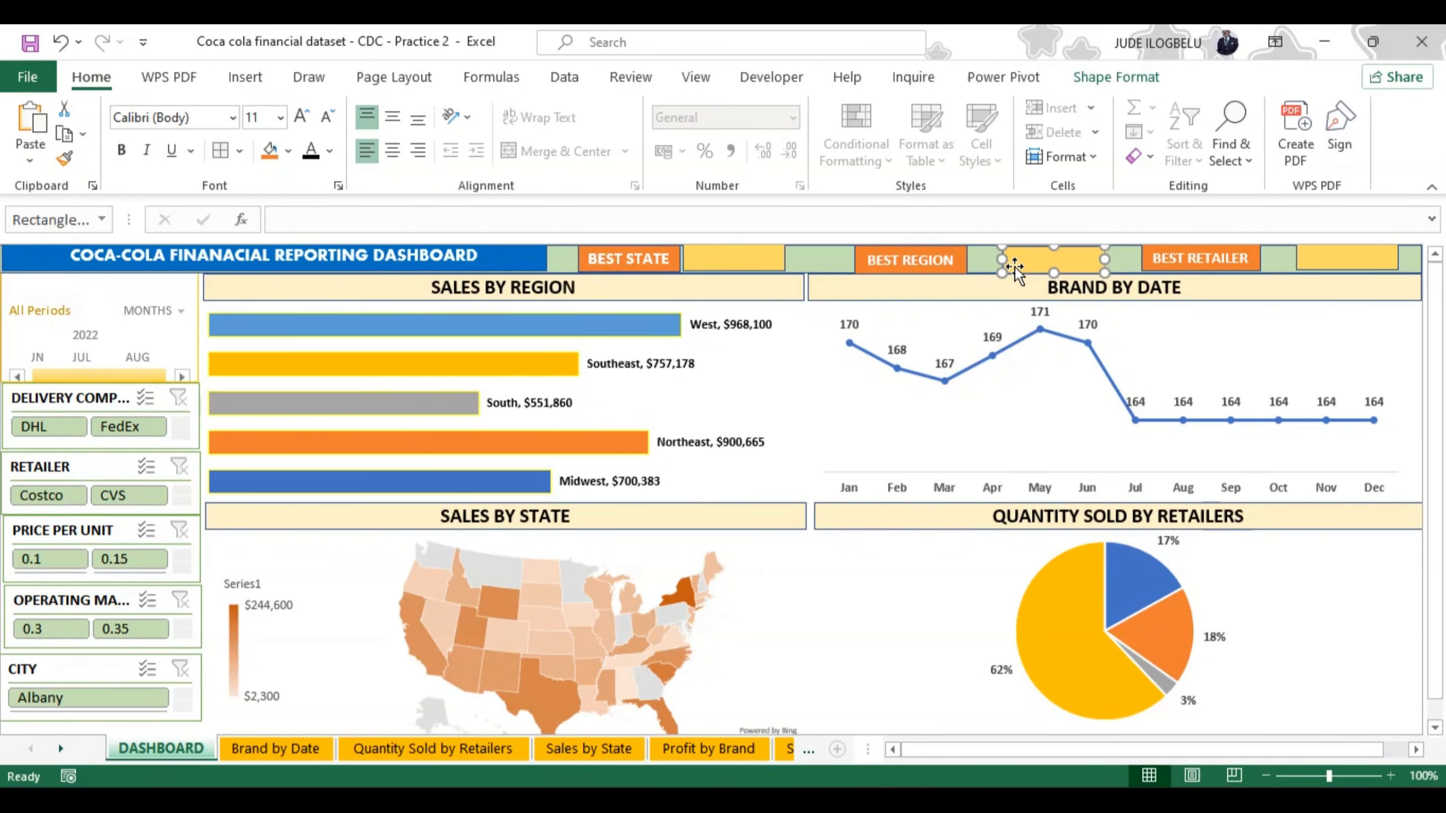
left_click_drag(1016, 269, 985, 269)
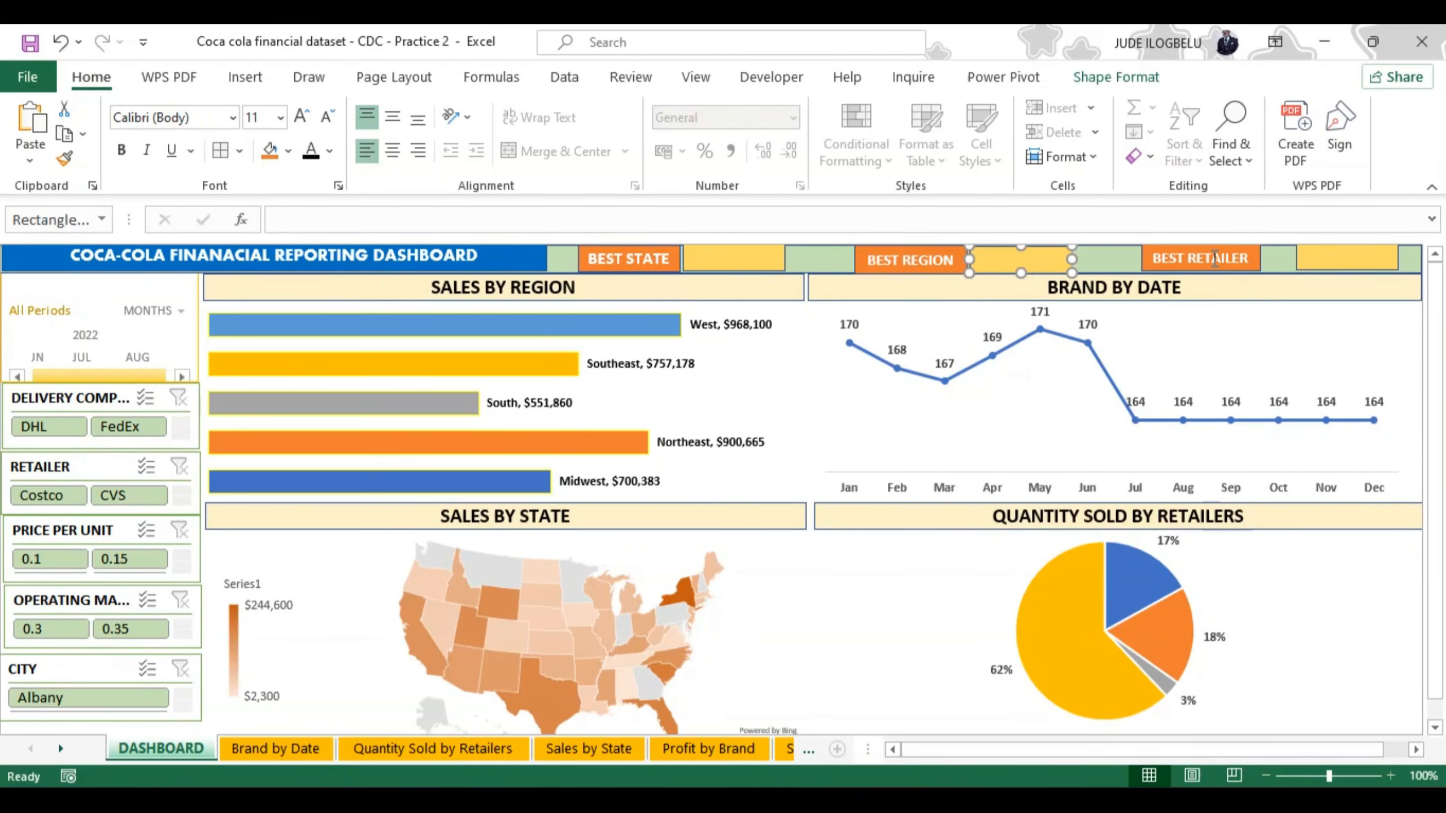
left_click(1301, 261)
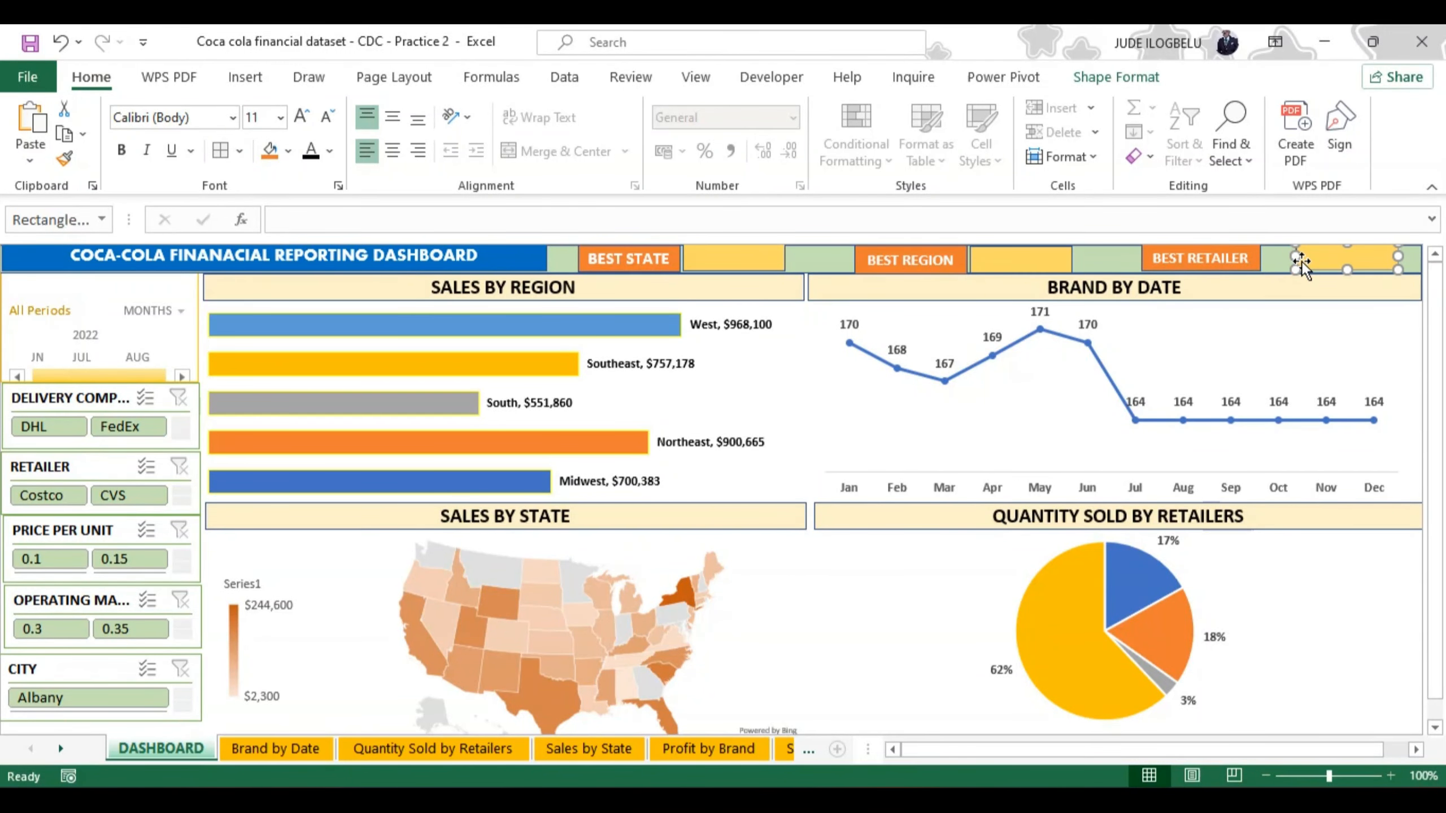
left_click_drag(1311, 266, 1278, 269)
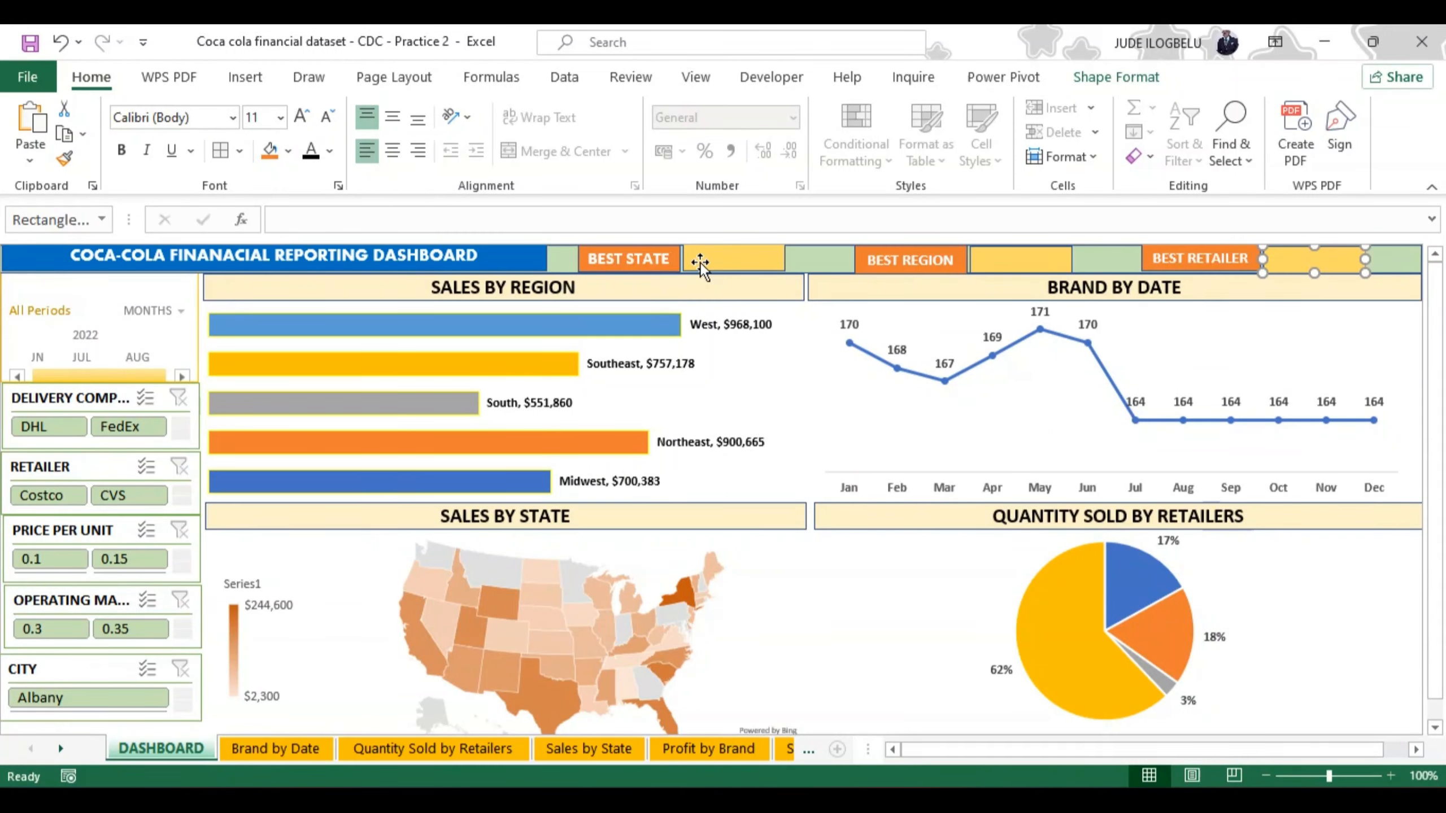
Step: Reselect the six header rectangles and distribute them horizontally again so the gaps between them are equal
left_click(652, 261)
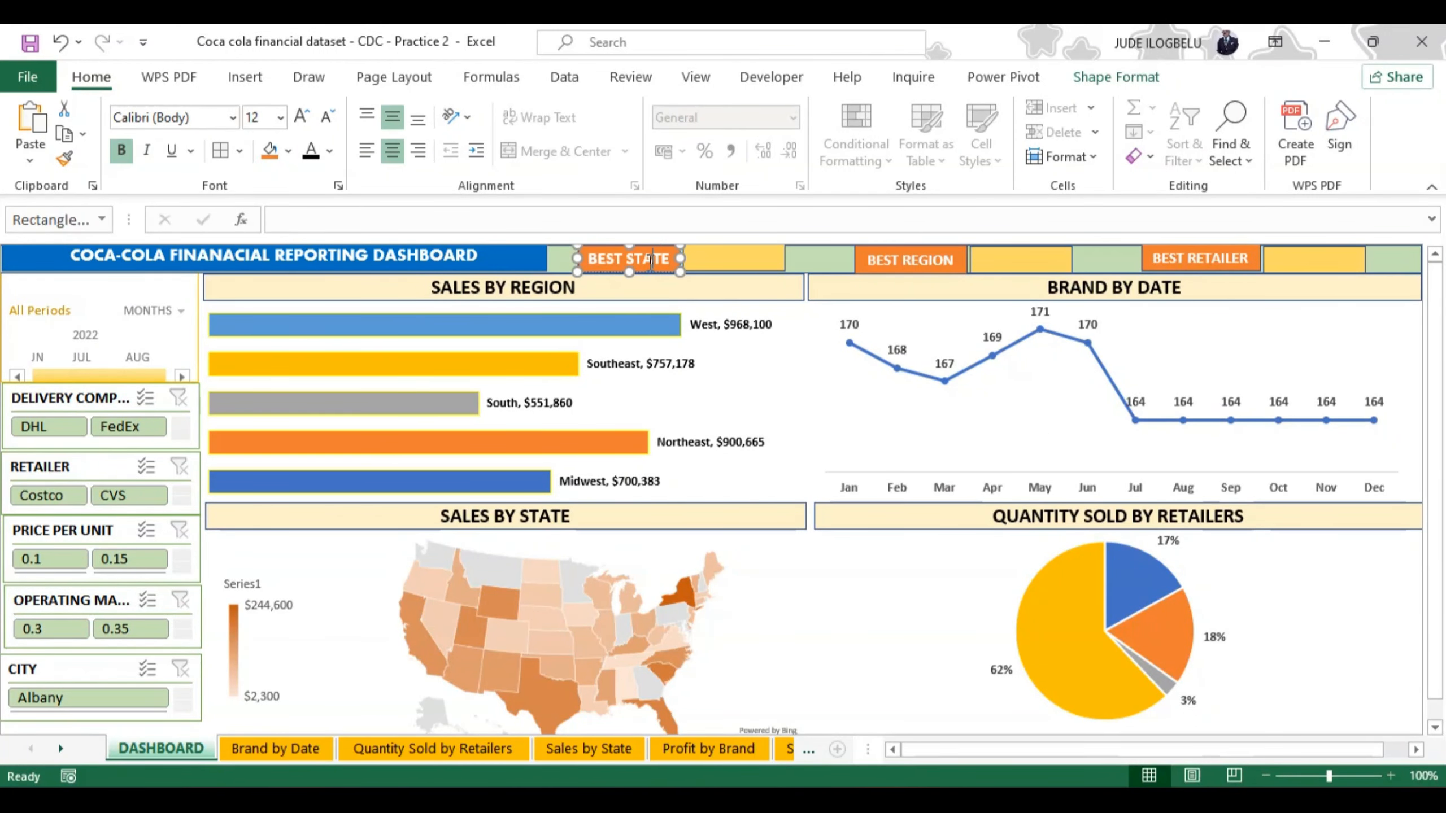
left_click(714, 260, "ctrl")
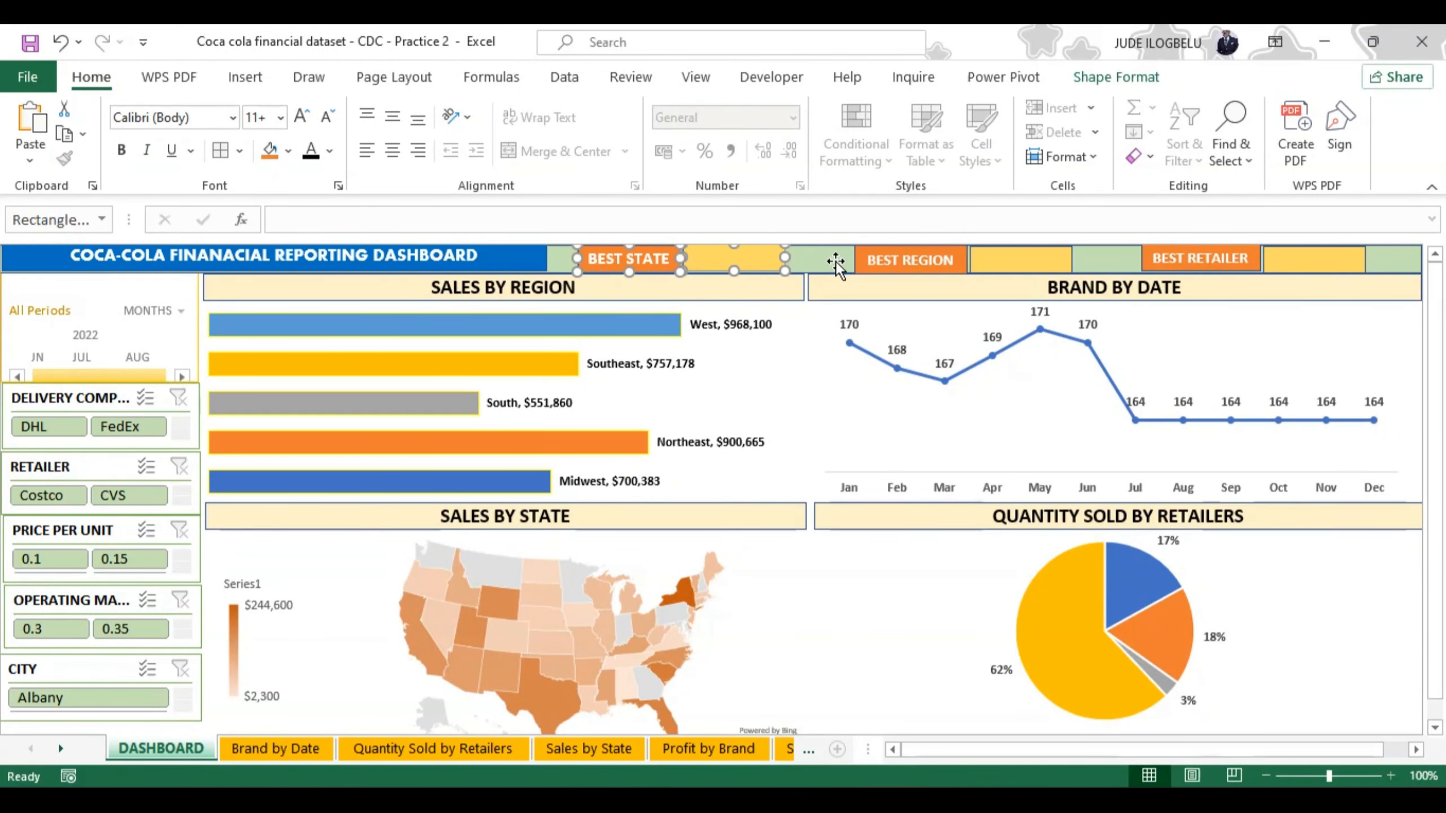
left_click(881, 255, "ctrl")
left_click(1008, 262, "ctrl")
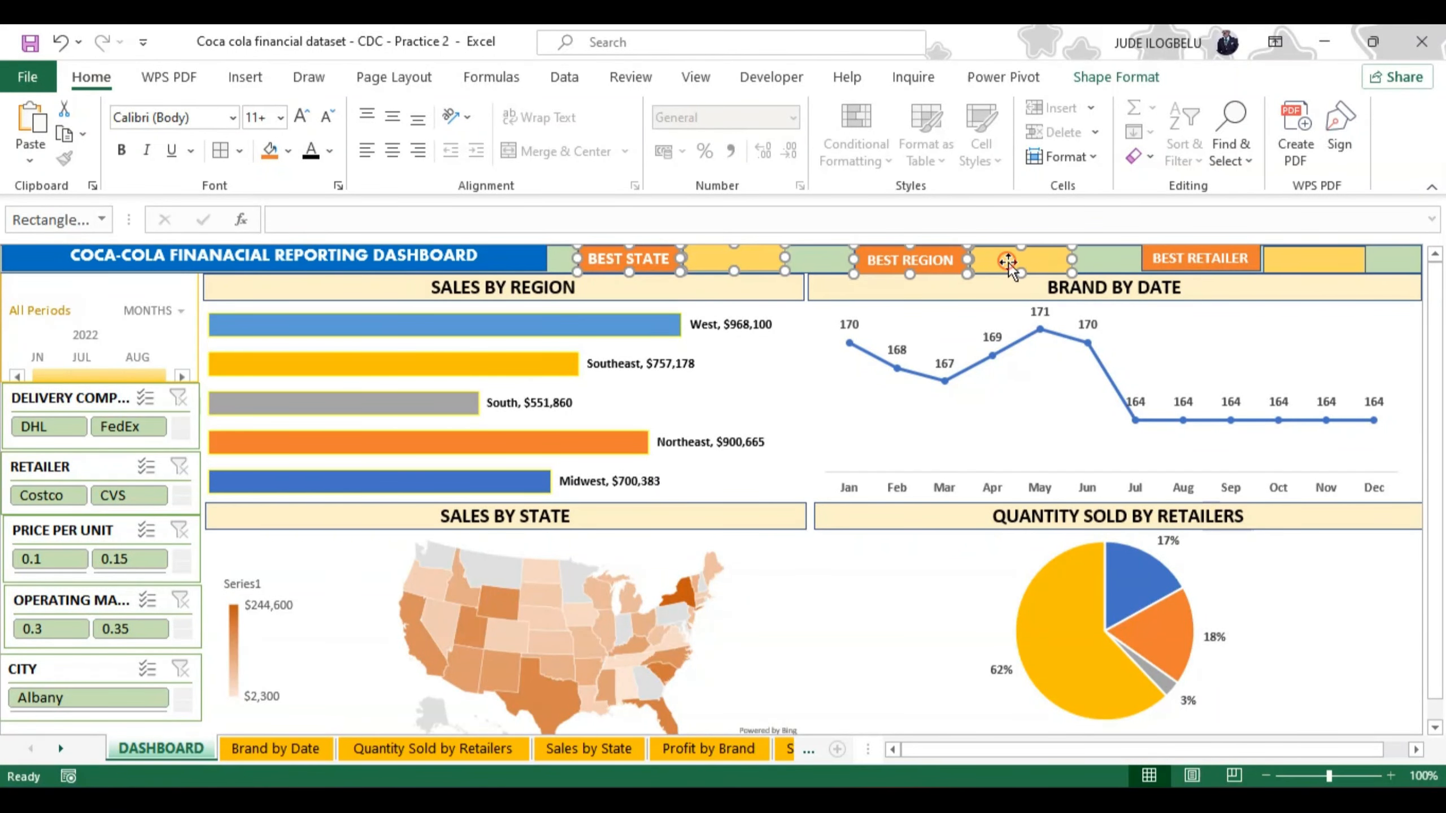
left_click(1168, 247, "ctrl")
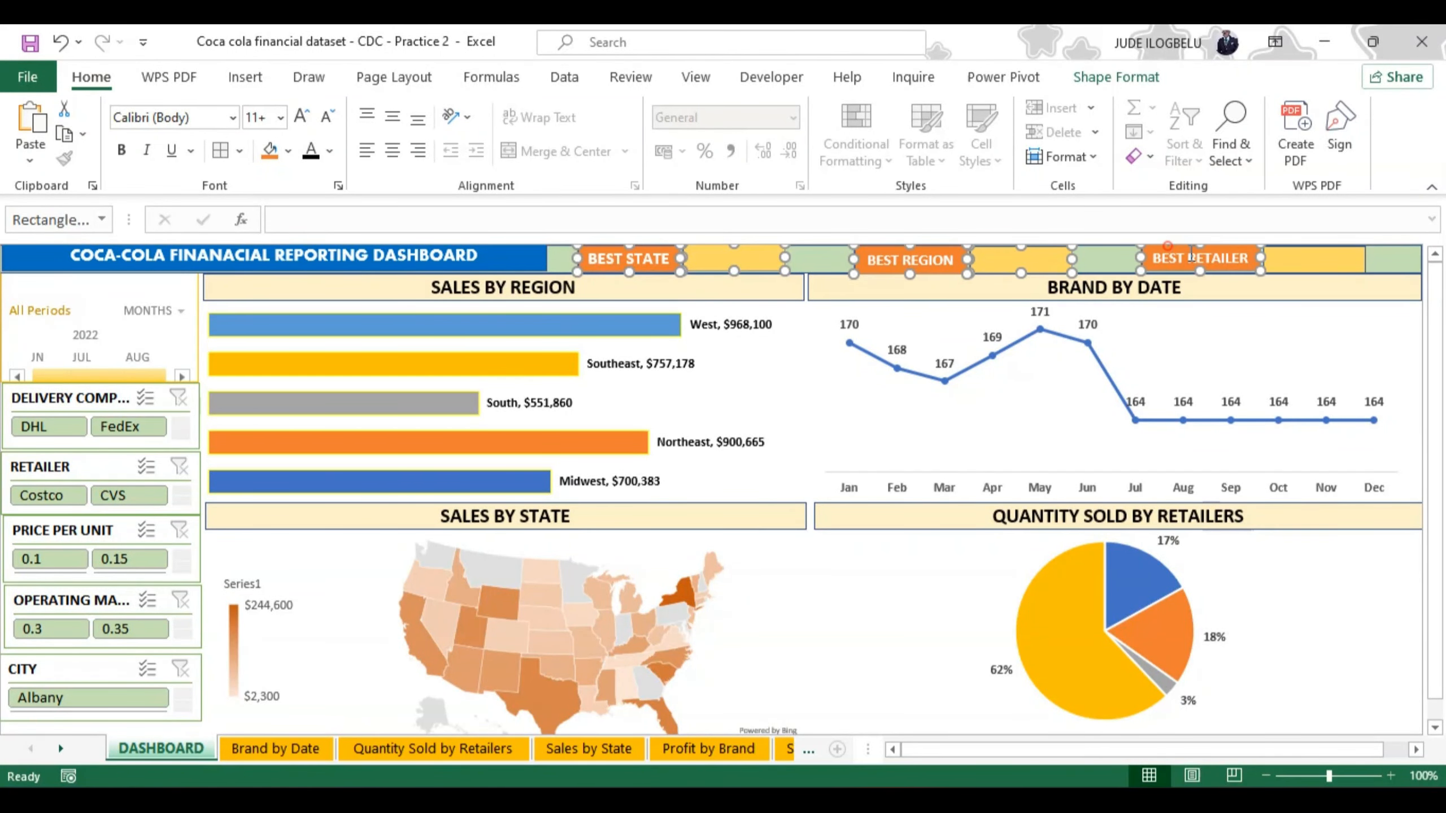
left_click(1317, 255, "ctrl")
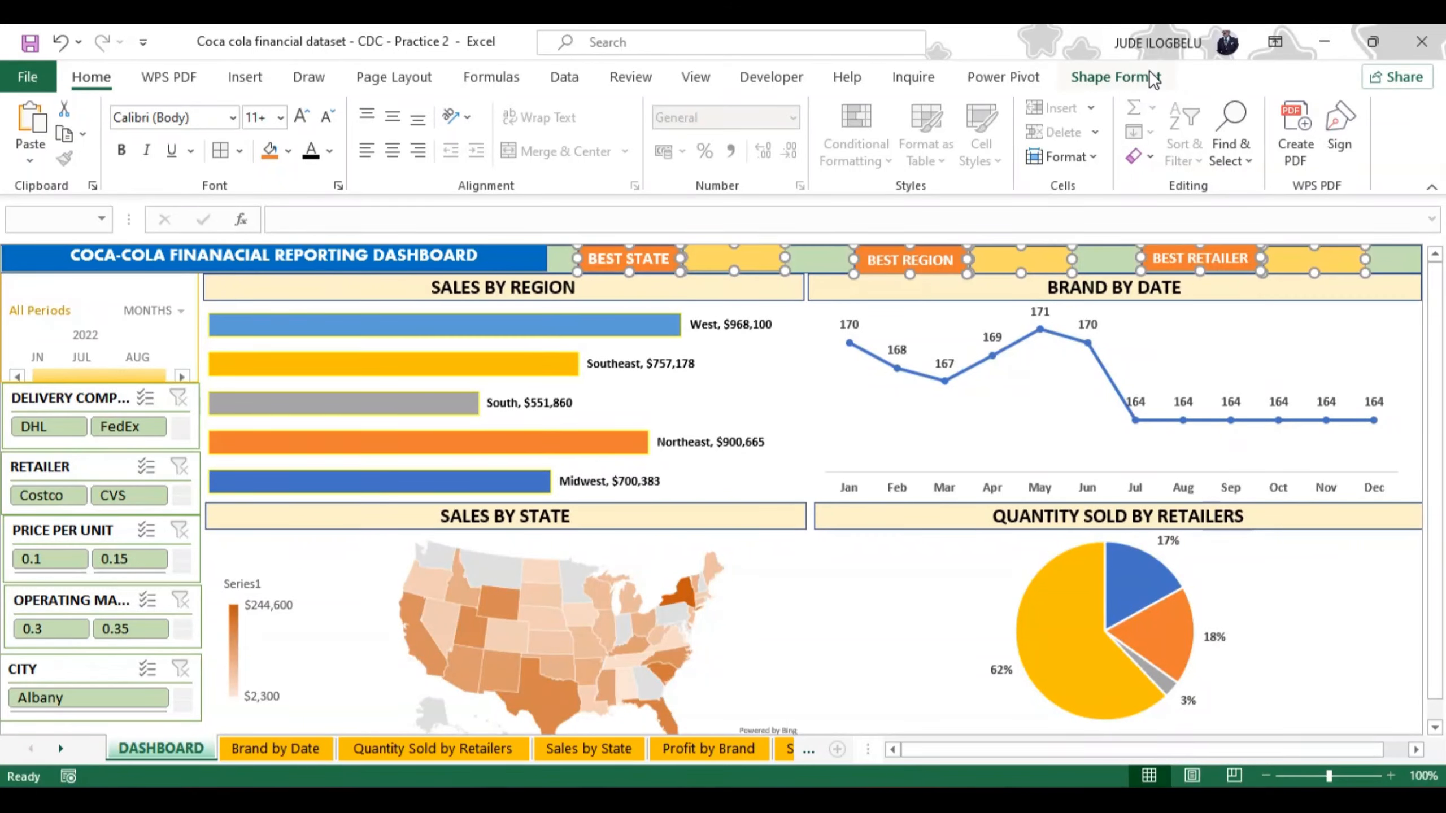
left_click(1139, 80)
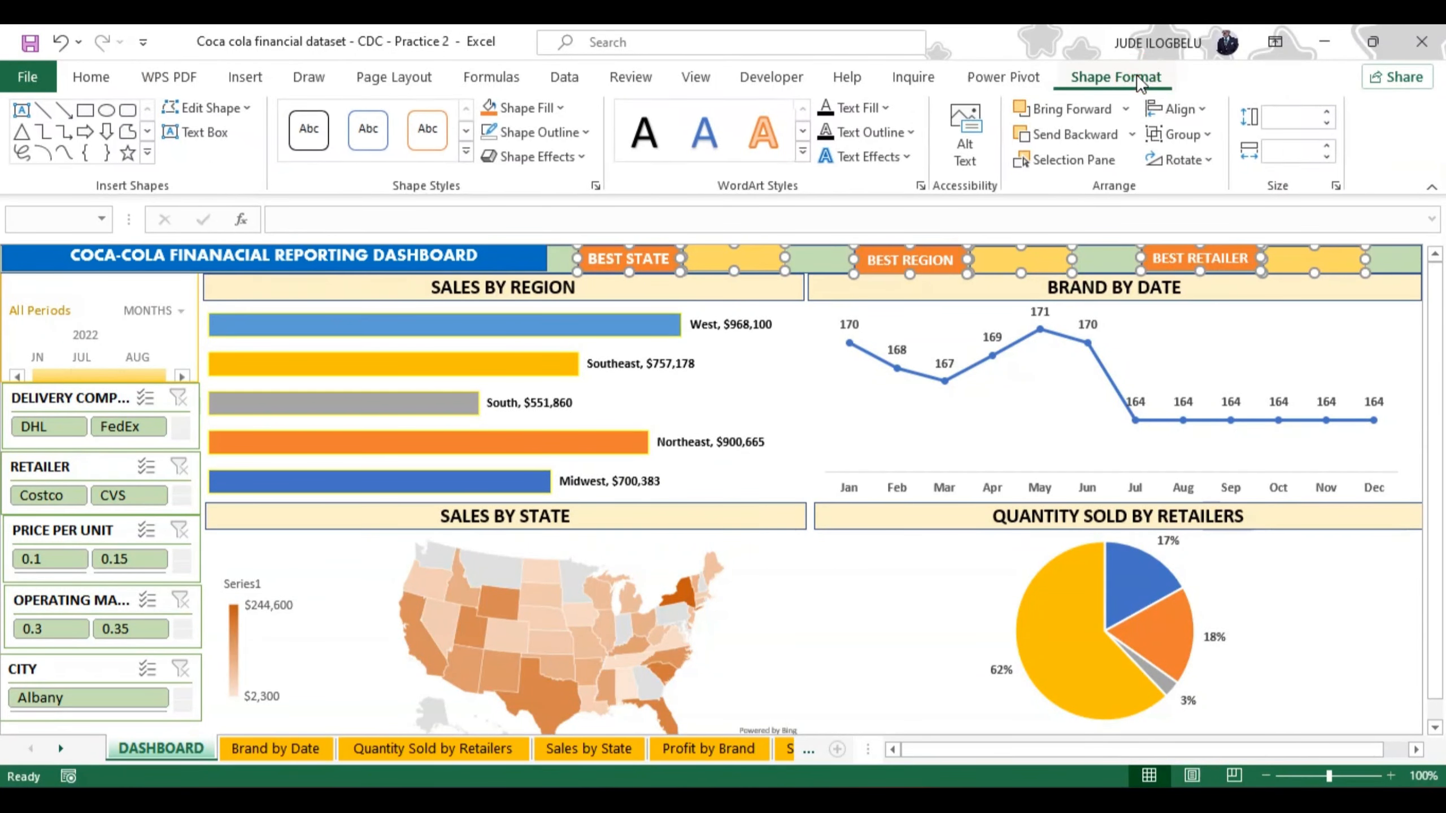
left_click(1209, 109)
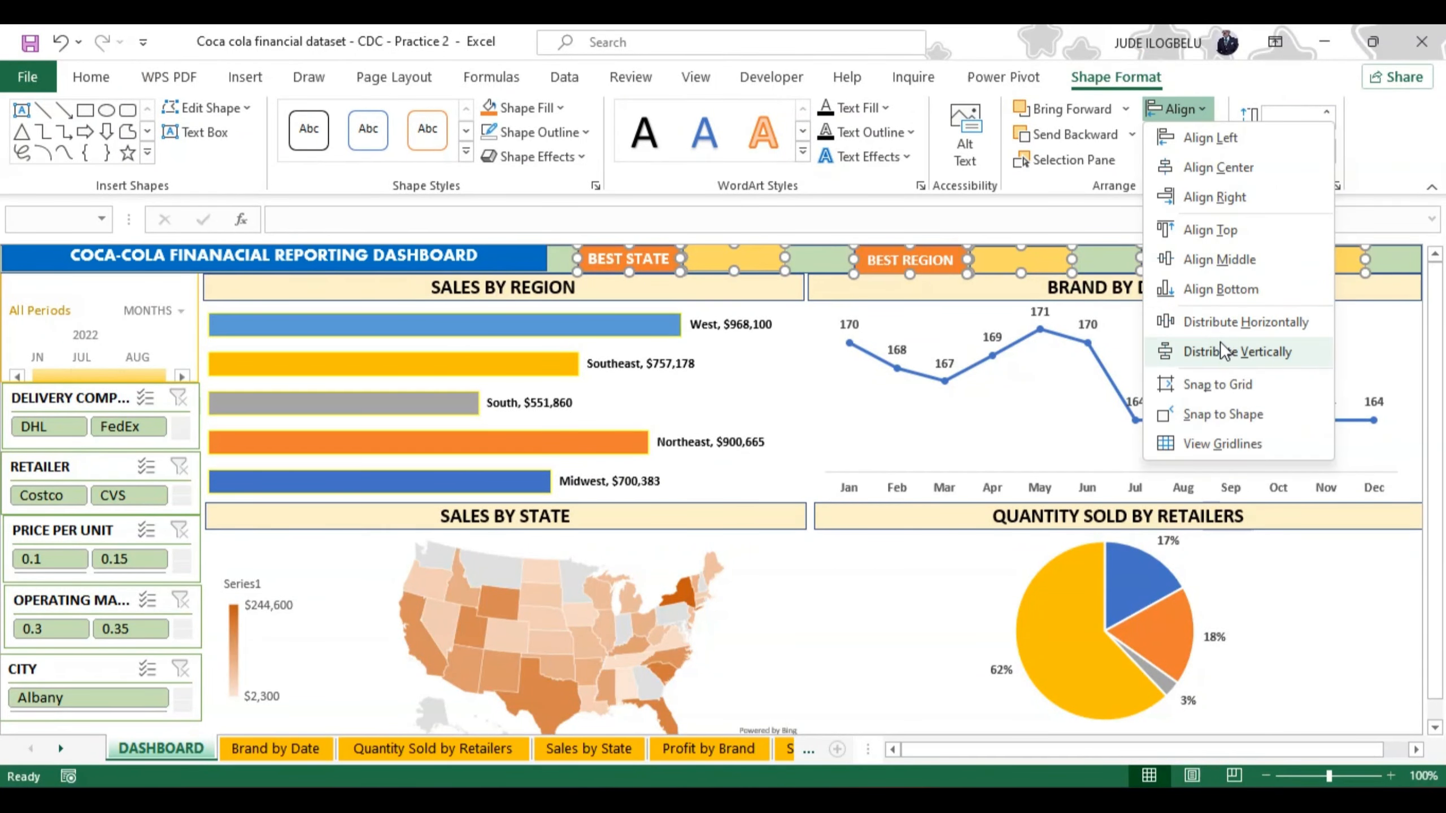
left_click(1224, 324)
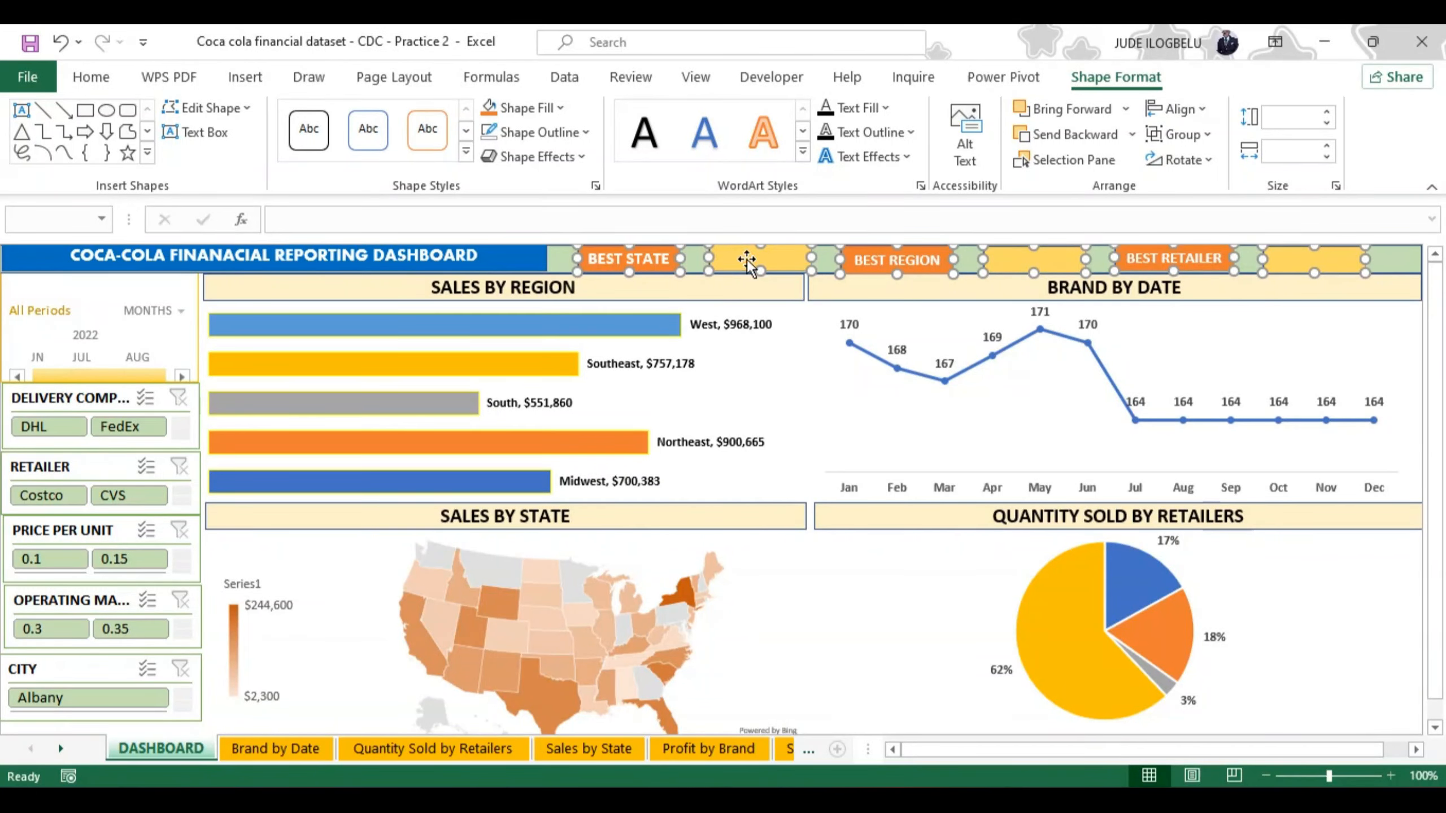
left_click(779, 287)
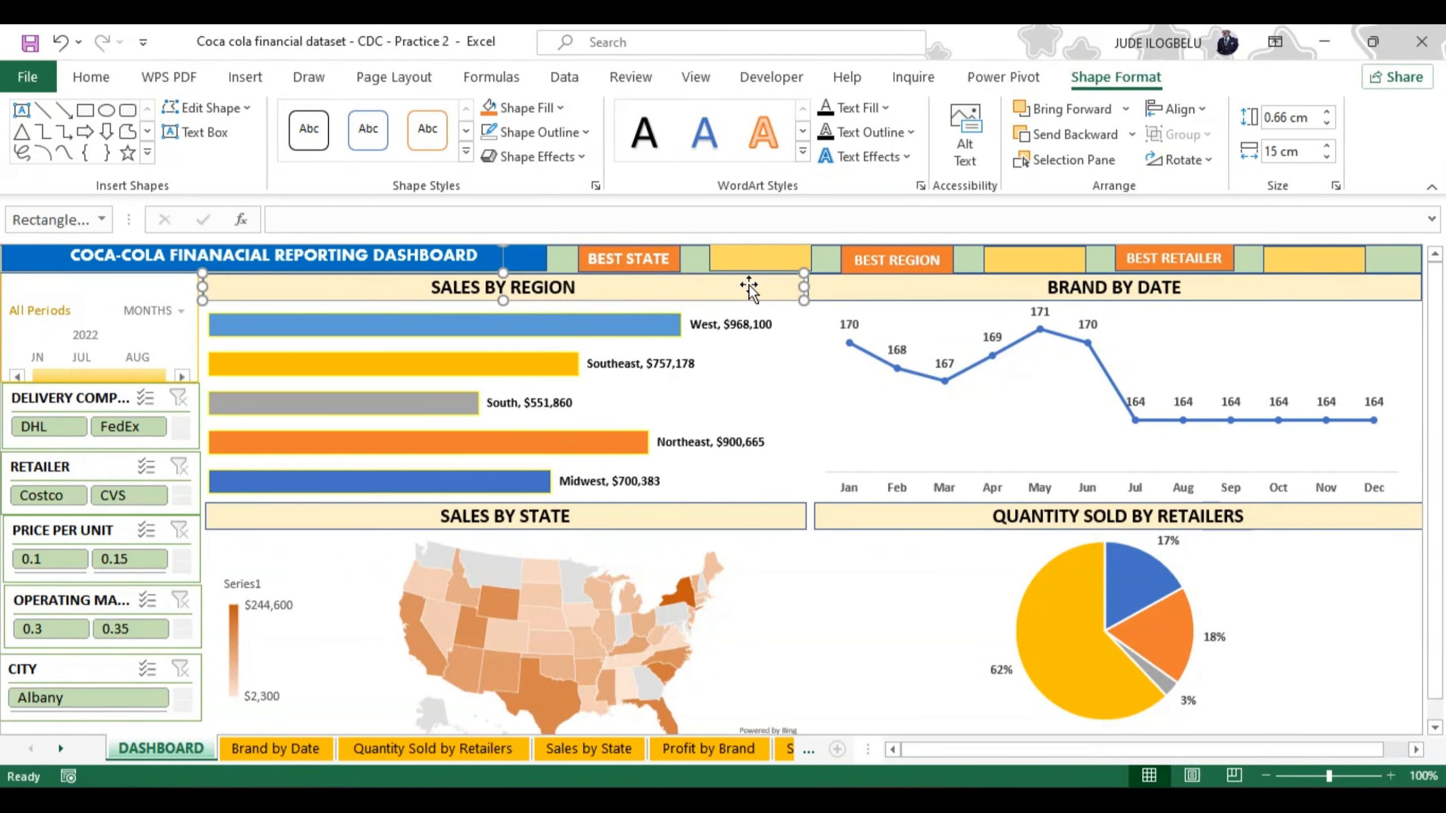
Step: Link the yellow rectangle beside BEST STATE to the state table's maximum item cell with =Calculations!C48
left_click(734, 257)
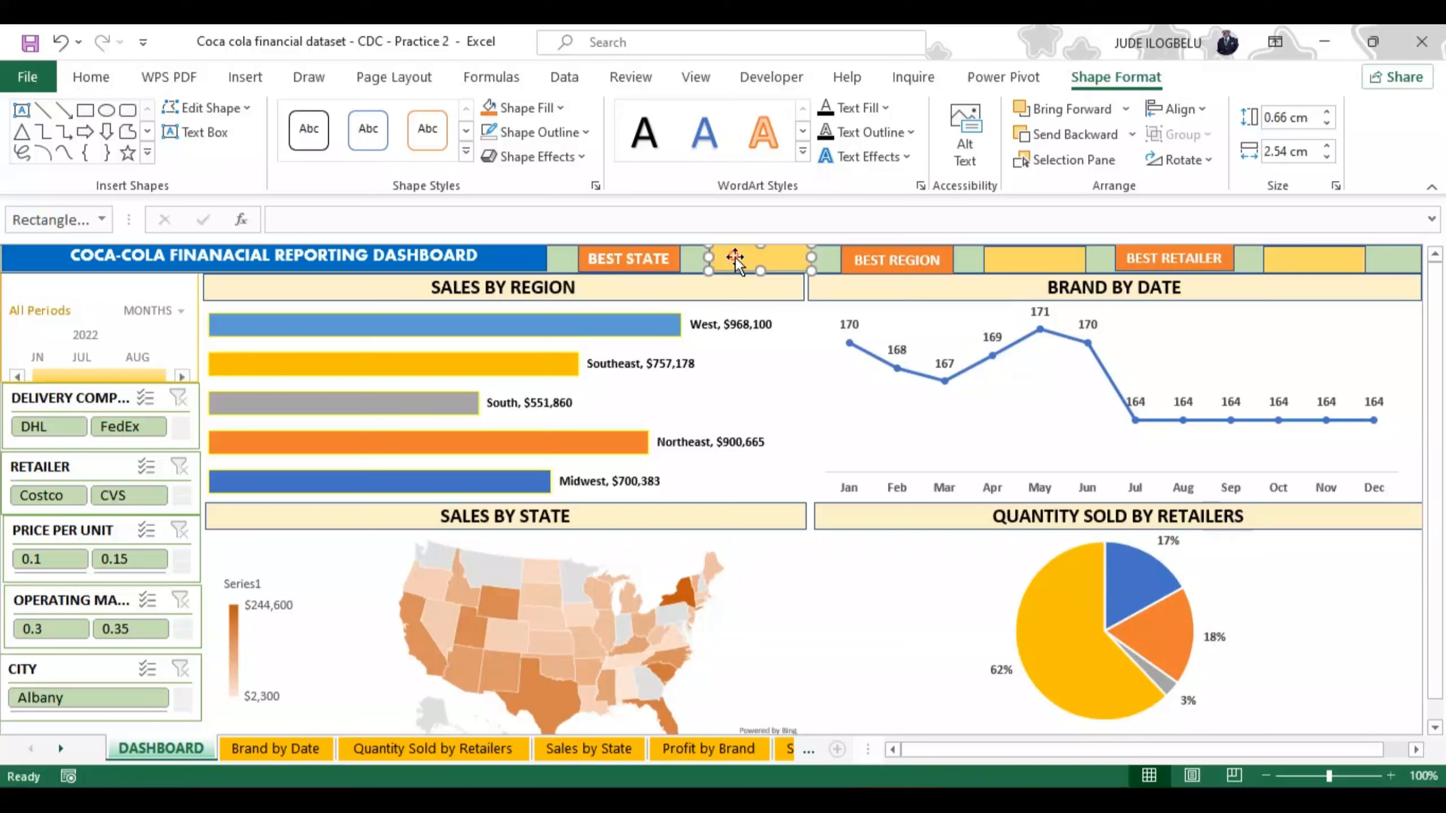
left_click(358, 217)
type("=")
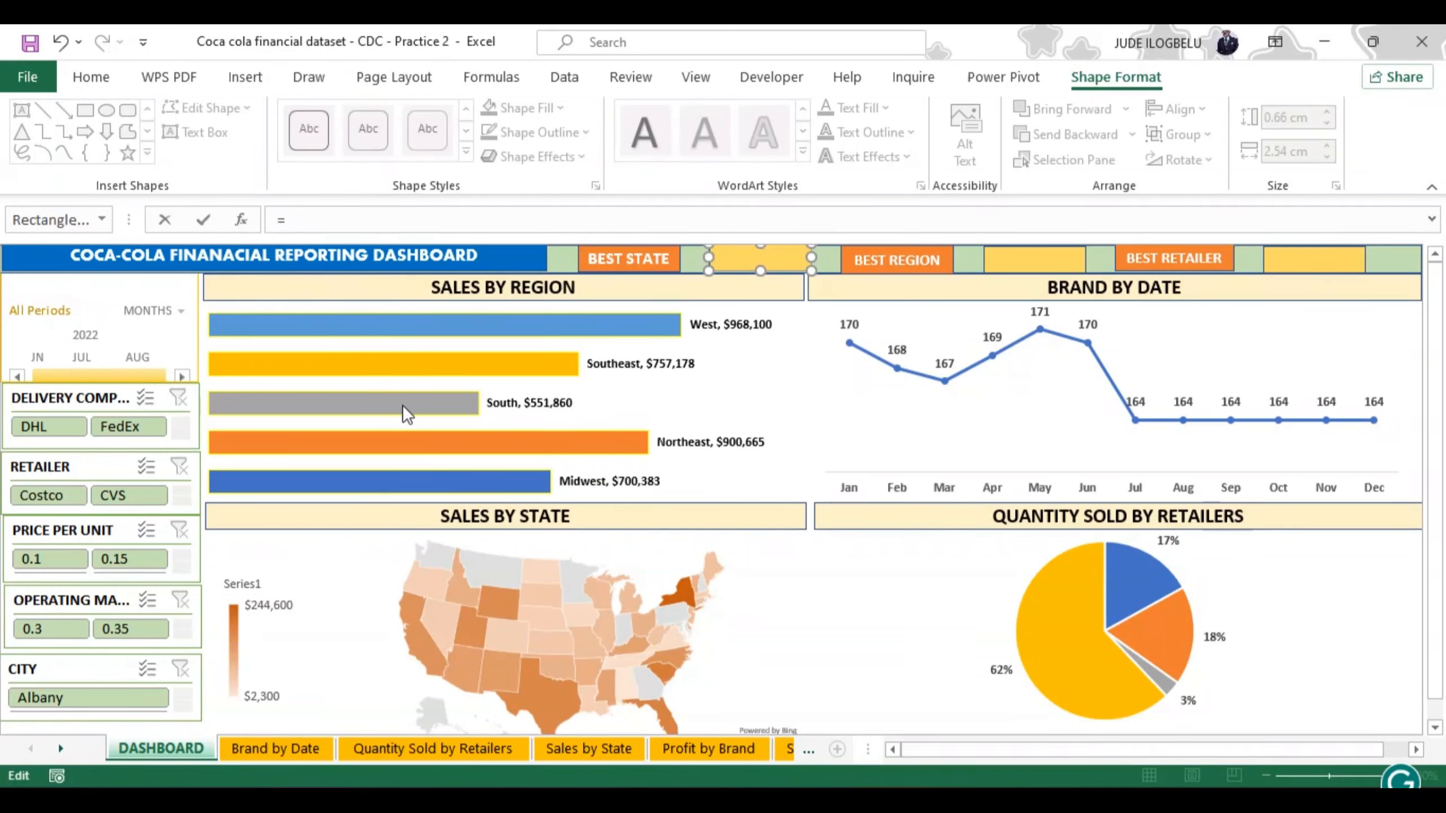
left_click(808, 749)
left_click(808, 749)
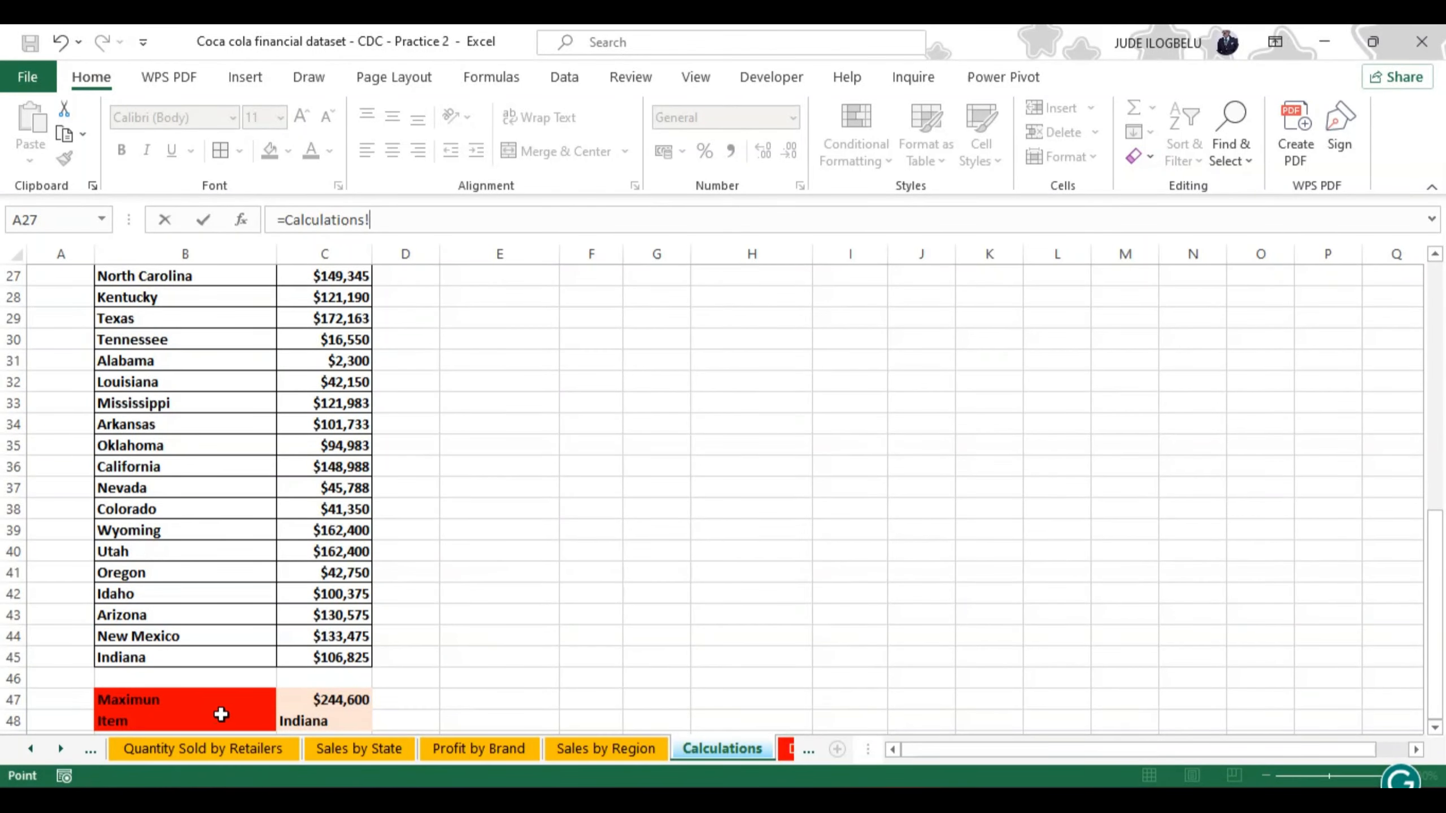
left_click(308, 721)
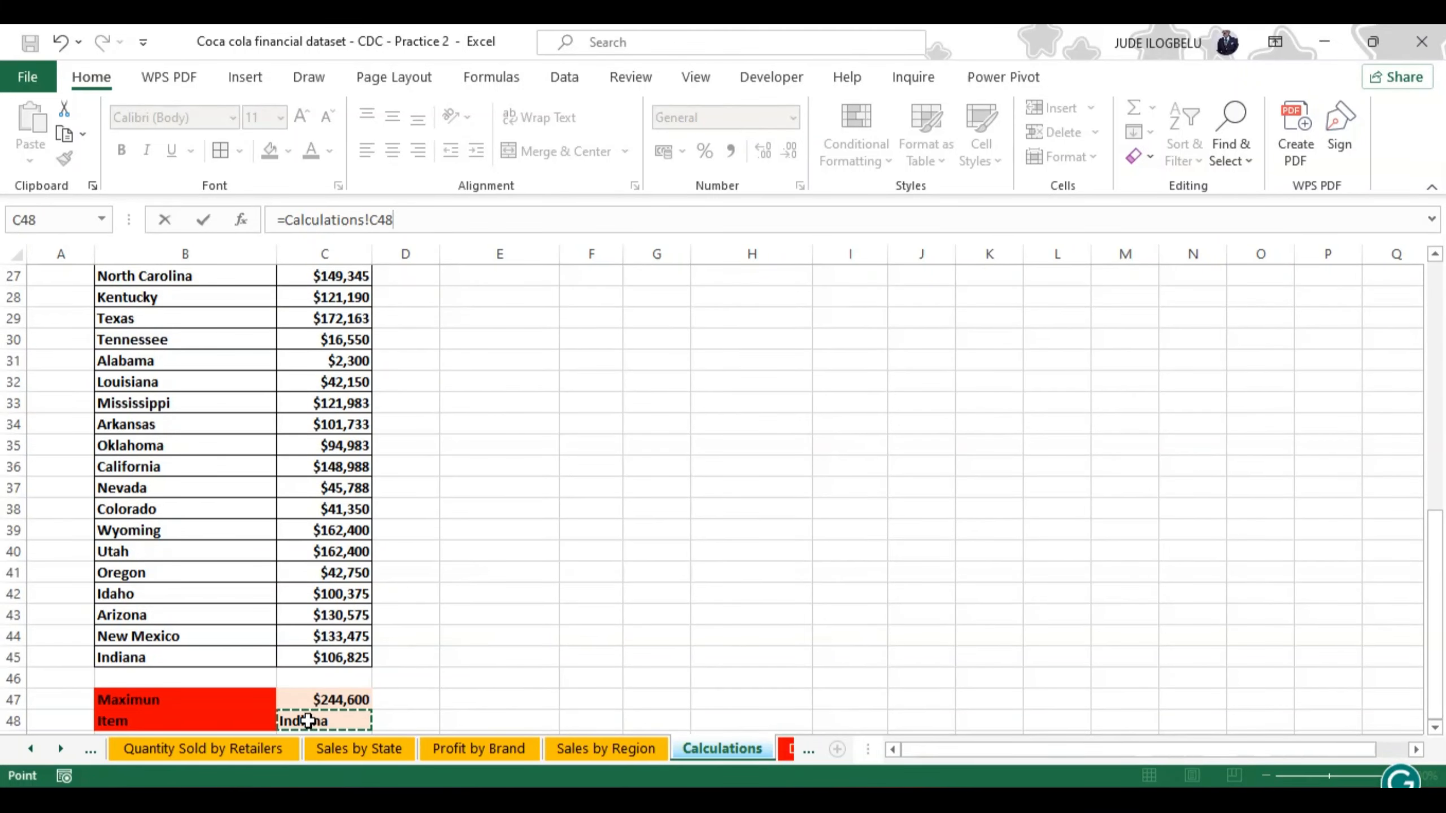
key("Return")
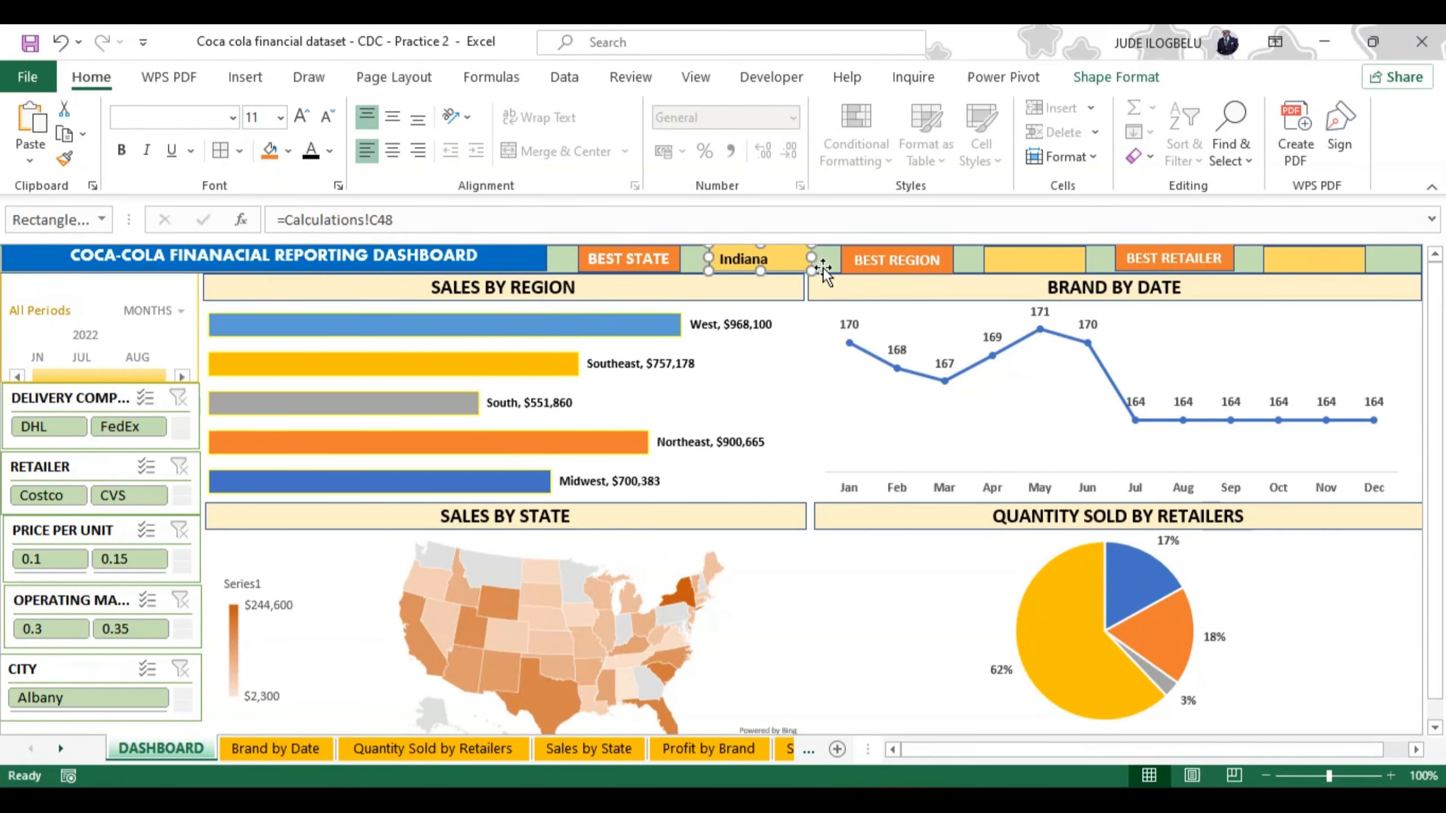
Step: Link the yellow rectangle beside BEST REGION to the region table's maximum item cell with =Calculations!F10
left_click(1021, 255)
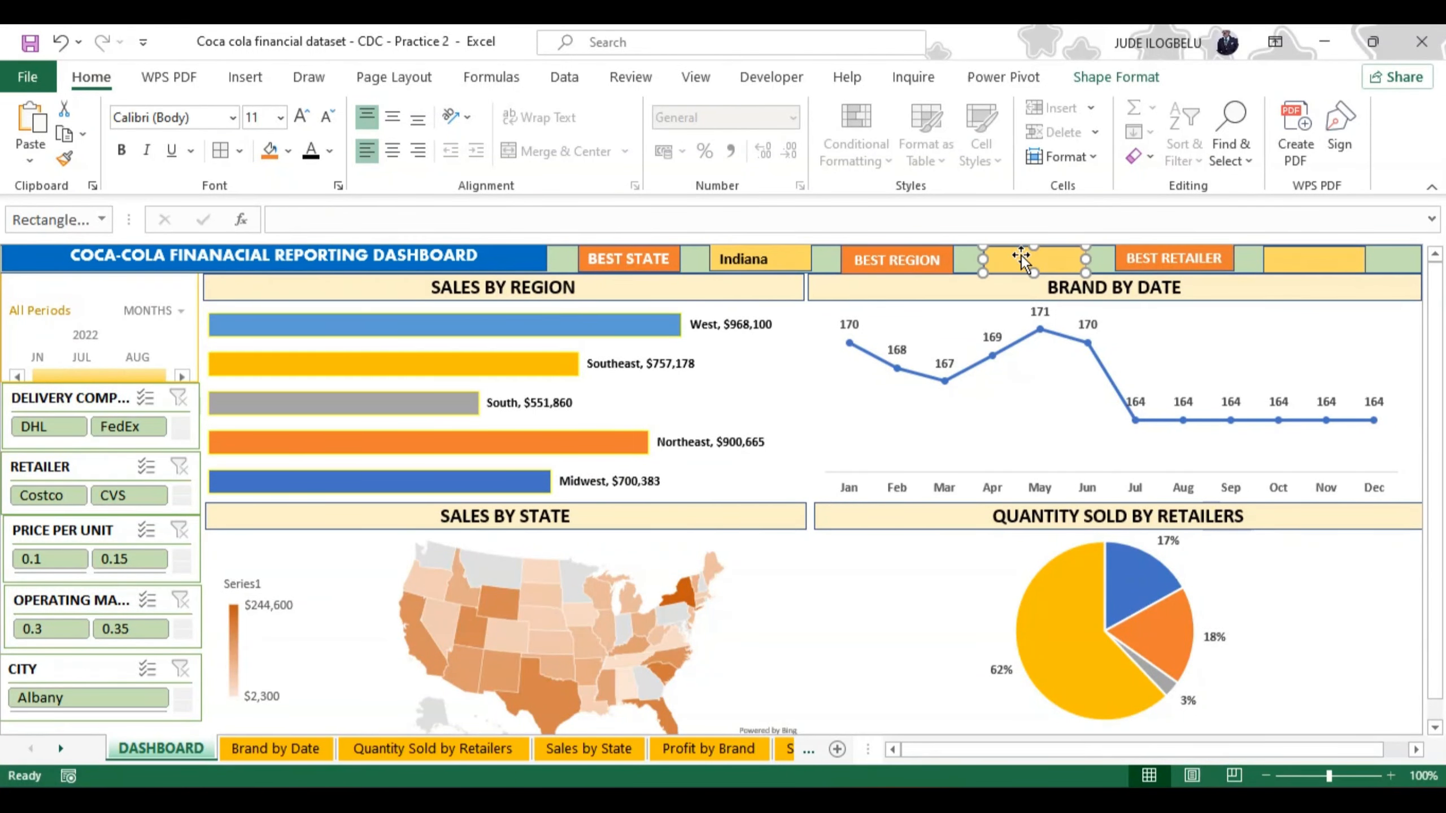
left_click(429, 217)
type("=")
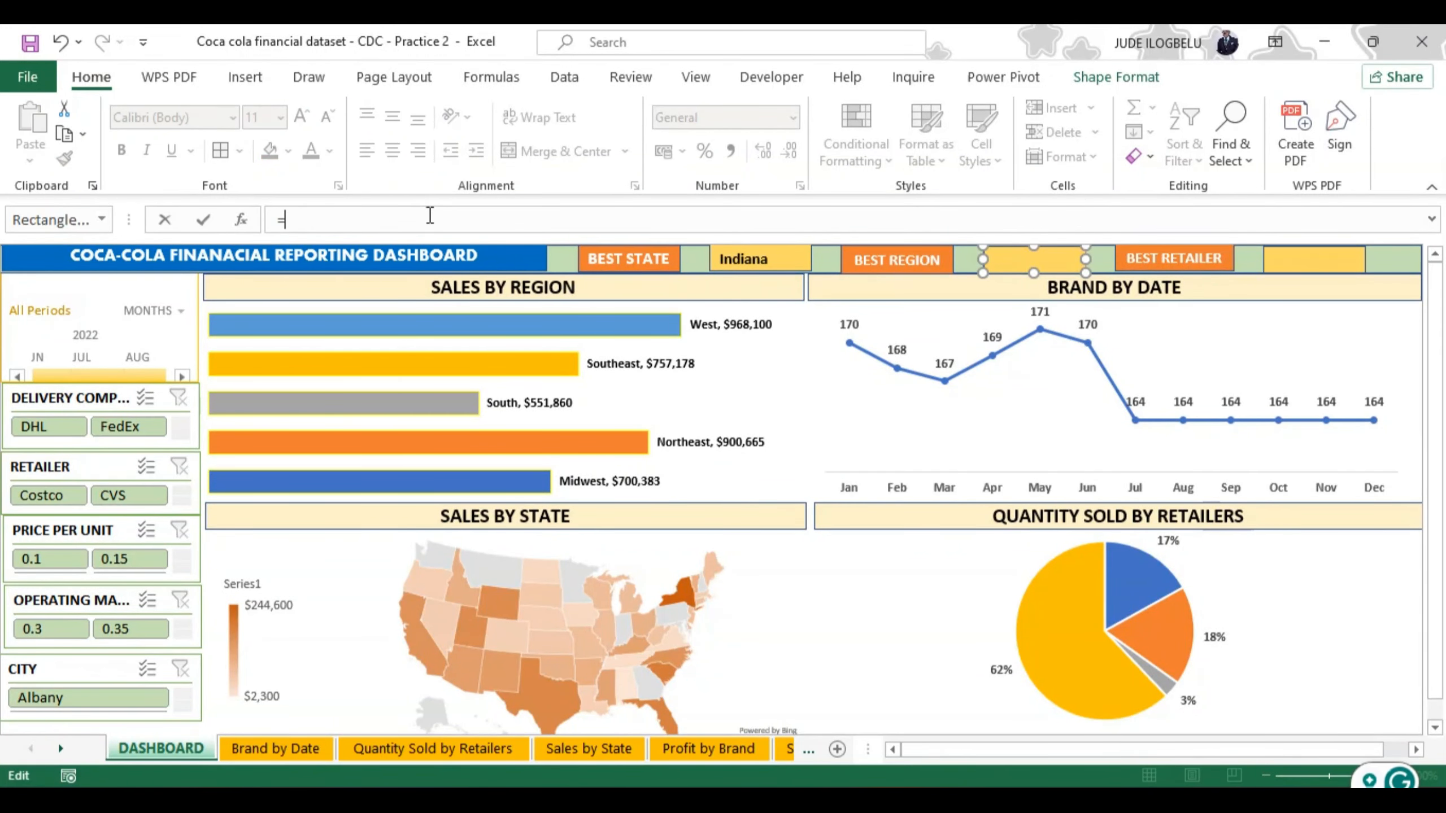
left_click(791, 748)
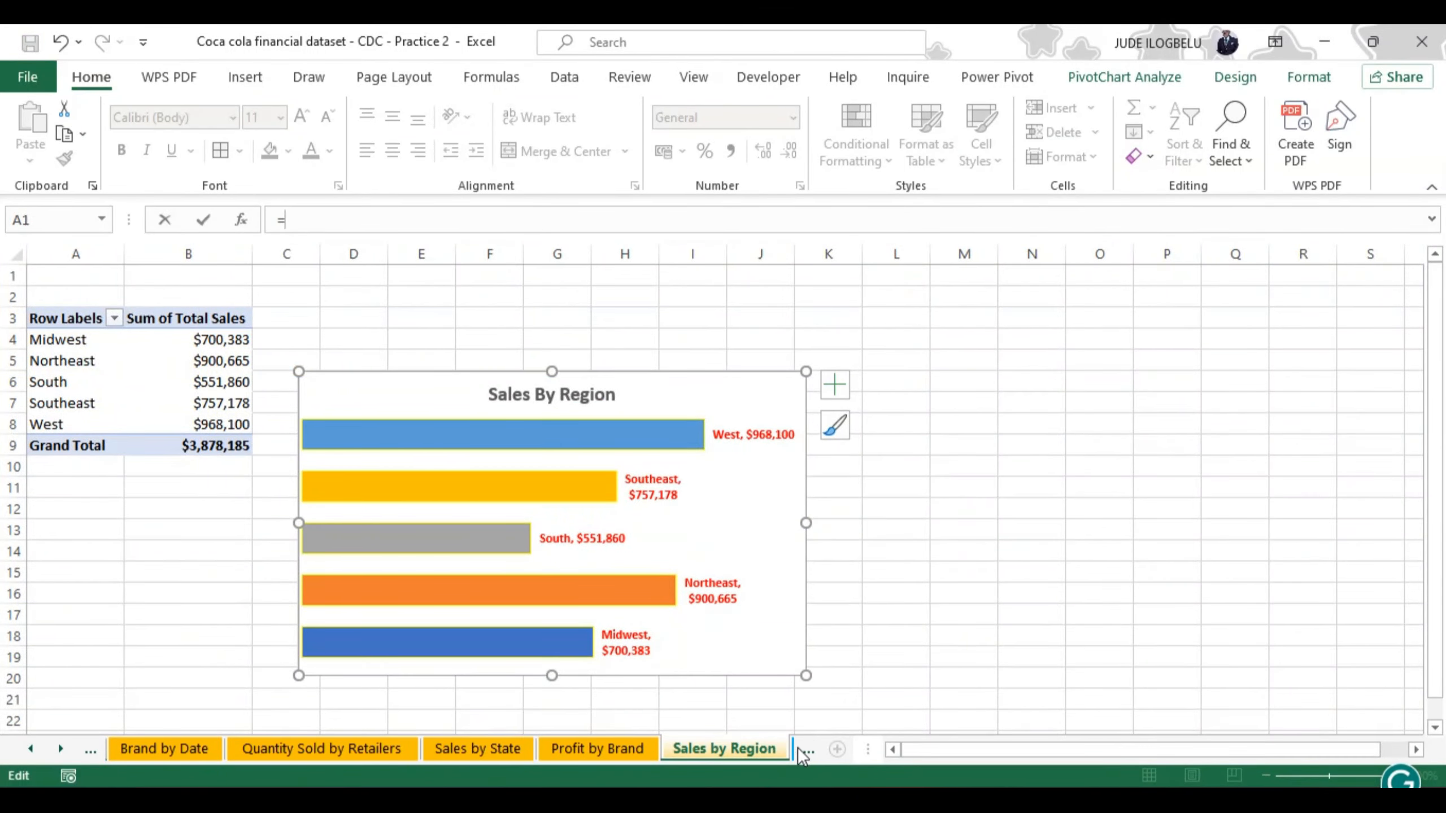
left_click(807, 748)
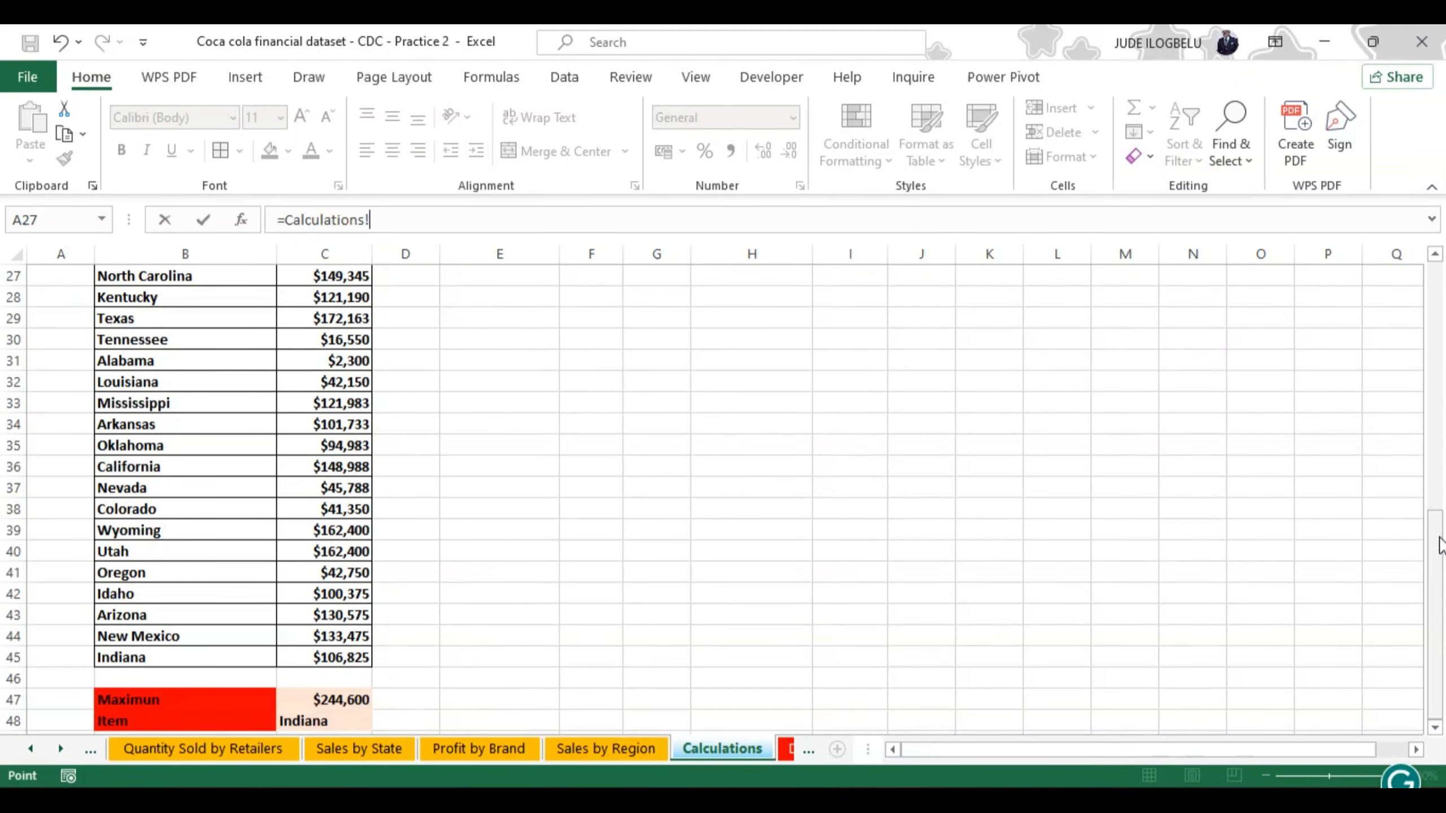
left_click_drag(1434, 532, 1434, 300)
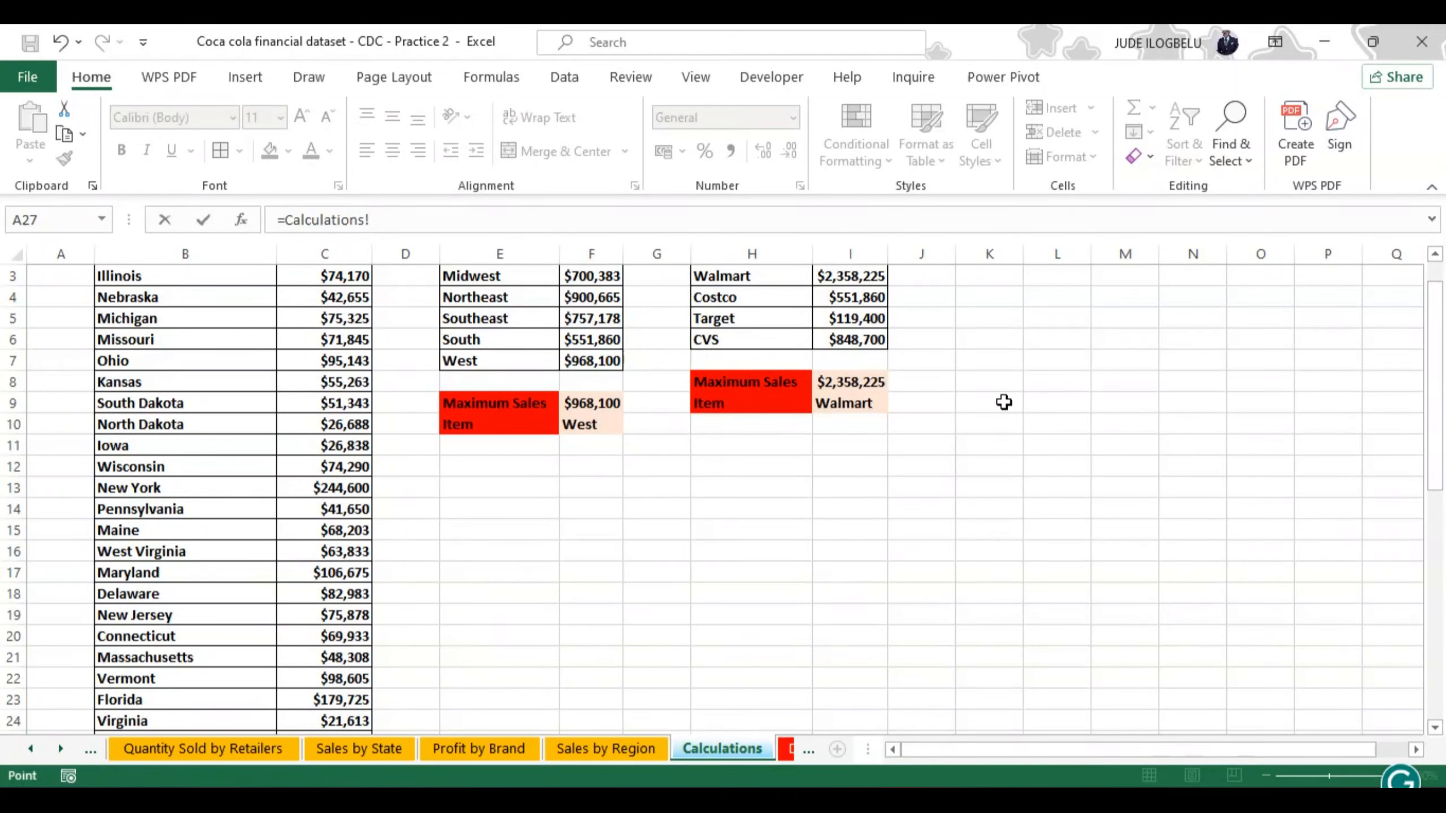
left_click(592, 425)
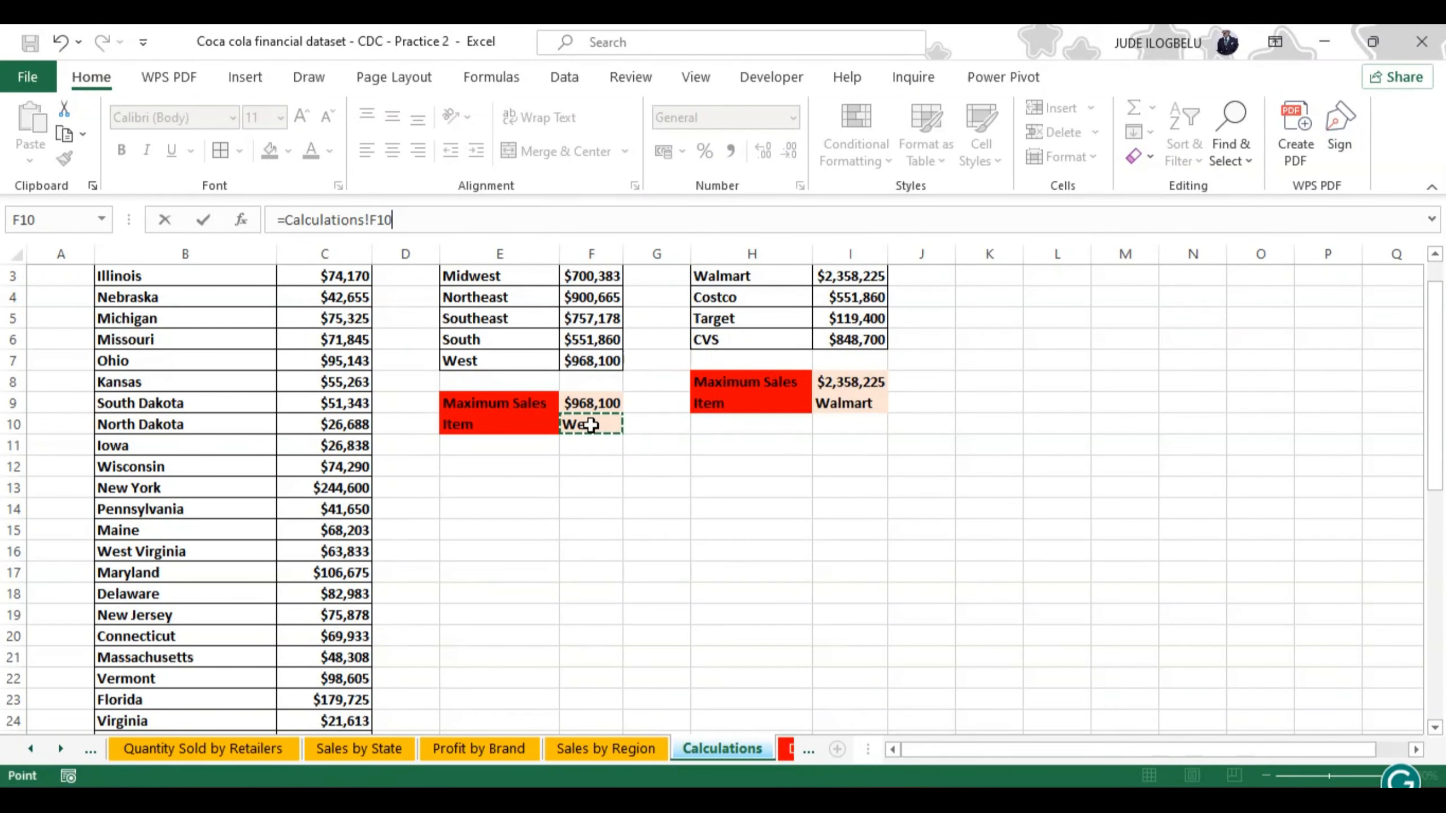
key("Return")
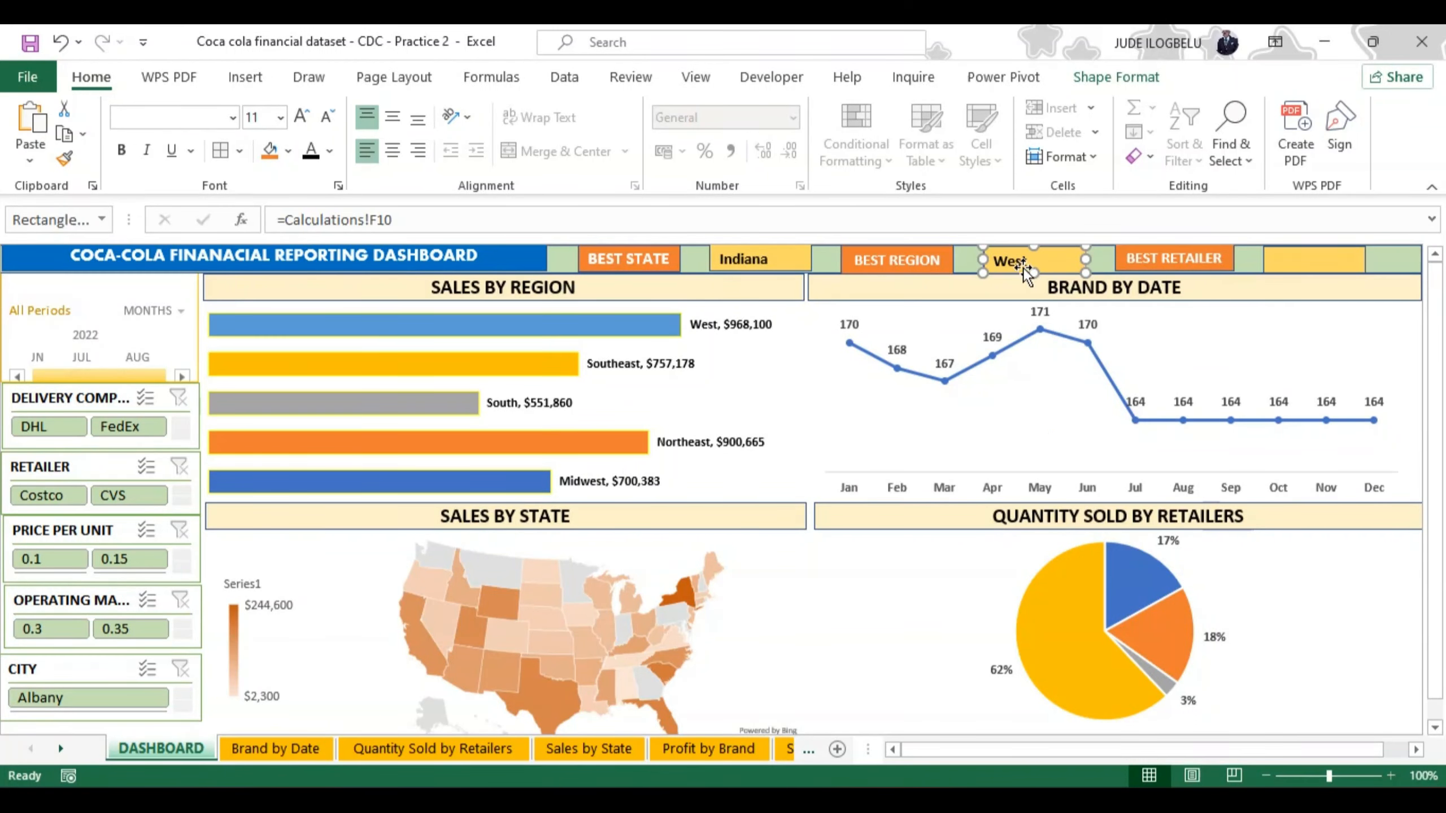
Step: Link the yellow rectangle beside BEST RETAILER to the retailer table's maximum item cell with =Calculations!I9
left_click(1285, 255)
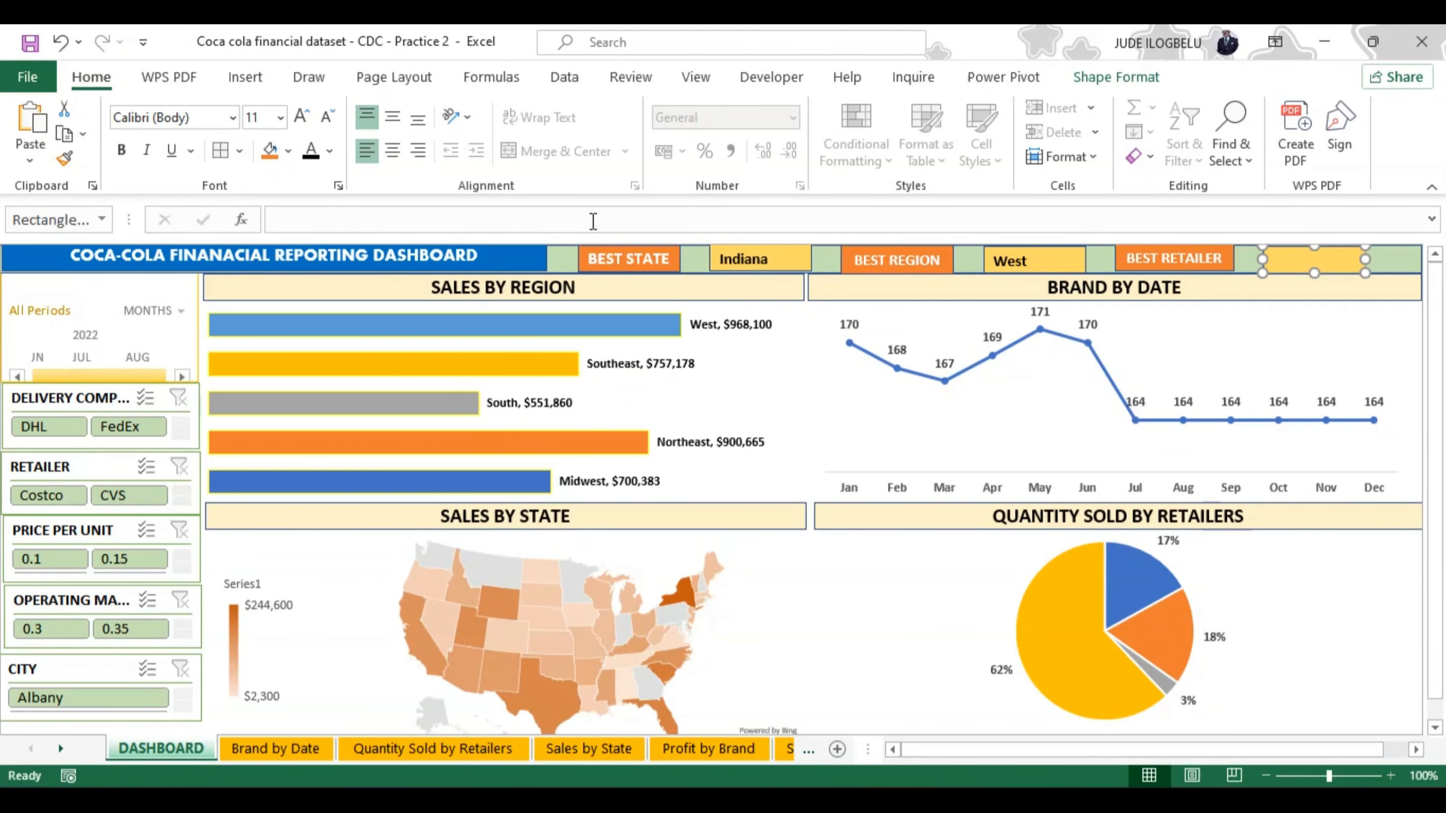
left_click(569, 220)
type("=")
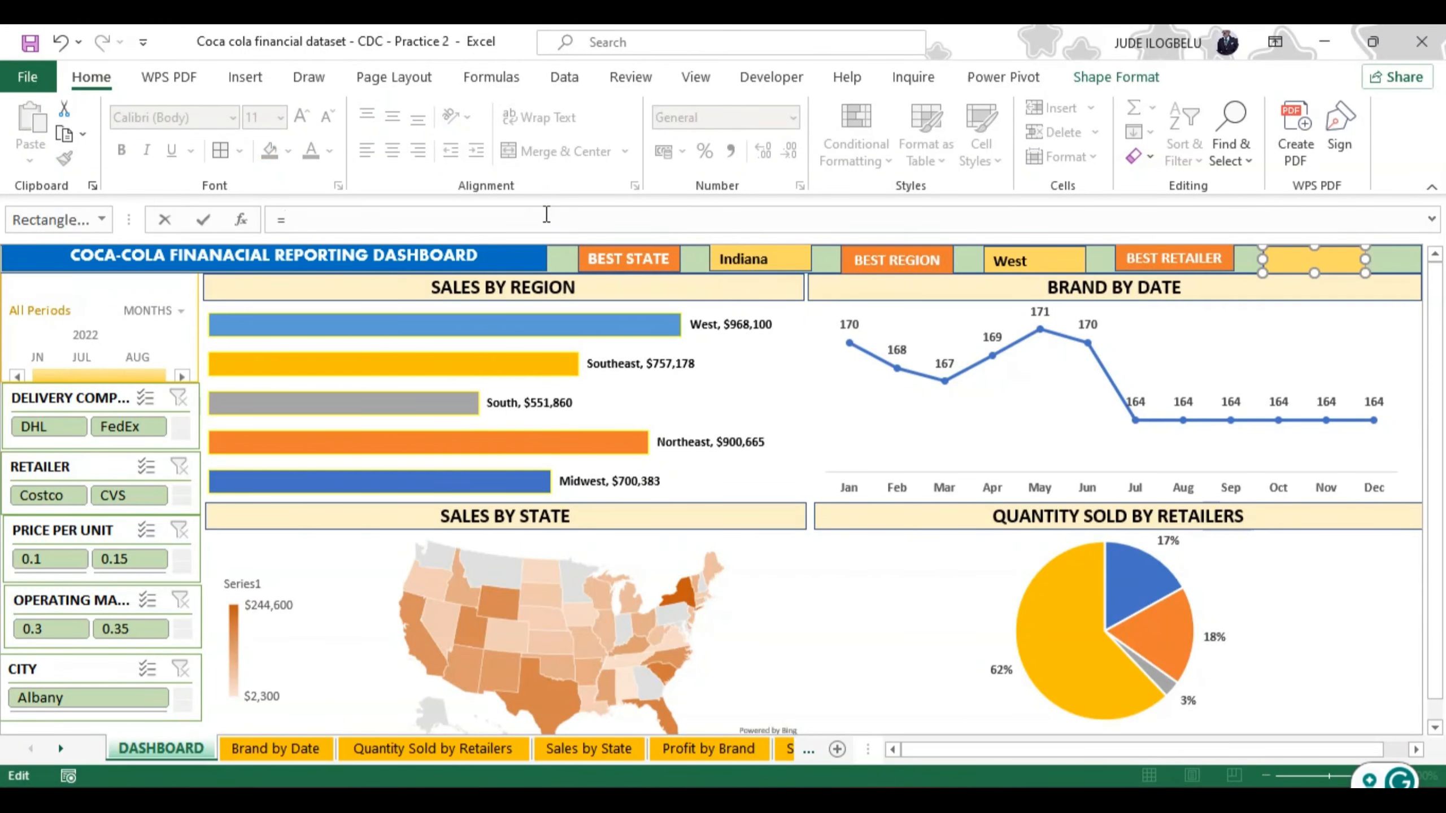
left_click(809, 749)
left_click(809, 750)
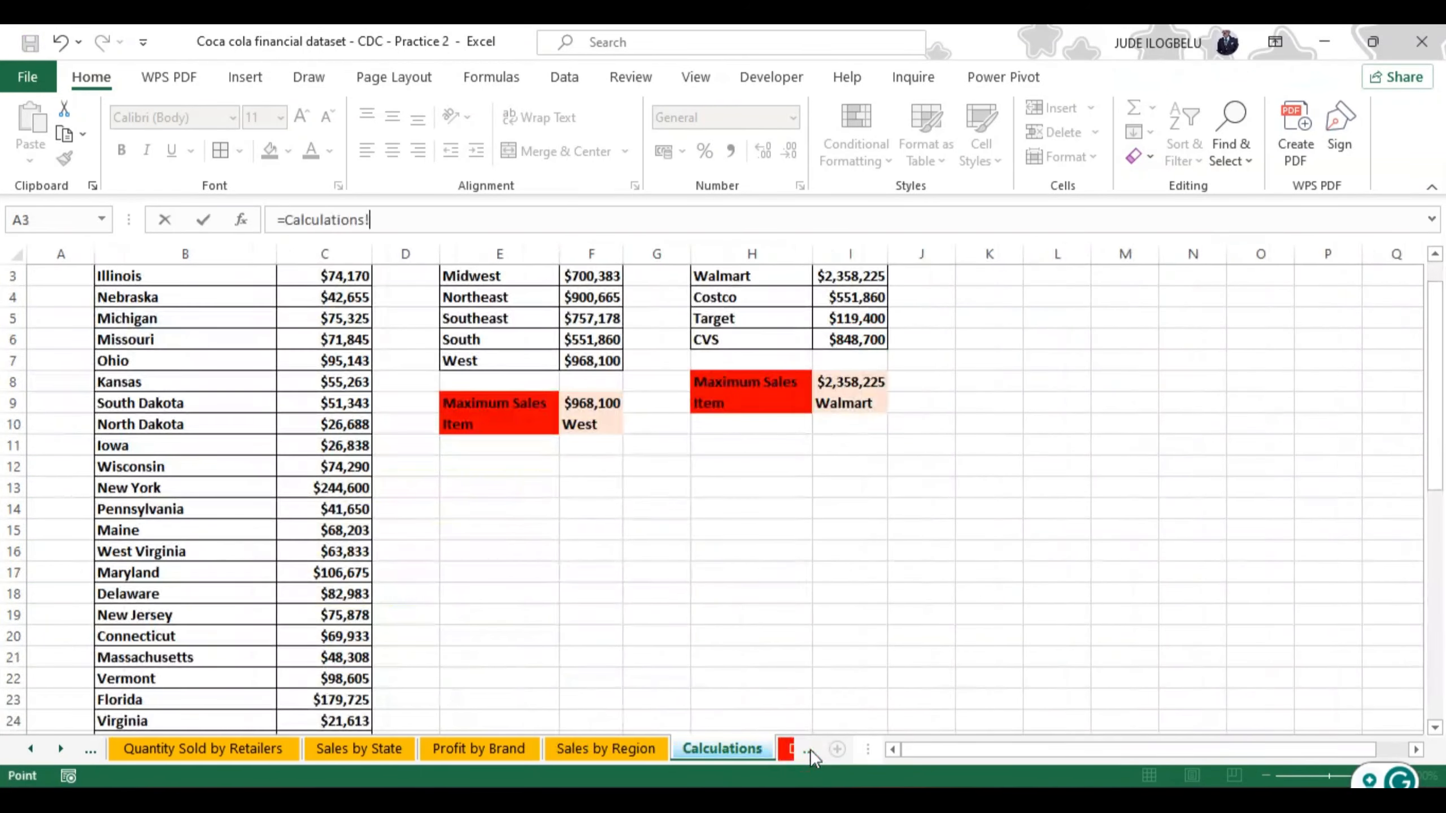
left_click(808, 749)
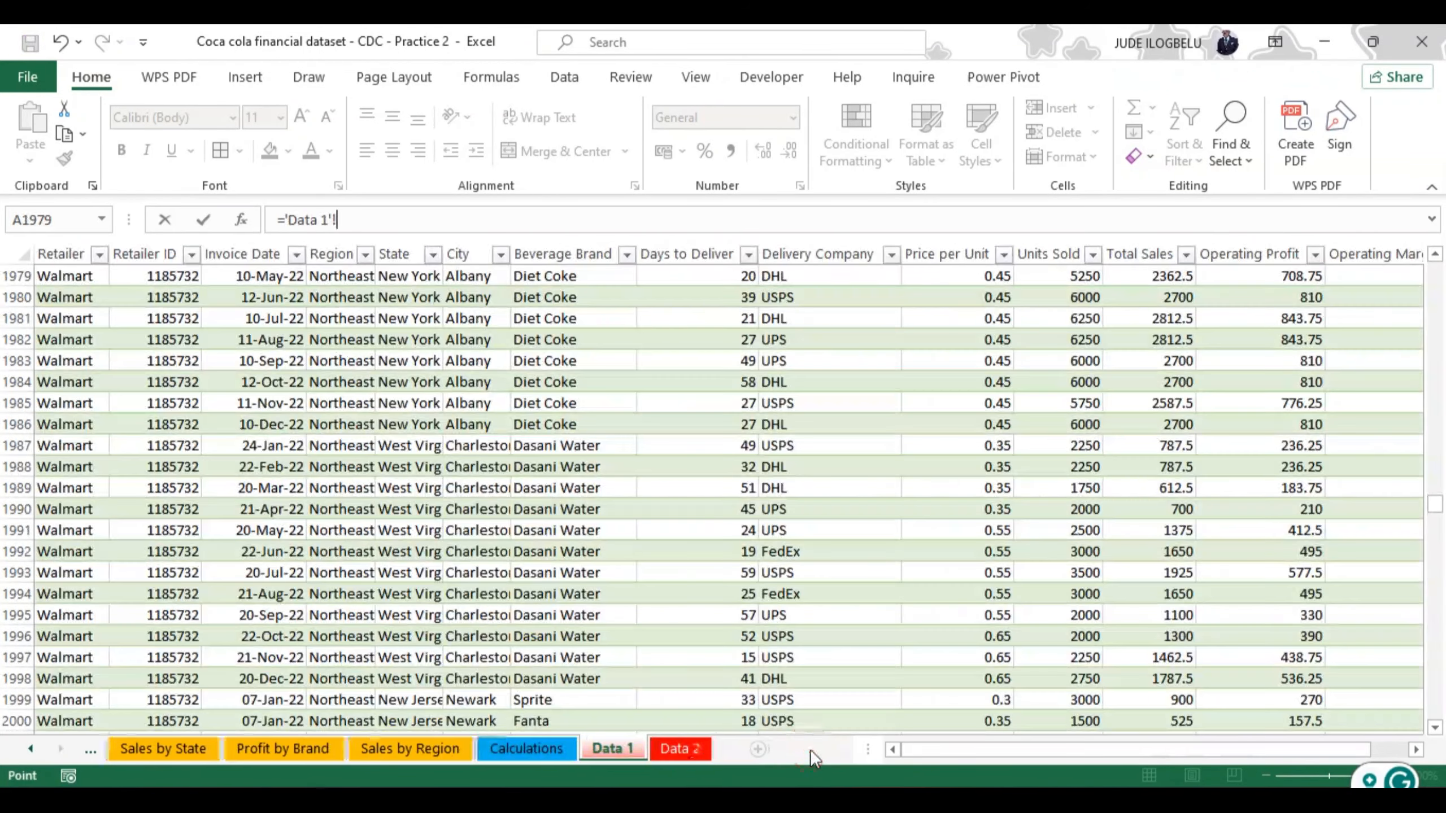
left_click(540, 744)
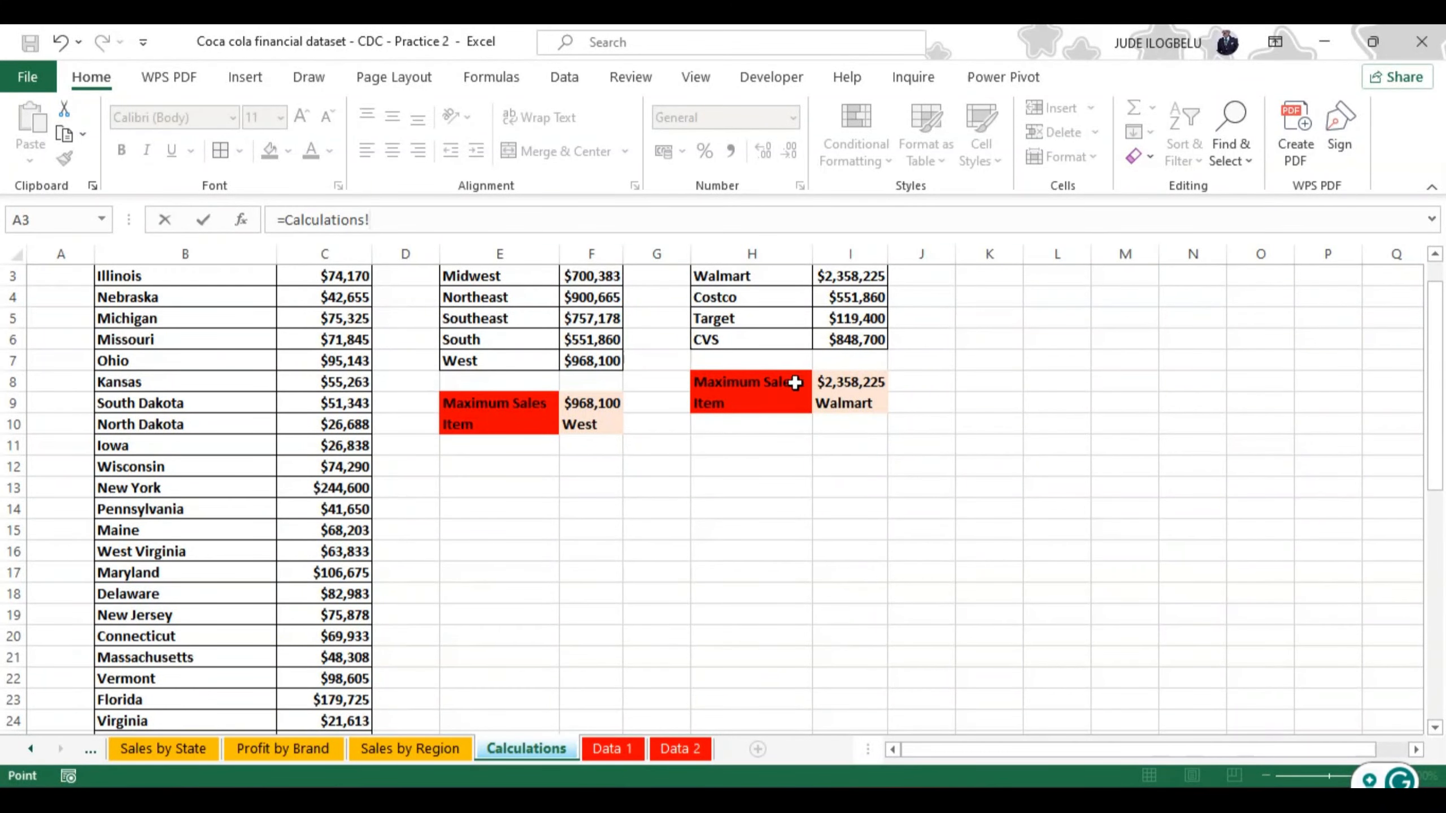
left_click(841, 403)
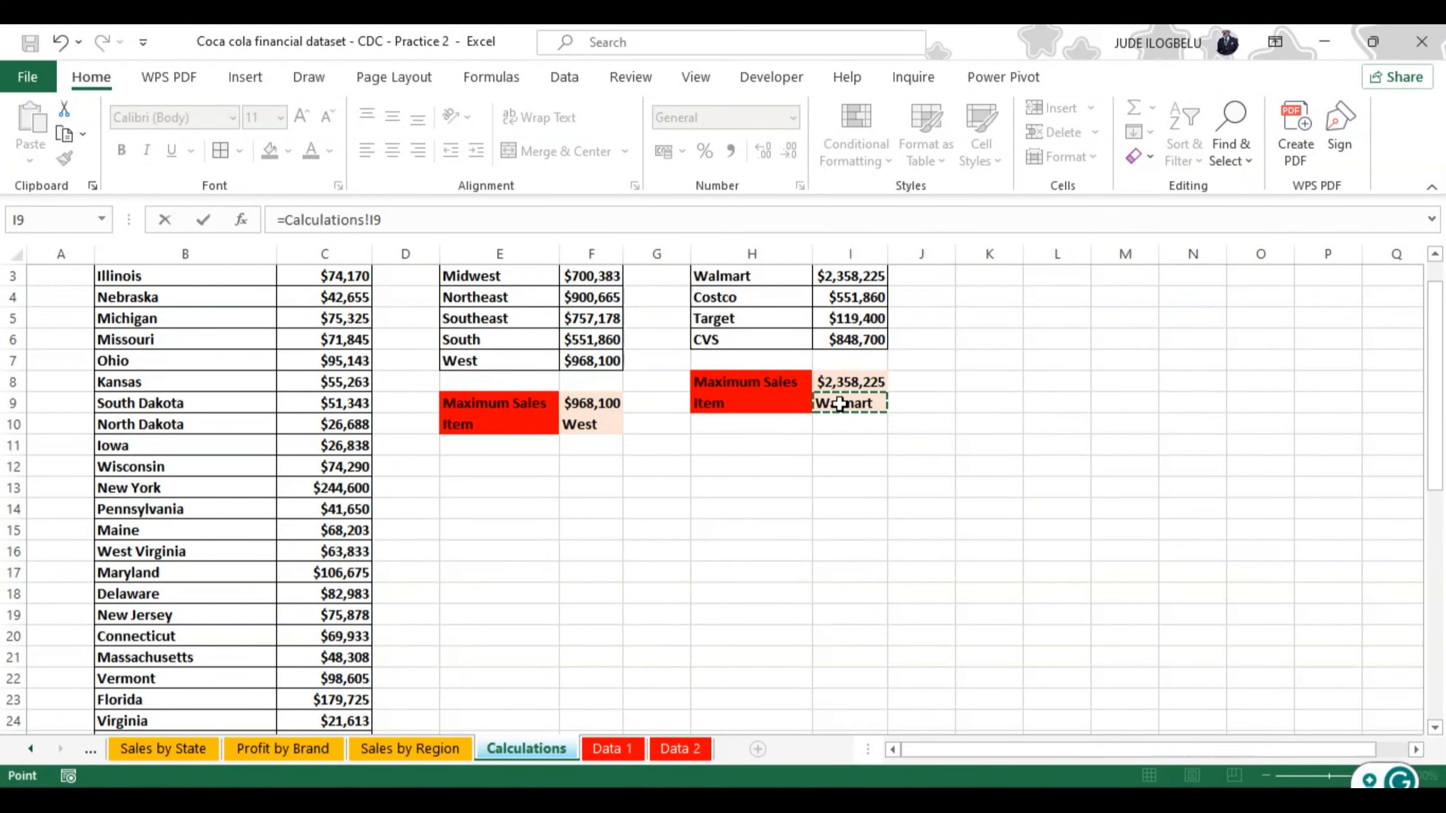
key("Return")
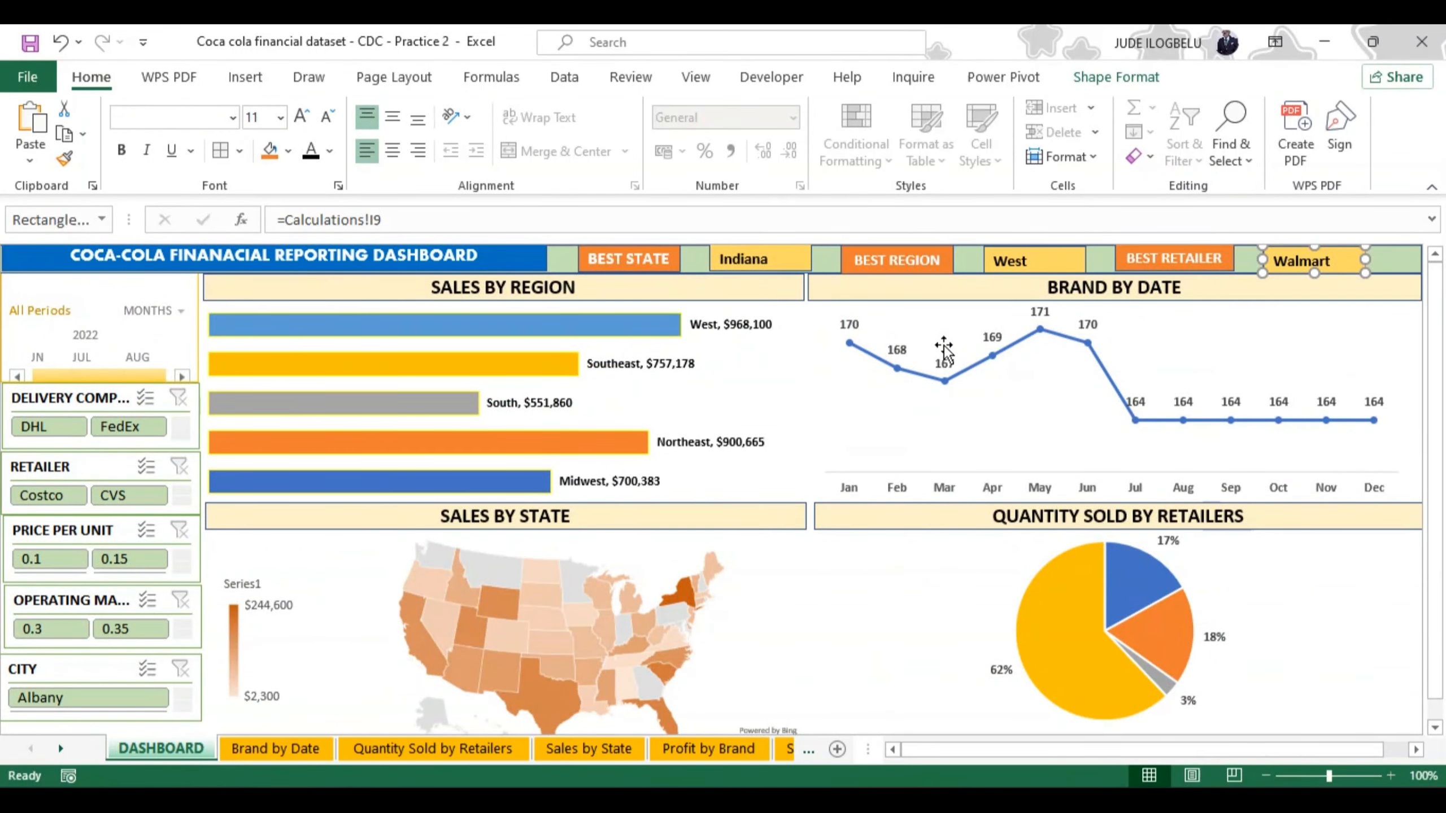
Step: Centre the text vertically and horizontally in the yellow rectangle beside BEST STATE
left_click(746, 255)
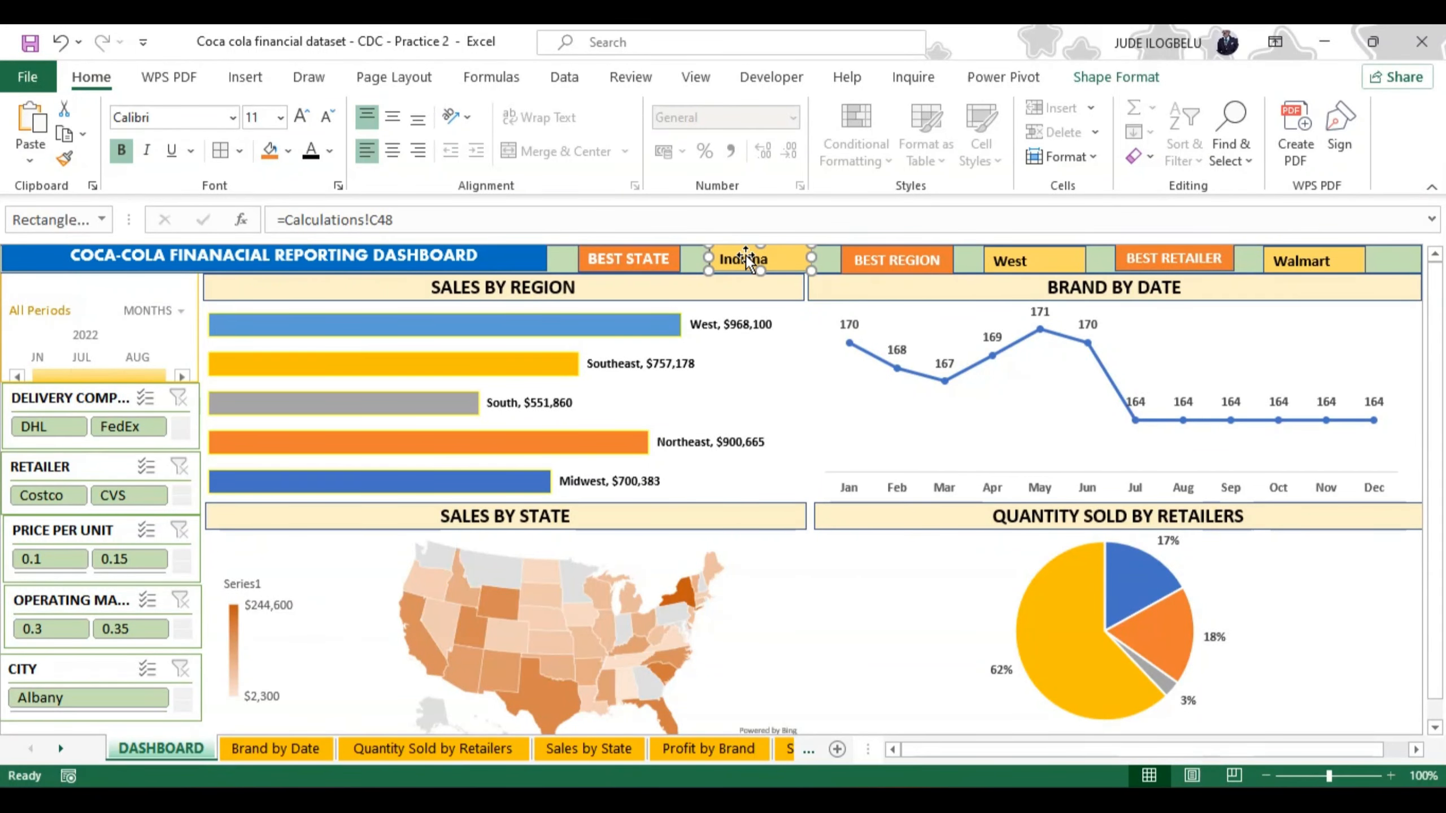
left_click(777, 257)
left_click(777, 259)
double_click(777, 258)
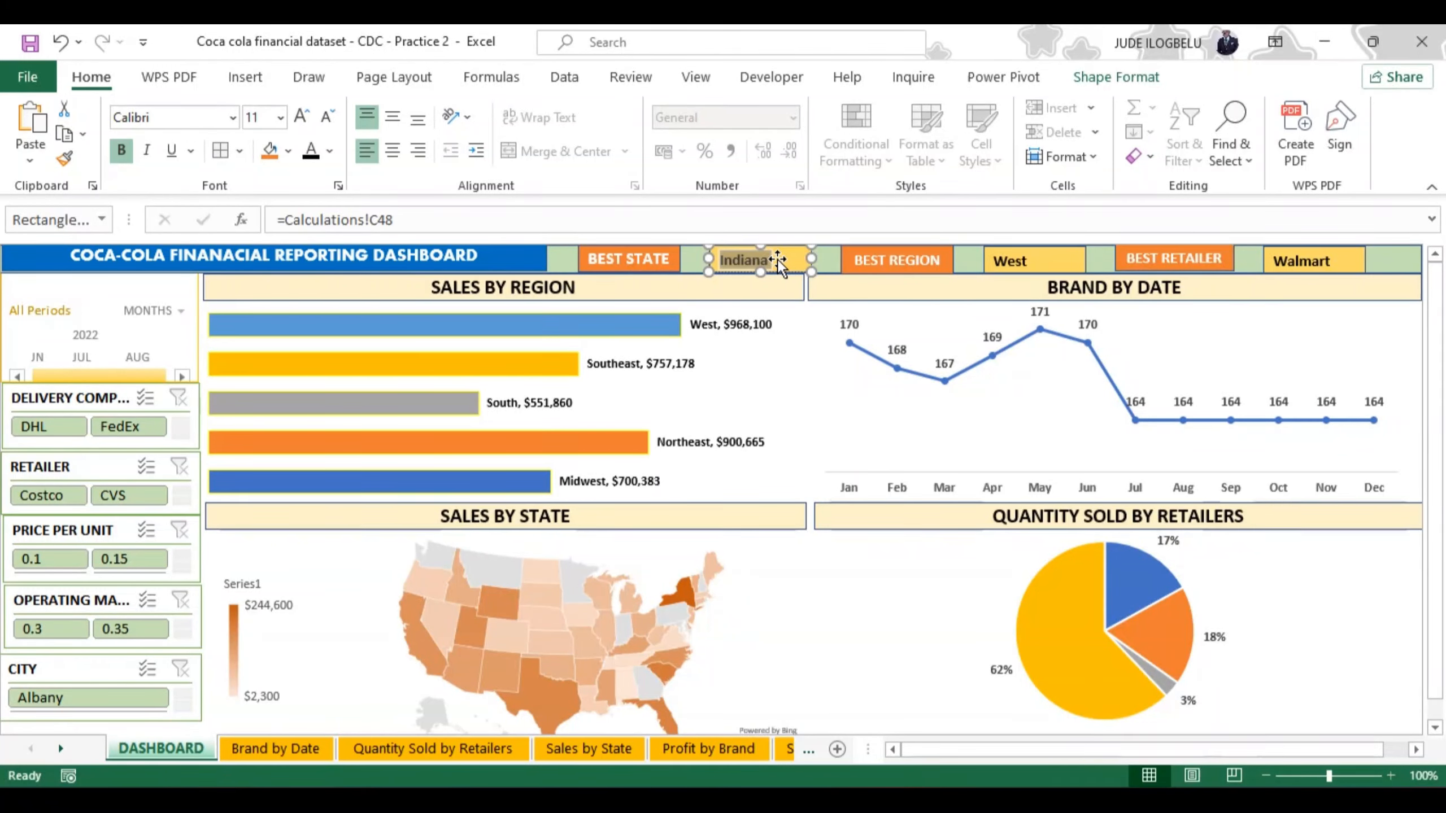
left_click(392, 117)
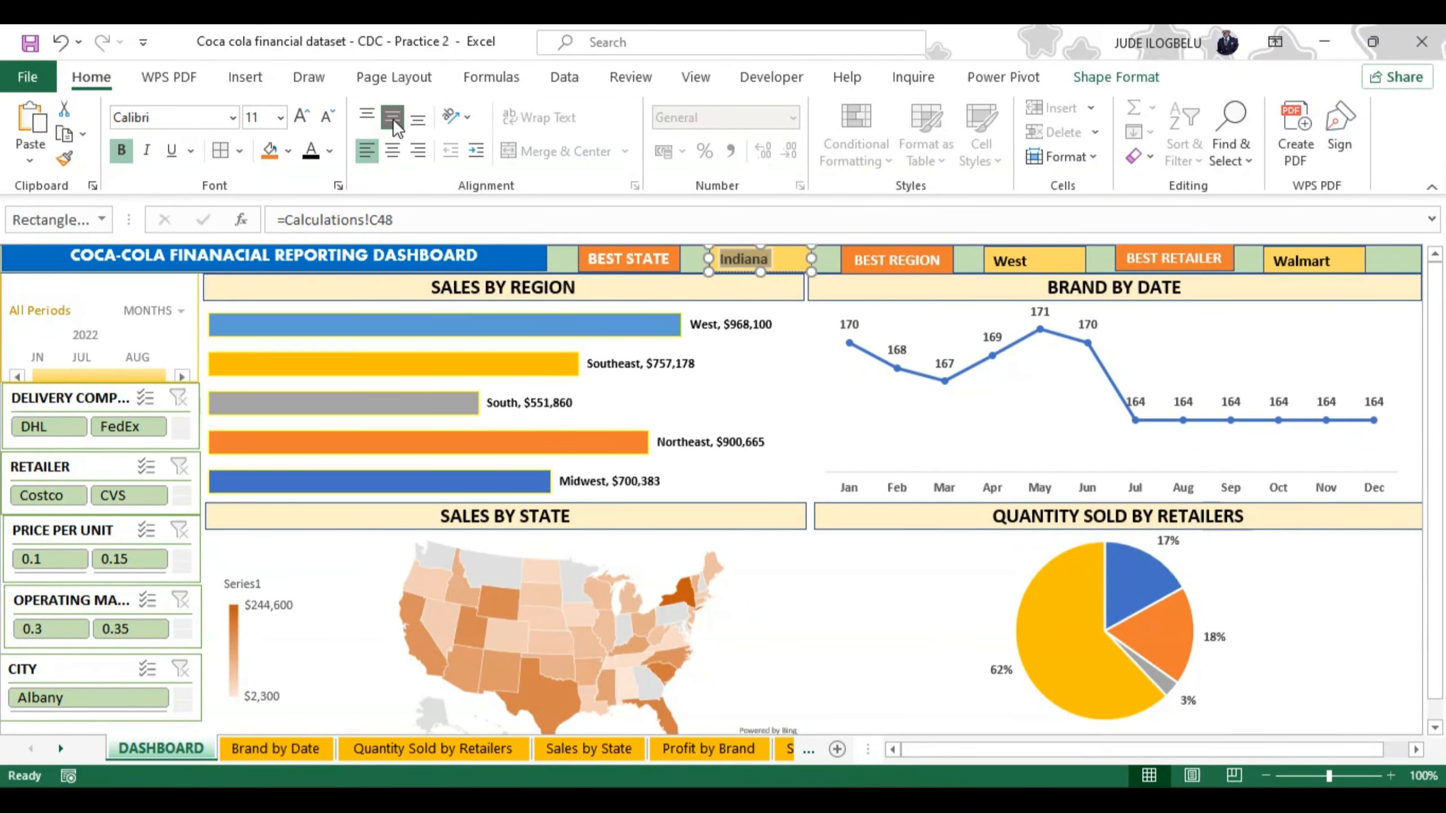
left_click(401, 152)
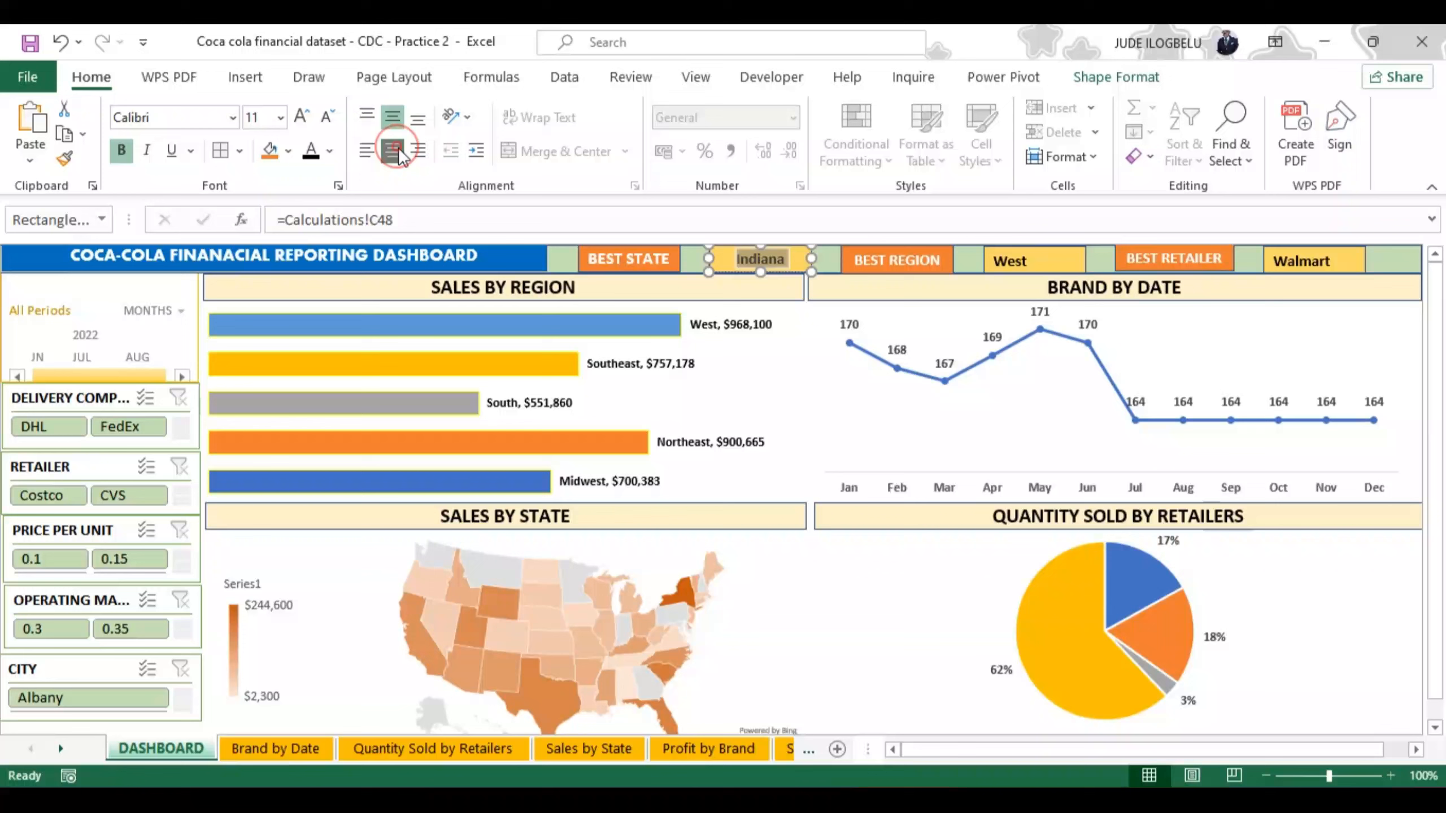
Step: Centre the text vertically and horizontally in the yellow rectangles beside BEST REGION and BEST RETAILER
left_click(1032, 259)
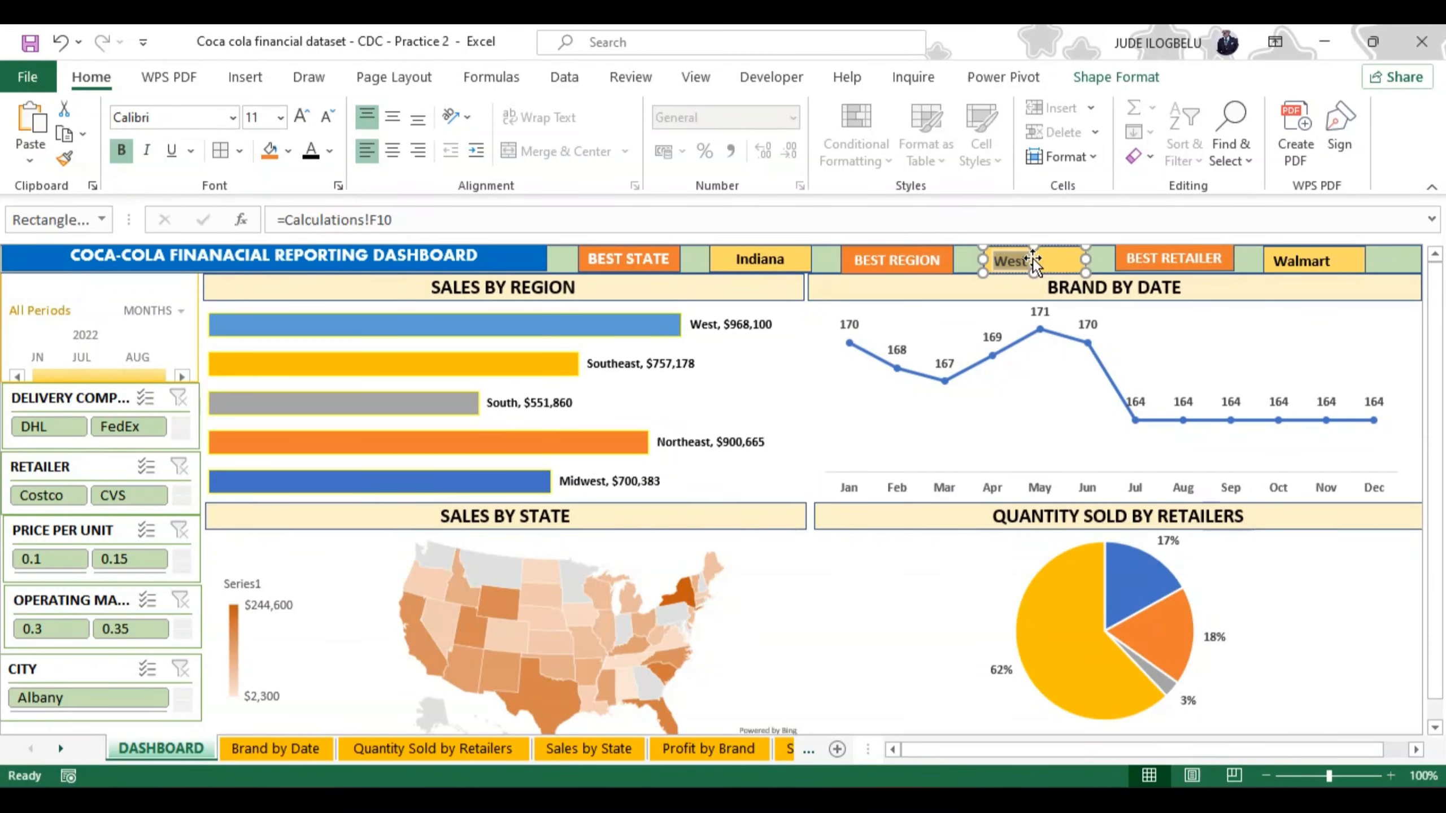
left_click(395, 155)
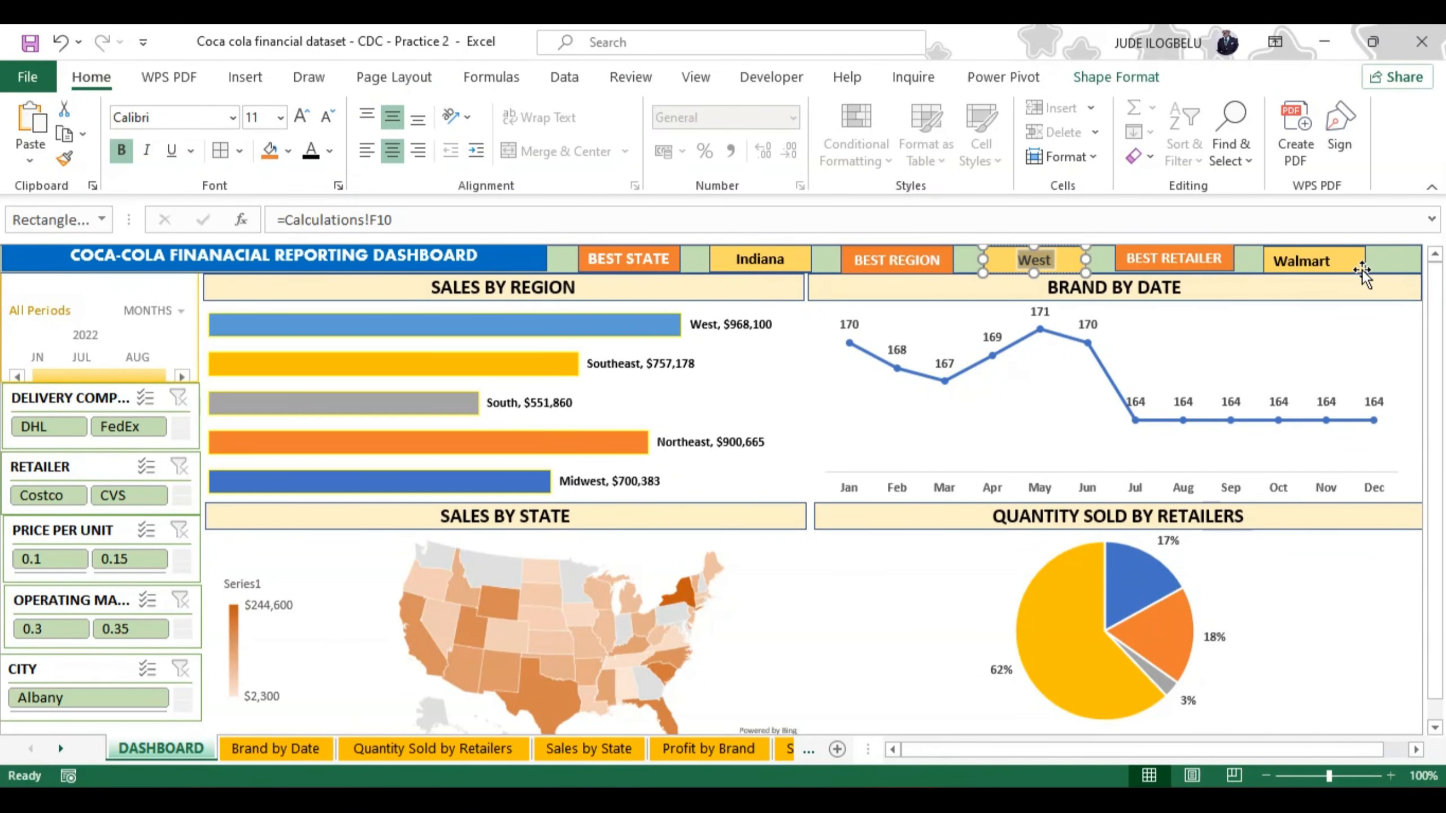
left_click(1338, 260)
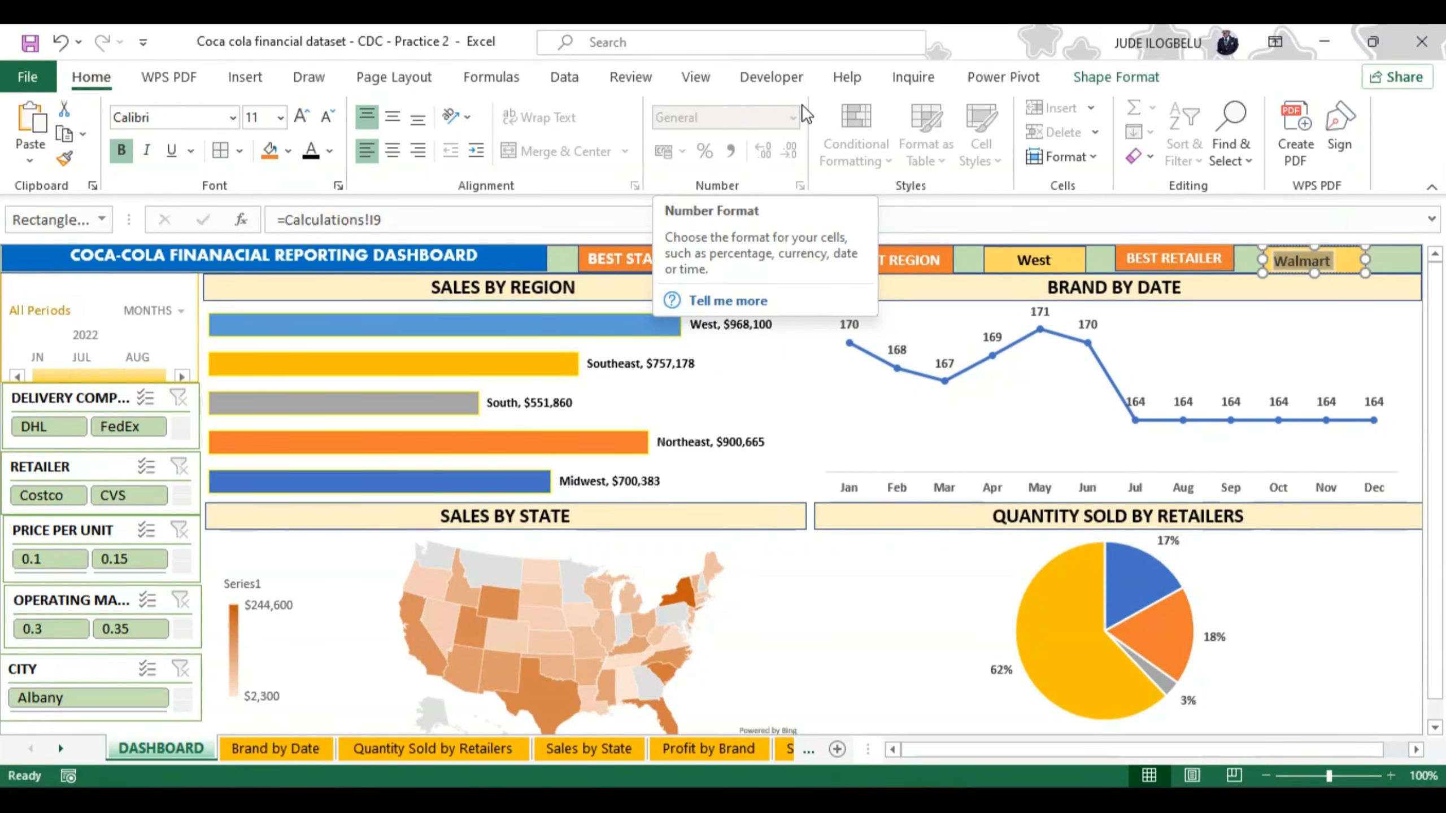
left_click(391, 117)
left_click(392, 151)
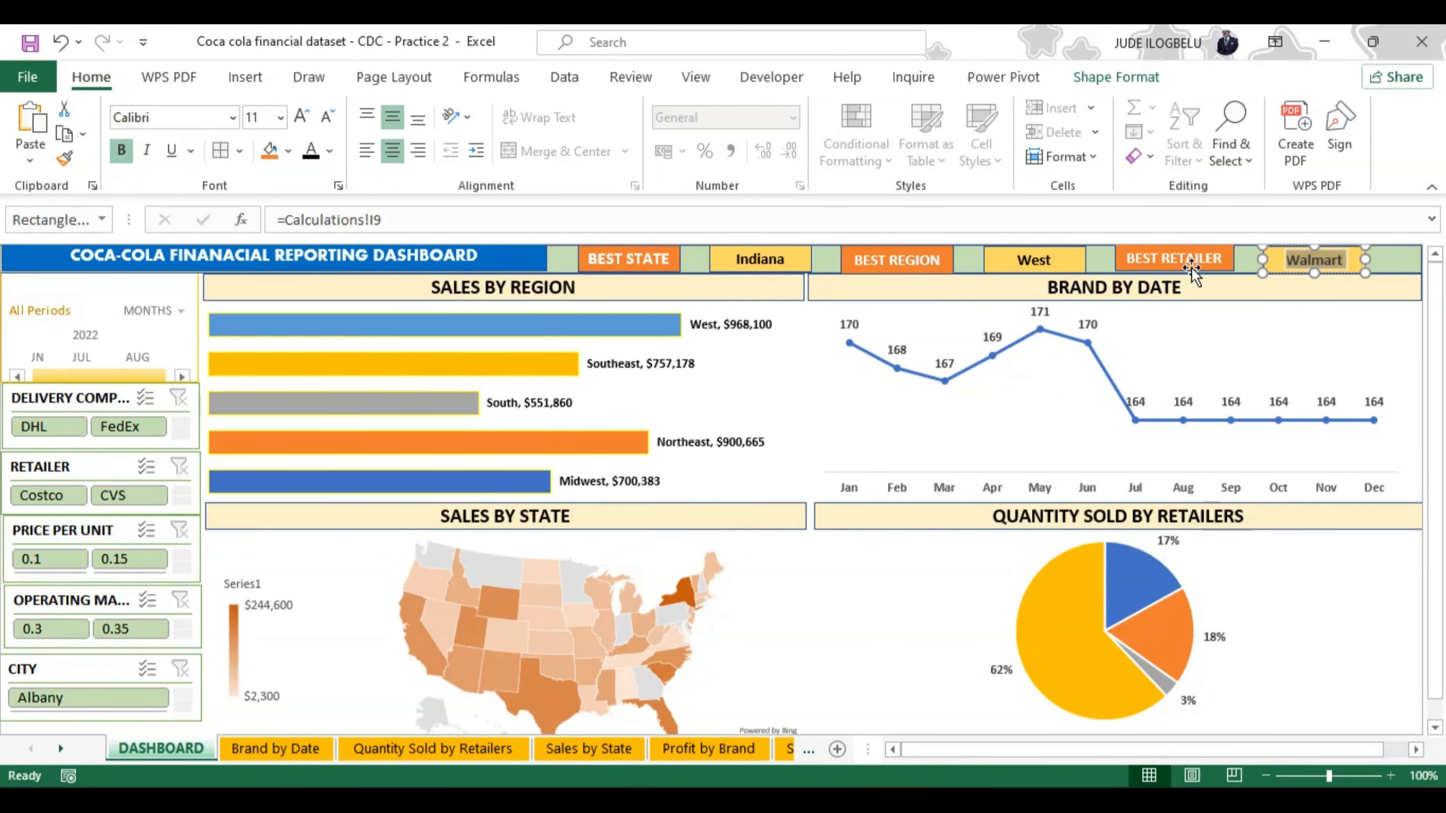
left_click(1356, 289)
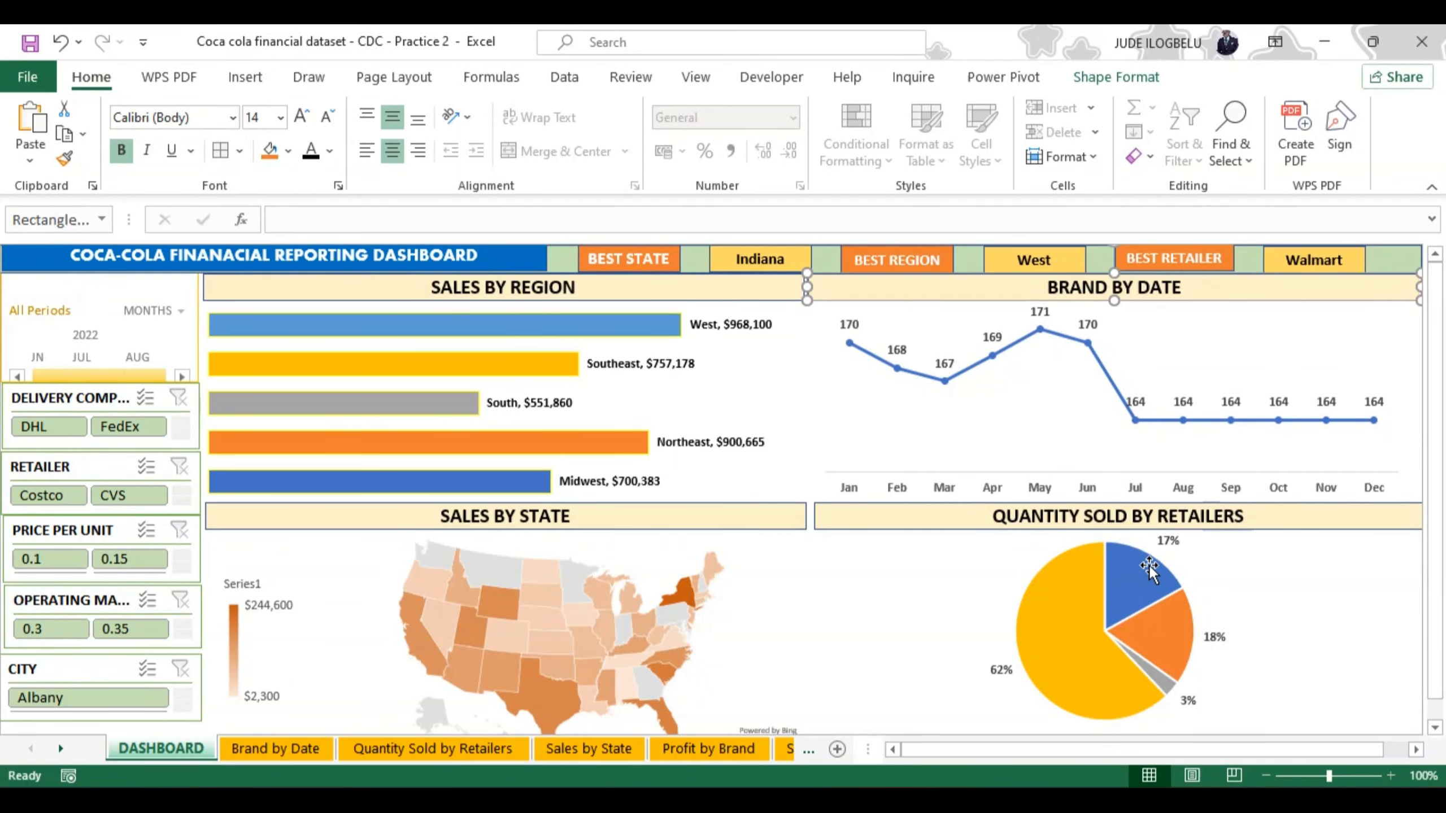
mouse_move(1149, 565)
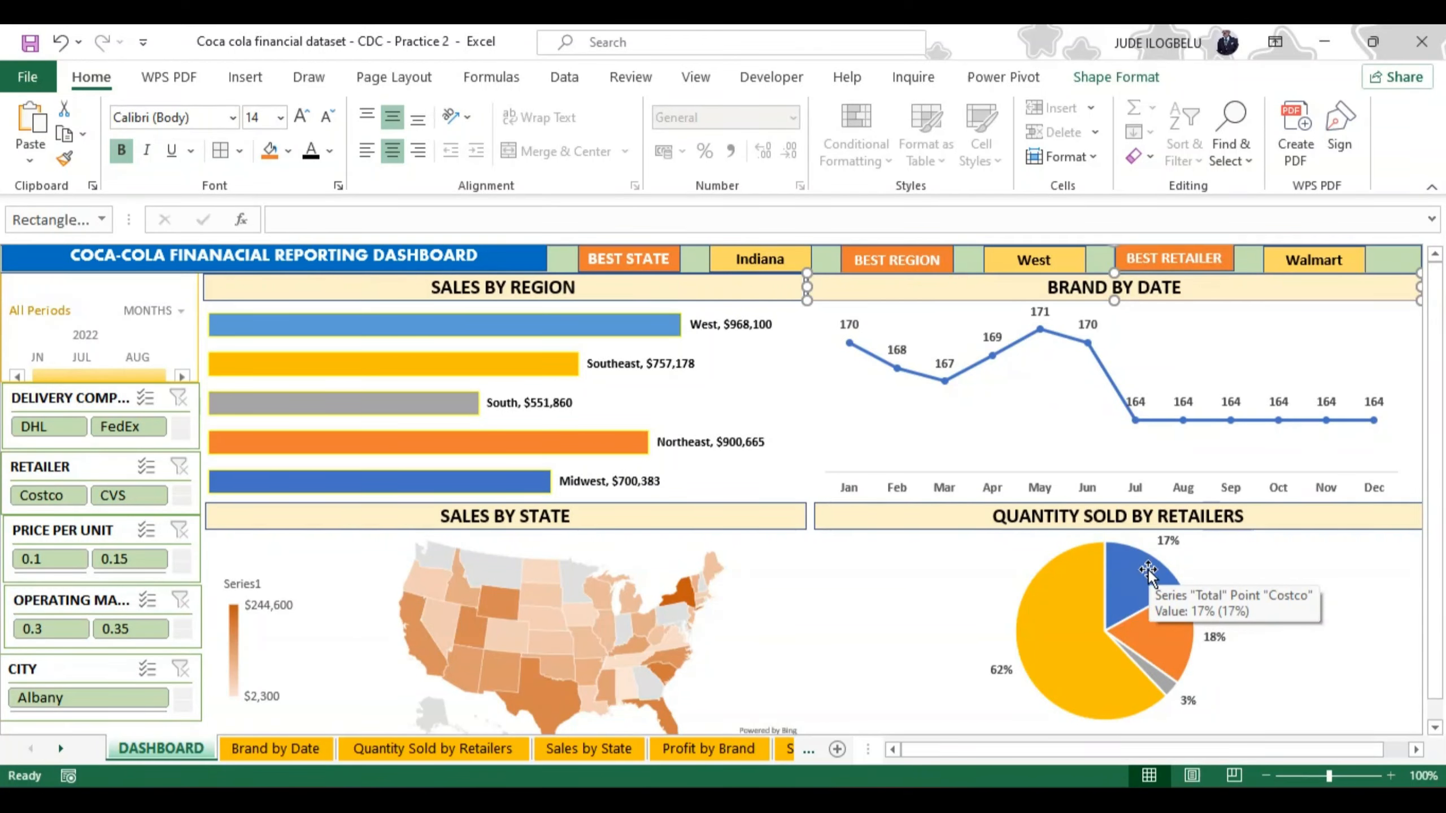
left_click(1128, 593)
right_click(1127, 592)
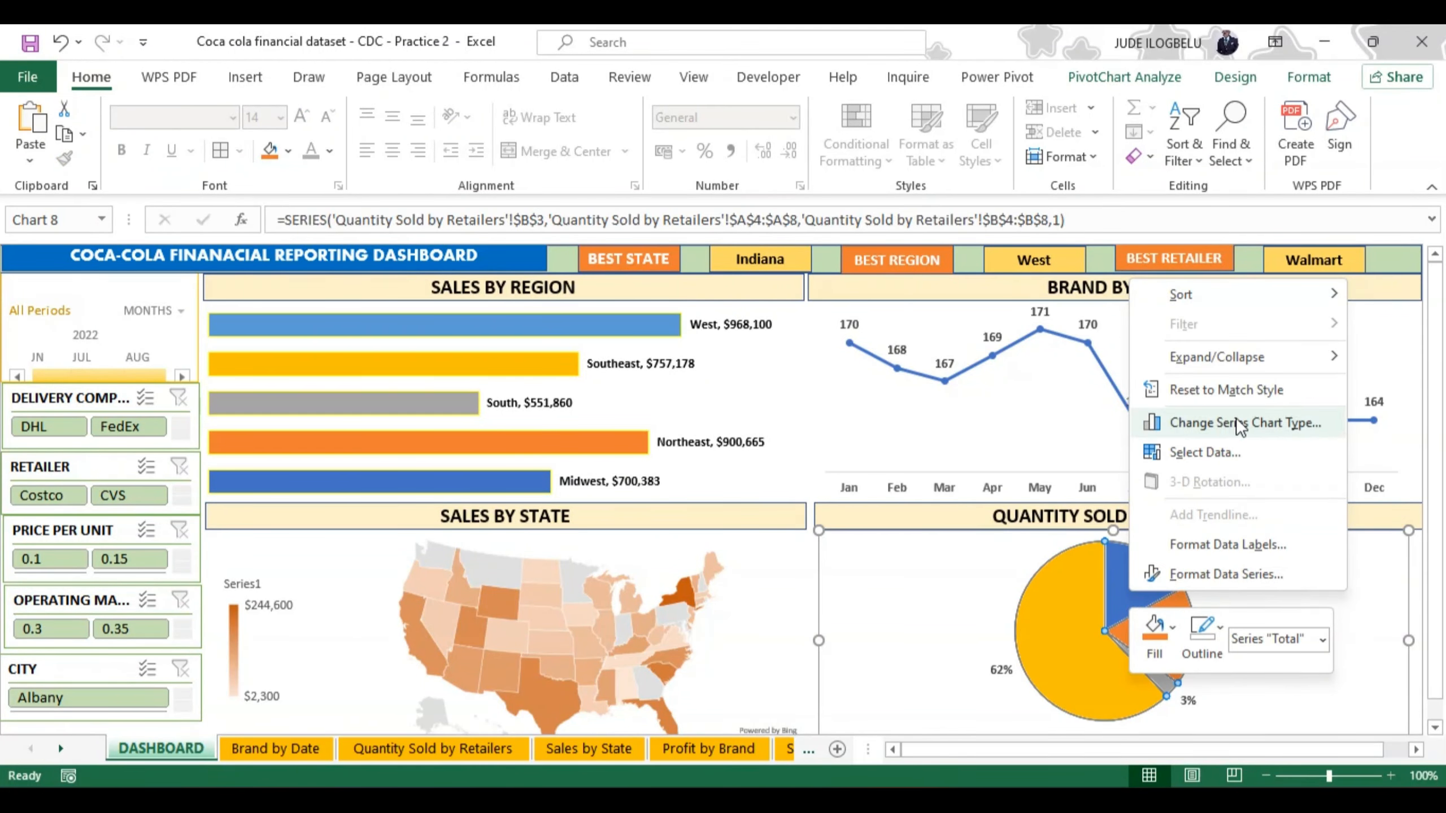
left_click(1222, 568)
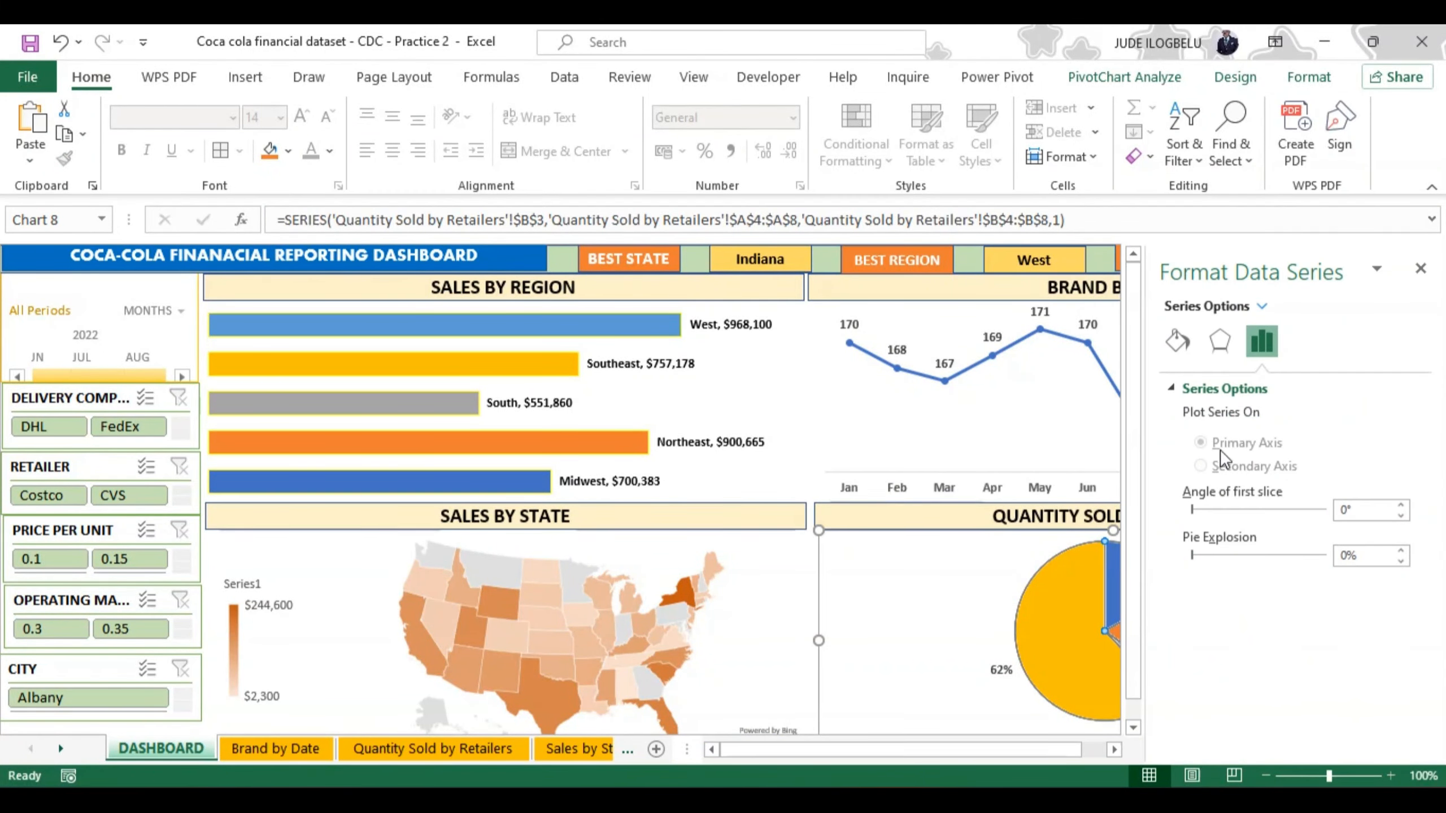
left_click(1176, 337)
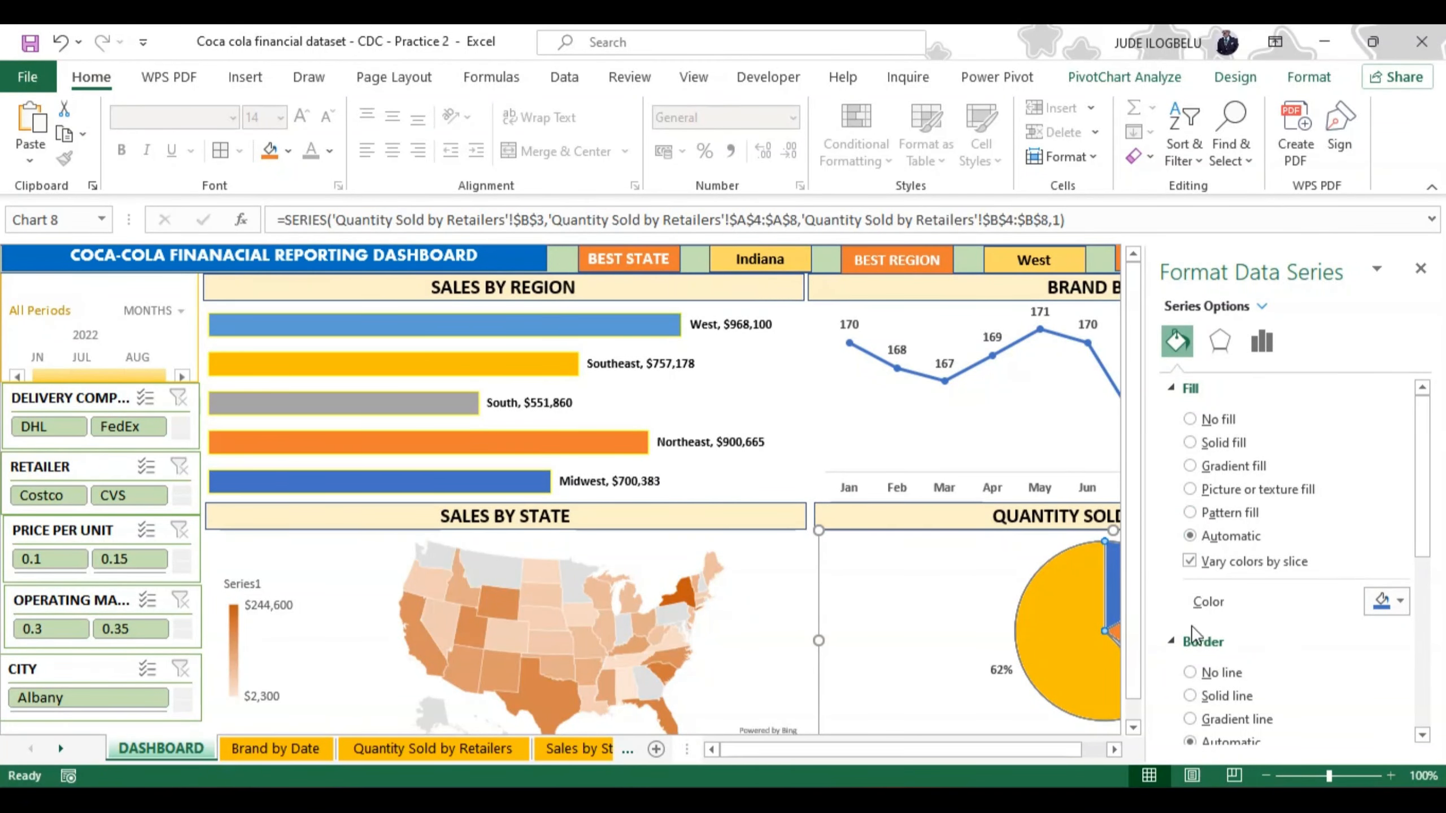
left_click(948, 664)
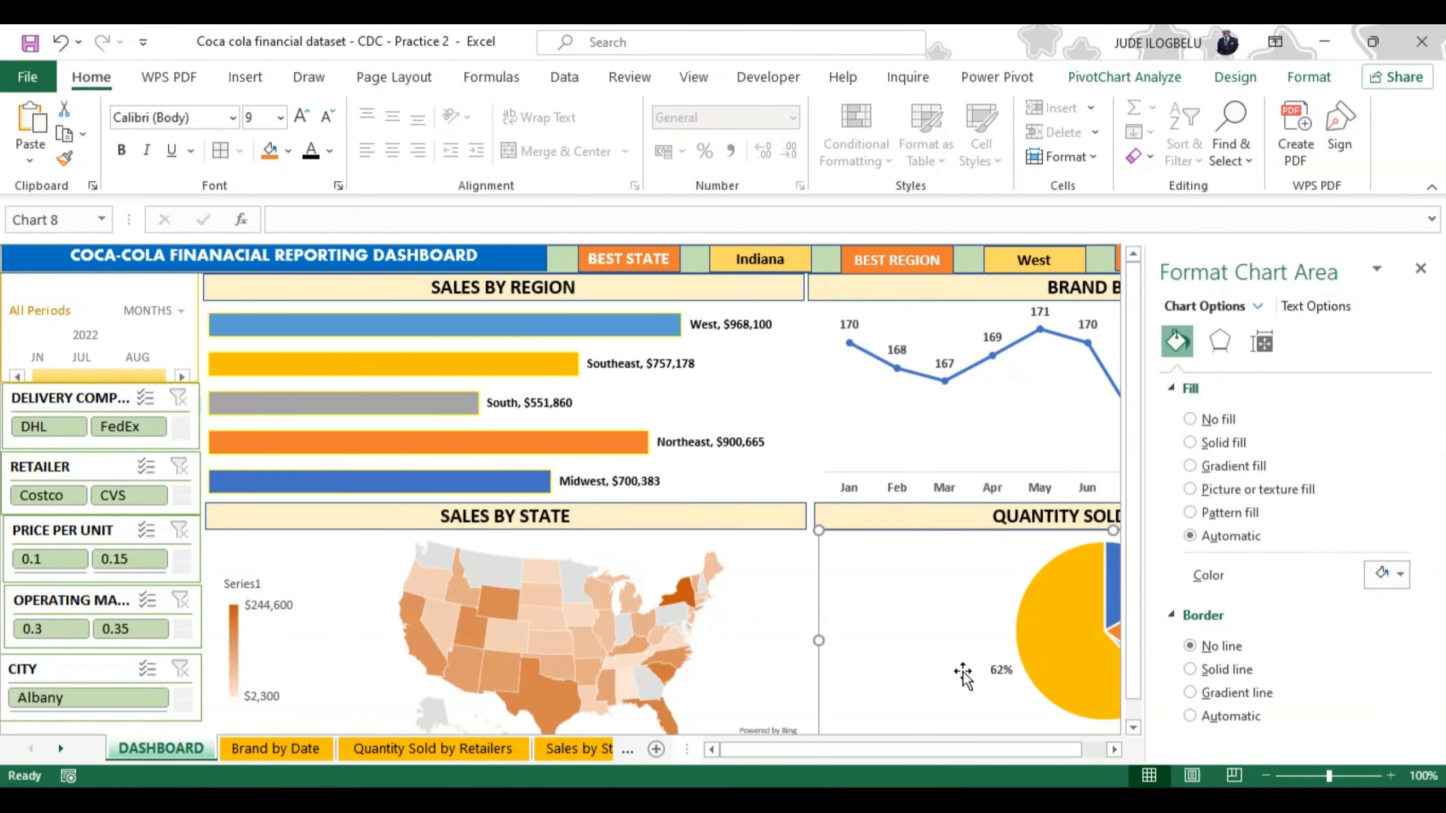
left_click(1420, 269)
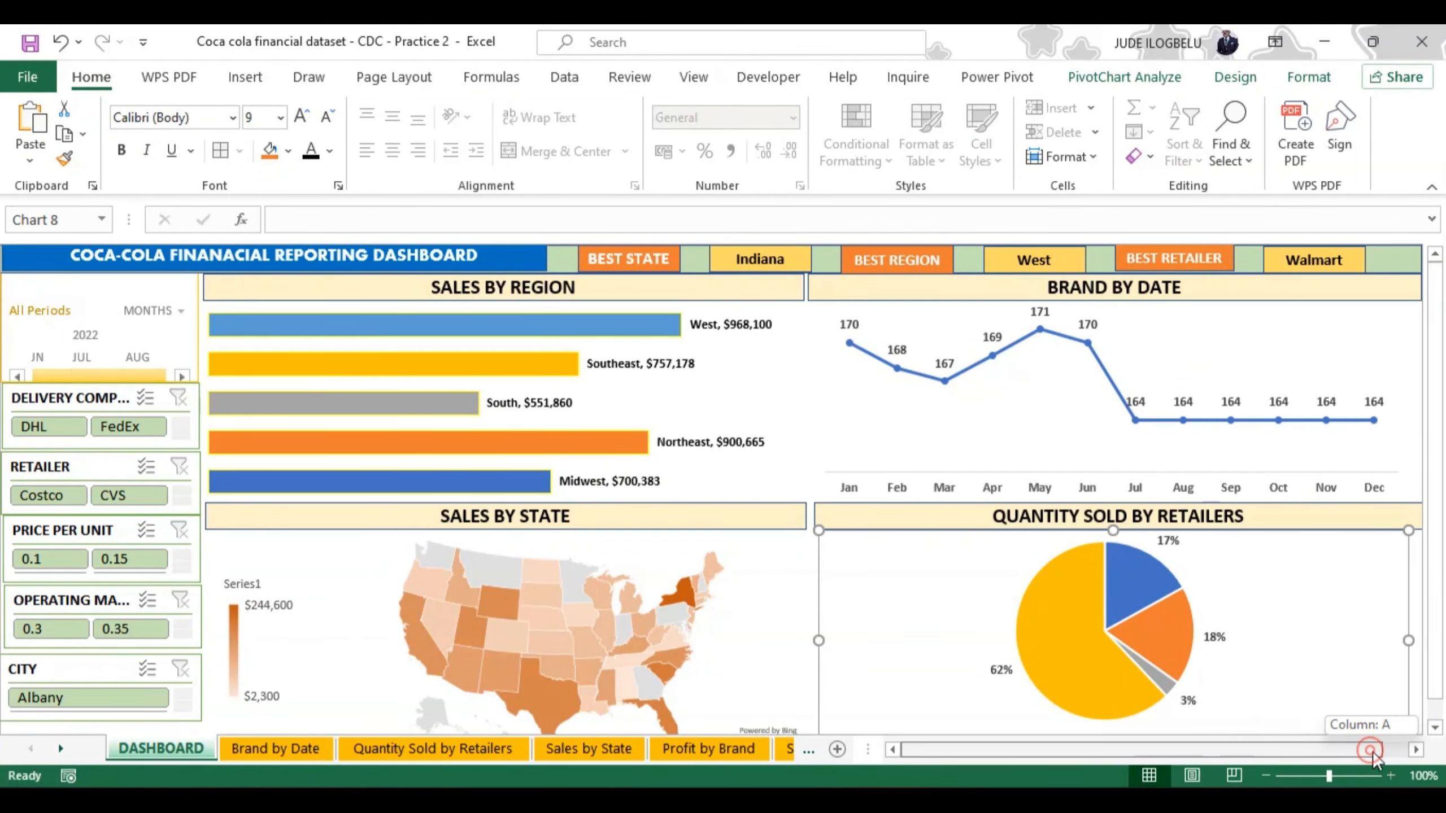
left_click_drag(1373, 753, 1392, 753)
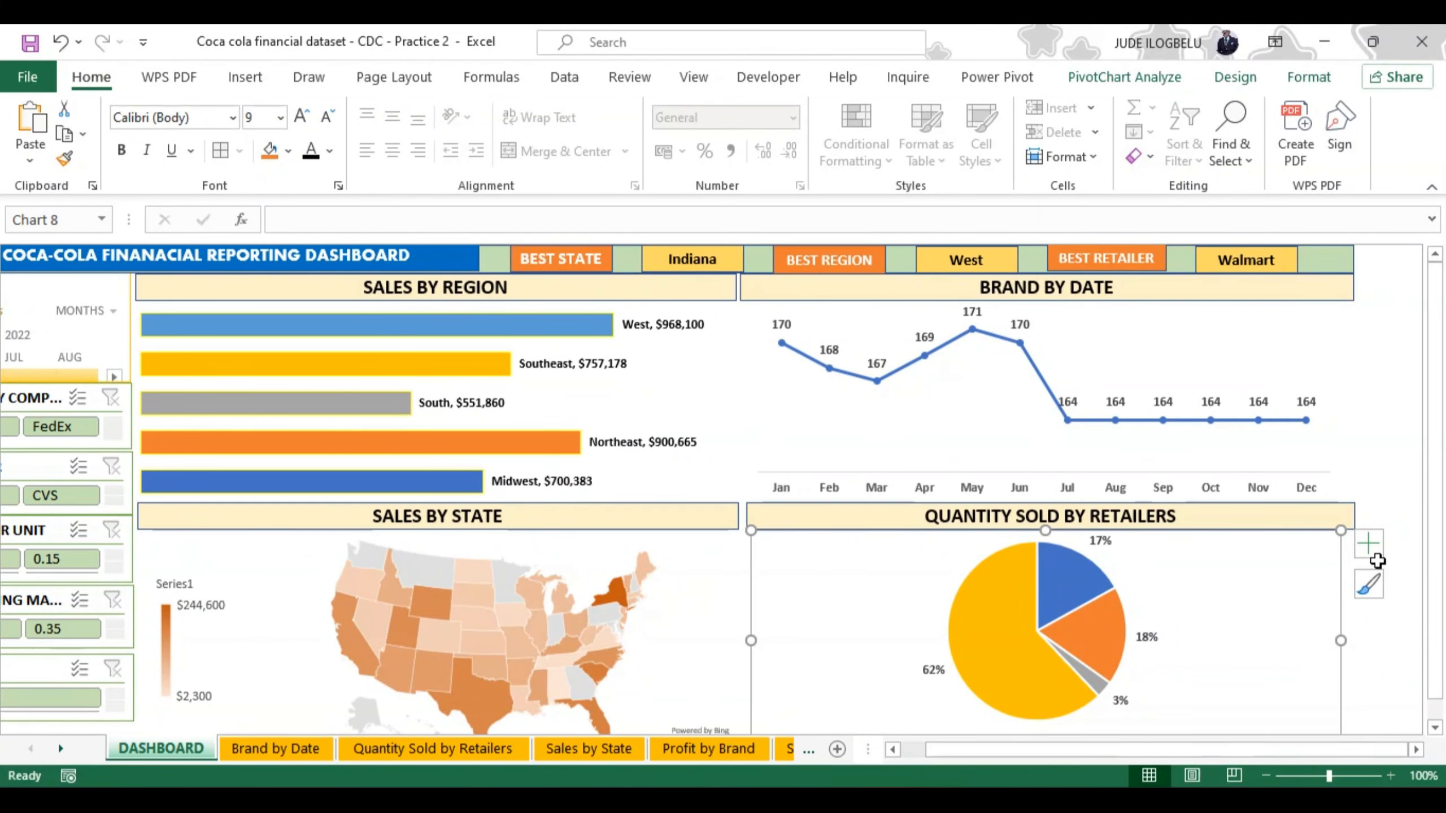
left_click(1369, 544)
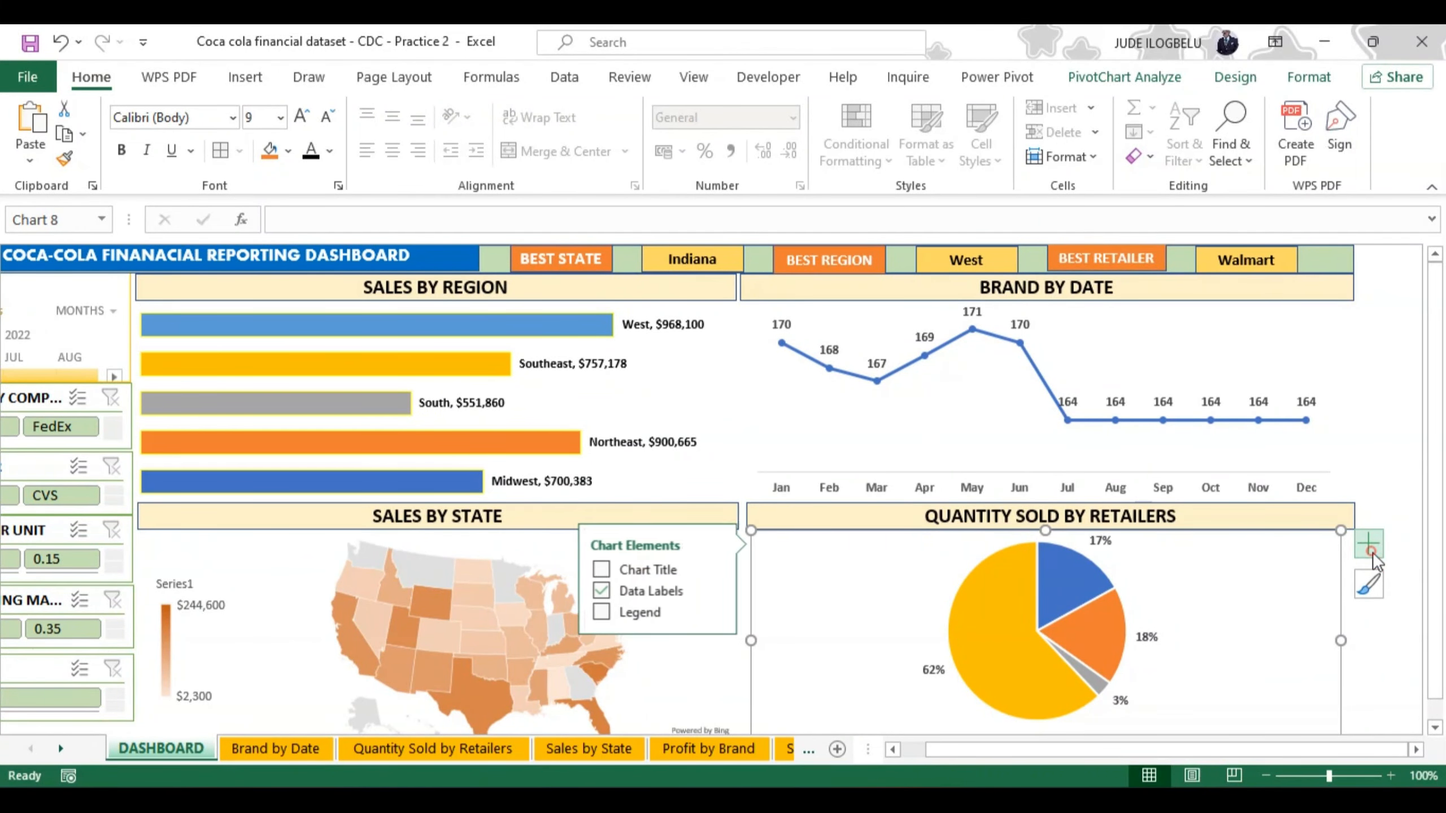
left_click(709, 584)
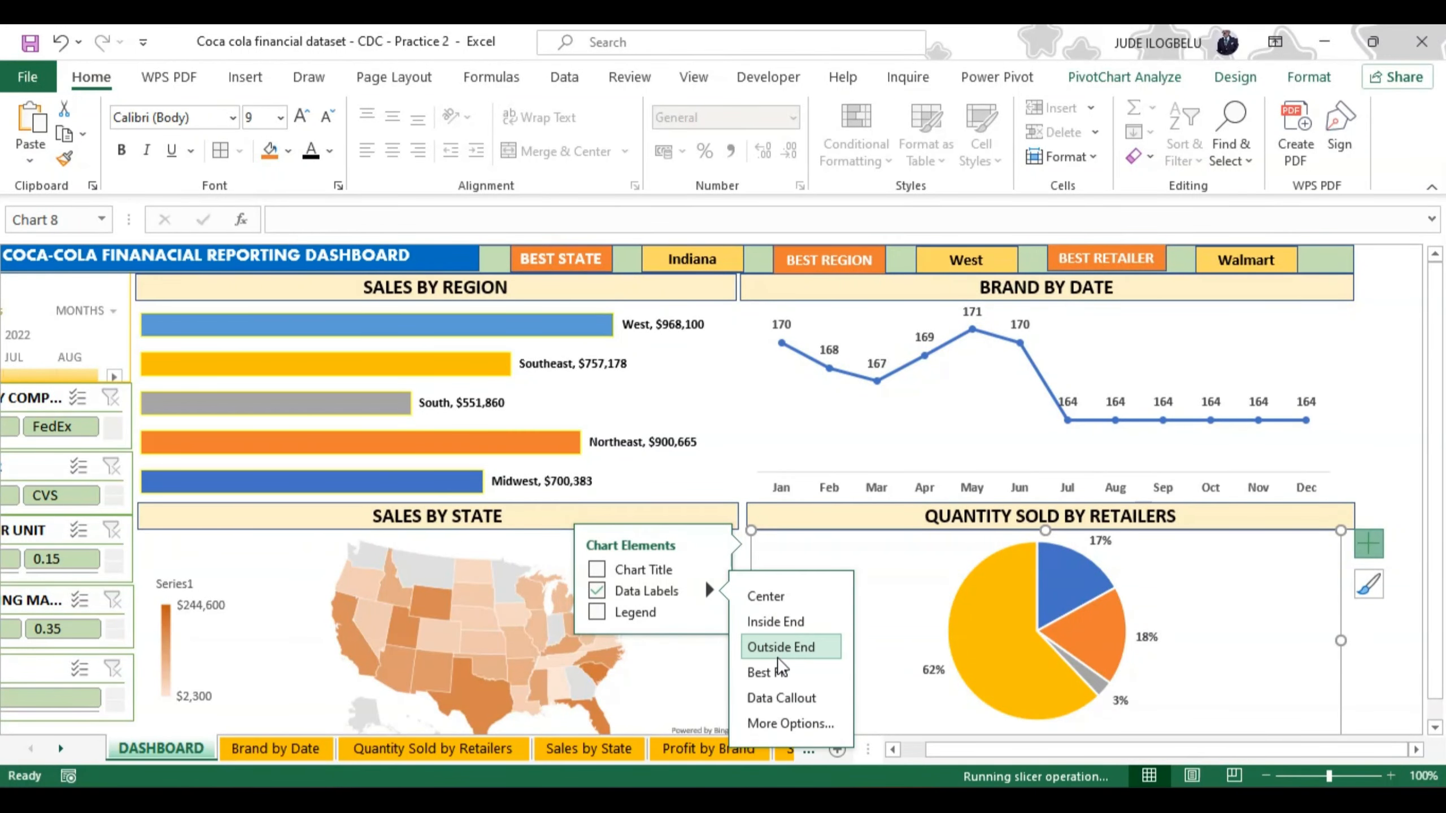
left_click(783, 723)
left_click(1025, 654)
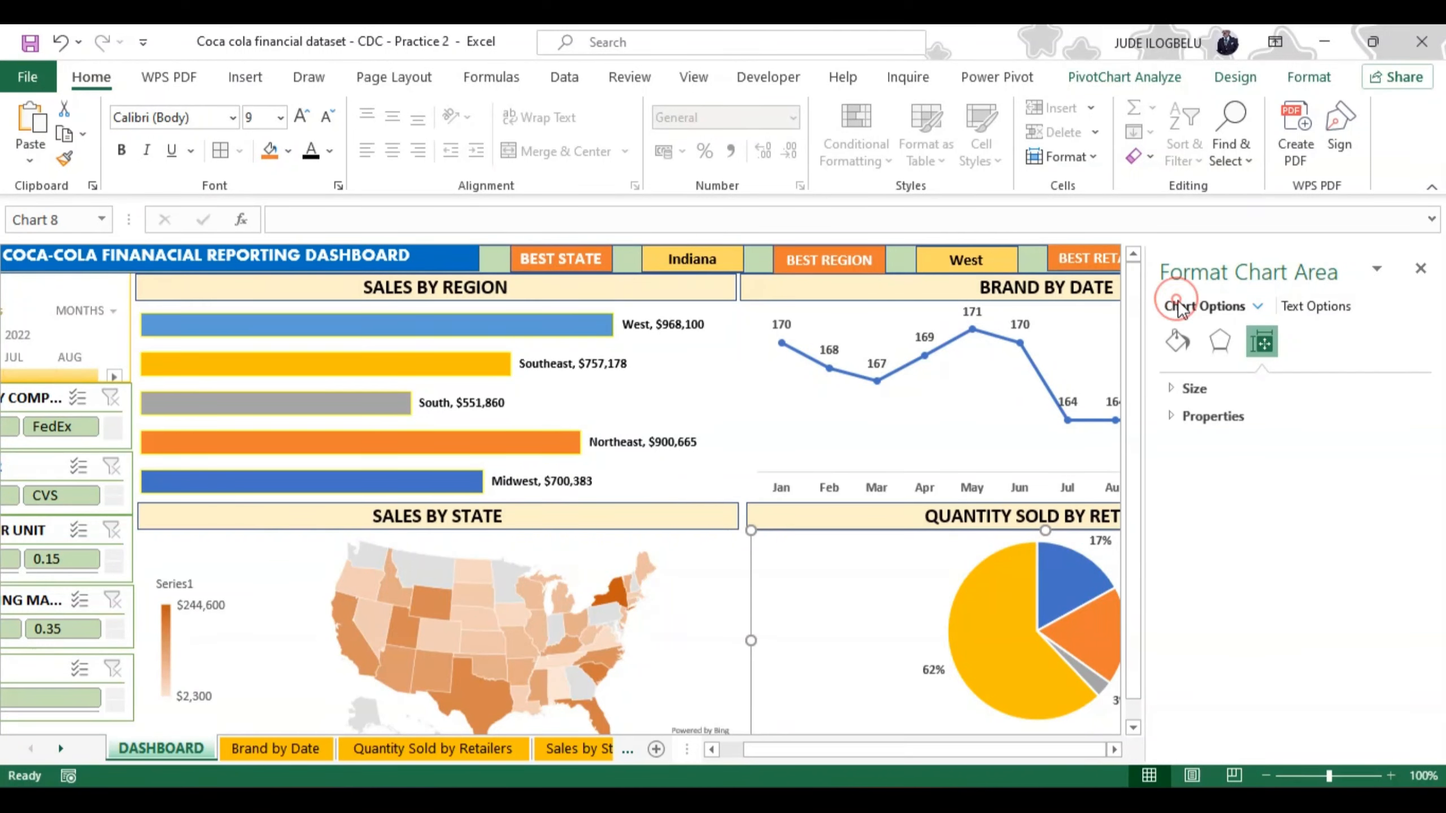
left_click(1210, 416)
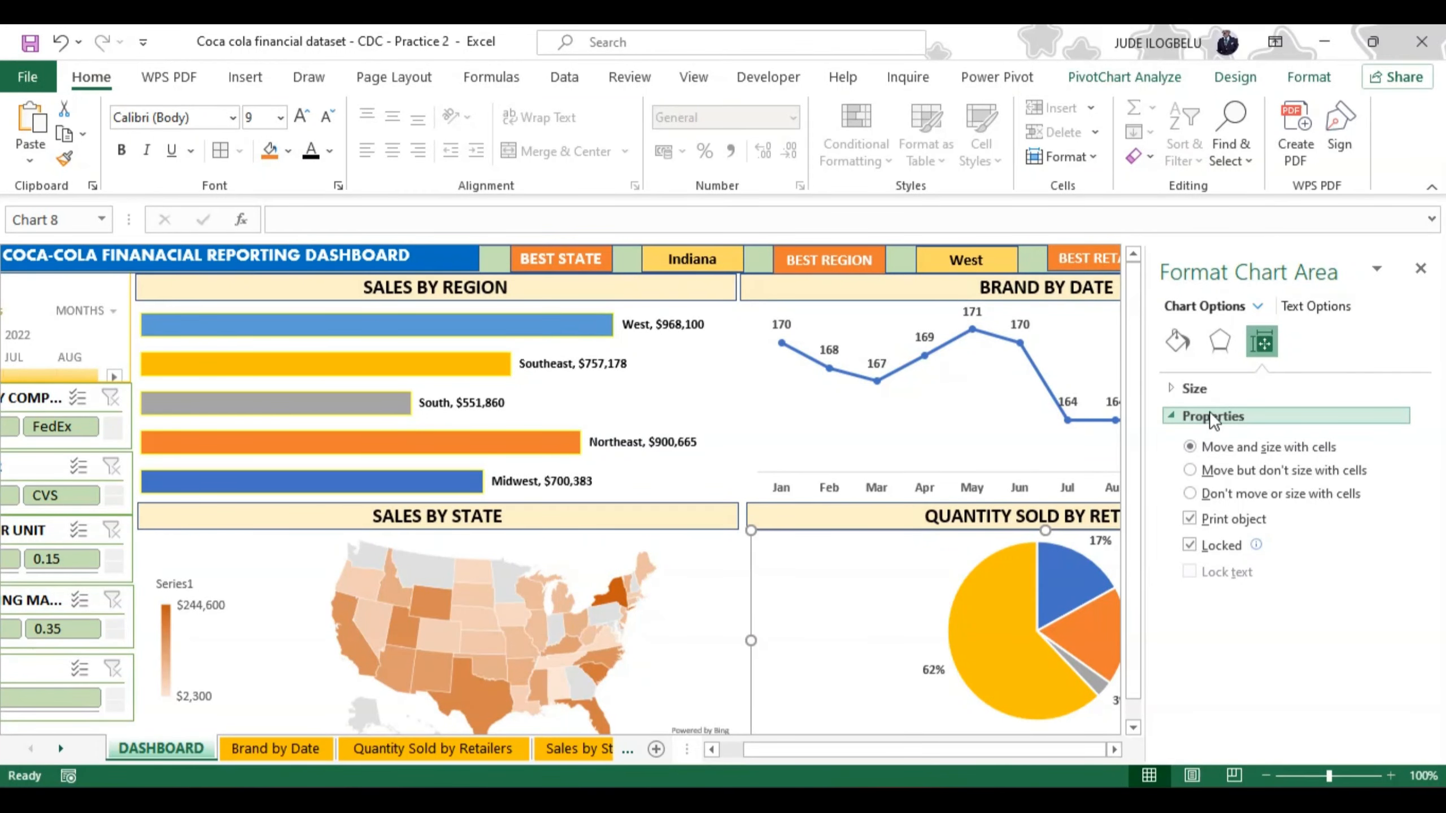
left_click(1176, 339)
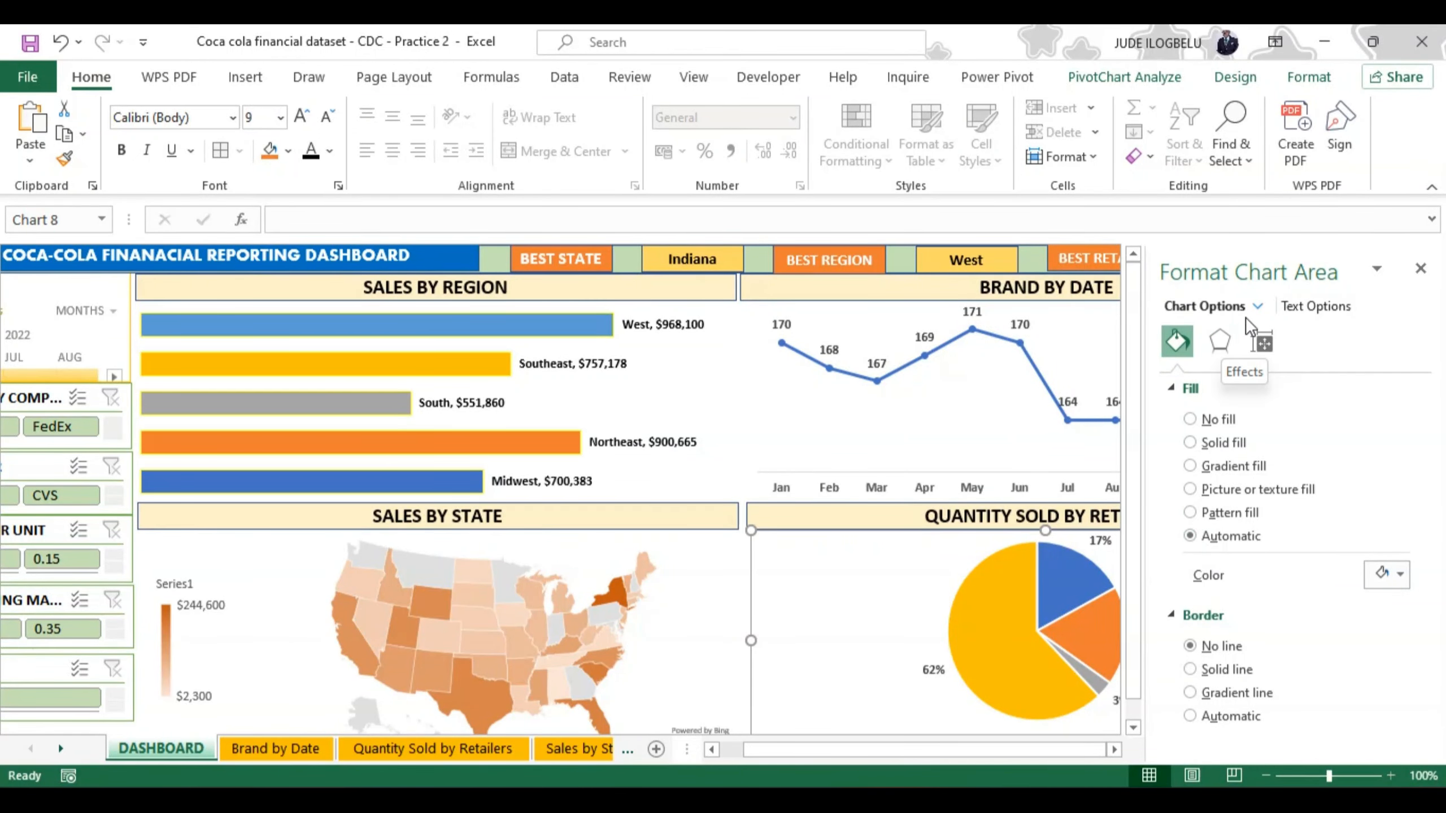
left_click(1312, 307)
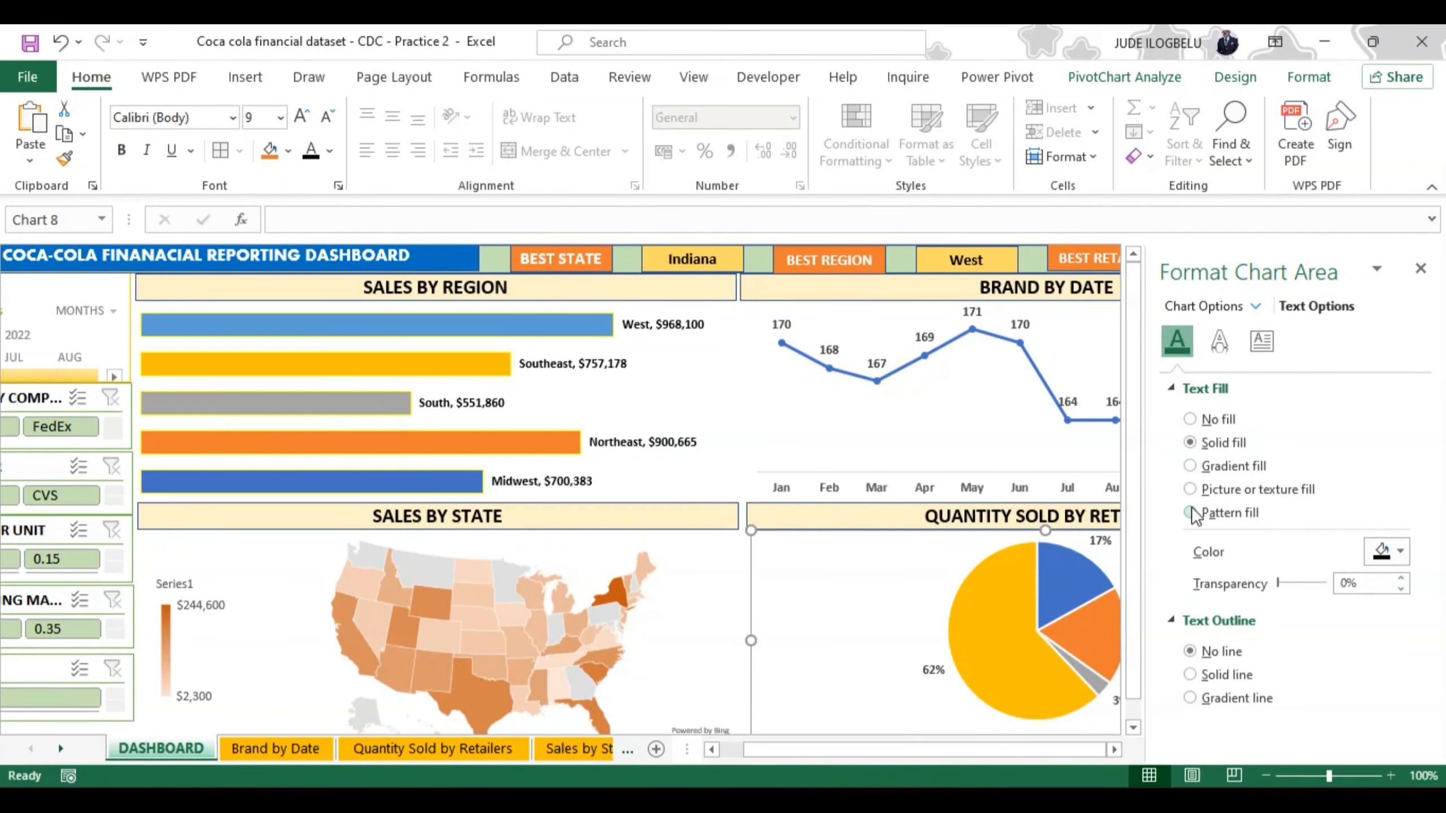
Step: Add the category name to the data labels of the QUANTITY SOLD BY RETAILERS pie chart and close the formatting options
left_click(978, 667)
right_click(979, 667)
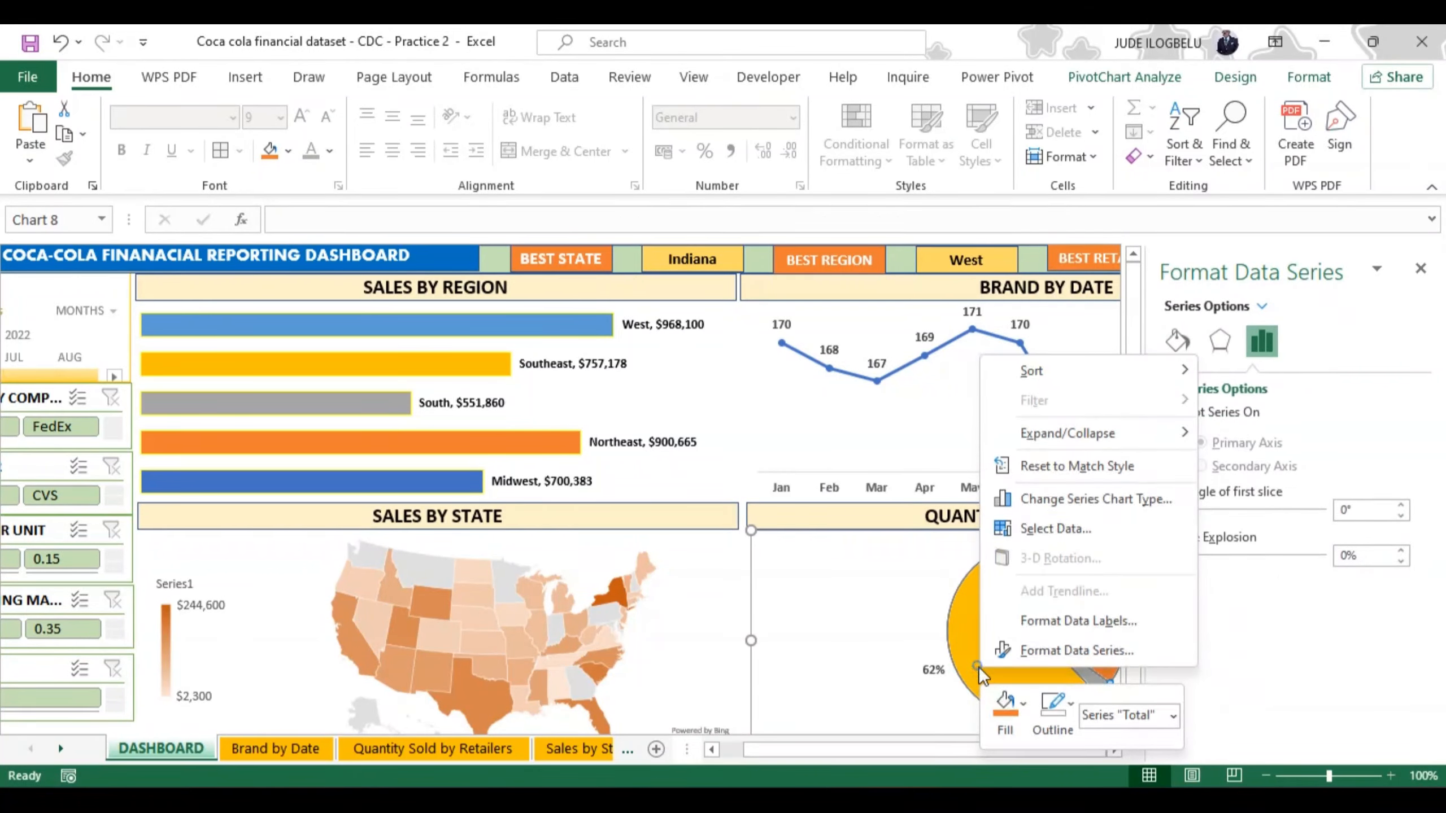
left_click(1081, 620)
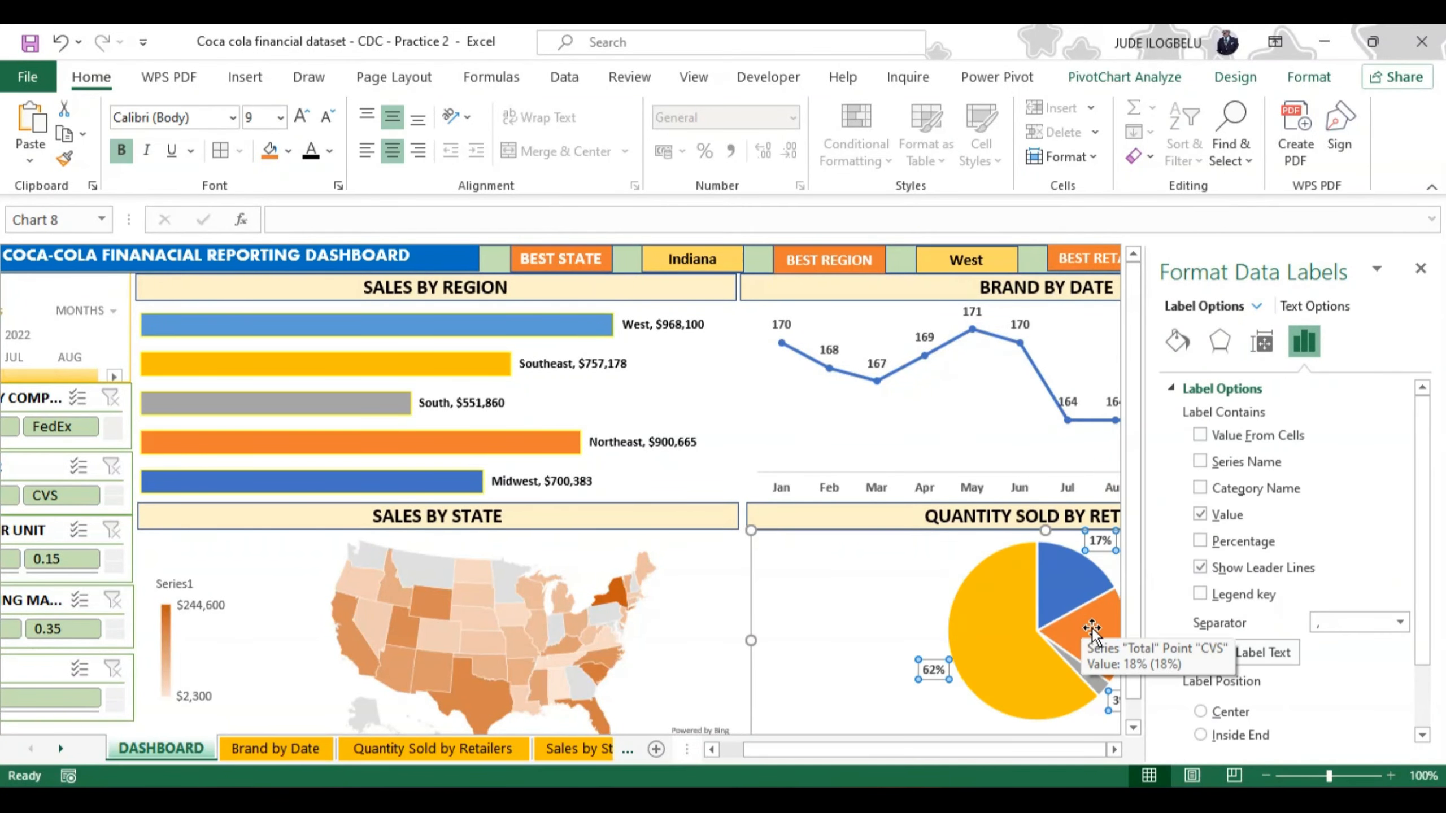
left_click(1201, 488)
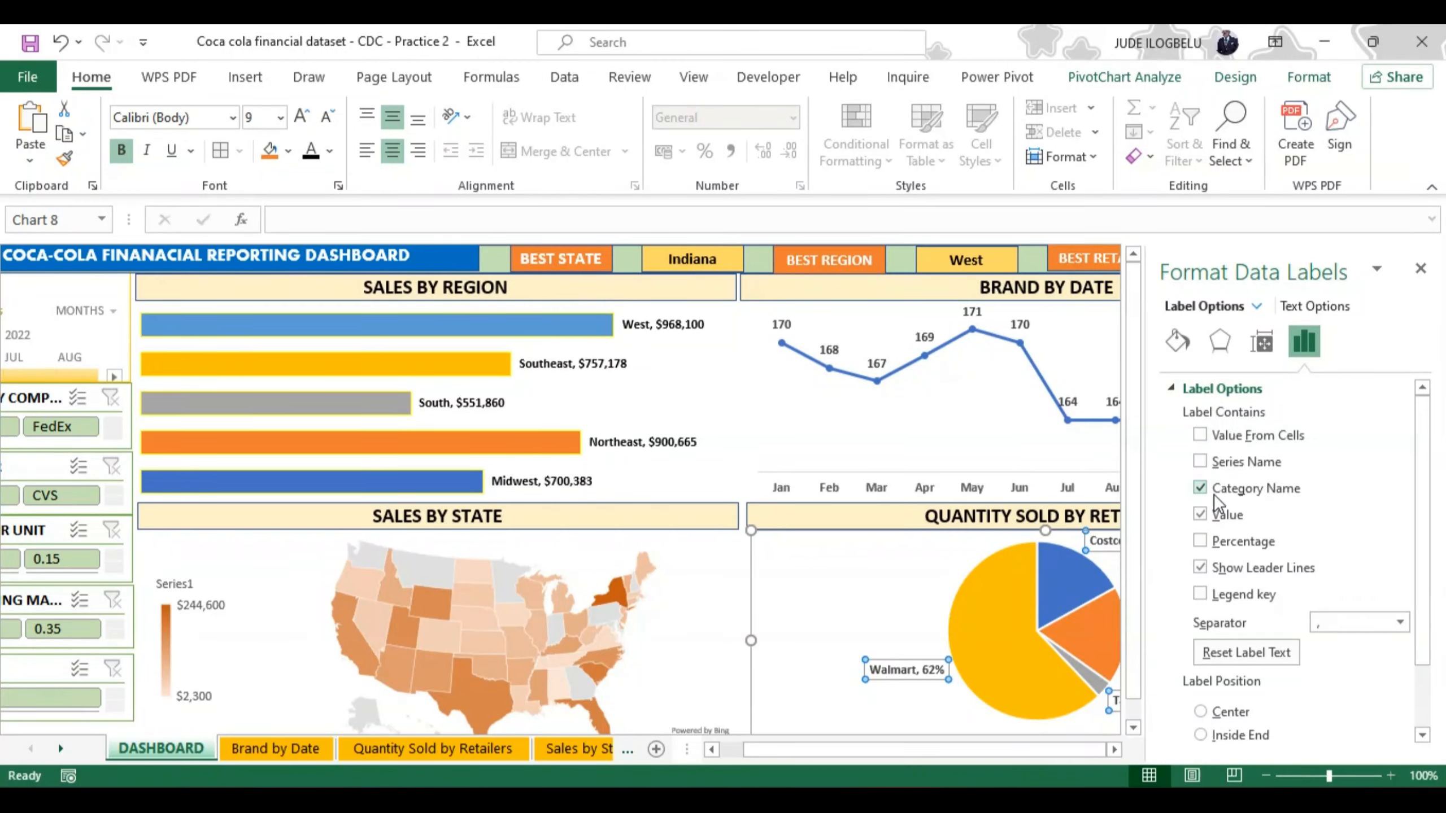
left_click(1421, 267)
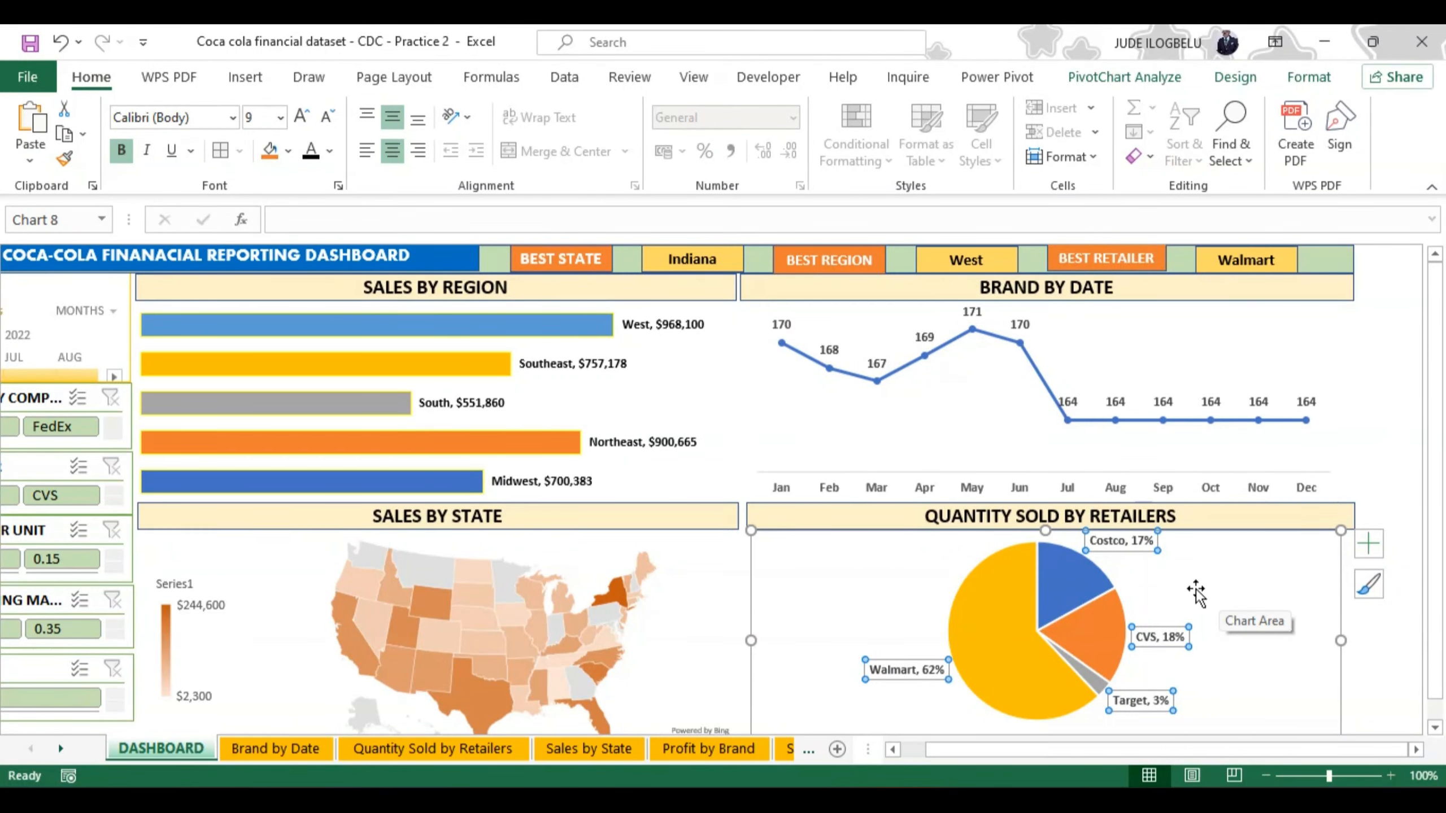
left_click(863, 604)
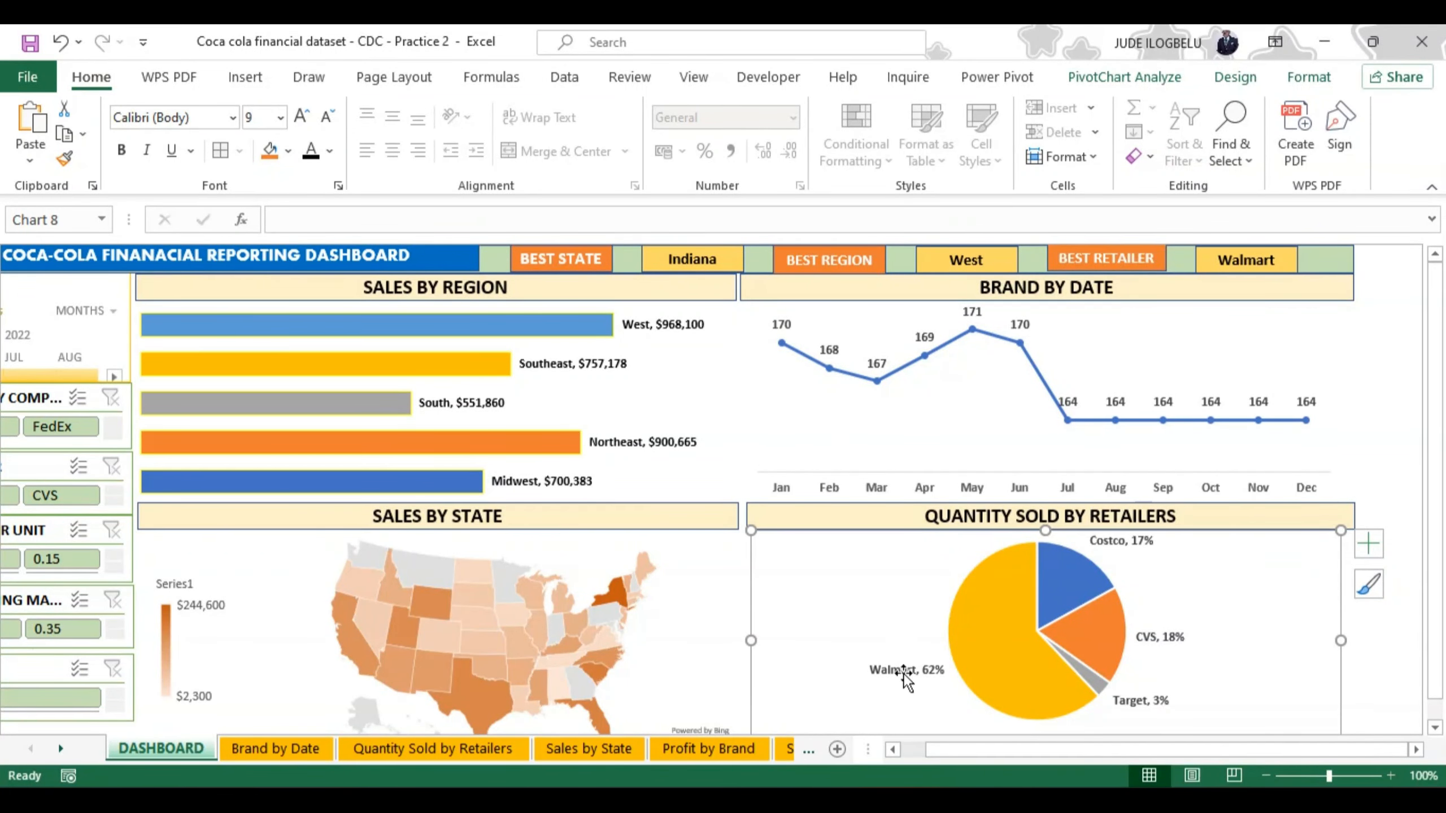
left_click_drag(953, 751, 915, 748)
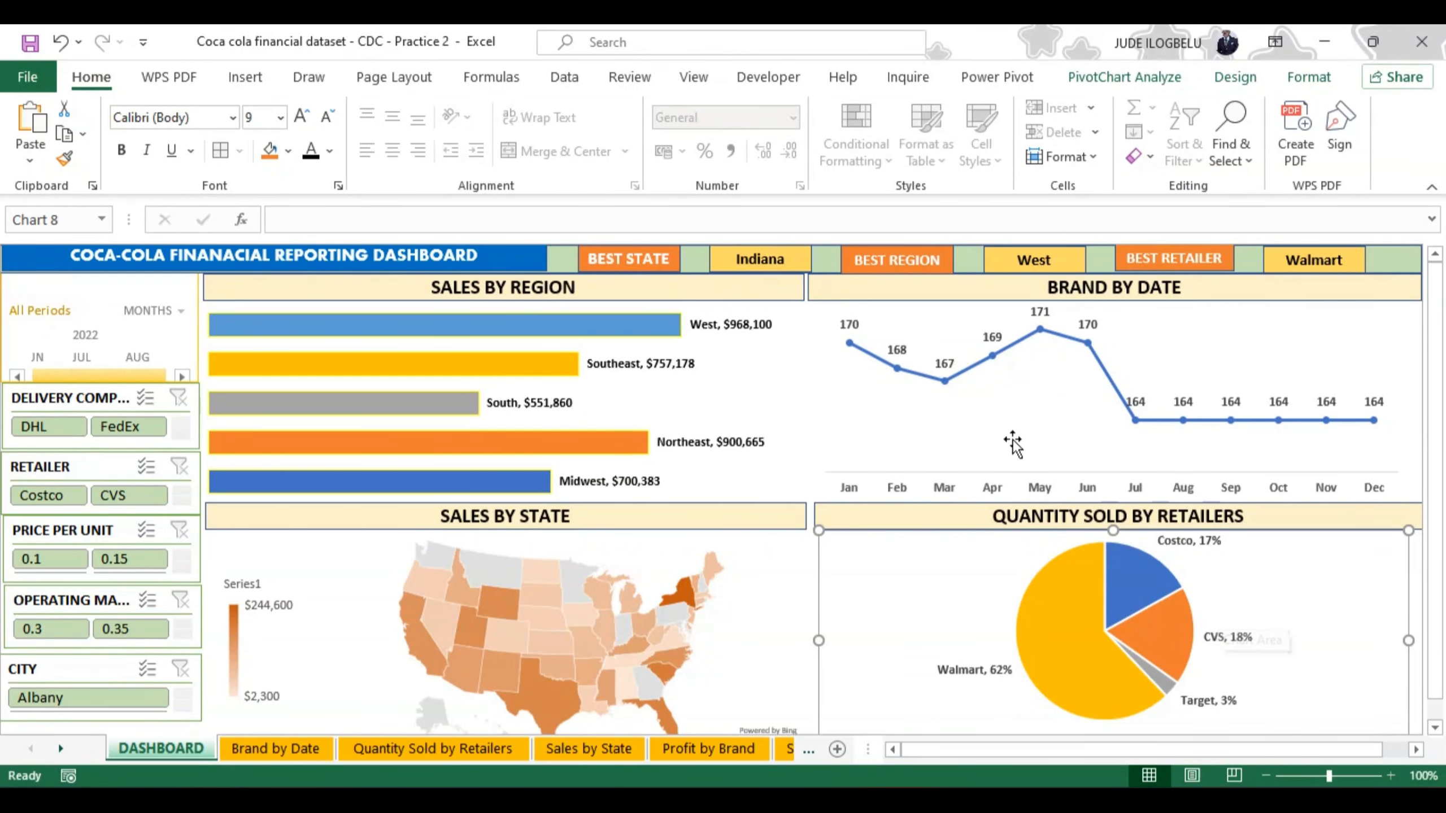
Step: Hide the formula bar and deselect the charts on the dashboard
left_click(694, 78)
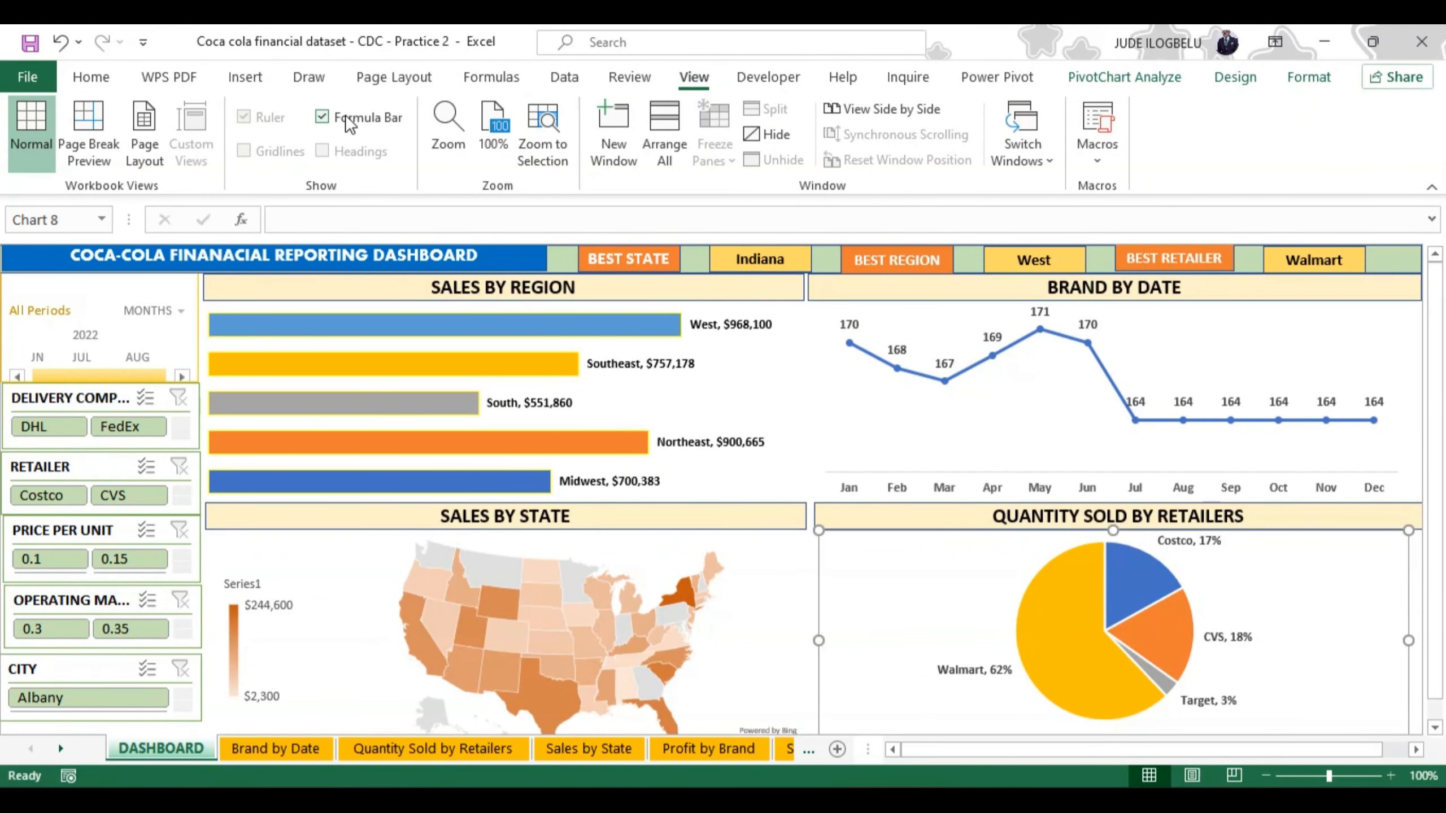
left_click(323, 118)
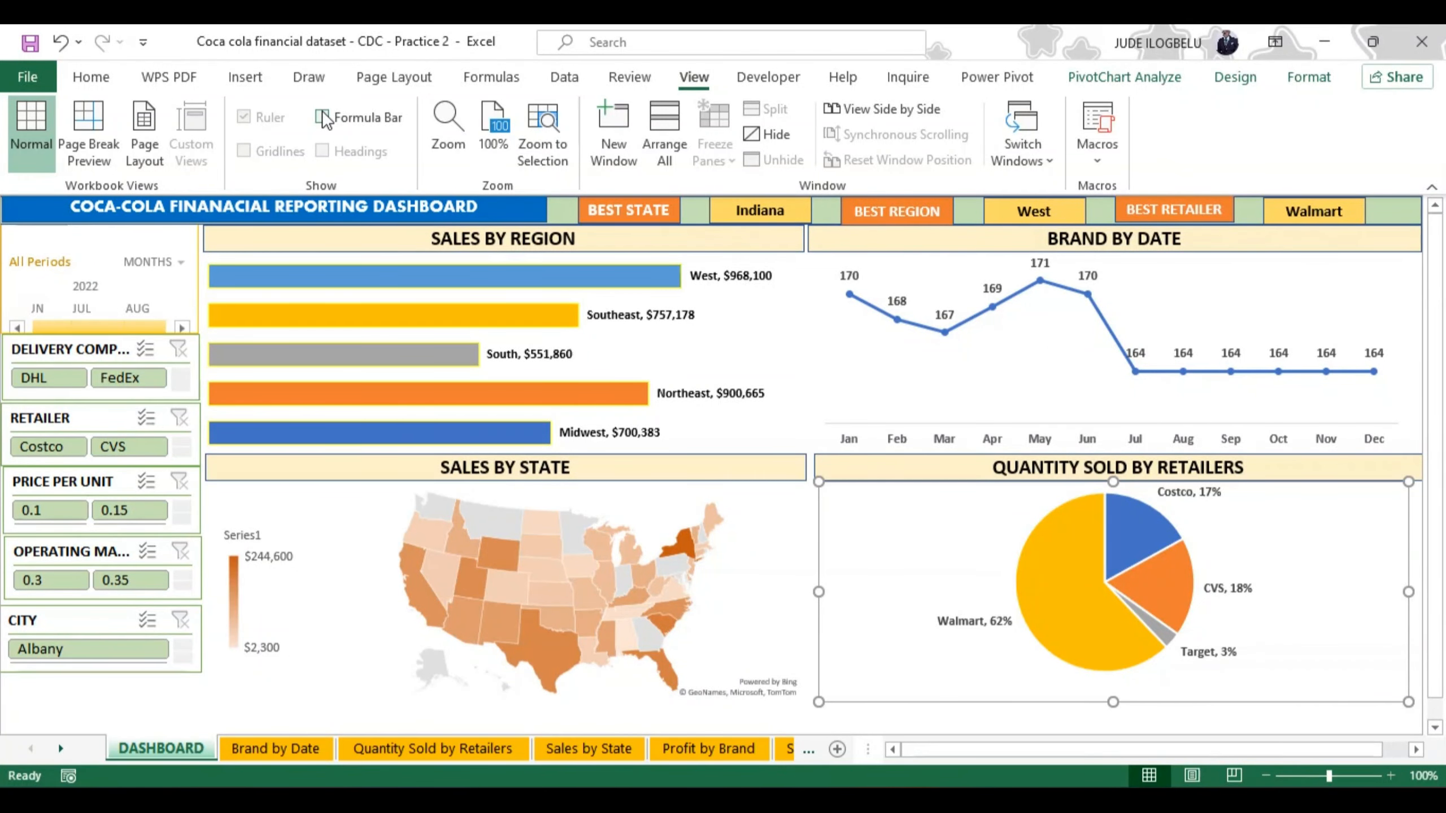
left_click(795, 513)
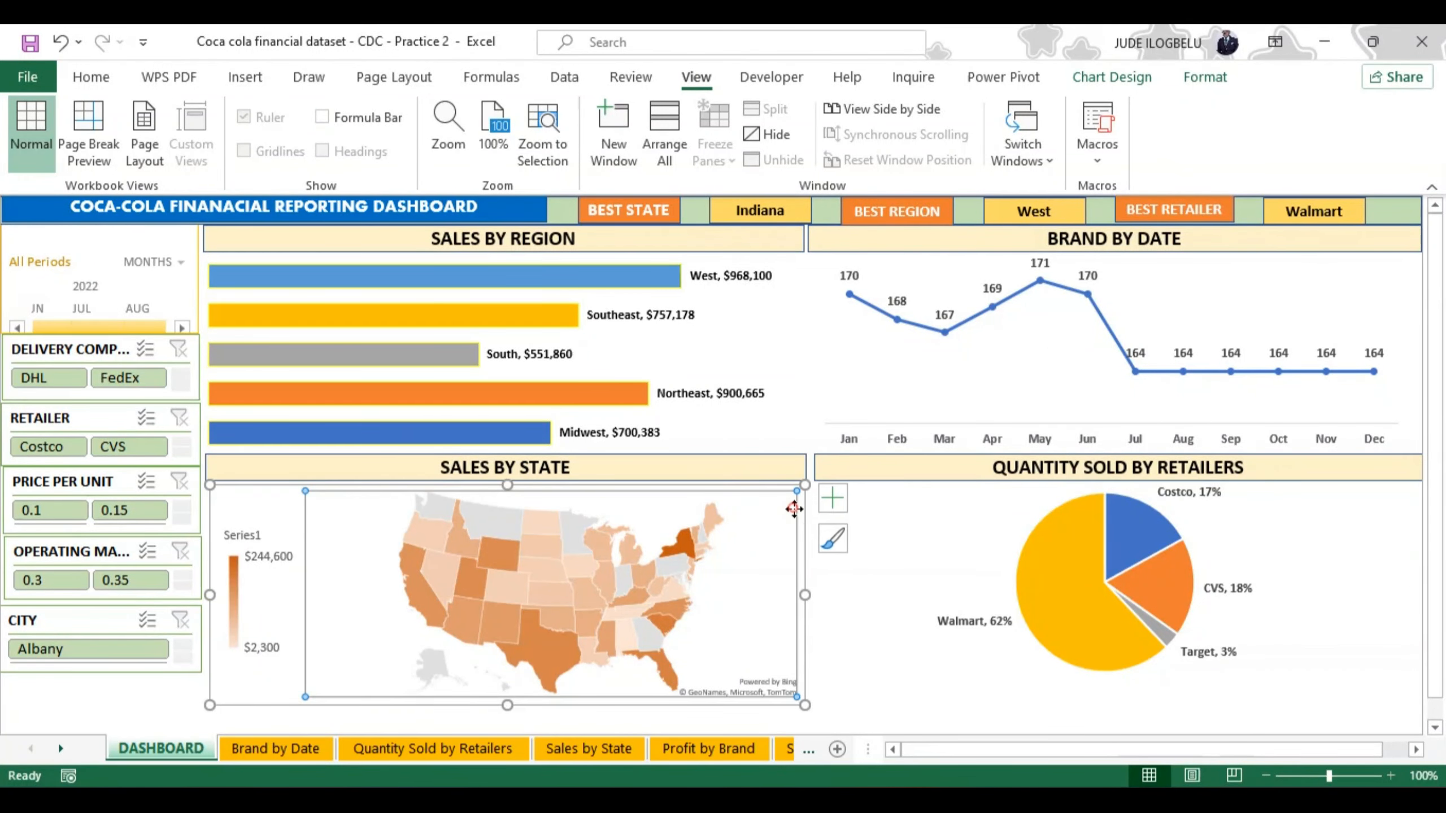
left_click(128, 706)
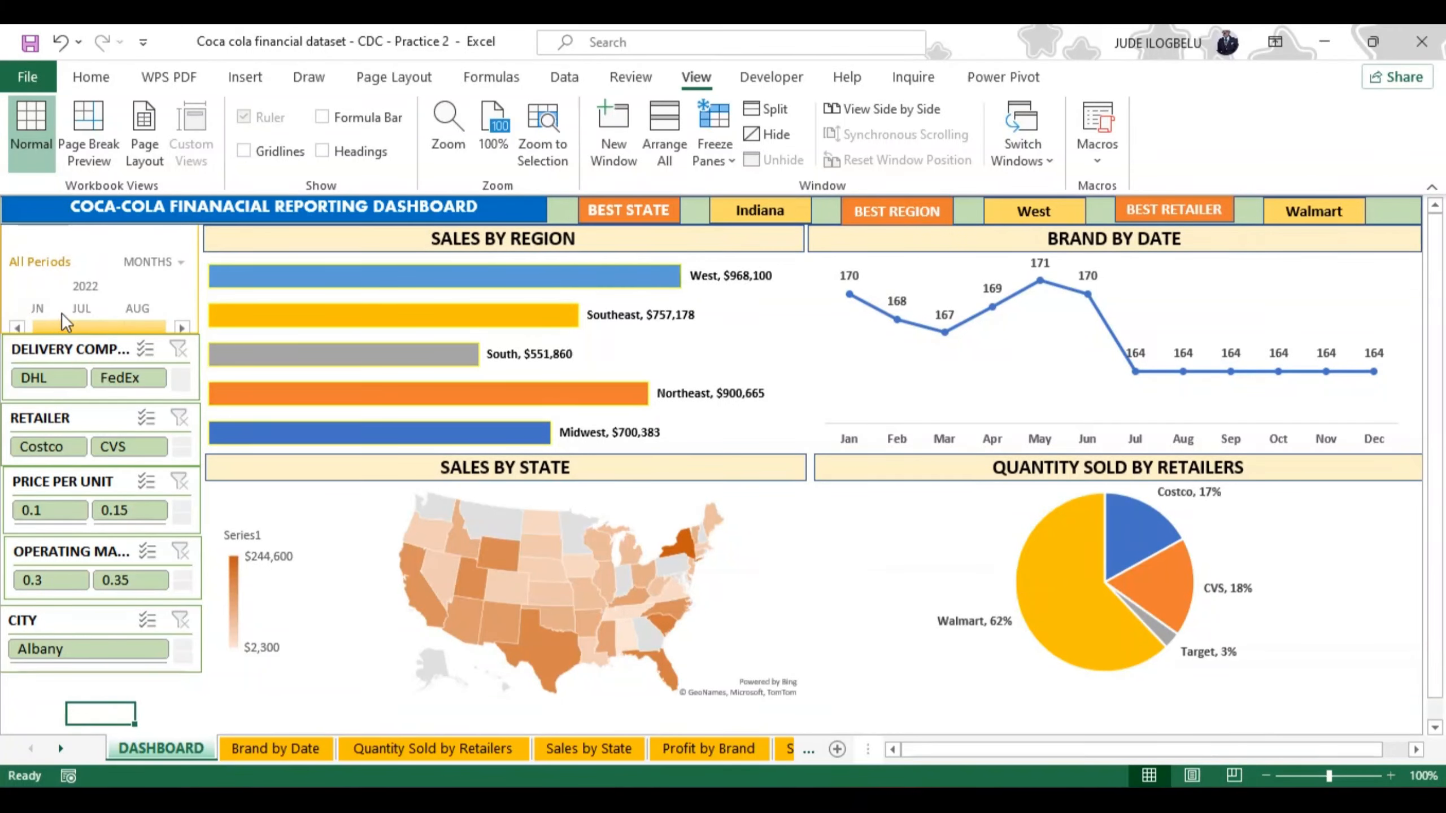
Step: Filter the timeline to August 2022 and set the font colour of the SALES BY REGION data labels to red
left_click(137, 326)
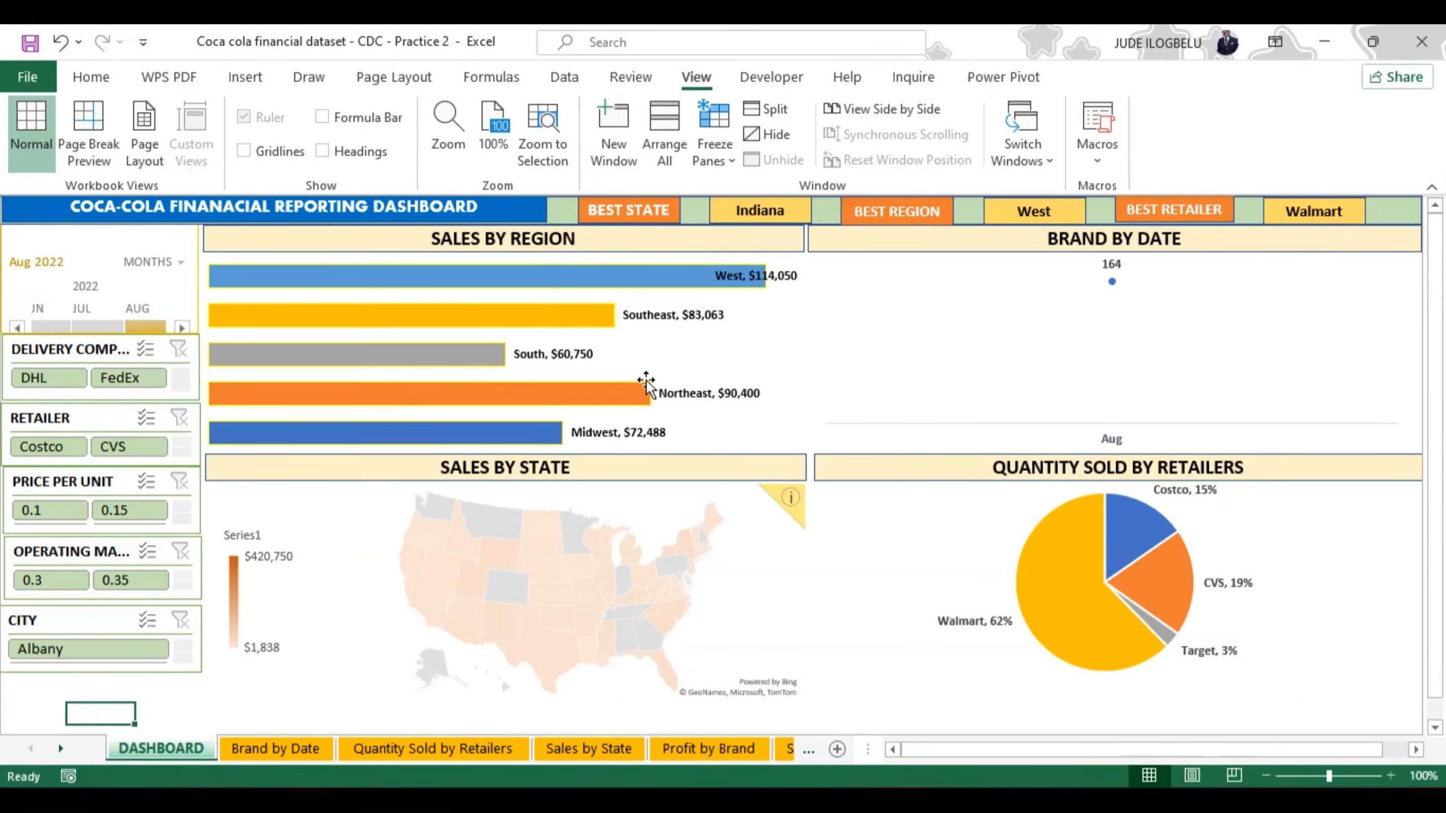
left_click(734, 273)
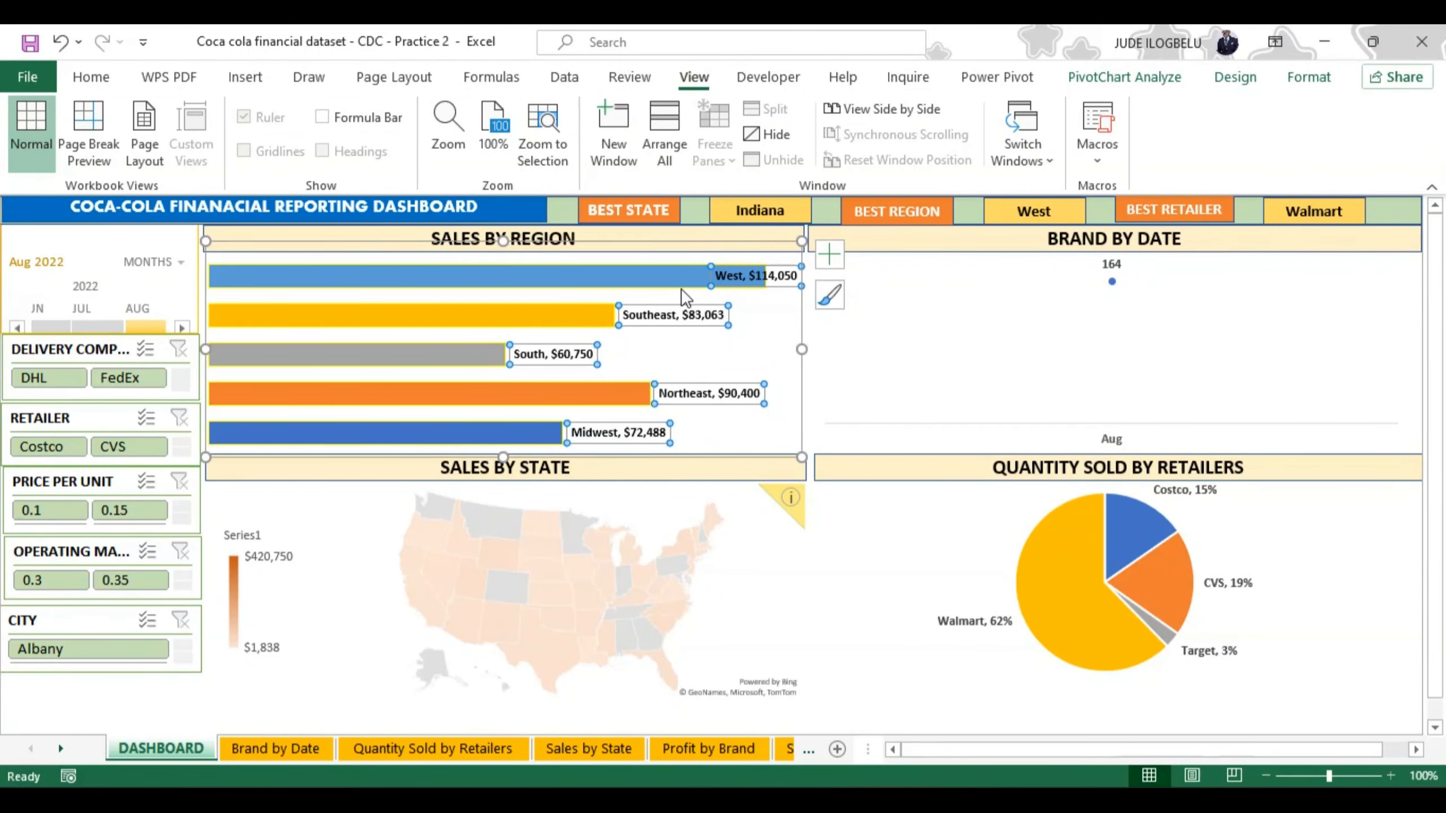
mouse_move(680, 287)
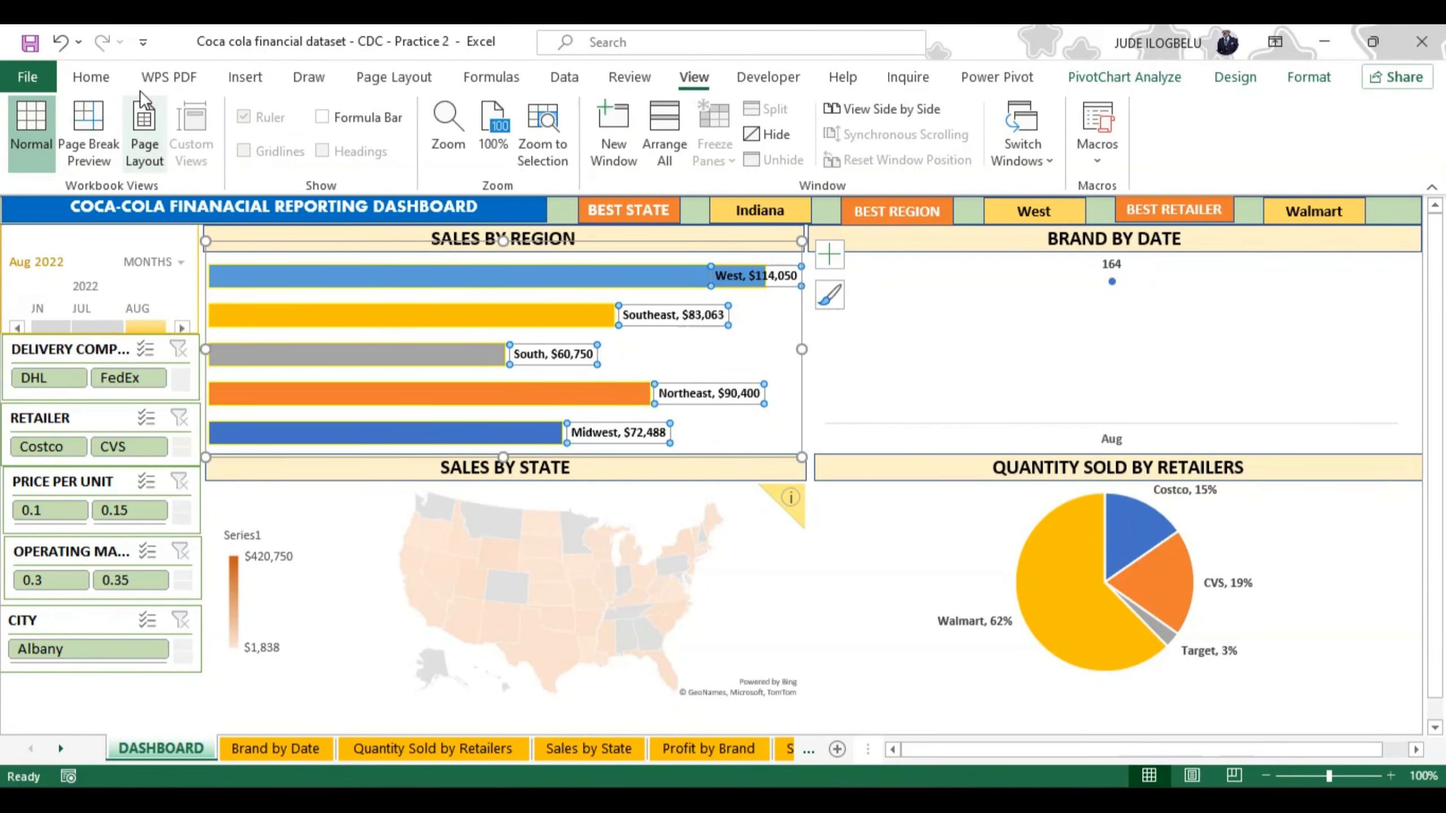
left_click(89, 76)
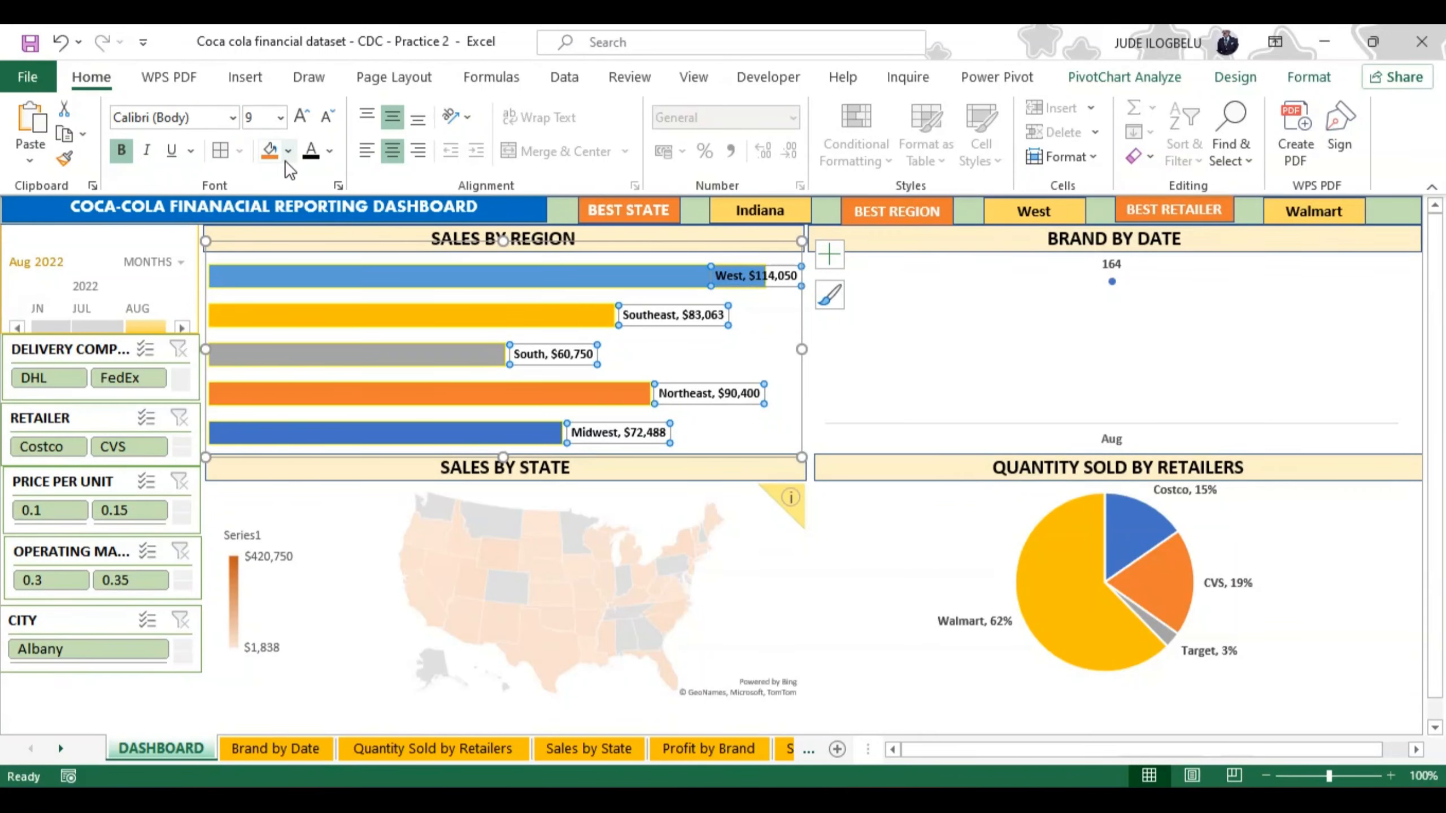
left_click(330, 151)
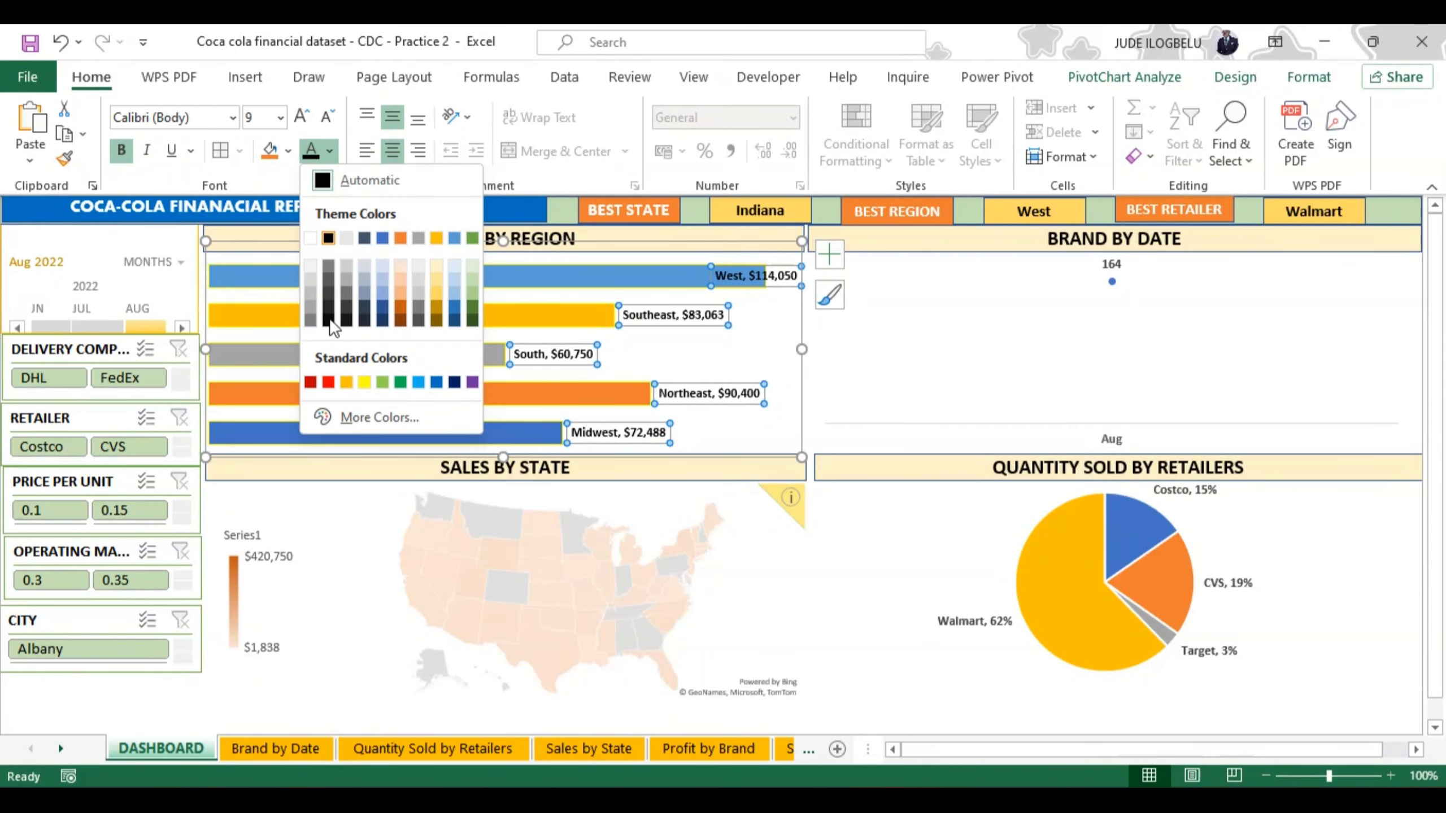
left_click(328, 383)
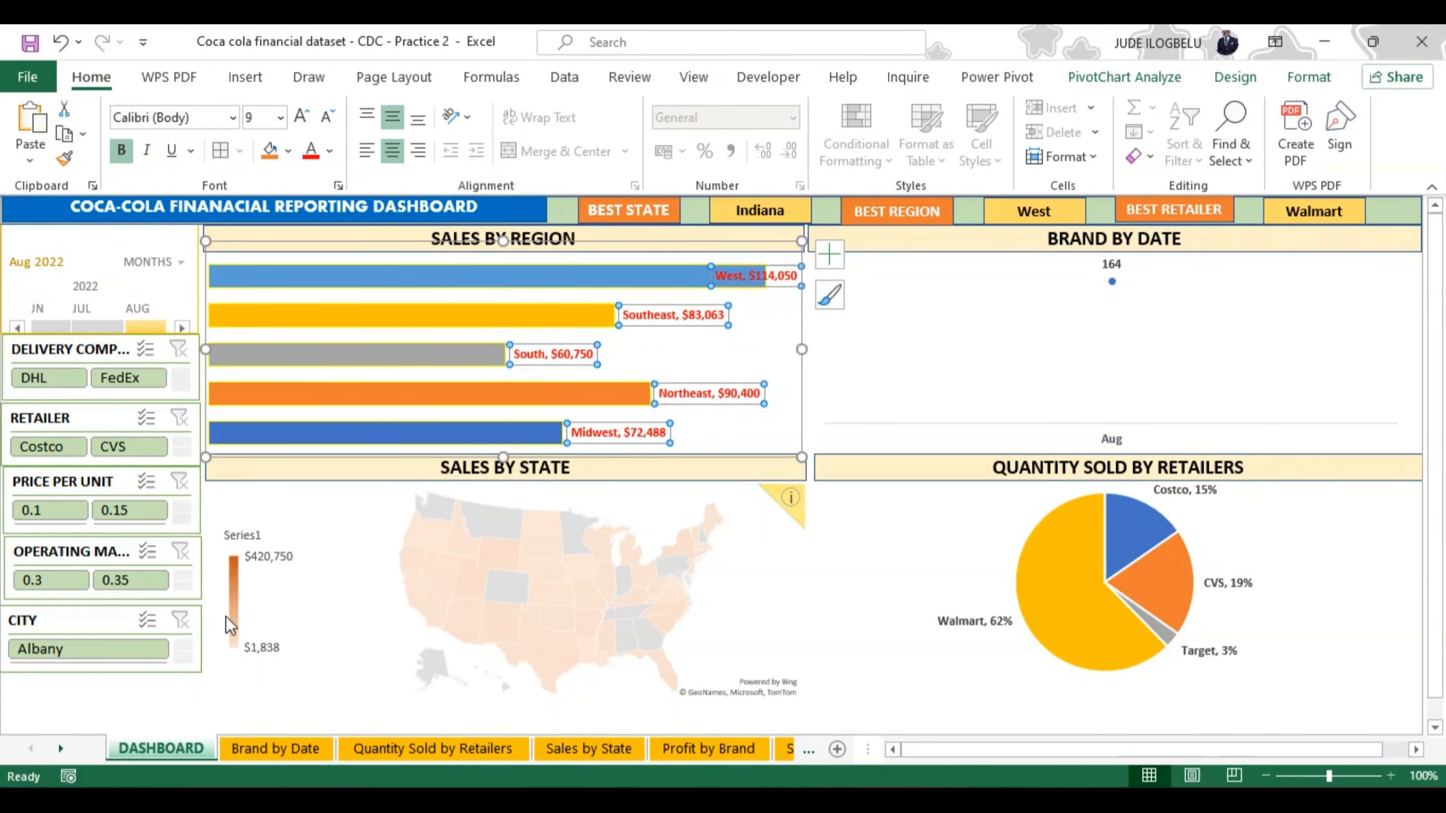
left_click(139, 696)
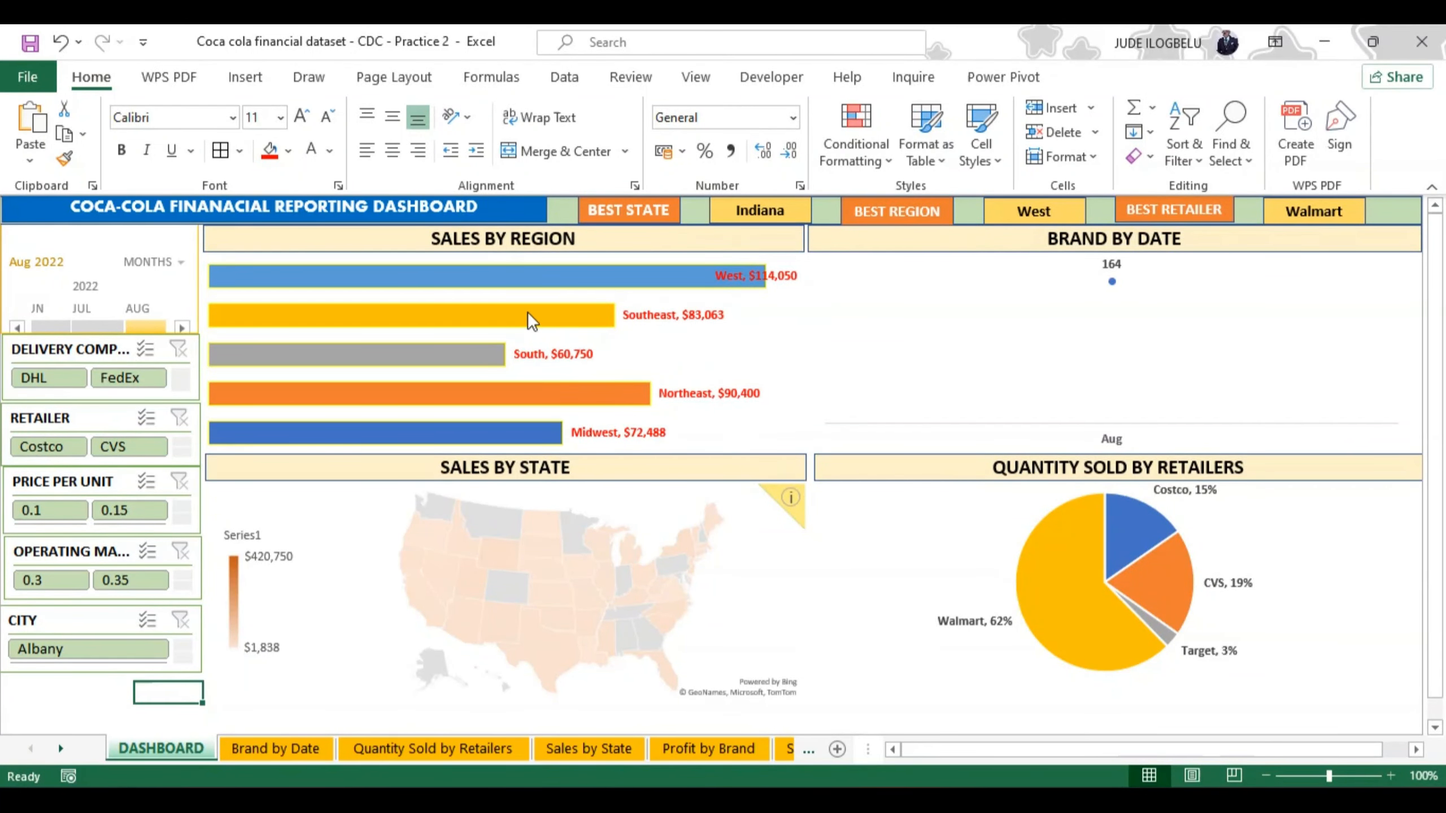
Step: Sort the bars of the SALES BY REGION chart from smallest to largest
right_click(377, 271)
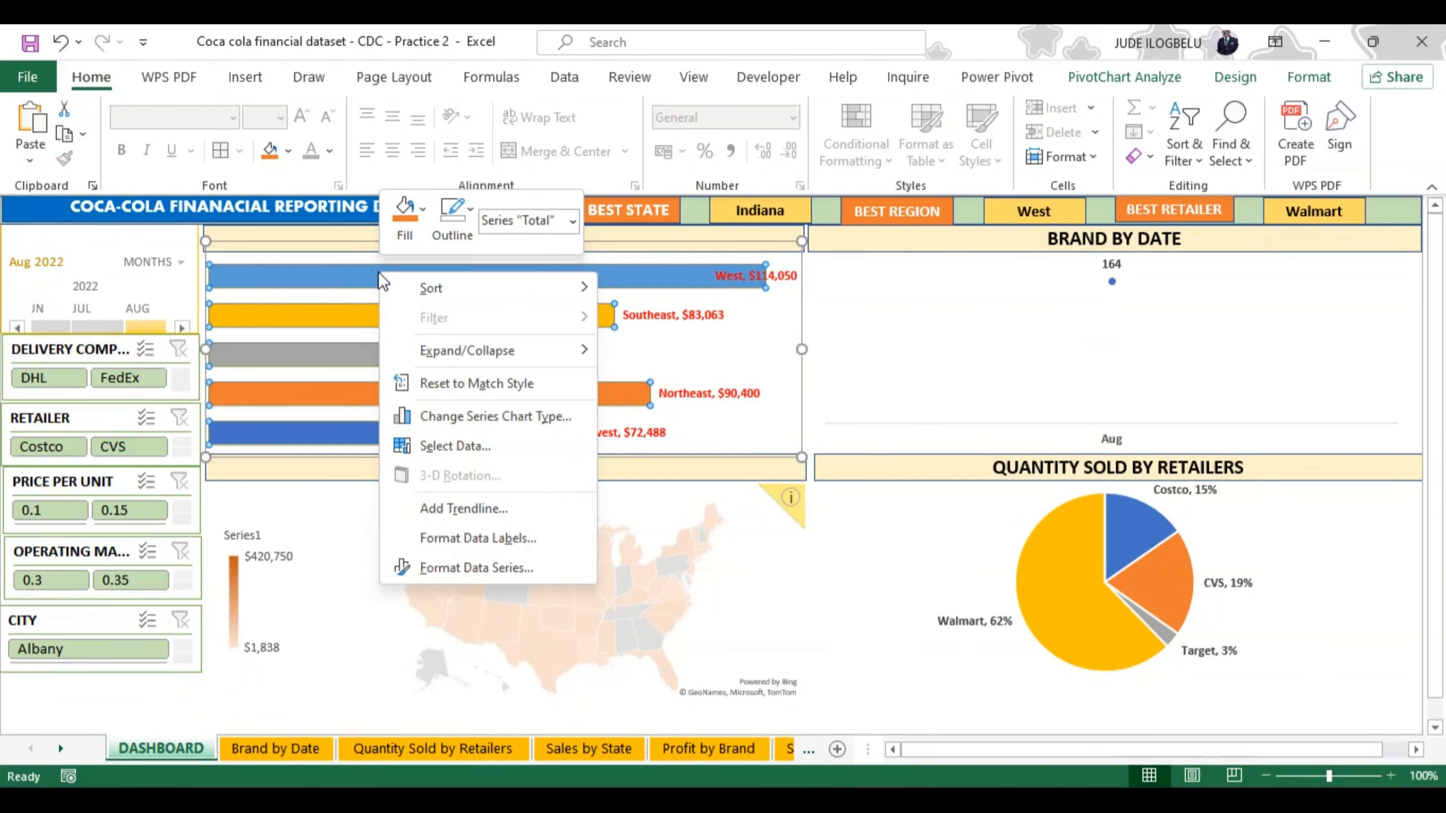
mouse_move(433, 287)
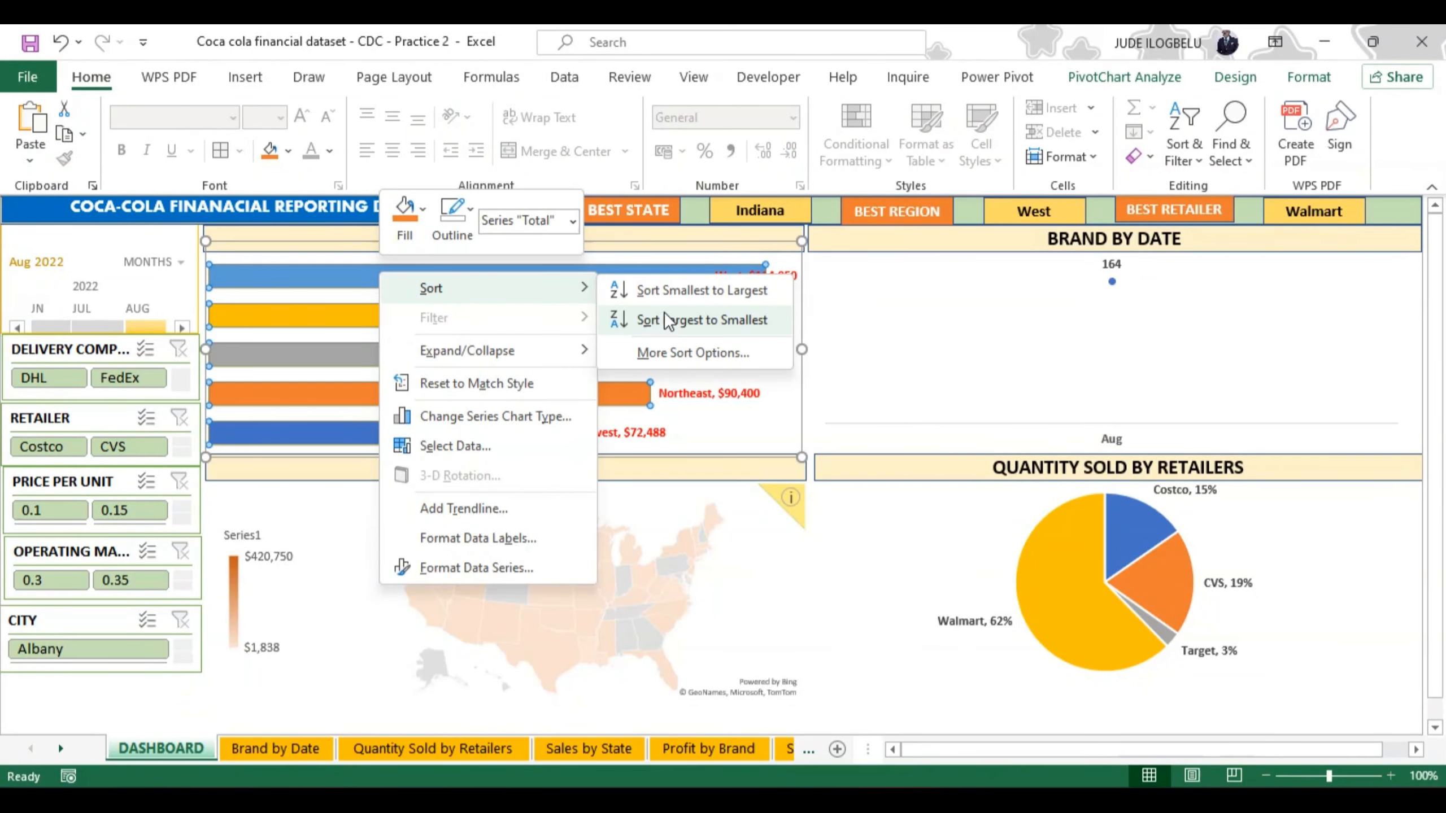
left_click(668, 287)
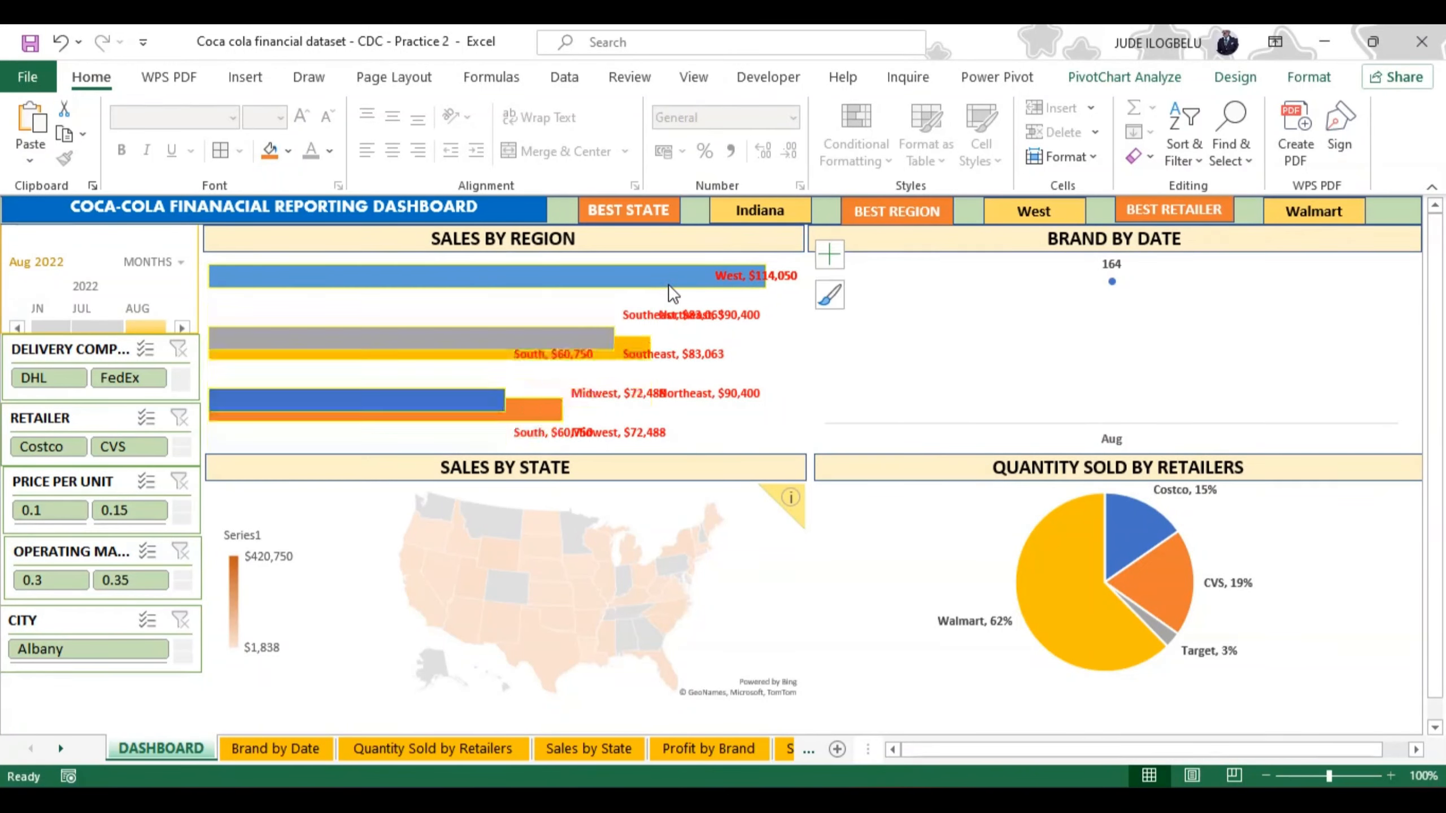
left_click(881, 364)
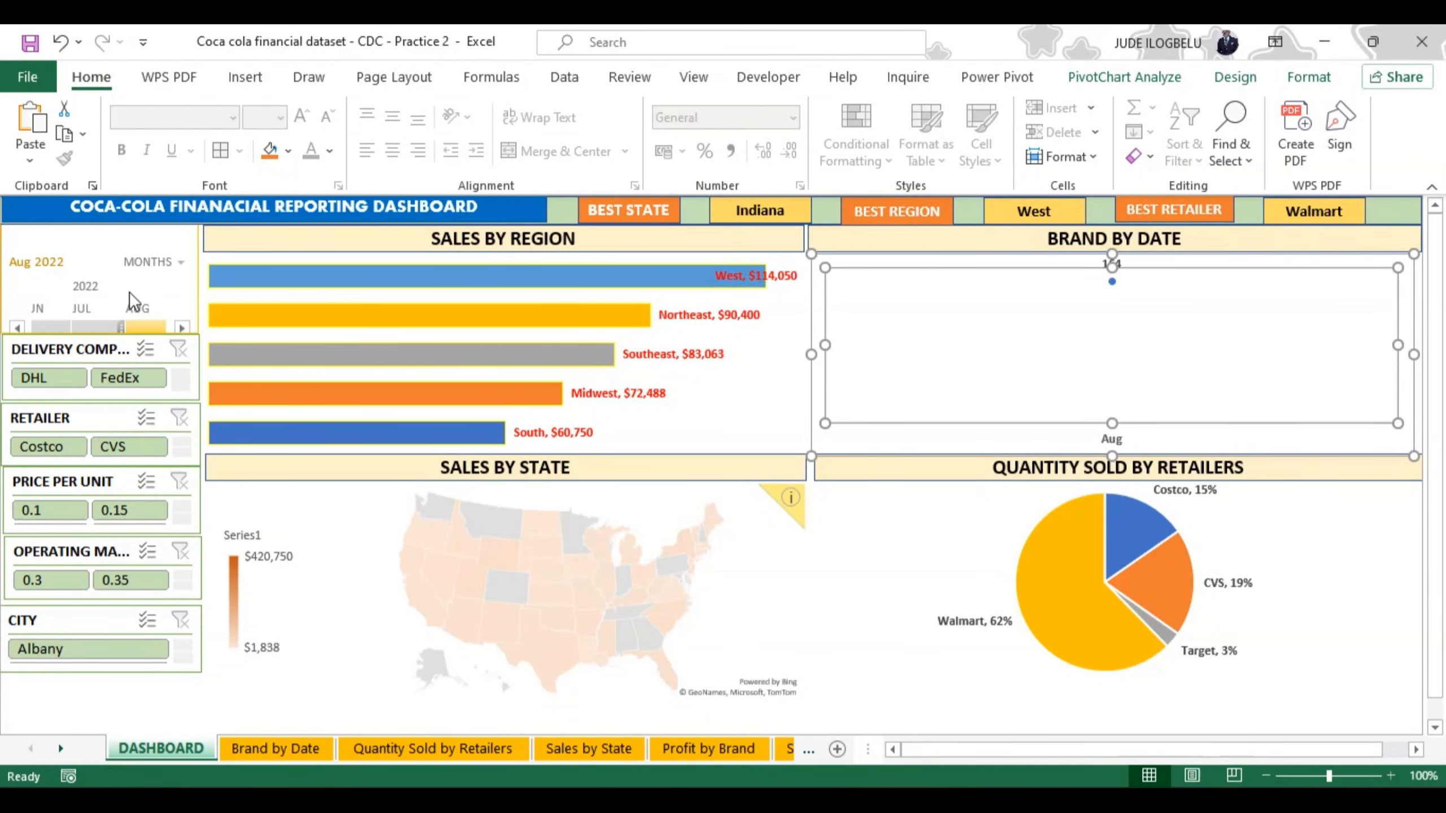
Step: Filter the timeline to September 2022
left_click(181, 326)
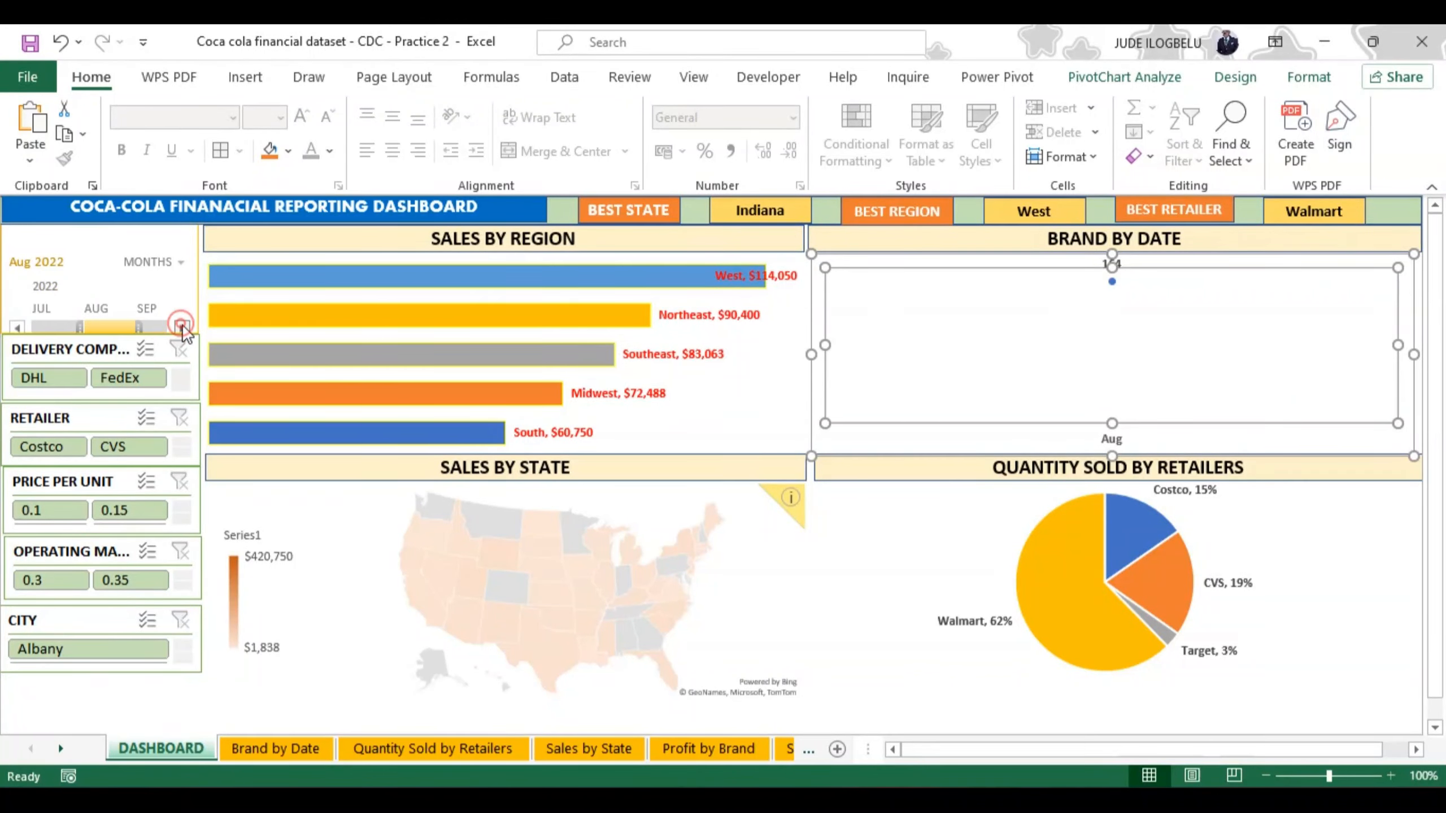
left_click(147, 324)
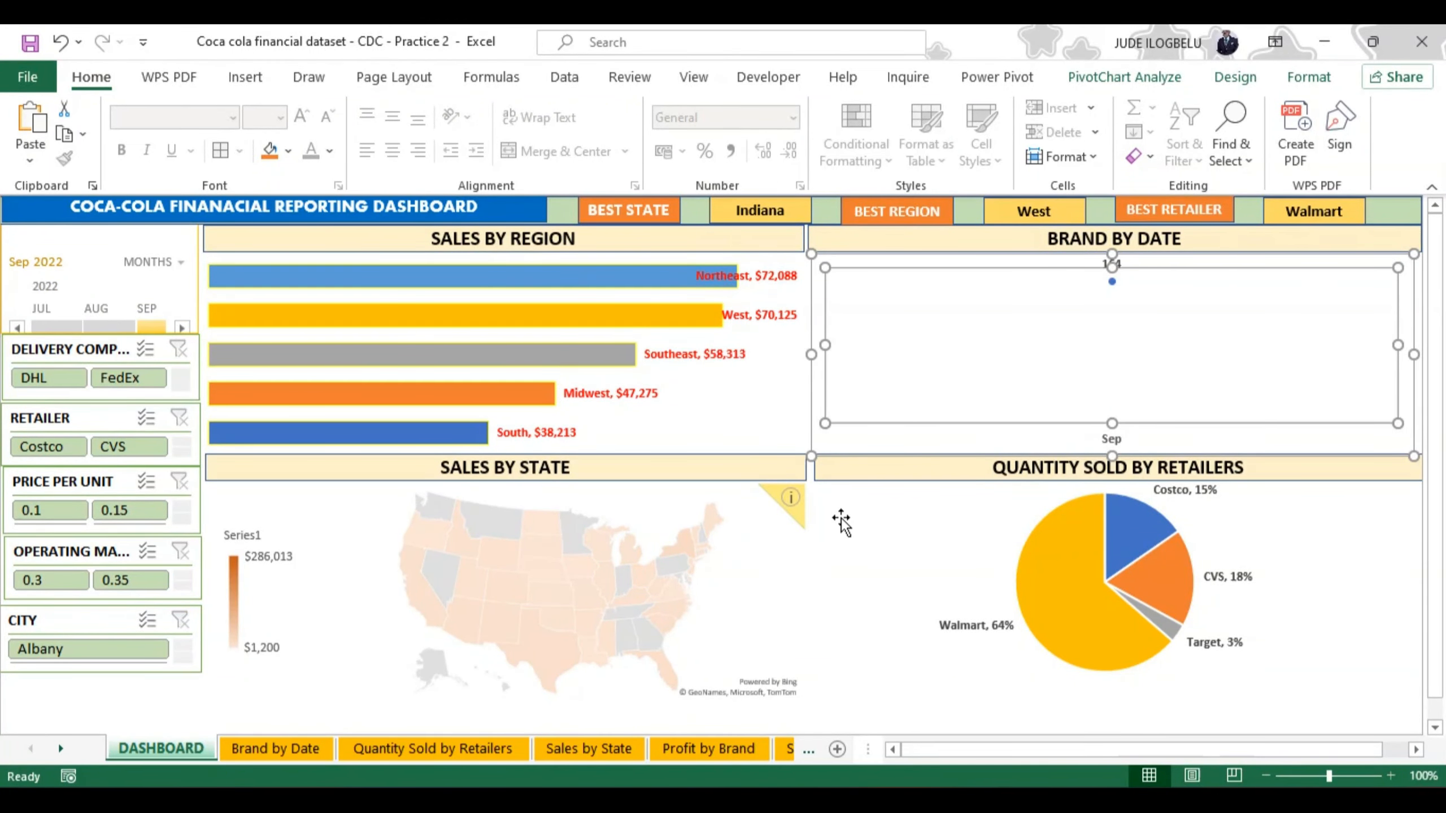
left_click(81, 681)
left_click(81, 683)
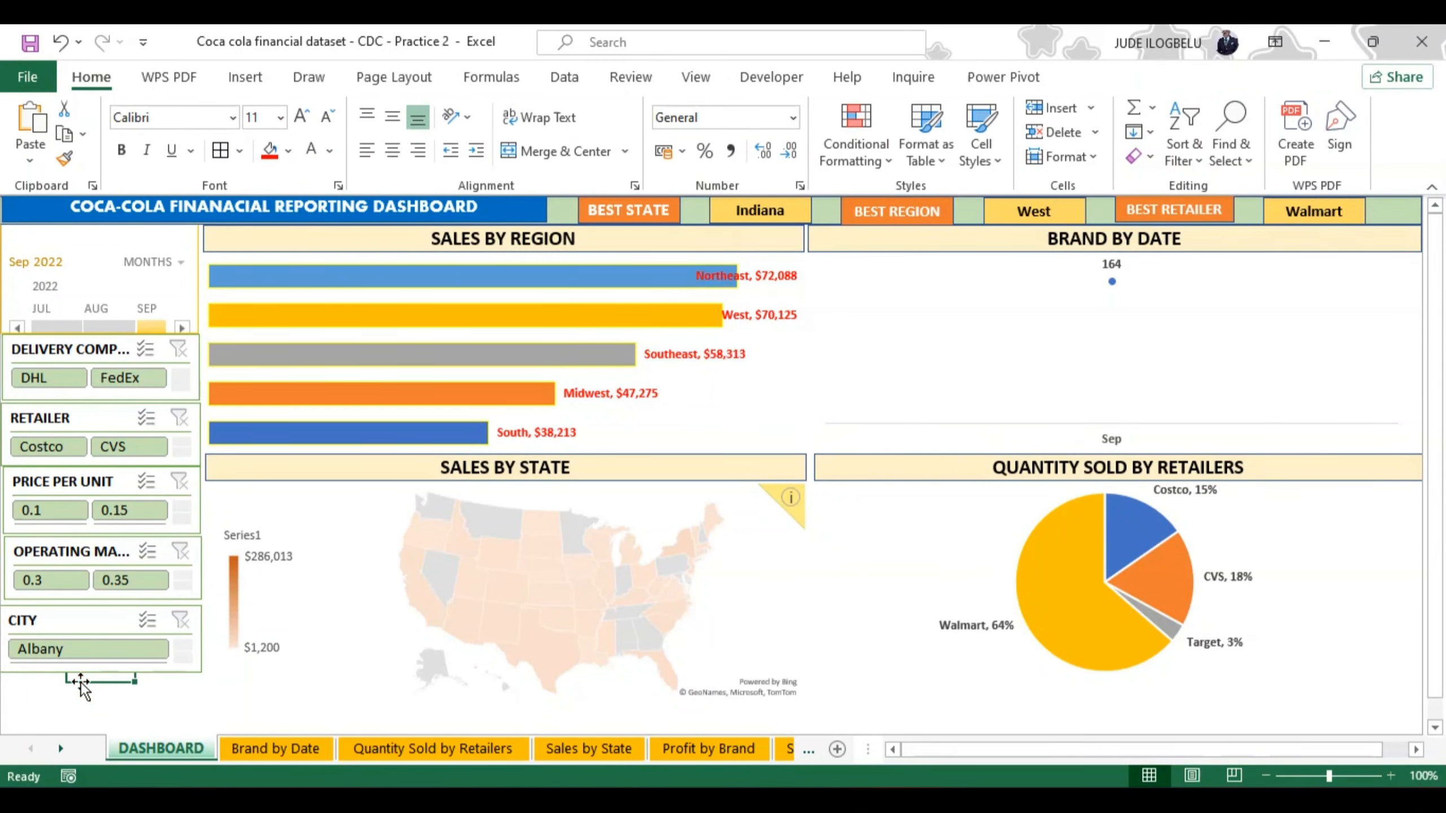
Step: Select the whole of 2022 on the timeline at the years level, and return the timeline to months
left_click(182, 263)
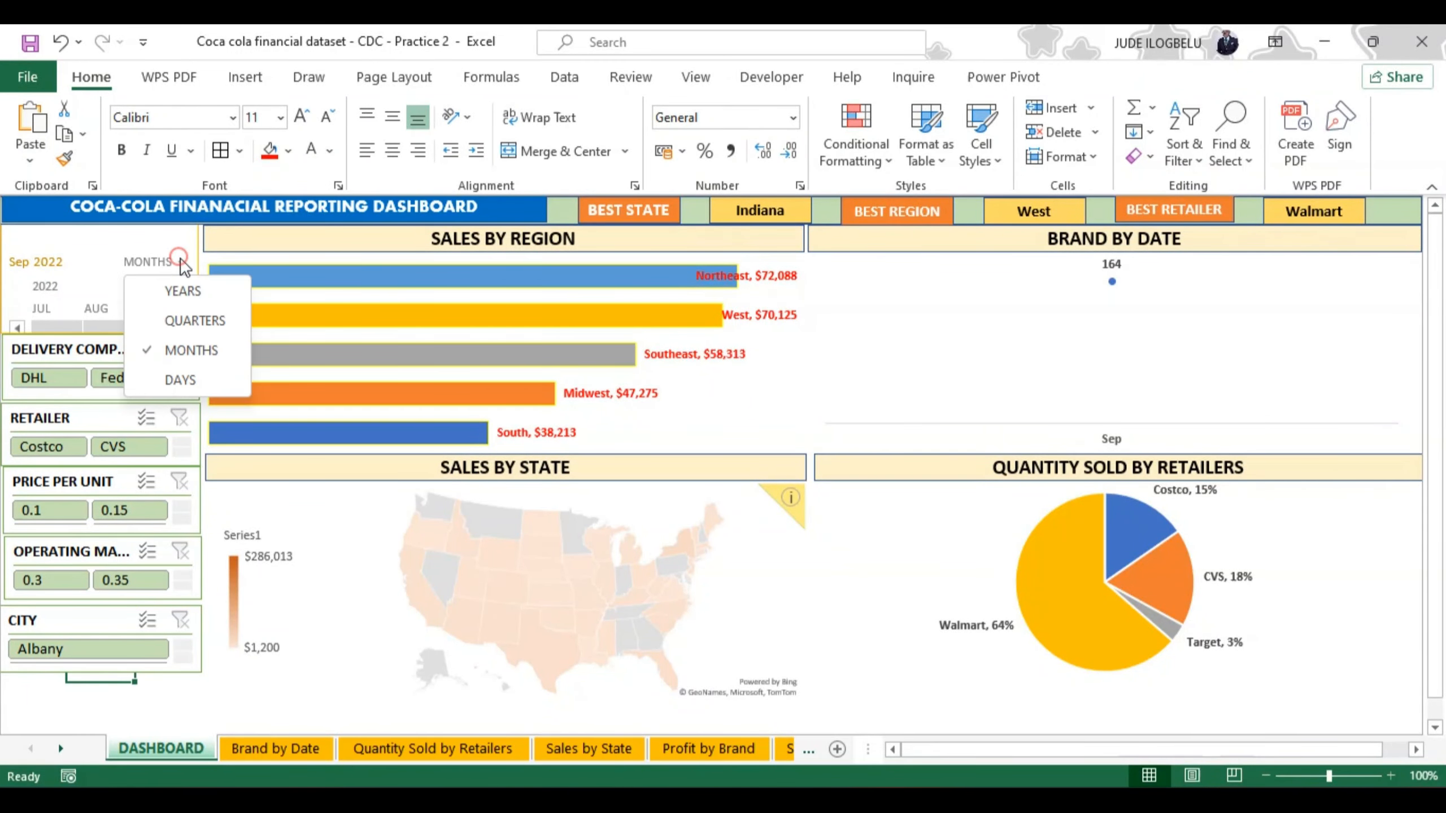
left_click(184, 292)
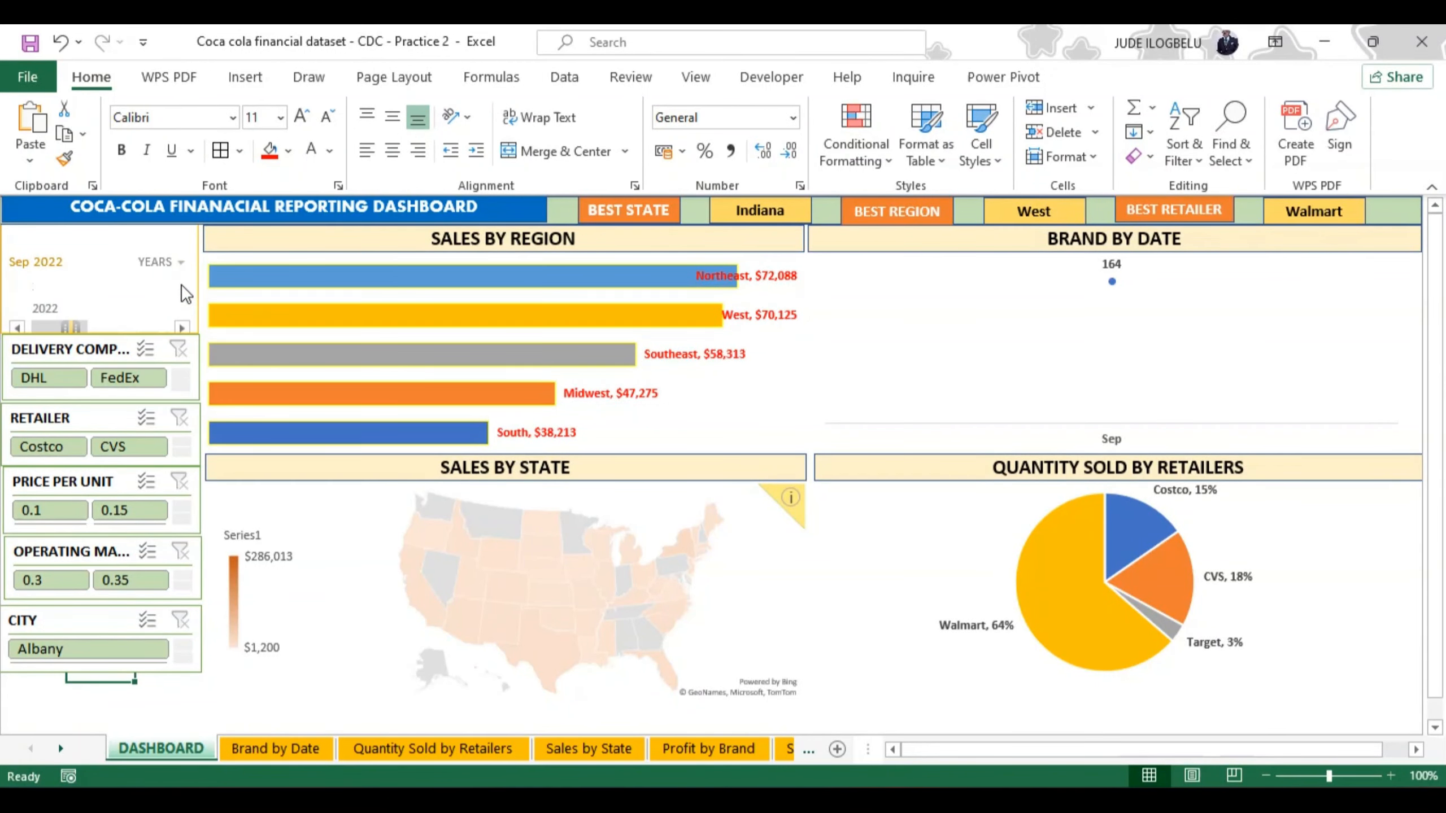
left_click(59, 325)
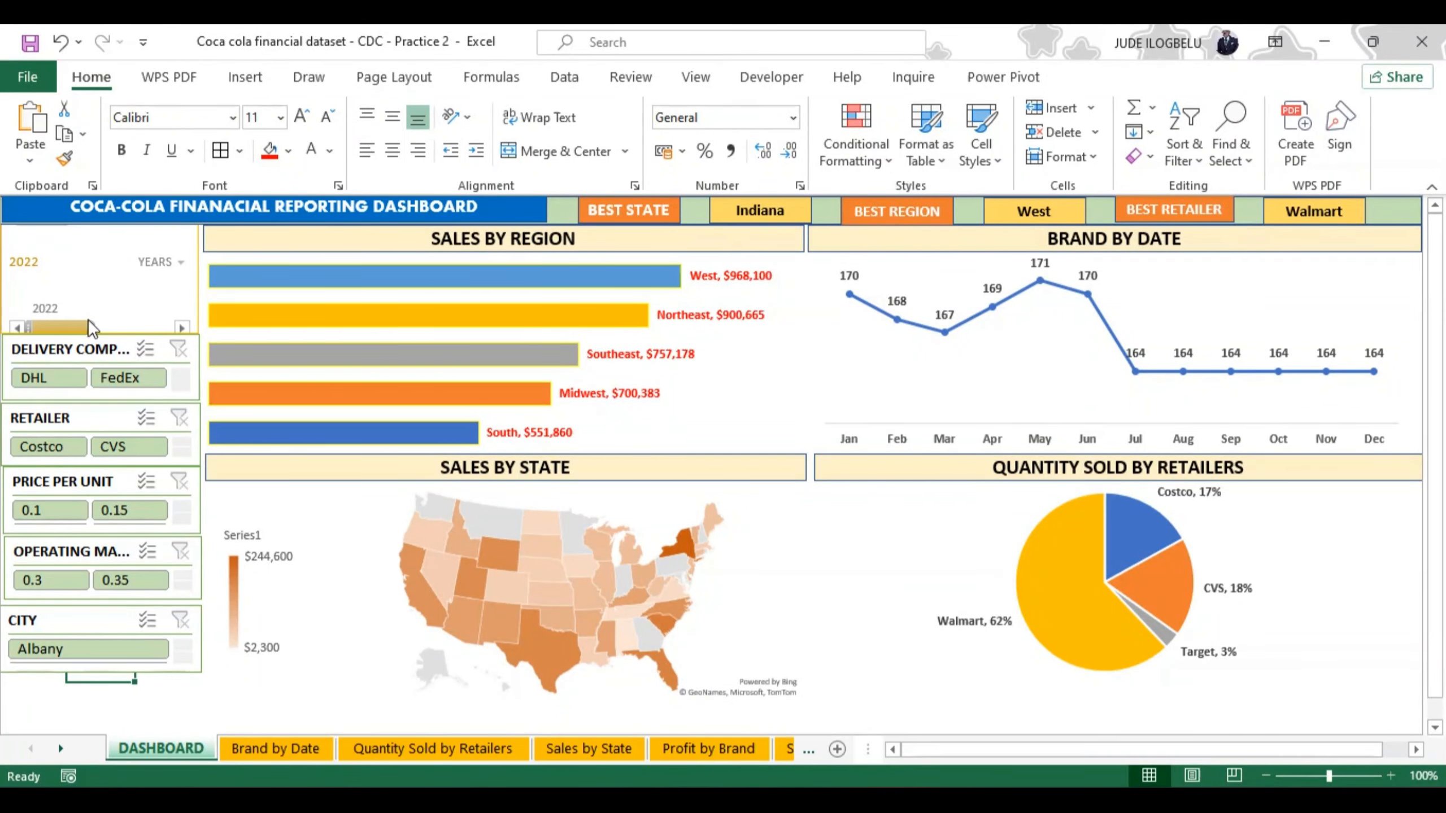
left_click(180, 263)
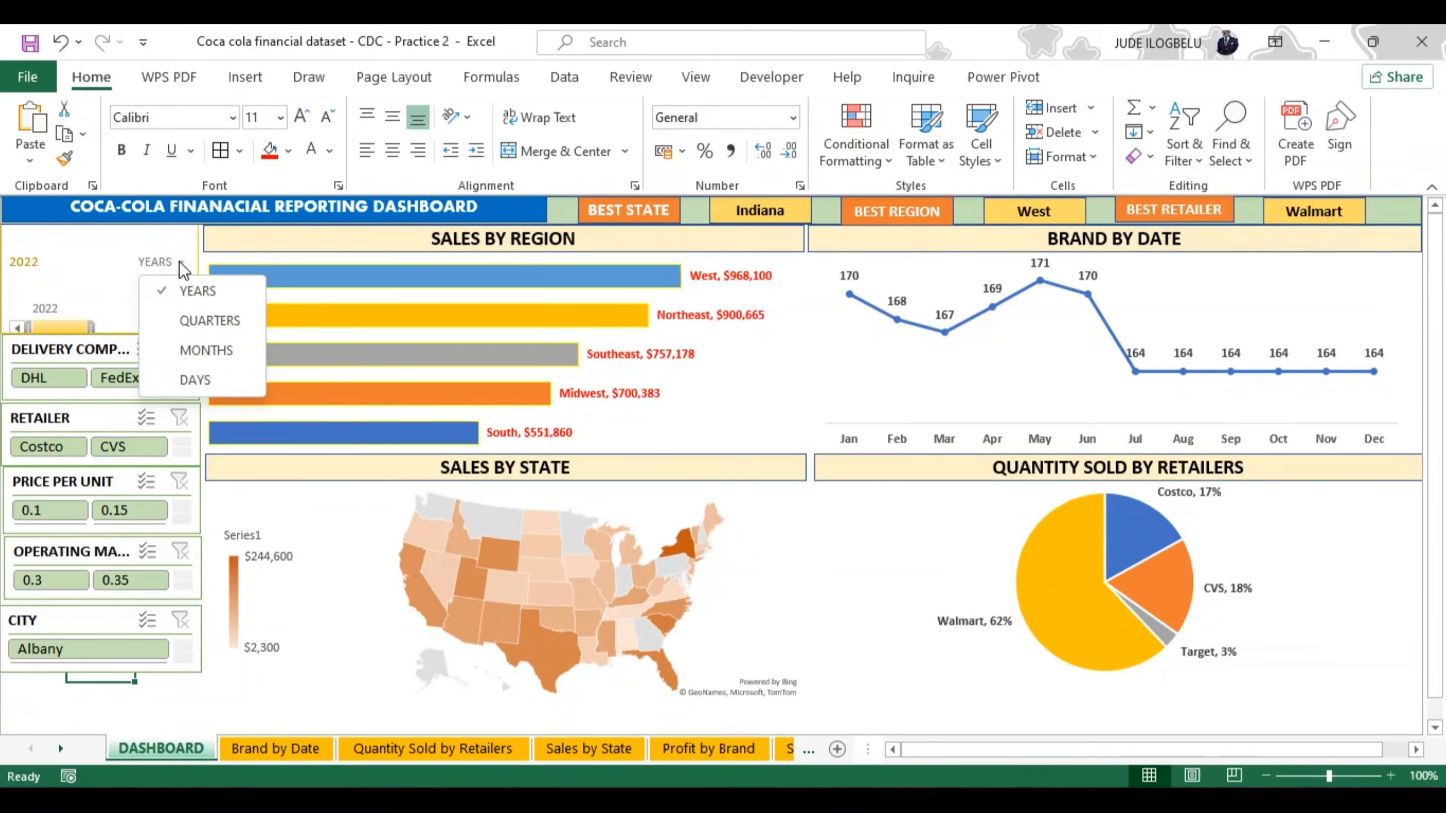
left_click(196, 351)
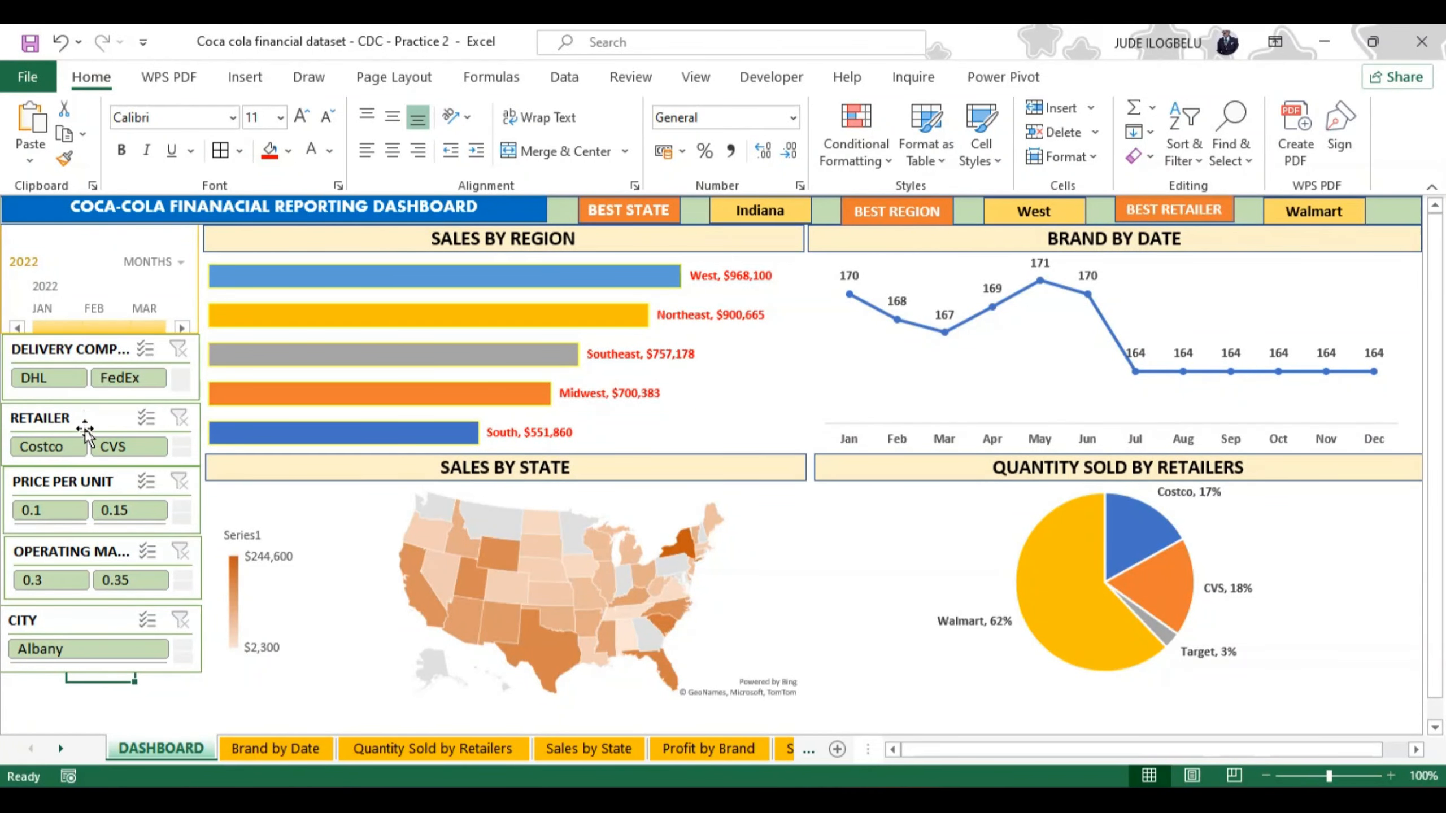
Step: Filter the dashboard to the retailer Costco with the RETAILER slicer
left_click(43, 442)
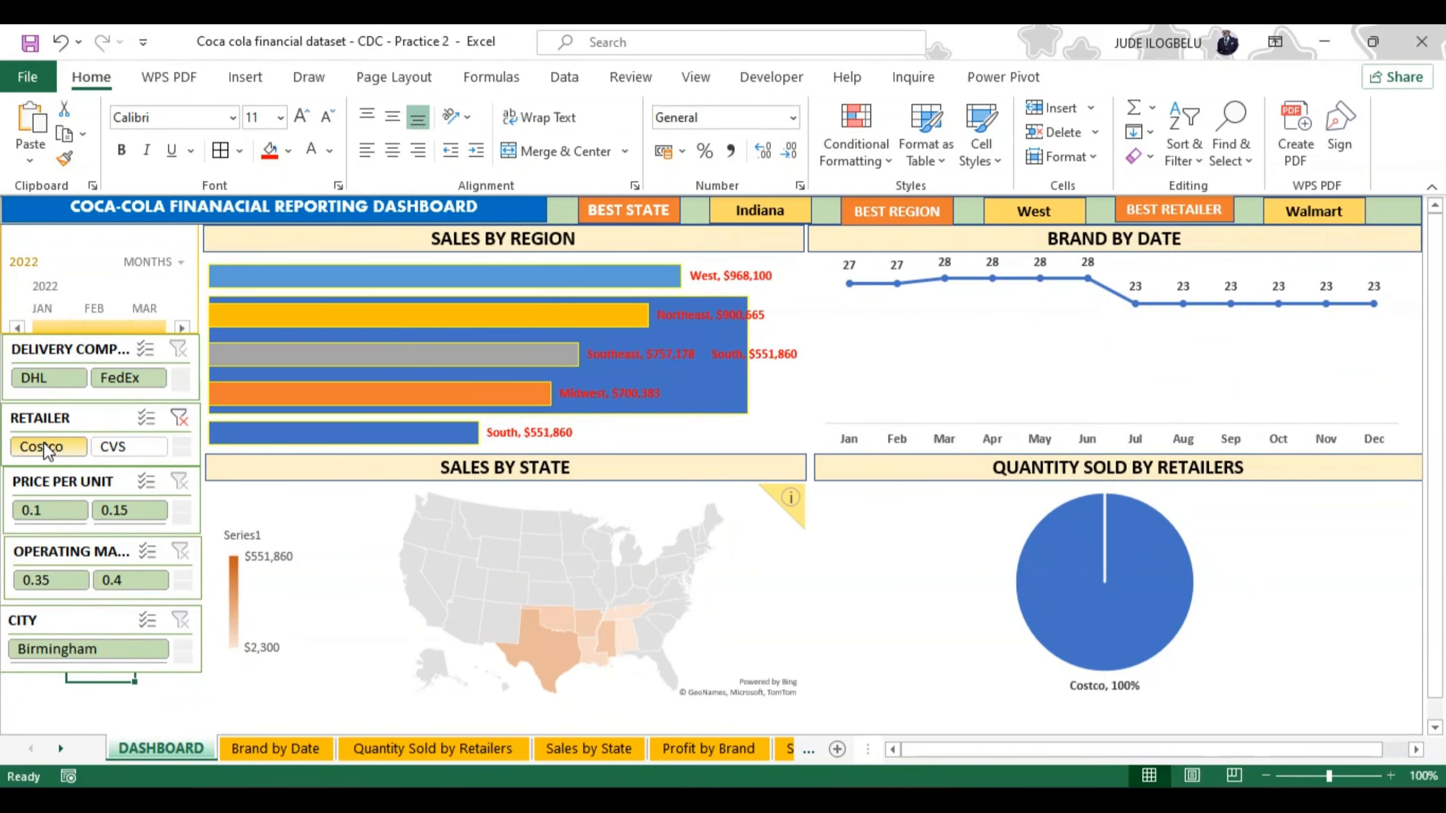
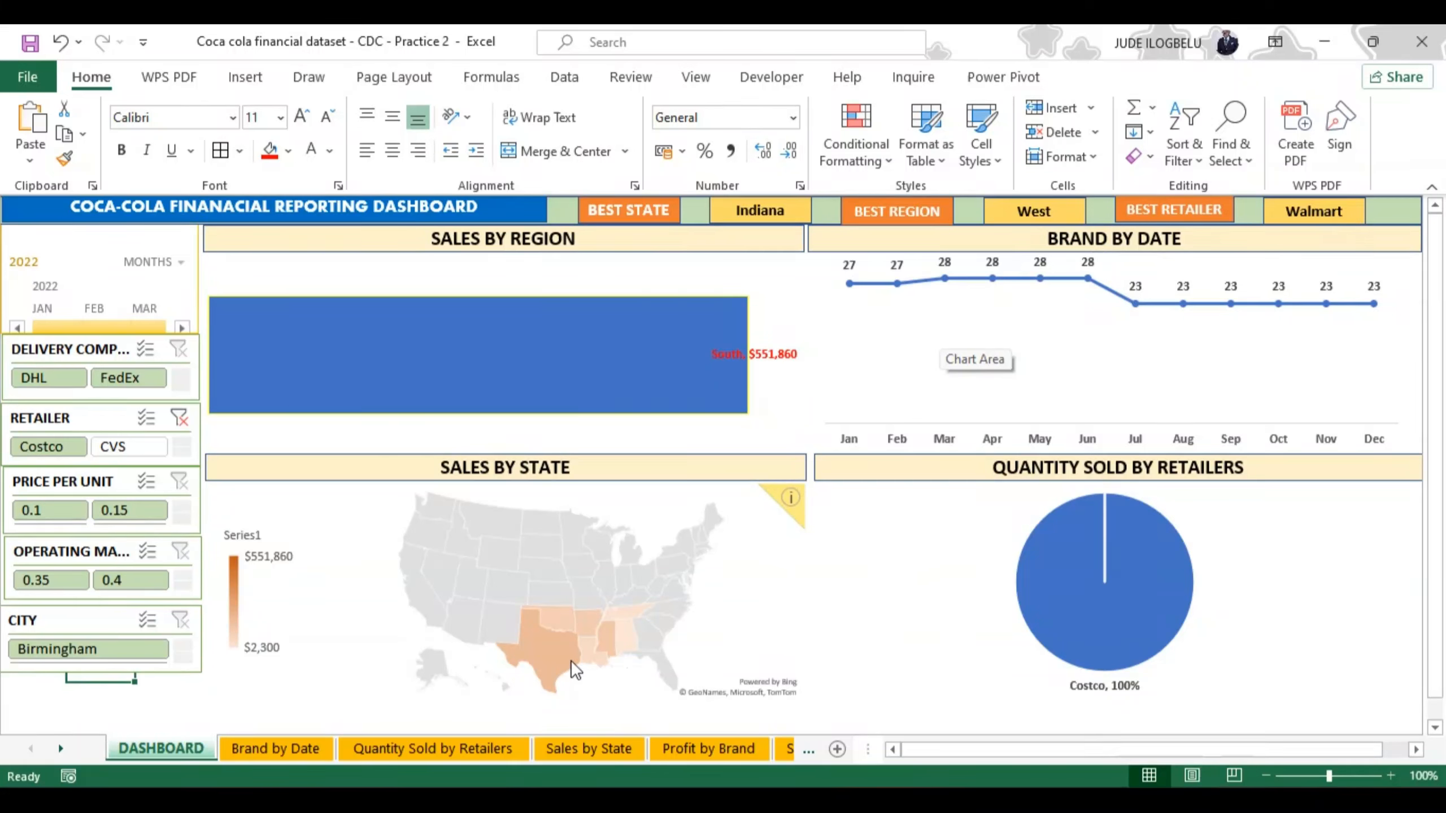
Step: Filter the dashboard to the retailer CVS with the RETAILER slicer, and clear that slicer's filter
mouse_move(551, 660)
left_click(122, 449)
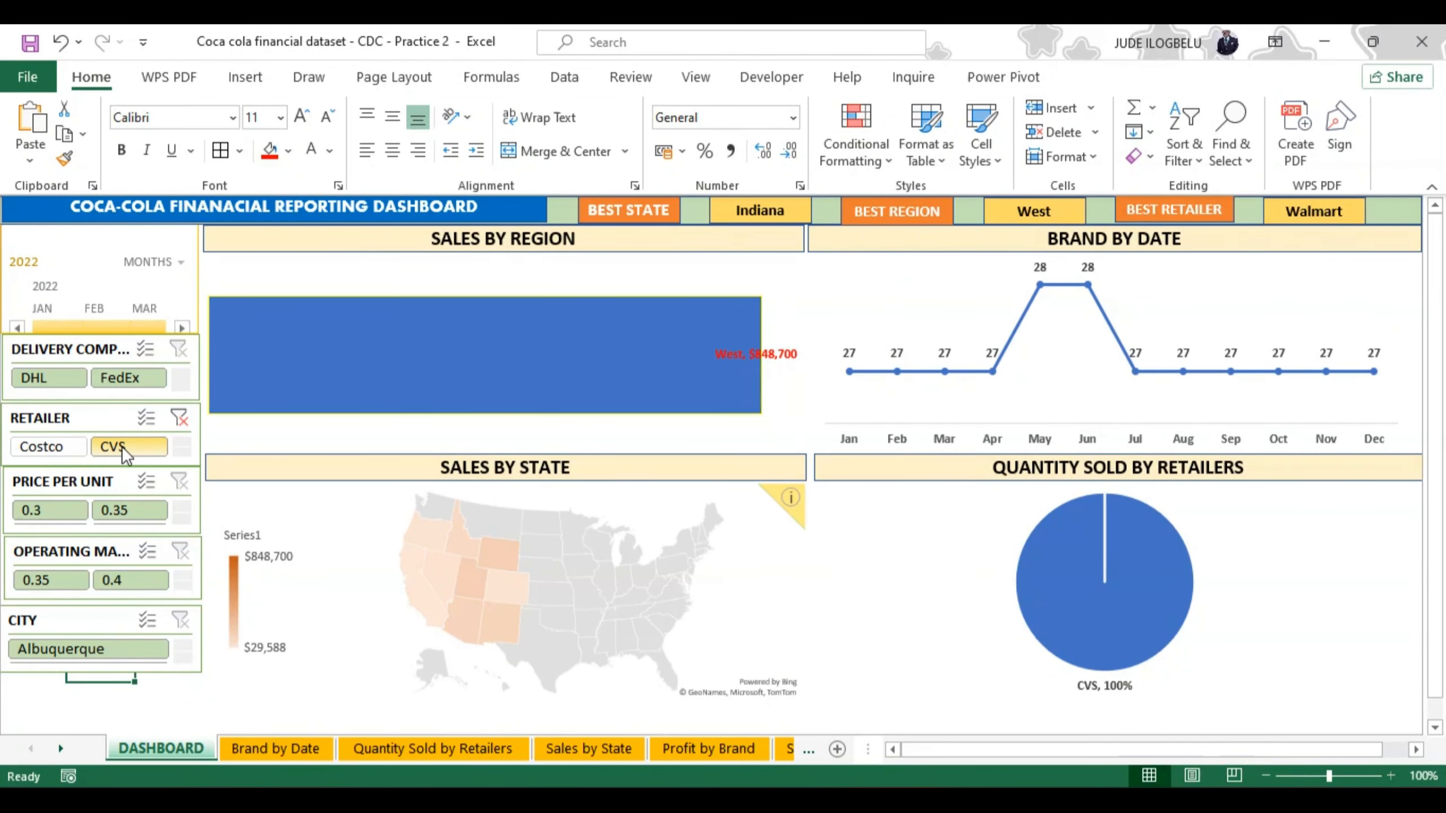
left_click(179, 419)
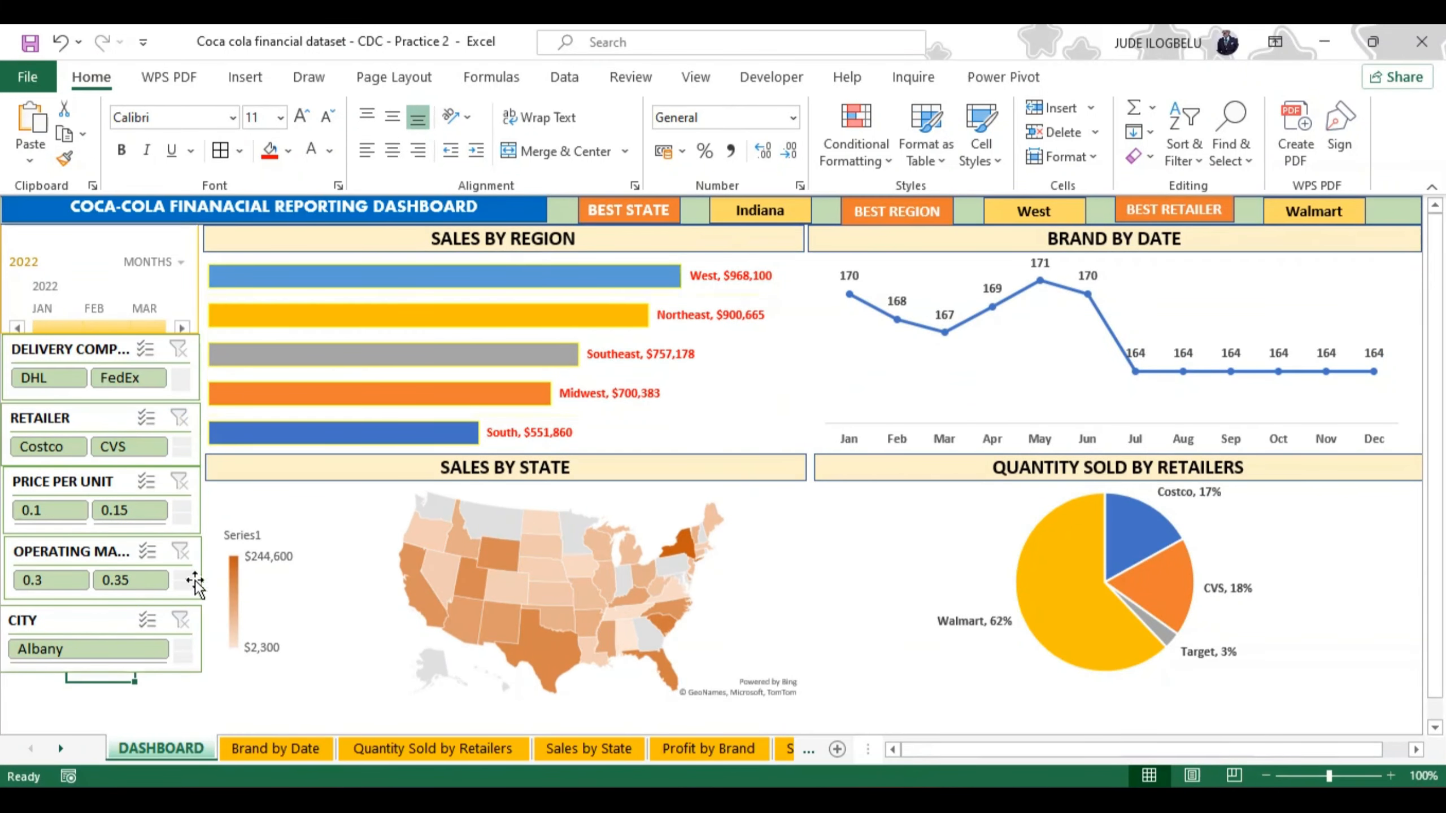
Step: Filter the dashboard to an operating margin of 0.4 with its slicer, and clear that filter
left_click(182, 586)
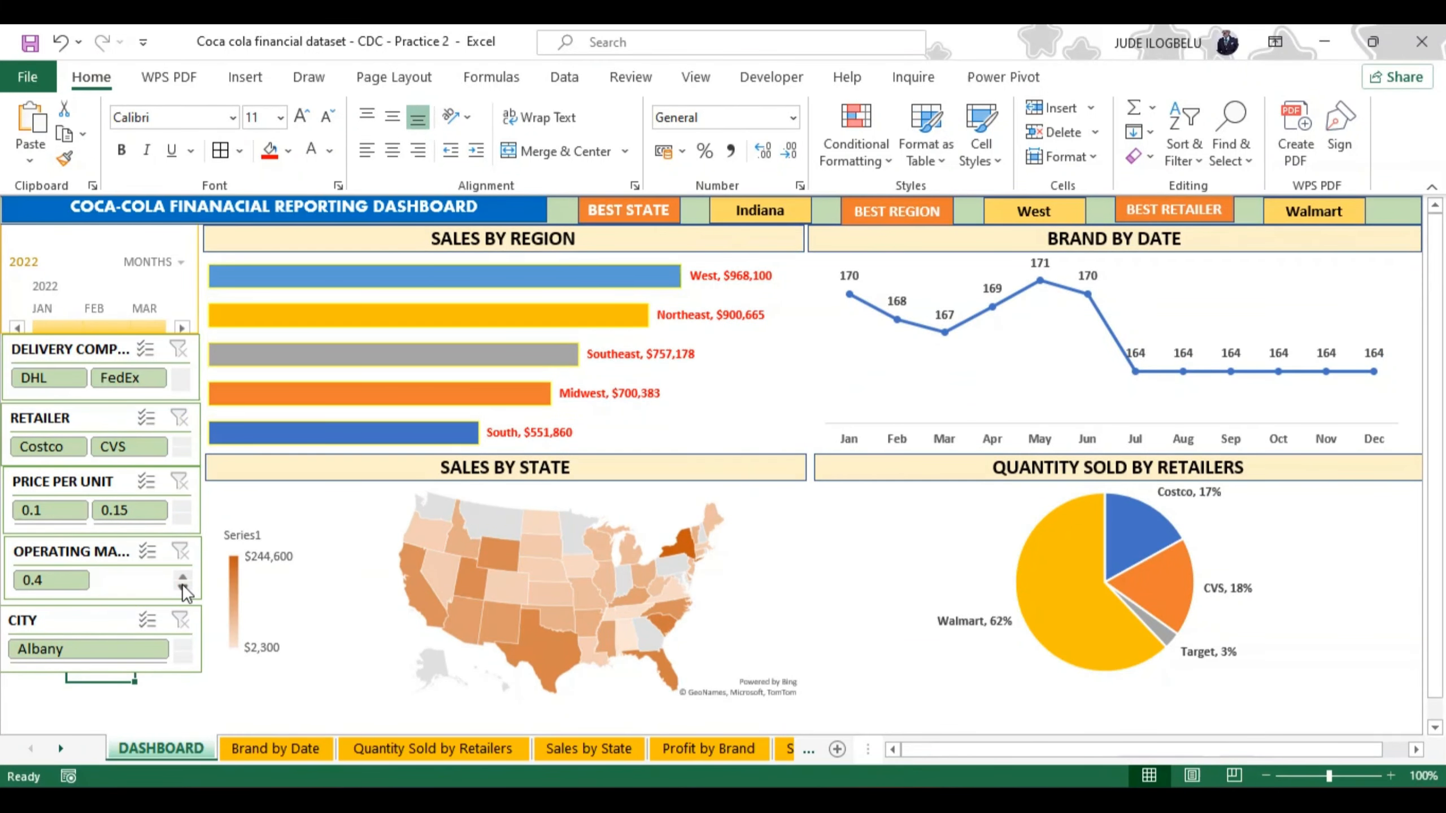
left_click(56, 587)
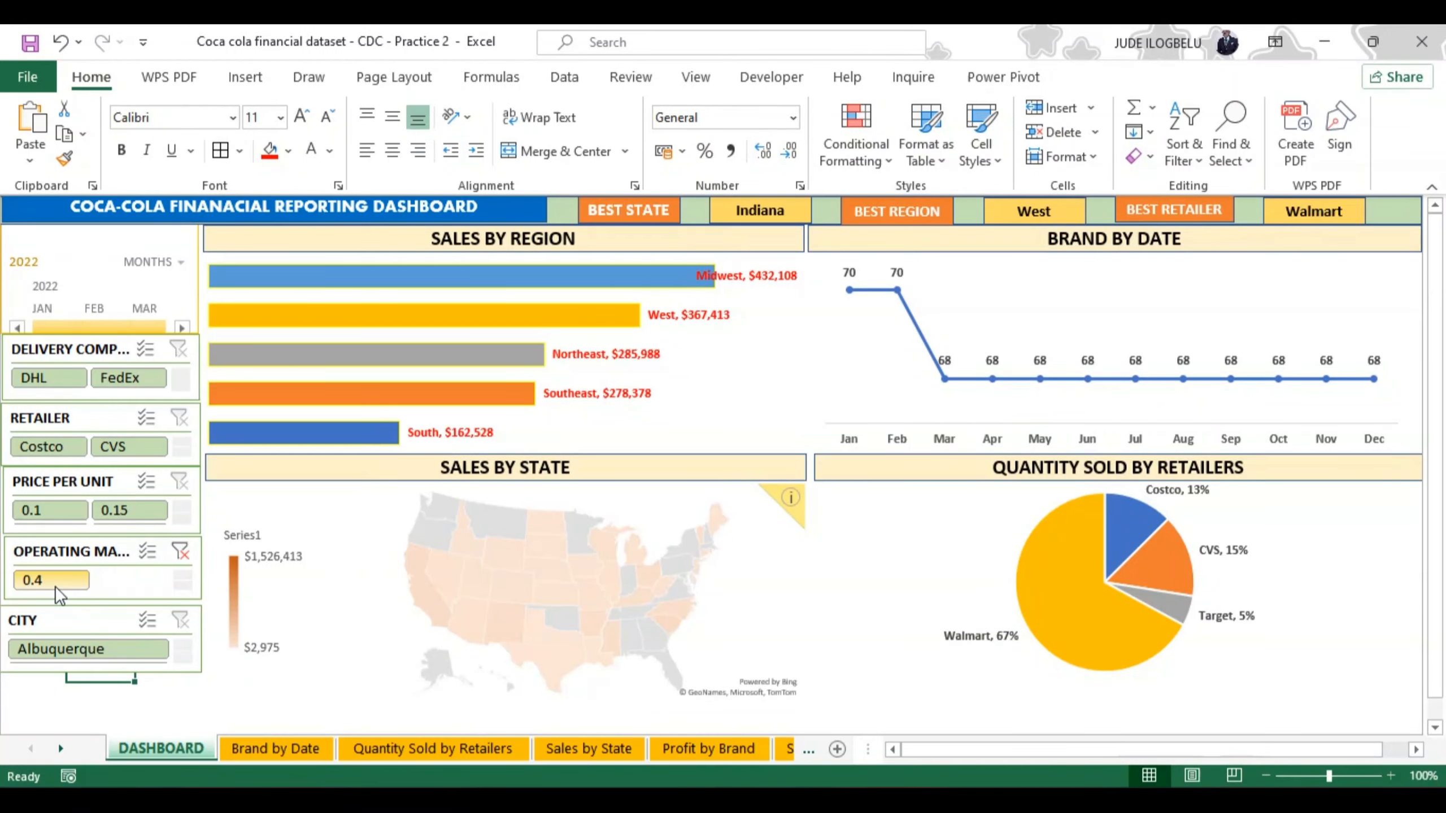
left_click(185, 548)
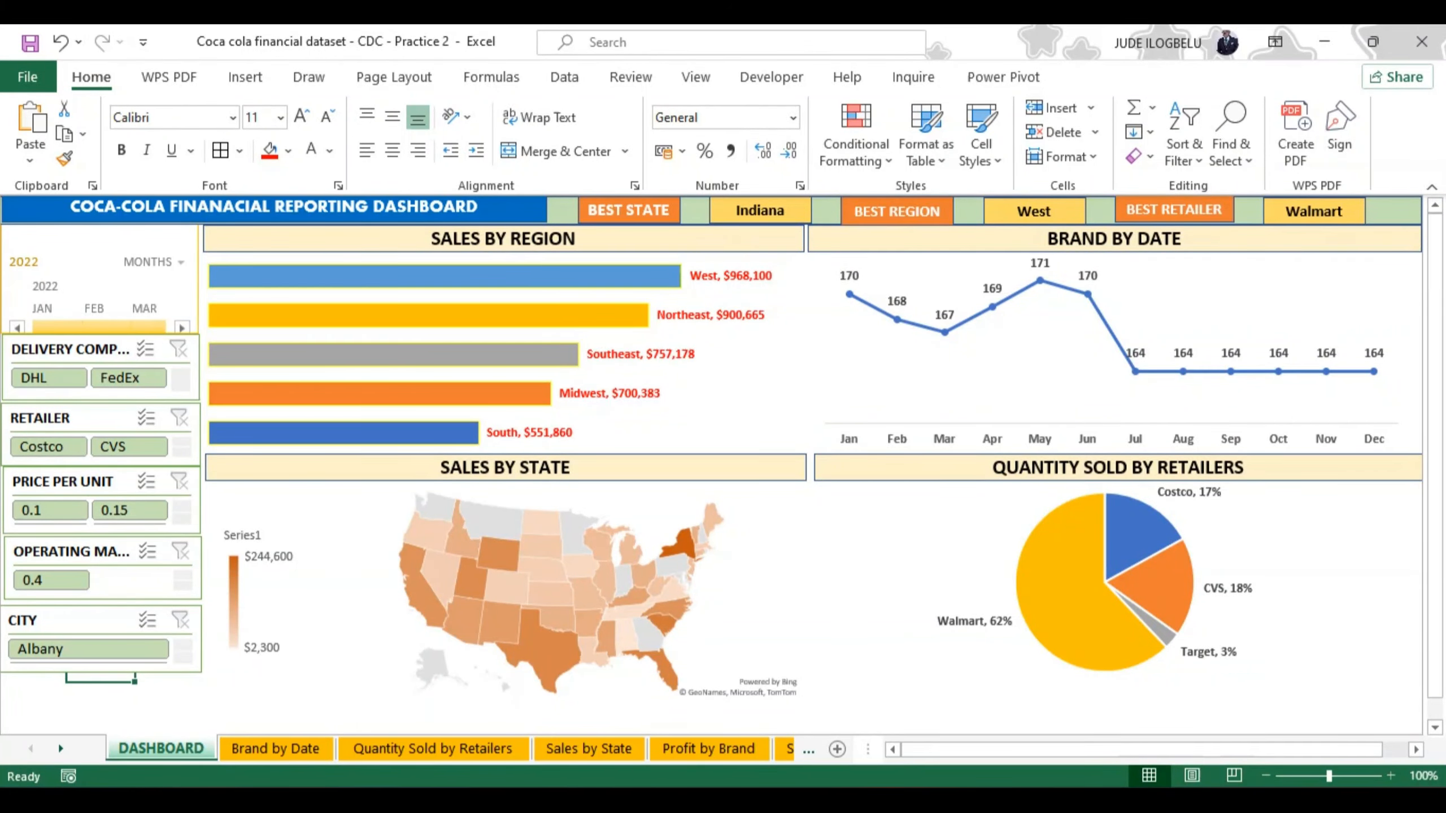
Step: Copy all the data rows below the header of the table on the Data 2 sheet
left_click(808, 748)
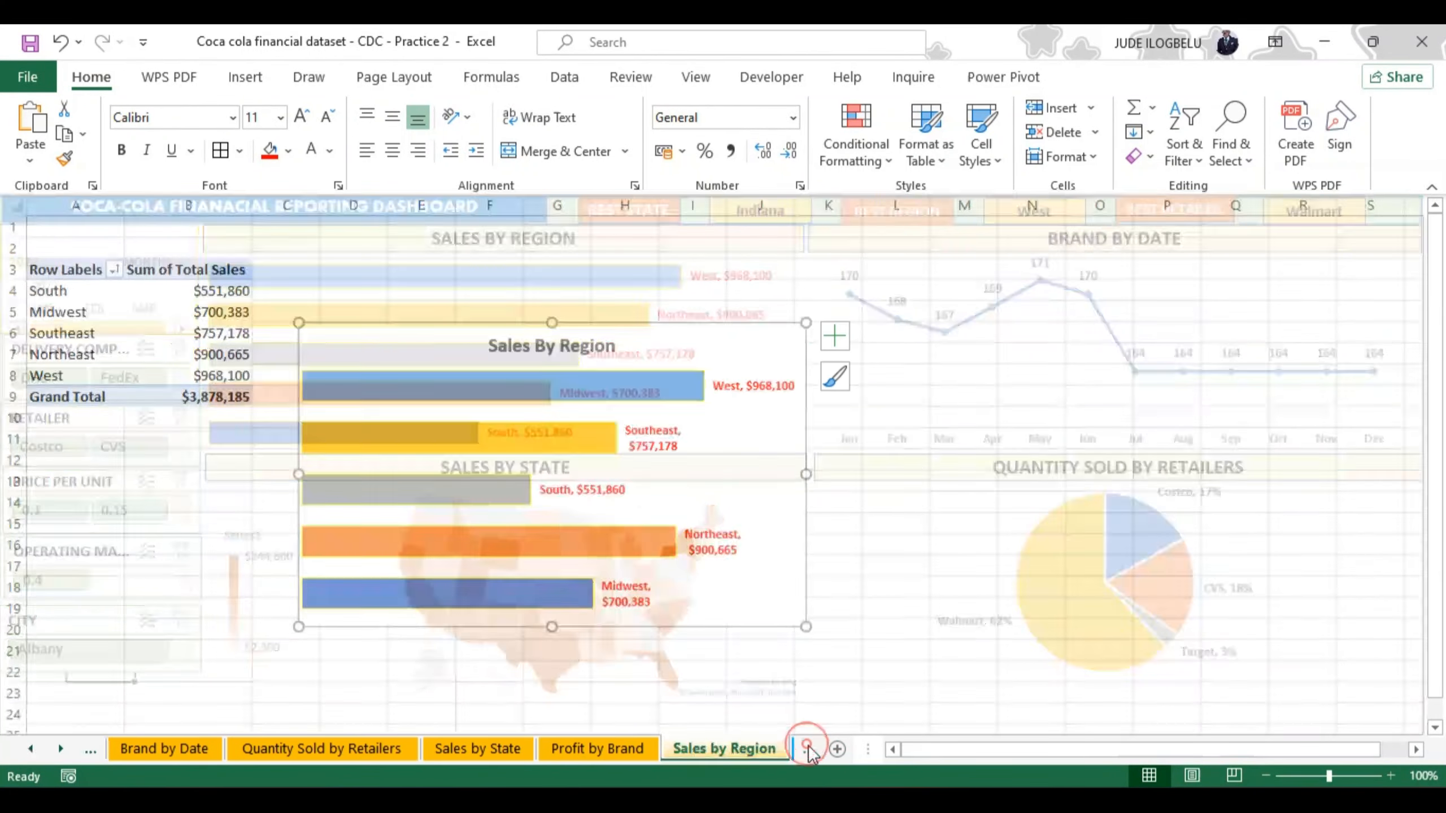
left_click(808, 748)
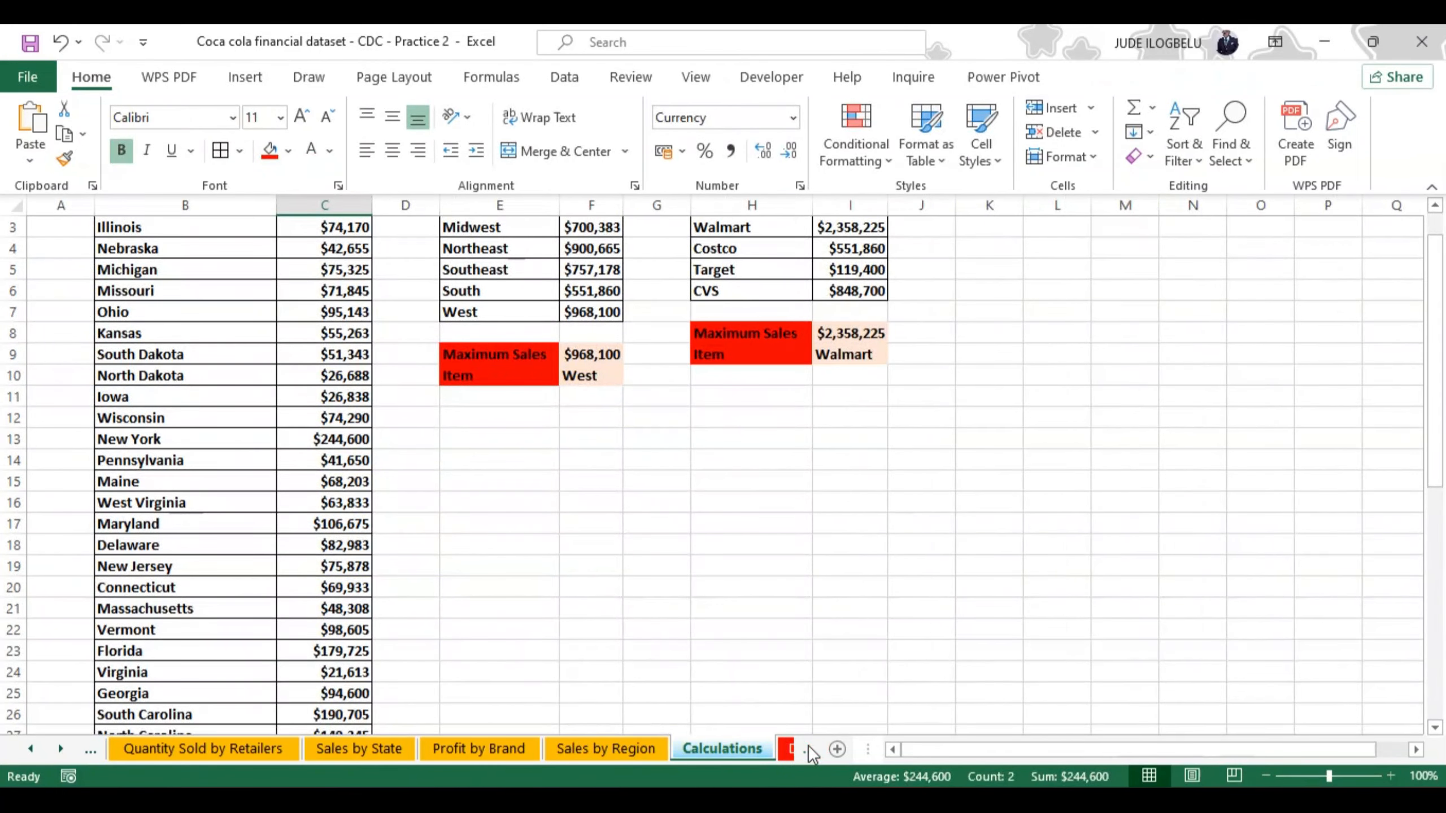
left_click(808, 747)
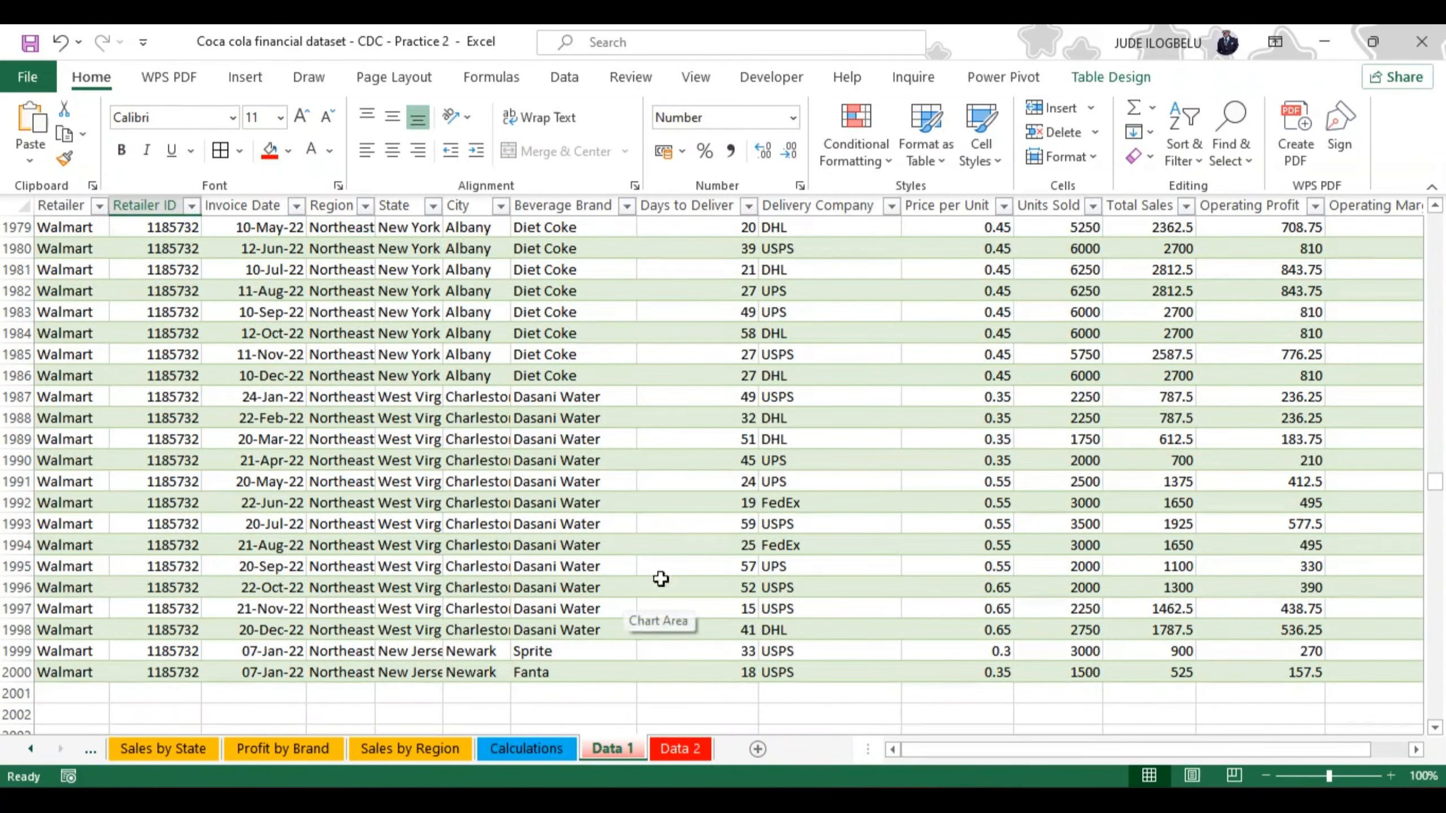
left_click(678, 750)
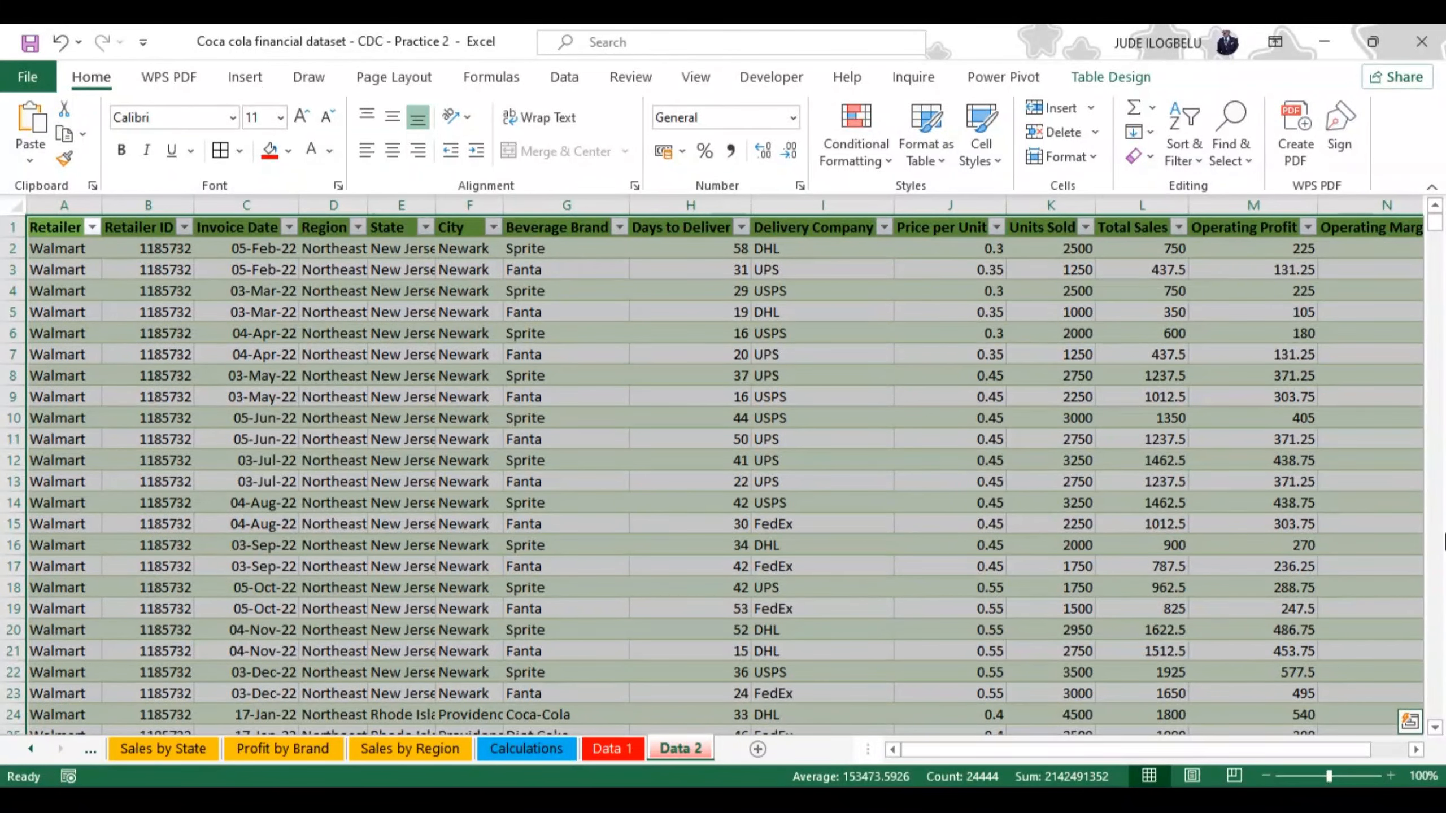
left_click(1390, 454)
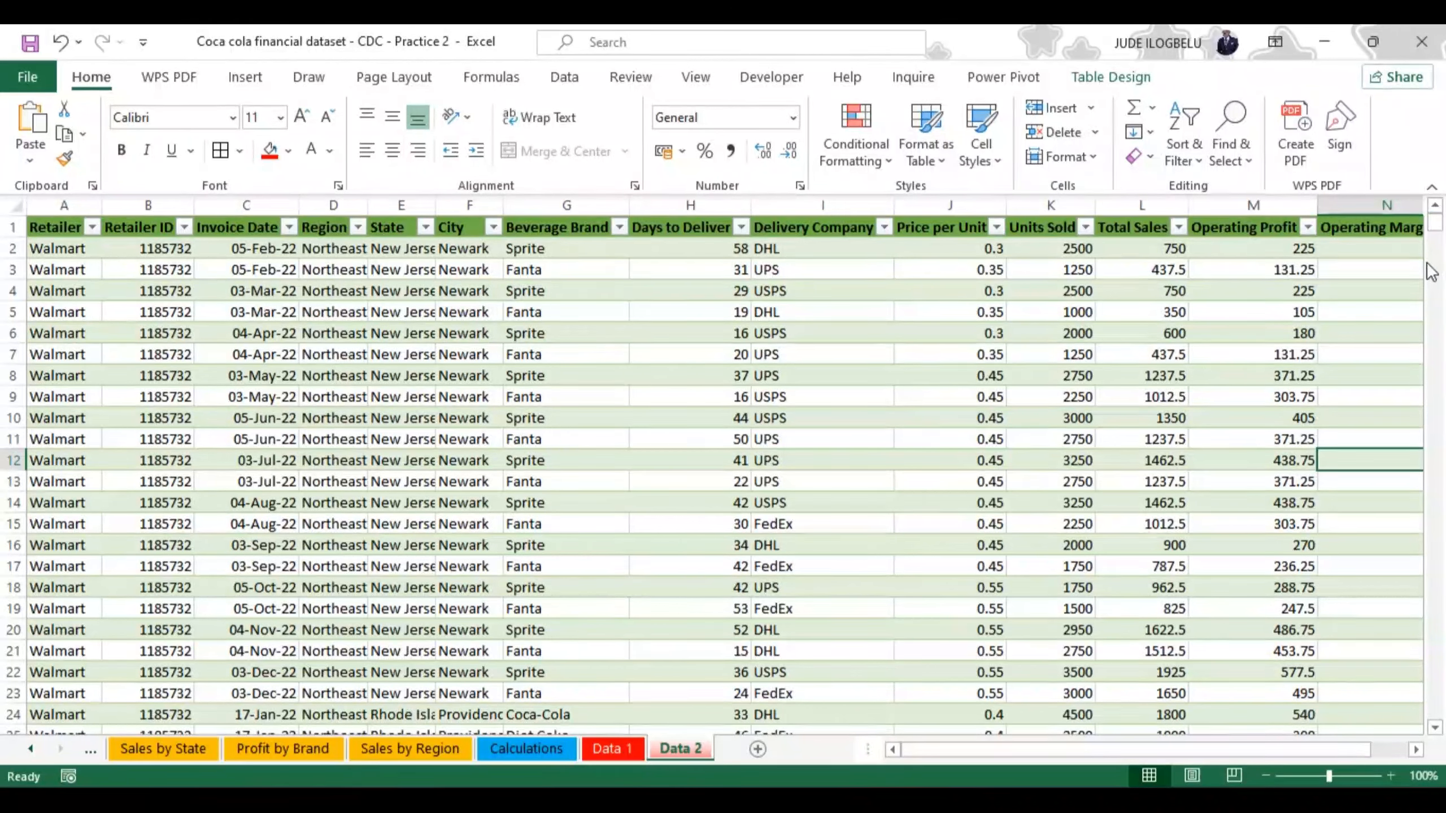
left_click_drag(1435, 222, 1436, 224)
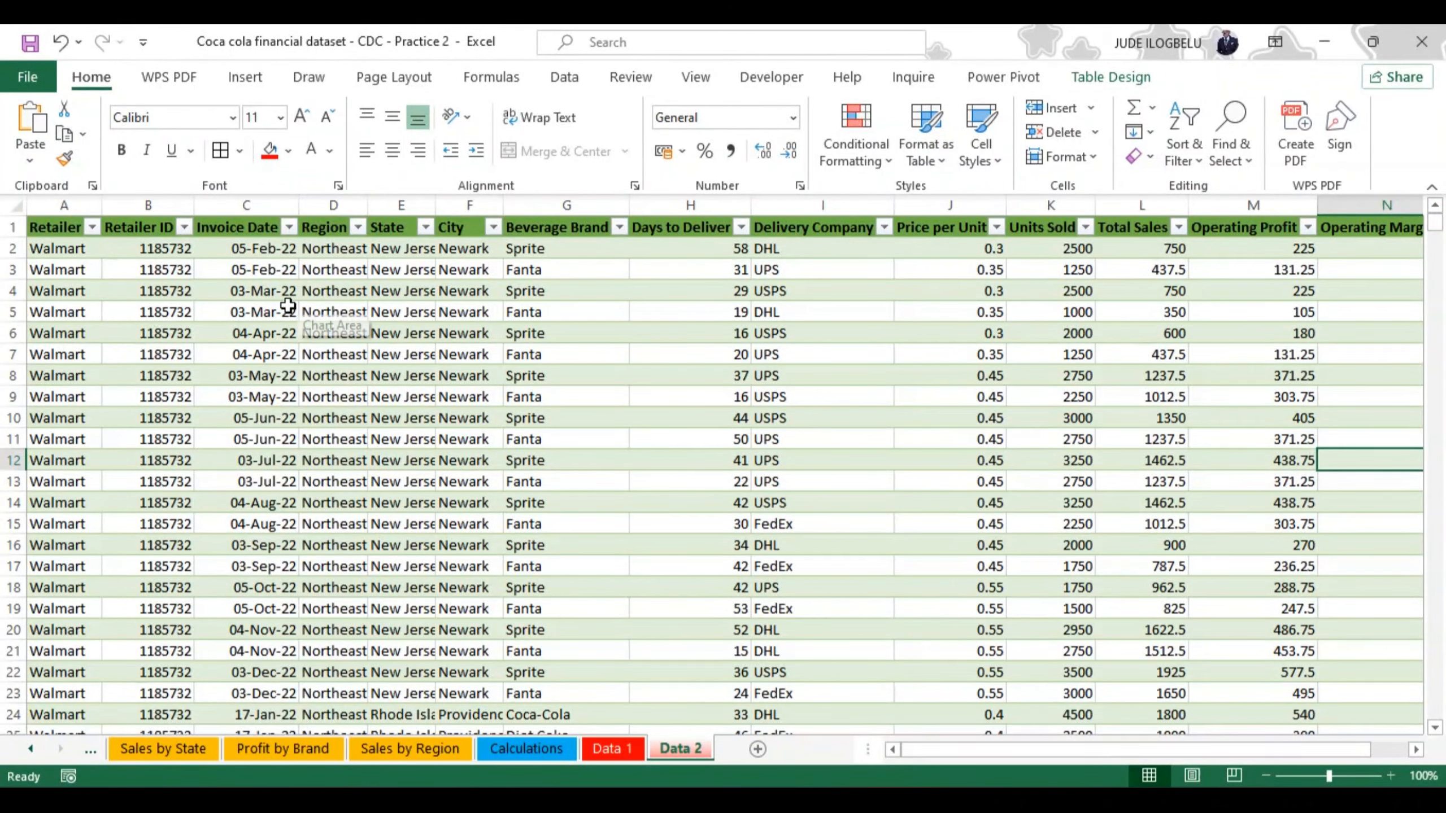
left_click(55, 249)
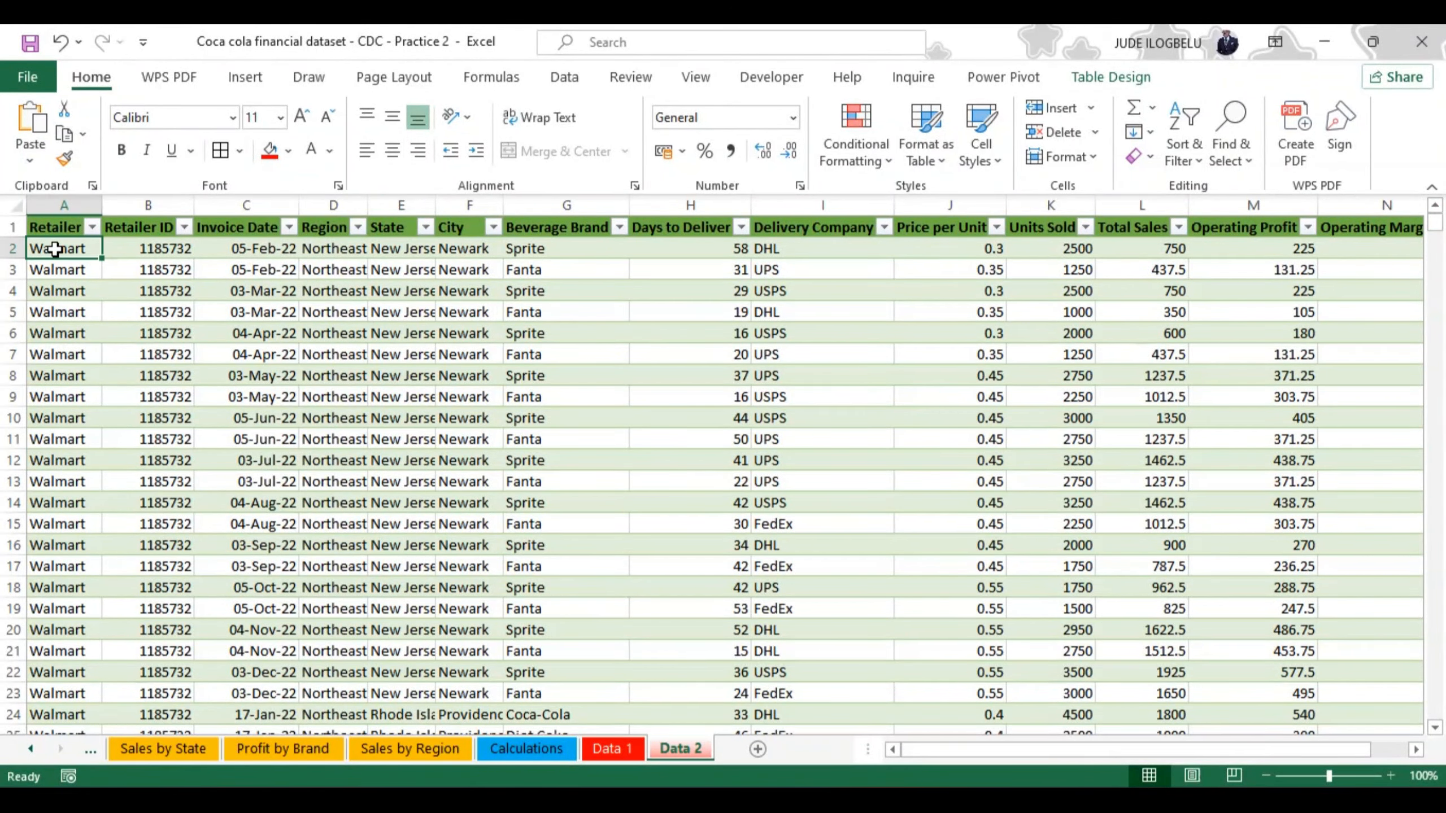
key("ctrl+shift+Down")
key("ctrl+shift+Right")
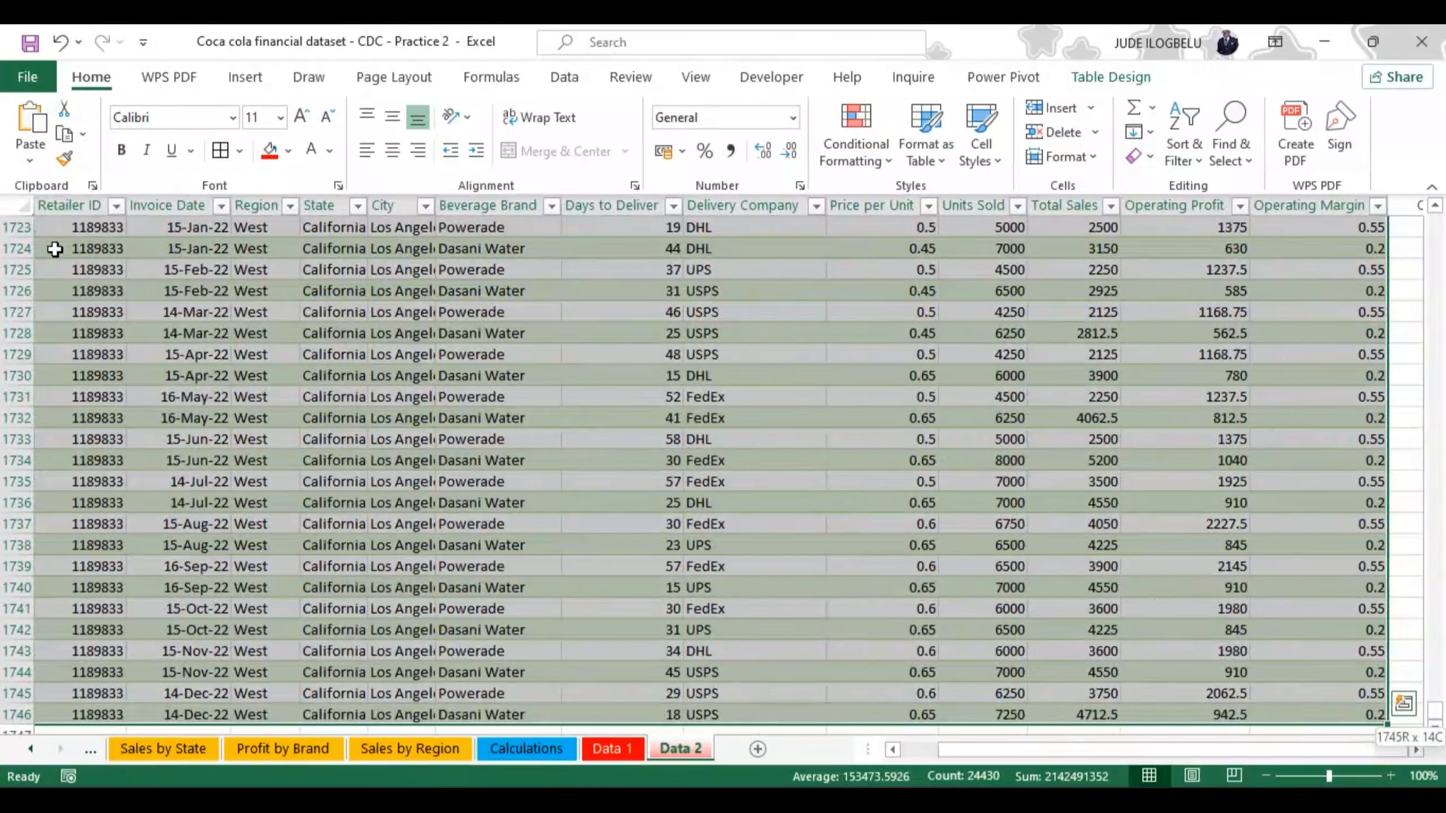
key("ctrl+c")
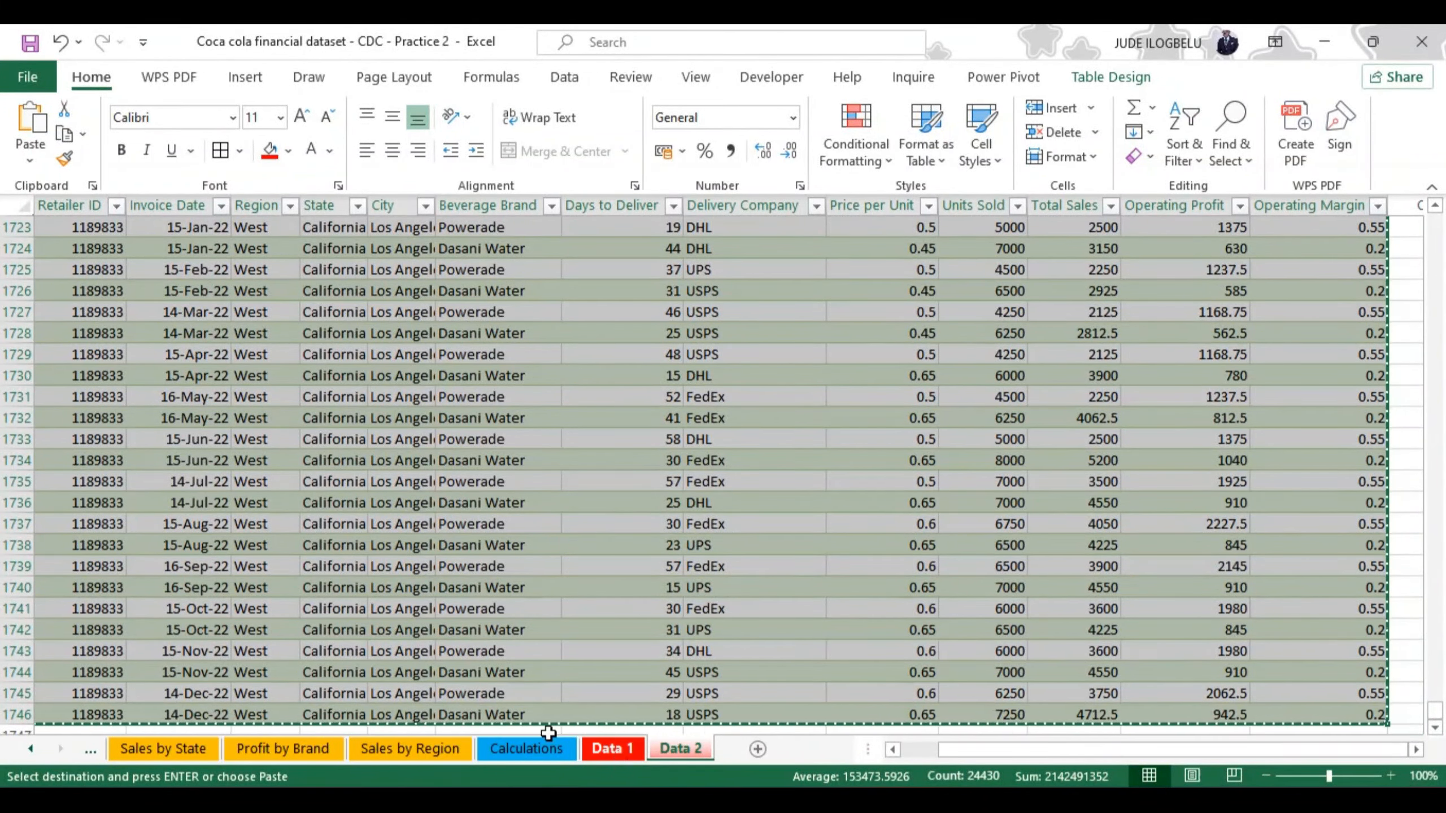
Step: Return to the DASHBOARD sheet to review the charts before the source data is extended
left_click(29, 749)
left_click(29, 749)
left_click(29, 751)
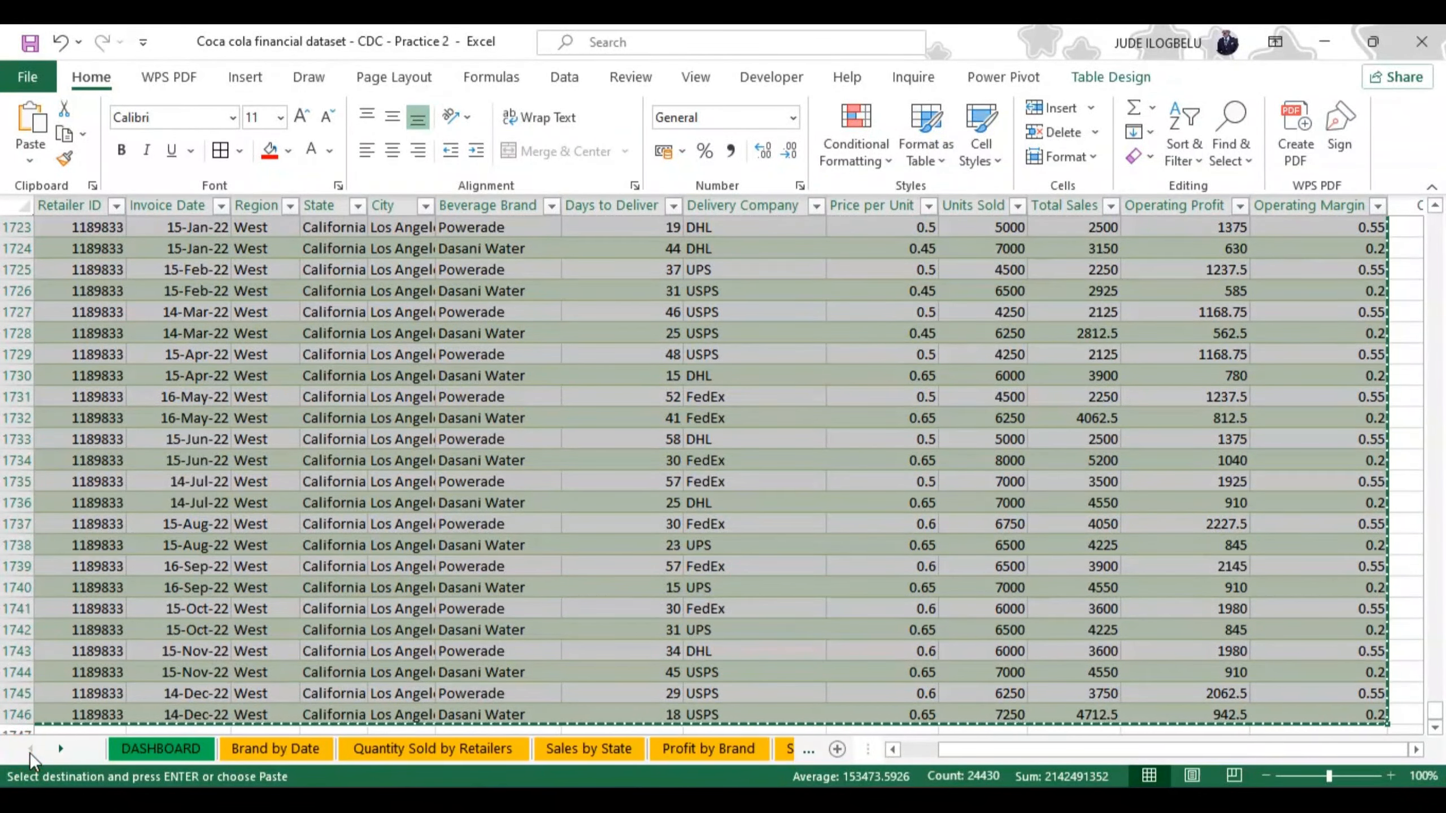
left_click(178, 749)
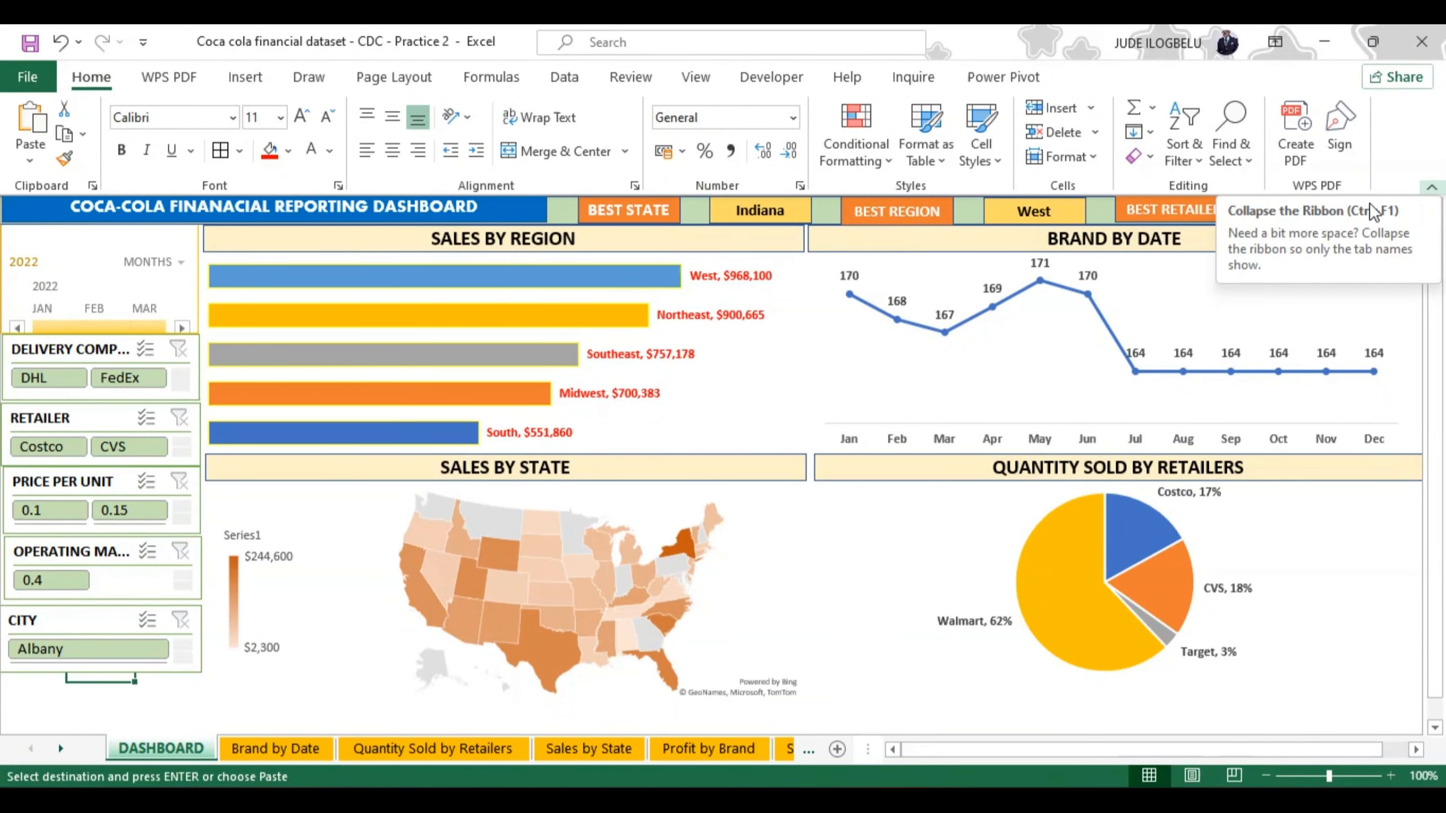
Step: Paste the copied rows under the last record of the Data 1 sheet, starting in cell A2001, and check the end of the table
left_click(809, 750)
left_click(809, 749)
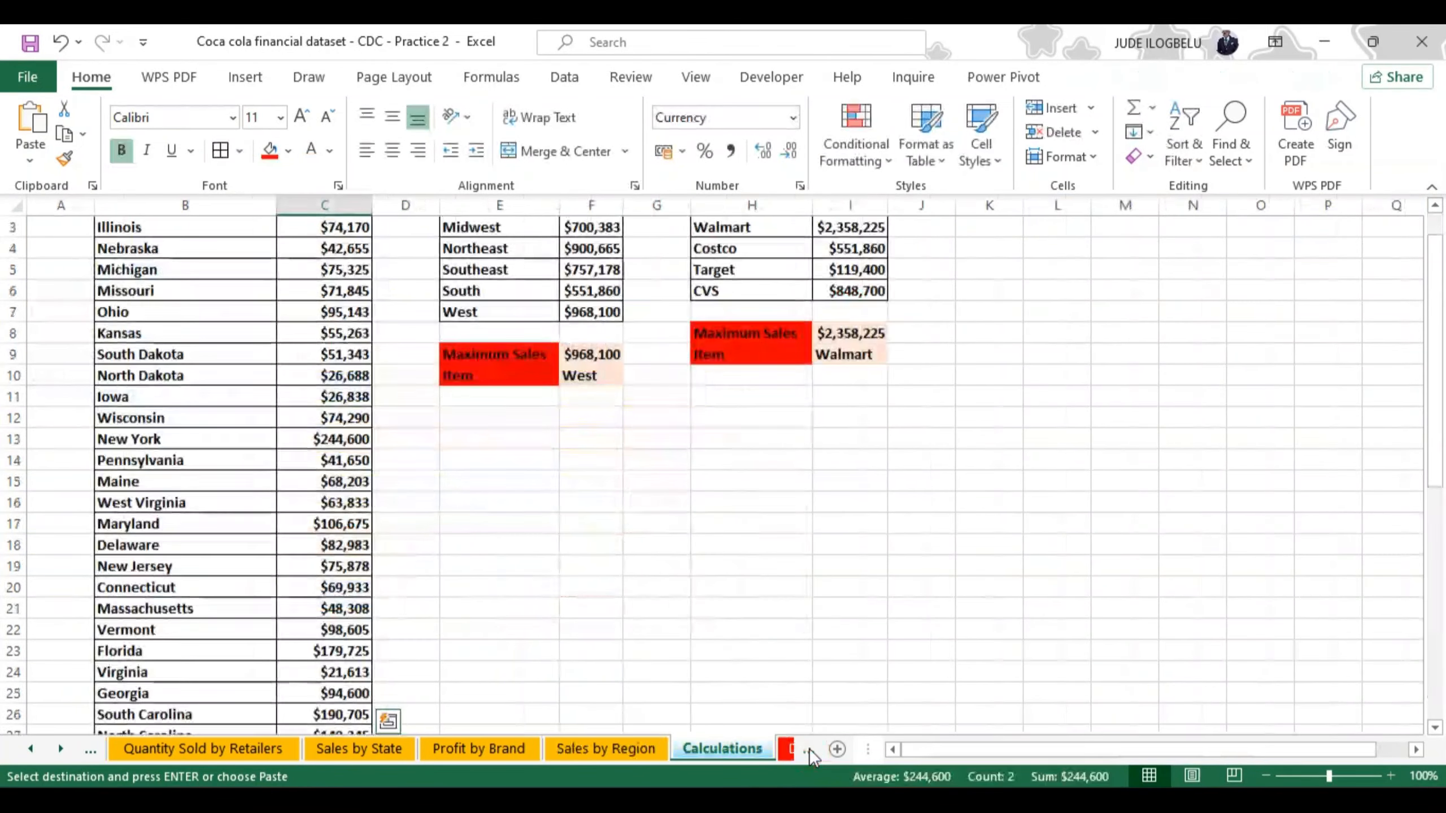
left_click(809, 749)
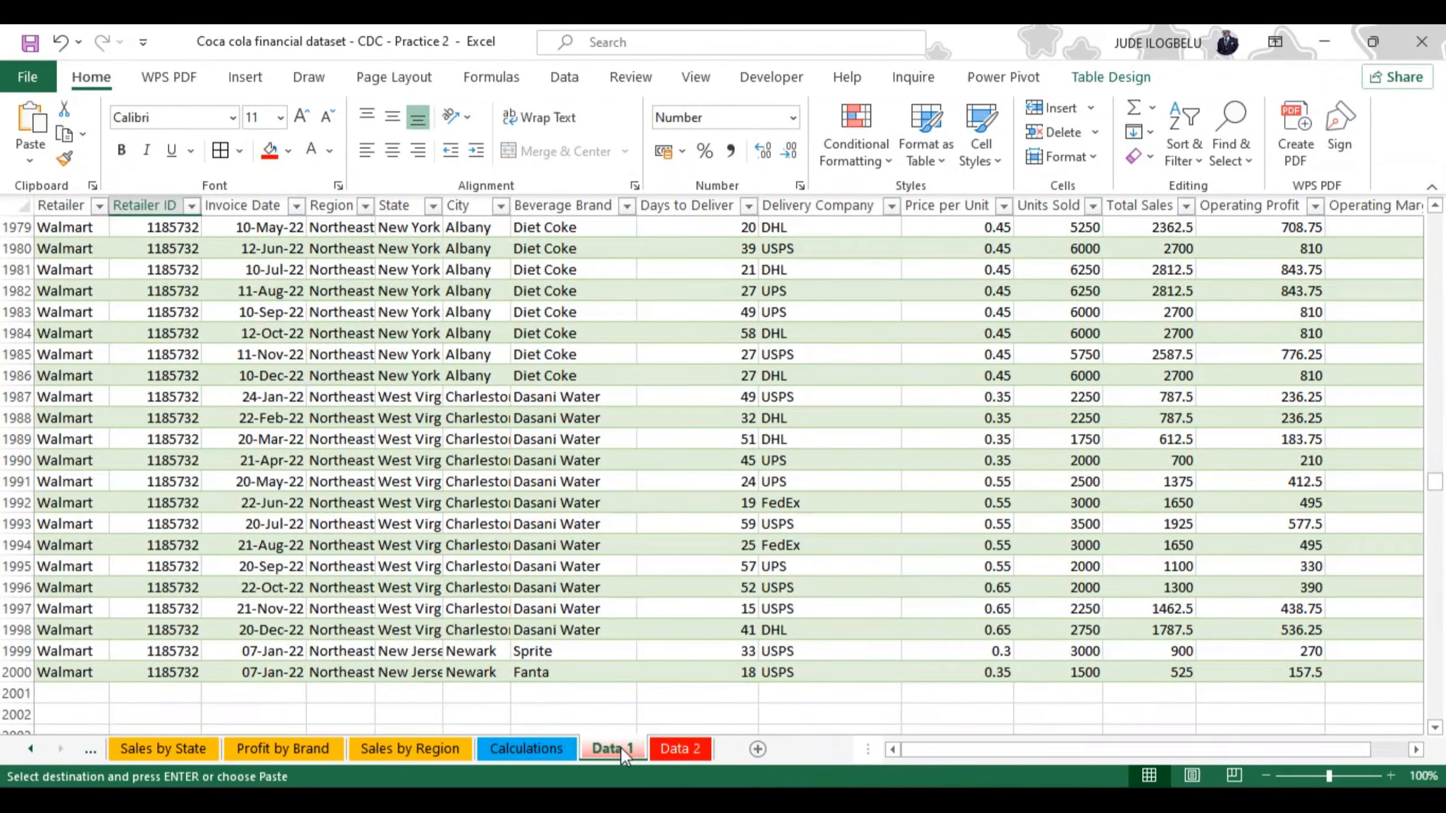
left_click(68, 694)
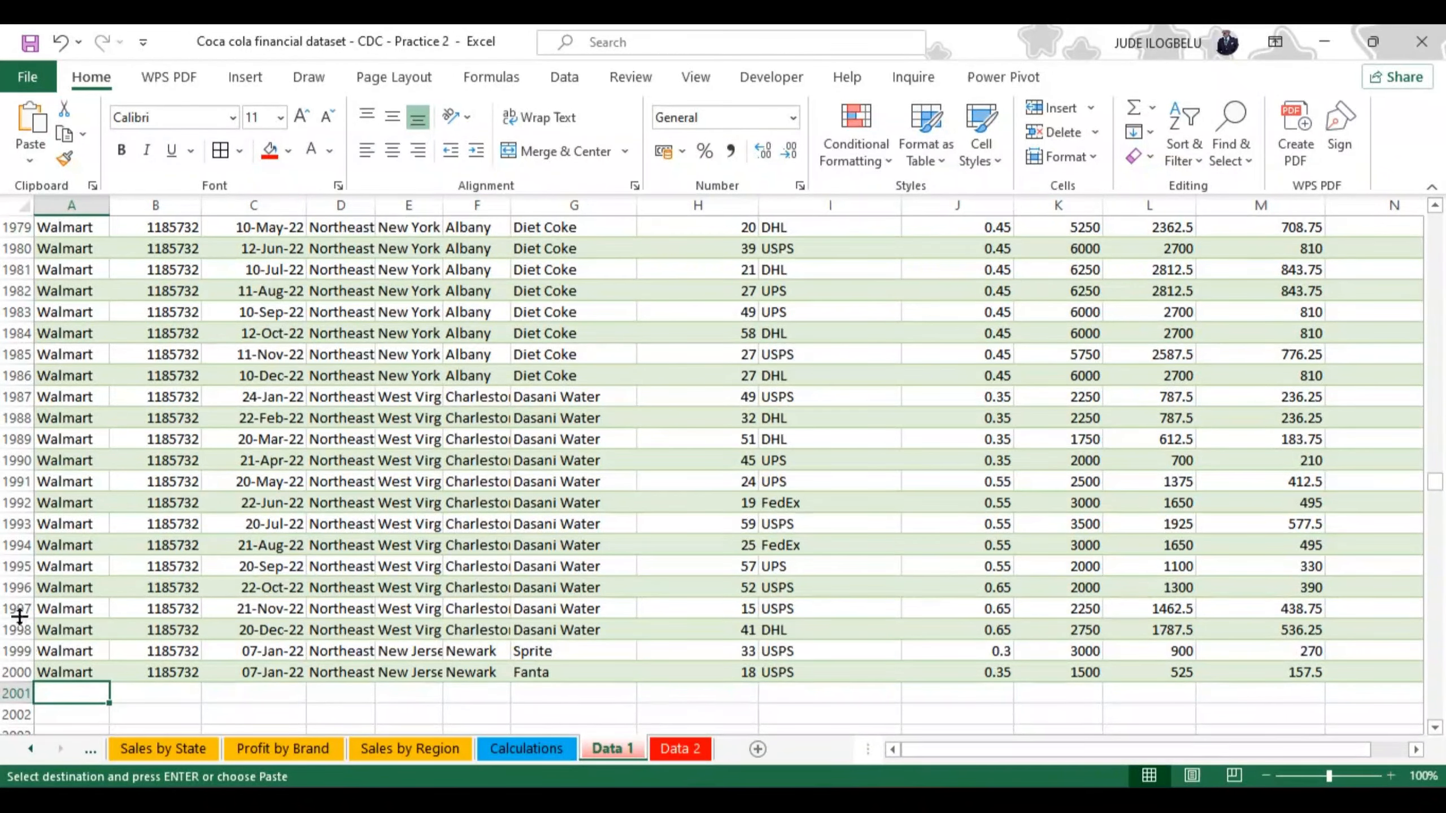
left_click(31, 159)
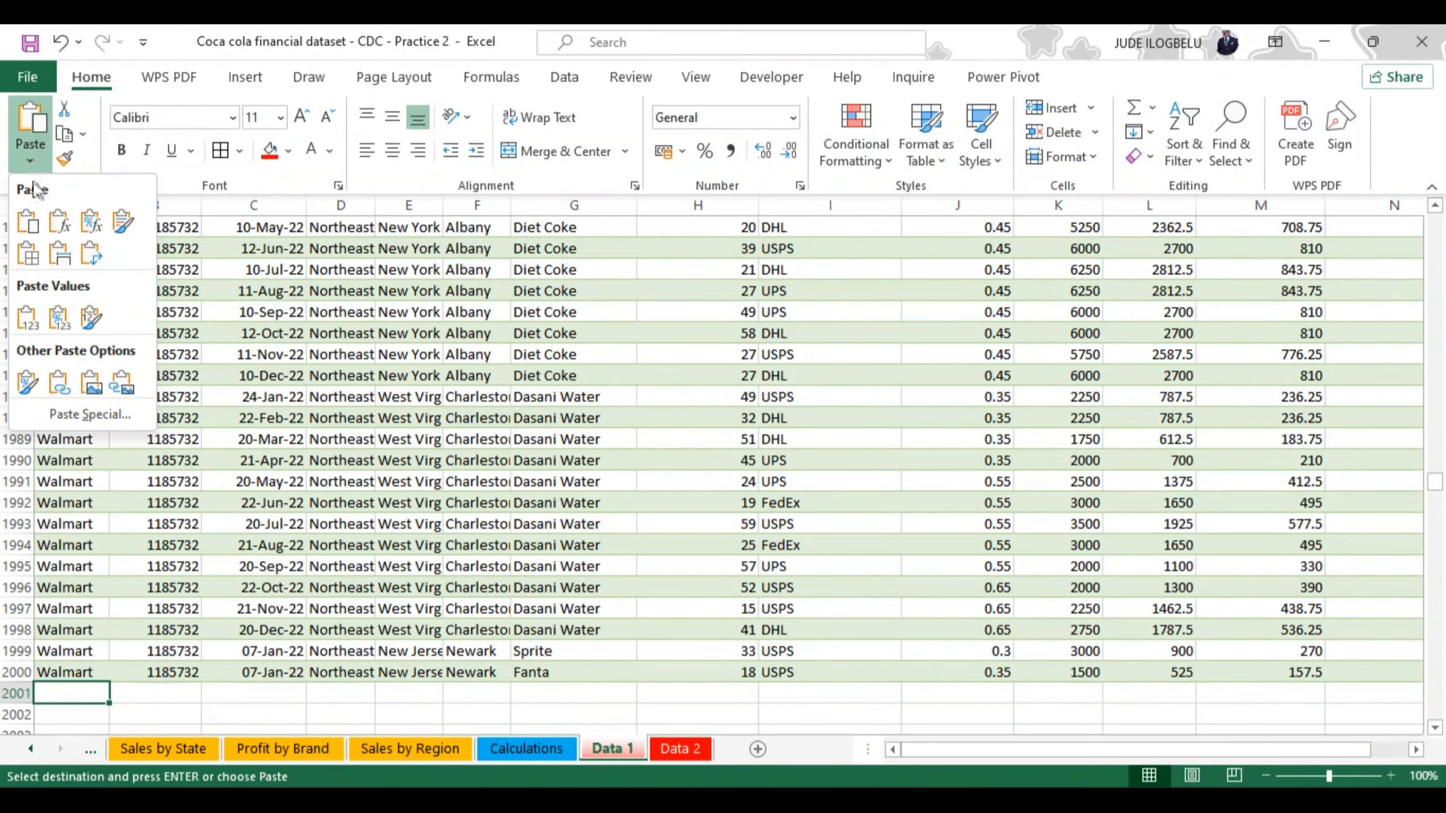
left_click(53, 251)
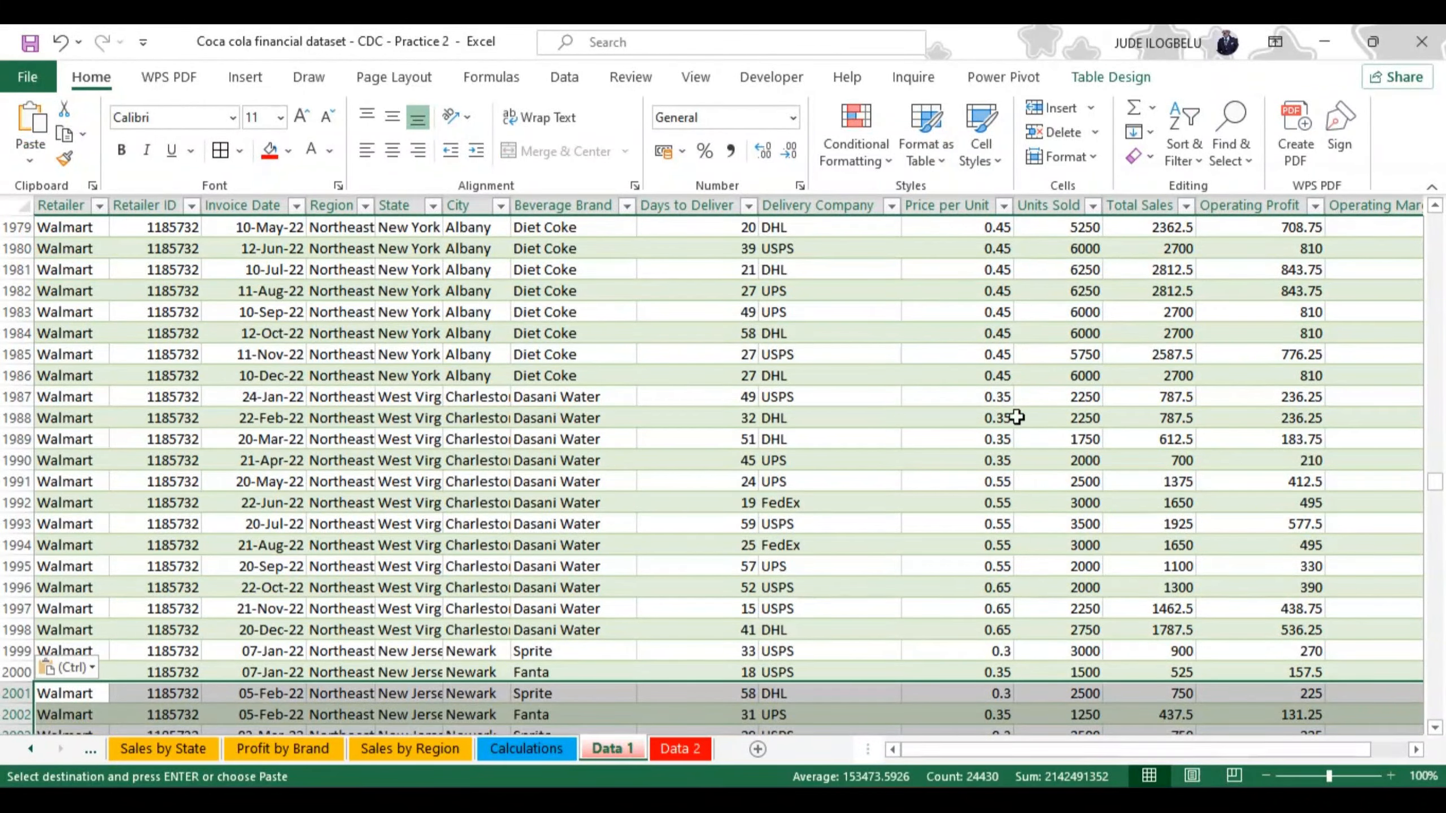
left_click_drag(1437, 489, 1441, 736)
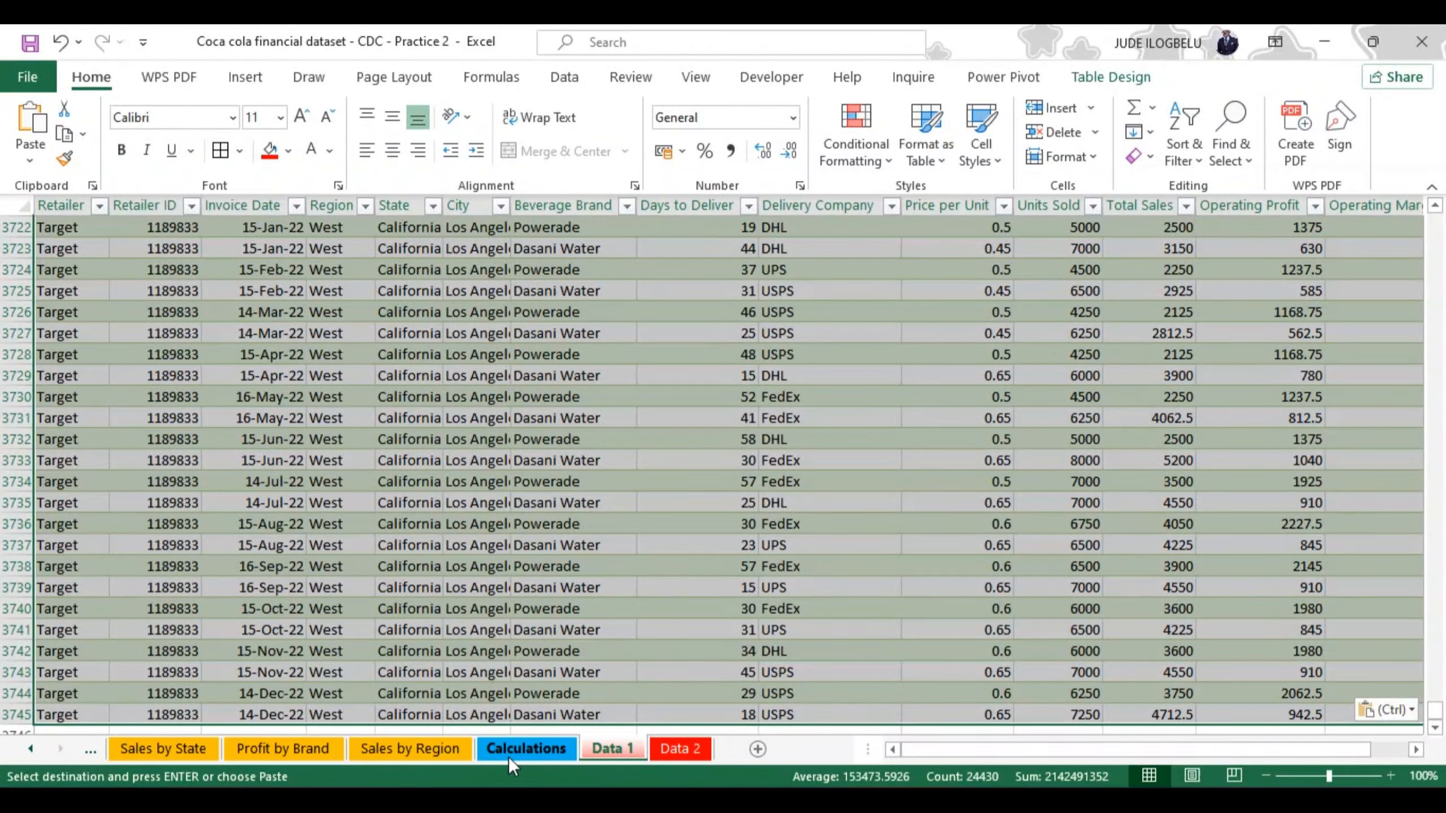
Step: Return to the DASHBOARD sheet and refresh all pivot tables and charts from the SALES BY REGION chart
left_click(89, 747)
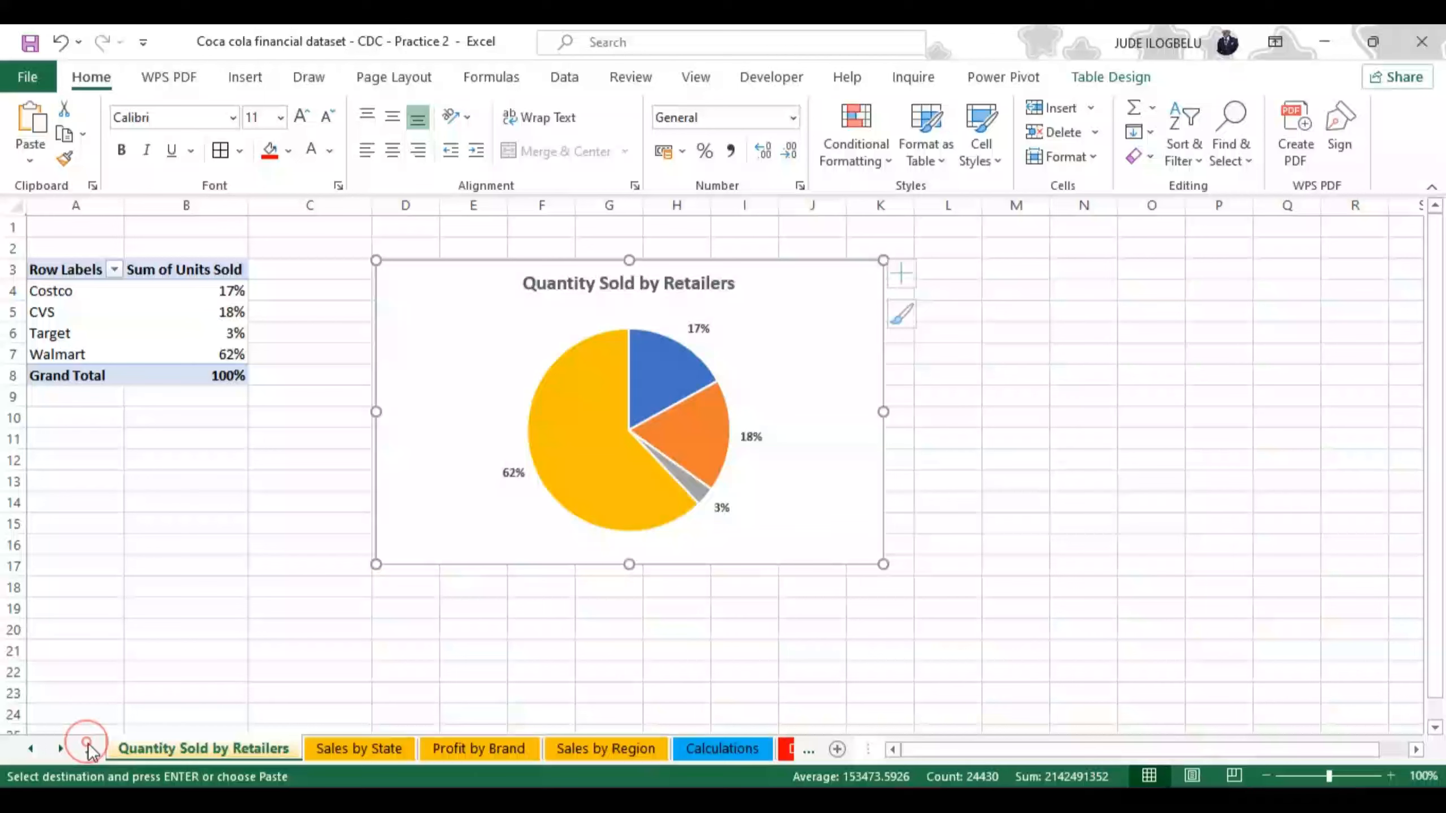
left_click(27, 749)
left_click(27, 750)
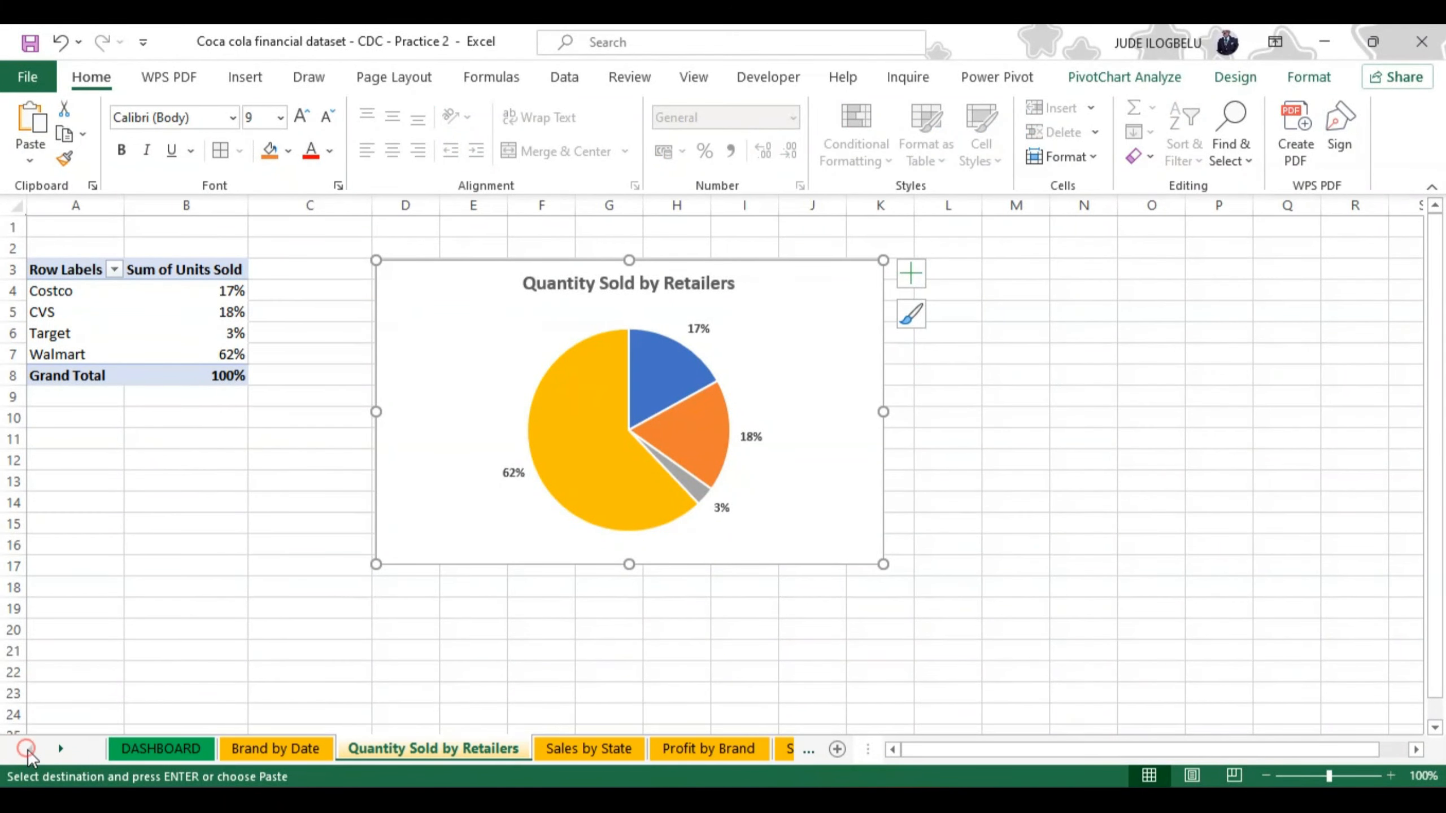
left_click(147, 745)
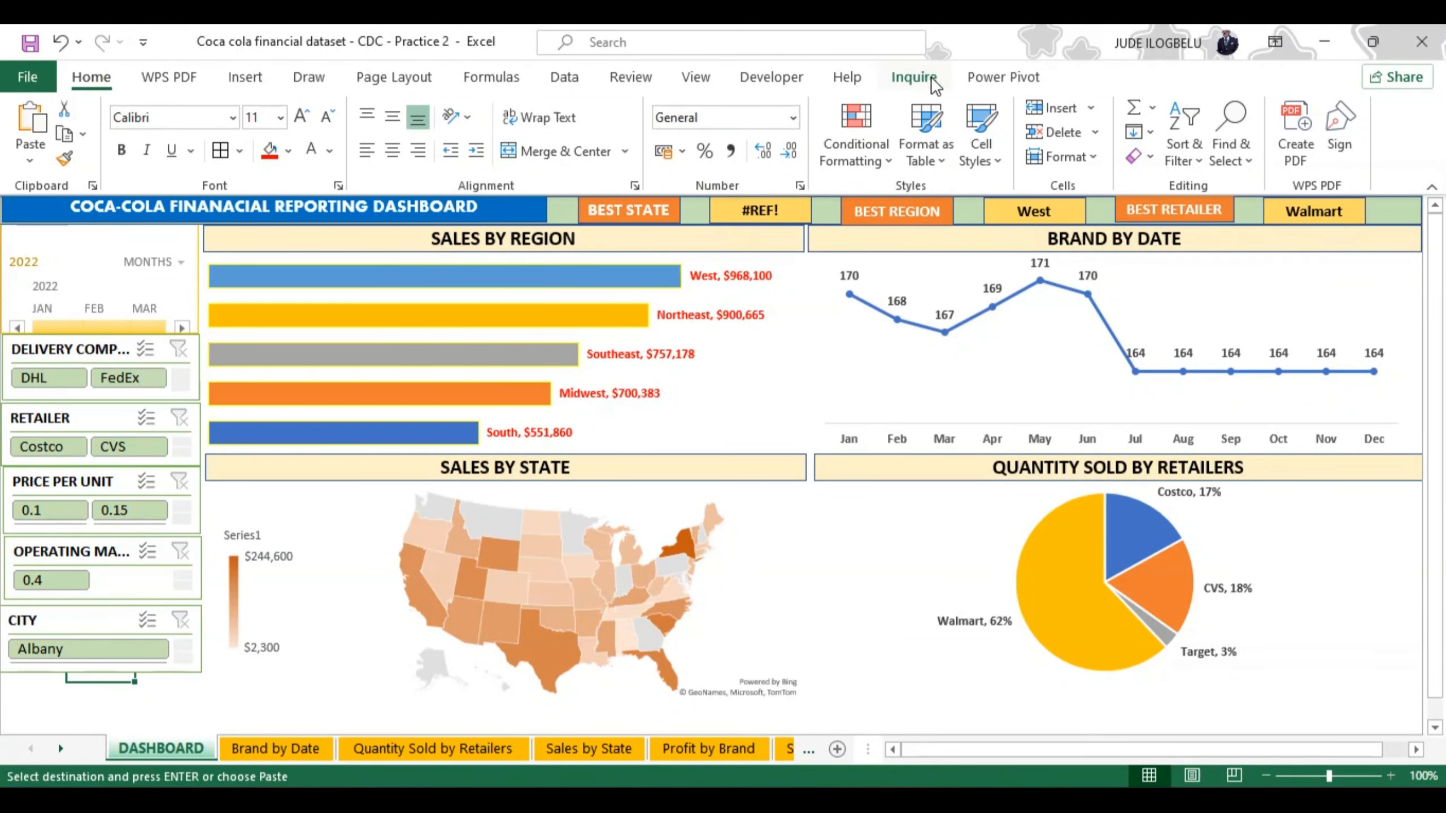
left_click(249, 78)
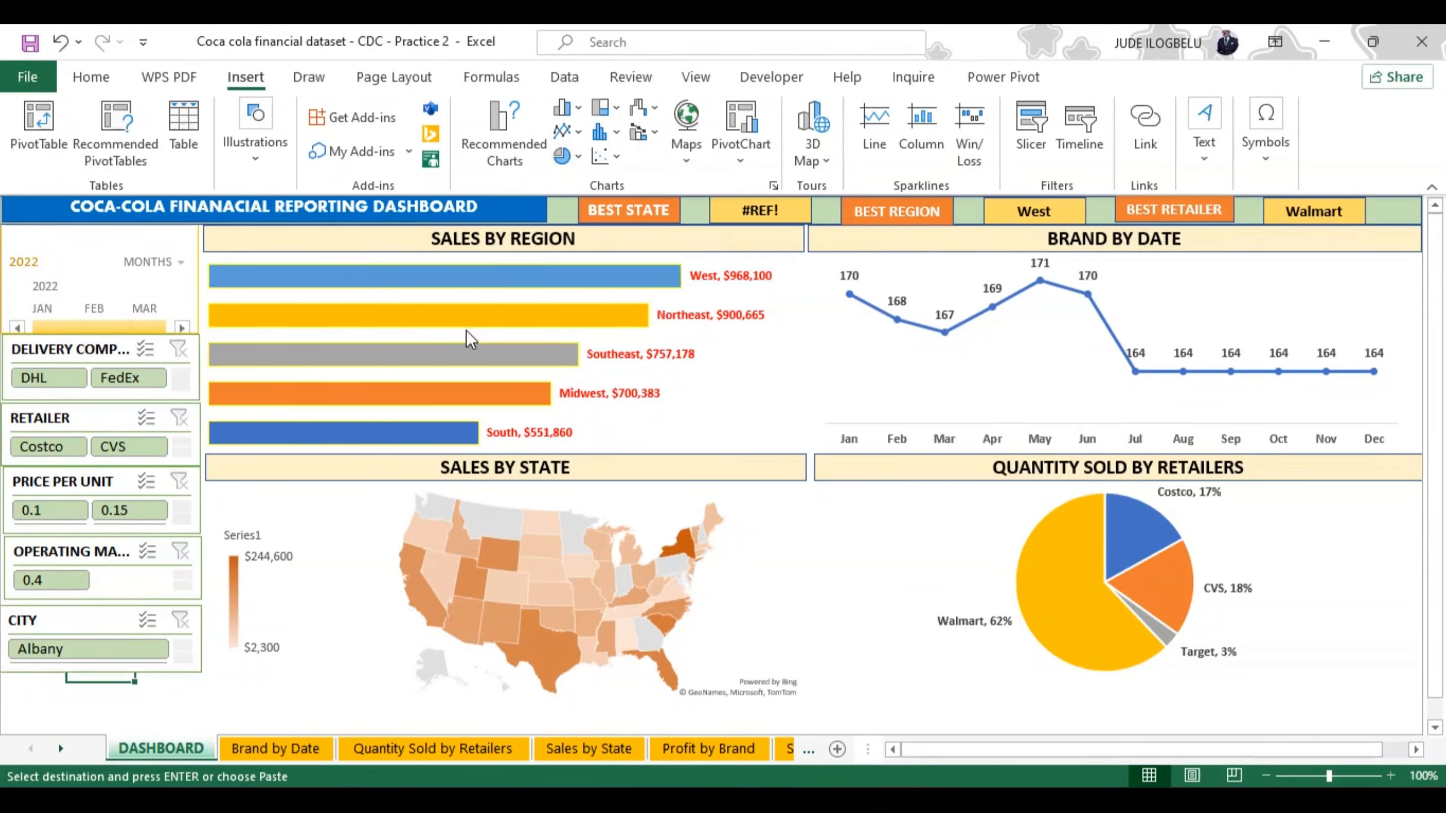
left_click(446, 268)
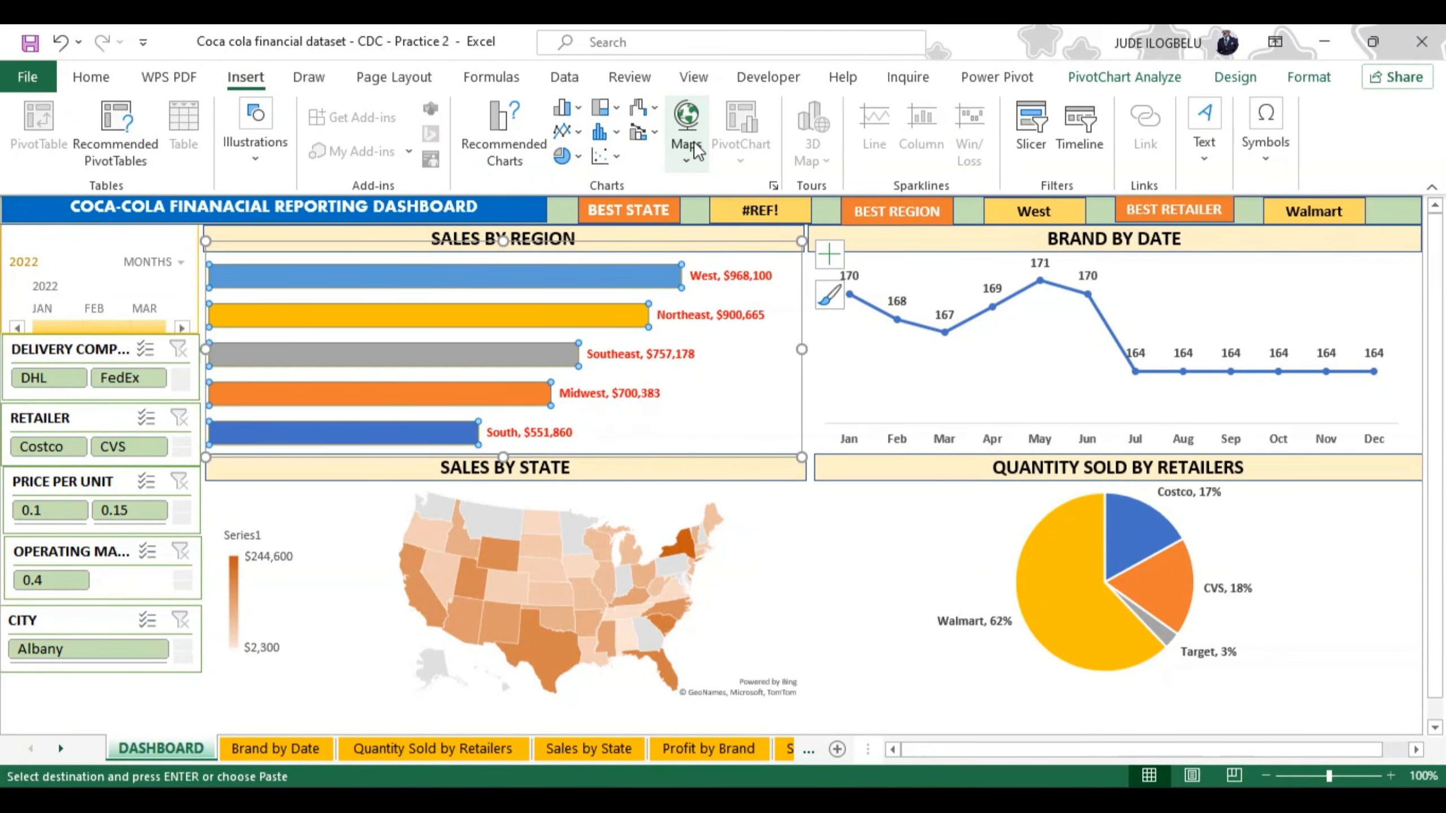
left_click(1125, 76)
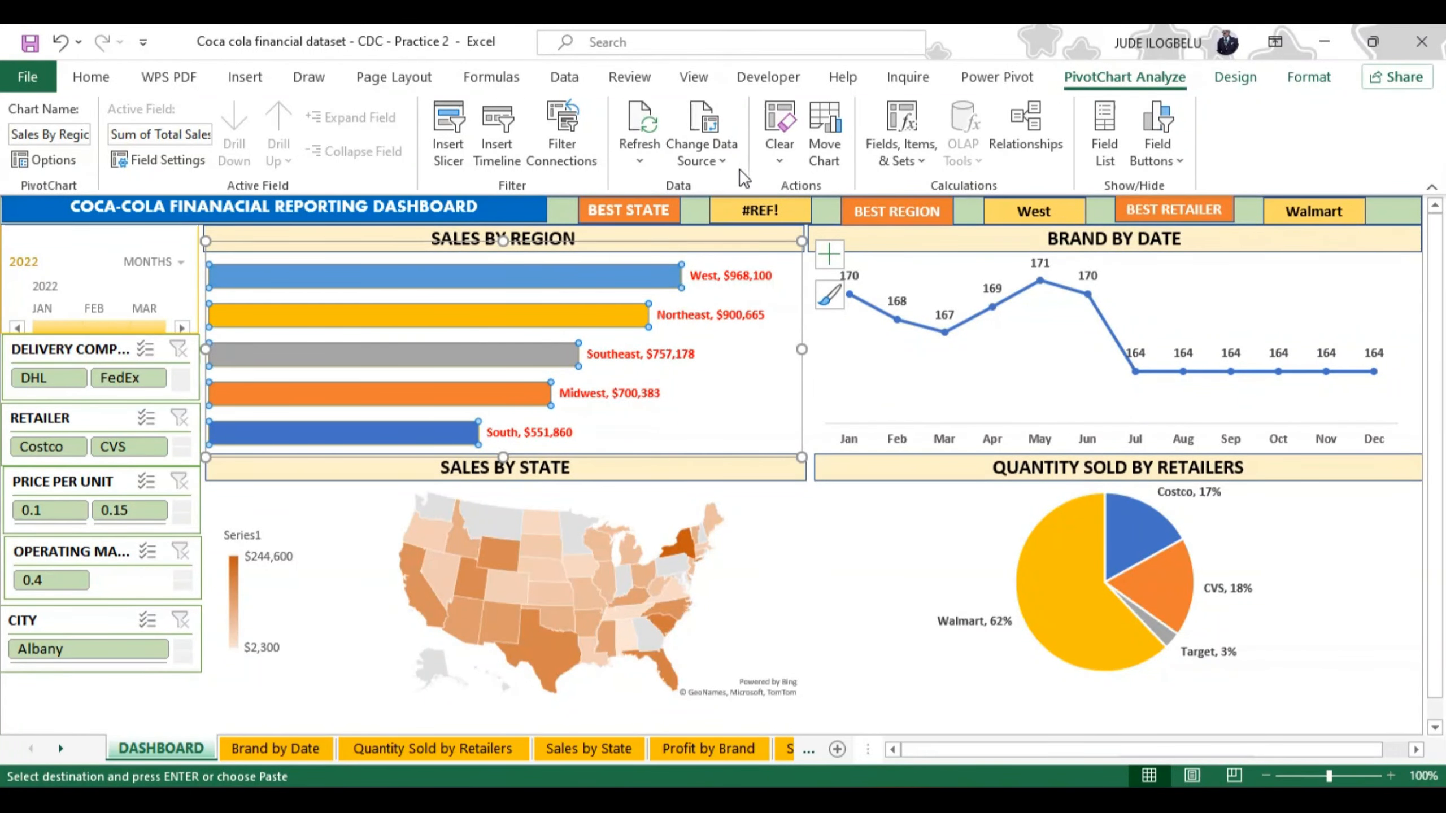
left_click(638, 155)
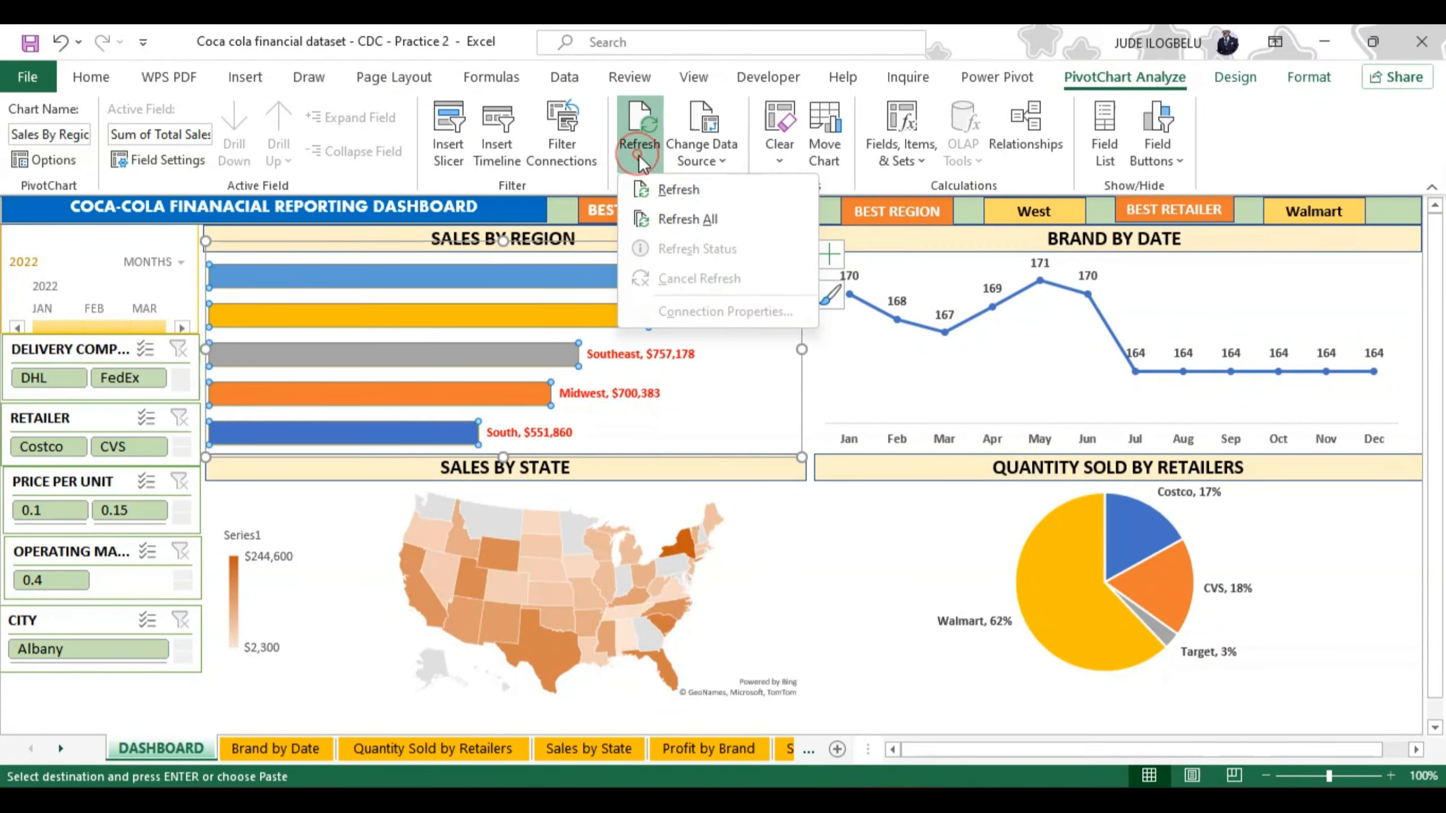
left_click(688, 219)
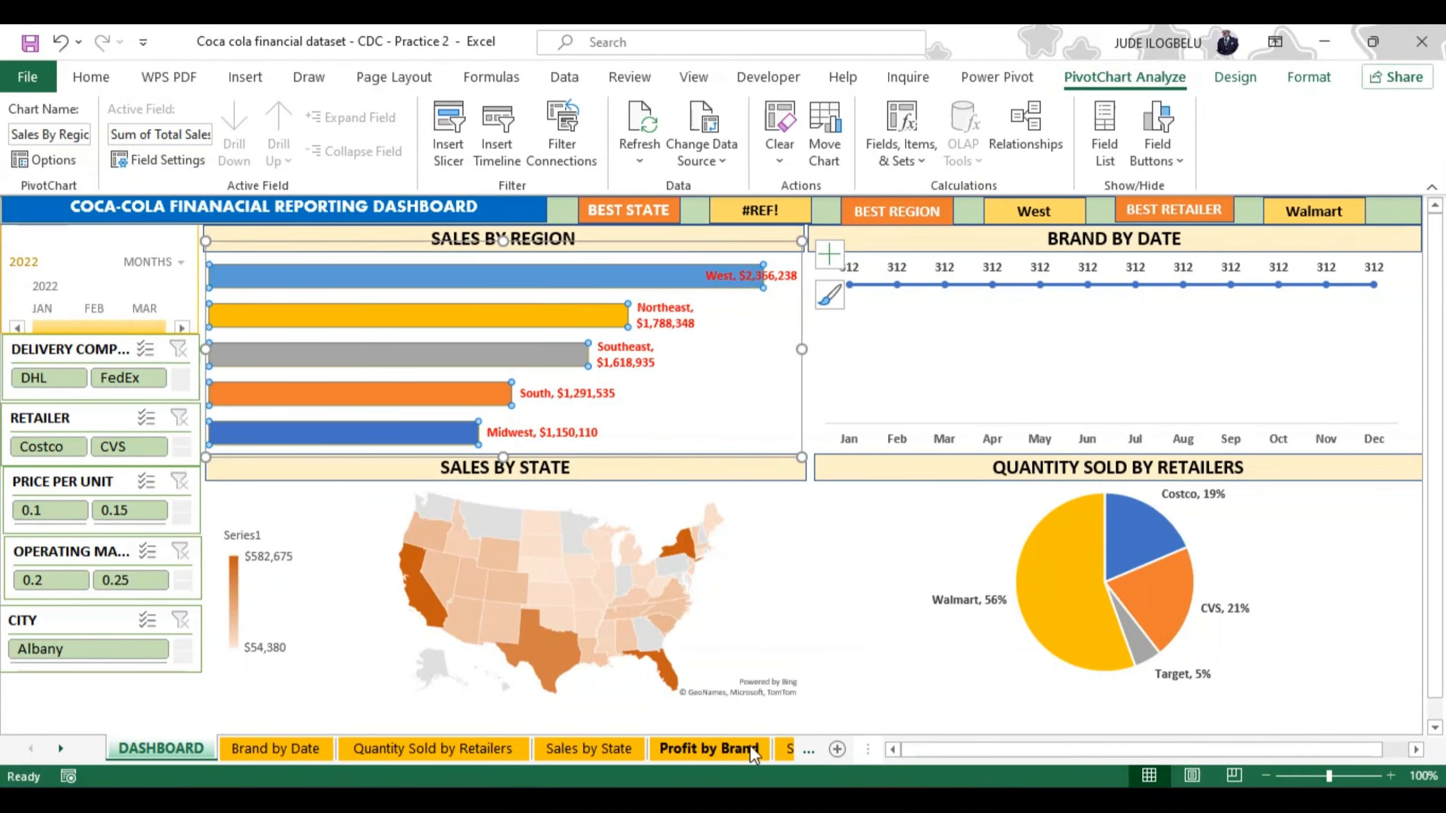
Step: Examine the STATE, REGION and RETAILER sales tables and their maximum sales items on the Calculations sheet
left_click(807, 747)
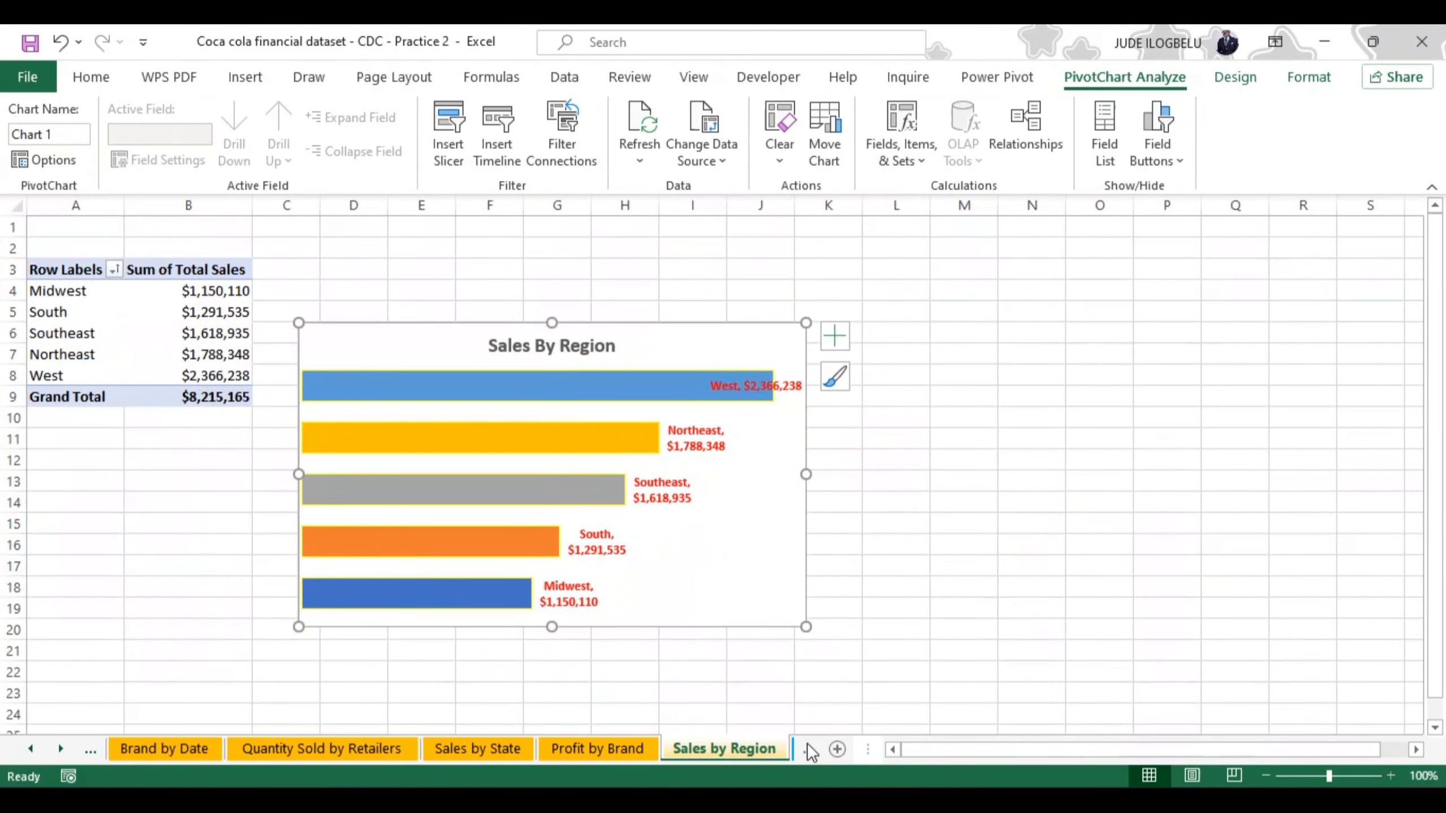
left_click(816, 749)
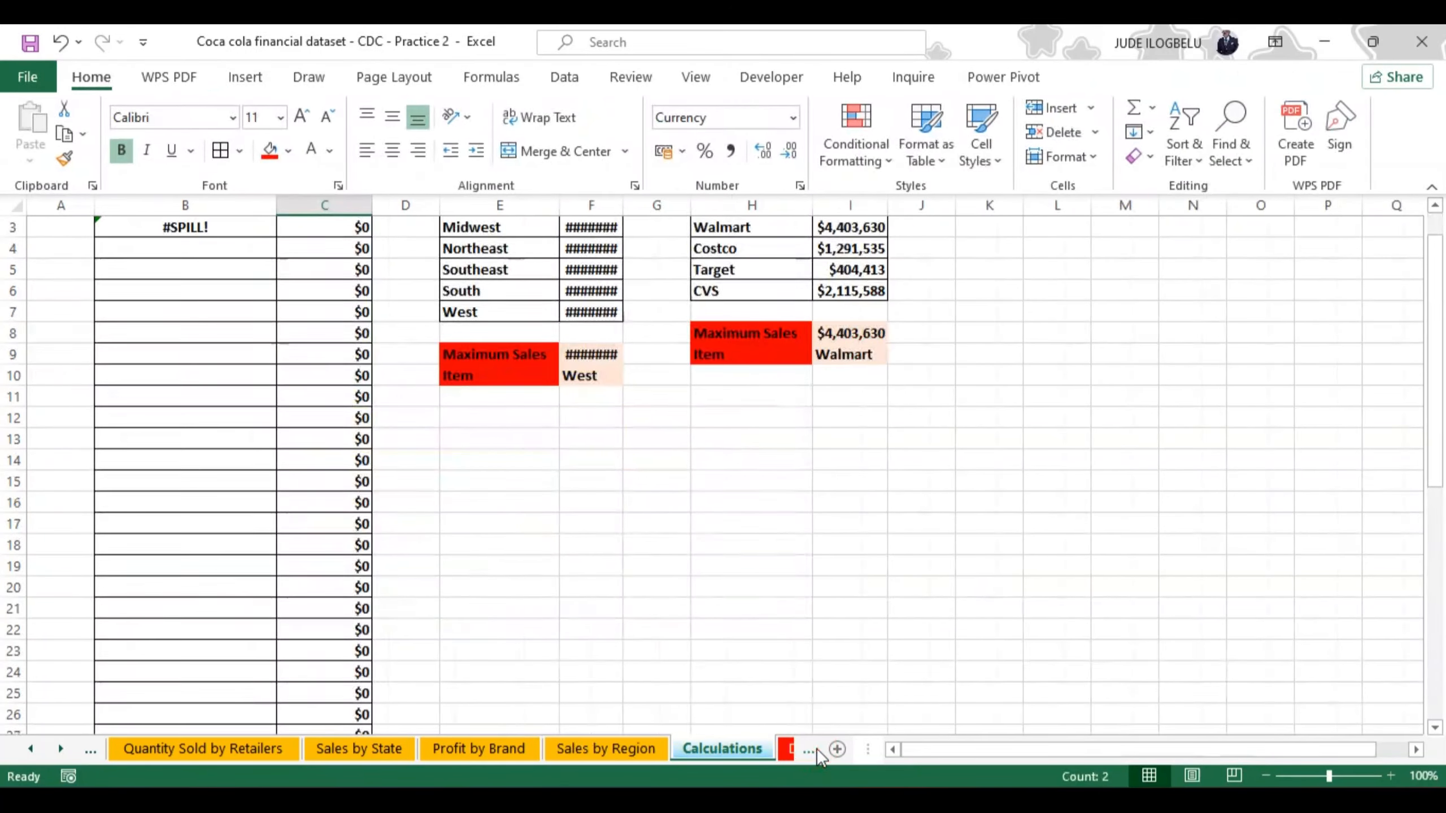
left_click(740, 750)
left_click_drag(1436, 479, 1439, 709)
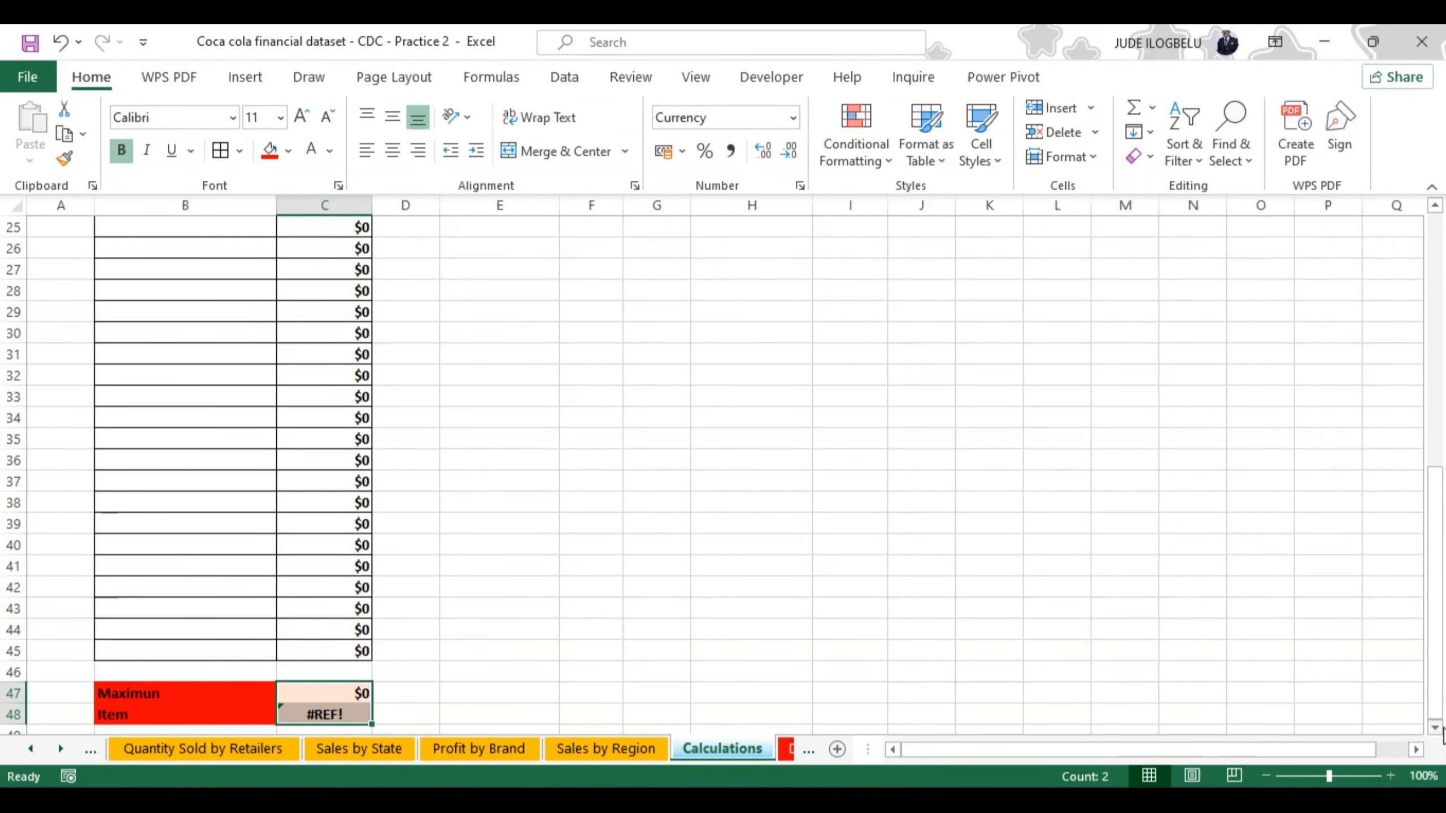
left_click(1435, 727)
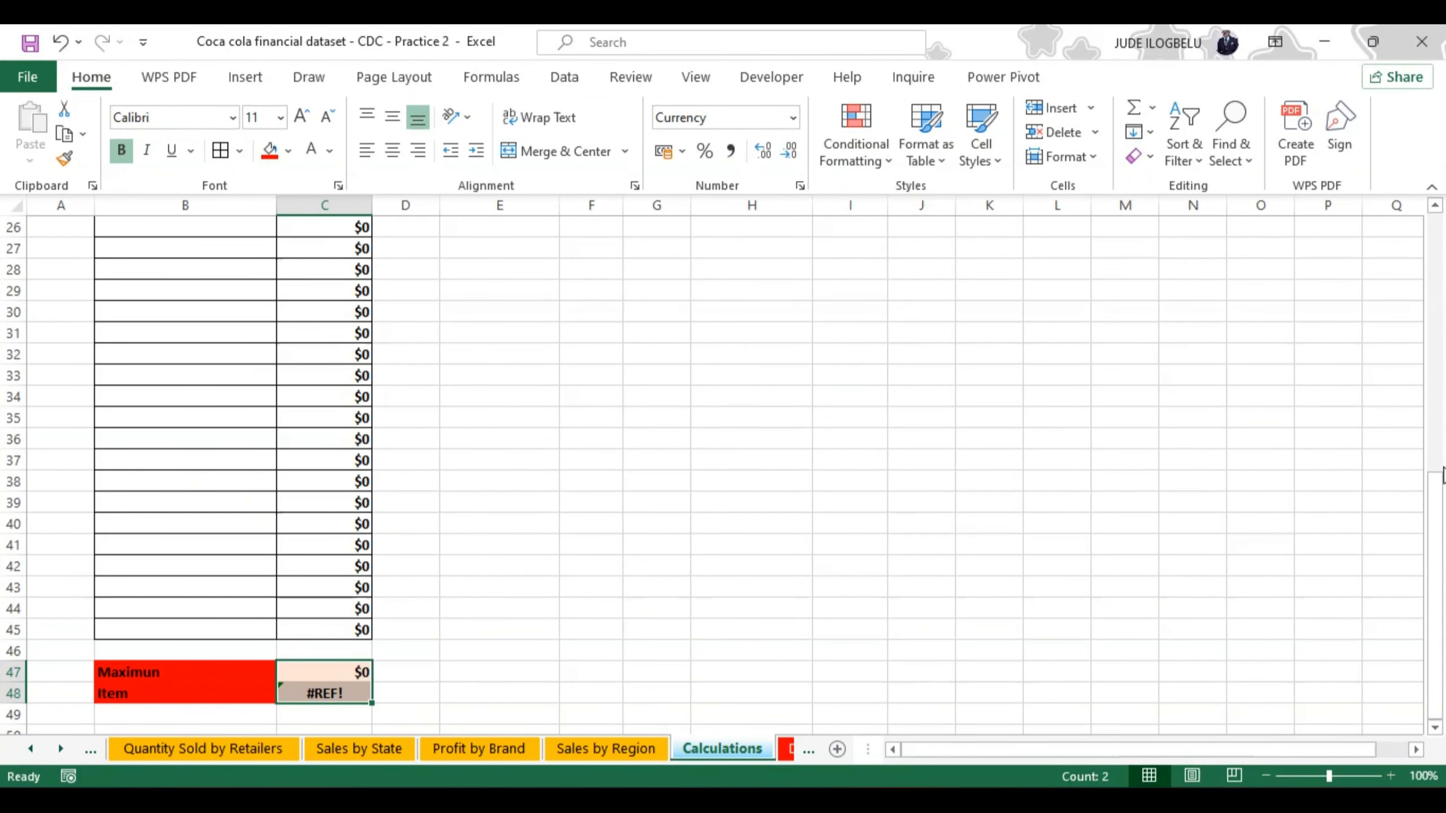
left_click_drag(1440, 475, 1437, 227)
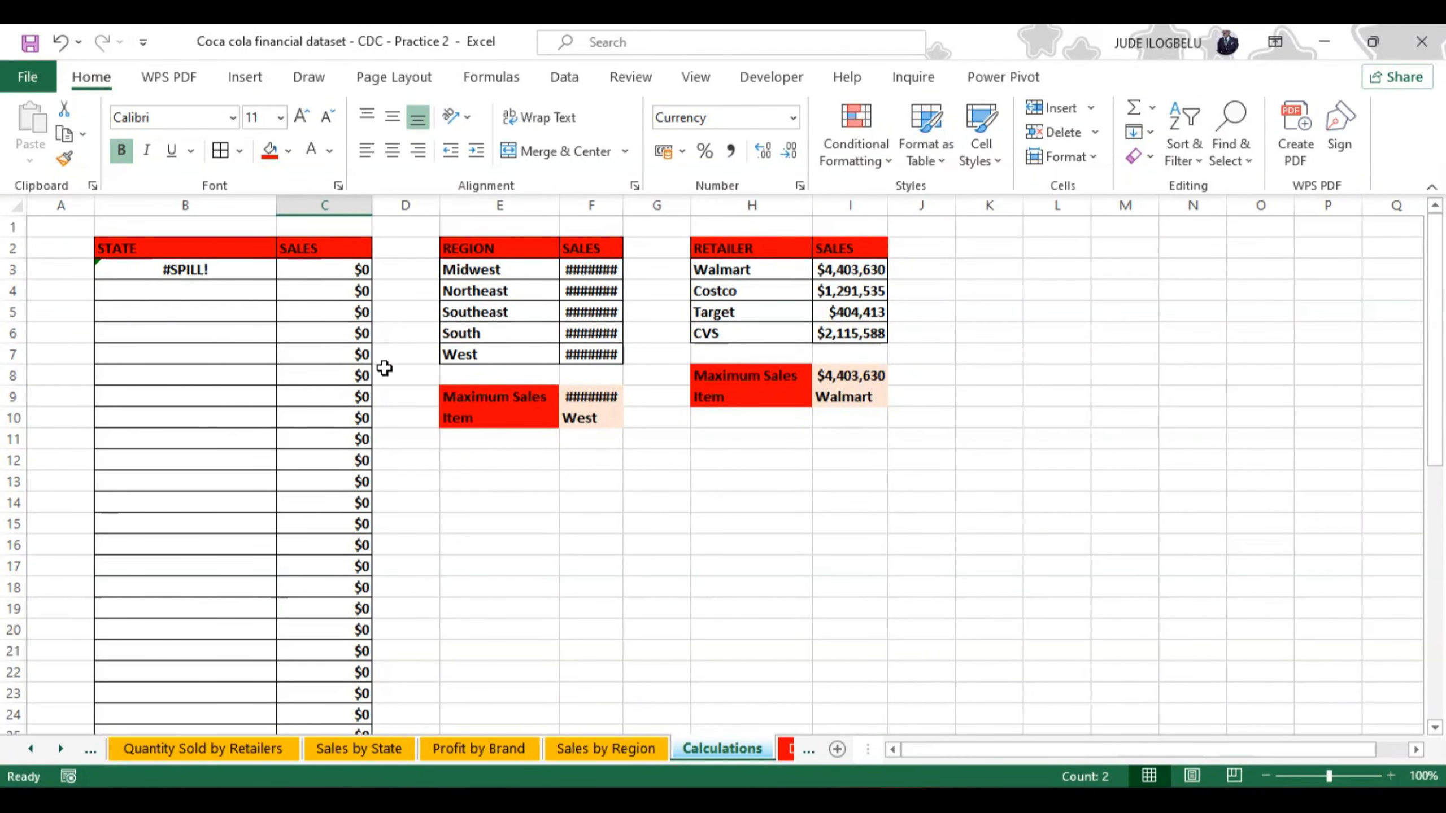
Step: Widen the region table's SALES column on the Calculations sheet so its amounts fit, and return to the DASHBOARD sheet
left_click_drag(625, 209, 649, 206)
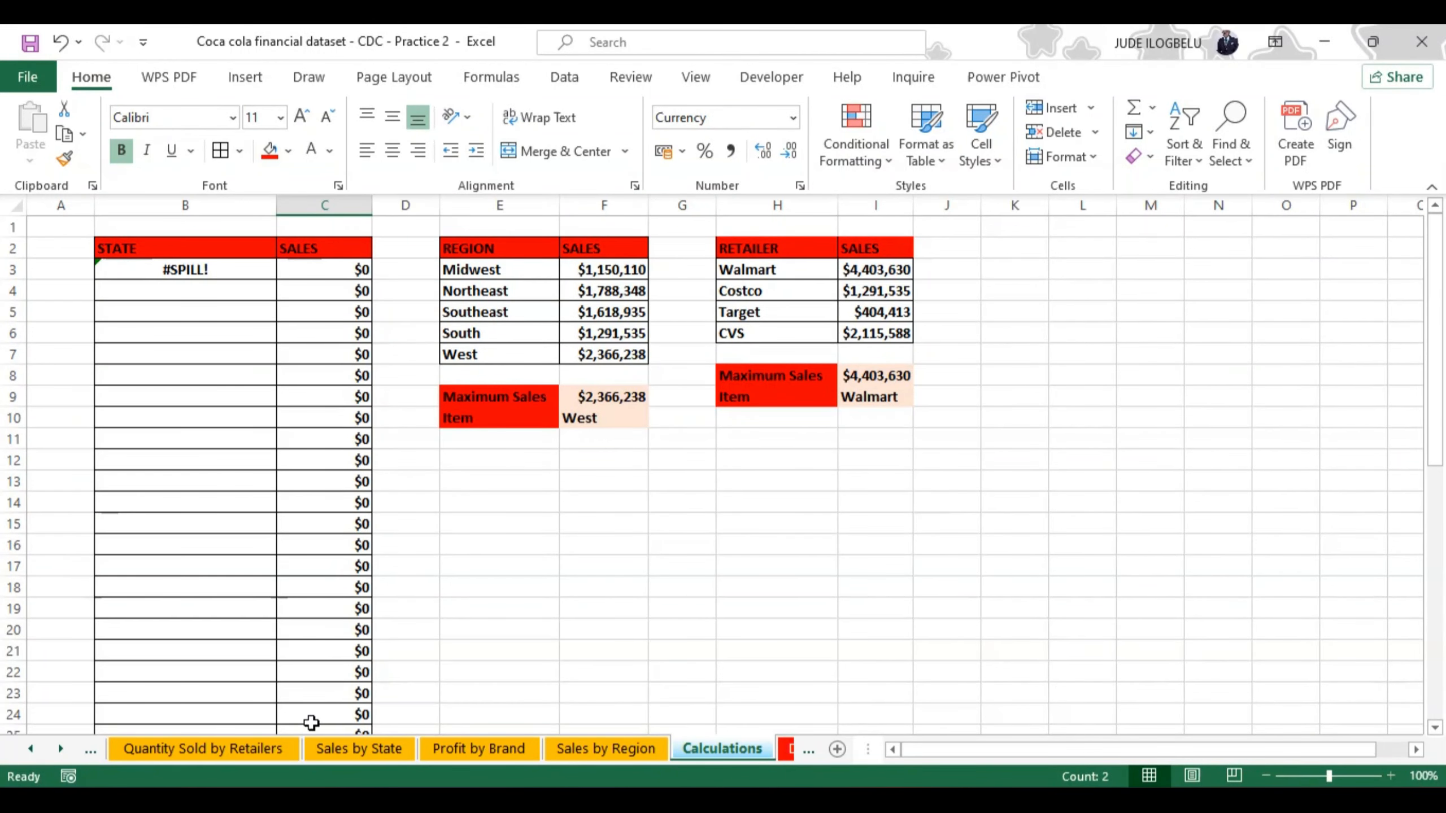
left_click(29, 749)
left_click(30, 749)
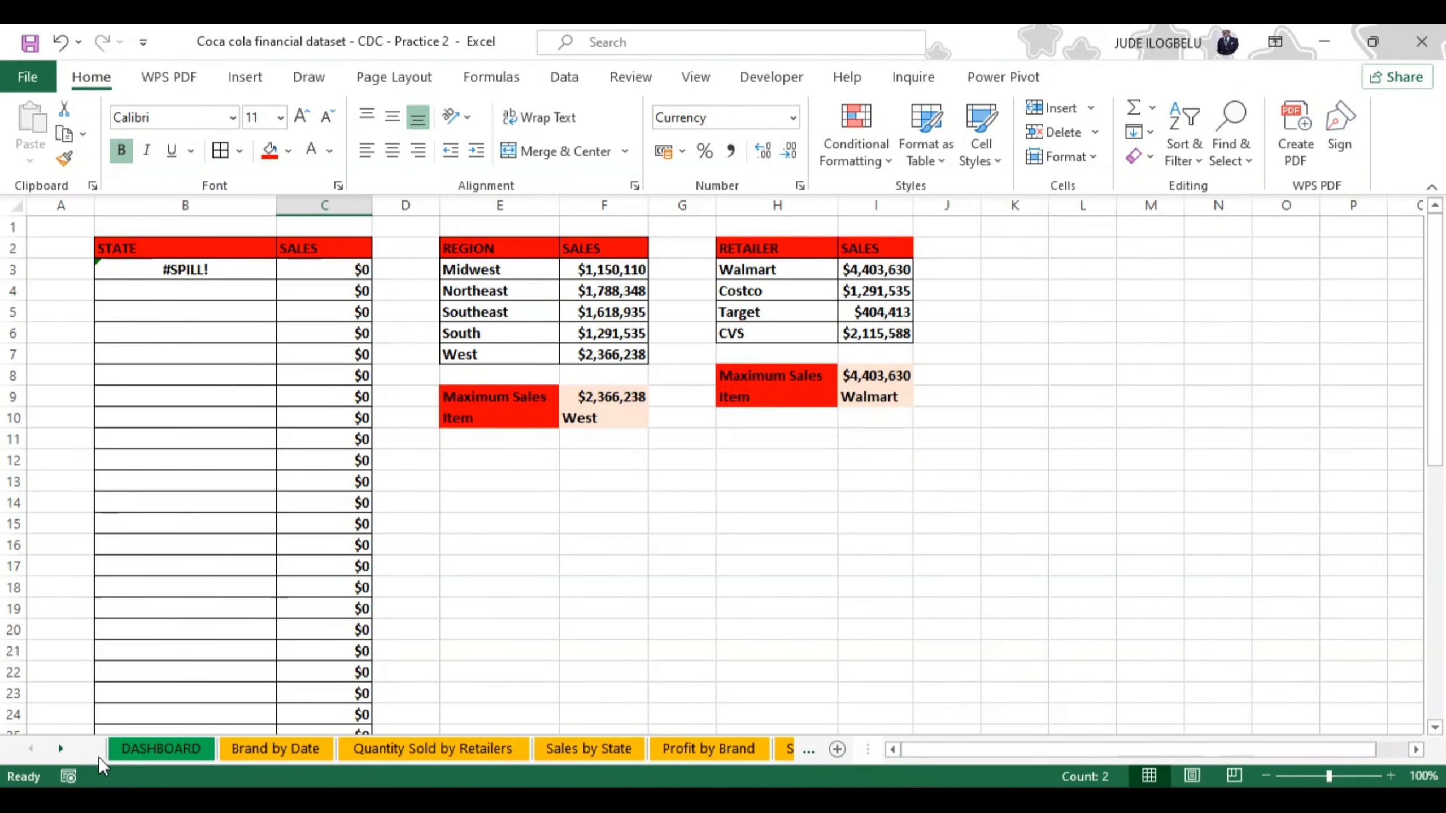
left_click(138, 740)
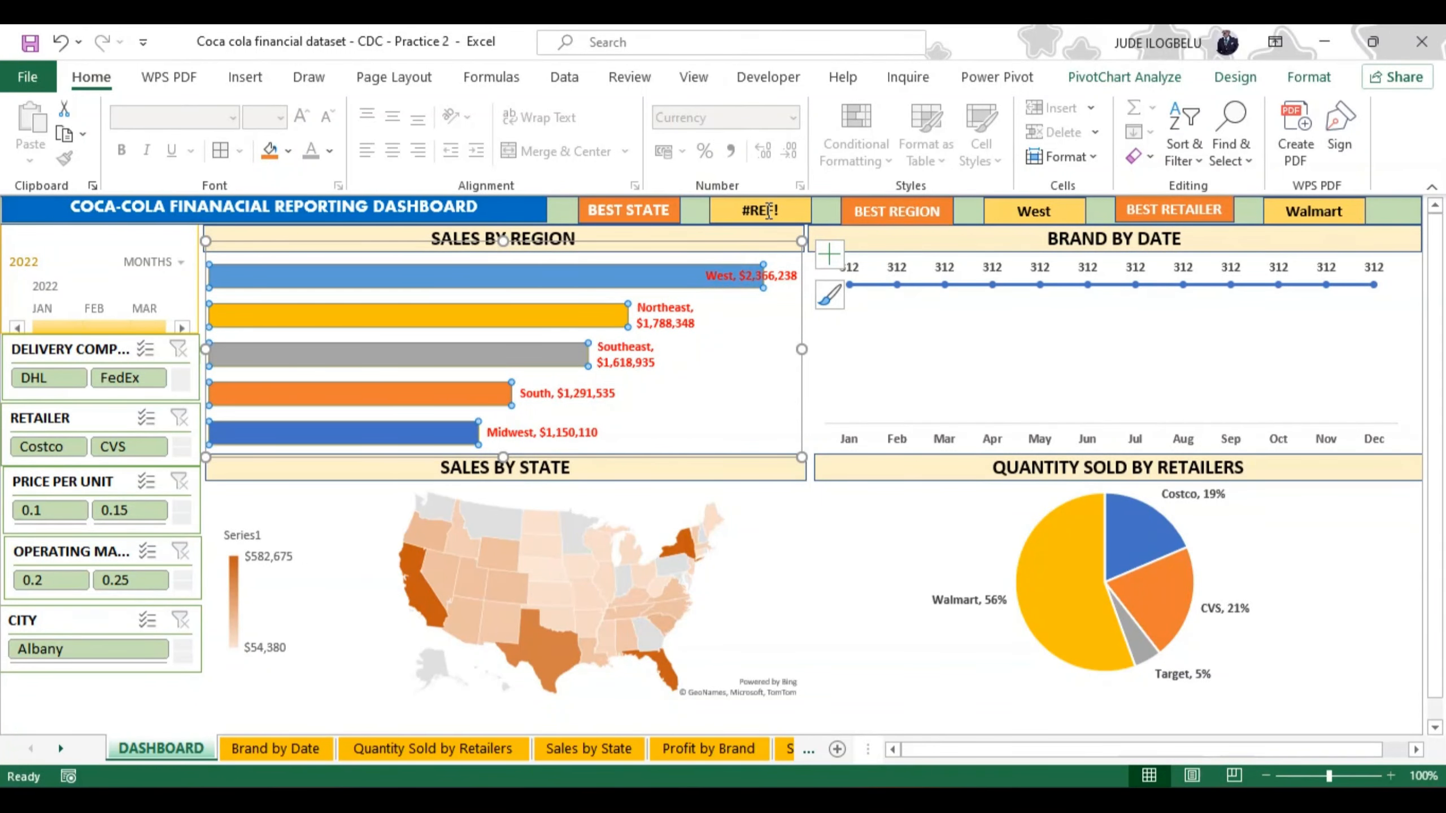
Step: Set the font colour of the SALES BY REGION chart's data labels to Automatic
left_click(656, 323)
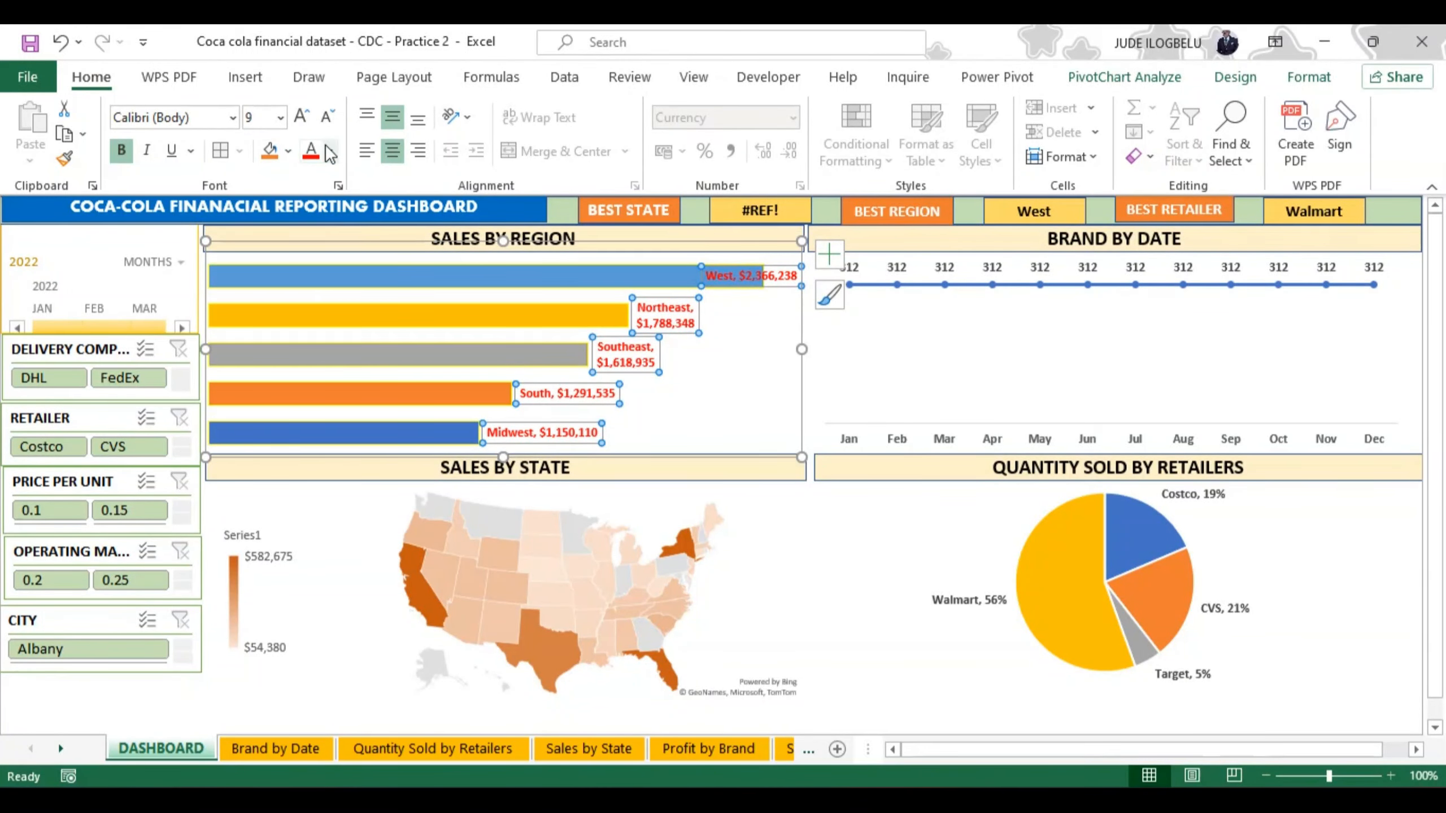
left_click(329, 150)
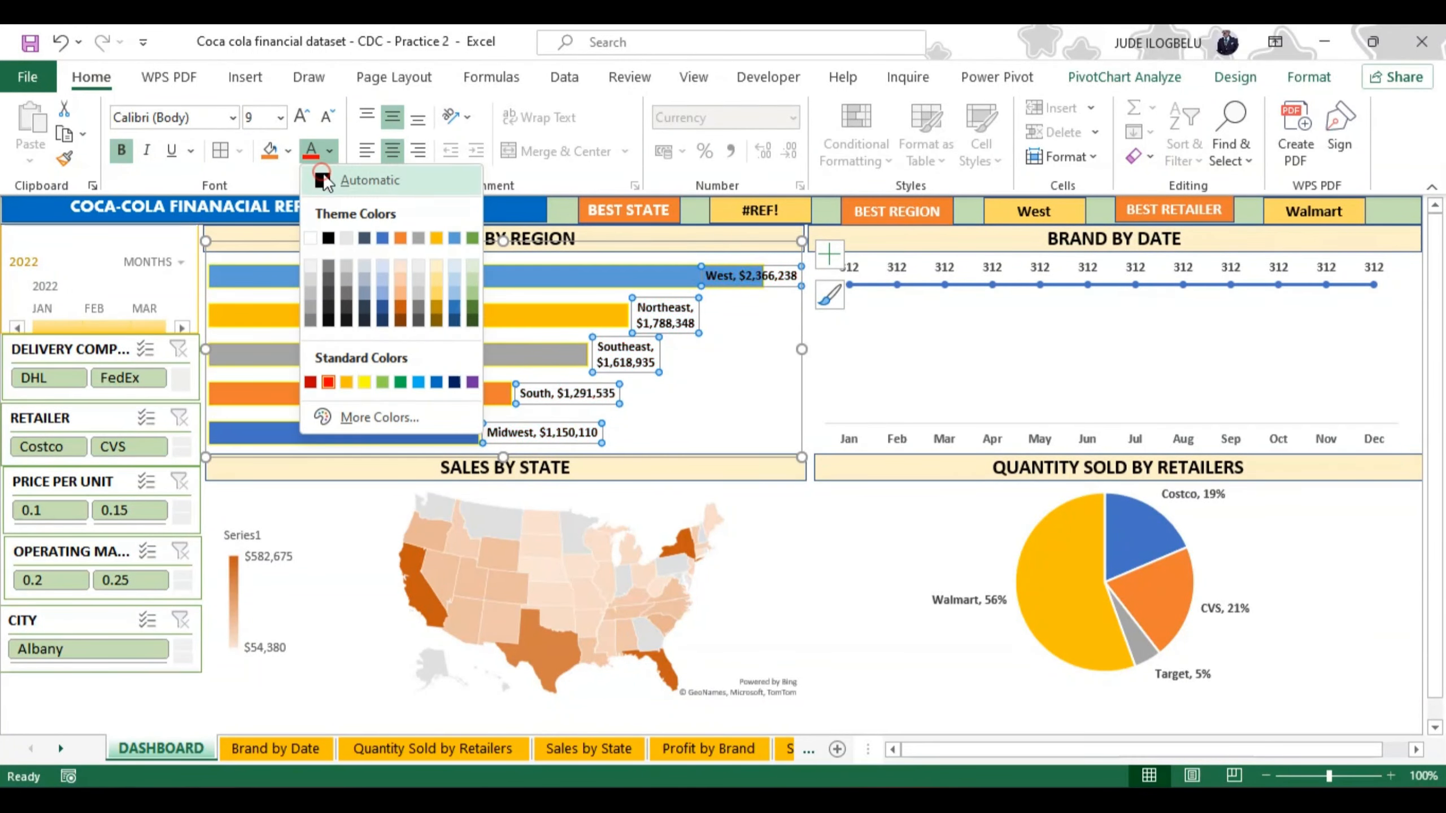
left_click(326, 174)
left_click(780, 357)
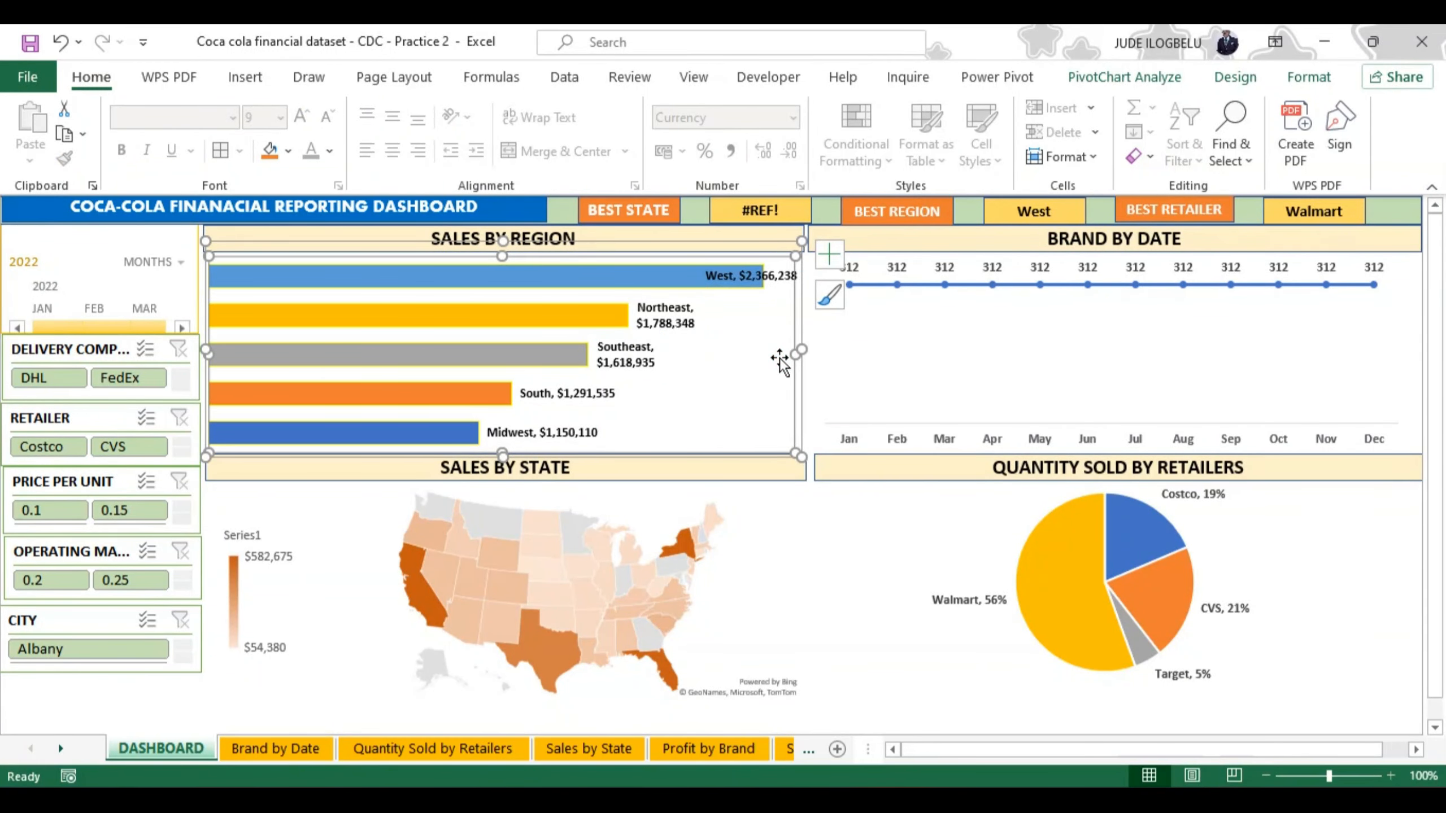
Step: Deselect the charts and collapse the ribbon to free more space for the dashboard
left_click(721, 503)
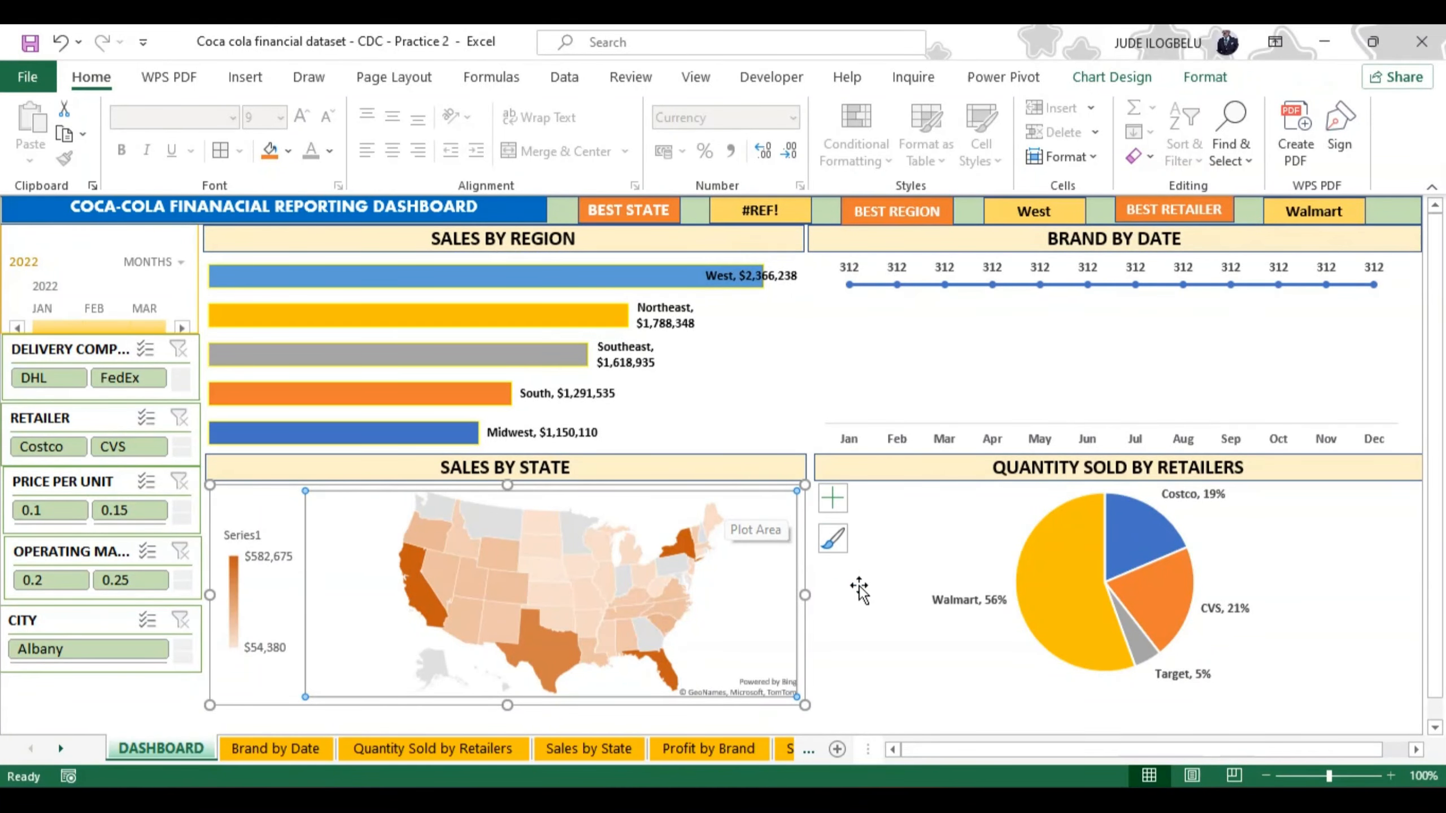
left_click(146, 689)
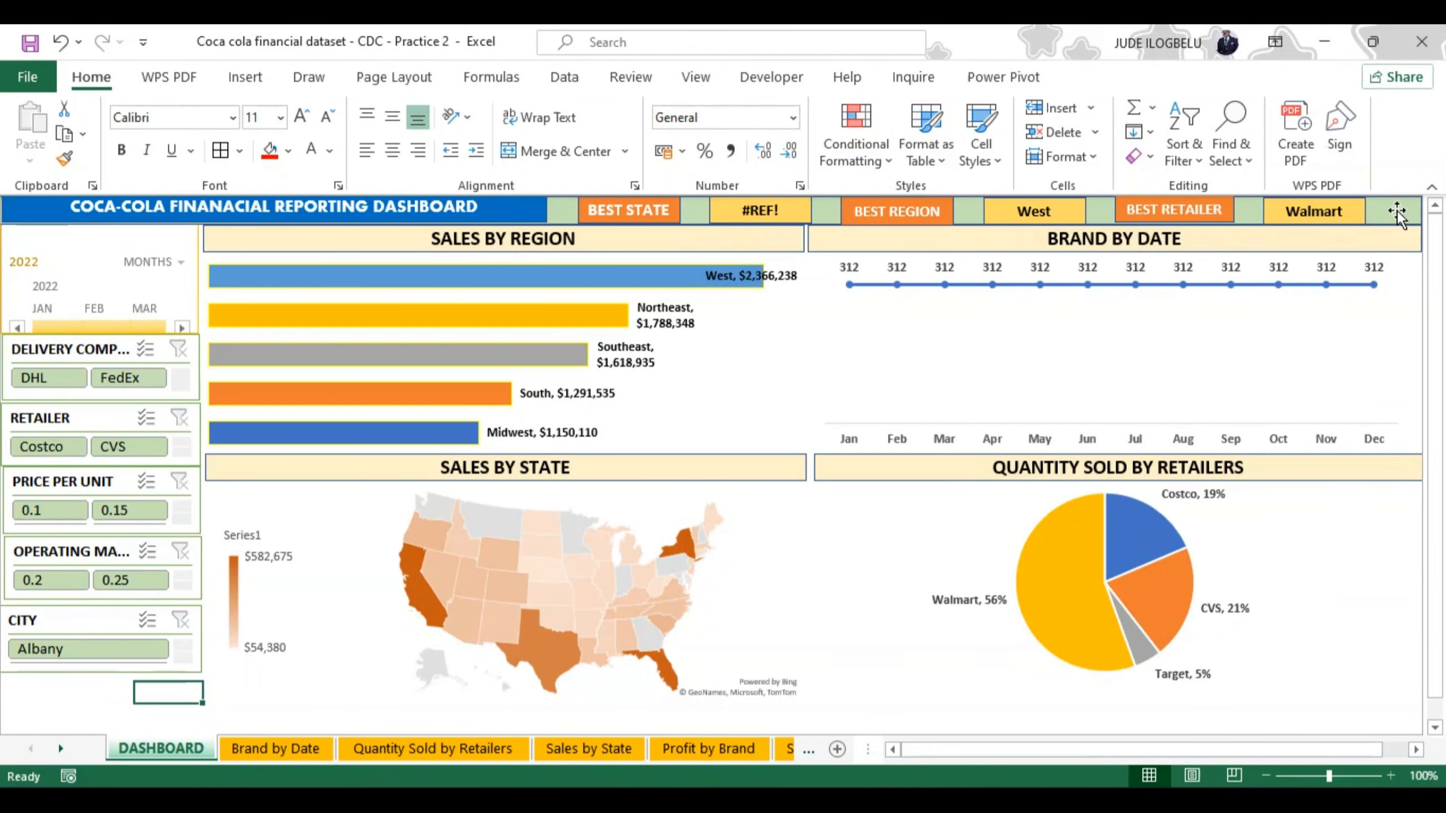
left_click(1431, 189)
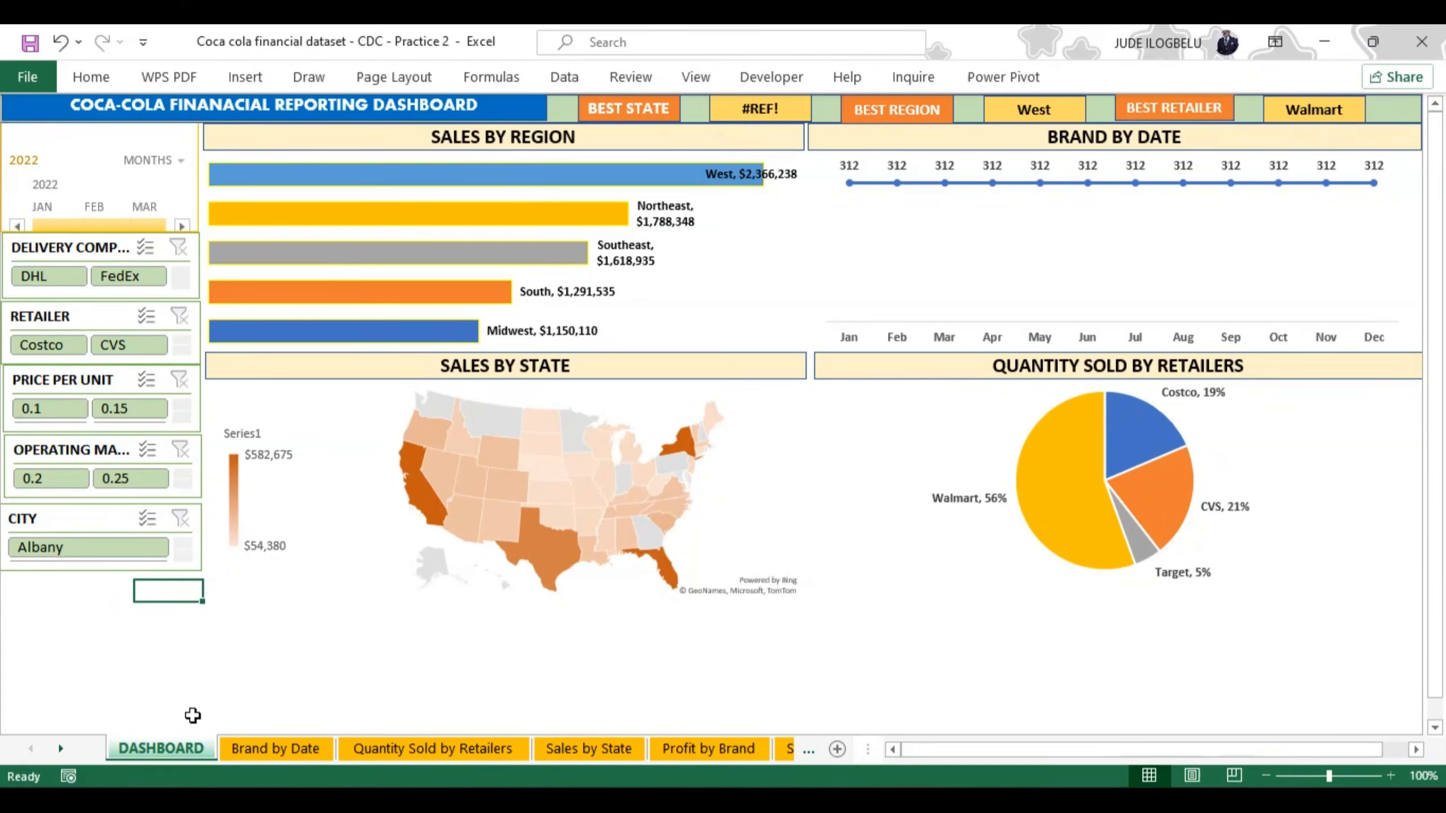
Step: Group all sheets from Brand by Date through Data 2 and hide them, leaving only the DASHBOARD sheet
left_click(244, 748)
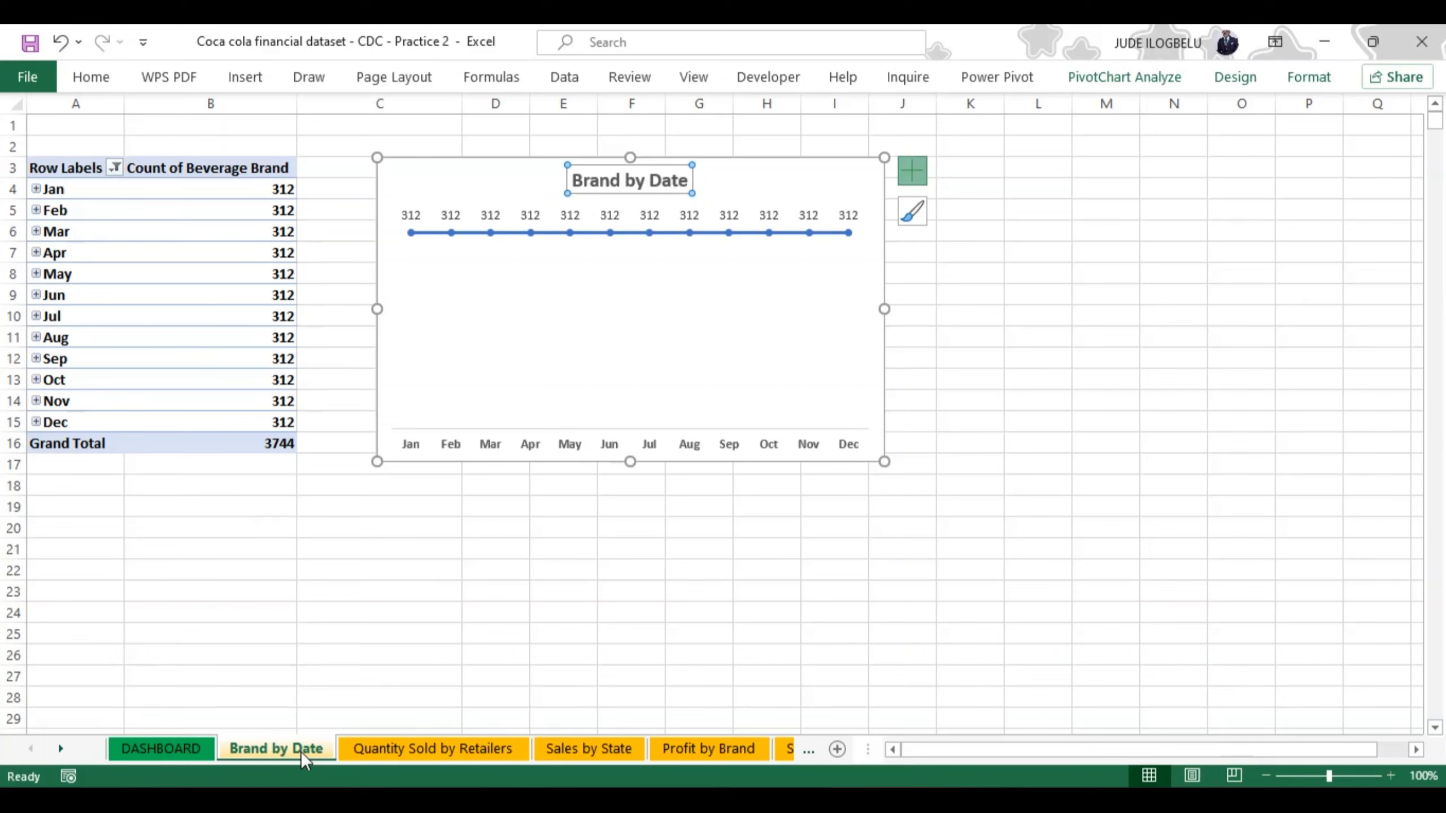
left_click(392, 757, "ctrl")
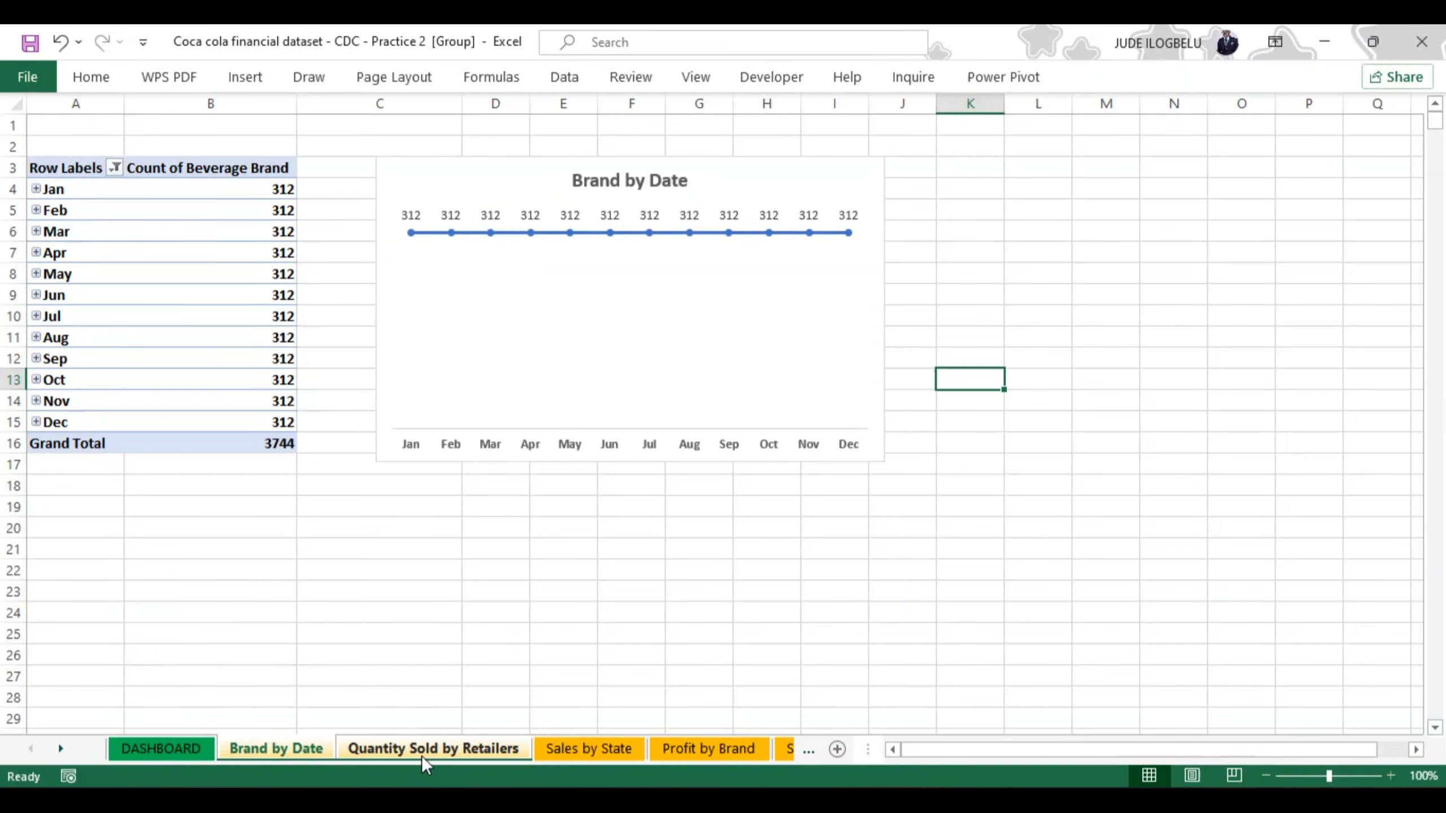
left_click(564, 751, "ctrl")
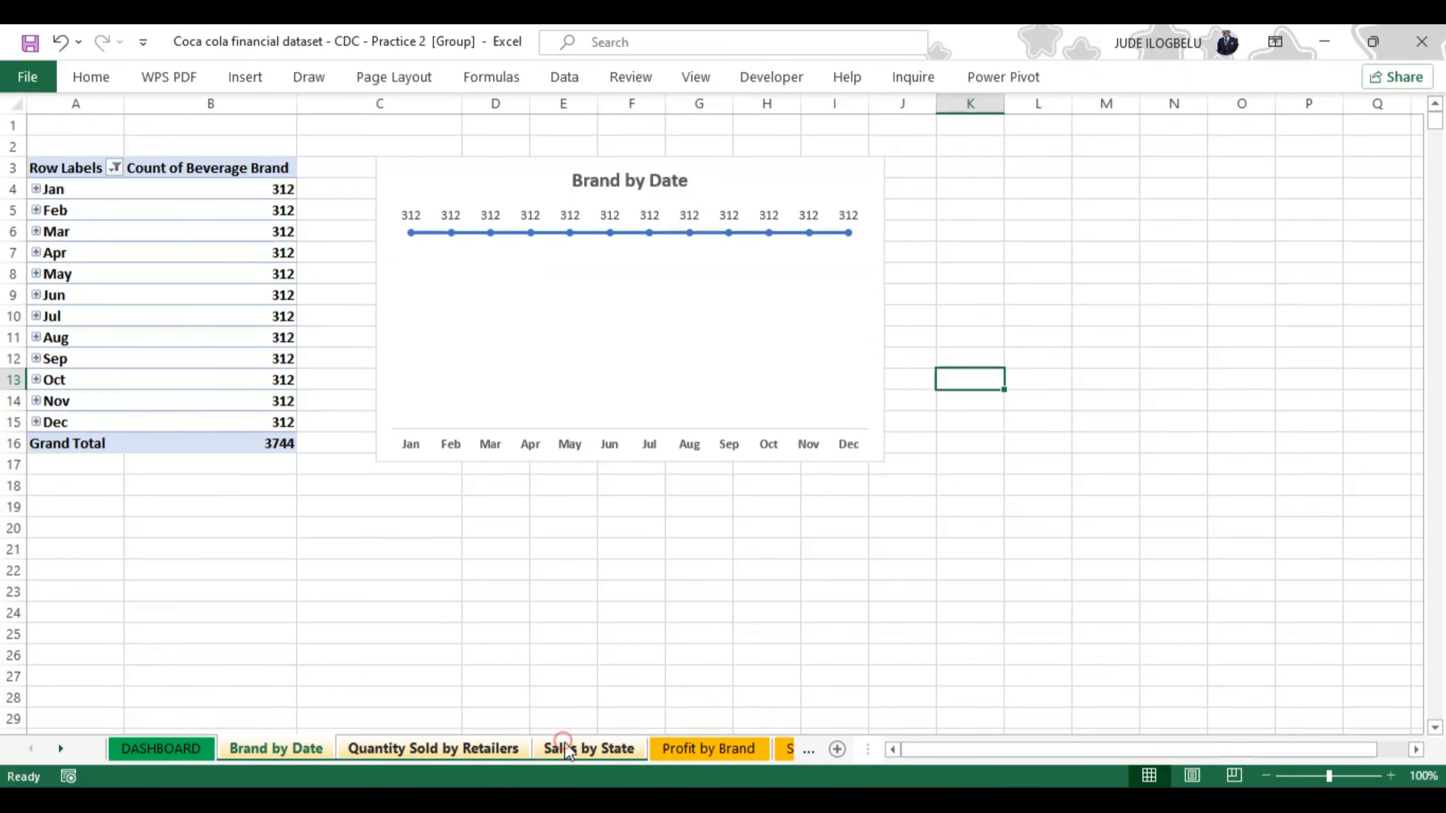
left_click(696, 748, "ctrl")
left_click(784, 752, "ctrl")
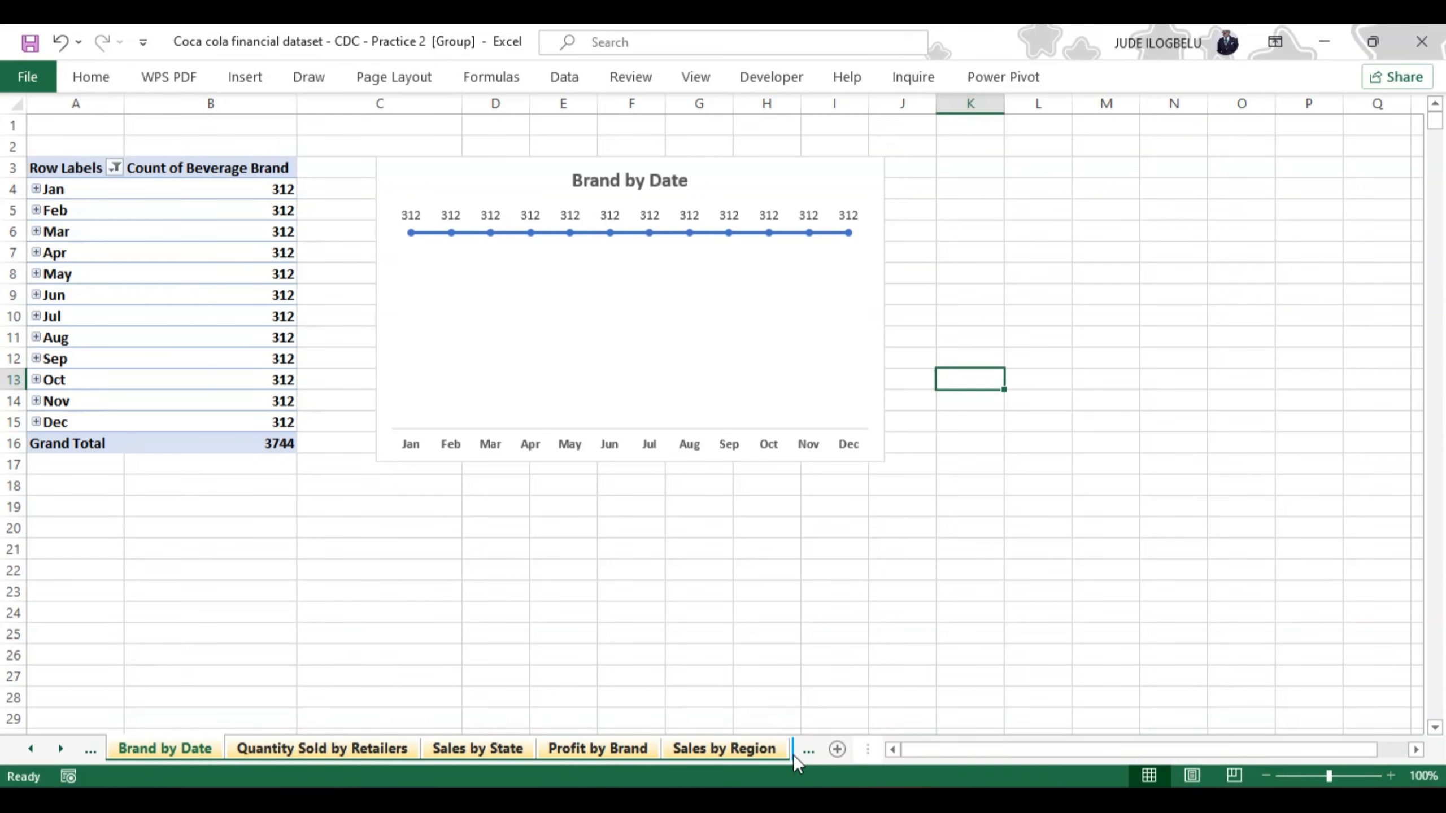
left_click(804, 753)
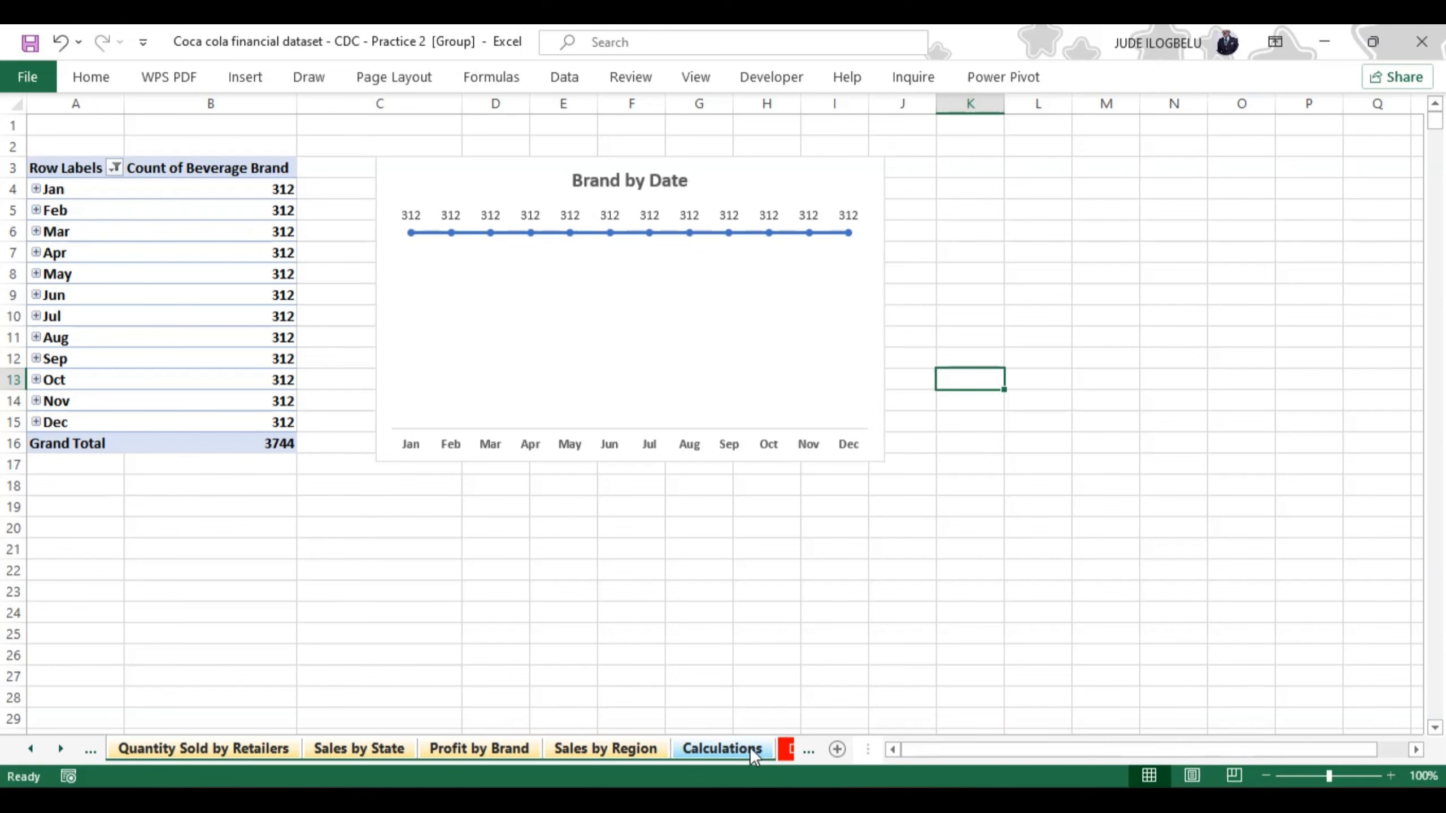
left_click(786, 749, "ctrl")
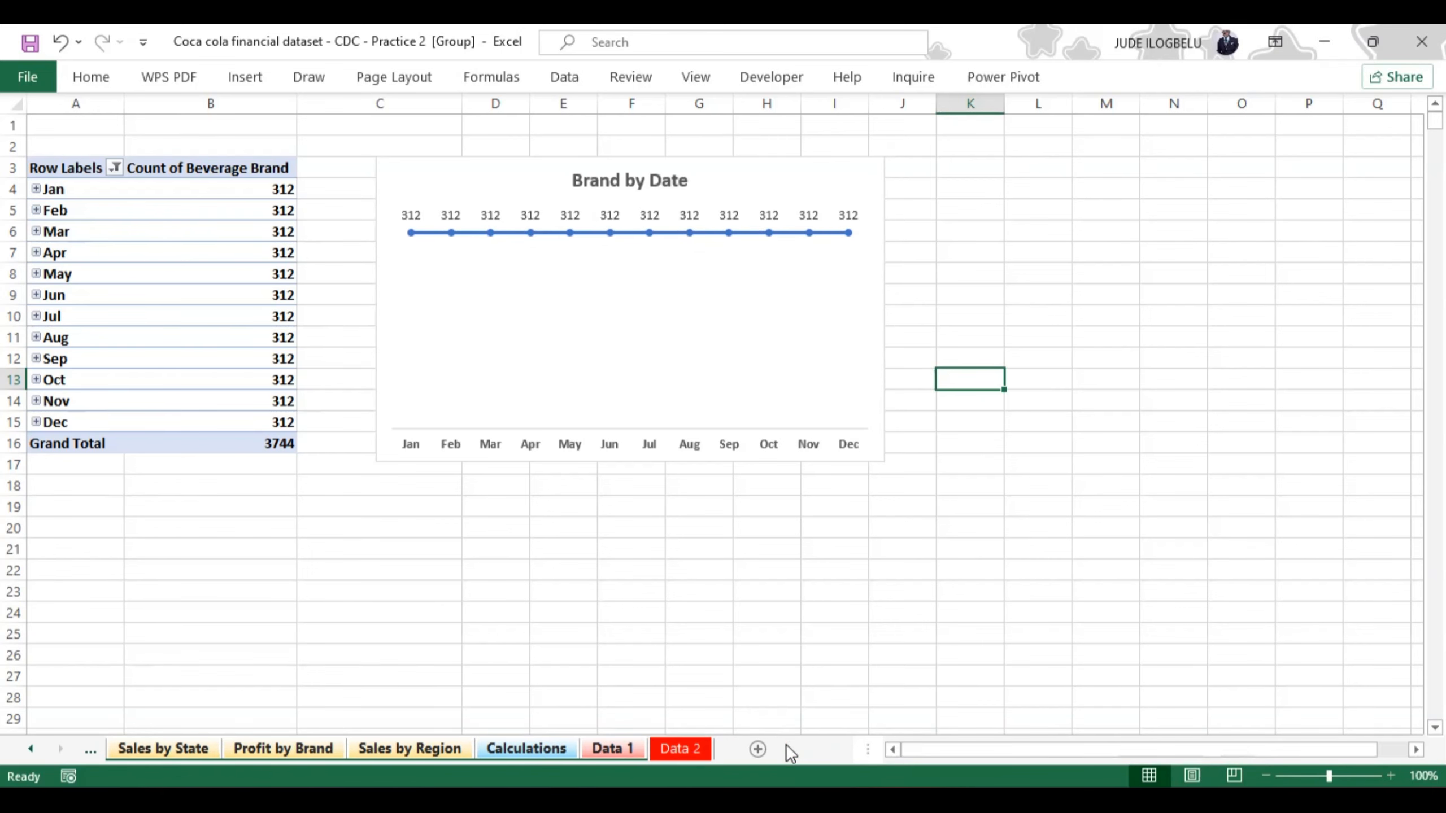
right_click(692, 746)
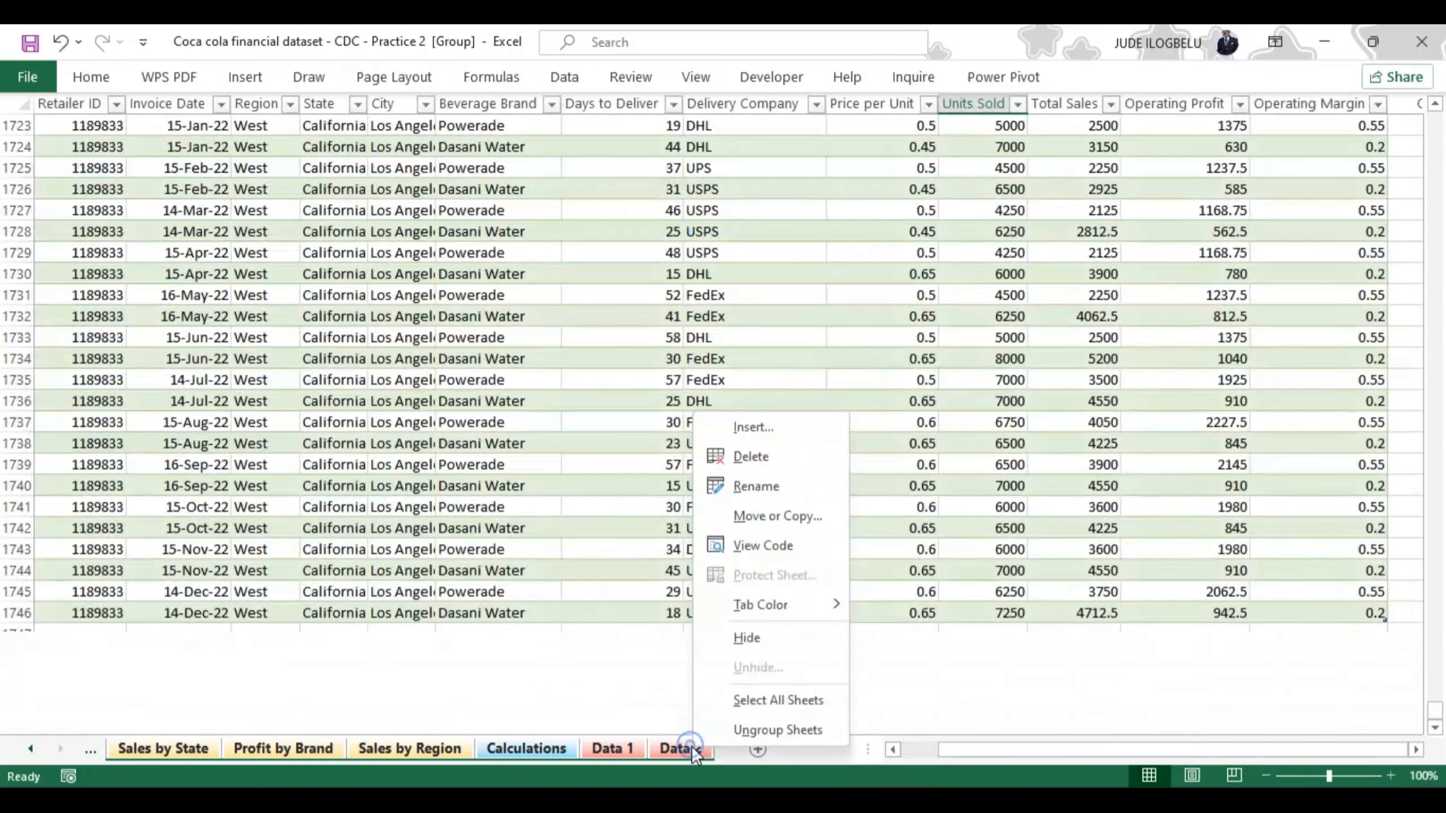
left_click(747, 636)
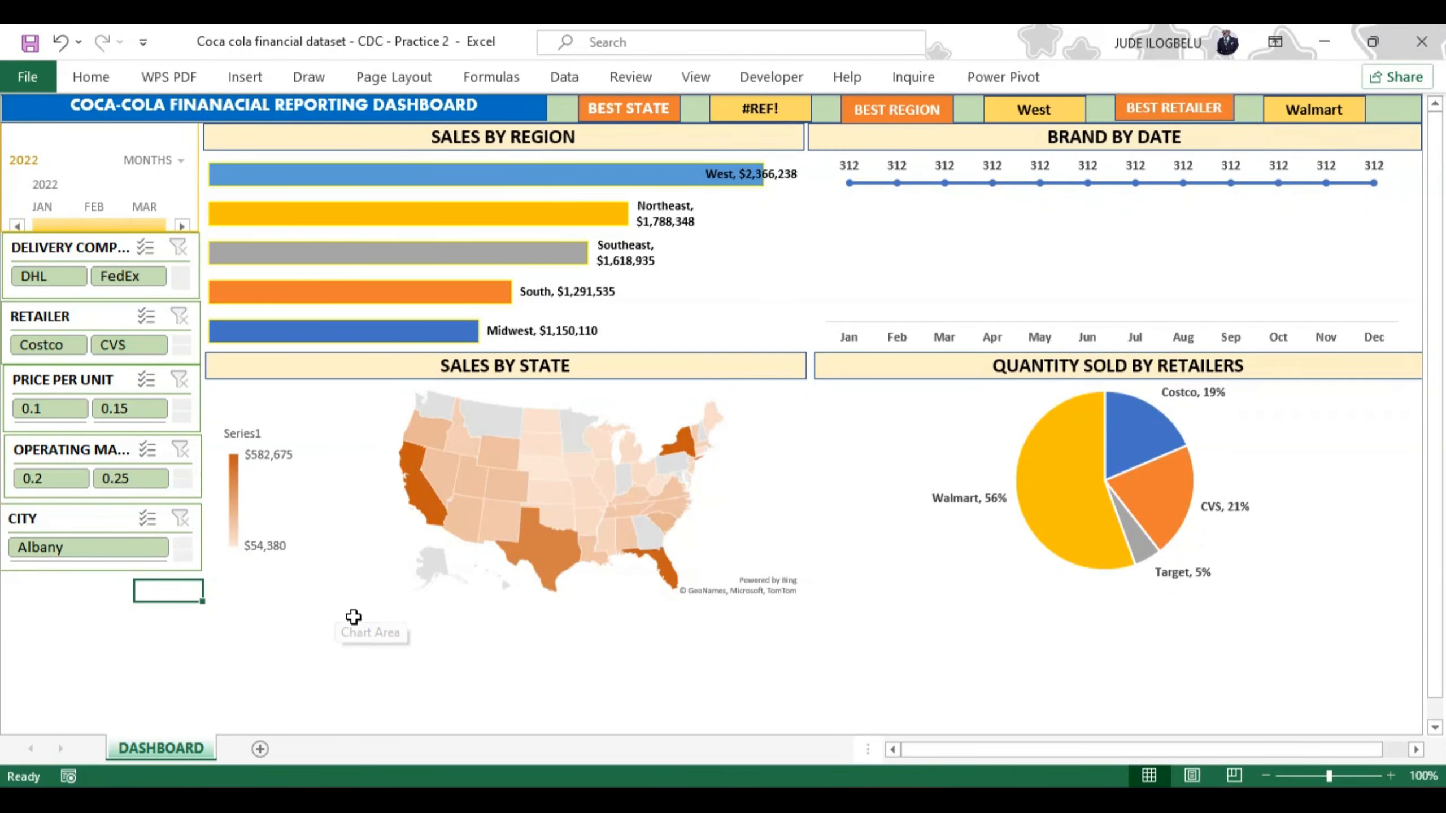
Step: Enlarge the SALES BY STATE map chart downward and leave a small gap beneath its title banner
left_click(529, 504)
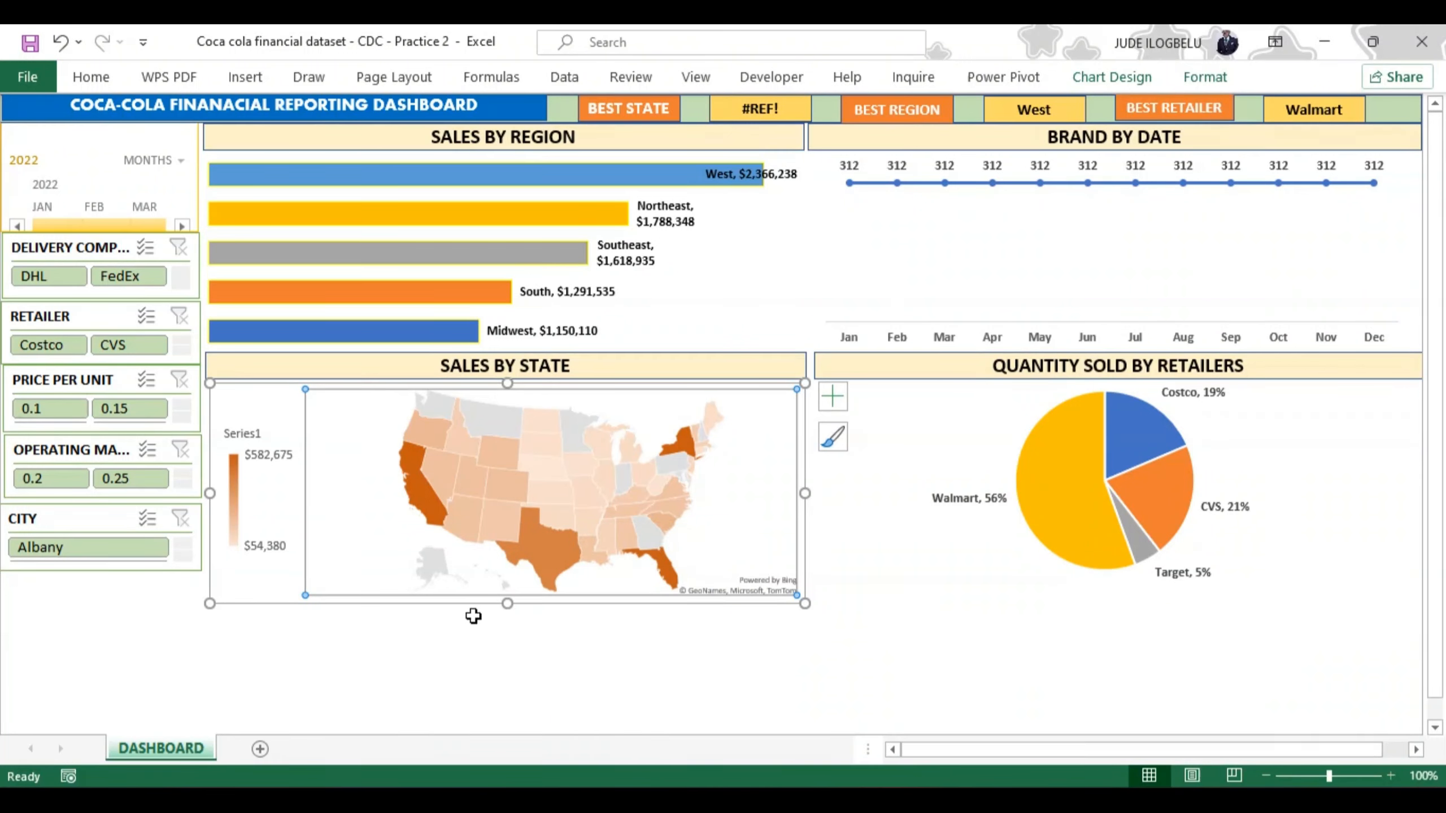
left_click_drag(507, 603, 513, 695)
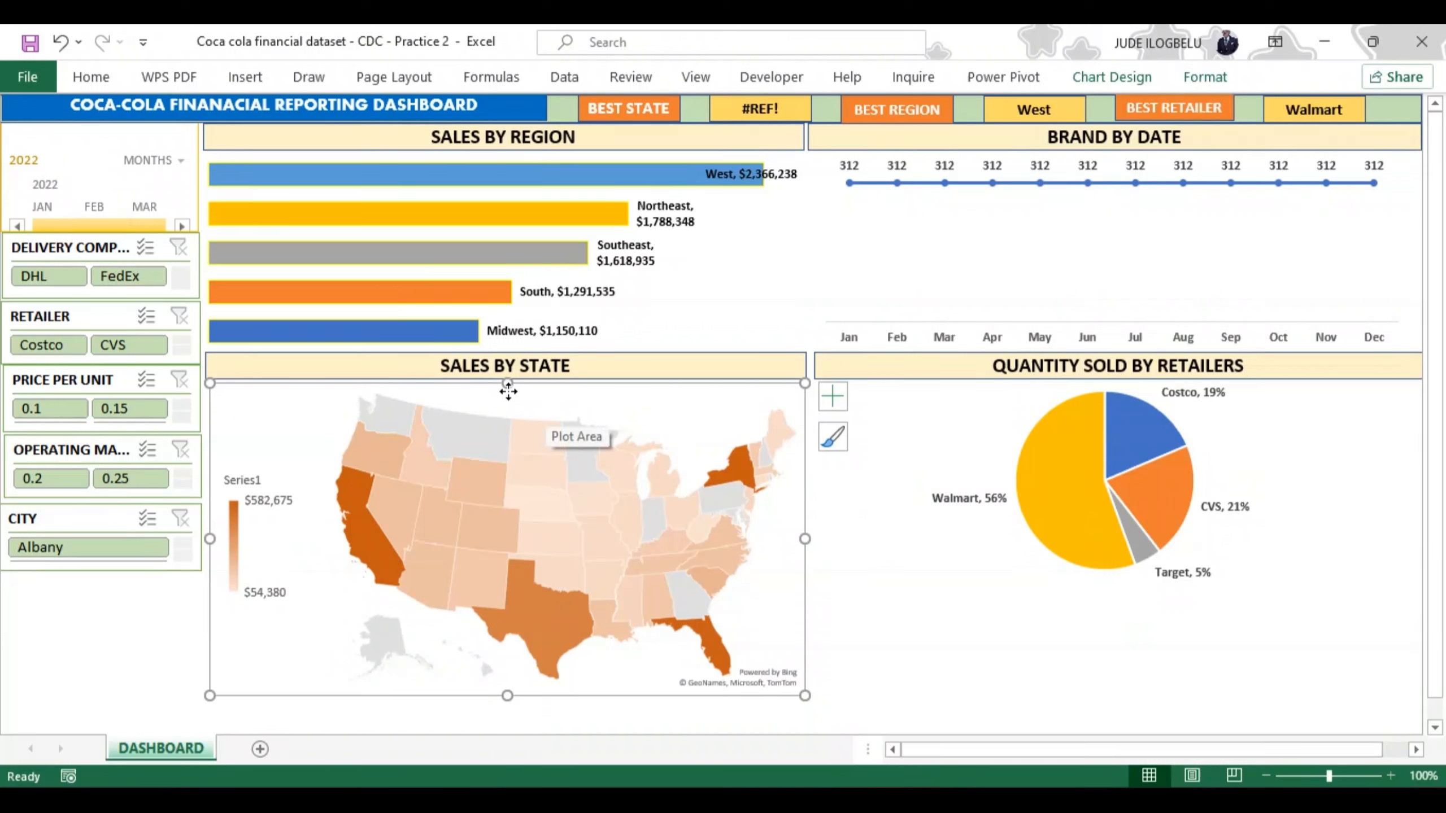
left_click_drag(507, 383, 507, 401)
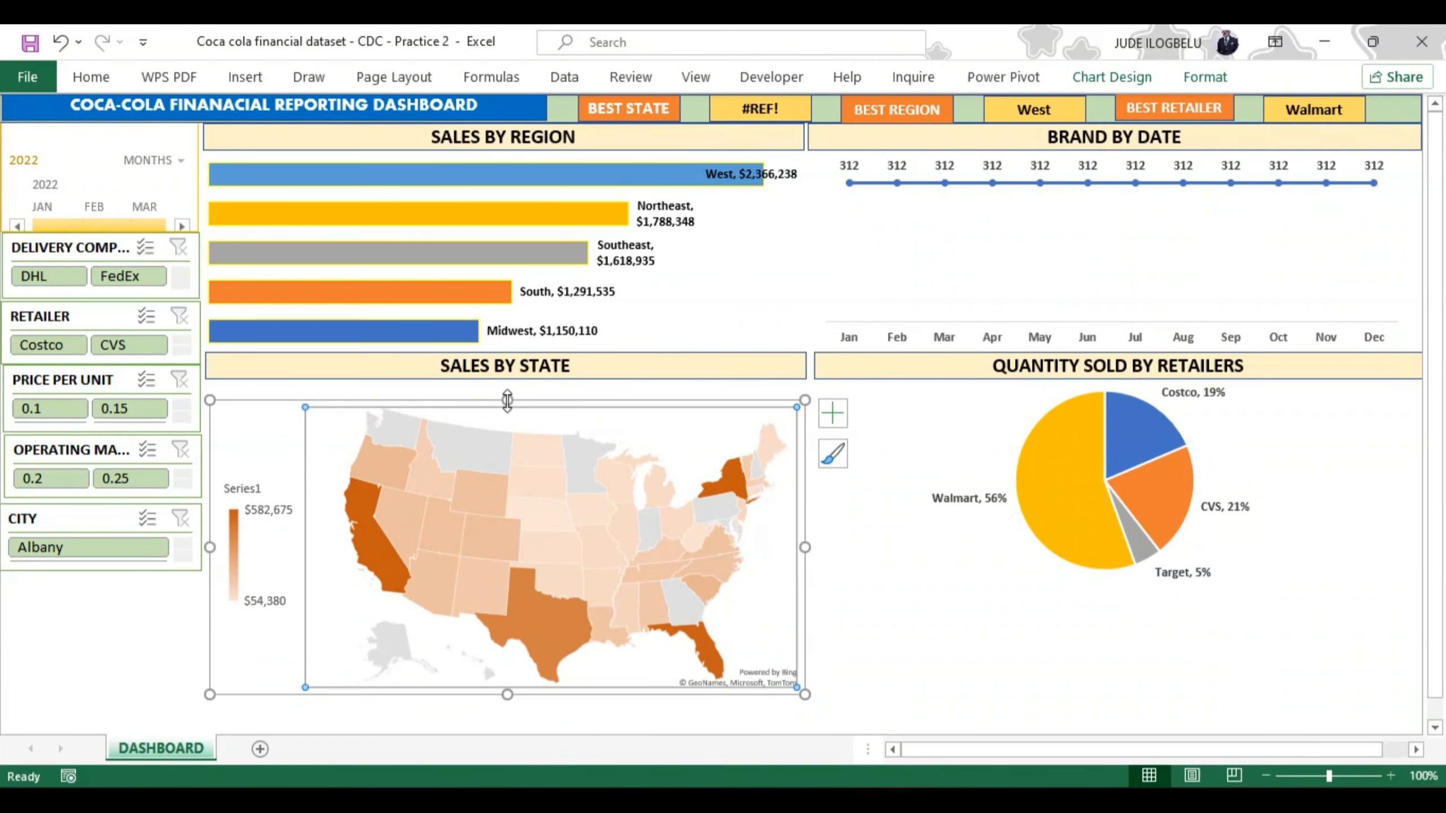
Step: Make the QUANTITY SOLD BY RETAILERS chart area taller and move the chart slightly lower
left_click(942, 572)
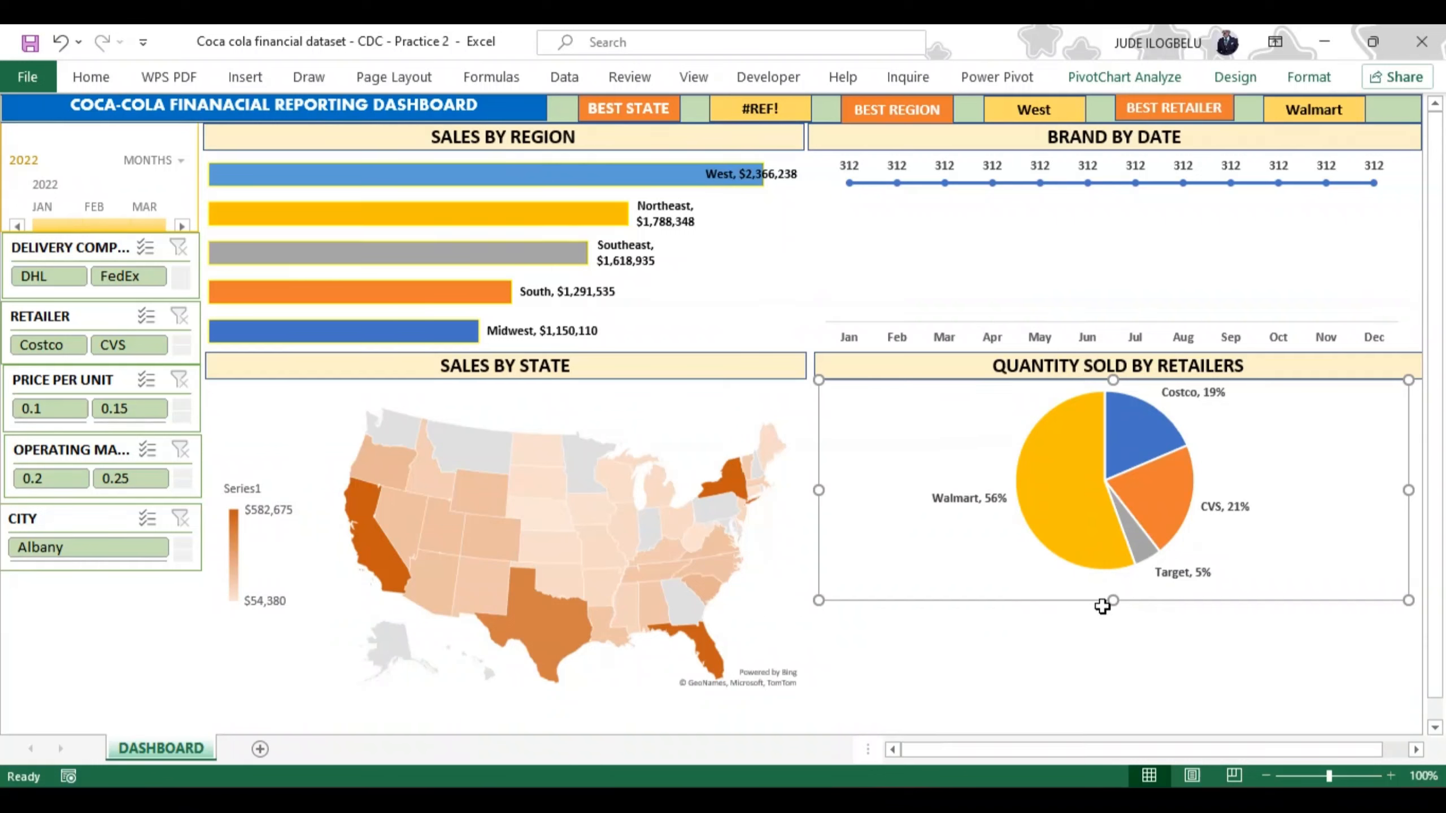
left_click_drag(1112, 601, 1125, 684)
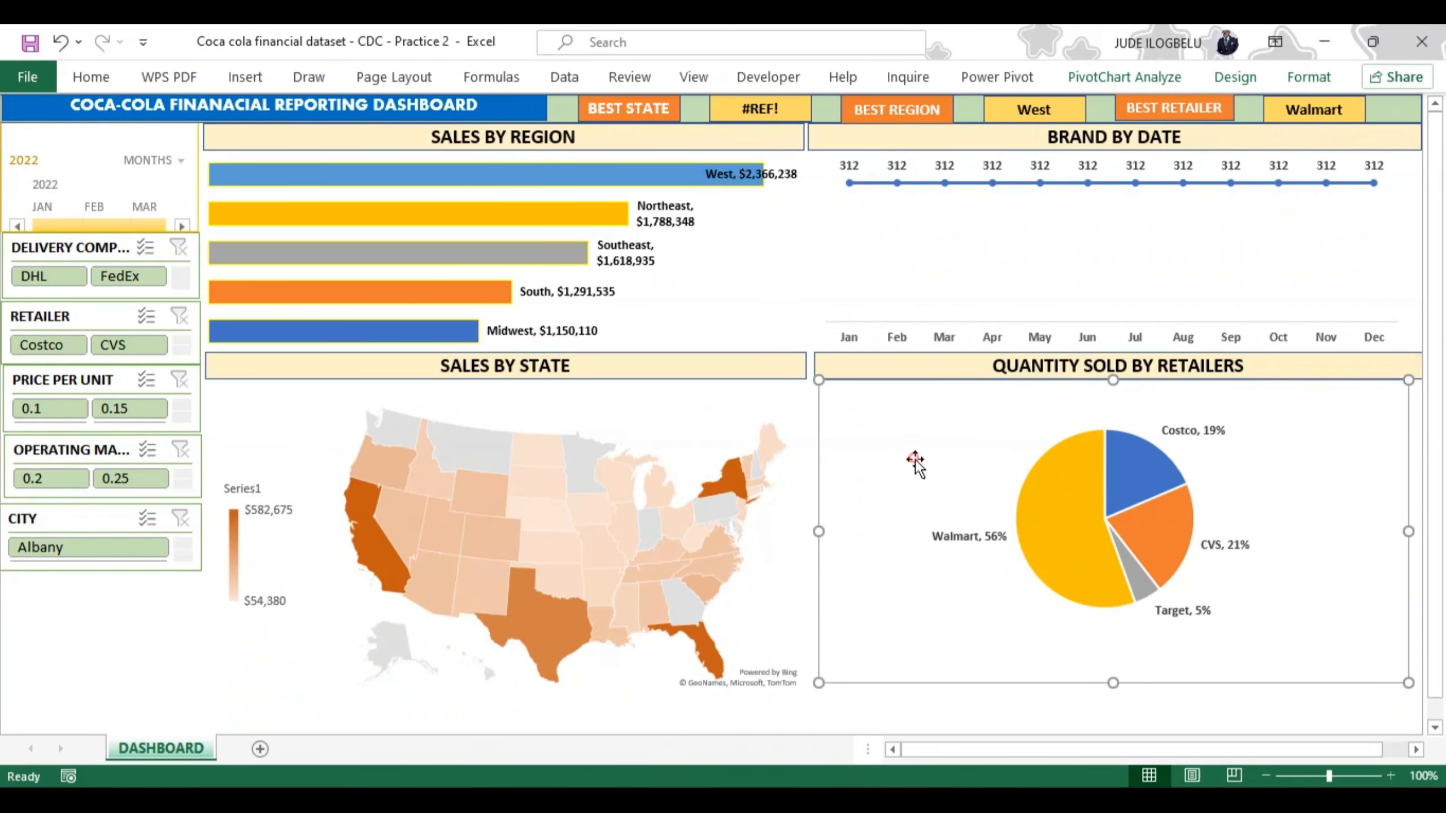
left_click_drag(915, 459, 919, 483)
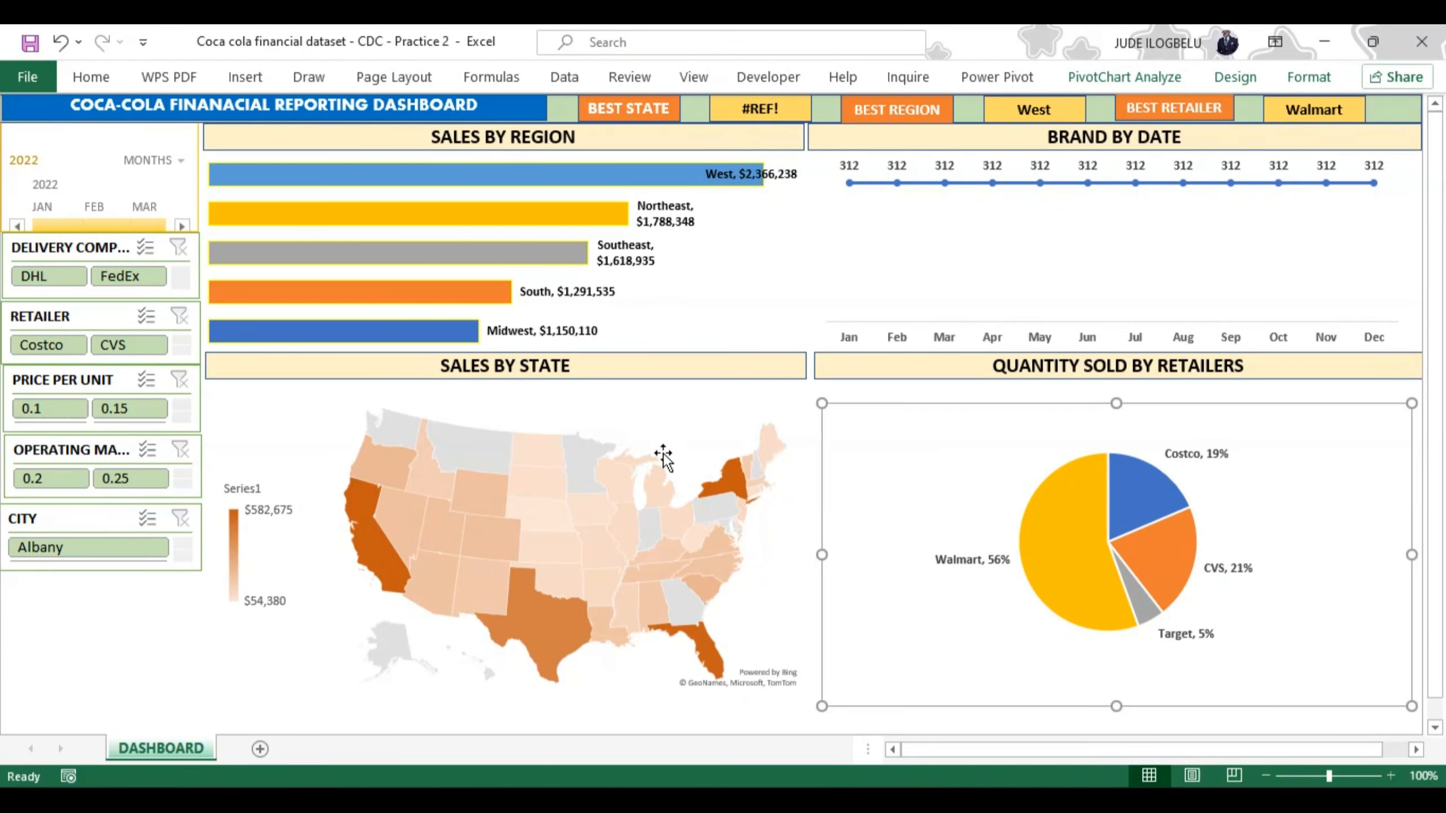
Step: Move the SALES BY STATE map chart slightly lower to make room for its title banner
left_click(640, 431)
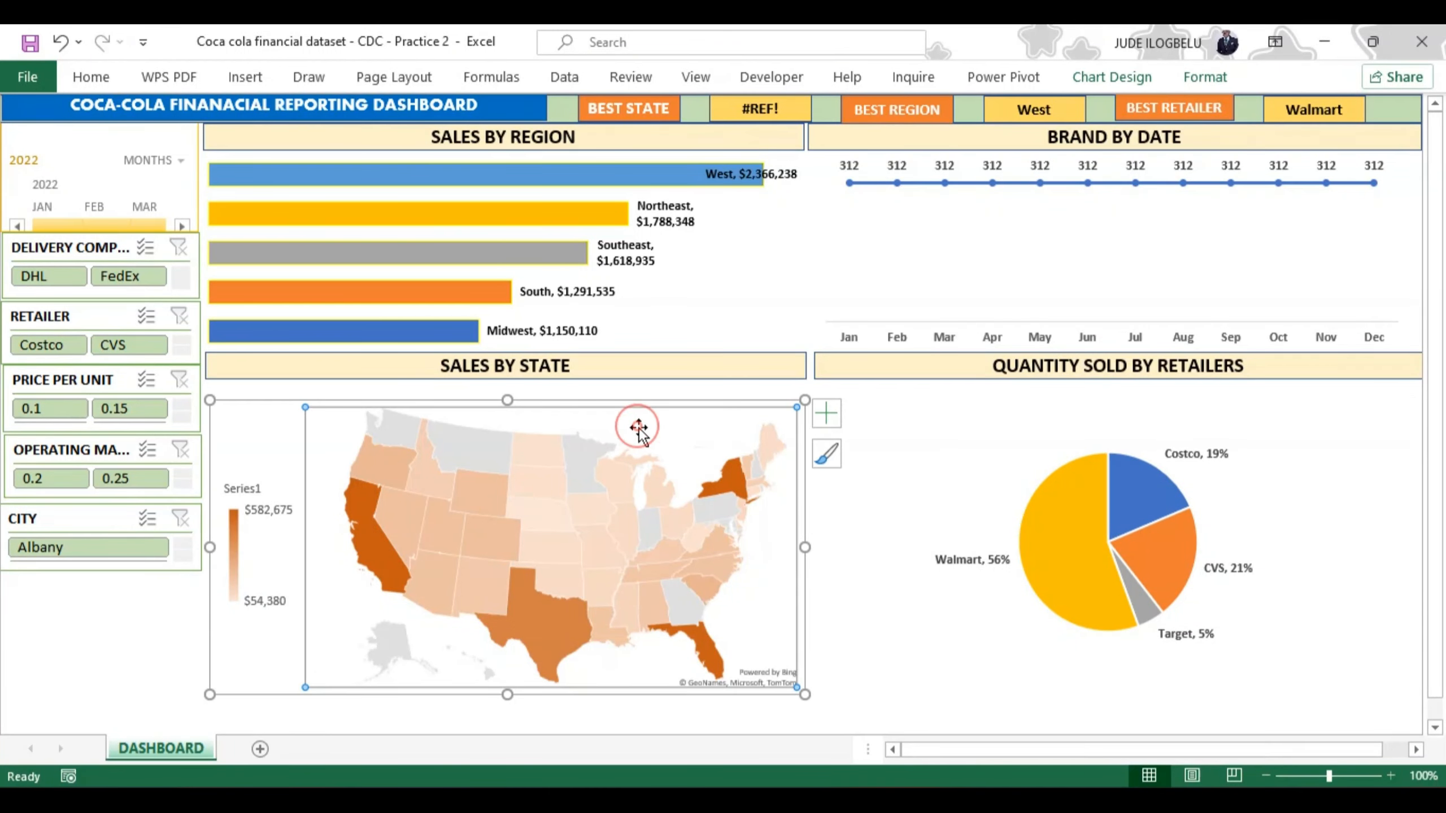
left_click(643, 393)
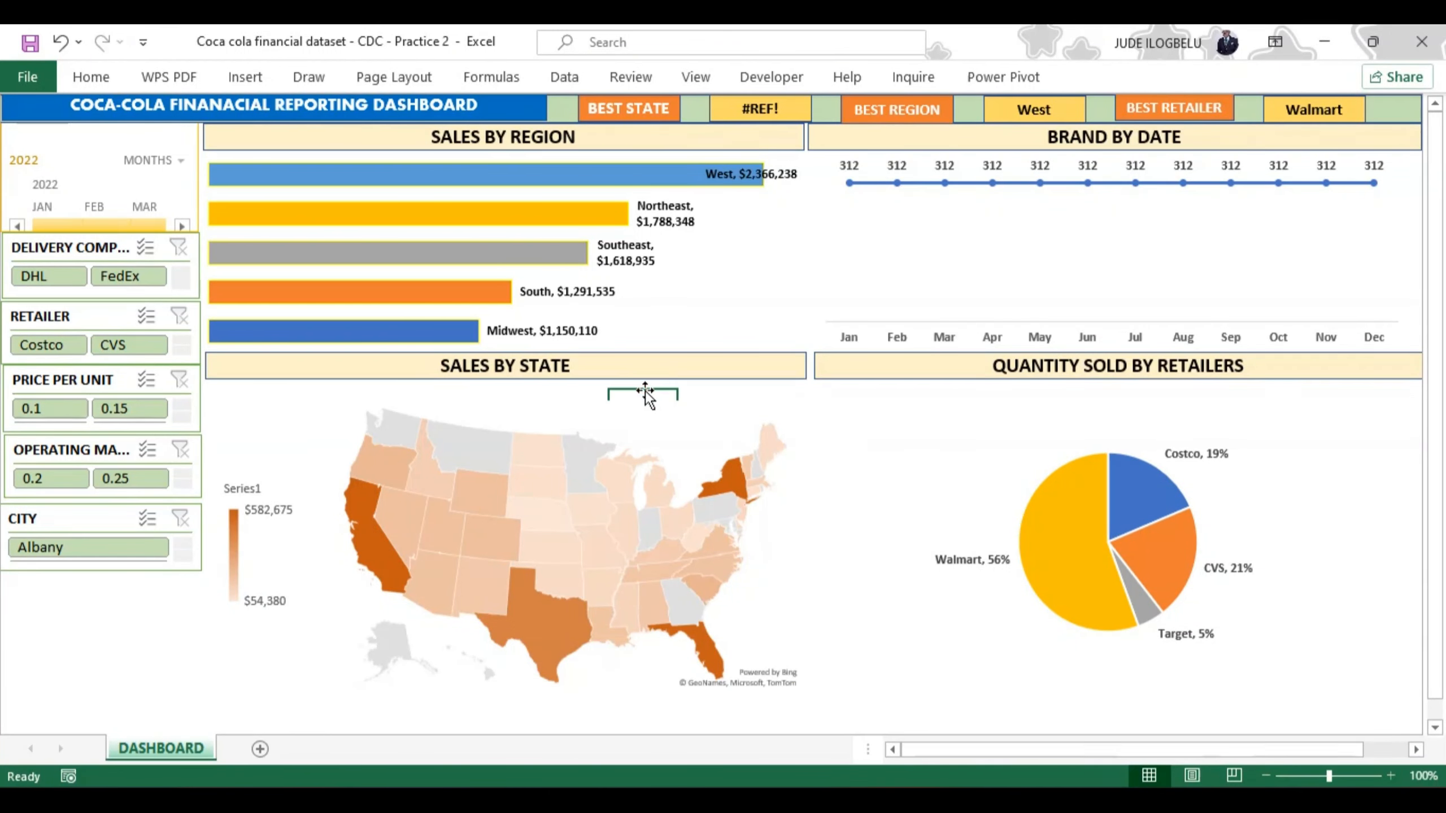
left_click(329, 597)
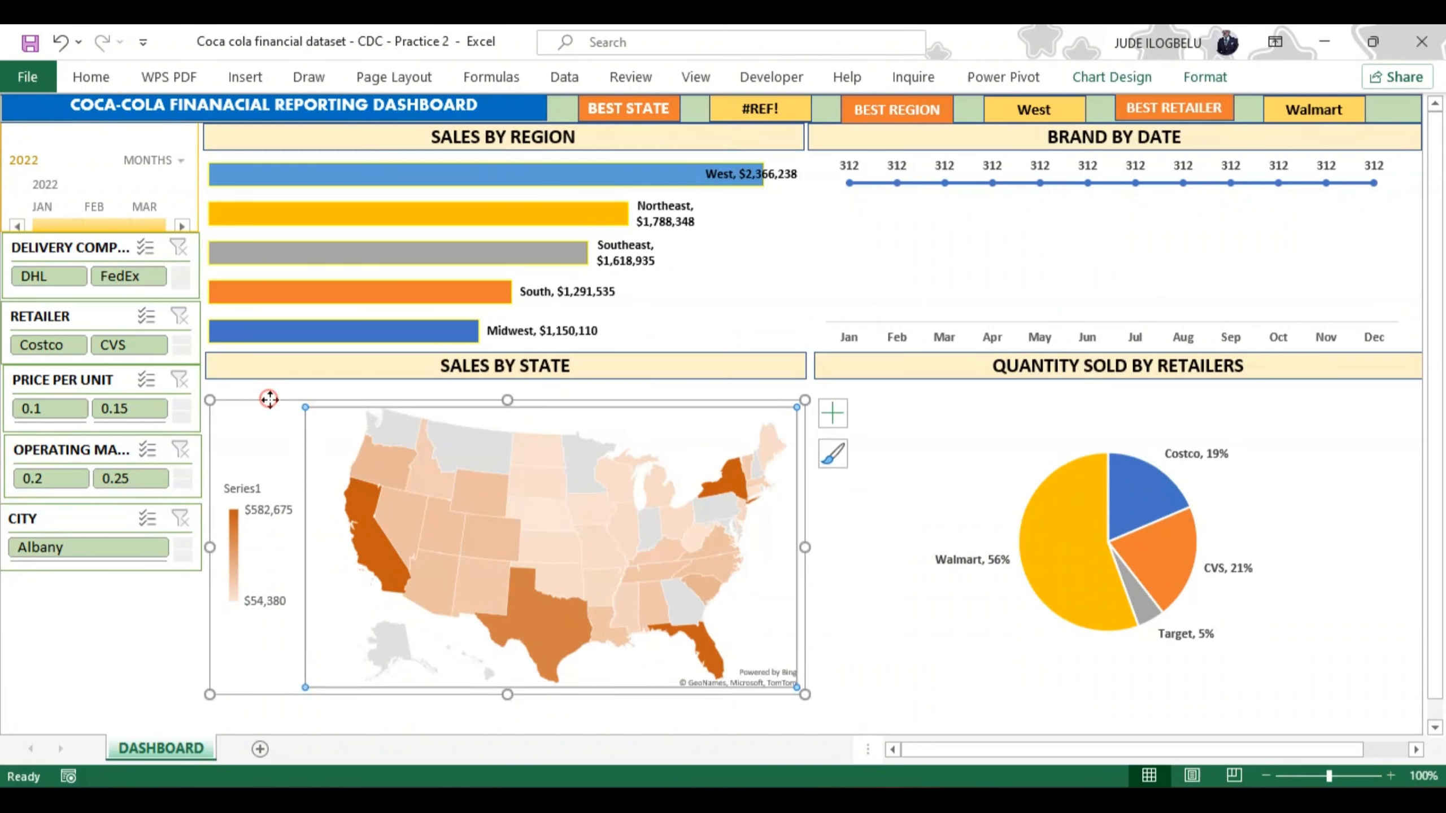
left_click_drag(270, 403, 270, 417)
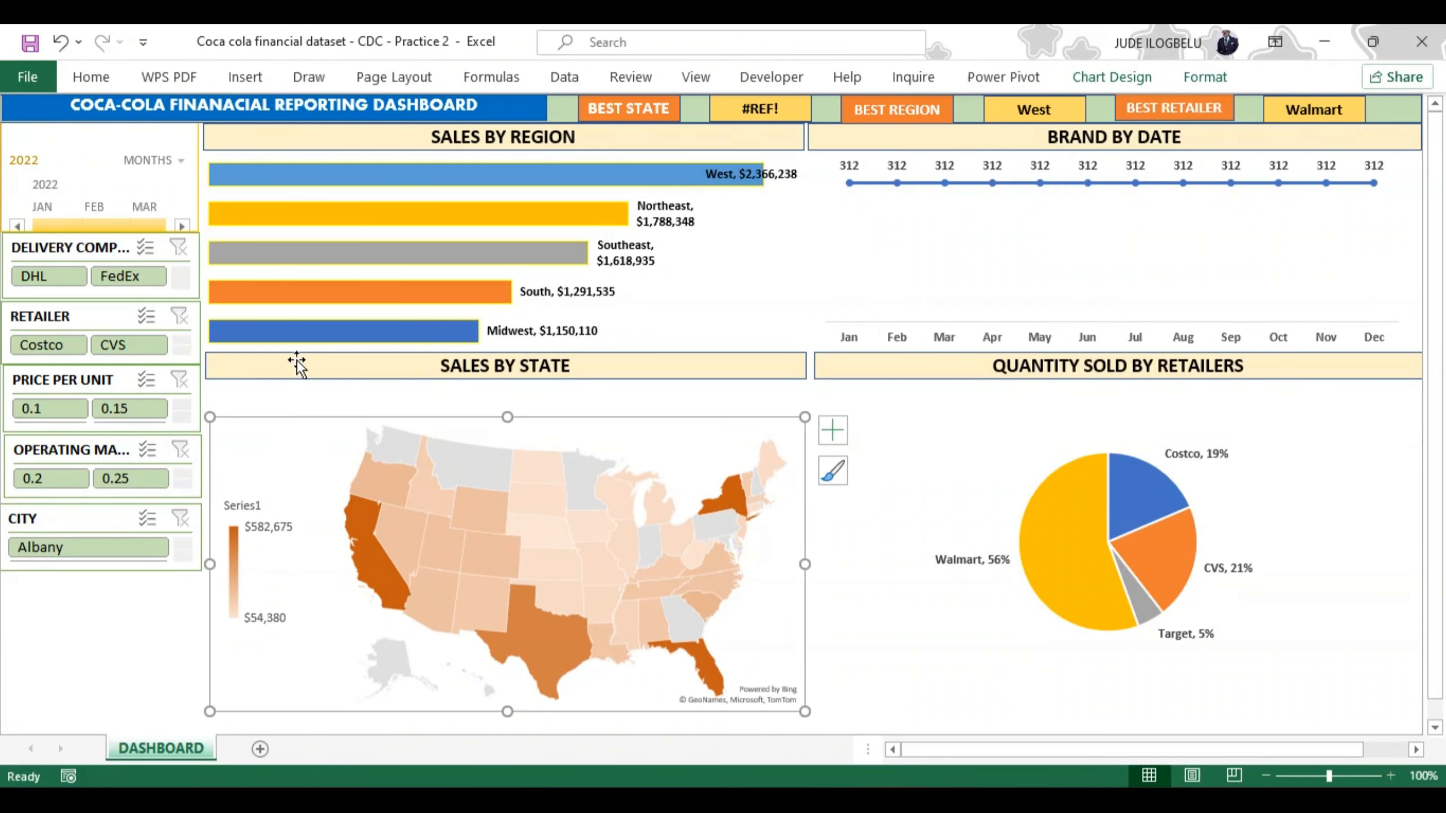
Step: Move the SALES BY STATE and QUANTITY SOLD BY RETAILERS title banners down to sit level just above their charts
left_click_drag(296, 359, 296, 383)
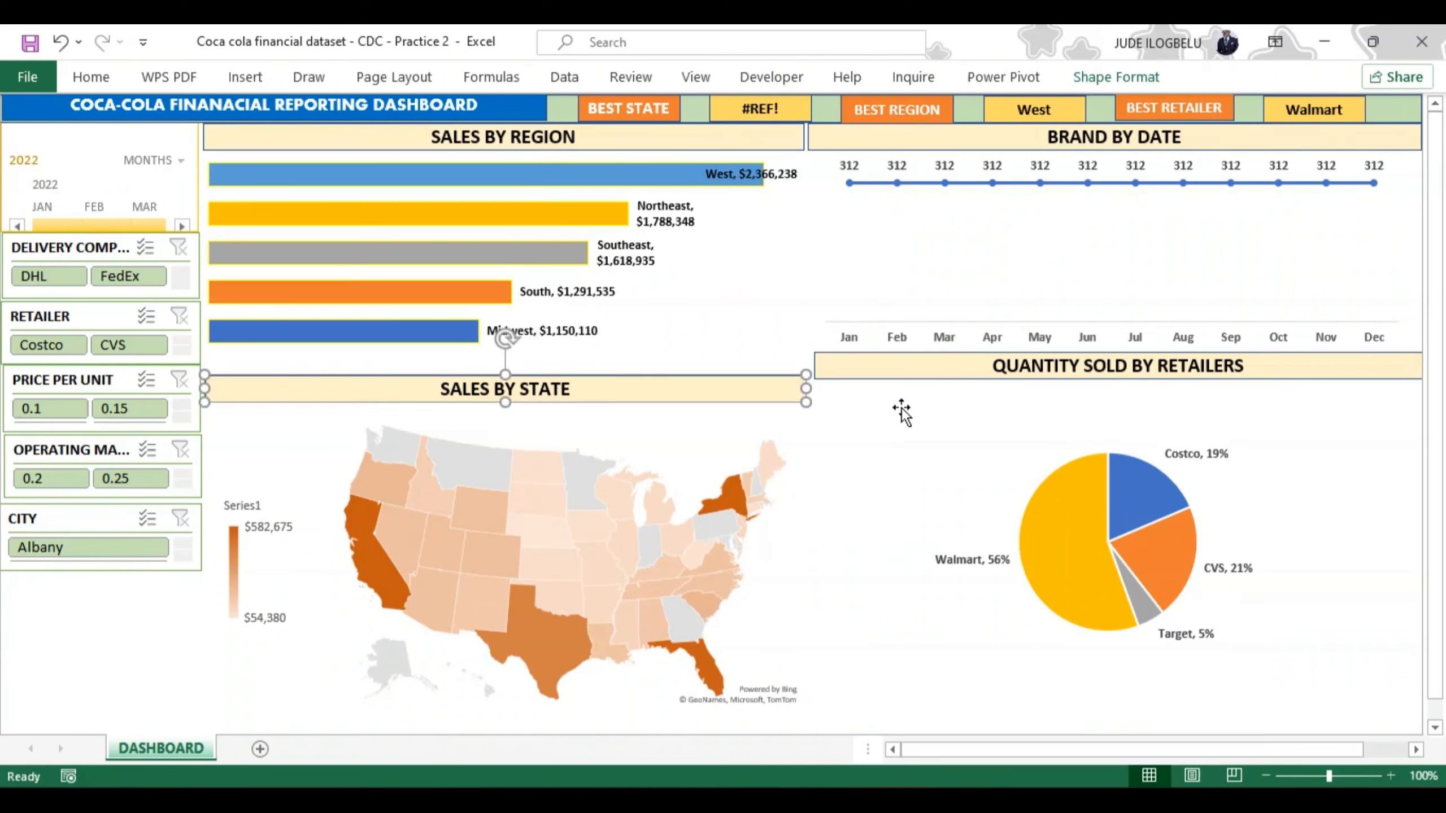
left_click_drag(906, 375, 909, 409)
left_click_drag(726, 401, 725, 410)
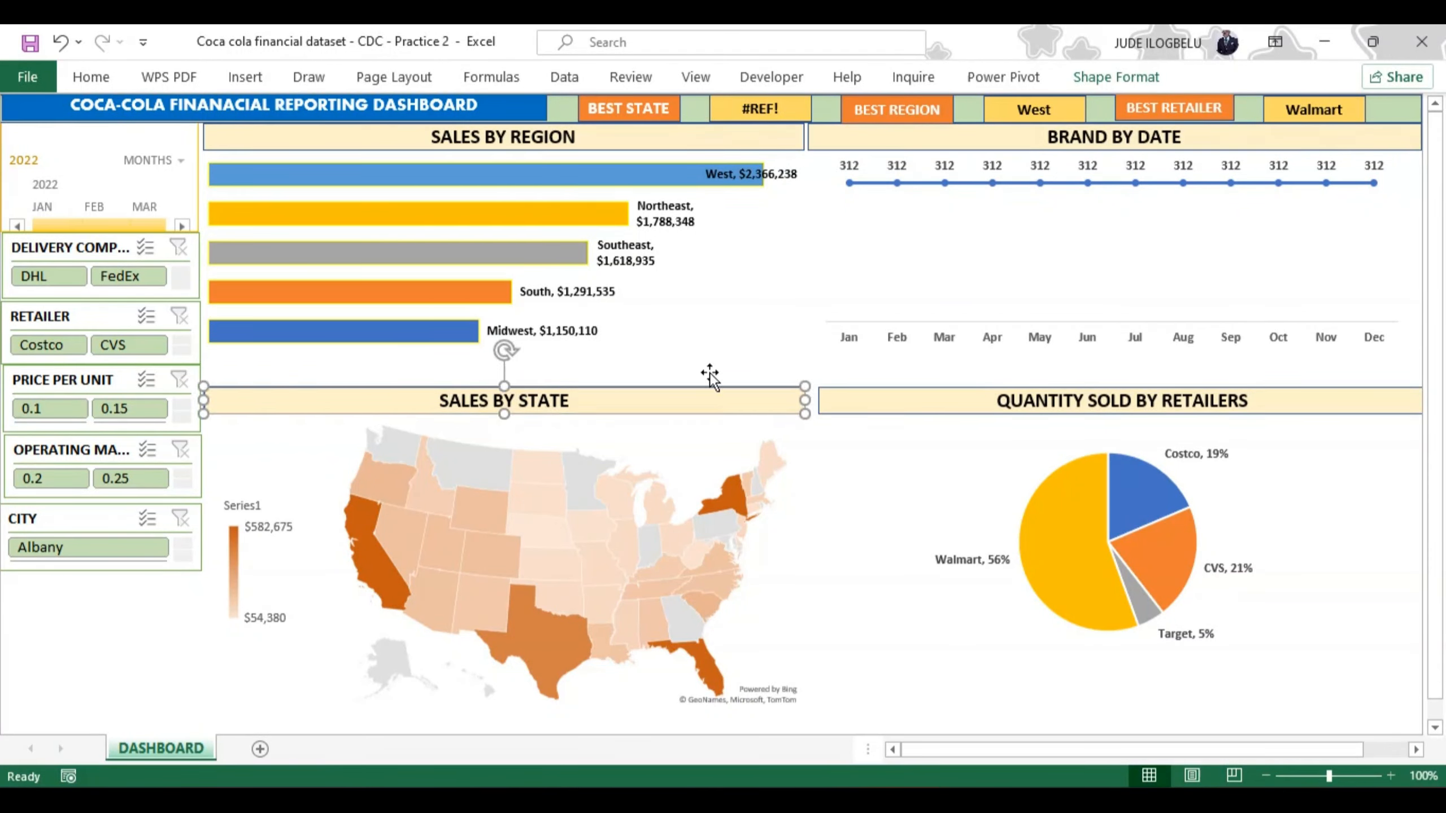
Step: Stretch the SALES BY REGION and BRAND BY DATE charts down to the banners below, and nudge the BRAND BY DATE chart into alignment
left_click(676, 271)
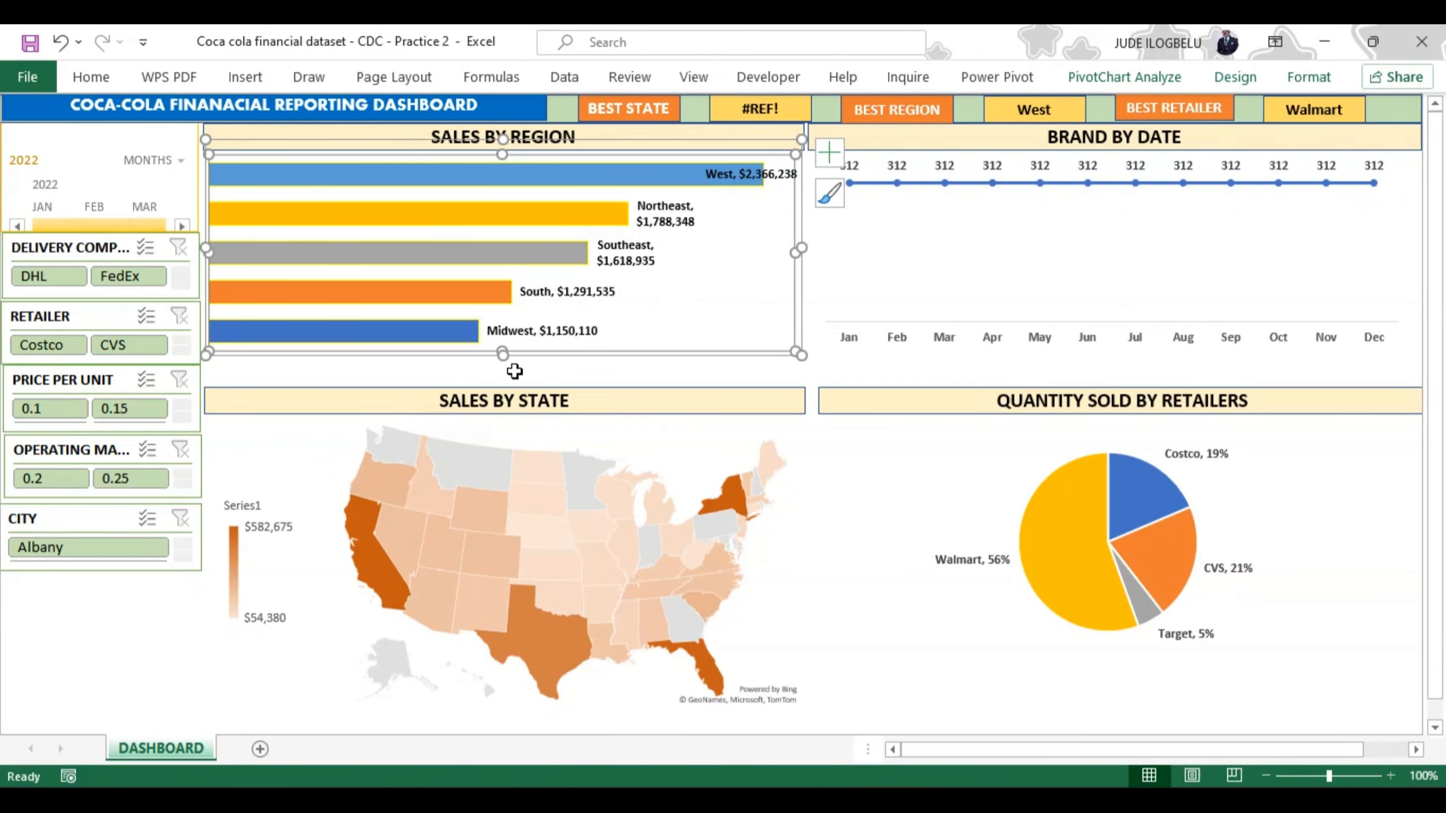
left_click_drag(502, 354, 502, 382)
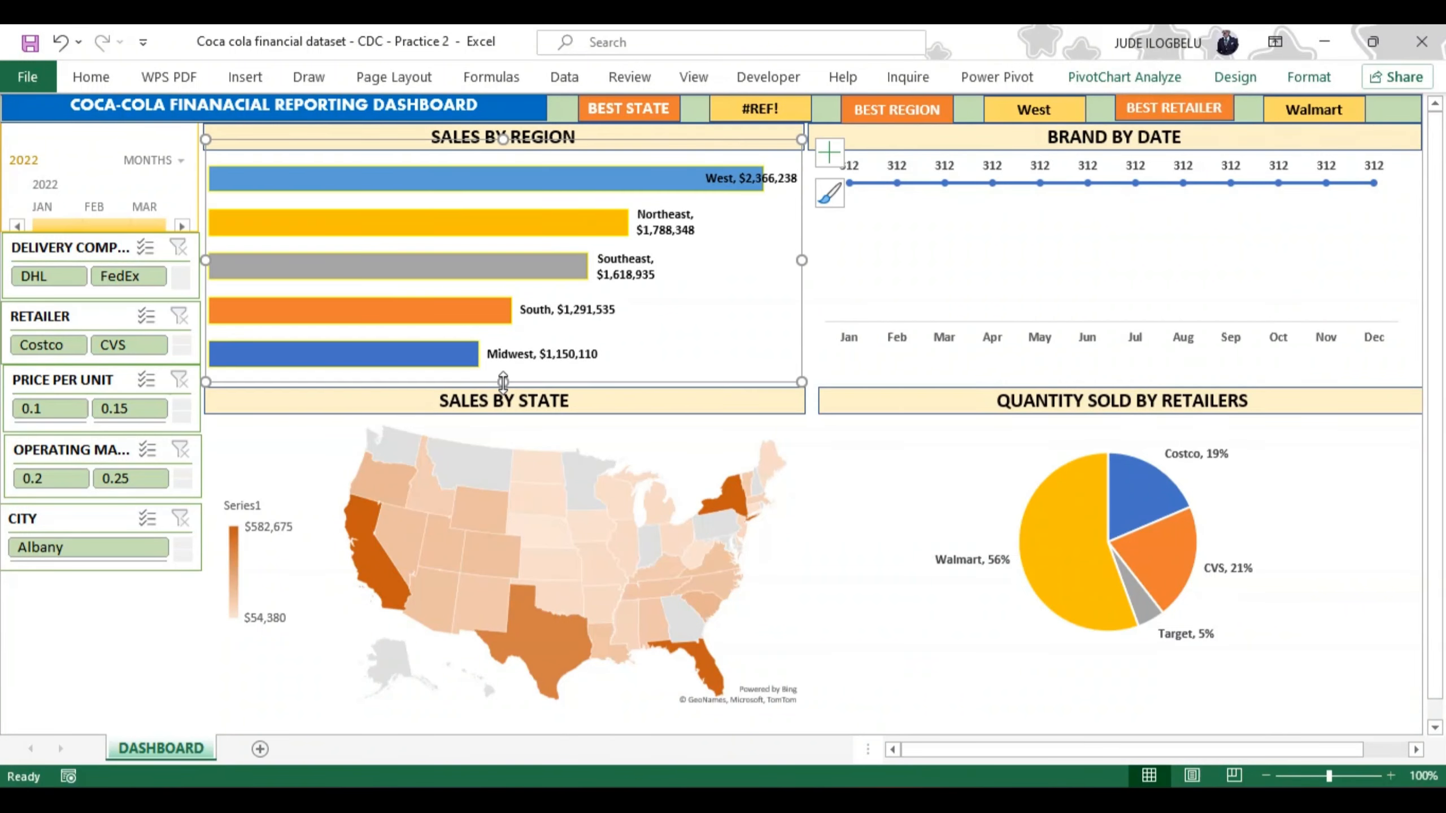
left_click(1172, 245)
left_click_drag(1115, 356, 1118, 383)
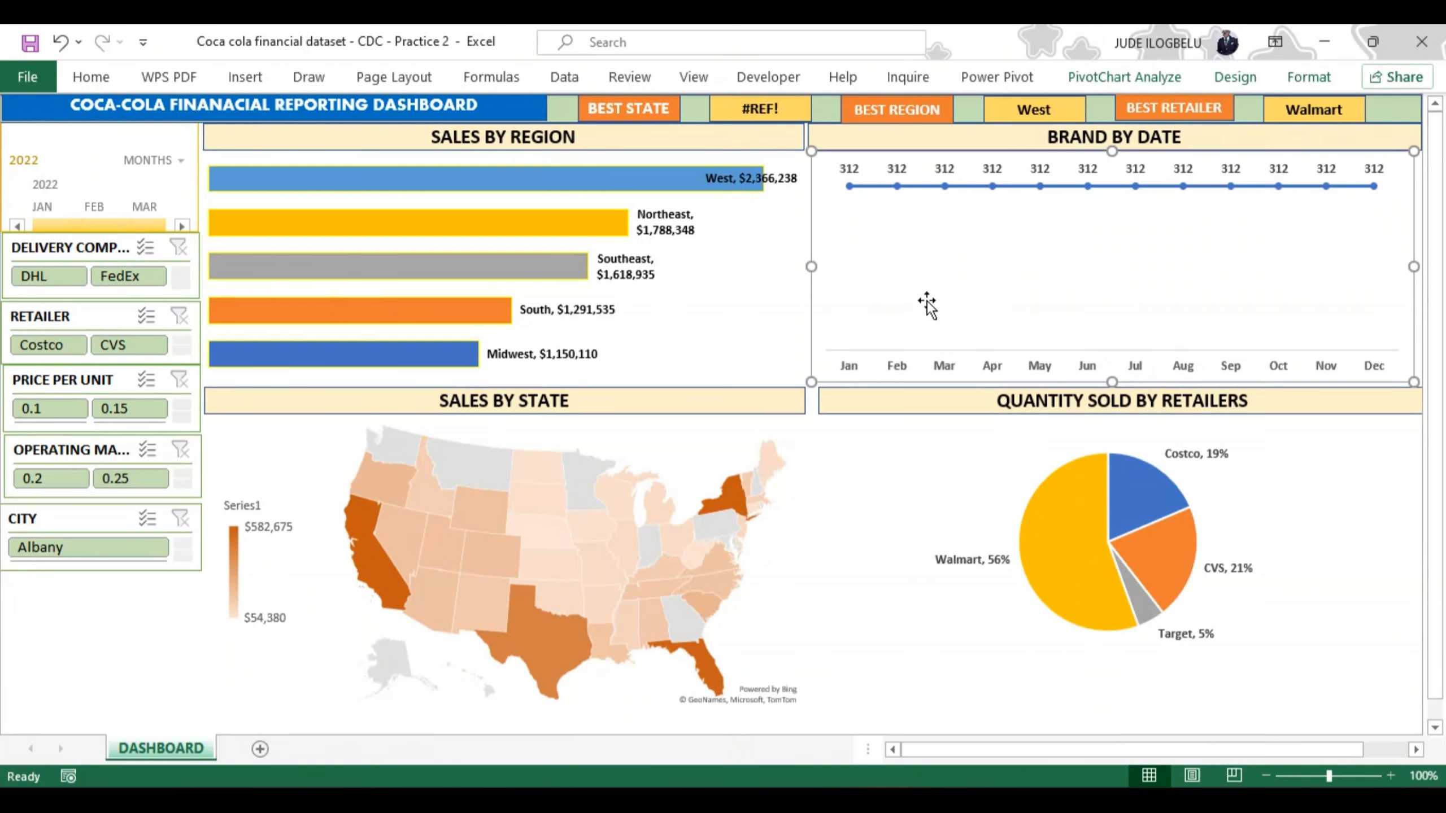
left_click_drag(816, 307, 821, 312)
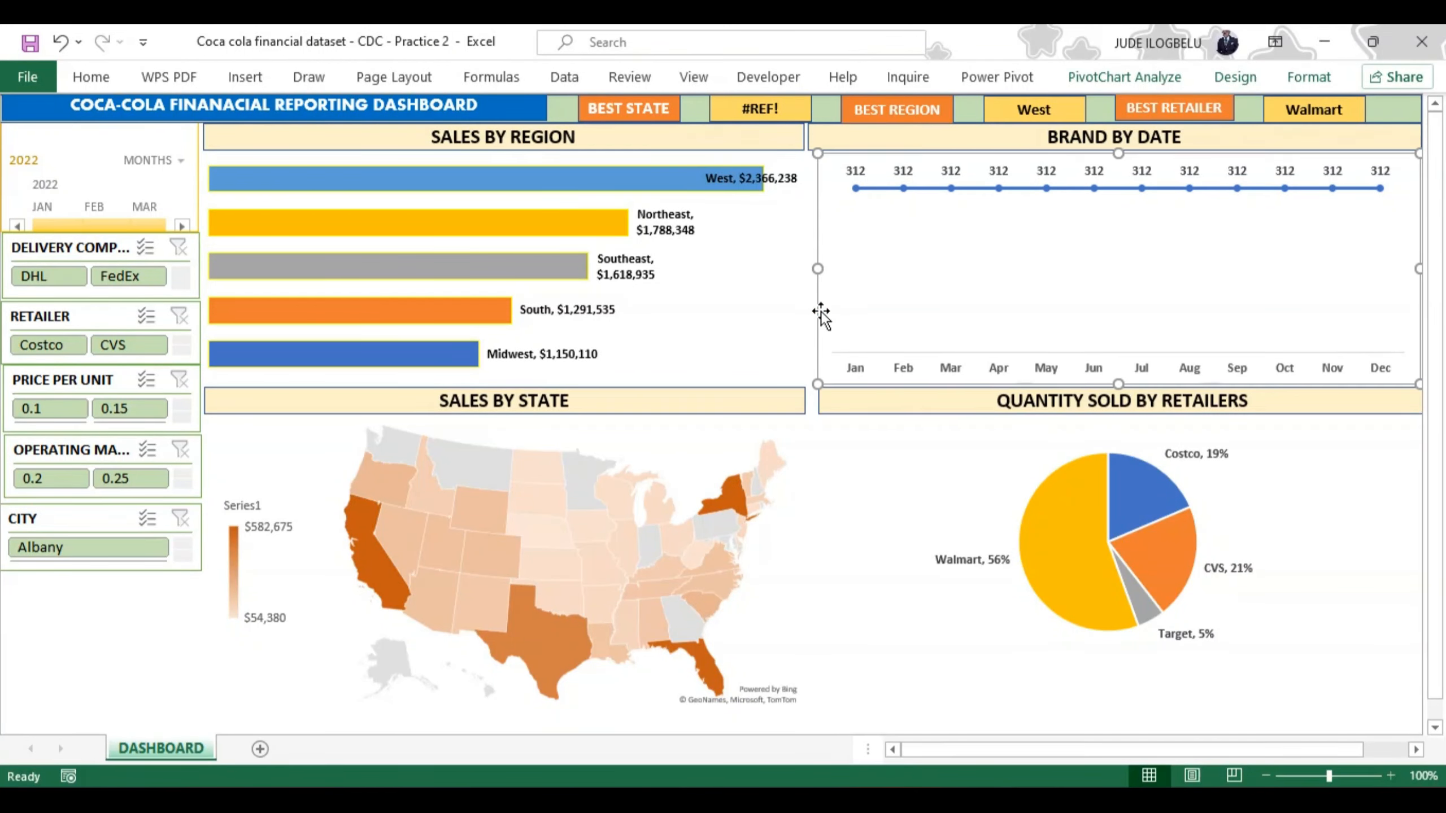
left_click(843, 426)
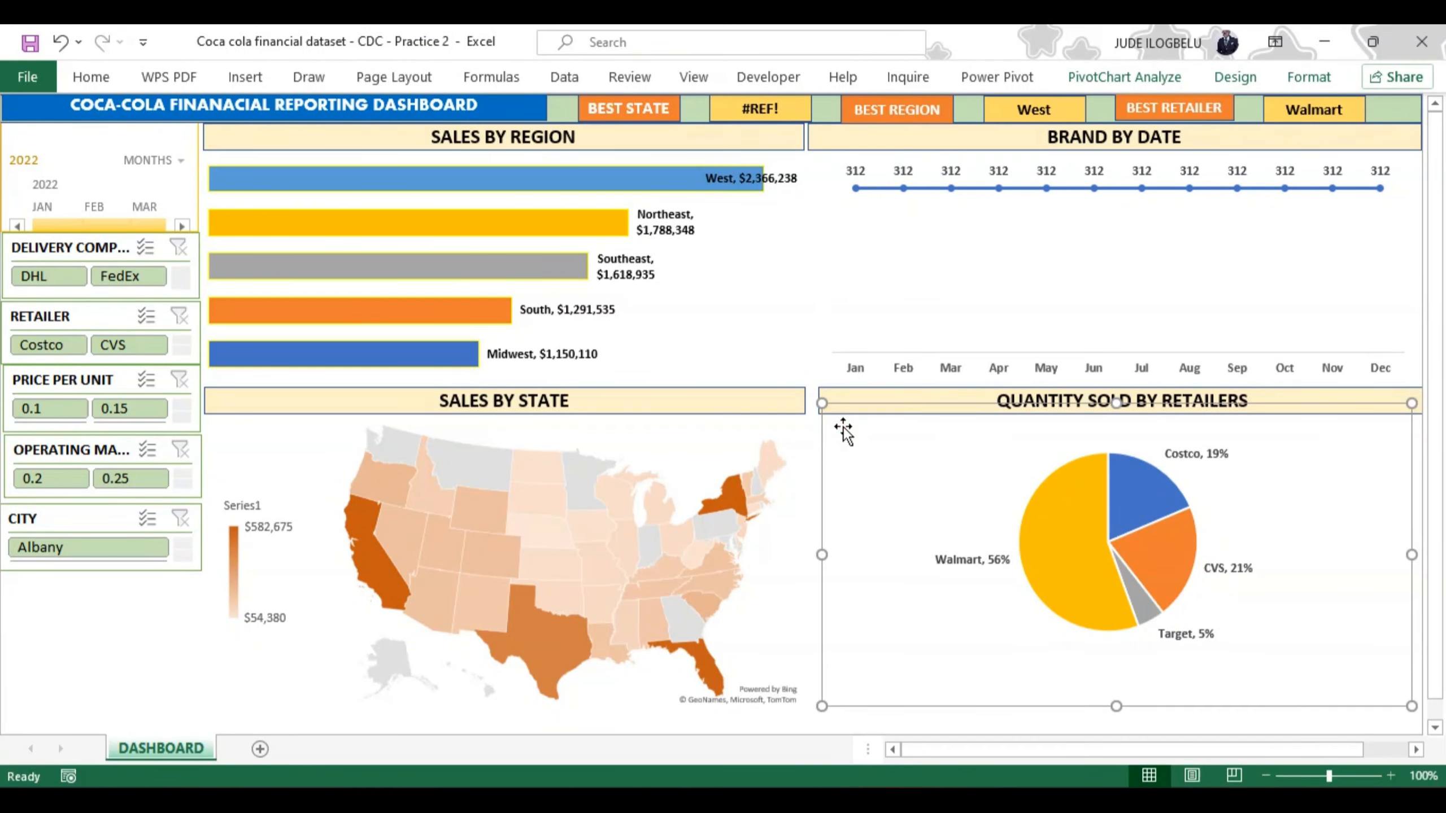
left_click(797, 360)
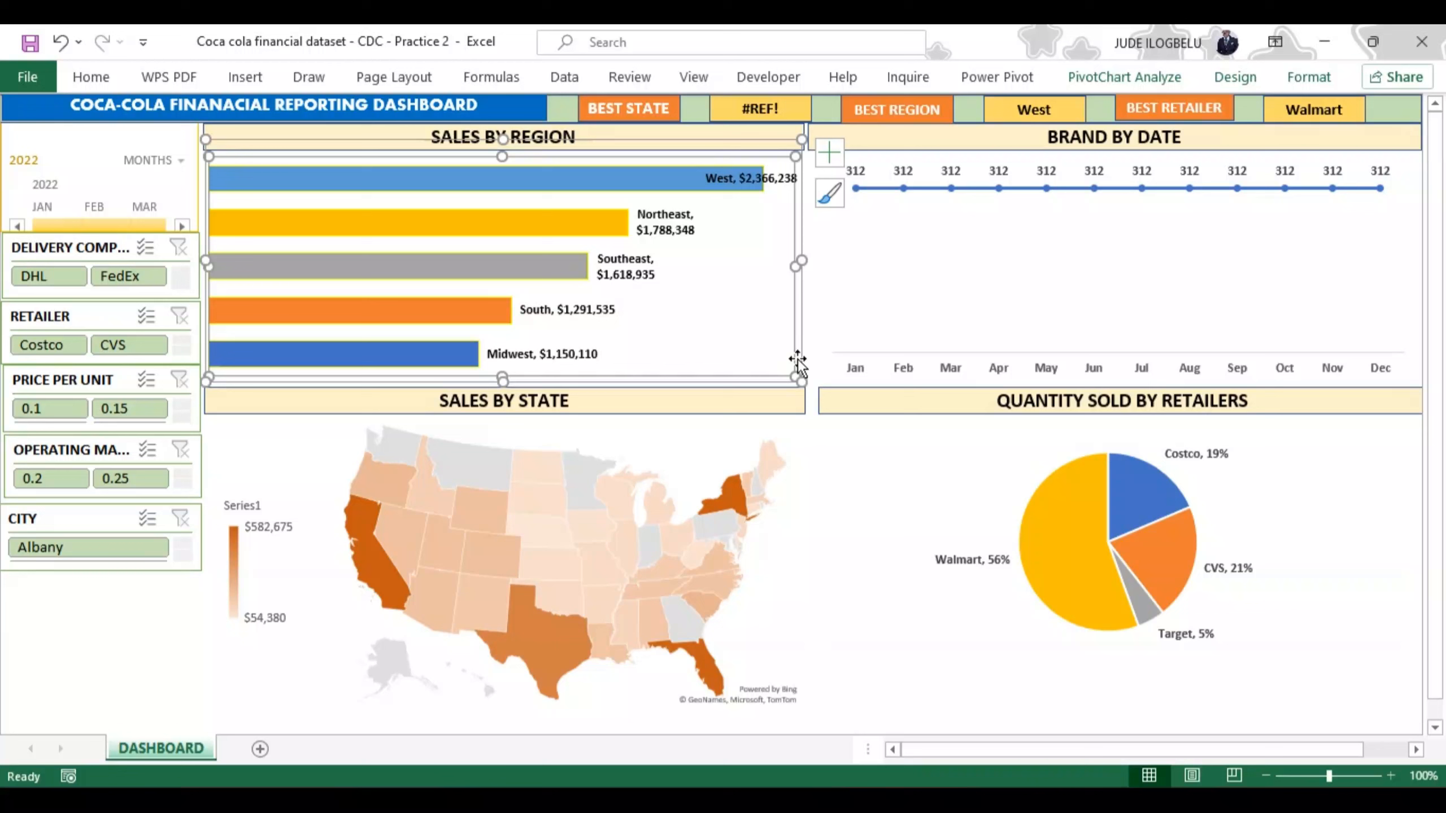
left_click(107, 568)
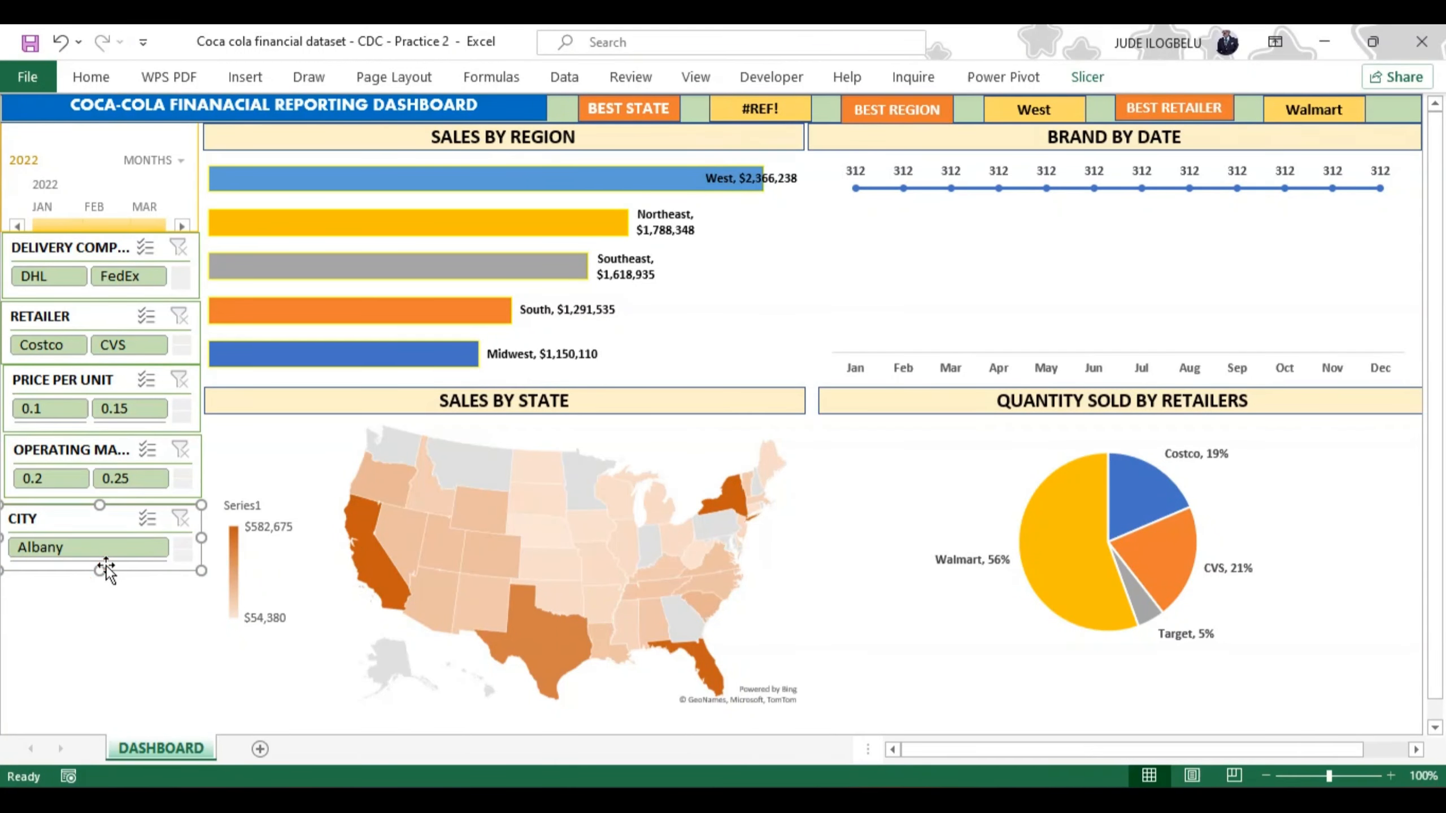
left_click(83, 631)
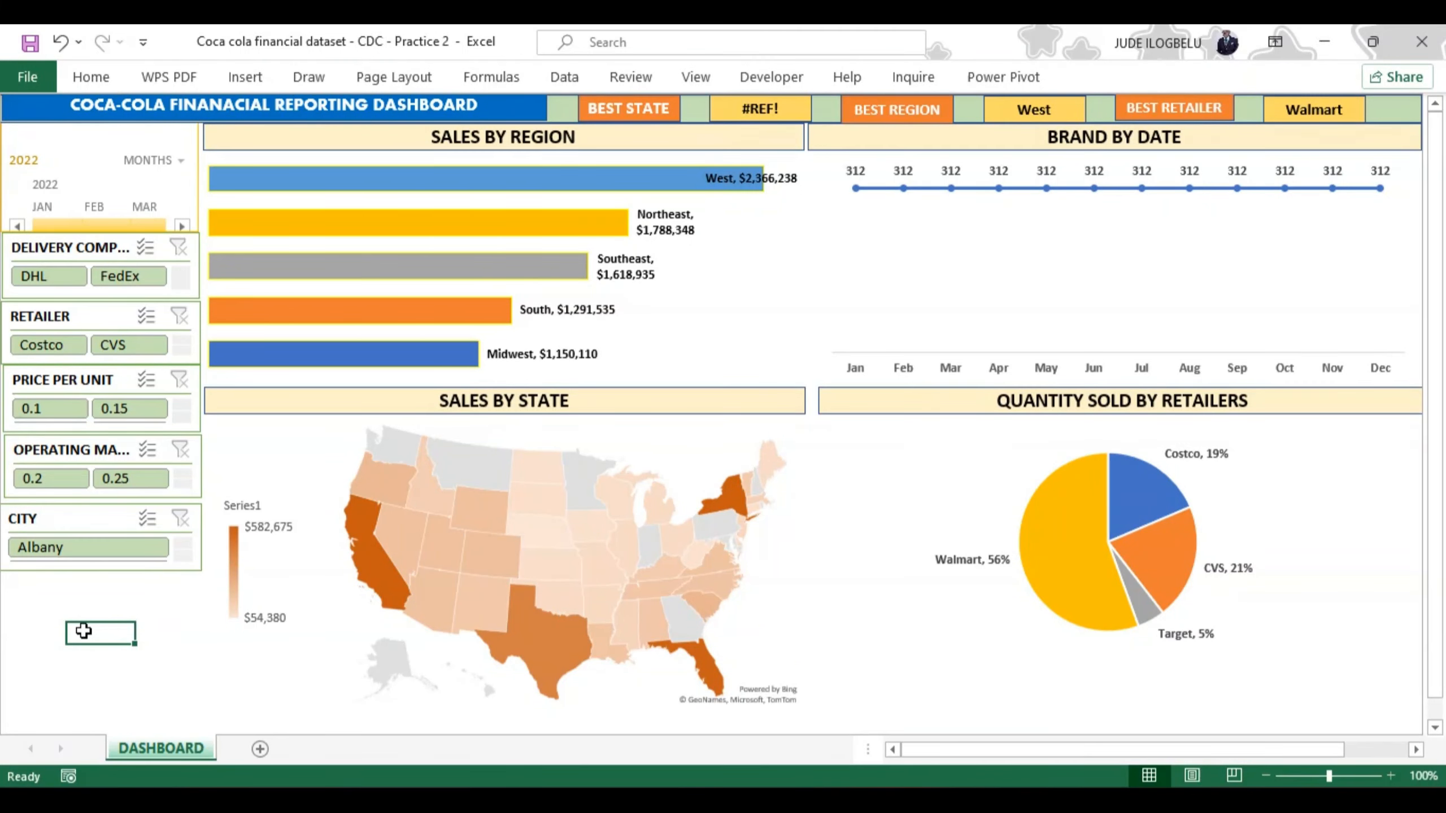